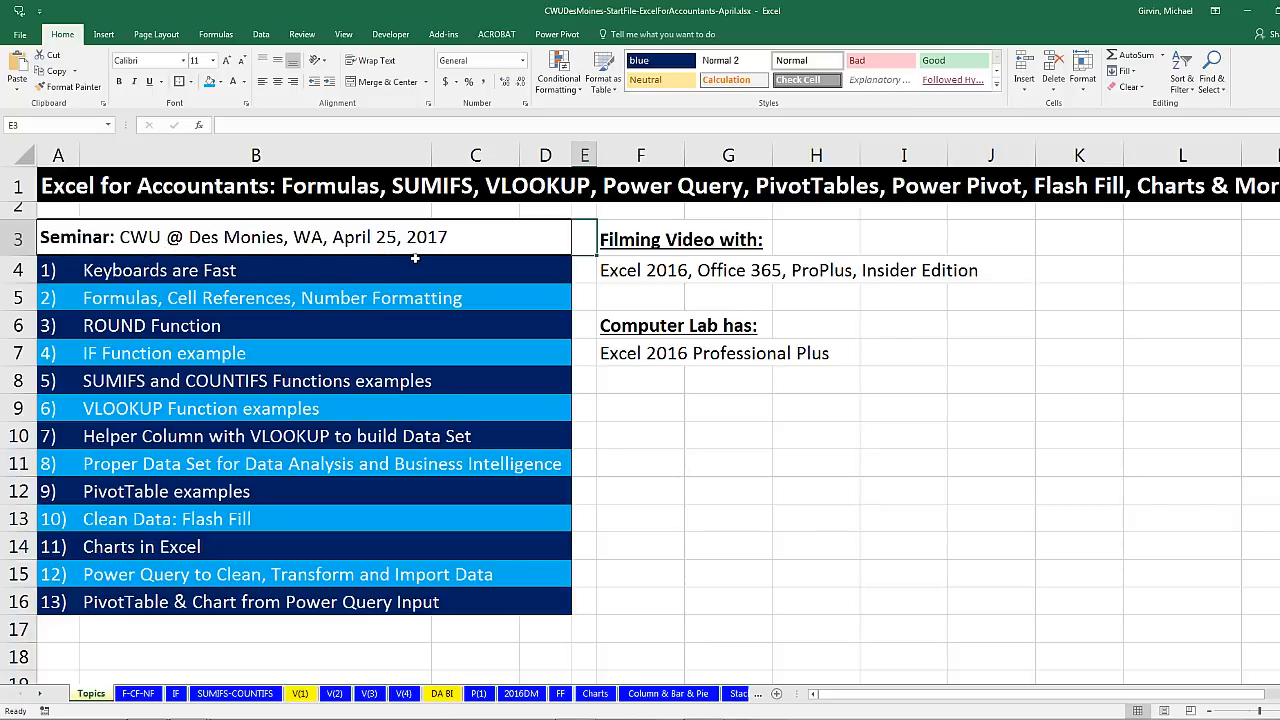
Step: Go to the F-CF-NF sheet and inspect the name, gross pay and empty deduction in A2:C2
left_click(812, 243)
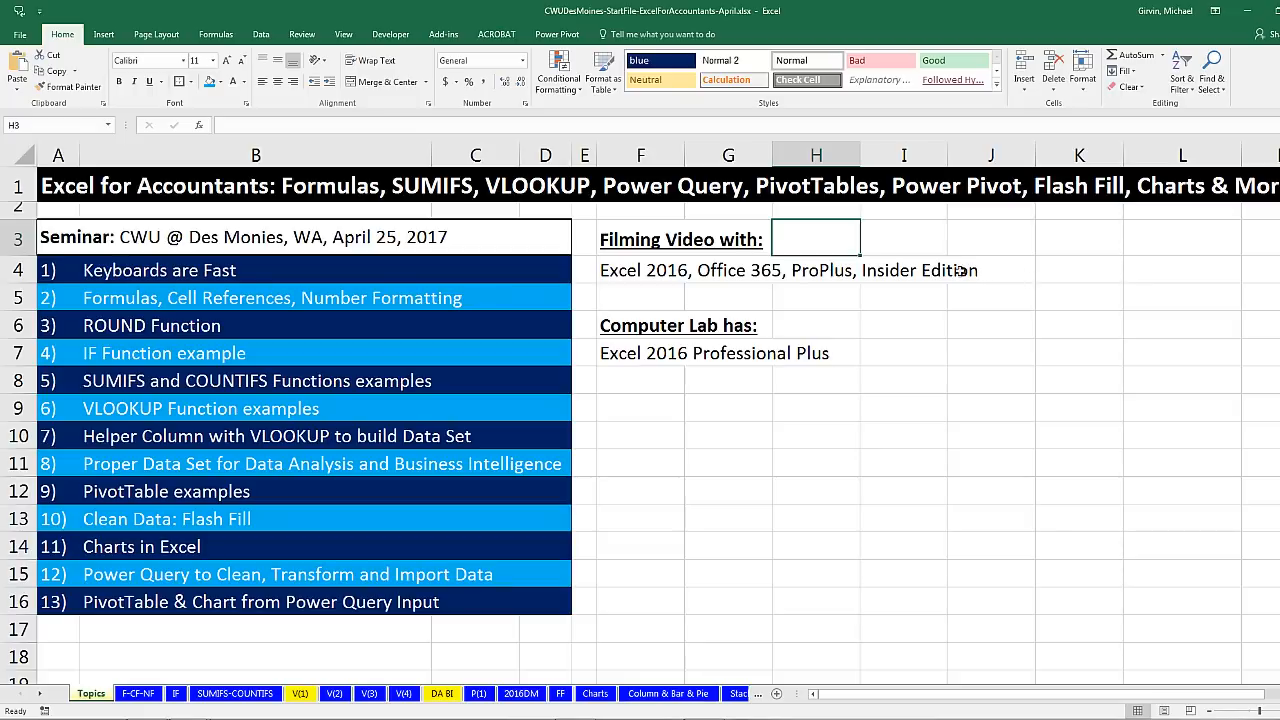
left_click(630, 383)
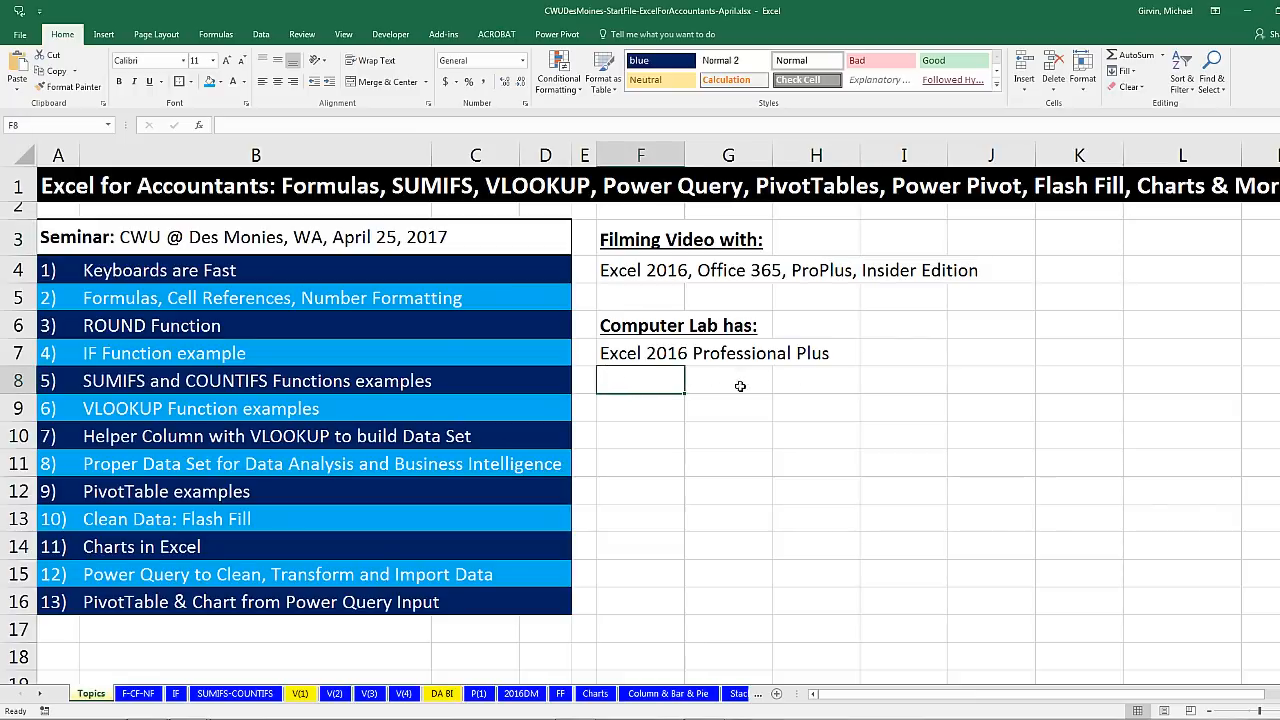
left_click(645, 429)
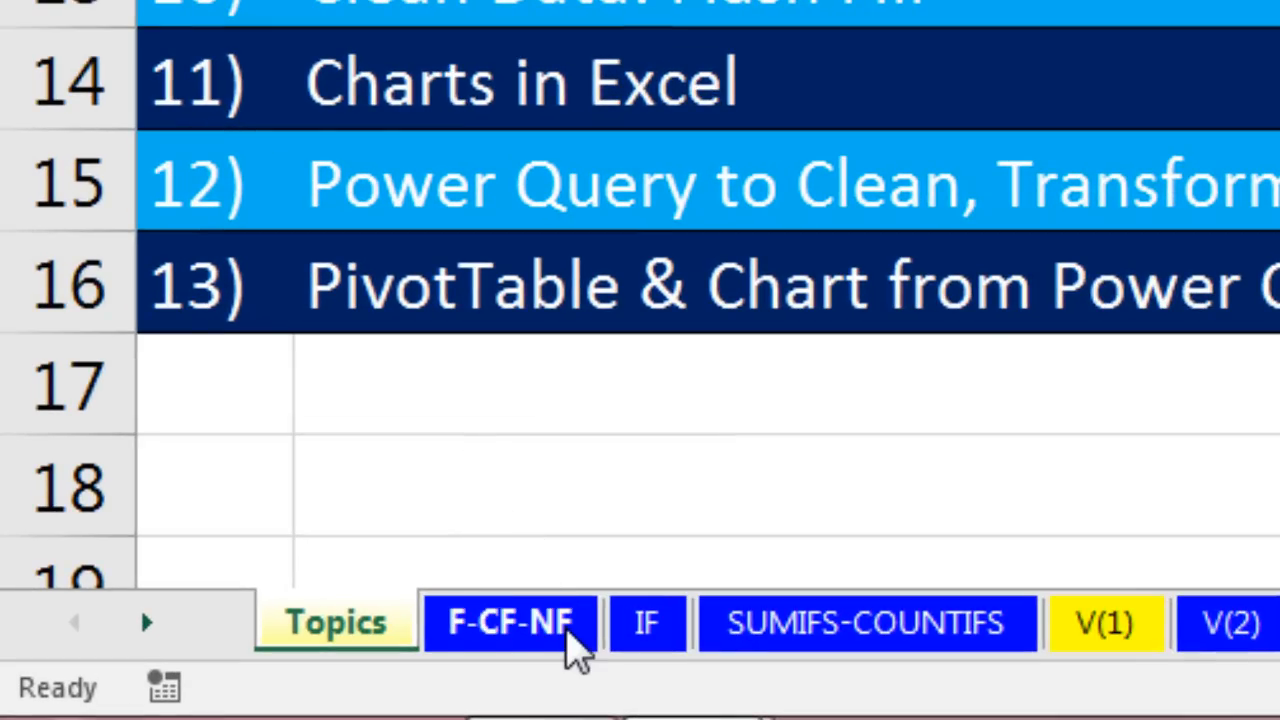
left_click(510, 624)
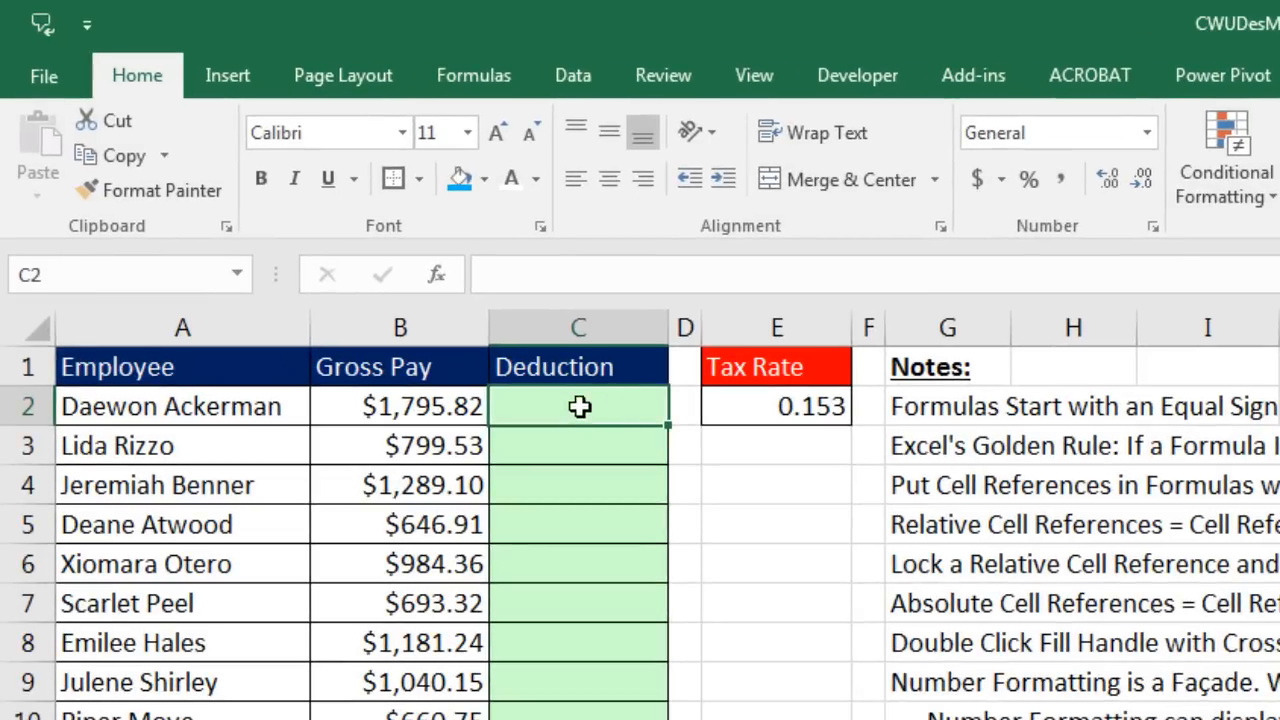
left_click(224, 413)
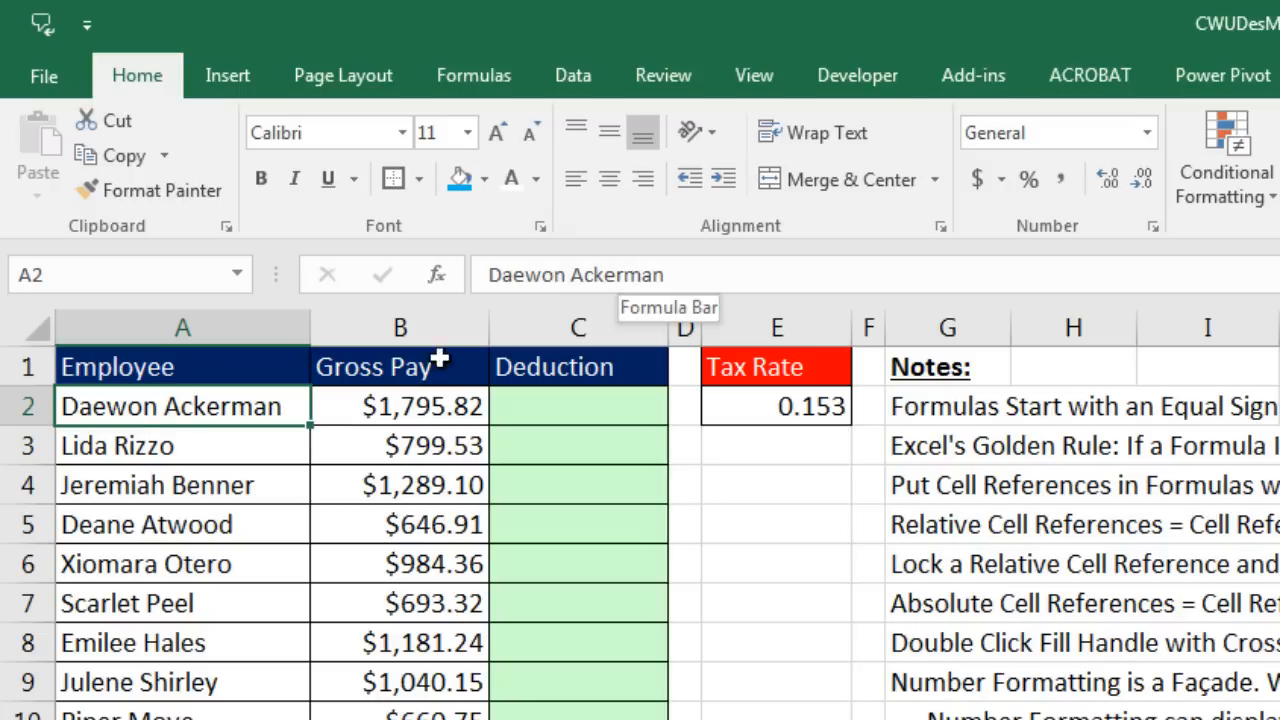
left_click(371, 406)
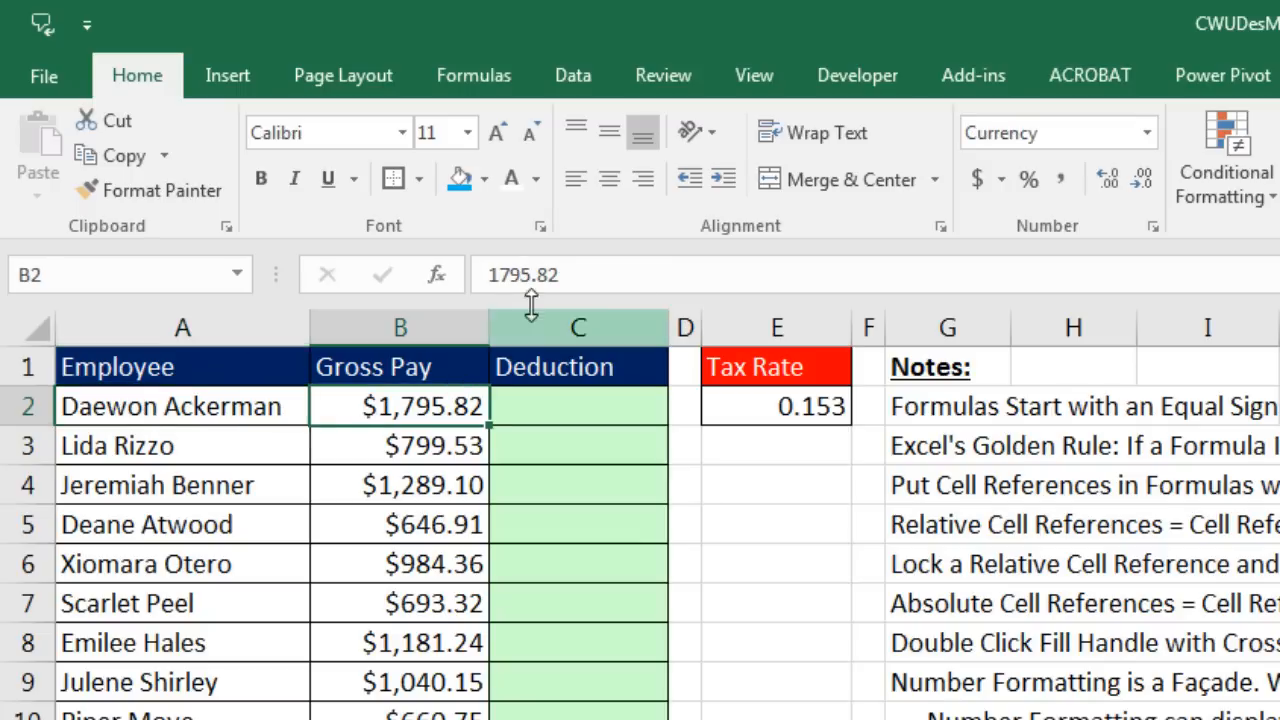
left_click(551, 419)
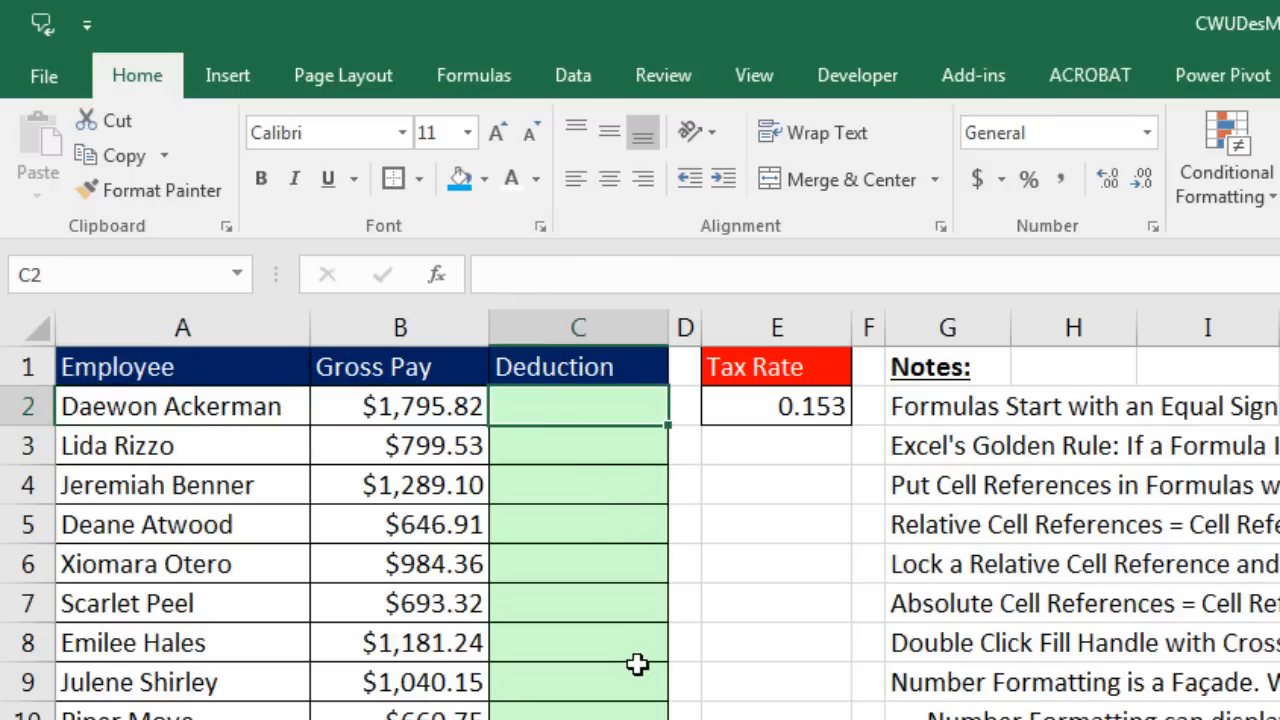
type("=")
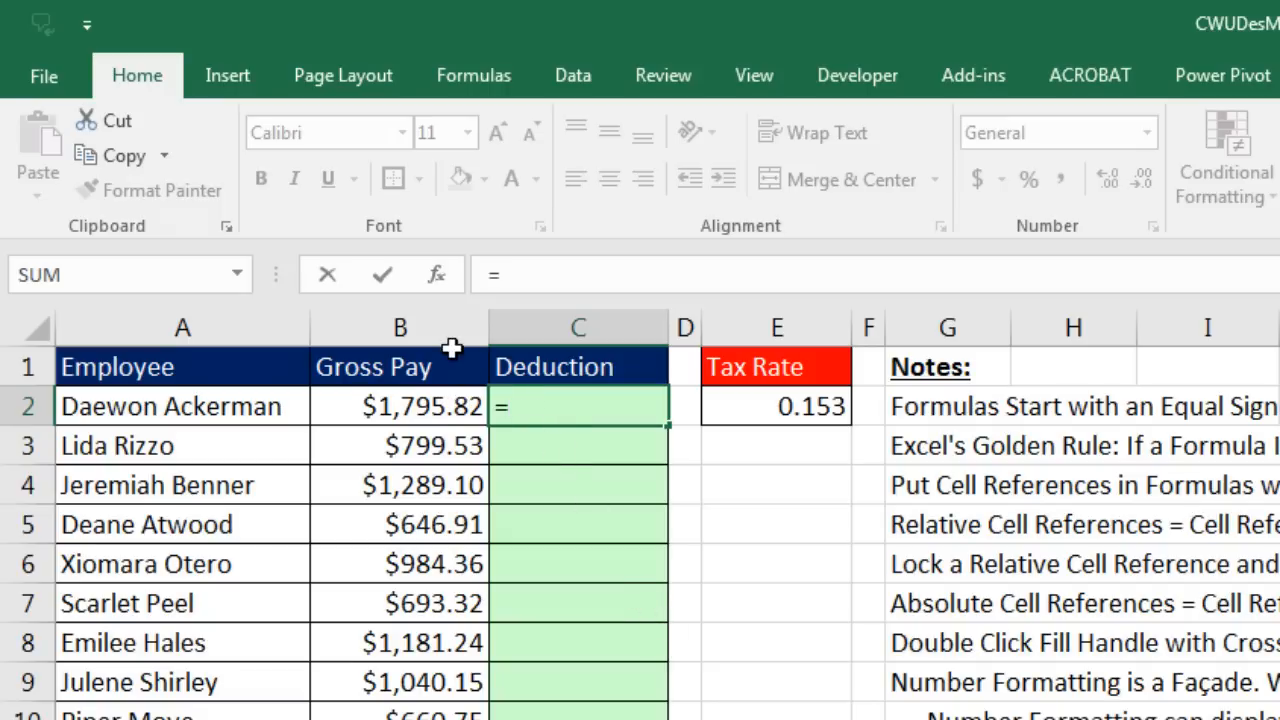
left_click(410, 406)
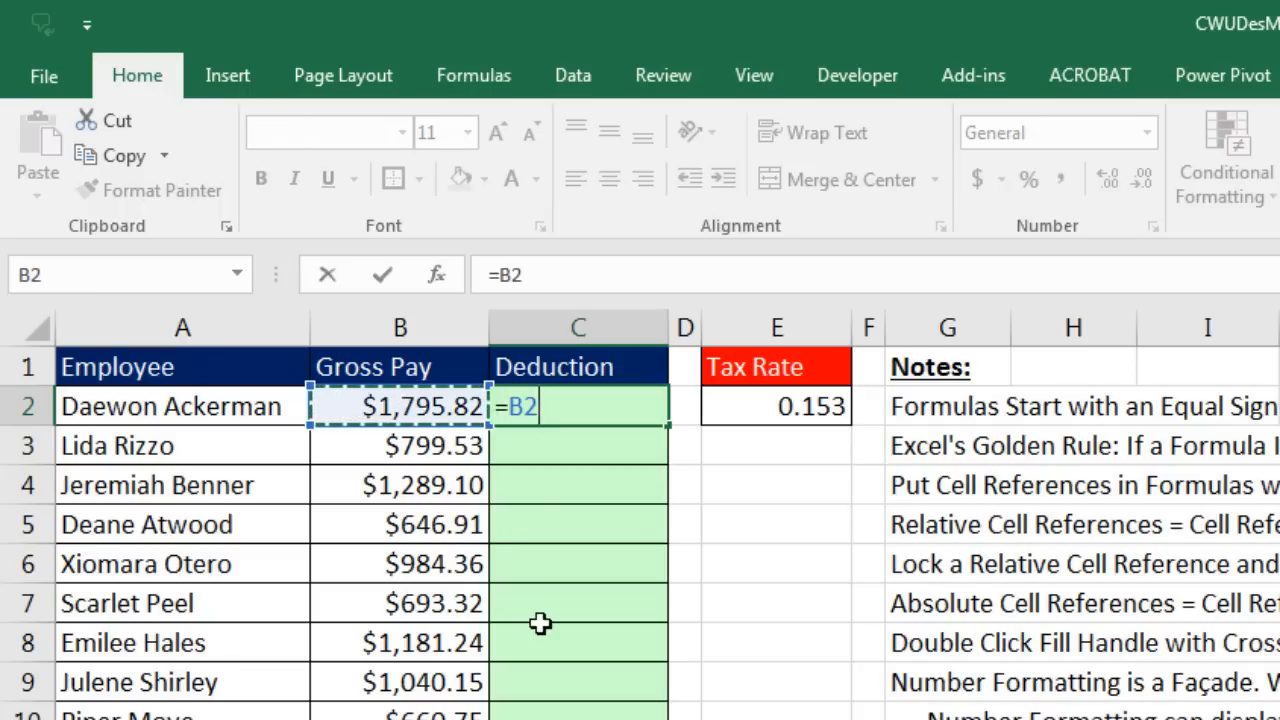
type("*")
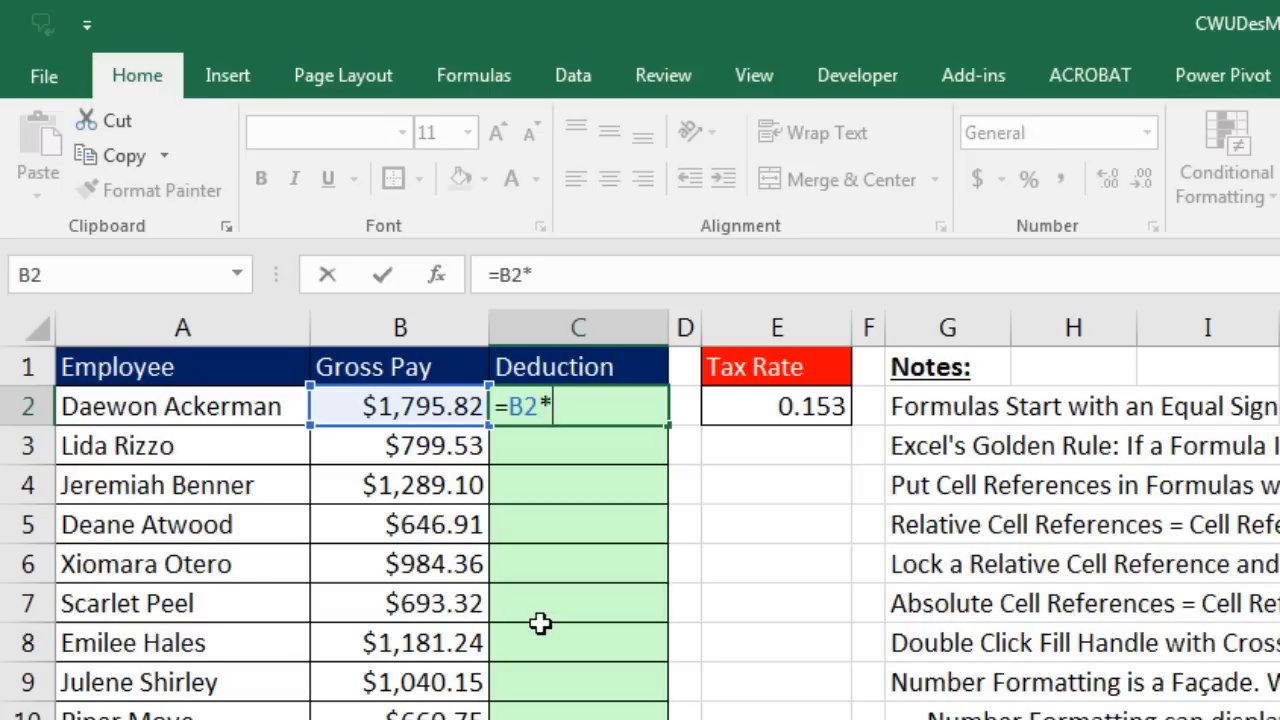
type(".153")
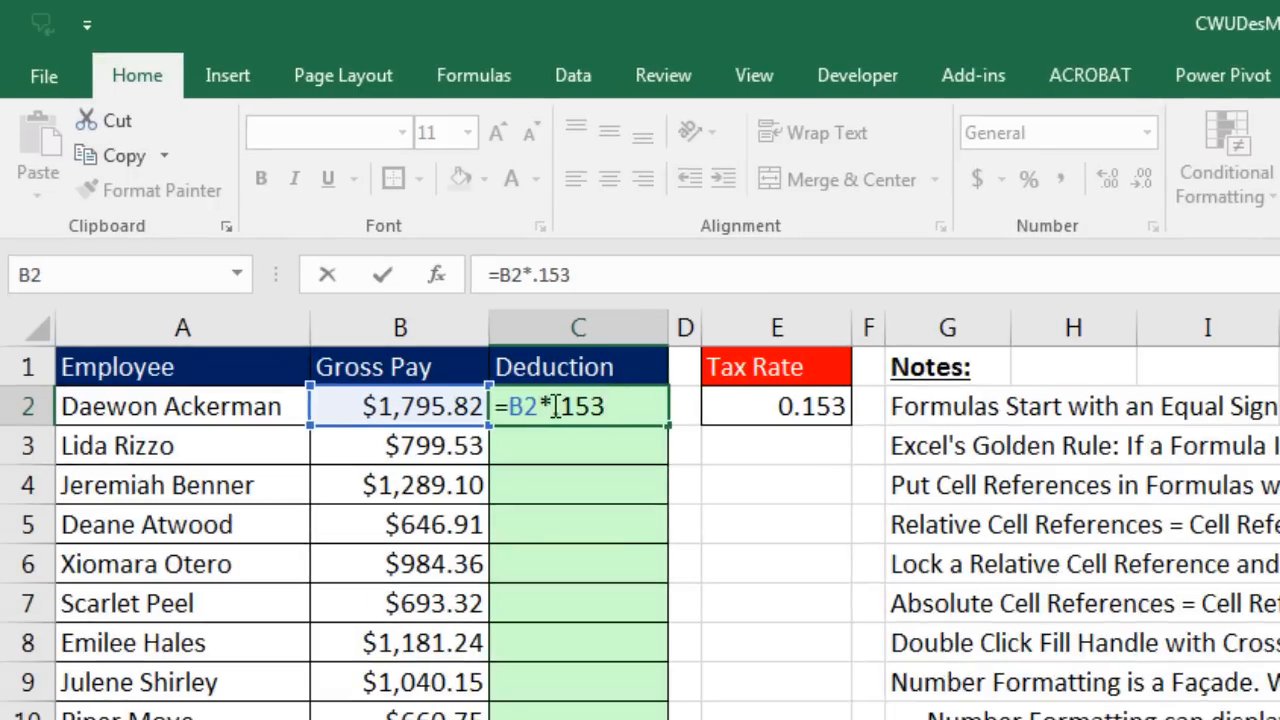
left_click_drag(561, 406, 638, 408)
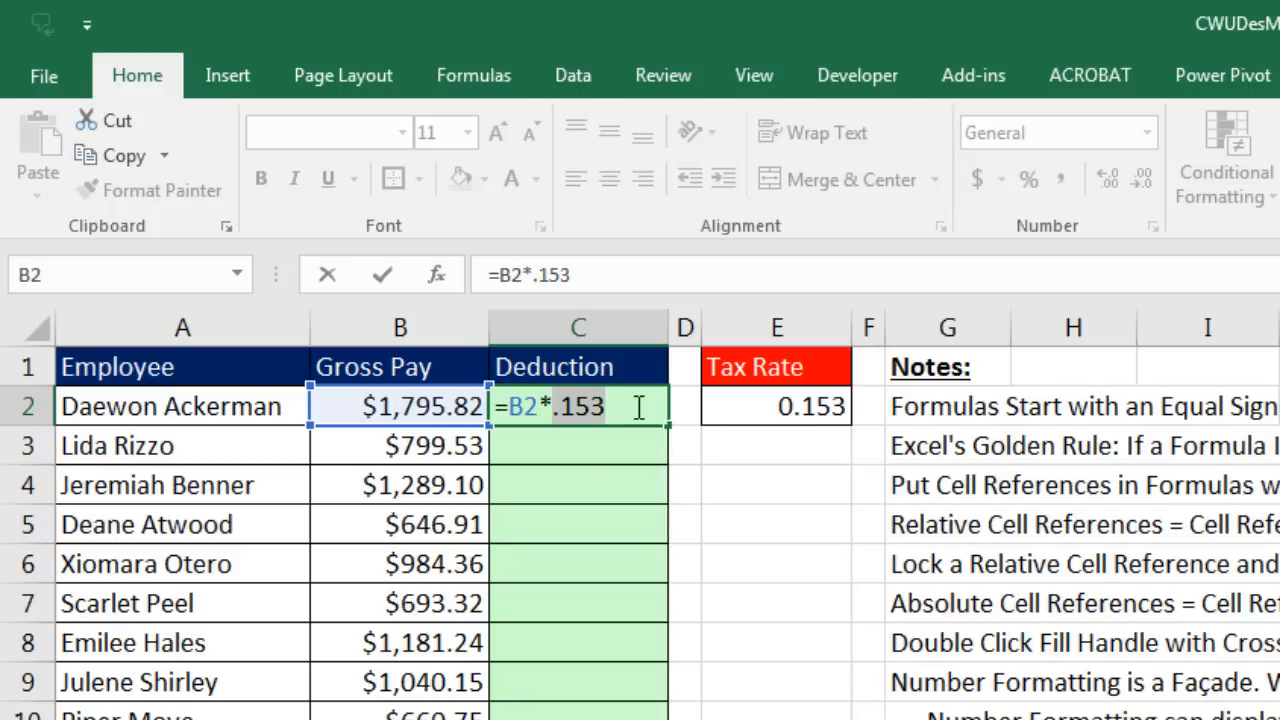
key("BackSpace")
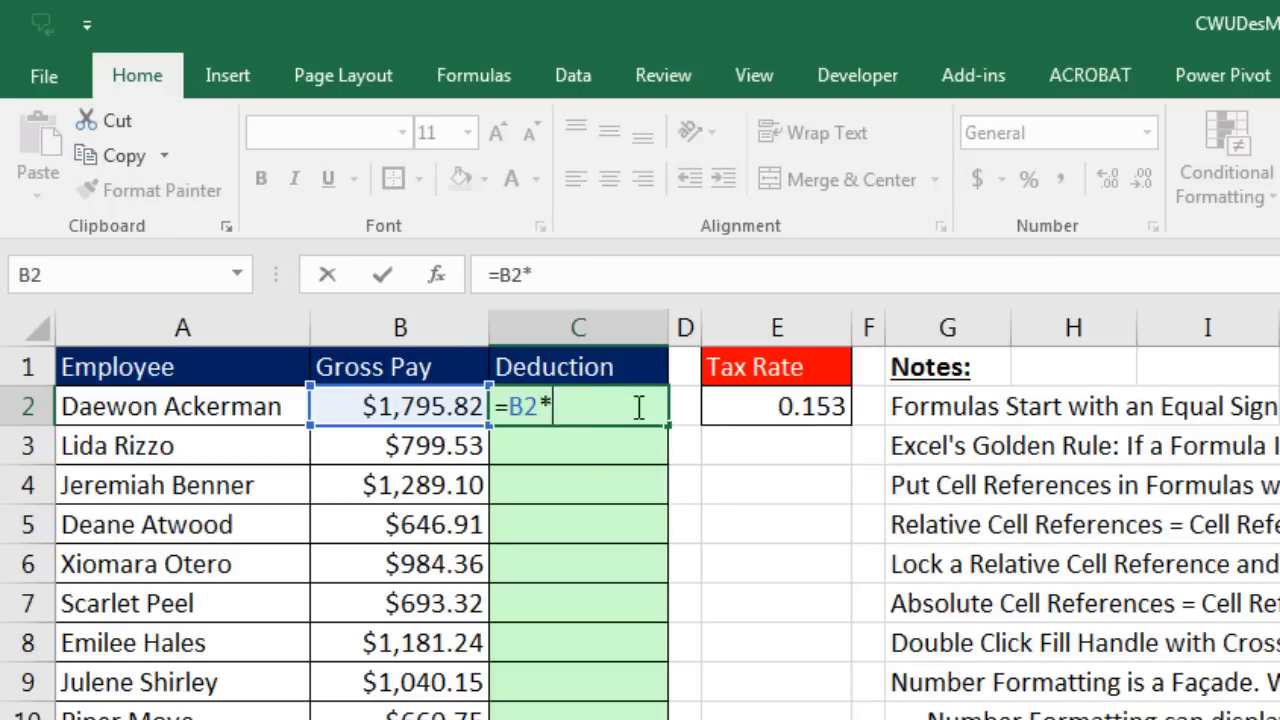
left_click(790, 410)
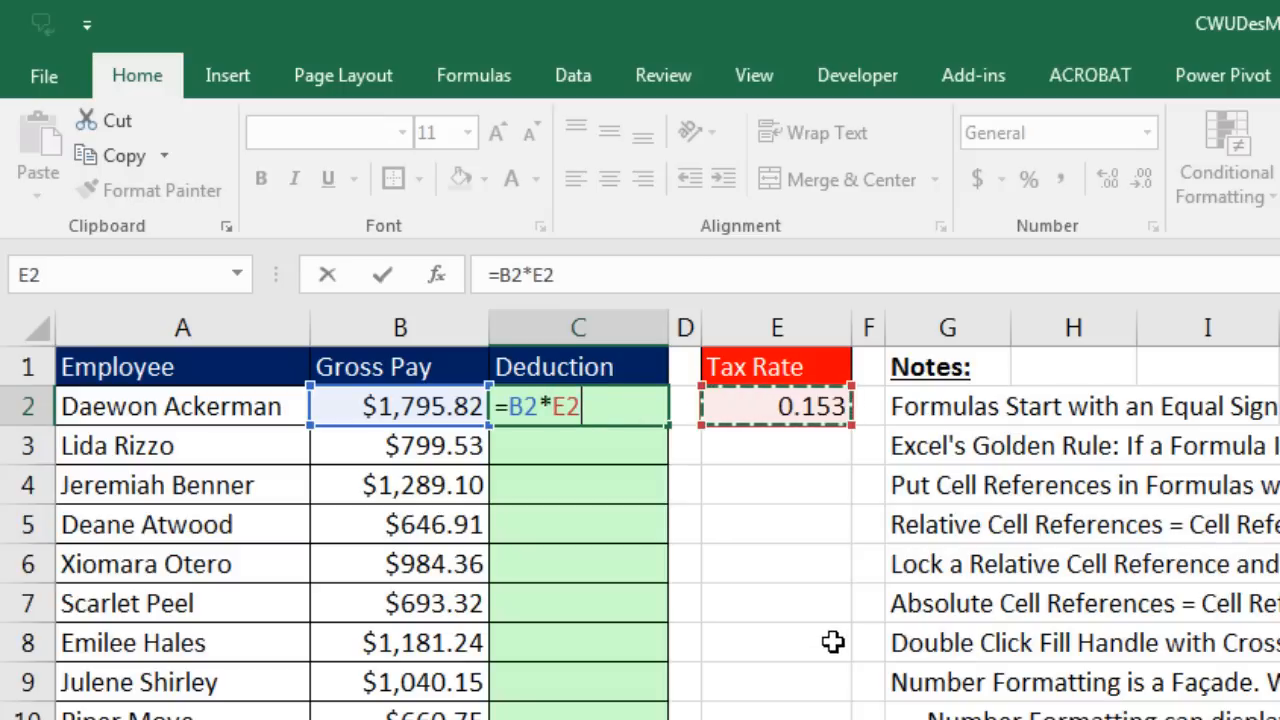
key("Return")
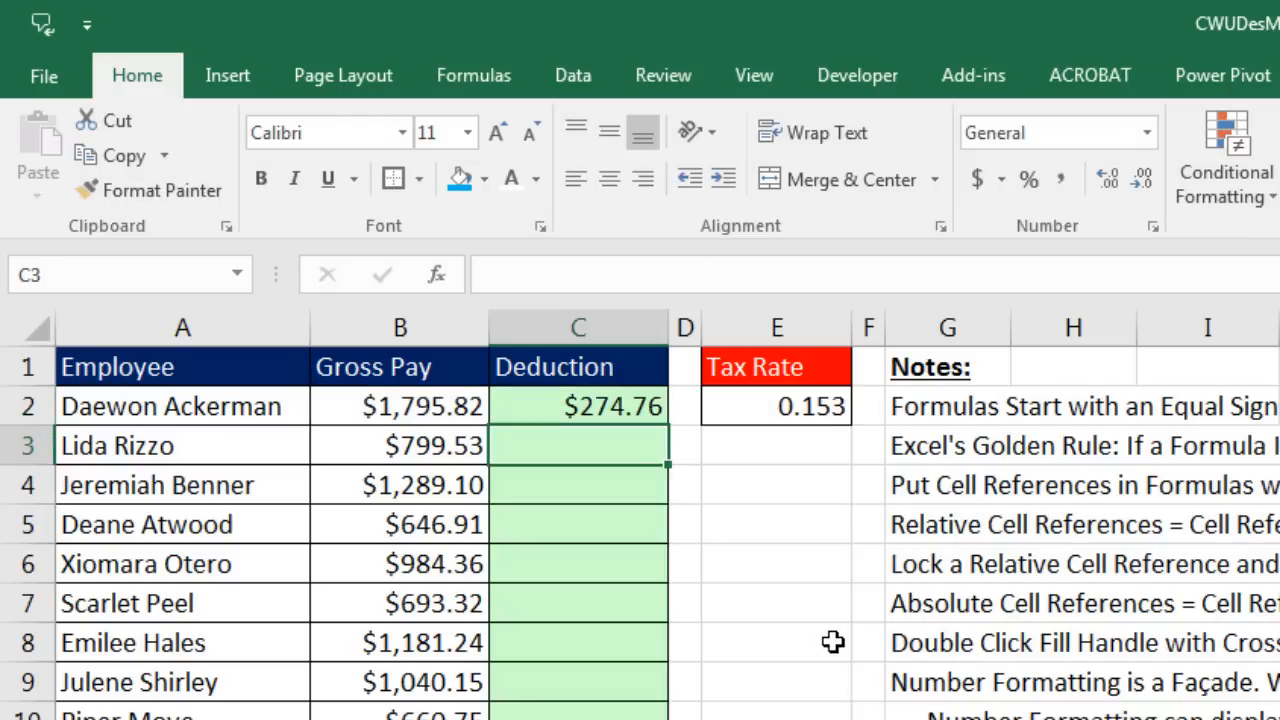
left_click(617, 408)
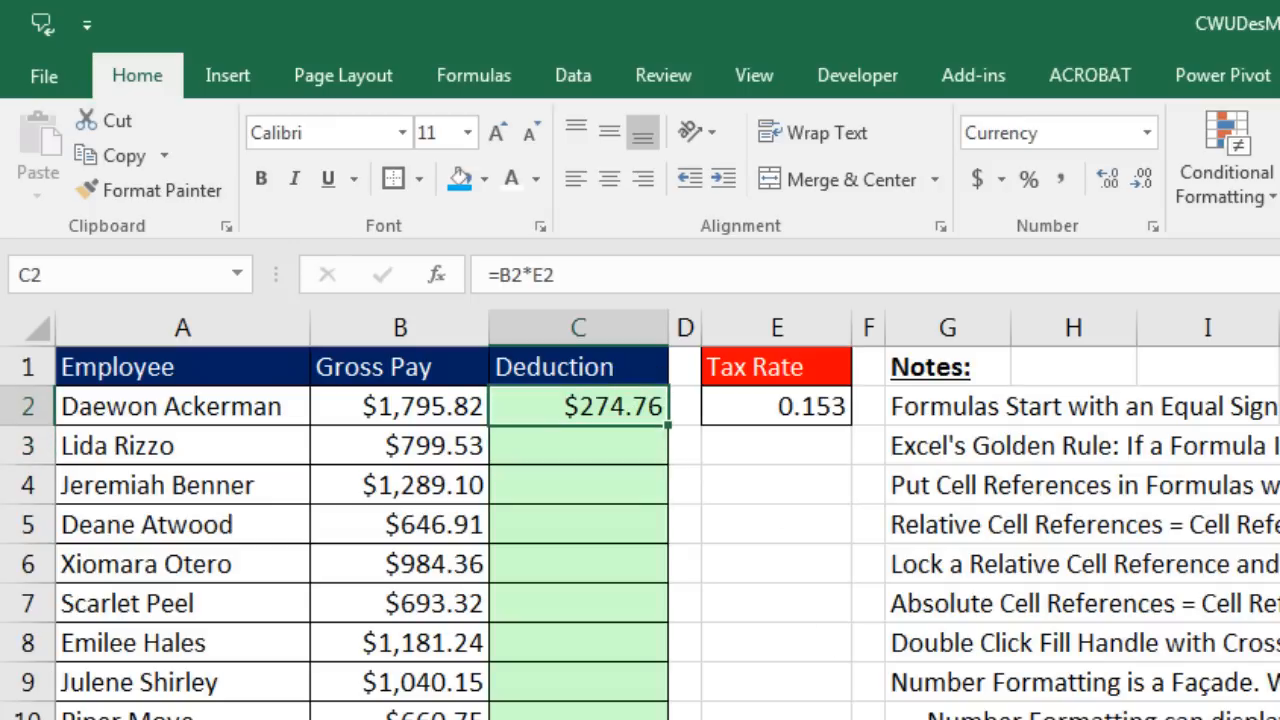
key("Delete")
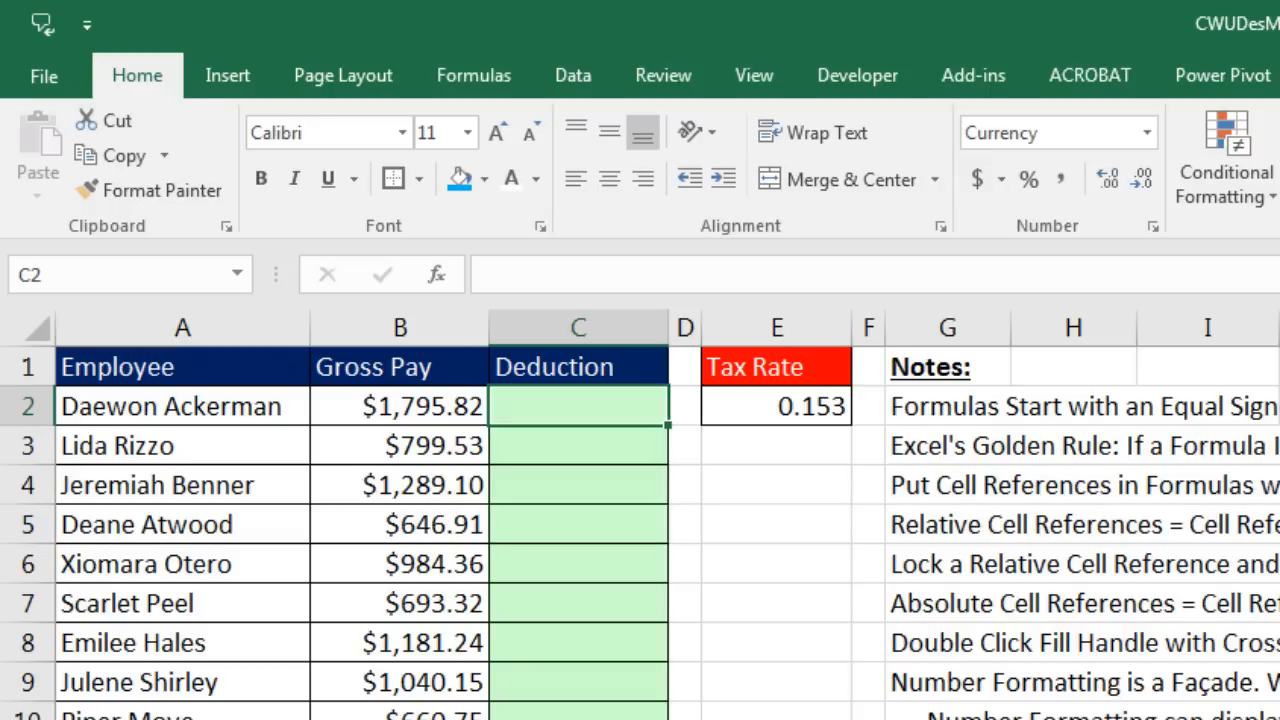
Step: Start the formula =B2*E2 in C2 by clicking the cells, then cancel it
type("=")
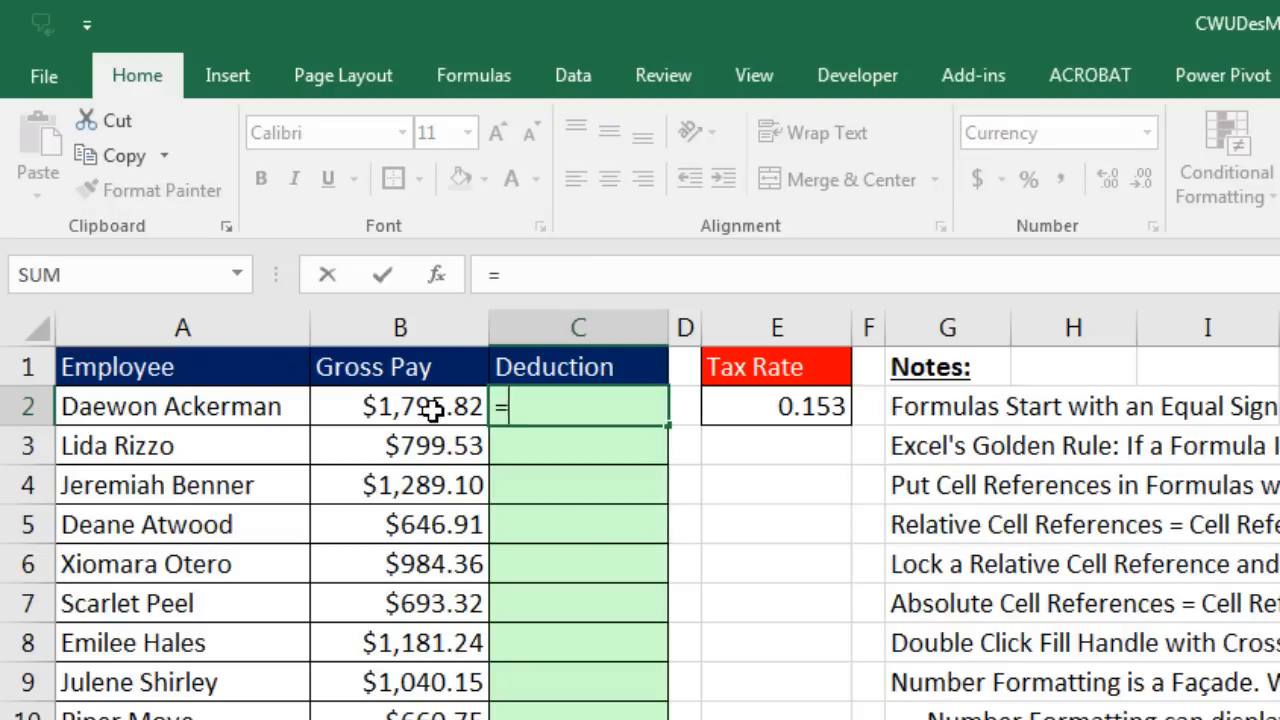
left_click(430, 408)
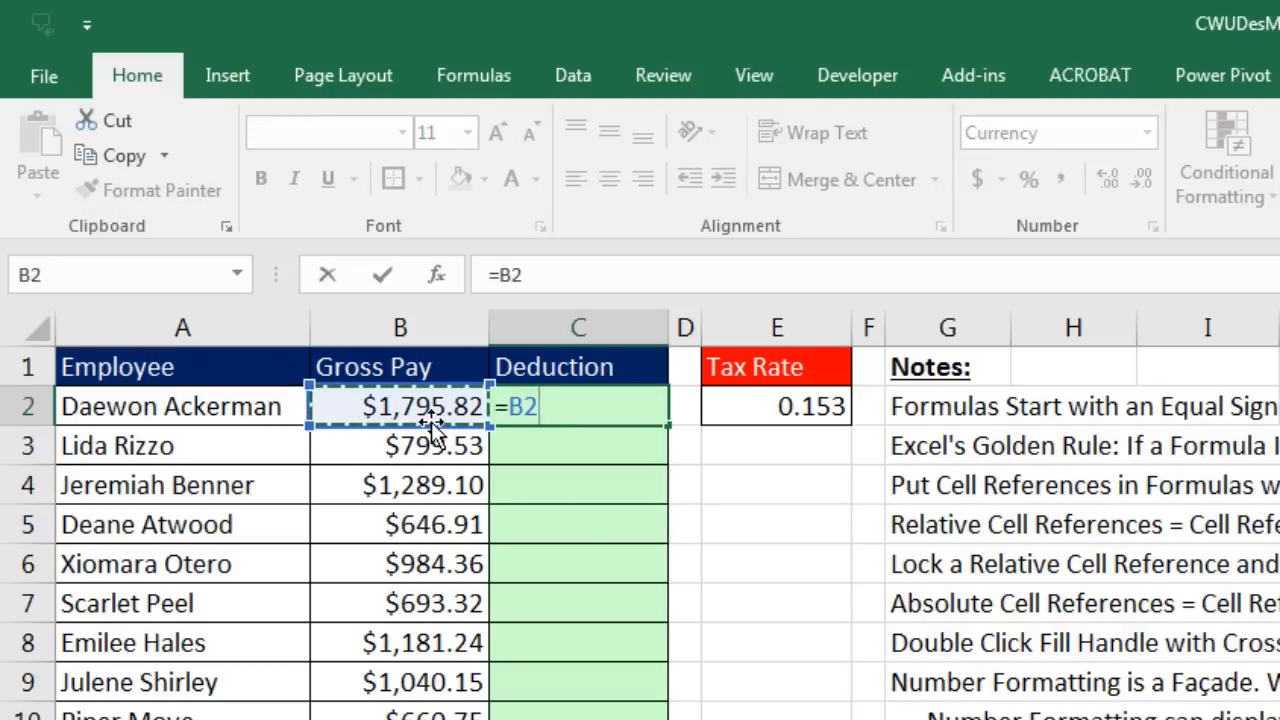
type("*")
left_click(794, 405)
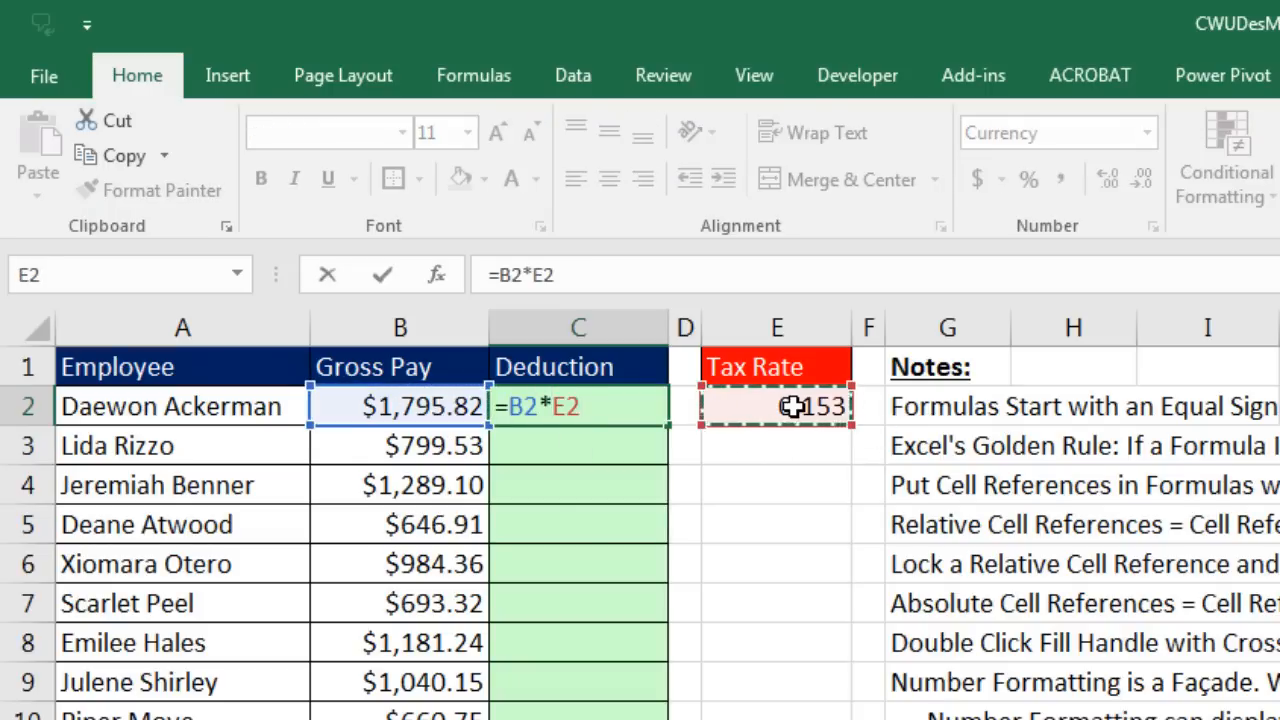
key("Escape")
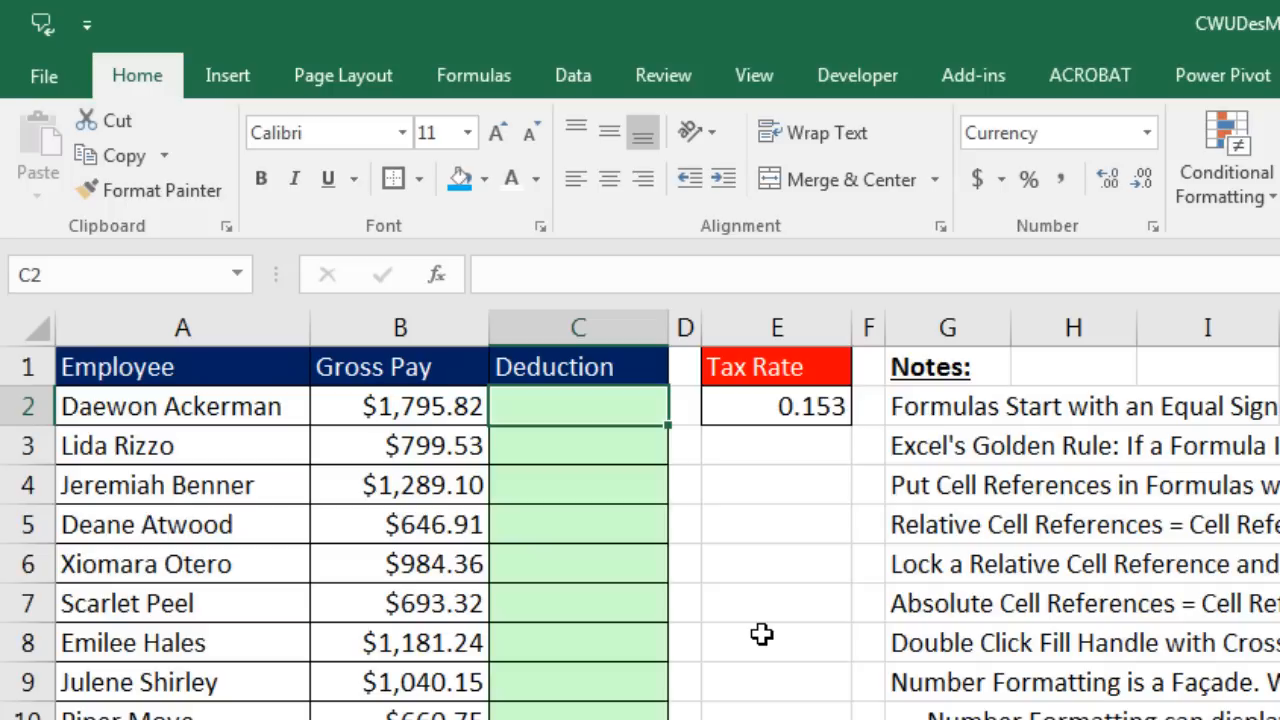
Step: Rebuild =B2*E2 in C2 using arrow keys to point at B2 and E2
type("=")
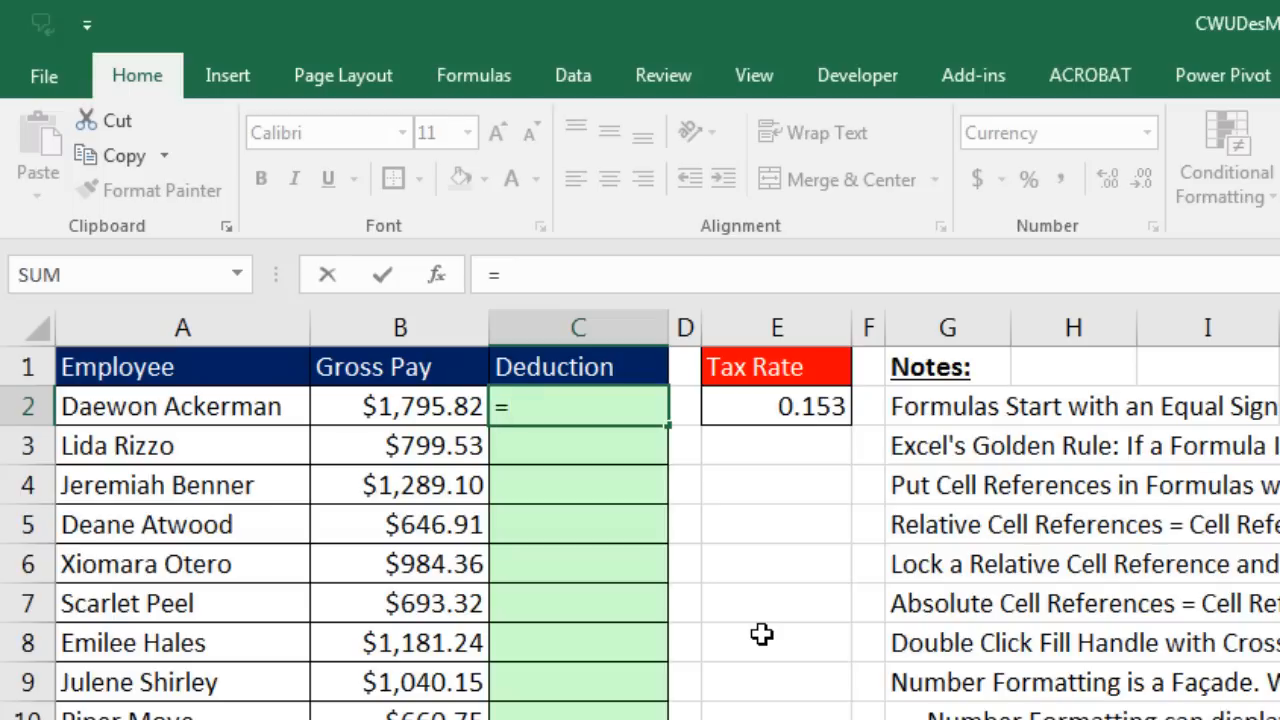
key("Left")
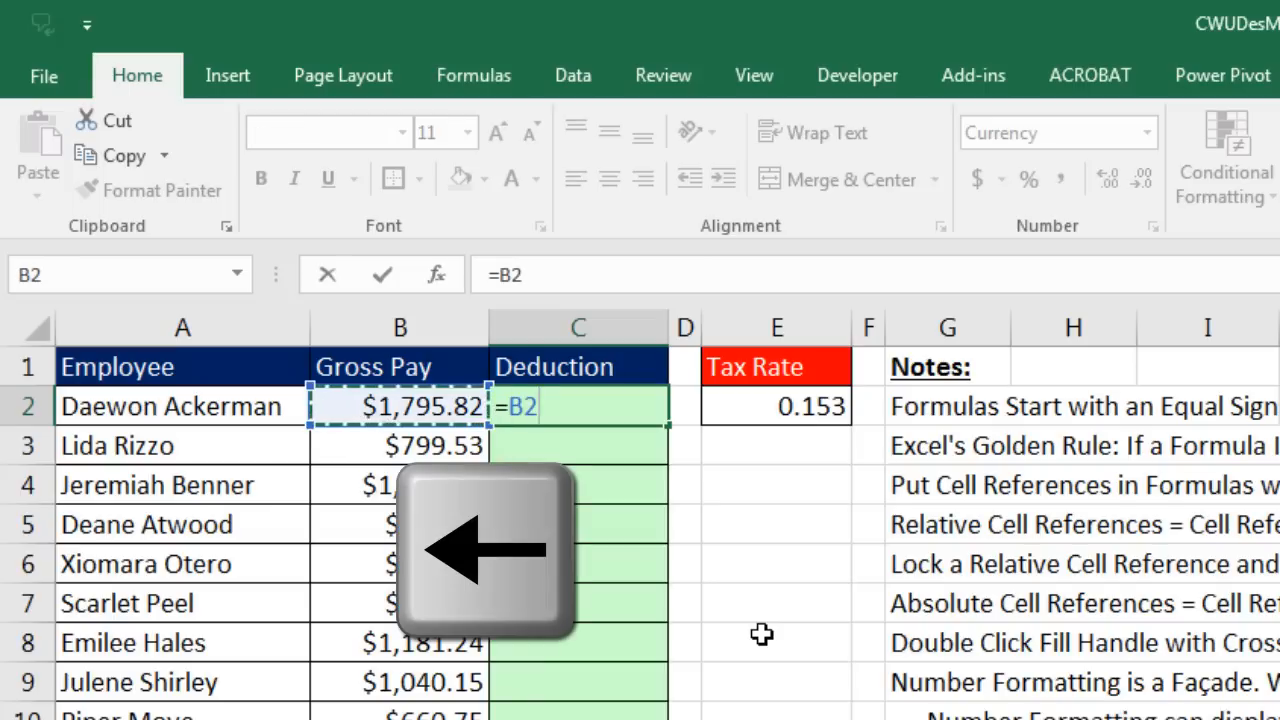
type("*")
key("Right")
key("Right")
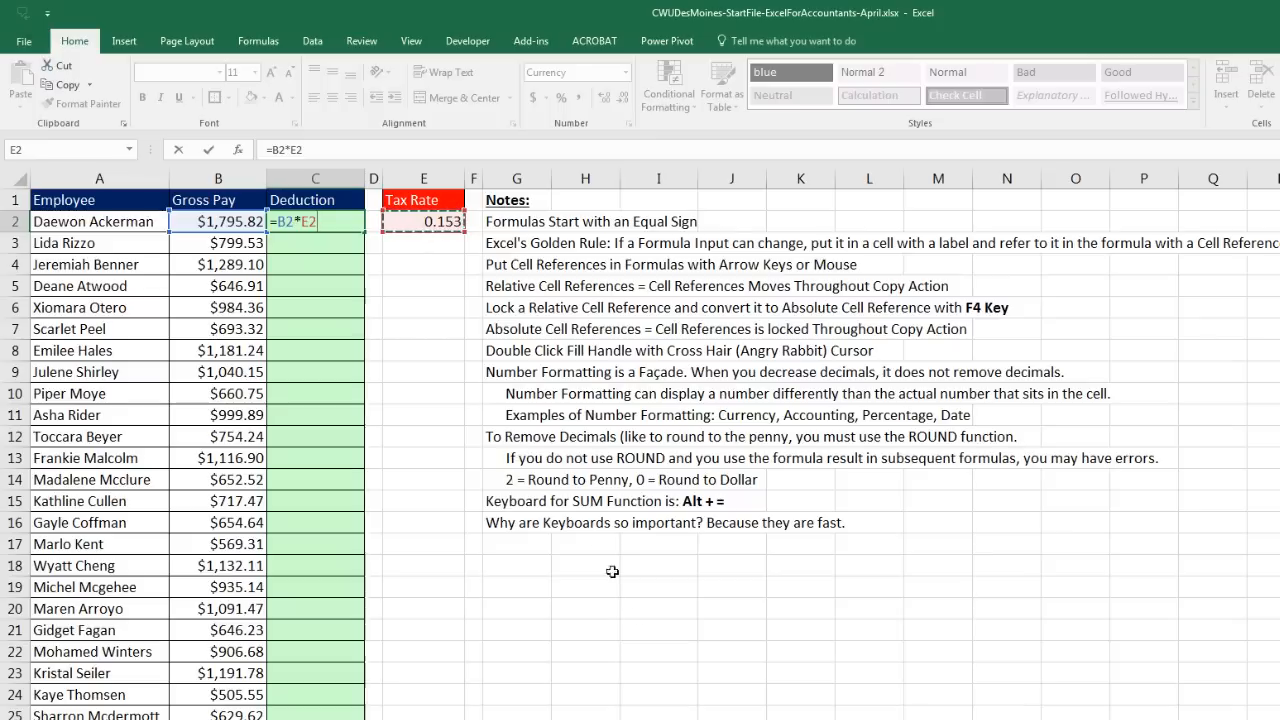
Step: Try pointing the formula at various cells, then commit =B2*E2 in C2, showing $274.76
left_click(662, 630)
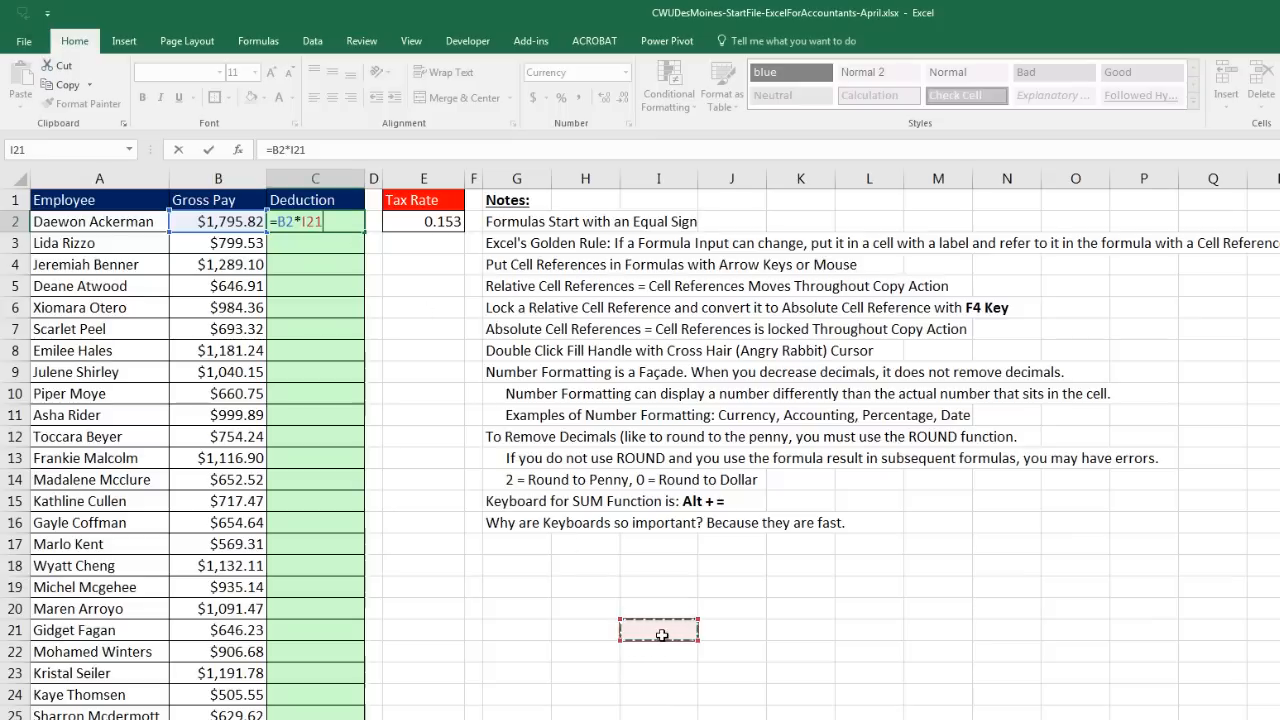
left_click(433, 478)
left_click(425, 377)
left_click(235, 308)
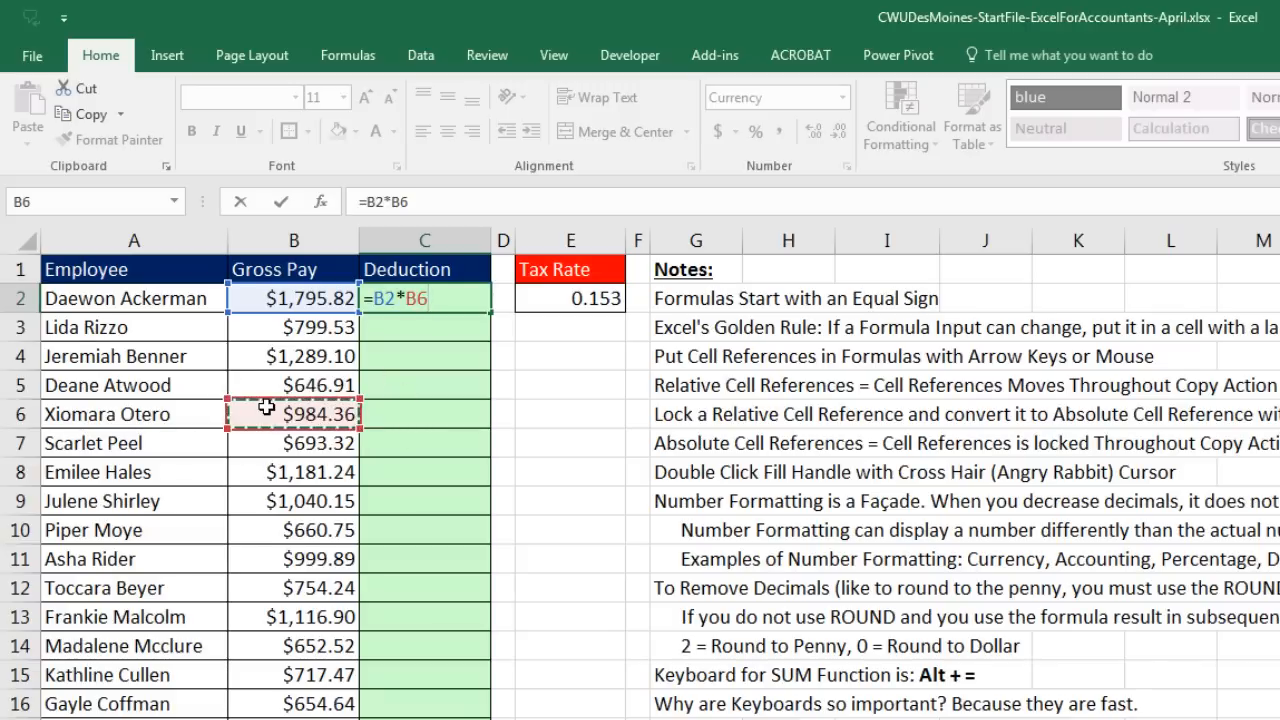
left_click(300, 480)
left_click(441, 469)
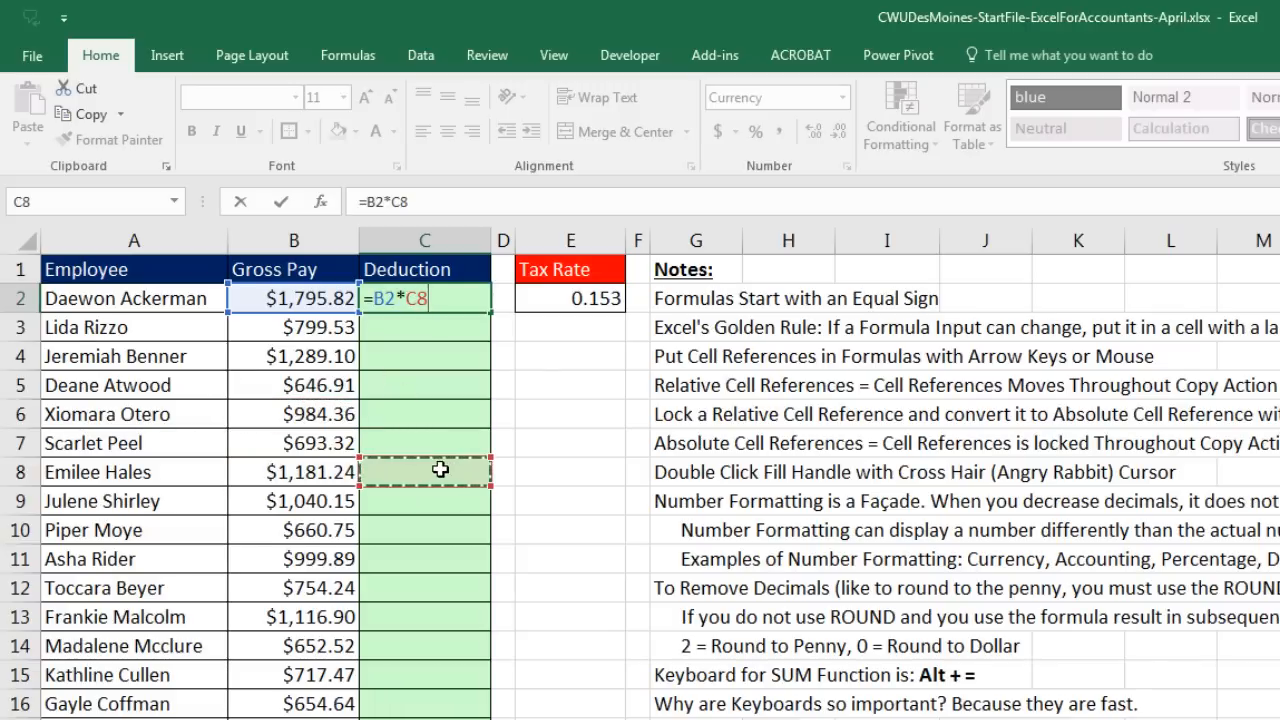
left_click(562, 329)
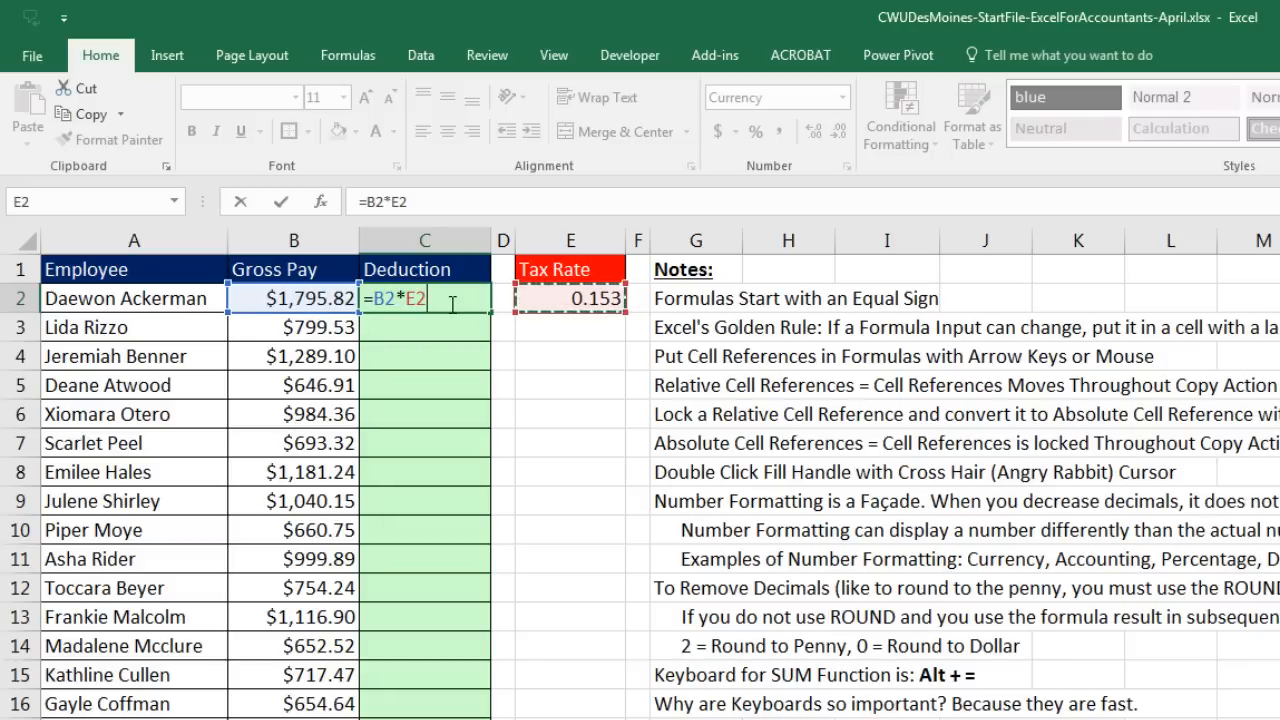
key("ctrl+Return")
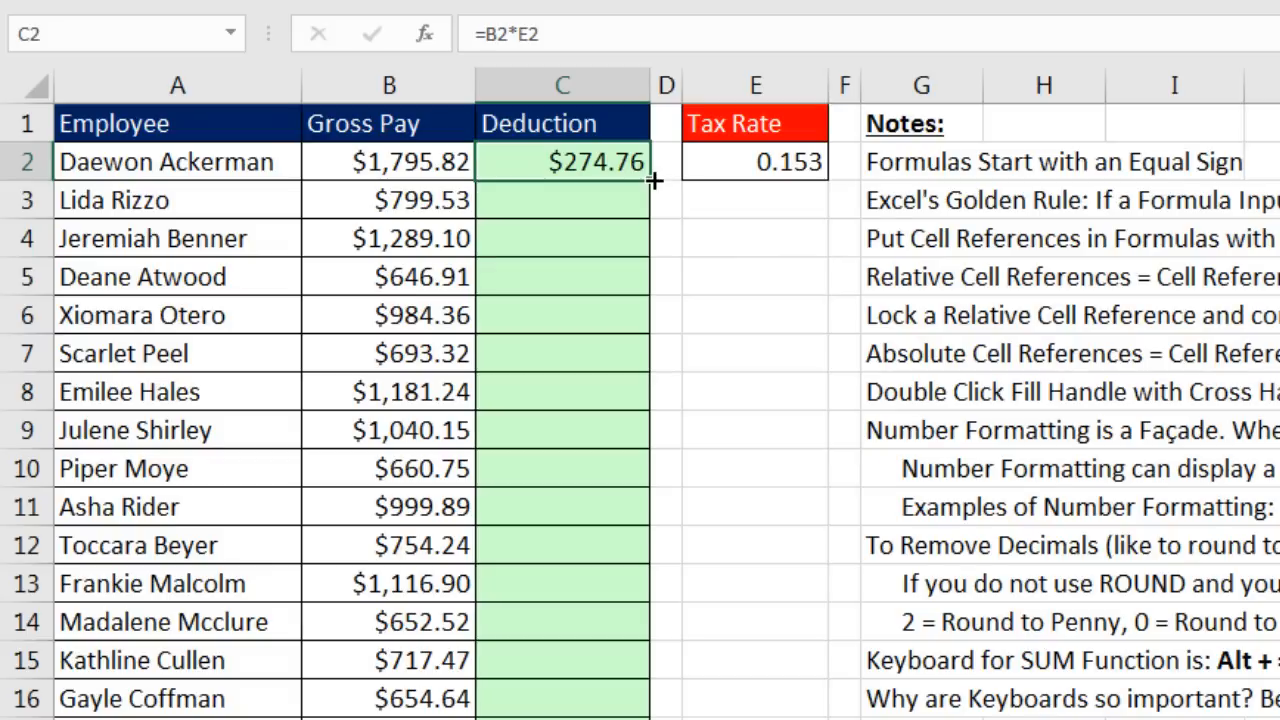
Step: Fill the deduction formula down to C12 and inspect C12's formula =B12*E12
left_click_drag(652, 180, 640, 575)
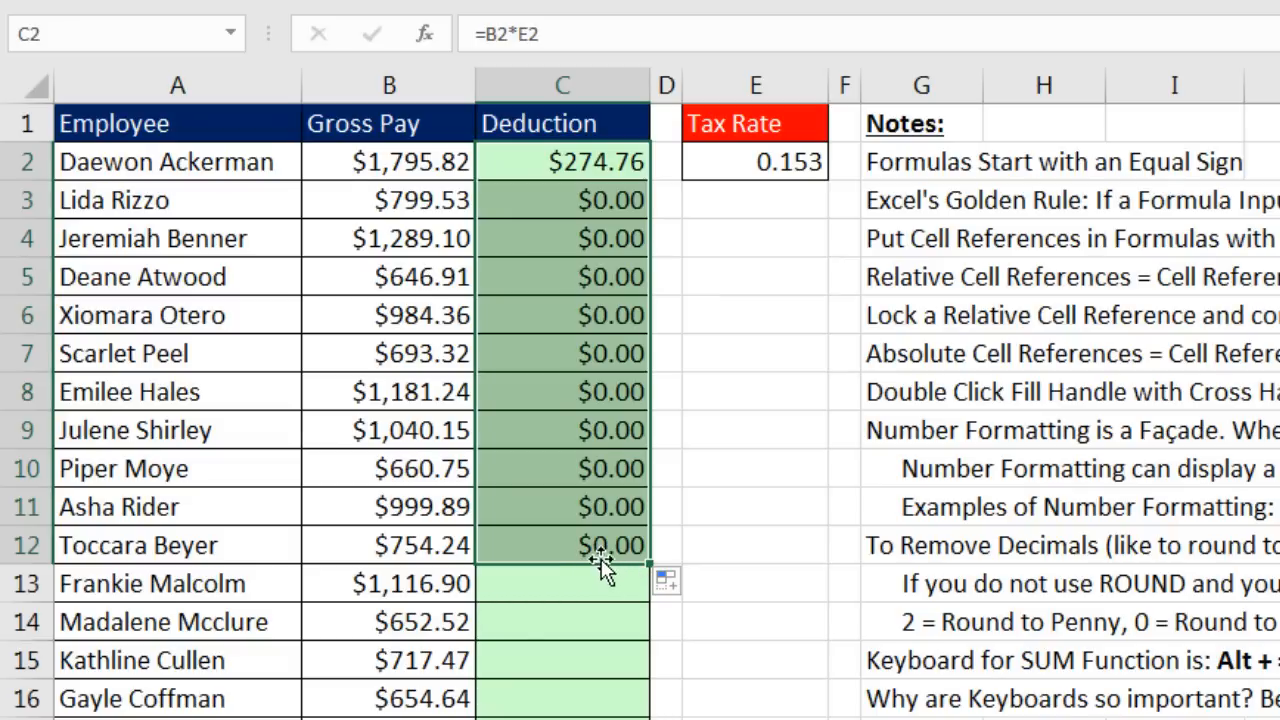
left_click(600, 558)
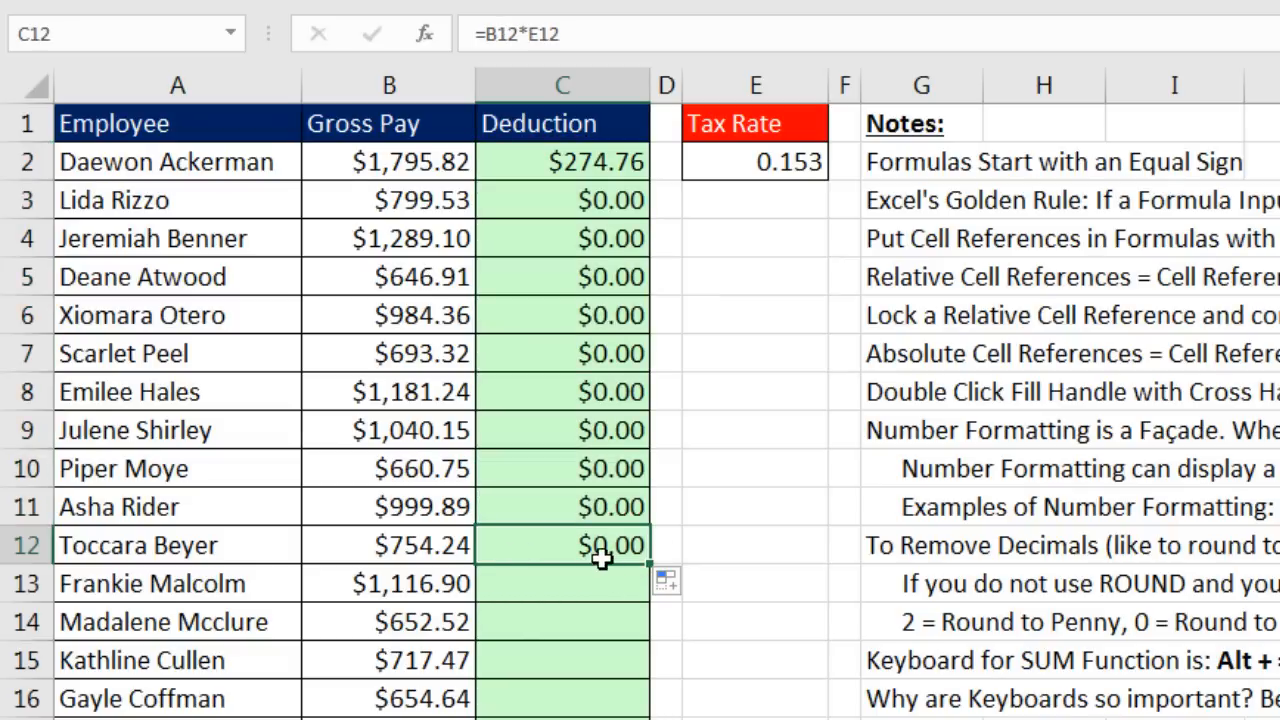
key("F2")
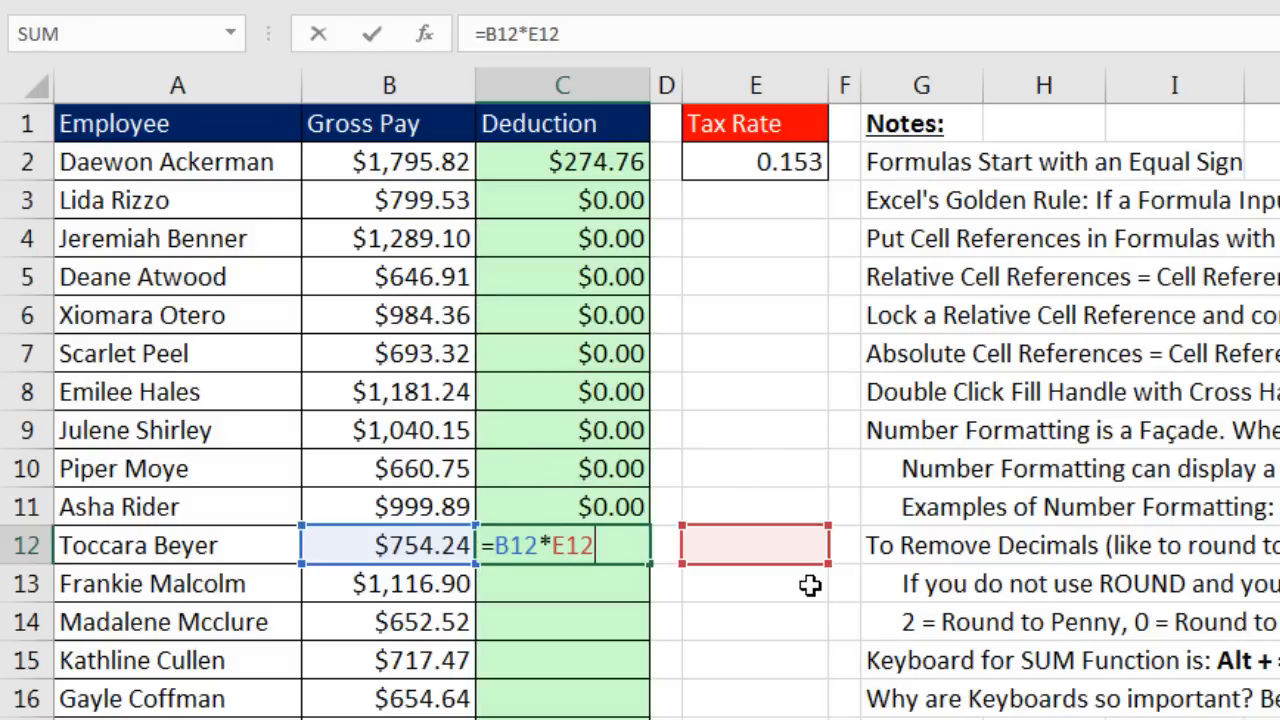
key("ctrl+Return")
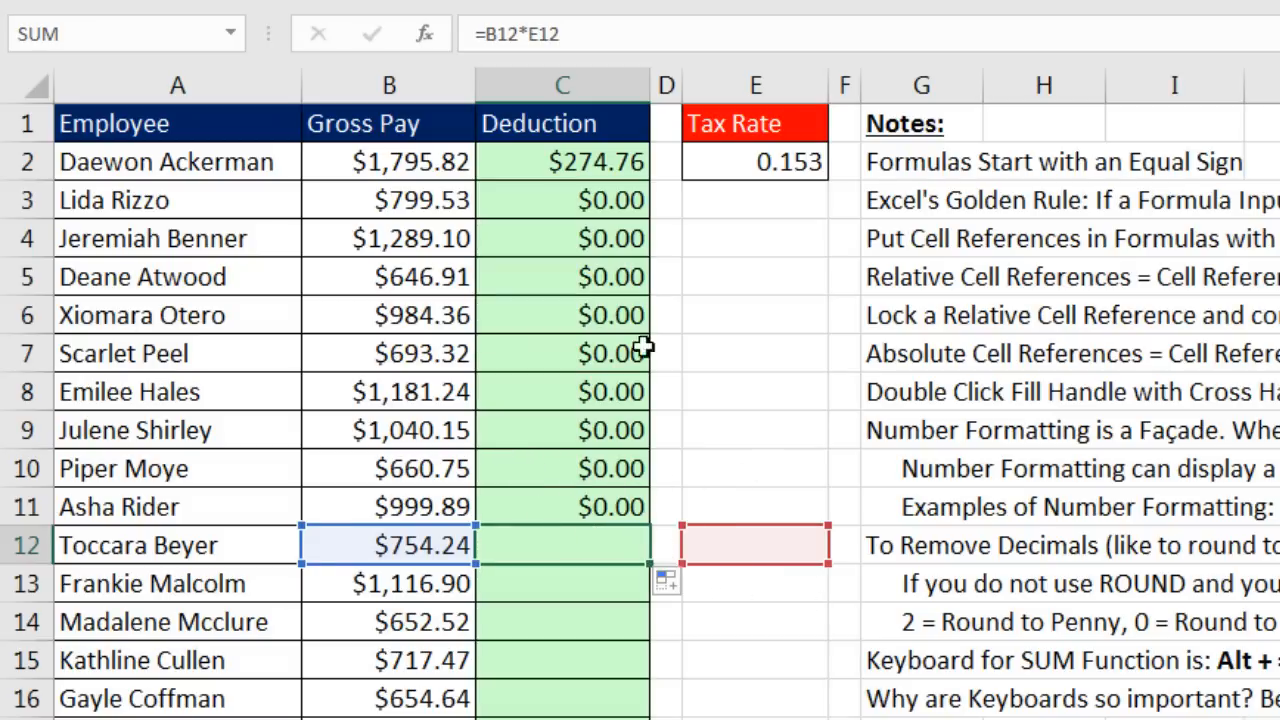
Step: Delete the faulty deduction results in C2:C12
left_click_drag(600, 165, 591, 534)
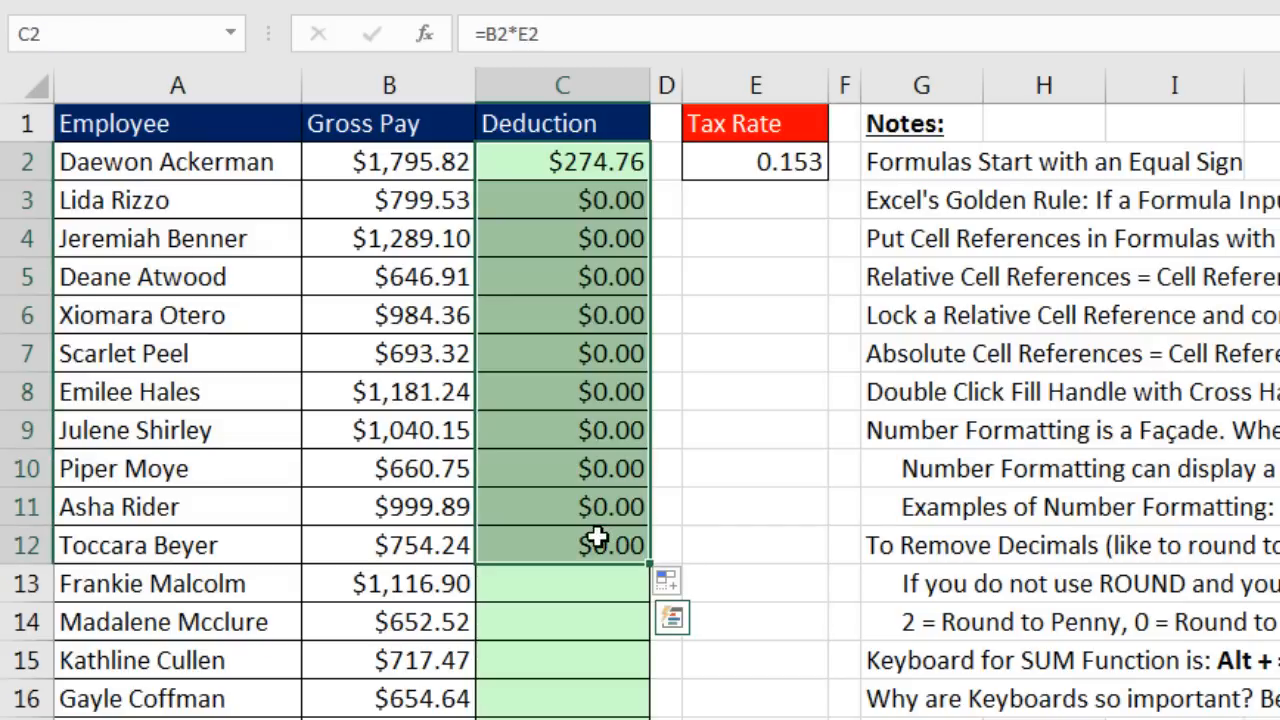
key("Delete")
left_click(586, 168)
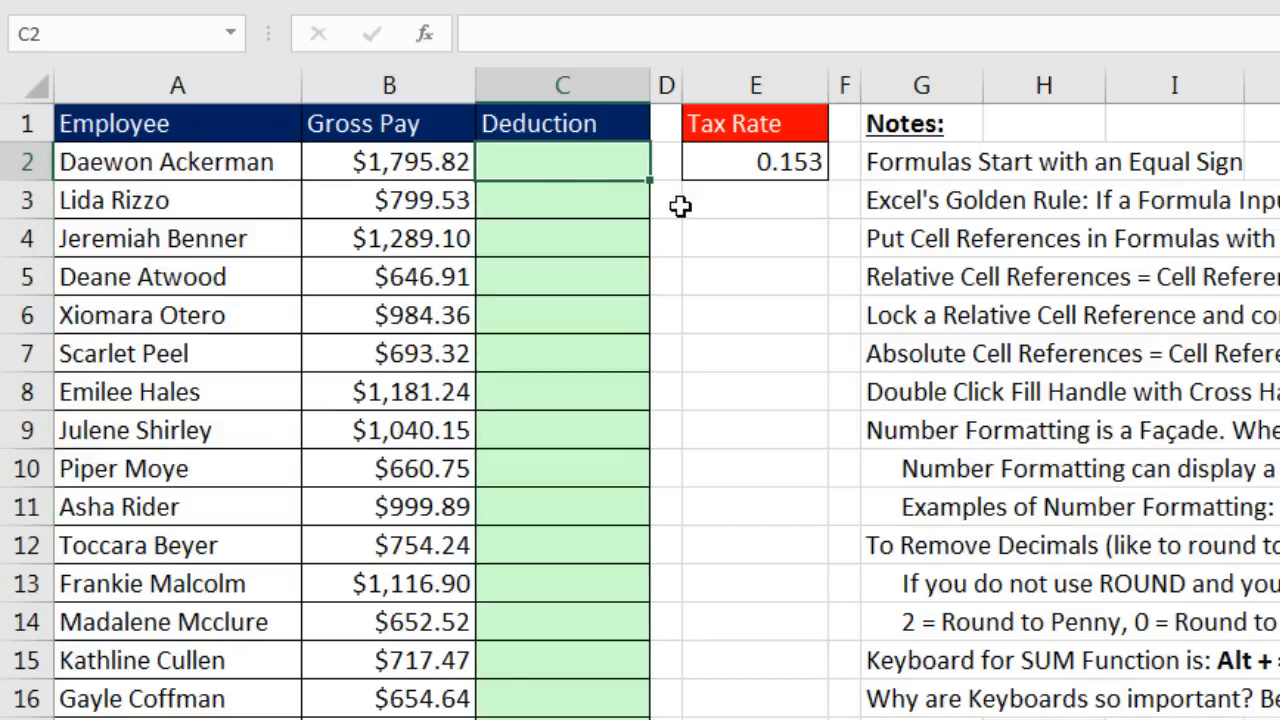
Step: Enter =B2*$E$2 in C2 with the tax rate locked, giving $274.76
type("=")
key("Left")
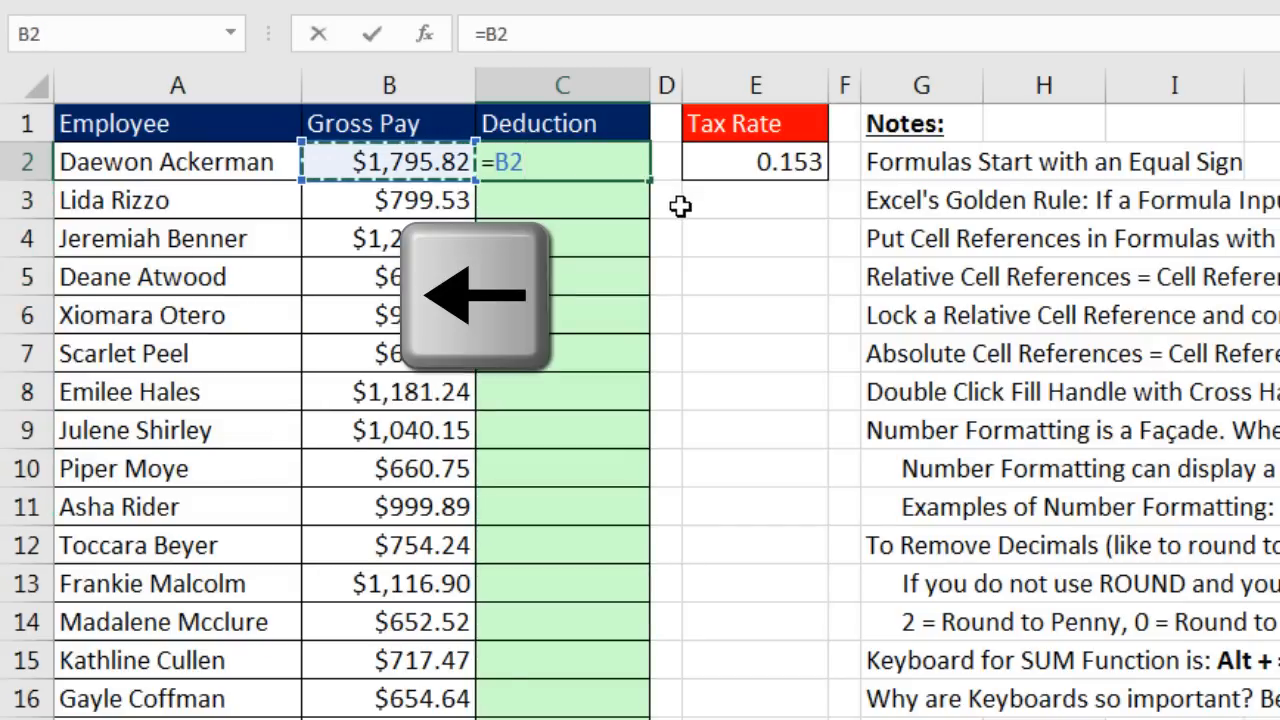
type("*")
key("Right")
key("Right")
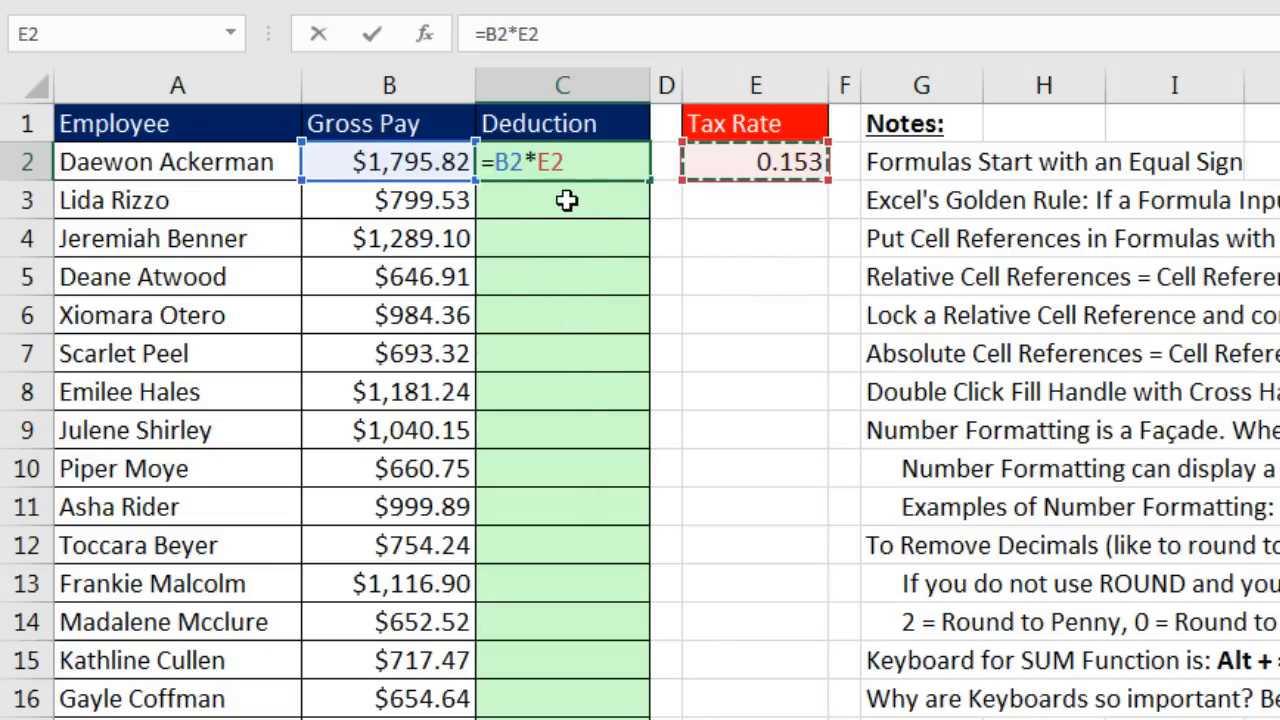
key("F4")
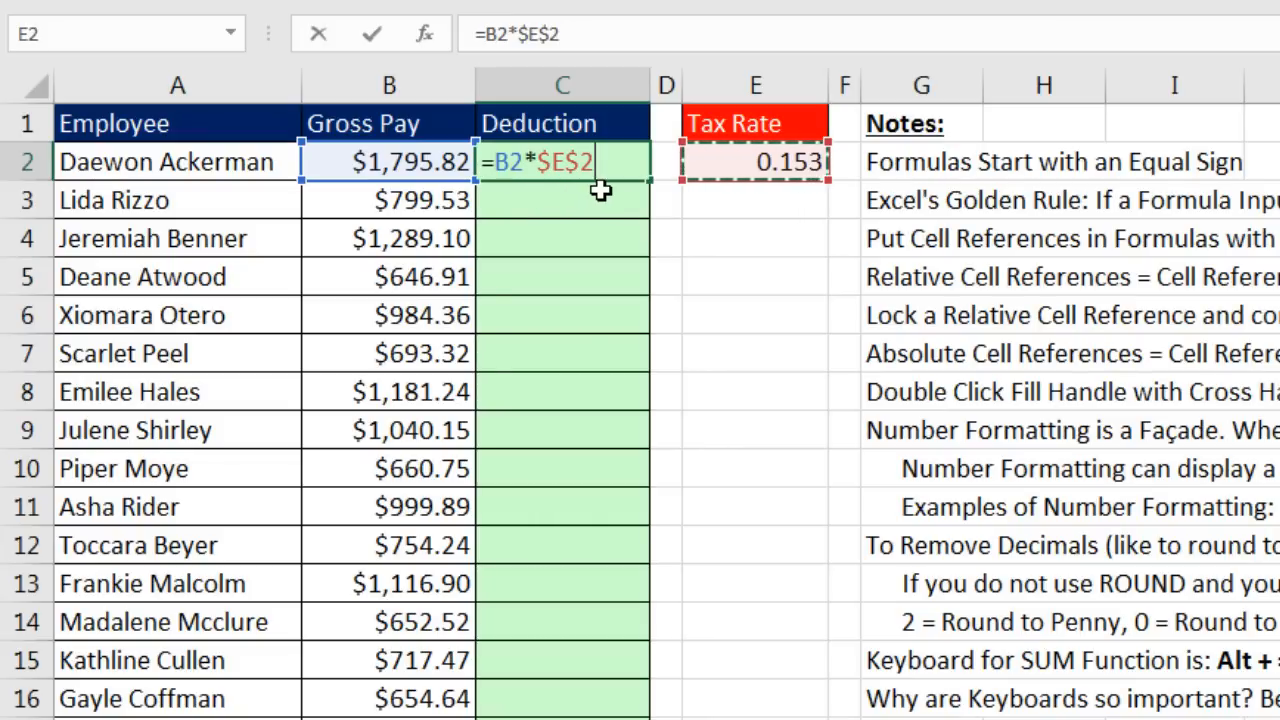
key("ctrl+Return")
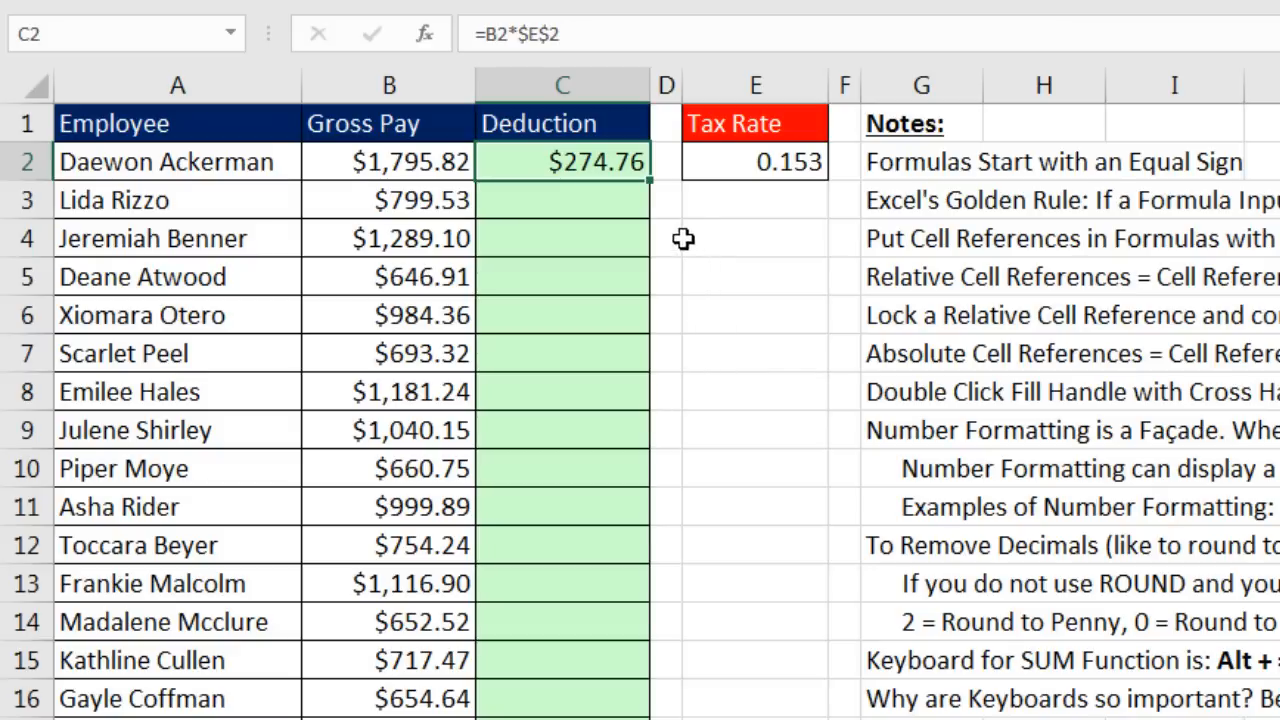
Step: Fill =B2*$E$2 down to C26 and confirm C26 reads =B26*$E$2
left_click_drag(648, 185, 370, 661)
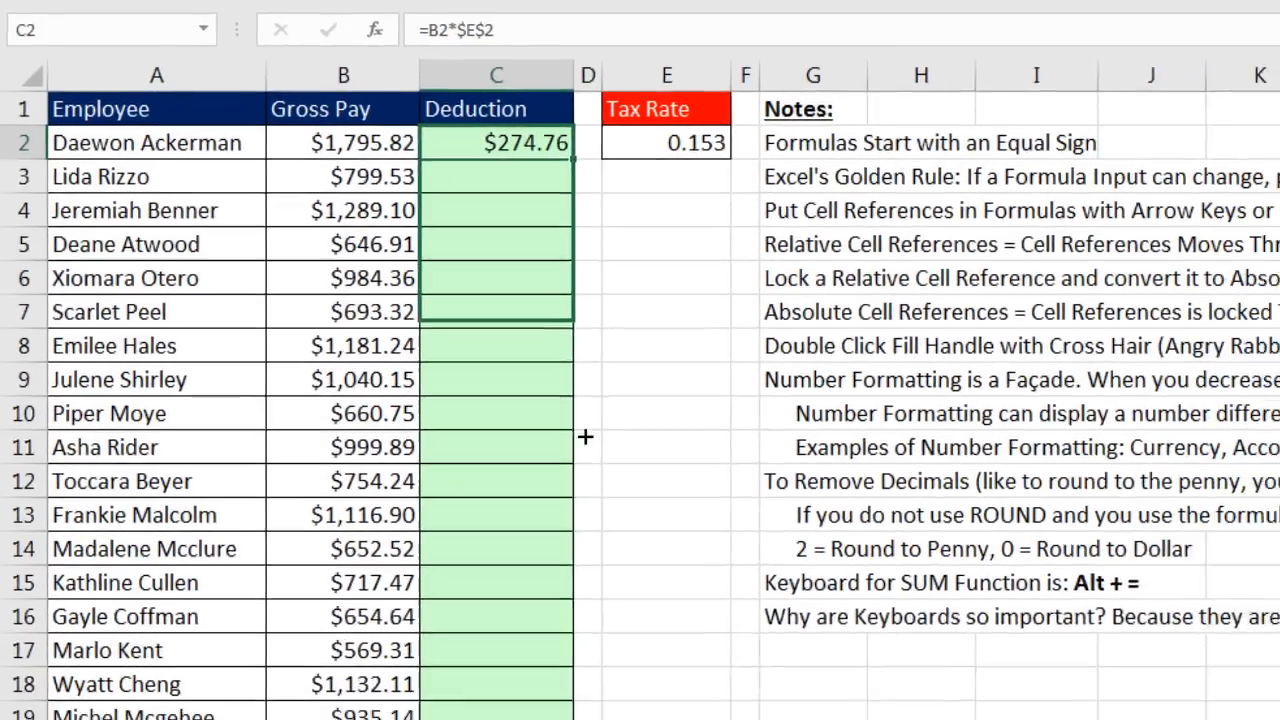
left_click_drag(370, 666, 370, 666)
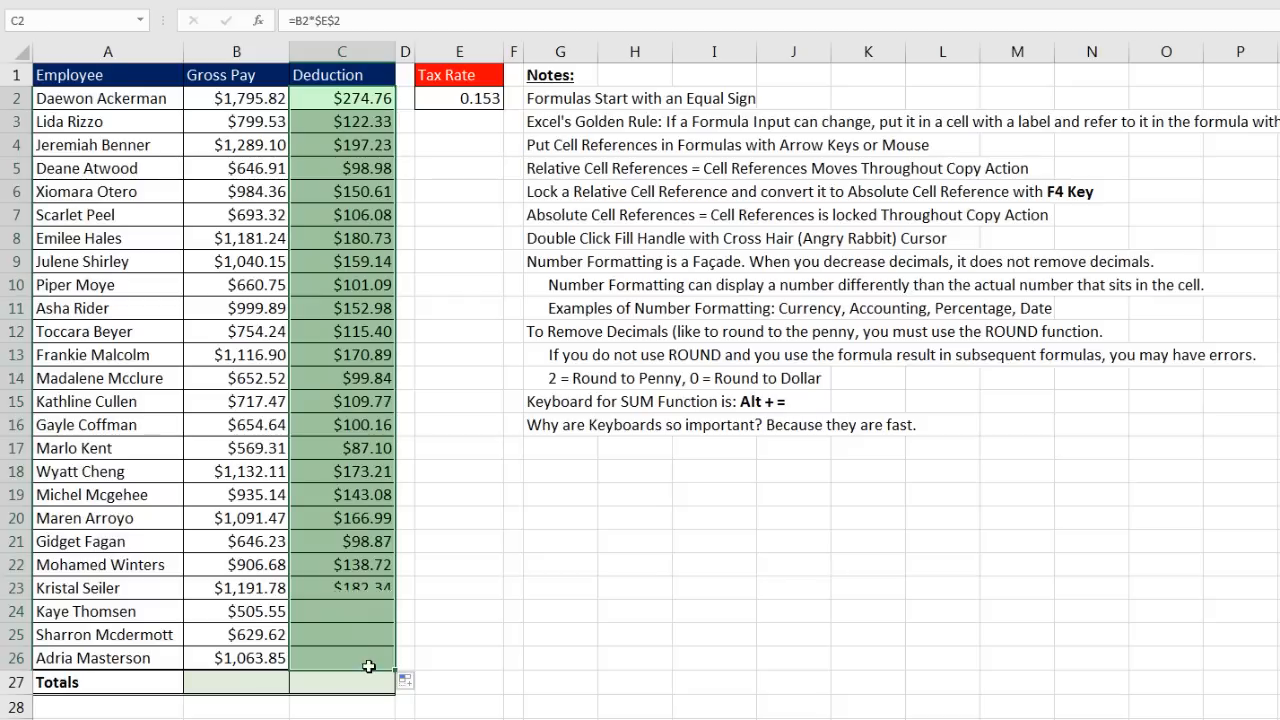
left_click(344, 662)
key("F2")
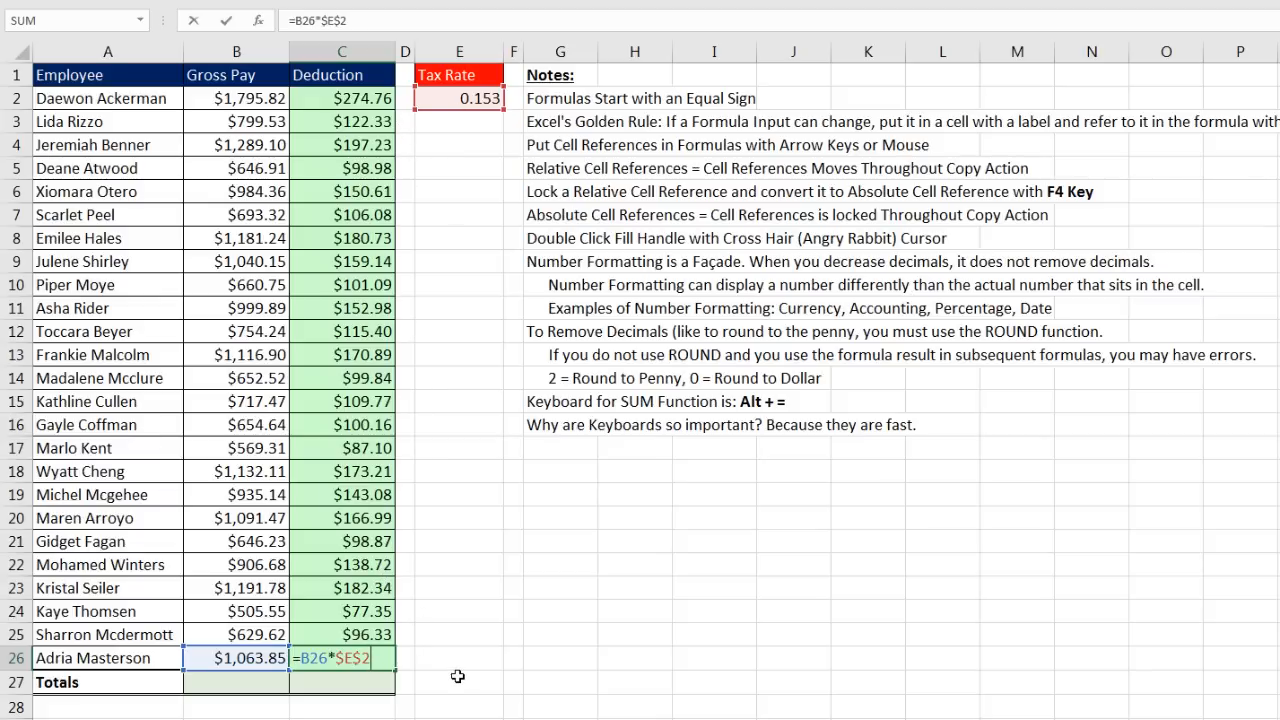
key("Return")
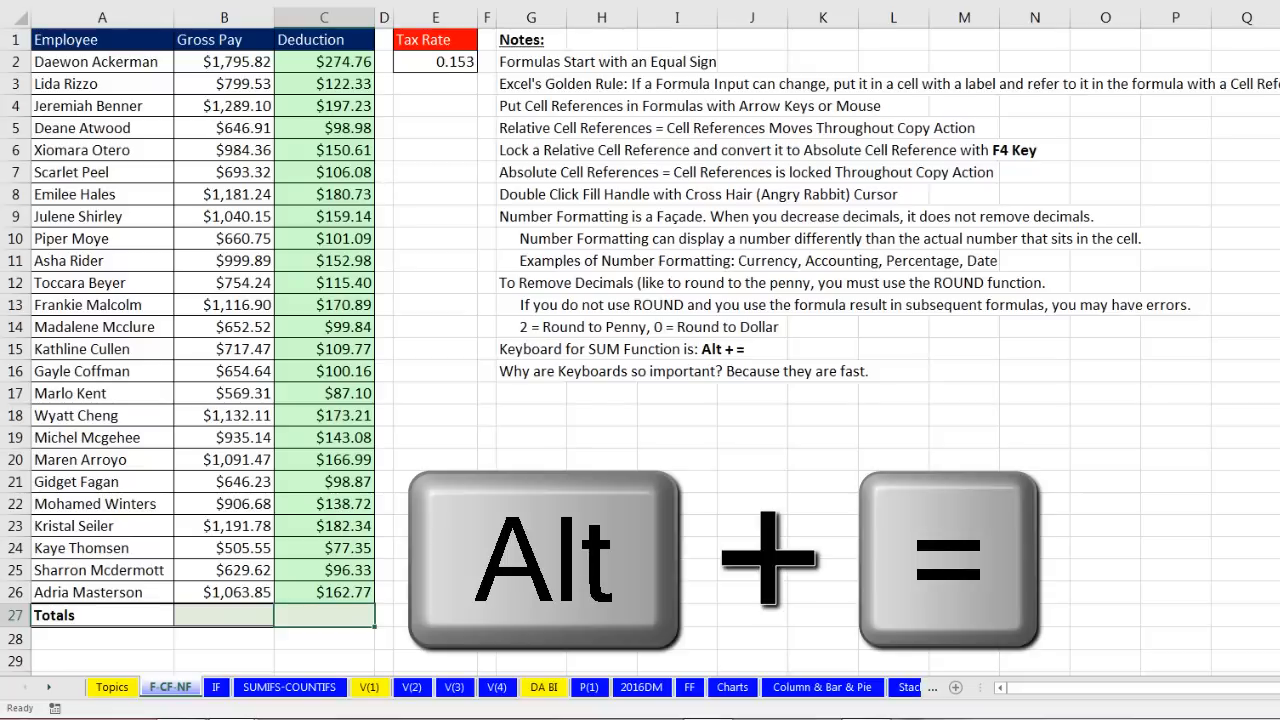
Step: Sum the deductions in C27 ($3,466.76) and gross pay in B27 ($22,658.58), then select both totals
key("alt+equal")
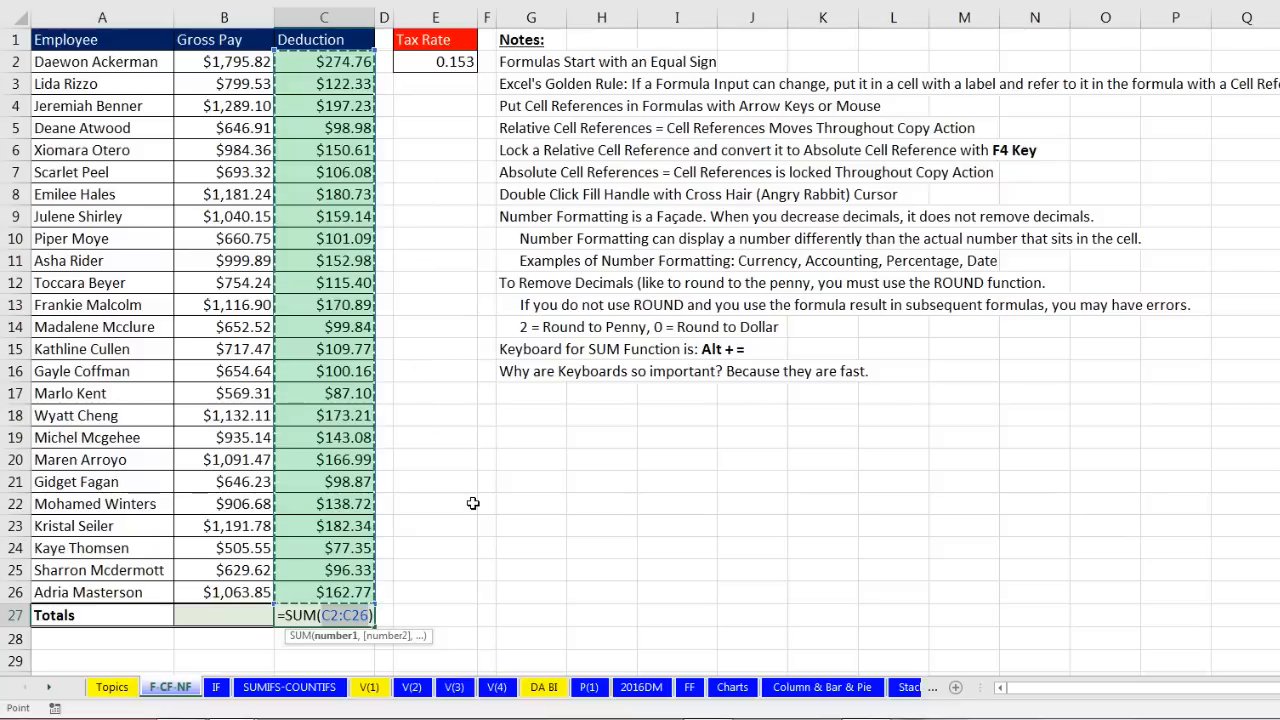
key("Return")
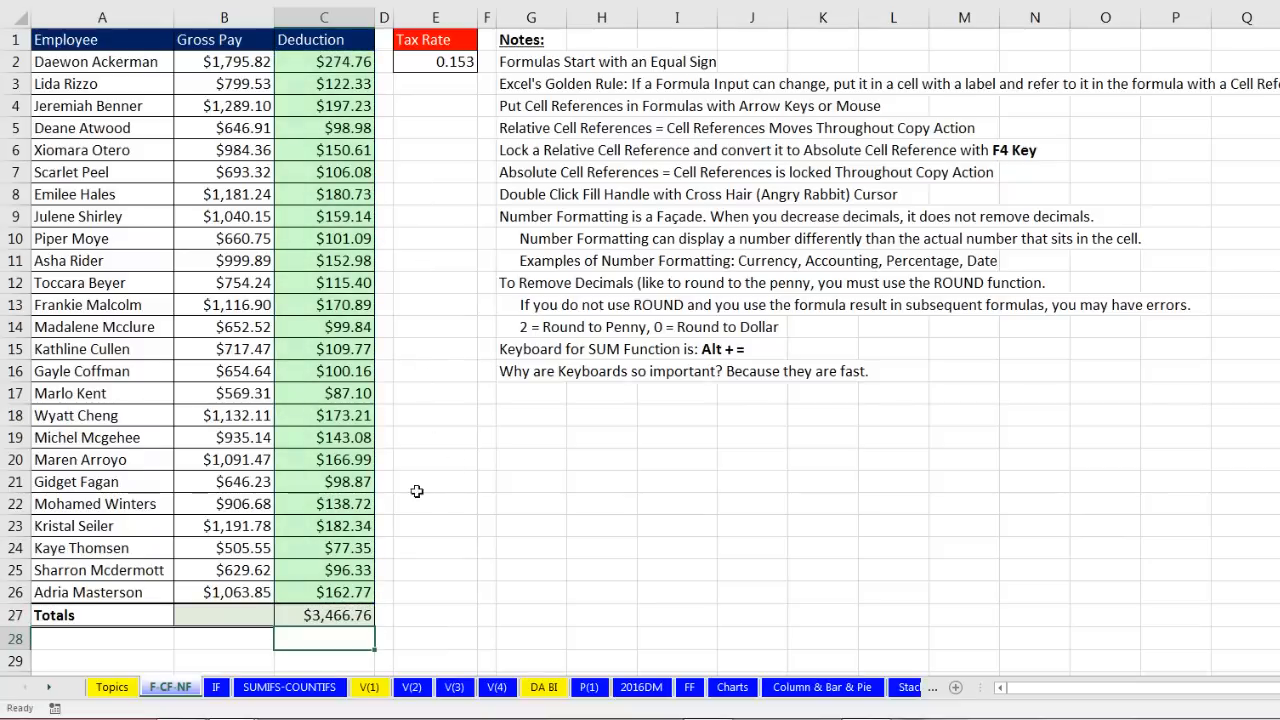
left_click(222, 610)
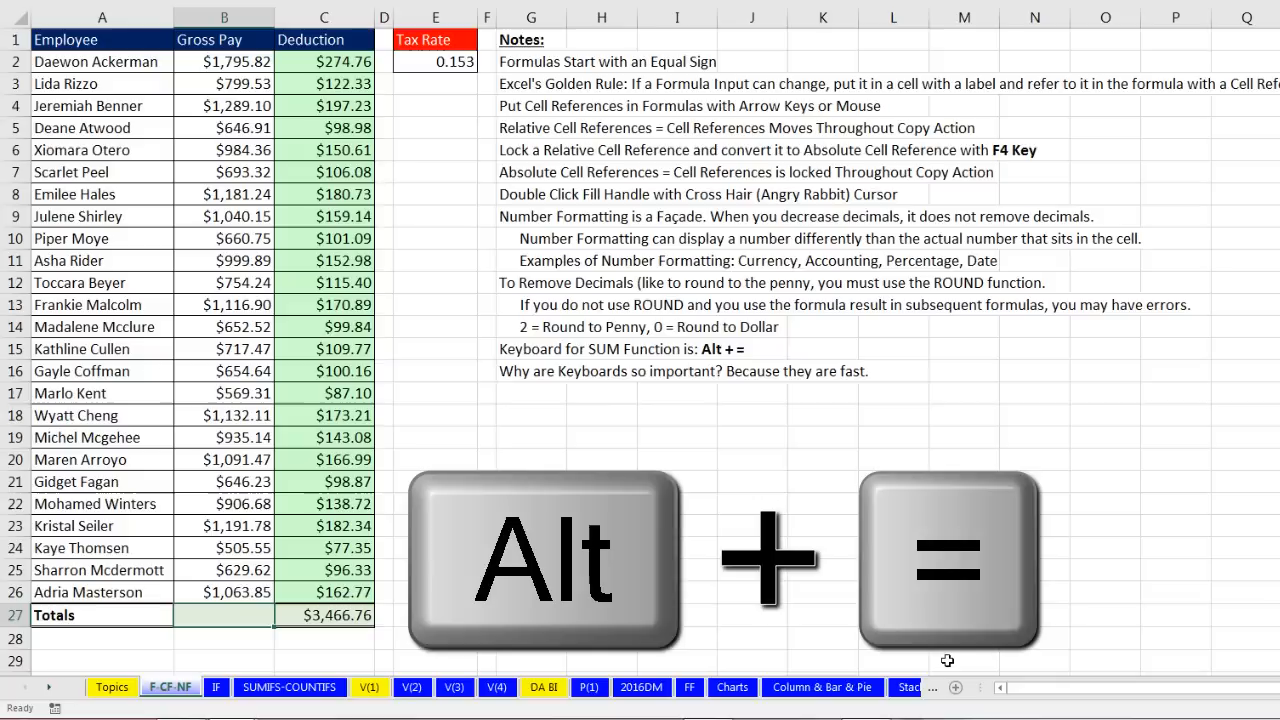
key("alt+equal")
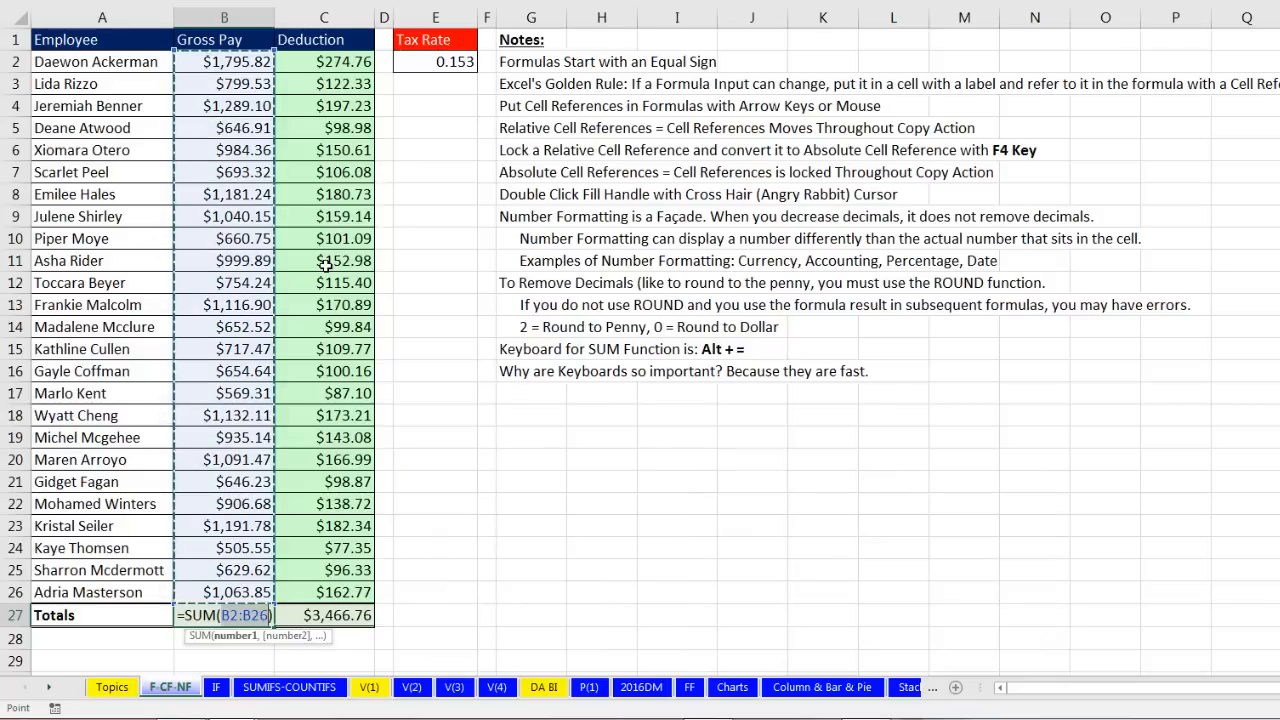
key("Return")
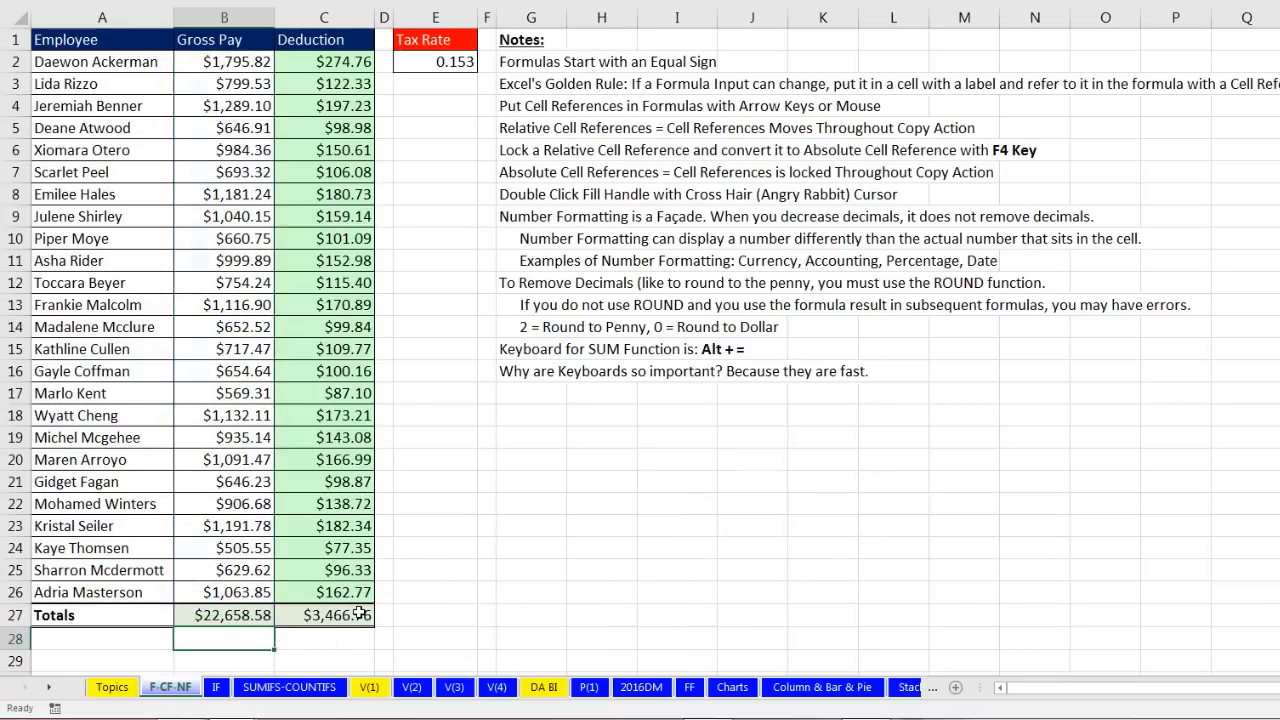
key("Up")
key("shift+Right")
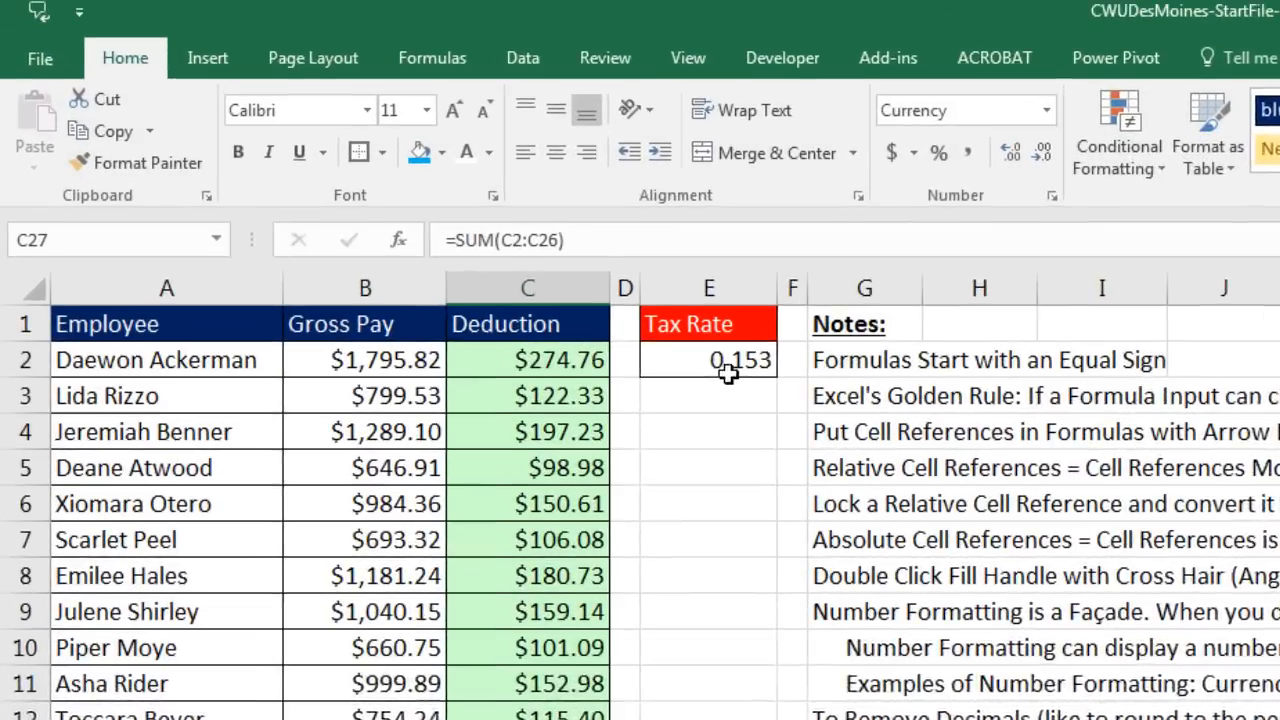
Step: Format the 0.153 tax rate in E2 as a percentage with two decimals, 15.30%
left_click(727, 368)
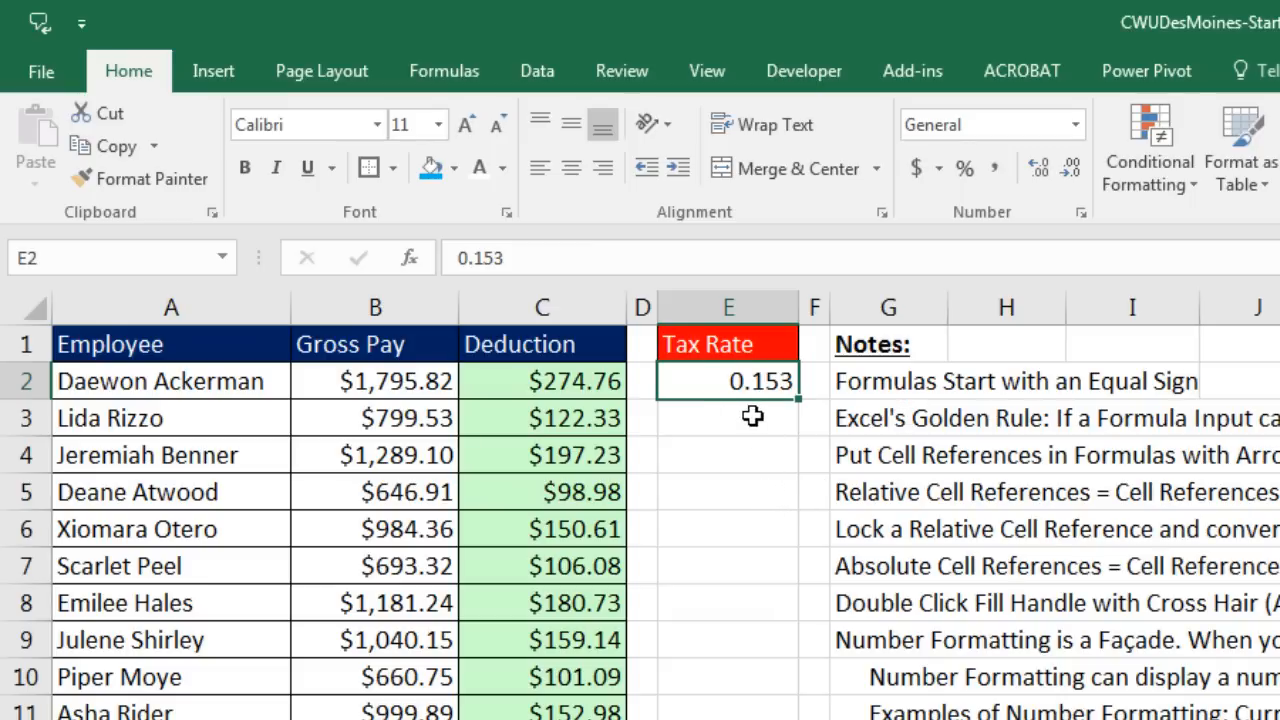
left_click(966, 172)
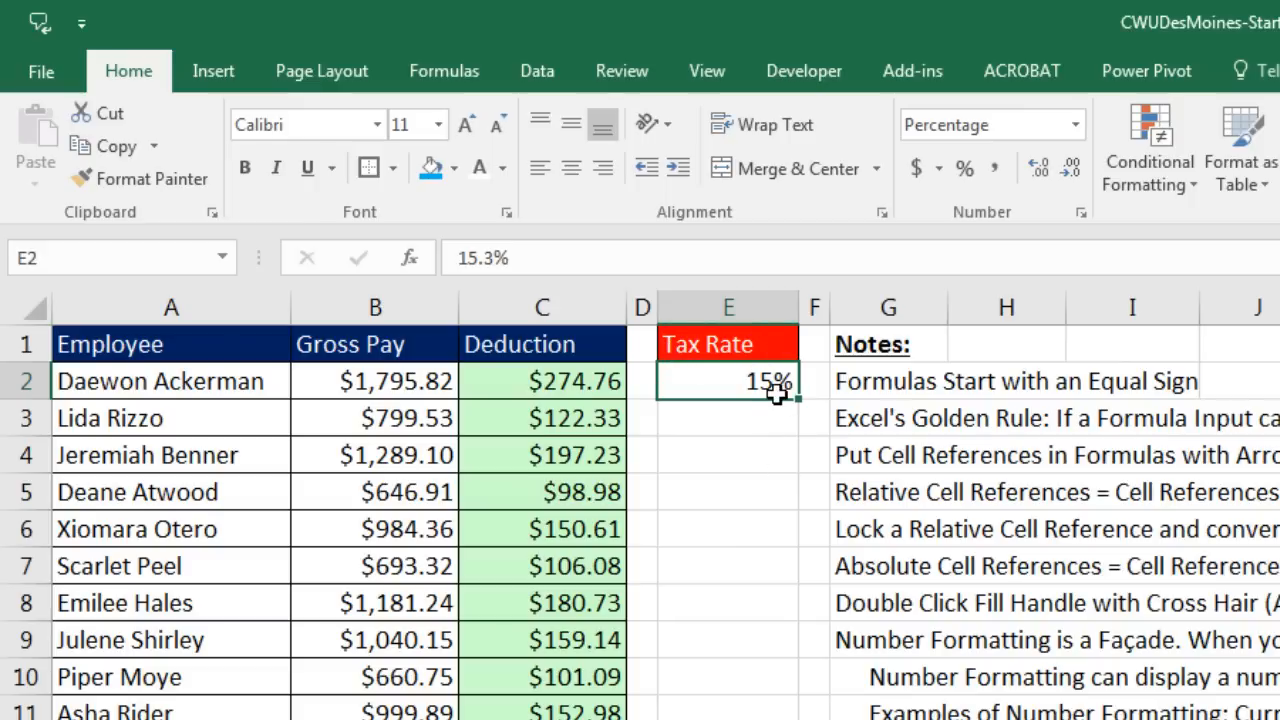
left_click(1045, 172)
left_click(1045, 172)
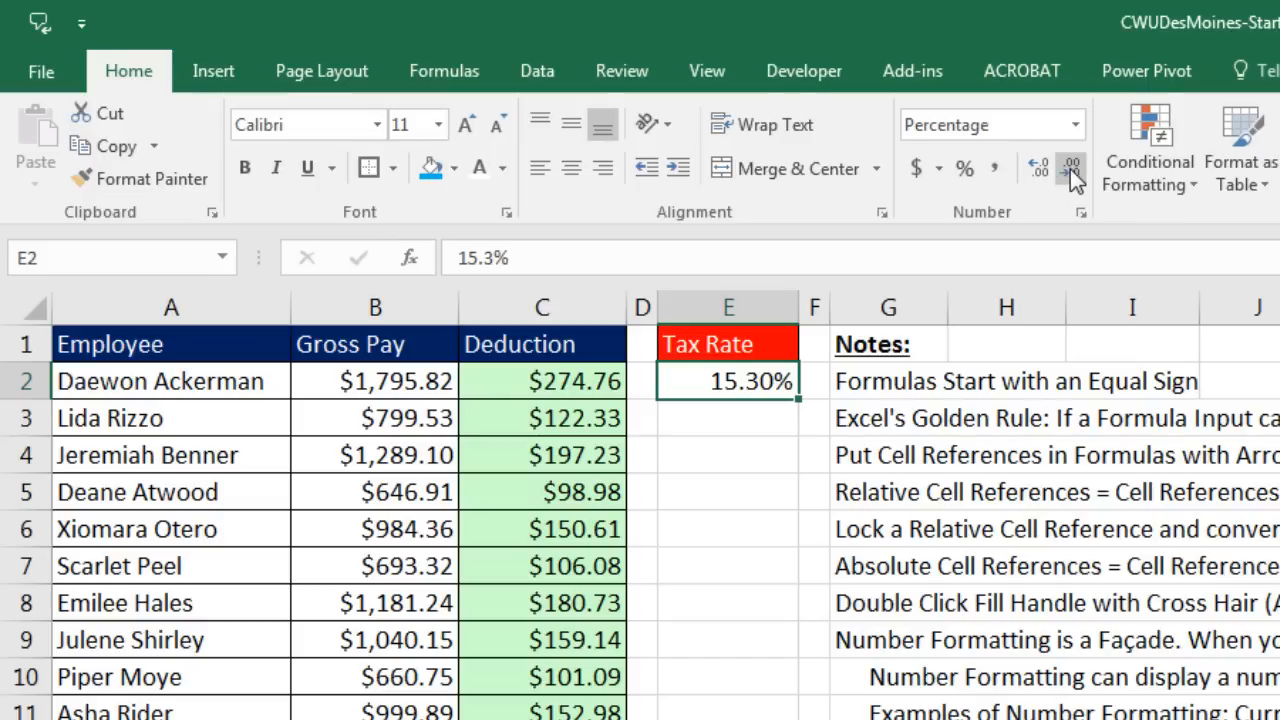
left_click(1071, 176)
left_click(1071, 176)
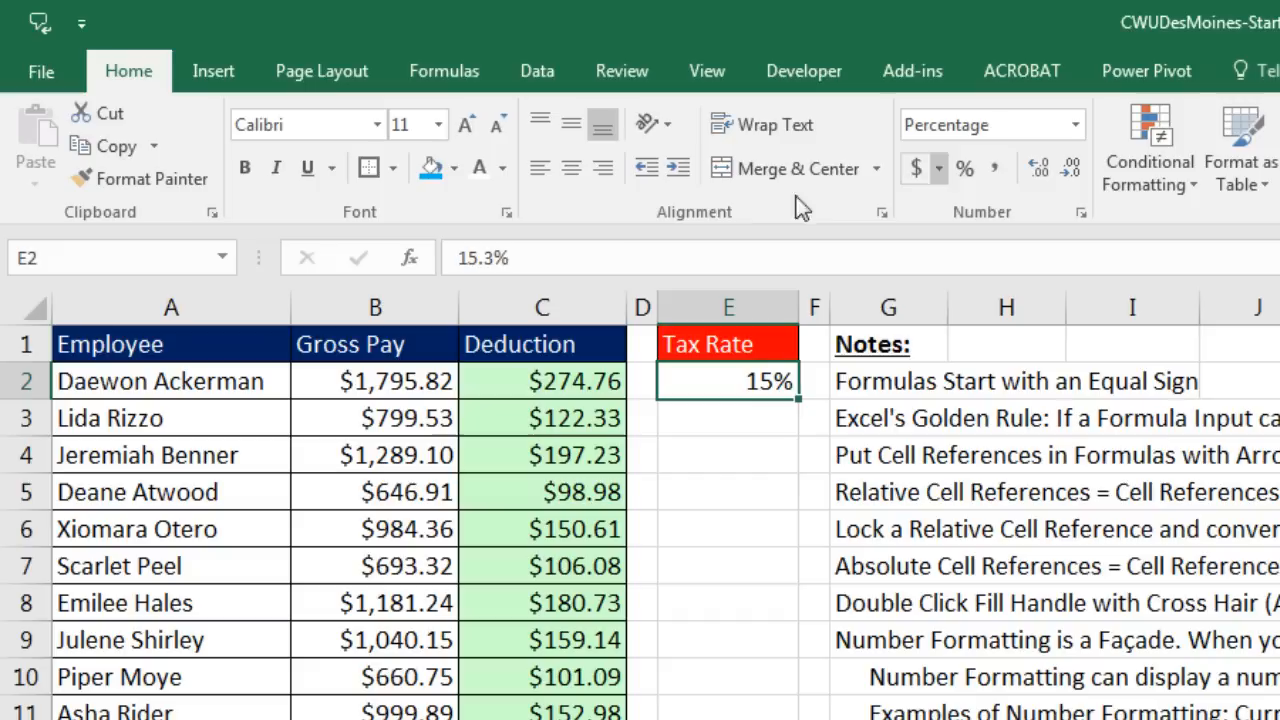
left_click(1041, 172)
left_click(1041, 172)
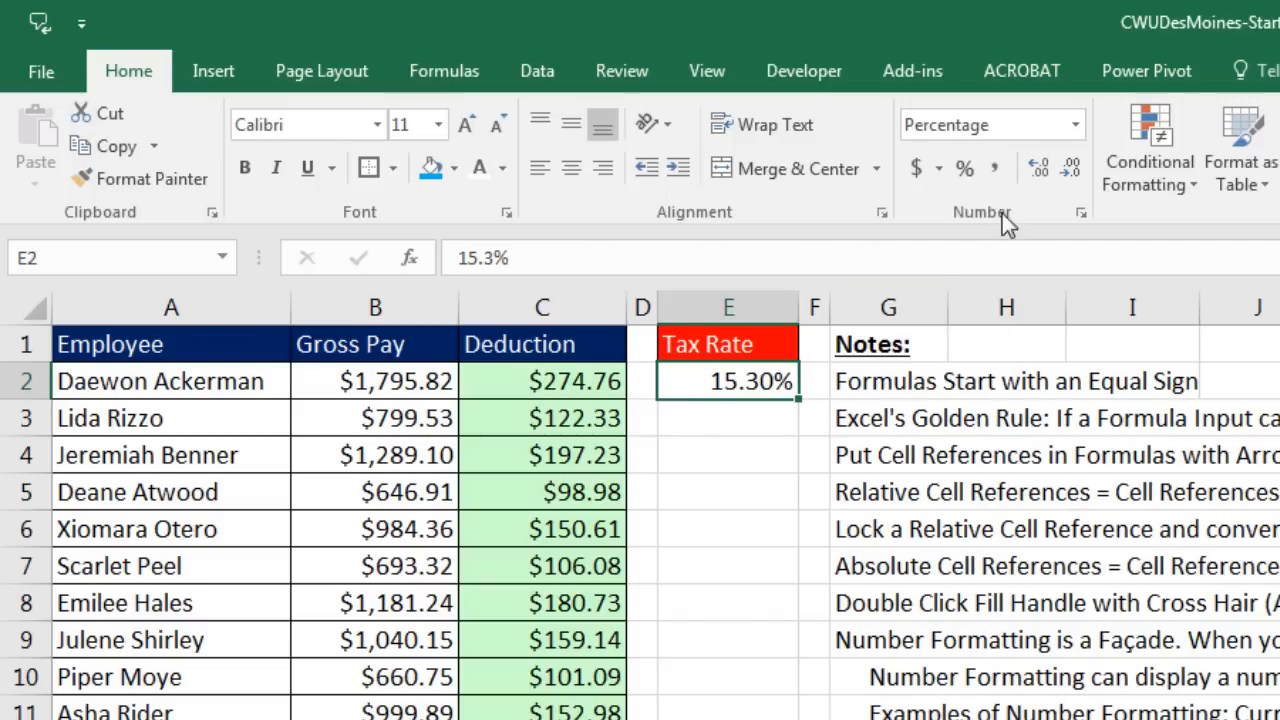
left_click_drag(508, 388, 282, 662)
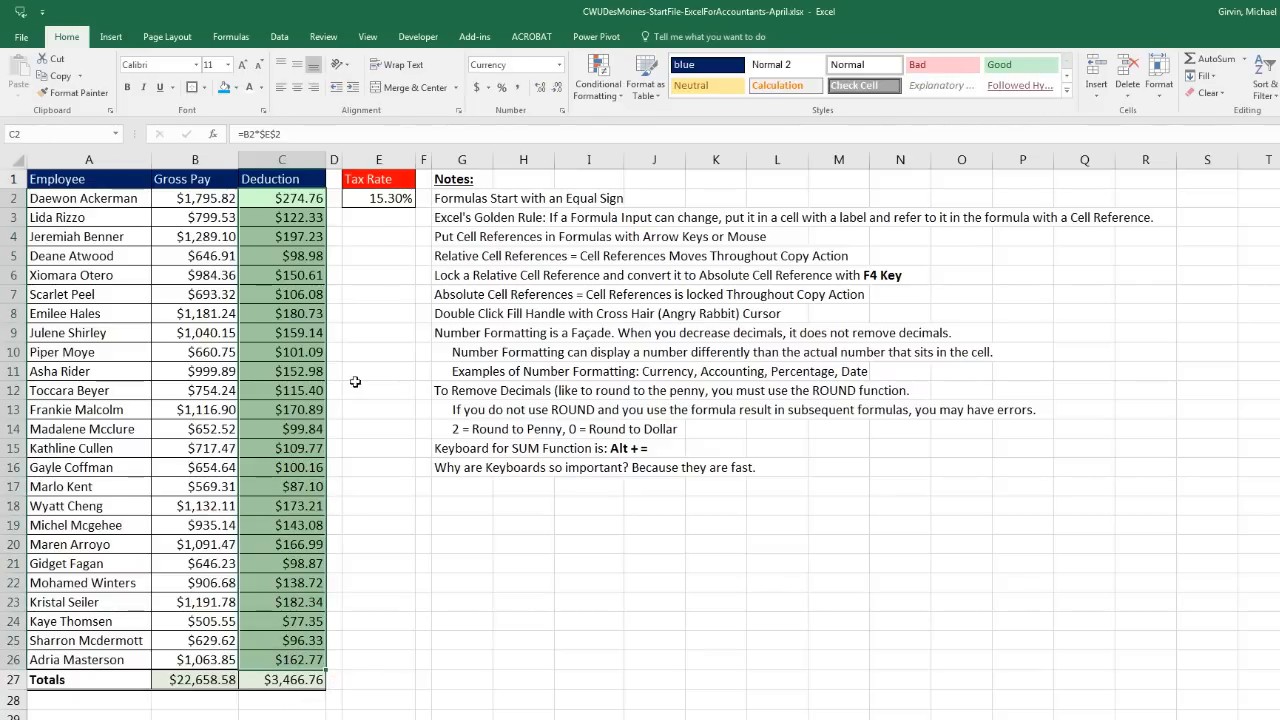
left_click(561, 66)
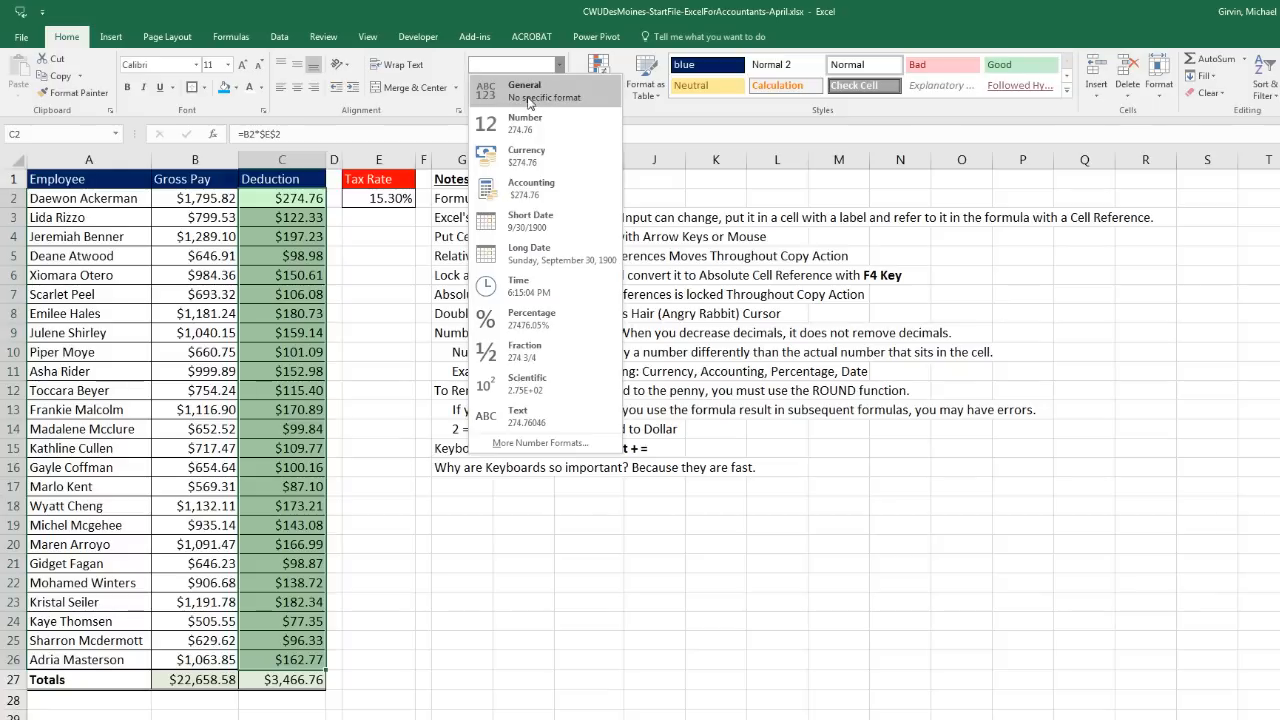
left_click(529, 97)
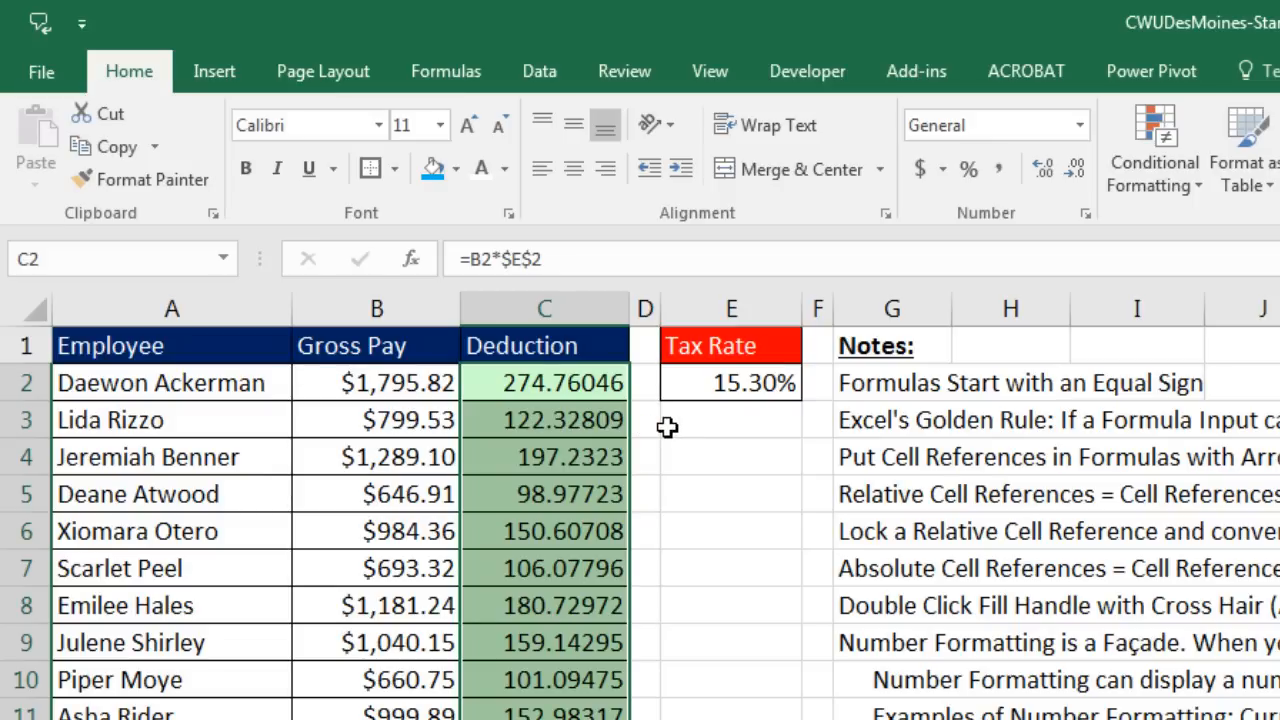
left_click(1082, 126)
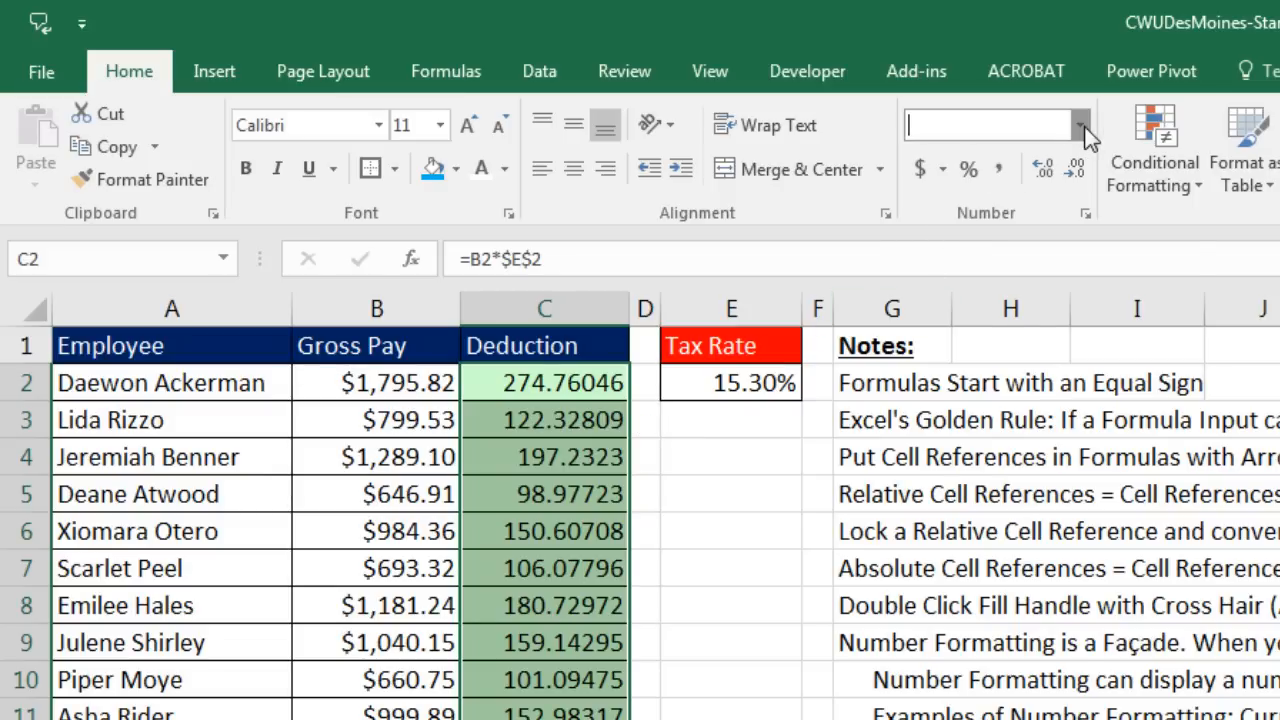
left_click(1010, 225)
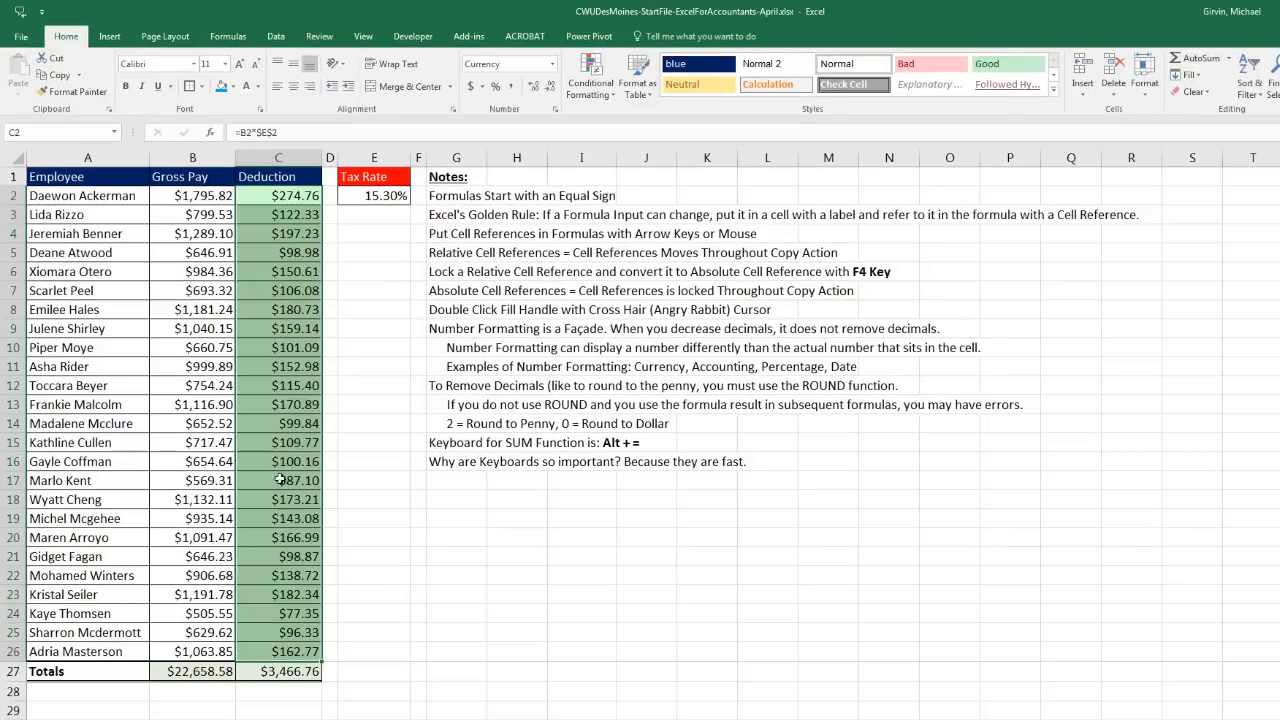
left_click(288, 672)
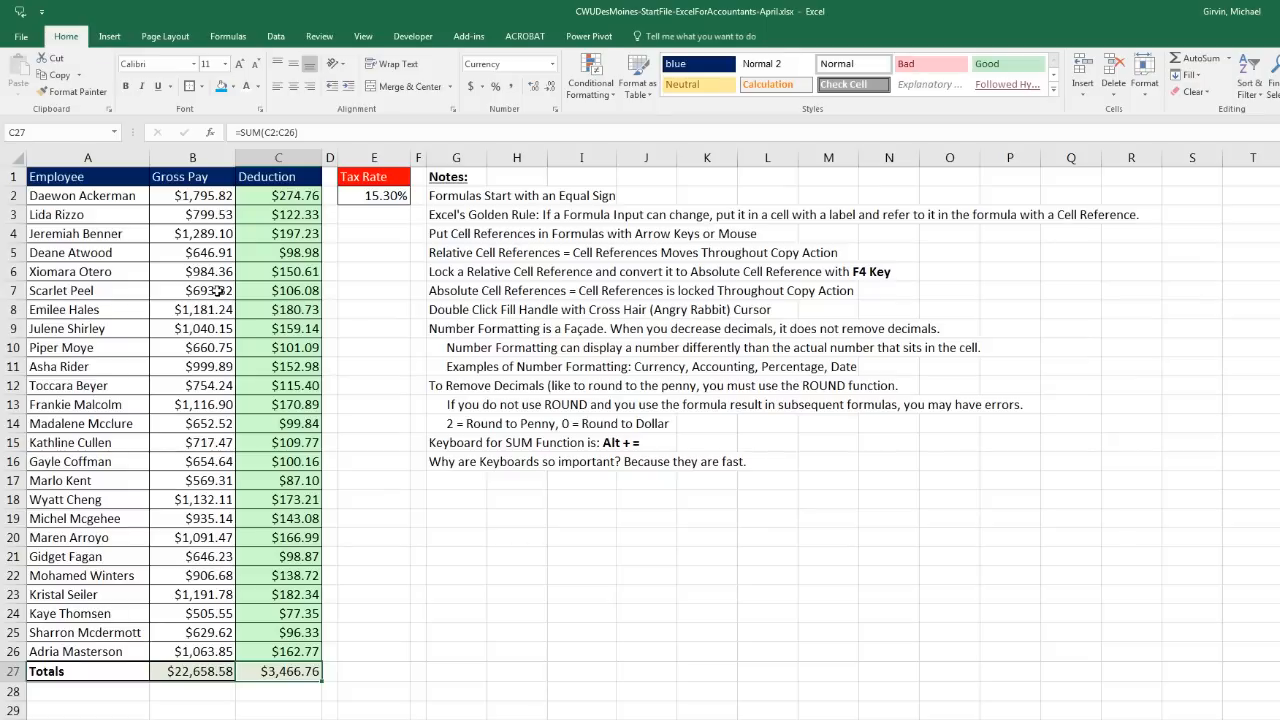
Step: Enter a deduction formula multiplying 25.77 by the locked 0.153 rate, giving $3.94
scroll(573, 510, "down", 8)
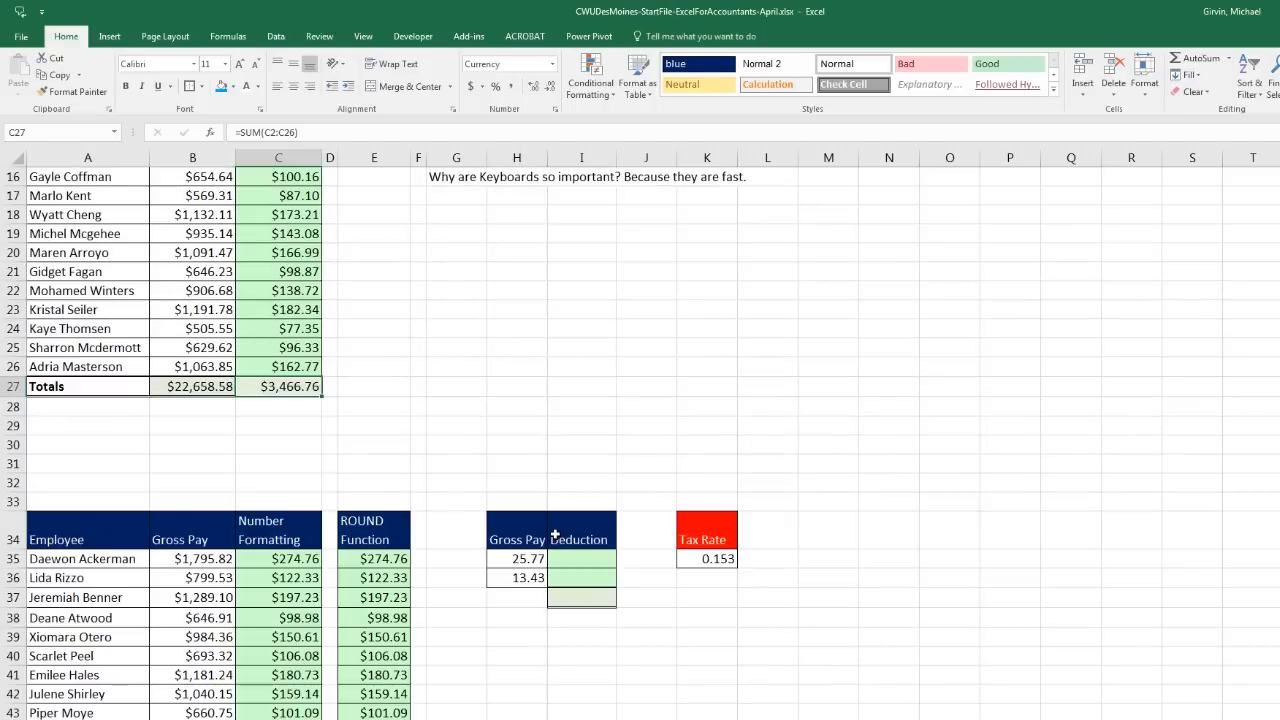
left_click(580, 318)
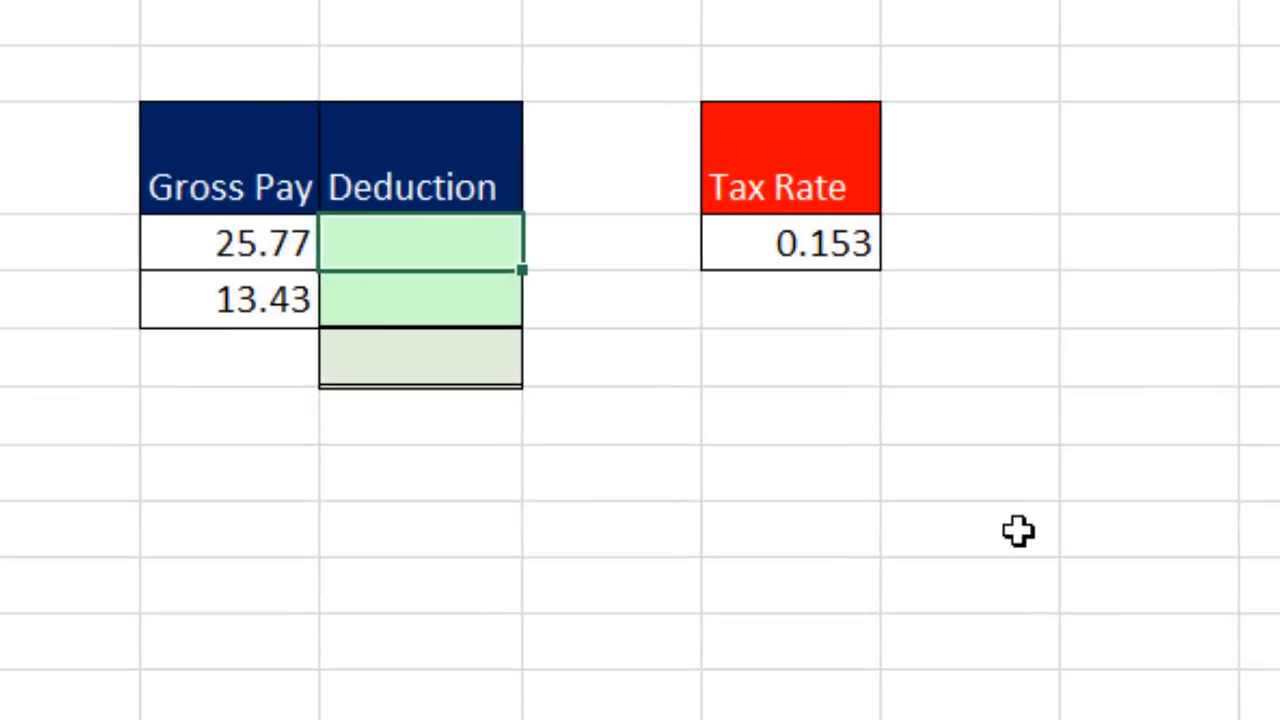
type("=")
key("Left")
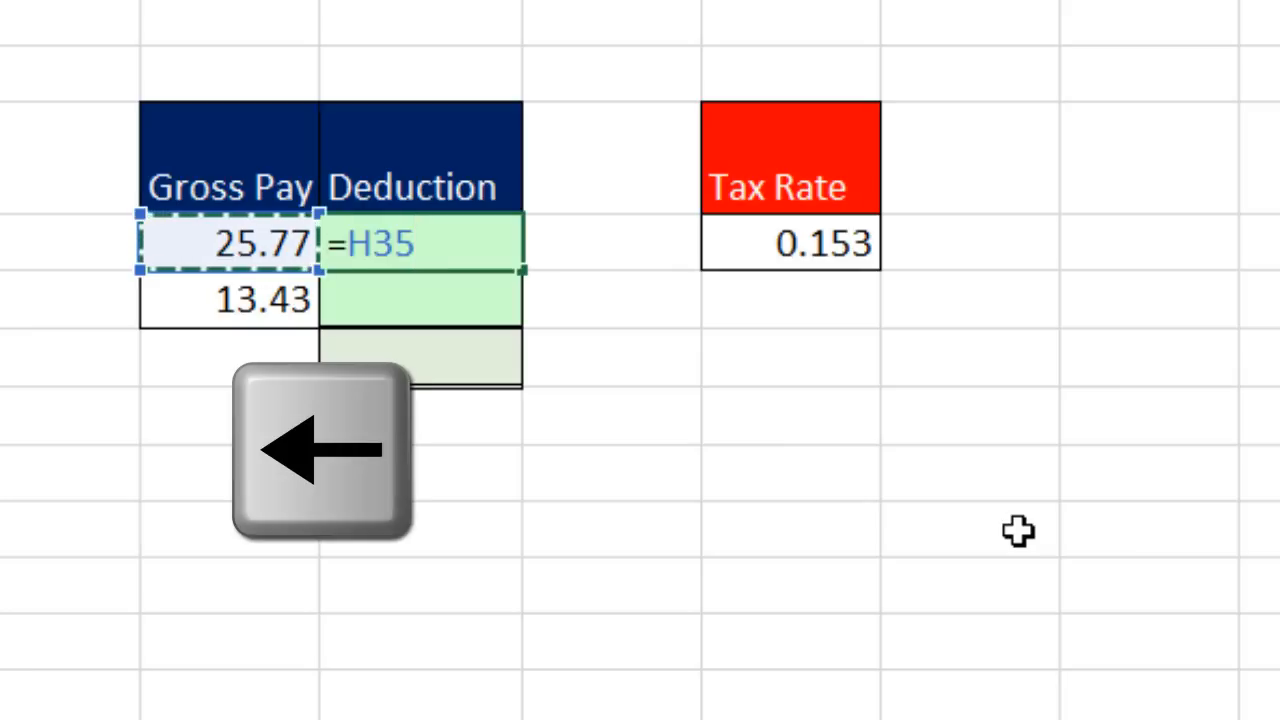
type("*")
key("Right")
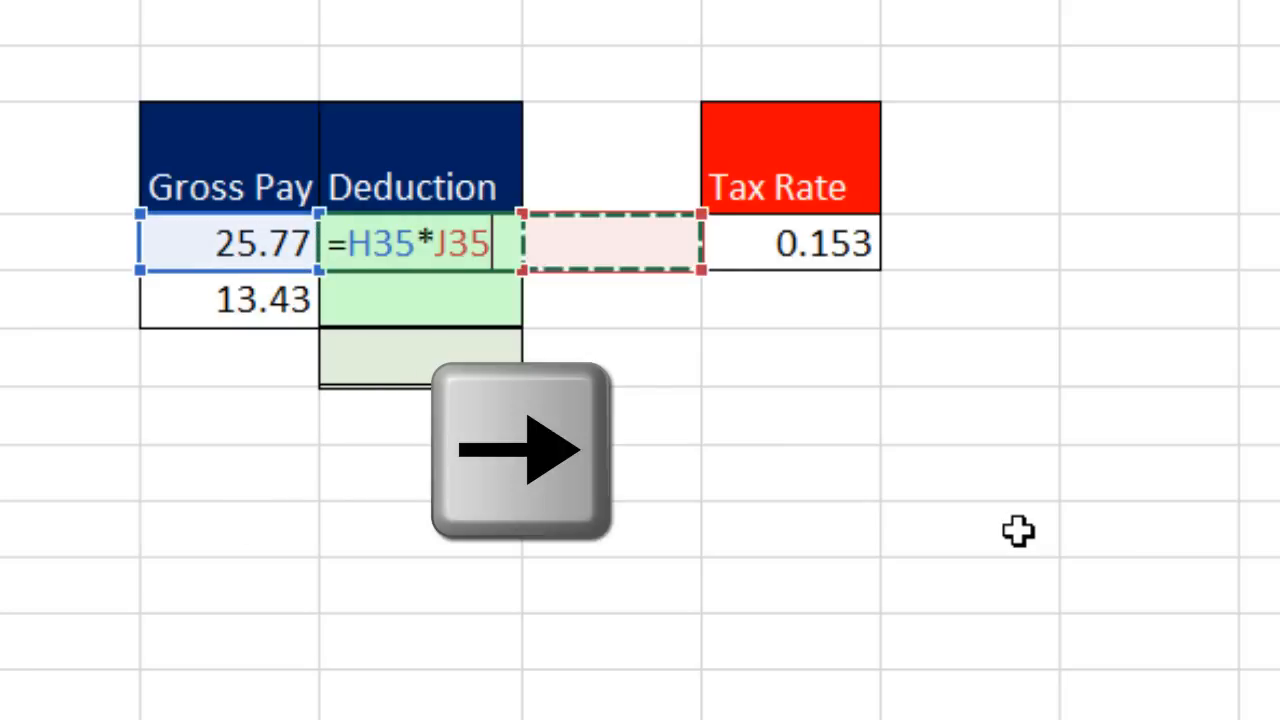
key("Right")
key("F4")
key("ctrl+Return")
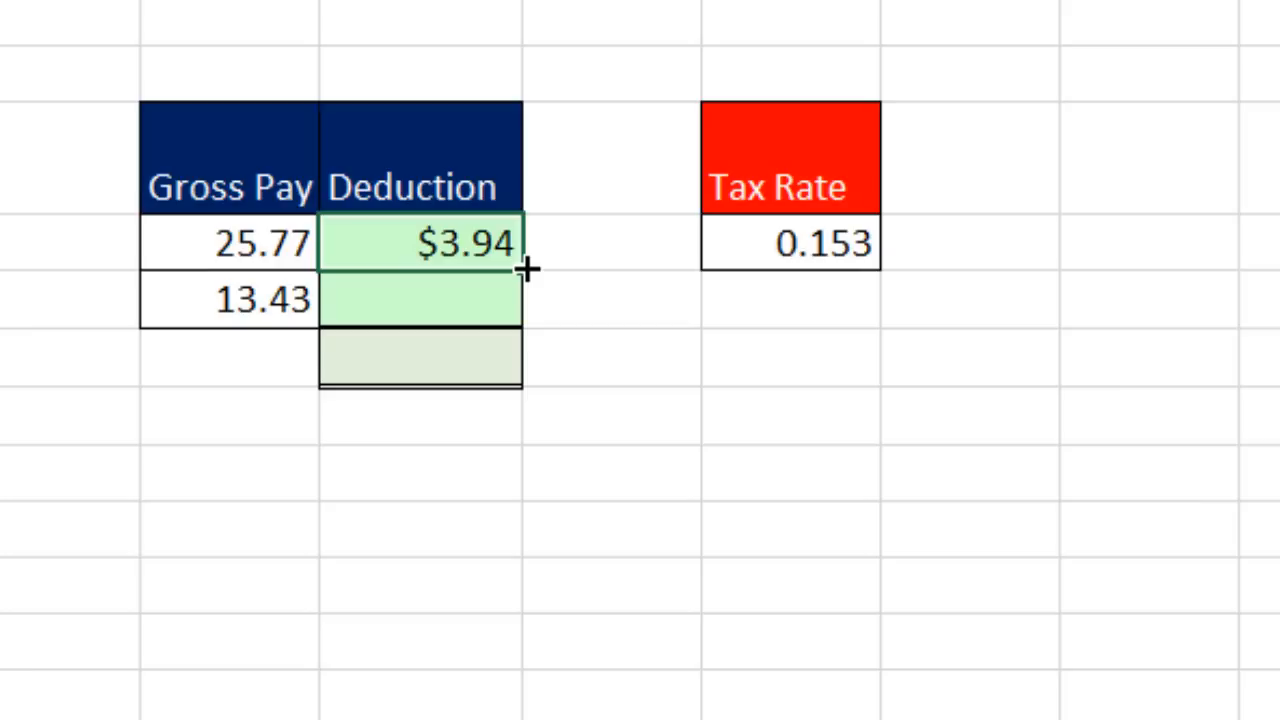
Step: Fill the formula to the 13.43 row for $2.05 and total the deductions as $6.00
left_click_drag(527, 271, 520, 318)
left_click(461, 350)
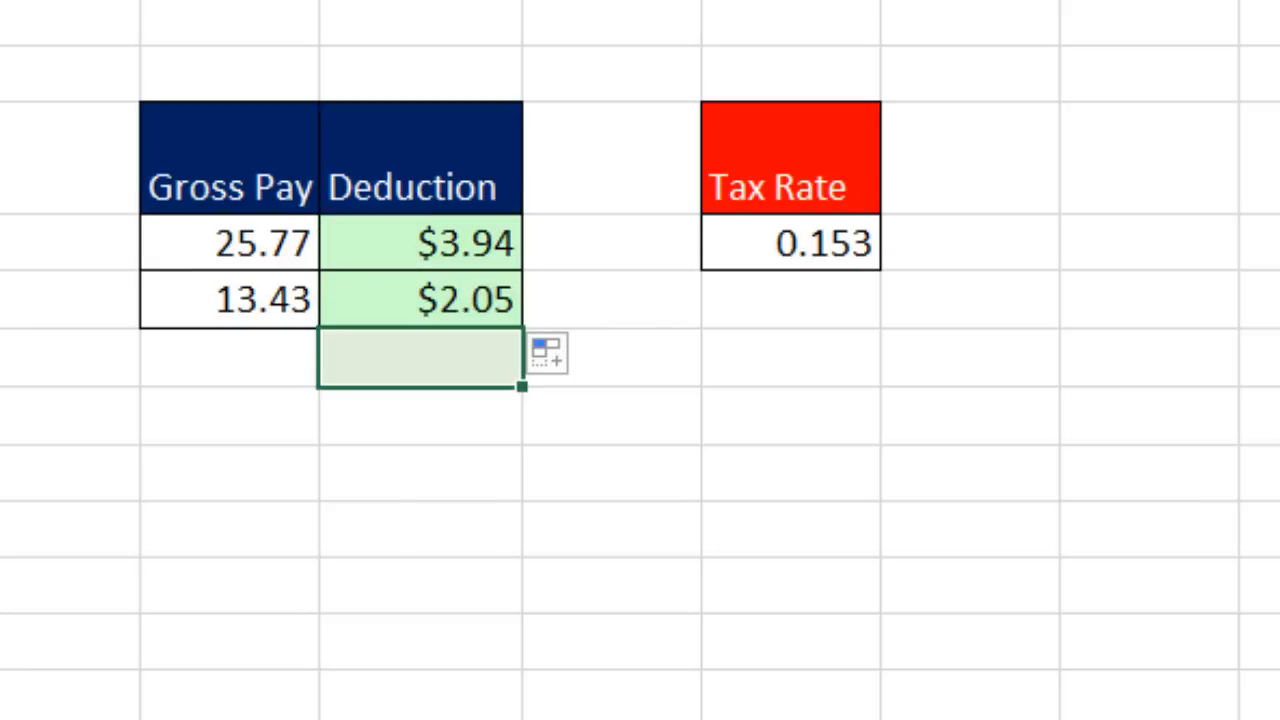
key("alt+equal")
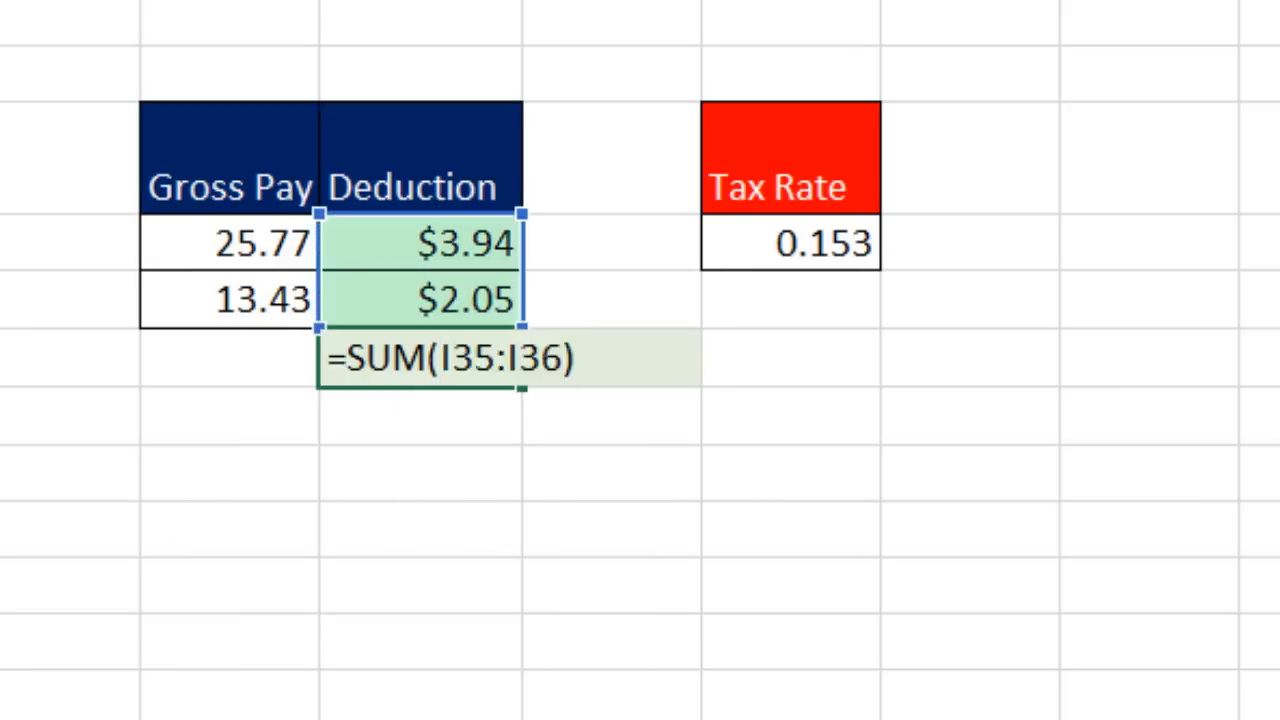
key("Return")
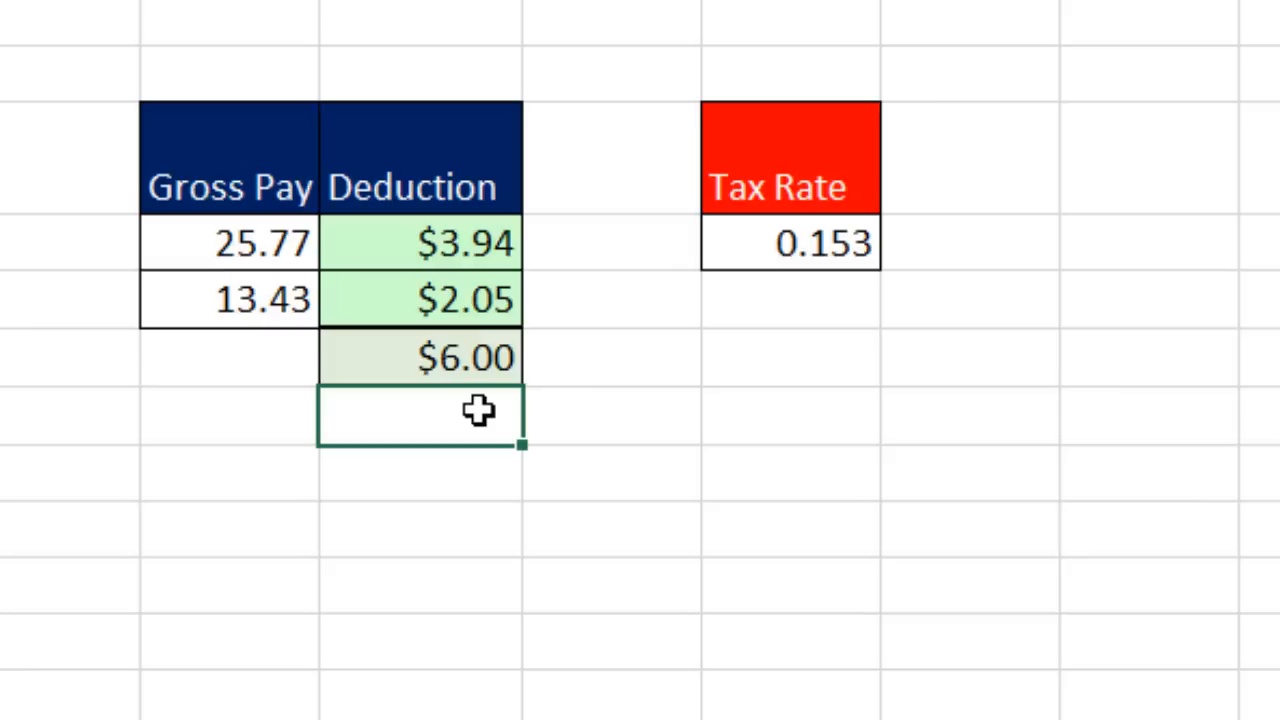
Step: Type 3.94 and 2.05 below and sum them to 5.99
left_click(400, 488)
type("3.94")
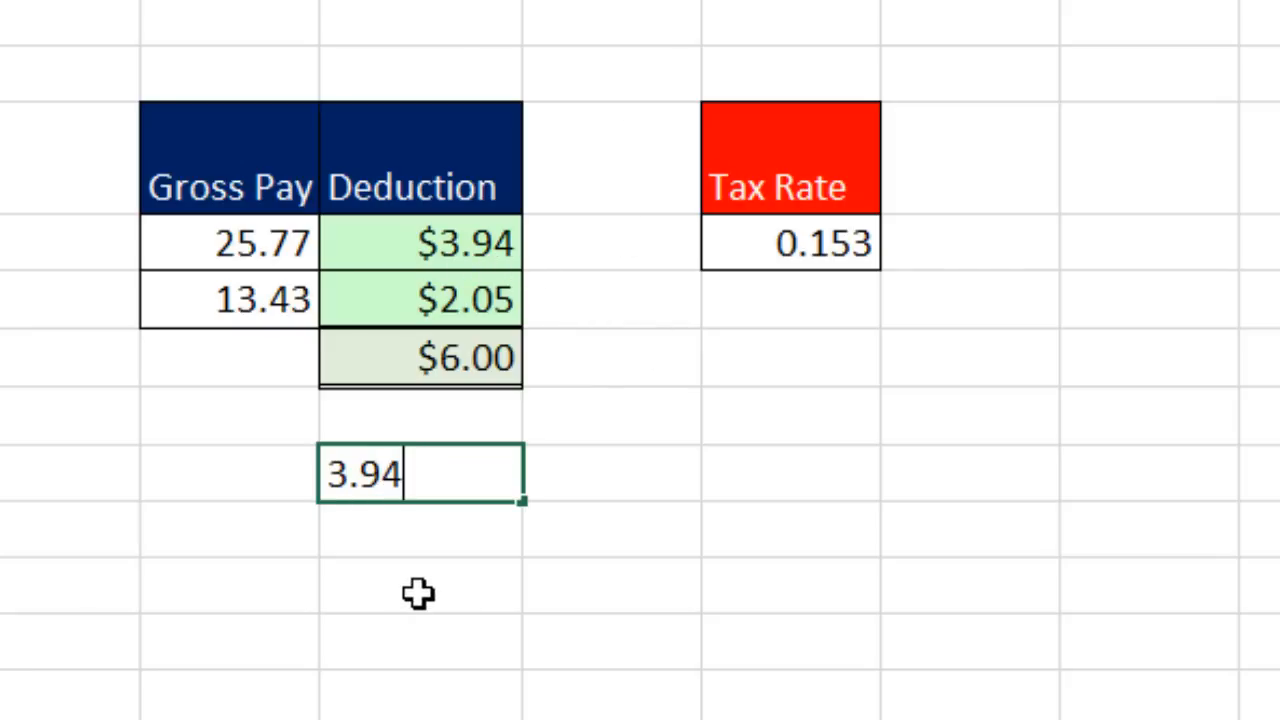
key("Return")
type("2.05")
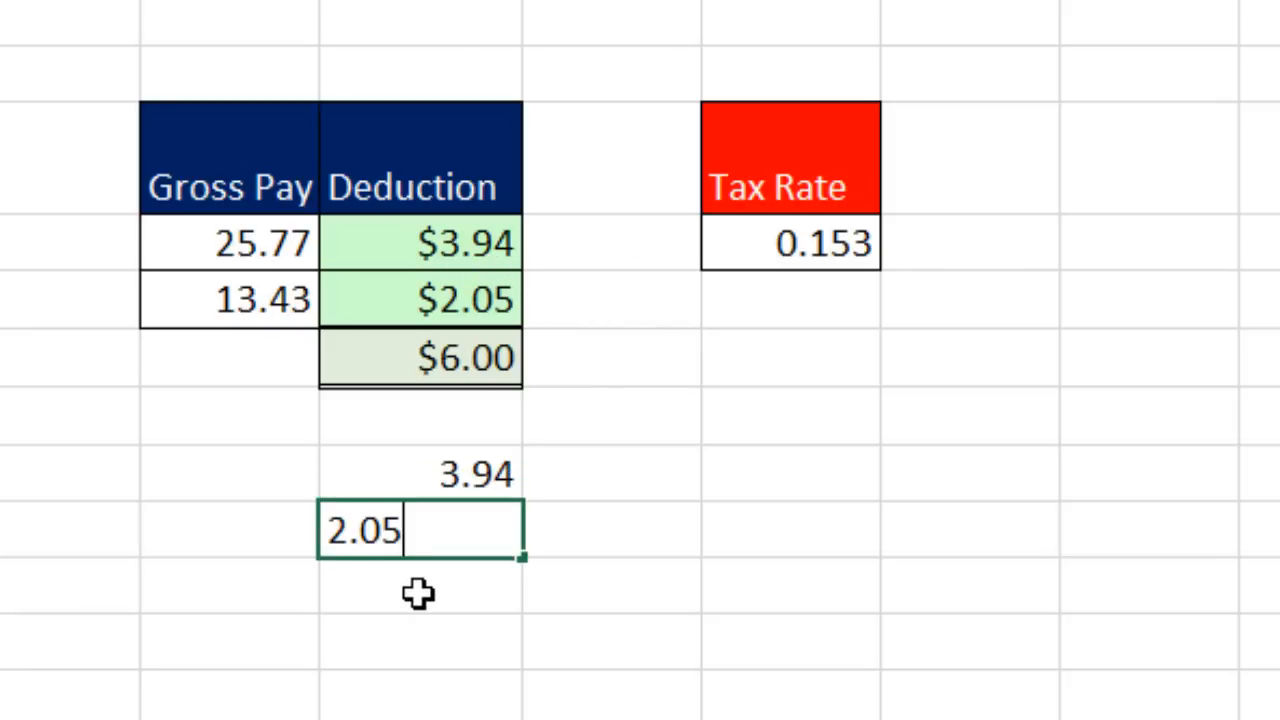
key("Return")
key("alt+equal")
key("Return")
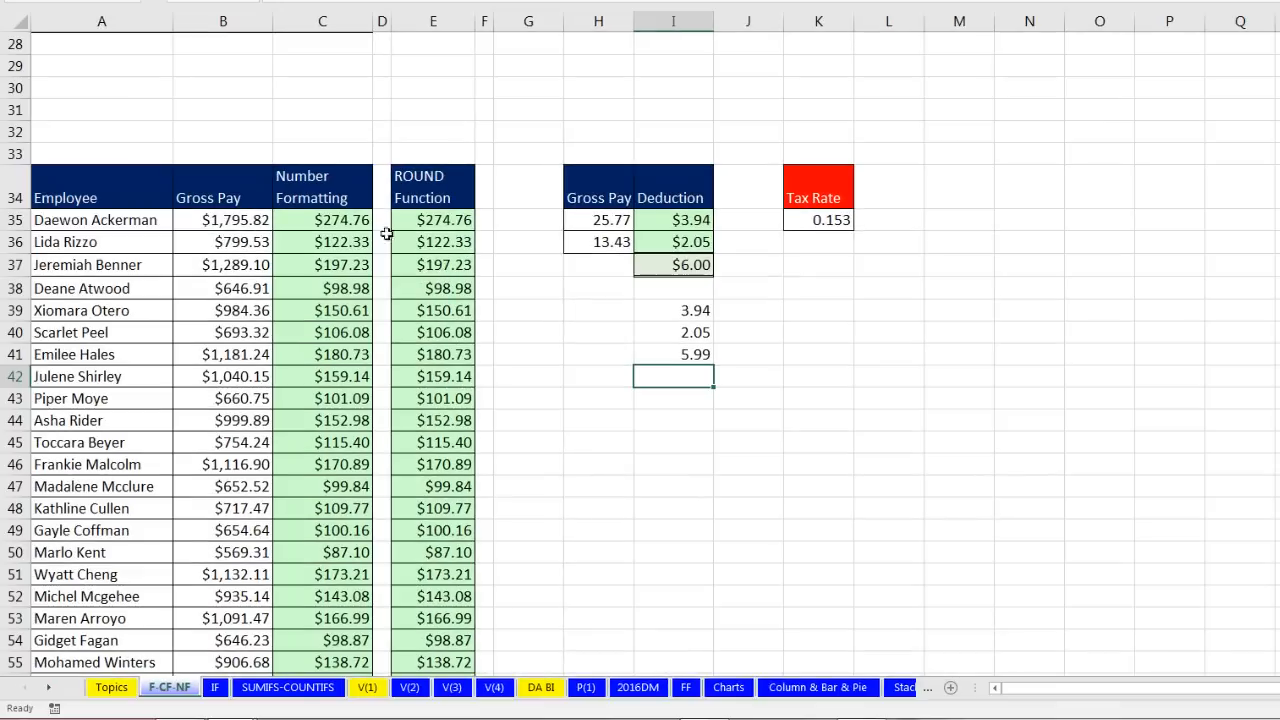
double_click(318, 219)
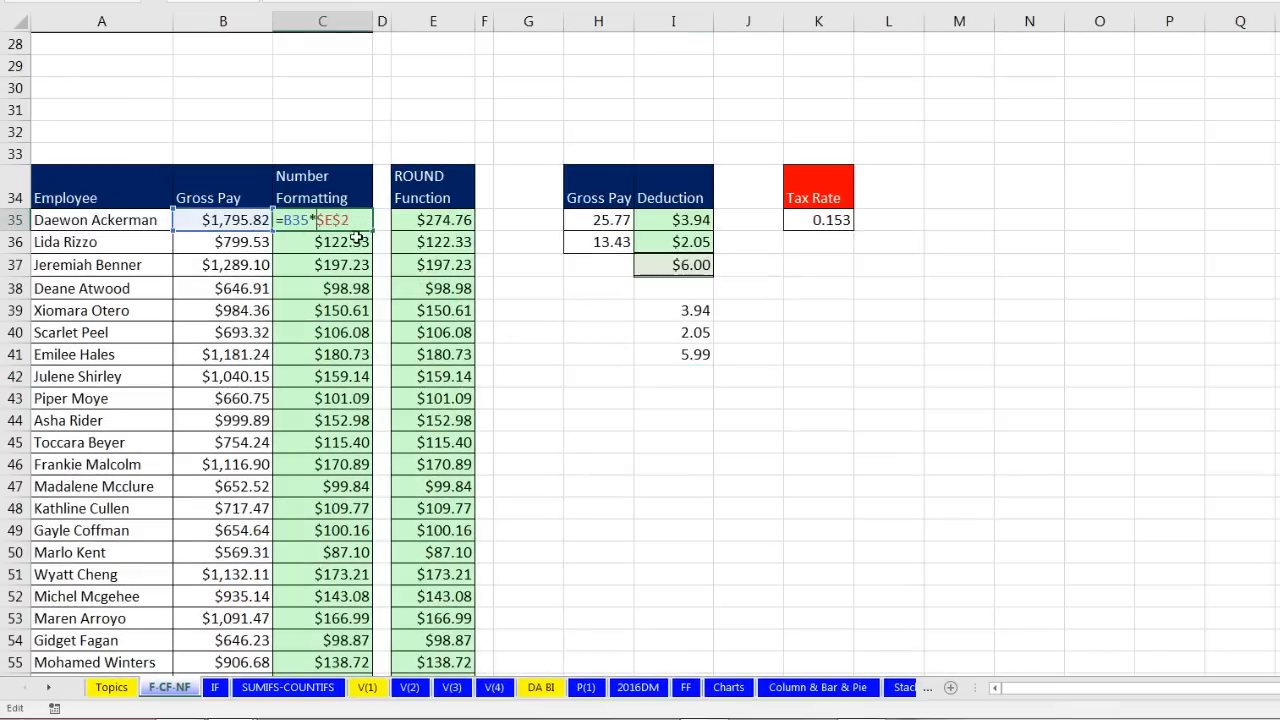
key("Escape")
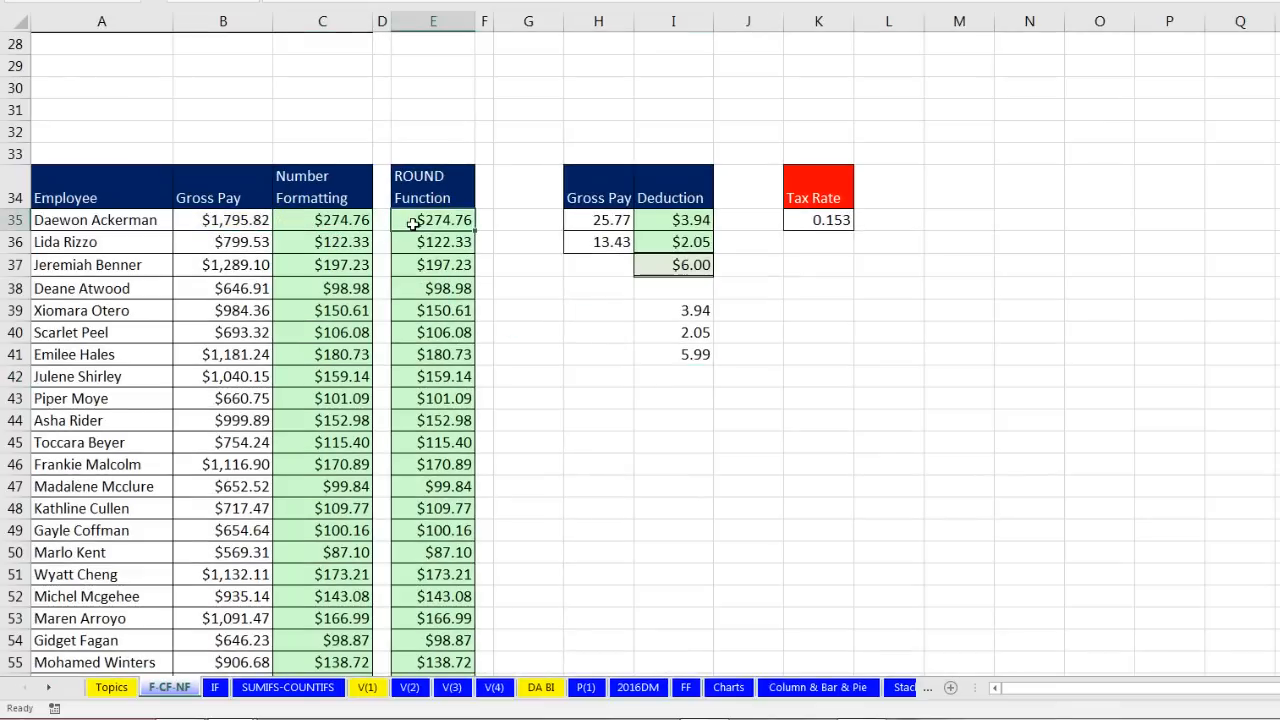
double_click(412, 219)
key("Escape")
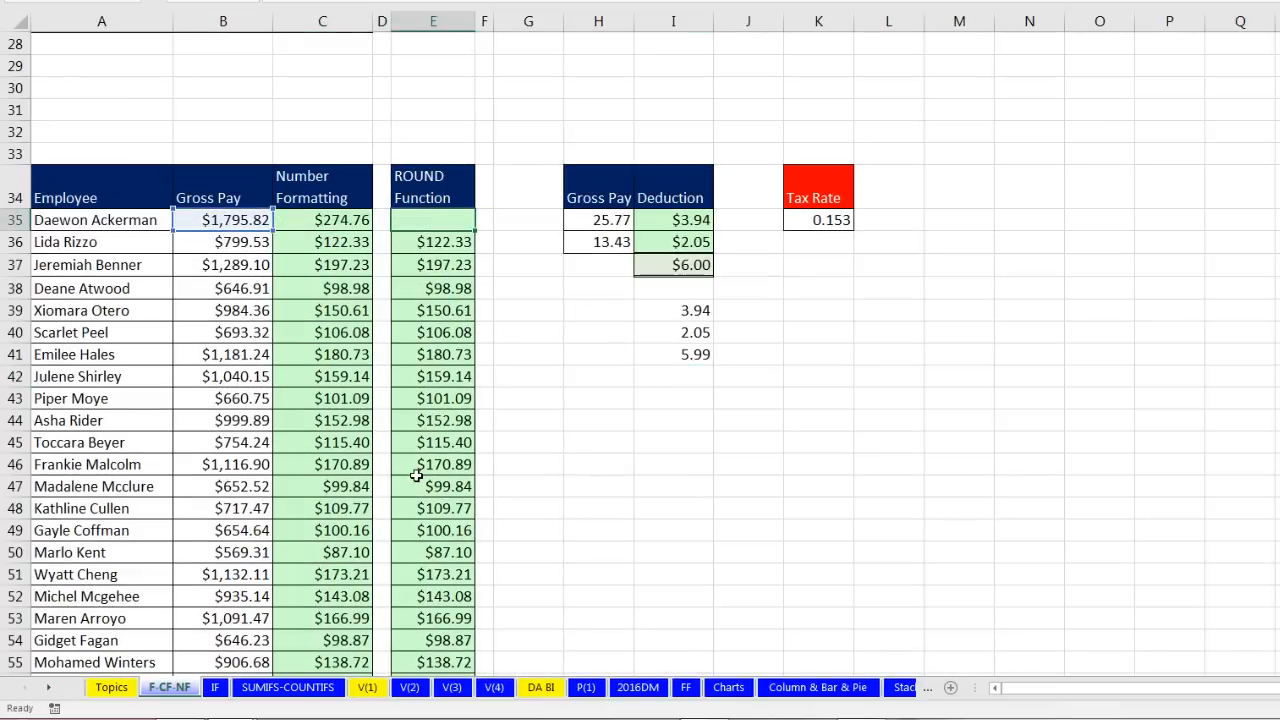
scroll(416, 477, "down", 4)
scroll(418, 477, "down", 2)
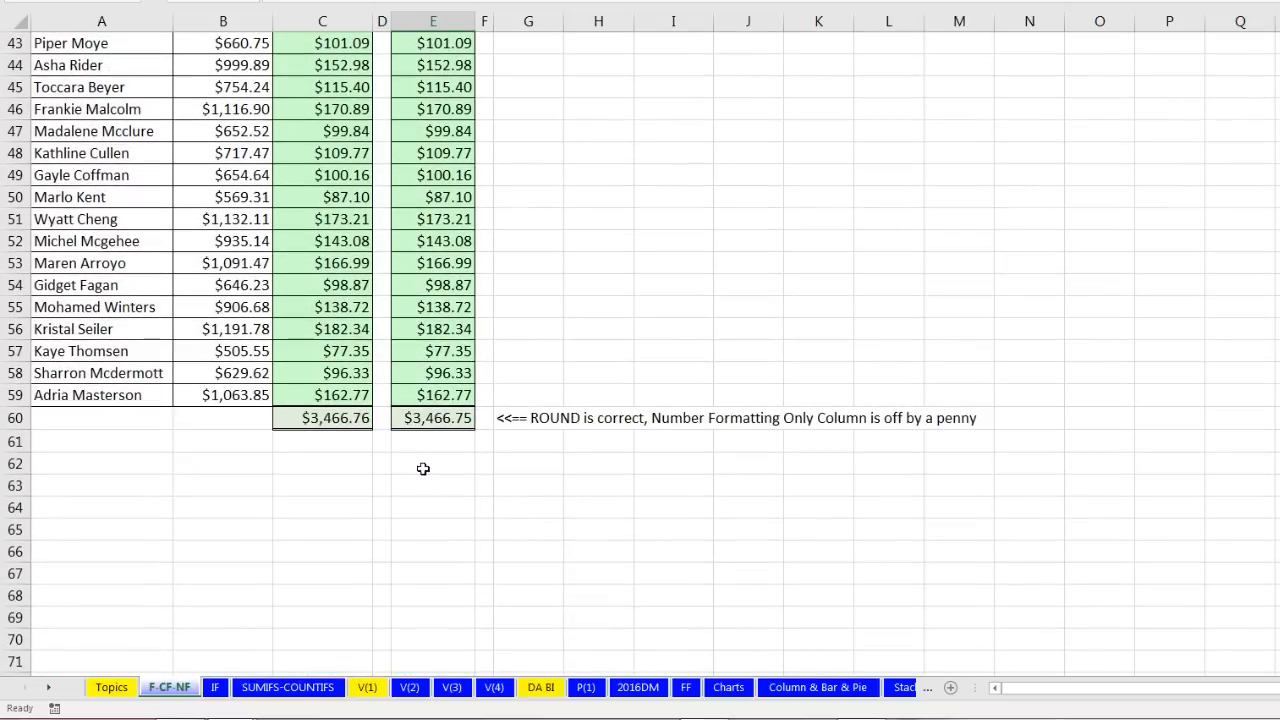
left_click(322, 420)
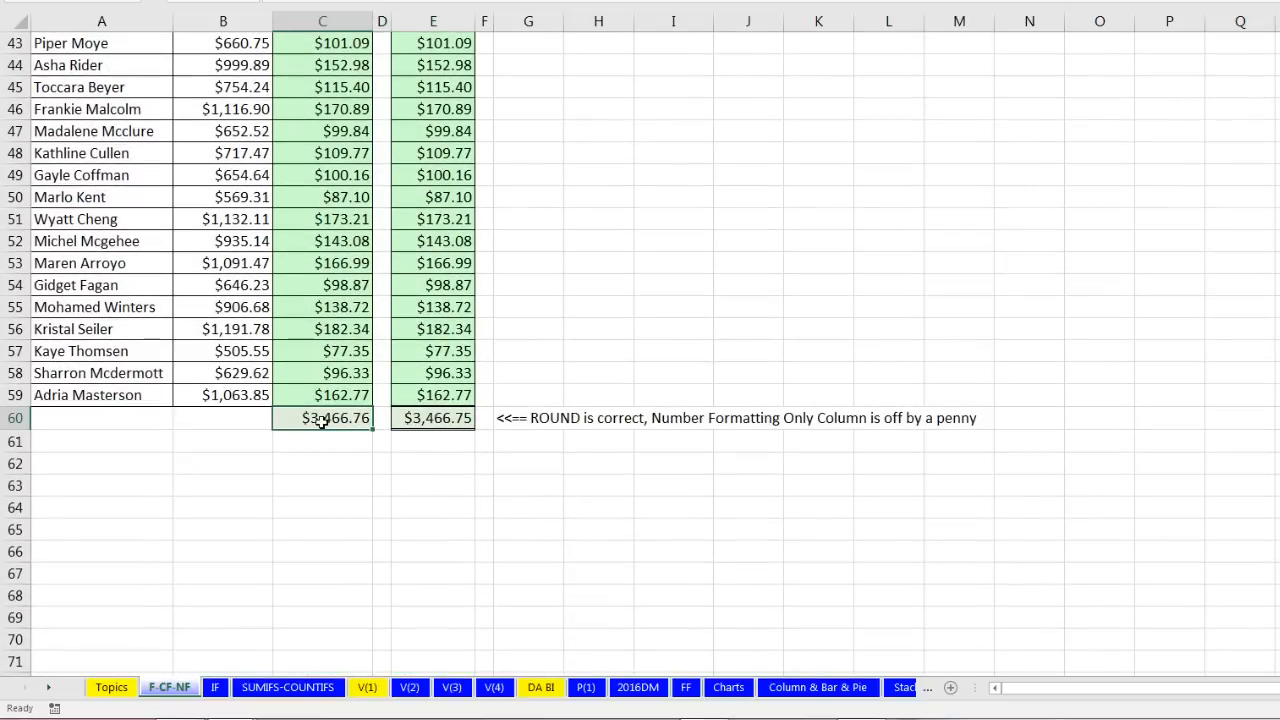
left_click(414, 421)
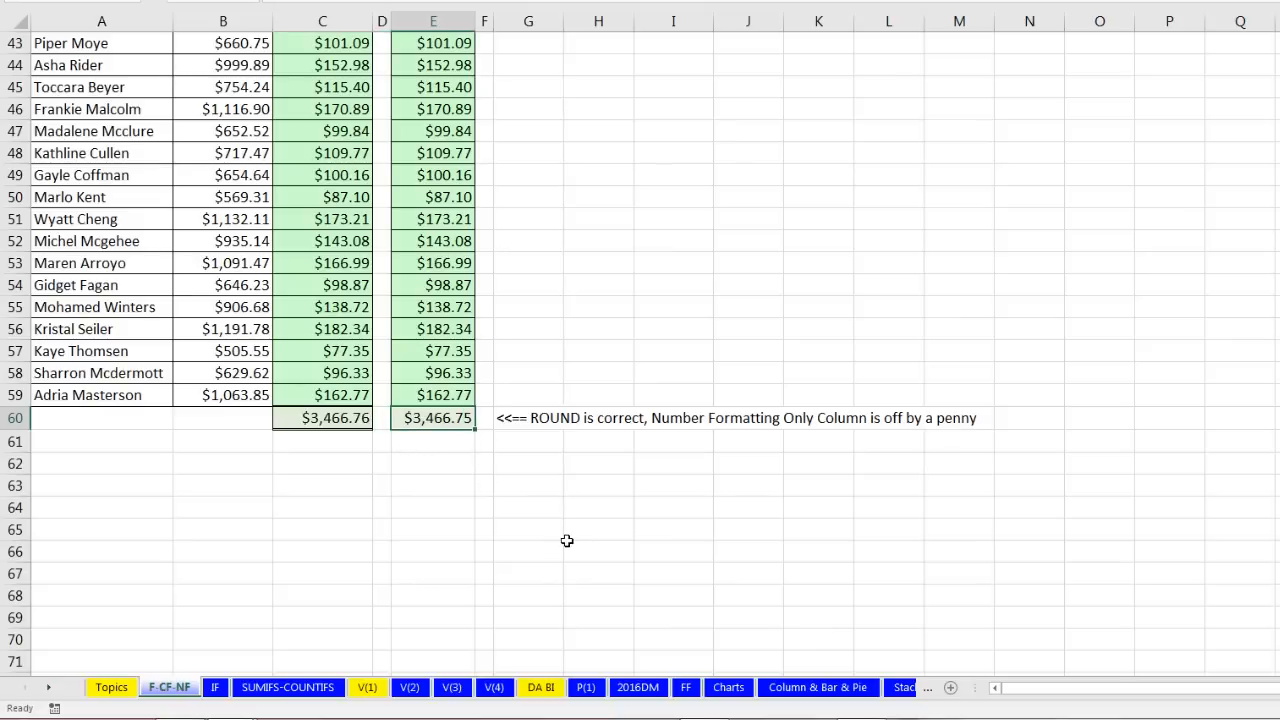
scroll(566, 541, "up", 14)
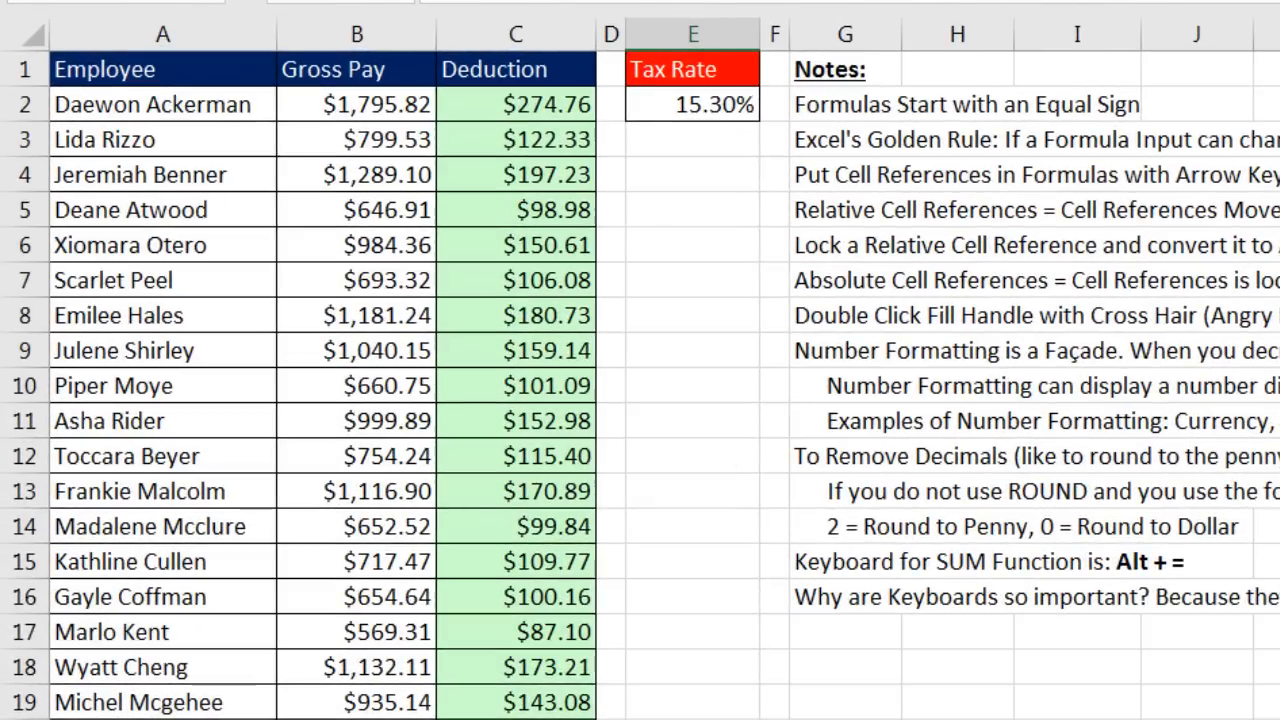
Step: Check the $274.76 deduction's formula, then clear the row 27 totals
left_click(503, 105)
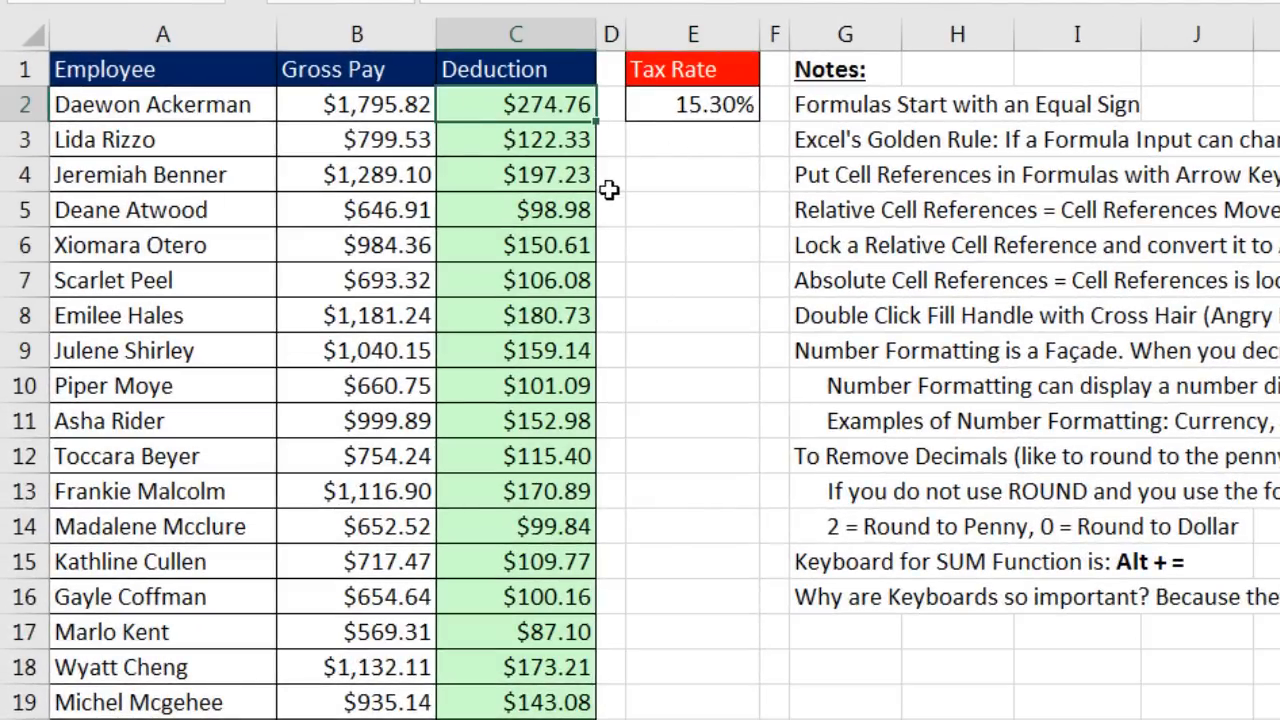
key("F2")
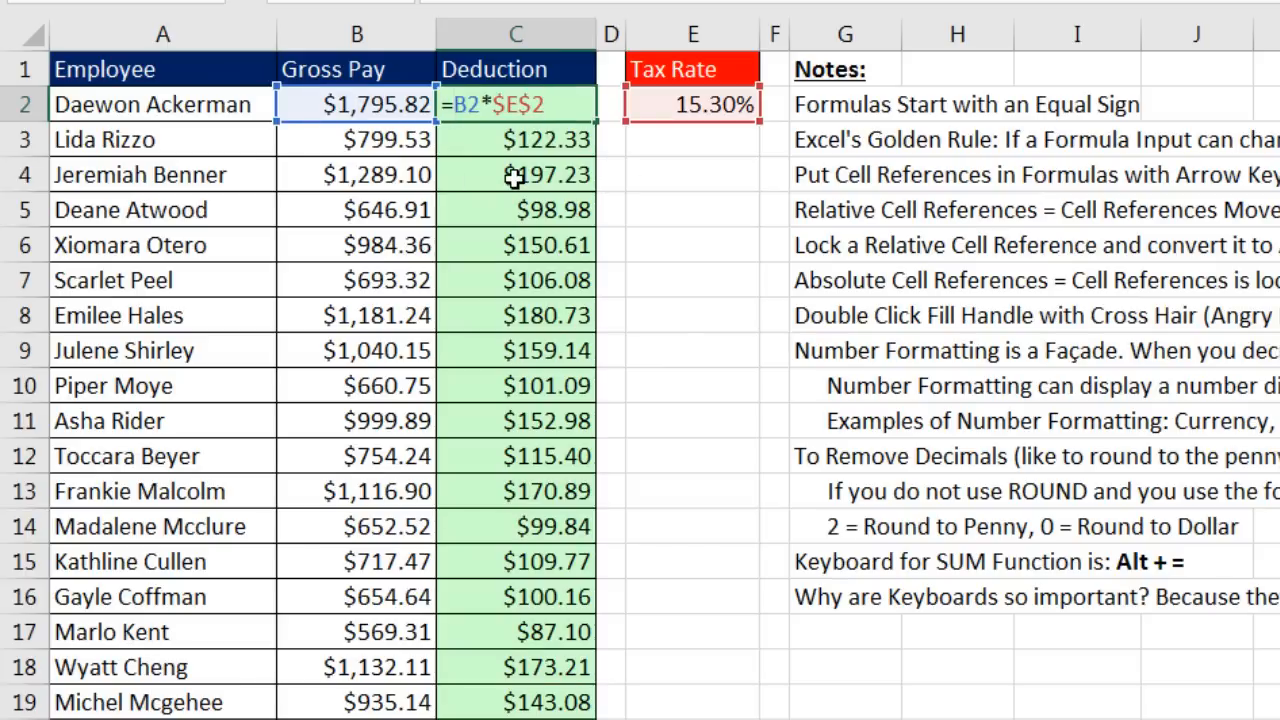
key("Escape")
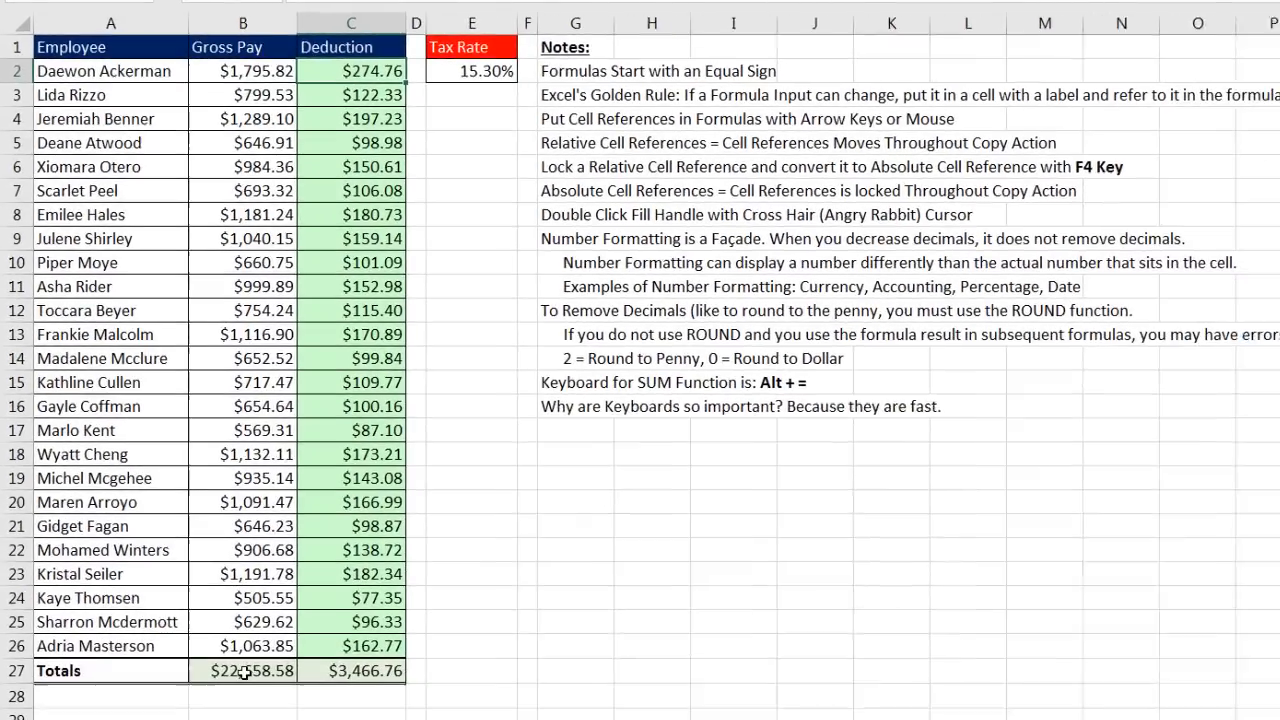
left_click_drag(243, 671, 361, 660)
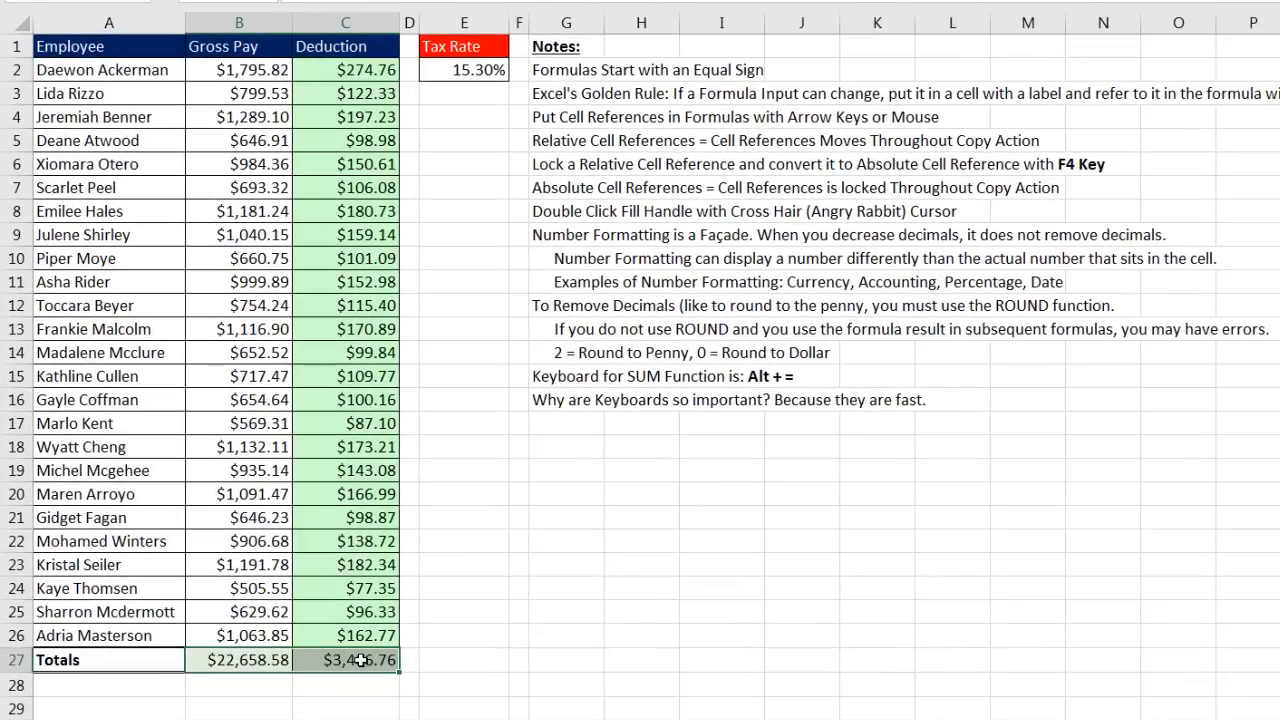
key("Delete")
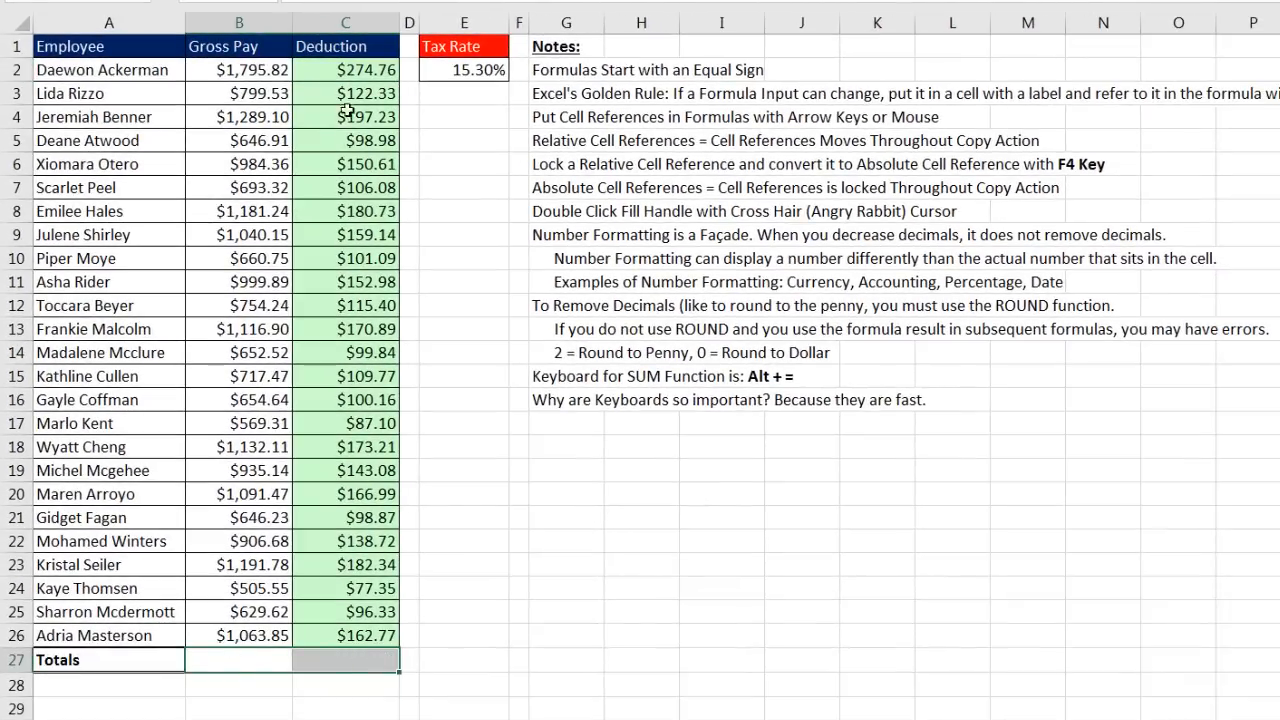
Step: Insert SUM totals in B27:C27 for $22,658.58 gross pay and $3,466.76 deductions
left_click(348, 72)
left_click(348, 92)
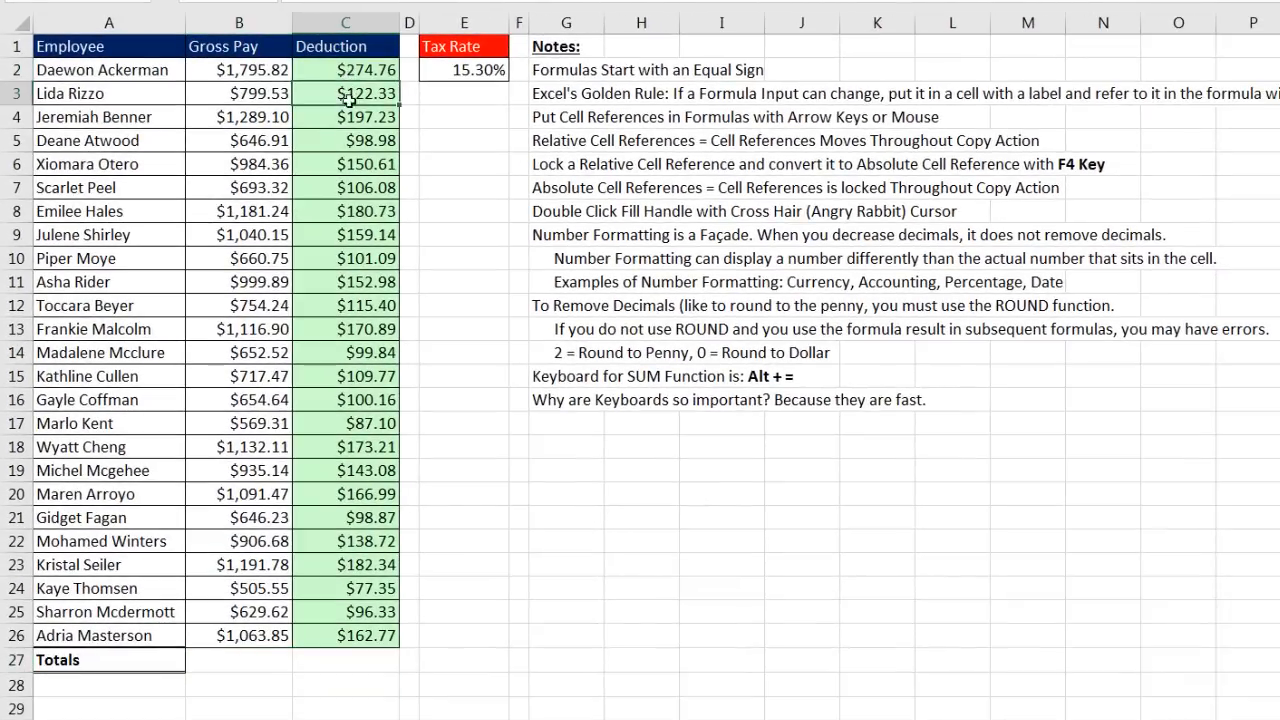
left_click(350, 116)
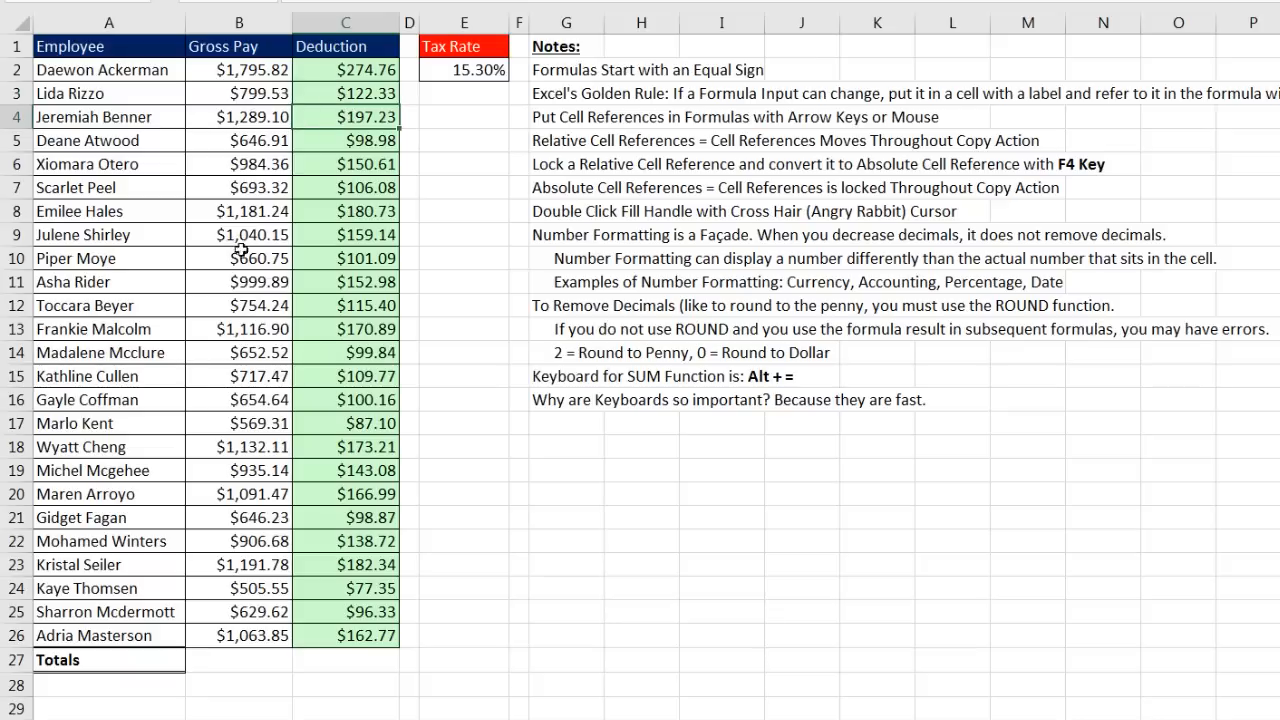
left_click(376, 661)
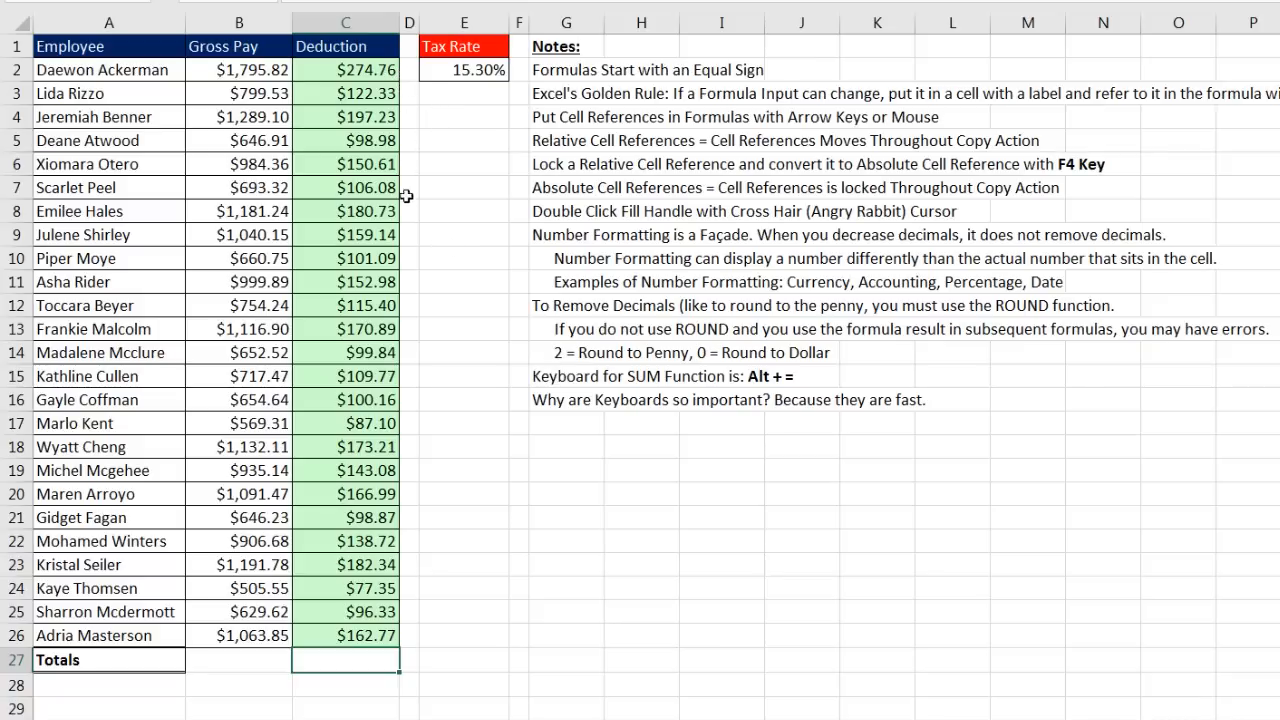
key("shift+Left")
key("alt+equal")
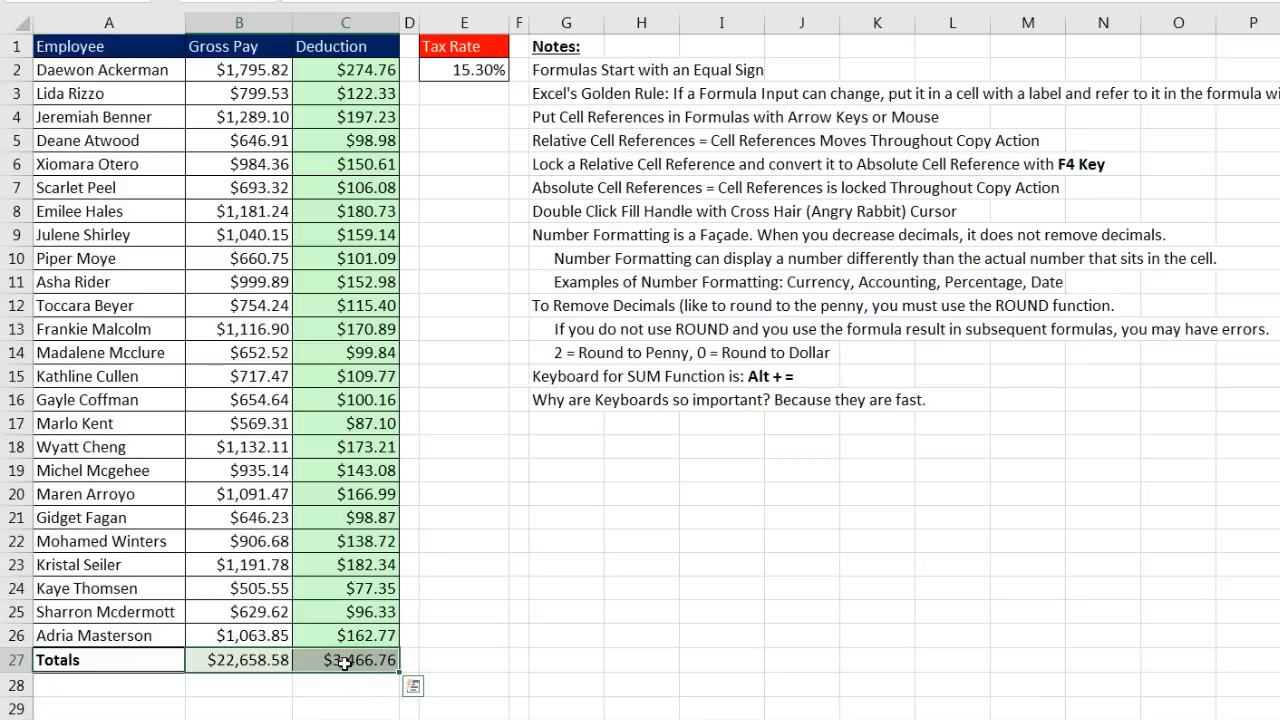
Step: Edit C2 to wrap B2*$E$2 in ROUND, after previewing the ROUNDDOWN and ROUNDUP descriptions
left_click(365, 71)
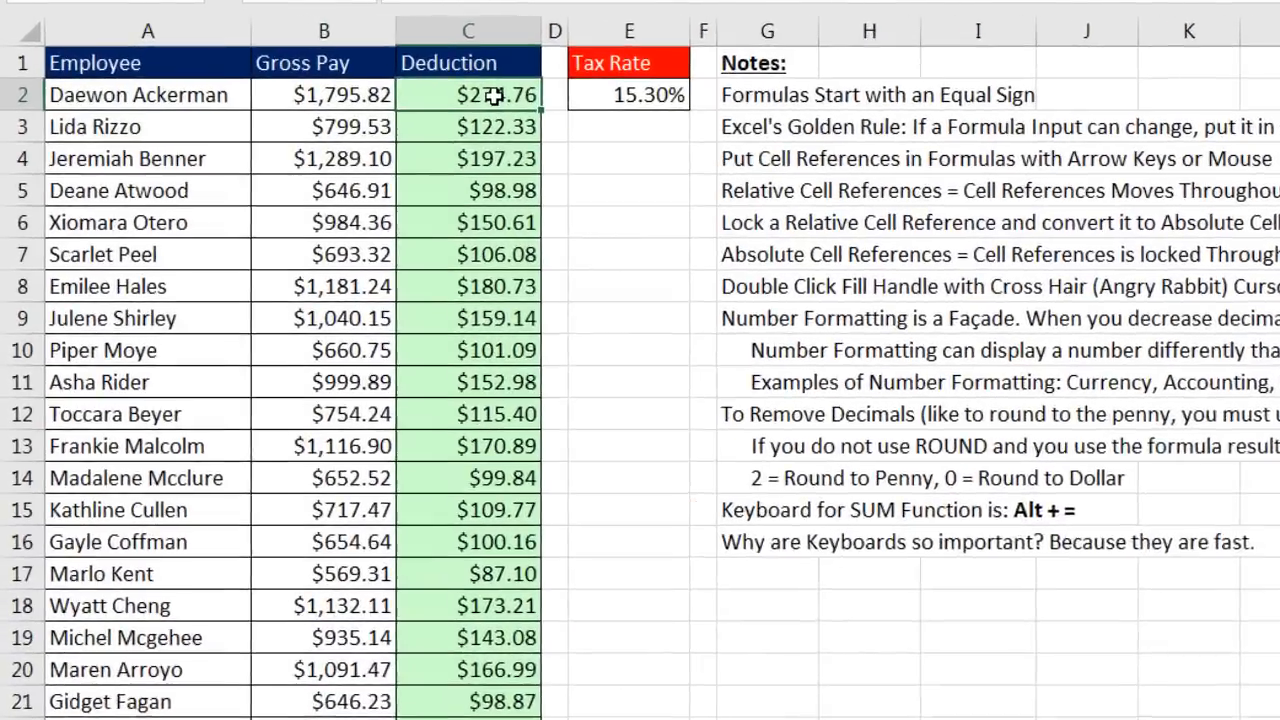
key("F2")
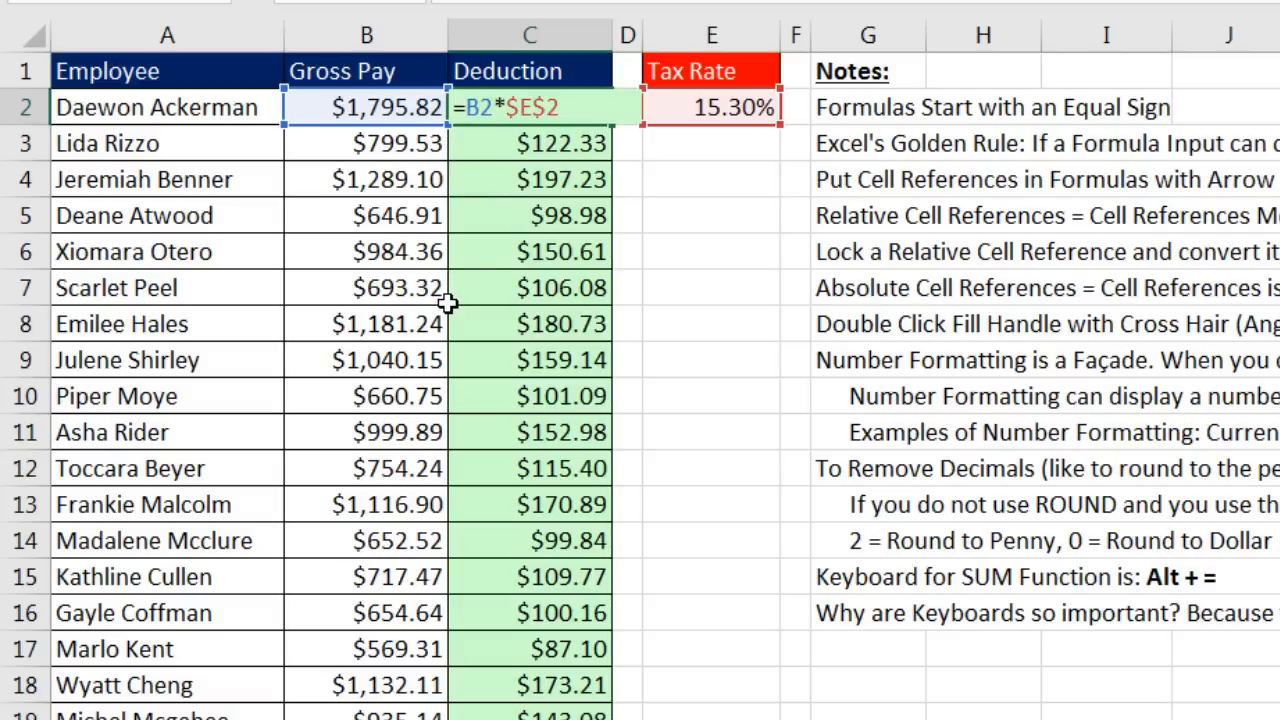
type("r")
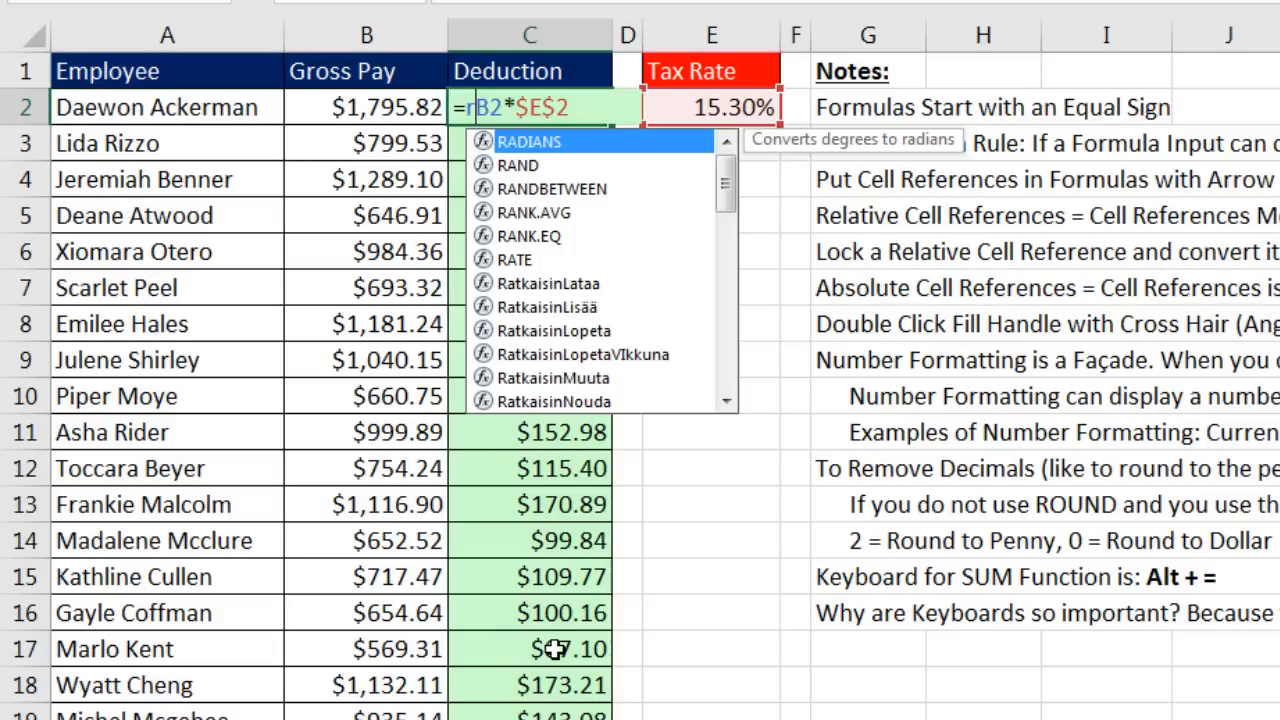
type("o")
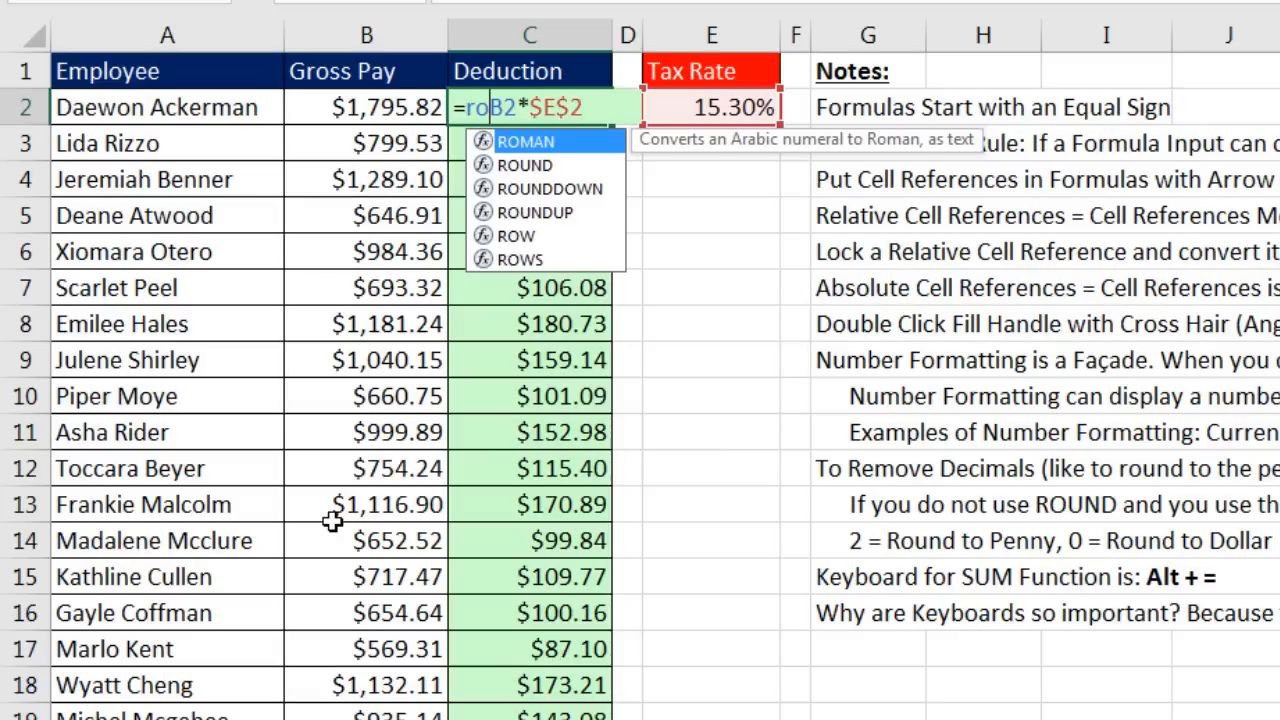
type("u")
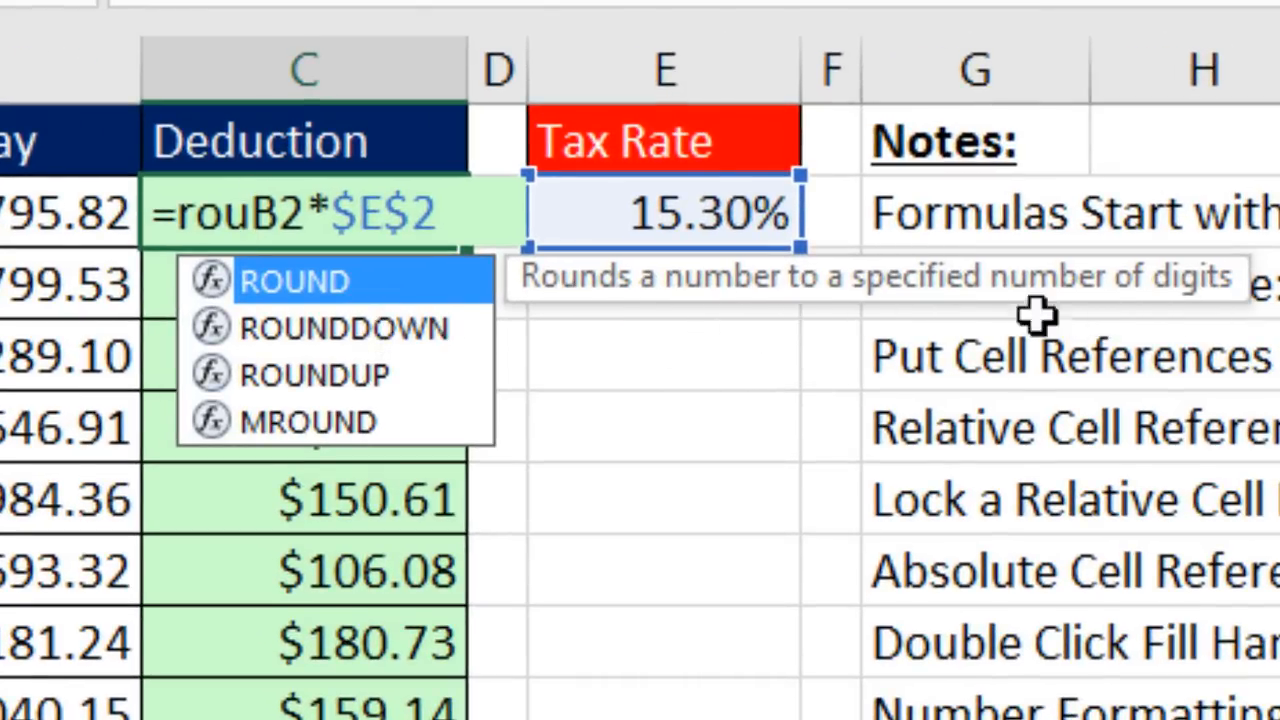
key("Down")
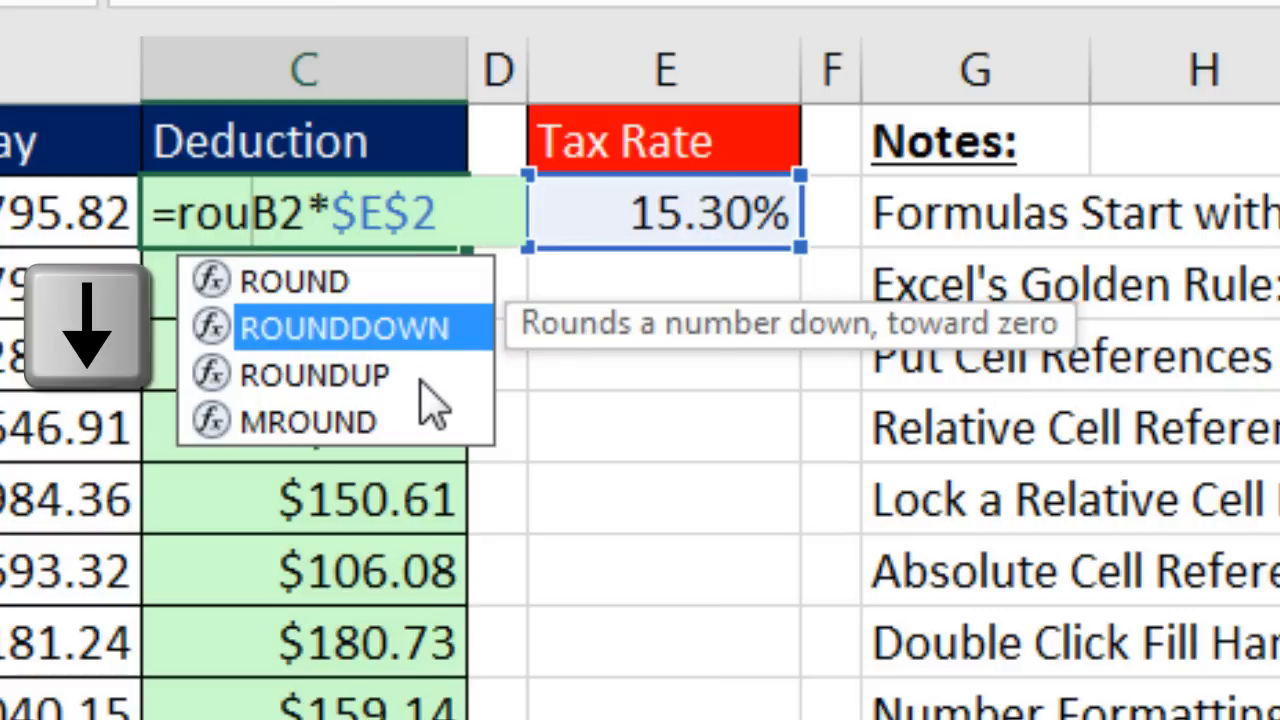
key("Down")
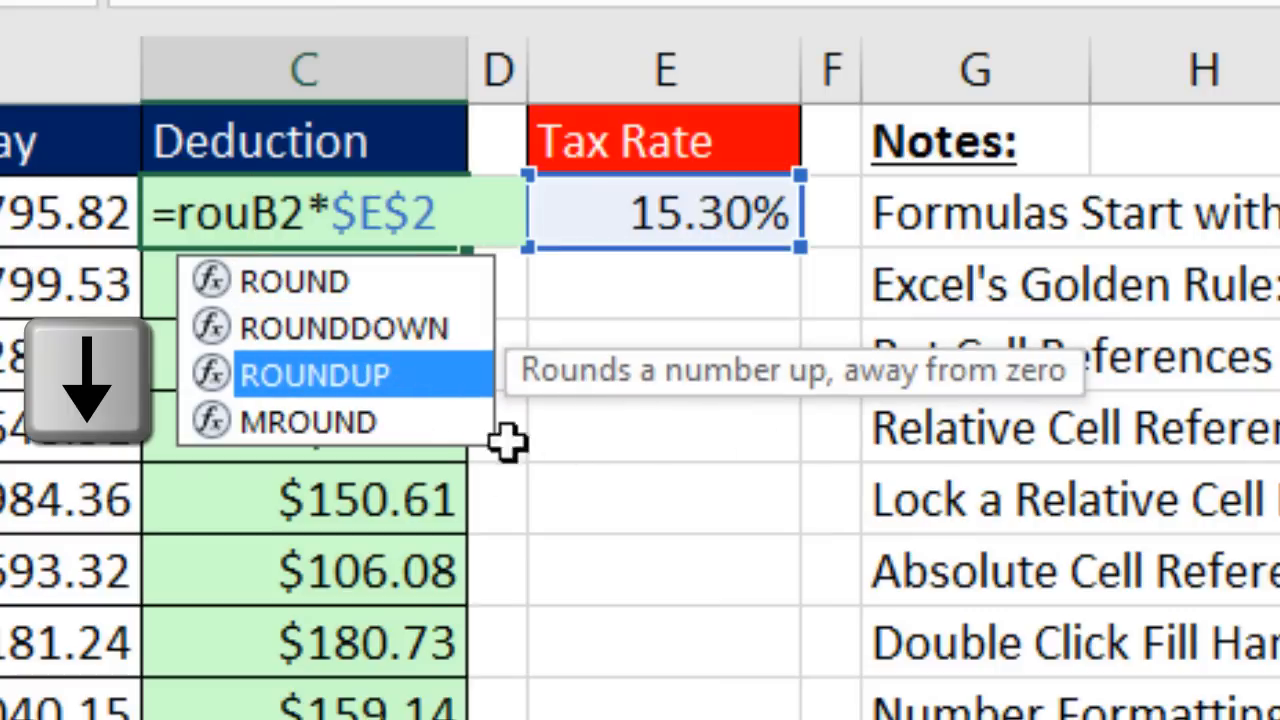
key("Up")
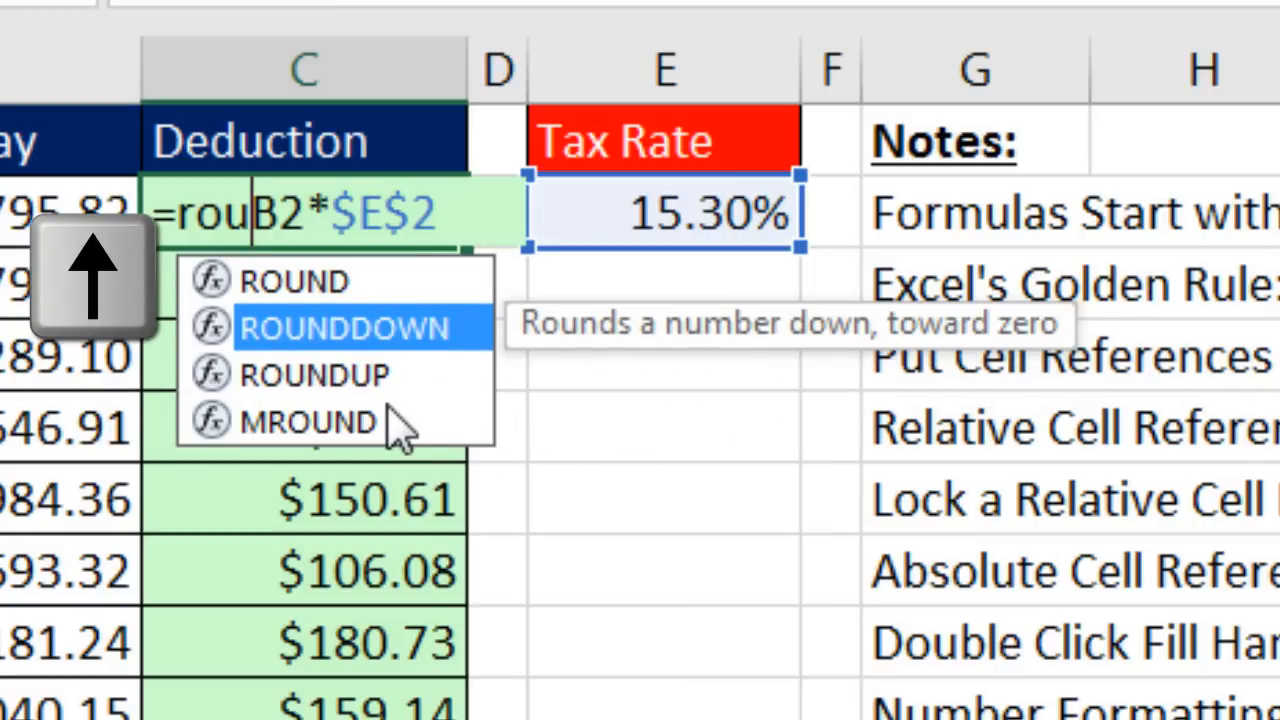
key("Up")
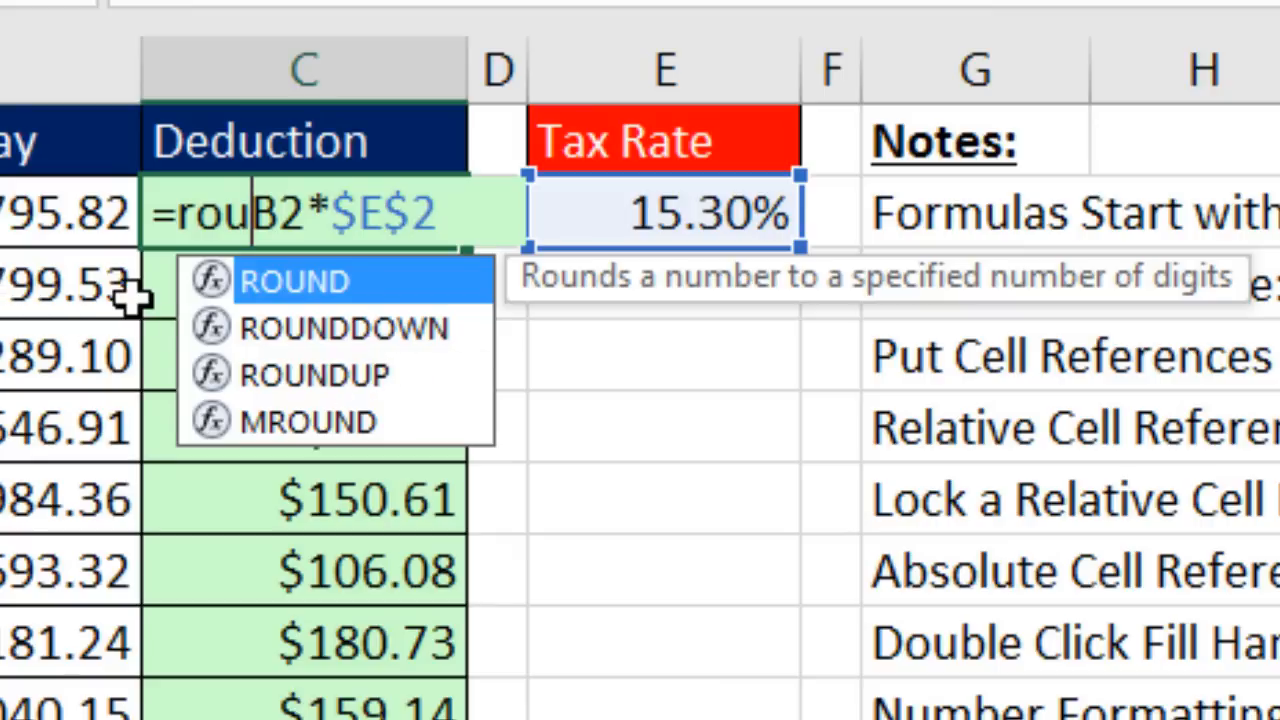
key("Tab")
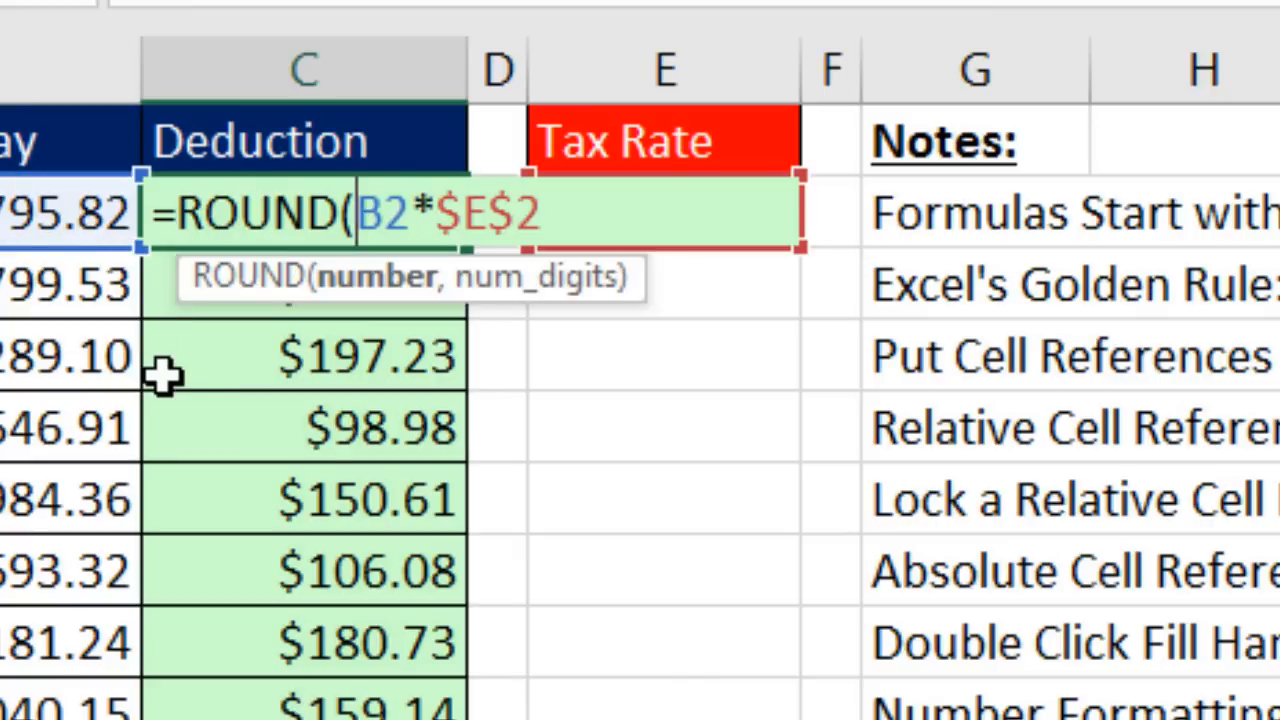
Step: Add a num_digits argument of 2 so C2 reads =ROUND(B2*$E$2,2
left_click(372, 285)
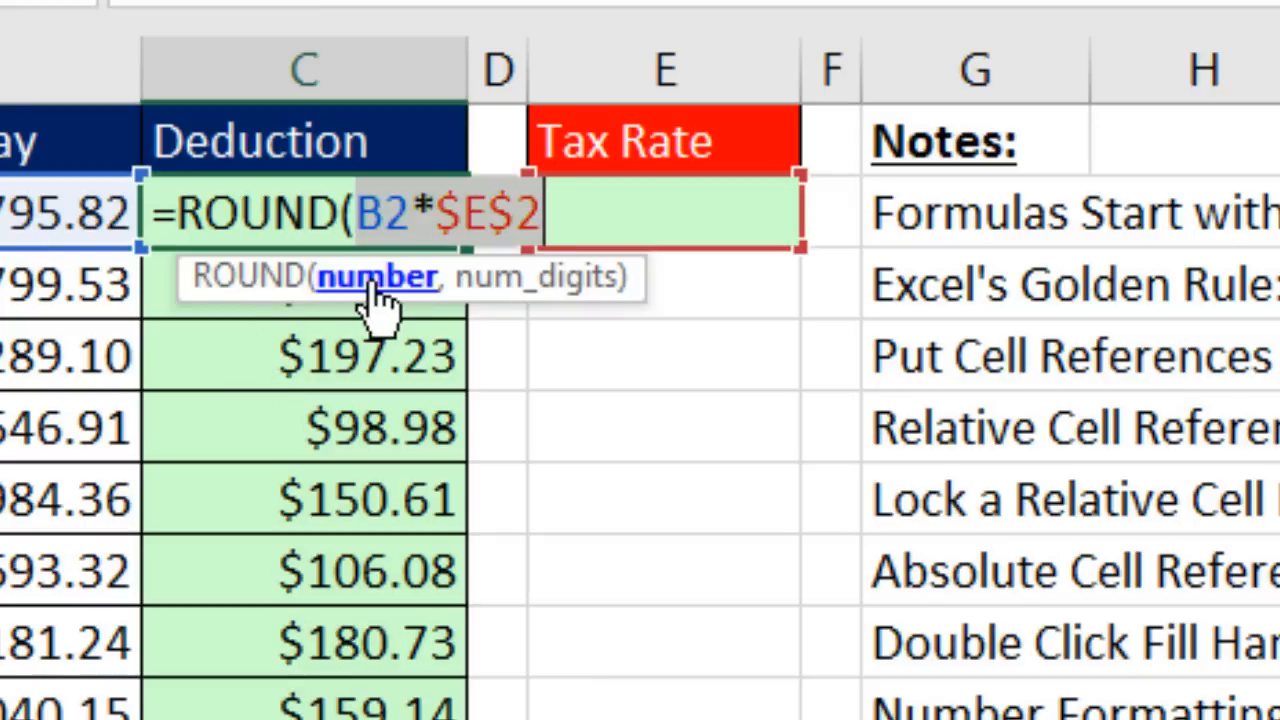
left_click(574, 191)
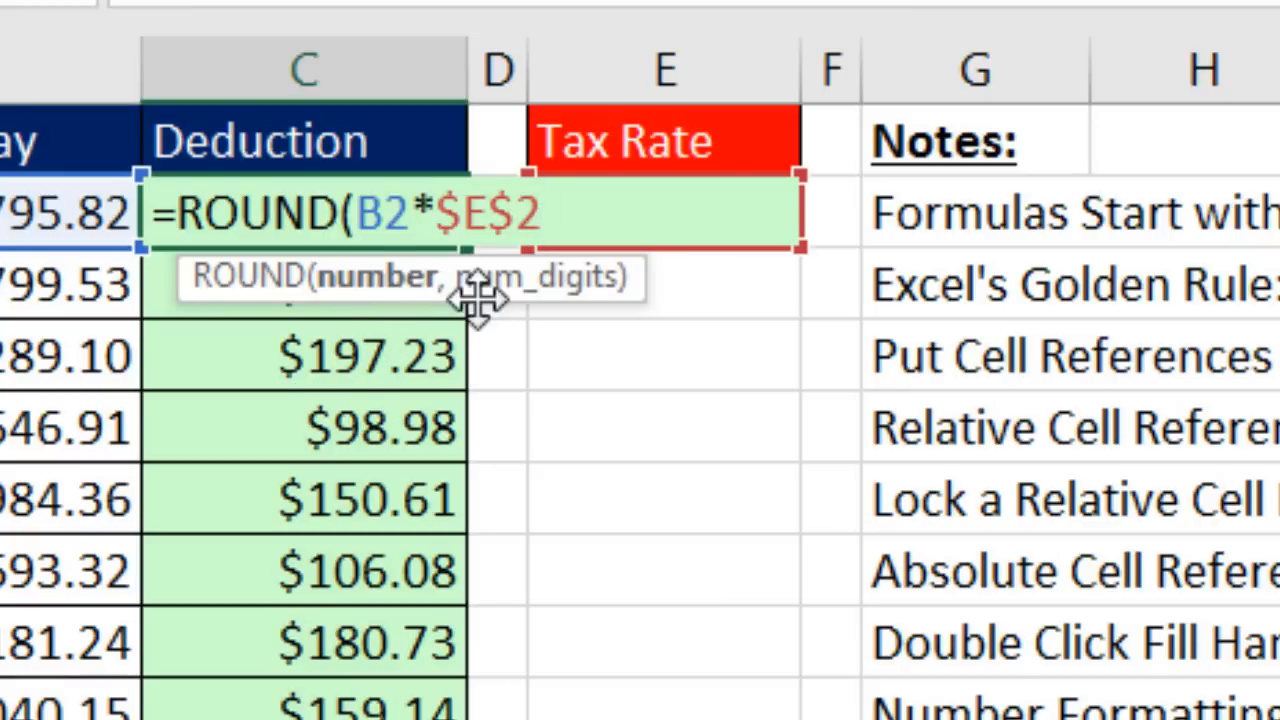
type(",")
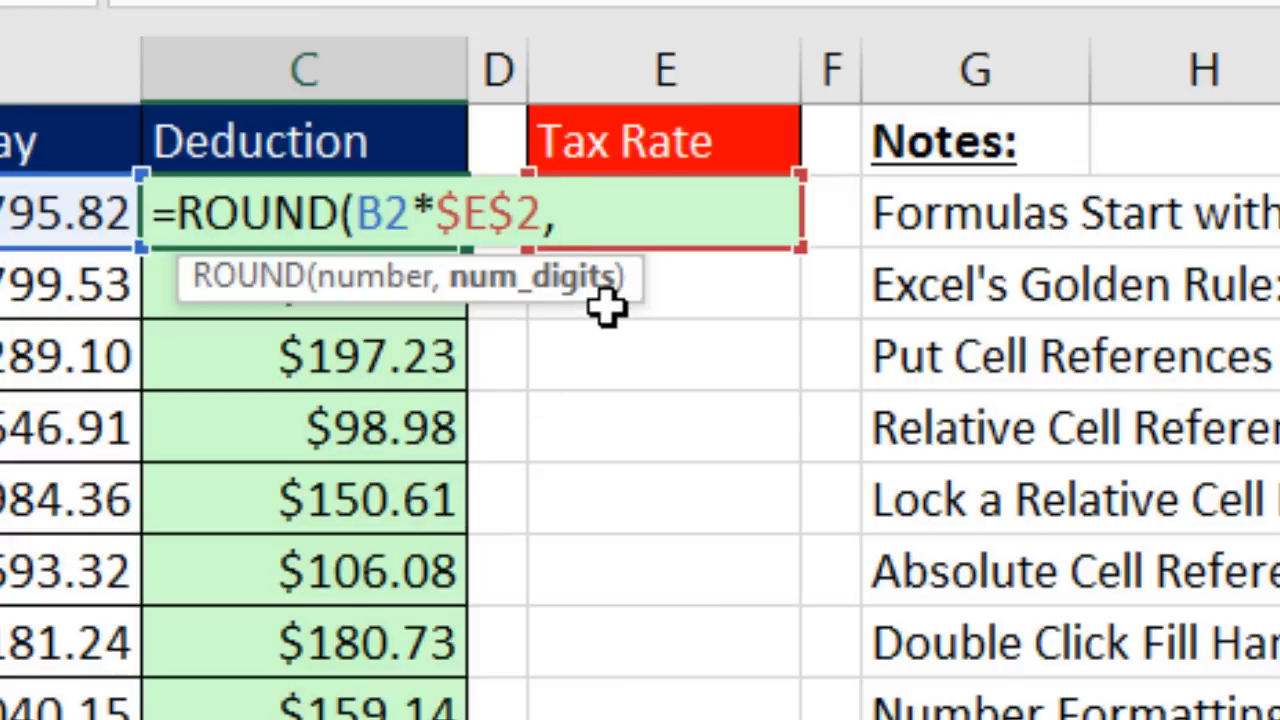
type("2")
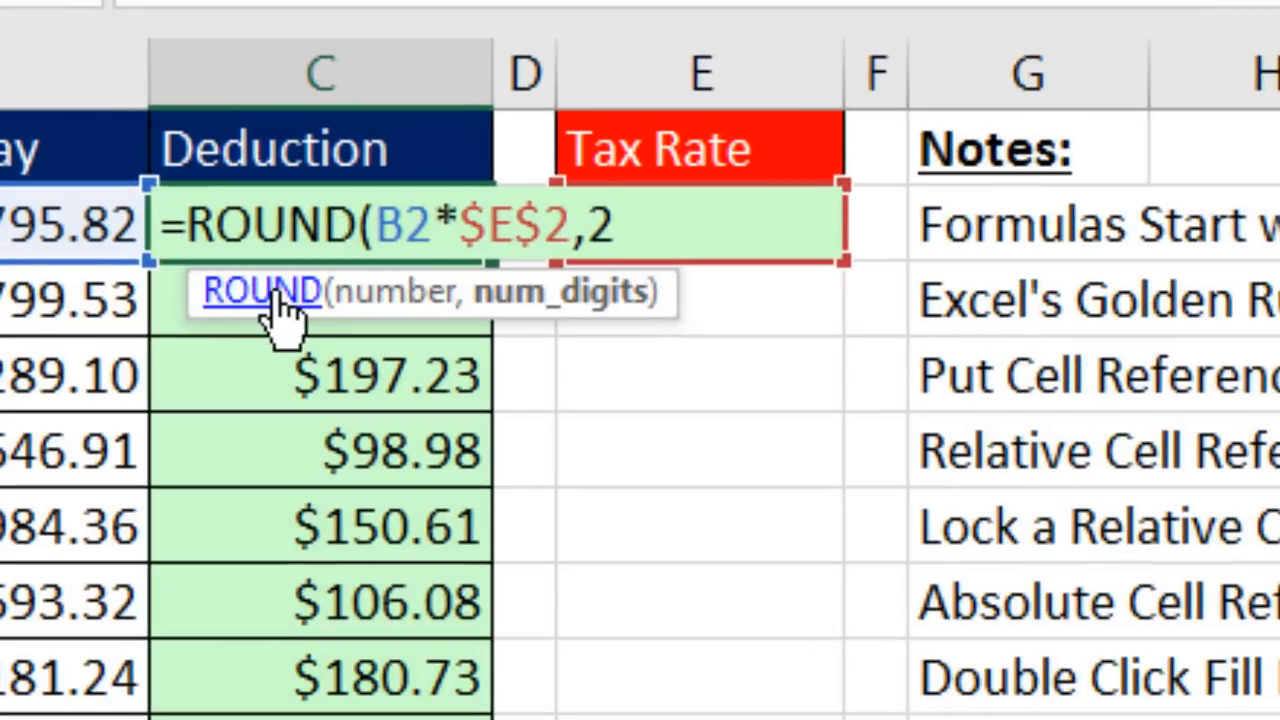
Step: Open the ROUND function help article and scroll through its syntax and example table
left_click(262, 292)
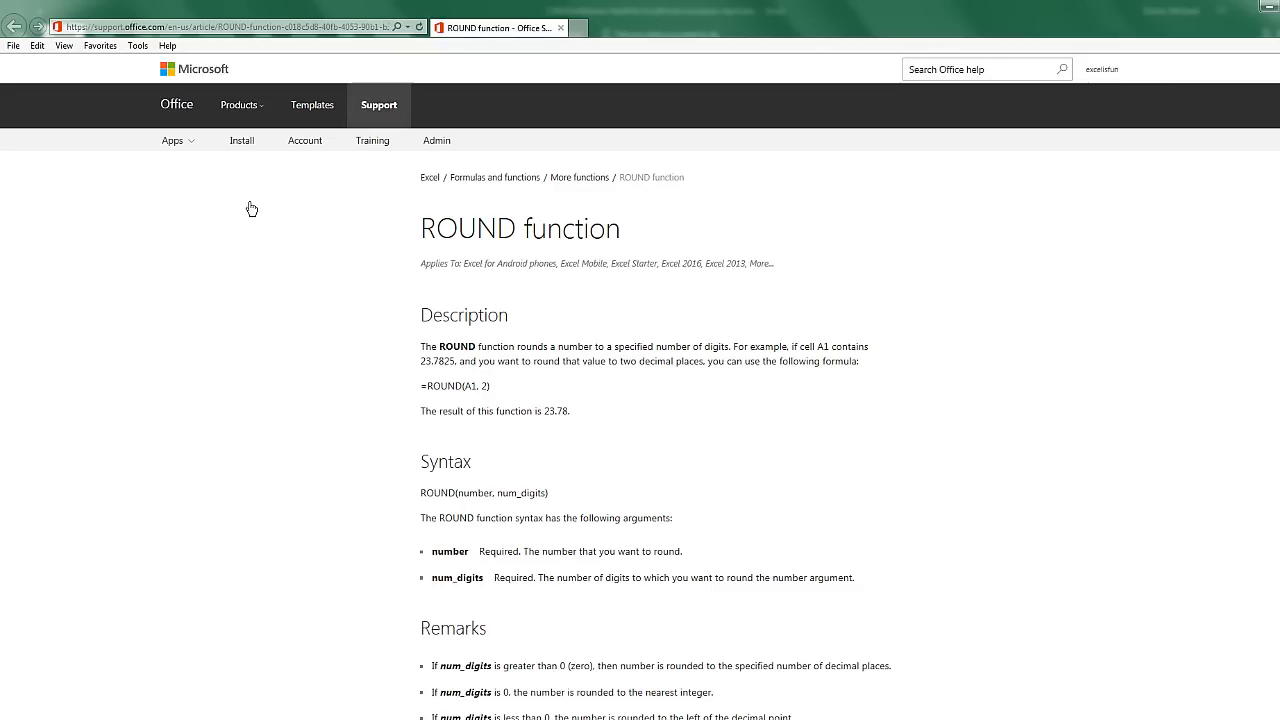
scroll(558, 368, "down", 2)
scroll(570, 369, "down", 3)
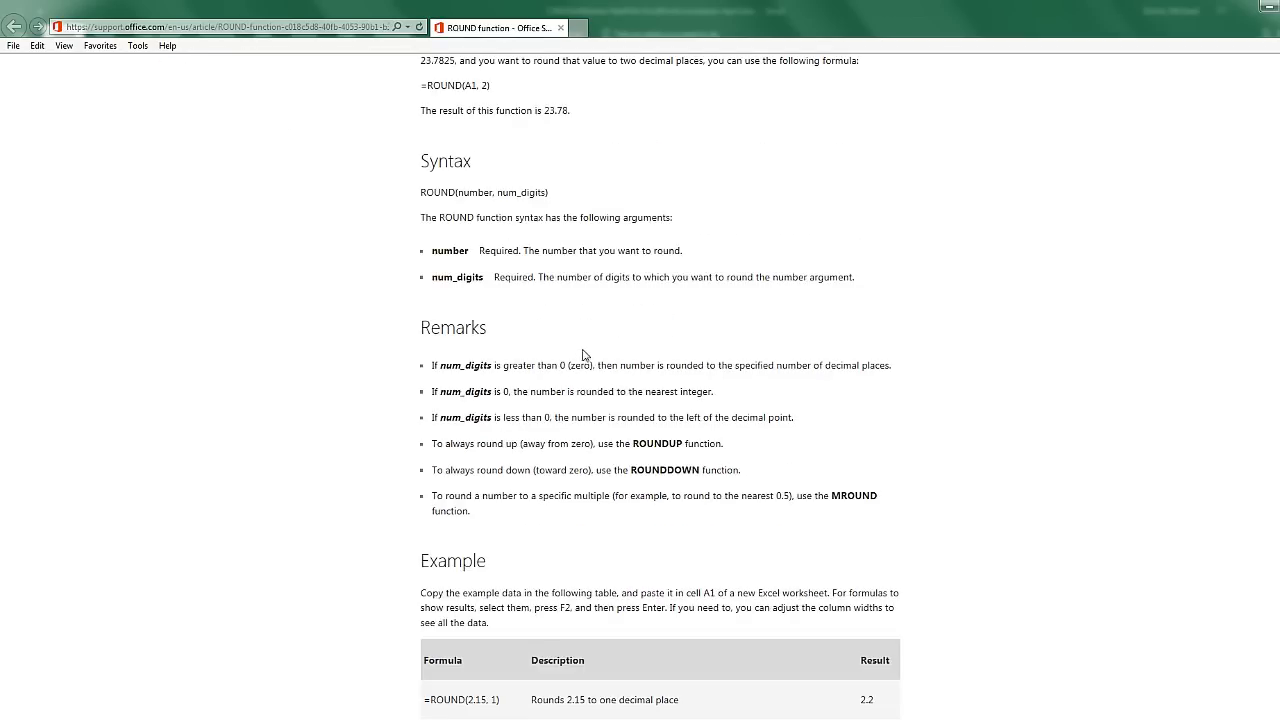
scroll(620, 525, "down", 4)
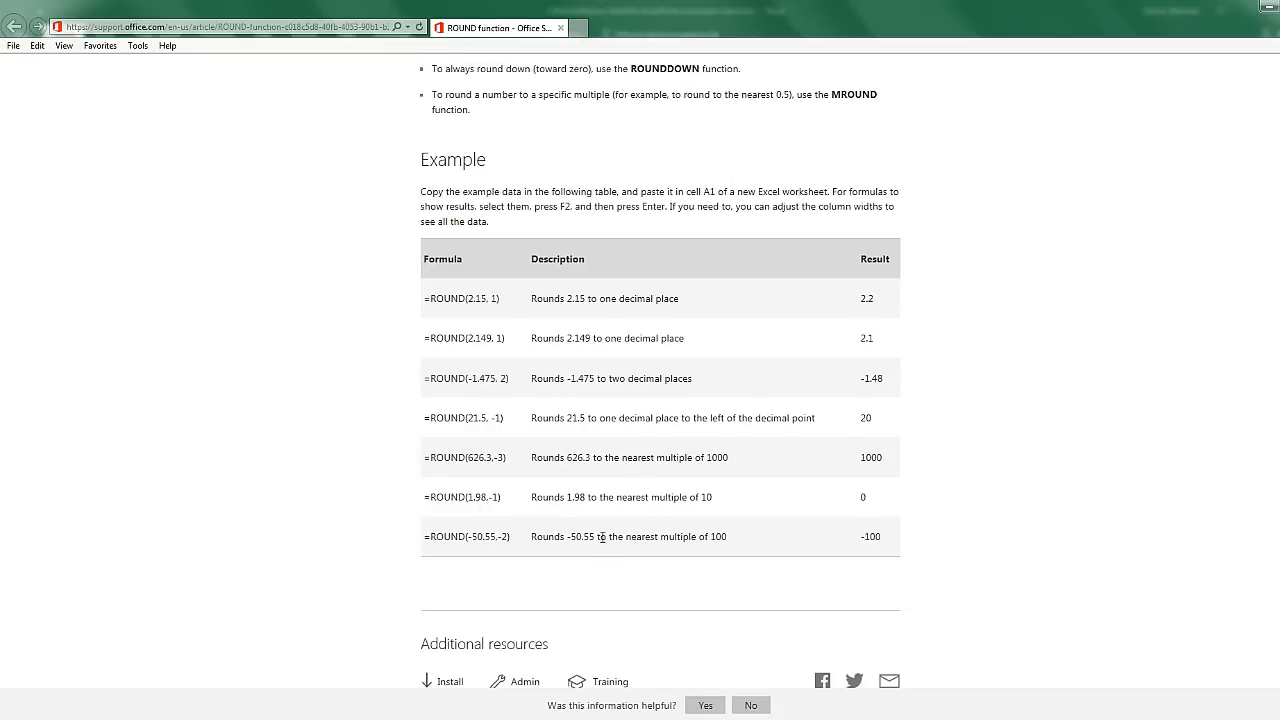
scroll(602, 537, "up", 7)
Step: Commit =ROUND(B2*$E$2,2) in C2 and switch C2:C26 to General number format
left_click(562, 28)
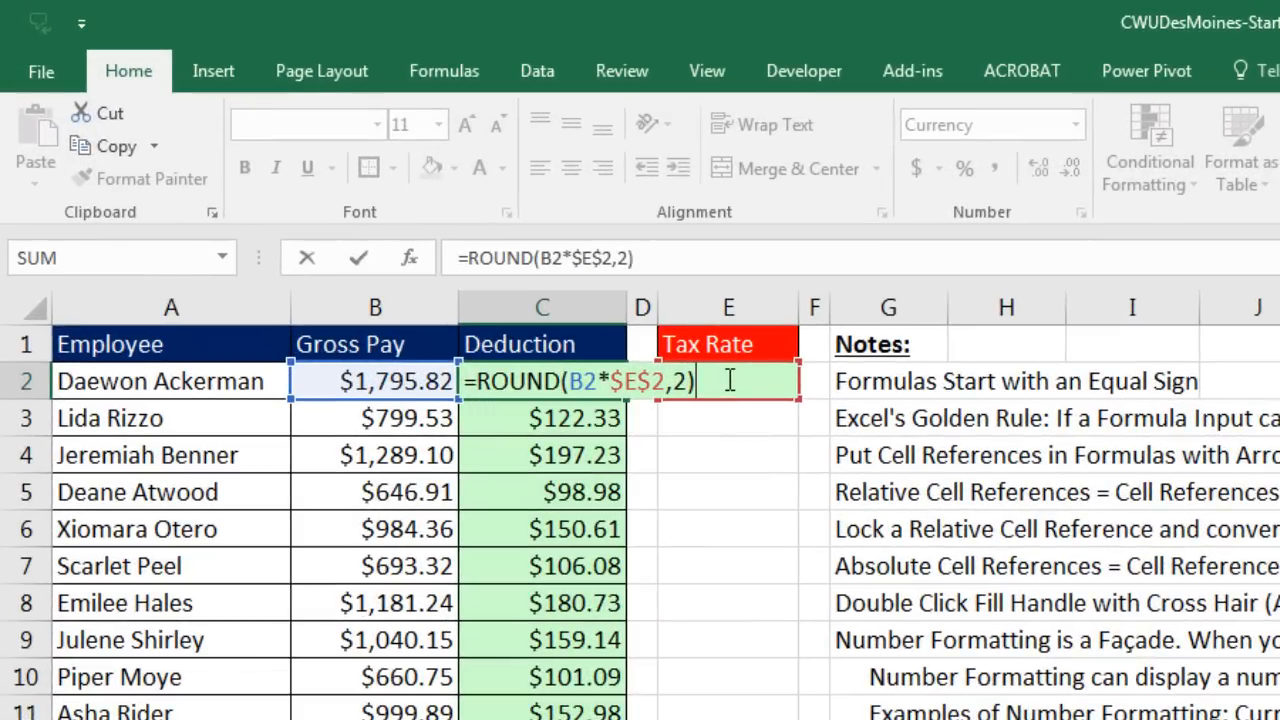
key("ctrl+Return")
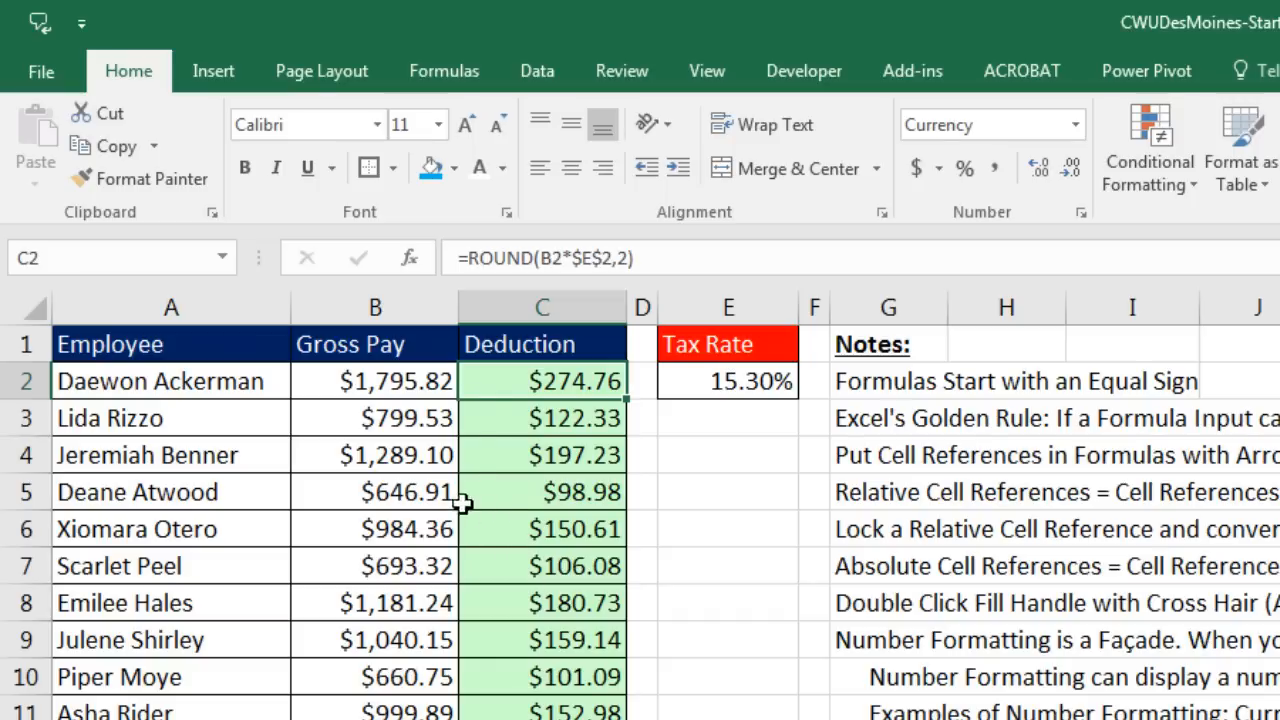
left_click_drag(500, 371, 556, 719)
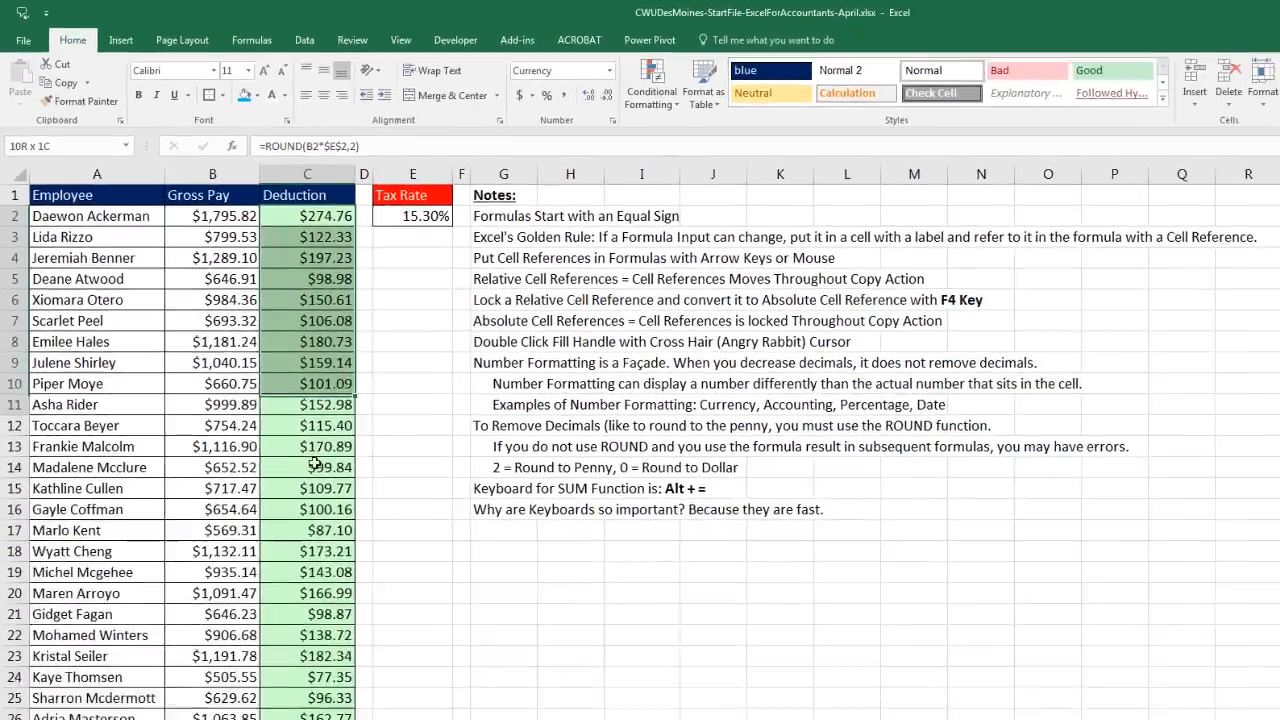
left_click_drag(315, 464, 306, 678)
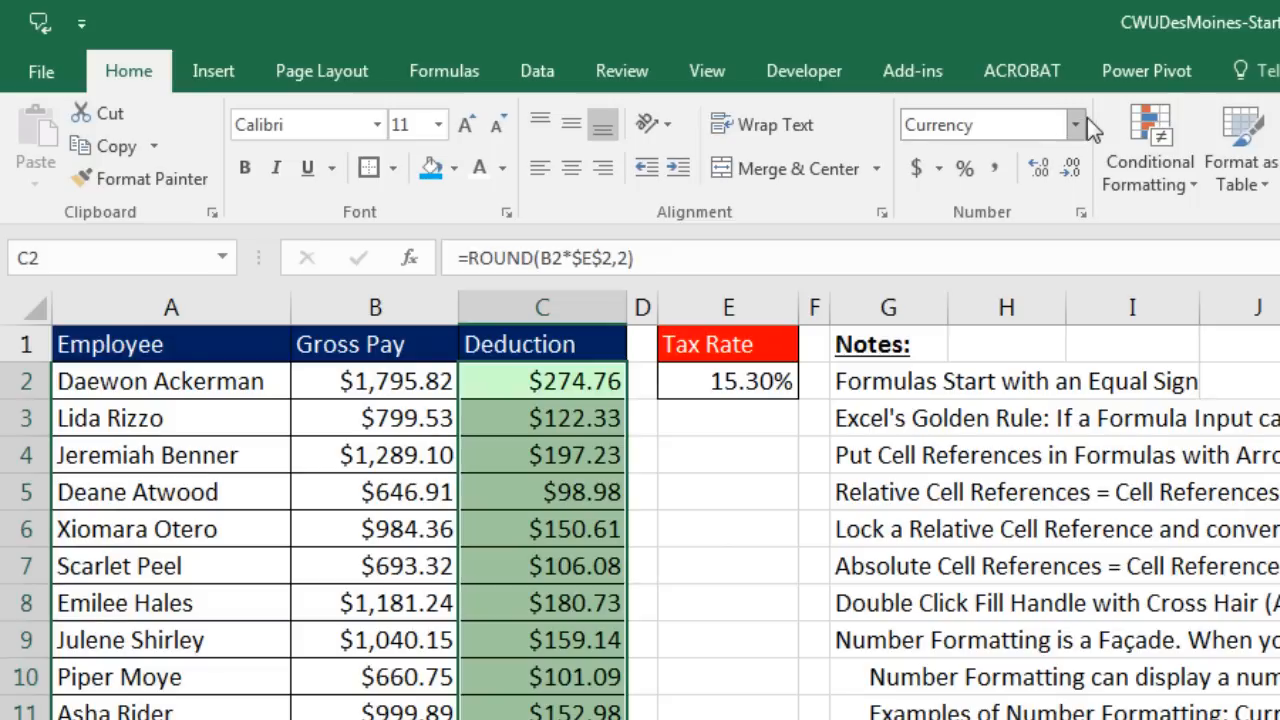
left_click(1076, 125)
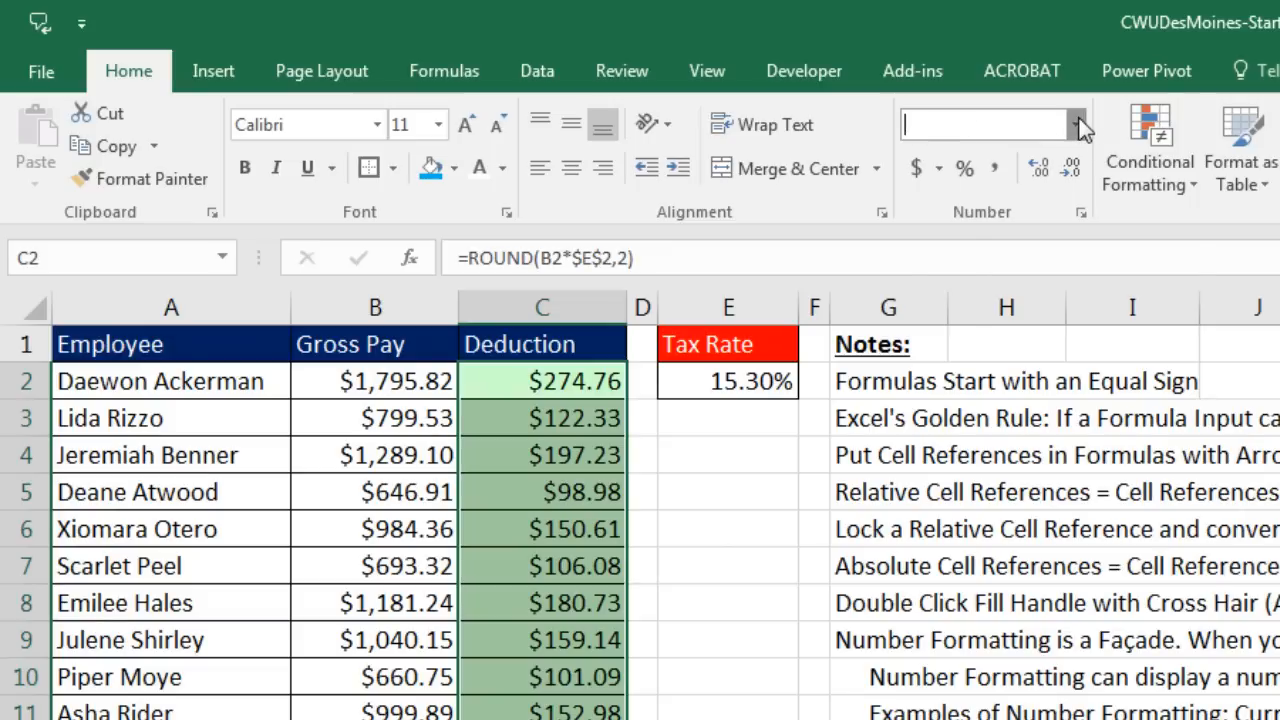
left_click(1049, 162)
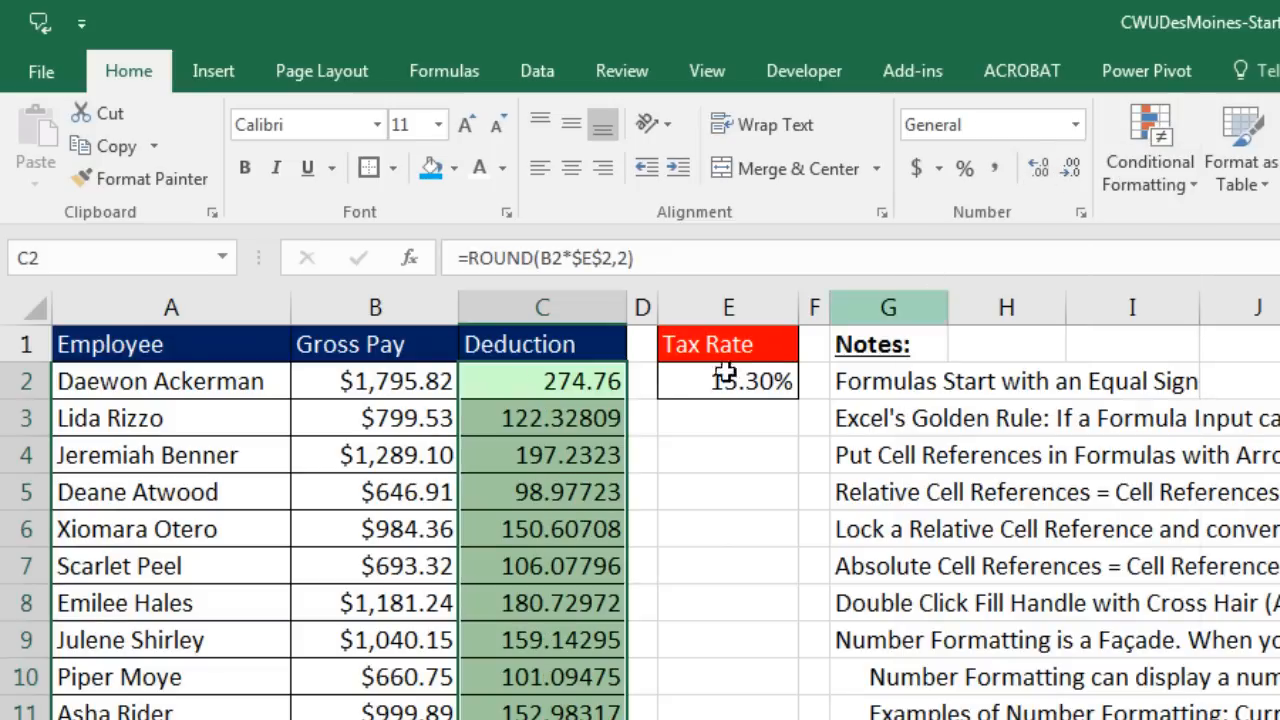
left_click(571, 386)
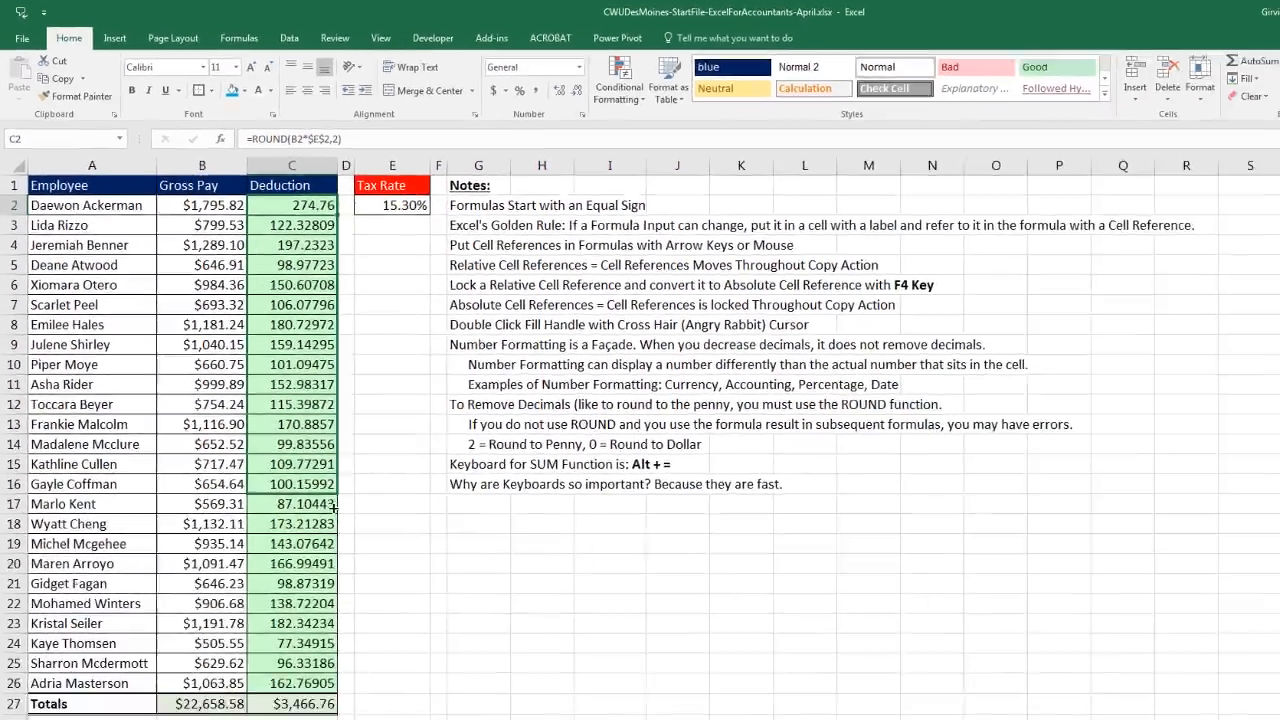
Step: Fill the ROUND formula down to C26 and apply Accounting format to C2:C26
mouse_move(334, 508)
left_mouse_down()
mouse_move(337, 688)
mouse_move(327, 666)
left_mouse_up()
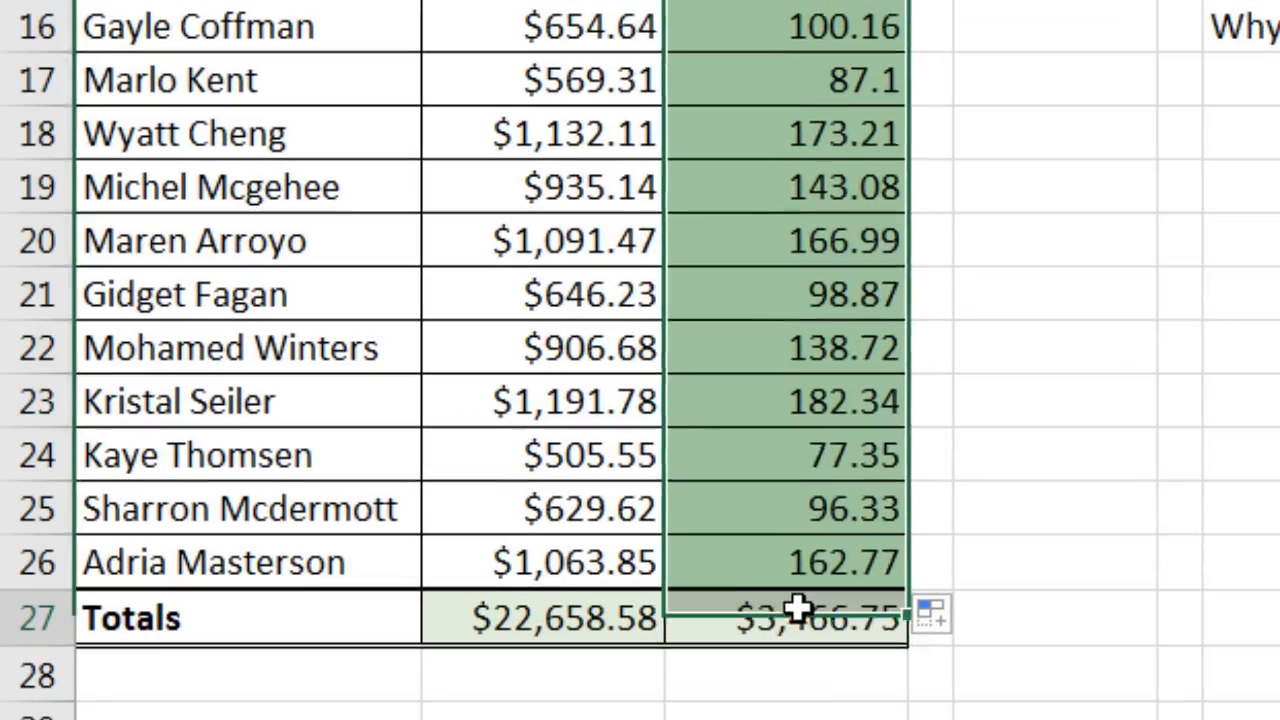
left_click(288, 680)
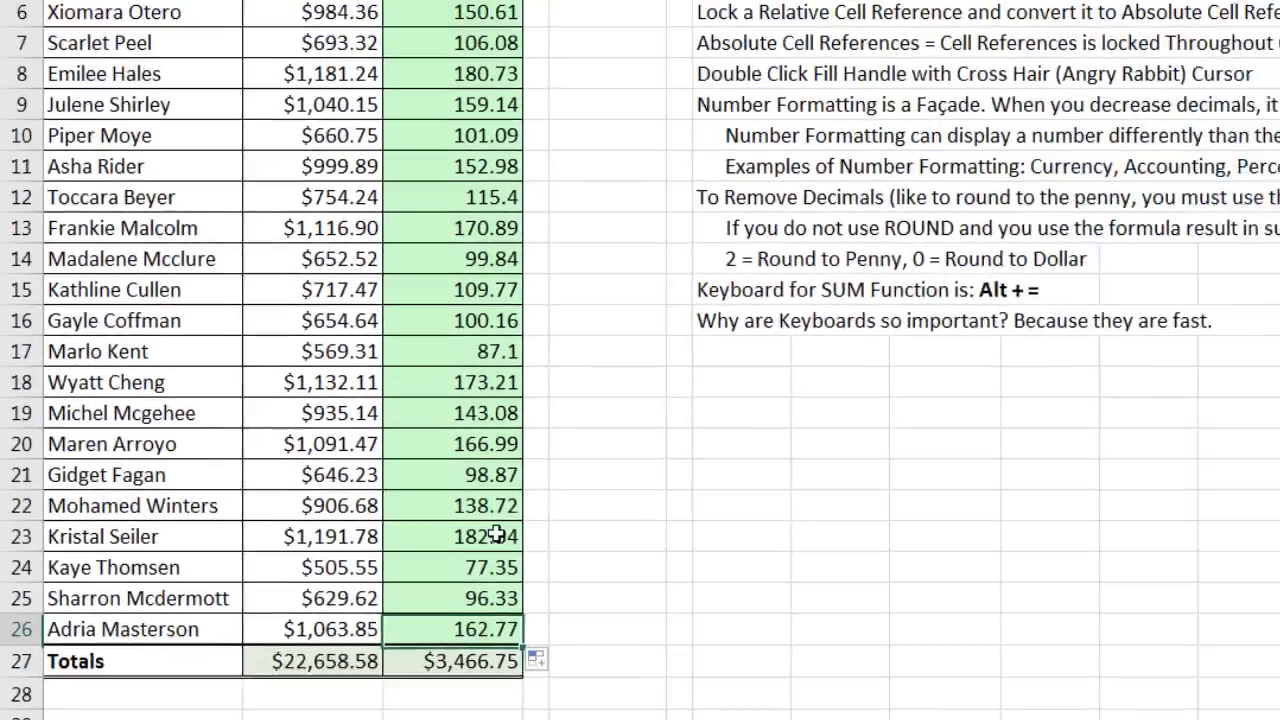
left_click_drag(497, 536, 310, 195)
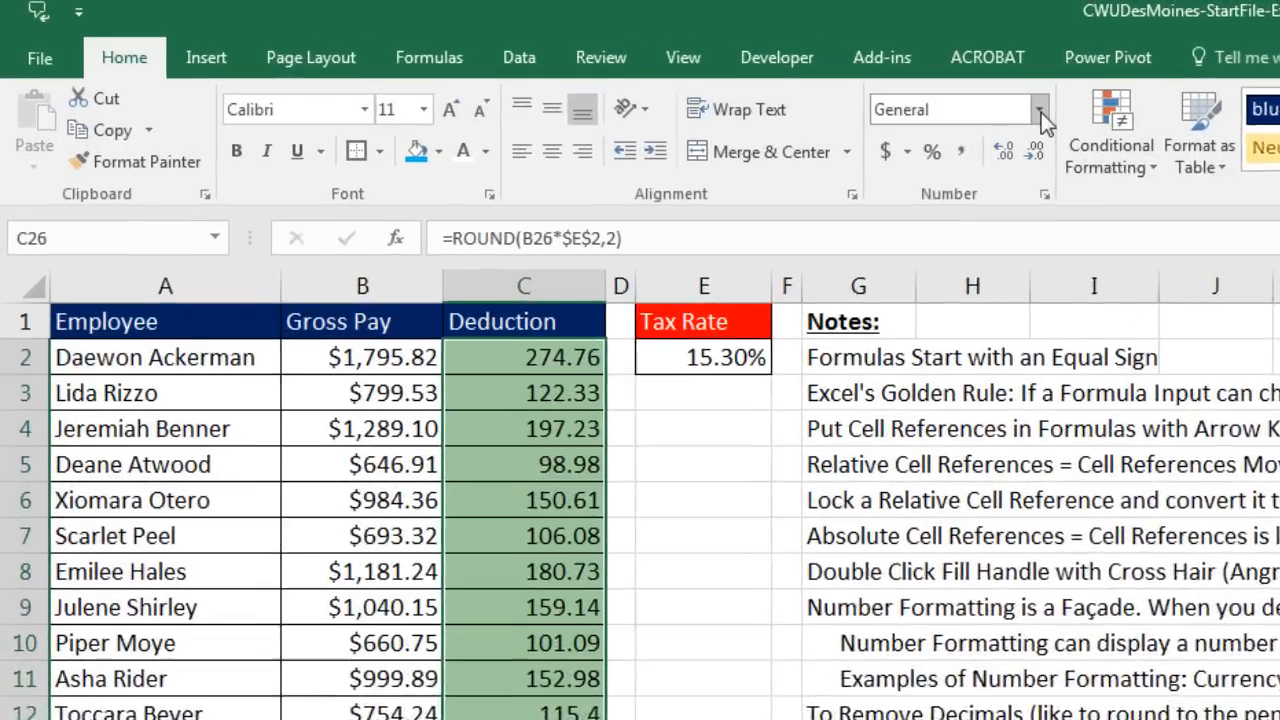
left_click(1040, 112)
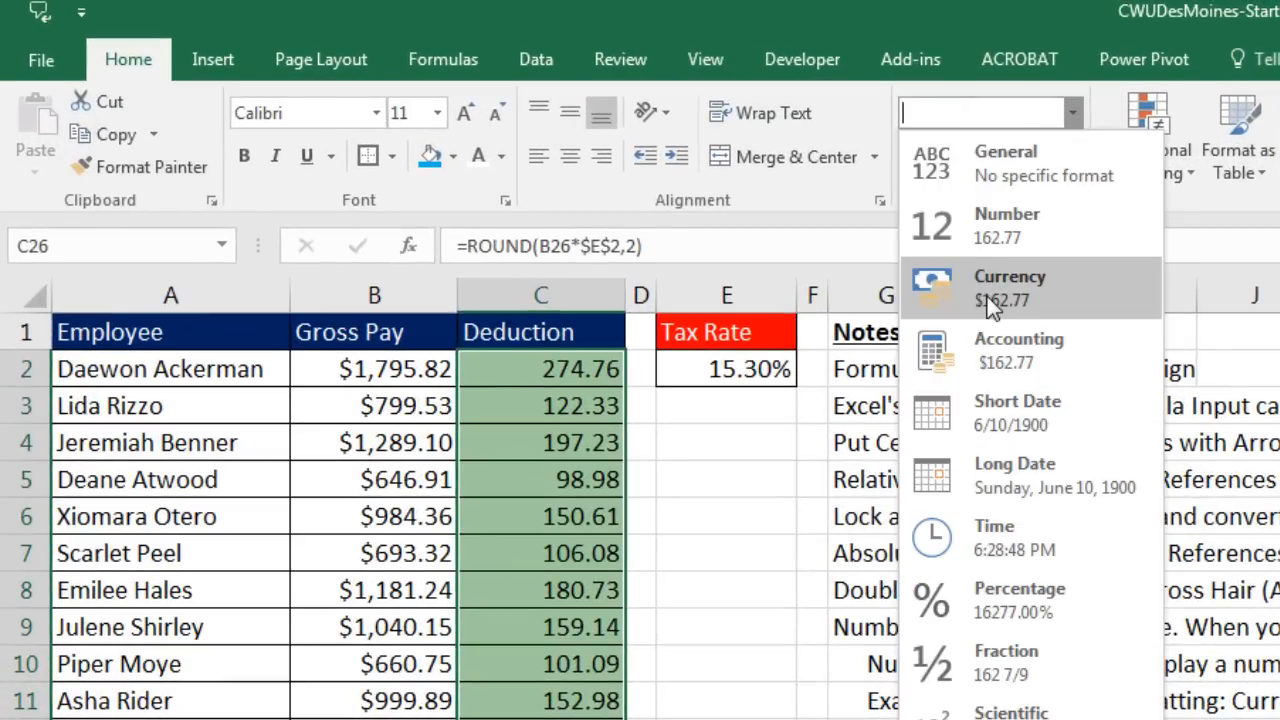
left_click(1029, 355)
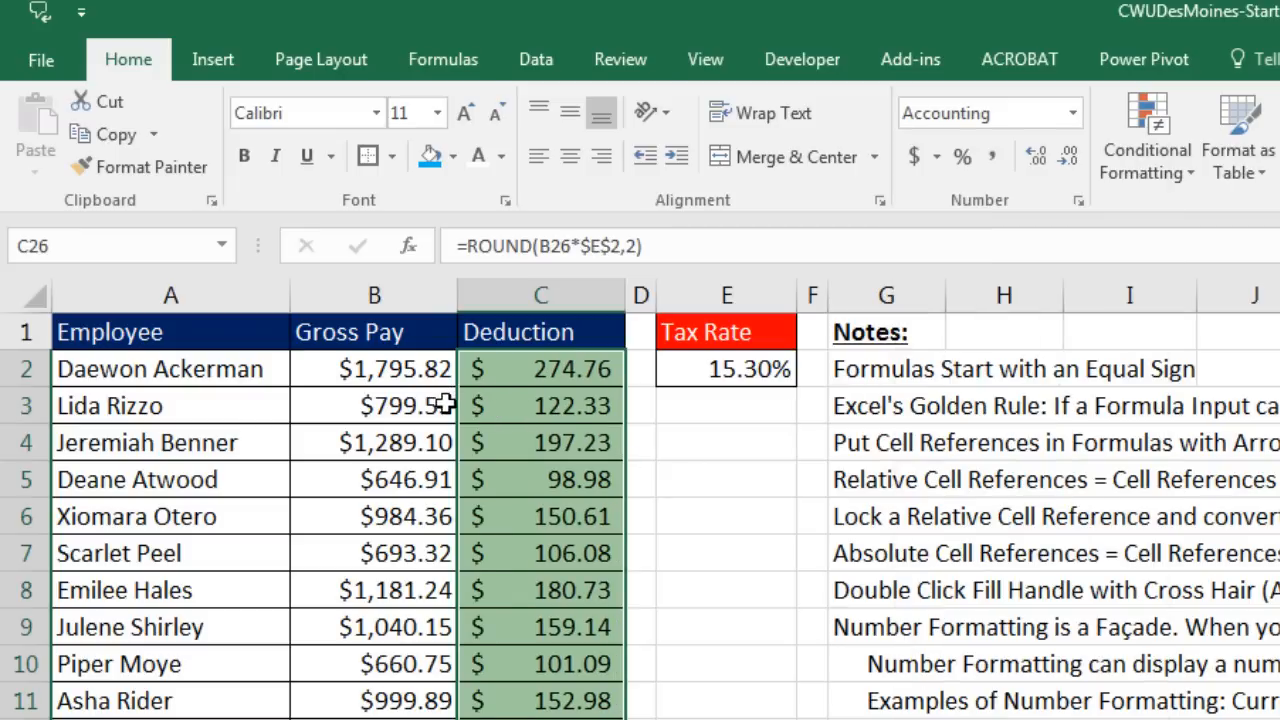
Step: Enter 0 in C3 to see how Accounting displays zero, then undo to restore its formula
left_click(535, 412)
type("0")
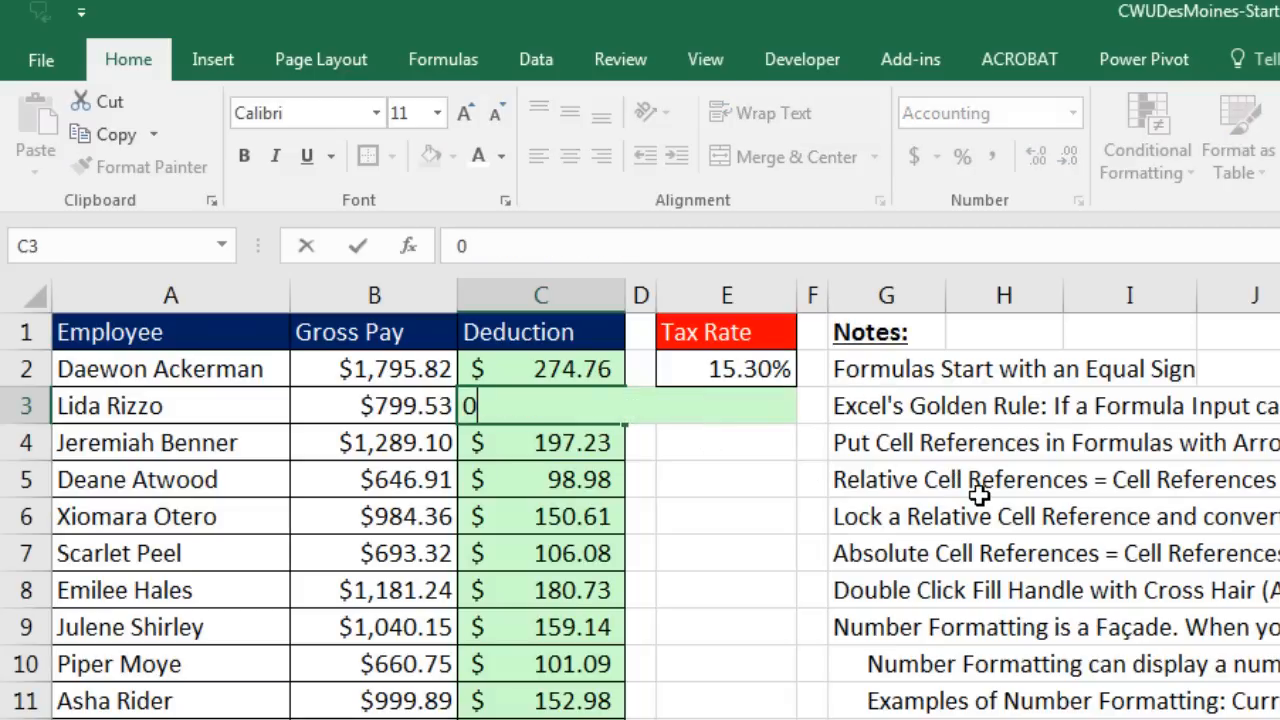
key("Return")
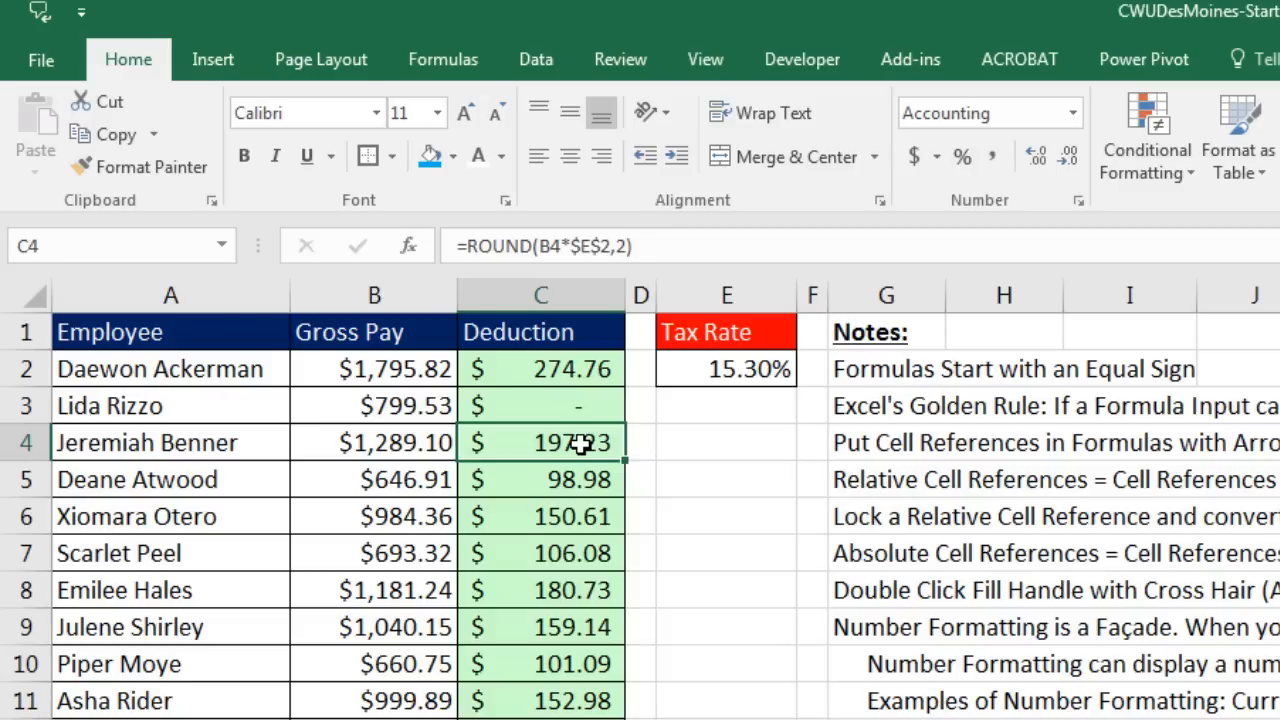
key("ctrl+z")
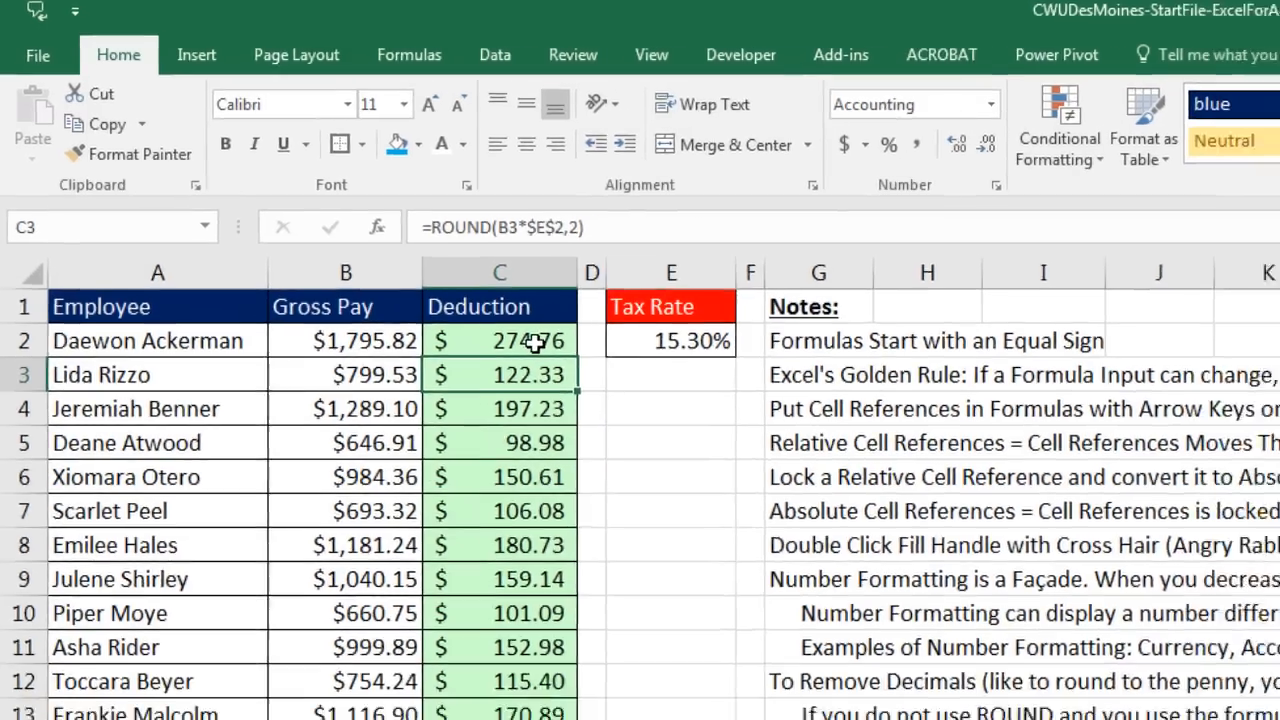
left_click_drag(578, 370, 314, 680)
Step: Apply Currency format to the deductions and recheck C2's =ROUND(B2*$E$2,2) formula
left_click(579, 62)
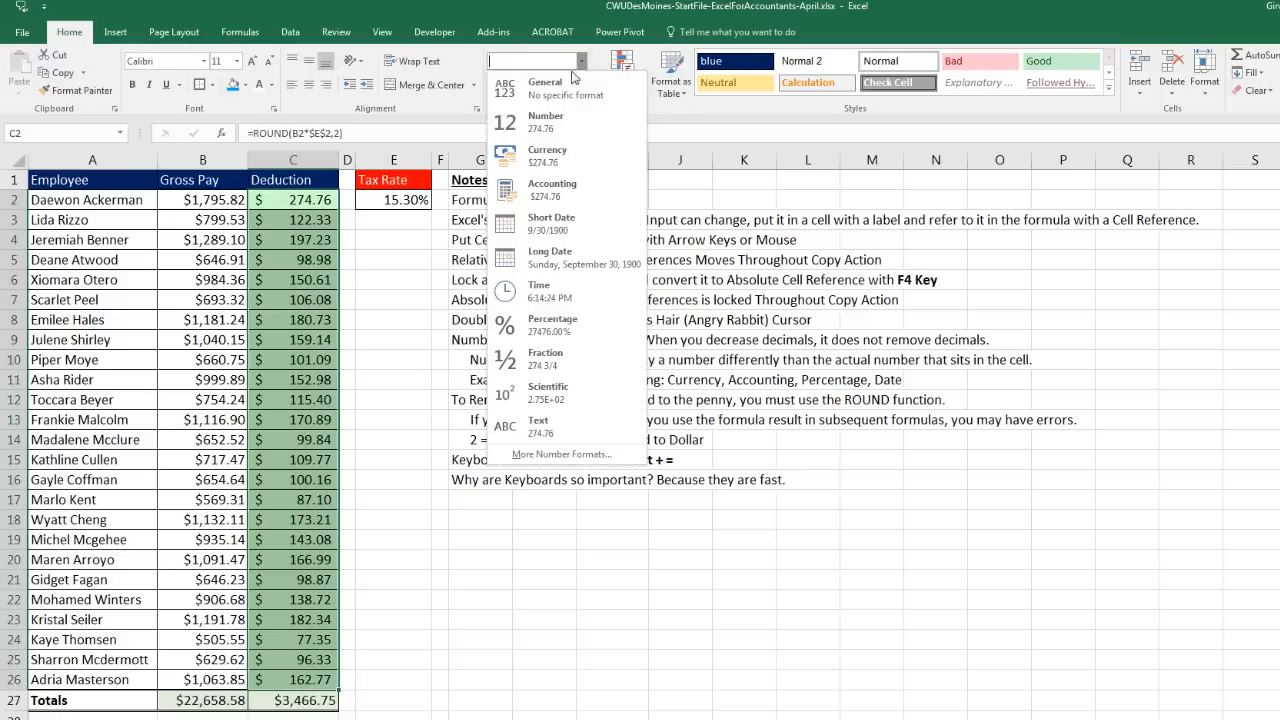
left_click(565, 158)
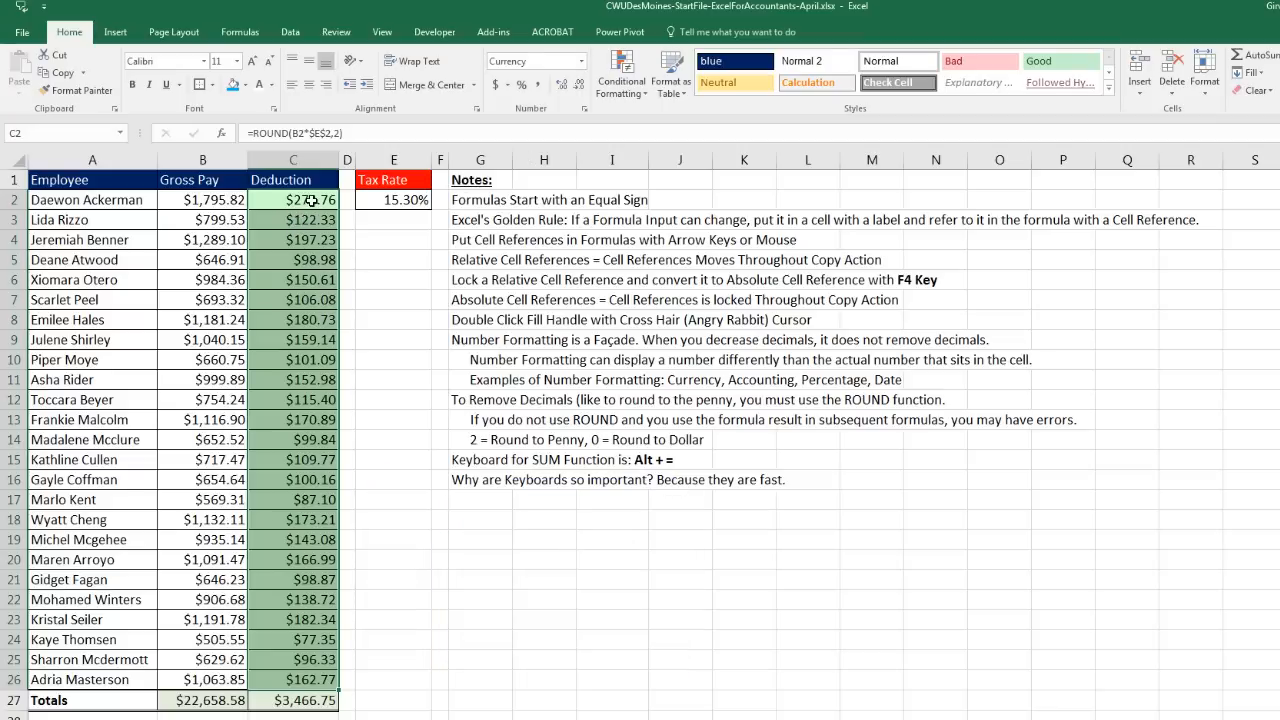
left_click(312, 200)
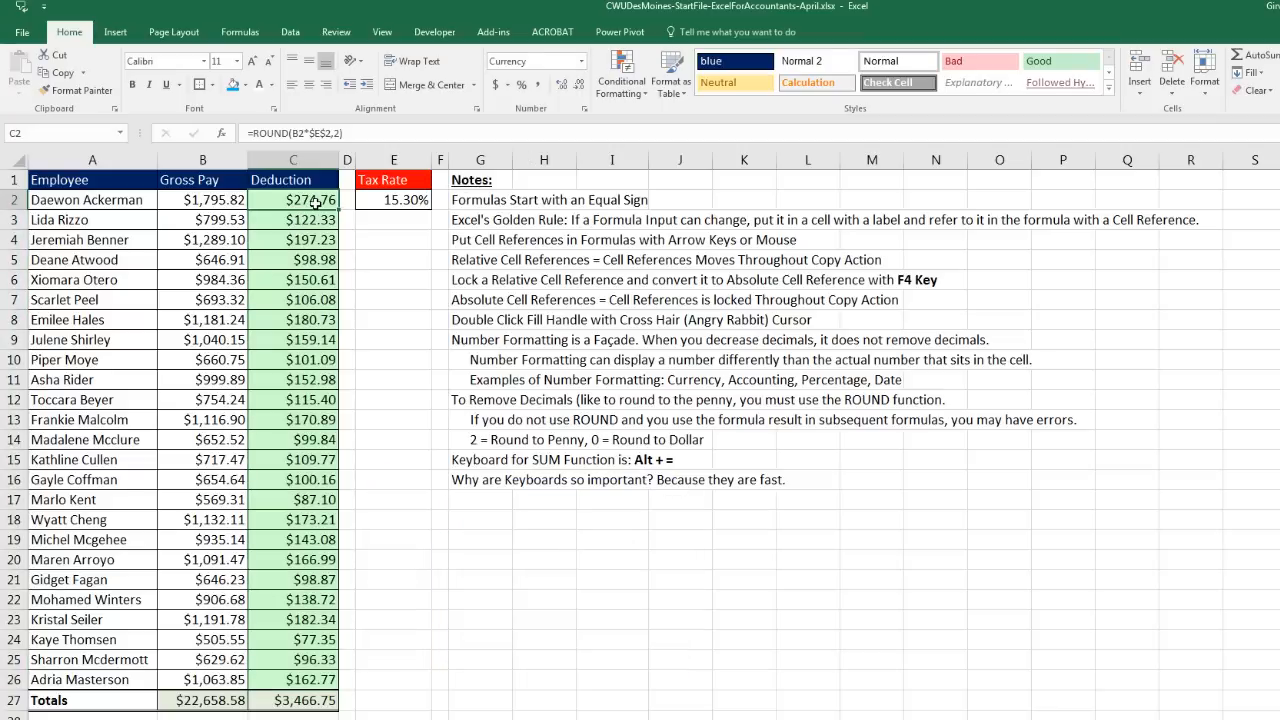
double_click(314, 201)
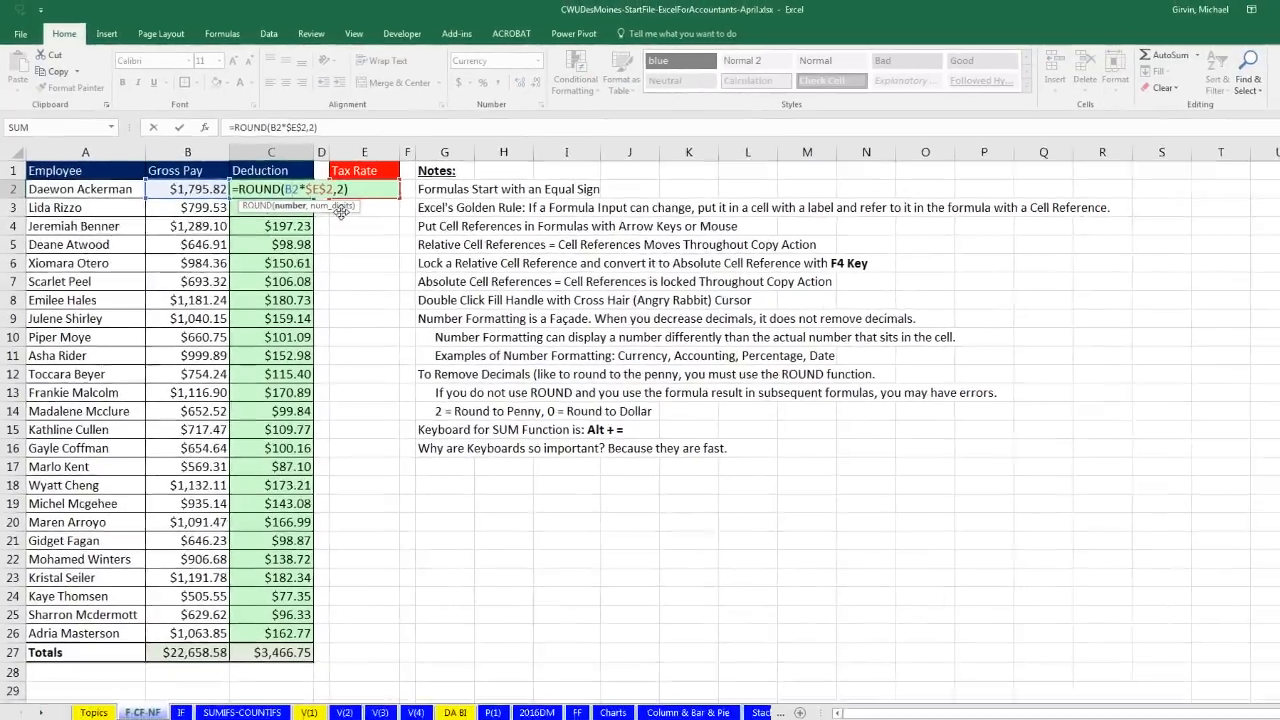
key("Escape")
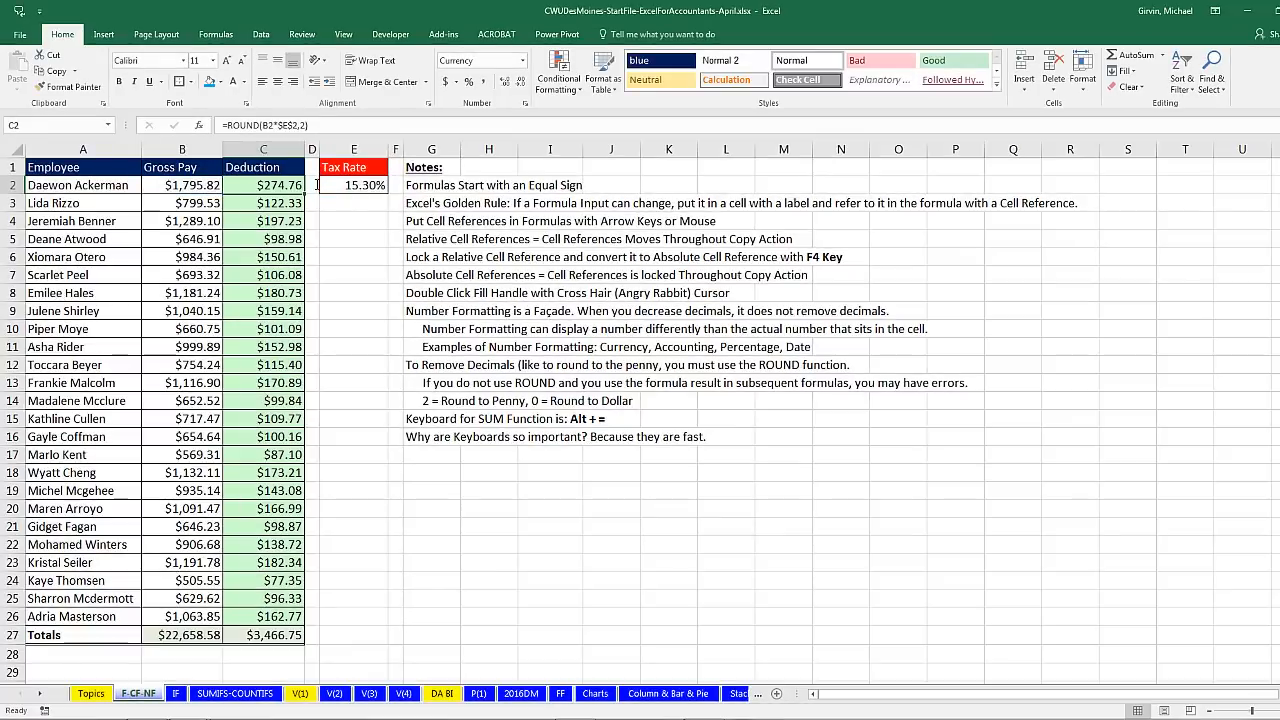
Step: Open the IF sheet and walk through the Bonus cells C4:C7 and B4's sales figure
left_click(175, 693)
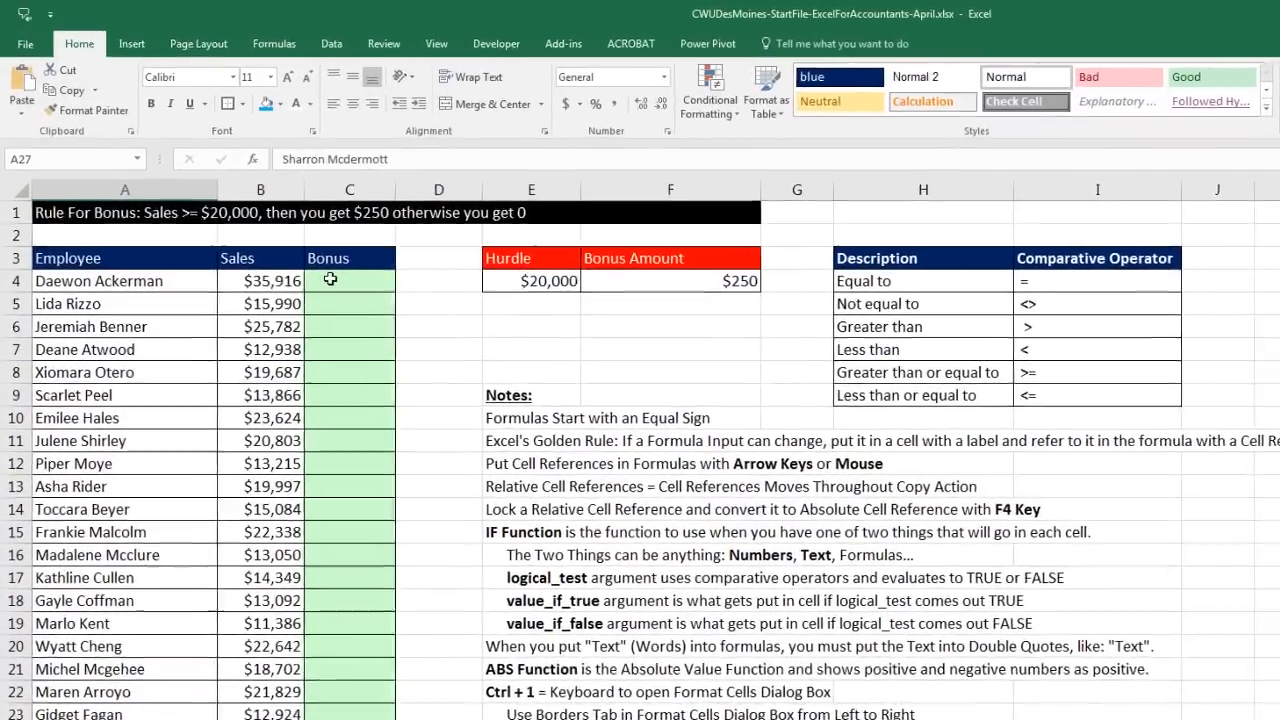
left_click(295, 233)
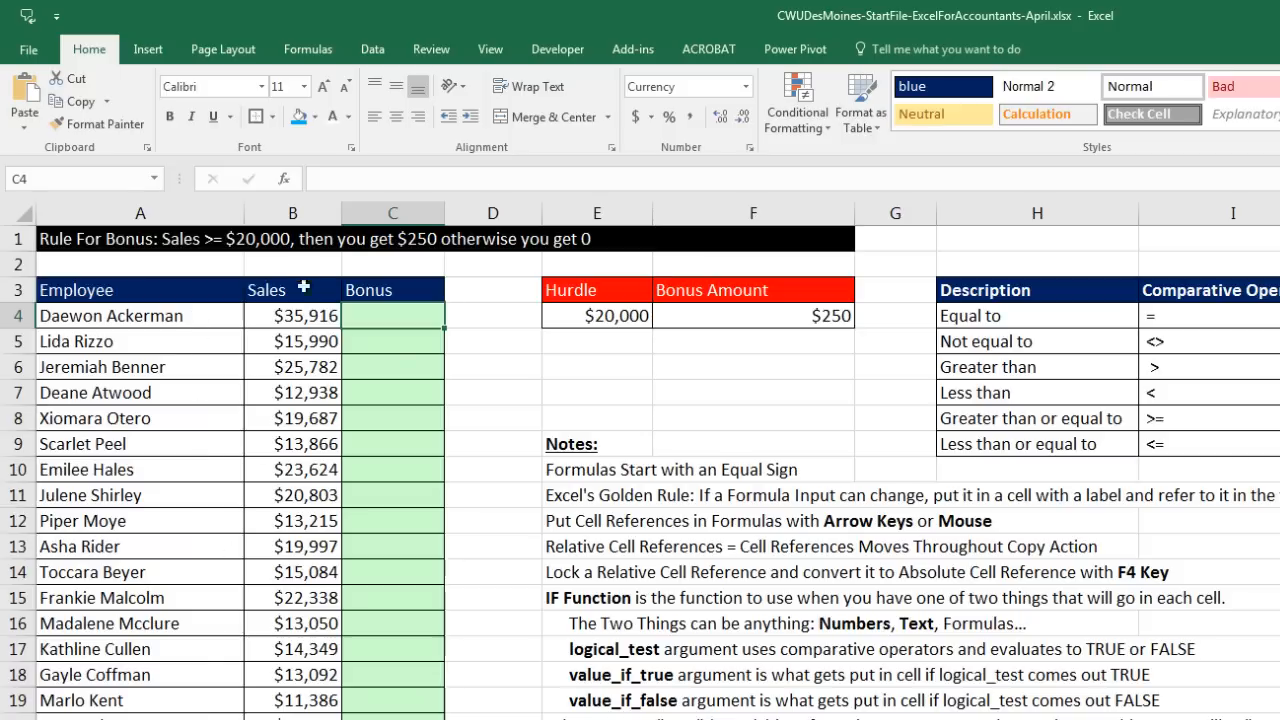
left_click(297, 318)
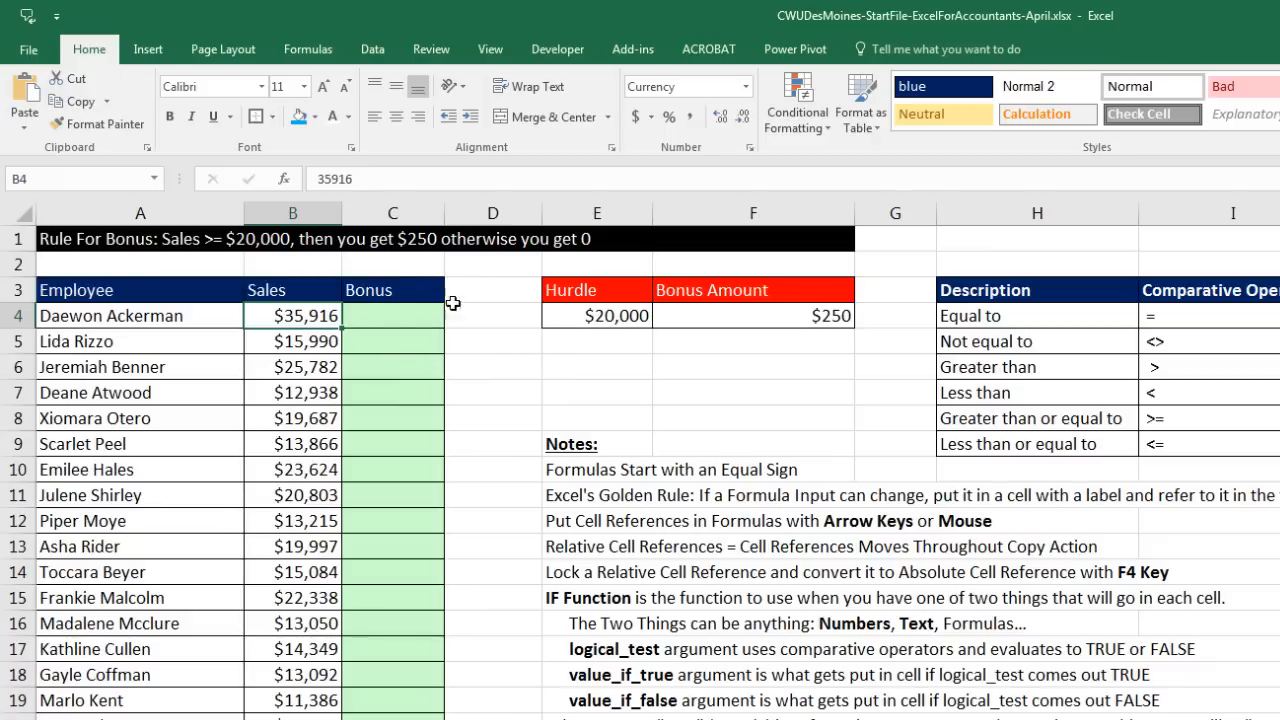
left_click(395, 318)
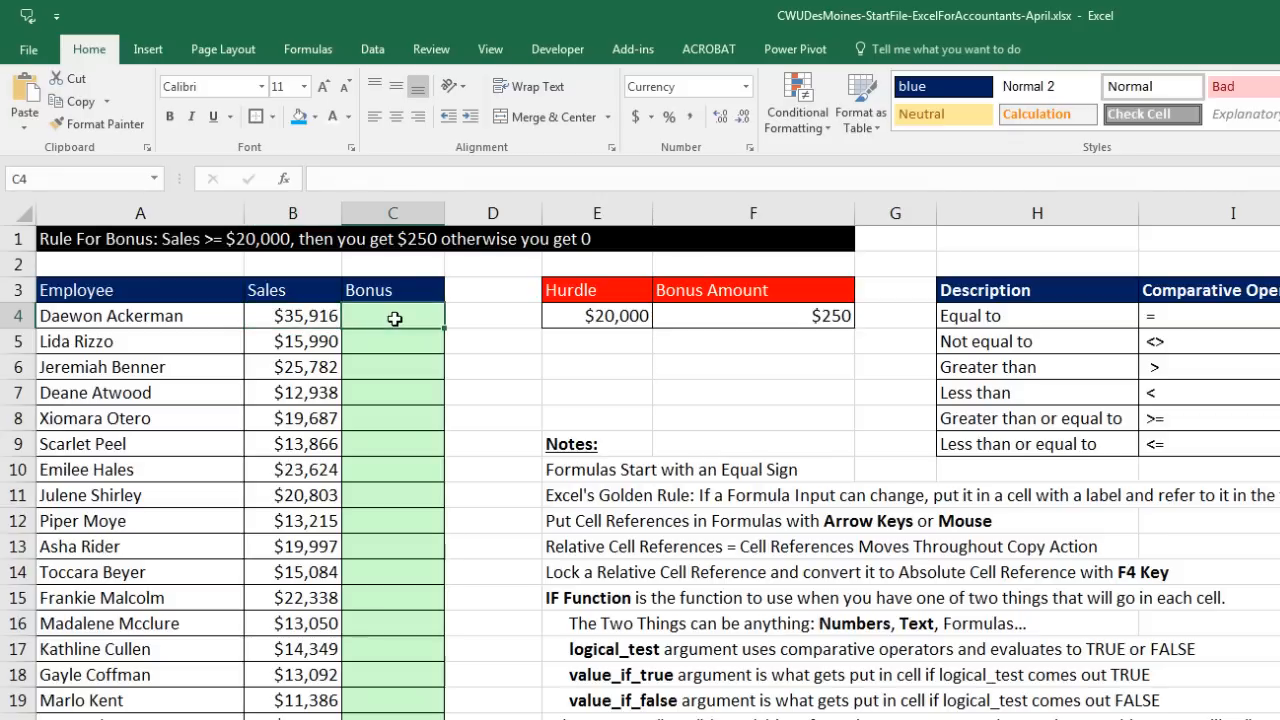
left_click(395, 342)
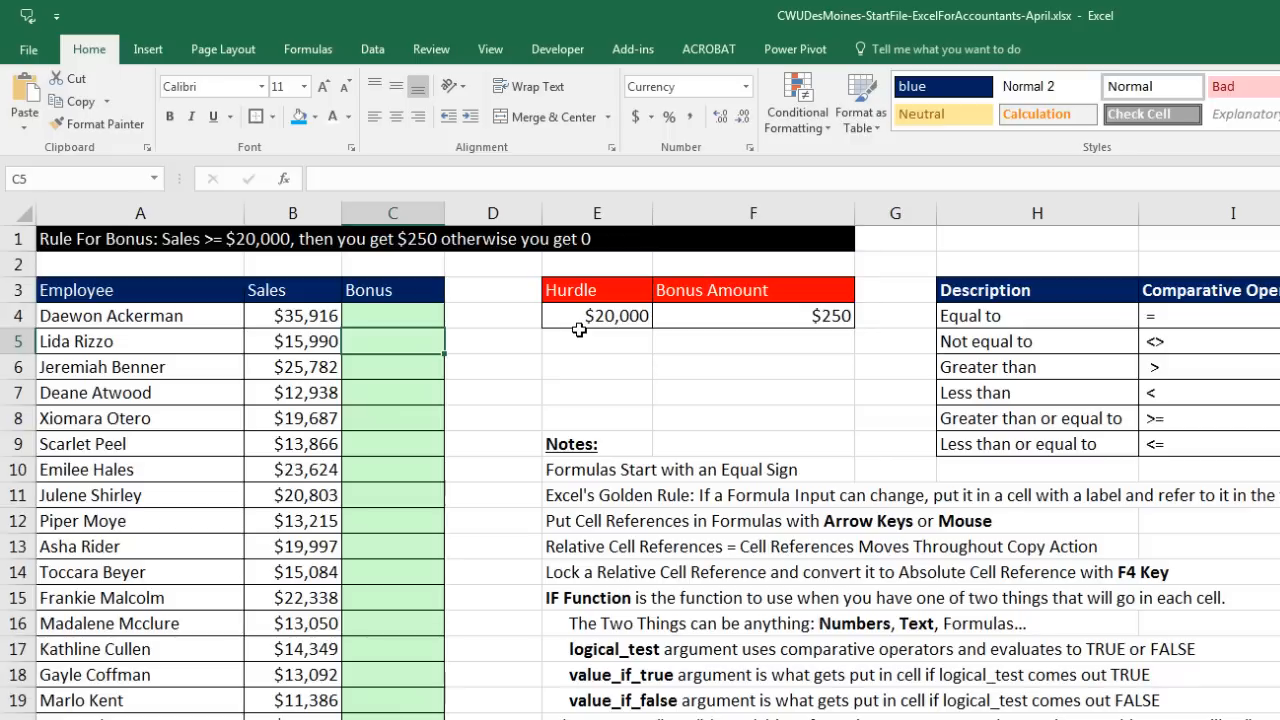
left_click(378, 367)
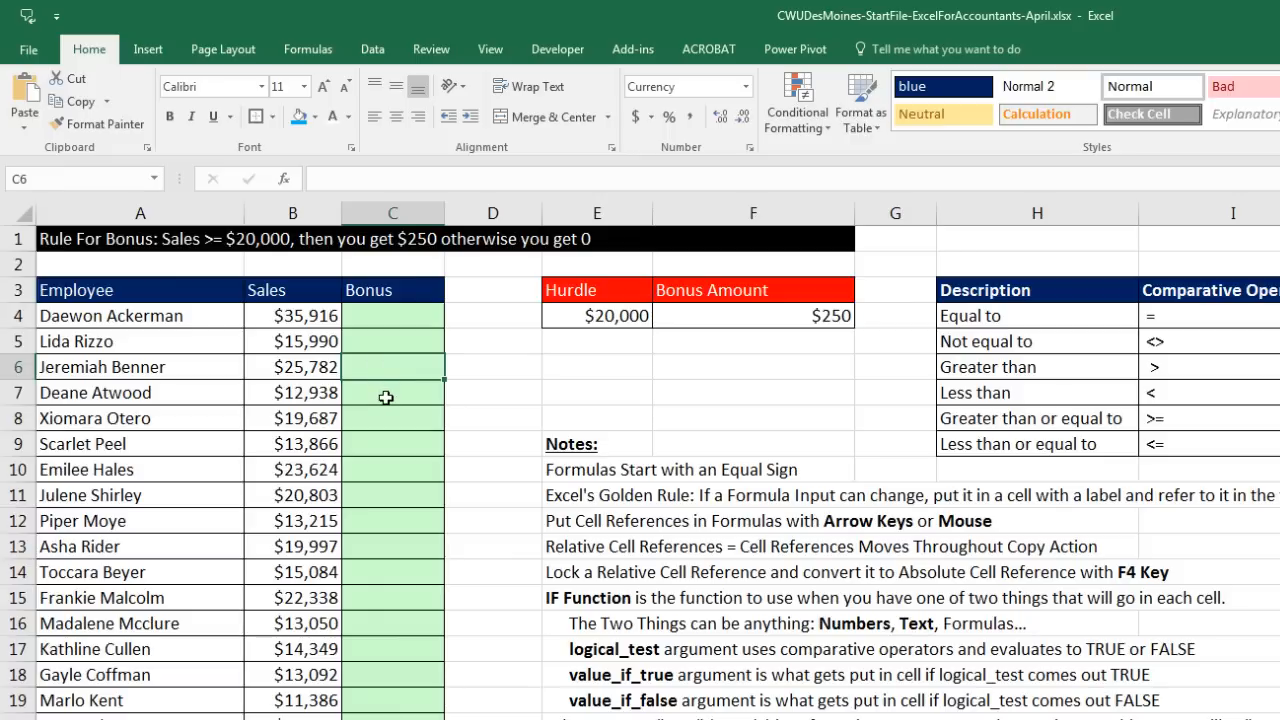
left_click(386, 396)
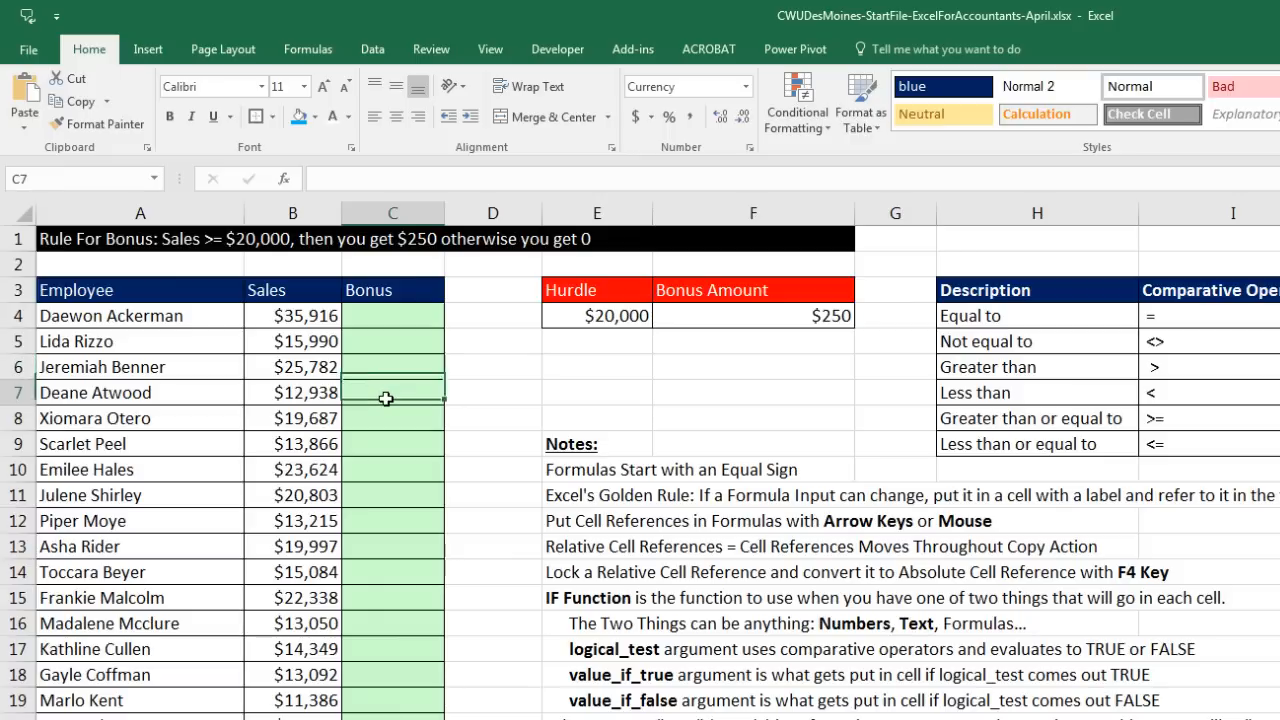
left_click(394, 323)
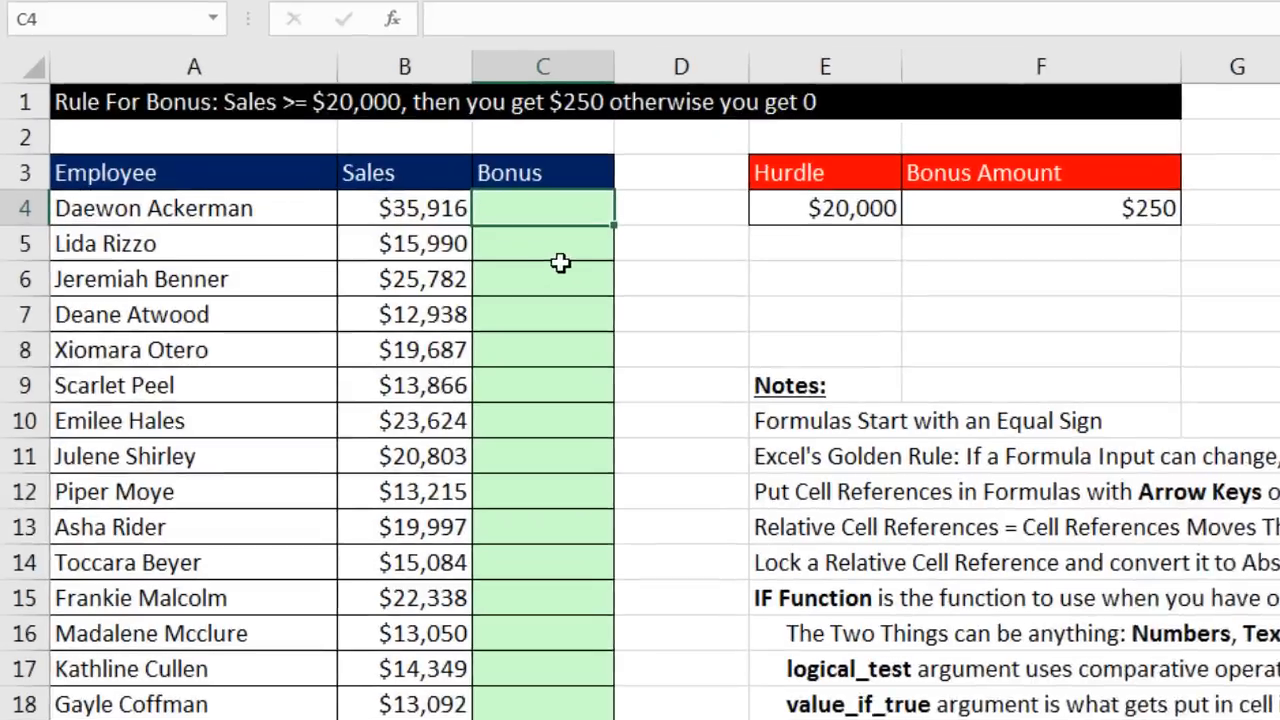
Step: Start C4's formula as =IF(B4>=$E$4, testing sales against the $20,000 hurdle
type("=")
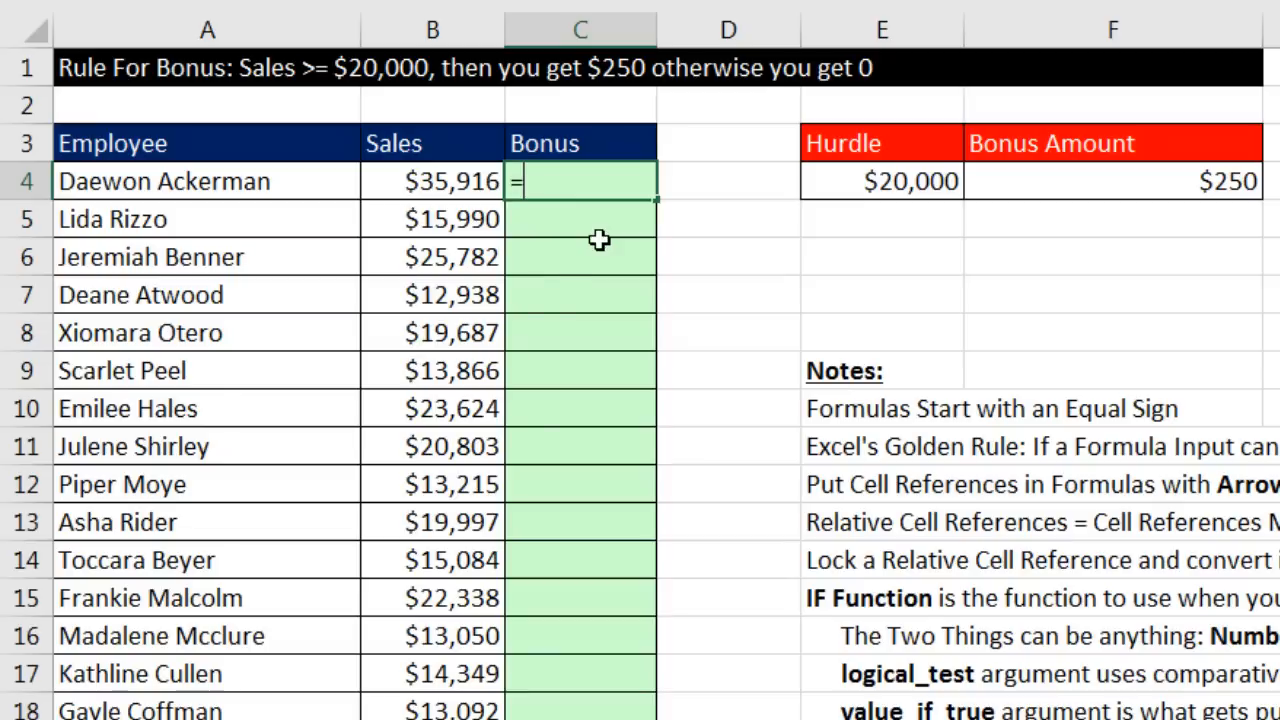
type("i")
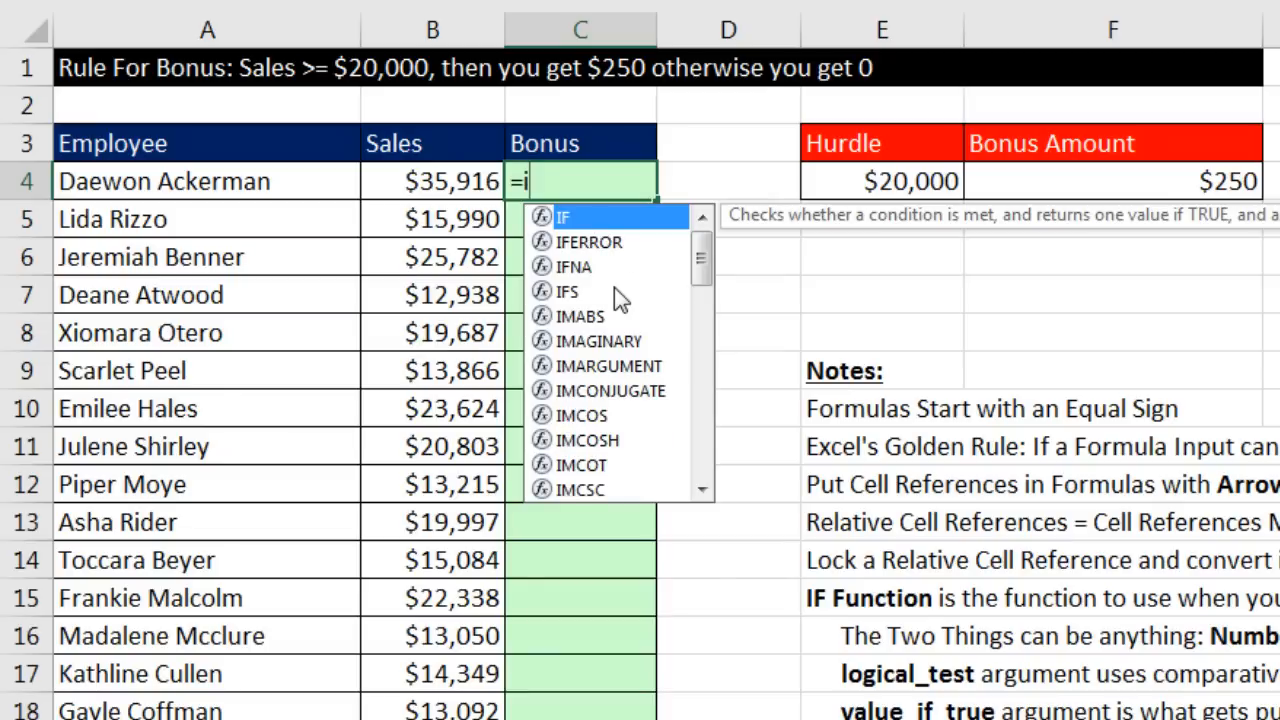
key("Tab")
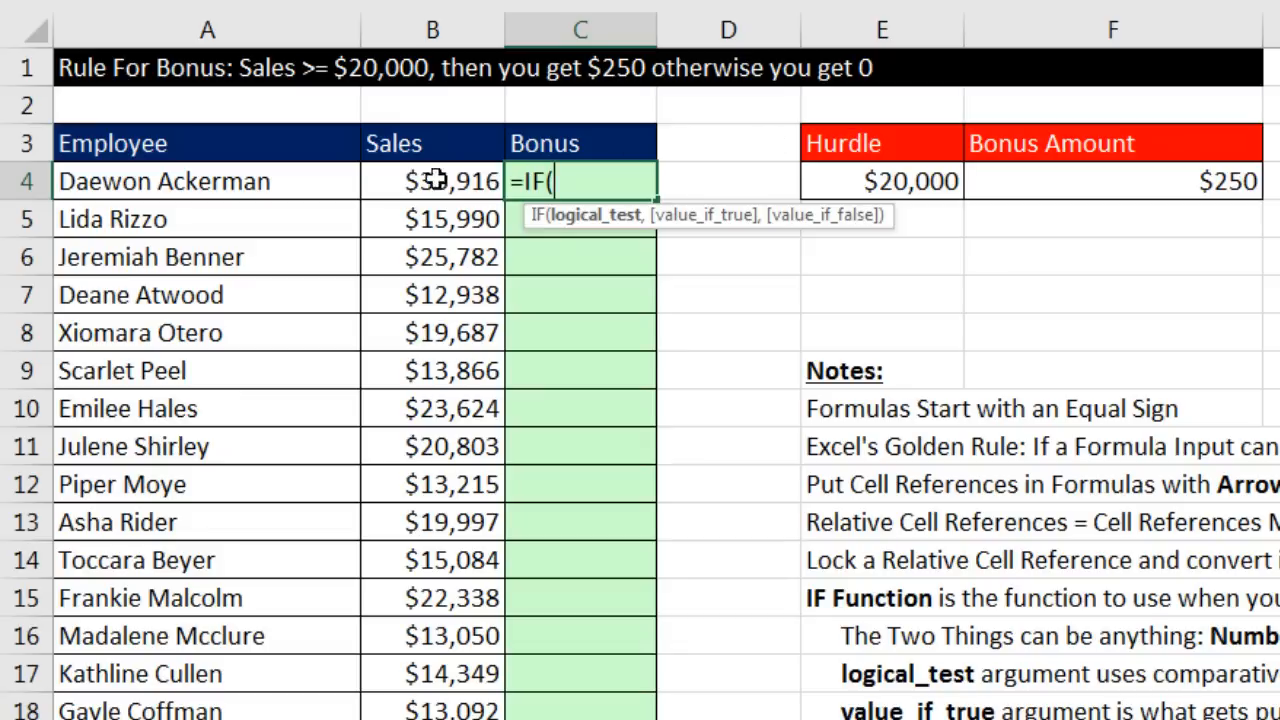
left_click(407, 185)
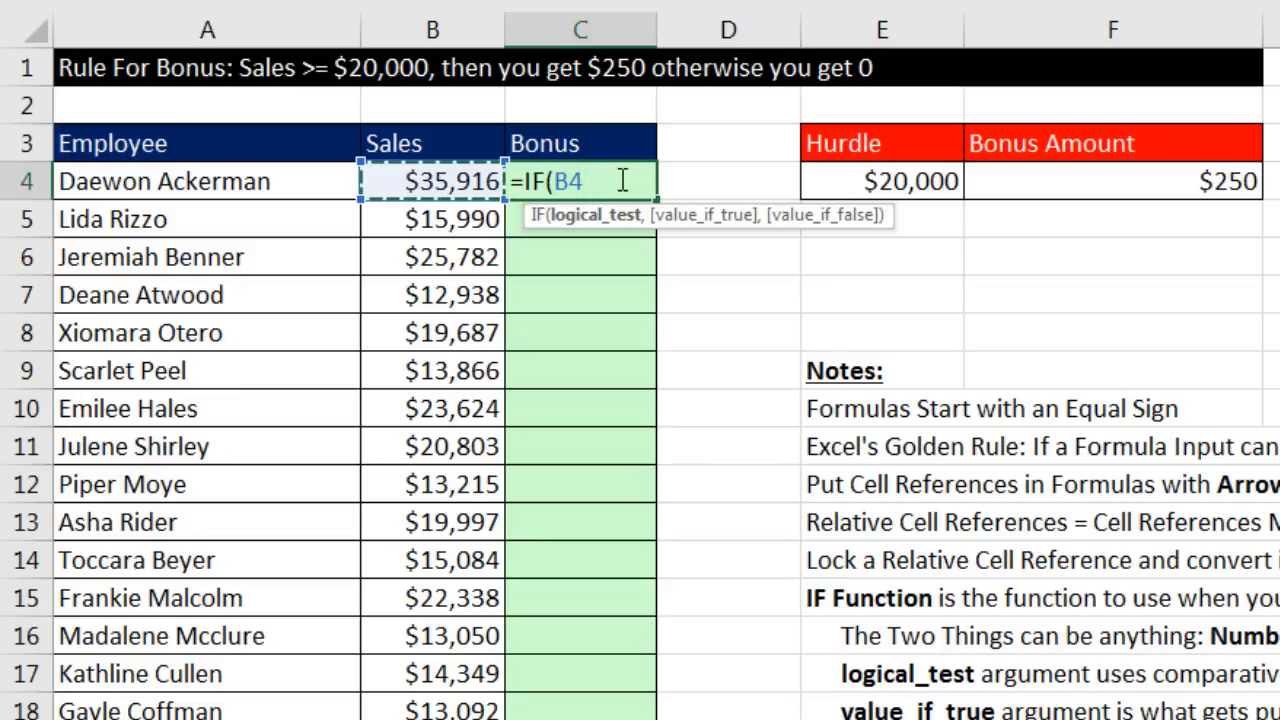
type(">")
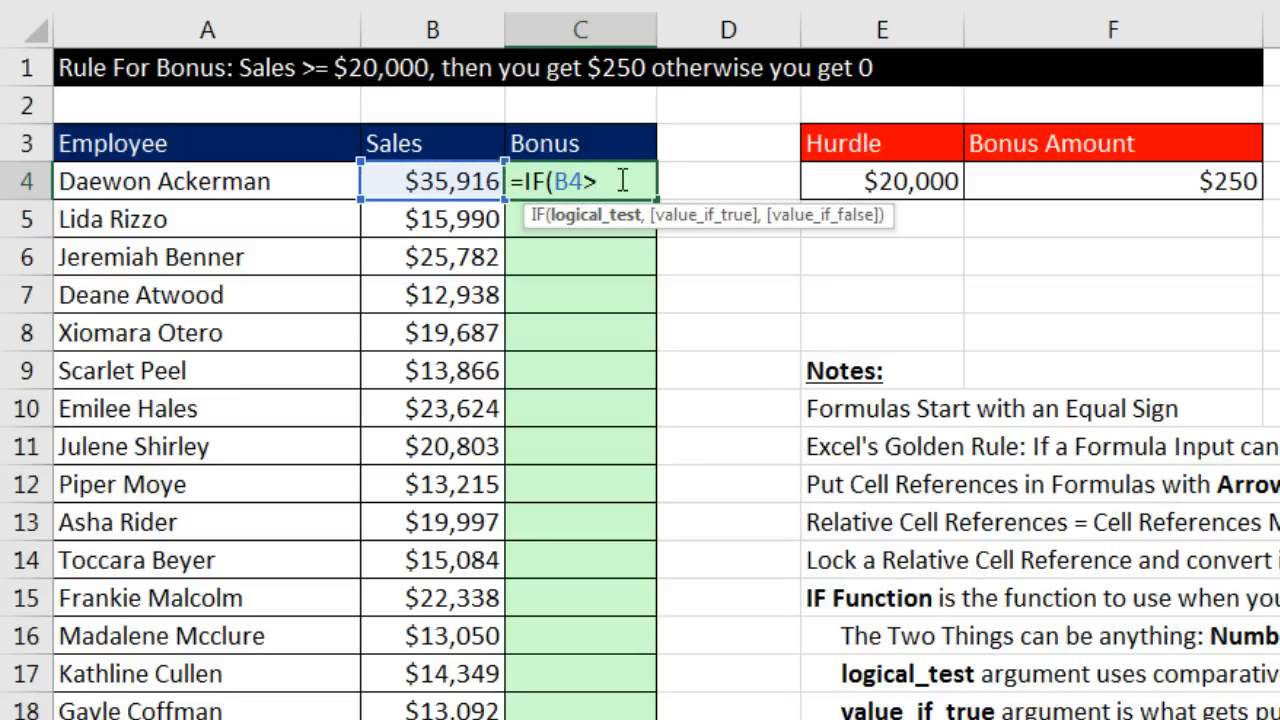
type("=")
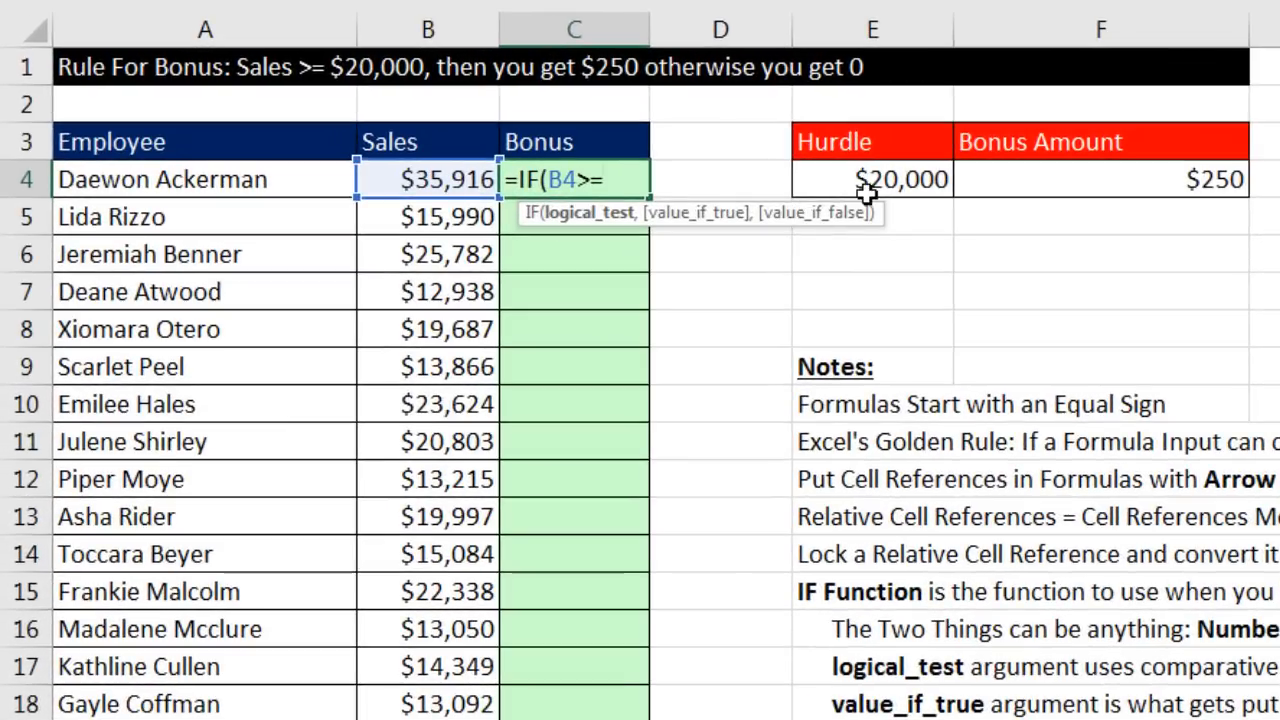
left_click(868, 181)
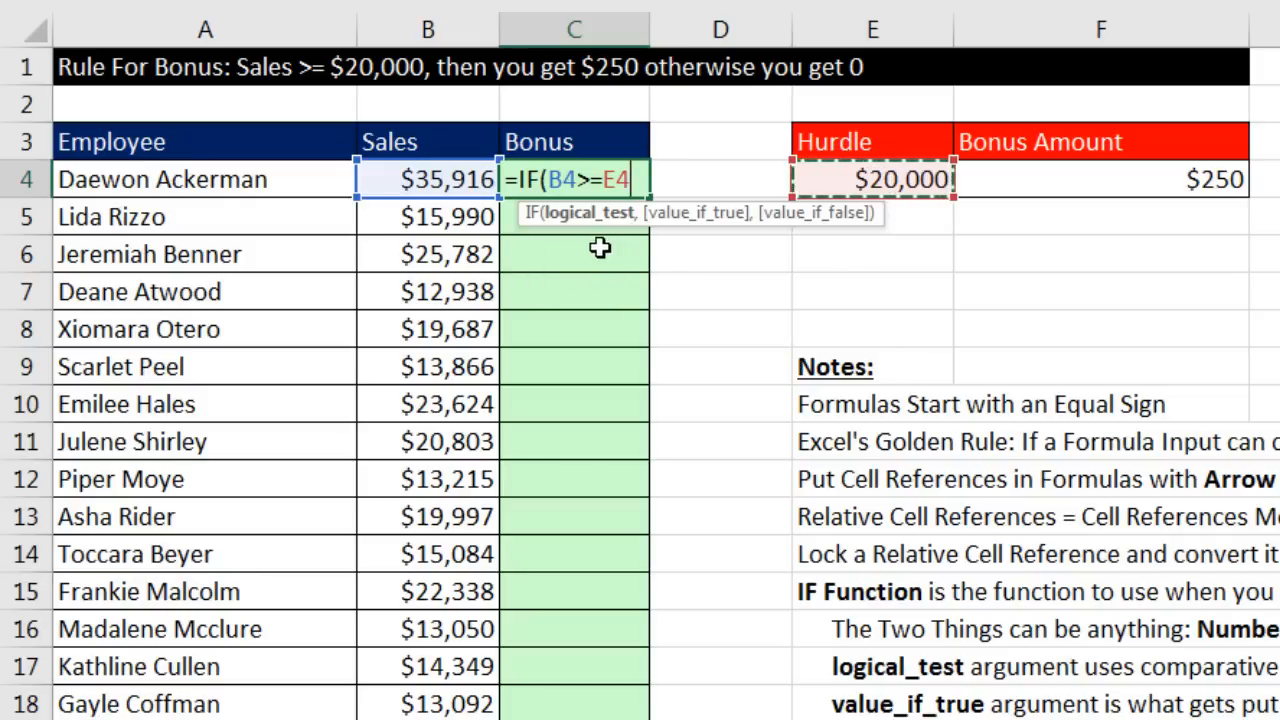
key("F4")
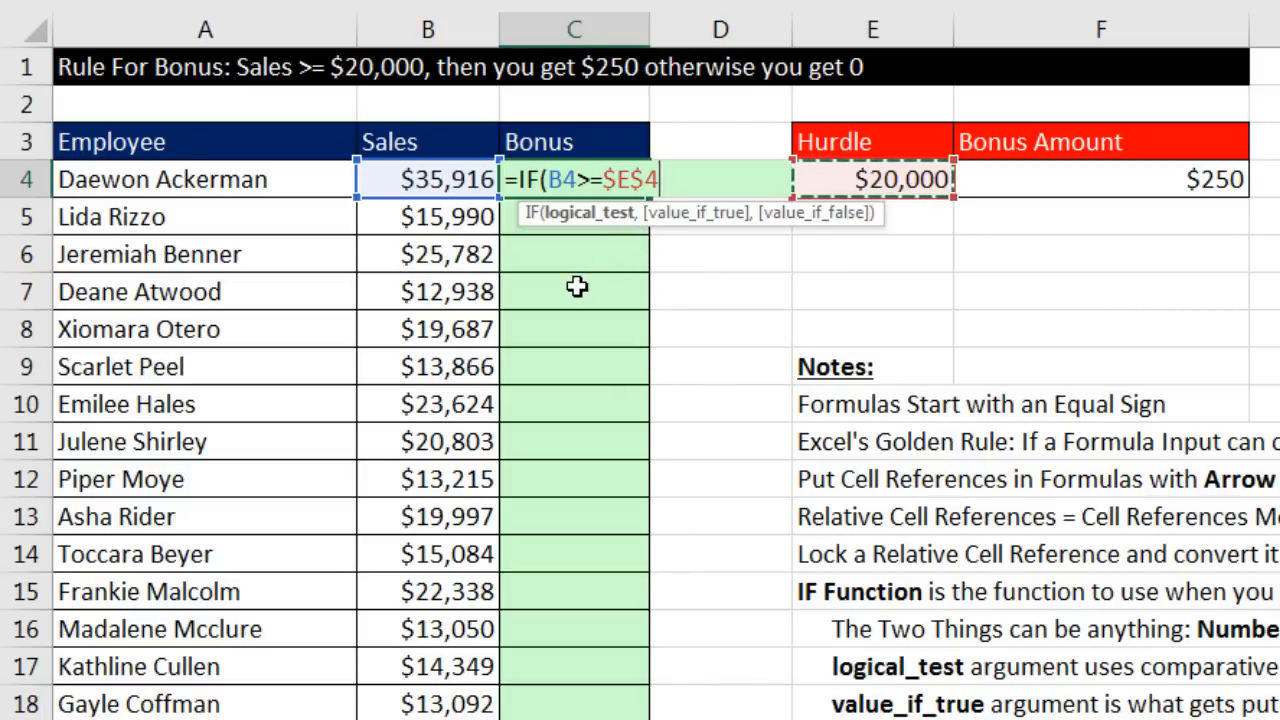
Step: Complete it as =IF(B4>=$E$4,$F$4,0), returning the $250 bonus or 0
type(",")
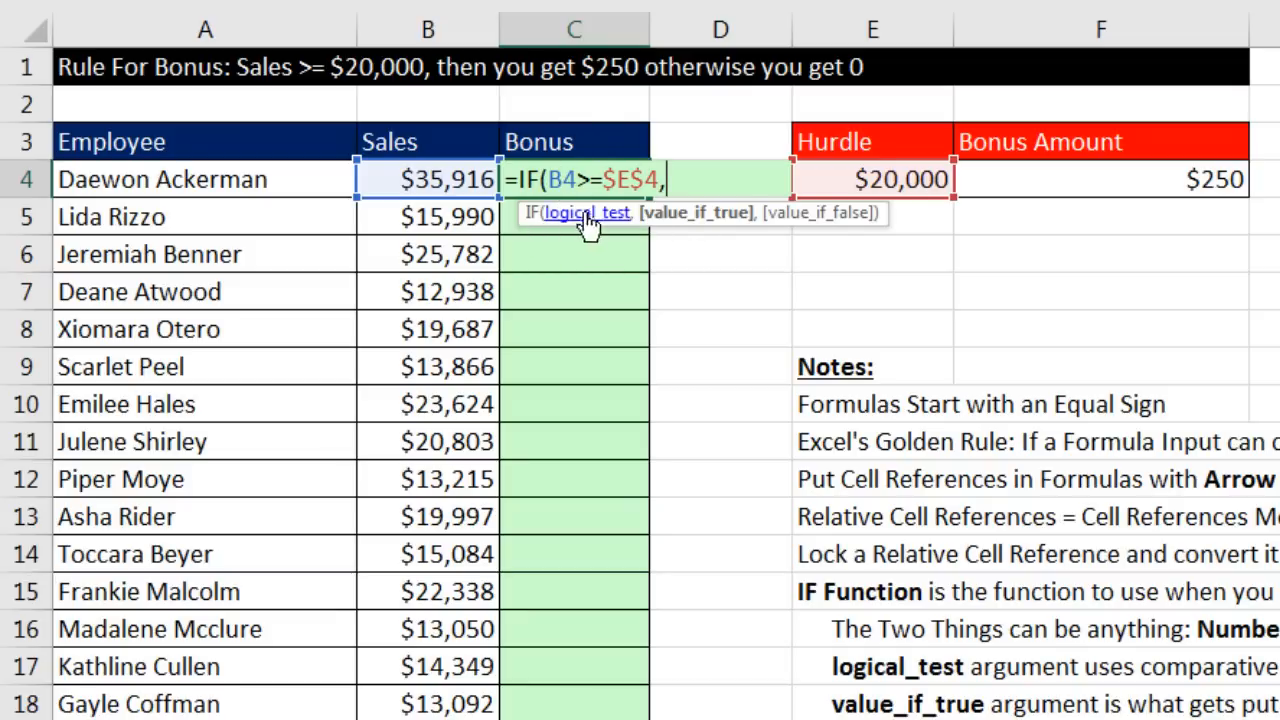
left_click(1069, 181)
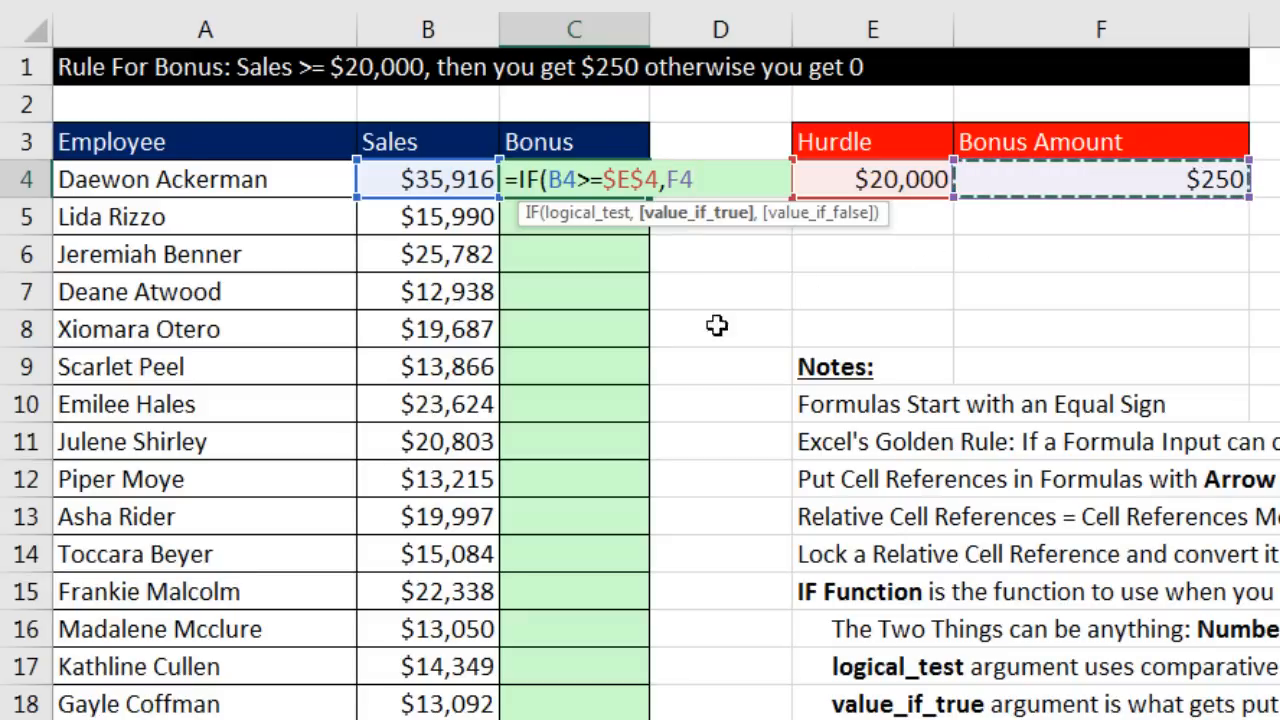
key("F4")
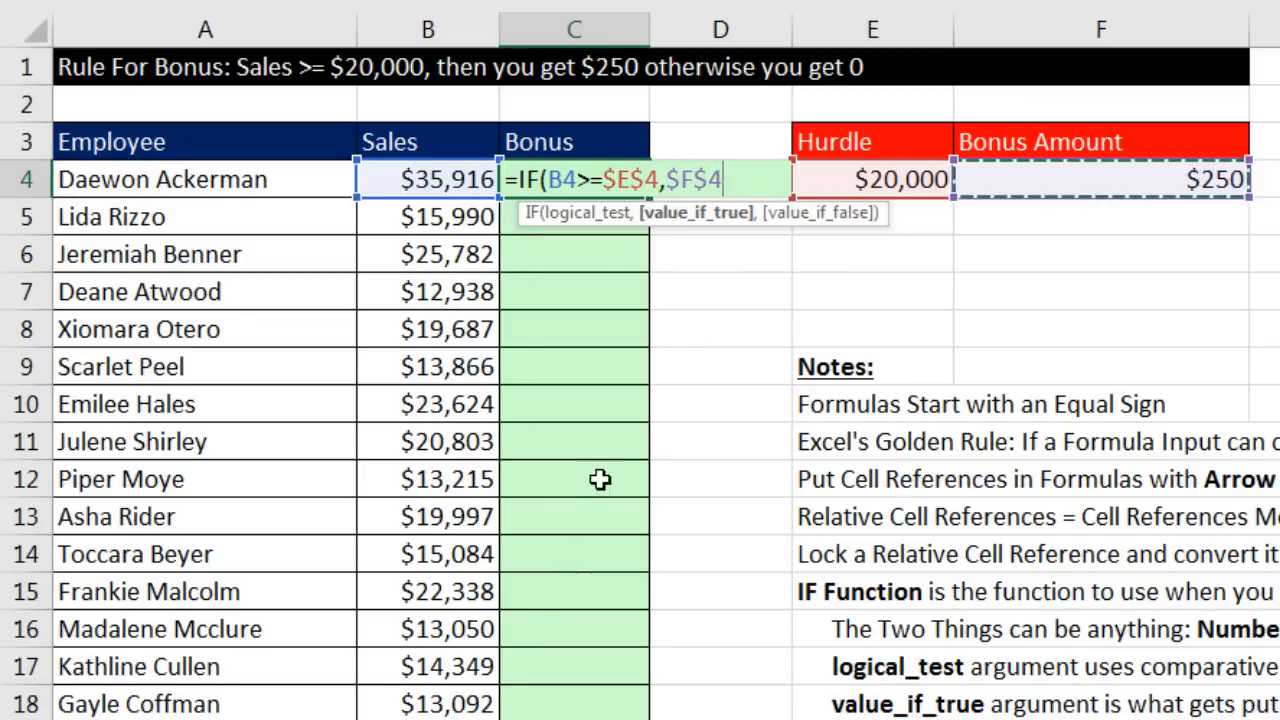
type(",0")
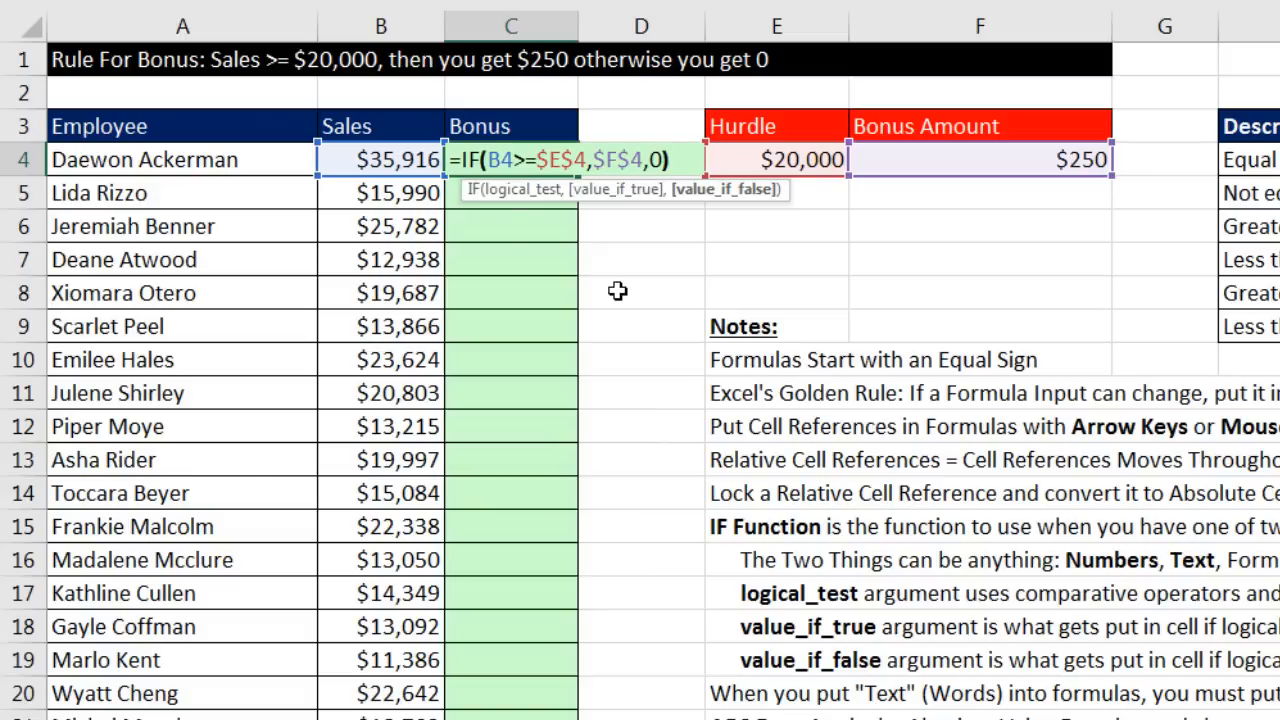
left_click(508, 160)
left_click(513, 191)
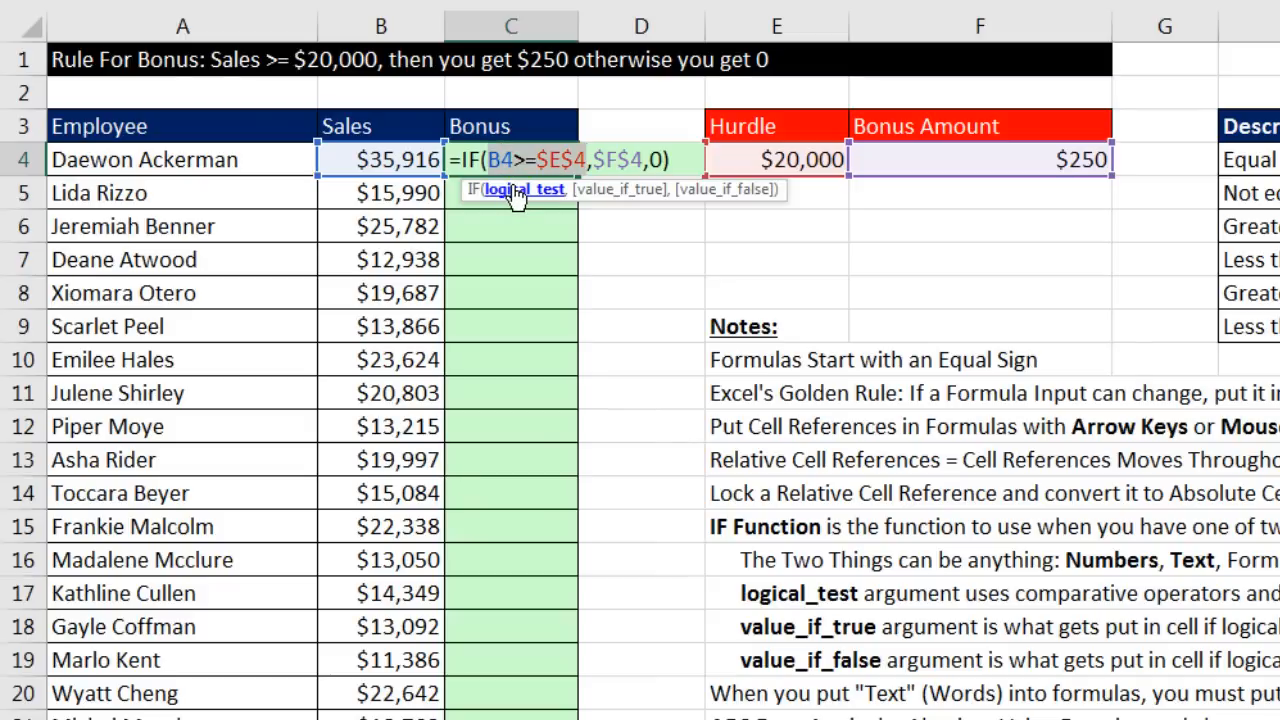
left_click(608, 198)
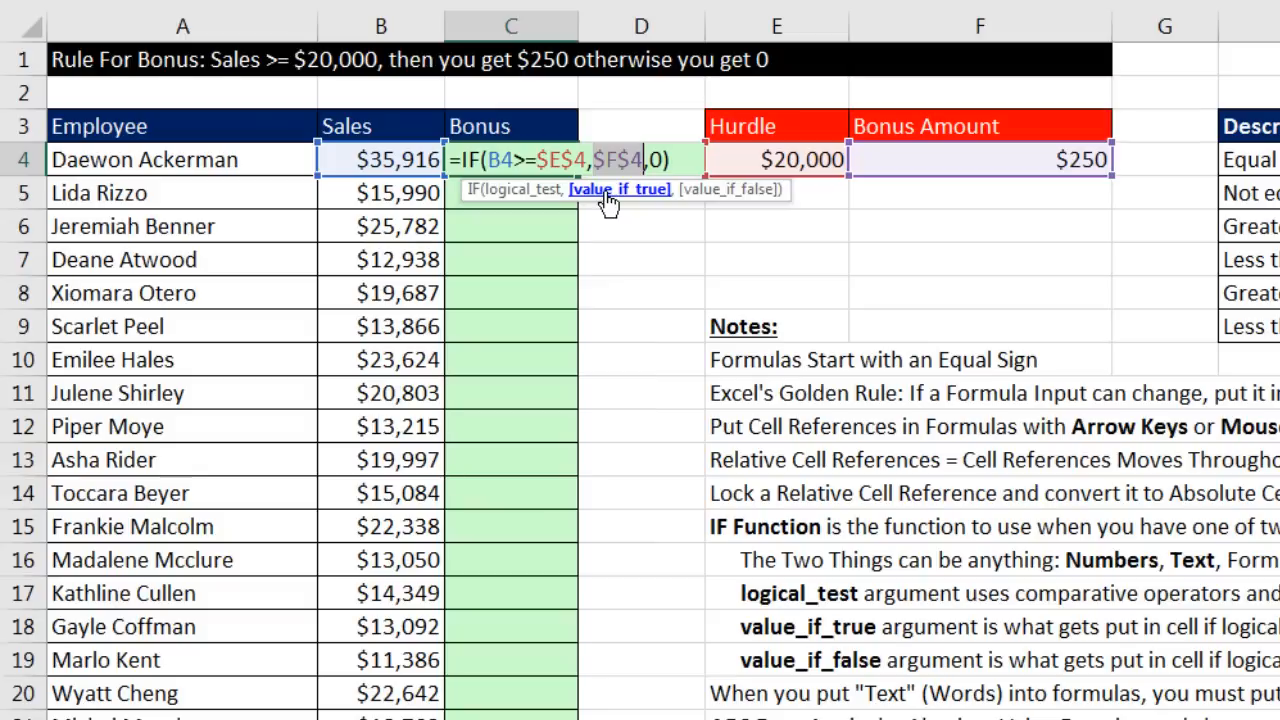
left_click(710, 196)
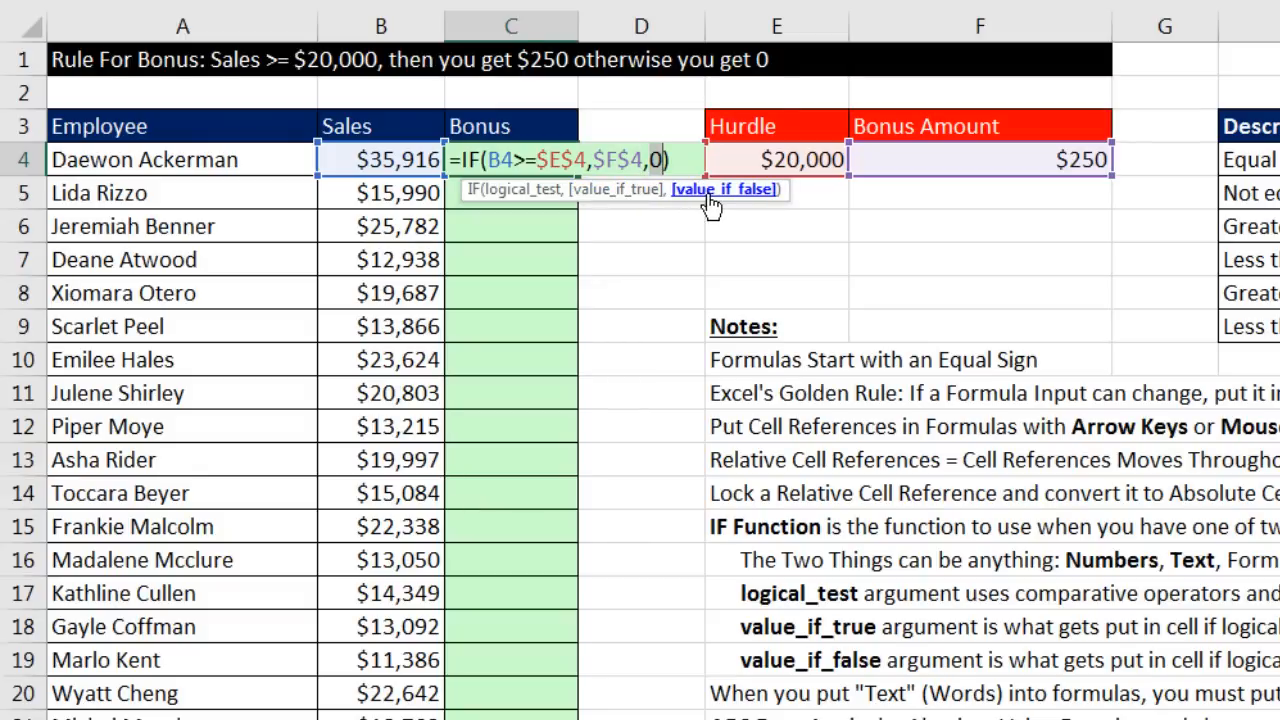
key("ctrl+Return")
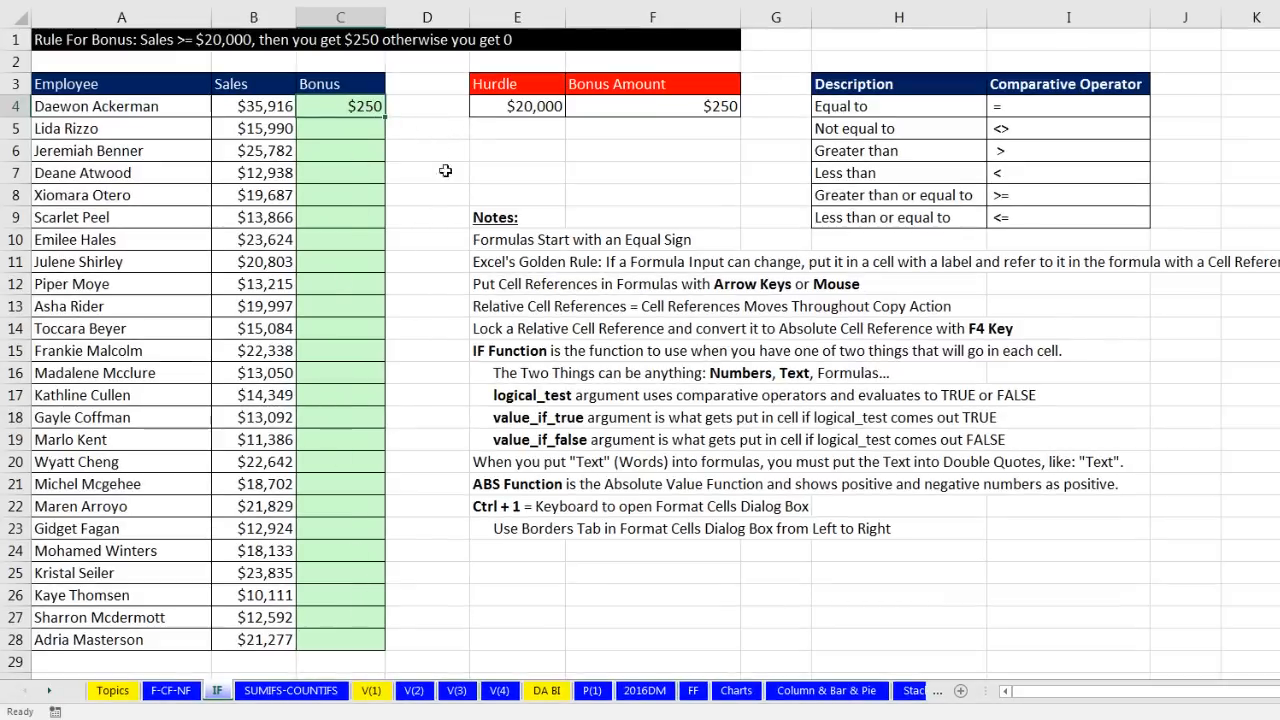
Step: Copy C4's bonus formula down to C28 and verify C28's references
double_click(384, 117)
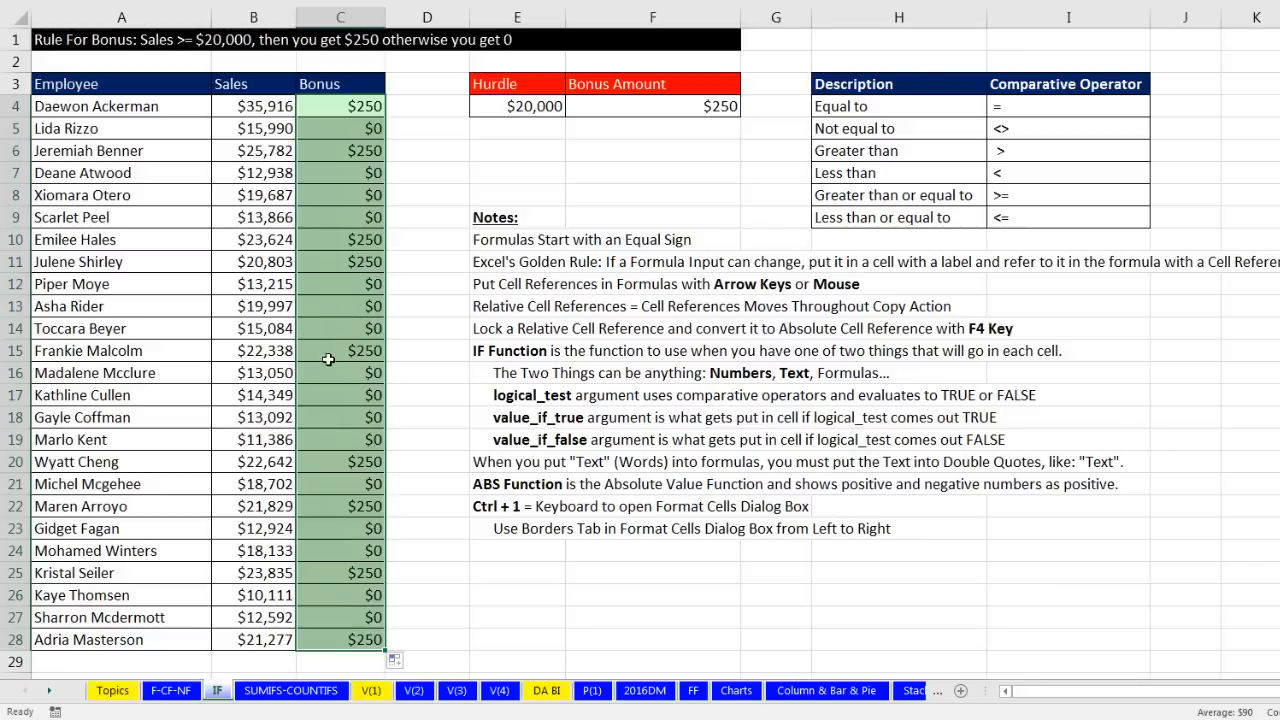
left_click(327, 639)
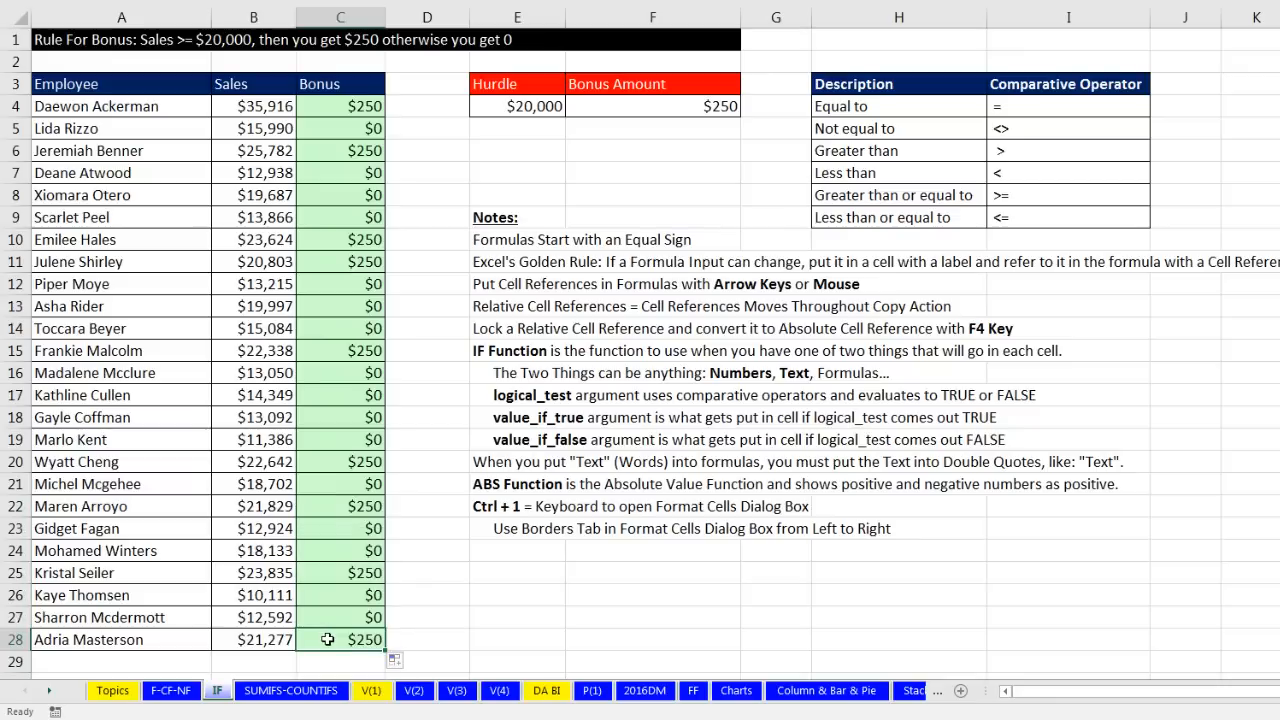
key("F2")
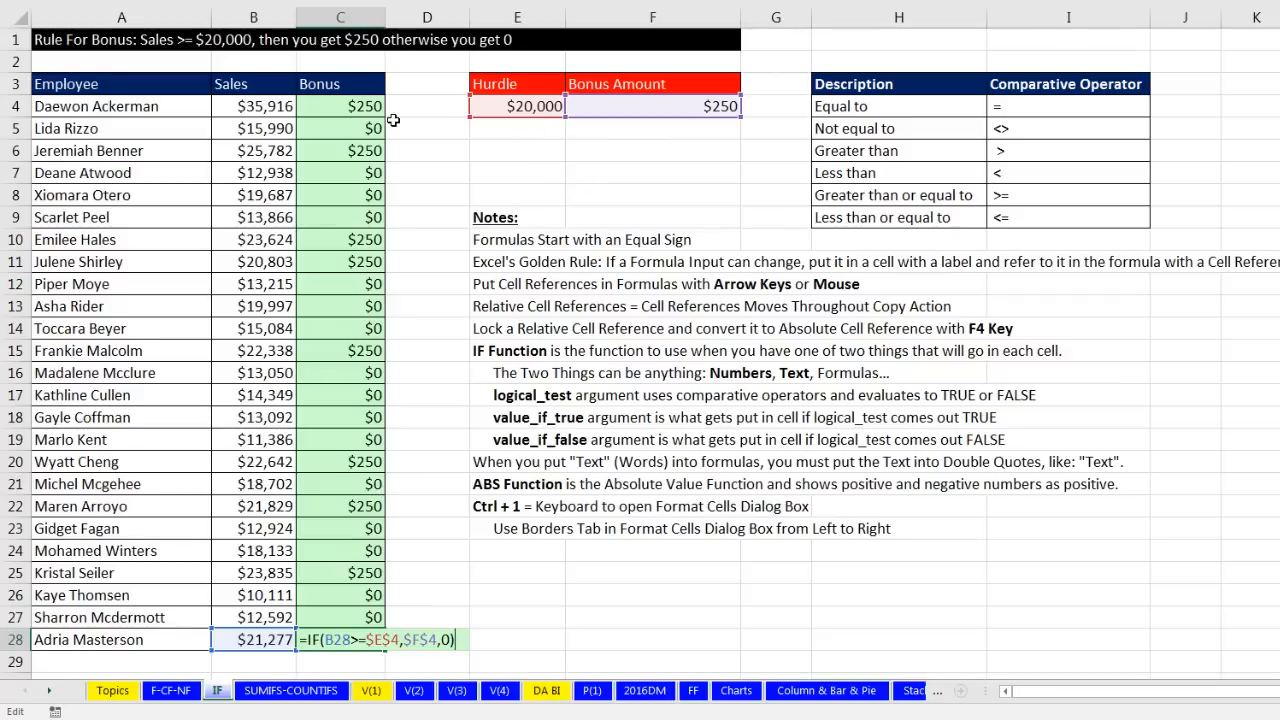
key("ctrl+Return")
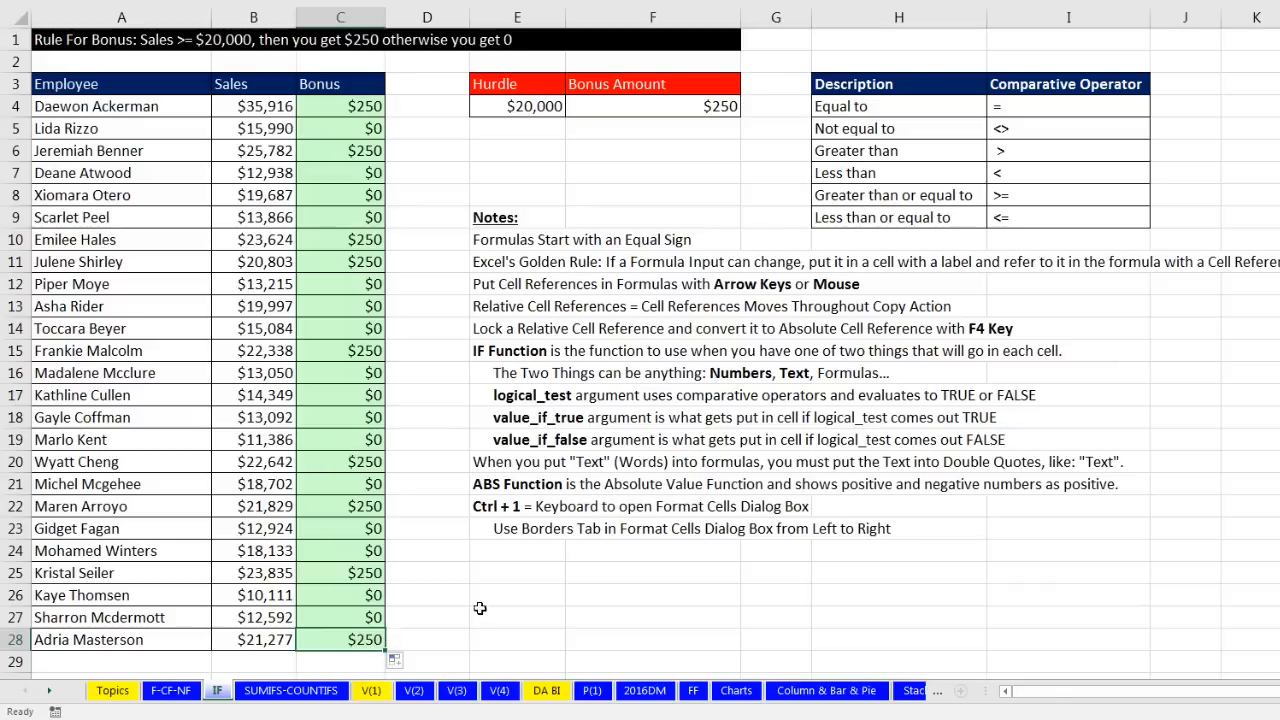
scroll(480, 609, "down", 8)
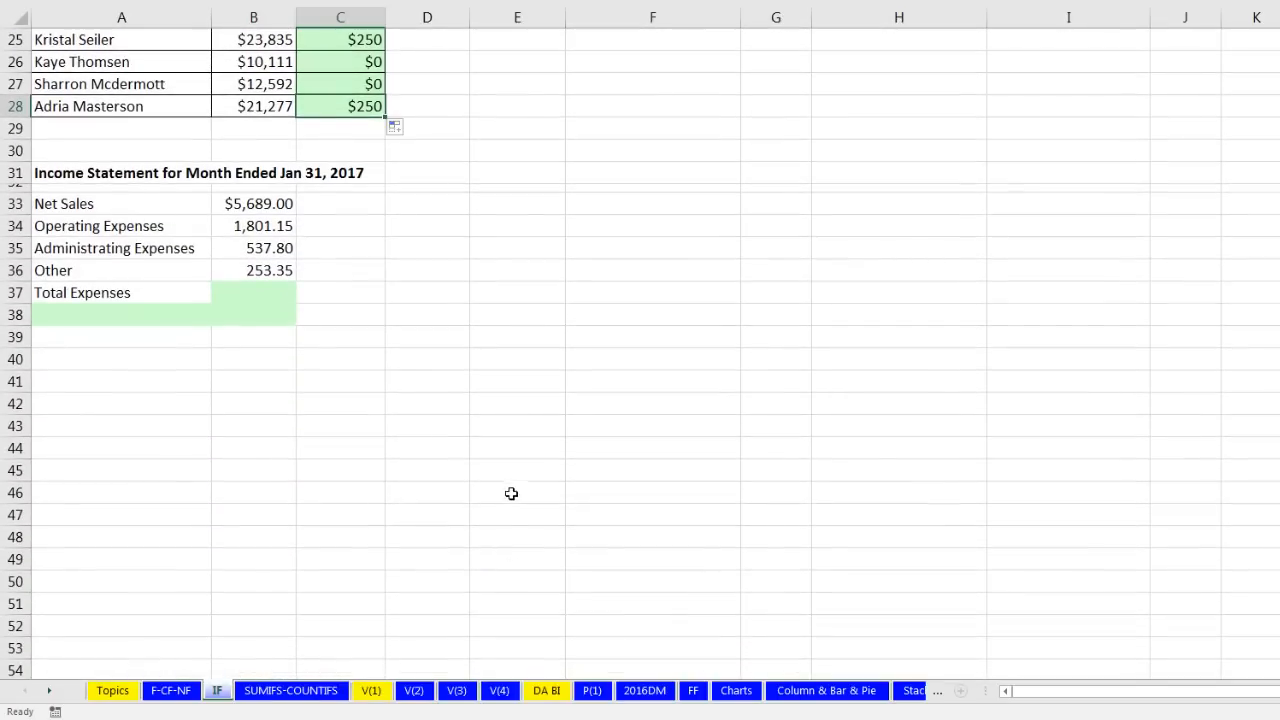
Step: Enter =SUM(B34:B36) in B37 for Total Expenses of 2,592.30
scroll(526, 487, "down", 2)
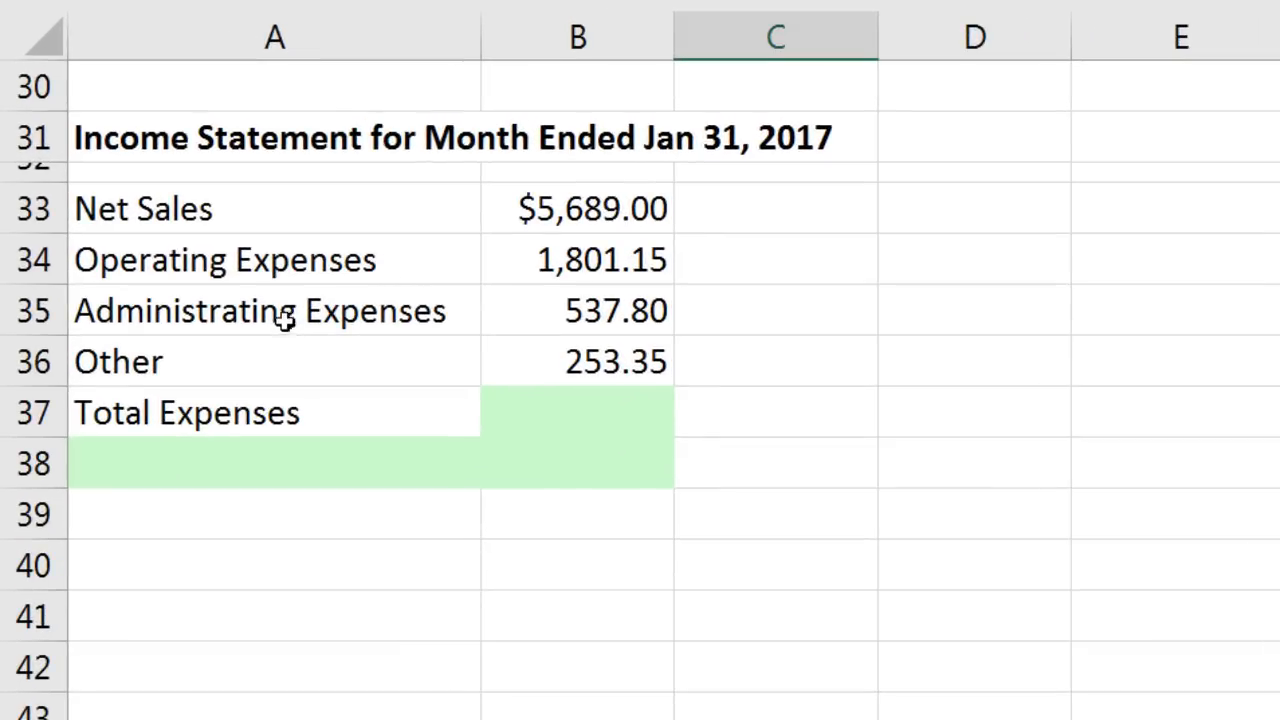
left_click(556, 411)
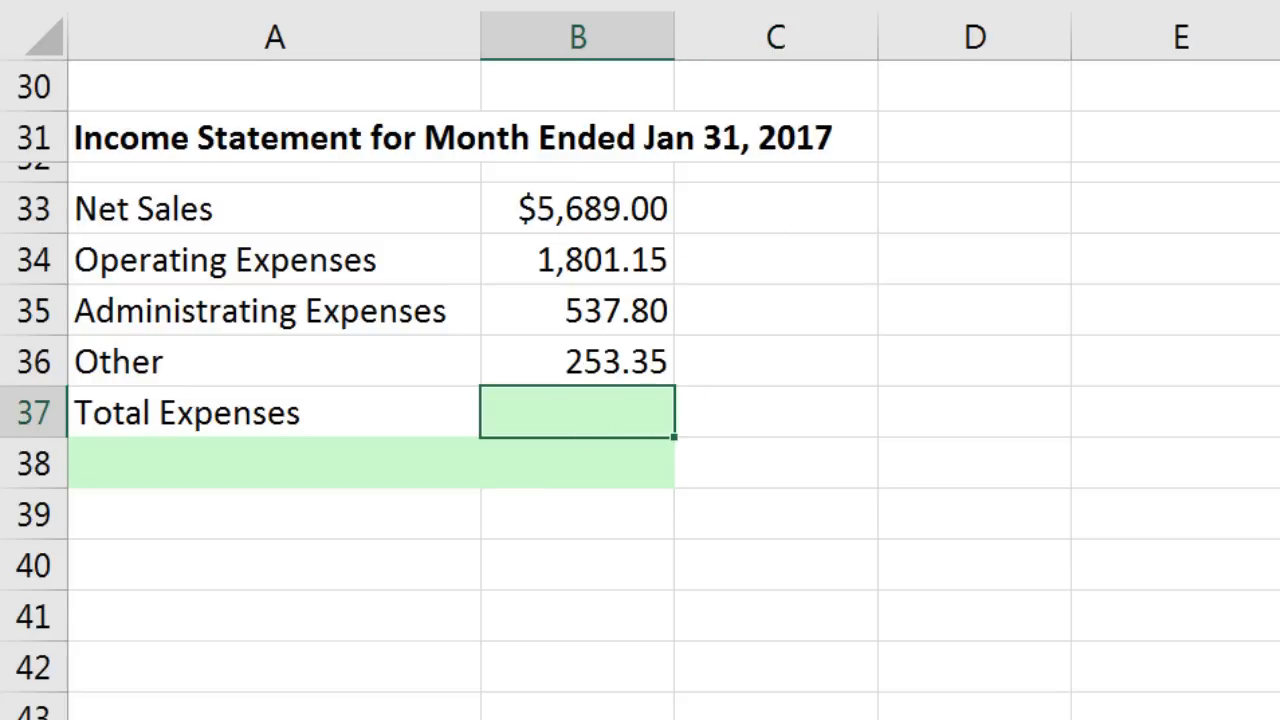
key("alt+equal")
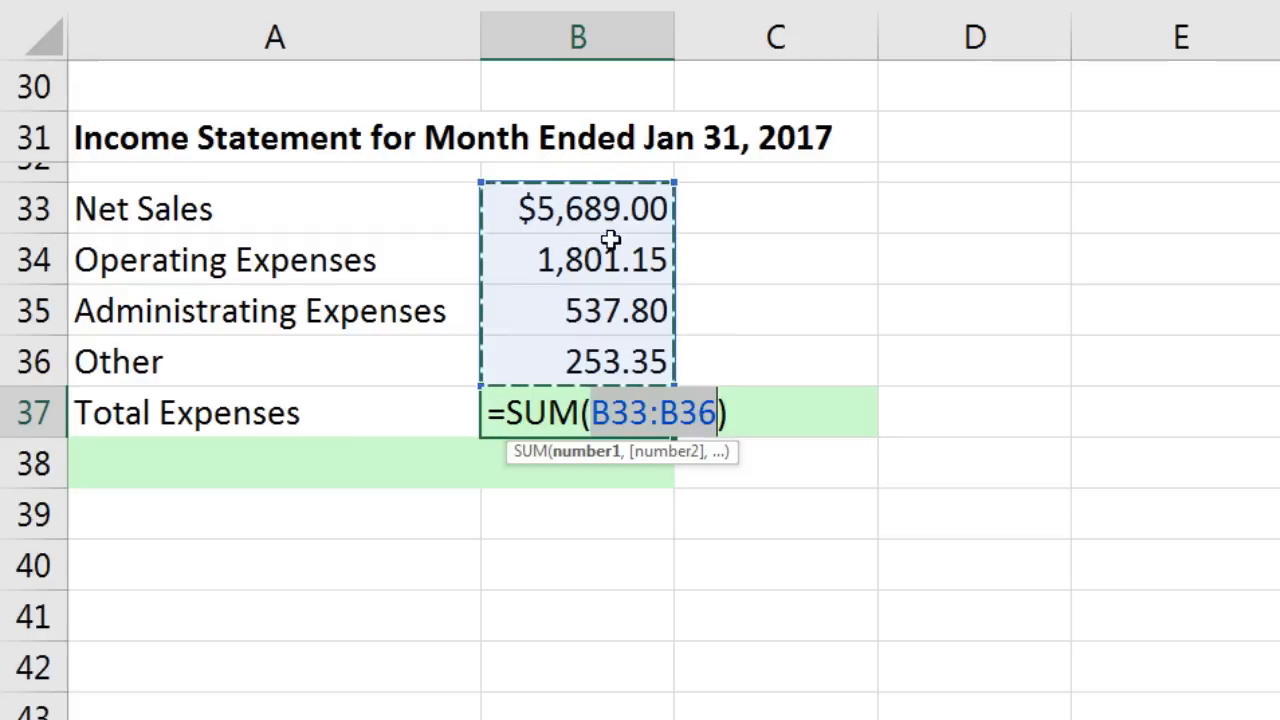
left_click(576, 256)
left_click_drag(576, 252, 584, 364)
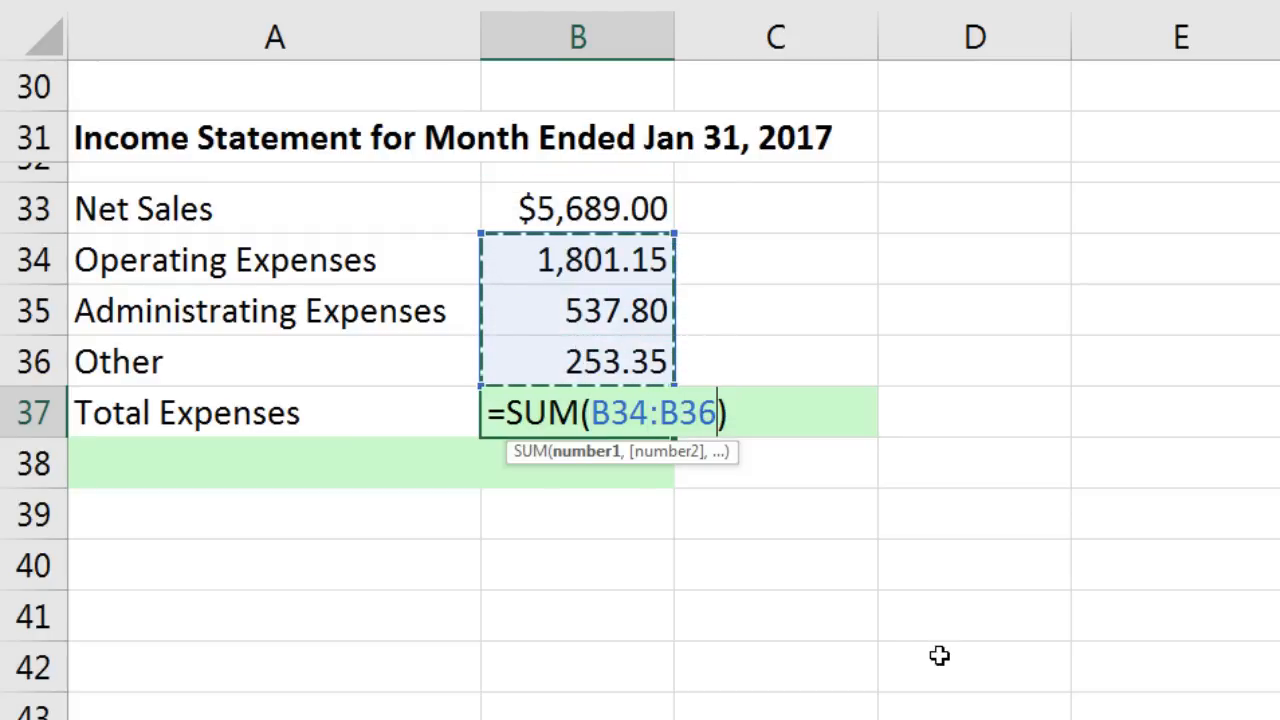
key("Return")
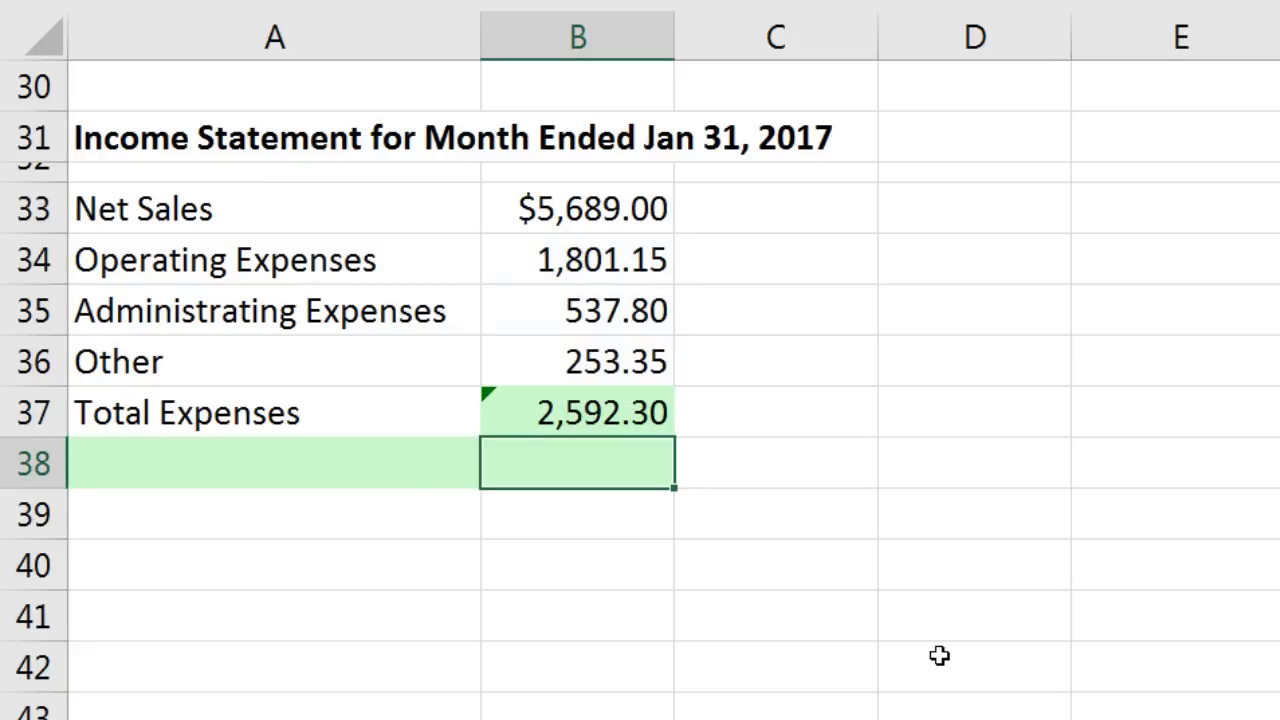
left_click(548, 412)
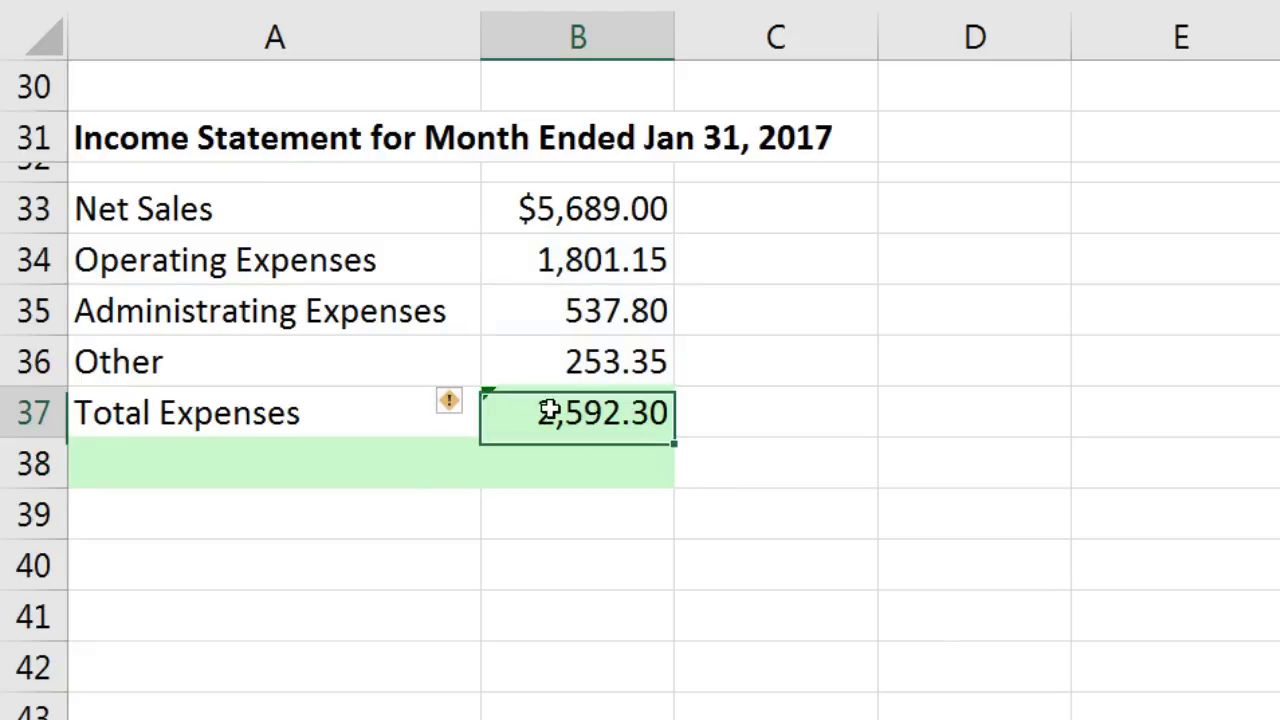
mouse_move(471, 408)
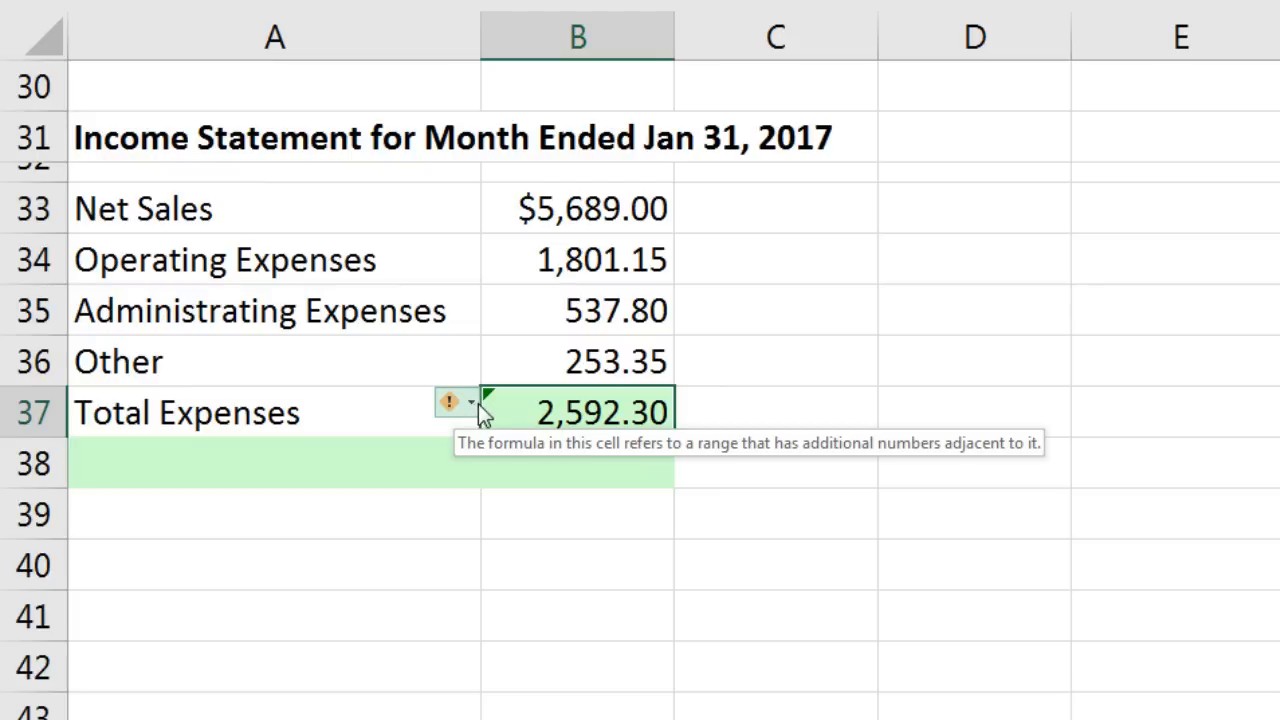
Step: Ignore the omitted-adjacent-cells warning on the 2,592.30 Total Expenses in B37
left_click(471, 405)
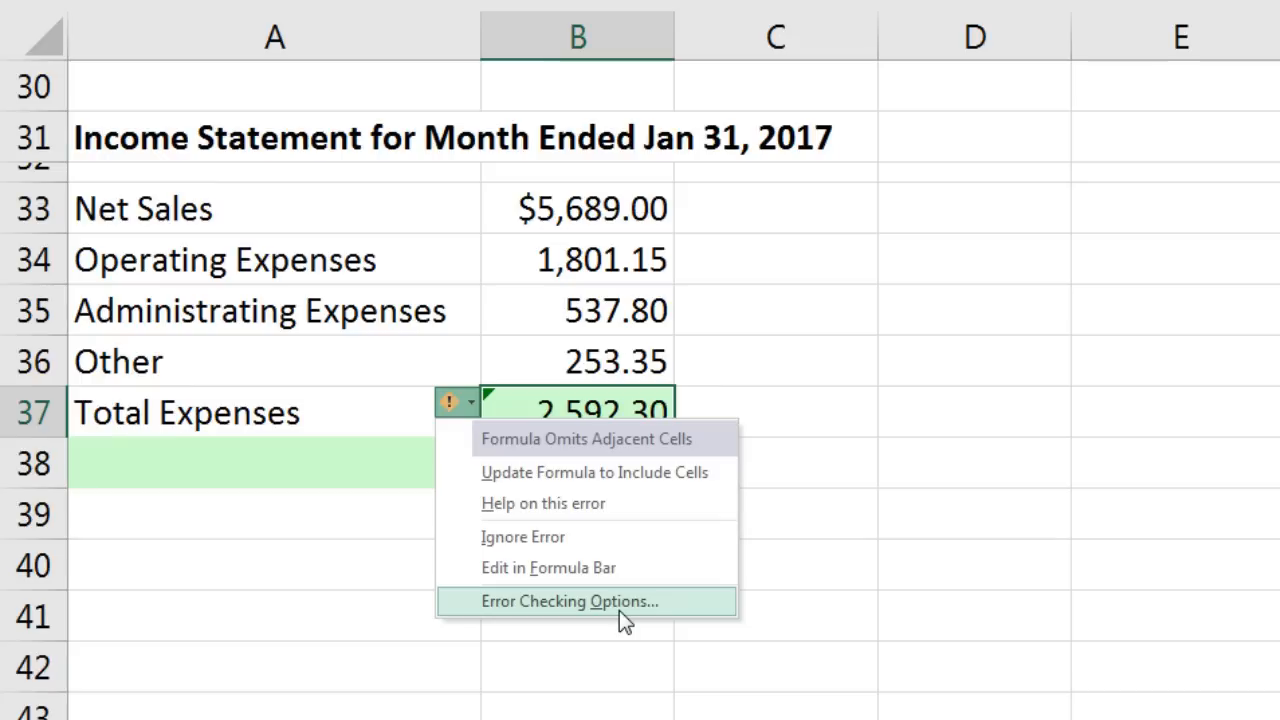
left_click(568, 538)
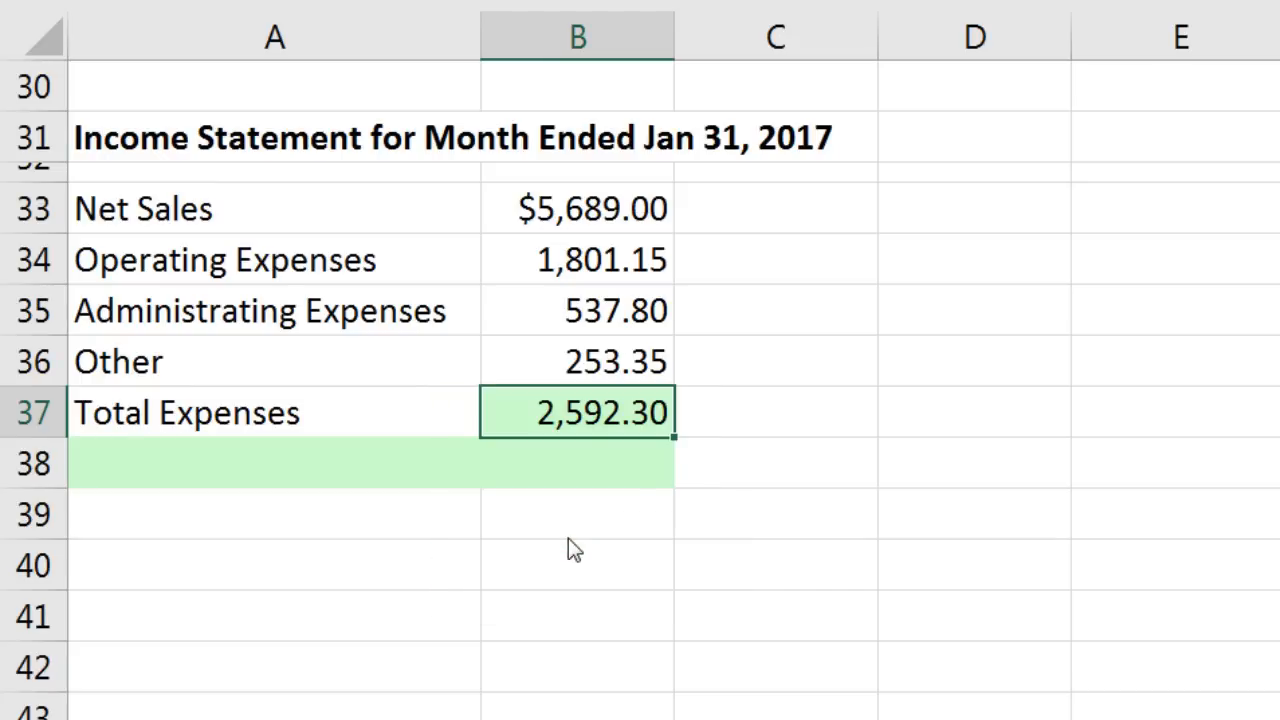
left_click(603, 474)
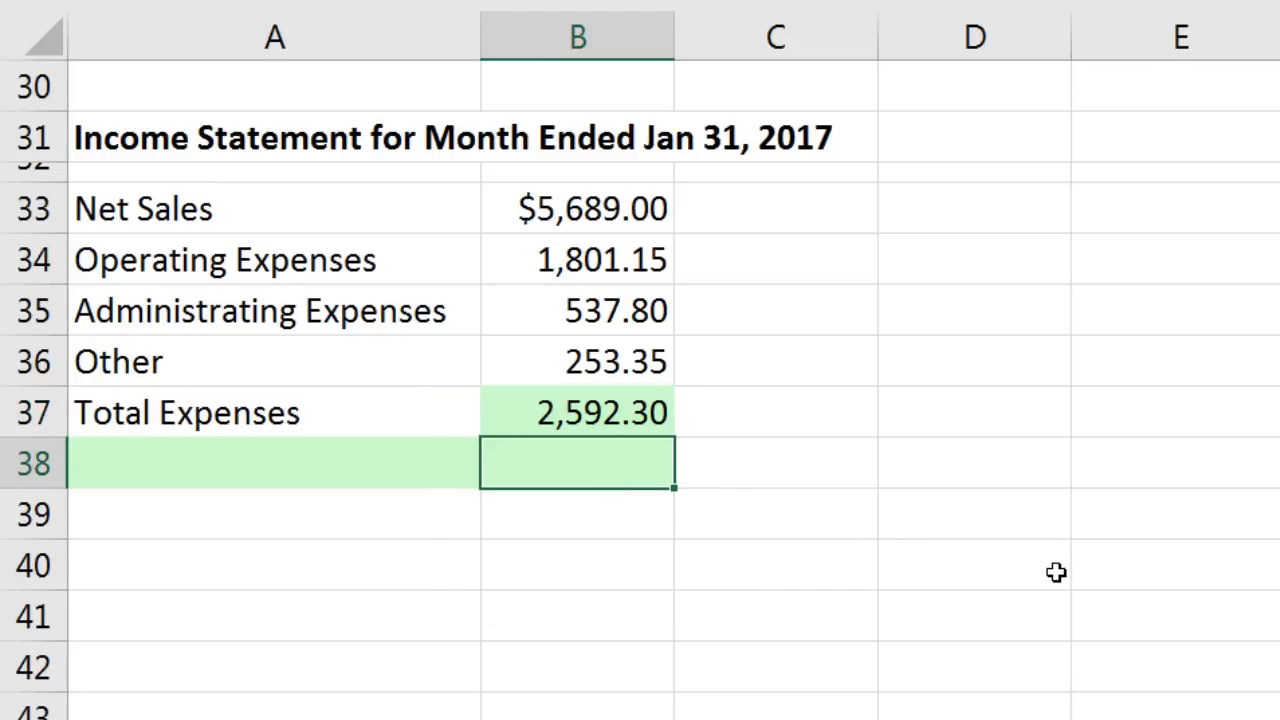
Step: Label A38 'Net Income' and enter =B33-B37 in B38, giving $3,096.70
left_click(254, 477)
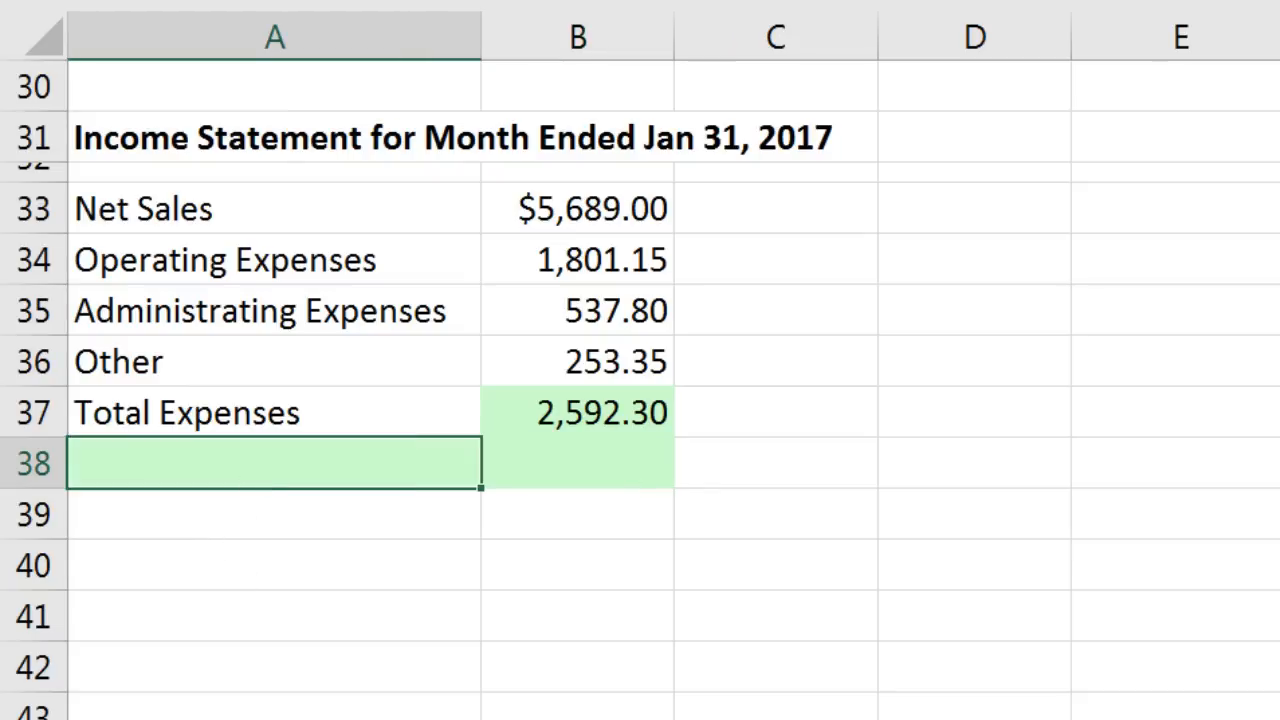
type("Net Income")
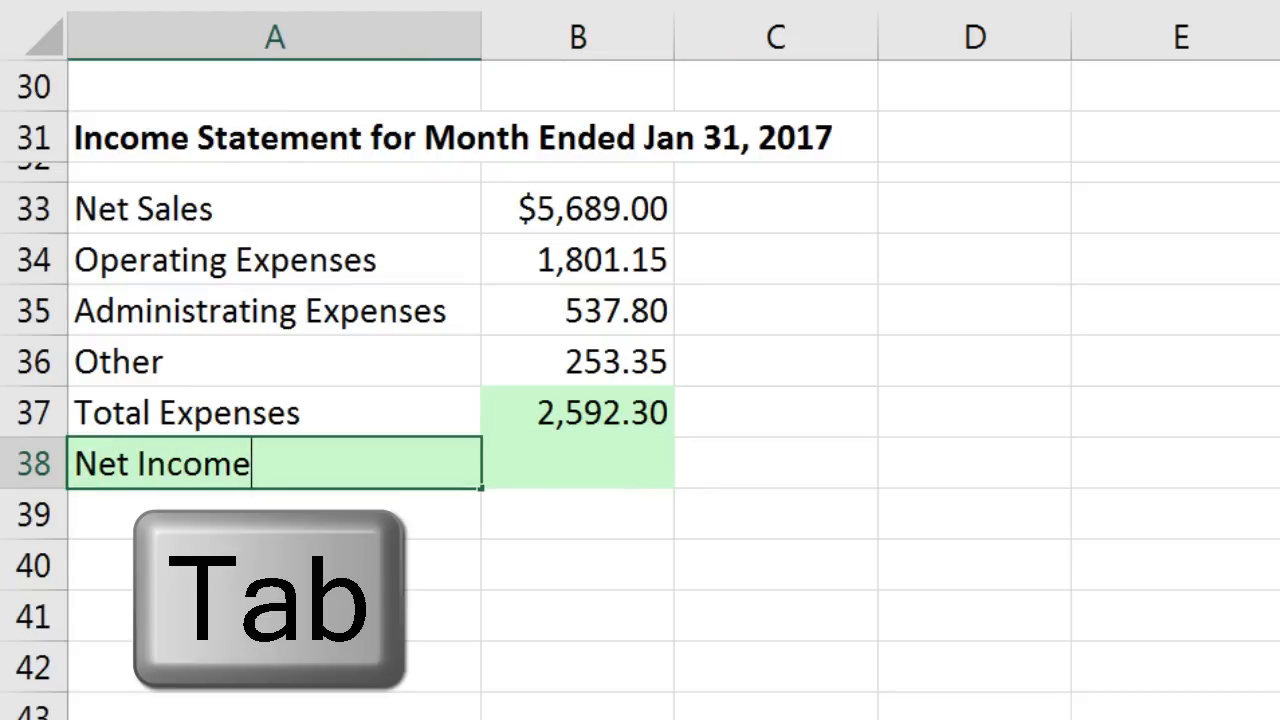
key("Tab")
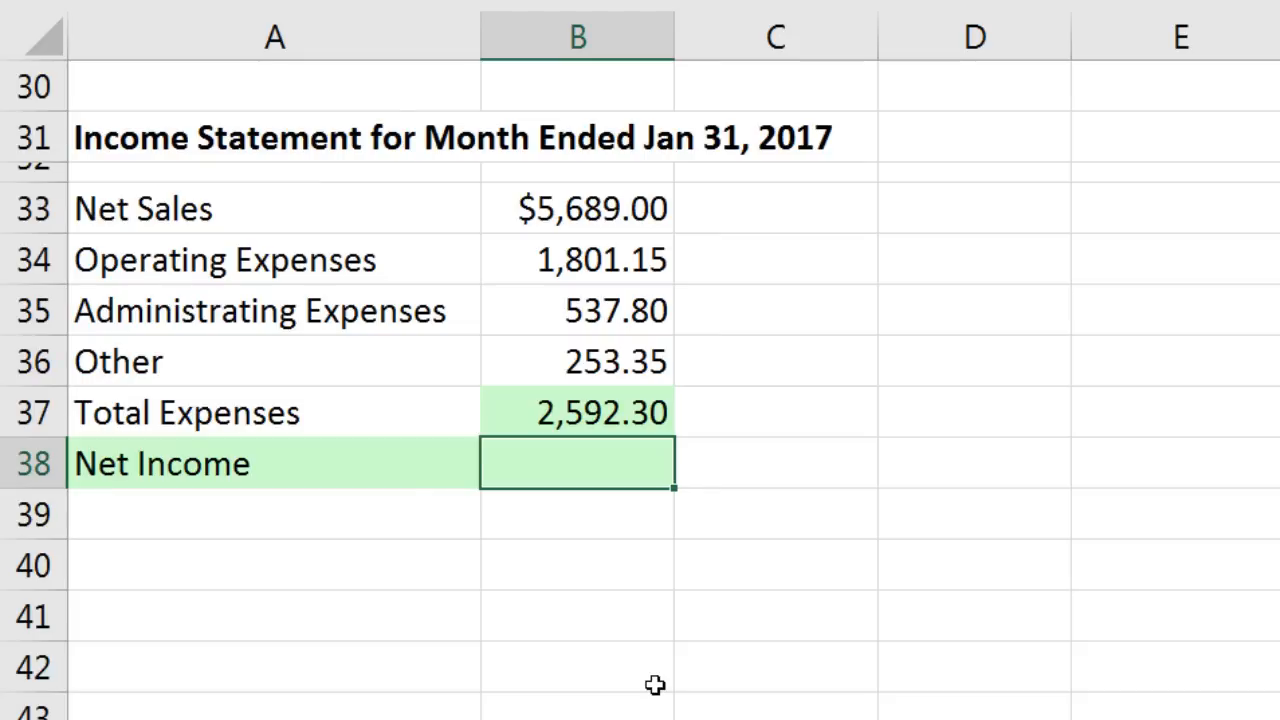
type("=")
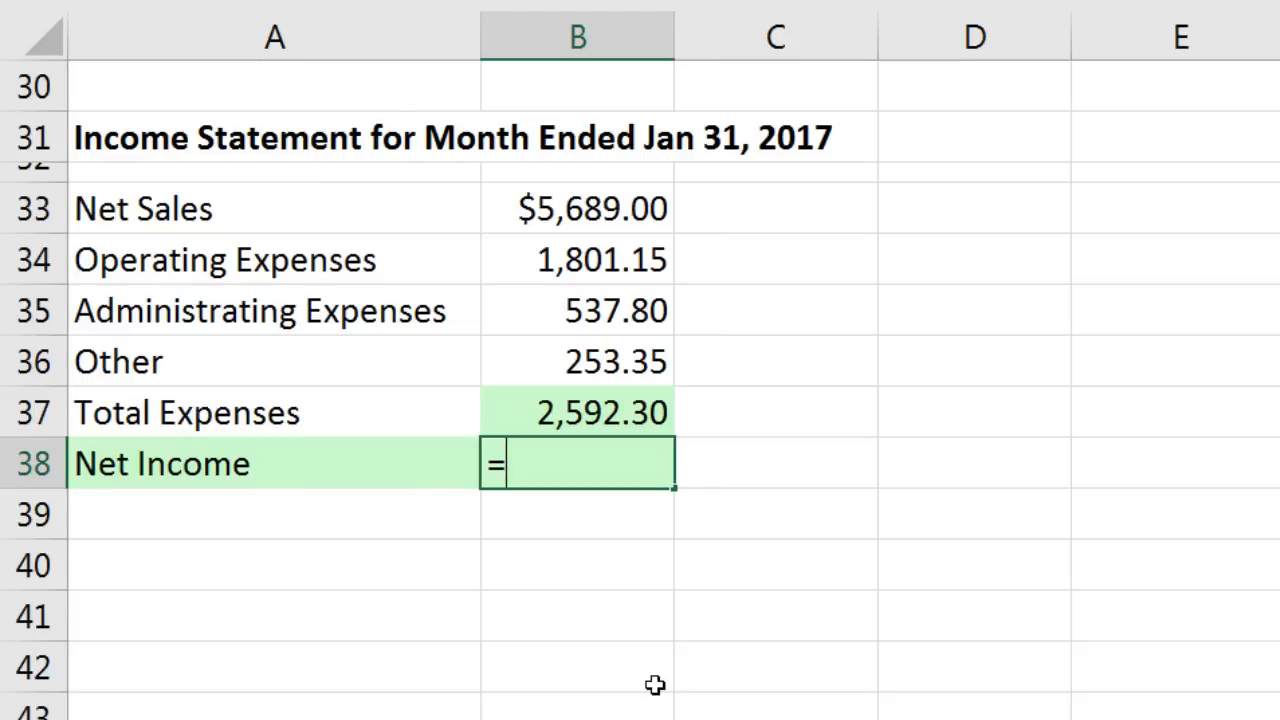
key("Up")
key("Up")
key("Up")
key("Up")
key("Up")
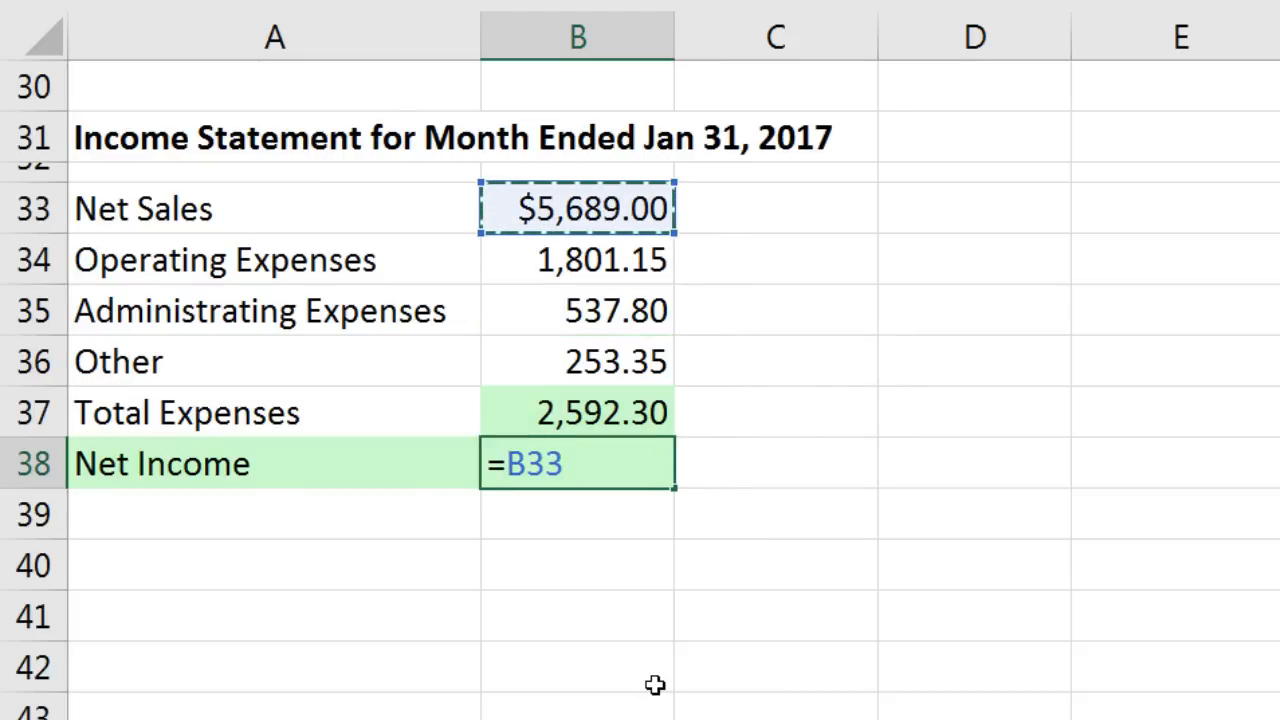
type("-")
key("Up")
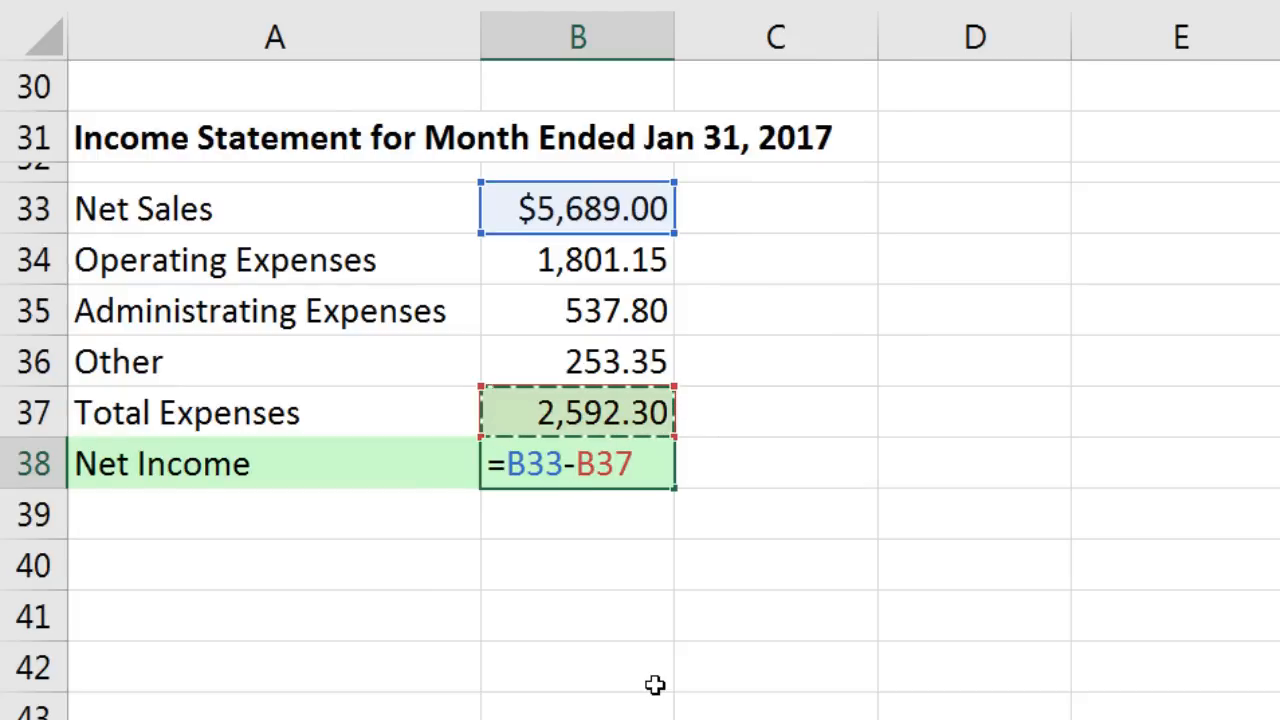
key("Return")
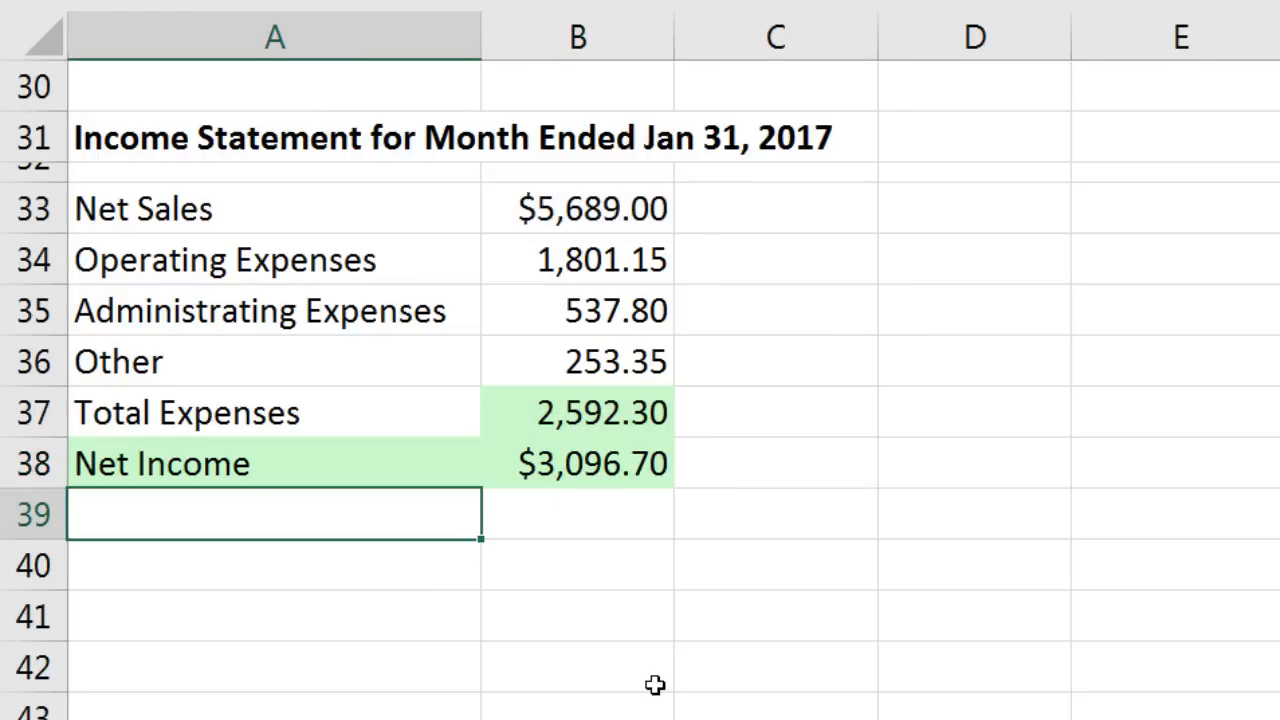
Step: Apply All Borders to the income statement range A33:B38 using the mini toolbar
left_click_drag(143, 215, 601, 473)
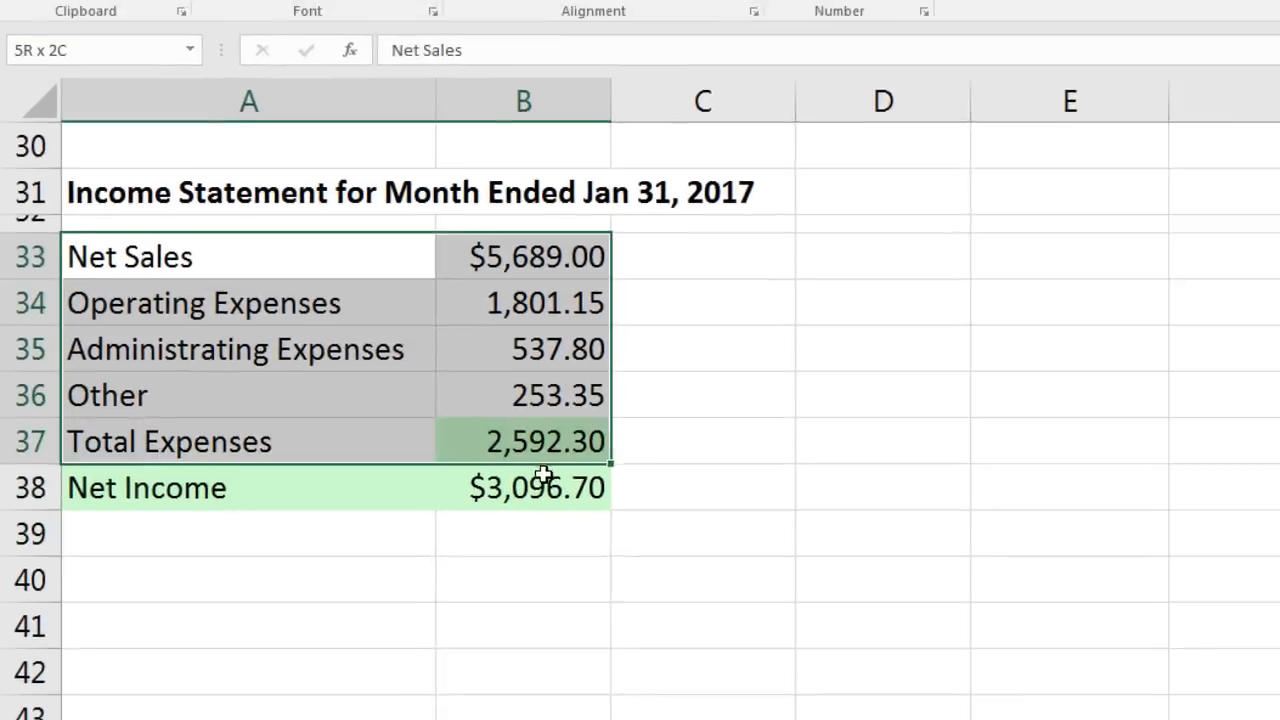
left_click_drag(466, 530, 458, 522)
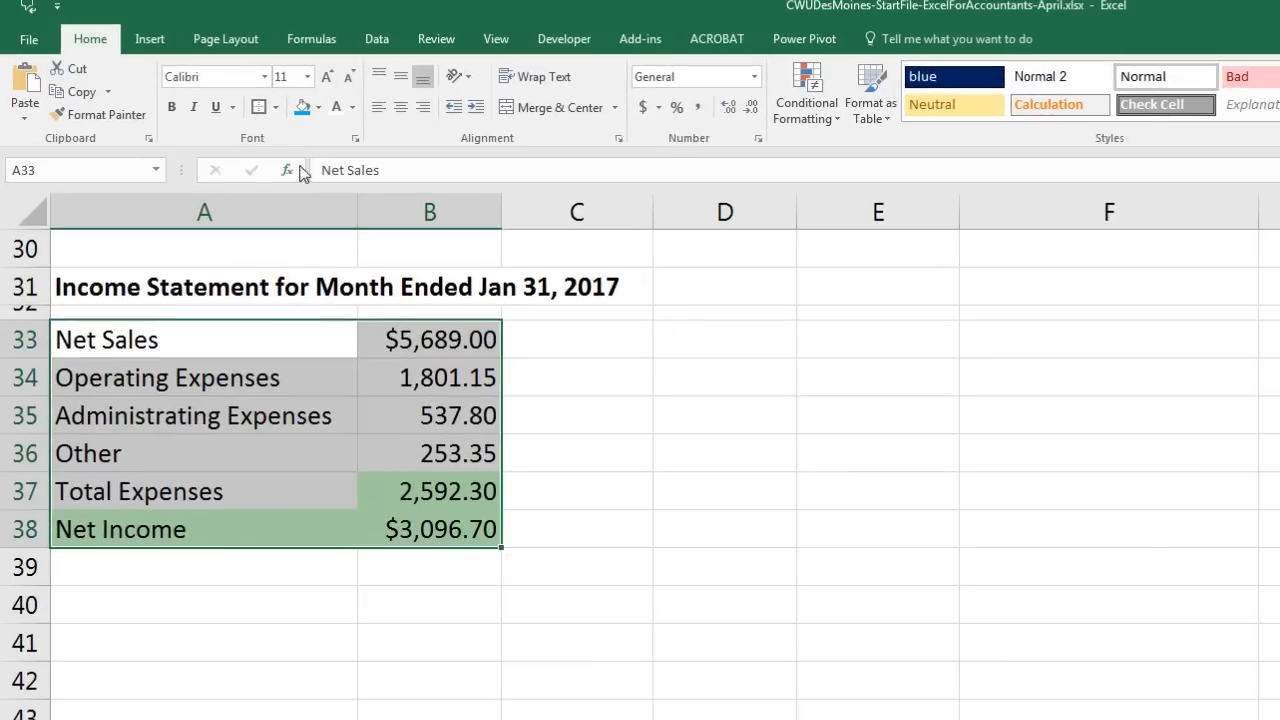
left_click(275, 108)
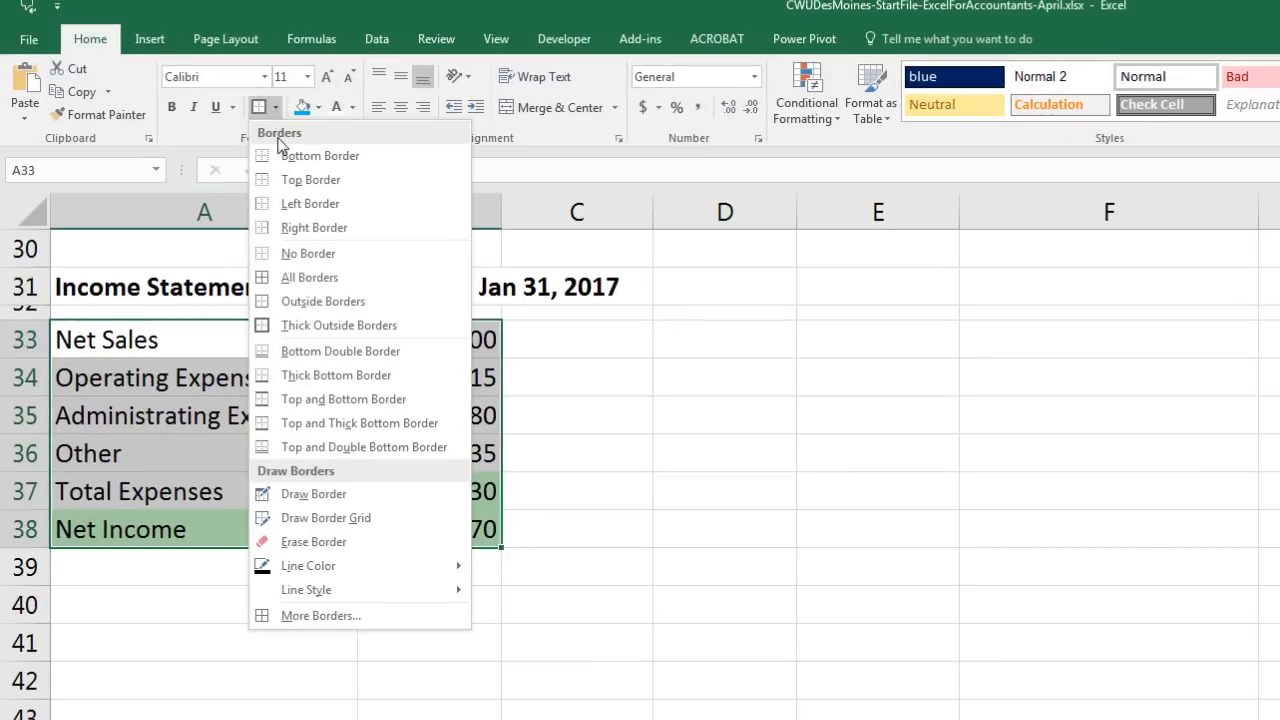
left_click(270, 280)
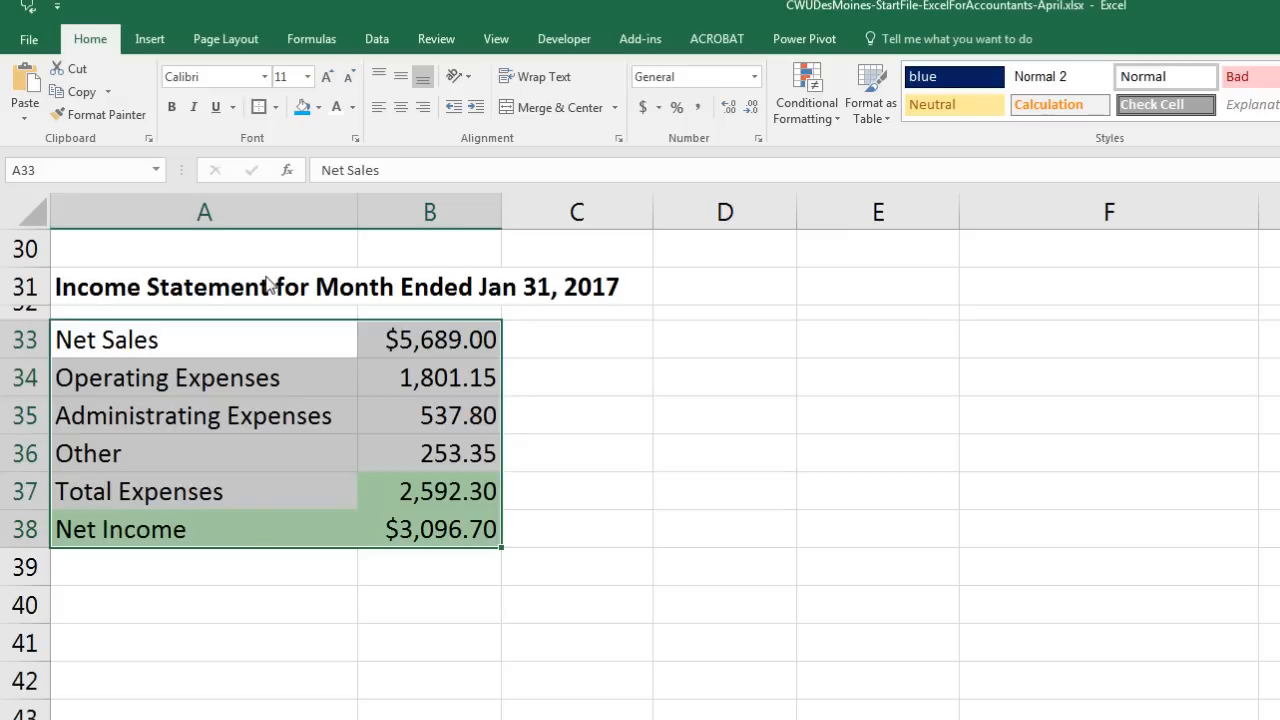
right_click(380, 350)
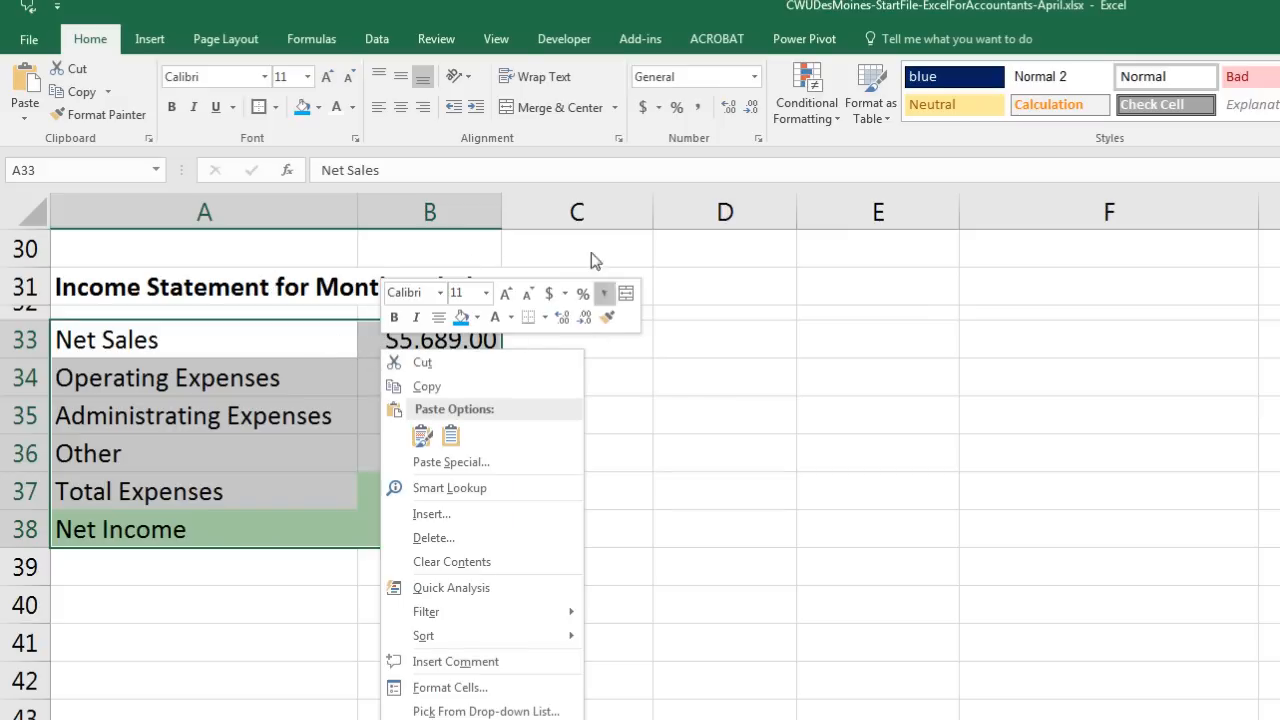
left_click(545, 318)
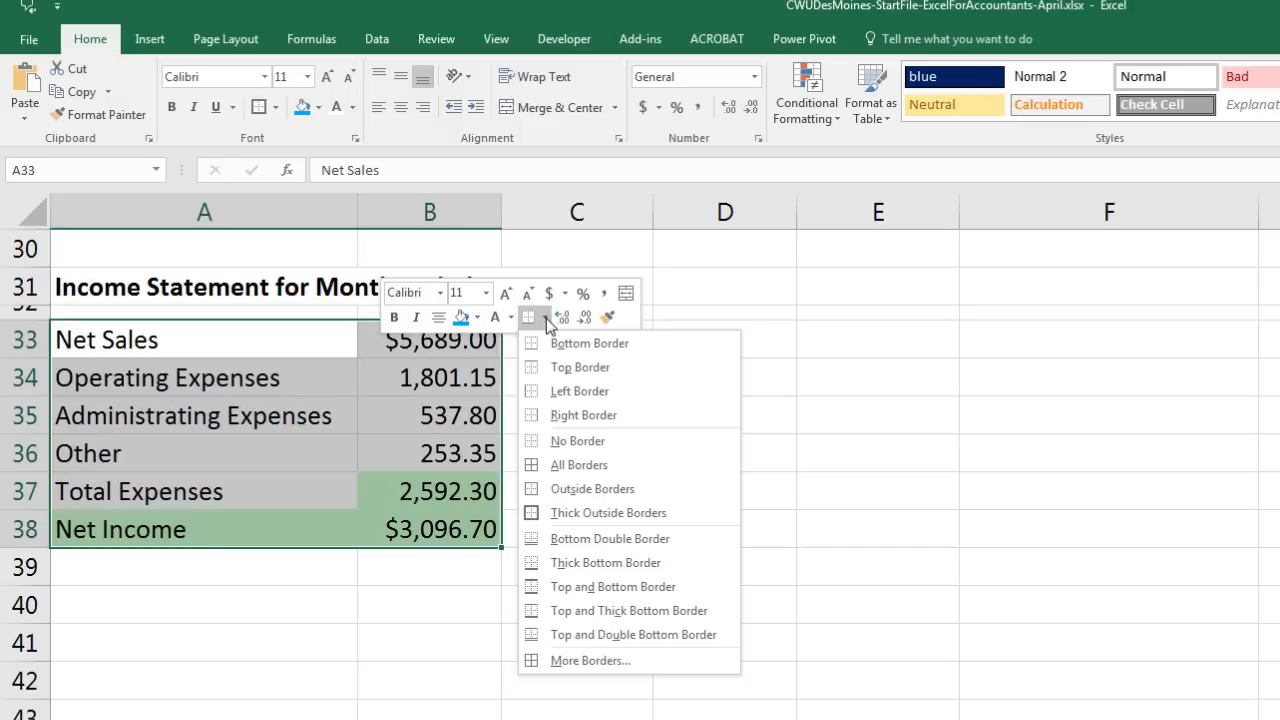
left_click(540, 466)
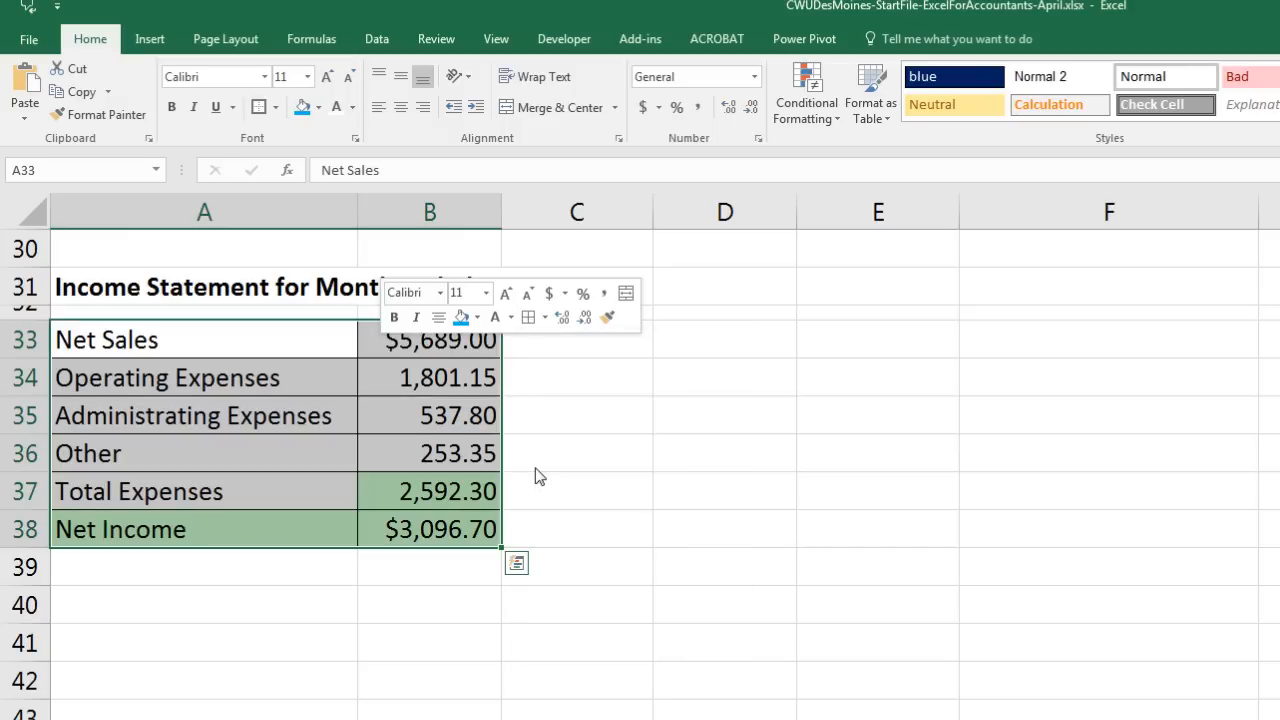
left_click(723, 604)
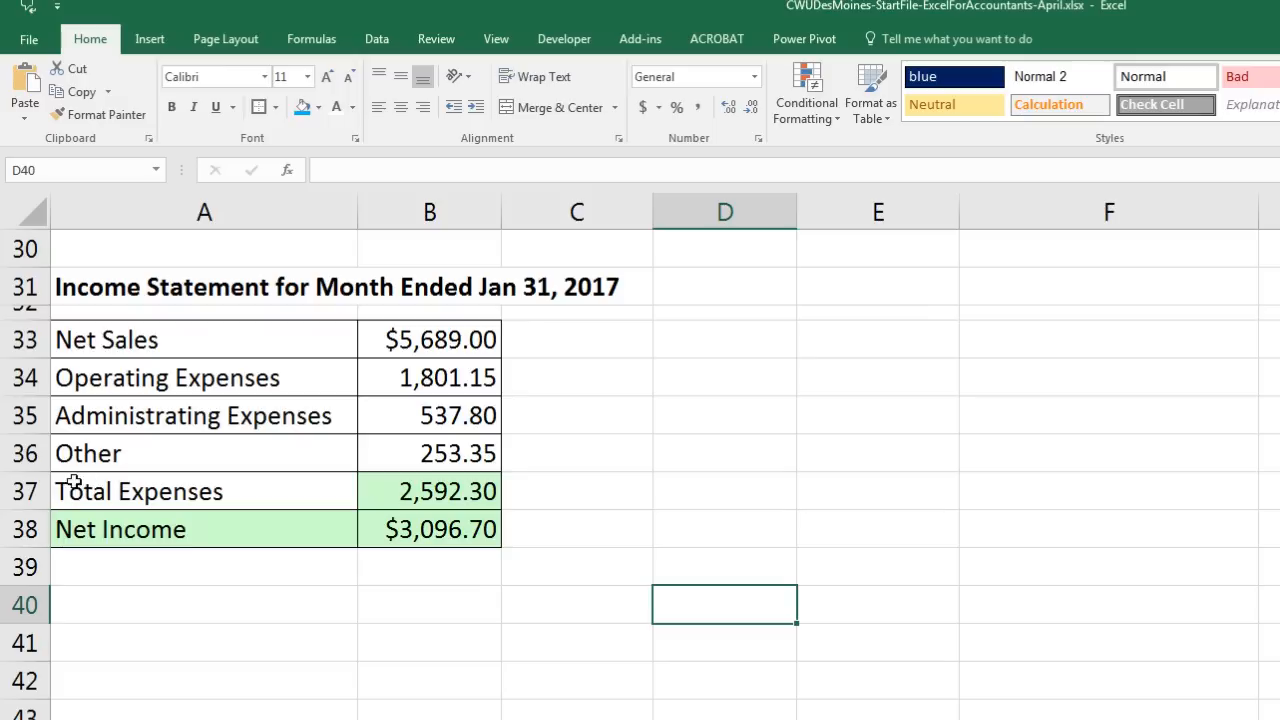
left_click_drag(66, 486, 458, 490)
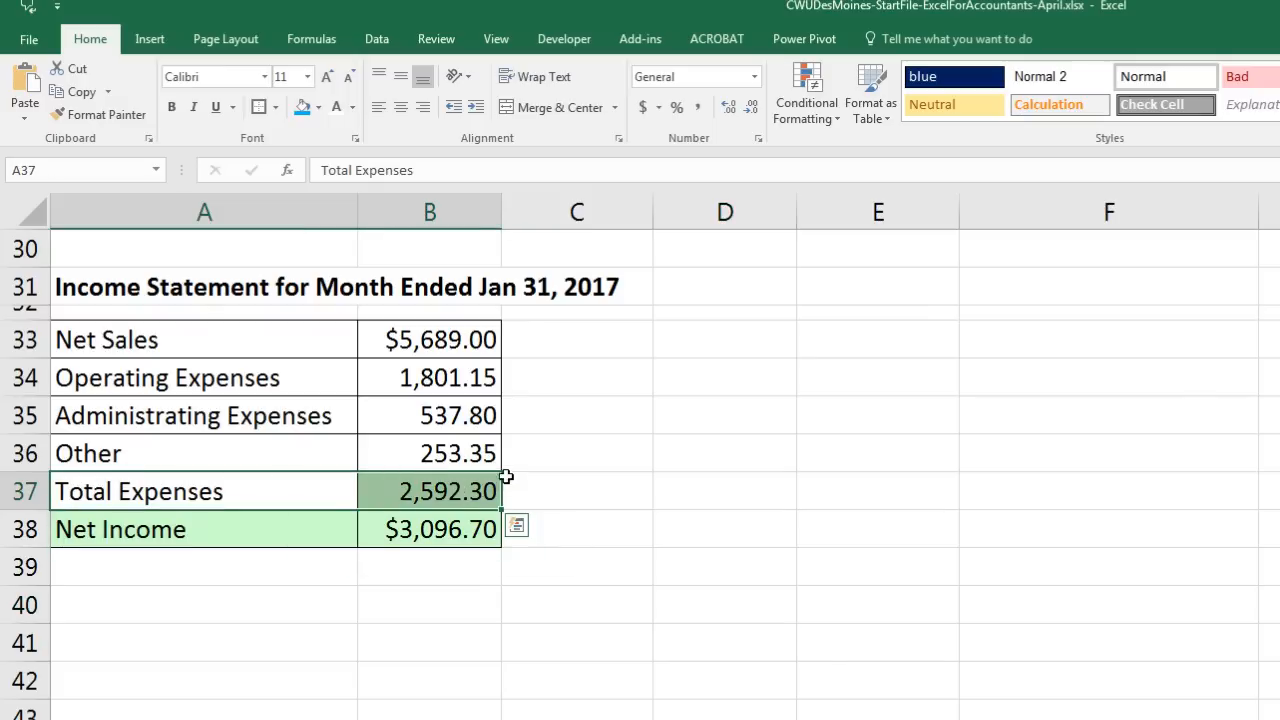
Step: Check B37's Total Expenses formula, then select the Net Income and Total Expenses rows
left_click(438, 490)
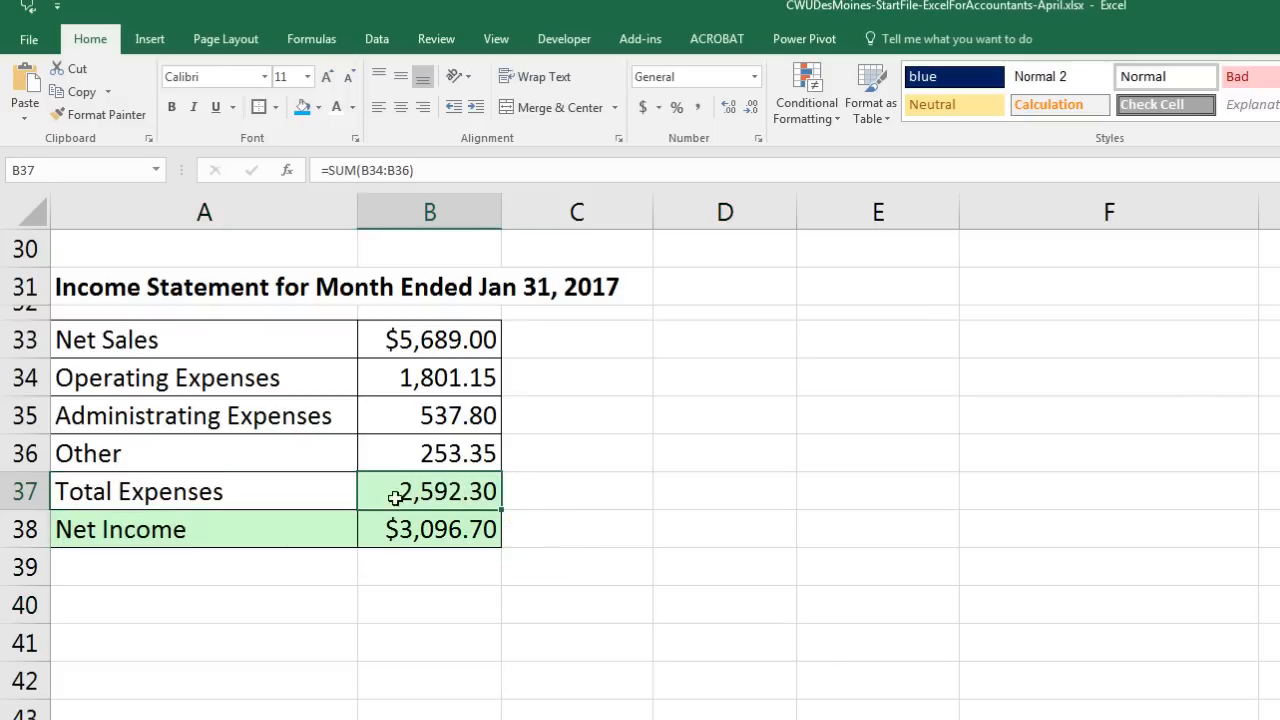
key("F2")
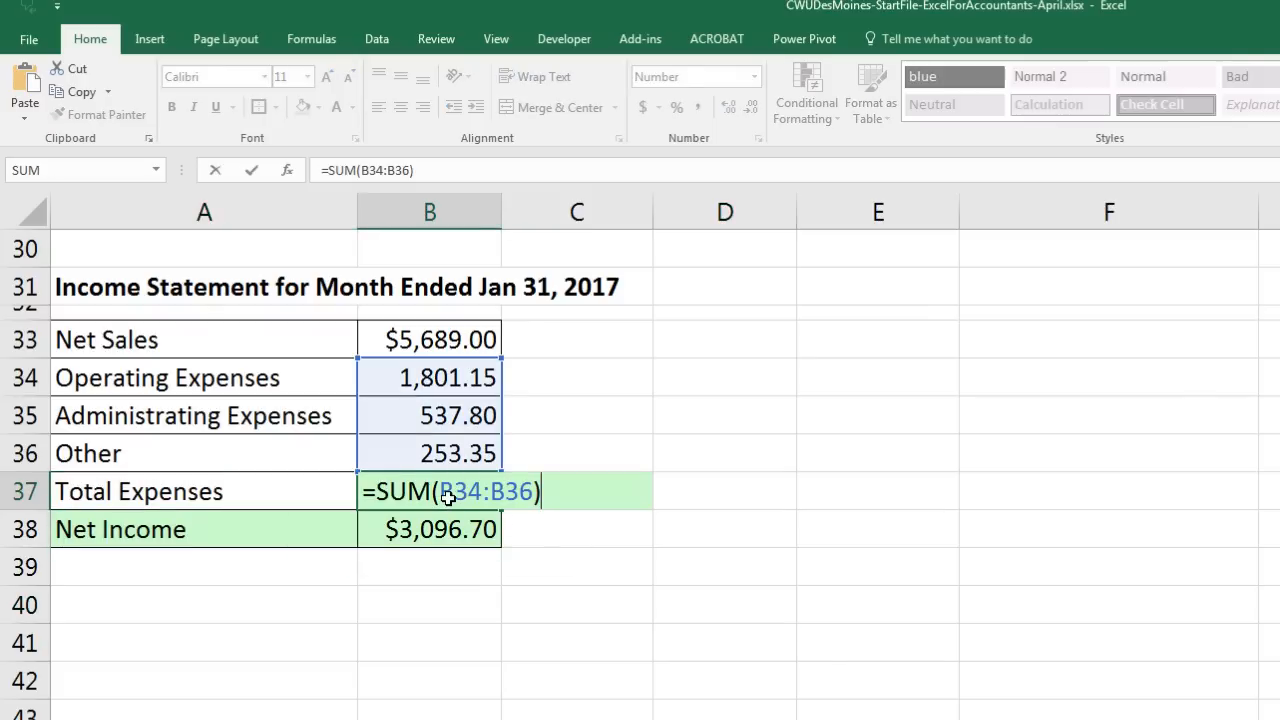
key("Escape")
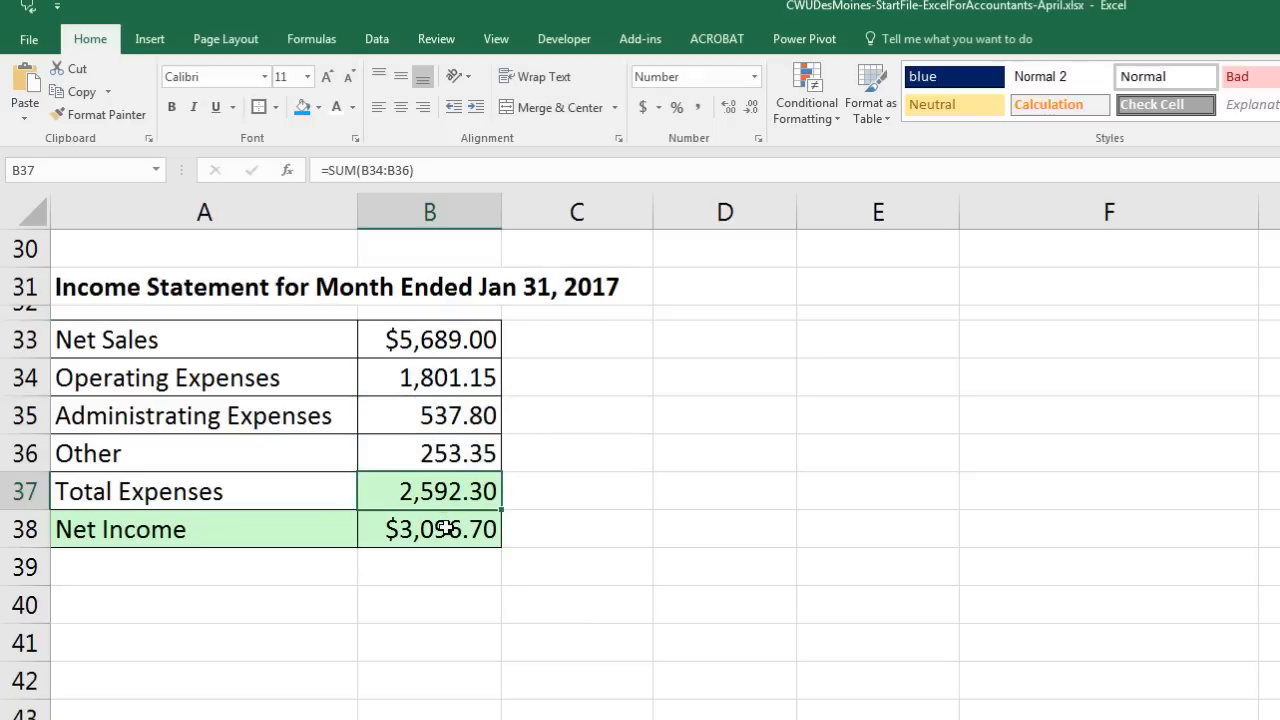
left_click(440, 525)
left_click(276, 541)
left_click_drag(276, 541, 399, 537)
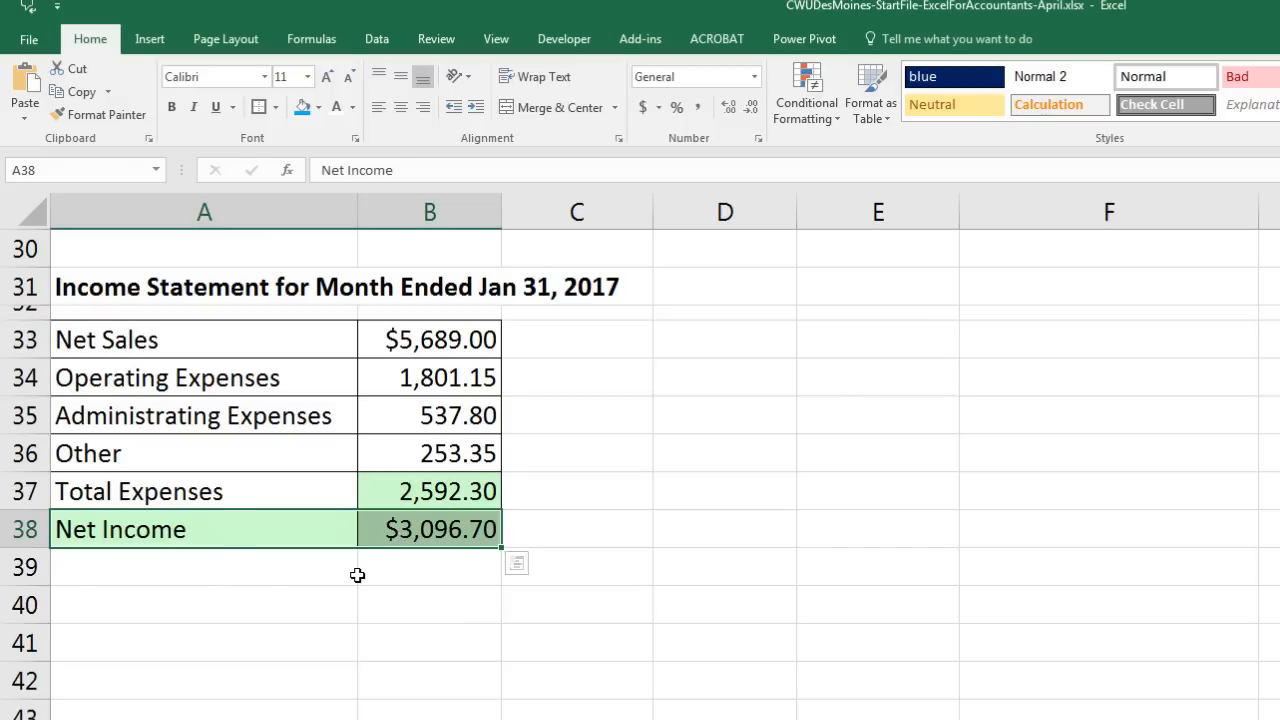
left_click_drag(236, 488, 422, 491)
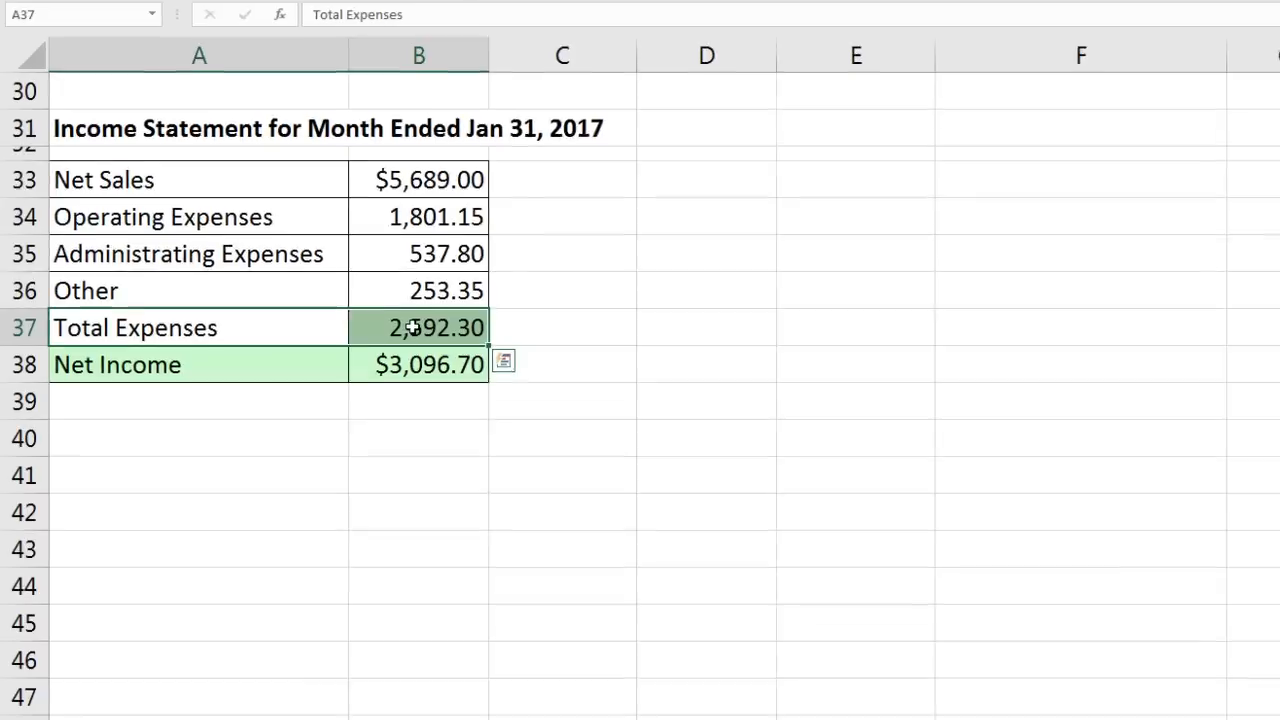
Step: Open Format Cells for A37:B37 and look through its tabs, ending on Border
right_click(431, 497)
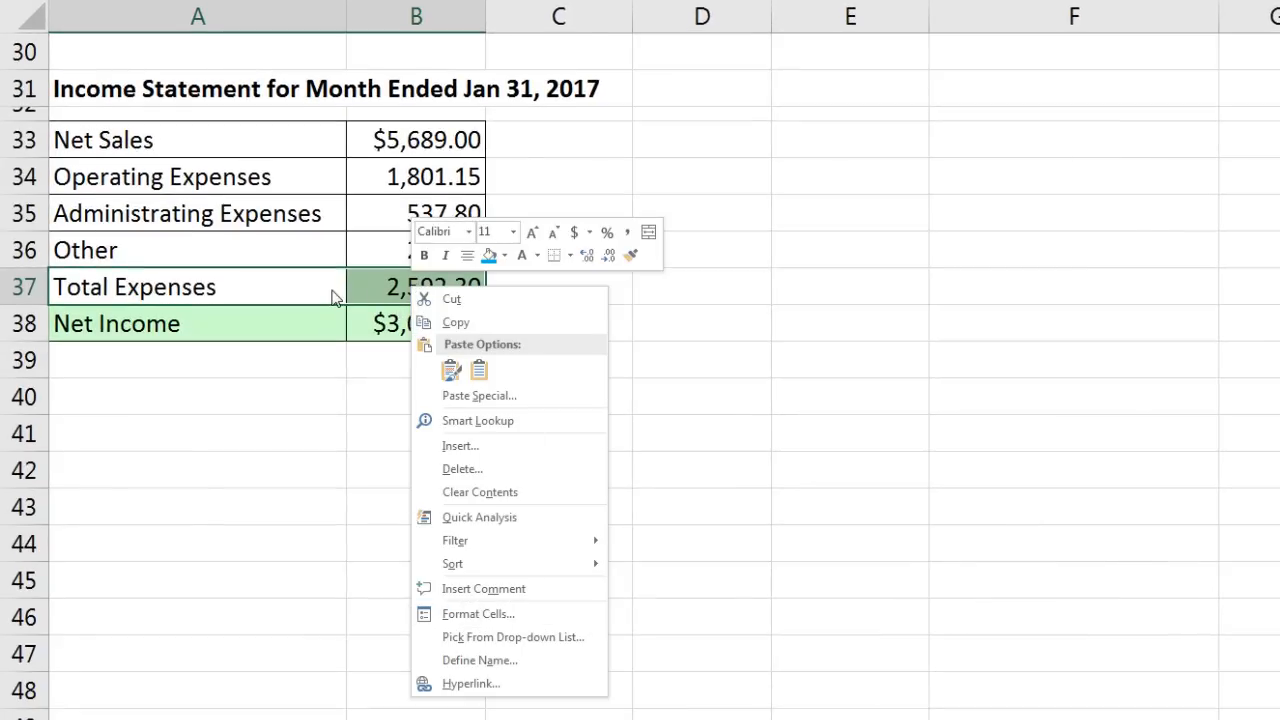
left_click(379, 292)
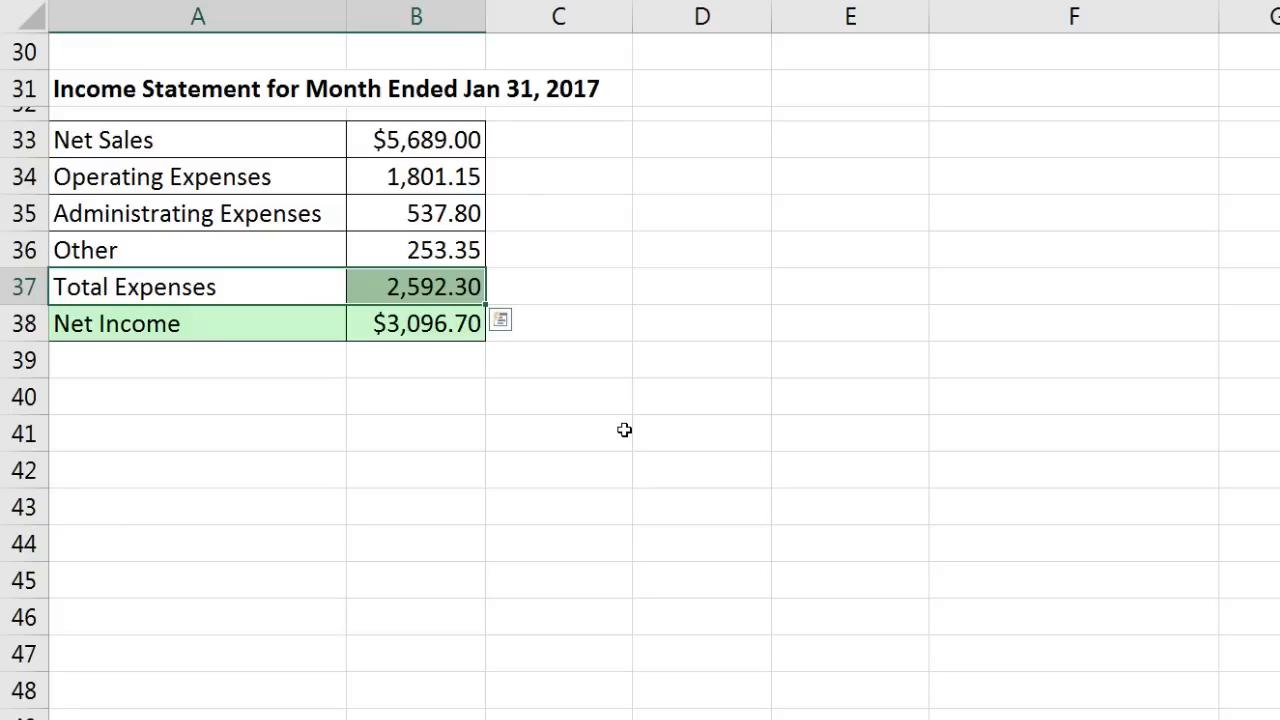
key("ctrl+1")
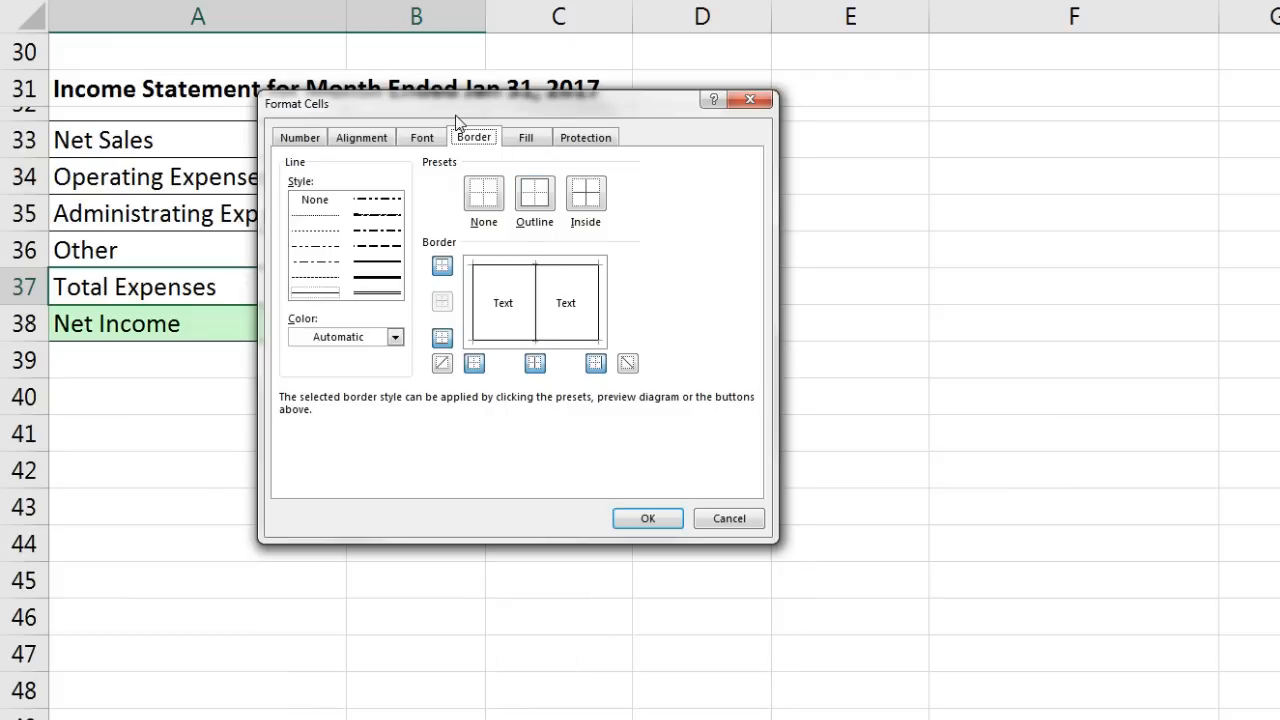
left_click_drag(457, 120, 792, 192)
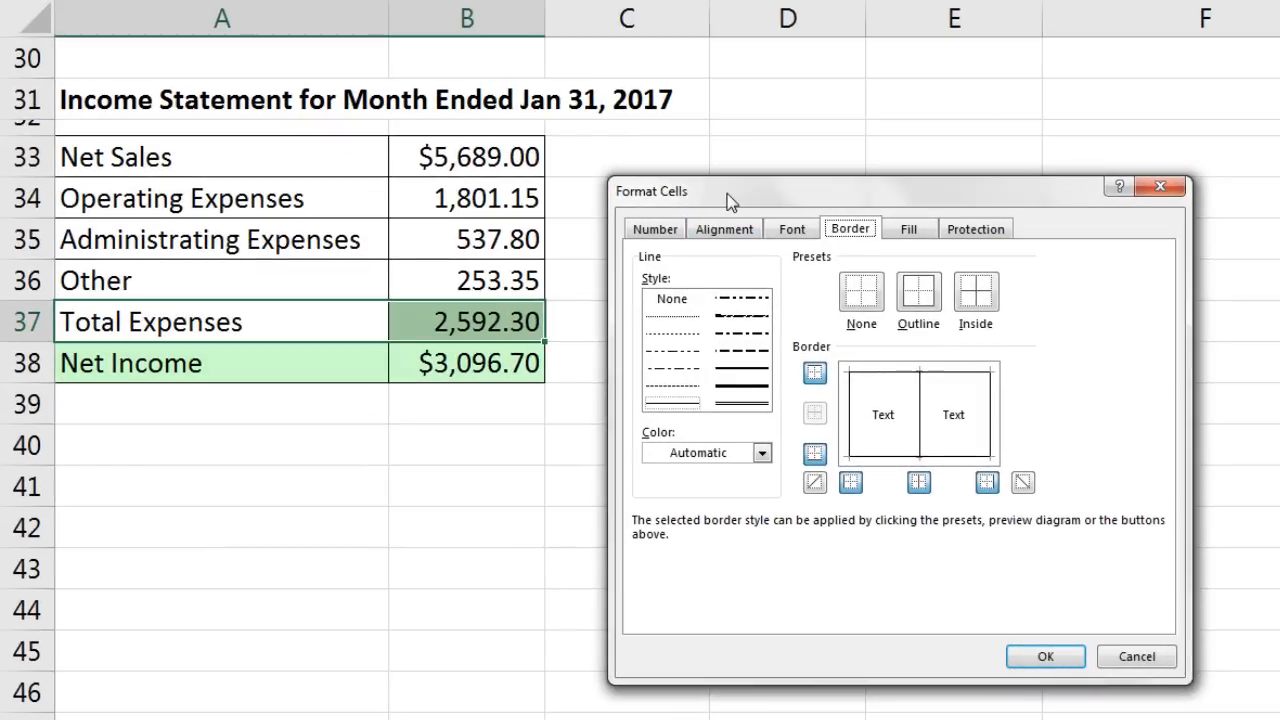
left_click_drag(729, 200, 687, 200)
left_click(621, 237)
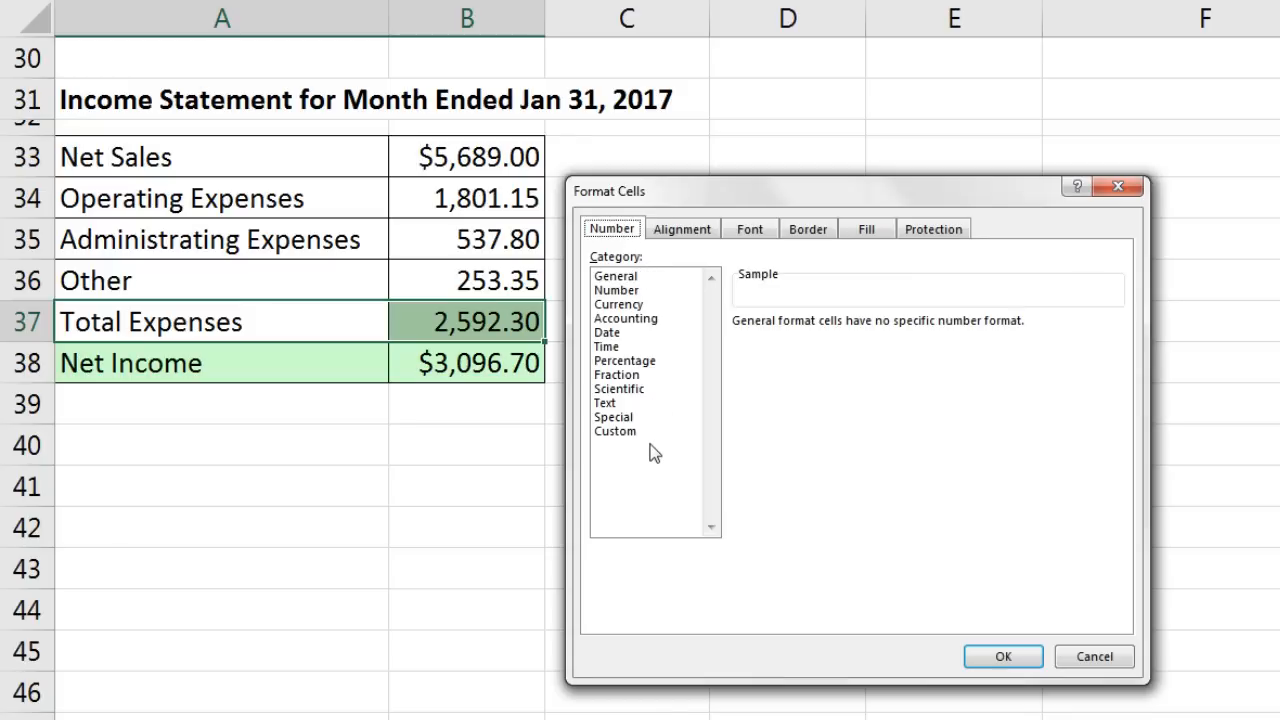
left_click(692, 230)
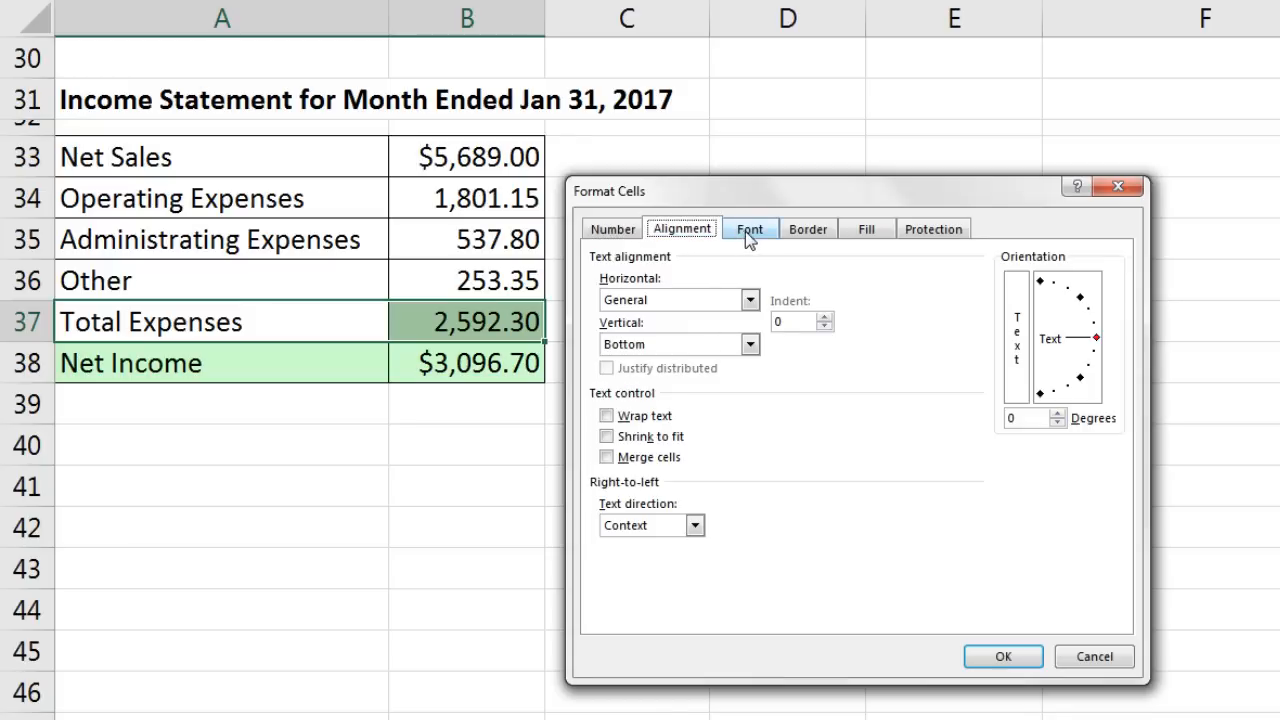
left_click(748, 231)
left_click(808, 230)
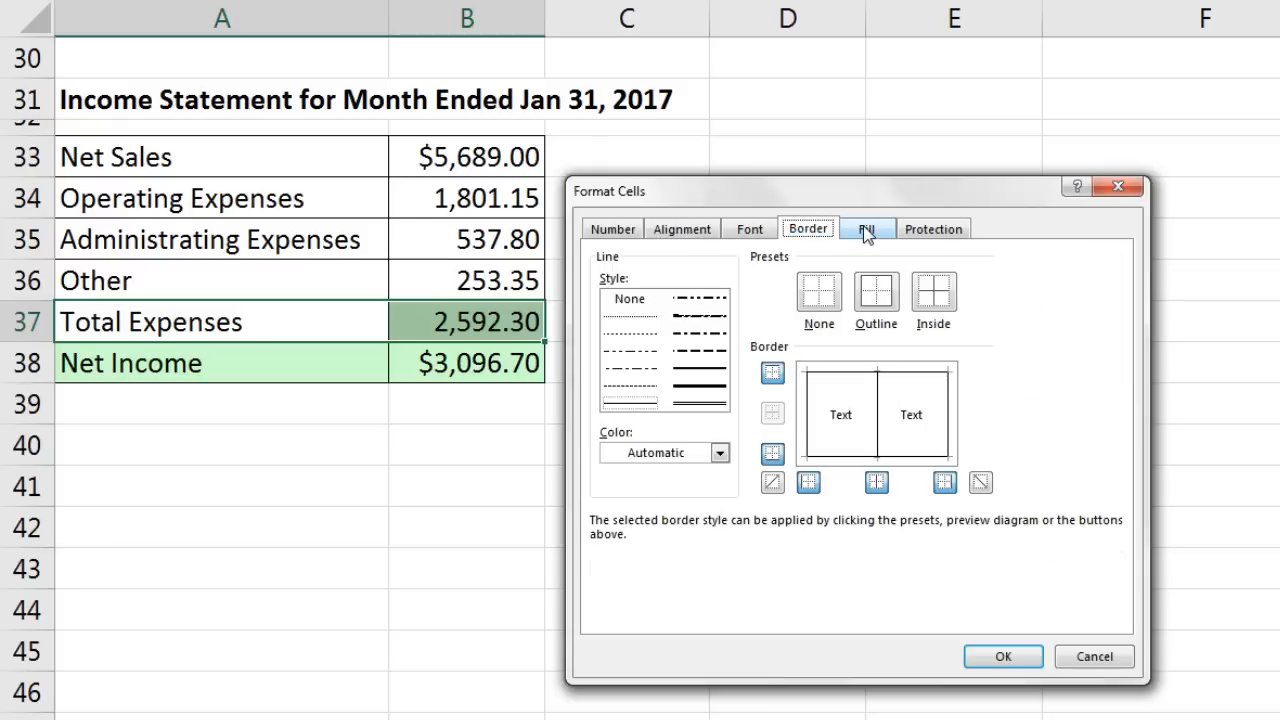
left_click(860, 230)
left_click(930, 230)
left_click(810, 238)
Step: Give A37:B37 a medium-weight top border in automatic colour
left_click(698, 372)
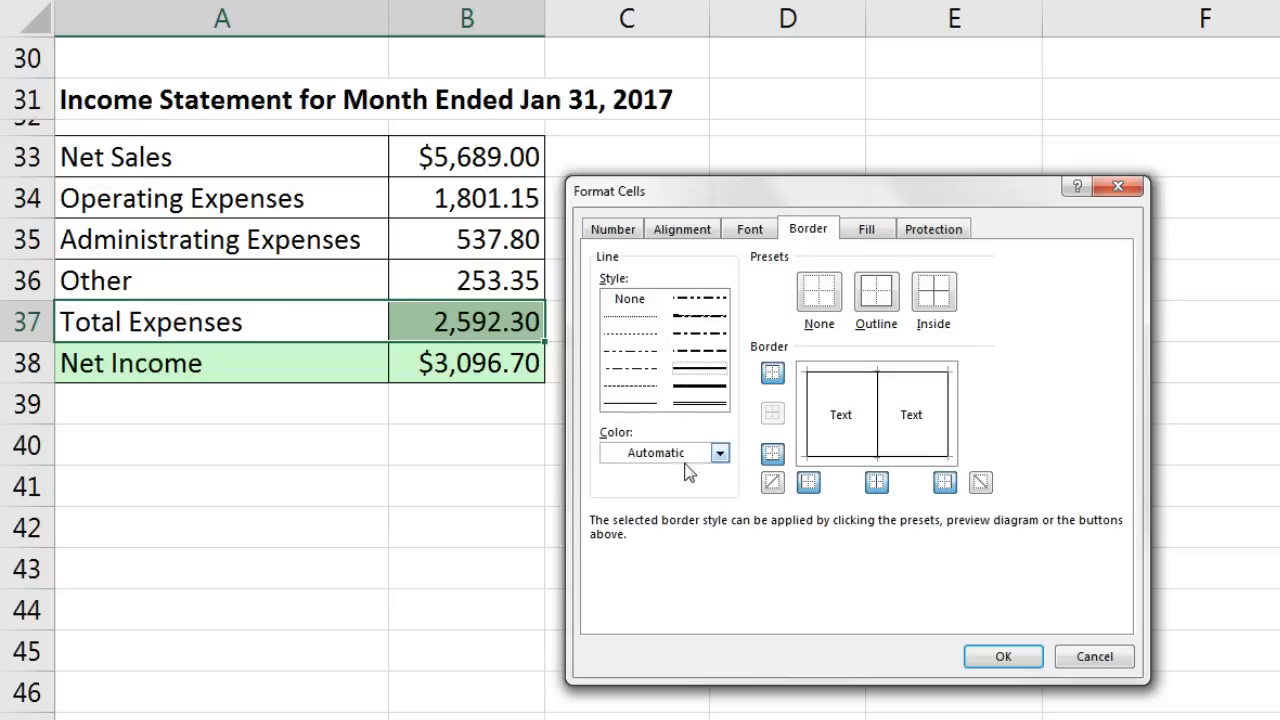
left_click(720, 453)
left_click(720, 453)
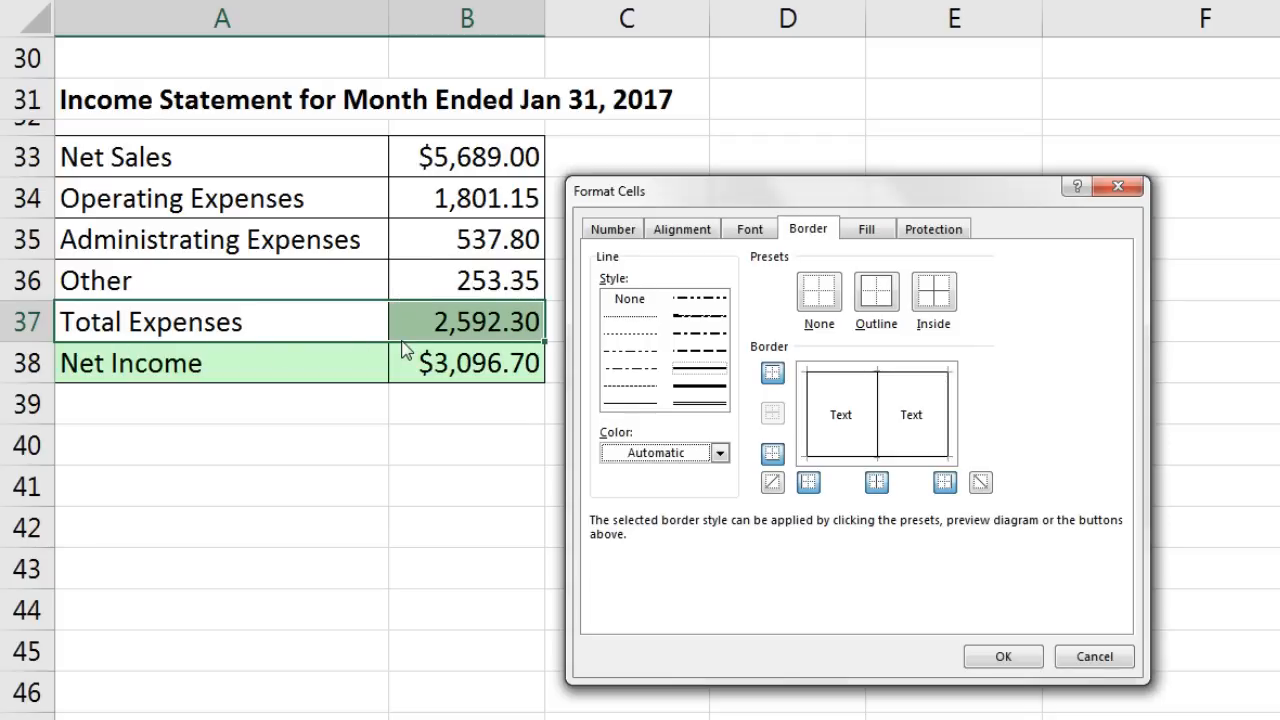
left_click(843, 381)
left_click(630, 405)
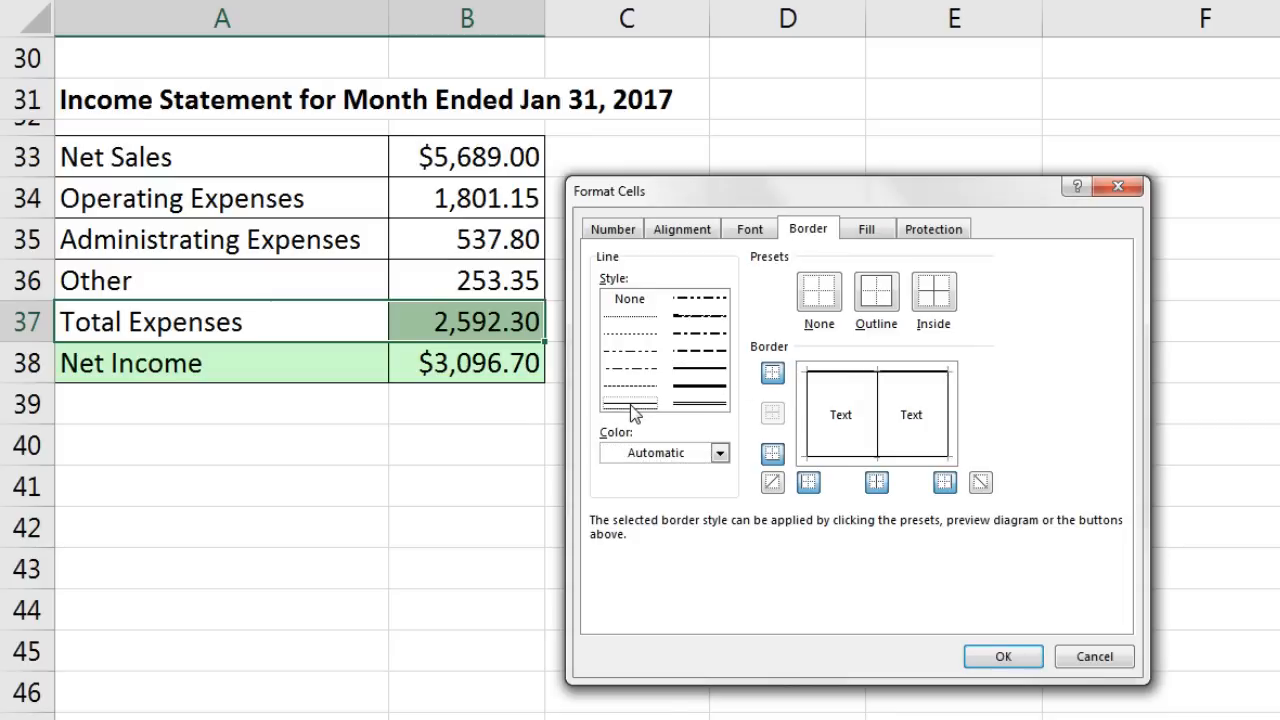
left_click(846, 373)
left_click(694, 370)
left_click(771, 376)
left_click(997, 656)
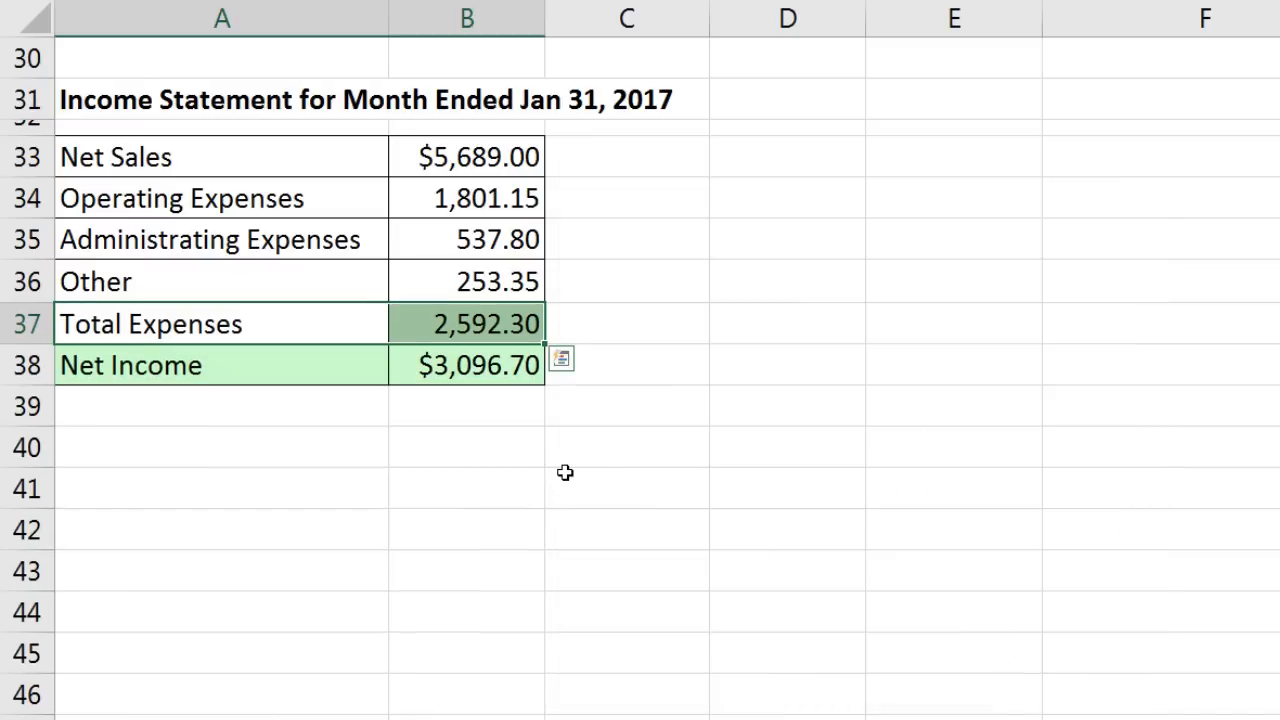
left_click(571, 442)
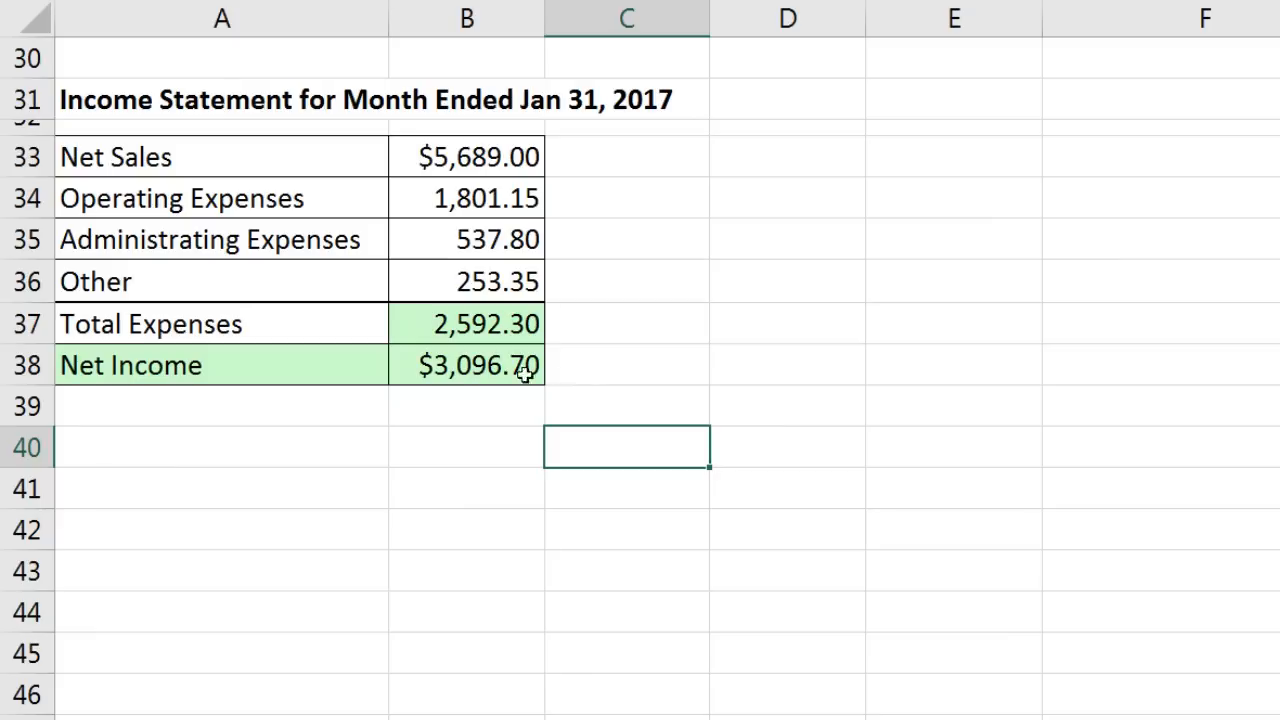
Step: Give A38:B38 a medium top border and a double bottom border via Format Cells
left_click(243, 364)
left_click_drag(243, 364, 515, 352)
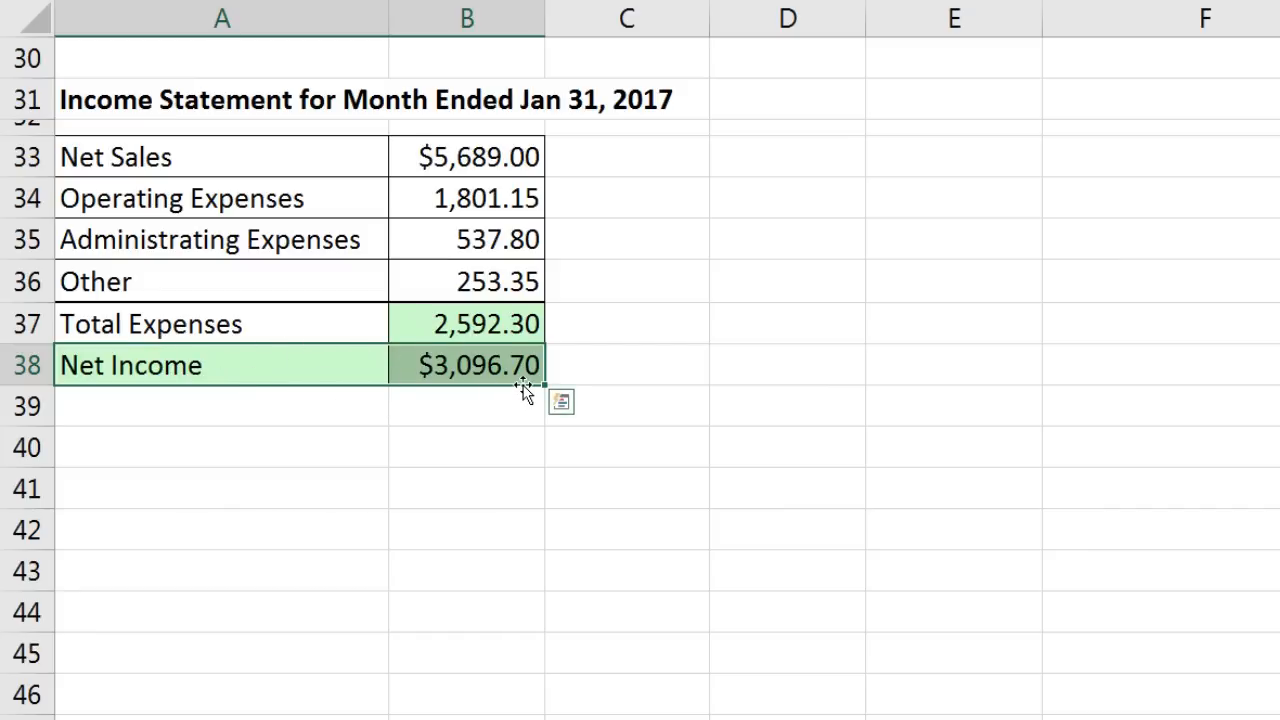
key("ctrl+1")
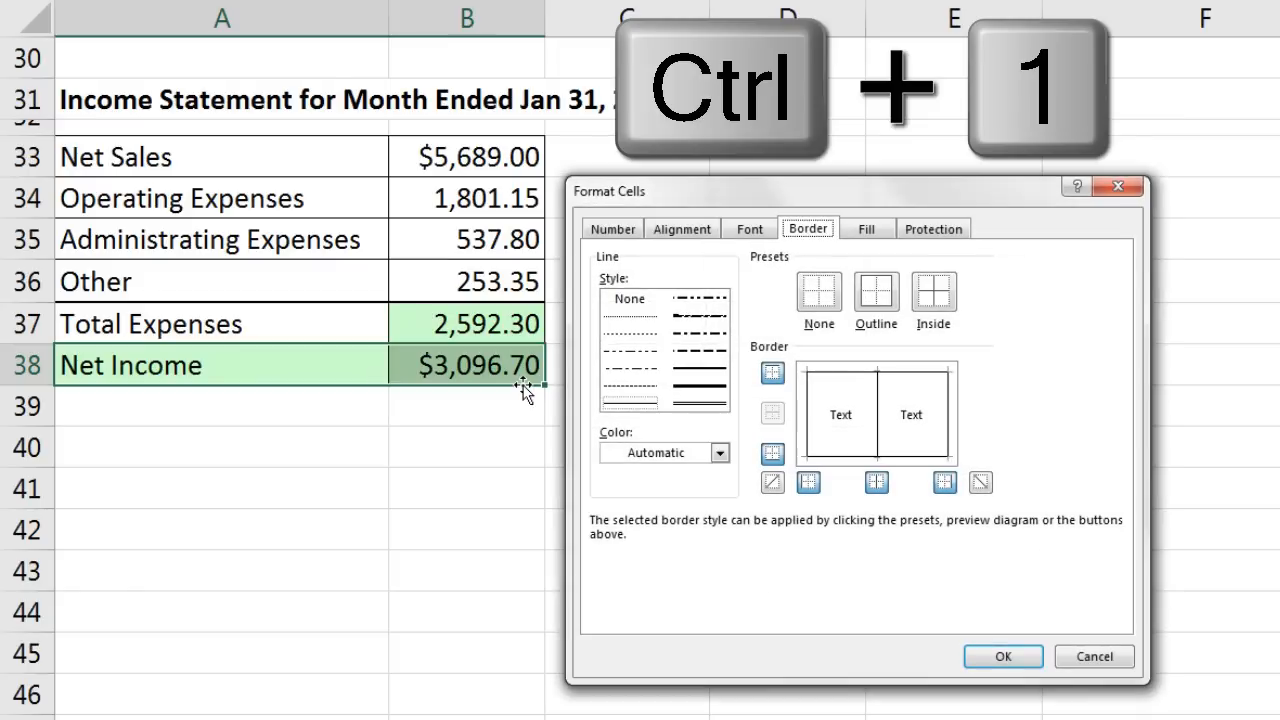
left_click(700, 368)
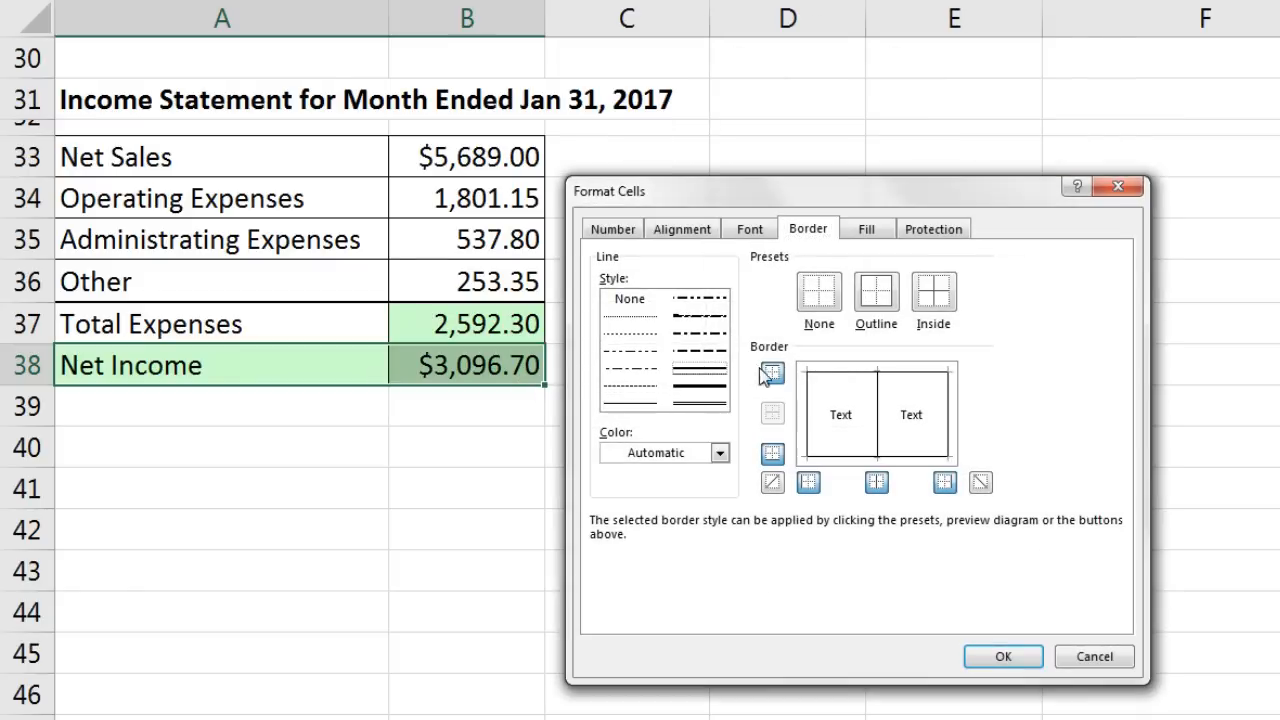
left_click(857, 373)
left_click(698, 404)
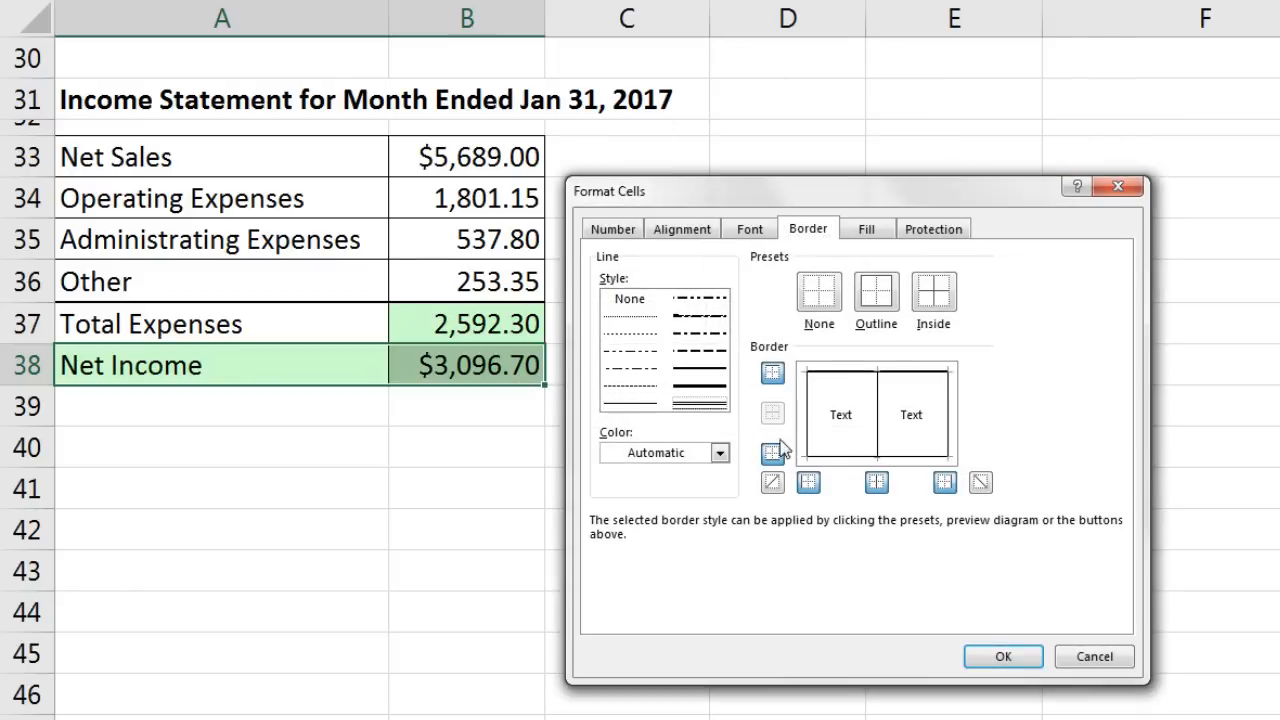
left_click(840, 460)
left_click(1002, 660)
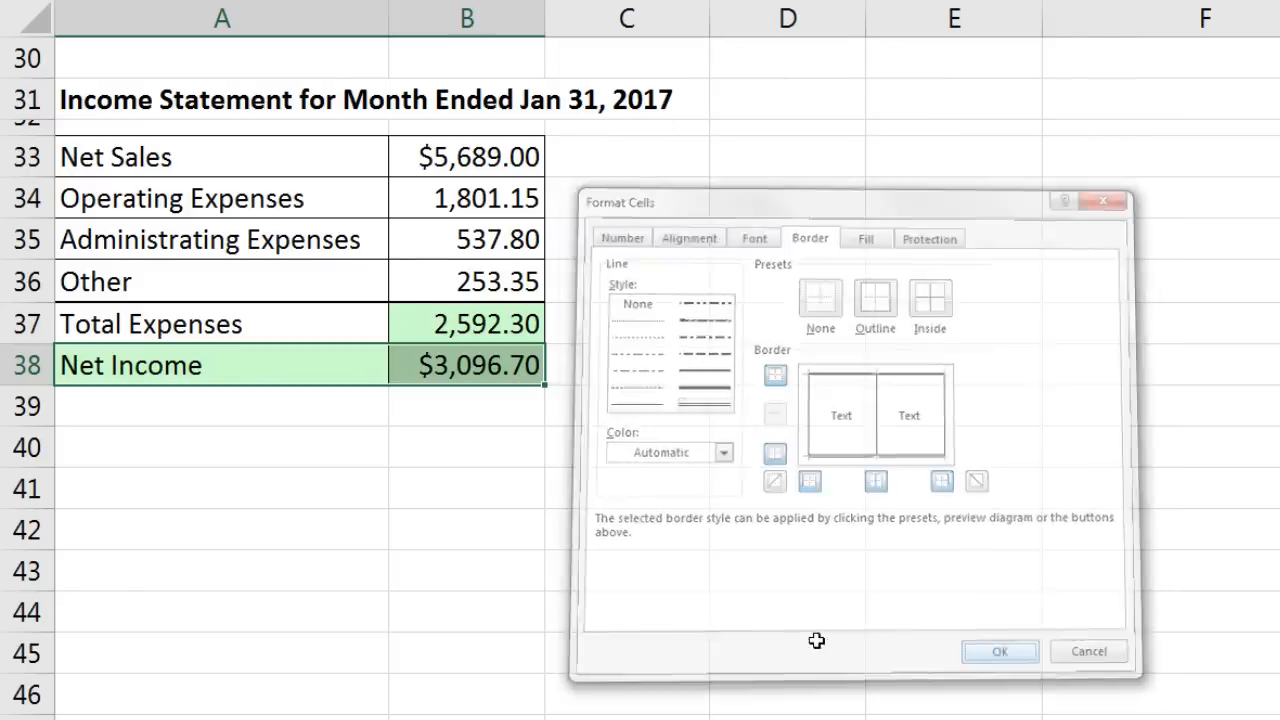
left_click(637, 456)
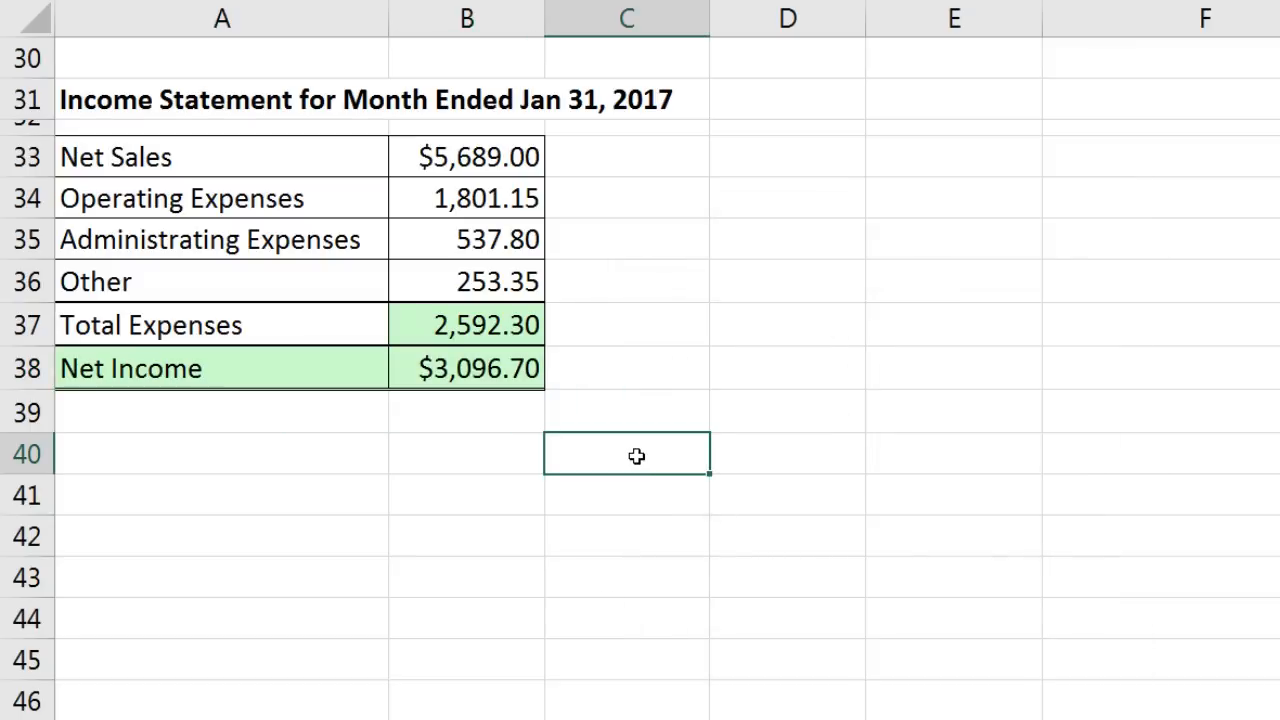
Step: Inspect the Total Expenses and Net Income amounts and the Net Income label
left_click(466, 331)
left_click(480, 368)
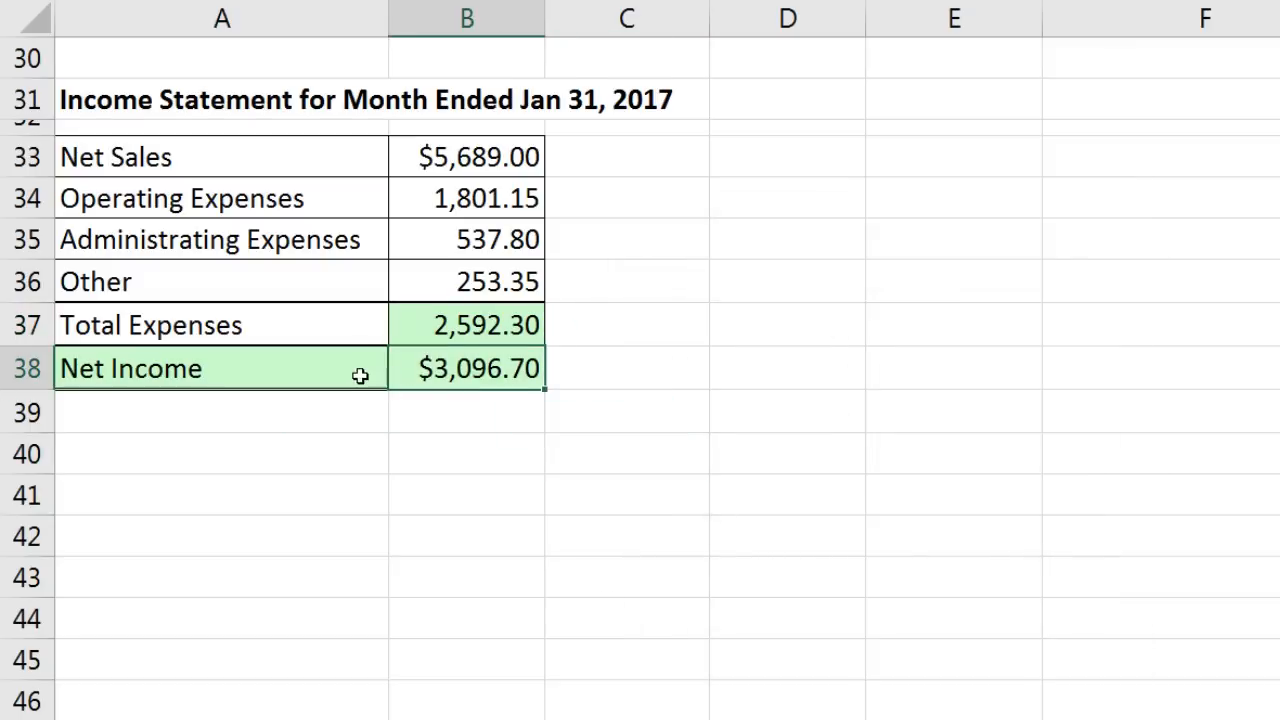
left_click(356, 358)
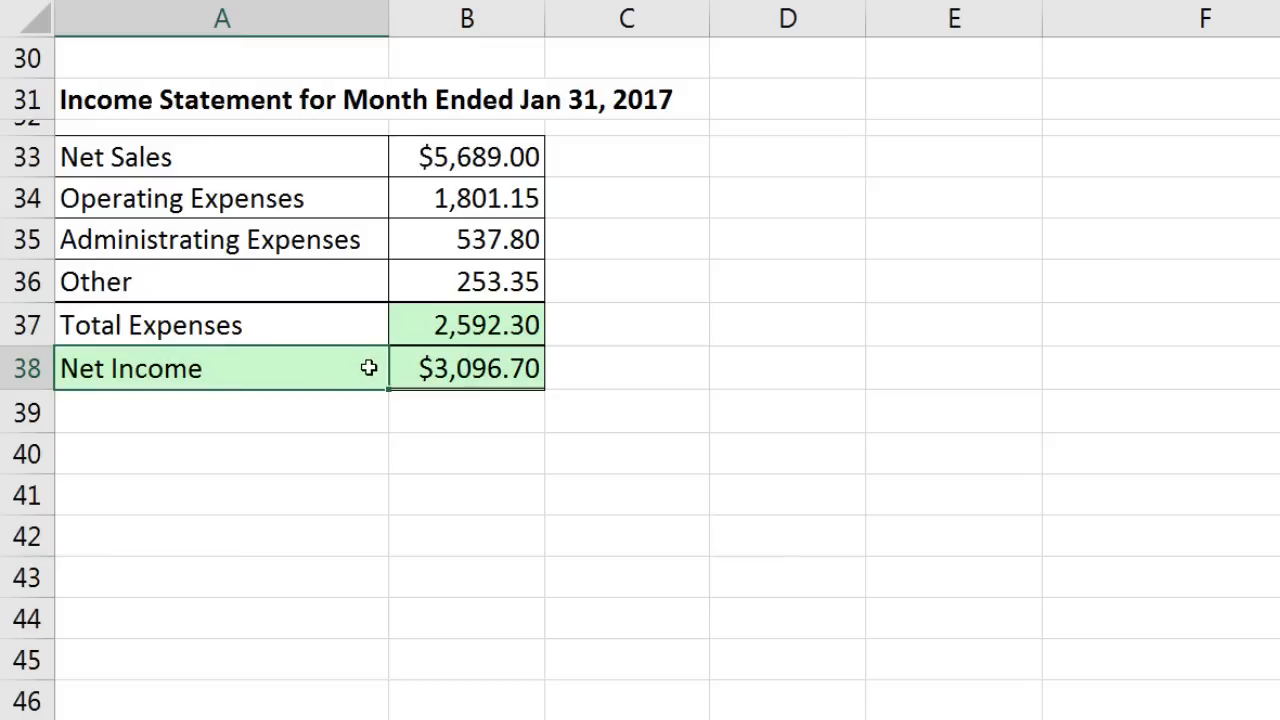
left_click(482, 331)
left_click(480, 368)
left_click(352, 371)
Step: Set Net Sales in B33 to 1895 and relabel A38 as 'Net Loss'
left_click(450, 168)
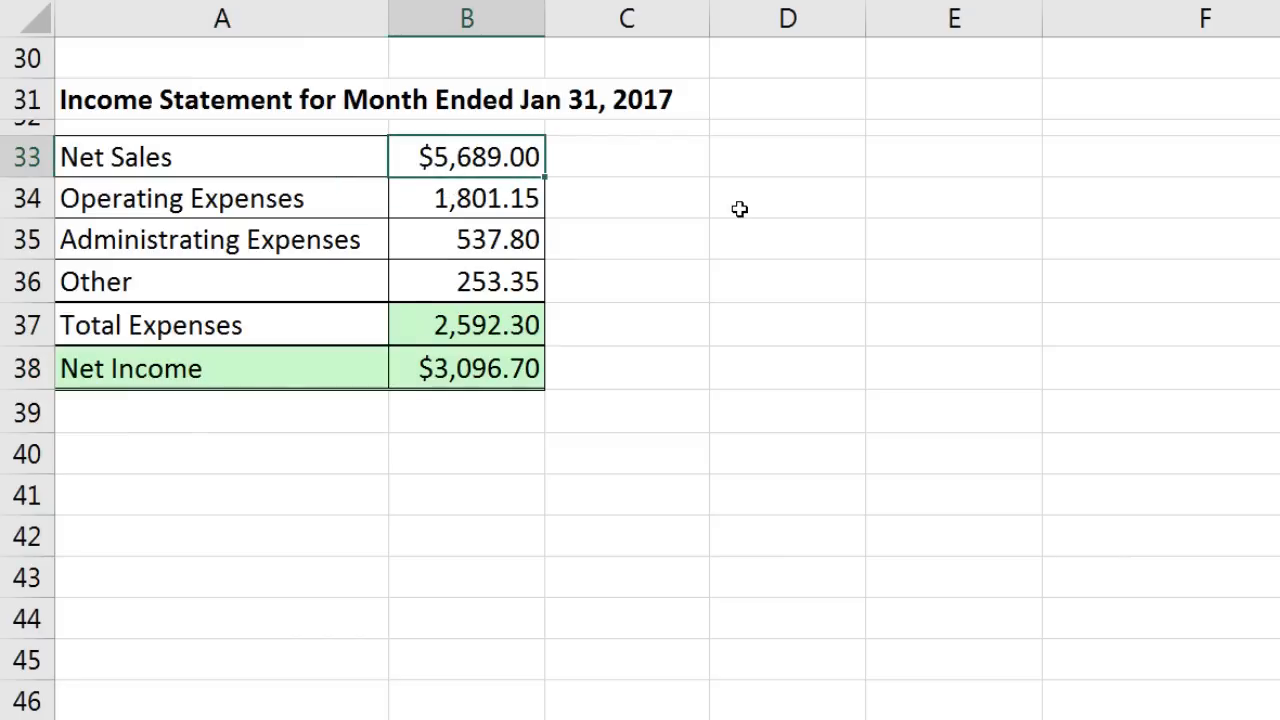
type("1")
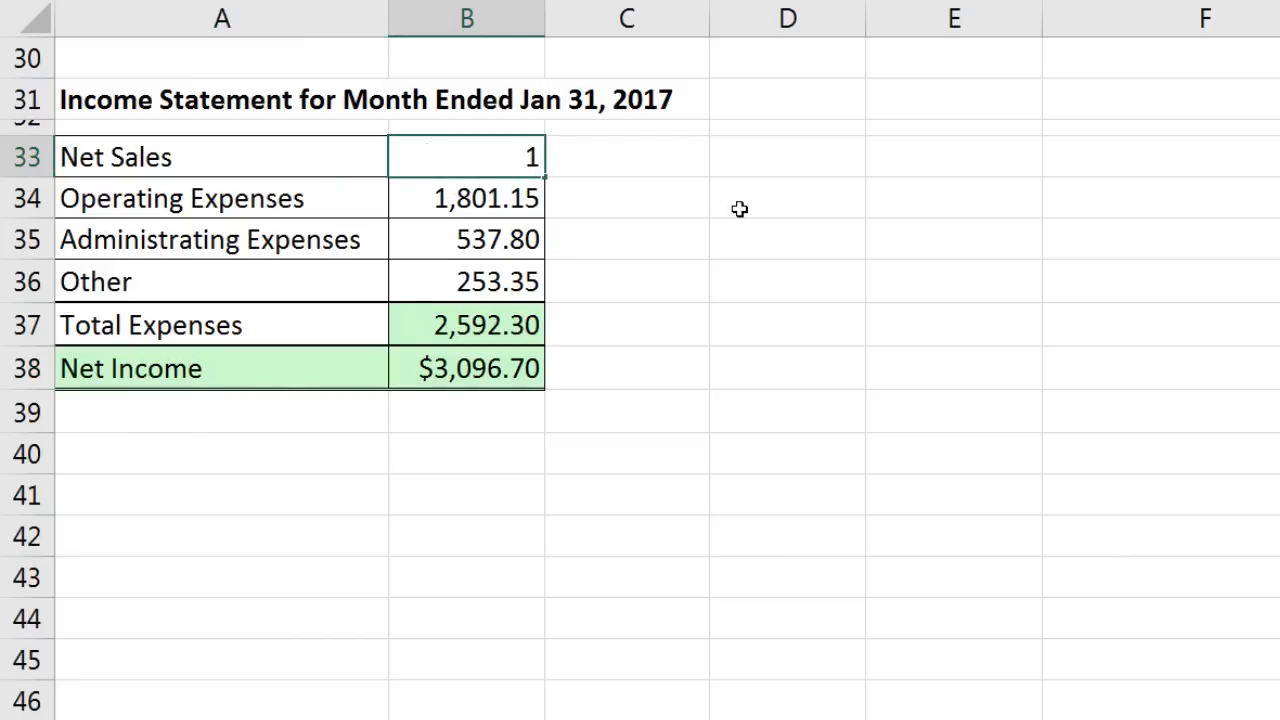
type("895")
key("Return")
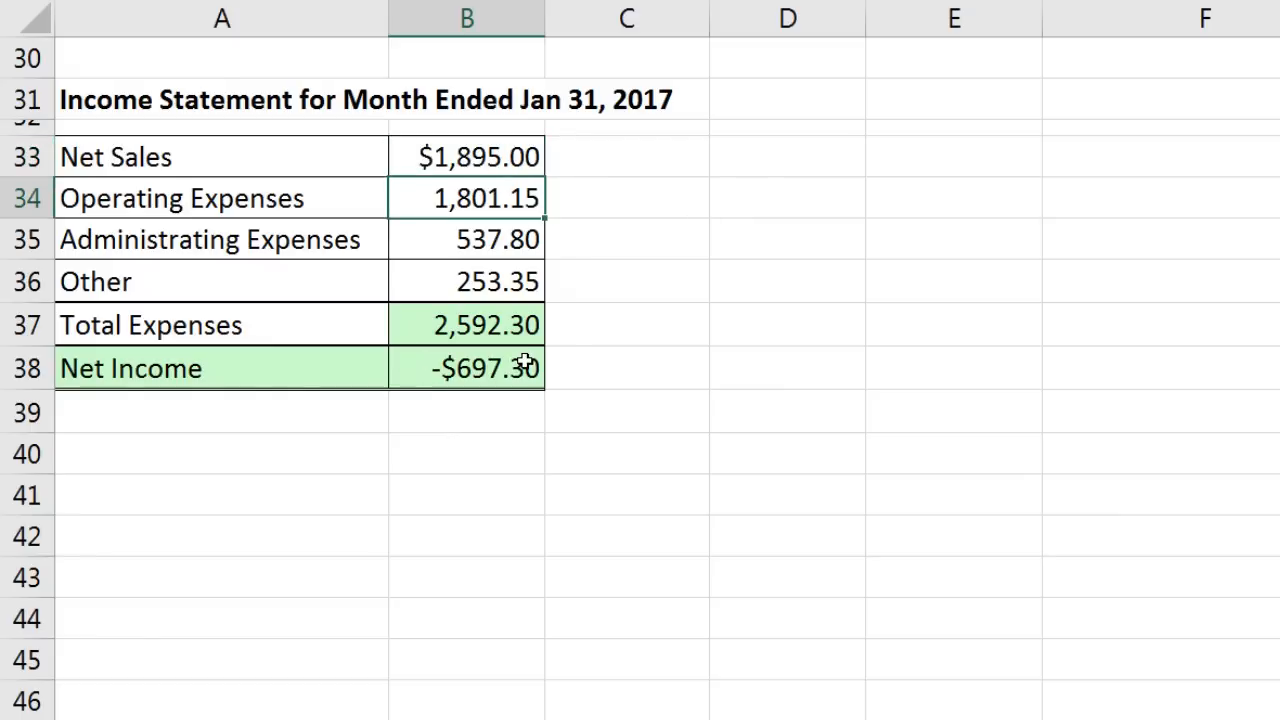
left_click(254, 372)
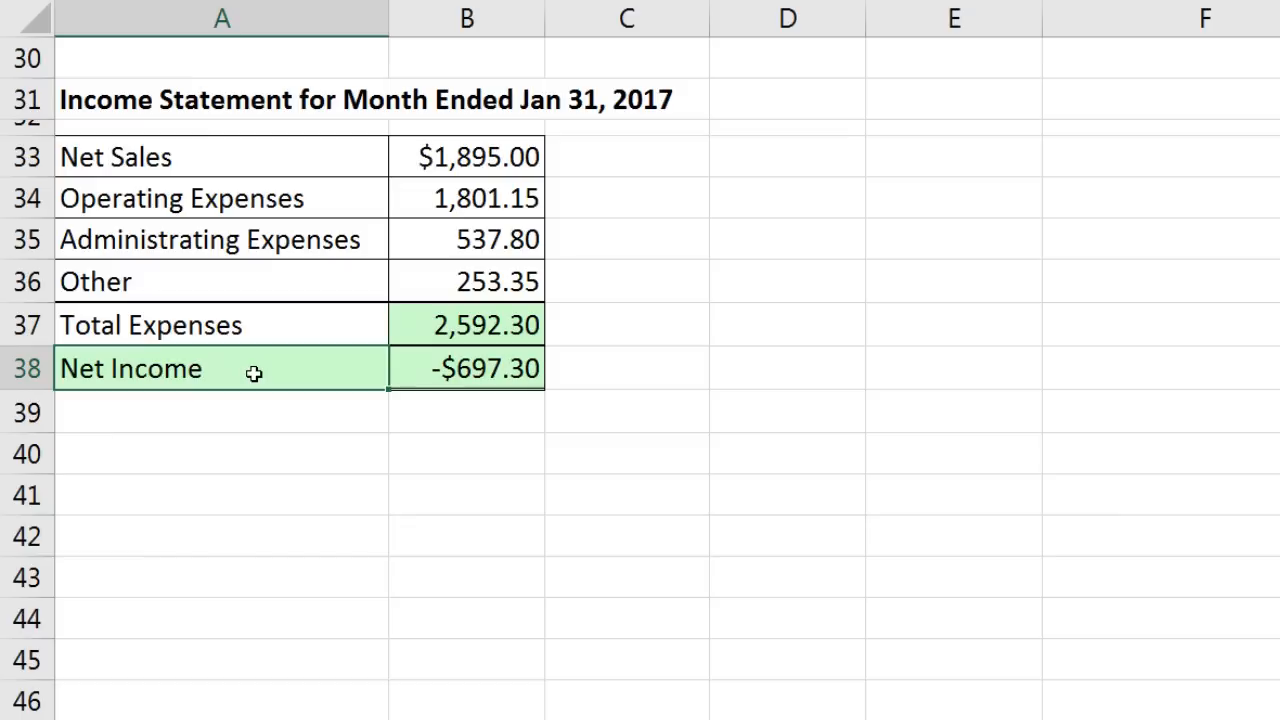
double_click(160, 368)
double_click(160, 368)
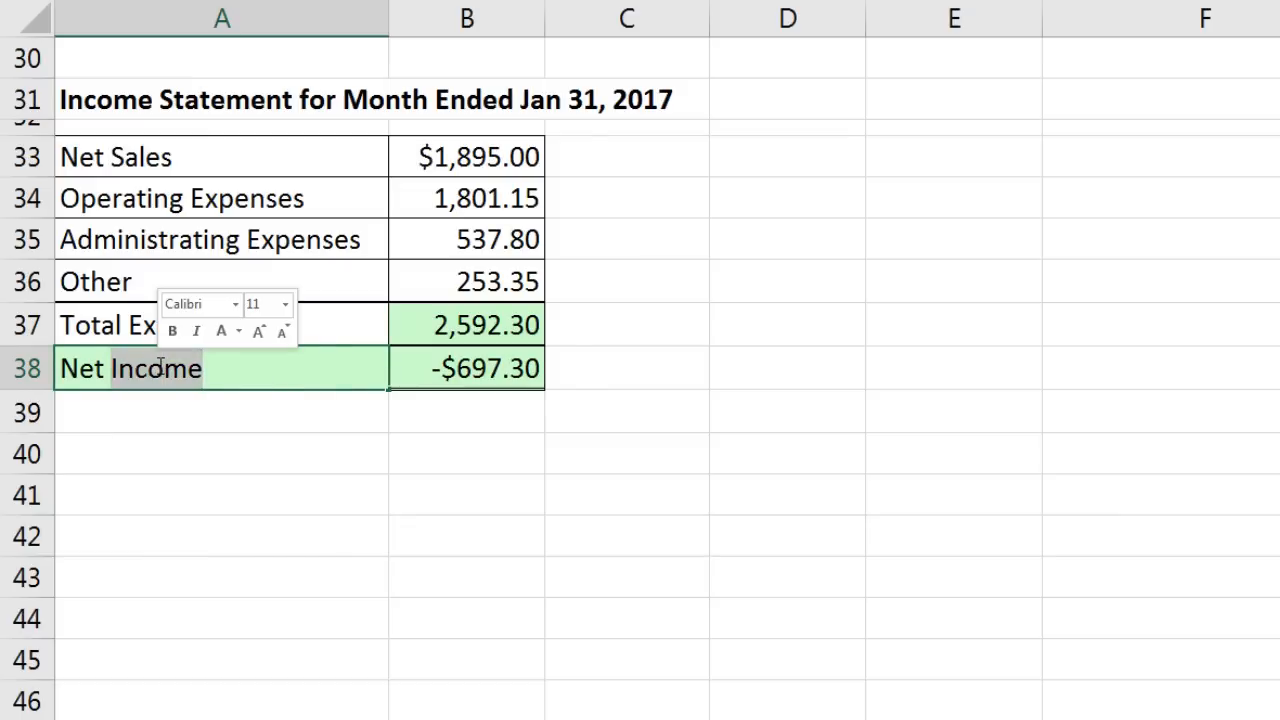
type("Loss")
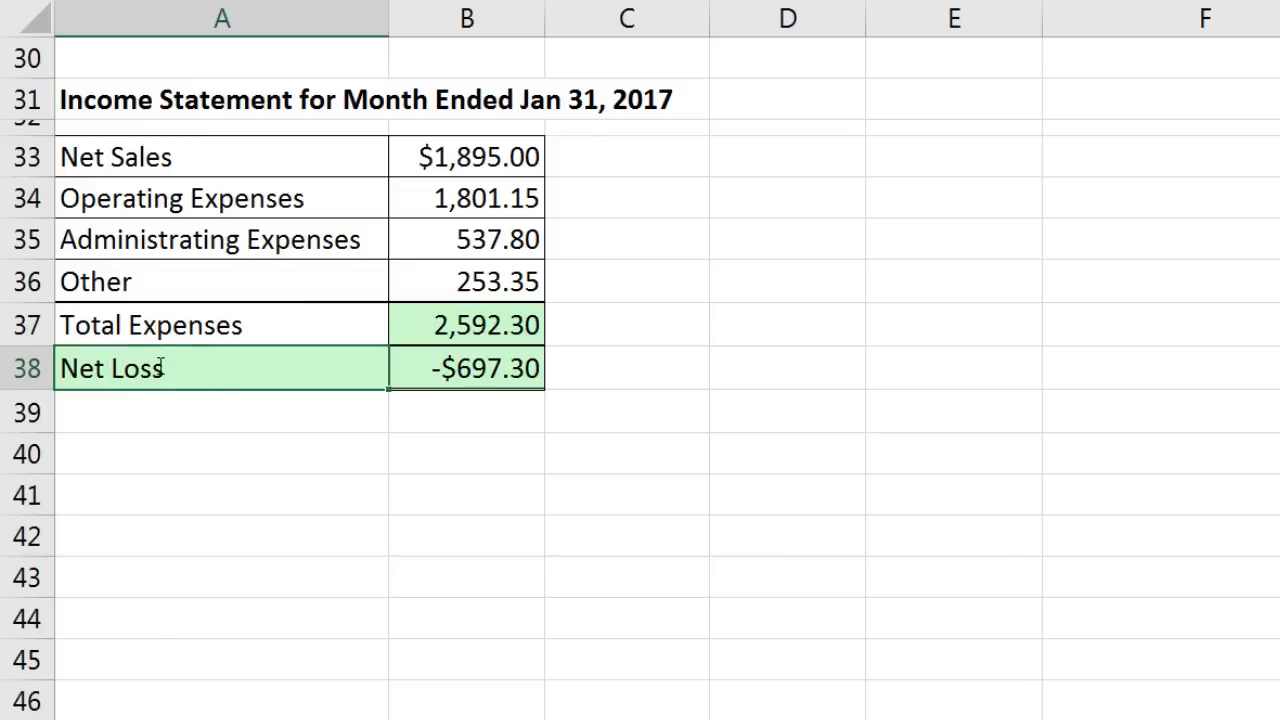
key("Return")
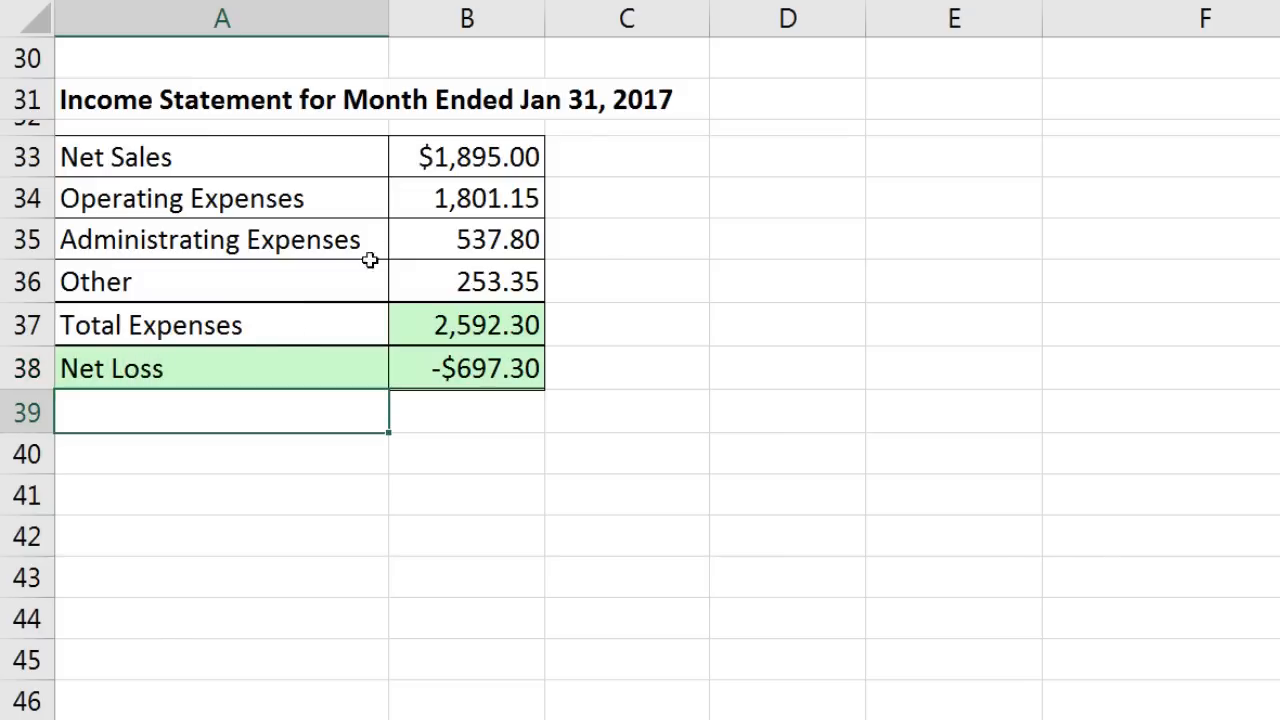
Step: Set Net Sales back to 6000 and change the A38 label back to 'Net Income'
left_click(442, 156)
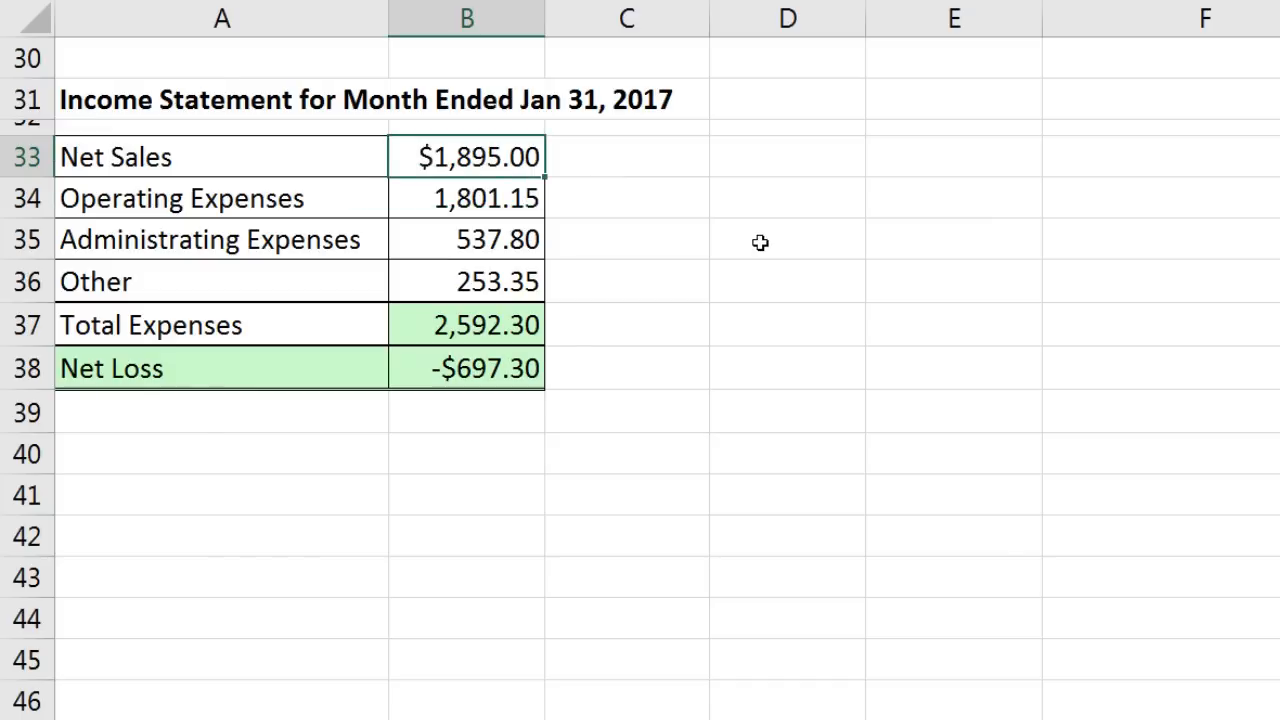
type("6000")
key("Return")
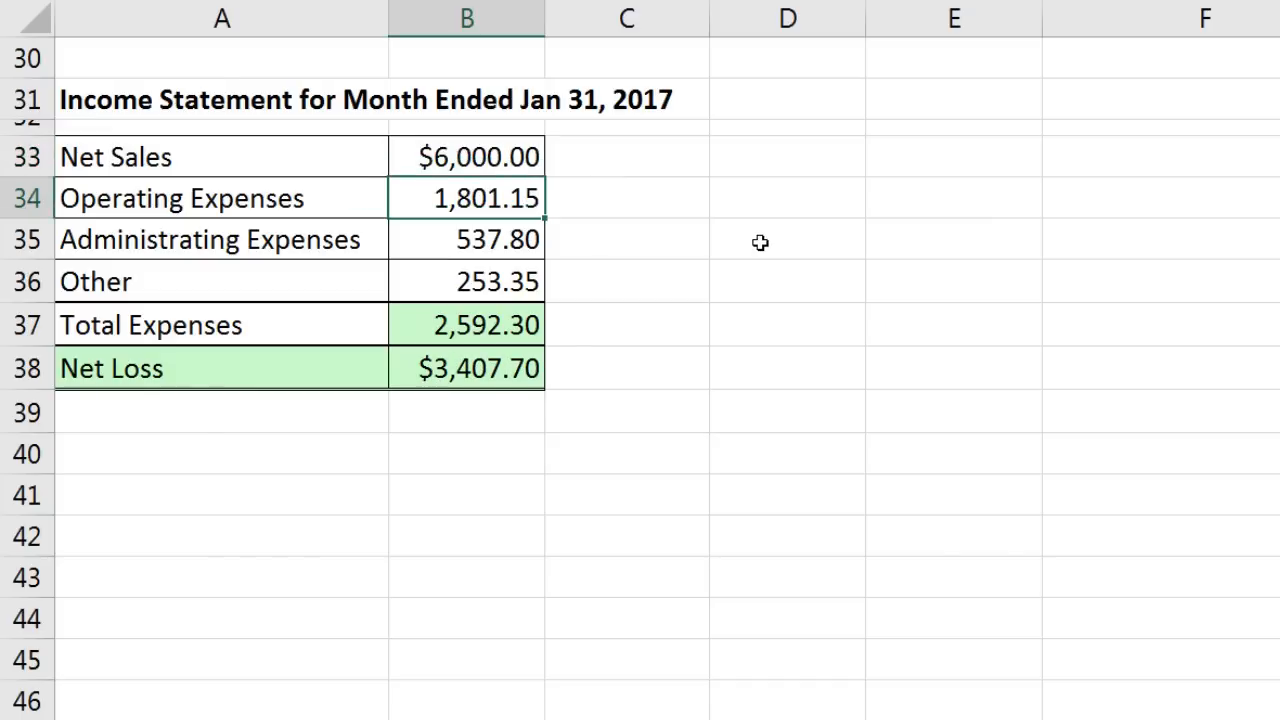
left_click(250, 380)
double_click(142, 358)
double_click(144, 358)
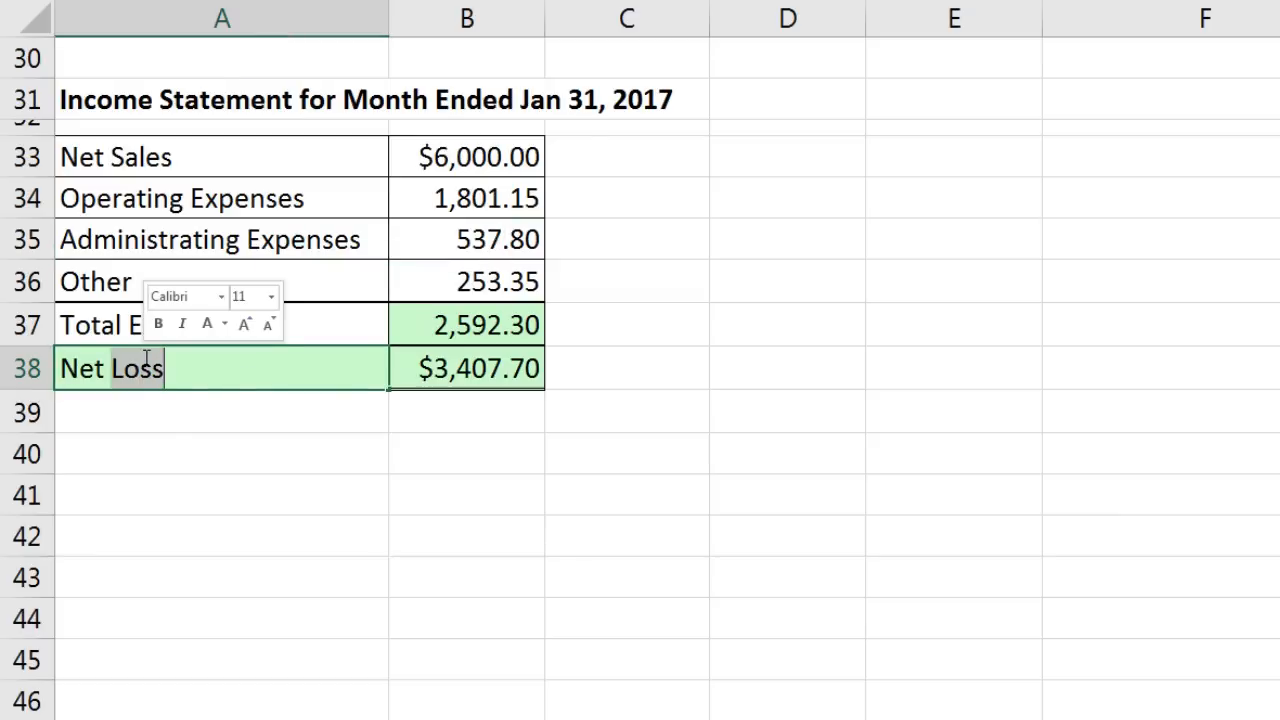
type("Income")
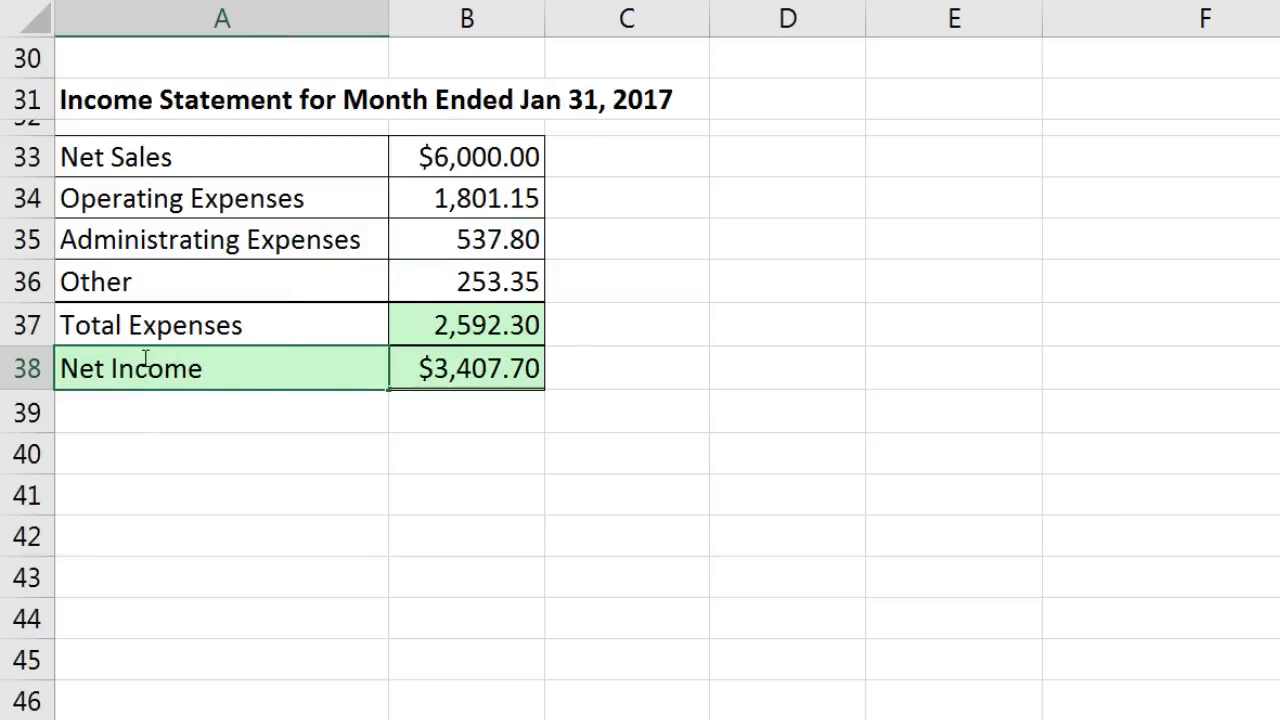
key("Return")
left_click(198, 370)
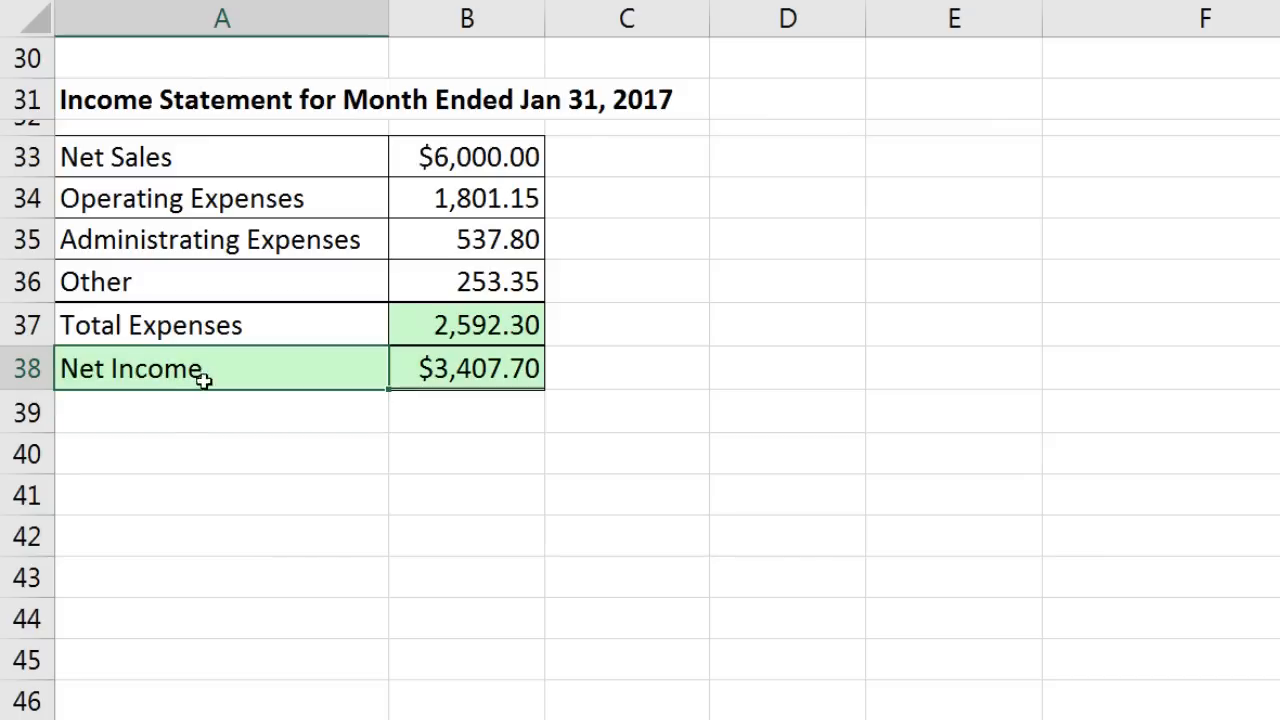
Step: Begin an IF formula in A38 testing B37>B33, starting the Net Loss result text
scroll(256, 580, "up", 9)
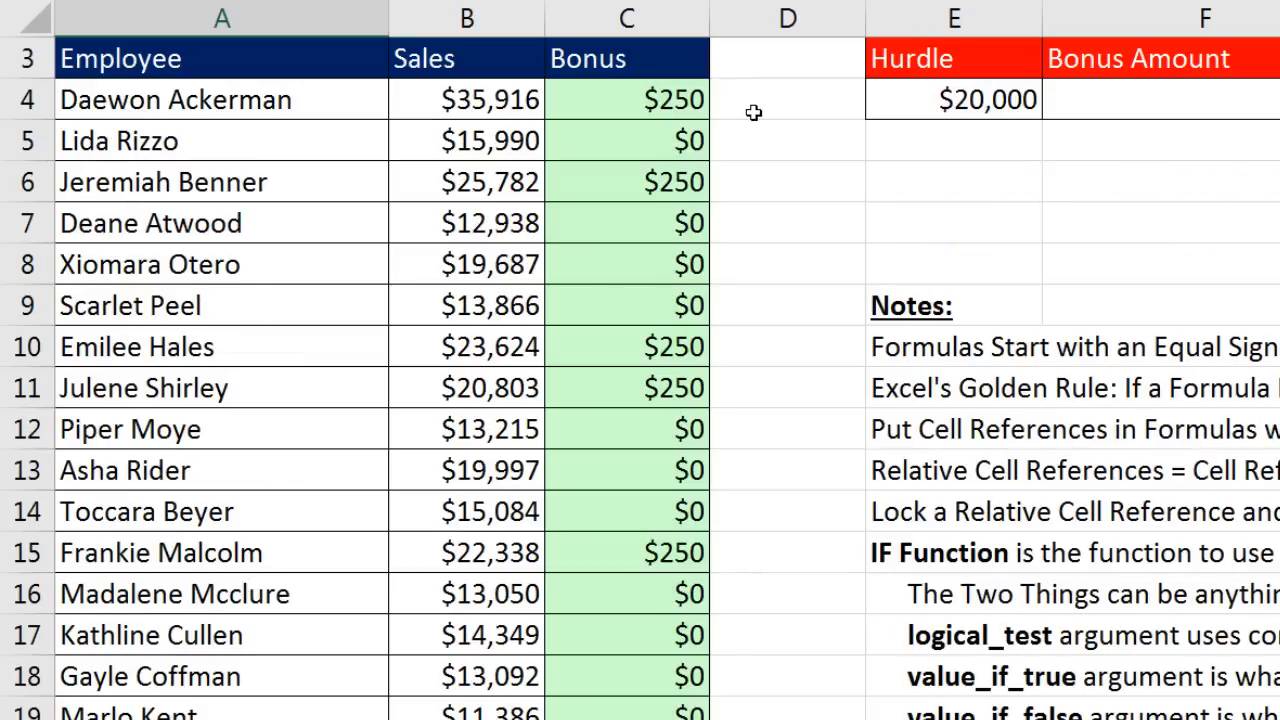
scroll(740, 140, "down", 9)
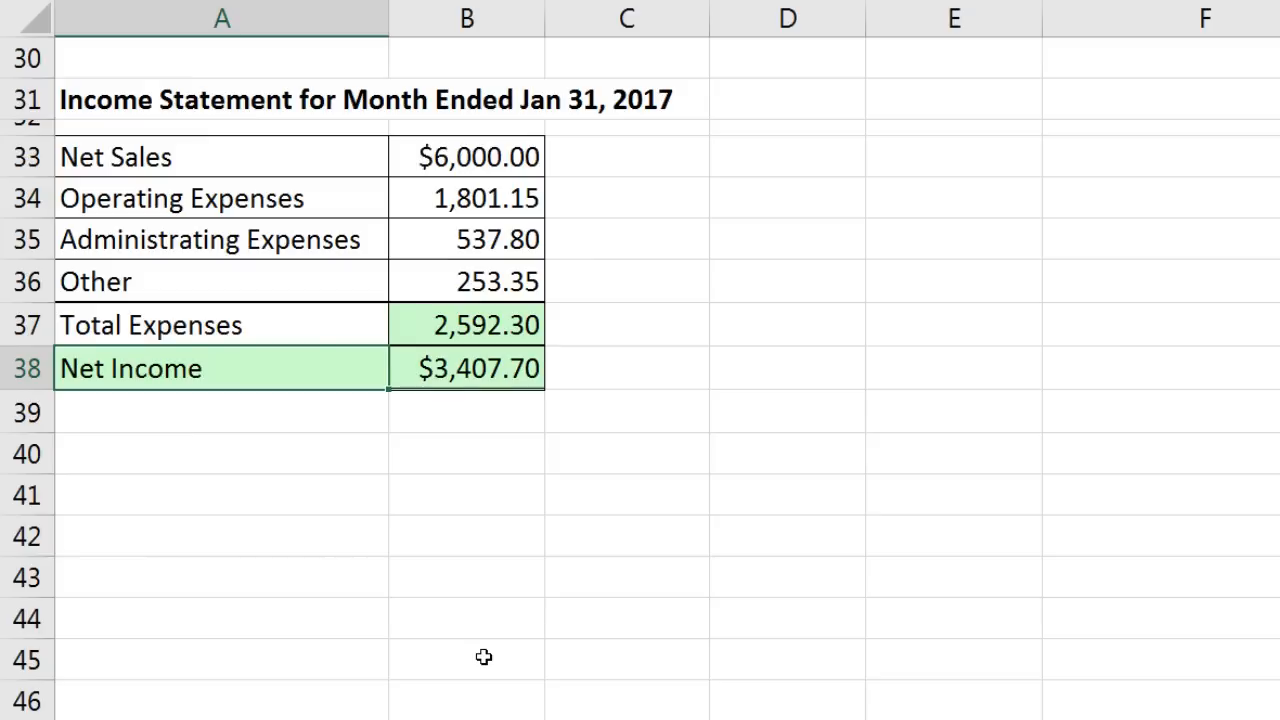
type("=")
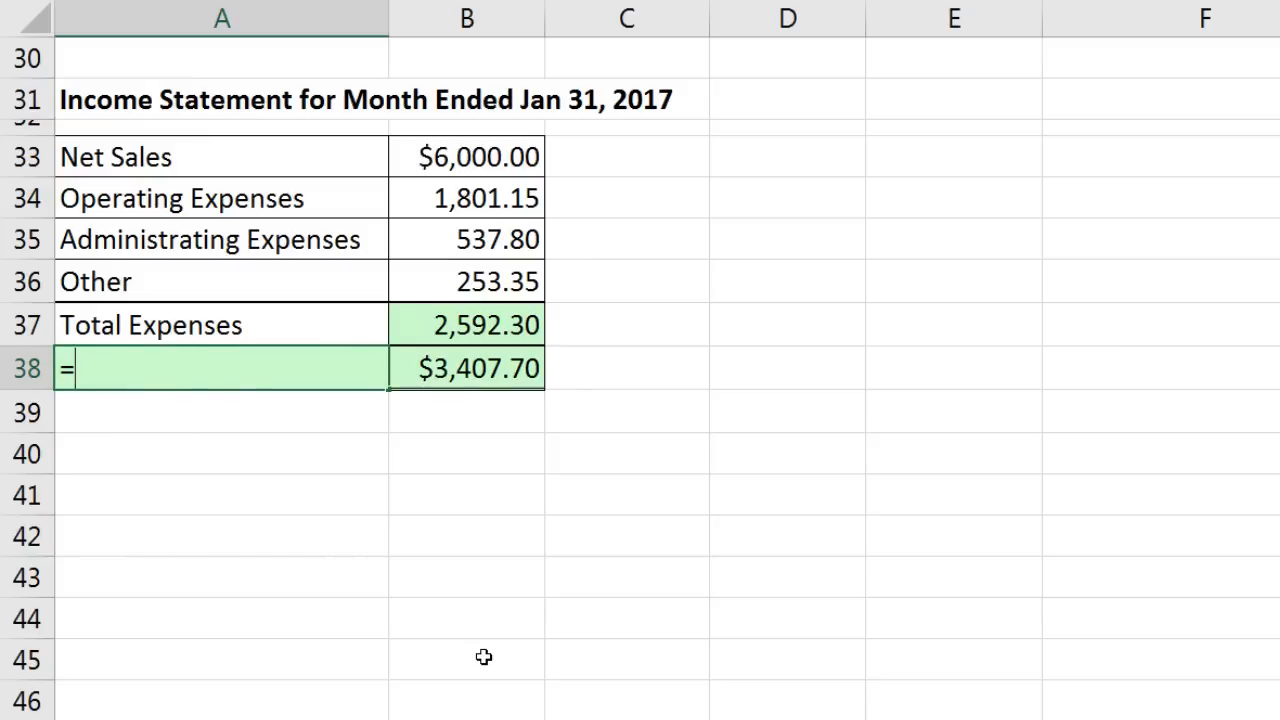
type("i")
key("Tab")
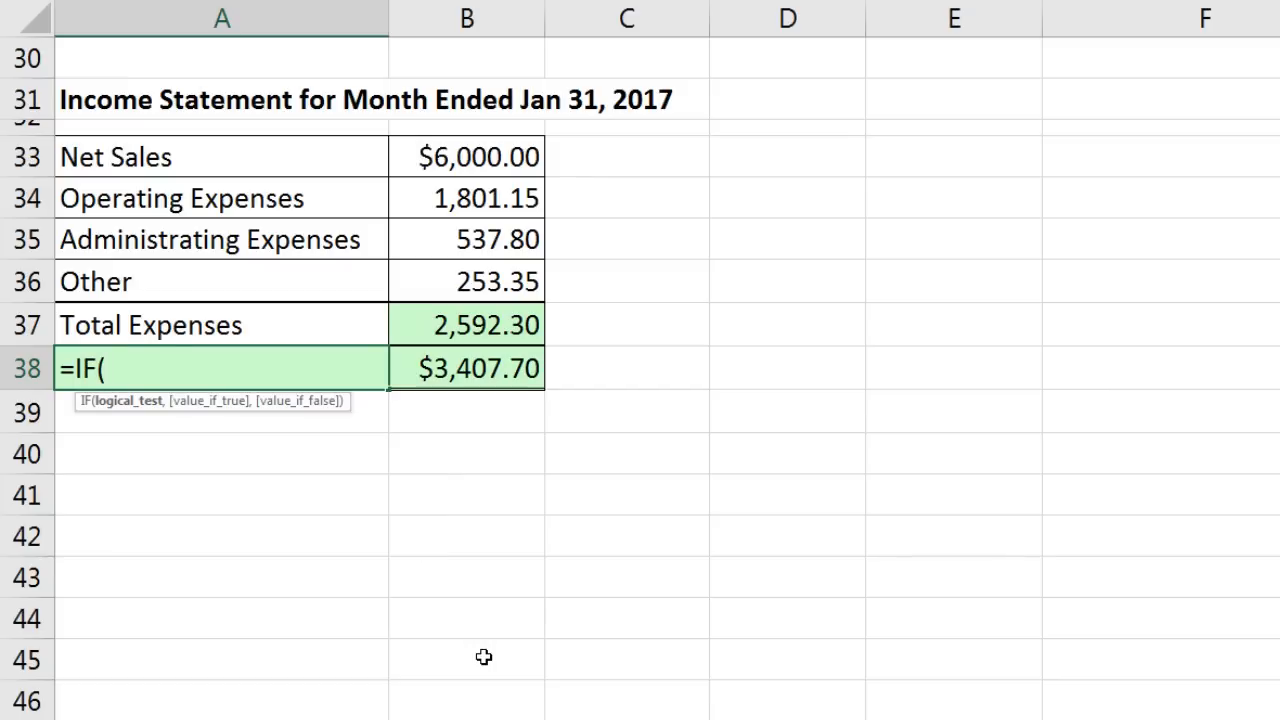
left_click(457, 327)
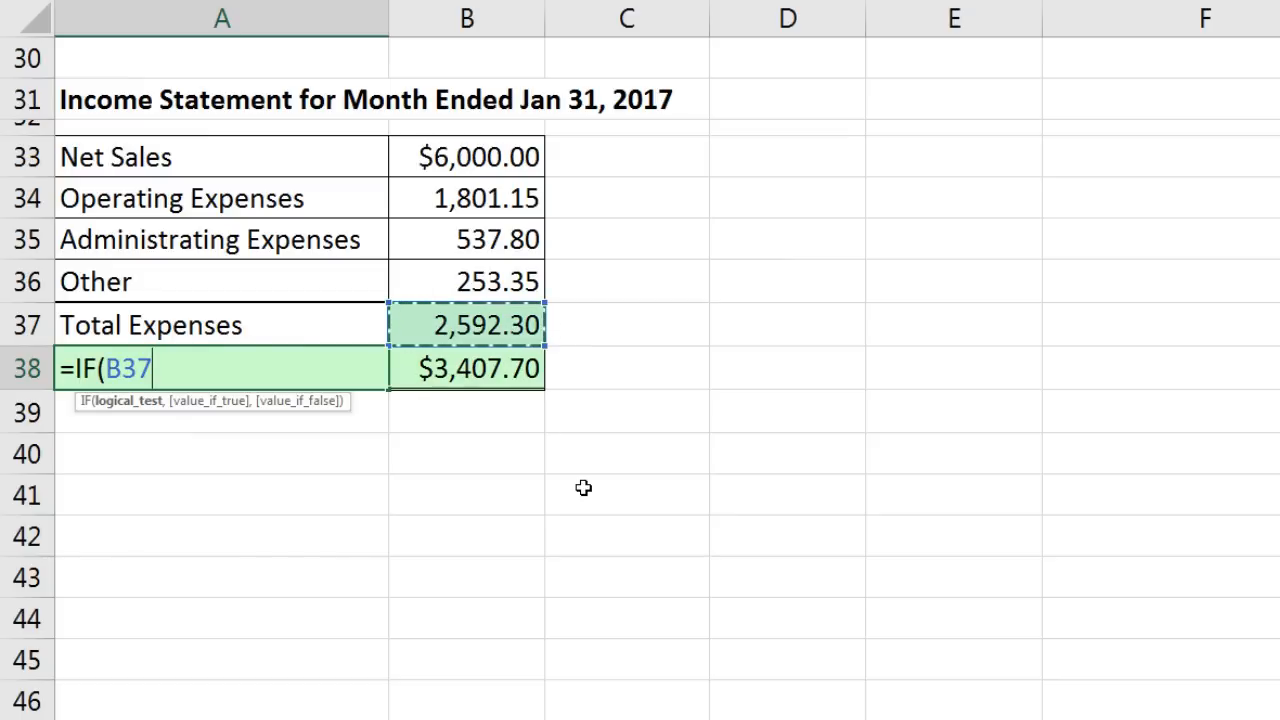
type(">")
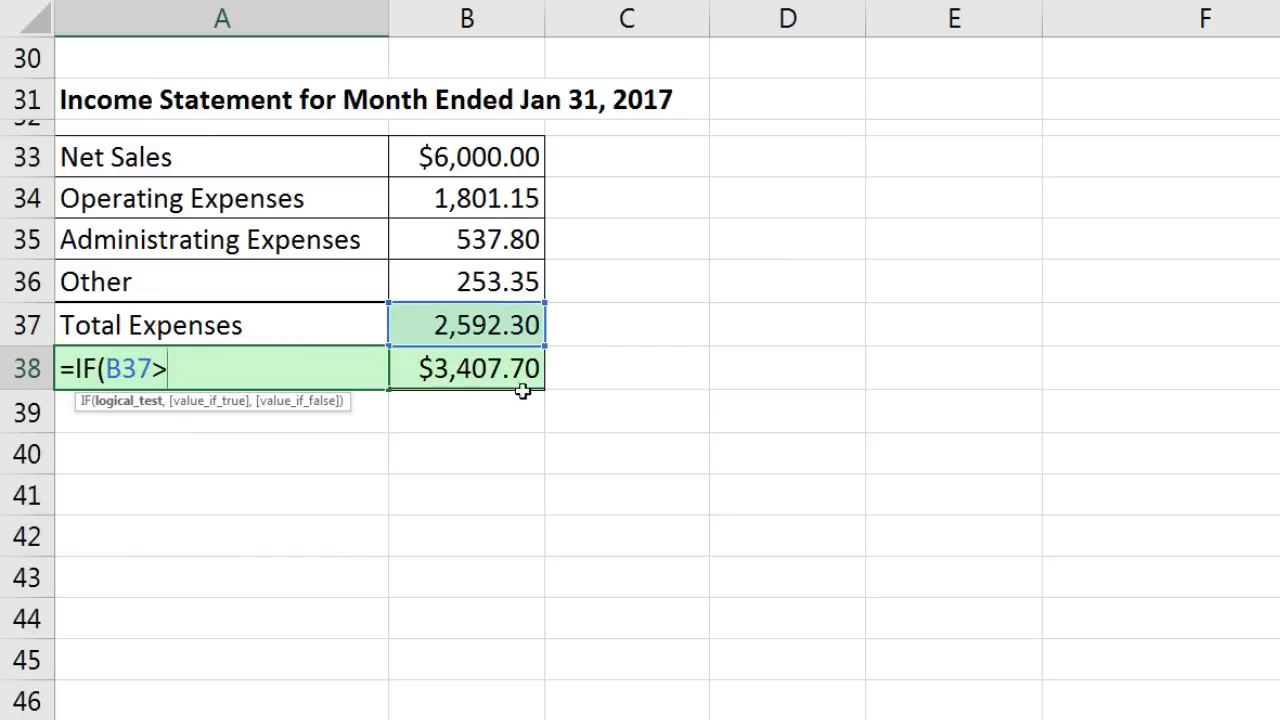
left_click(456, 156)
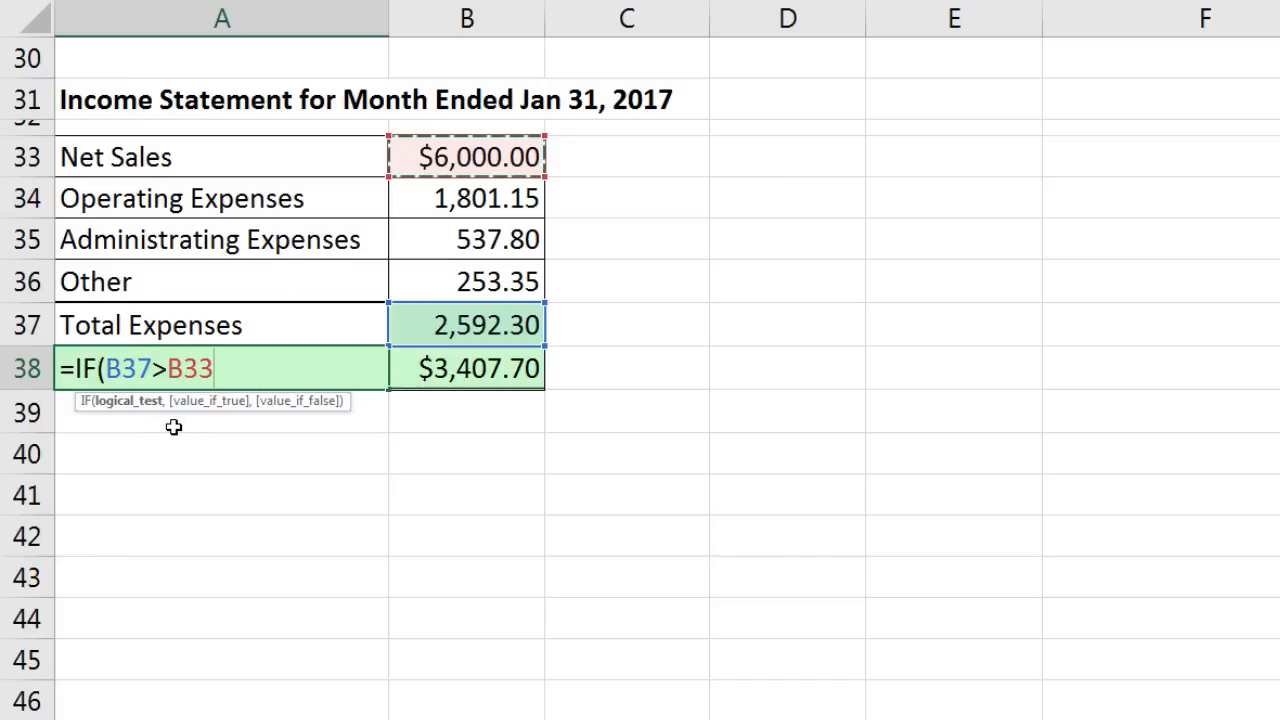
type(",")
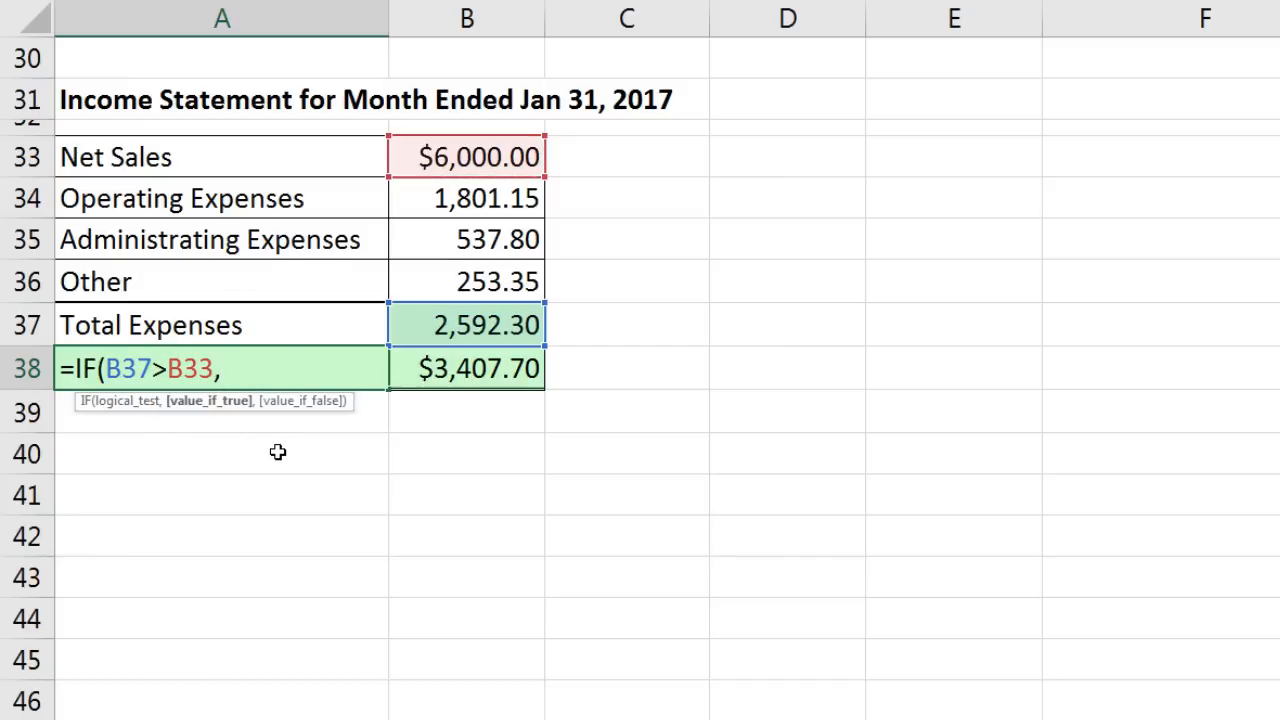
type("Net L")
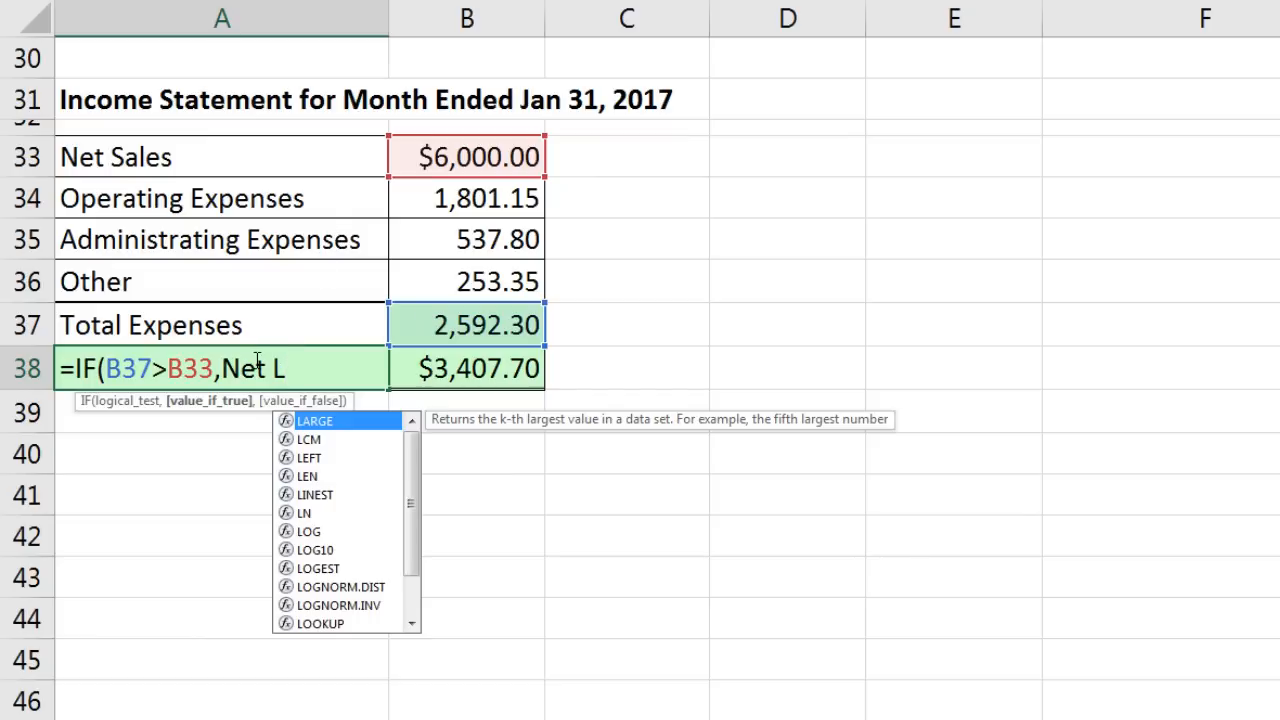
Step: Complete and commit =IF(B37>B33,"Net Loss","Net Income") in A38
left_click(224, 369)
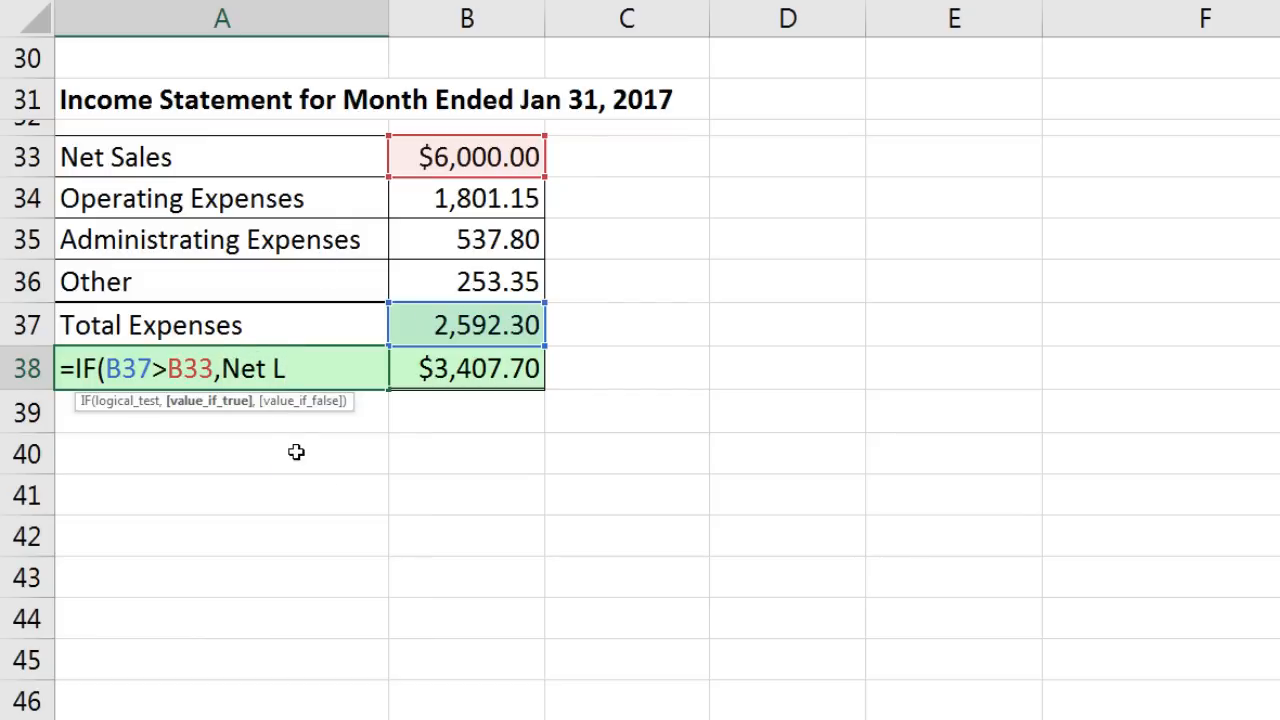
type("\"")
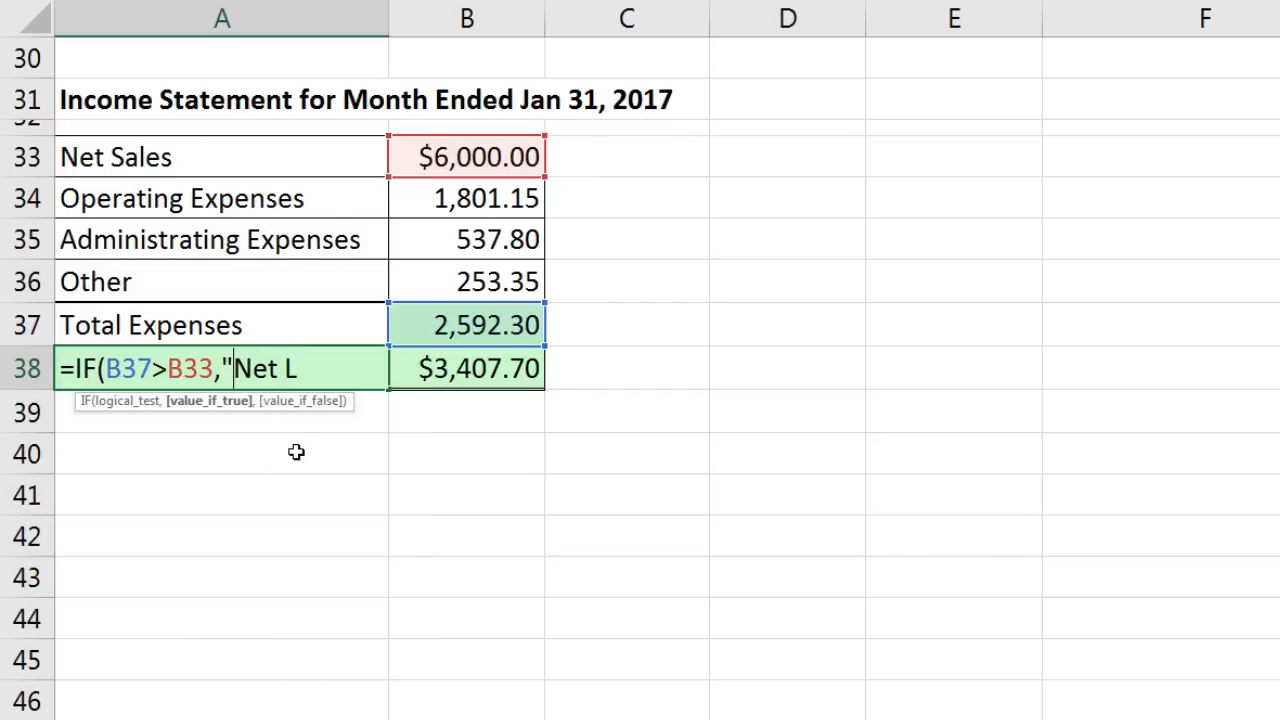
left_click(326, 377)
type("oss\"")
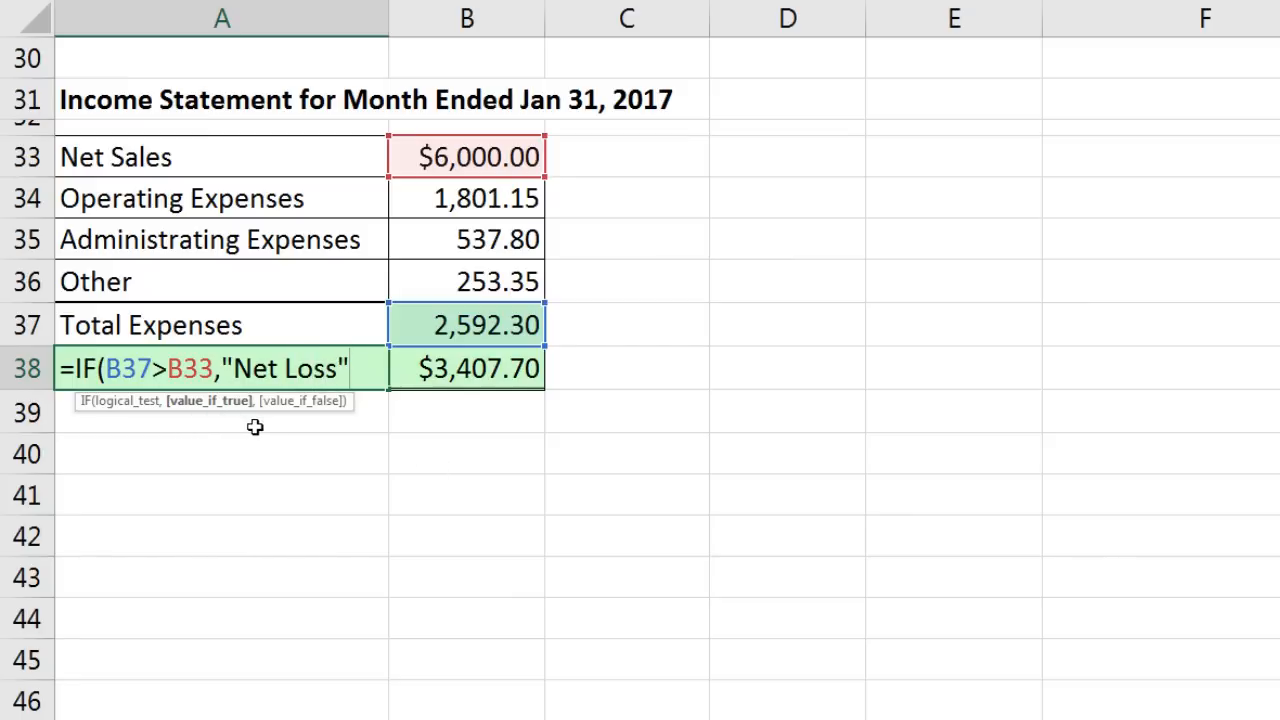
type(",")
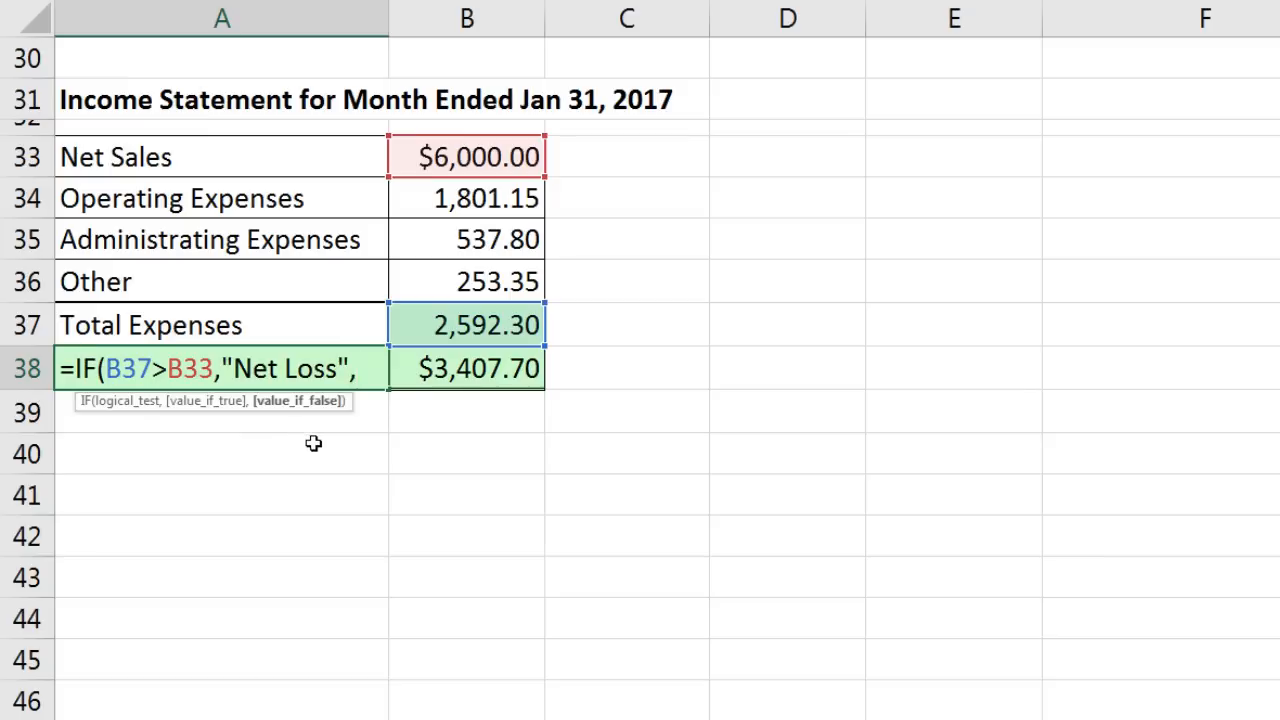
type("\"Net Income\"")
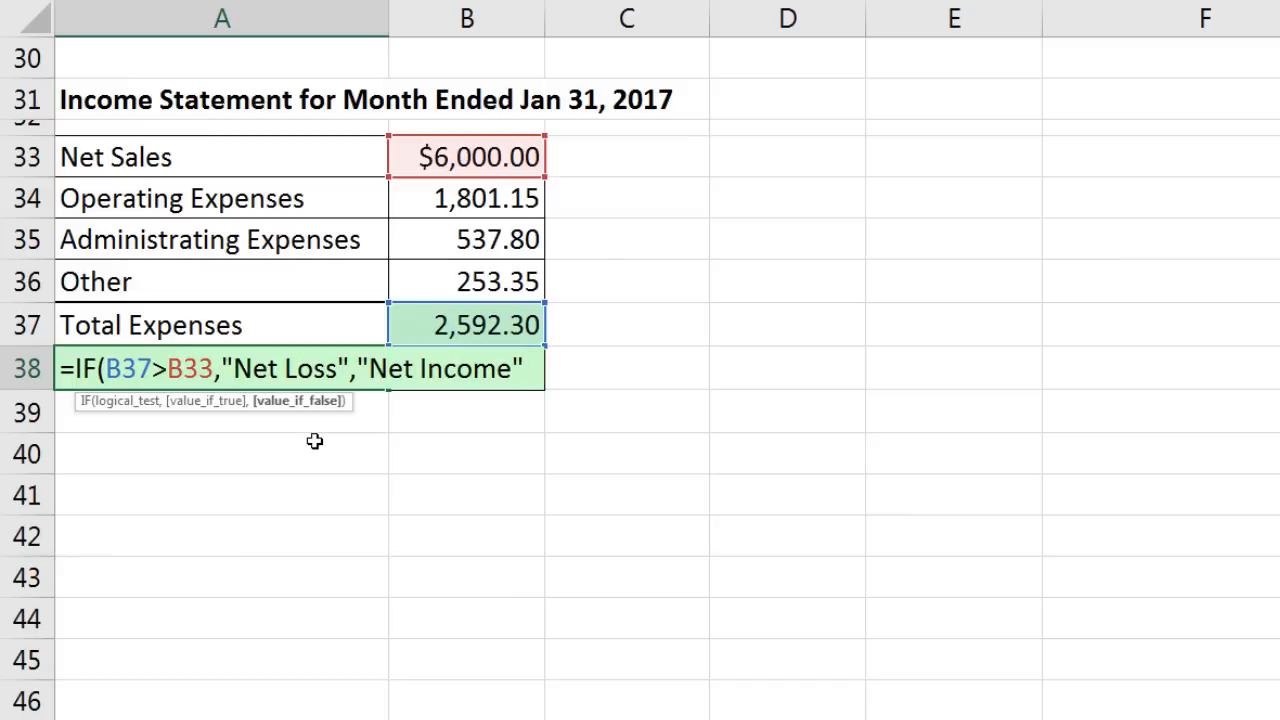
type(")")
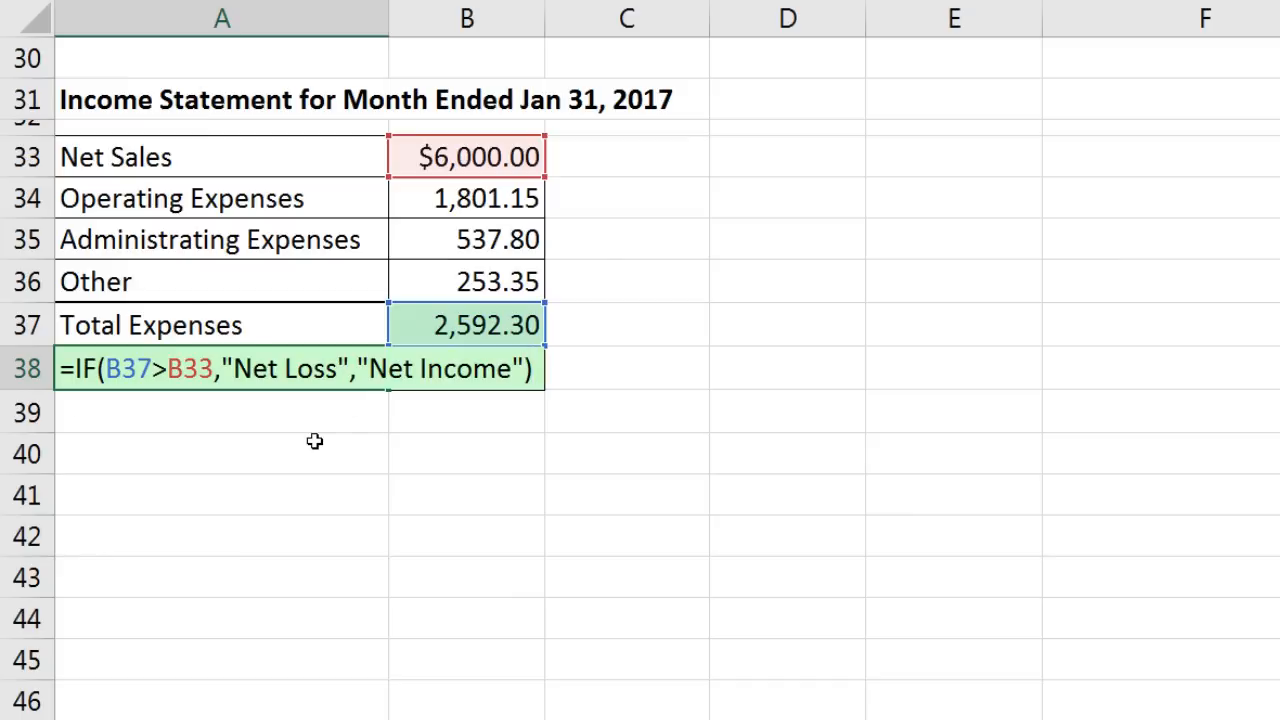
left_click(186, 372)
left_click(148, 401)
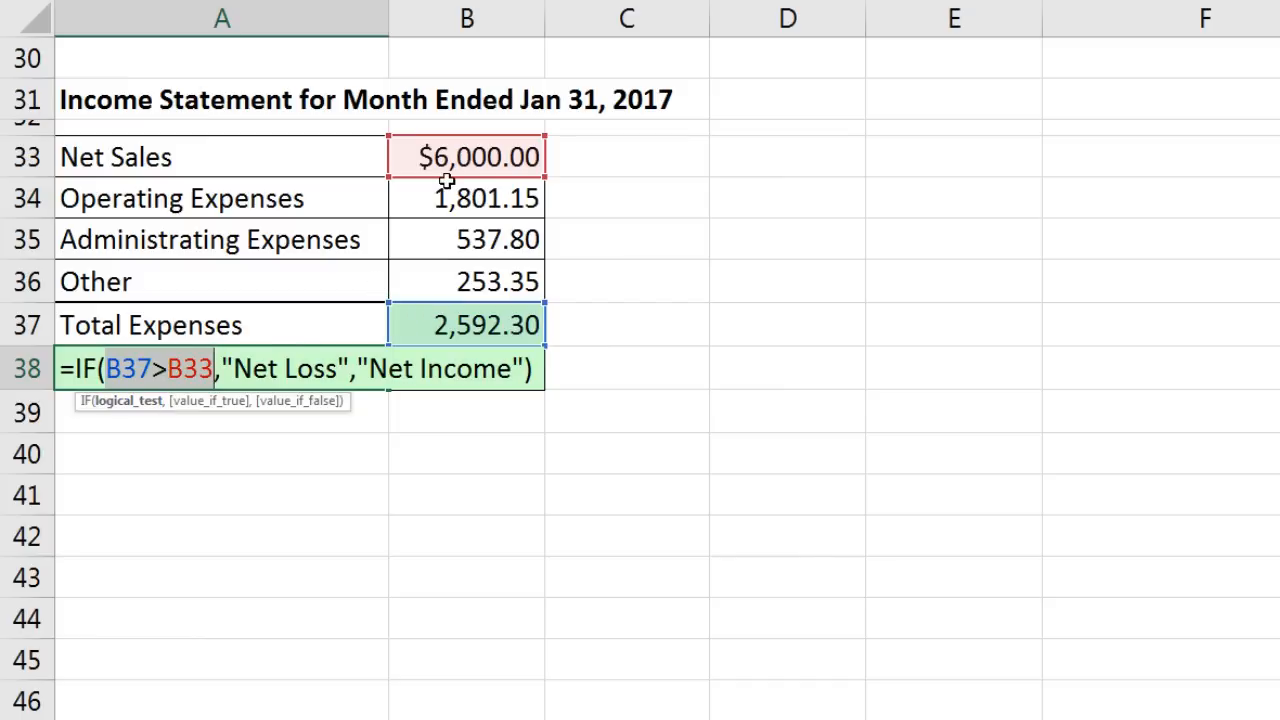
left_click(237, 403)
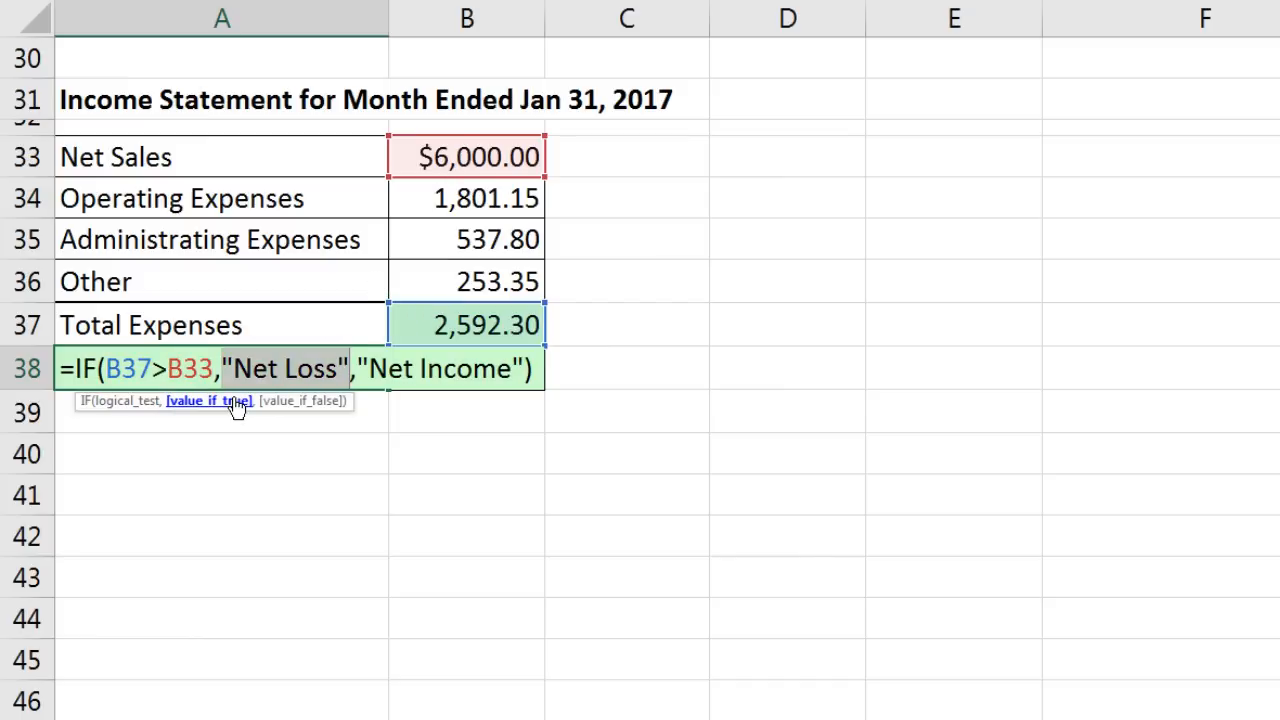
left_click(300, 402)
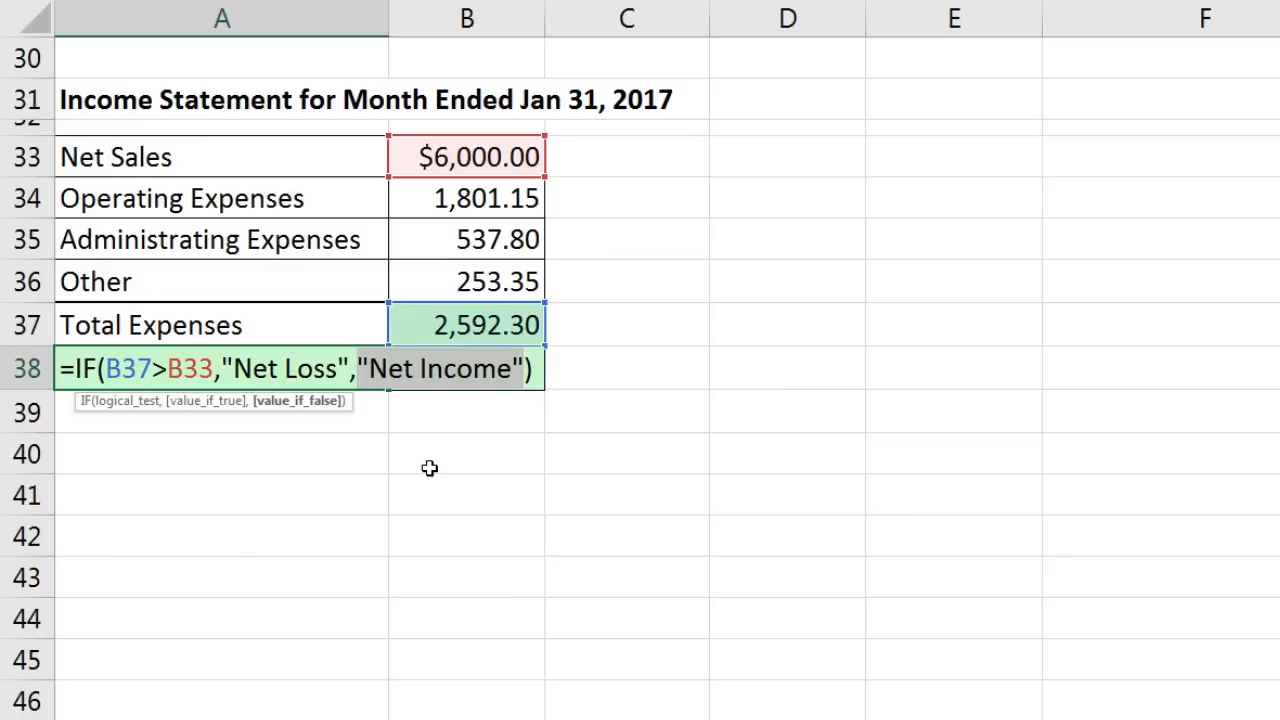
key("Return")
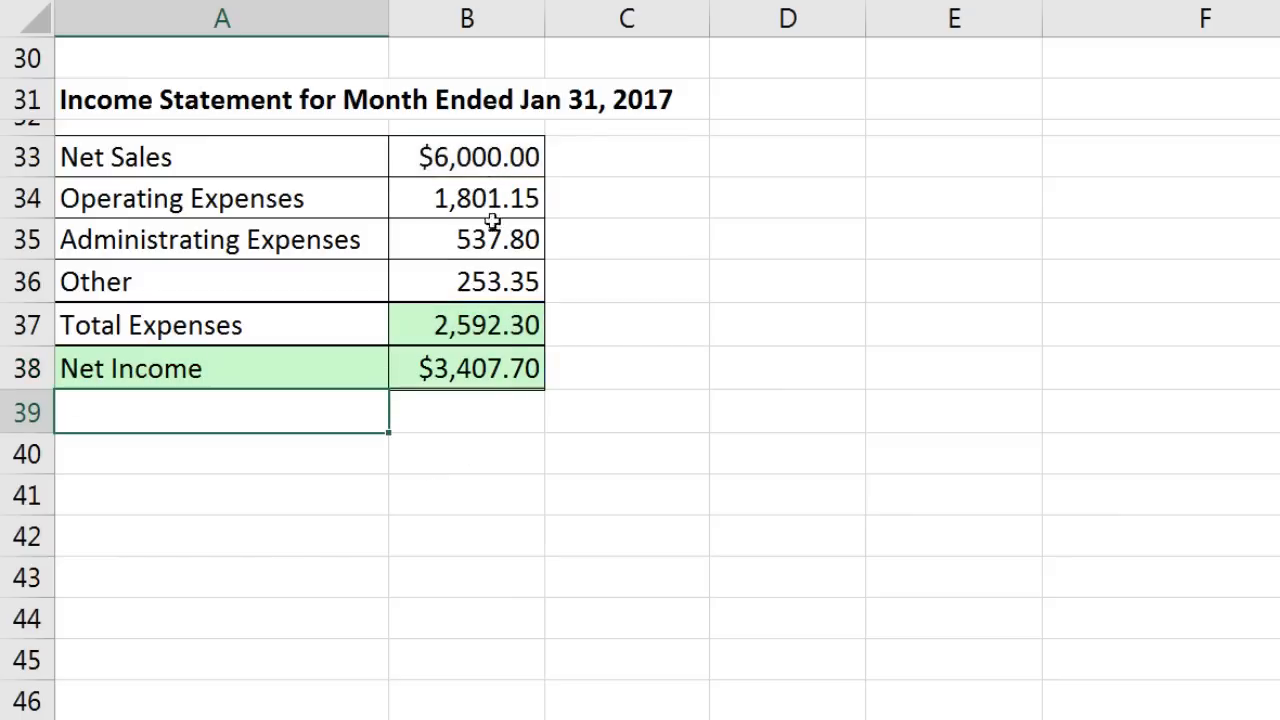
left_click(466, 157)
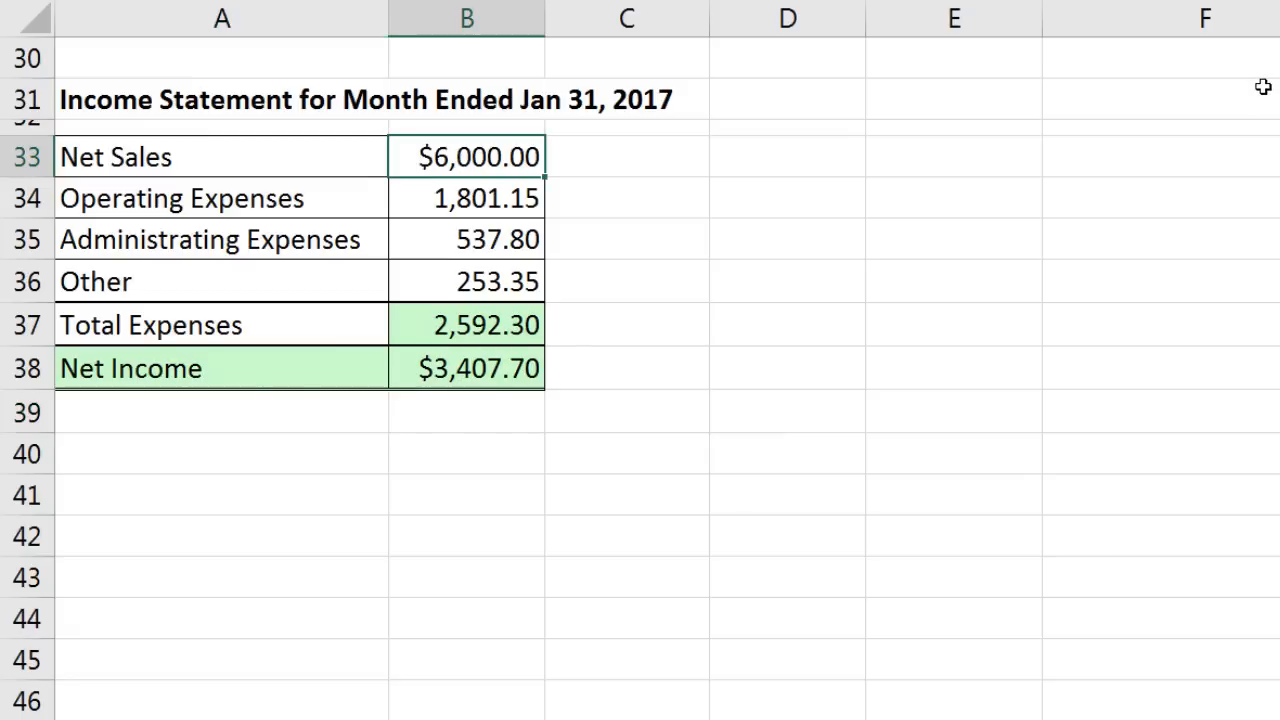
type("1000")
key("ctrl+Return")
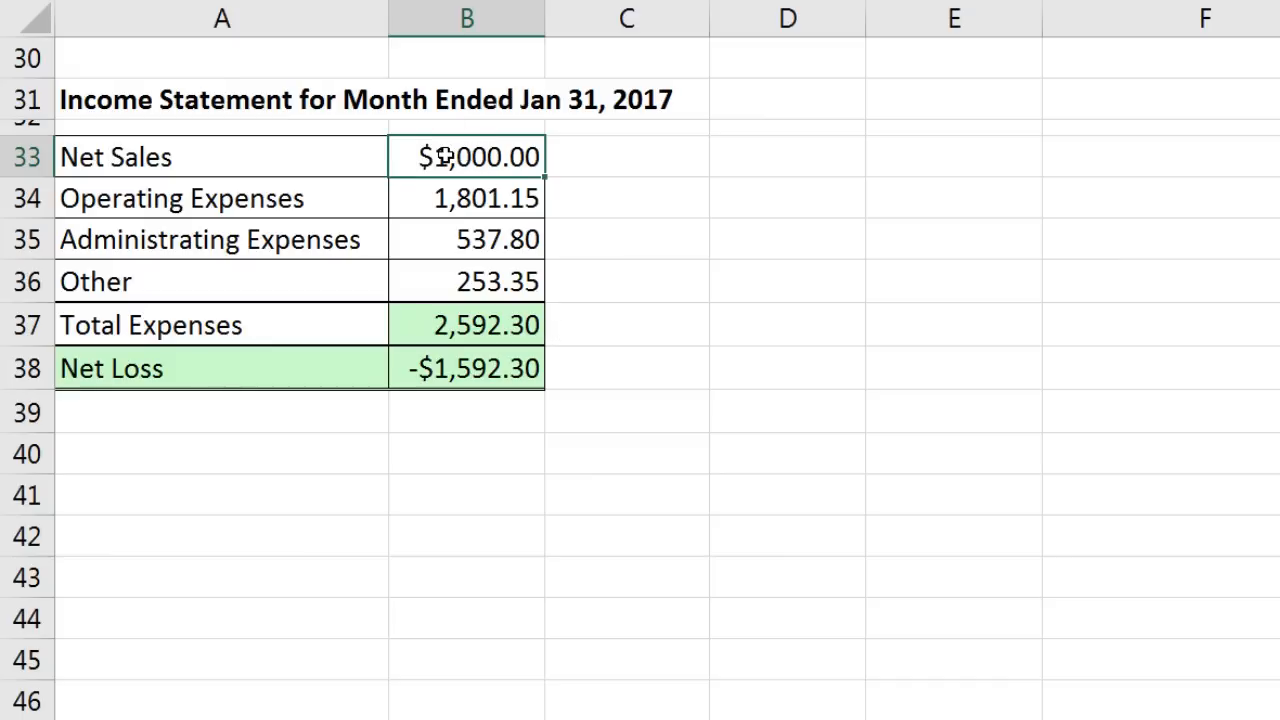
type("2")
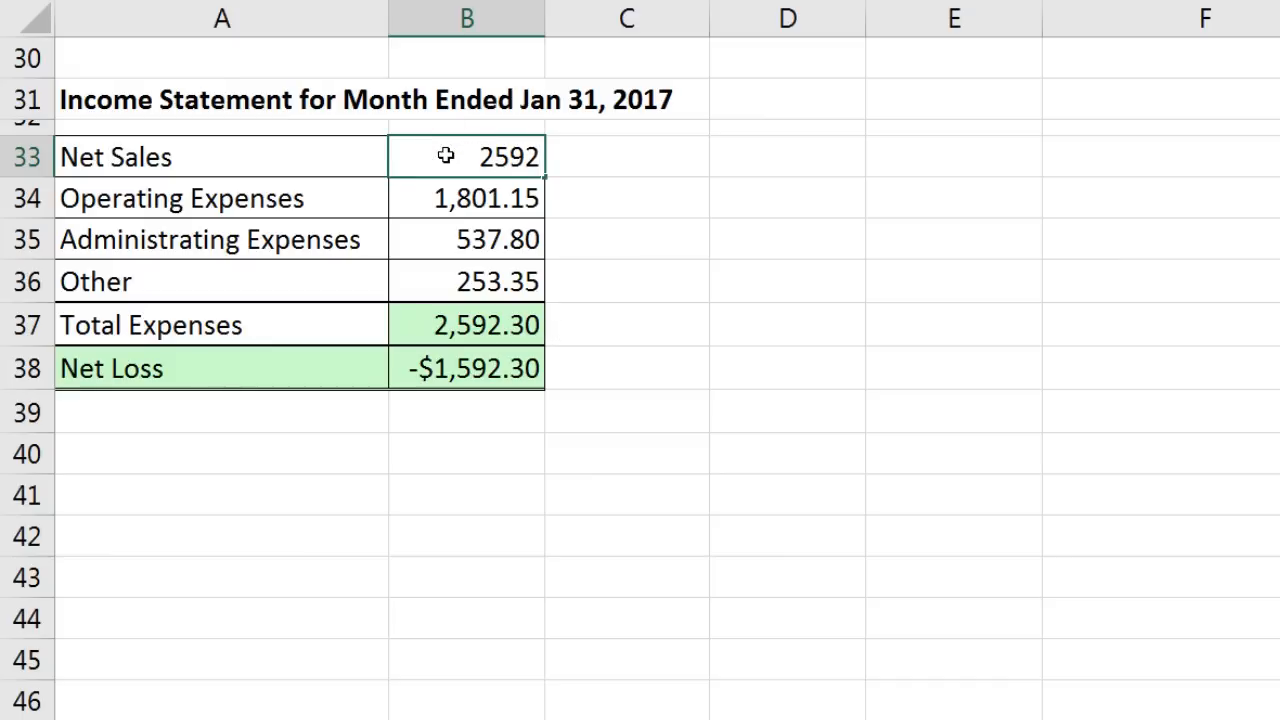
type(",592.3")
key("Return")
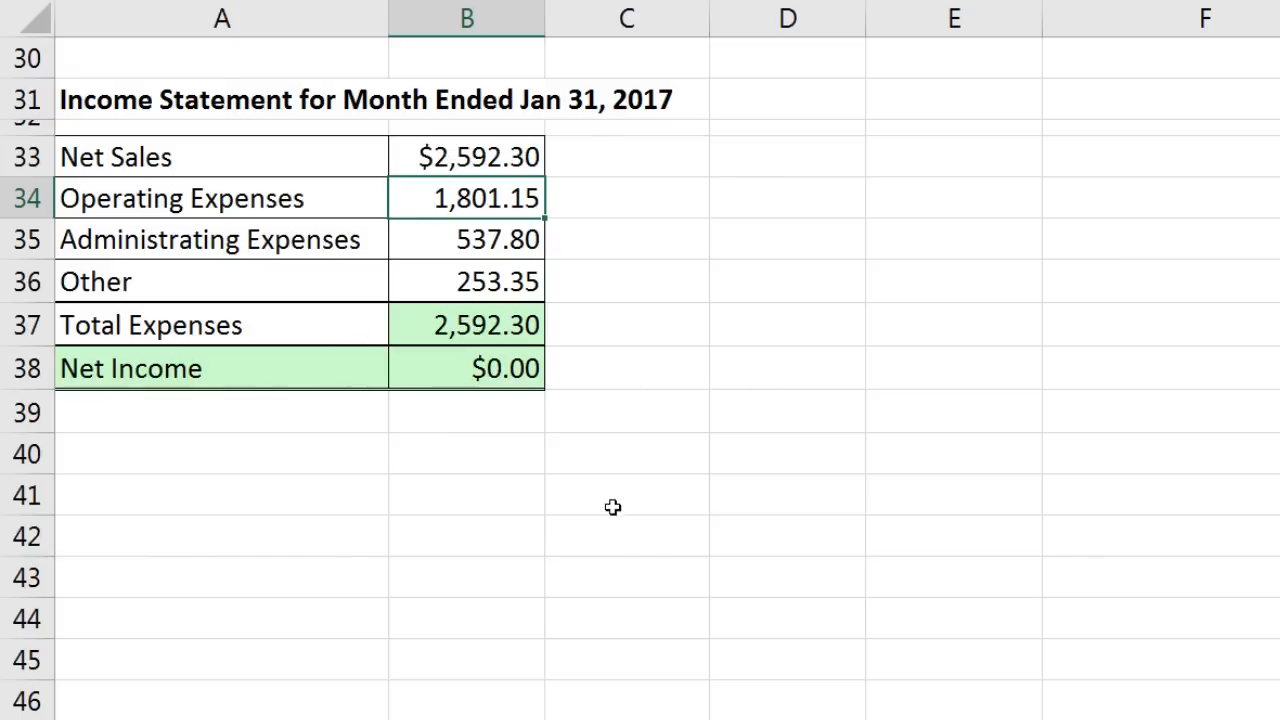
left_click(508, 160)
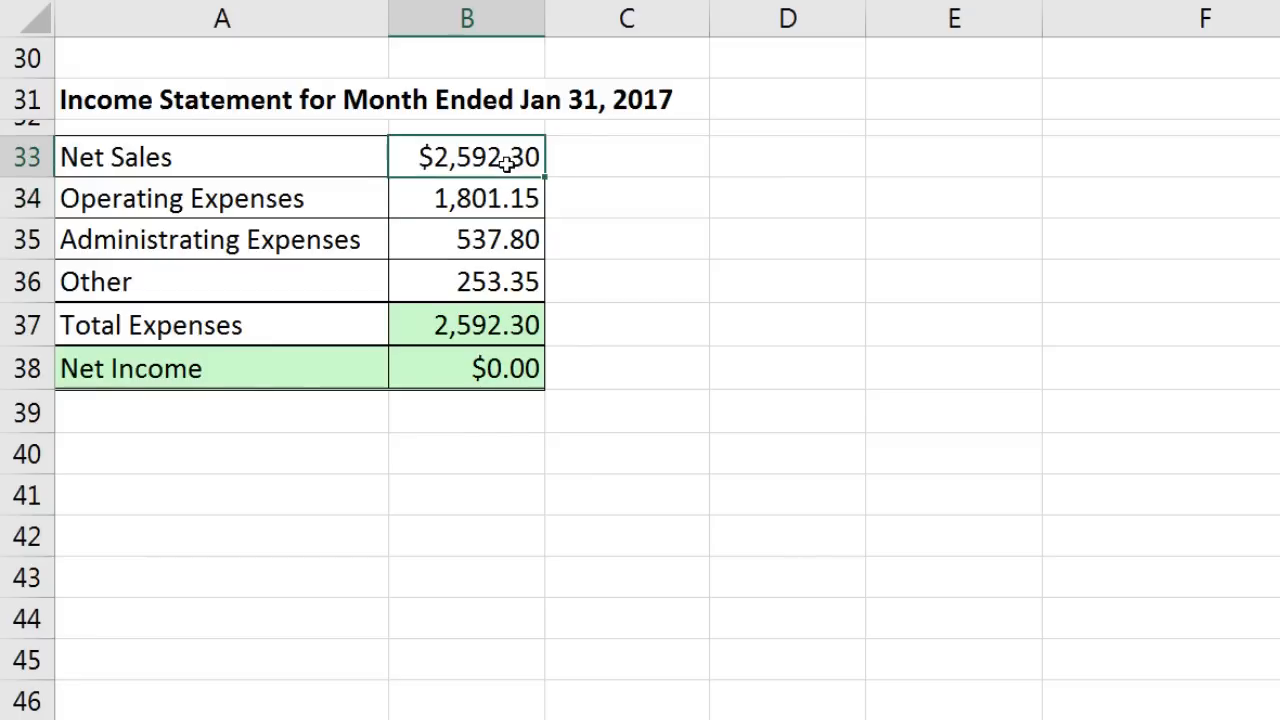
type("1000")
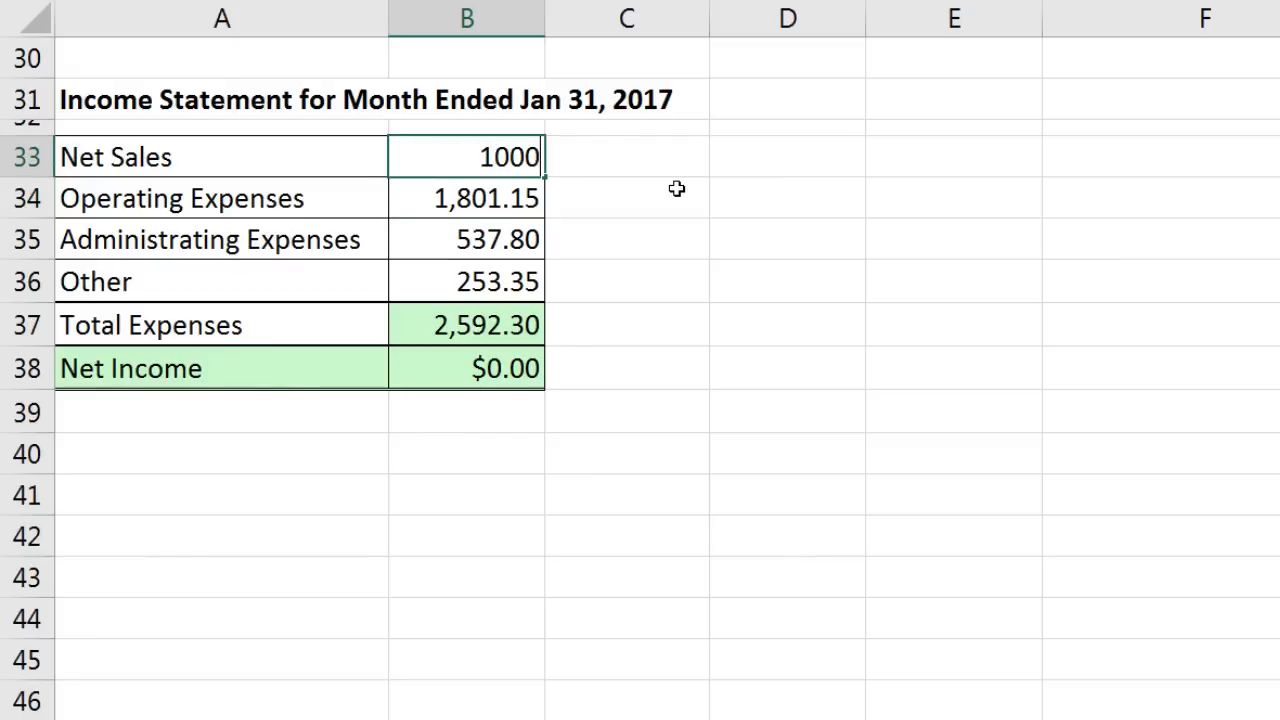
key("Return")
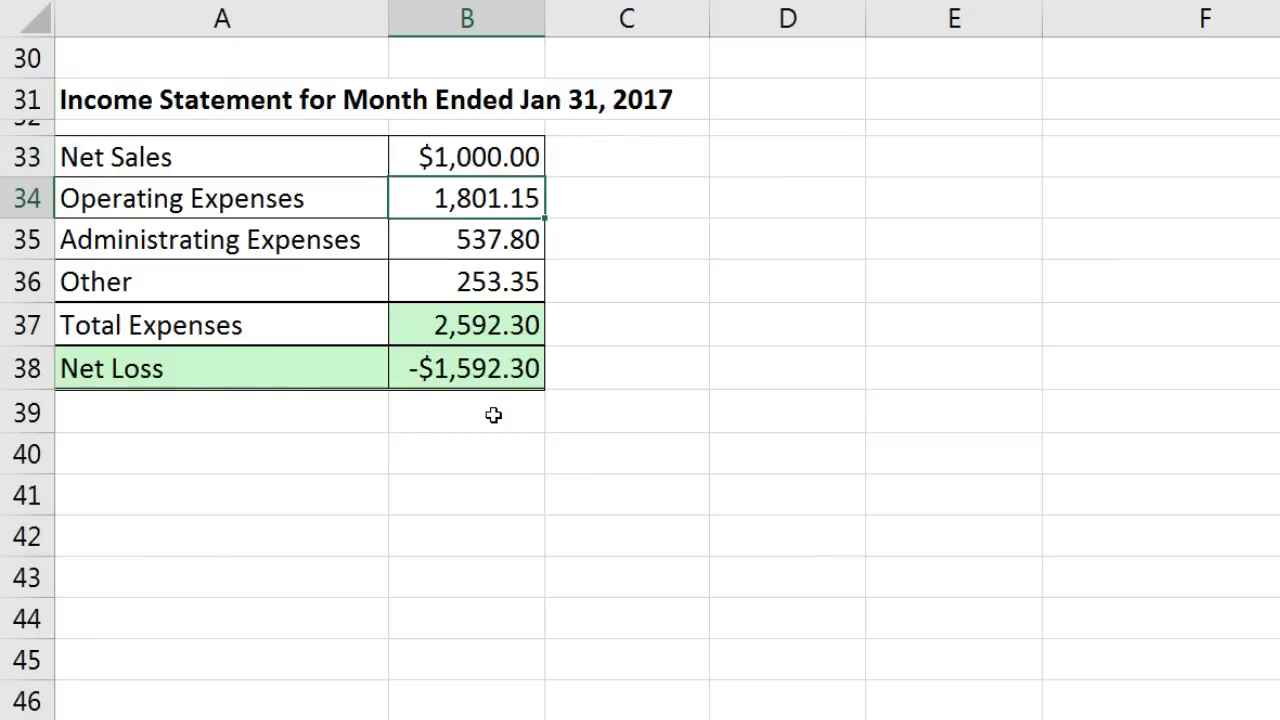
left_click(467, 364)
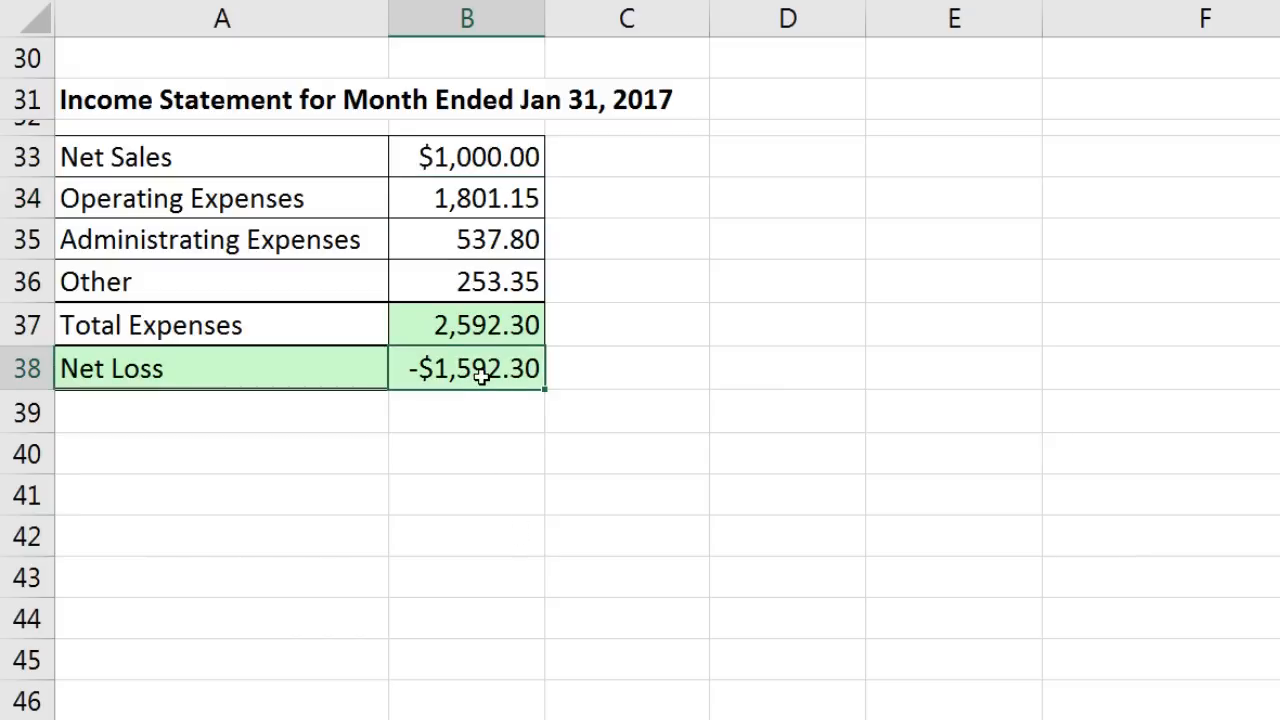
left_click(177, 375)
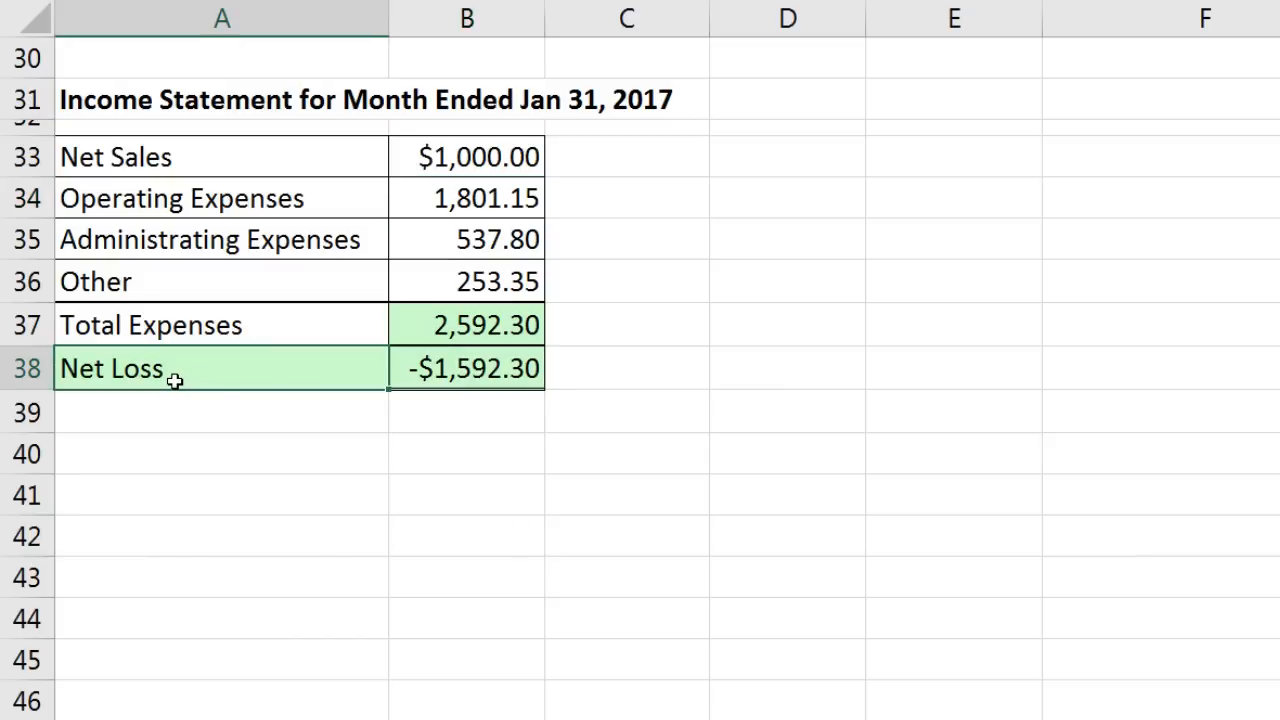
left_click(443, 366)
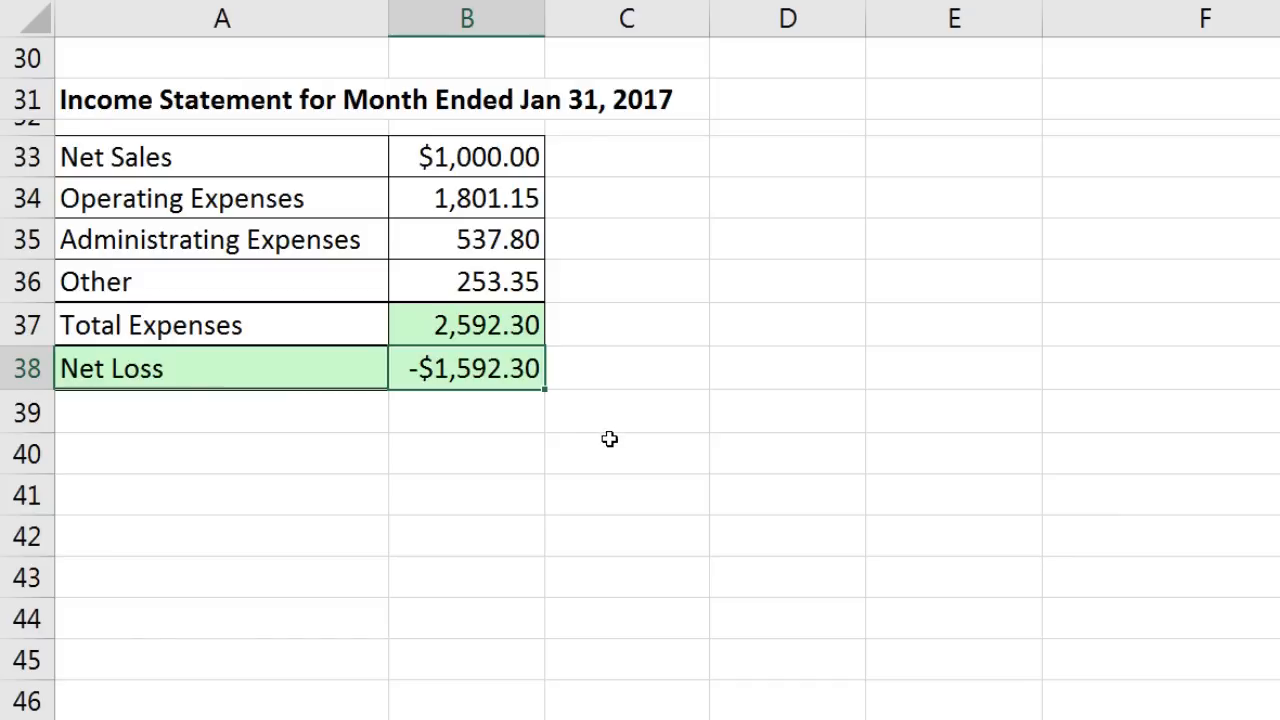
Step: Change the B38 formula to =ABS(B33-B37), displaying $1,592.30
key("F2")
key("F2")
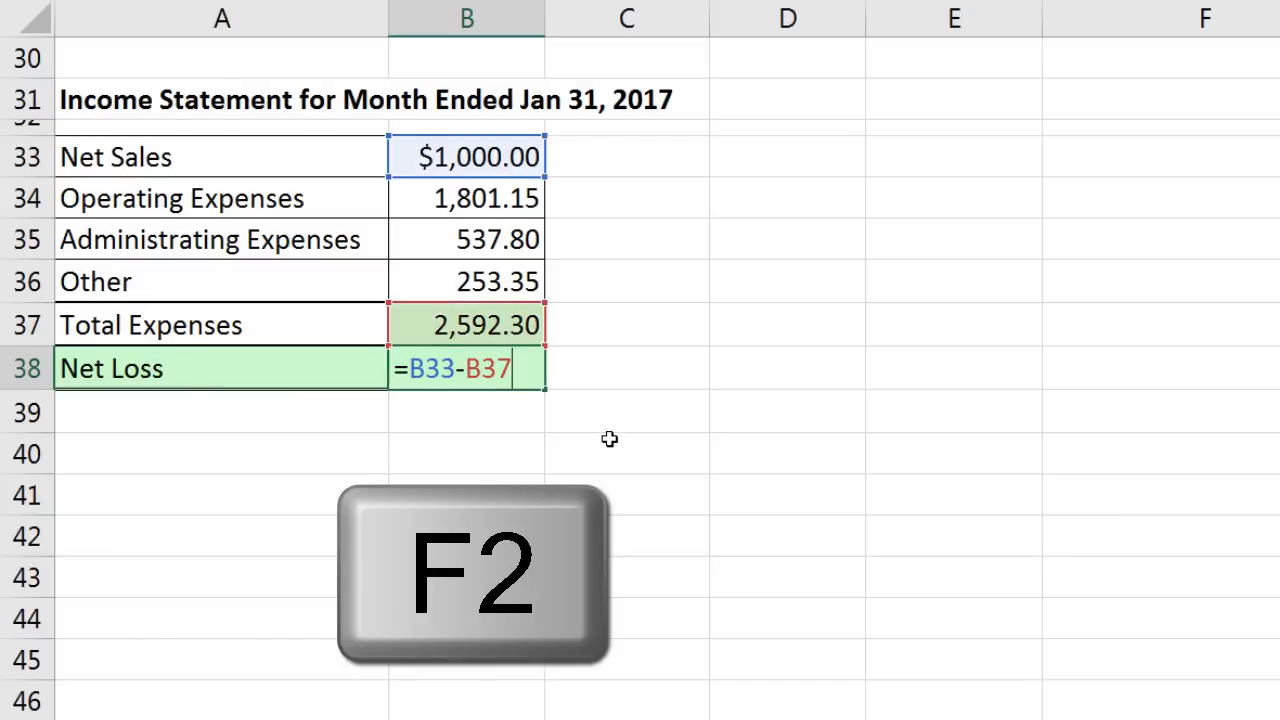
left_click(410, 369)
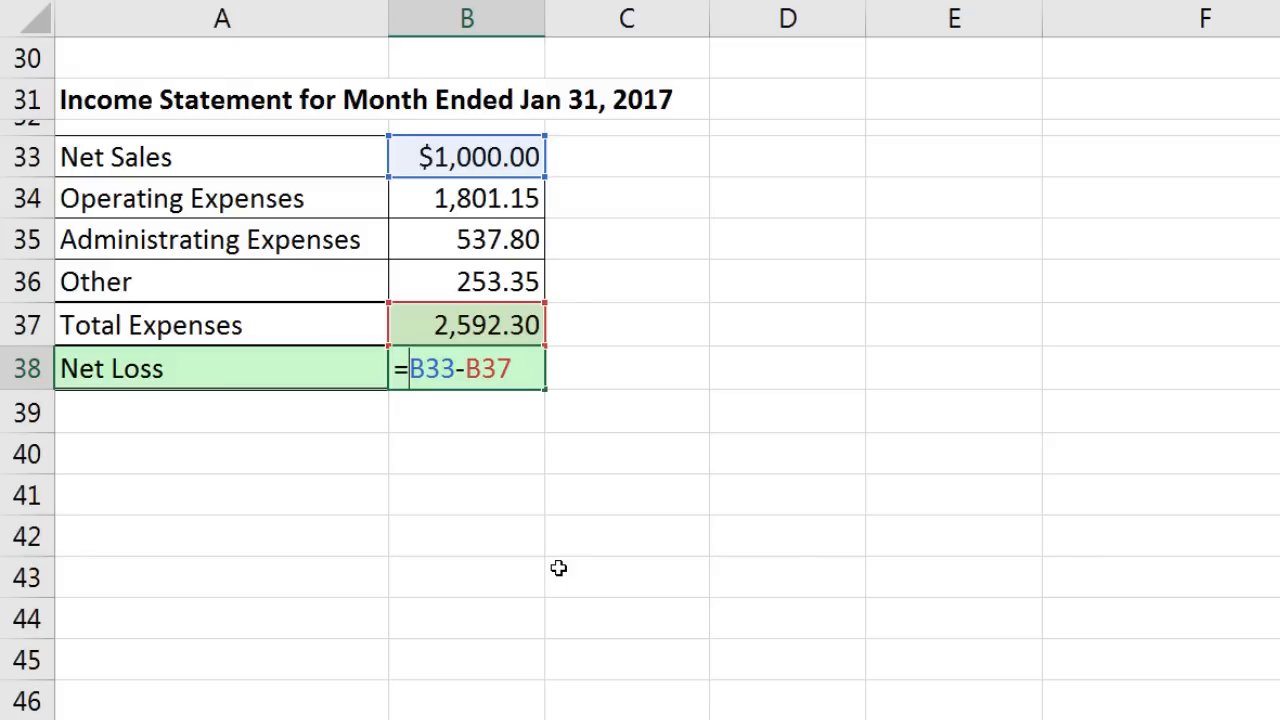
type("a")
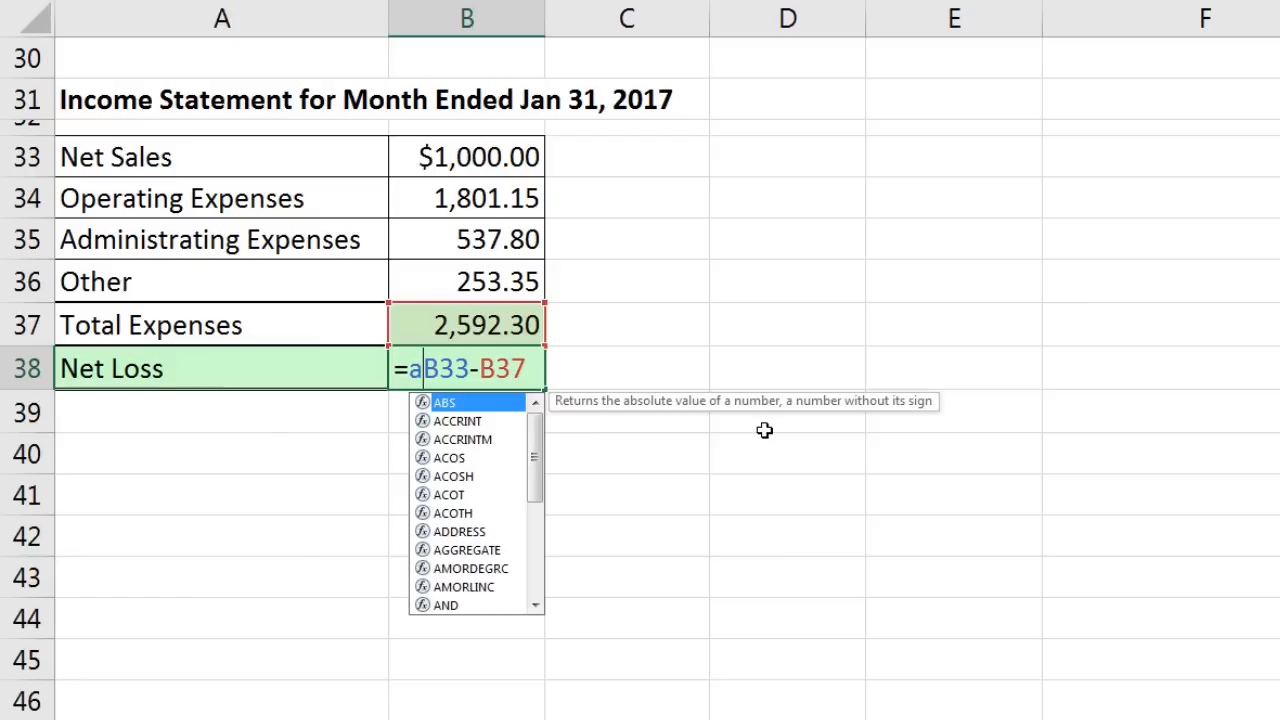
key("Tab")
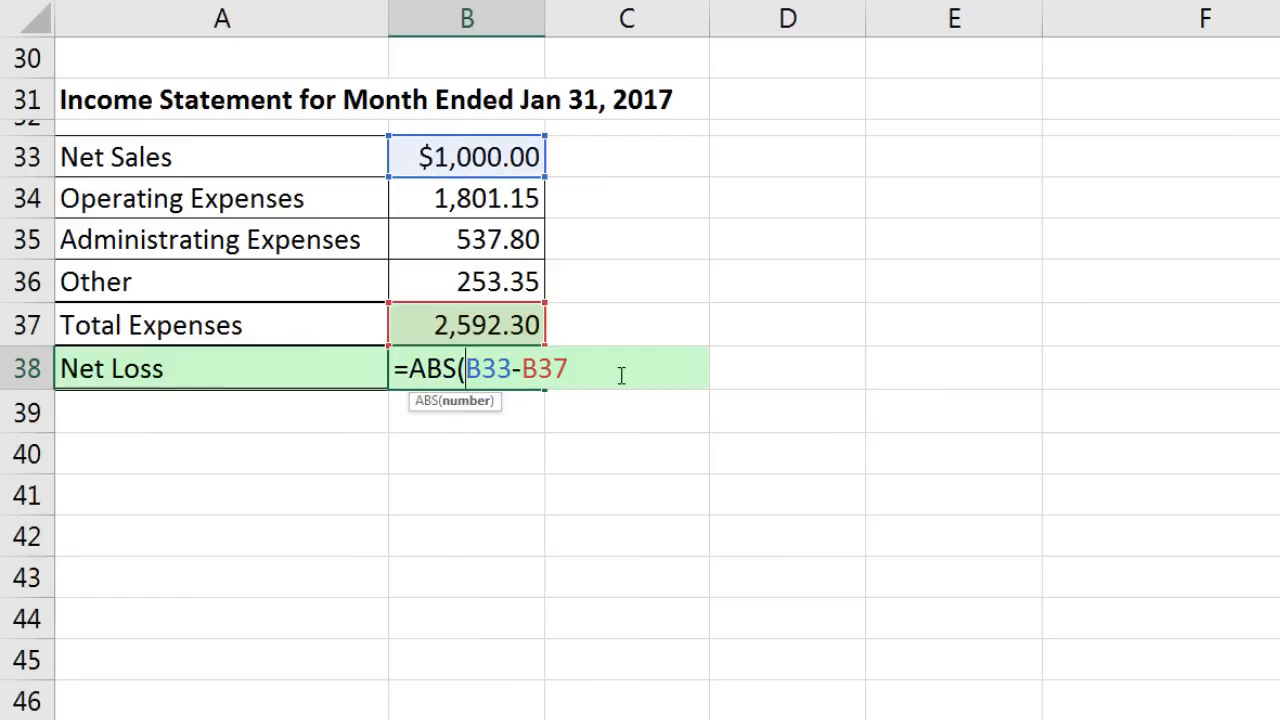
type(")")
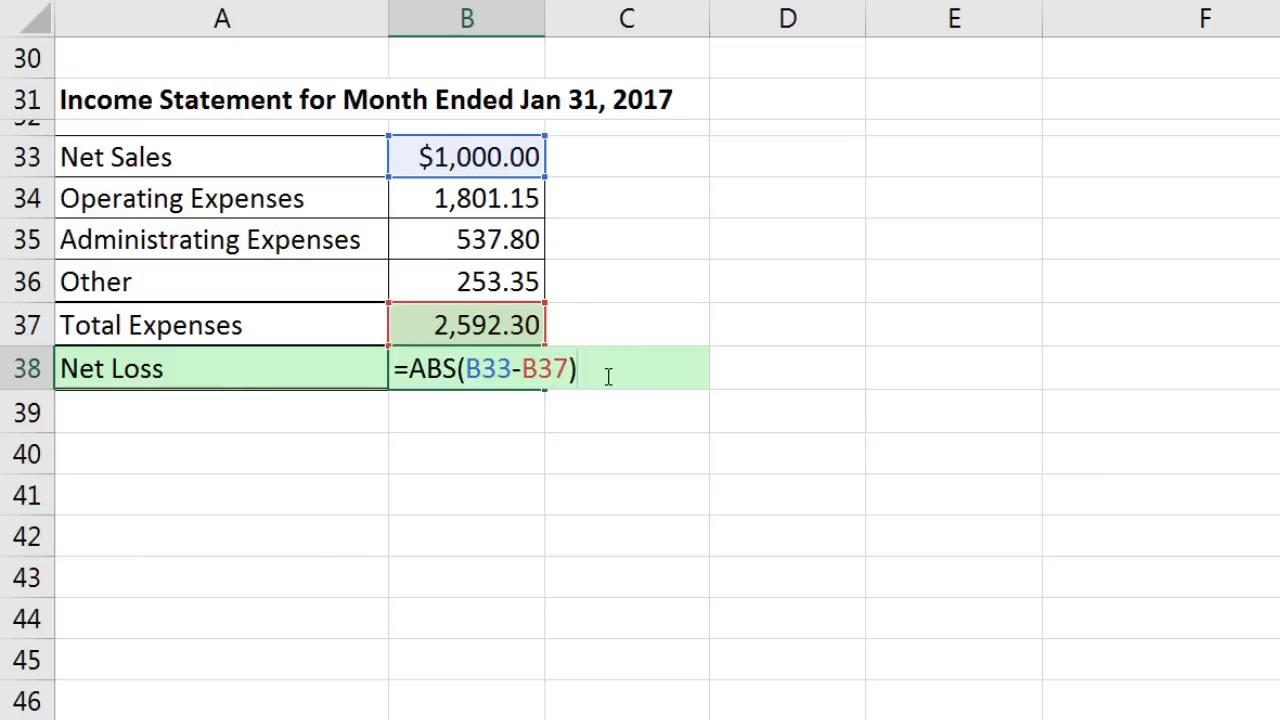
key("Return")
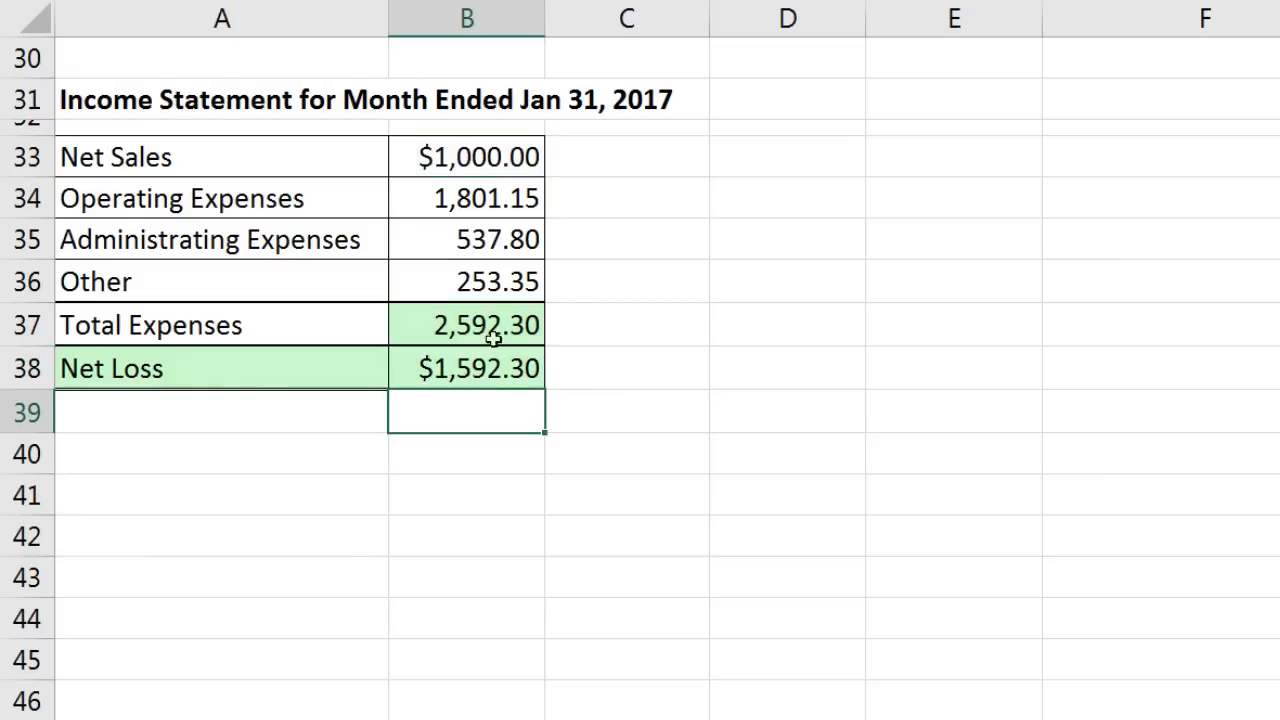
Step: Enter 2,592.3 and then 6000 as Net Sales in B33
left_click(466, 158)
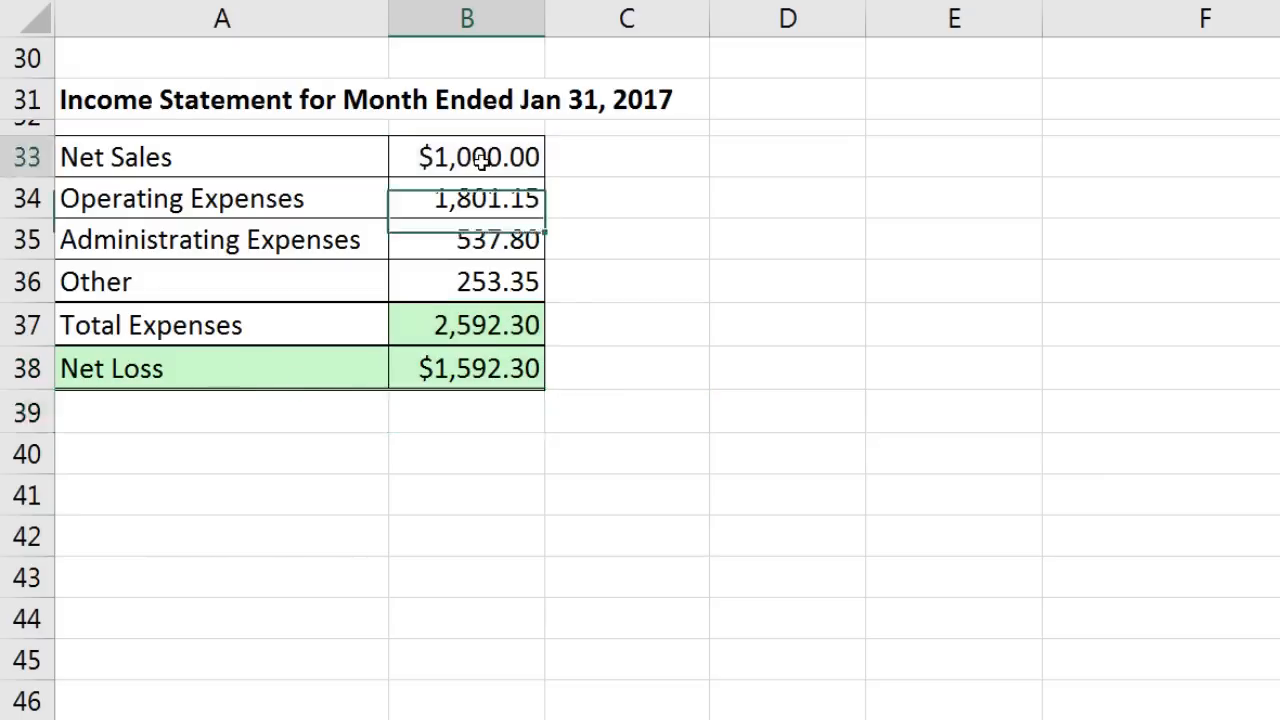
type("2,592.3")
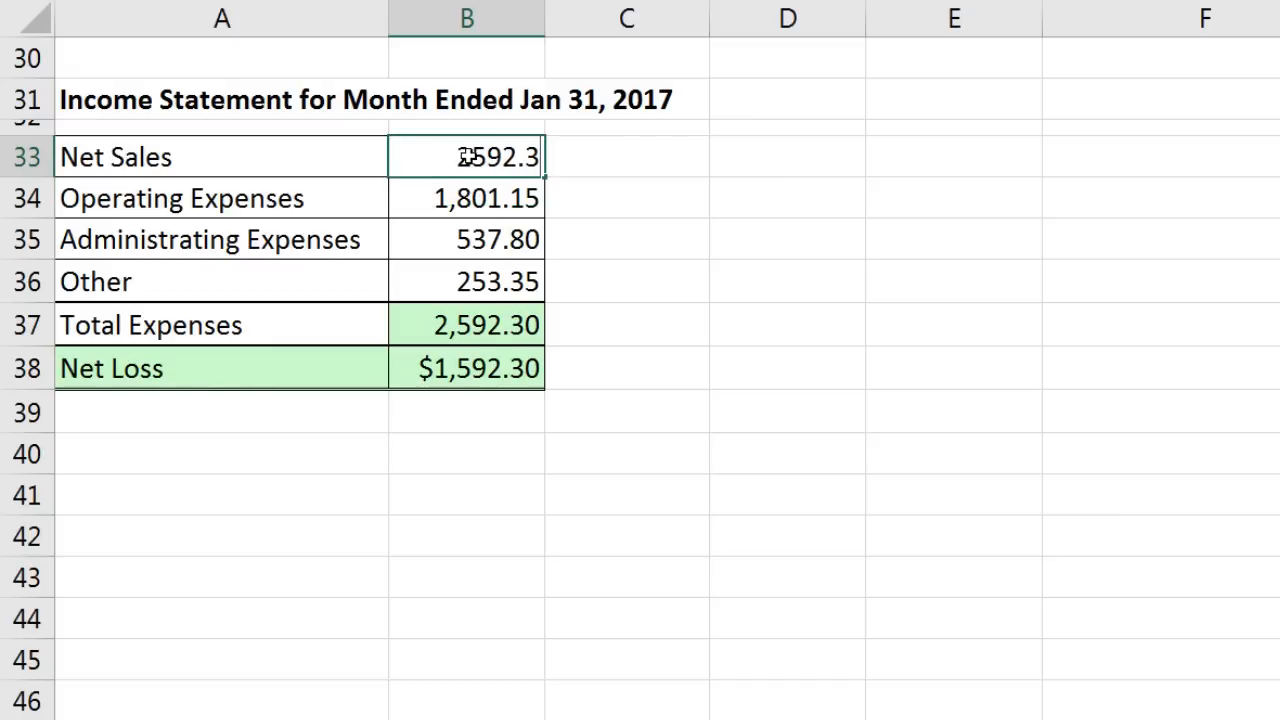
key("ctrl+Return")
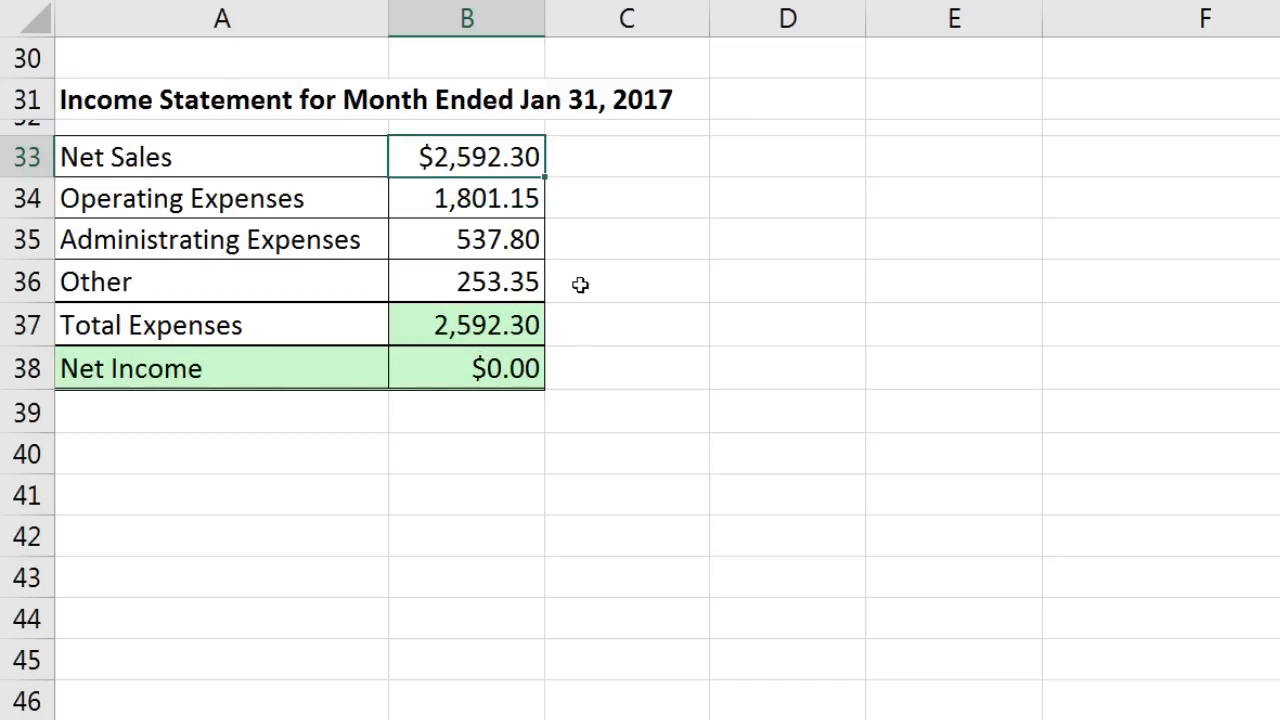
type("6000")
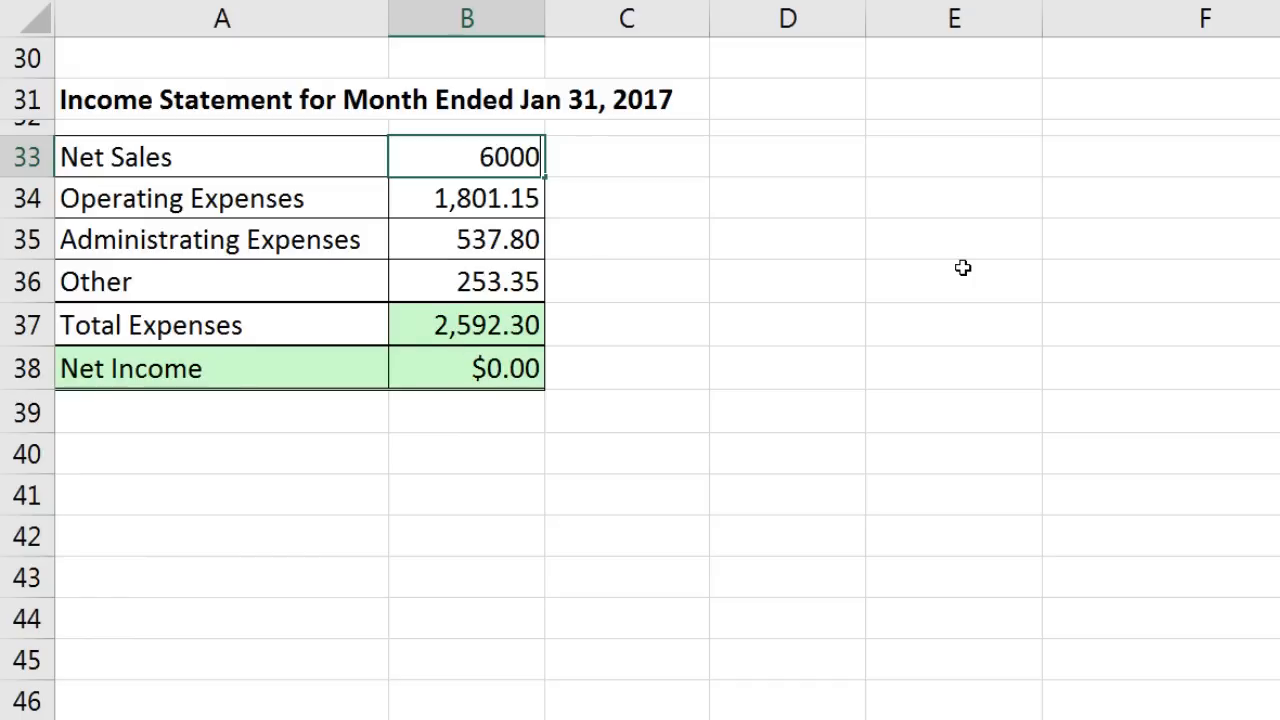
key("ctrl+Return")
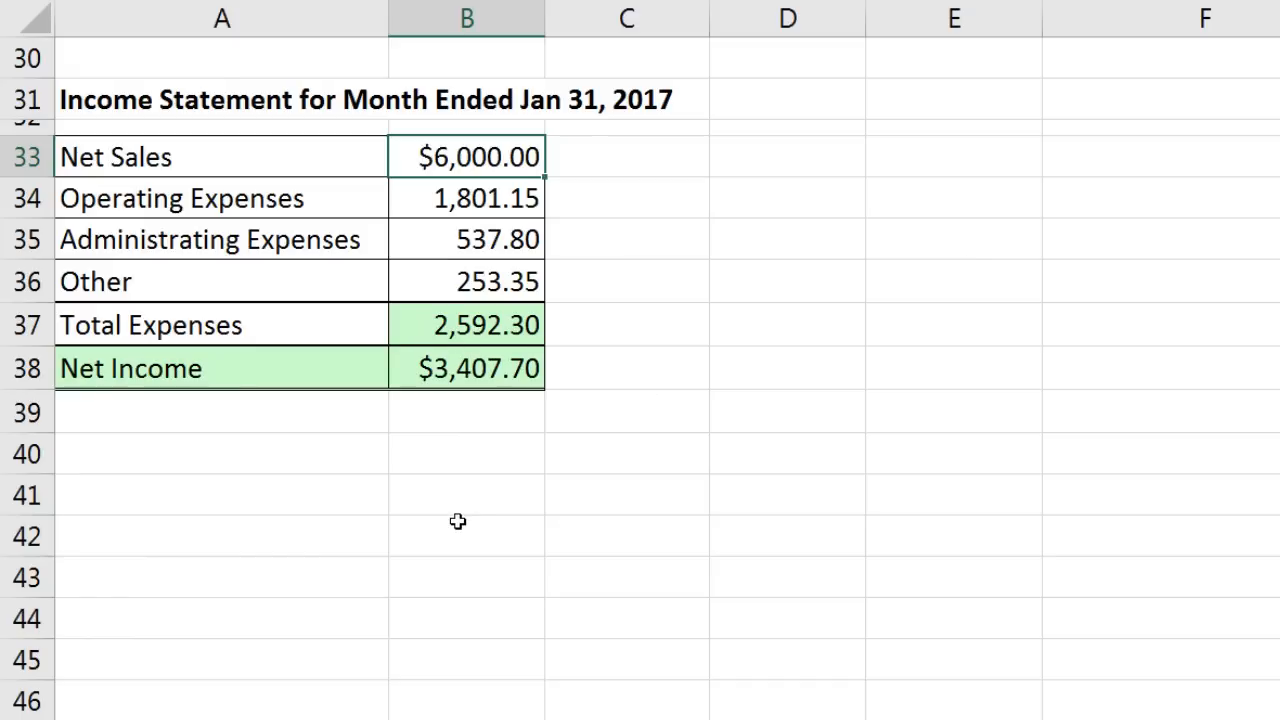
Step: Review the A38 IF label formula and the C4 bonus formula without changing them
left_click(333, 372)
double_click(335, 370)
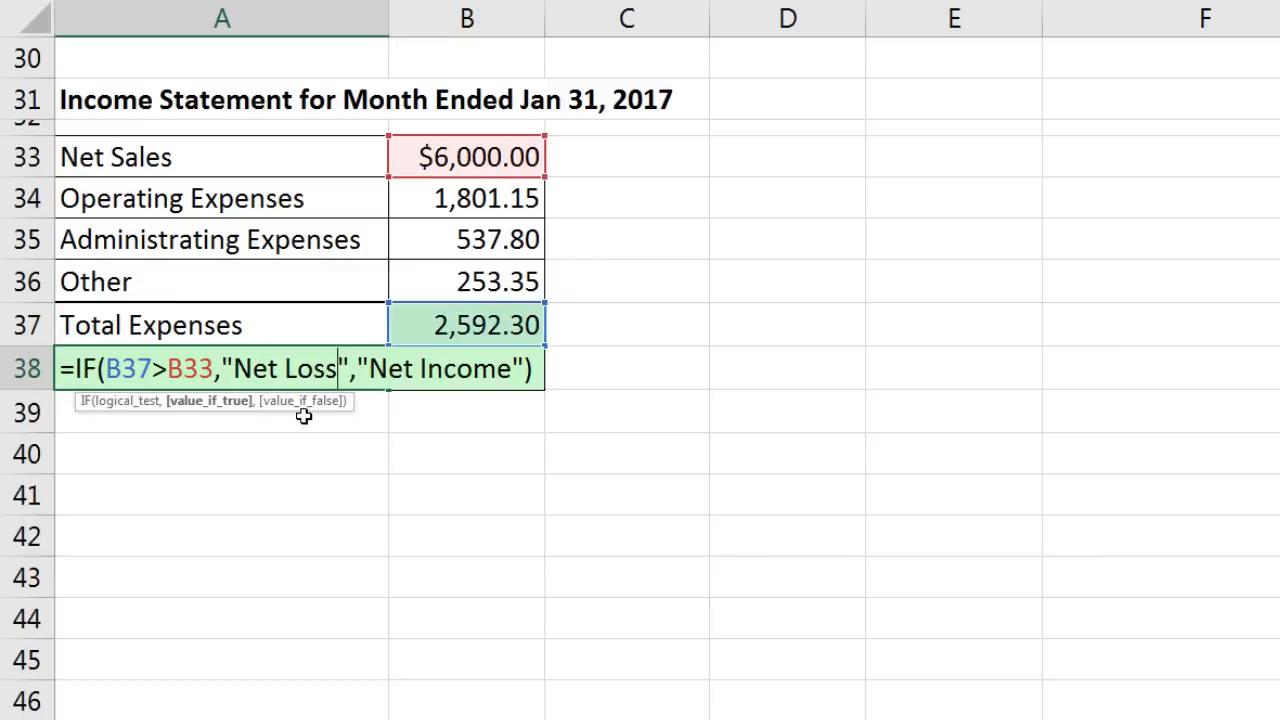
key("Escape")
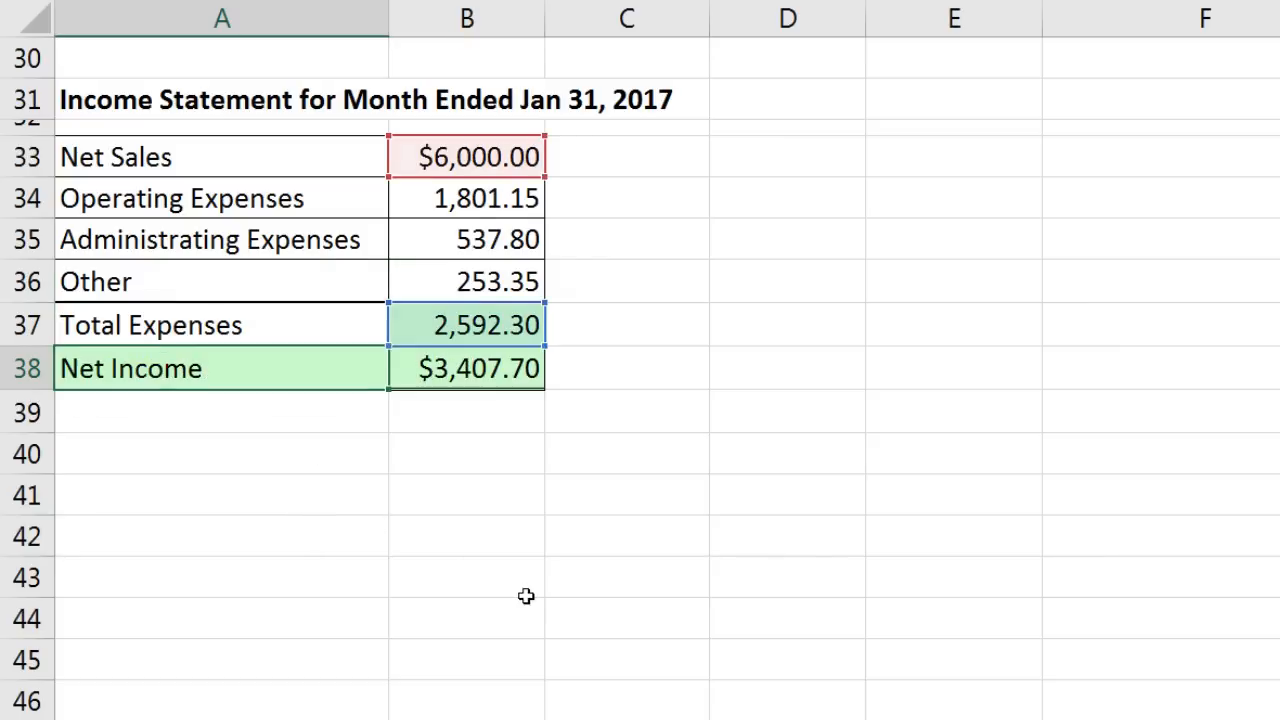
scroll(546, 625, "up", 8)
scroll(546, 625, "up", 2)
double_click(660, 183)
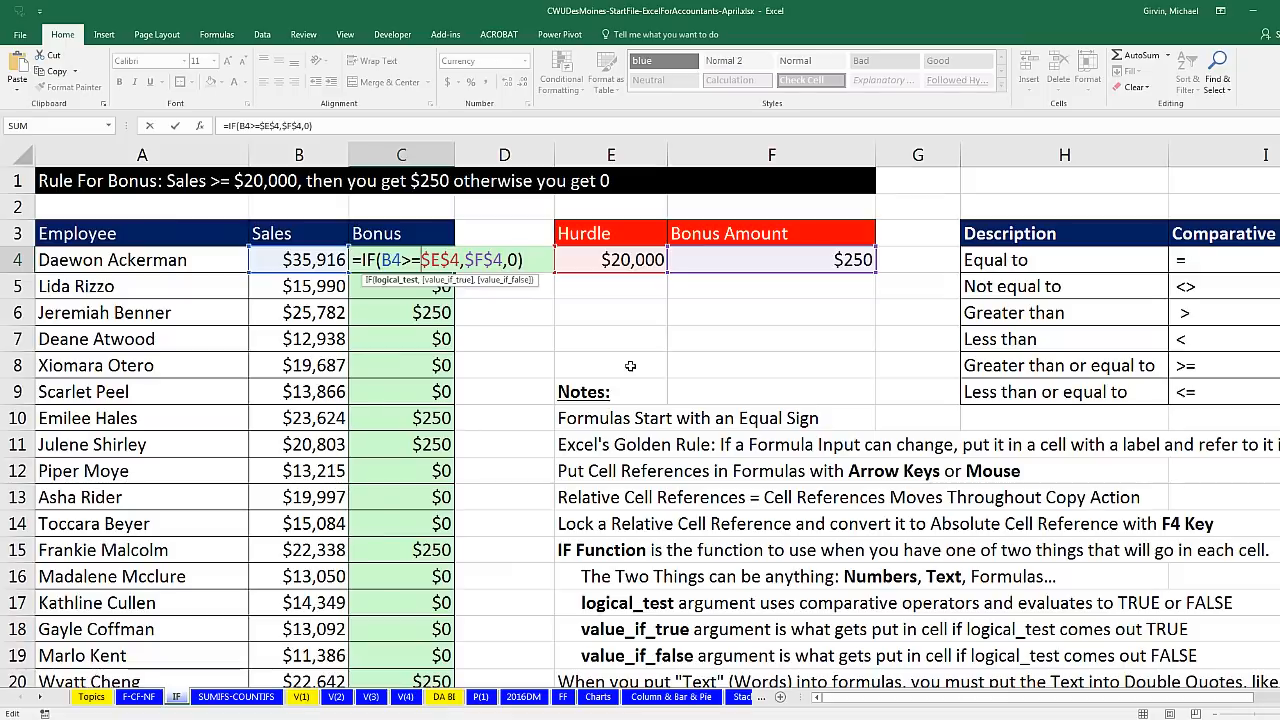
key("Escape")
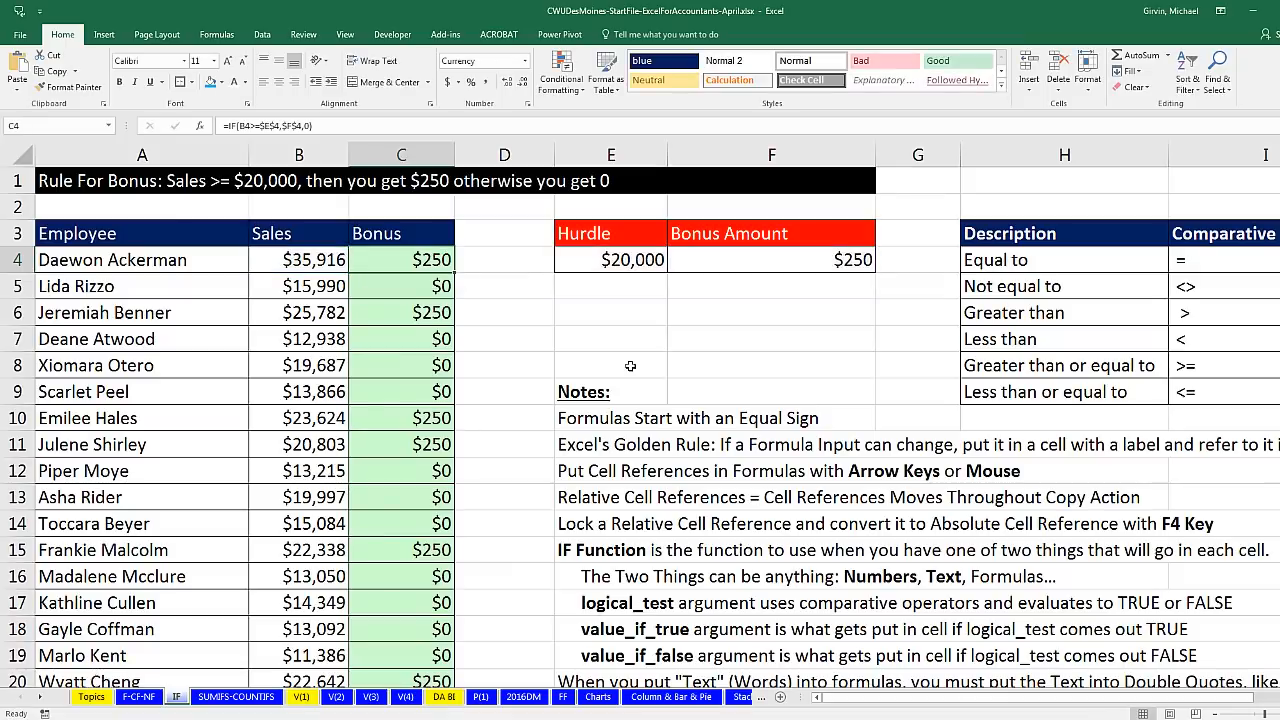
Step: Go to the SUMIFS COUNTIFS sheet, review the Sales and Sales Rep columns, and select cell G2
left_click(236, 697)
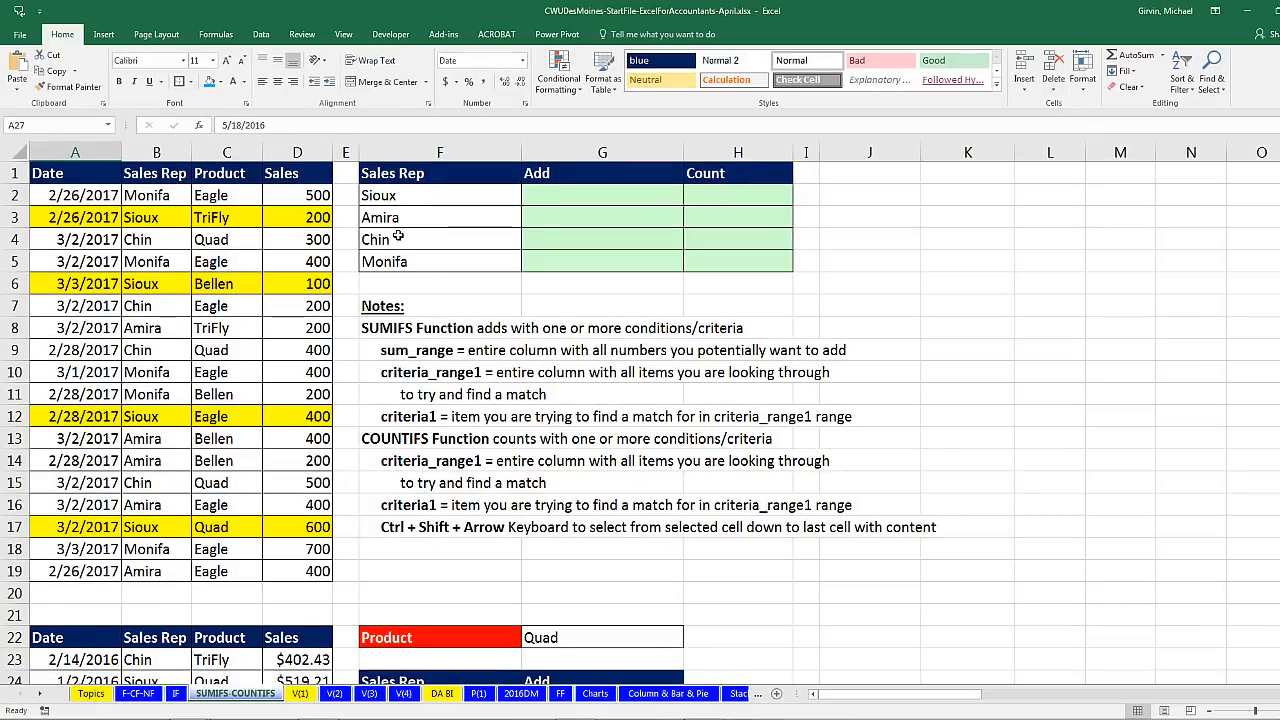
left_click_drag(296, 193, 297, 575)
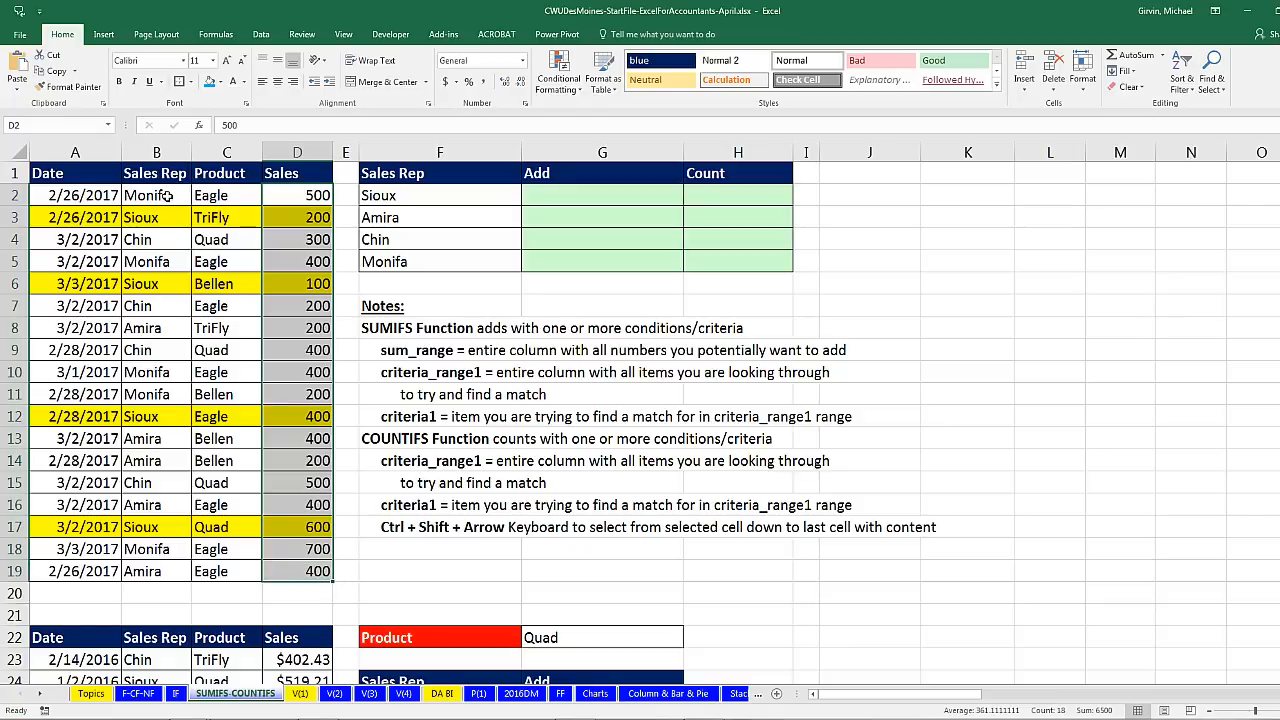
left_click_drag(166, 195, 166, 569)
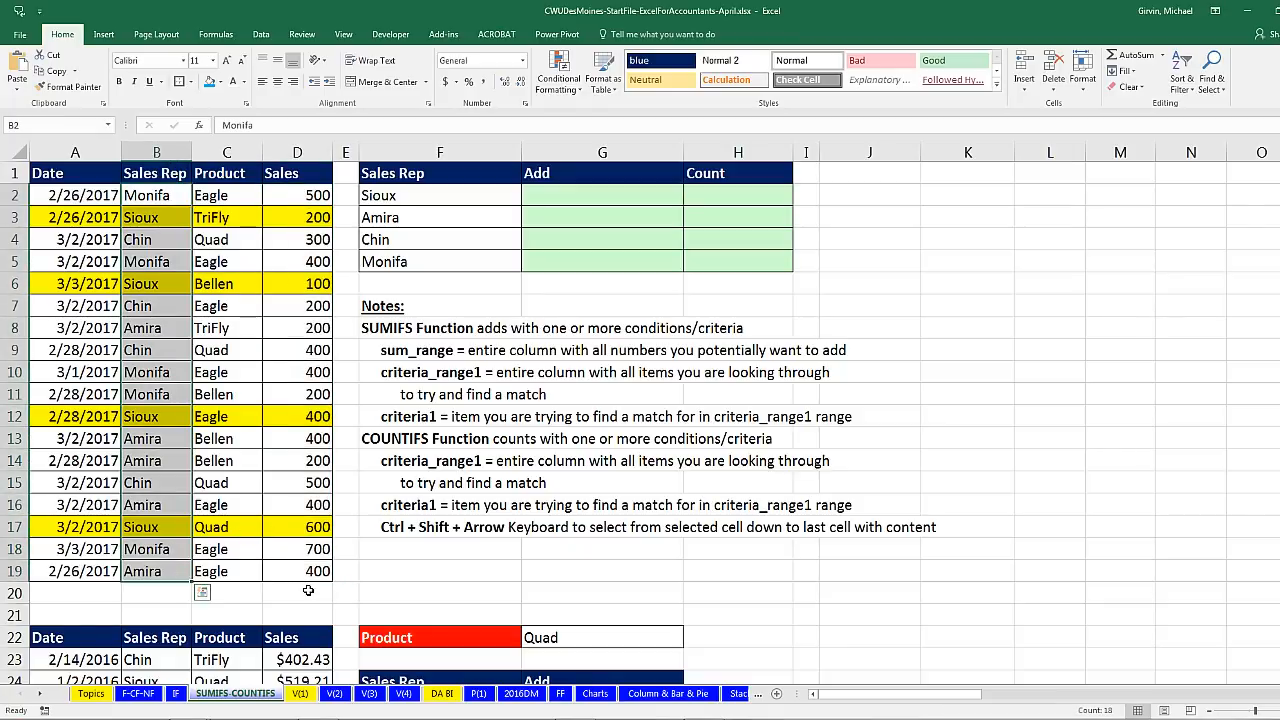
left_click(309, 591)
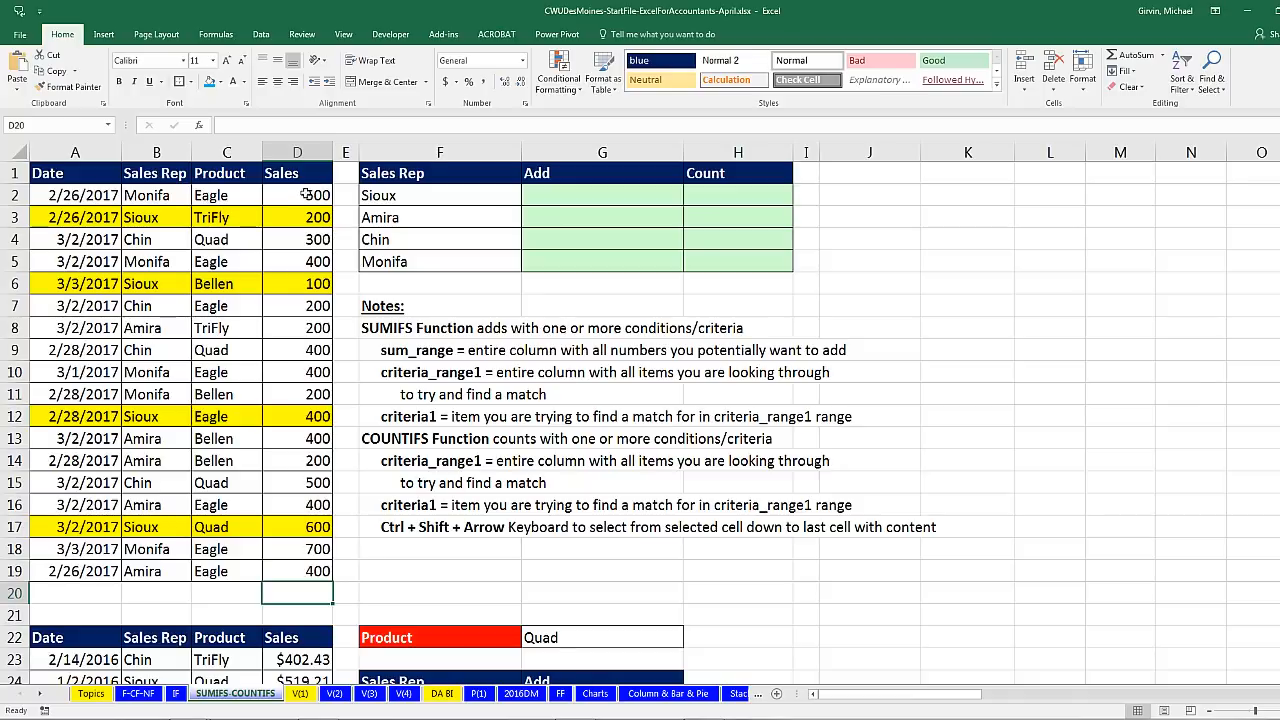
left_click(556, 197)
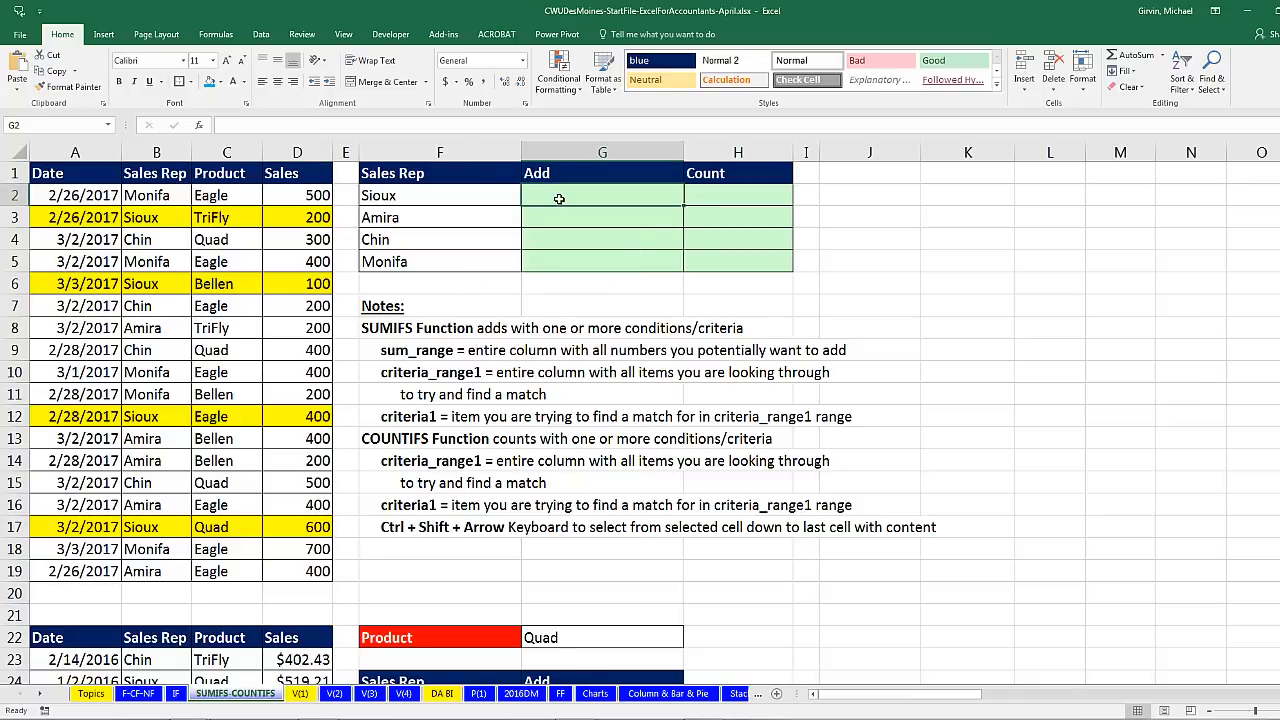
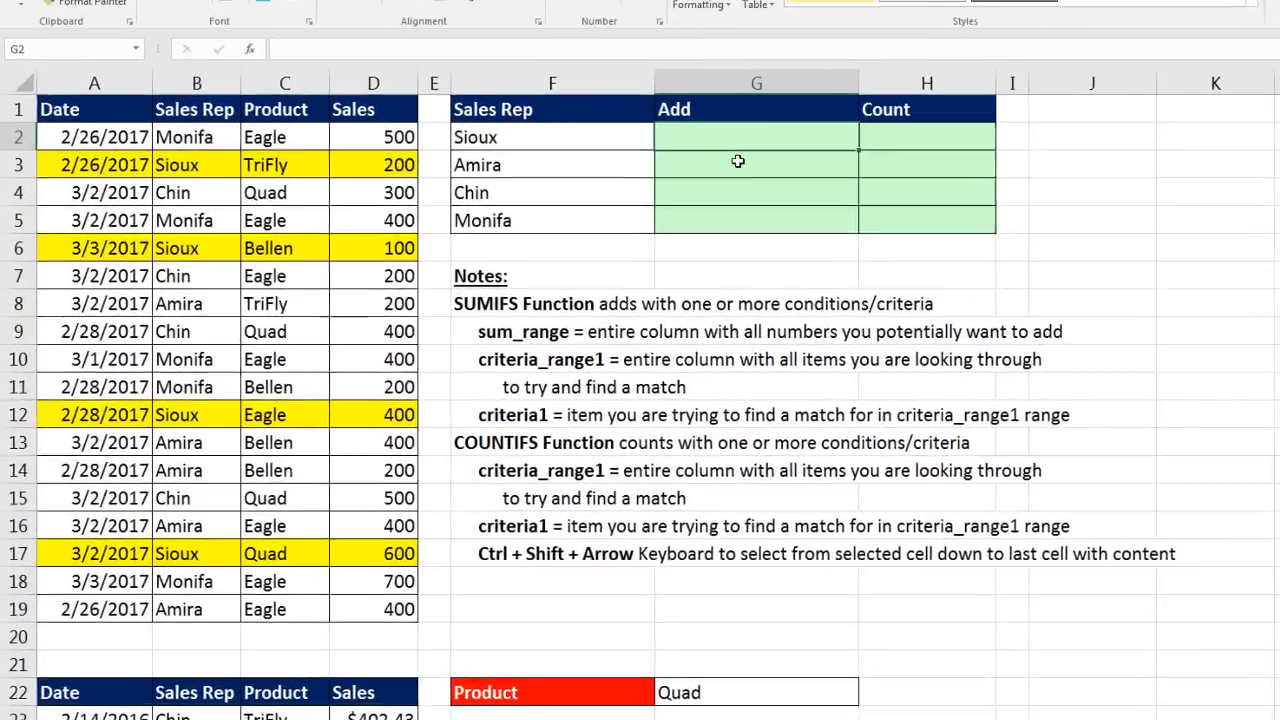
Step: Enter =SUMIFS(D2:D19,B2:B19,F2) in G2 to total Sioux's sales, giving 1300
type("=sumifs")
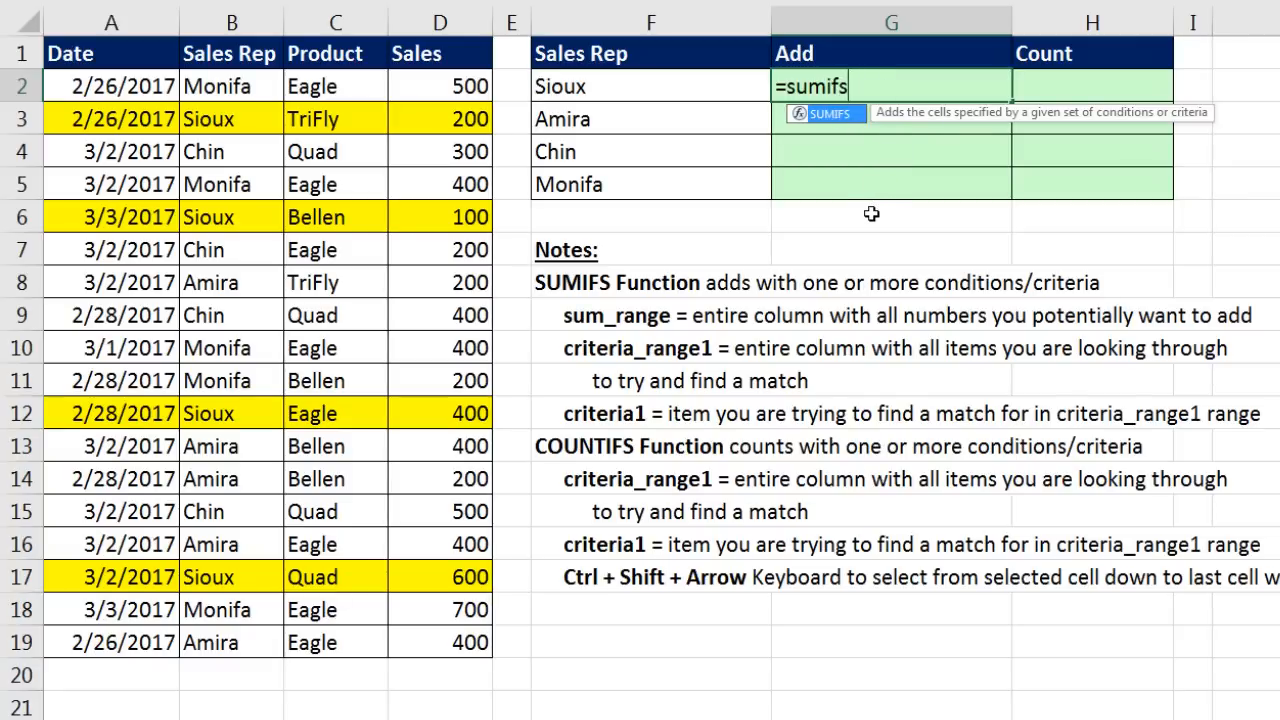
key("Tab")
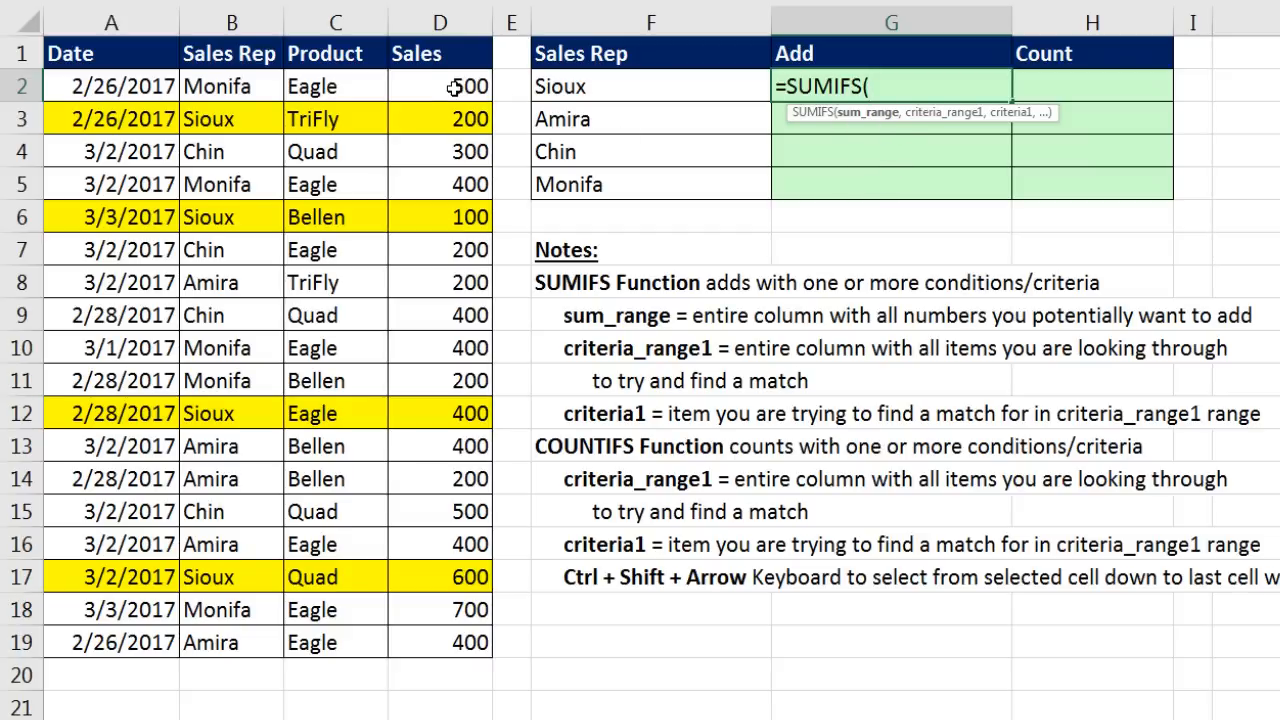
left_click_drag(436, 83, 436, 638)
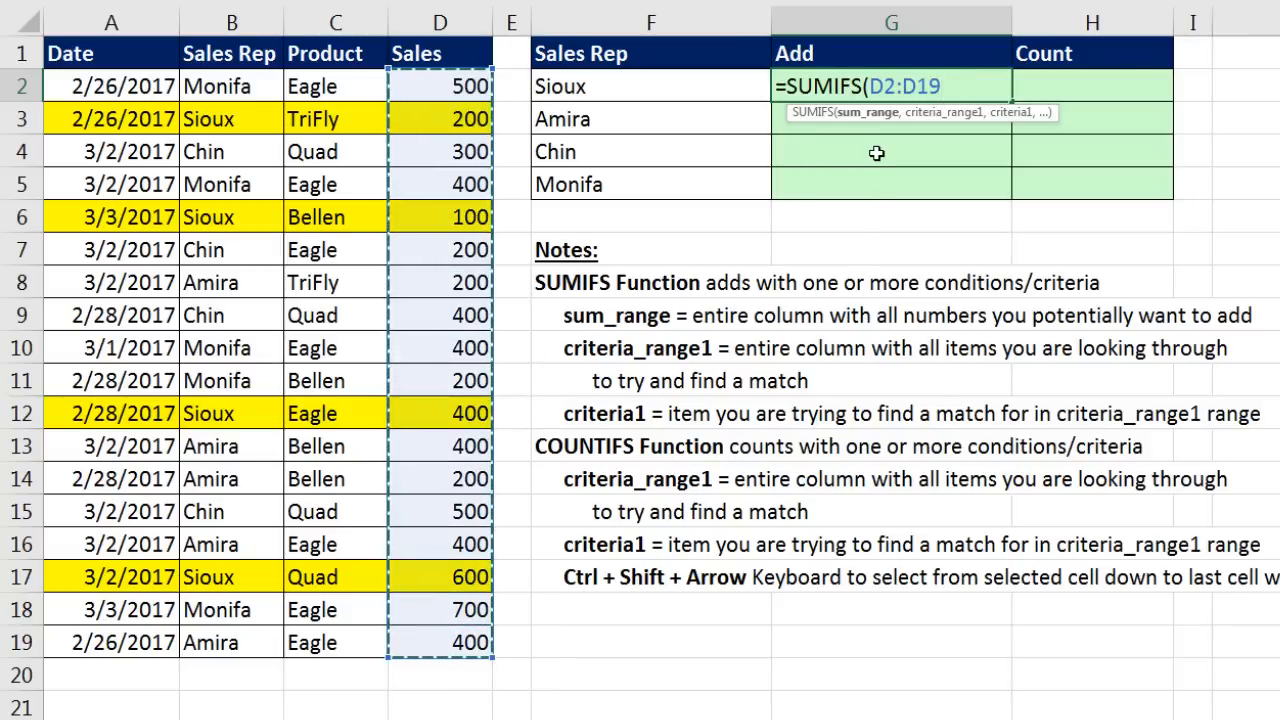
type(",")
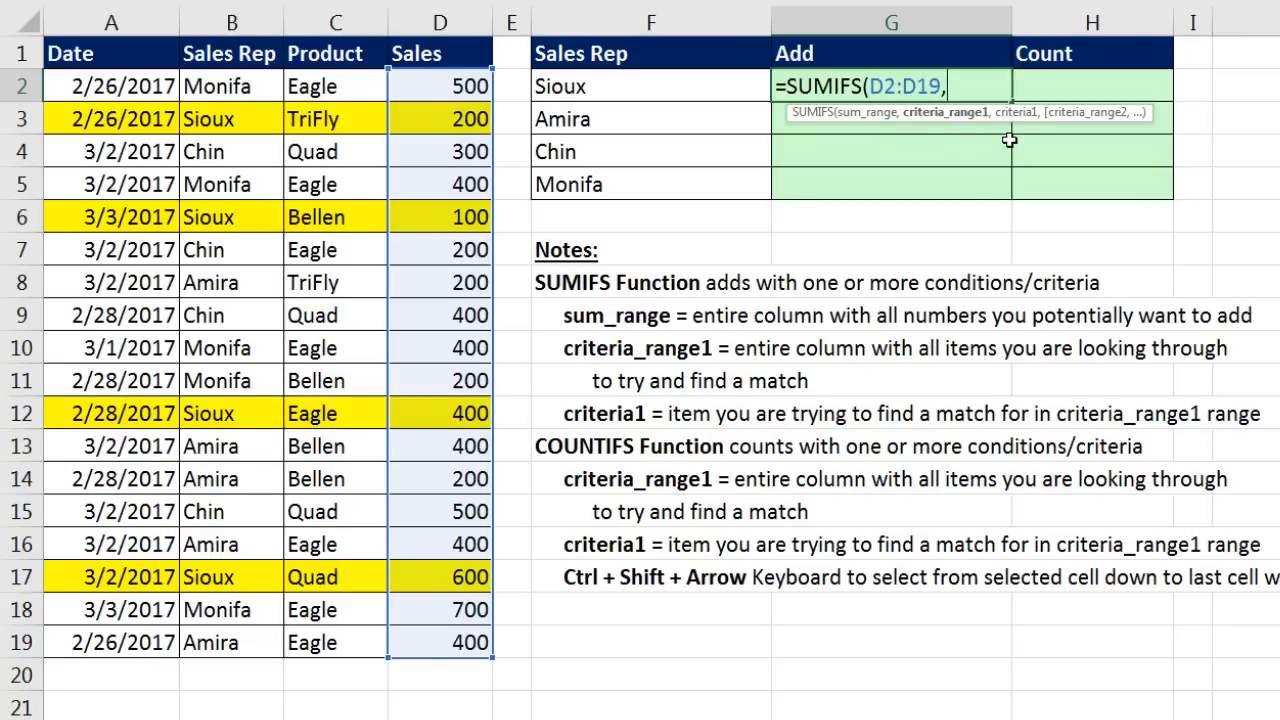
type(",")
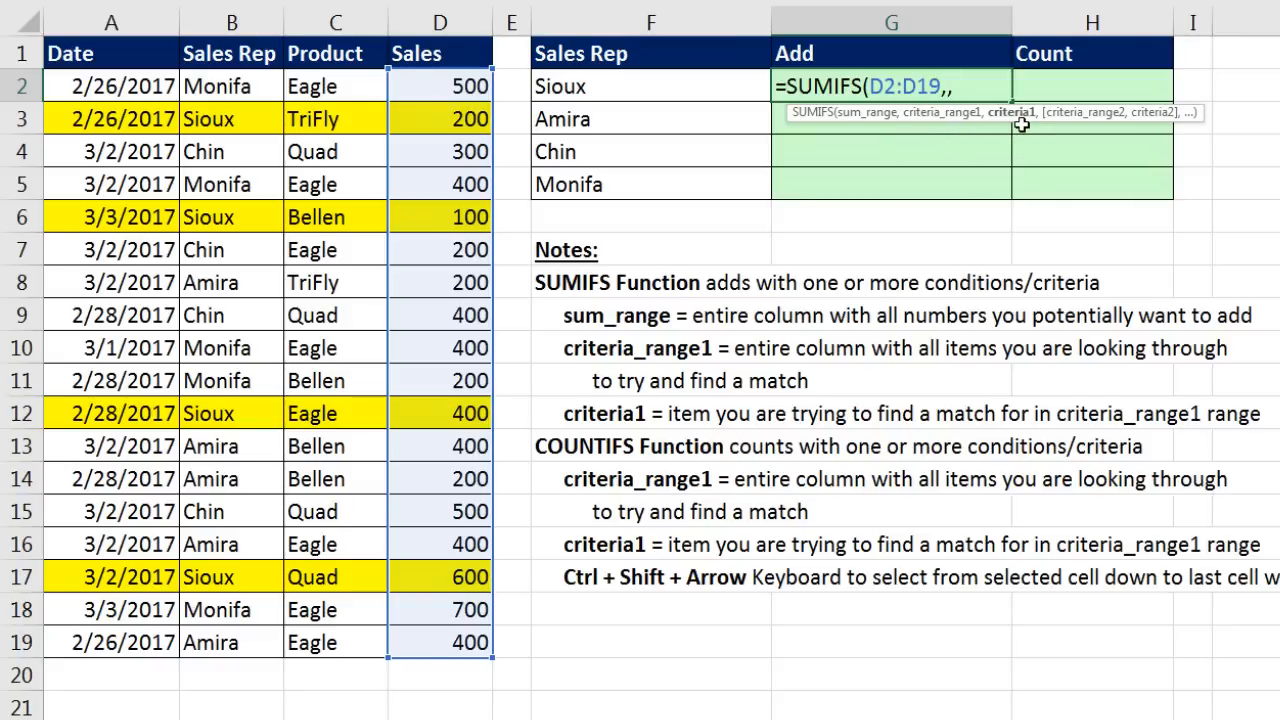
key("BackSpace")
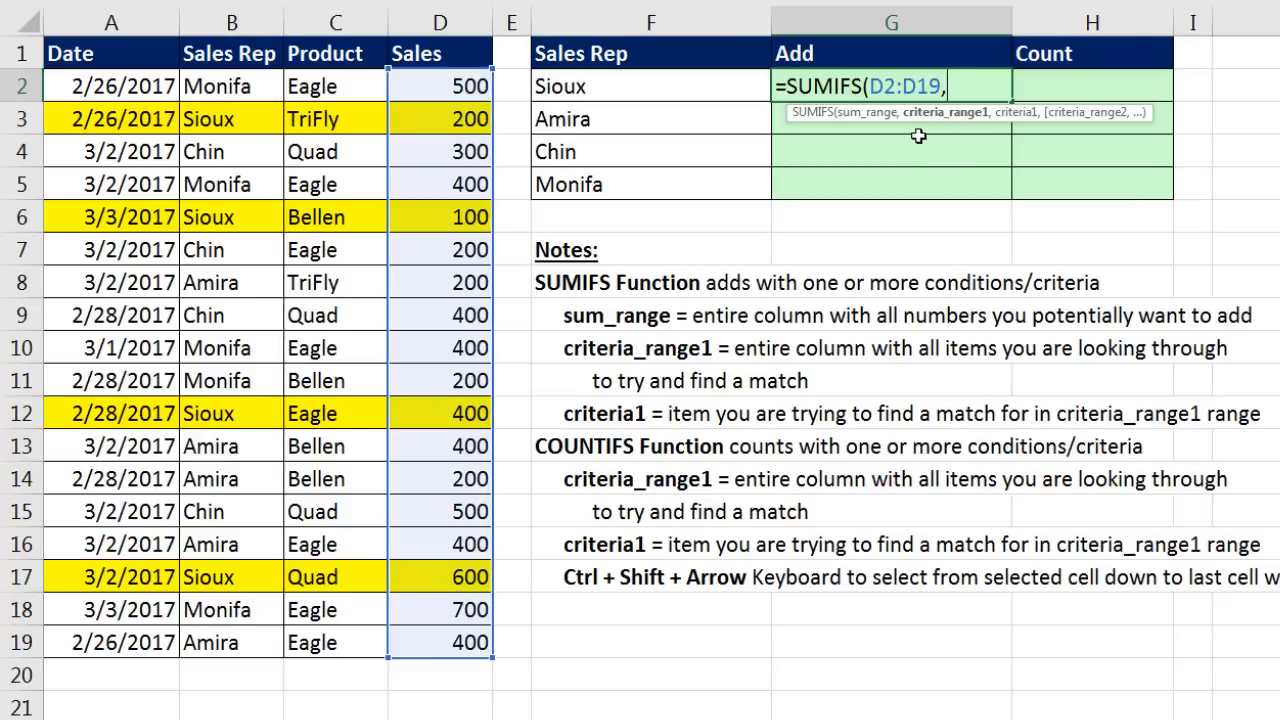
left_click_drag(208, 88, 205, 645)
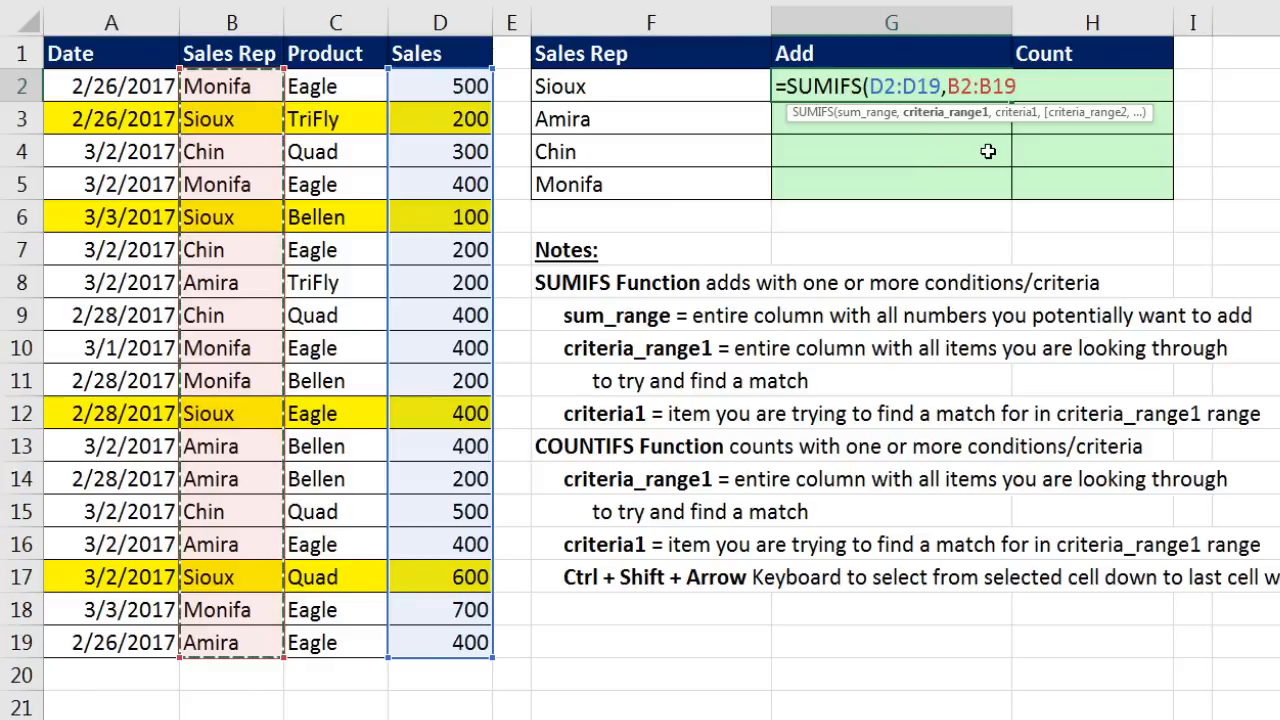
type(",")
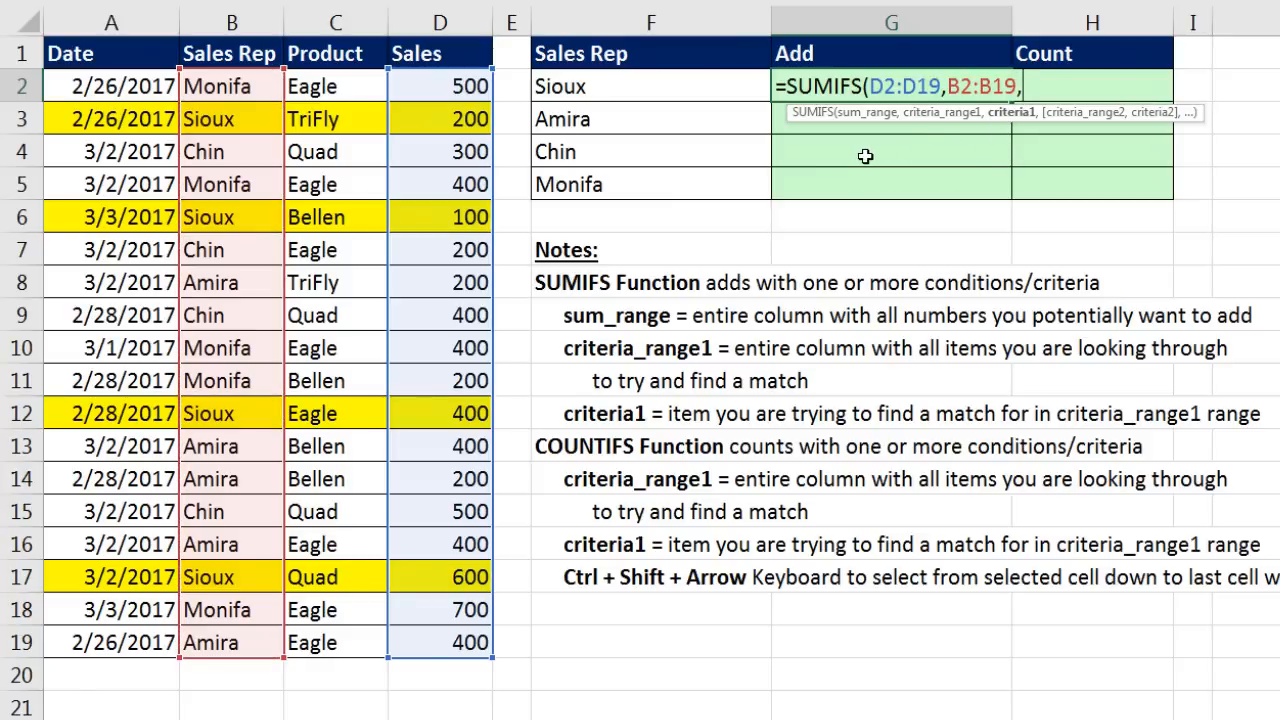
left_click(656, 90)
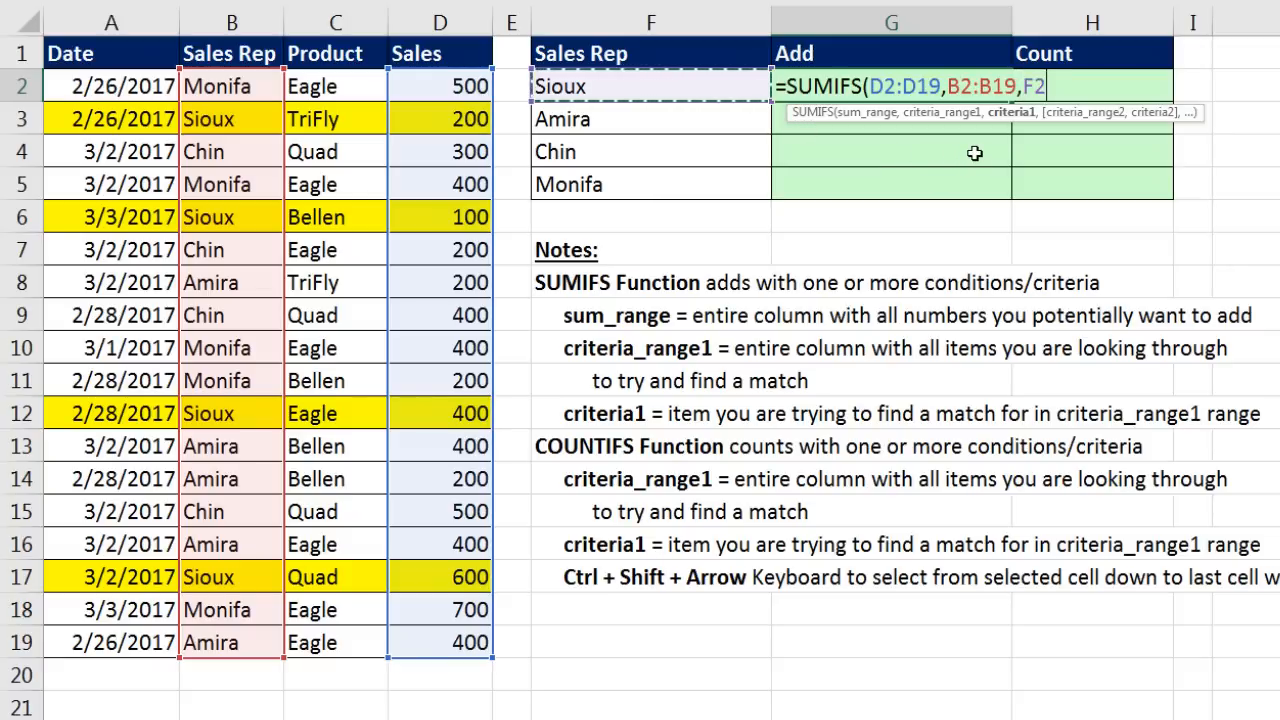
type(")")
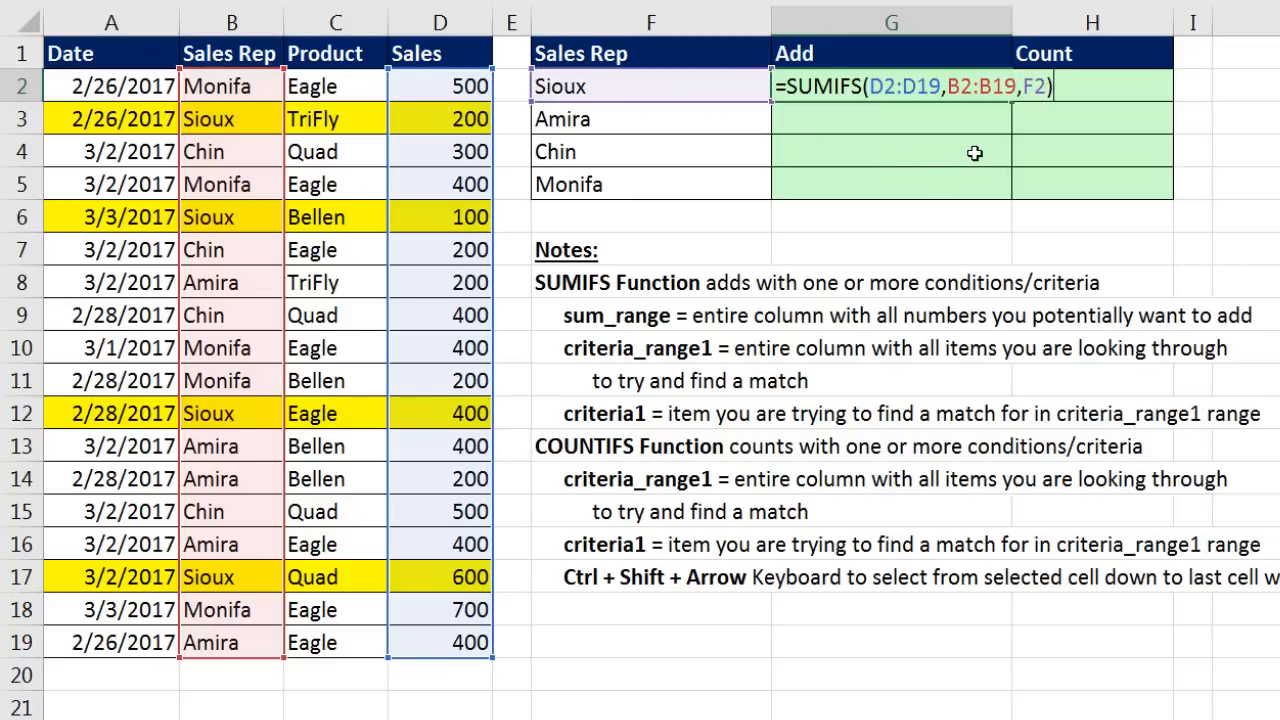
key("ctrl+Return")
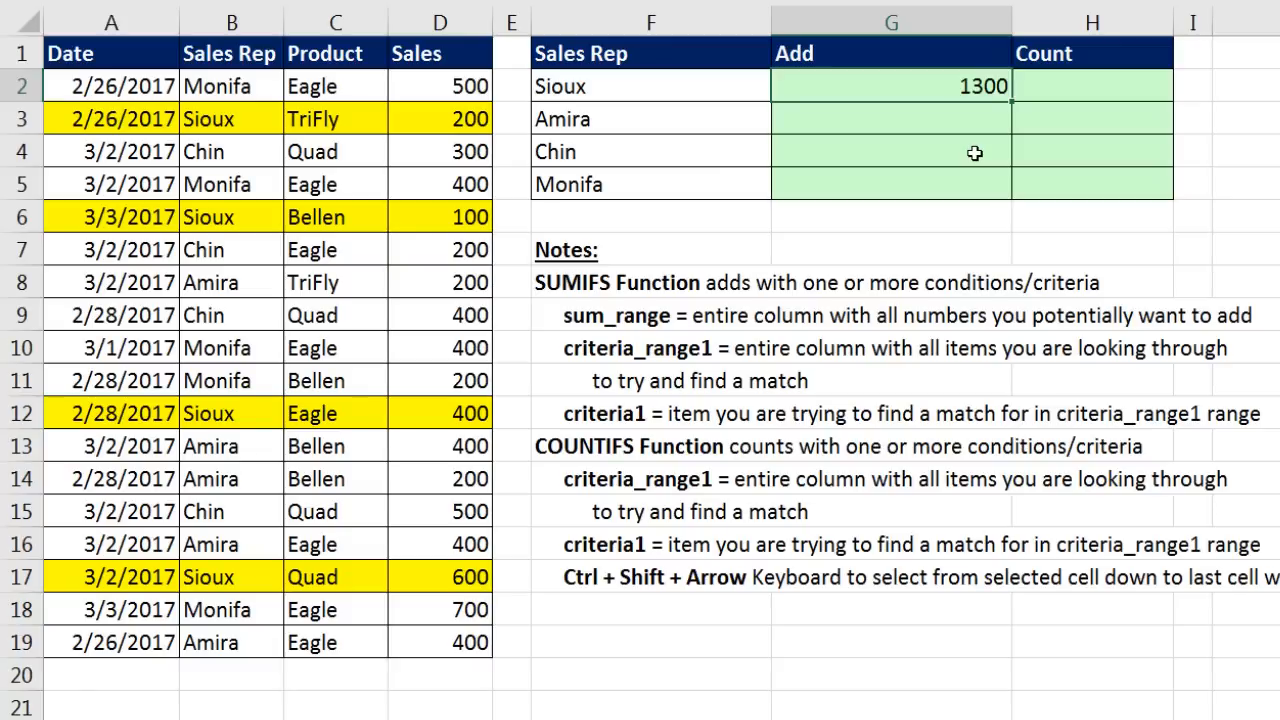
Step: Make G2's Sales and Sales Rep ranges absolute and fill the formula down to G5
key("F2")
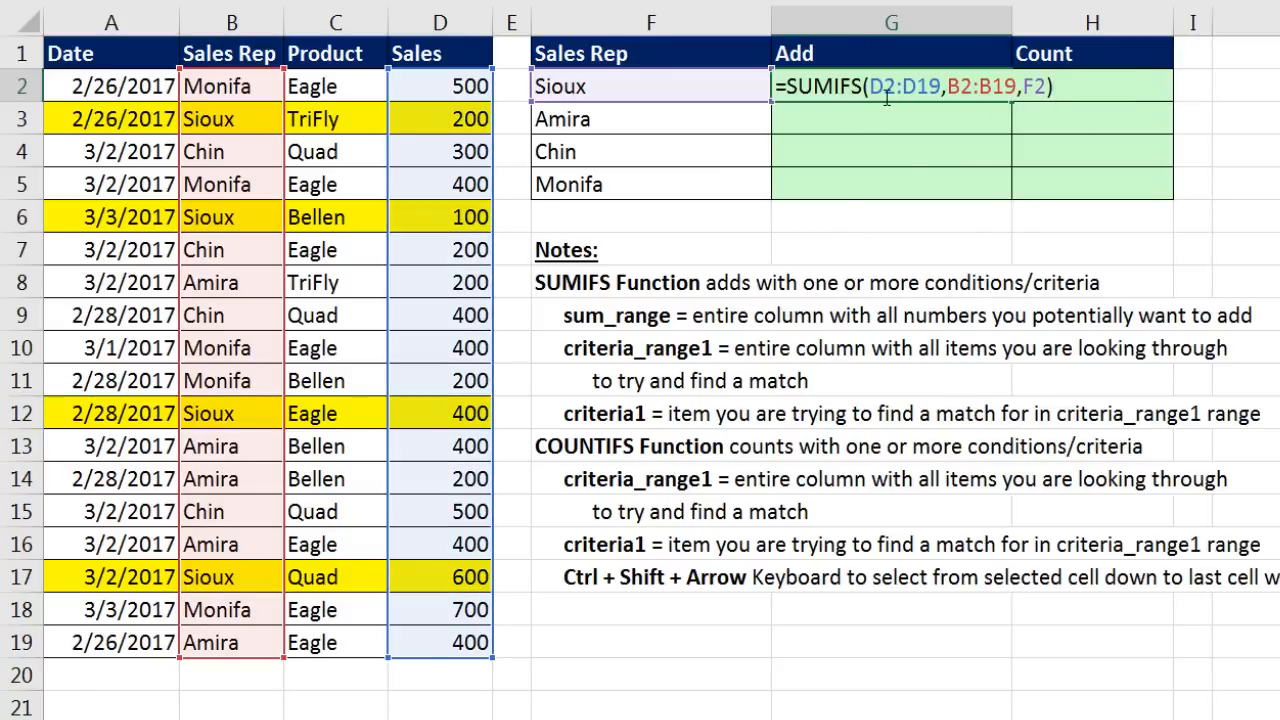
left_click(873, 96)
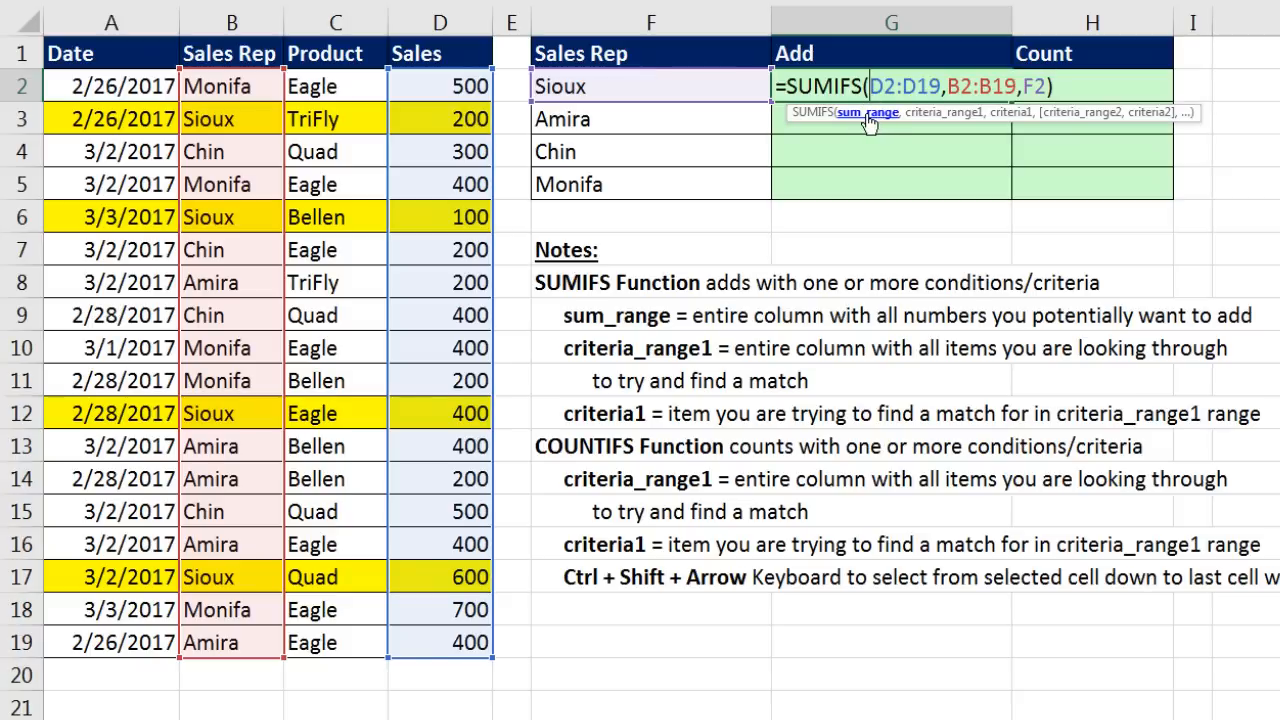
left_click(857, 118)
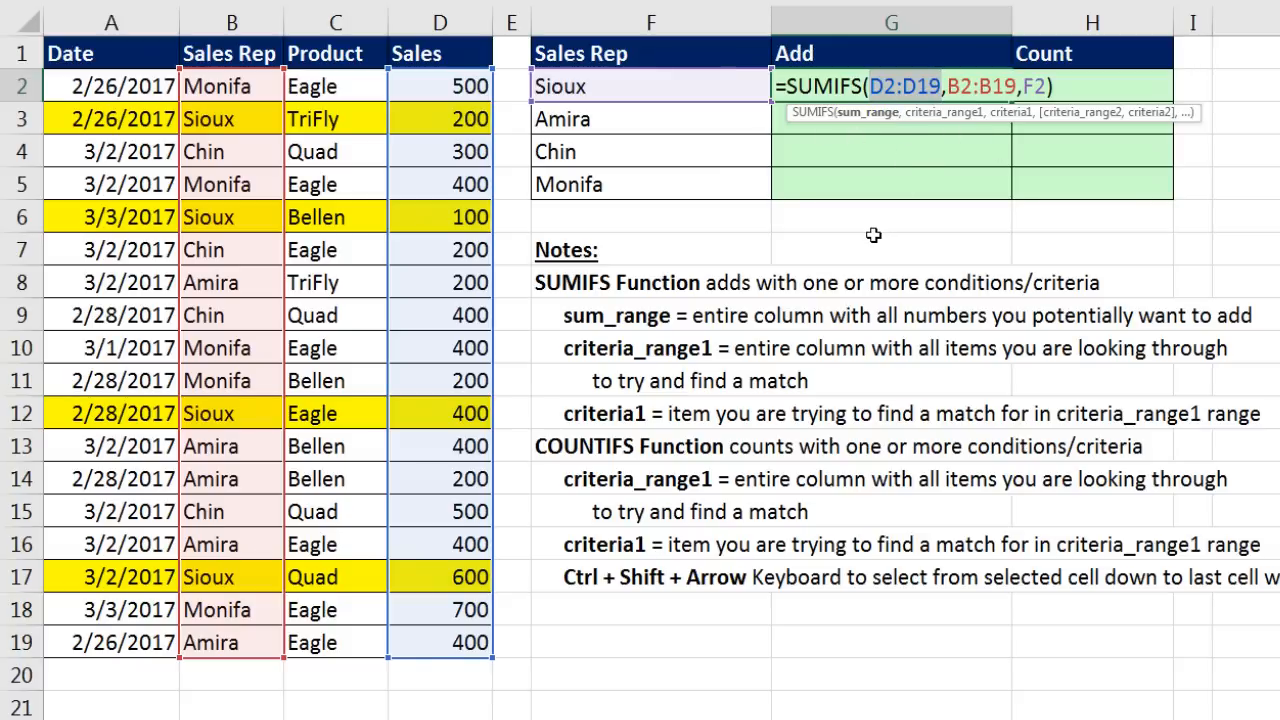
key("F4")
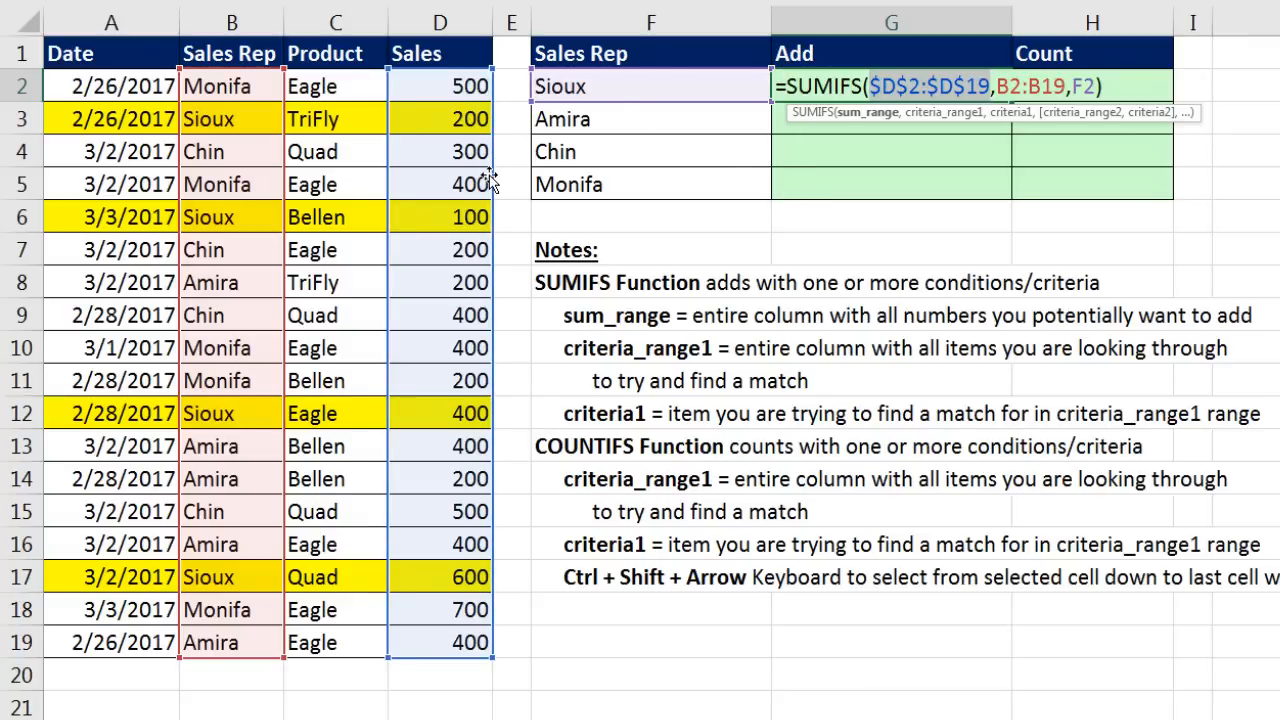
left_click(930, 116)
key("F4")
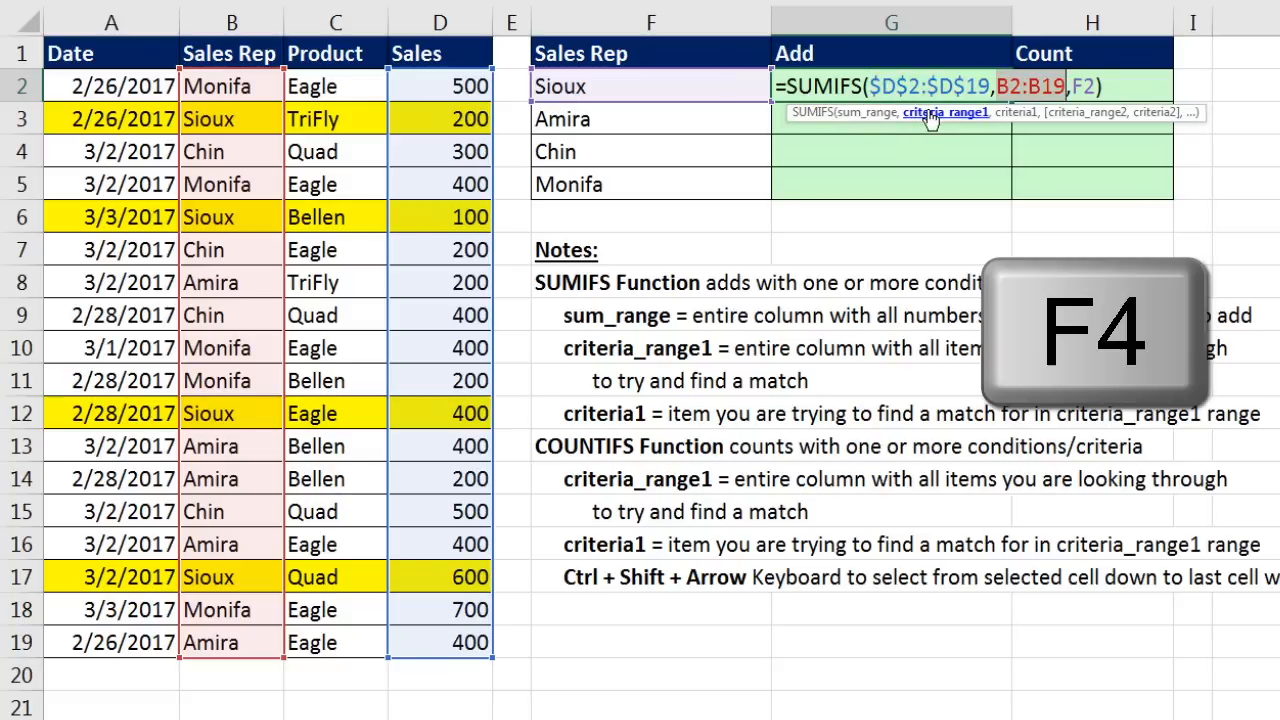
left_click(1013, 113)
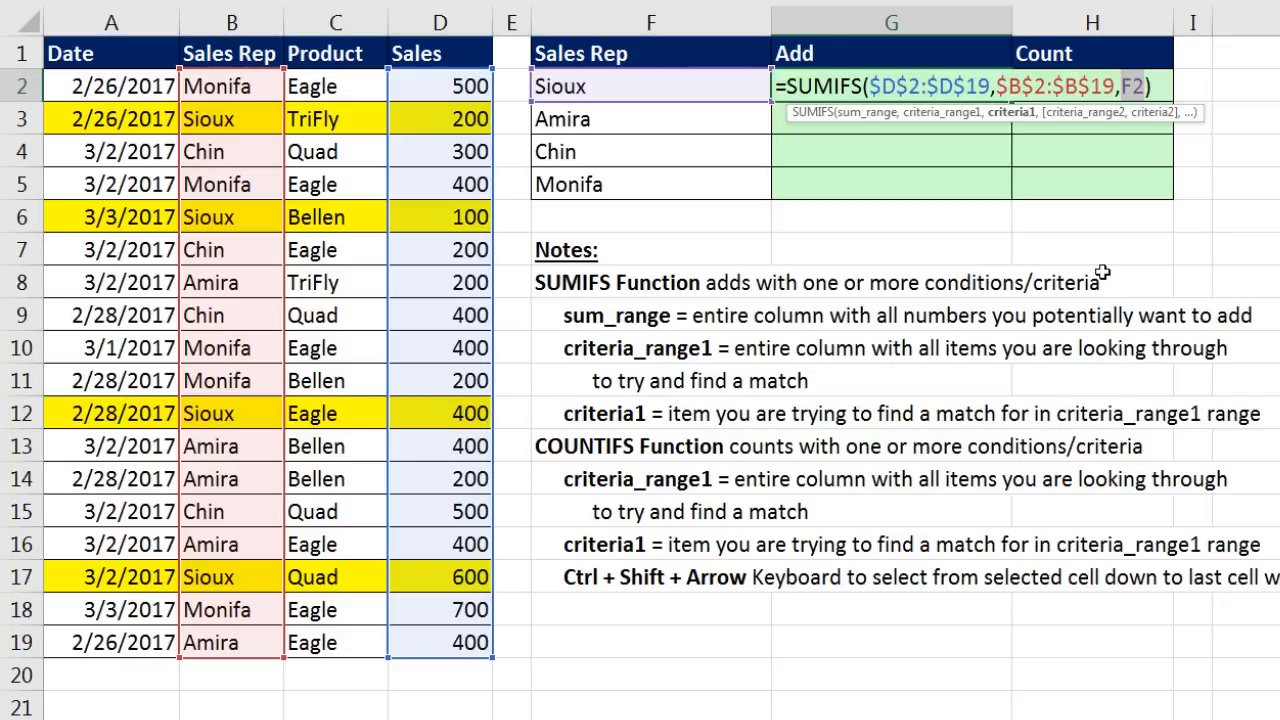
key("Return")
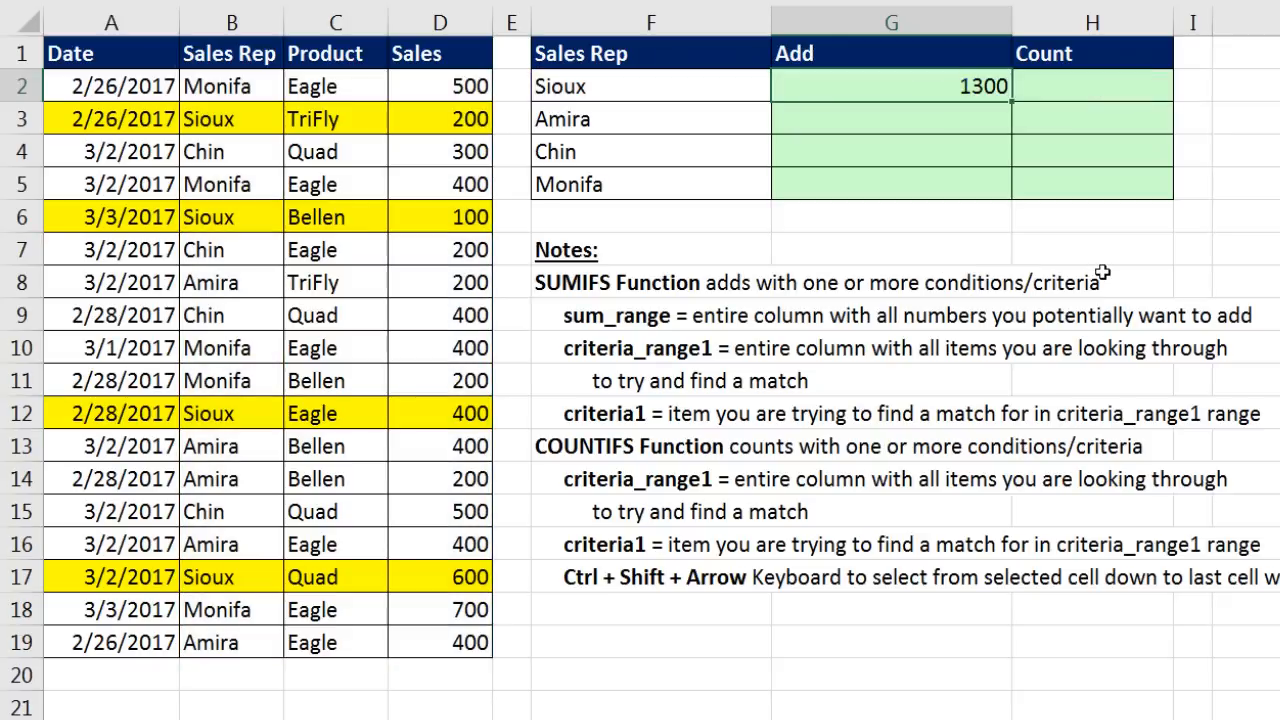
double_click(1010, 101)
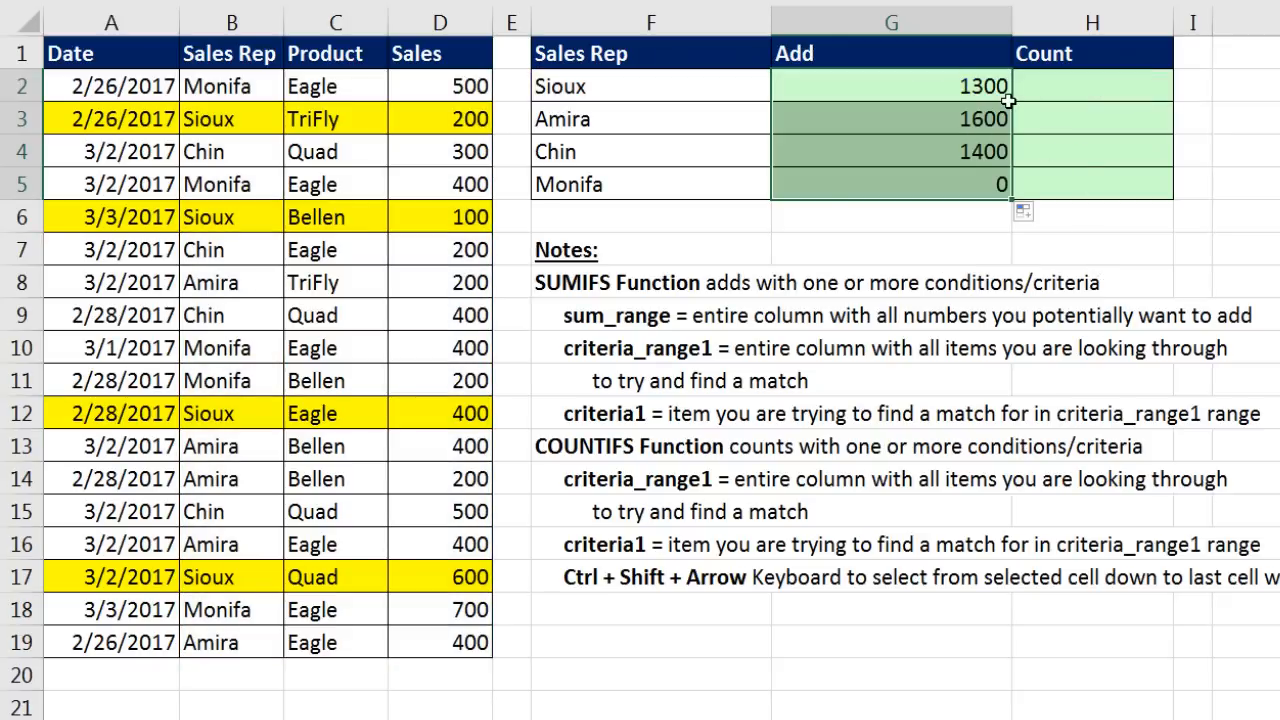
left_click(921, 180)
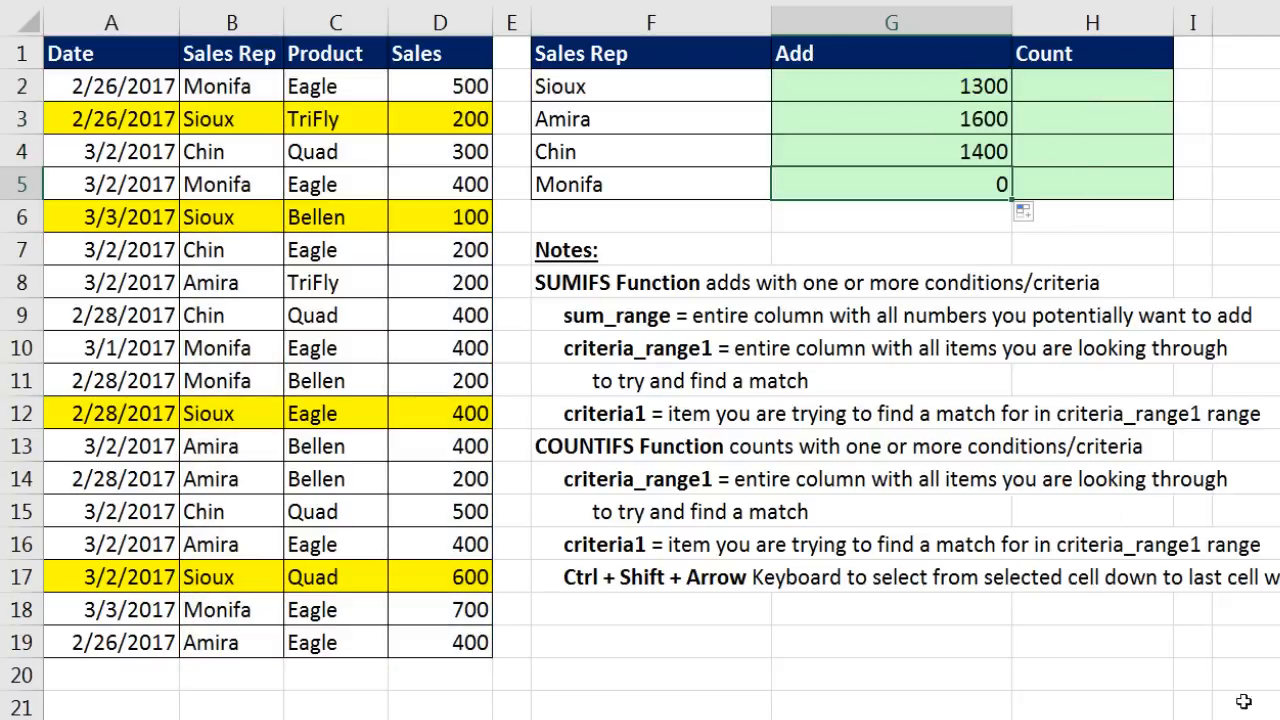
key("F2")
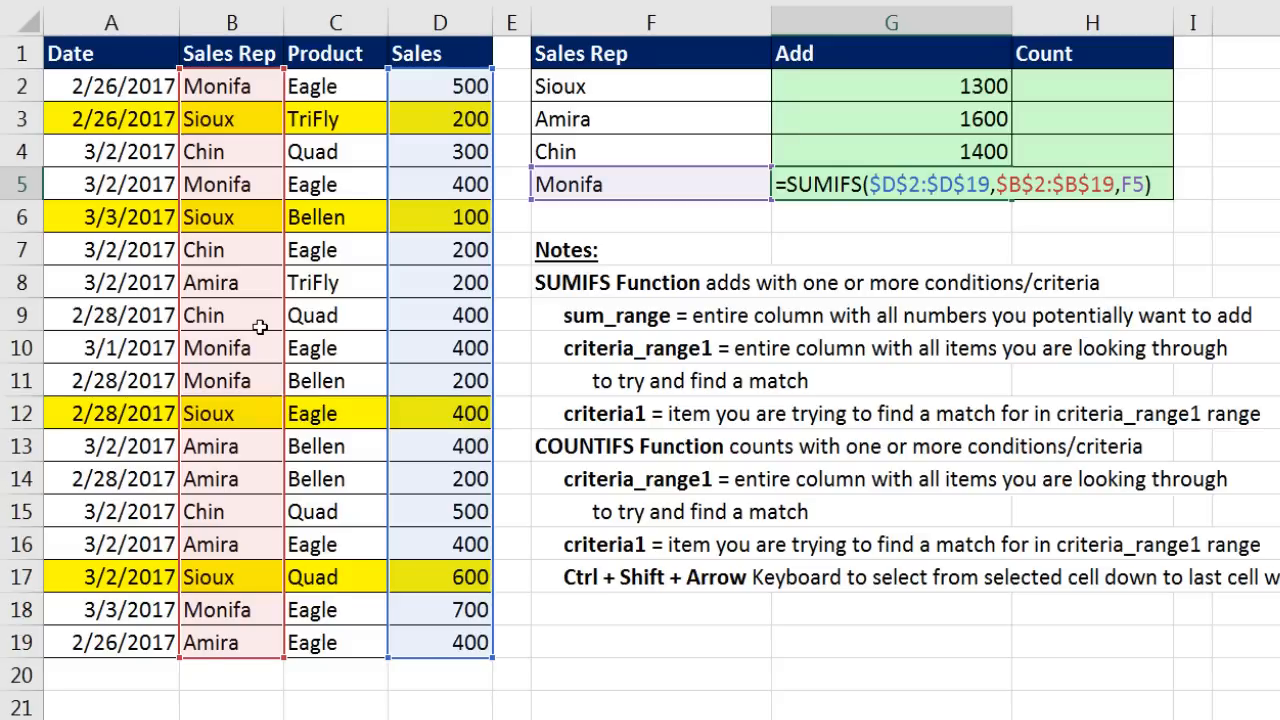
key("ctrl+Return")
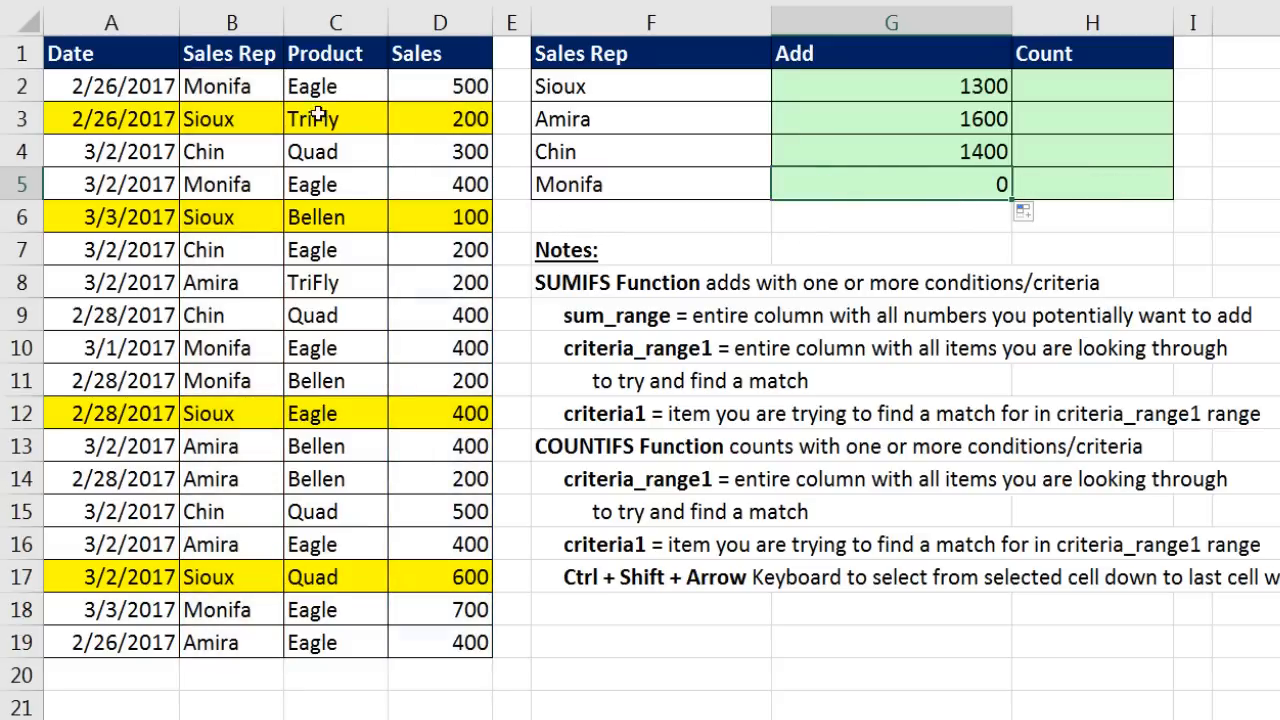
left_click_drag(240, 88, 413, 86)
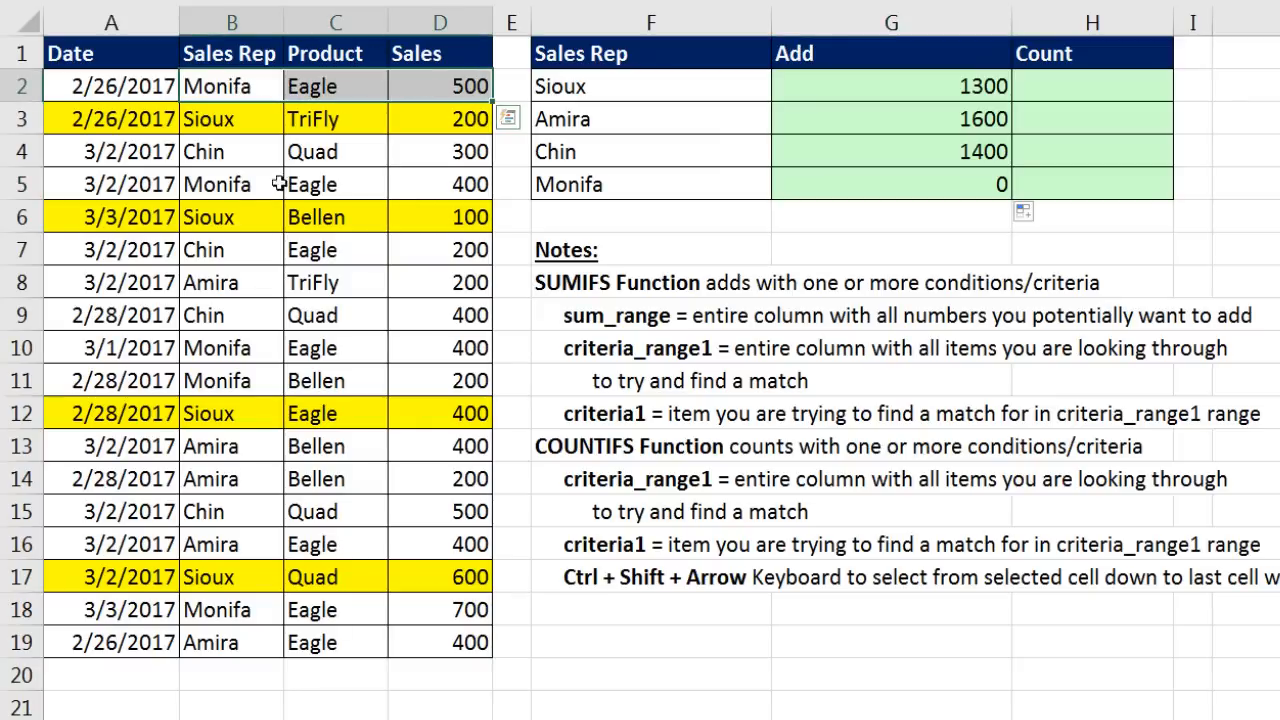
left_click_drag(278, 180, 441, 168, "ctrl")
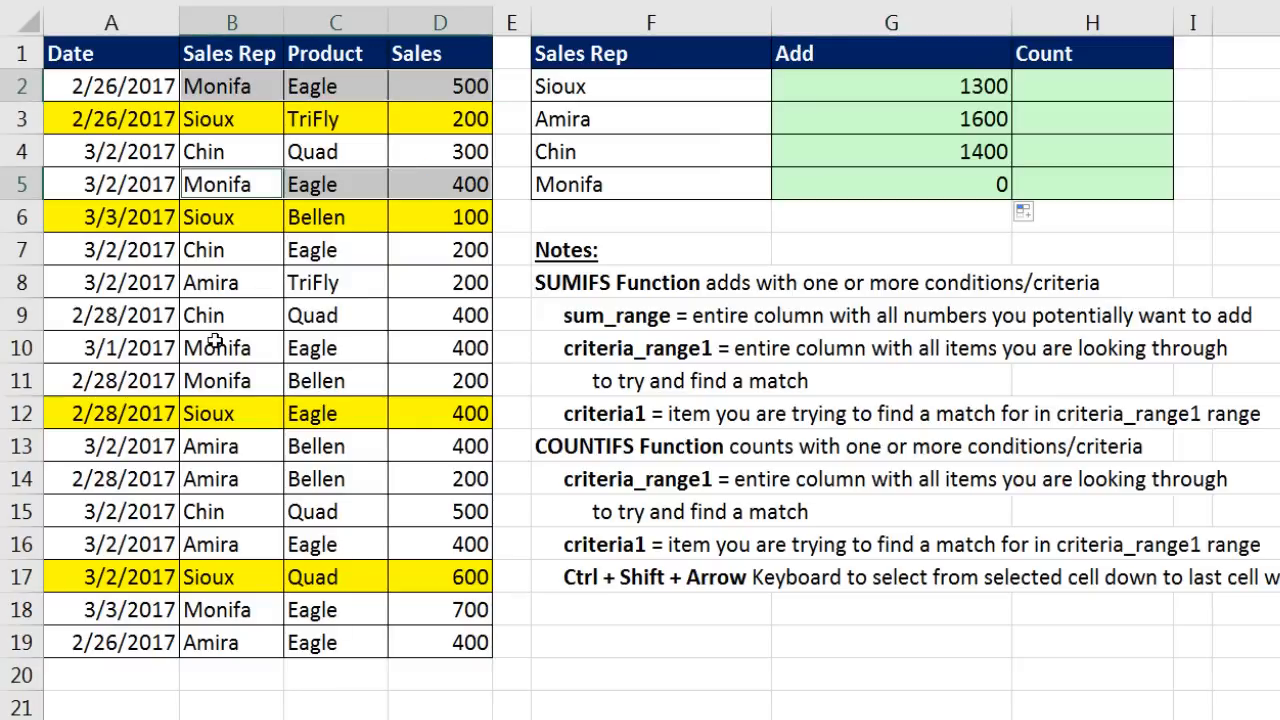
left_click_drag(214, 345, 452, 380, "ctrl")
left_click_drag(240, 610, 451, 622, "ctrl")
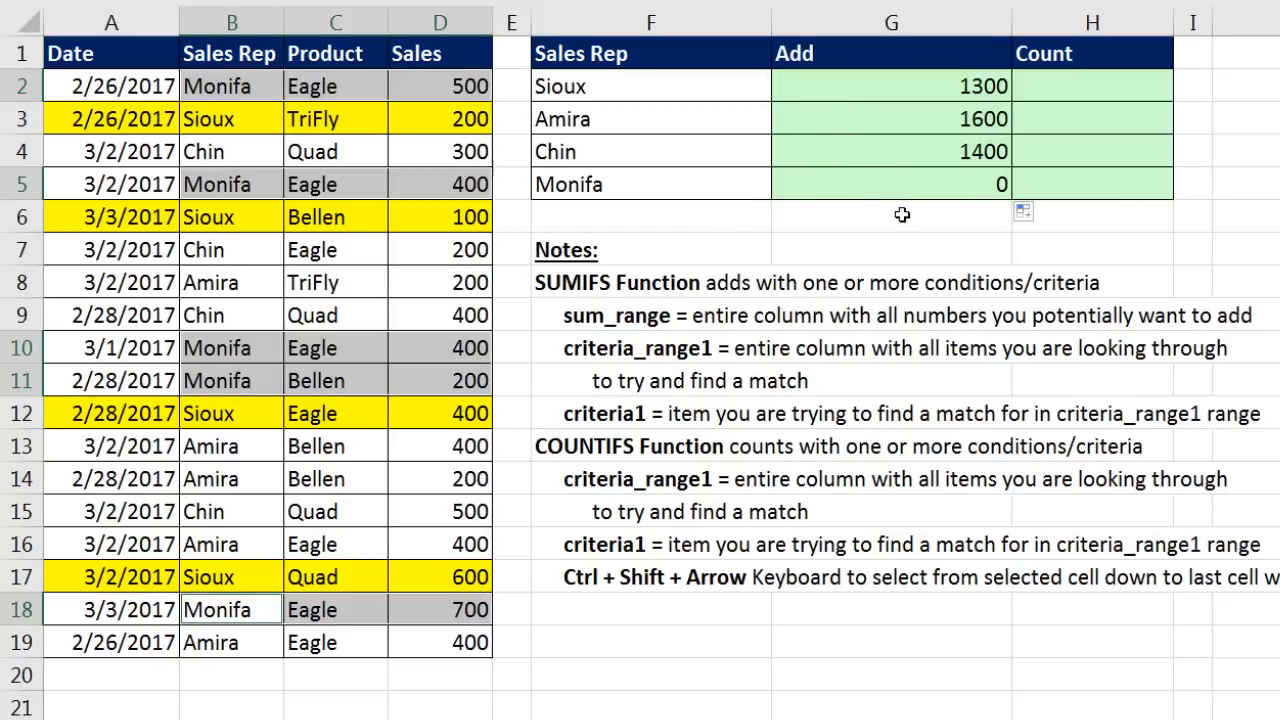
left_click(812, 182)
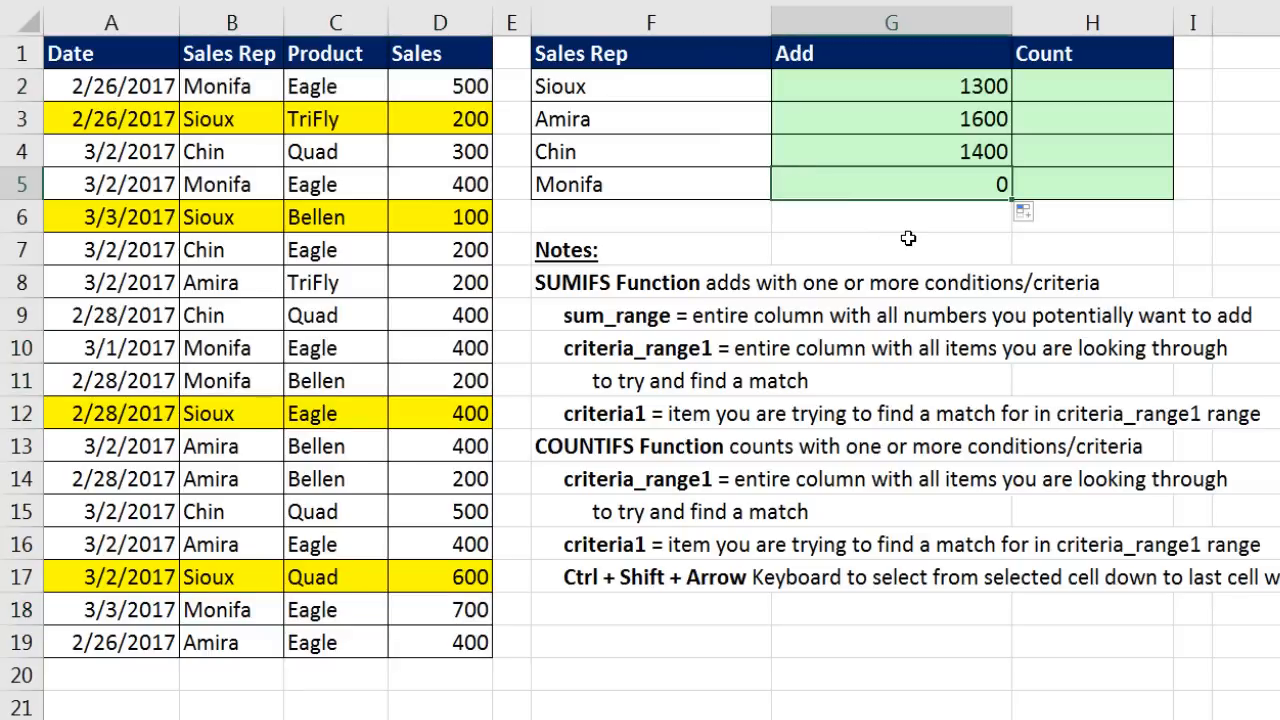
key("F2")
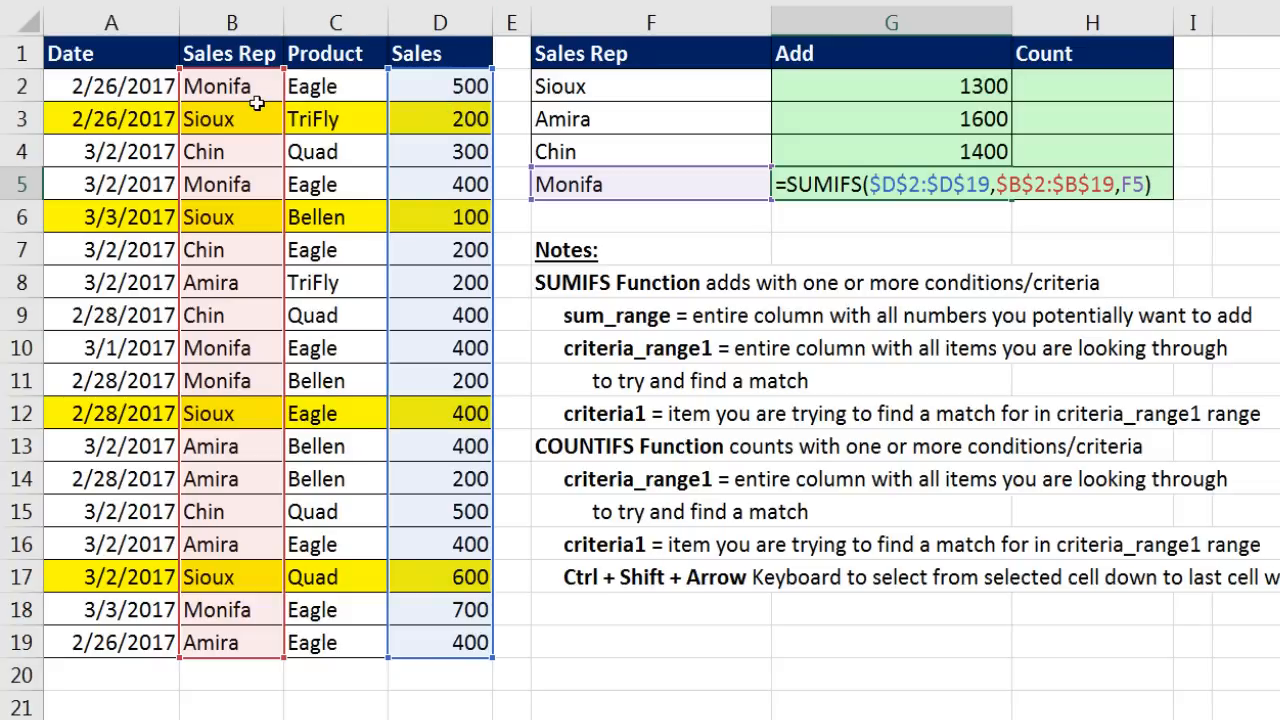
key("ctrl+Return")
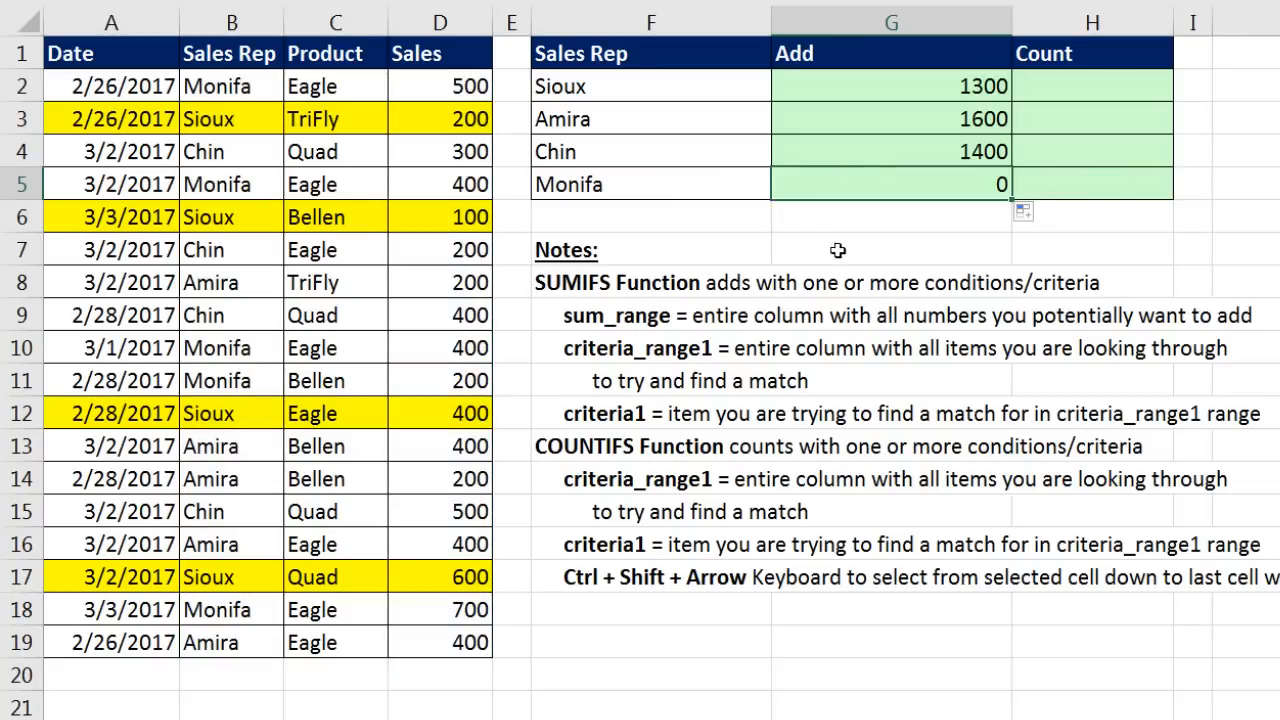
left_click(656, 184)
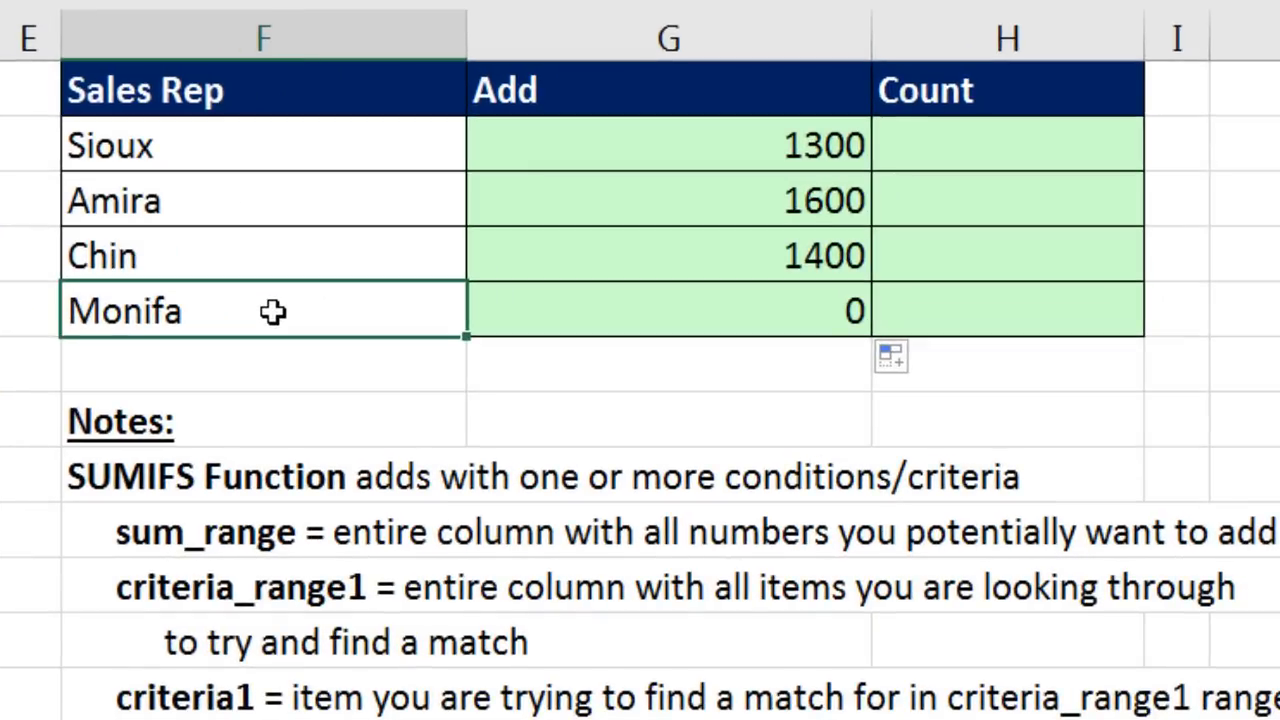
Step: Inspect the Monifa name in F5 and in the source data for stray spaces
key("F2")
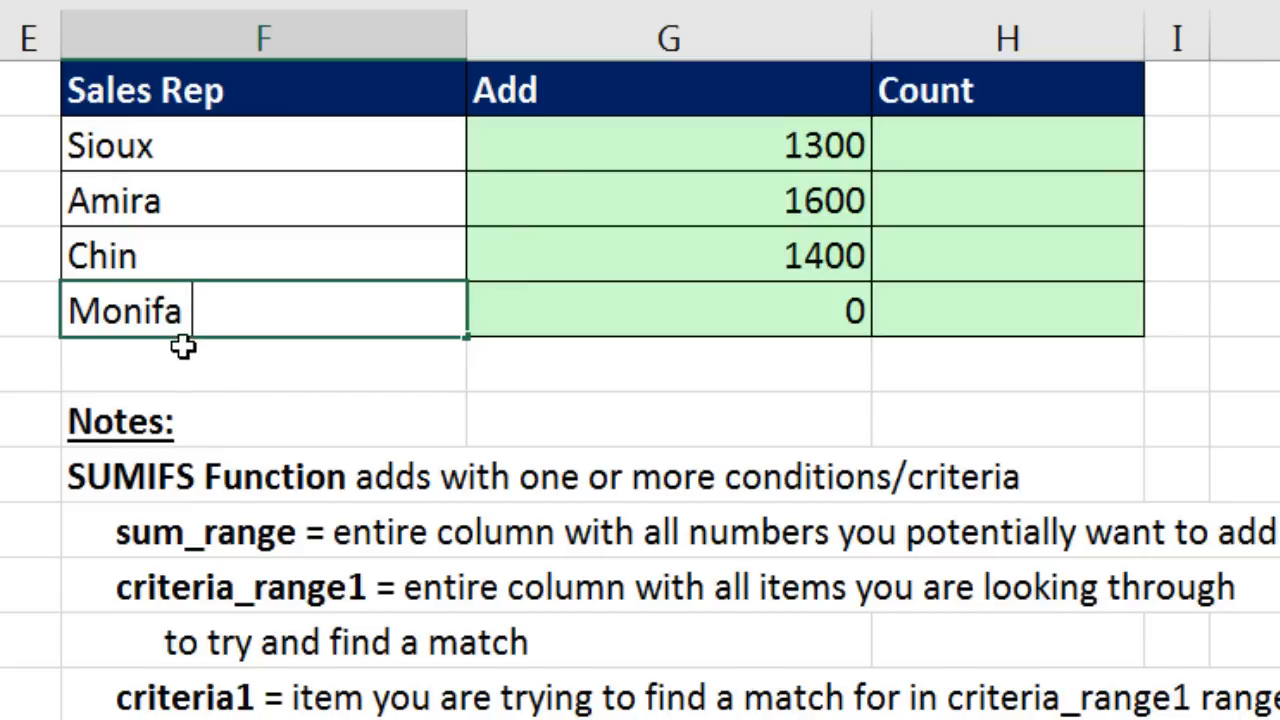
key("Escape")
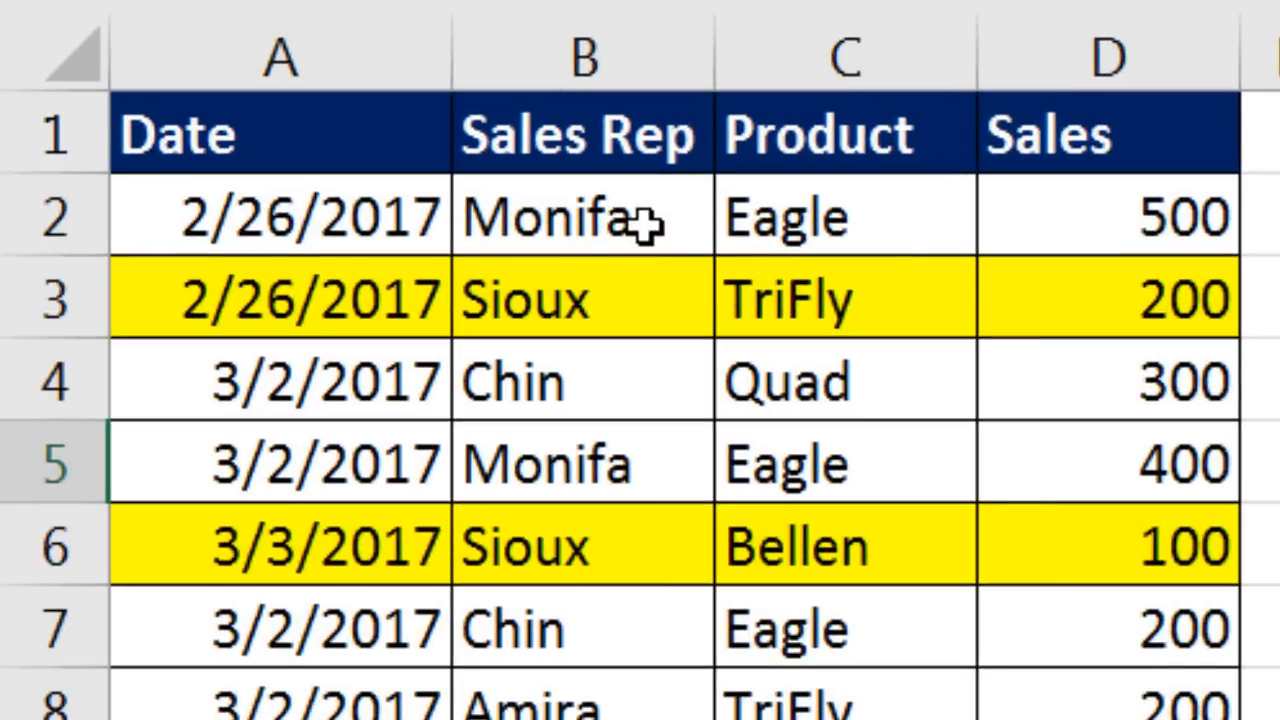
left_click(651, 223)
key("F2")
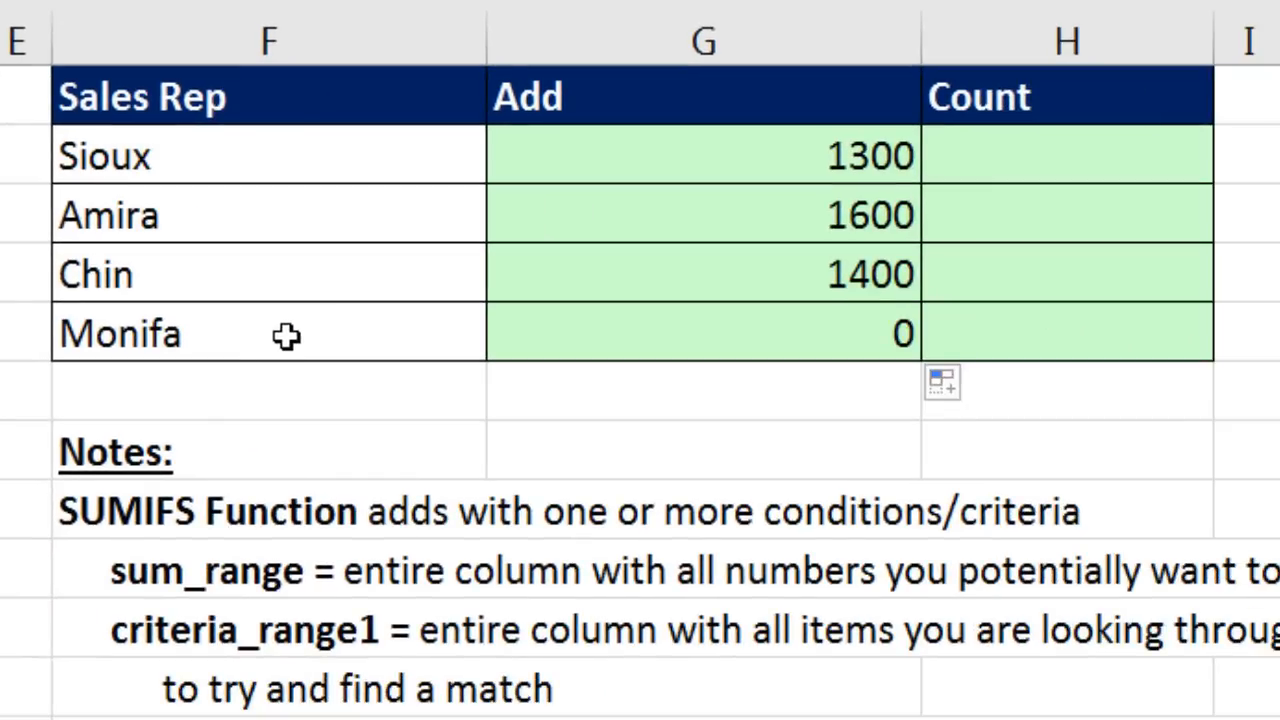
Step: Remove the trailing space after Monifa in F5, then restore it
left_click(287, 336)
key("F2")
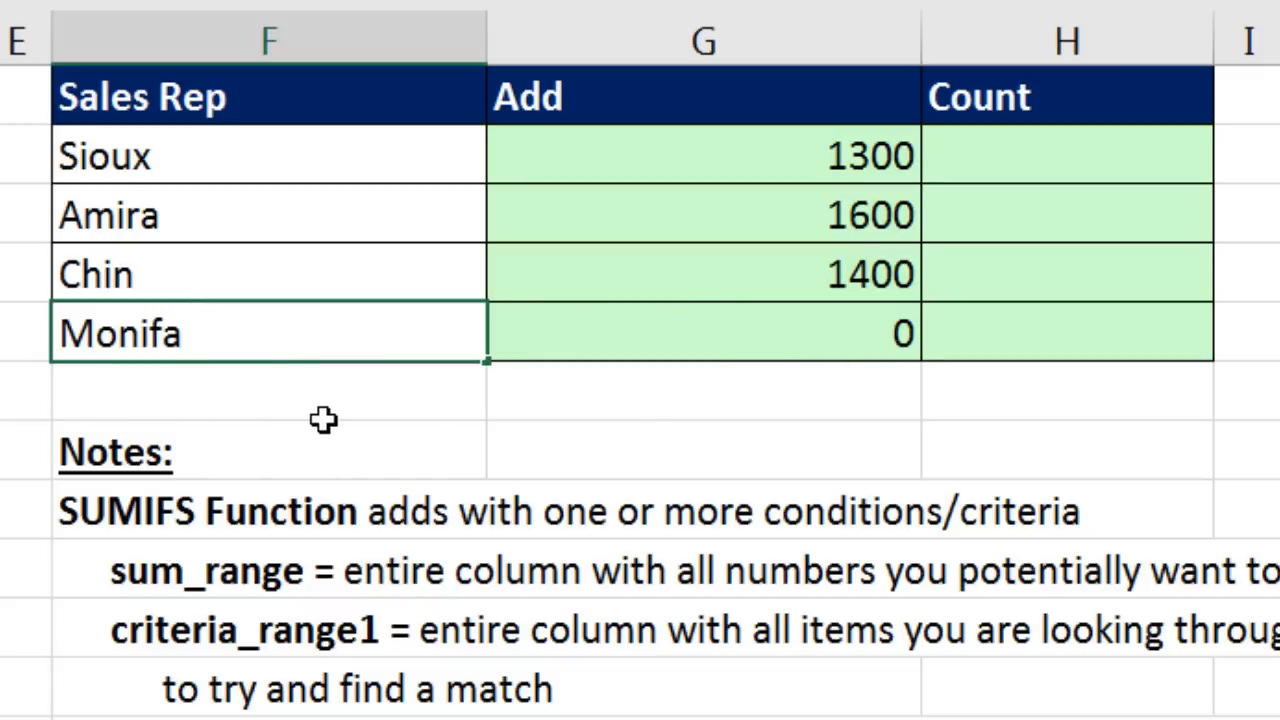
key("BackSpace")
key("Return")
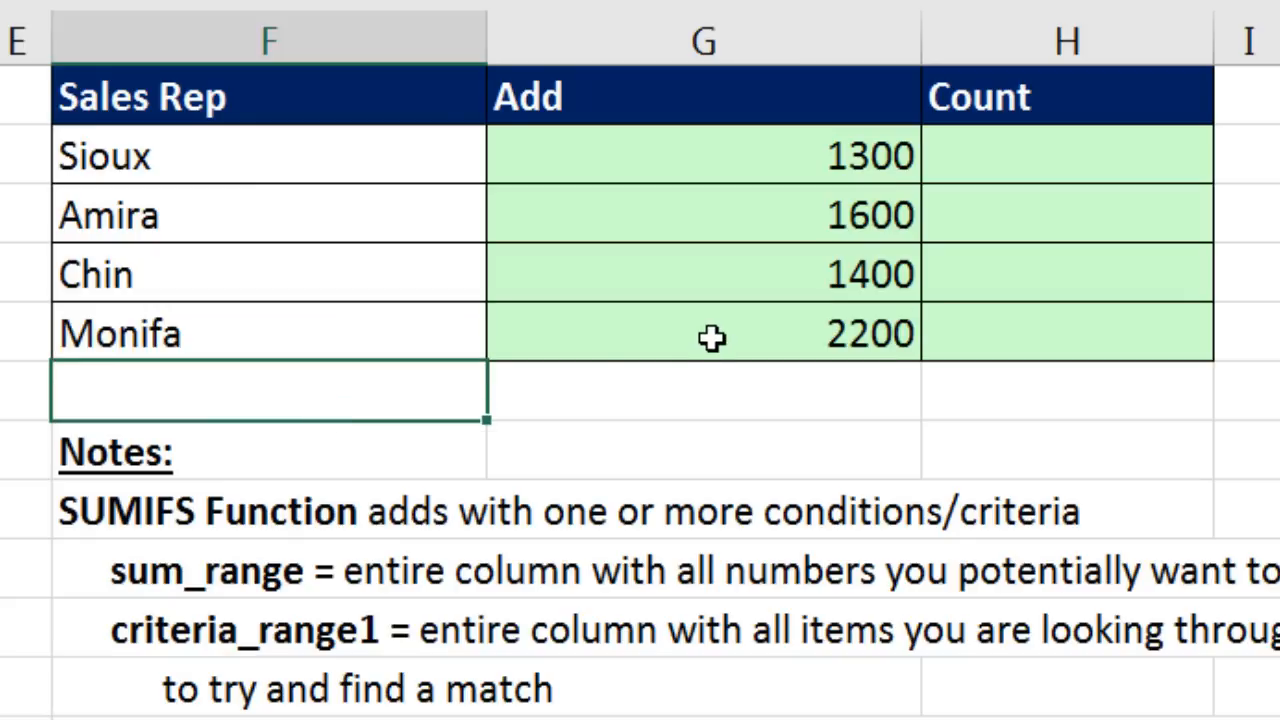
double_click(423, 337)
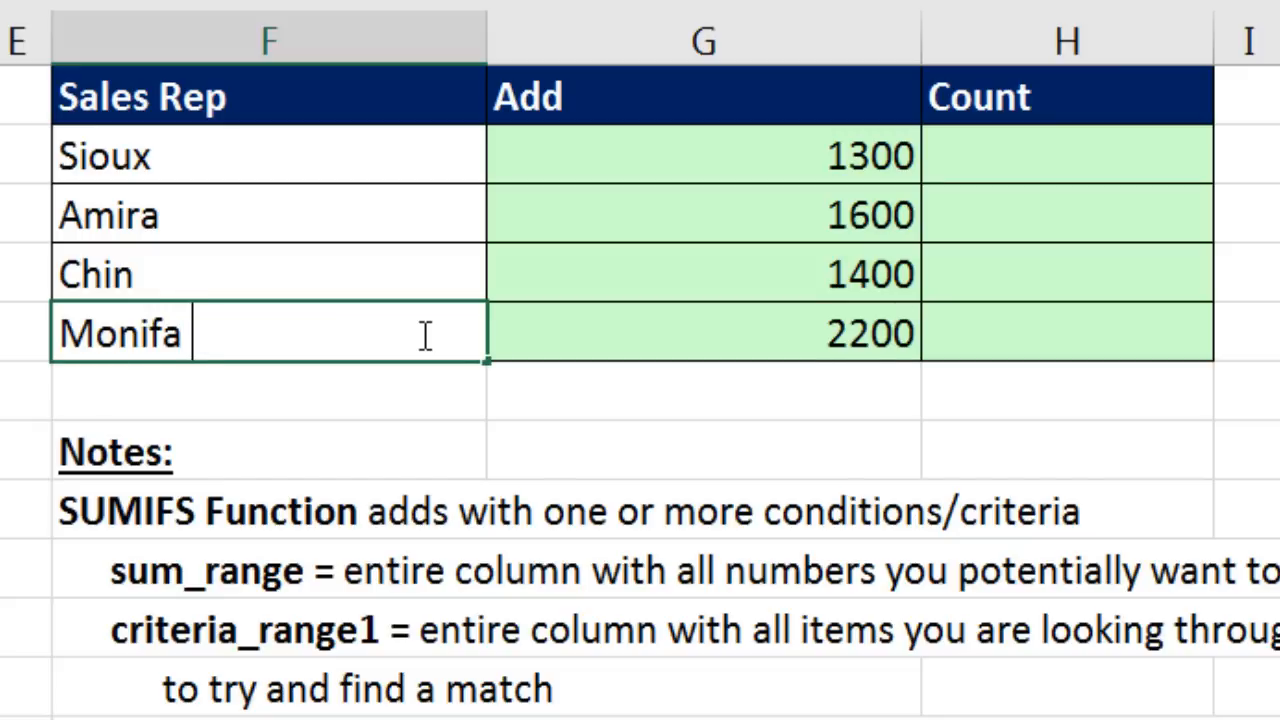
key("Return")
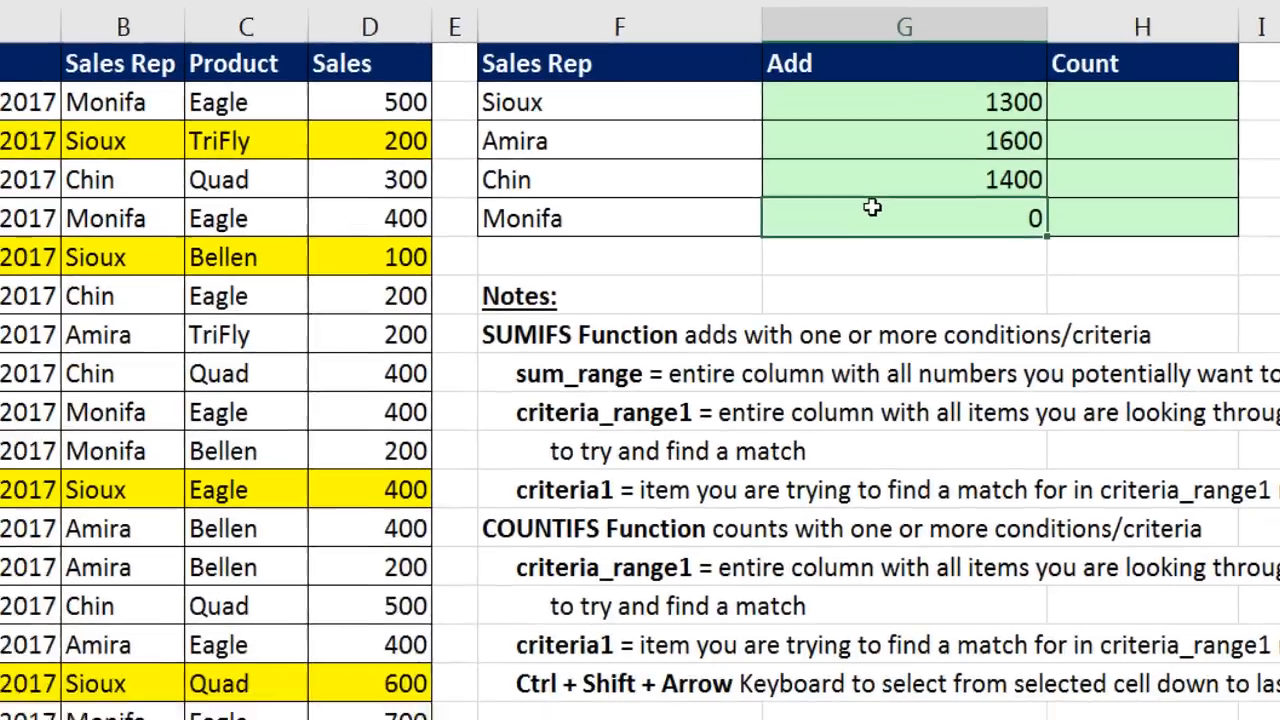
Step: Check G5's SUMIFS ranges, then delete F5's trailing space so G5 returns 2200
left_click(653, 317)
key("F2")
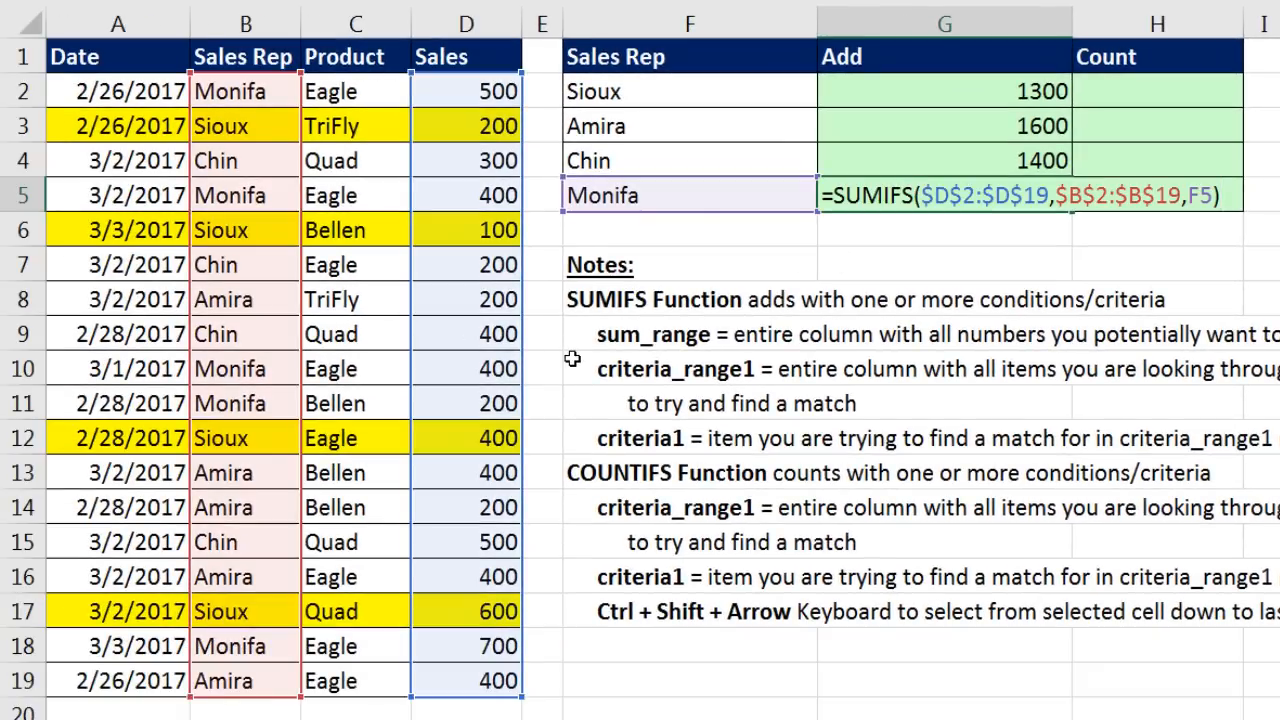
key("Escape")
left_click(704, 193)
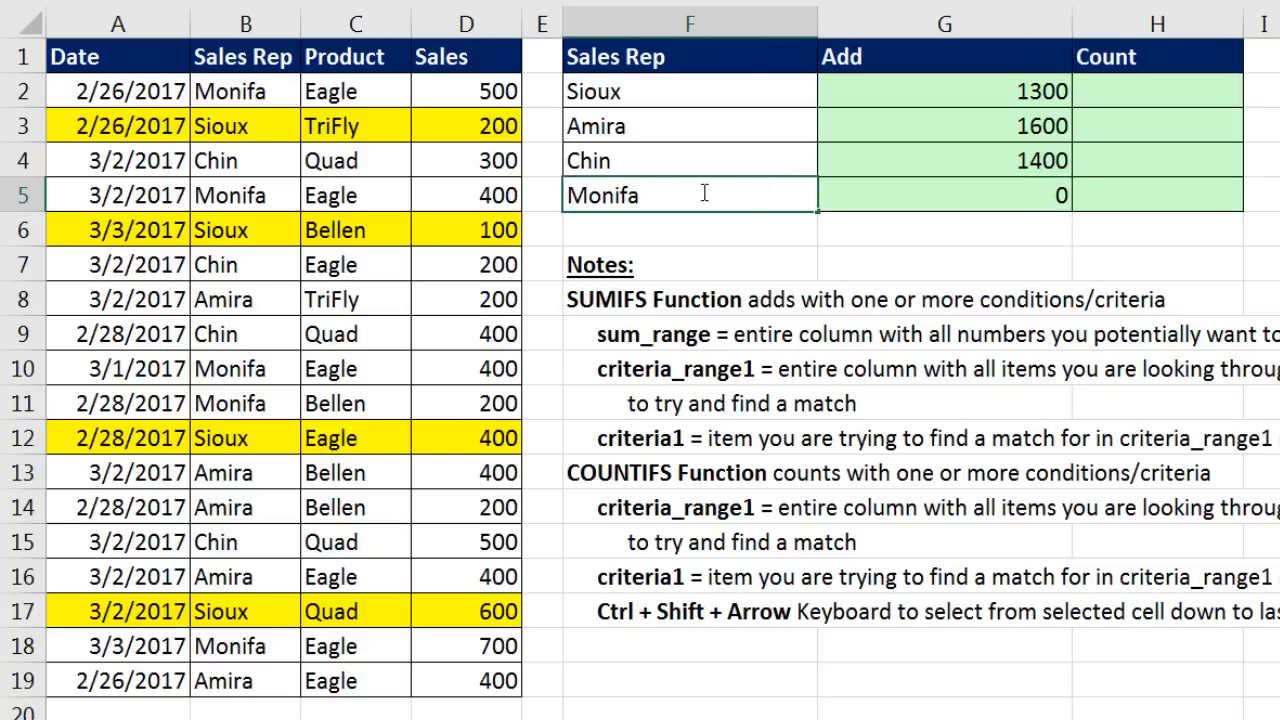
key("F2")
key("BackSpace")
key("Return")
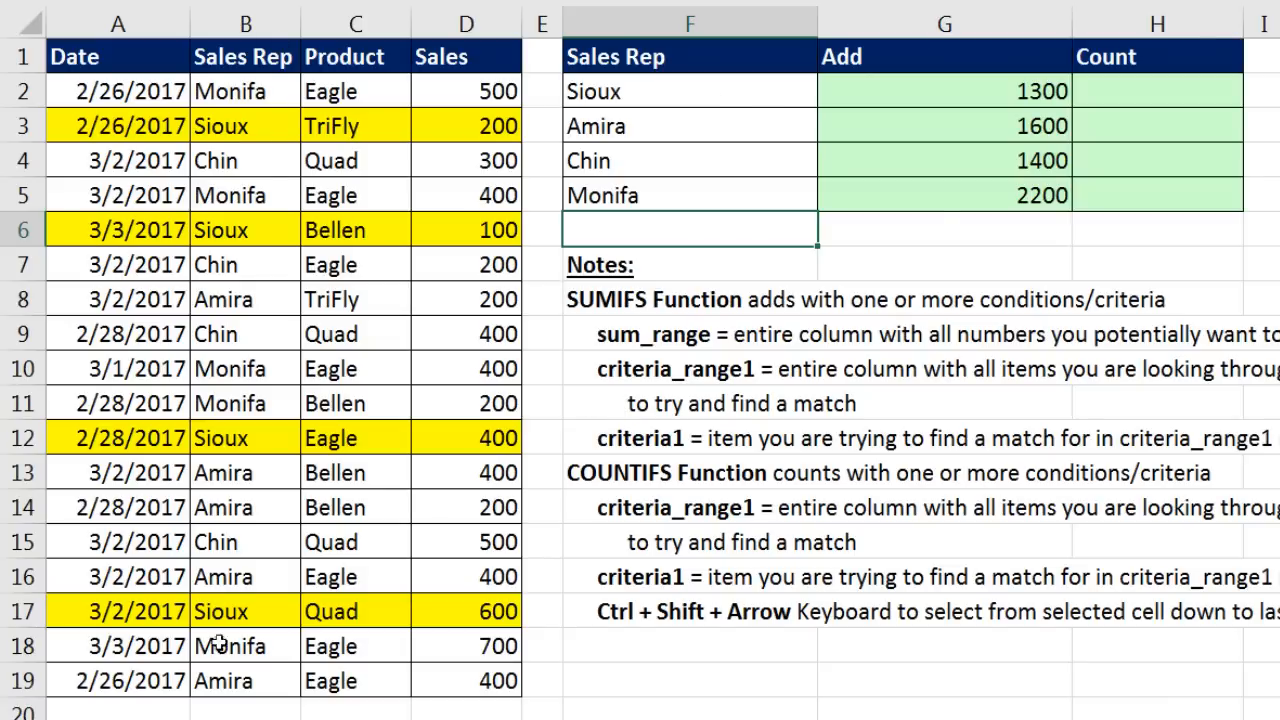
left_click(1143, 92)
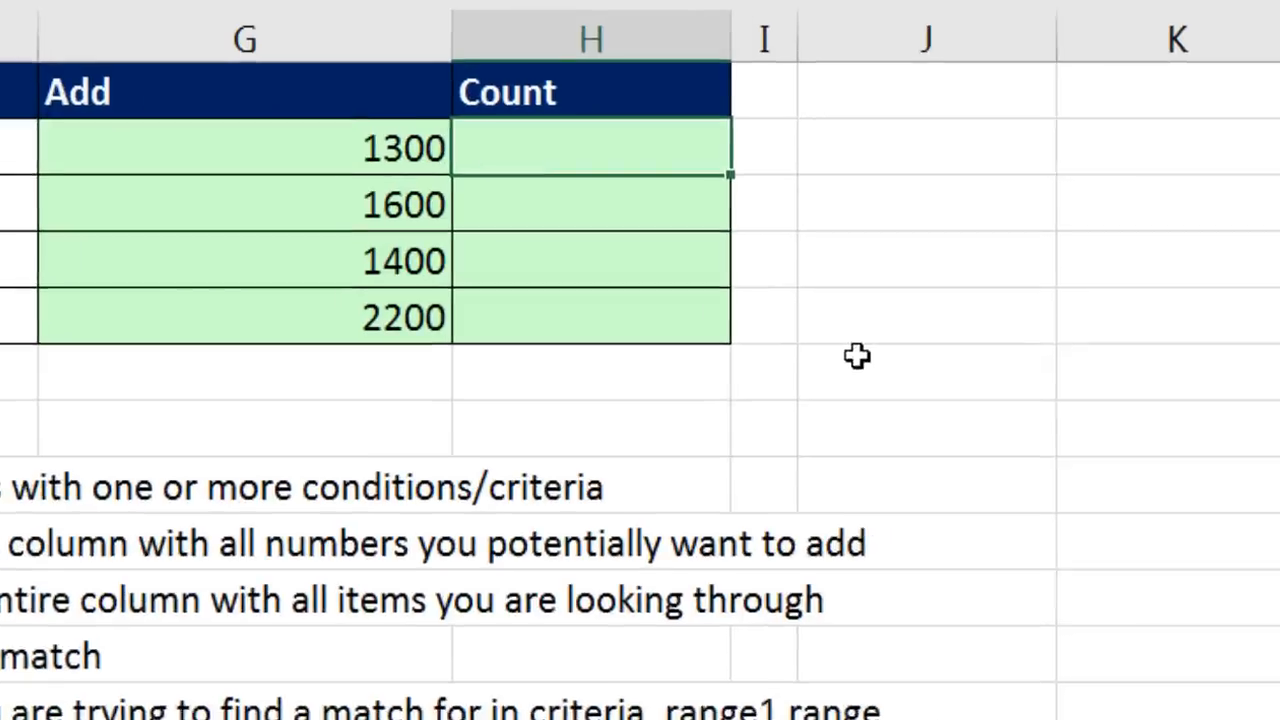
Step: Enter =COUNTIFS($B$2:$B$19,F2) in H2 to count Sioux's sales
type("=countif")
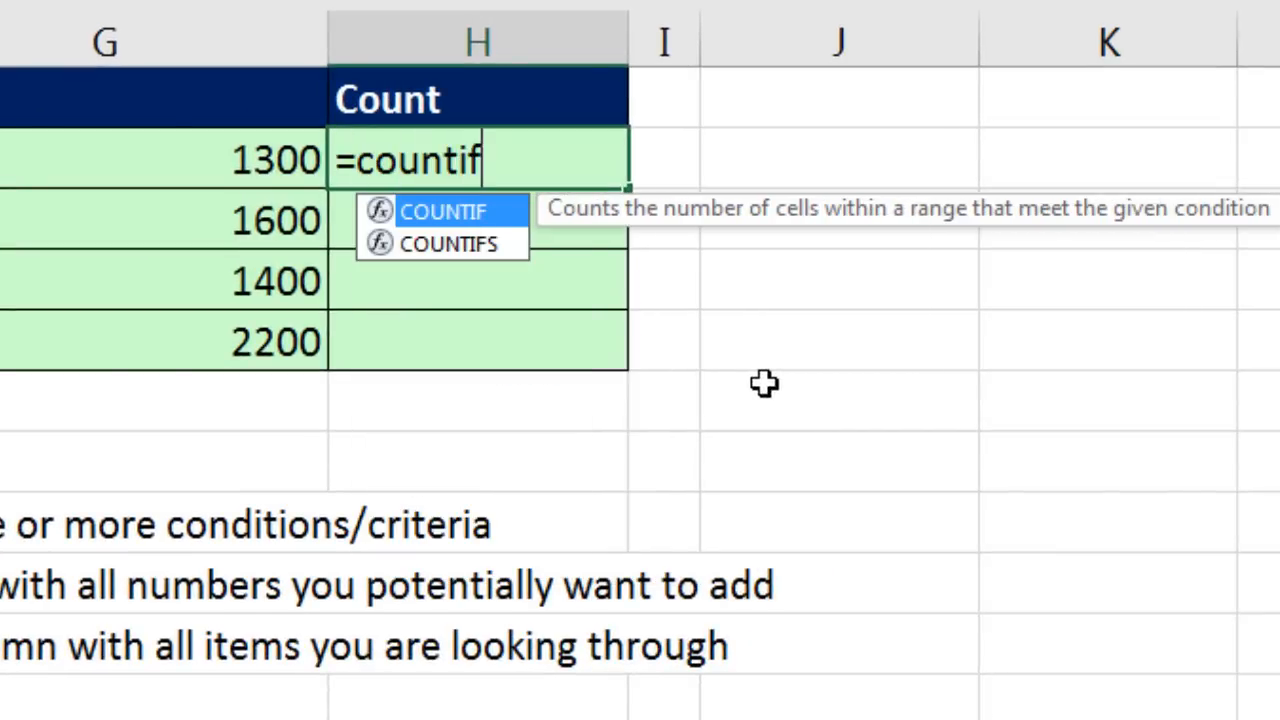
type("s")
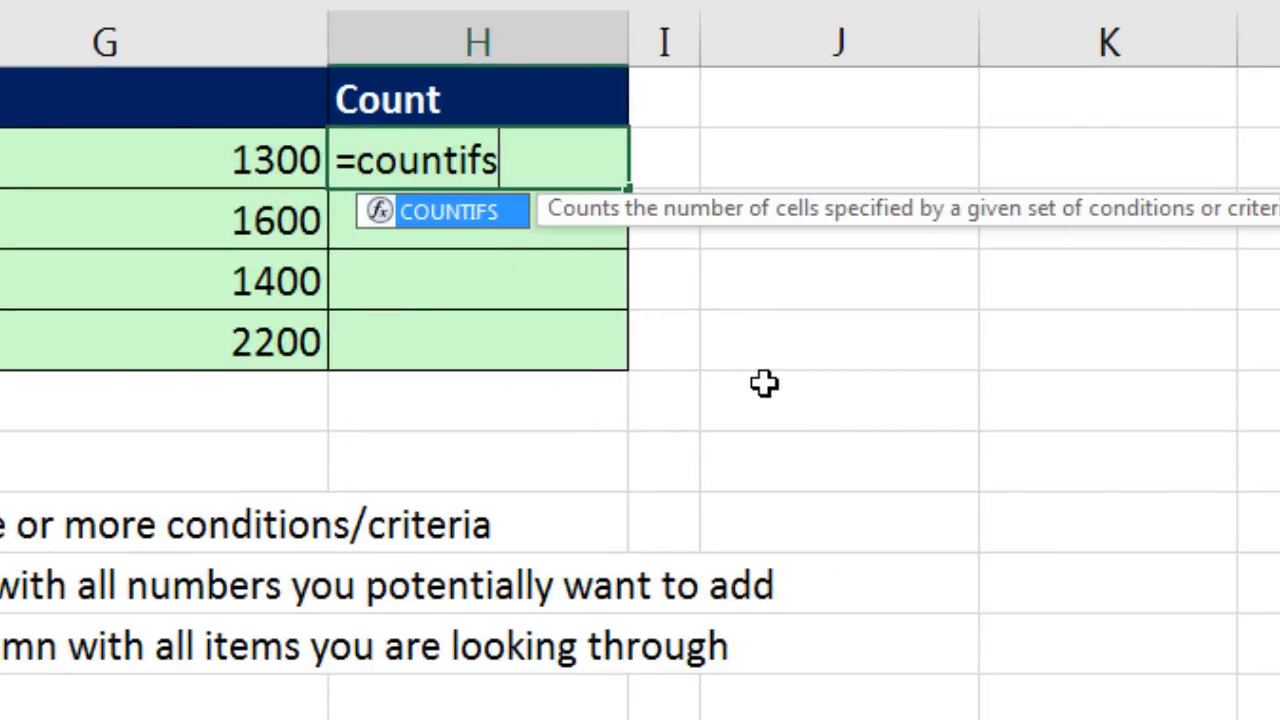
key("BackSpace")
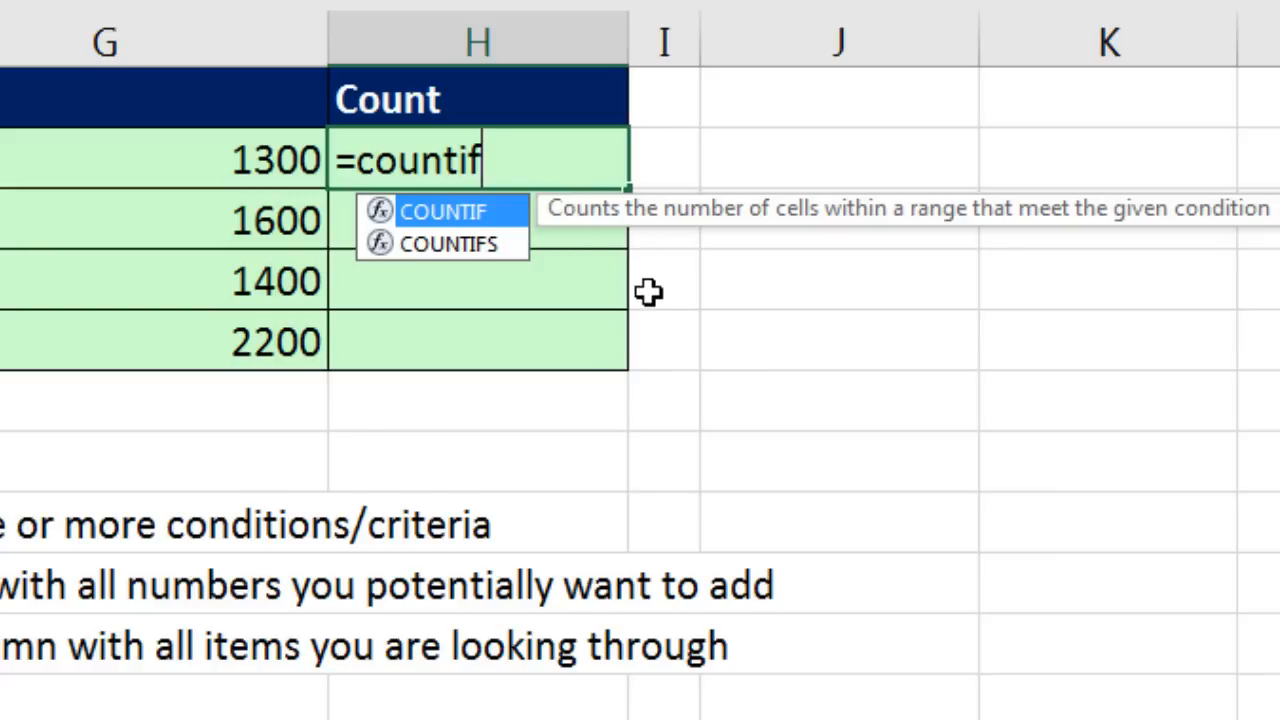
key("Down")
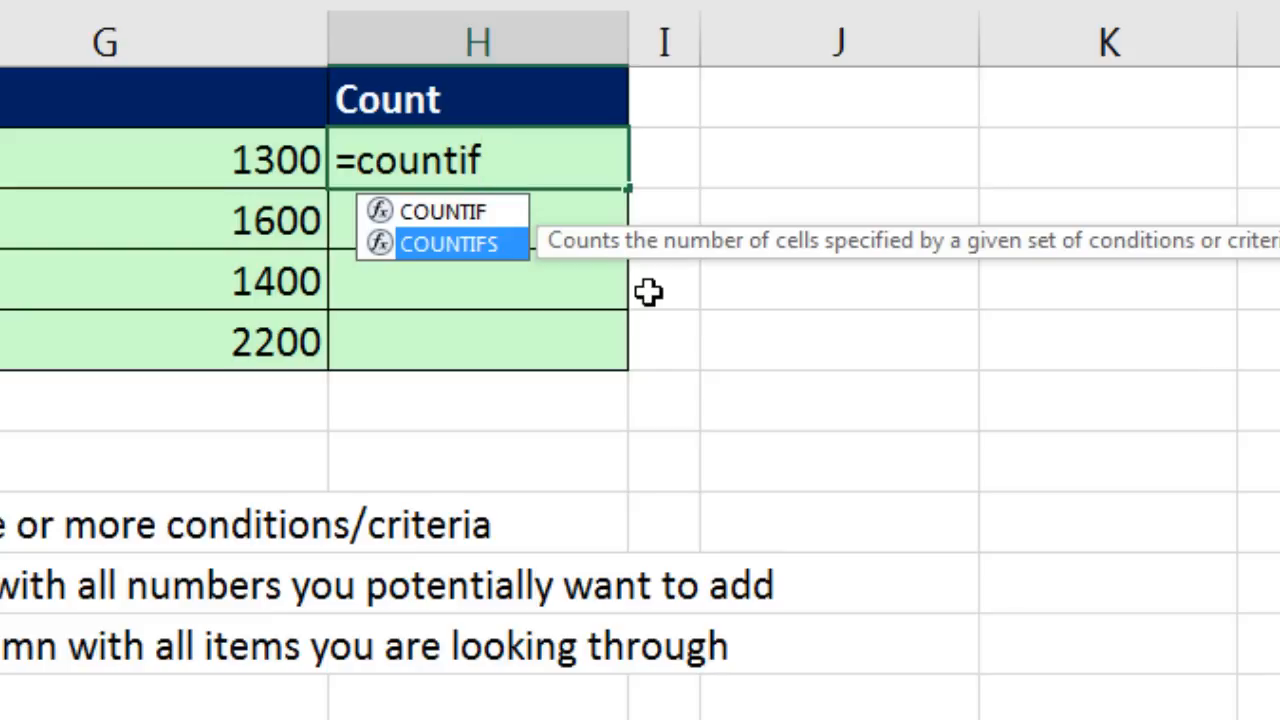
key("Tab")
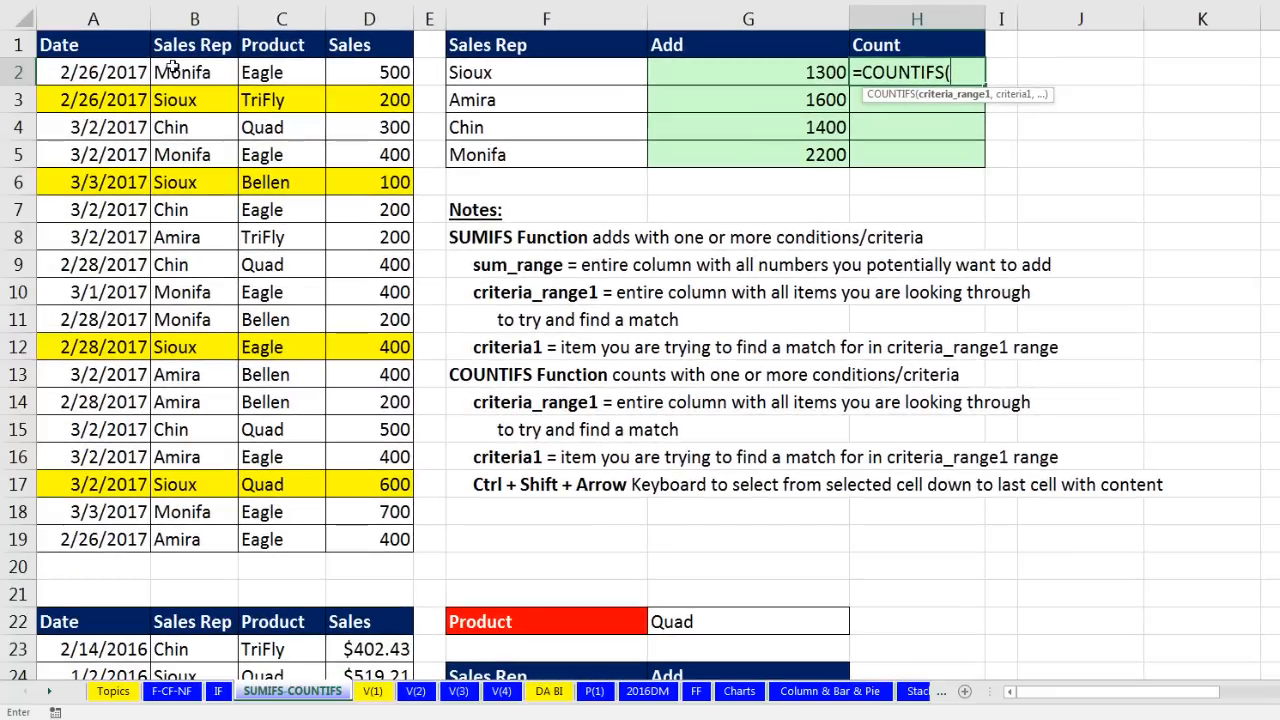
left_click_drag(172, 67, 201, 539)
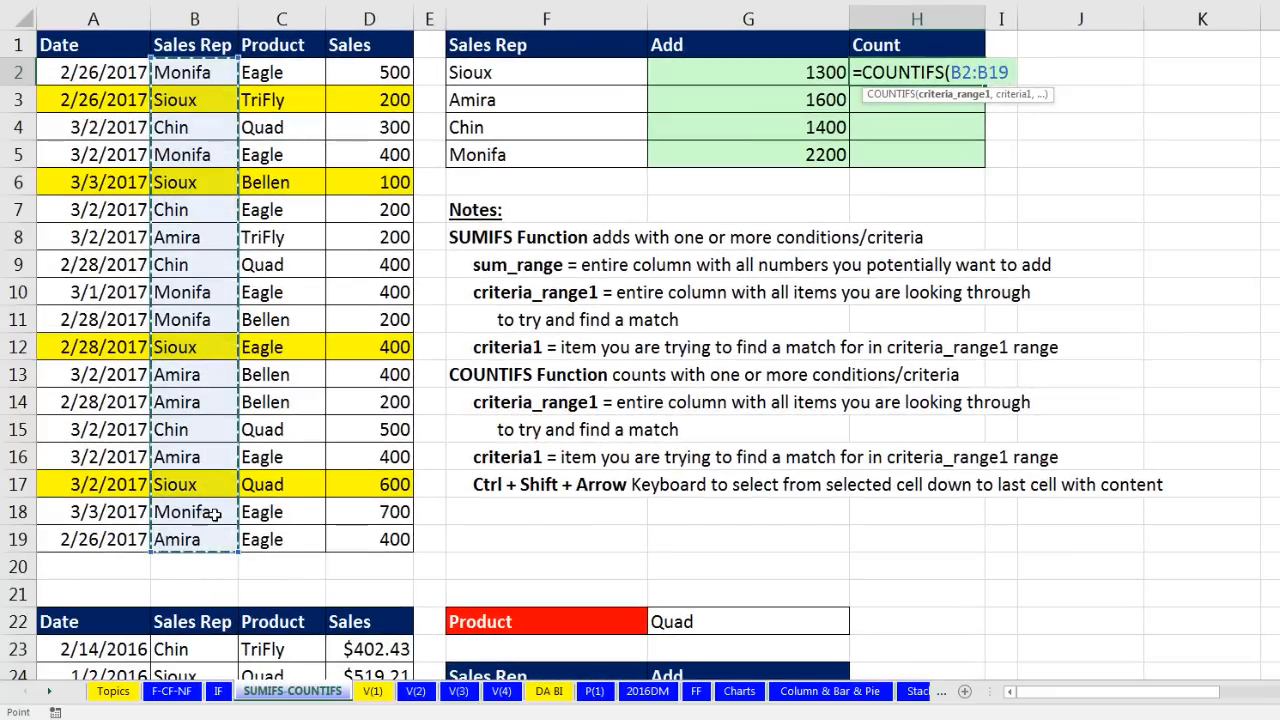
key("F4")
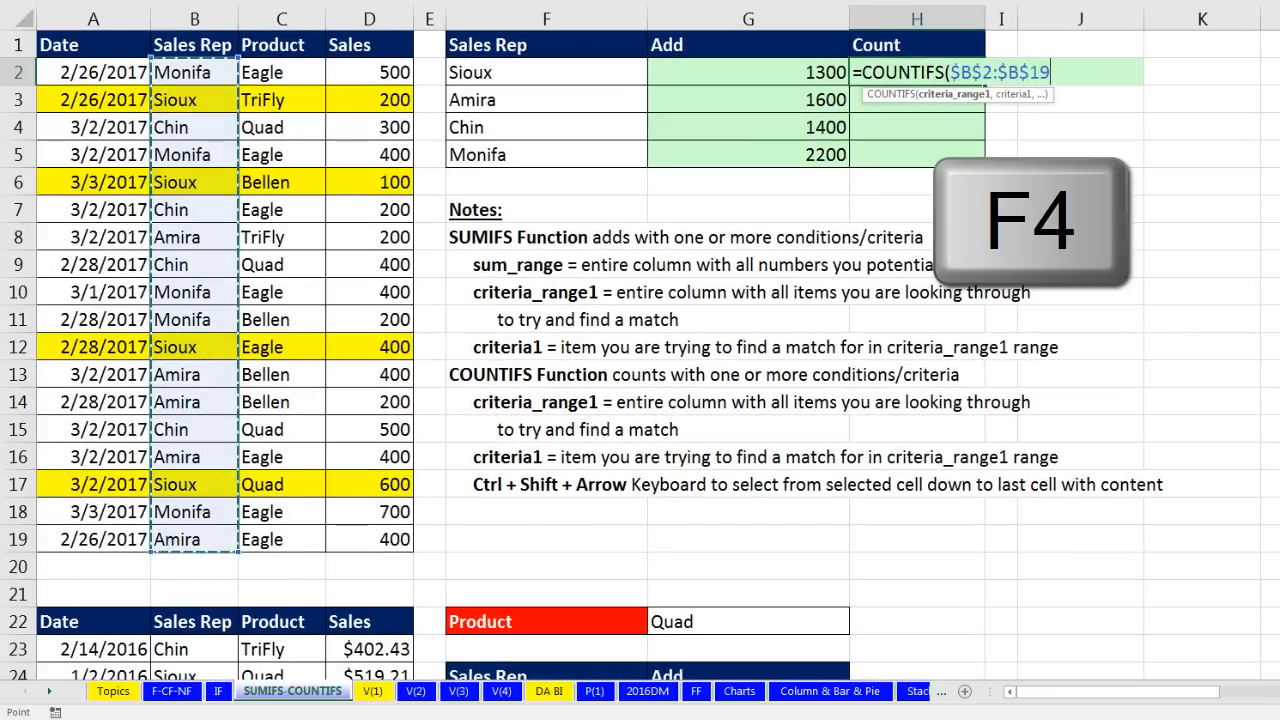
type(",")
key("Left")
key("Left")
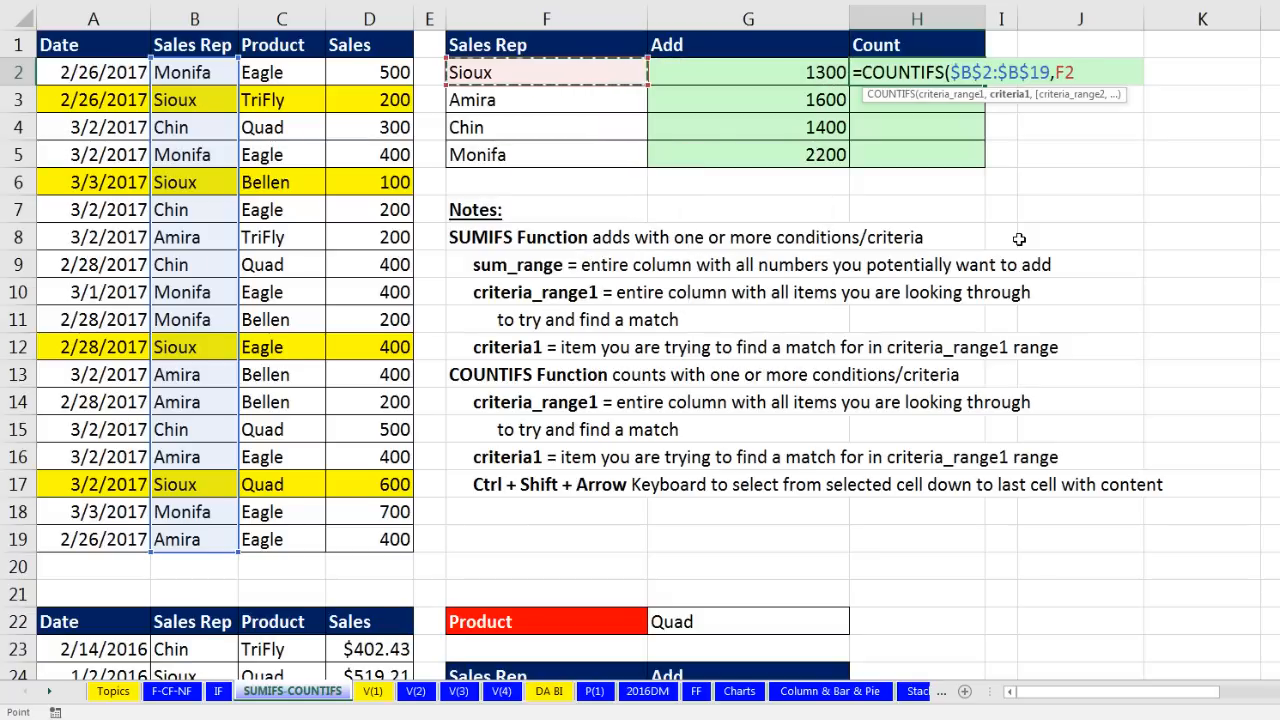
key("ctrl+Return")
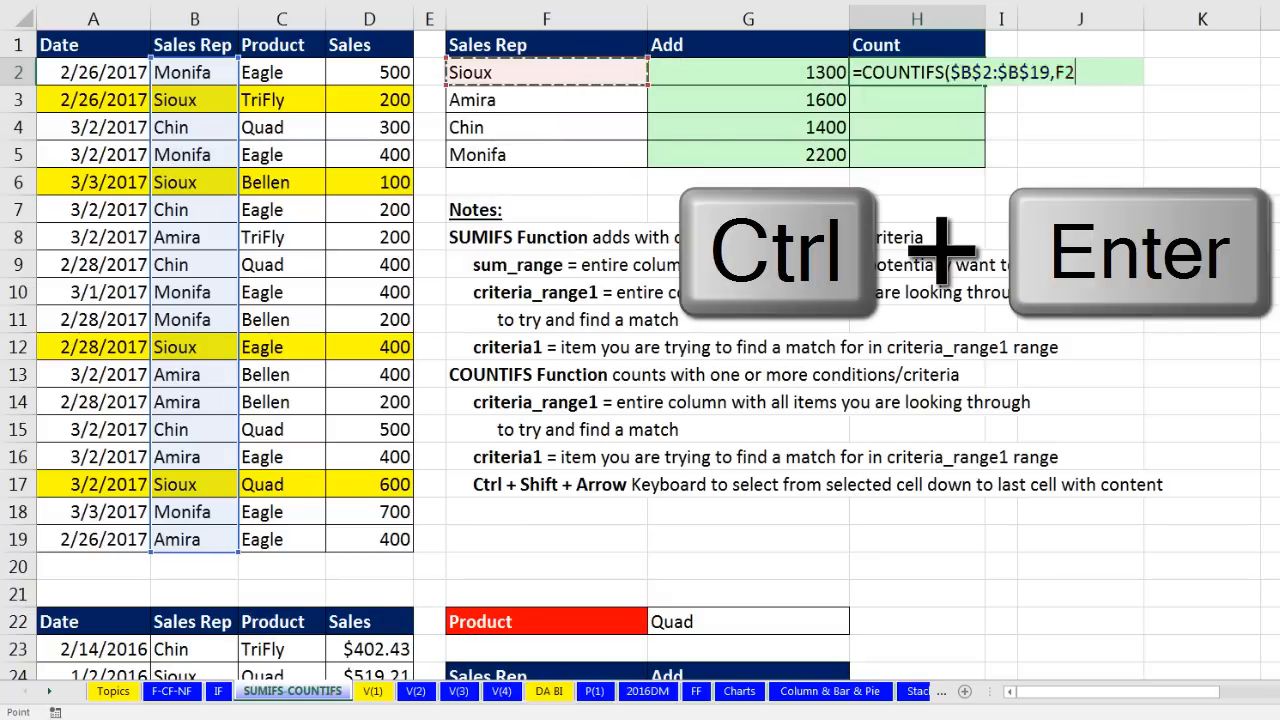
Step: Copy the COUNTIFS down to H5, giving 4, 5, 4 and 5, and check H5's formula
double_click(987, 87)
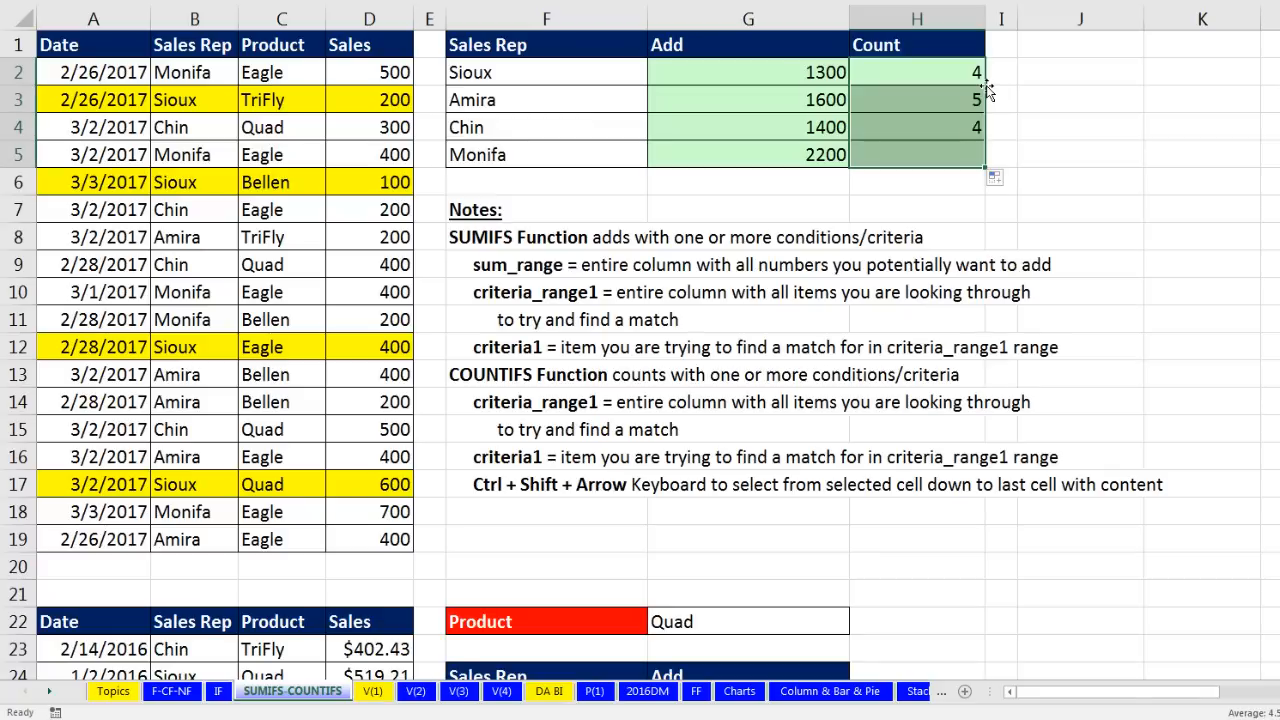
left_click(960, 154)
key("F2")
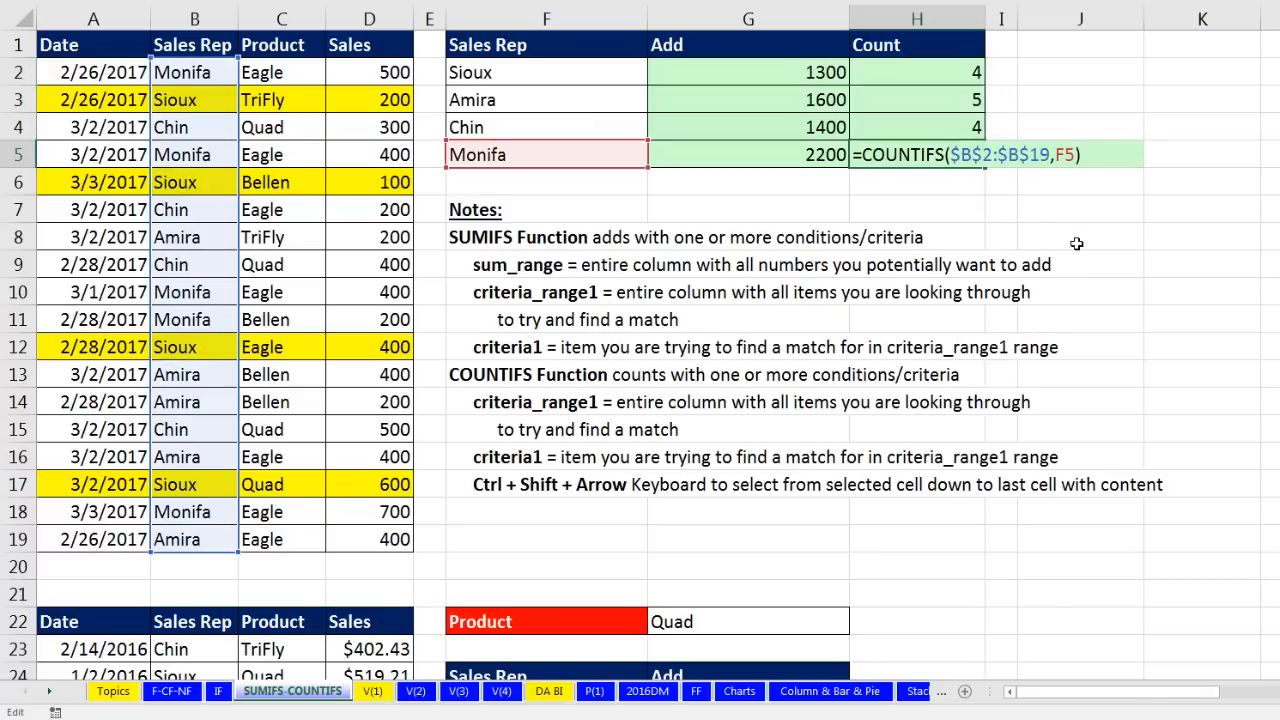
key("Escape")
Step: Scroll to the Product Quad table and select Amira's Add cell G25
scroll(1076, 243, "down", 5)
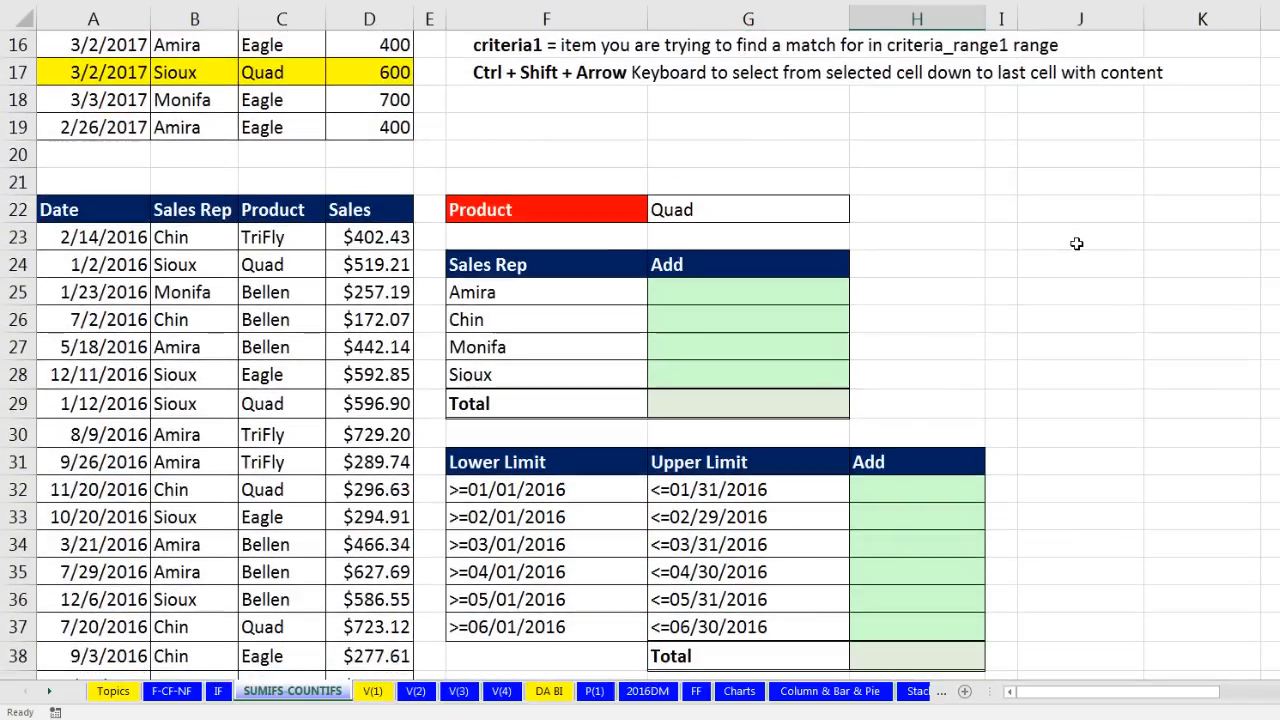
left_click(714, 296)
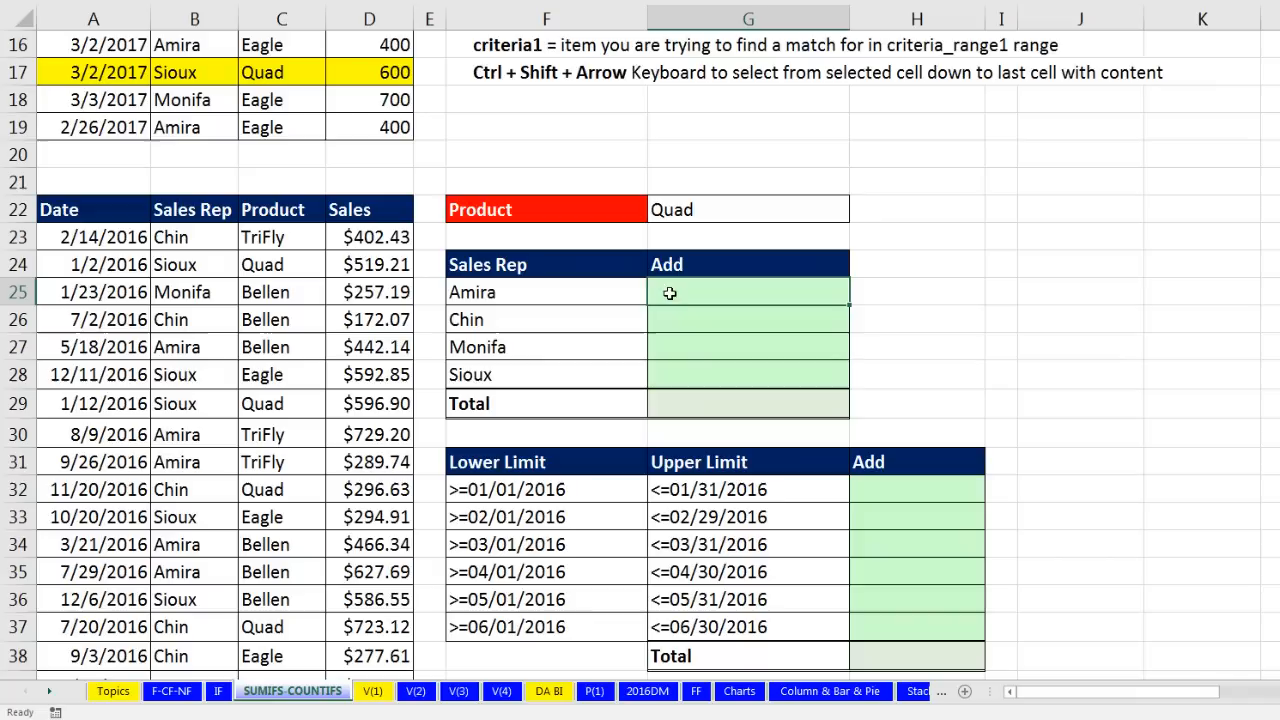
left_click(690, 317)
left_click(688, 343)
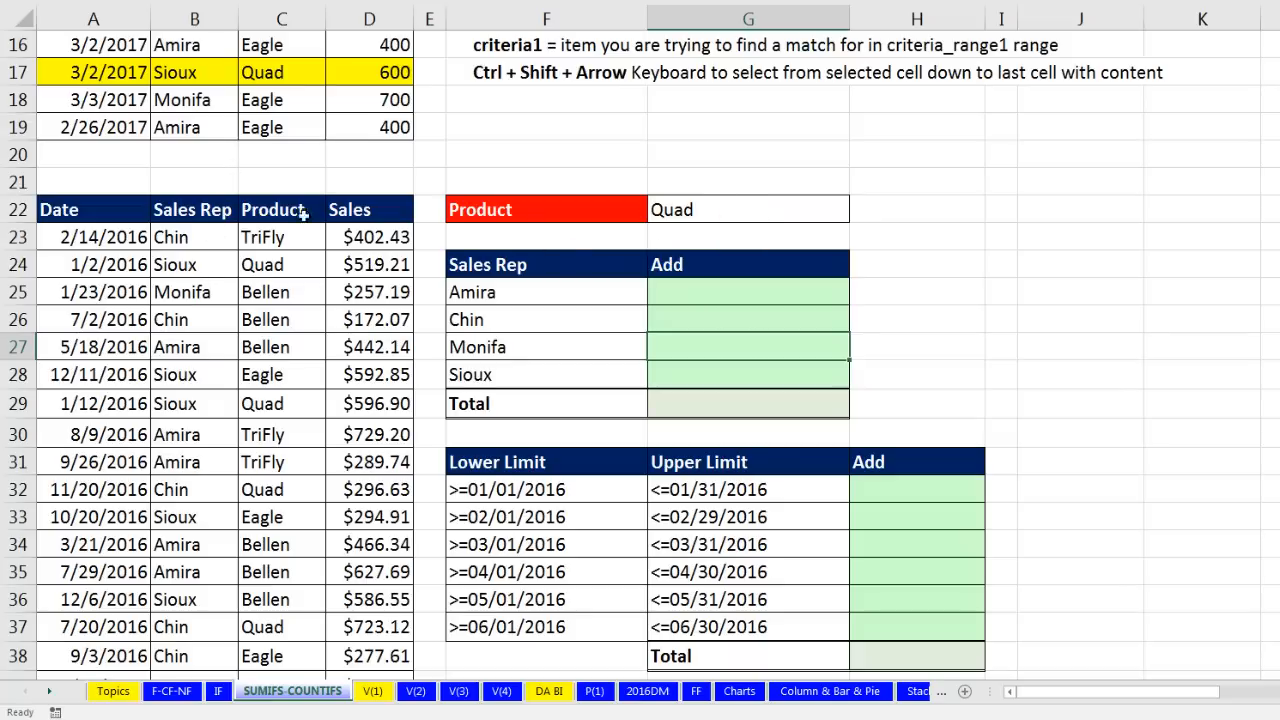
scroll(267, 423, "down", 2)
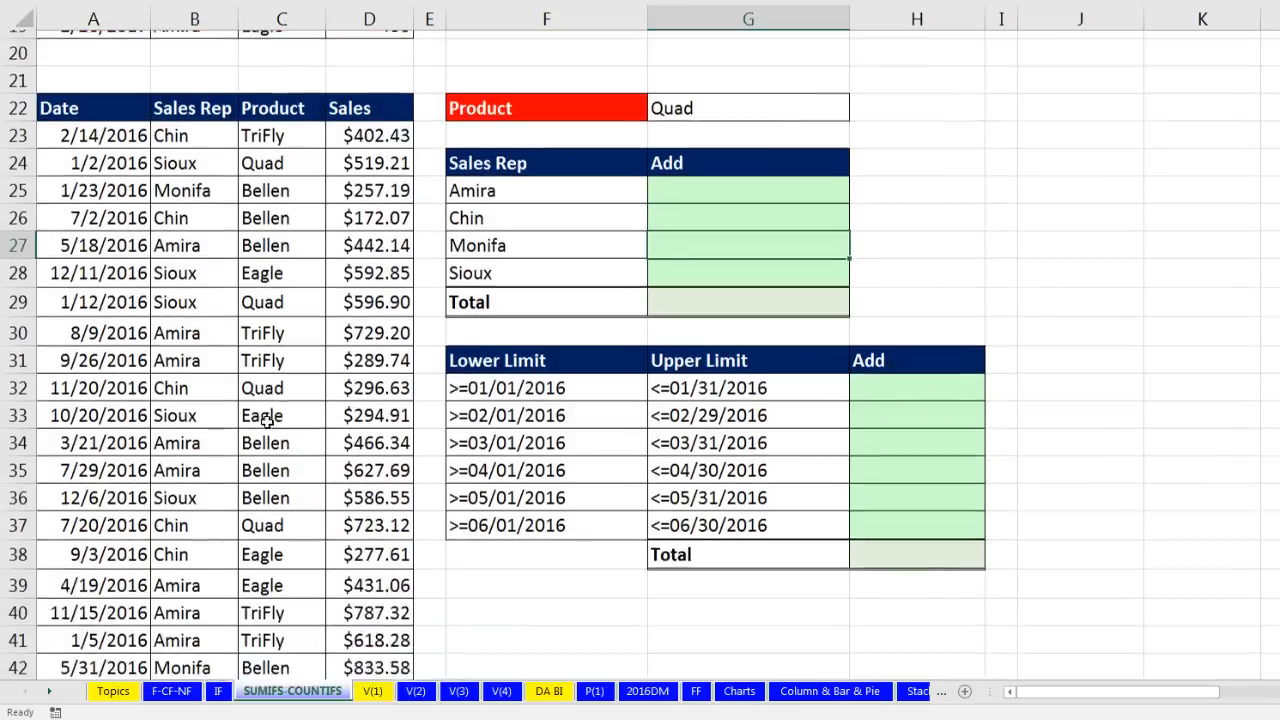
left_click(710, 131)
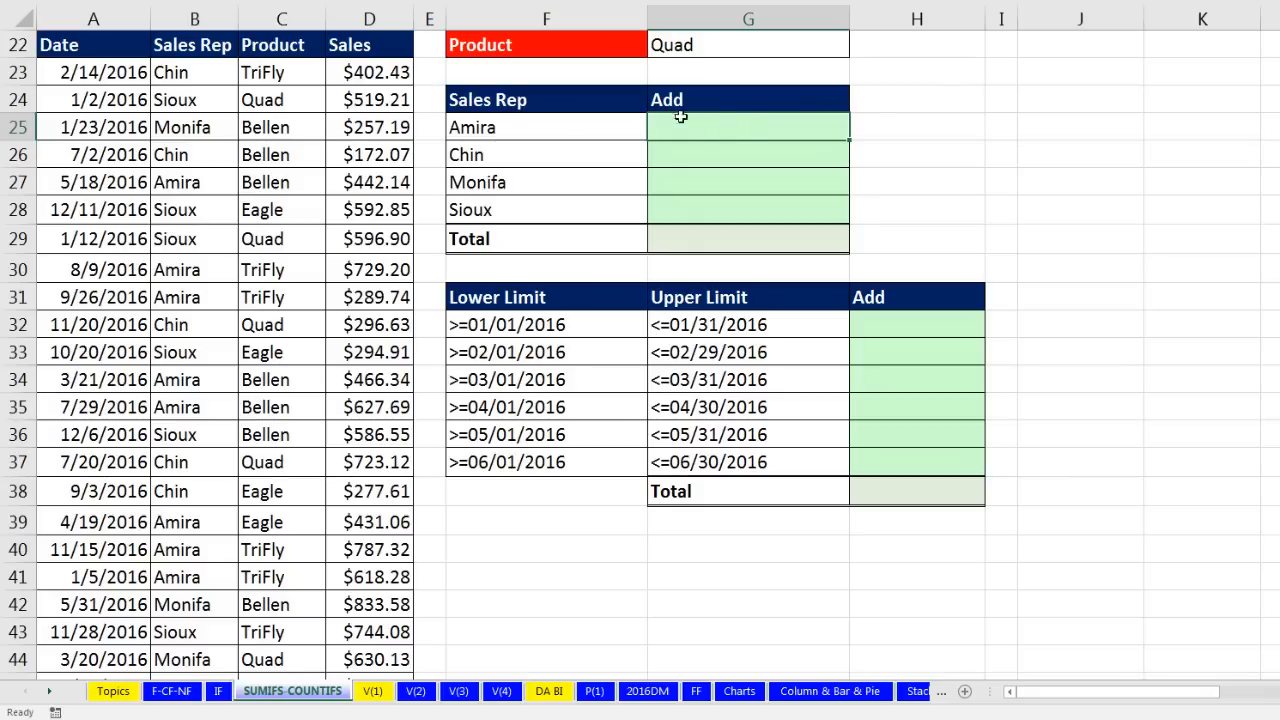
Step: Start a SUMIFS in G25 with the locked sum range $D$23:$D$11626
type("=sumifs")
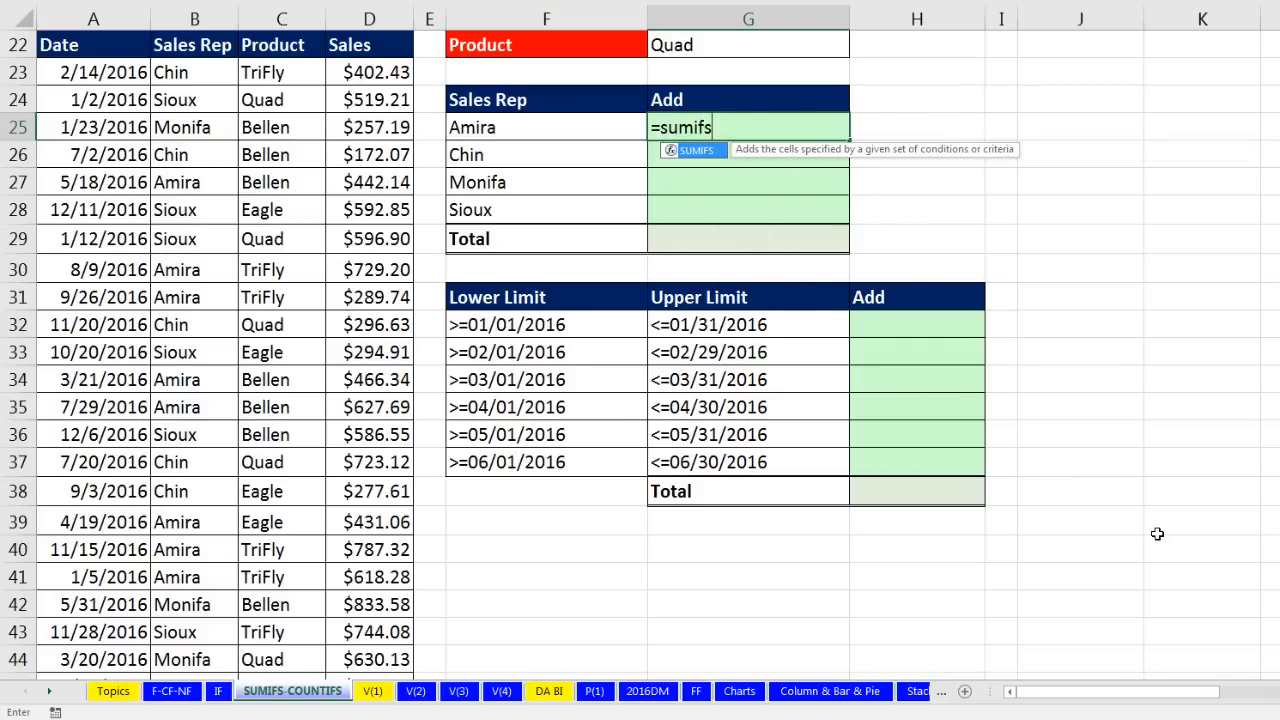
key("Tab")
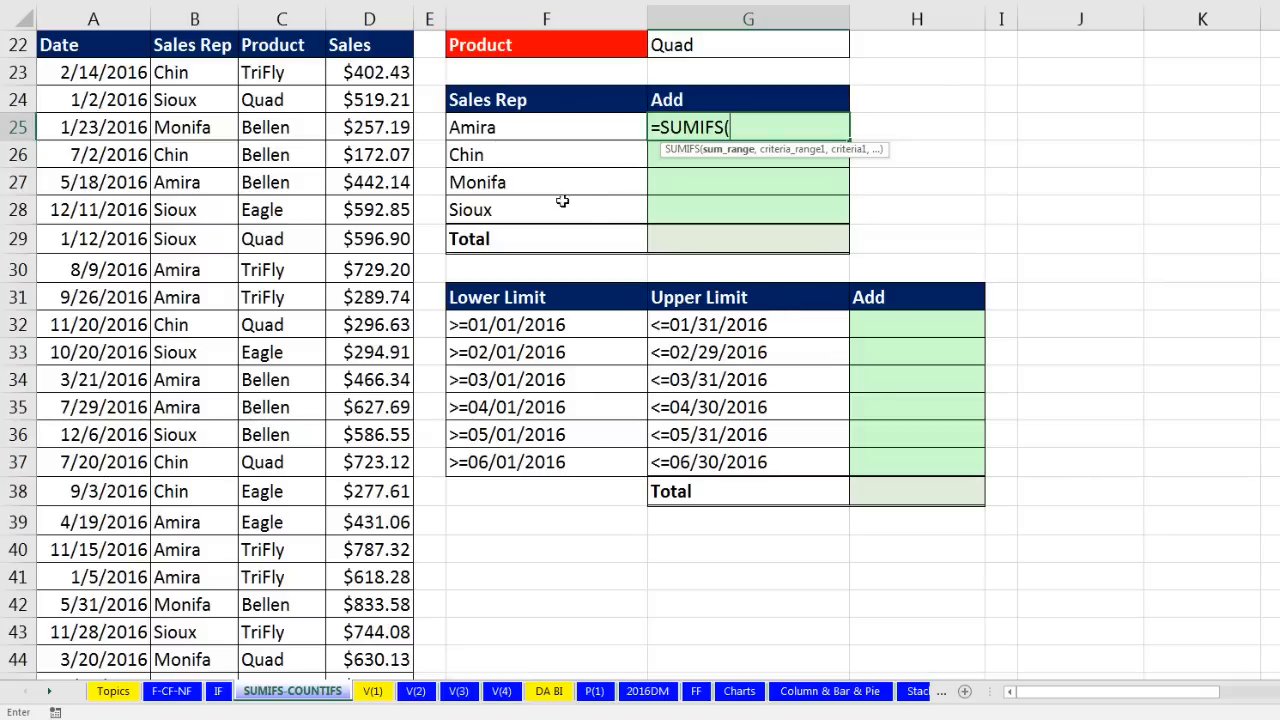
left_click_drag(333, 68, 403, 672)
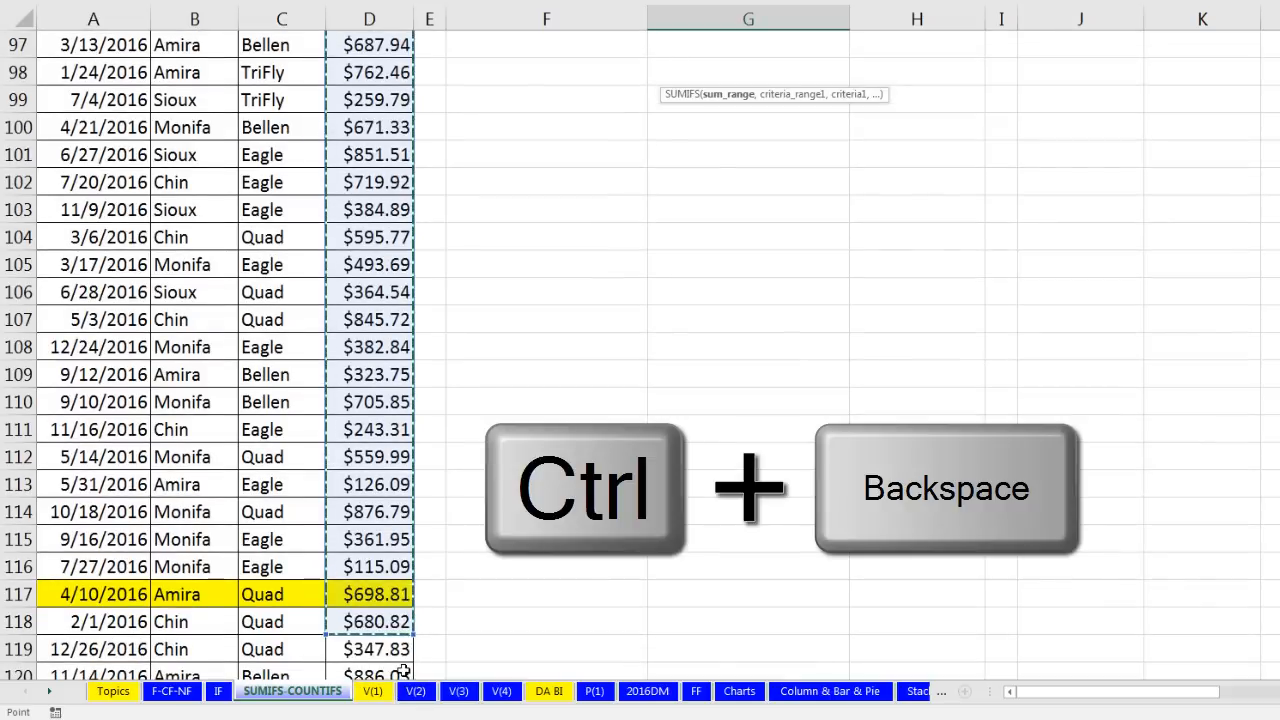
key("ctrl+BackSpace")
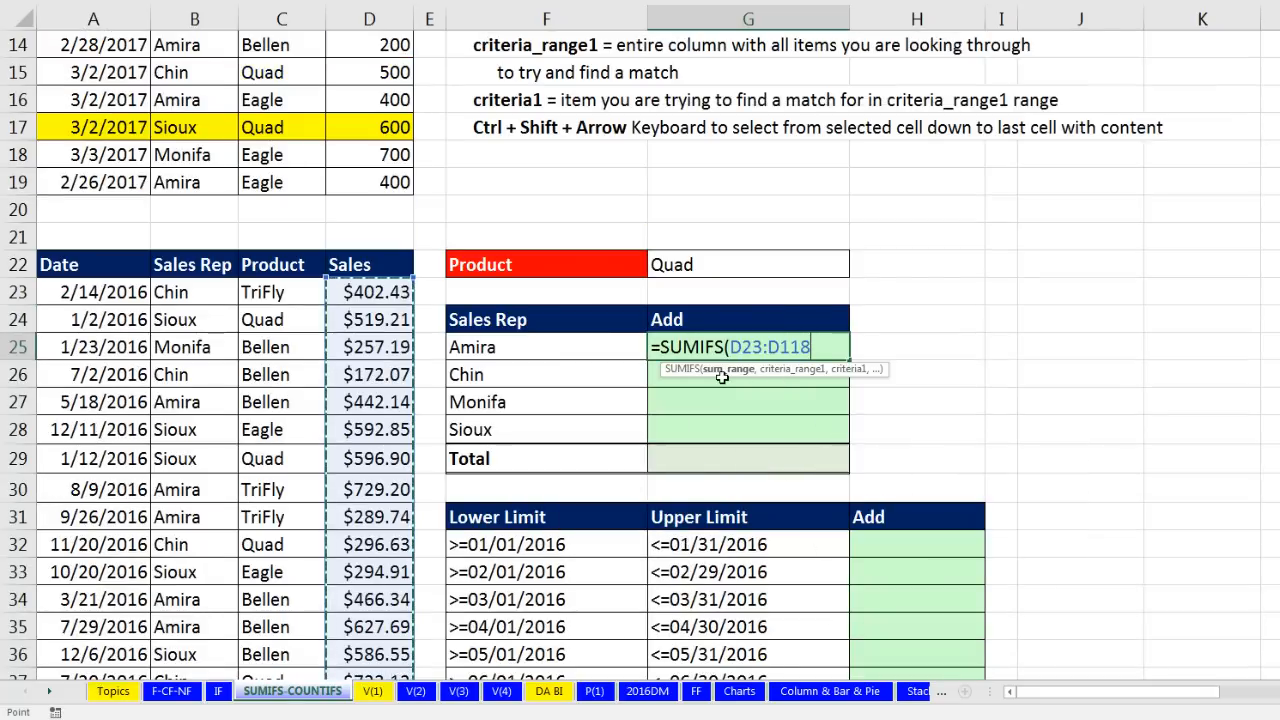
left_click(719, 370)
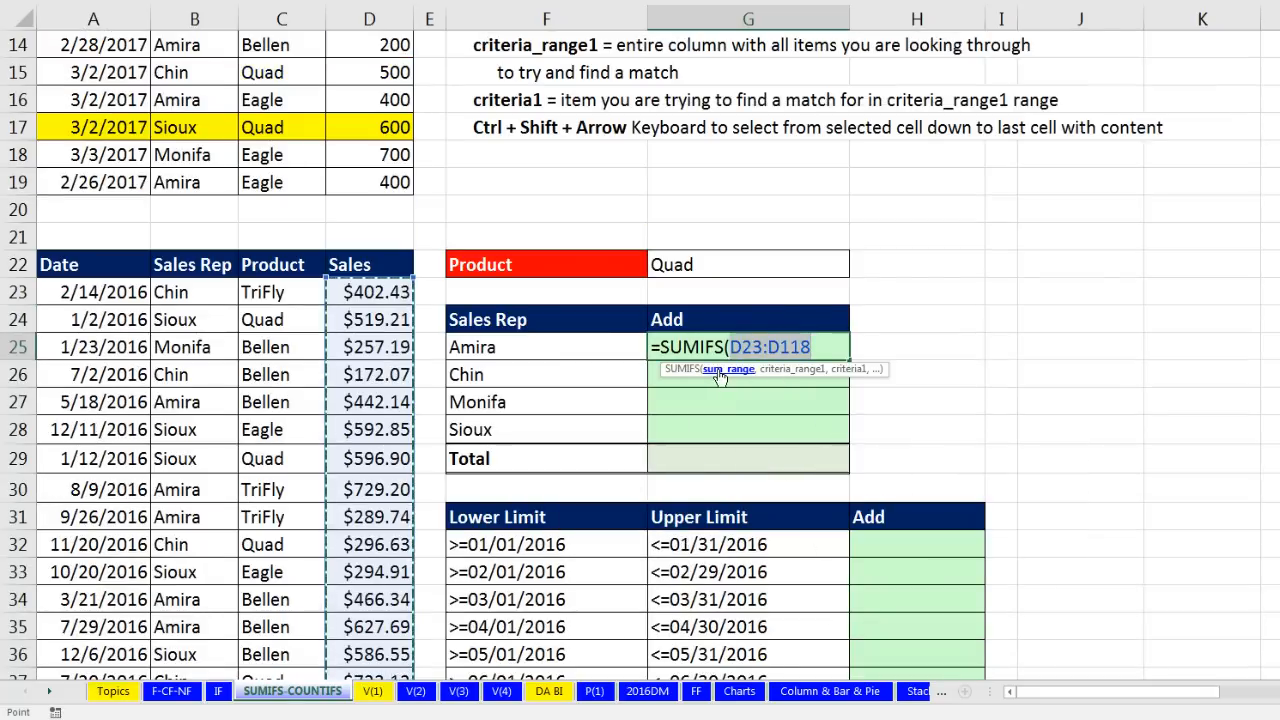
key("Delete")
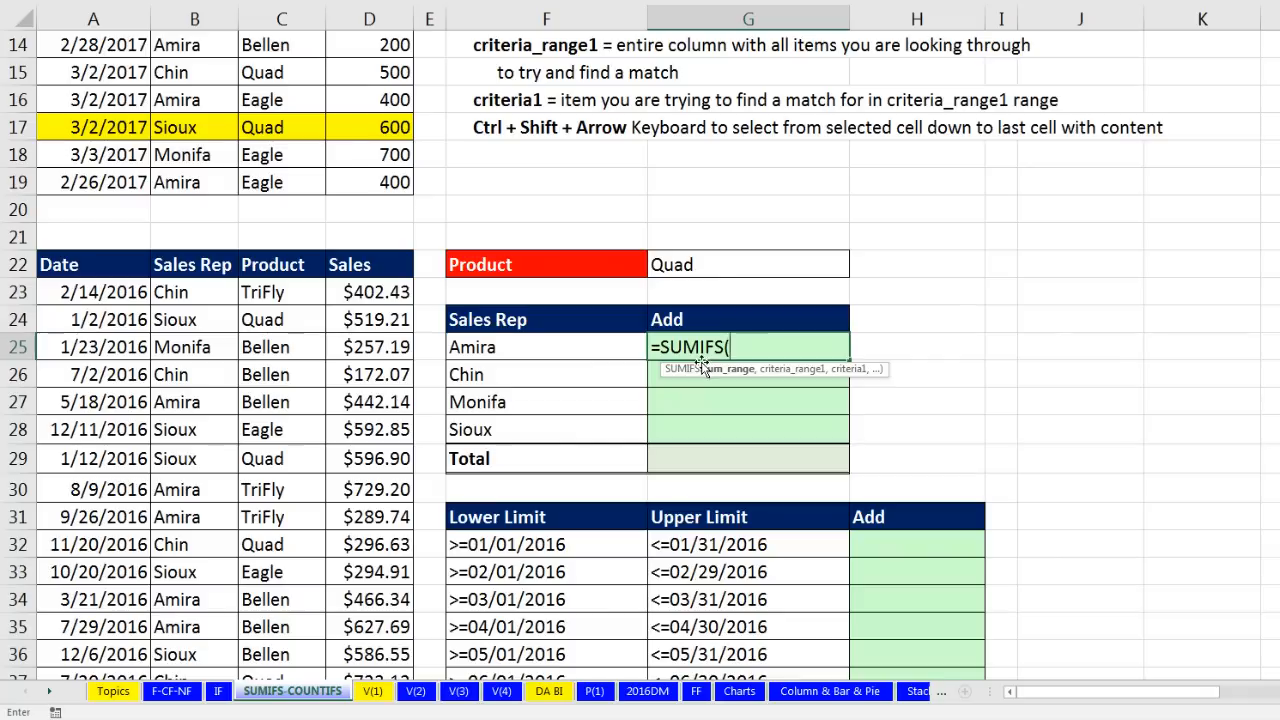
left_click(369, 291)
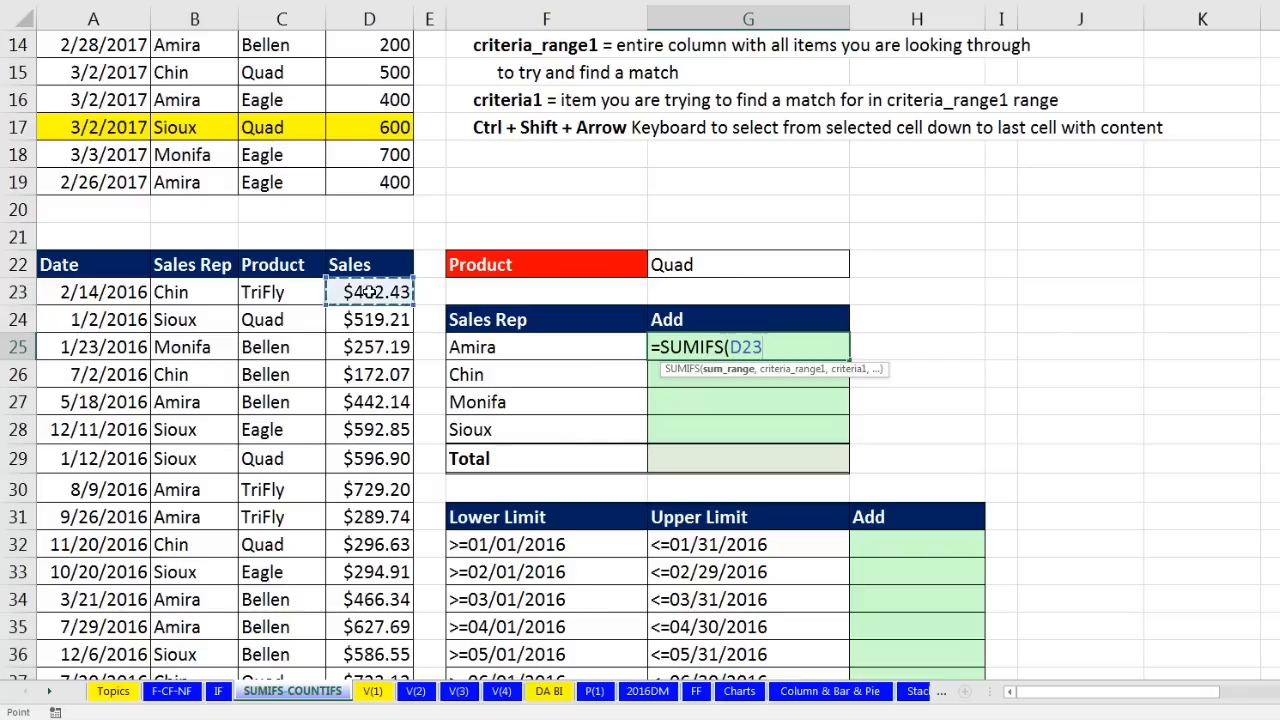
key("ctrl+shift+Down")
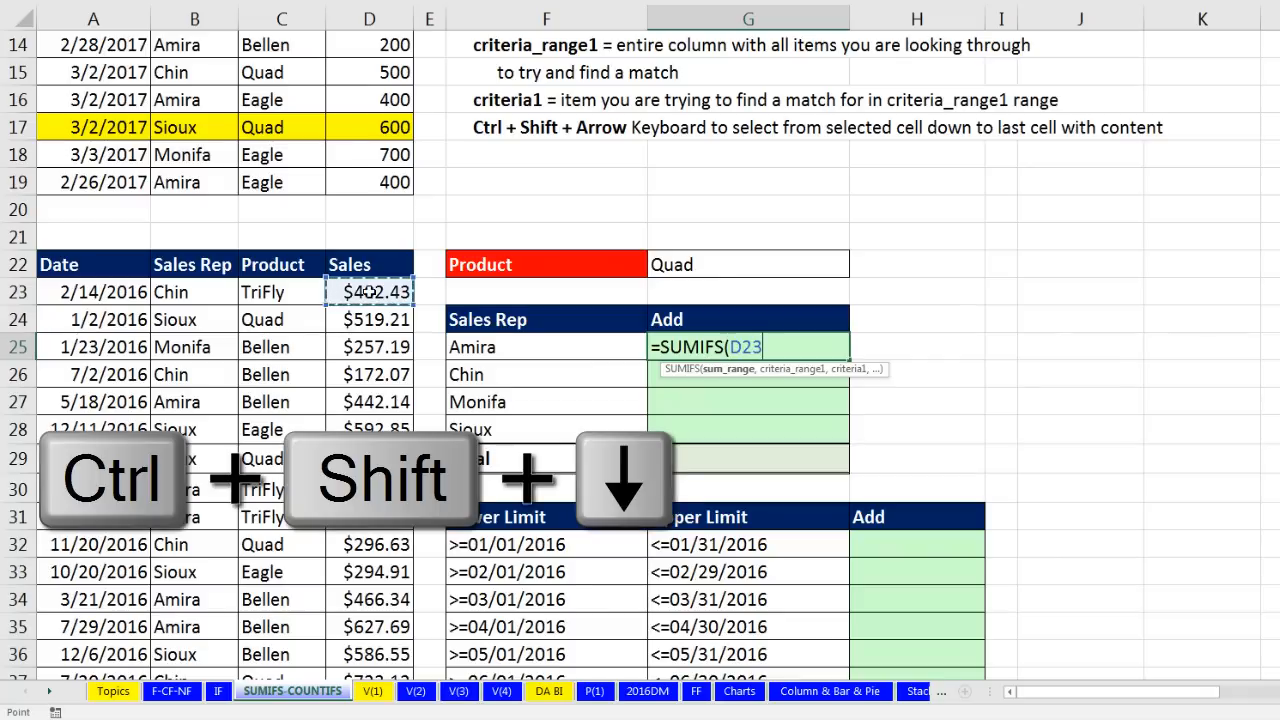
key("ctrl+shift+Down")
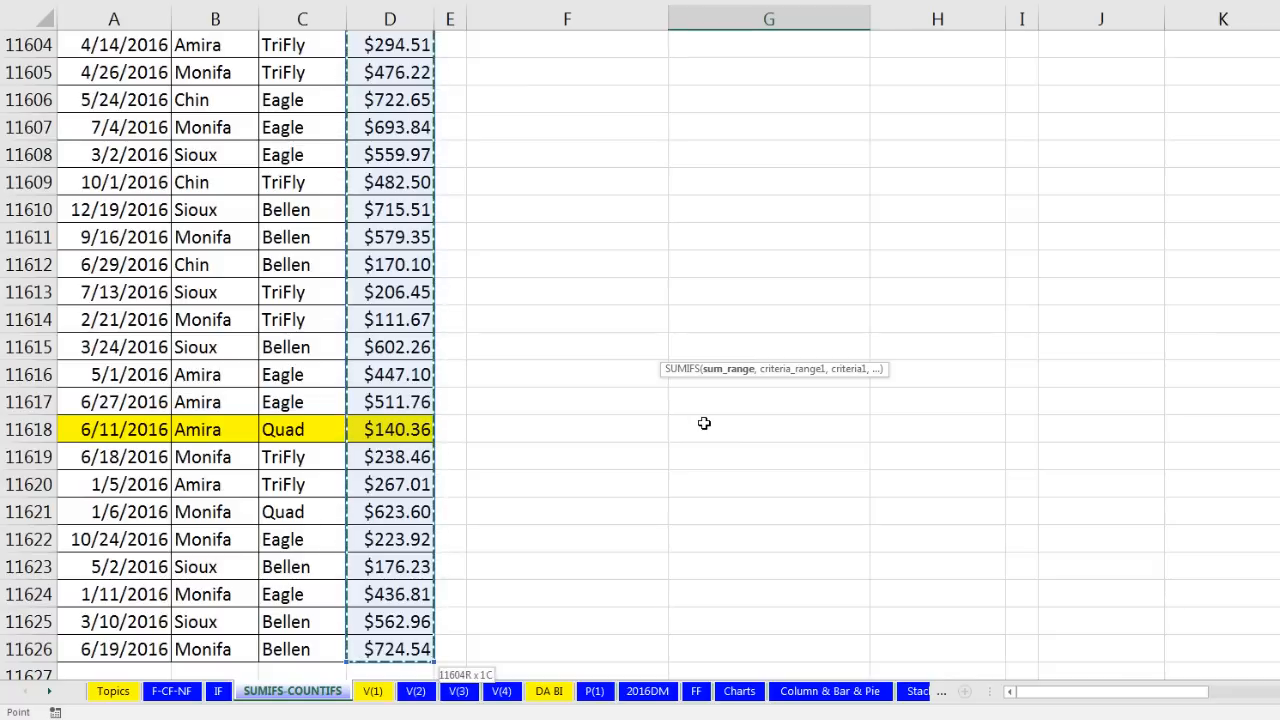
key("F4")
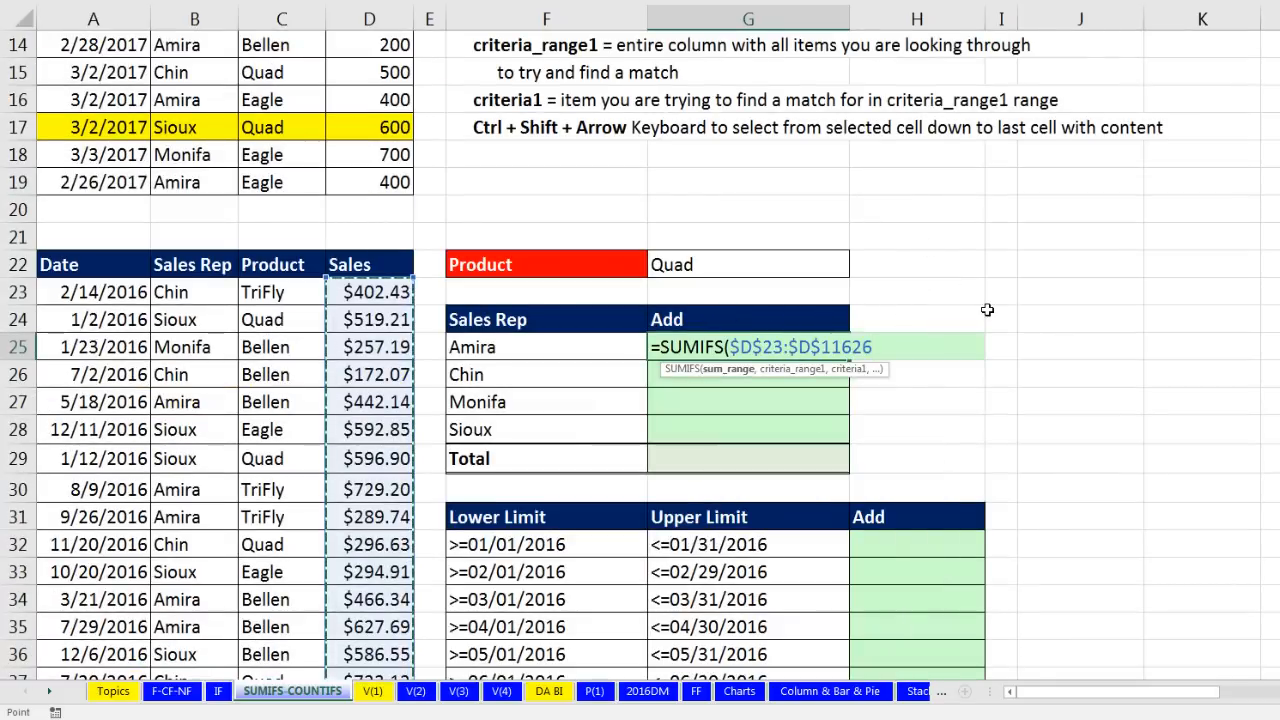
Step: Add the $B$23:$B$11626 rep range with Amira in F25 as criterion to G25's SUMIFS
type(",")
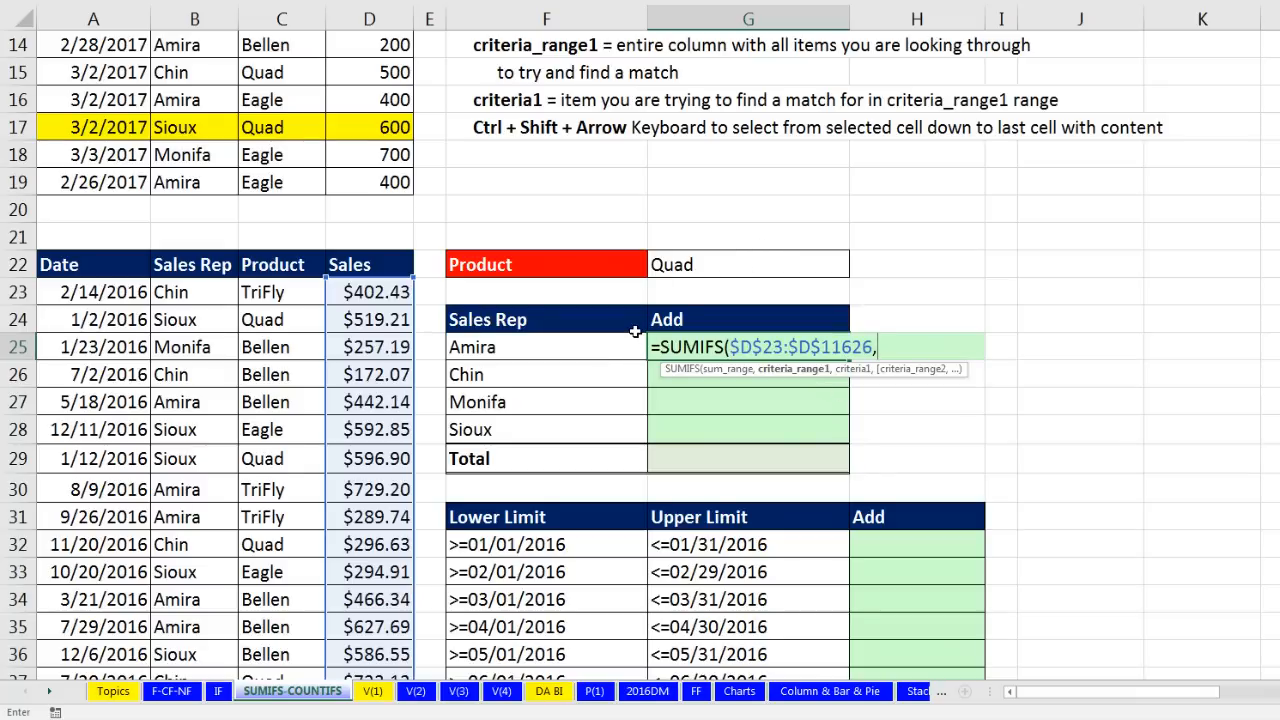
scroll(632, 340, "down", 12)
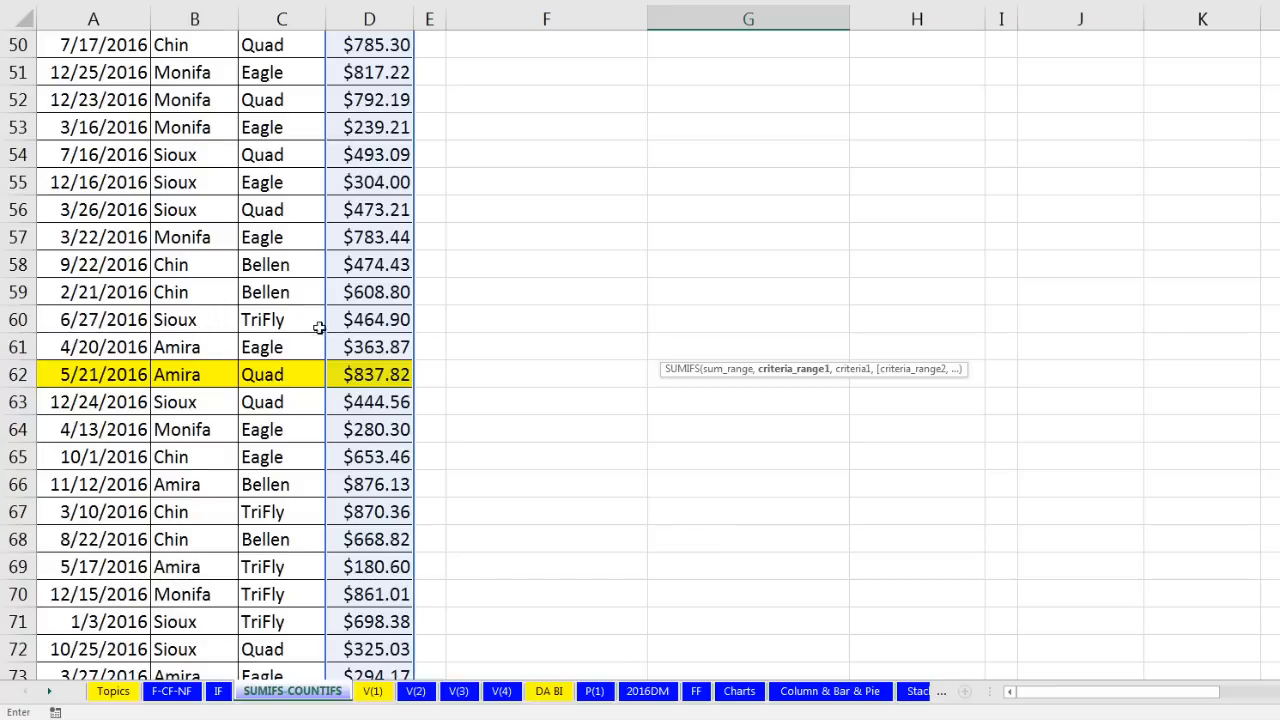
scroll(606, 416, "up", 8)
scroll(606, 416, "up", 4)
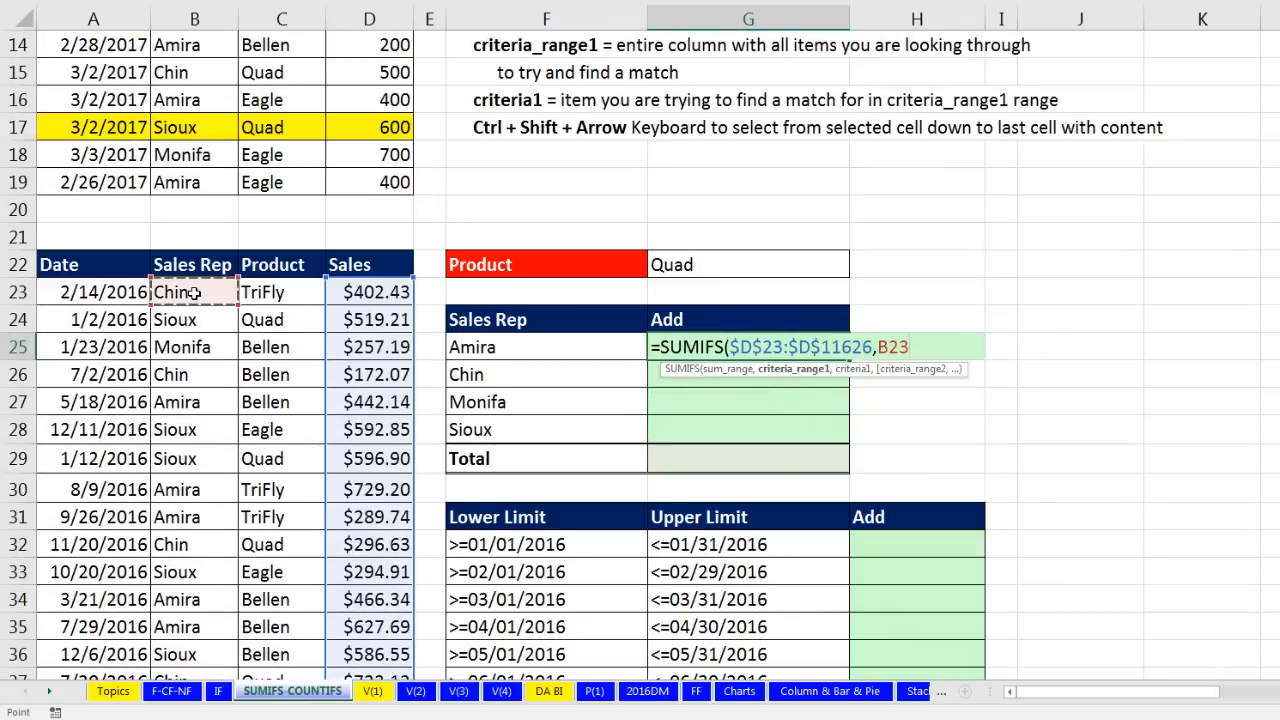
key("ctrl+shift+Down")
key("F4")
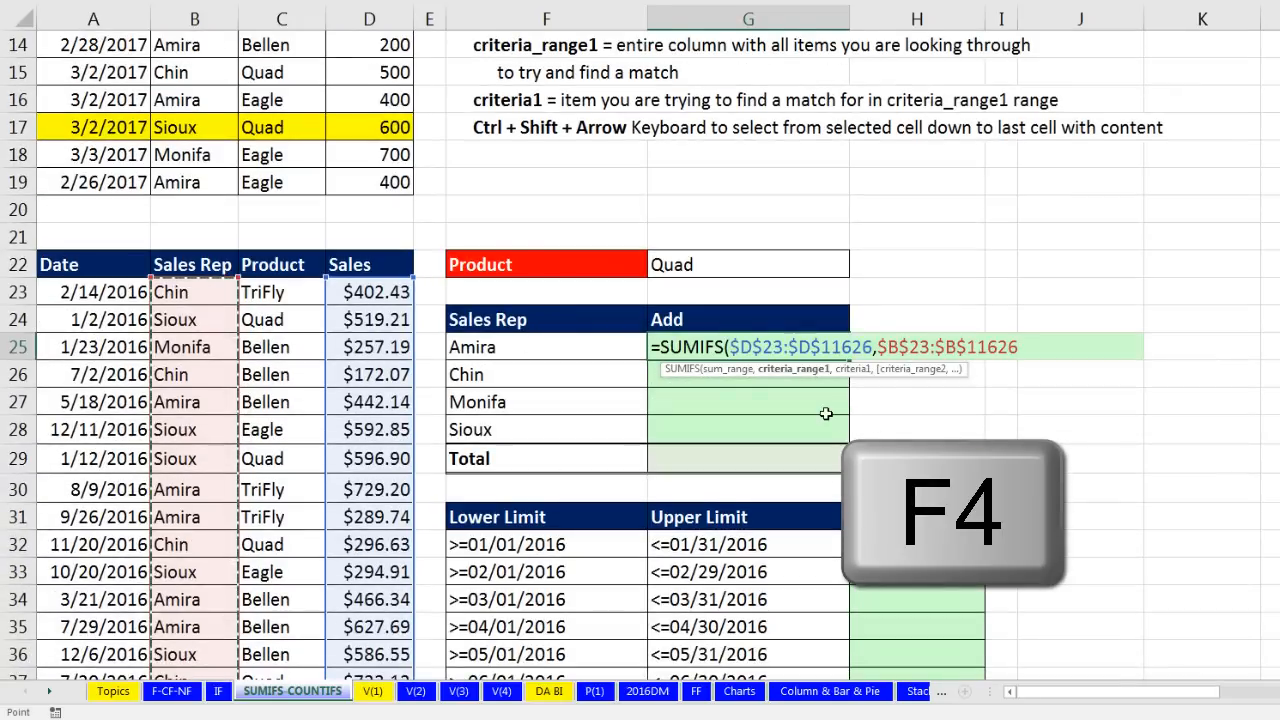
type(",")
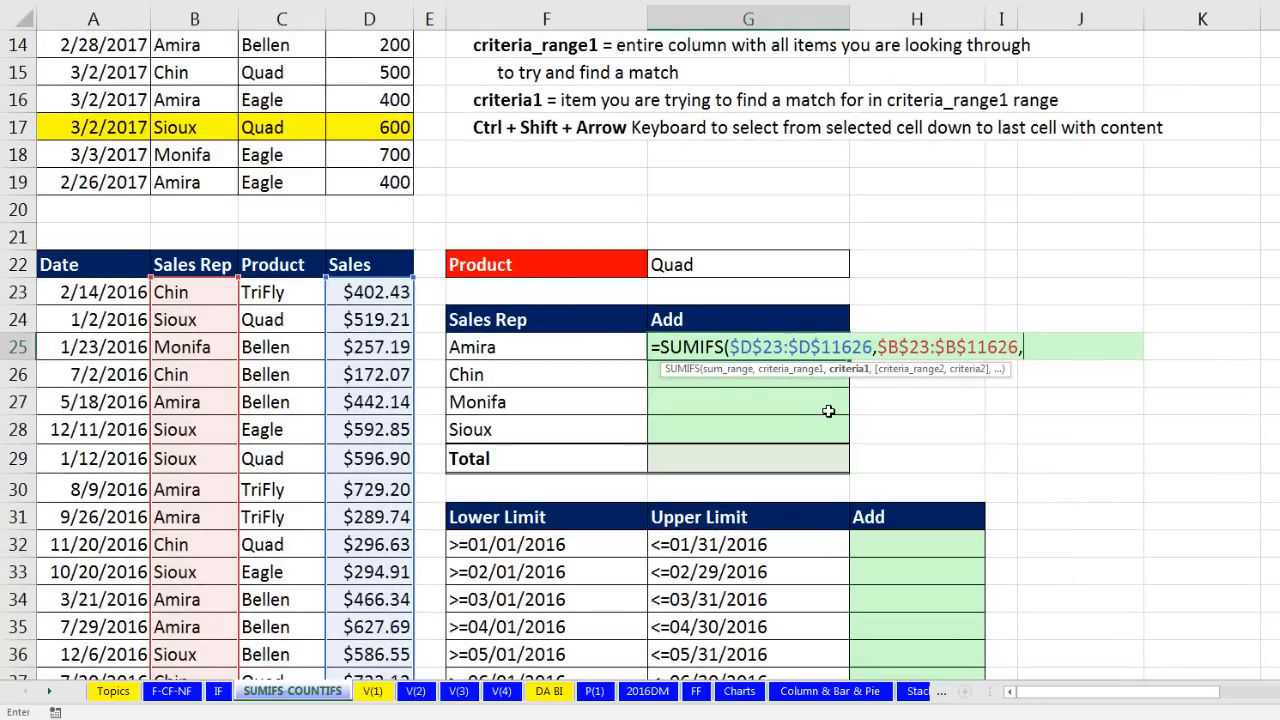
key("BackSpace")
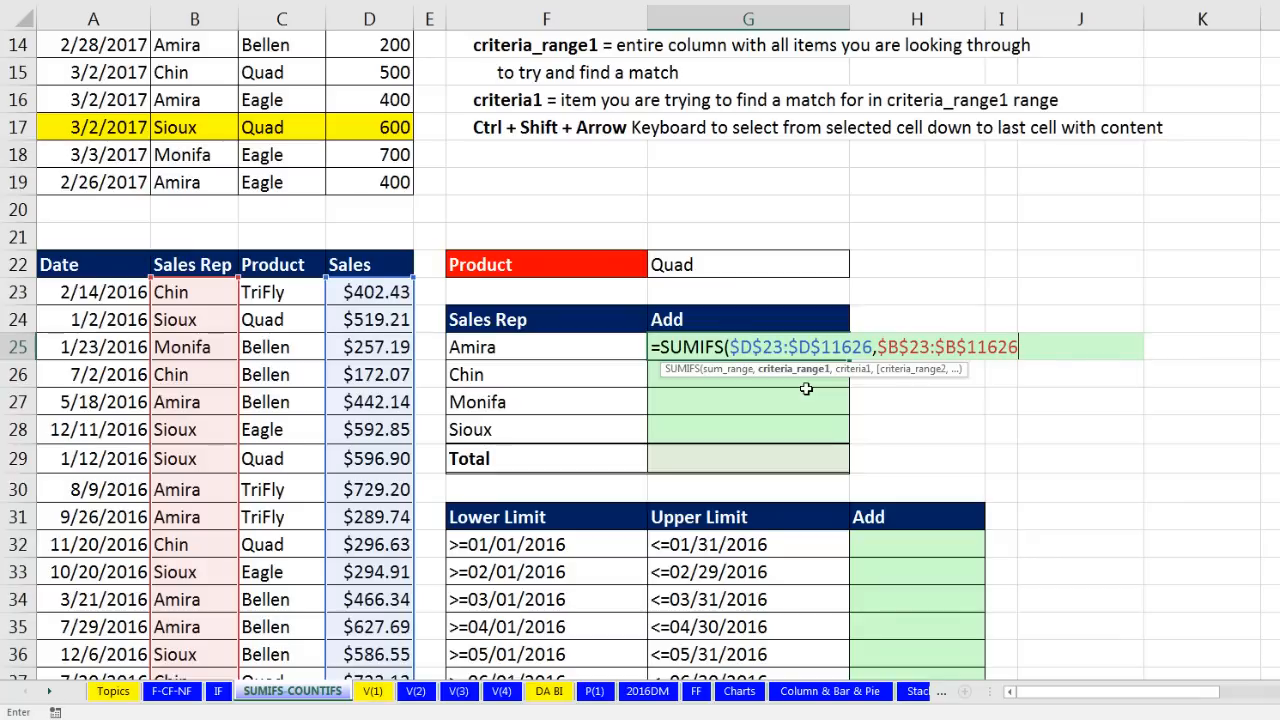
type(",")
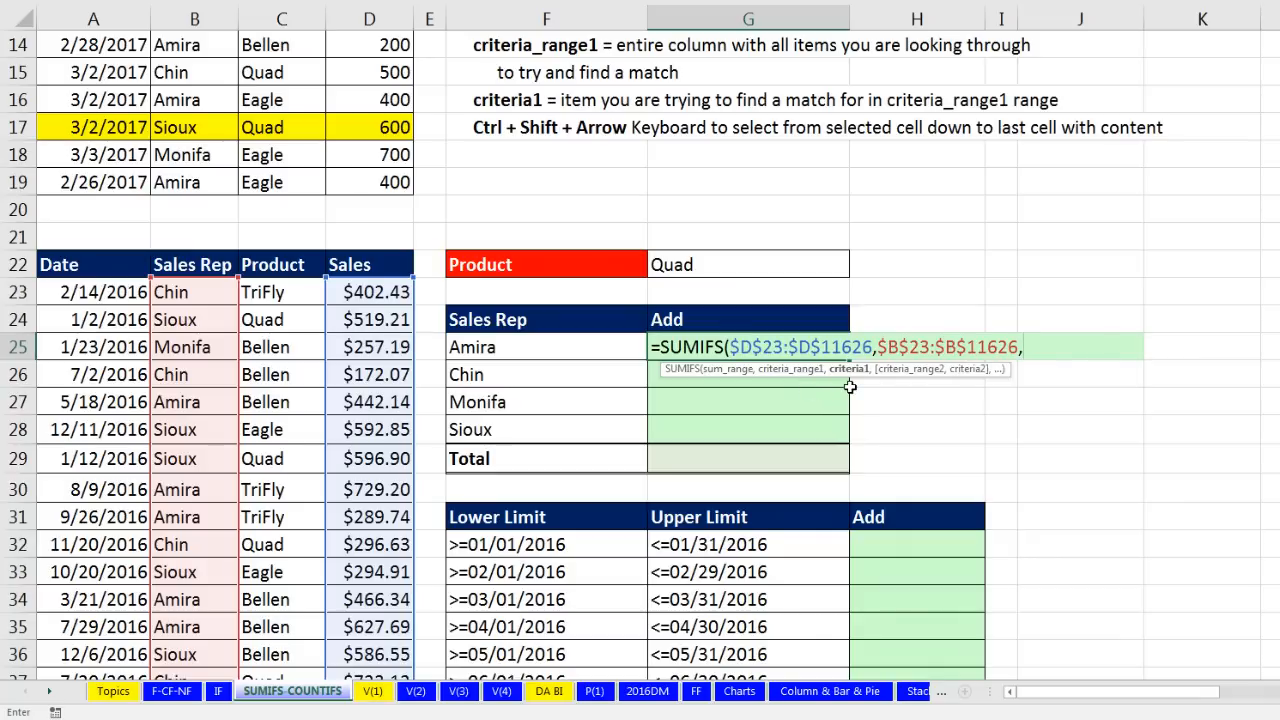
left_click(566, 350)
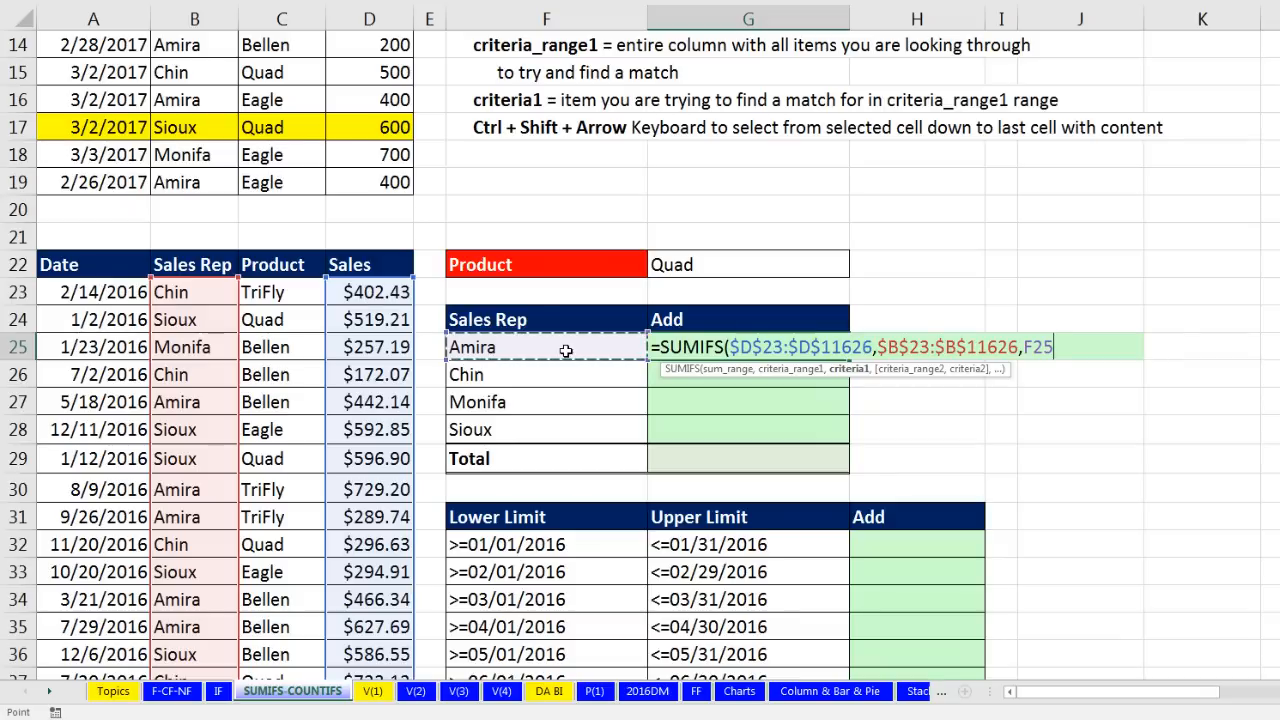
Step: Add the $C$23:$C$11626 product range with $G$22 criterion, giving $334,989.93
type(",")
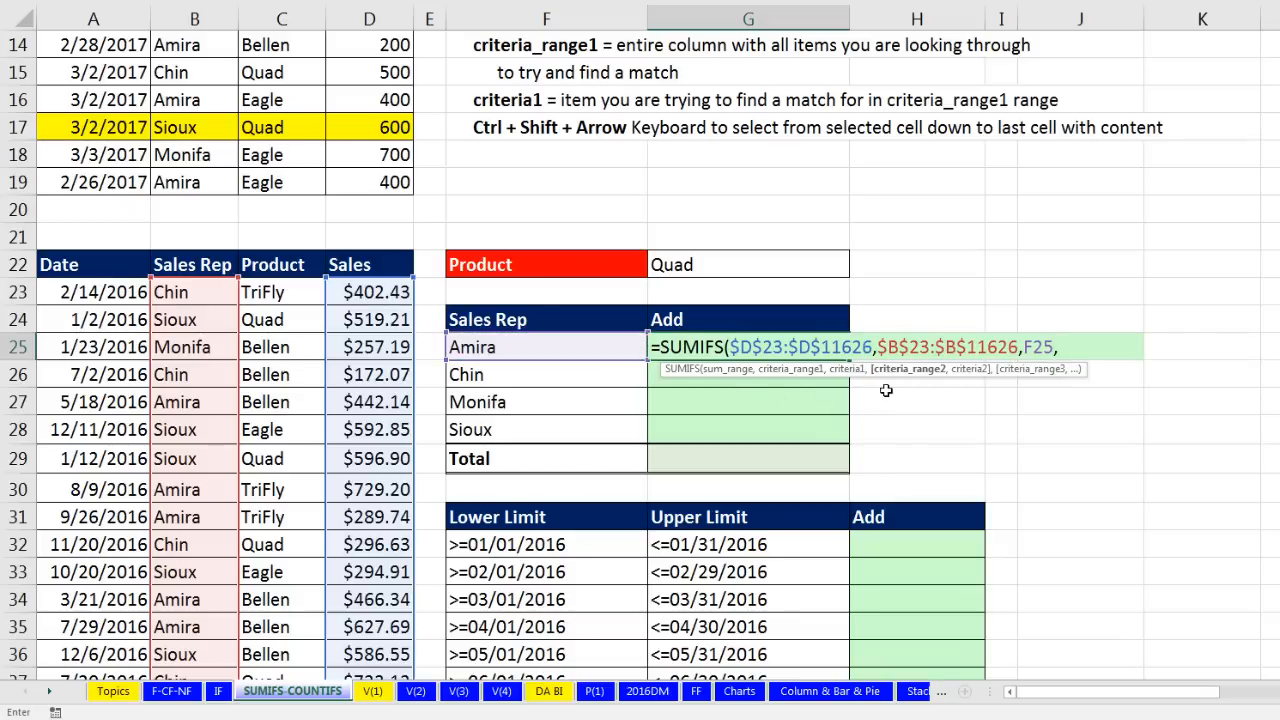
left_click(271, 293)
key("ctrl+shift+Down")
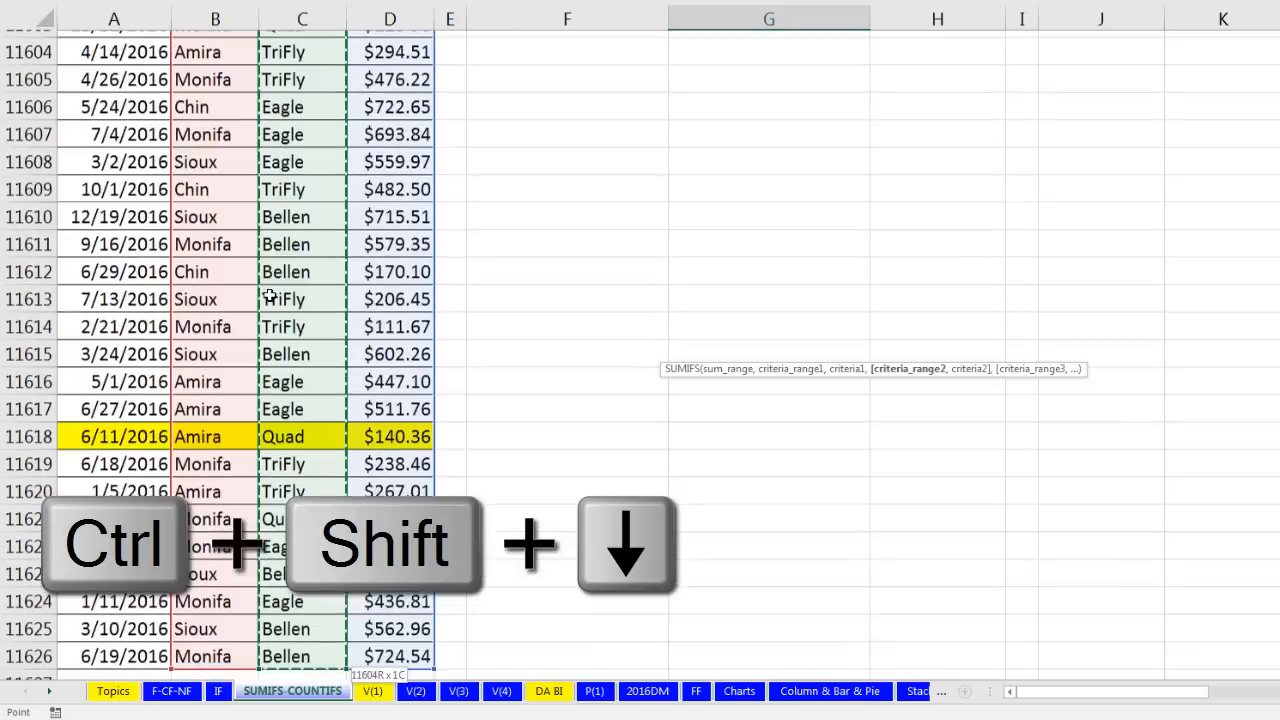
key("F4")
scroll(269, 296, "up", 4)
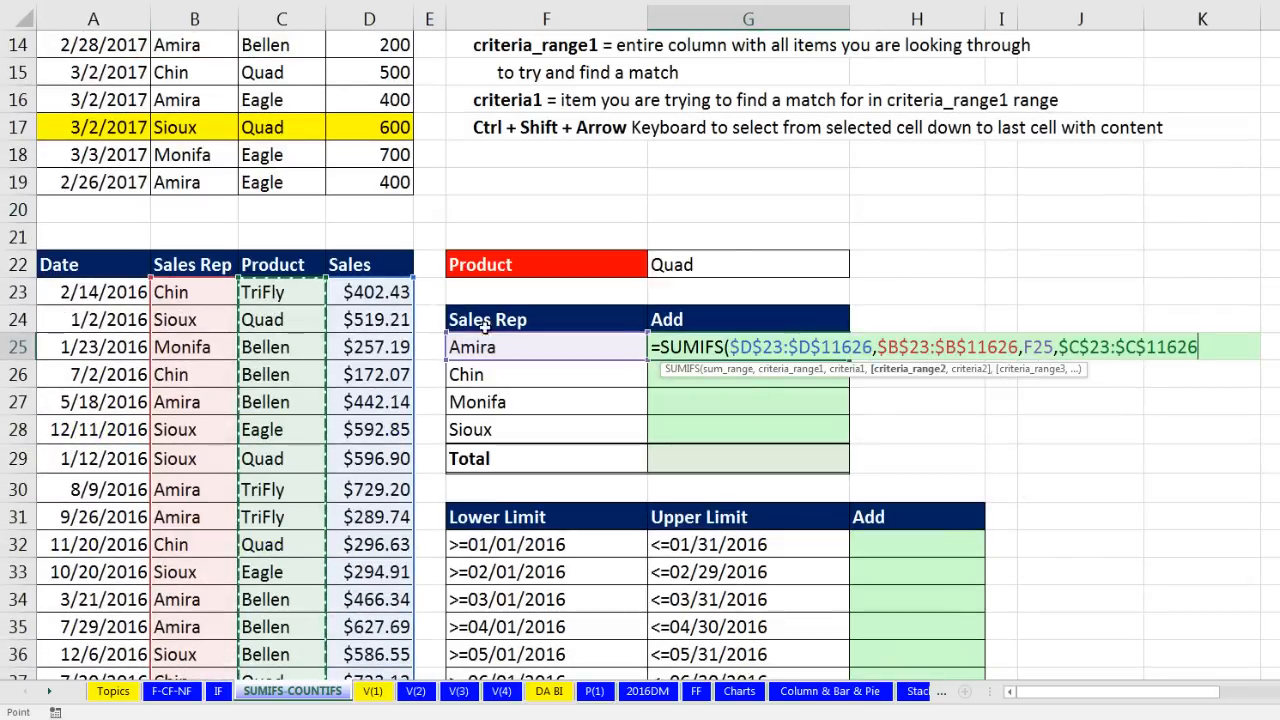
type(",")
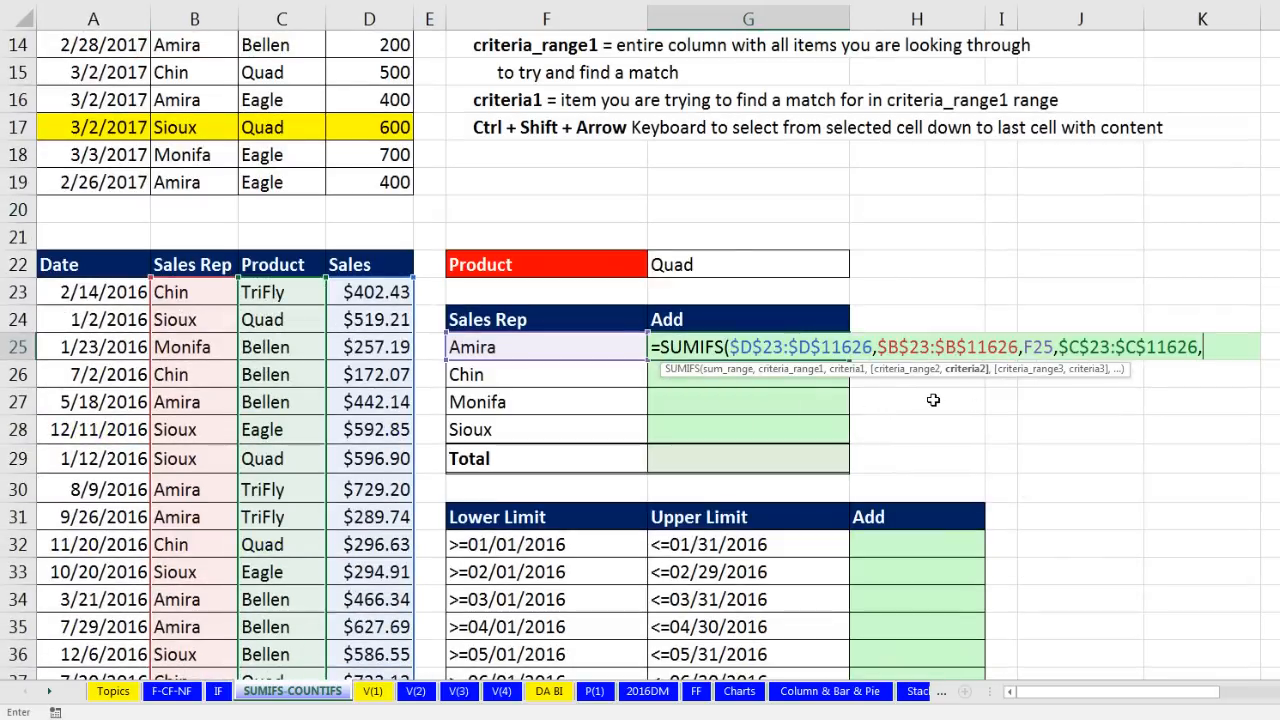
key("Up")
key("Up")
key("Up")
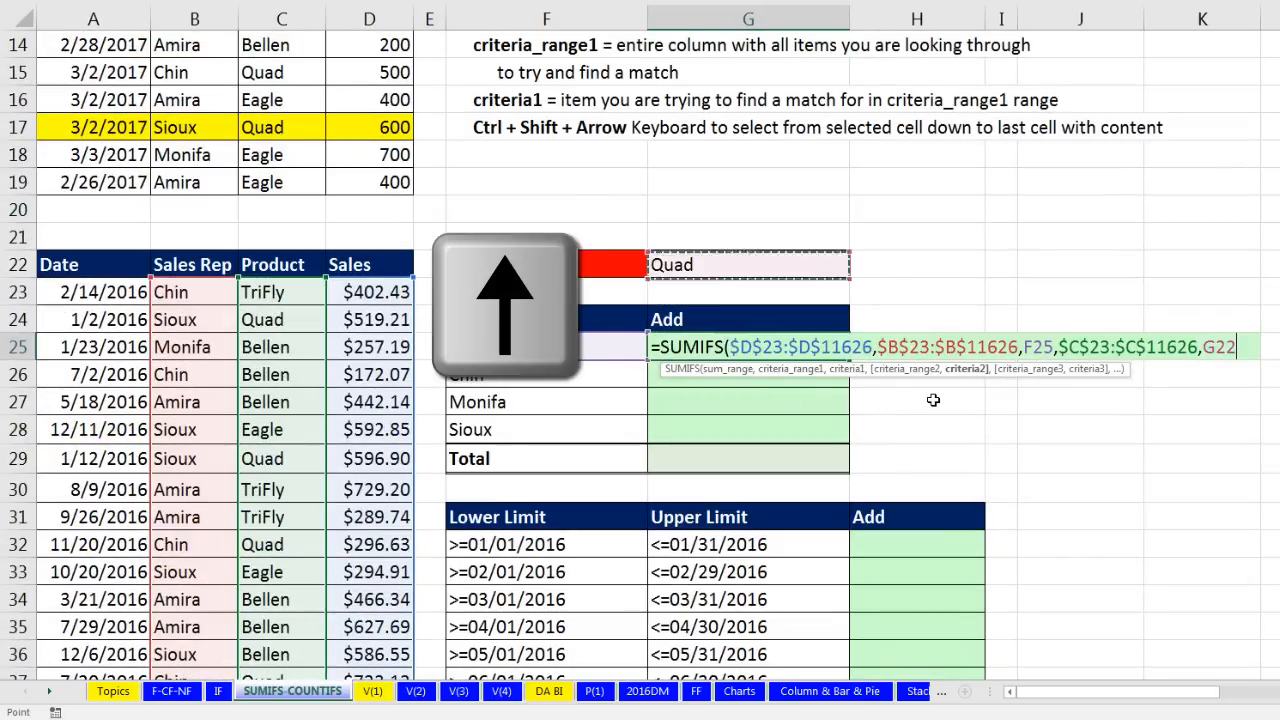
key("F4")
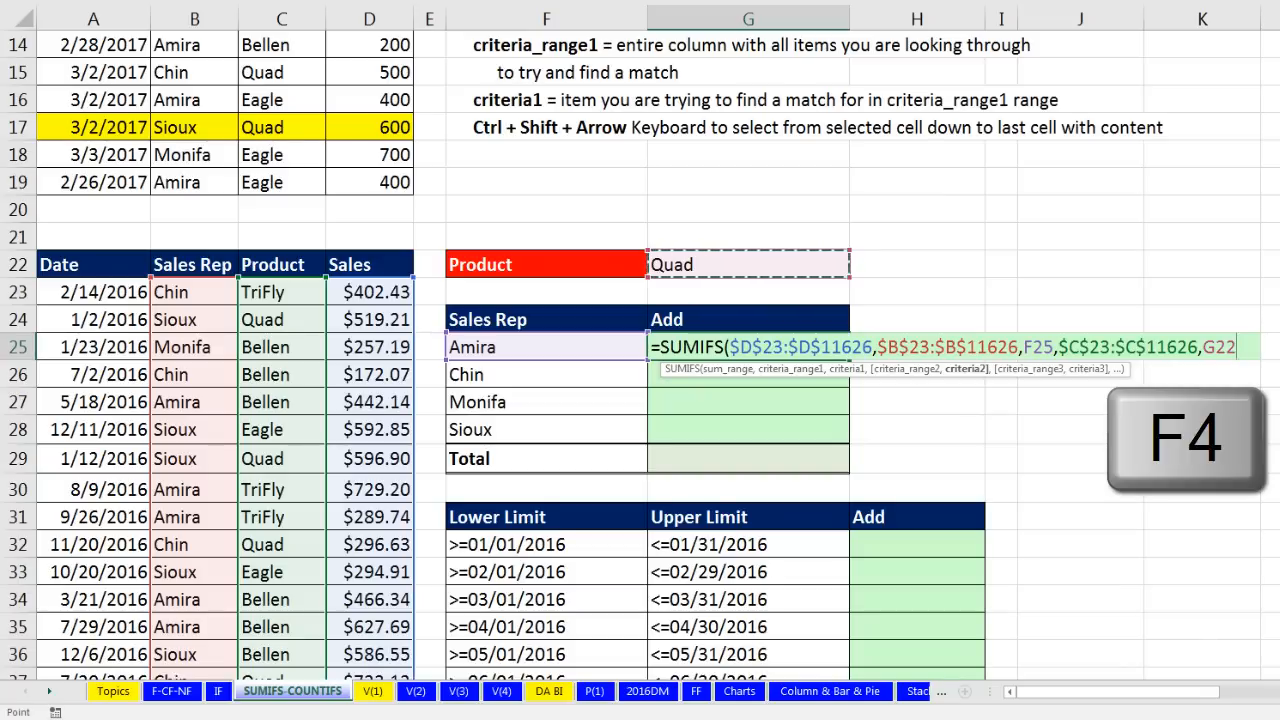
type(")")
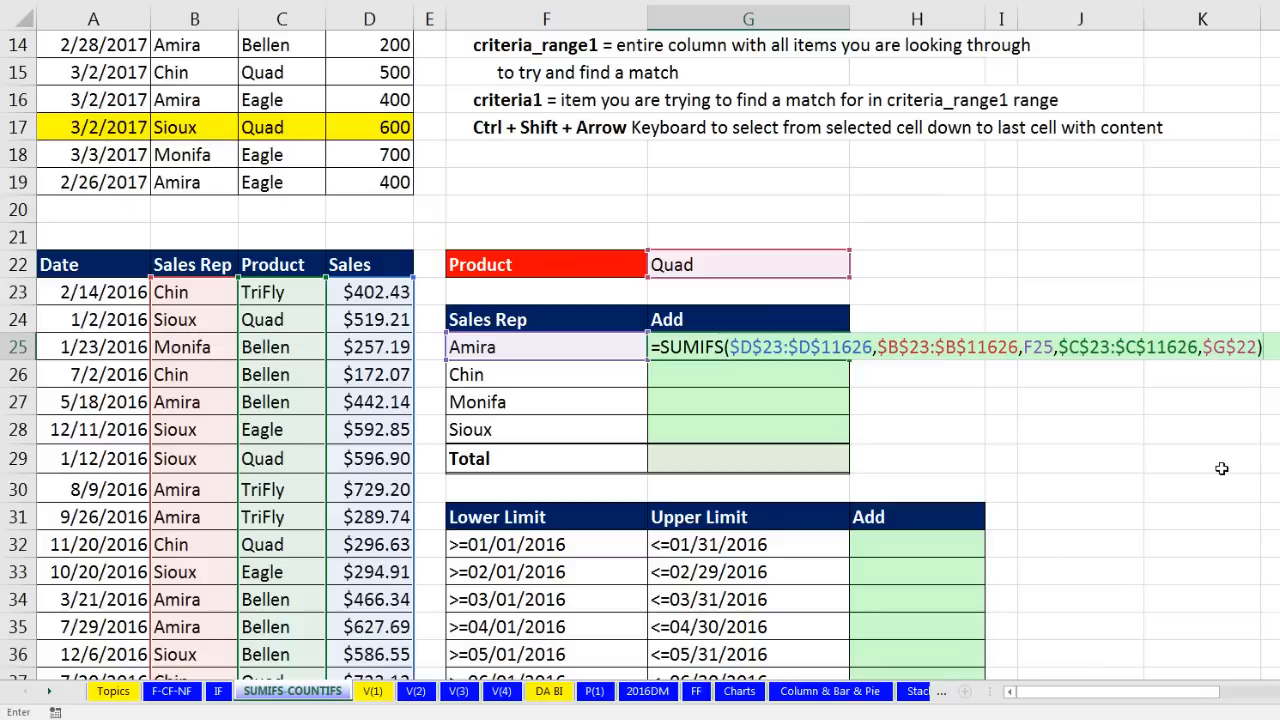
key("ctrl+Return")
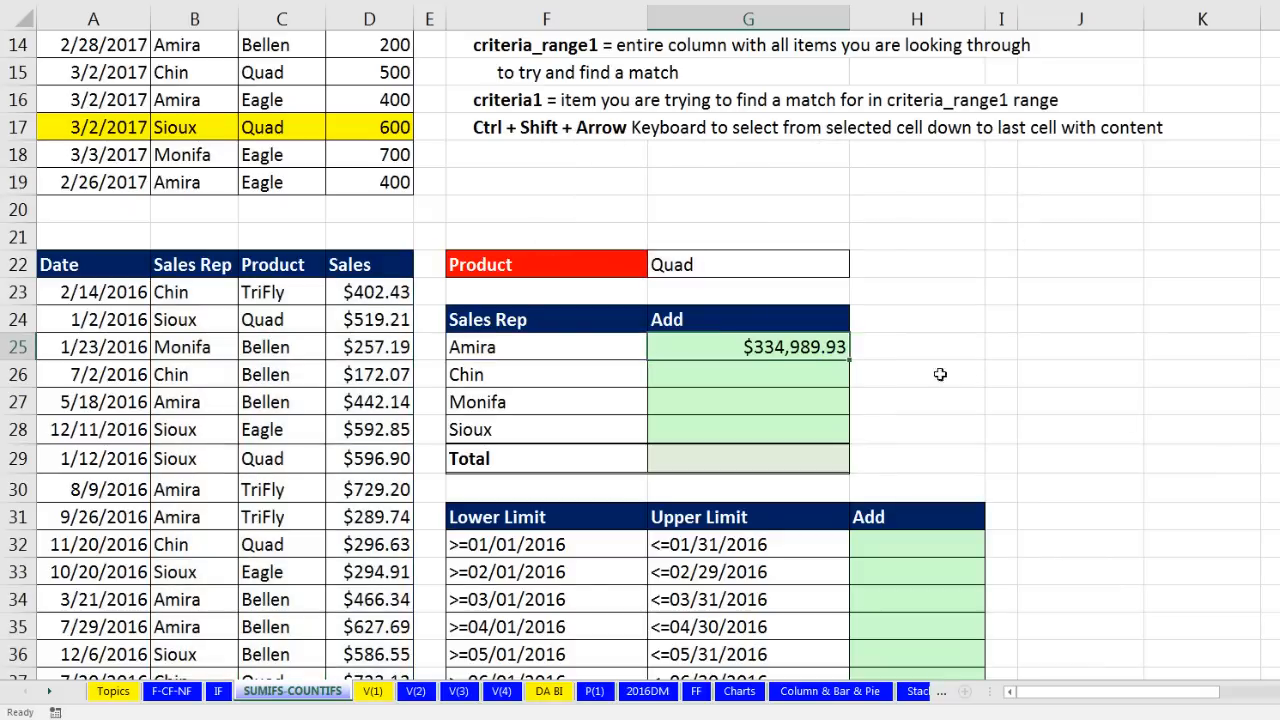
Step: Copy G25's SUMIFS down to G28 and add a grand total in G29
left_click_drag(849, 360, 811, 431)
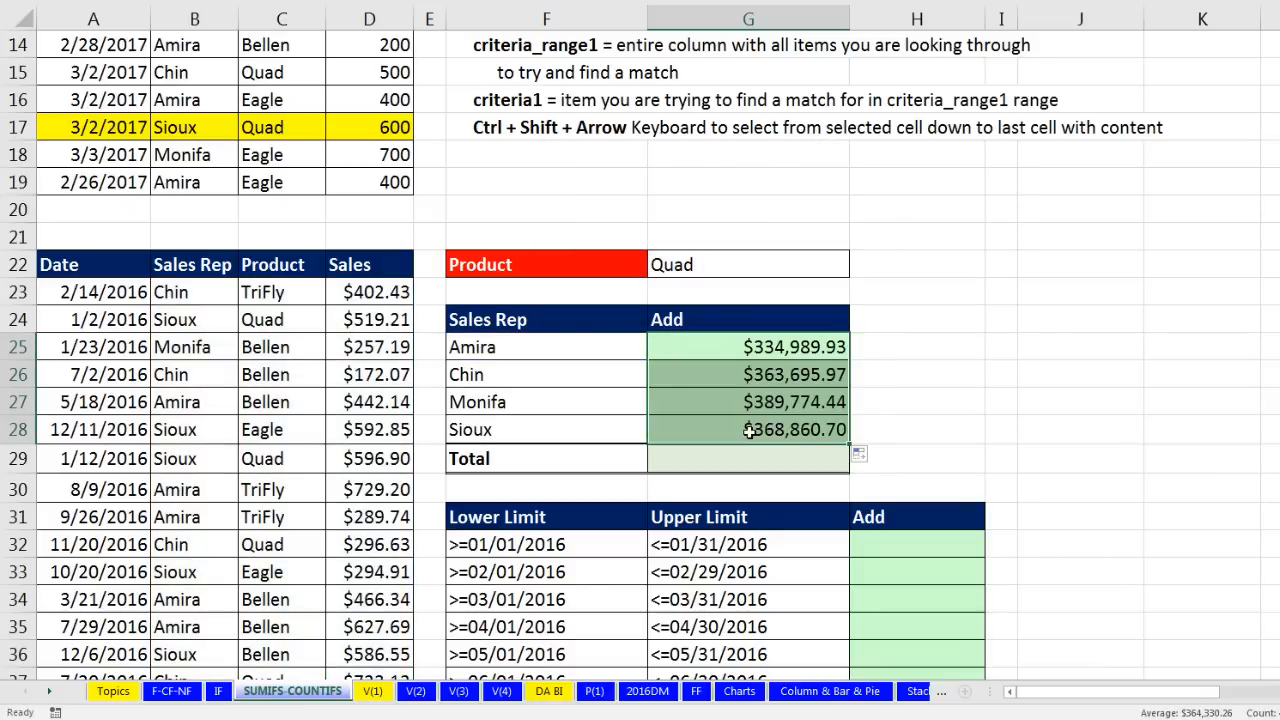
left_click(805, 429)
key("F2")
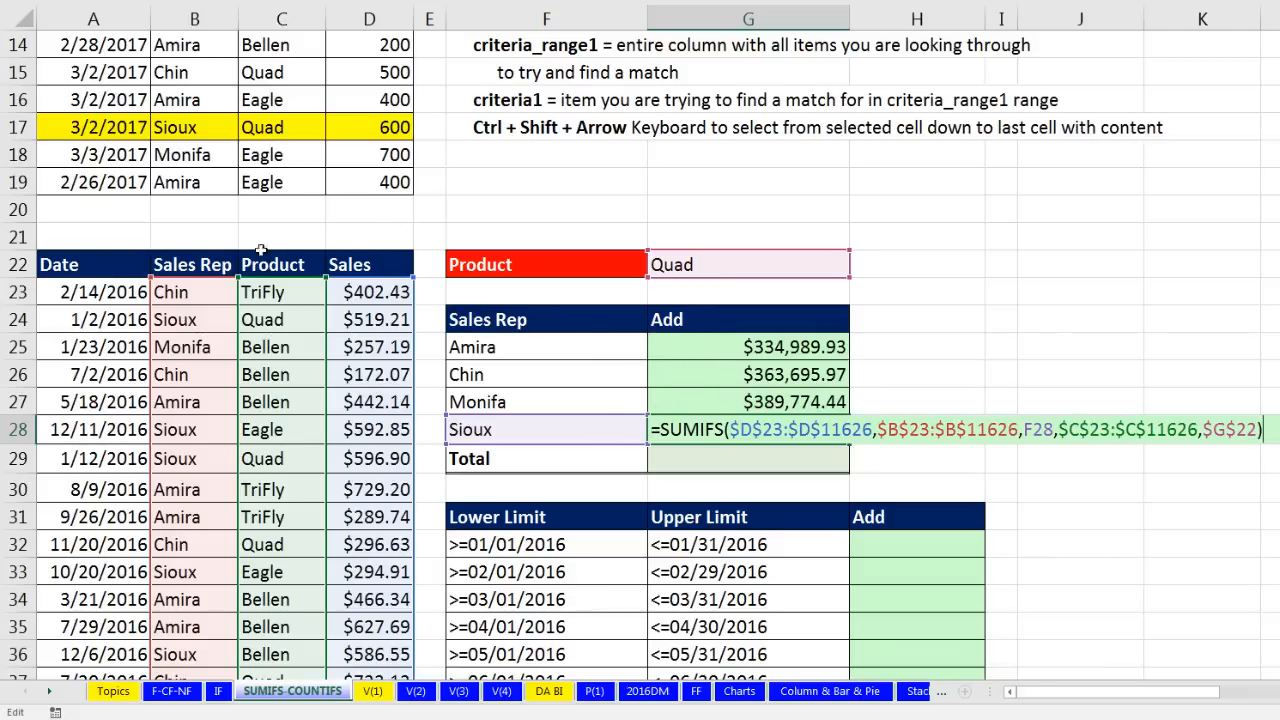
key("Return")
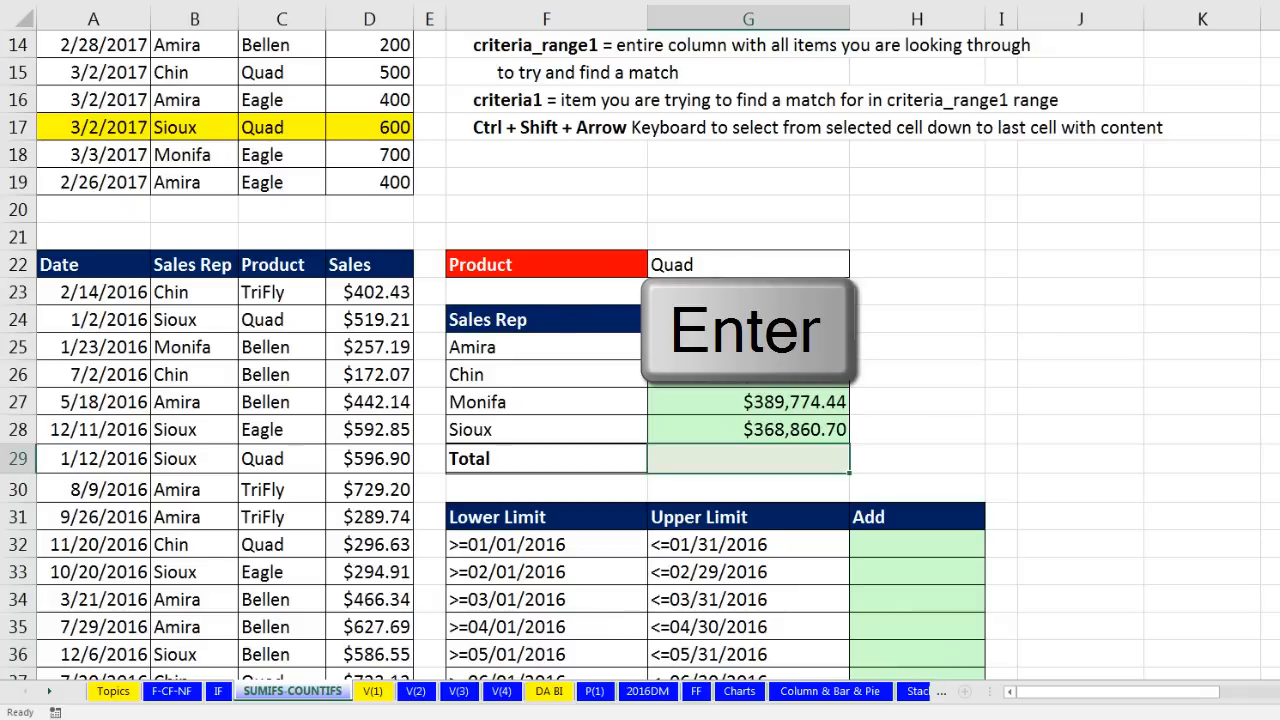
key("alt+equal")
key("Return")
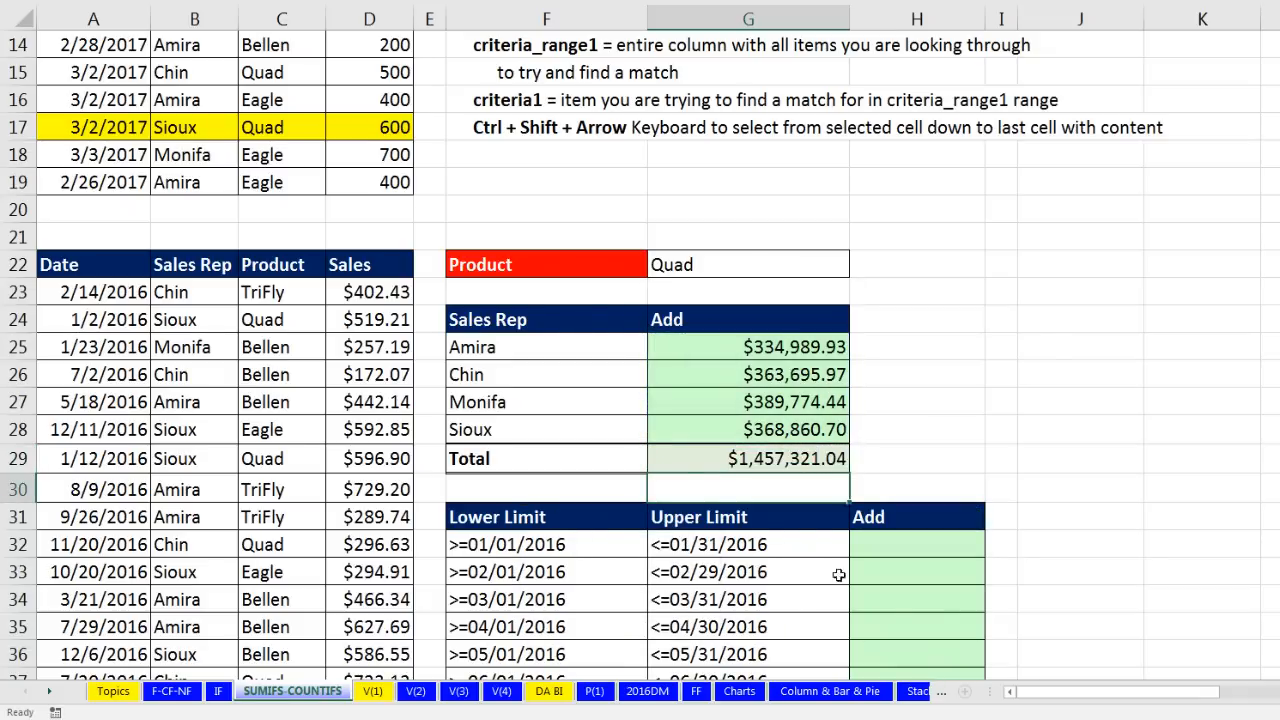
Step: Switch the G22 product to Eagle, then to TriFly
left_click(727, 263)
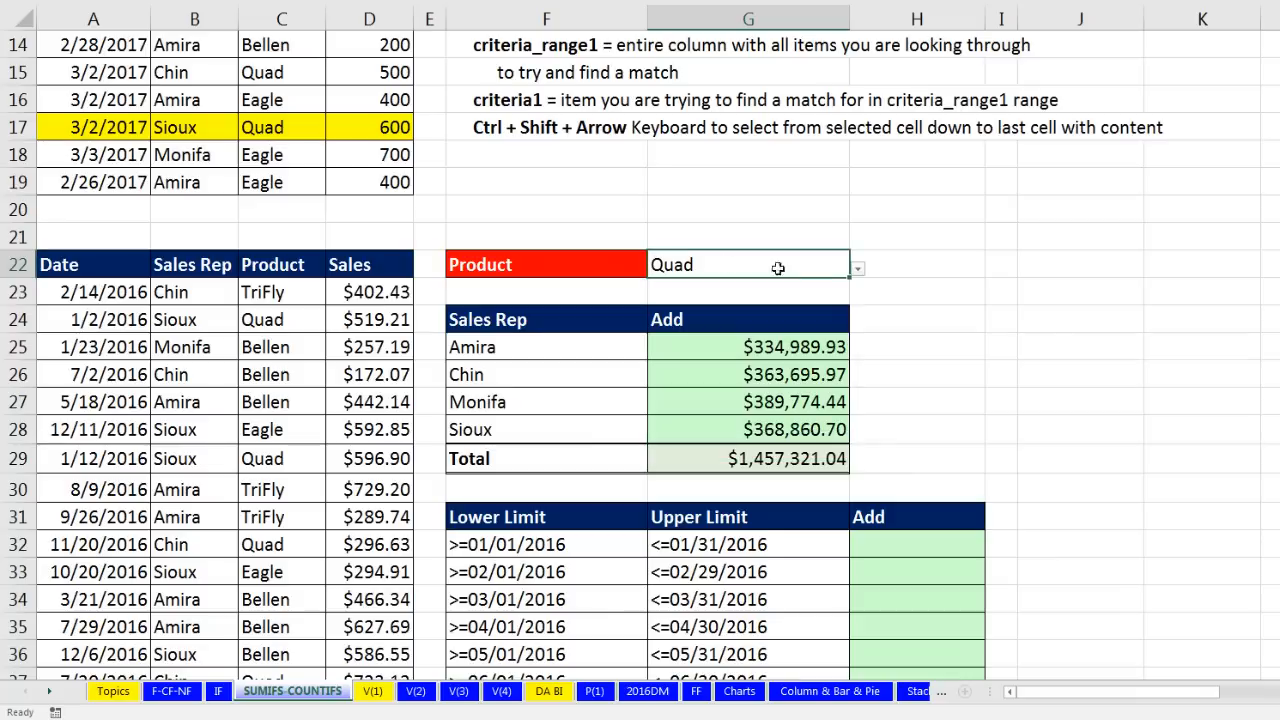
left_click(857, 271)
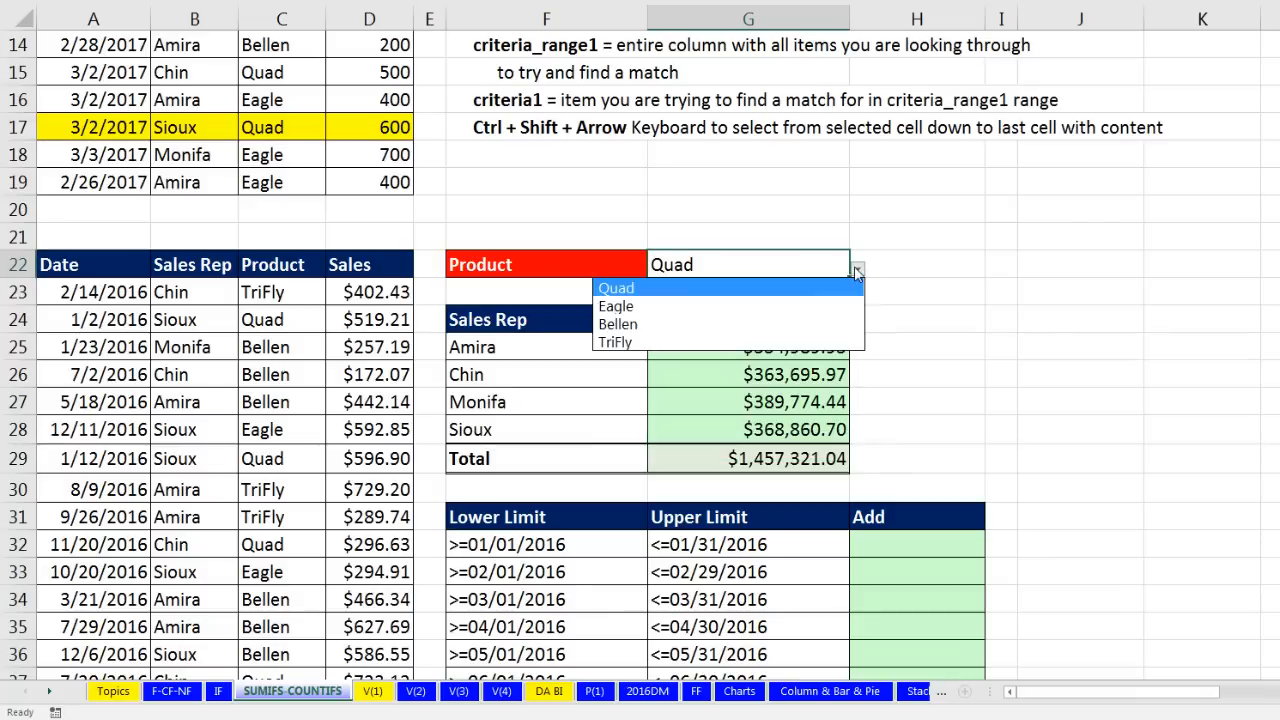
left_click(727, 308)
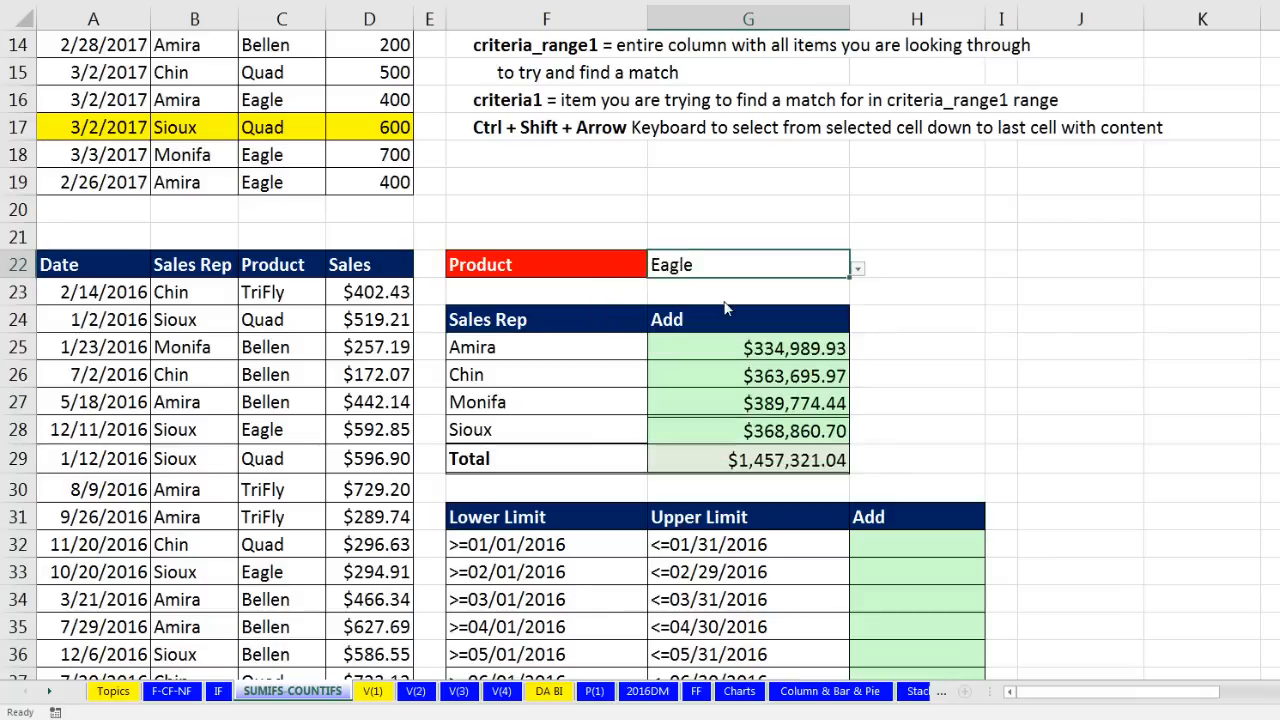
left_click(862, 276)
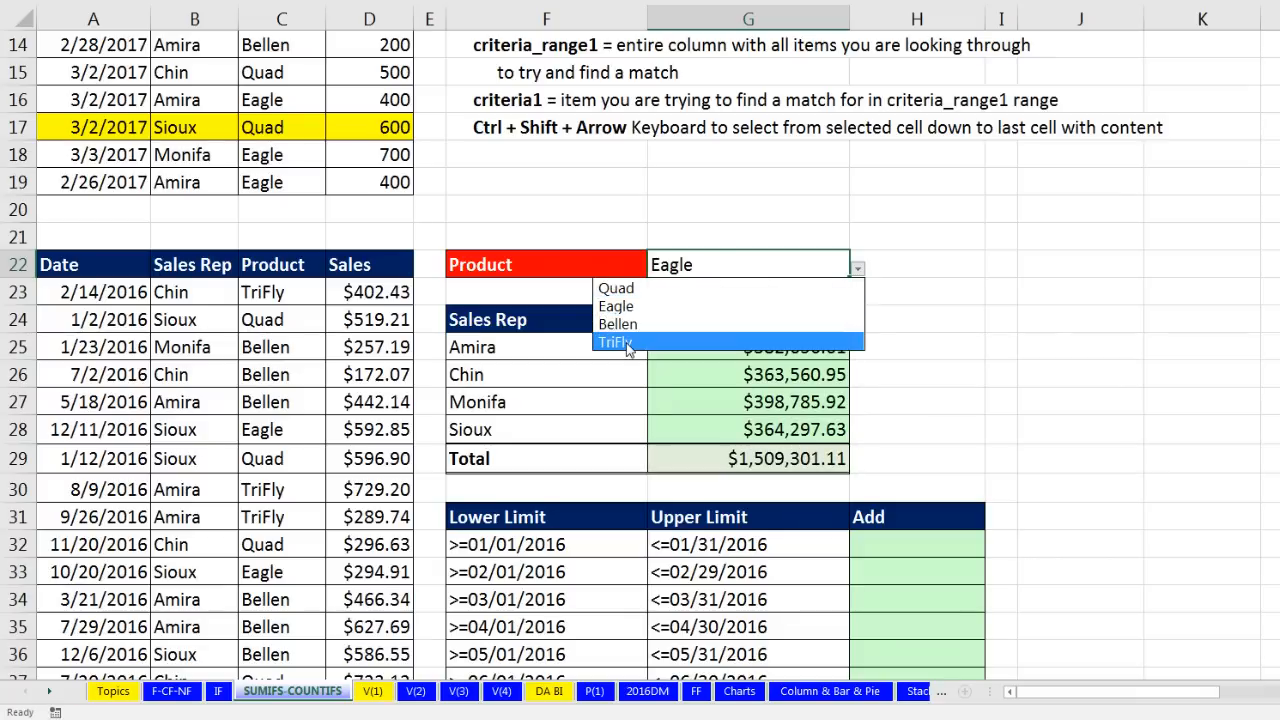
left_click(732, 337)
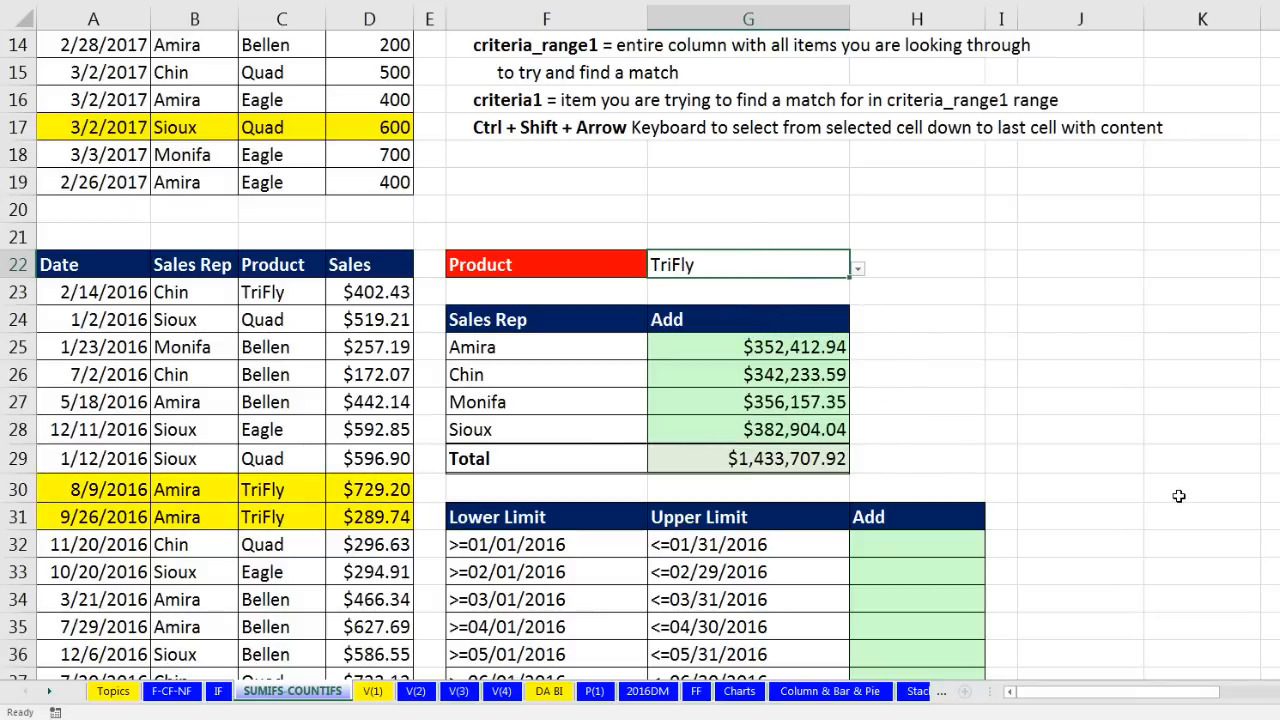
scroll(1179, 496, "down", 3)
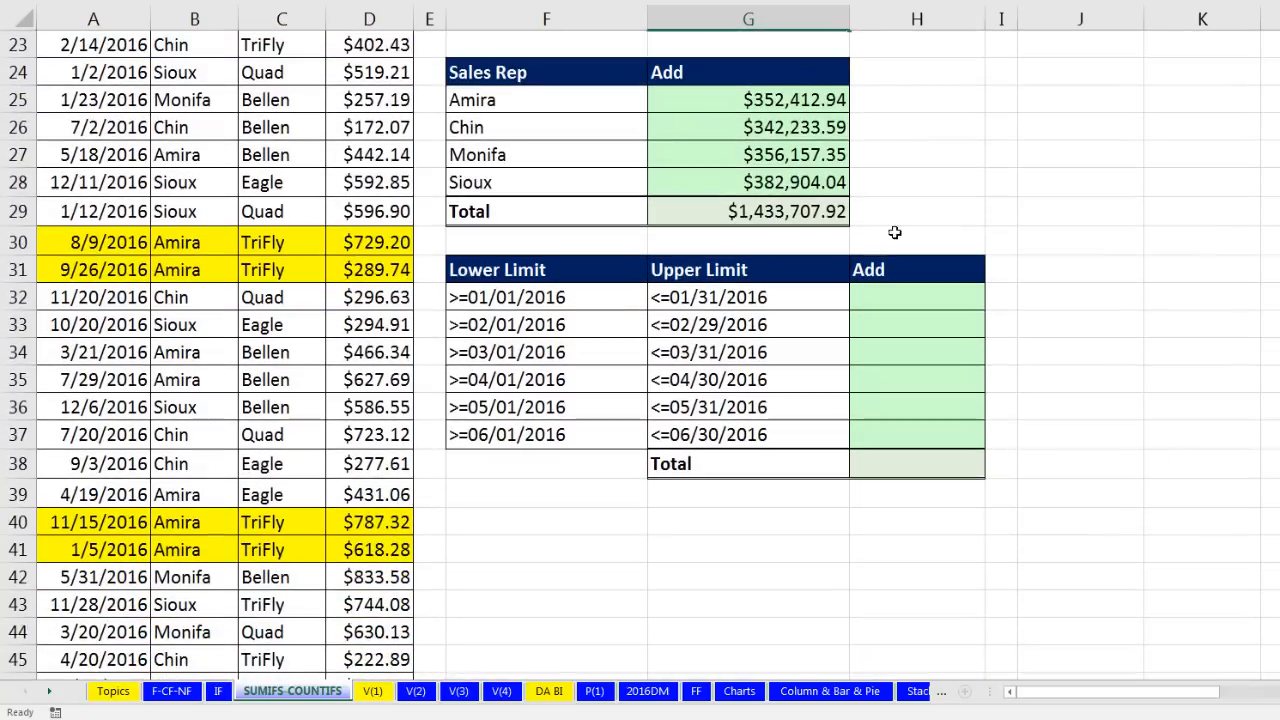
left_click(897, 303)
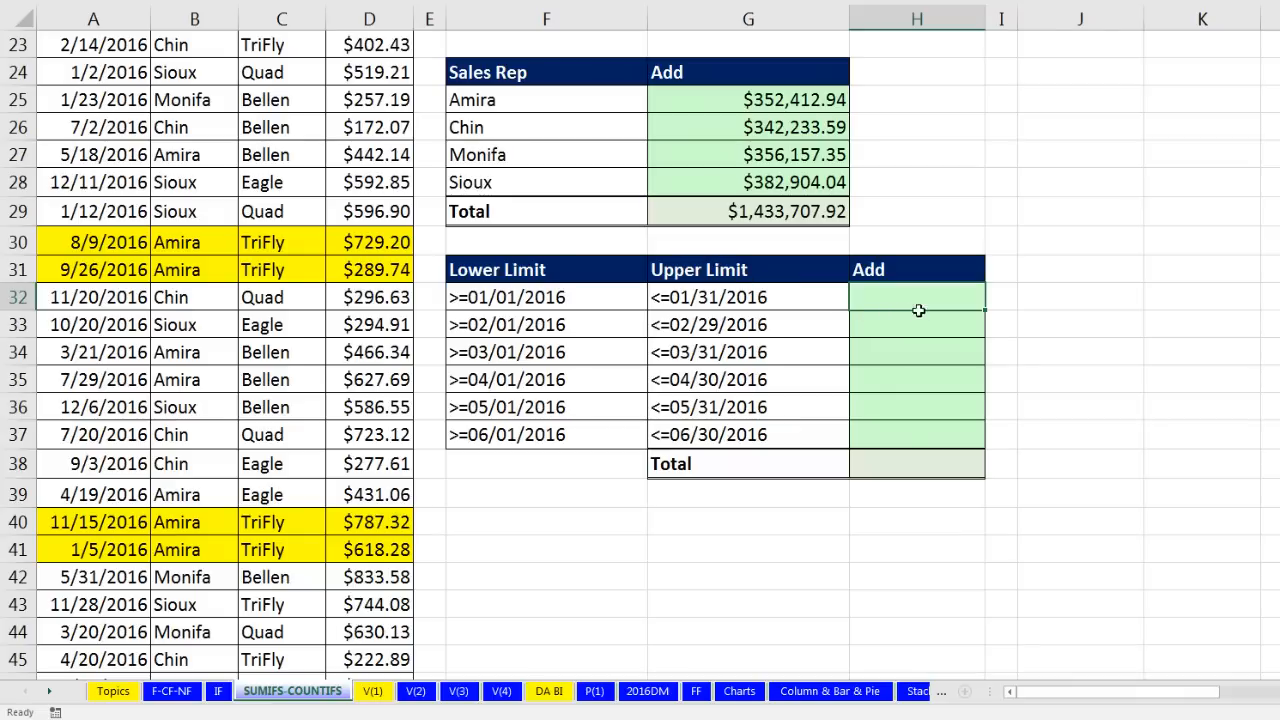
Step: Start H32's SUMIFS with locked Sales and Date ranges and the F32 lower limit
type("=")
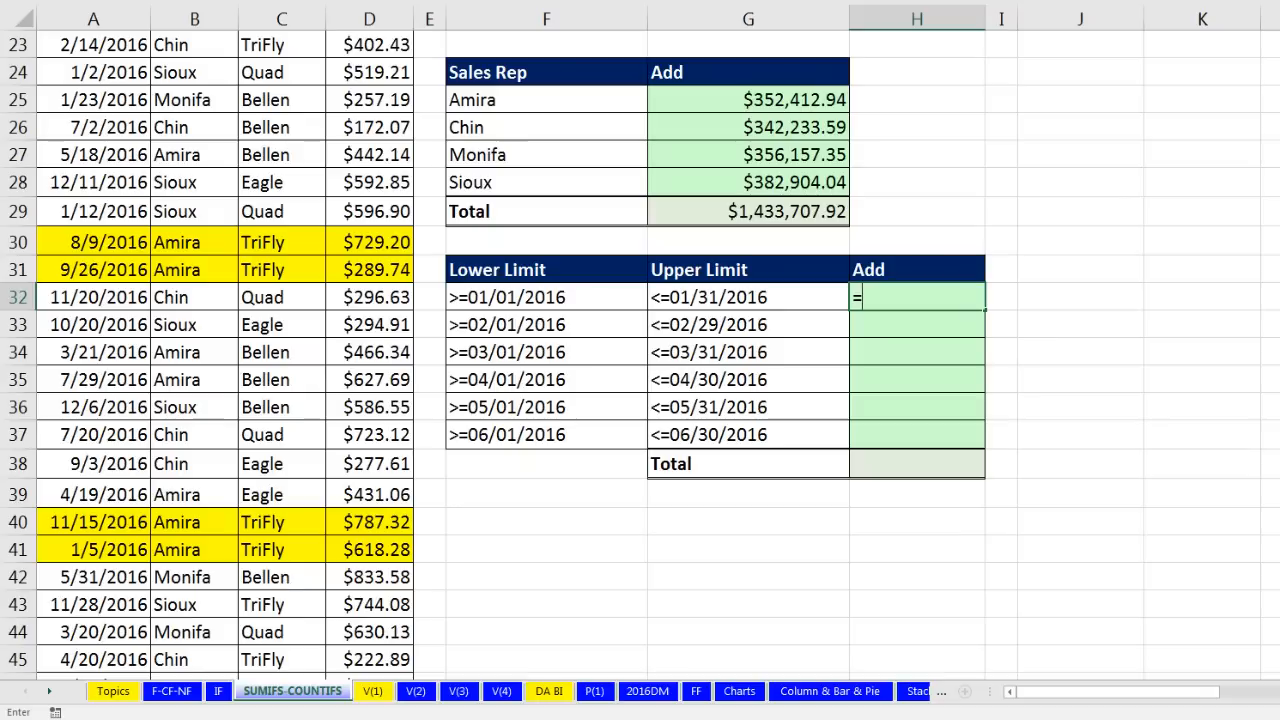
type("sumifs")
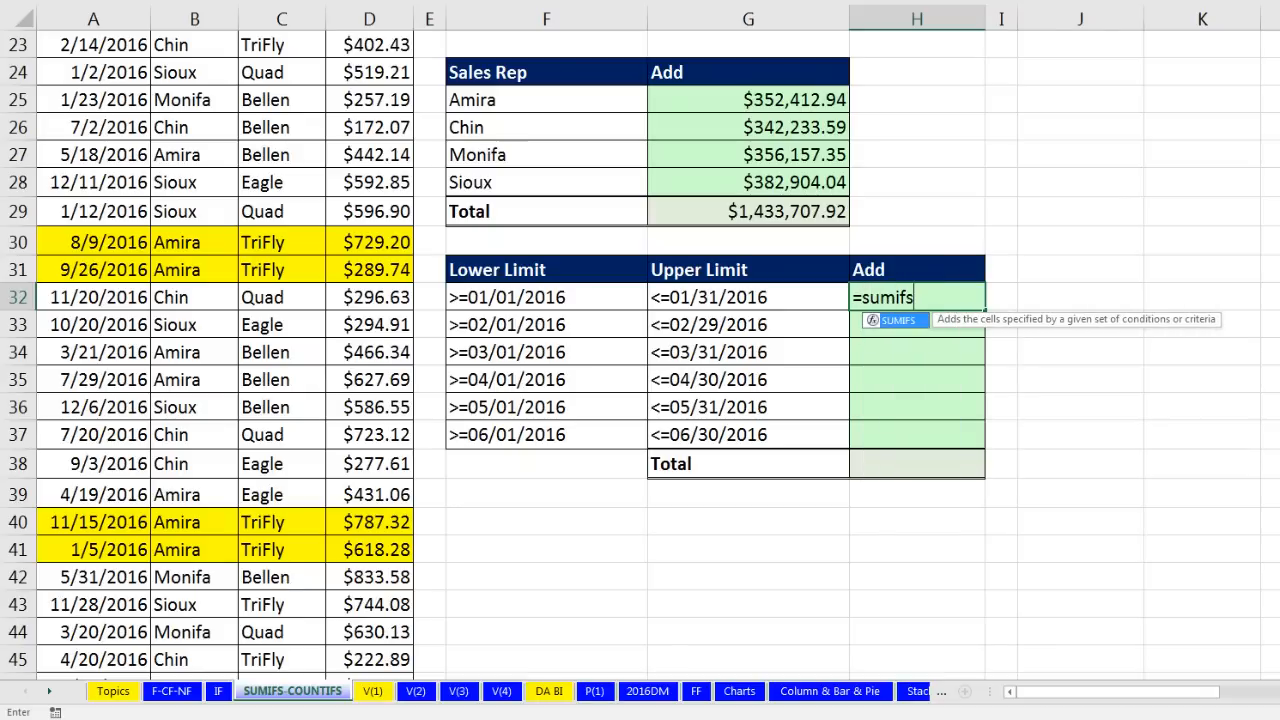
key("Tab")
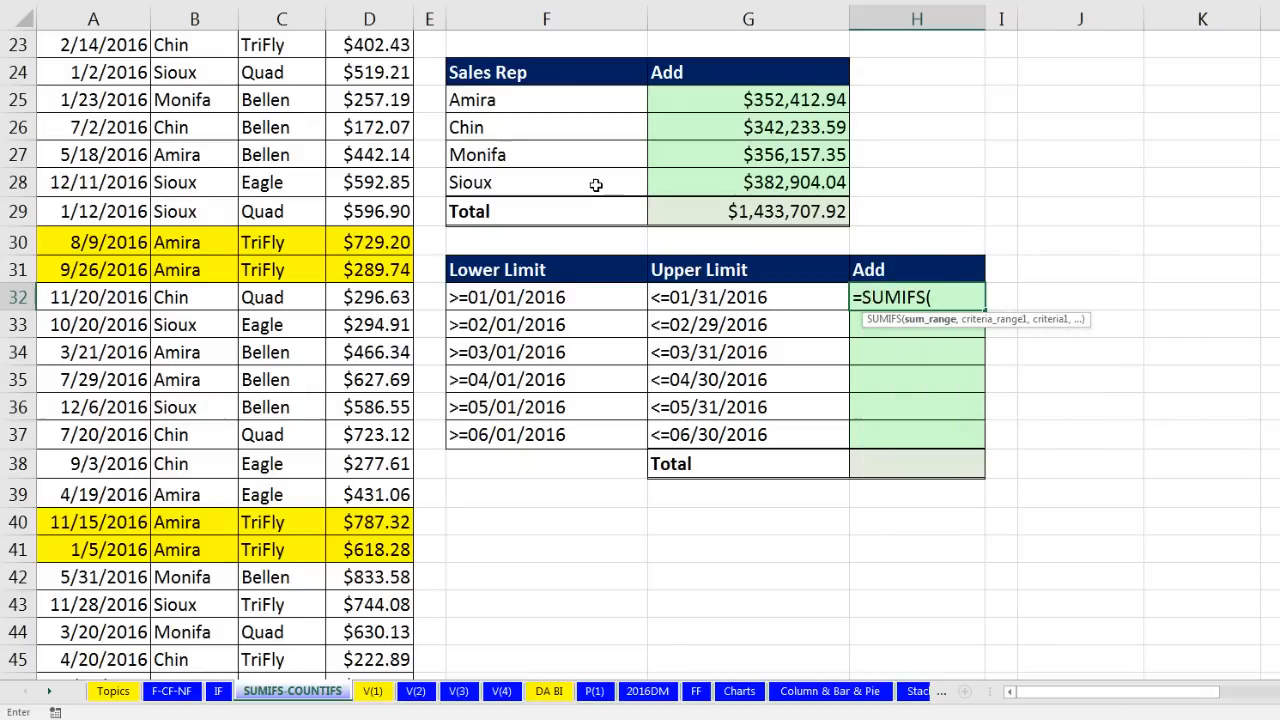
scroll(595, 185, "up", 1)
left_click(377, 127)
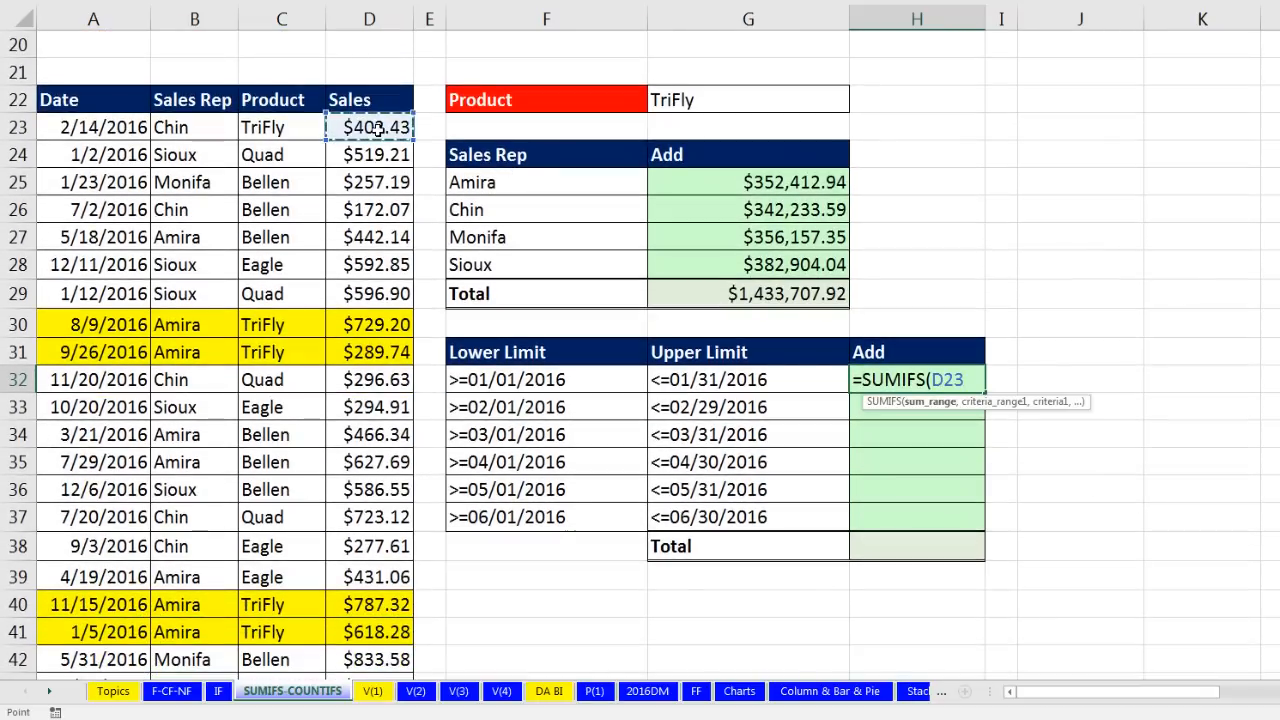
key("ctrl+shift+Down")
key("F4")
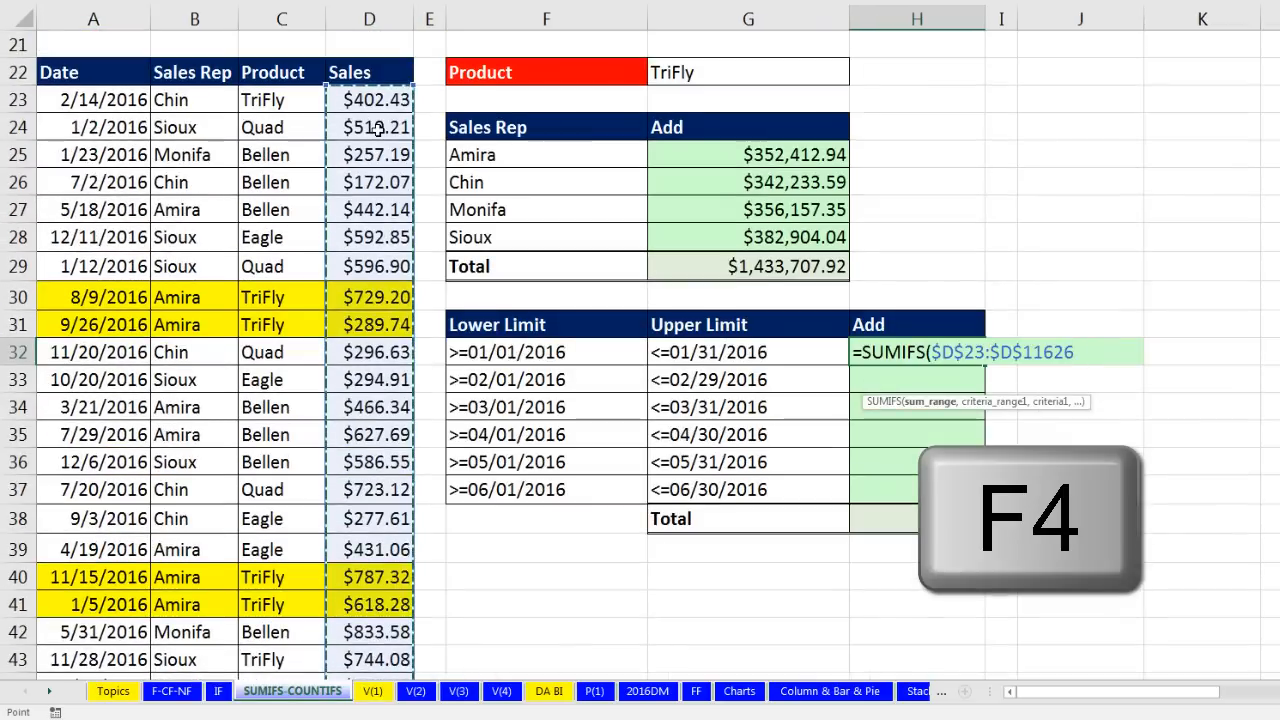
type(",")
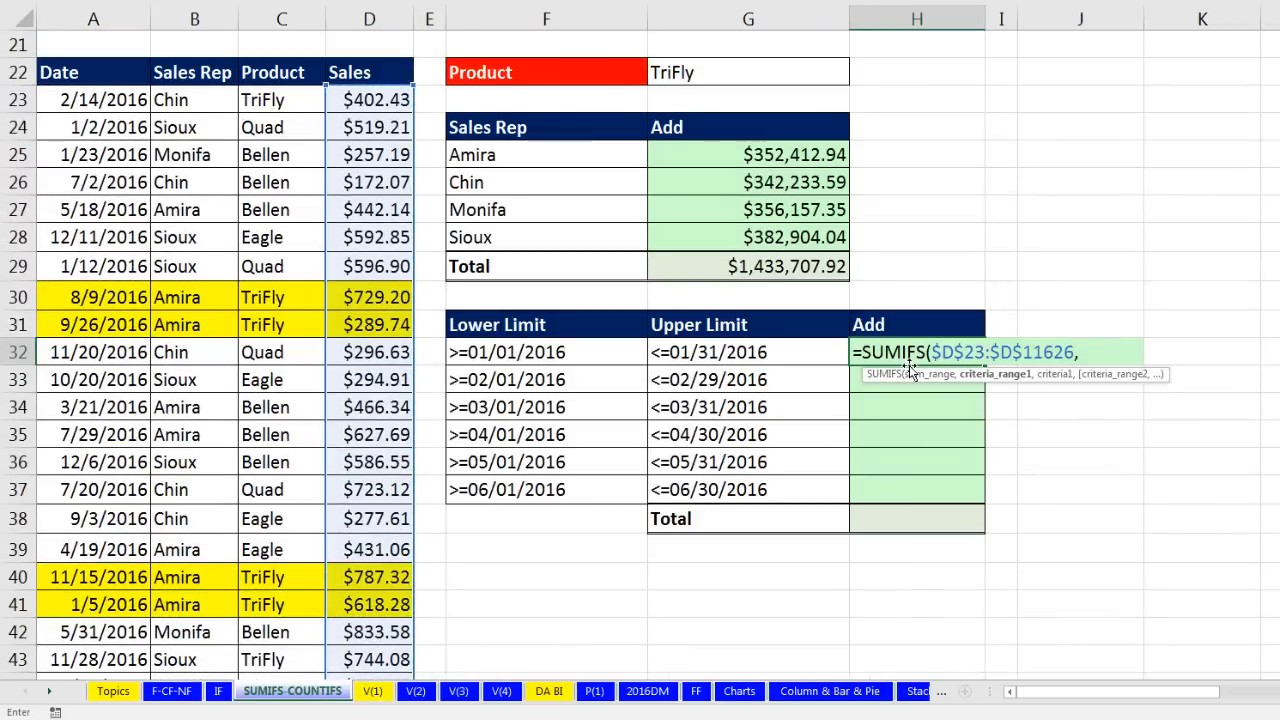
left_click(92, 104)
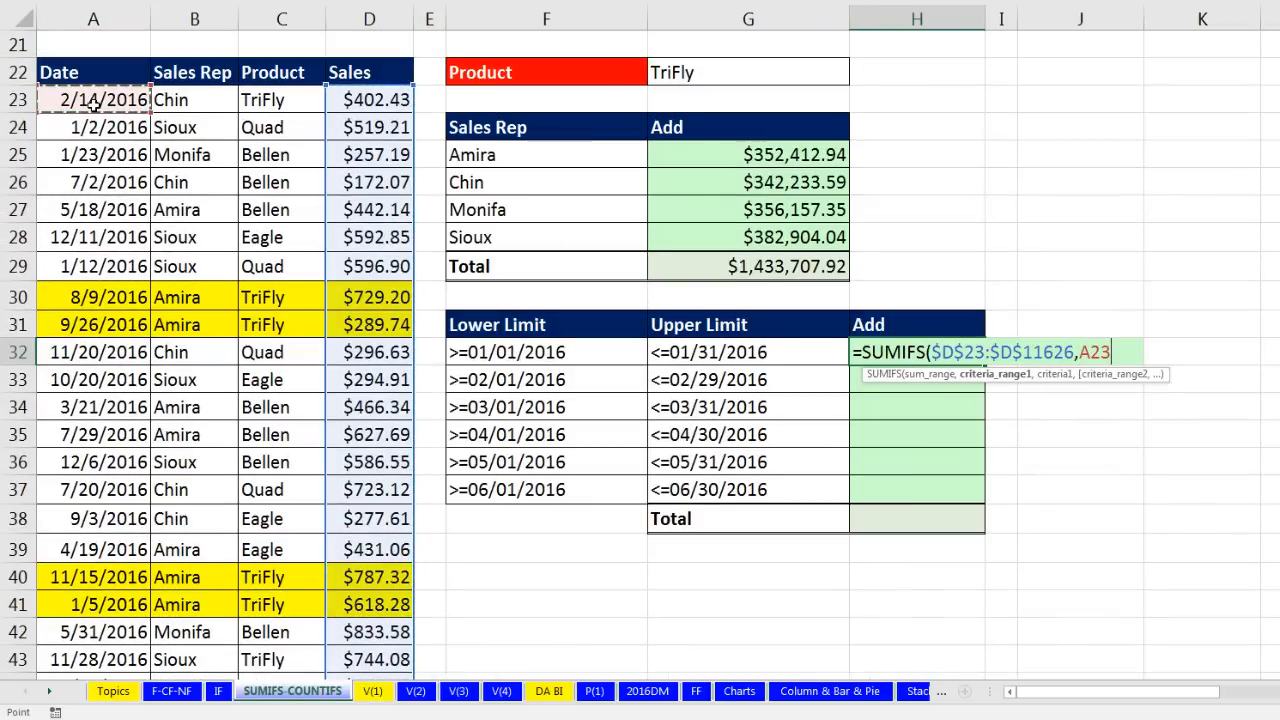
key("ctrl+shift+Down")
key("F4")
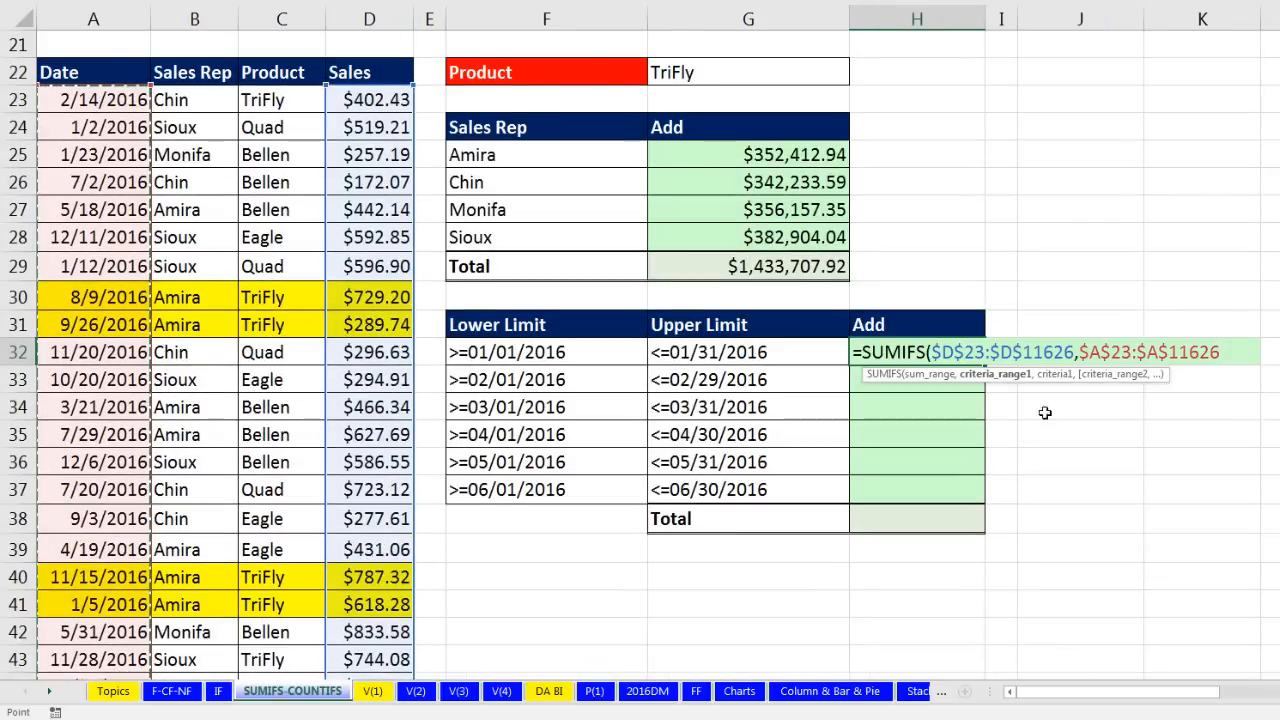
type(",")
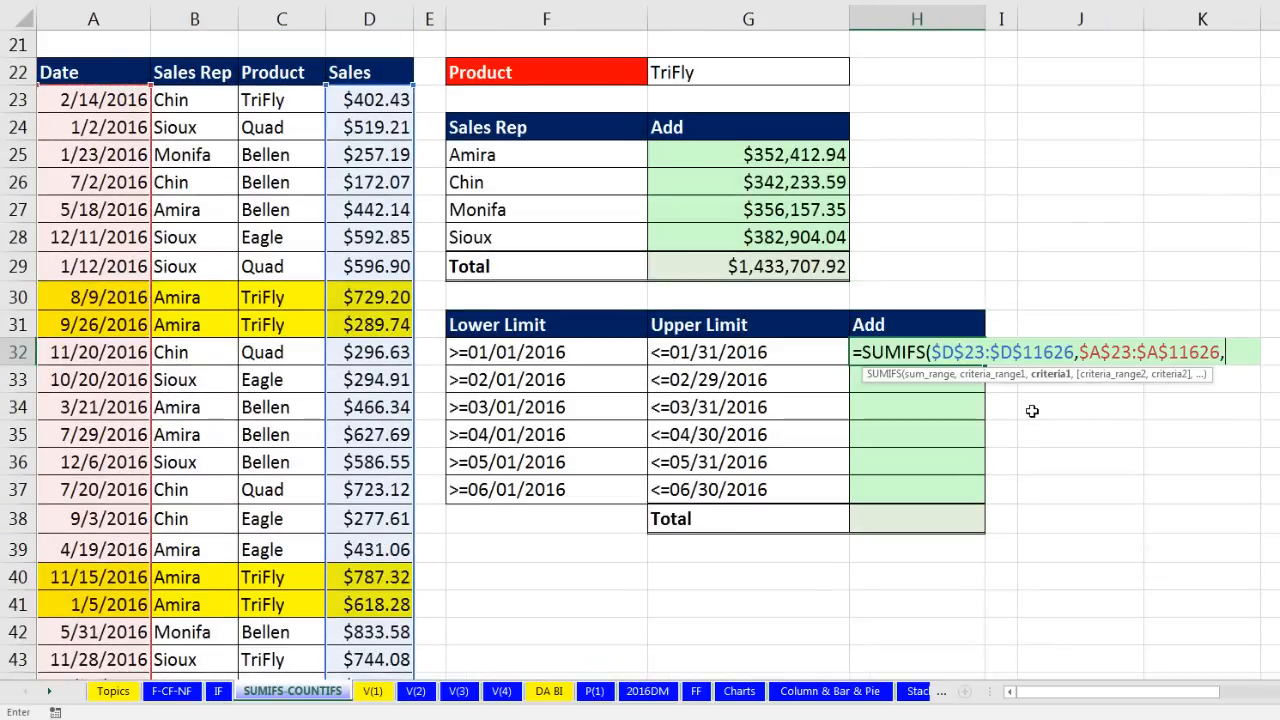
left_click(530, 357)
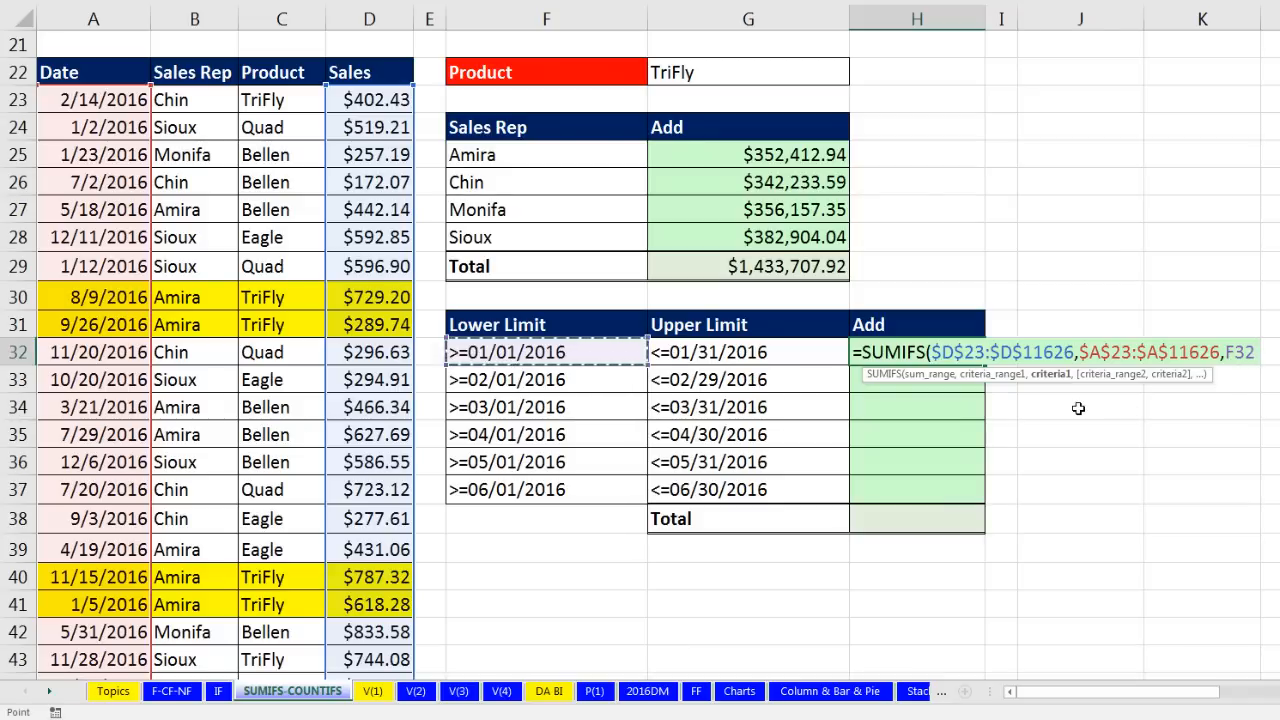
Step: Add a second $A$23:$A$11626 date range with the G32 upper limit, giving $487,271.42
type(",")
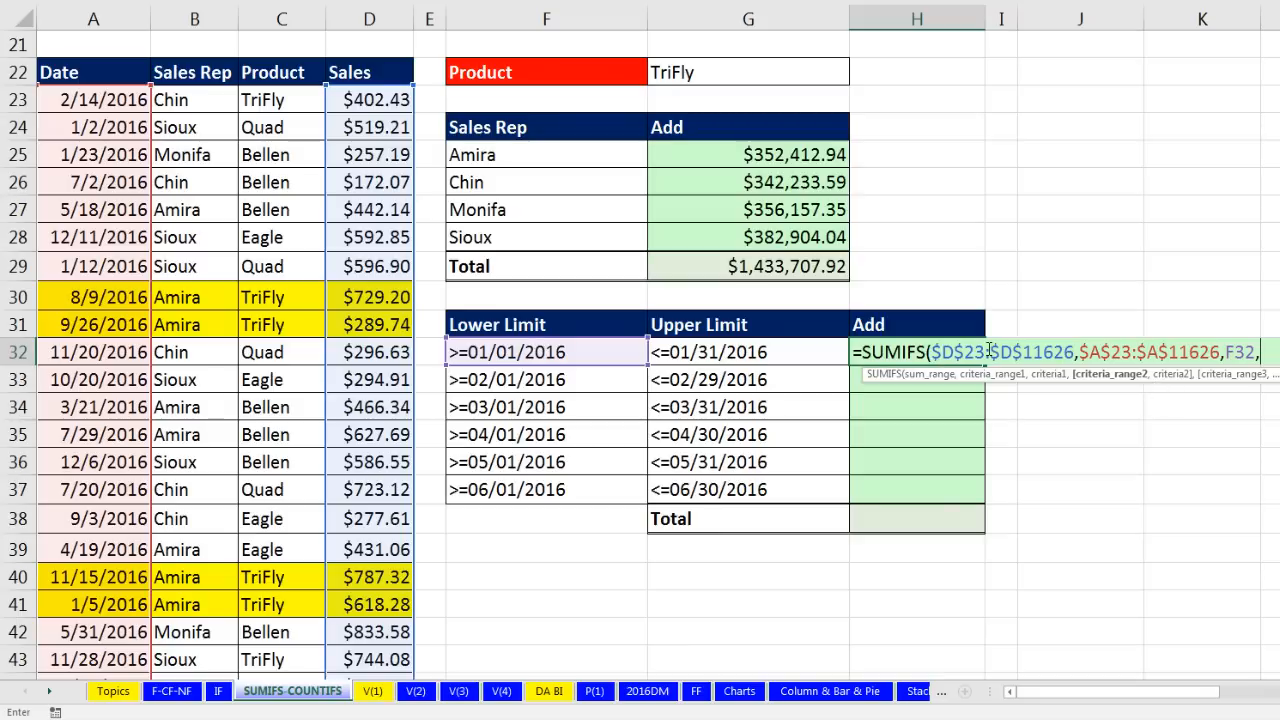
left_click(91, 101)
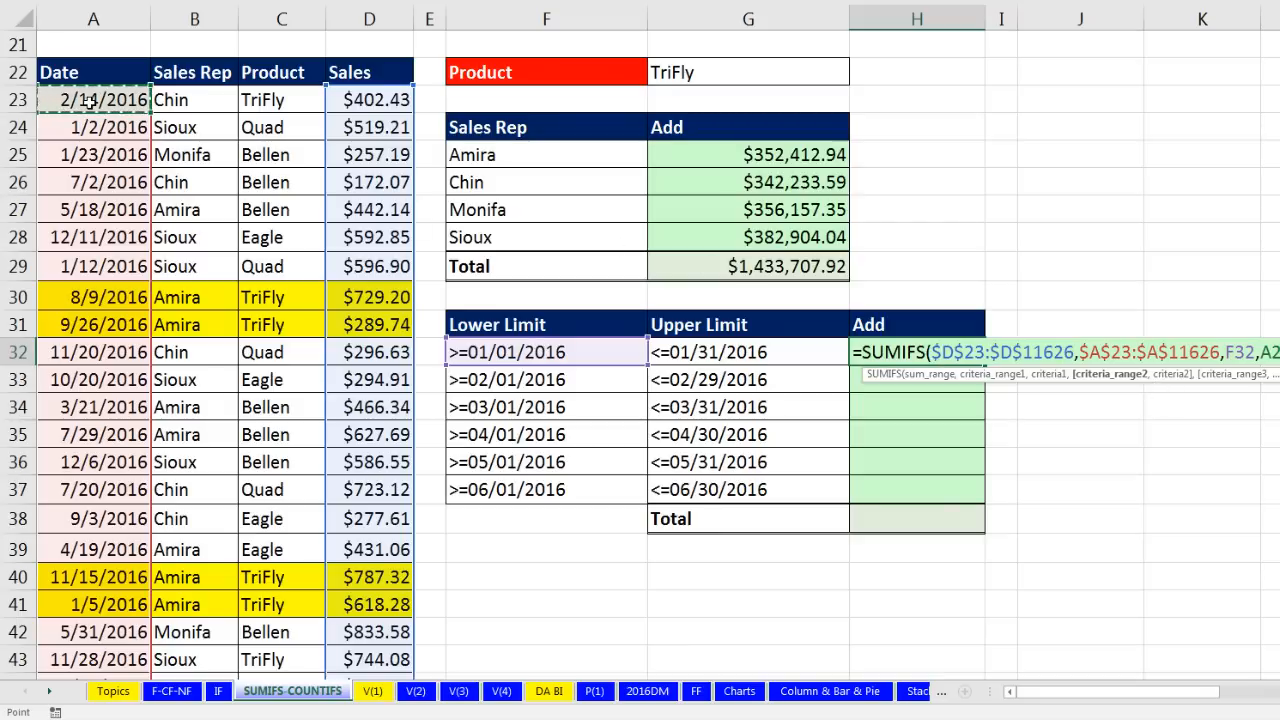
key("ctrl+shift+Down")
key("F4")
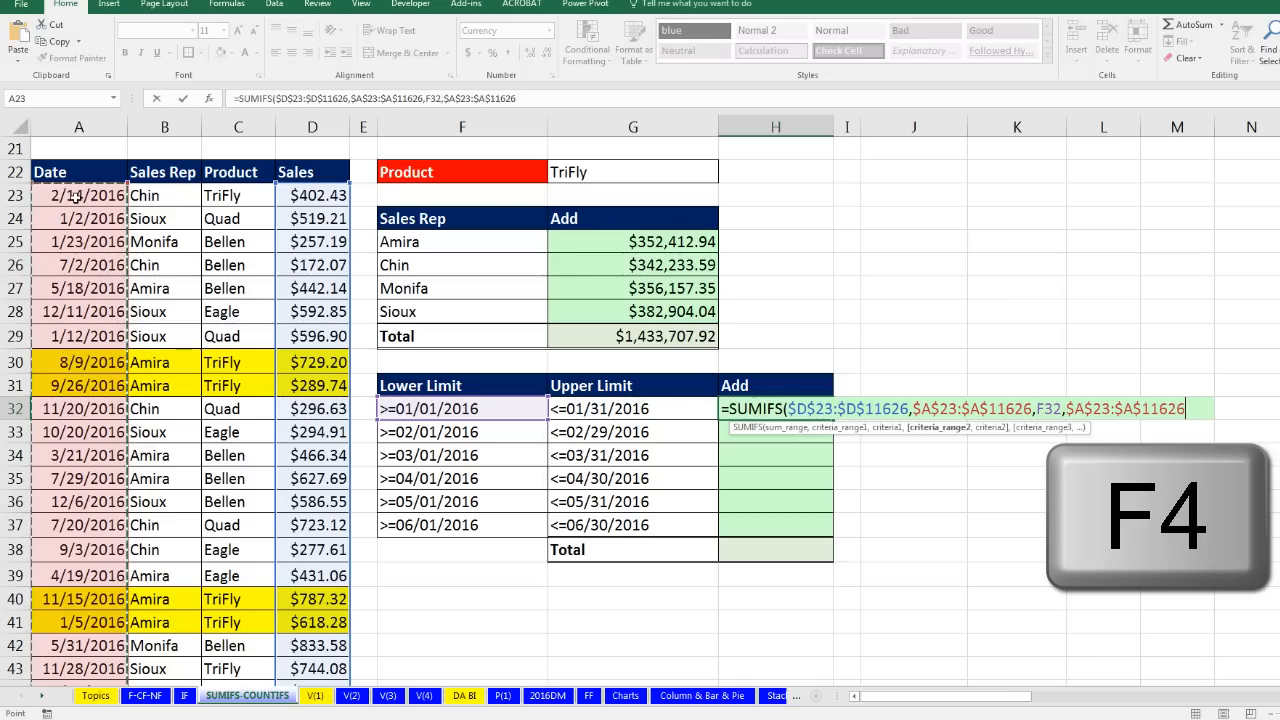
type(",")
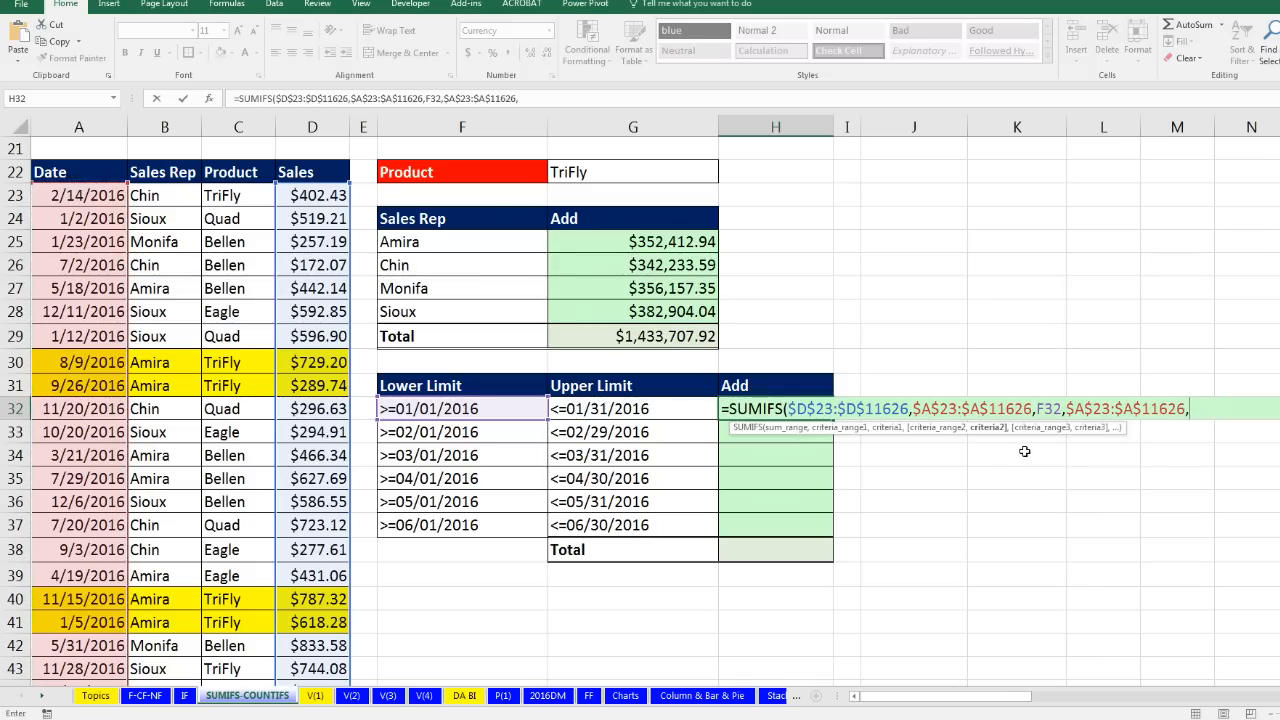
key("Left")
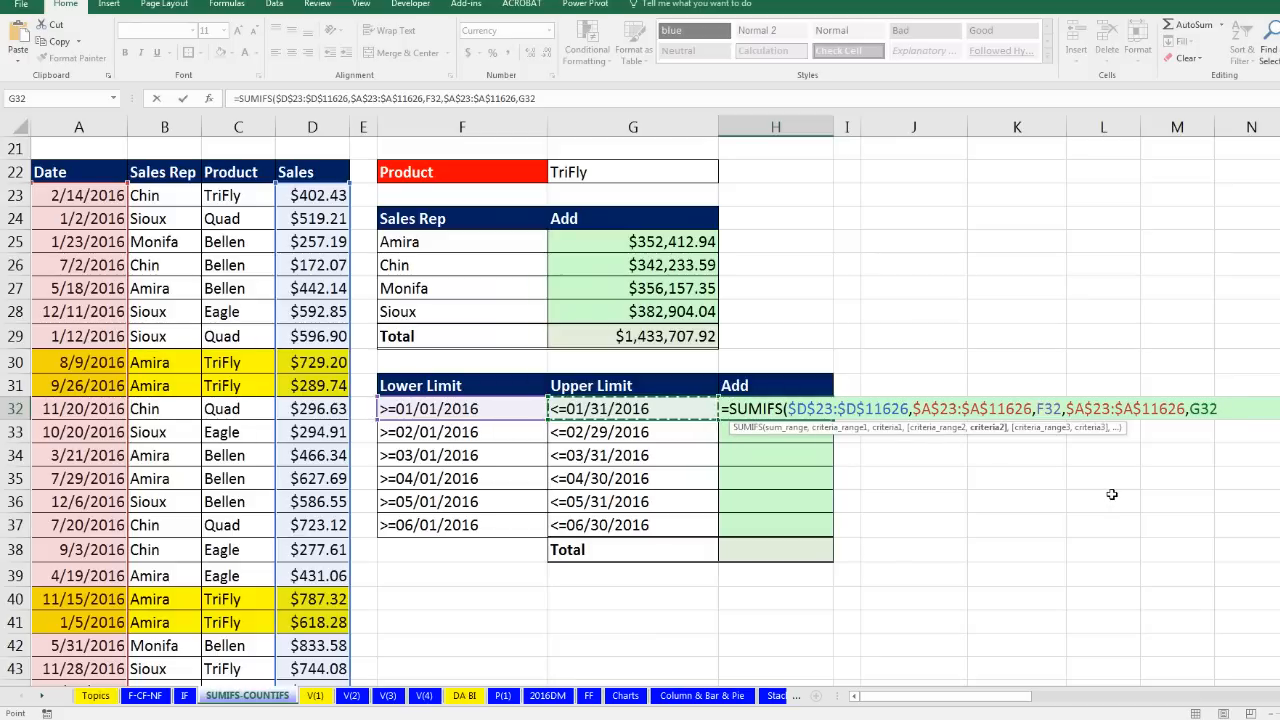
type(")")
key("ctrl+Return")
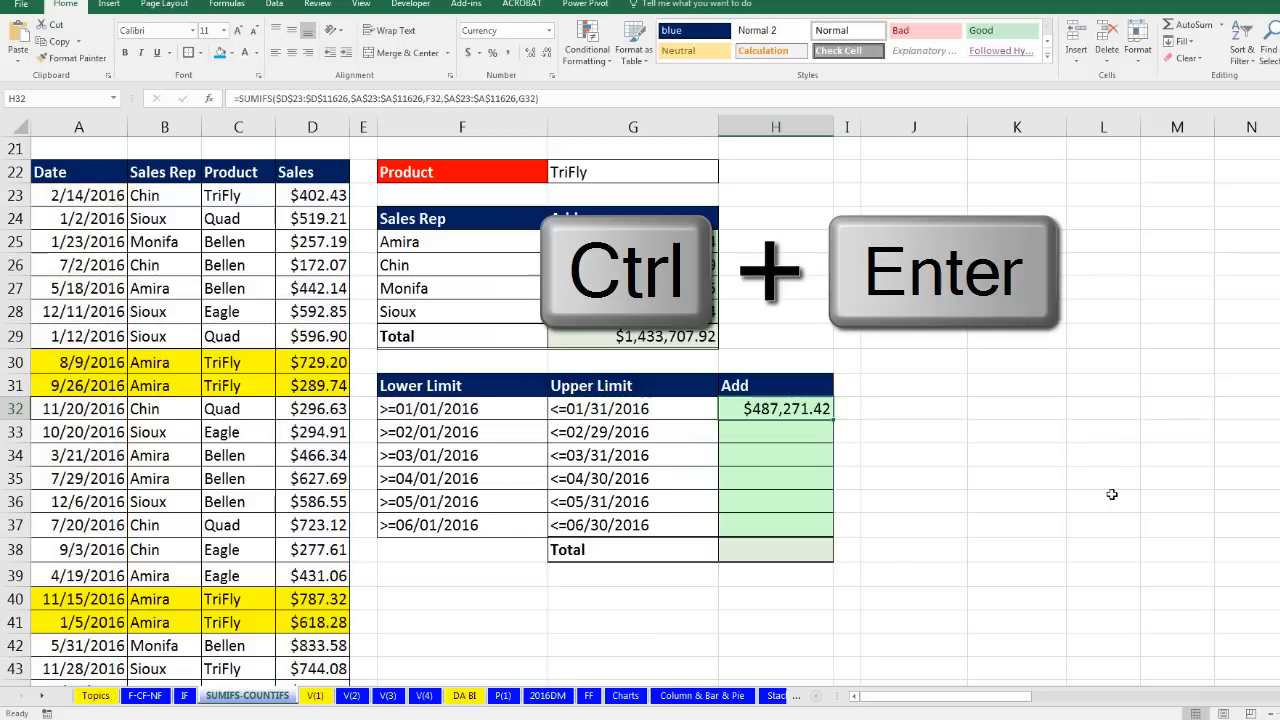
Step: Copy H32's formula through H37 and total the months in H38 to $2,929,502.16
left_click_drag(830, 419, 830, 536)
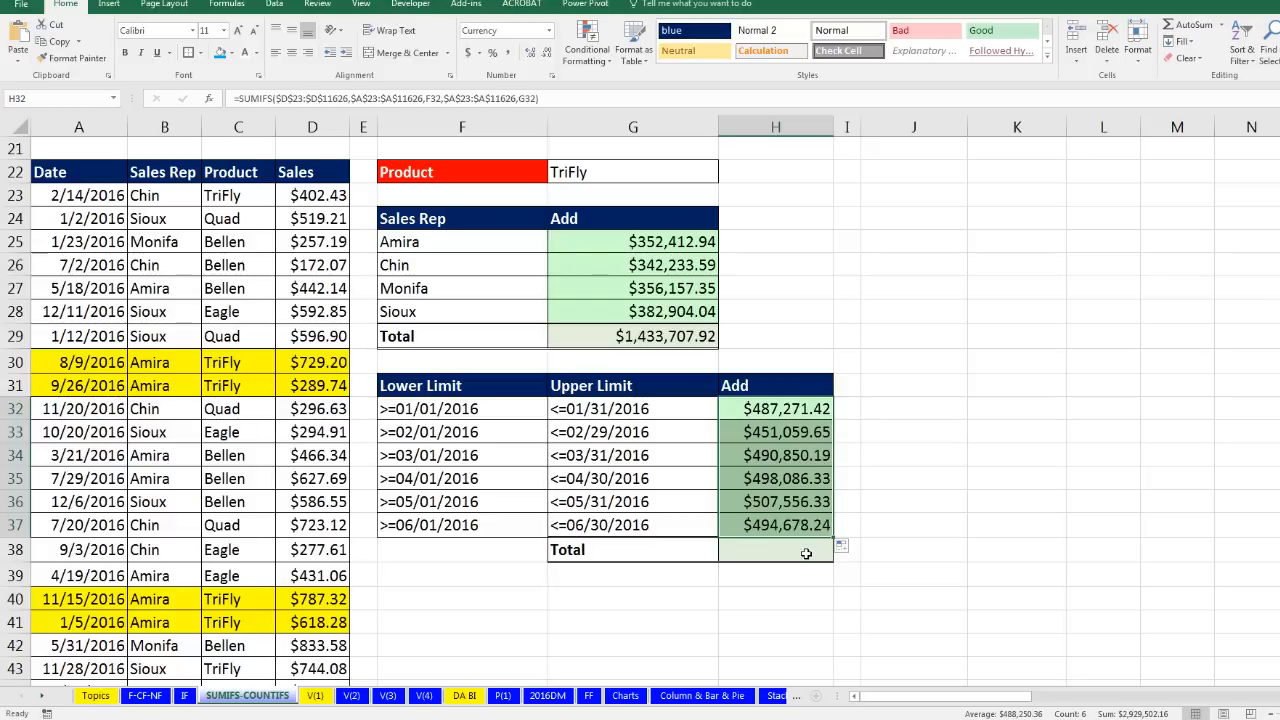
left_click(800, 528)
key("F2")
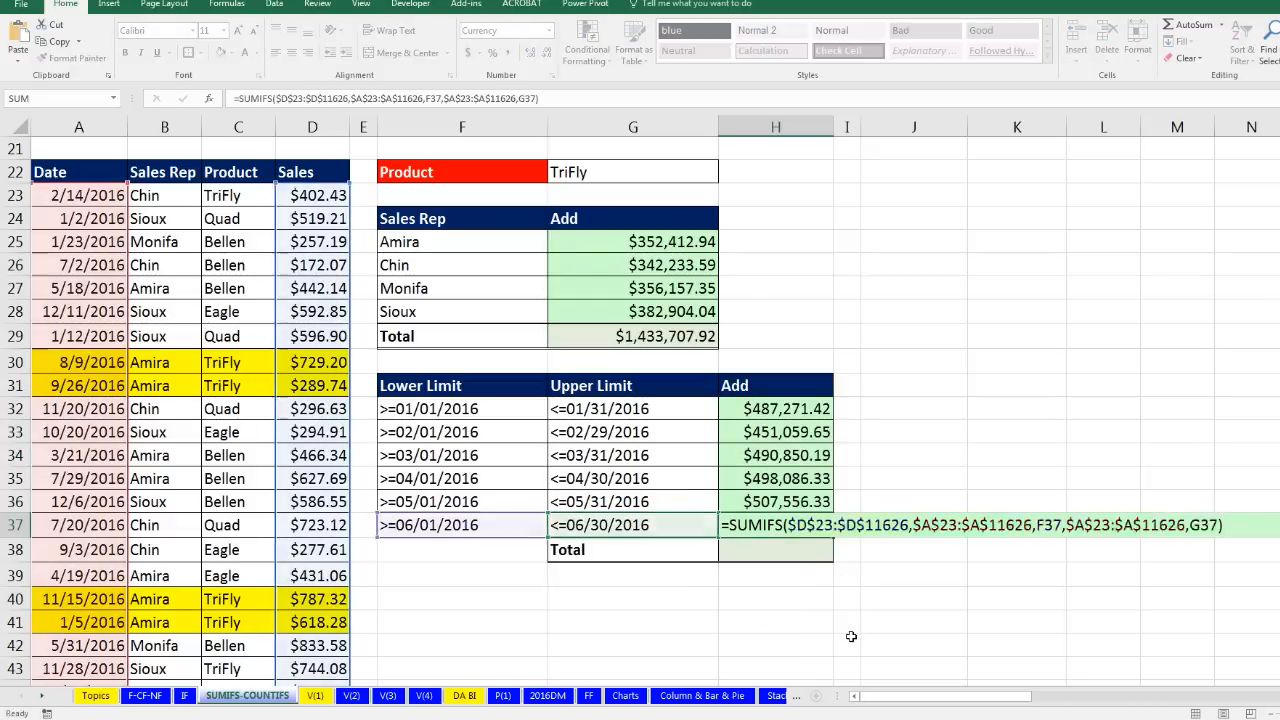
key("Return")
key("alt+equal")
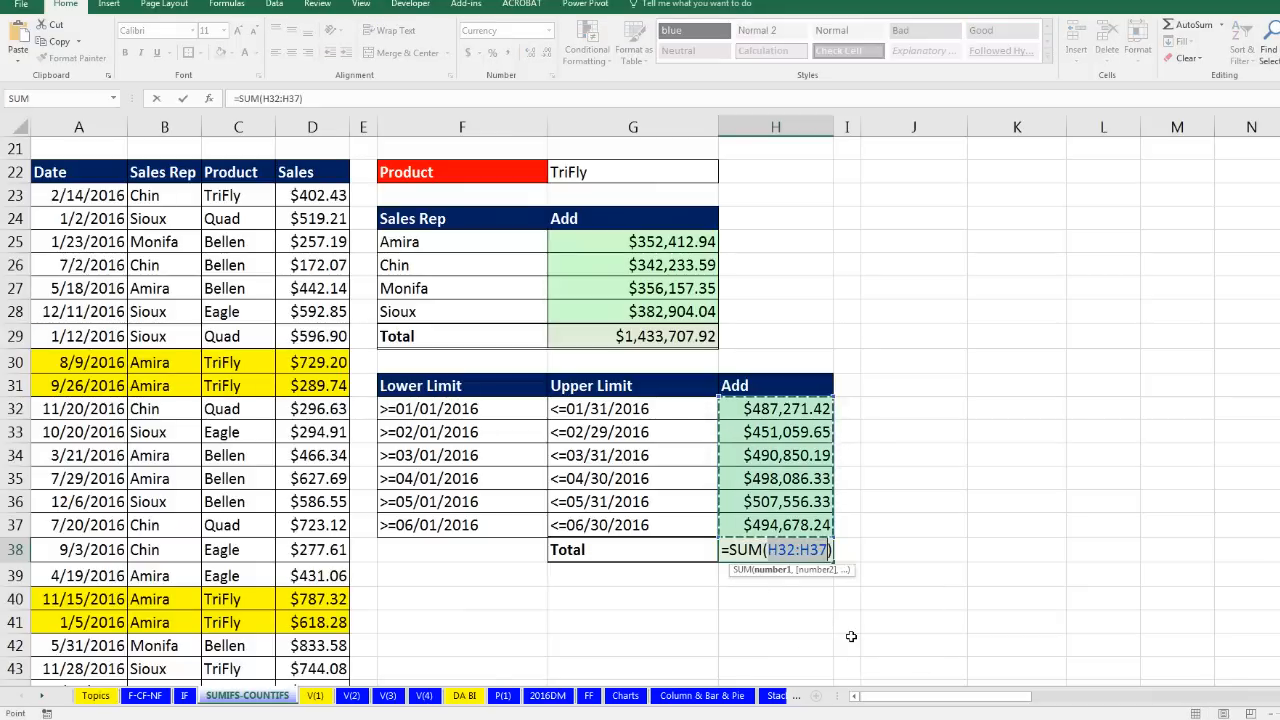
key("Return")
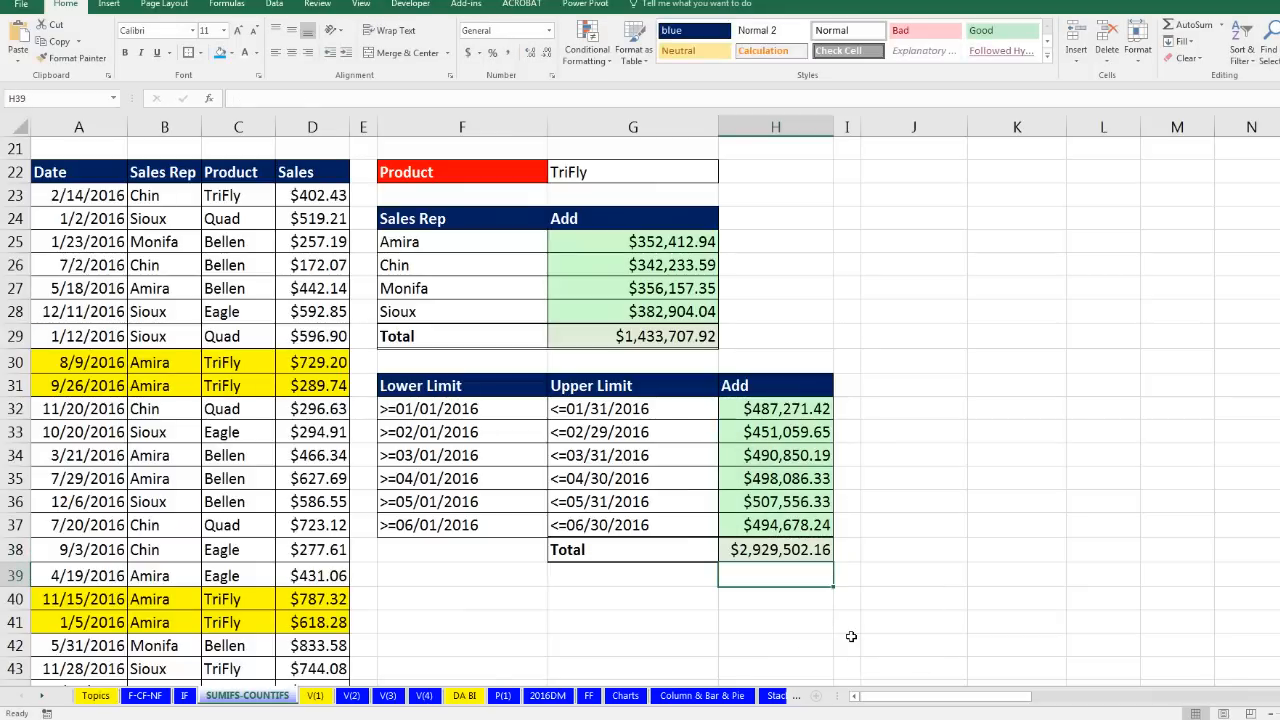
Step: Review the formulas in H32, G25, G2 and H2 without changing them
left_click(791, 412)
key("F2")
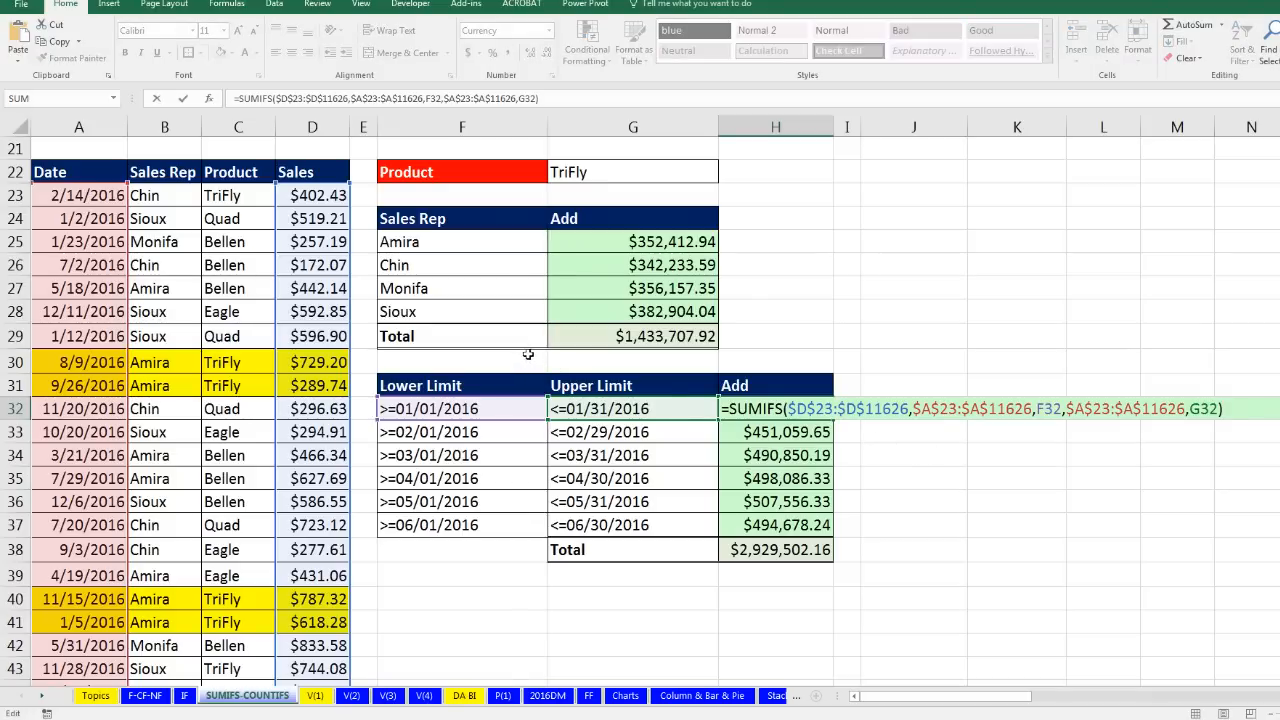
key("Escape")
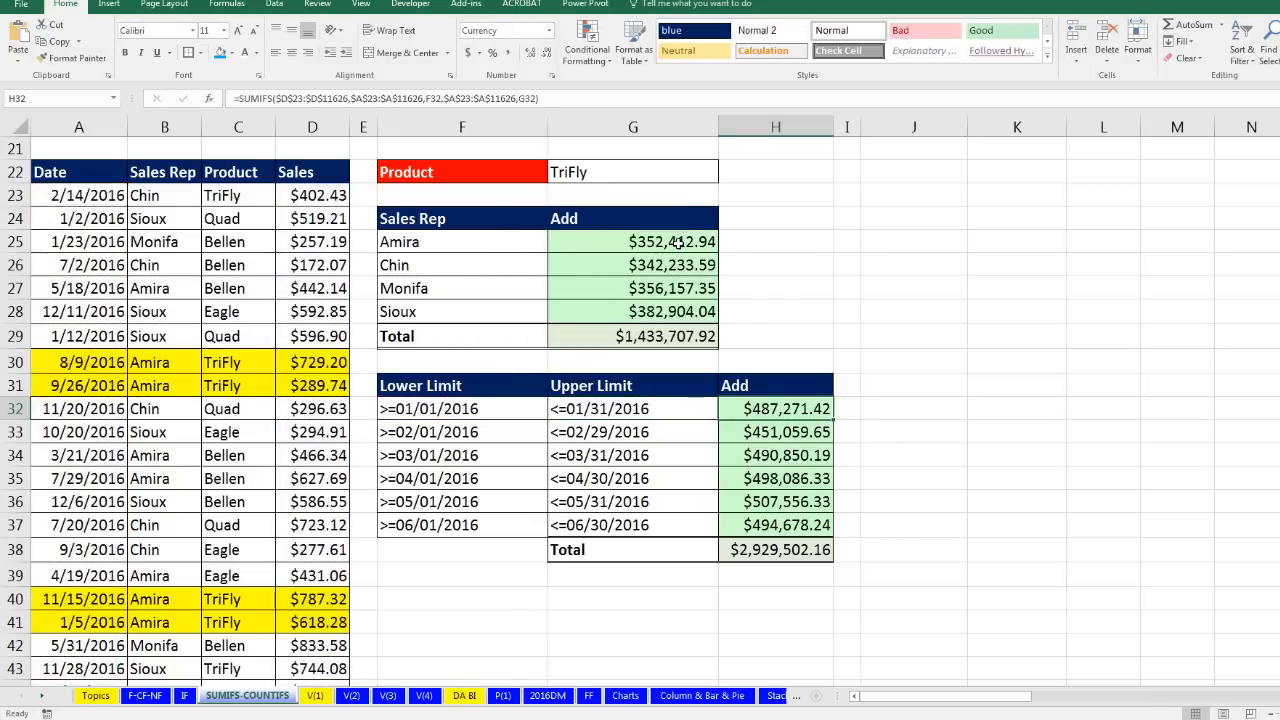
left_click(677, 242)
key("F2")
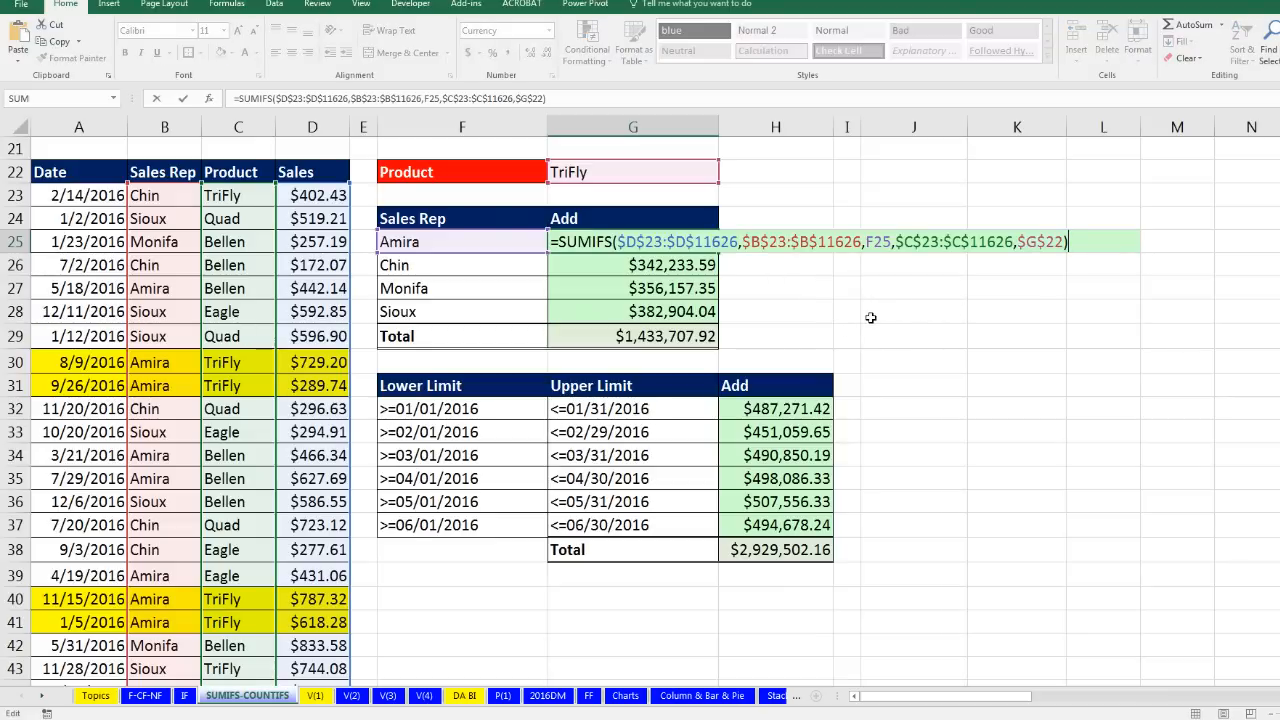
key("Escape")
scroll(845, 330, "up", 7)
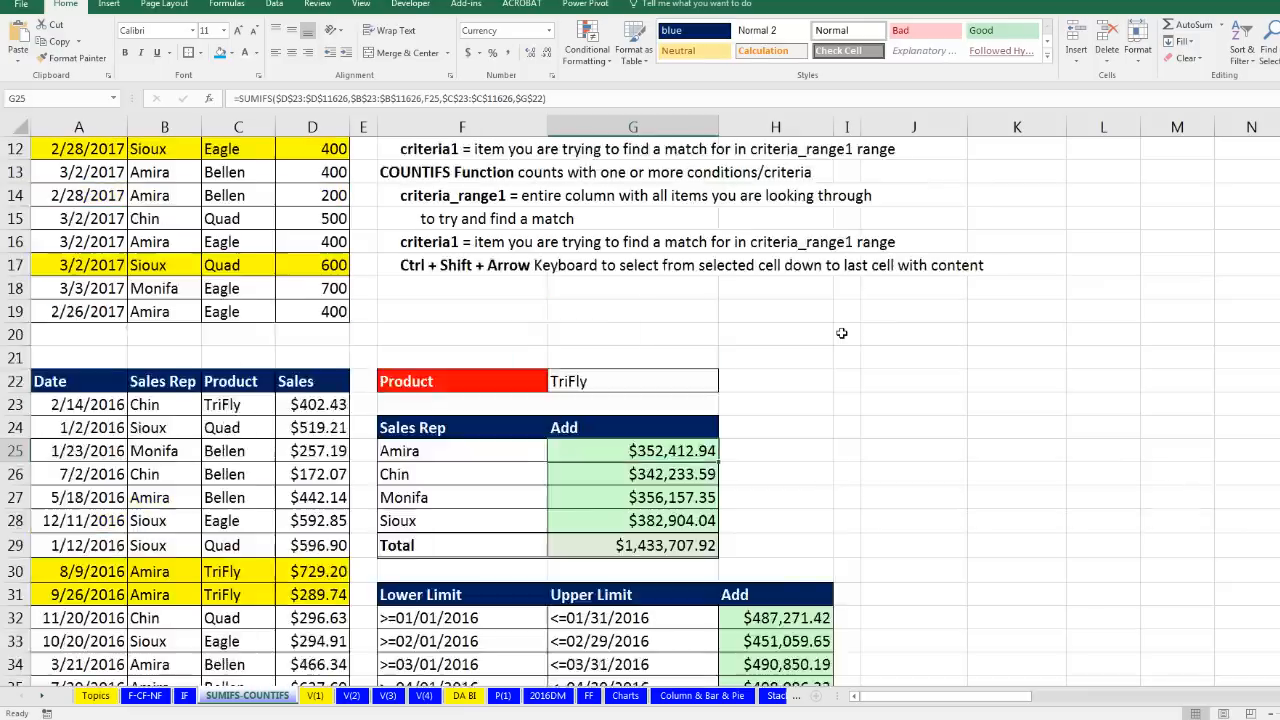
left_click(603, 172)
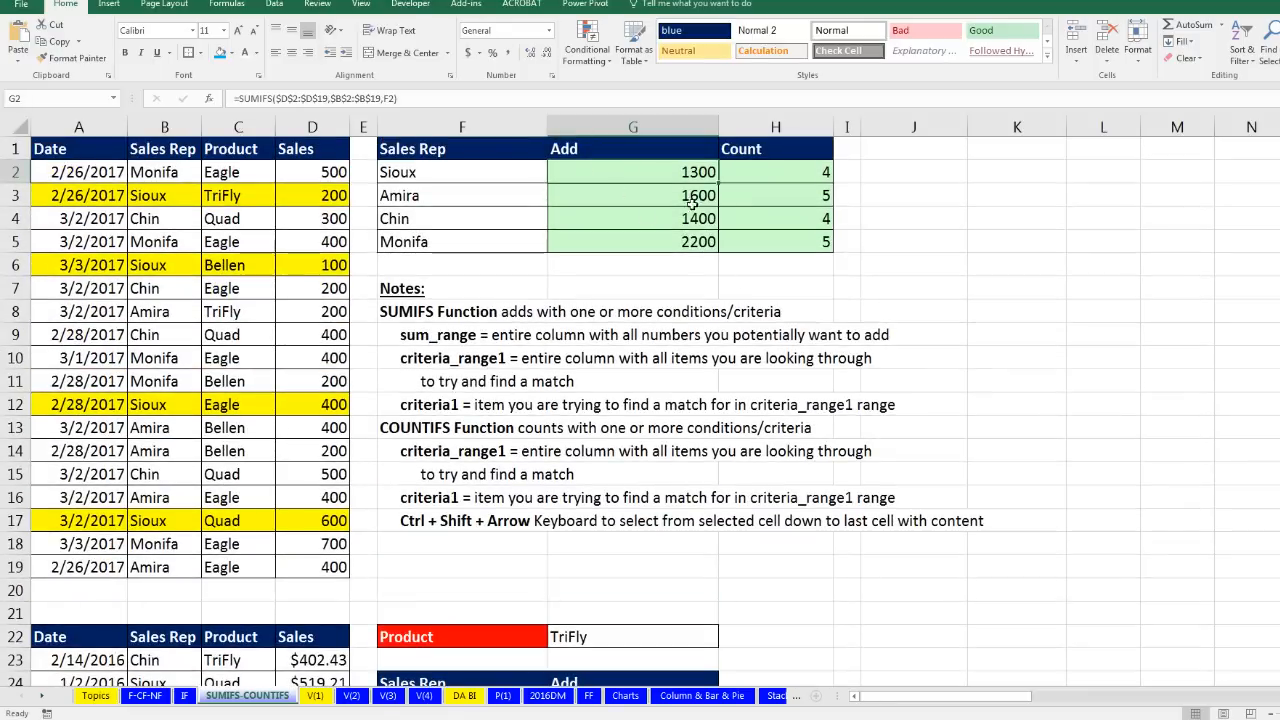
key("F2")
key("Escape")
left_click(789, 172)
key("F2")
key("Escape")
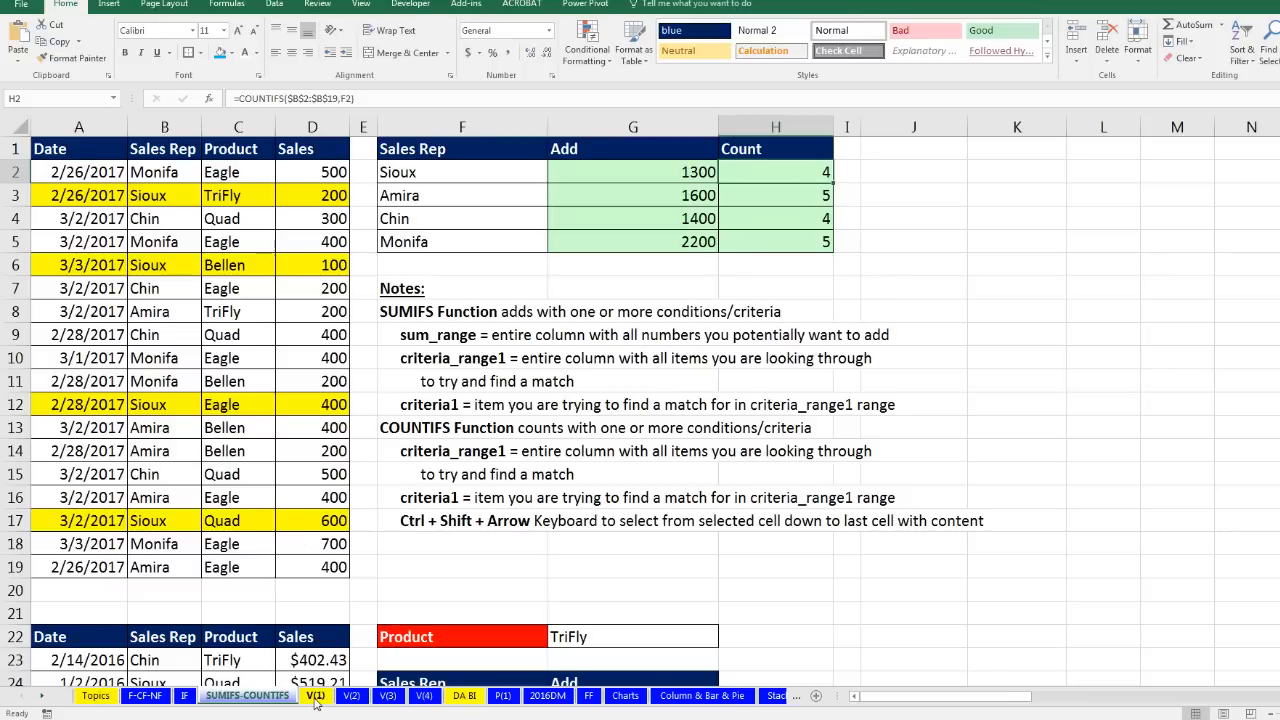
left_click(315, 696)
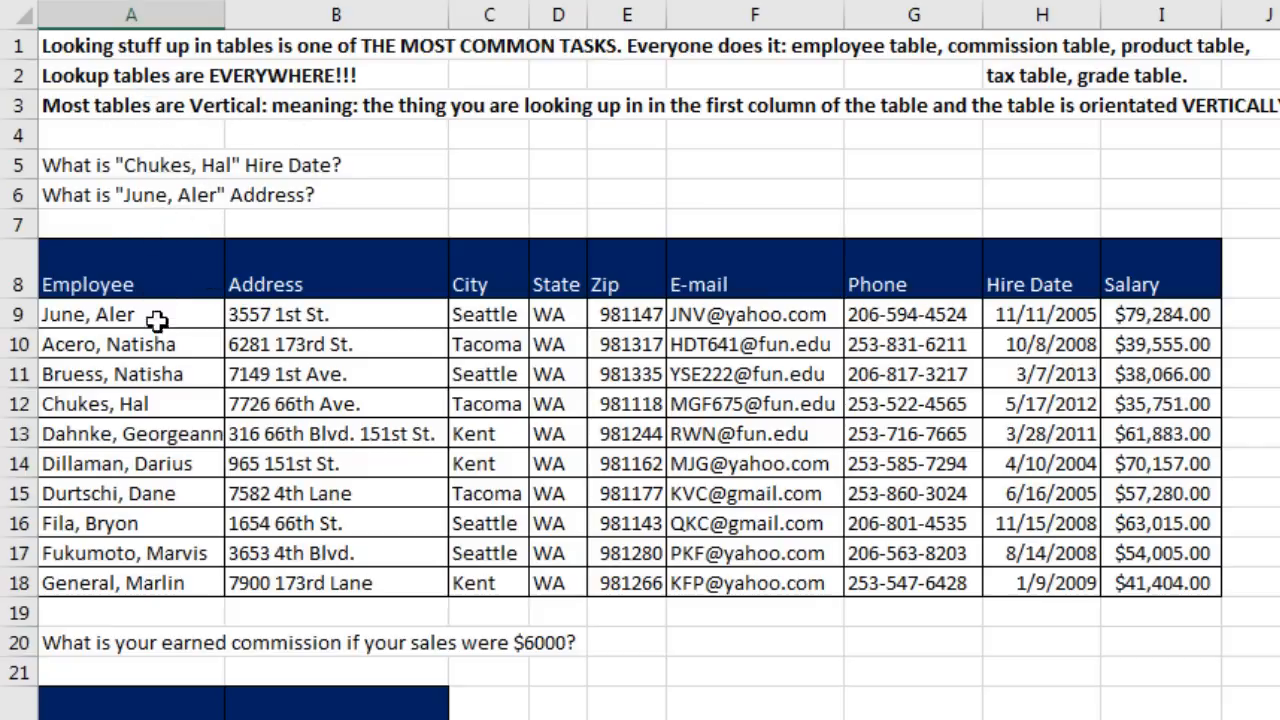
left_click(165, 400)
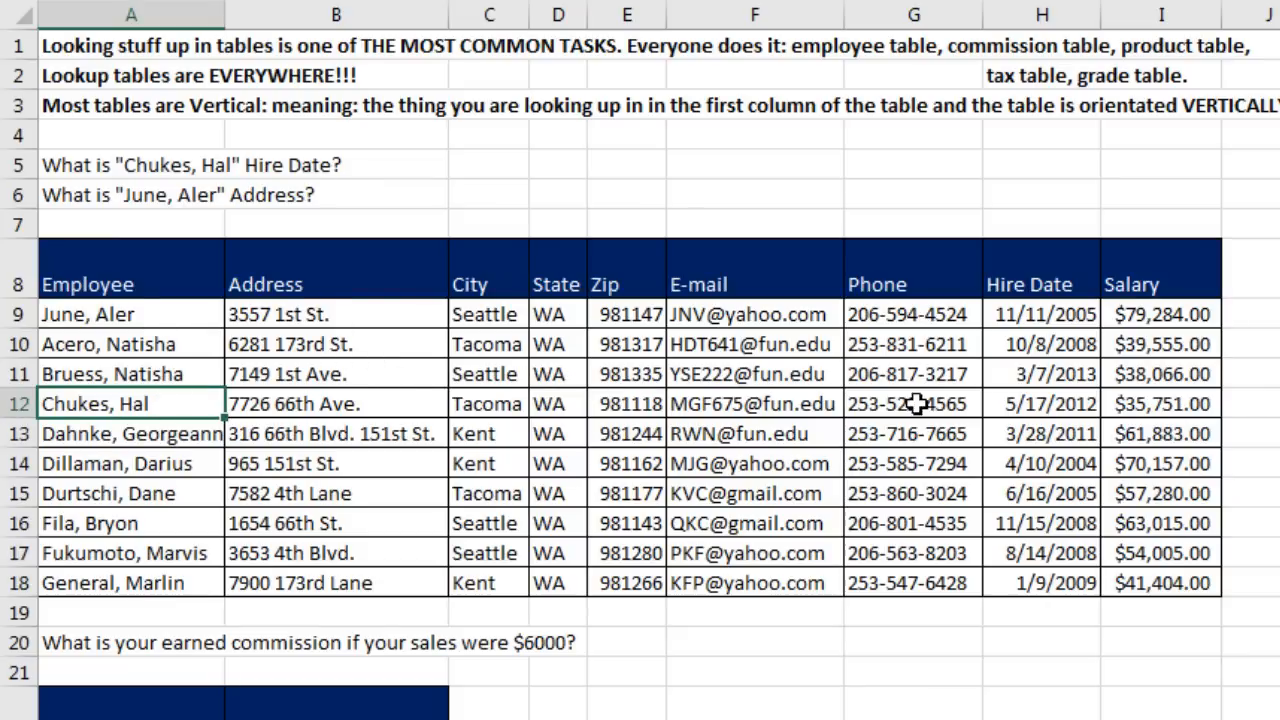
left_click(1068, 412)
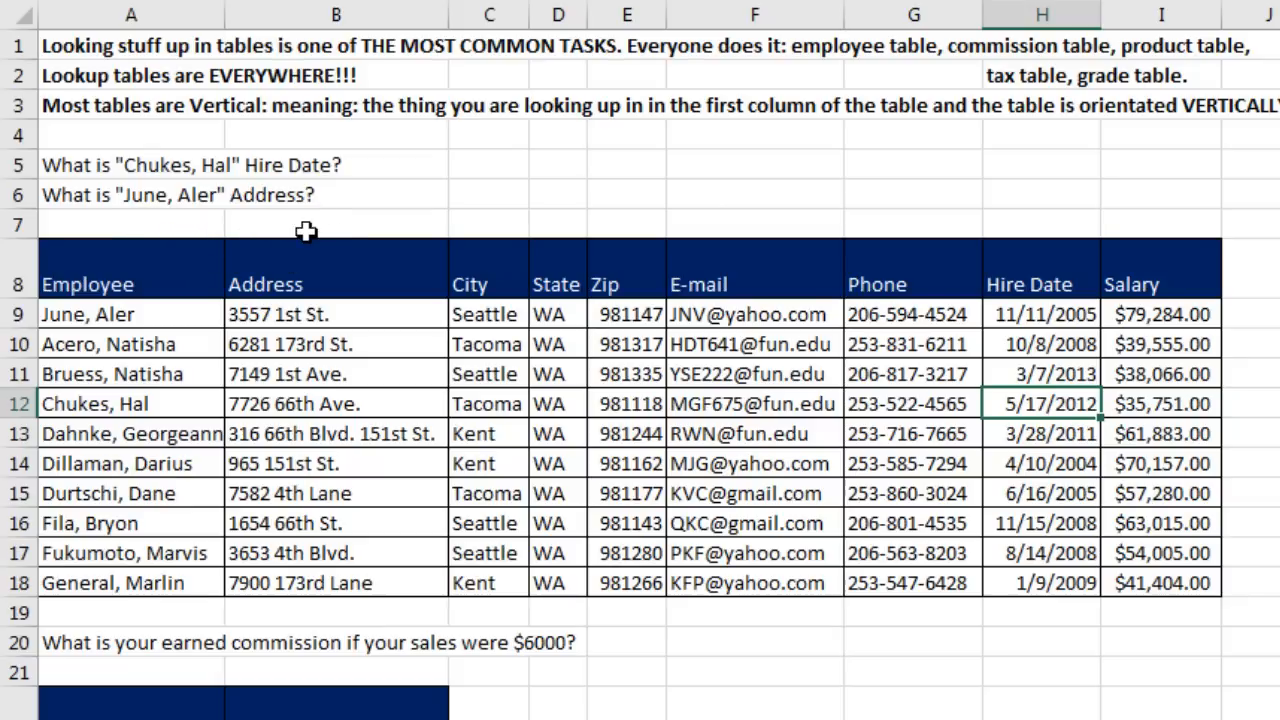
left_click(137, 314)
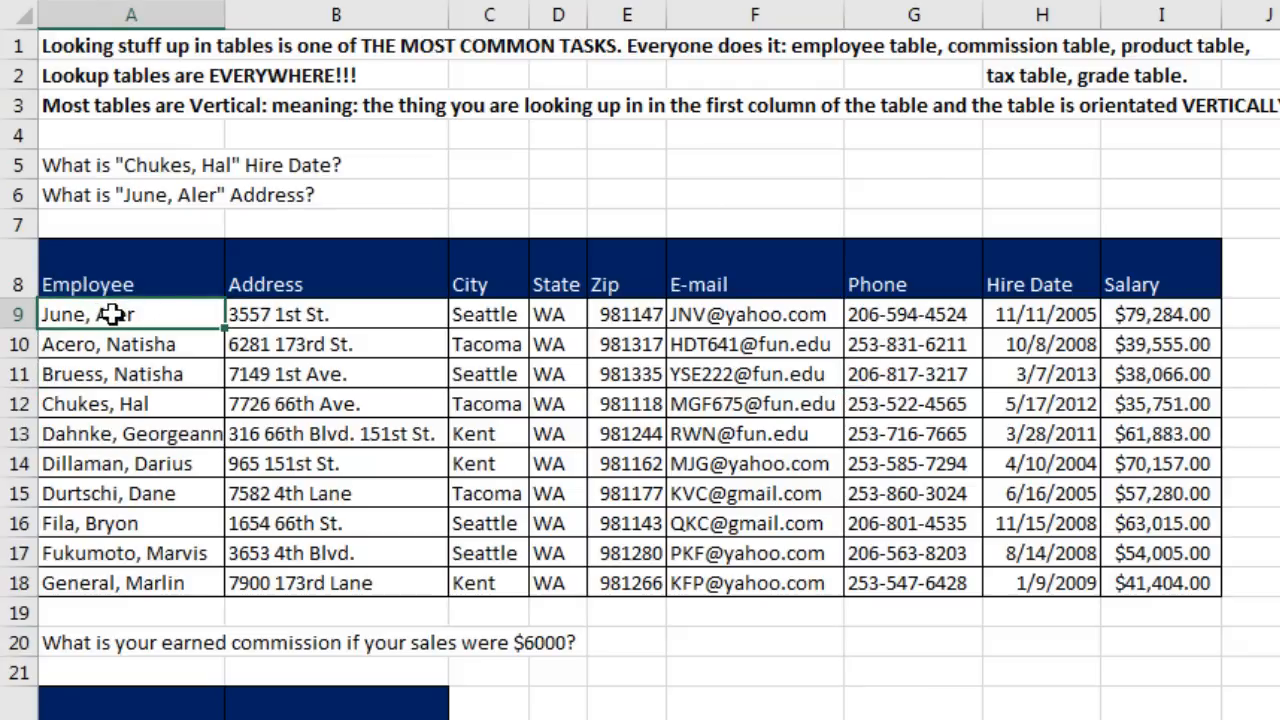
left_click(319, 312)
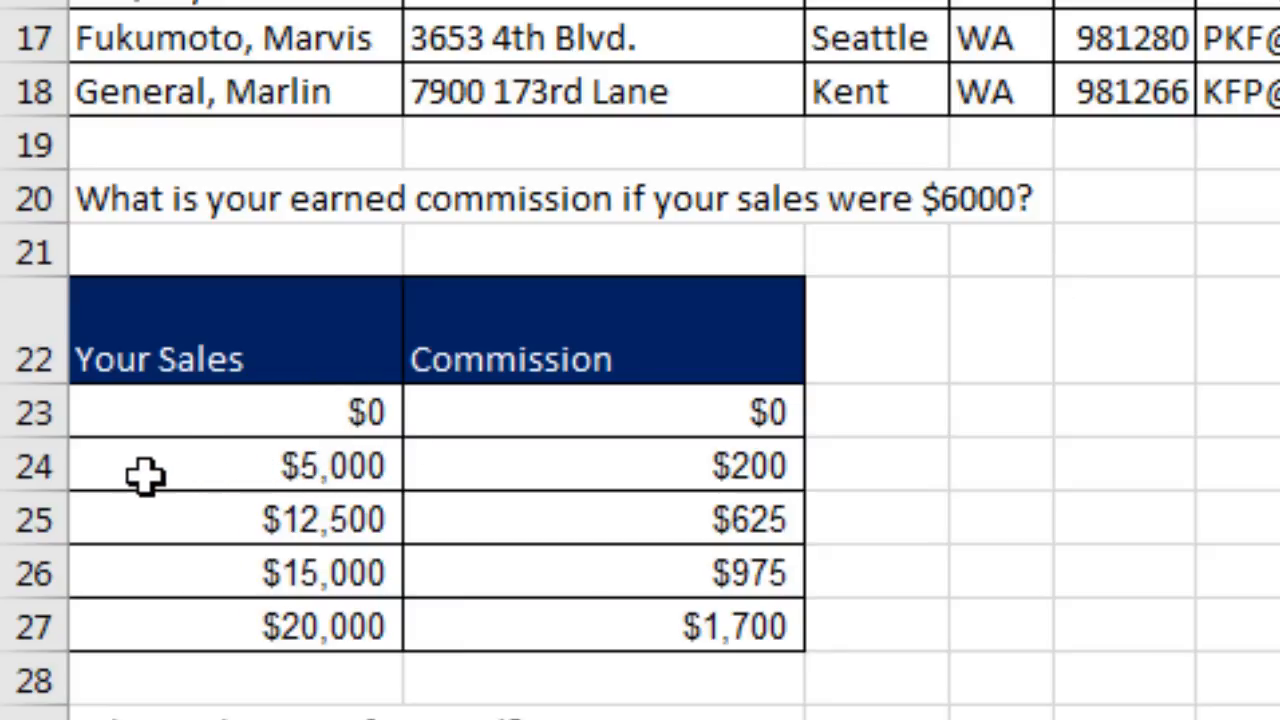
left_click_drag(149, 477, 608, 450)
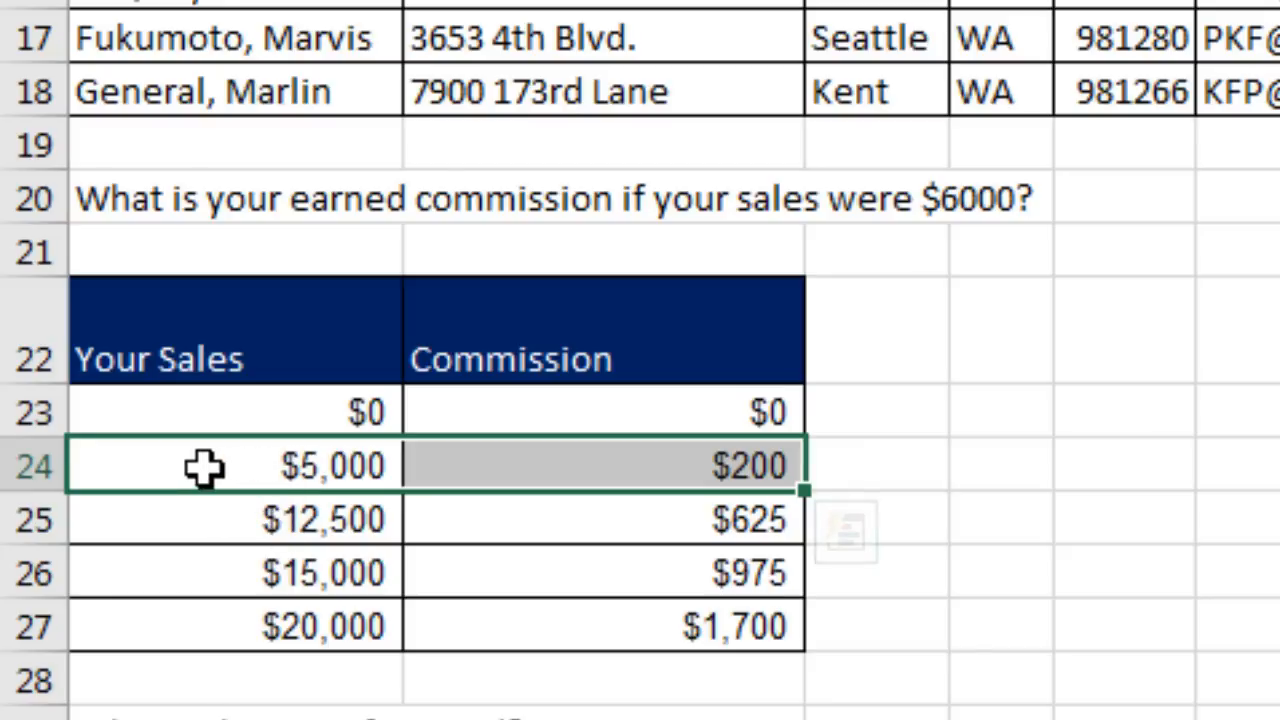
left_click(740, 466)
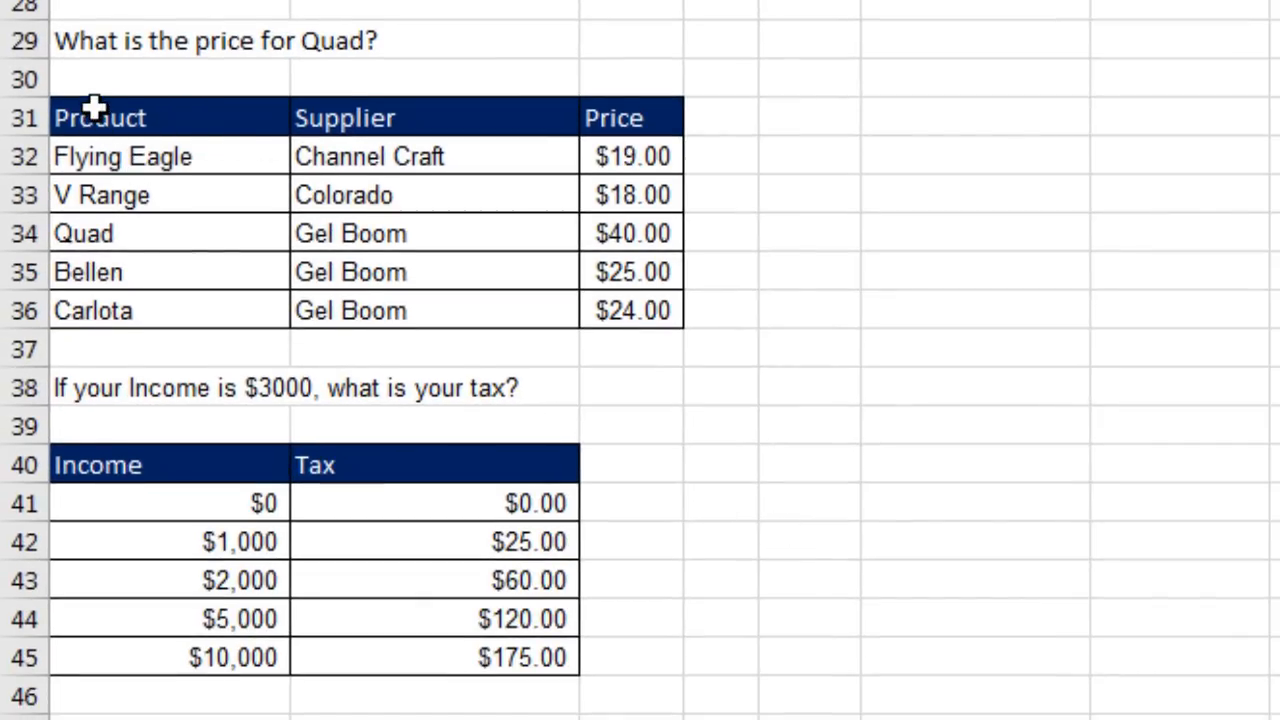
left_click(133, 234)
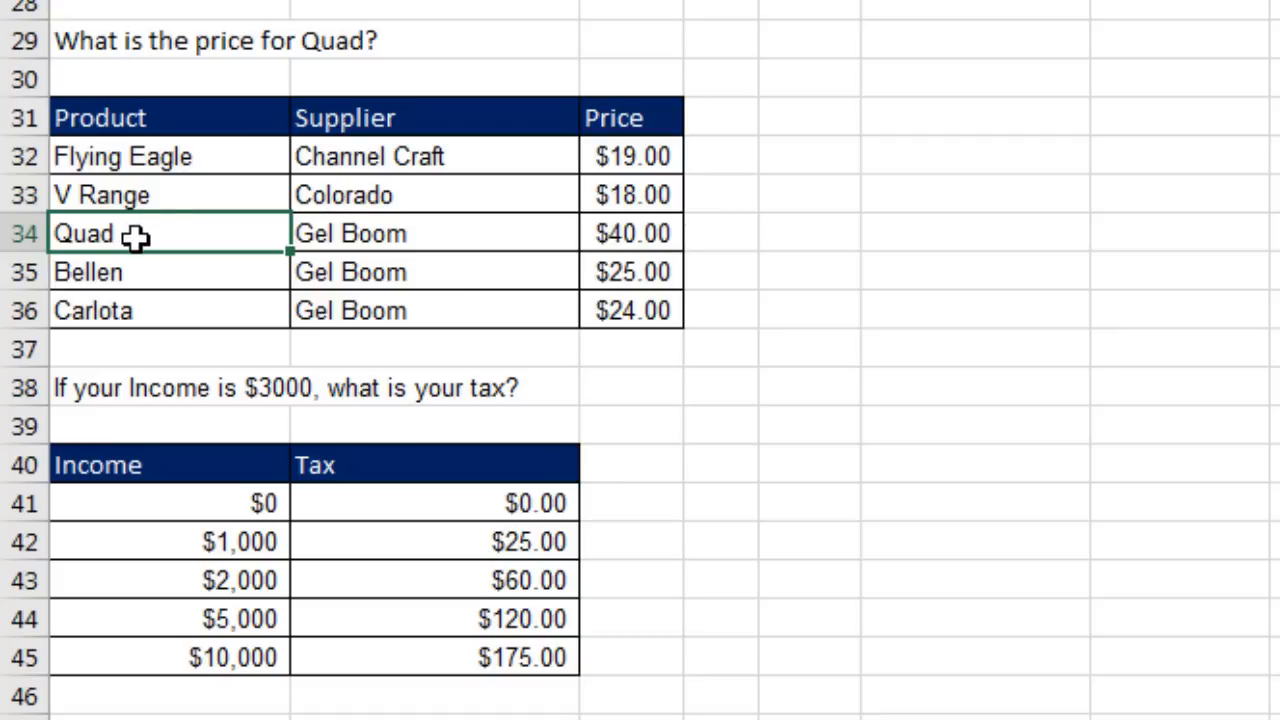
left_click(641, 233)
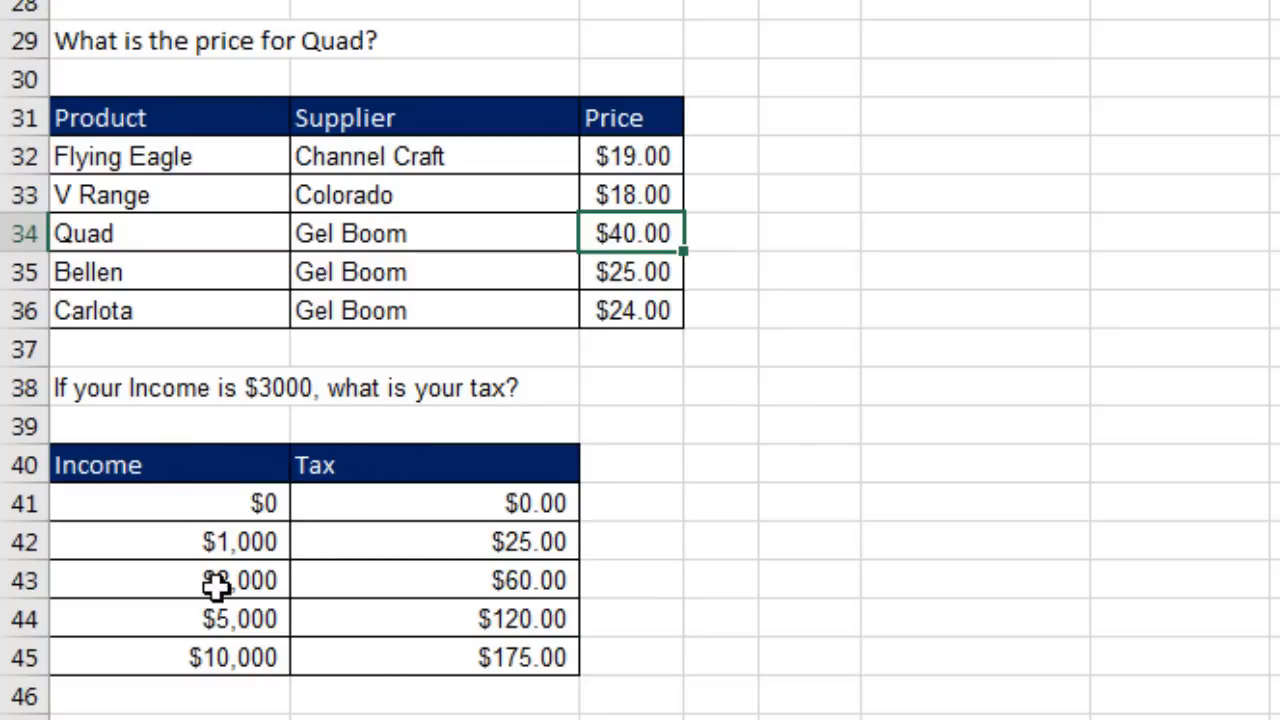
left_click_drag(217, 588, 563, 578)
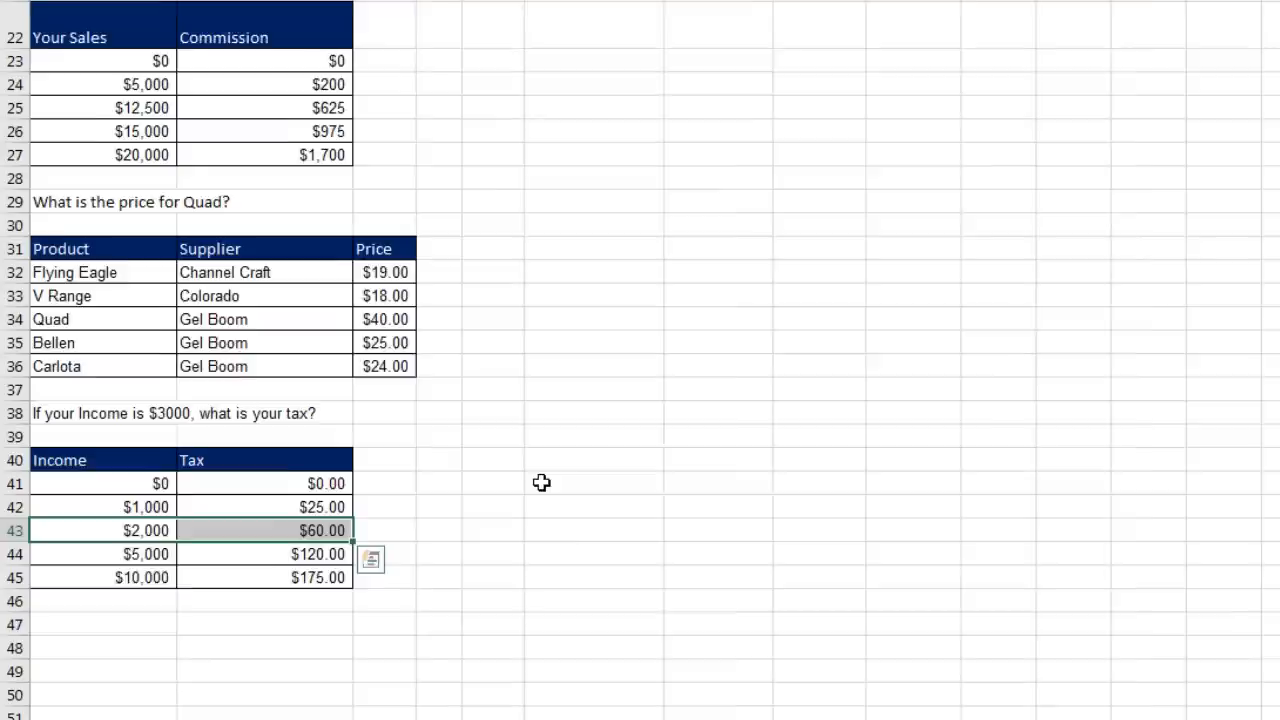
scroll(816, 636, "up", 5)
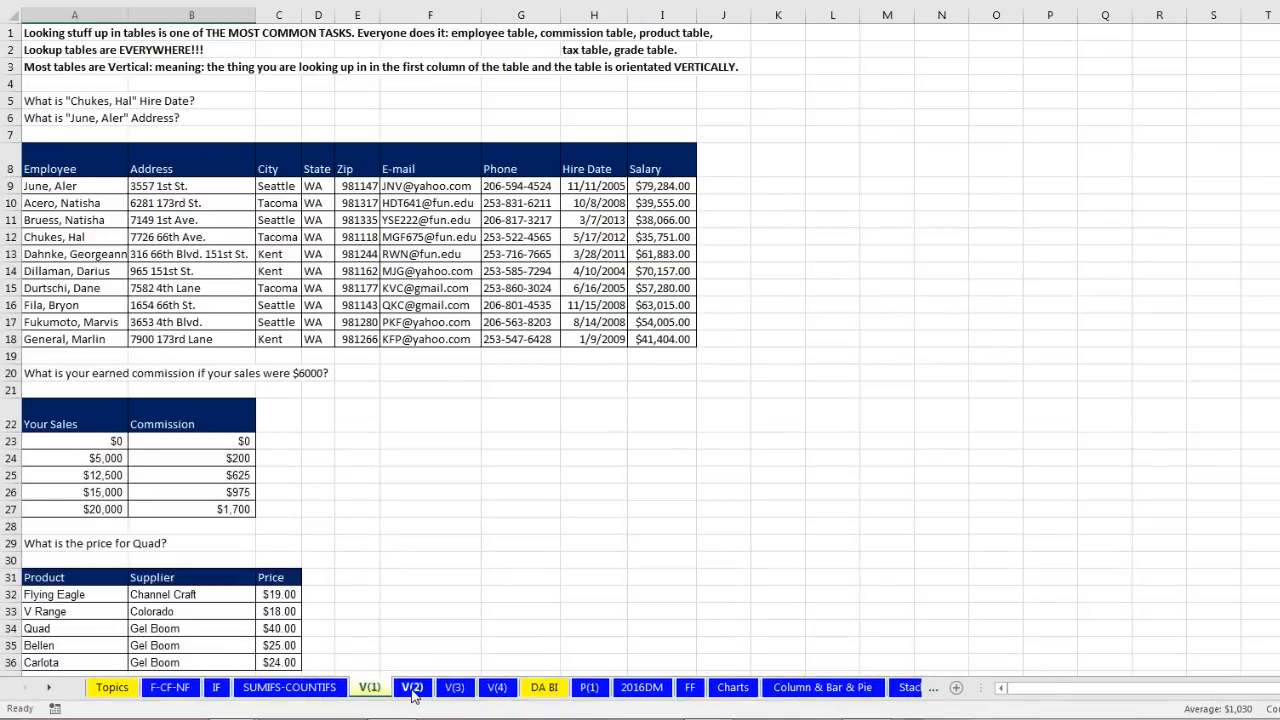
Step: On the V(2) sheet, trace the row-14 employee in the employee table and select E-mail cell B14
left_click(412, 688)
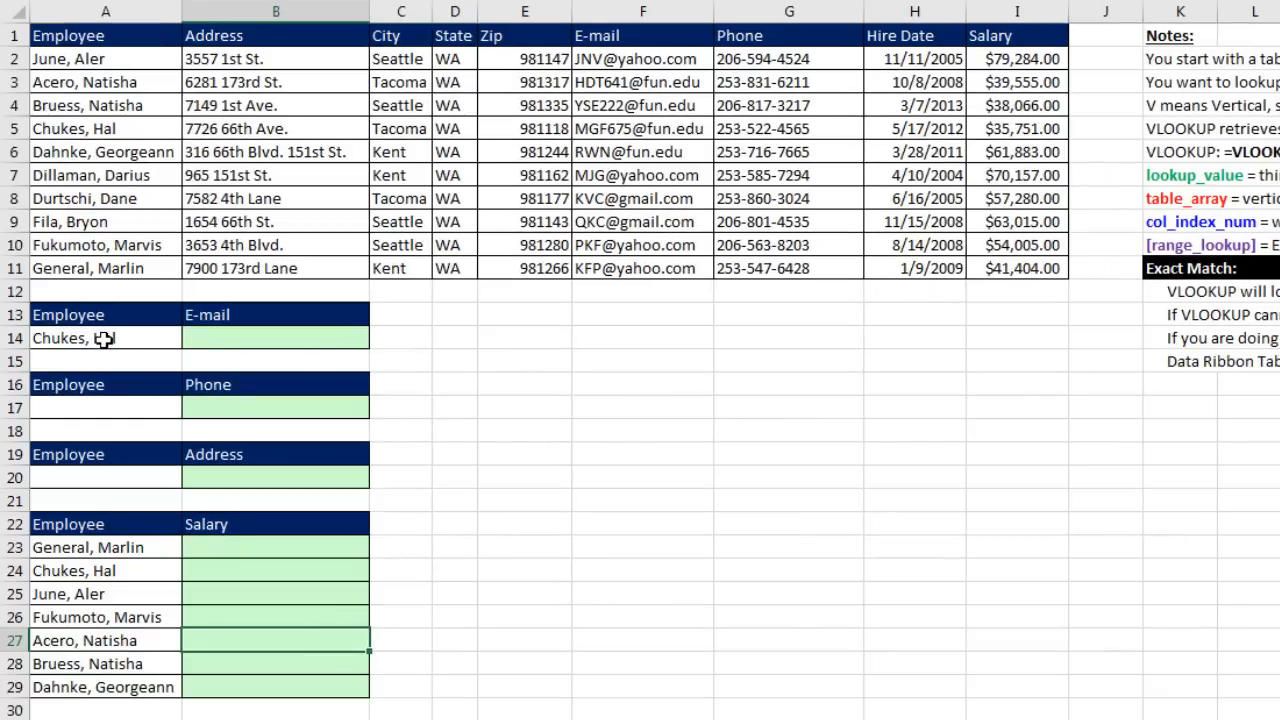
left_click(104, 339)
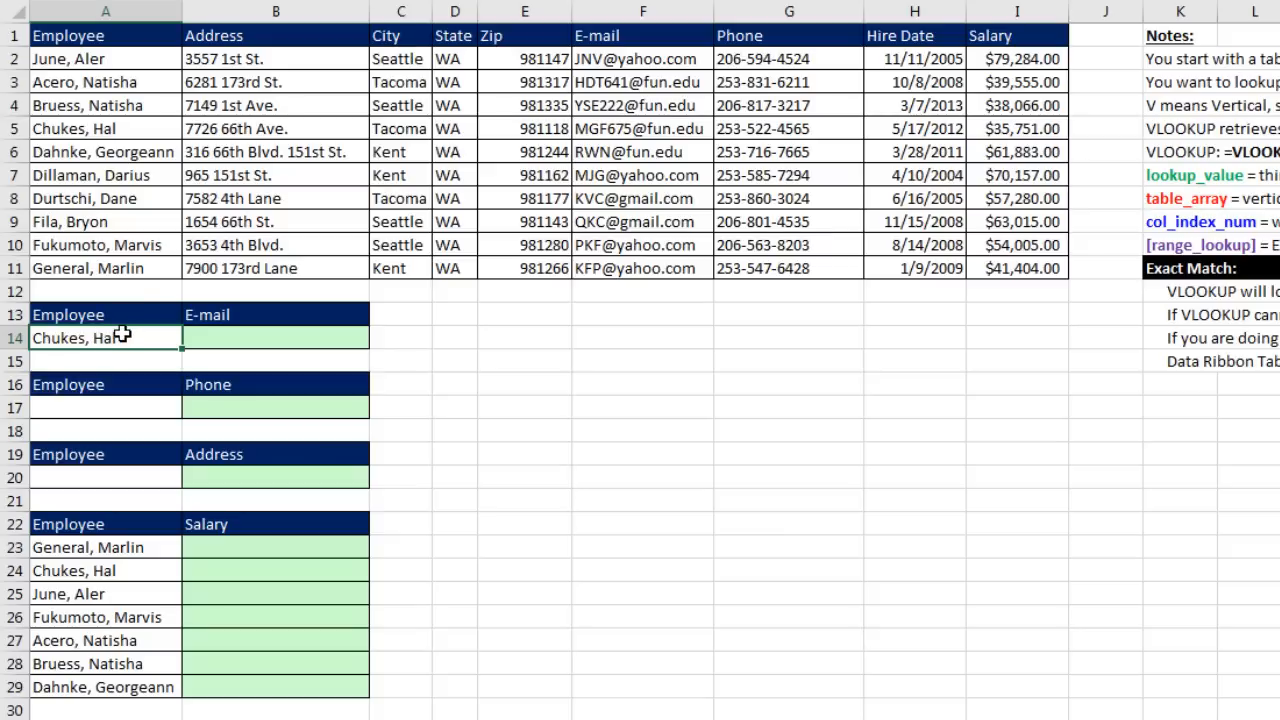
left_click_drag(104, 58, 108, 127)
left_click(110, 127)
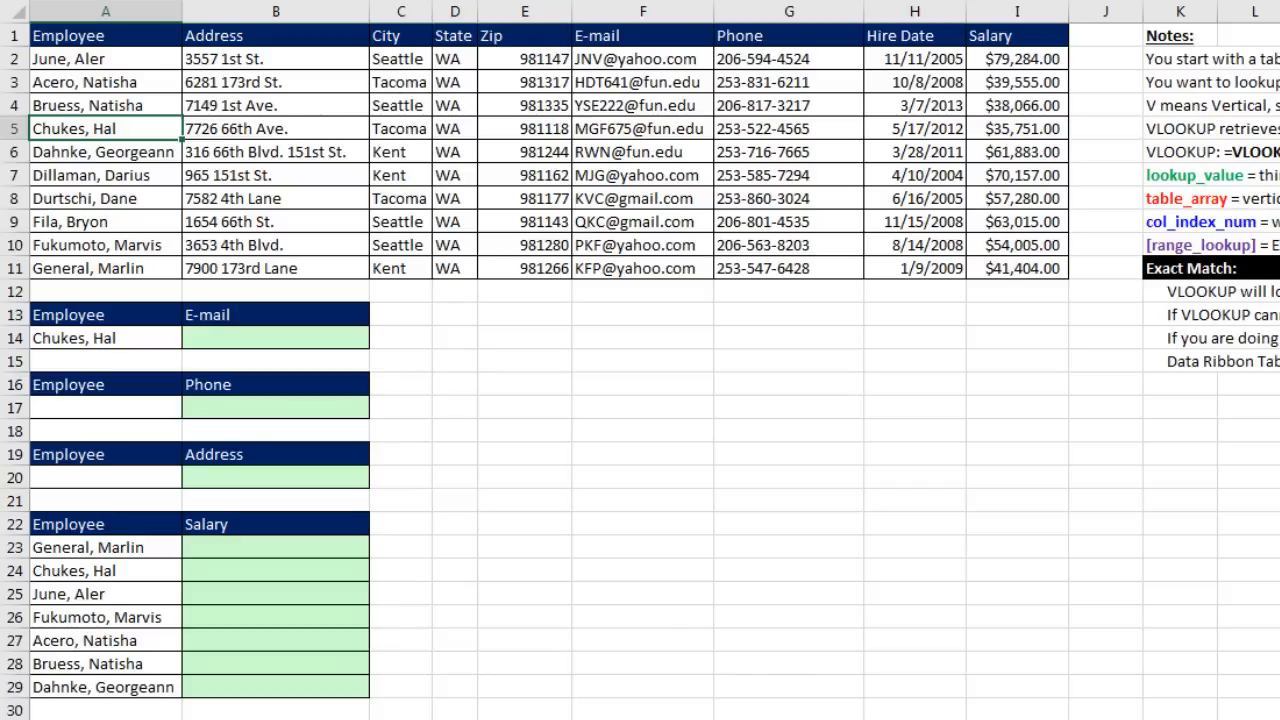
left_click(931, 128)
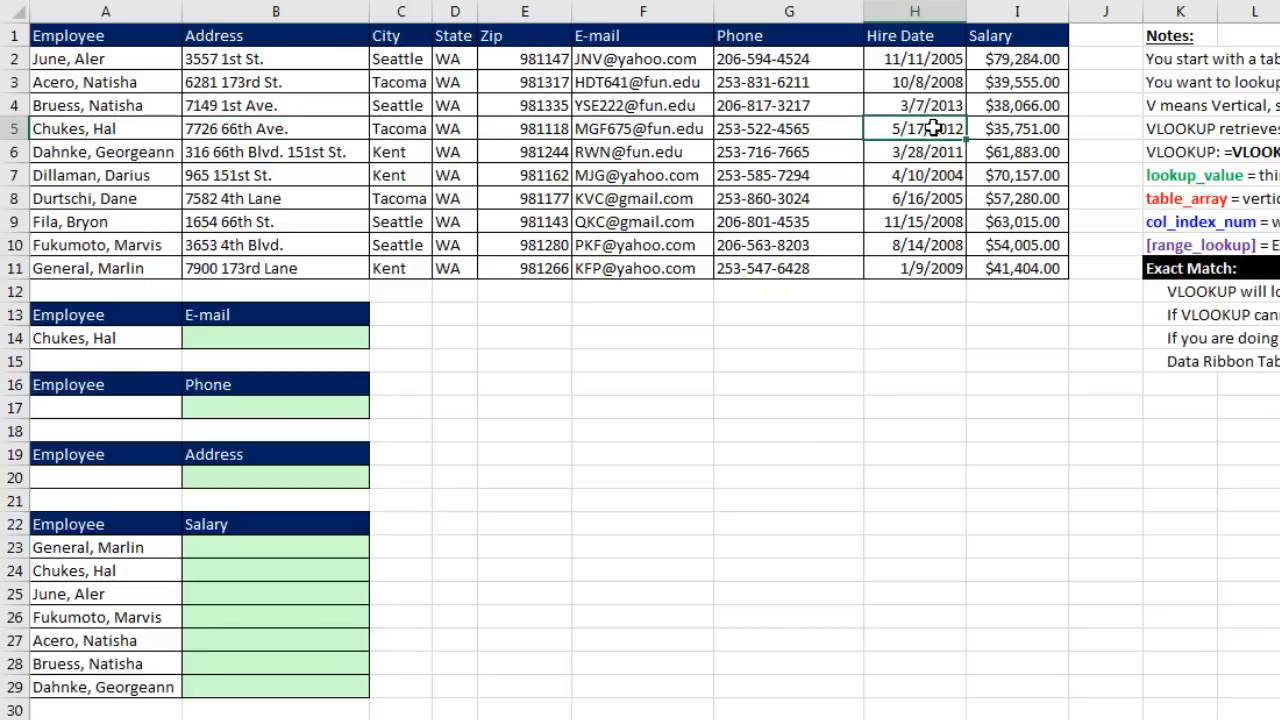
left_click(237, 339)
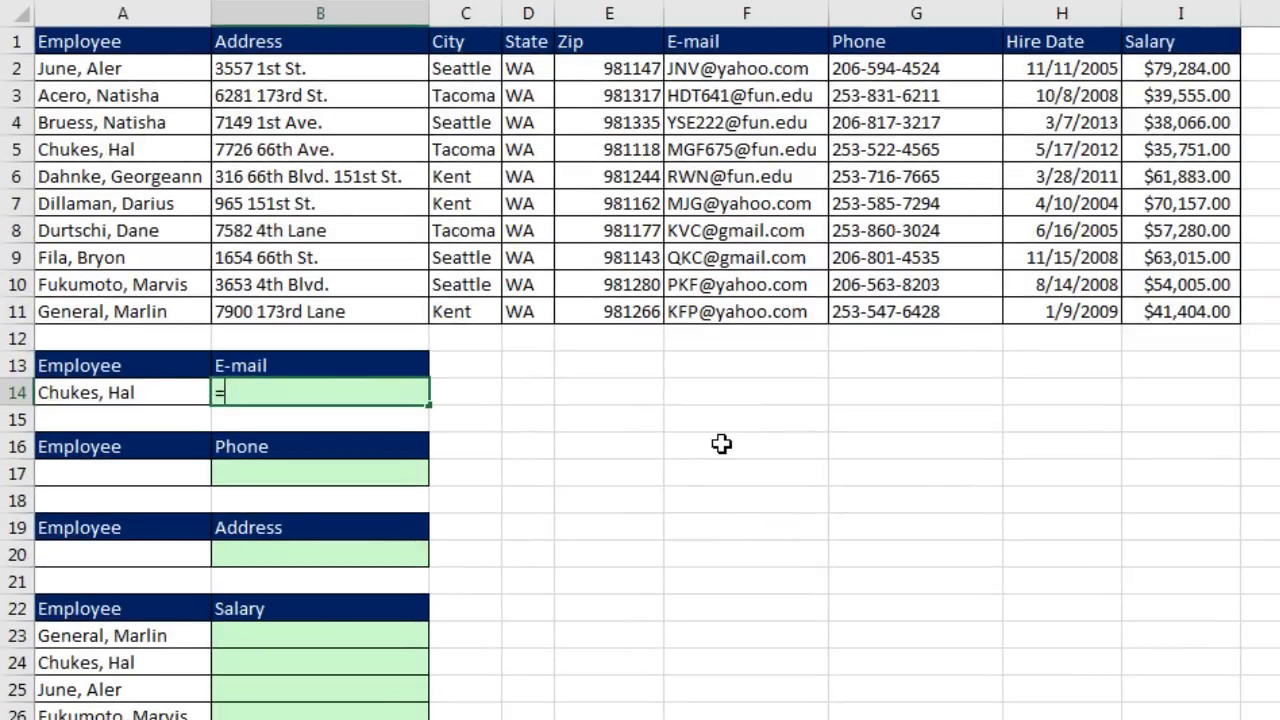
Step: Start a VLOOKUP in B14 with A14 as the lookup value and A2:I11 as the table
type("=v")
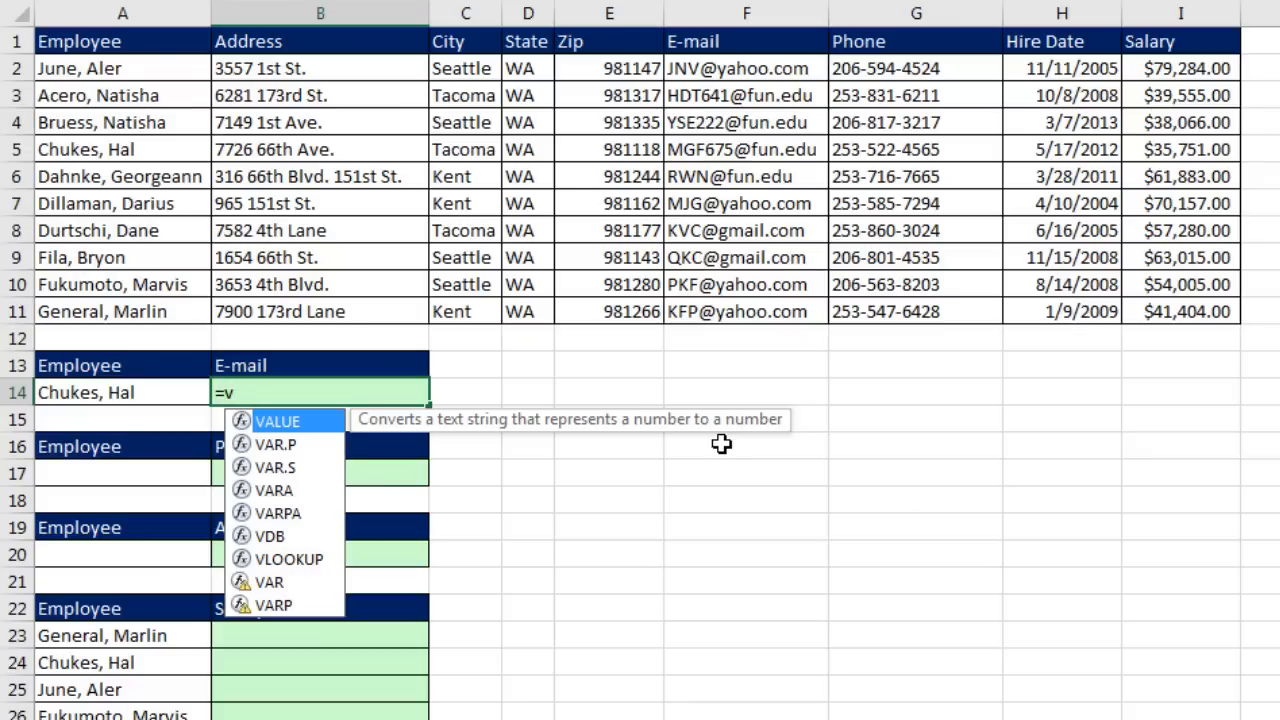
type("l")
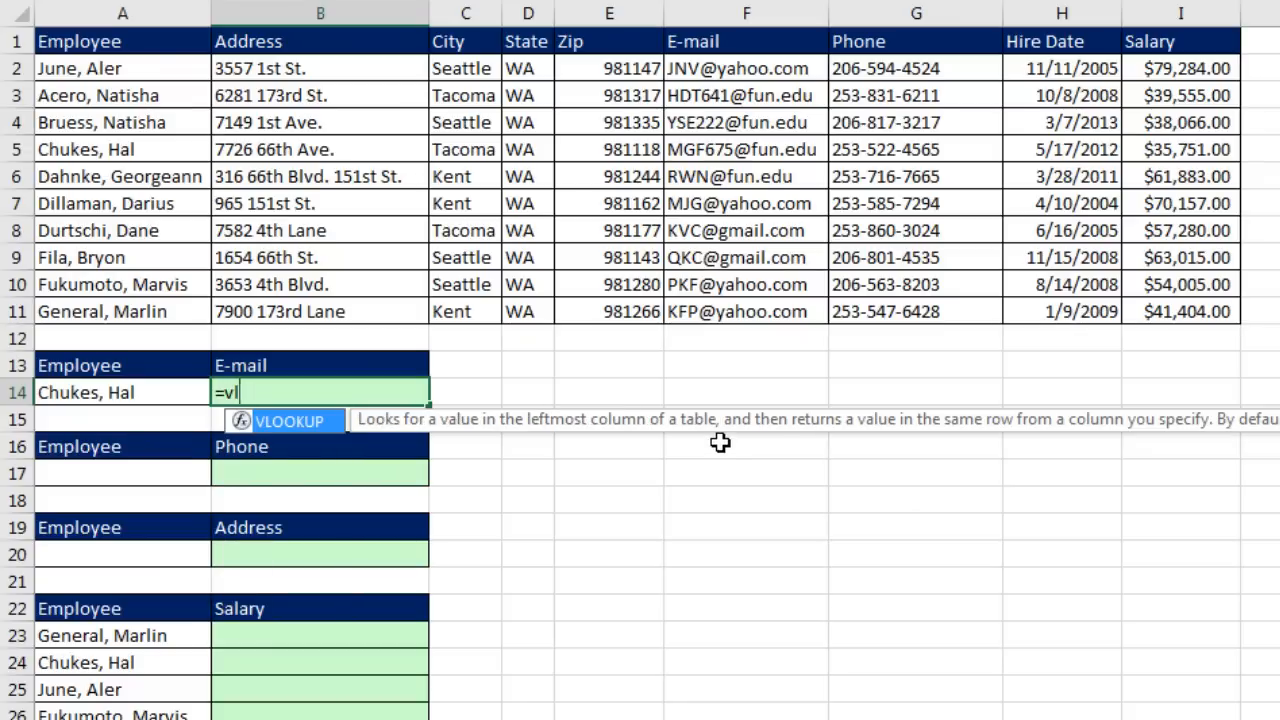
key("Tab")
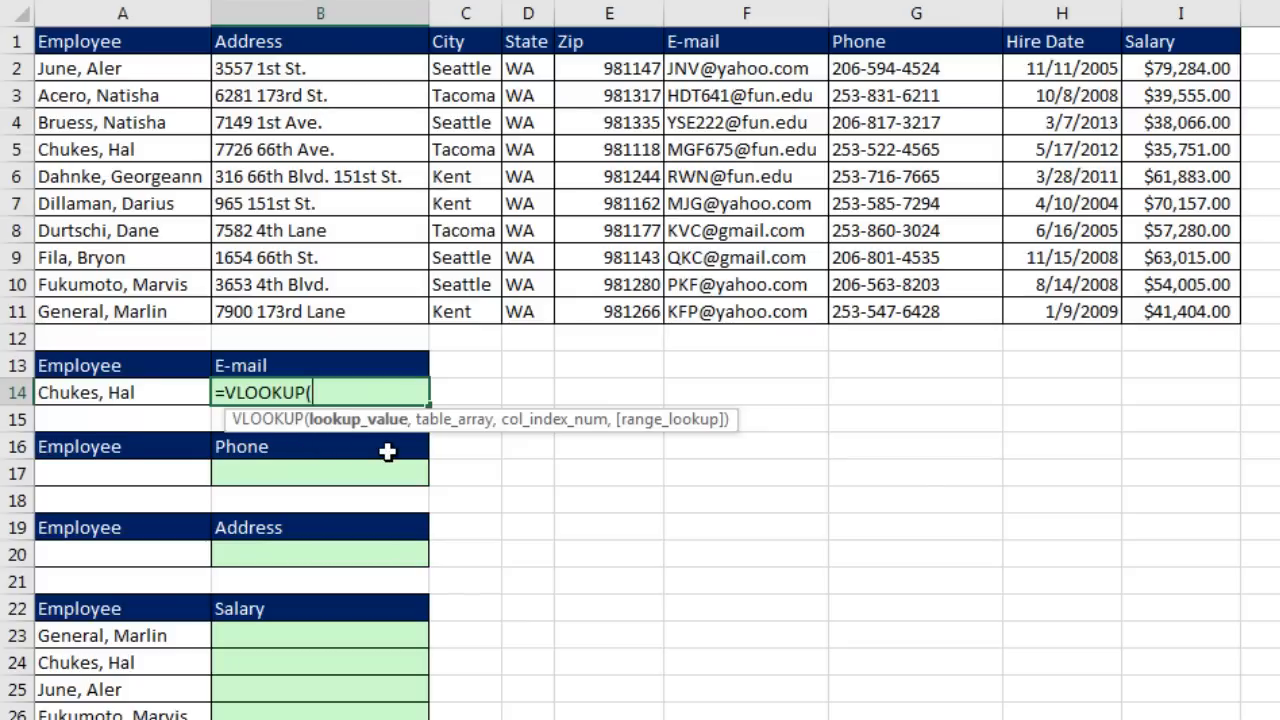
left_click(150, 394)
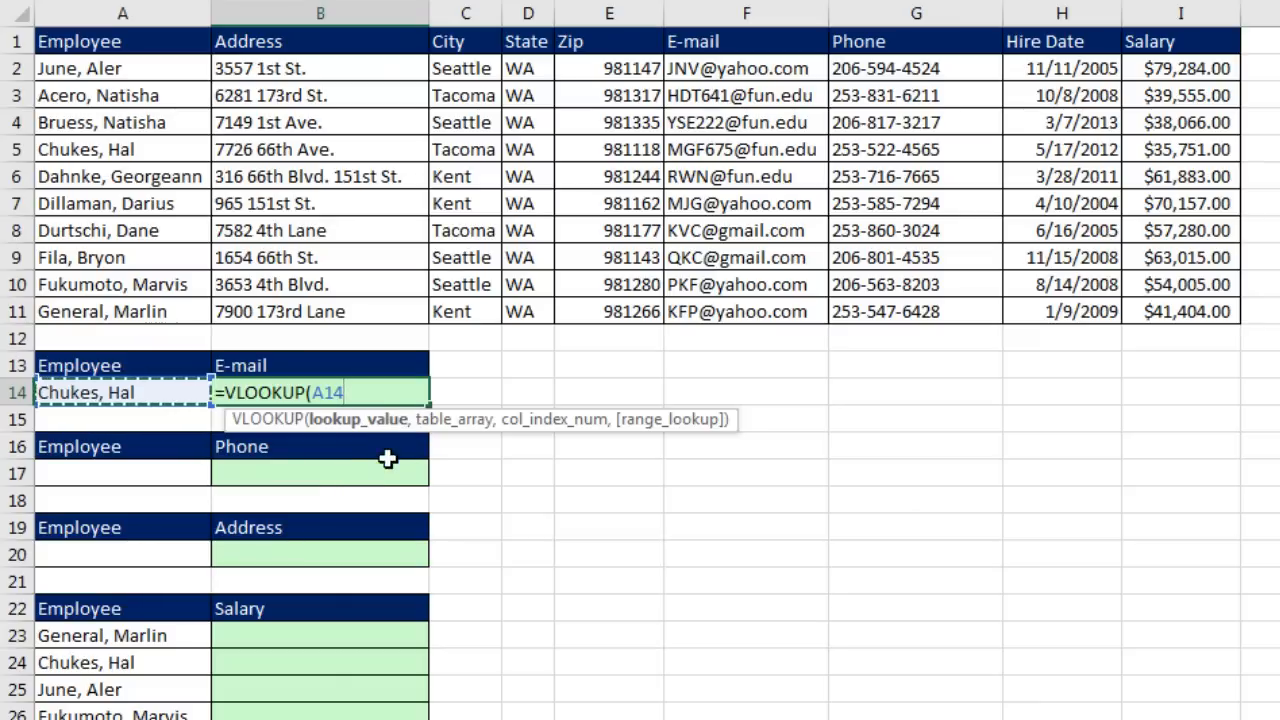
type(",")
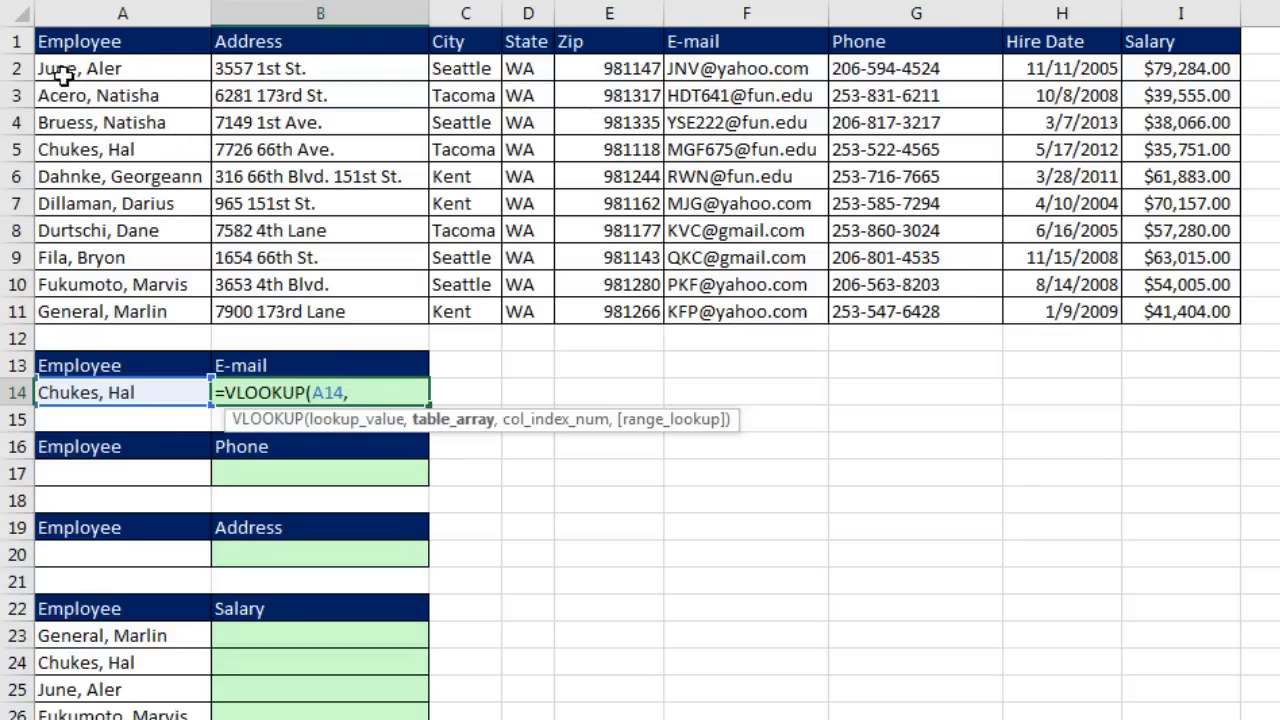
left_click_drag(62, 68, 1198, 313)
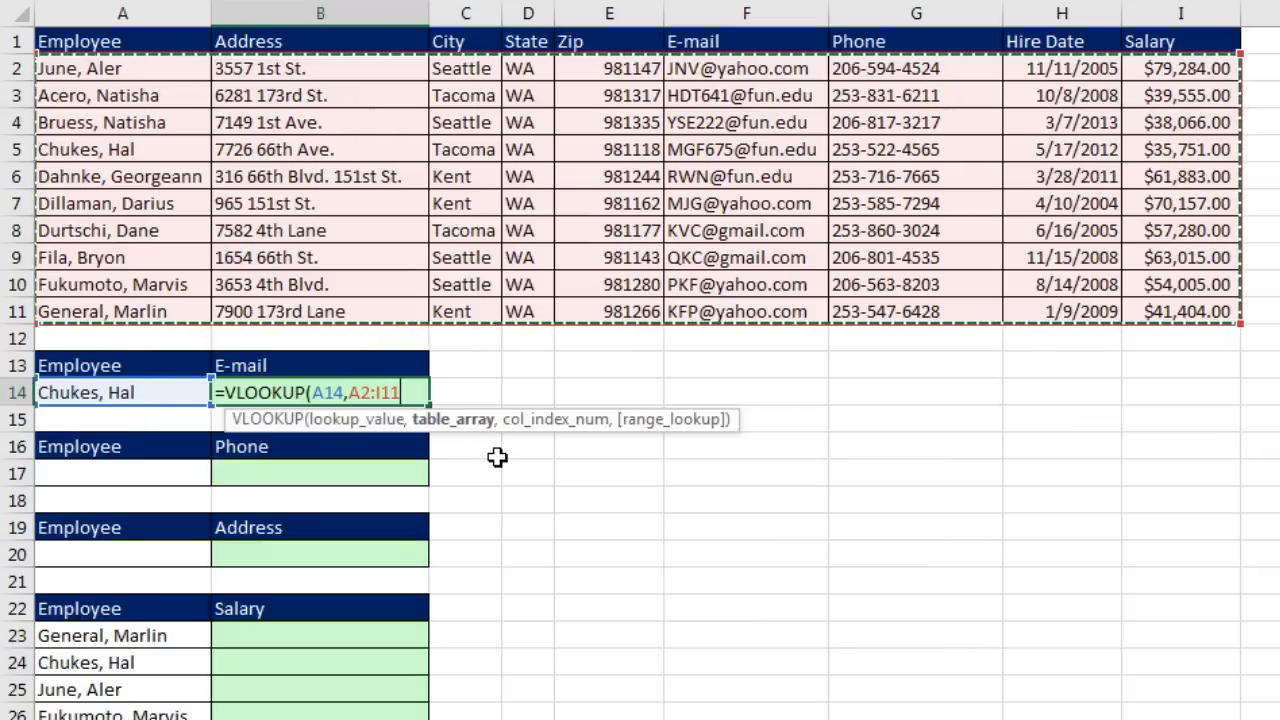
Step: Finish the formula as =VLOOKUP(A14,A2:I11,6,0) for an exact-match e-mail lookup
type(",6")
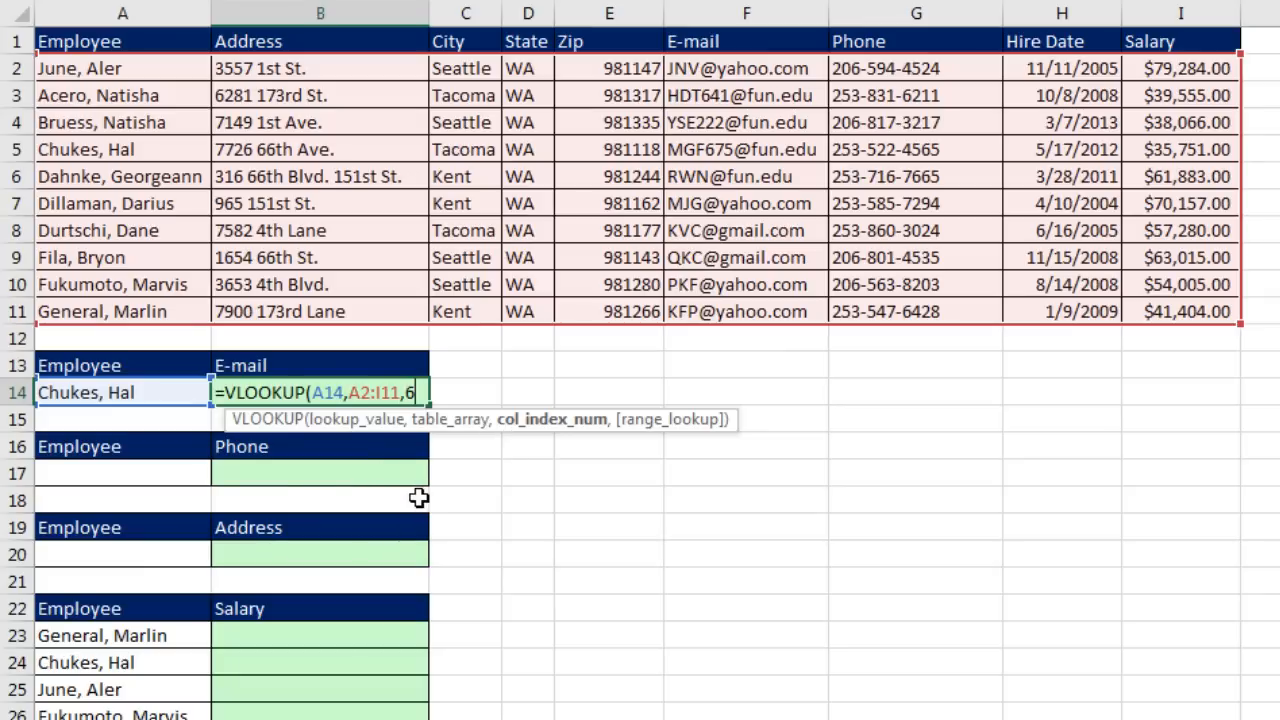
type(",")
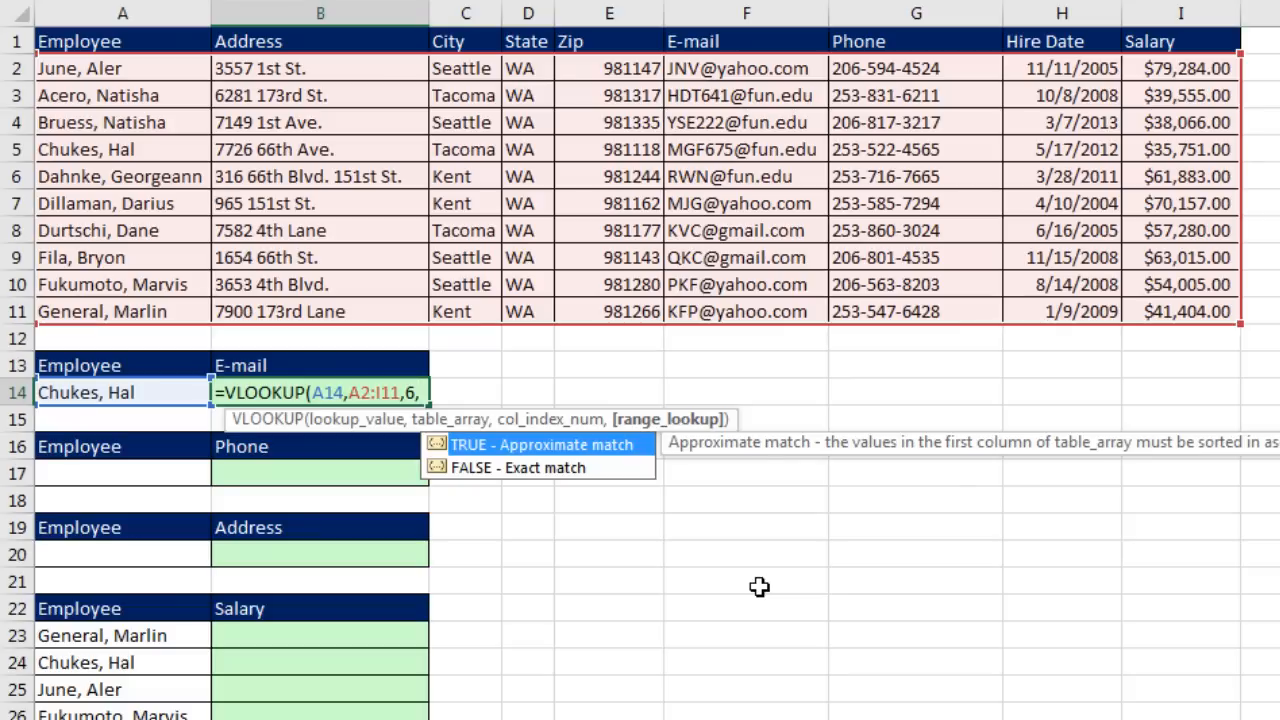
key("Down")
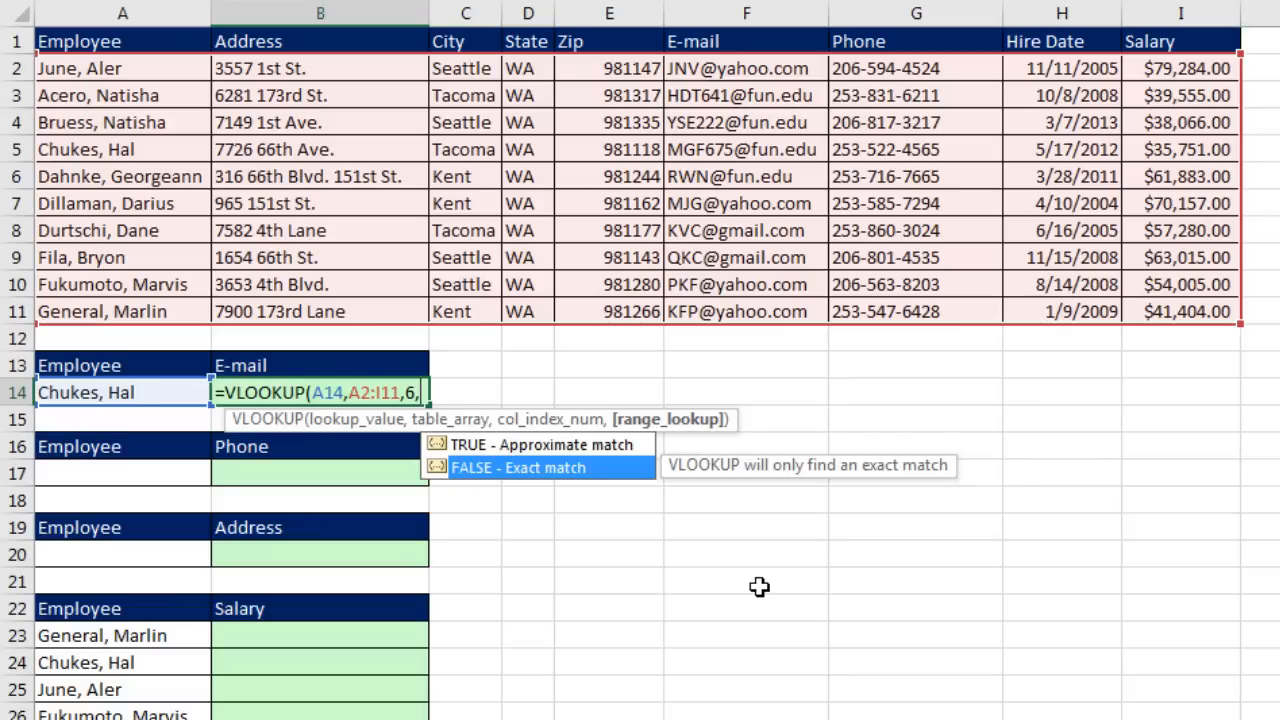
key("Tab")
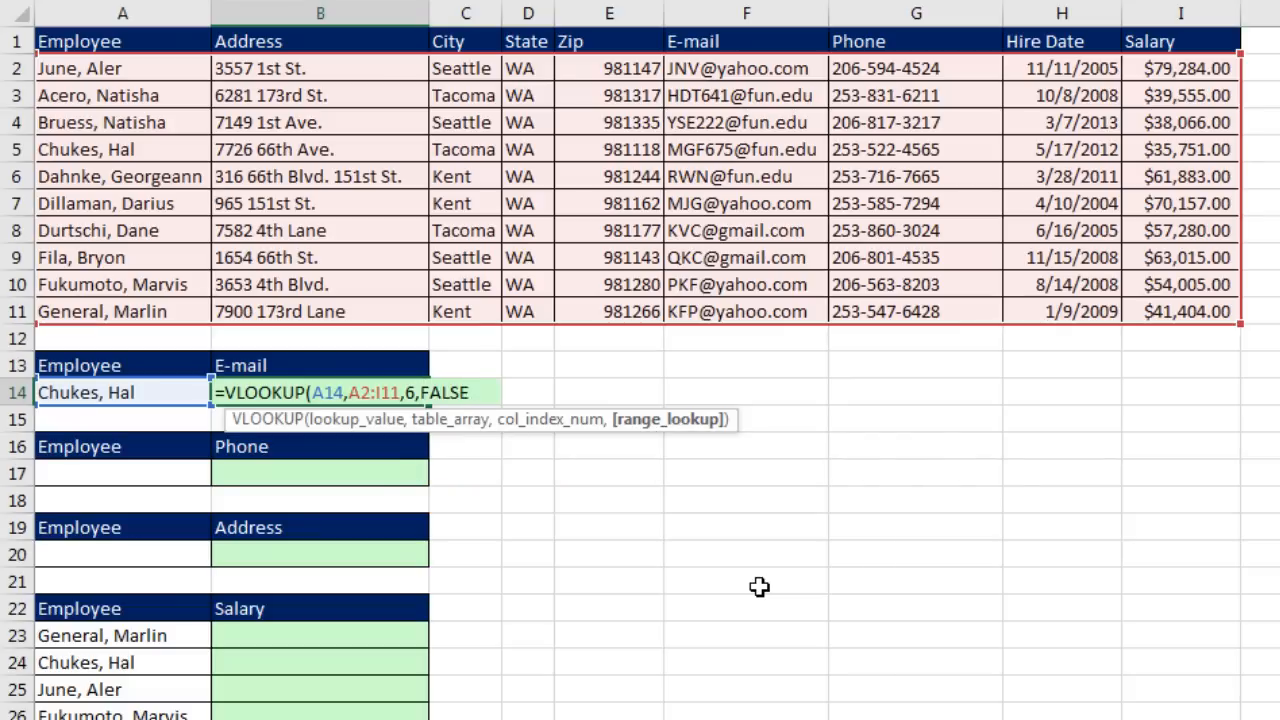
key("BackSpace")
key("BackSpace")
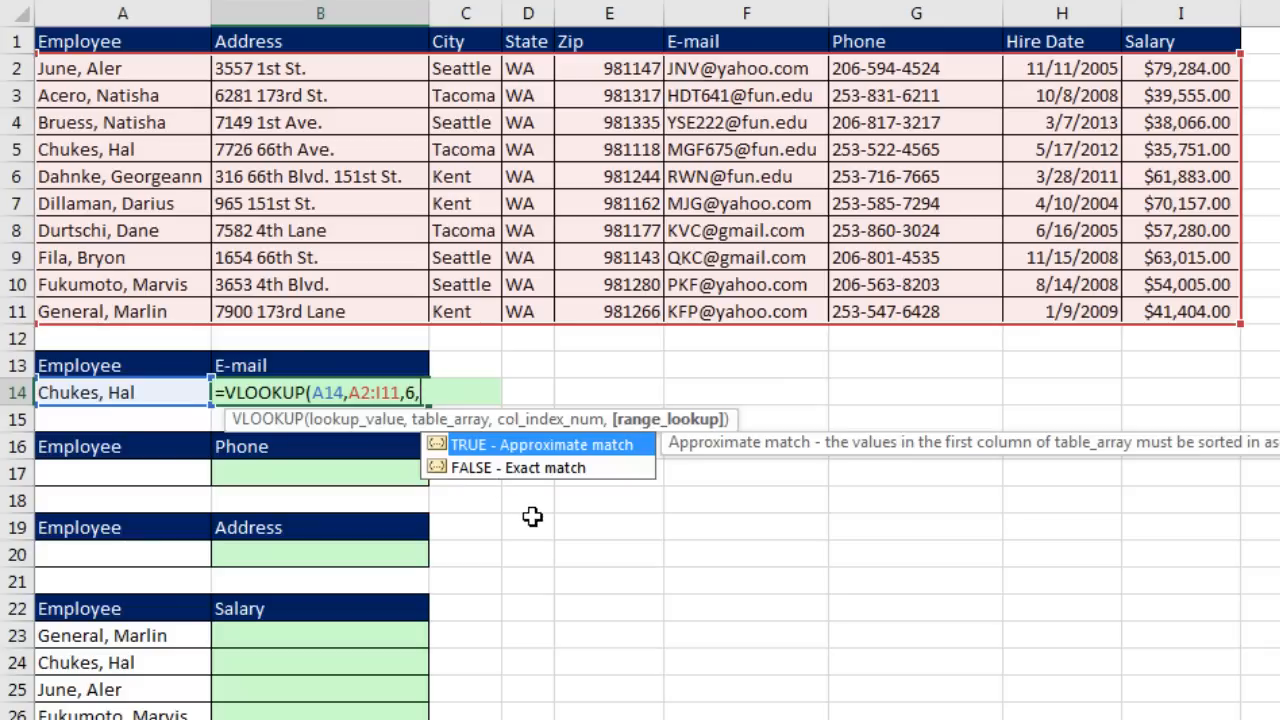
key("Down")
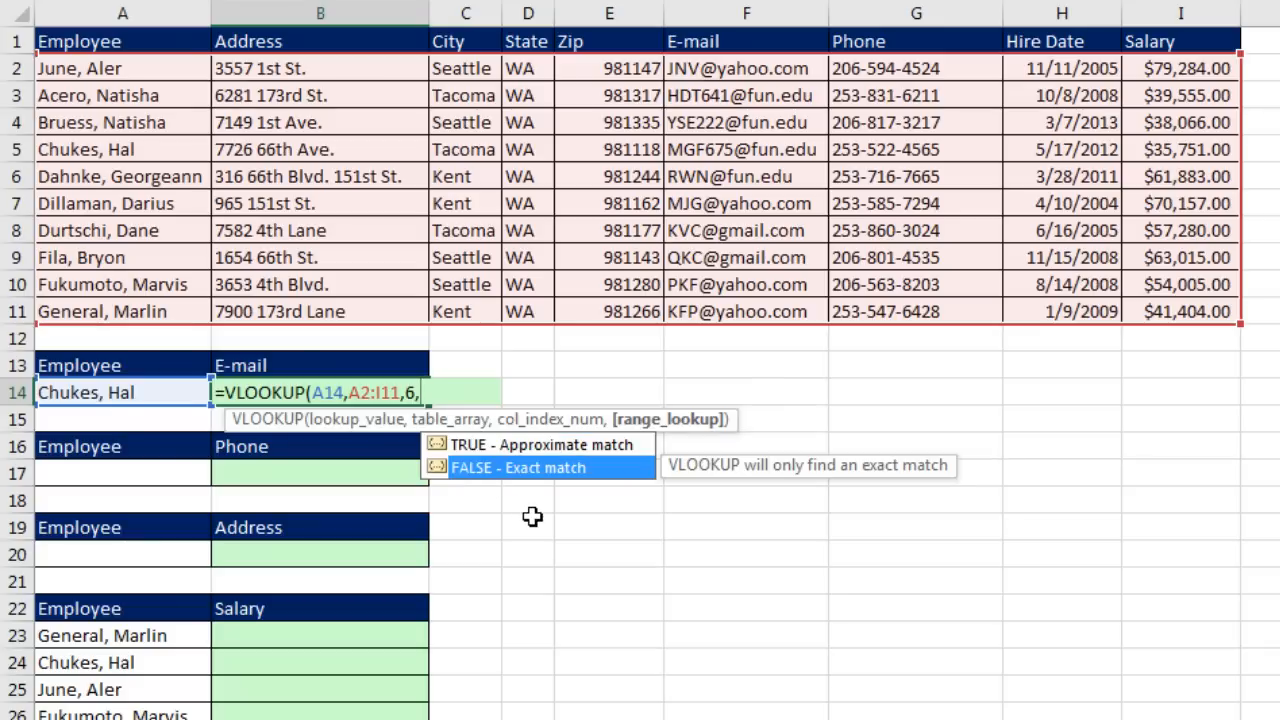
key("Tab")
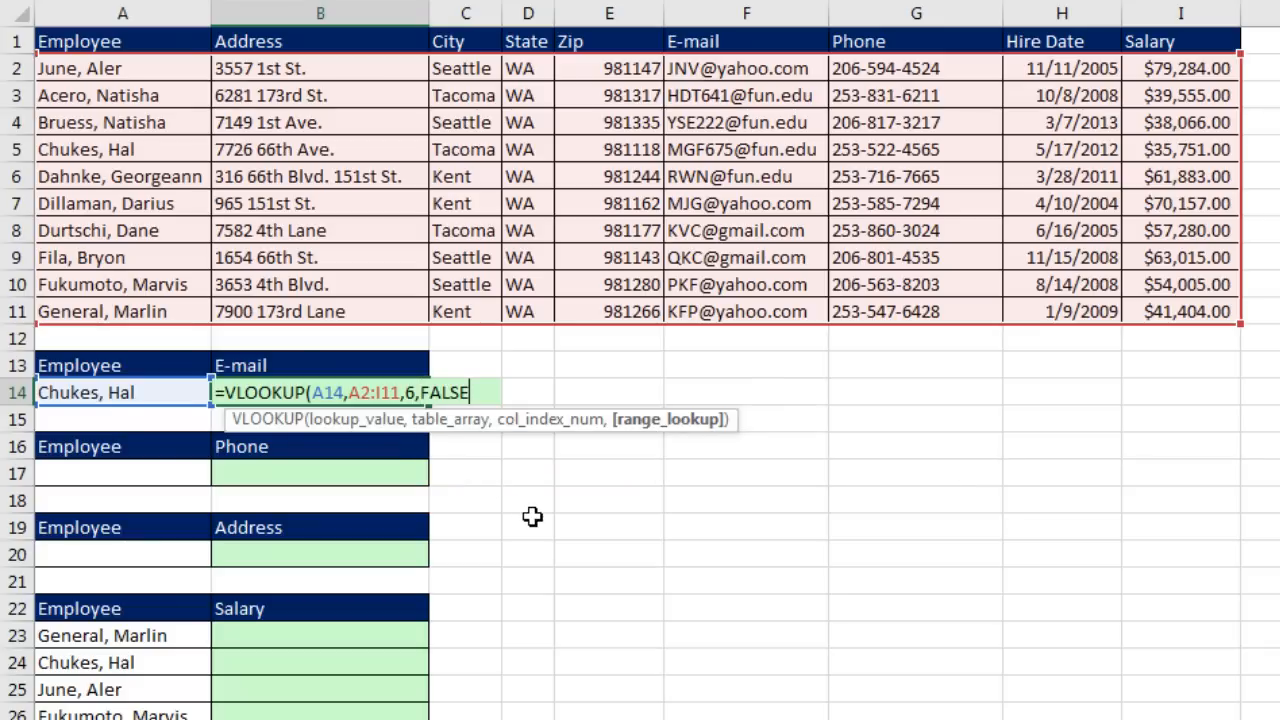
key("BackSpace")
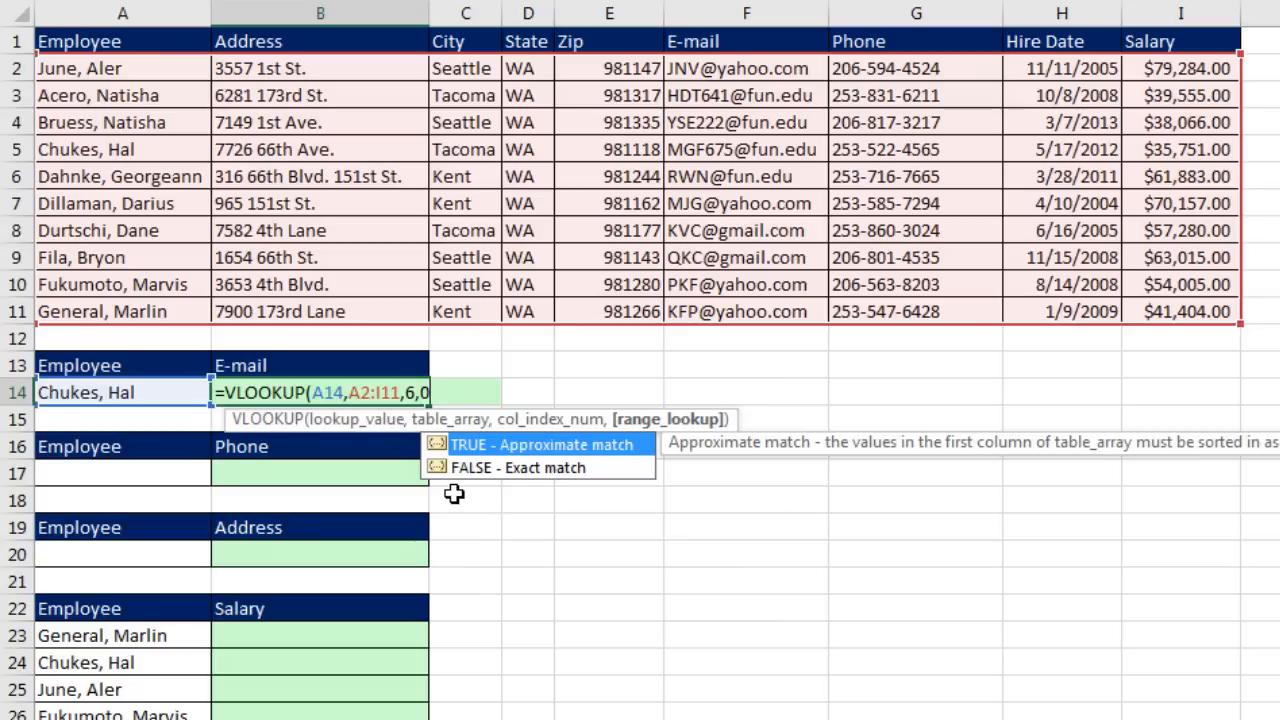
type(")")
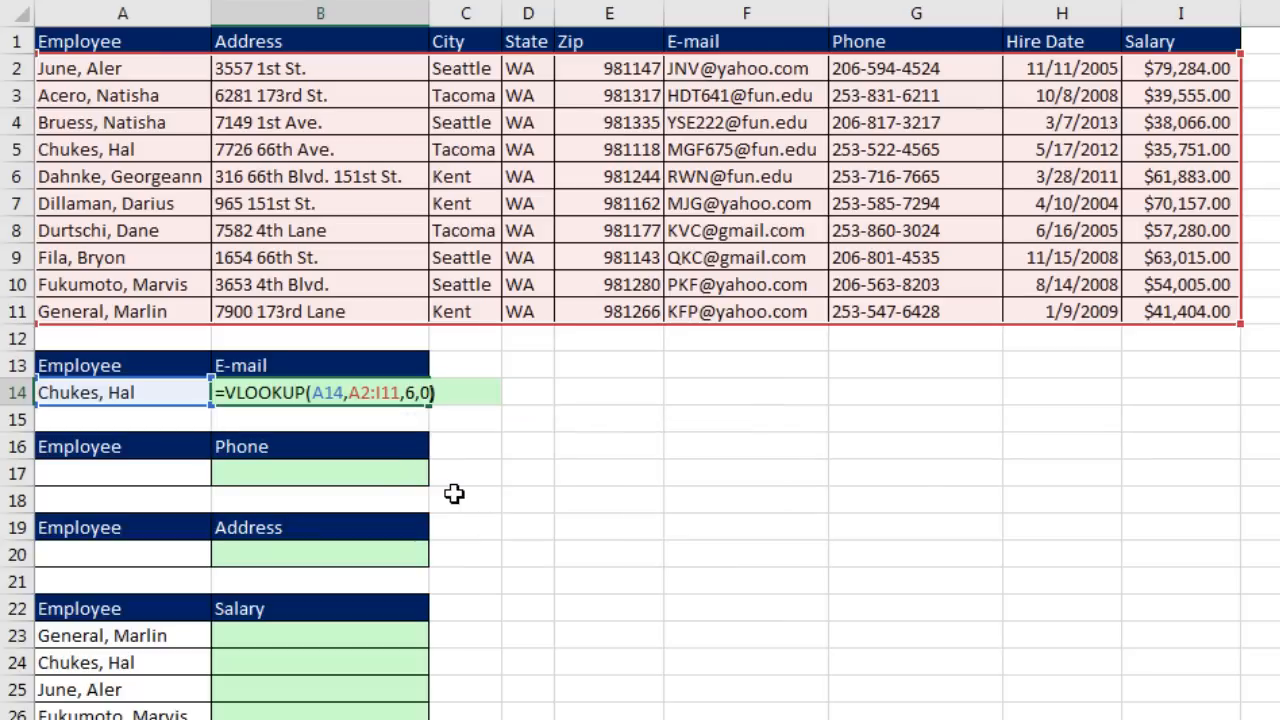
key("Return")
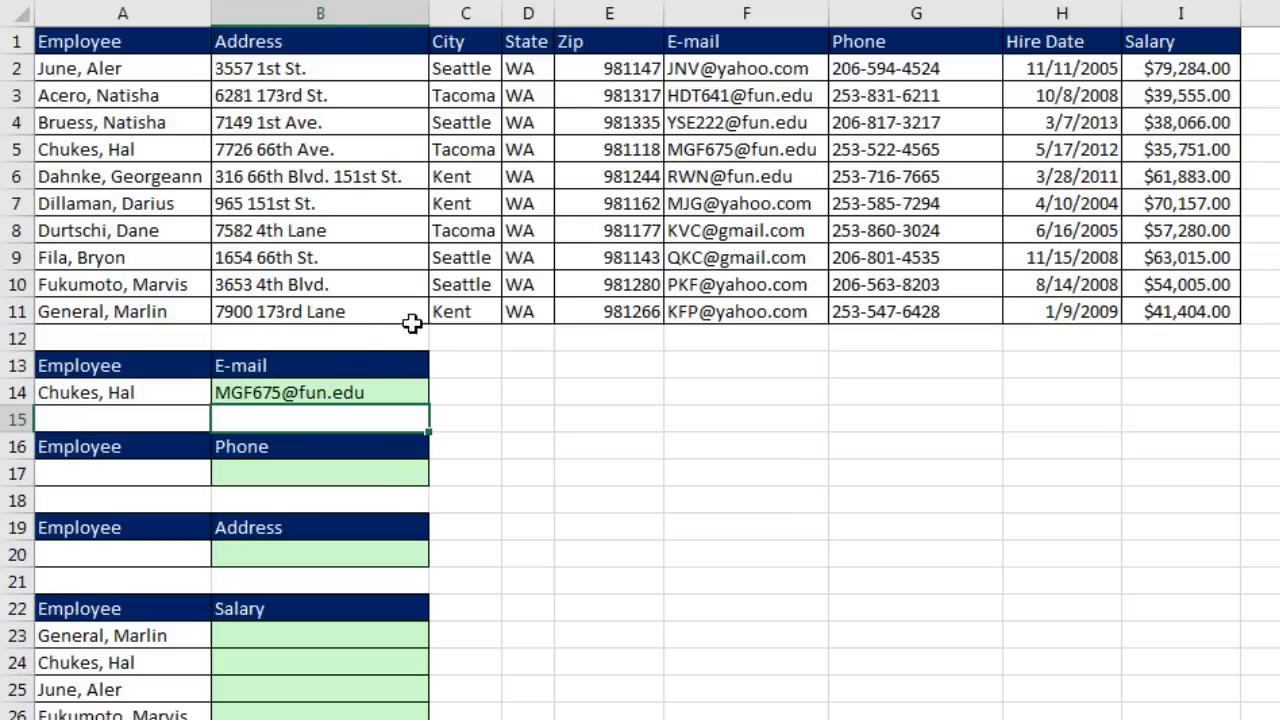
Step: Replace A14 with a different employee's name and correct its spelling so B14 updates
left_click(175, 393)
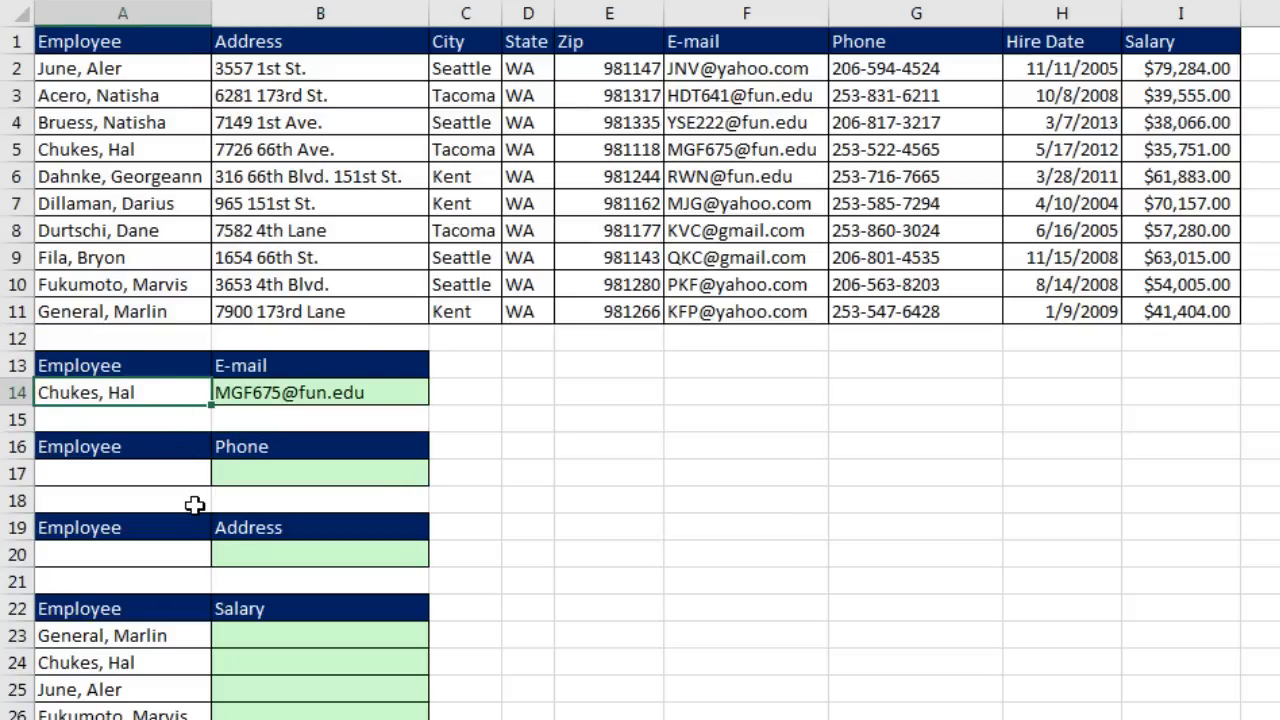
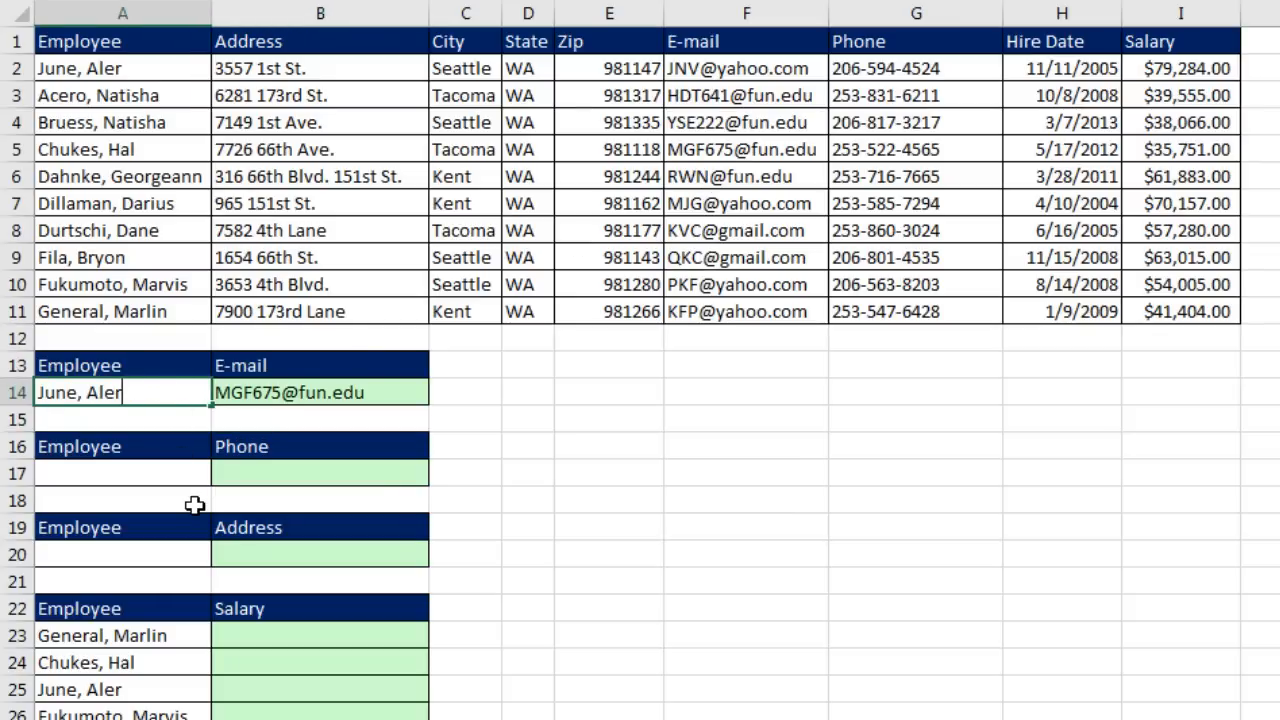
key("Return")
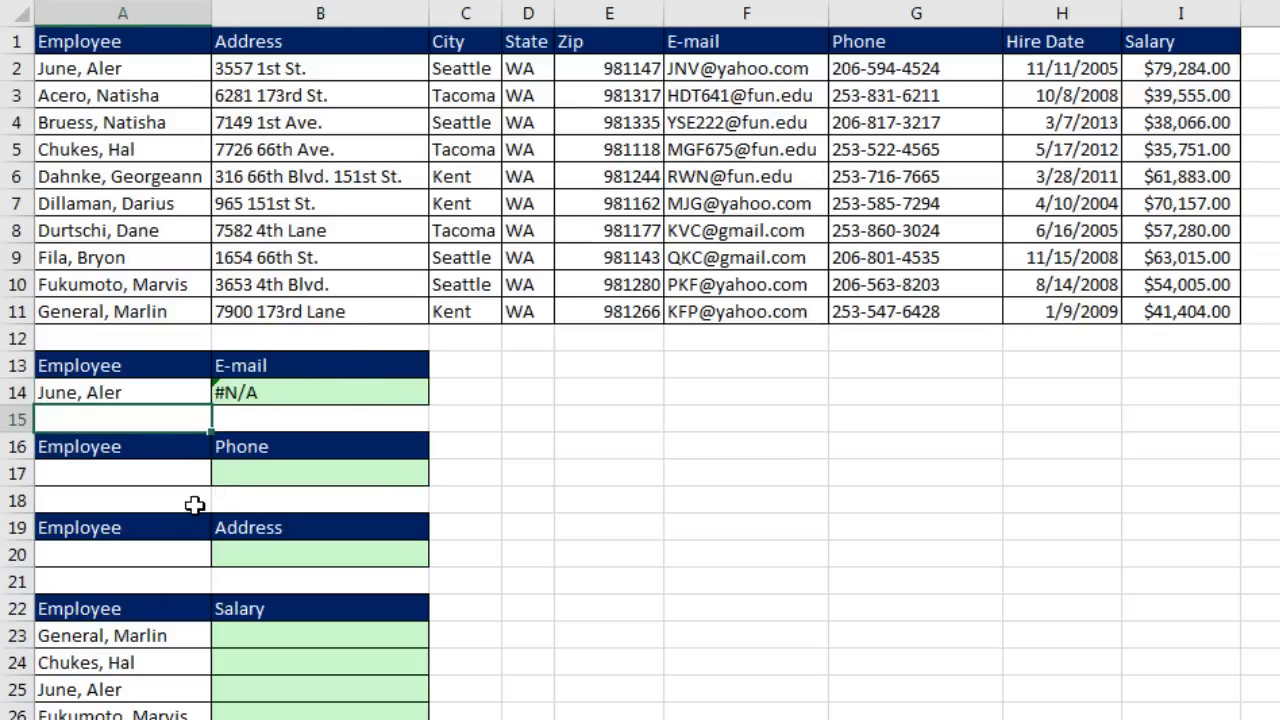
left_click(179, 390)
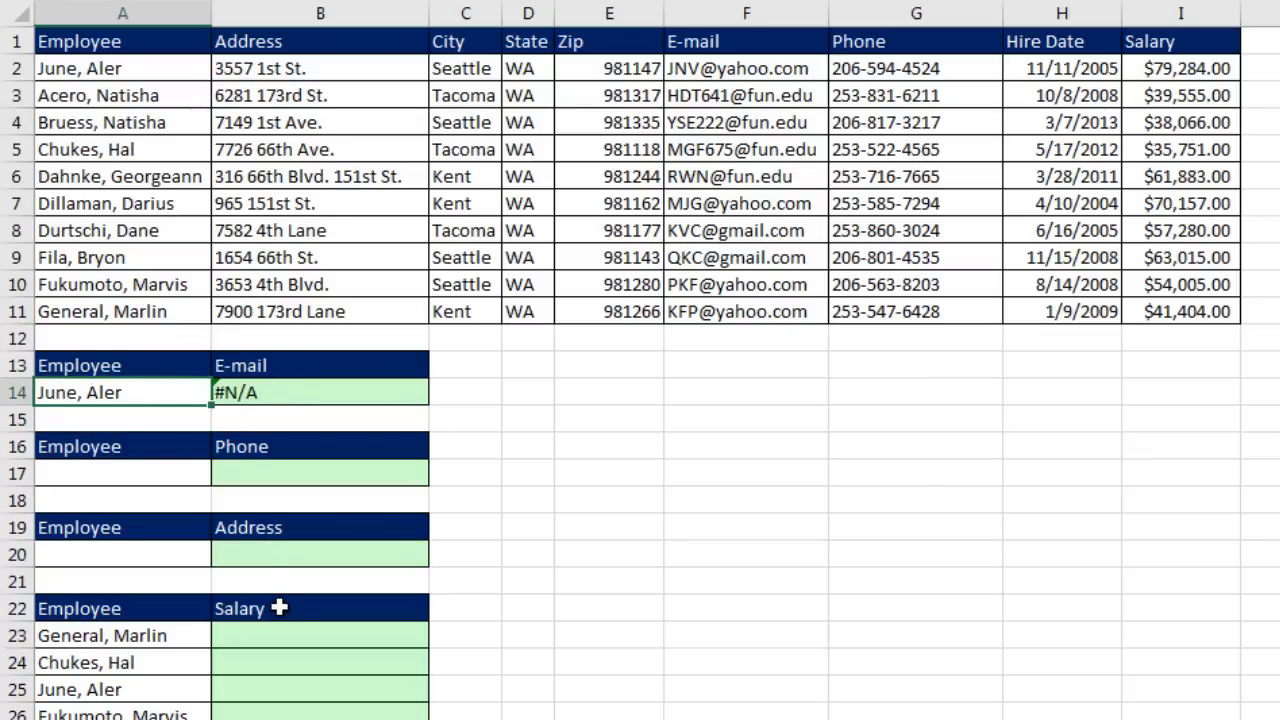
key("F2")
key("Return")
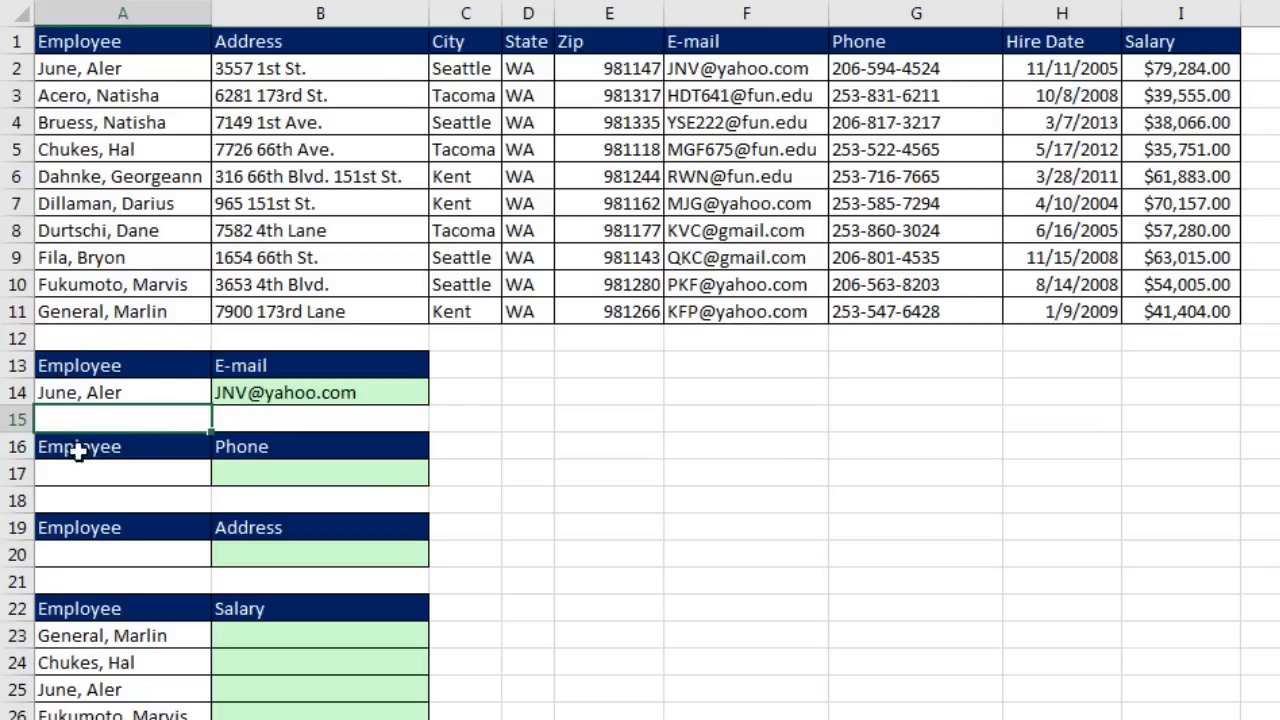
left_click(134, 477)
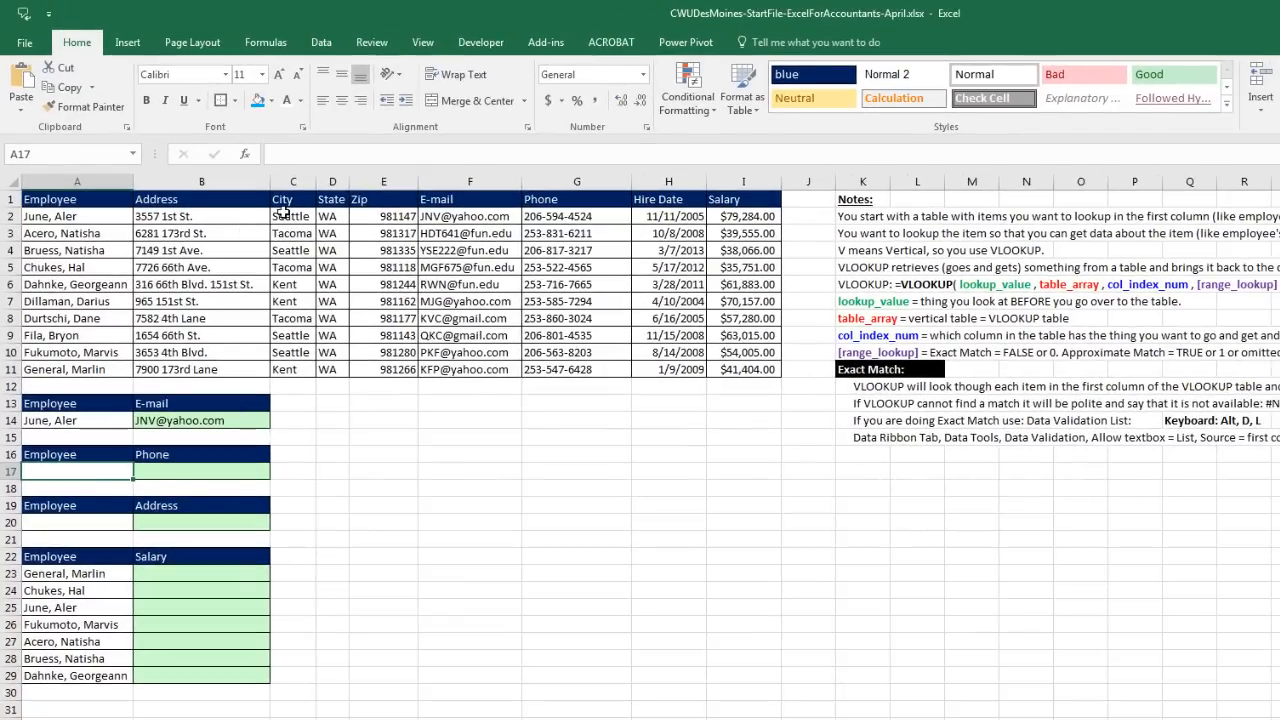
Step: Add a List data validation to A17 with source =$A$2:$A$11
left_click(321, 43)
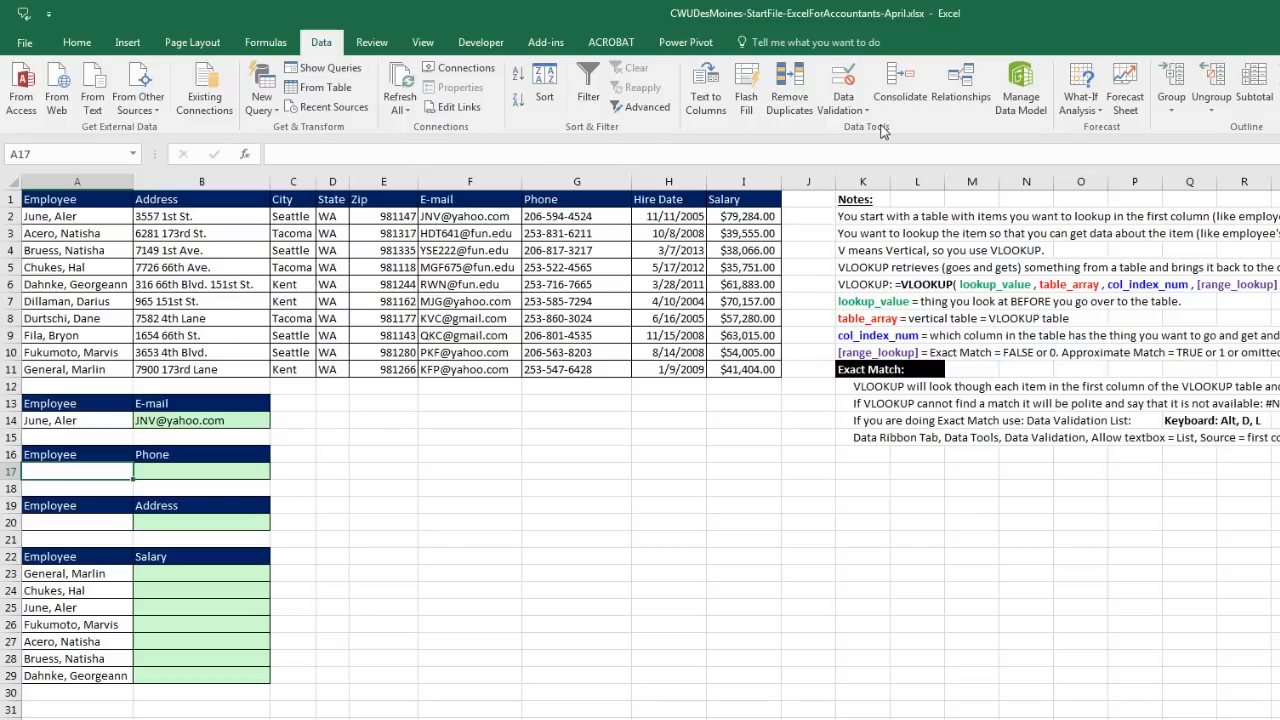
left_click(845, 78)
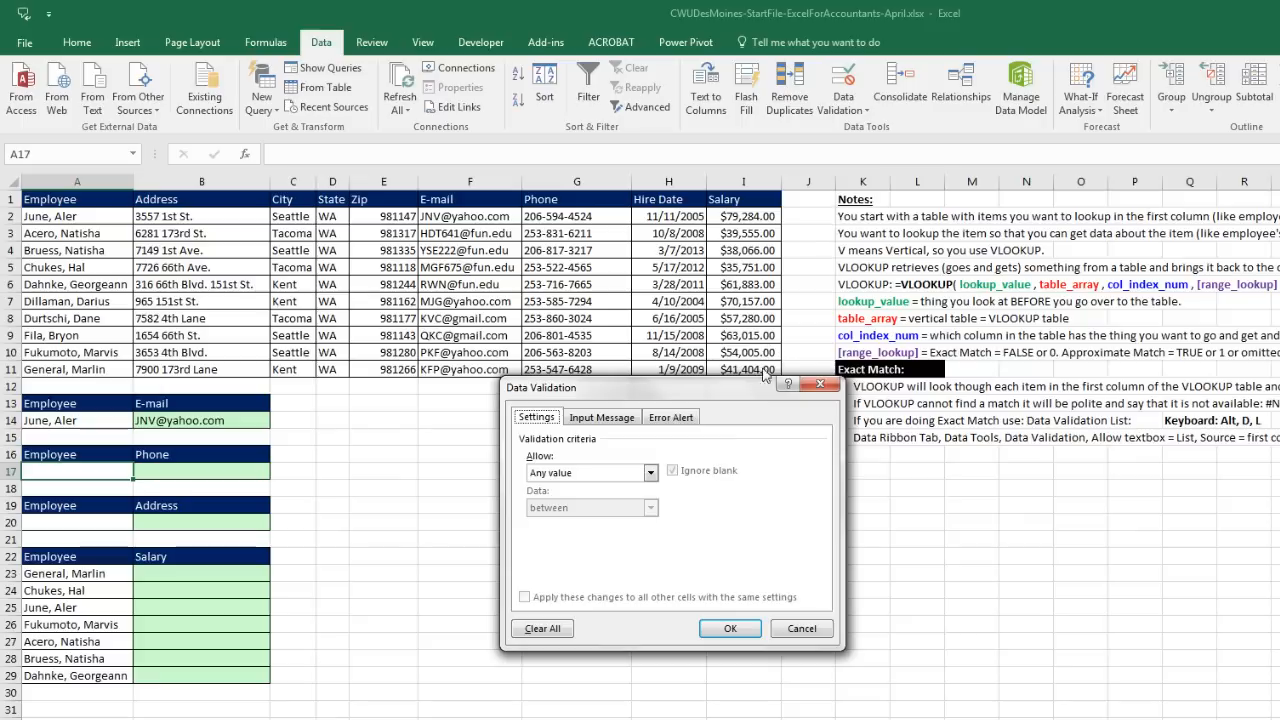
left_click_drag(752, 393, 540, 338)
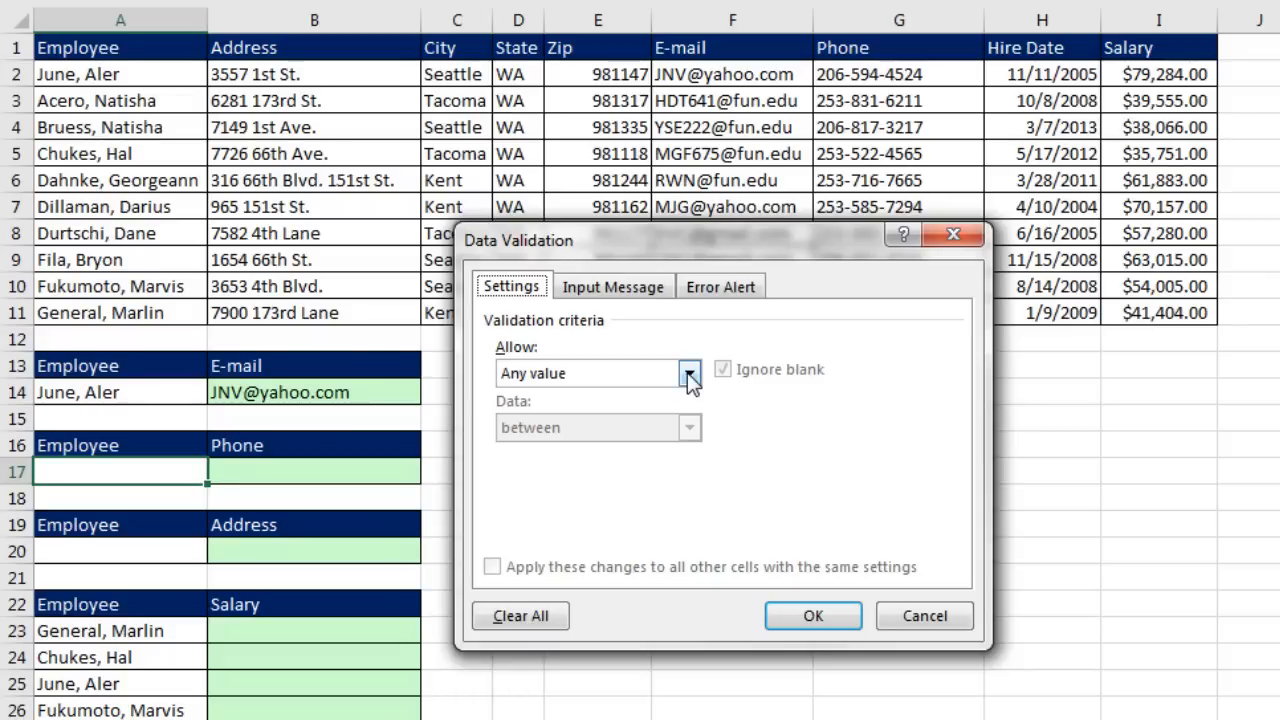
left_click(689, 373)
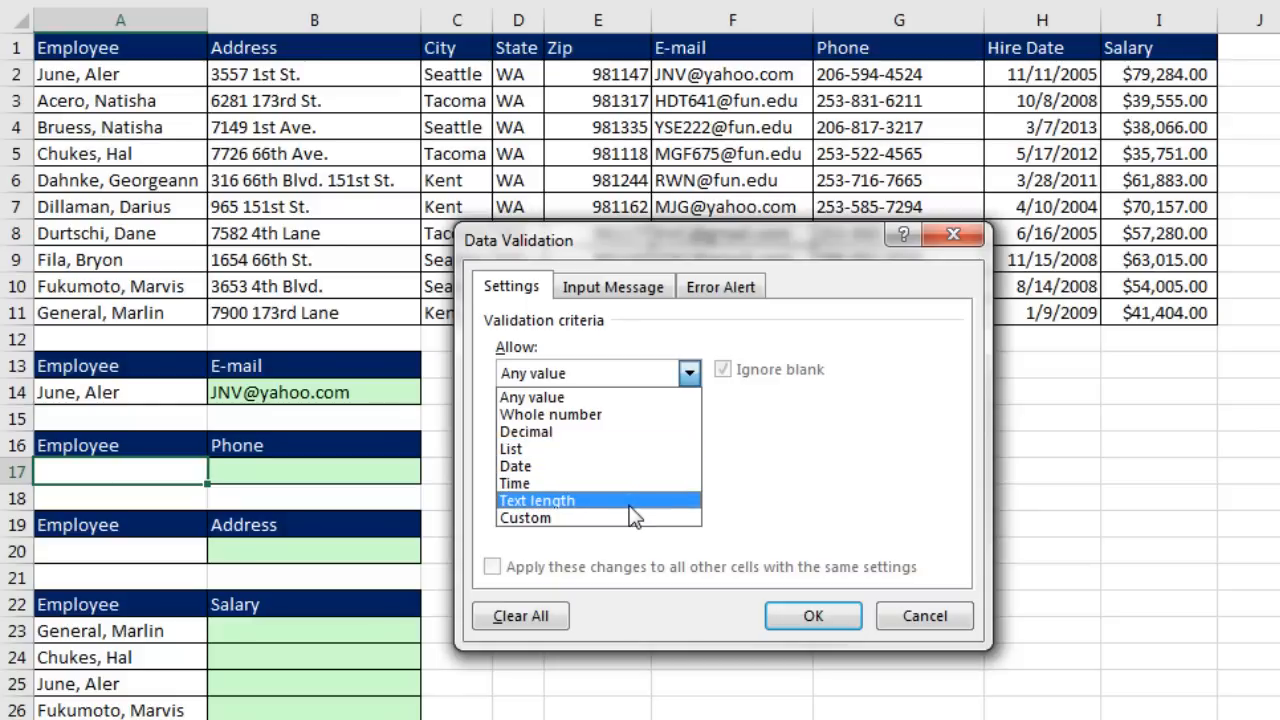
left_click(512, 450)
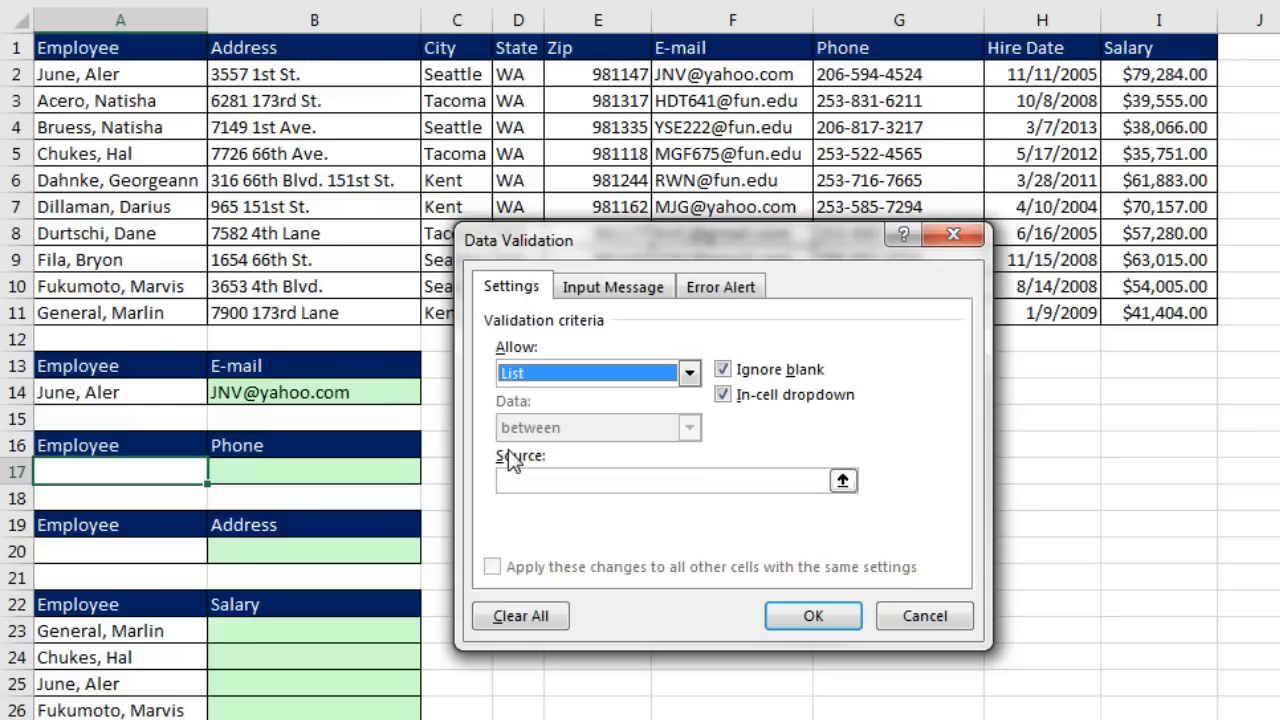
left_click(739, 485)
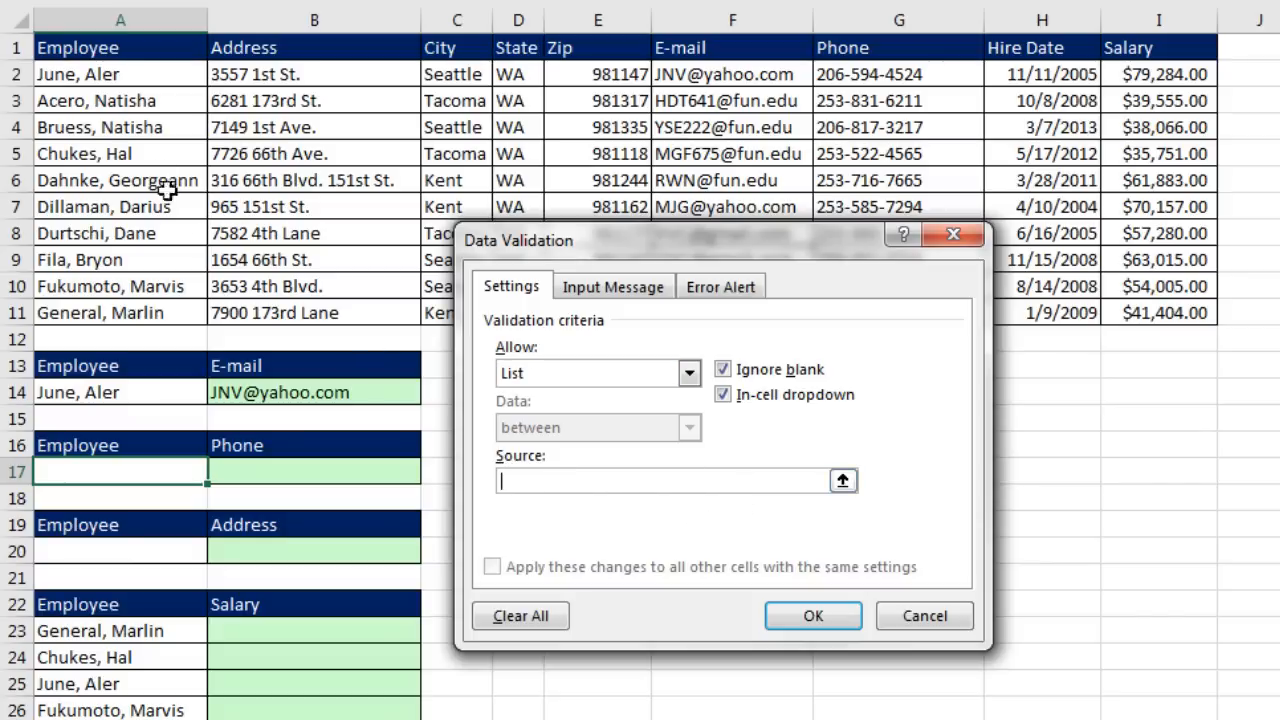
left_click_drag(100, 70, 118, 318)
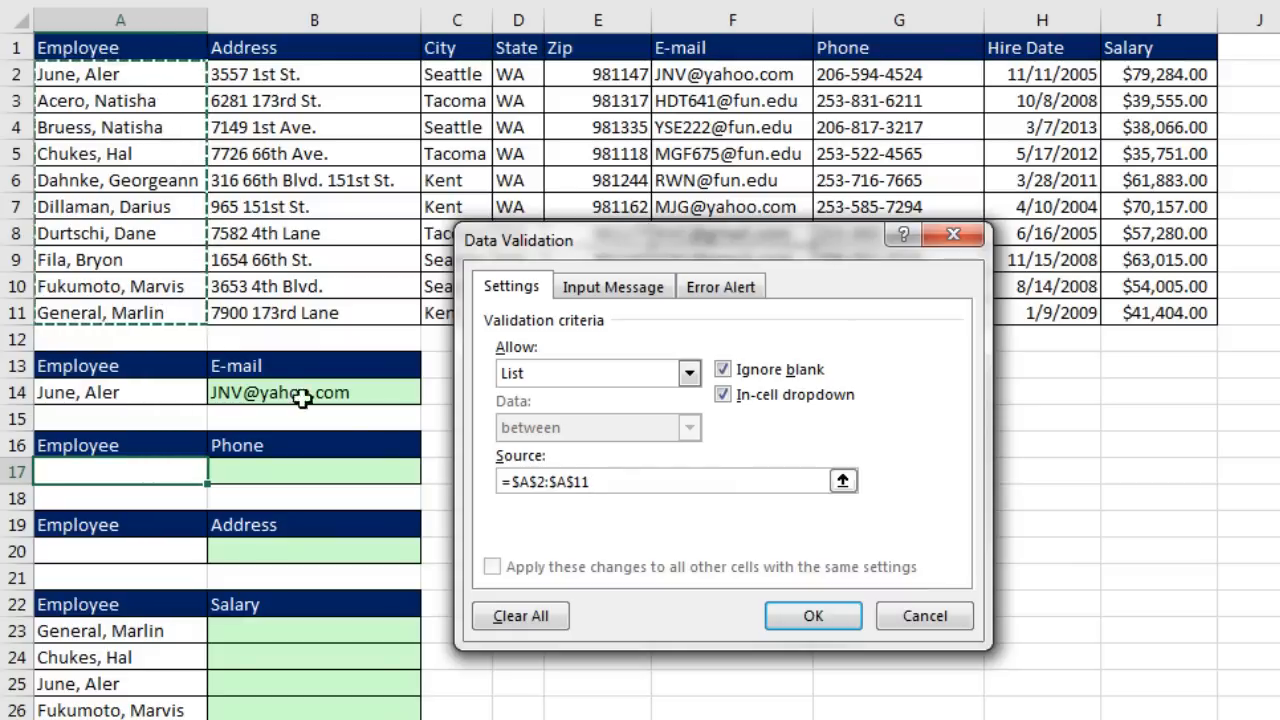
left_click(812, 616)
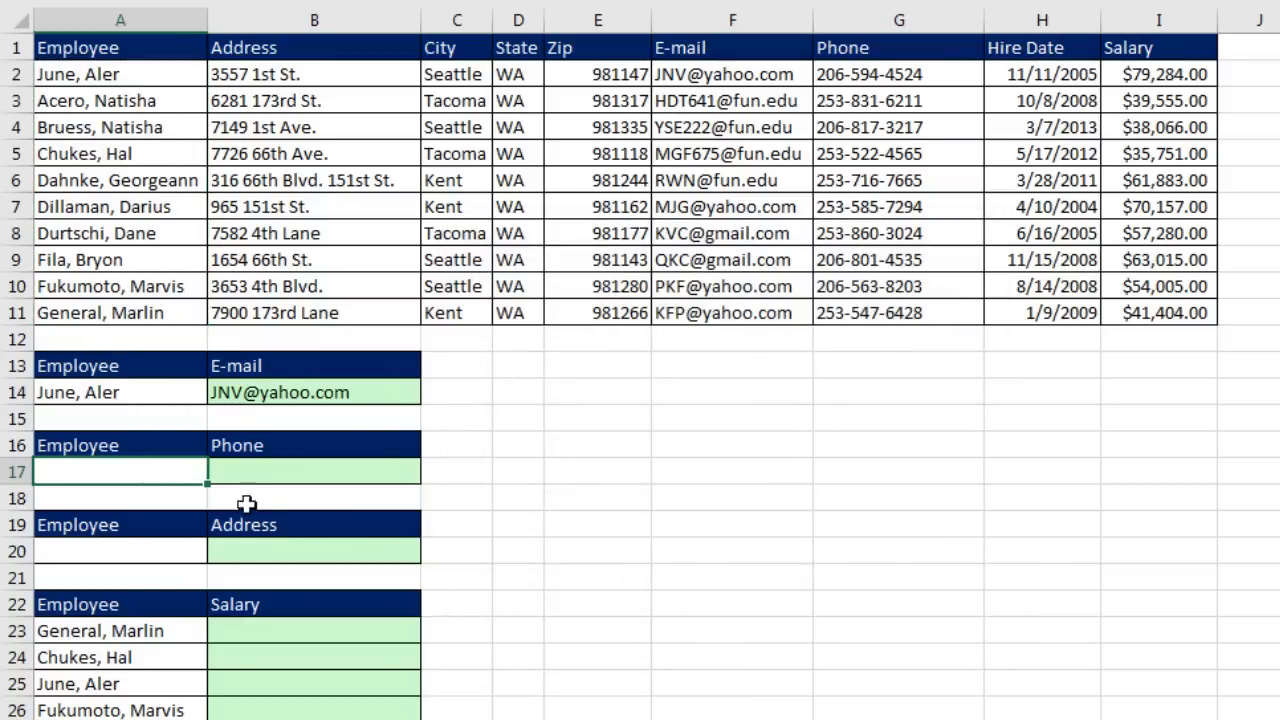
Step: Choose an employee from A17's new drop-down, then select B17
left_click(218, 472)
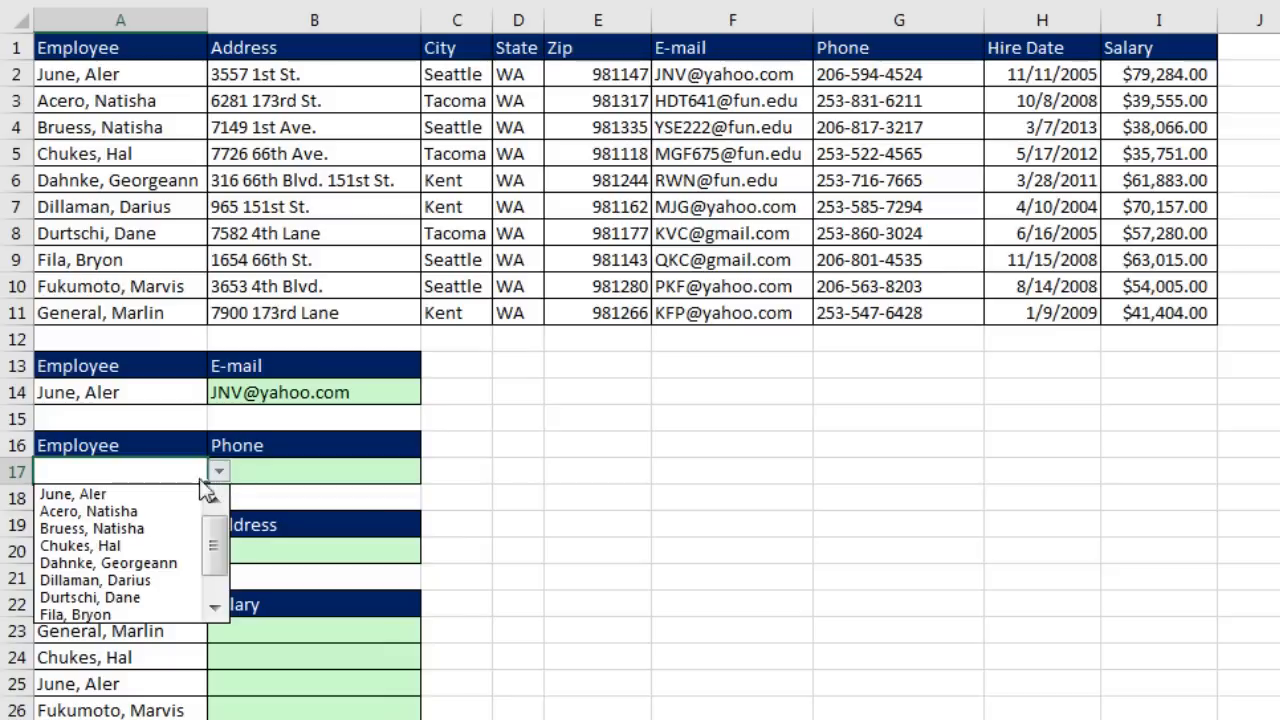
left_click(132, 540)
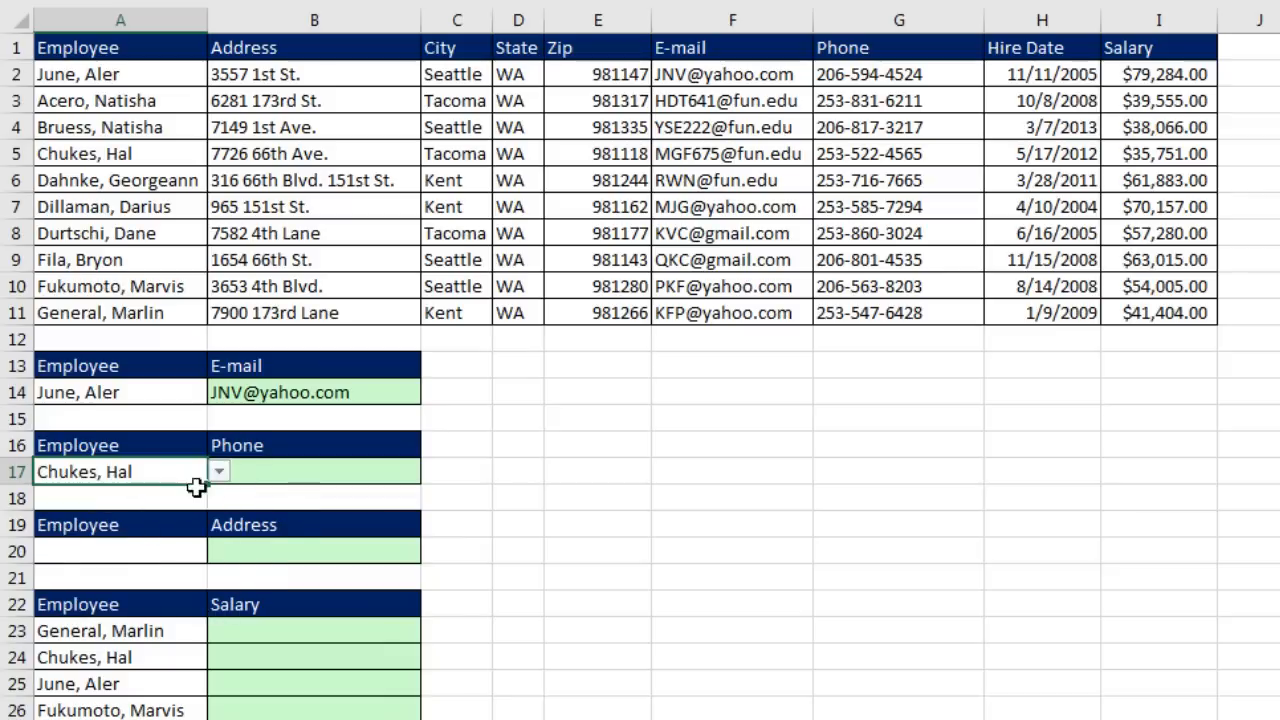
left_click(219, 472)
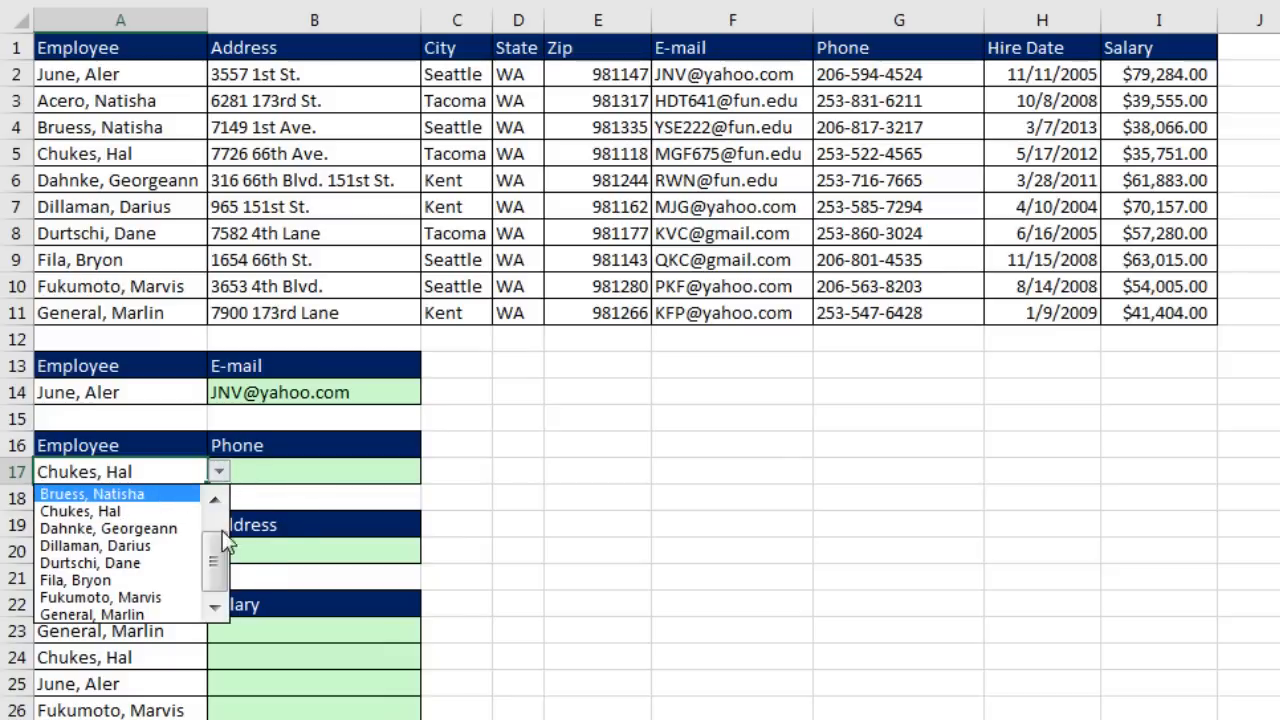
left_click_drag(216, 548, 222, 496)
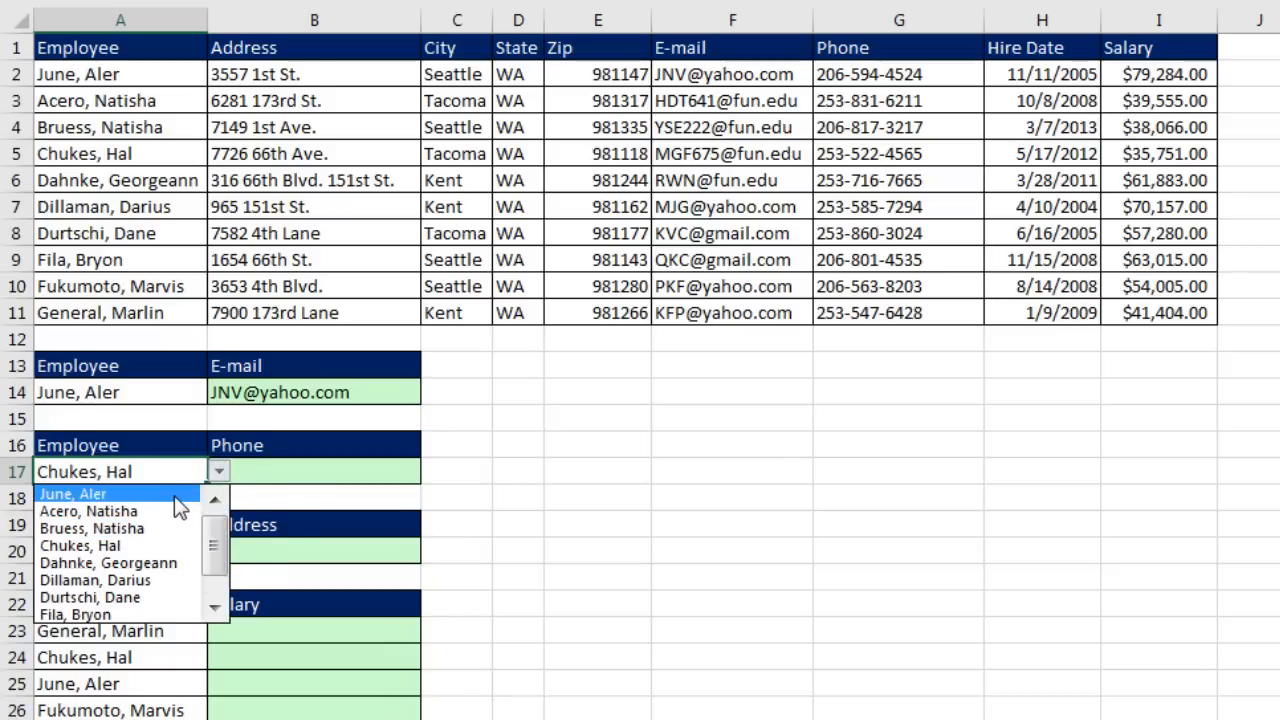
left_click(174, 496)
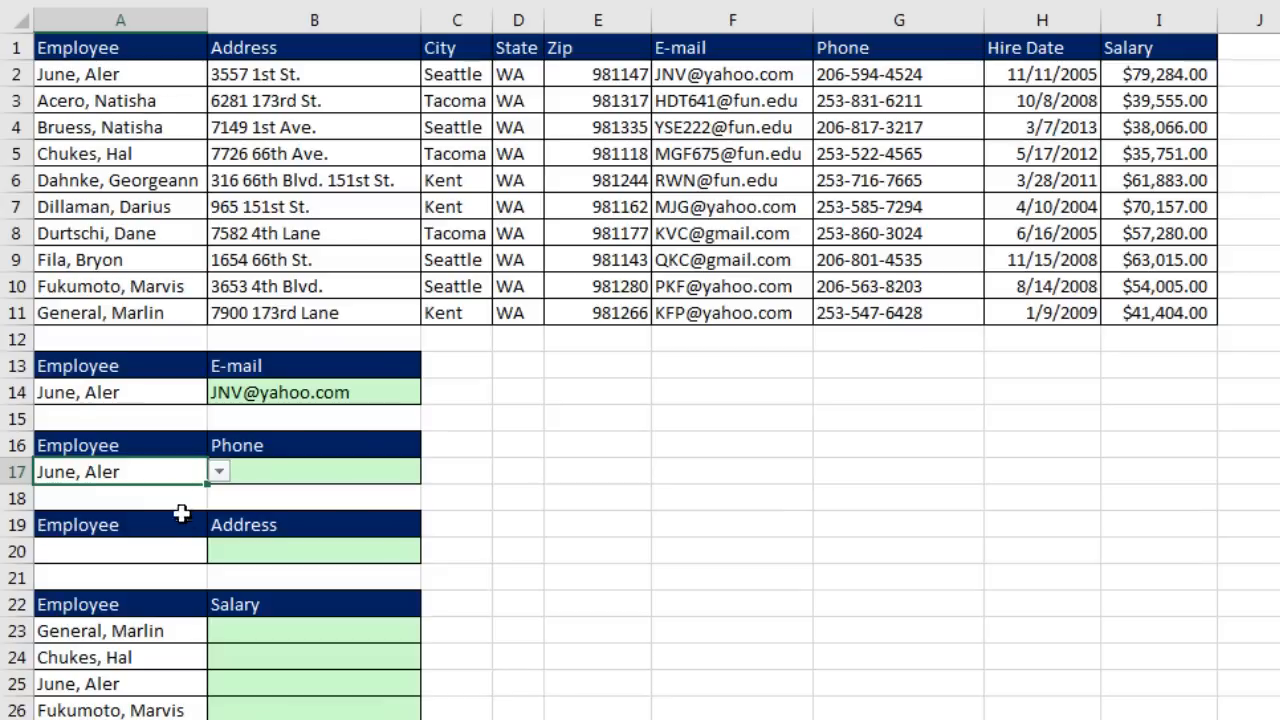
left_click(305, 472)
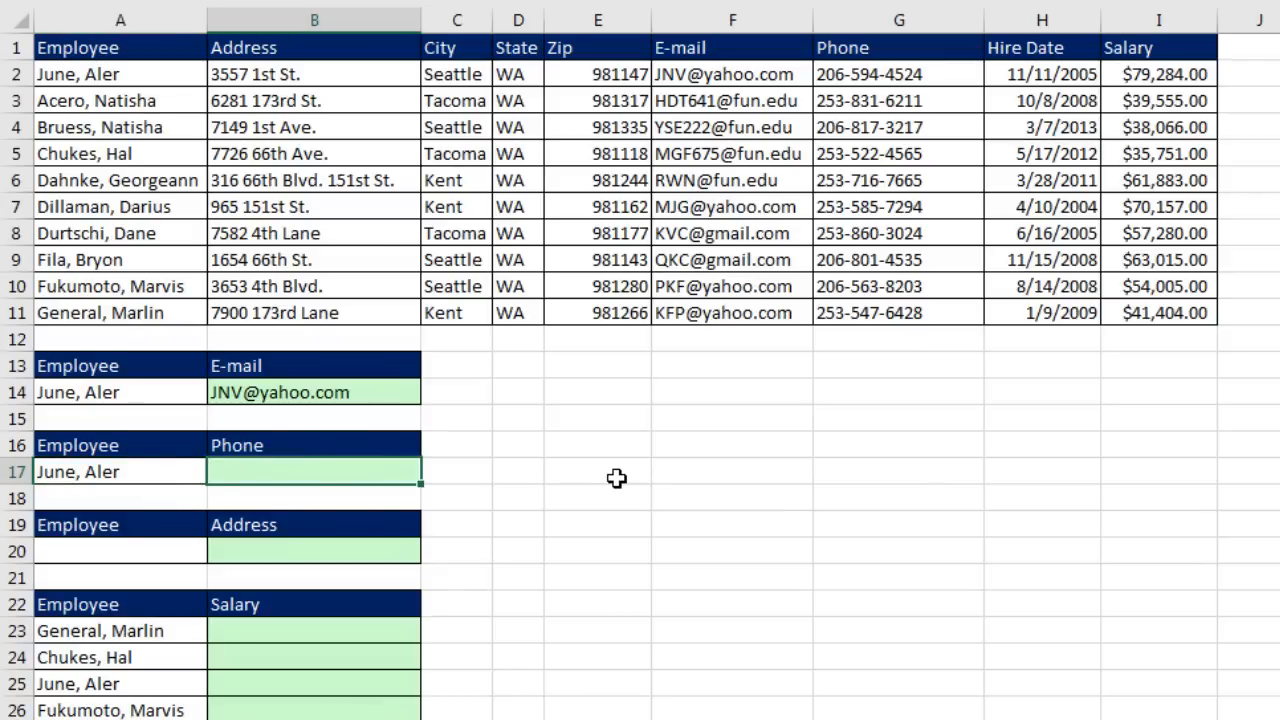
type("=vl")
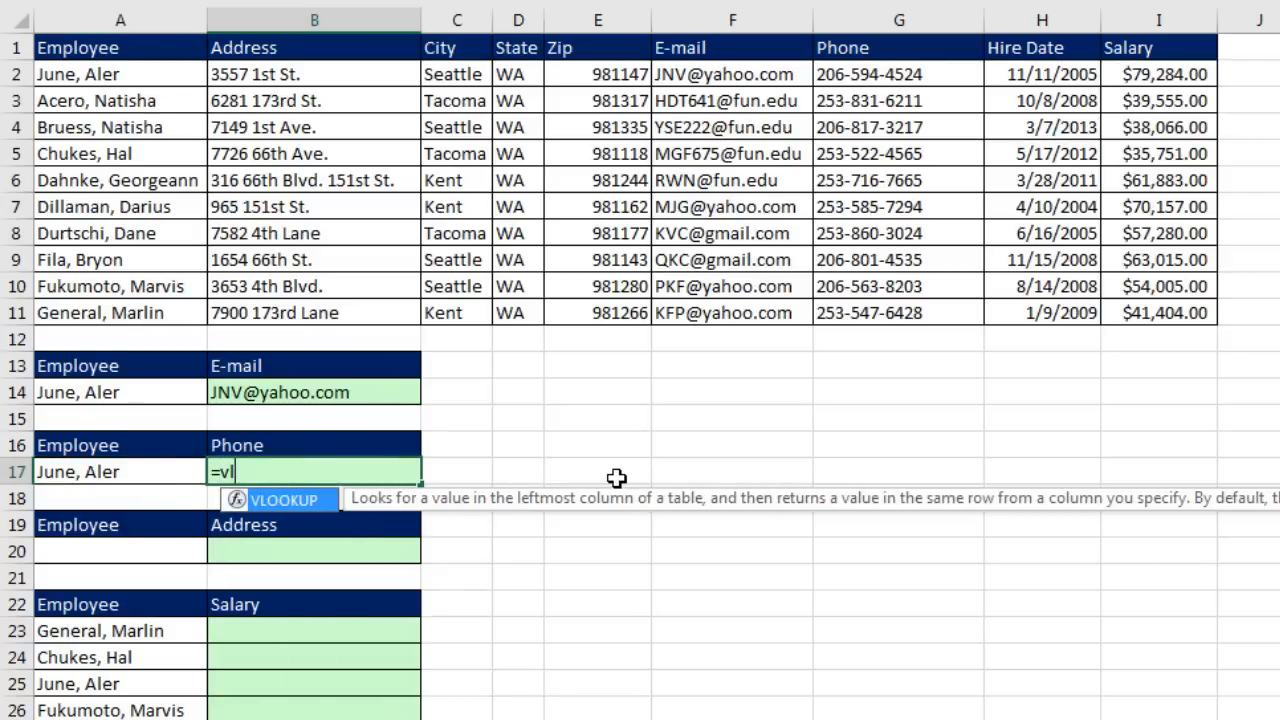
key("Tab")
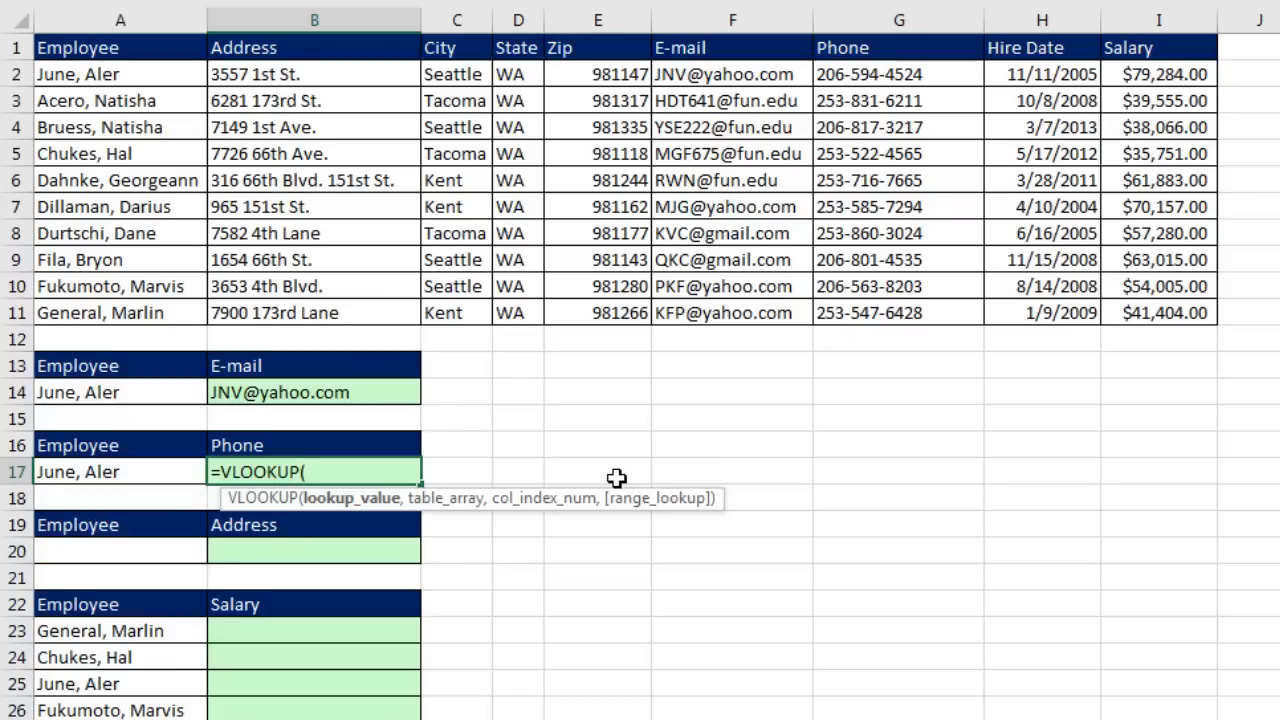
left_click(134, 473)
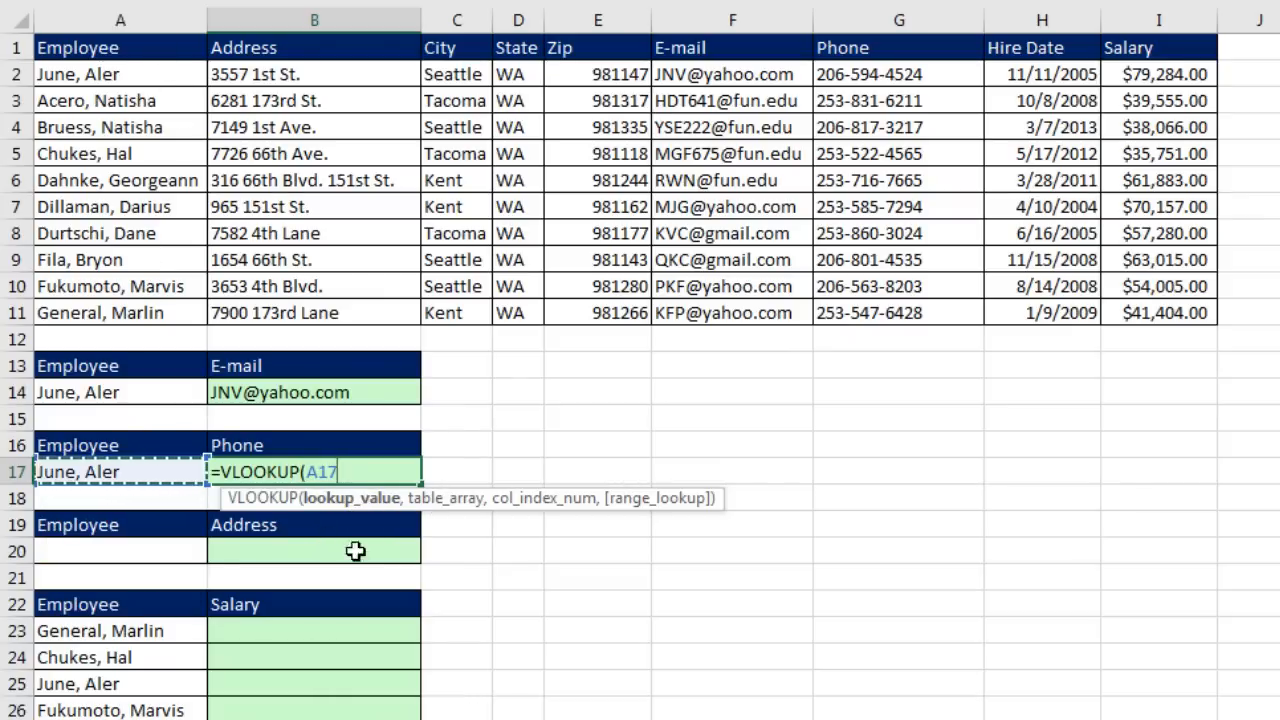
type(",")
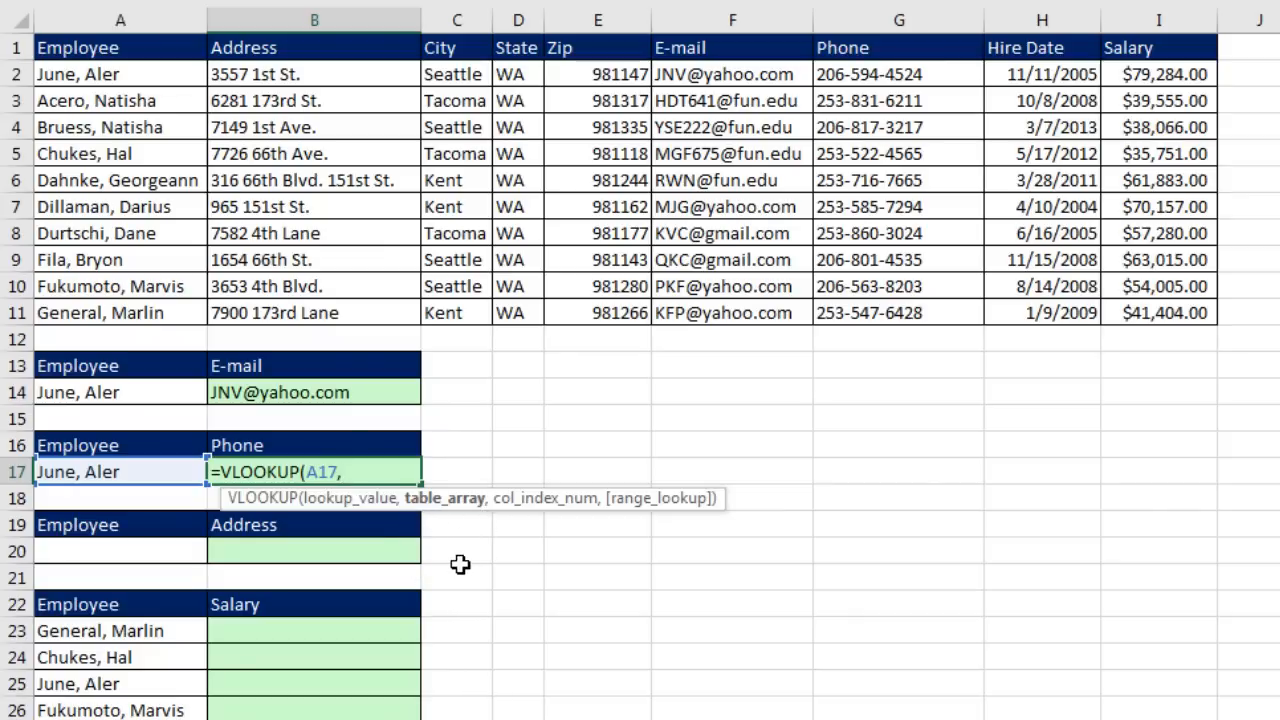
left_click_drag(104, 64, 1152, 316)
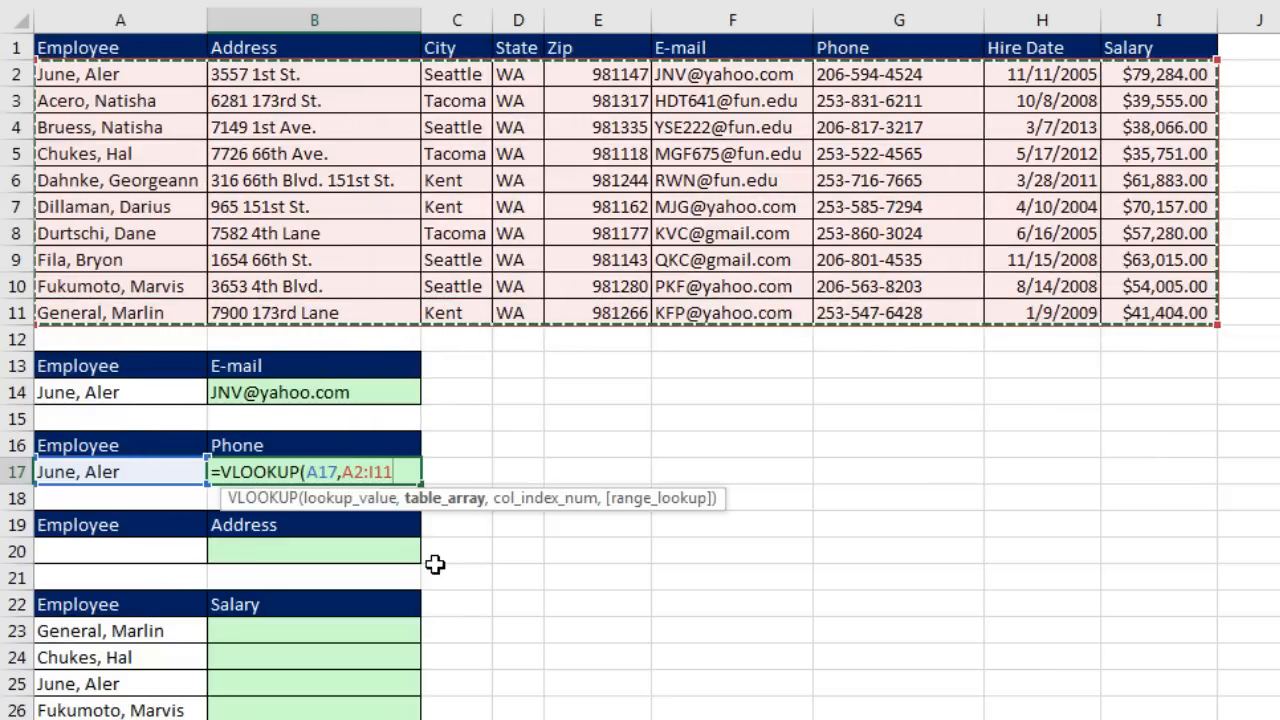
type(",")
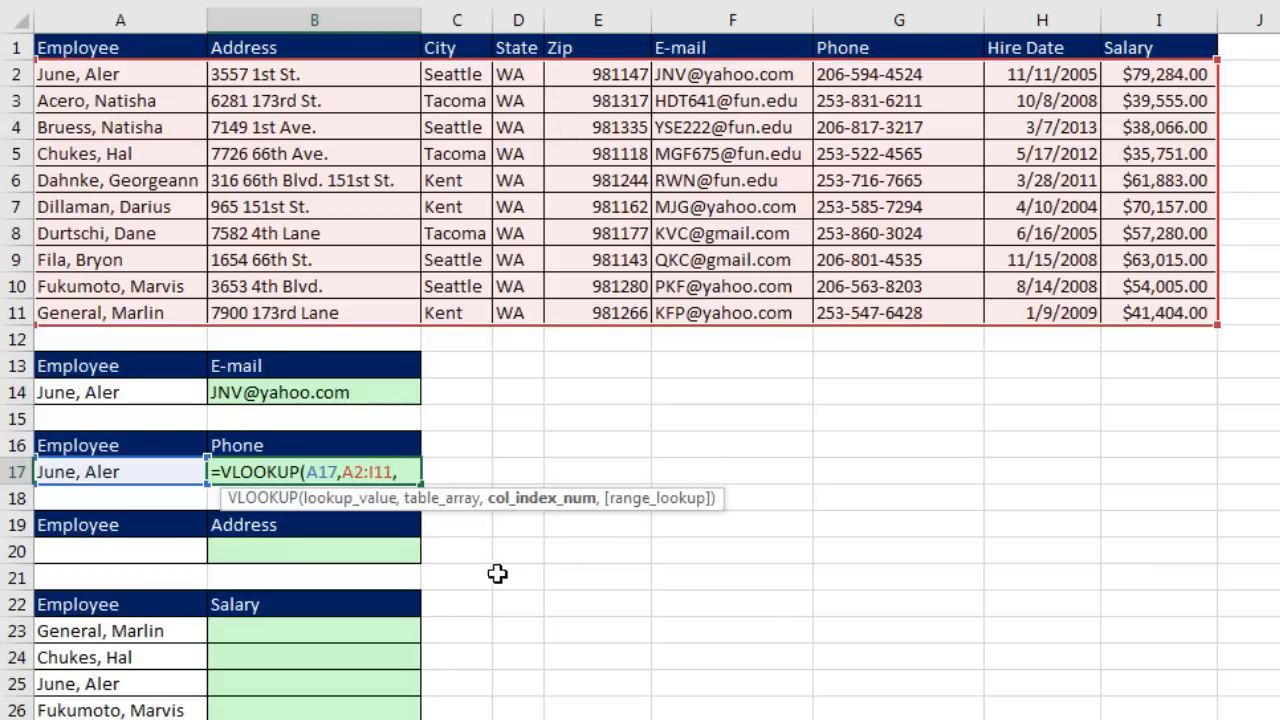
type("7,")
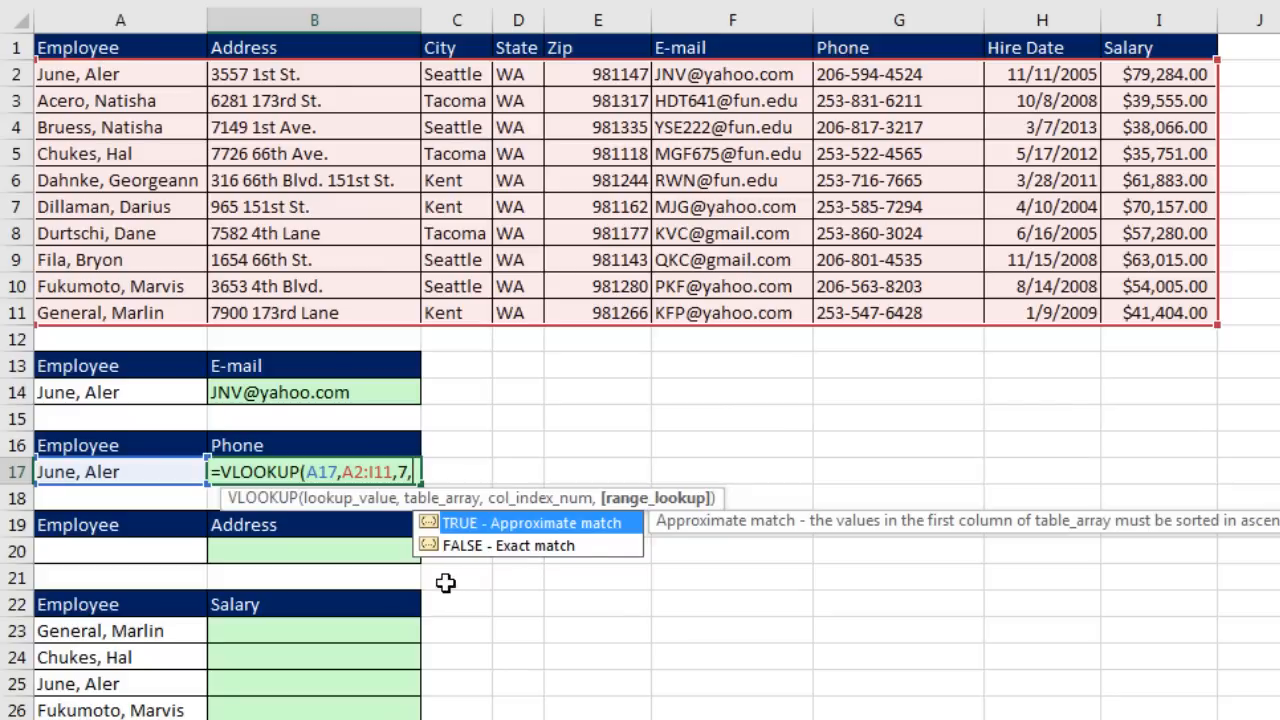
type("0")
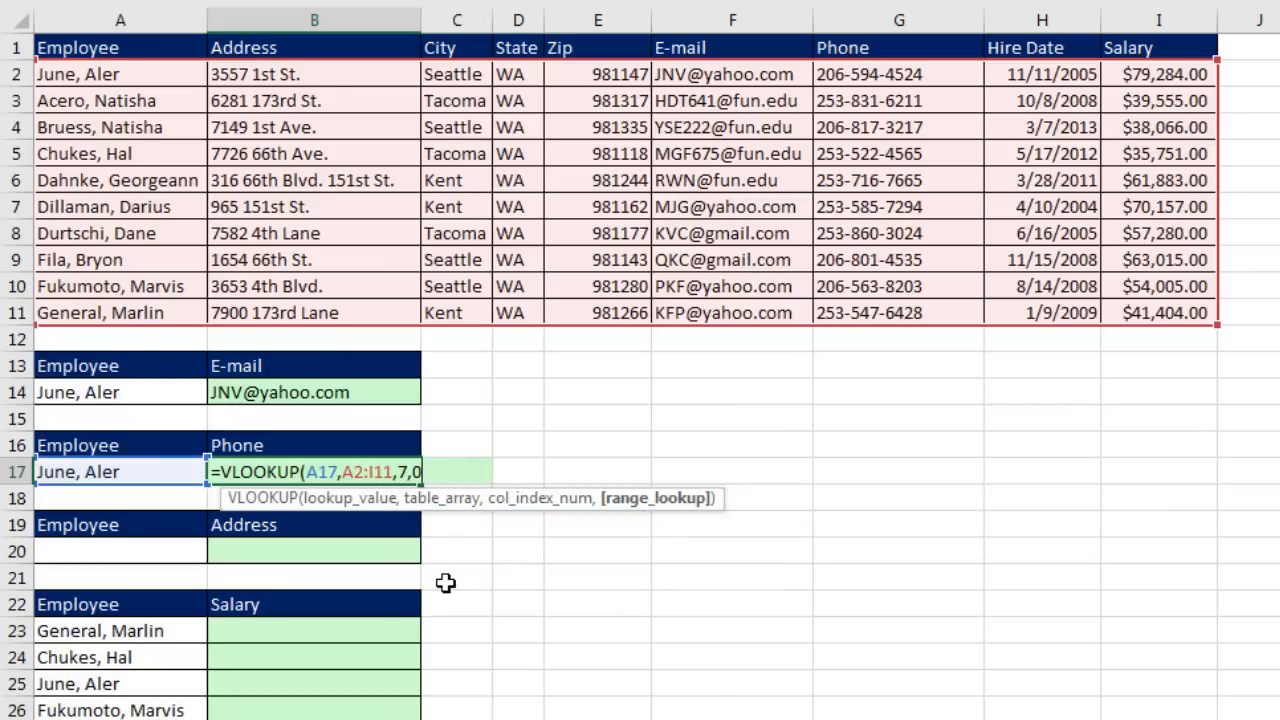
type(")")
key("Return")
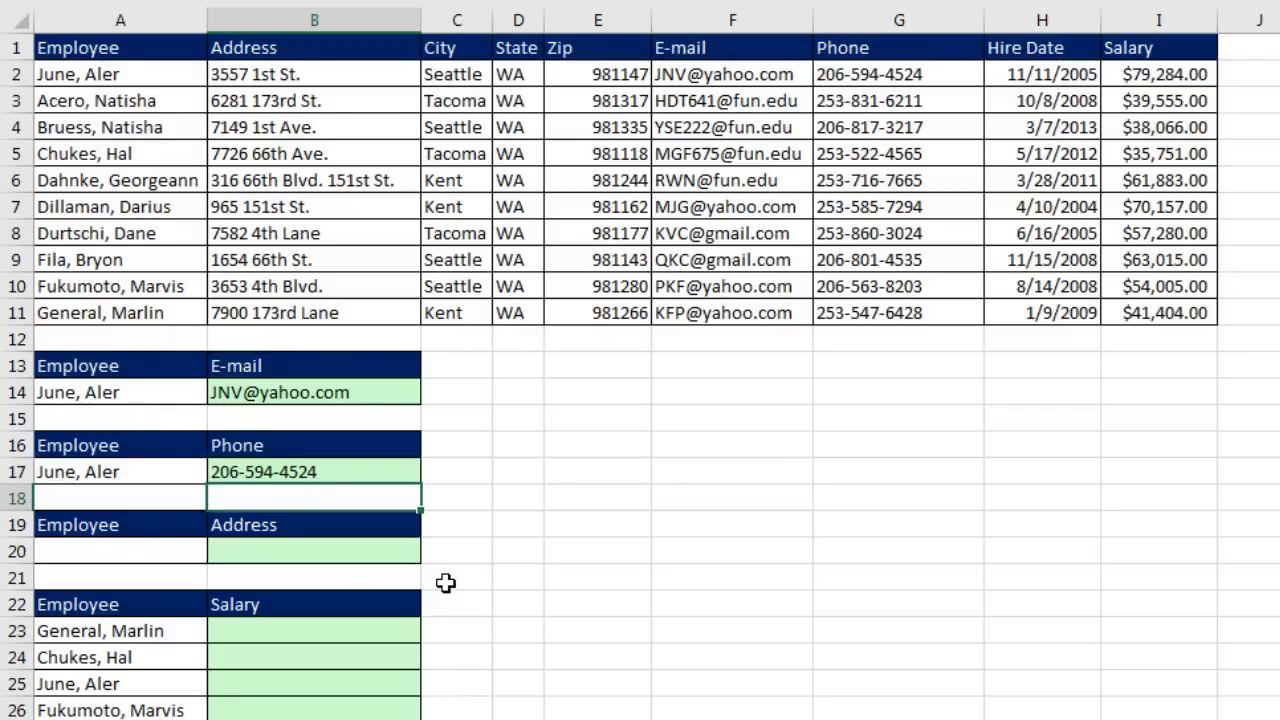
Step: Pick a different employee from A17's drop-down so the phone lookup updates
left_click(150, 474)
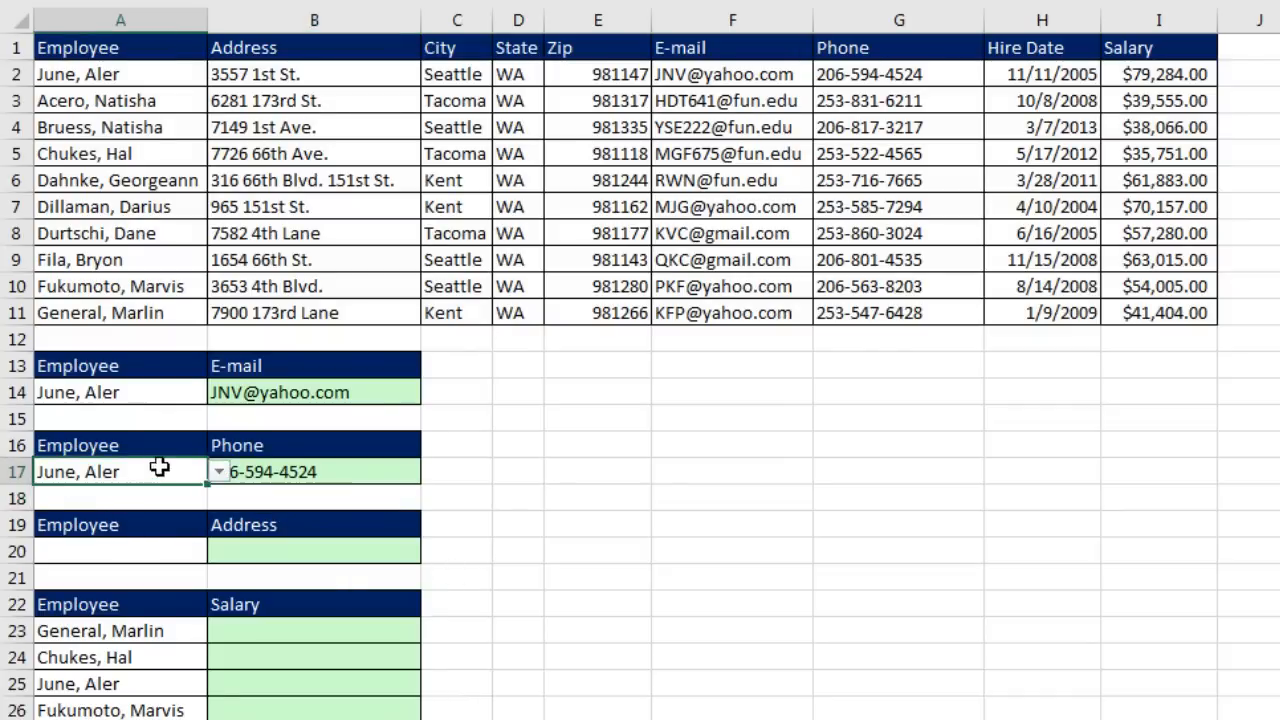
left_click(218, 472)
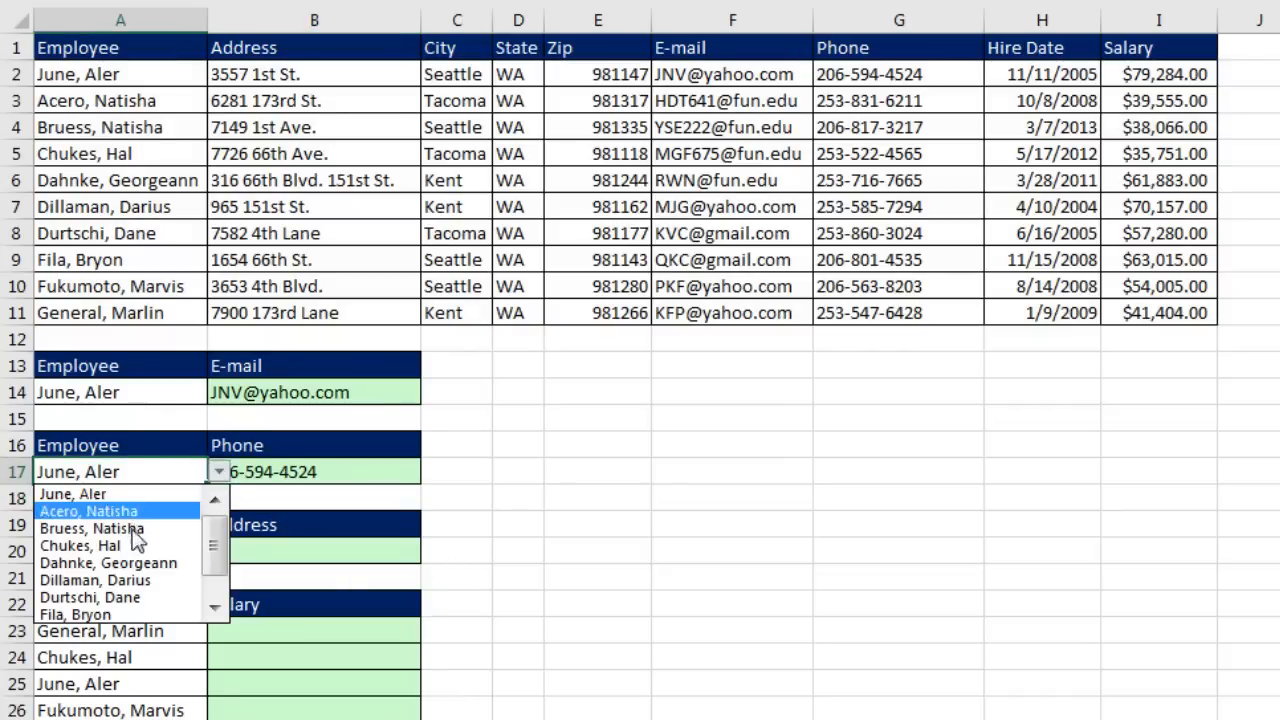
left_click(128, 615)
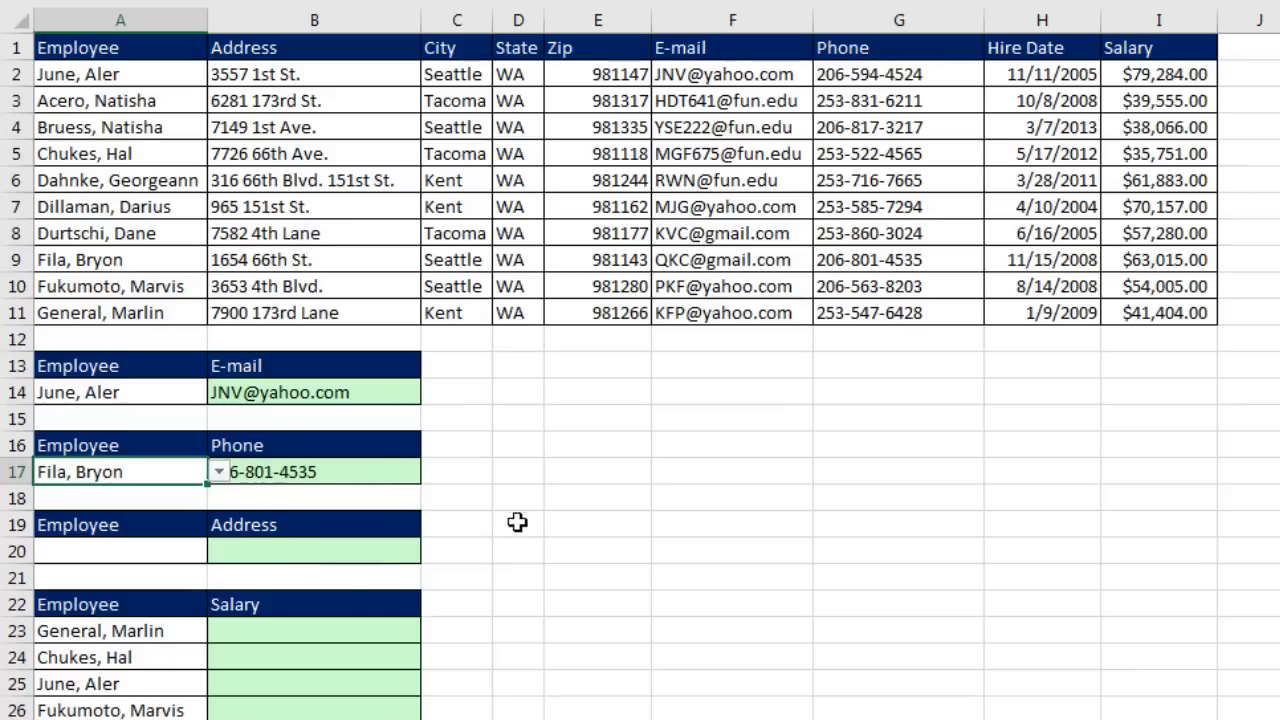
left_click(657, 518)
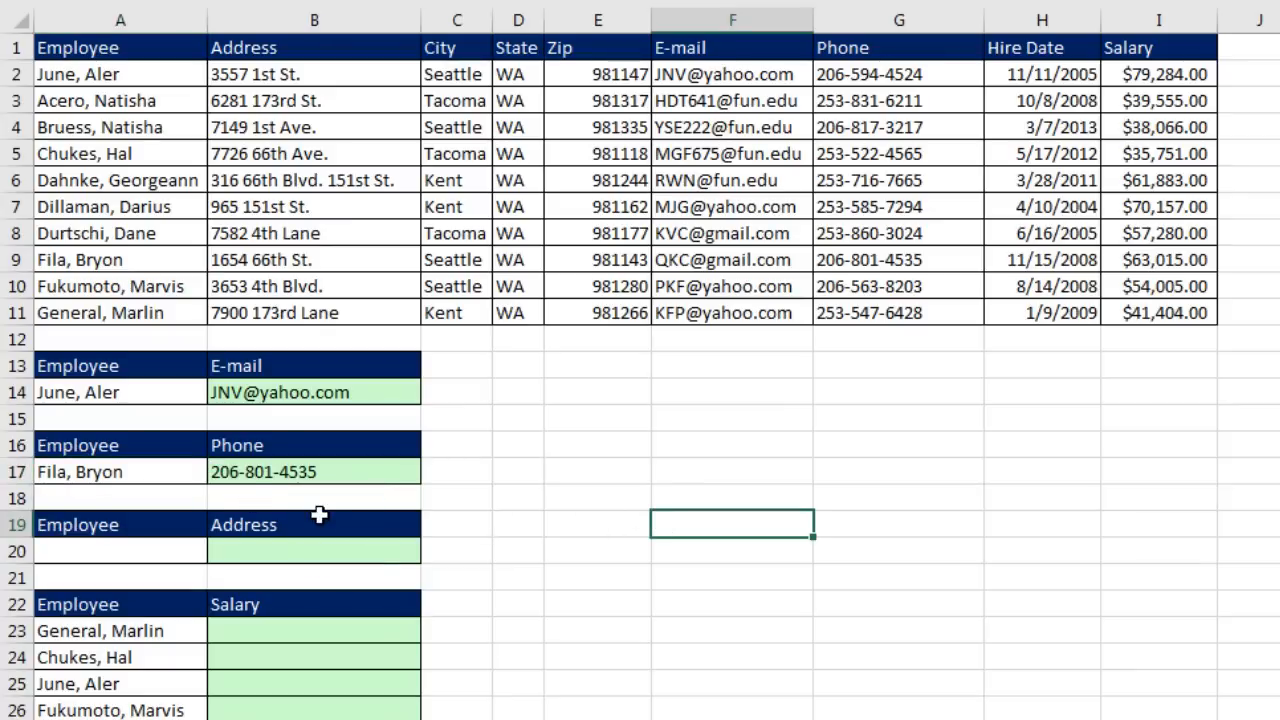
left_click(192, 478)
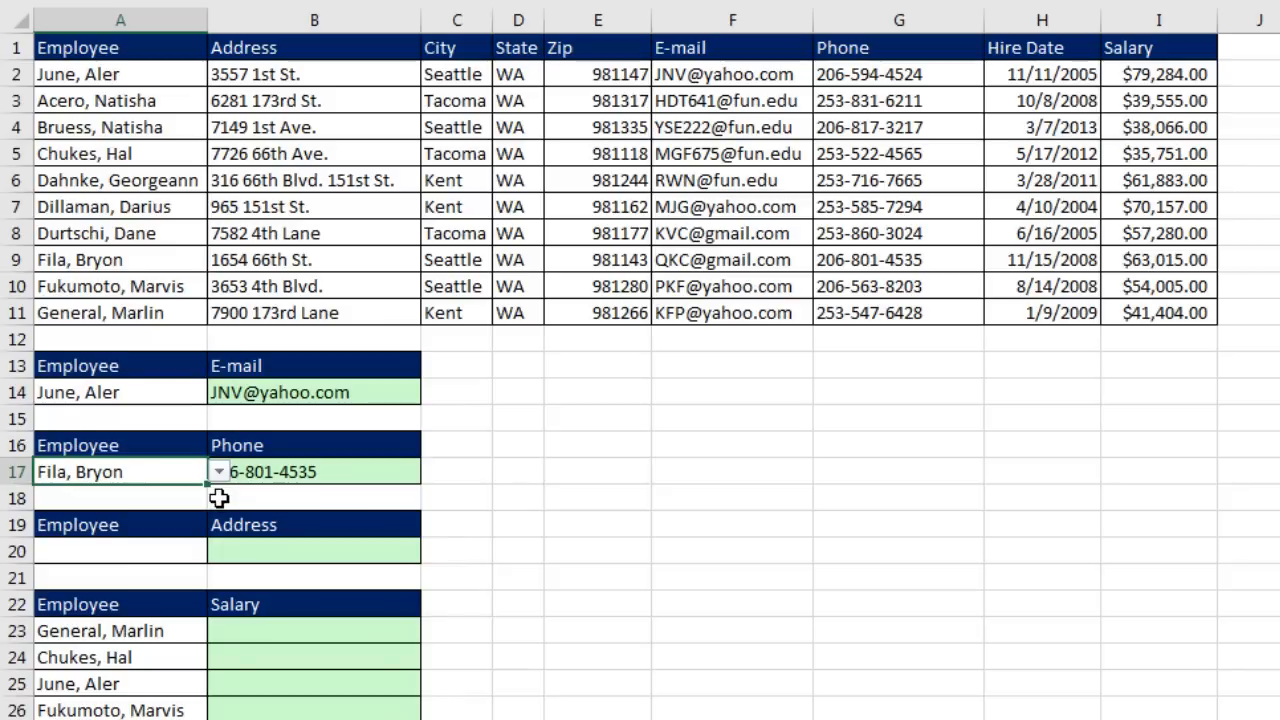
Step: Increase the indent of the phone number in B17
left_click(273, 471)
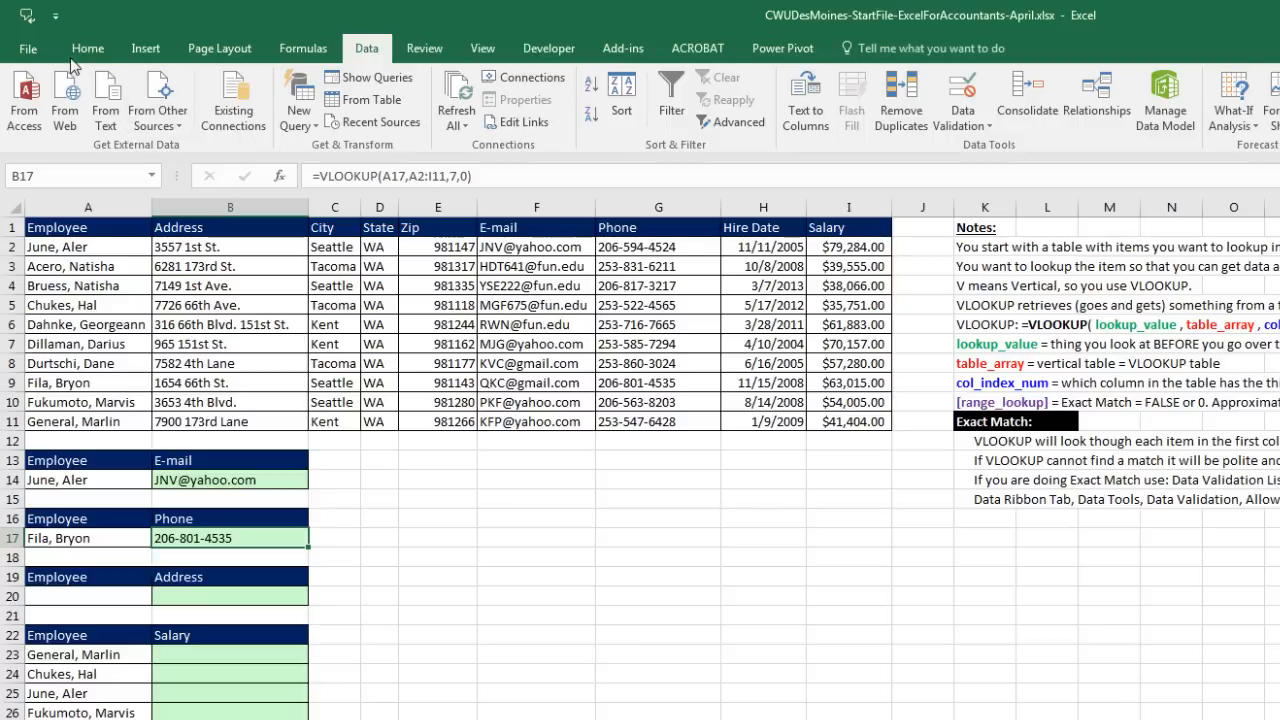
left_click(78, 49)
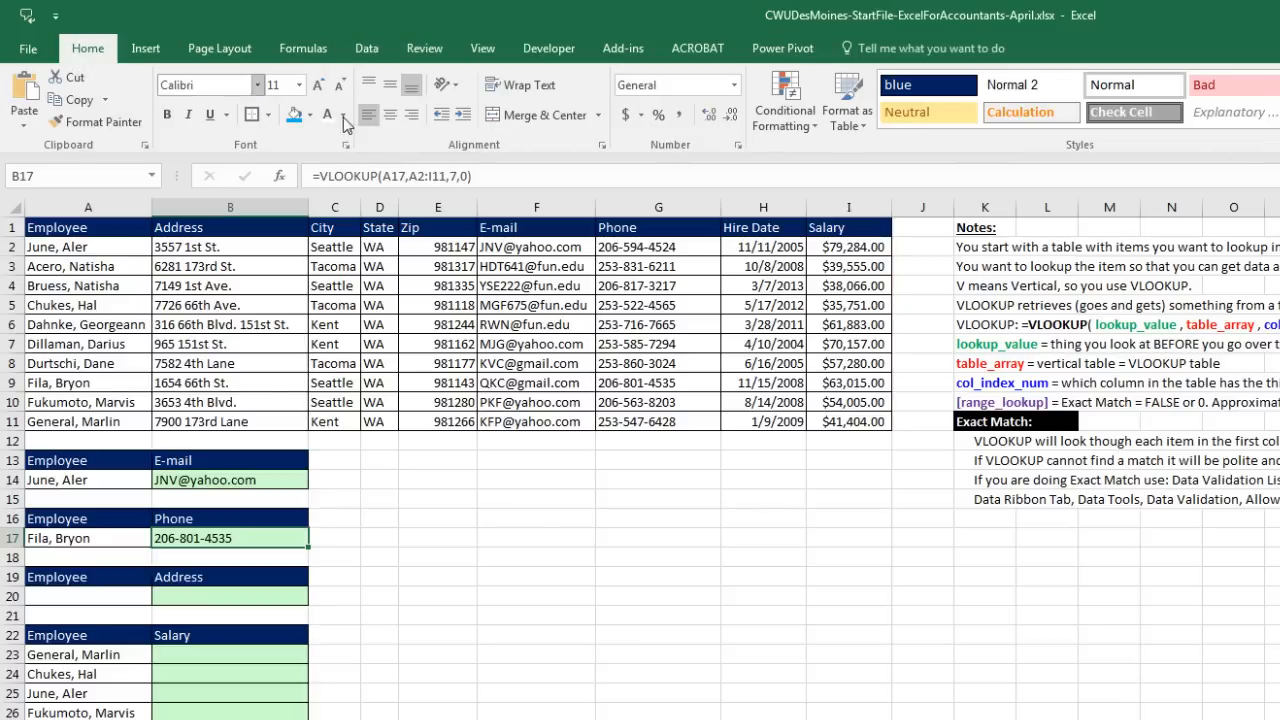
left_click(463, 116)
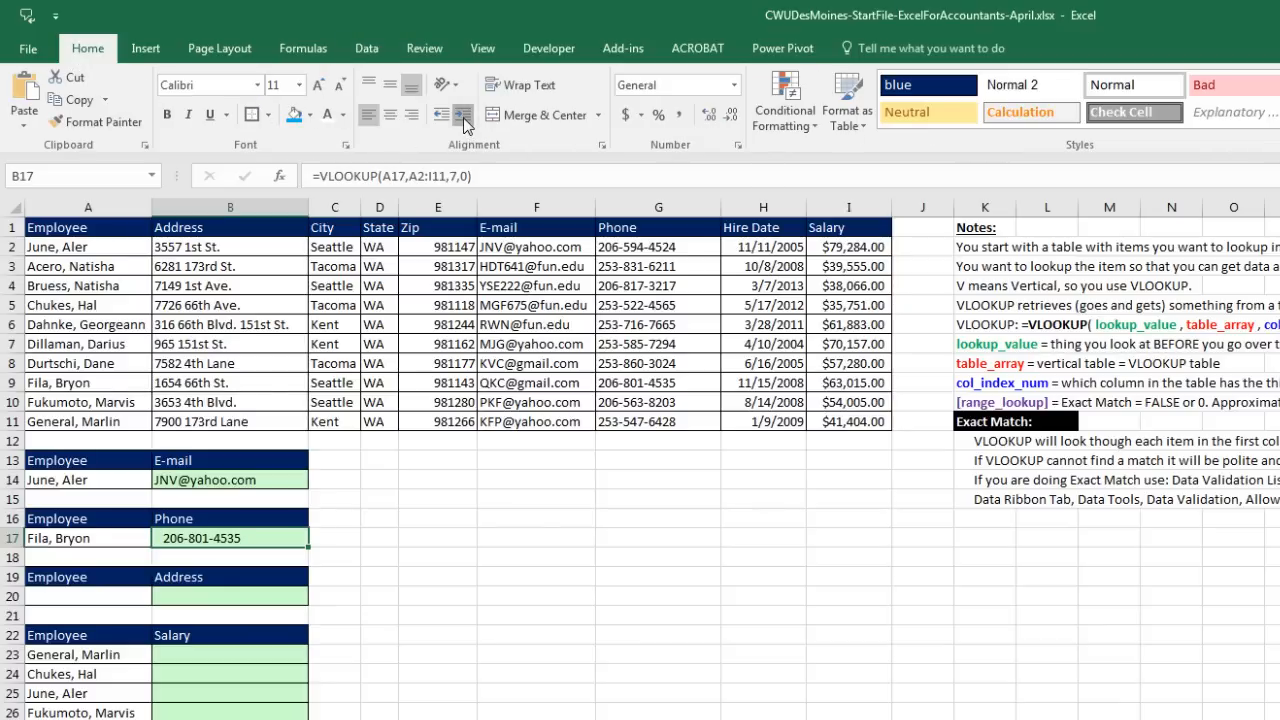
left_click(463, 118)
left_click(127, 538)
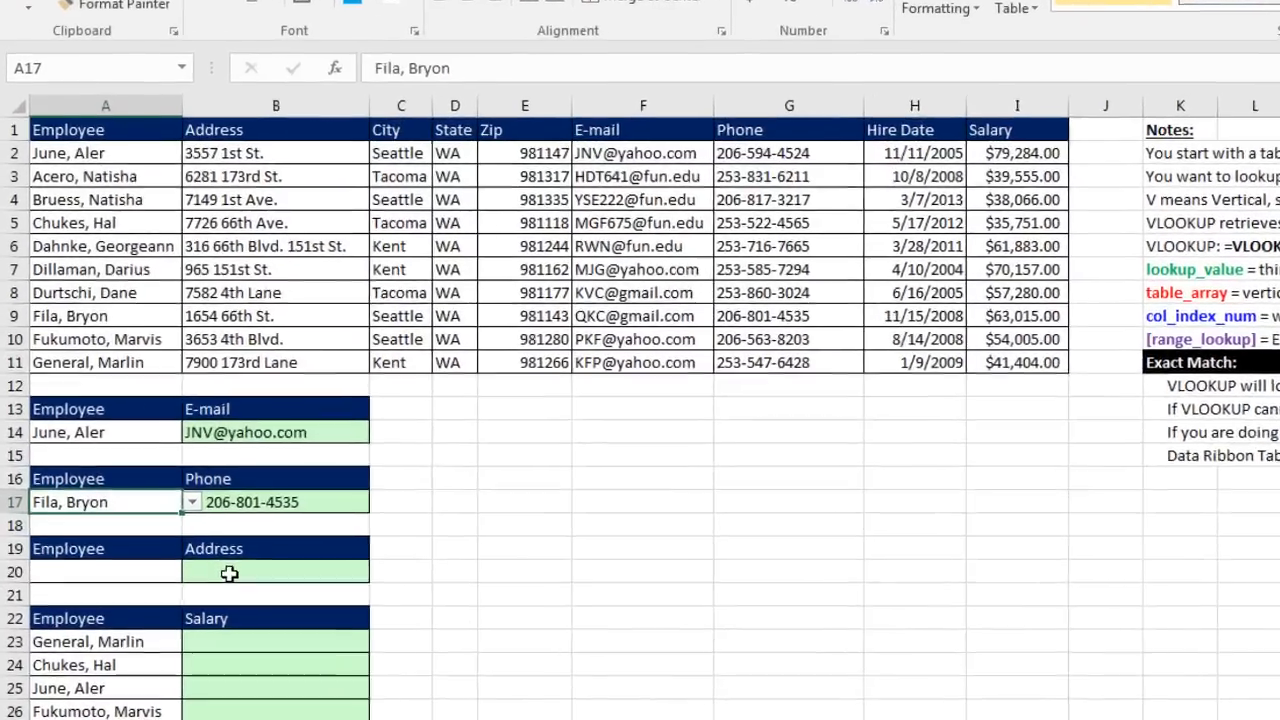
Step: Copy A17's employee drop-down into A20, choose another employee from it, and select B20
left_click(250, 600)
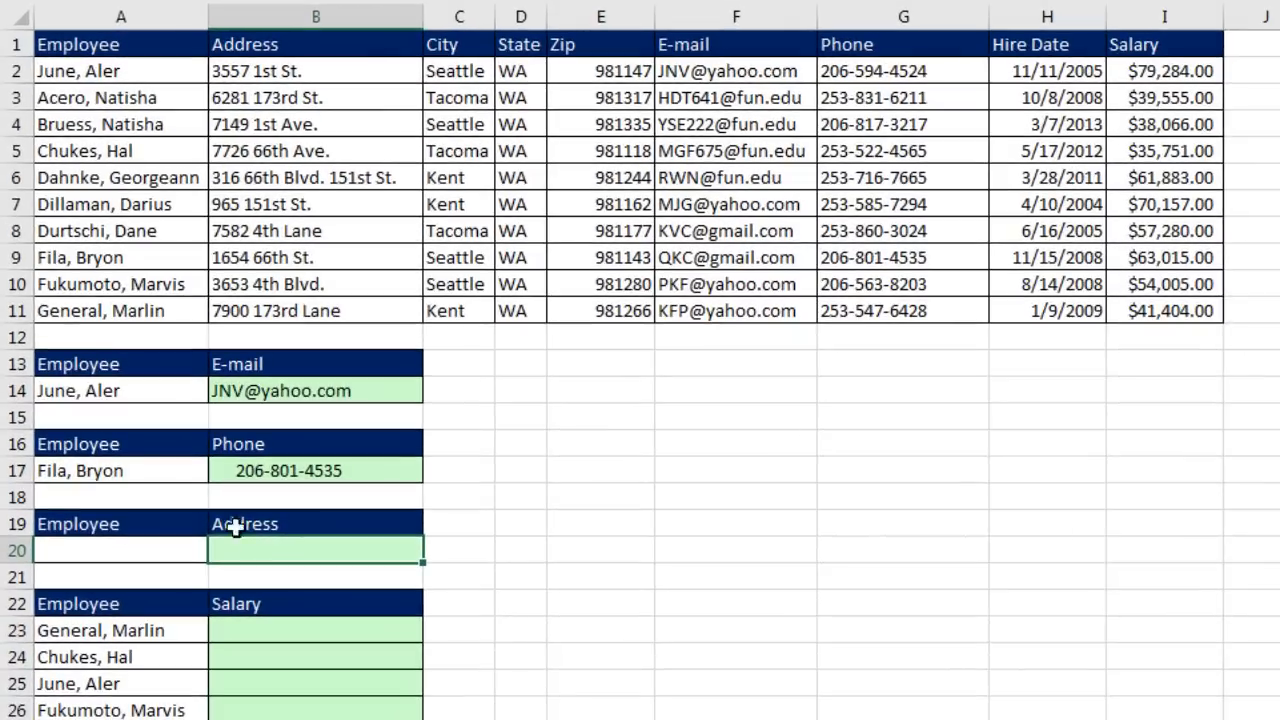
left_click(137, 472)
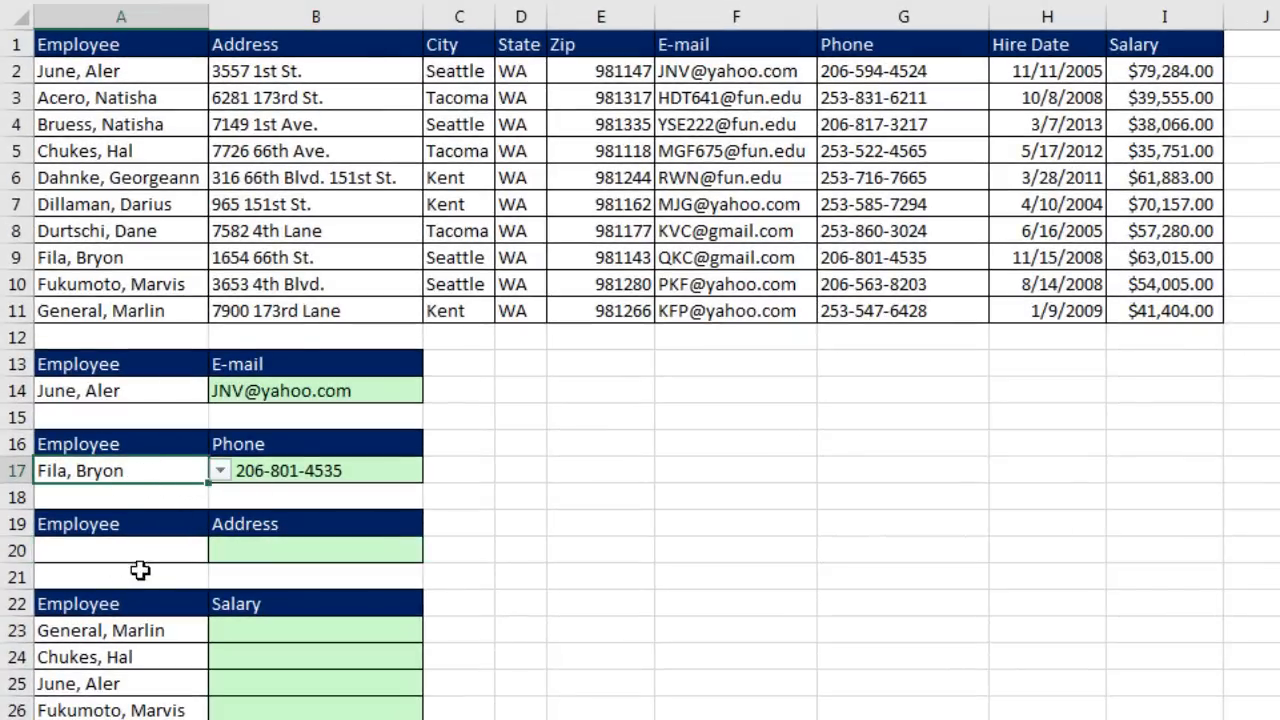
key("ctrl+c")
key("Down")
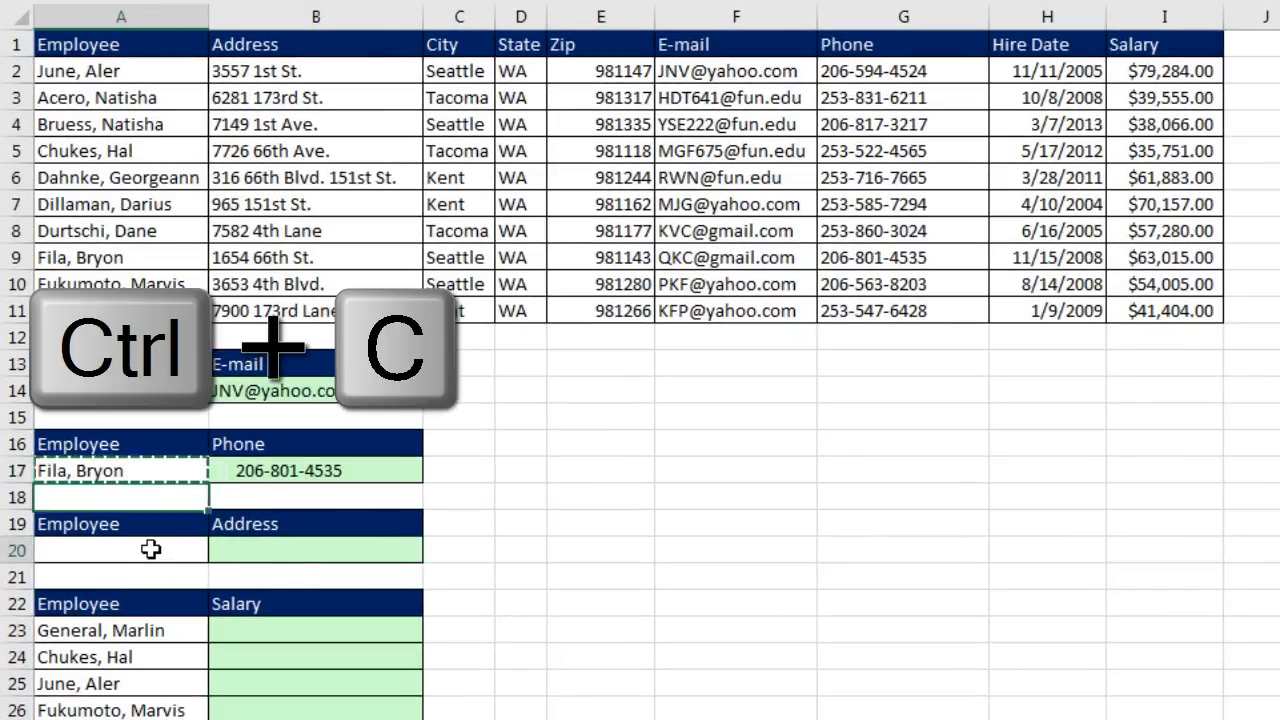
left_click(150, 549)
key("ctrl+v")
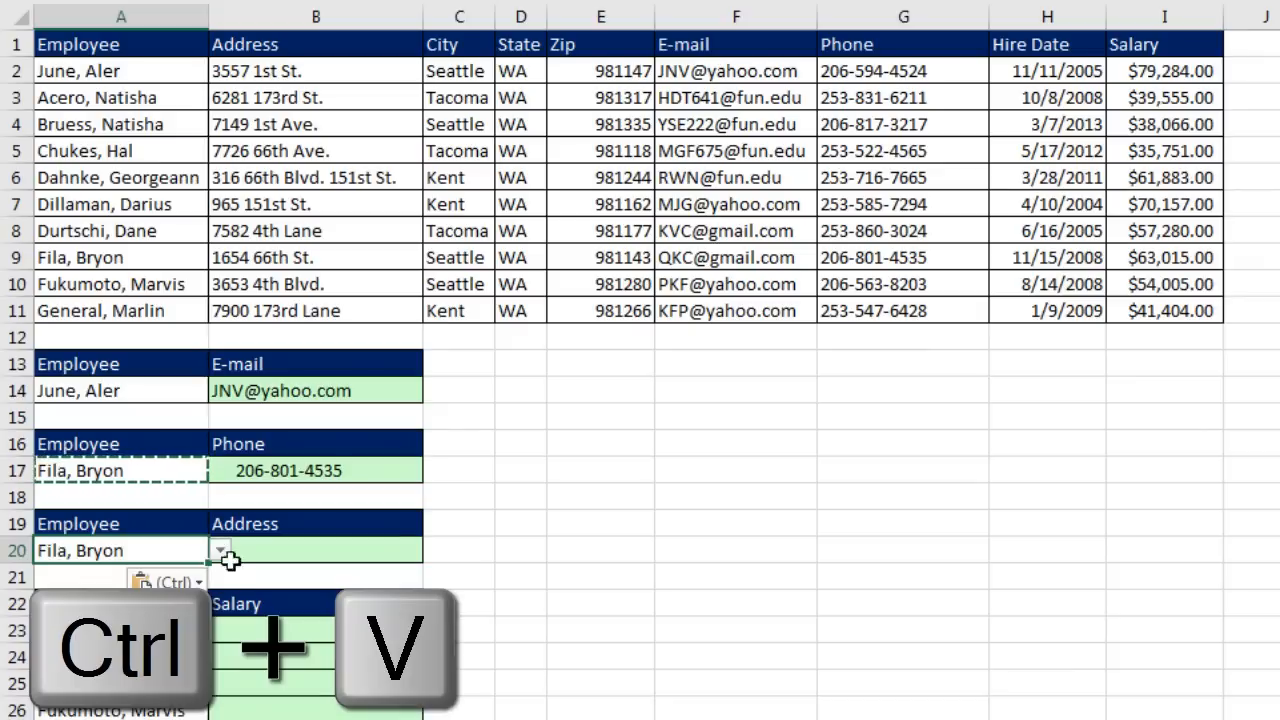
left_click(218, 549)
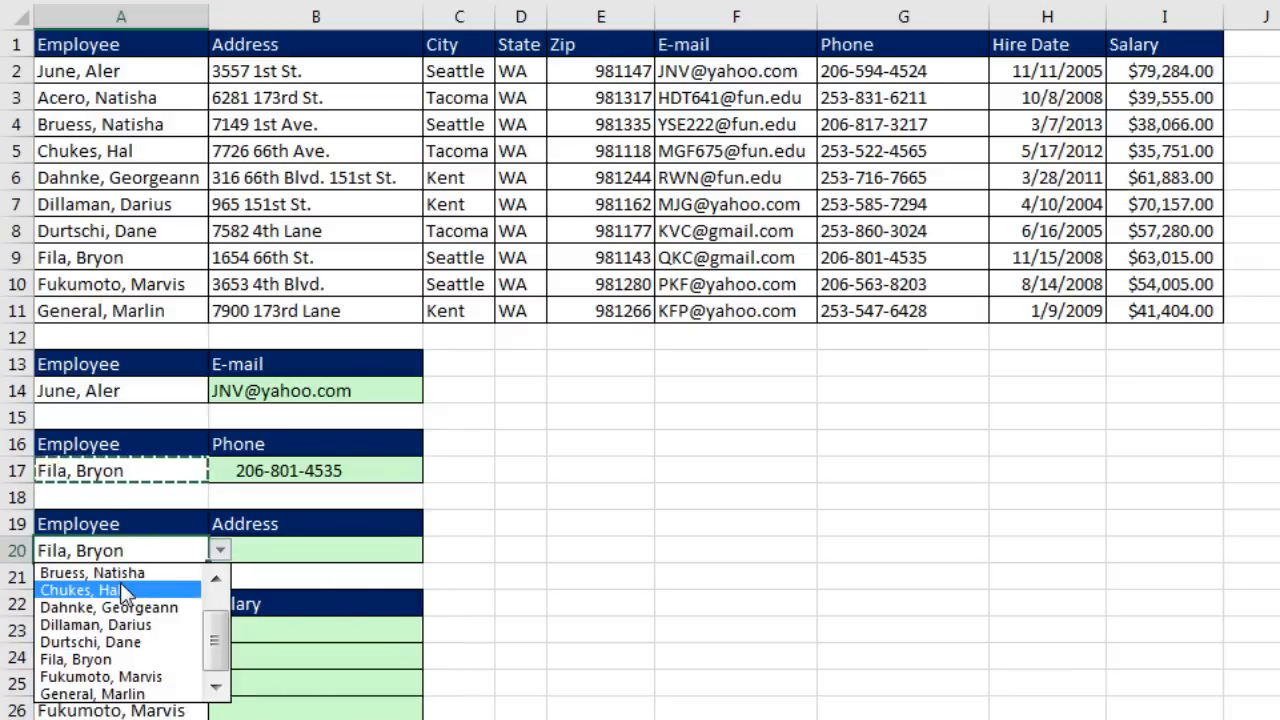
left_click(122, 589)
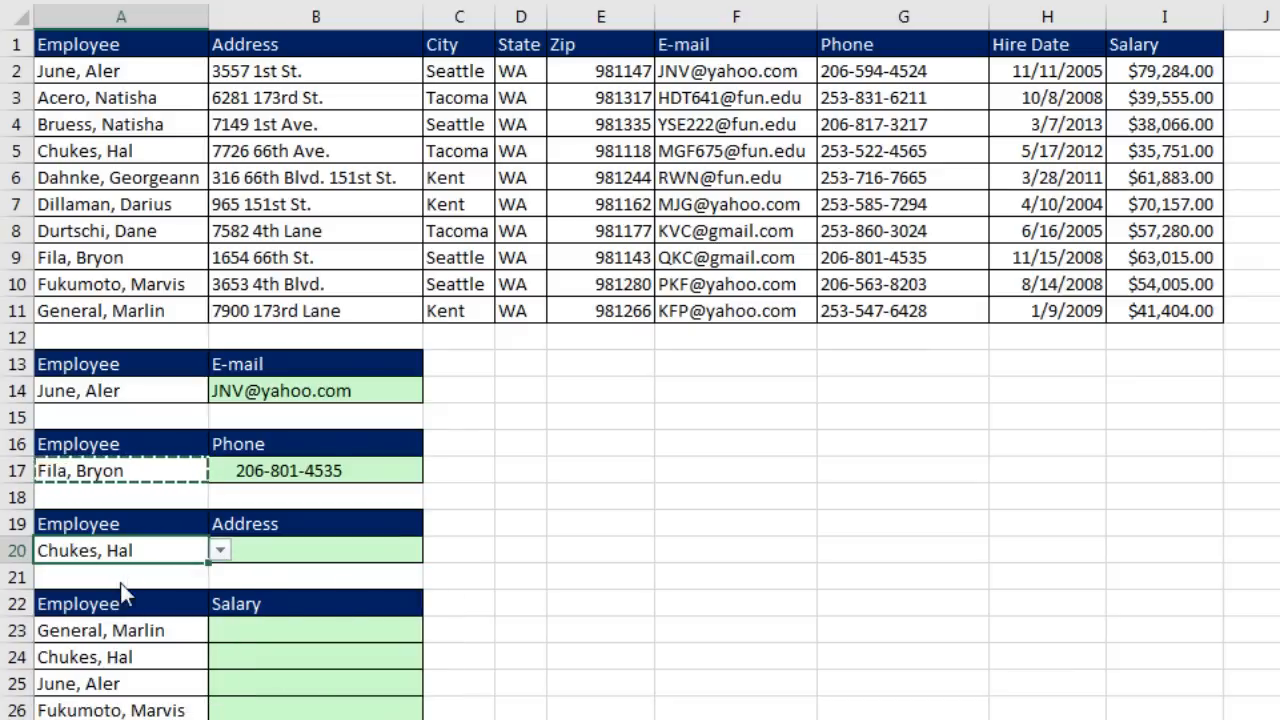
left_click(271, 554)
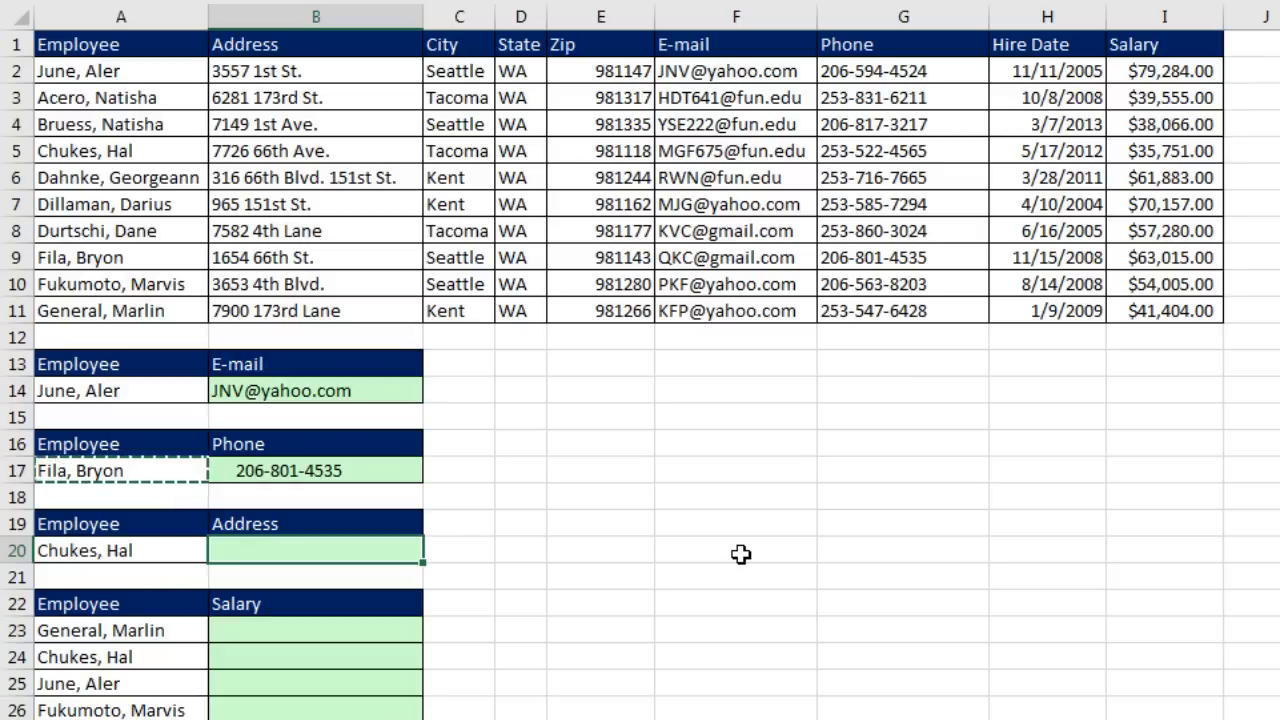
Step: Enter =VLOOKUP(A20,A2:I11,2,0) in B20 to return the employee's street address
type("=vl")
key("Tab")
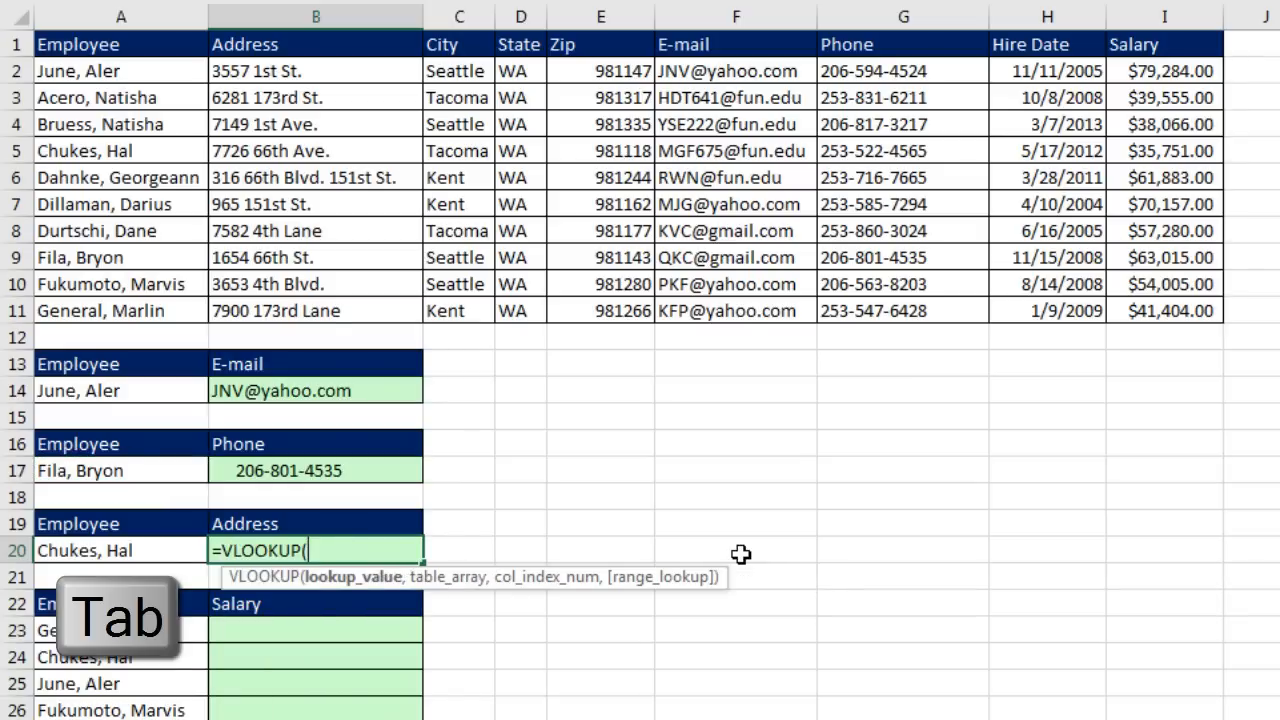
key("Left")
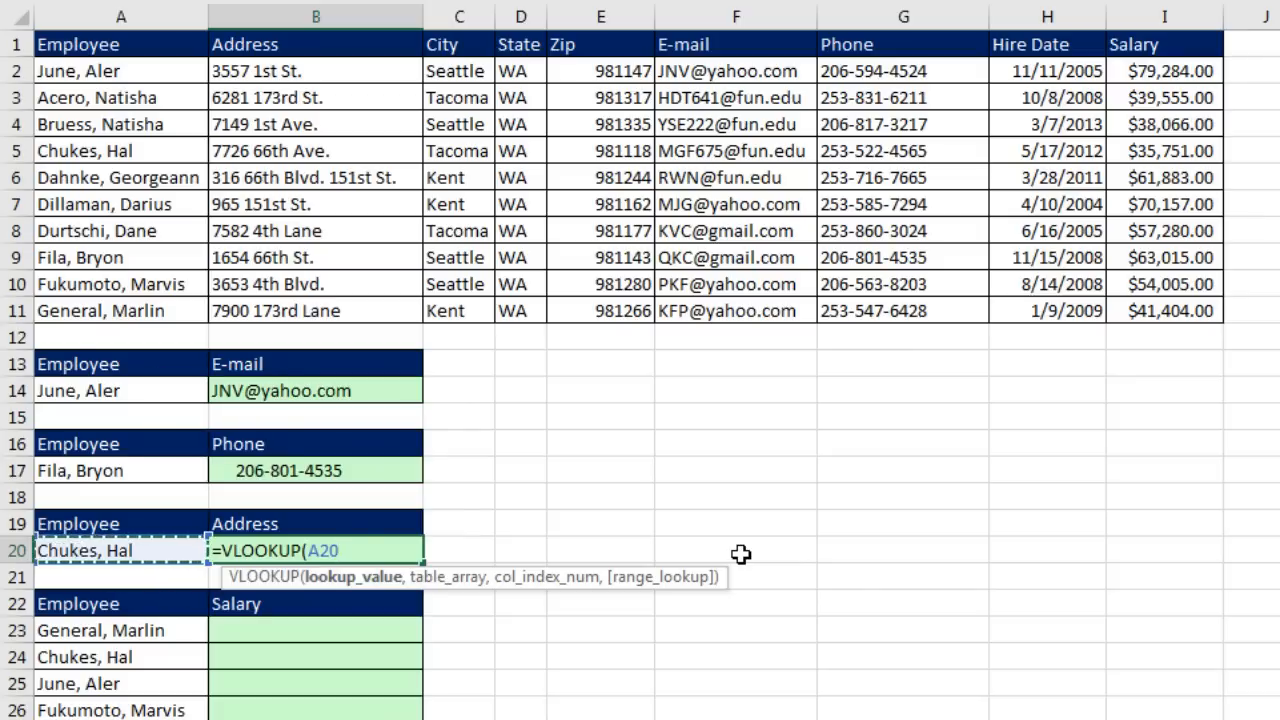
type(",")
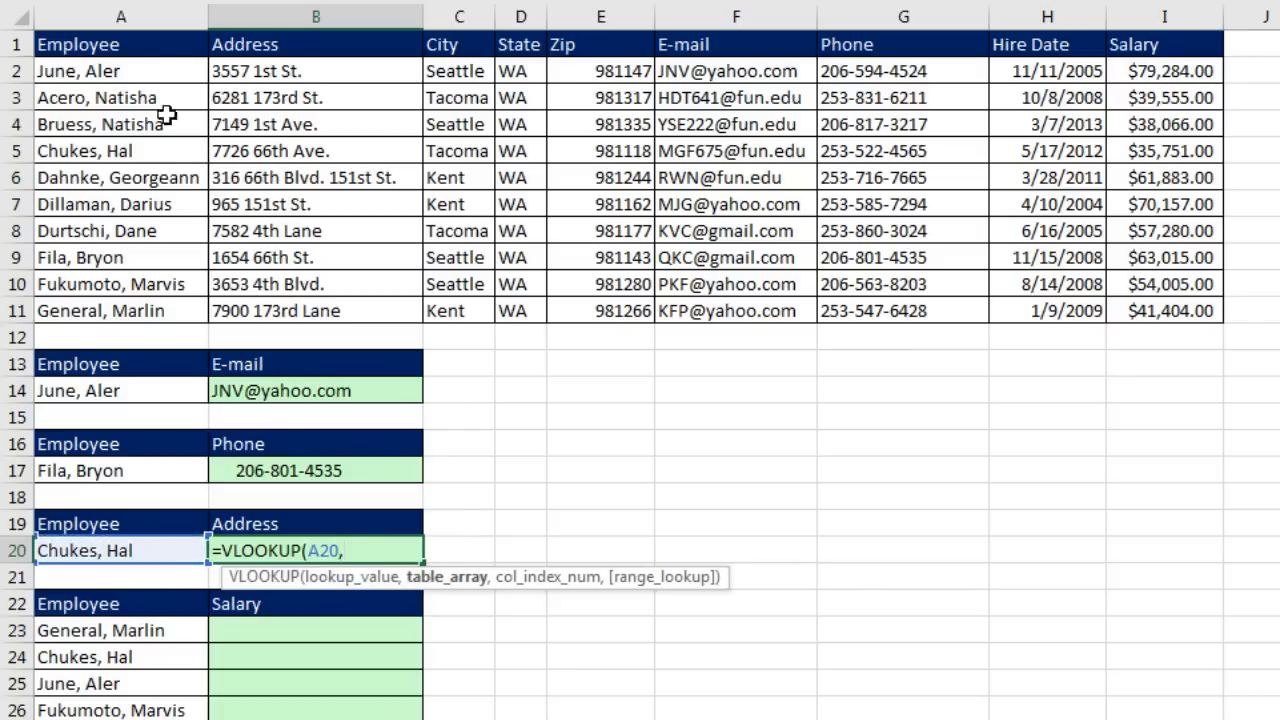
left_click_drag(100, 71, 1160, 312)
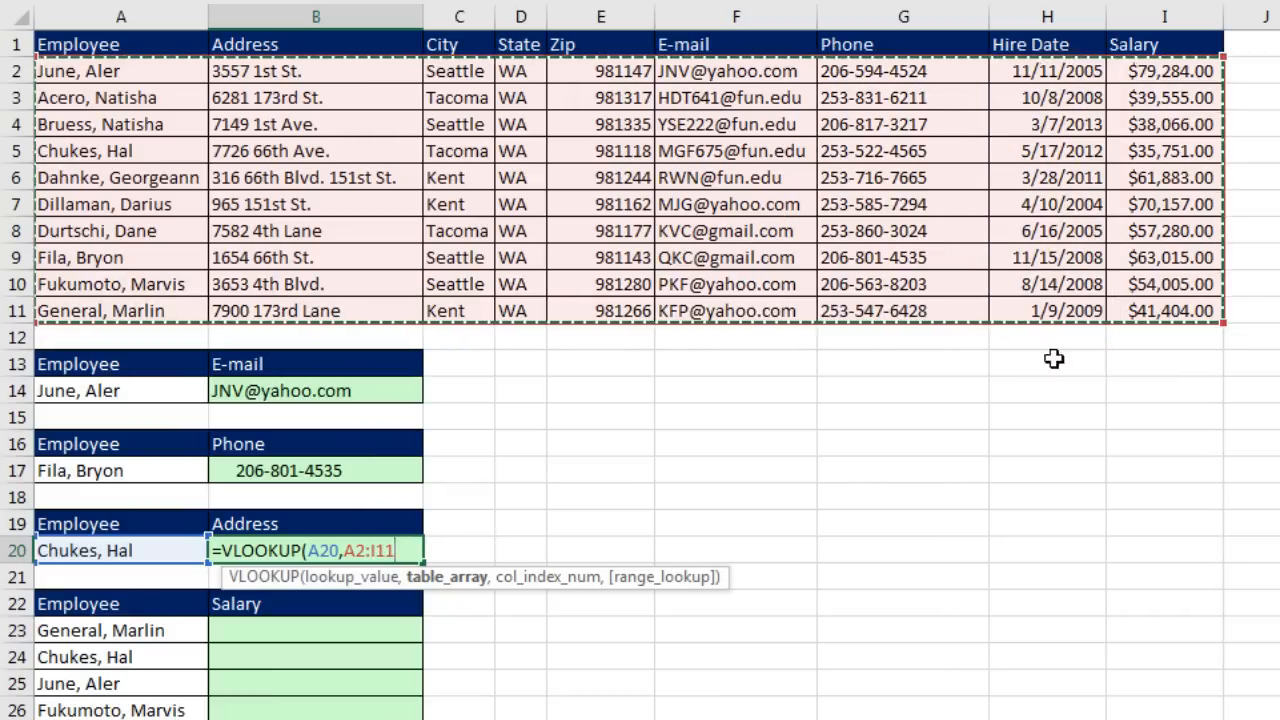
type(",")
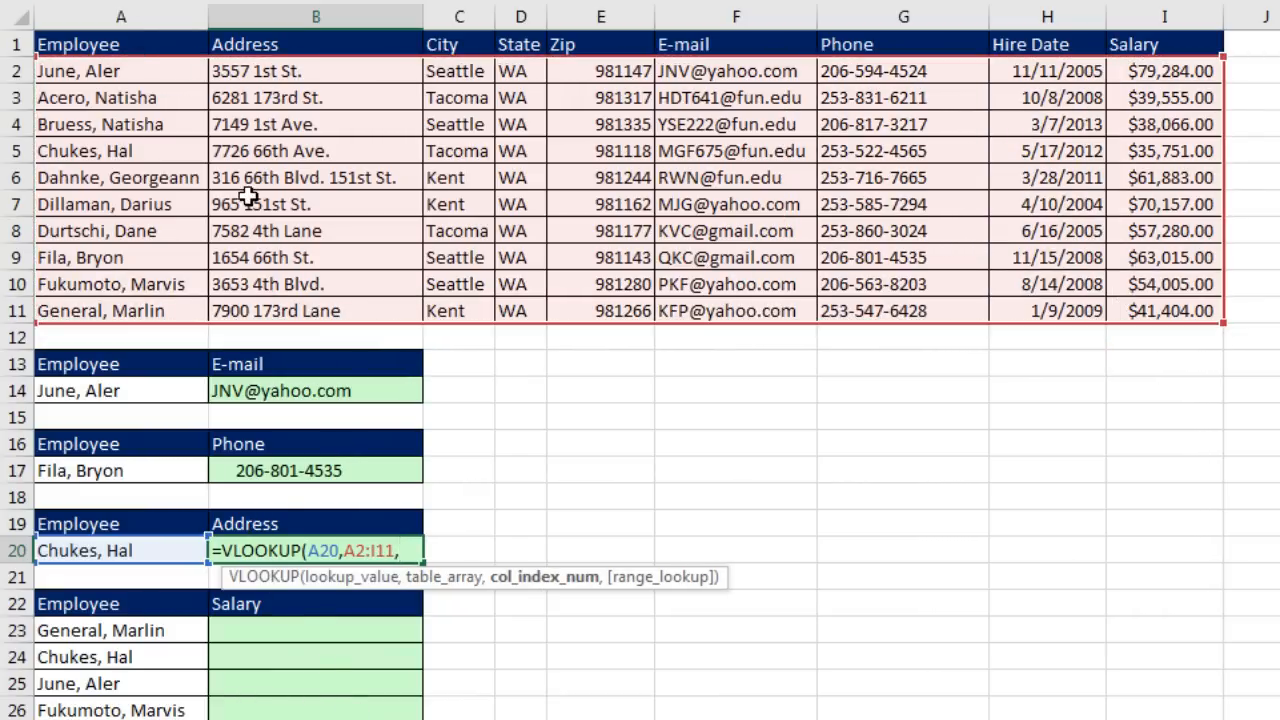
type("2")
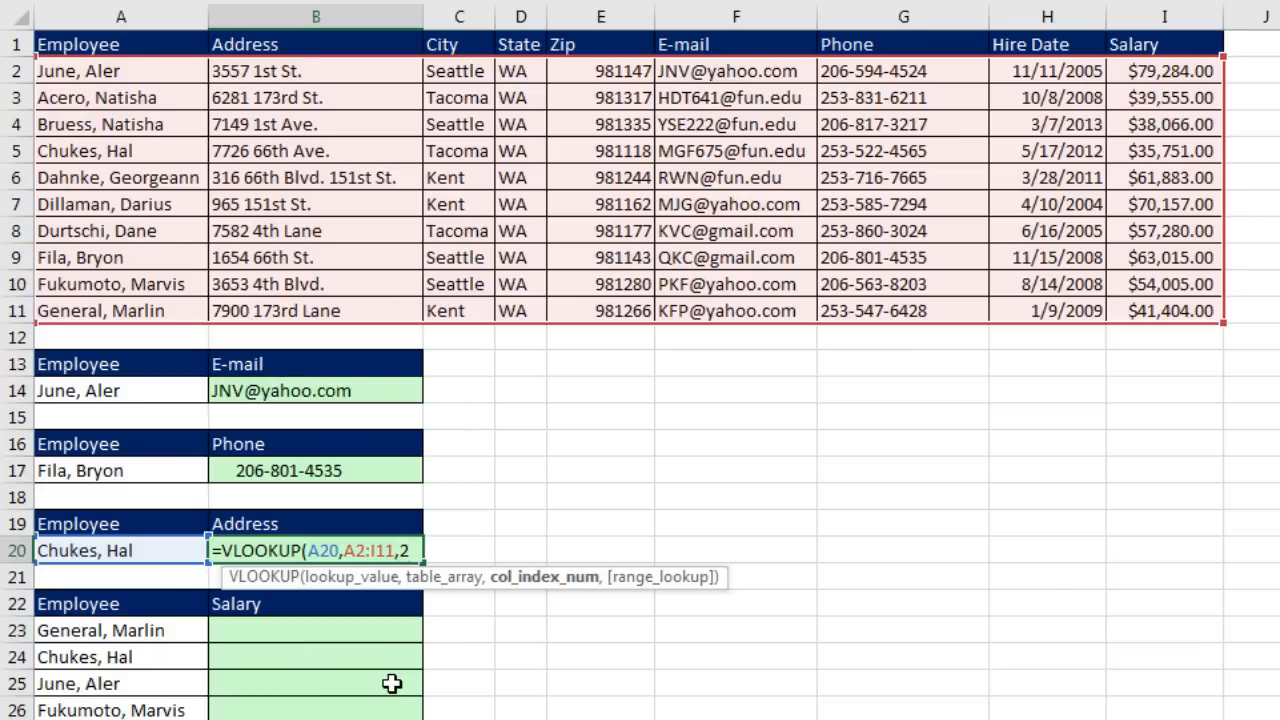
type(",")
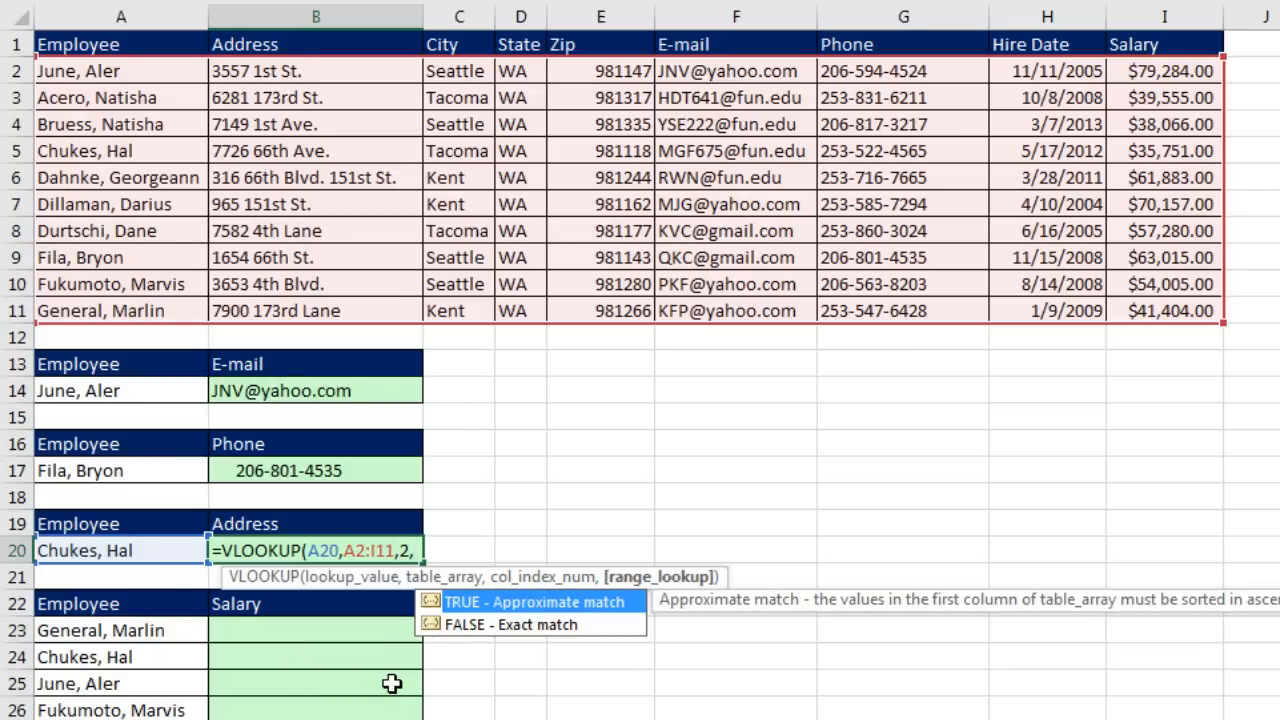
type("0)")
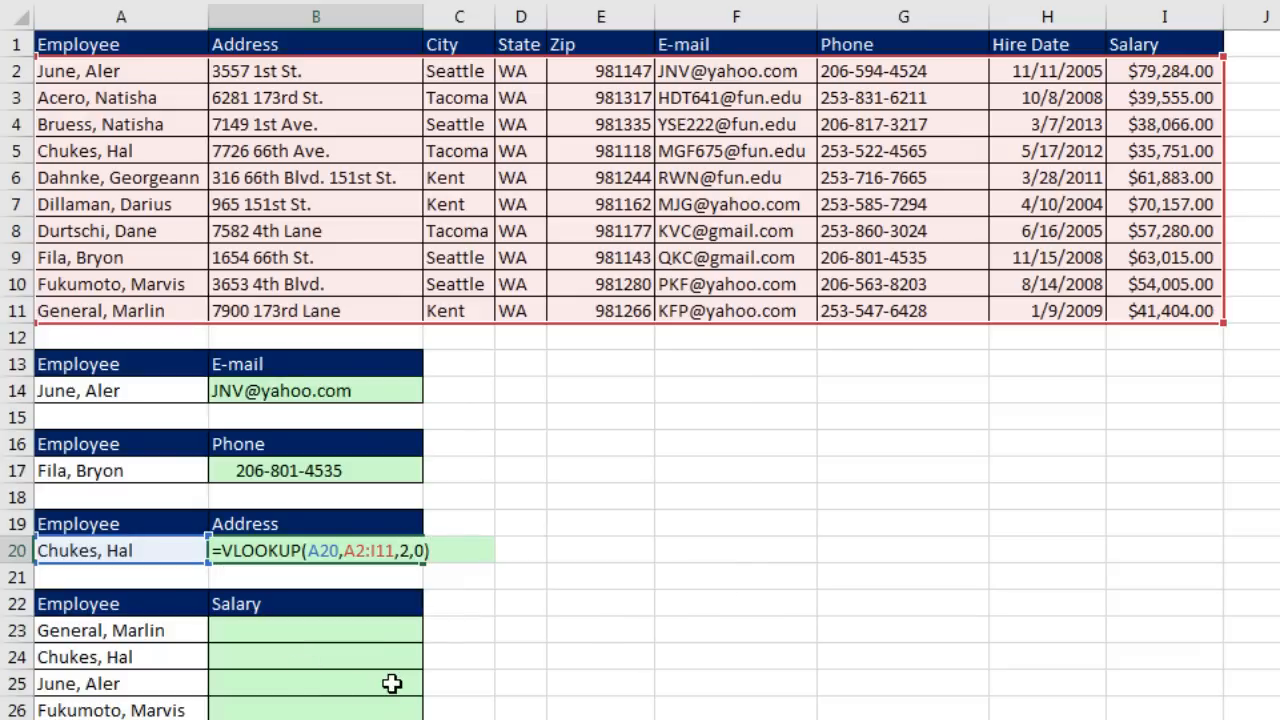
key("Return")
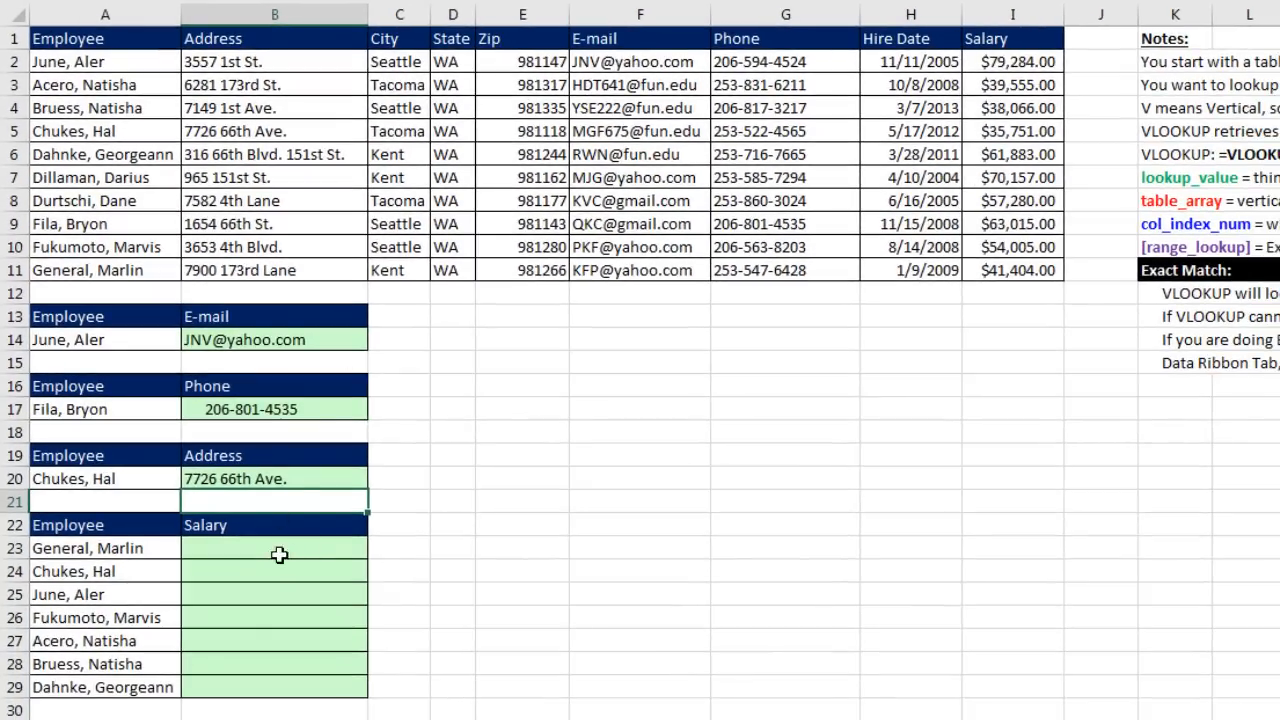
Step: Enter =VLOOKUP(A23,$A$2:$I$11,9,0) in B23 with the table range locked absolute
left_click(277, 554)
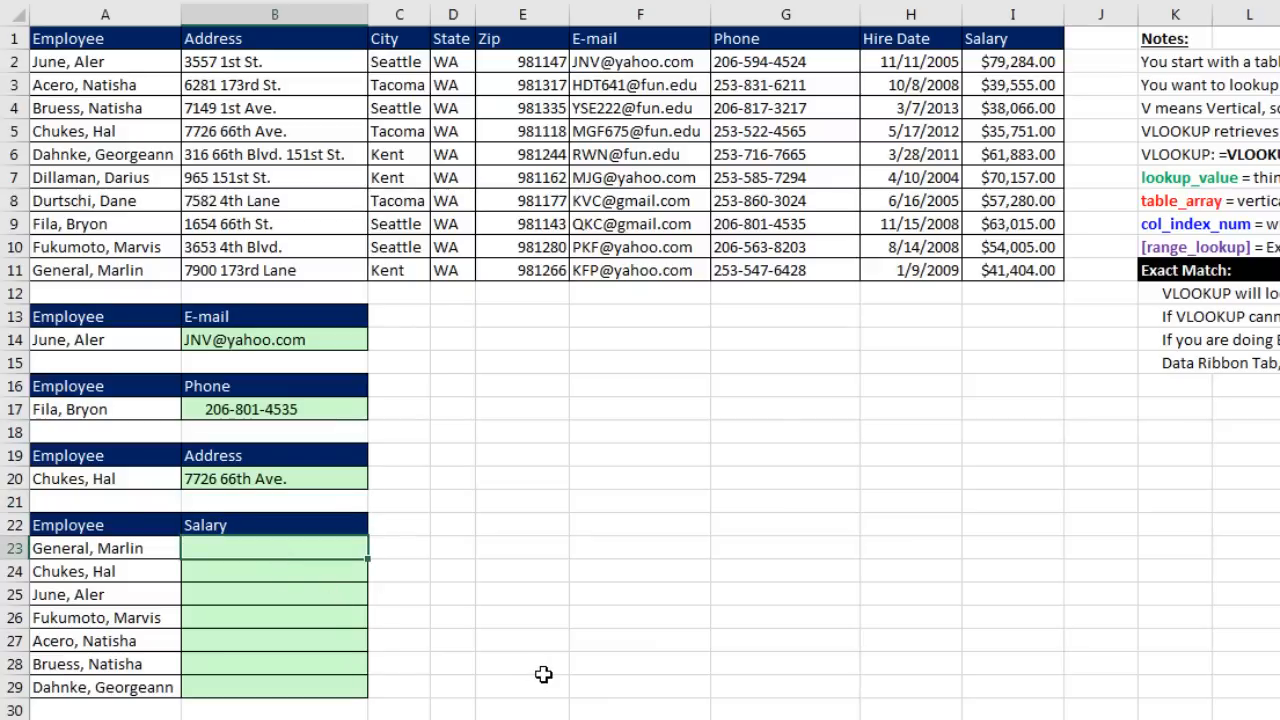
type("=vl")
key("Tab")
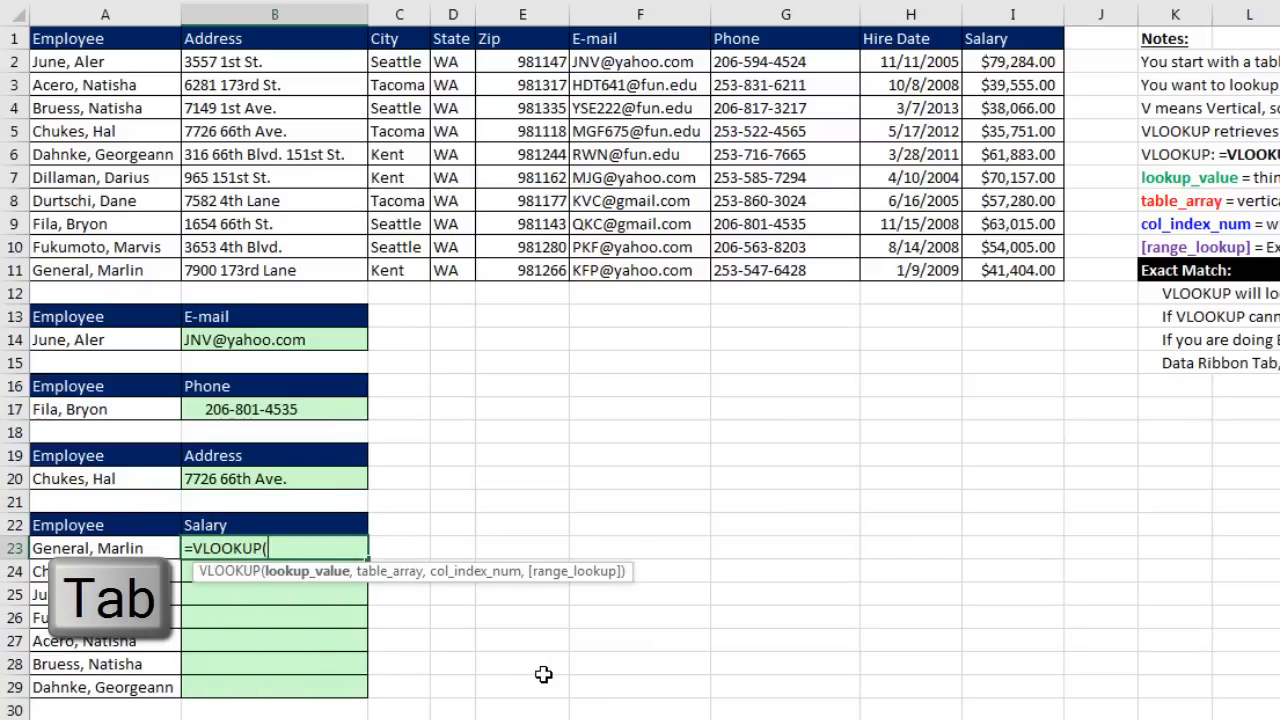
key("Left")
type(",")
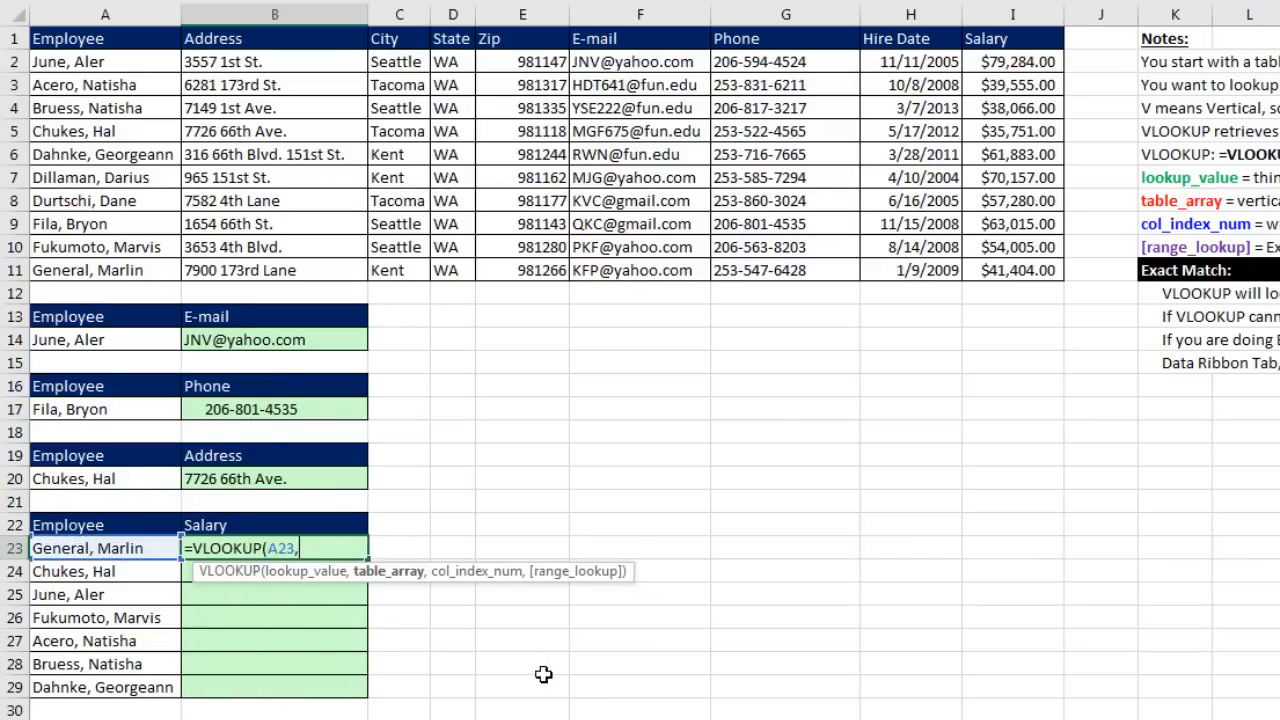
left_click_drag(105, 62, 992, 268)
key("F4")
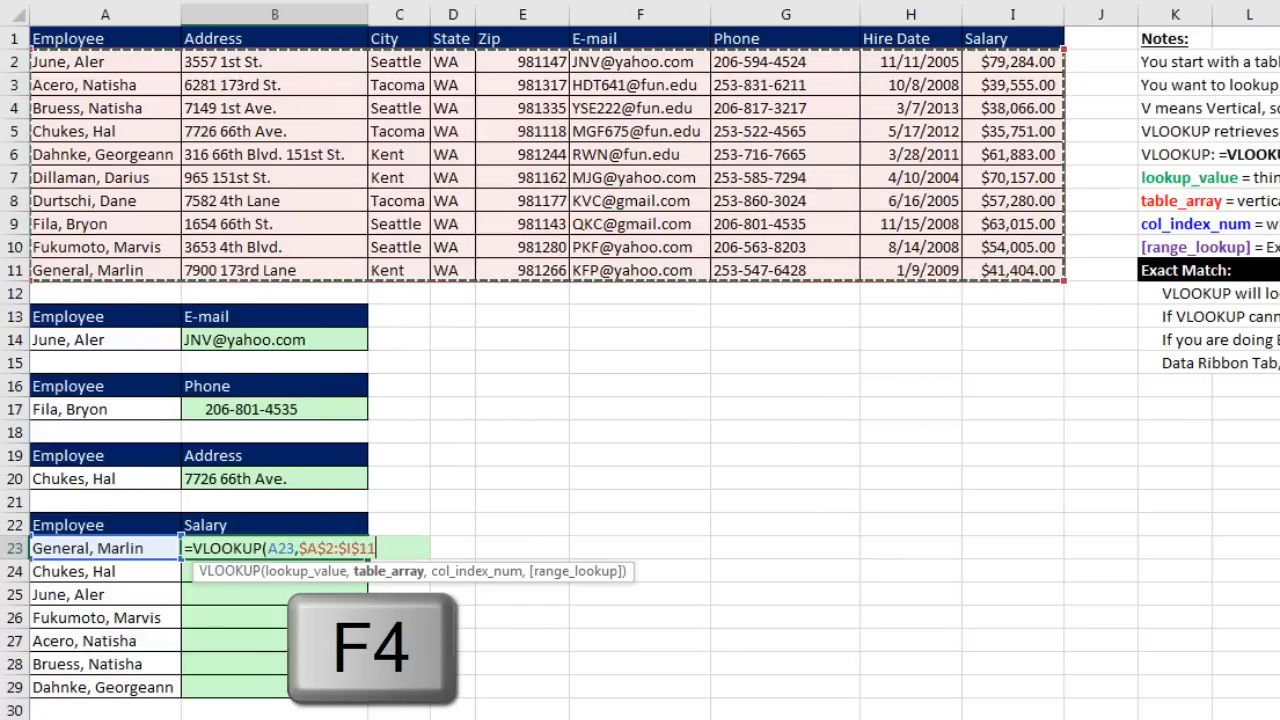
type(",")
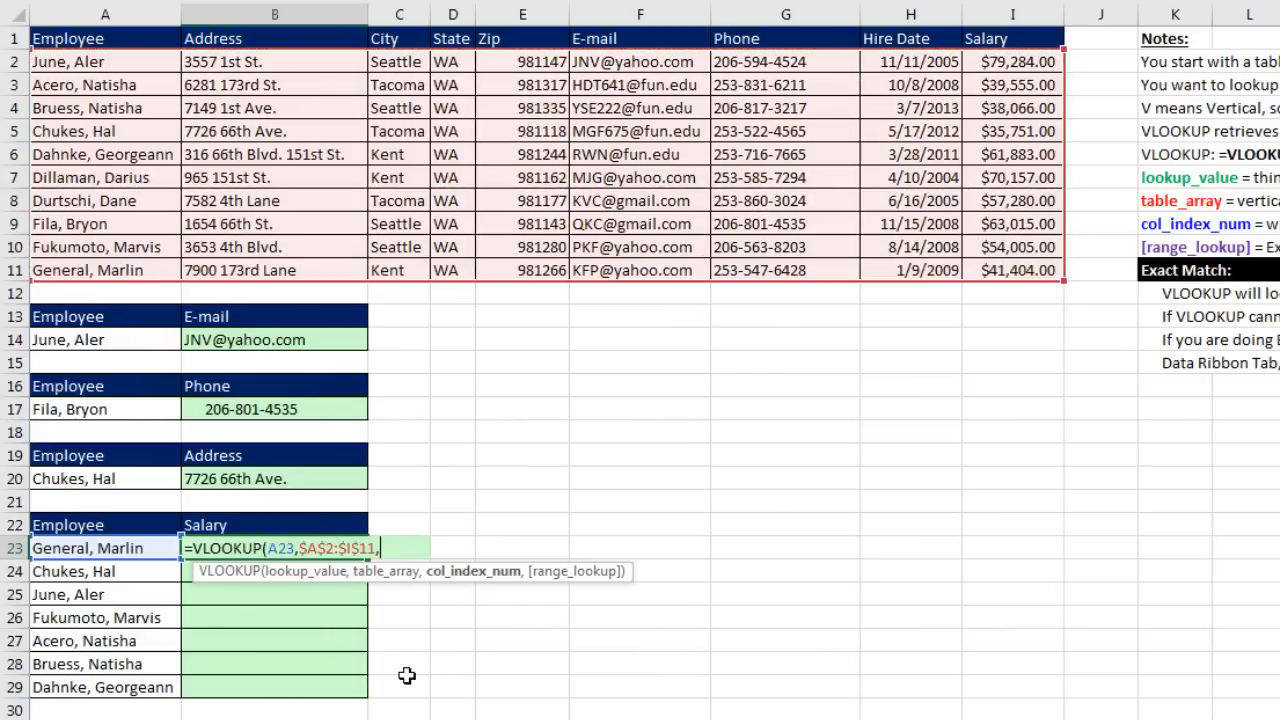
type("9,")
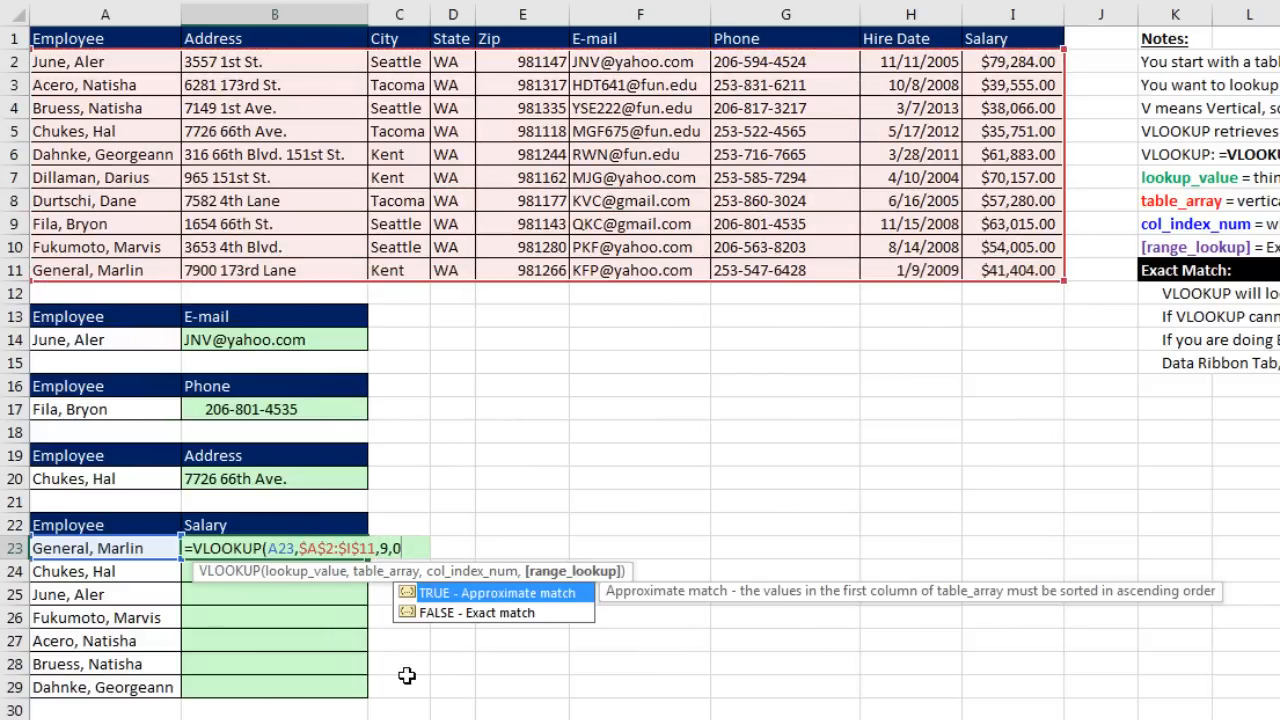
type("0)")
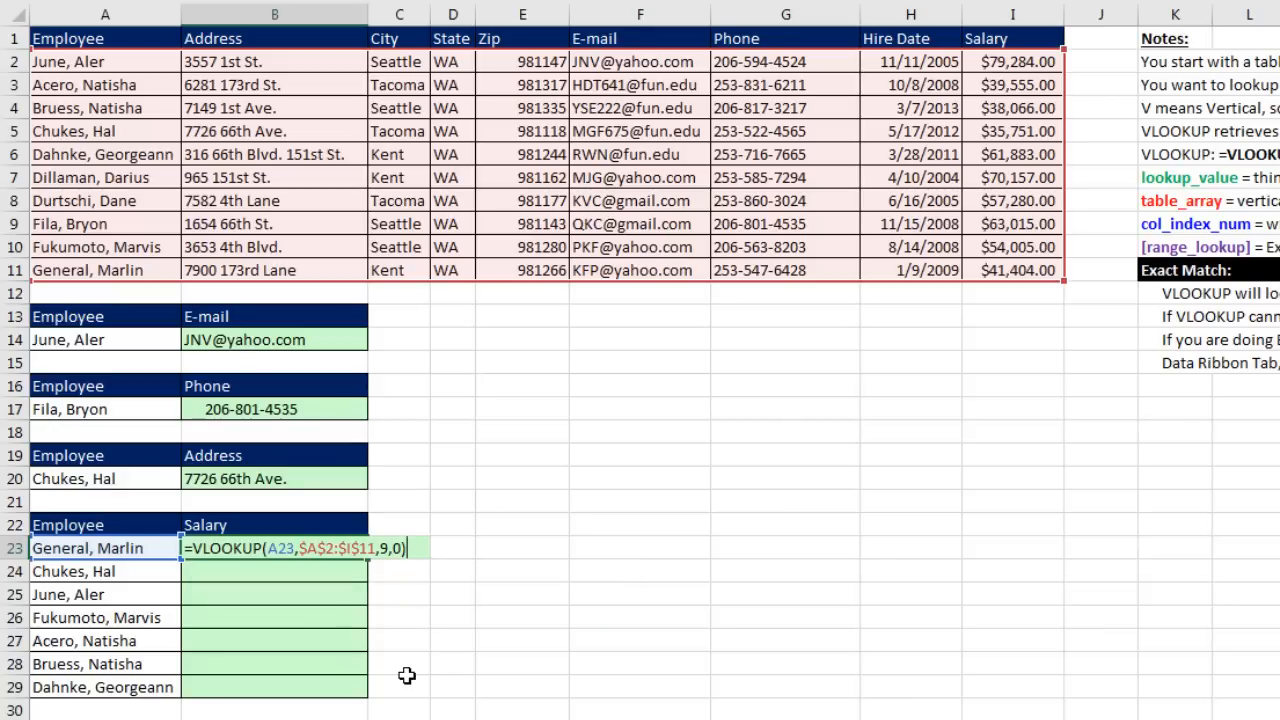
key("ctrl+Return")
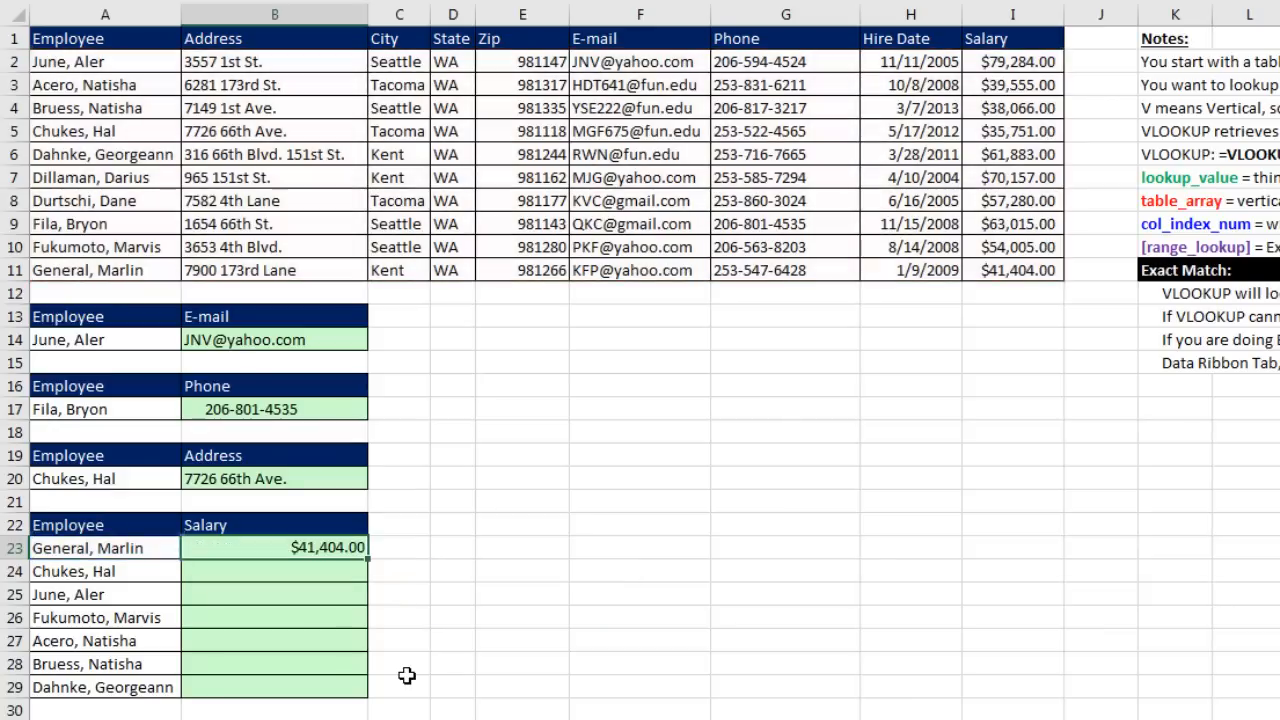
Step: Fill the salary formula down to B29 and check the last formula
double_click(370, 564)
left_click(306, 686)
key("F2")
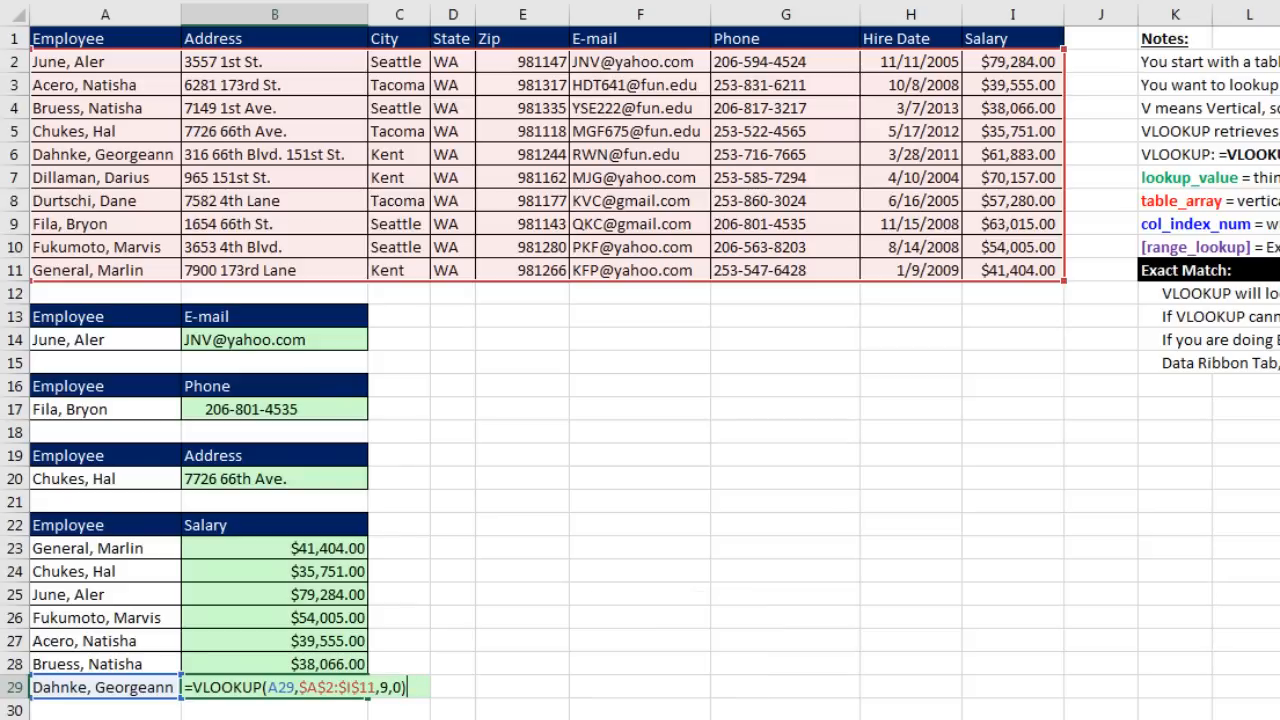
key("ctrl+Return")
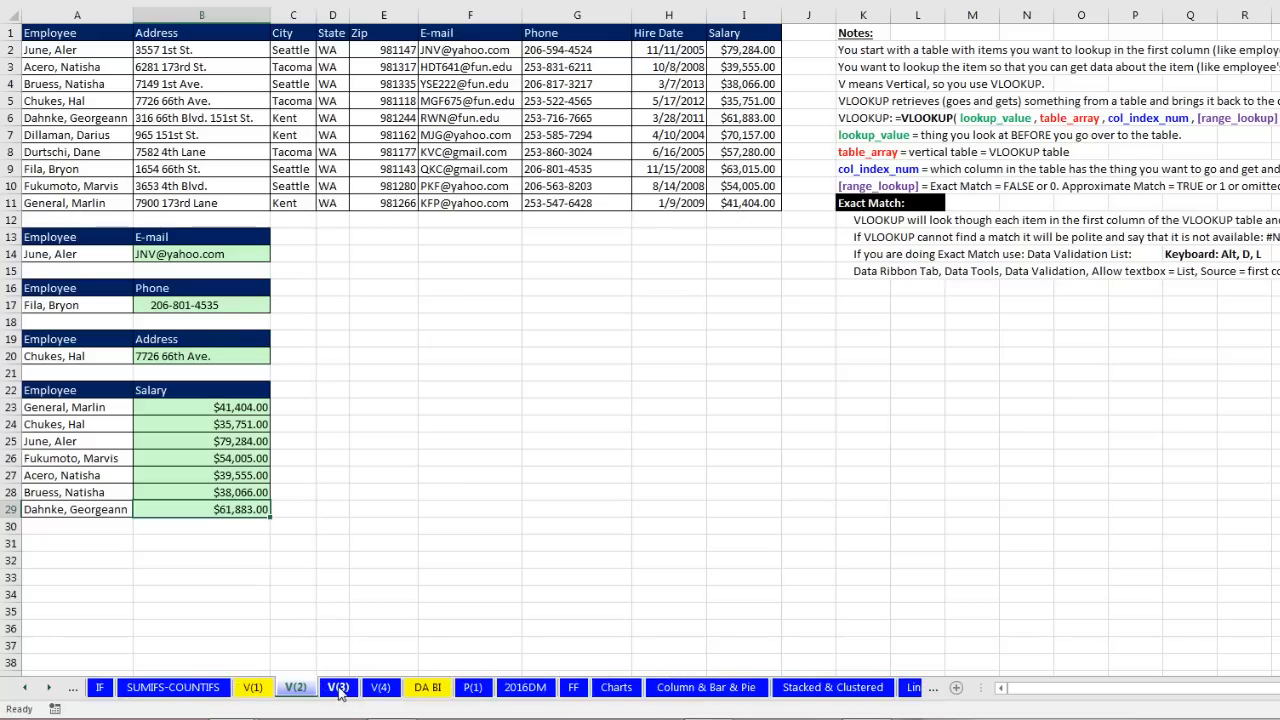
Step: On the V(3) sheet, walk through Commission cell E2, the $7,500.00 sale, and the $0/$5,000 thresholds
left_click(338, 688)
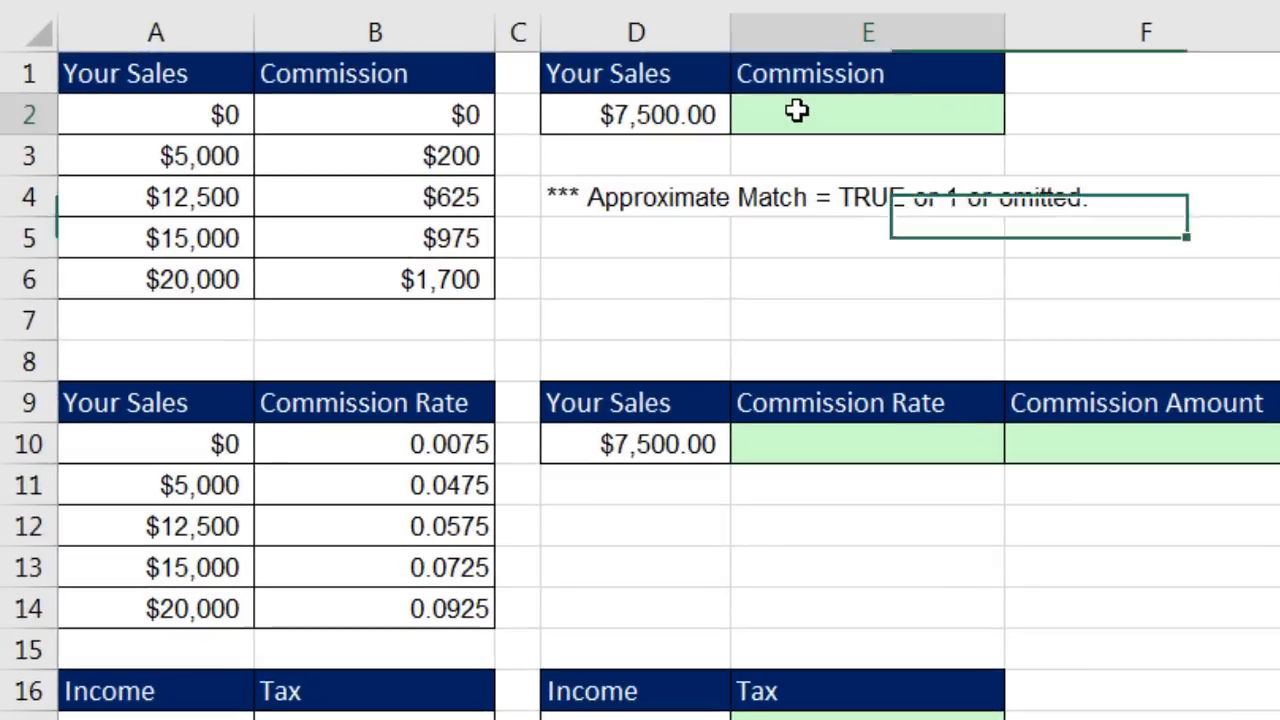
left_click(425, 59)
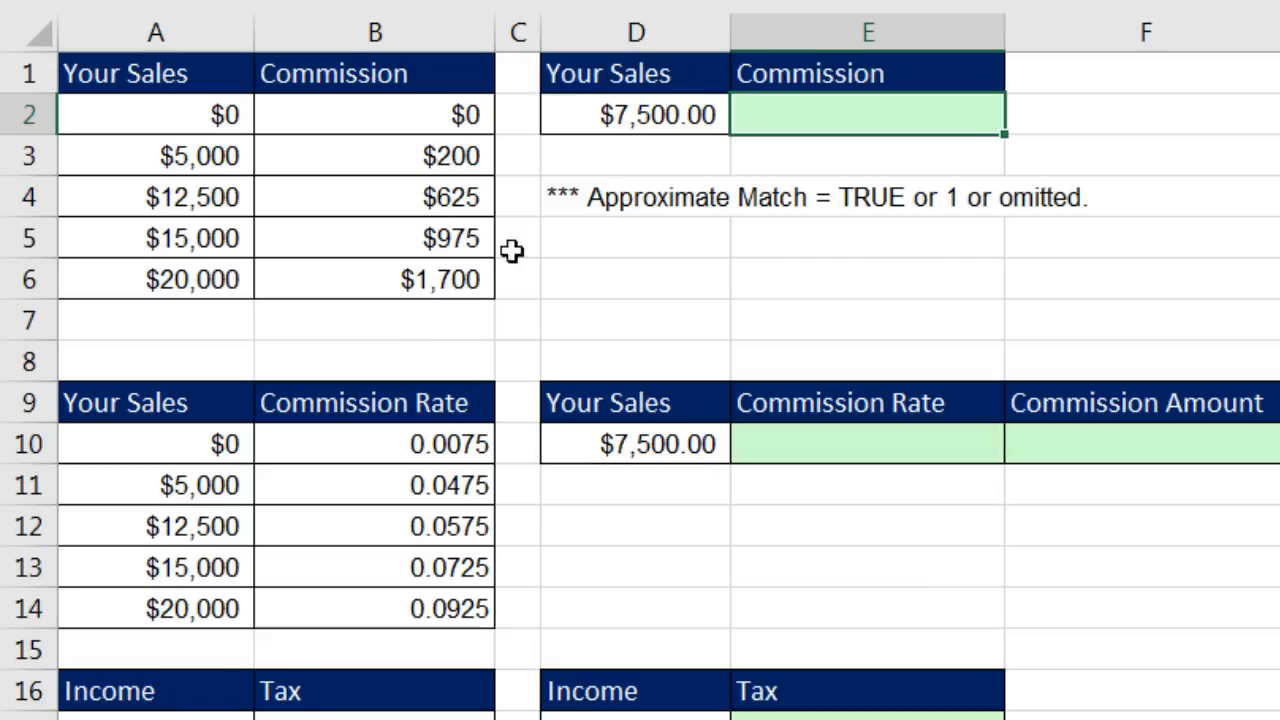
left_click(615, 127)
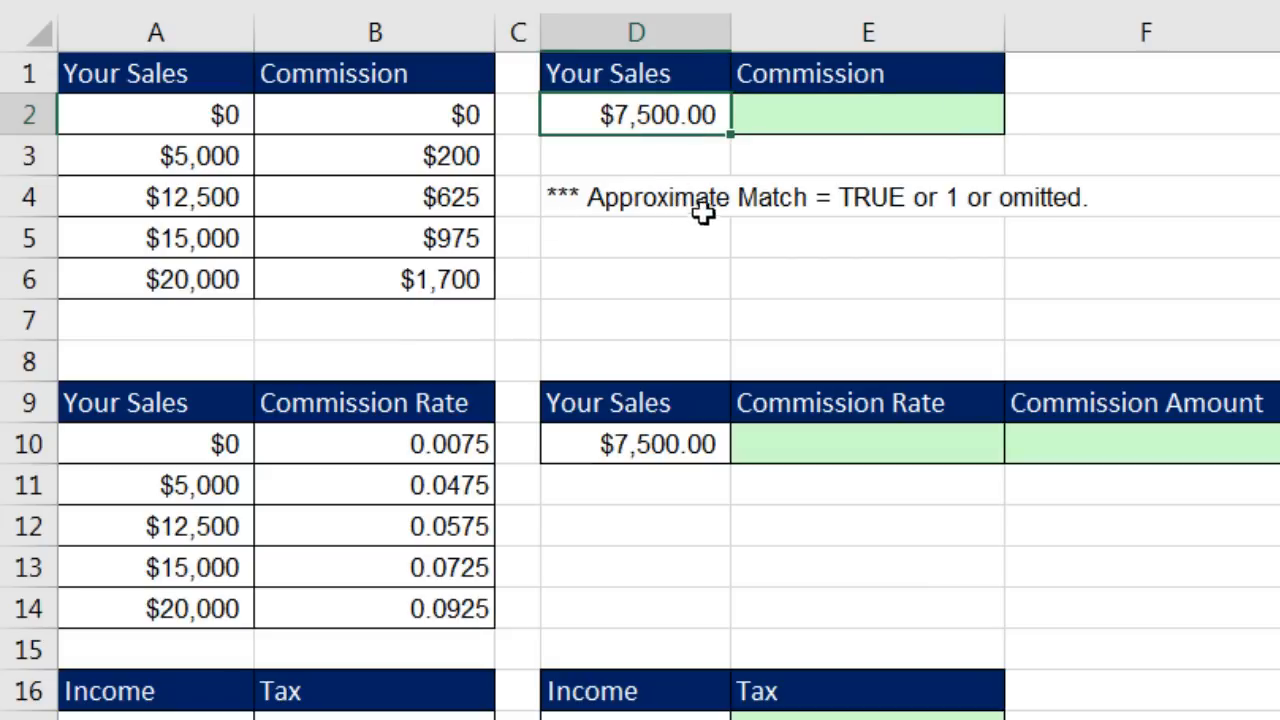
left_click(850, 117)
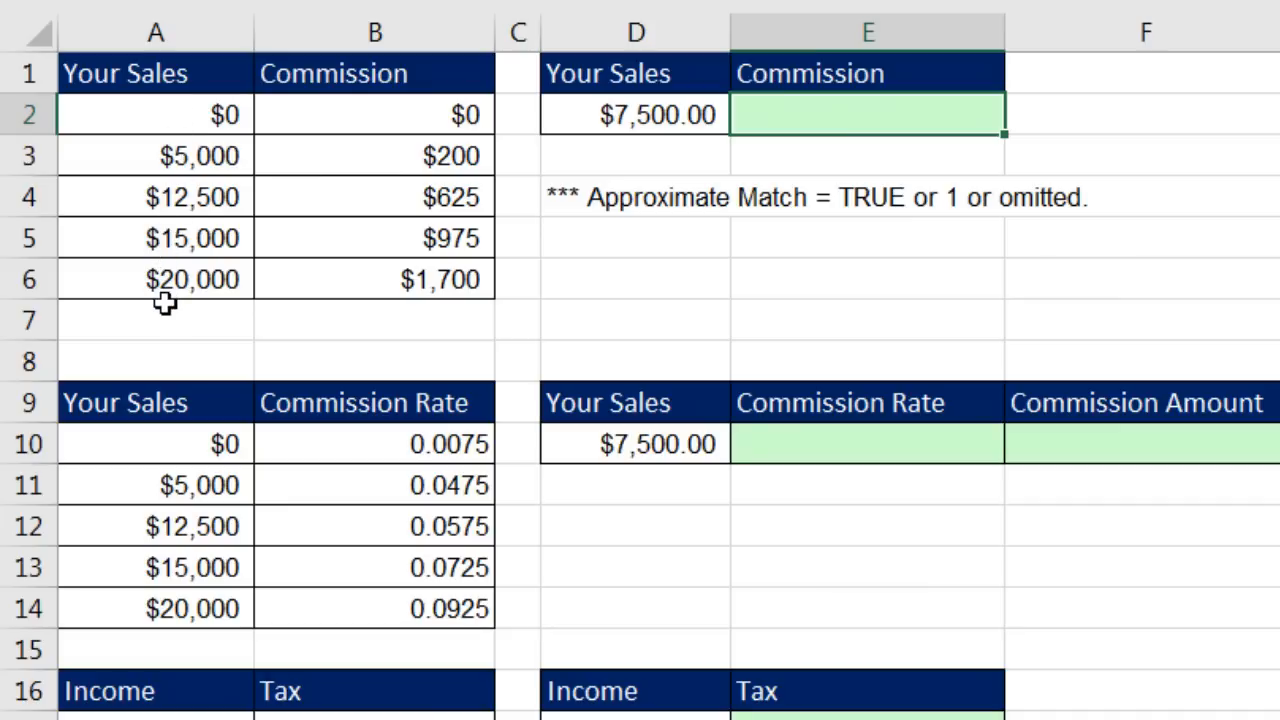
left_click(209, 164)
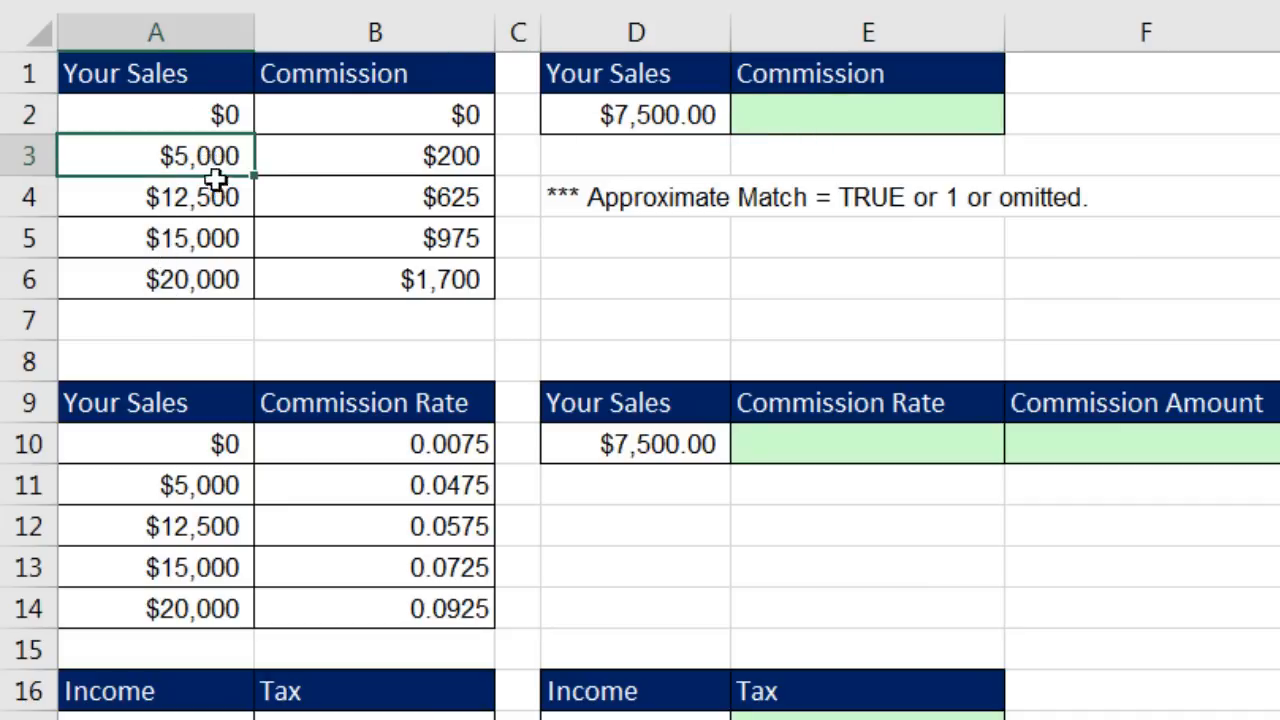
left_click(217, 118)
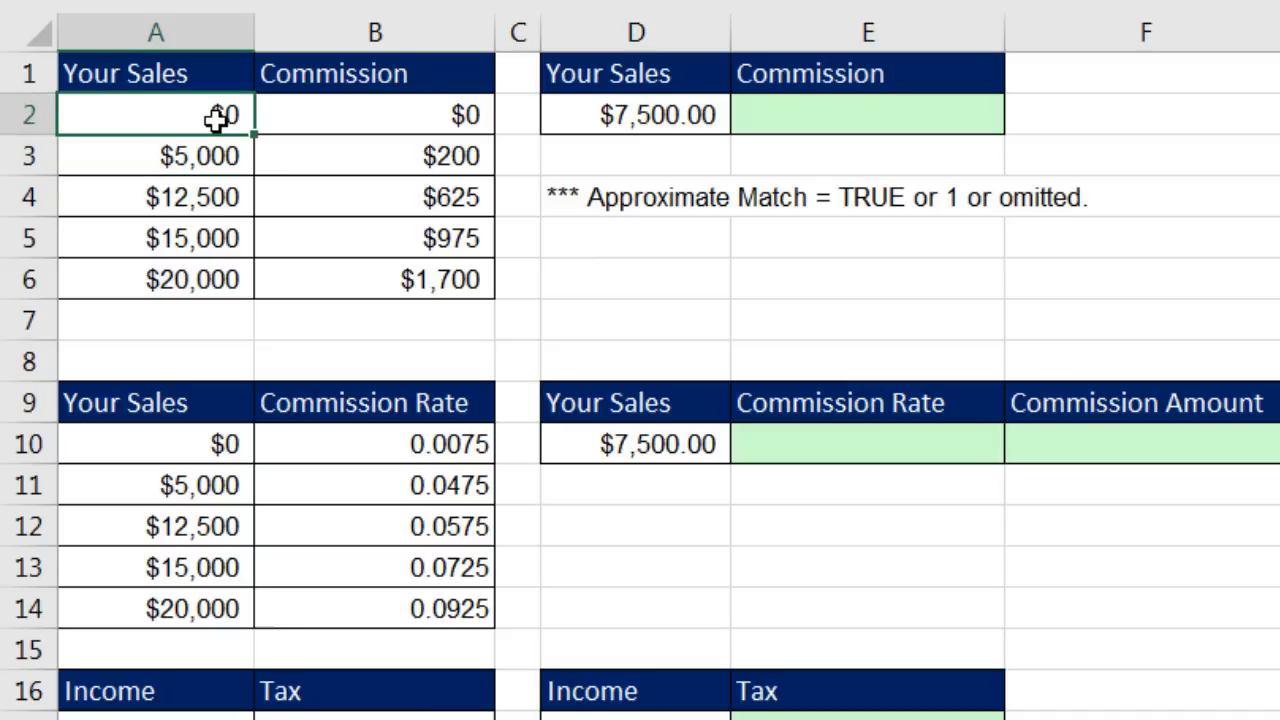
left_click(813, 110)
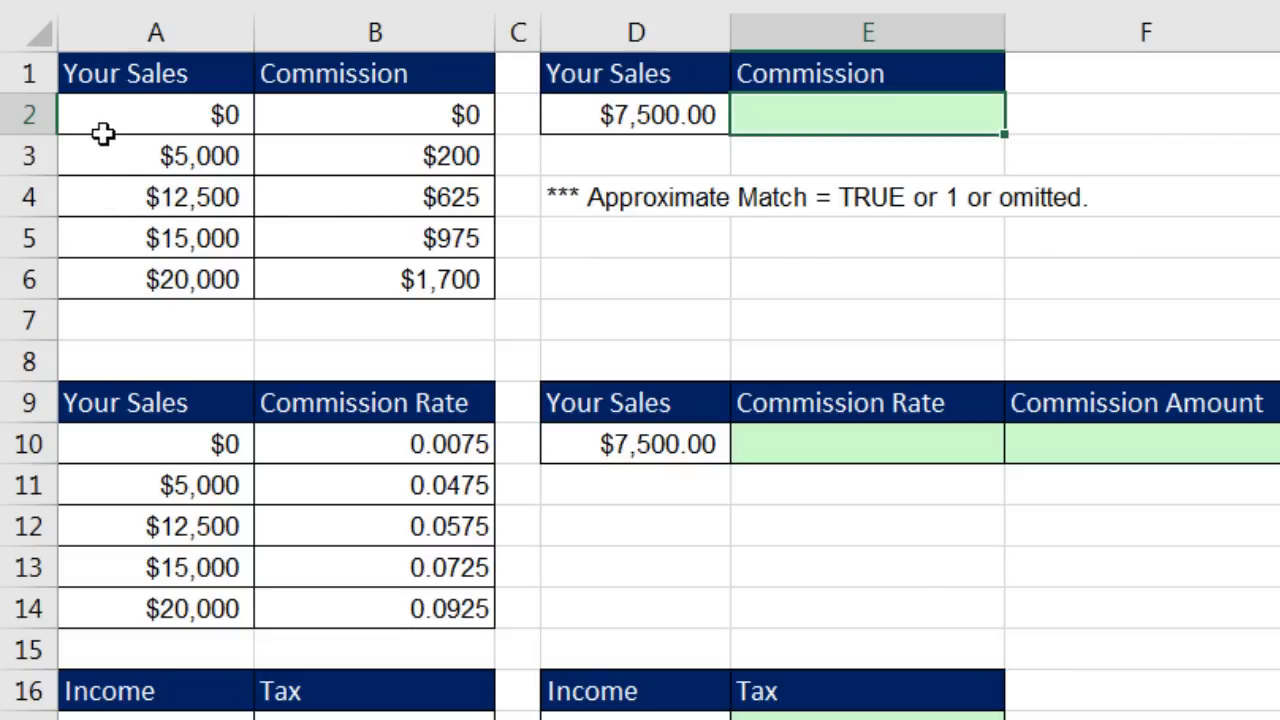
Step: Highlight the commission table's $5,000 row and the 1st Example's $0, $5,000 and $15,000 tiers
left_click_drag(123, 150, 452, 145)
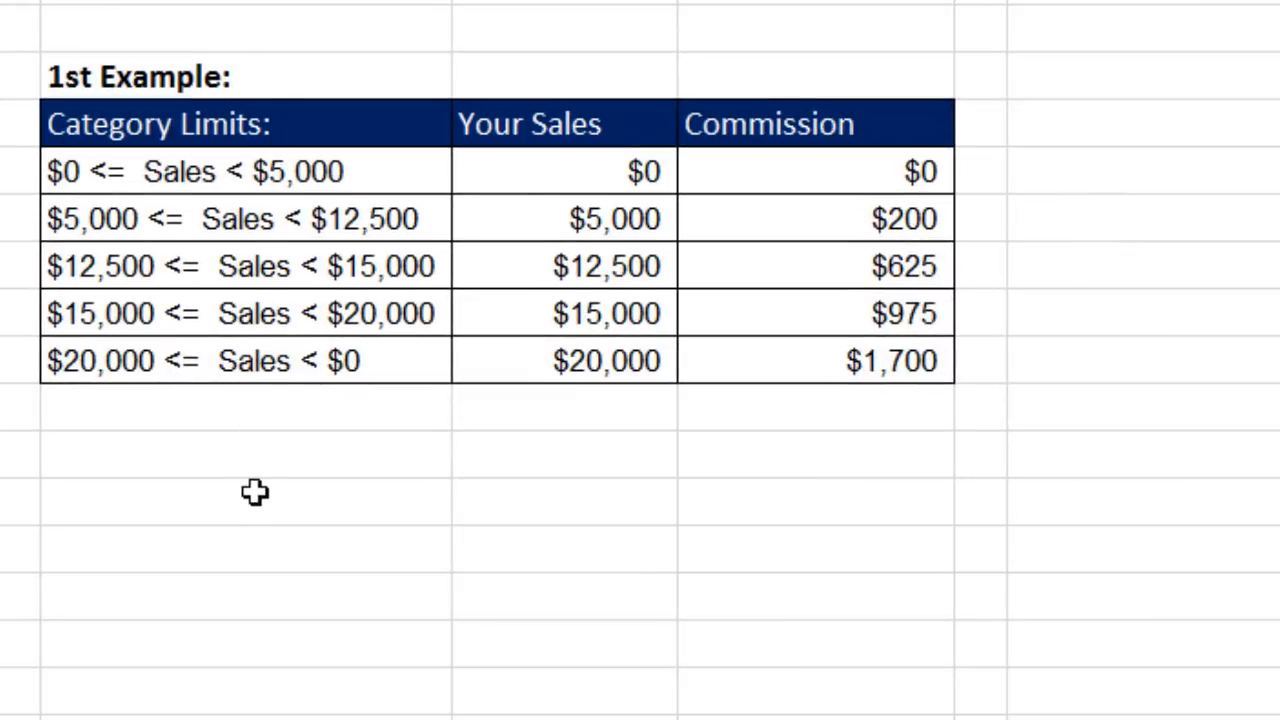
left_click(555, 179)
left_click_drag(497, 179, 815, 172)
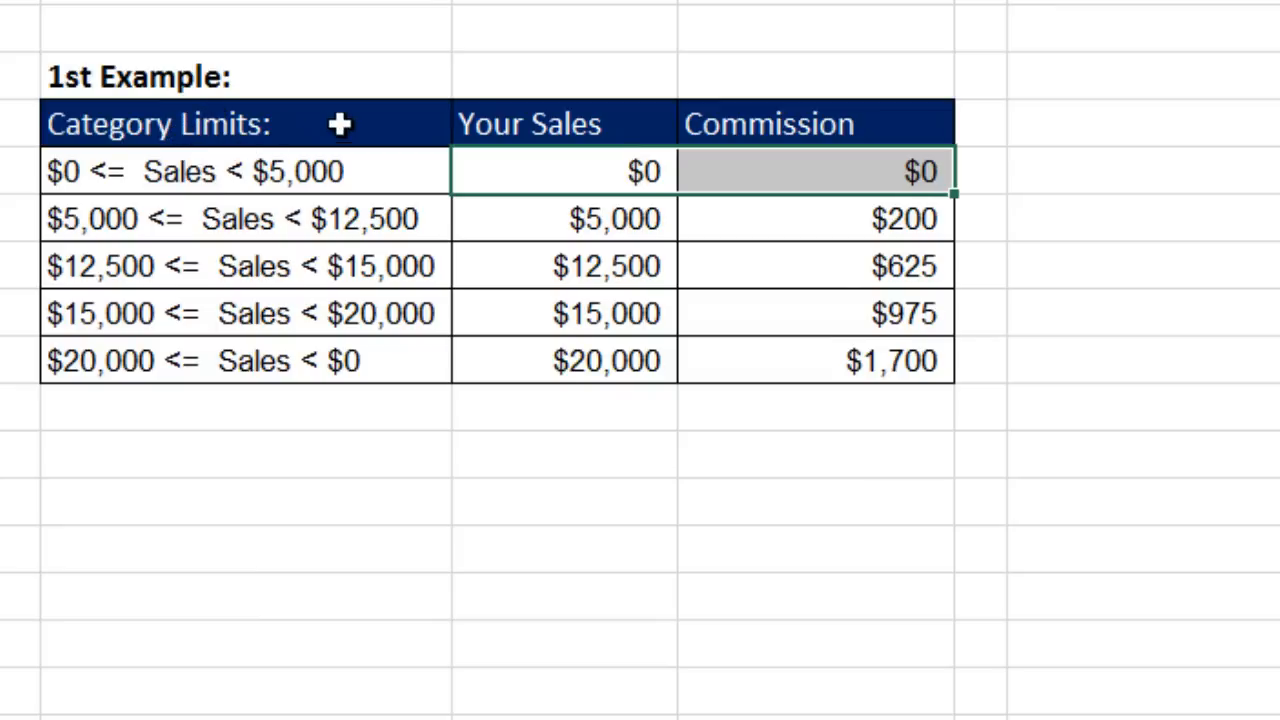
left_click(571, 219)
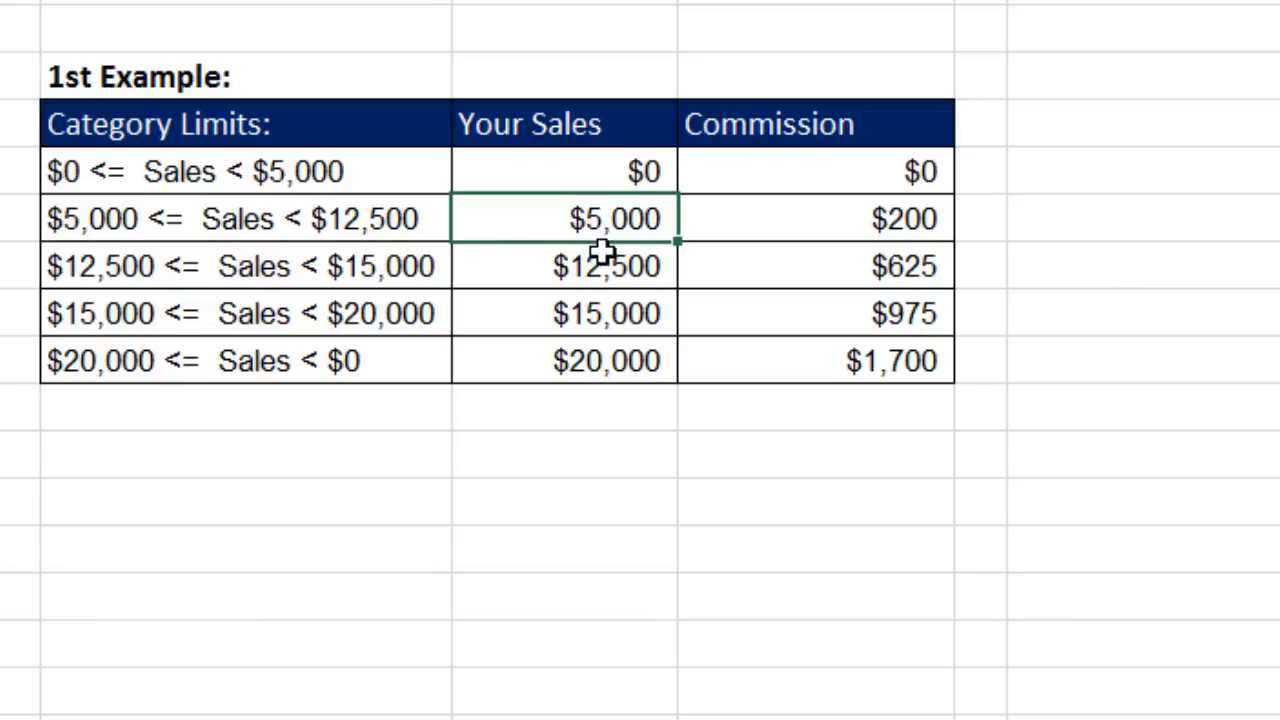
left_click(592, 314)
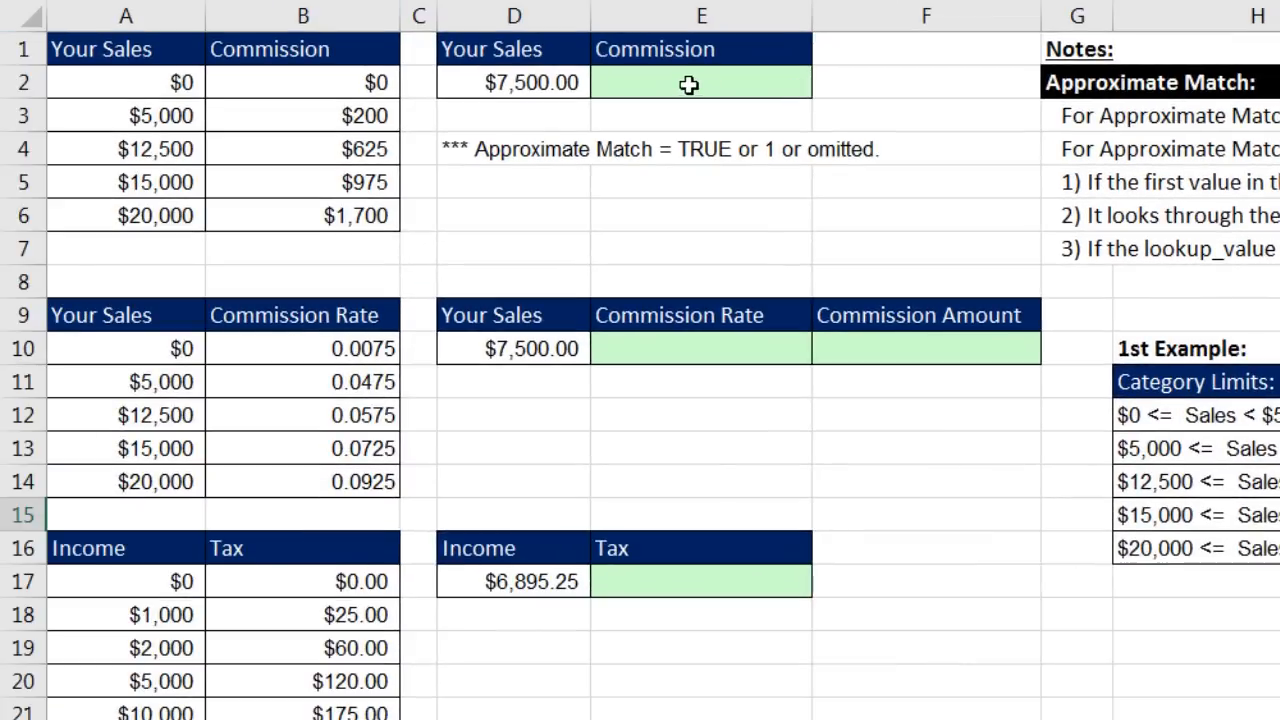
Step: In E2, start =VLOOKUP(D2,A2:B6,2, to look up the $7,500.00 sales in the commission table
left_click(679, 89)
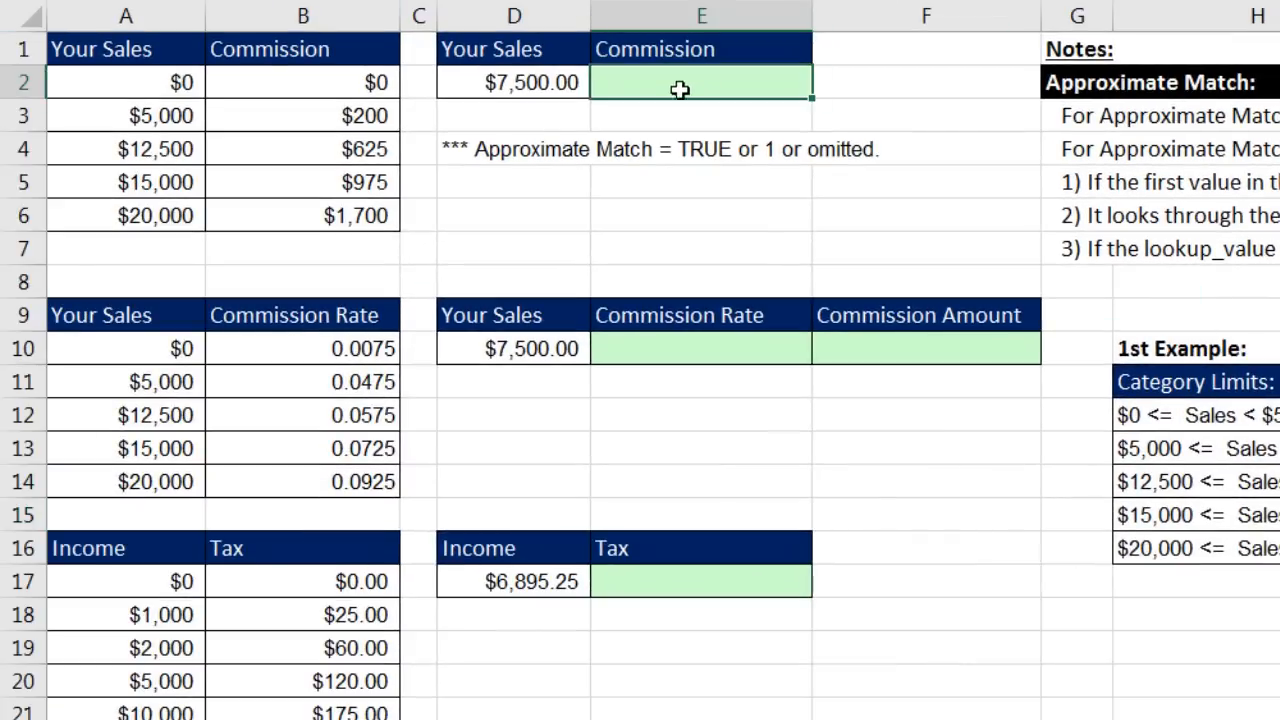
type("=vl")
key("Tab")
key("Left")
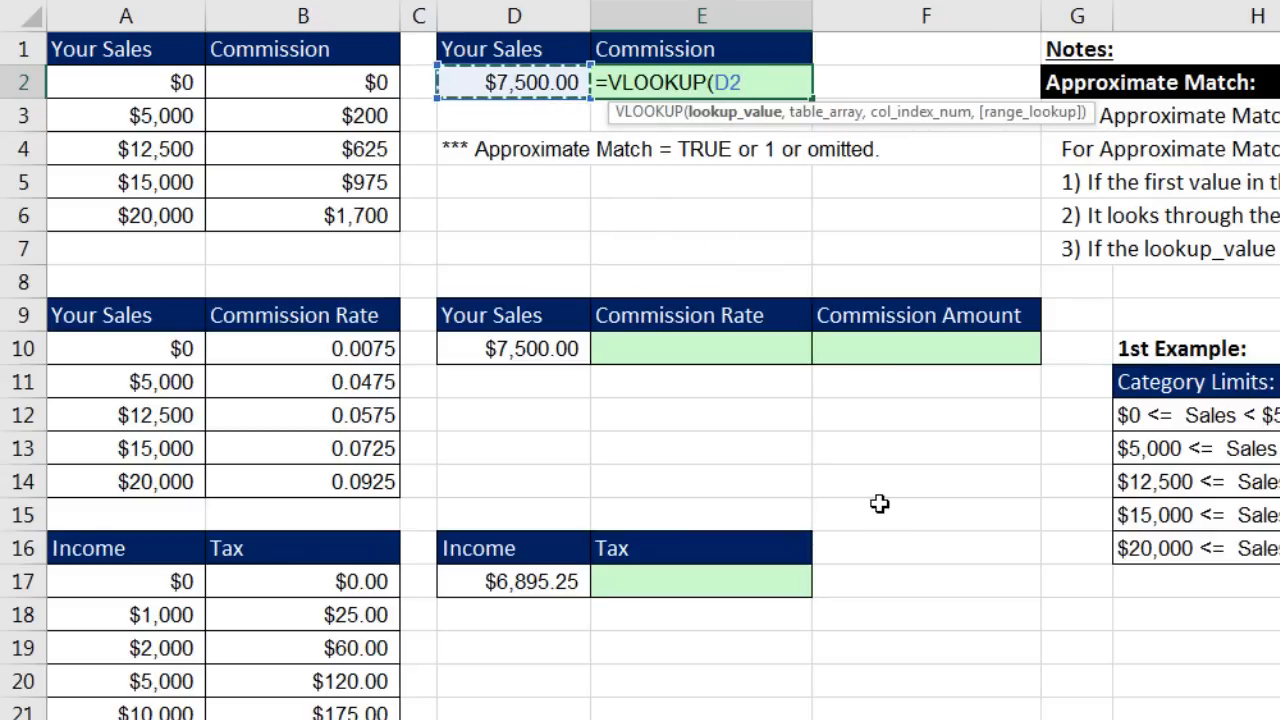
type(",")
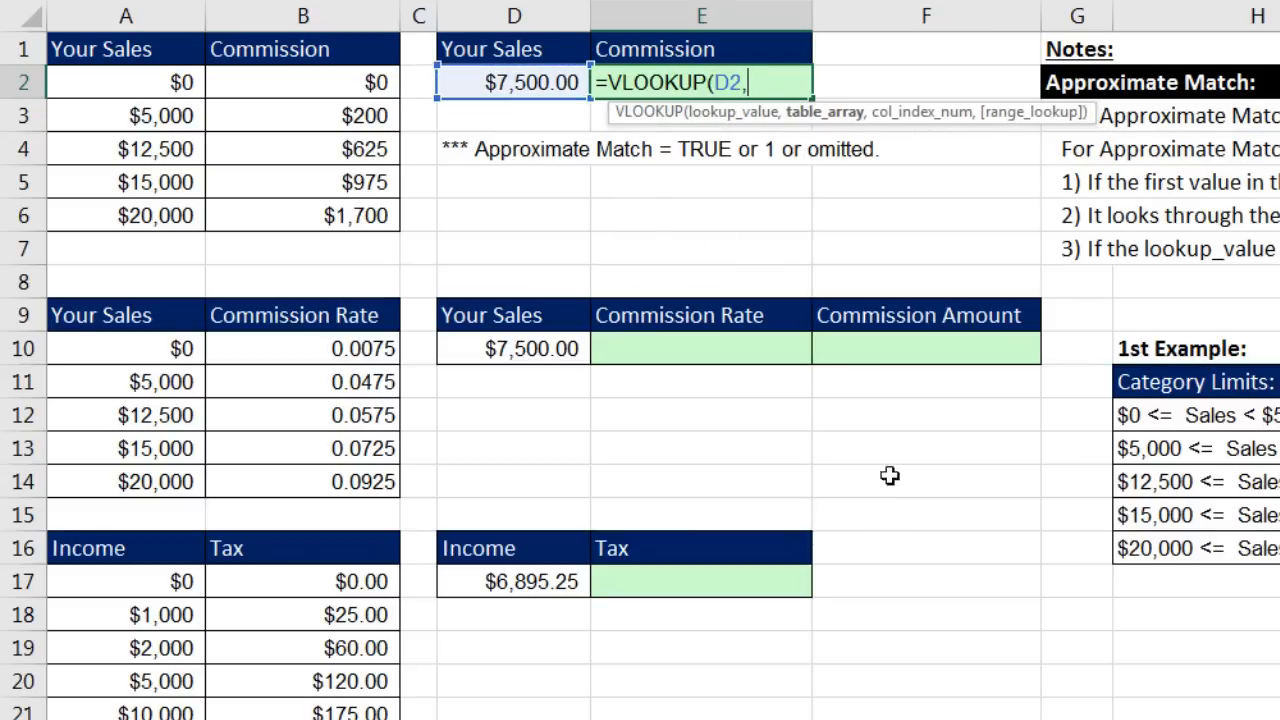
left_click_drag(98, 88, 290, 215)
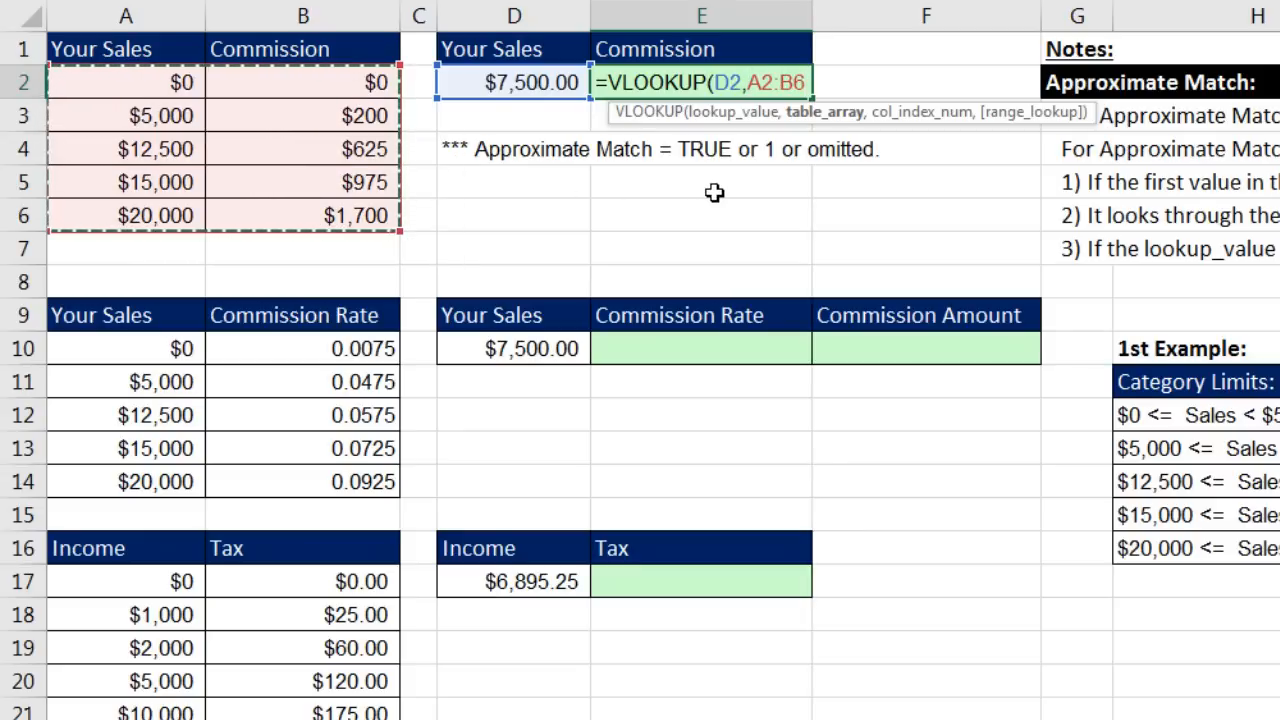
type(",")
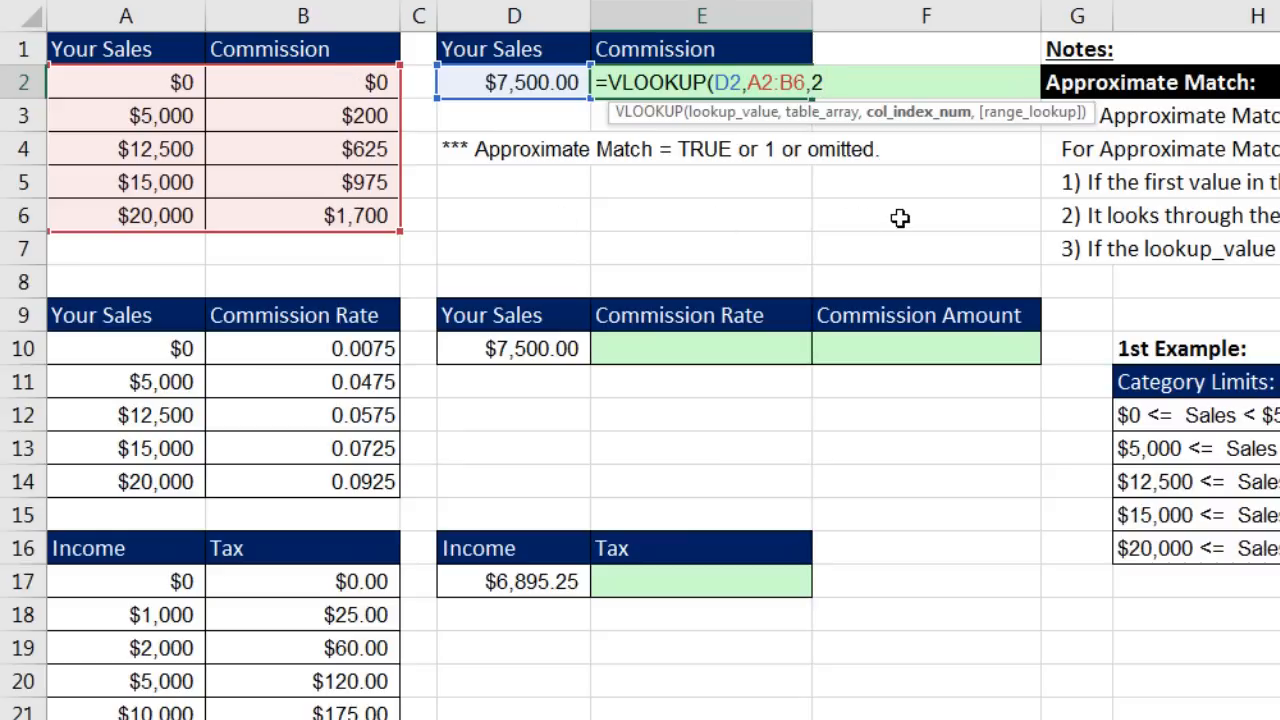
type("2,")
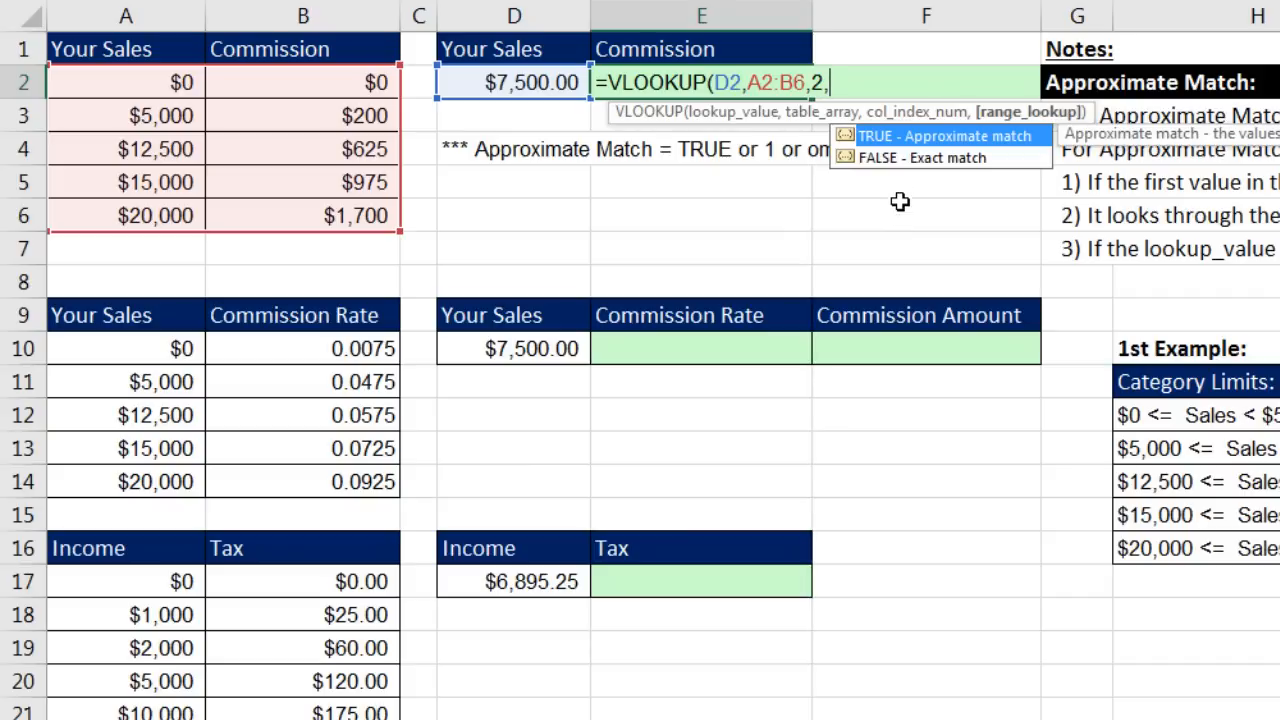
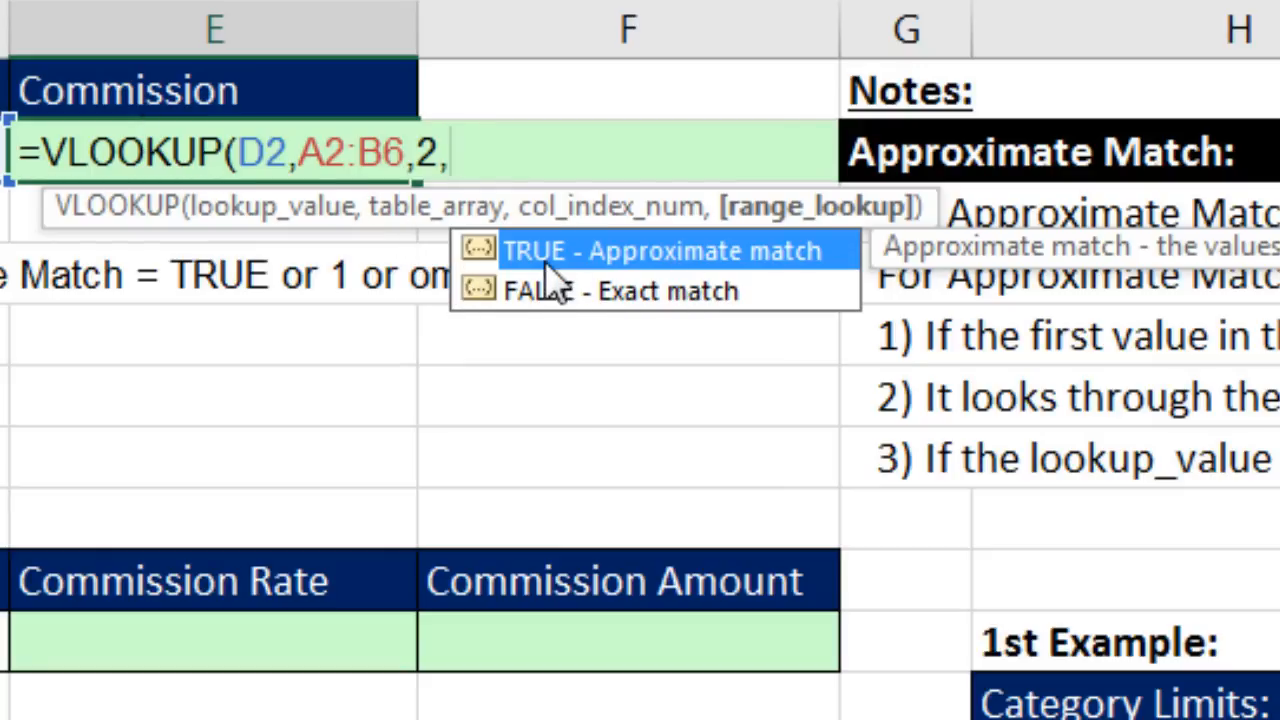
Step: Drop the trailing comma and close the E2 formula as =VLOOKUP(D2,A2:B6,2), returning 200
key("BackSpace")
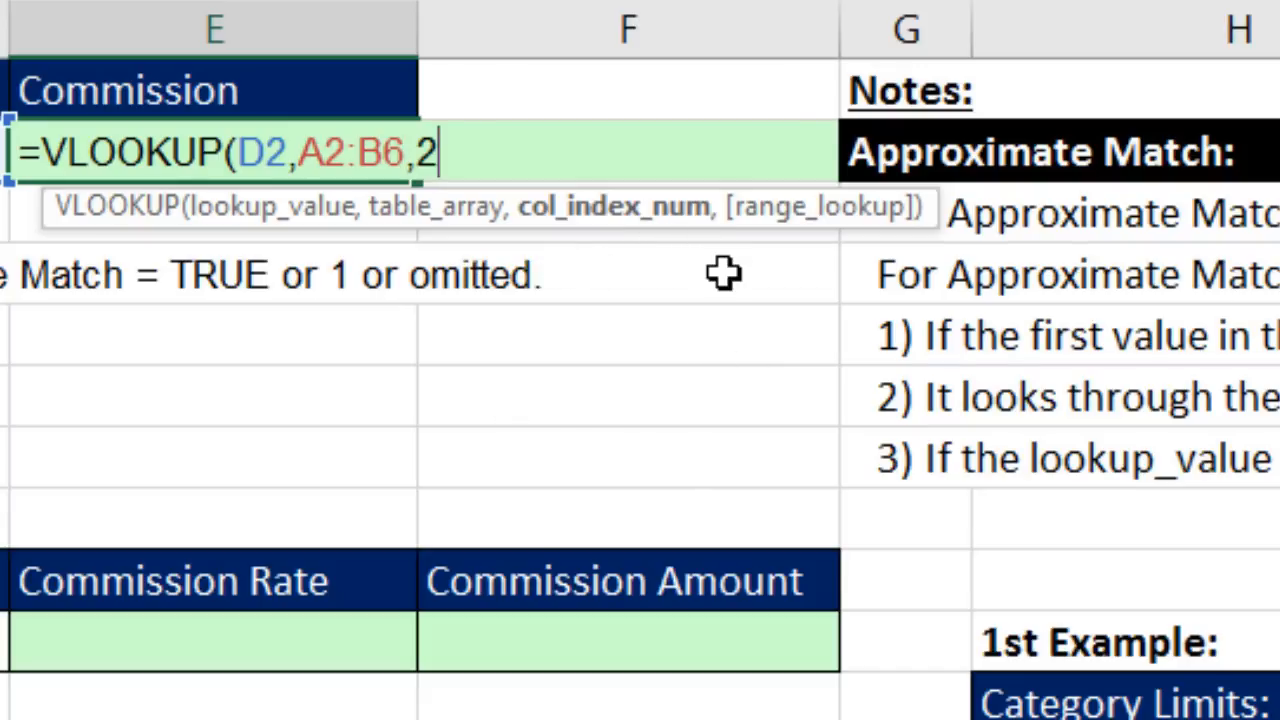
type(",")
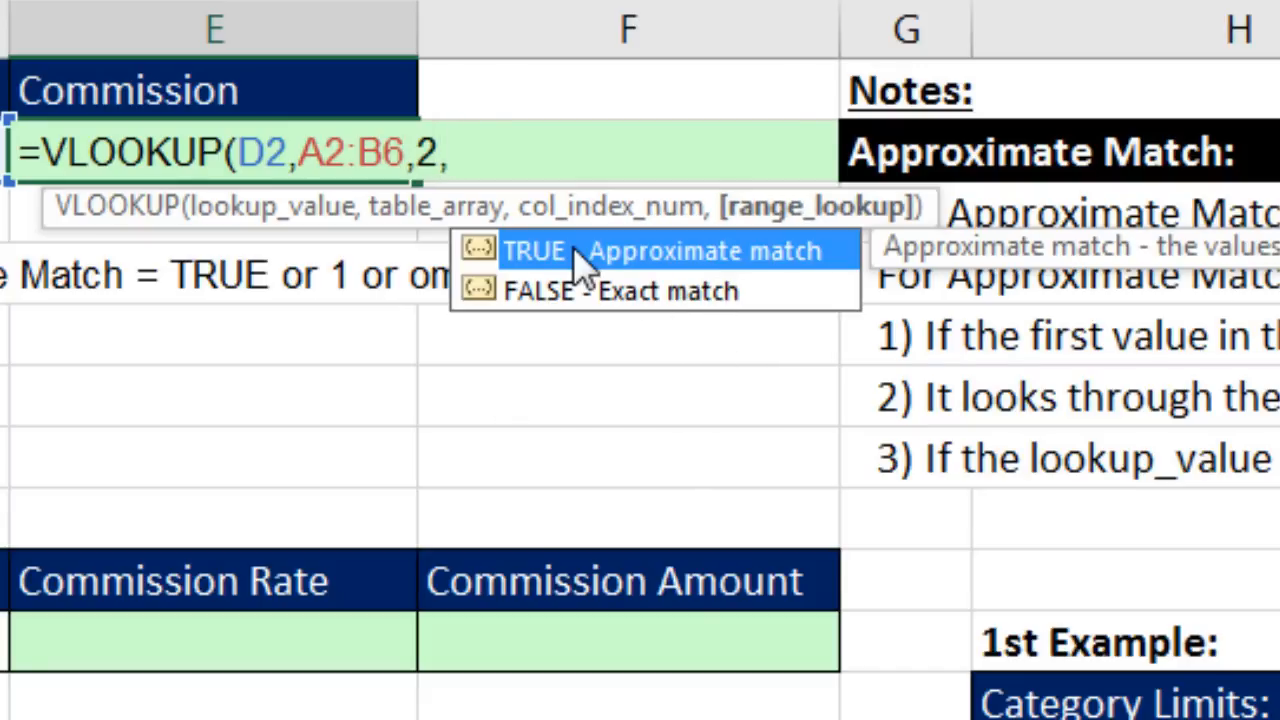
key("BackSpace")
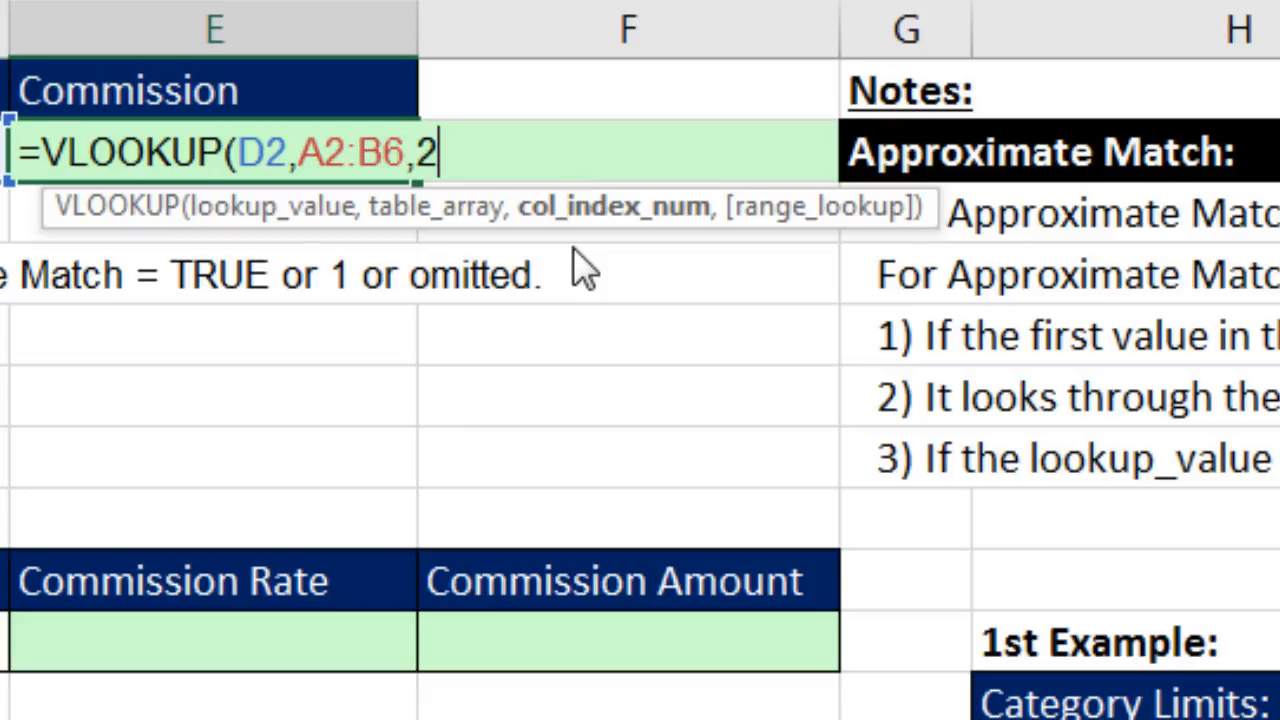
type(")")
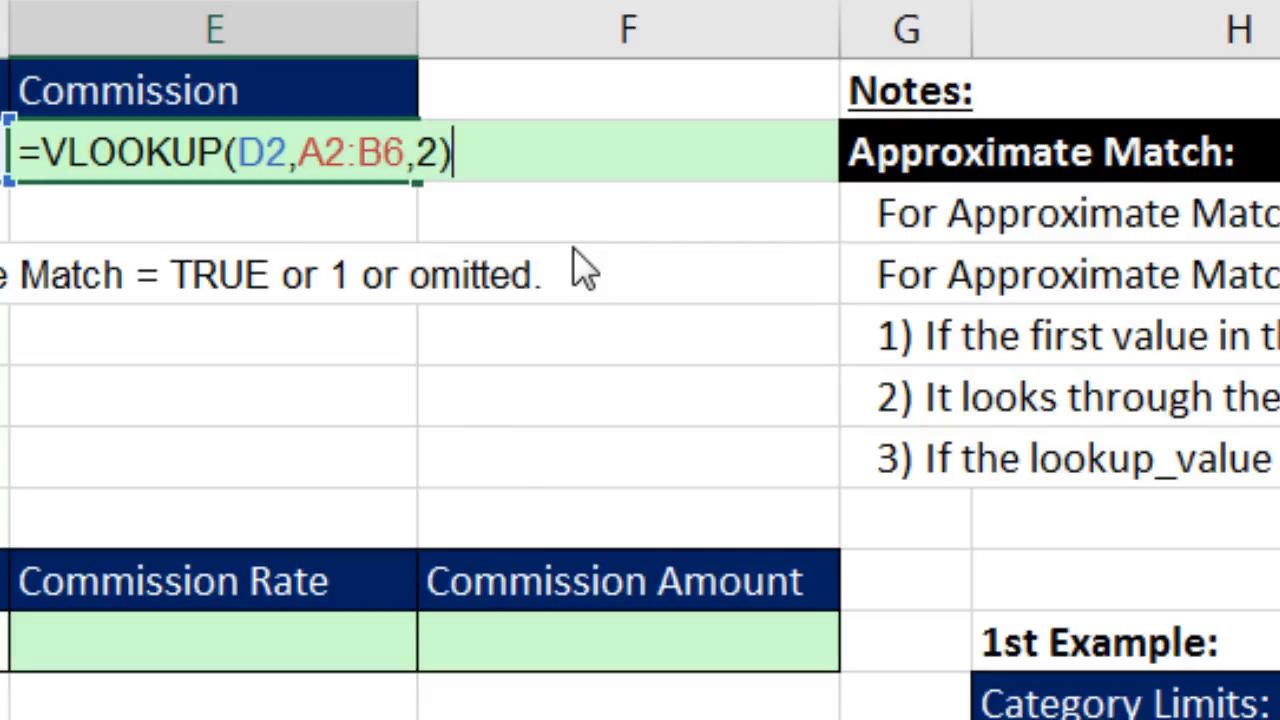
key("Return")
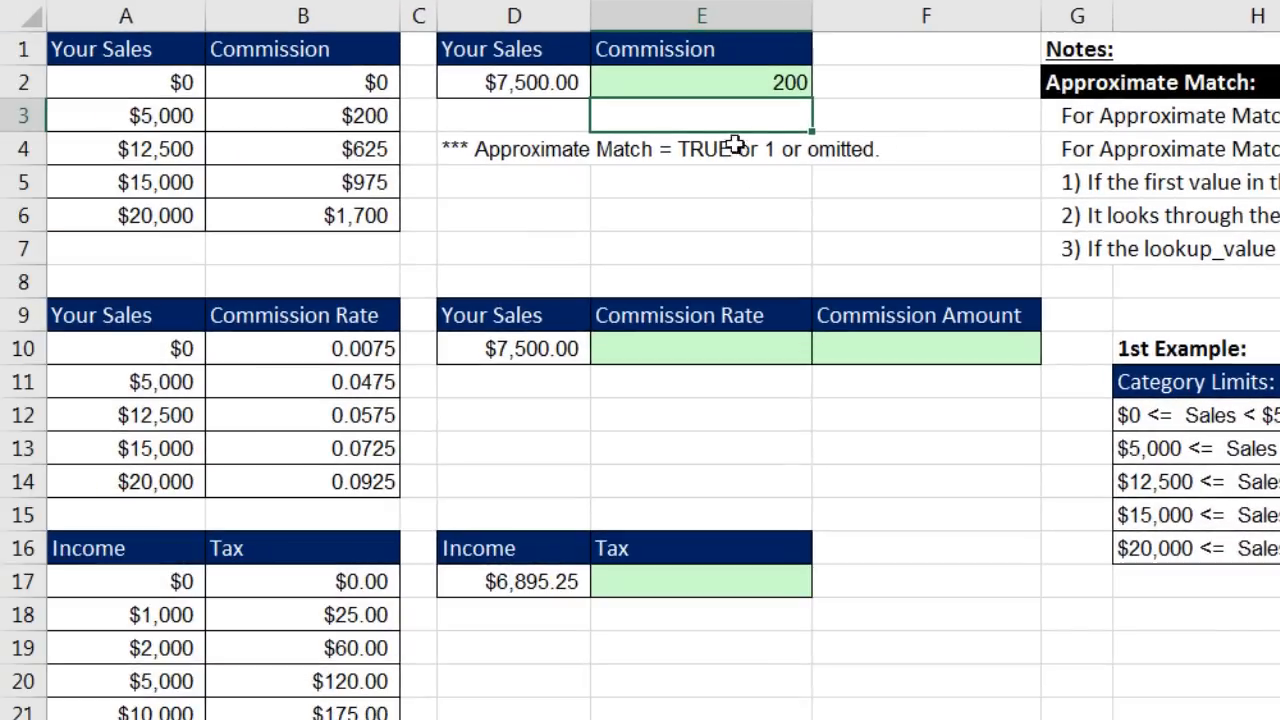
Step: Enter 12,500 as the sales amount in D2 so E2's commission updates to 625
left_click(525, 83)
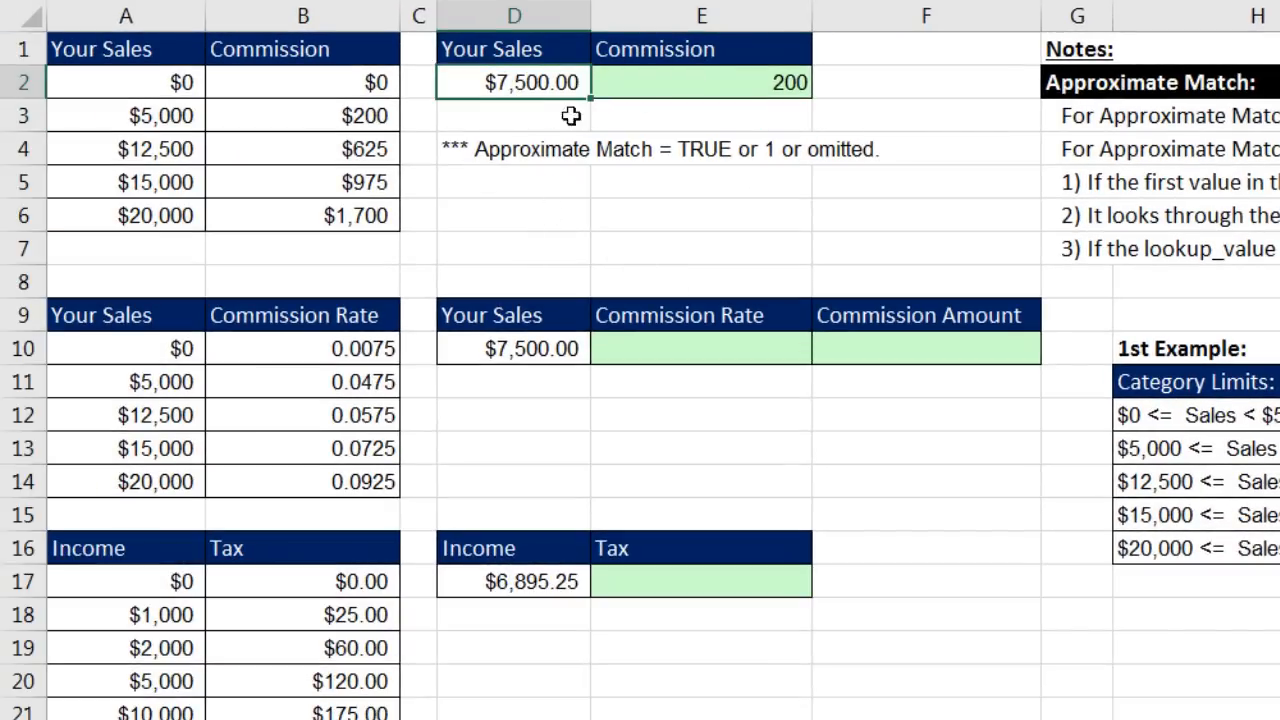
type("1")
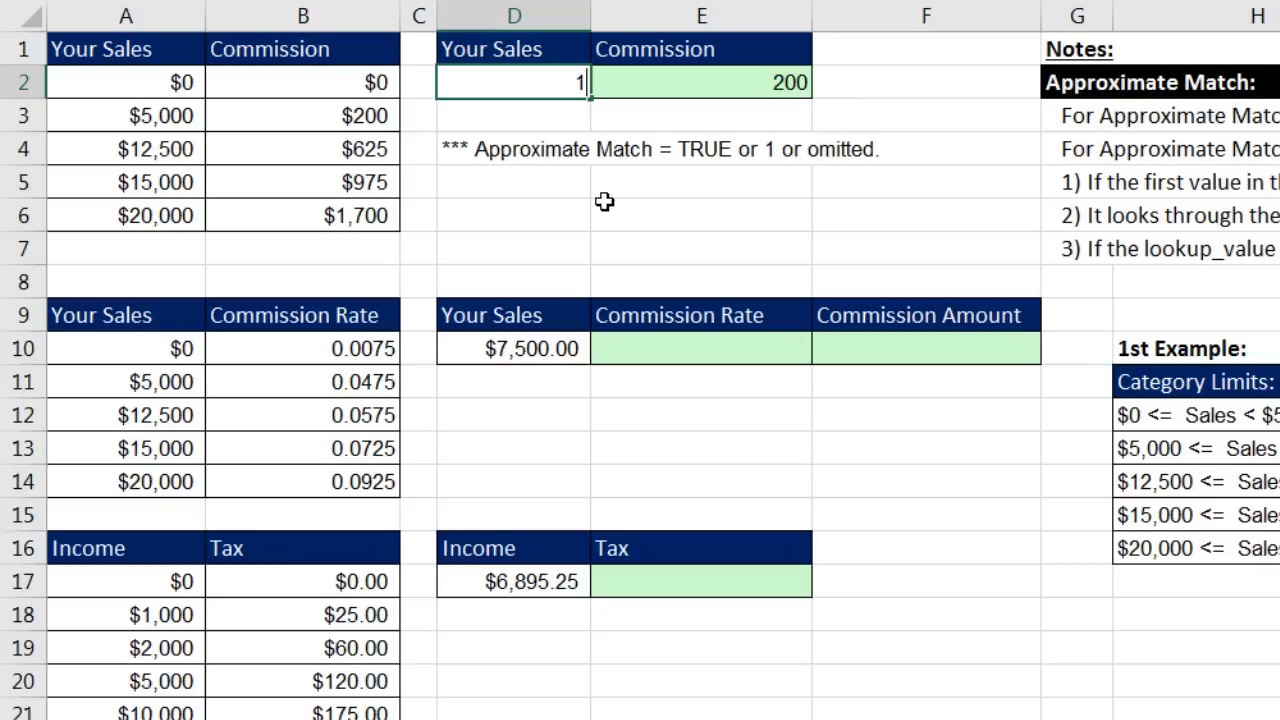
type("2,500")
key("Return")
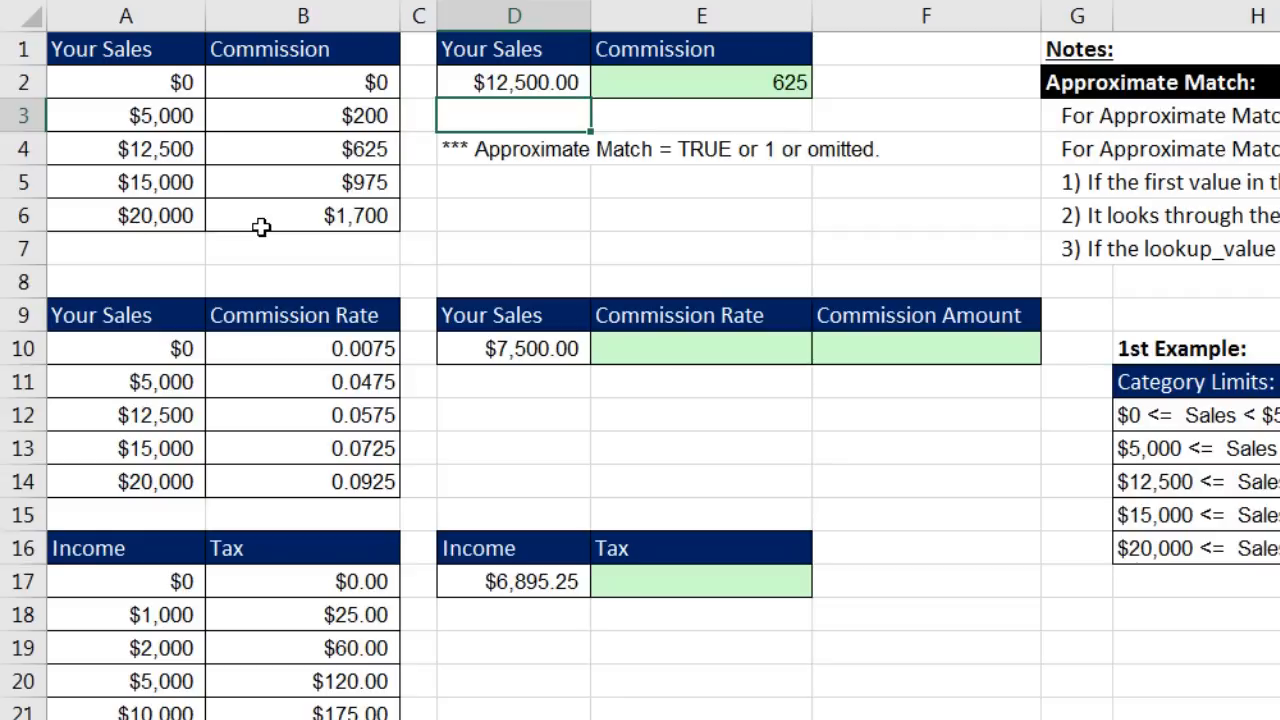
left_click(515, 88)
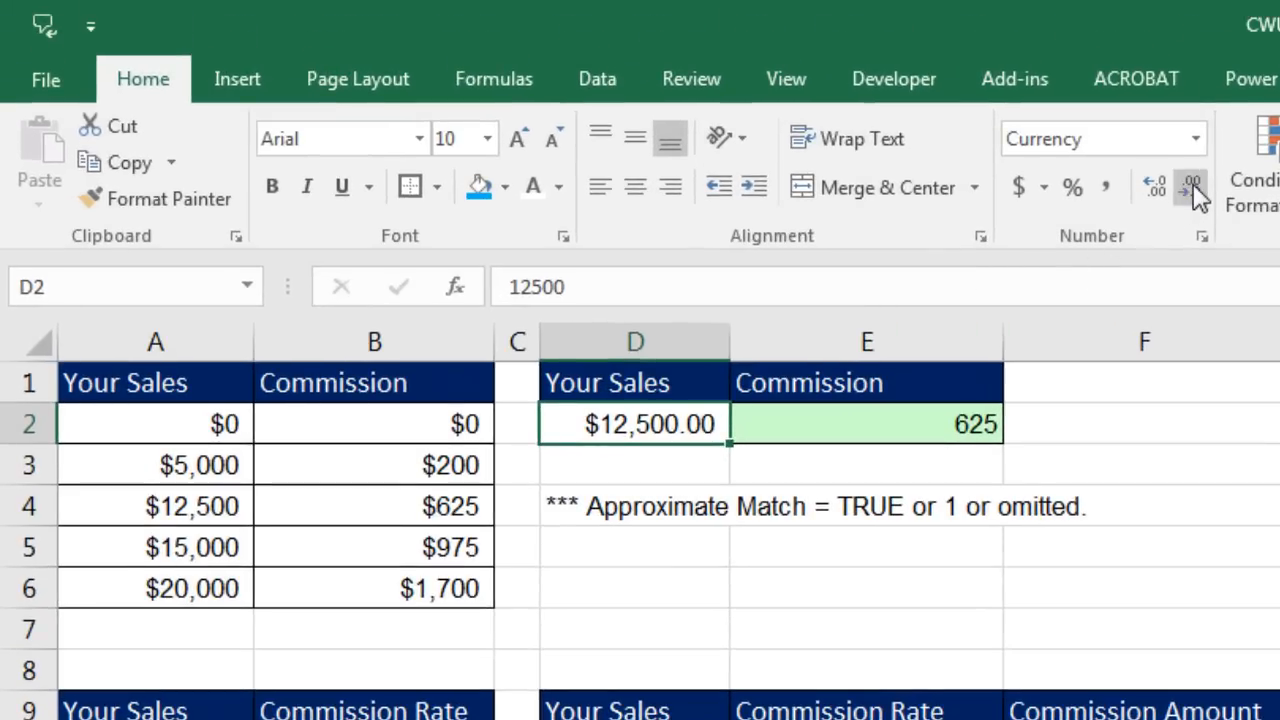
Step: Remove D2's two decimal places and enter 12499.99 as the sales amount
left_click(1193, 190)
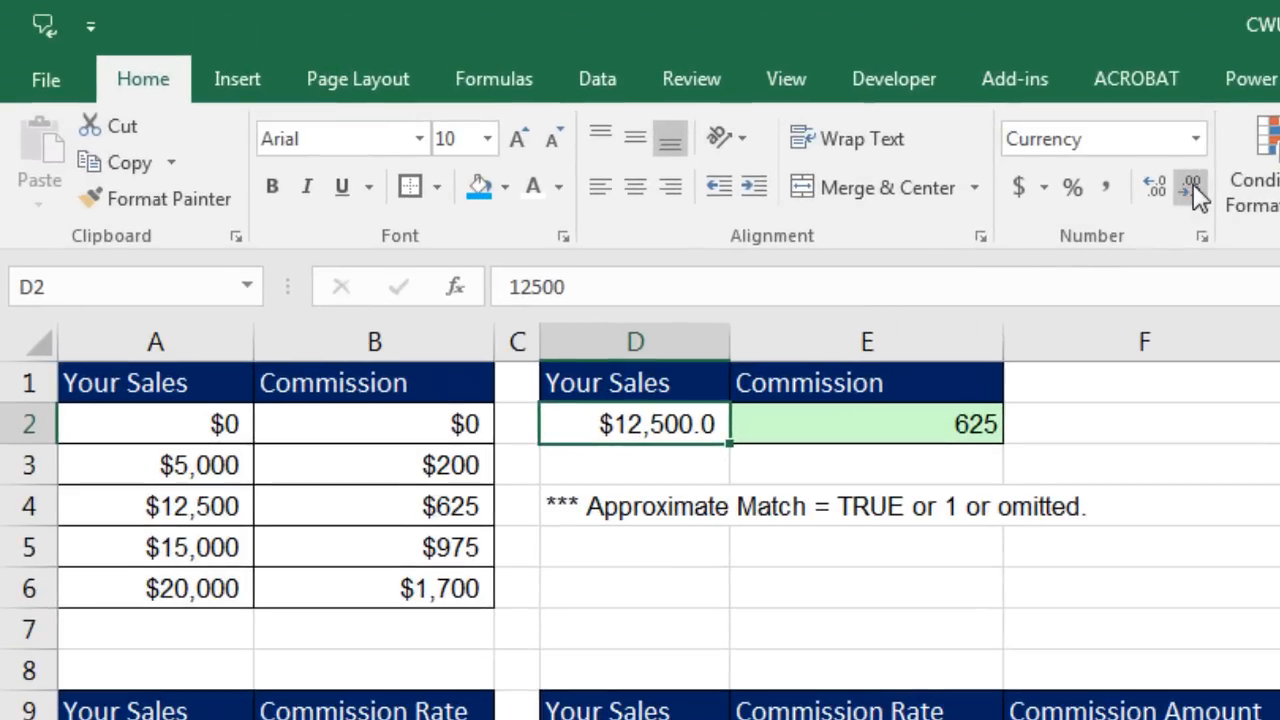
left_click(1193, 190)
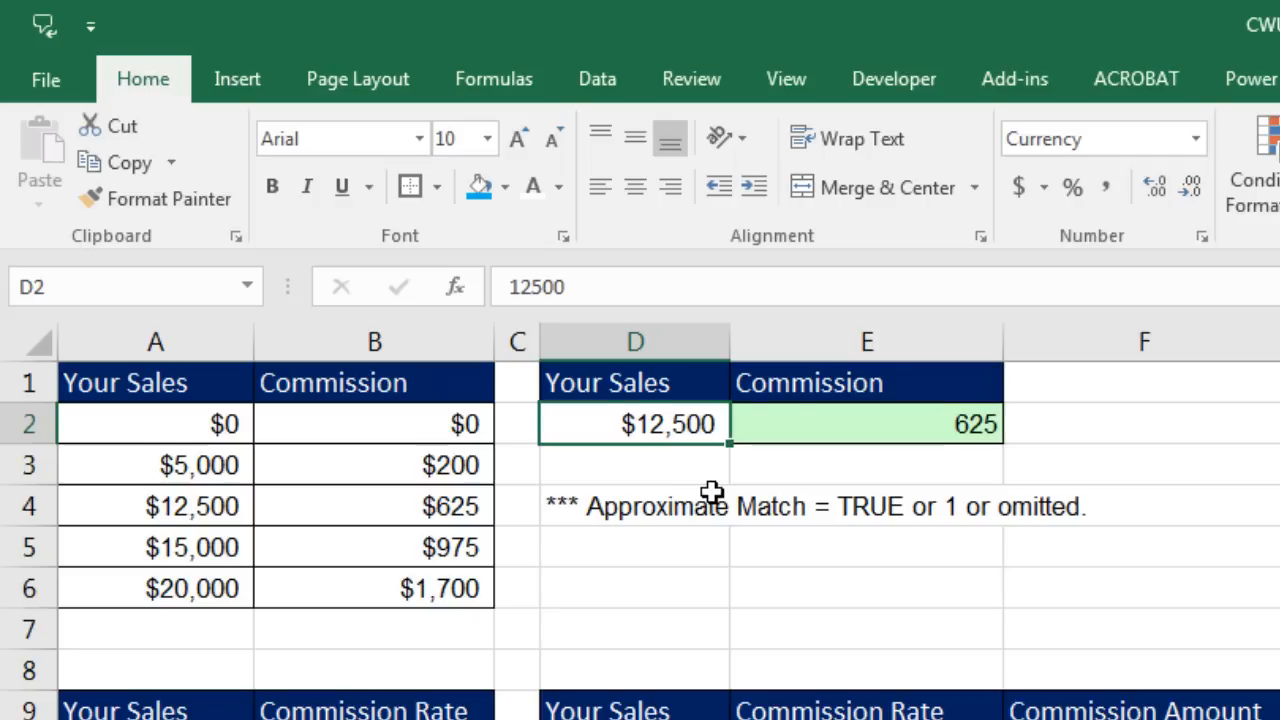
type("12")
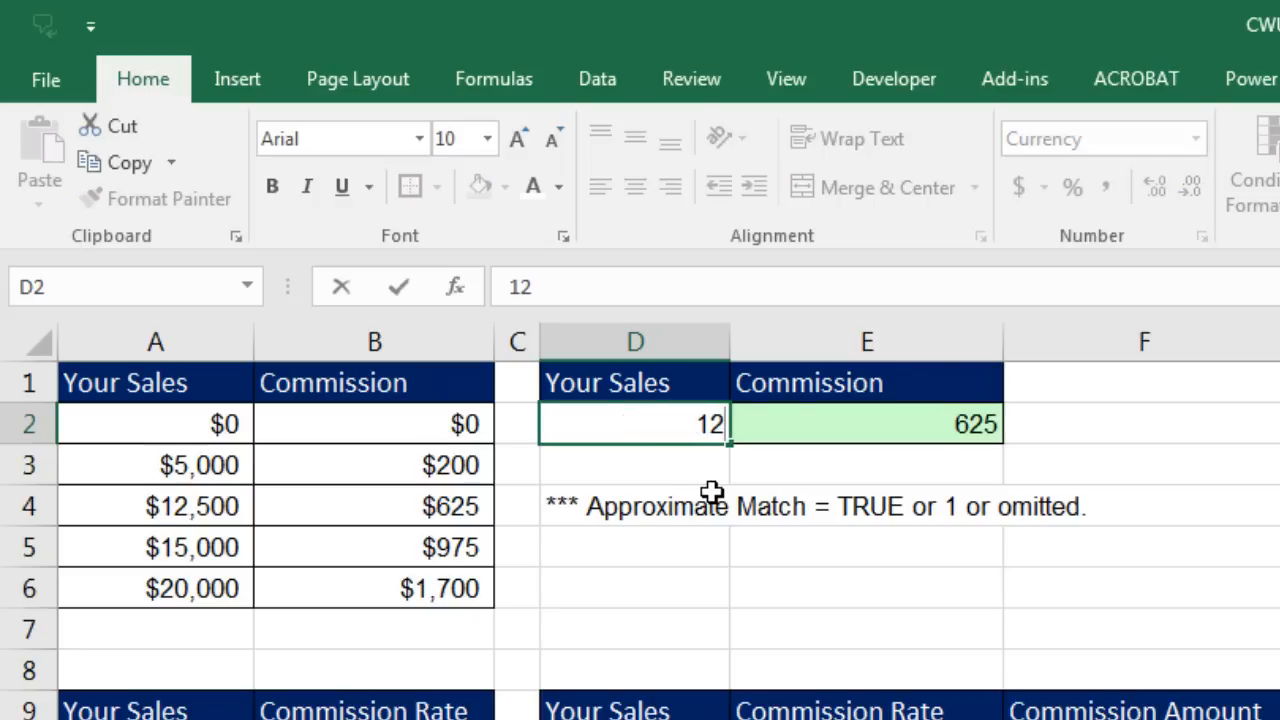
type("499.99")
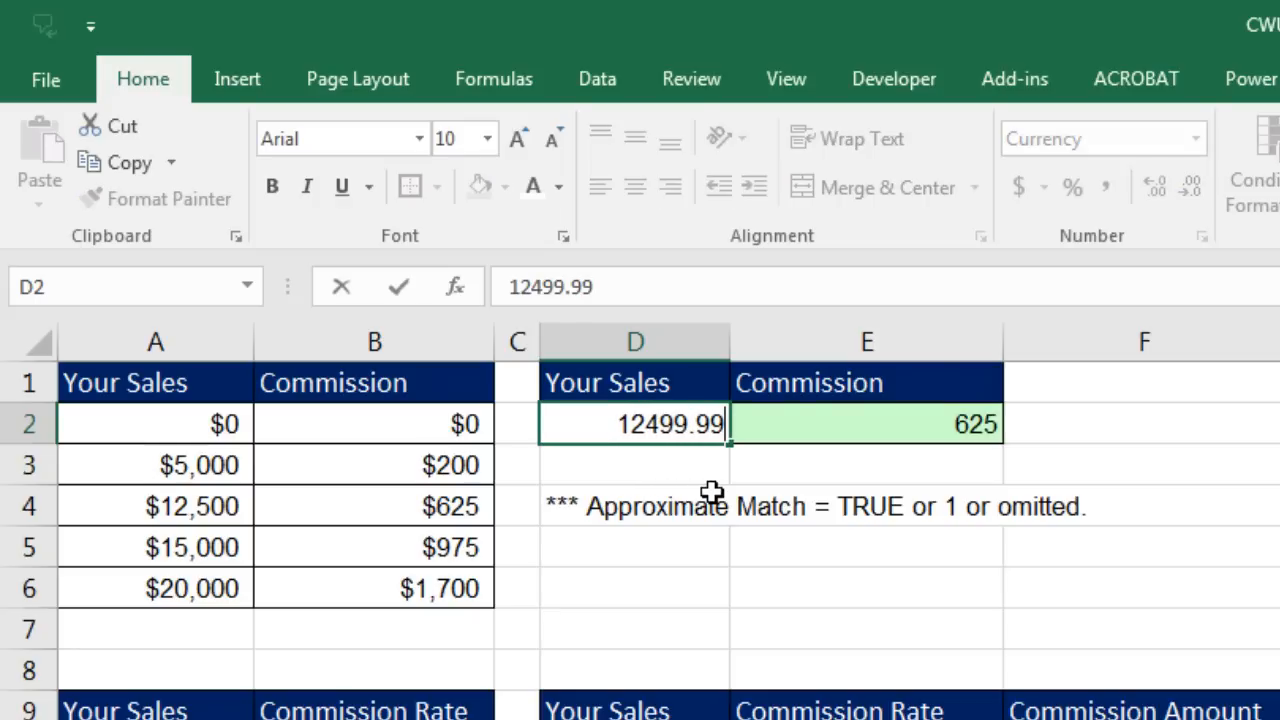
key("Return")
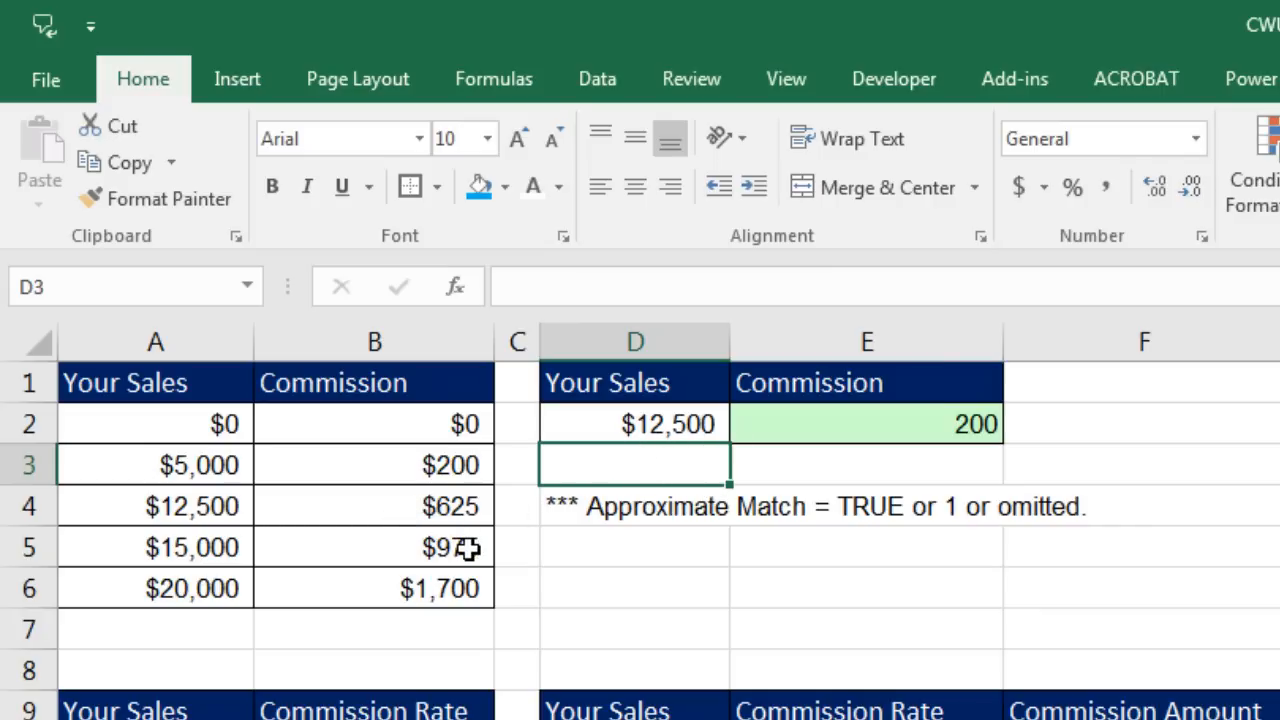
Step: Inspect E2's lookup formula, then show D2 with two decimals as $12,499.99
left_click(866, 414)
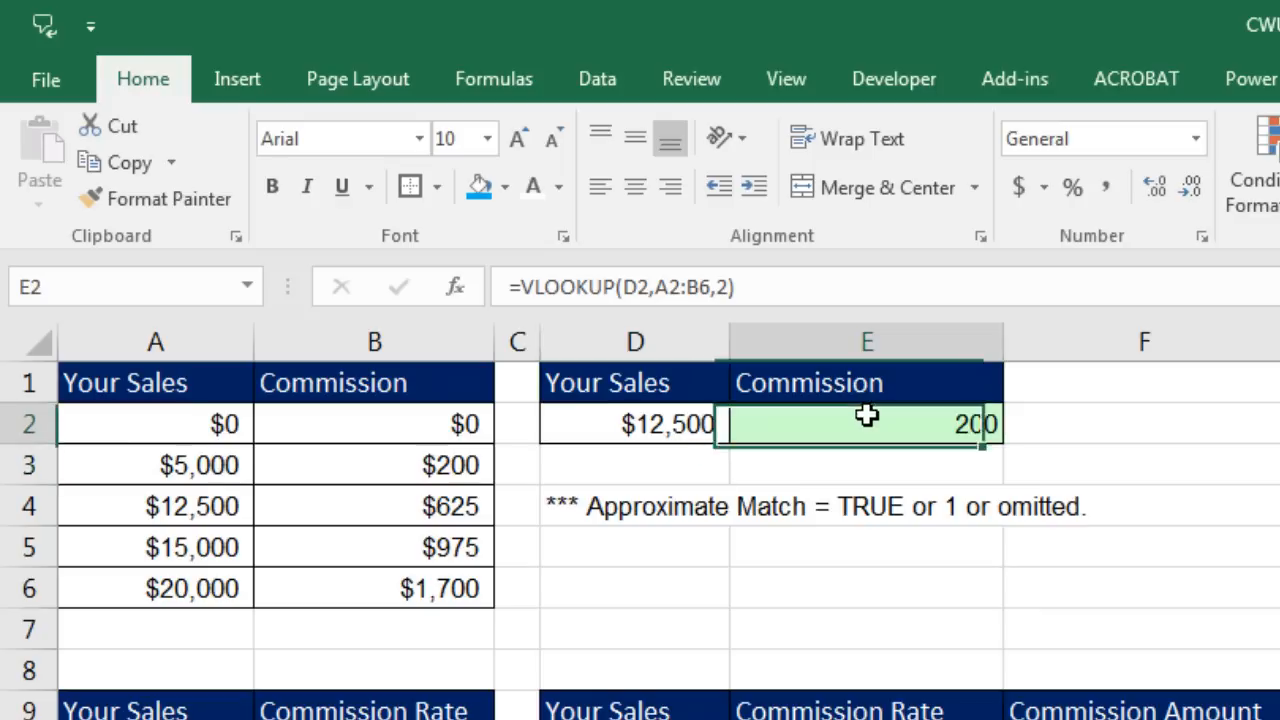
key("F2")
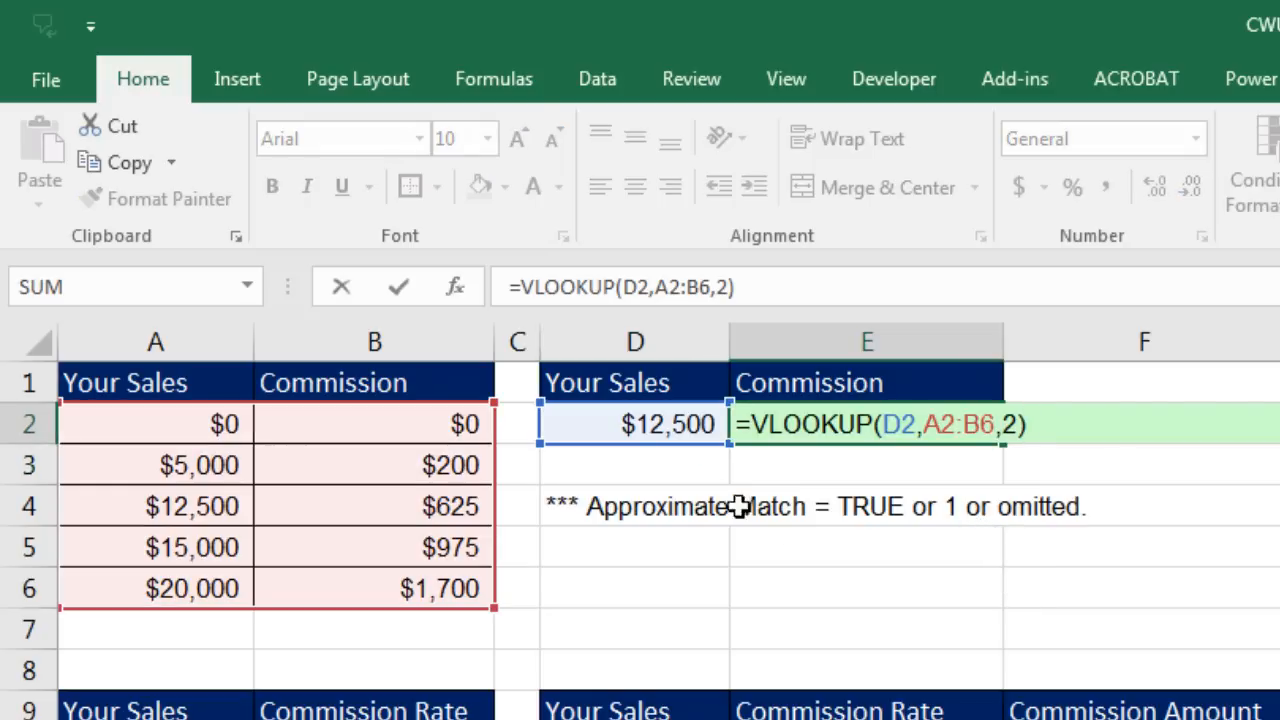
key("Escape")
left_click(651, 424)
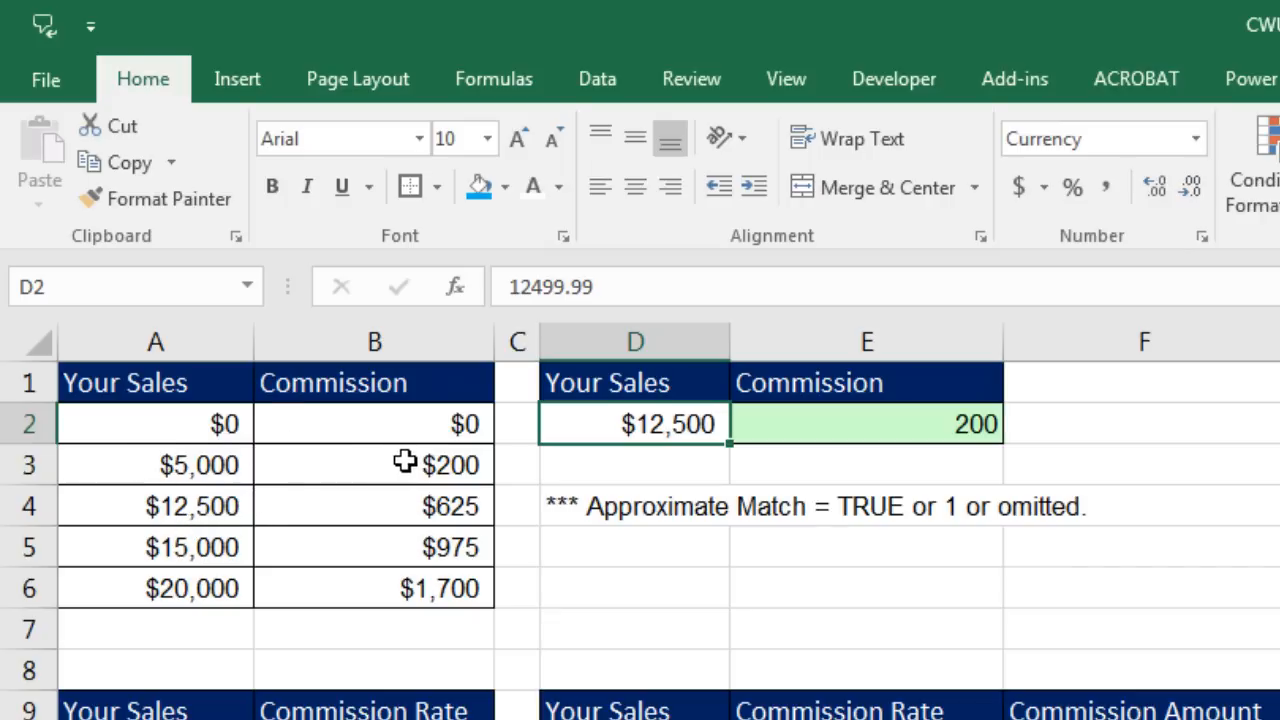
left_click(1158, 186)
left_click(1158, 186)
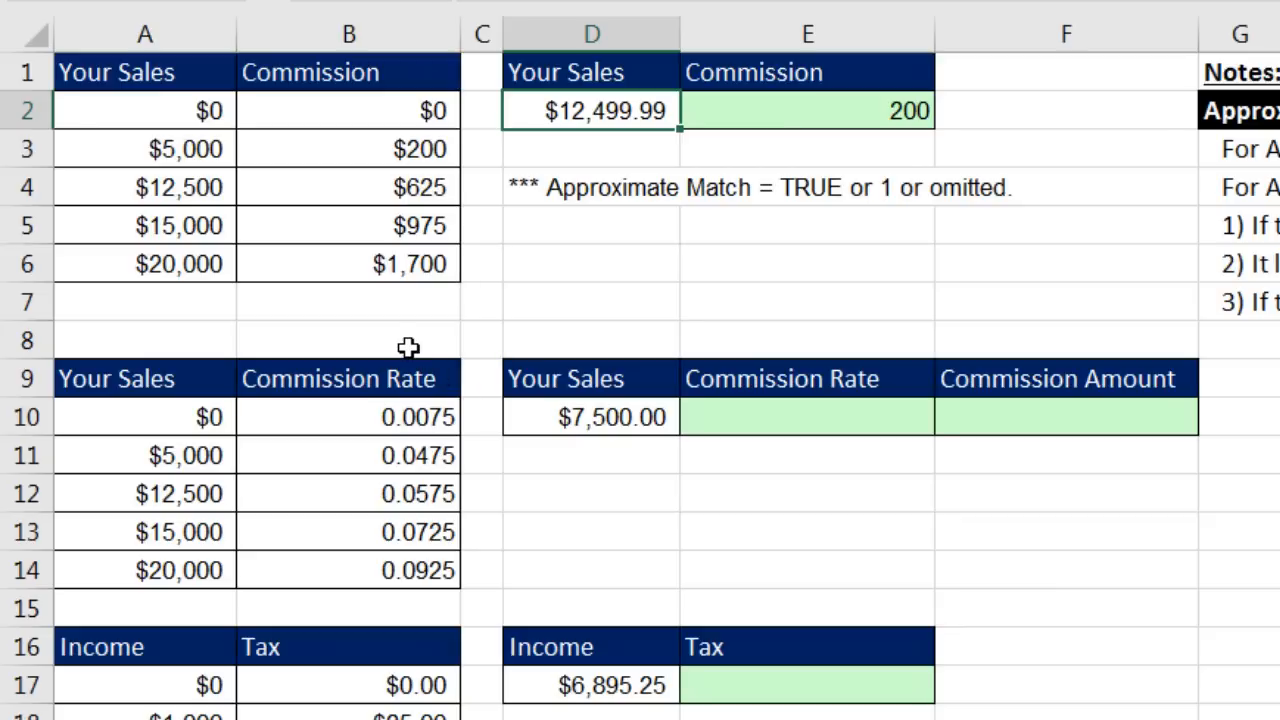
Step: Enter =VLOOKUP(D10,A10:B14,2) in E10 to return the 0.0475 commission rate
left_click(745, 401)
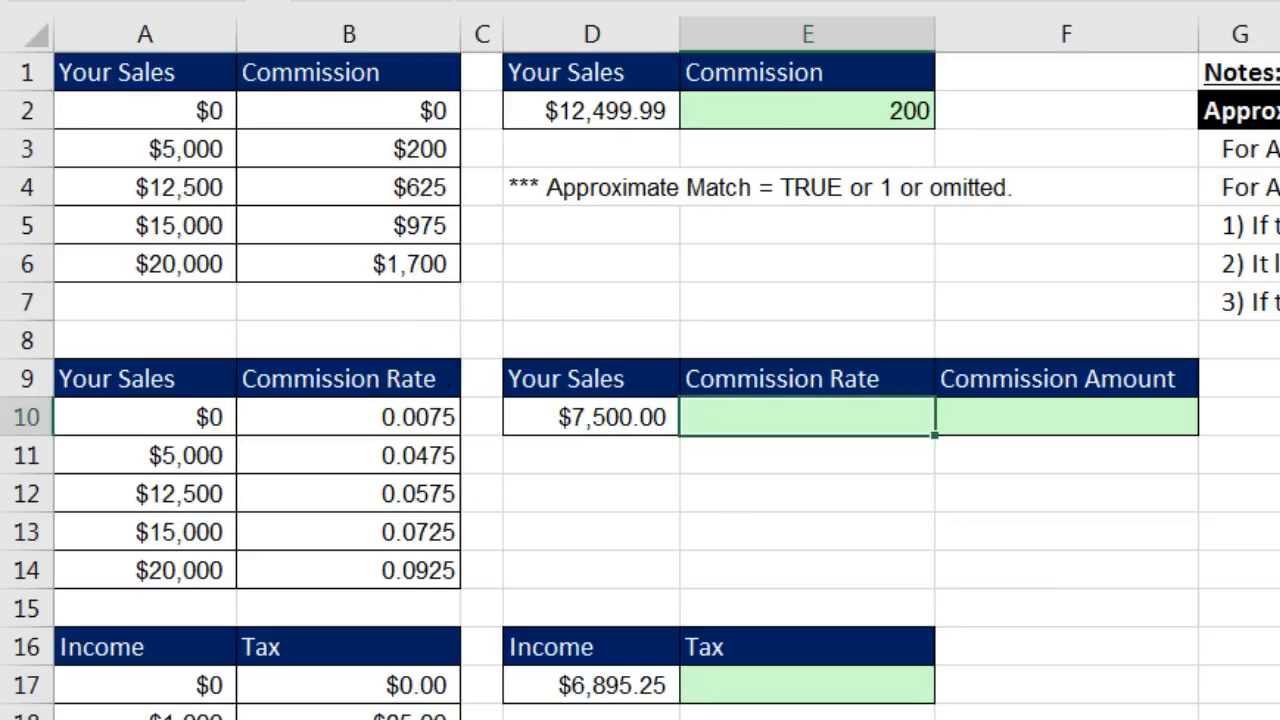
type("=vl")
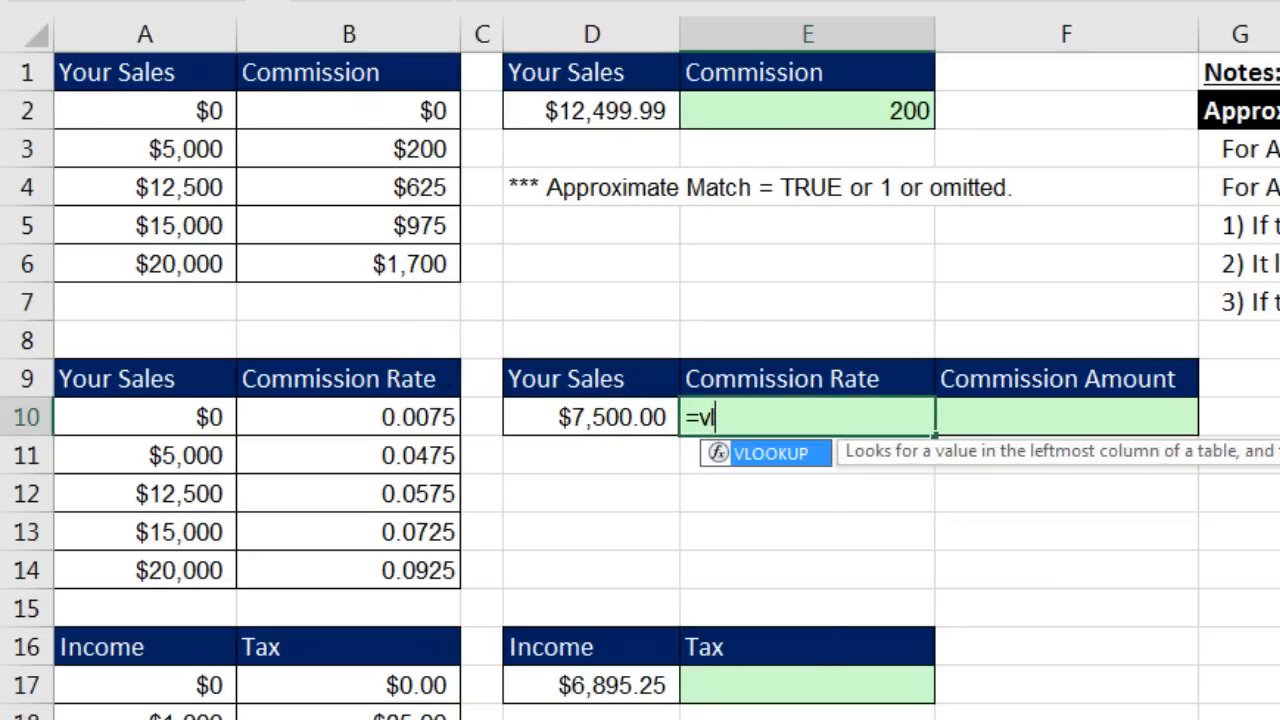
key("Tab")
key("Left")
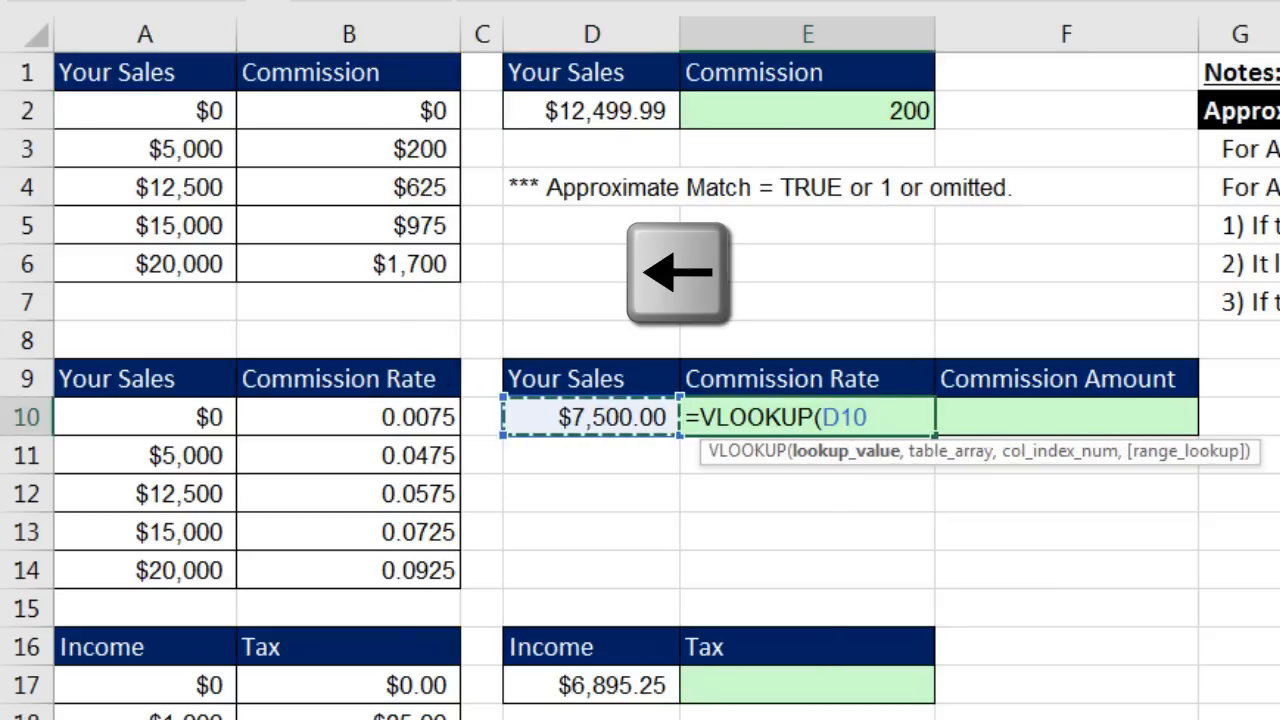
type(",")
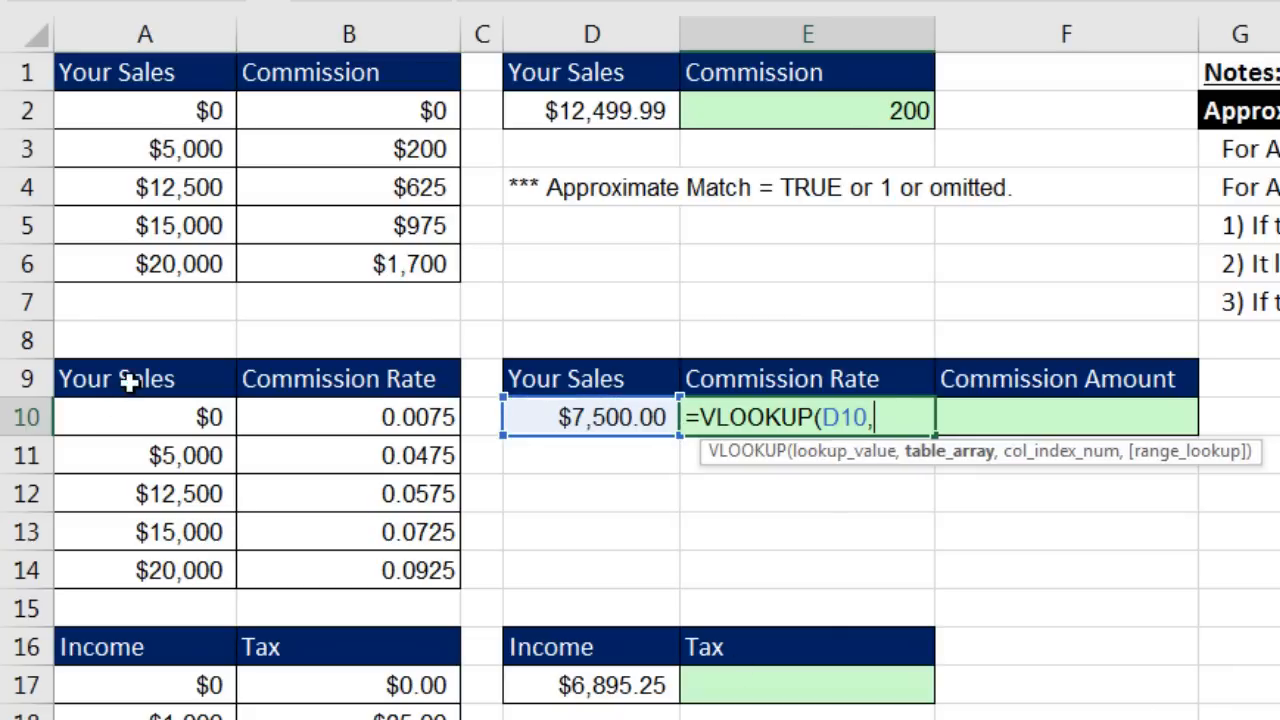
left_click_drag(138, 414, 374, 569)
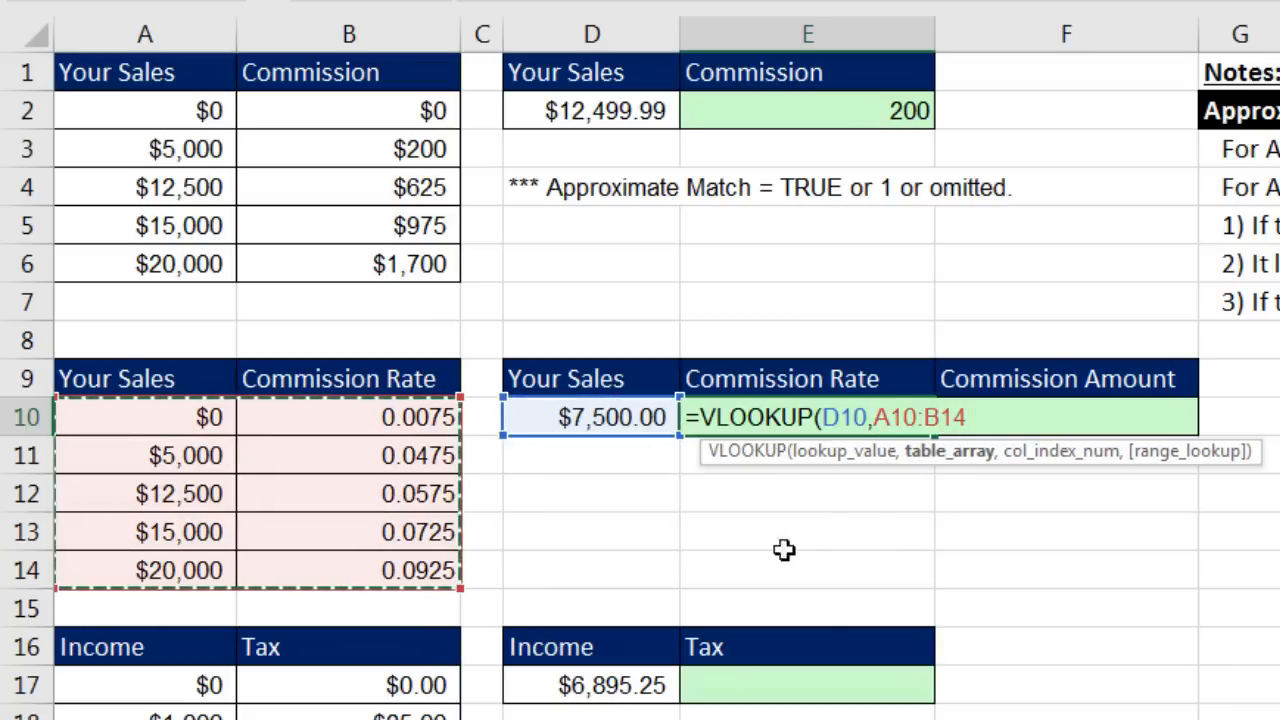
type(",2")
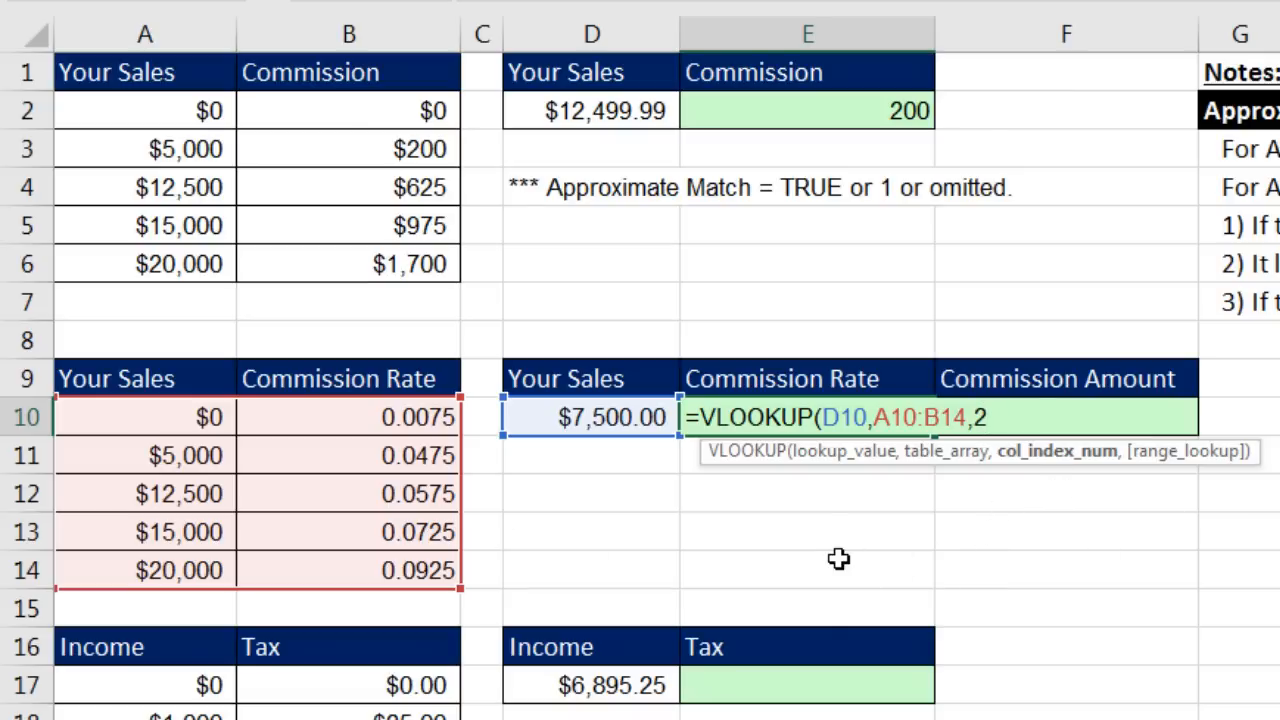
type(")")
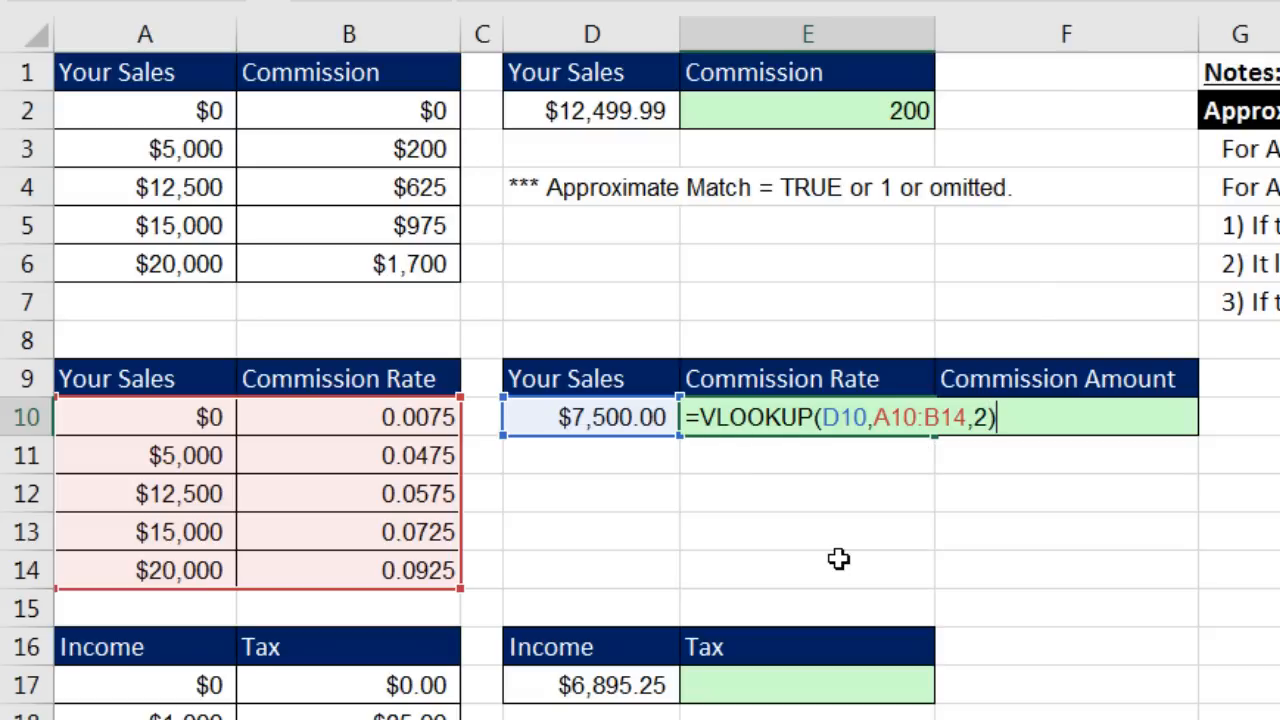
key("Tab")
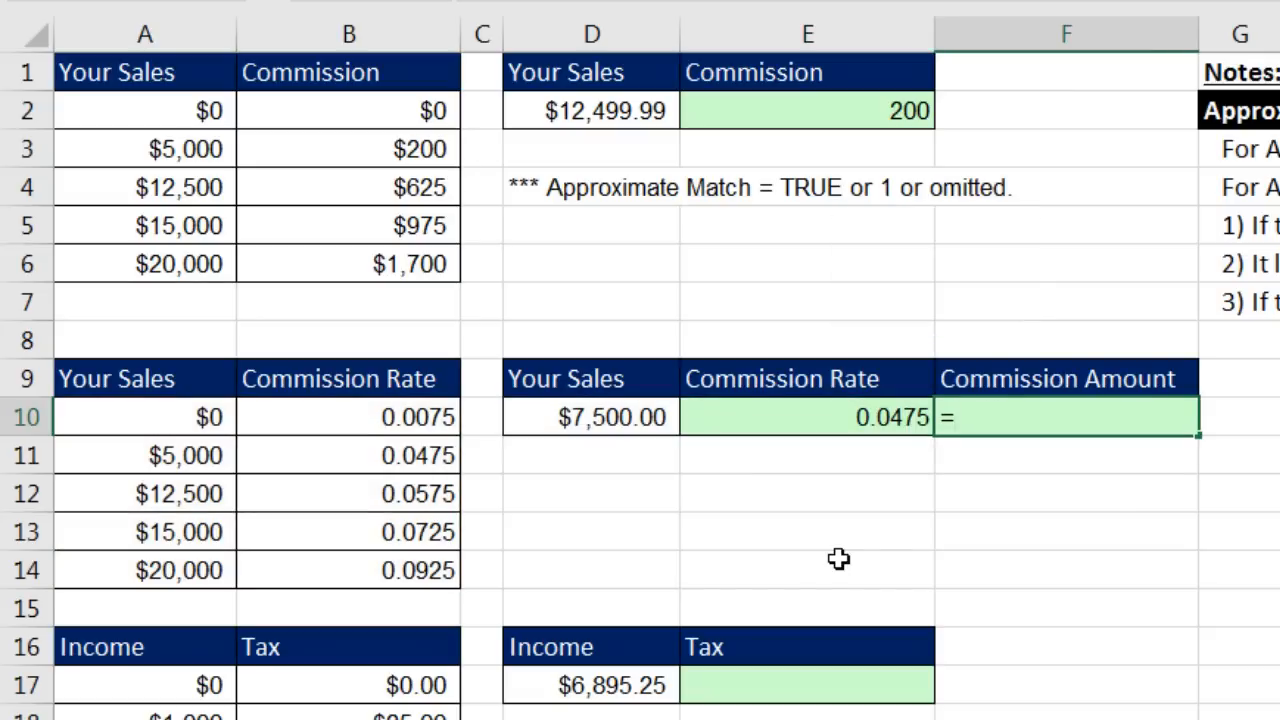
Step: Enter =D10*E10 in F10 to get the $356.25 commission amount
type("=")
key("Left")
key("Left")
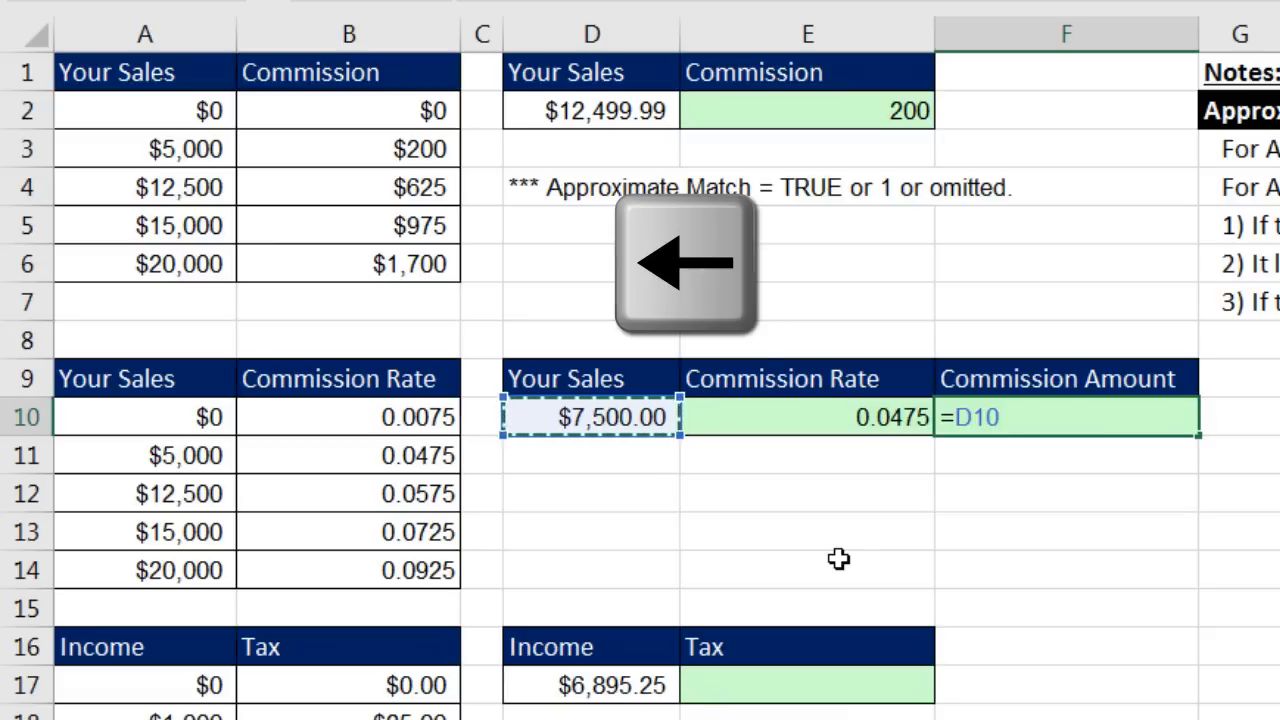
type("*")
key("Left")
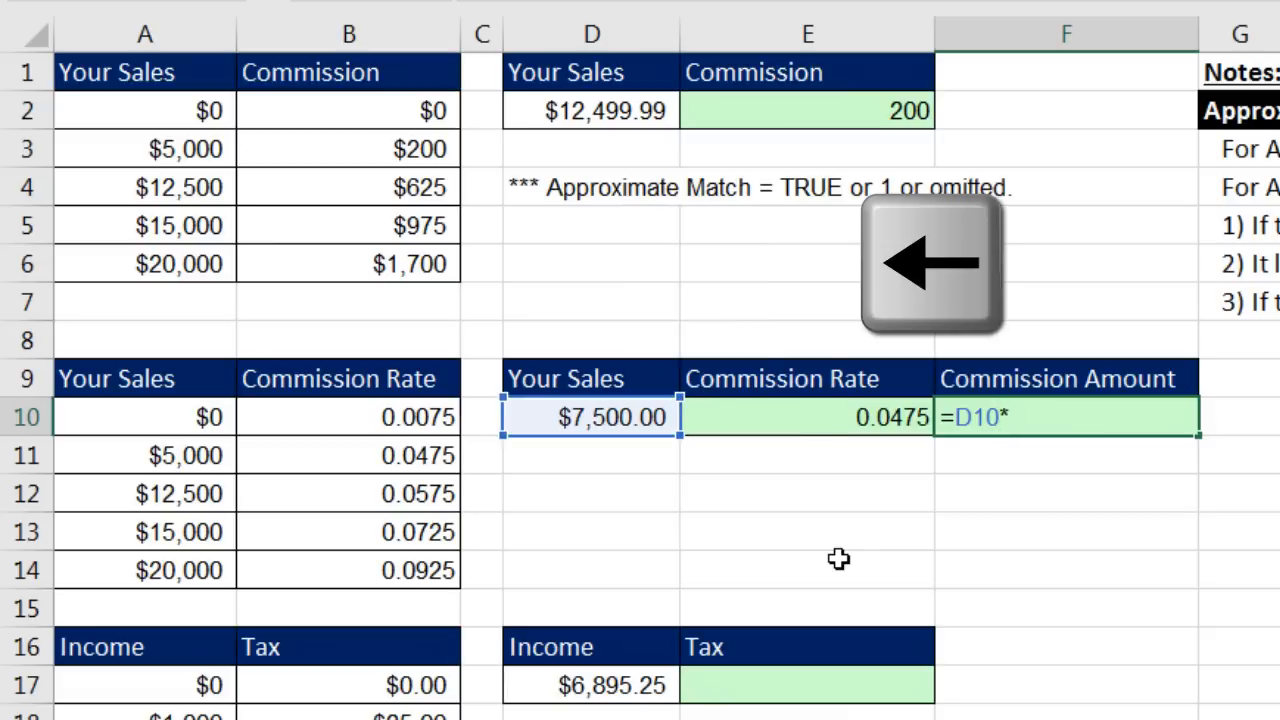
key("Return")
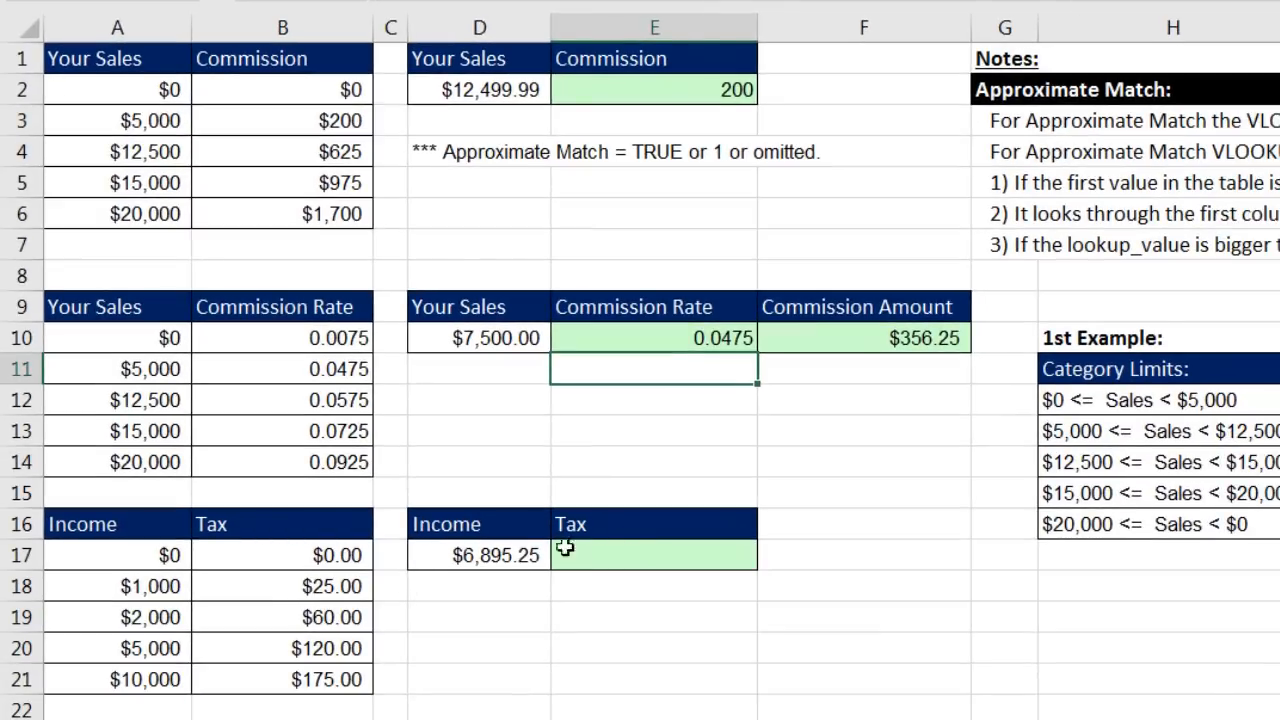
Step: Enter =VLOOKUP(D17,A17:B21,2) in E17 to look up tax from the Income/Tax table
left_click(649, 557)
type("=")
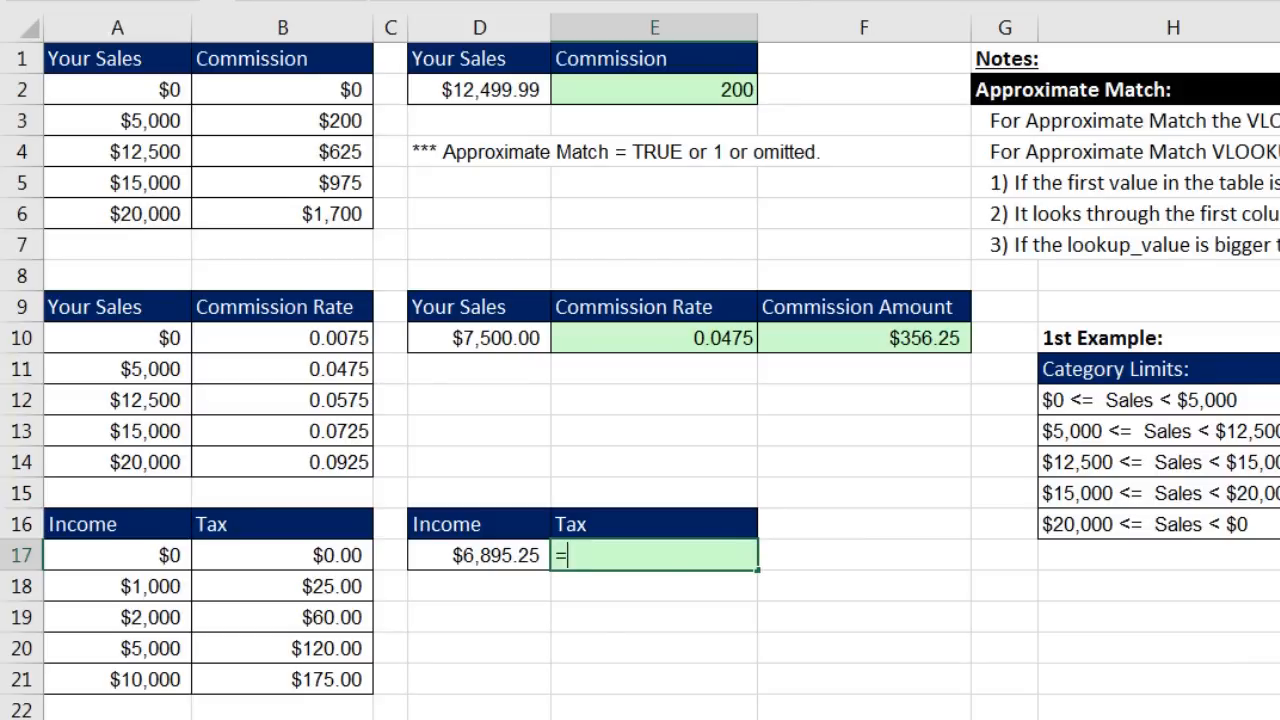
type("vl")
key("Tab")
key("Left")
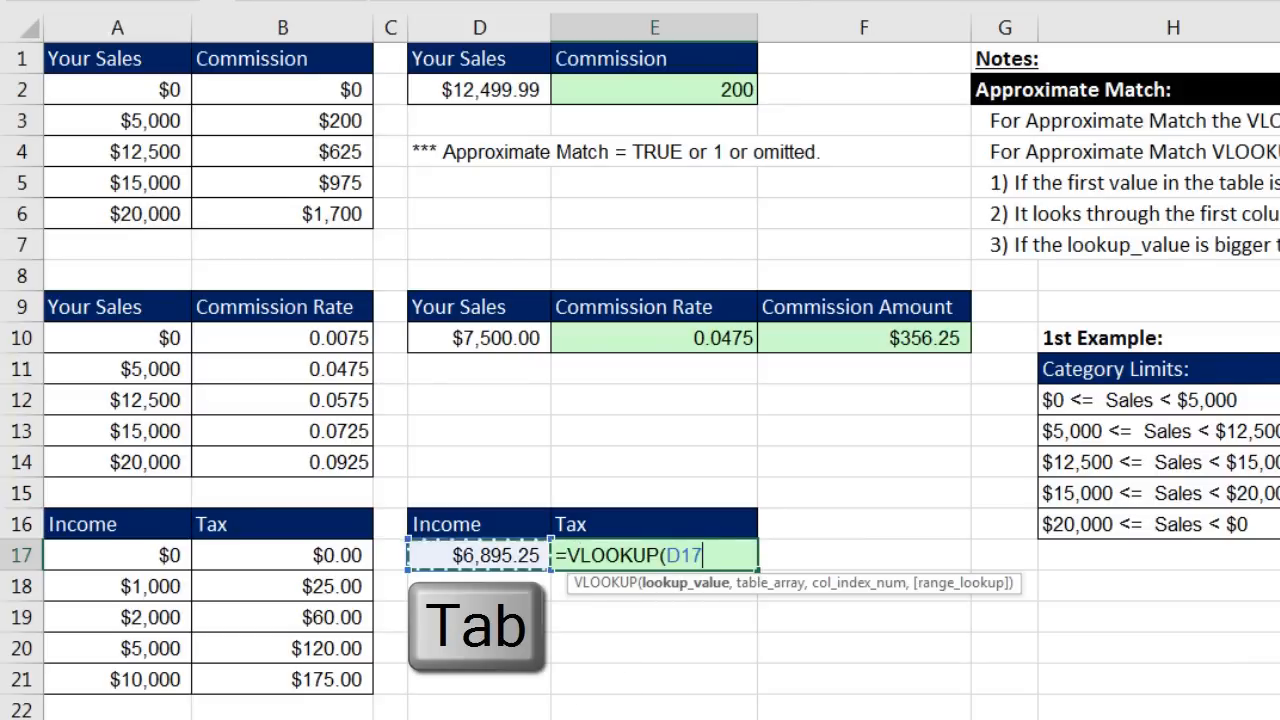
type(",")
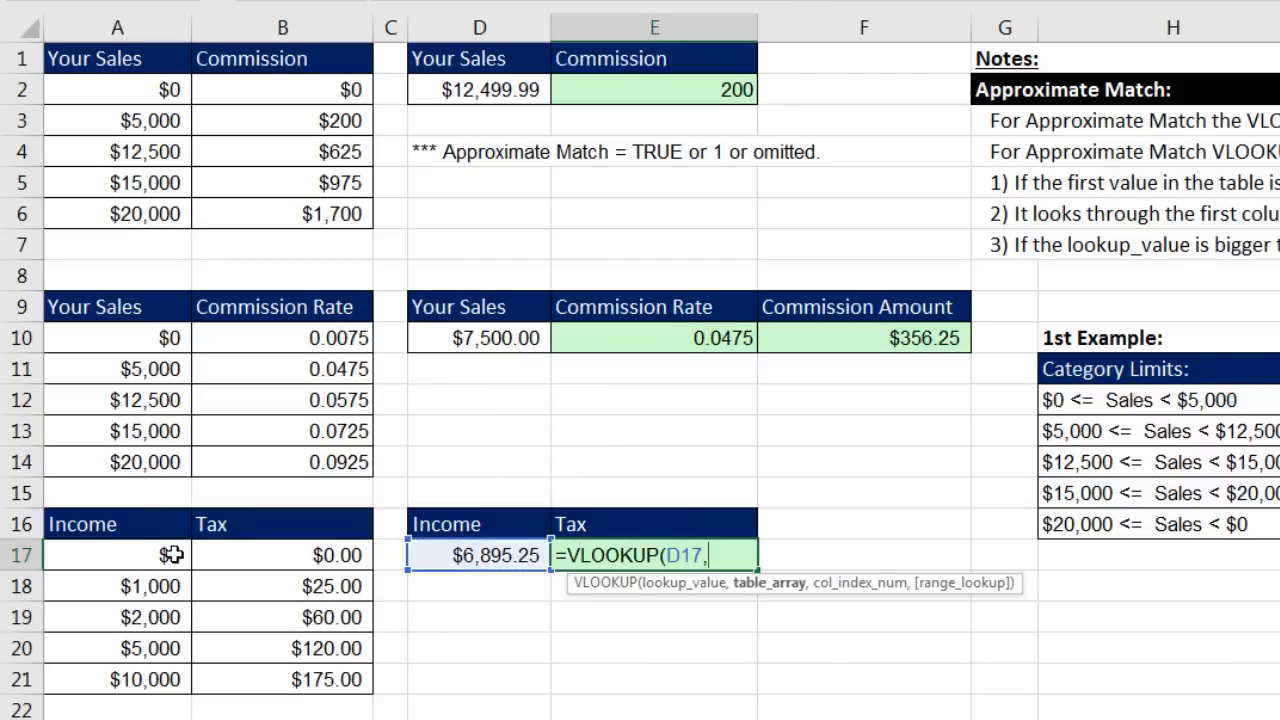
left_click_drag(172, 555, 305, 688)
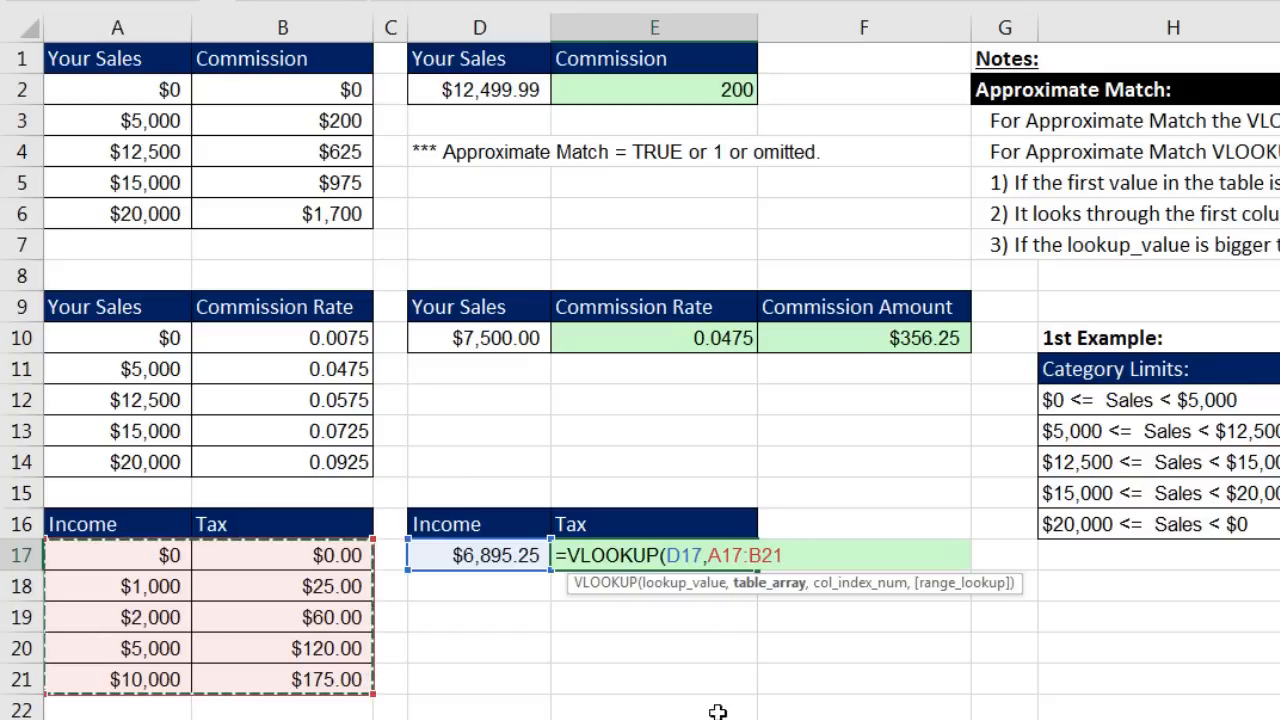
type(",")
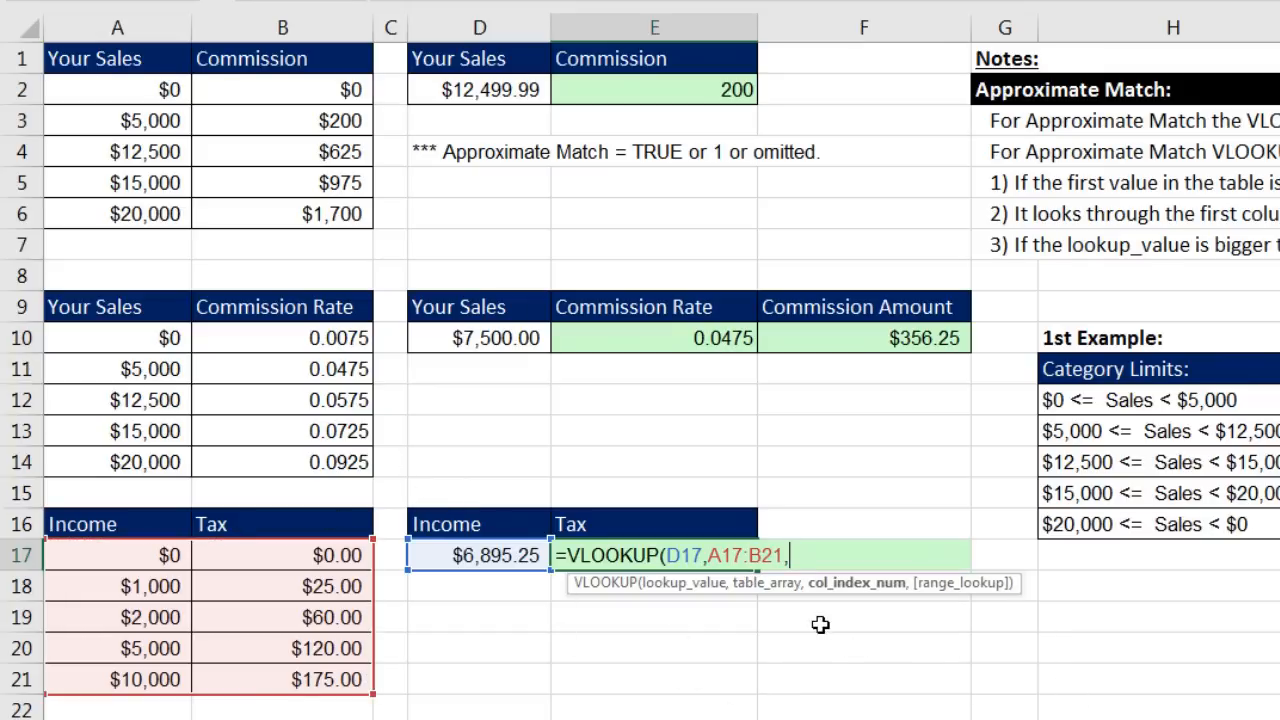
type("2)")
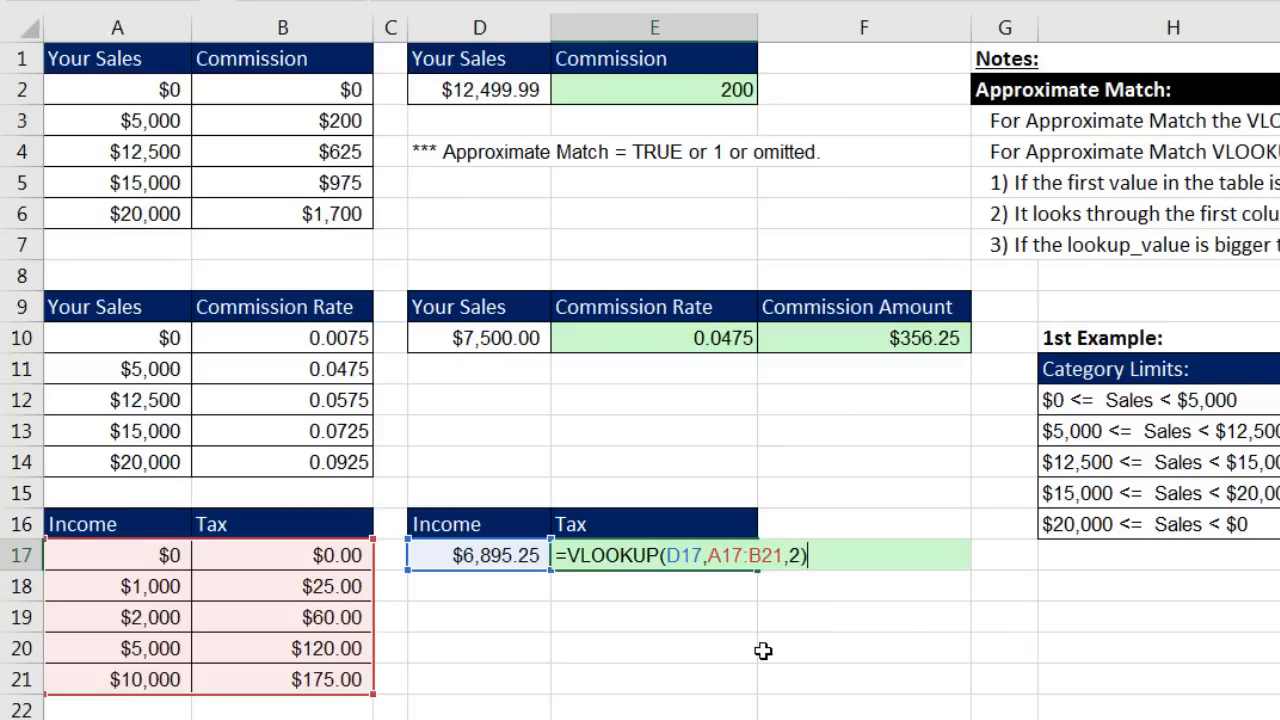
key("Return")
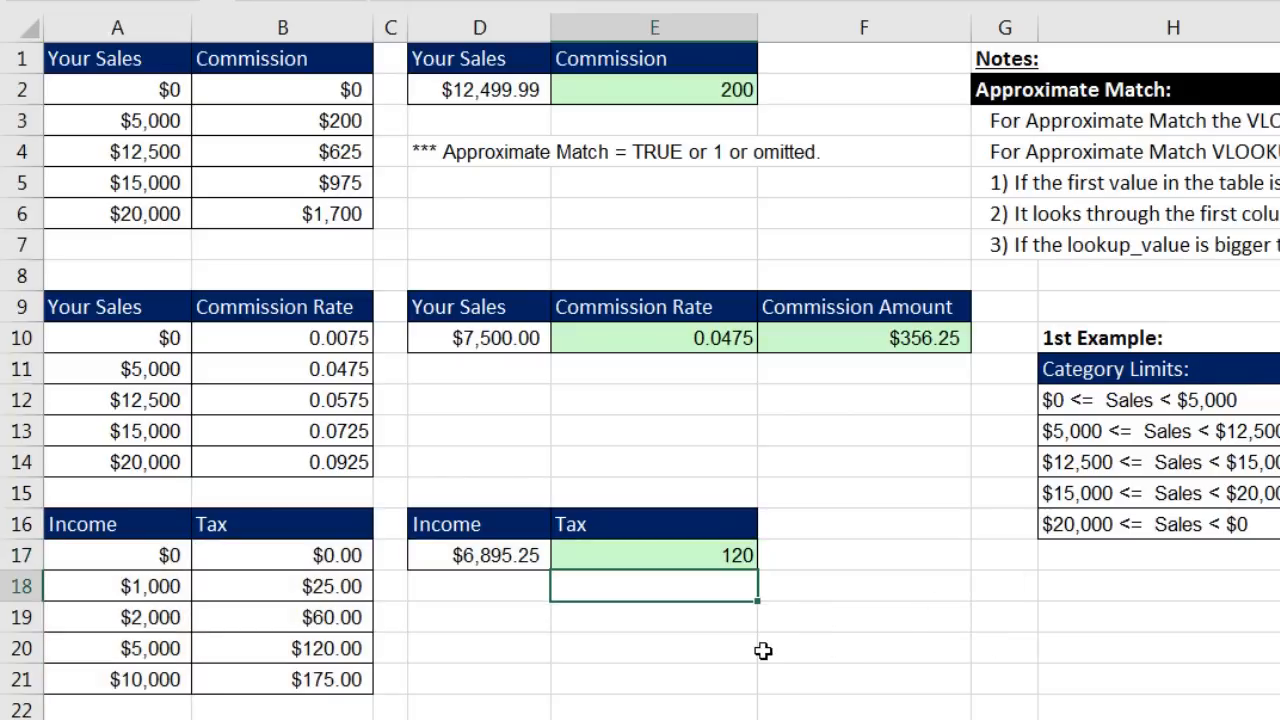
Step: Test income D17 with 0 and -1, then set it to 12,000 so E17 returns 175
left_click(500, 553)
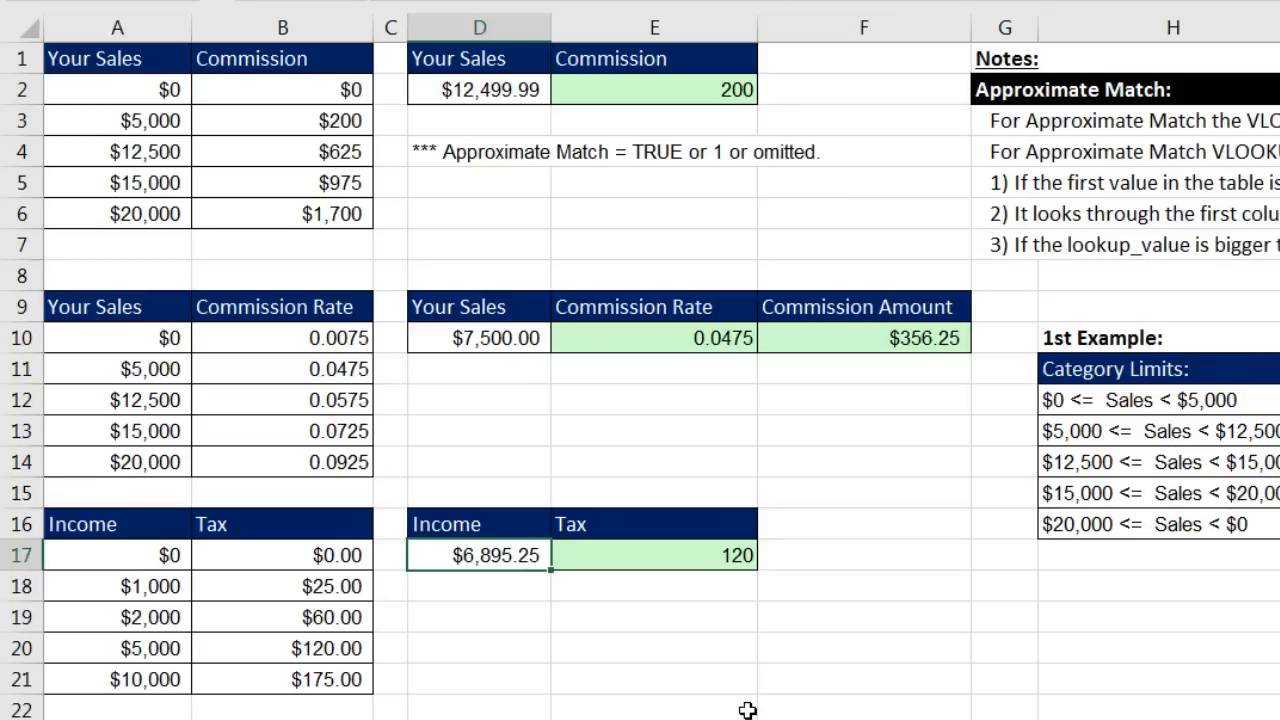
type("0")
key("ctrl+Return")
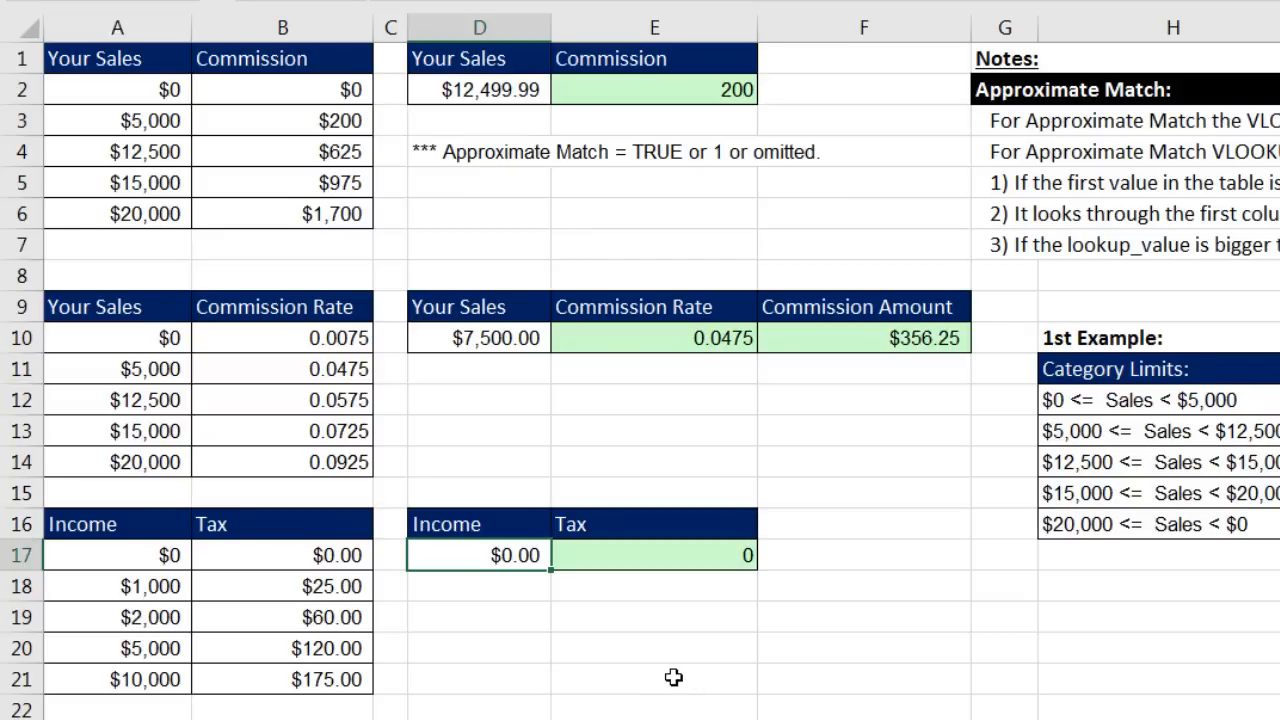
type("-1")
key("ctrl+Return")
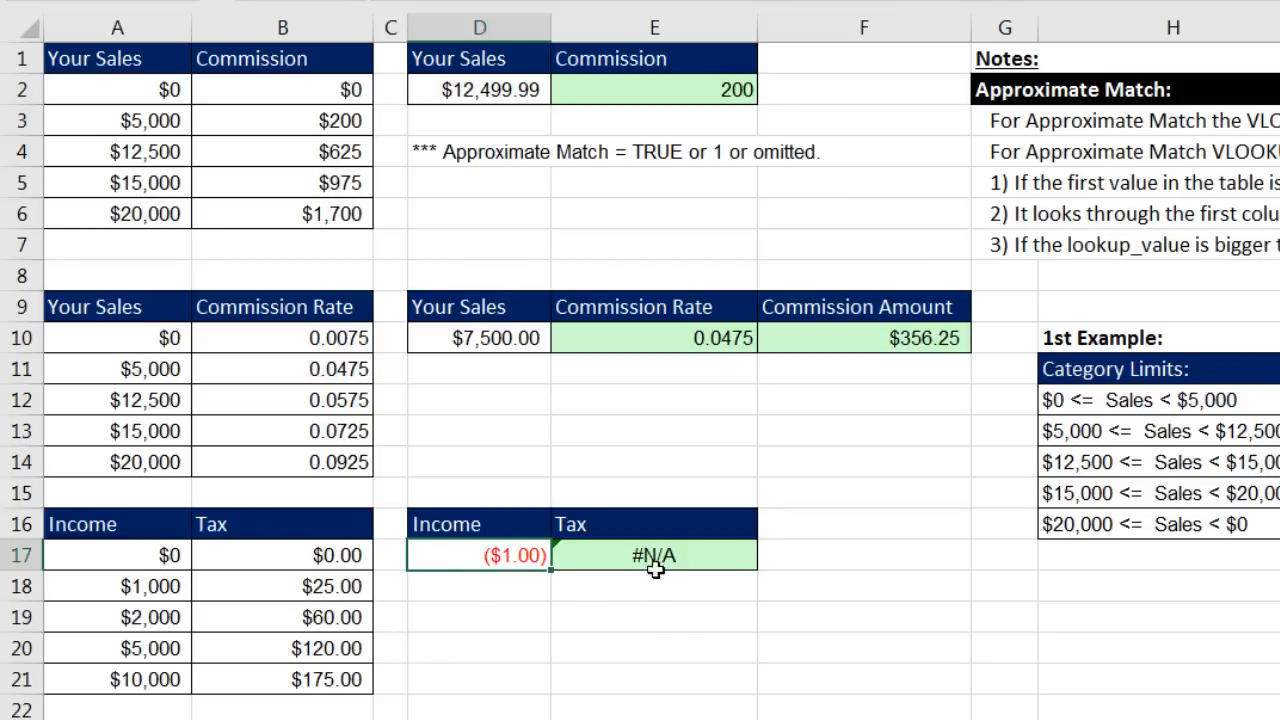
type("1200")
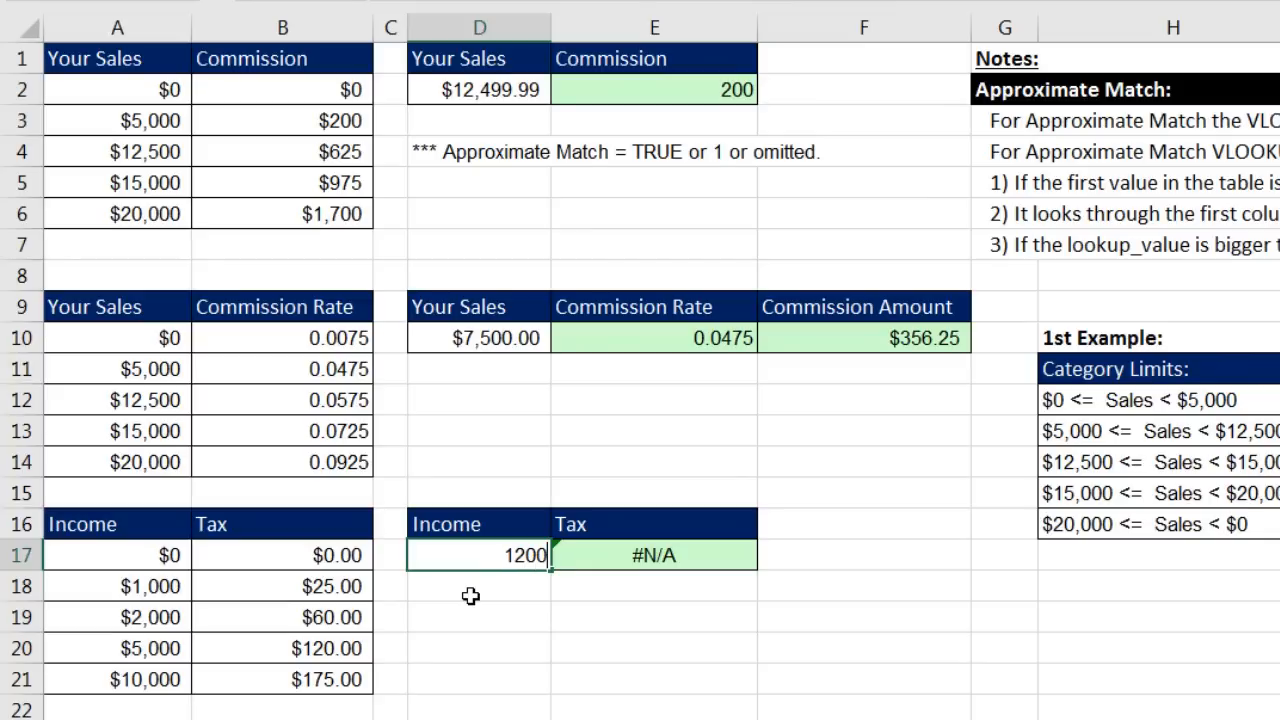
type("2,000")
key("Return")
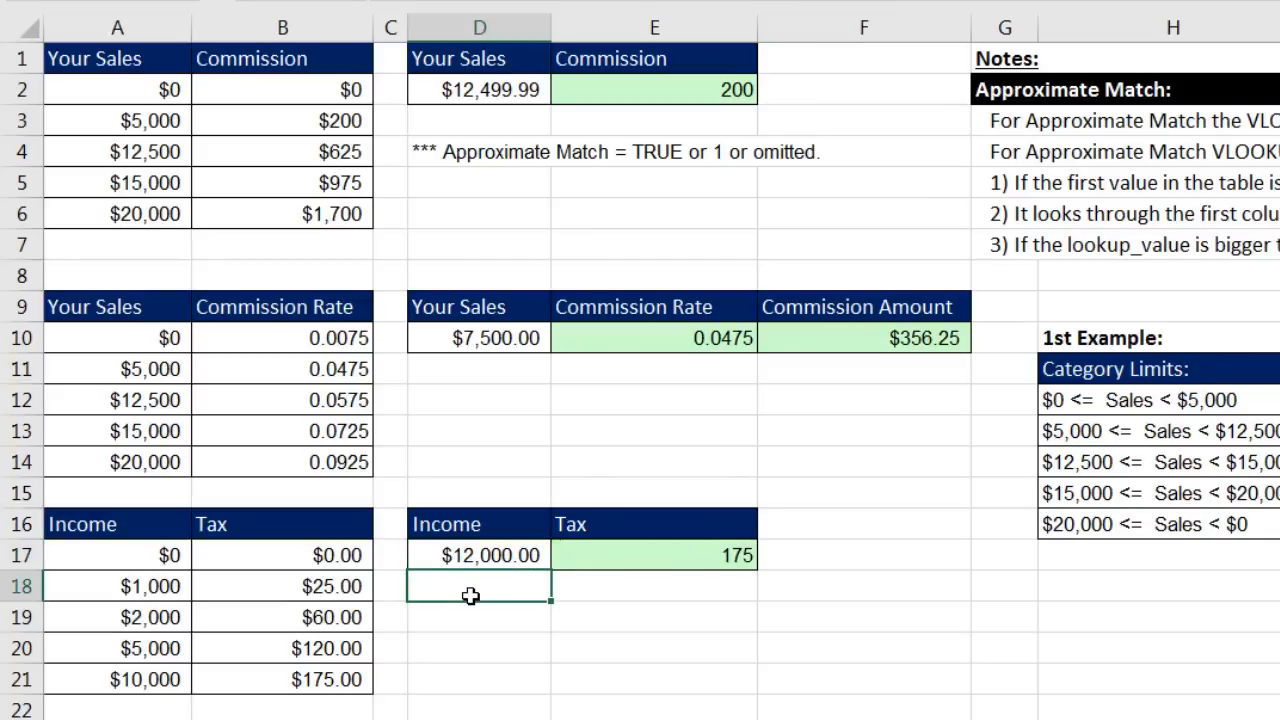
left_click(628, 542)
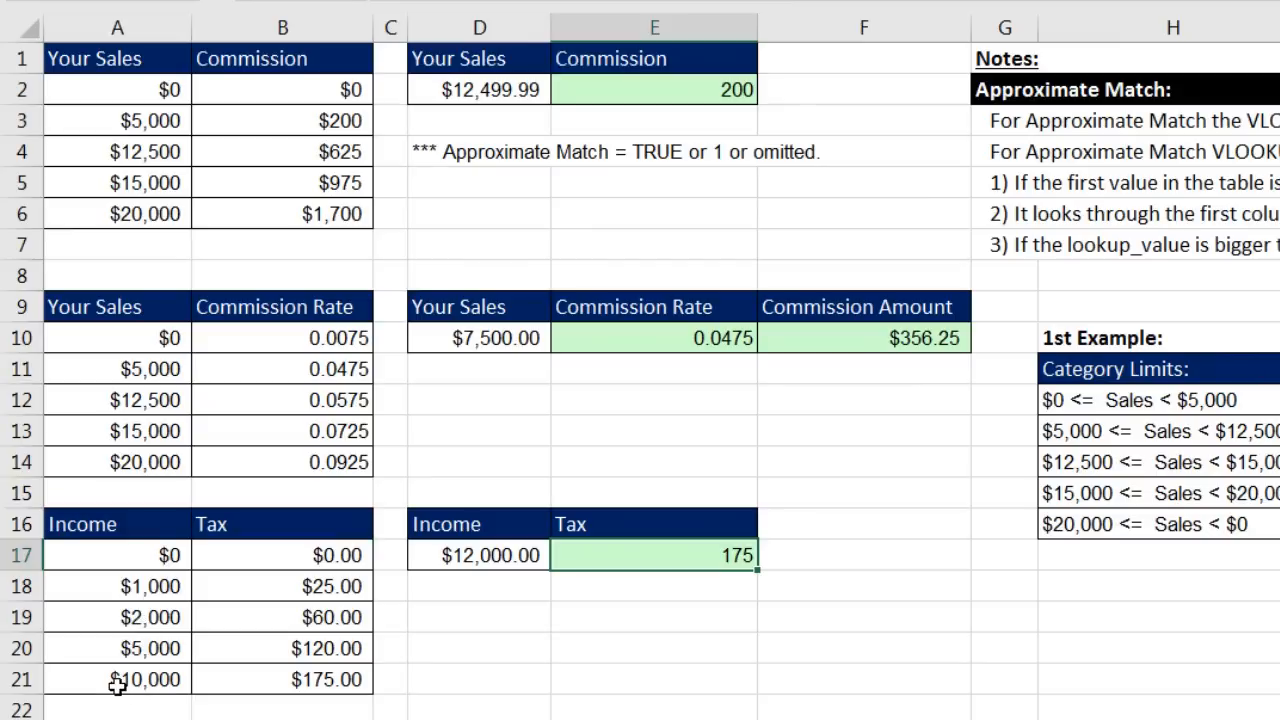
Step: Highlight the tax table's $10,000/$175.00 row, then scroll to the employee Commission cell F24
left_click_drag(100, 679, 305, 679)
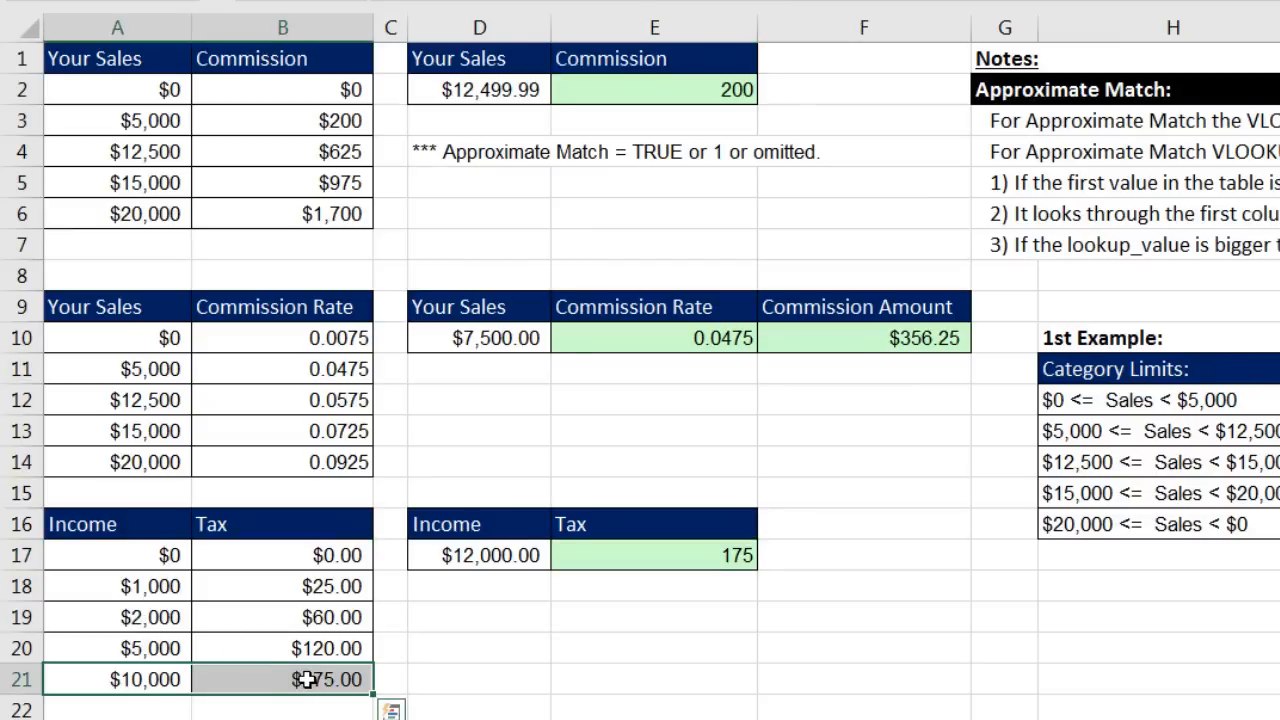
left_click(310, 680)
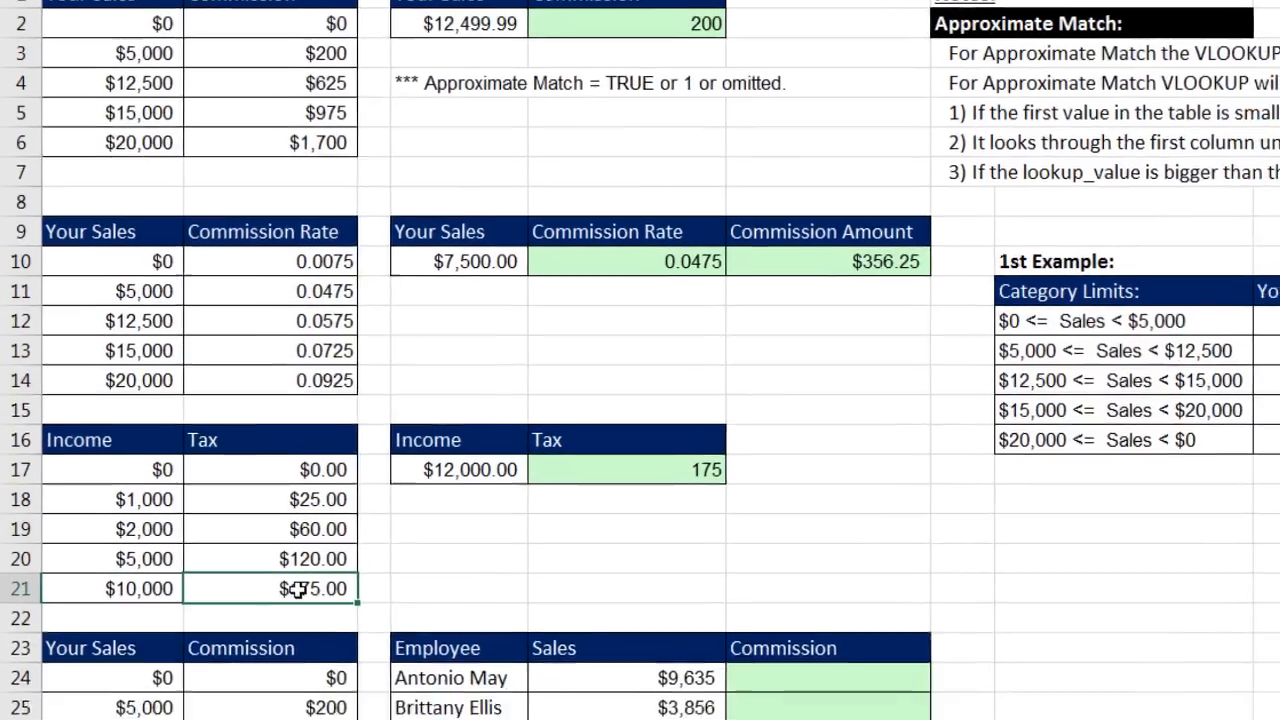
scroll(640, 387, "down", 2)
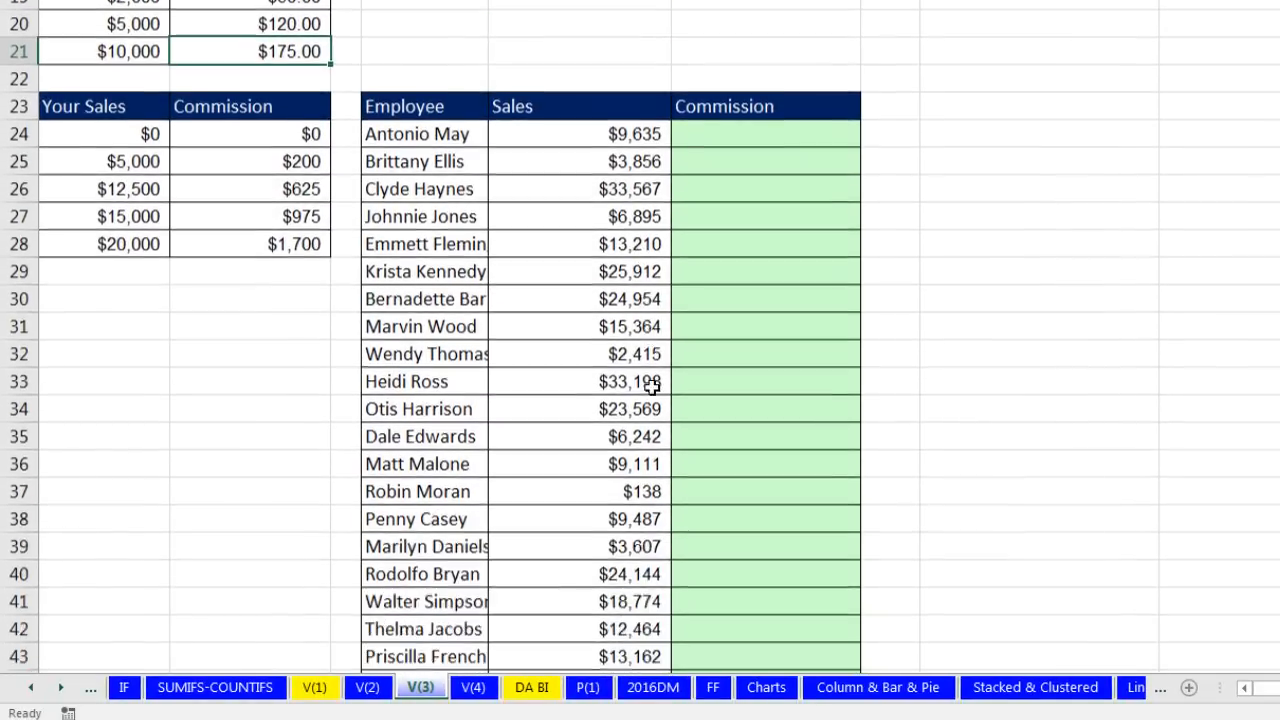
left_click(717, 105)
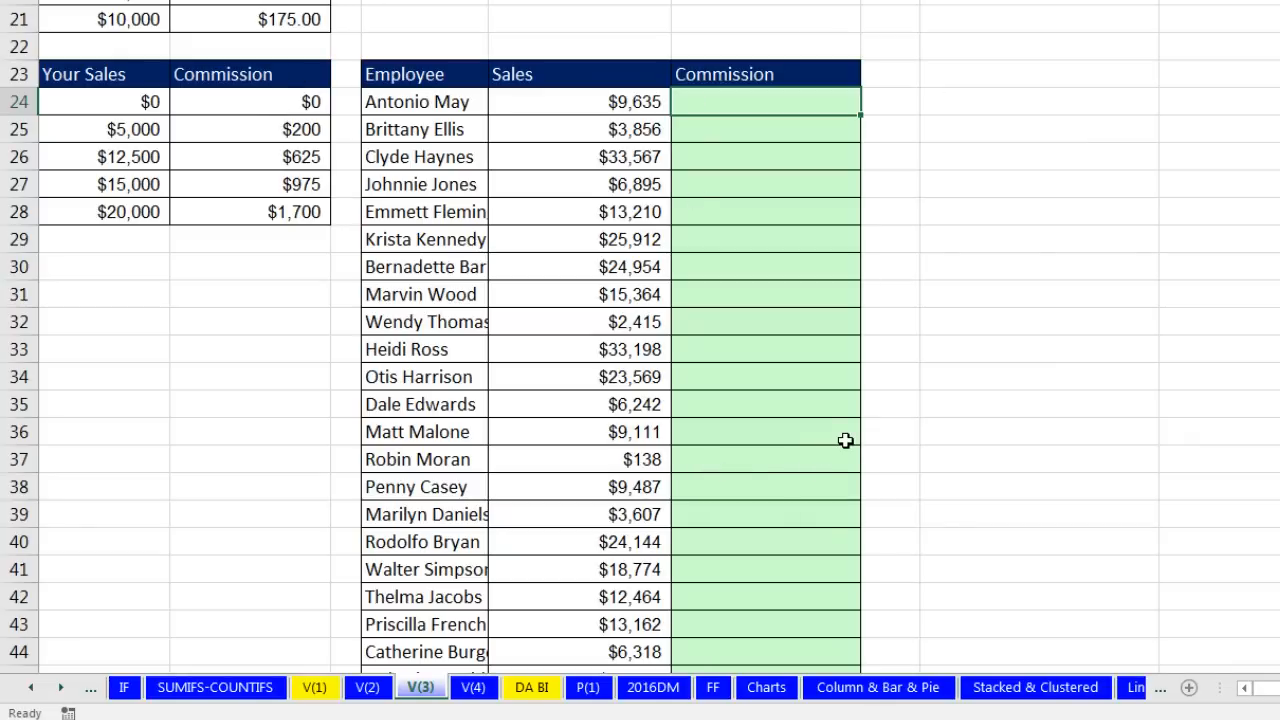
Step: Enter =VLOOKUP(E24,$A$24:$B$28,2) in F24 with the commission table locked absolute
type("vl")
key("Tab")
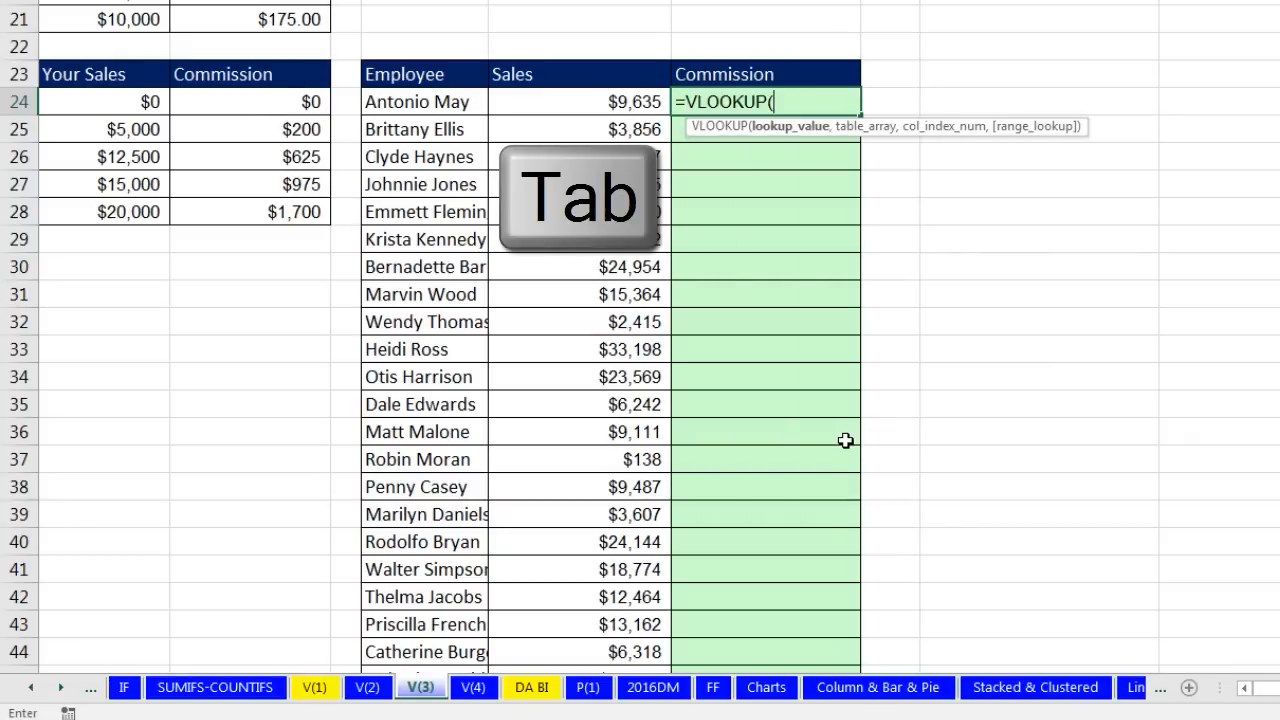
key("Left")
type(",")
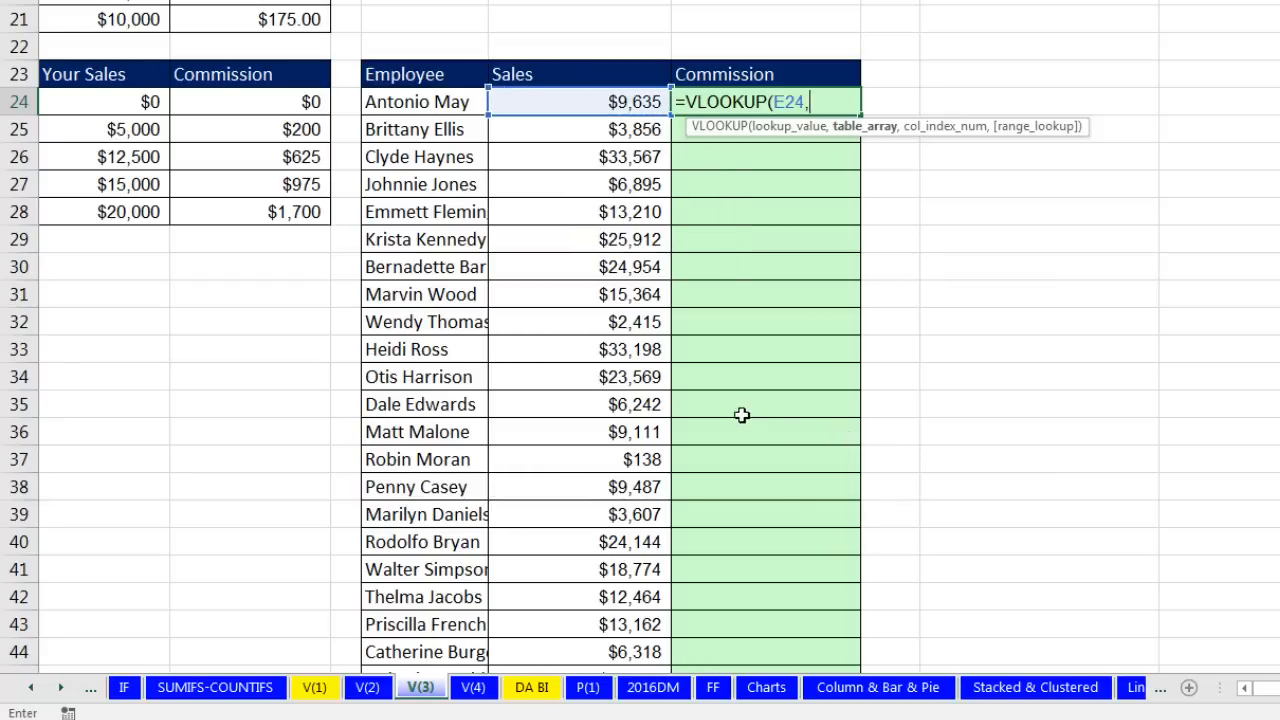
left_click_drag(120, 110, 275, 214)
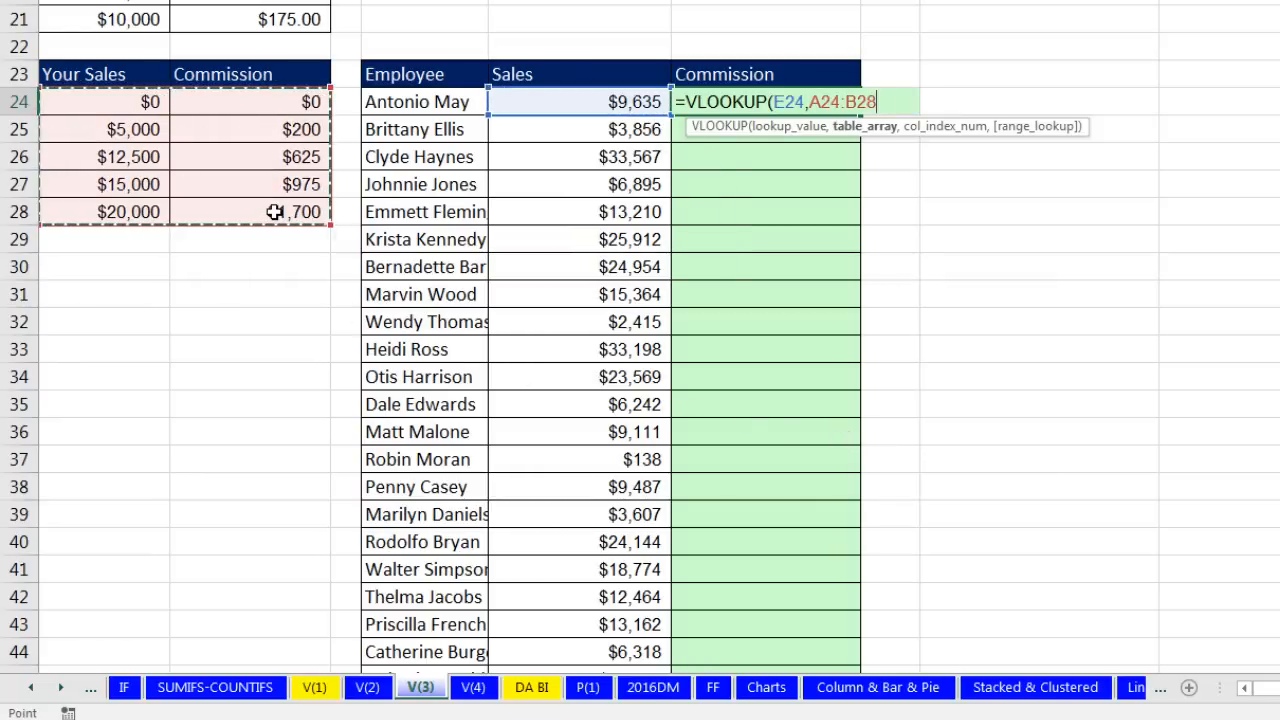
key("F4")
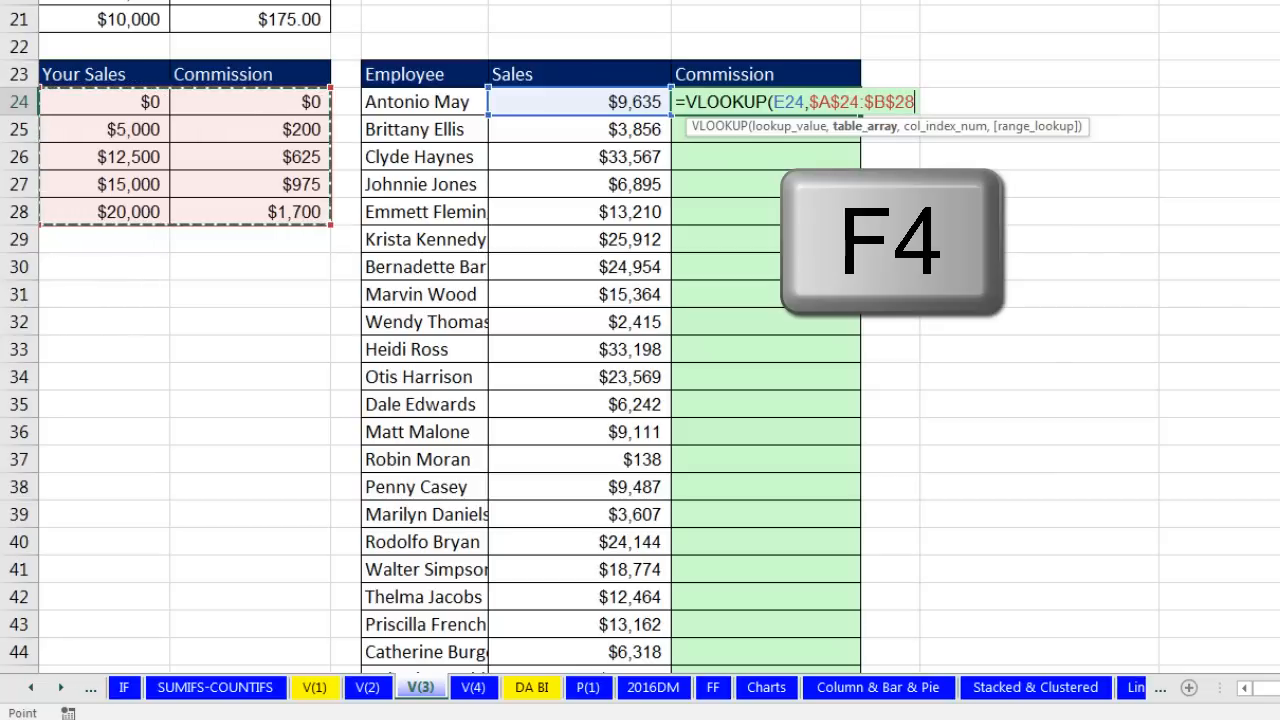
type(",2")
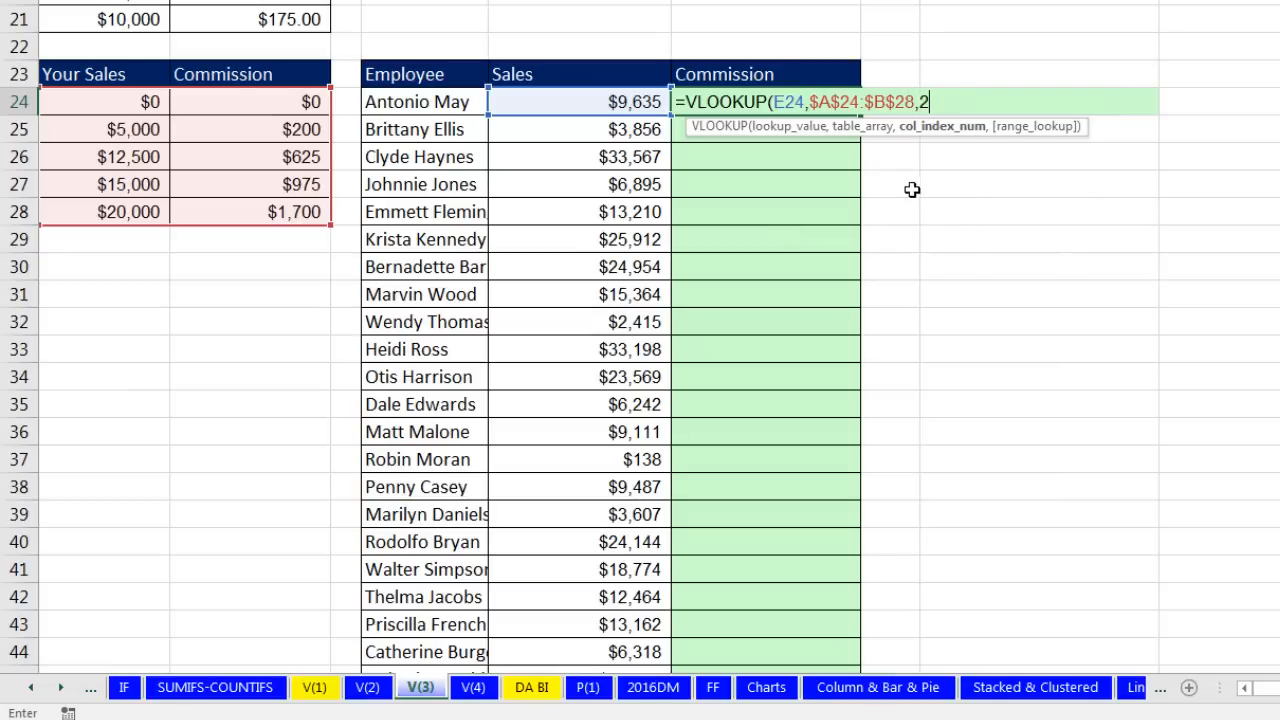
type(")")
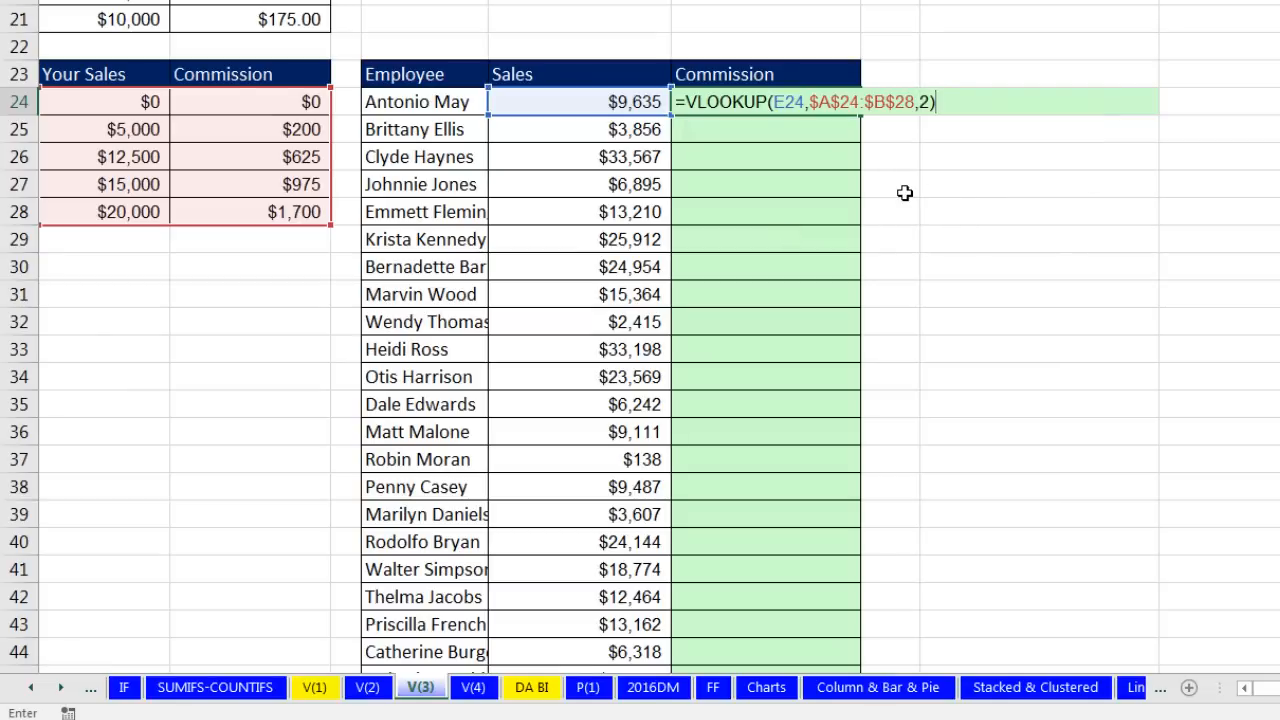
key("ctrl+Return")
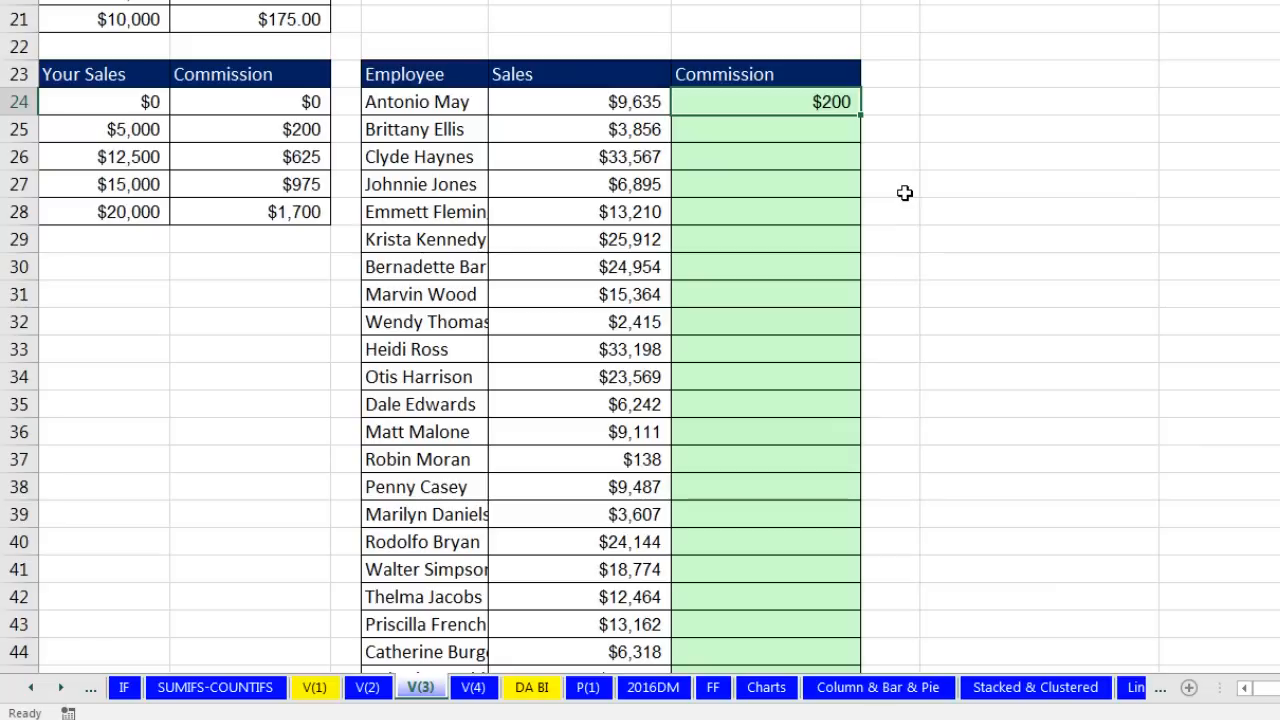
Step: Fill the commission formula down to F123 and check the last row's references
double_click(862, 113)
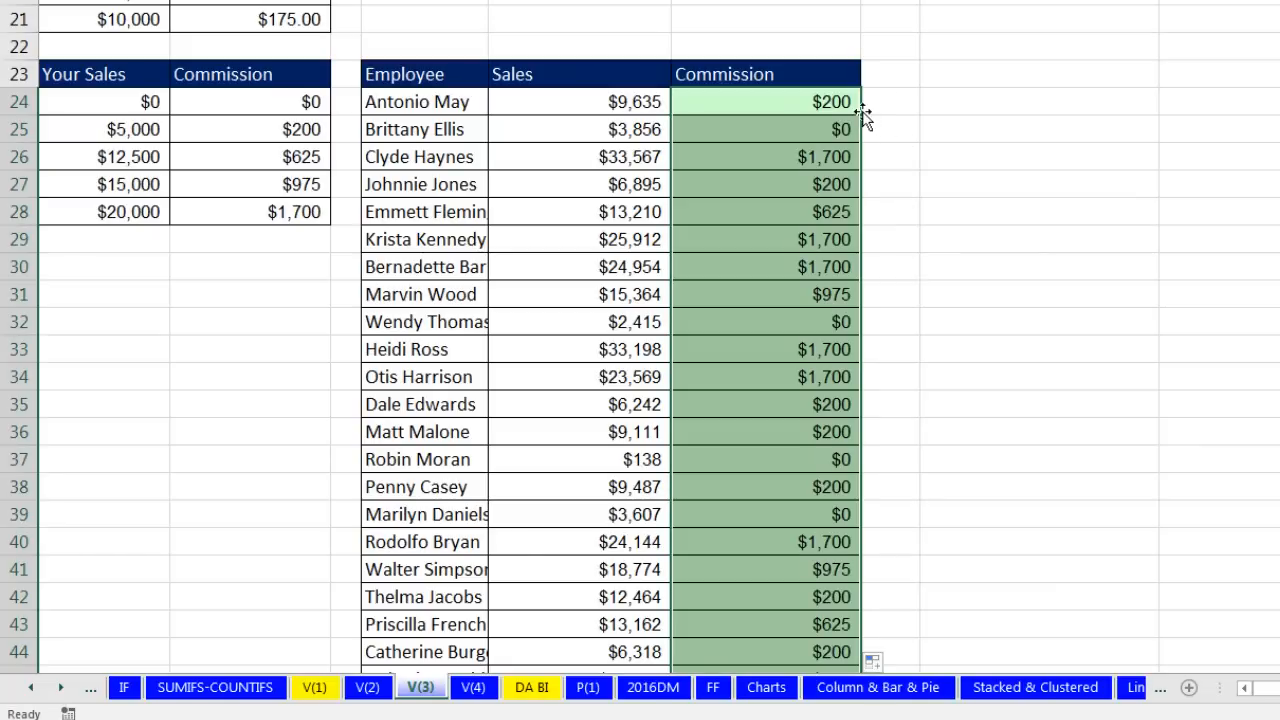
key("ctrl+Down")
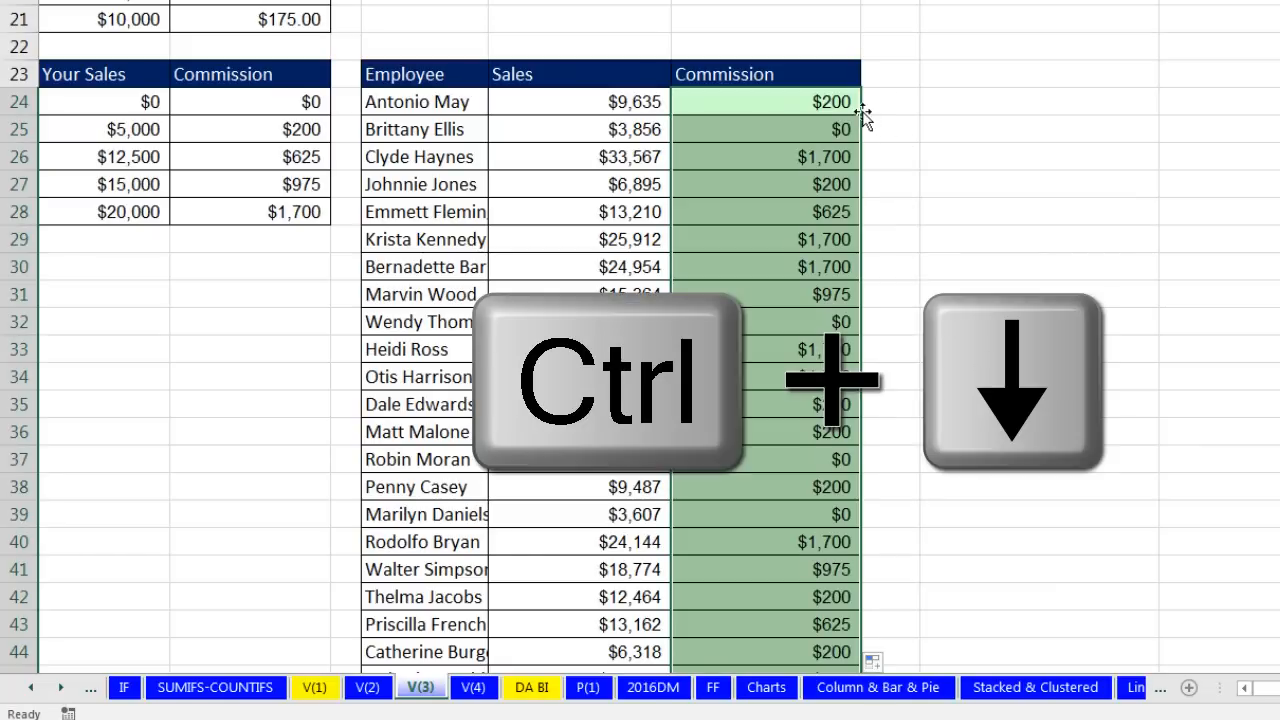
scroll(930, 320, "down", 4)
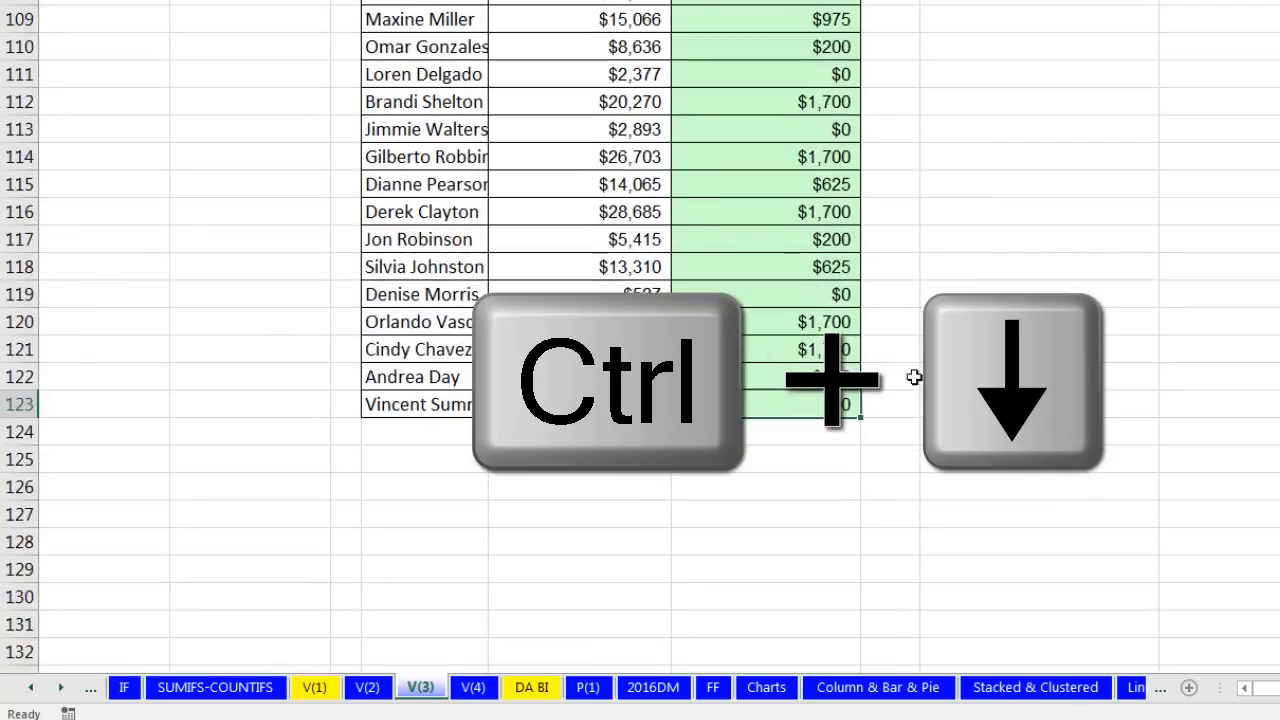
key("F2")
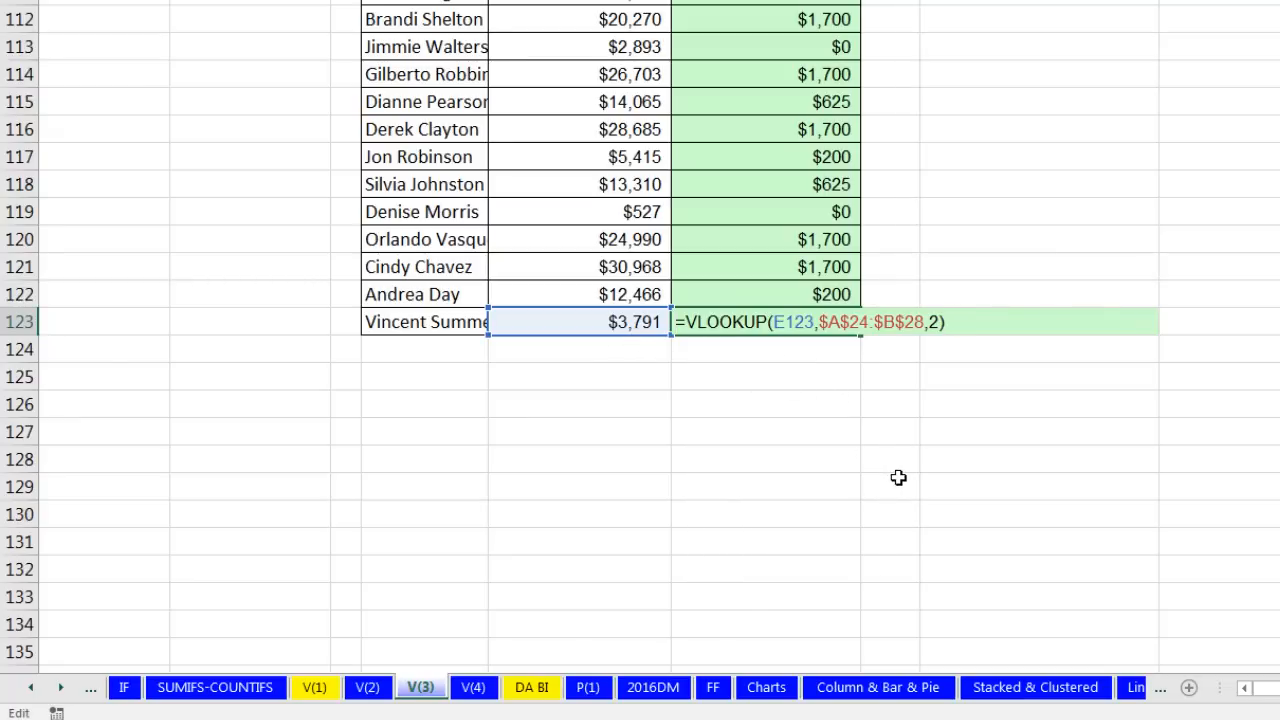
key("Escape")
key("ctrl+Up")
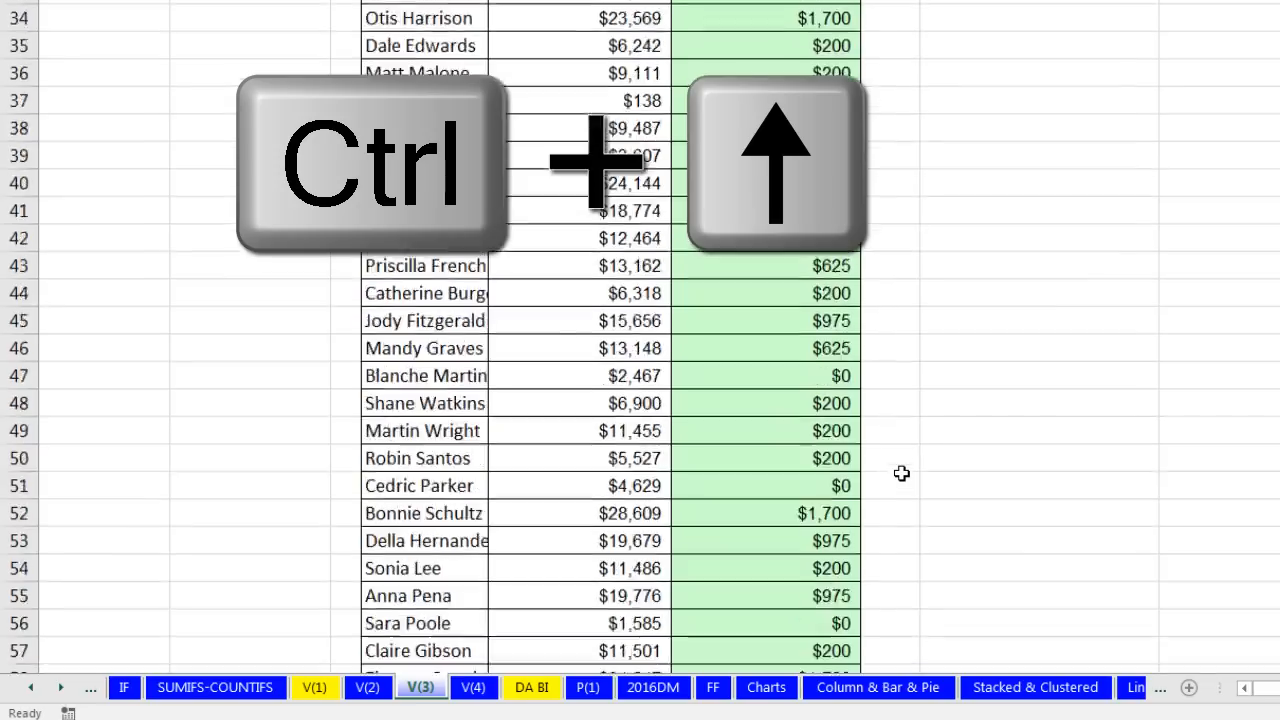
scroll(827, 491, "up", 8)
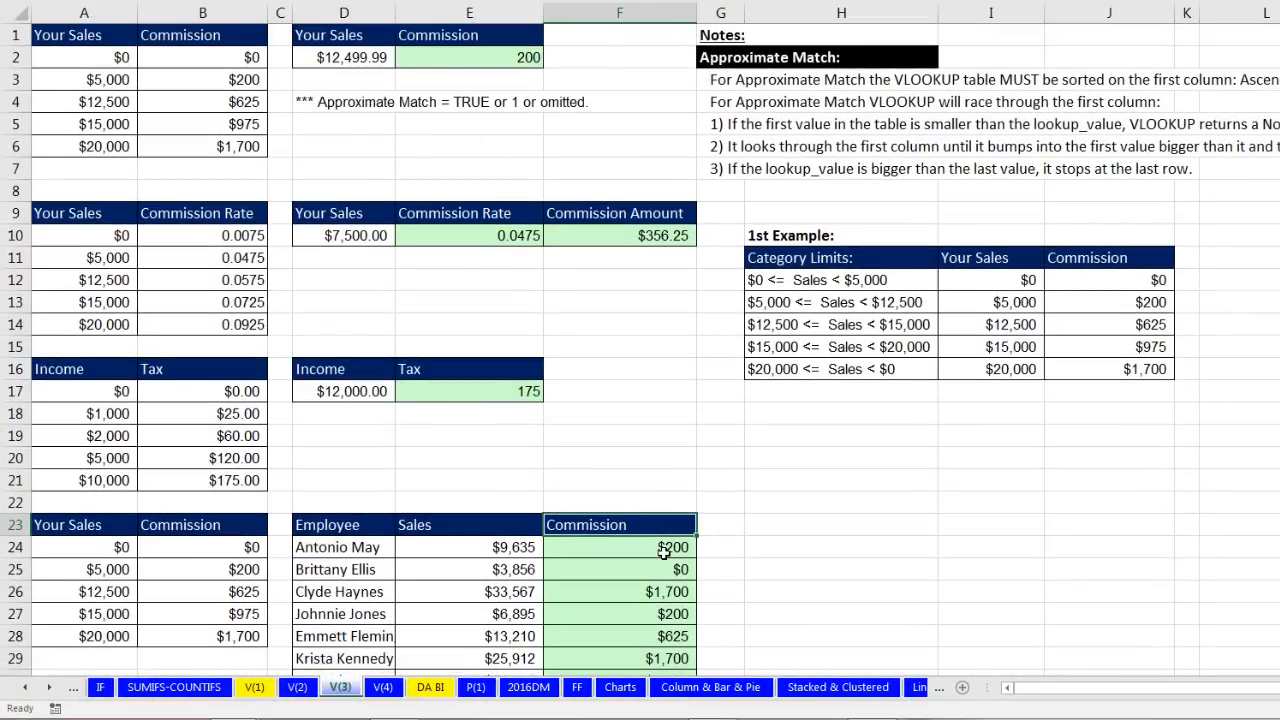
left_click(383, 692)
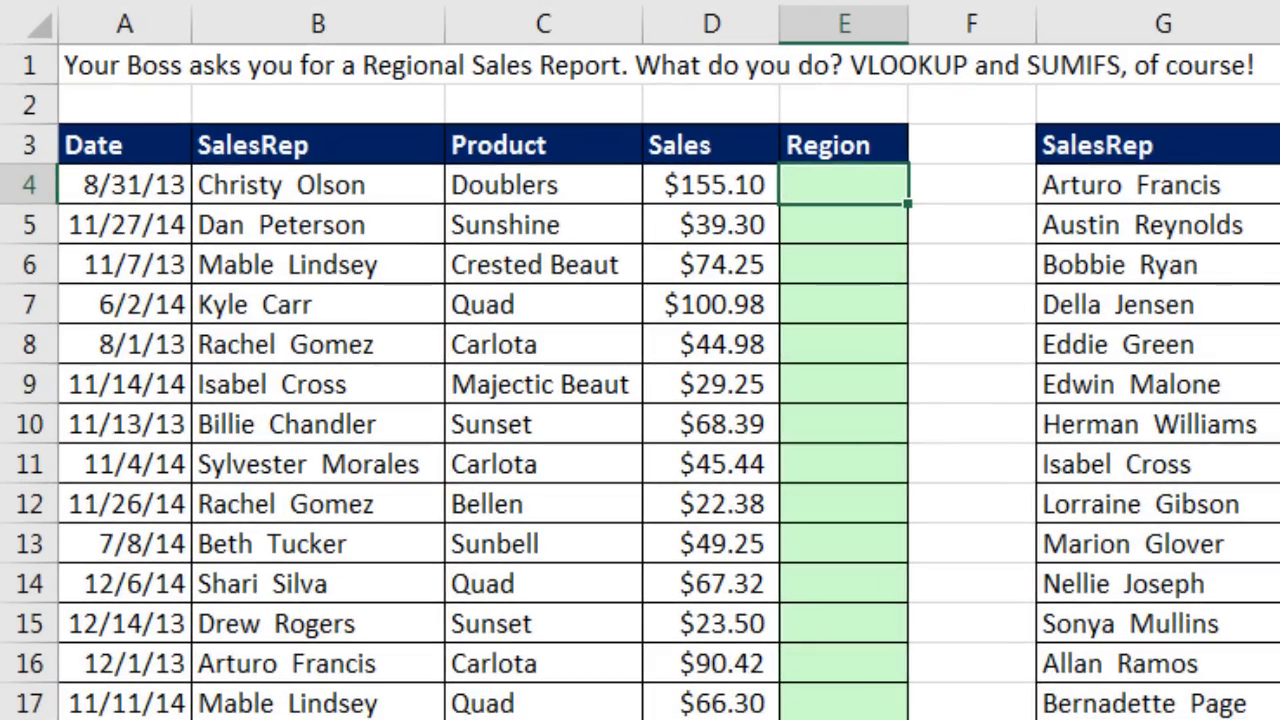
left_click_drag(72, 98, 366, 98)
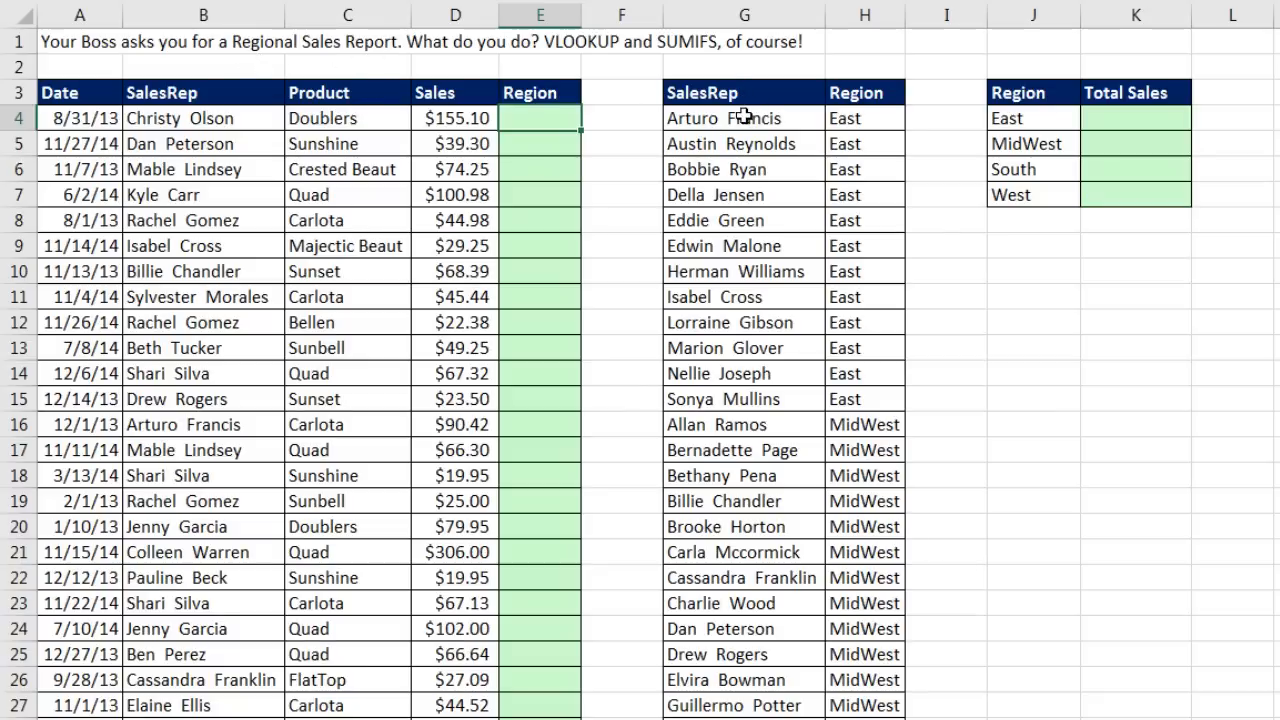
left_click_drag(744, 117, 725, 566)
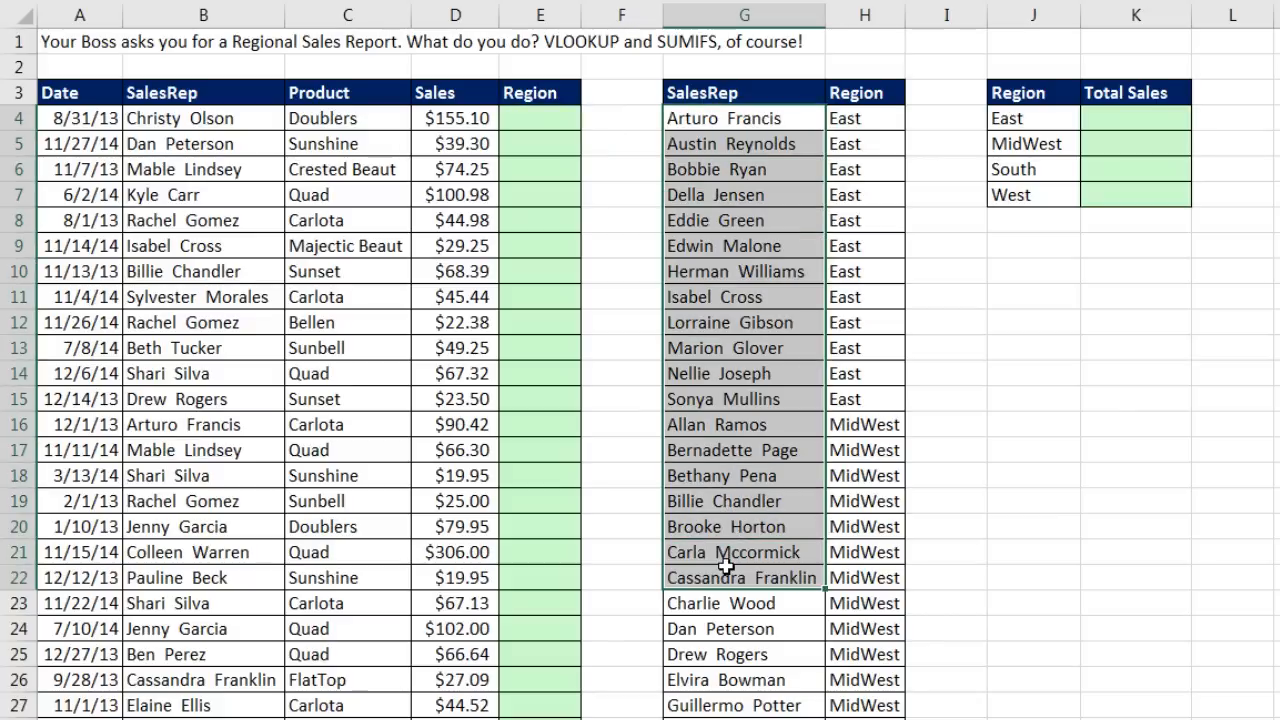
left_click_drag(858, 117, 868, 375)
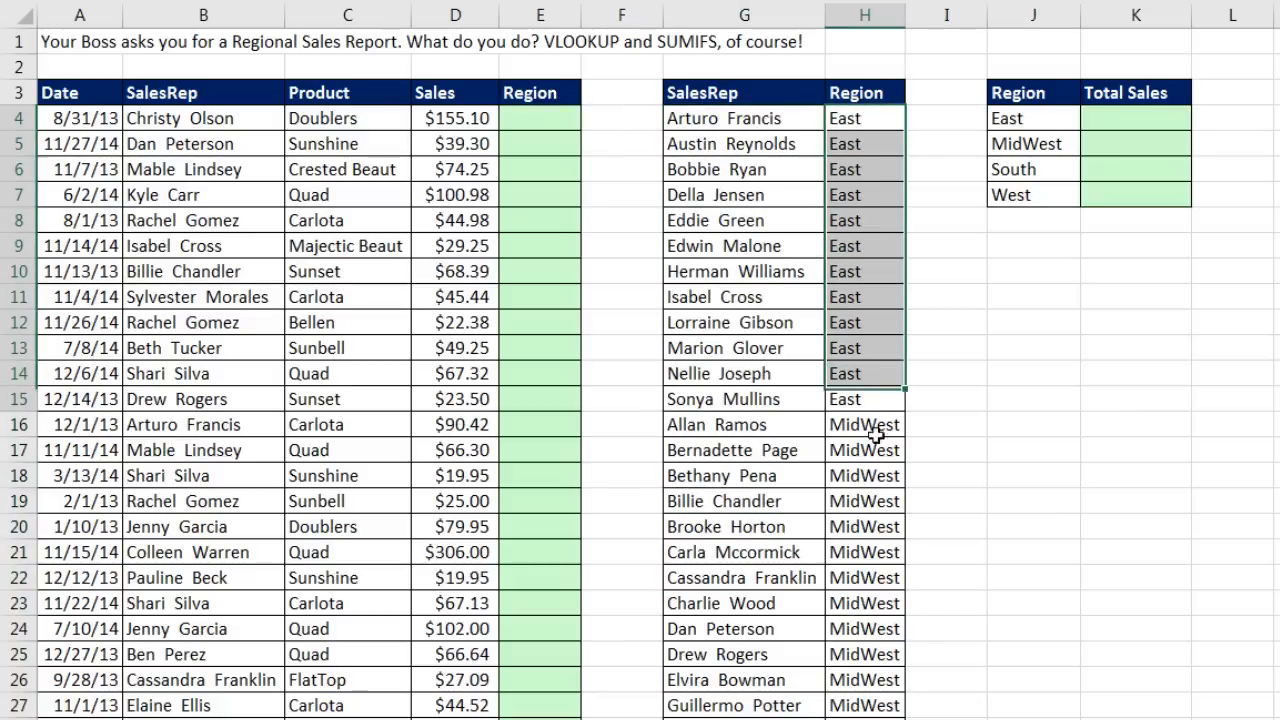
left_click_drag(876, 432, 876, 614)
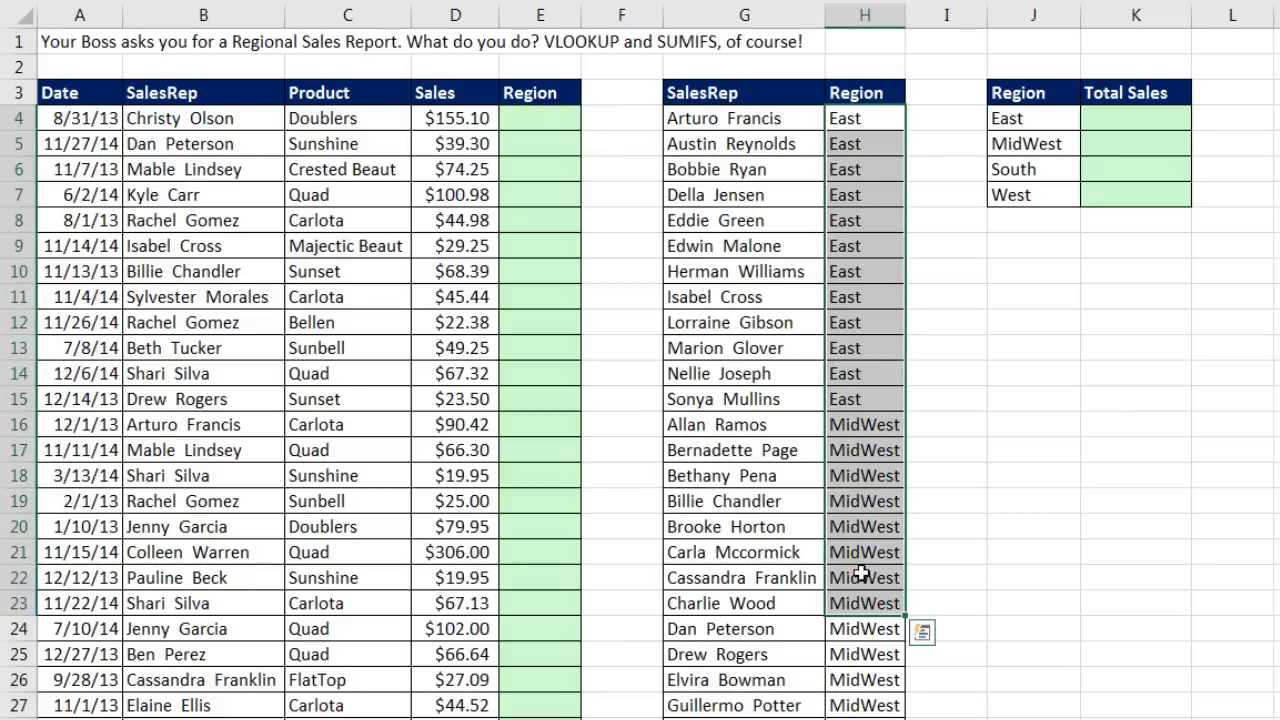
left_click(1105, 125)
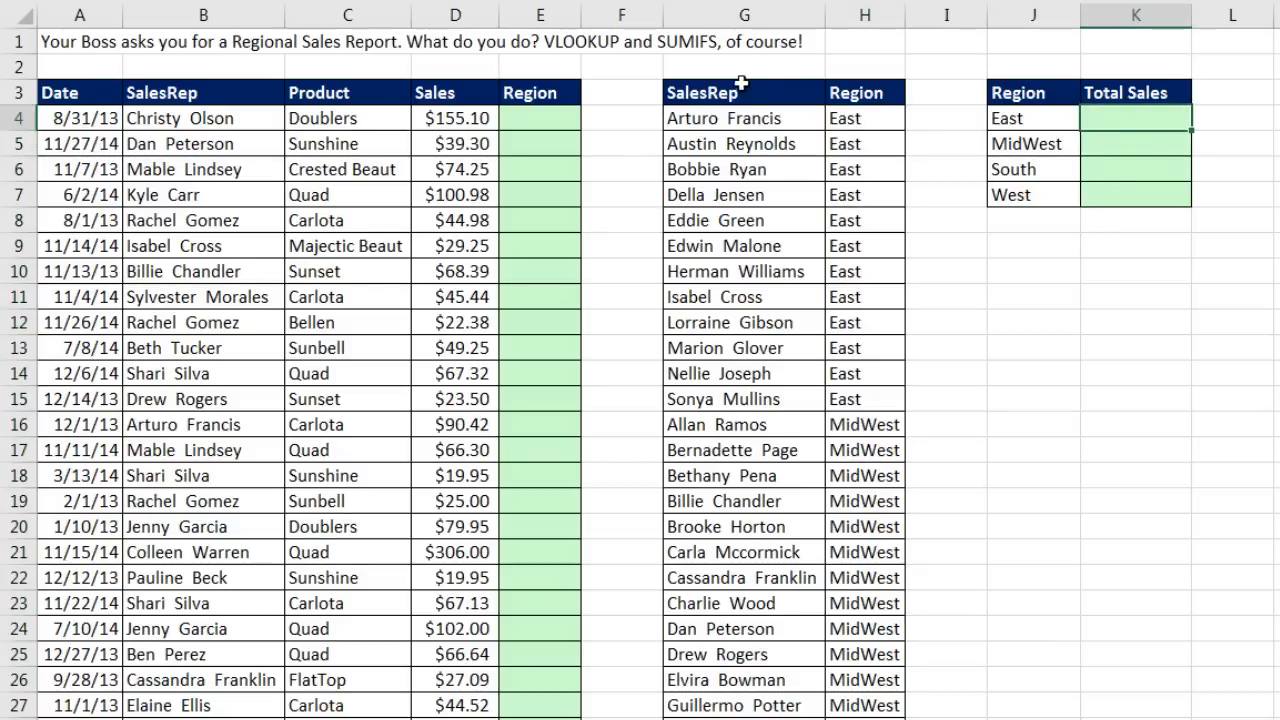
left_click(540, 118)
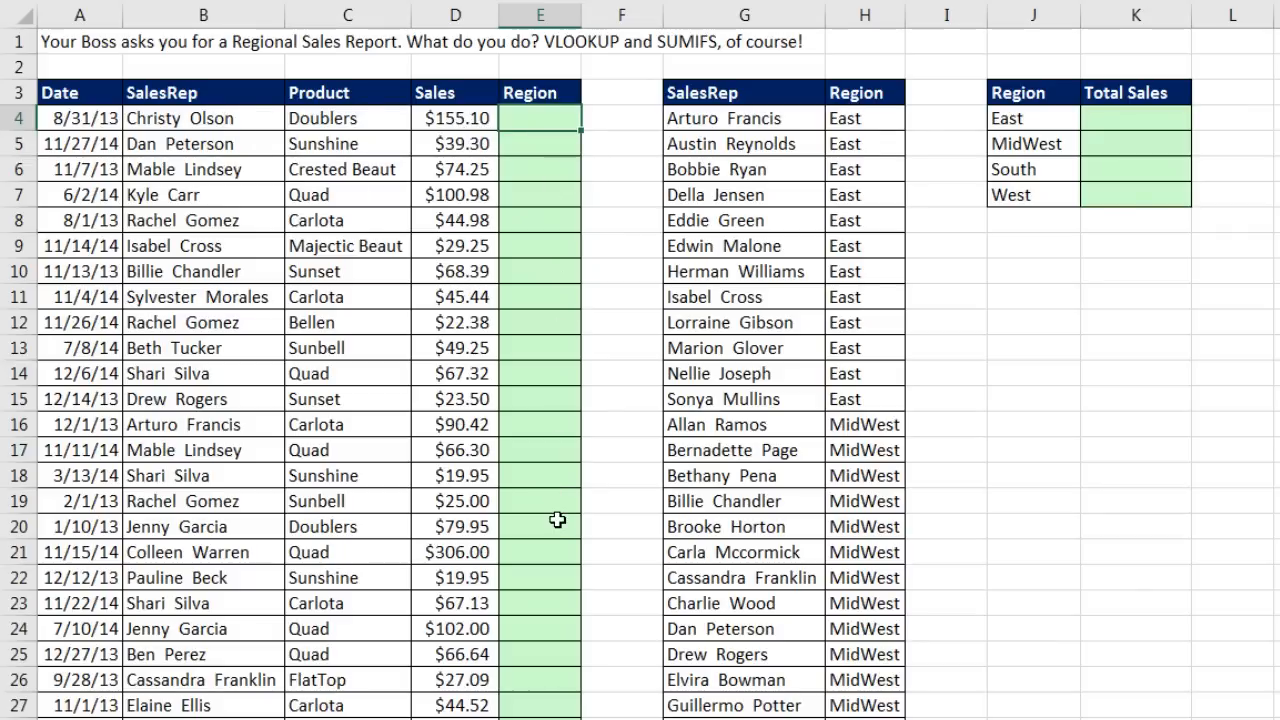
Step: Enter =VLOOKUP(B4,$G$4:$H$75,2,0) in E4 to look up the sales rep's region
type("=vl")
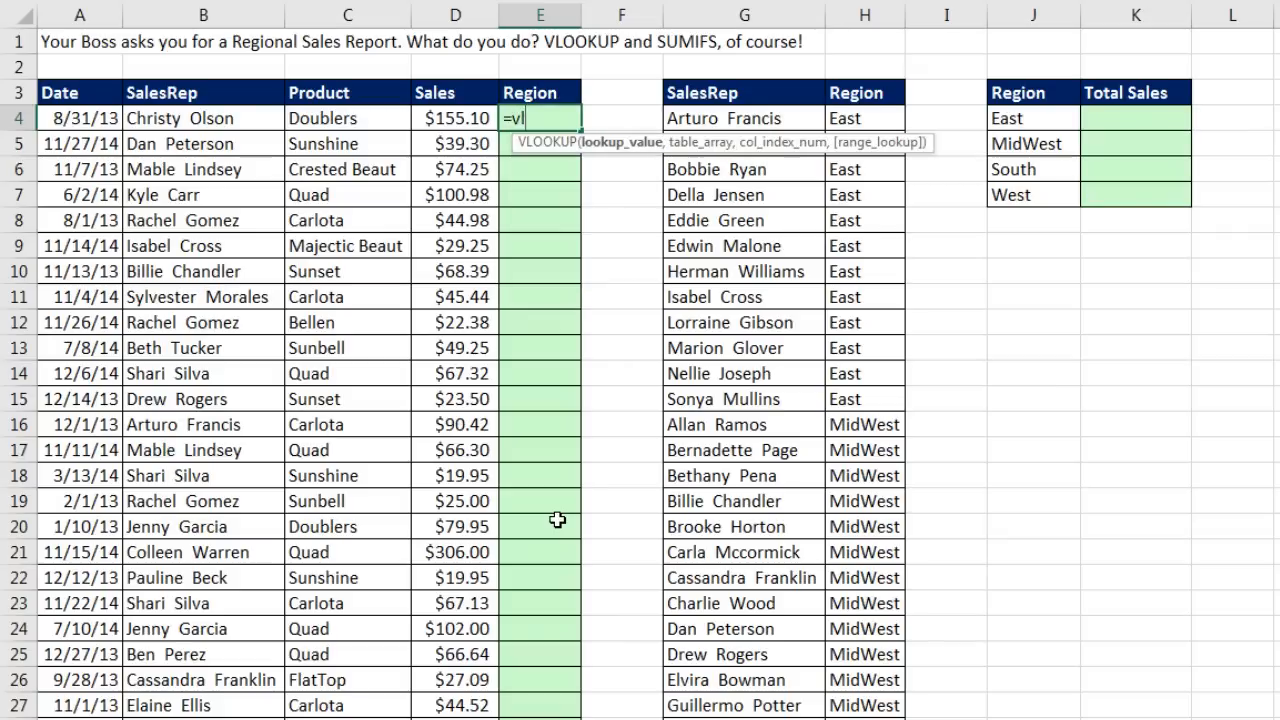
key("Tab")
key("Left")
key("Left")
key("Left")
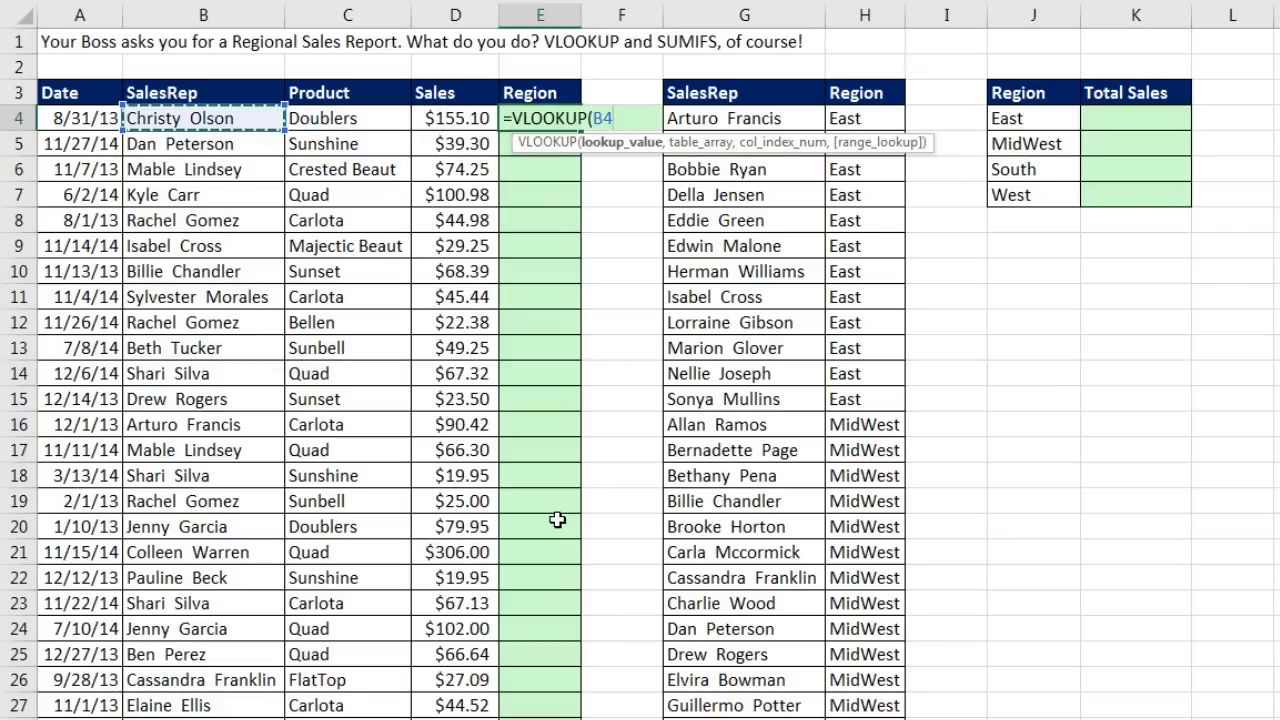
type(",")
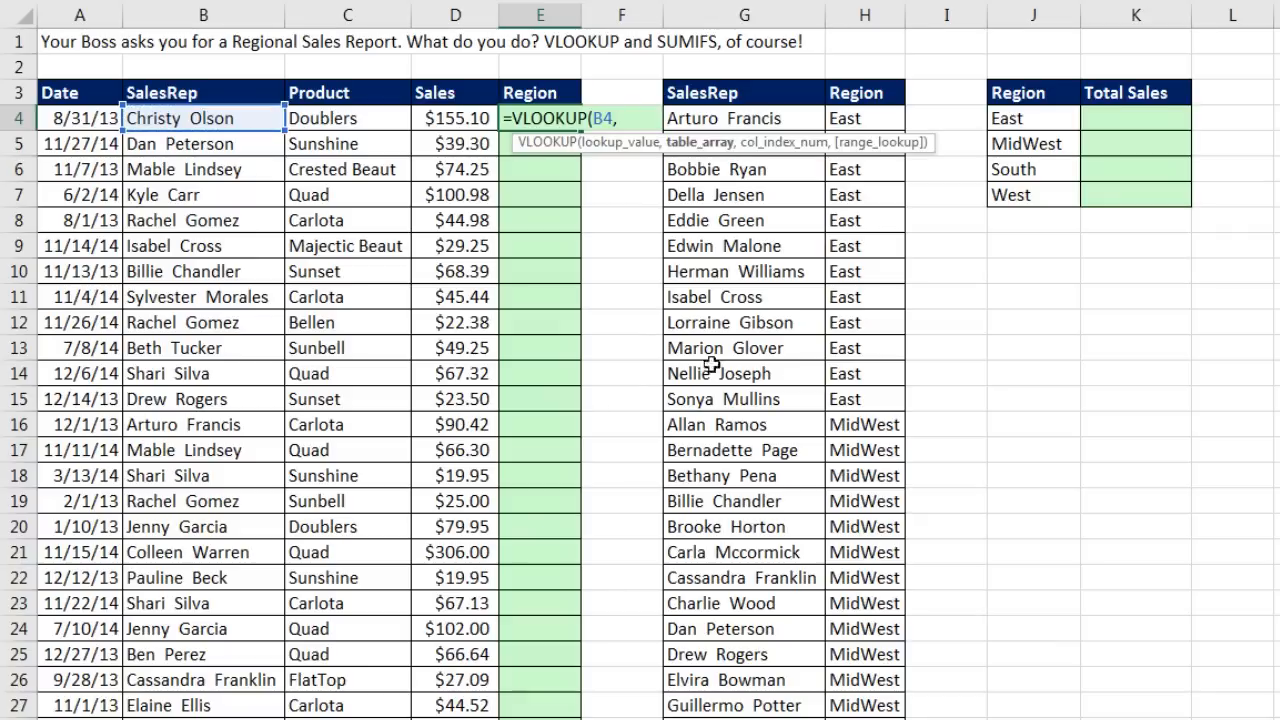
left_click(727, 118)
left_click_drag(727, 118, 856, 119)
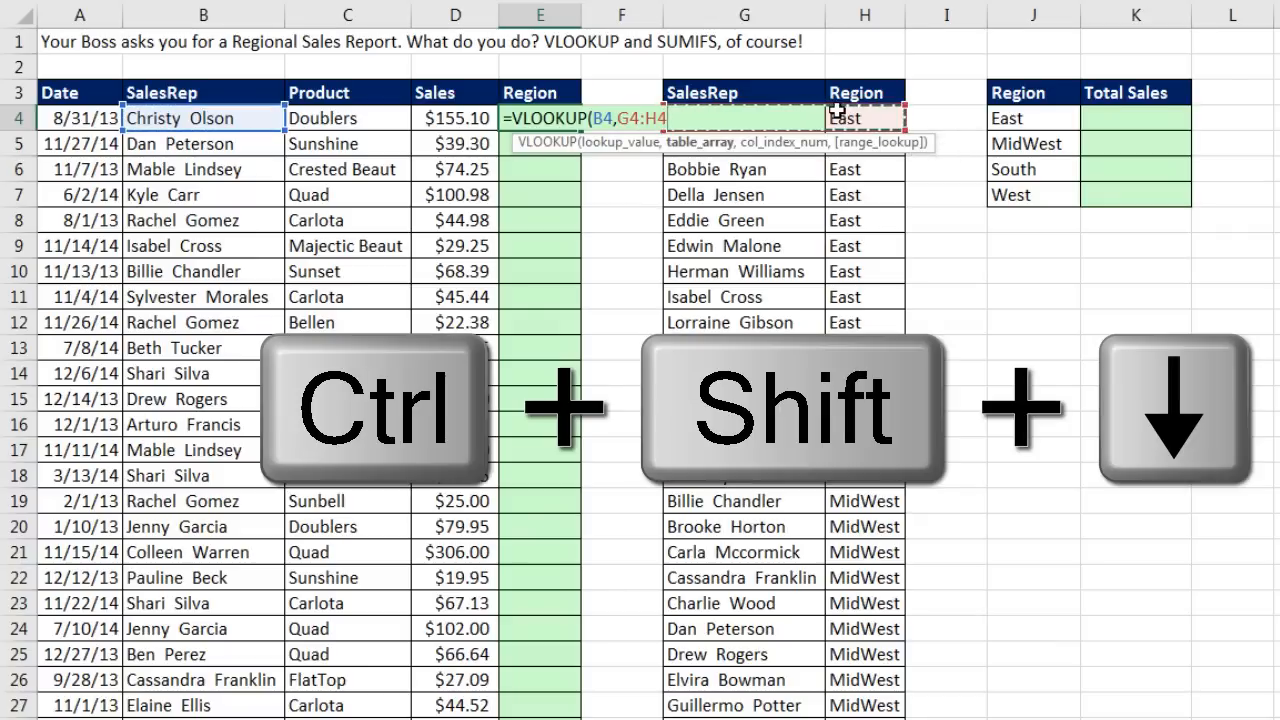
key("ctrl+shift+Down")
key("F4")
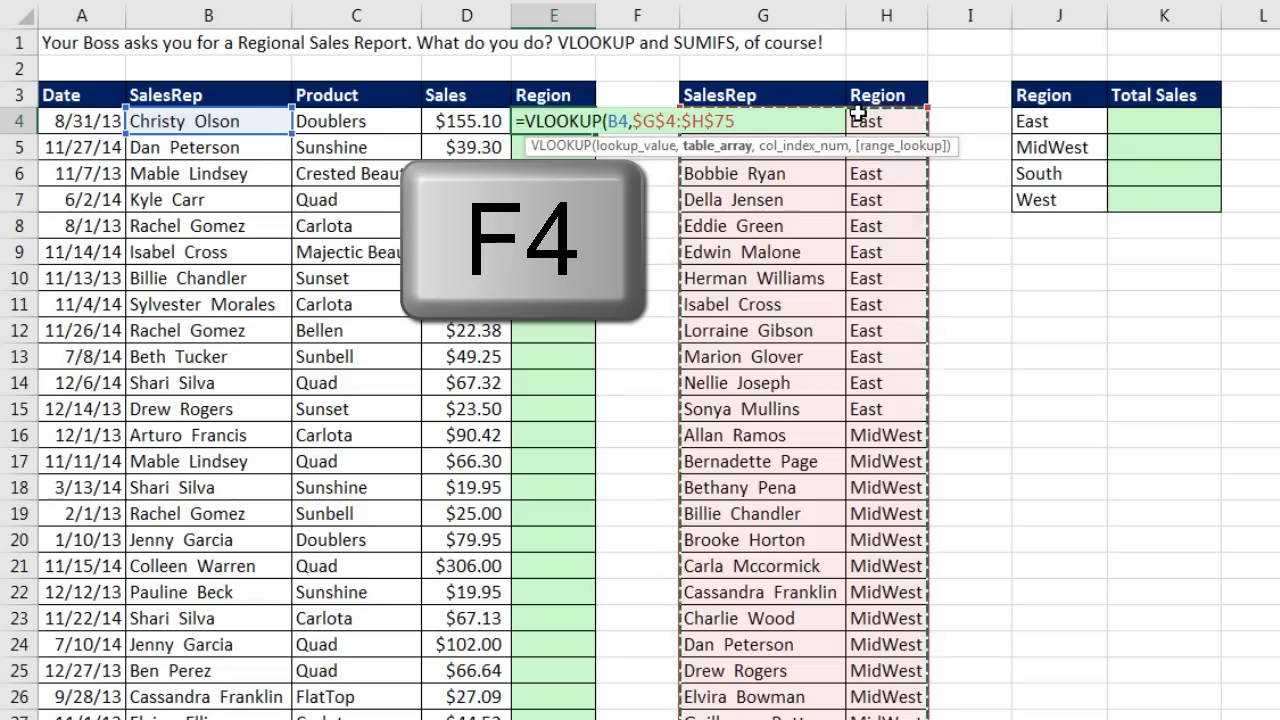
type(",")
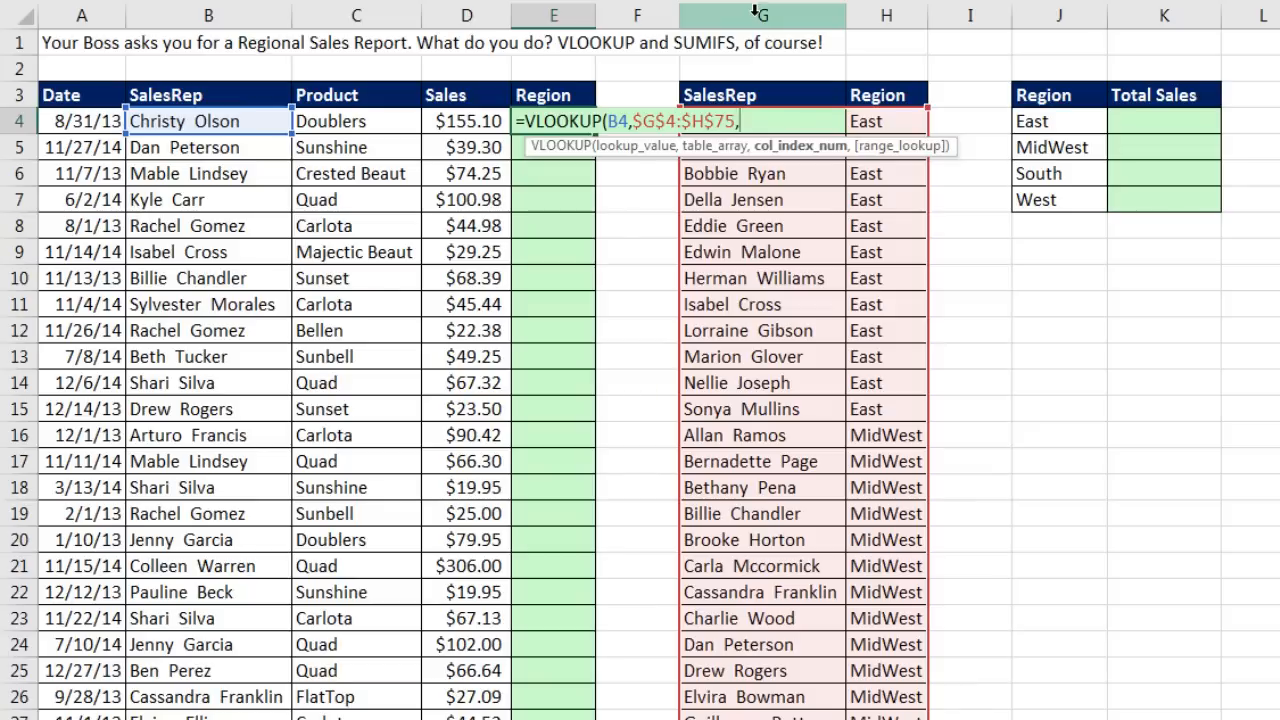
type("2,")
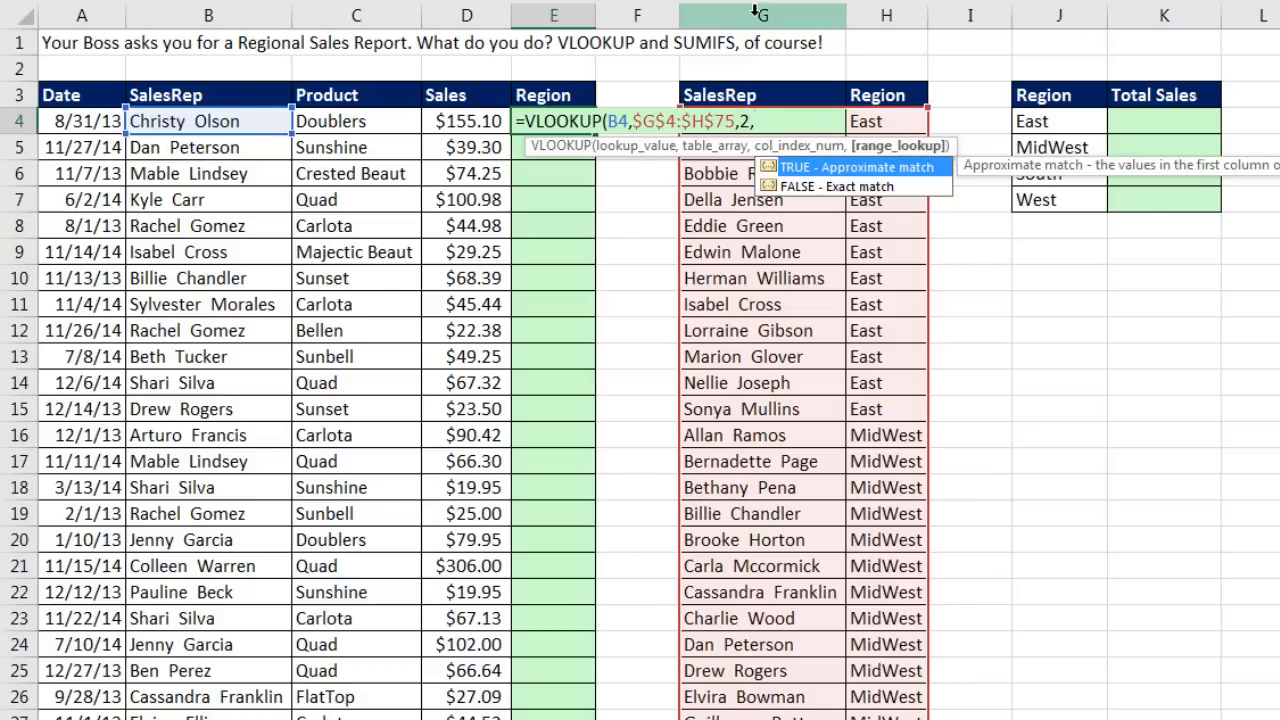
type("0)")
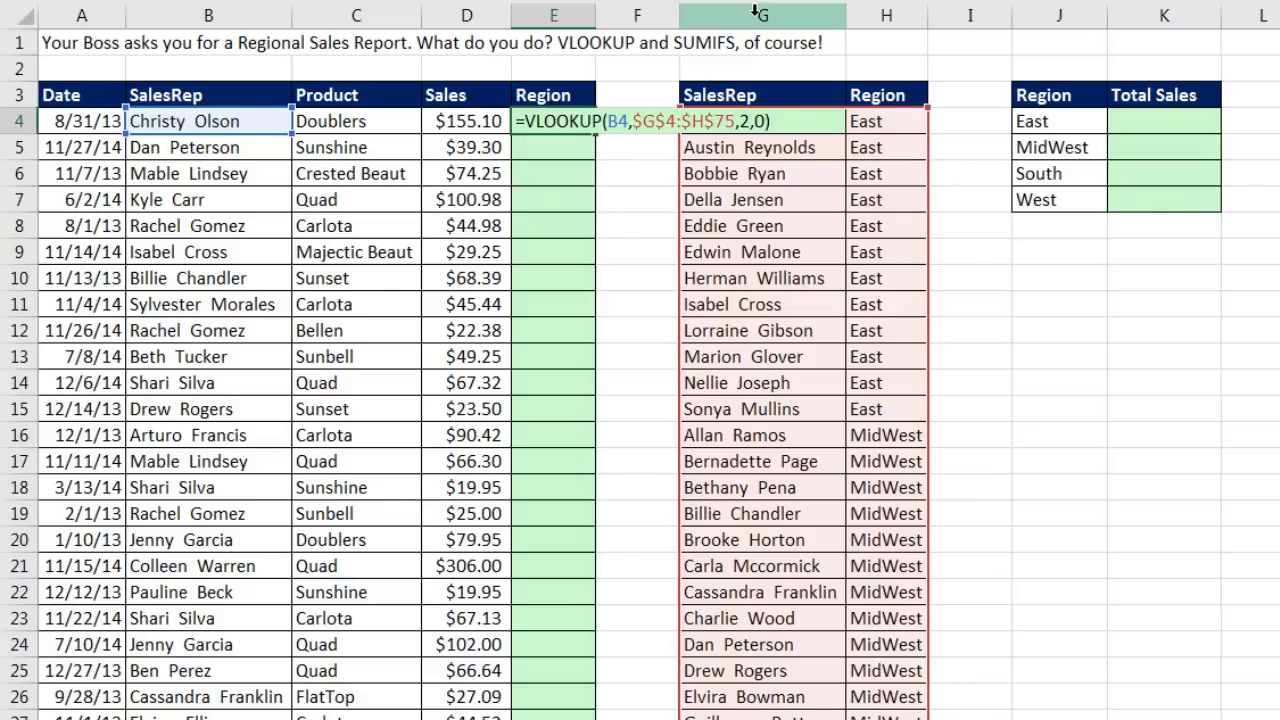
key("ctrl+Return")
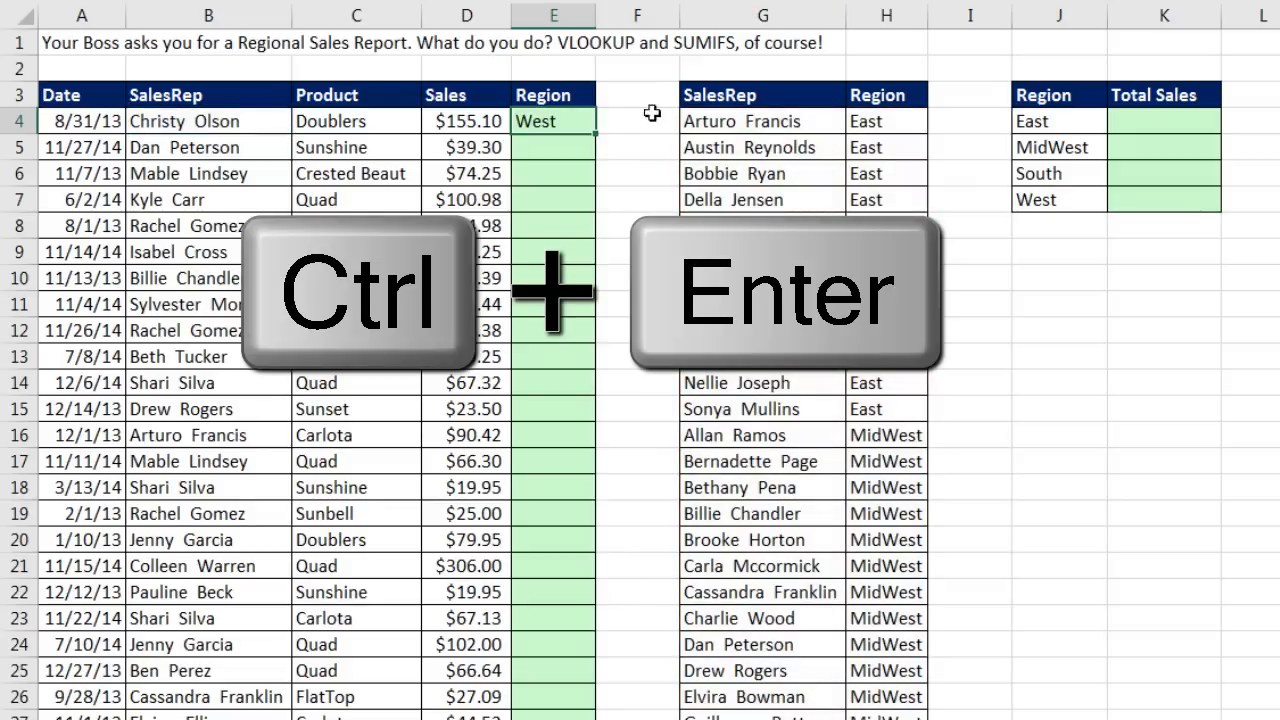
Step: Fill the region lookup down to row 10003, verify the last formula, and return to A1
double_click(595, 133)
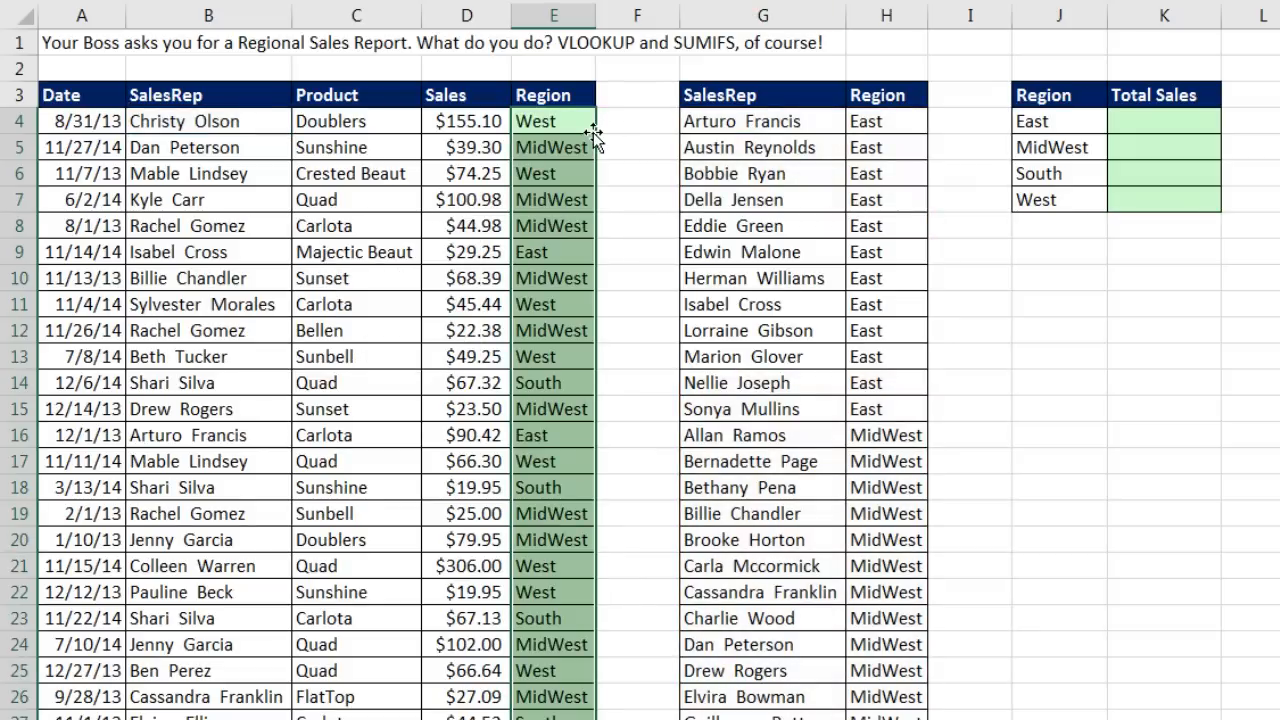
key("ctrl+Down")
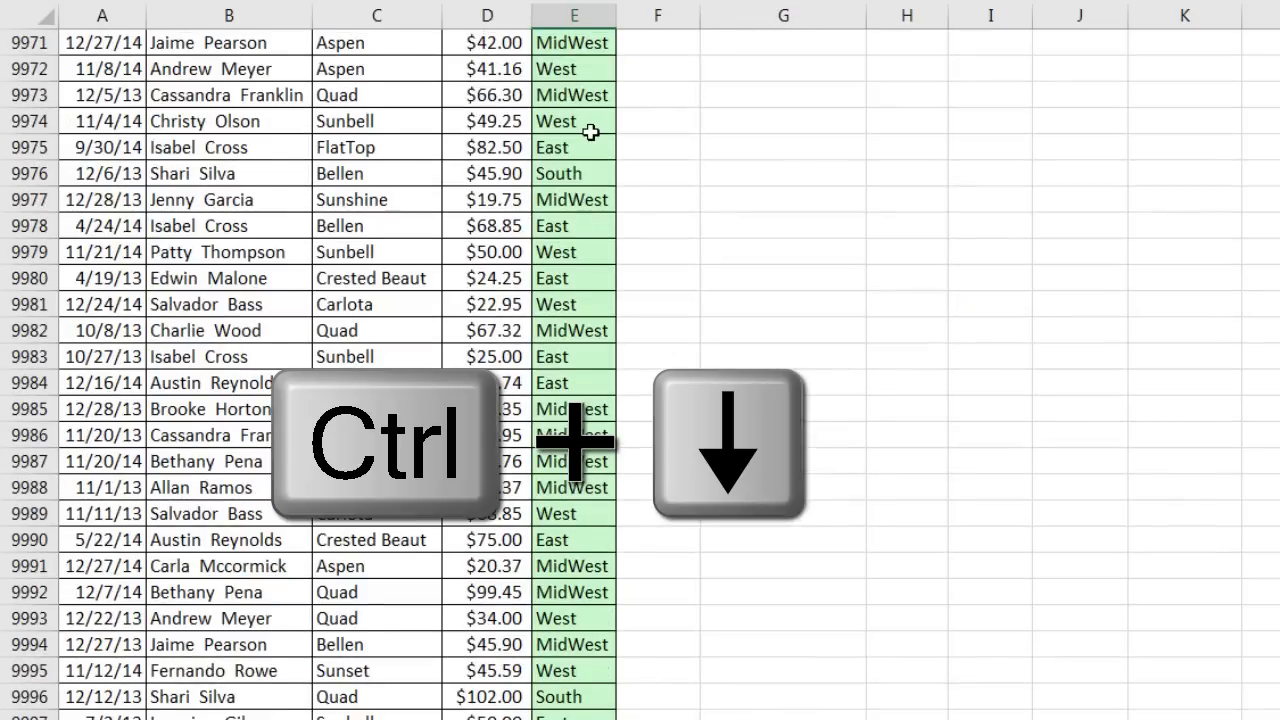
key("F2")
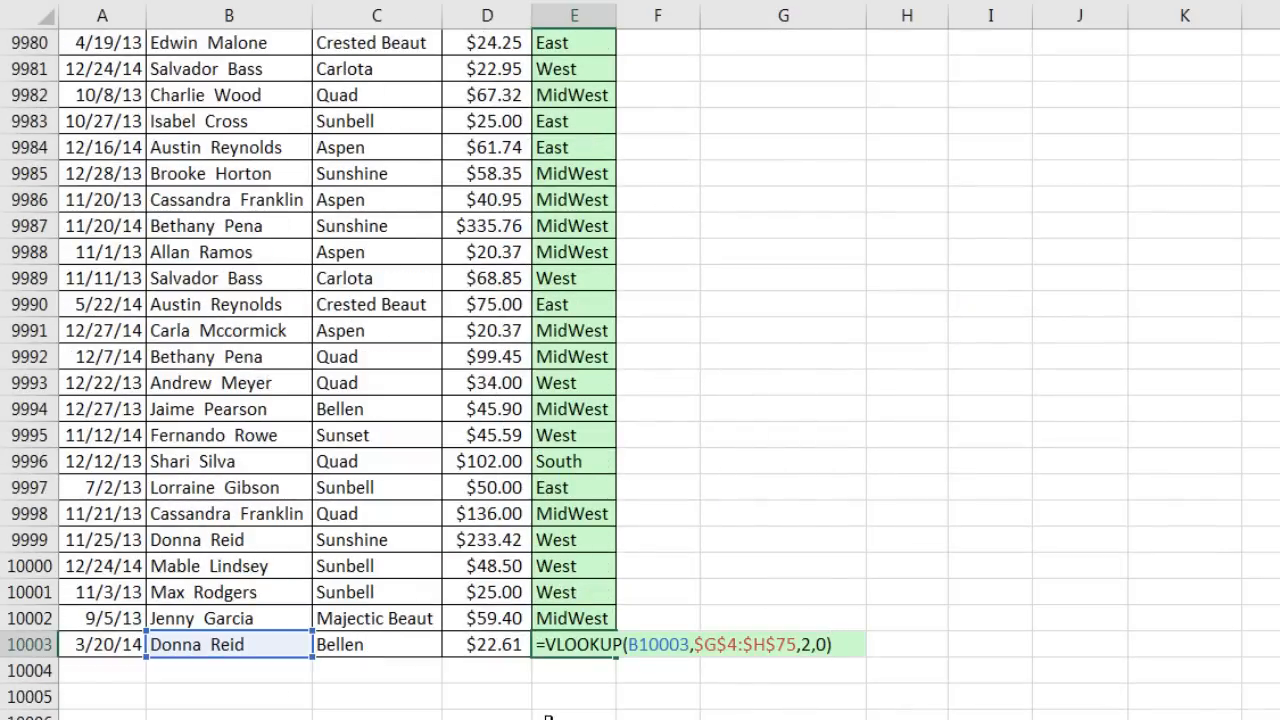
key("Escape")
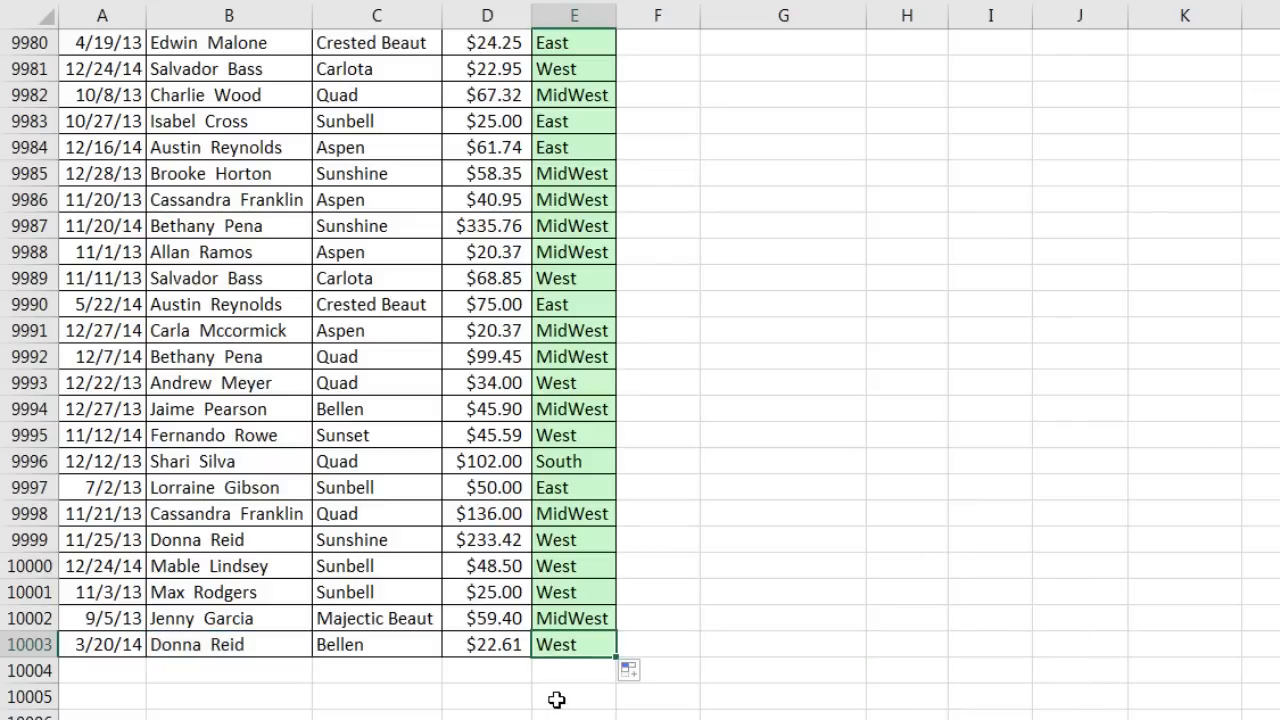
key("ctrl+Home")
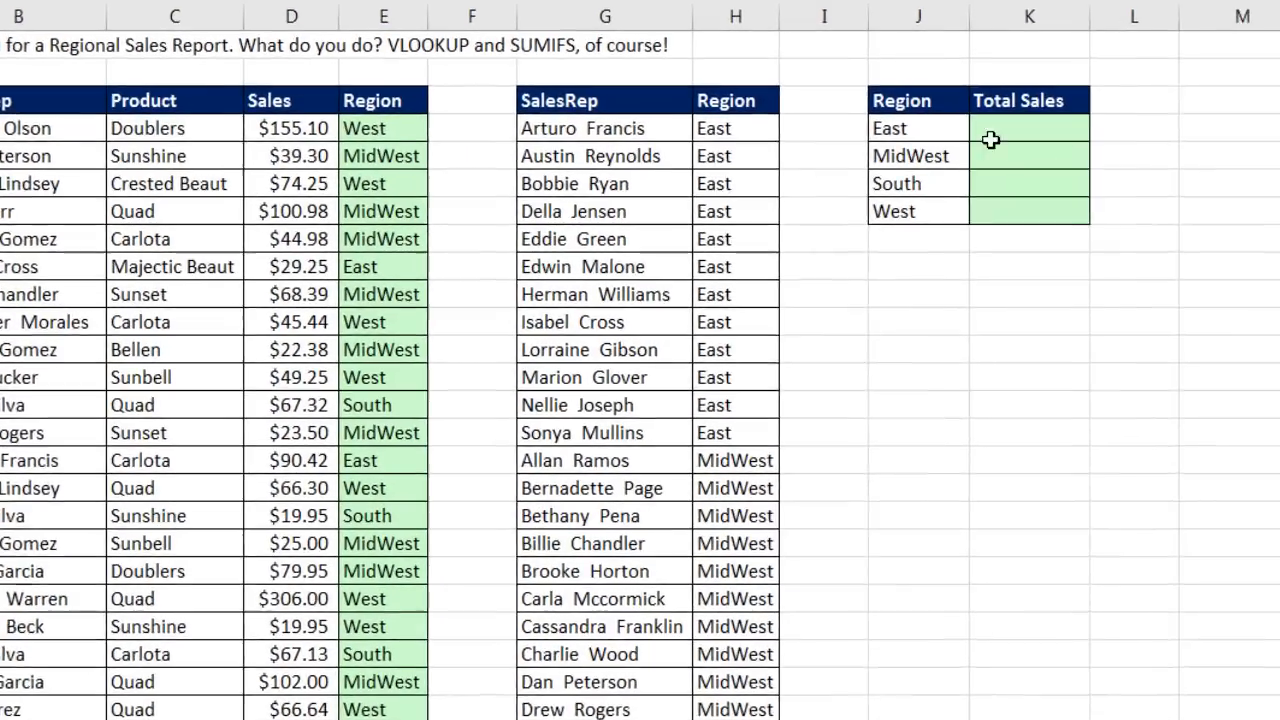
left_click(1138, 120)
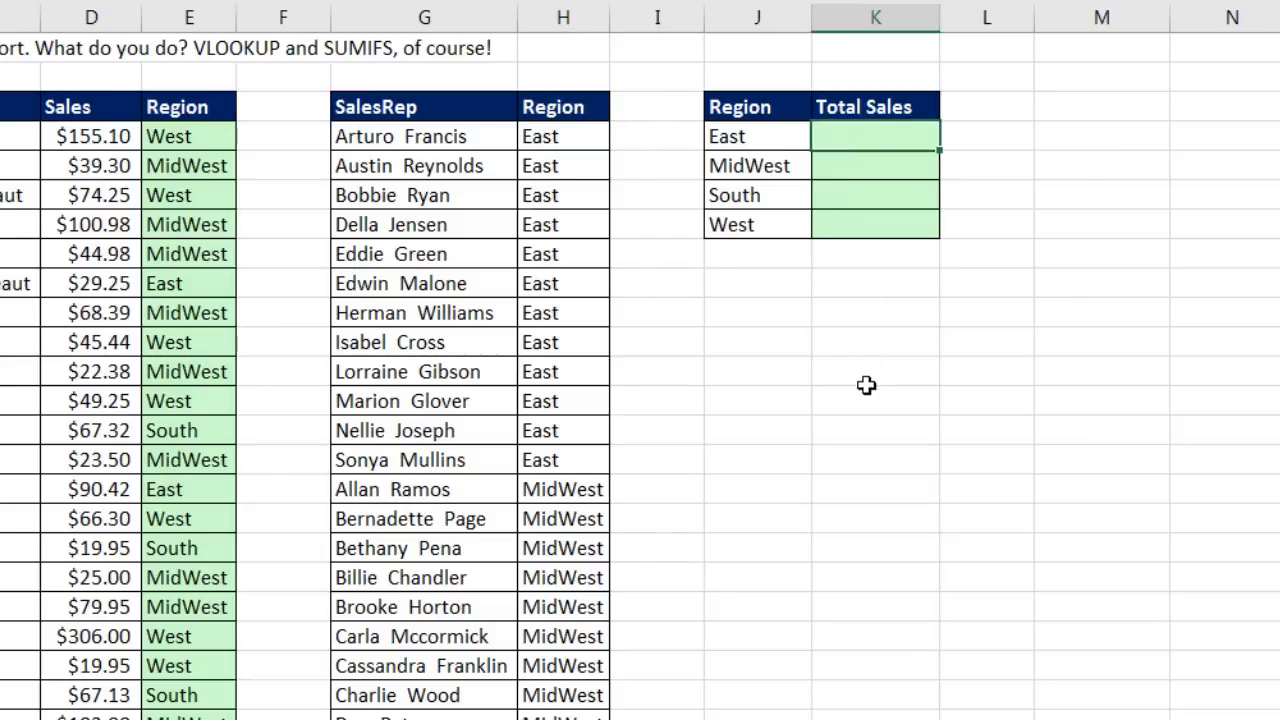
type("=sumifs")
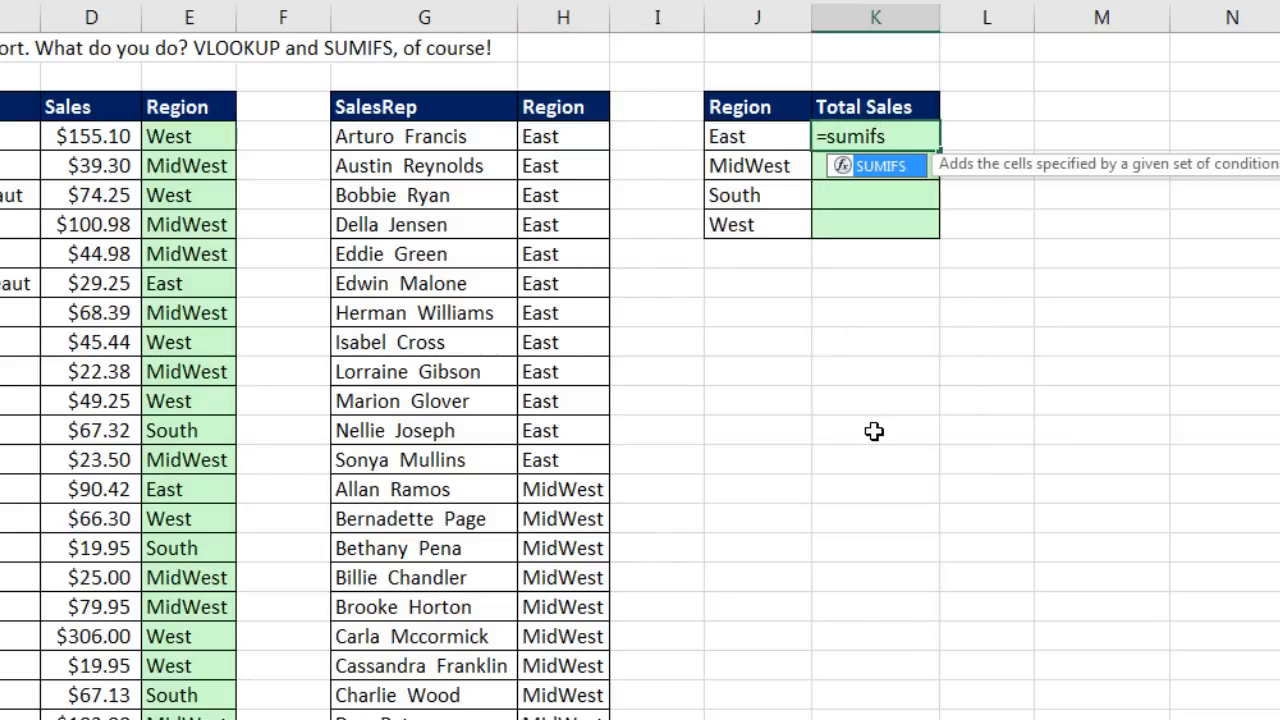
key("Tab")
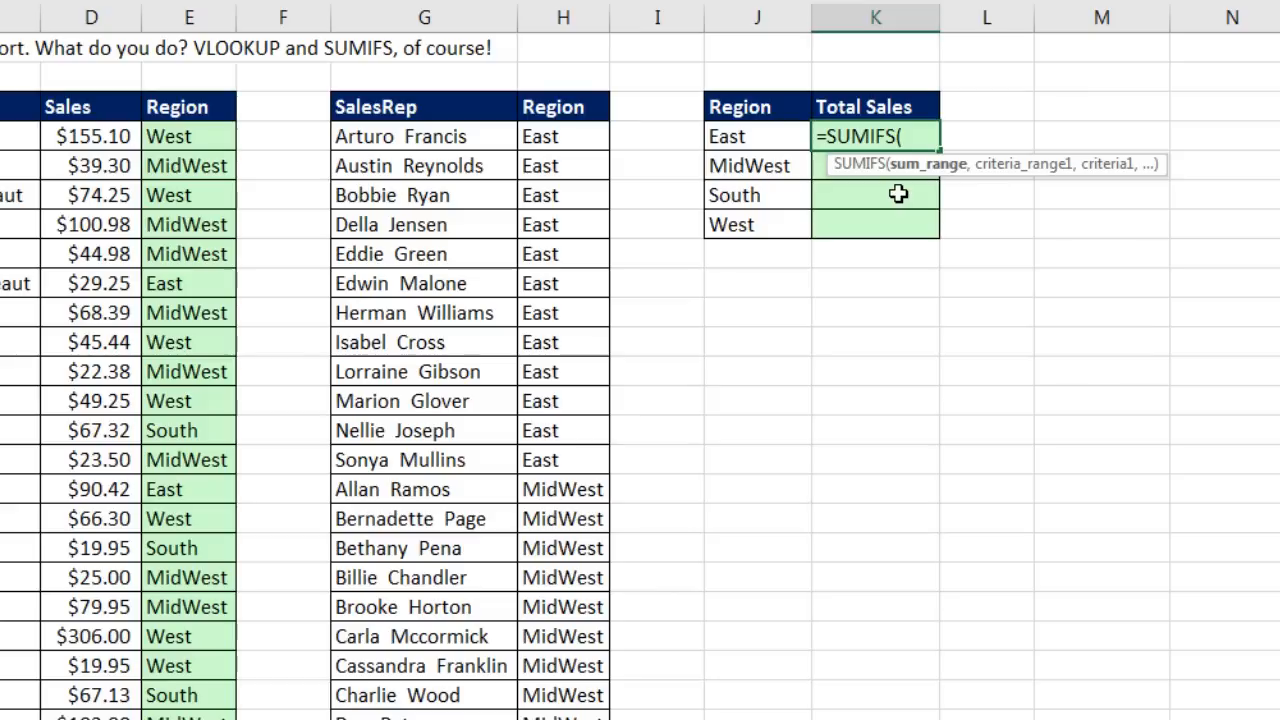
left_click(60, 136)
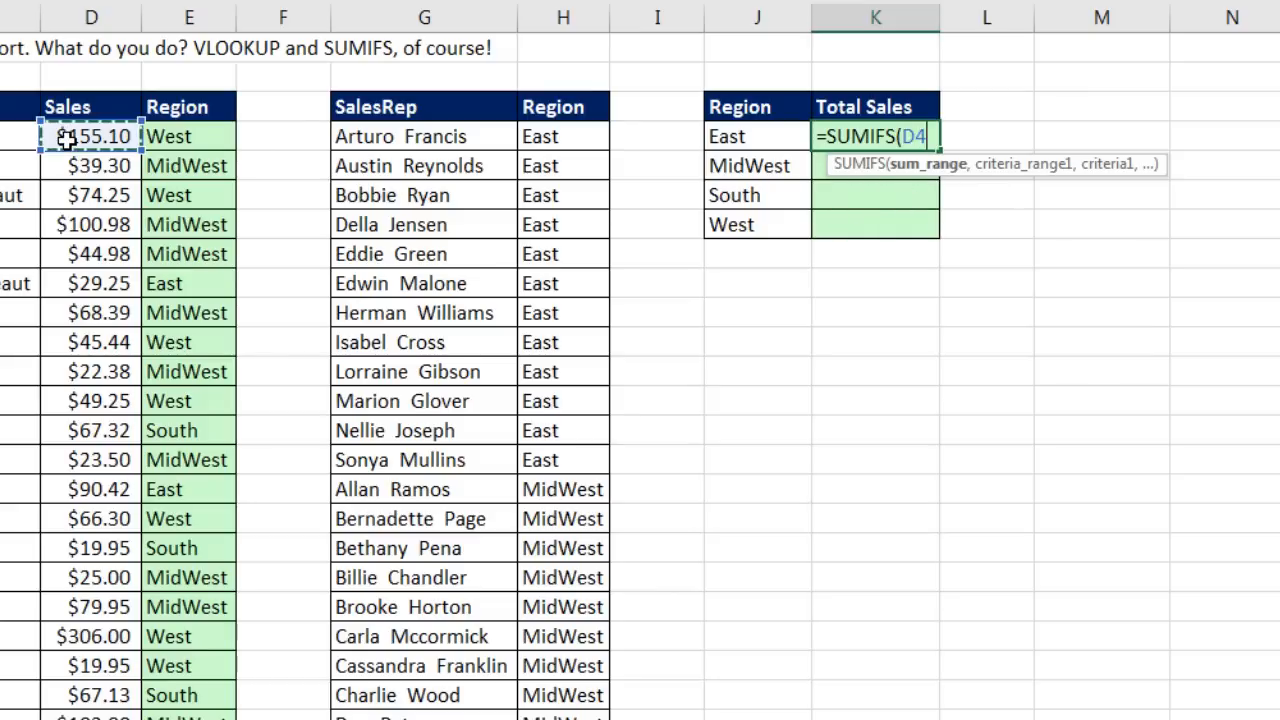
key("ctrl+shift+Down")
key("F4")
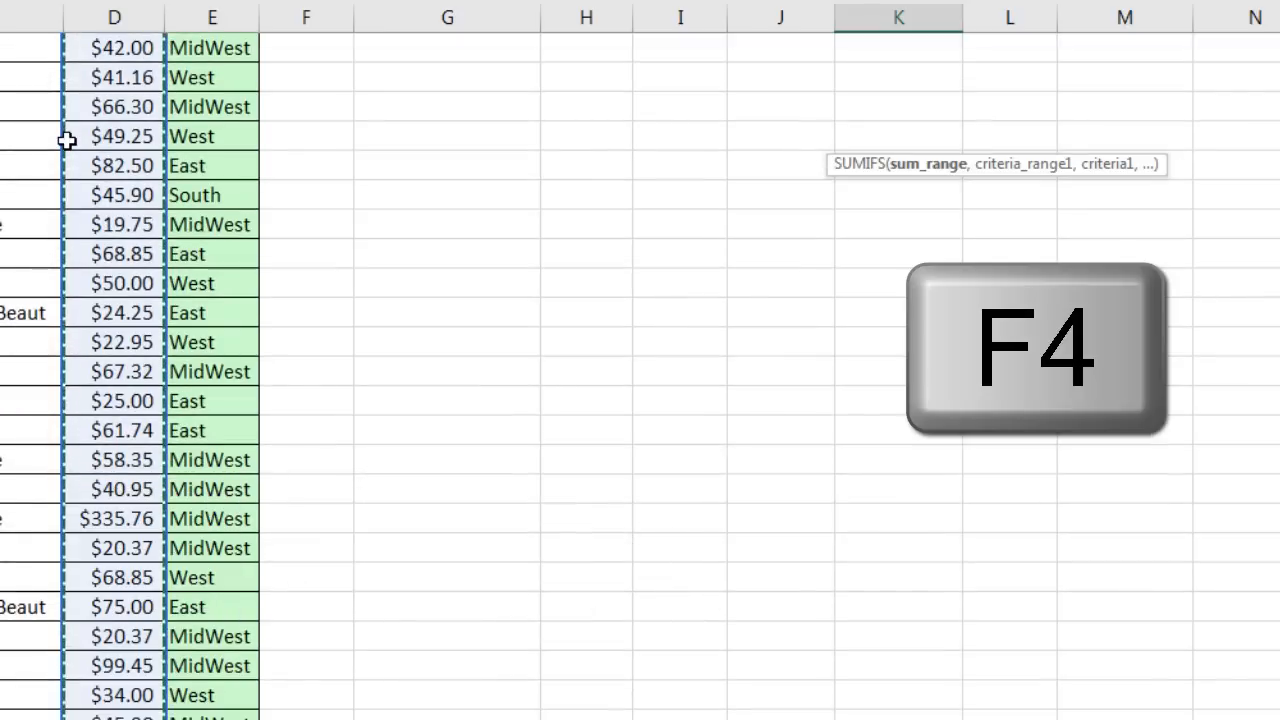
type(",")
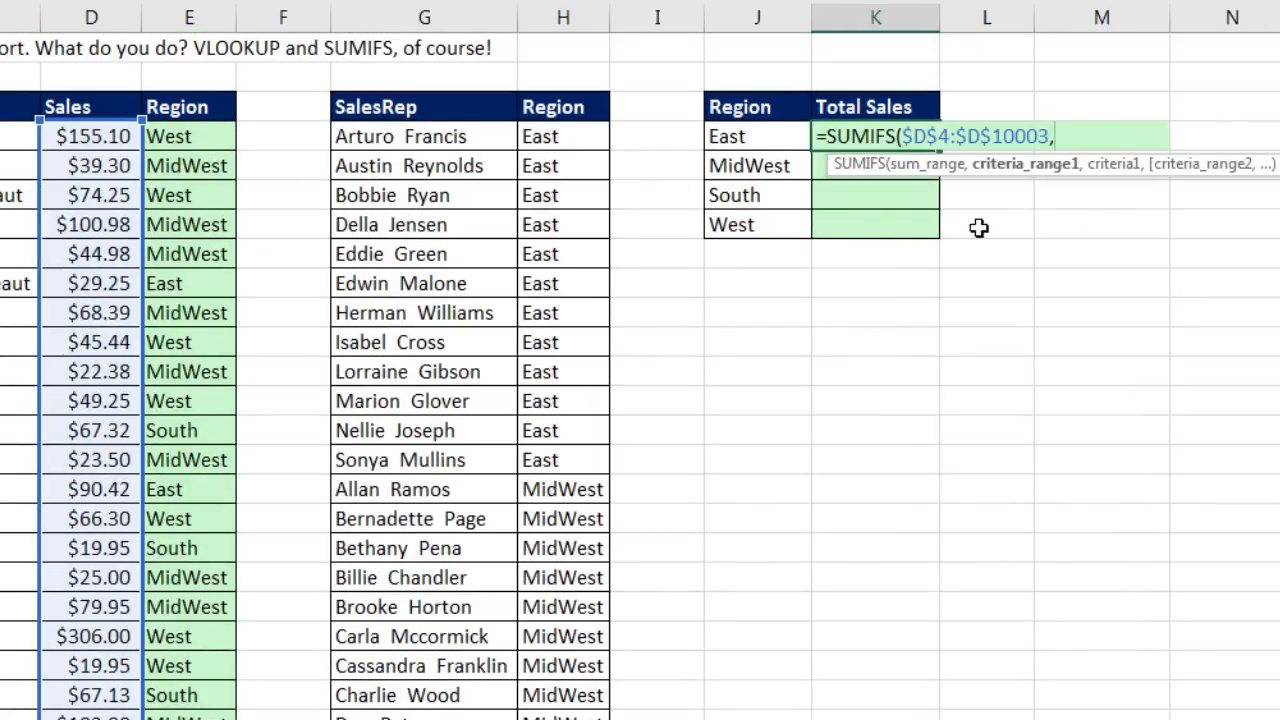
left_click(175, 139)
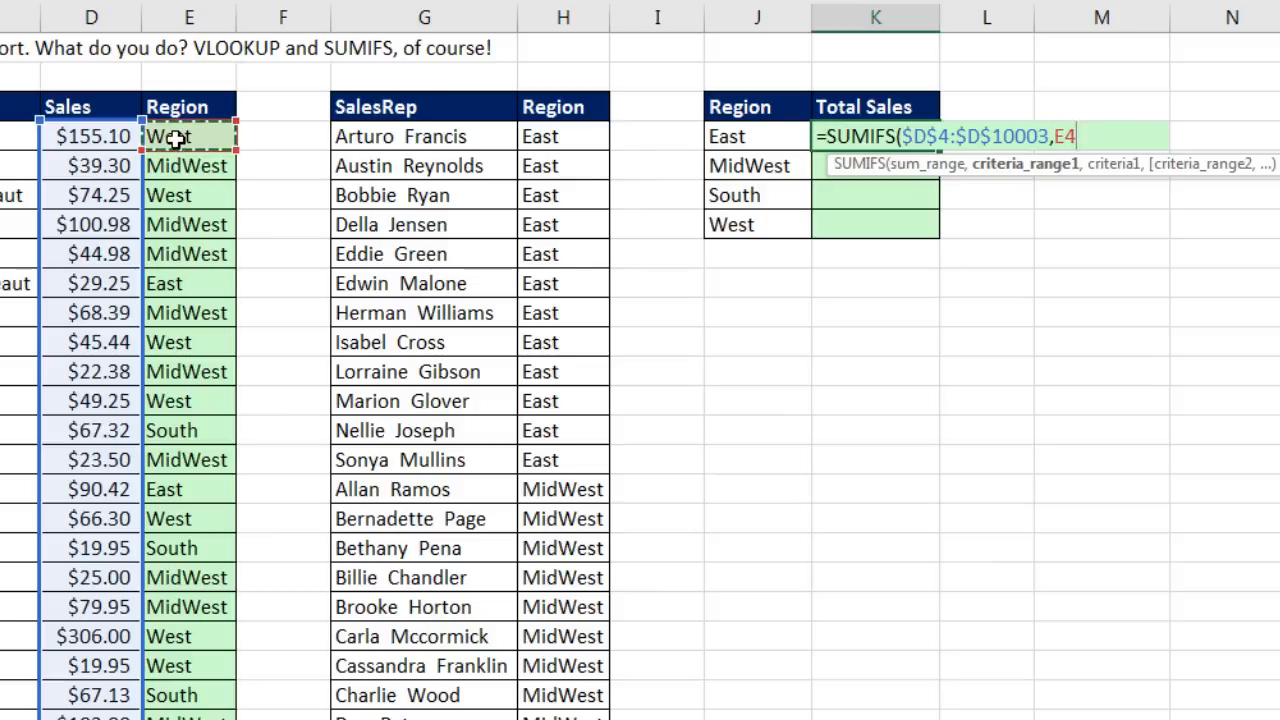
key("ctrl+shift+Down")
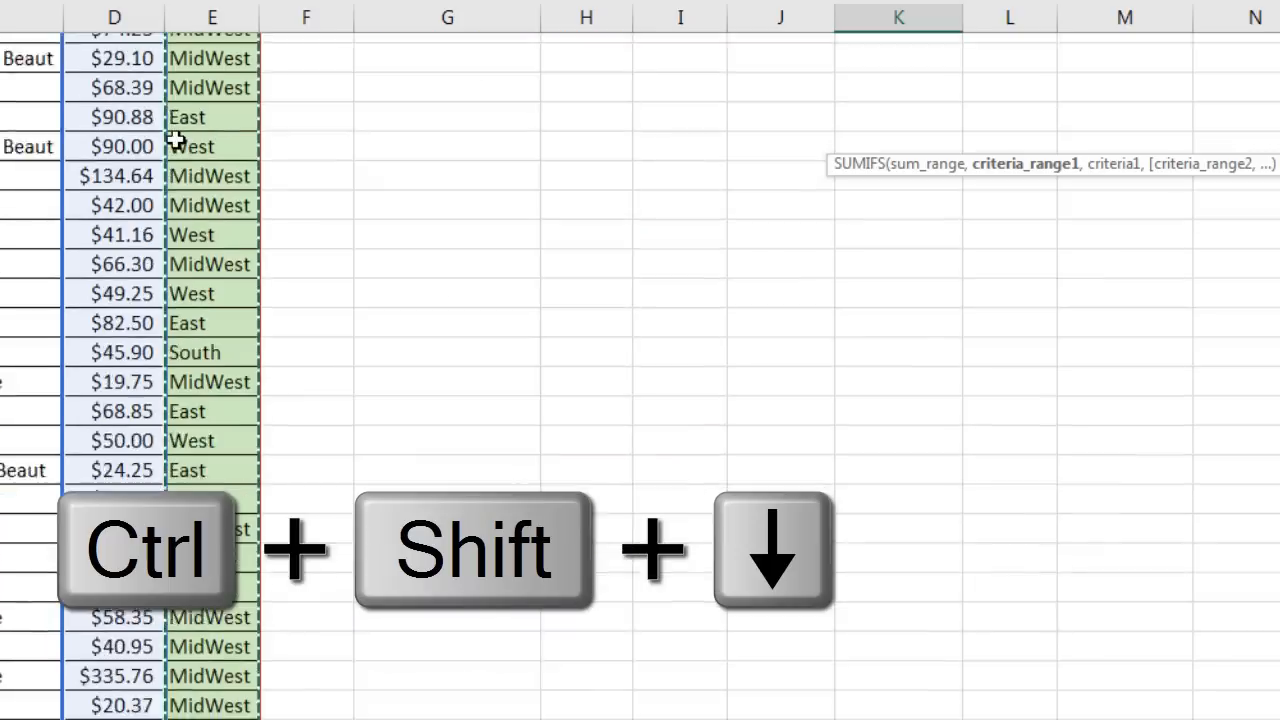
key("F4")
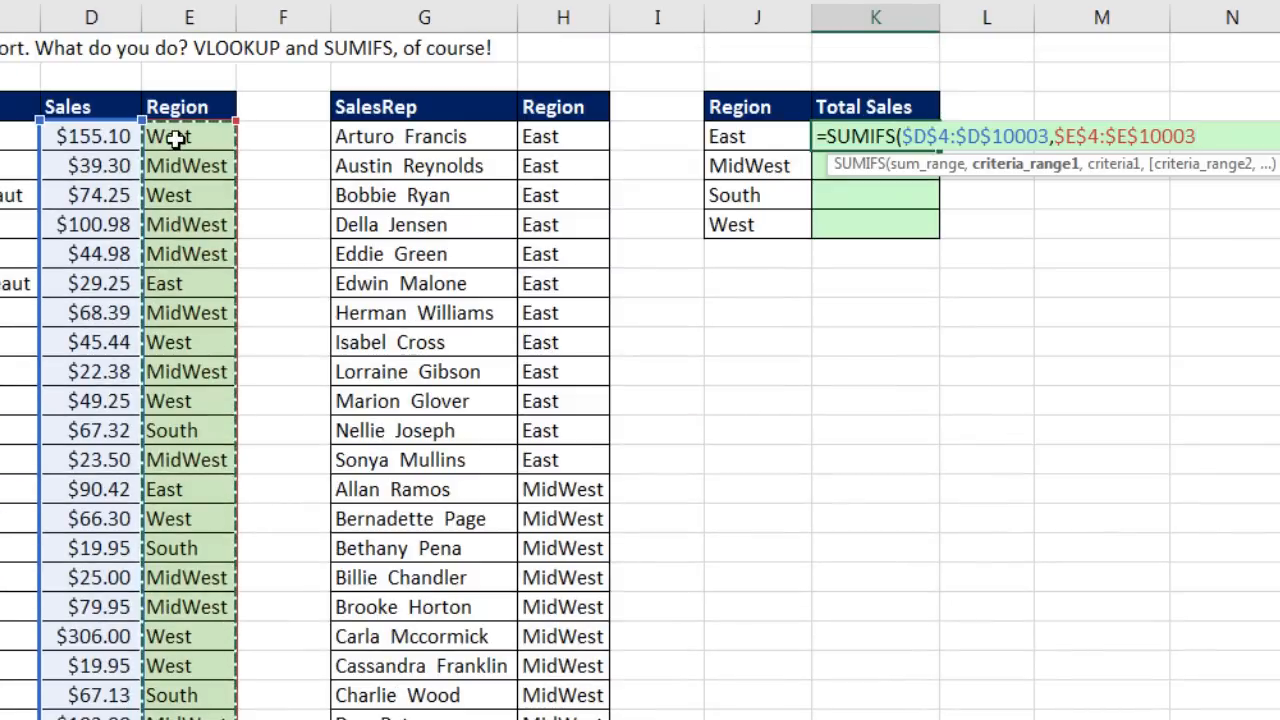
type(",")
key("Left")
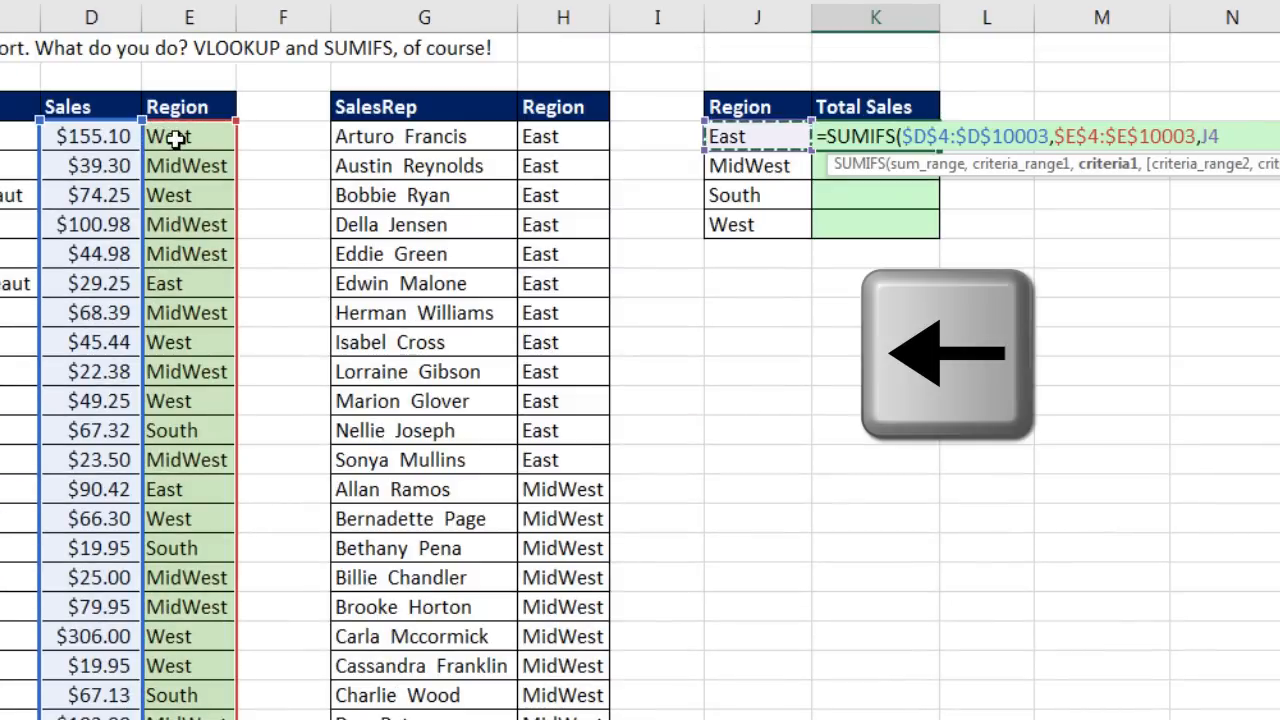
type(")")
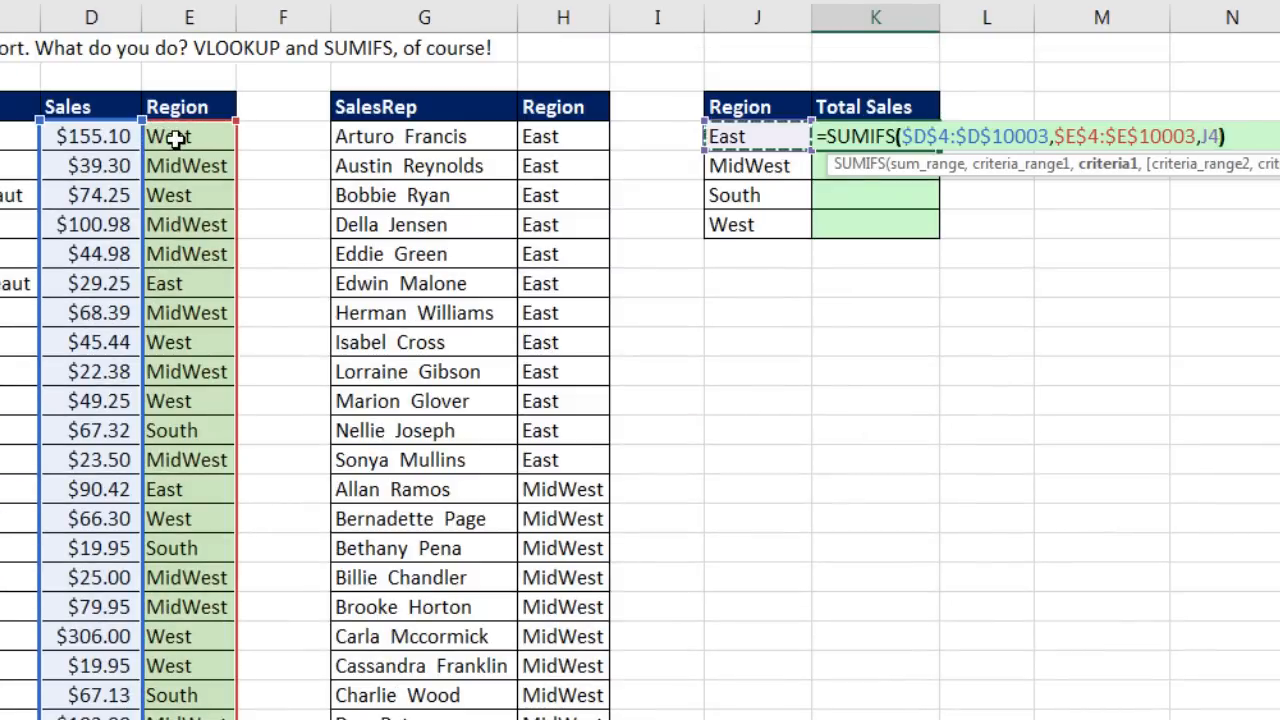
key("ctrl+Return")
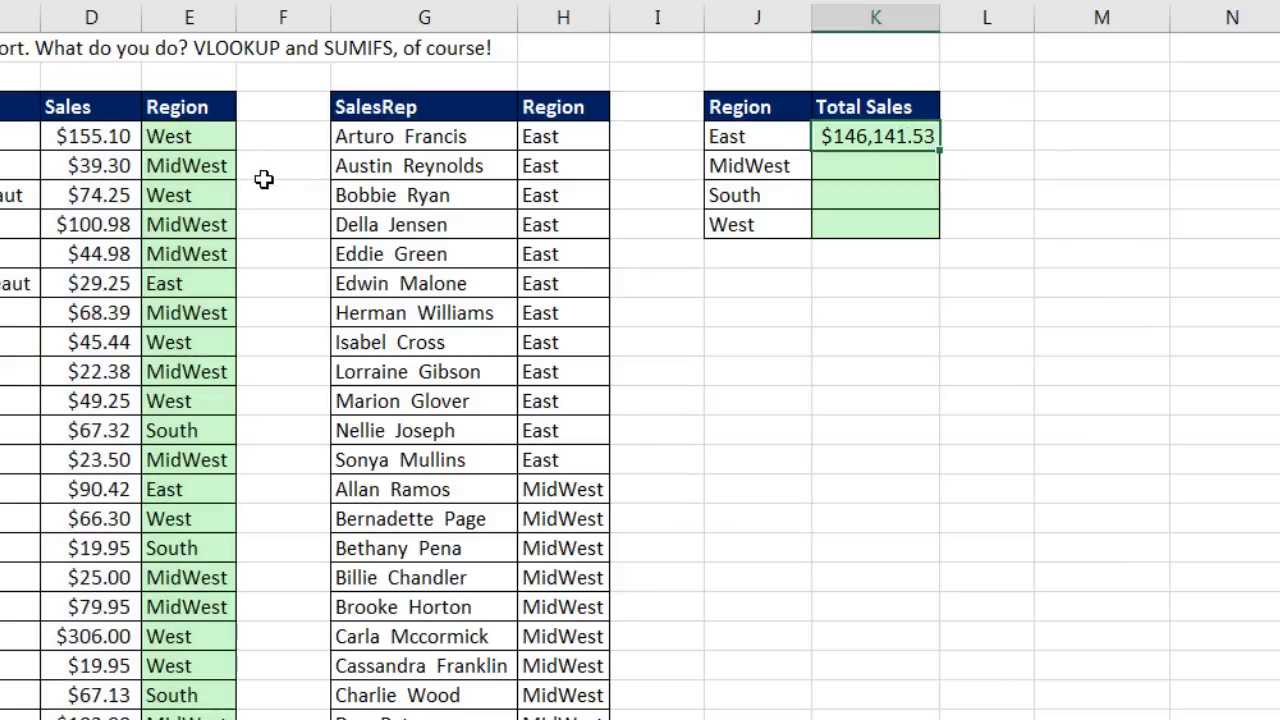
double_click(940, 151)
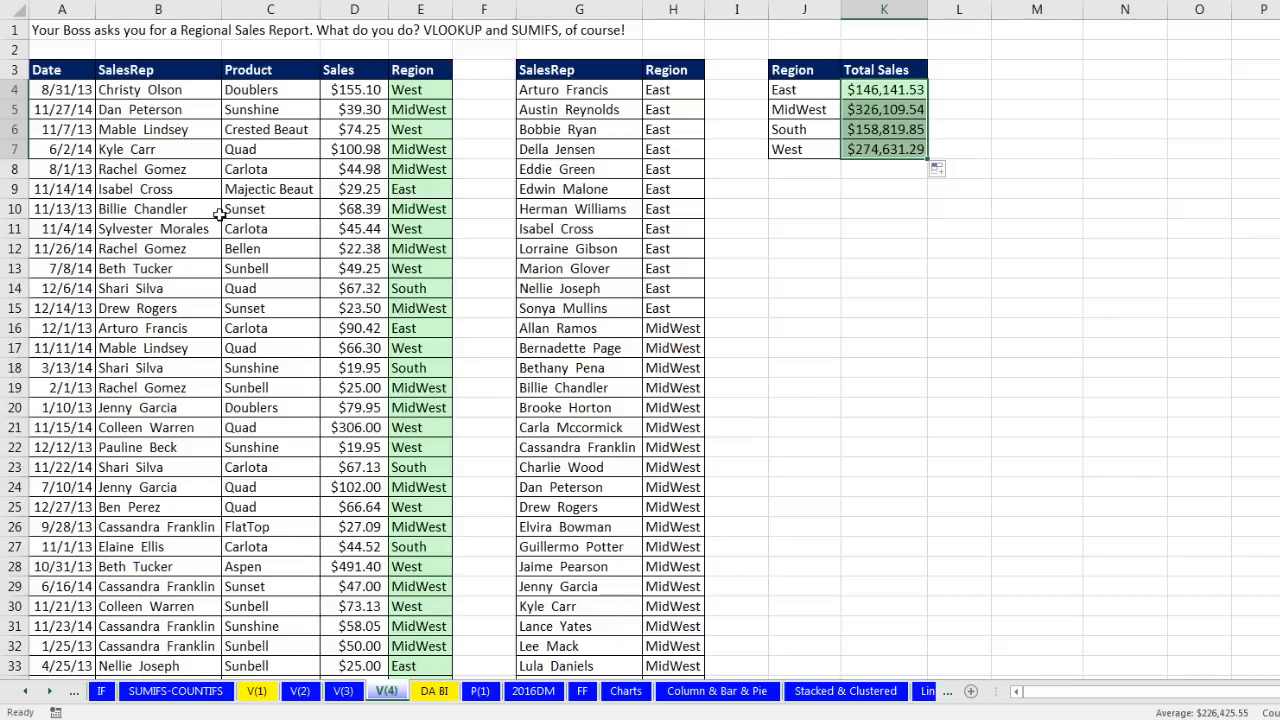
double_click(437, 92)
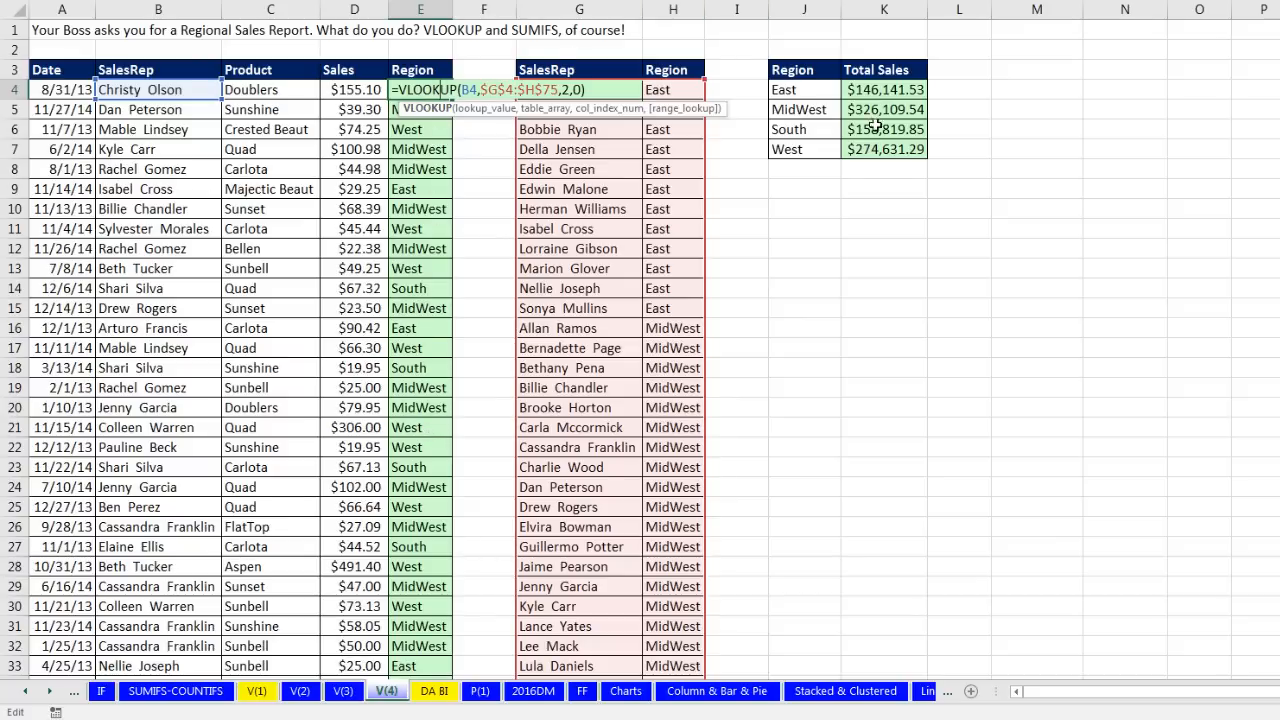
key("Return")
left_click(889, 91)
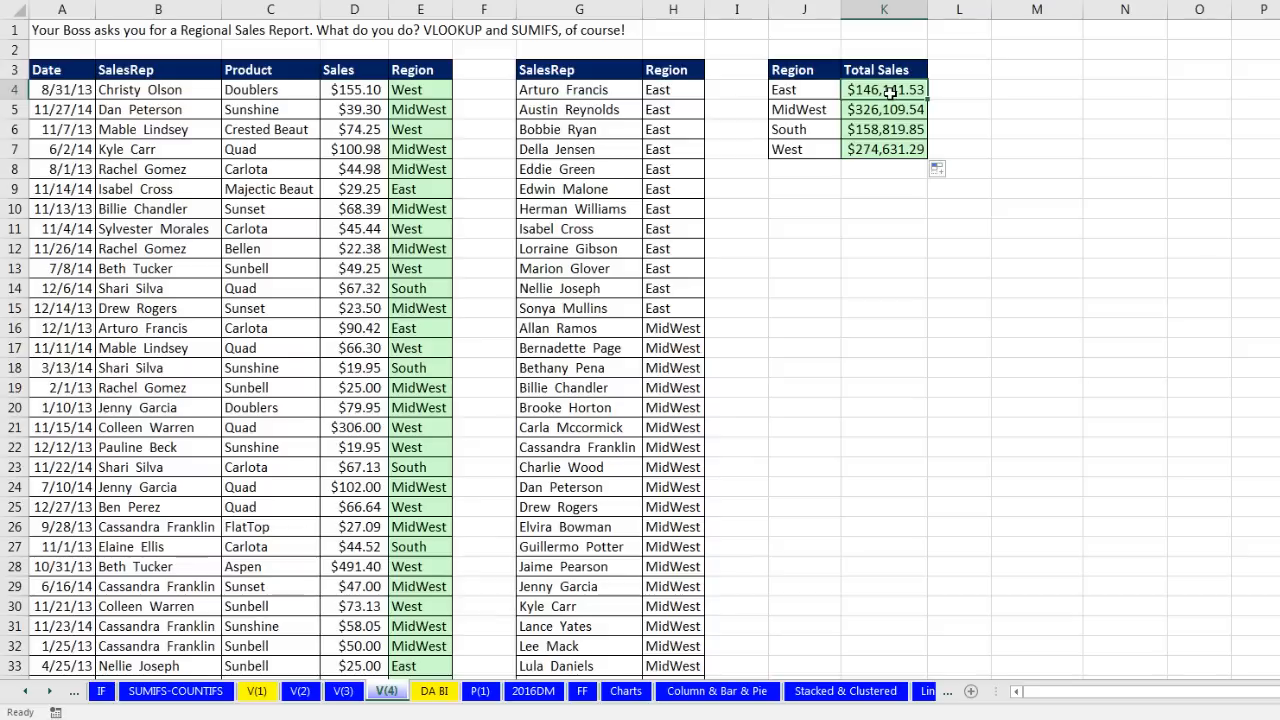
key("F2")
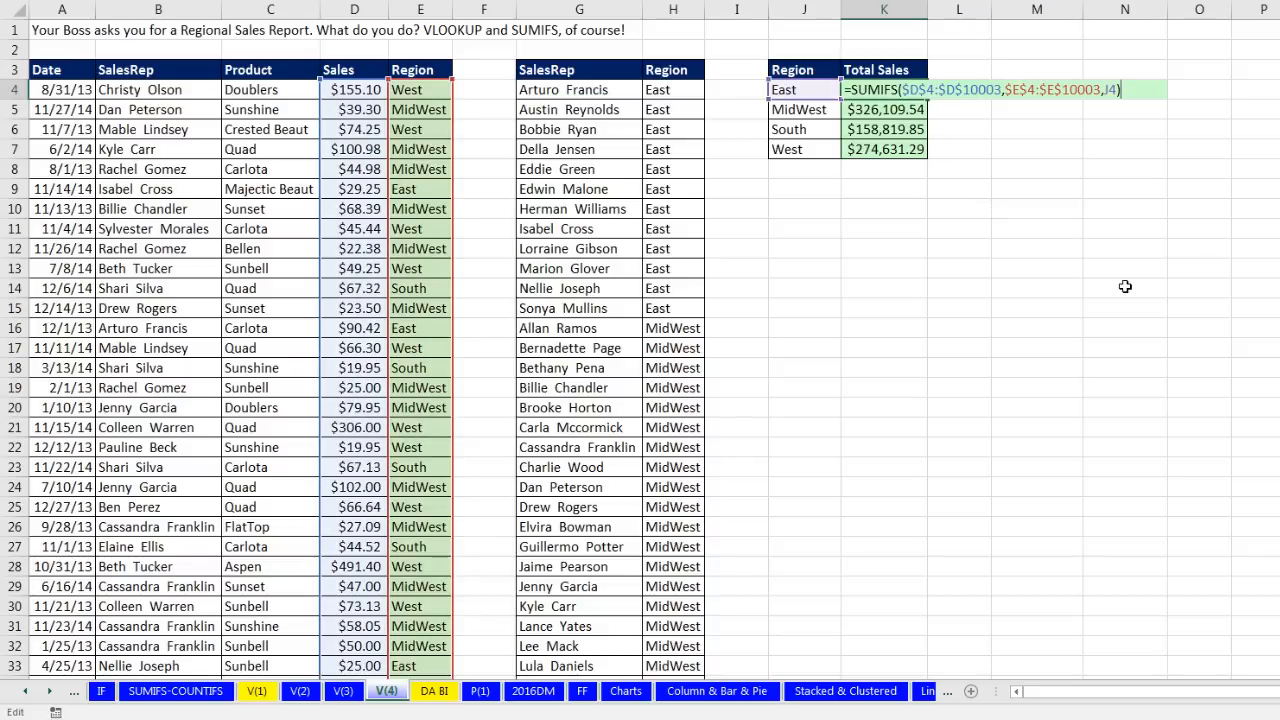
key("ctrl+Return")
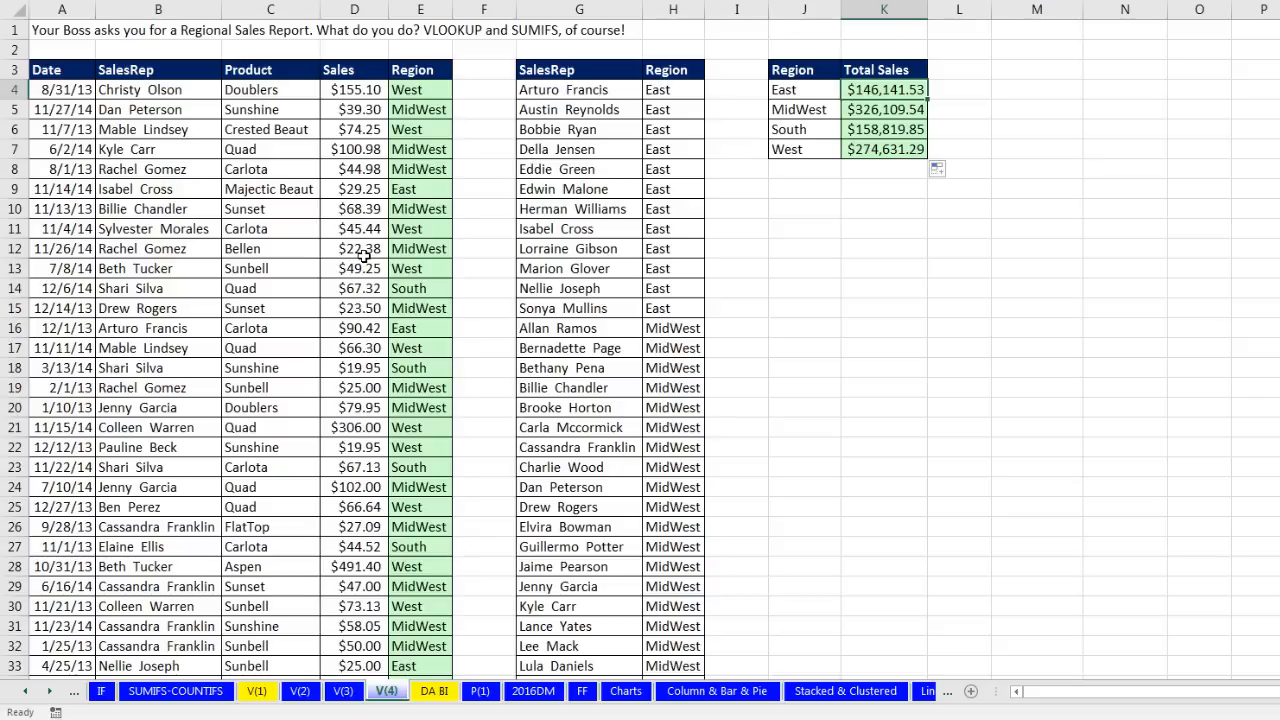
left_click(78, 91)
left_click(338, 92)
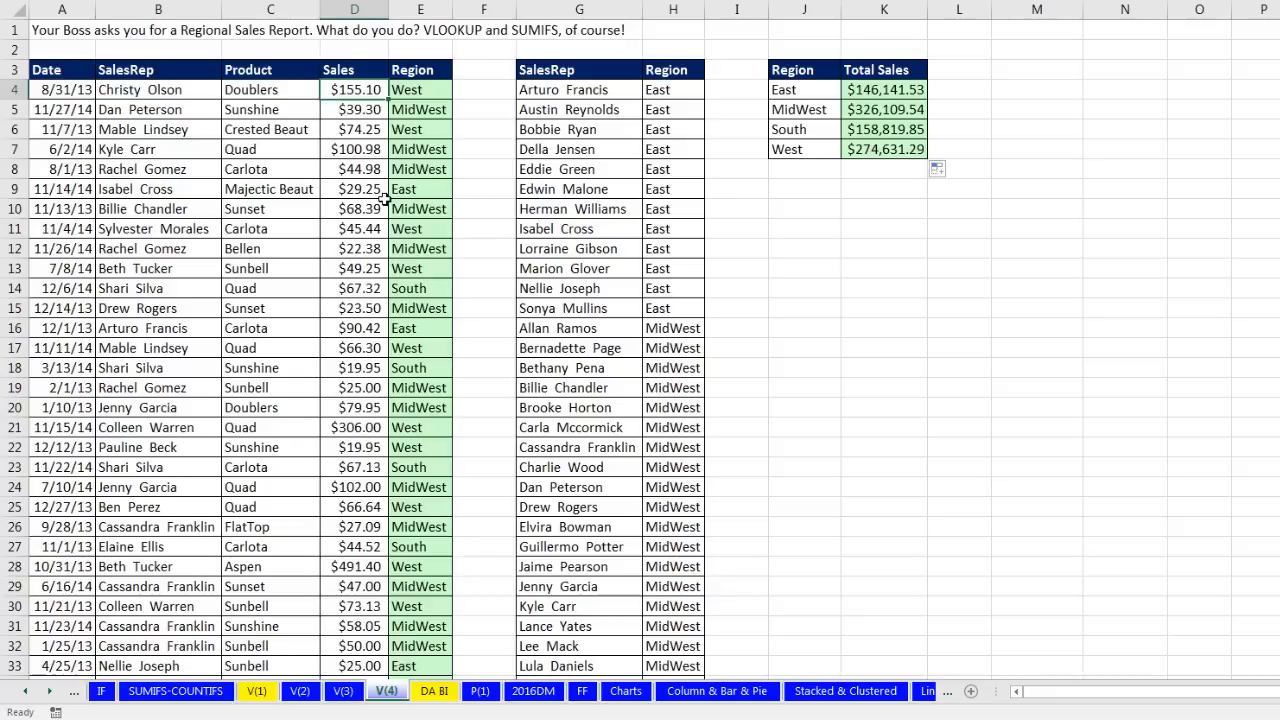
left_click(136, 285)
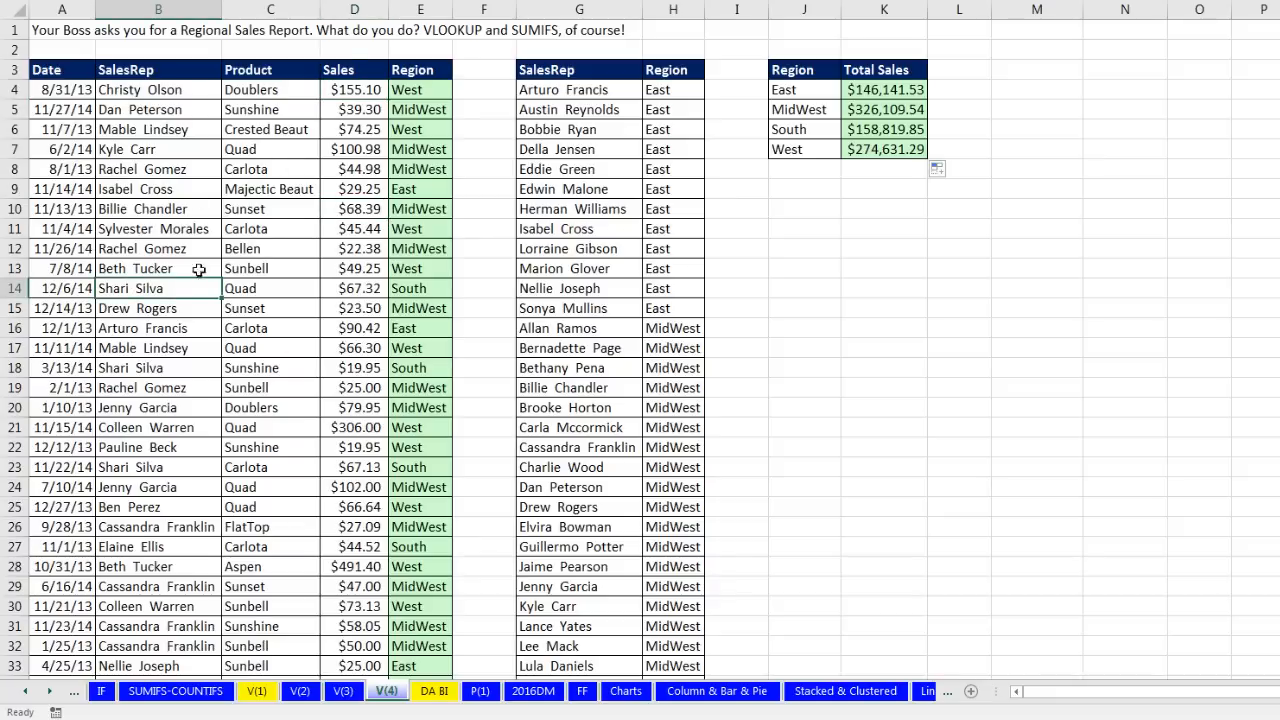
left_click(669, 309)
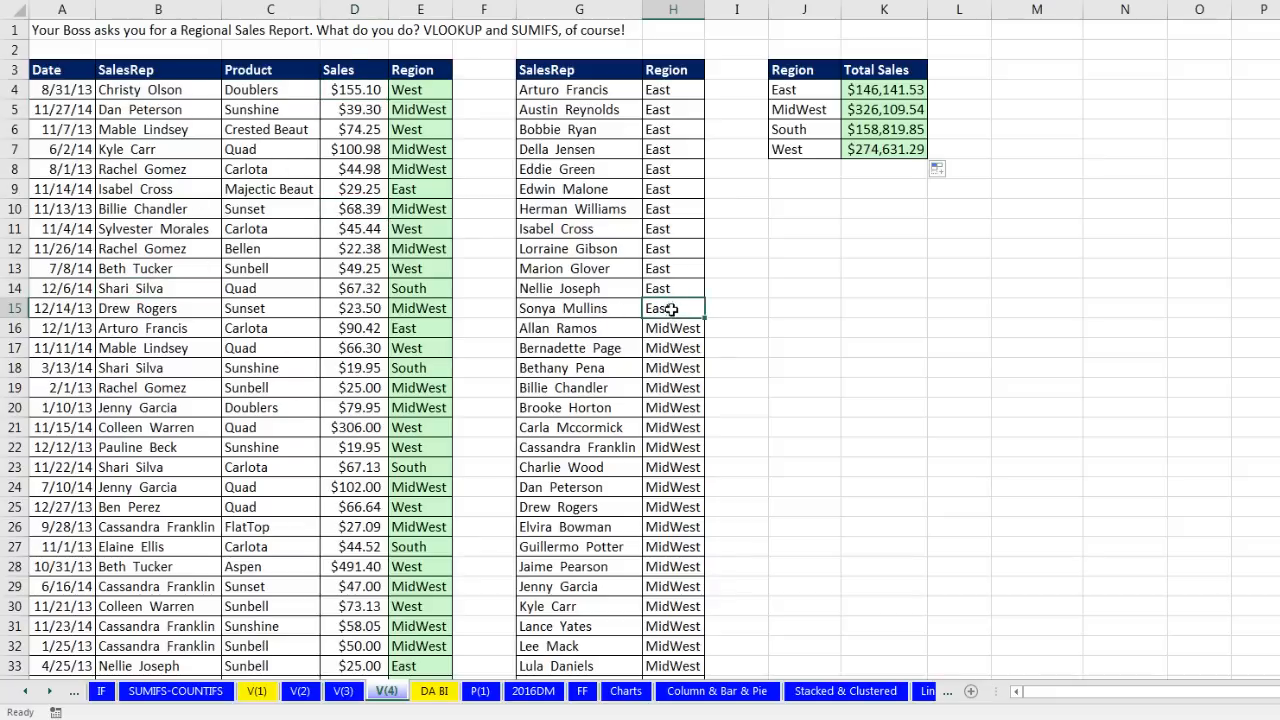
left_click(655, 466)
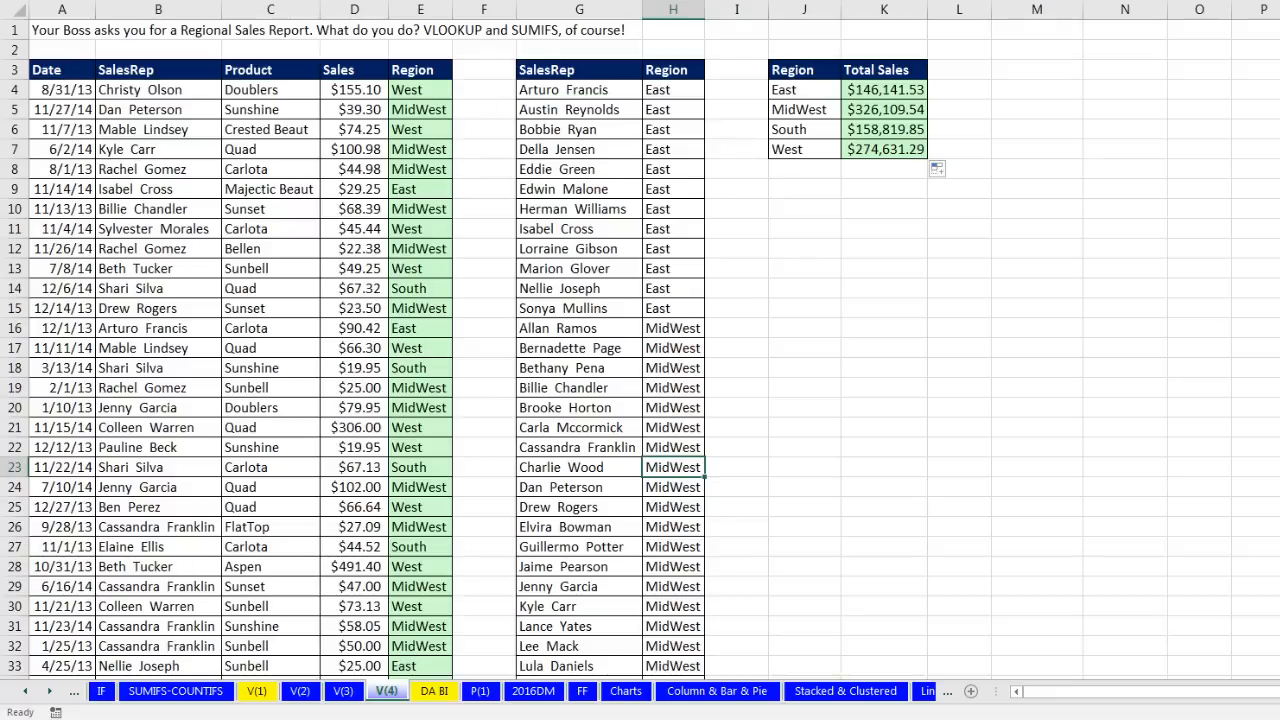
left_click(890, 112)
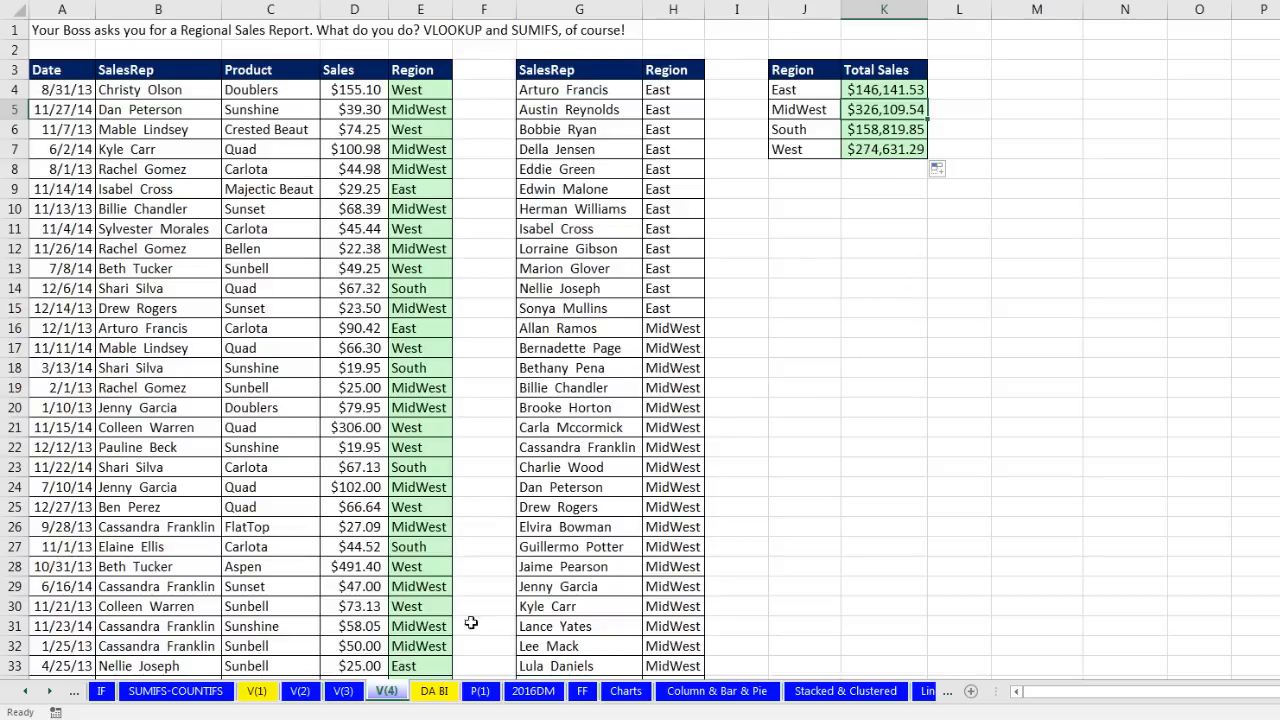
Step: Open the DA BI sheet and select a sales rep and a product in its data set
left_click(433, 691)
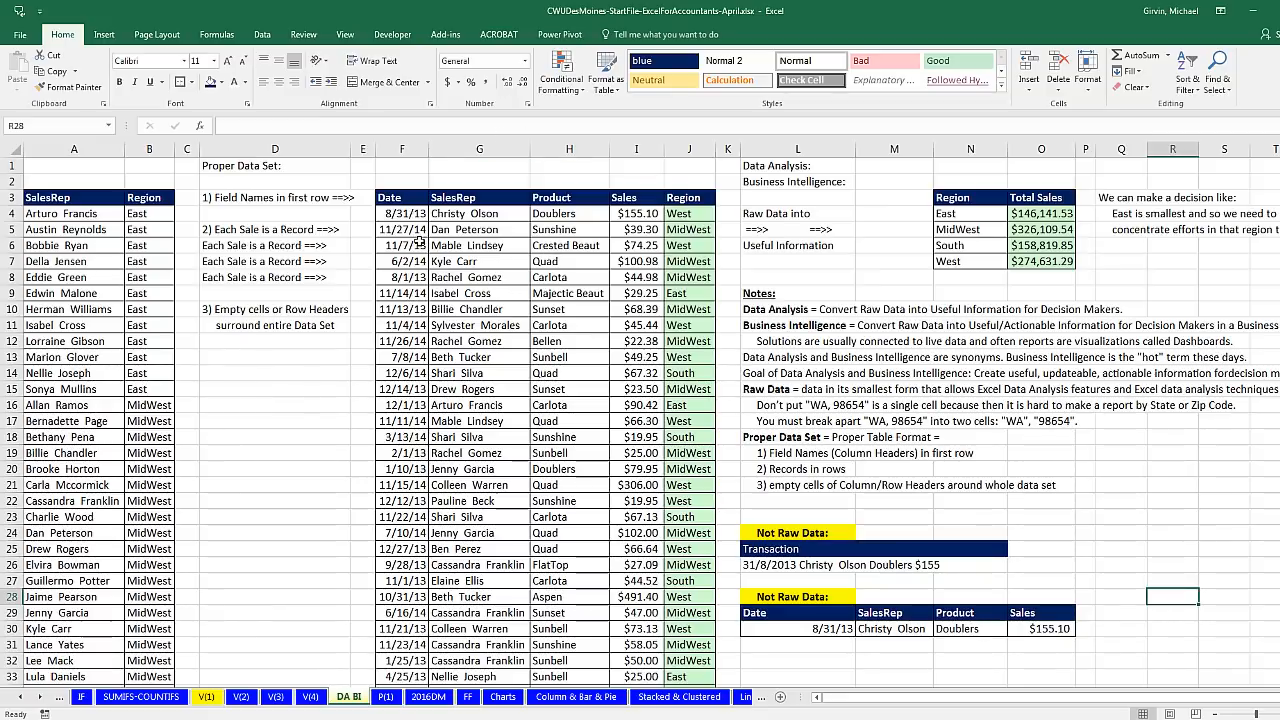
left_click(479, 276)
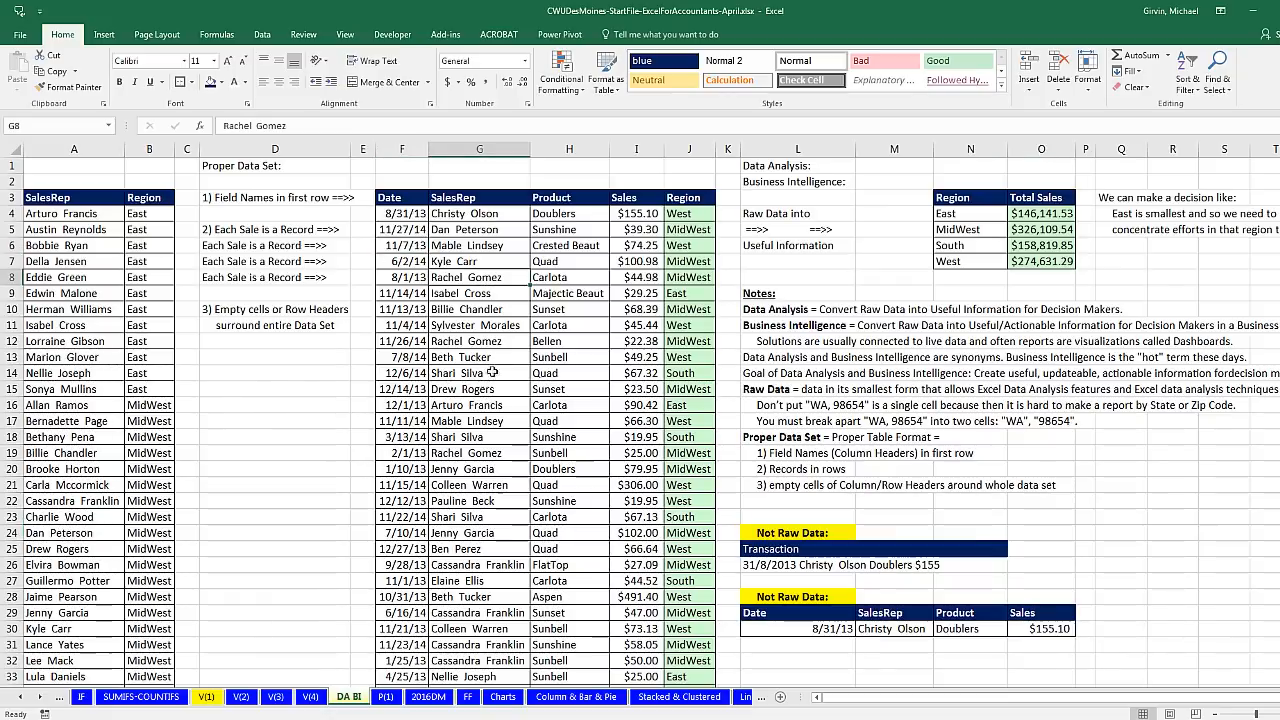
left_click(548, 385)
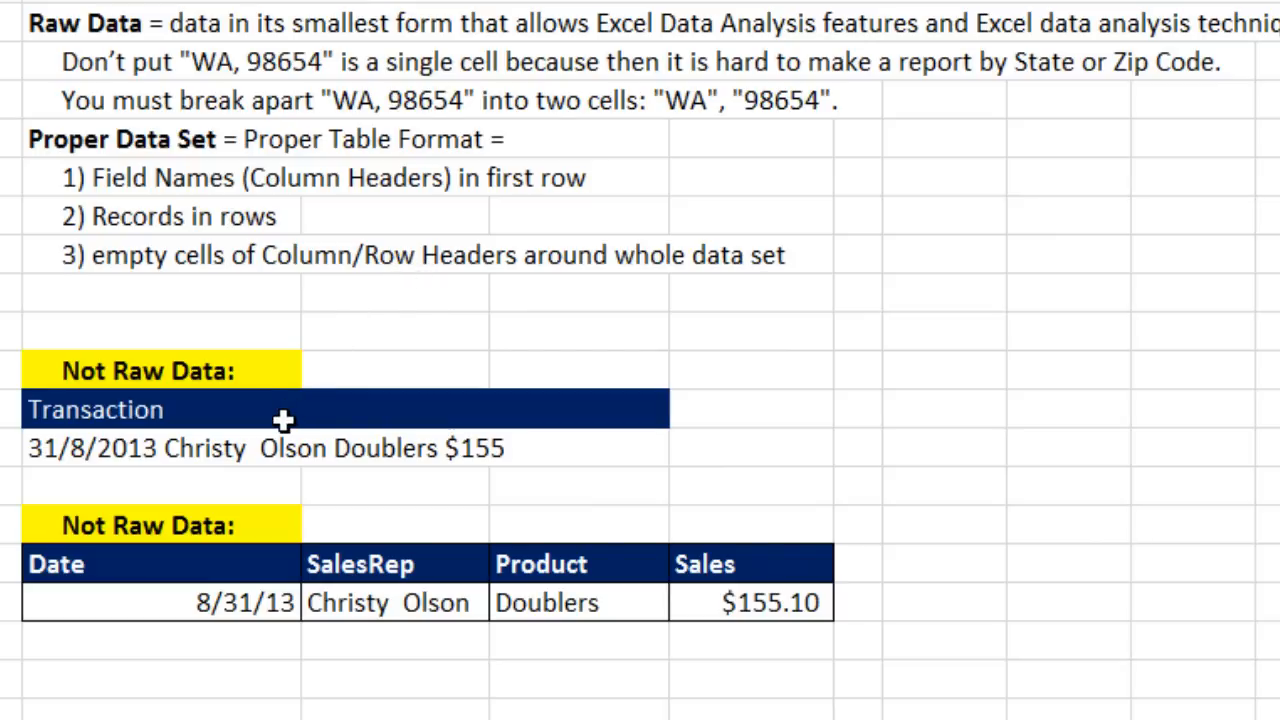
left_click(238, 606)
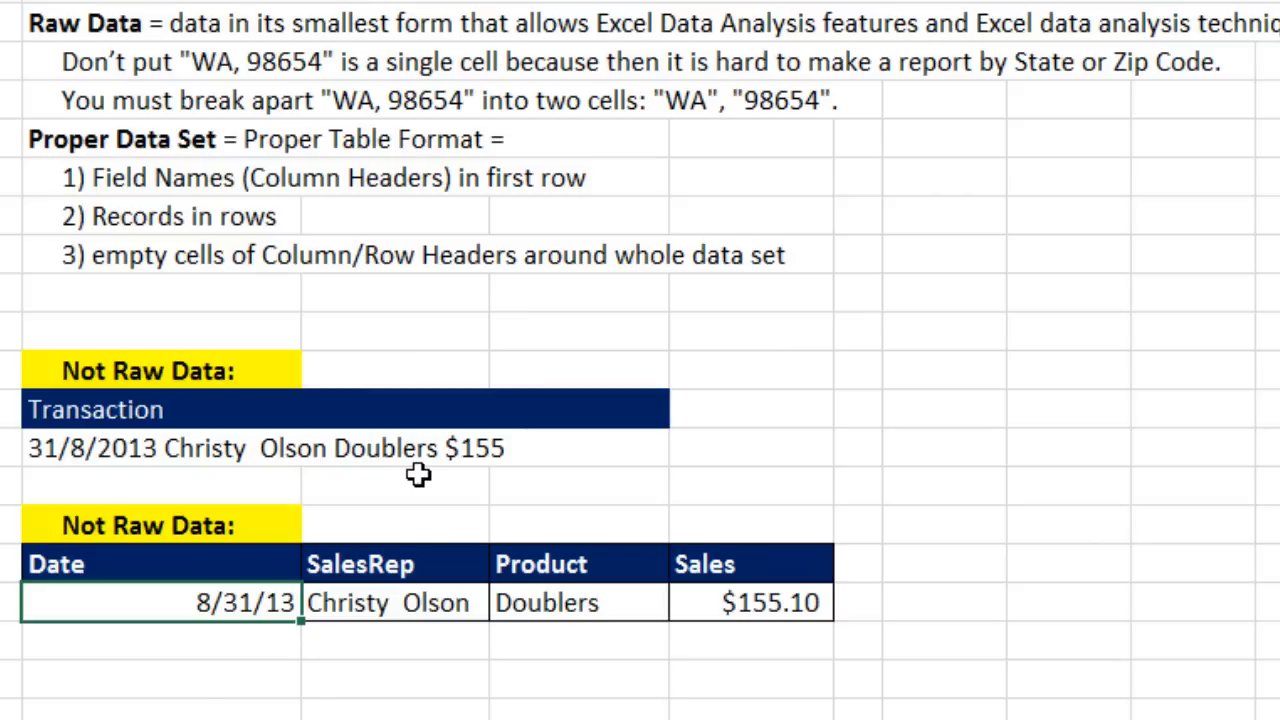
left_click(336, 607)
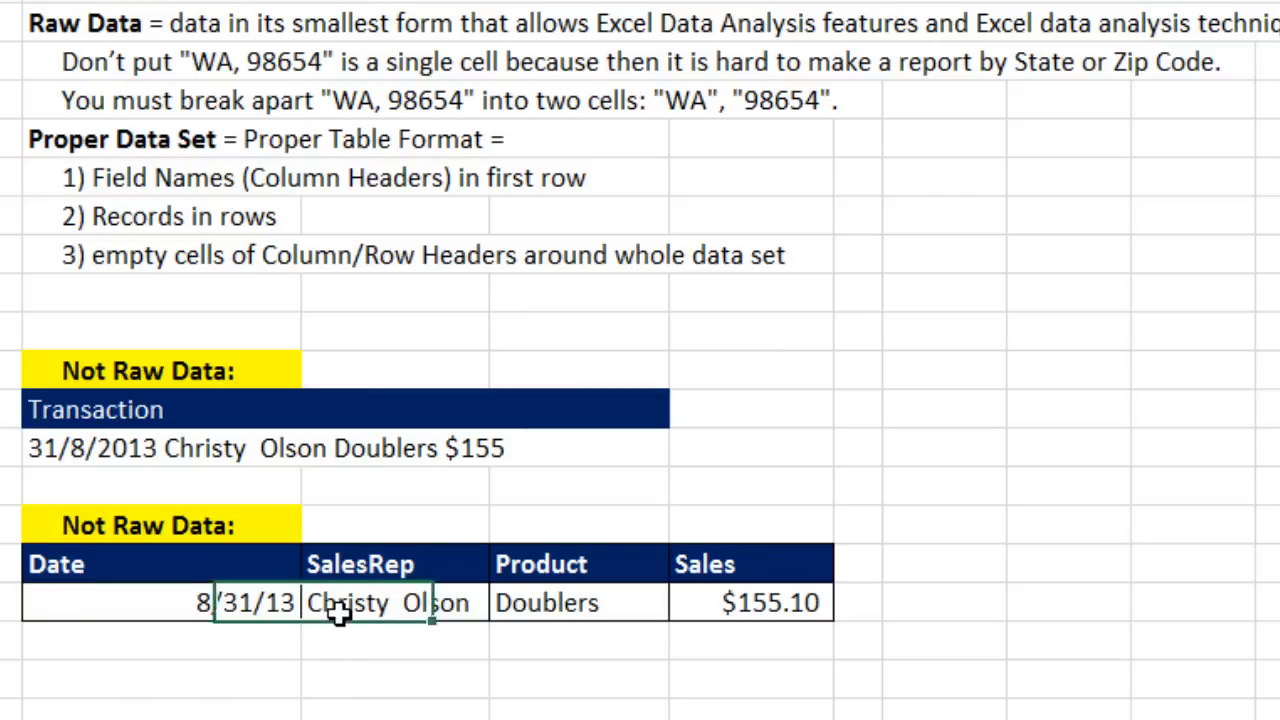
left_click(568, 610)
left_click(768, 610)
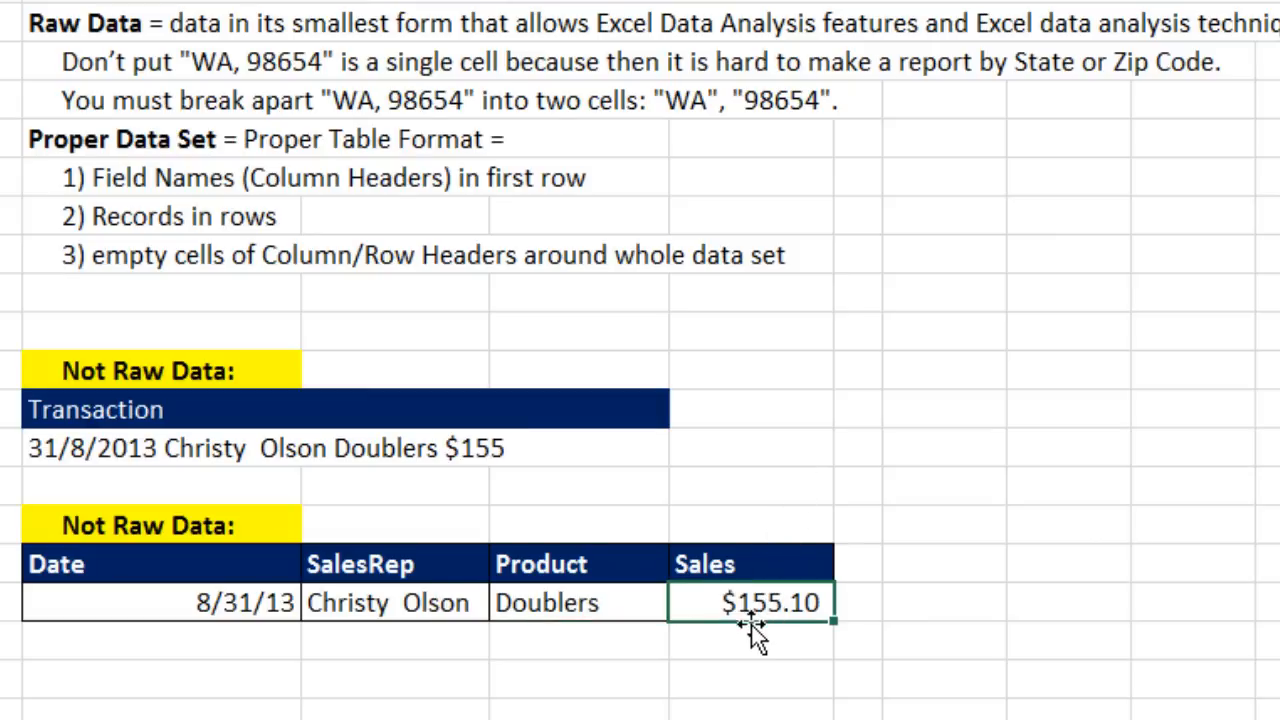
left_click(597, 607)
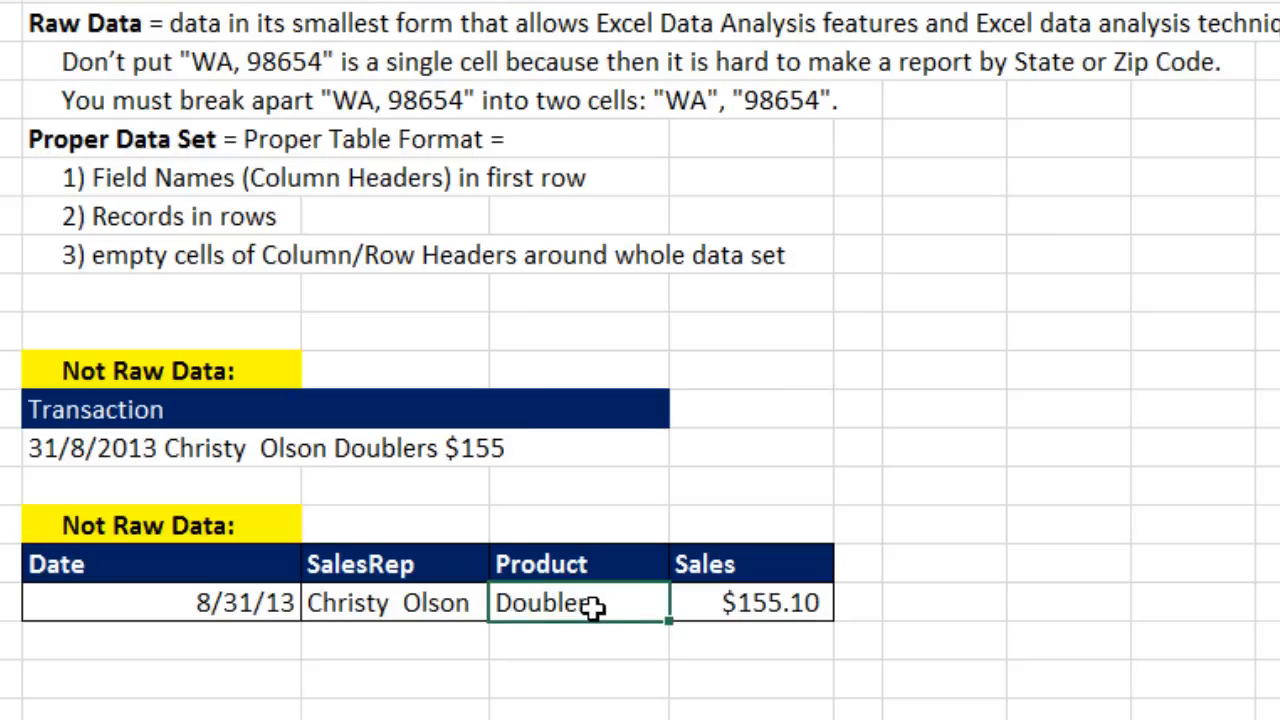
left_click(212, 602)
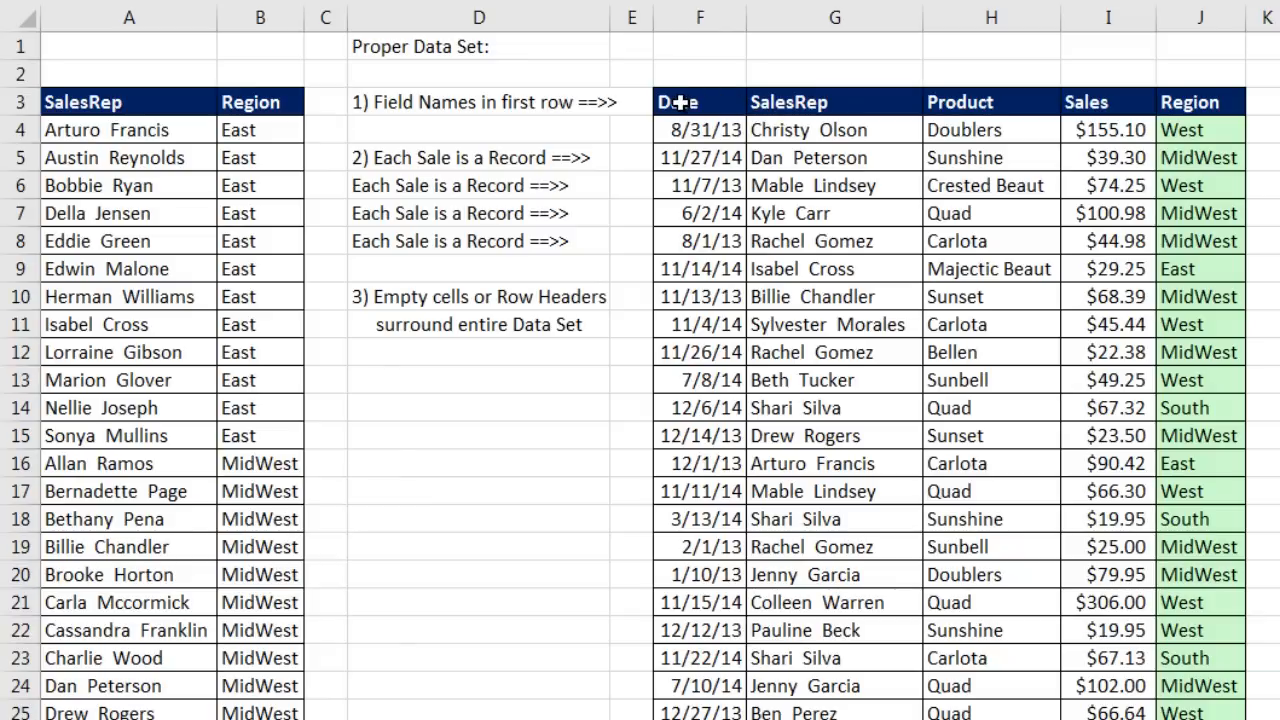
left_click_drag(680, 102, 1198, 102)
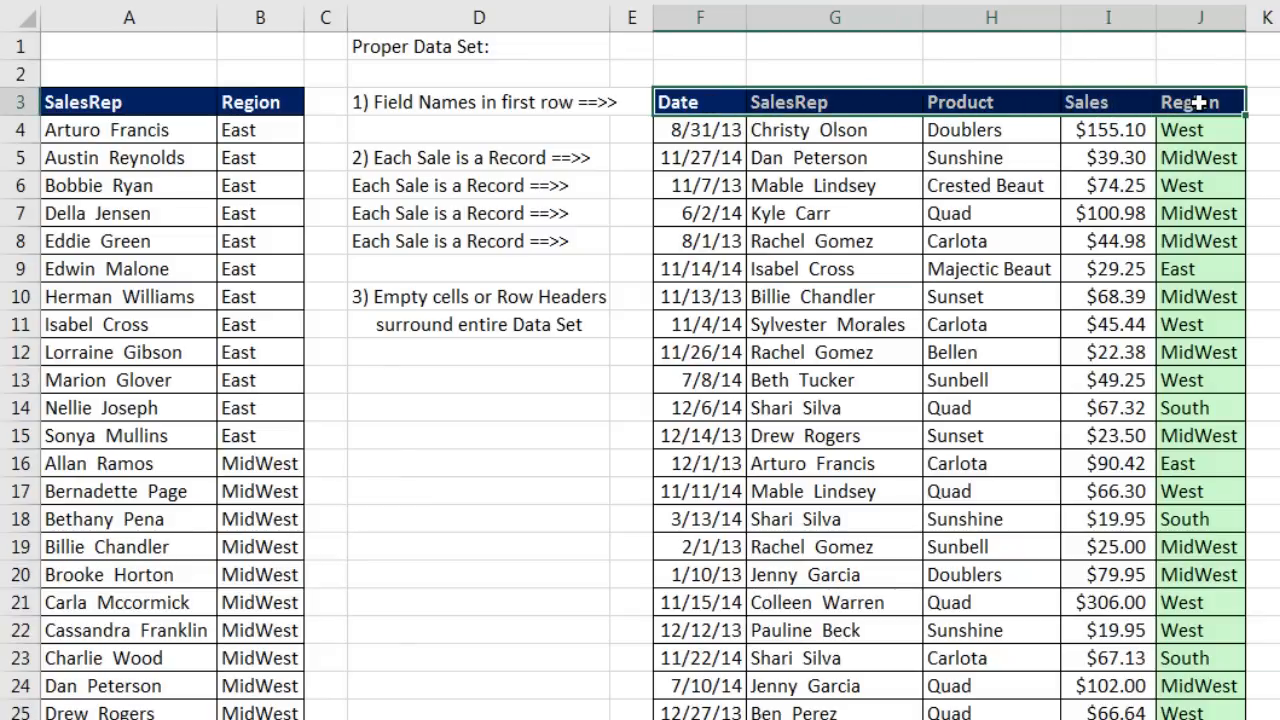
left_click(1123, 98)
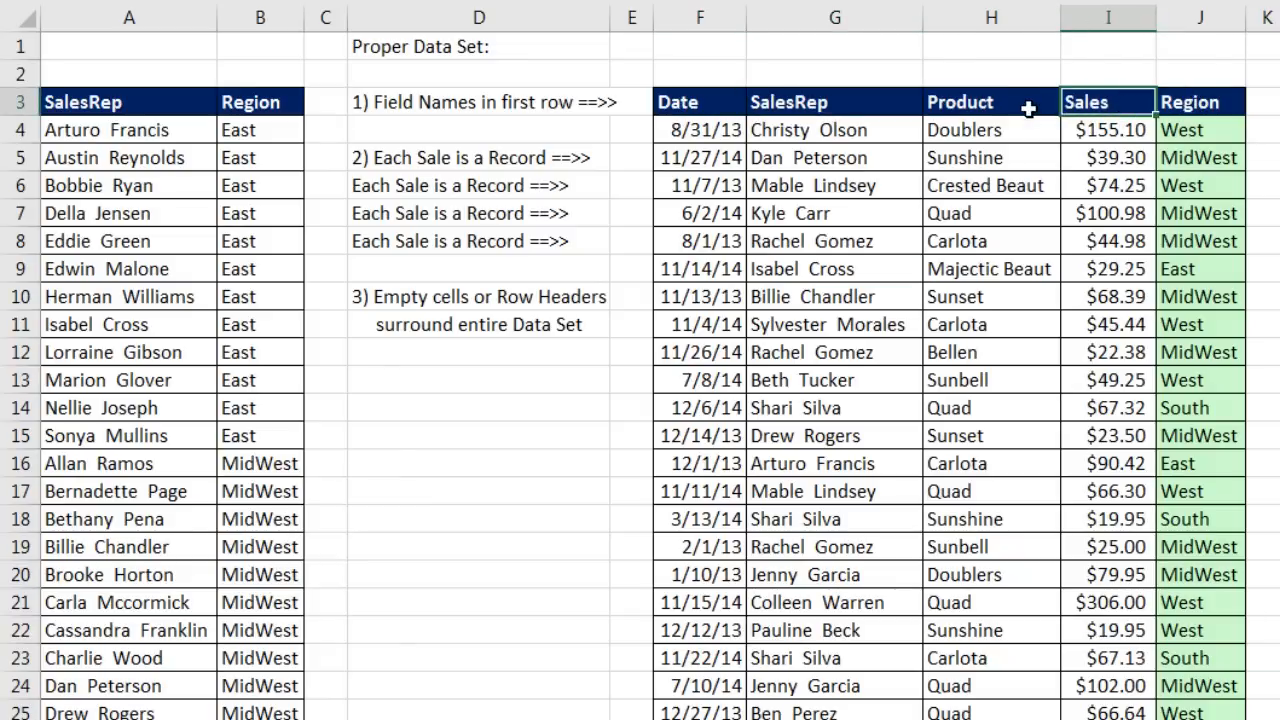
left_click(995, 103)
left_click(752, 100)
left_click(737, 98)
left_click(760, 100)
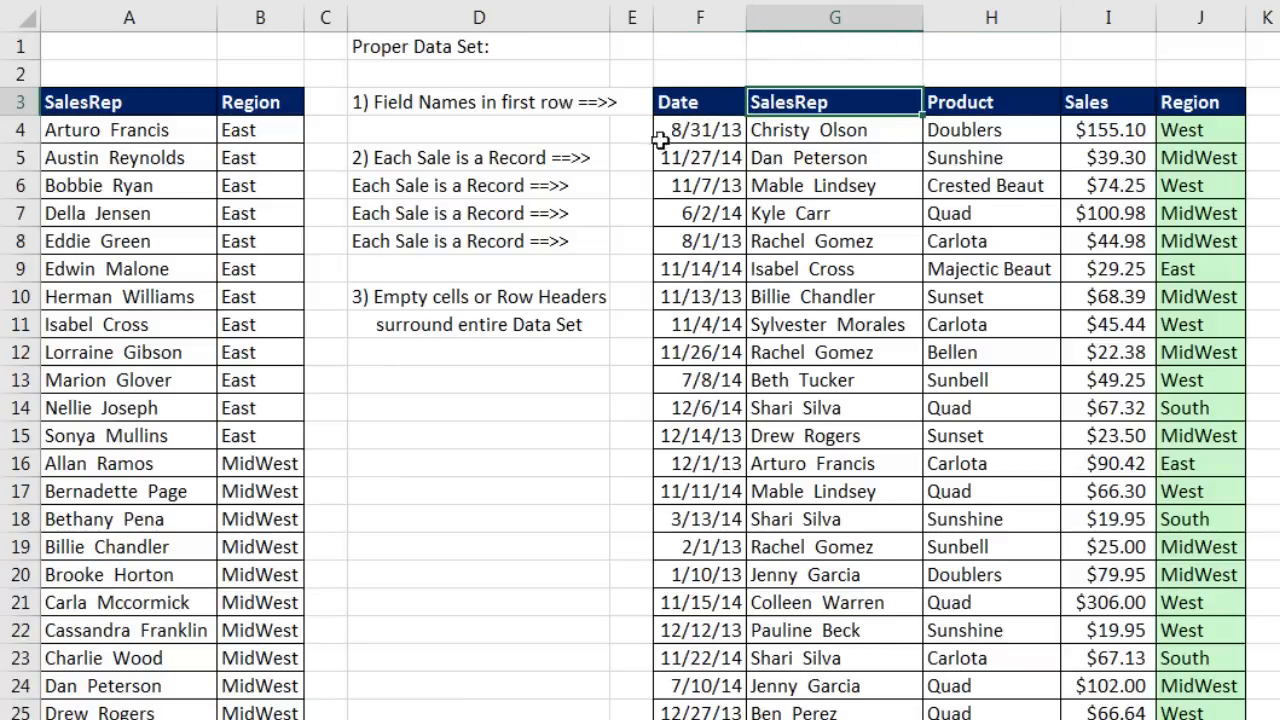
left_click(975, 103)
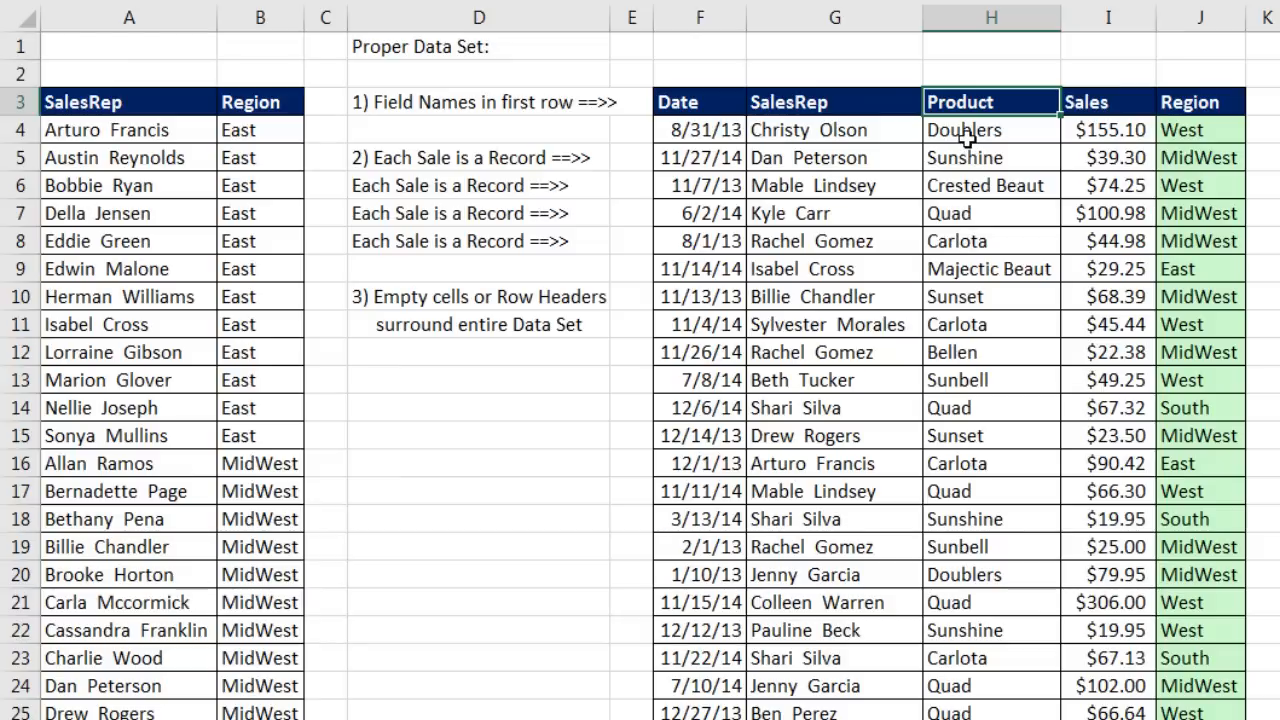
left_click(886, 92)
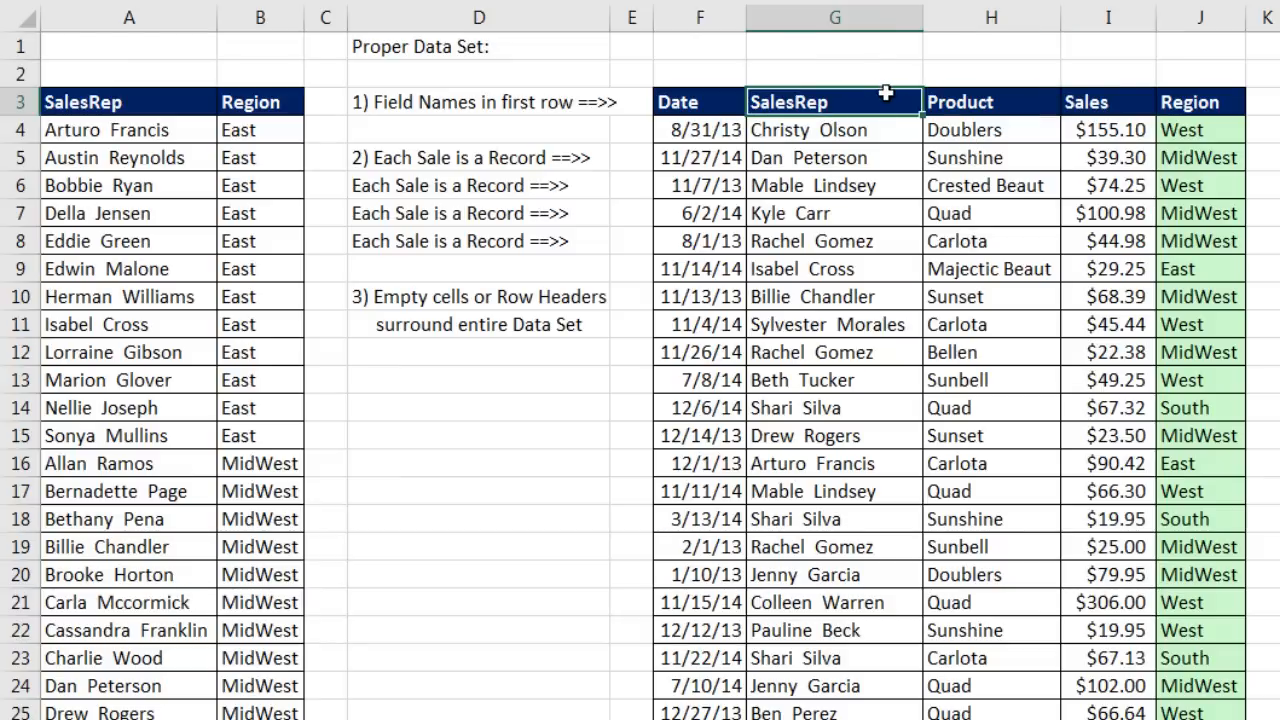
left_click(700, 108)
left_click(1134, 101)
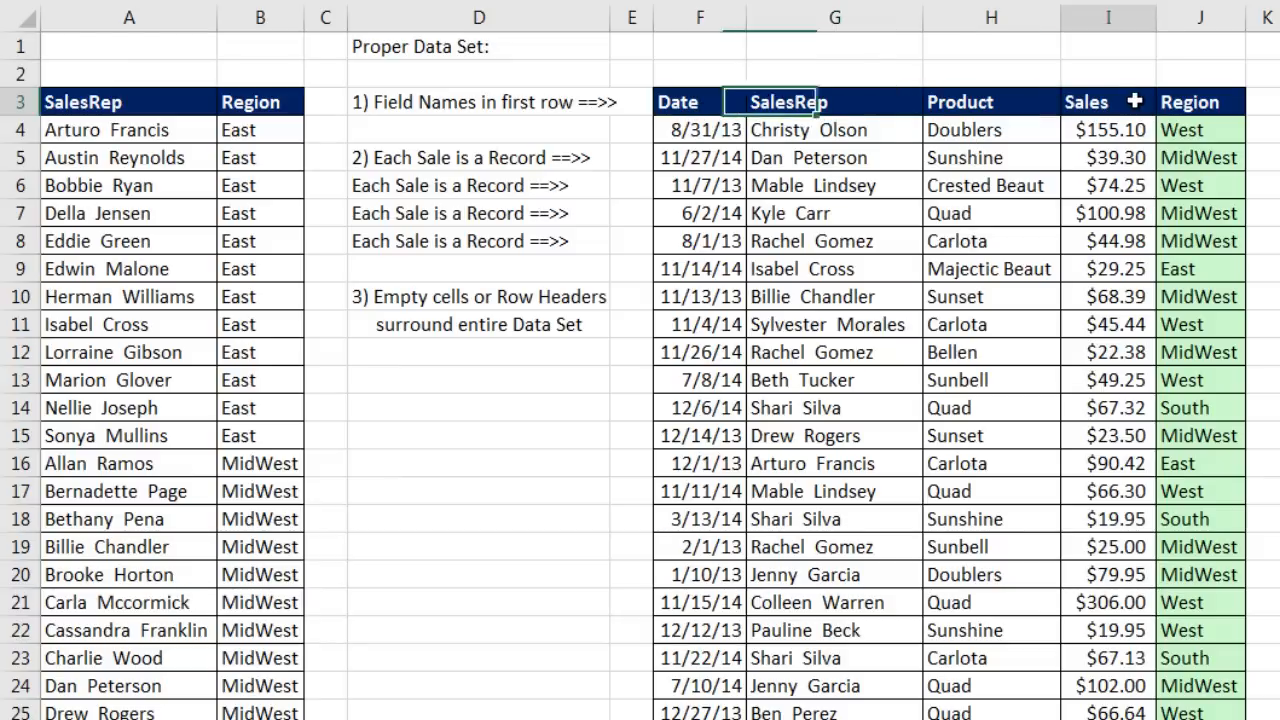
left_click_drag(690, 102, 1182, 103)
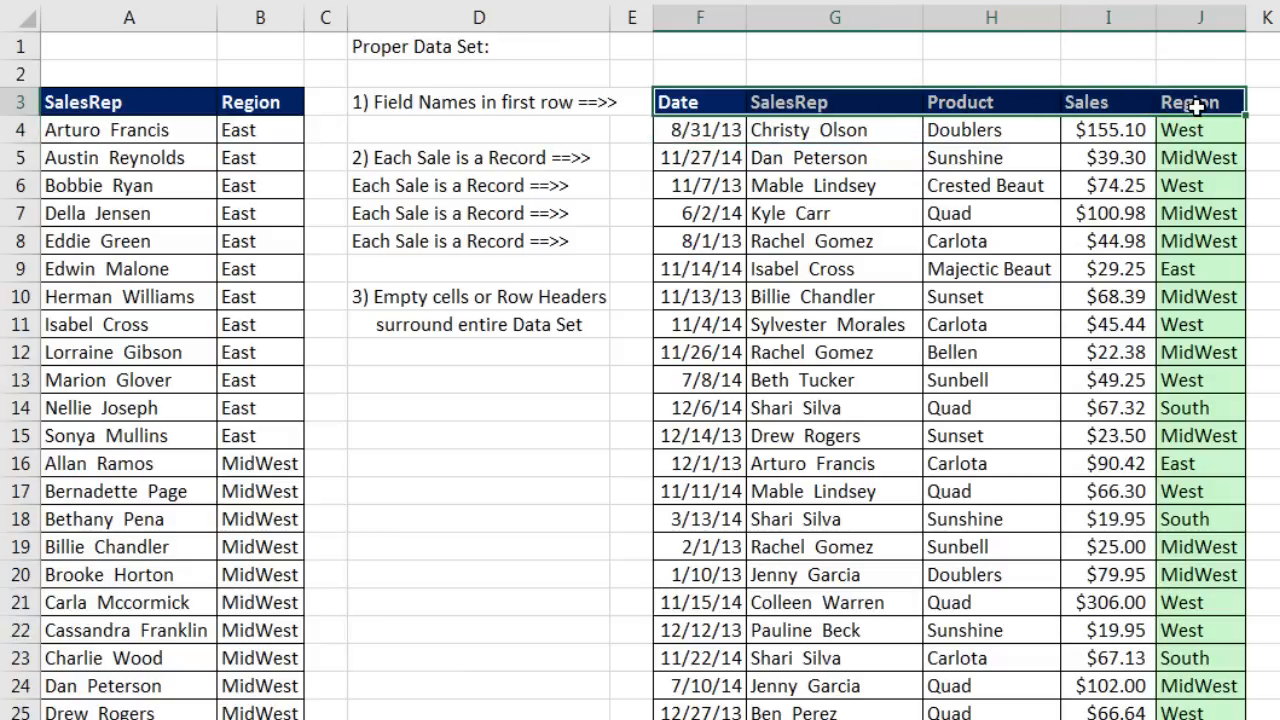
left_click_drag(692, 130, 1195, 135)
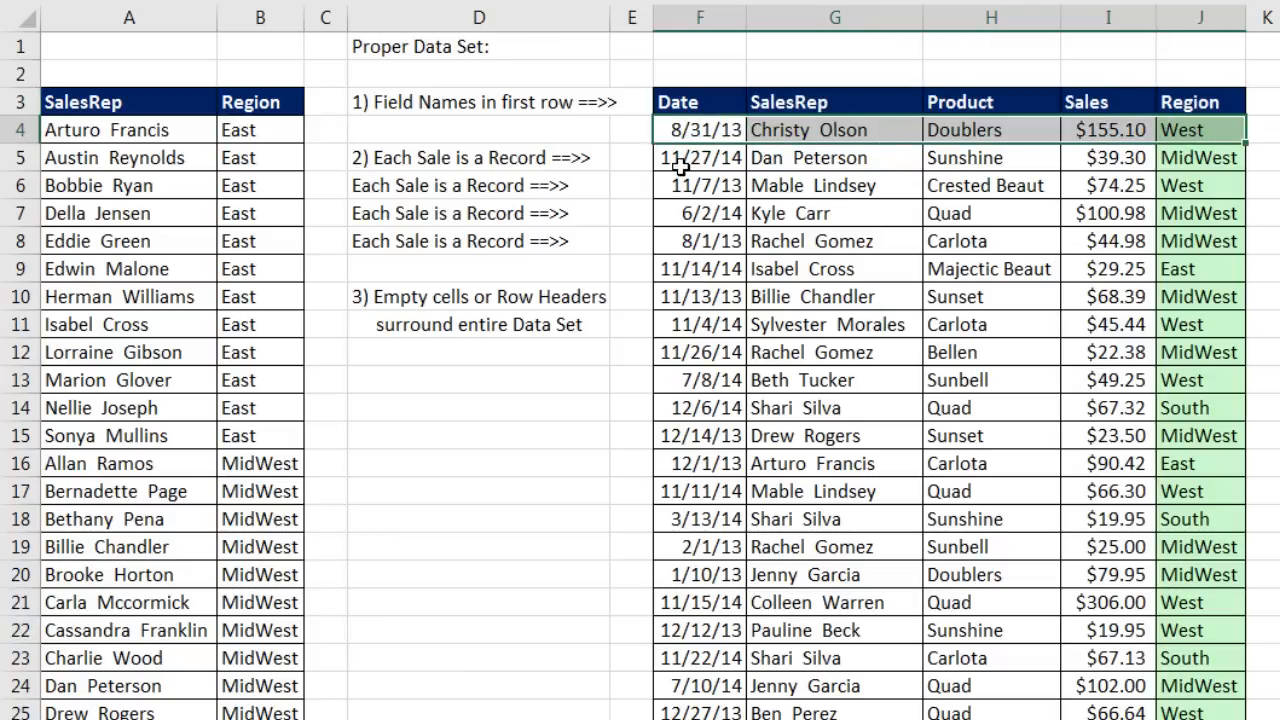
left_click_drag(674, 160, 1131, 166)
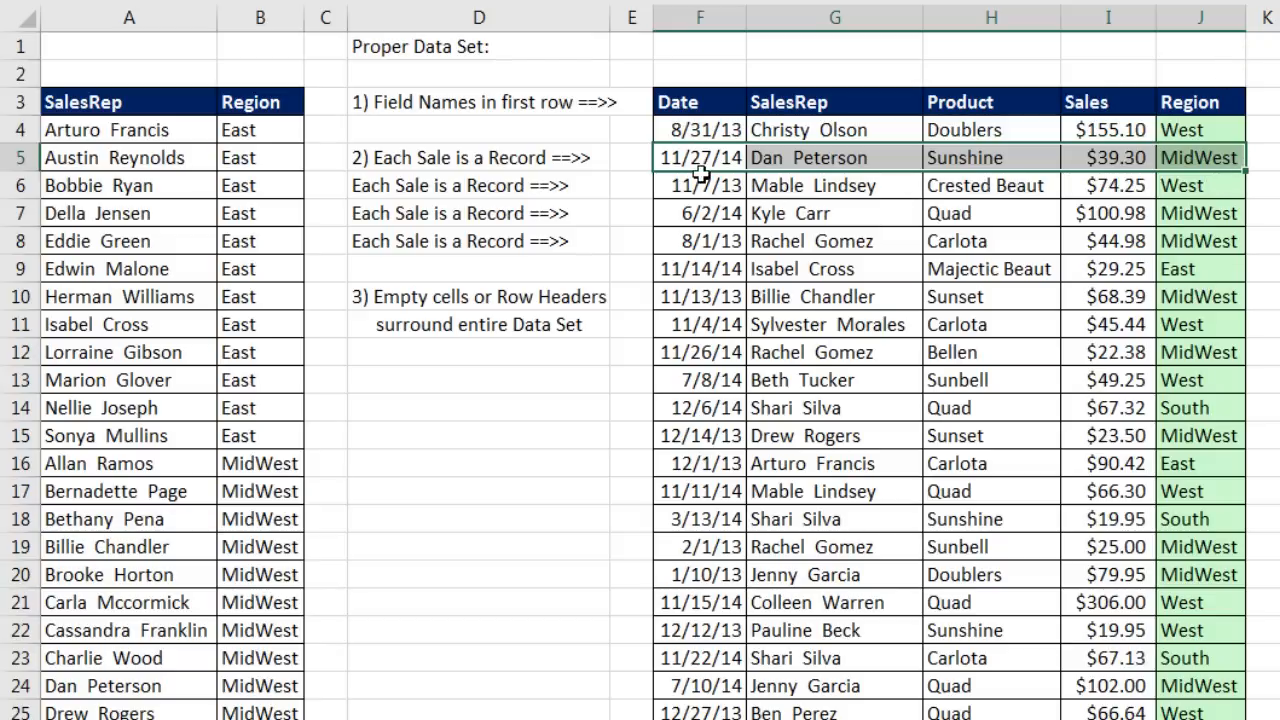
left_click_drag(696, 182, 1200, 175)
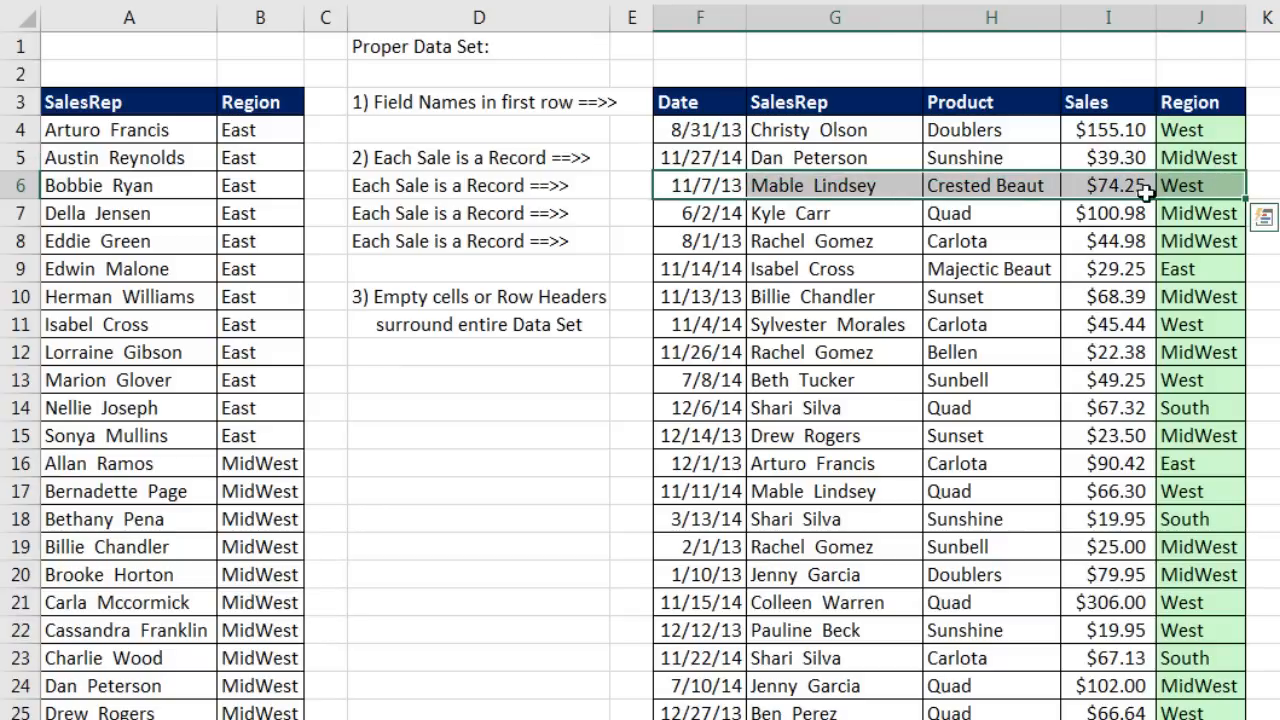
left_click_drag(706, 211, 1182, 200)
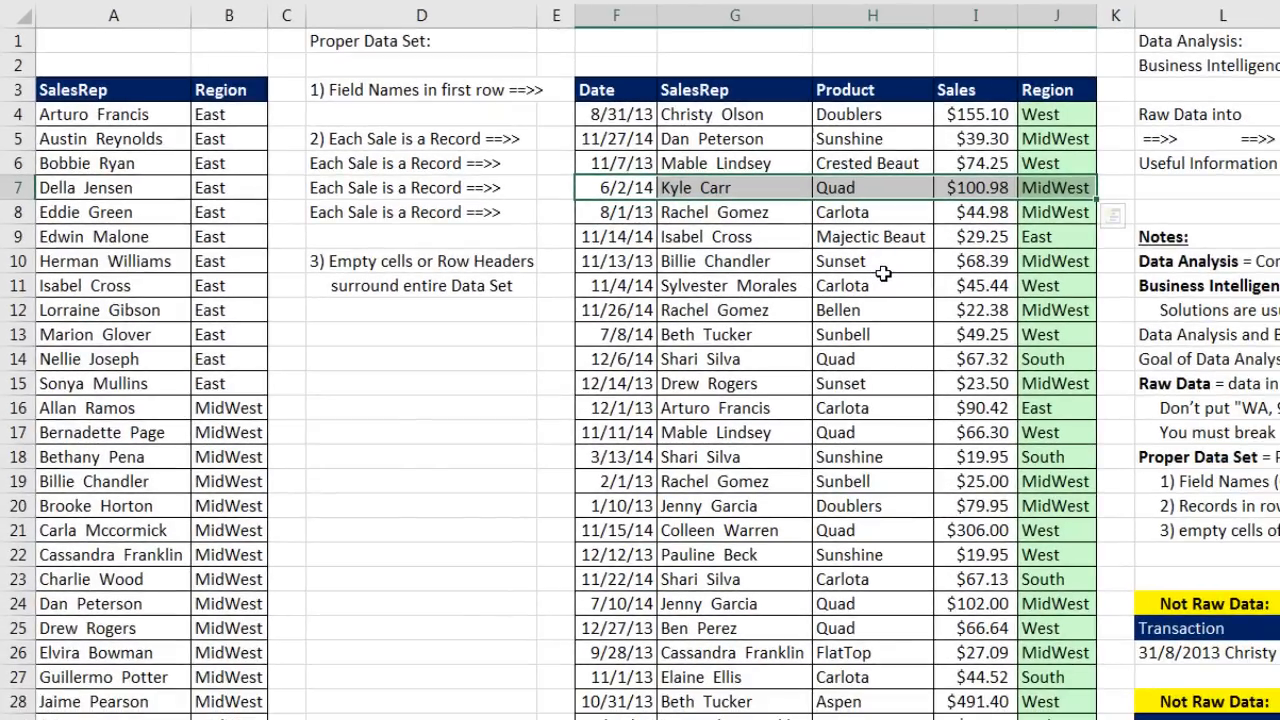
Step: Select the empty cells beside the data set, then drag the 'Notes:' heading into L9
left_click(556, 430)
left_click_drag(556, 417, 1124, 532)
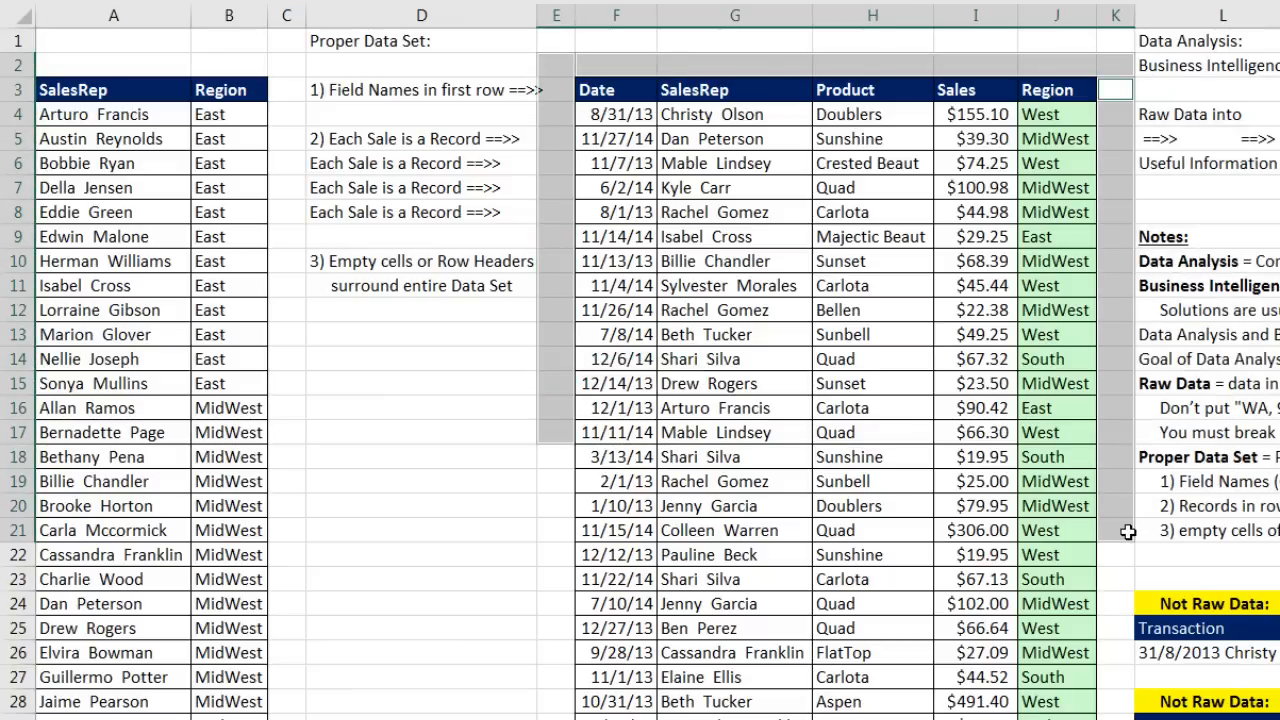
left_click(1162, 240)
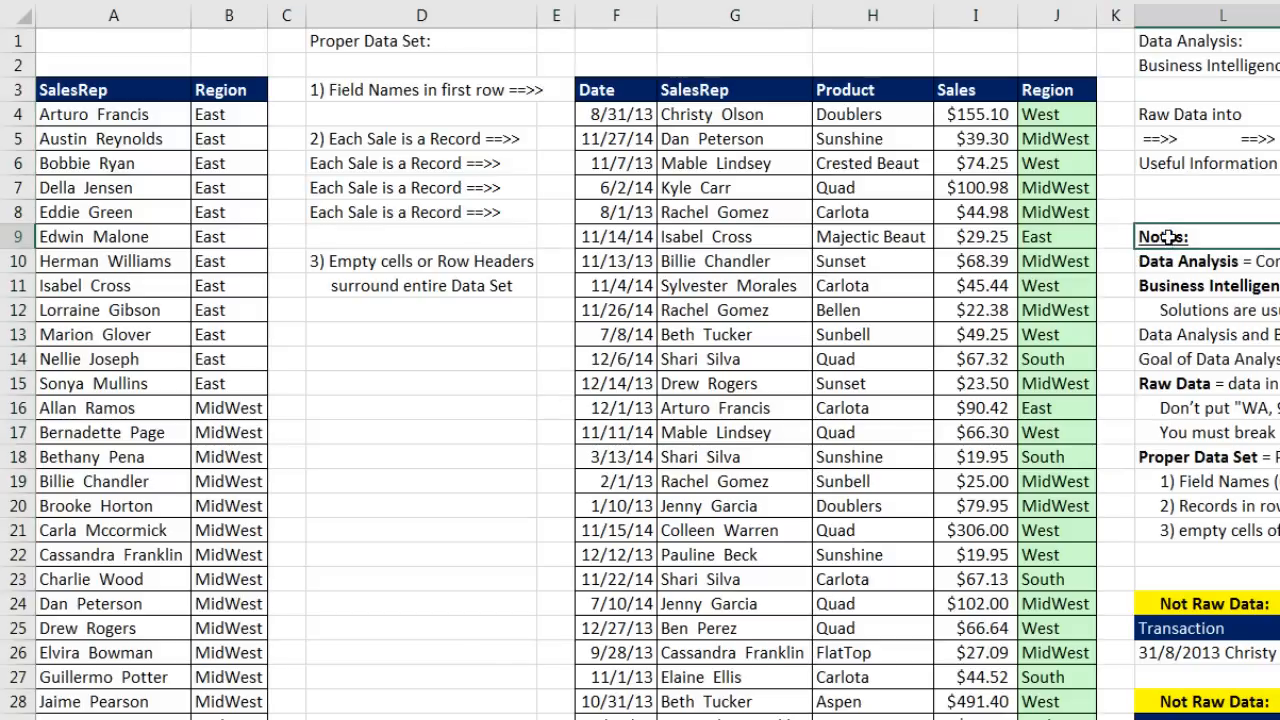
left_click_drag(1165, 225, 1109, 231)
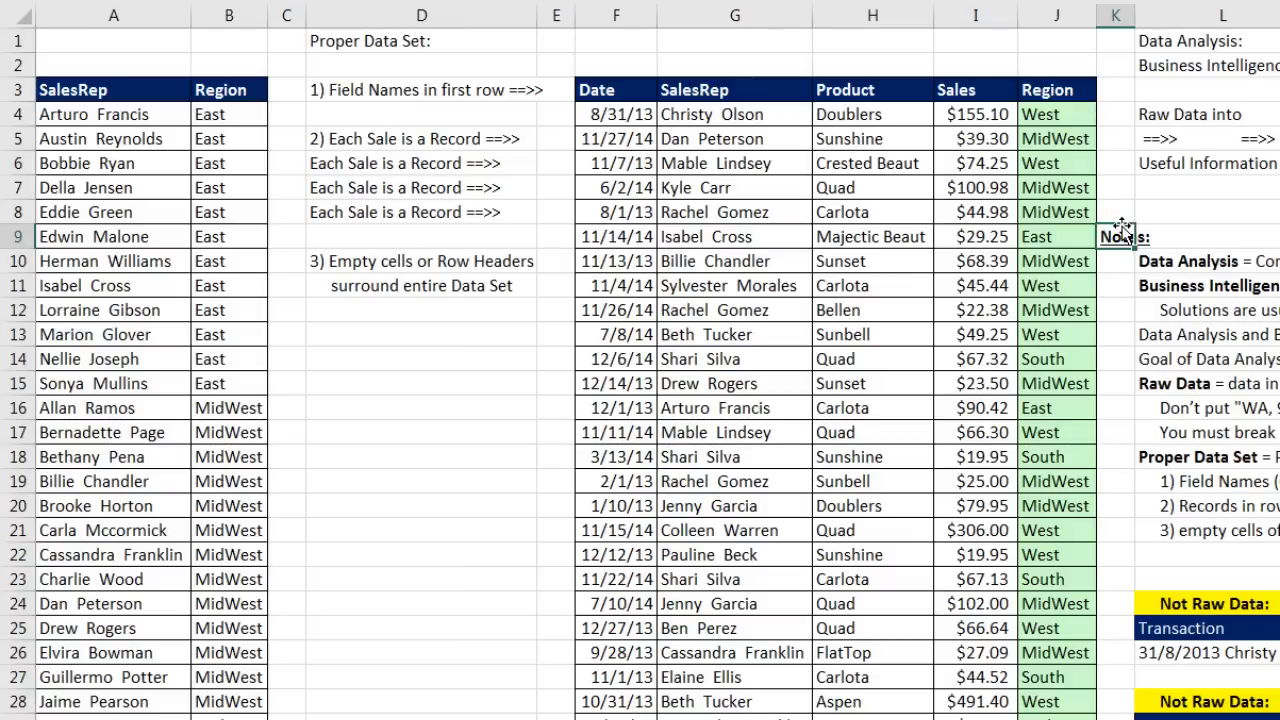
left_click_drag(1119, 221, 1152, 232)
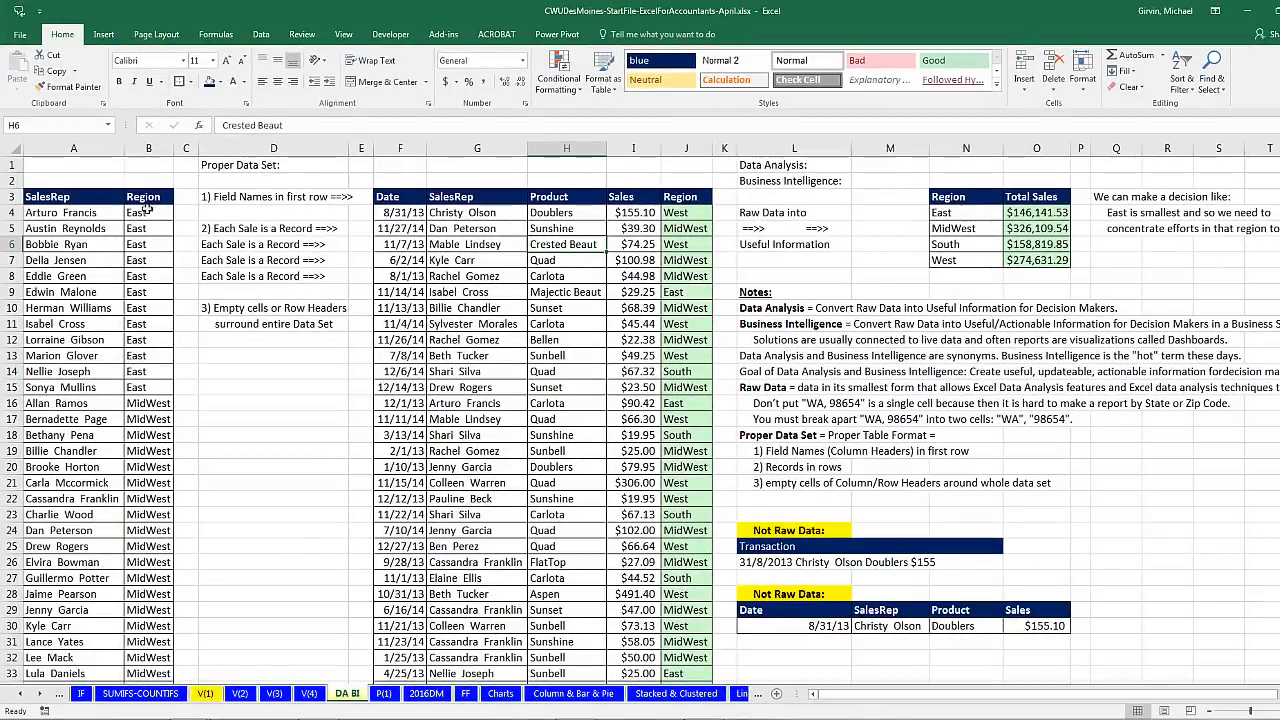
left_click(97, 238)
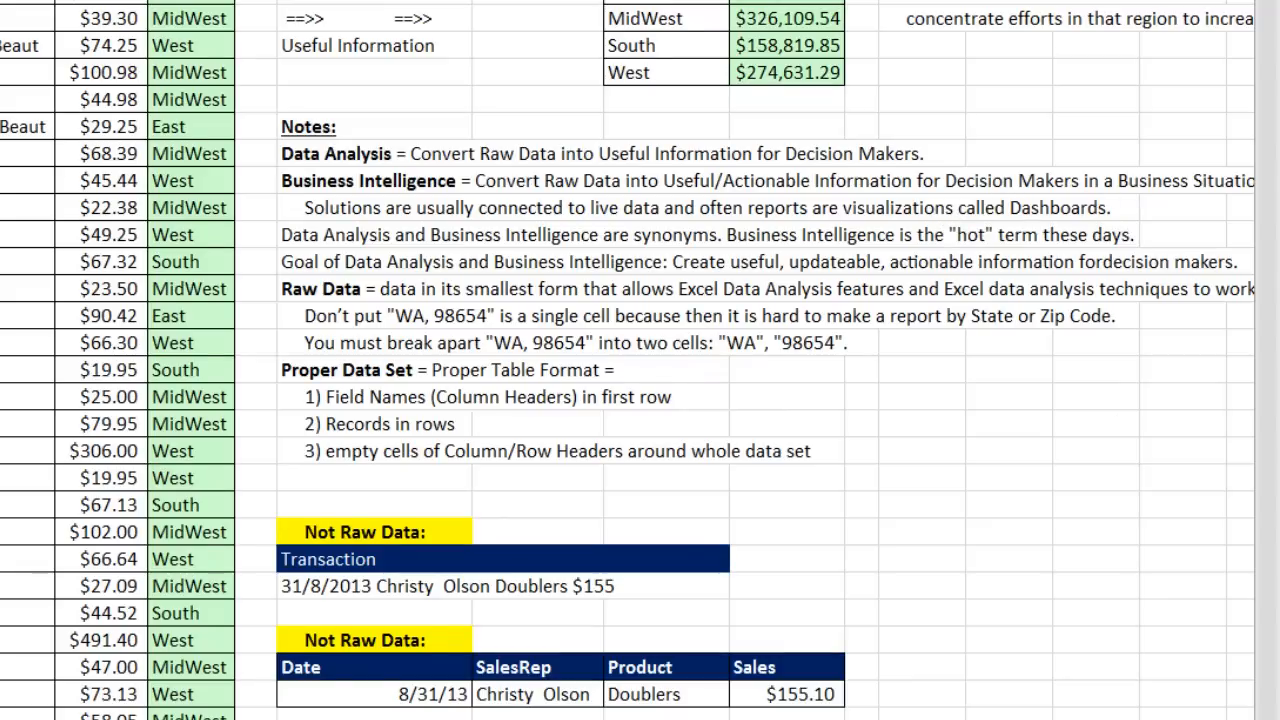
scroll(628, 360, "right", 2)
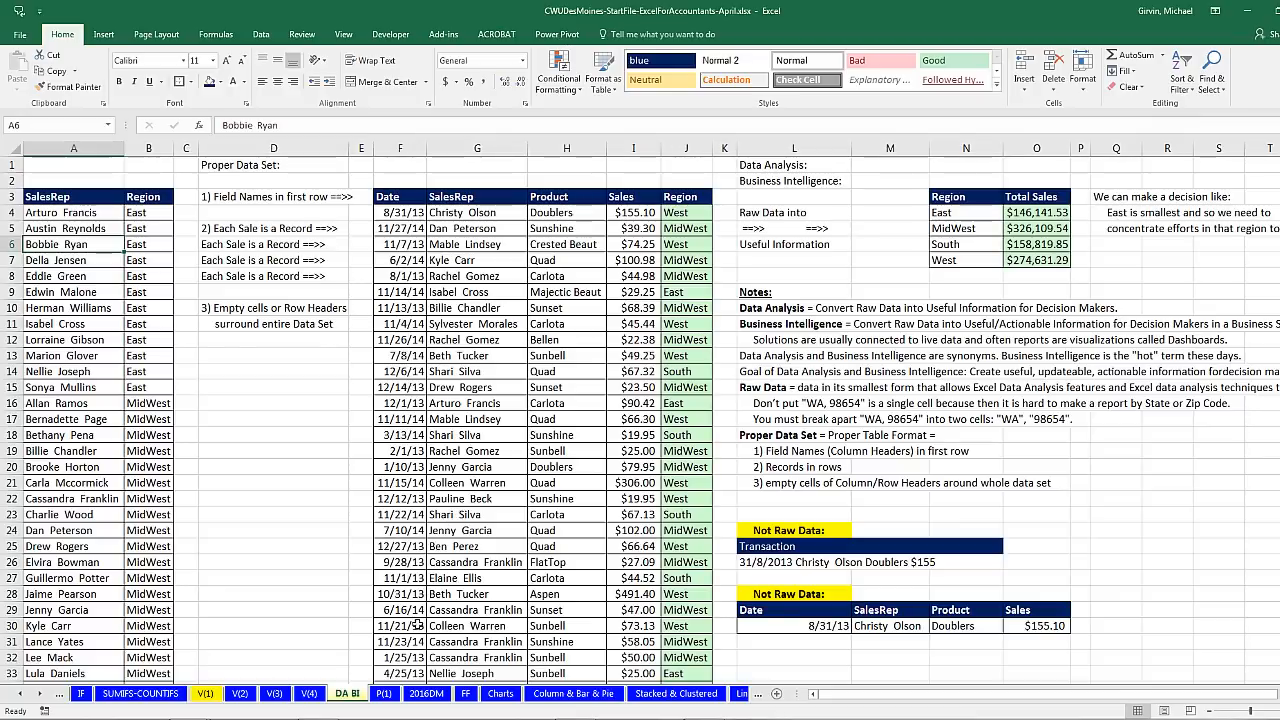
Step: Switch to the P(1) sheet and look over the product data and the MidWest region label
left_click(384, 693)
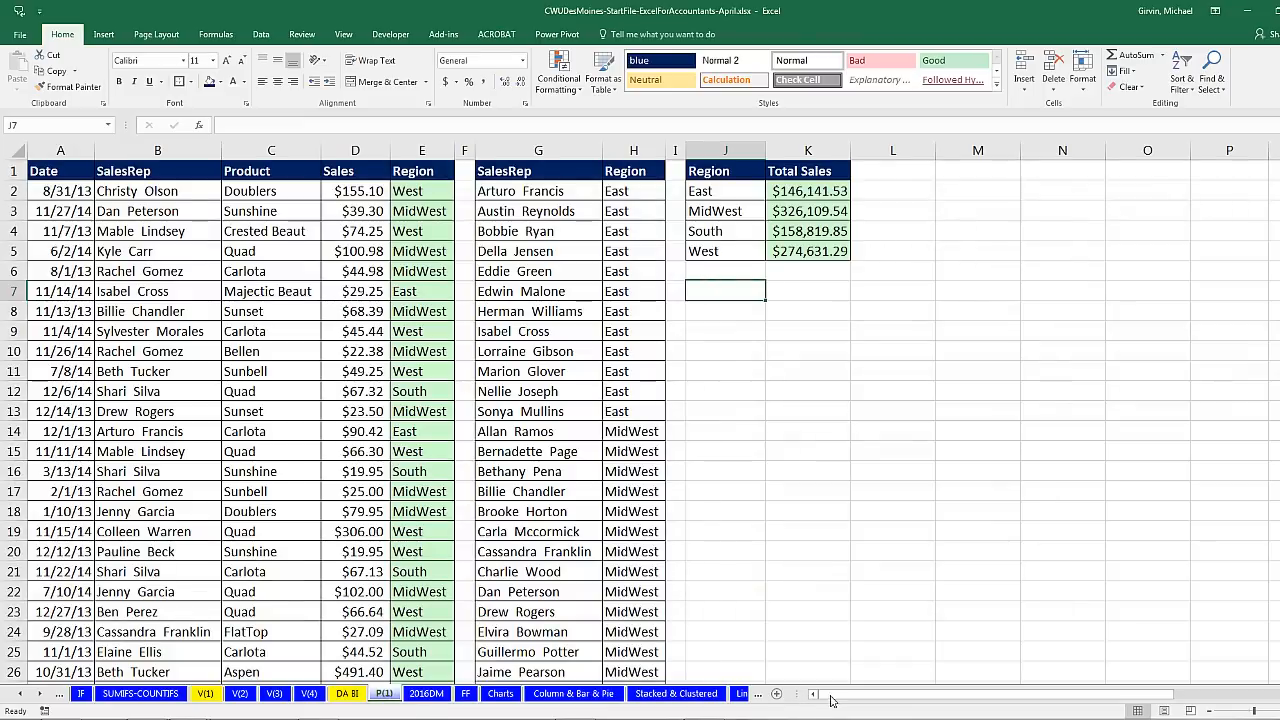
left_click_drag(830, 700, 958, 700)
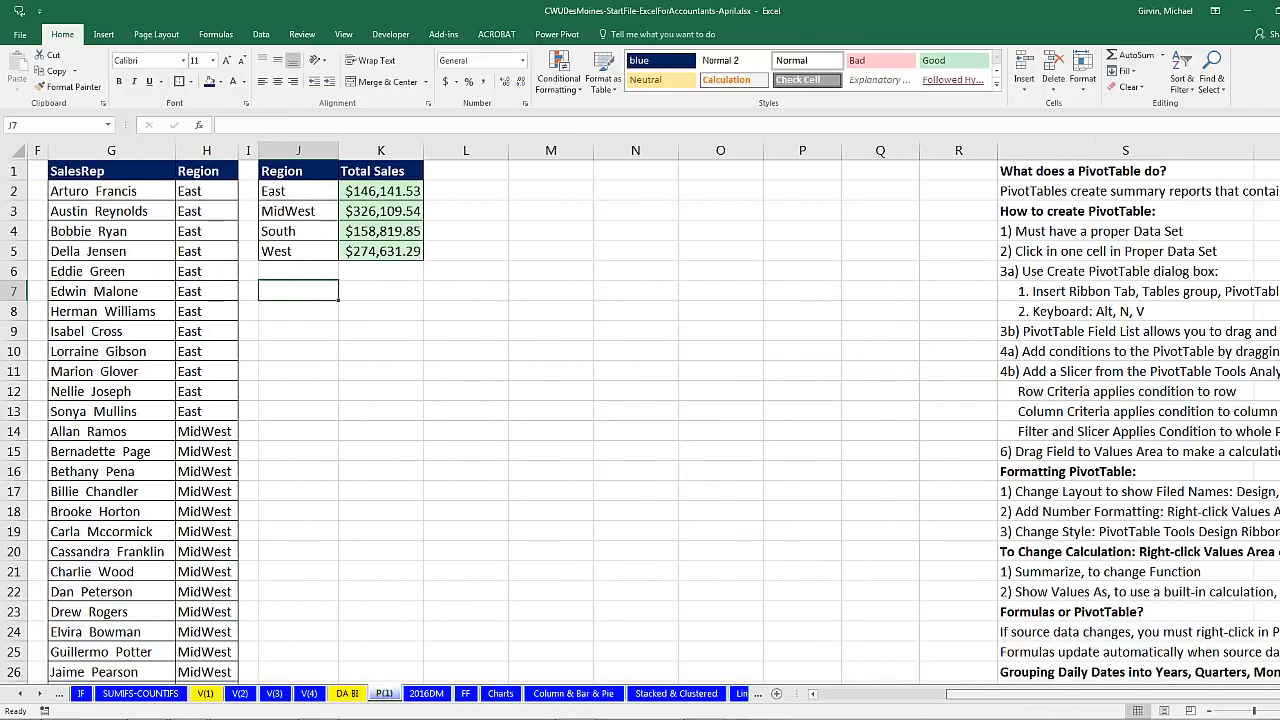
scroll(812, 553, "right", 4)
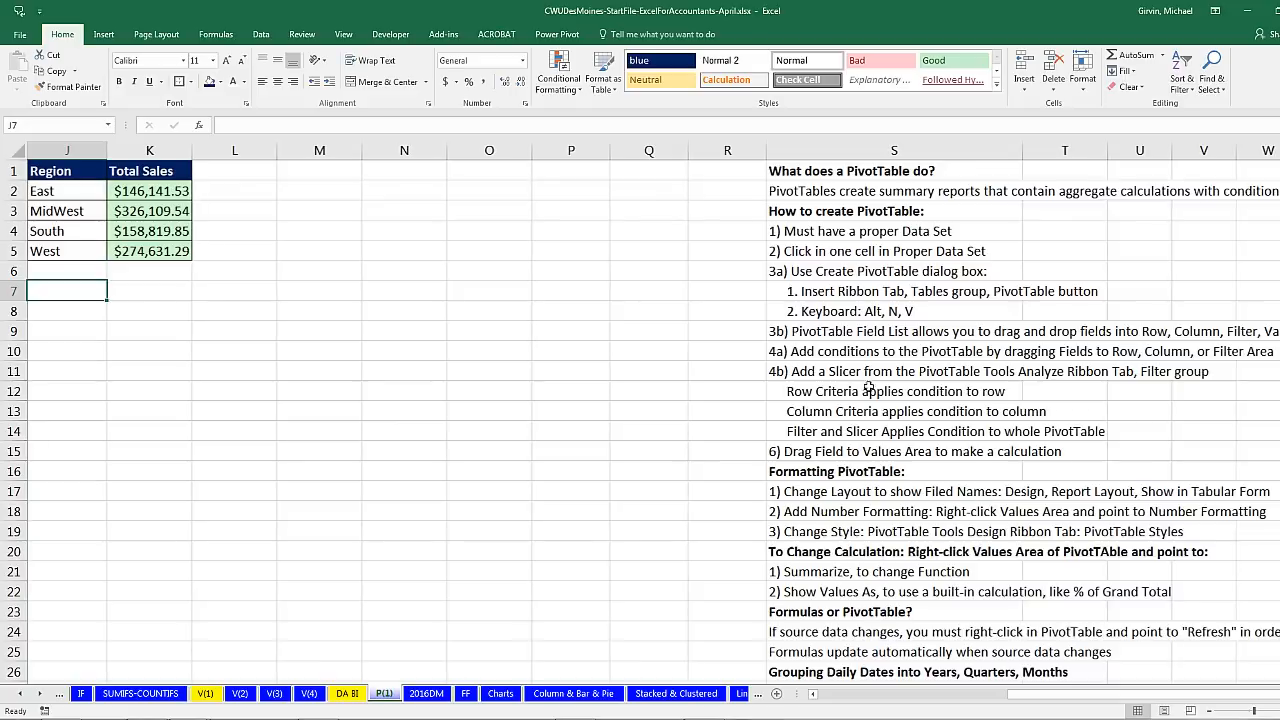
left_click_drag(1046, 694, 806, 702)
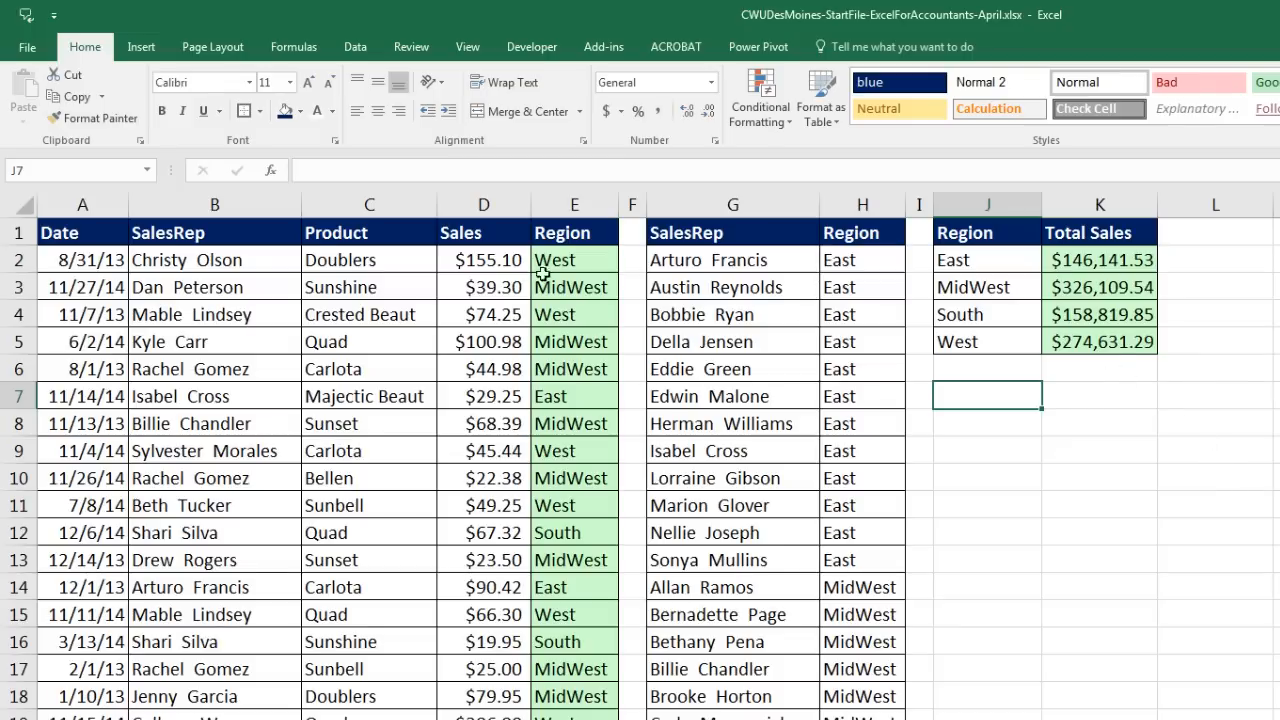
left_click(307, 286)
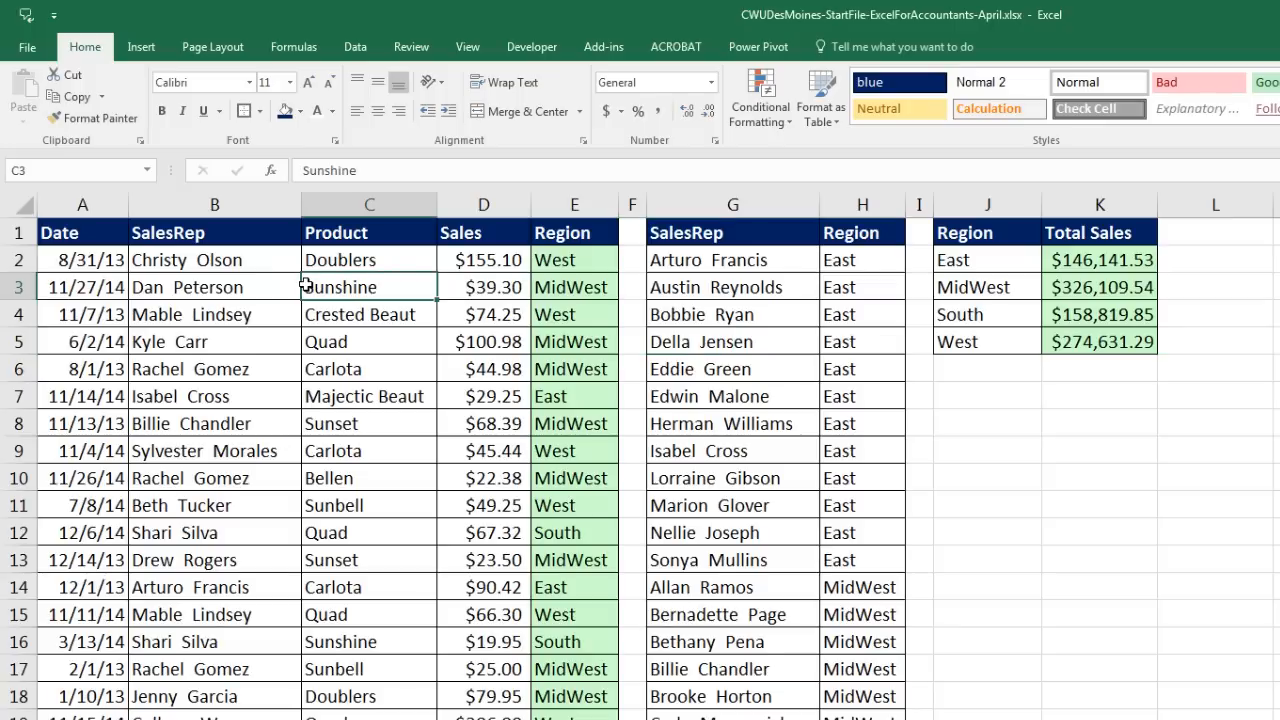
left_click(1015, 292)
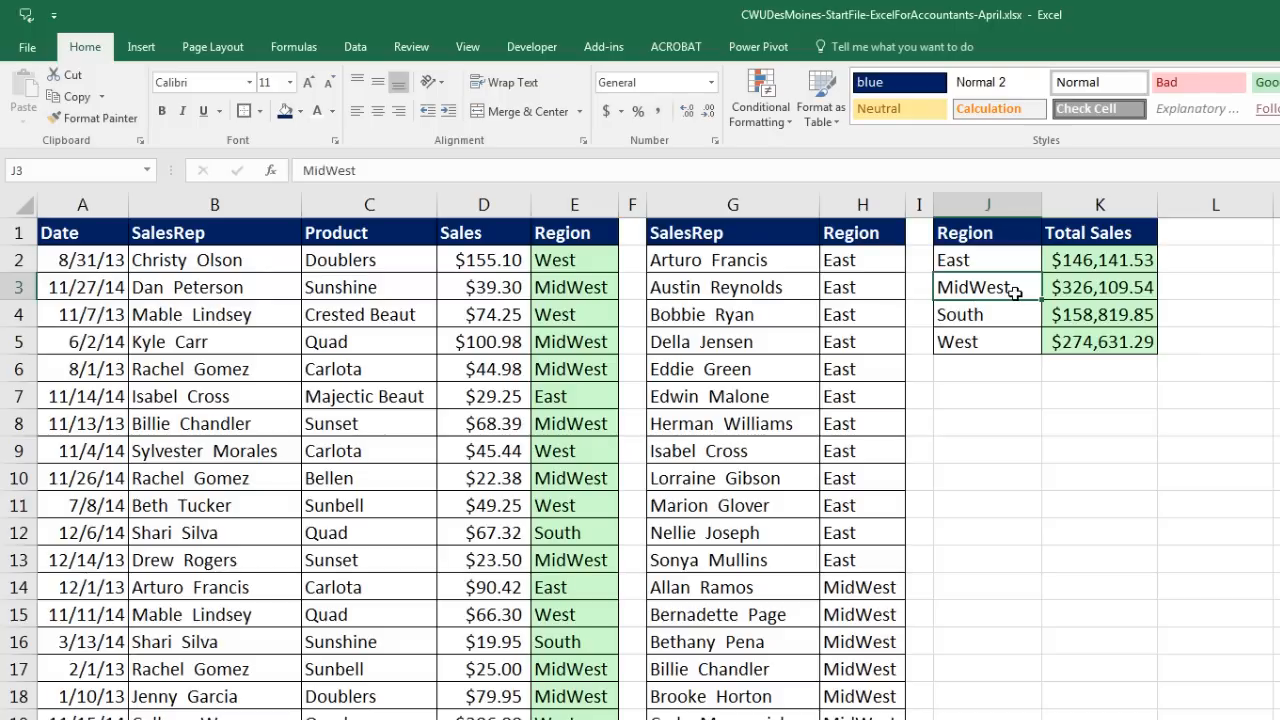
Step: Re-enter the West total's SUMIFS formula unchanged
left_click(1110, 342)
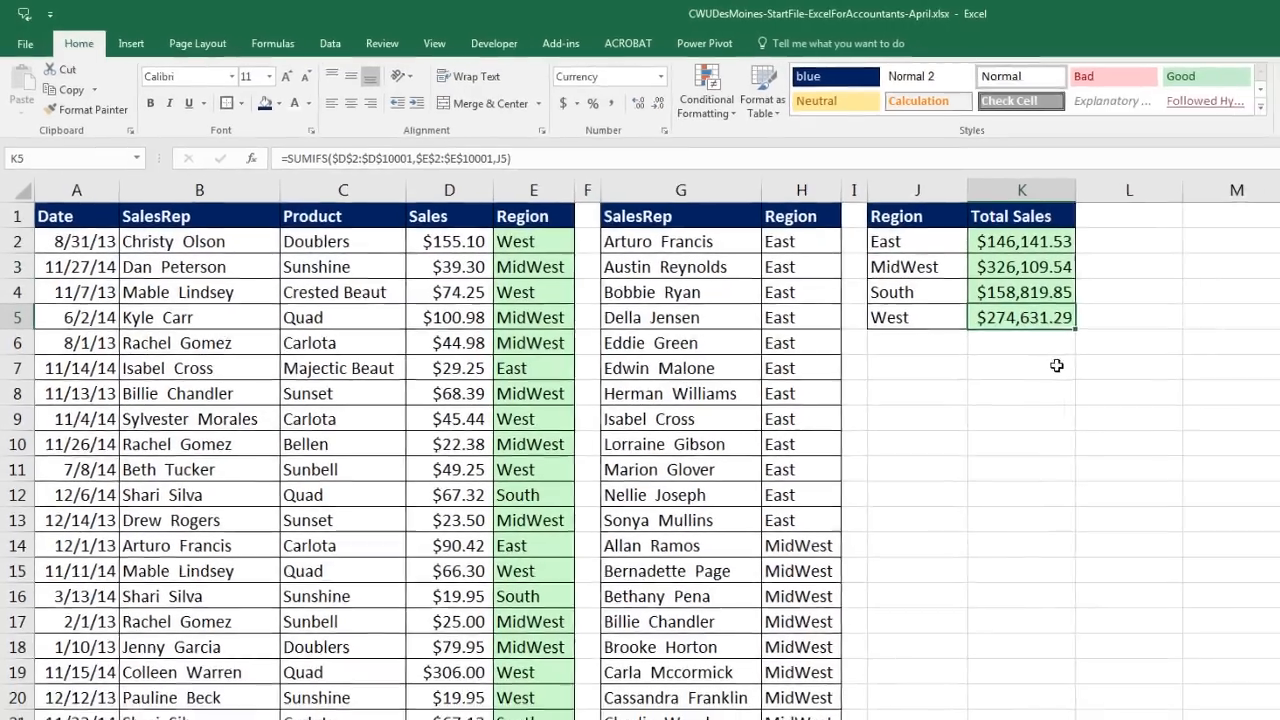
key("F2")
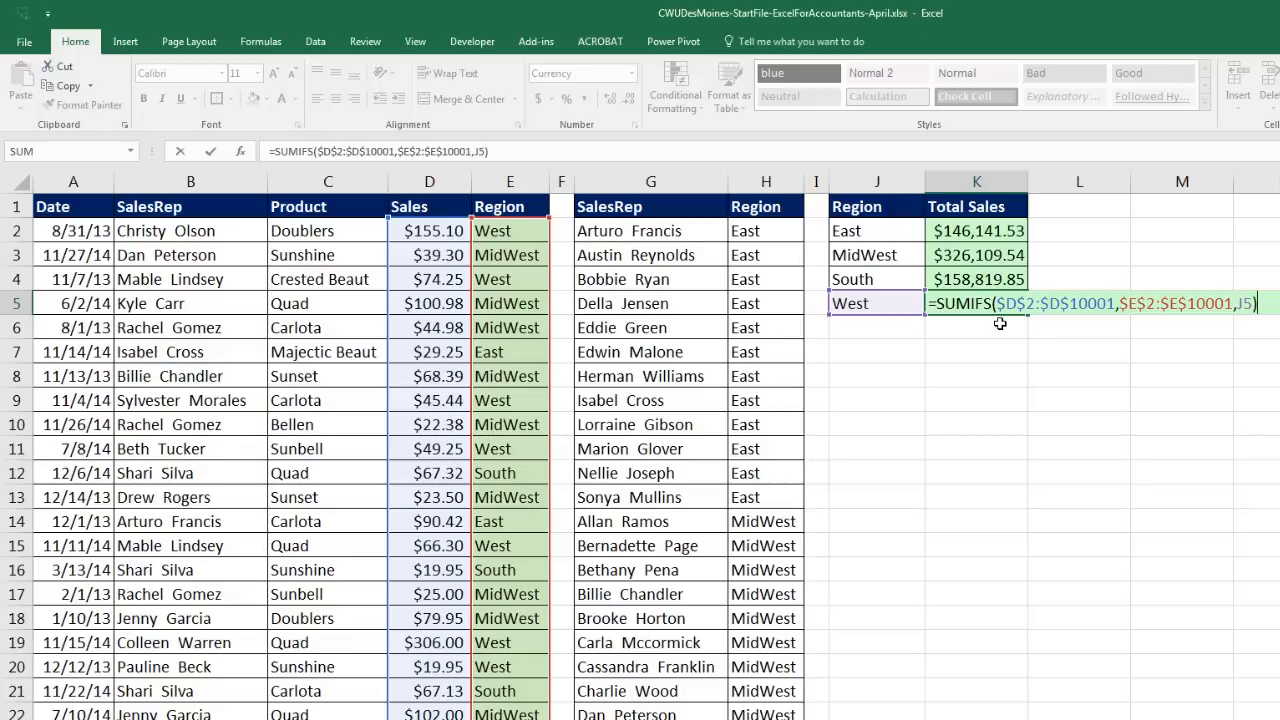
key("ctrl+Return")
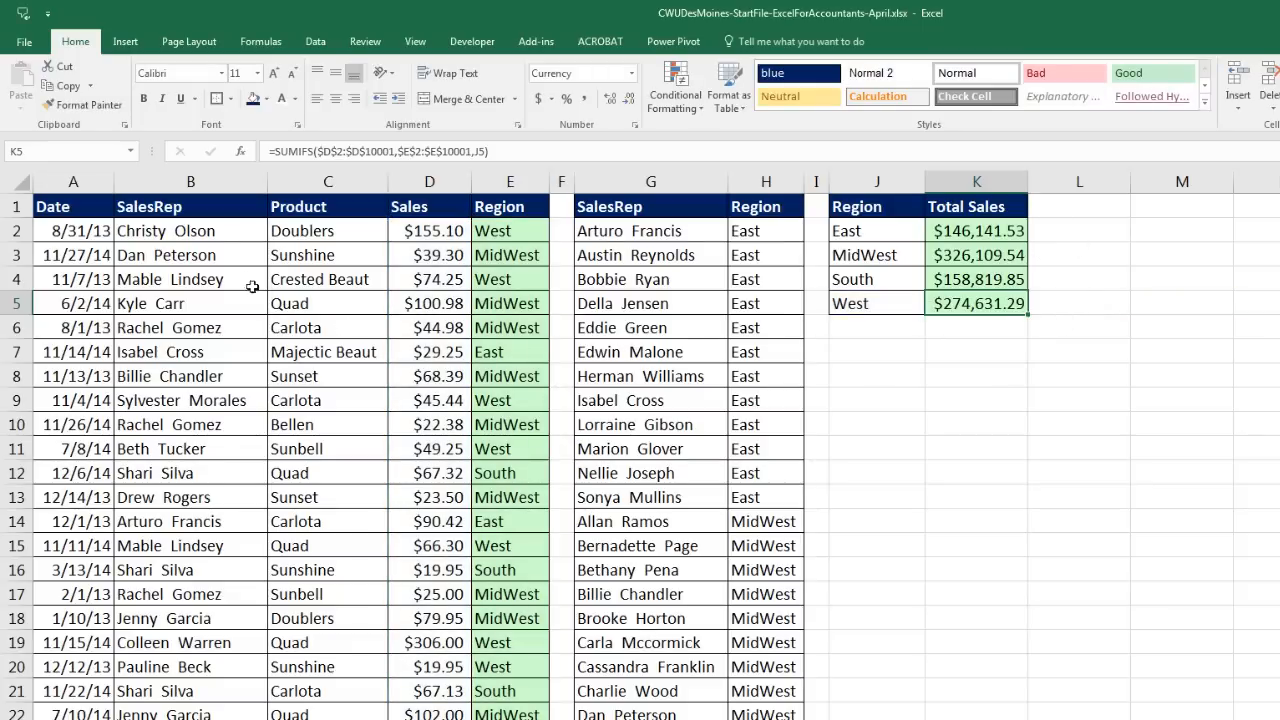
Step: Inspect the data's field-name row, record rows and the empty column F
left_click_drag(60, 206, 506, 206)
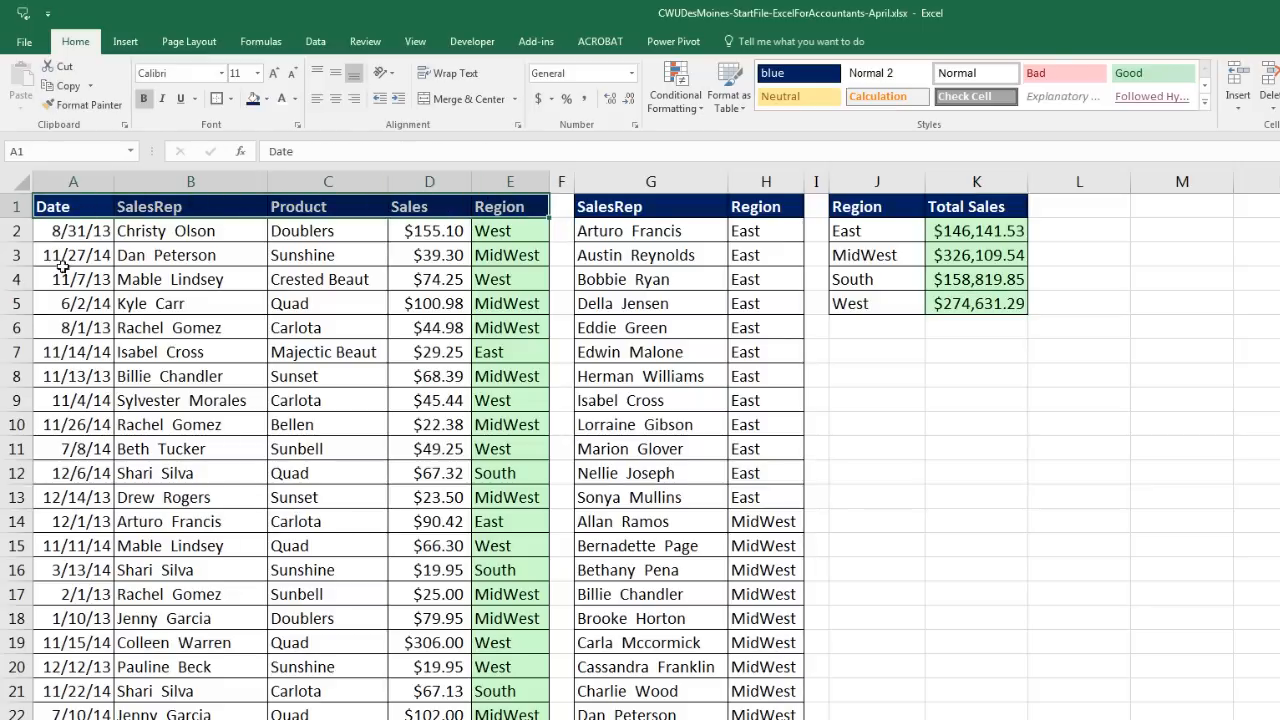
left_click_drag(70, 258, 553, 258)
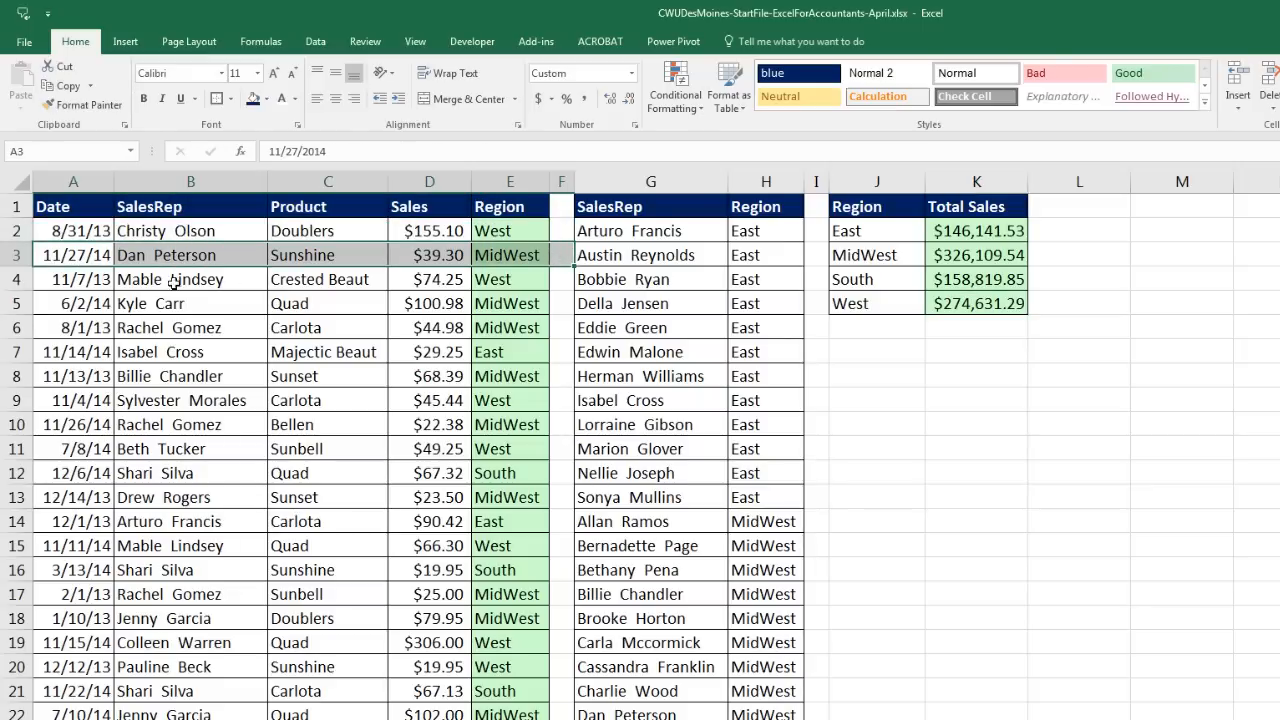
left_click_drag(72, 280, 531, 278)
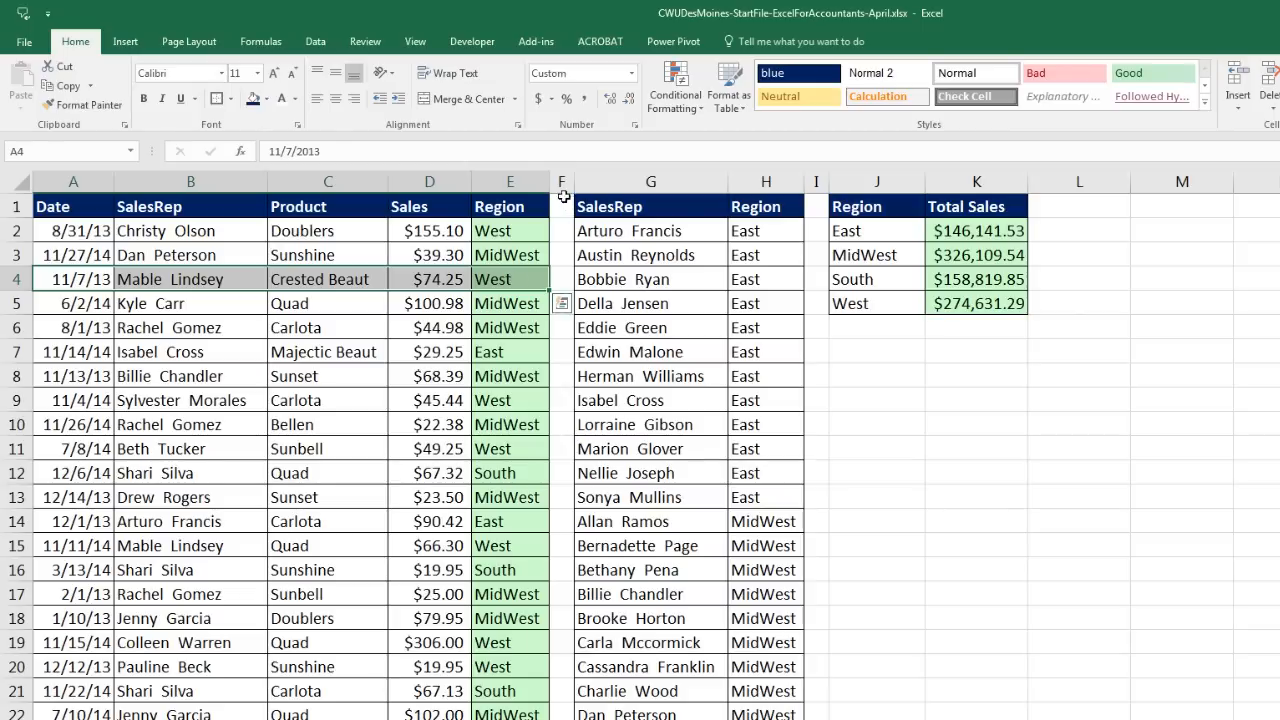
left_click_drag(560, 200, 560, 299)
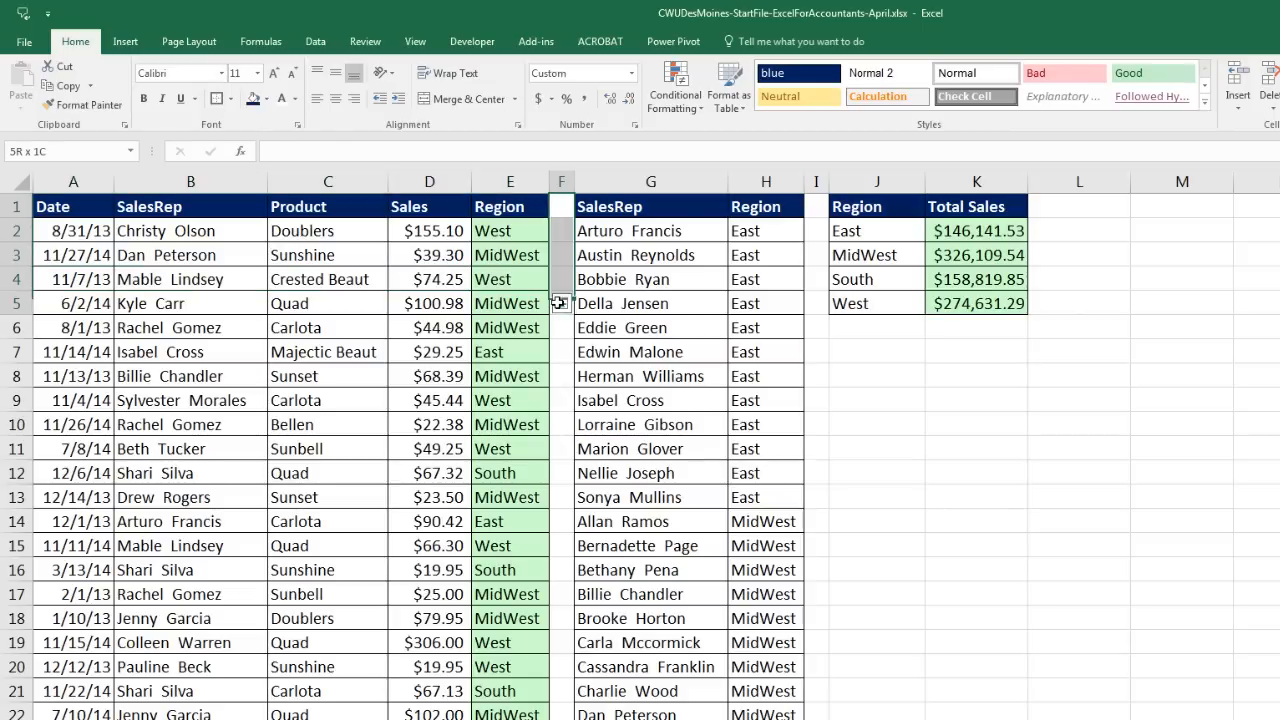
left_click(297, 256)
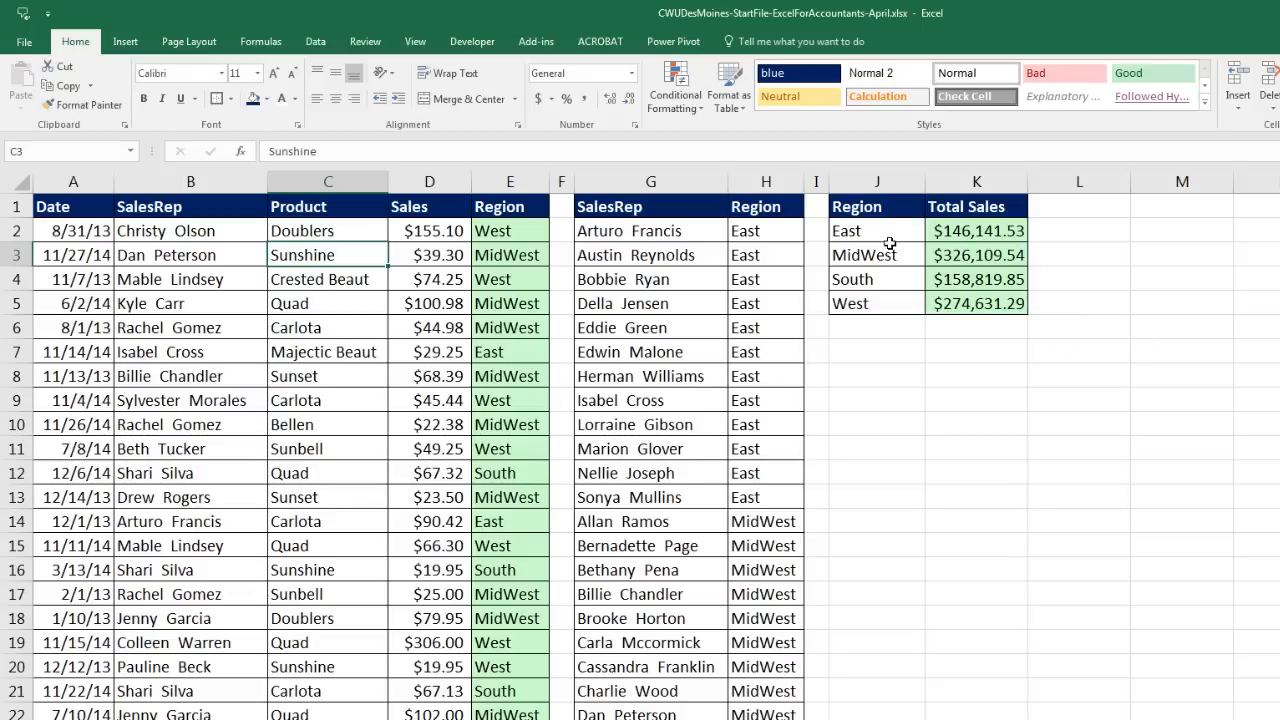
Step: Re-enter the MidWest and South SUMIFS totals in place
left_click(967, 231)
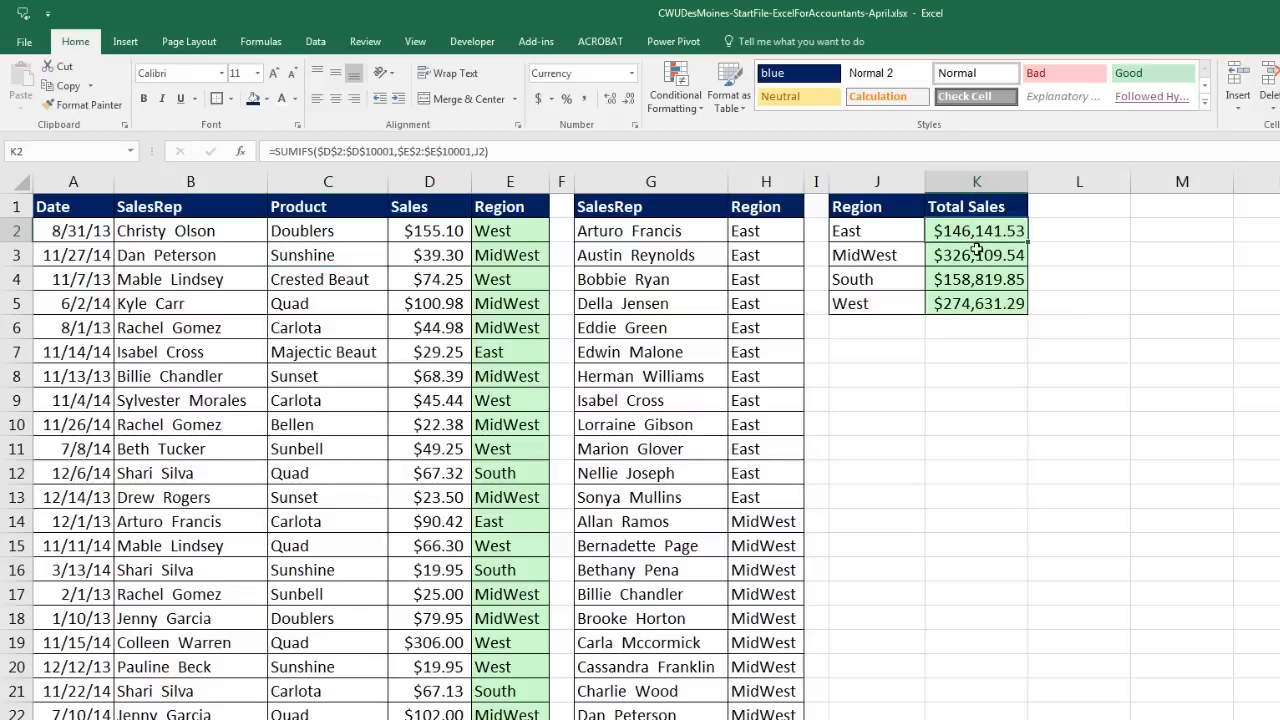
left_click(982, 253)
key("F2")
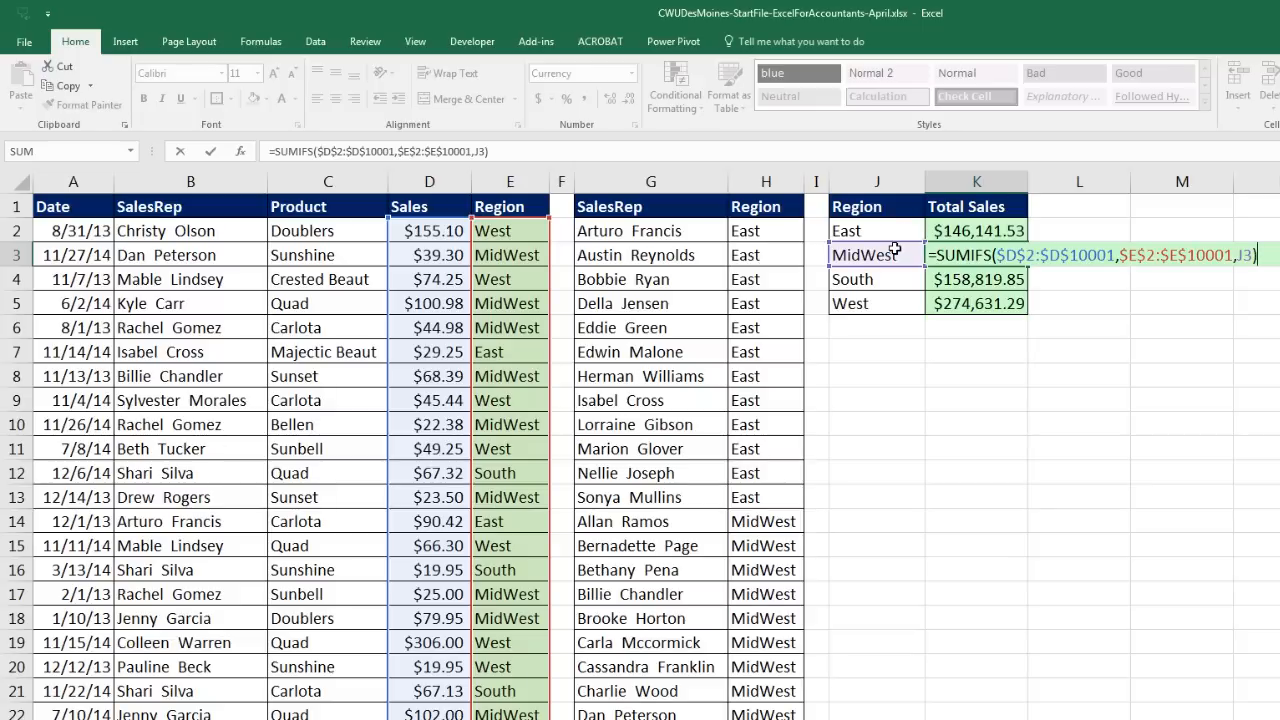
key("Return")
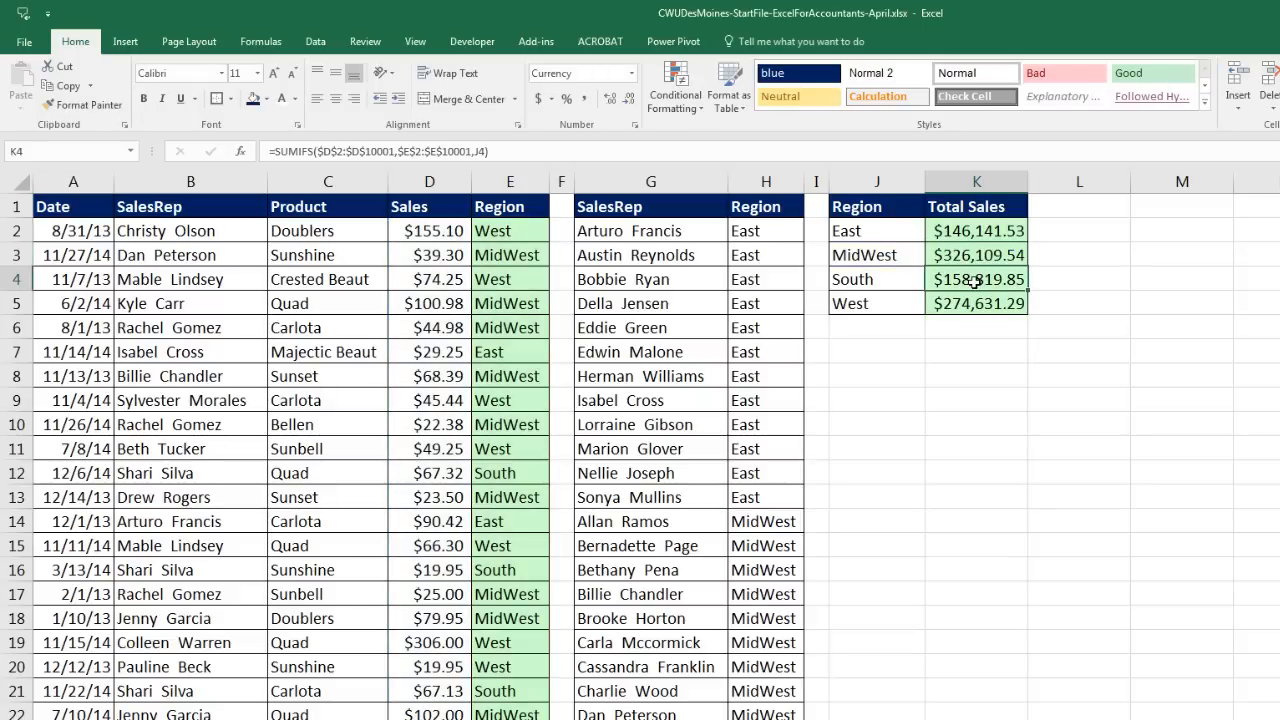
double_click(975, 283)
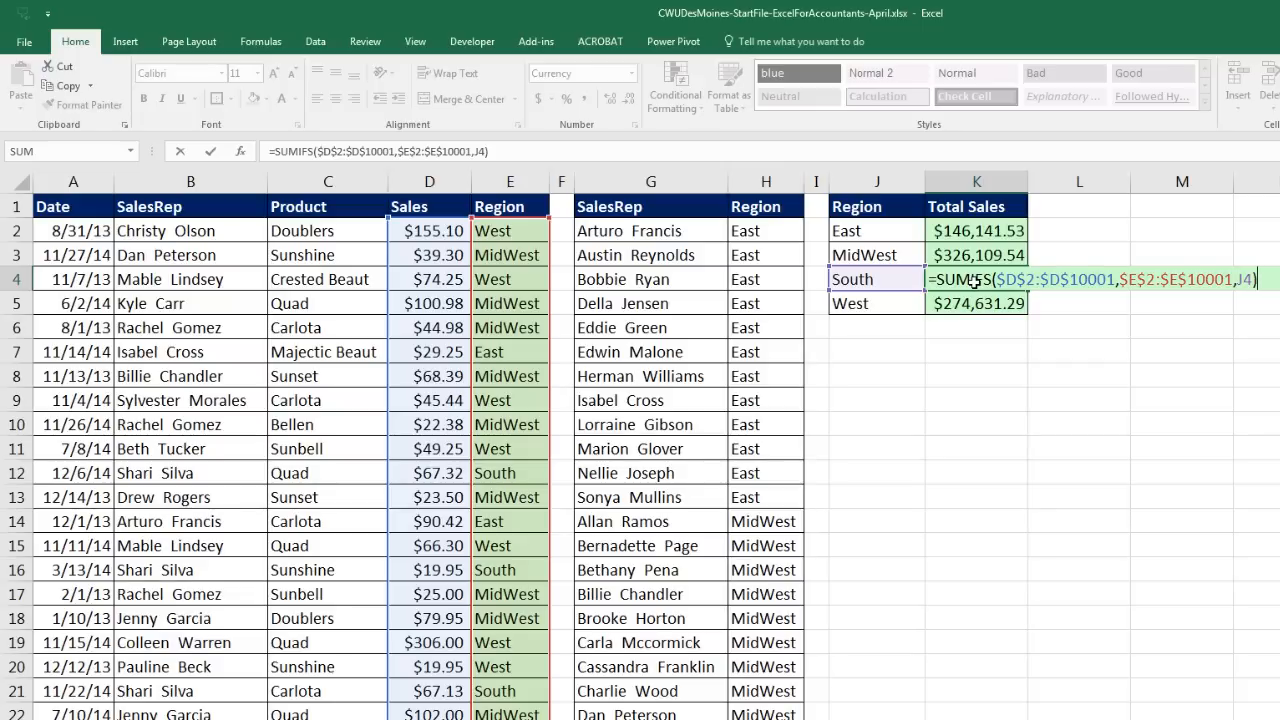
key("ctrl+Return")
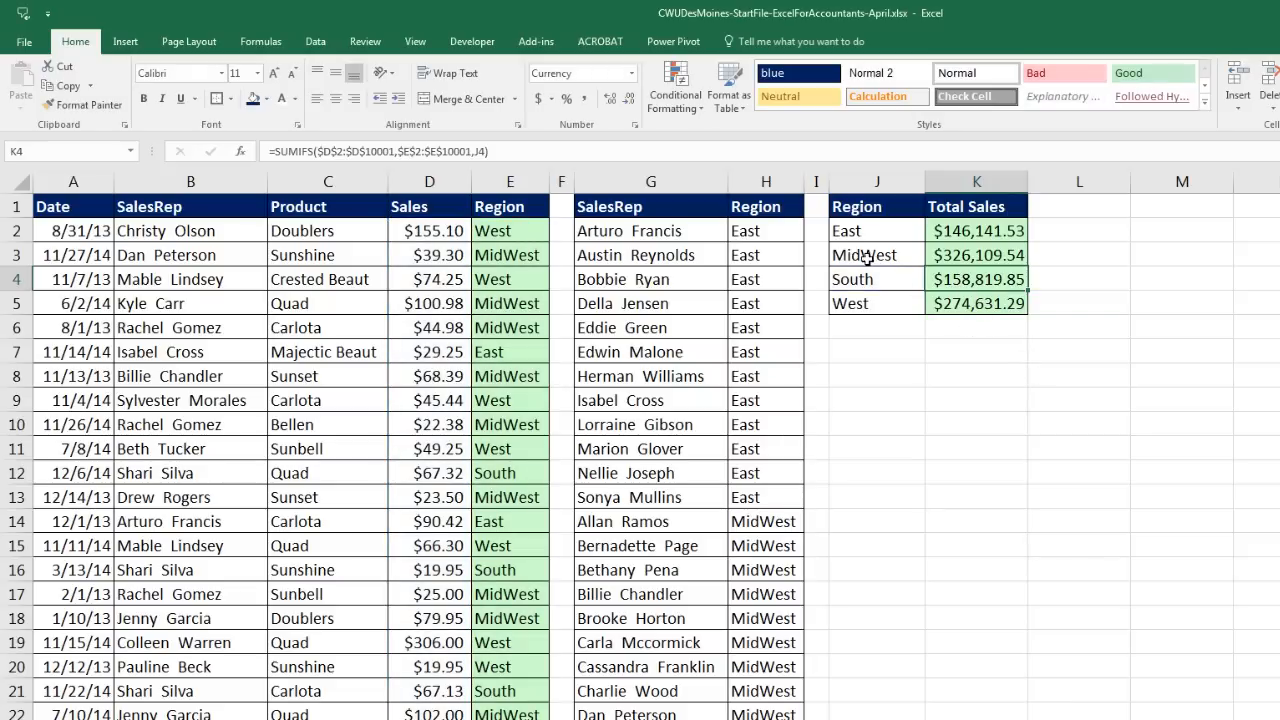
Step: Check the MidWest and South labels and totals, reopening the South formula without changes
left_click_drag(851, 259, 955, 257)
left_click(960, 256)
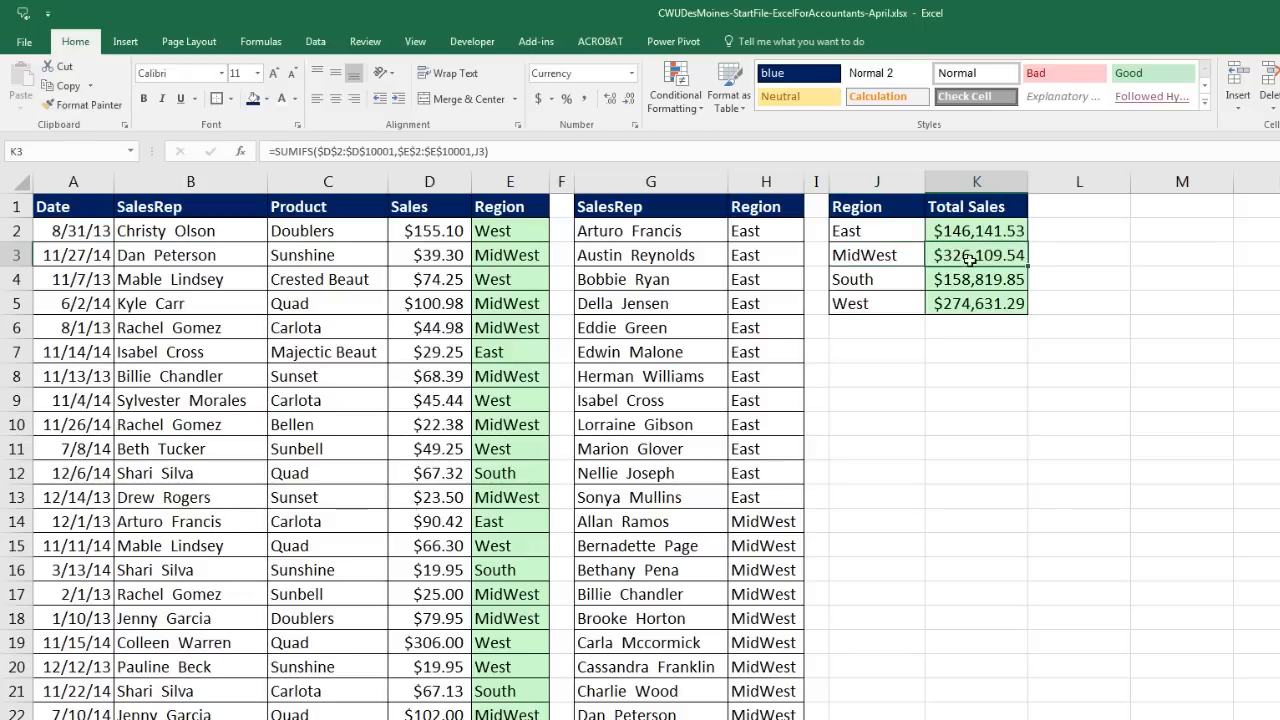
left_click_drag(852, 279, 960, 281)
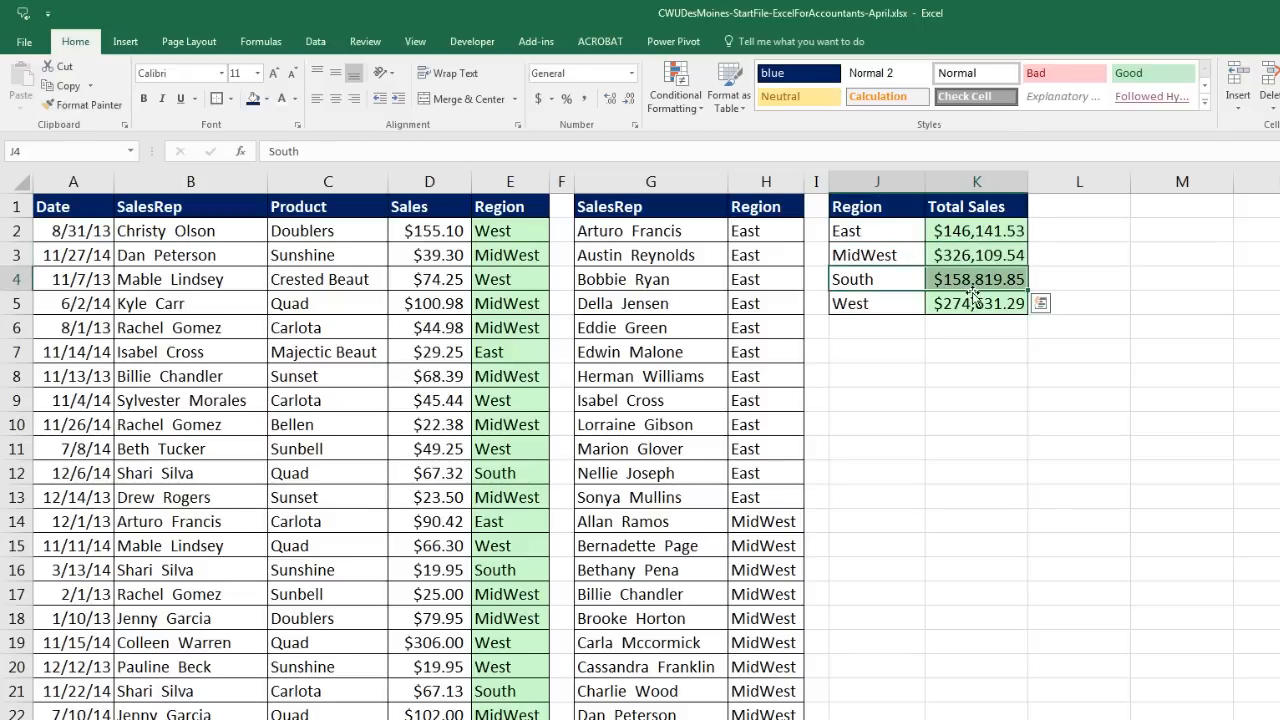
left_click(881, 284)
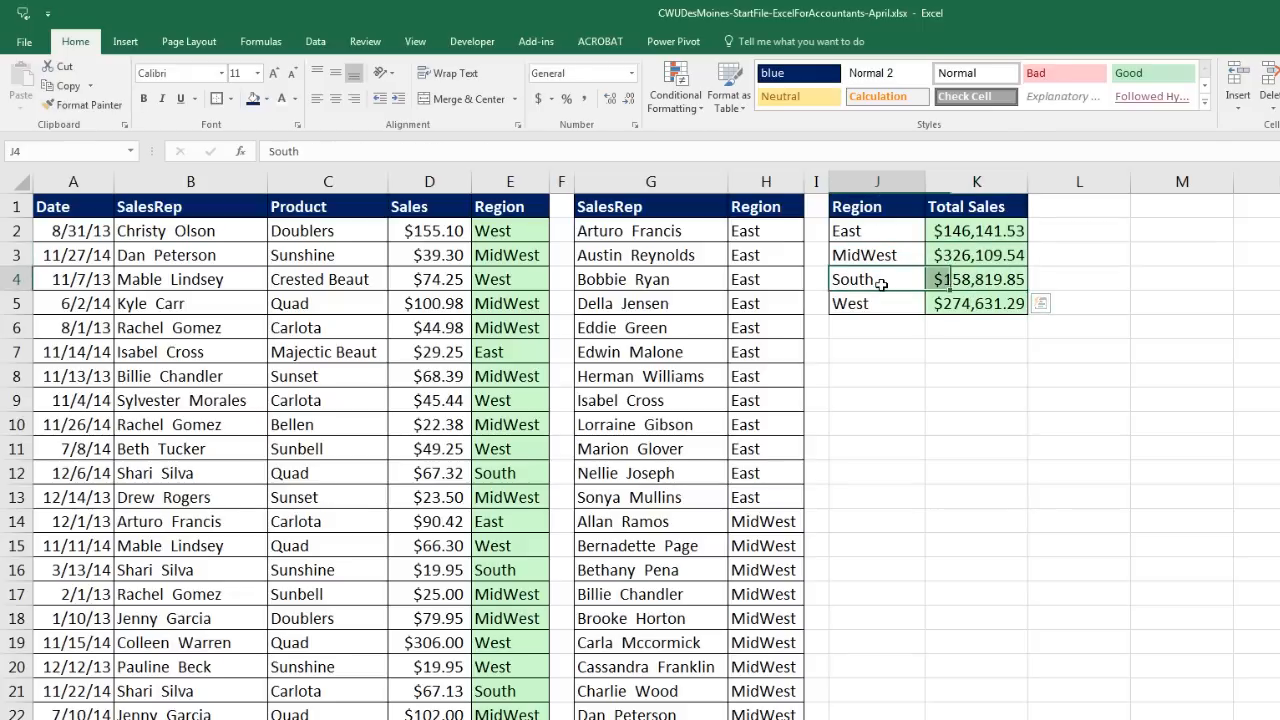
left_click(989, 279)
double_click(989, 279)
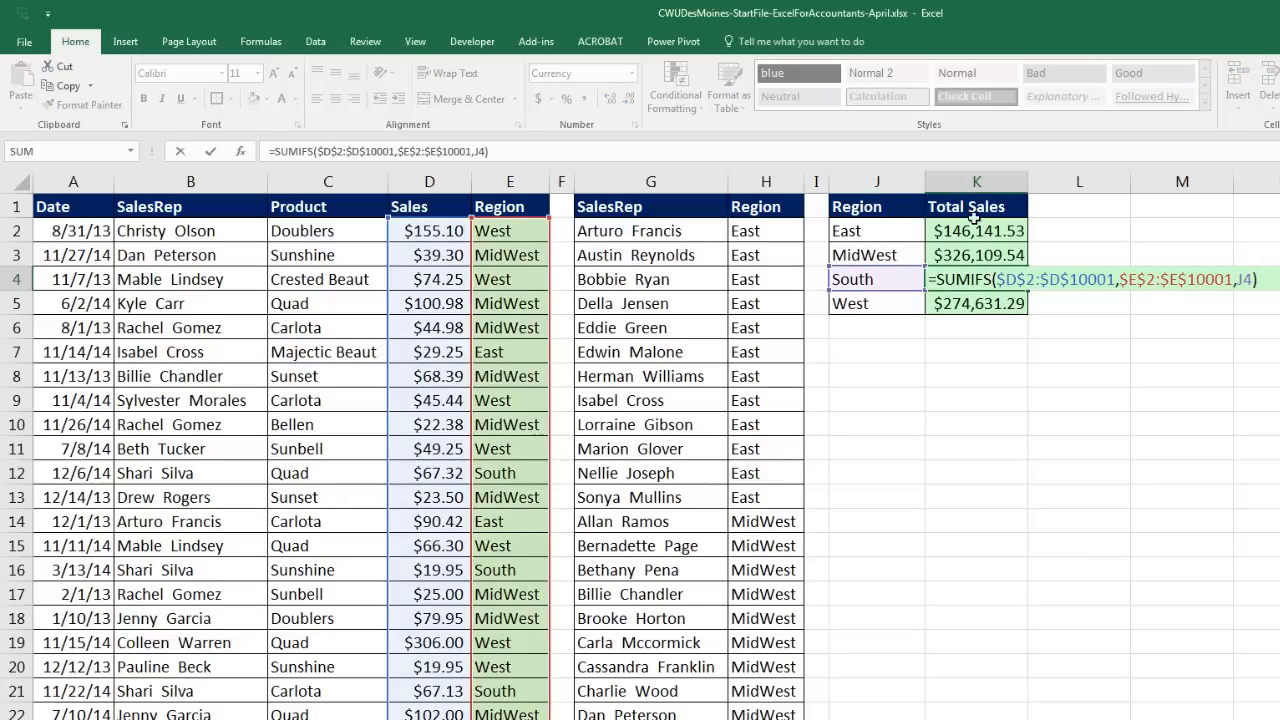
key("Escape")
left_click(906, 272)
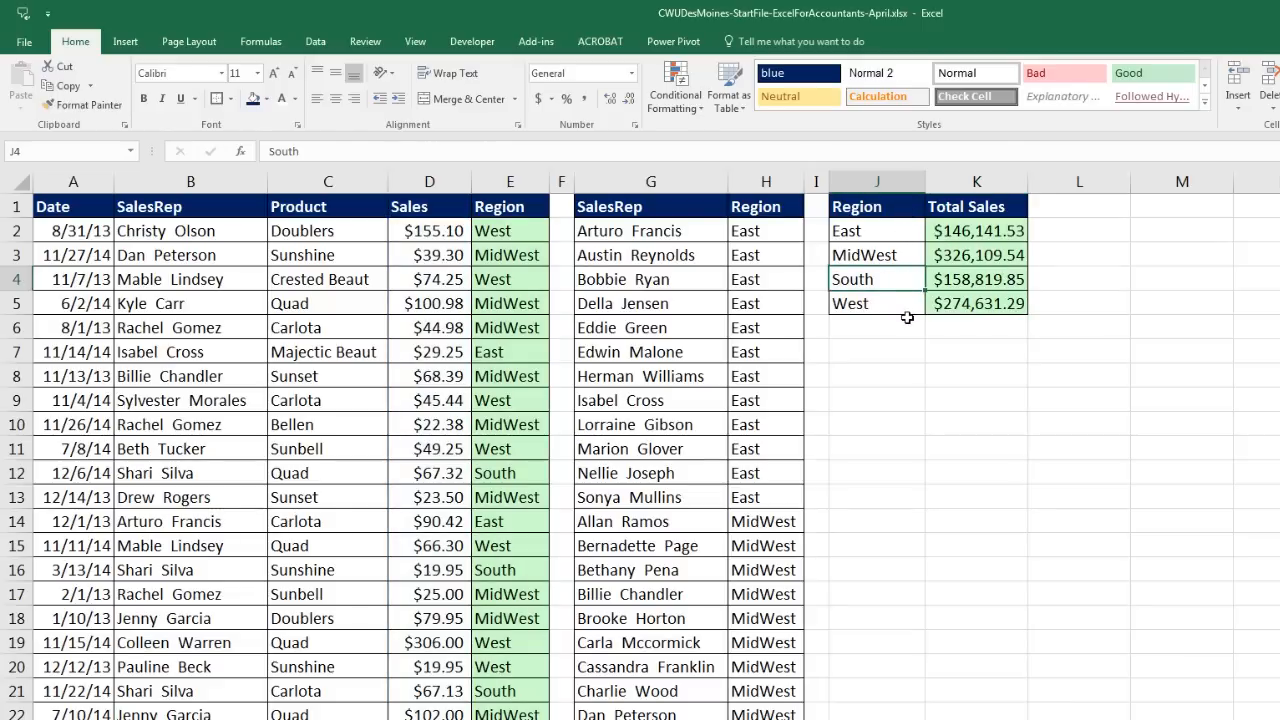
left_click(365, 280)
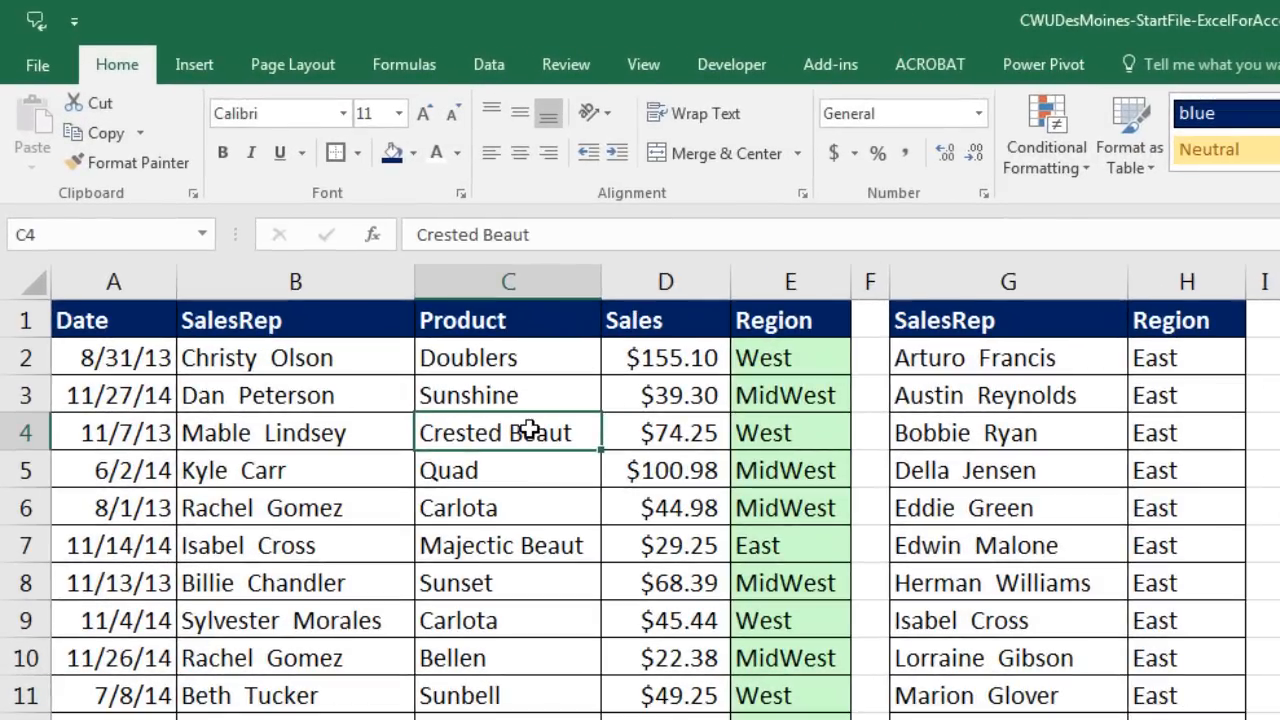
Step: Create an empty PivotTable from the A1:E10001 sales data on the existing sheet at J8
left_click(213, 67)
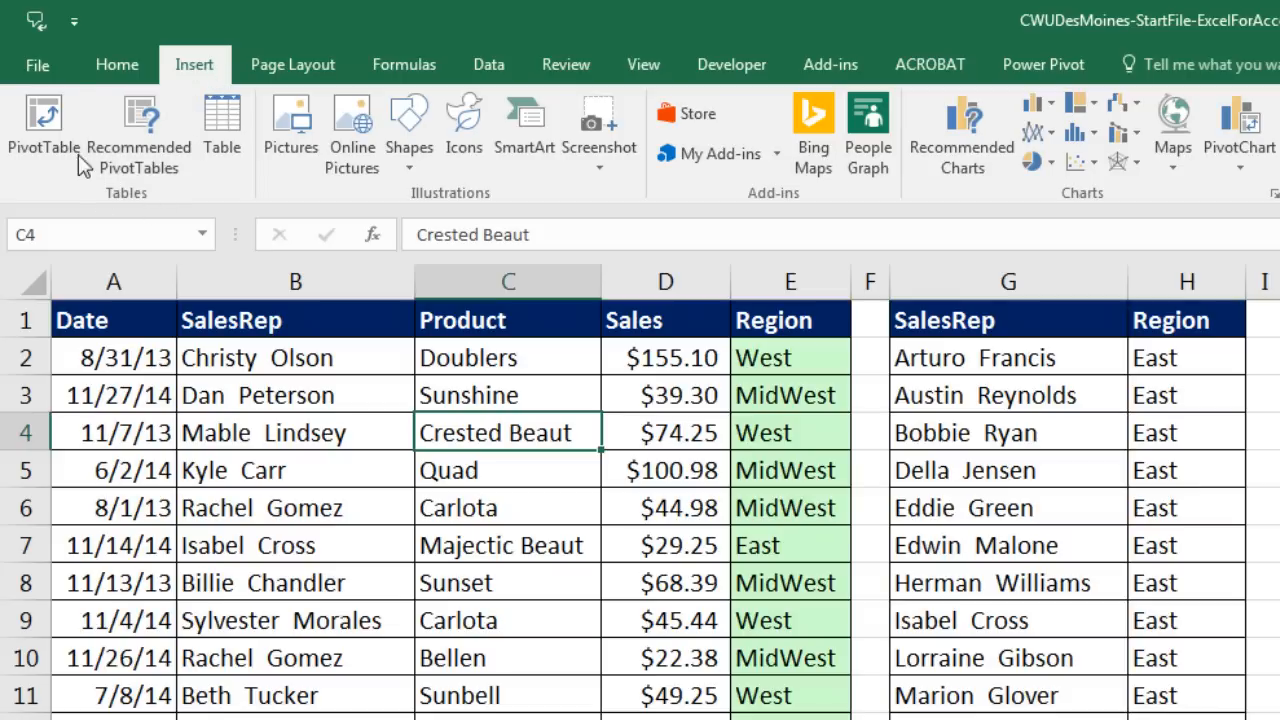
left_click(44, 115)
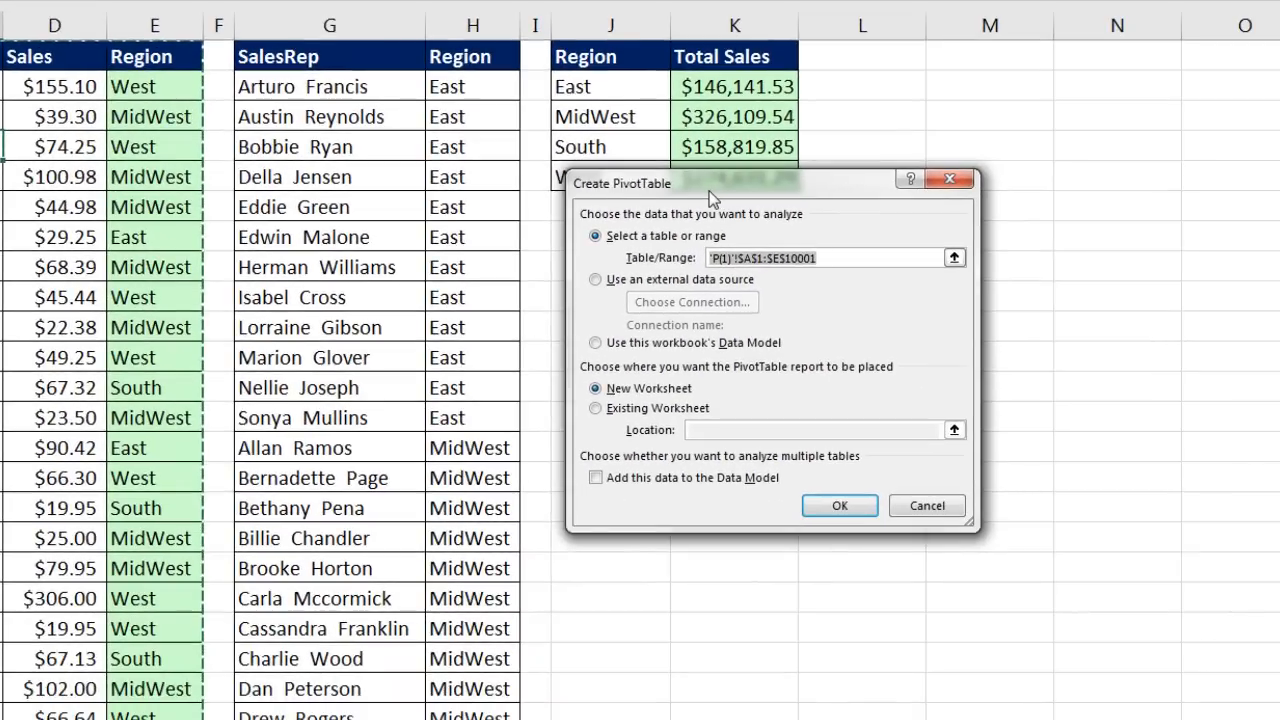
left_click_drag(710, 195, 975, 120)
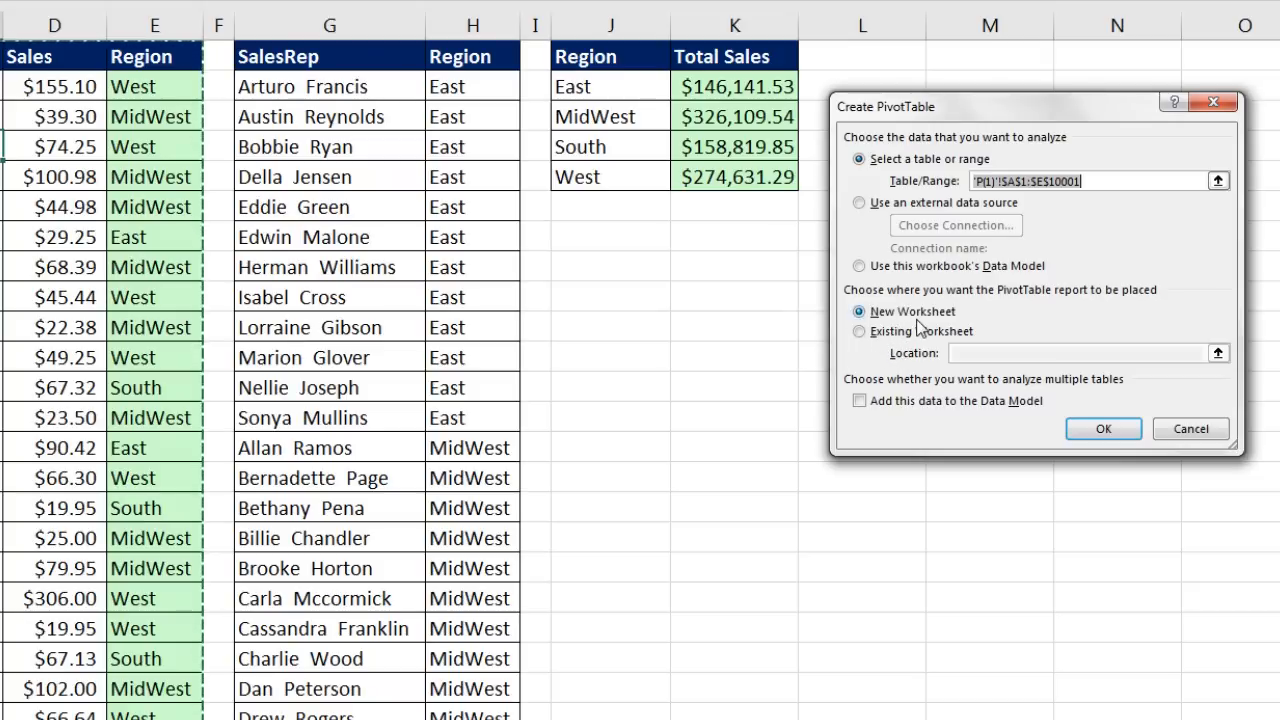
left_click(859, 333)
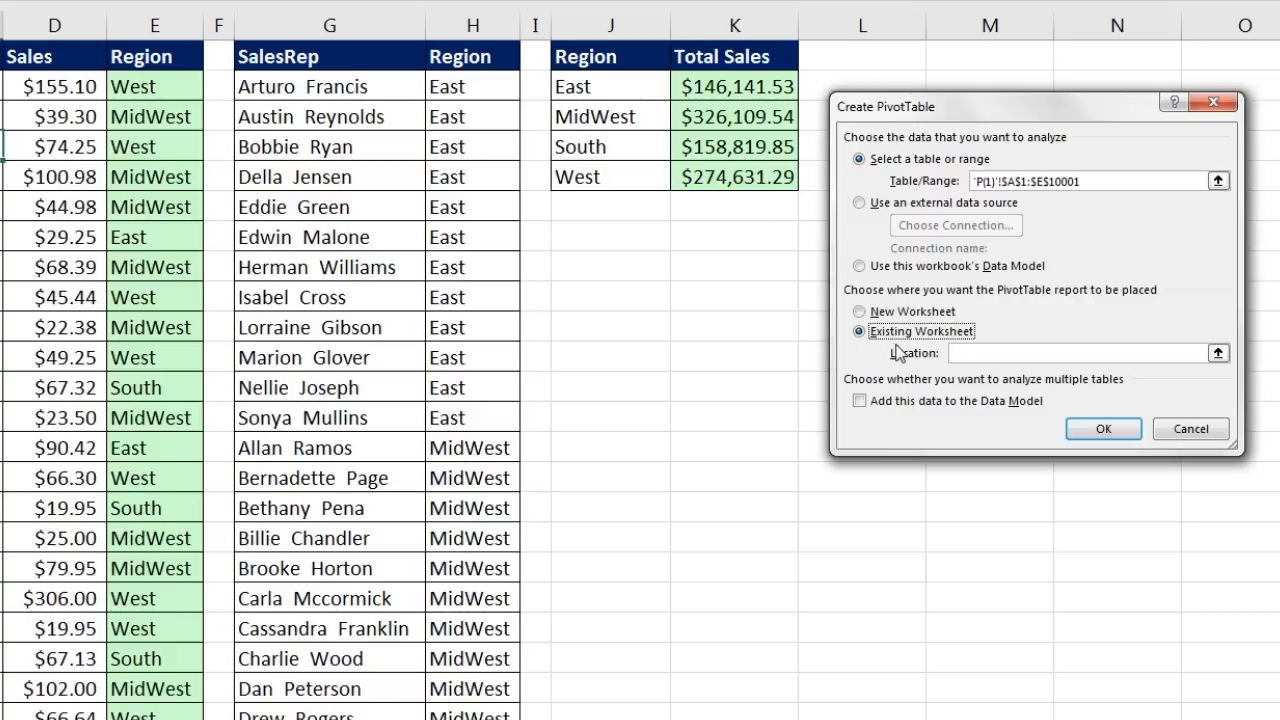
left_click(979, 353)
left_click(584, 261)
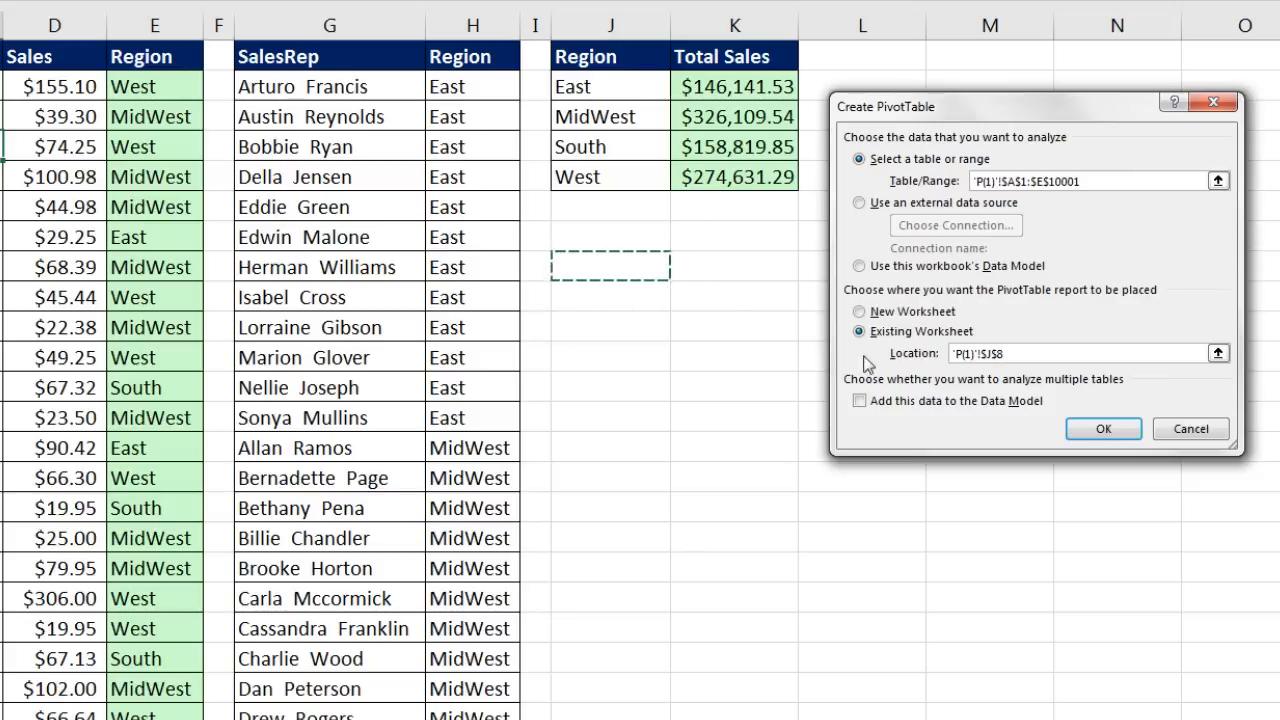
left_click(1079, 430)
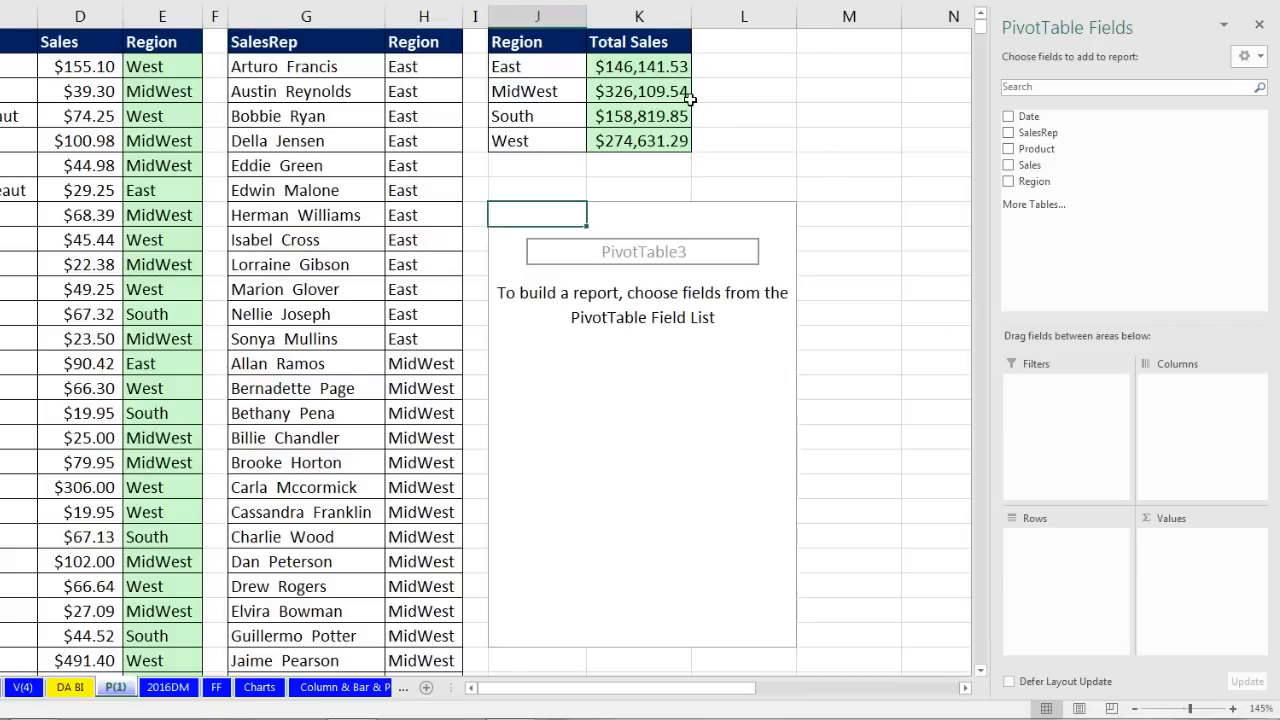
Step: Add Region to the PivotTable Rows and Sales to Values
left_click(537, 91)
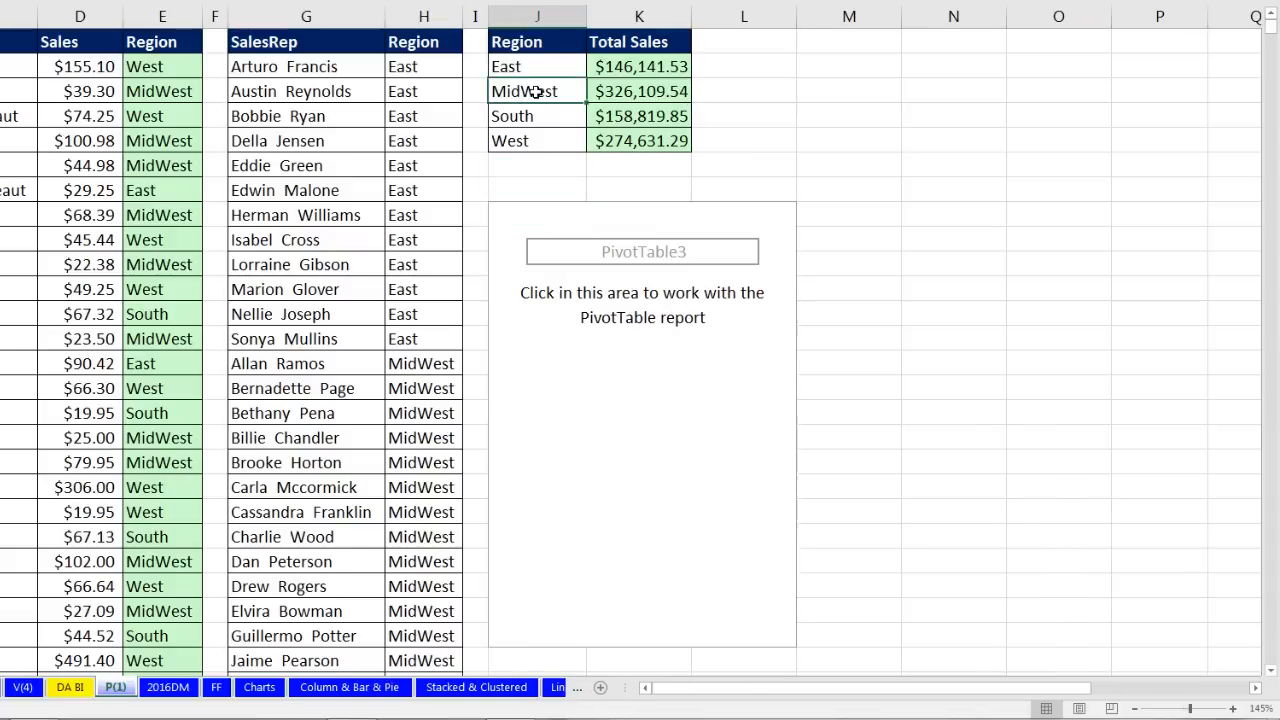
left_click(530, 205)
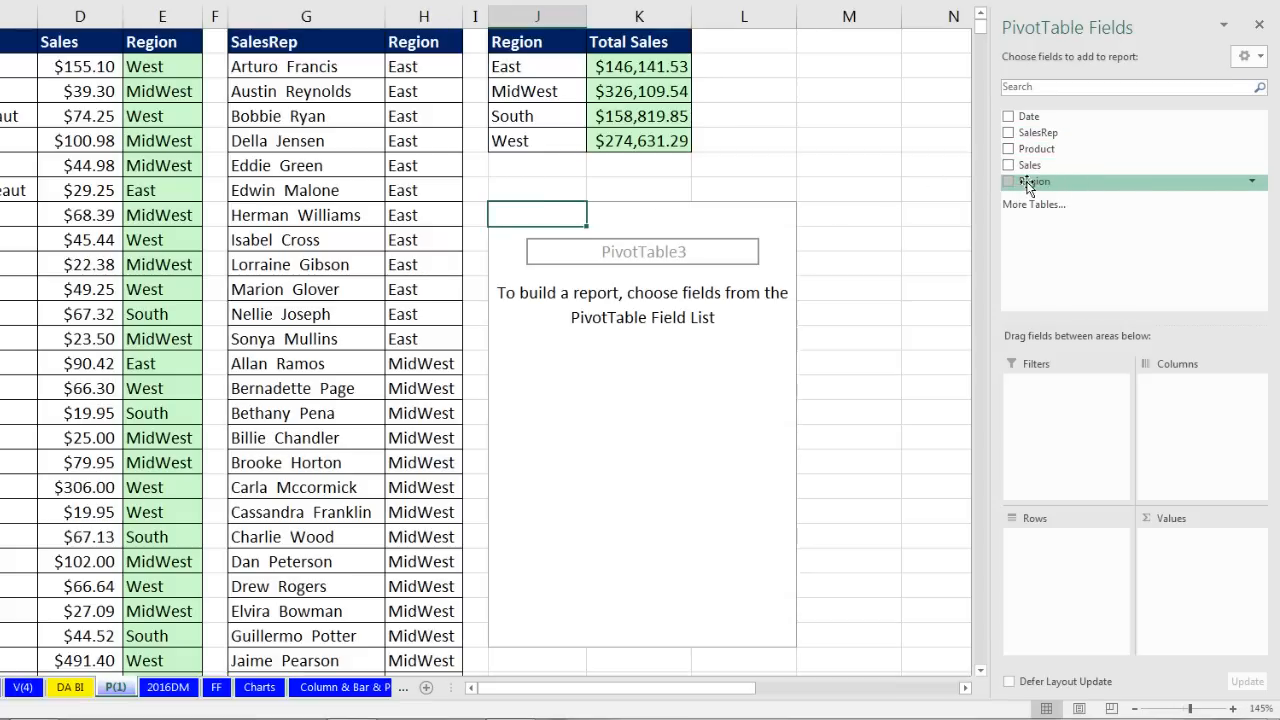
left_click_drag(1030, 184, 1067, 515)
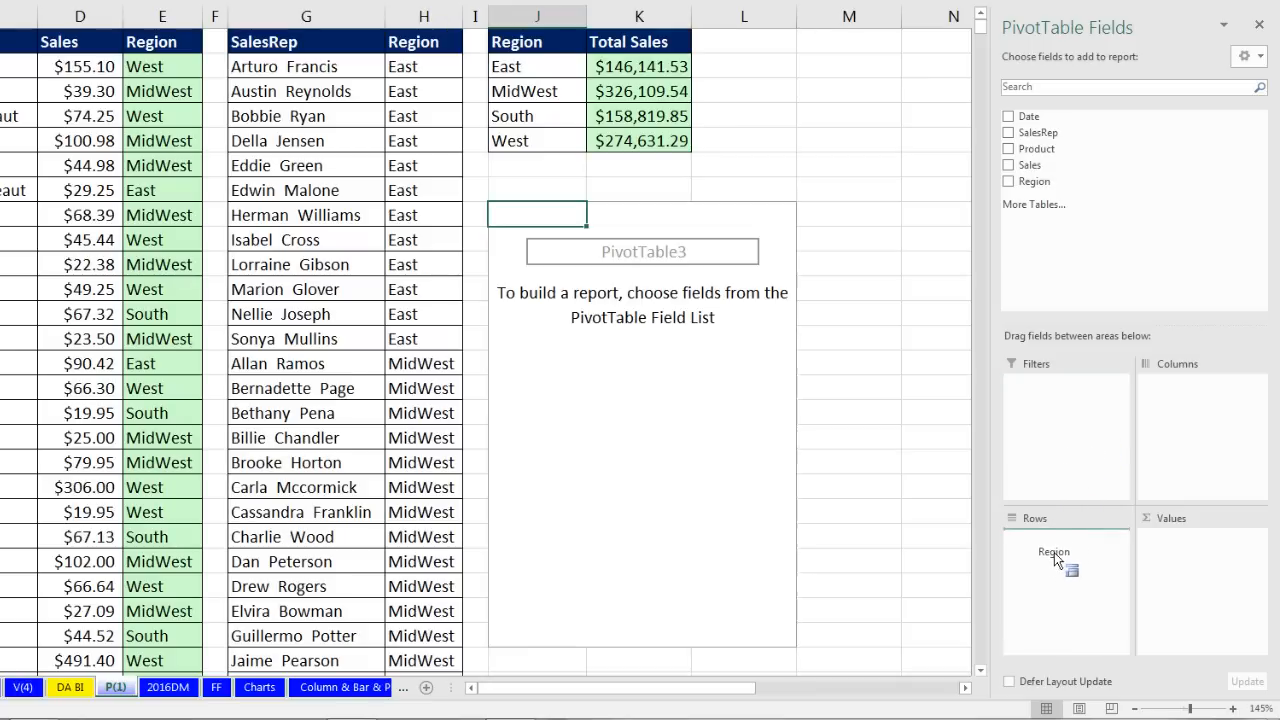
left_click_drag(1052, 567, 1045, 545)
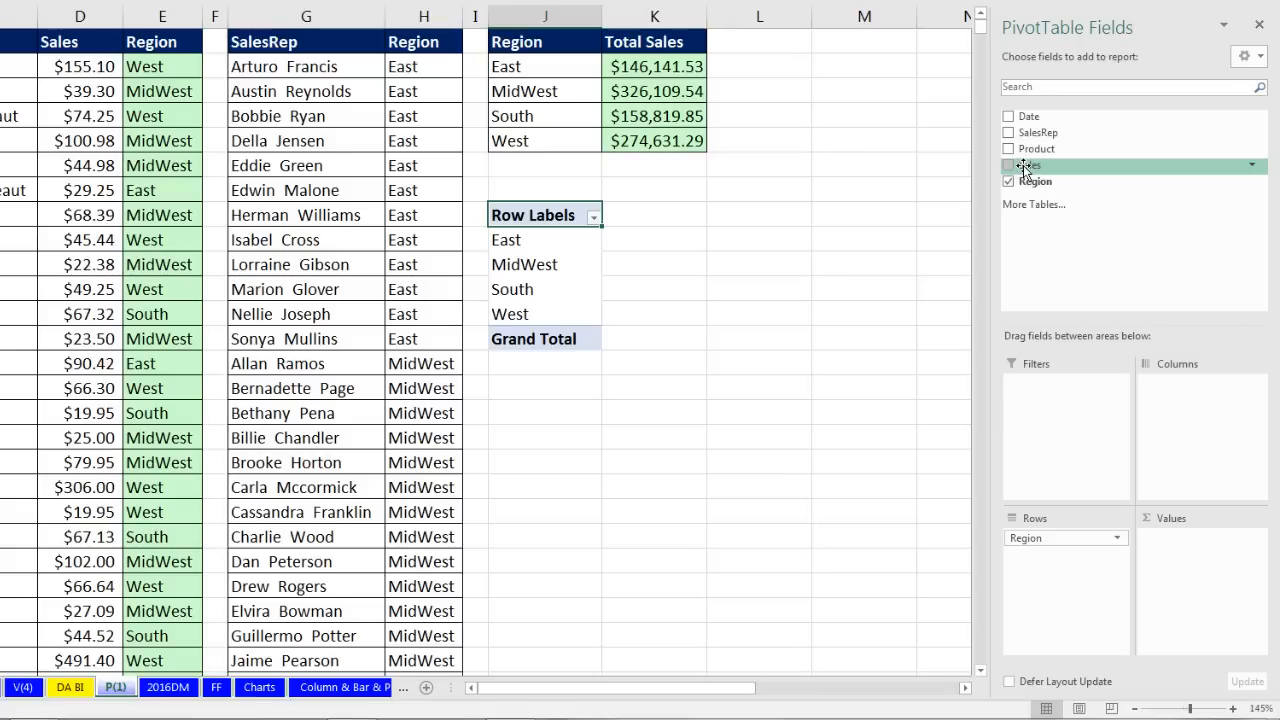
left_click_drag(1024, 168, 1124, 218)
left_click_drag(1170, 310, 1173, 600)
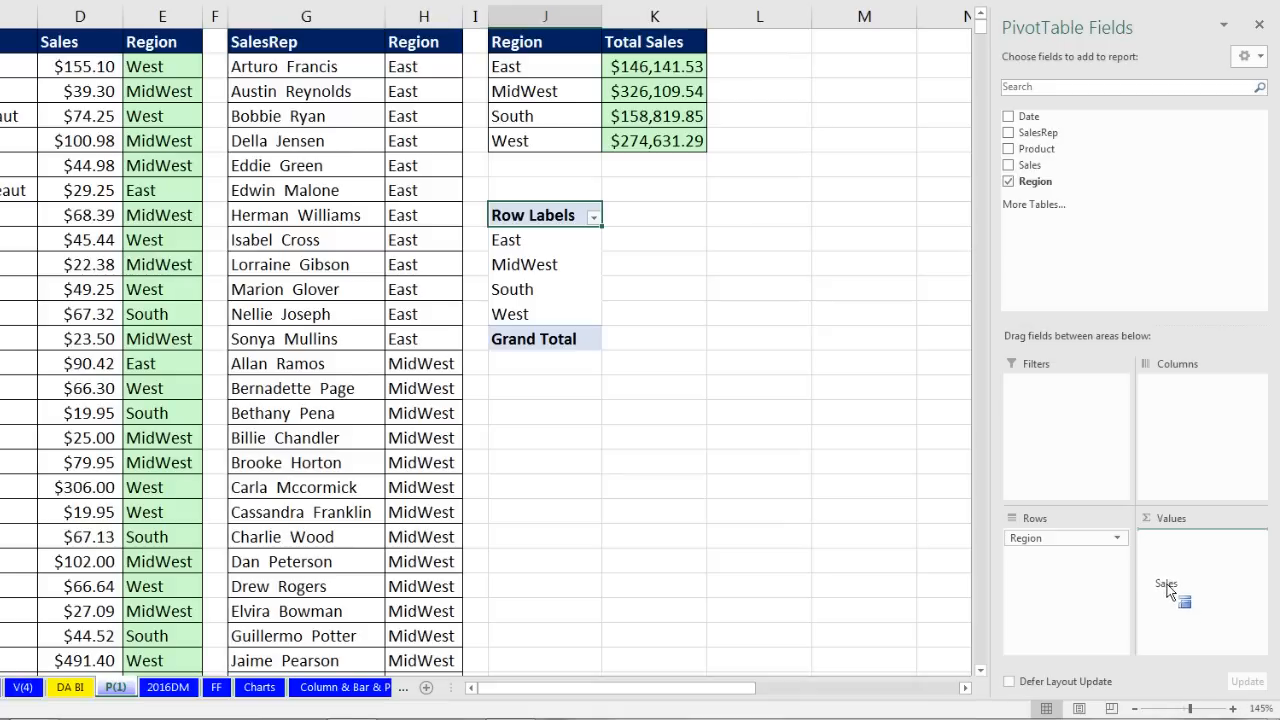
left_click_drag(1189, 573, 1187, 567)
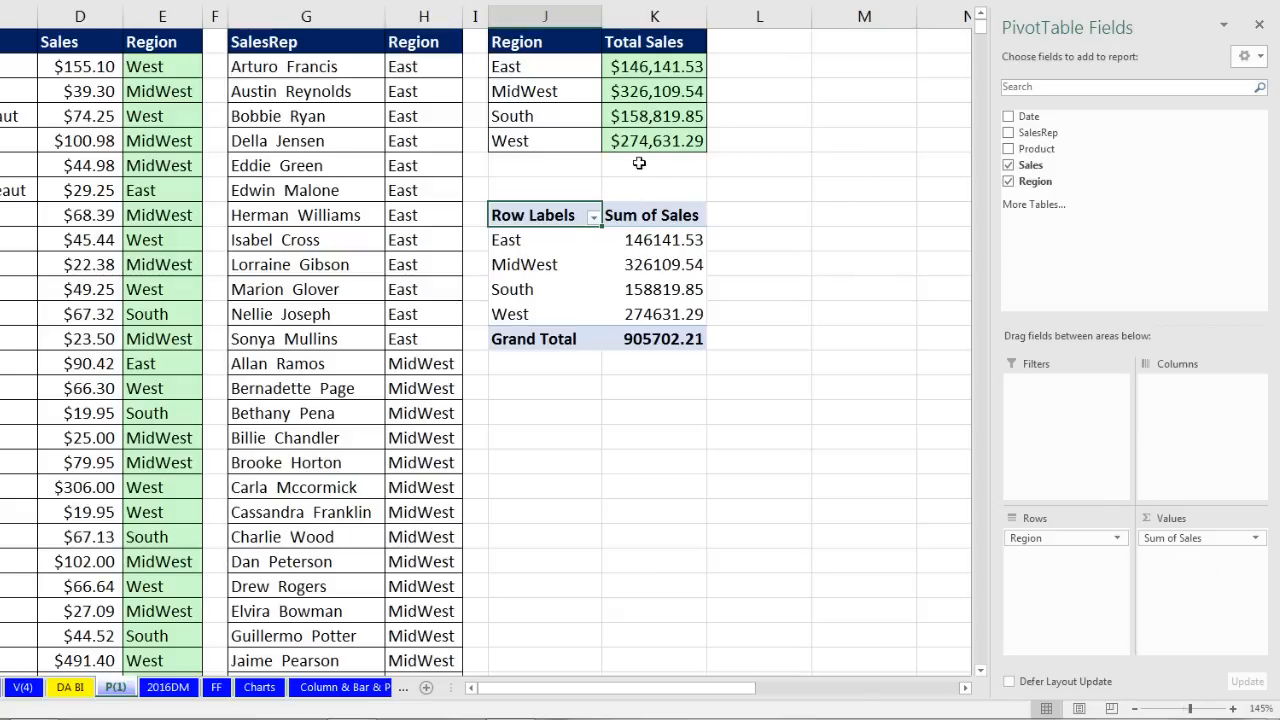
Step: Compare the East, MidWest and South PivotTable totals against the SUMIFS formula results
left_click(662, 240)
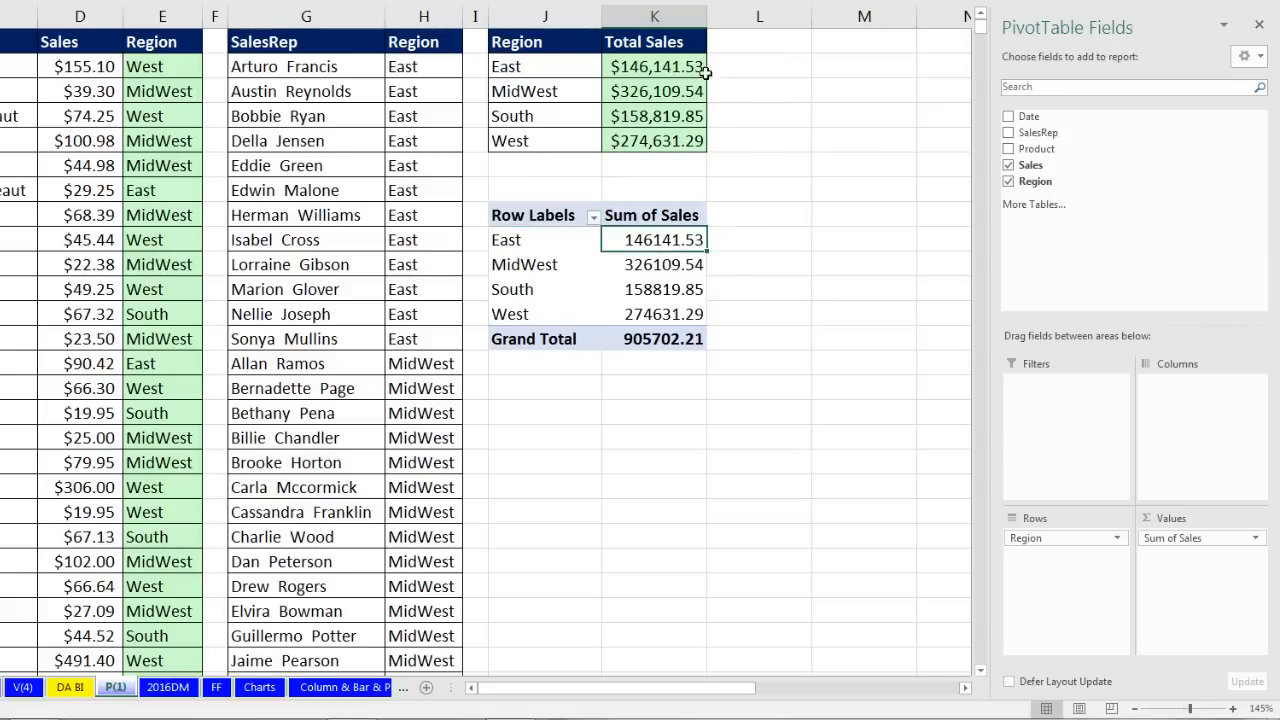
left_click(666, 263)
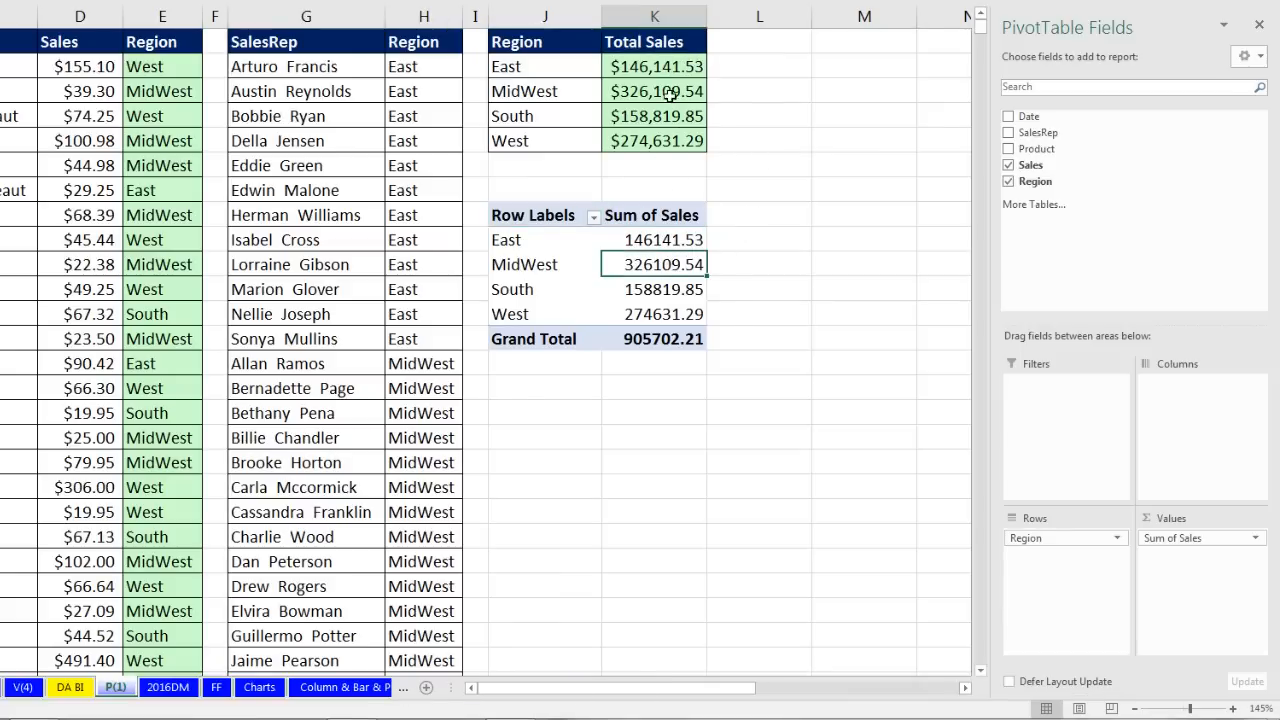
left_click(667, 92)
left_click(660, 287)
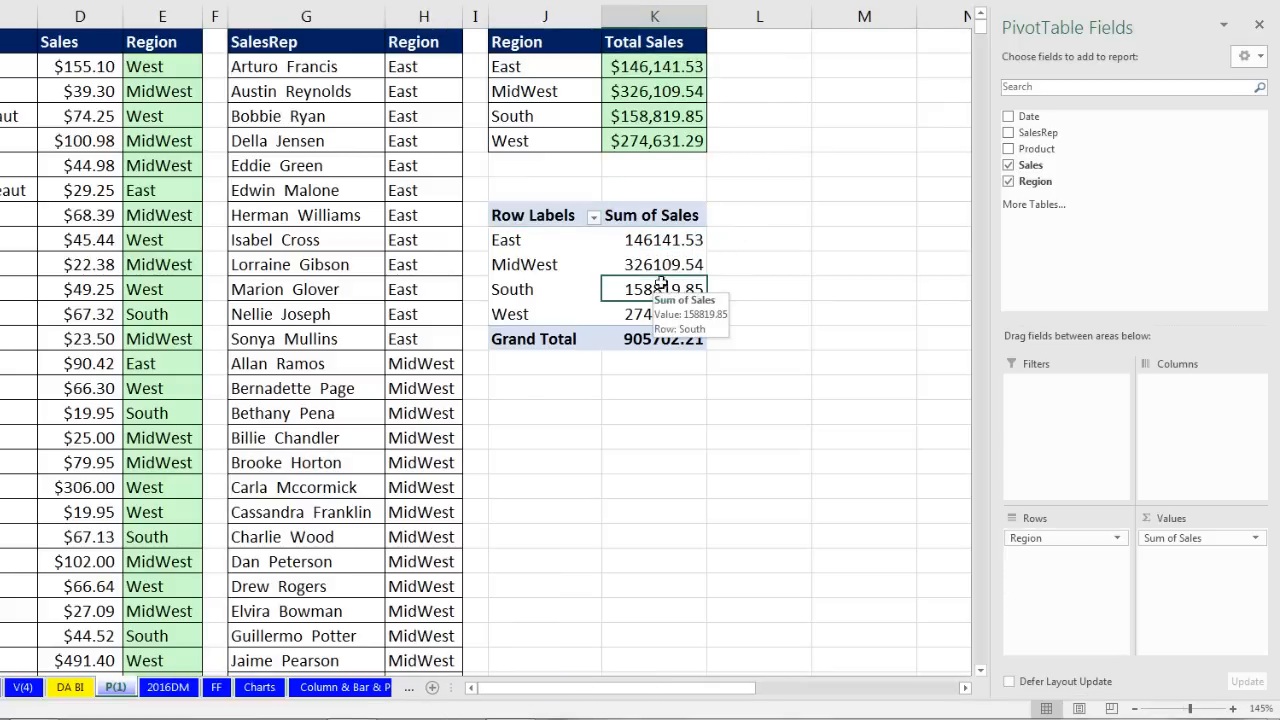
left_click(656, 116)
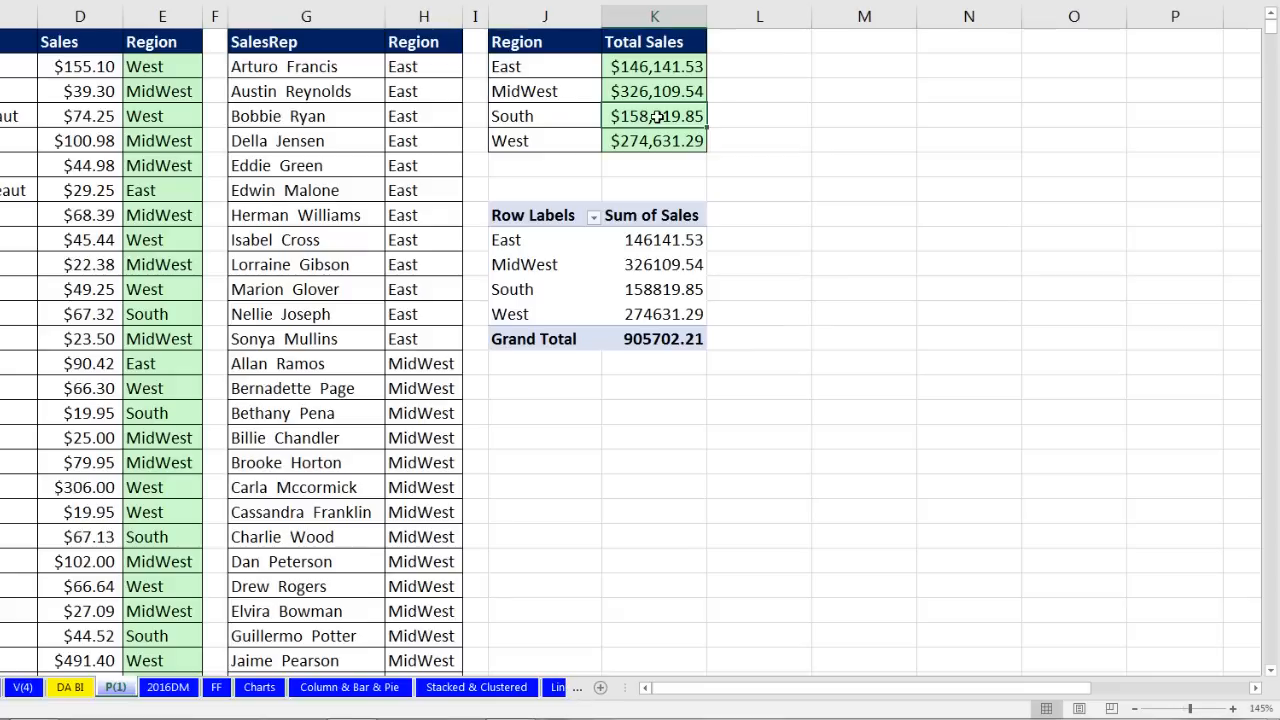
left_click(655, 240)
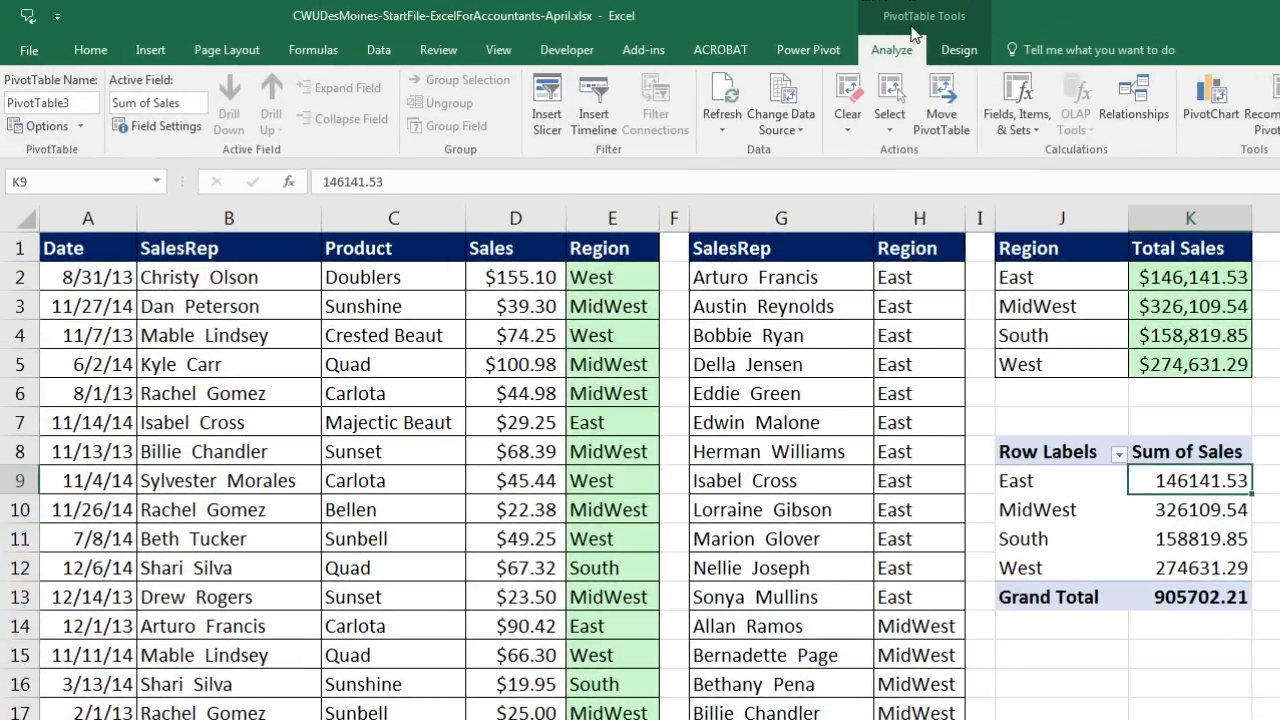
Step: Set the PivotTable's Report Layout to Show in Tabular Form
left_click(960, 52)
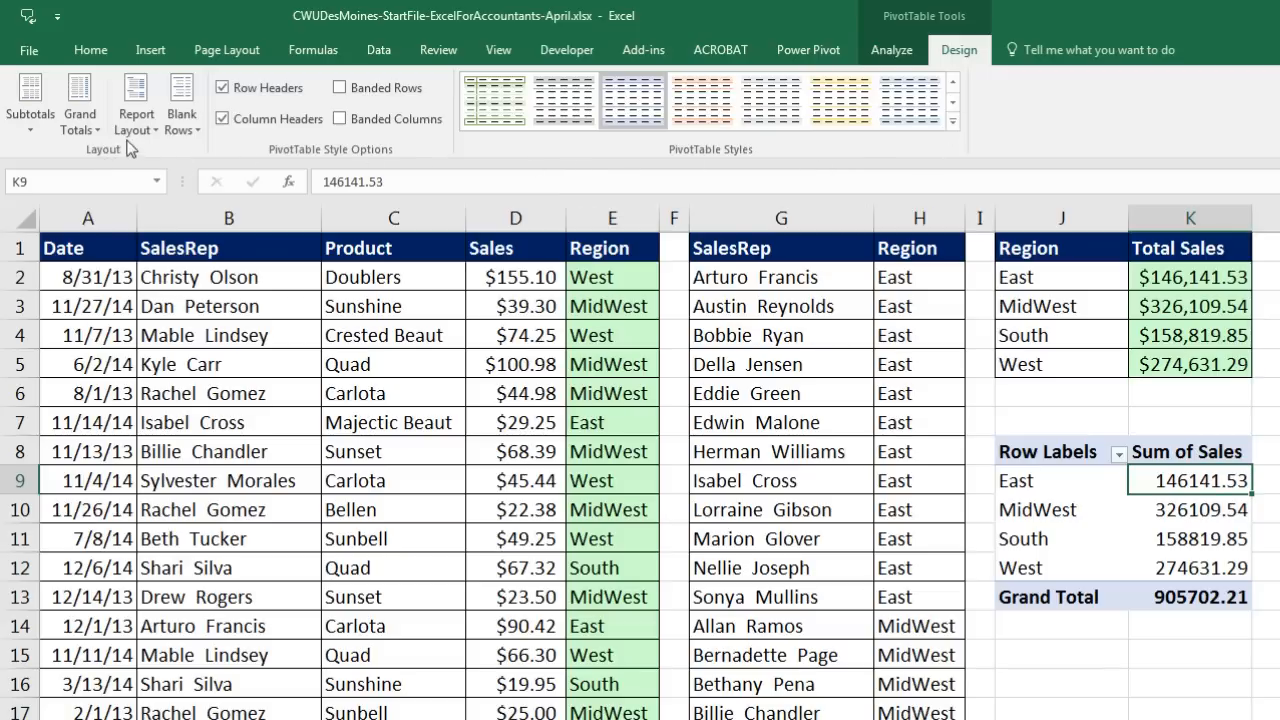
left_click(159, 132)
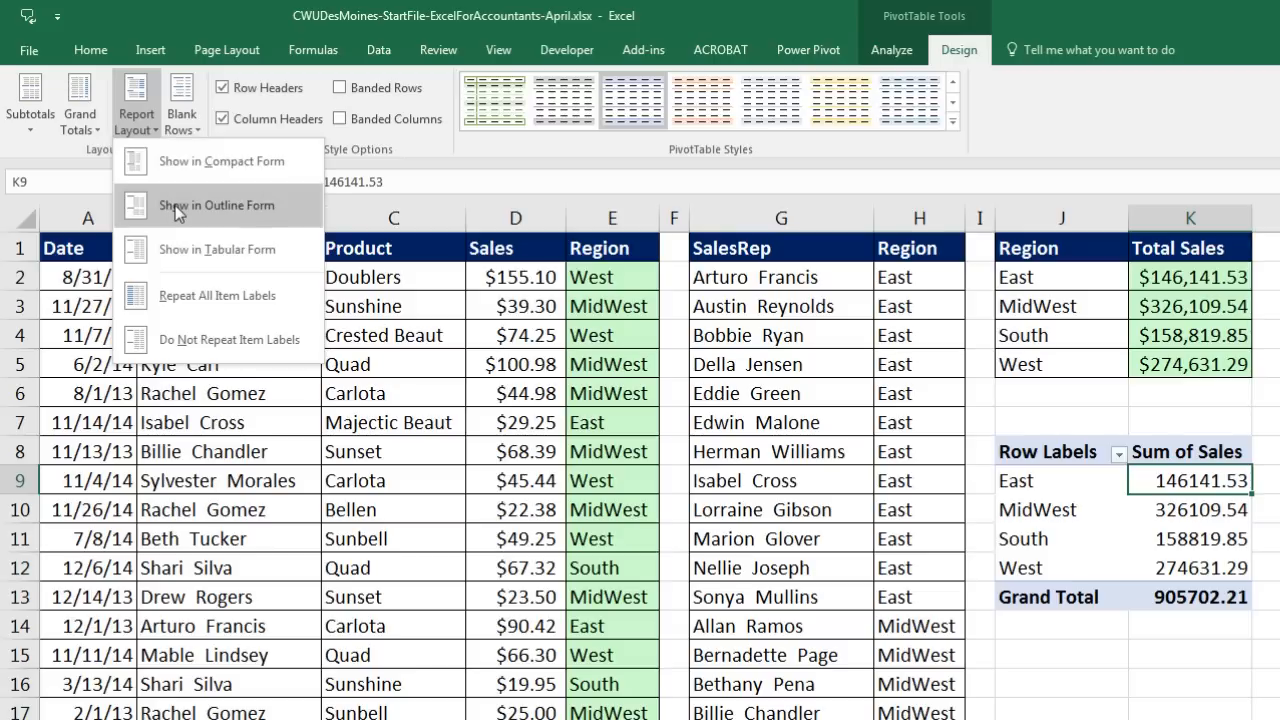
left_click(200, 252)
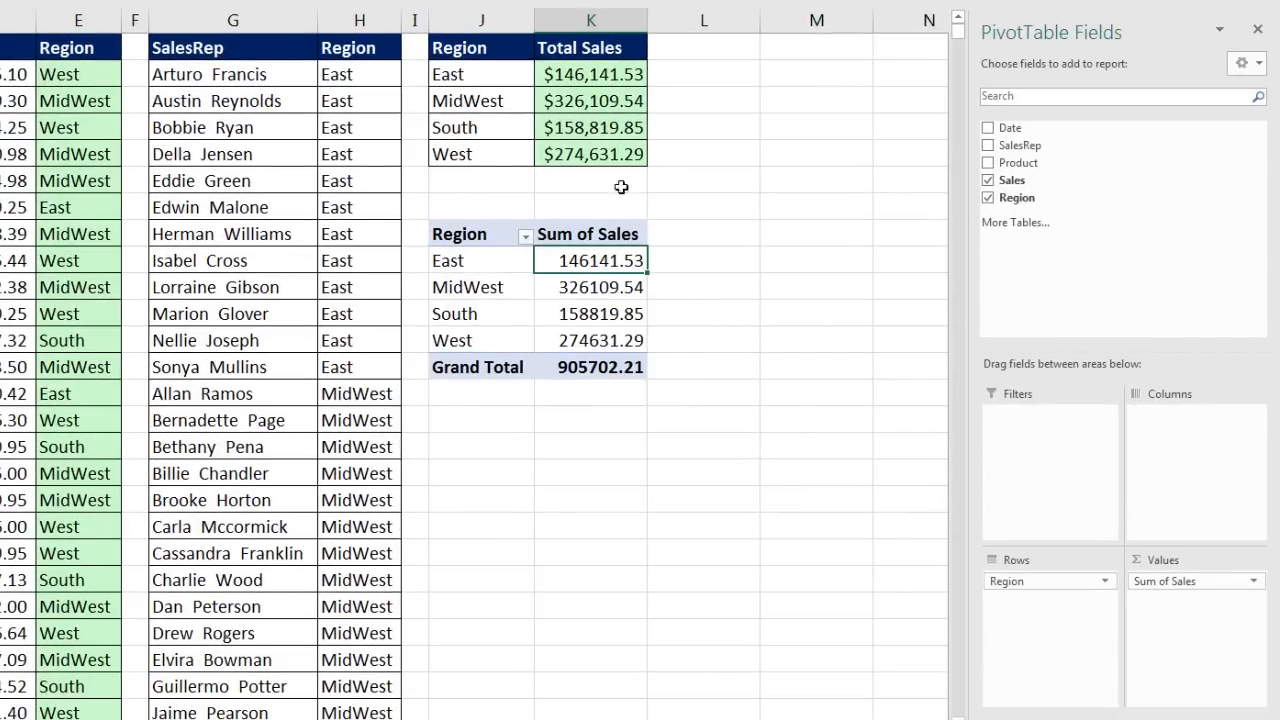
Step: Check the number format of the four Total Sales formula results
left_click_drag(572, 68, 588, 163)
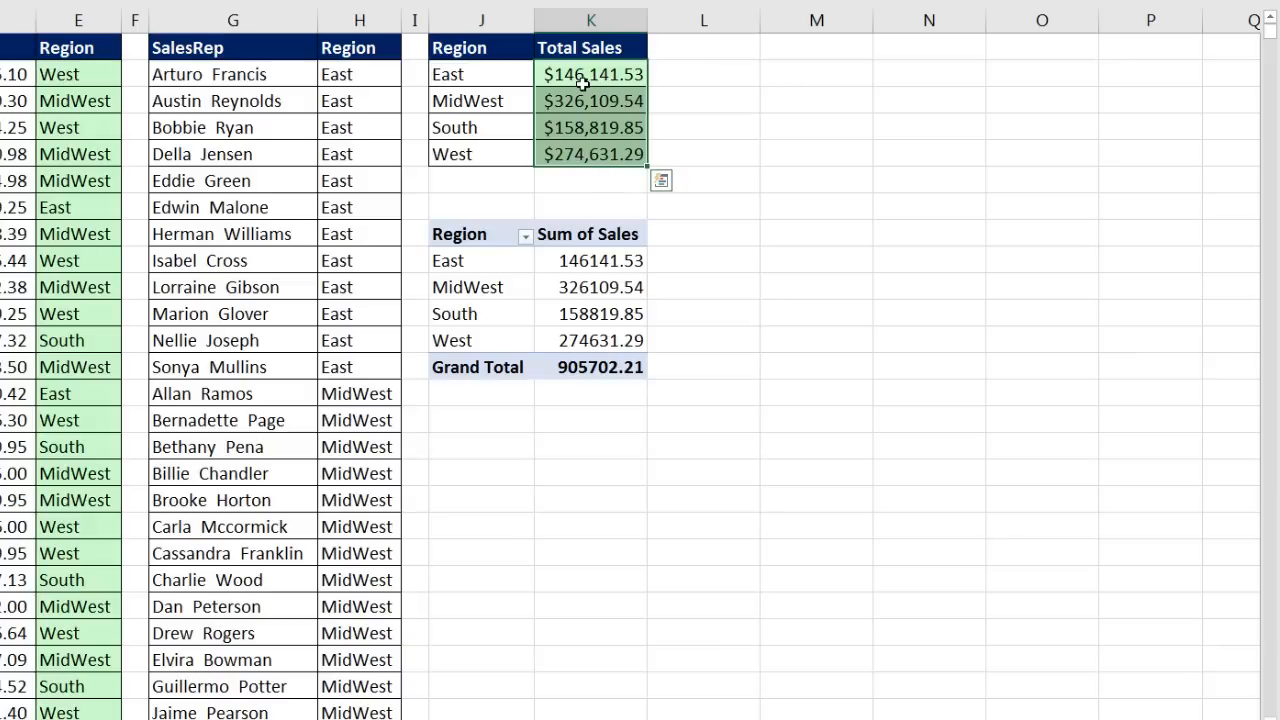
key("ctrl+1")
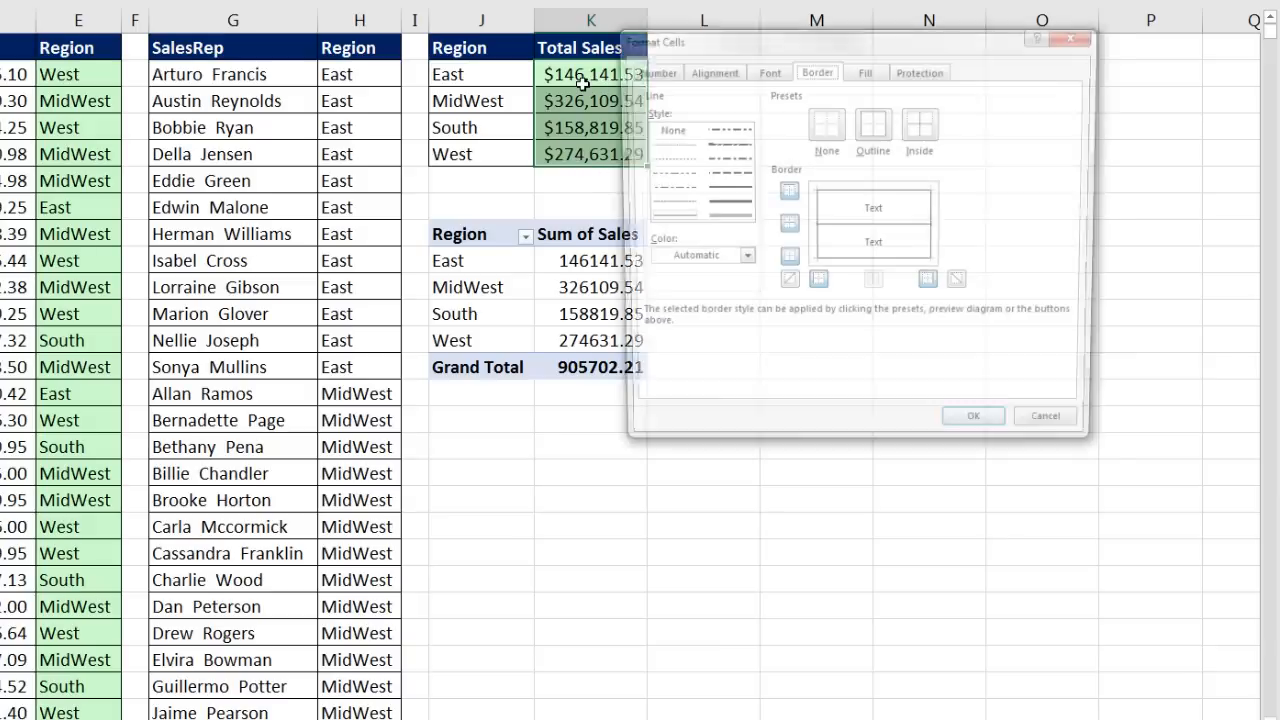
left_click_drag(708, 50, 553, 128)
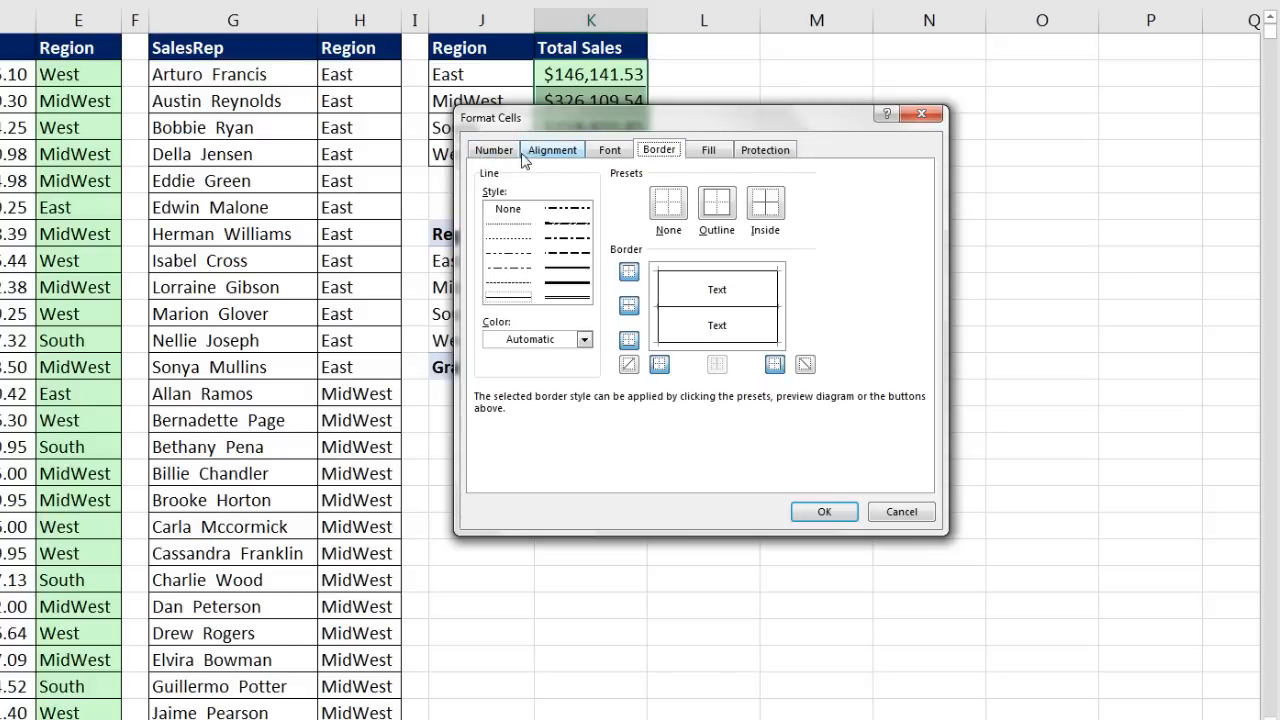
left_click(497, 152)
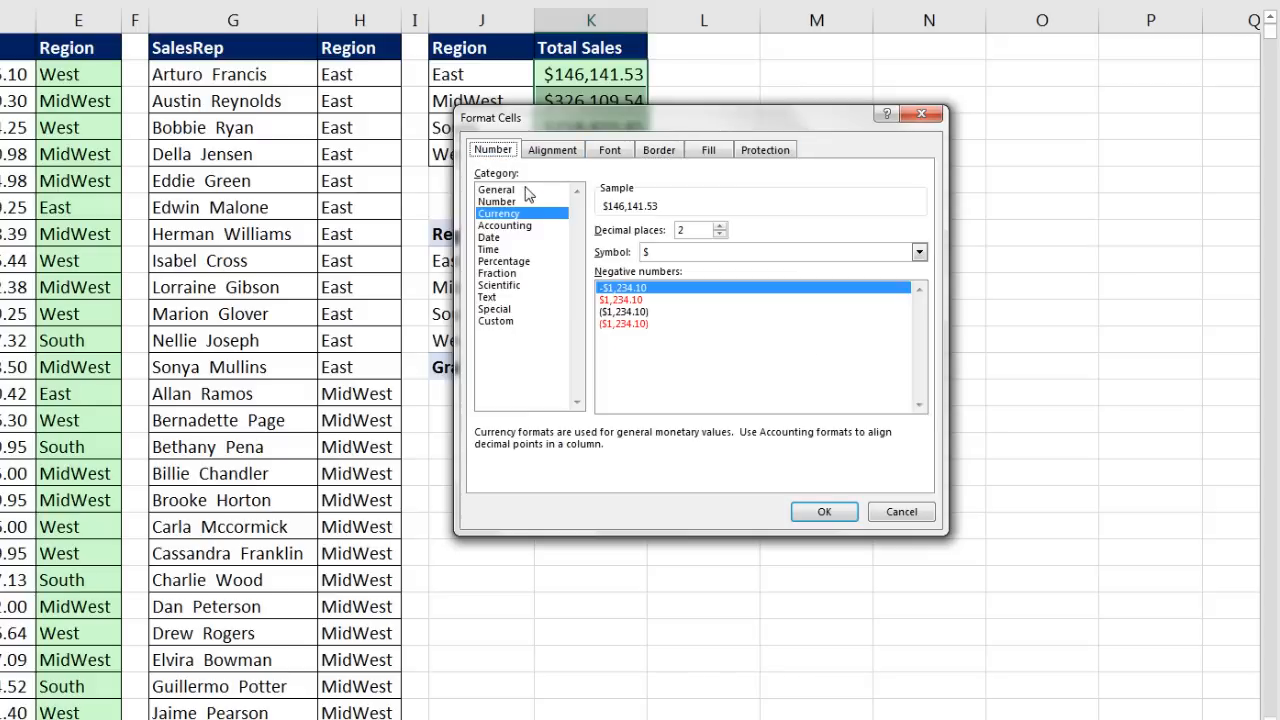
key("Return")
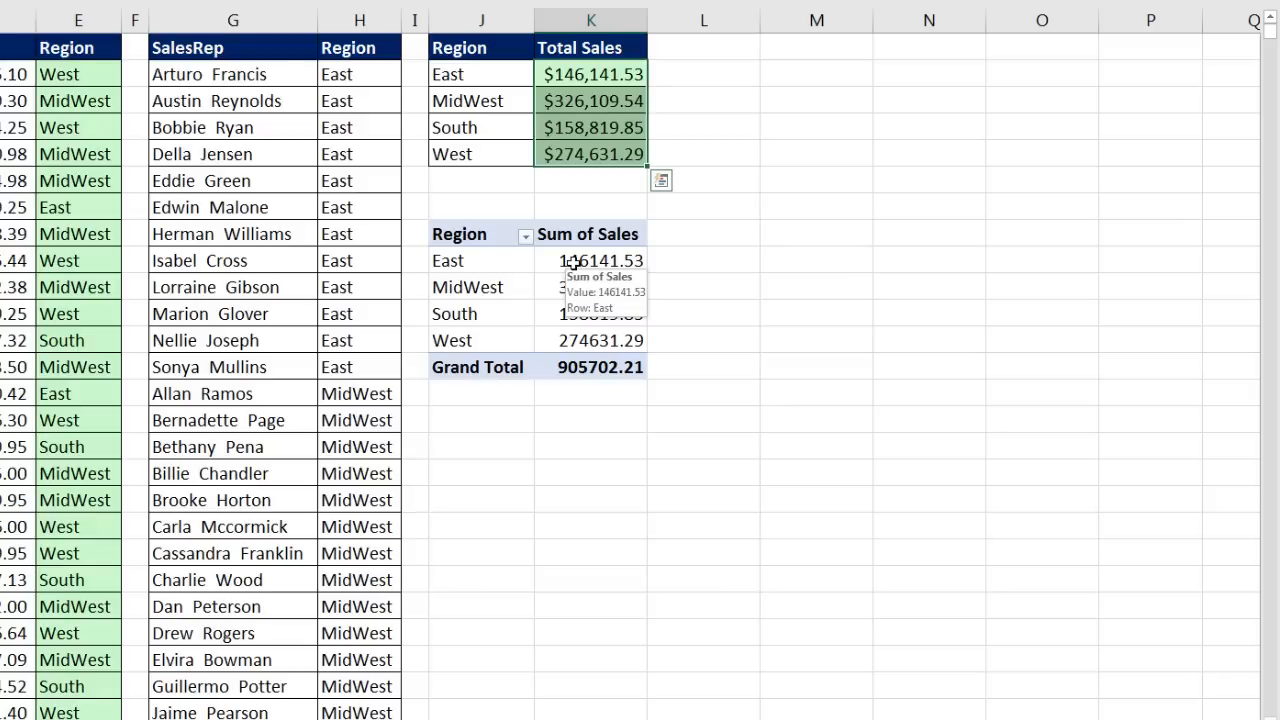
Step: Open the Sum of Sales number format and an ordinary cell's formatting, closing both unchanged
left_click(573, 261)
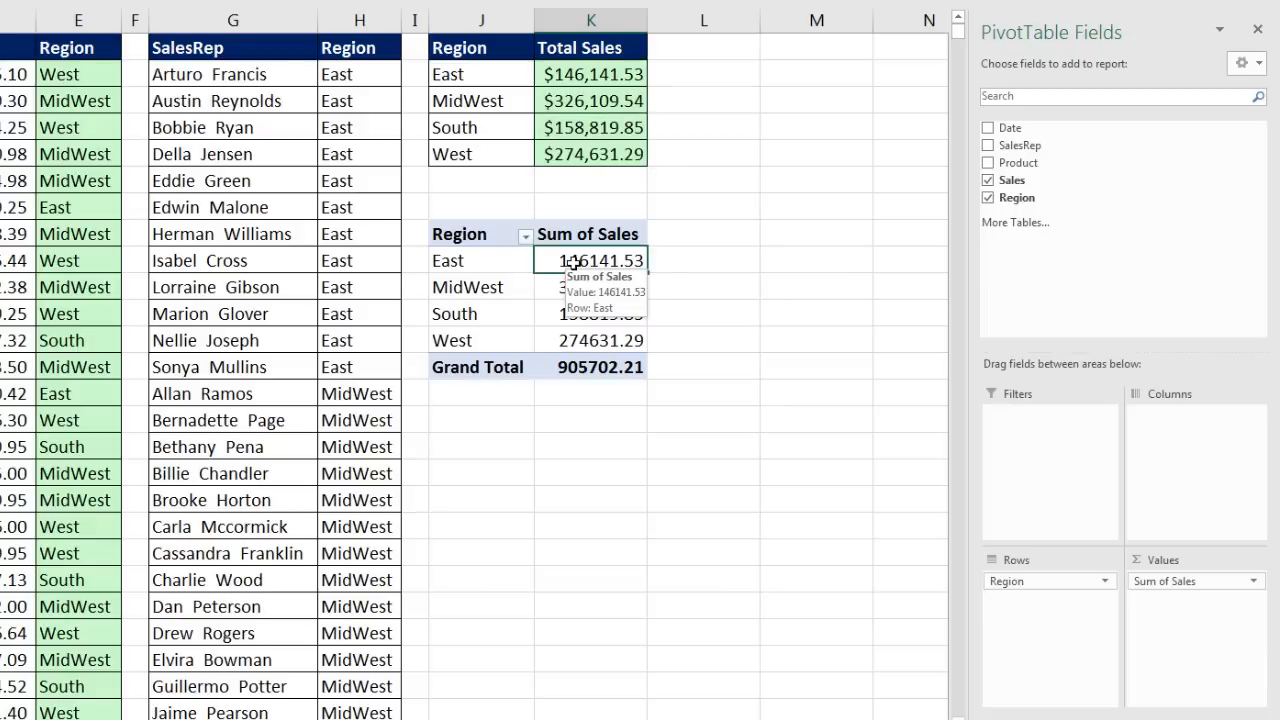
right_click(573, 262)
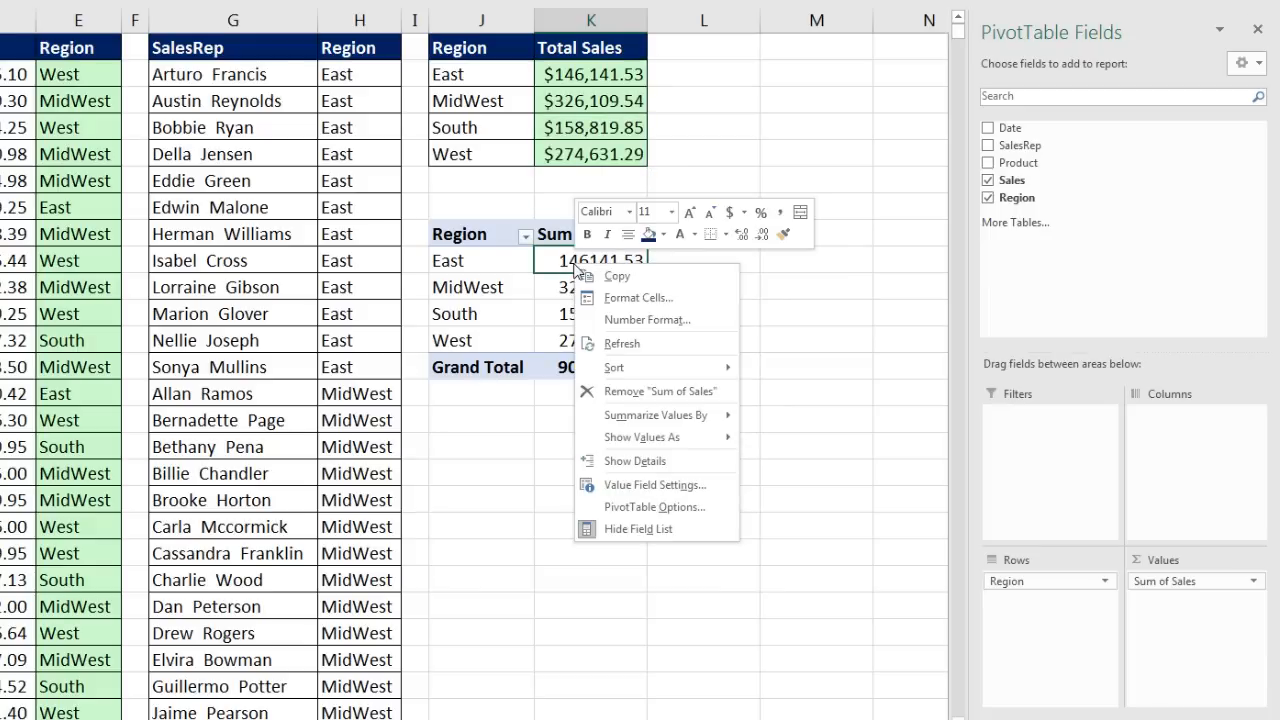
left_click(631, 320)
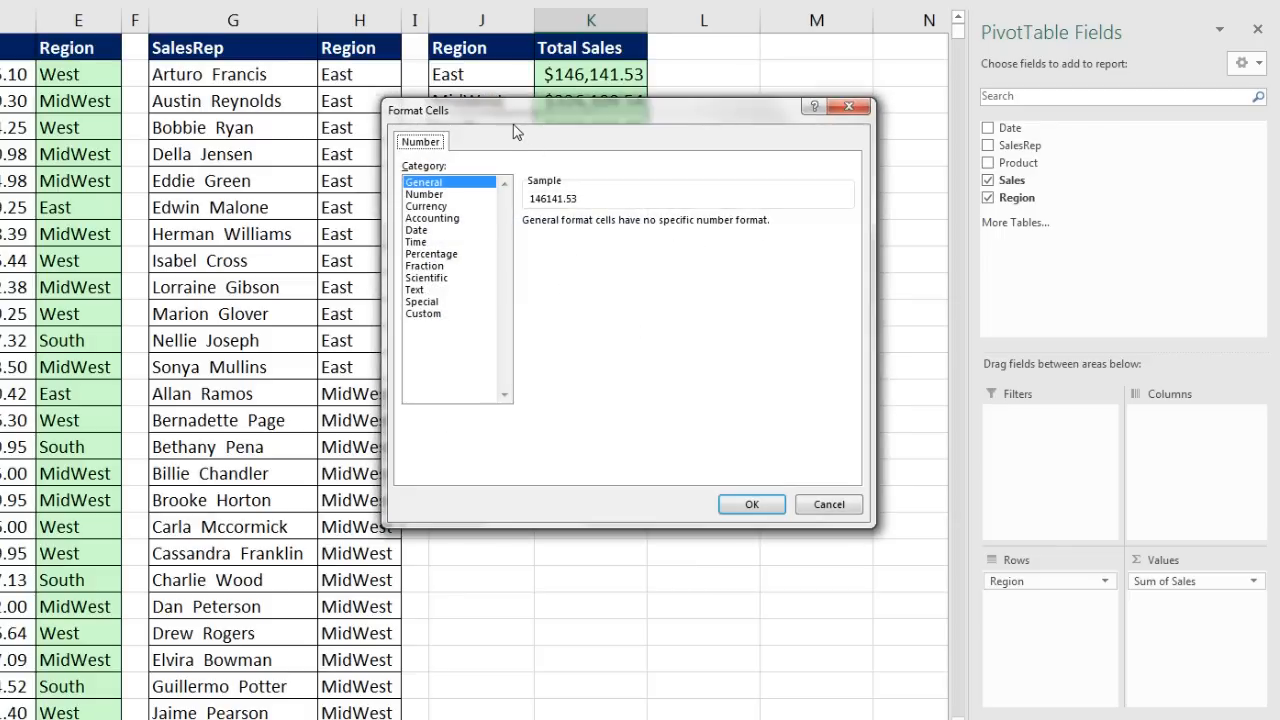
left_click_drag(514, 126, 794, 205)
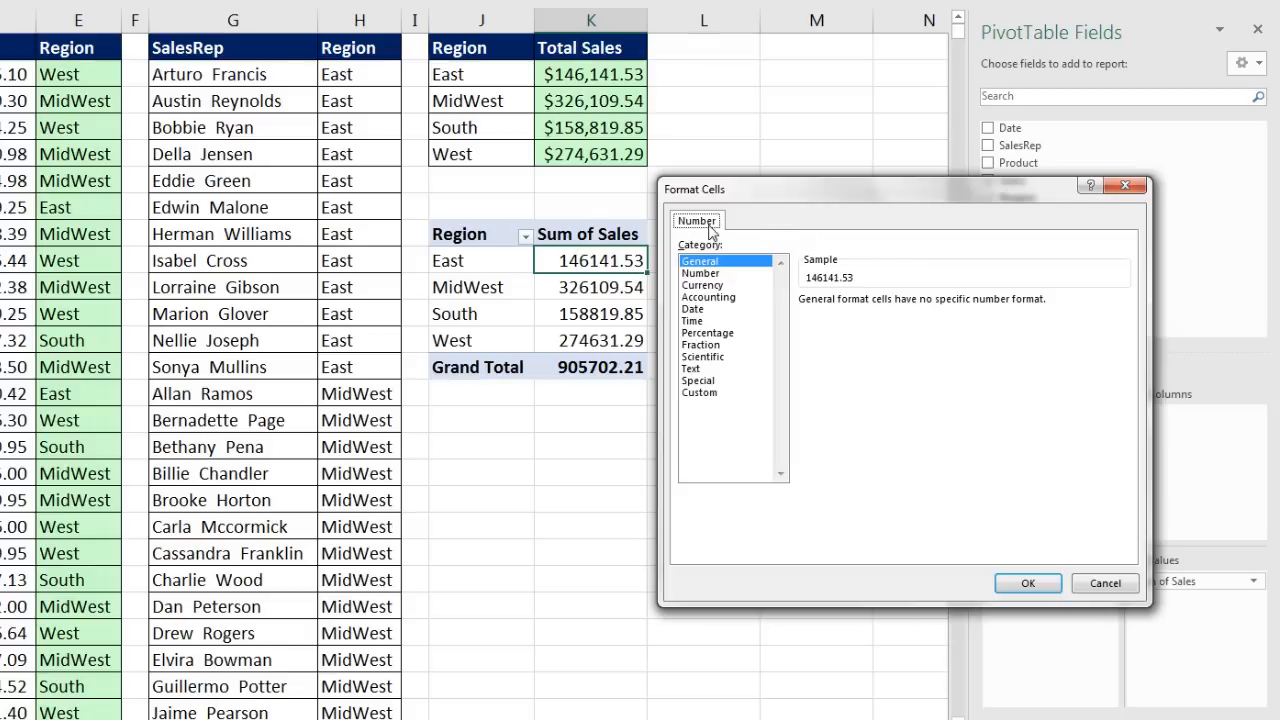
key("Escape")
right_click(717, 125)
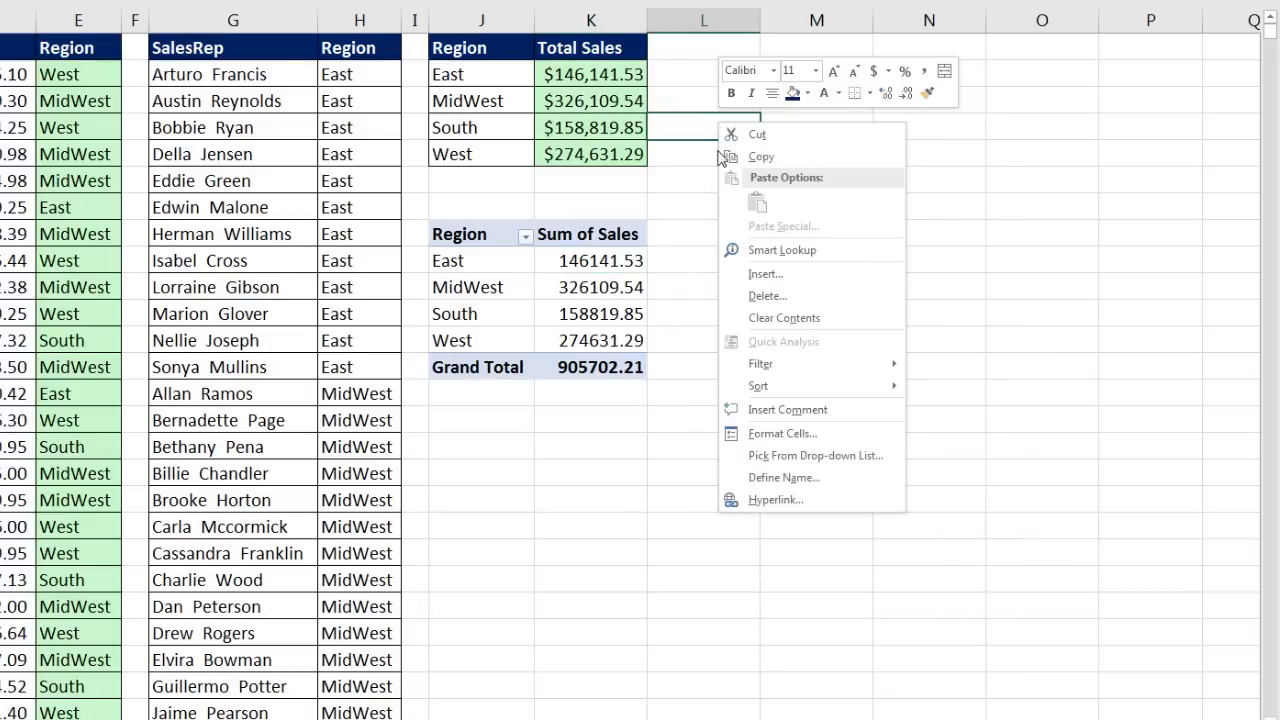
left_click(780, 433)
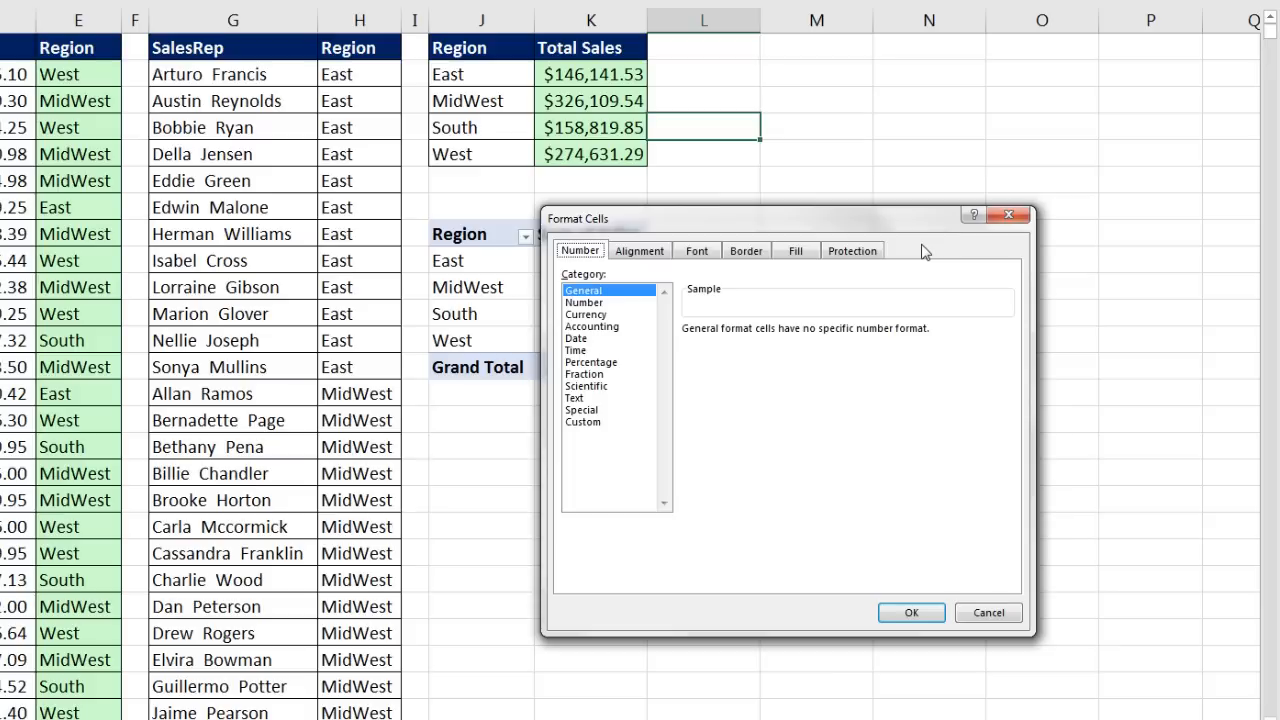
key("Escape")
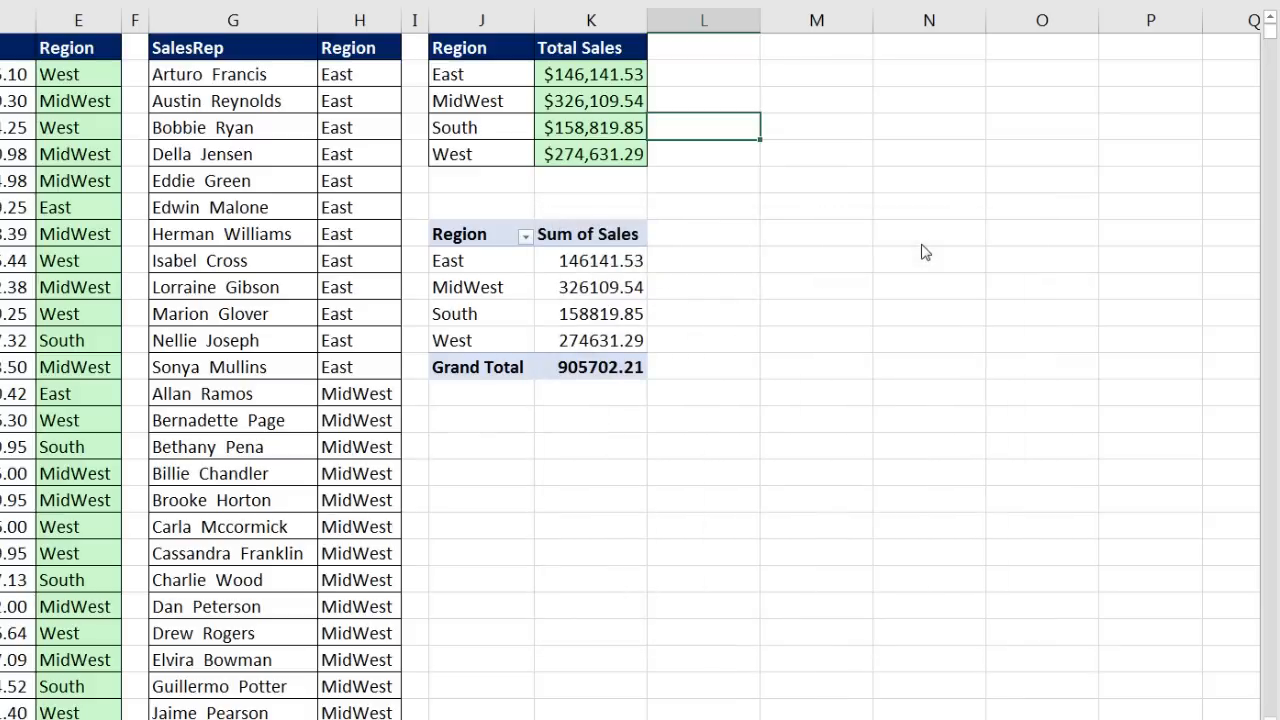
Step: Format the Sum of Sales values as Currency with 2 decimals and the $ symbol
right_click(577, 260)
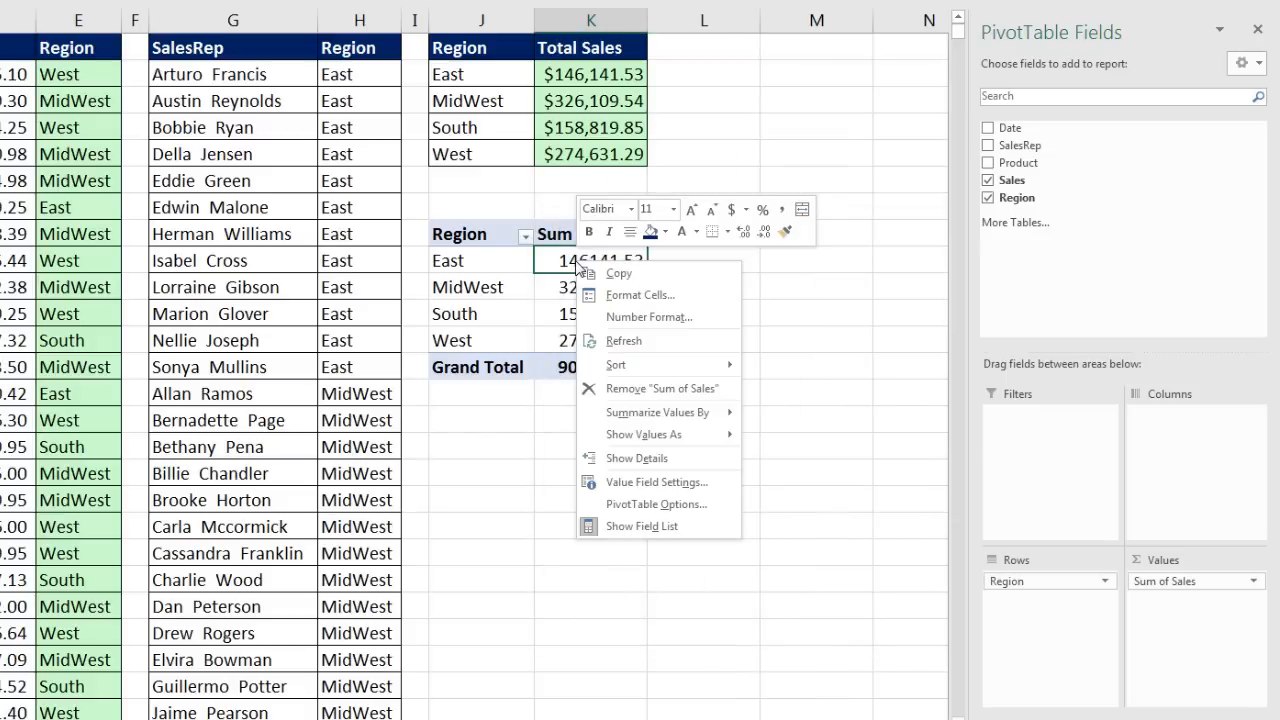
left_click(615, 317)
left_click_drag(544, 113, 828, 195)
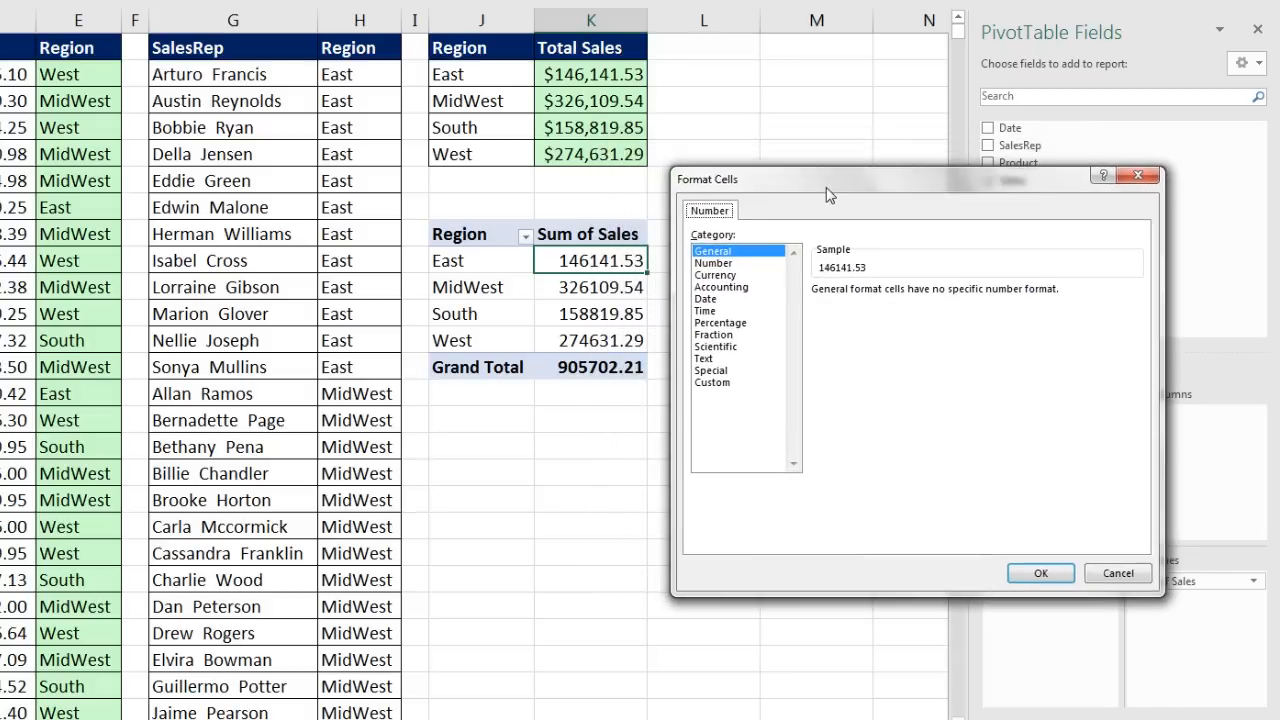
left_click(716, 275)
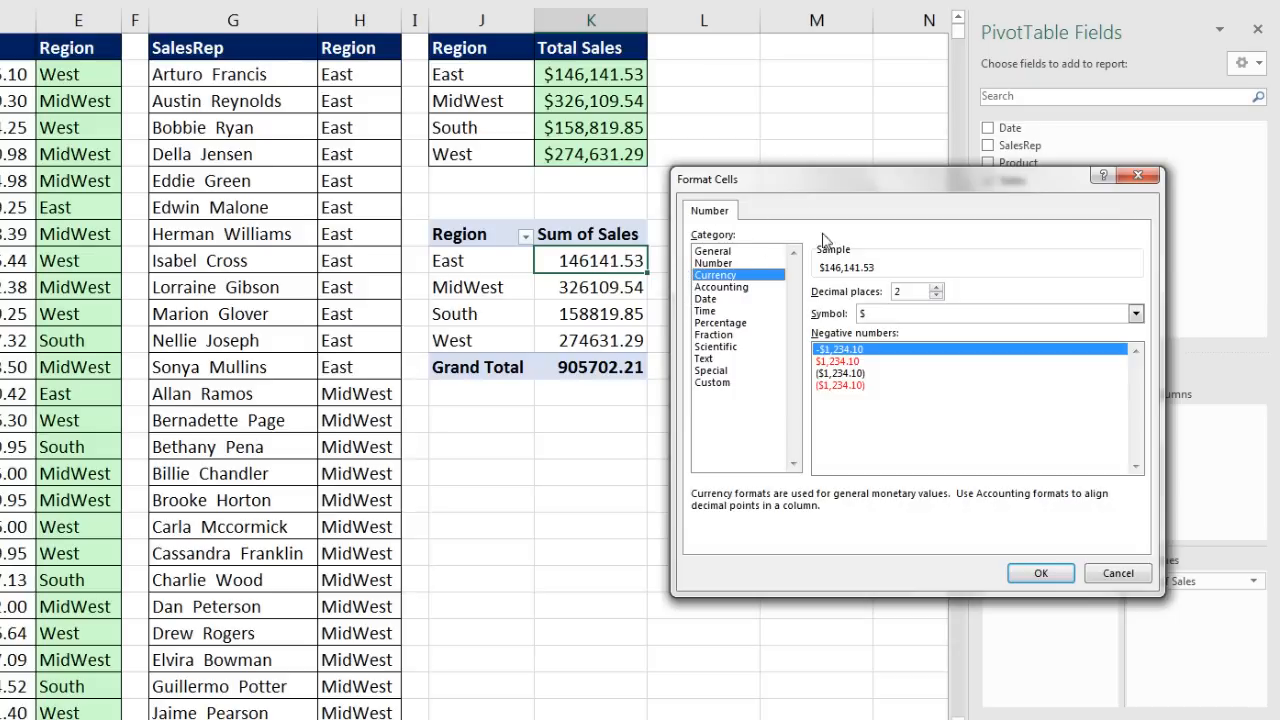
left_click(1036, 574)
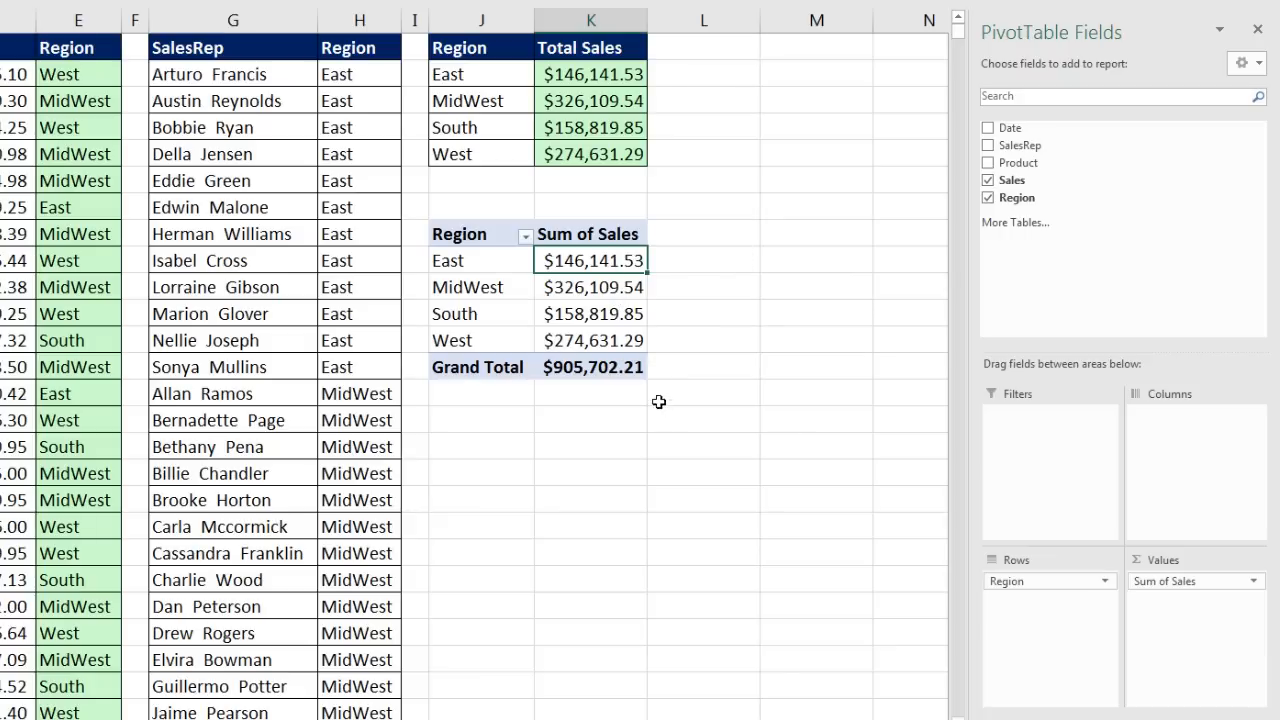
left_click(586, 340, "shift")
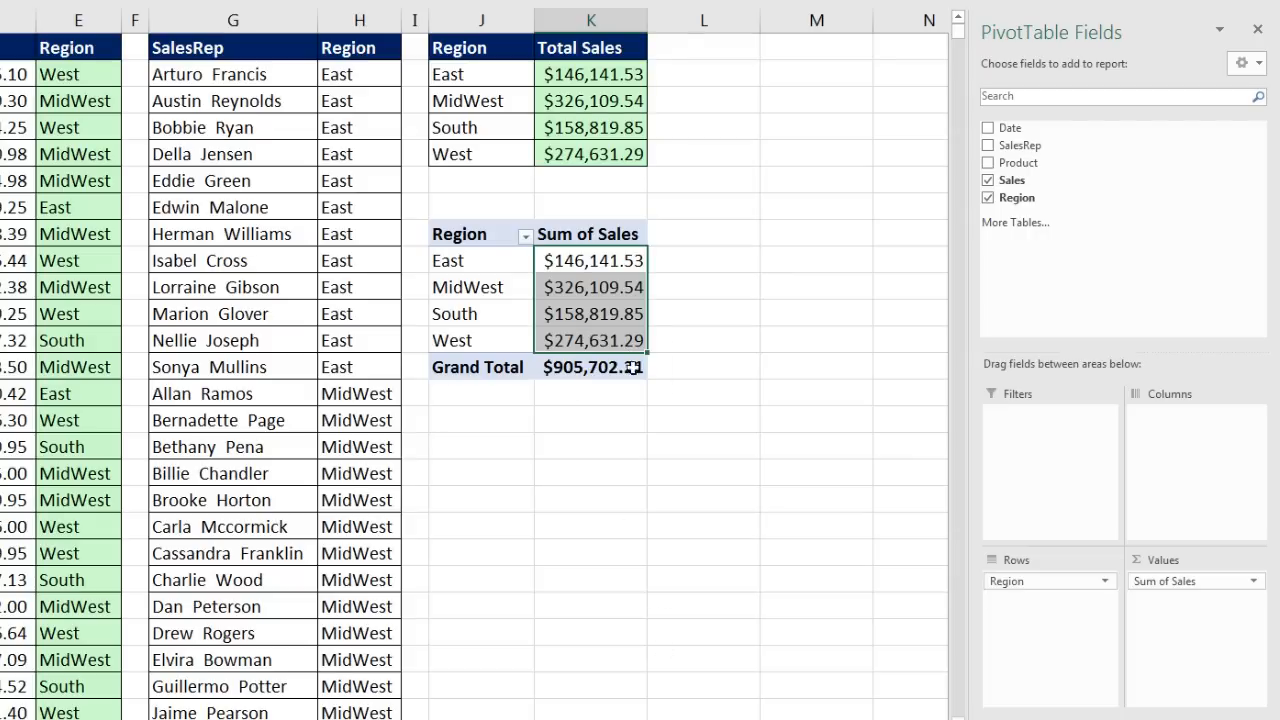
left_click(597, 262)
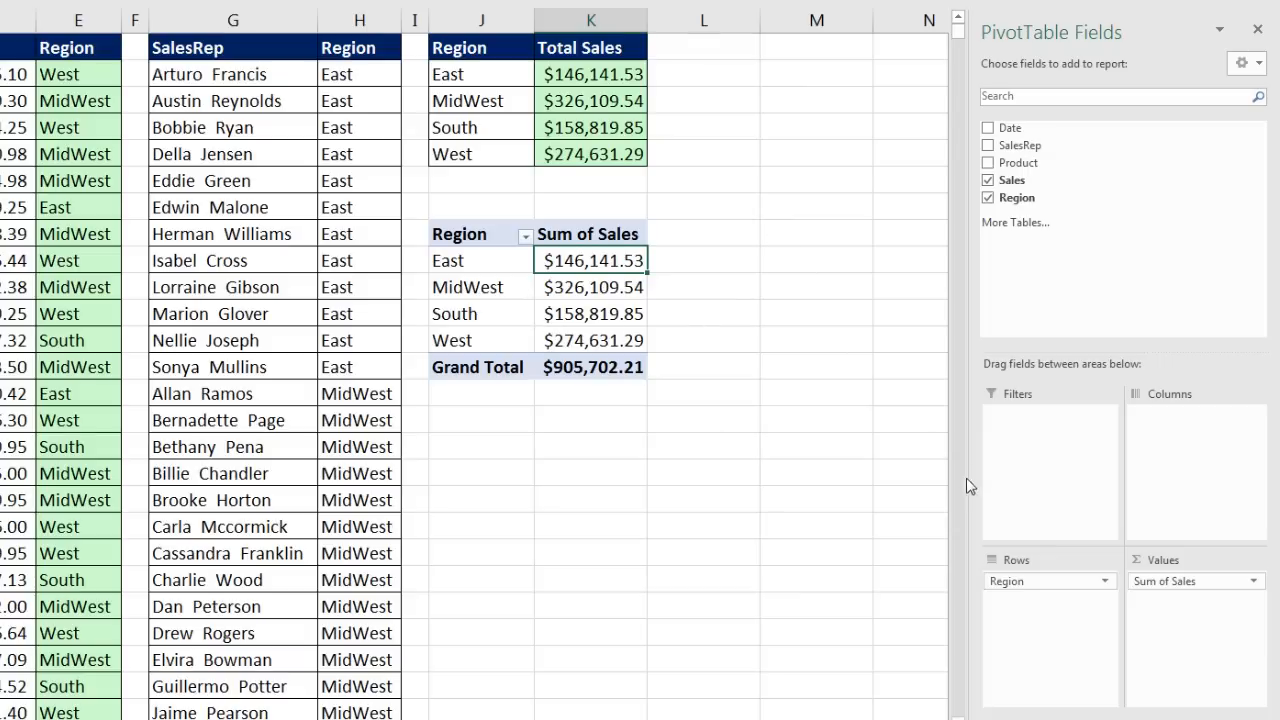
left_click_drag(1006, 586, 1152, 492)
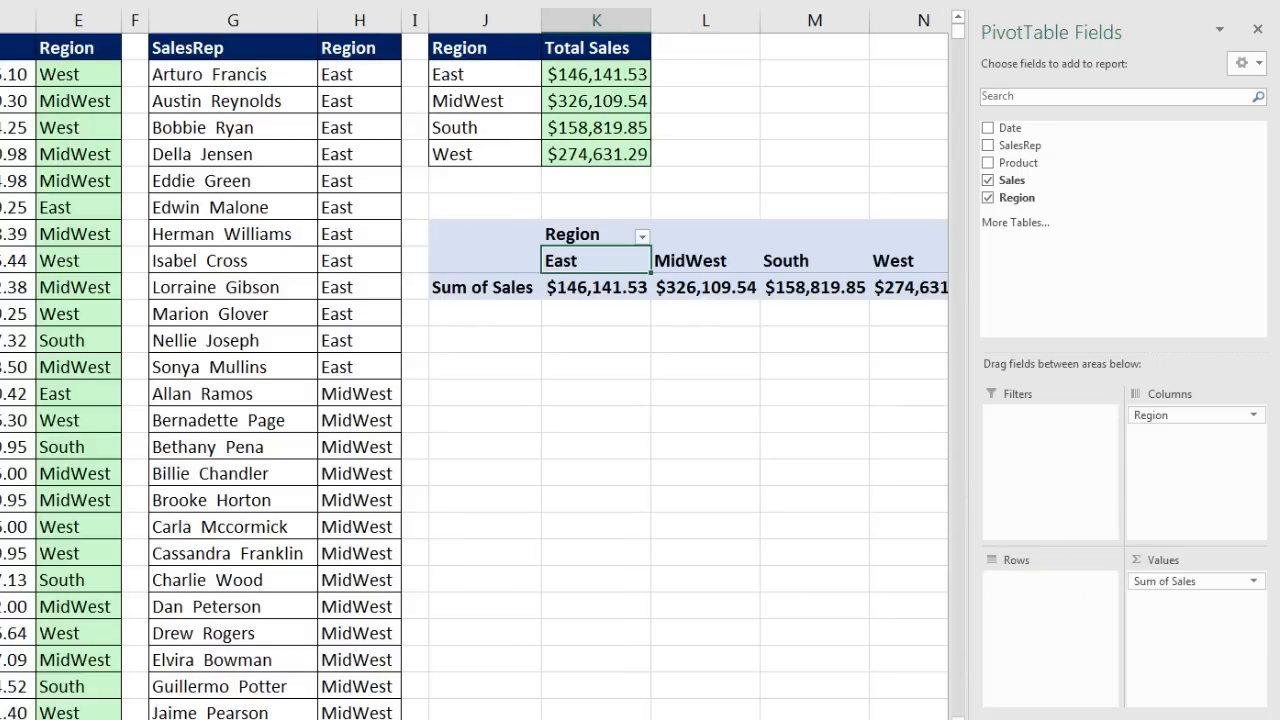
scroll(474, 364, "right", 3)
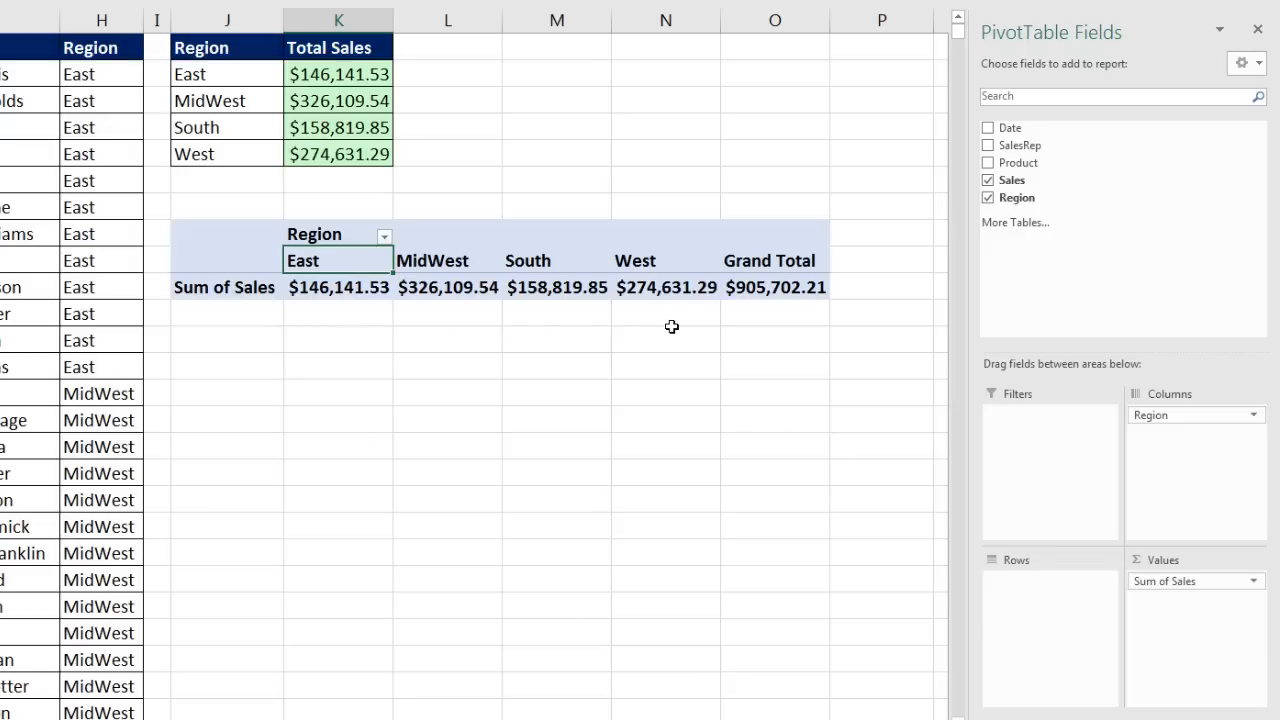
left_click_drag(1166, 416, 1039, 606)
left_click(367, 298)
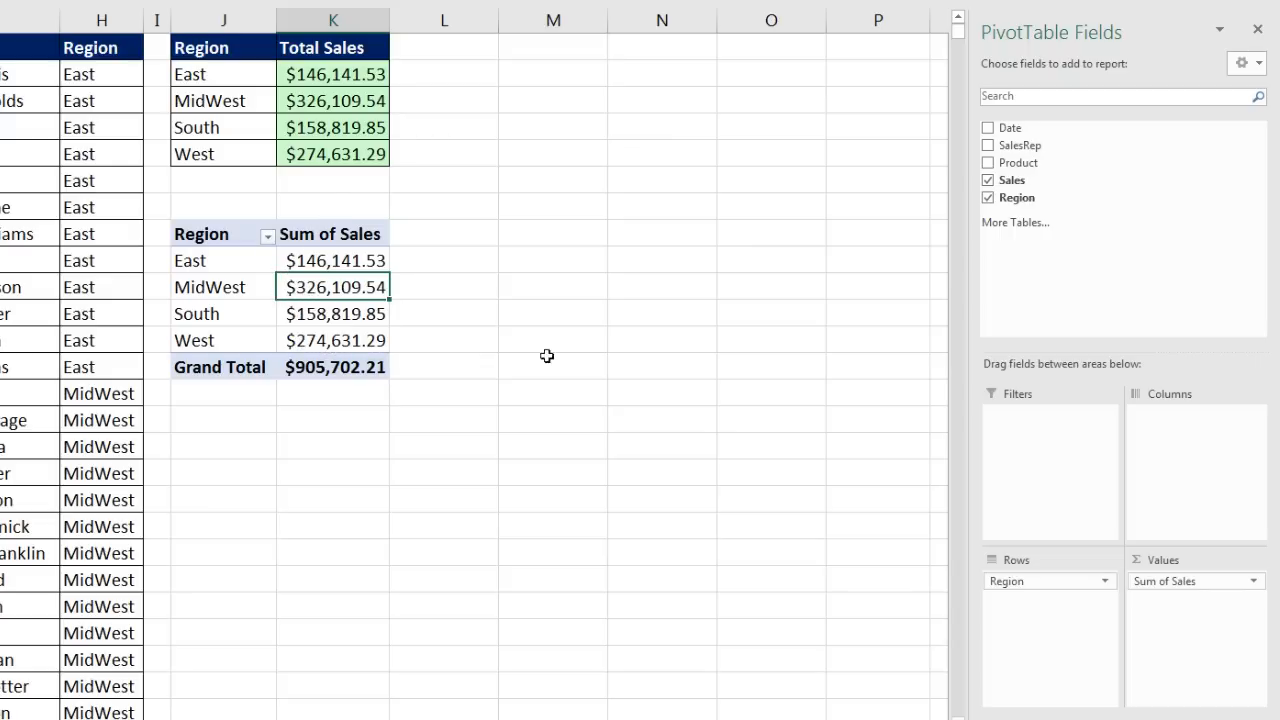
Step: Replace Region with Product in the PivotTable rows and check the Bellen, Carlota and Crested Beaut totals
left_click_drag(1022, 589, 1094, 189)
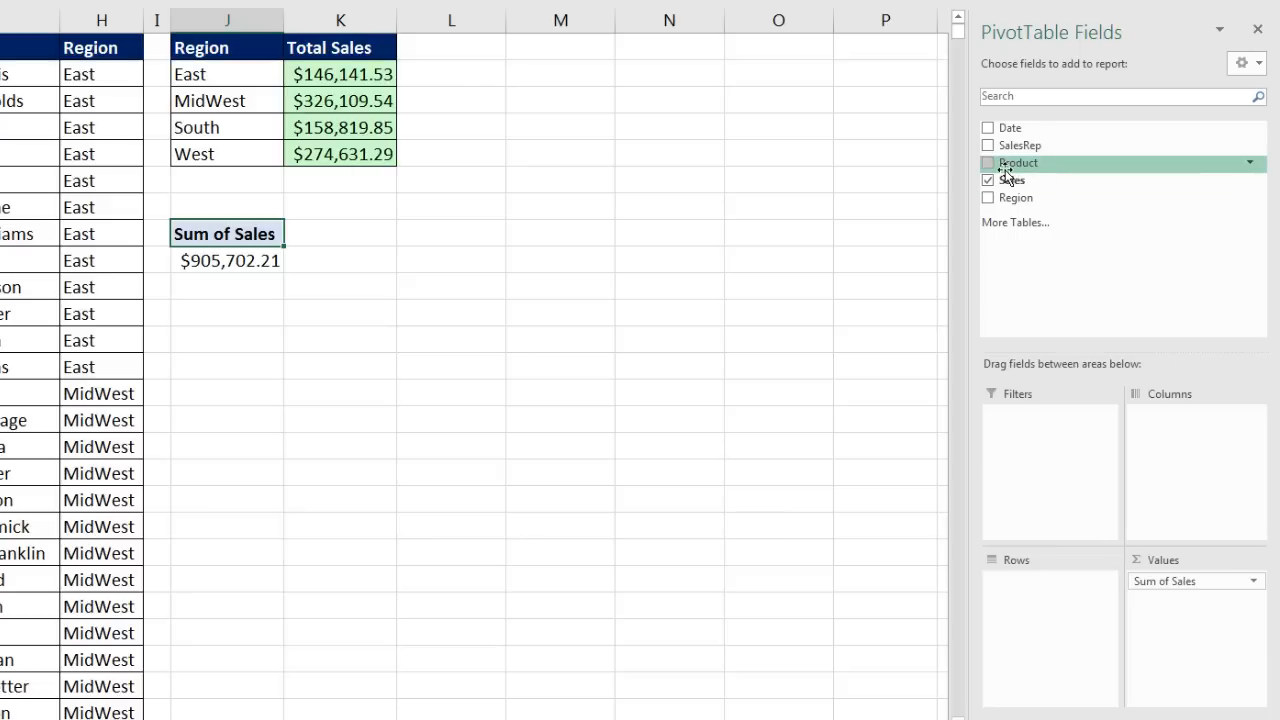
left_click_drag(1005, 165, 1046, 626)
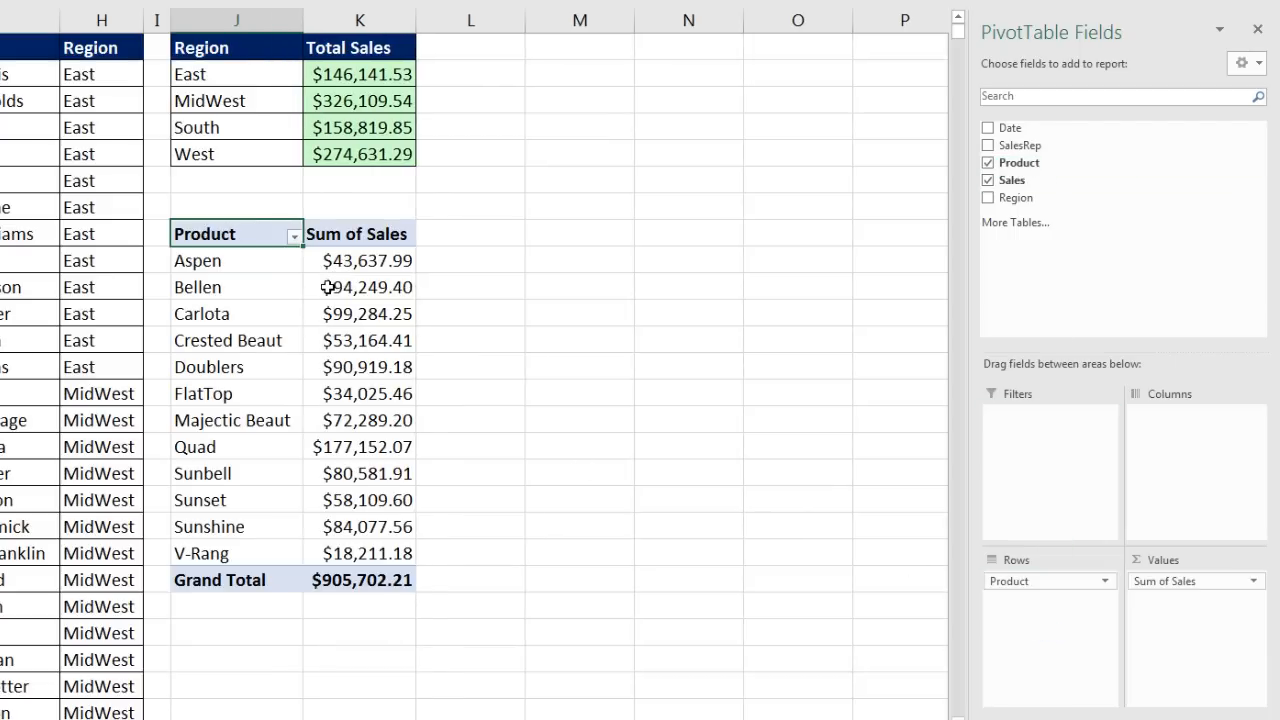
left_click(336, 292)
left_click(344, 320)
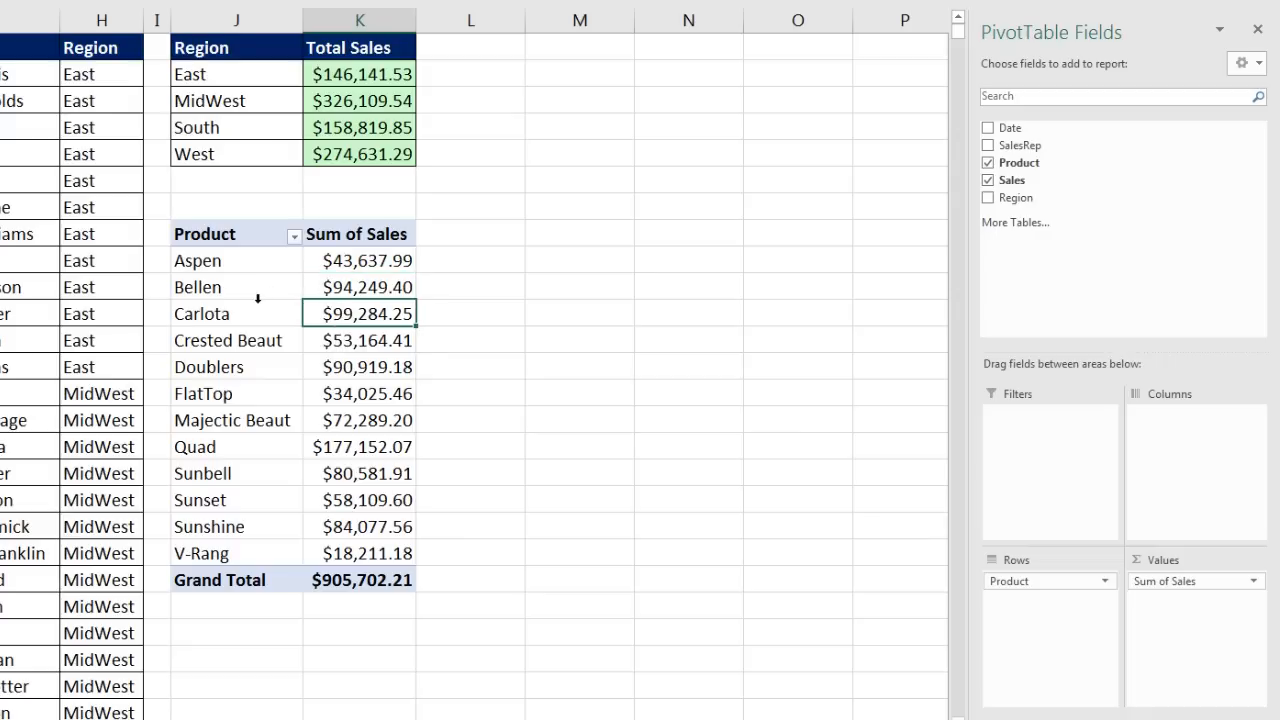
left_click(353, 344)
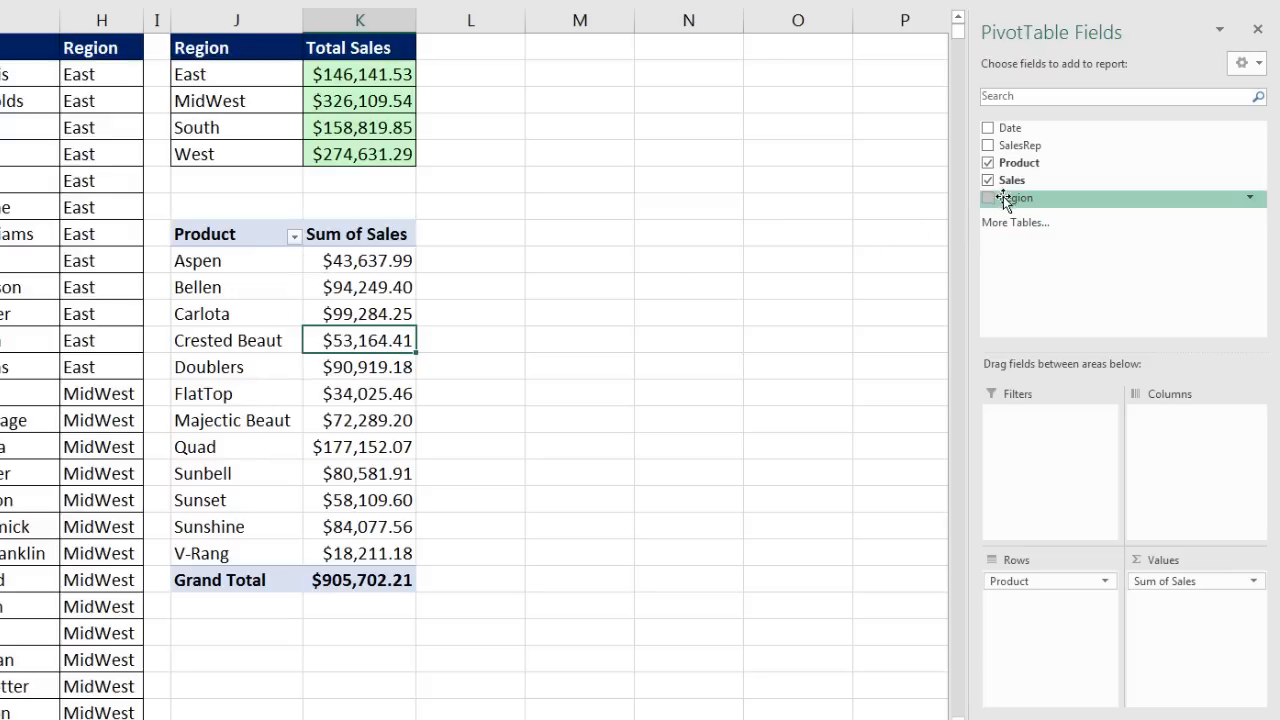
Step: Put Region in Columns to cross-tab product sales, checking FlatTop MidWest and Quad West figures
left_click_drag(1005, 199, 1152, 437)
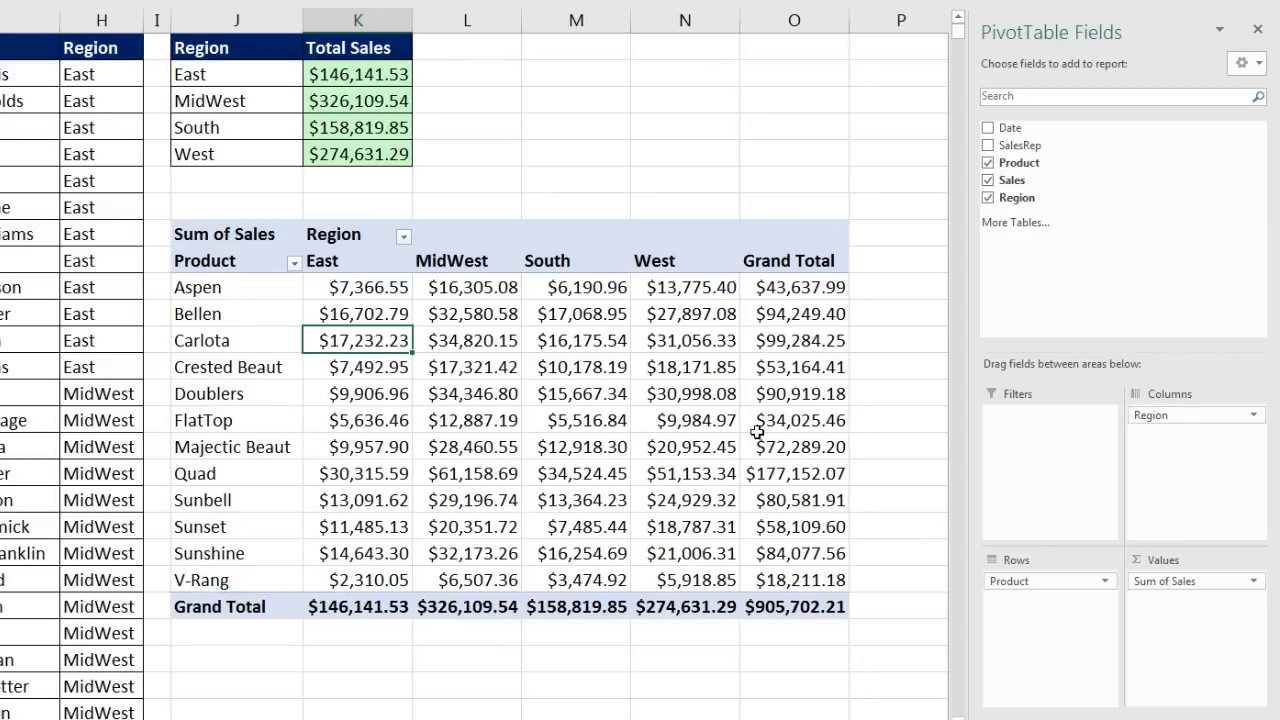
left_click(501, 425)
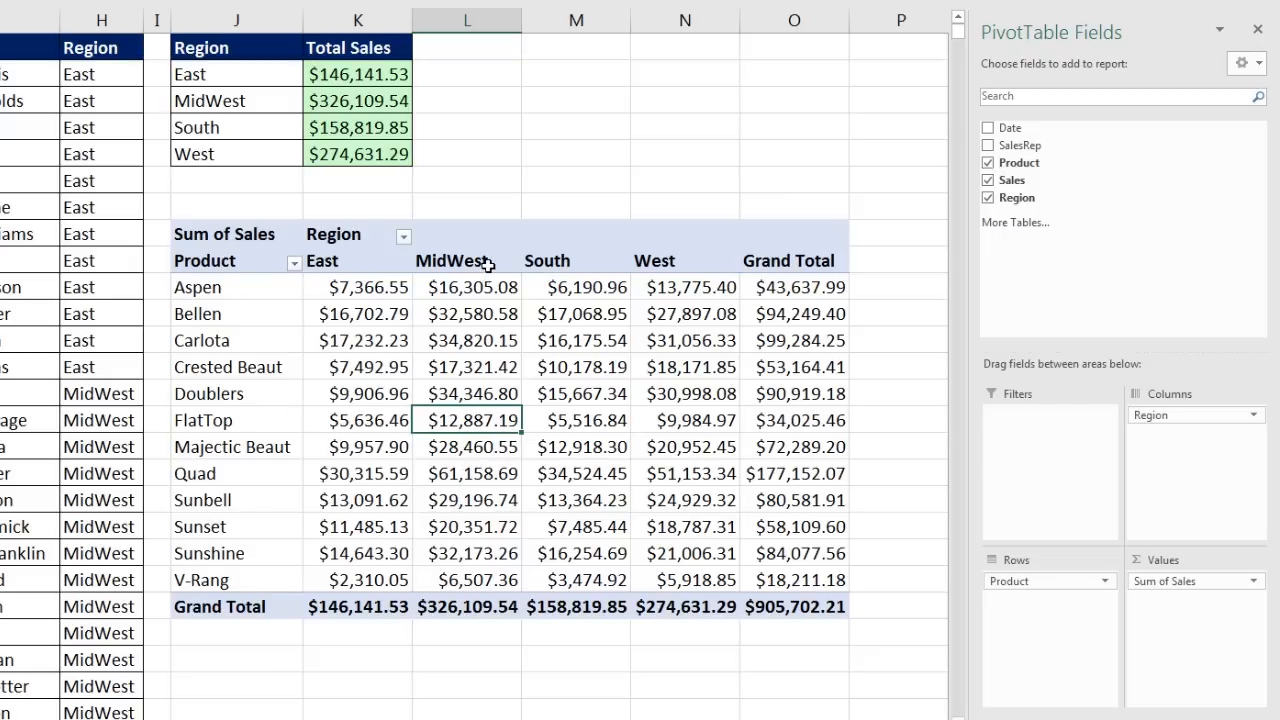
left_click(640, 475)
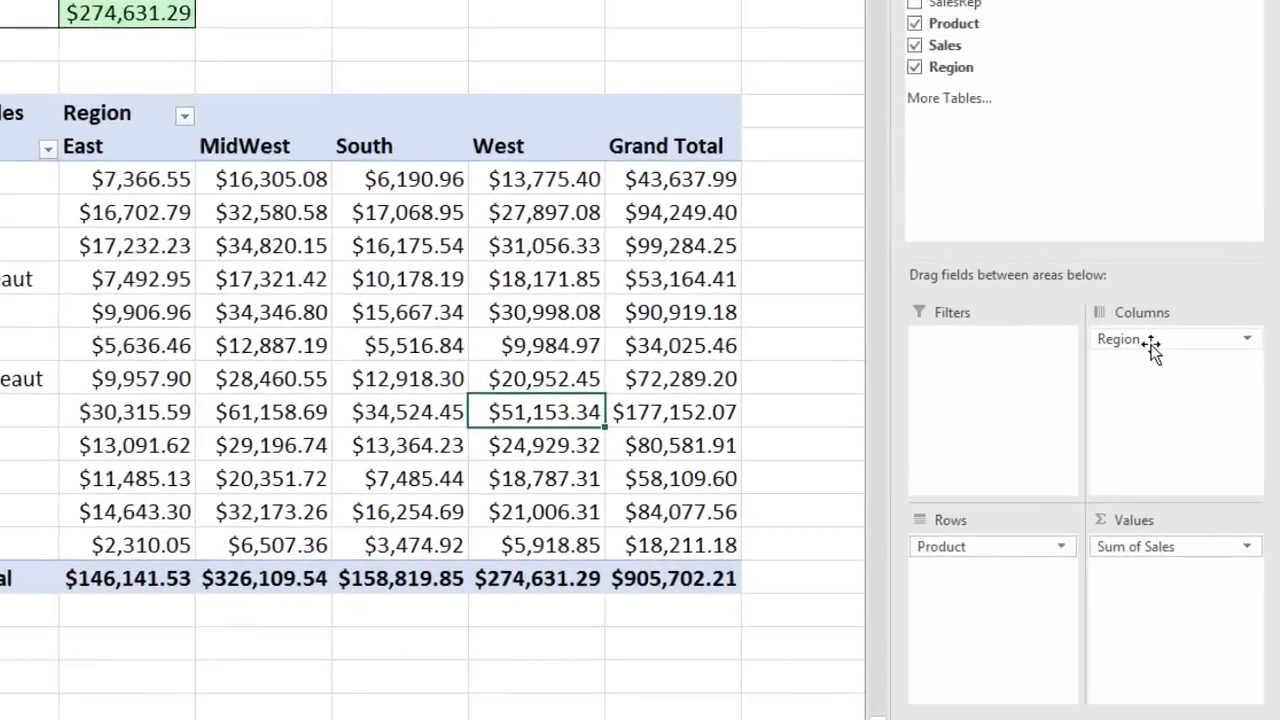
Step: Move Region from Columns into Rows above Product and scroll through the regional subtotals
left_click_drag(1151, 344, 1019, 444)
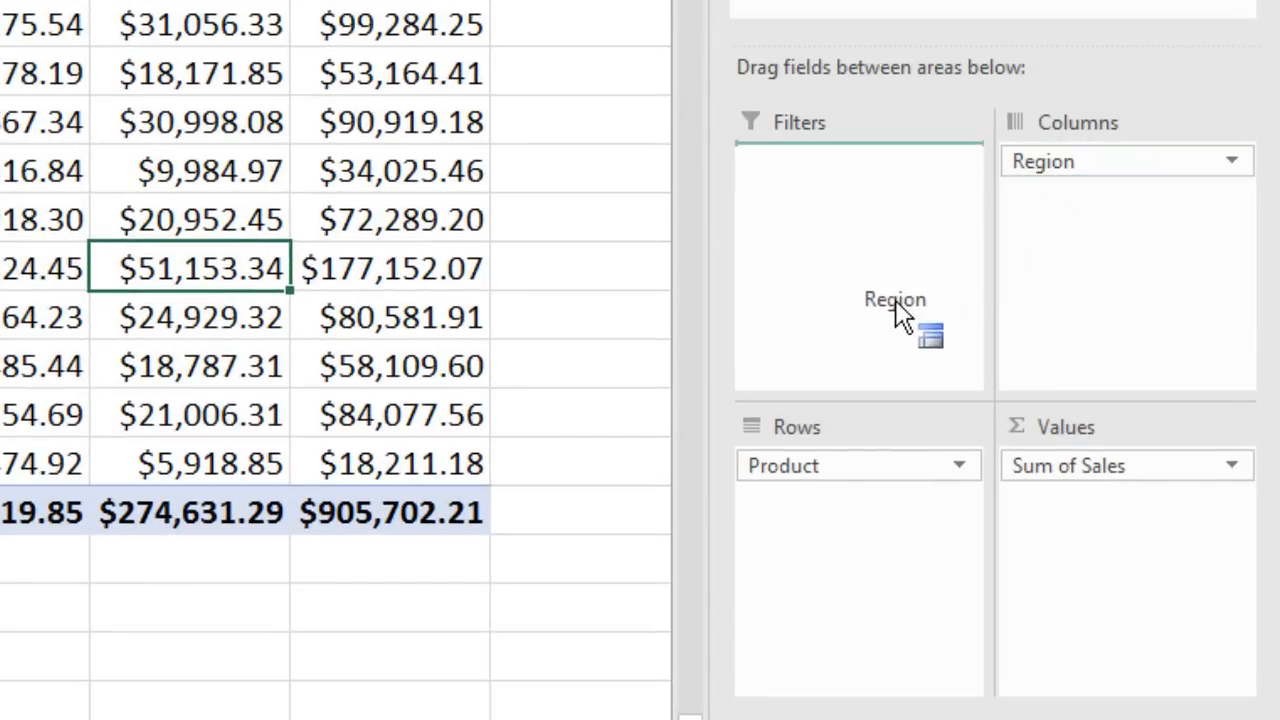
left_click_drag(897, 308, 837, 466)
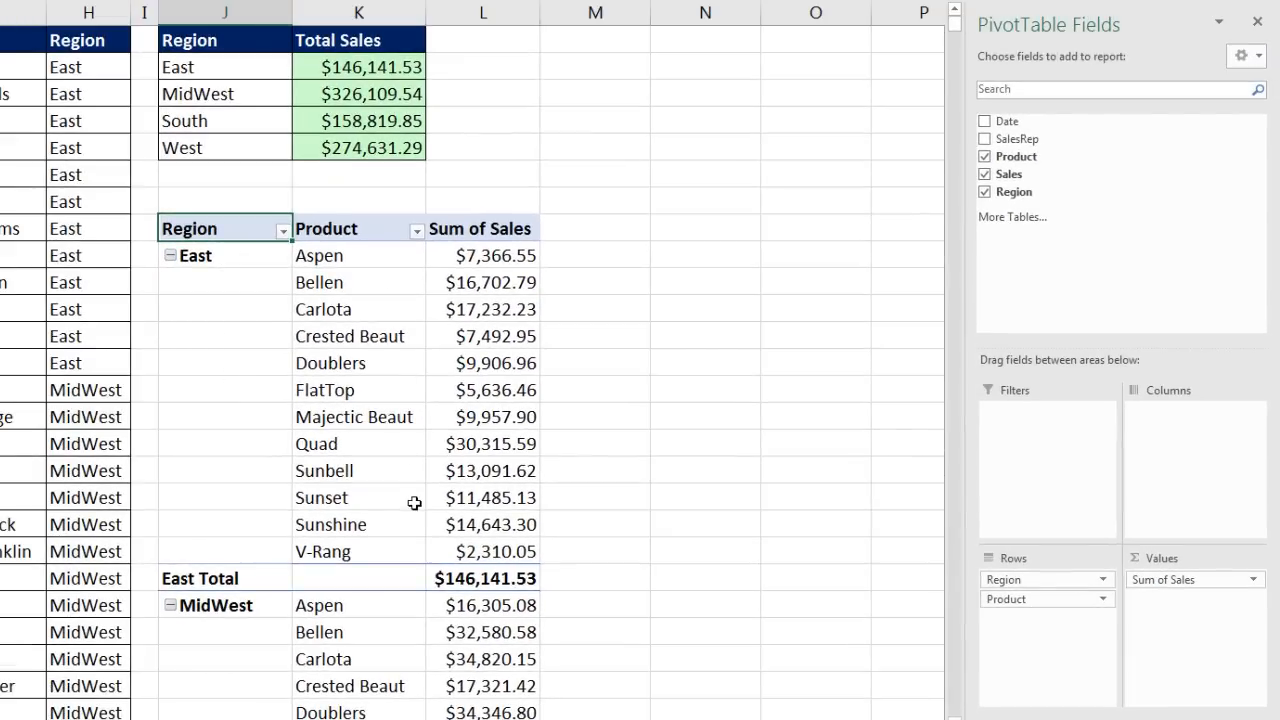
scroll(414, 502, "down", 3)
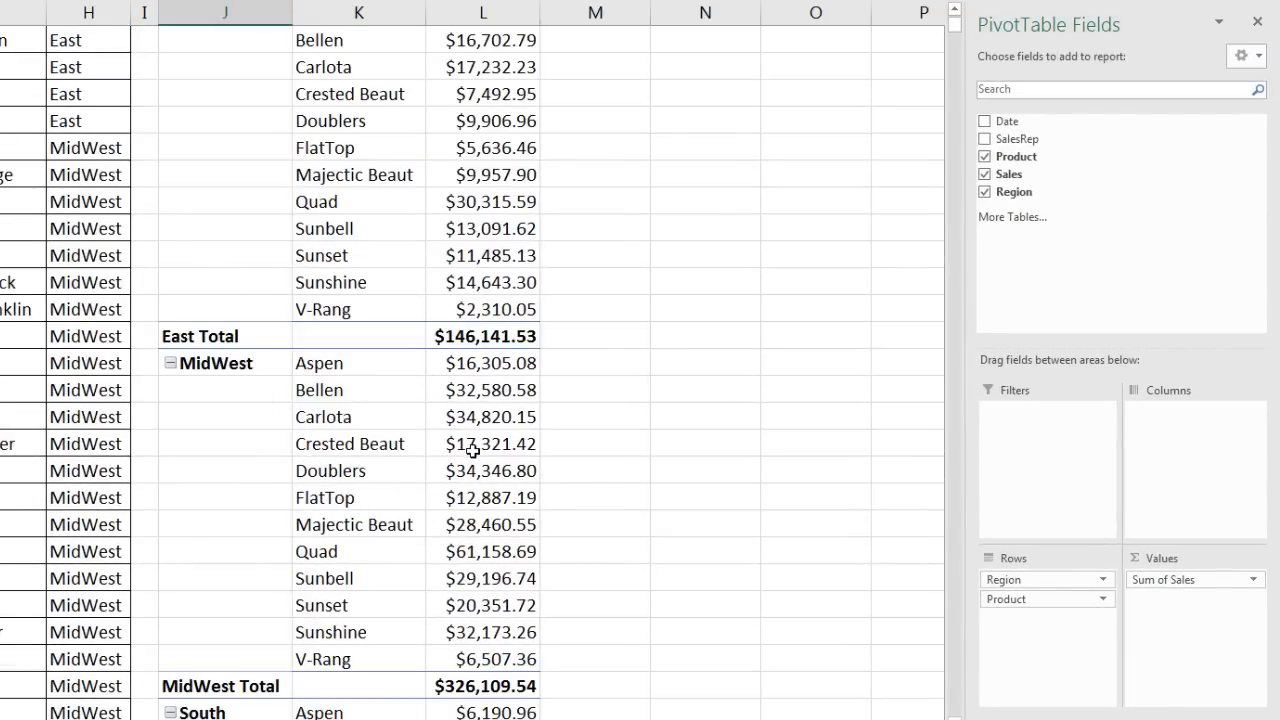
scroll(476, 451, "up", 3)
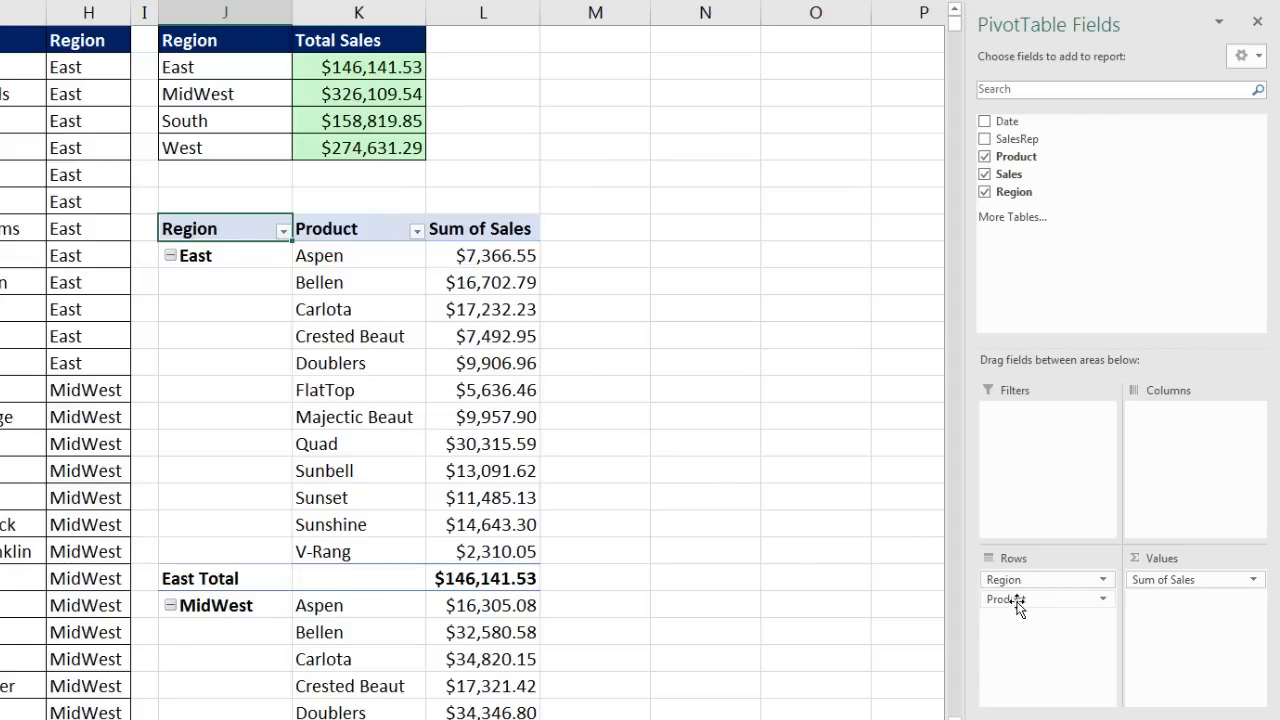
Step: Move Product to Filters and shift the PivotTable from J5:K12 down to J8:K15
left_click_drag(1022, 604, 1021, 488)
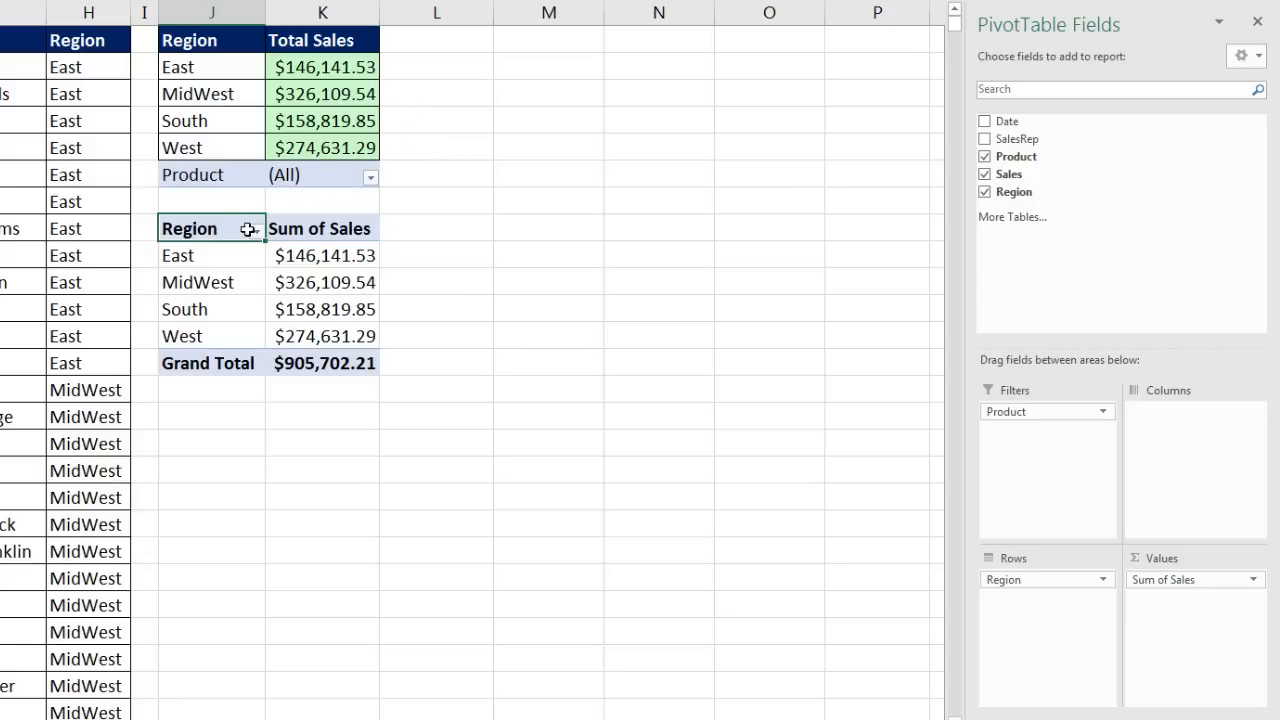
left_click(218, 178)
left_click_drag(218, 178, 338, 368)
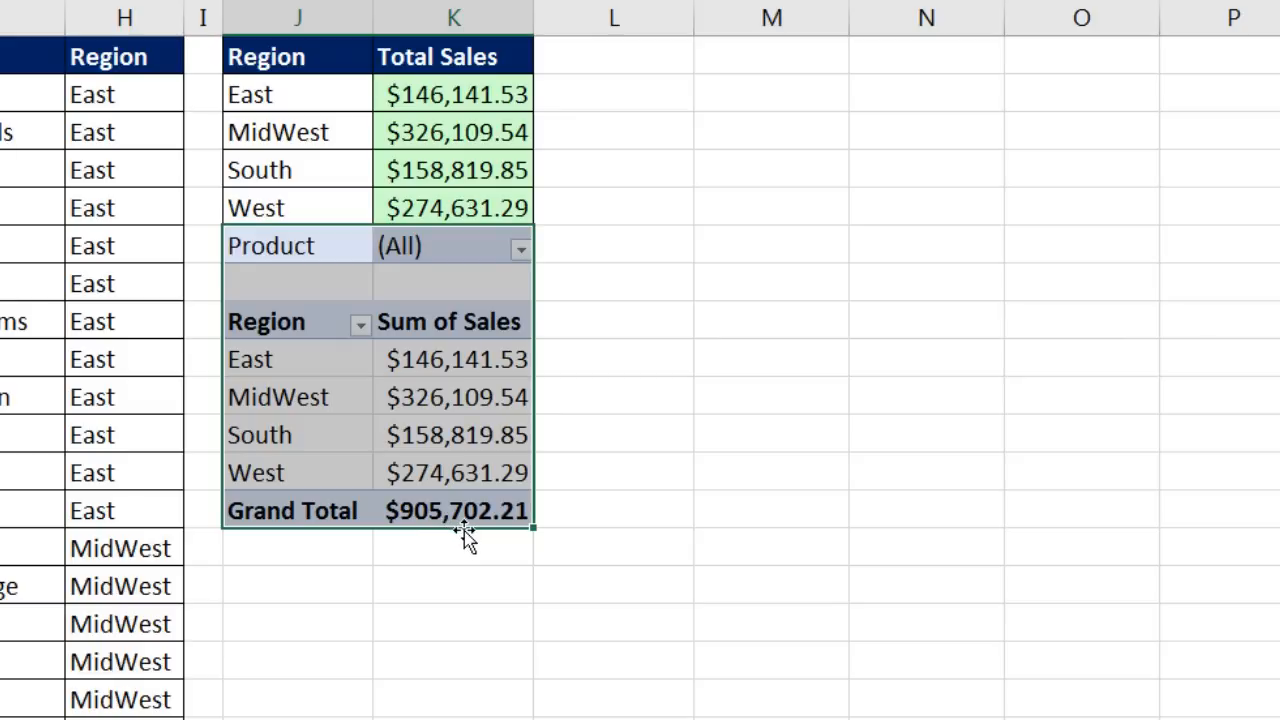
left_click_drag(465, 535, 458, 592)
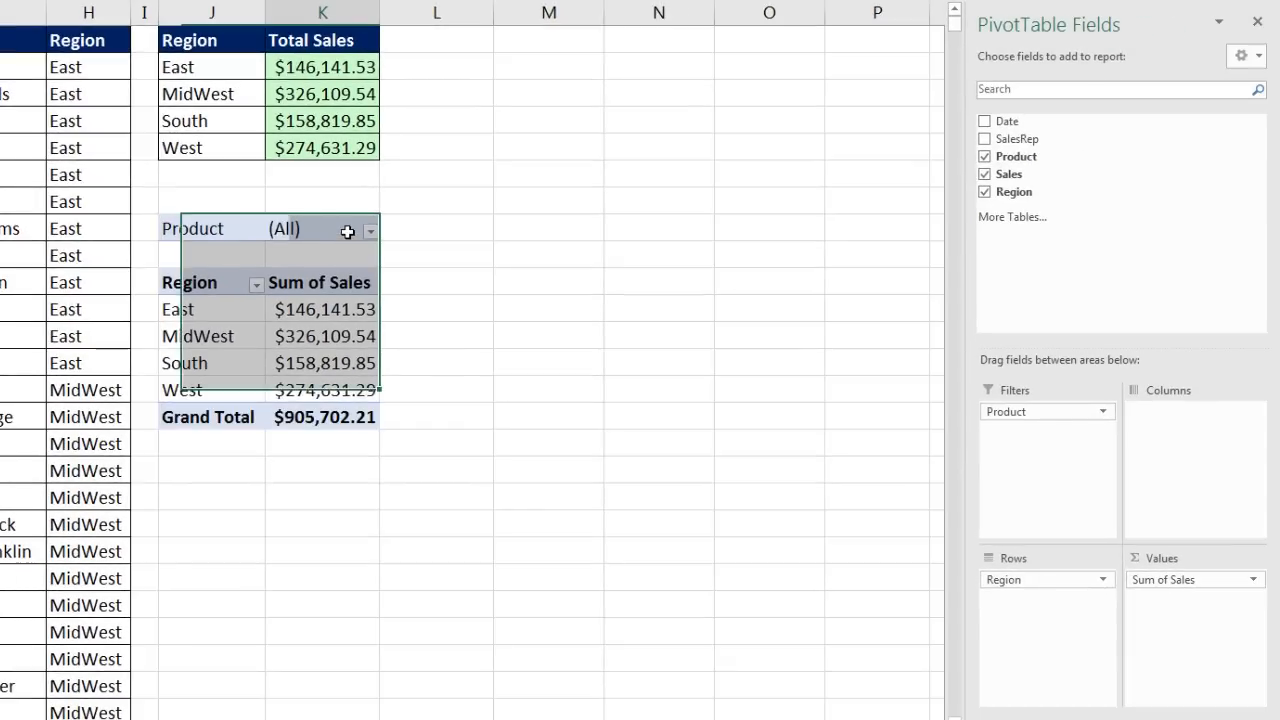
Step: Filter the PivotTable to the Quad product and review its four regional sales values
left_click(347, 231)
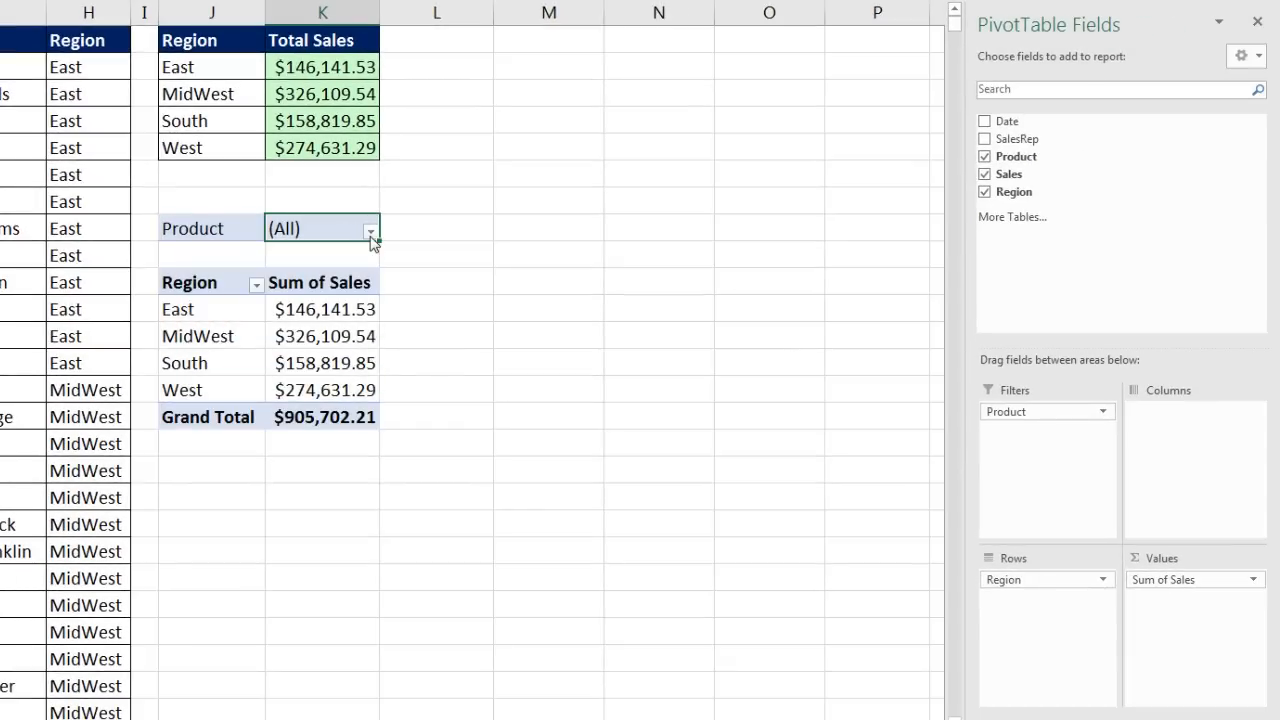
left_click(370, 231)
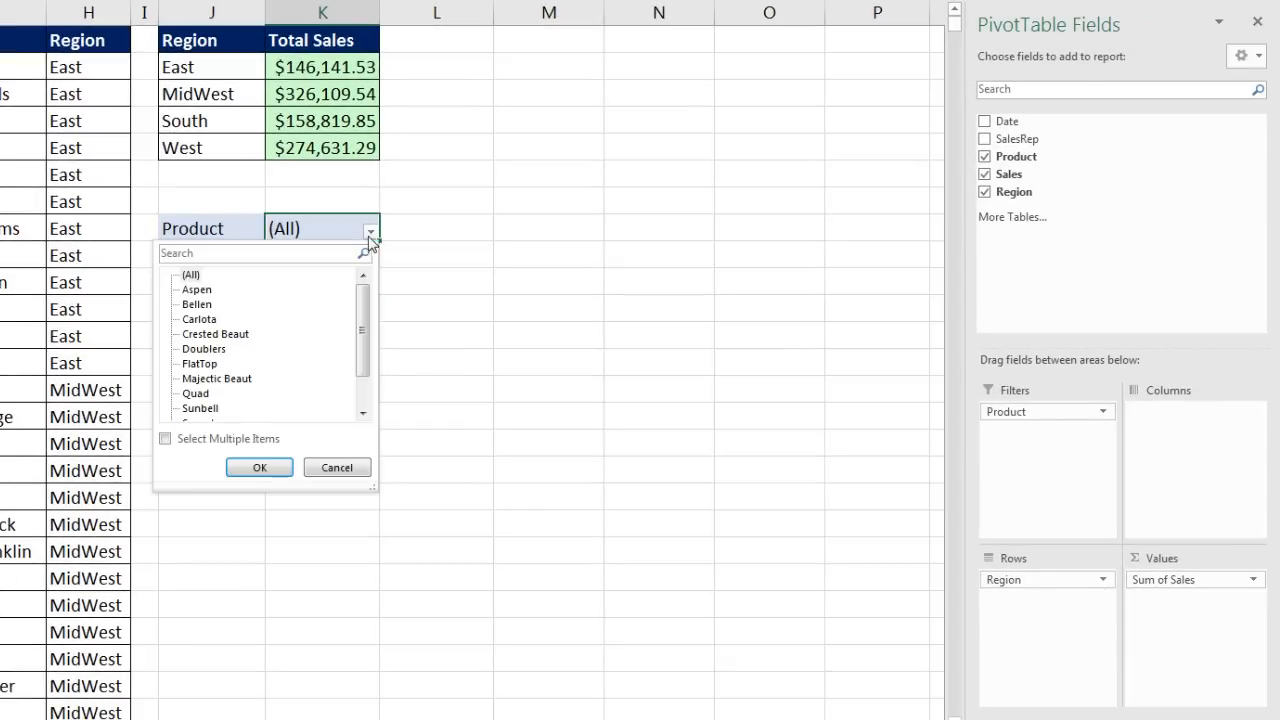
left_click(195, 393)
left_click(272, 474)
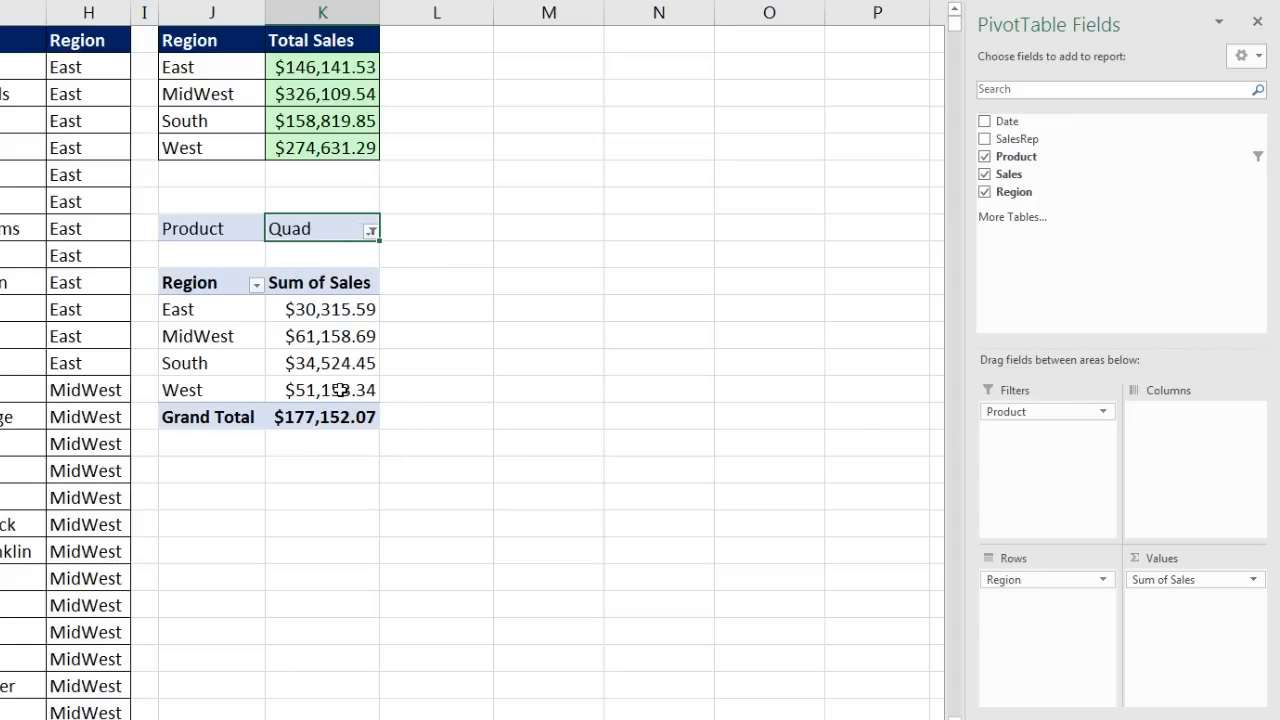
left_click(295, 336)
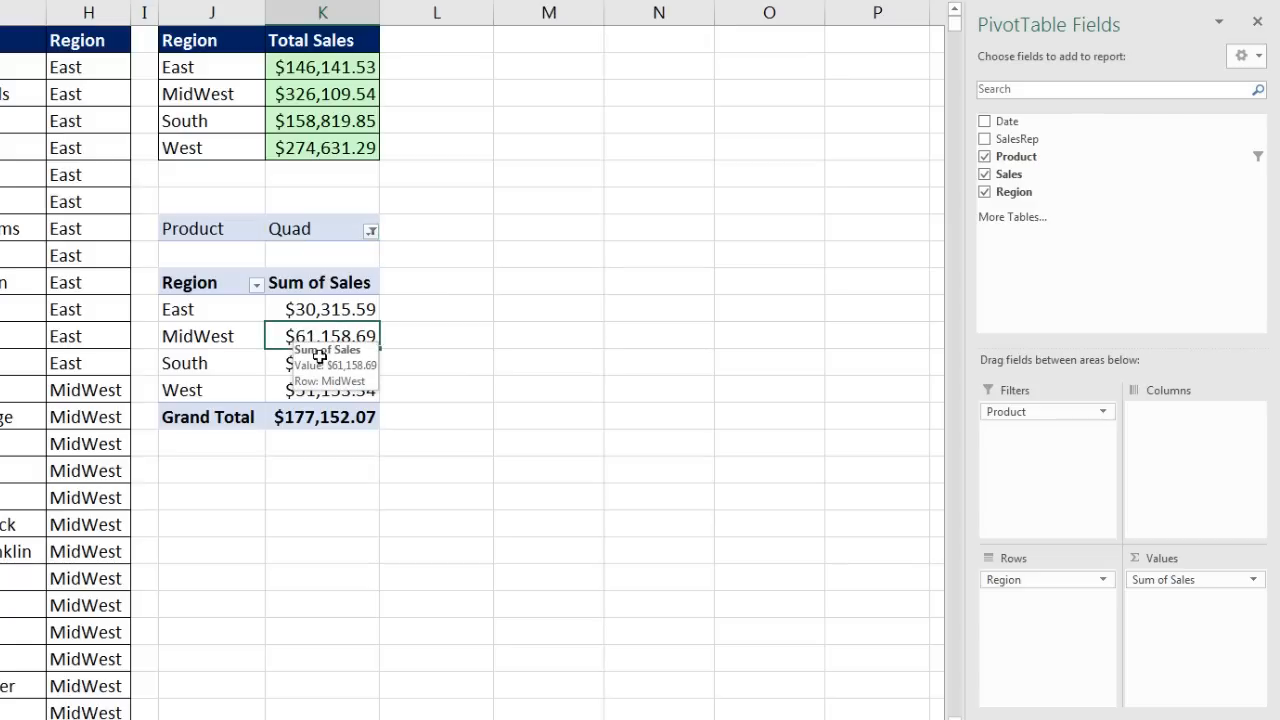
left_click(224, 341)
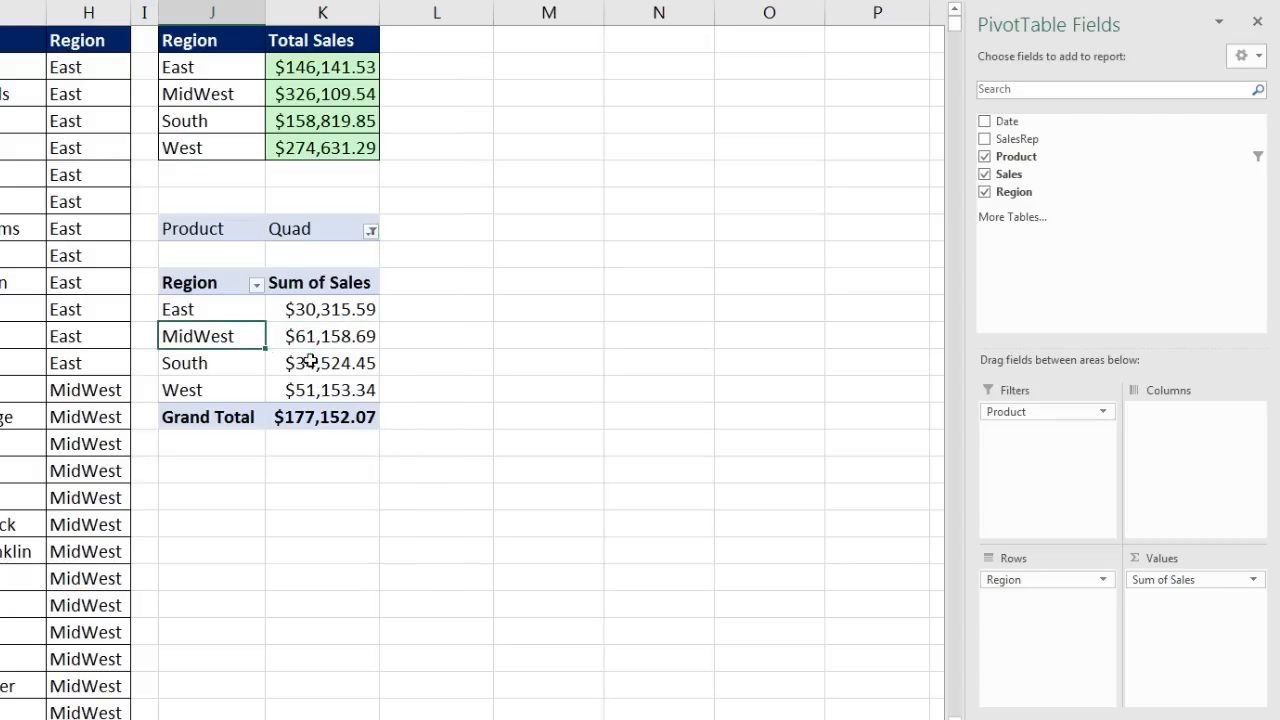
left_click(303, 363)
left_click(229, 364)
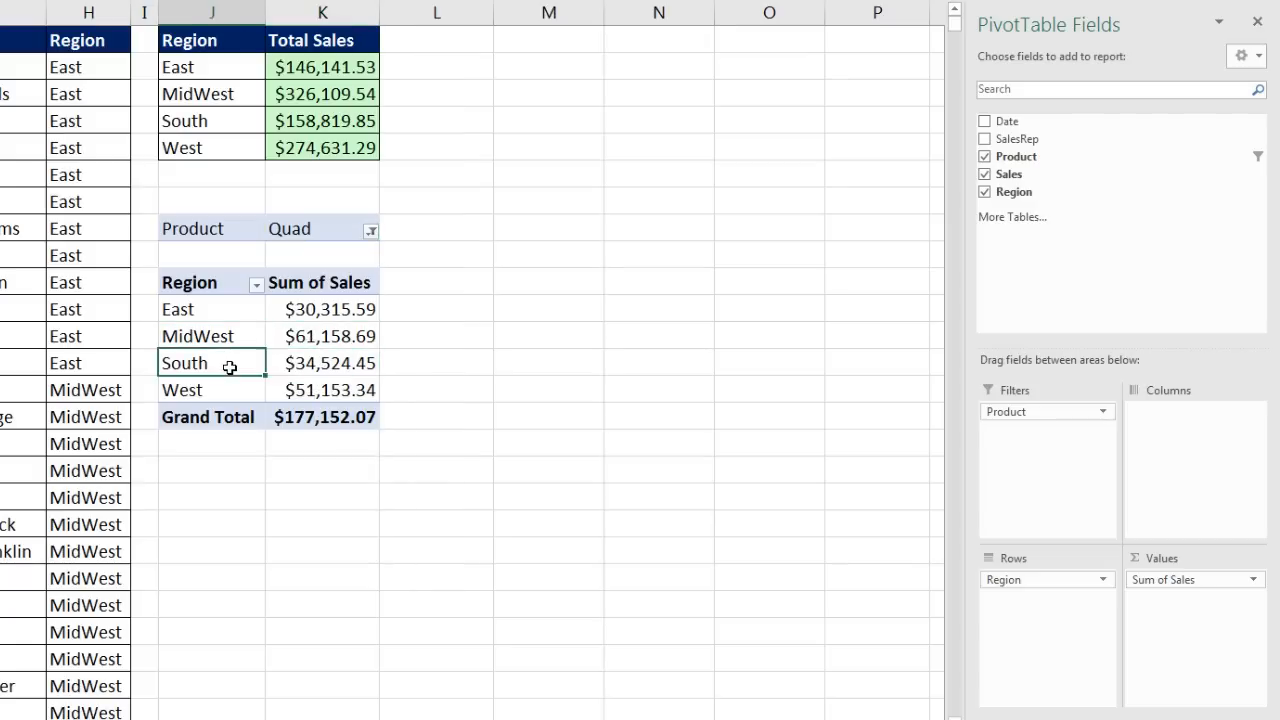
left_click_drag(303, 309, 310, 388)
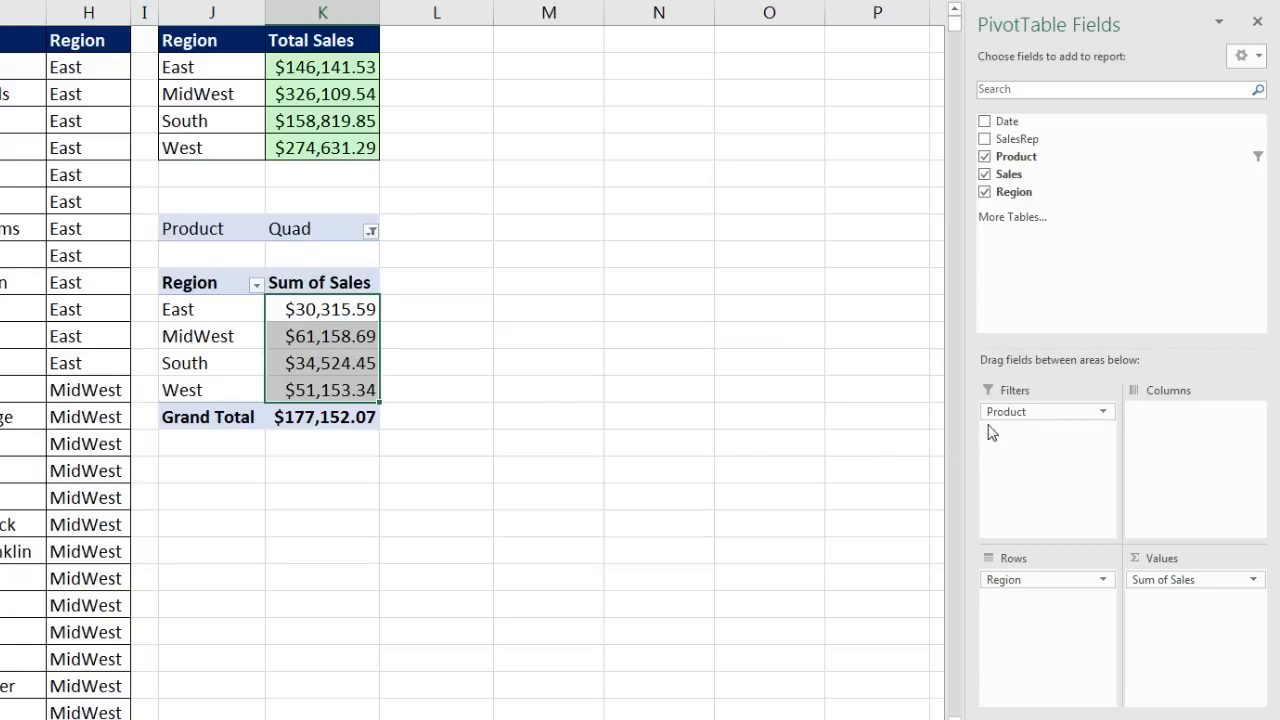
Step: Reset the Product filter to (All), then drag Product out of the Filters area
left_click(371, 232)
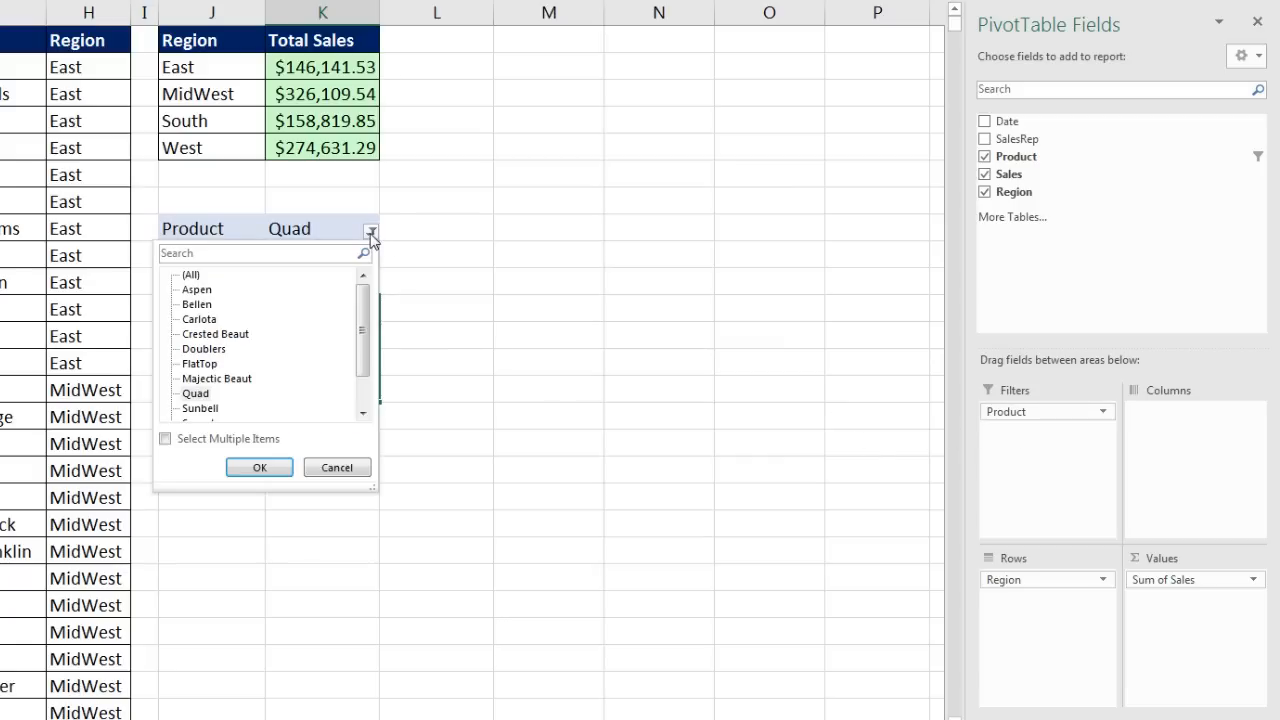
left_click(191, 277)
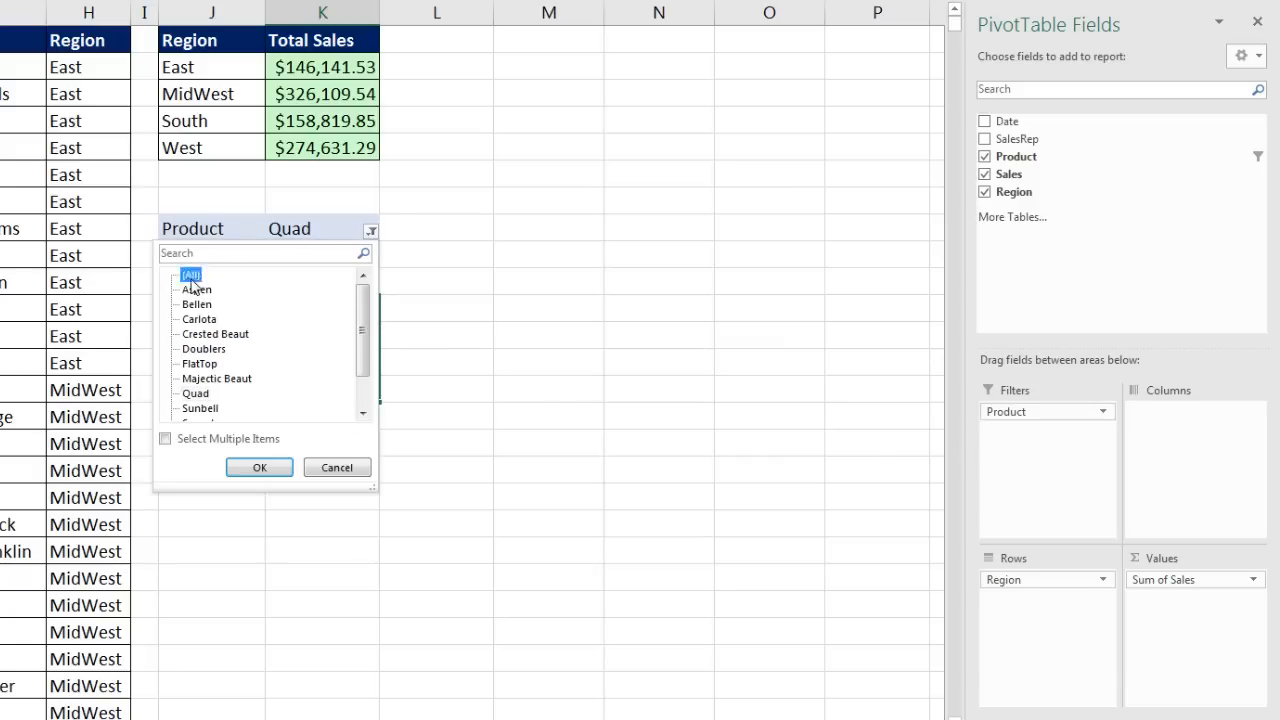
left_click(259, 467)
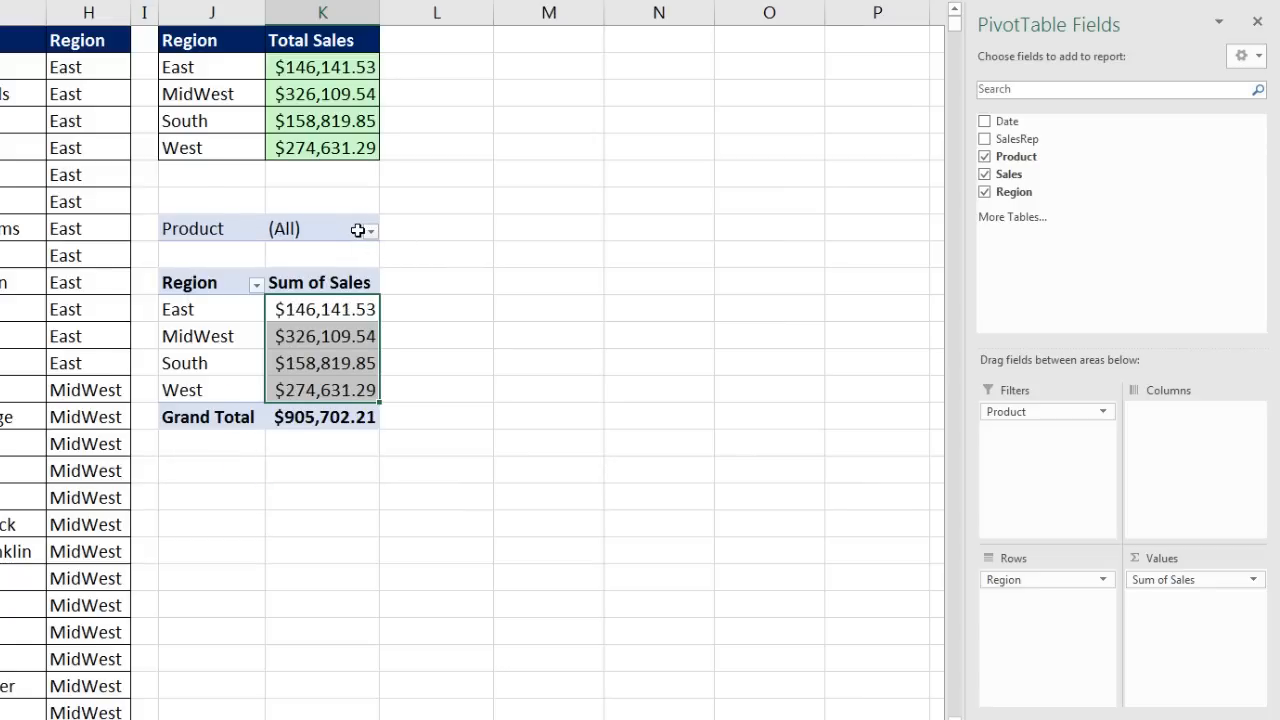
left_click(311, 229)
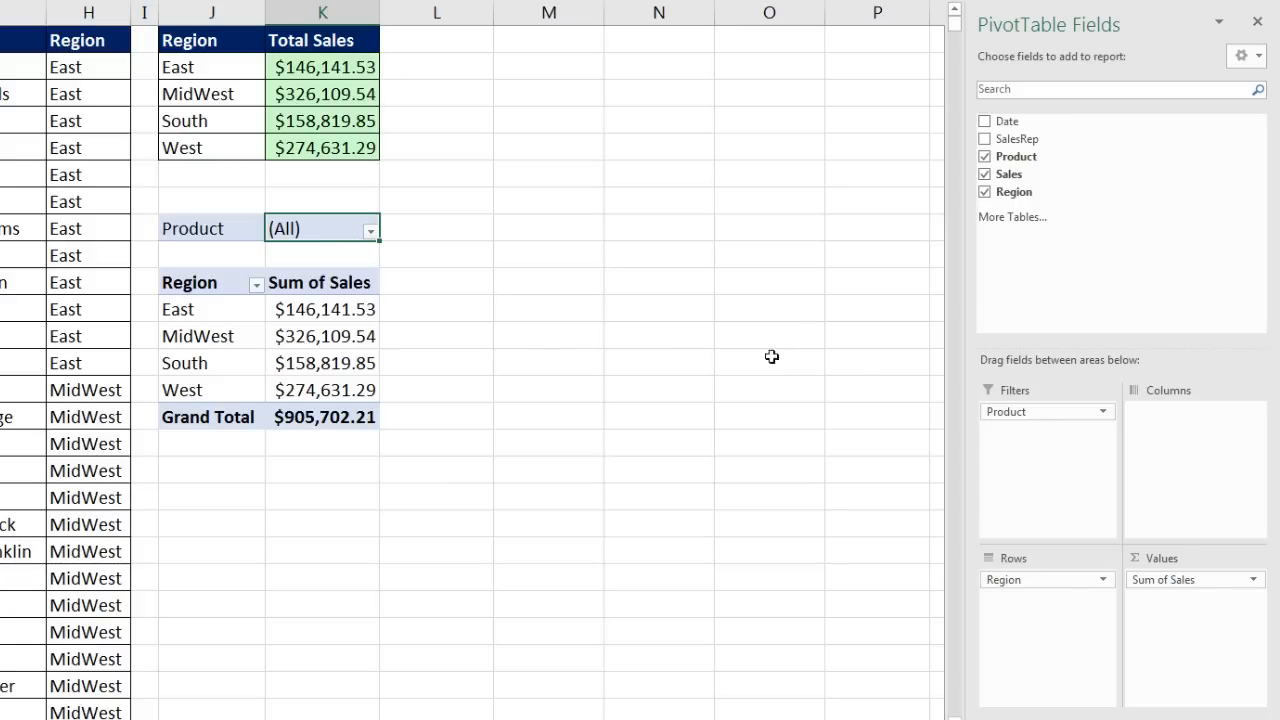
left_click_drag(1020, 420, 1075, 272)
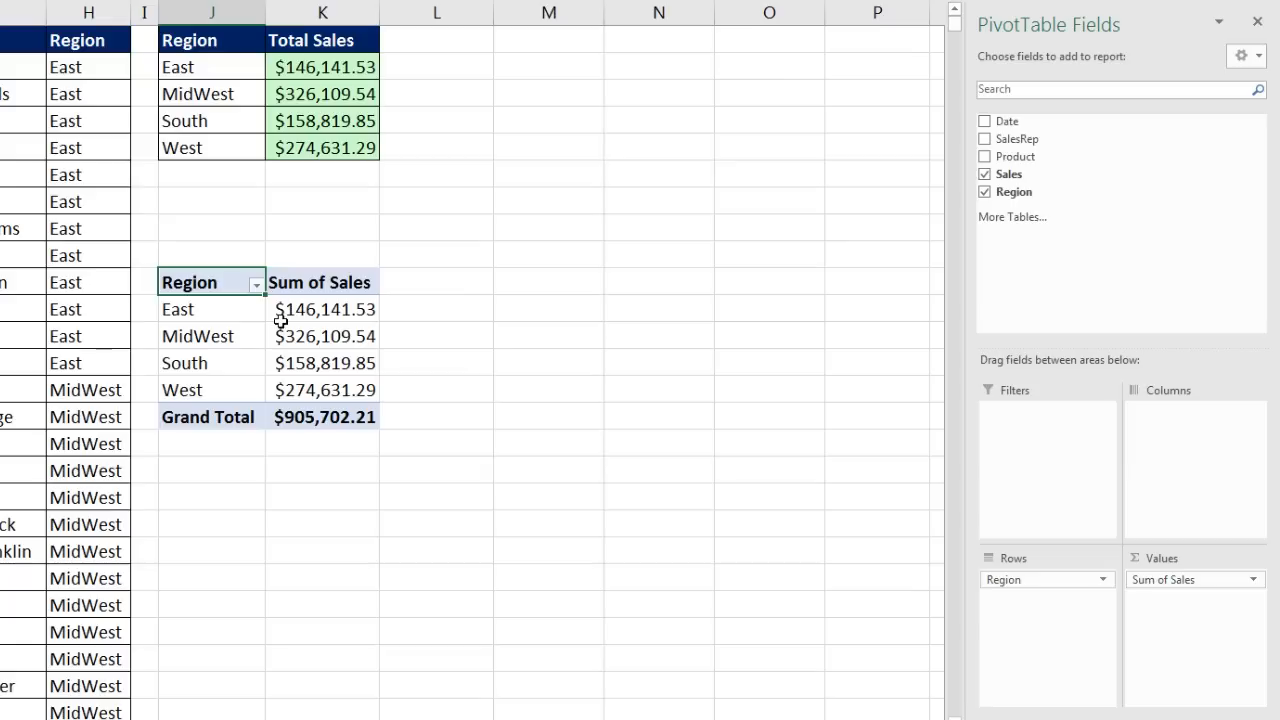
Step: Insert a Product slicer for the PivotTable from PivotTable Analyze
mouse_move(281, 320)
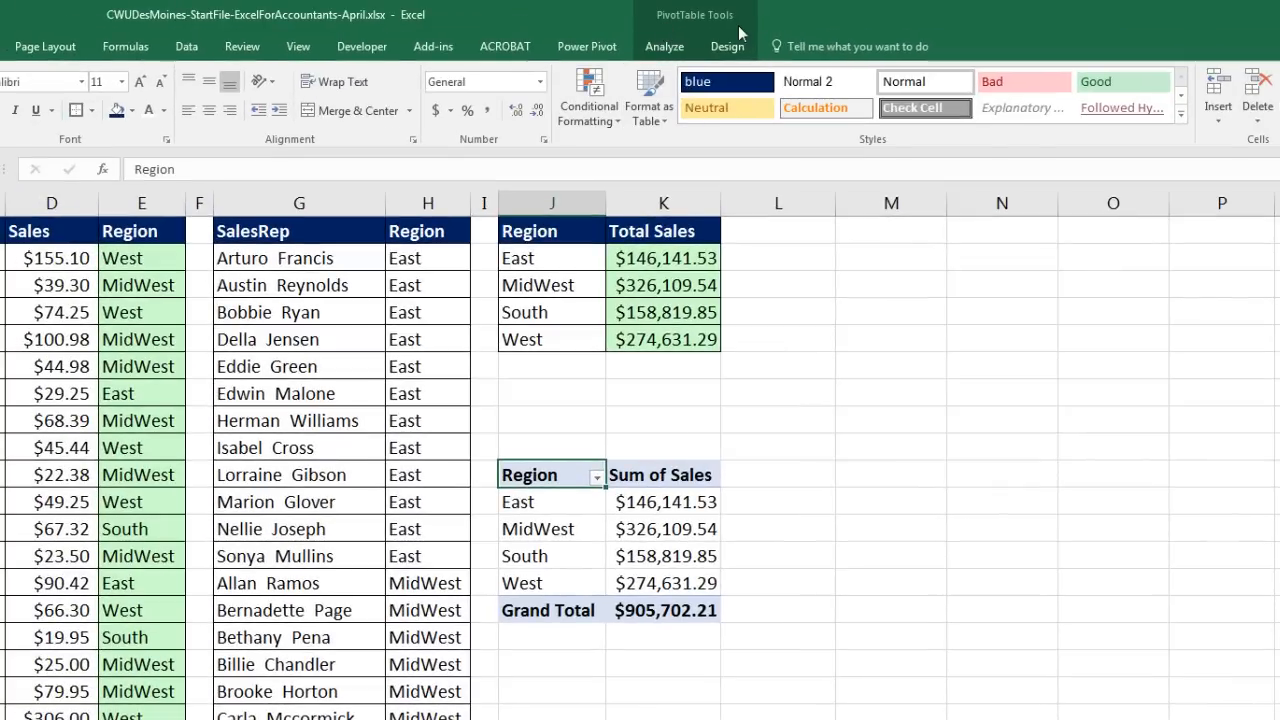
left_click(683, 50)
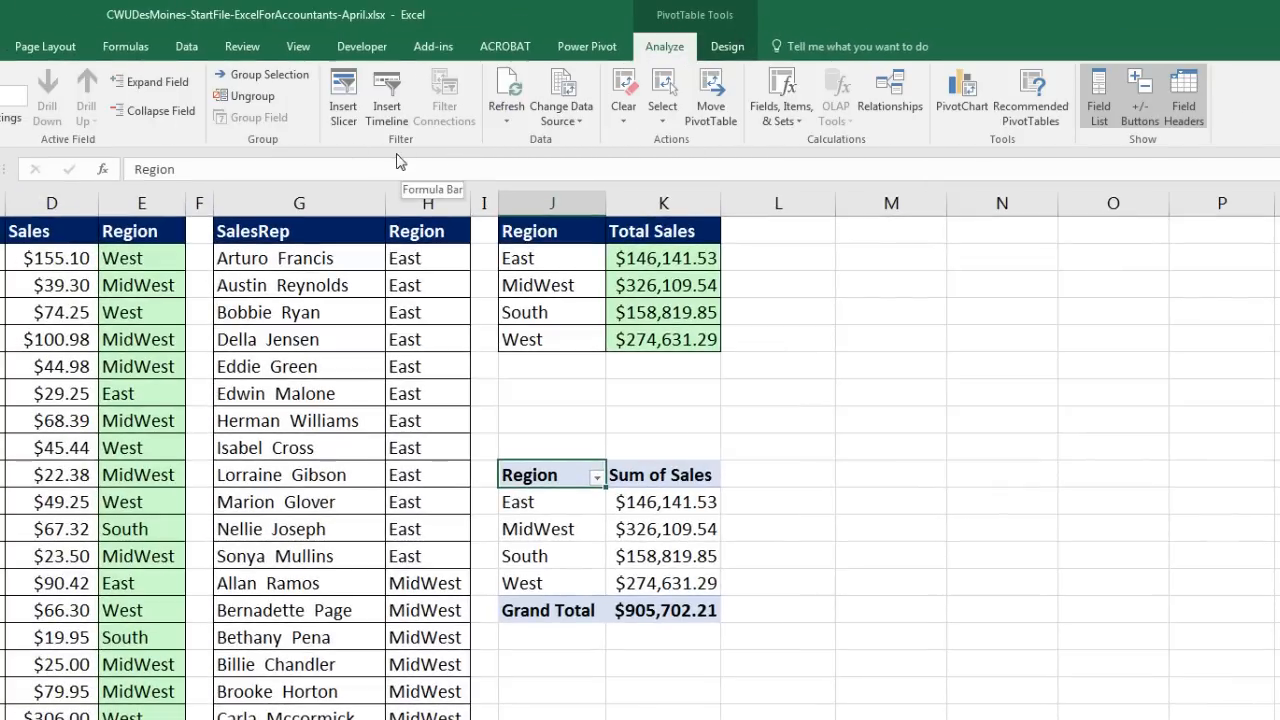
left_click(345, 108)
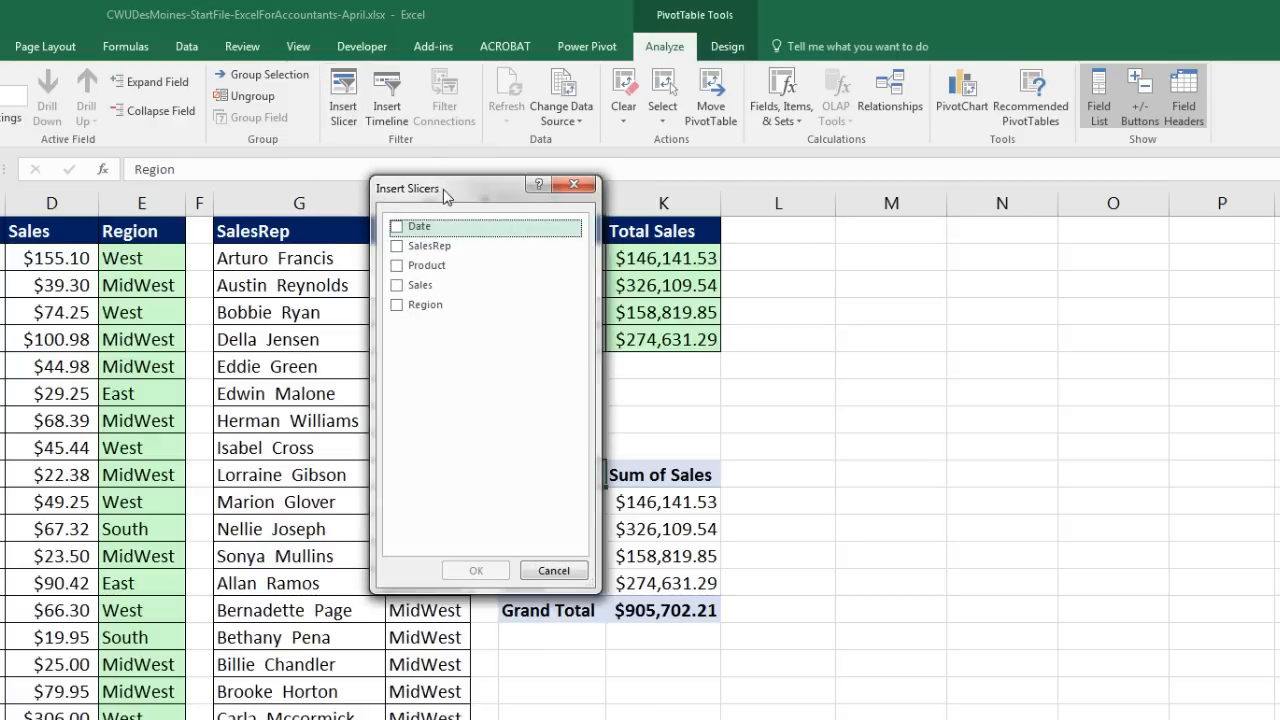
left_click_drag(446, 195, 835, 308)
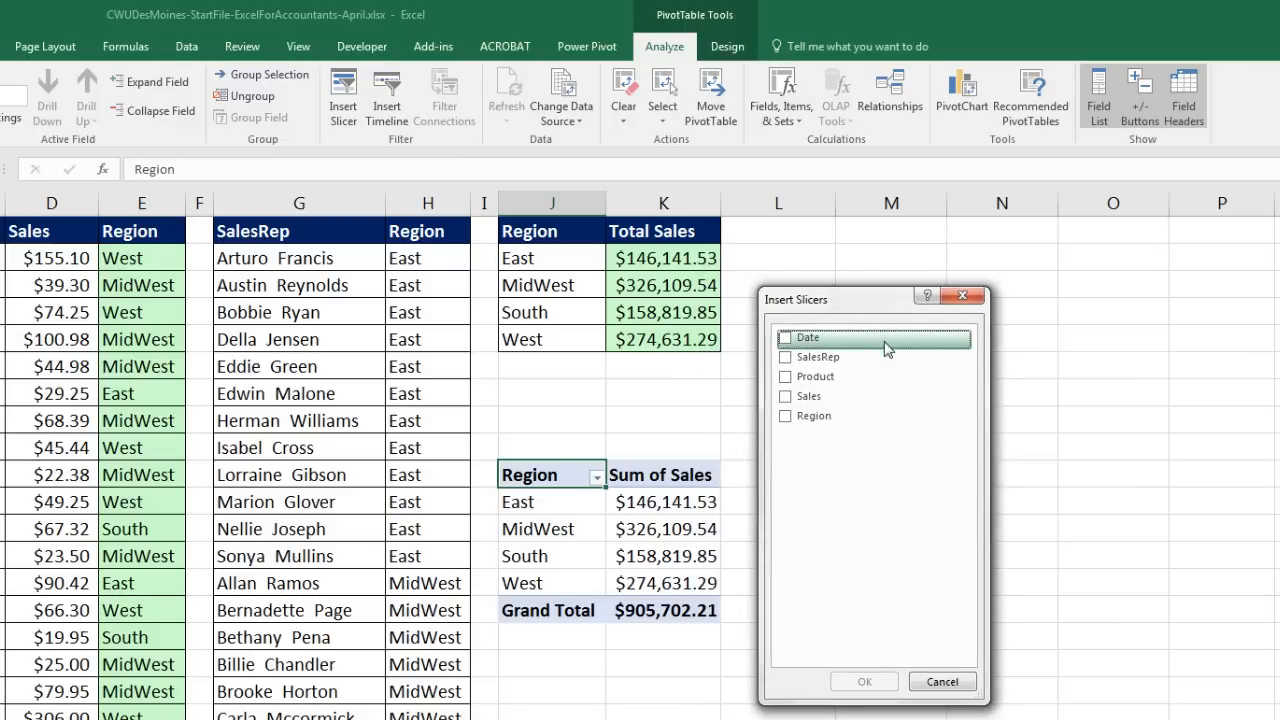
left_click(789, 385)
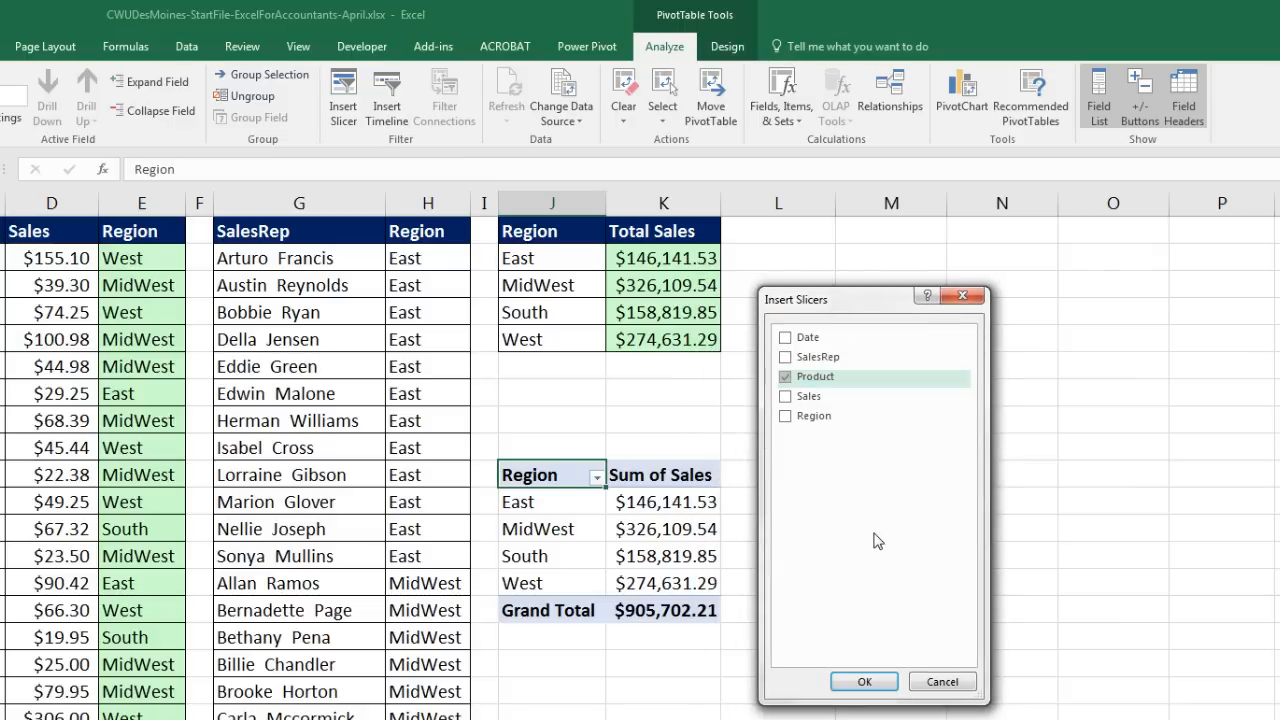
left_click(866, 682)
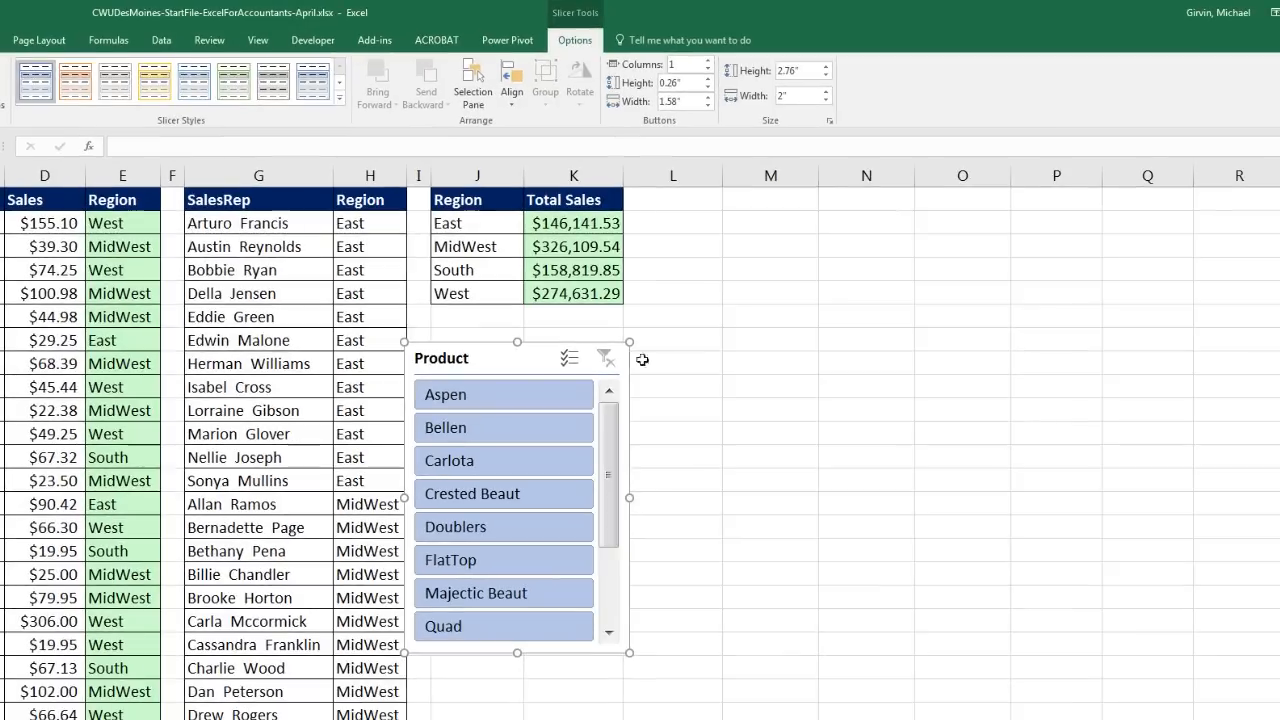
Step: Move the slicer right of the PivotTable and filter it to Bellen, totalling $94,249.40
left_click_drag(515, 383, 772, 344)
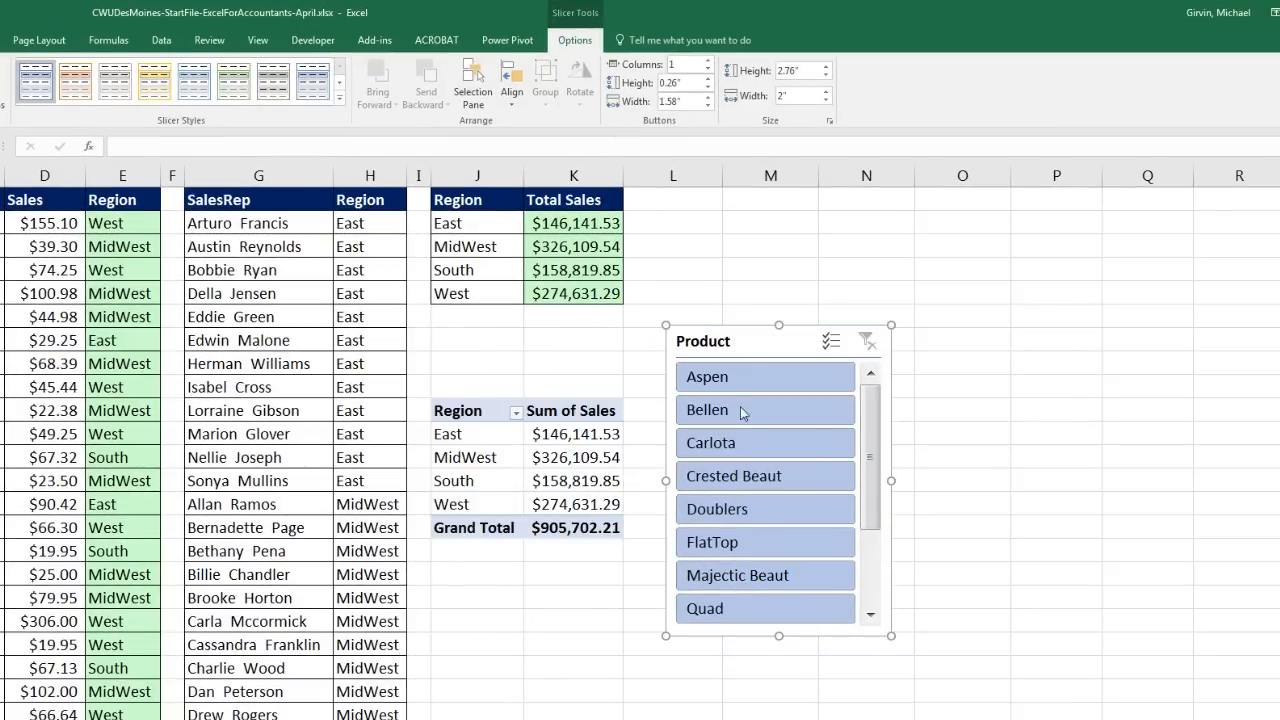
left_click(728, 386)
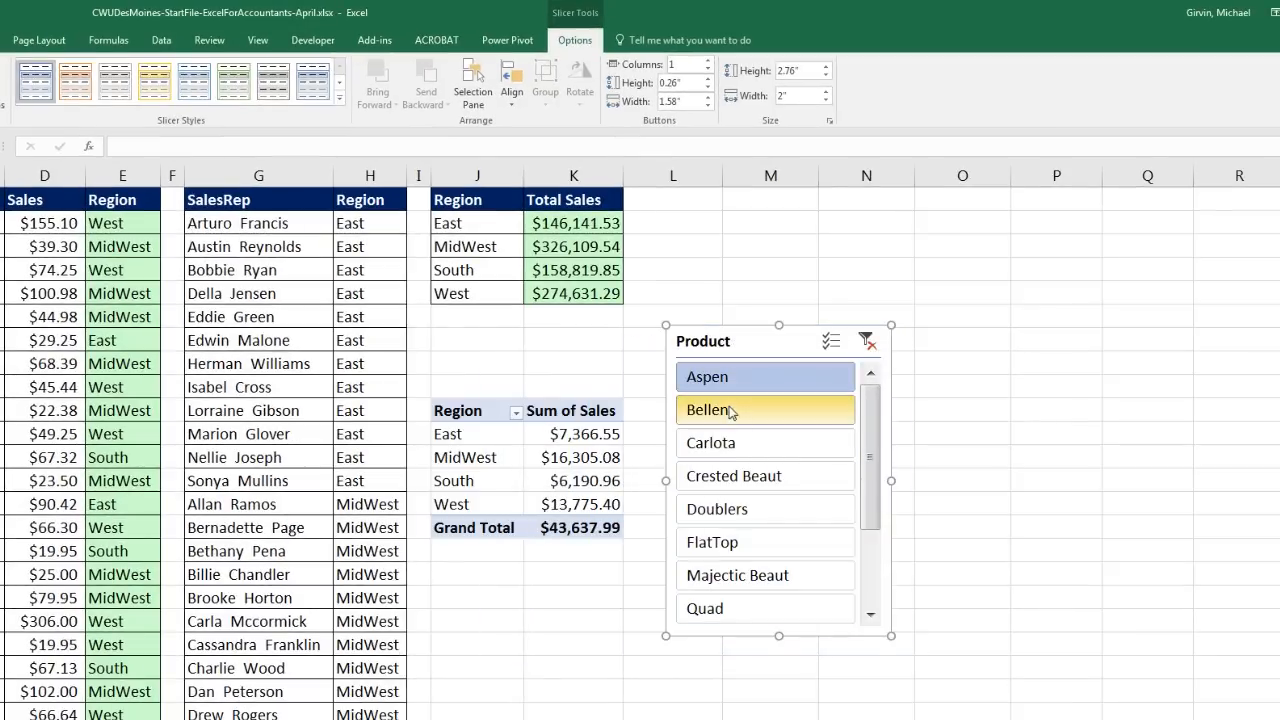
left_click(730, 417)
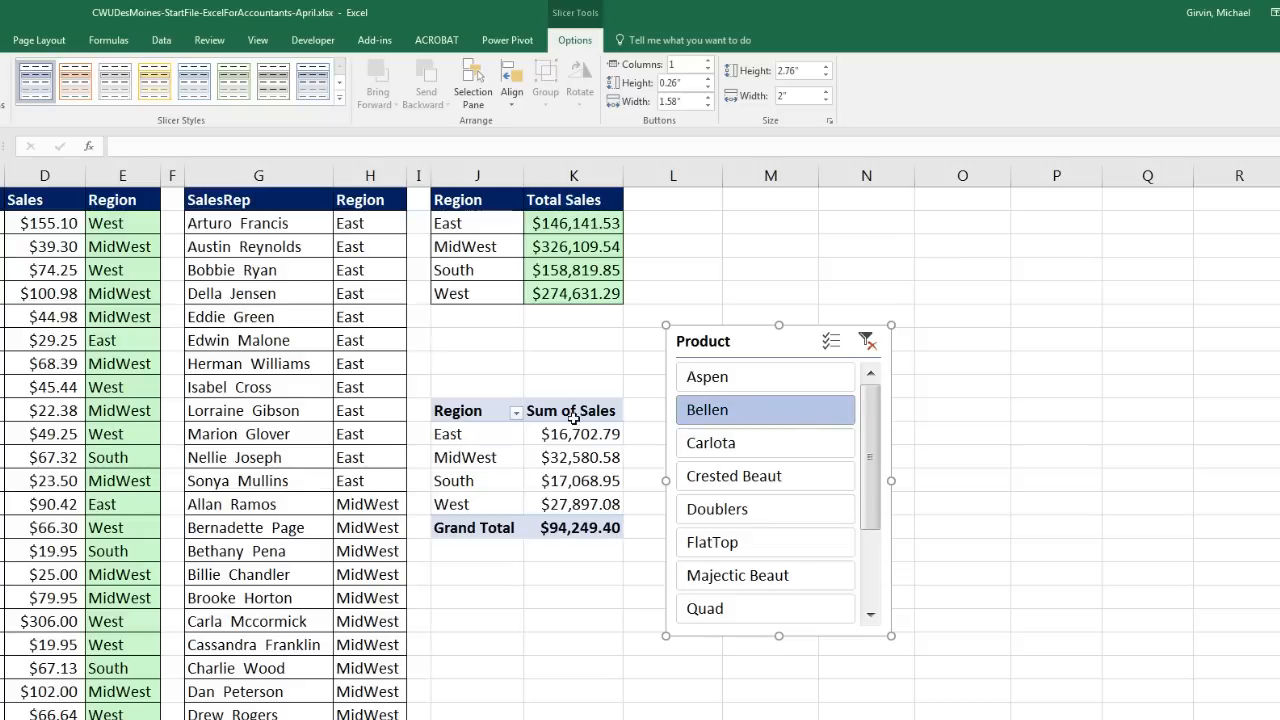
left_click_drag(568, 436, 572, 505)
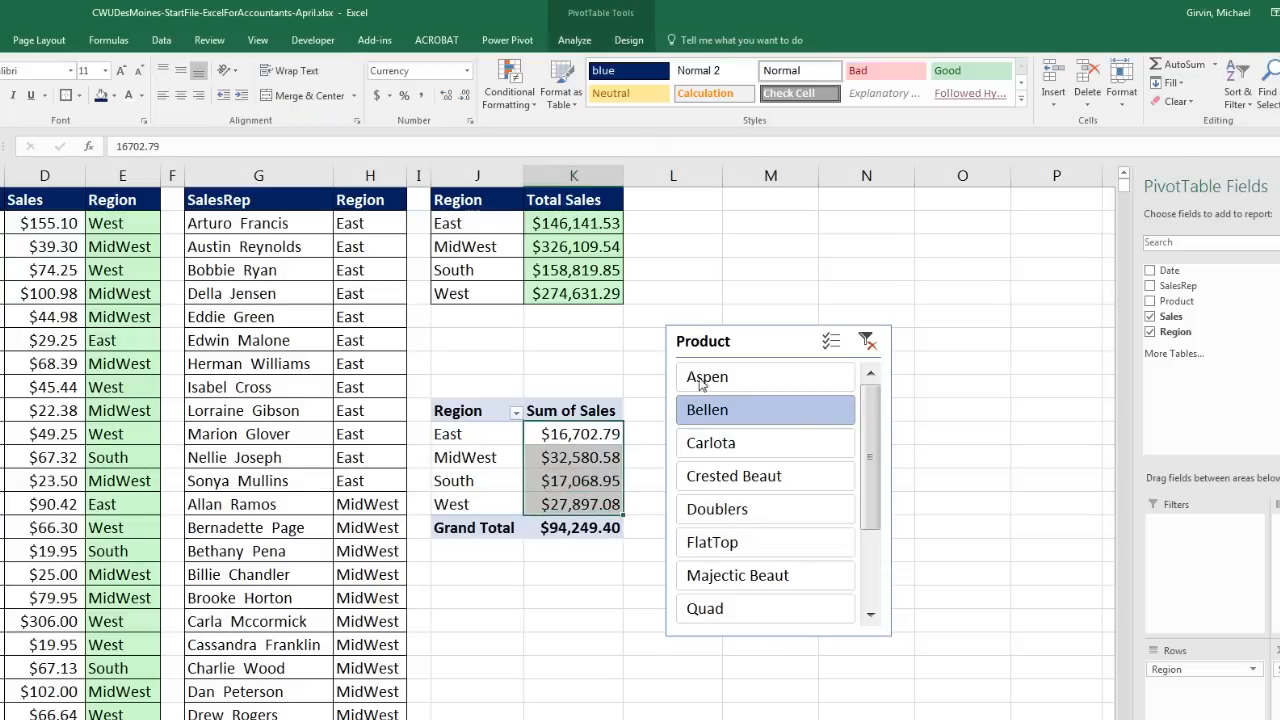
left_click(740, 345)
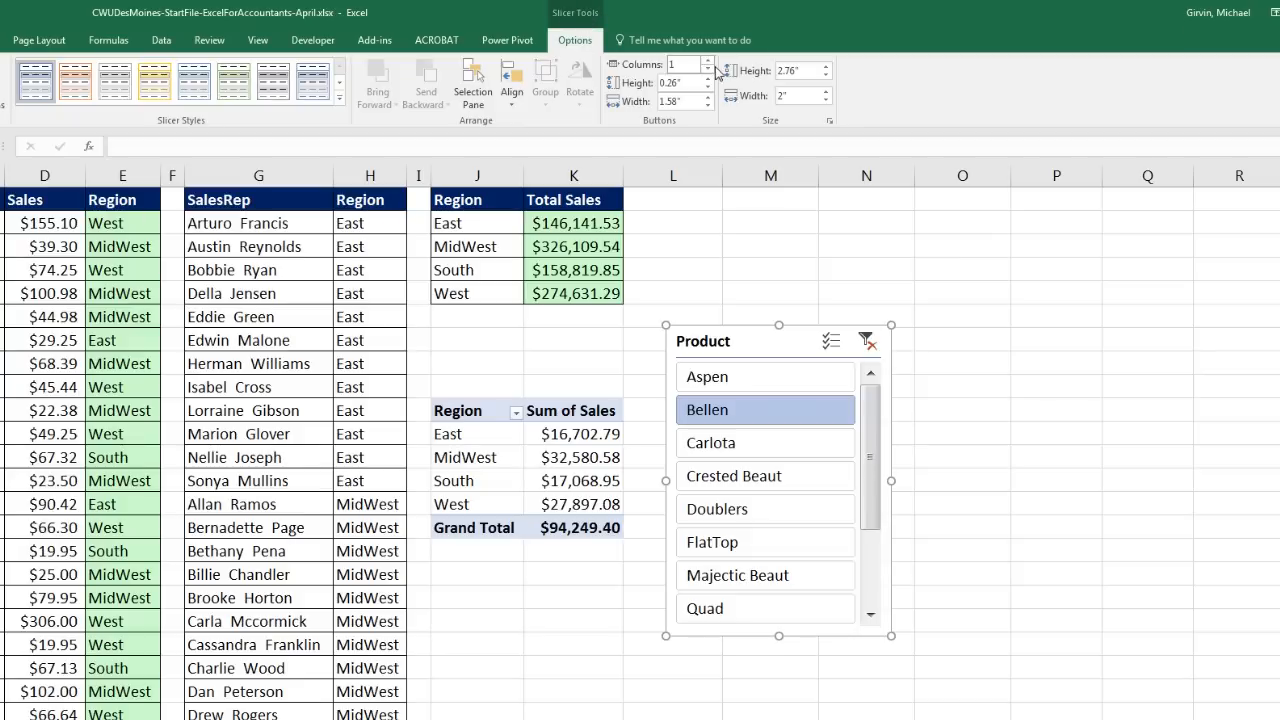
Step: Lay out the Product slicer in 2 columns, make it wider and shorter, and apply an orange style
left_click(708, 61)
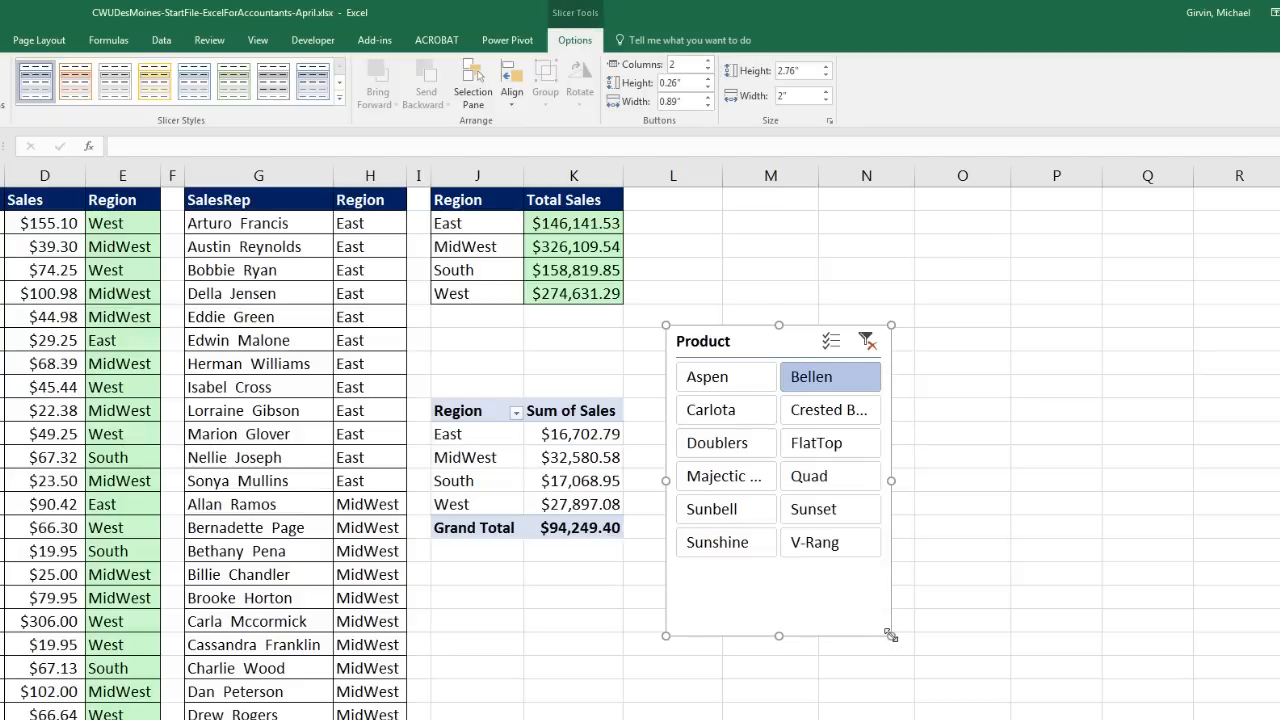
left_click_drag(891, 635, 967, 586)
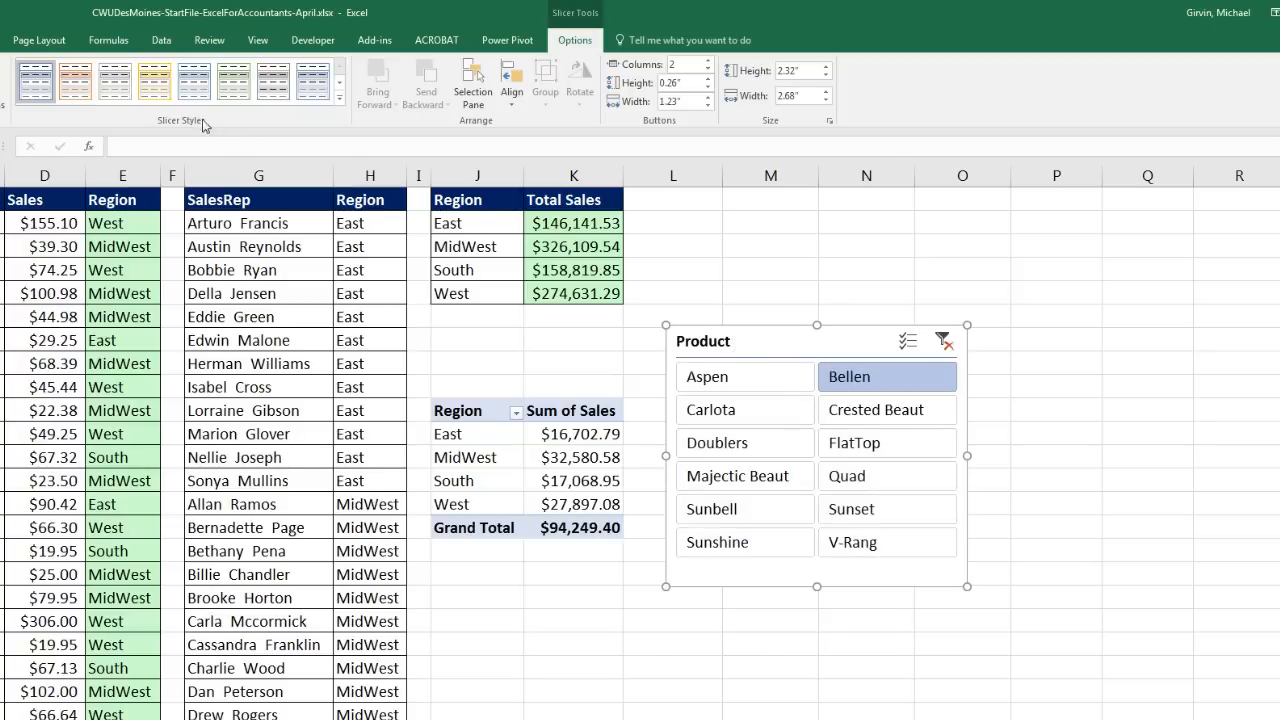
left_click(84, 88)
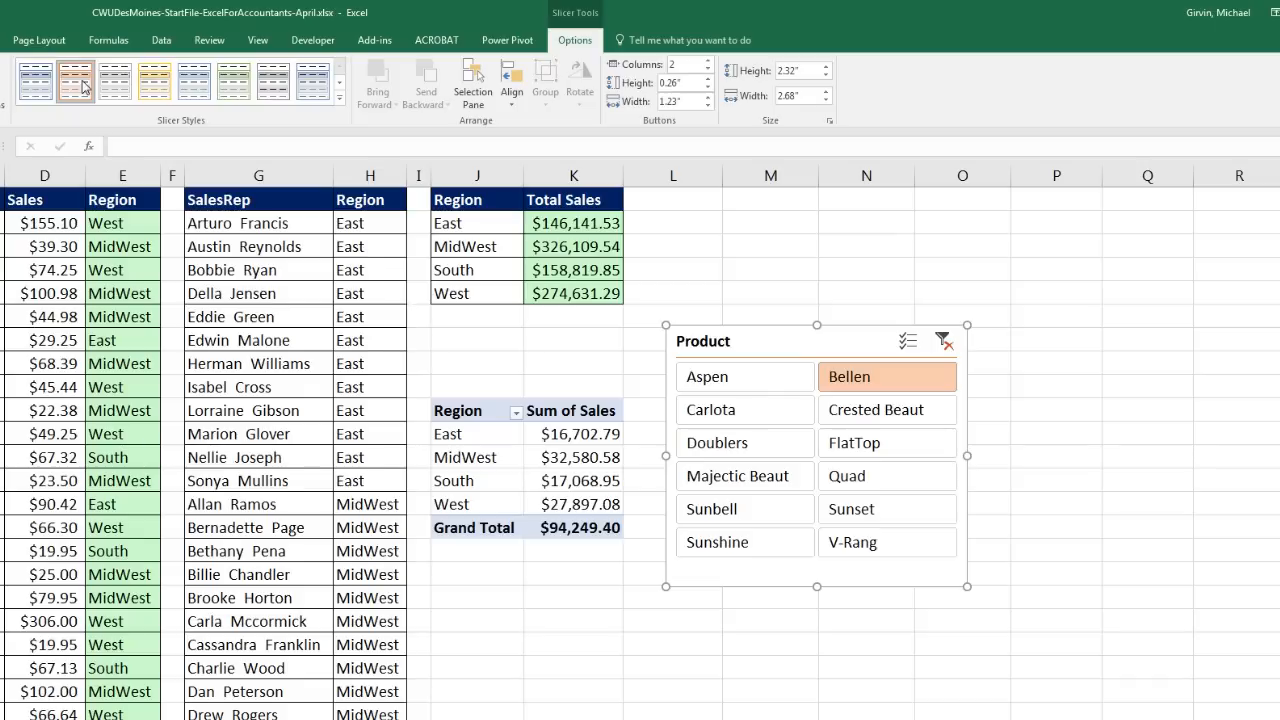
Step: Test the slicer by filtering to Carlota, then Carlota plus Quad, and clear the filter again
left_click(945, 343)
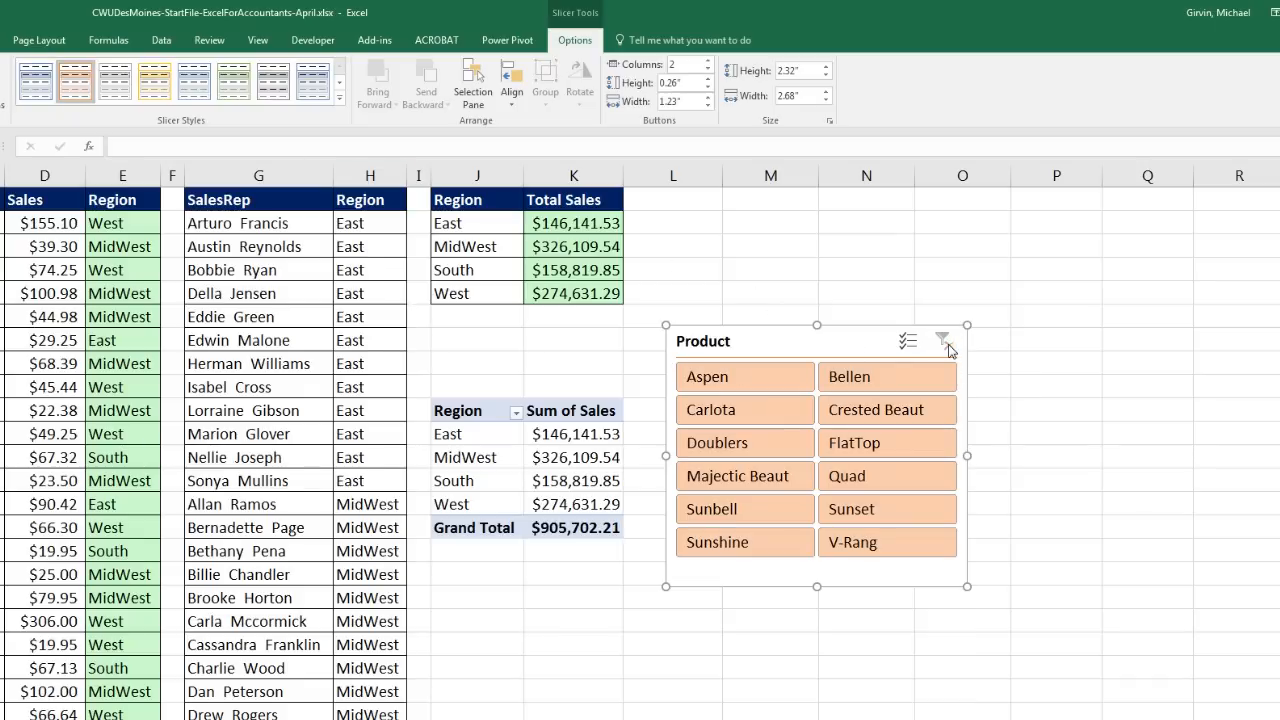
left_click(748, 419)
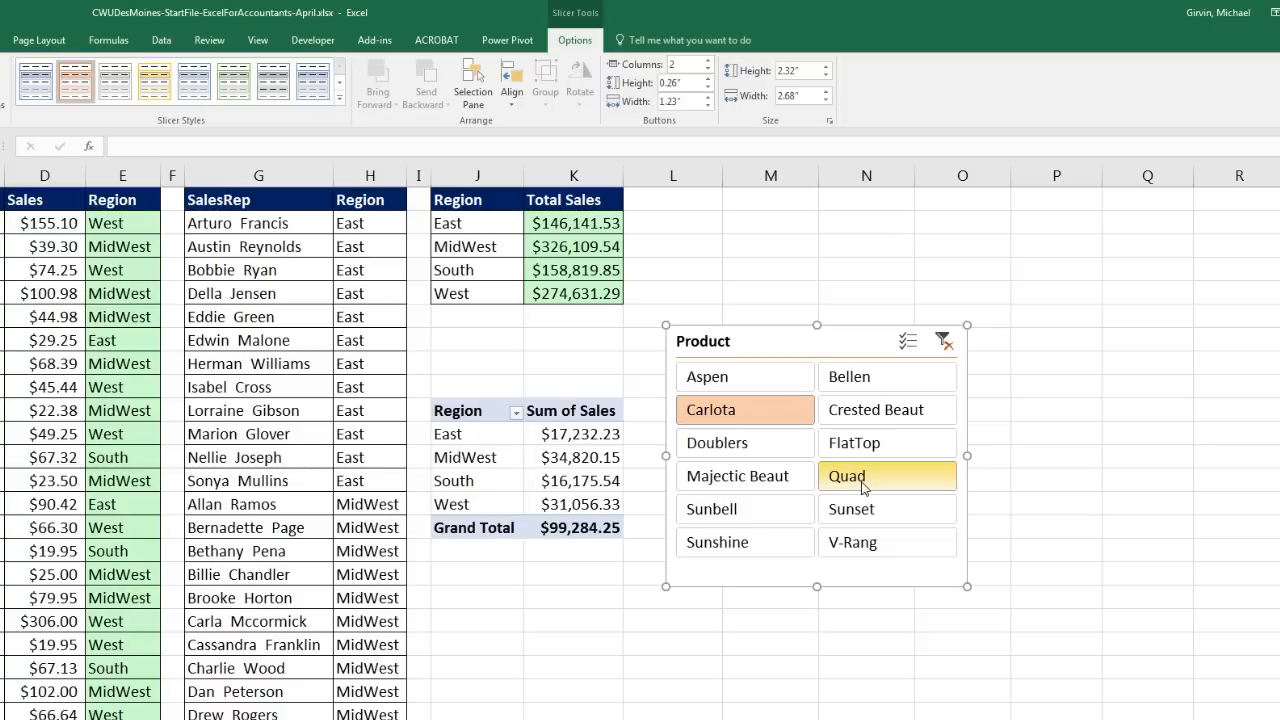
key("ctrl")
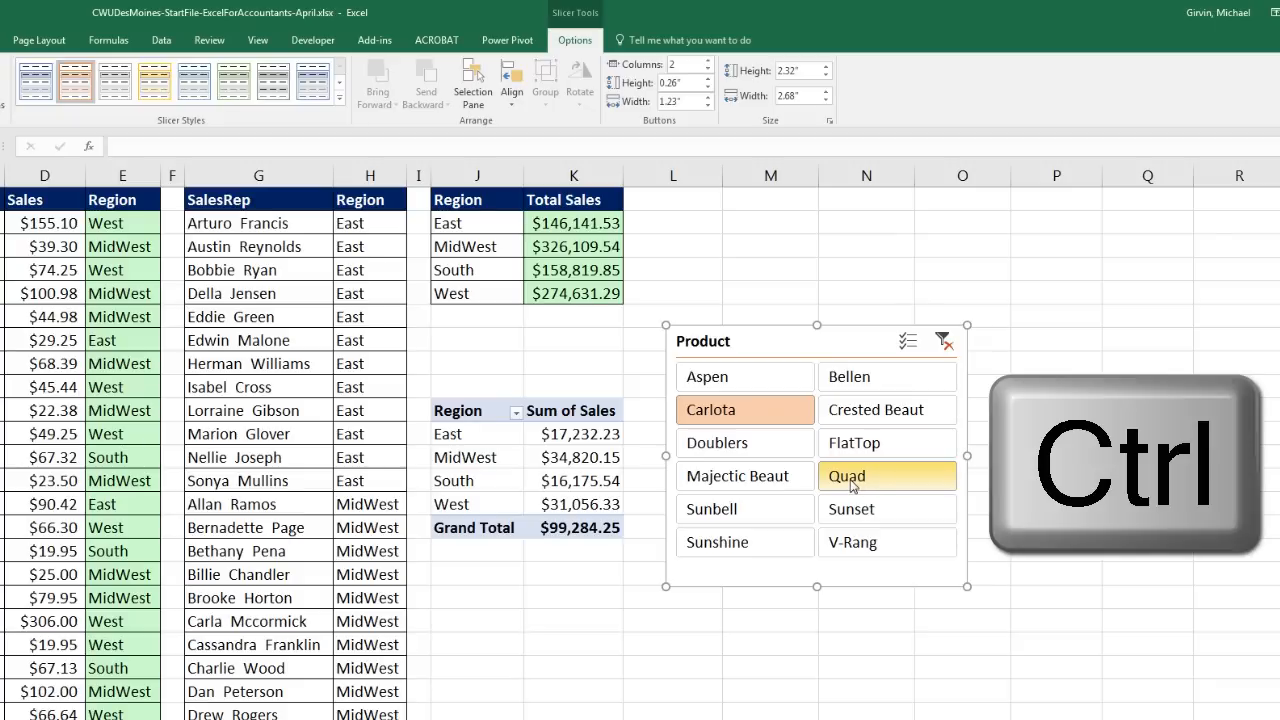
left_click(855, 484, "ctrl")
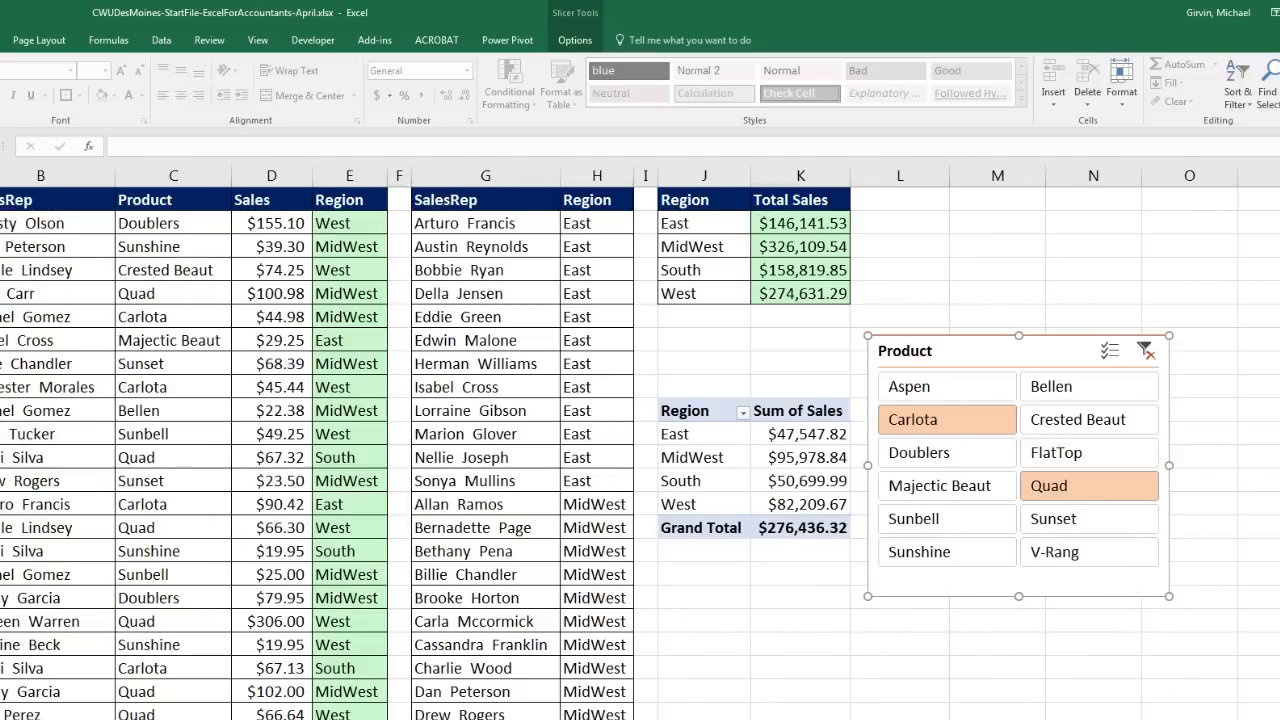
left_click(1146, 352)
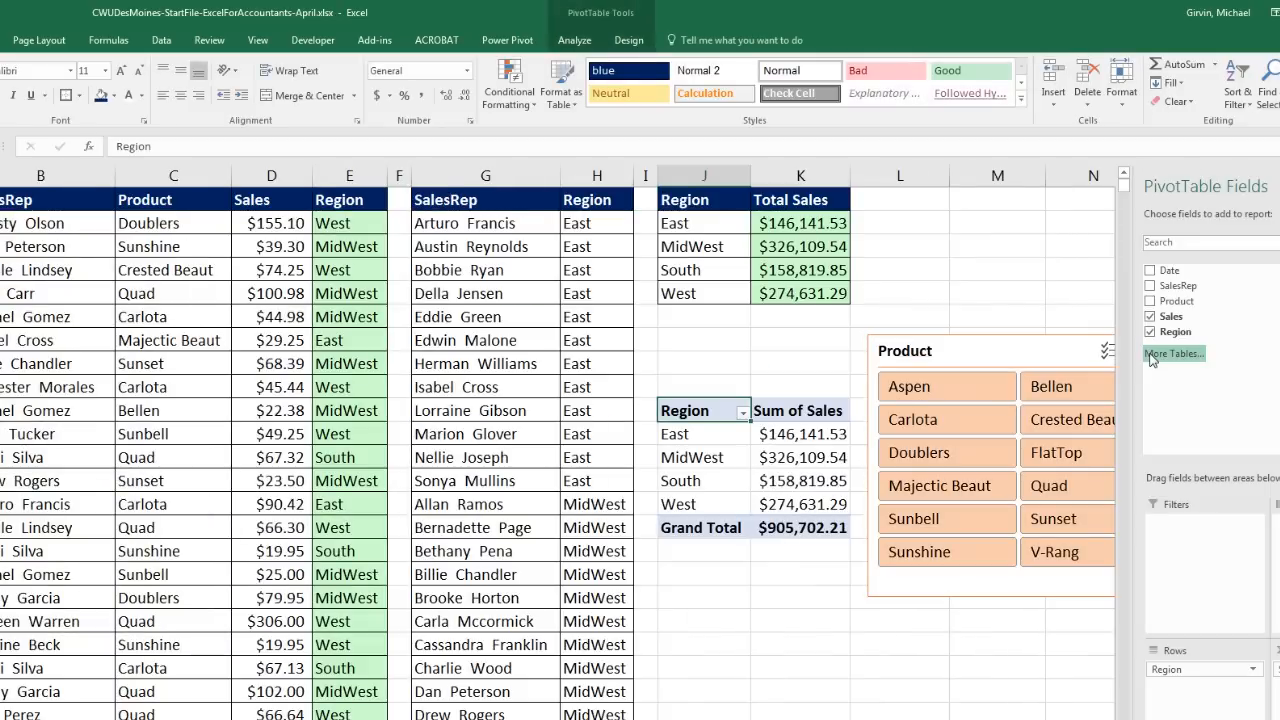
left_click(733, 410)
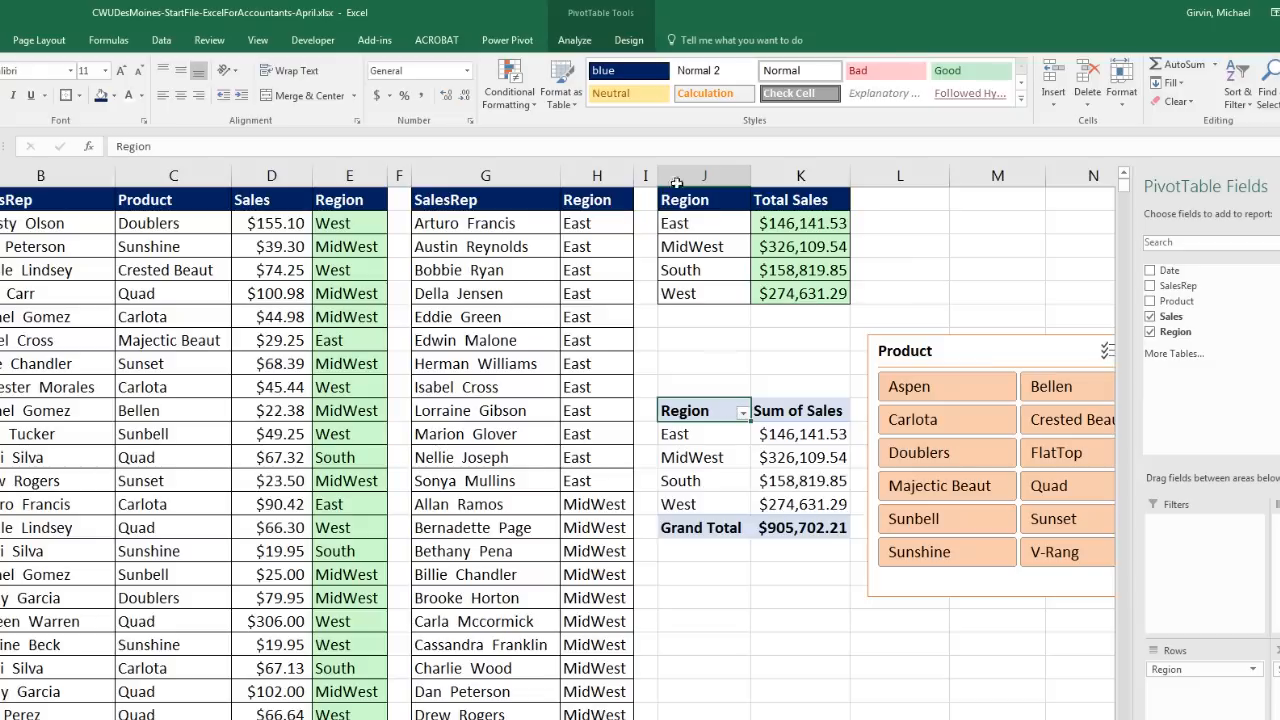
Step: Apply Light Orange Pivot Style Medium 10 to the Sales-by-Region PivotTable
left_click(628, 40)
left_click(623, 99)
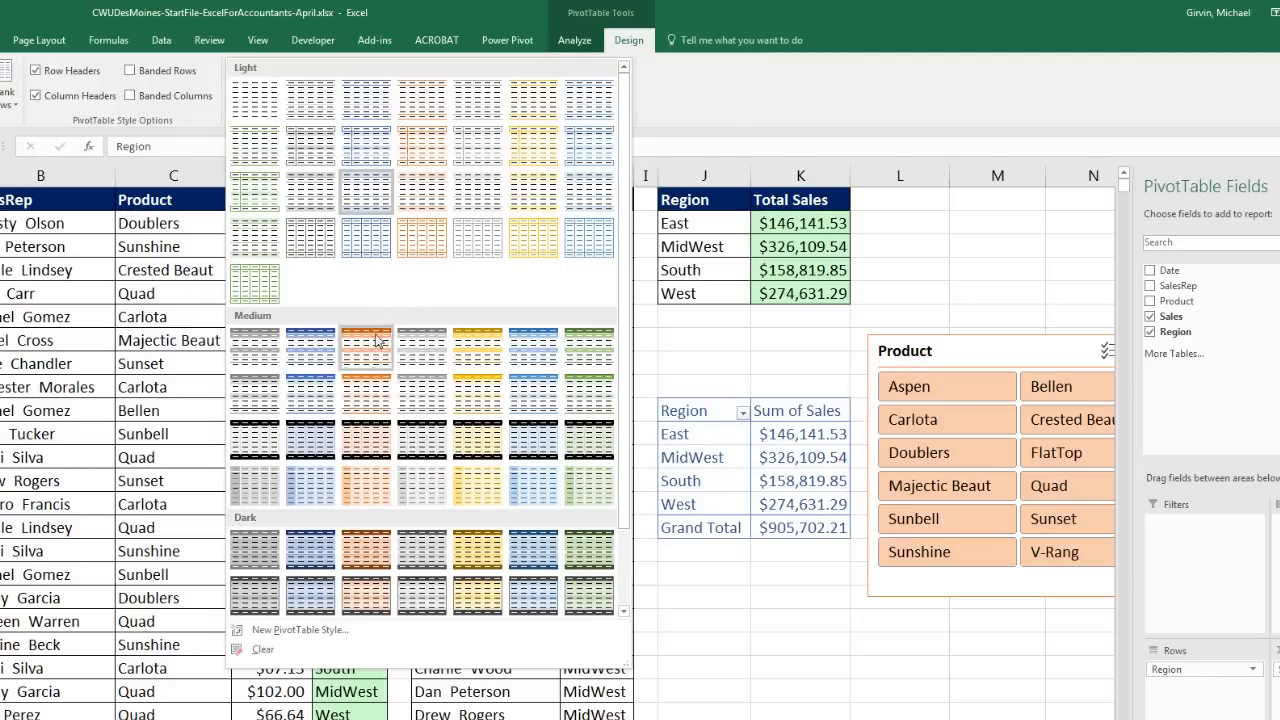
left_click(362, 399)
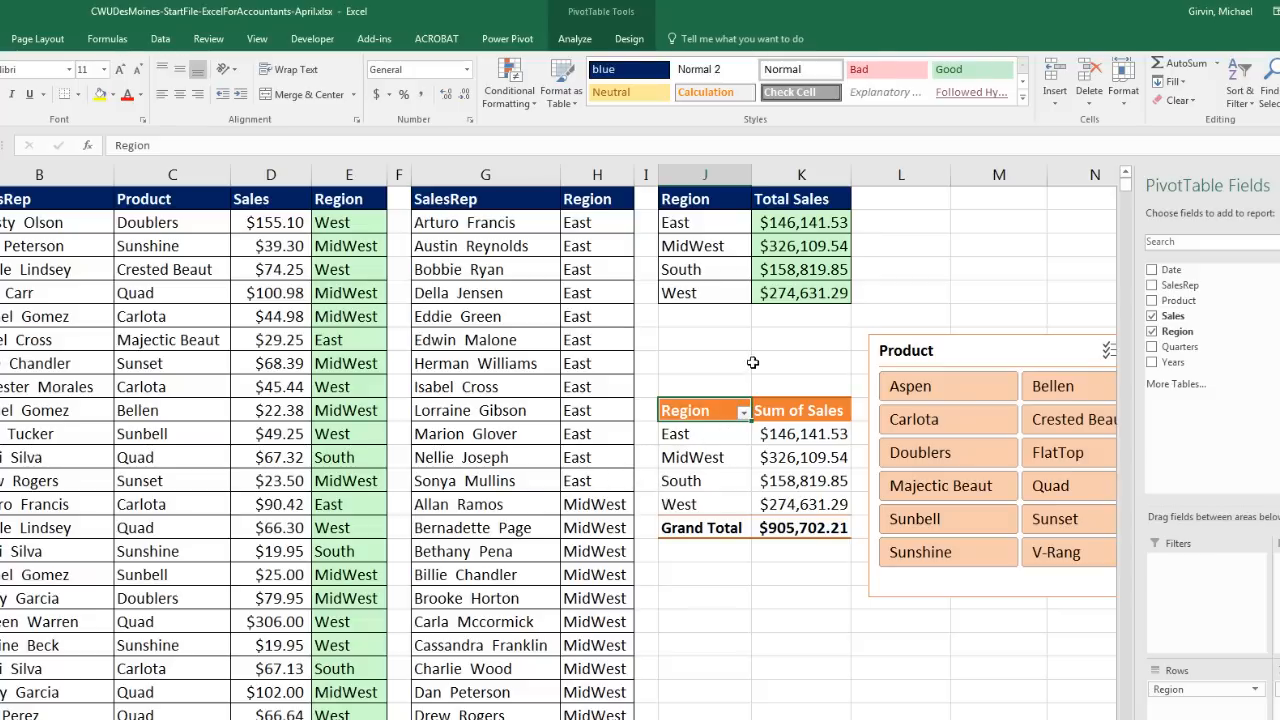
Step: Check K2's East SUMIFS formula and the West SUMIFS total against the PivotTable's region totals
left_click(793, 218)
key("F2")
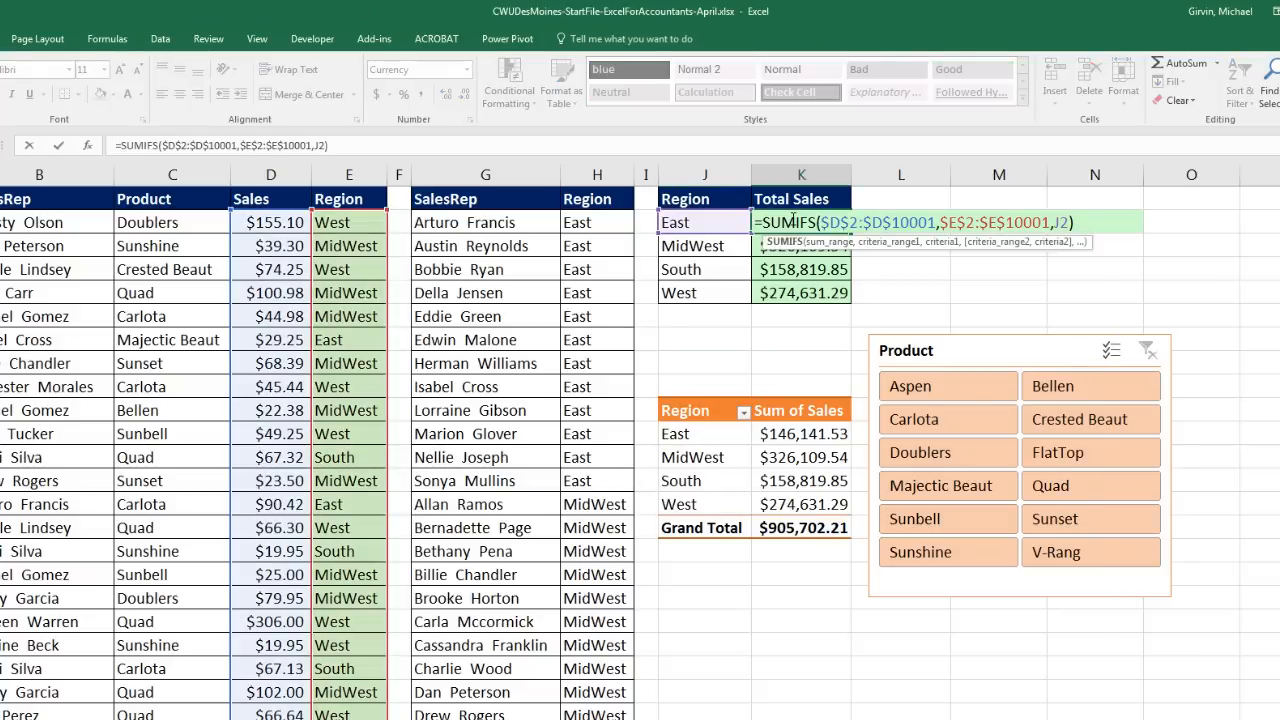
key("Escape")
left_click(790, 433)
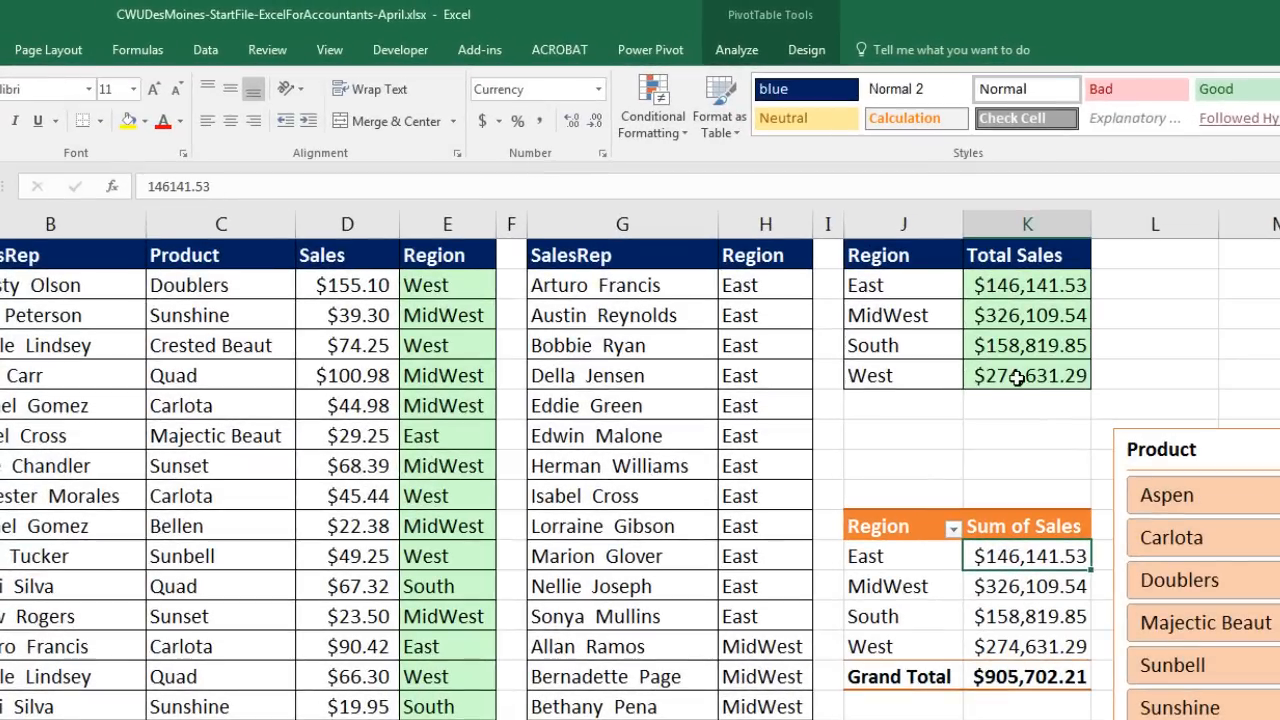
left_click(793, 294)
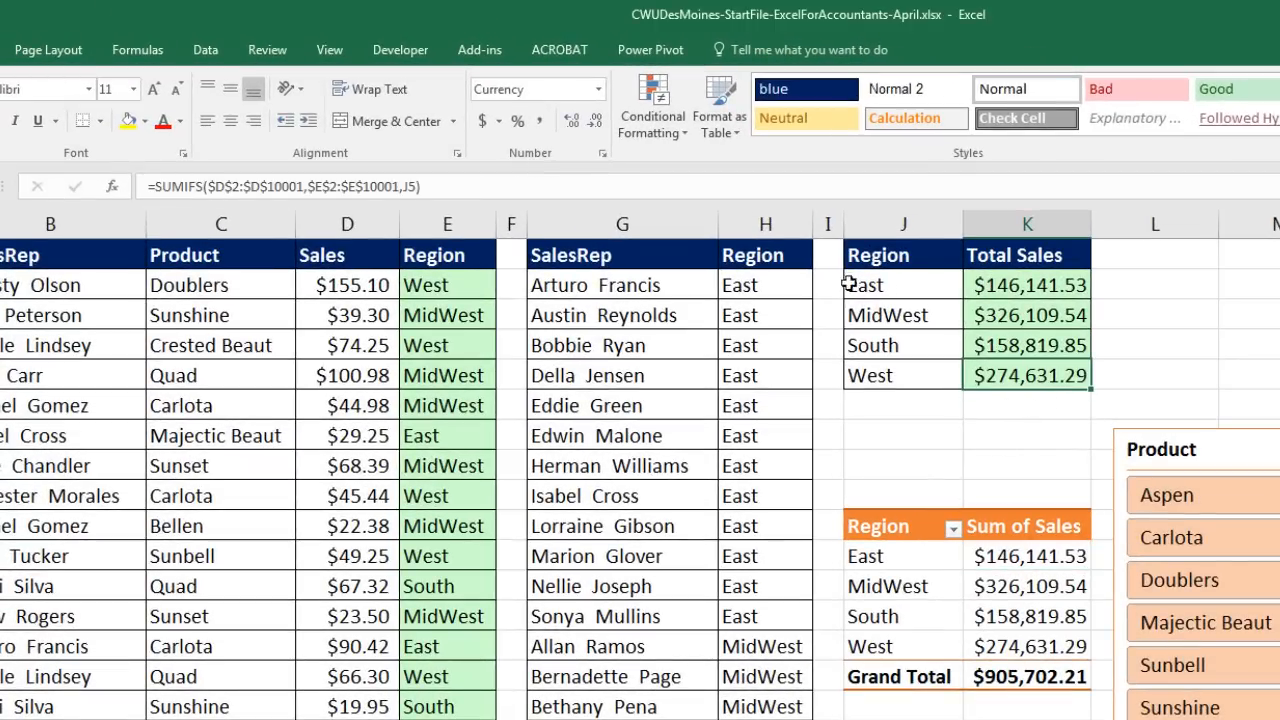
Step: Enter a test sales value of 5000 in D2
left_click(340, 290)
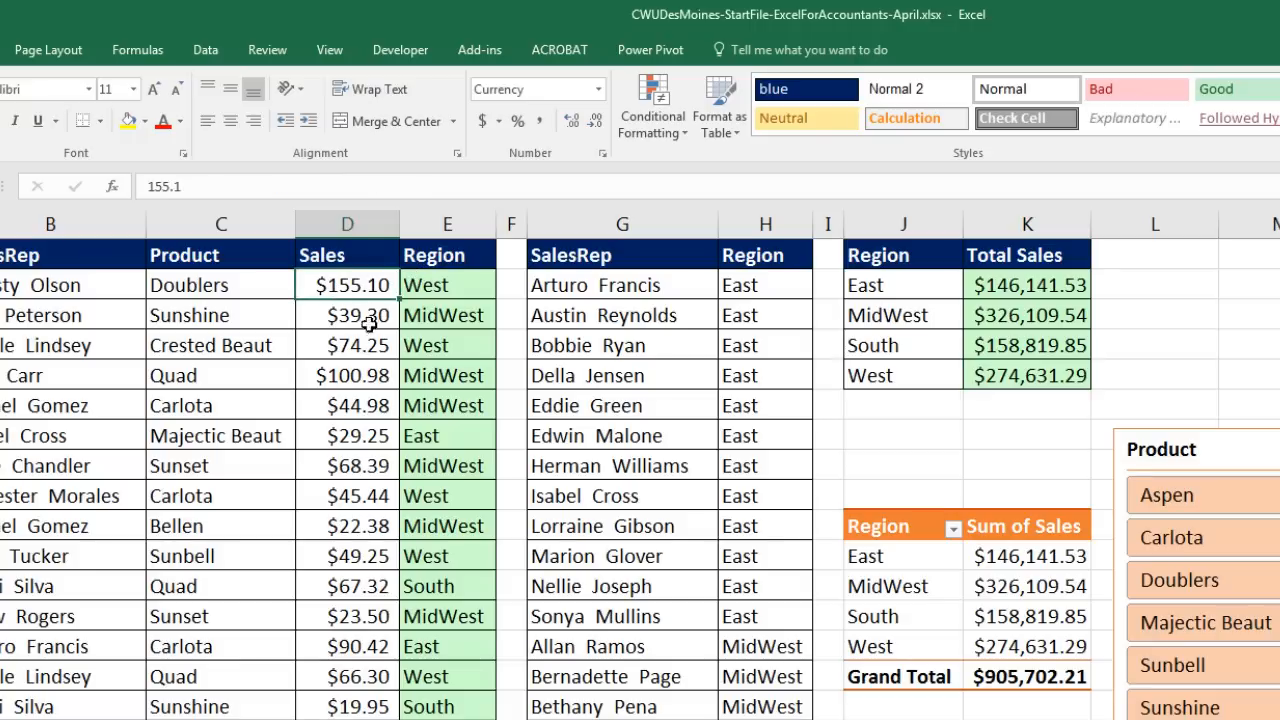
type("50000")
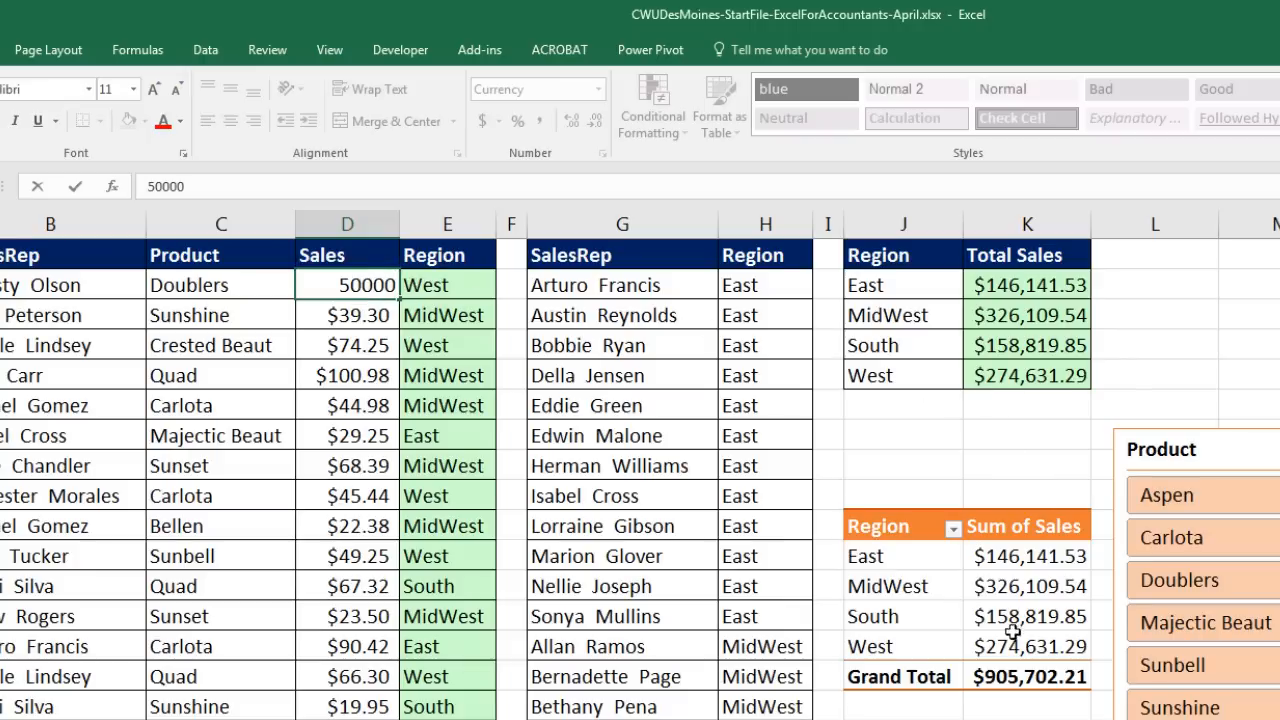
left_click(363, 318)
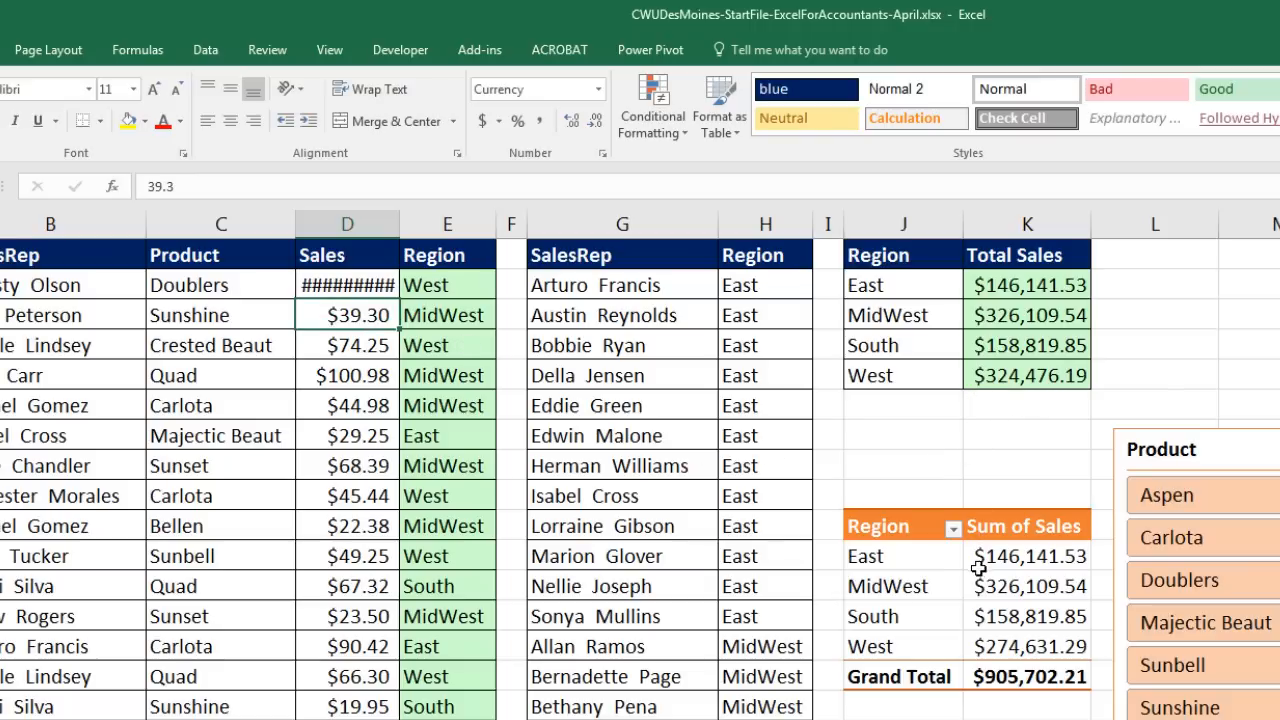
Step: Refresh the PivotTable with the changed data, then undo both the refresh and the D2 edit
mouse_move(981, 568)
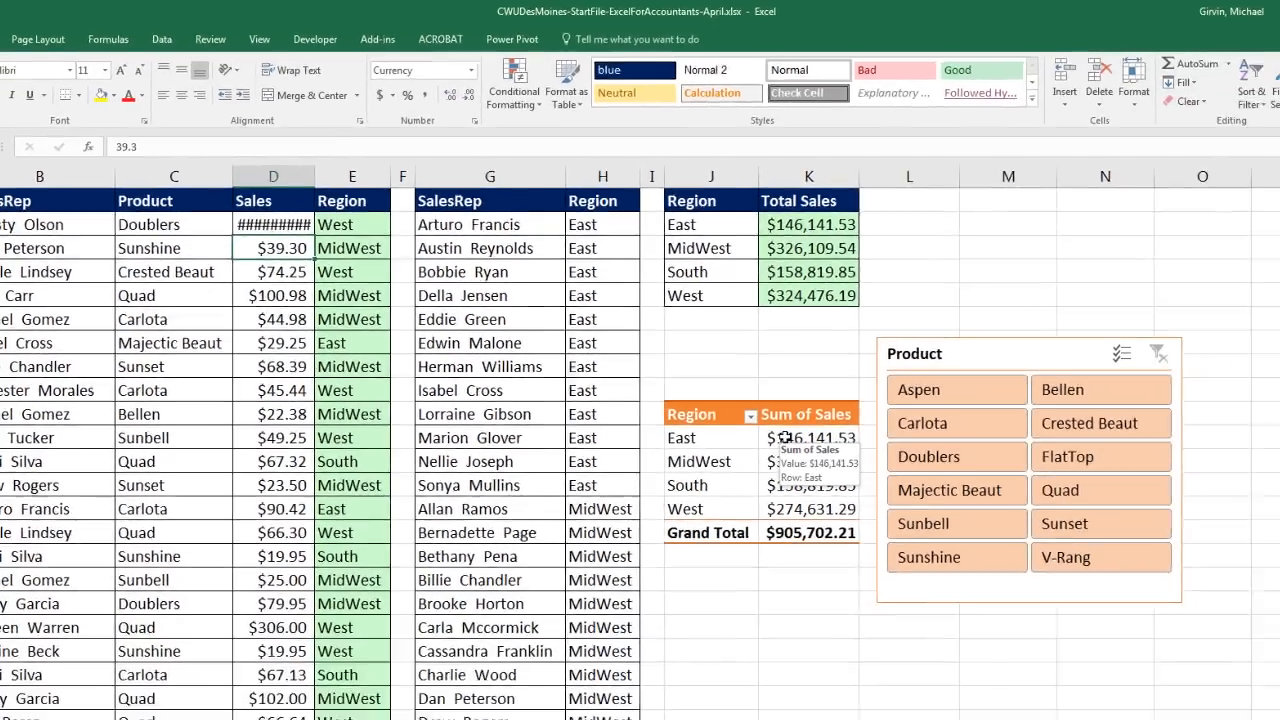
right_click(904, 504)
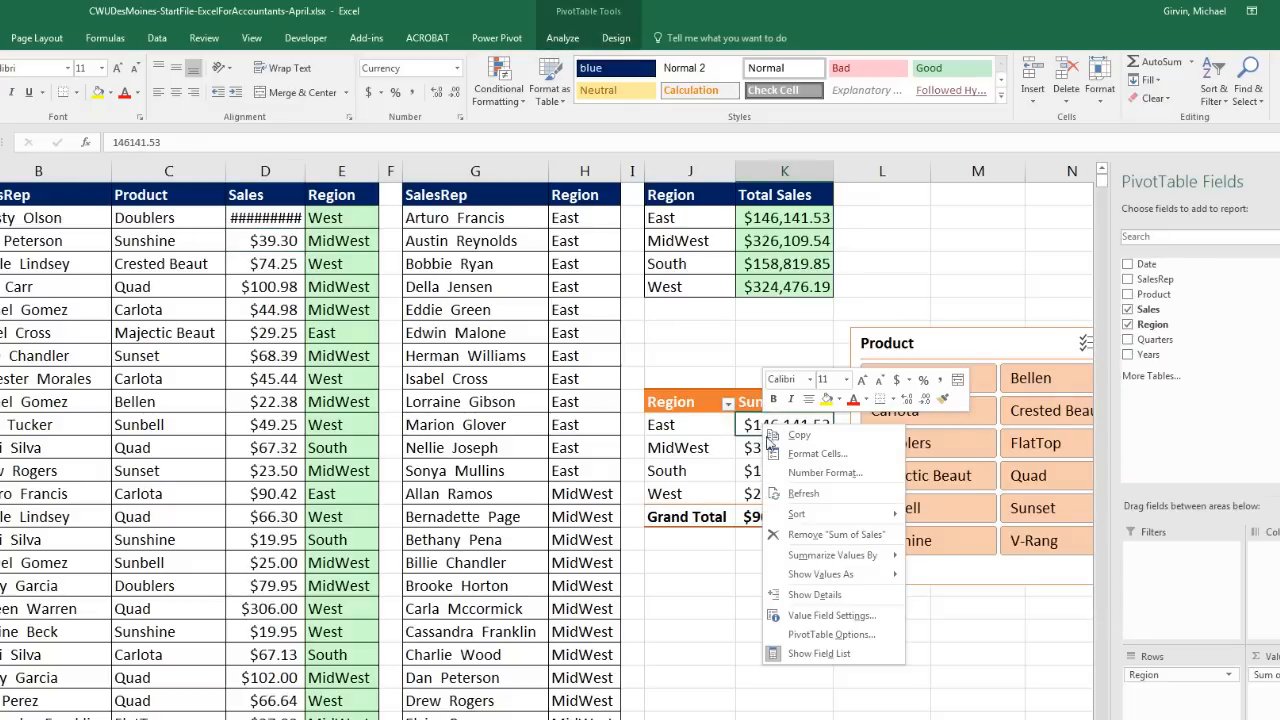
left_click(794, 493)
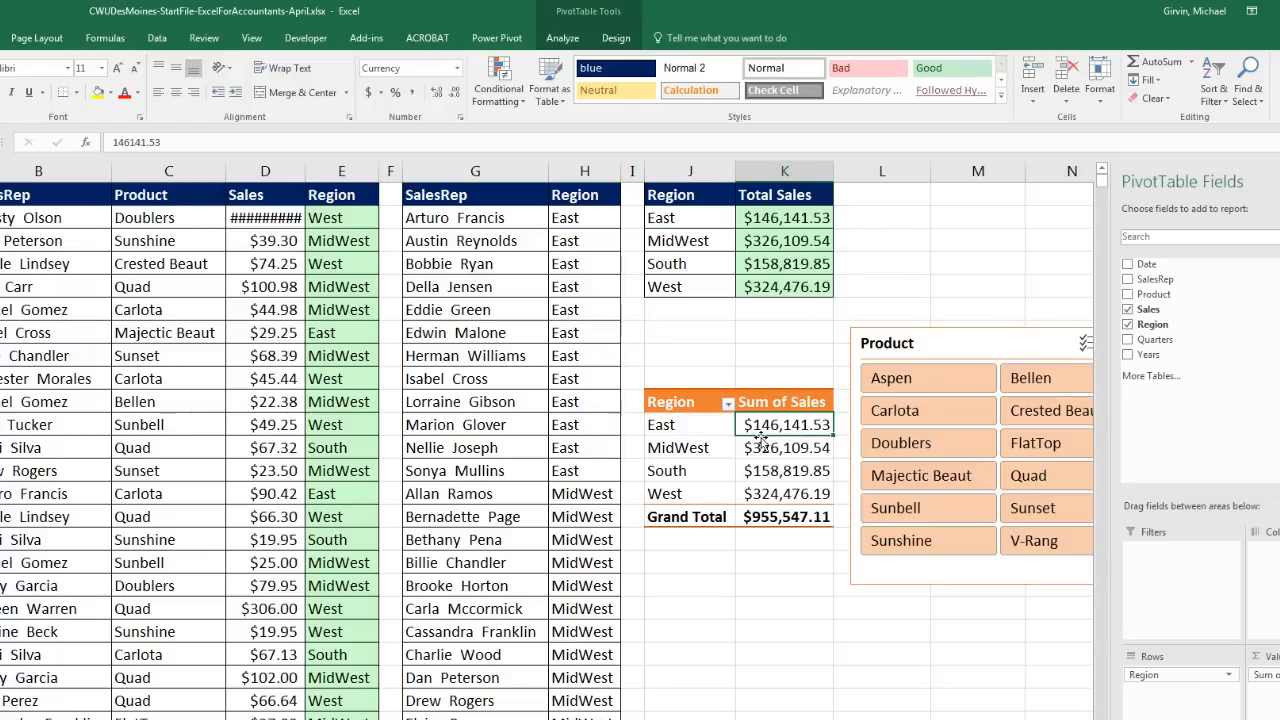
mouse_move(760, 440)
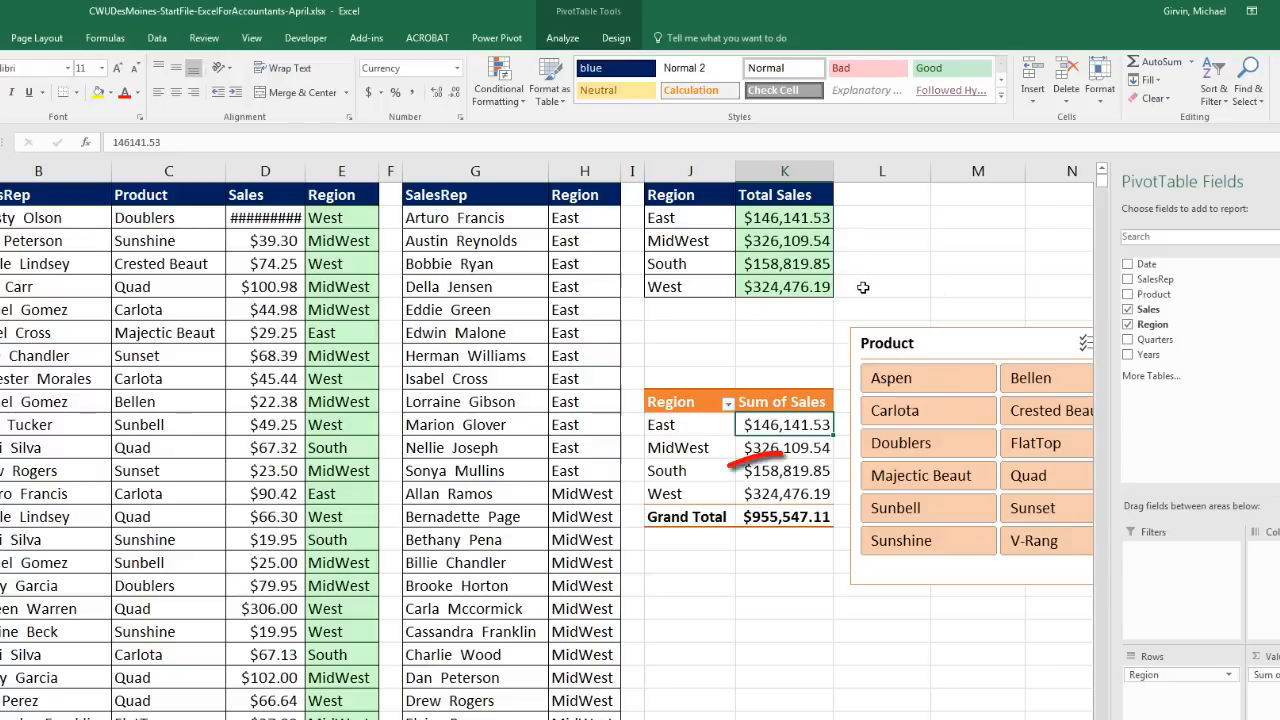
key("ctrl+z")
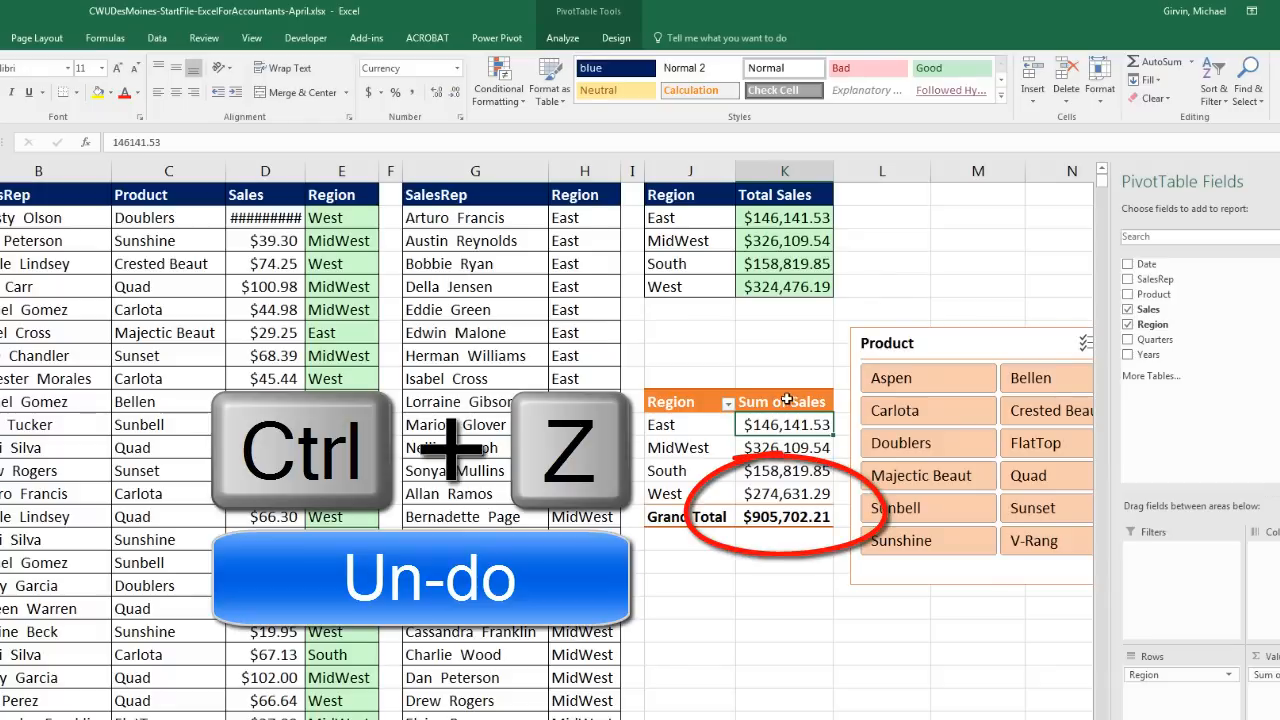
key("ctrl+z")
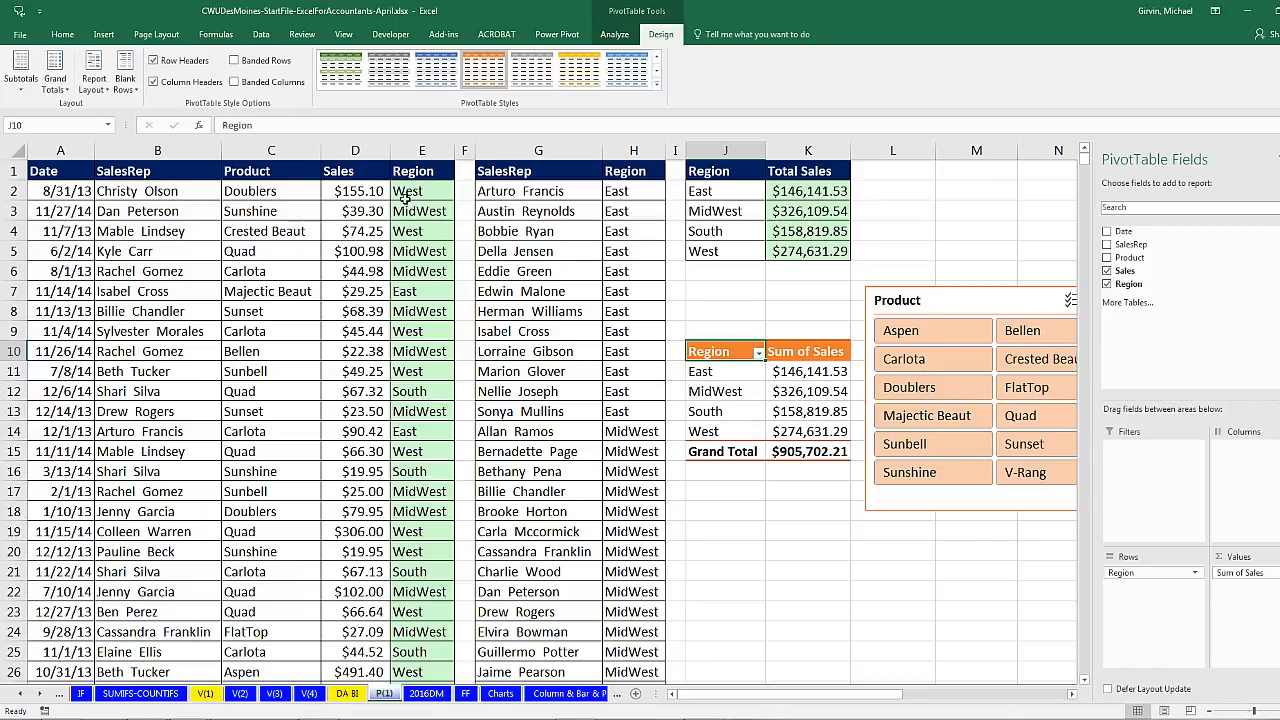
Step: Insert a PivotTable from the sales data on a new worksheet
left_click(289, 194)
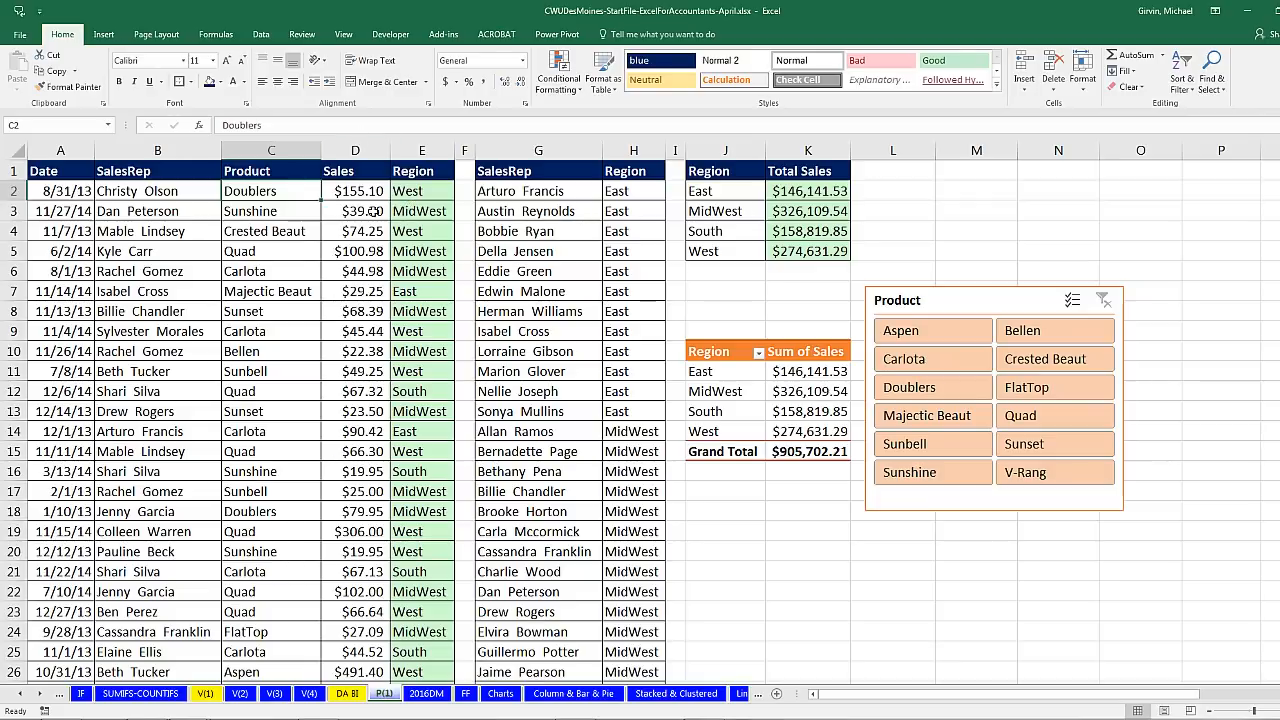
left_click(264, 209)
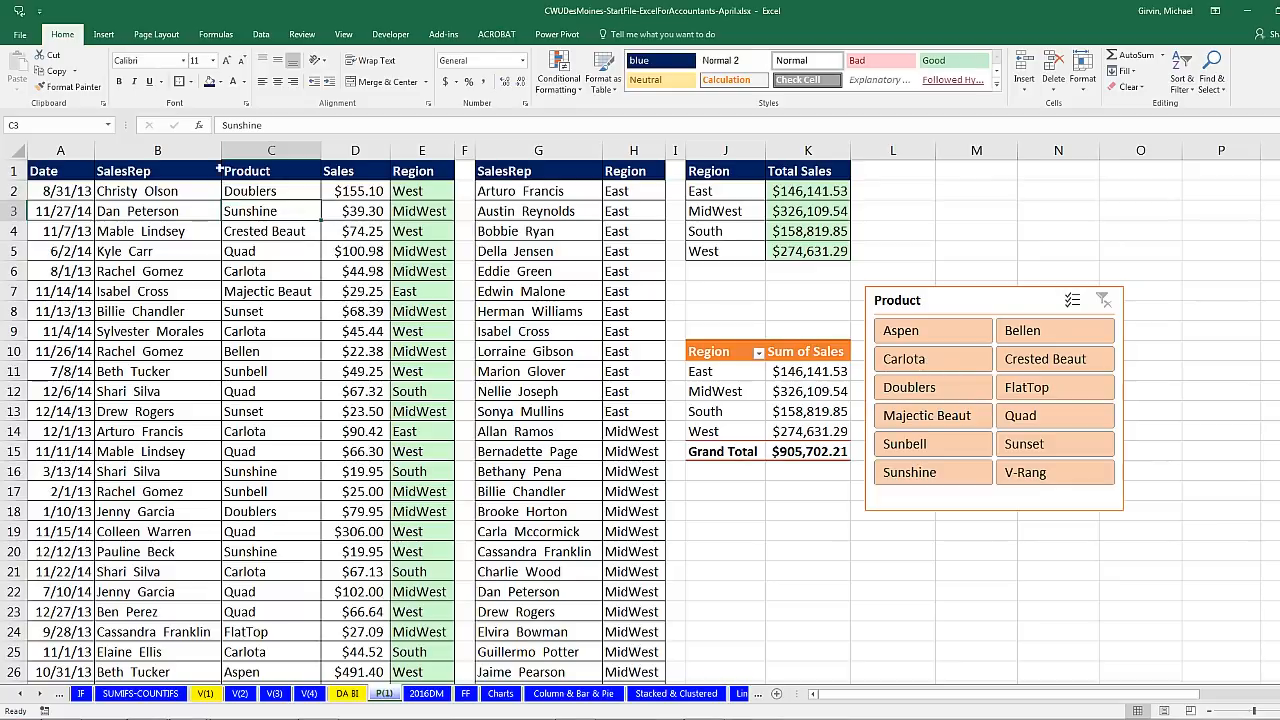
left_click(104, 34)
left_click(25, 65)
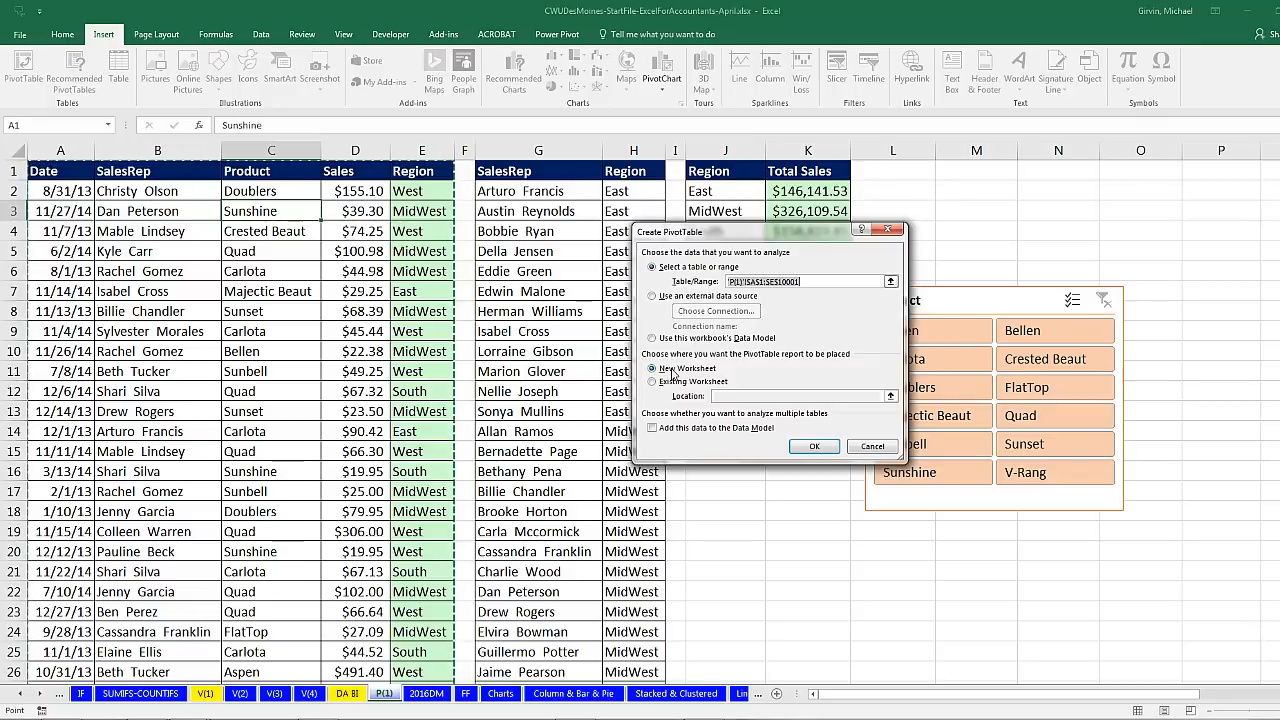
key("Return")
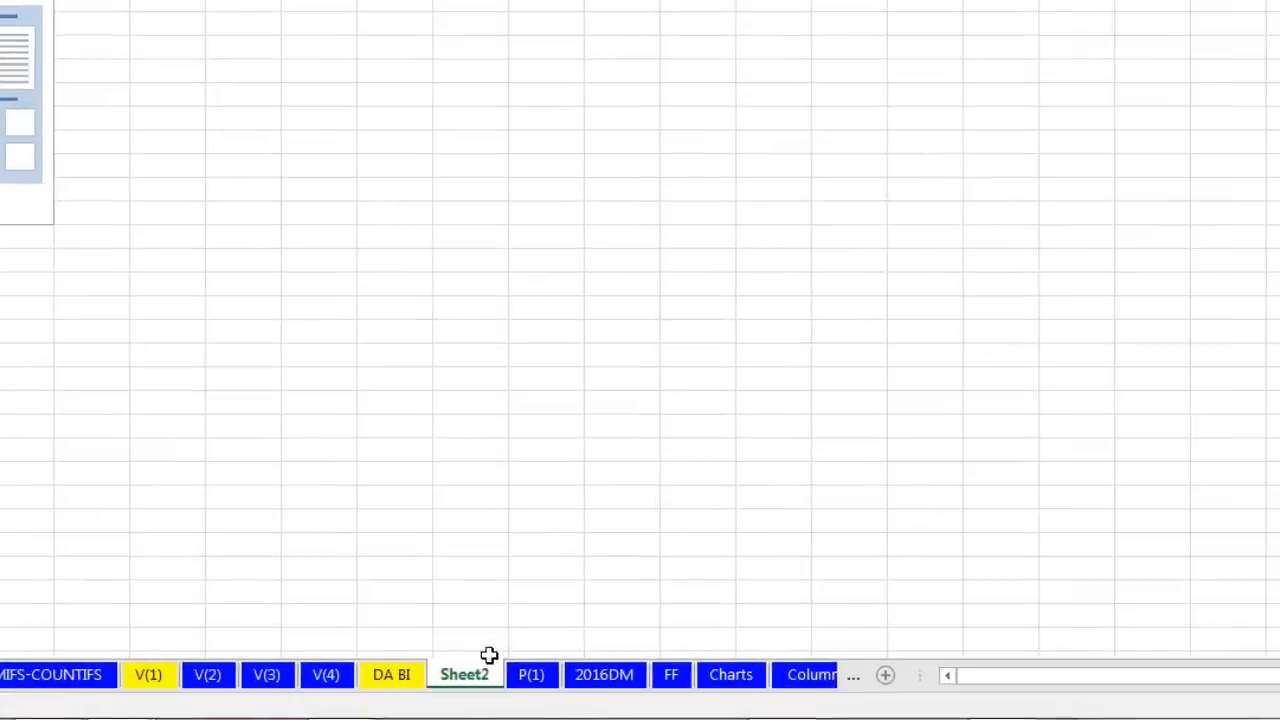
Step: Rename the new Sheet2 to 'CrossTab'
double_click(470, 677)
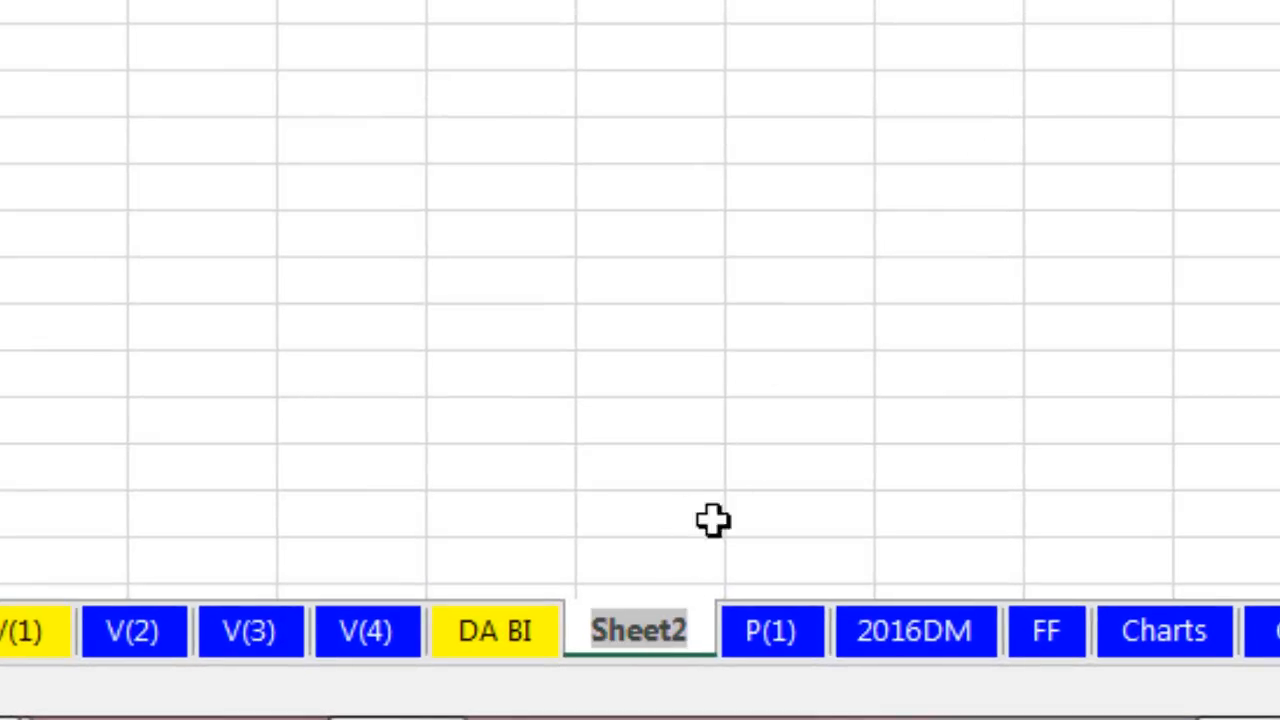
type("CrossTab")
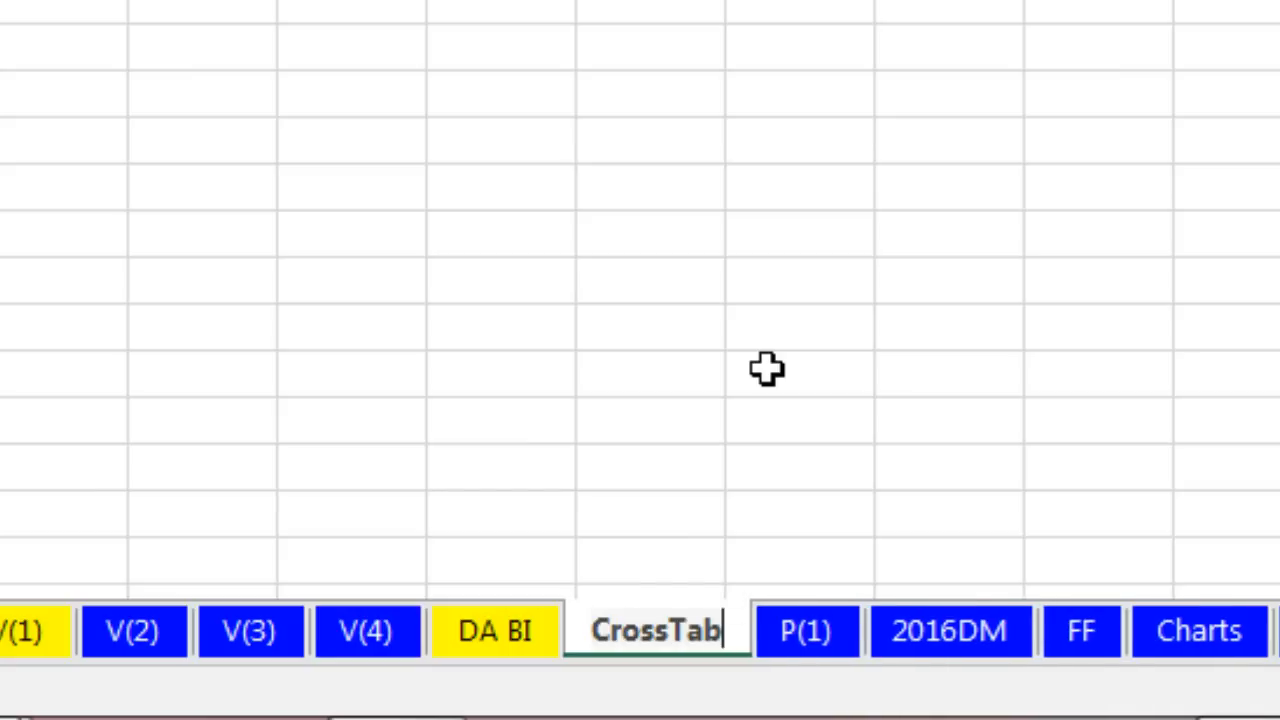
key("Return")
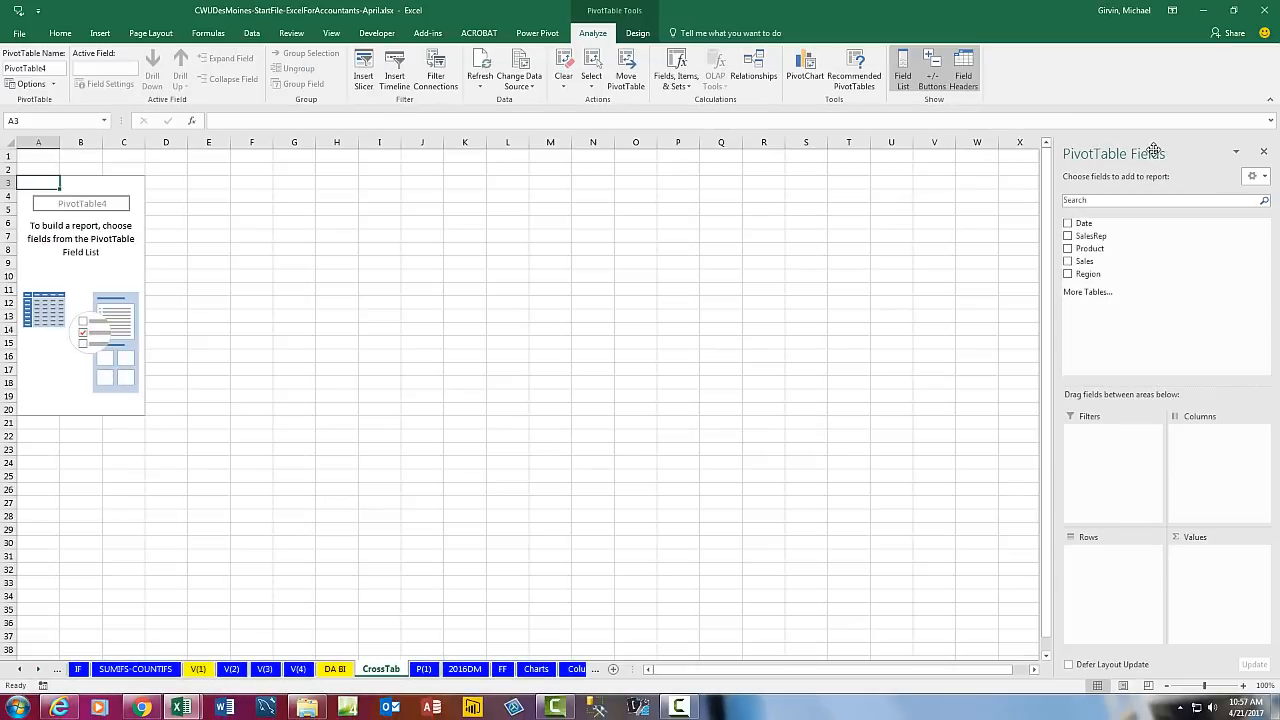
Step: Put Product in Rows, Region in Columns and Sum of Sales in Values, in tabular form
left_click_drag(1154, 150, 611, 169)
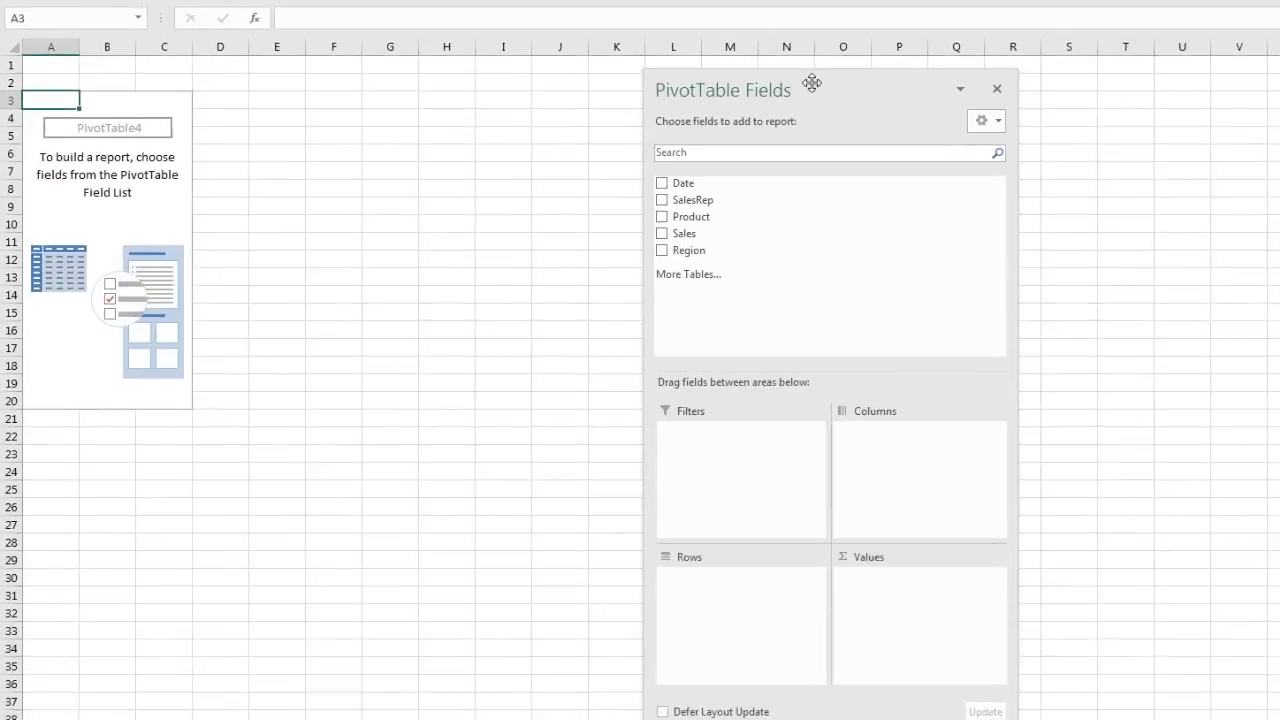
left_click_drag(698, 218, 794, 581)
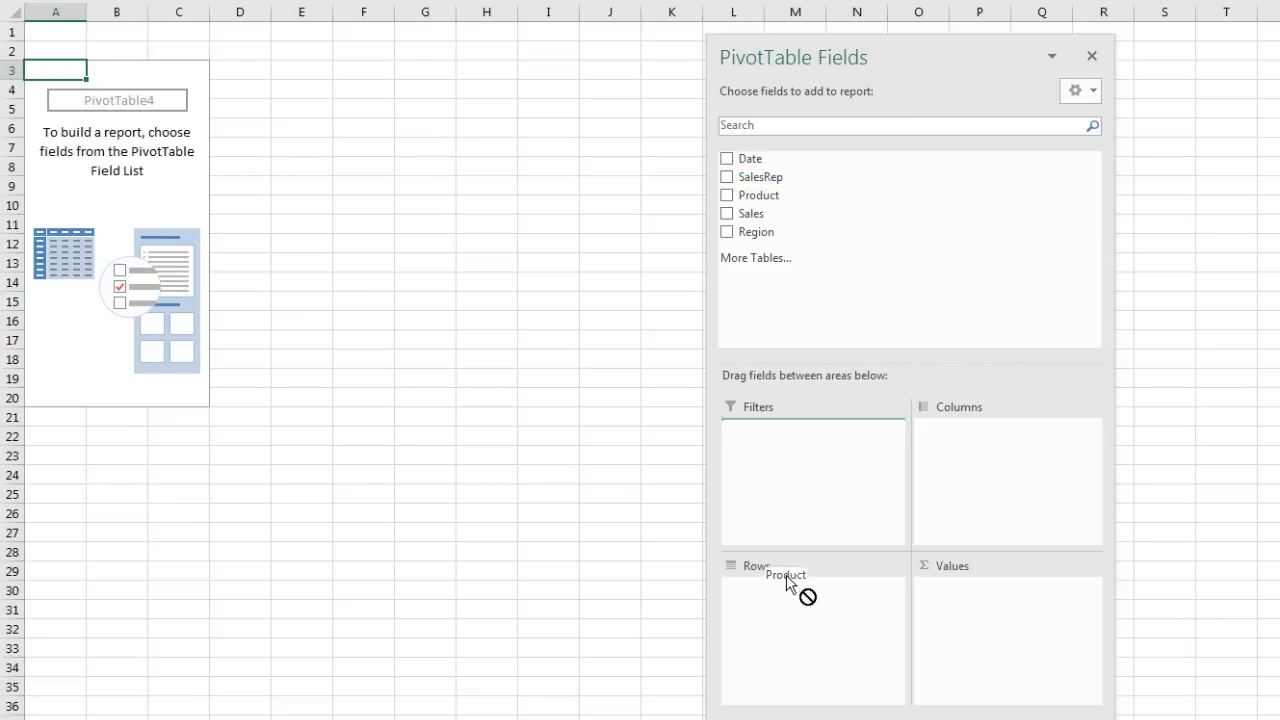
left_click_drag(751, 231, 955, 476)
left_click_drag(752, 224, 974, 609)
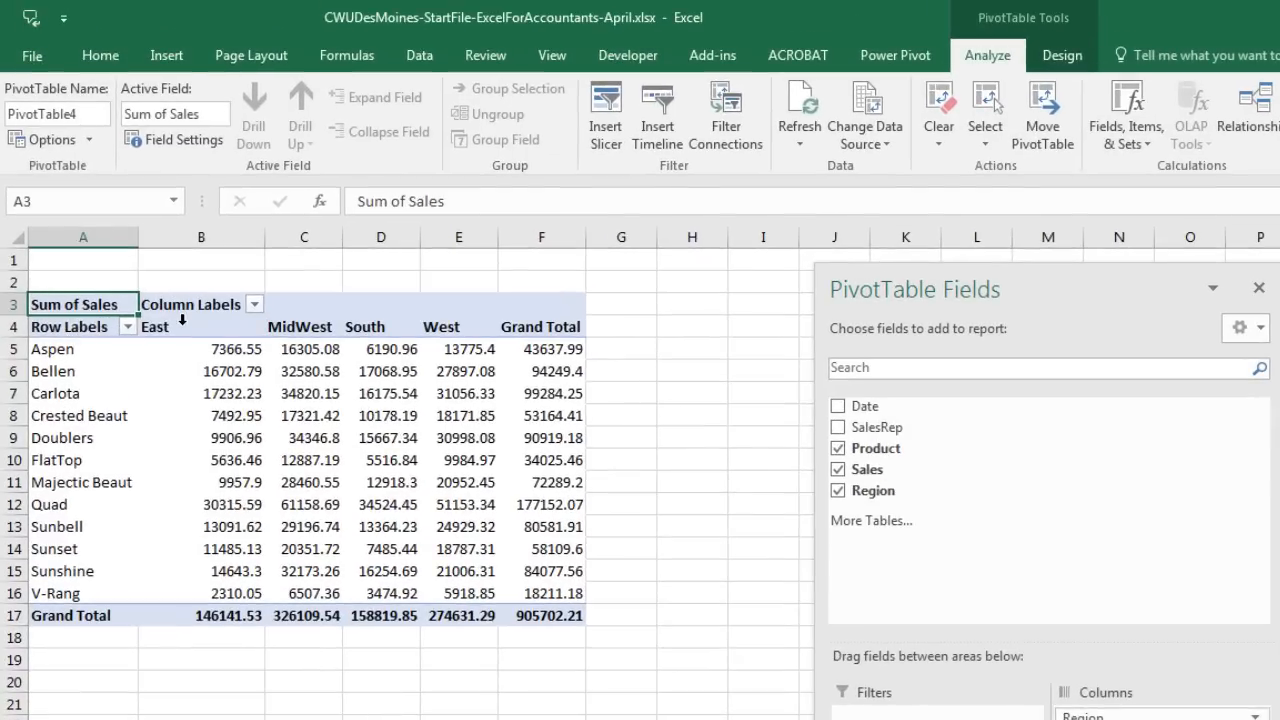
left_click(1060, 55)
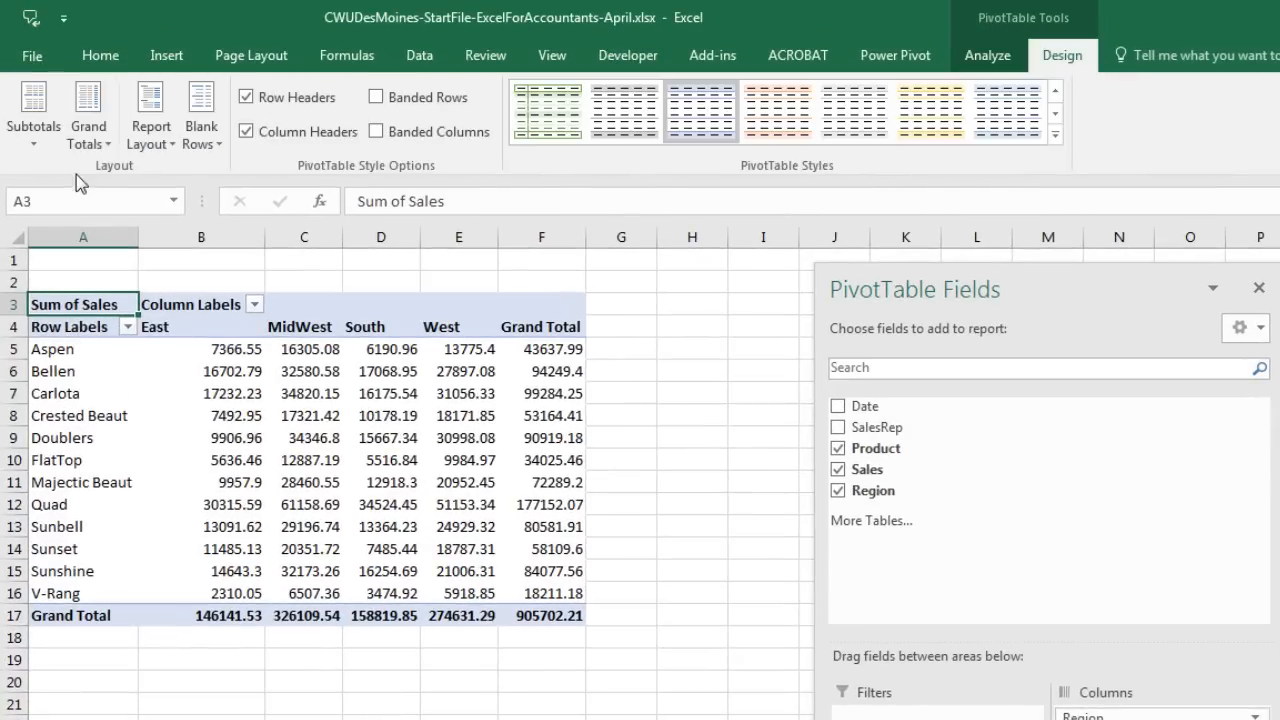
left_click(170, 144)
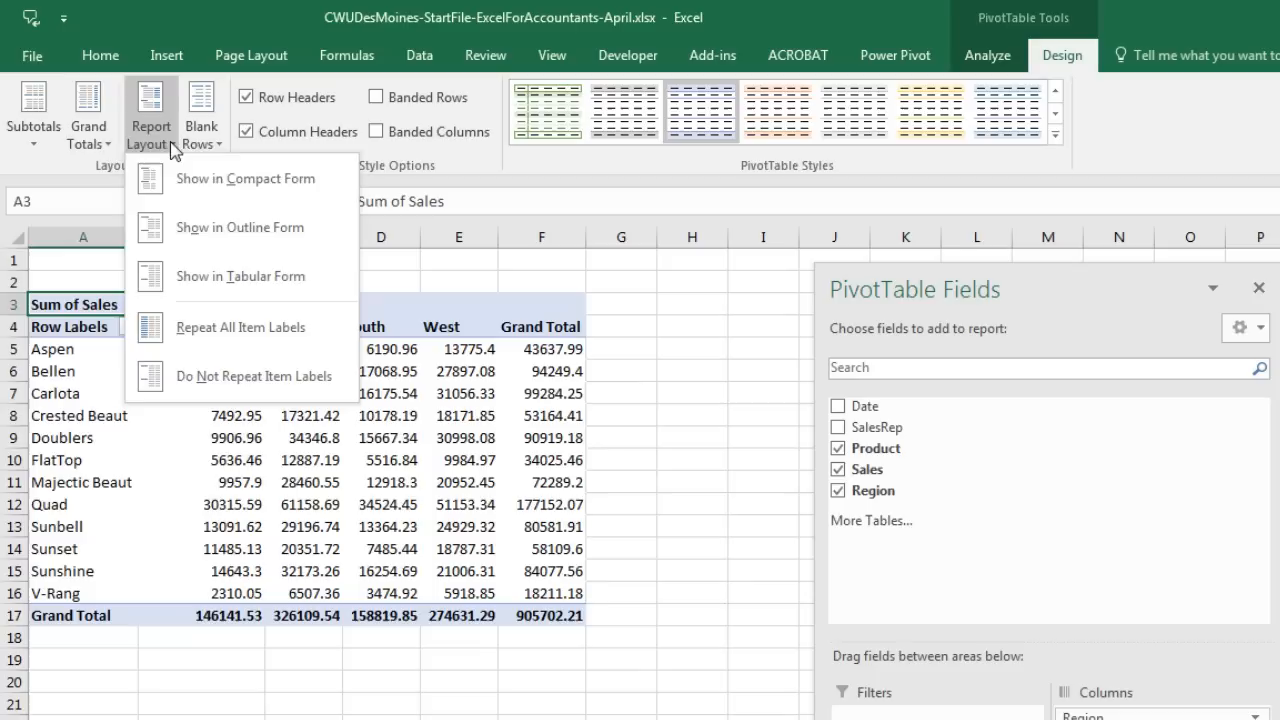
left_click(203, 283)
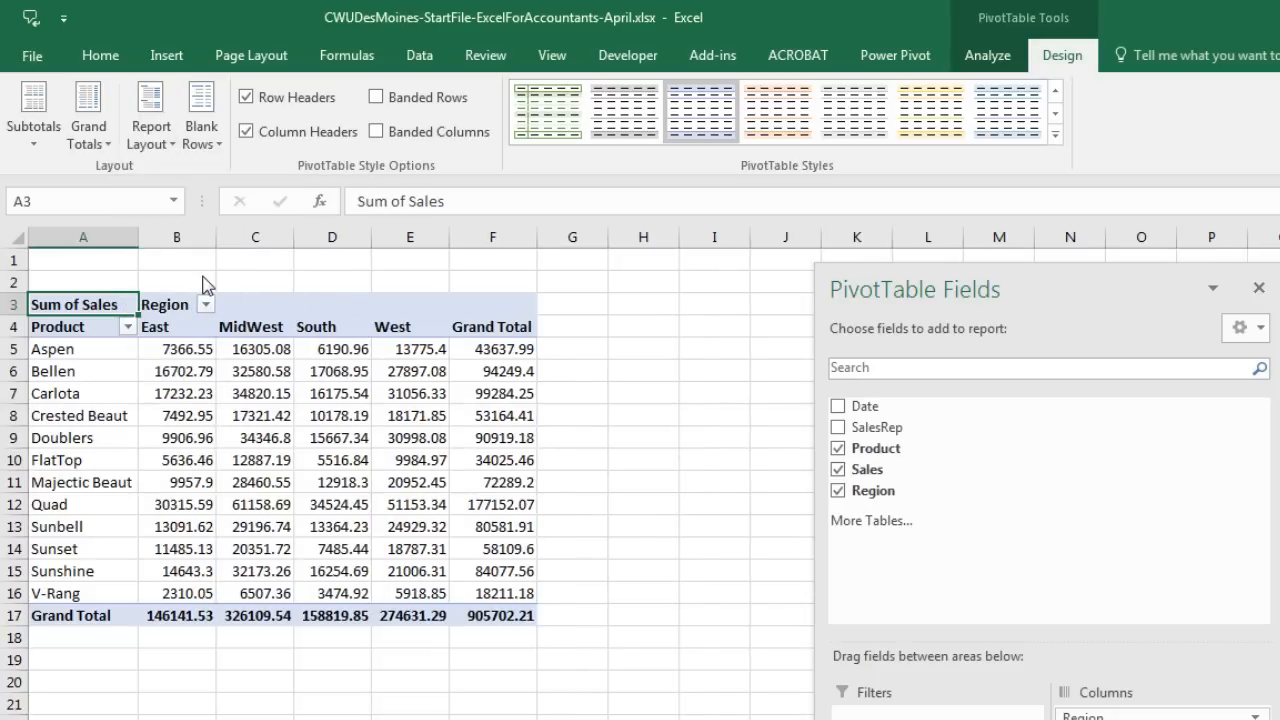
Step: Format the pivot's summed sales values as Currency
left_click(178, 347)
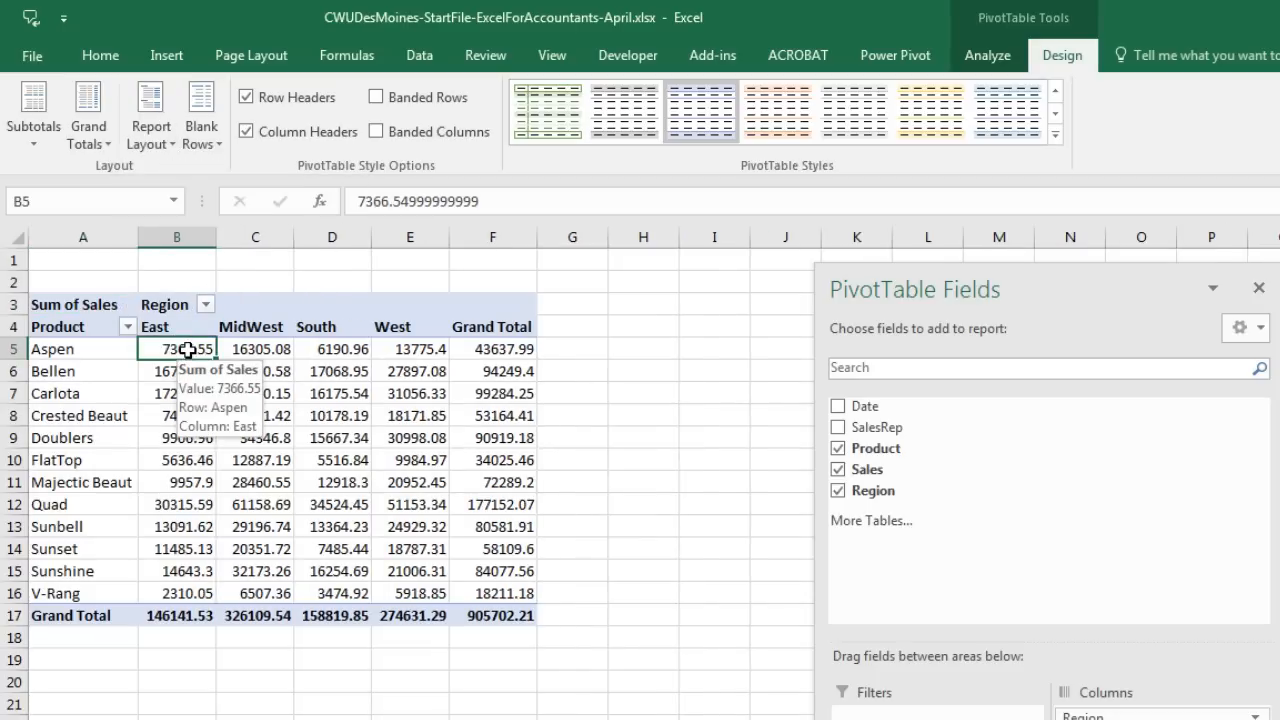
right_click(187, 352)
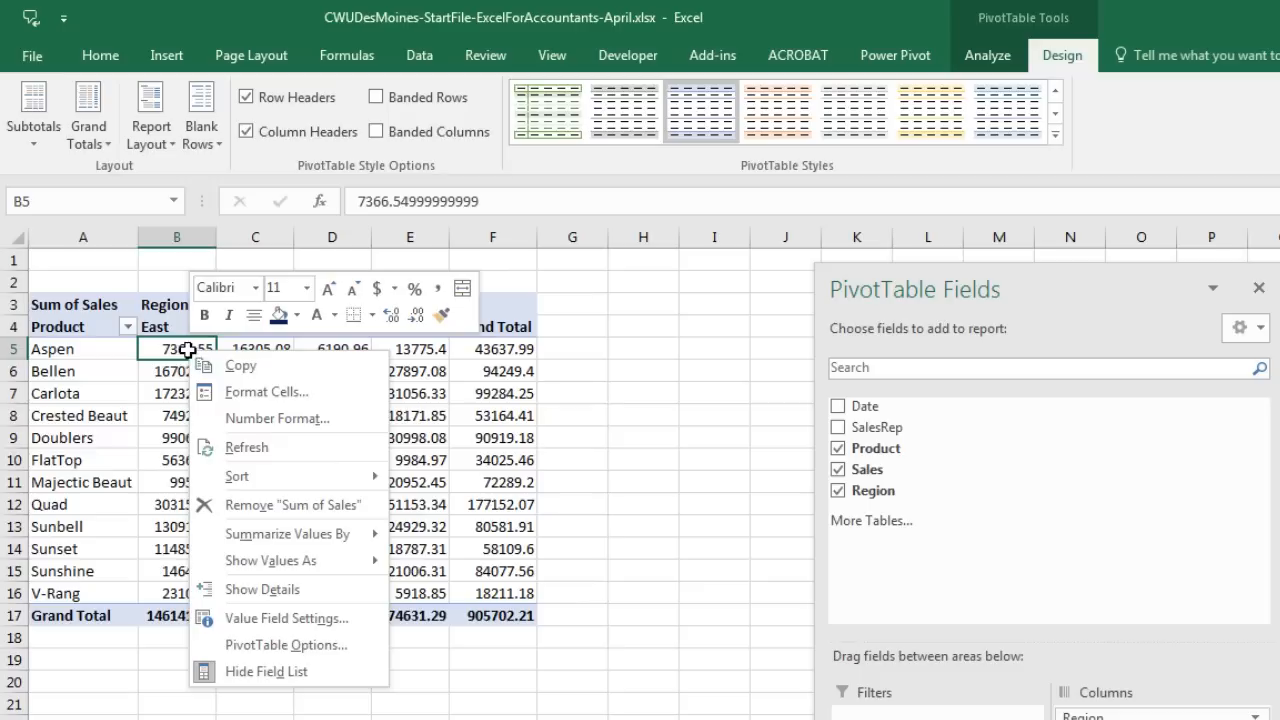
left_click(284, 420)
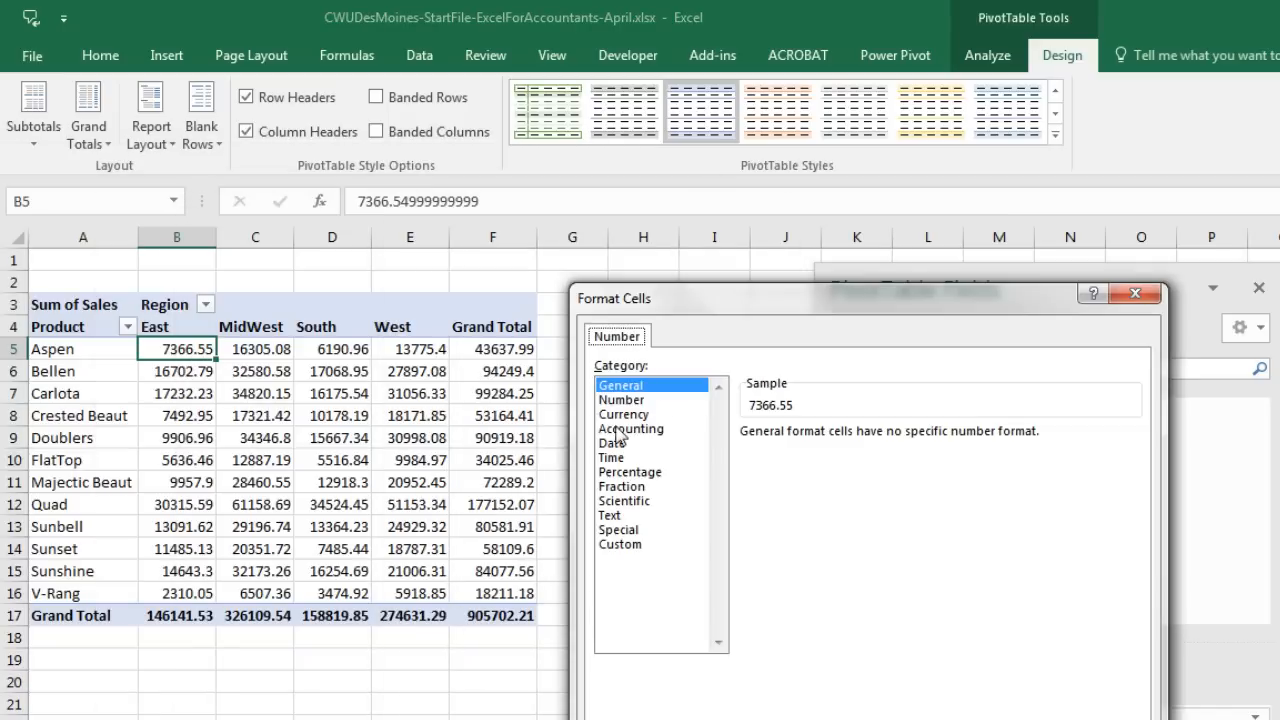
left_click(617, 414)
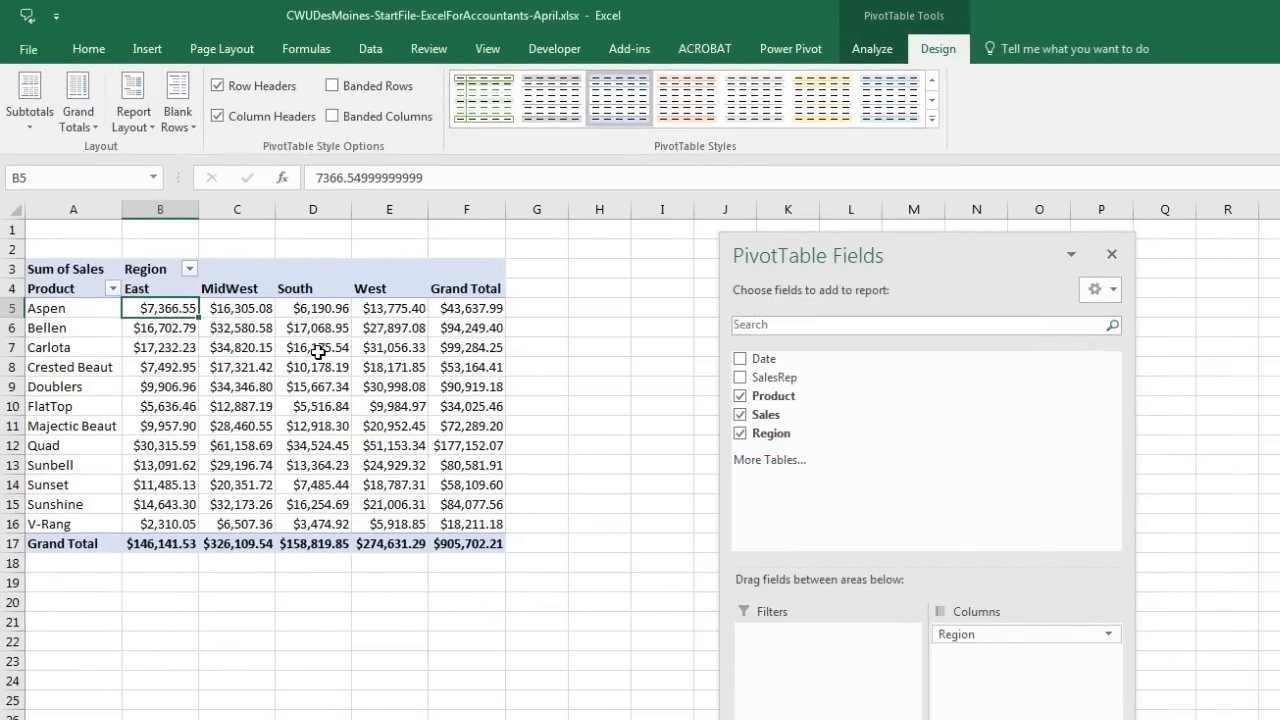
left_click(314, 388)
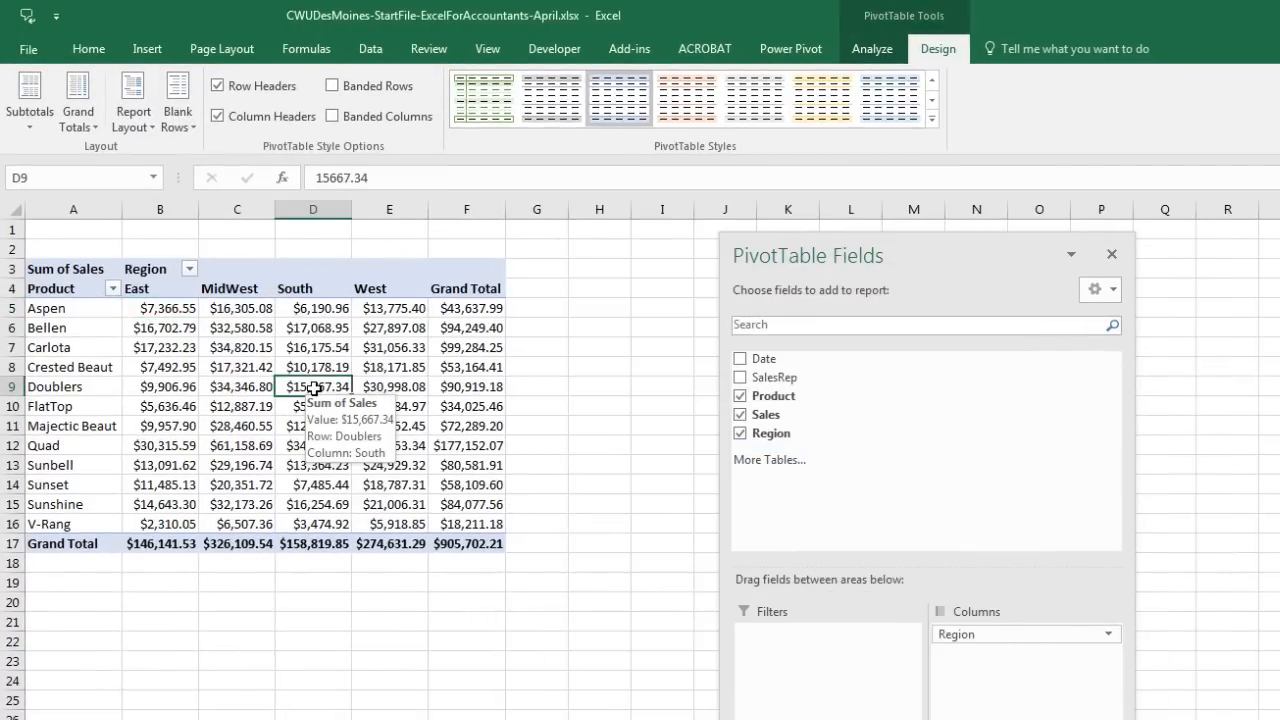
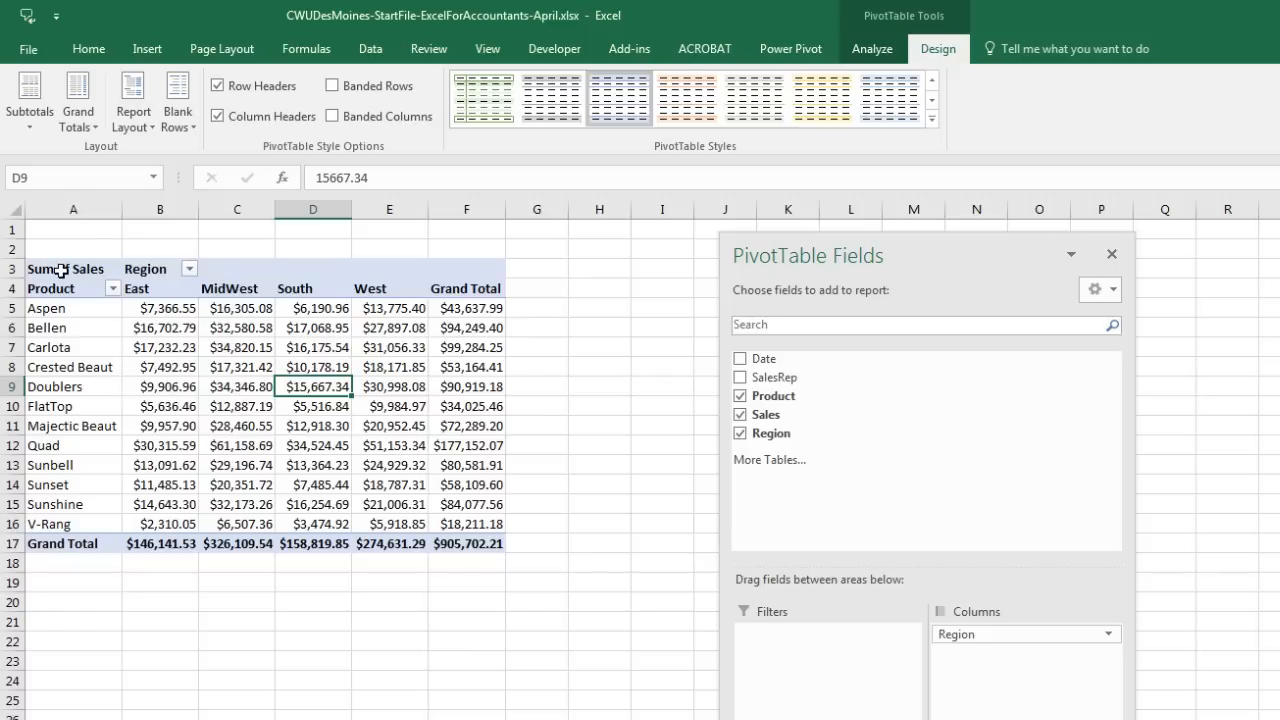
Step: Copy the Sum of Sales pivot at A3:F17 and paste it at A19
left_click_drag(61, 270, 472, 546)
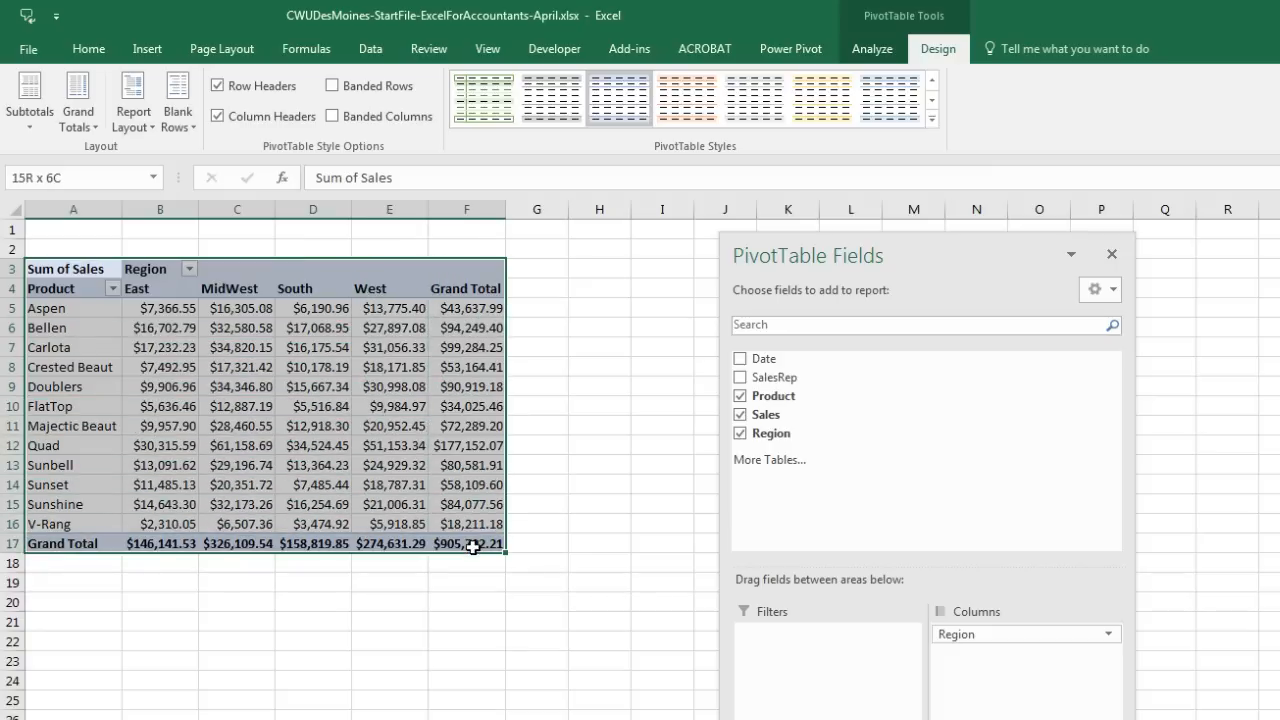
key("ctrl+c")
left_click(62, 583)
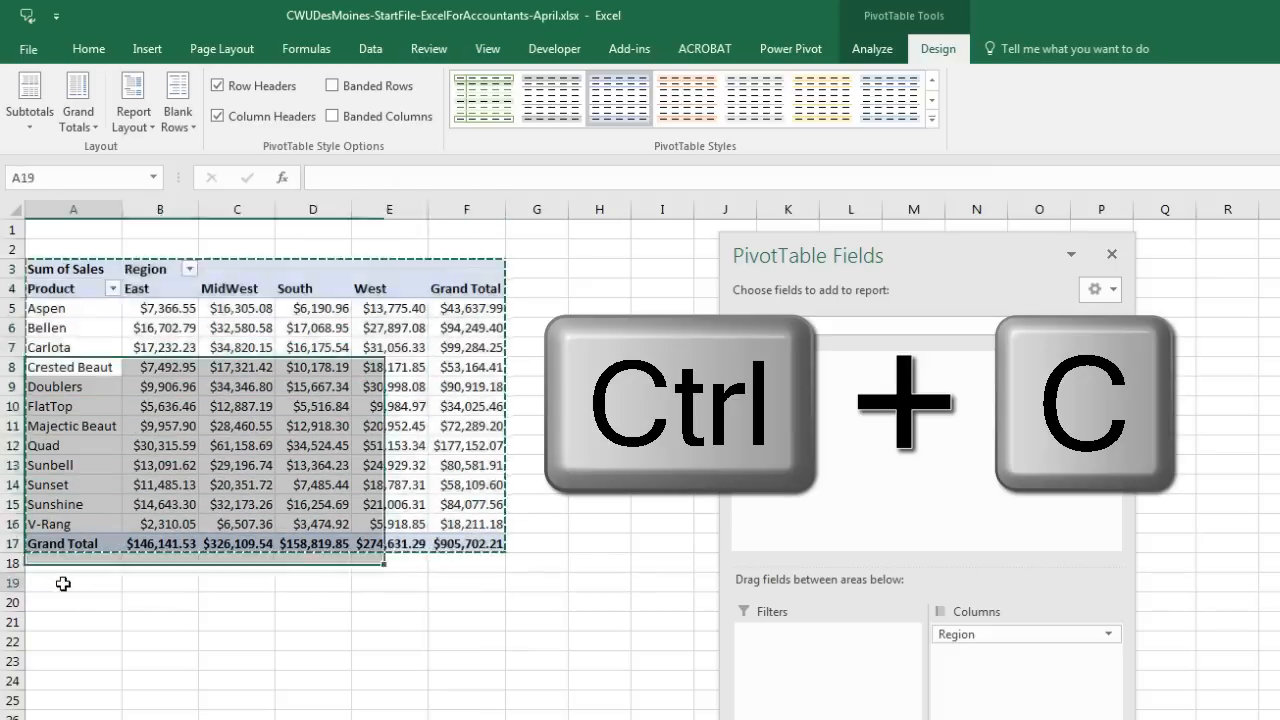
key("ctrl+v")
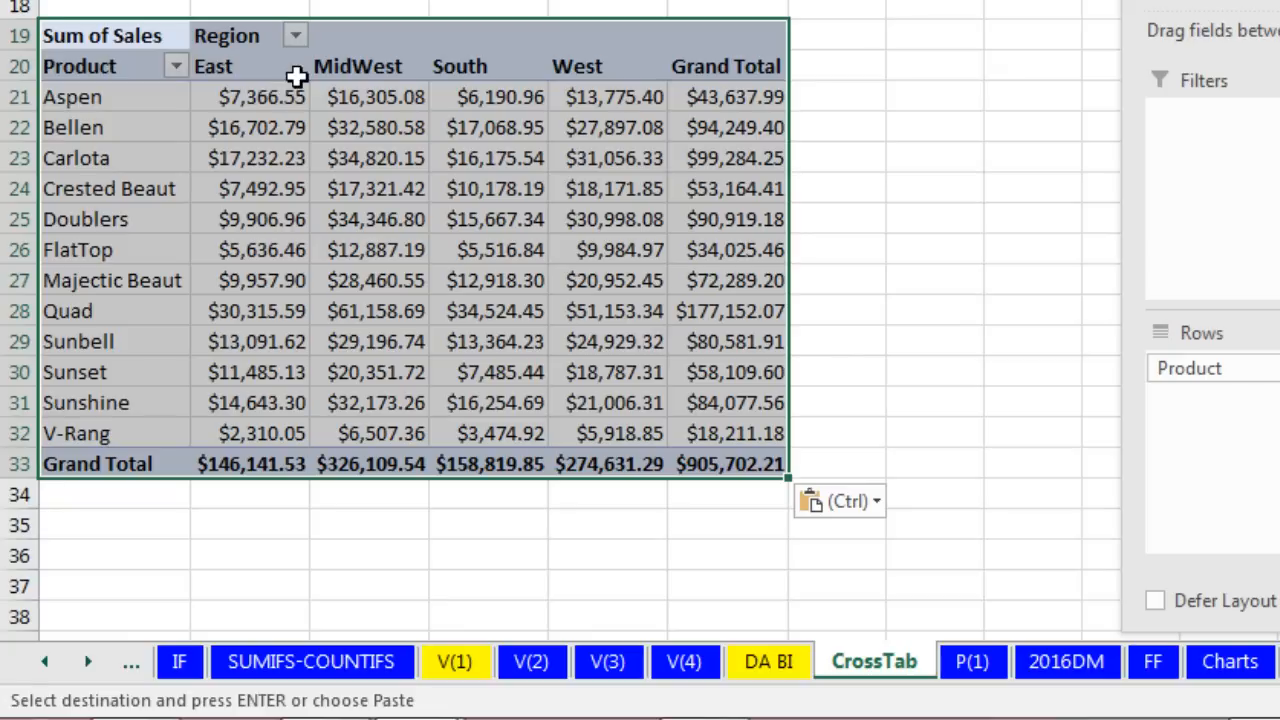
left_click(290, 96)
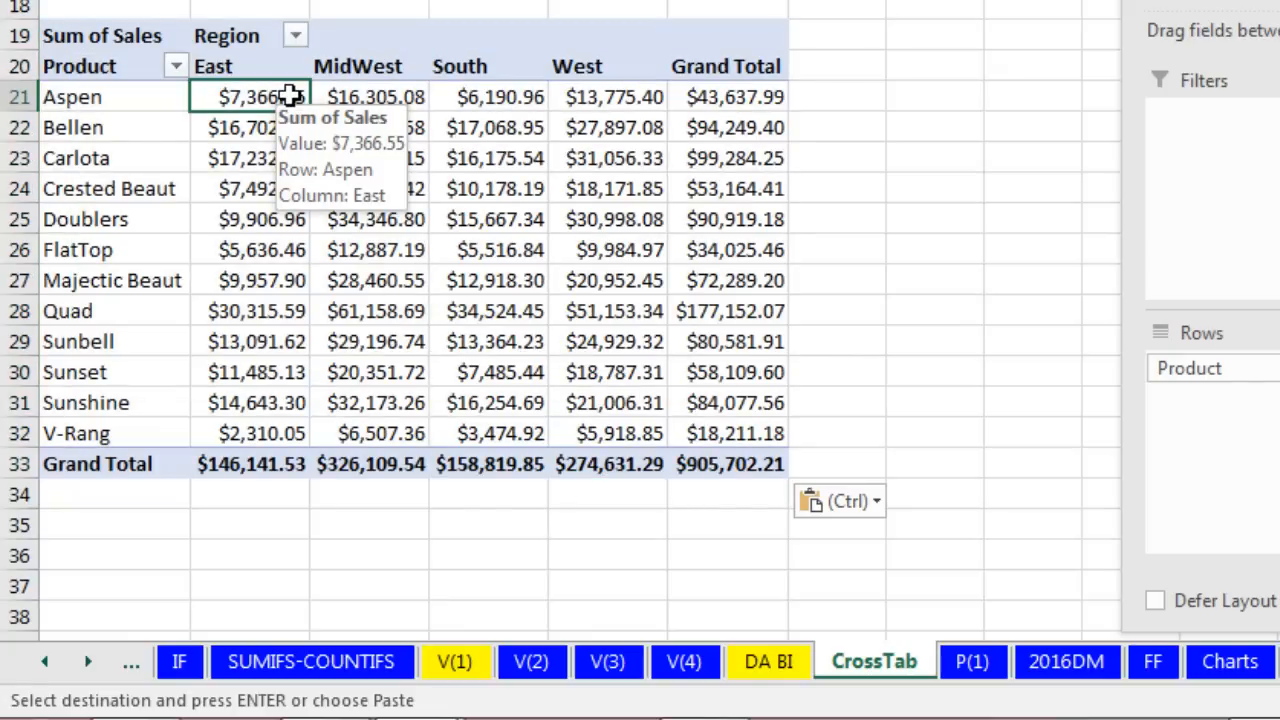
left_click(445, 216)
Step: Change the lower pivot's value summary from Sum to Max of Sales
right_click(378, 130)
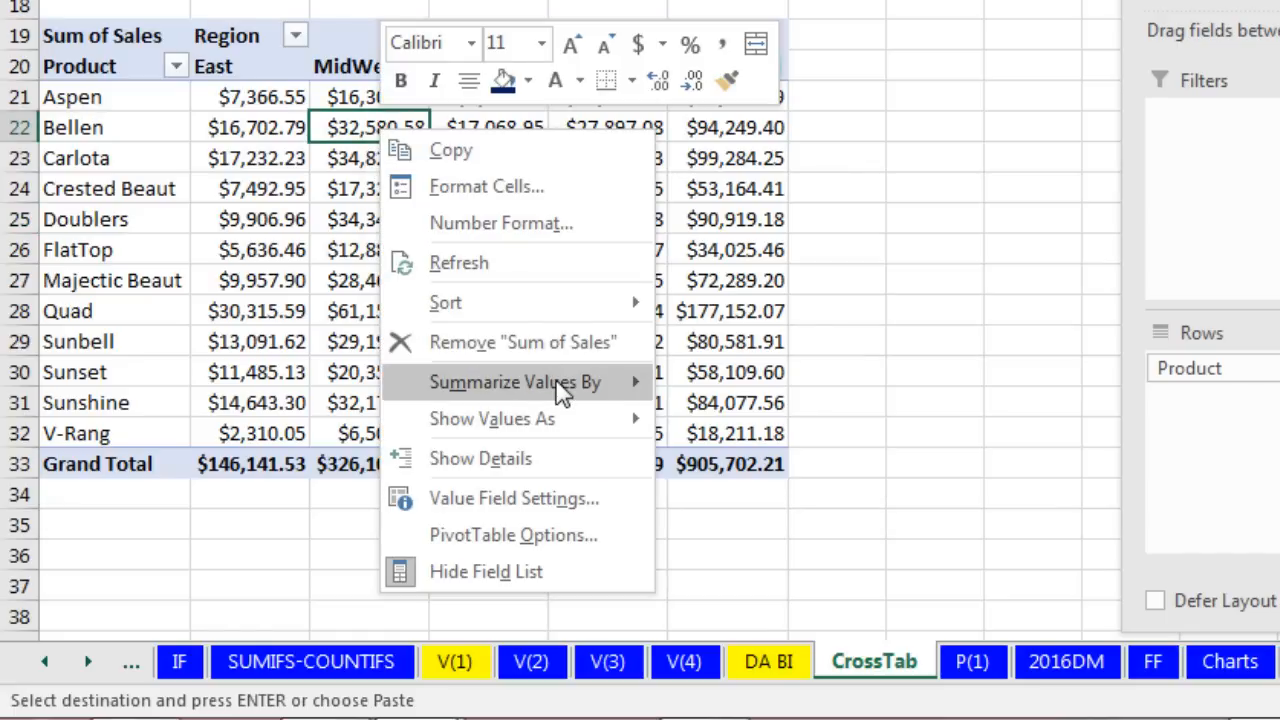
mouse_move(563, 391)
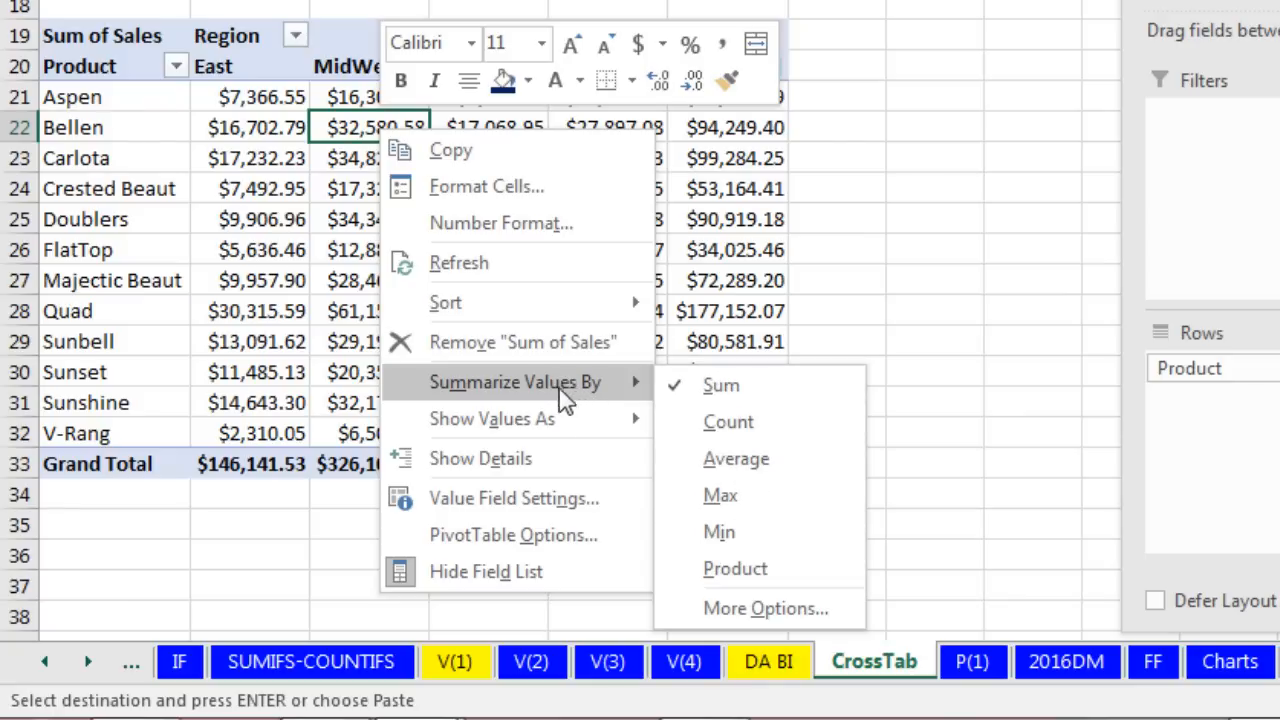
mouse_move(560, 430)
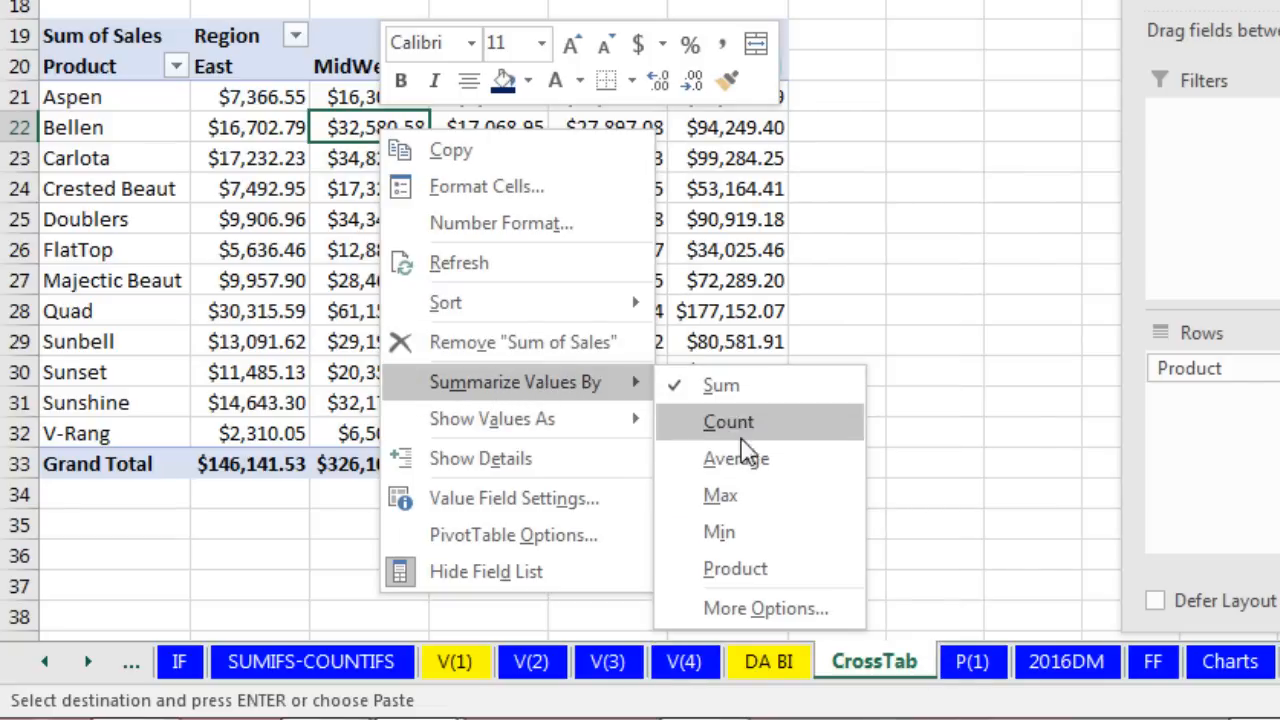
left_click(760, 610)
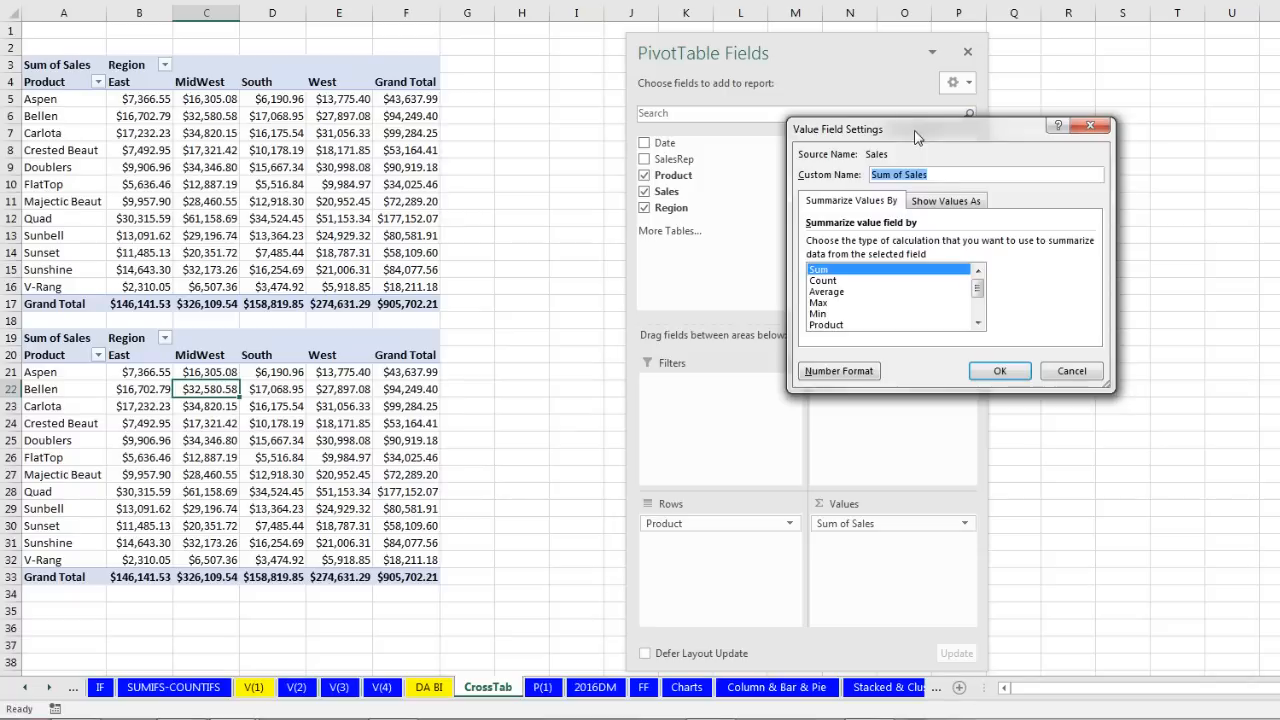
left_click_drag(915, 137, 604, 204)
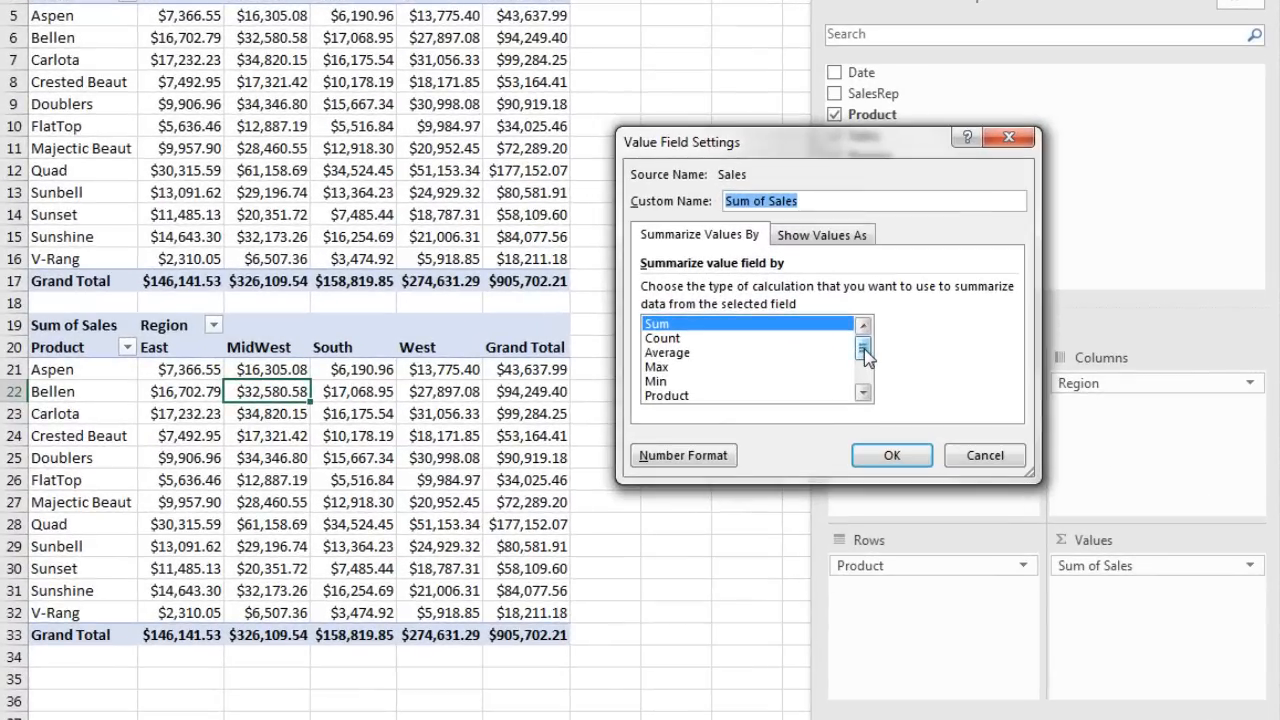
mouse_move(865, 355)
left_mouse_down()
mouse_move(865, 400)
mouse_move(864, 346)
left_mouse_up()
left_click(665, 369)
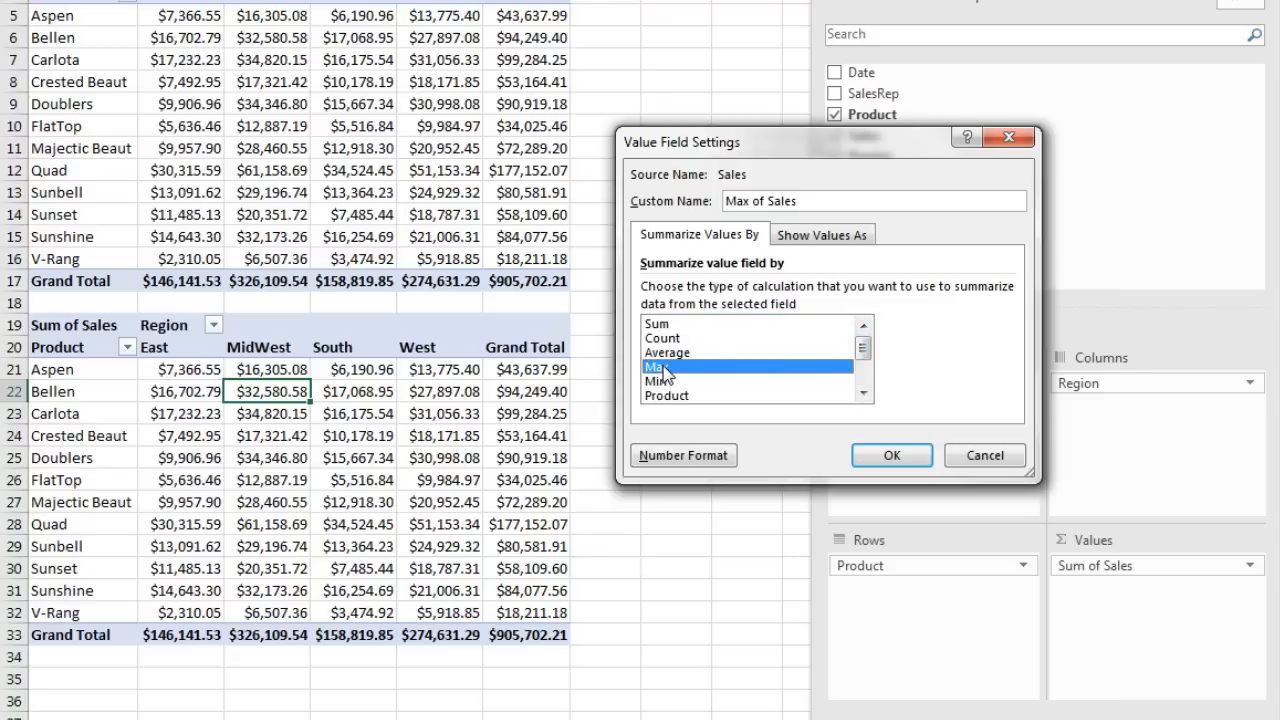
left_click(918, 456)
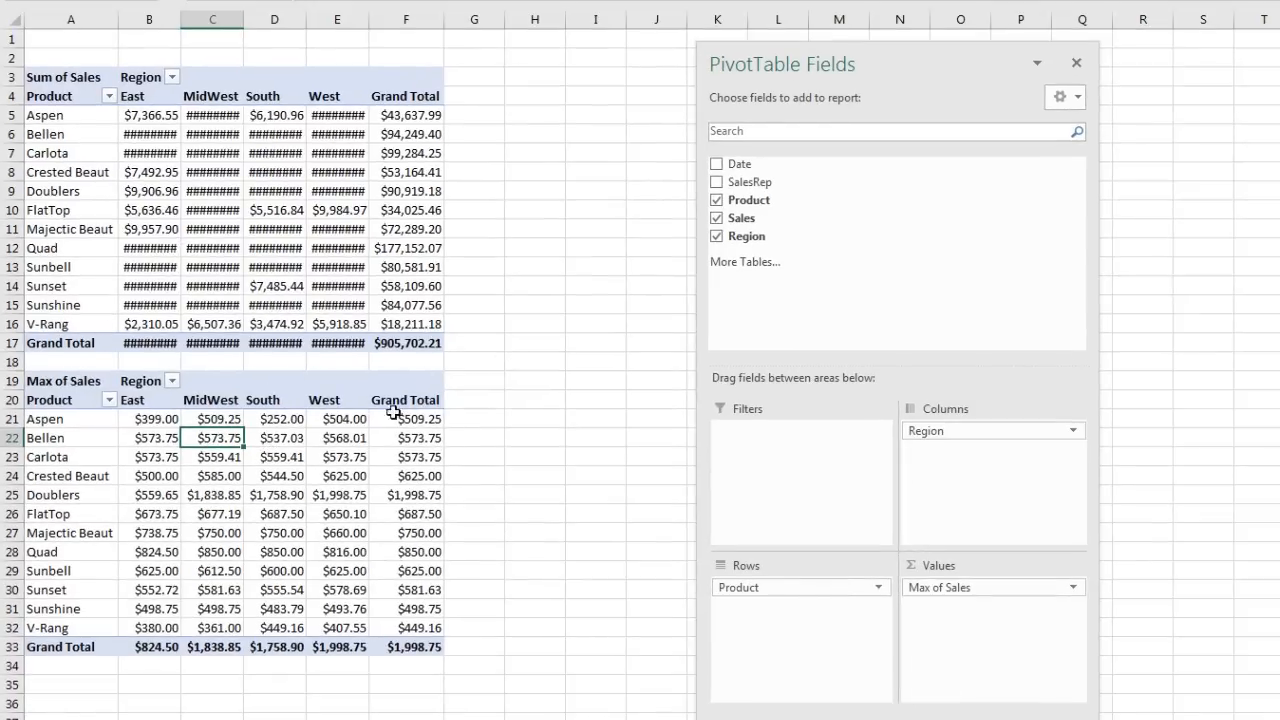
Step: Turn off Autofit column widths on update for both the Sum and Max pivots
right_click(280, 134)
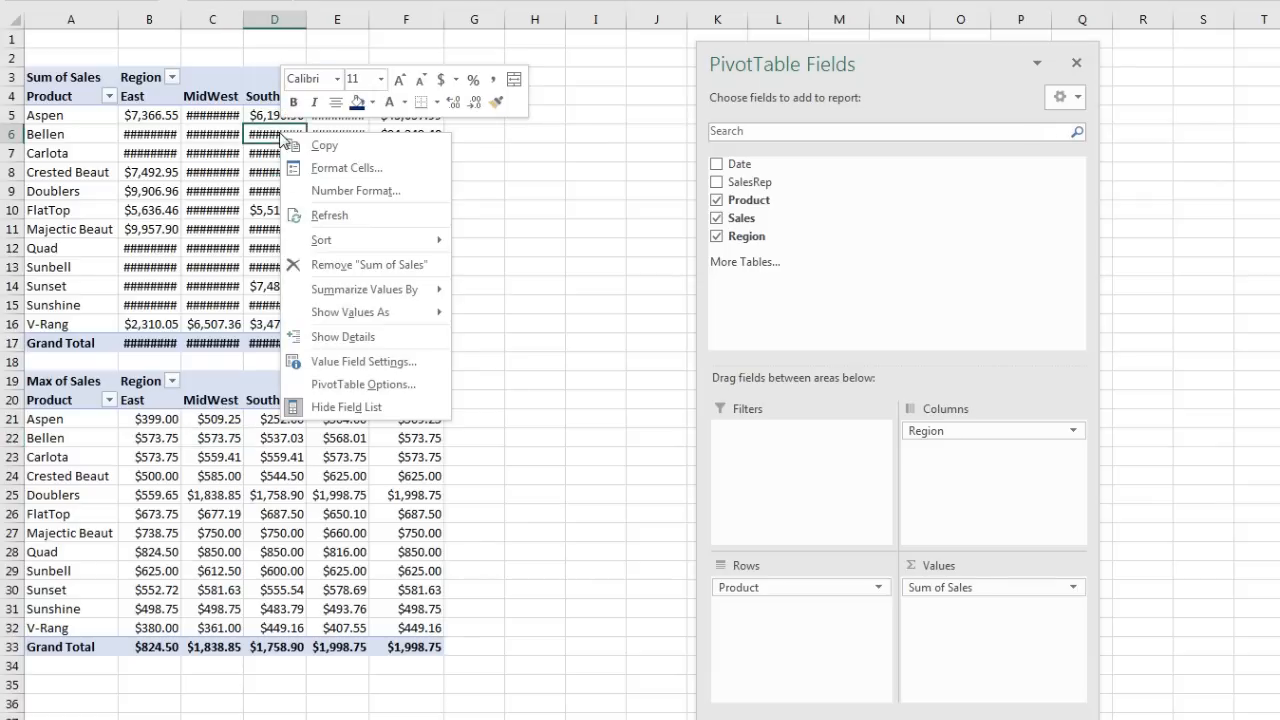
left_click(387, 390)
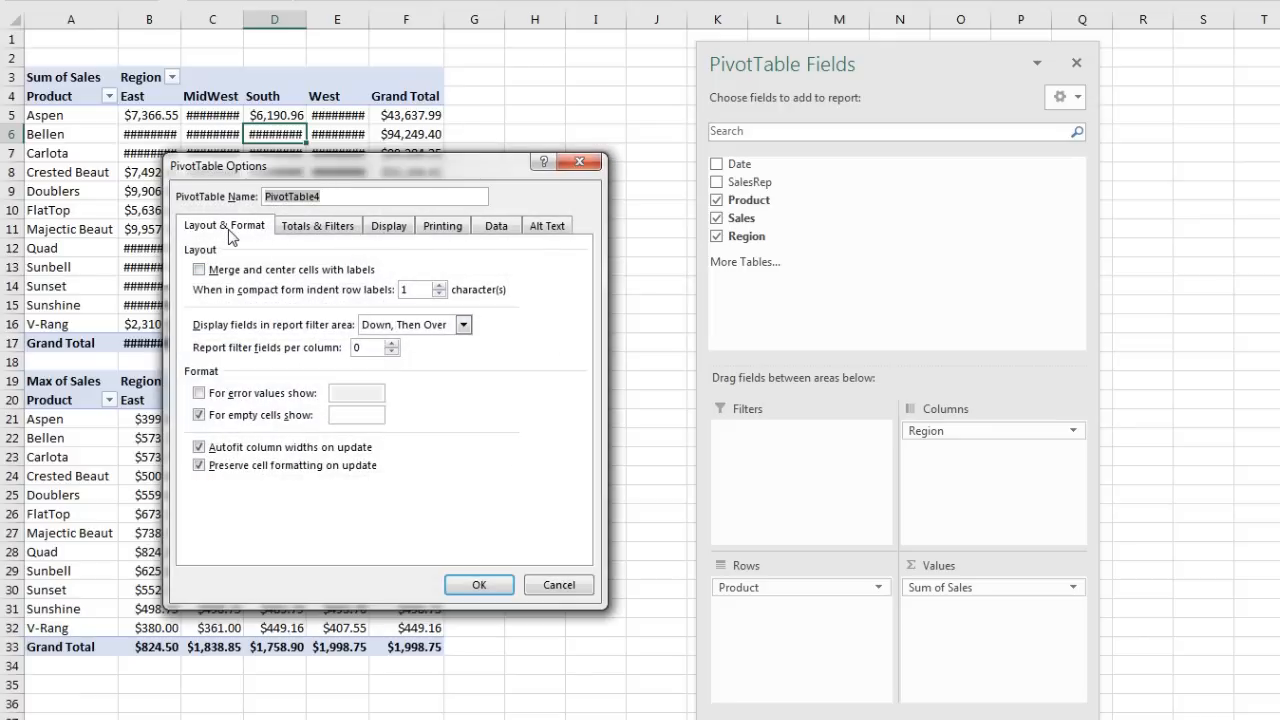
left_click(199, 448)
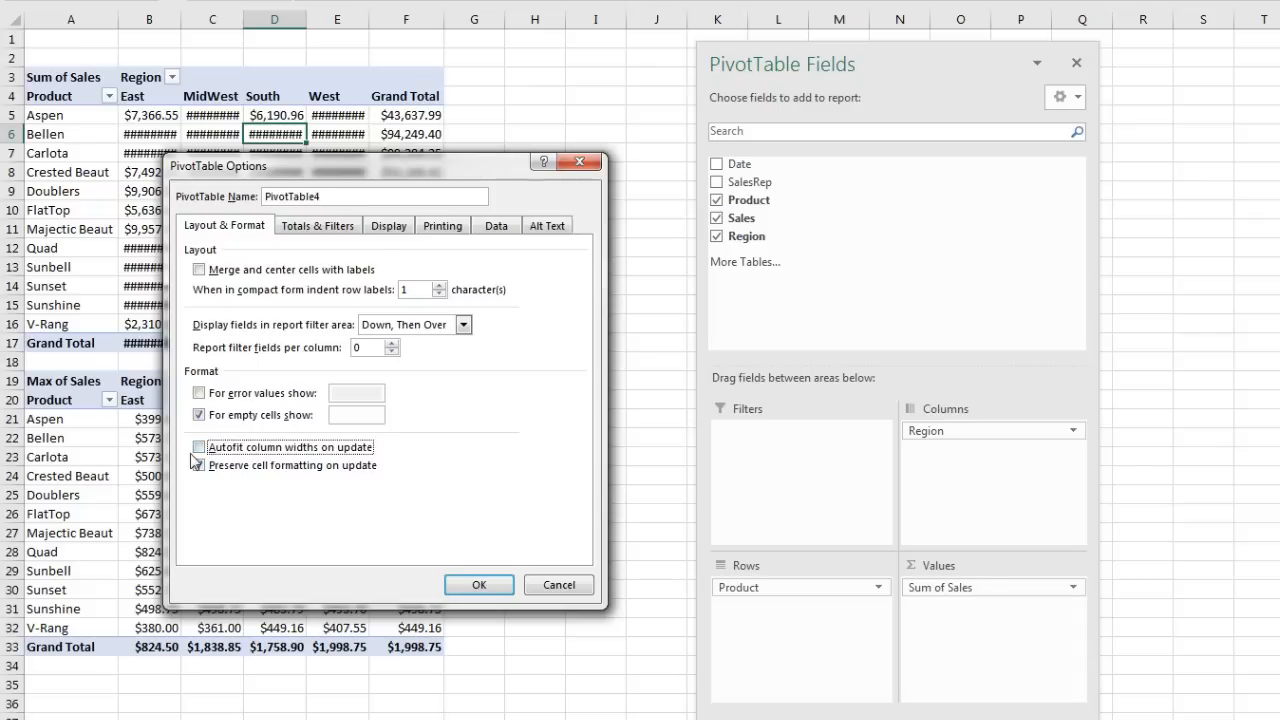
left_click(475, 590)
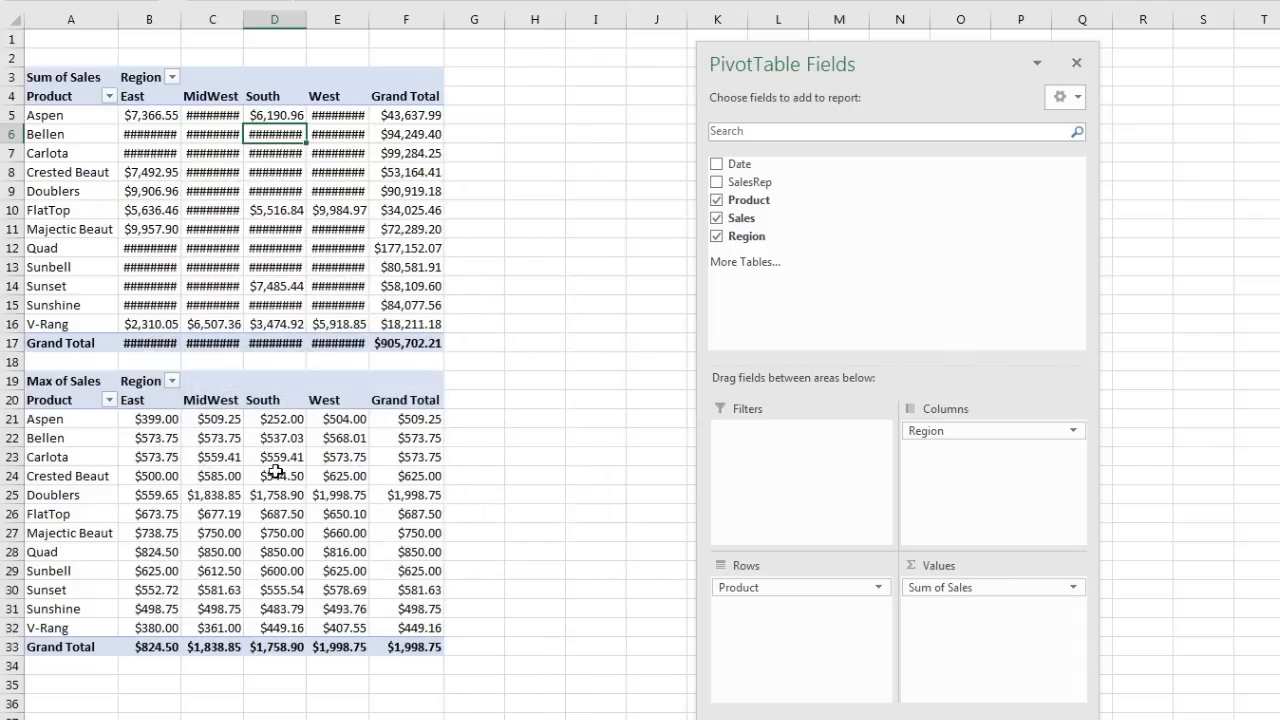
right_click(206, 432)
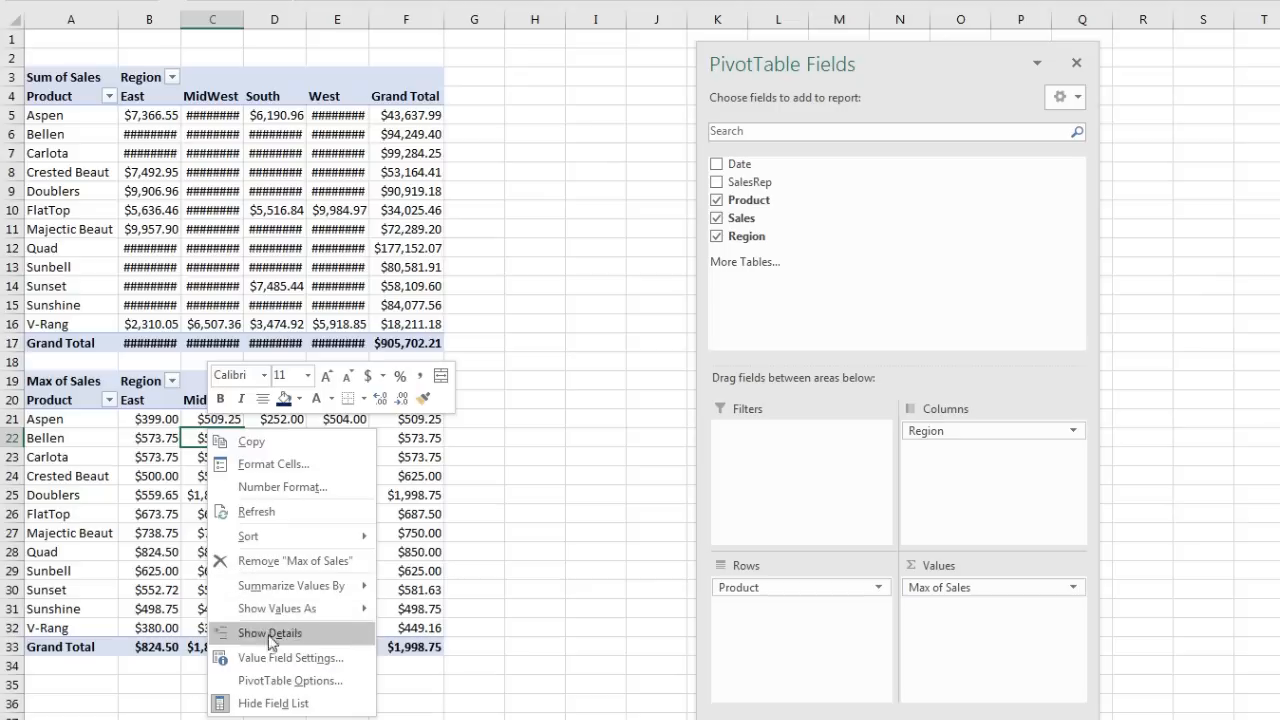
left_click(293, 682)
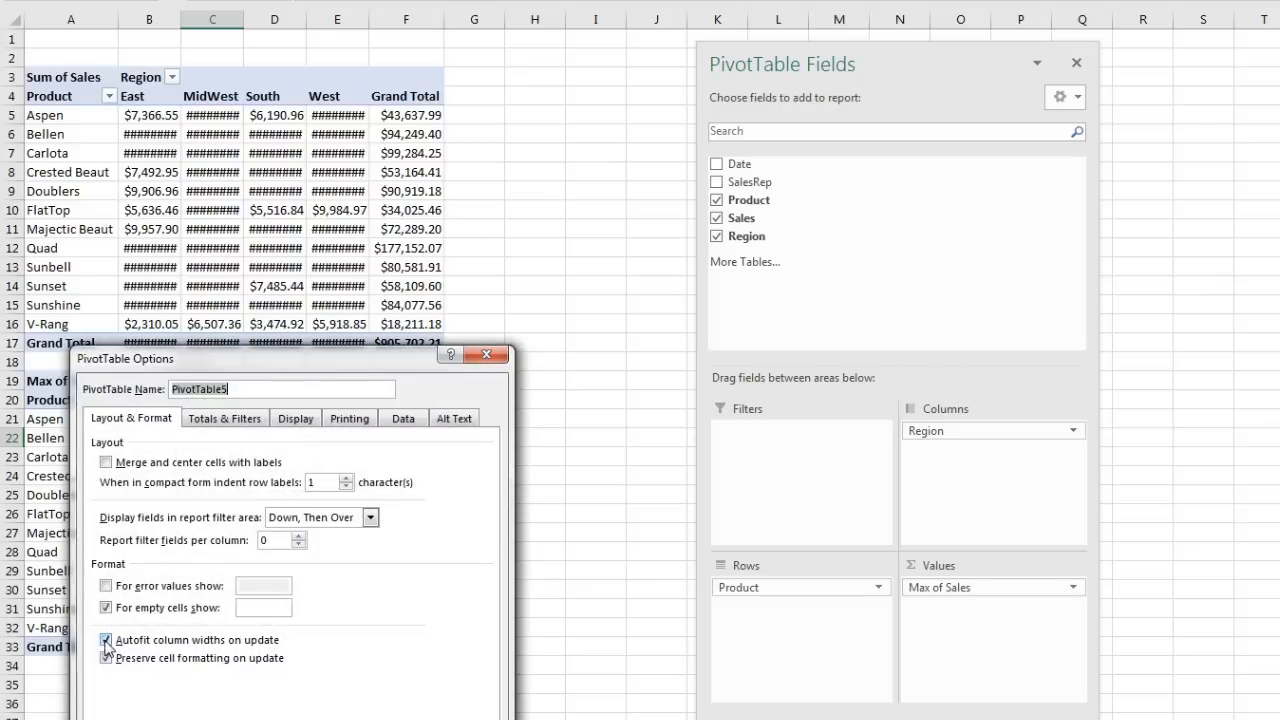
left_click(106, 640)
left_click(400, 716)
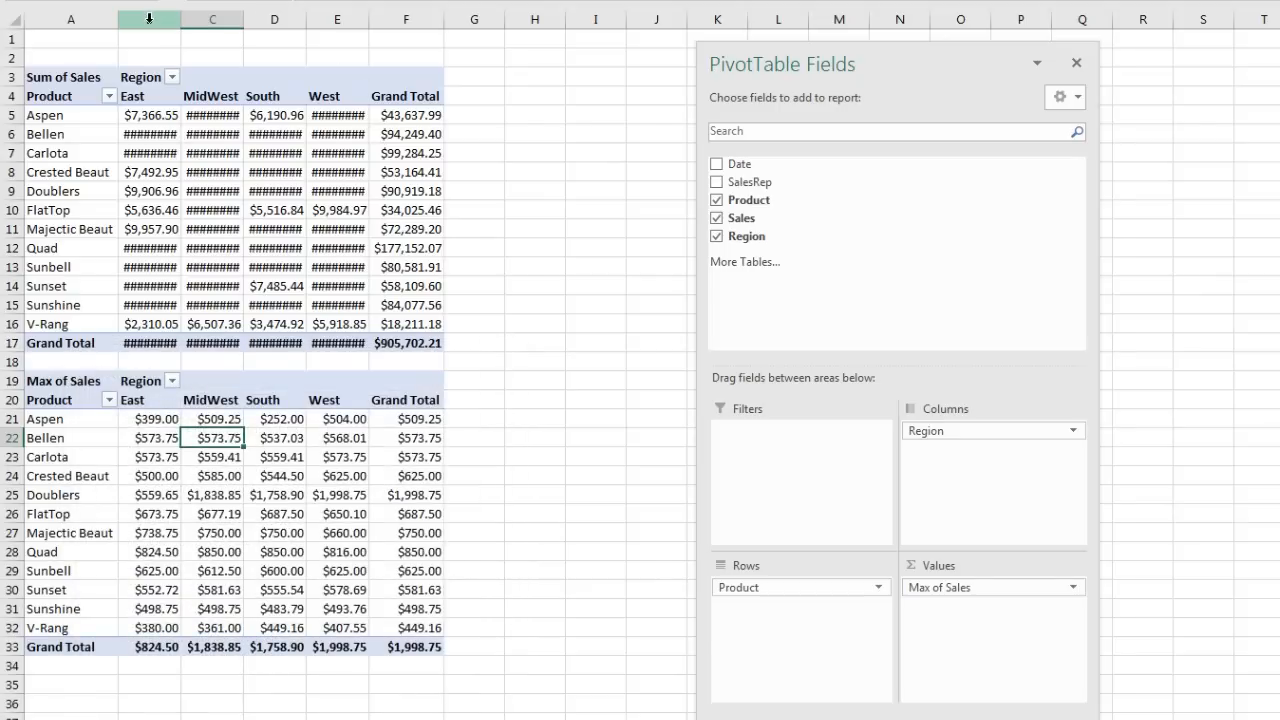
Step: Widen columns B through F so all values display in full
left_click(149, 17)
left_click_drag(191, 21, 391, 12)
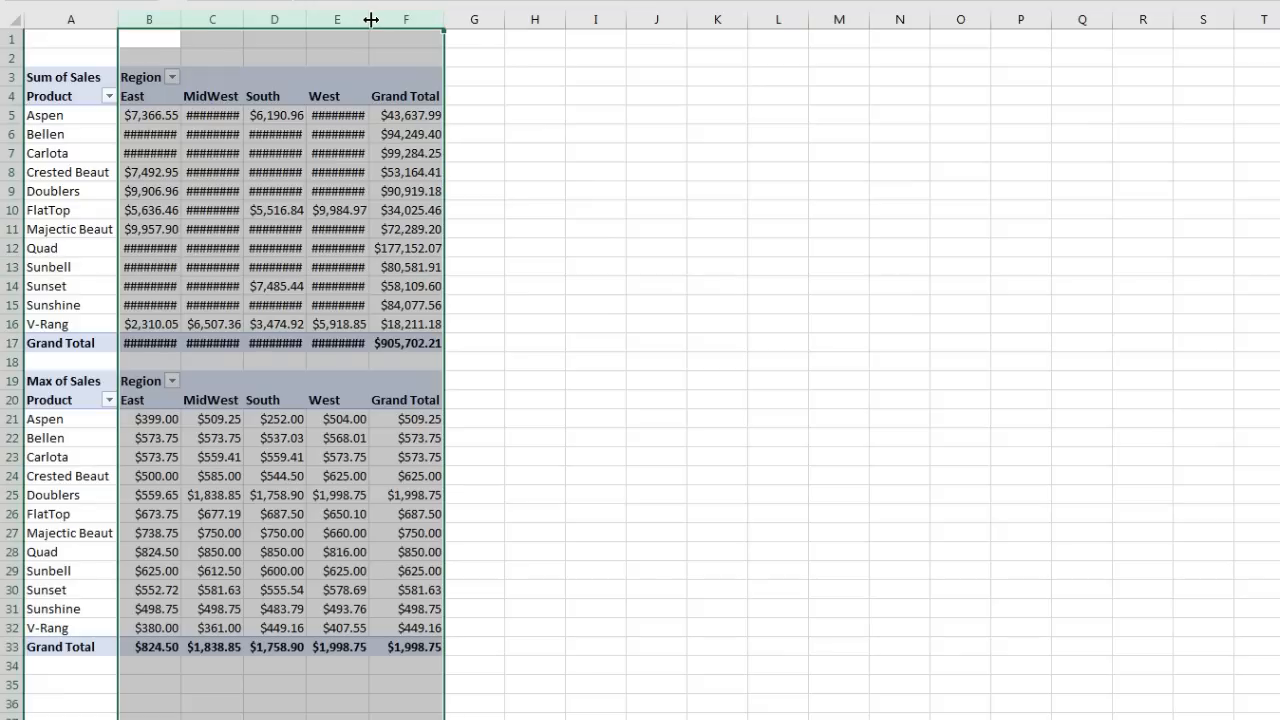
left_click_drag(370, 19, 396, 19)
Step: Paste a copy of the A3:F17 pivot at H3, keeping source column widths
left_click(336, 476)
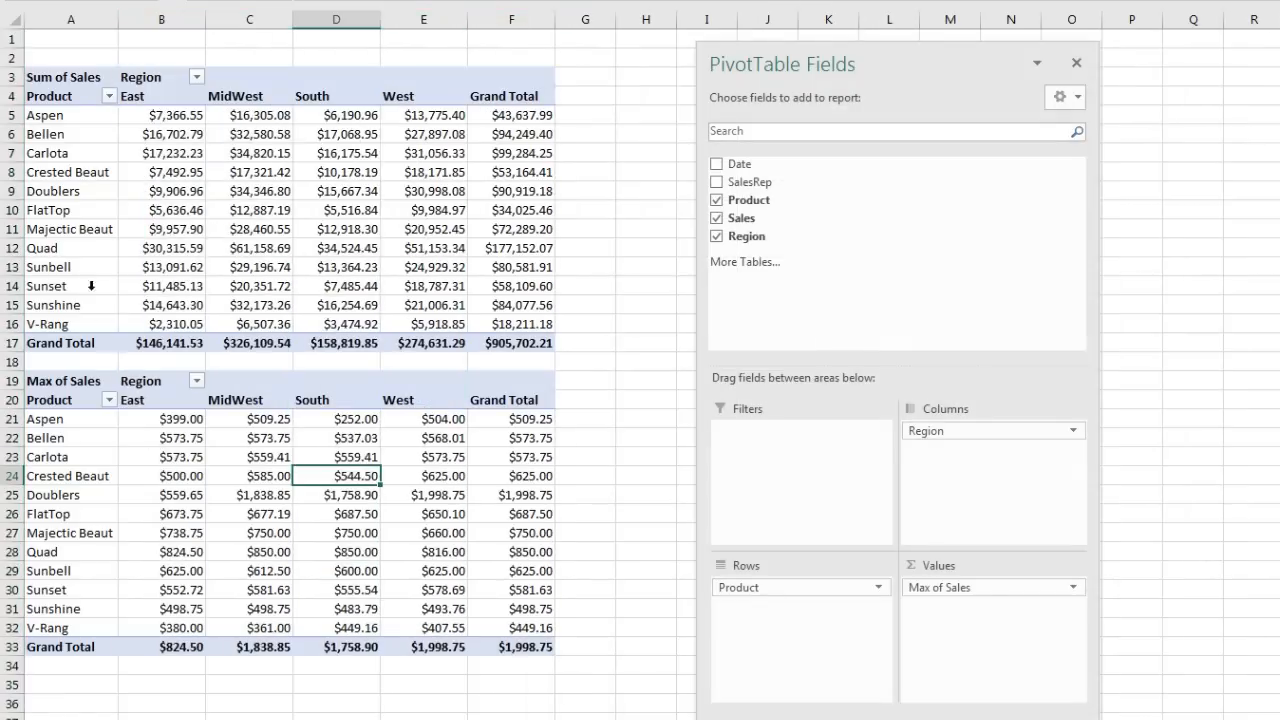
left_click(64, 78)
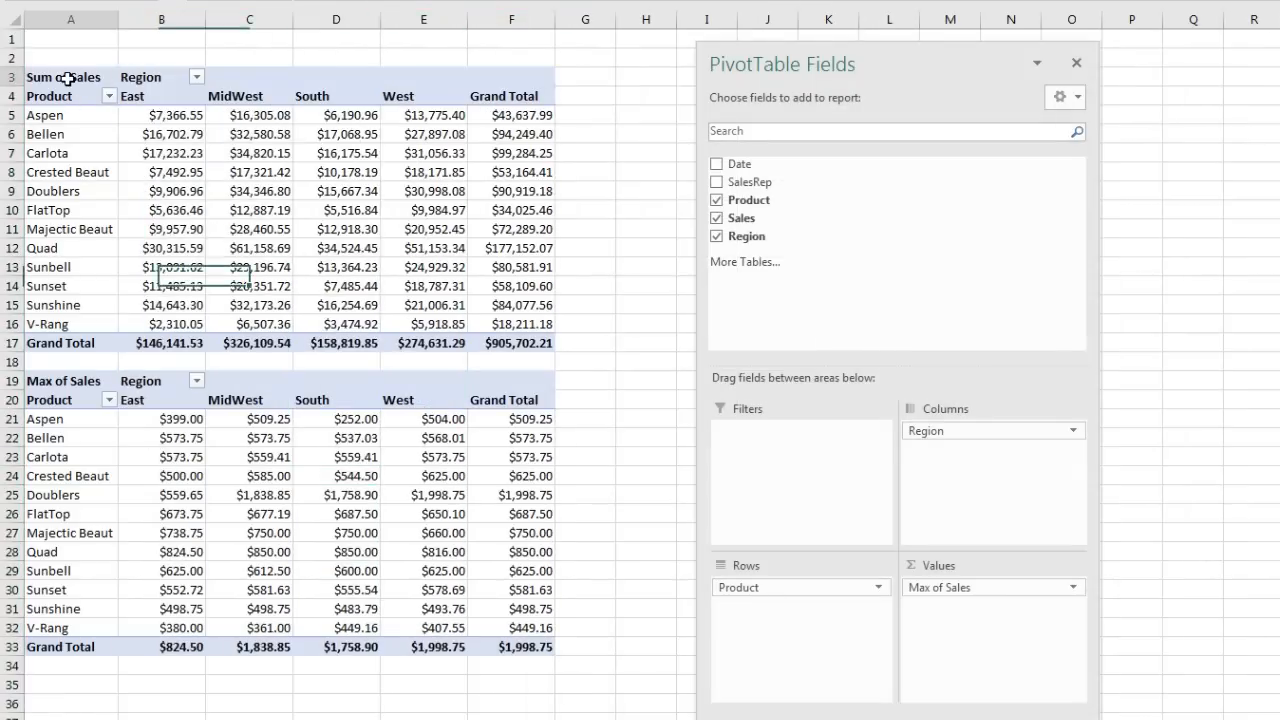
left_click(82, 383)
left_click_drag(73, 77, 510, 338)
key("ctrl+c")
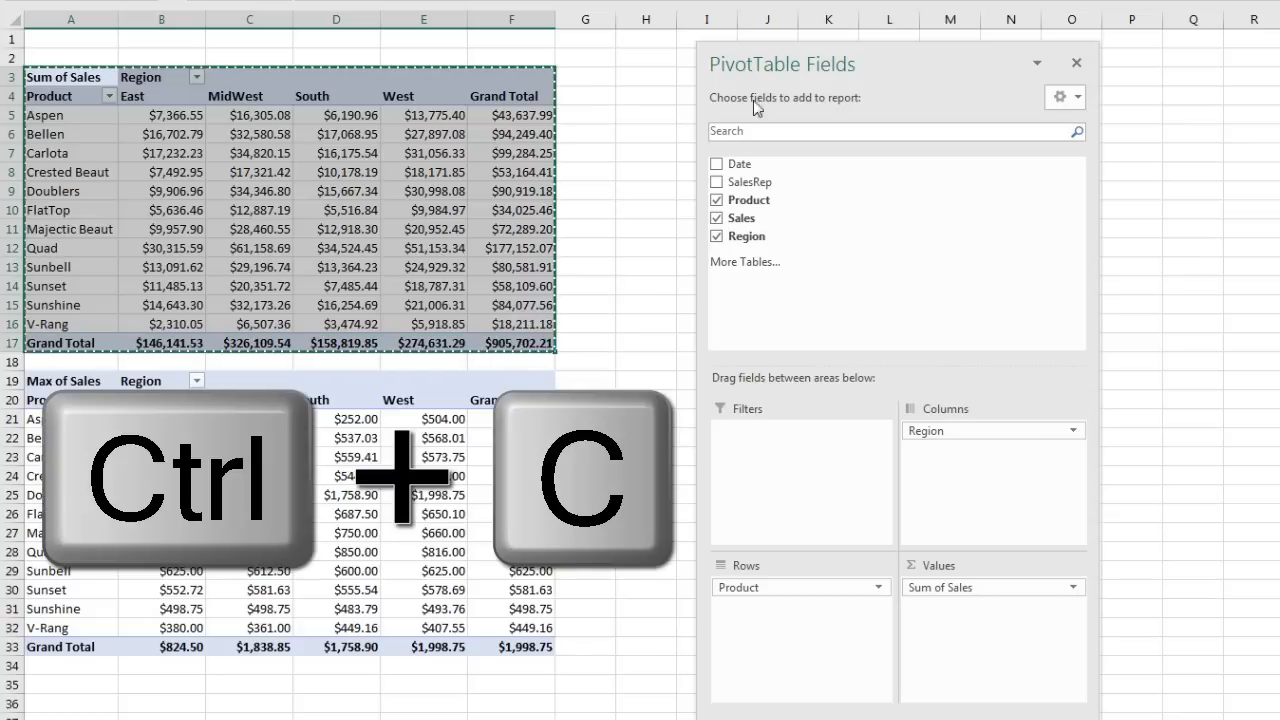
left_click_drag(800, 64, 1275, 64)
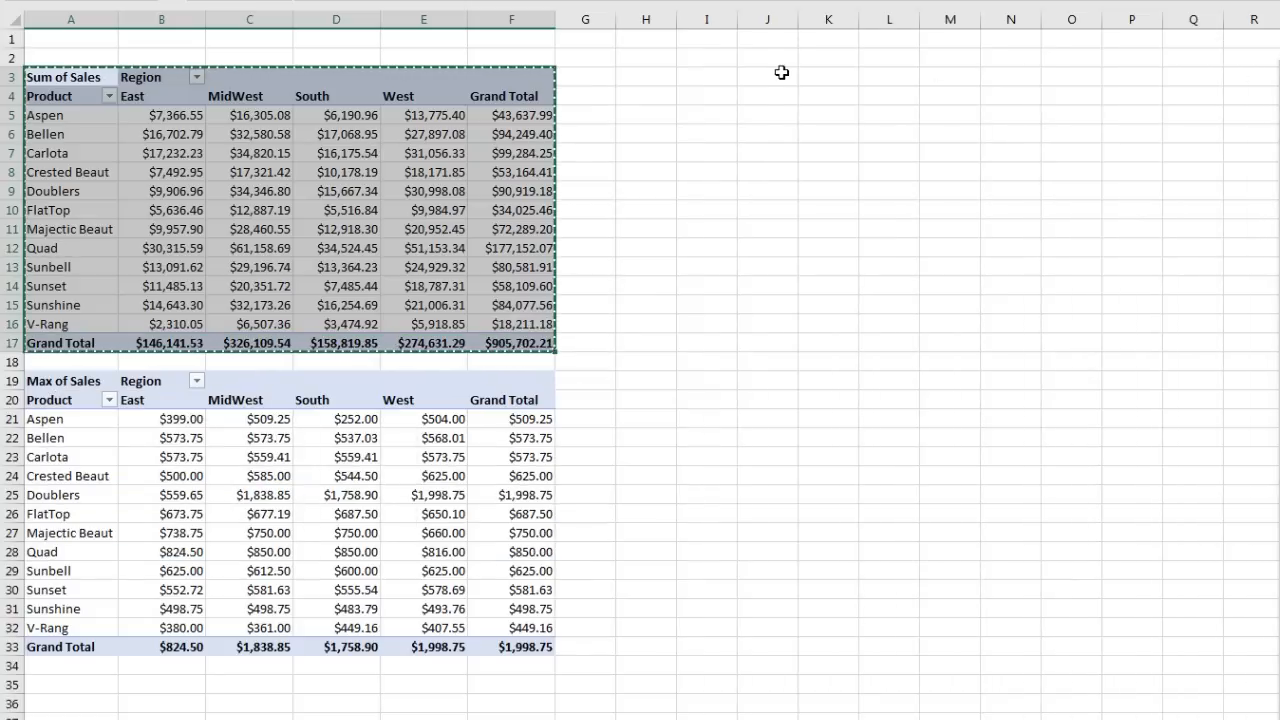
left_click(646, 77)
key("ctrl+v")
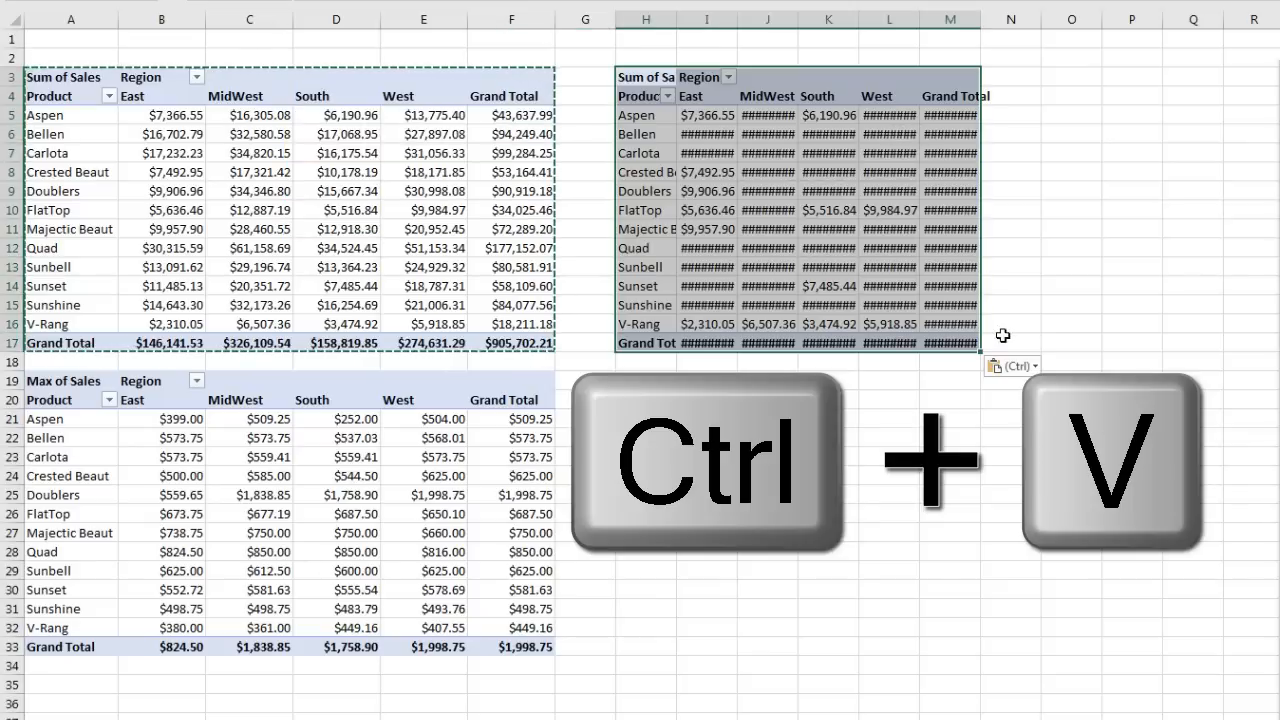
left_click(1035, 369)
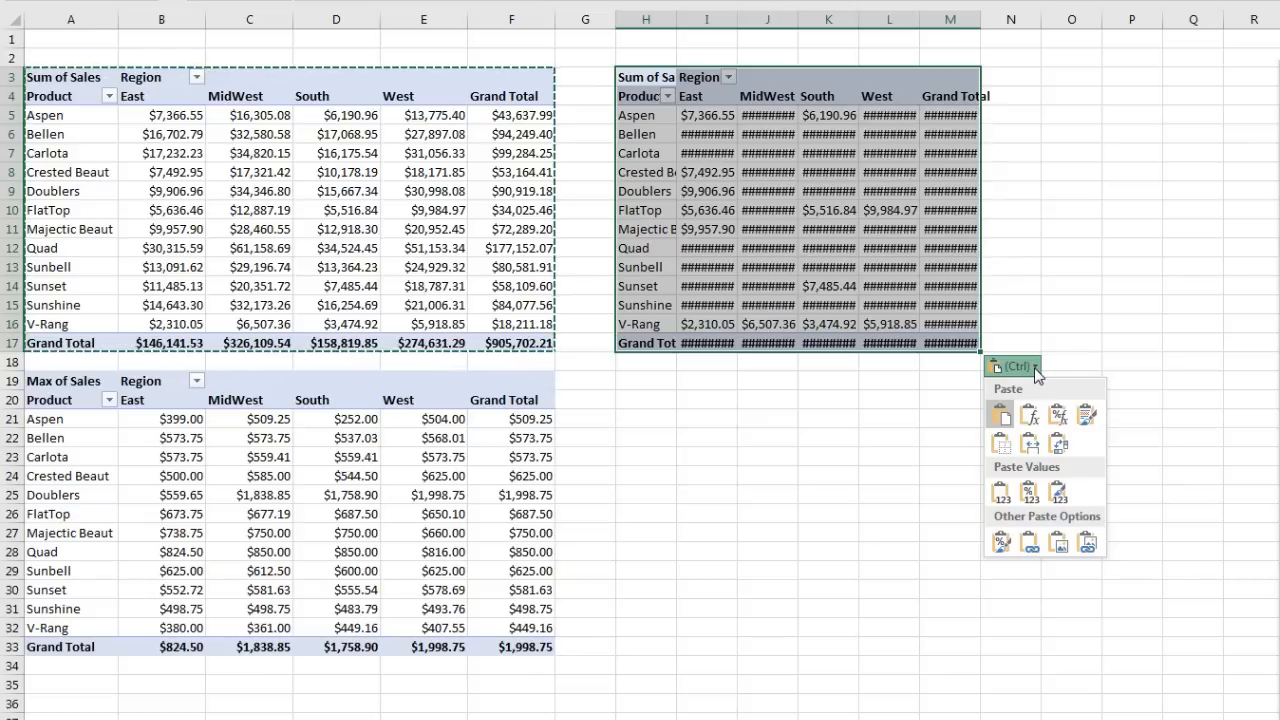
left_click(1031, 450)
Step: Summarize the new H3 pivot by Average of Sales
left_click(751, 115)
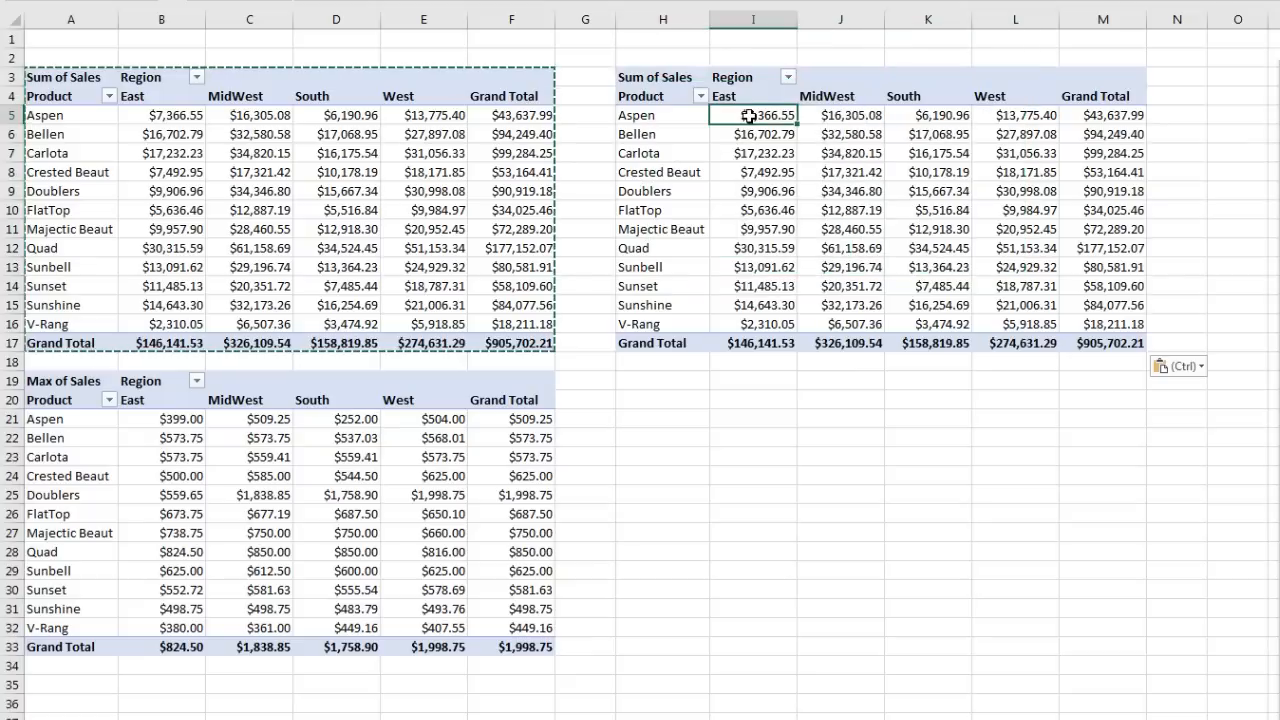
right_click(751, 117)
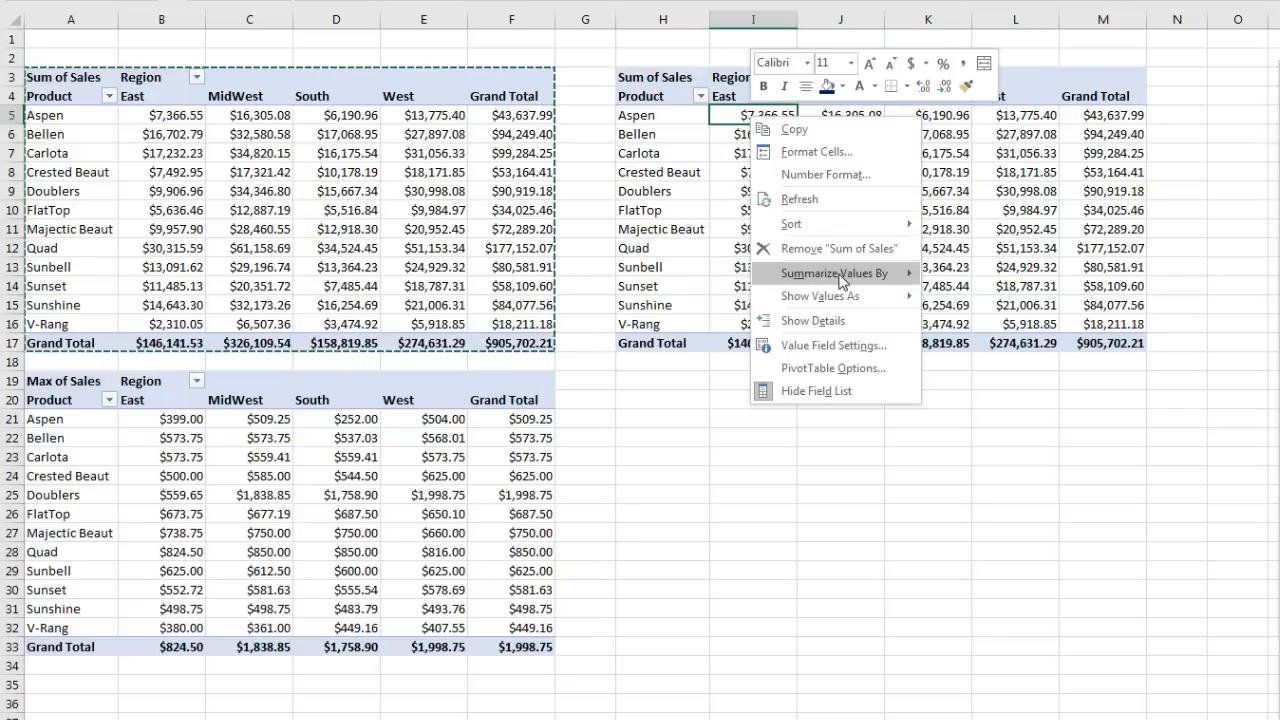
mouse_move(840, 278)
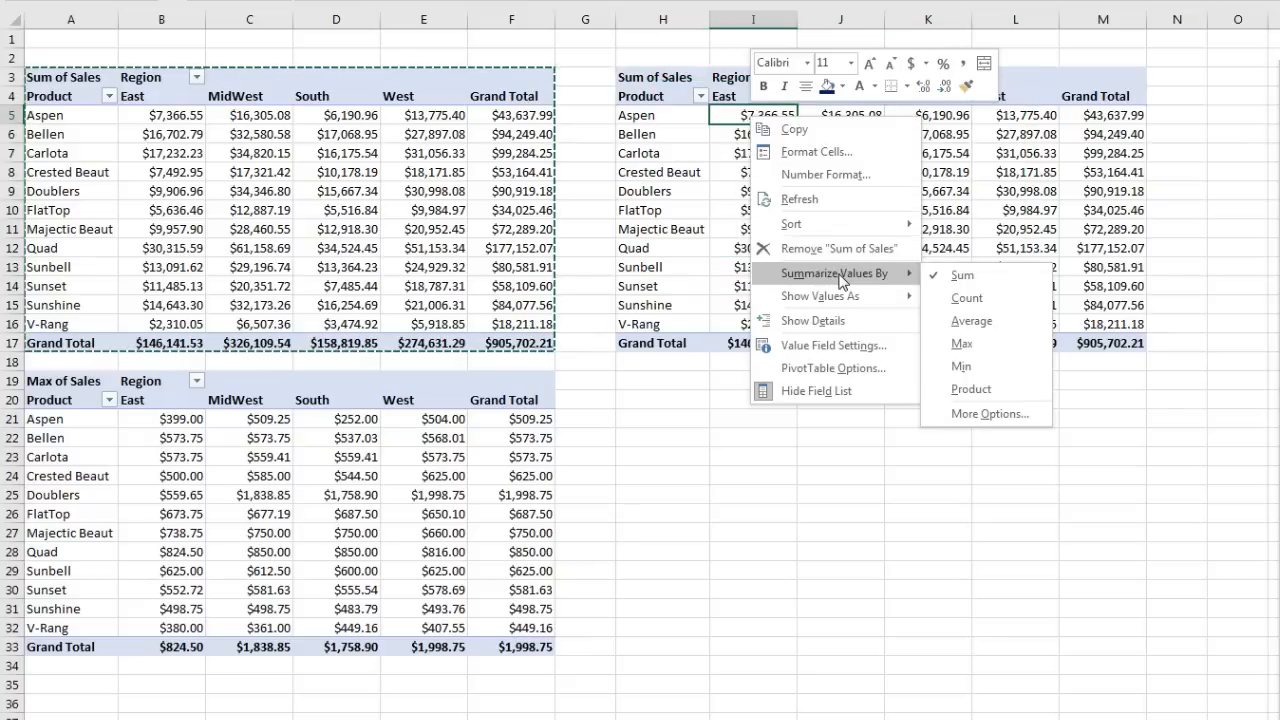
left_click(970, 320)
mouse_move(1002, 315)
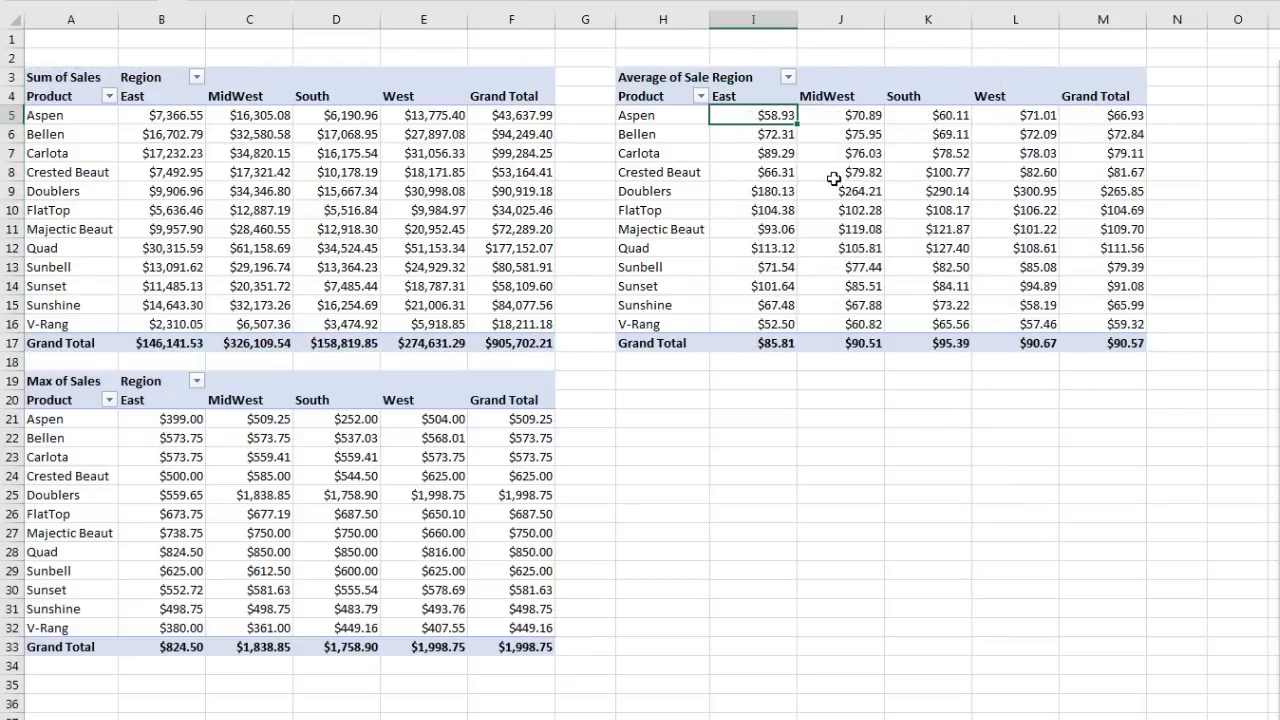
key("ctrl+a")
Step: Copy the Sum of Sales pivot A3:F17 and paste it at H19
left_click_drag(70, 77, 535, 272)
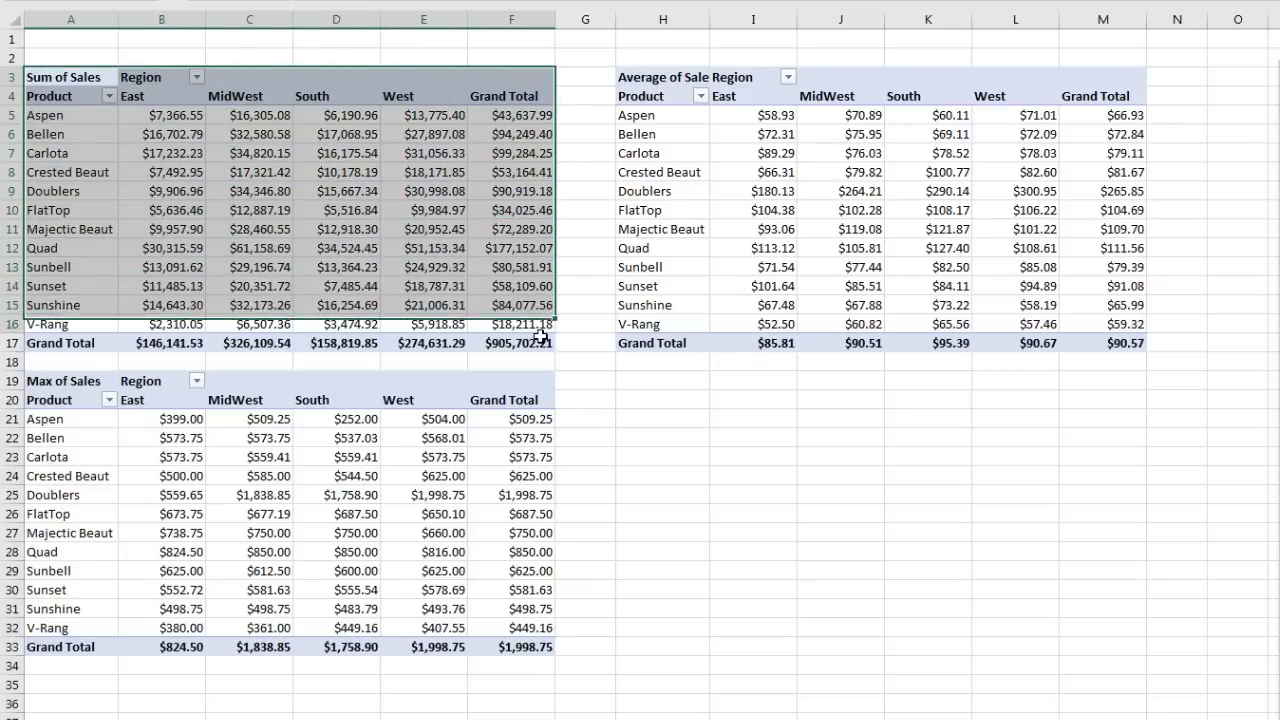
left_click_drag(540, 335, 538, 337)
key("ctrl+c")
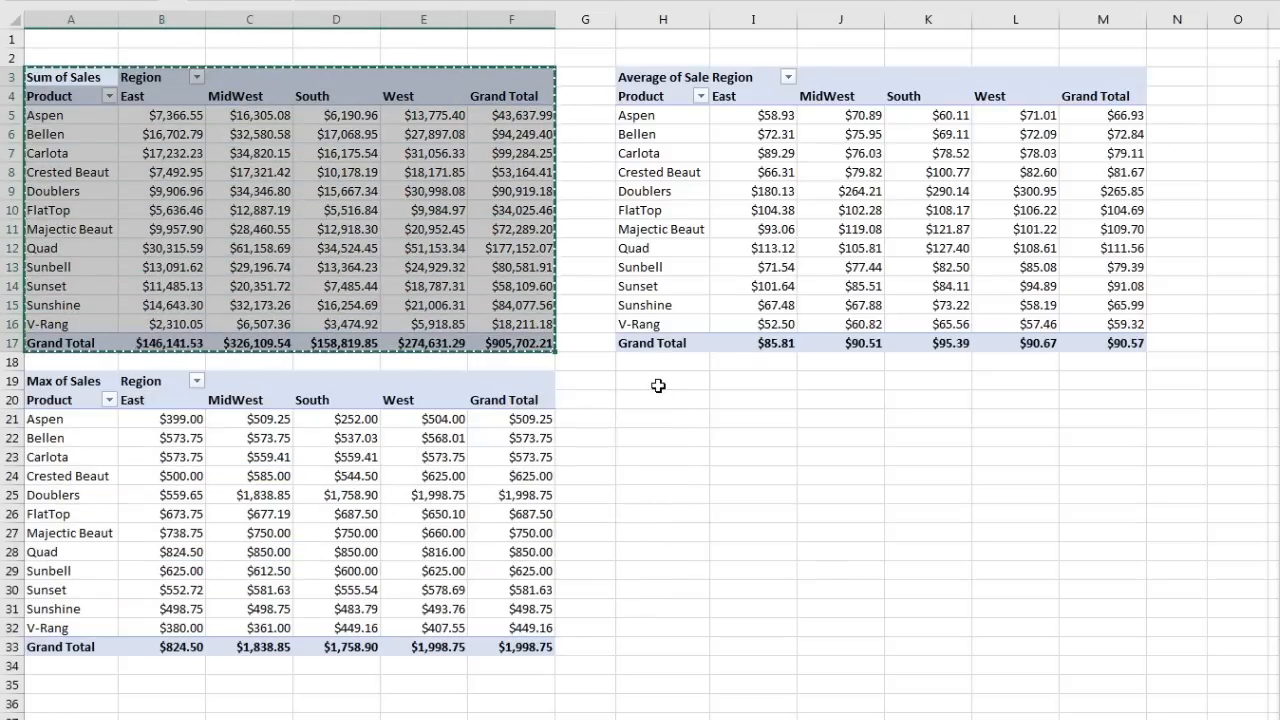
left_click(660, 381)
key("ctrl+v")
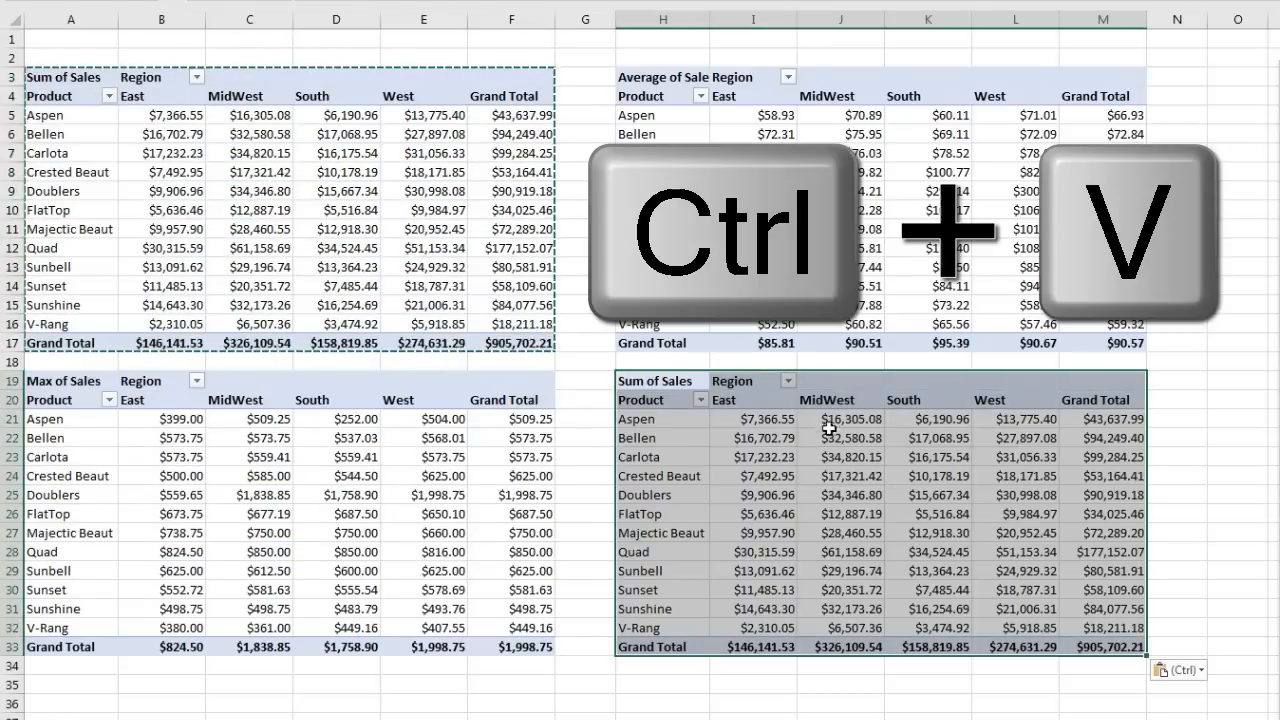
Step: Show the H19 pivot's values as % of Grand Total
left_click(770, 419)
right_click(770, 419)
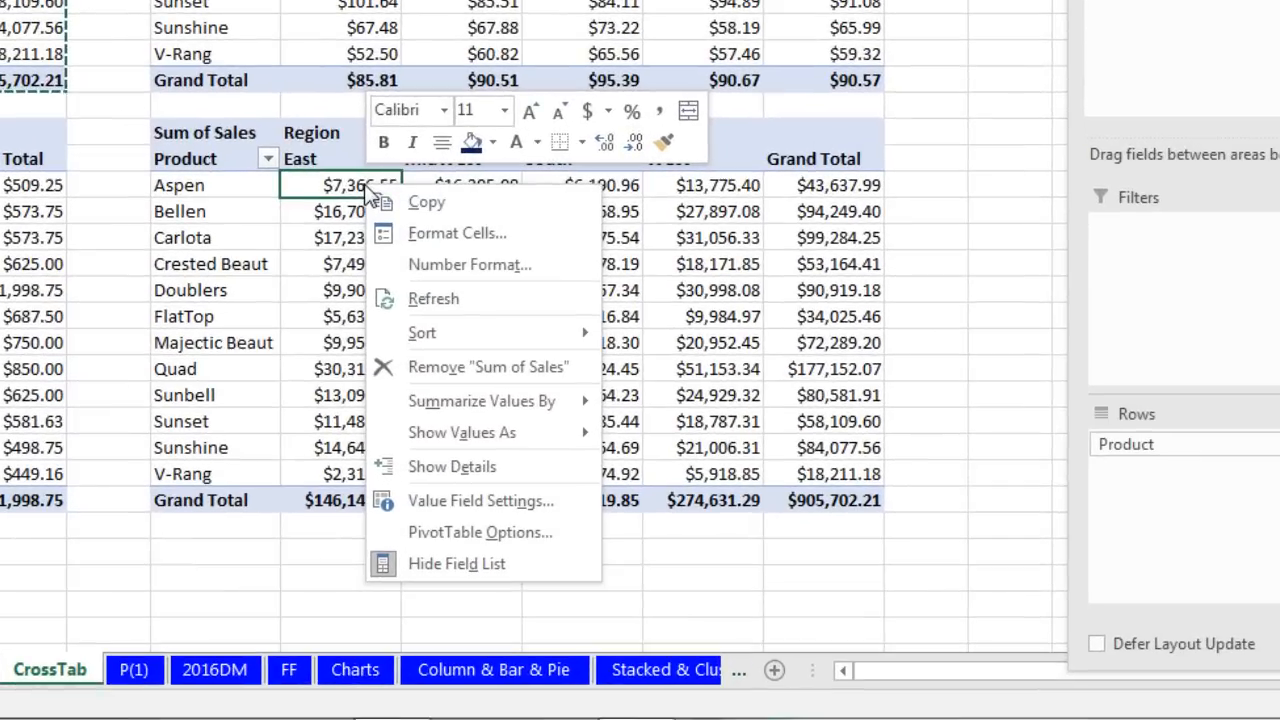
mouse_move(528, 408)
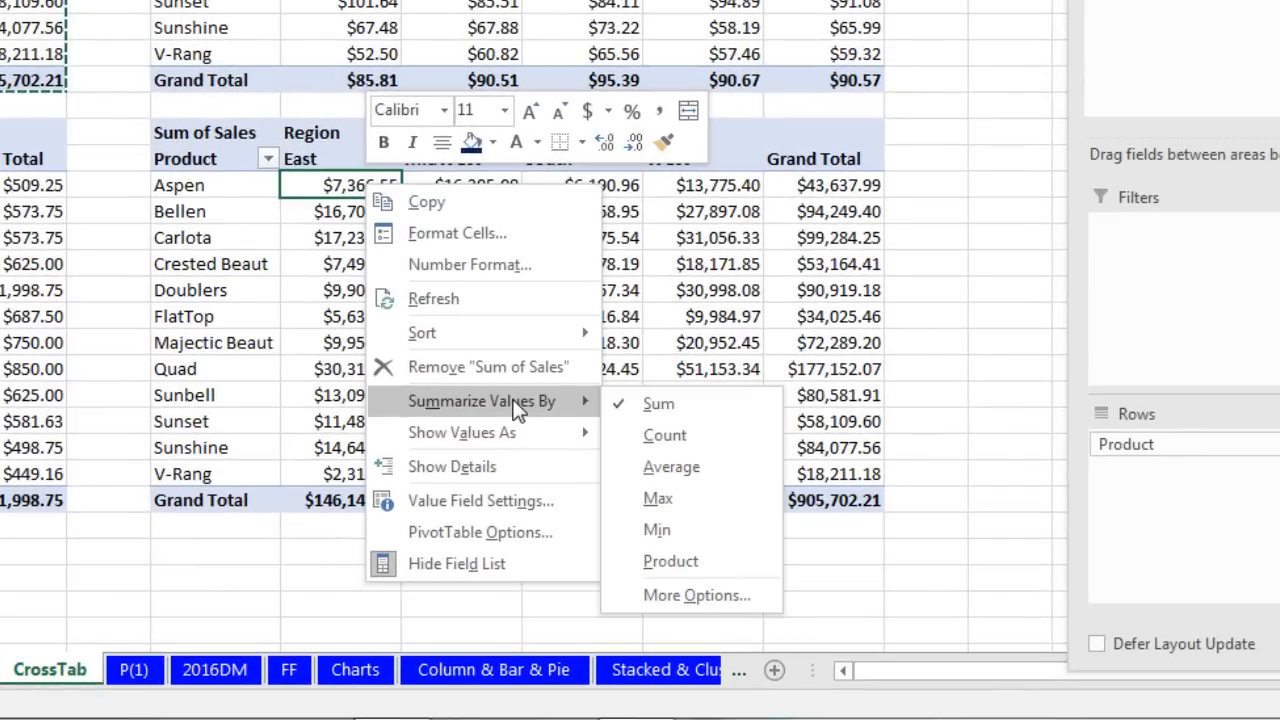
mouse_move(518, 434)
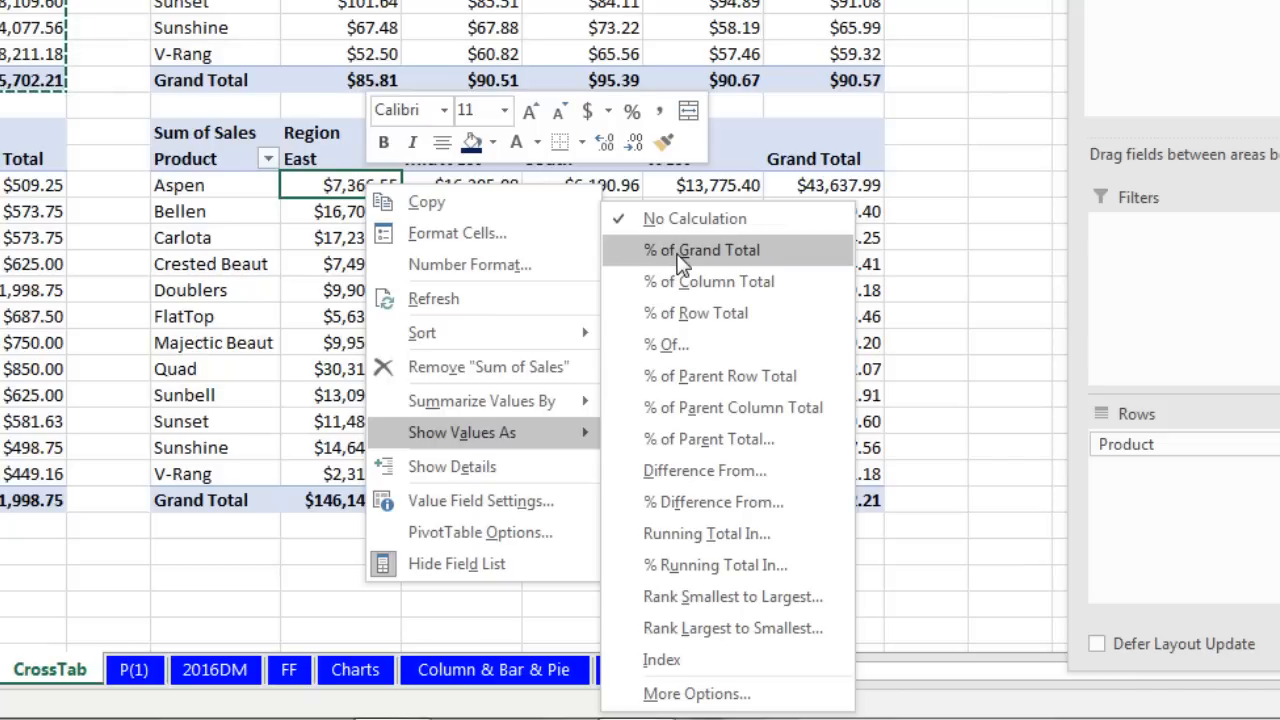
left_click(680, 258)
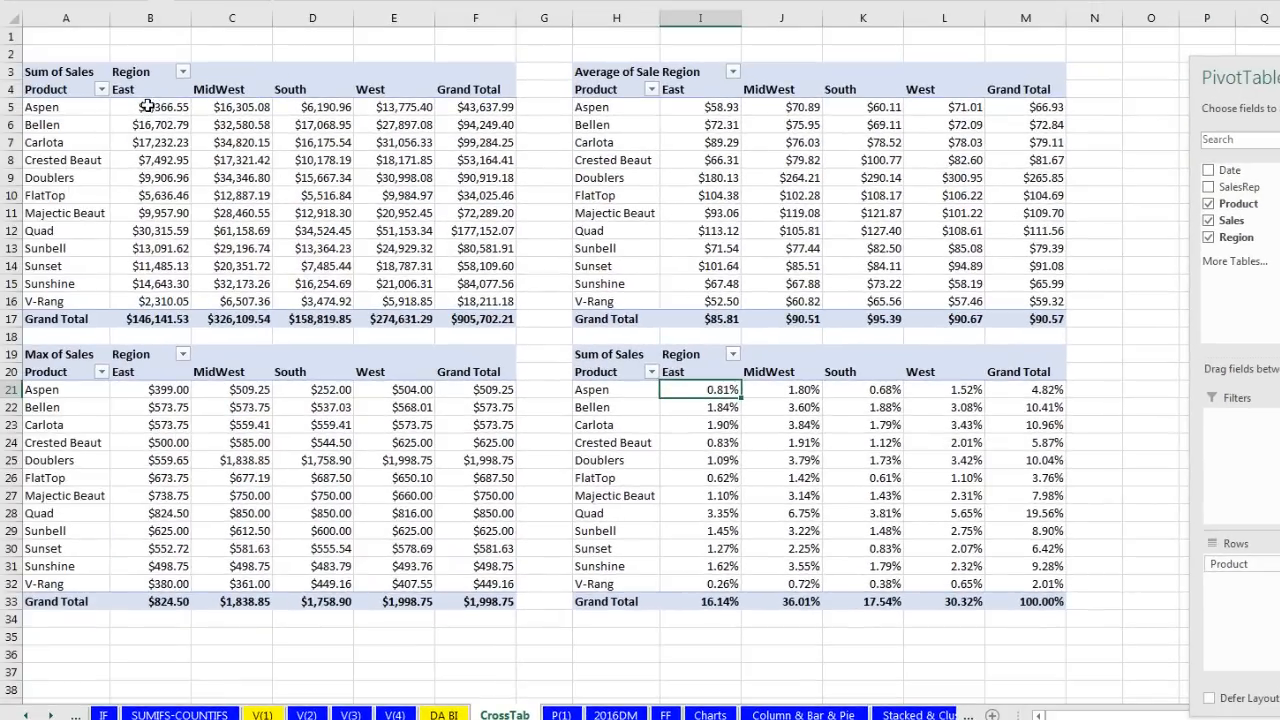
Step: Inspect FlatTop, Doublers and Crested Beaut values across the four pivots, then go to P(1)
mouse_move(150, 105)
left_mouse_down()
mouse_move(476, 216)
mouse_move(486, 283)
mouse_move(440, 305)
left_mouse_up()
left_click(384, 195)
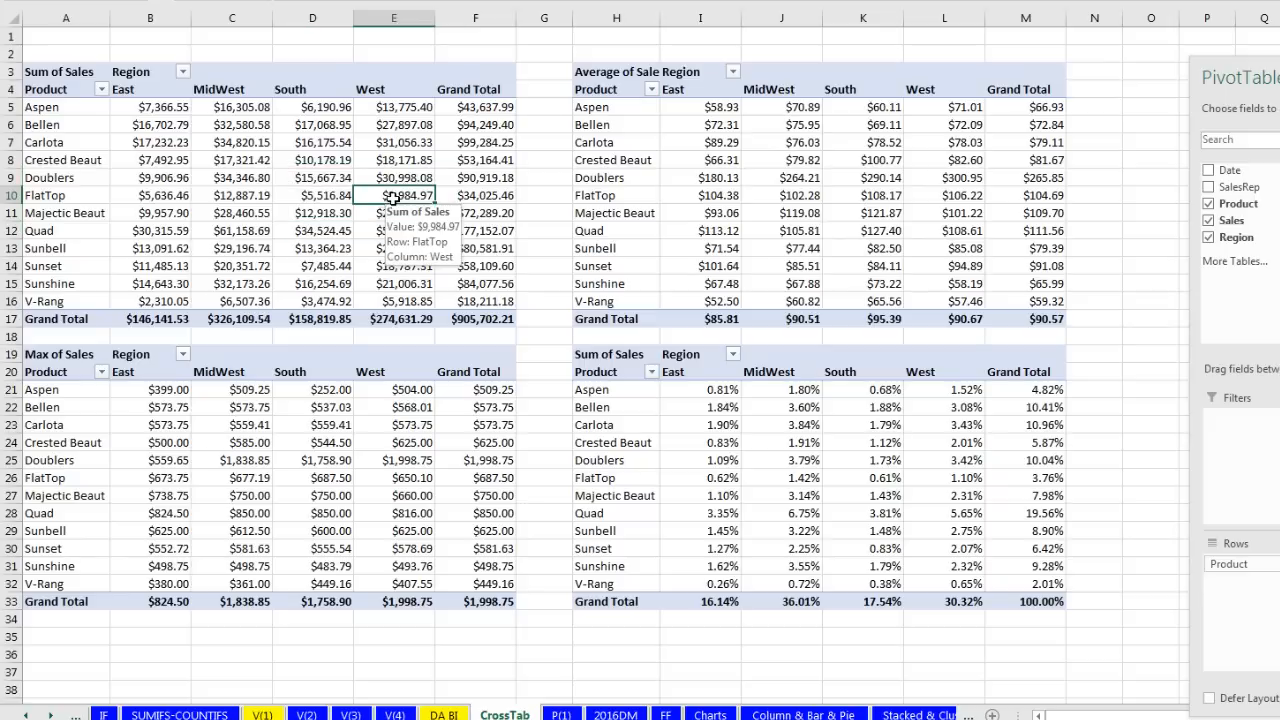
left_click(482, 319)
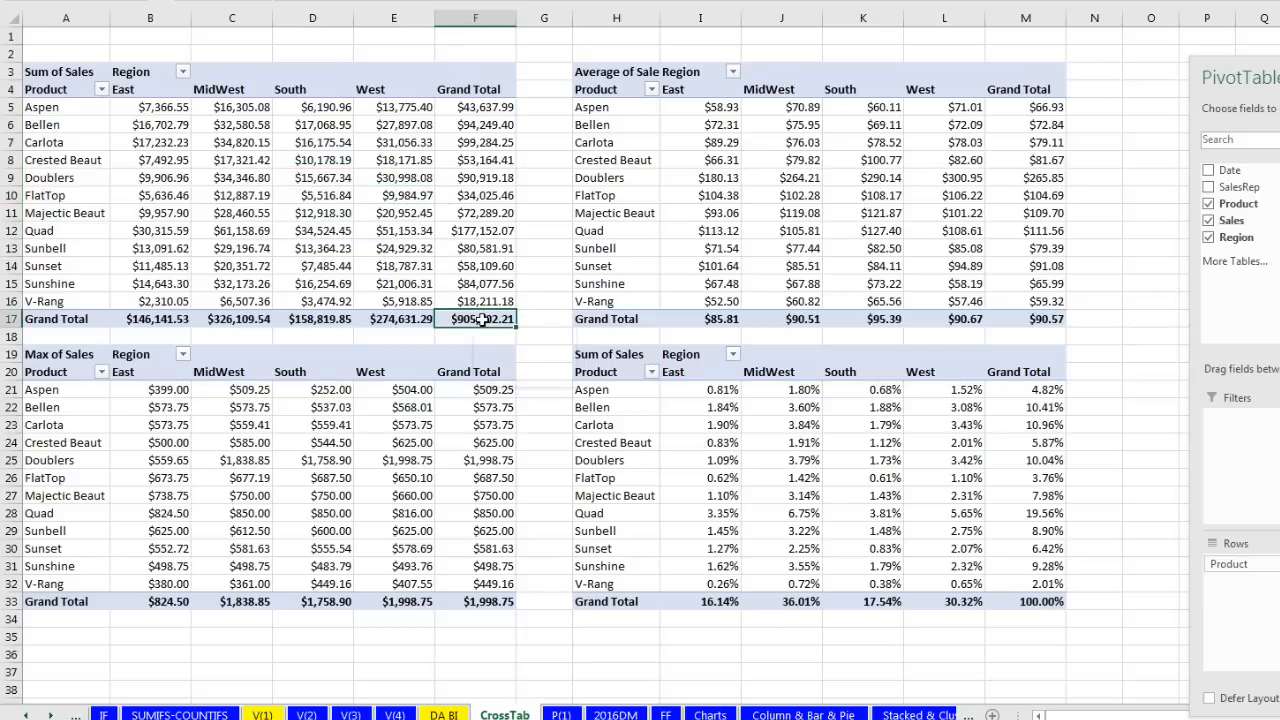
left_click(1024, 606)
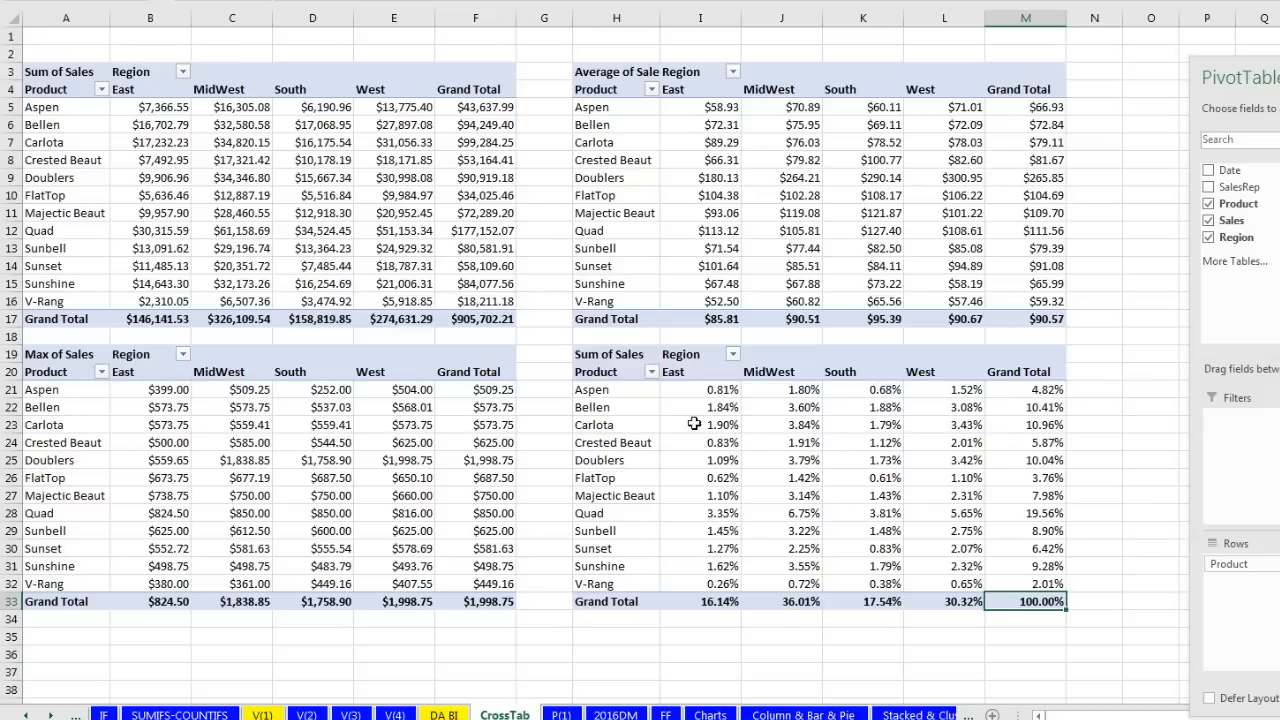
mouse_move(689, 416)
left_click(305, 200)
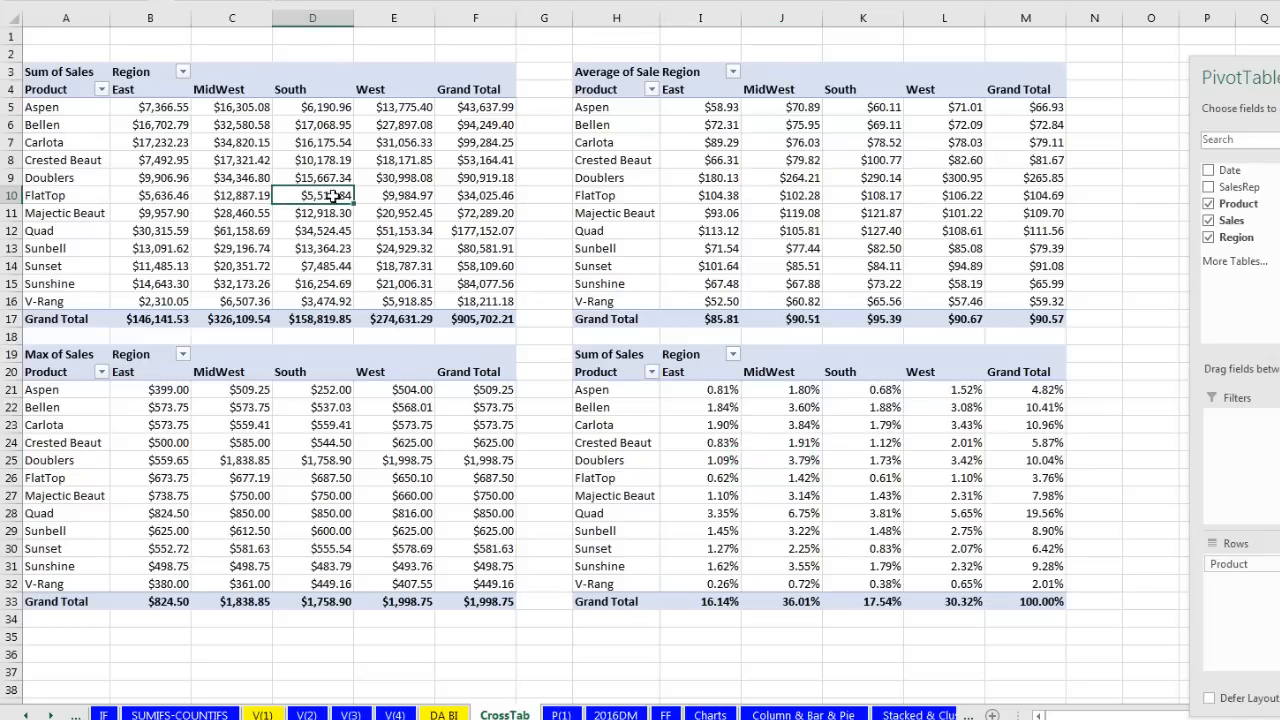
mouse_move(328, 197)
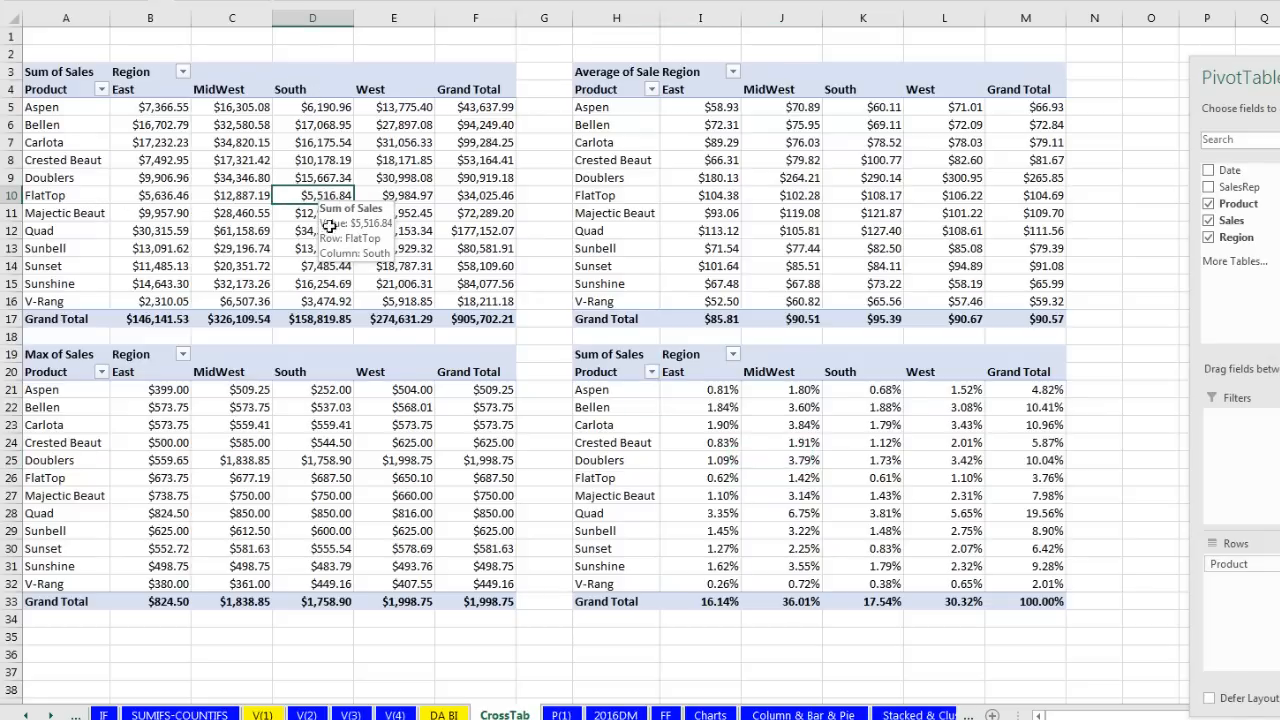
left_click(328, 458)
left_click(861, 201)
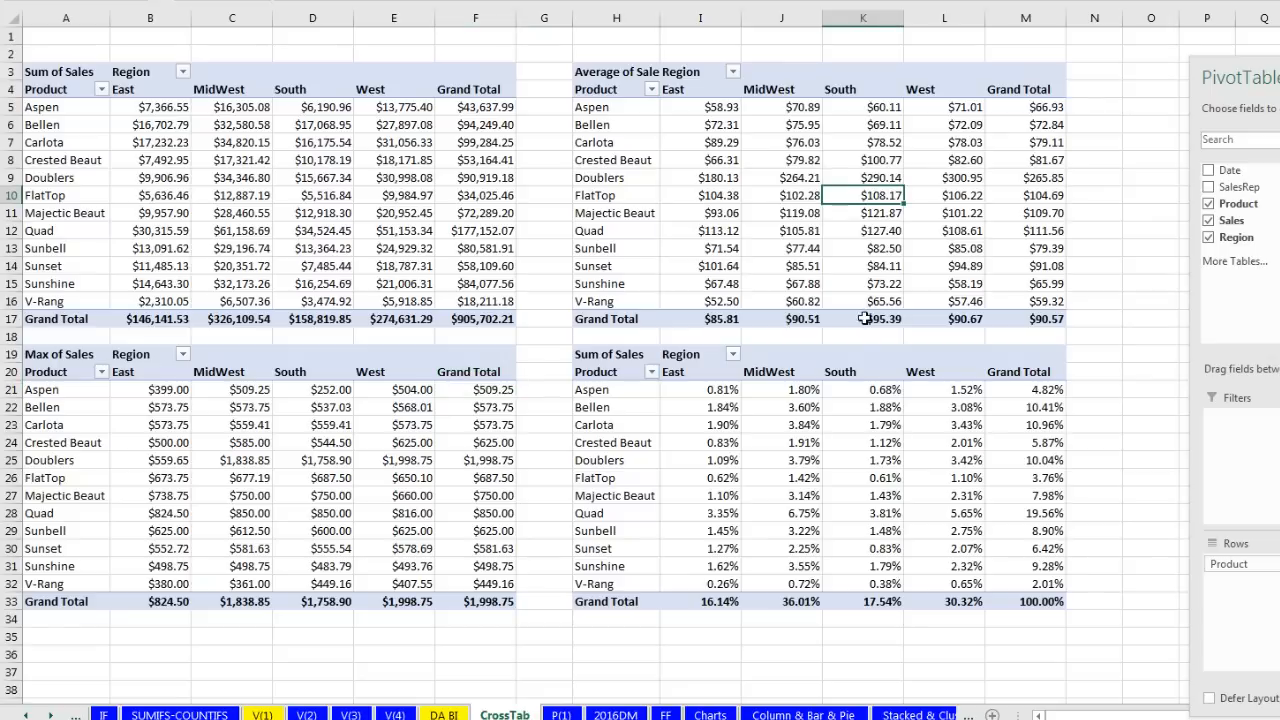
left_click(851, 445)
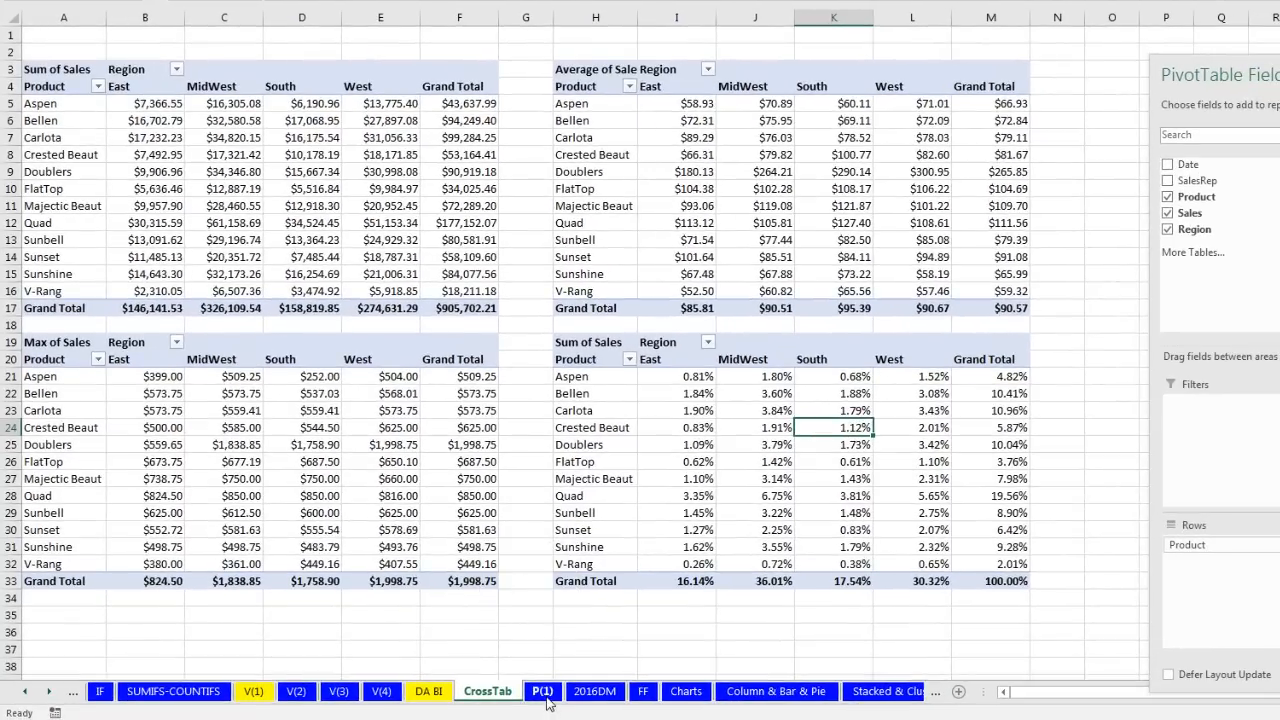
left_click(542, 691)
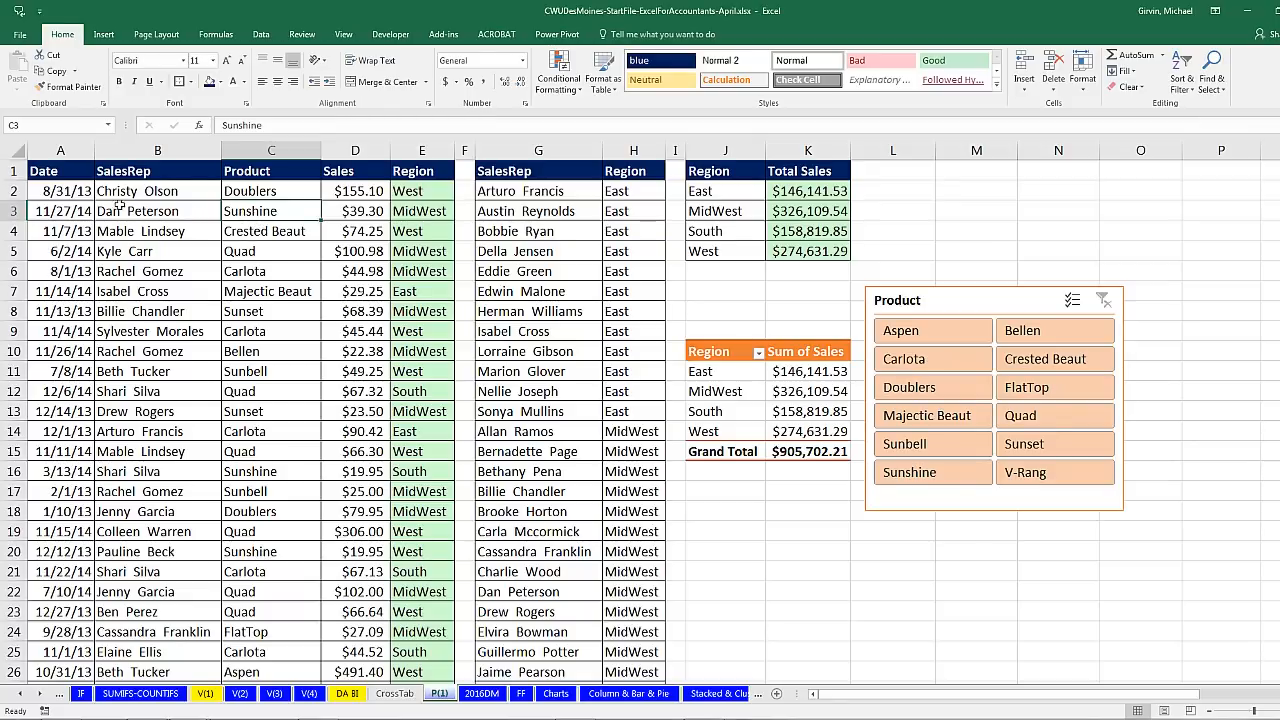
Step: Insert a PivotTable from the P(1) sales records on a new worksheet
left_click_drag(52, 176, 62, 468)
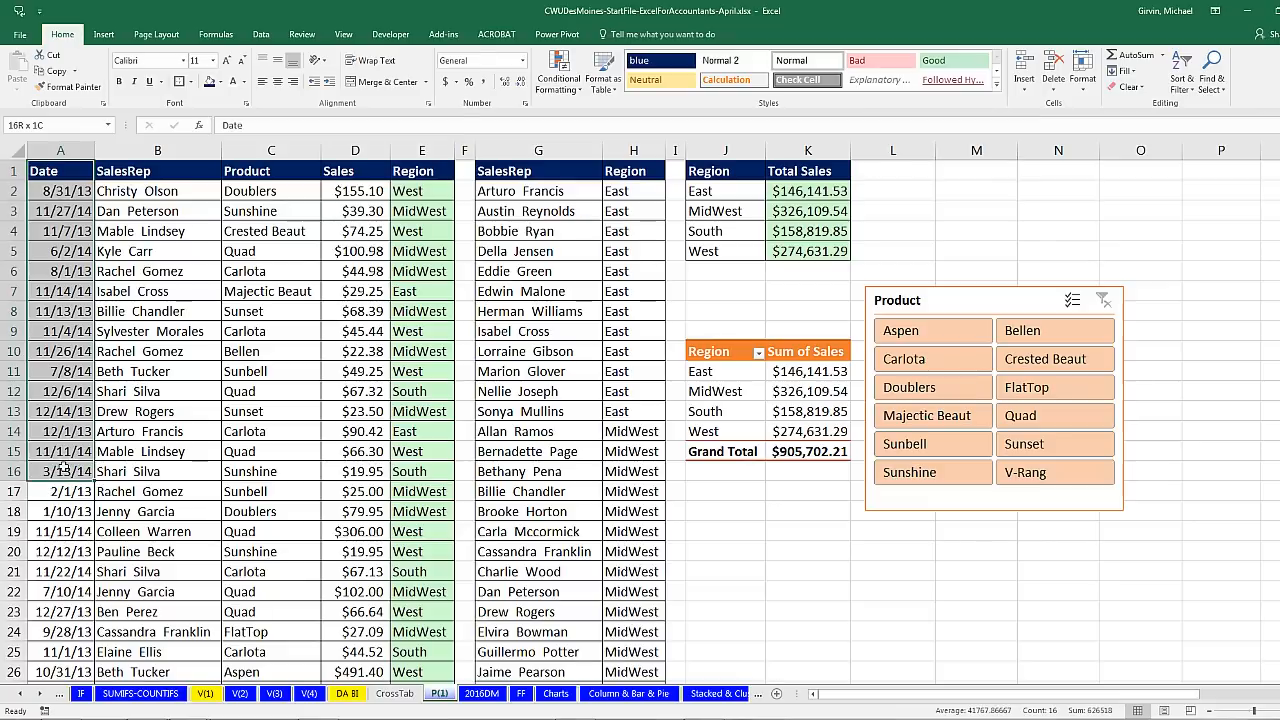
left_click(353, 283)
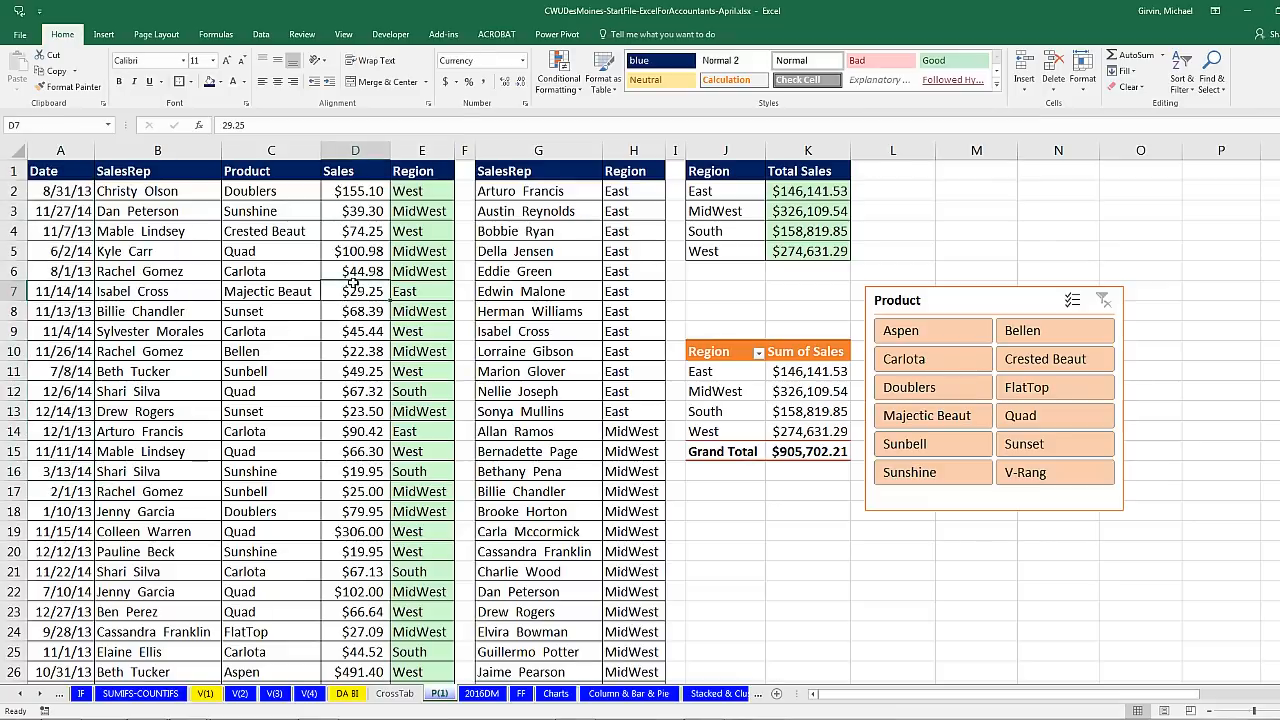
left_click(159, 253)
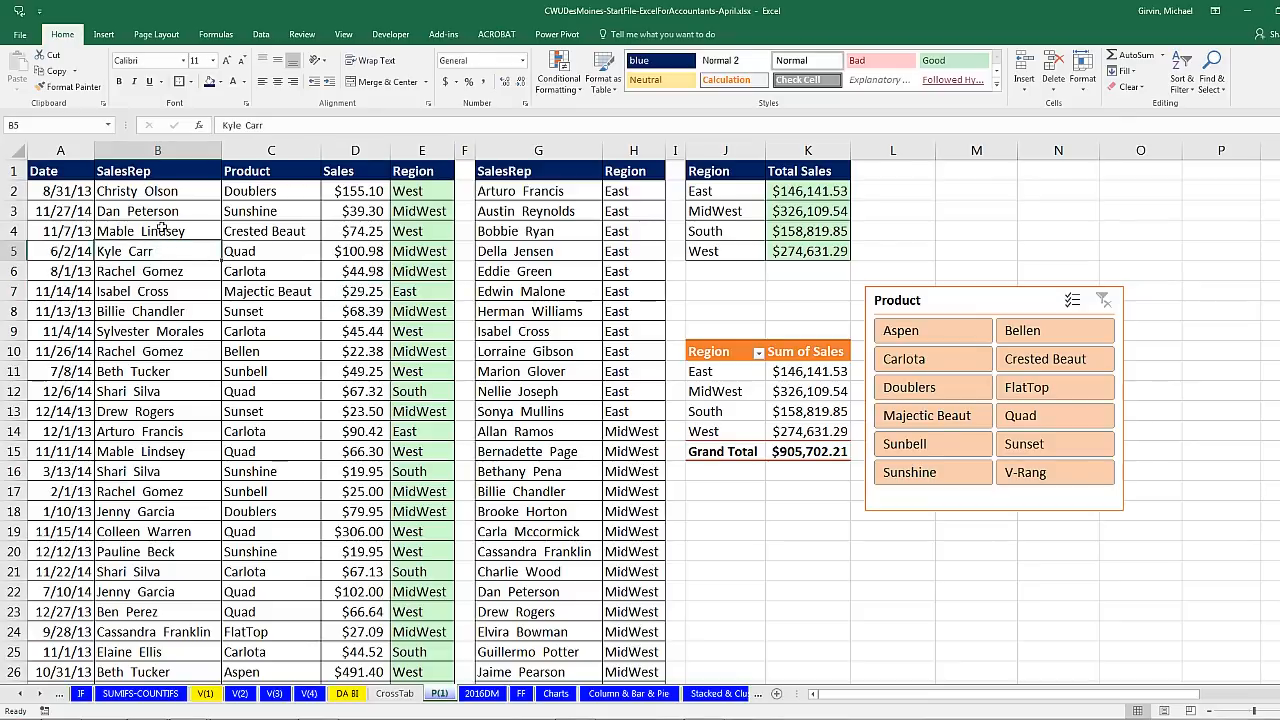
left_click(161, 228)
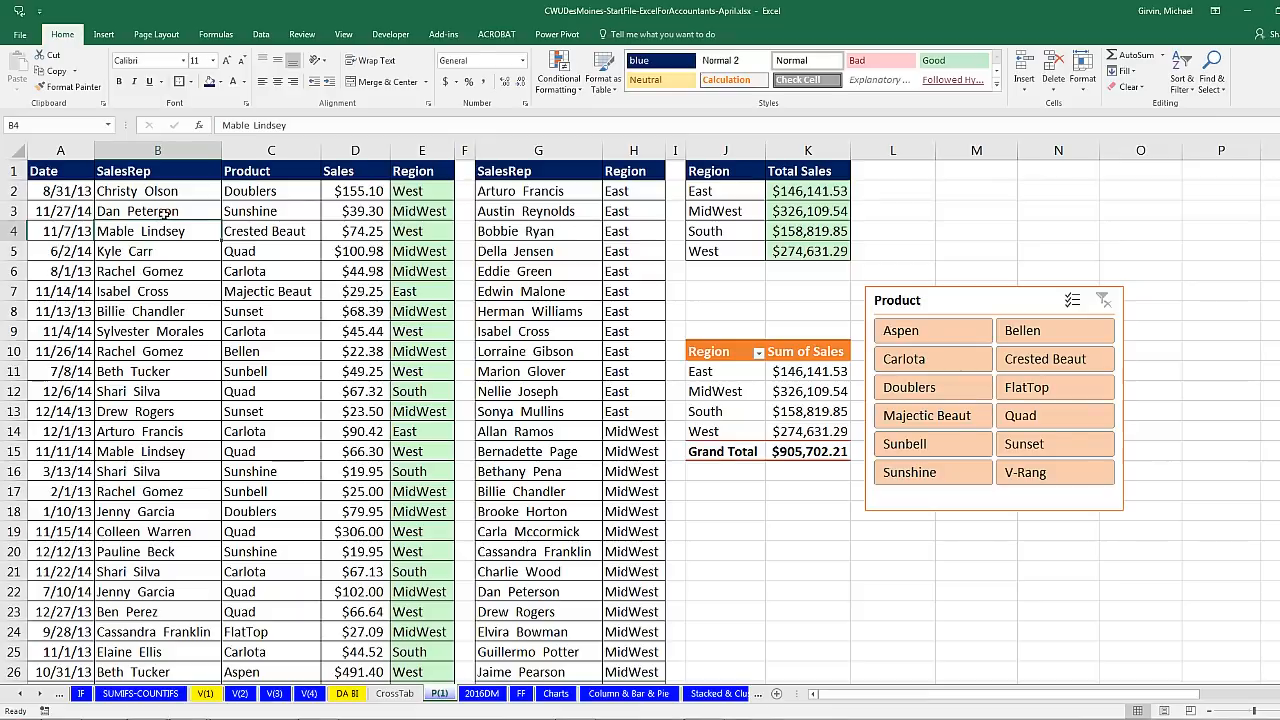
left_click(163, 211)
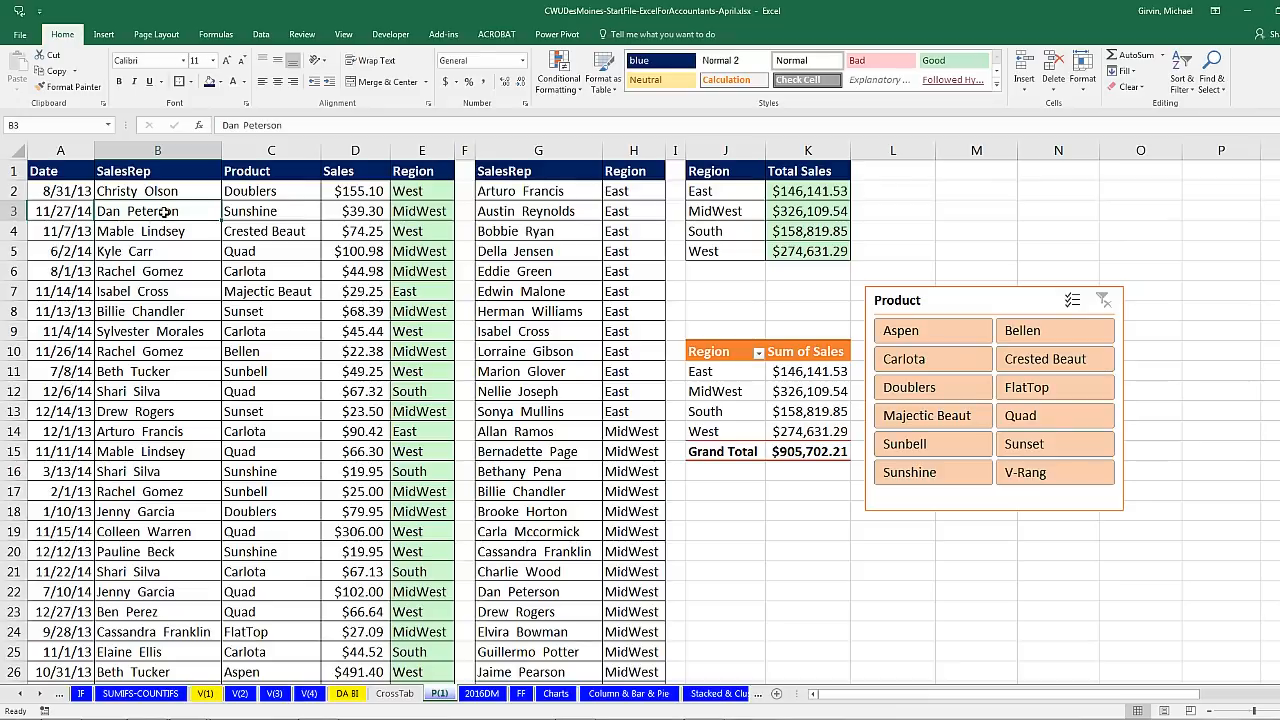
left_click(104, 34)
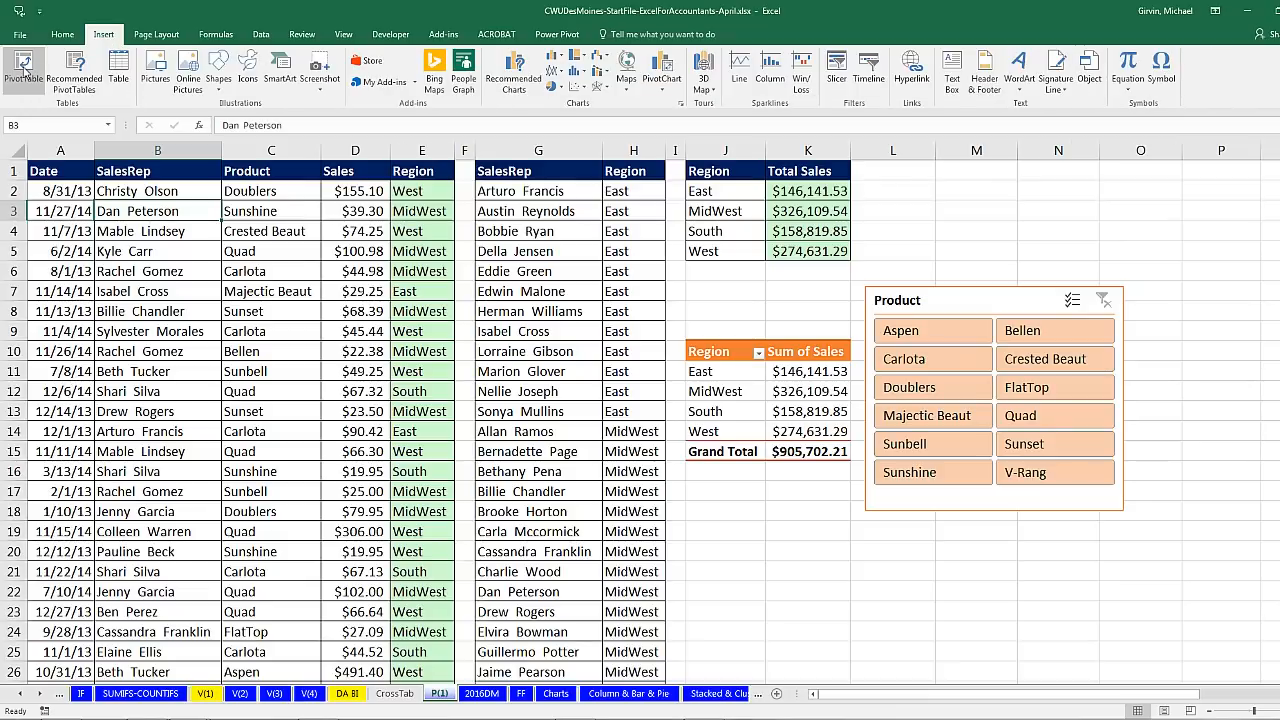
left_click(24, 68)
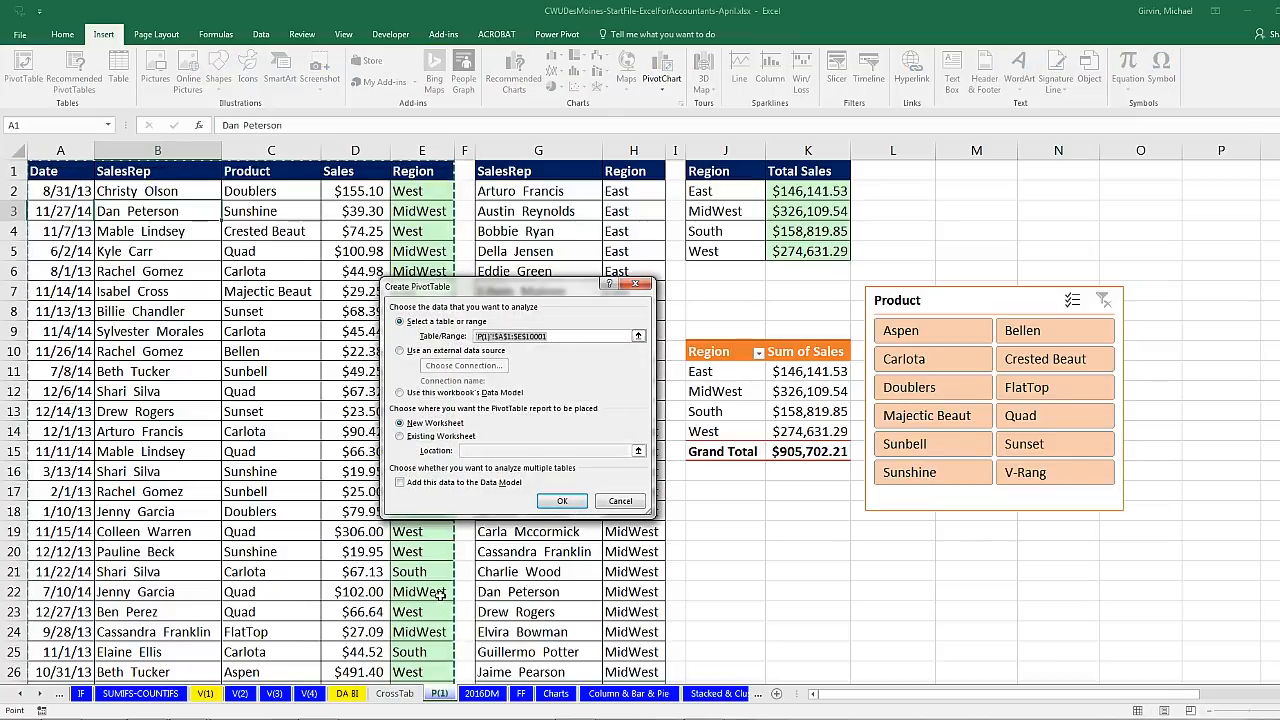
key("Return")
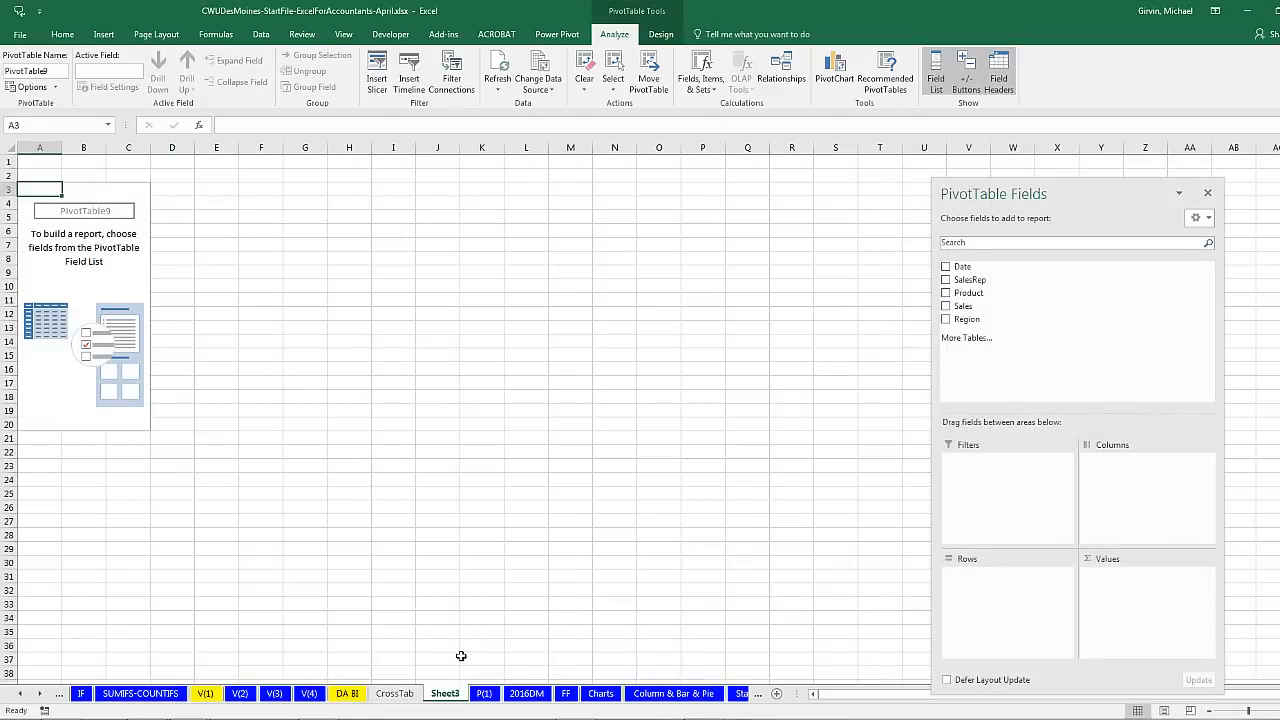
Step: Rename Sheet3 to 'Monthly Report'
double_click(448, 696)
type("Monthly Report")
key("Return")
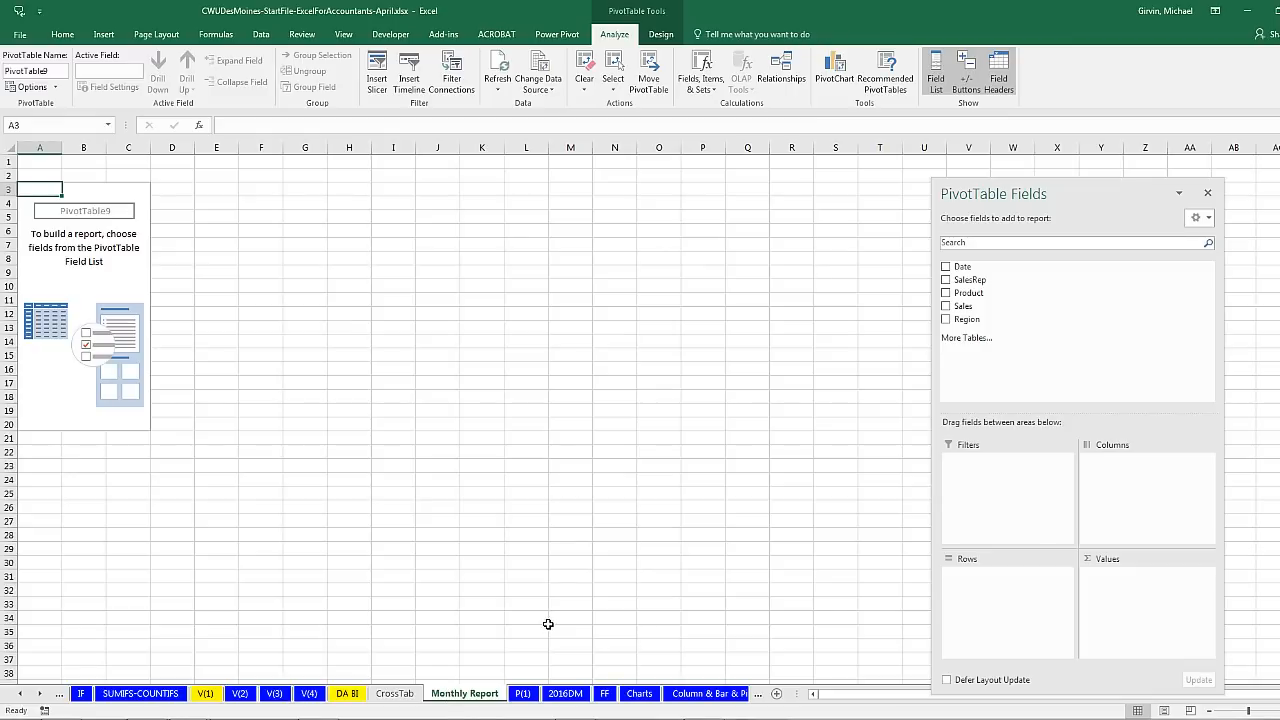
Step: Put Date in the pivot rows and remove the Quarters grouping, leaving Years and Date
left_click_drag(1005, 190, 527, 148)
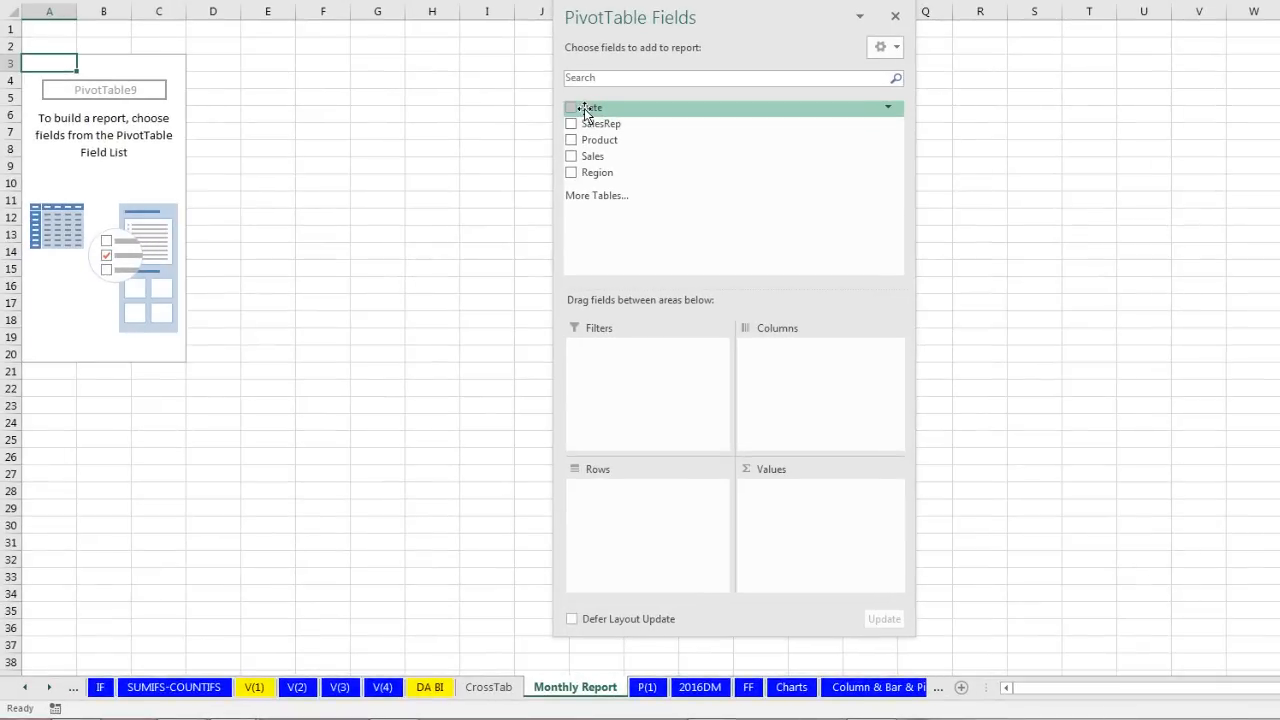
left_click_drag(586, 112, 688, 239)
left_click_drag(687, 305, 599, 529)
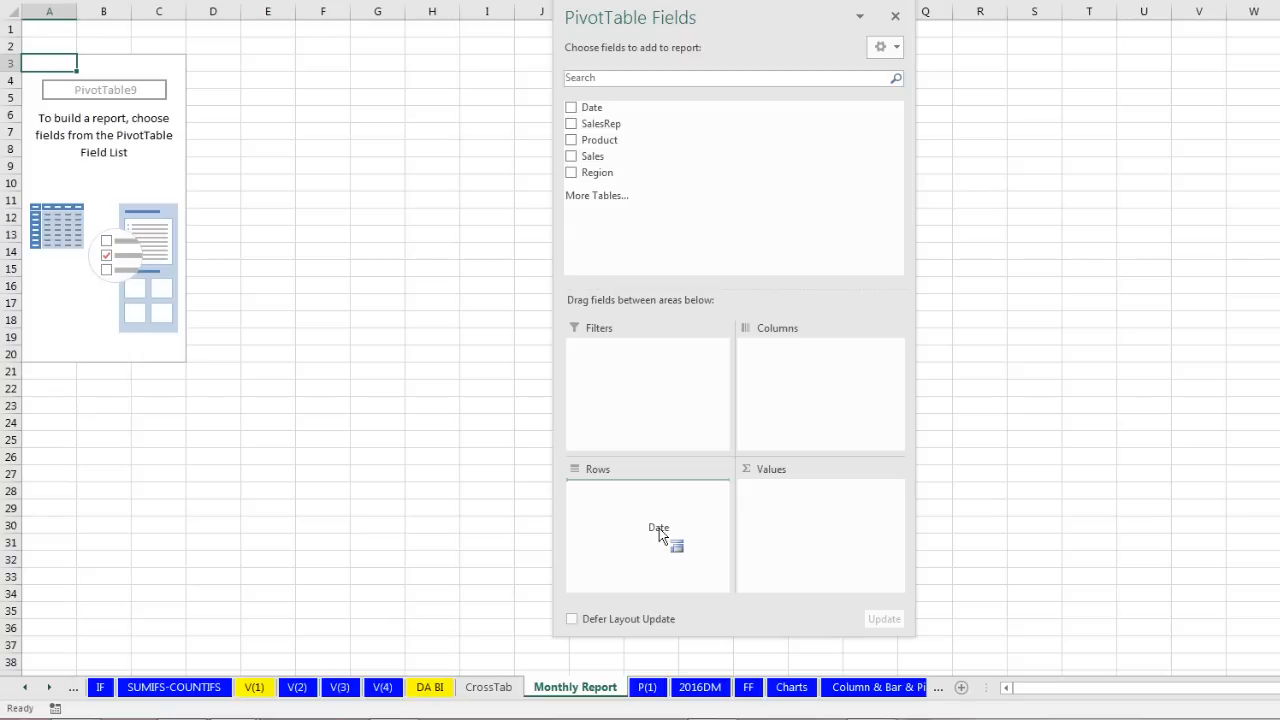
left_click_drag(659, 528, 659, 528)
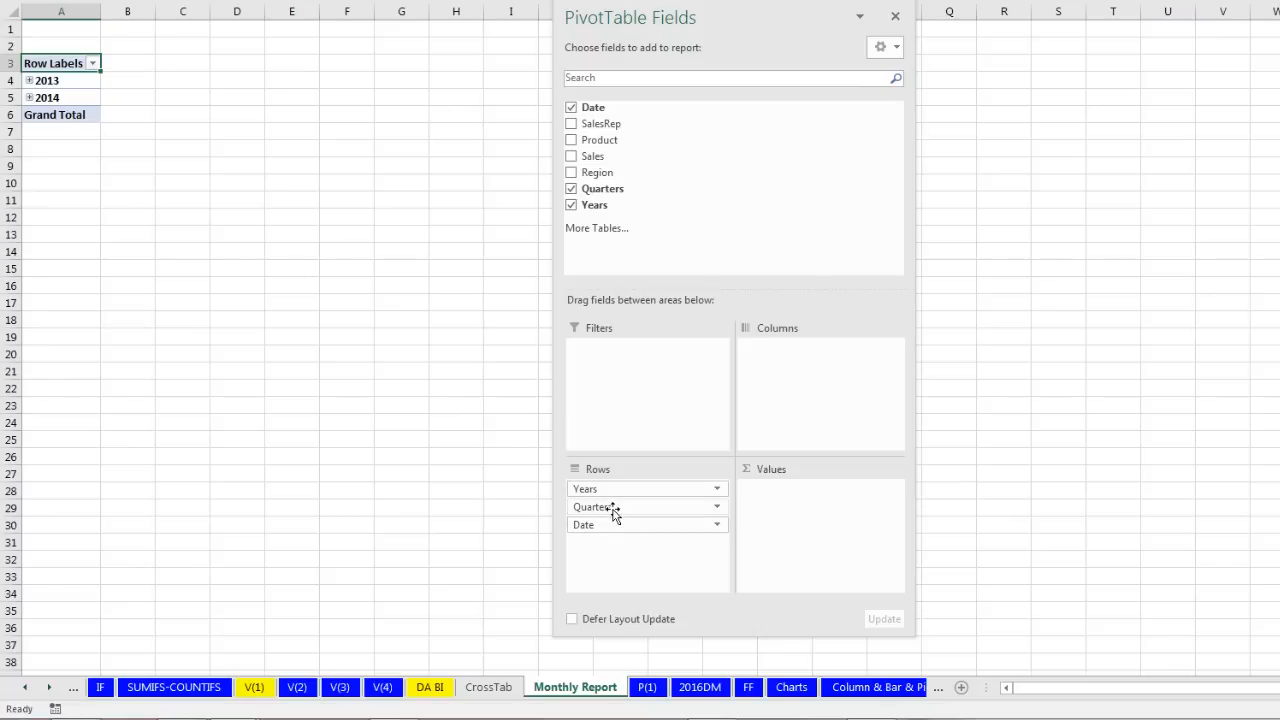
left_click_drag(614, 512, 480, 391)
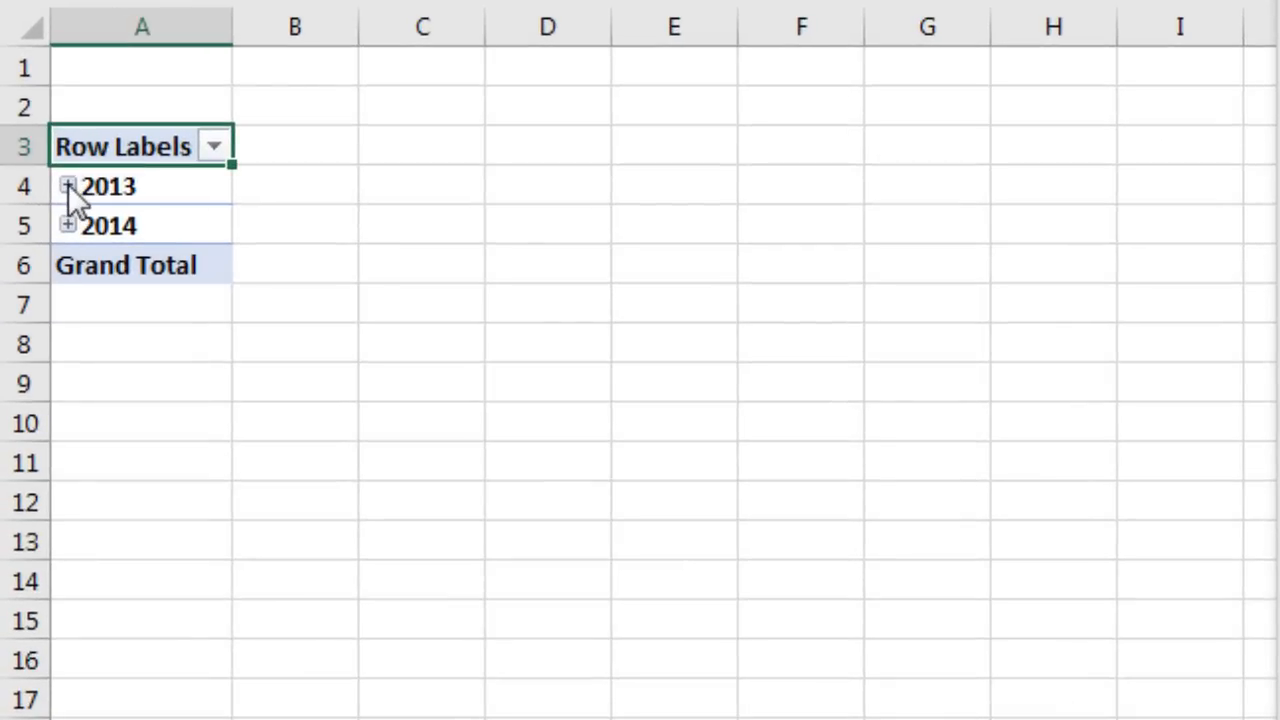
Step: Expand 2013 and 2014, then ungroup the dates back into daily rows
left_click(68, 184)
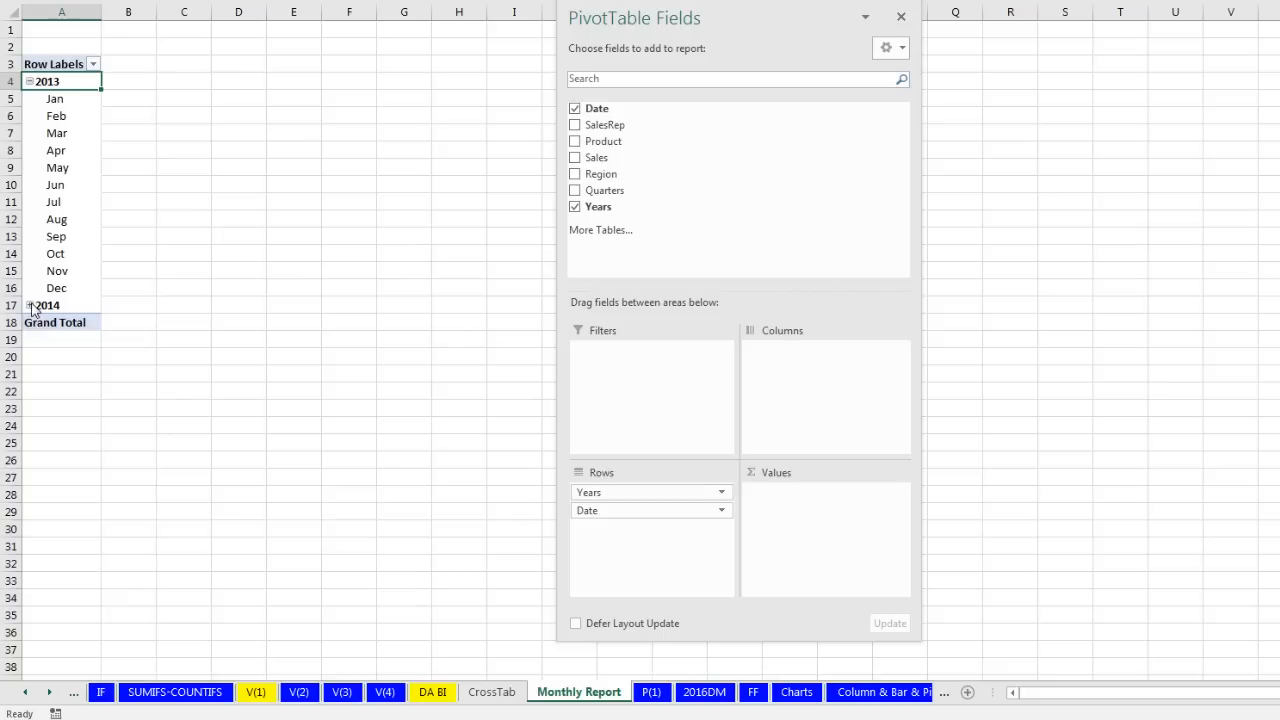
left_click(30, 306)
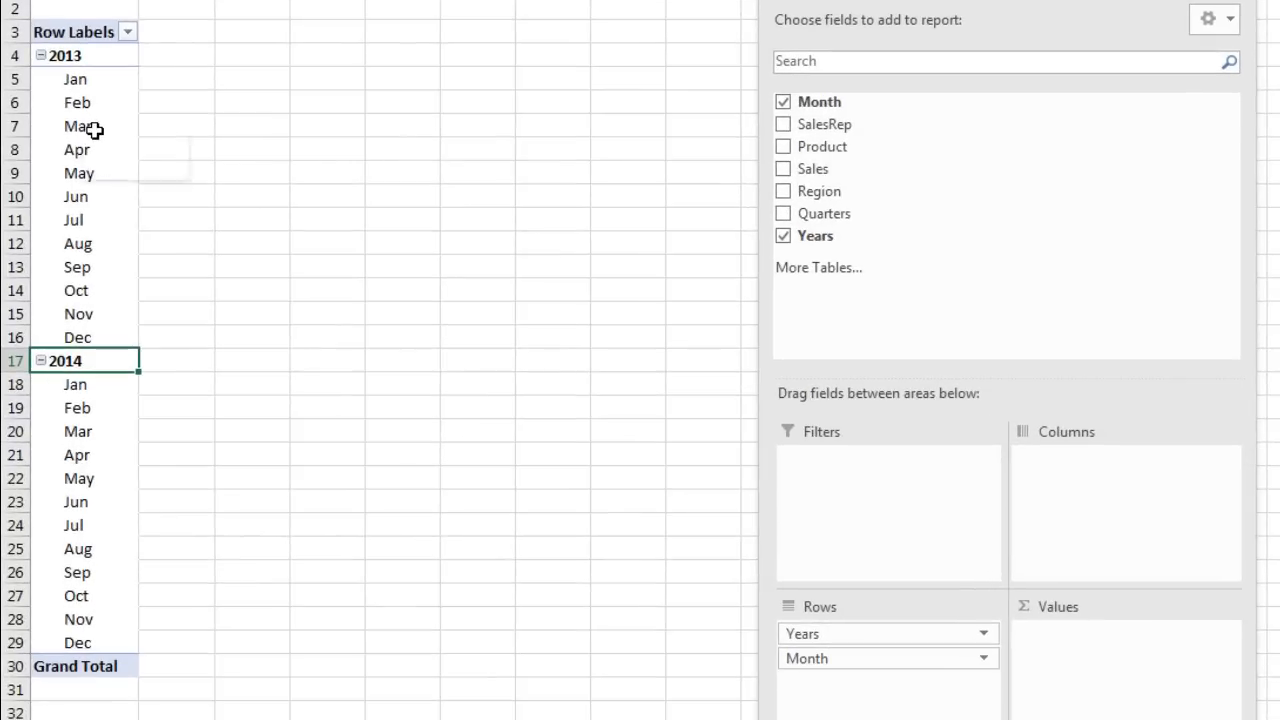
right_click(70, 134)
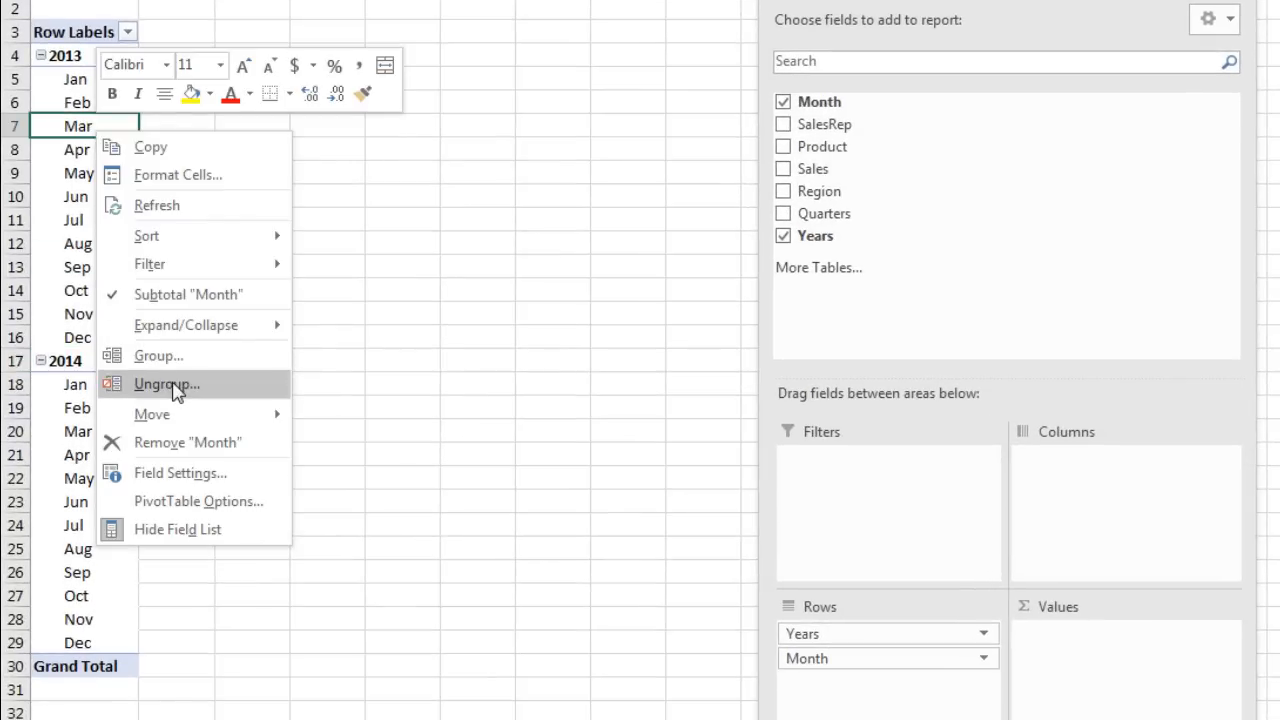
left_click(166, 385)
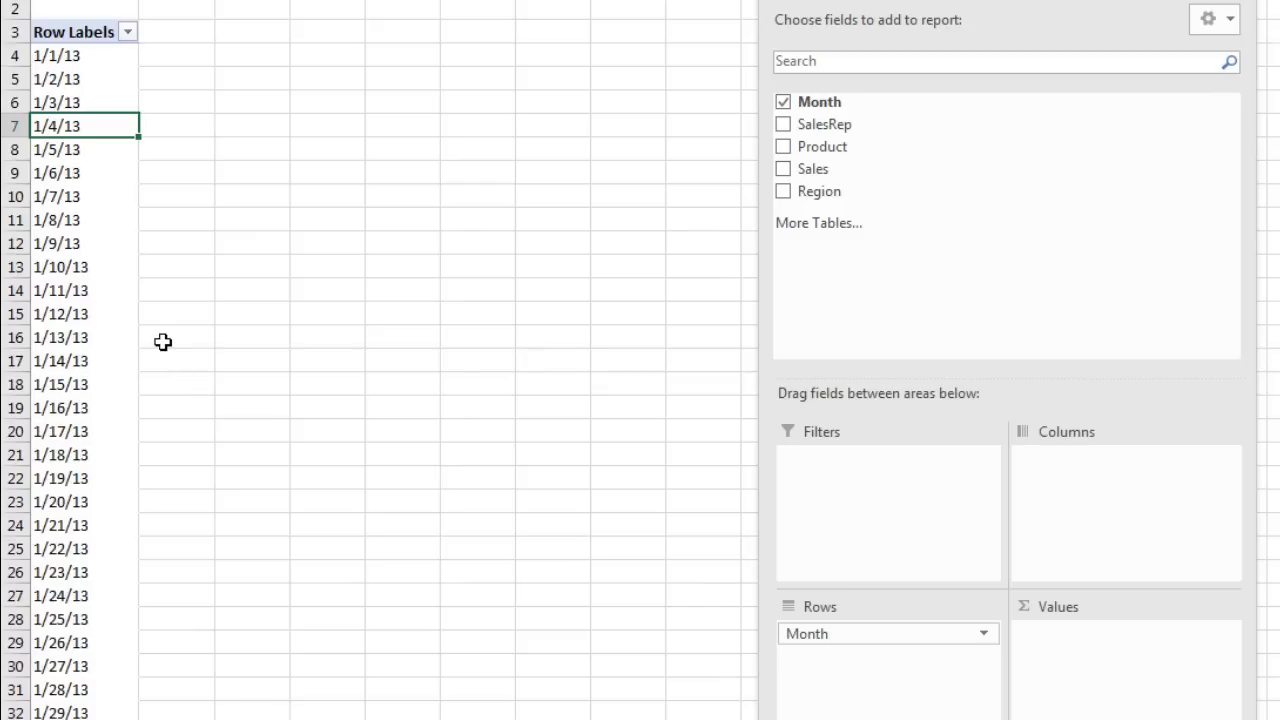
Step: Regroup the daily dates by both Months and Years
right_click(82, 126)
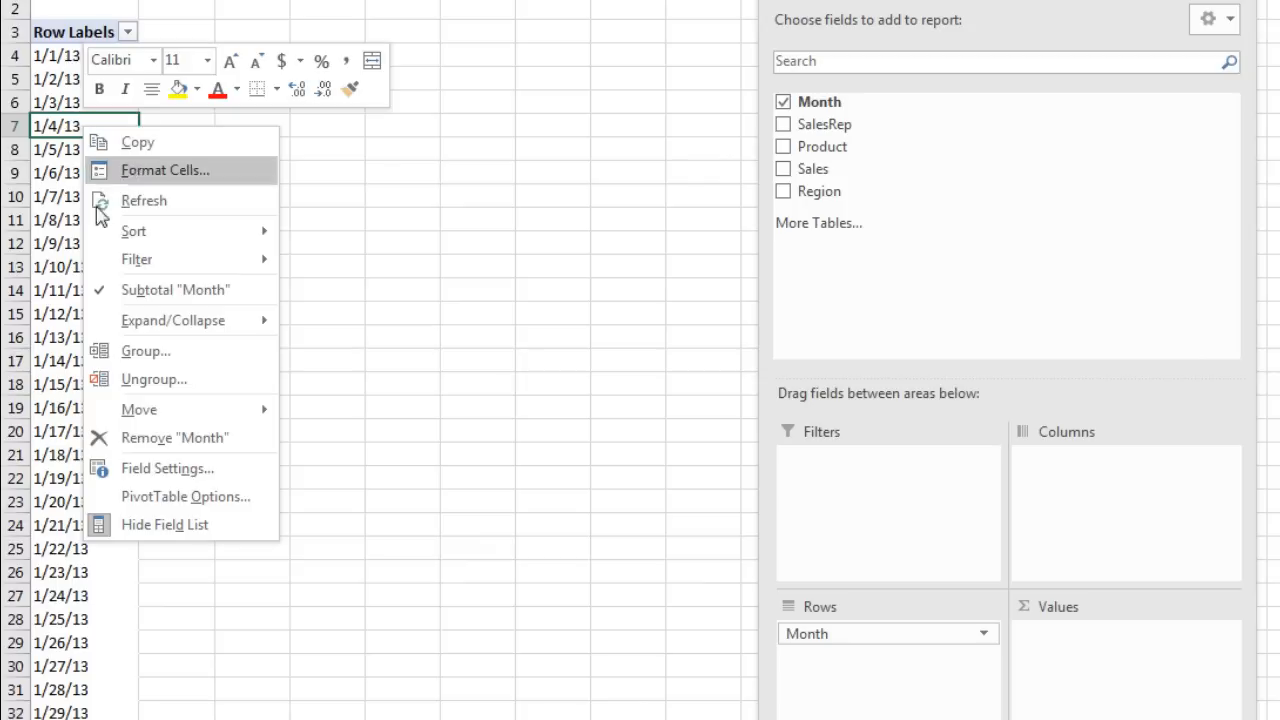
left_click(136, 355)
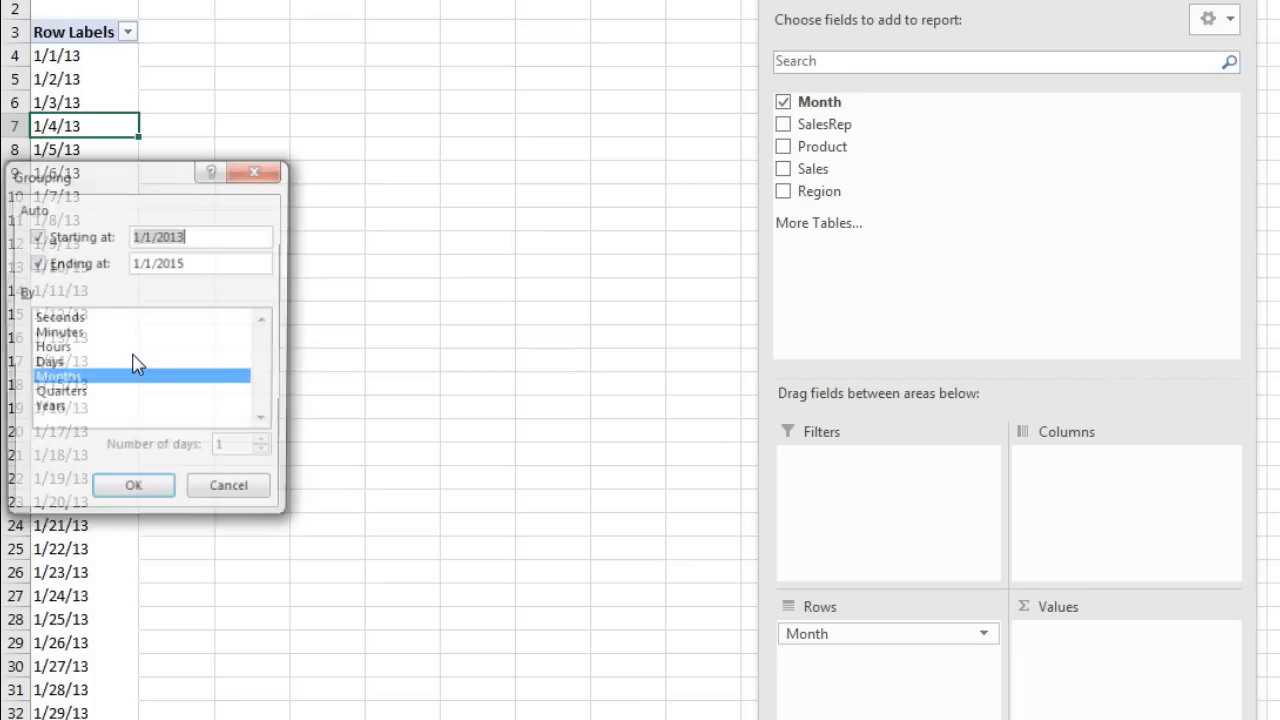
left_click(63, 411)
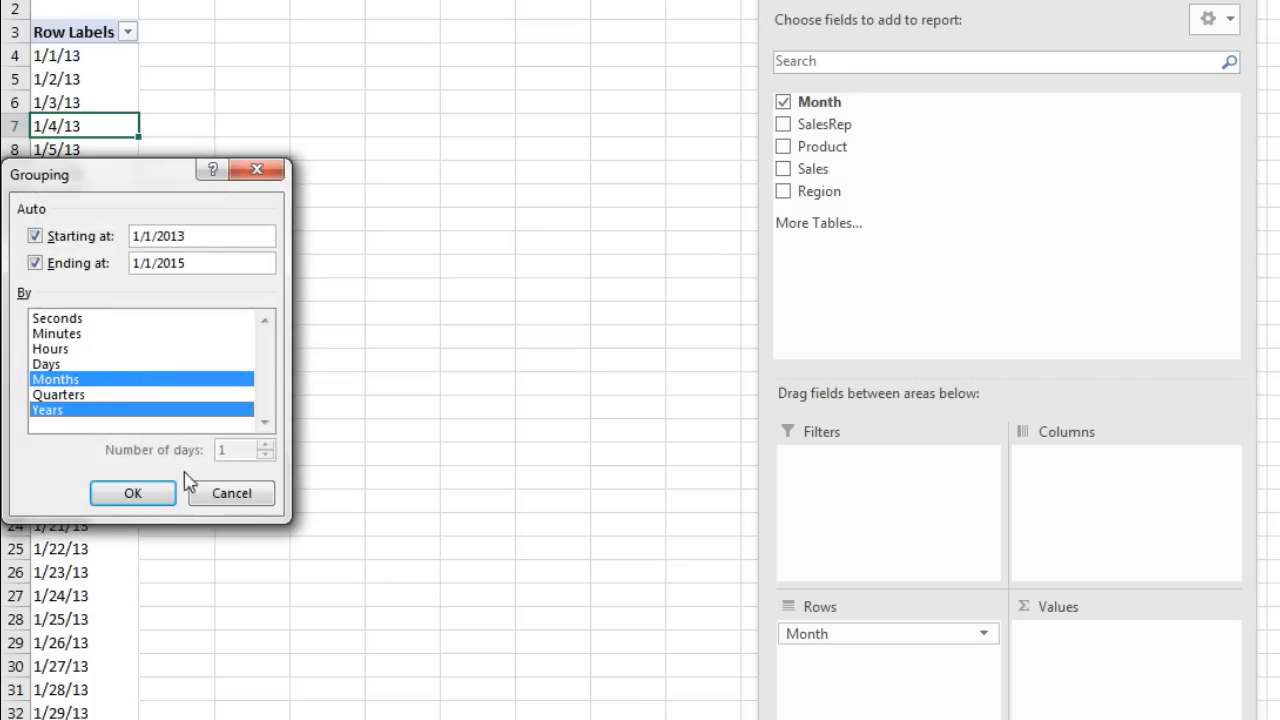
left_click(146, 497)
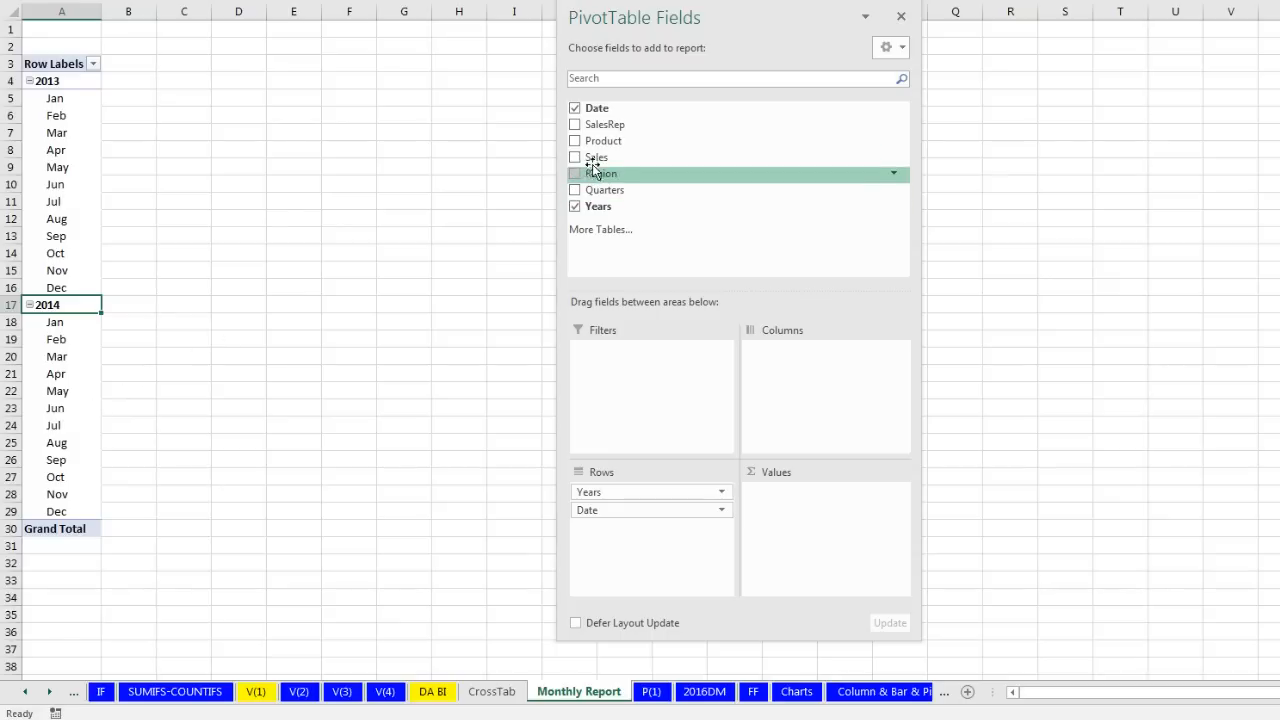
Step: Add Sales as Sum of Sales values and show the pivot in Tabular Form
left_click_drag(594, 160, 820, 538)
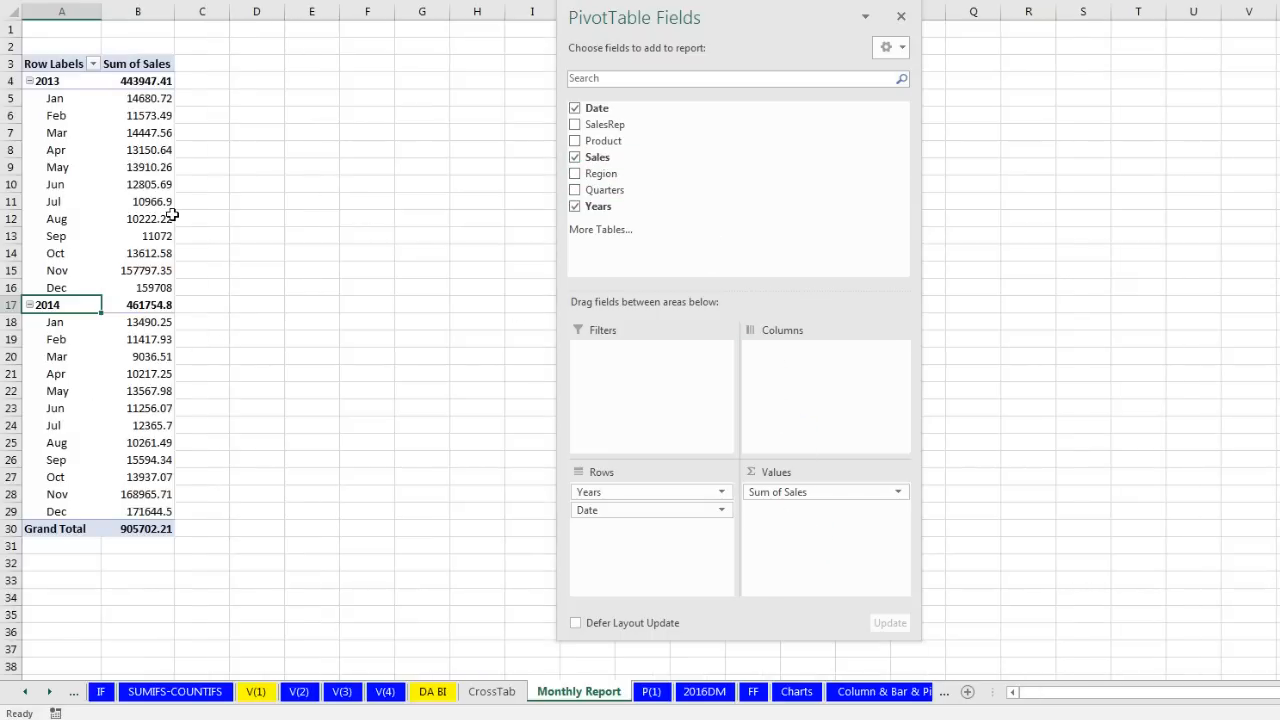
mouse_move(172, 215)
left_click(150, 150)
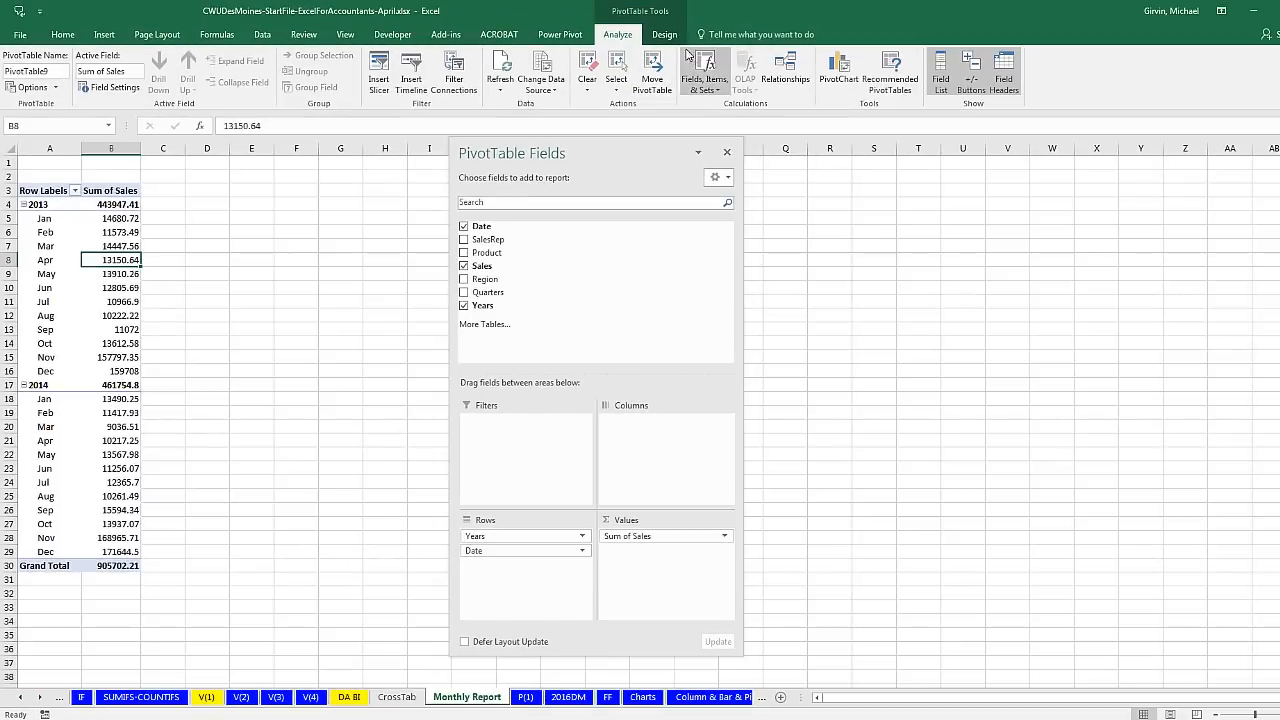
left_click(665, 34)
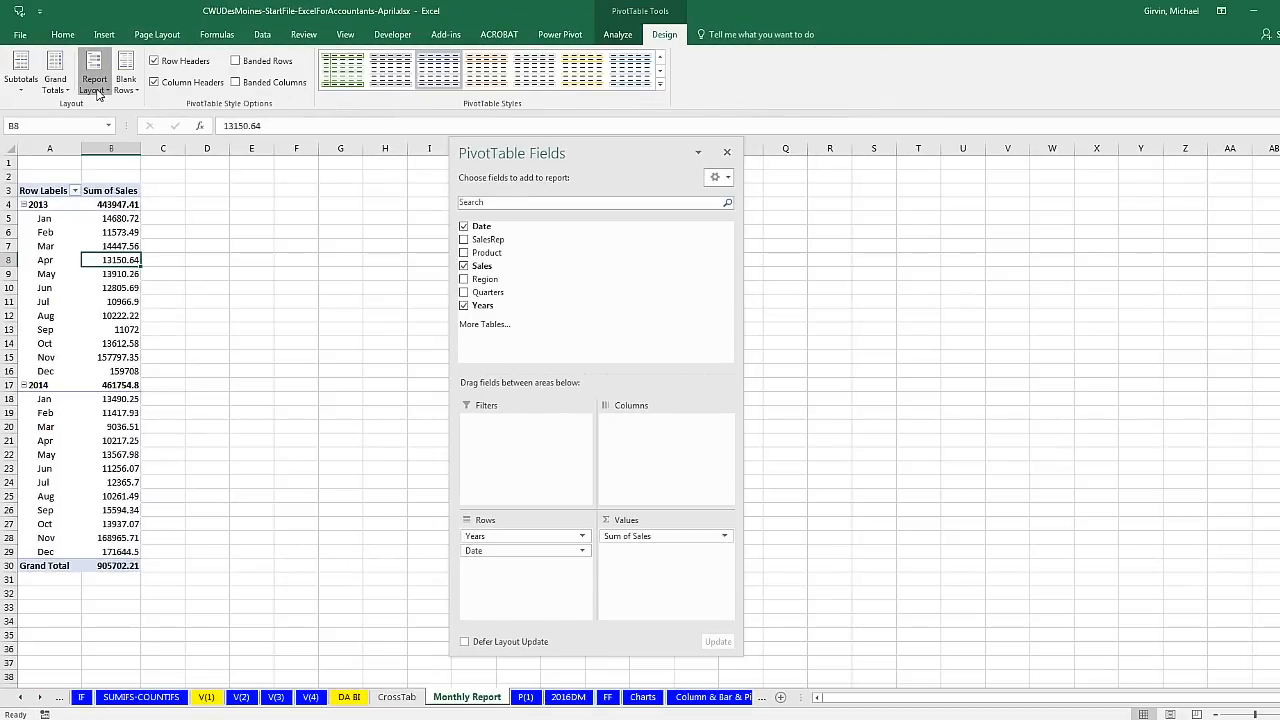
left_click(94, 78)
left_click(150, 173)
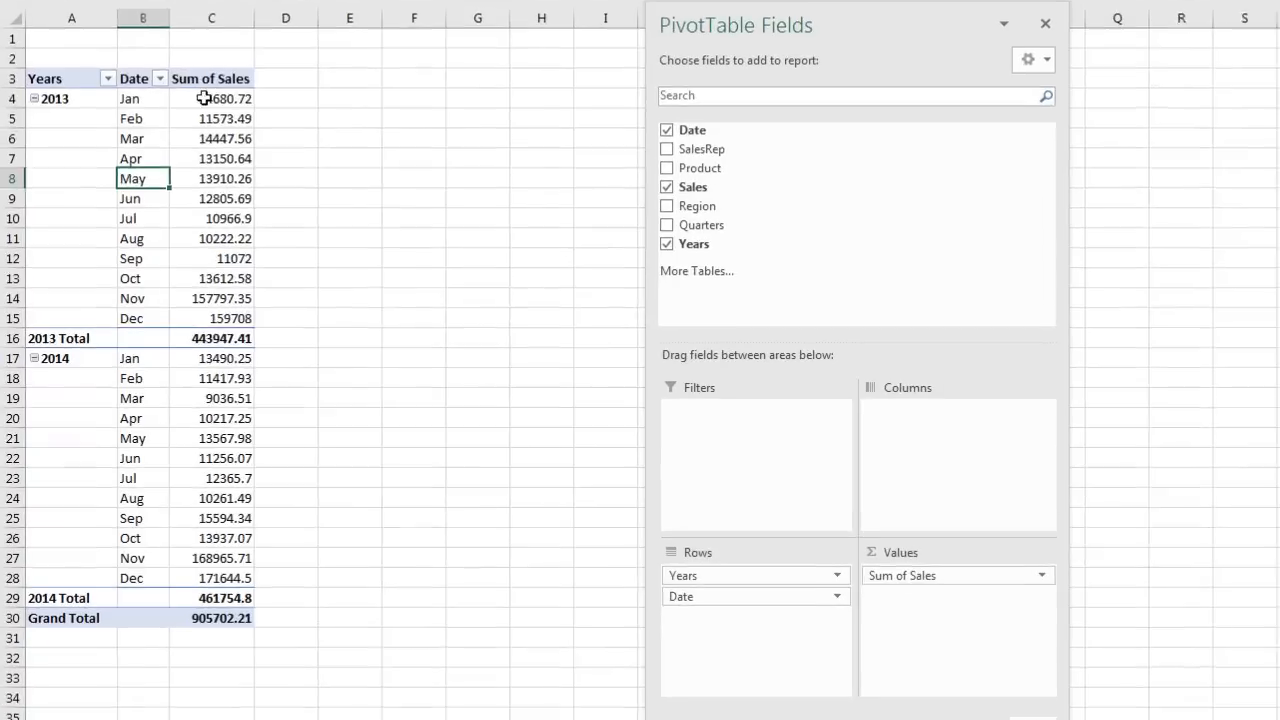
Step: Format the Sum of Sales values as Currency and check the 2013 monthly figures
right_click(172, 155)
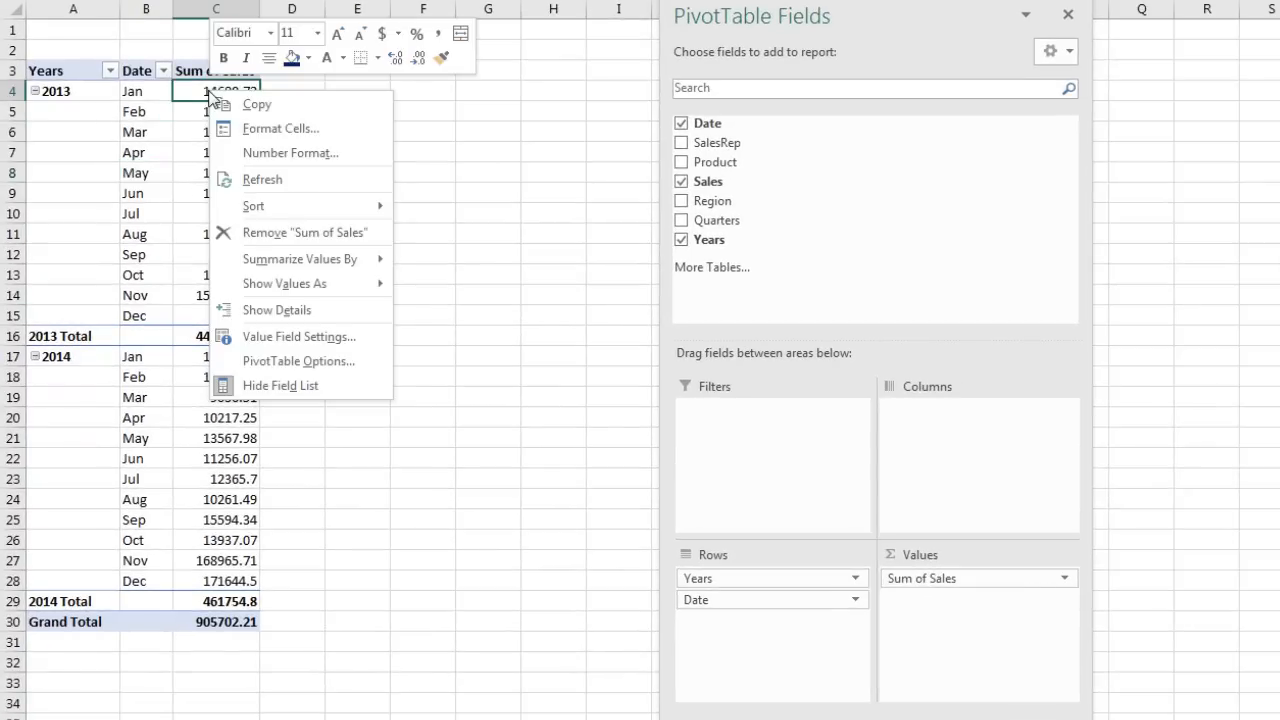
left_click(265, 153)
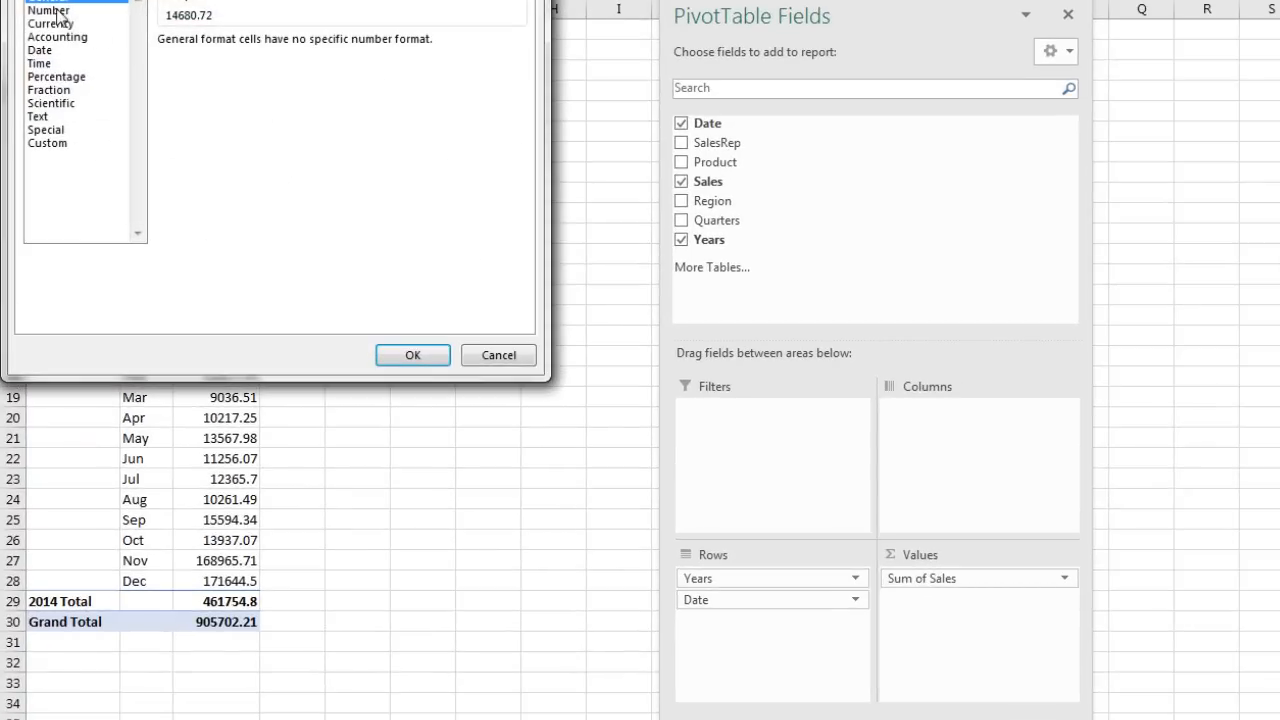
left_click(50, 23)
left_click(412, 355)
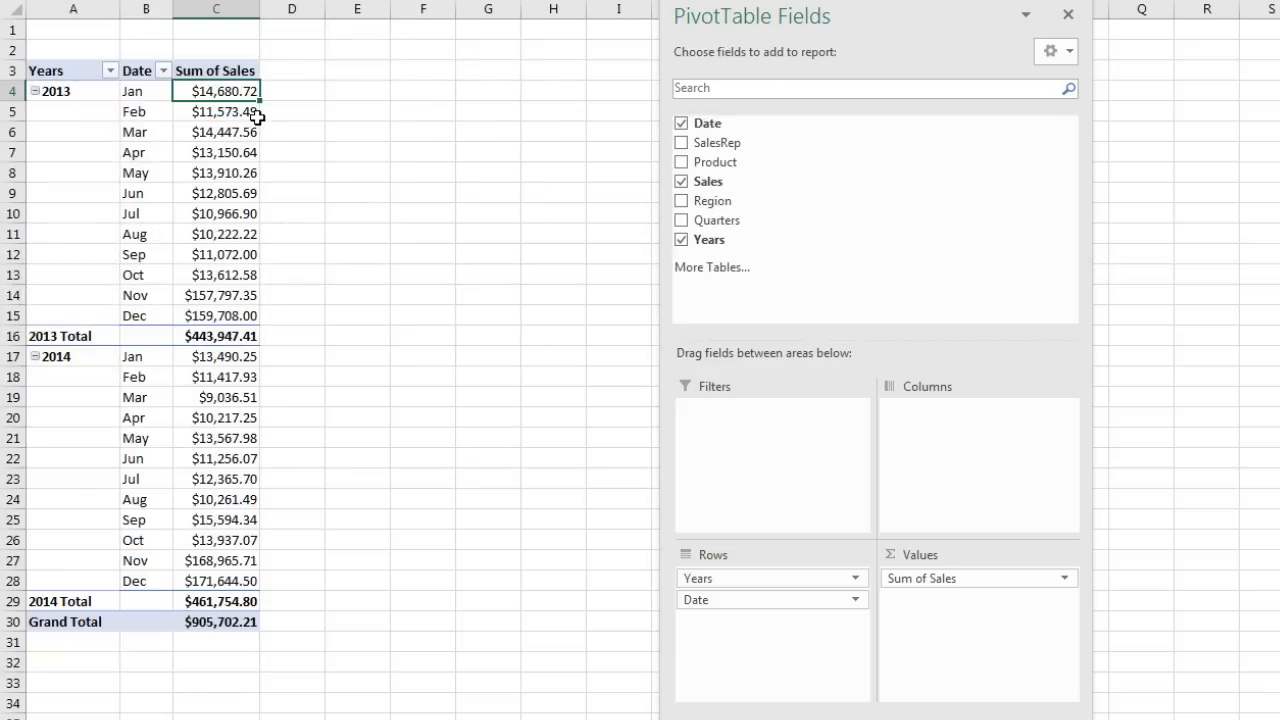
left_click(218, 139)
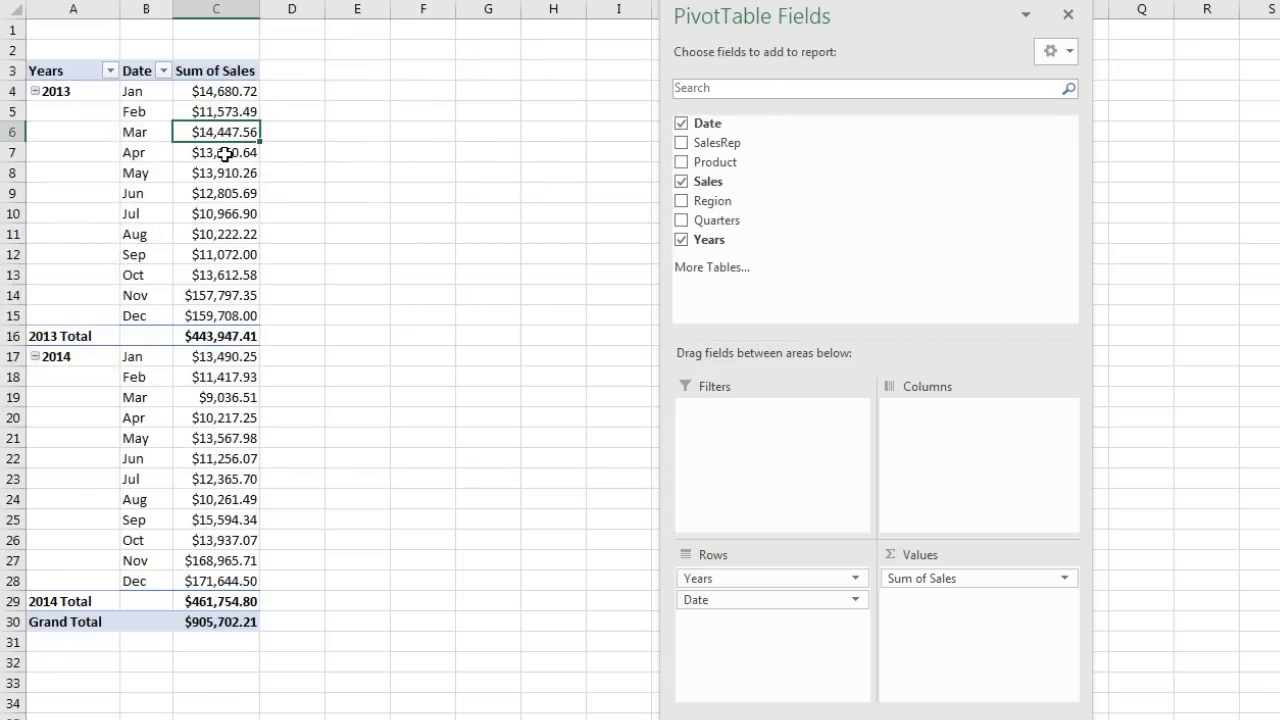
left_click(225, 153)
left_click(229, 172)
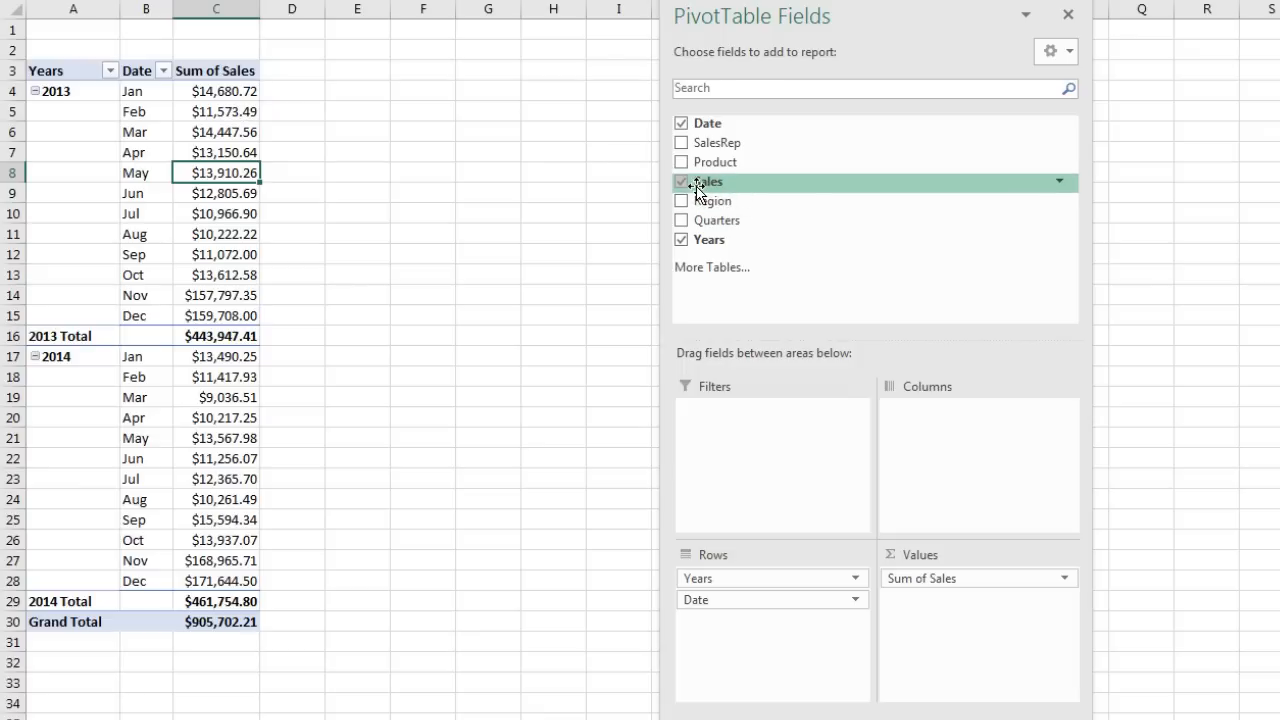
Step: Add Sales to the pivot values again as Sum of Sales2 and bring up its Show Values As choices
left_click_drag(703, 182, 981, 614)
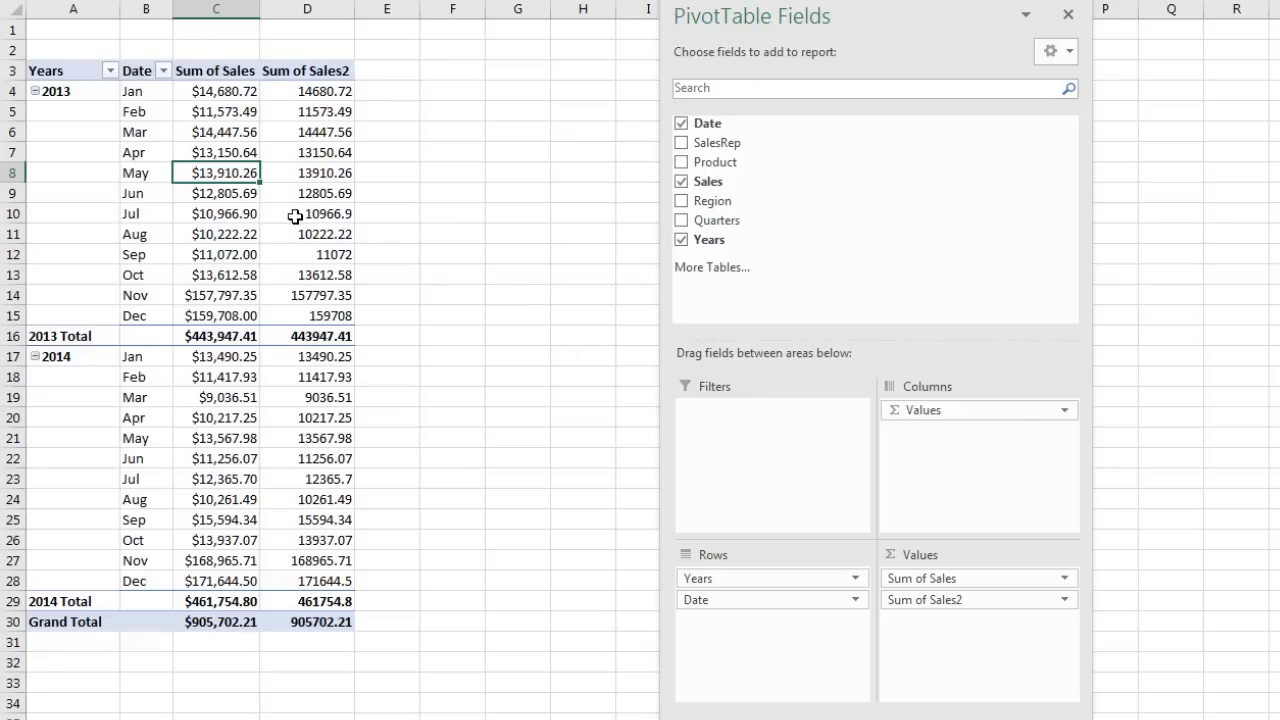
mouse_move(296, 216)
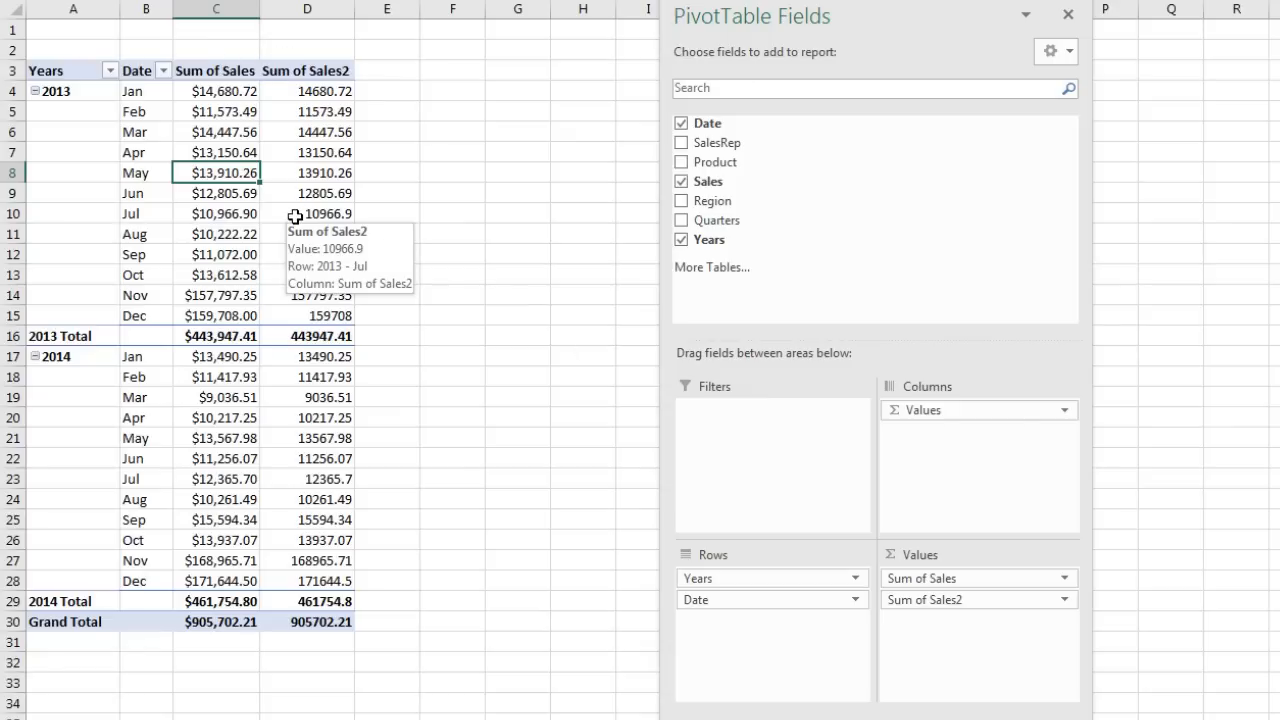
right_click(321, 94)
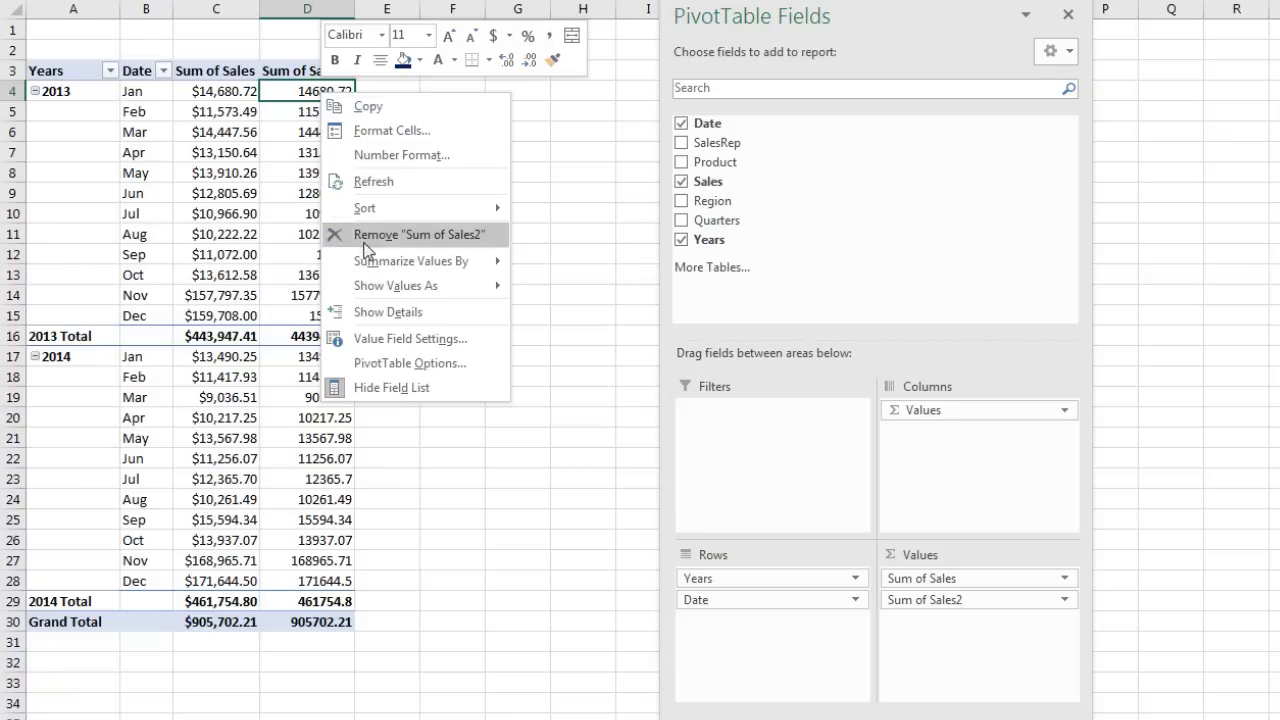
mouse_move(382, 288)
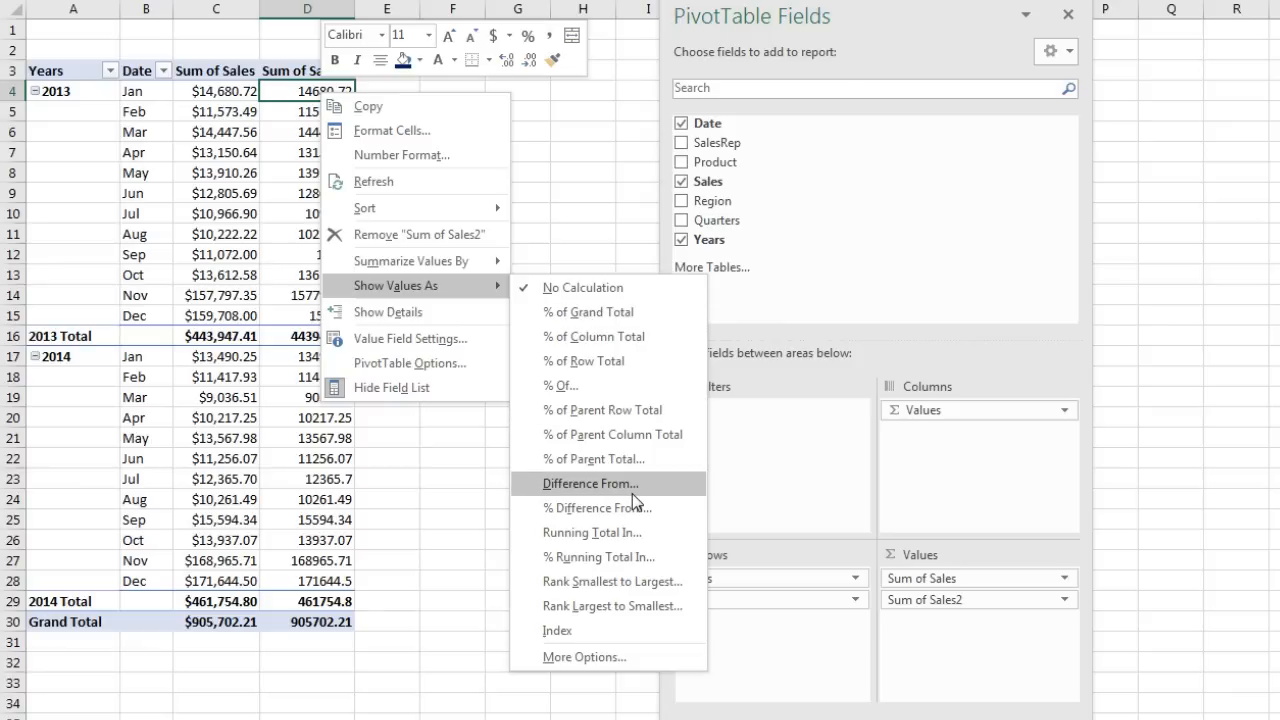
Step: Show Sum of Sales2 as Difference From, with base field Date and base item (previous)
left_click(566, 487)
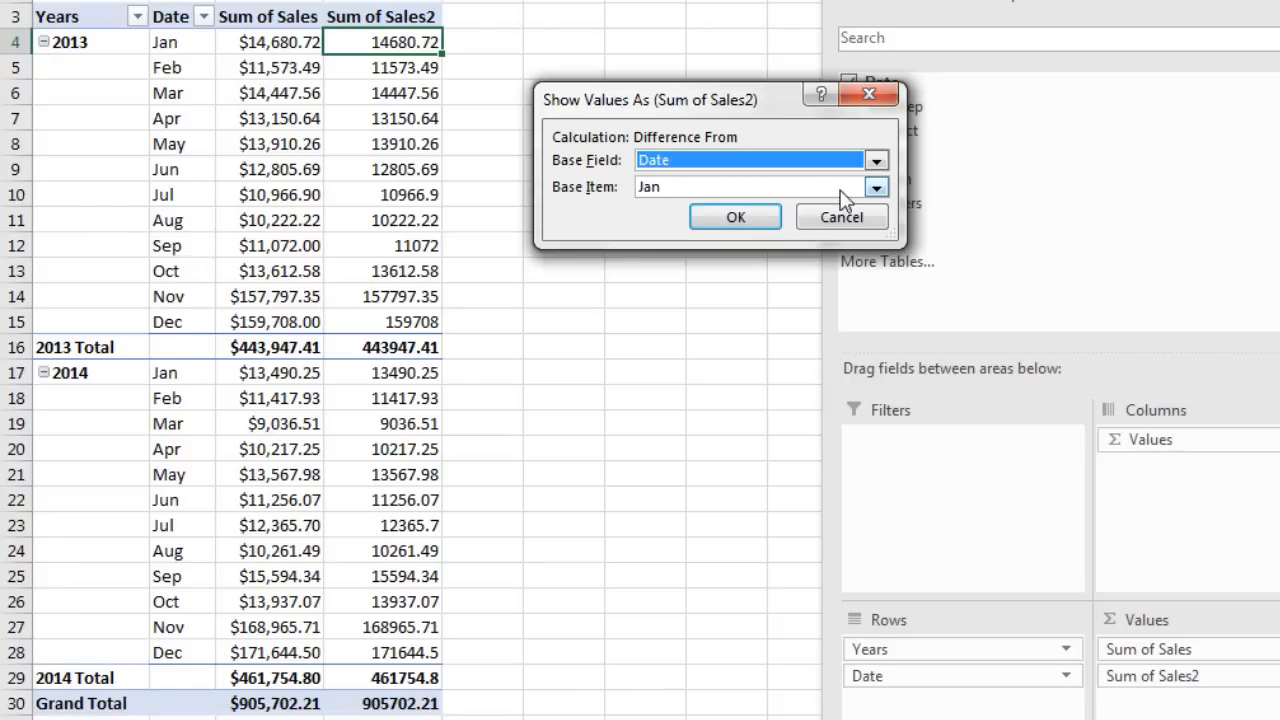
left_click(876, 188)
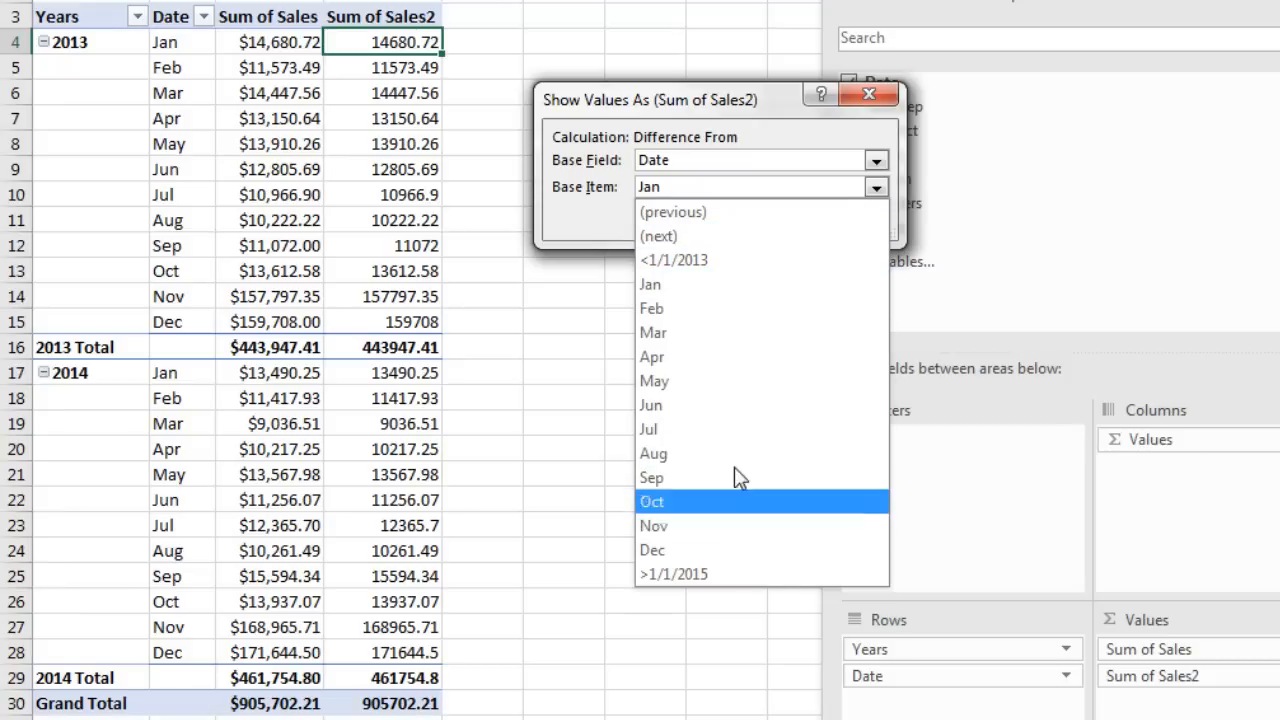
left_click(683, 214)
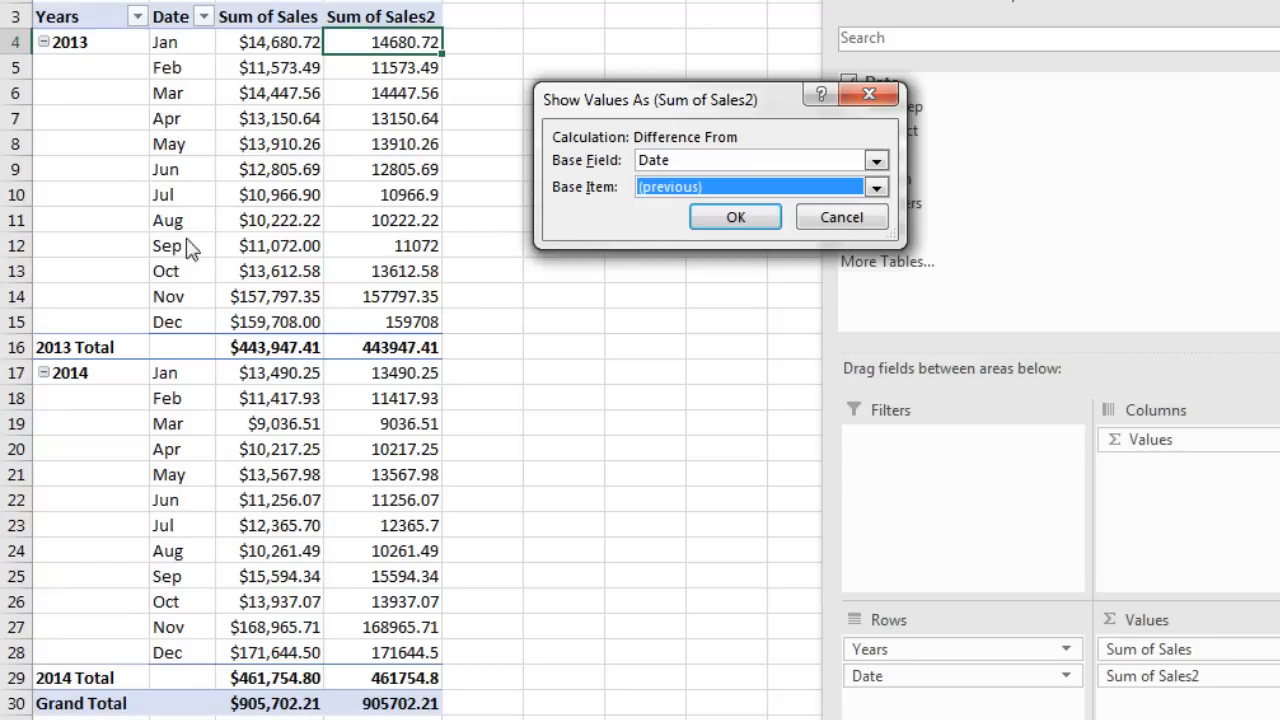
left_click(738, 224)
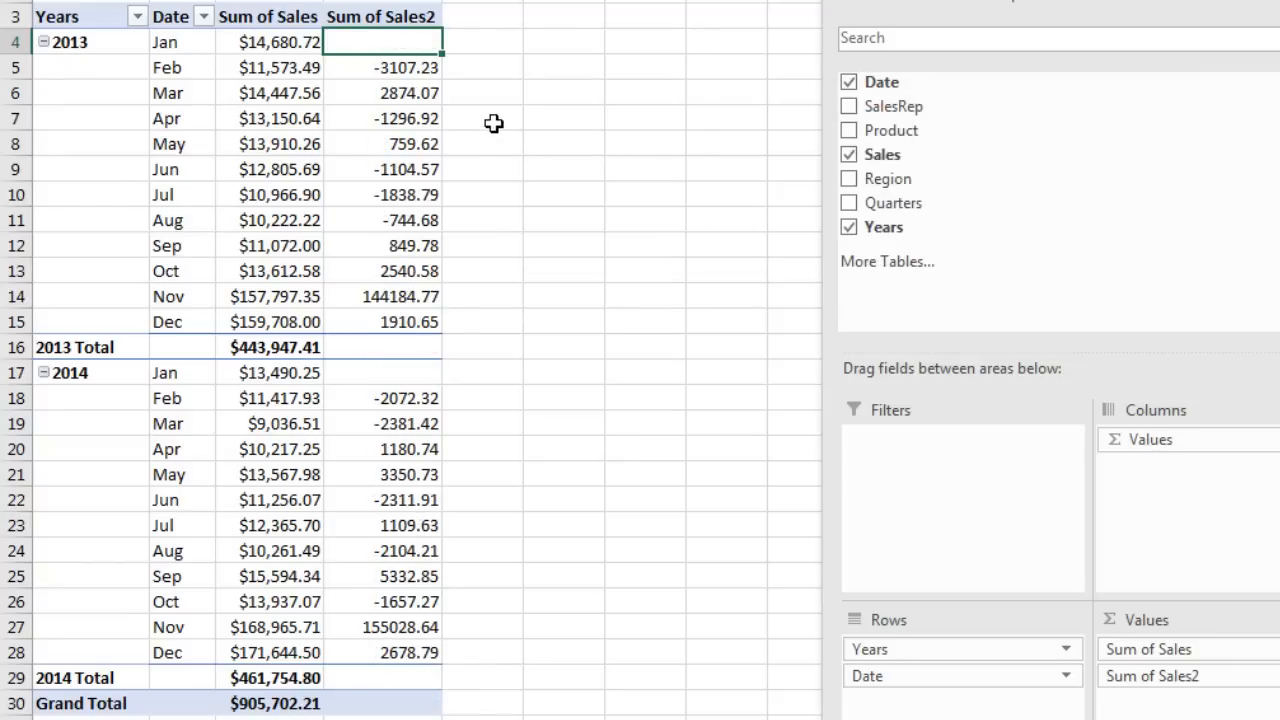
mouse_move(300, 86)
Step: Retitle the Sum of Sales2 header in D3 as Change
left_click(398, 18)
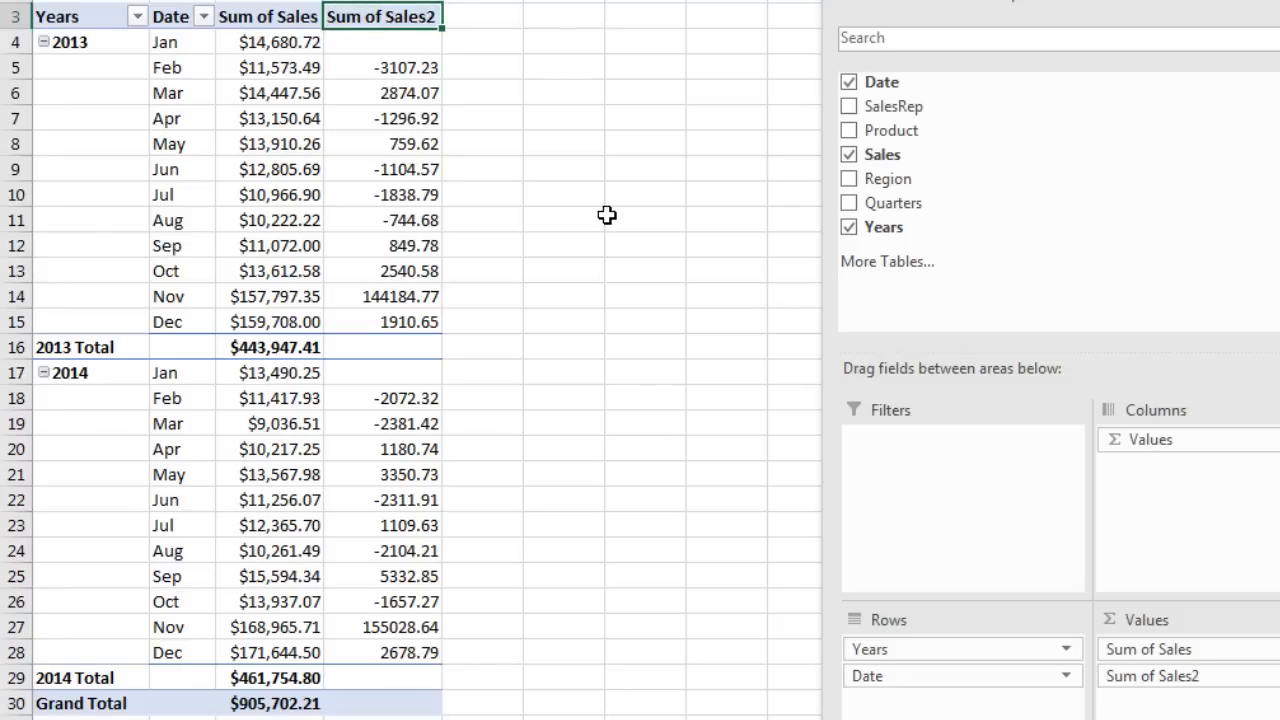
type("Change")
key("Return")
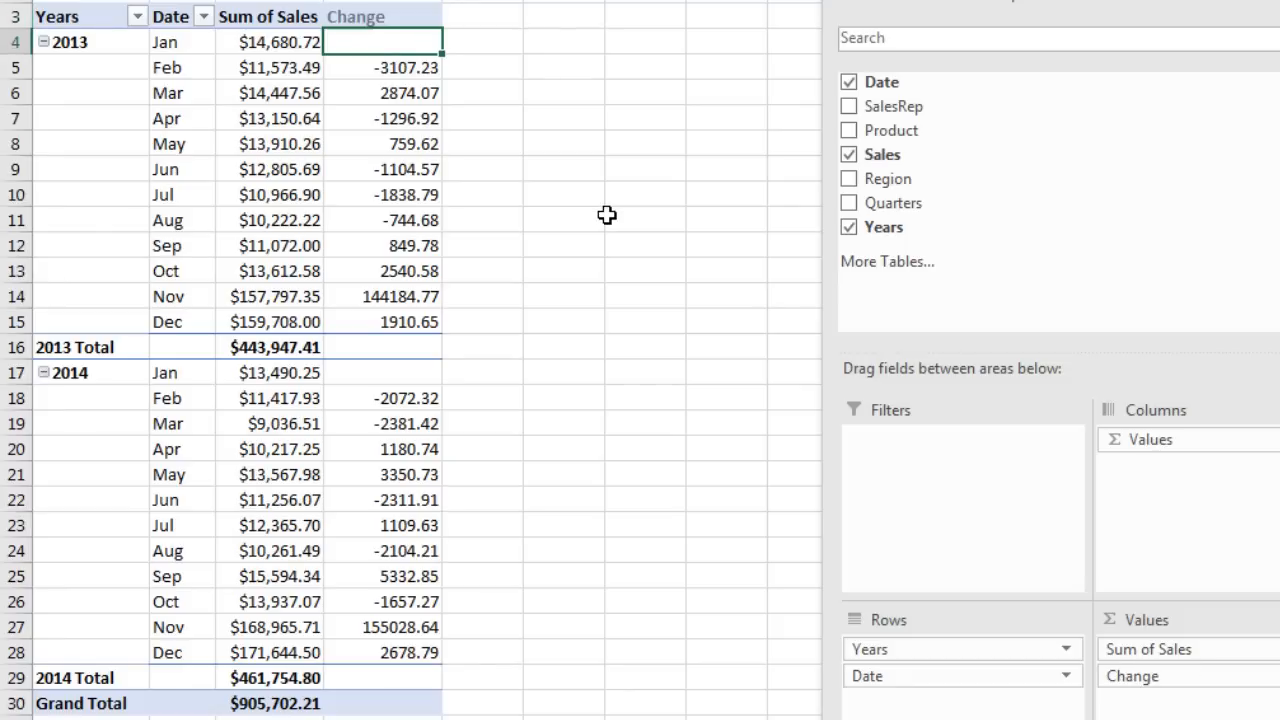
Step: Widen column B and rename the Date header to Month
left_click(178, 17)
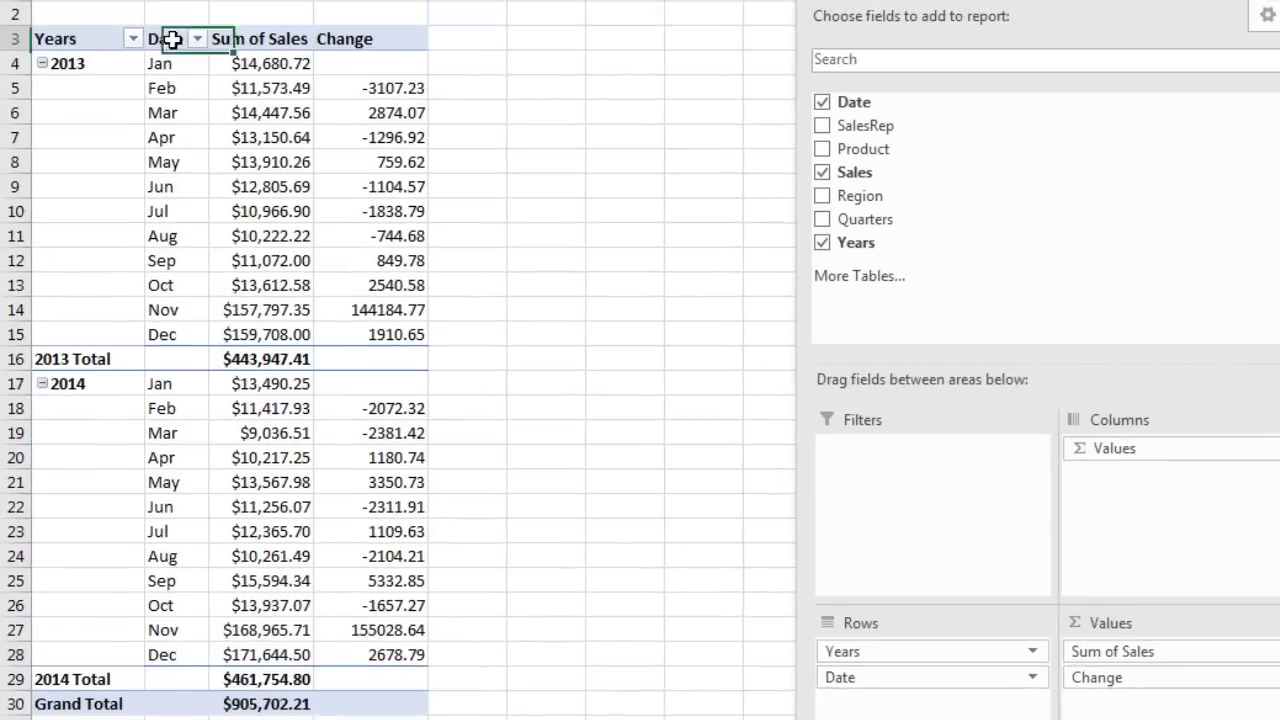
left_click_drag(197, 9, 233, 17)
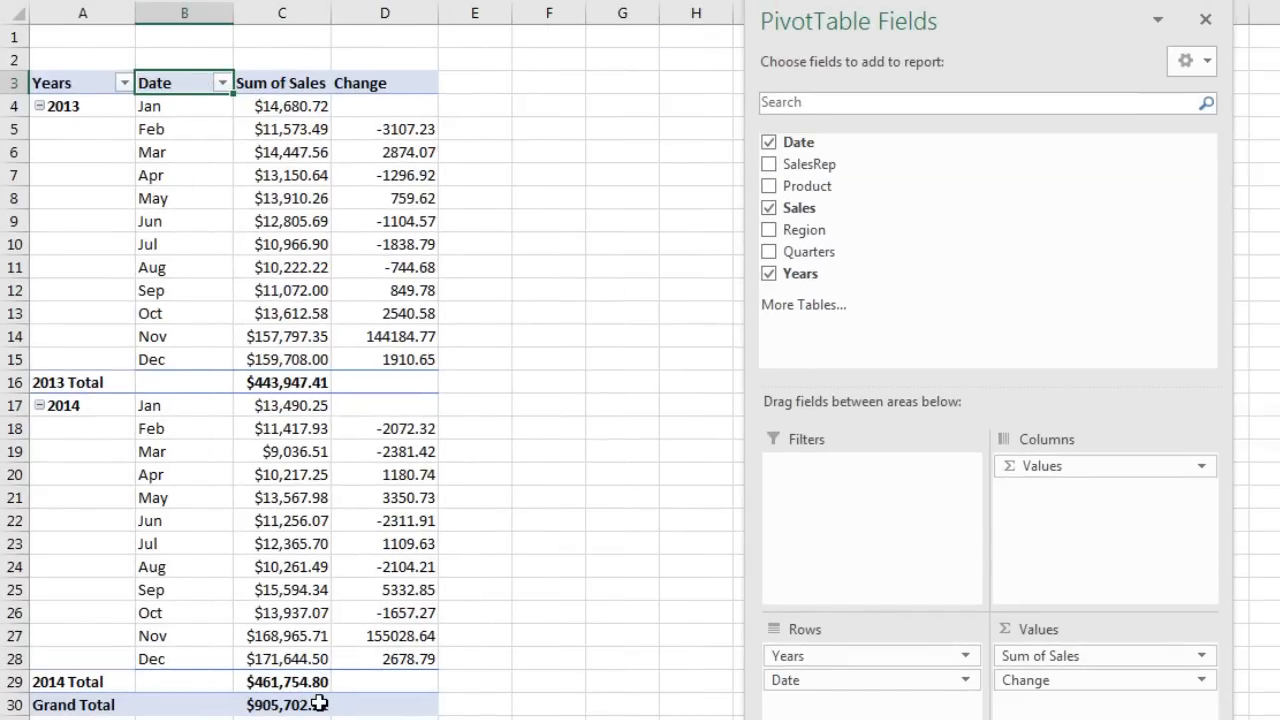
type("Mon")
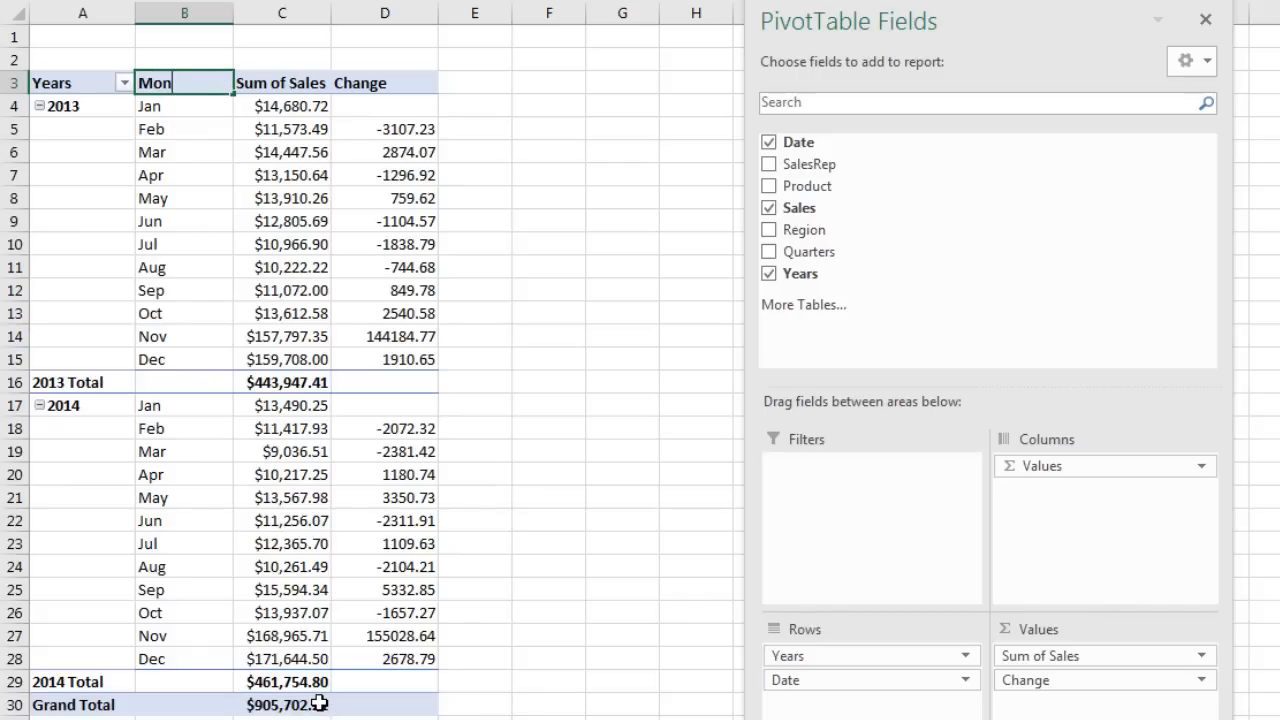
type("th")
key("Return")
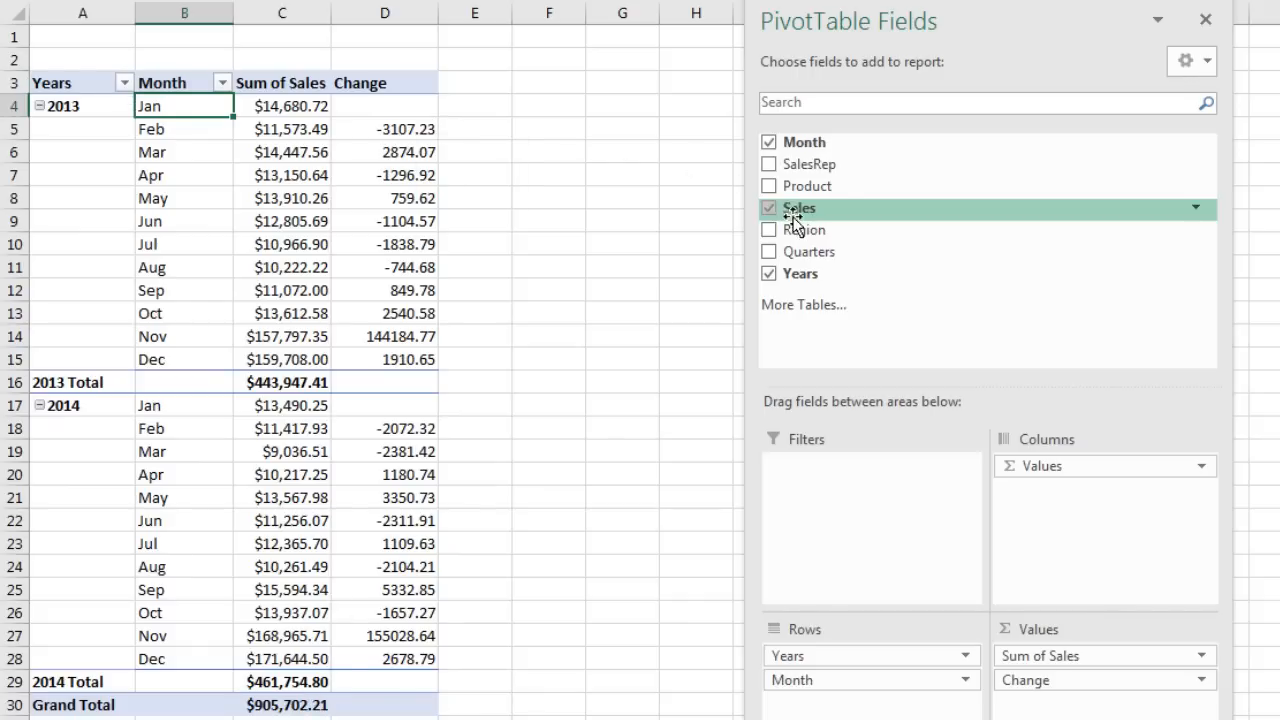
Step: Add Sales to the values again, shown as % Difference From the previous month
left_click_drag(801, 208, 1043, 706)
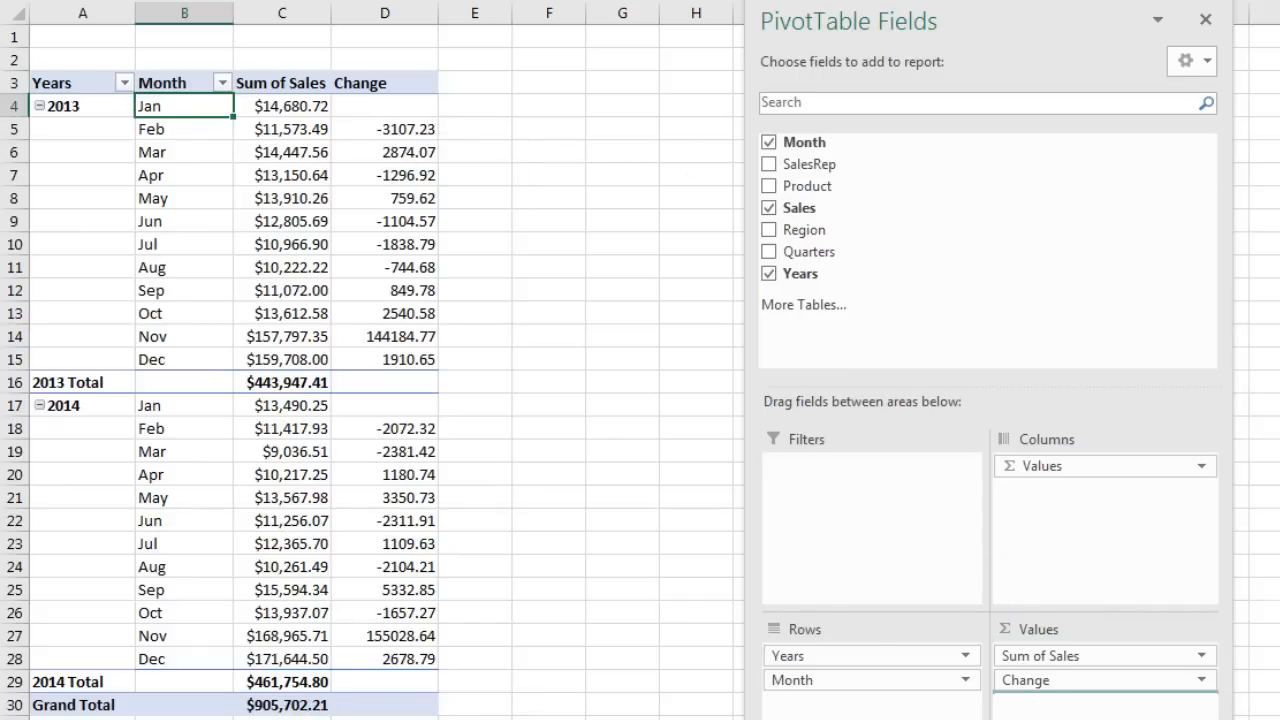
right_click(451, 133)
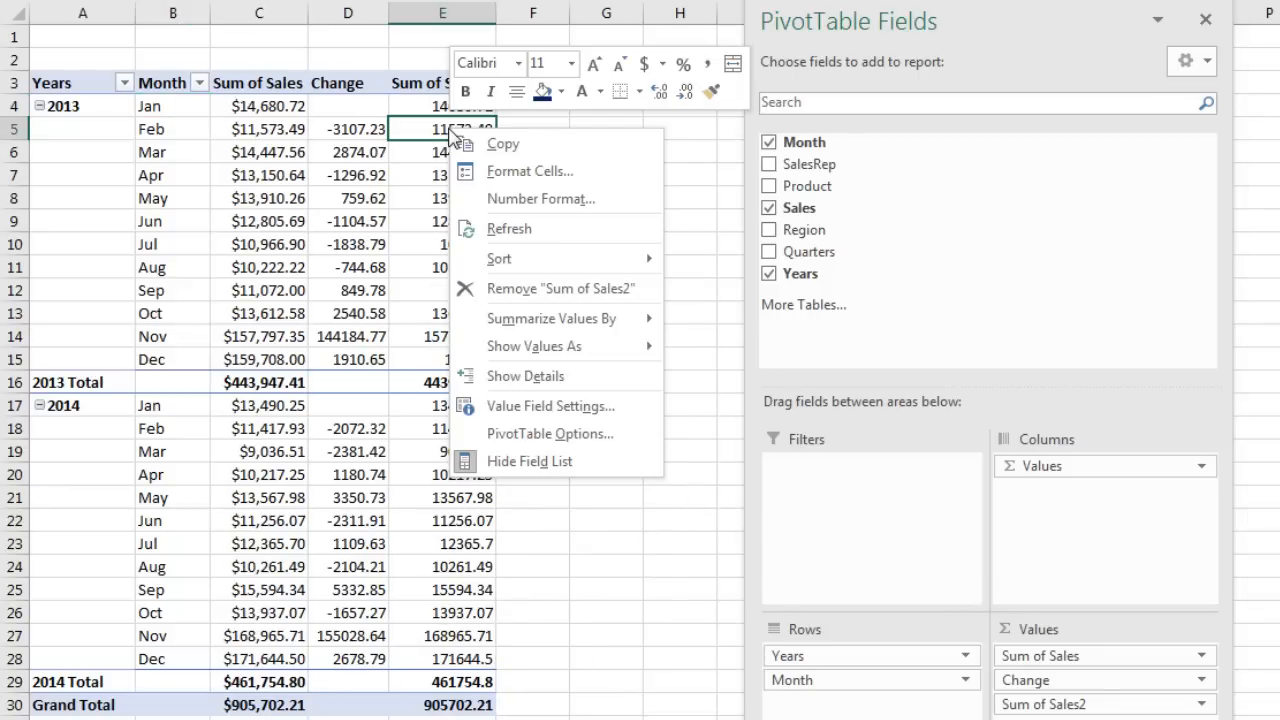
mouse_move(521, 362)
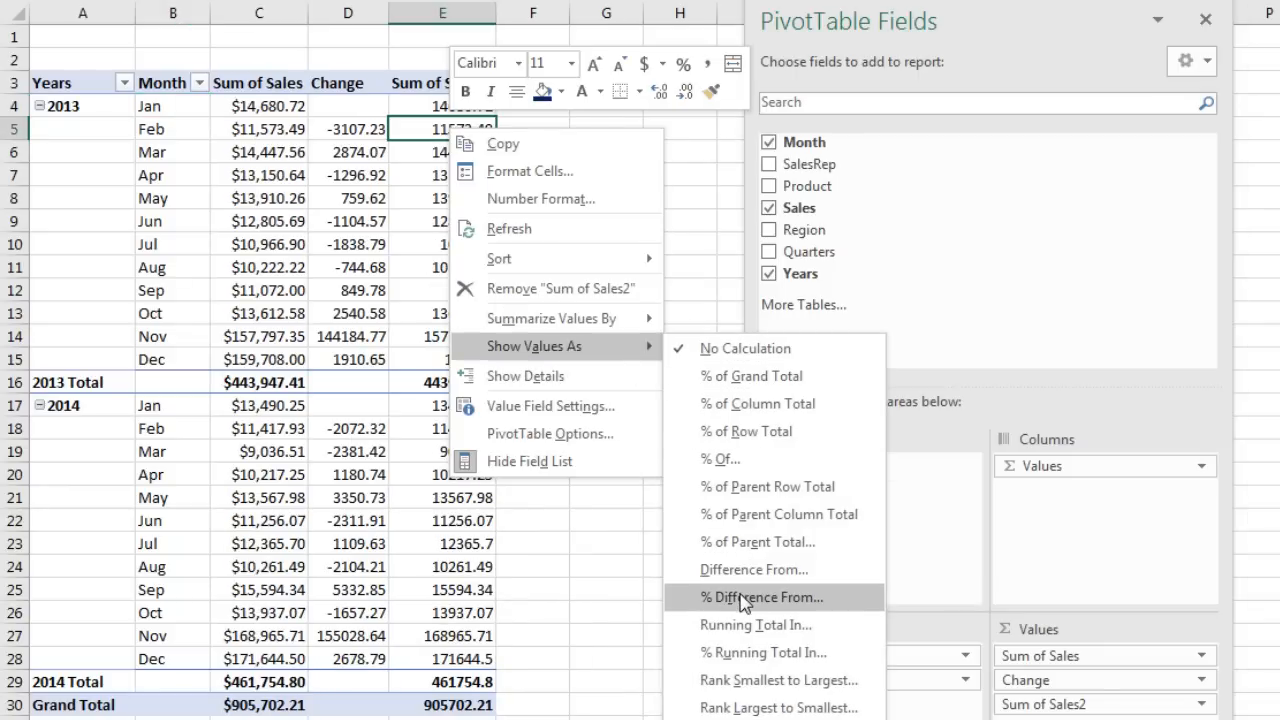
left_click(742, 598)
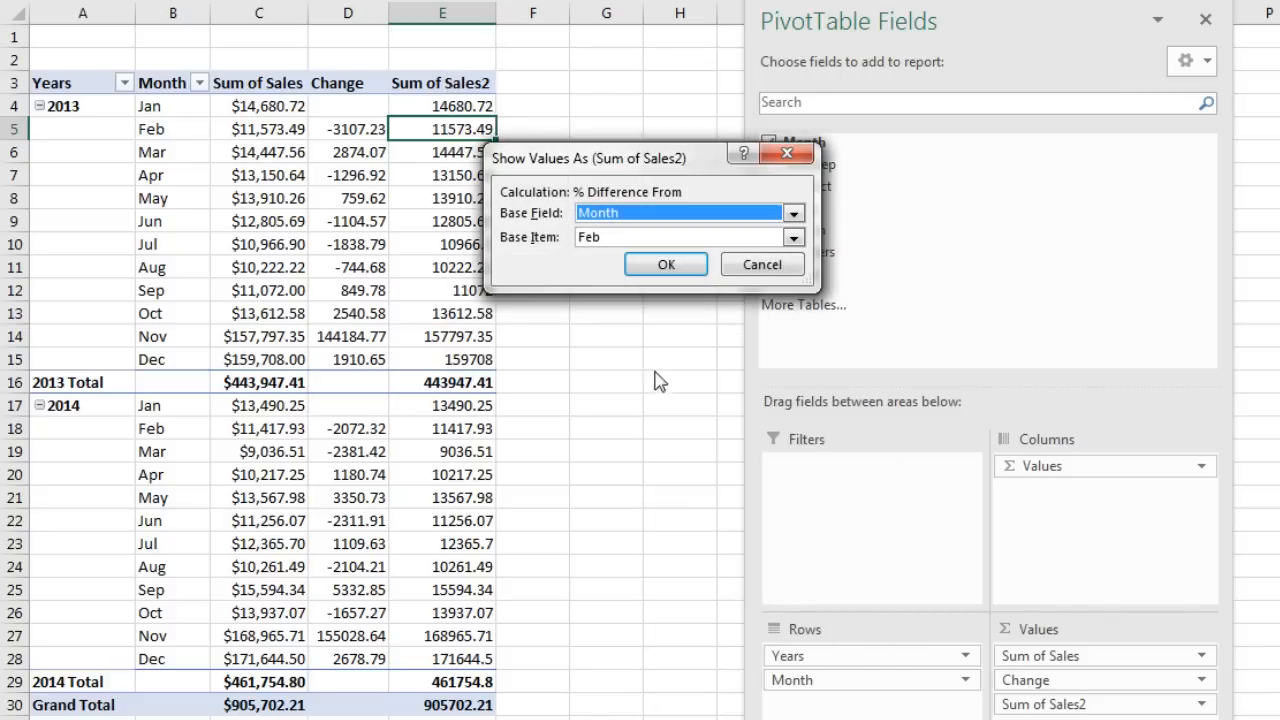
left_click(620, 237)
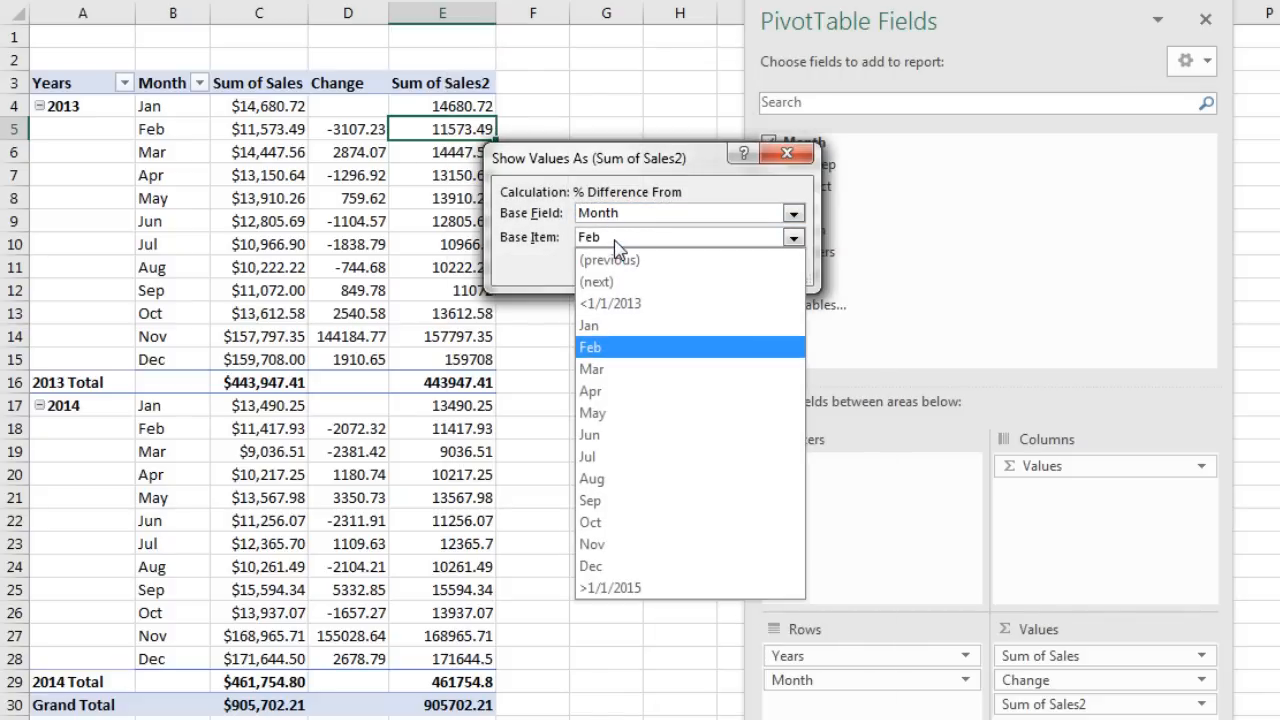
key("Up")
key("Return")
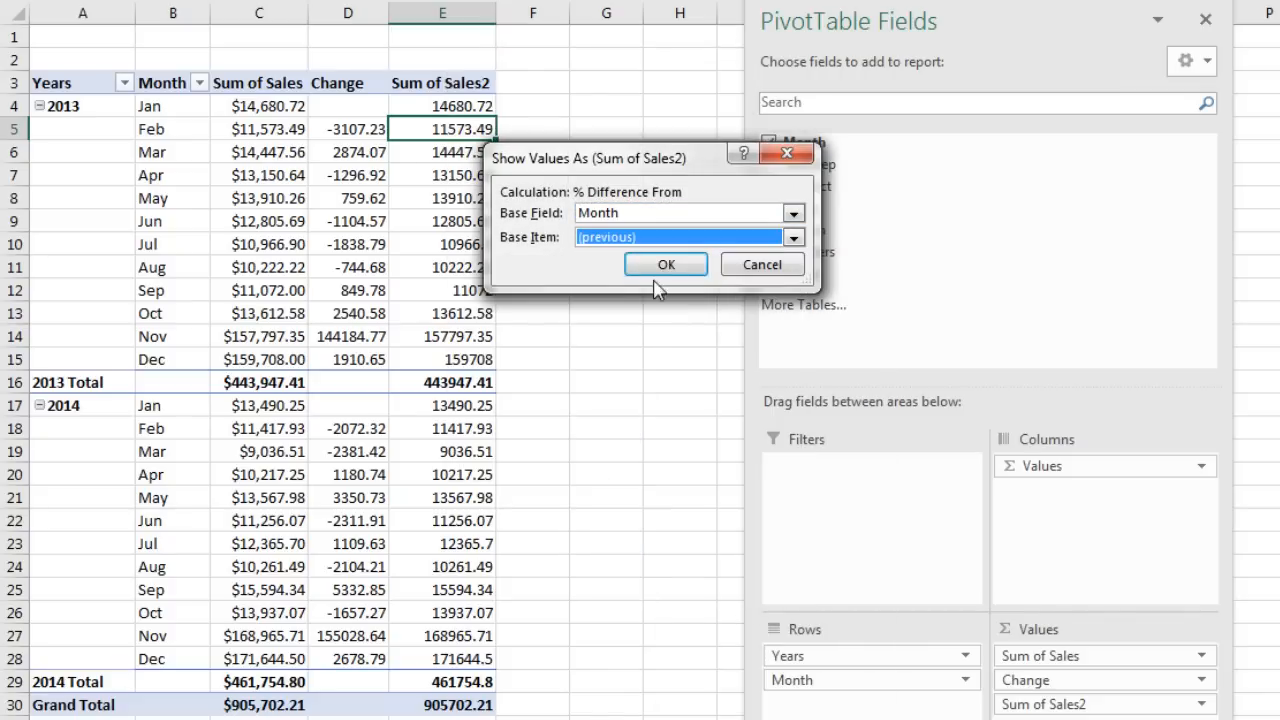
left_click(678, 268)
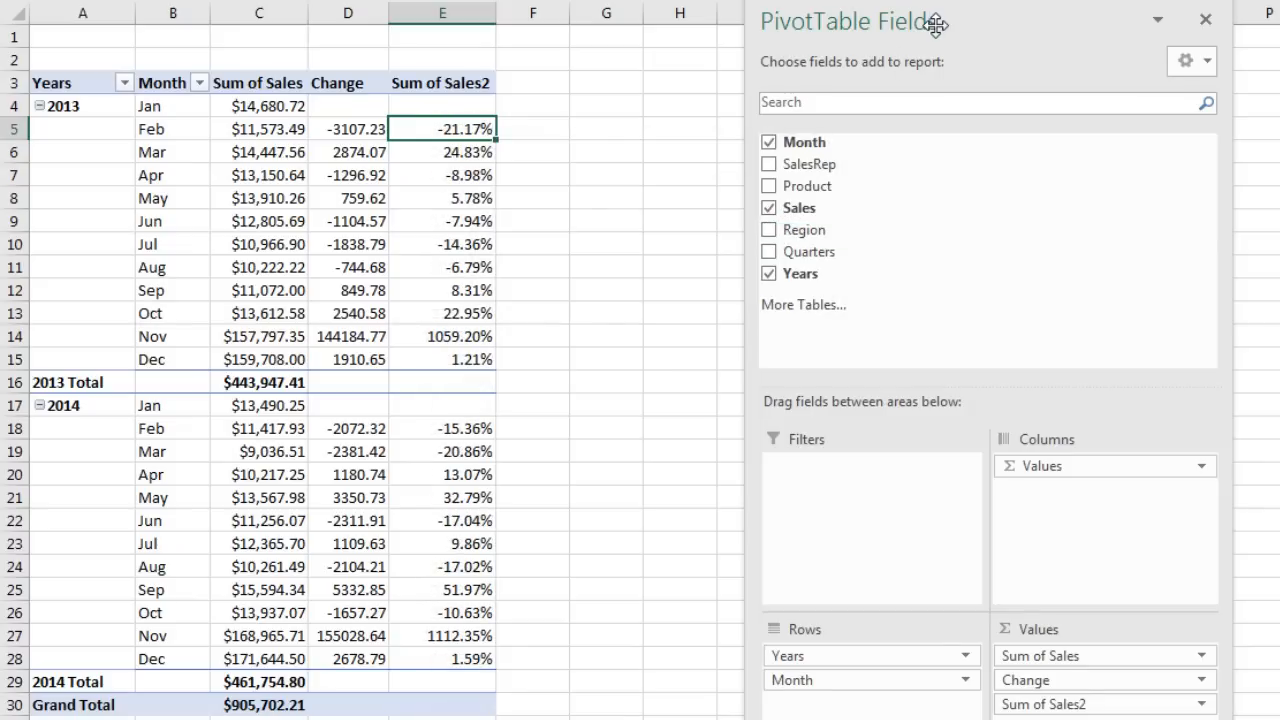
Step: Rename that column's header to % Change, then add Sales to the values once more
left_click_drag(923, 5, 1095, 27)
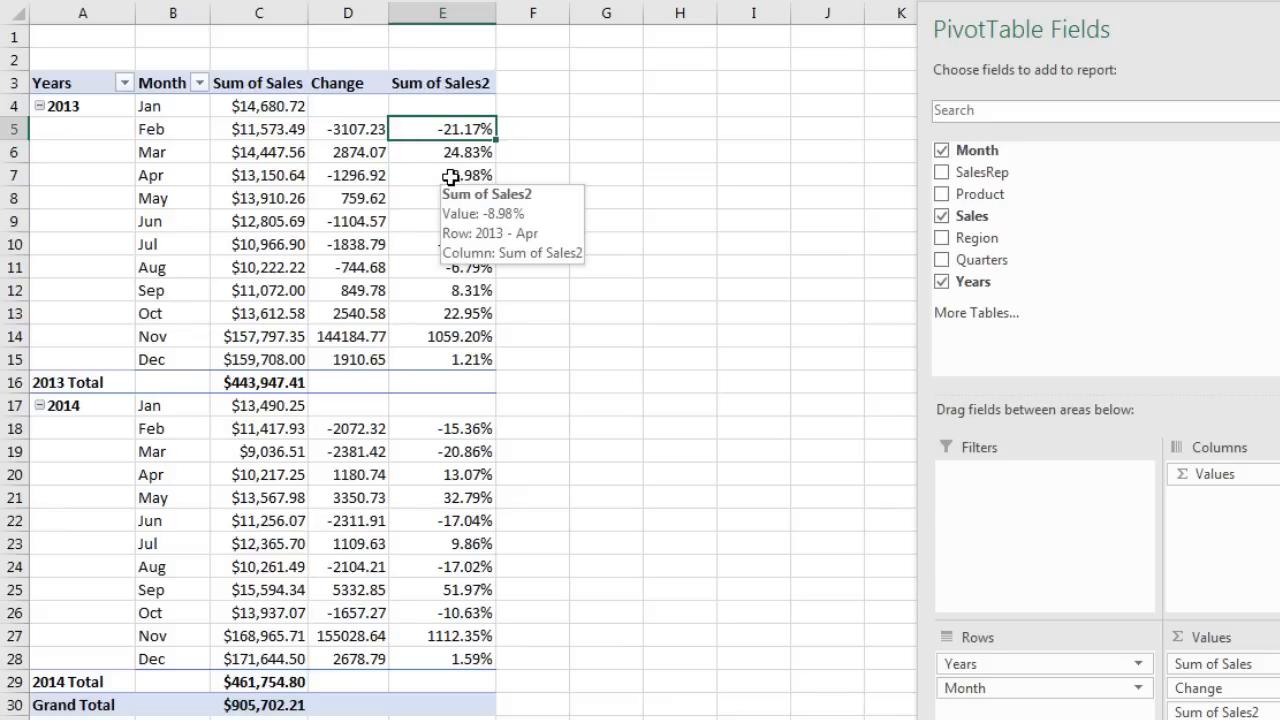
left_click(451, 86)
type("%")
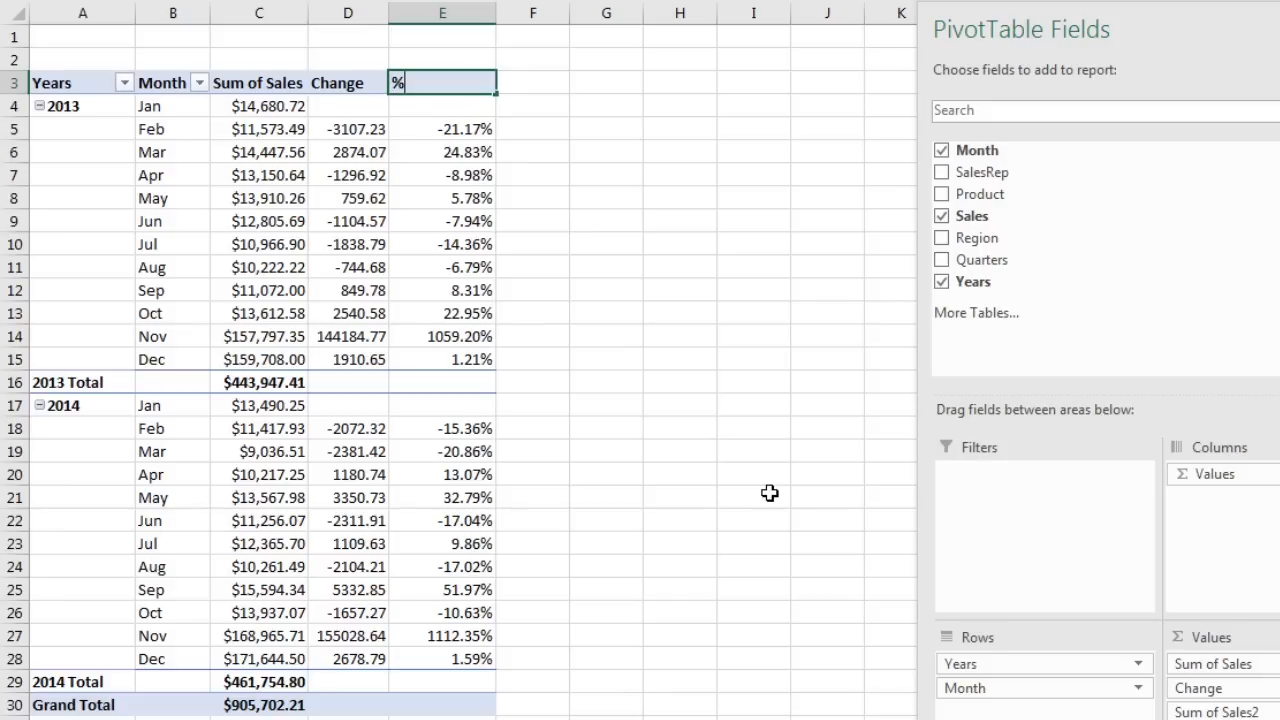
type(" Change")
key("Return")
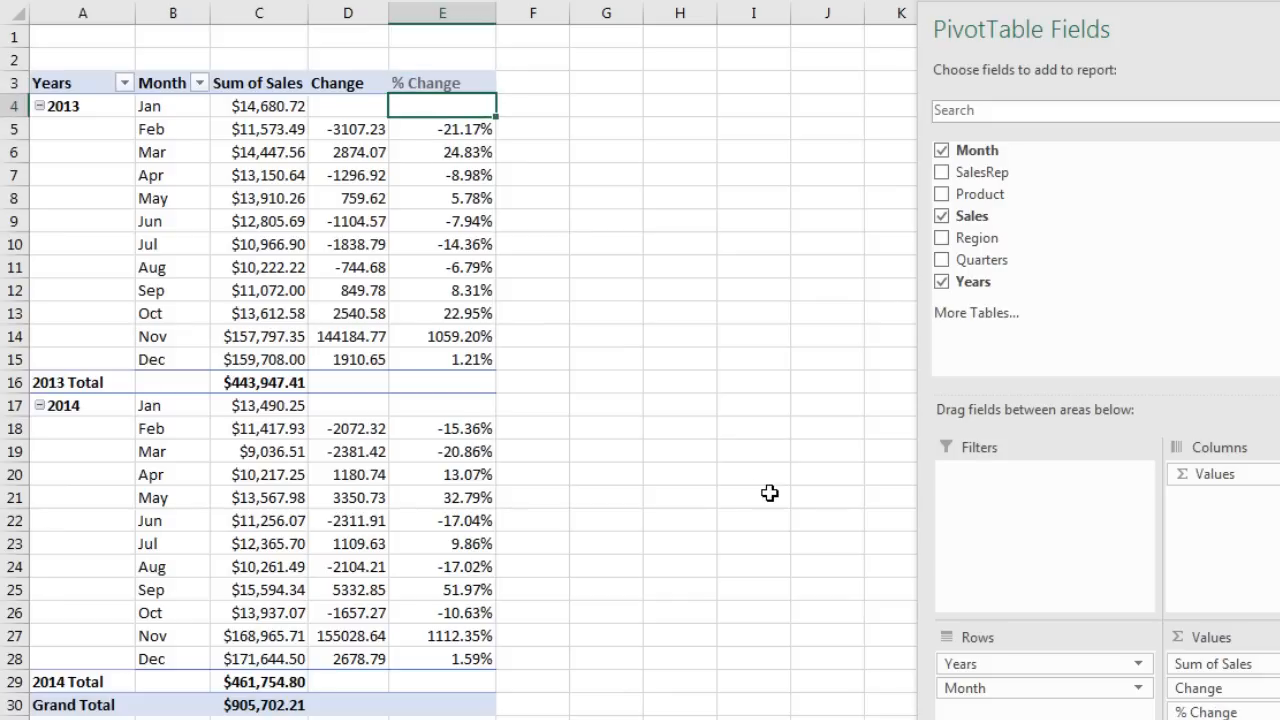
left_click_drag(964, 225, 1235, 719)
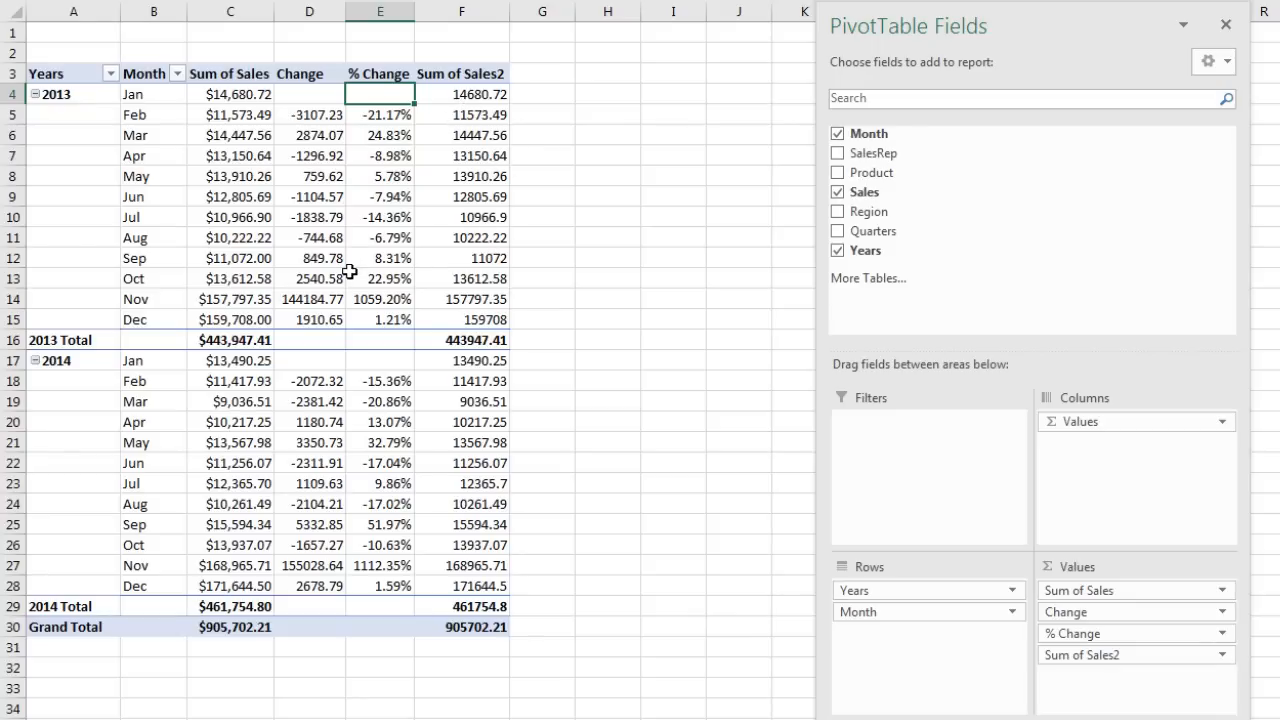
Step: Show the new Sum of Sales2 as Running Total In with Month as base field
left_click(480, 97)
right_click(479, 97)
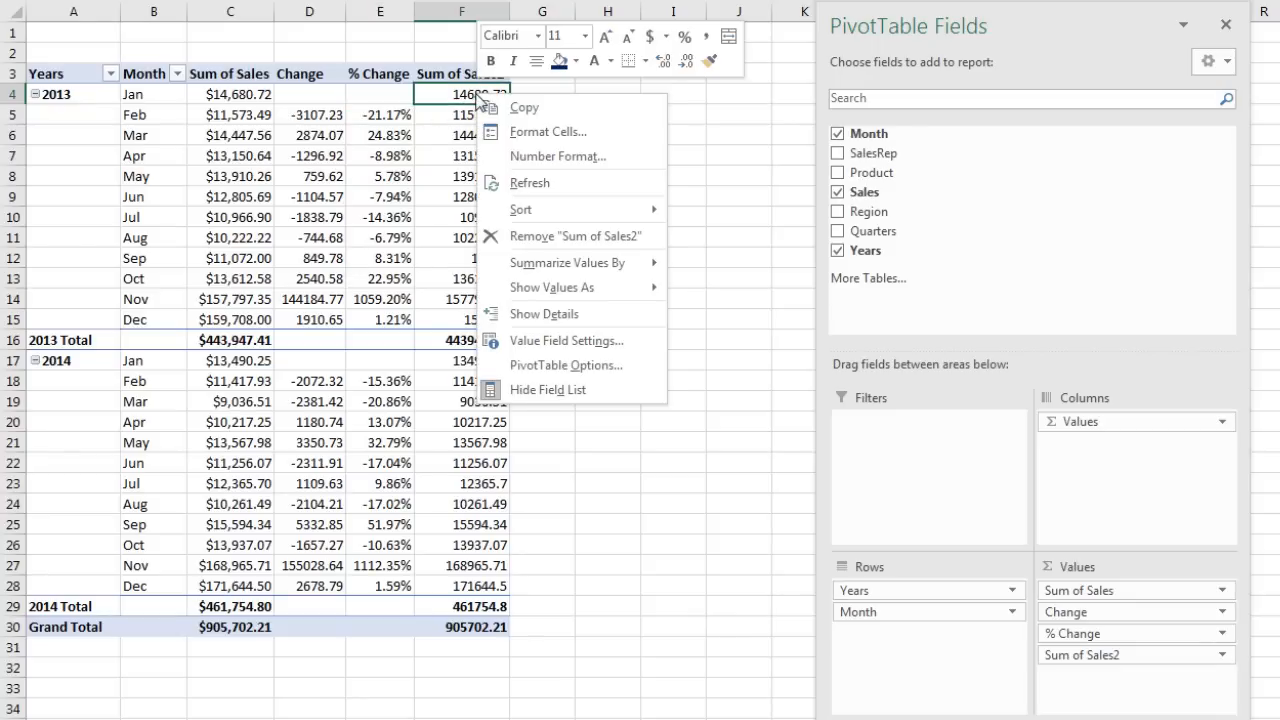
mouse_move(563, 289)
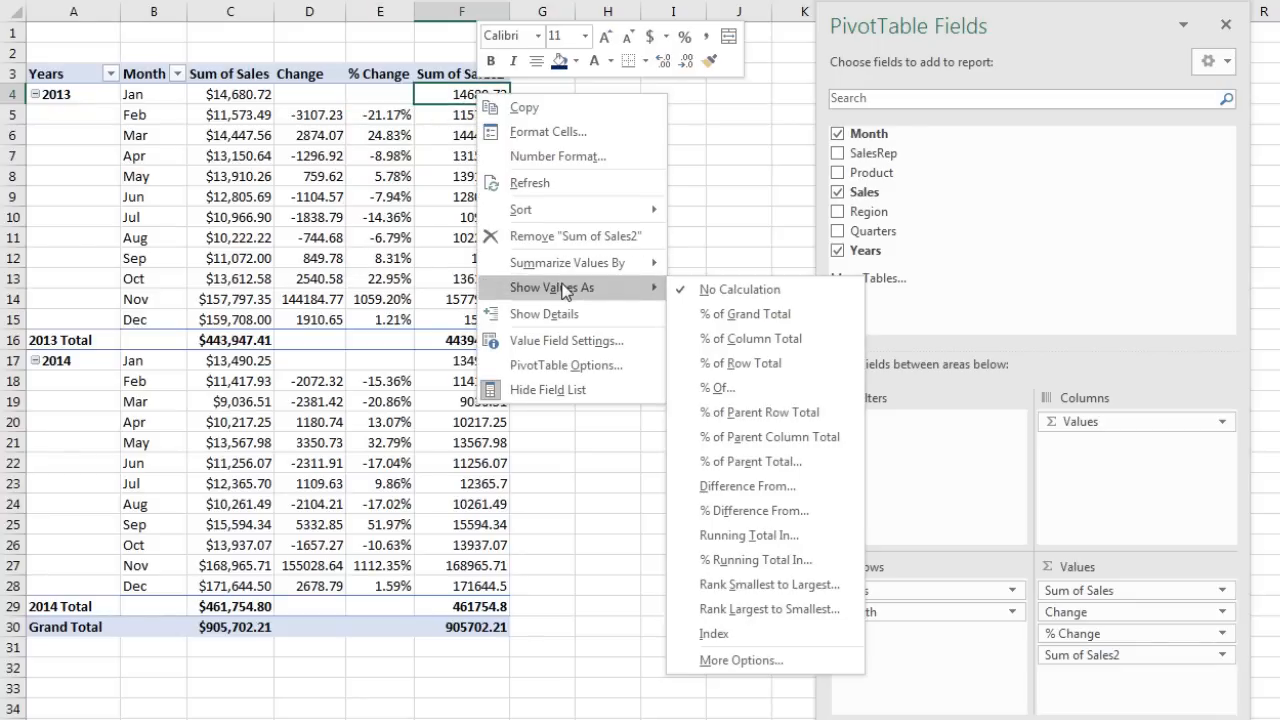
left_click(773, 538)
left_click_drag(583, 149, 646, 133)
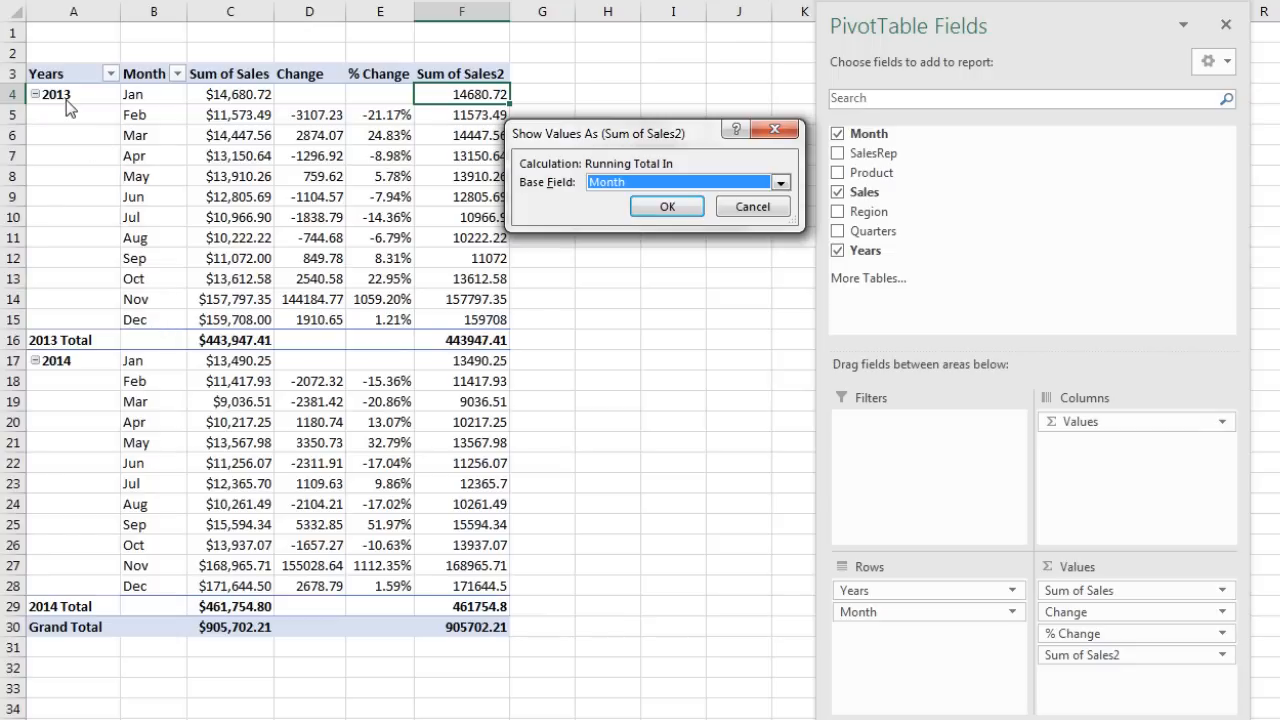
left_click(780, 182)
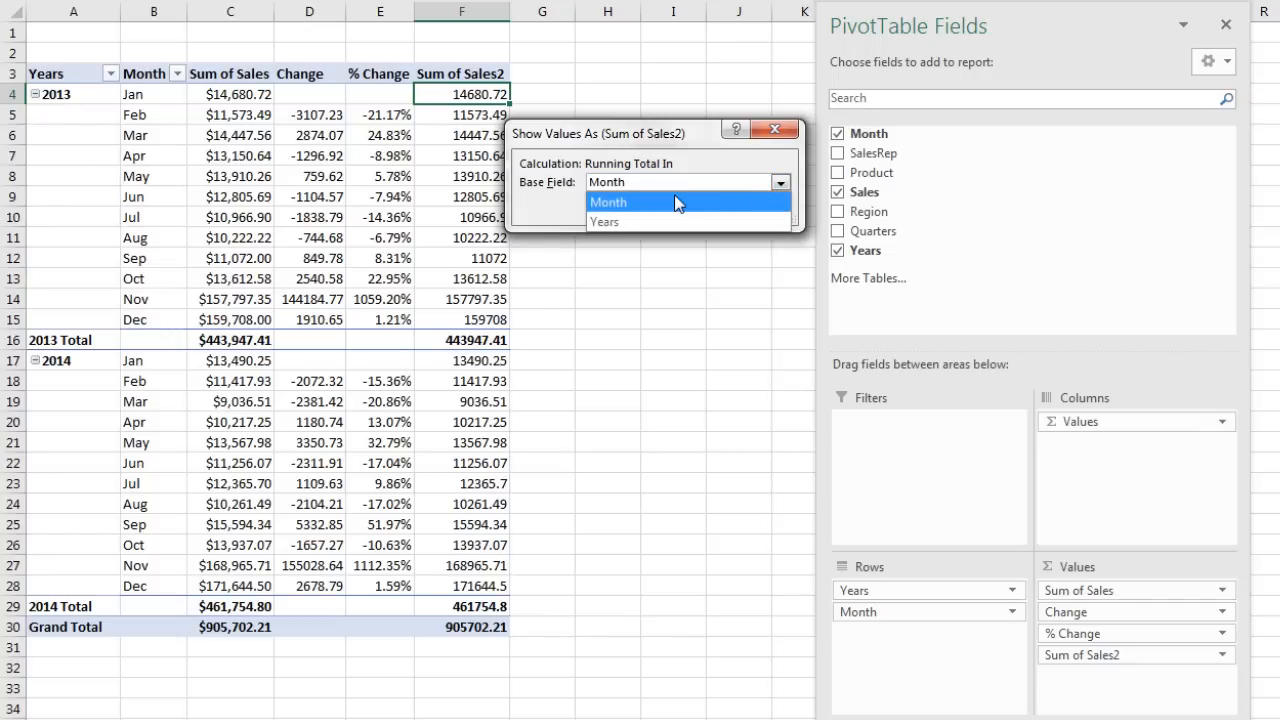
left_click(645, 222)
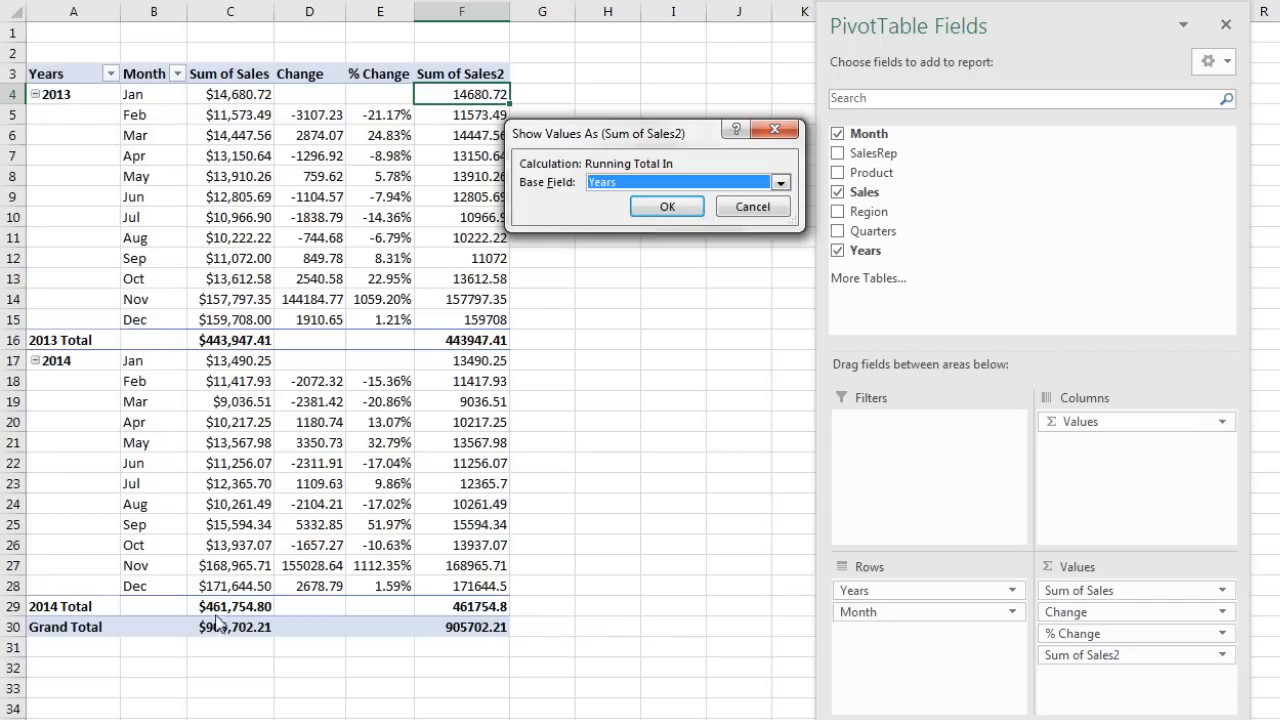
left_click(780, 182)
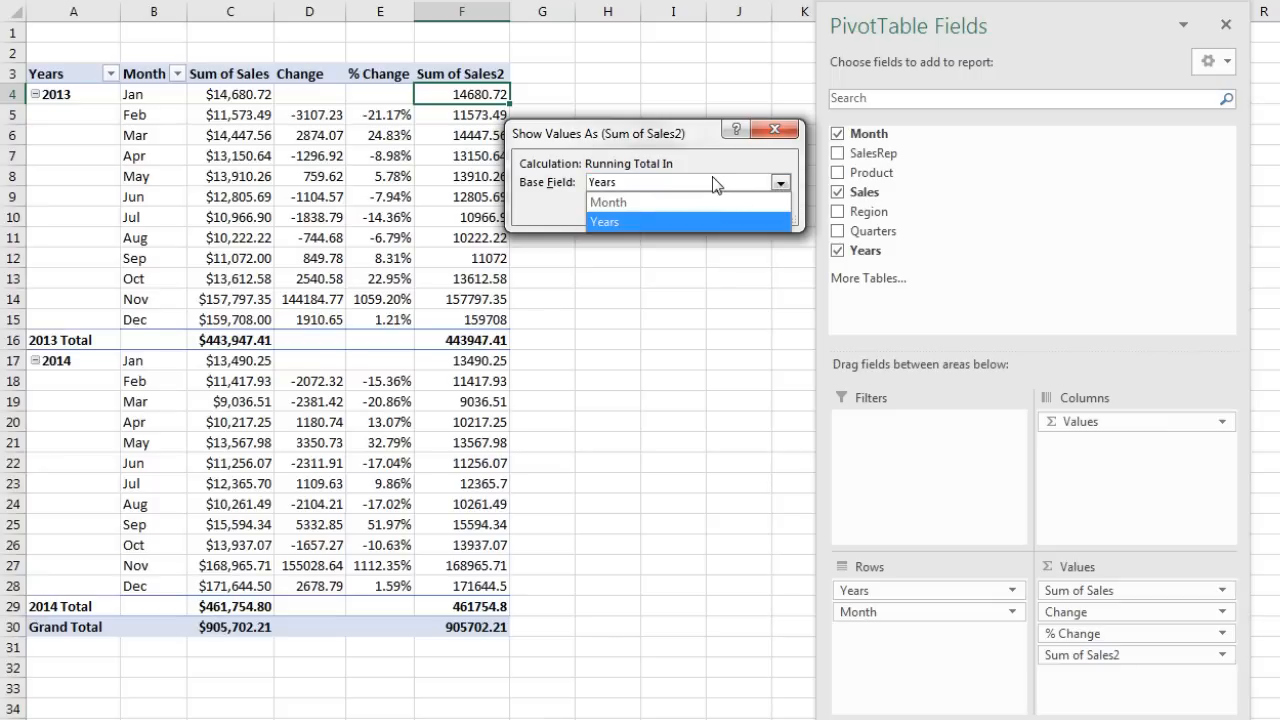
left_click(641, 203)
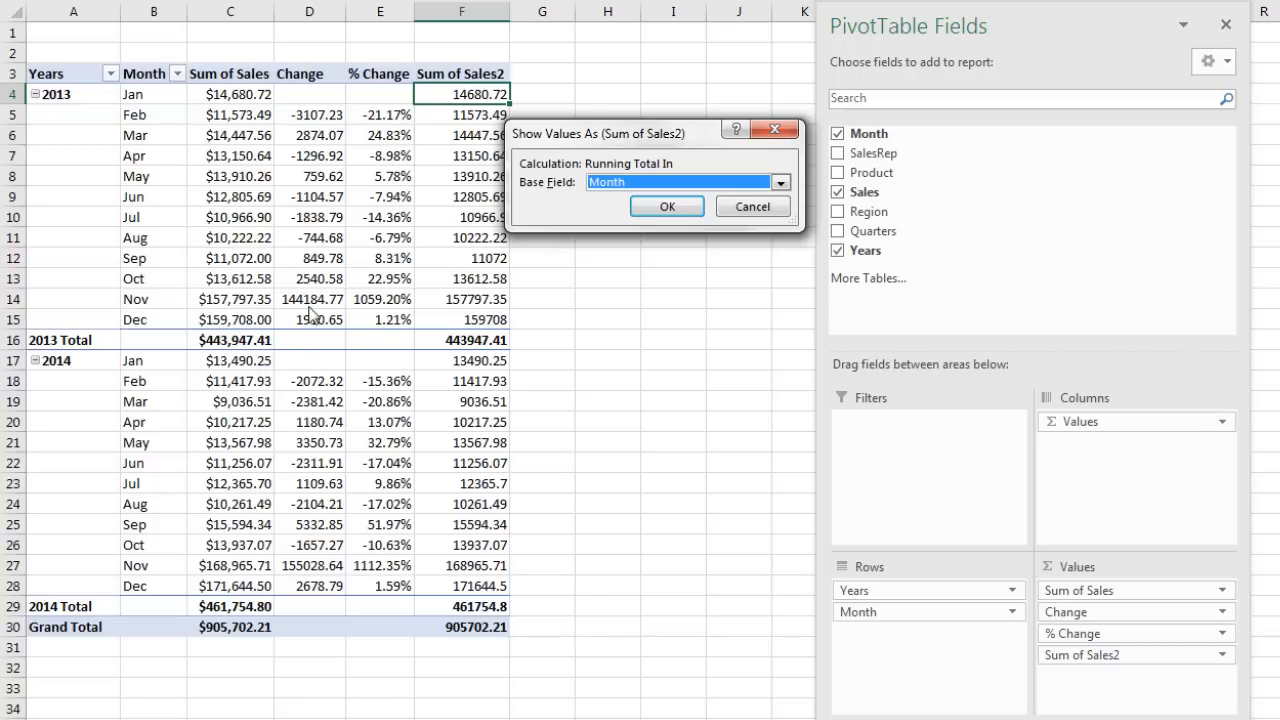
left_click(667, 206)
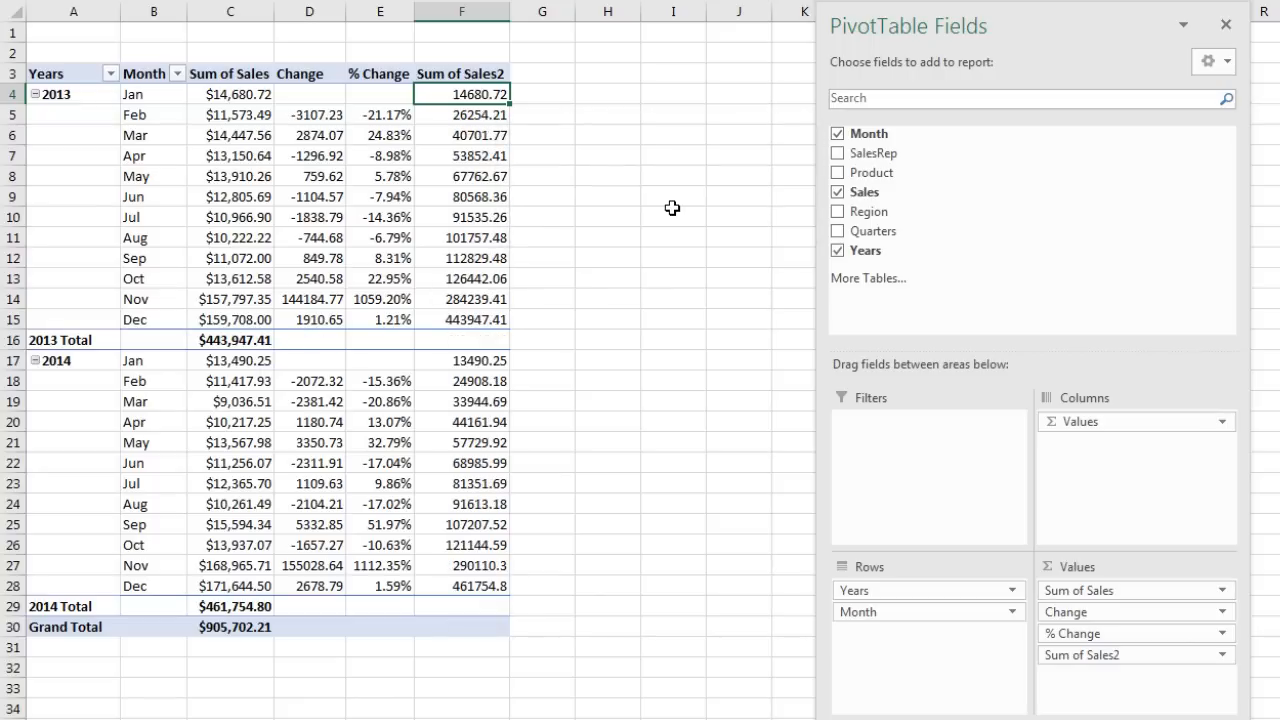
Step: Check the March, August and December 2013 running totals against the summed monthly sales
left_click(459, 135)
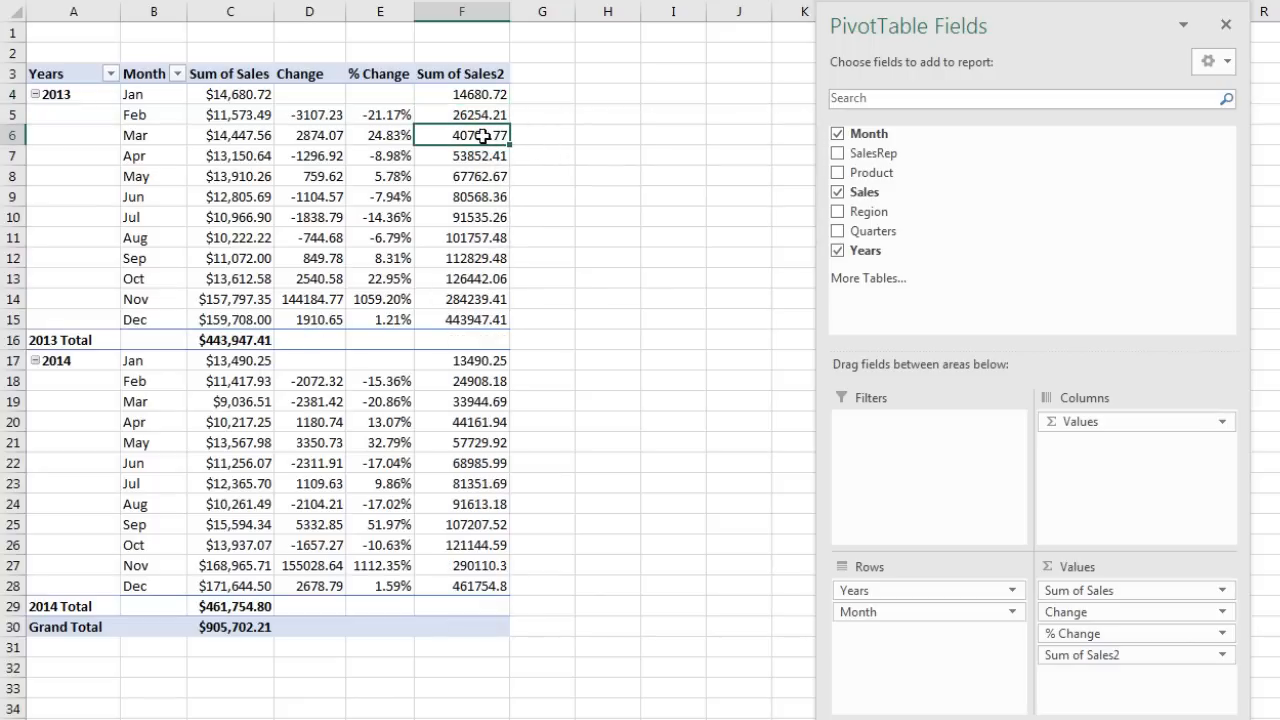
left_click_drag(229, 136, 231, 97)
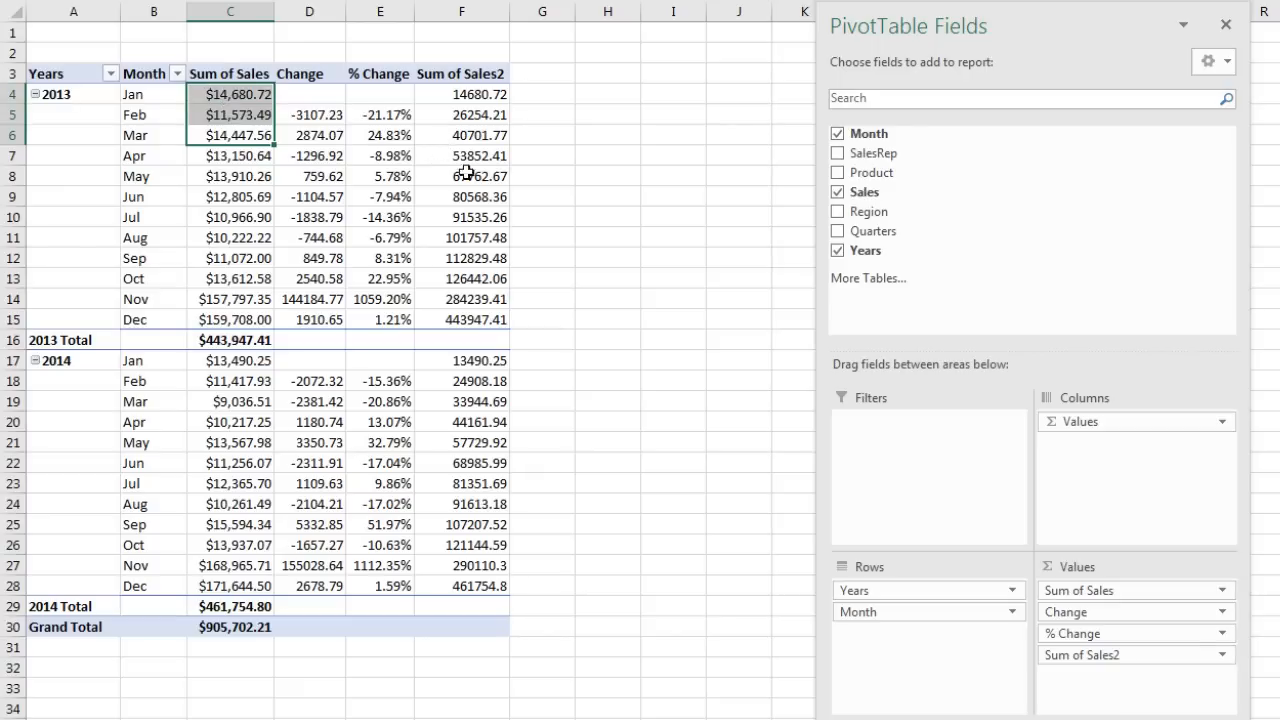
left_click(466, 240)
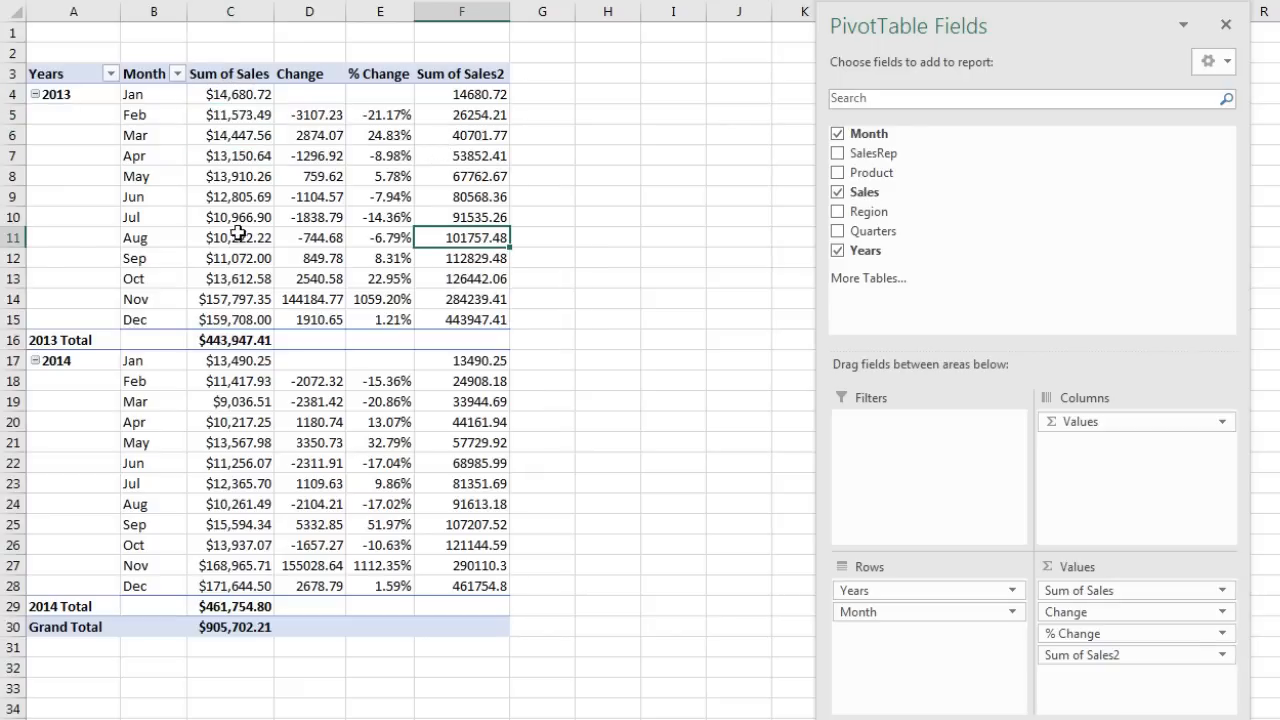
key("Left")
key("Left")
left_click_drag(233, 235, 218, 92)
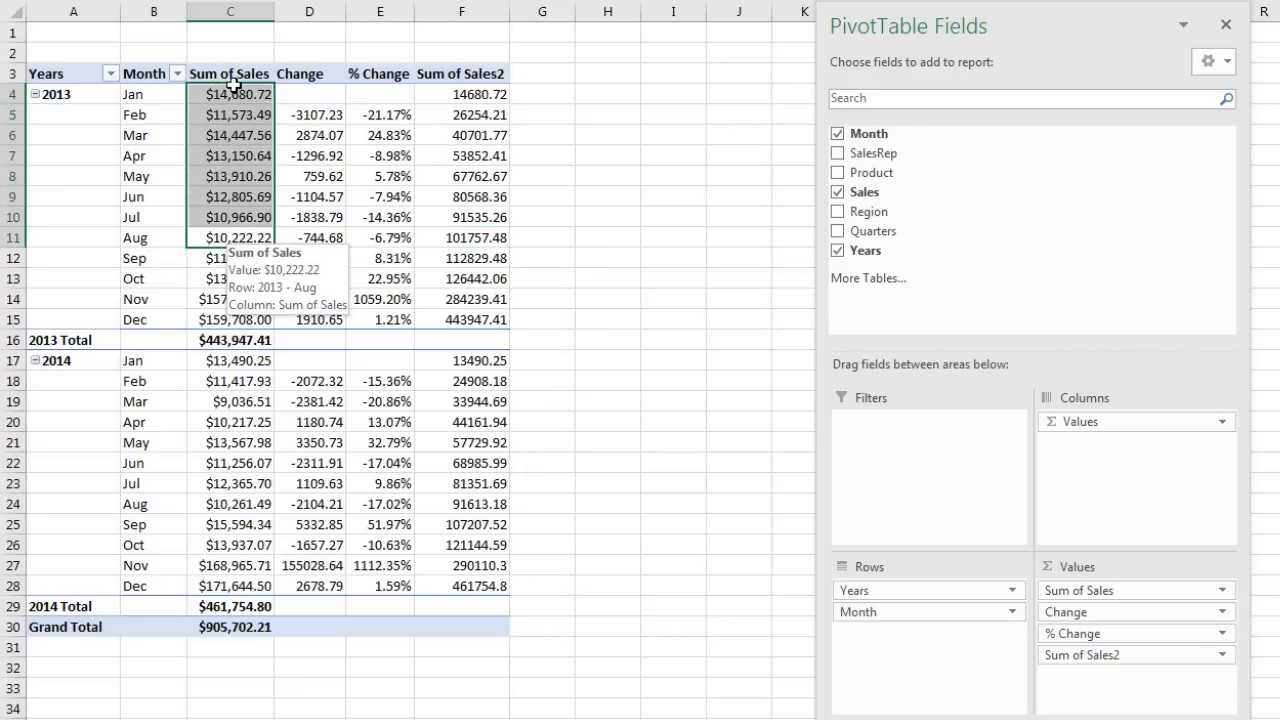
left_click(466, 319)
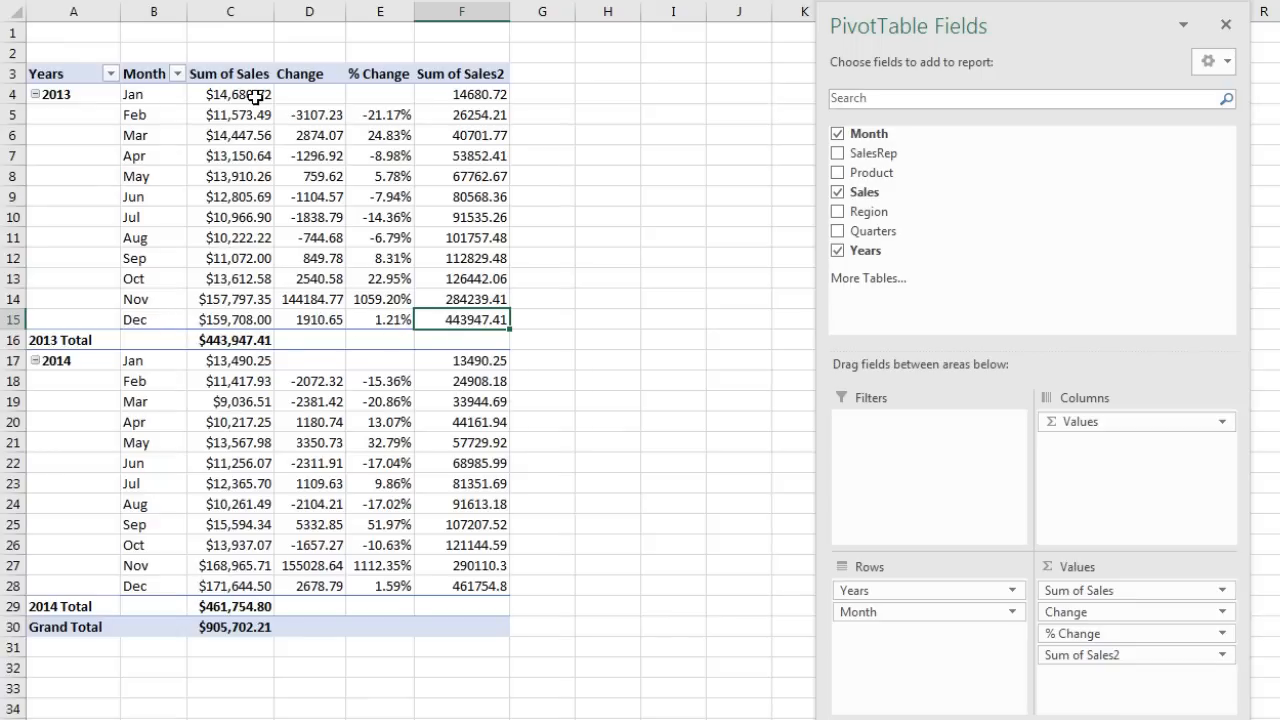
Step: Apply Currency number format to the running total and Change columns
right_click(476, 96)
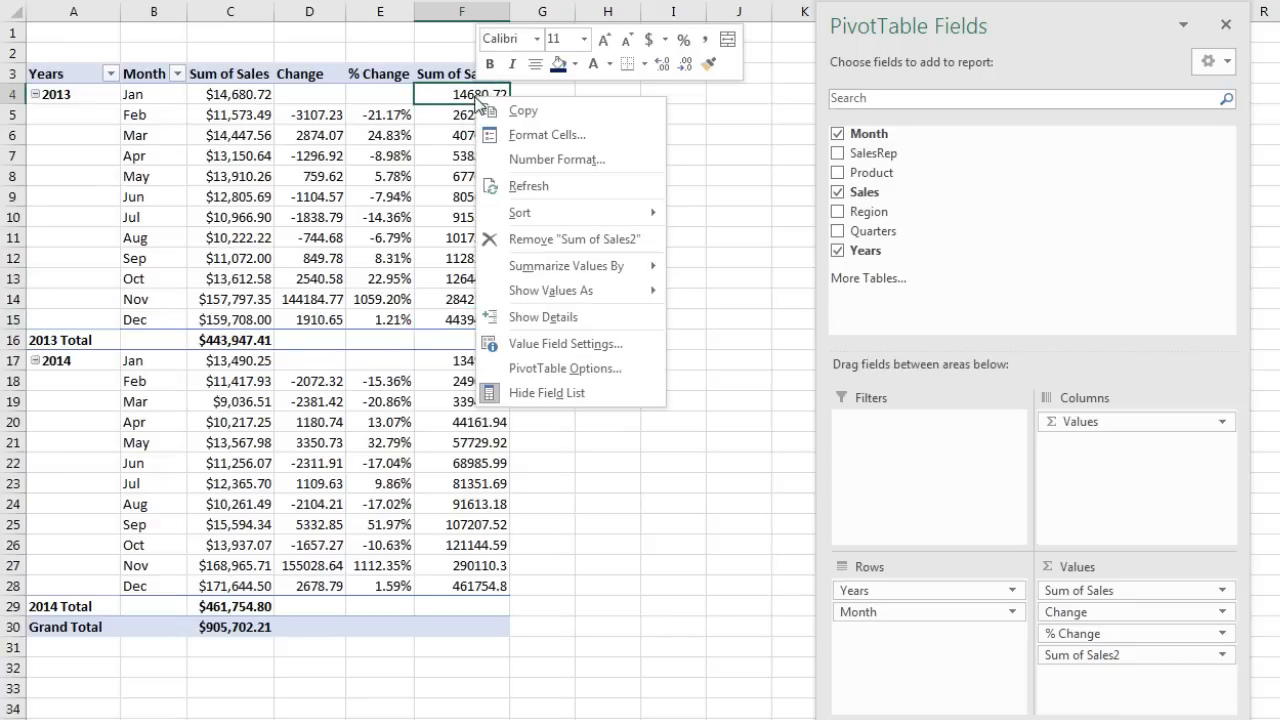
left_click(532, 158)
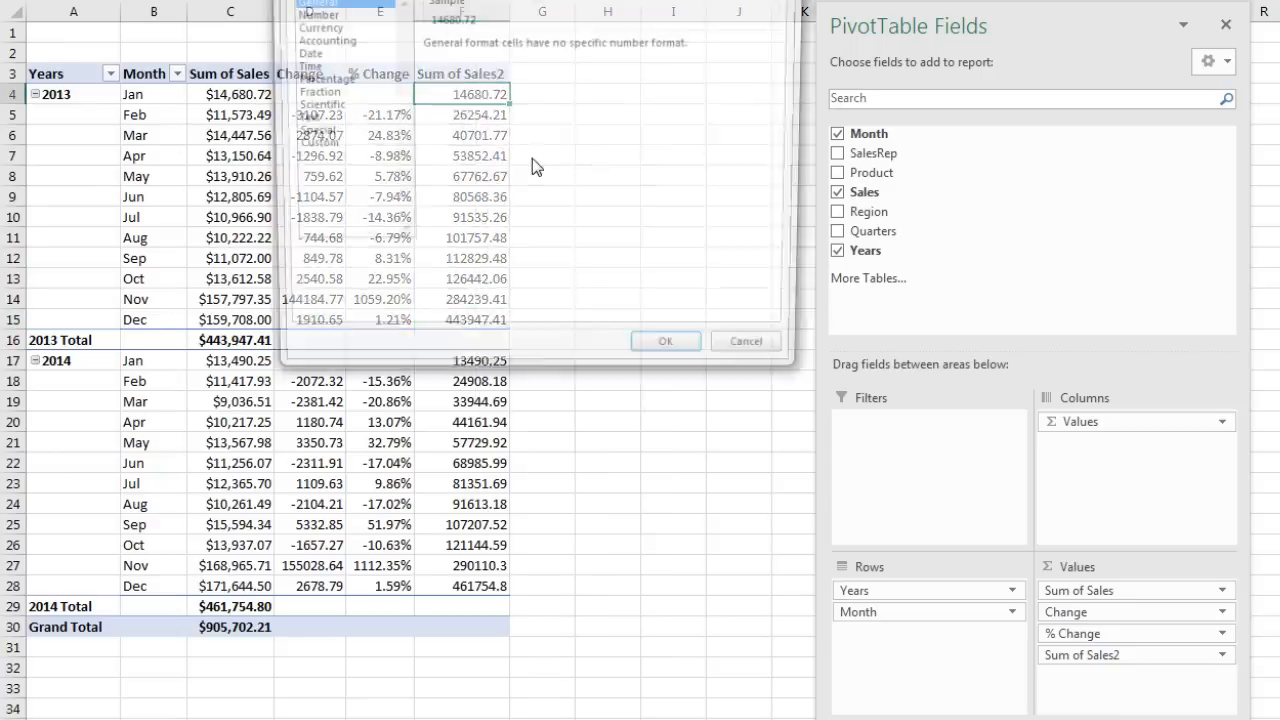
left_click(330, 27)
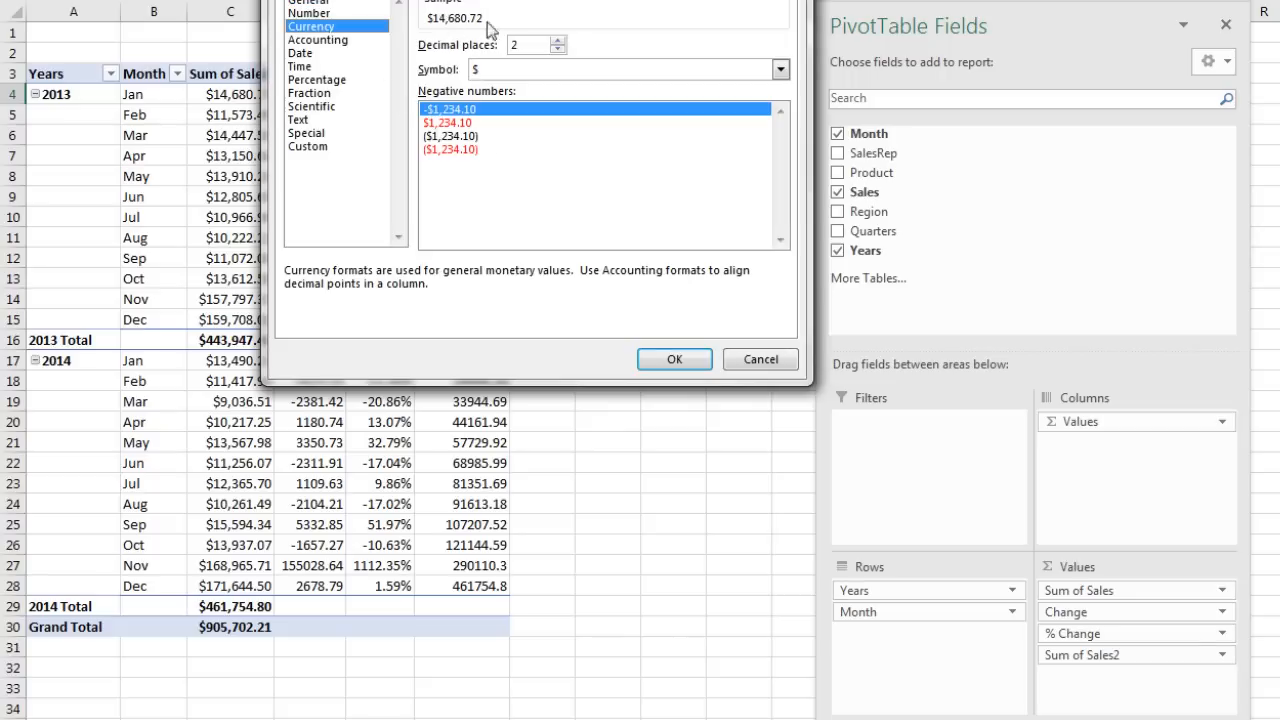
left_click(676, 360)
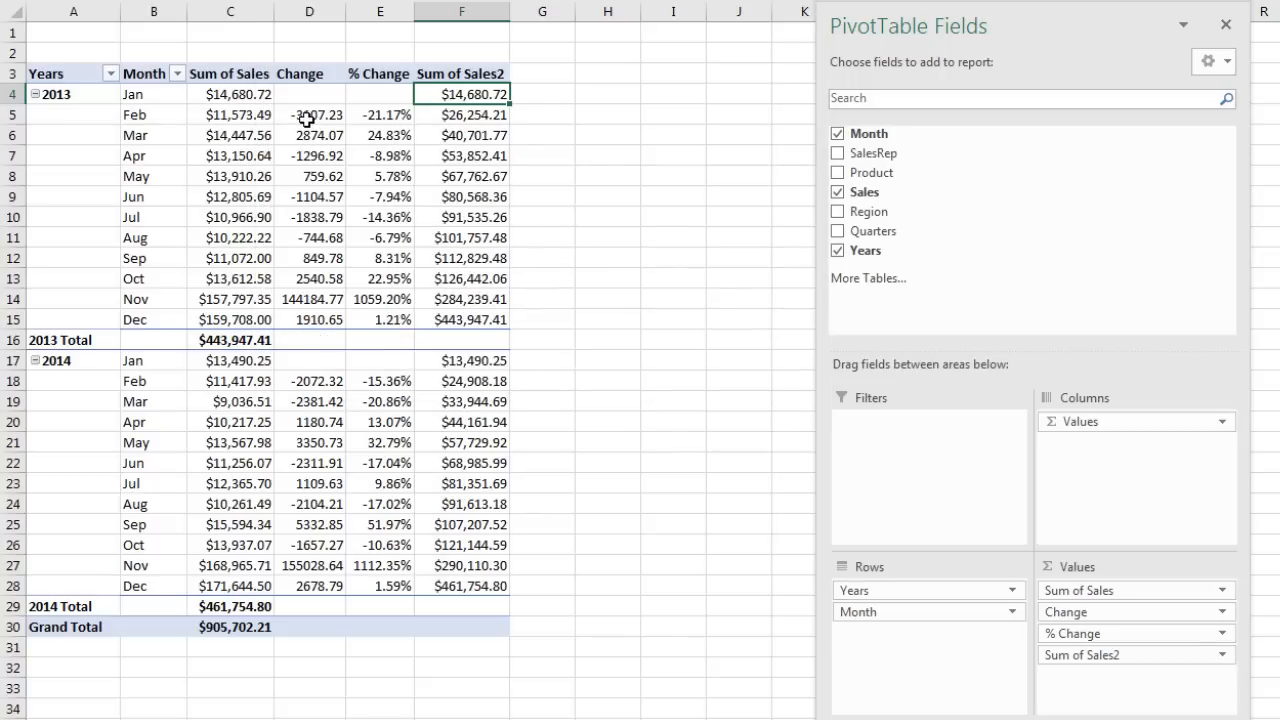
right_click(308, 120)
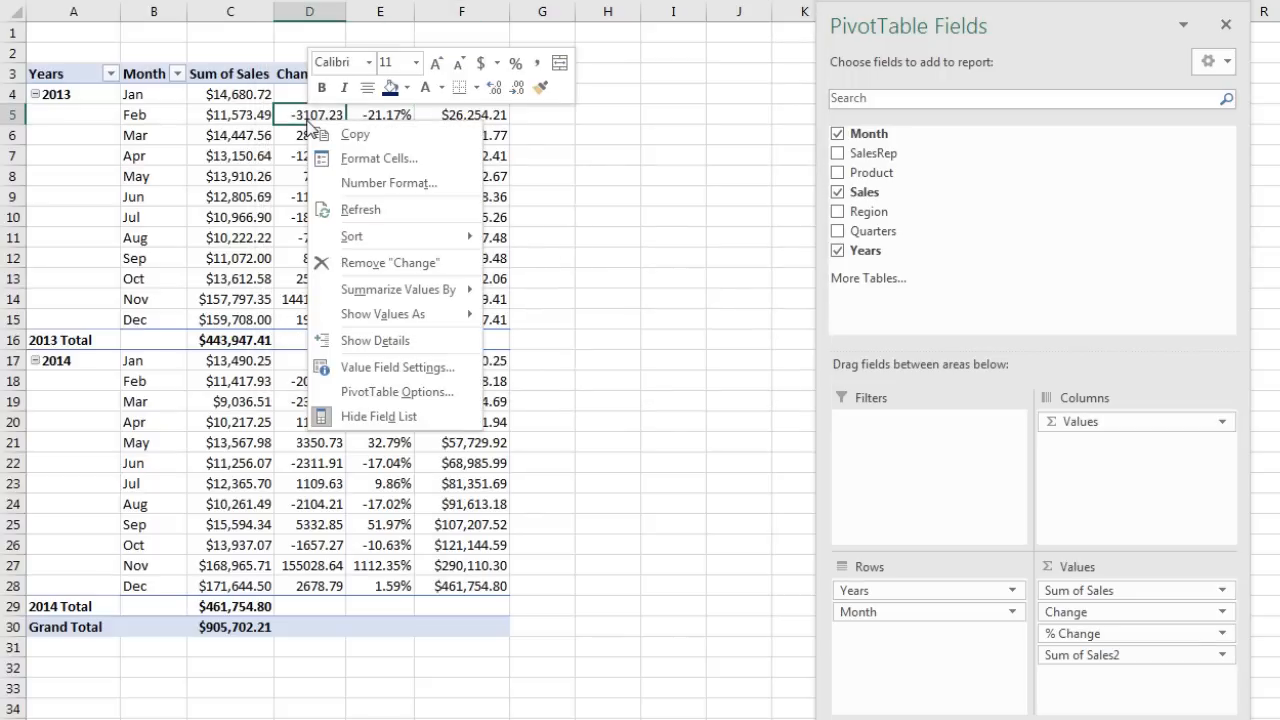
left_click(331, 190)
left_click(112, 64)
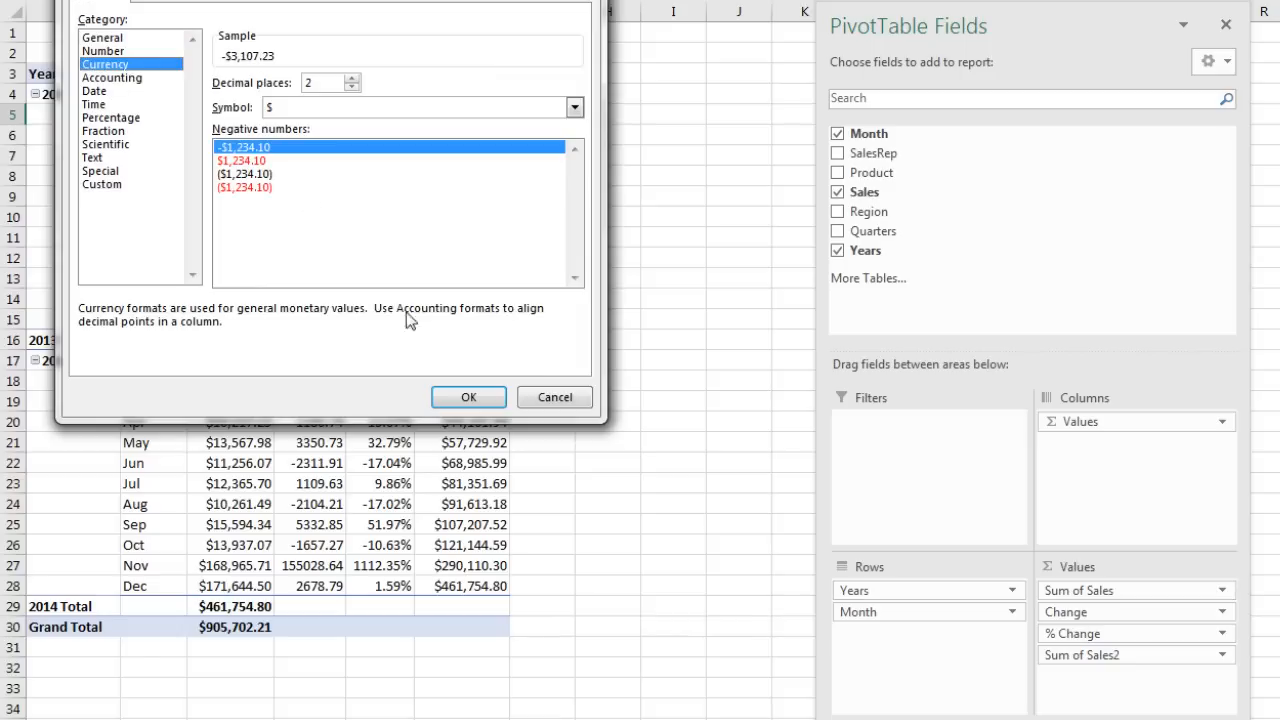
left_click(469, 397)
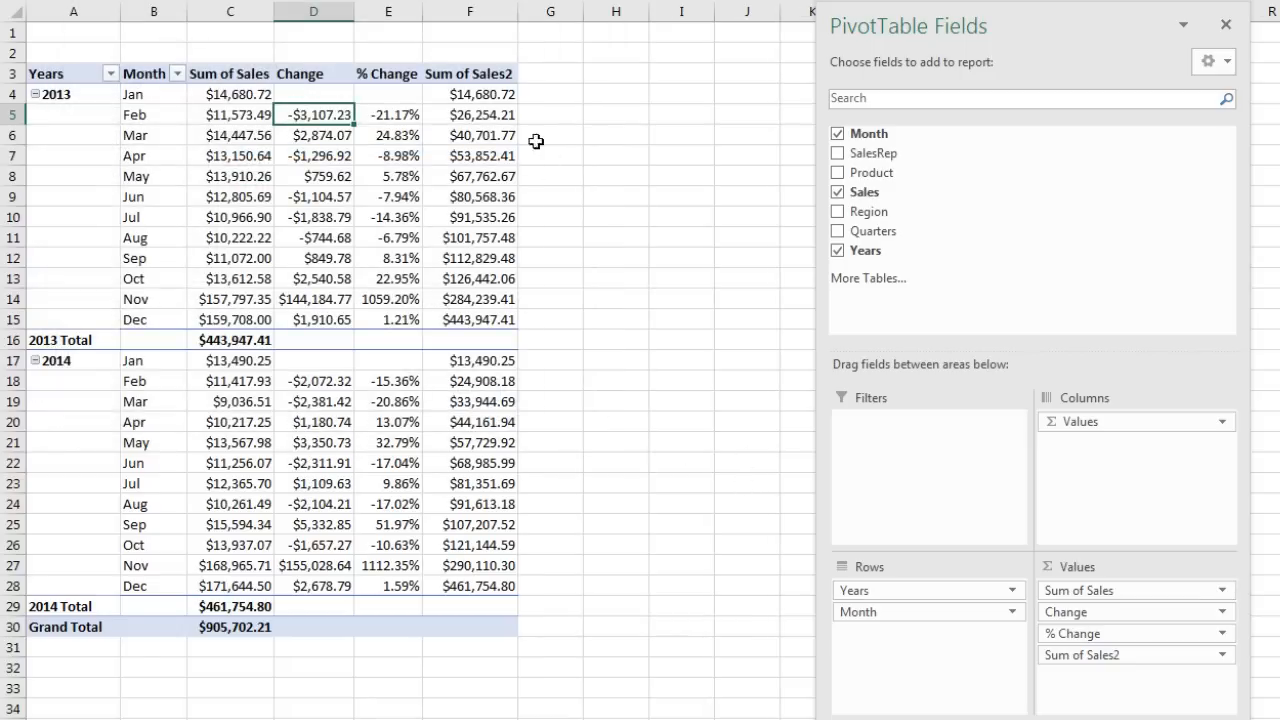
Step: Rename the Sum of Sales2 header to Running Total
left_click(497, 77)
type("Running Total")
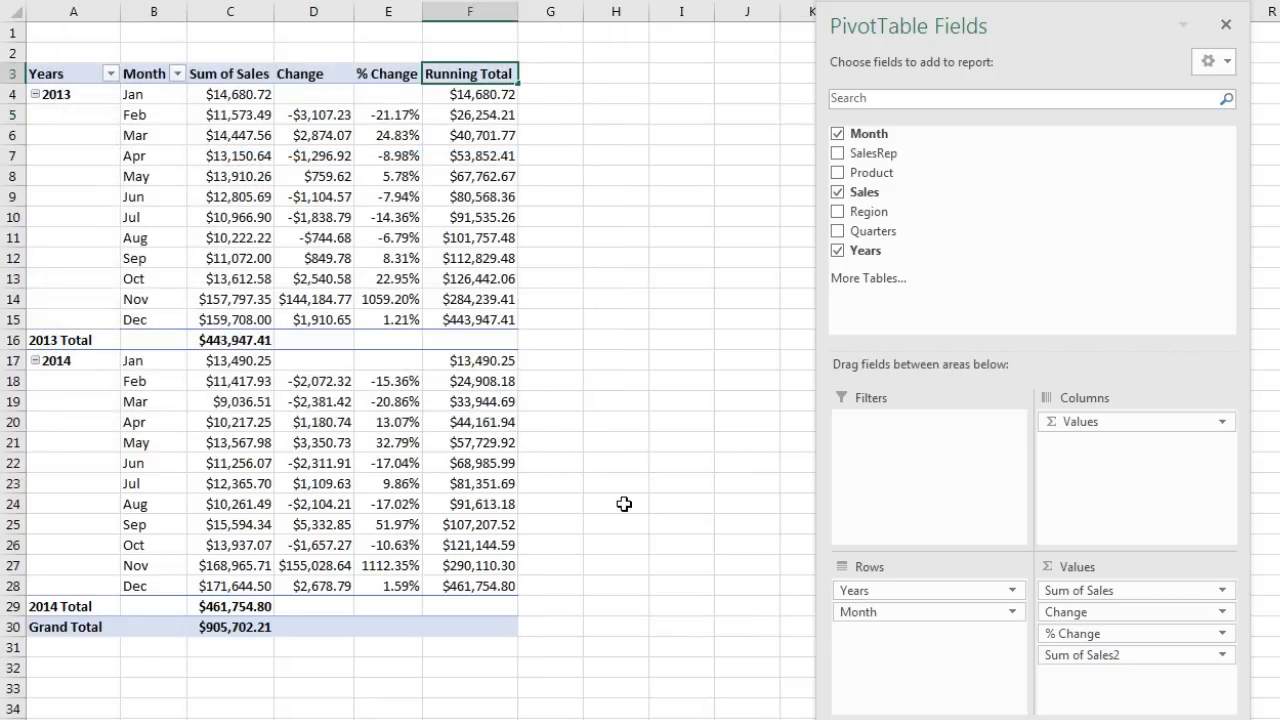
key("Return")
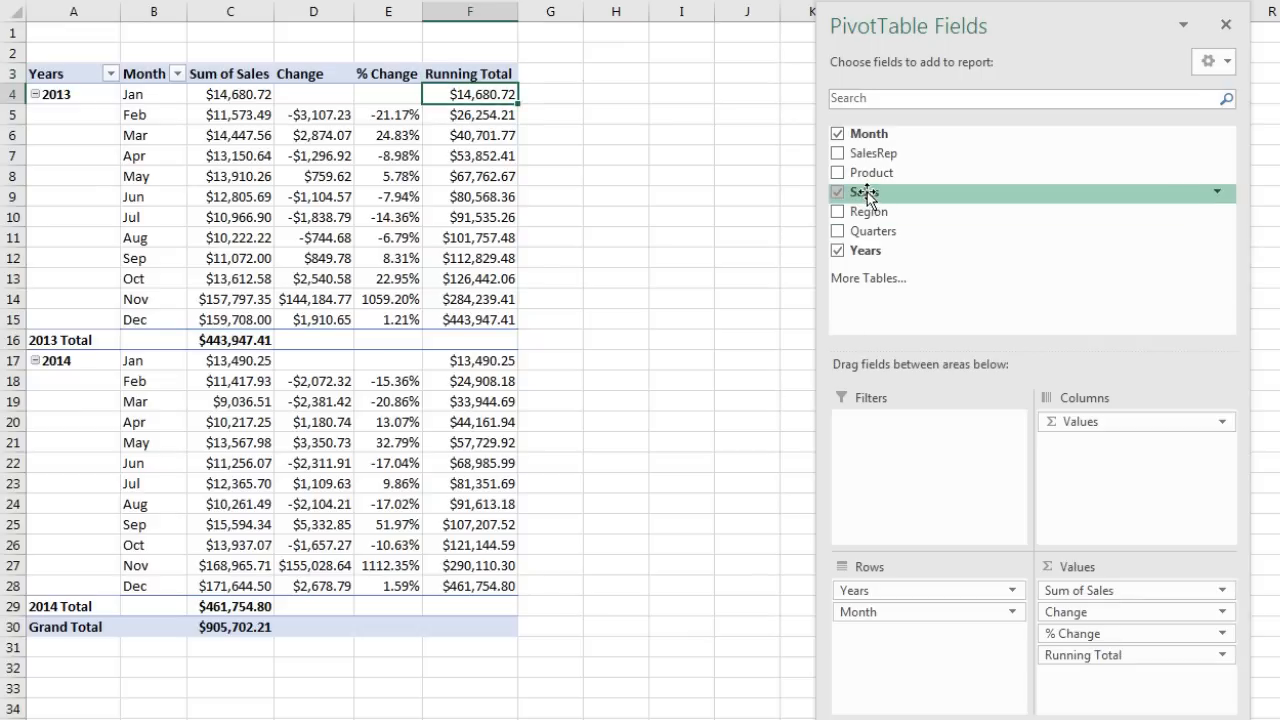
left_click_drag(864, 196, 1109, 680)
right_click(577, 116)
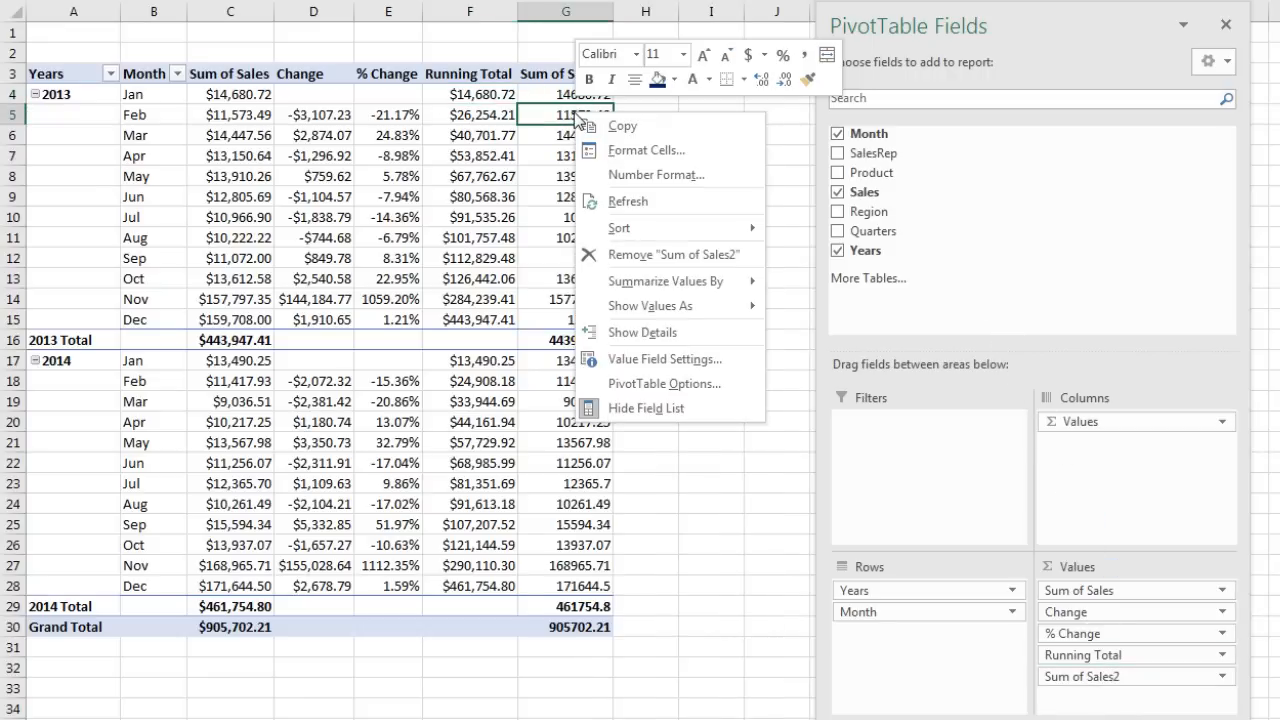
mouse_move(646, 313)
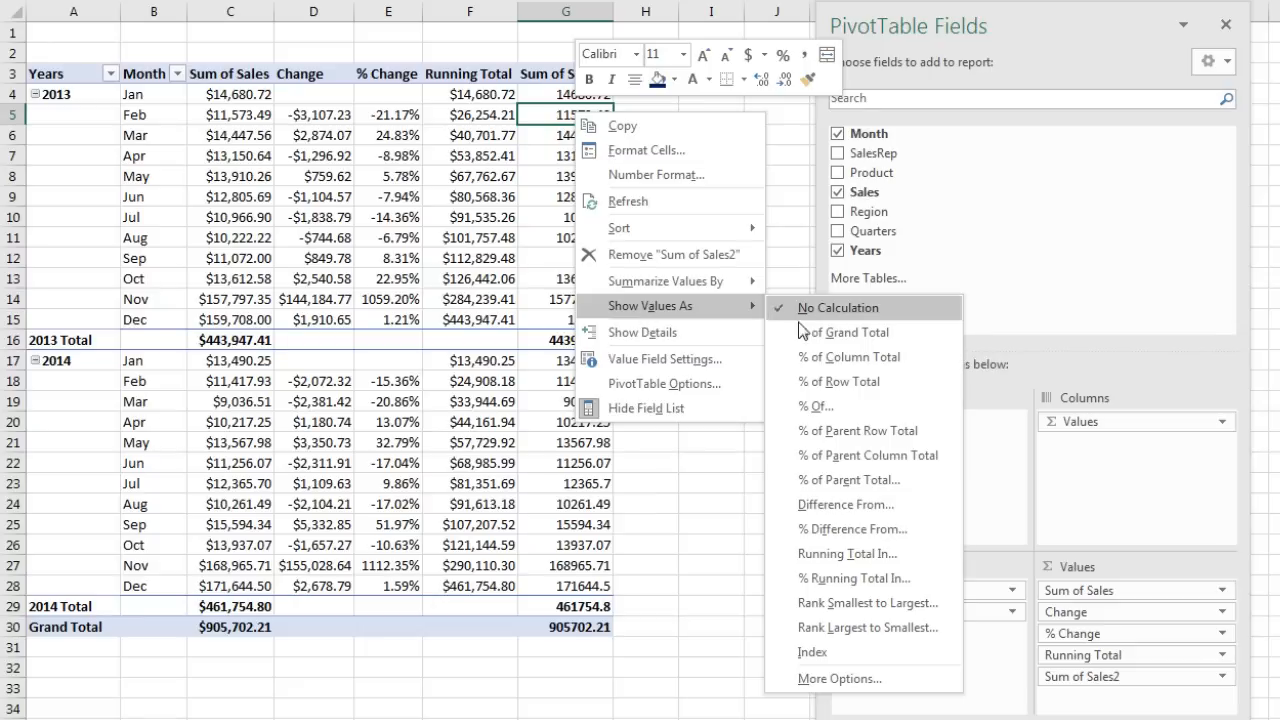
left_click(855, 578)
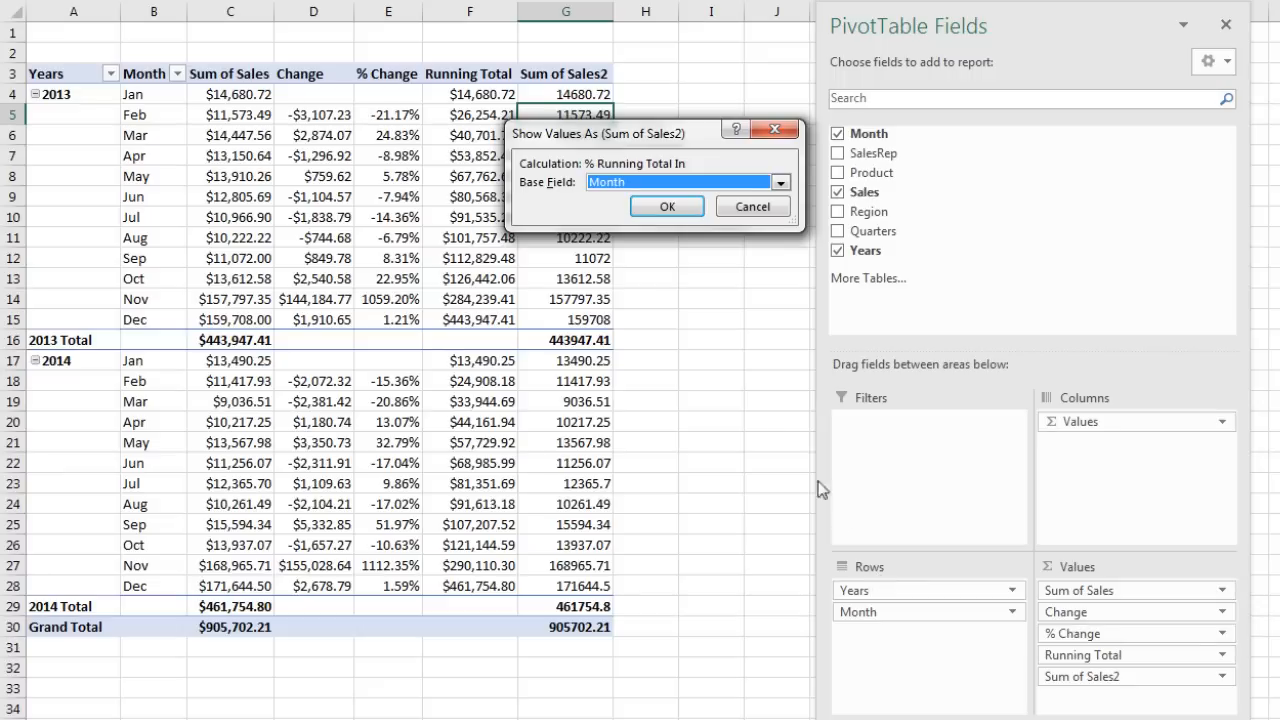
left_click(667, 206)
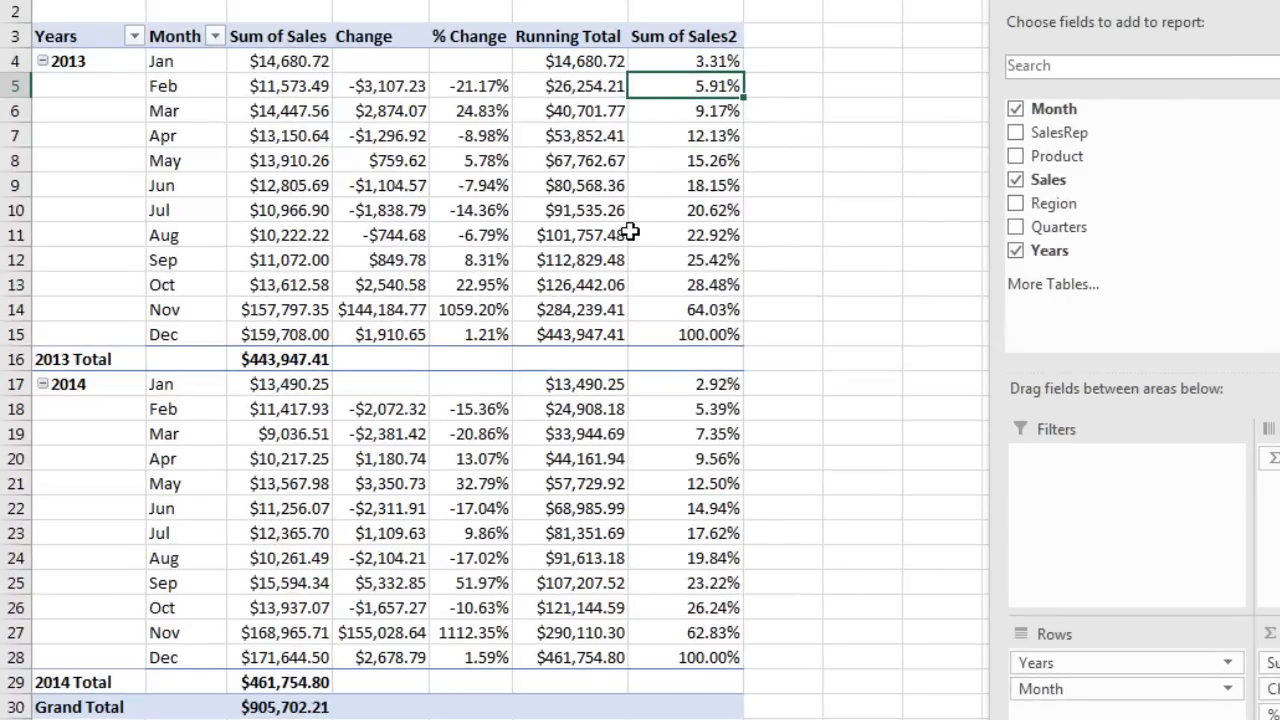
left_click(700, 183)
left_click(585, 193)
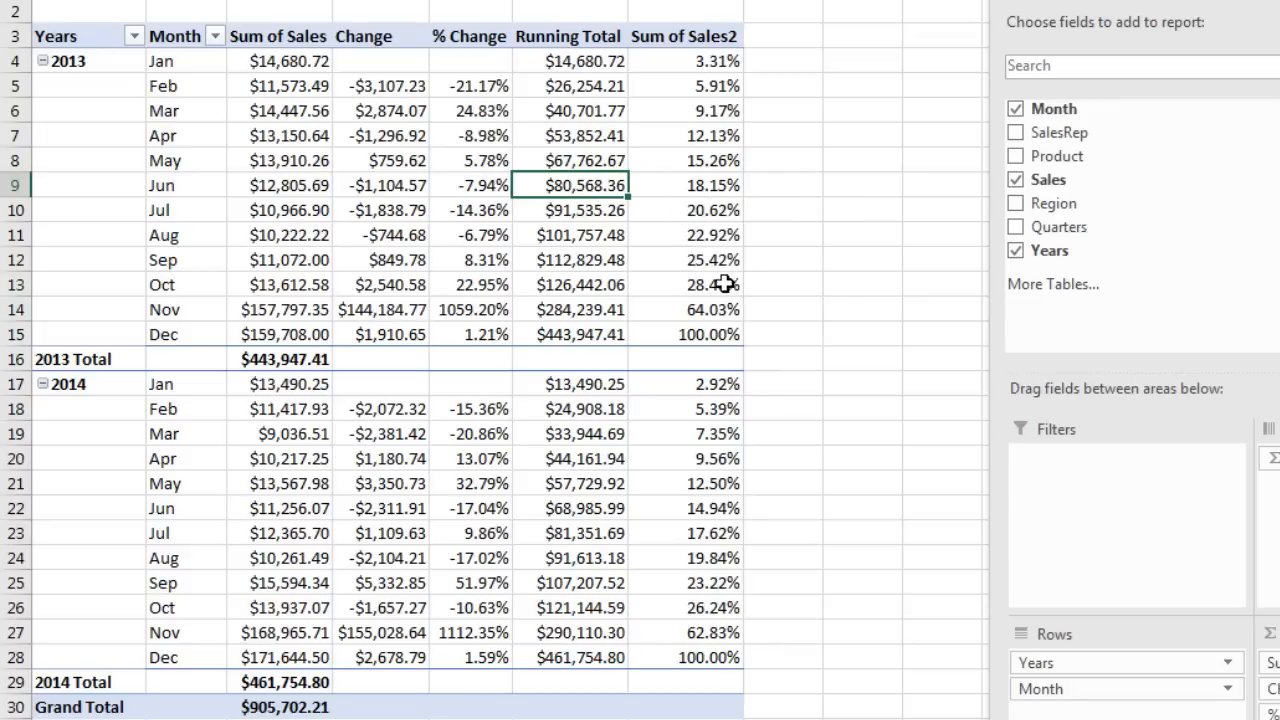
left_click(646, 283)
left_click_drag(646, 283, 143, 289)
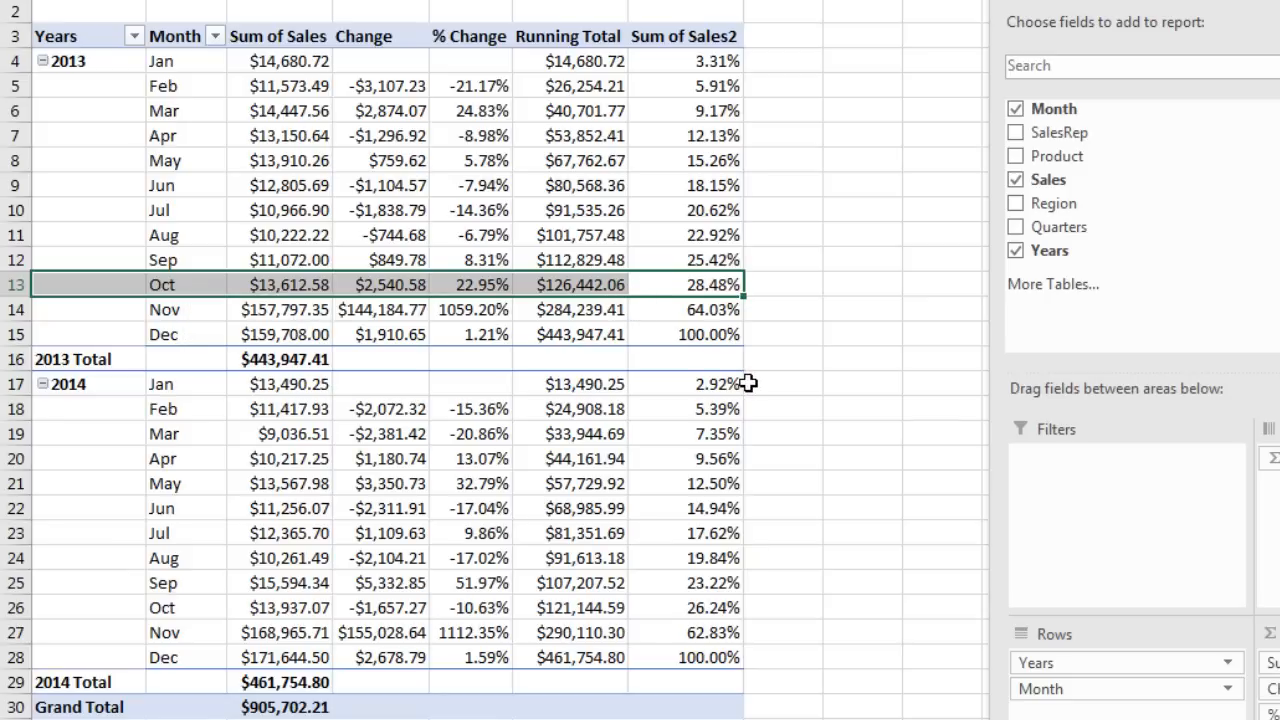
left_click(737, 320)
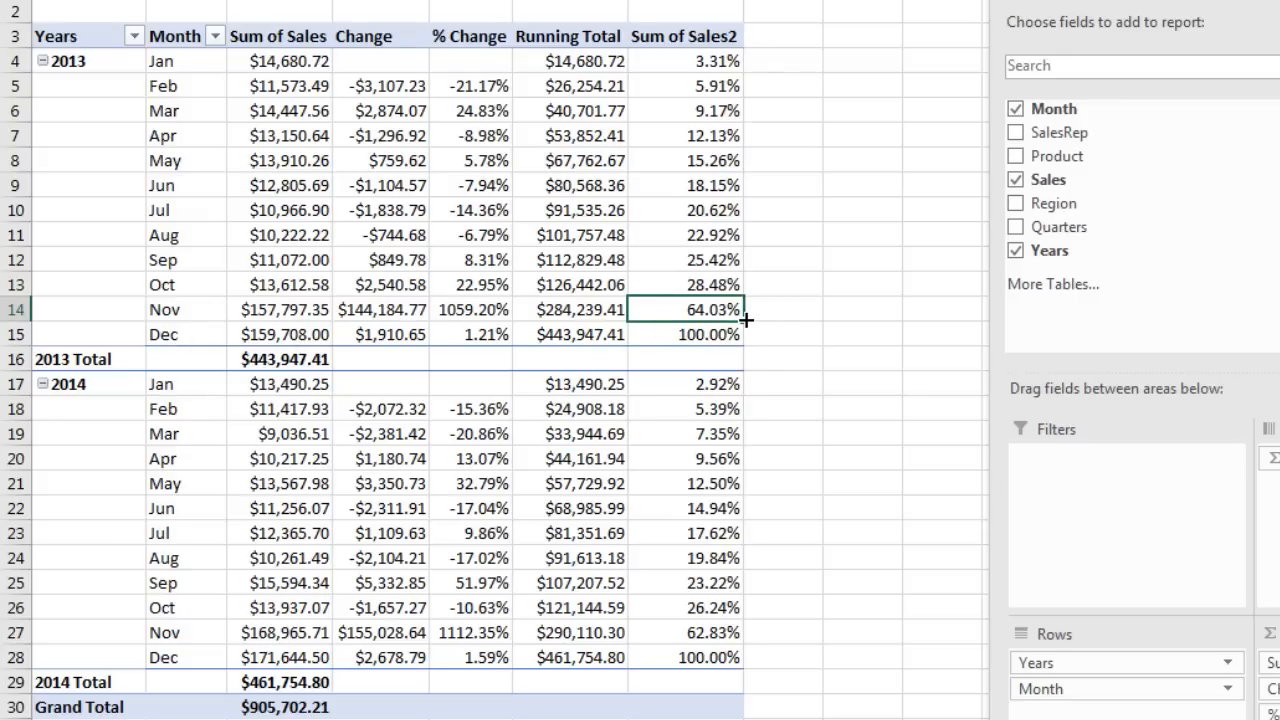
left_click(715, 335)
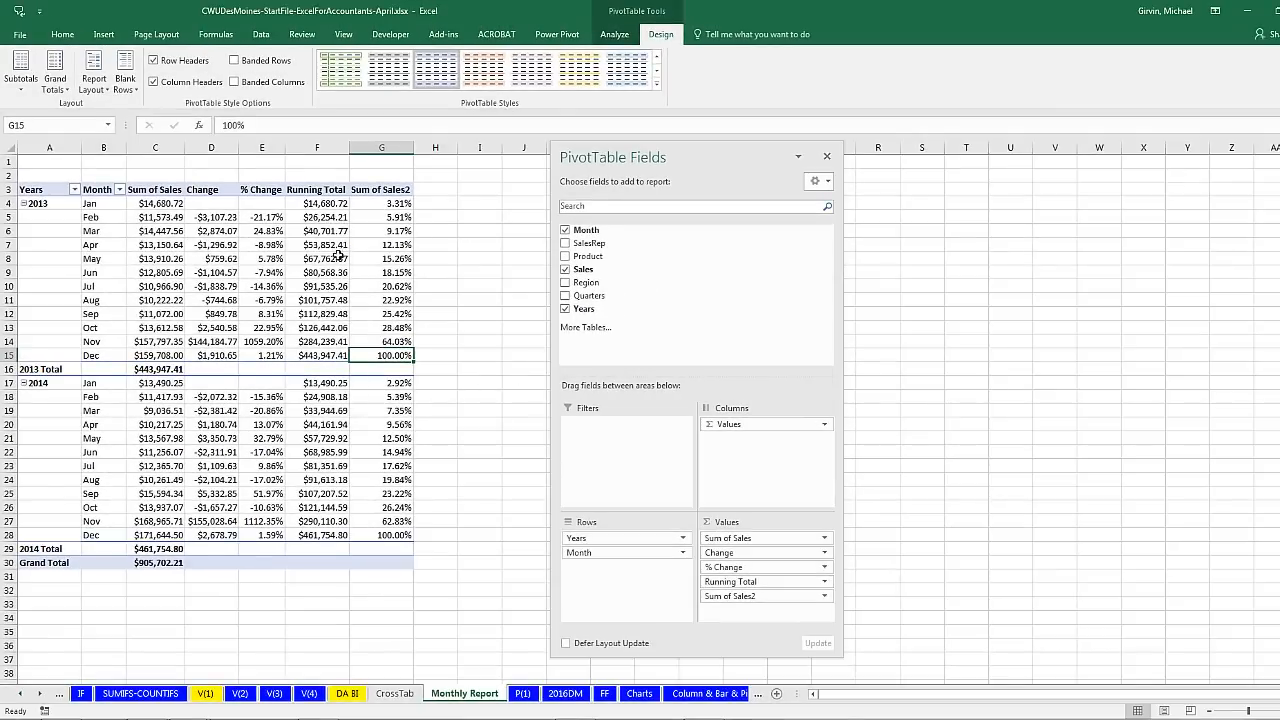
Step: Switch to the 2016DM sheet and glance at the Power Pivot tools before returning to Data
mouse_move(249, 286)
left_click(562, 694)
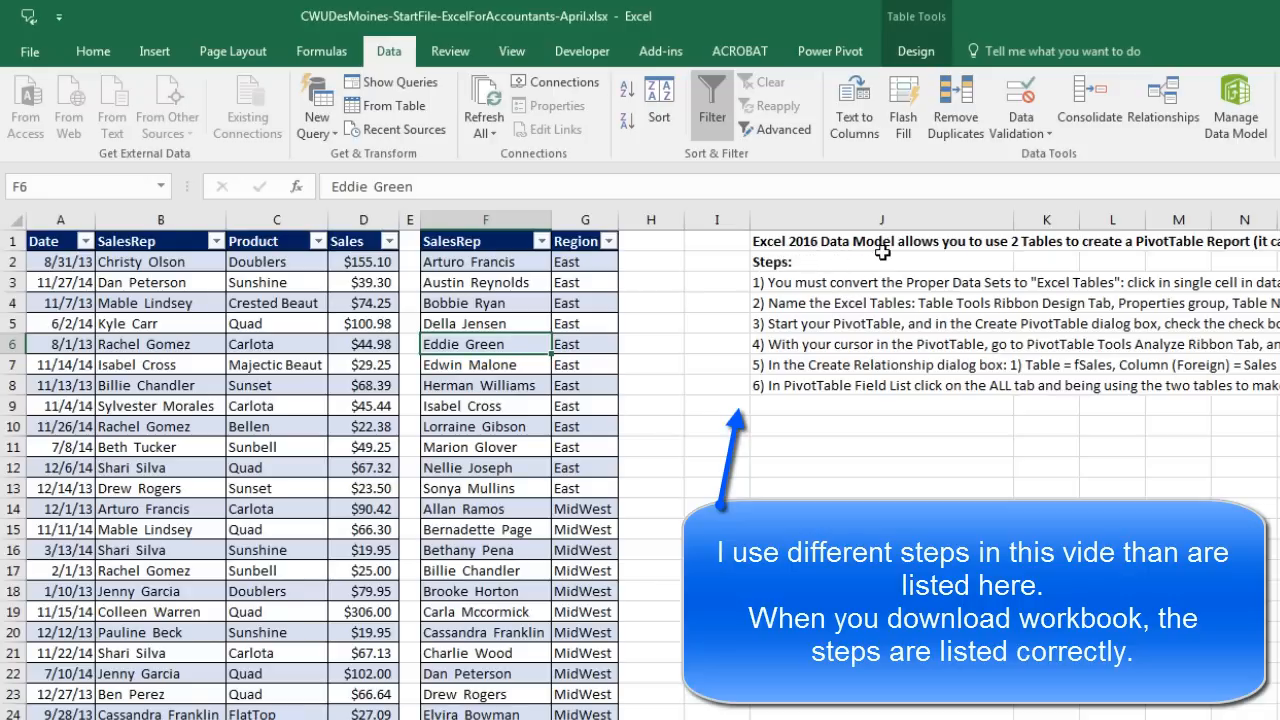
left_click(832, 55)
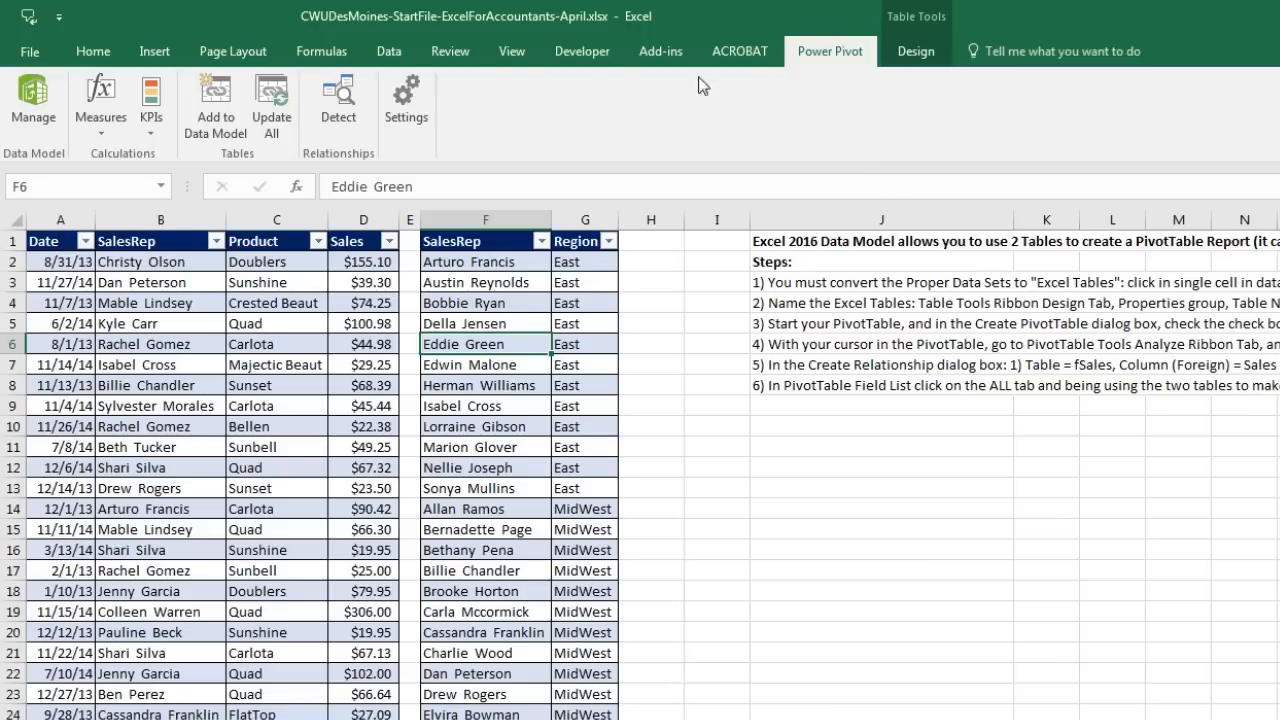
left_click(389, 51)
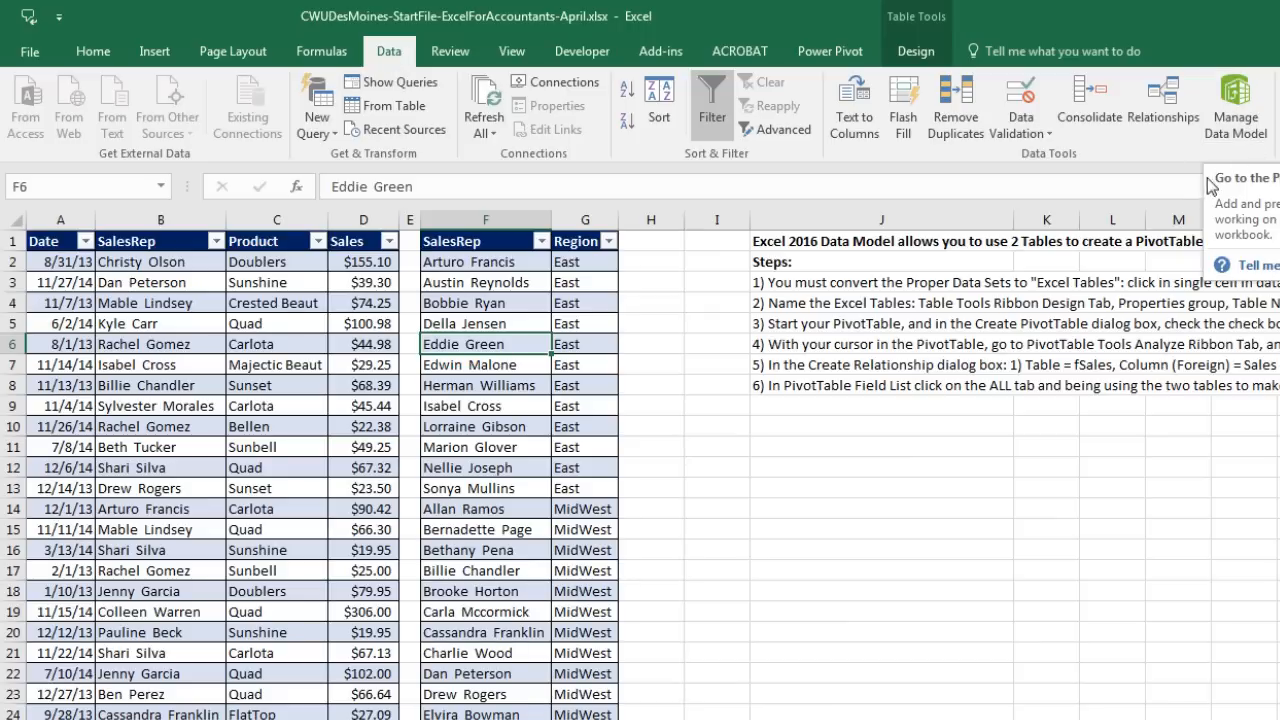
left_click(1169, 120)
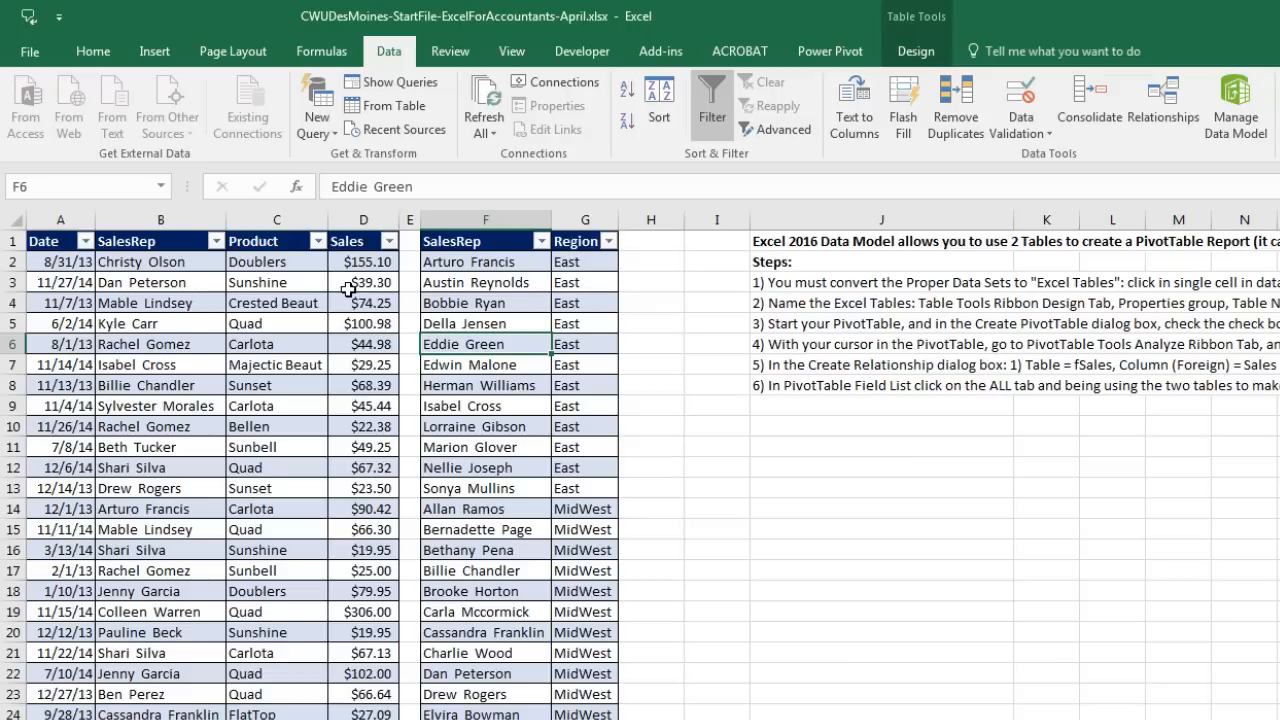
left_click(252, 309)
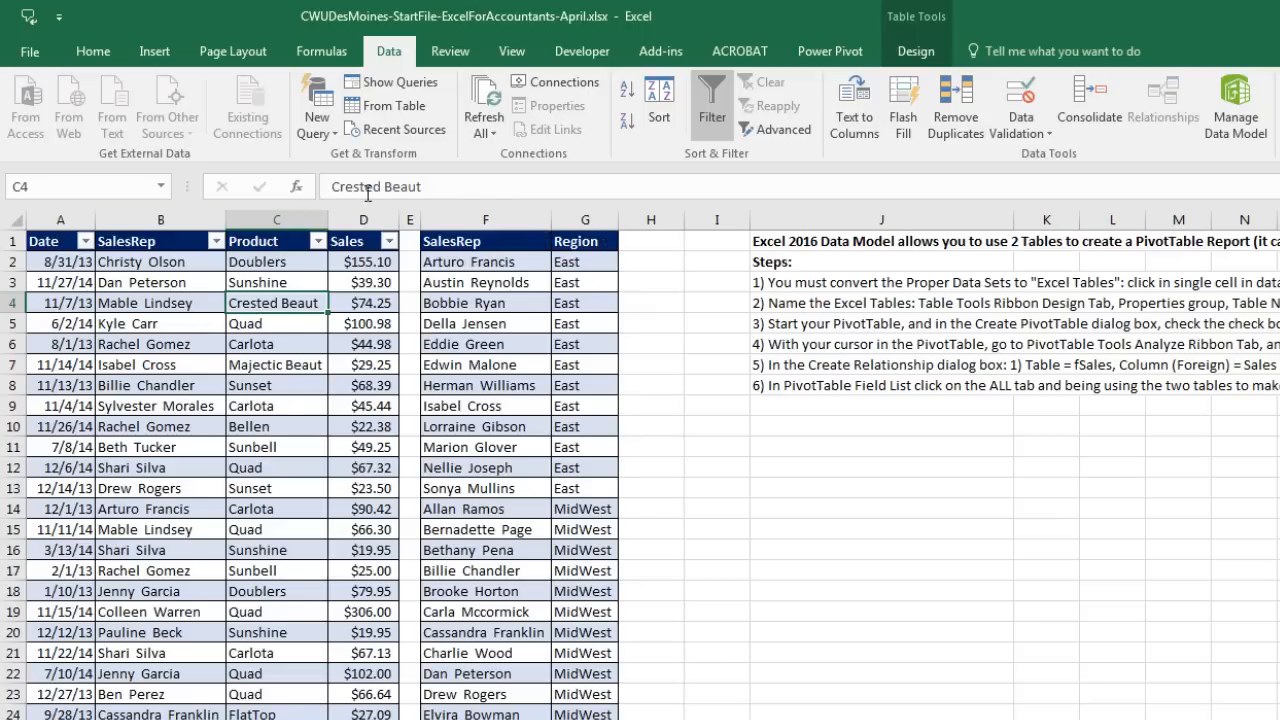
left_click(515, 322)
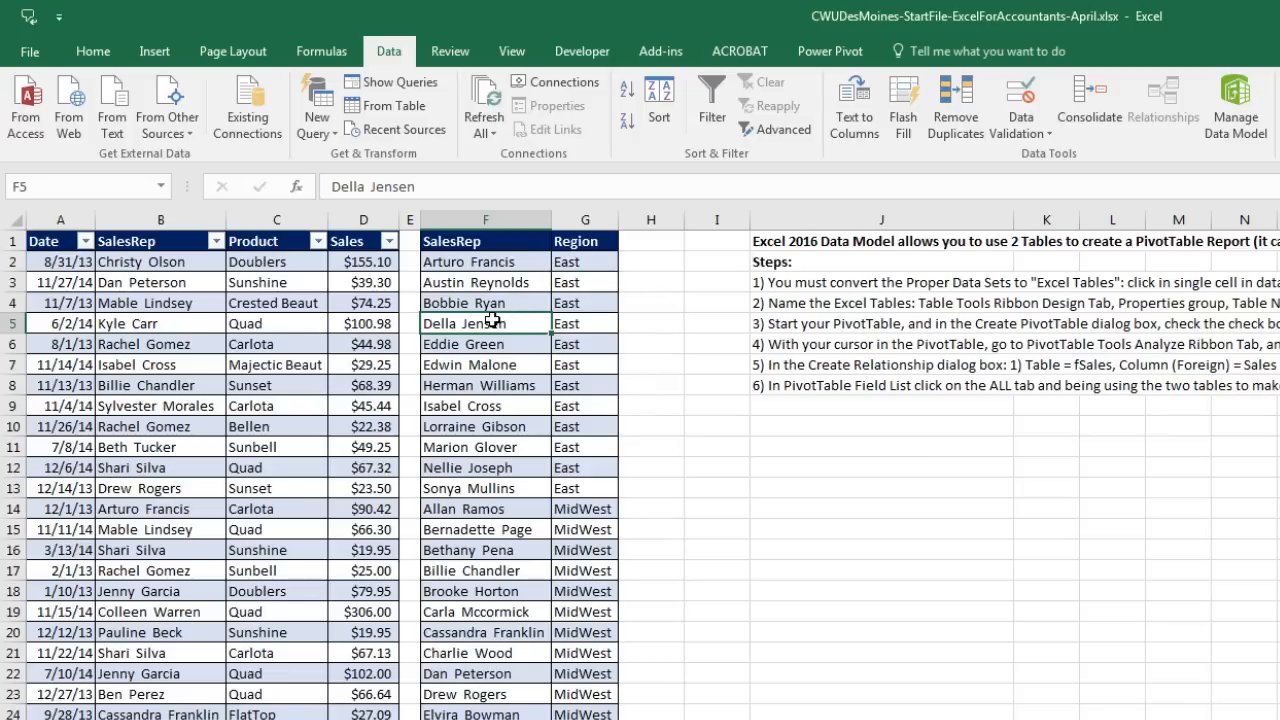
Step: Convert the F1:G73 SalesRep and Region range into a table with headers using Ctrl+T
left_click(155, 52)
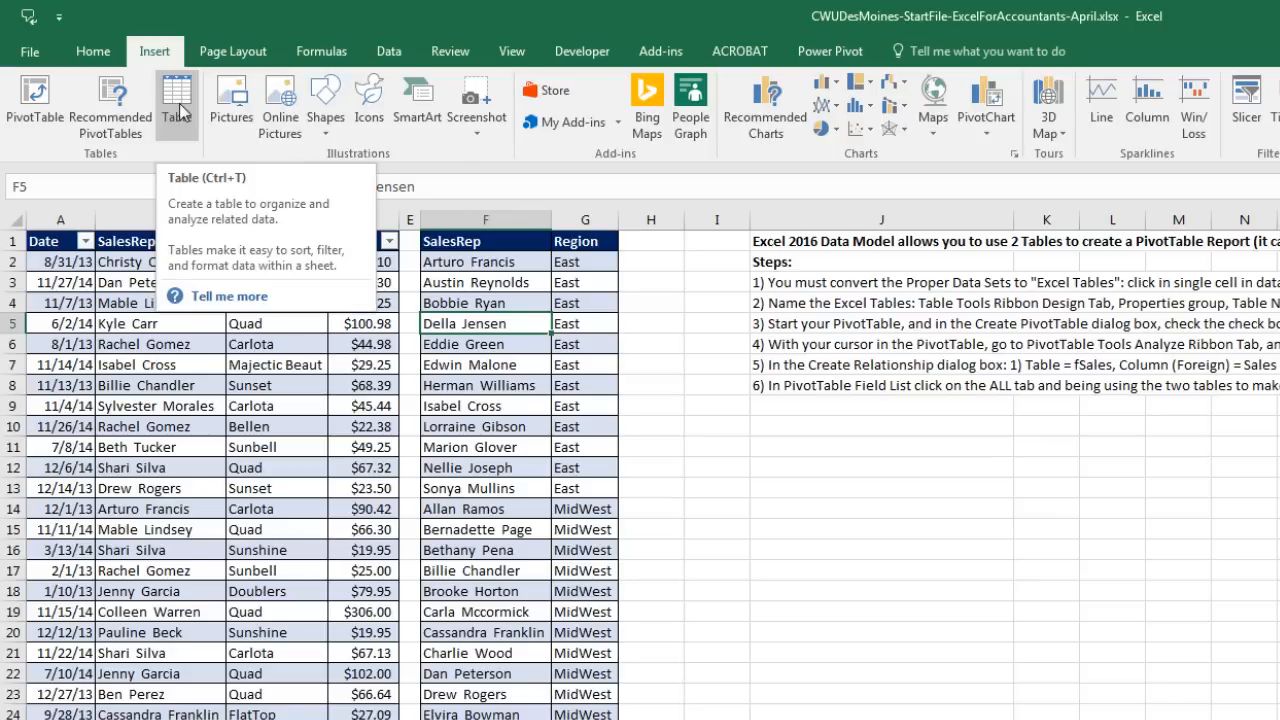
key("ctrl+t")
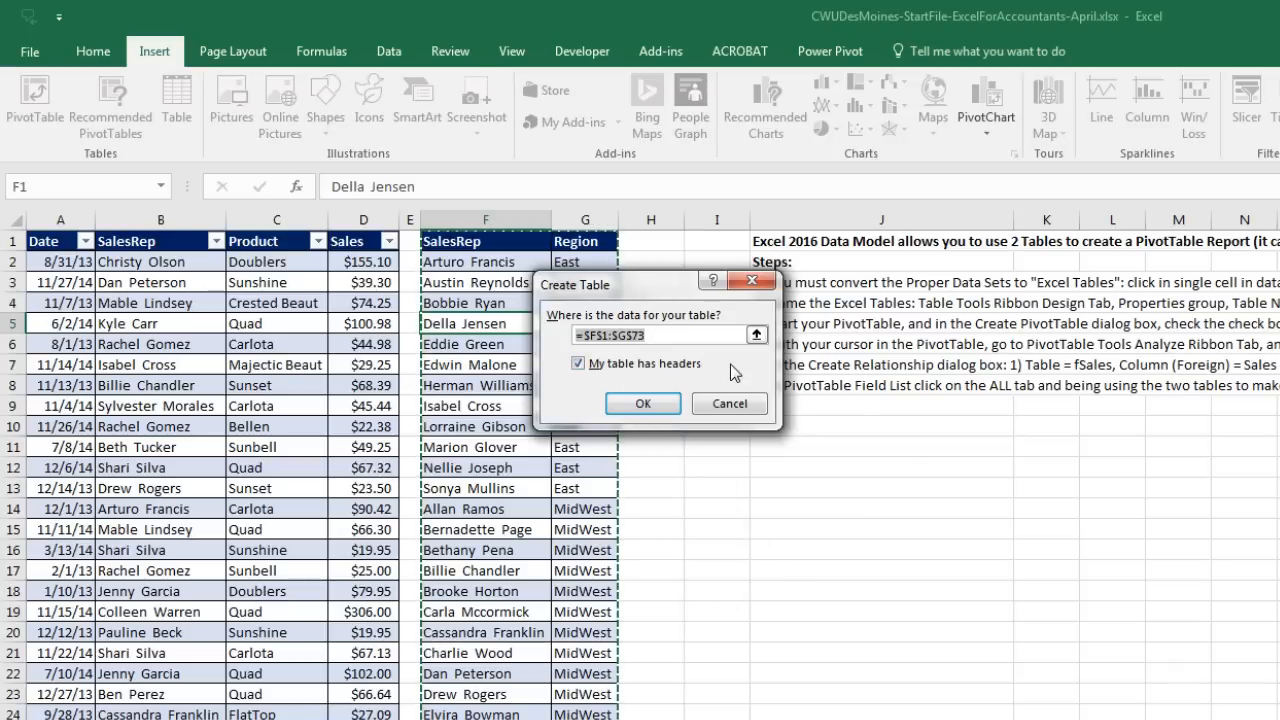
left_click(645, 402)
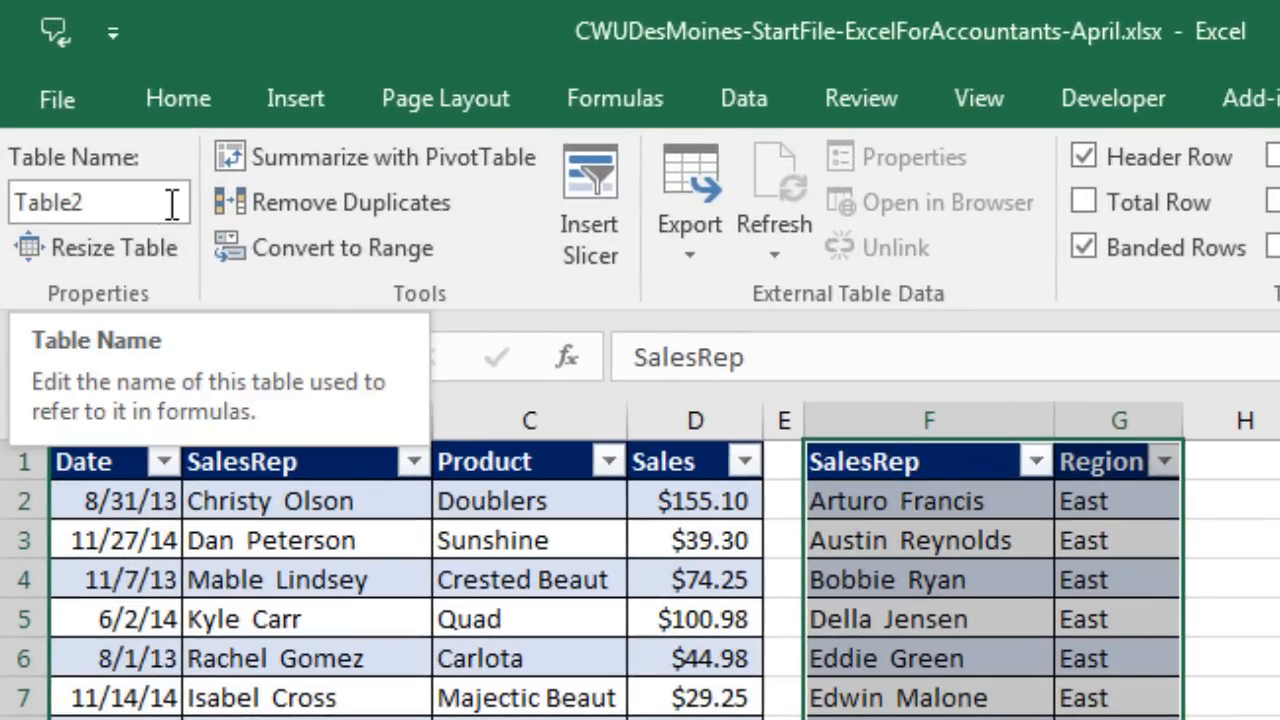
Step: Rename the new table from Table2 to dSalesRep
left_click(141, 195)
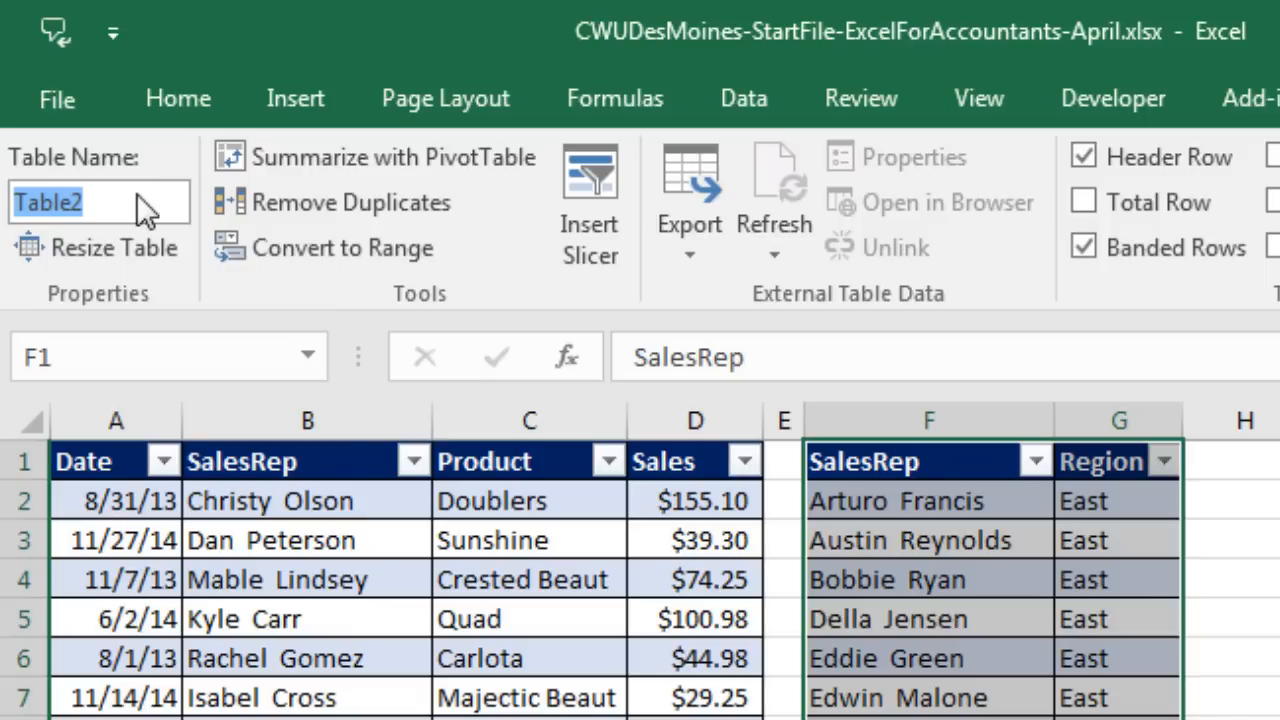
type("d")
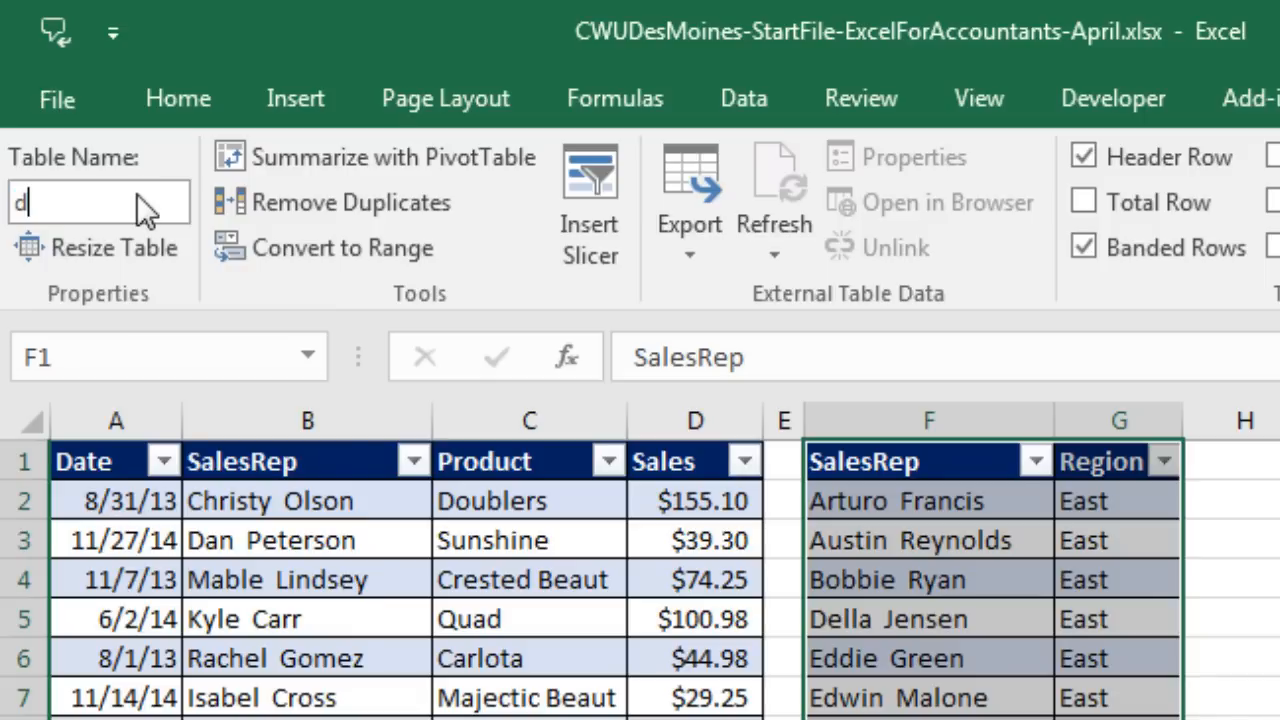
type("SalesRep")
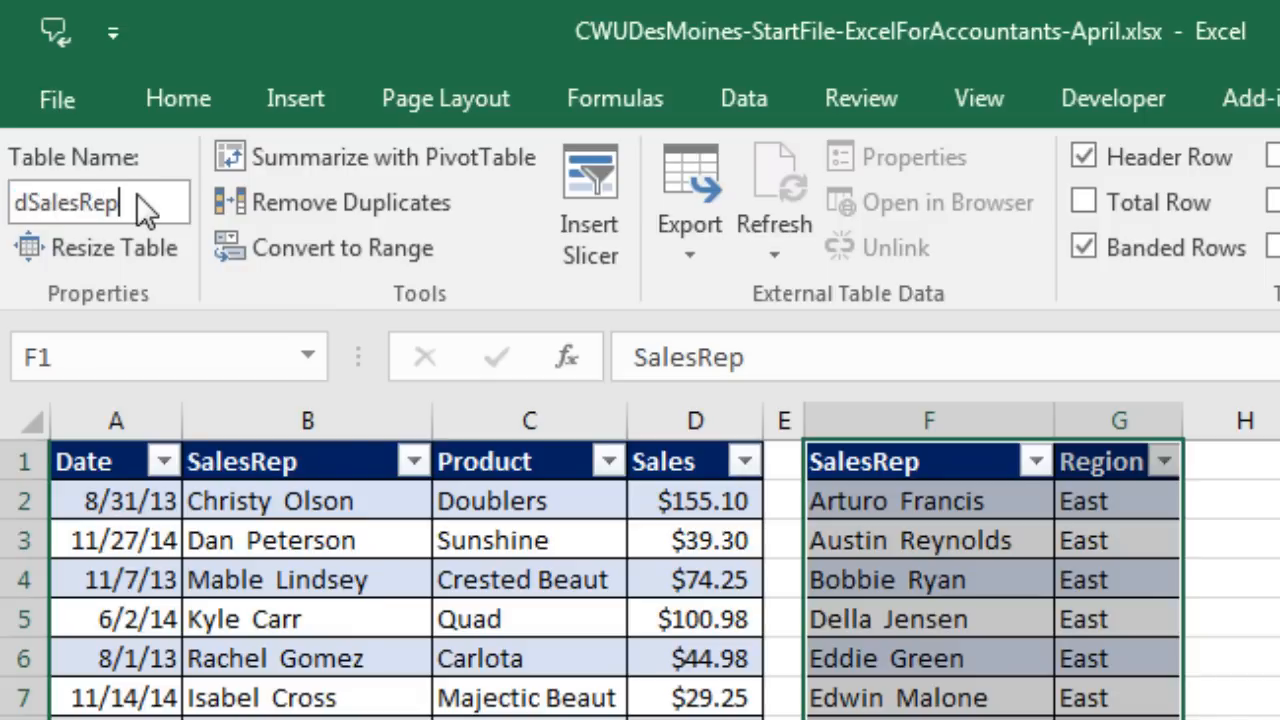
key("Return")
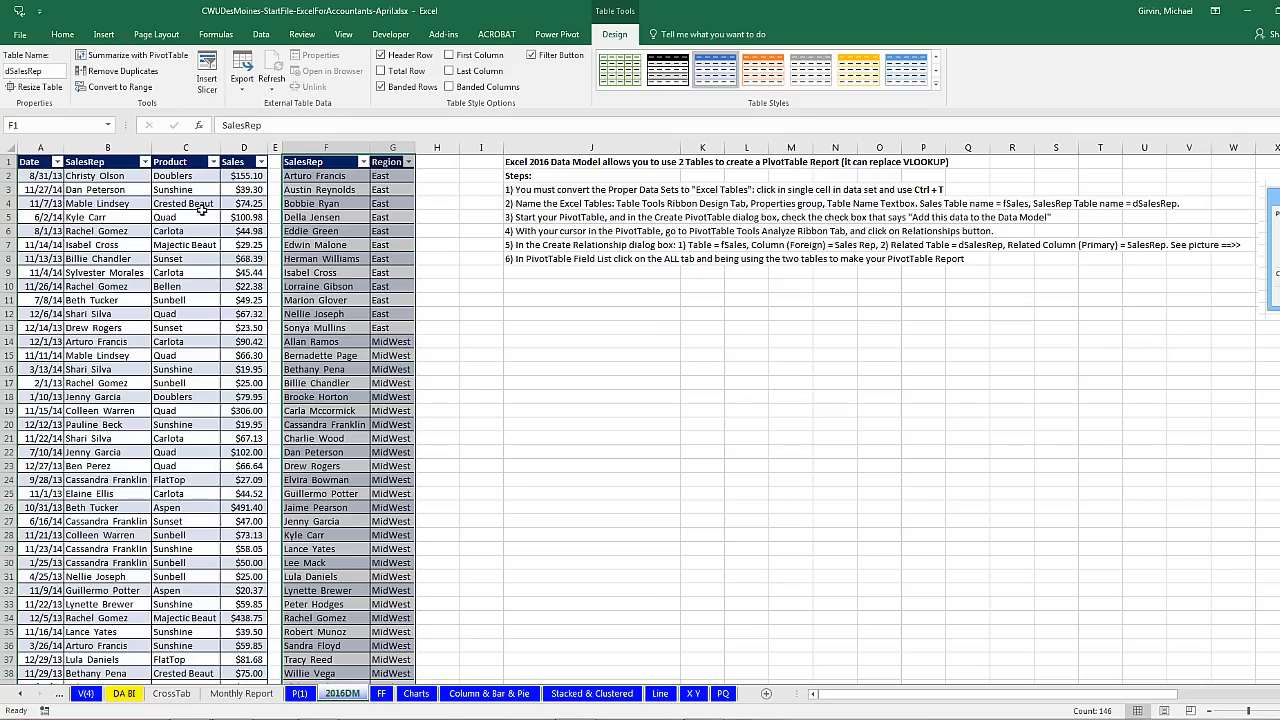
Step: Verify the sales table is named fSales and check the dSalesRep table's extent
left_click(560, 617)
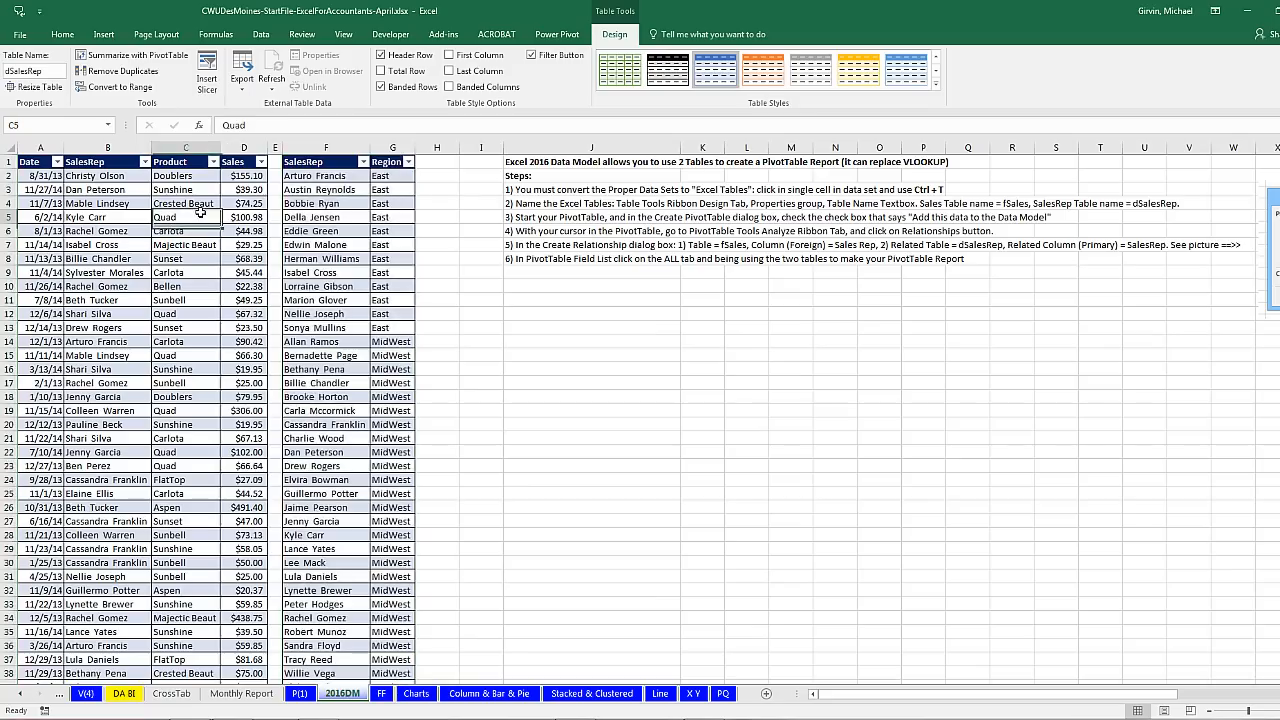
left_click(331, 205)
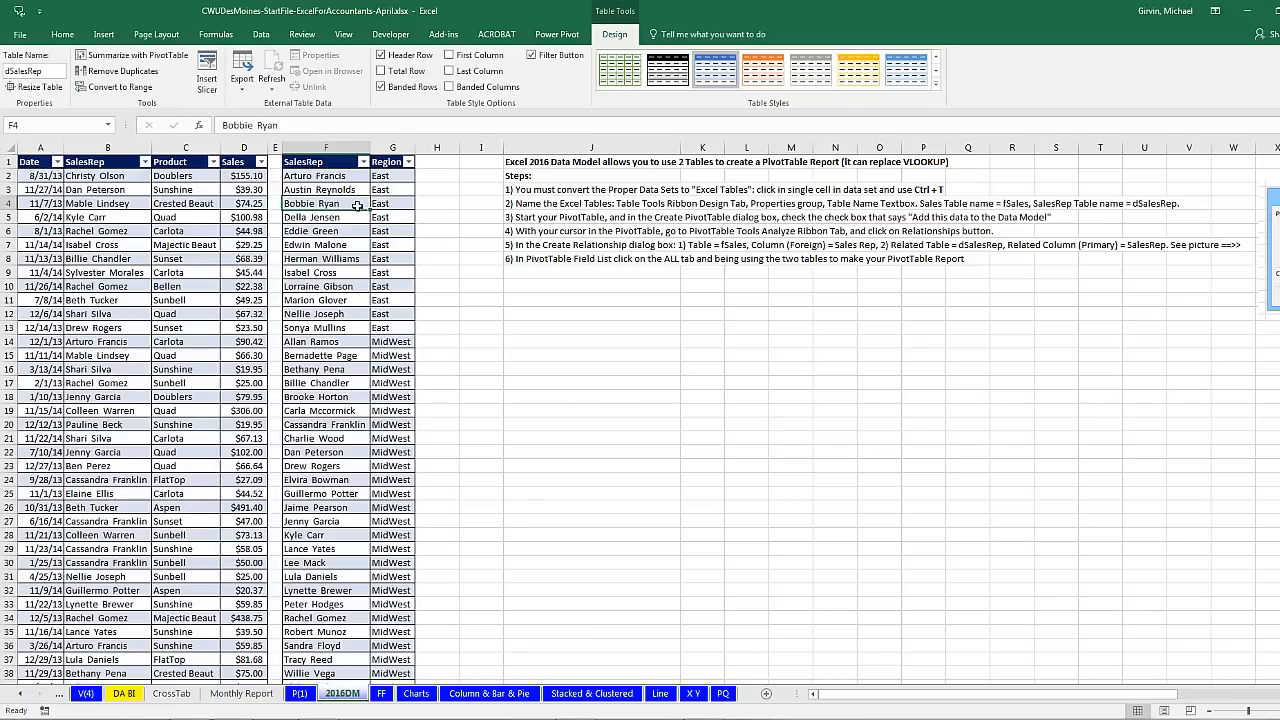
key("ctrl+Down")
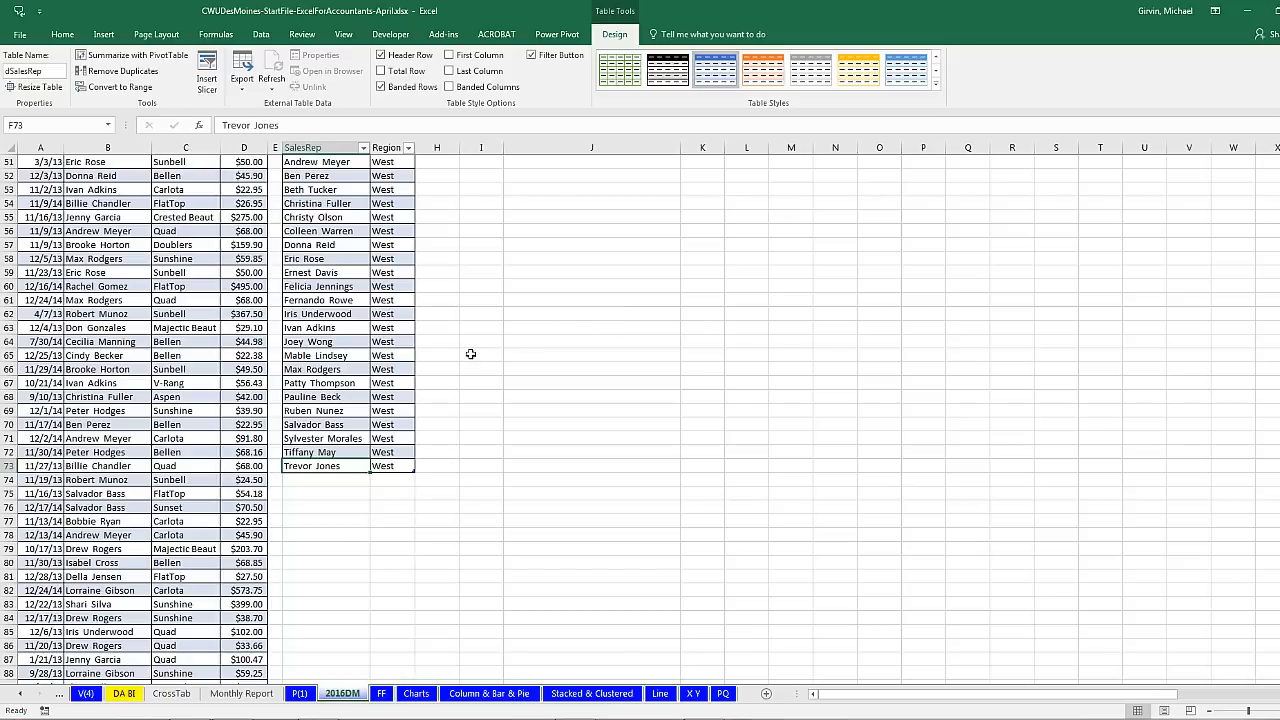
key("ctrl+Up")
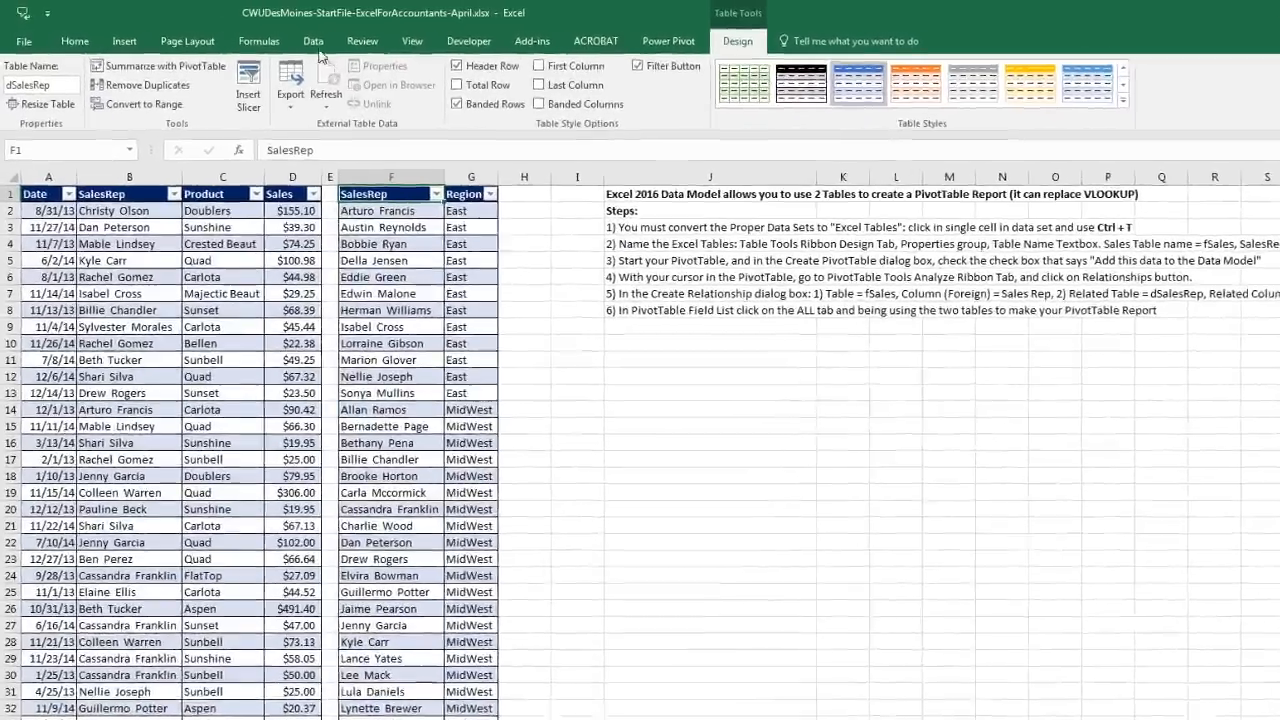
left_click(260, 34)
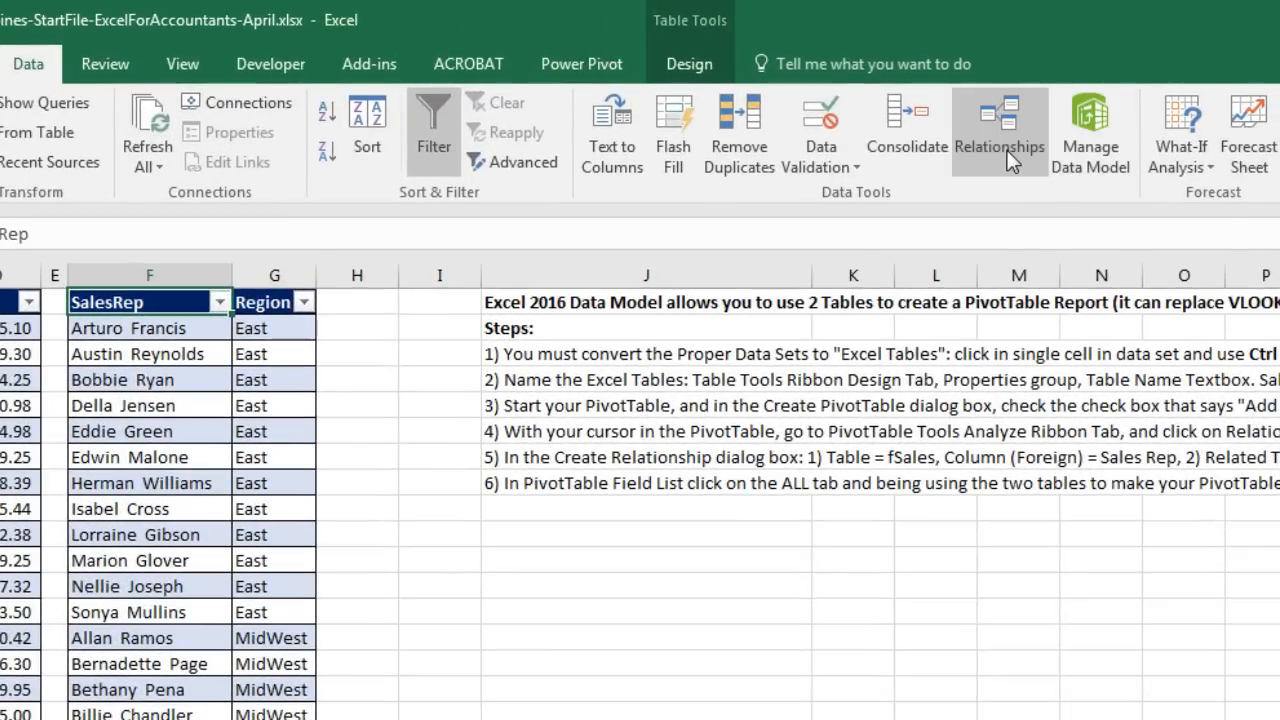
Step: Create a relationship linking fSales SalesRep to the dSalesRep lookup table's SalesRep column
left_click(1008, 152)
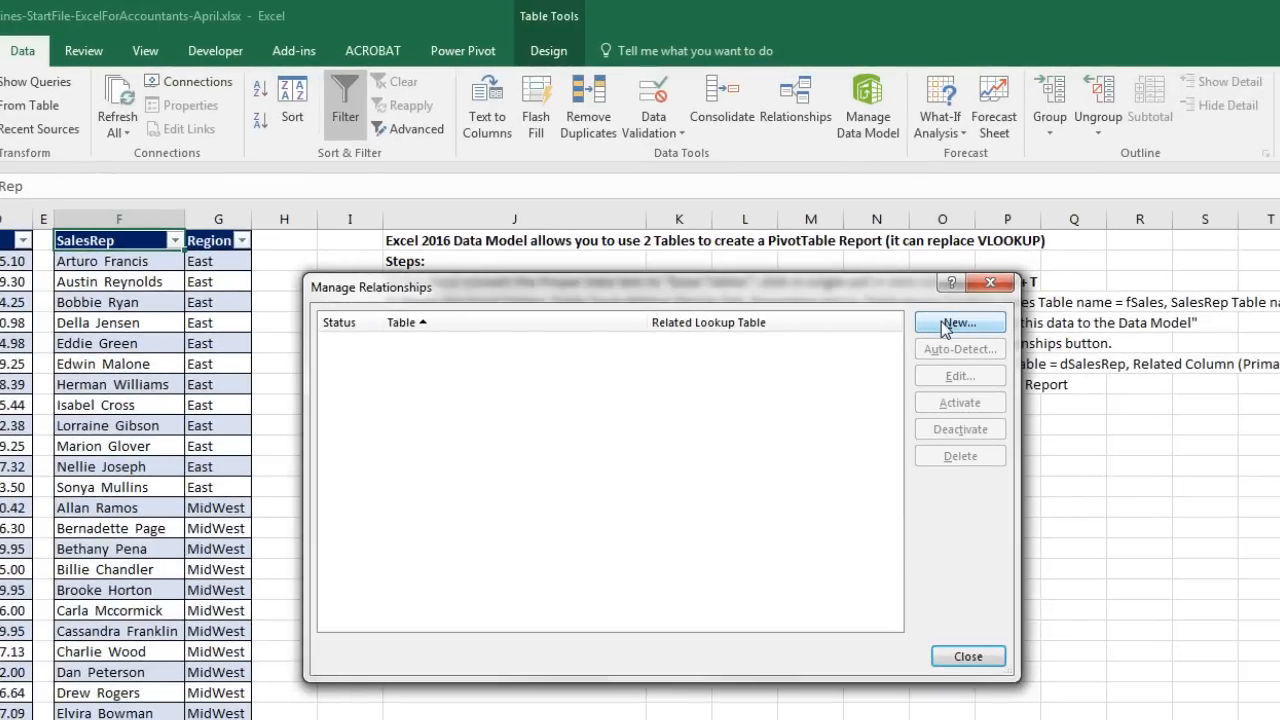
left_click(945, 323)
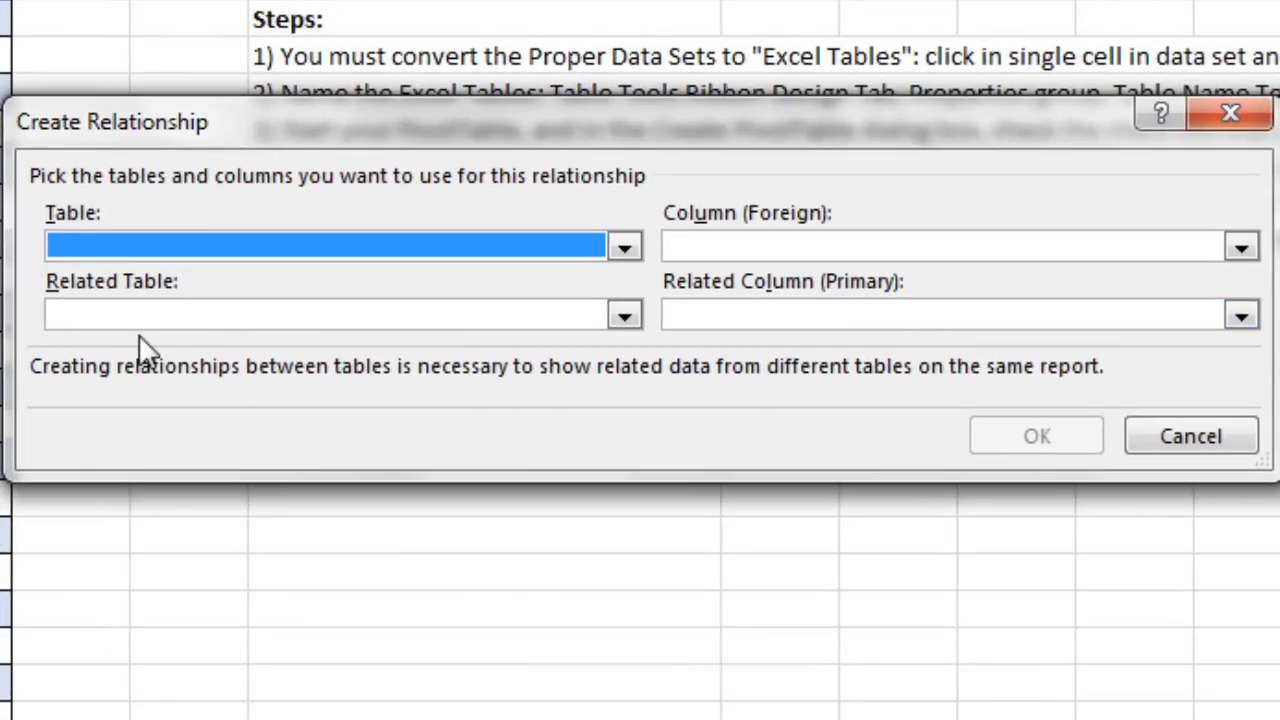
left_click(623, 317)
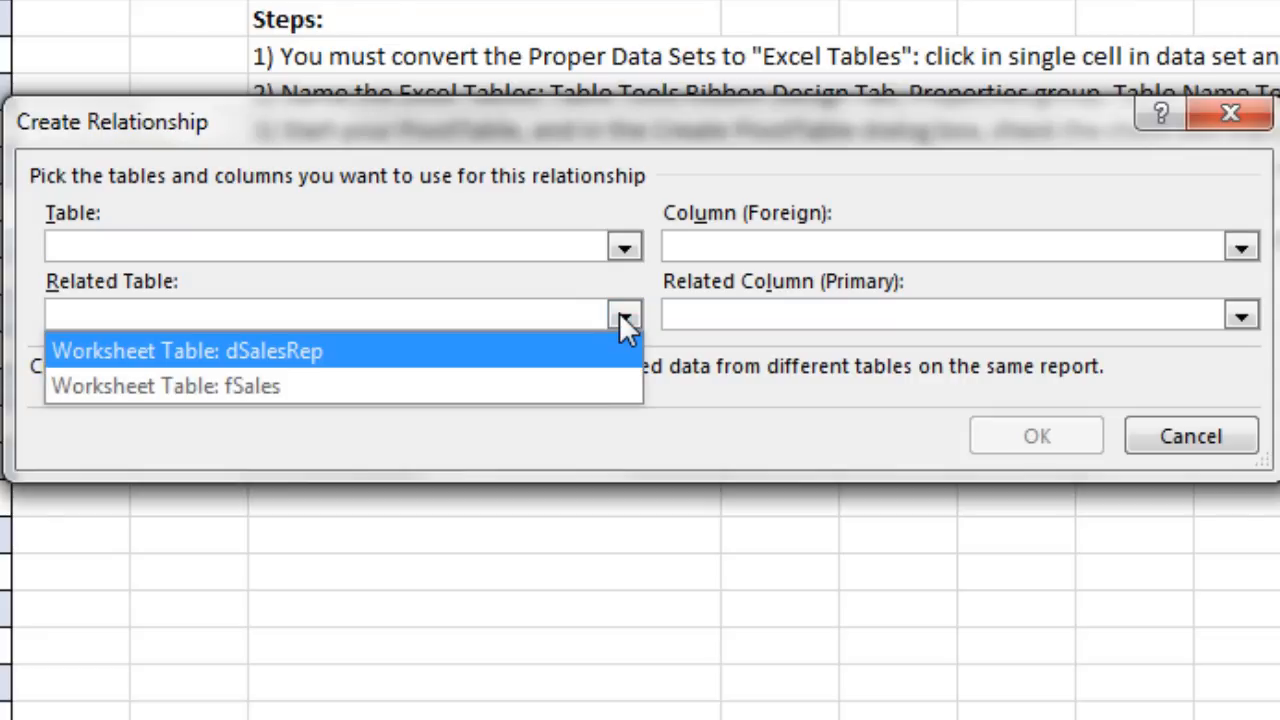
left_click(236, 352)
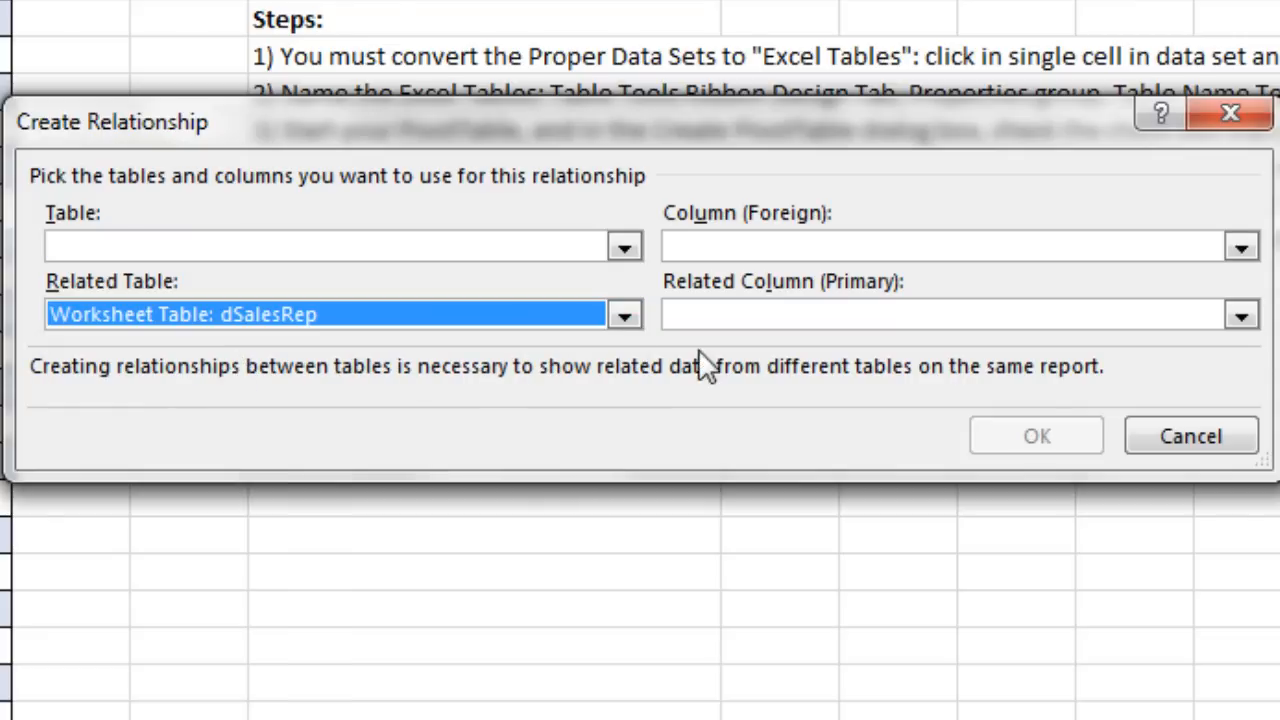
left_click(1240, 316)
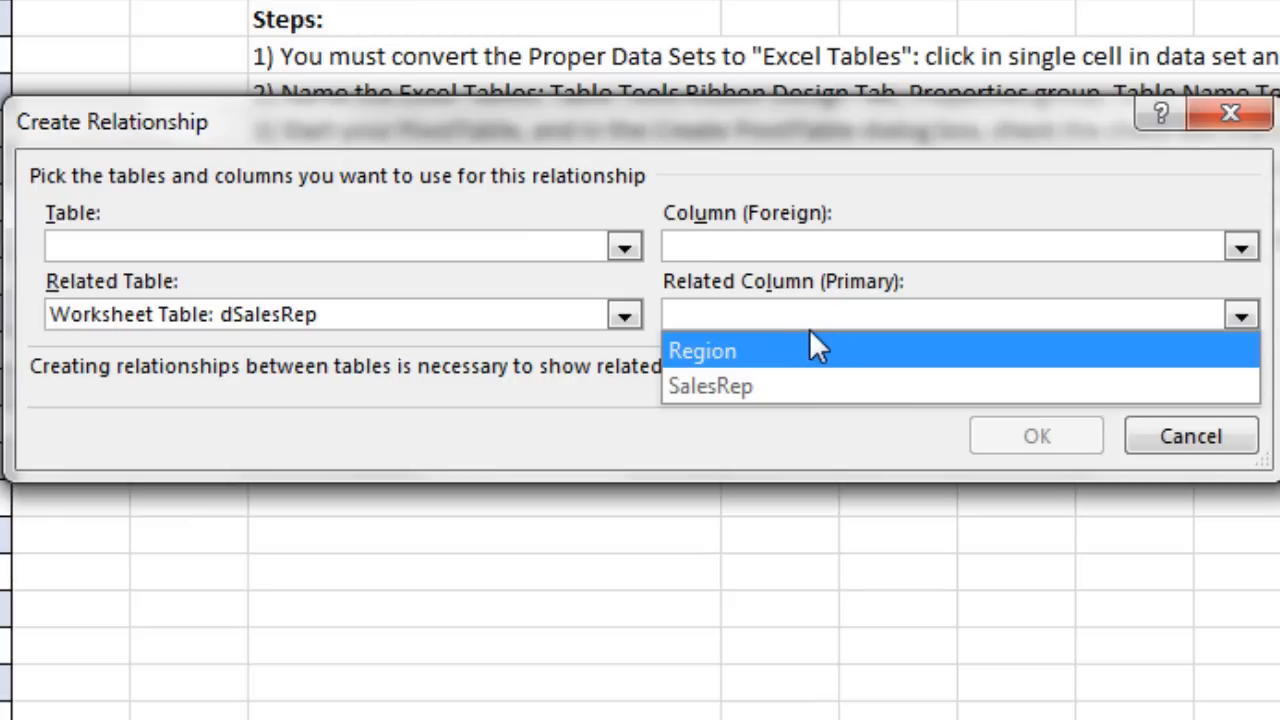
left_click(755, 387)
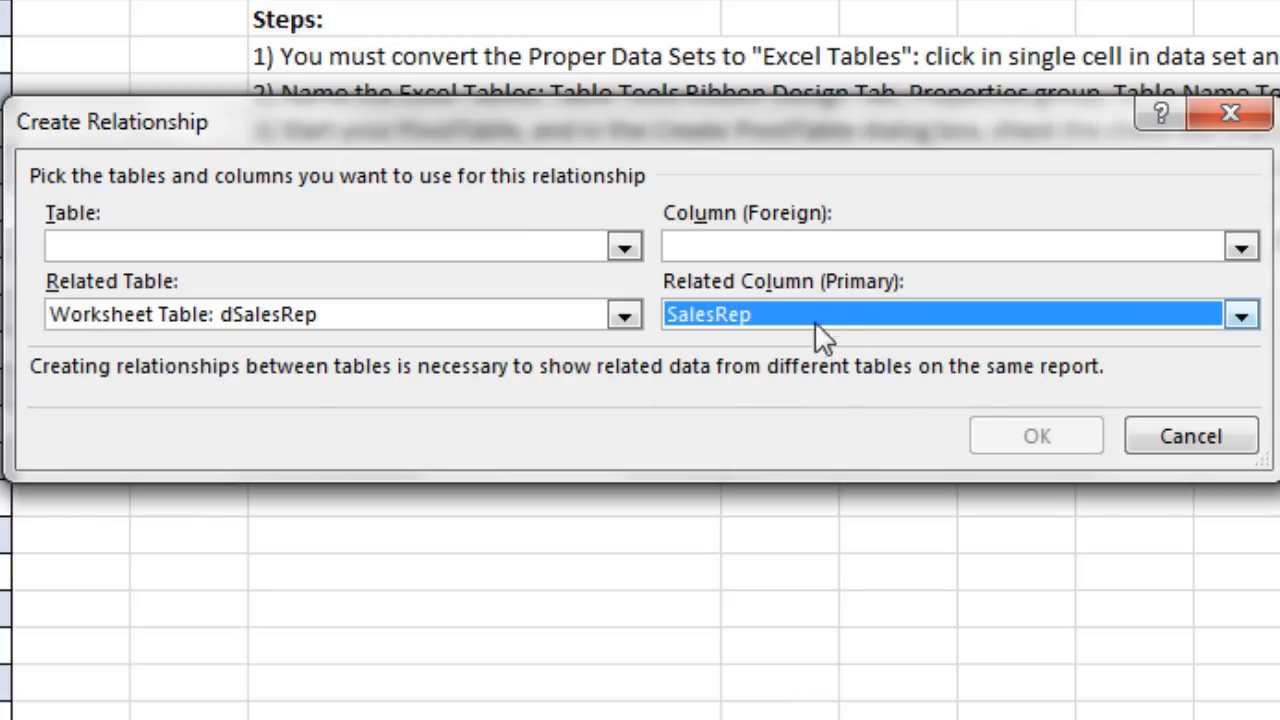
left_click(630, 252)
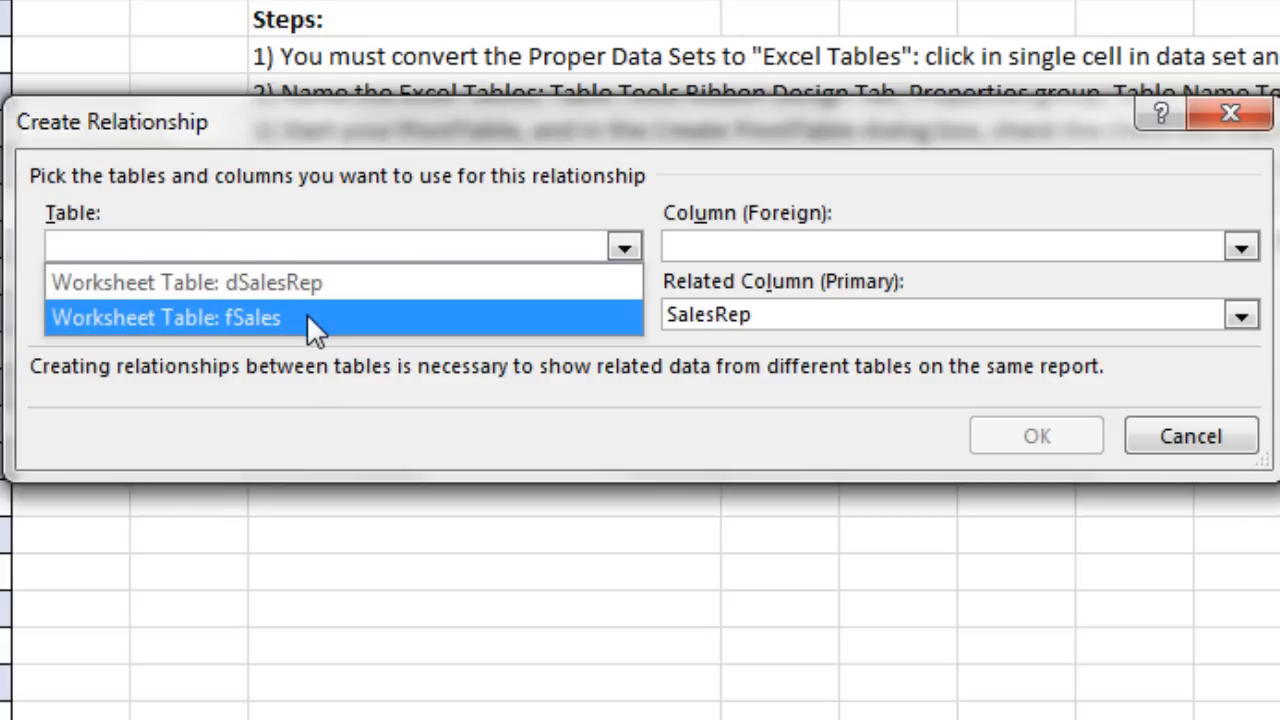
left_click(306, 317)
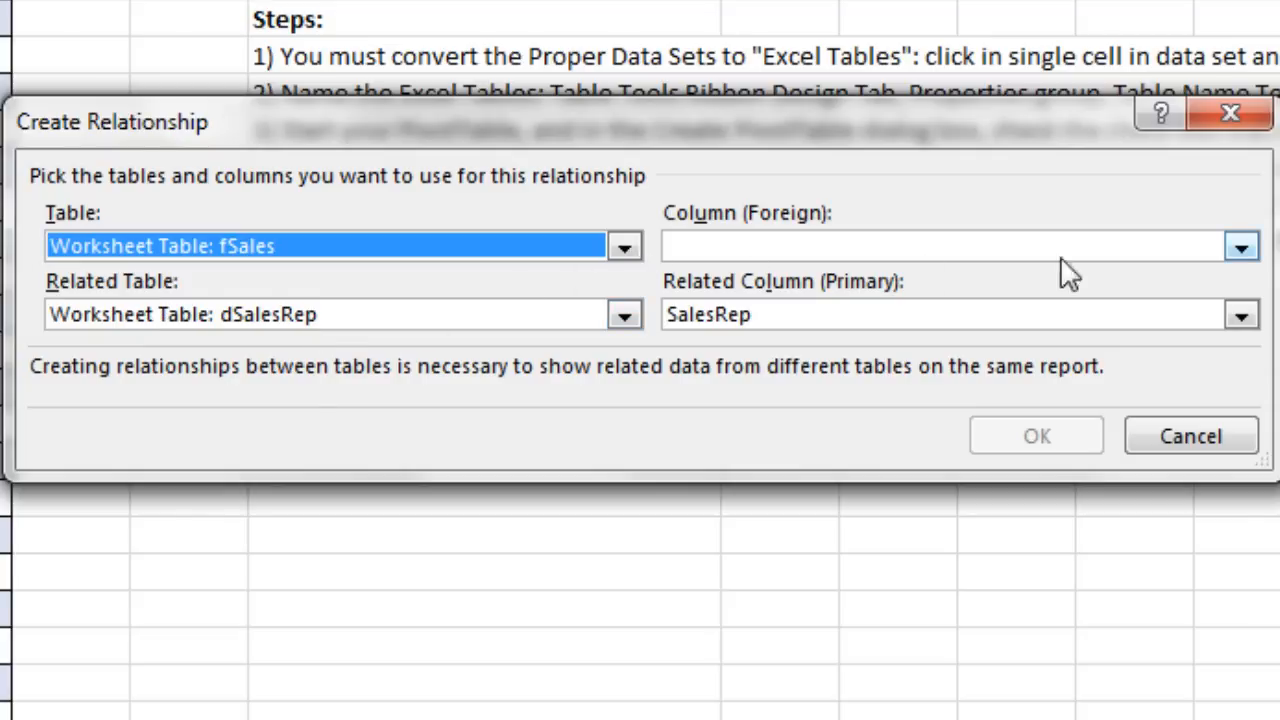
left_click(1241, 249)
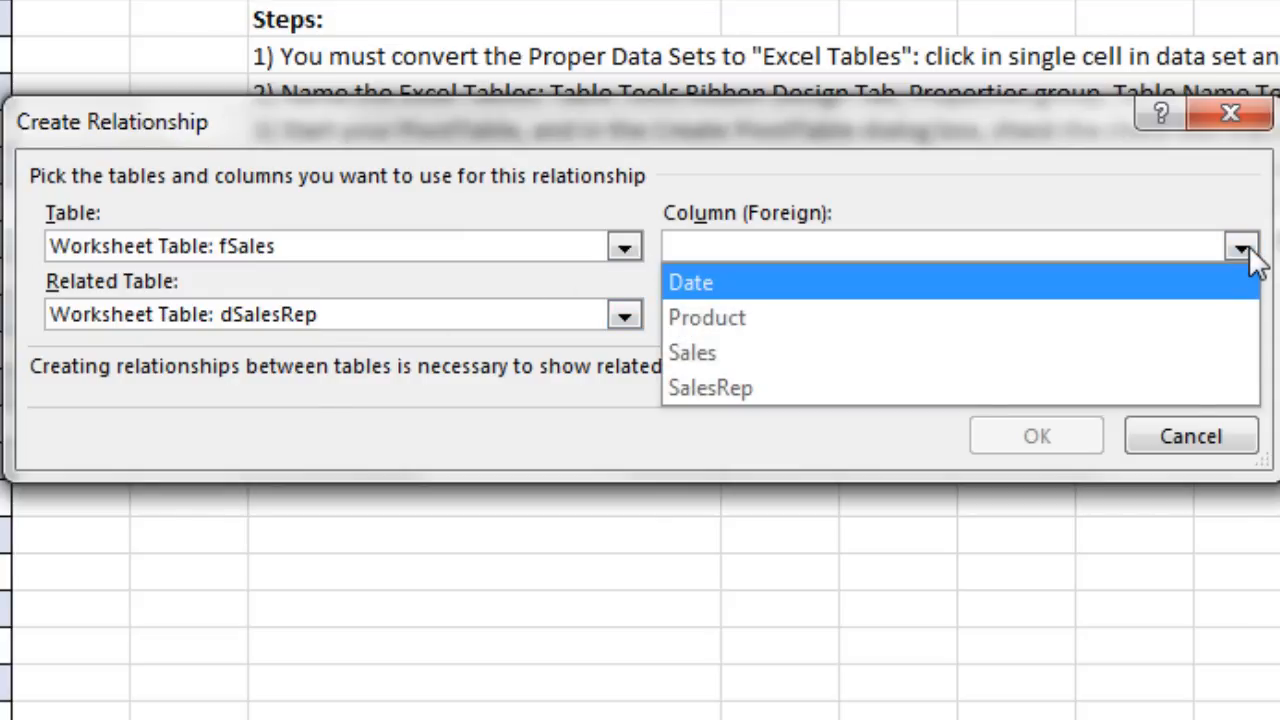
left_click(790, 389)
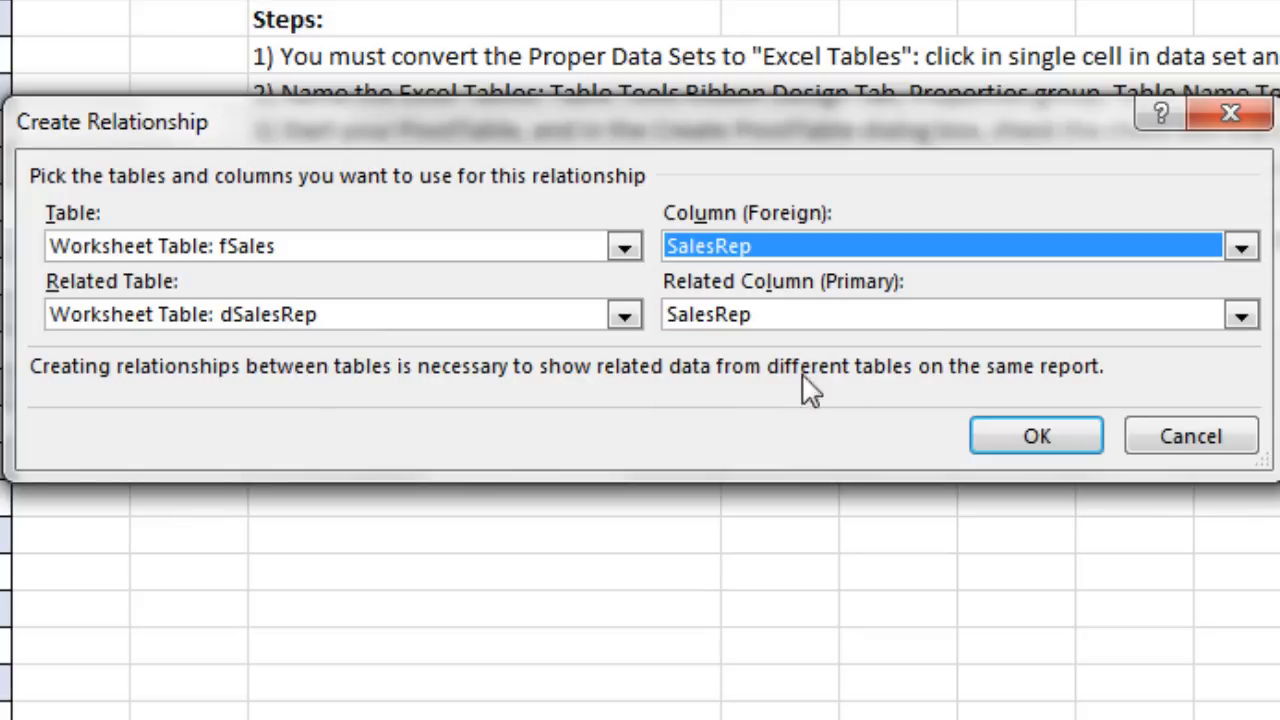
left_click(995, 437)
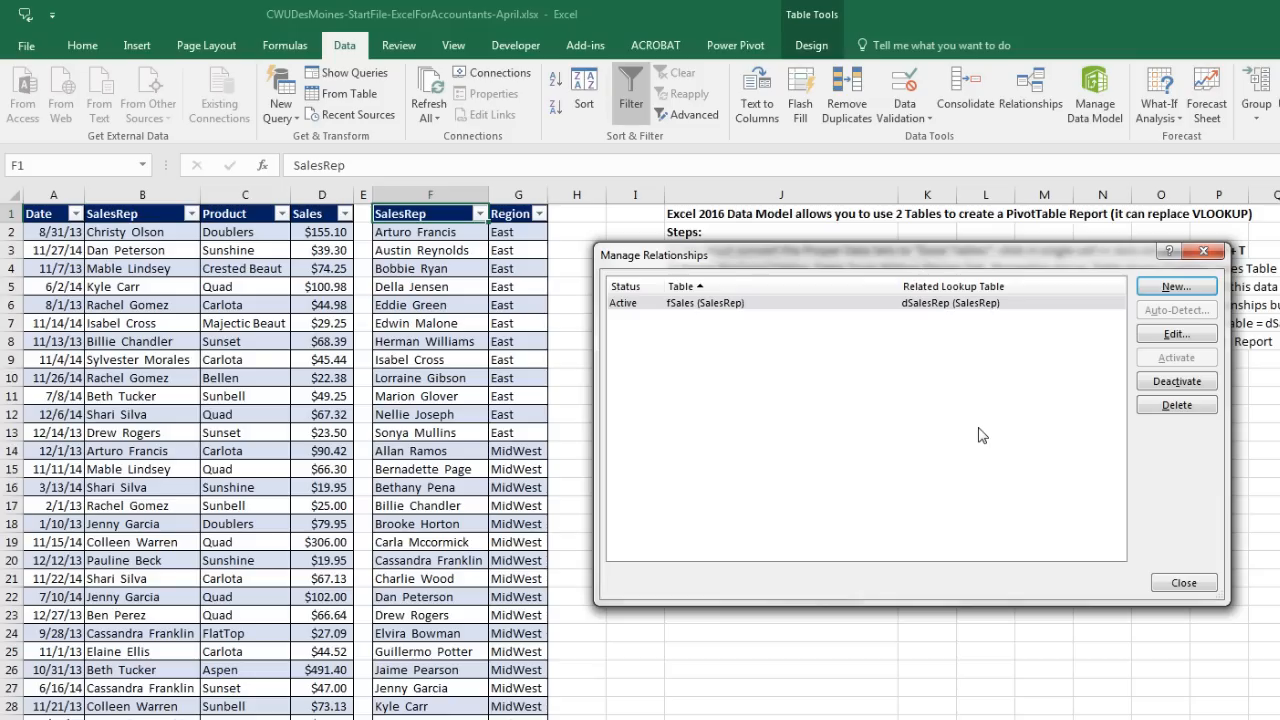
Step: Close Manage Relationships and open the Data Model in Power Pivot, showing fSales and dSalesRep
left_click(1193, 580)
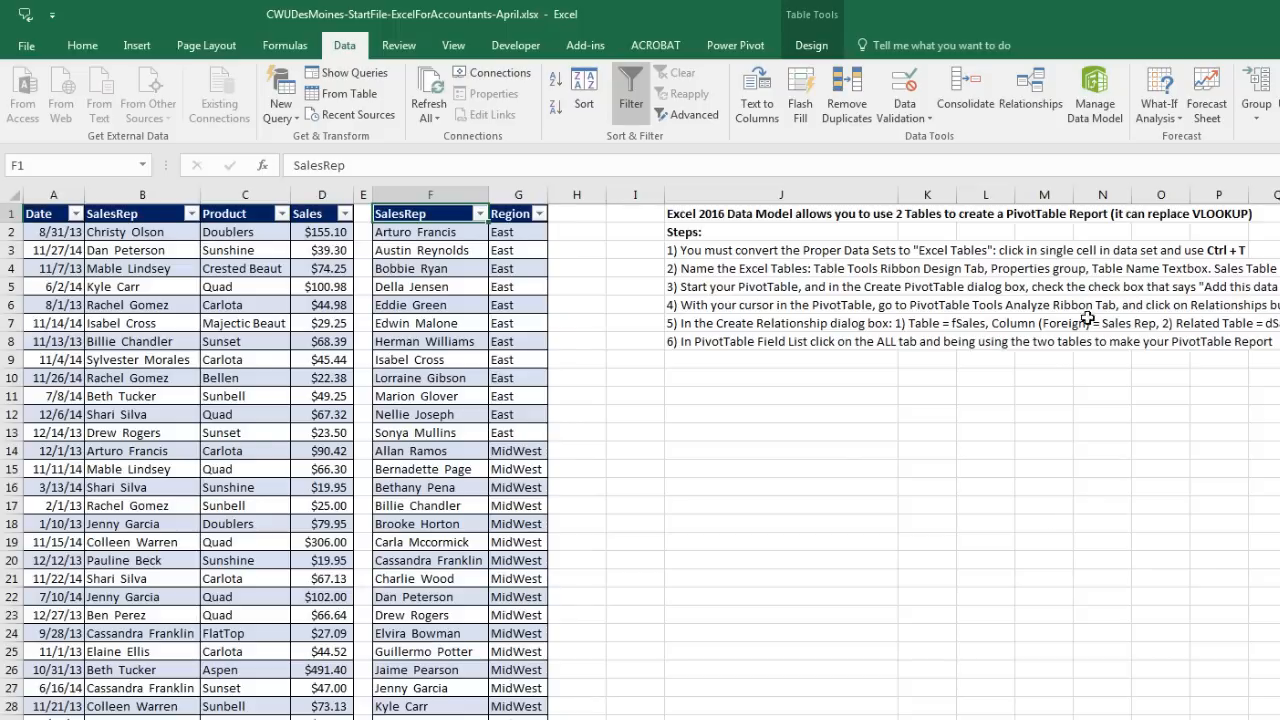
left_click(1089, 118)
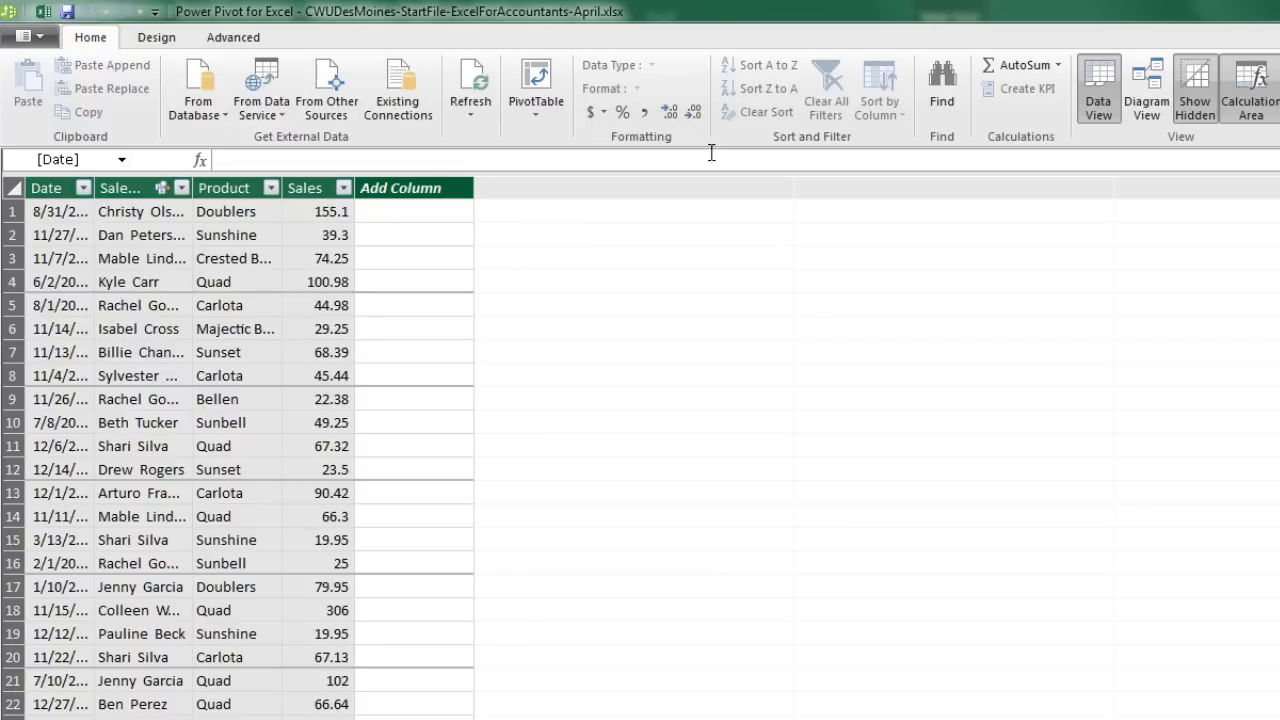
Step: Show dSalesRep and fSales in Diagram View, arrange the two boxes apart, and close Power Pivot
left_click(1147, 94)
left_click(1148, 104)
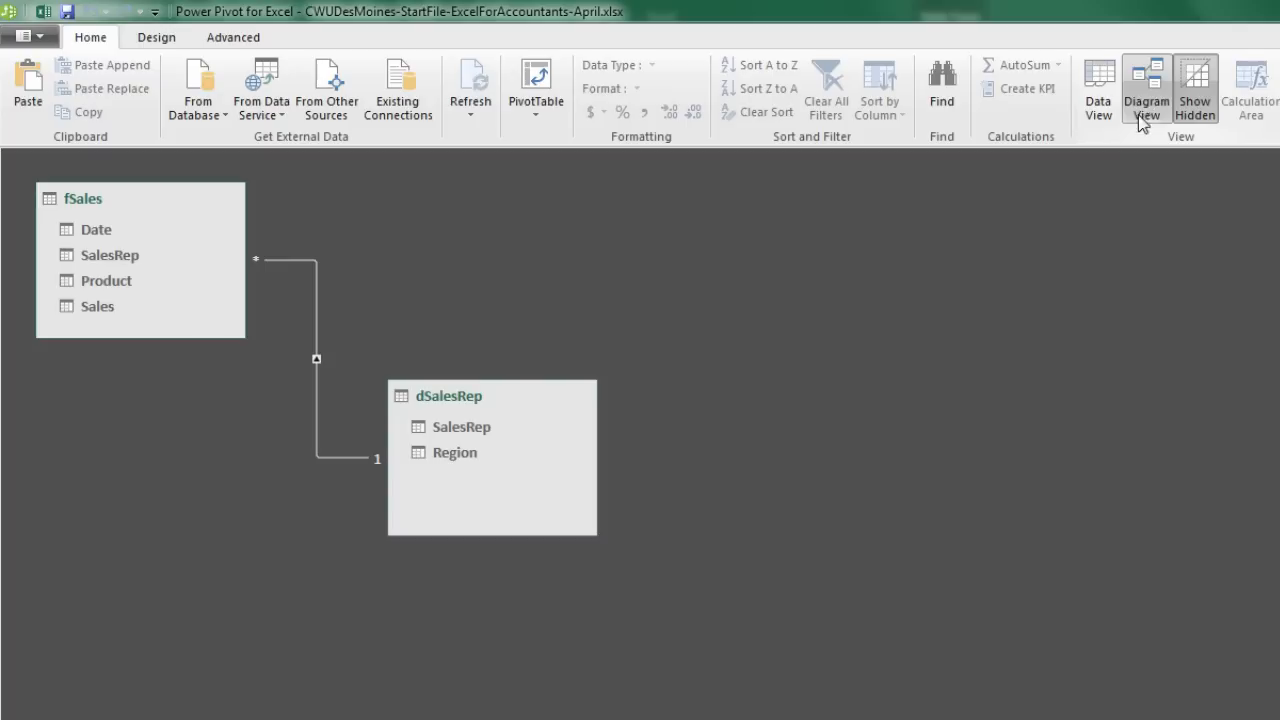
left_click_drag(110, 200, 371, 395)
left_click_drag(343, 352, 527, 481)
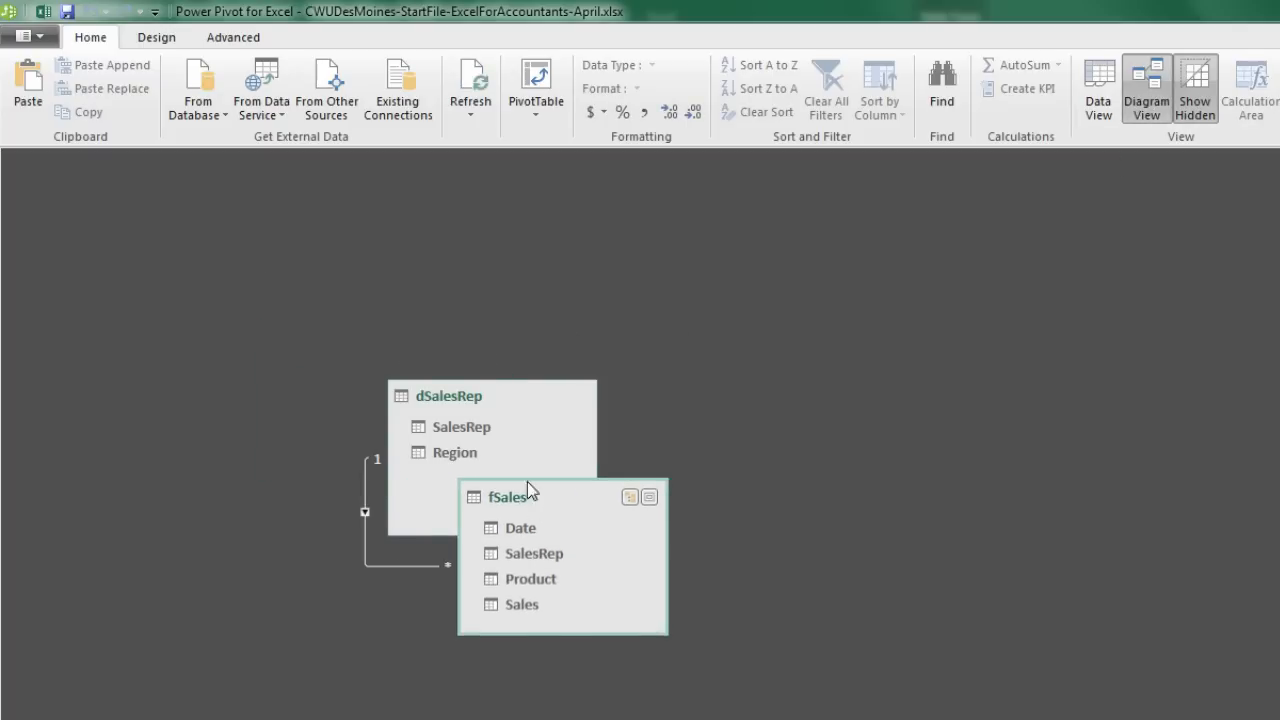
left_click_drag(449, 400, 123, 377)
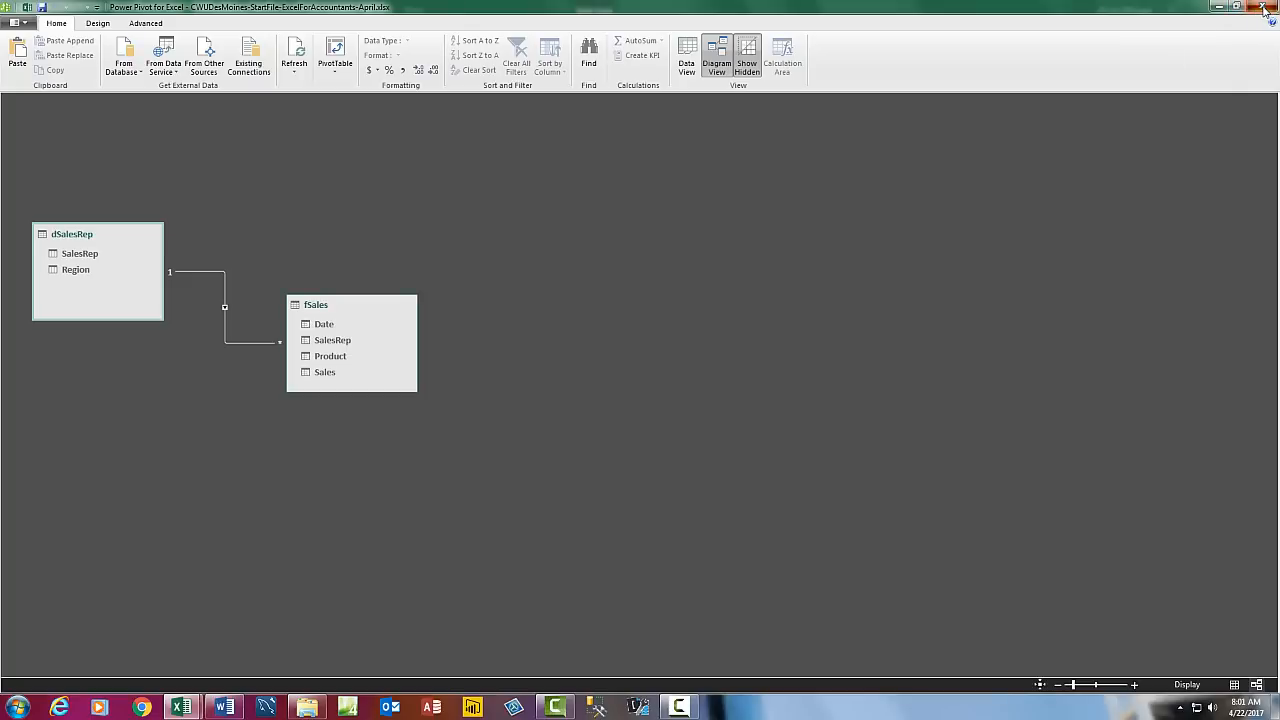
left_click(1266, 8)
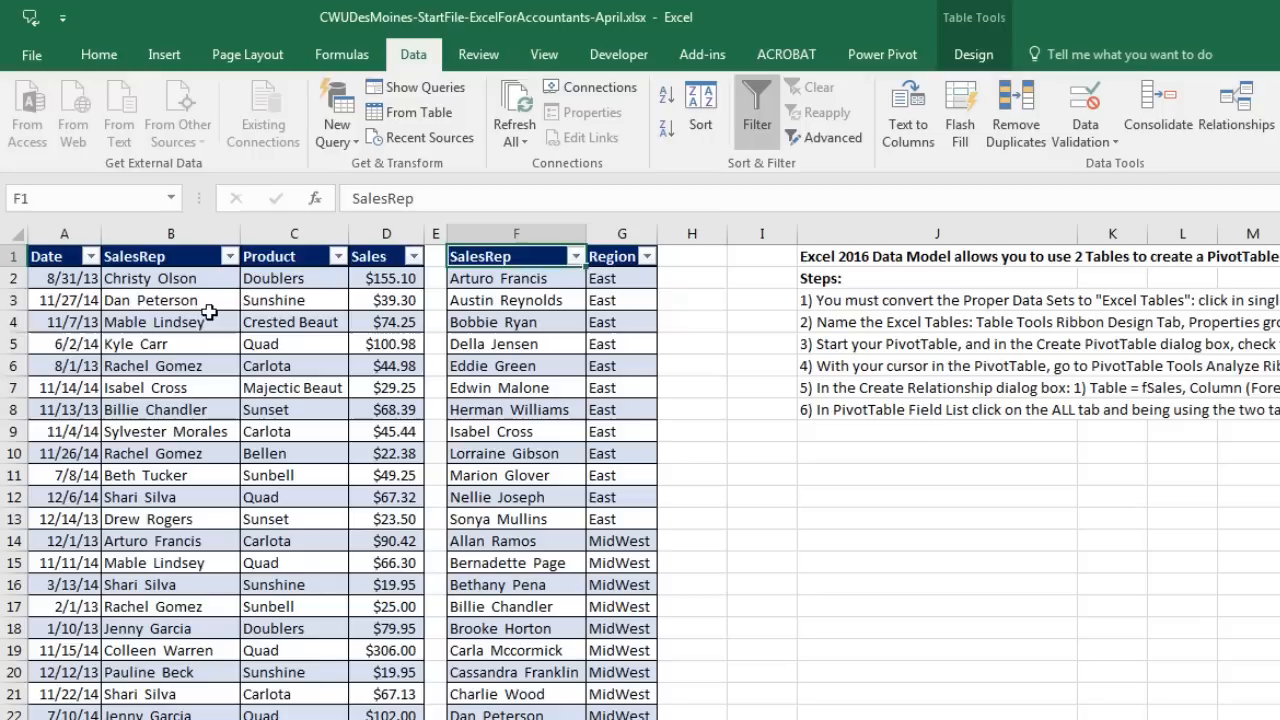
Step: From a cell in fSales, insert a PivotTable on a new sheet using this workbook's Data Model
left_click(209, 312)
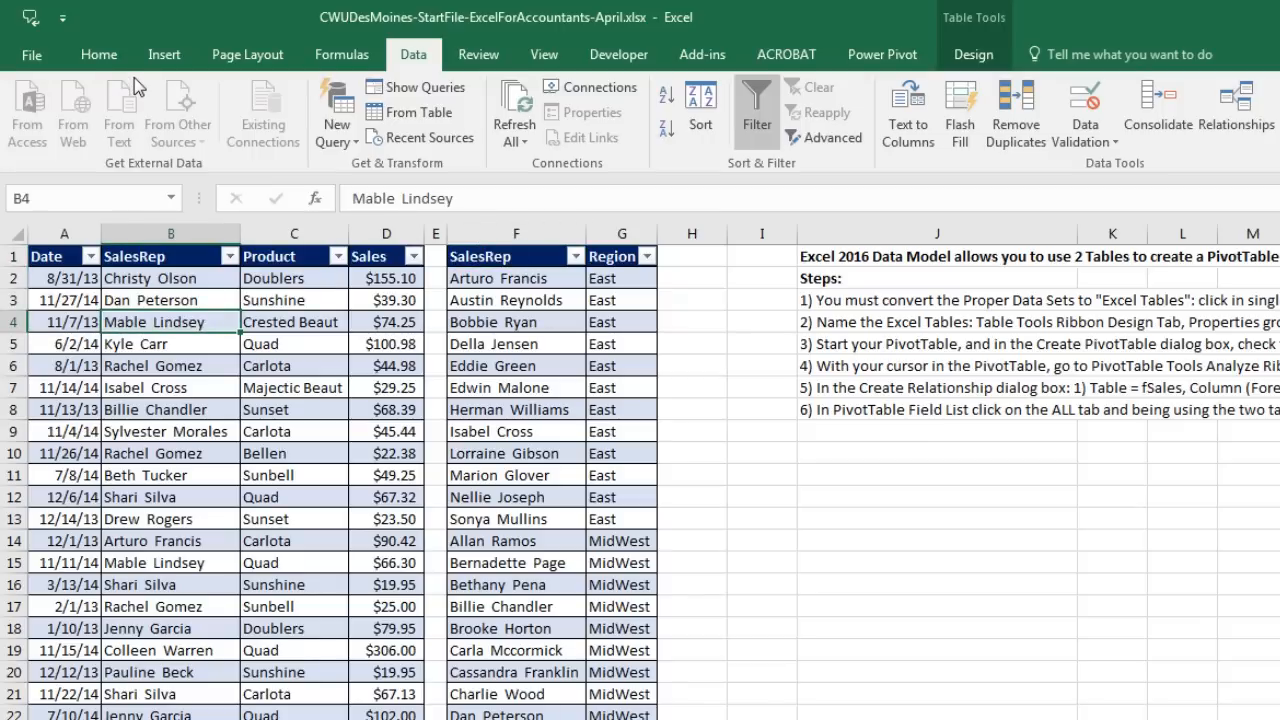
left_click(160, 58)
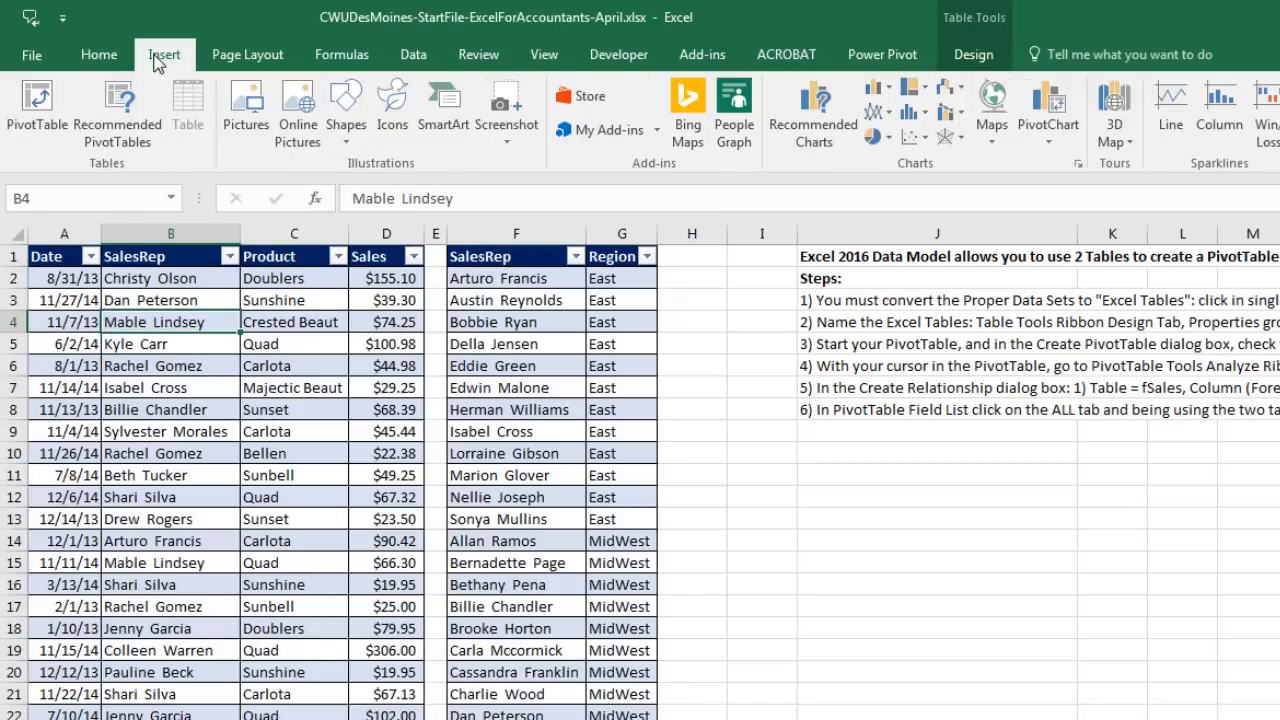
left_click(37, 105)
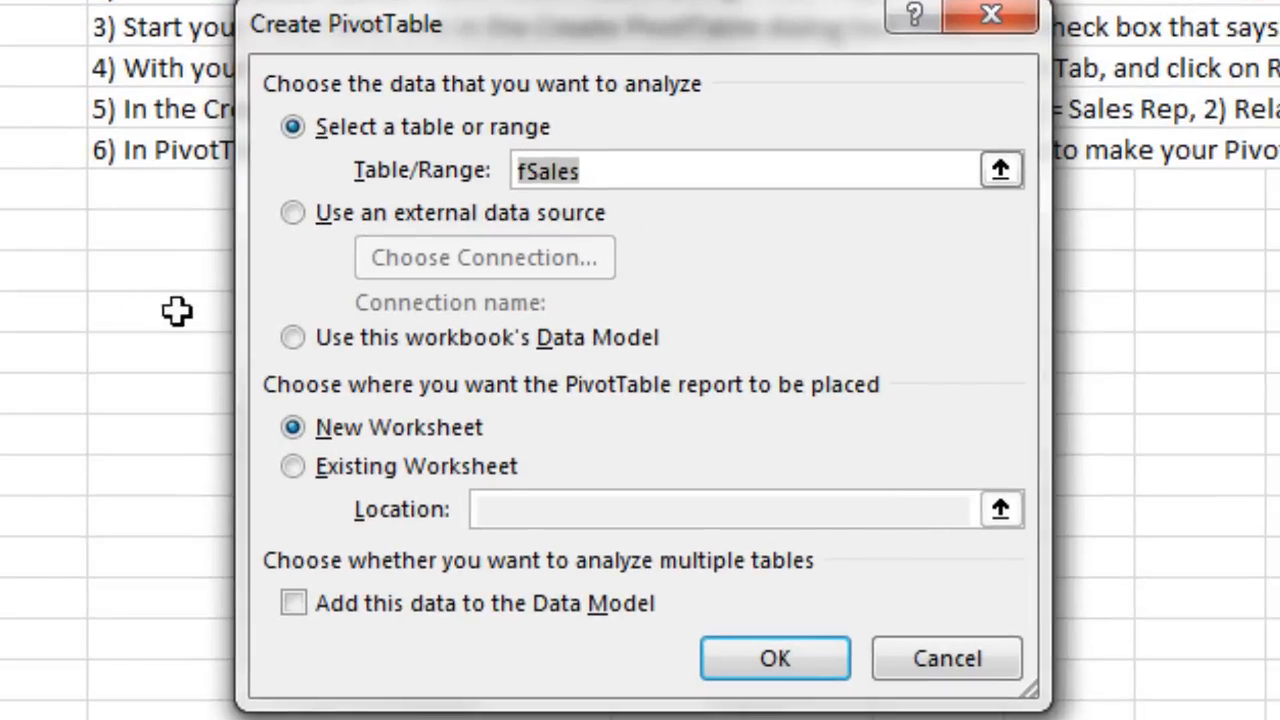
left_click(290, 340)
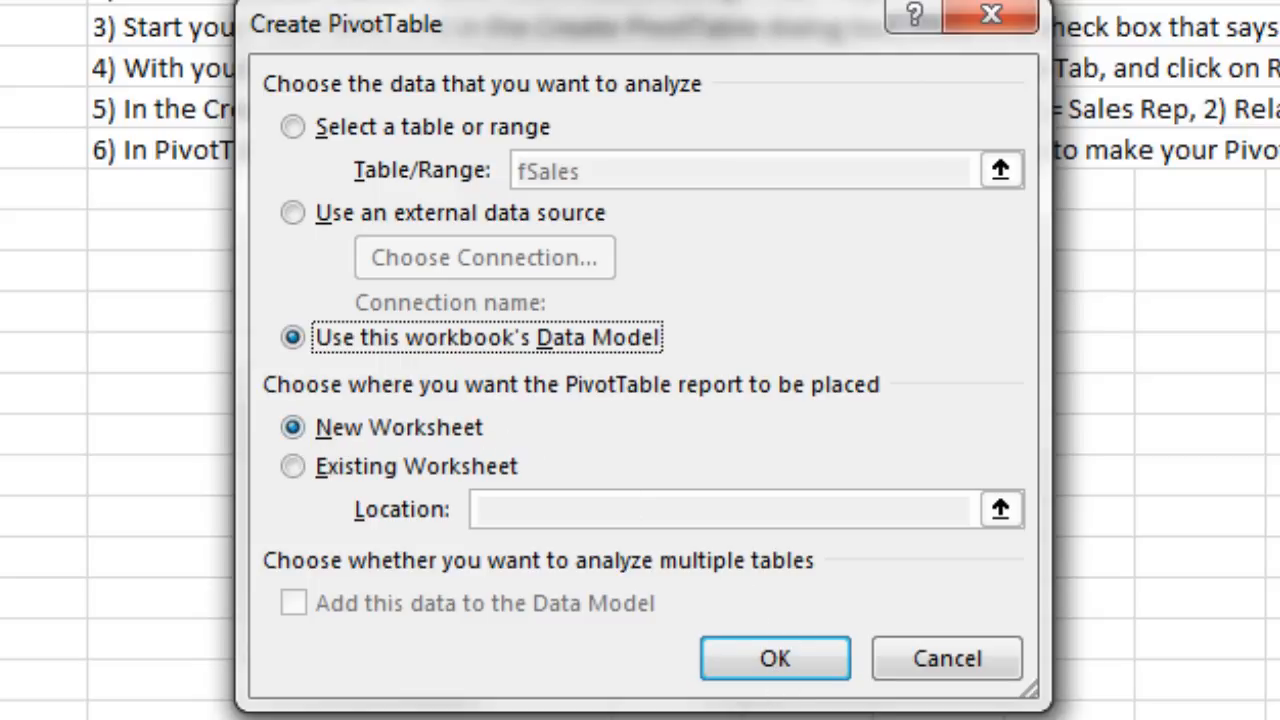
key("Return")
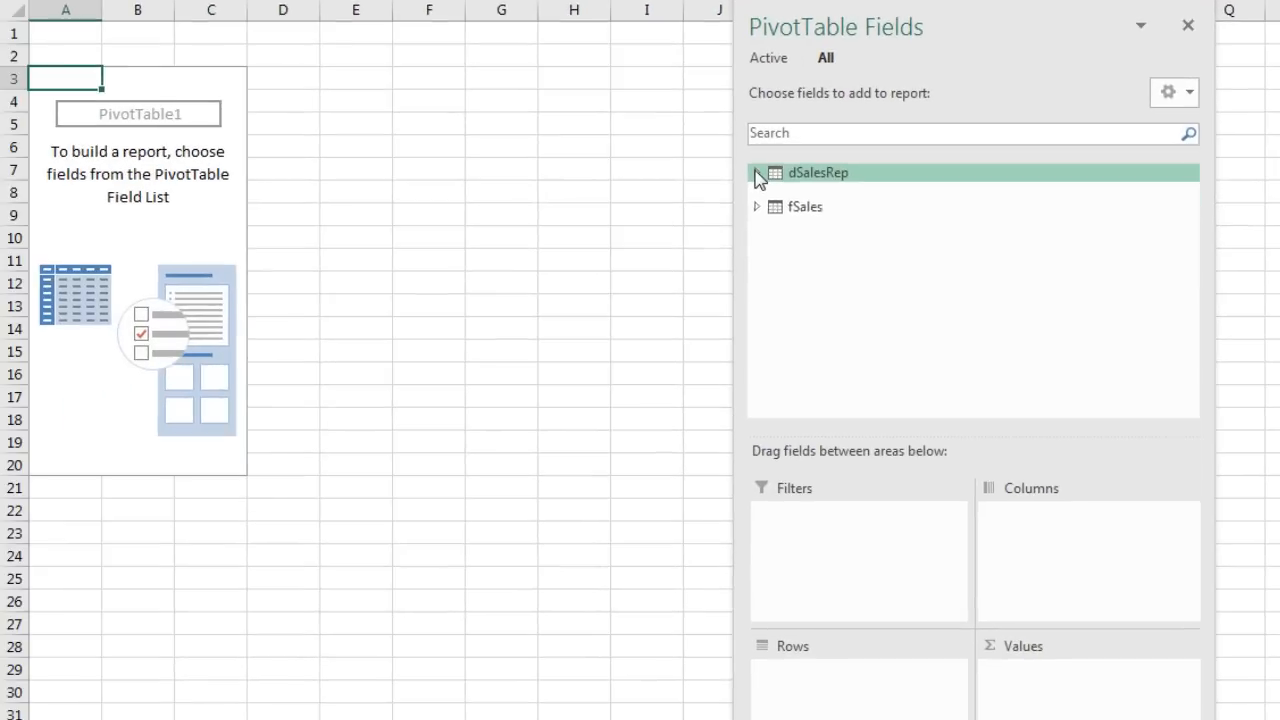
Step: Put dSalesRep Region in Rows and fSales Sales in Values, giving a 905702.21 total
left_click(757, 174)
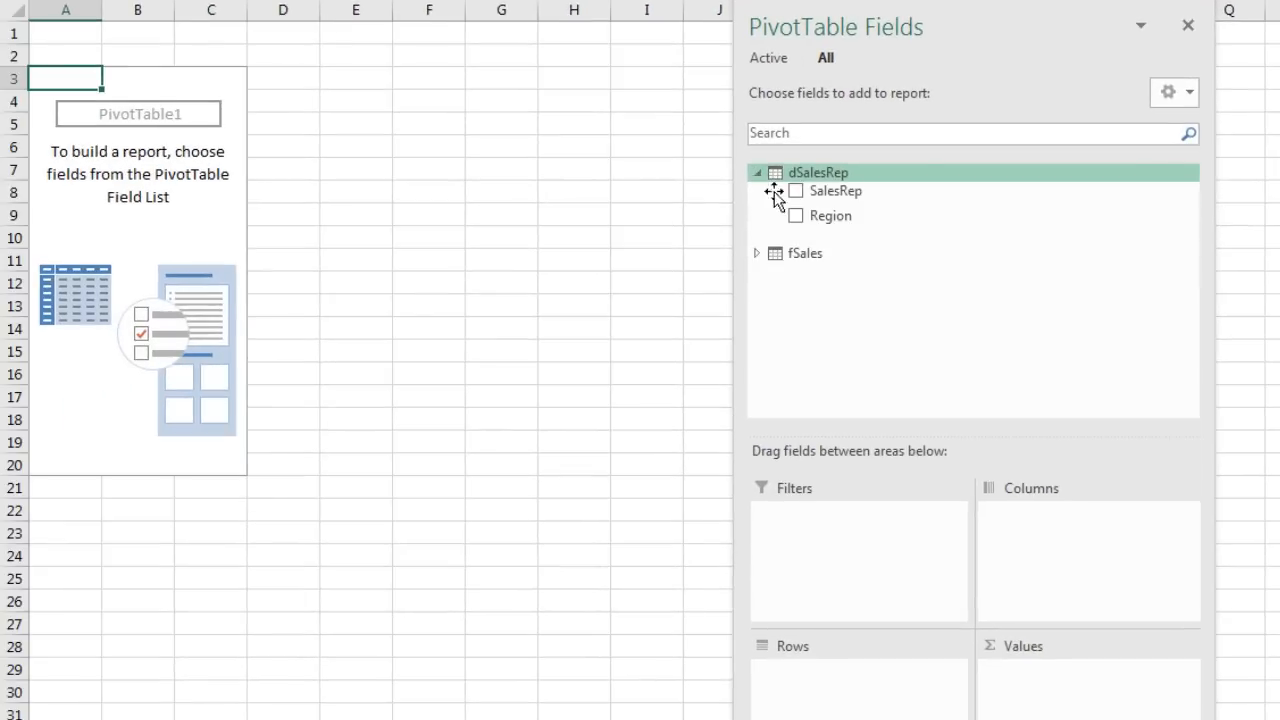
left_click_drag(810, 222, 886, 694)
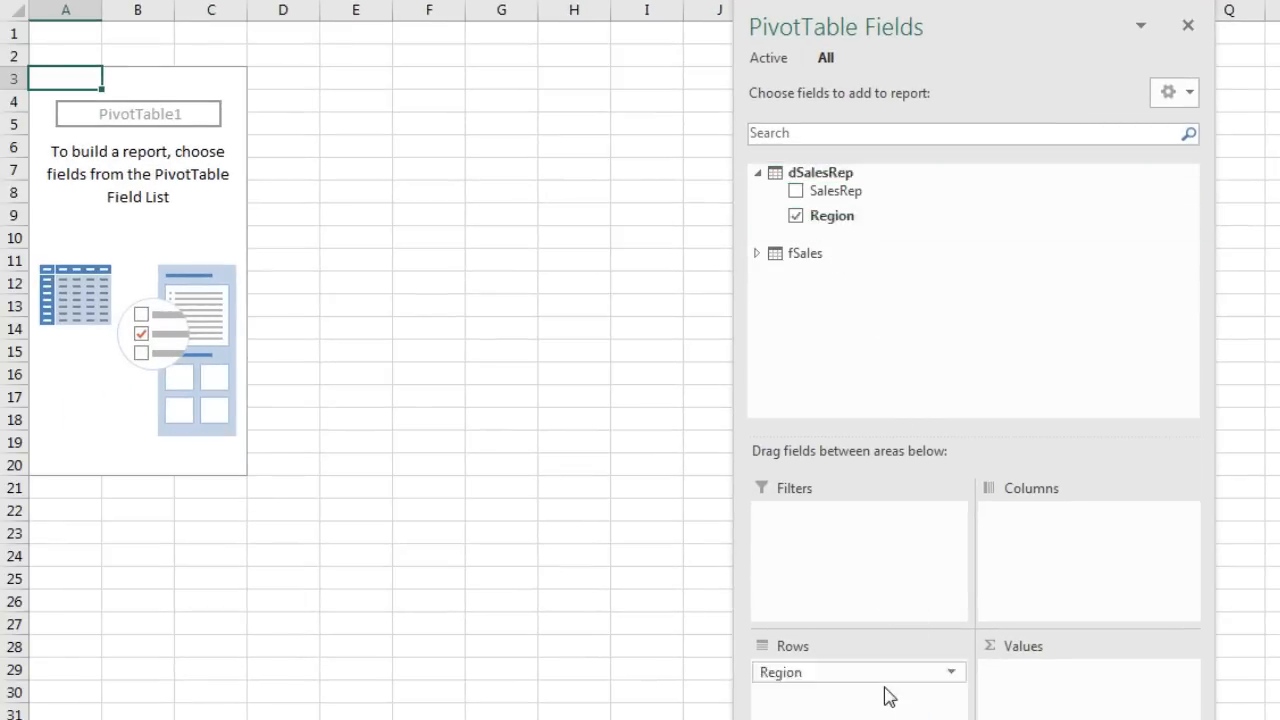
left_click(757, 254)
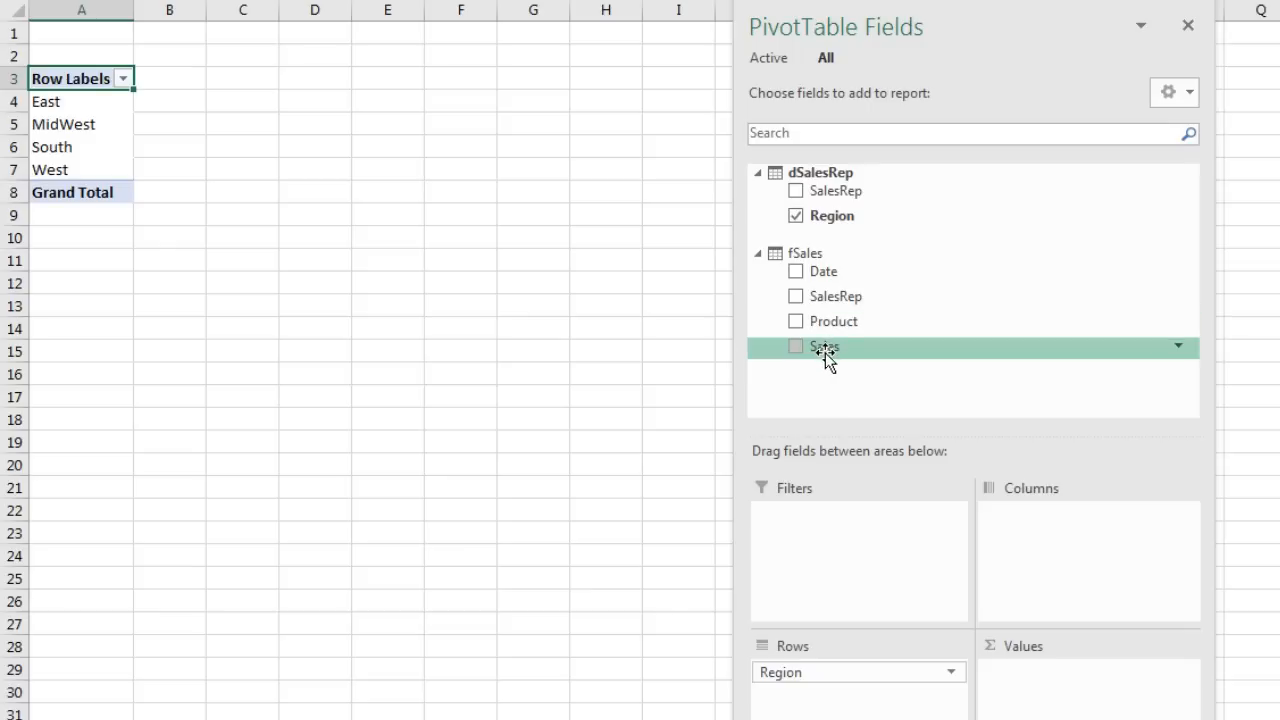
left_click_drag(826, 350, 1051, 669)
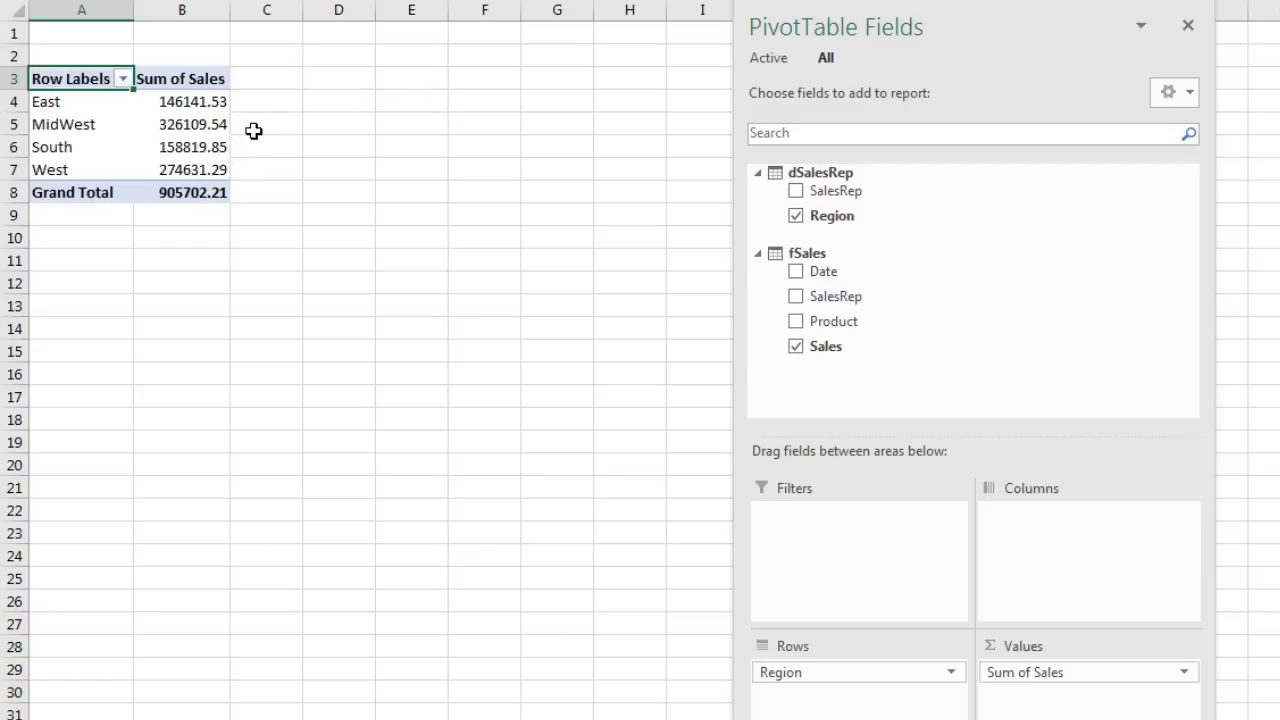
mouse_move(203, 101)
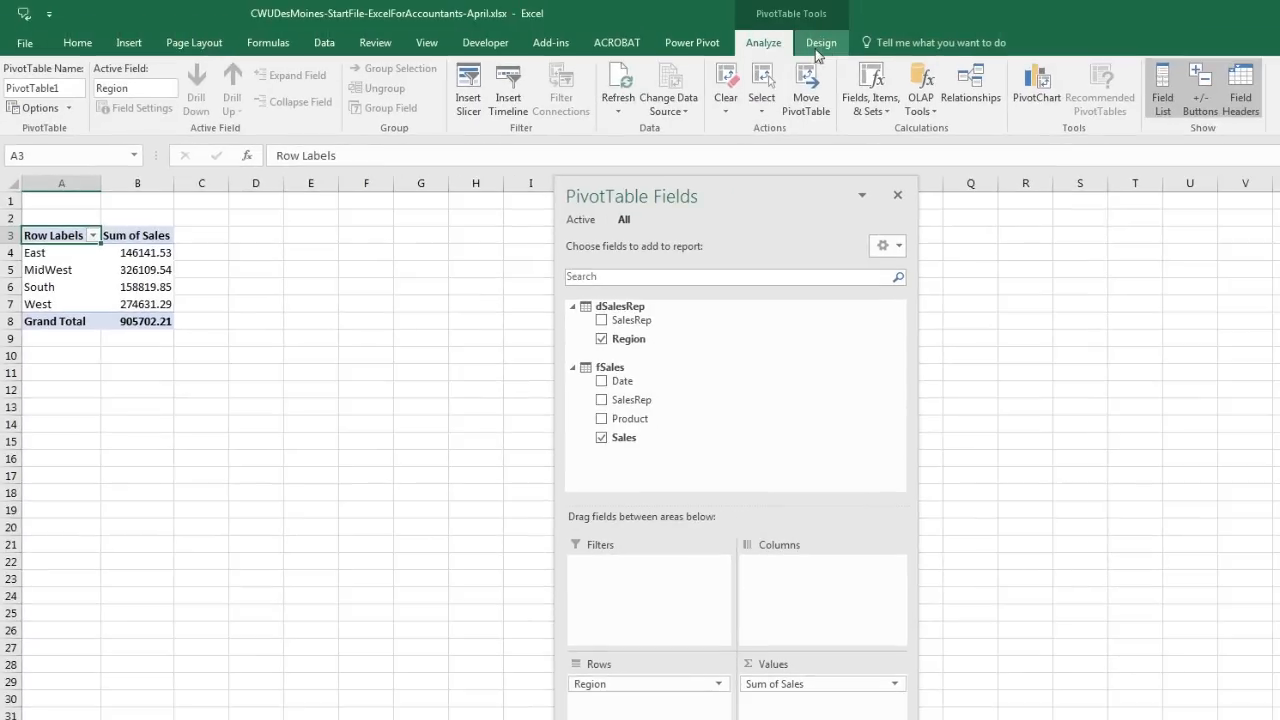
Step: Set the PivotTable's report layout to Show in Tabular Form
left_click(821, 42)
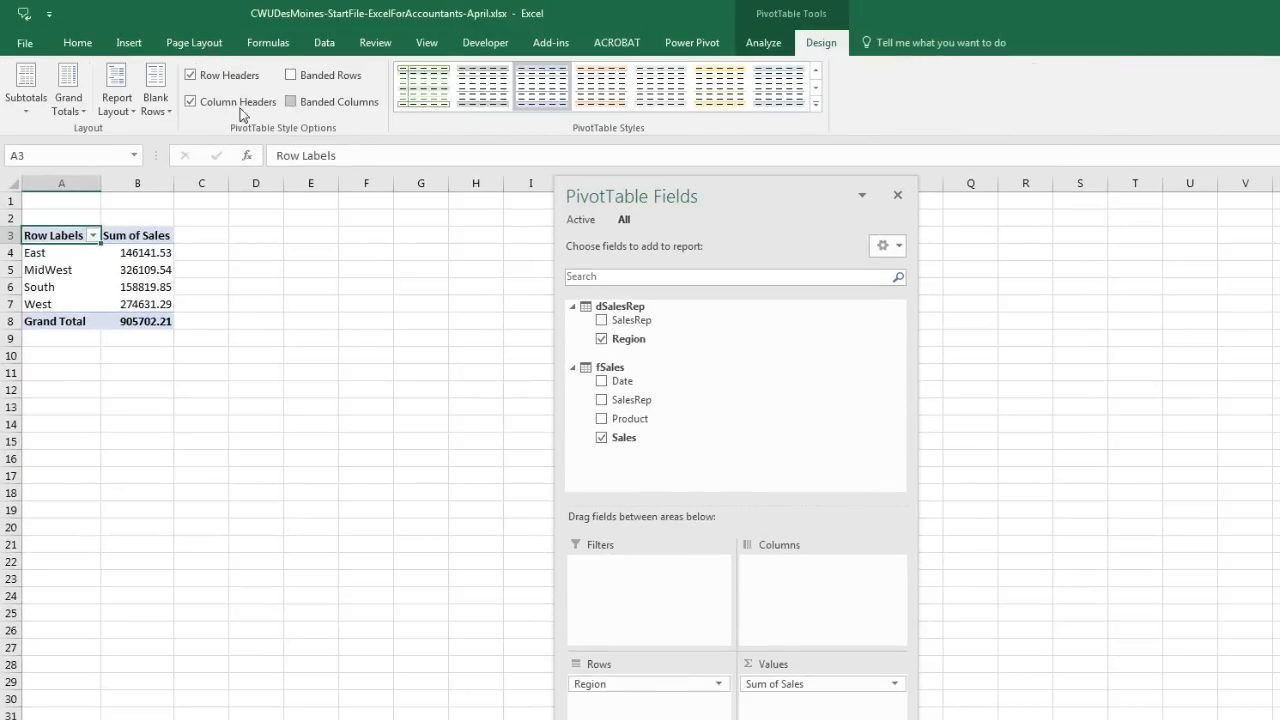
left_click(116, 103)
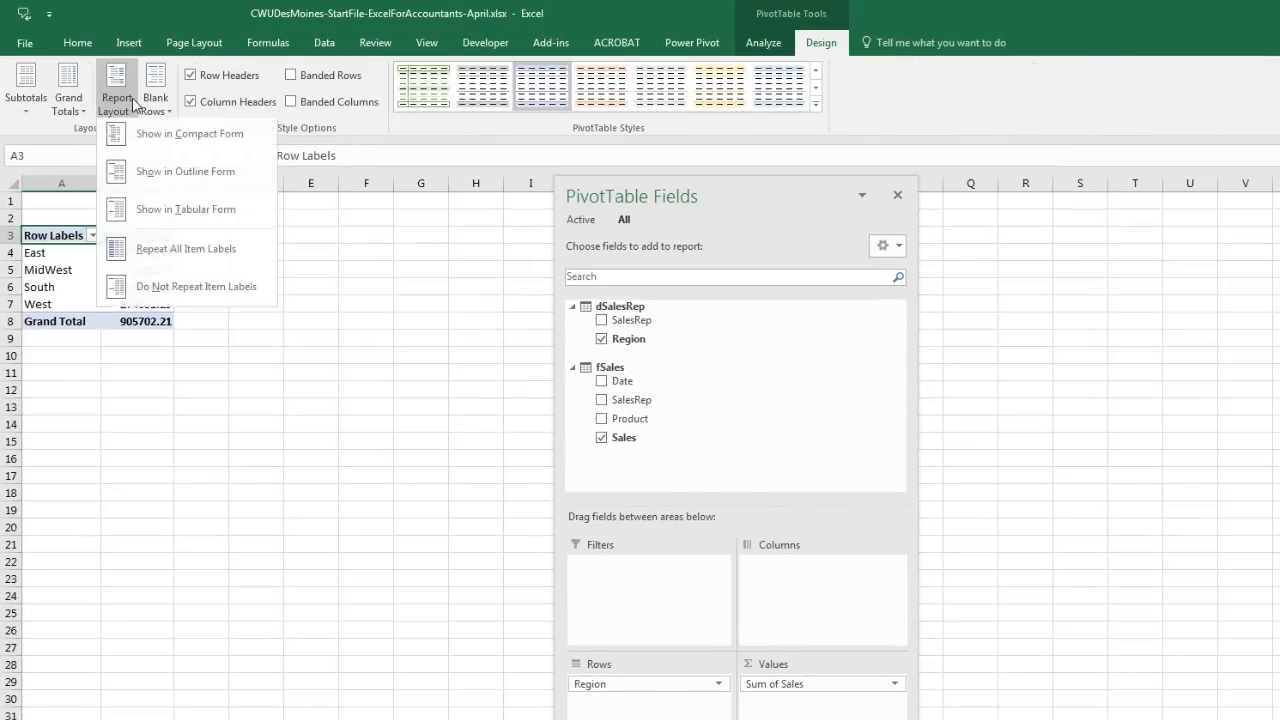
left_click(172, 211)
Step: Format the Sum of Sales values as Currency, e.g. $905,702.21 overall
right_click(122, 257)
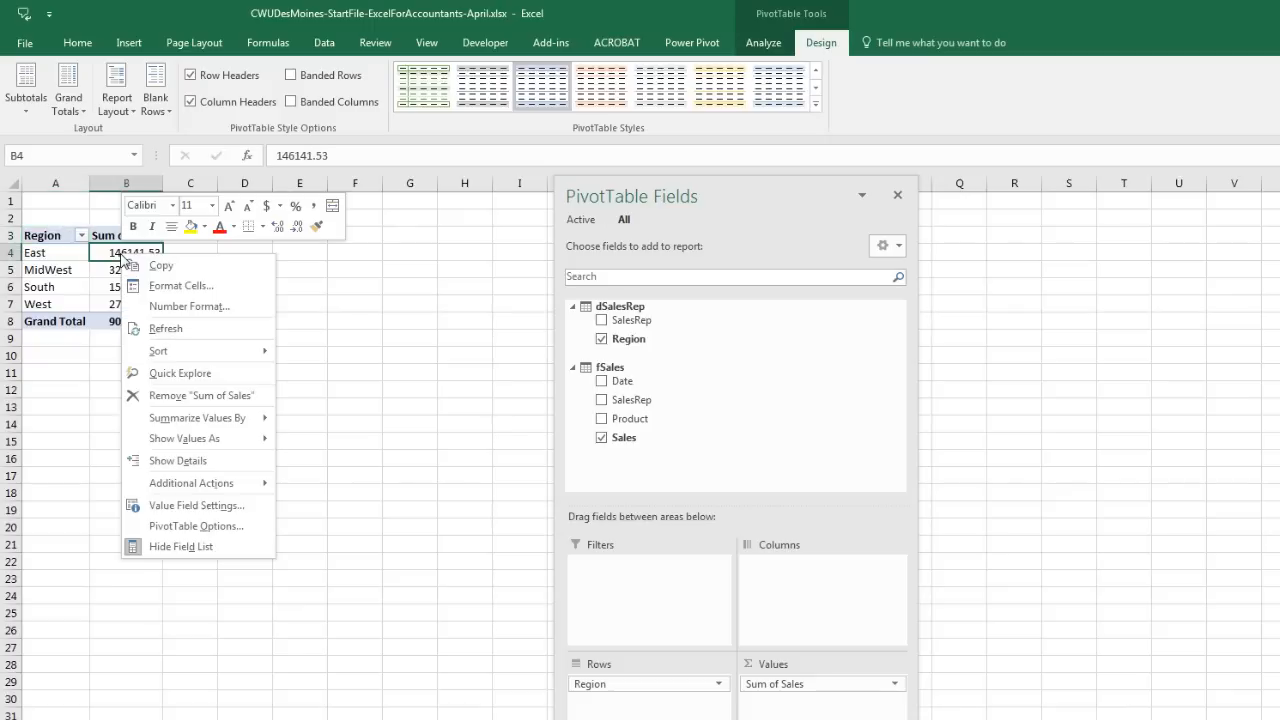
left_click(185, 306)
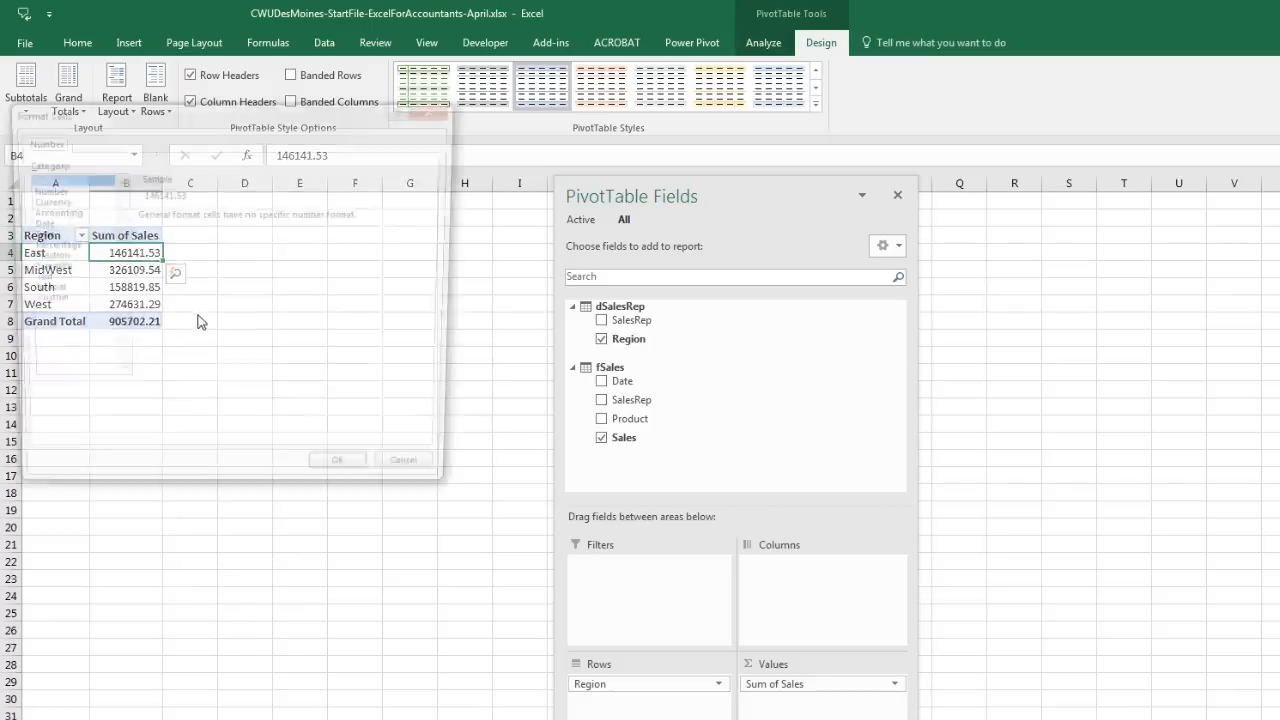
left_click(57, 201)
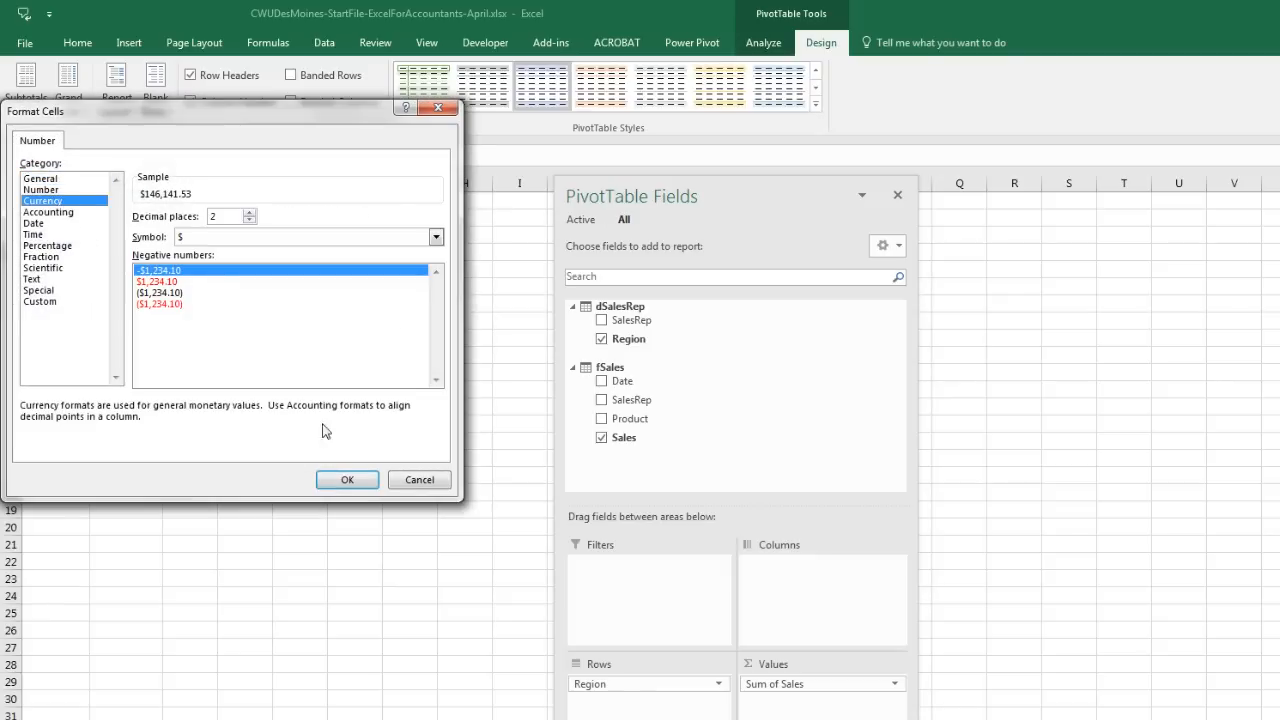
left_click(346, 480)
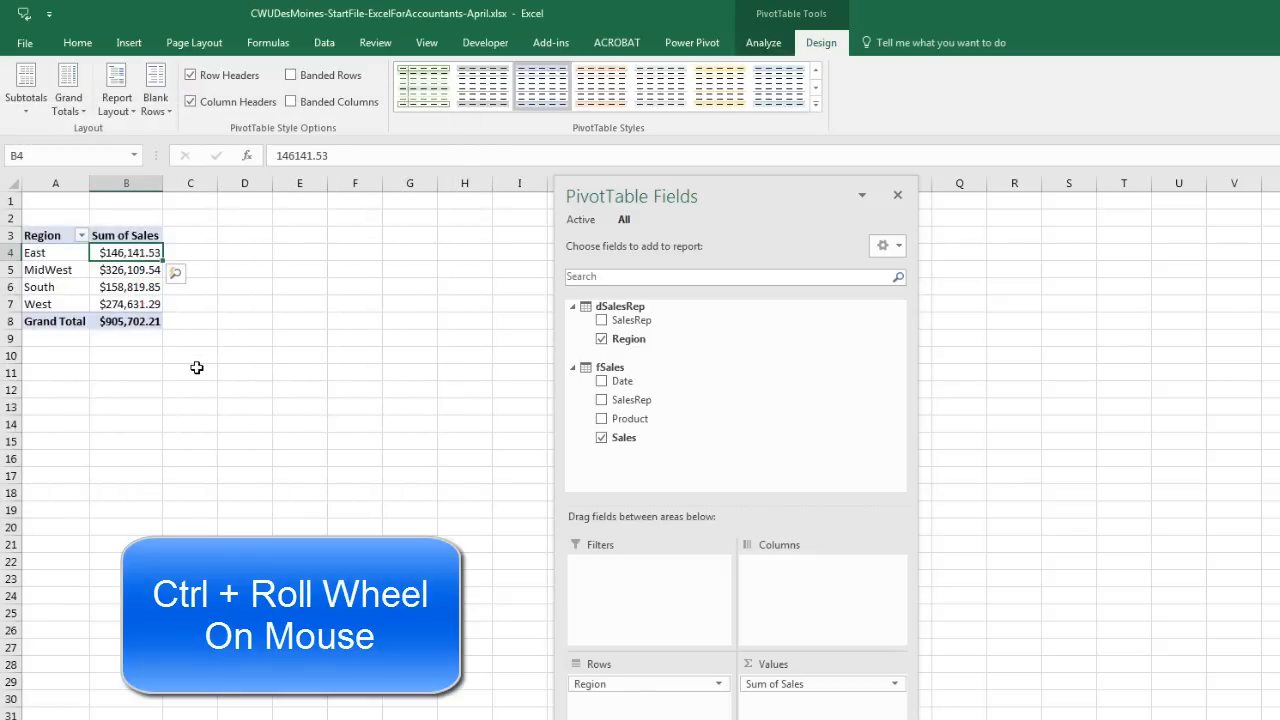
scroll(194, 366, "up", 5, "ctrl")
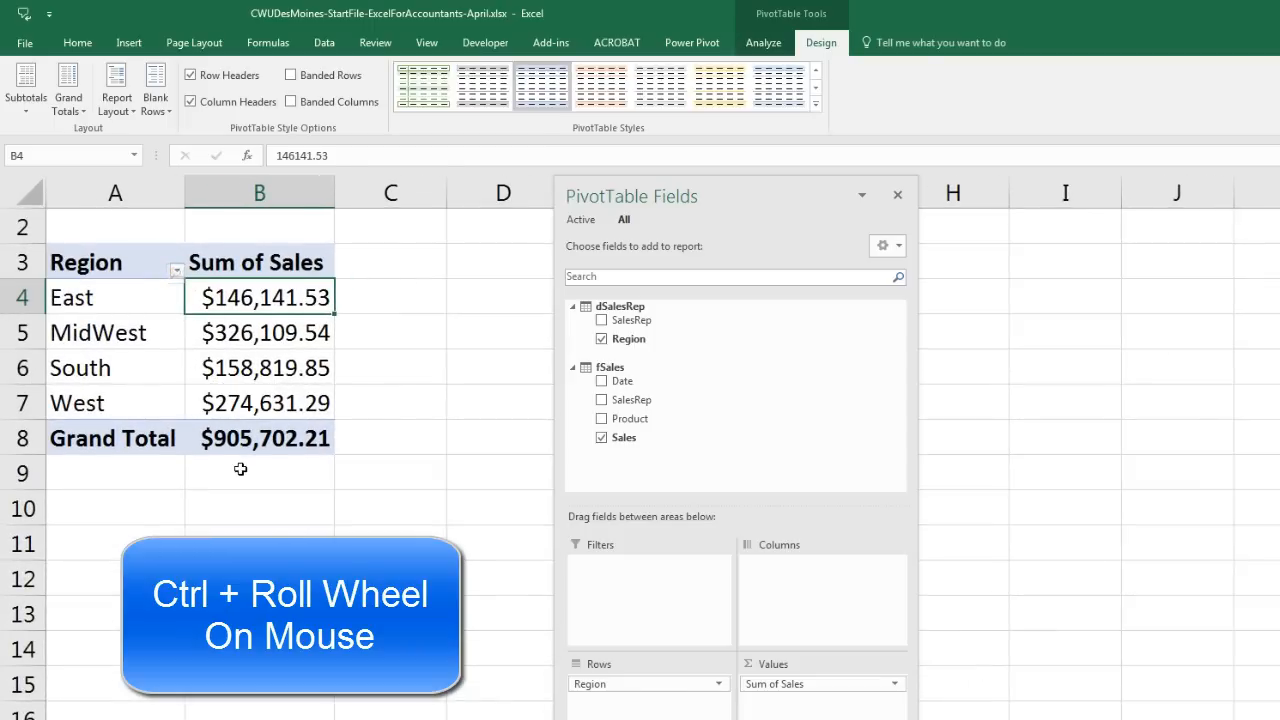
scroll(300, 495, "up", 1, "ctrl")
scroll(337, 507, "up", 1)
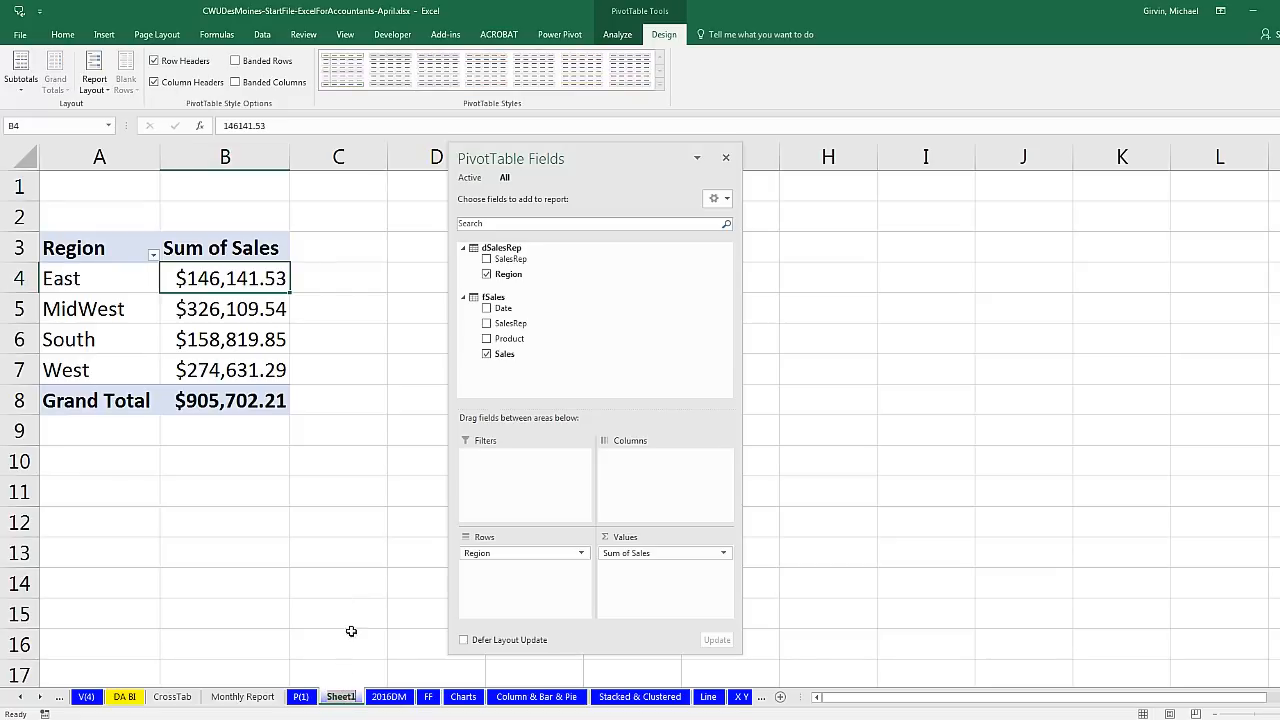
Step: Rename the PivotTable sheet from Sheet1 to DM PT
type("DM PT")
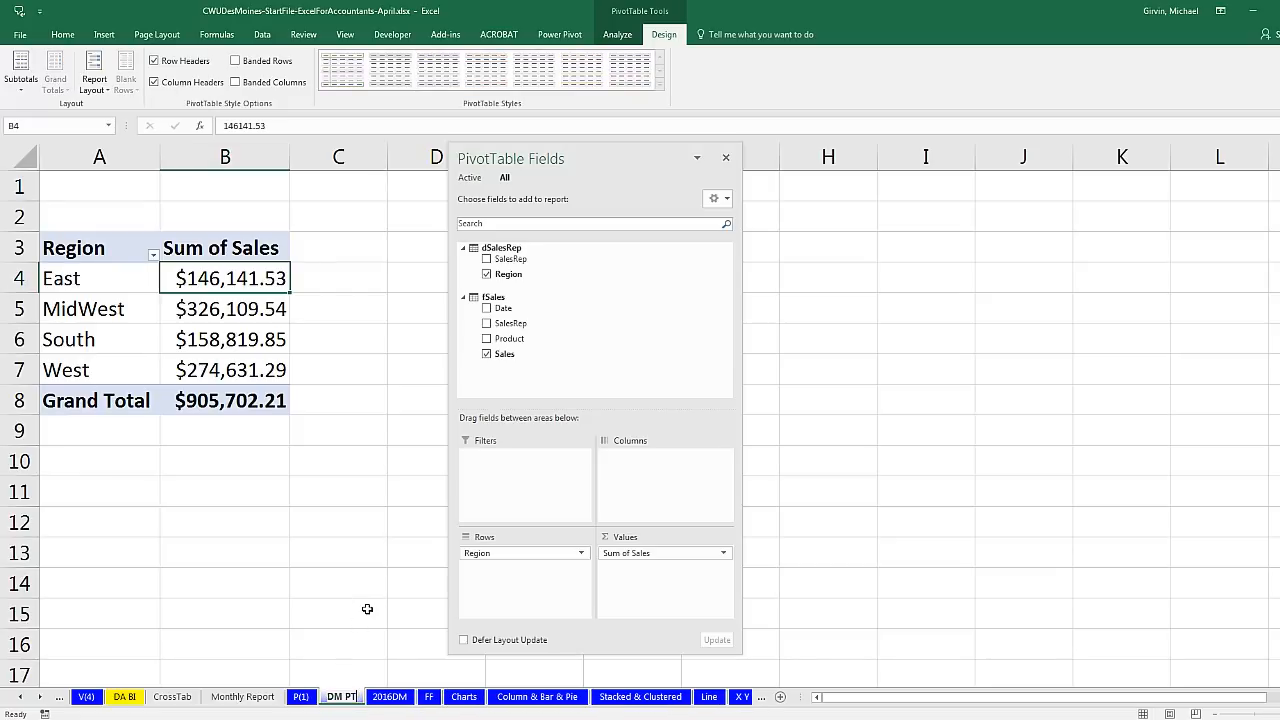
key("Return")
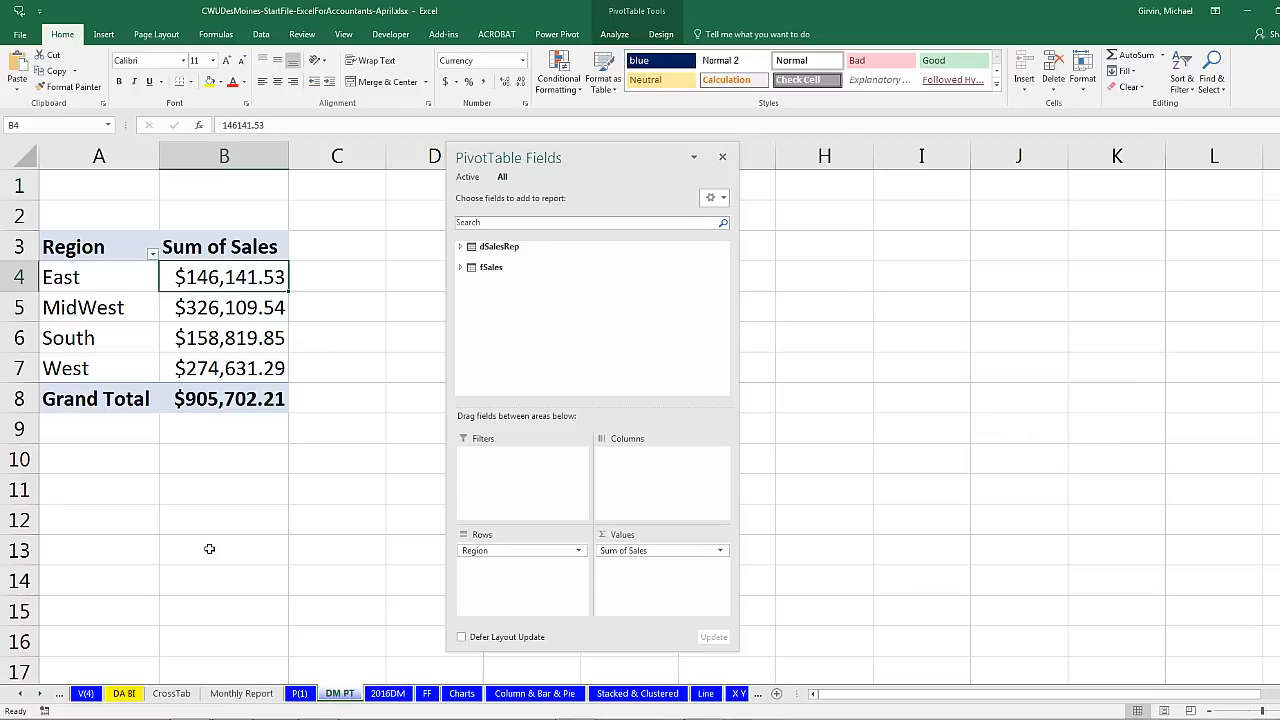
Step: Look through the P(1), CrossTab and Monthly Report sheets, ending on the FF sheet
left_click(300, 693)
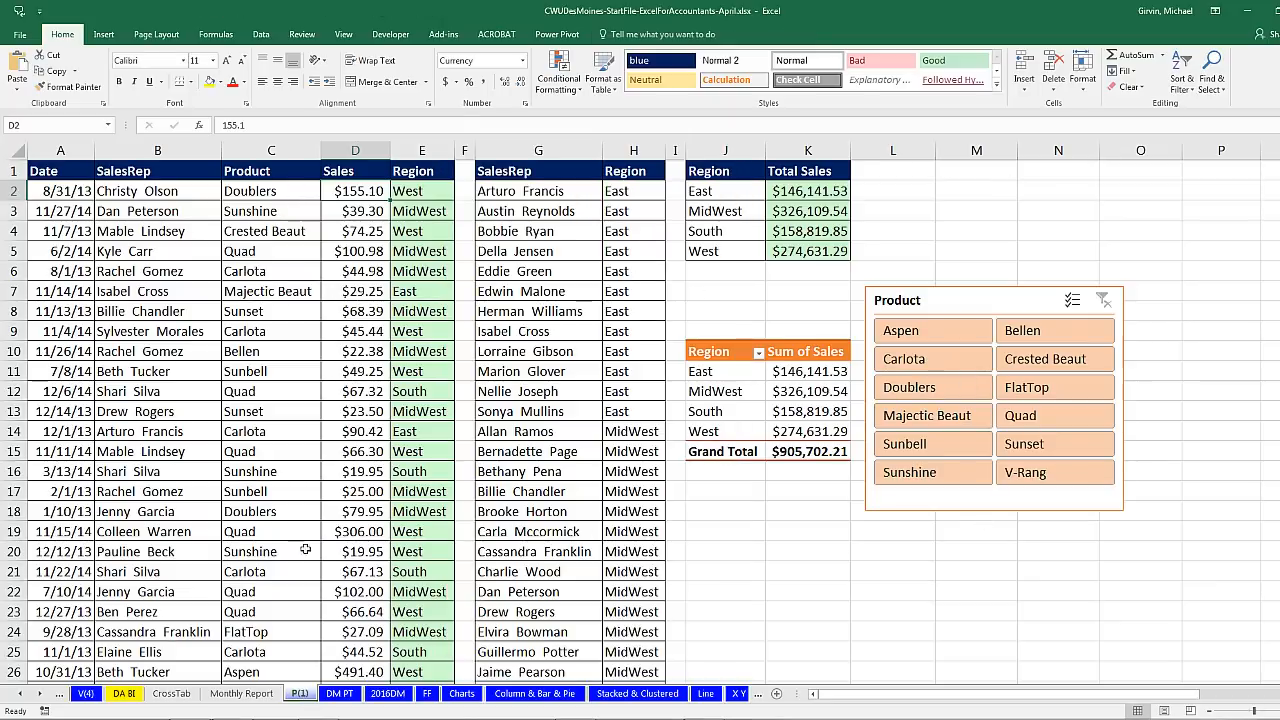
left_click(172, 693)
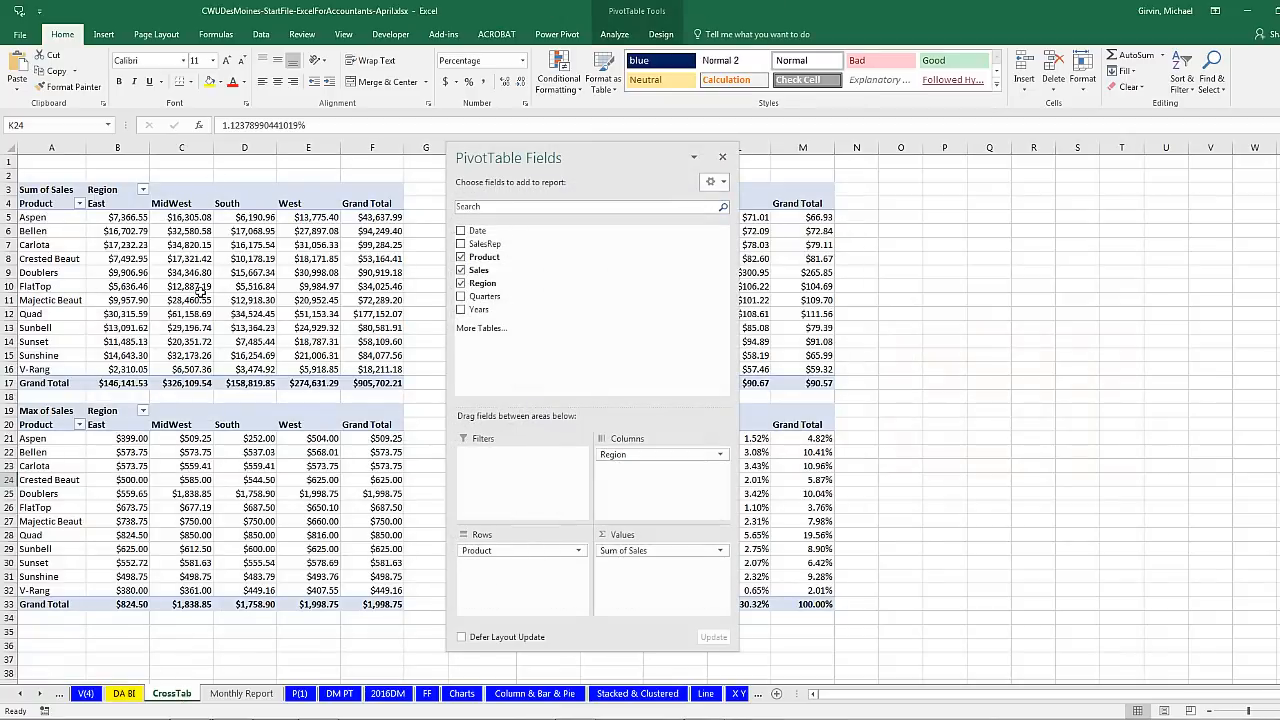
left_click(243, 701)
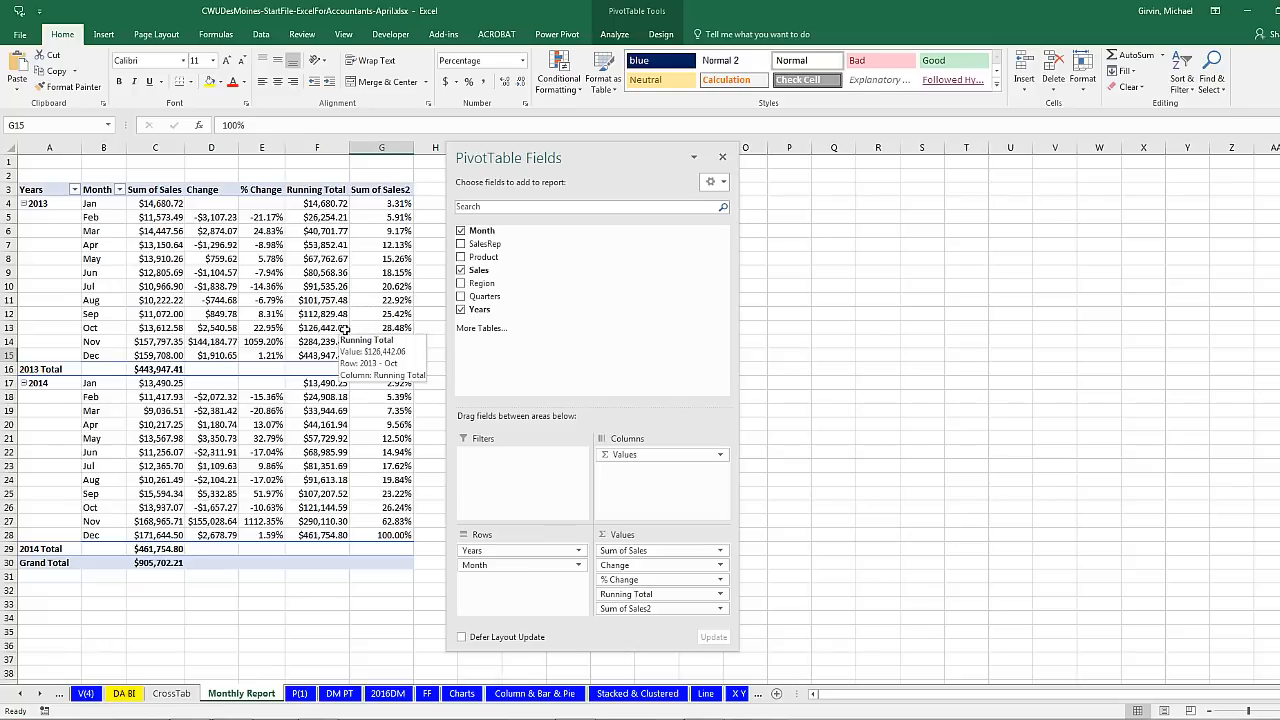
left_click(427, 693)
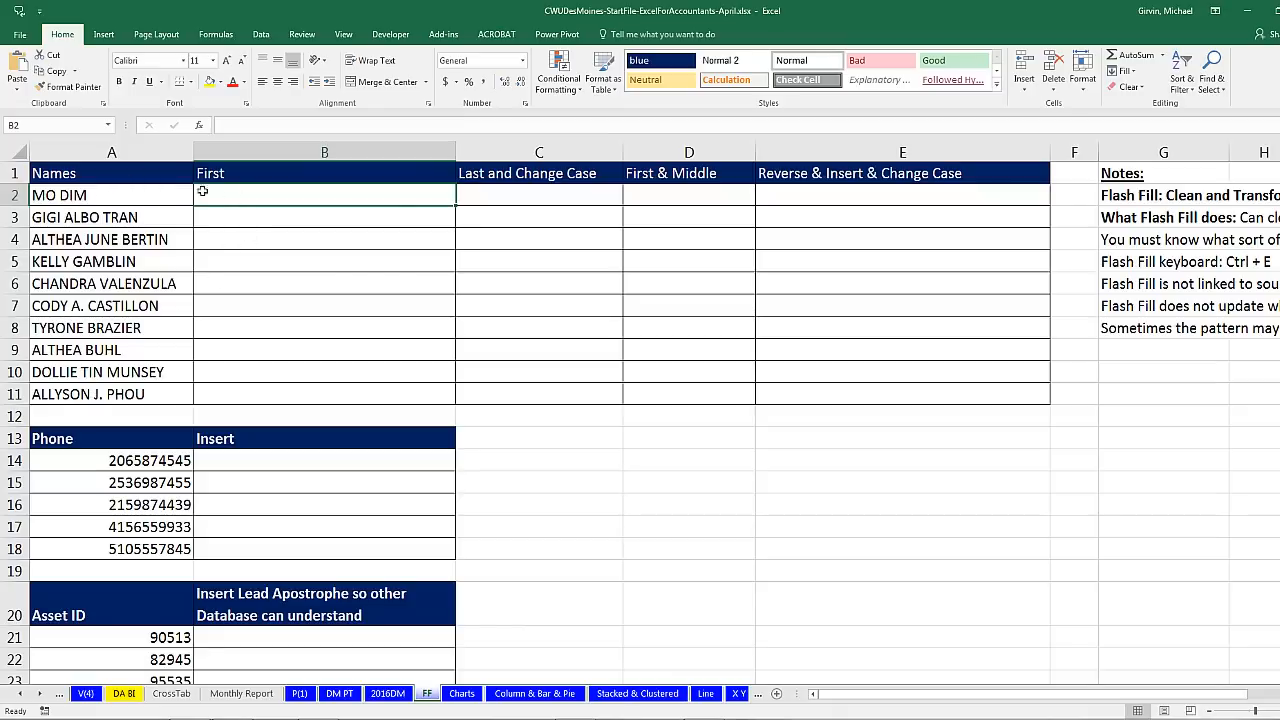
Step: Select cell C2 on the FF sheet and show the Data tab's tools
left_click(491, 196)
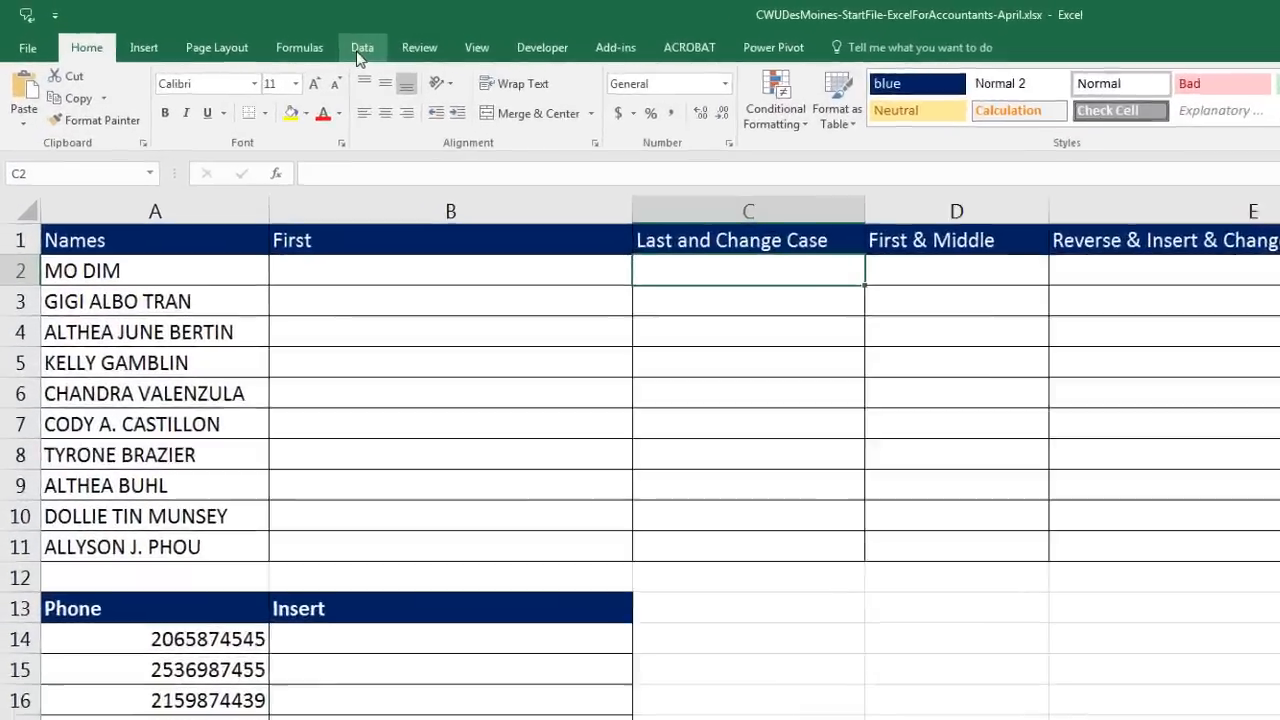
left_click(261, 35)
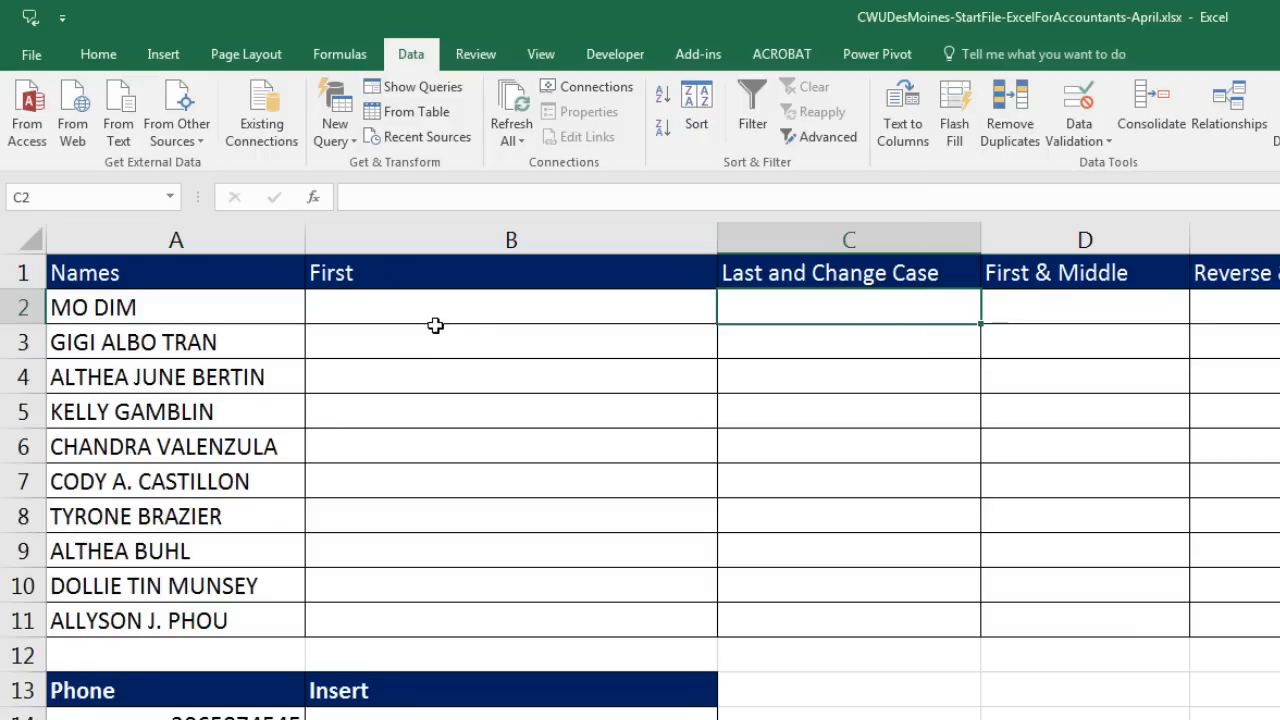
left_click(435, 325)
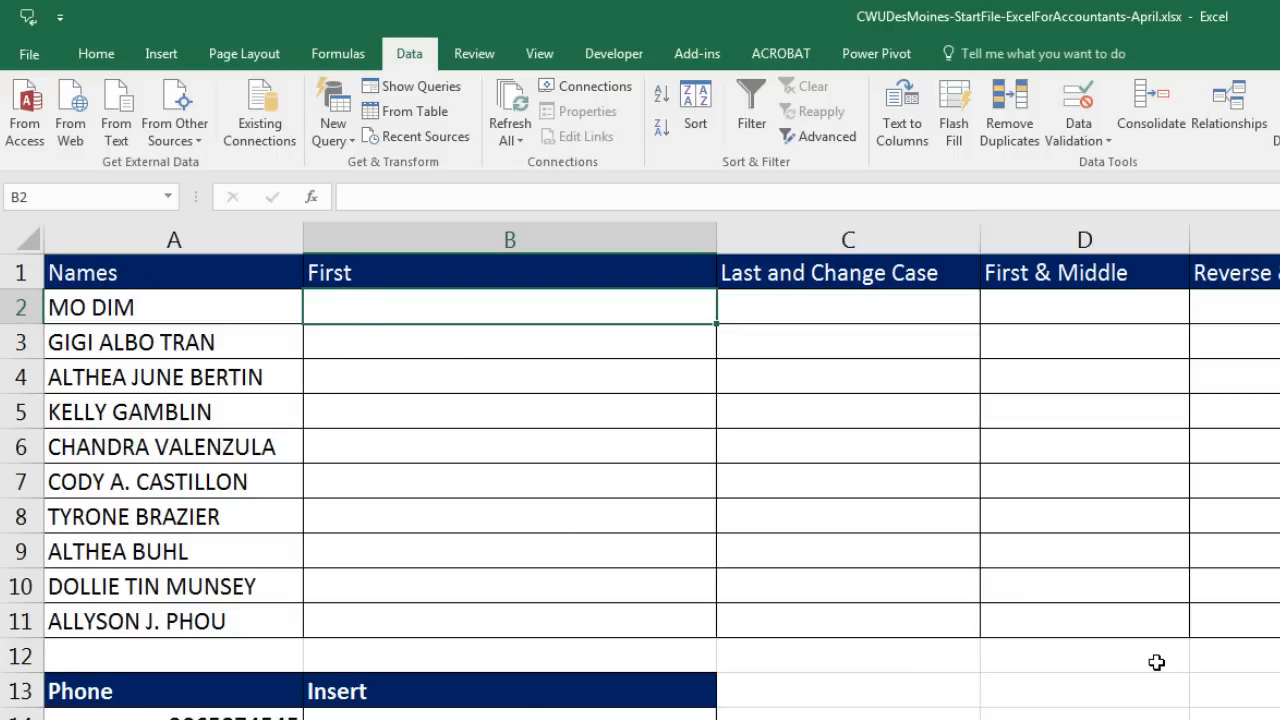
Step: Enter two example first names in B2:B3, accept the suggested fill, then clear B2:B11
type("MO")
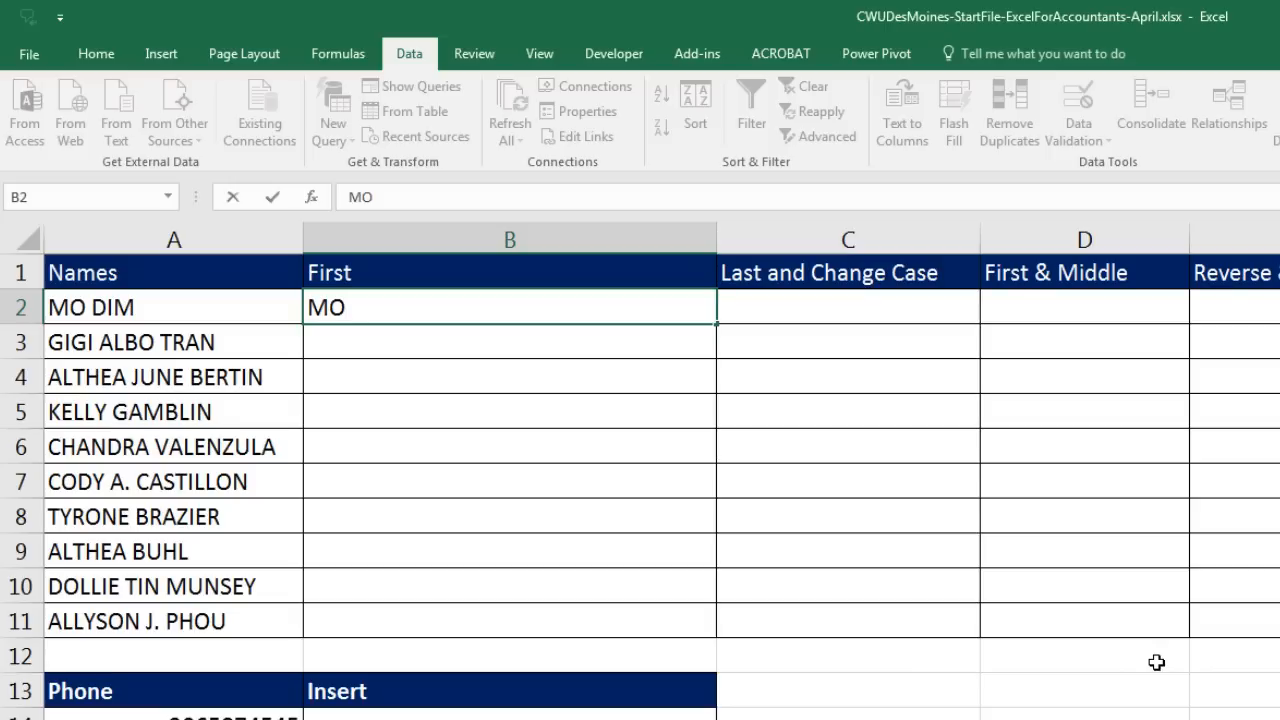
key("Return")
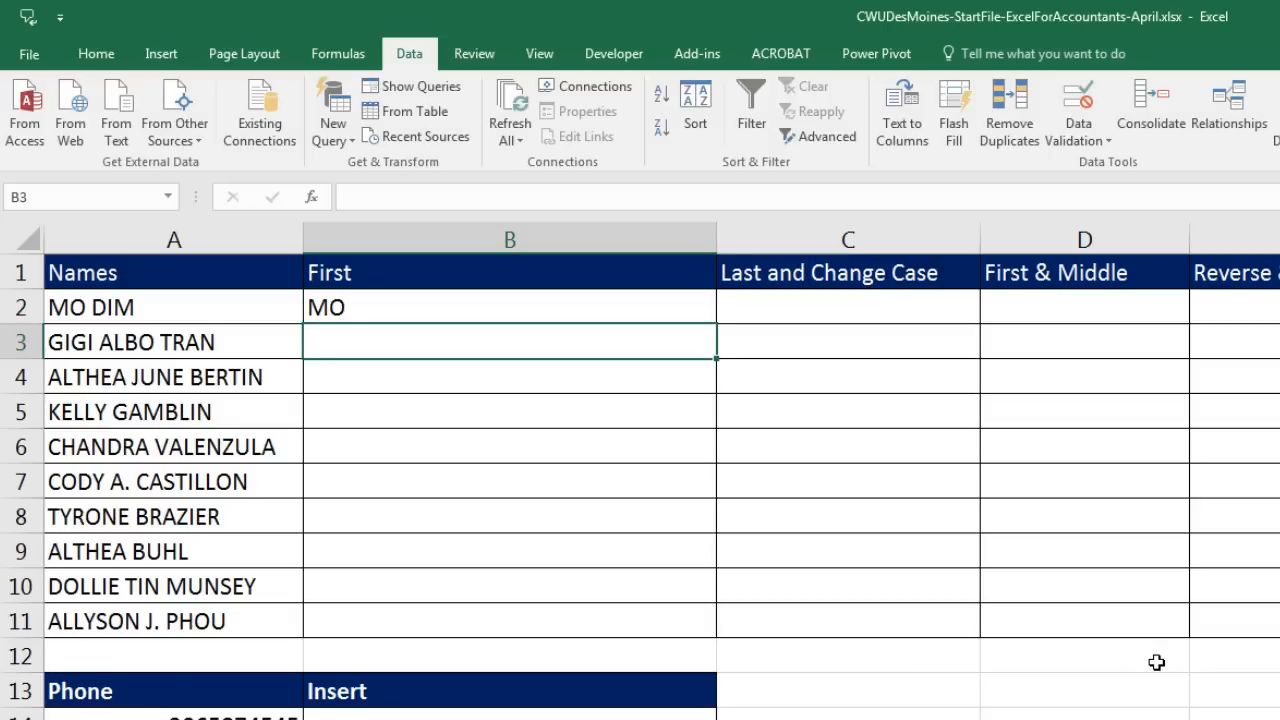
type("GIGI")
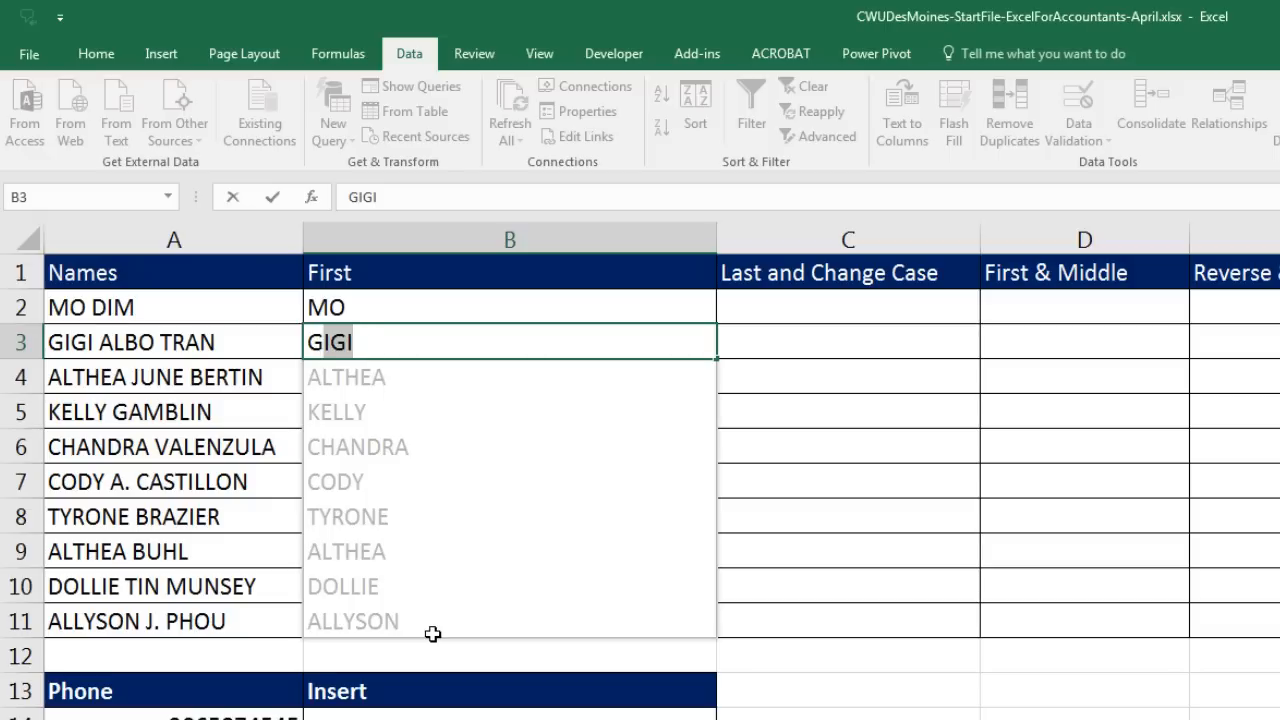
key("Return")
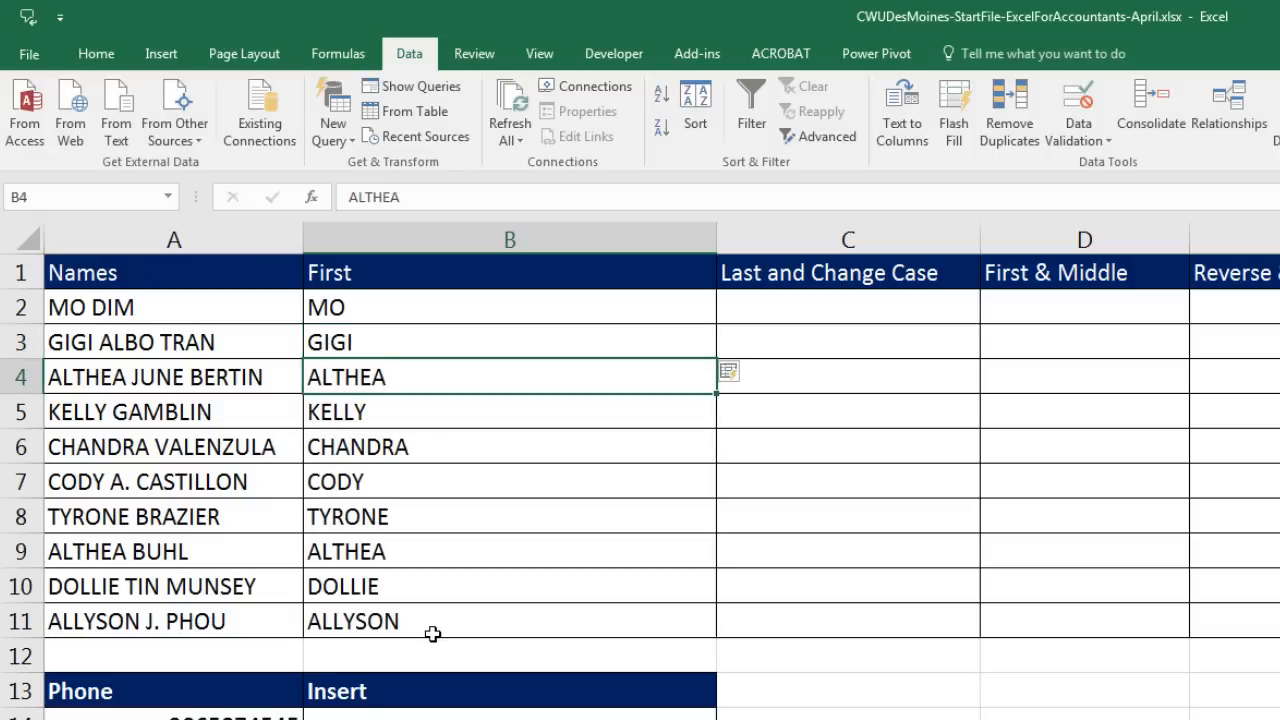
left_click_drag(398, 310, 419, 625)
key("Delete")
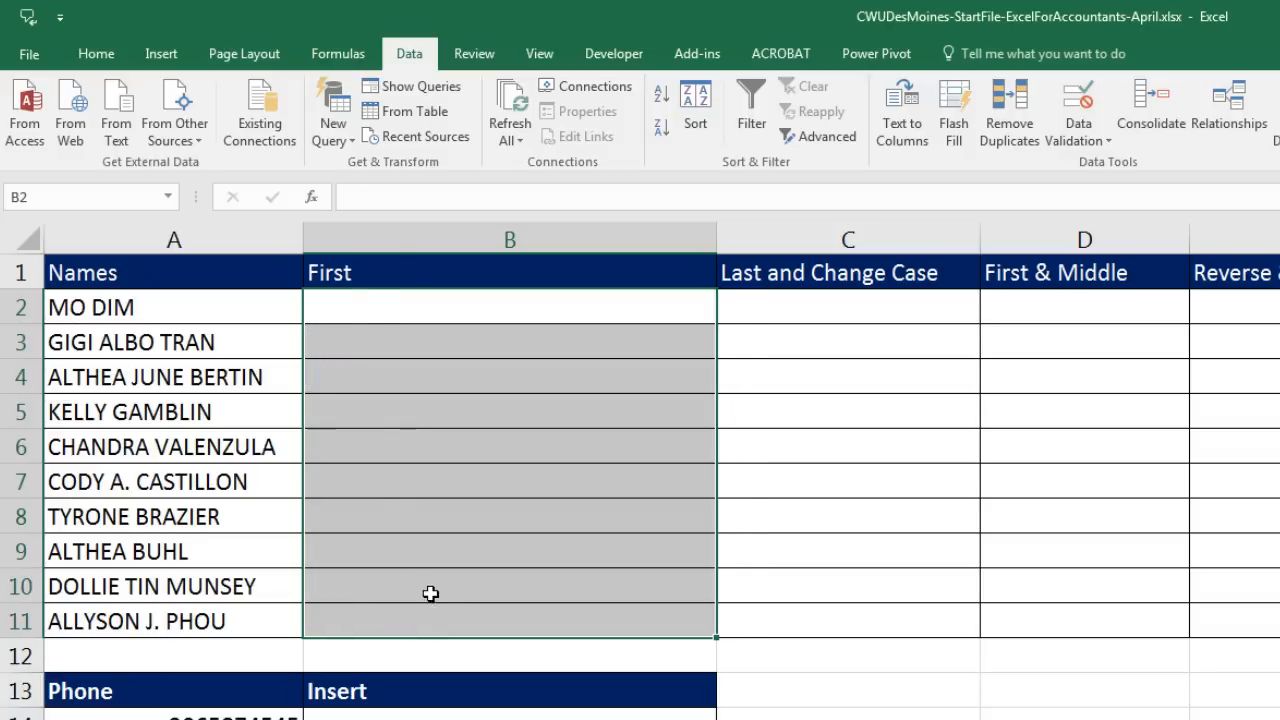
Step: Re-enter the example first name in B2 and Flash Fill B3:B11 with Ctrl+E
left_click(368, 317)
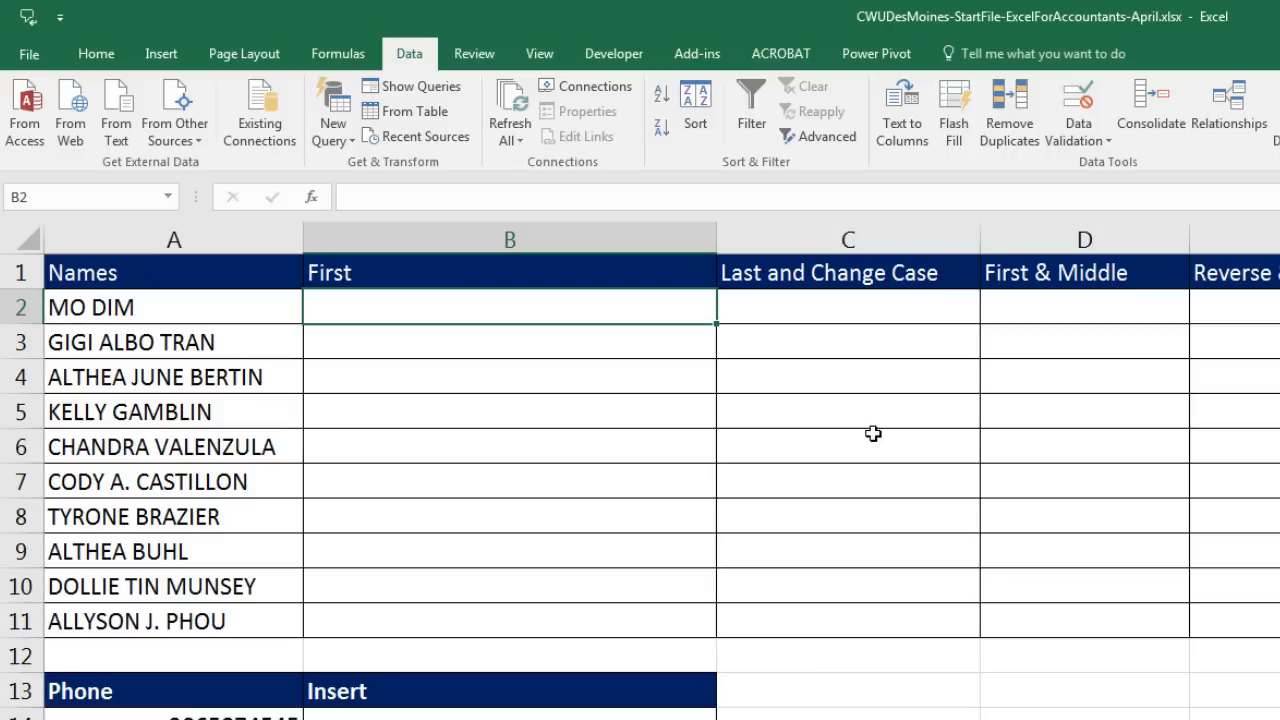
type("MO")
key("Return")
key("ctrl+e")
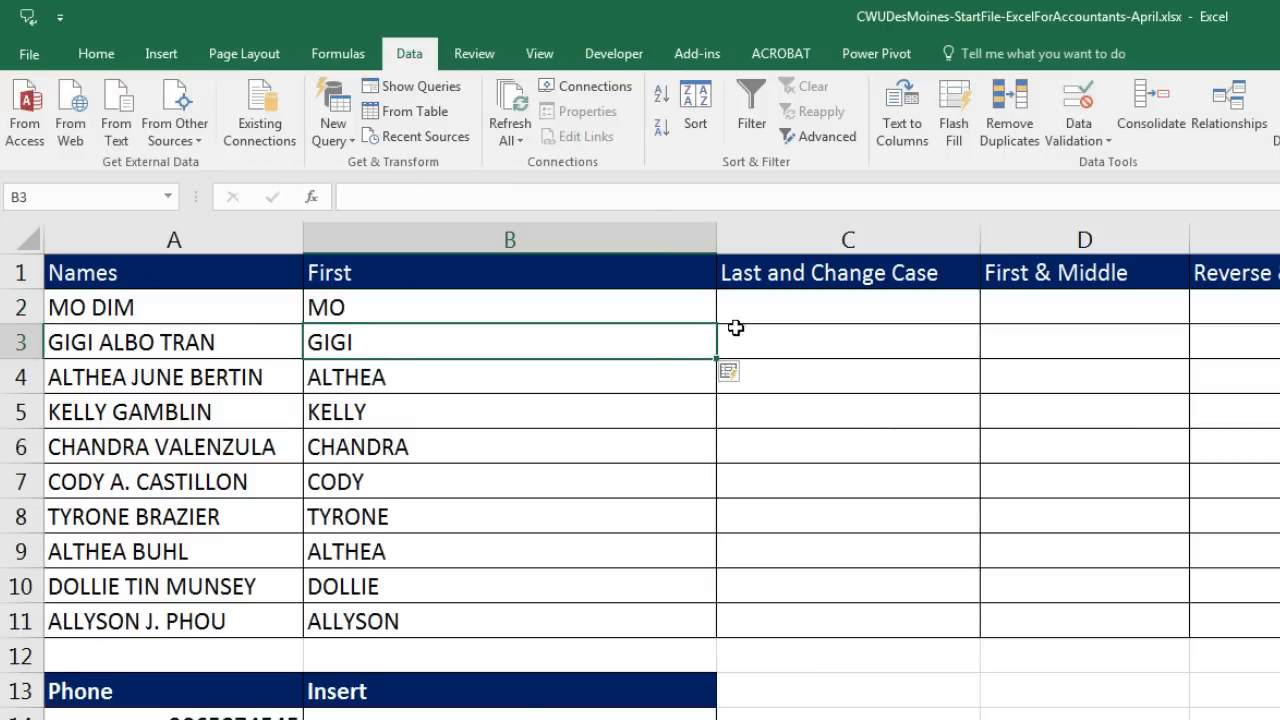
left_click(750, 310)
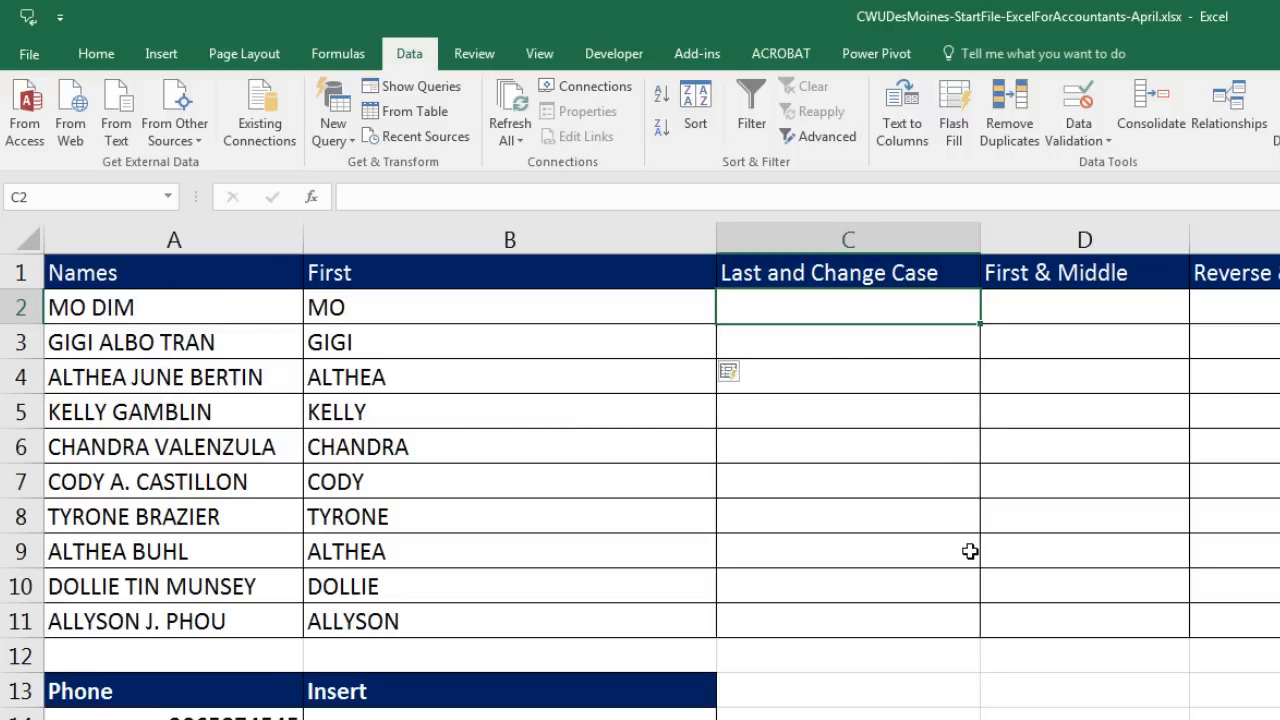
Step: Enter two proper-case example surnames in C2:C3 and accept the suggested surnames for C4:C11
type("D")
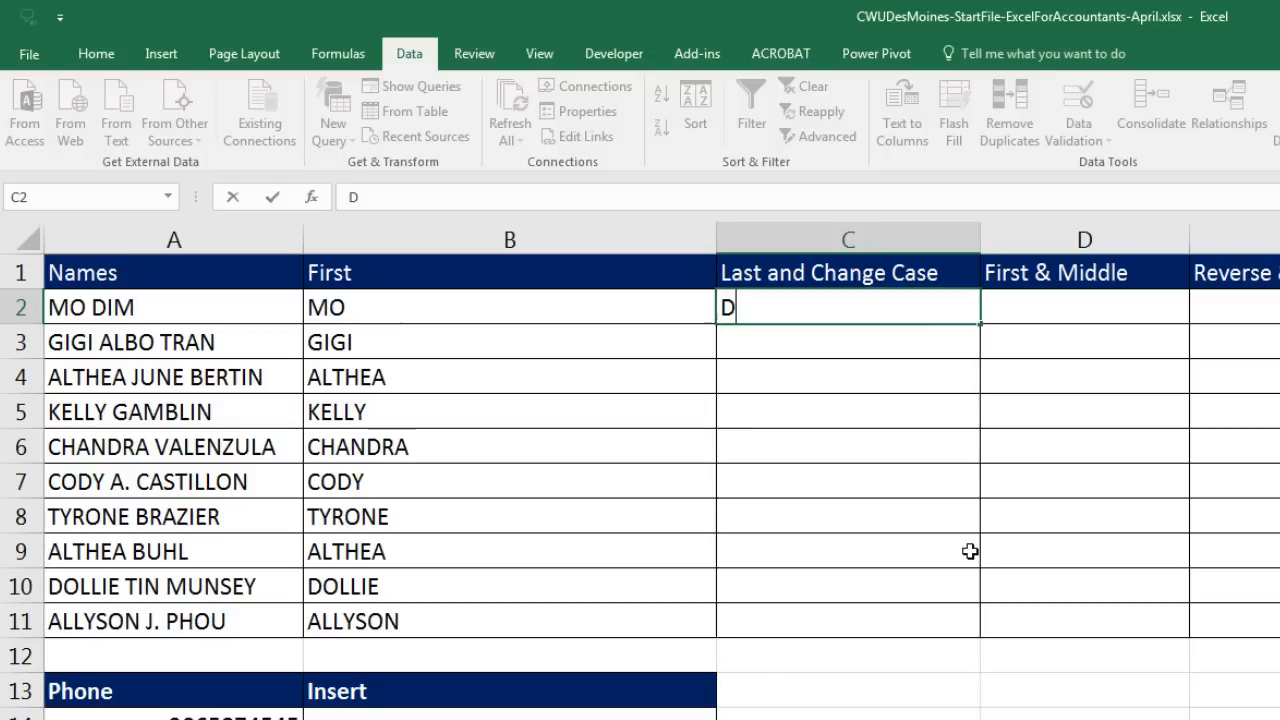
type("im")
key("Return")
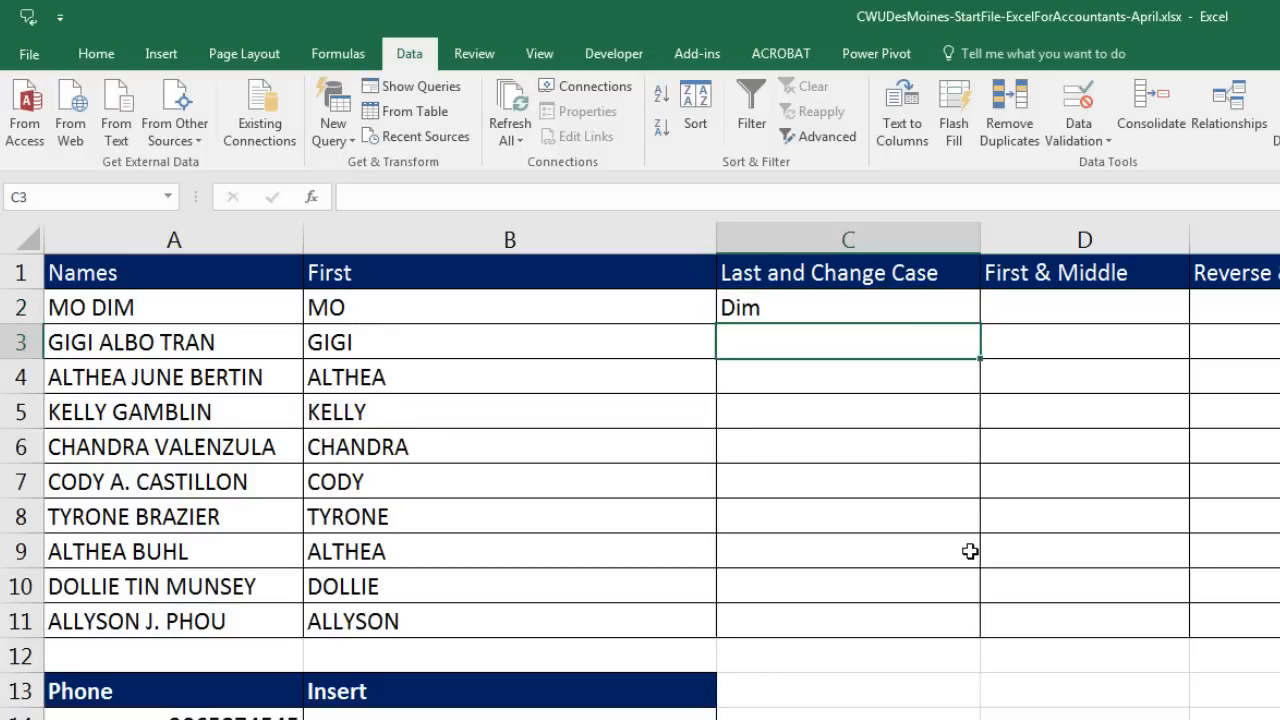
type("Tran")
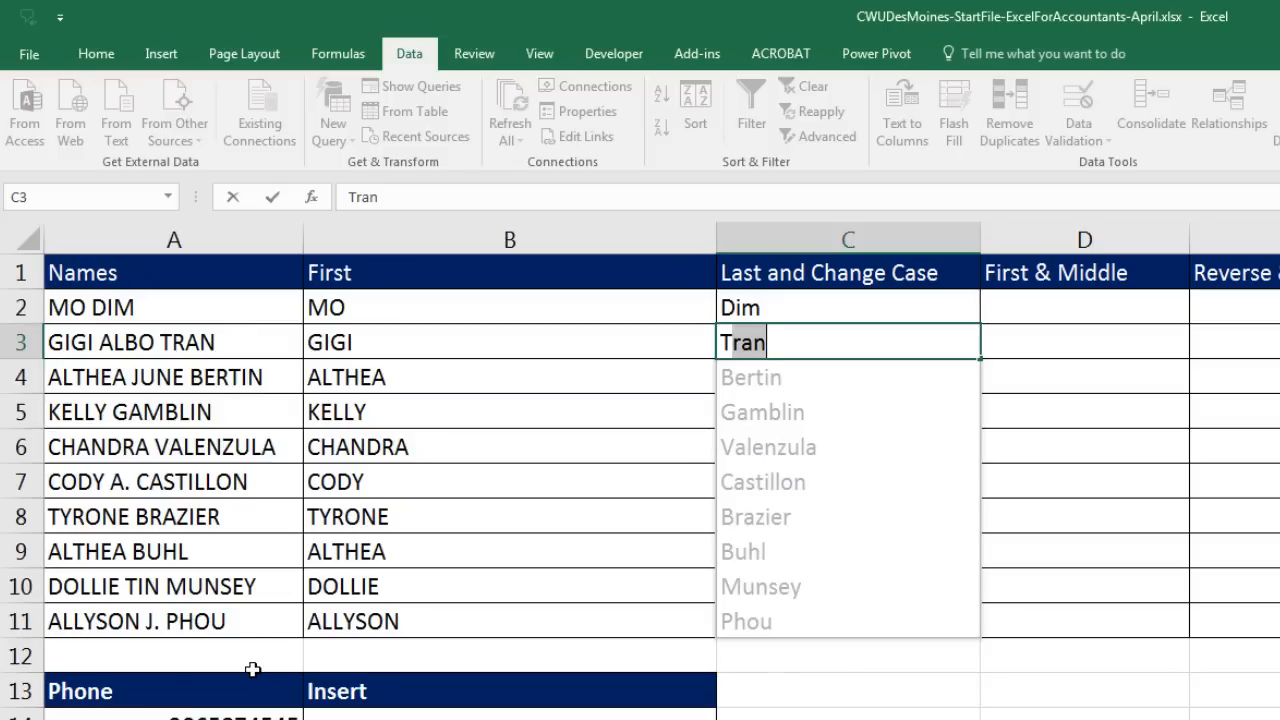
key("Return")
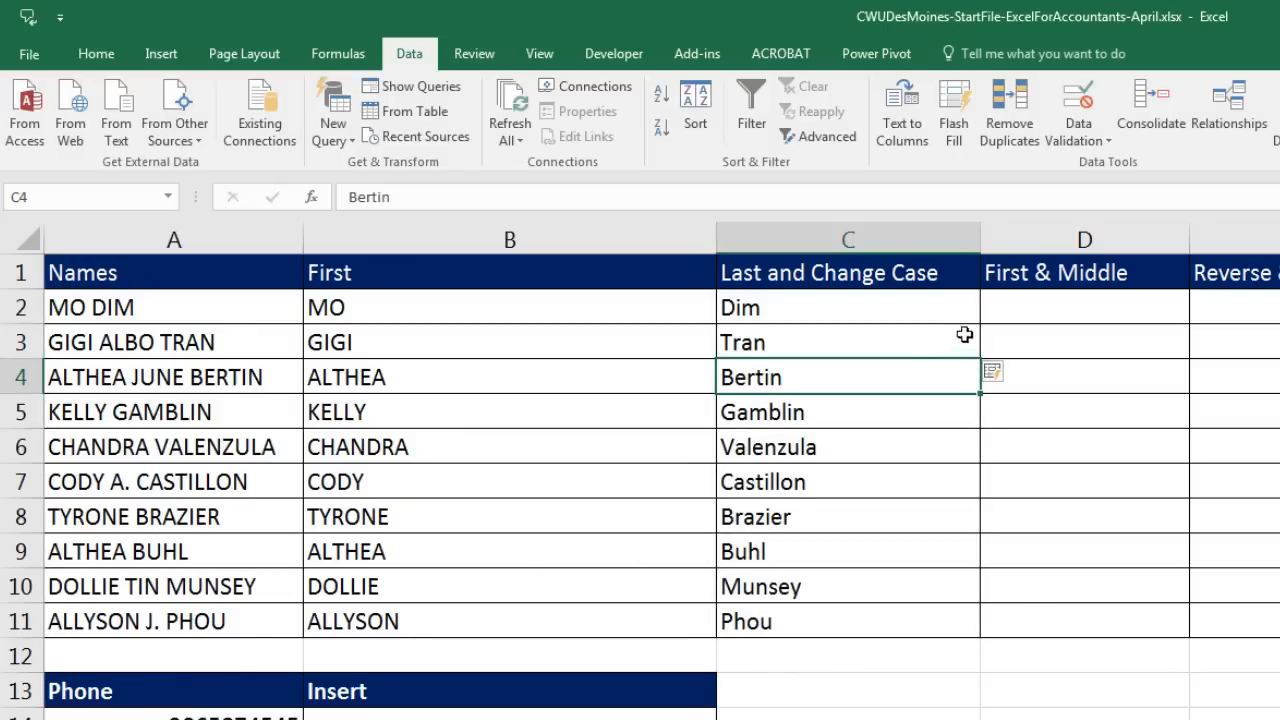
Step: Try first-and-middle name examples in D2:D3 with Flash Fill, then clear D2:D11
left_click(1034, 300)
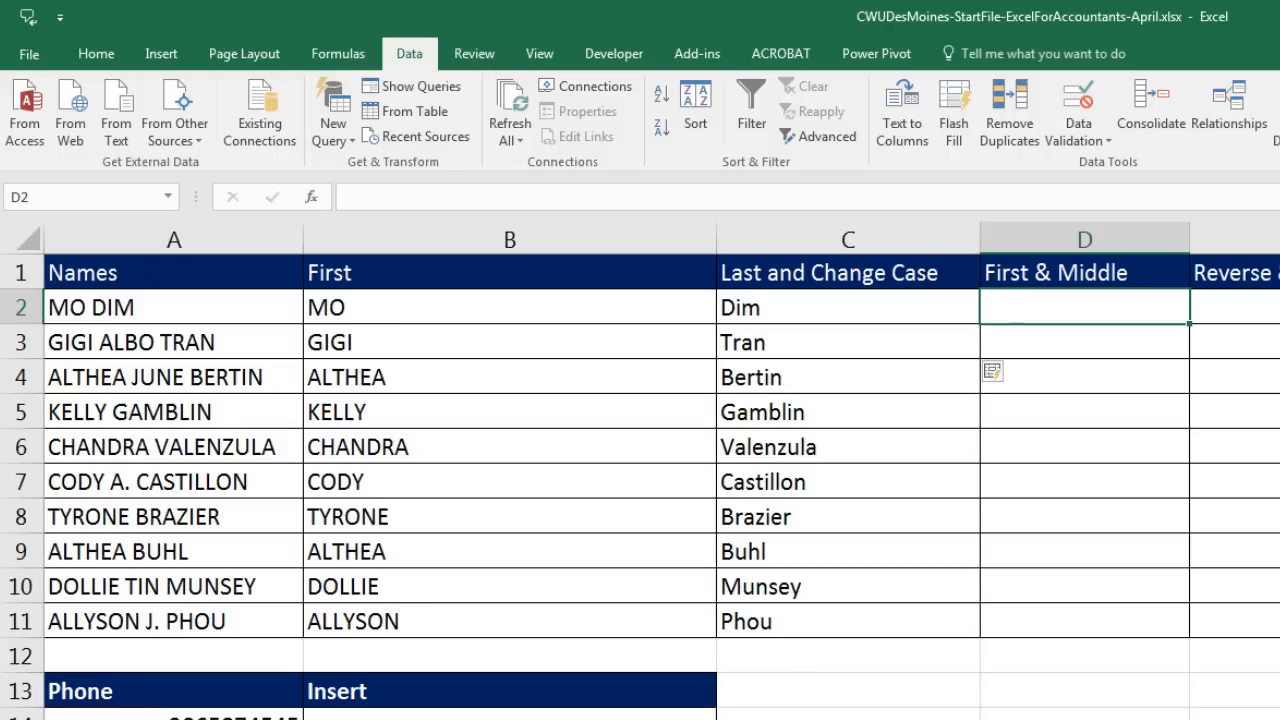
type("MO")
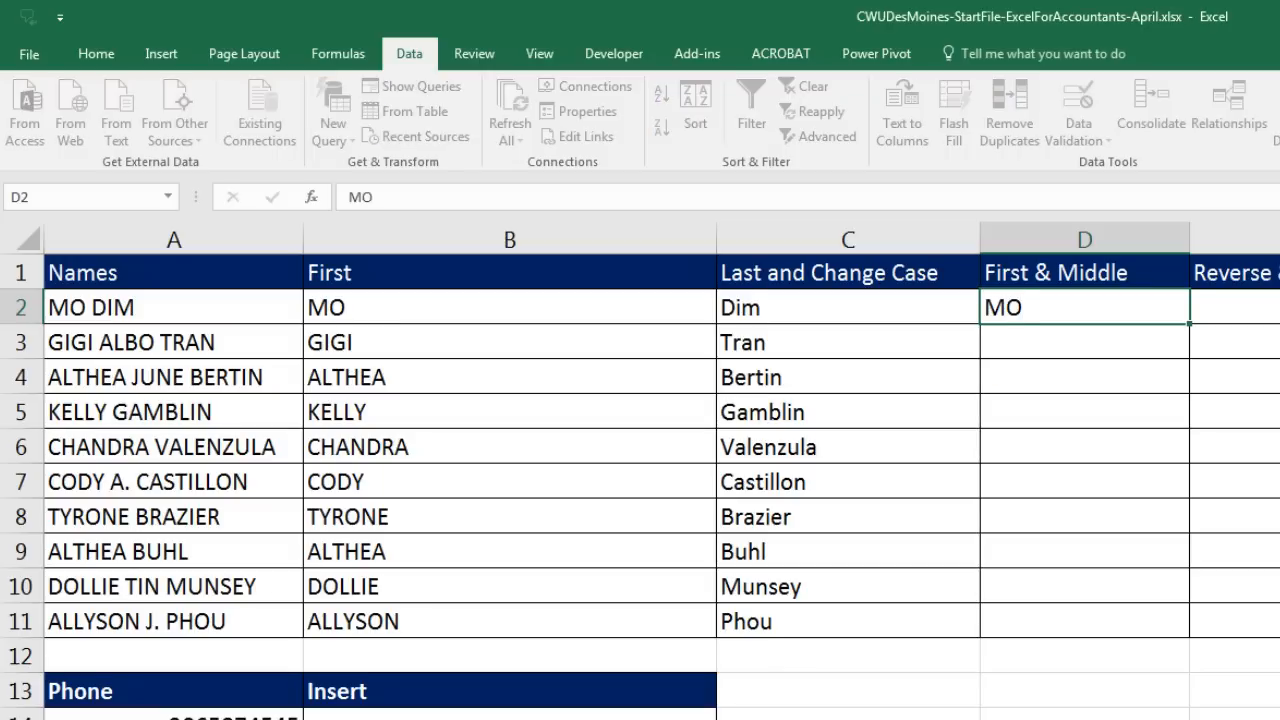
key("Return")
type("GI")
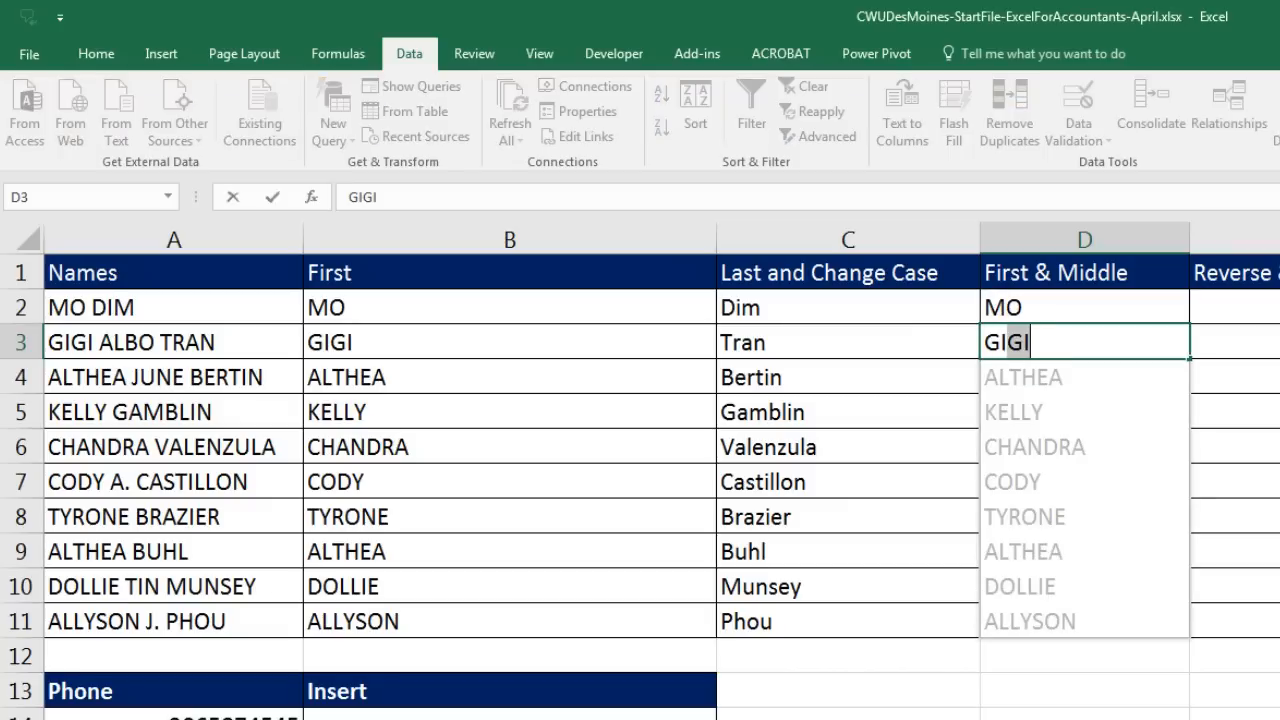
type("GI ")
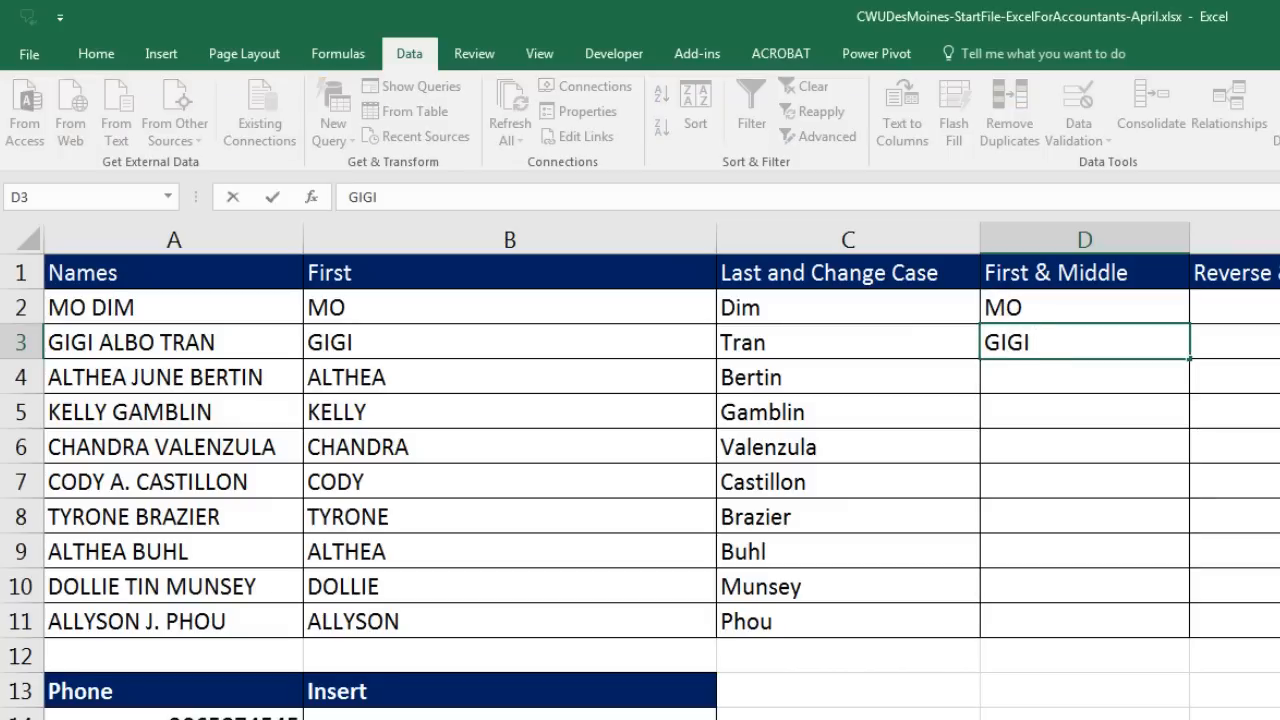
type("ALBO")
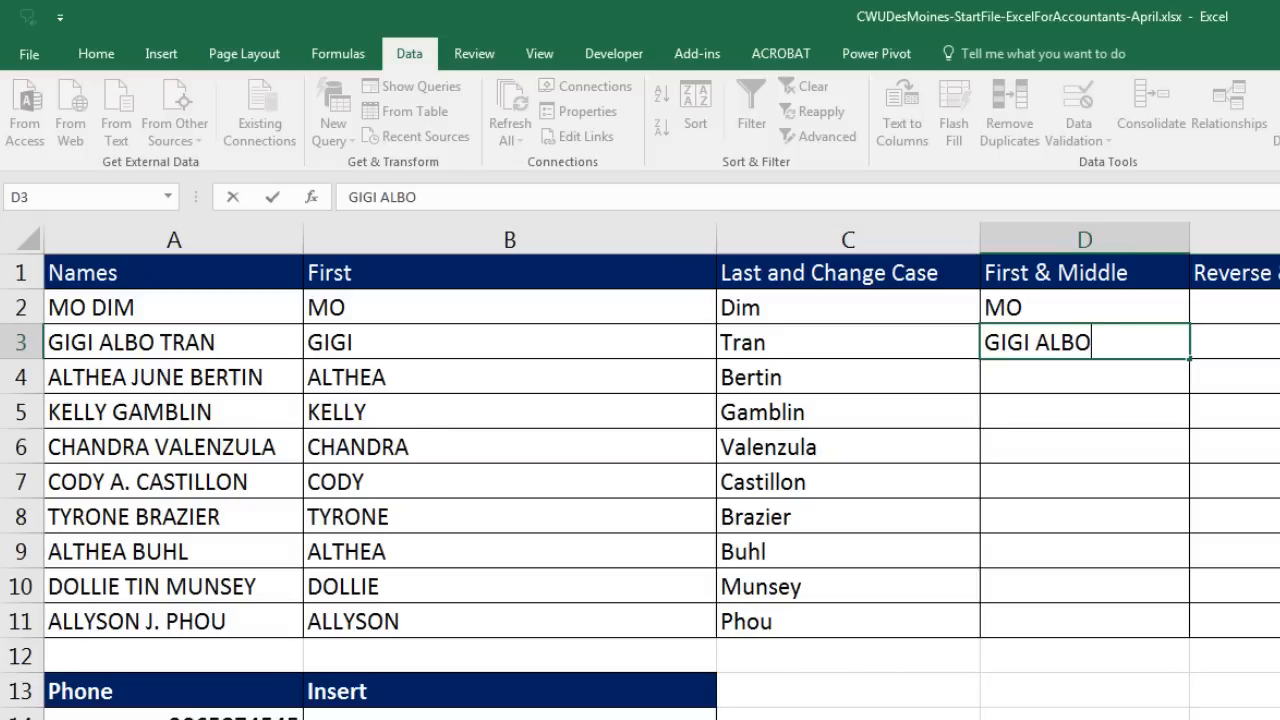
key("Return")
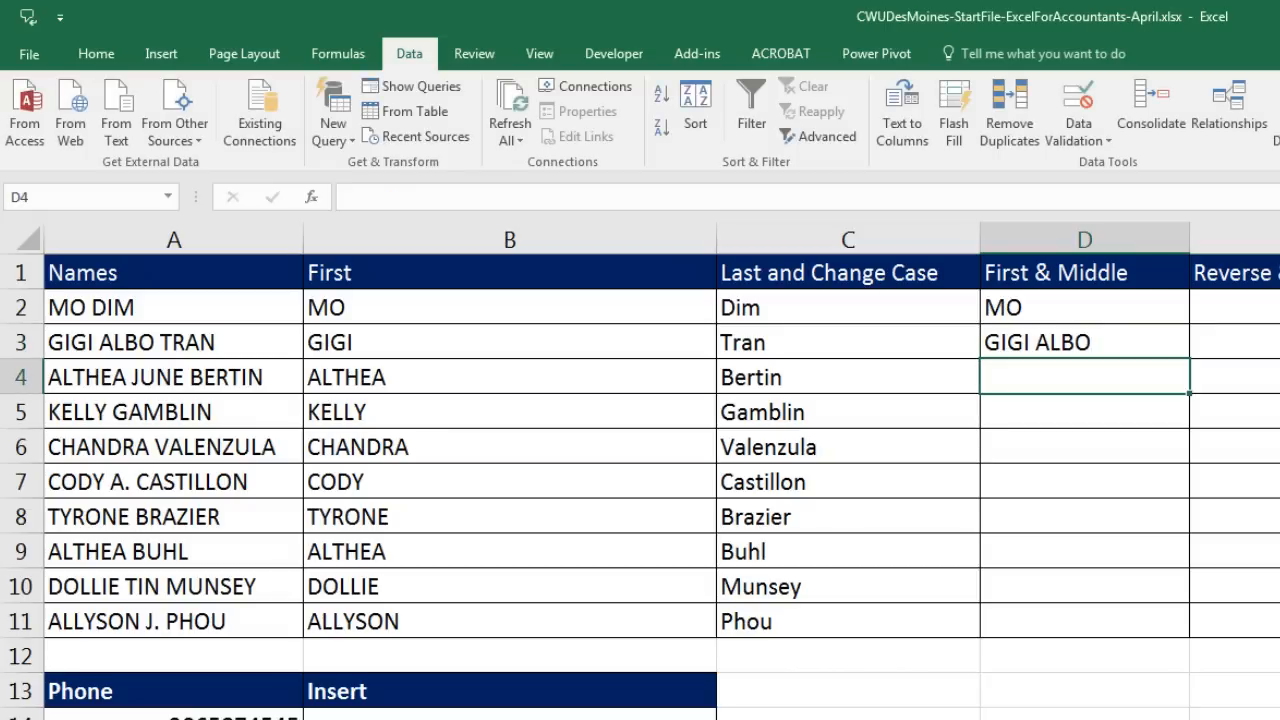
key("ctrl+e")
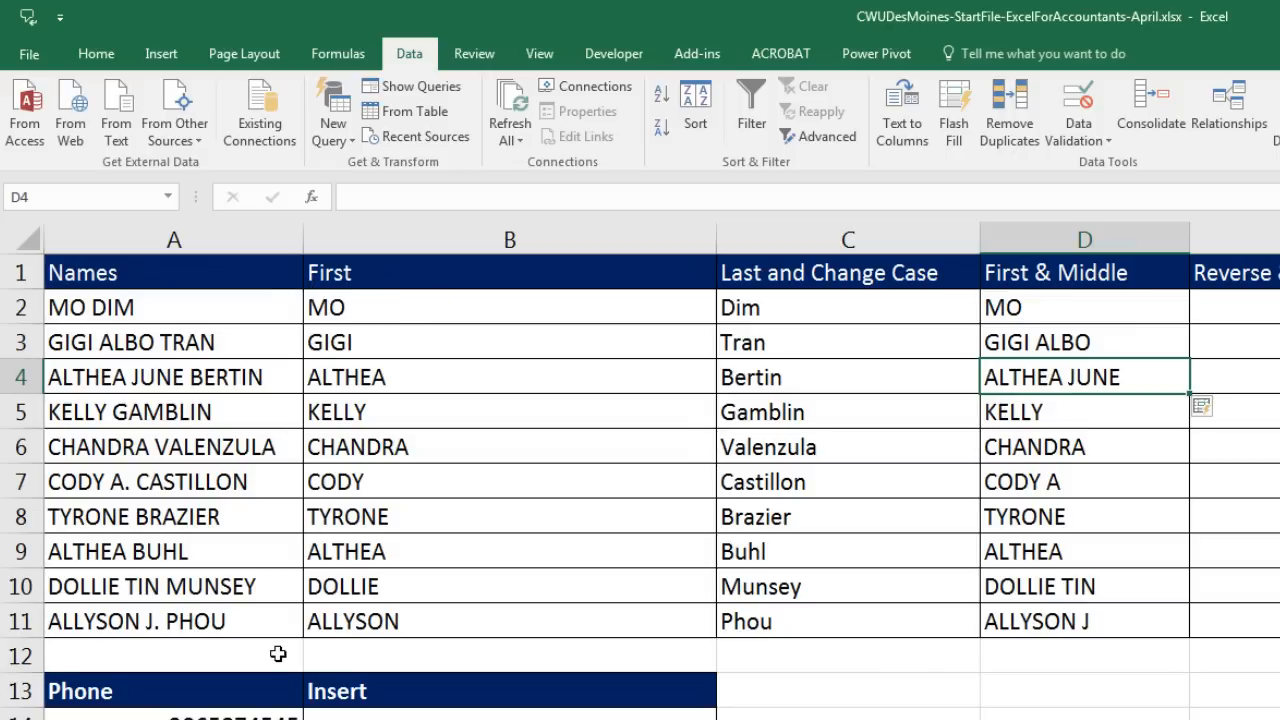
left_click(1076, 313)
left_click_drag(1080, 437, 1100, 614)
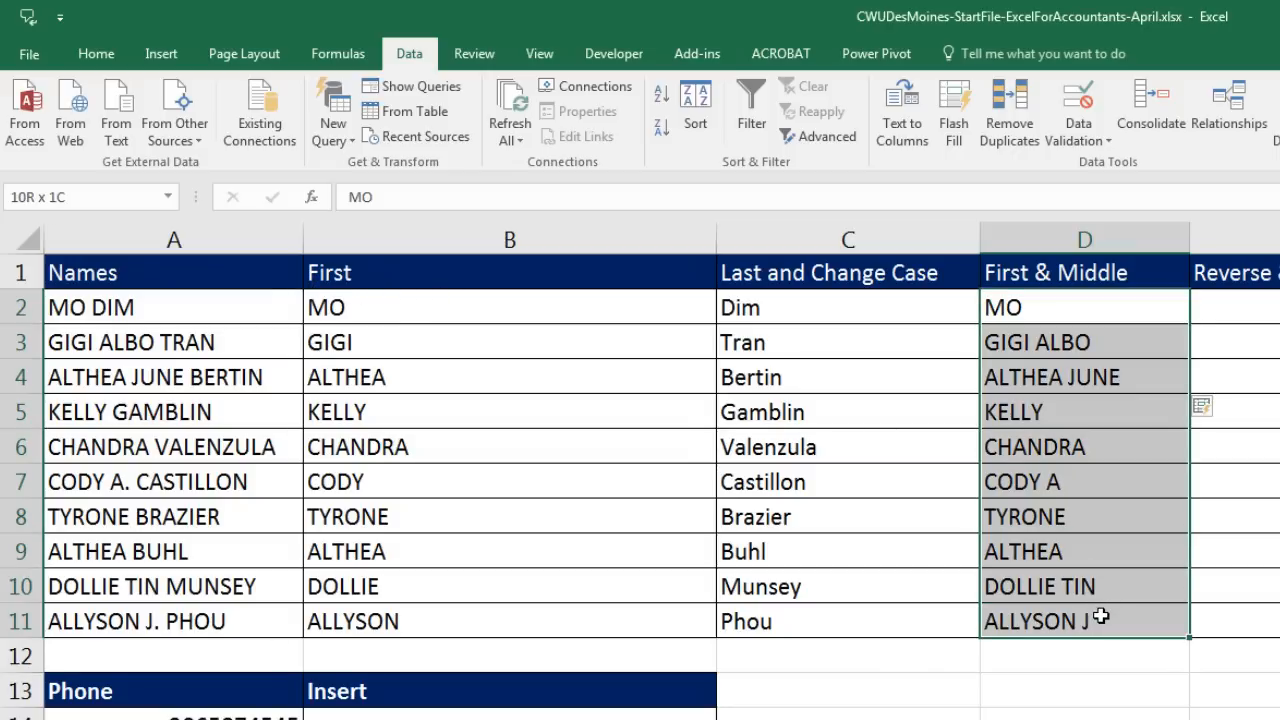
key("Delete")
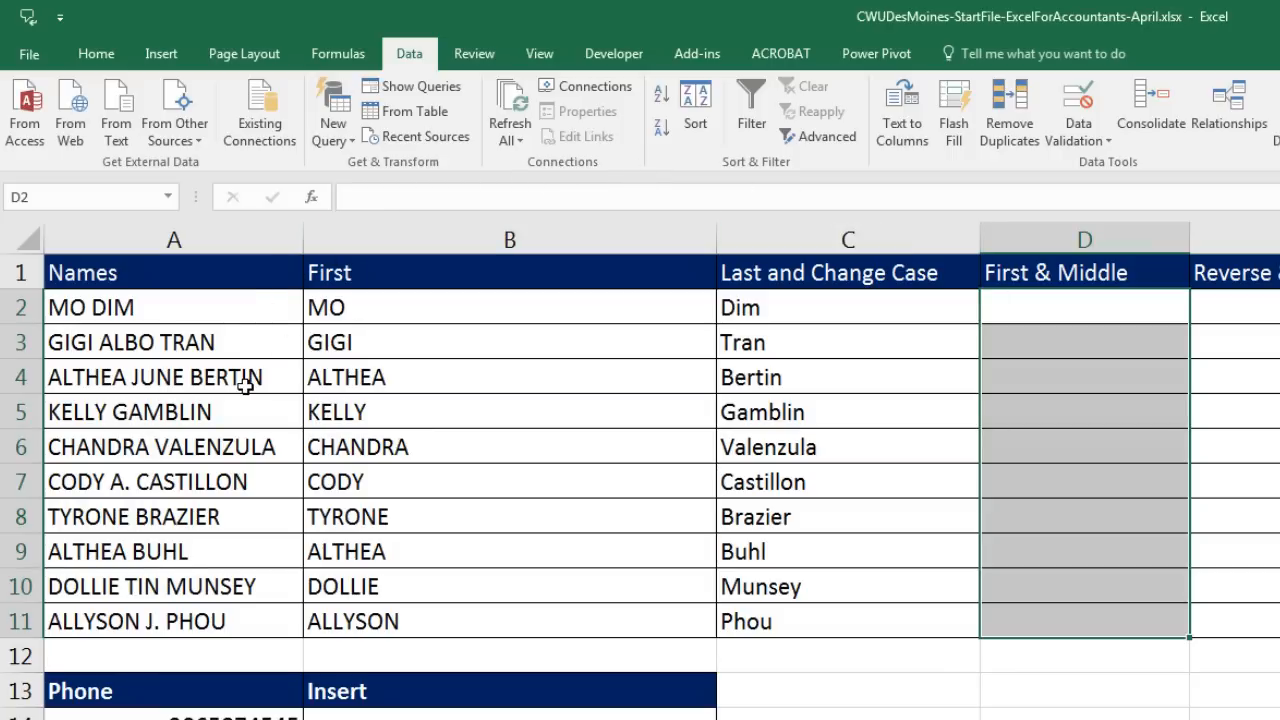
Step: Enter examples MO, GIGI ALBO and CODY A, then Flash Fill the remaining first and middle names
left_click(1057, 313)
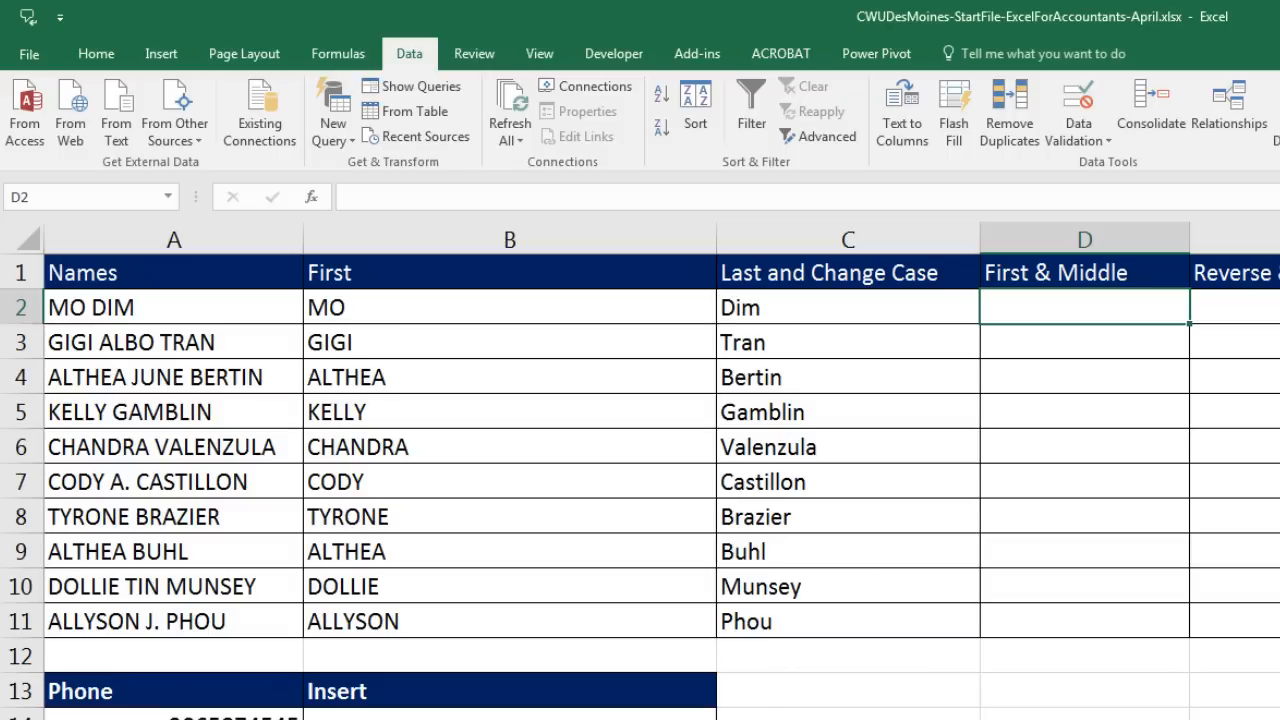
type("MO")
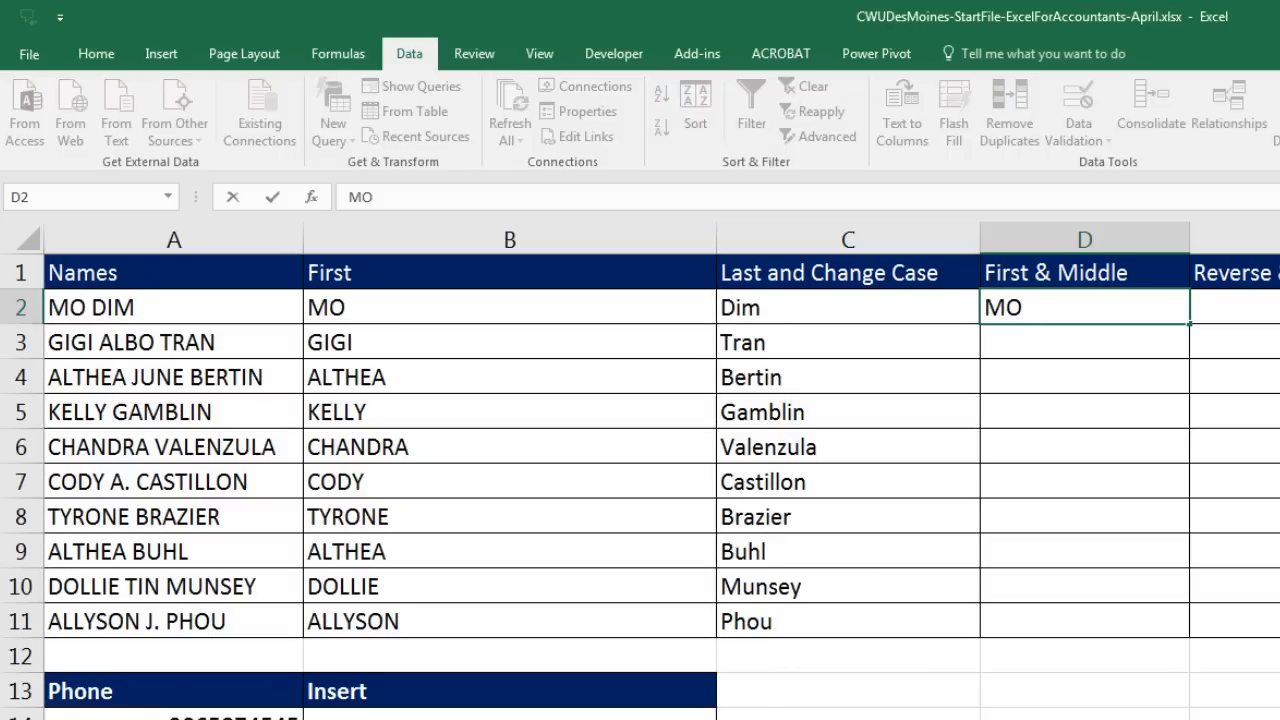
key("Return")
type("GIGI ALBO")
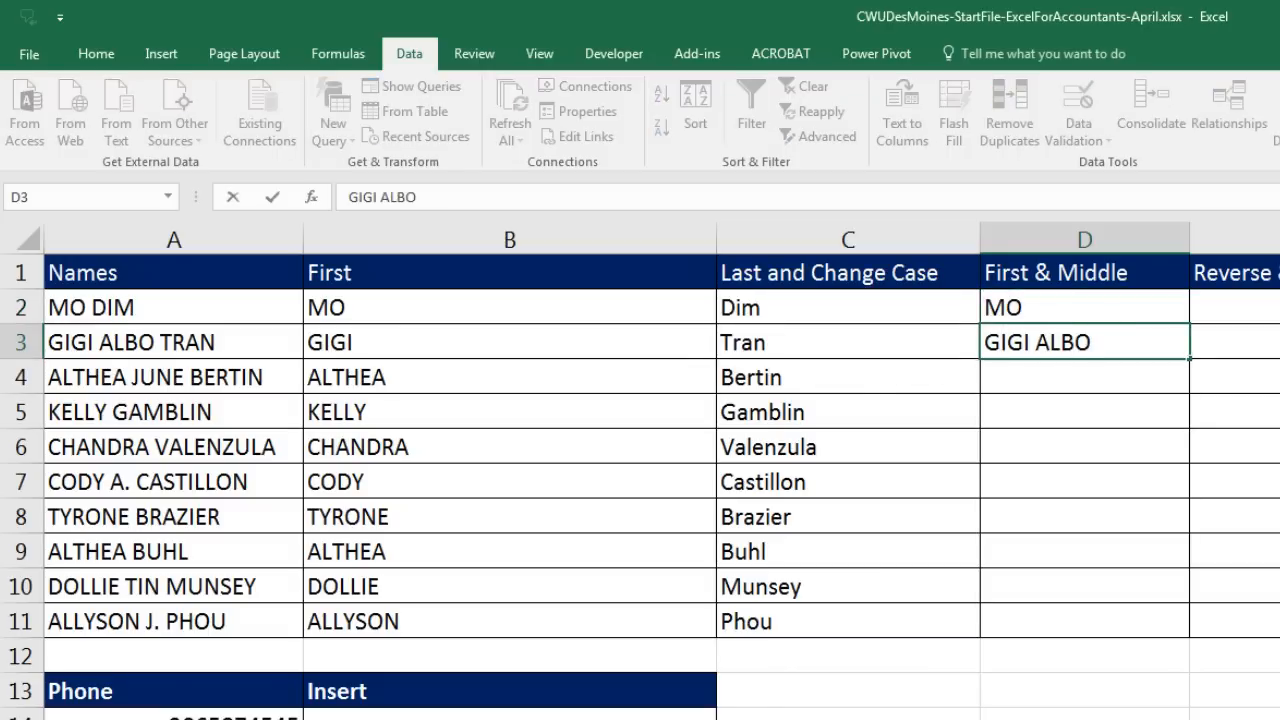
key("Return")
key("Return")
key("Return")
key("Return")
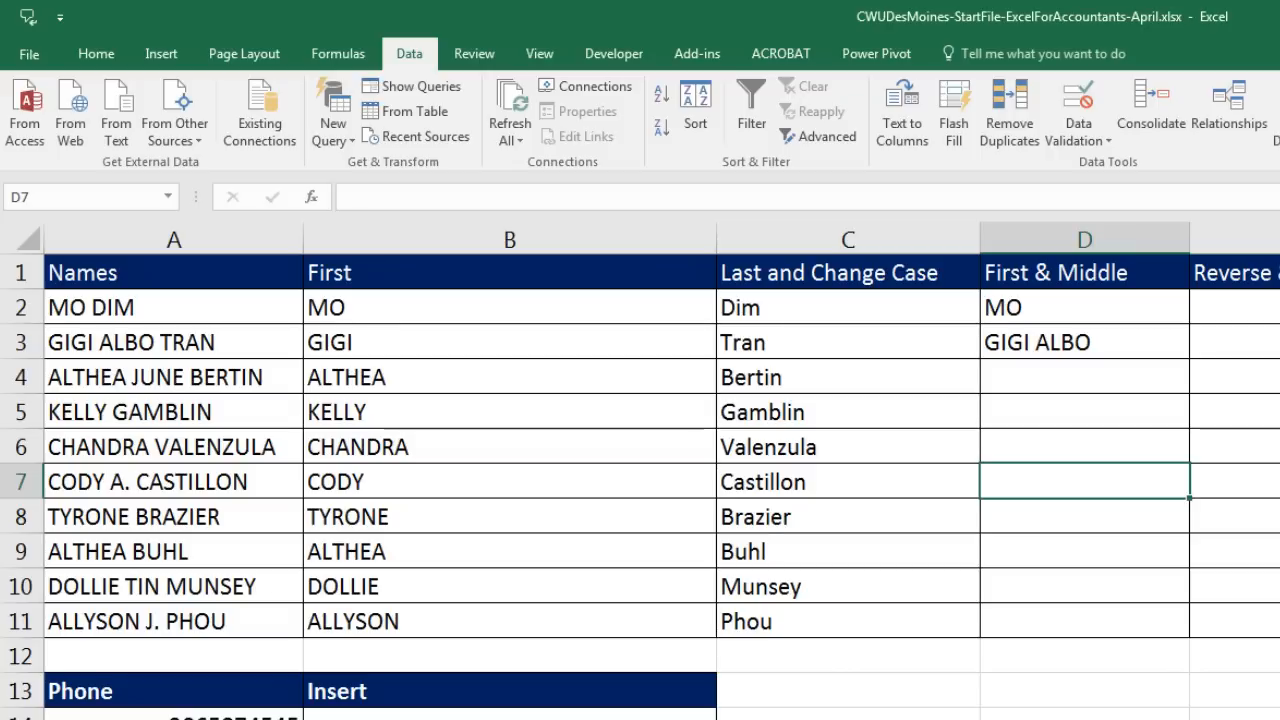
type("CODY A.")
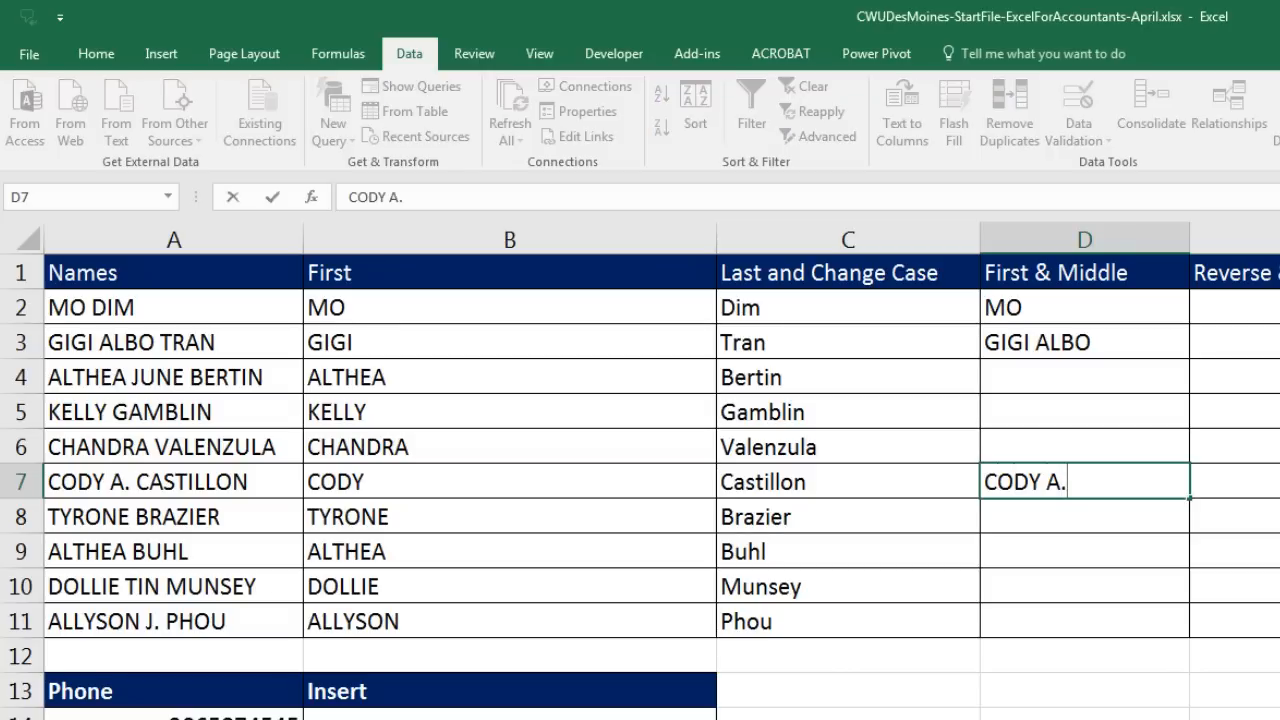
key("Return")
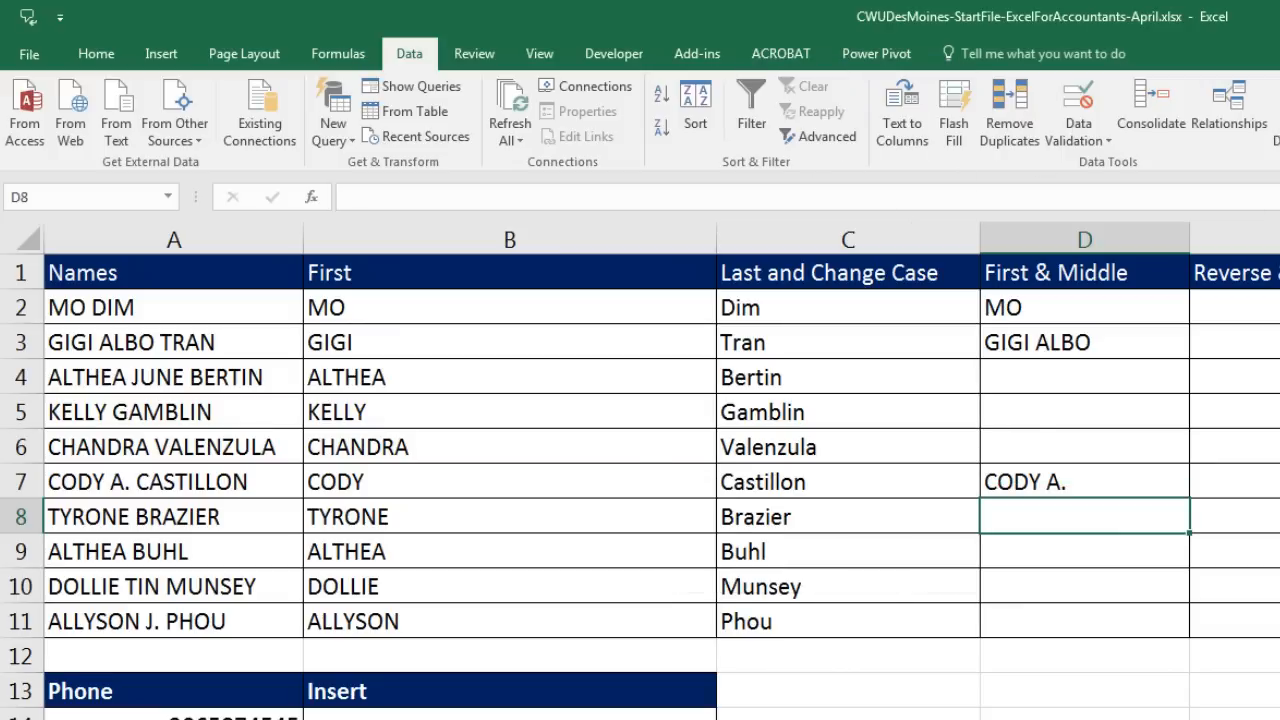
key("ctrl+e")
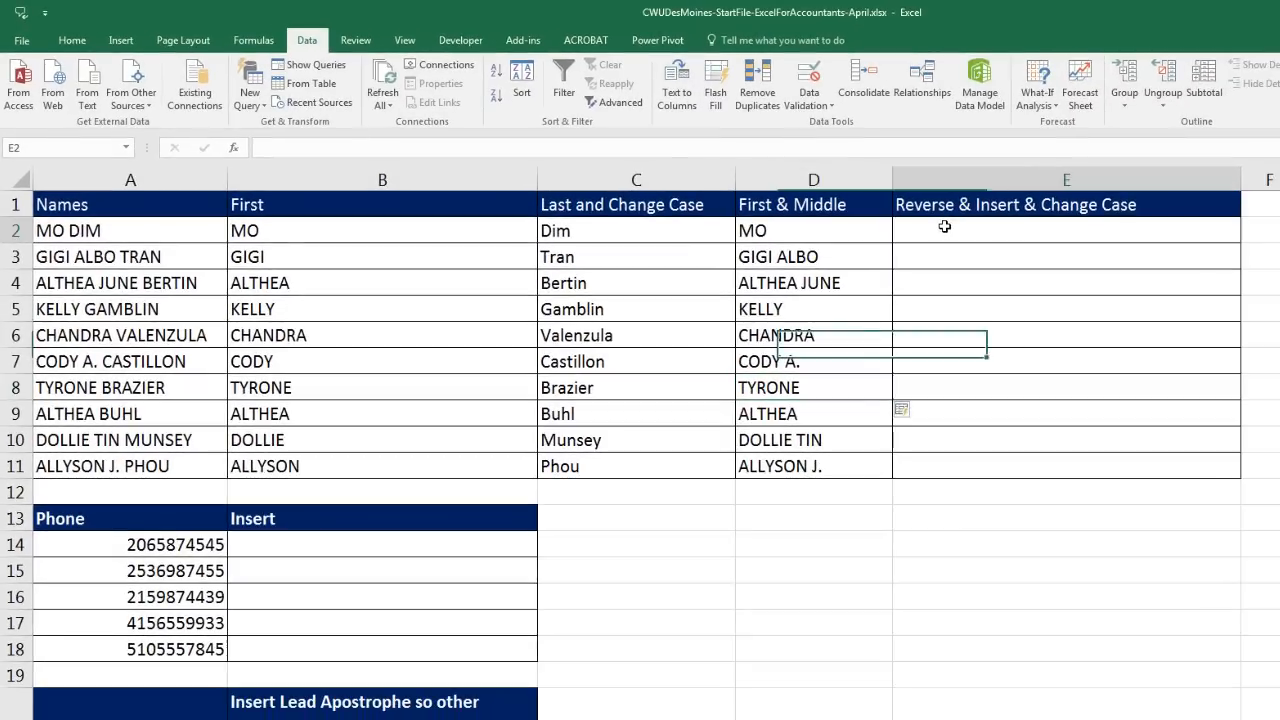
left_click(972, 230)
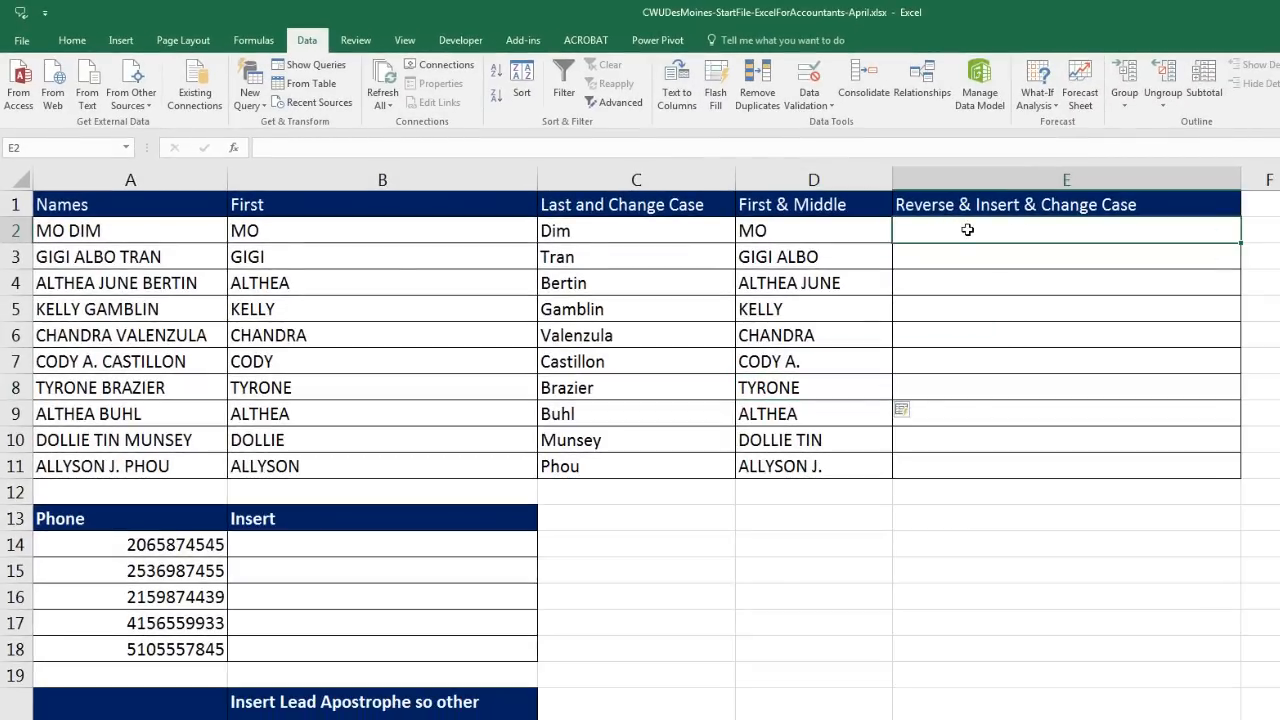
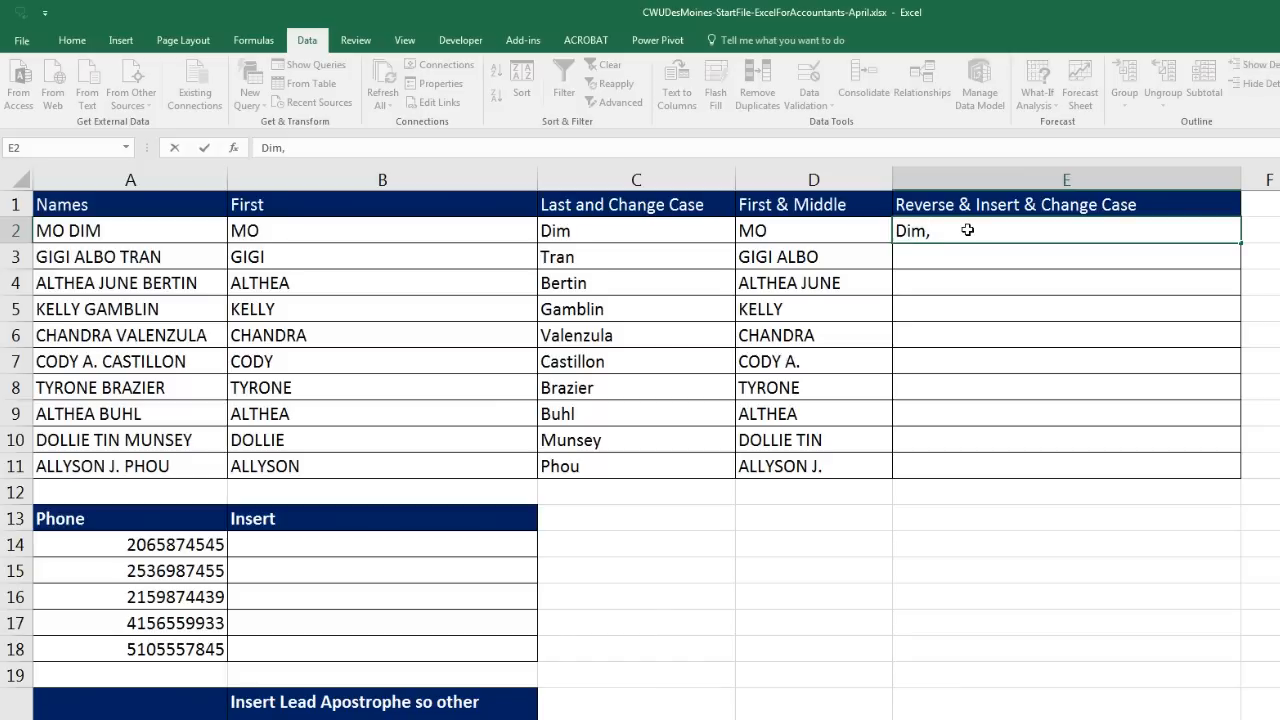
key("Return")
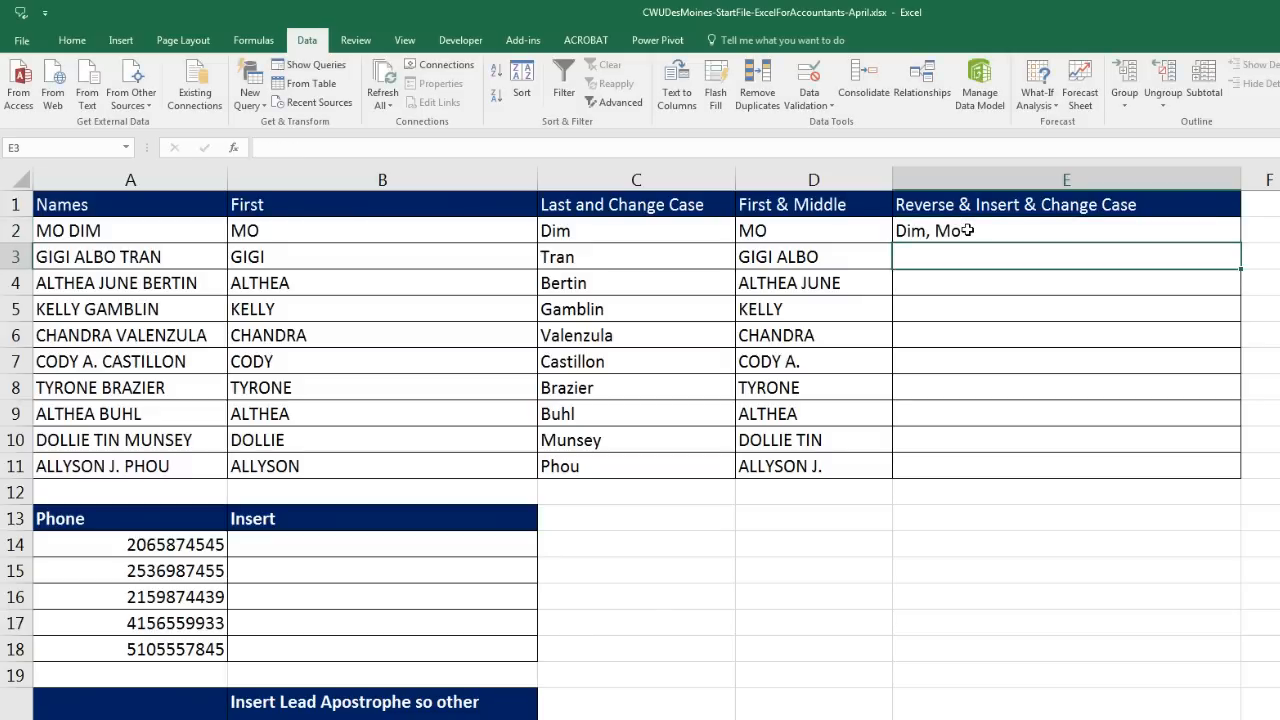
key("ctrl+e")
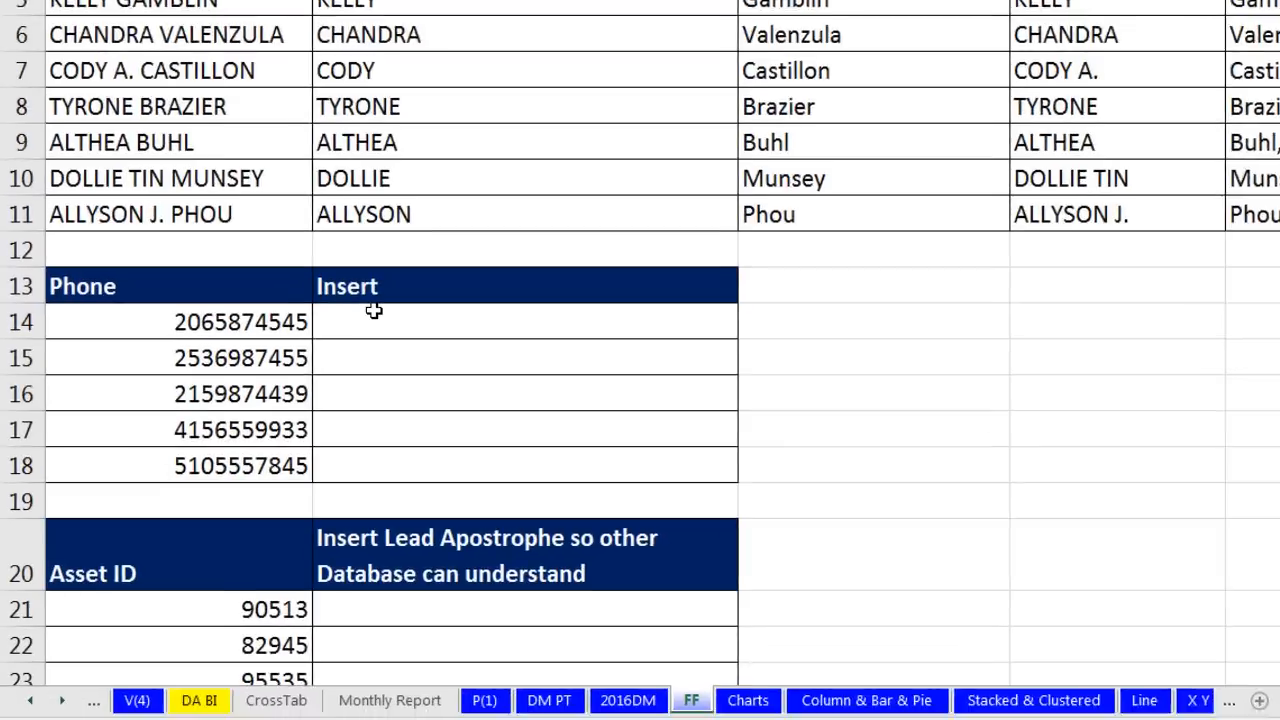
left_click(272, 536)
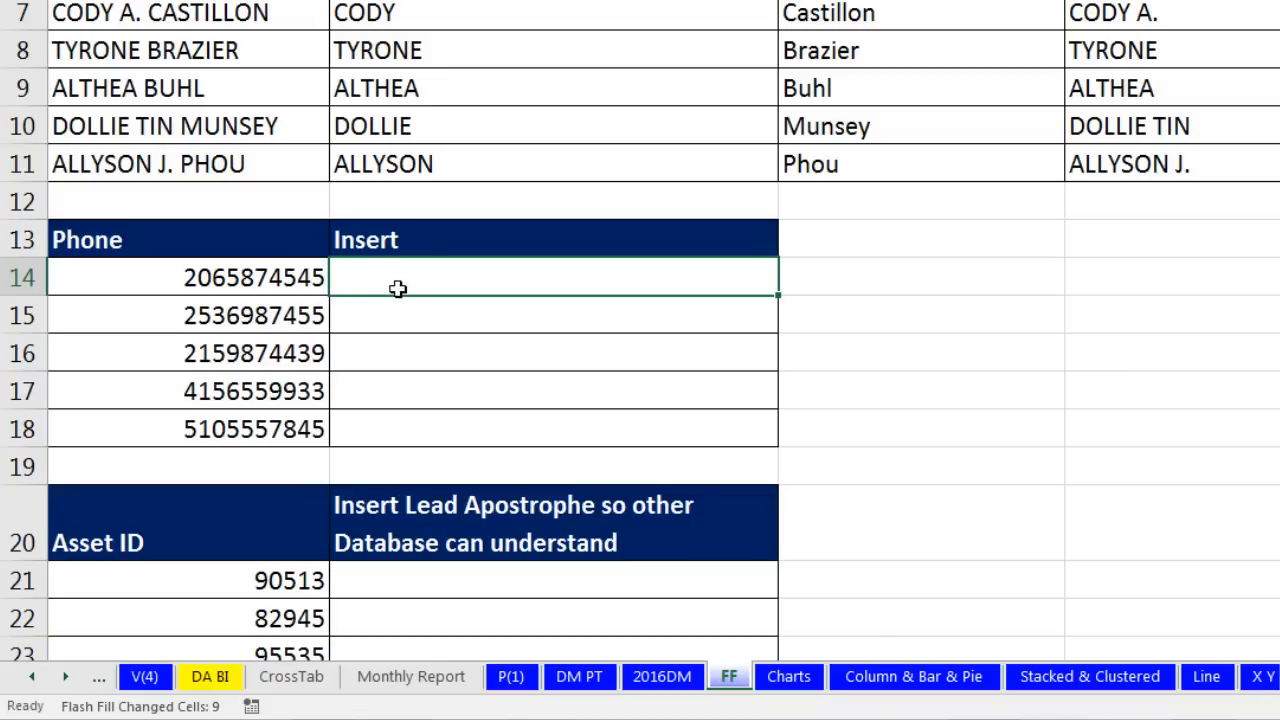
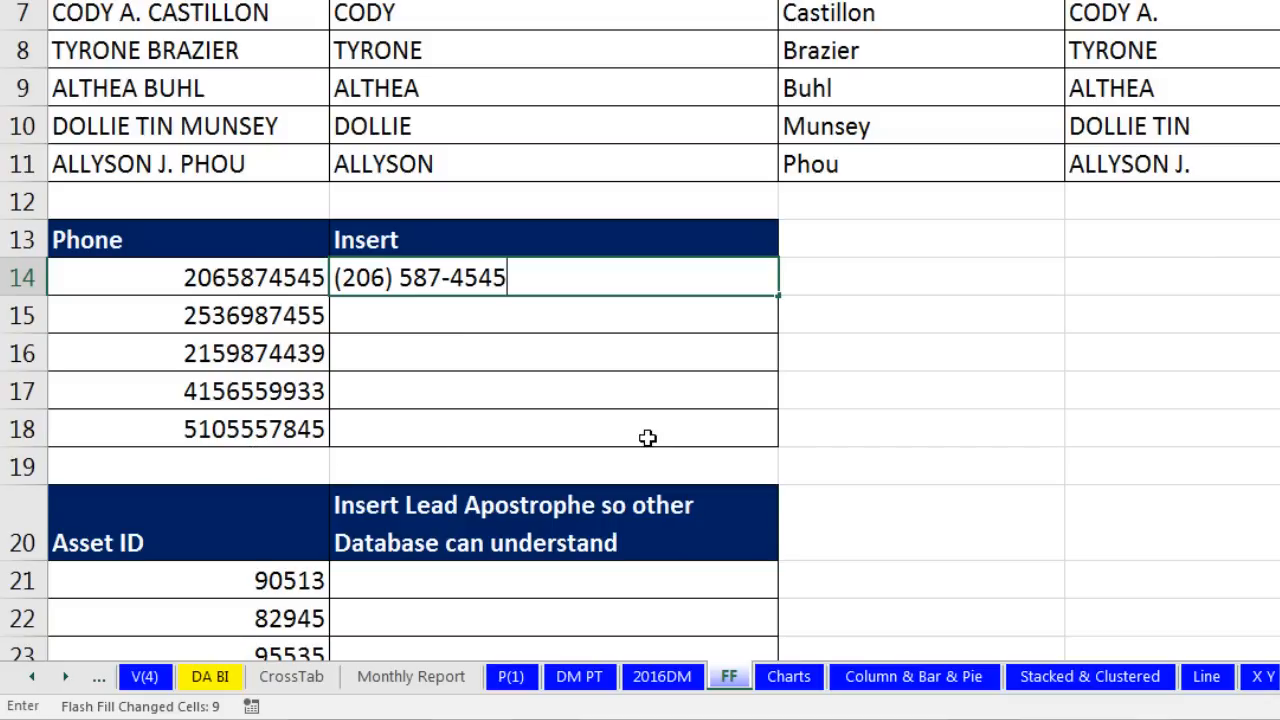
key("Return")
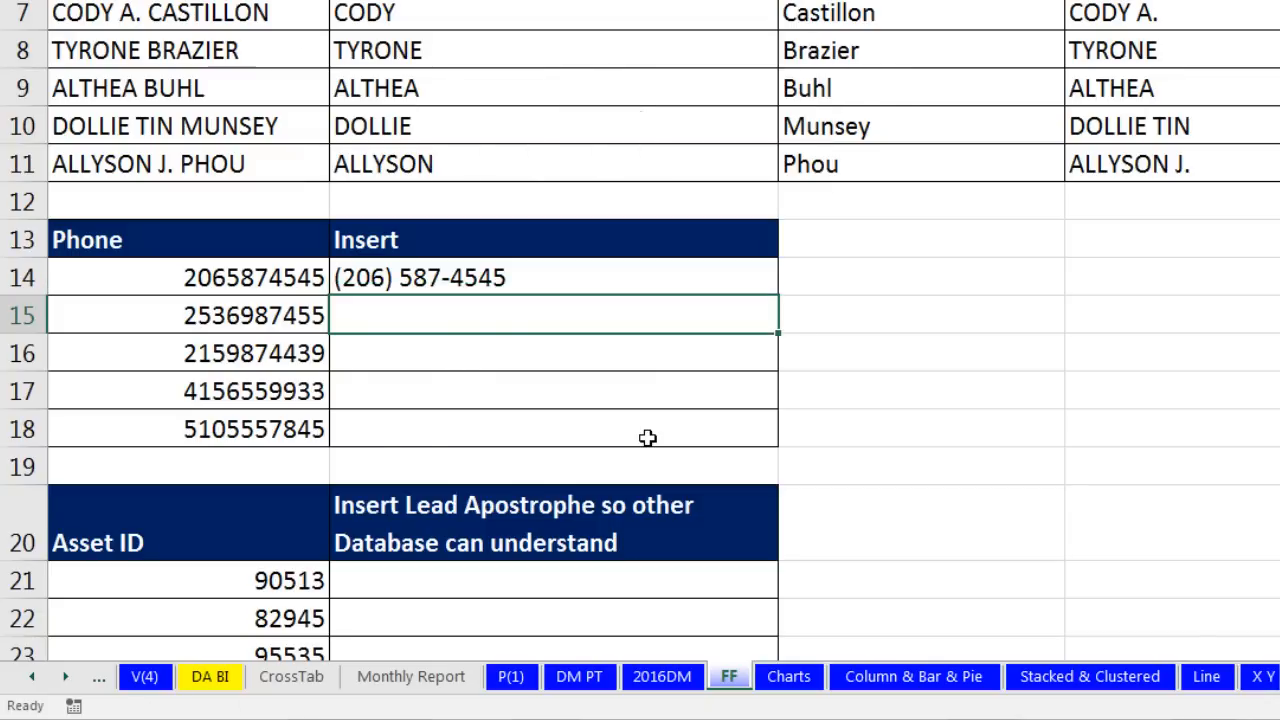
key("ctrl+e")
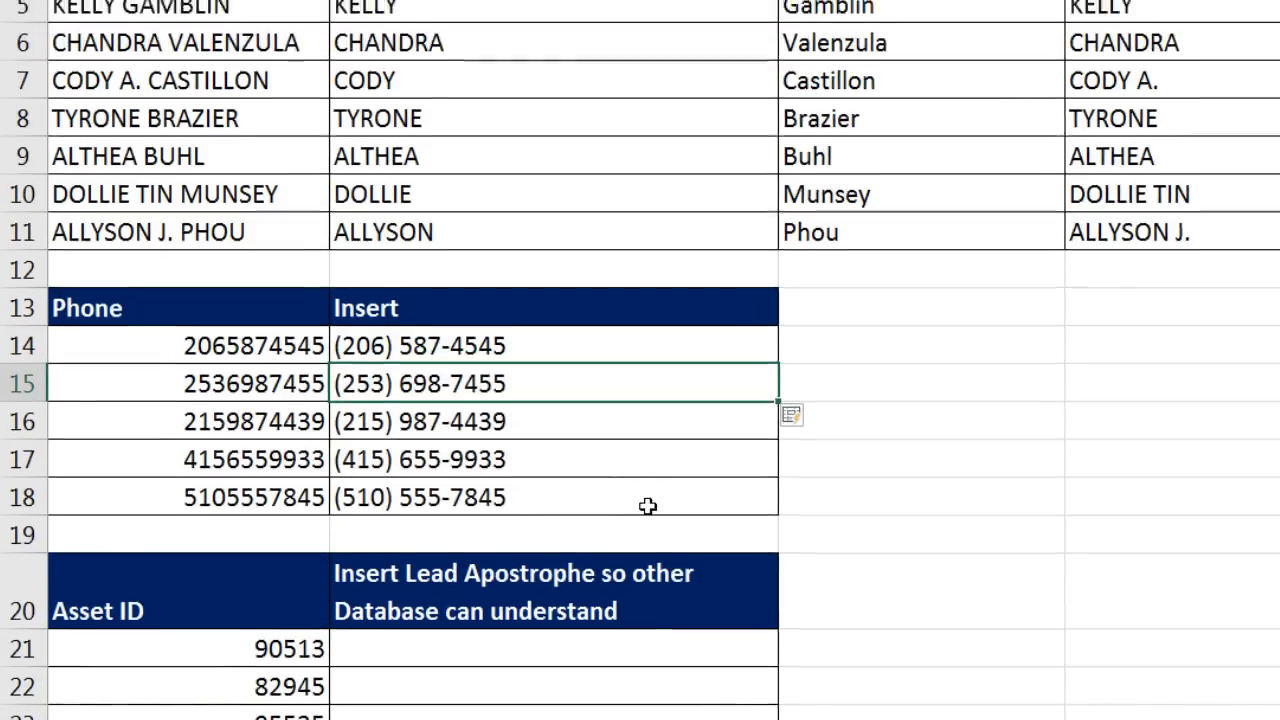
scroll(647, 437, "down", 4)
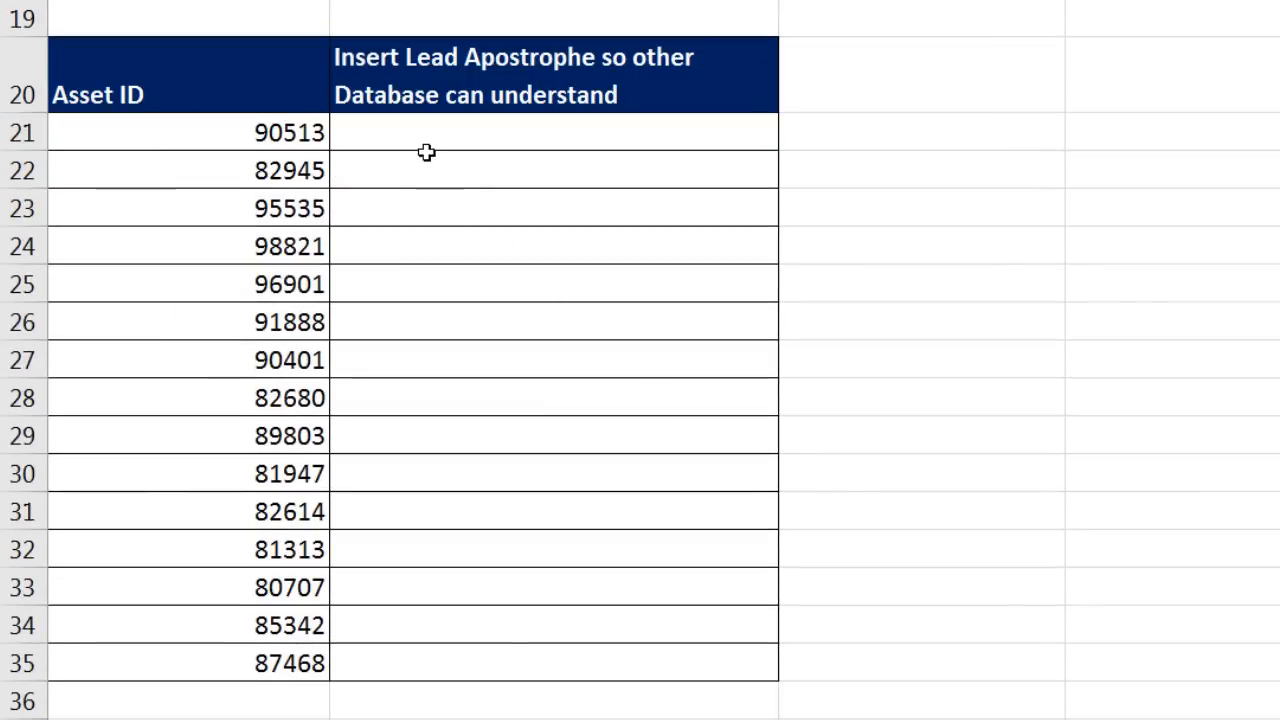
Step: Enter '90513 beside the first Asset ID and Flash Fill the rest as apostrophe-prefixed text
left_click(420, 140)
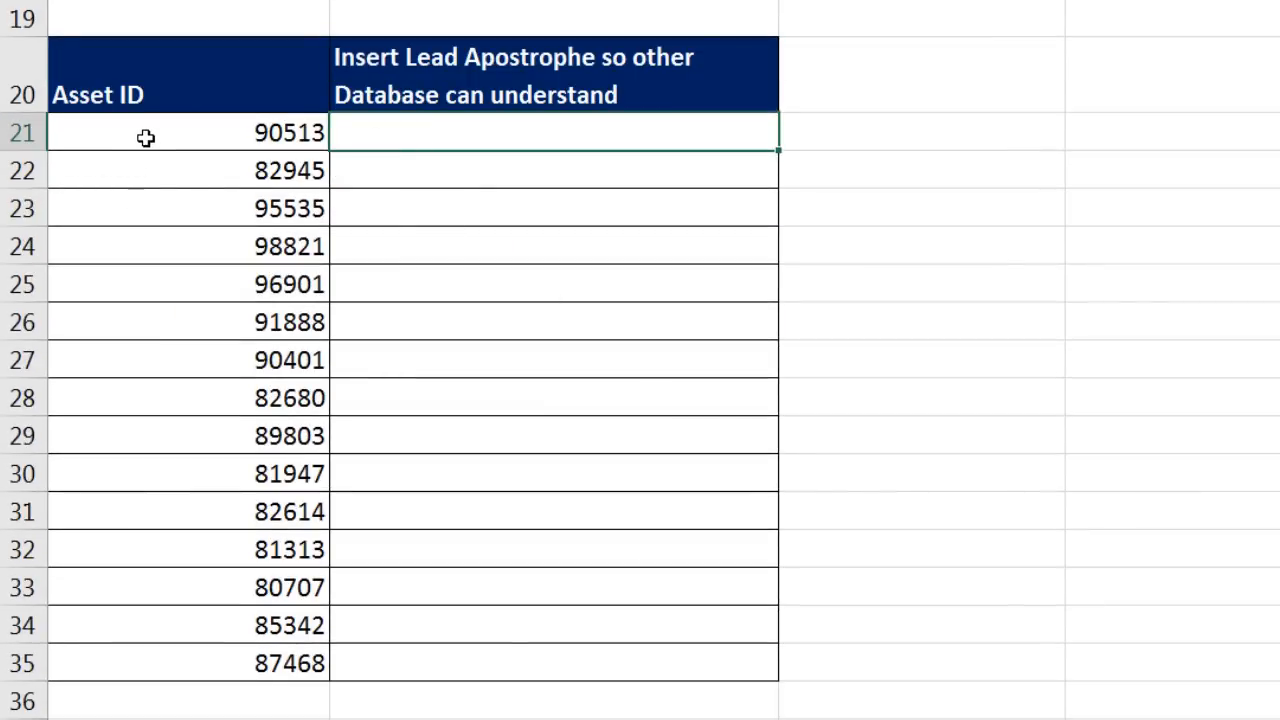
left_click_drag(146, 137, 153, 272)
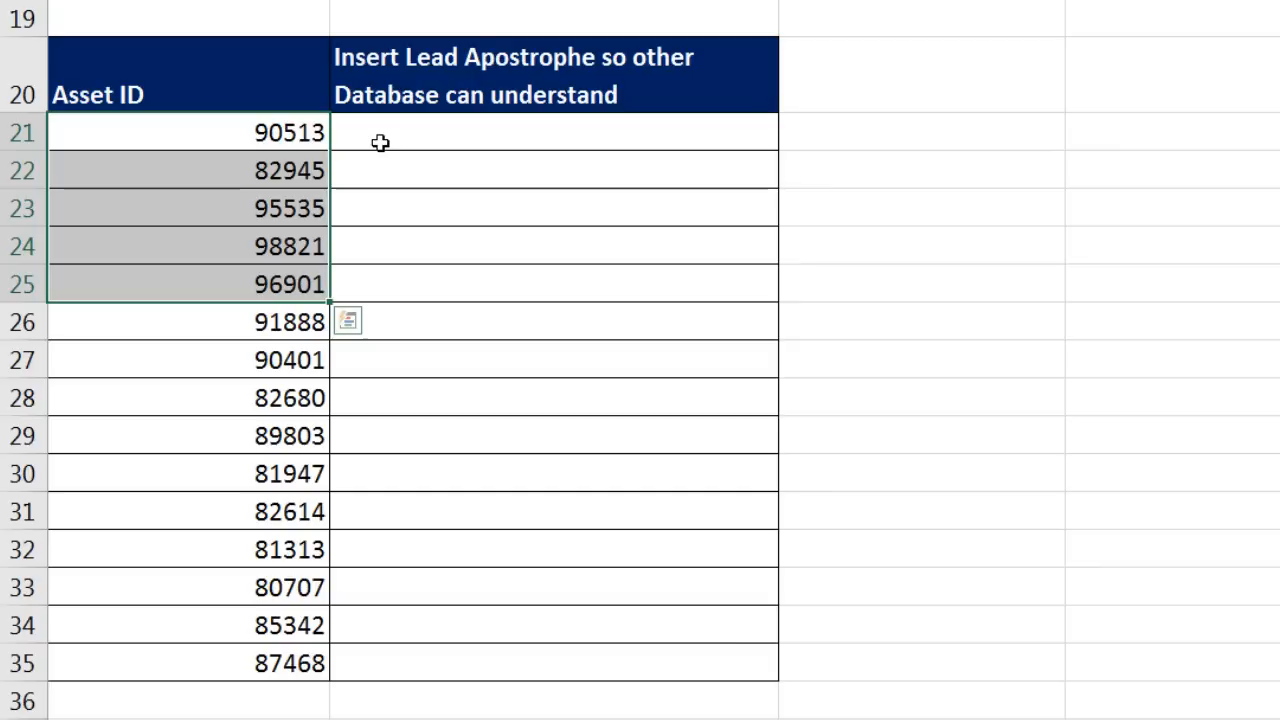
left_click(490, 143)
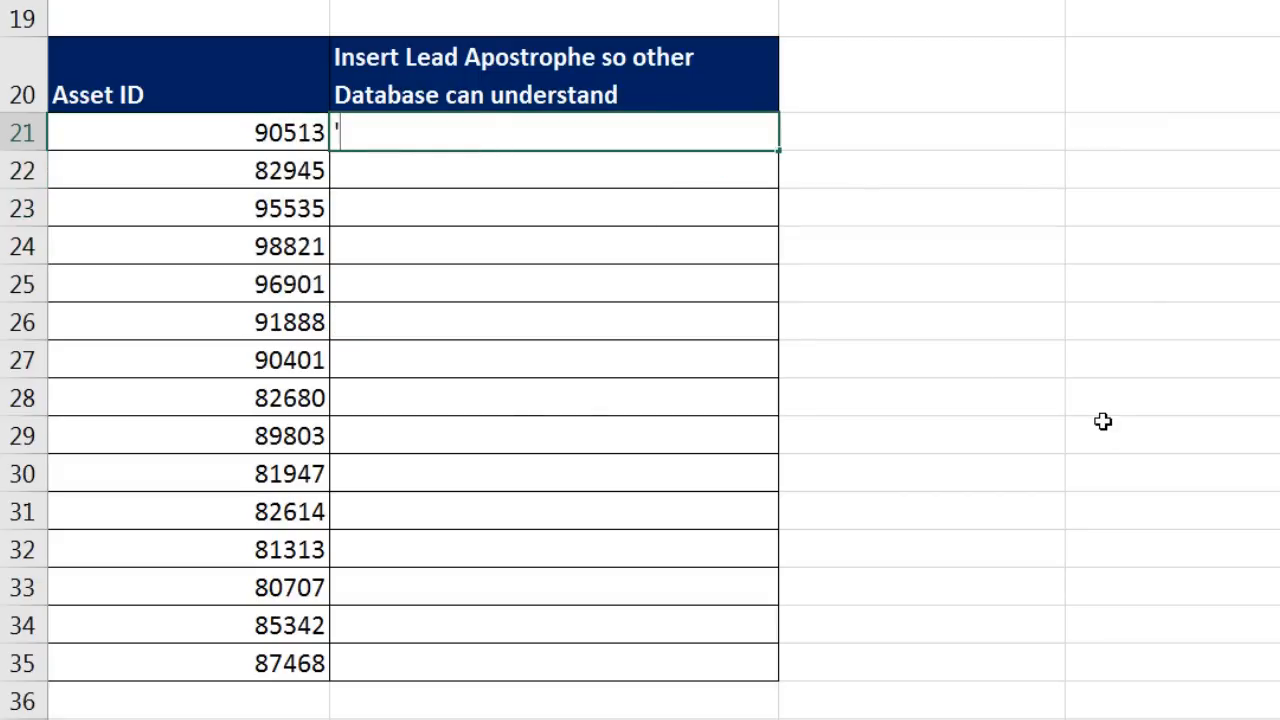
type("'90513")
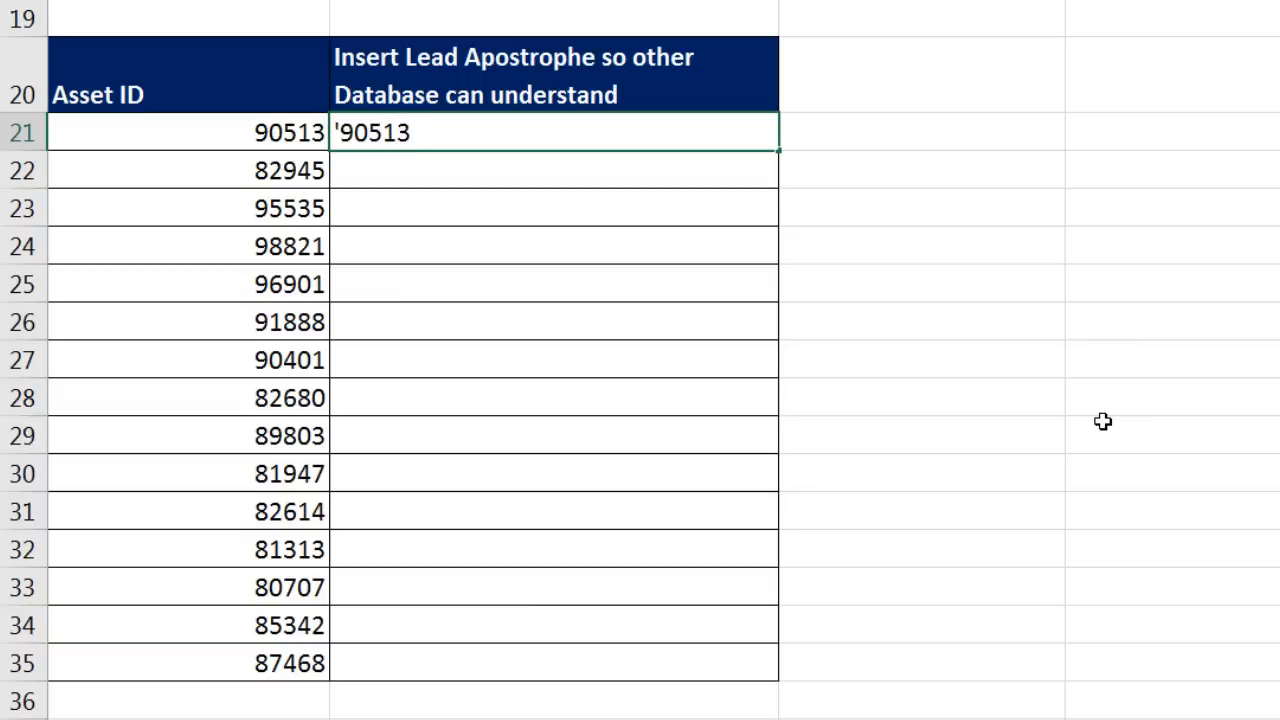
key("Return")
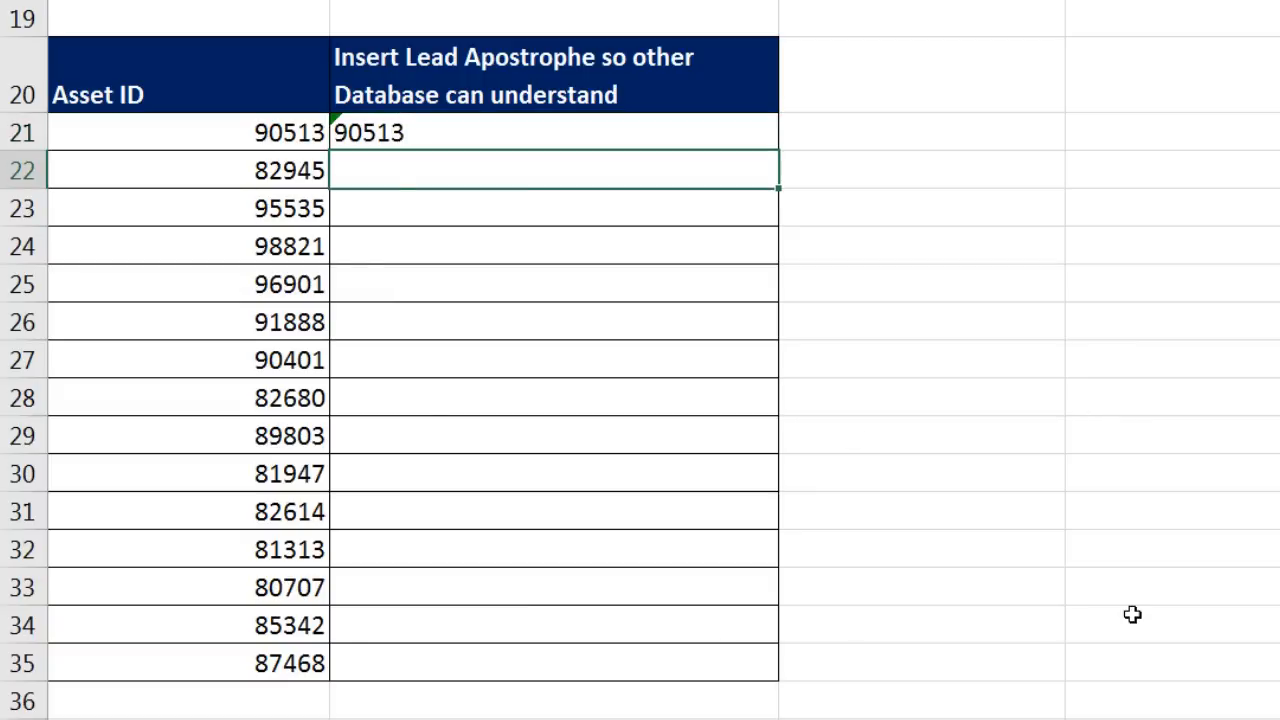
key("ctrl+e")
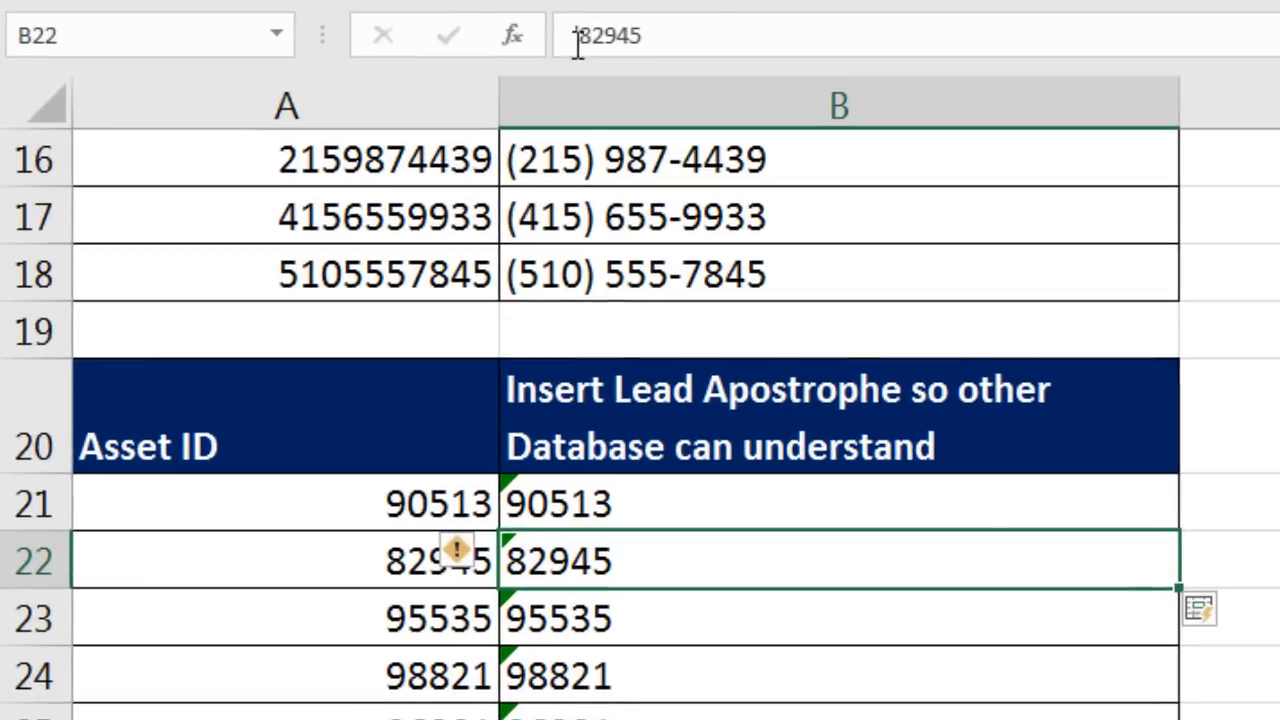
left_click(651, 634)
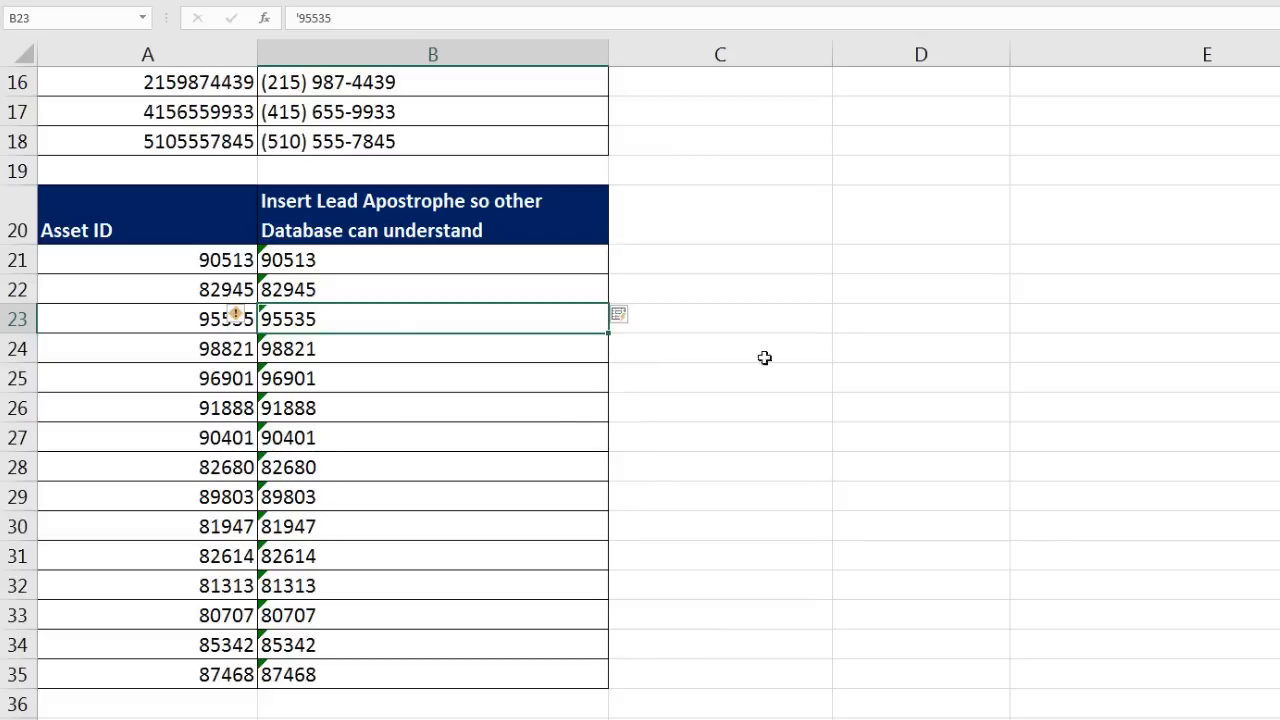
Step: Copy 1,574 from A41 into B41 and Flash Fill the remaining view counts down to 2,478
scroll(800, 440, "down", 6)
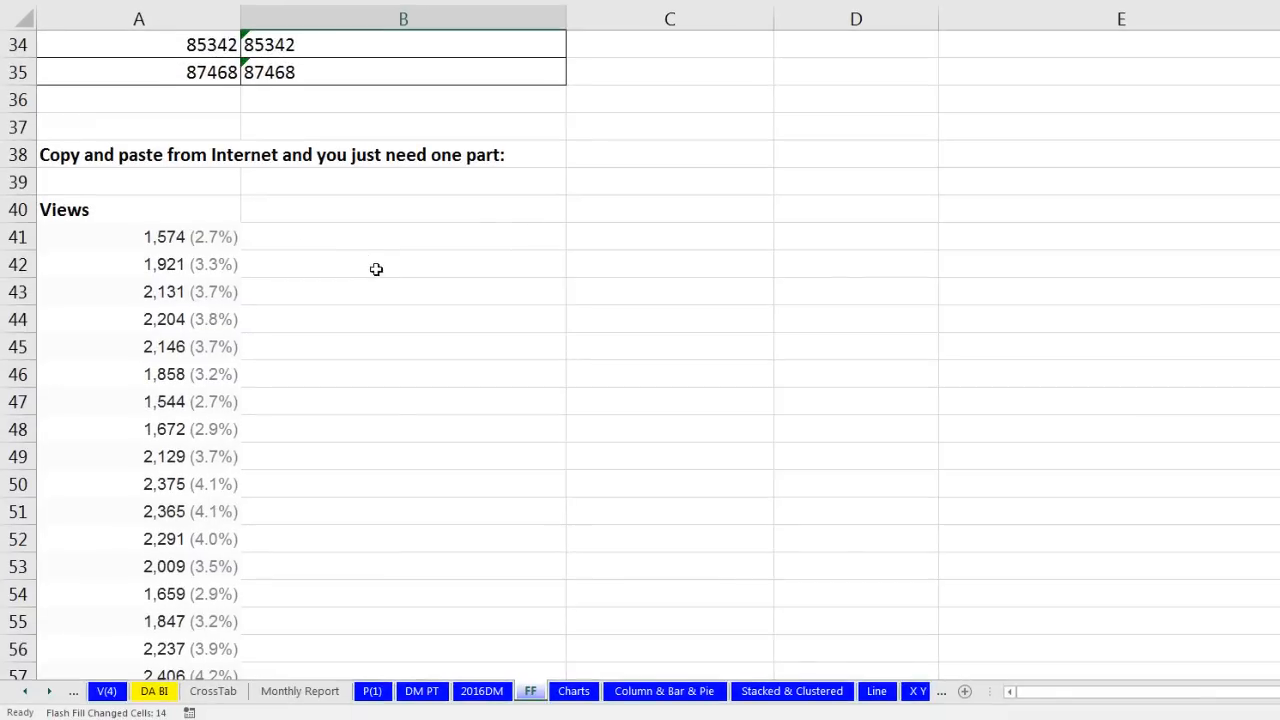
scroll(370, 265, "down", 1)
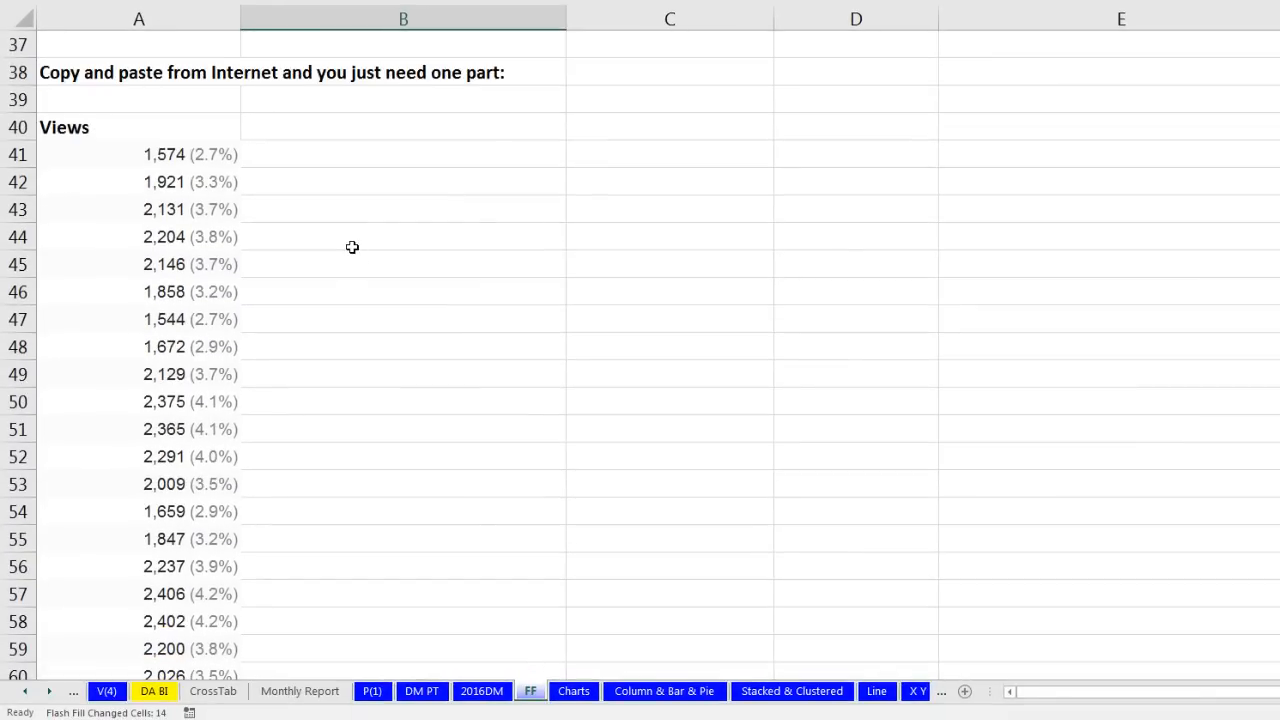
left_click(143, 154)
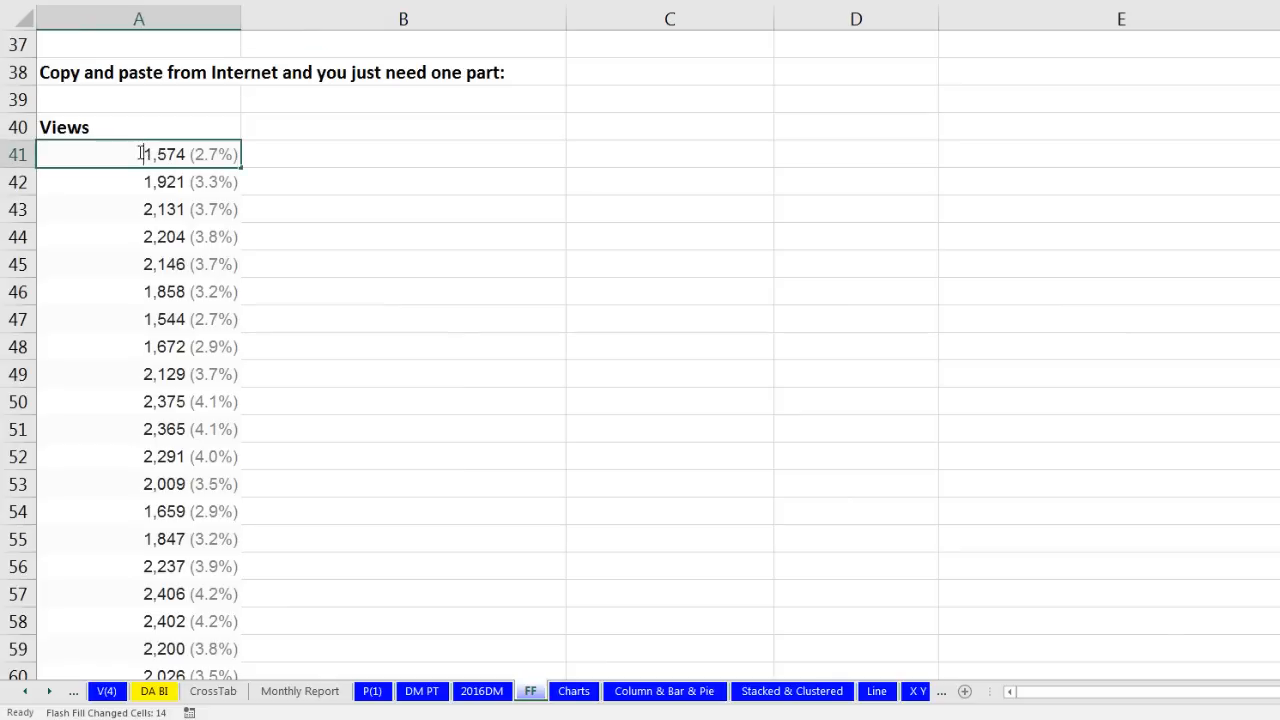
left_click_drag(143, 154, 186, 154)
key("ctrl+c")
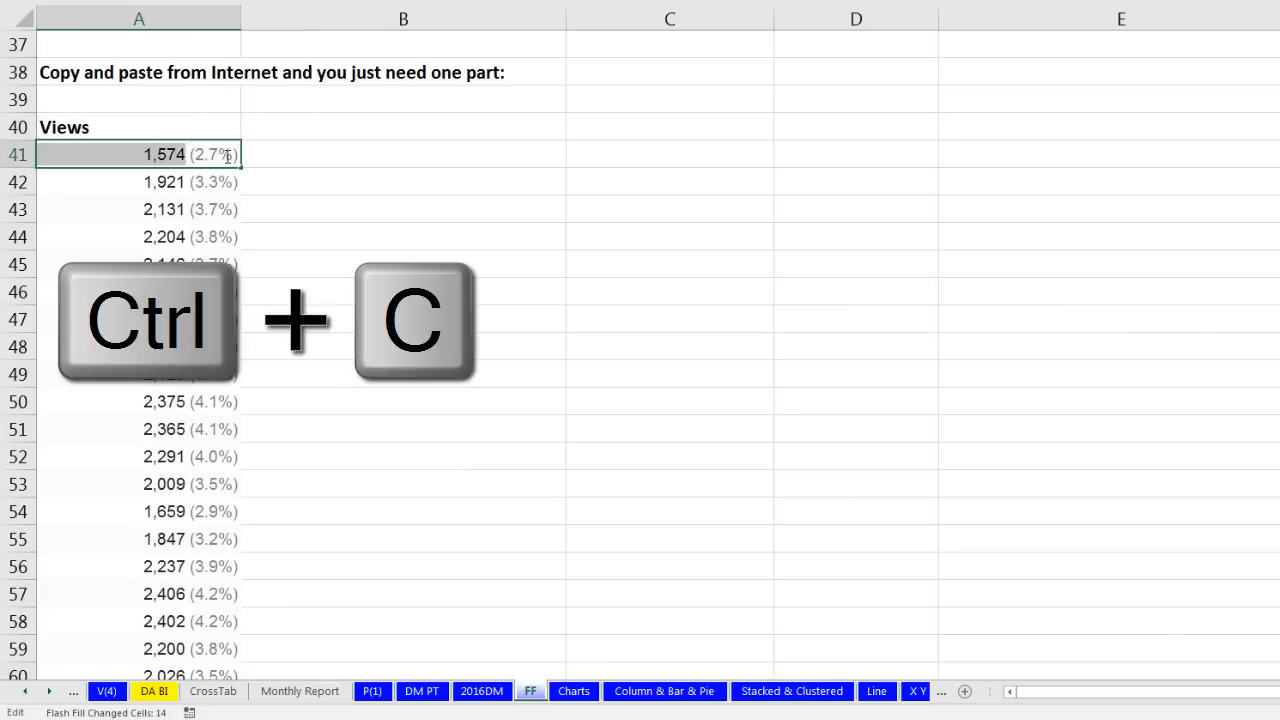
left_click(318, 155)
key("ctrl+v")
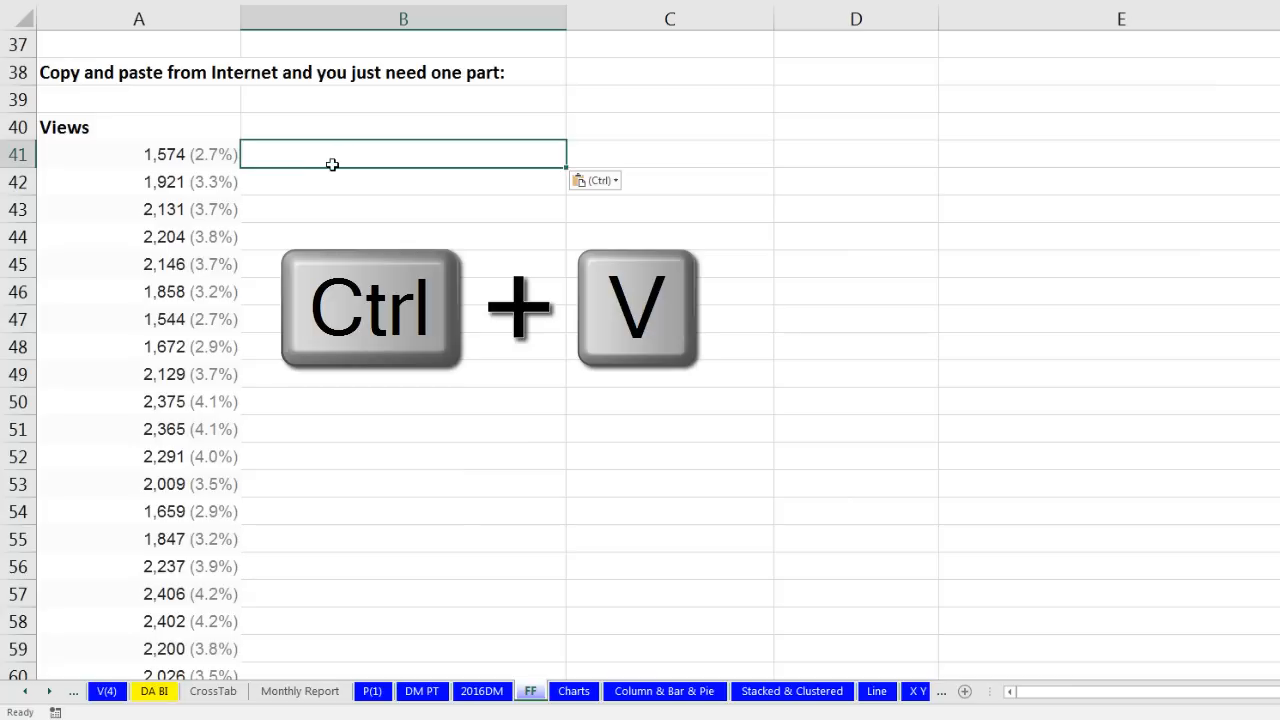
key("Return")
key("ctrl+e")
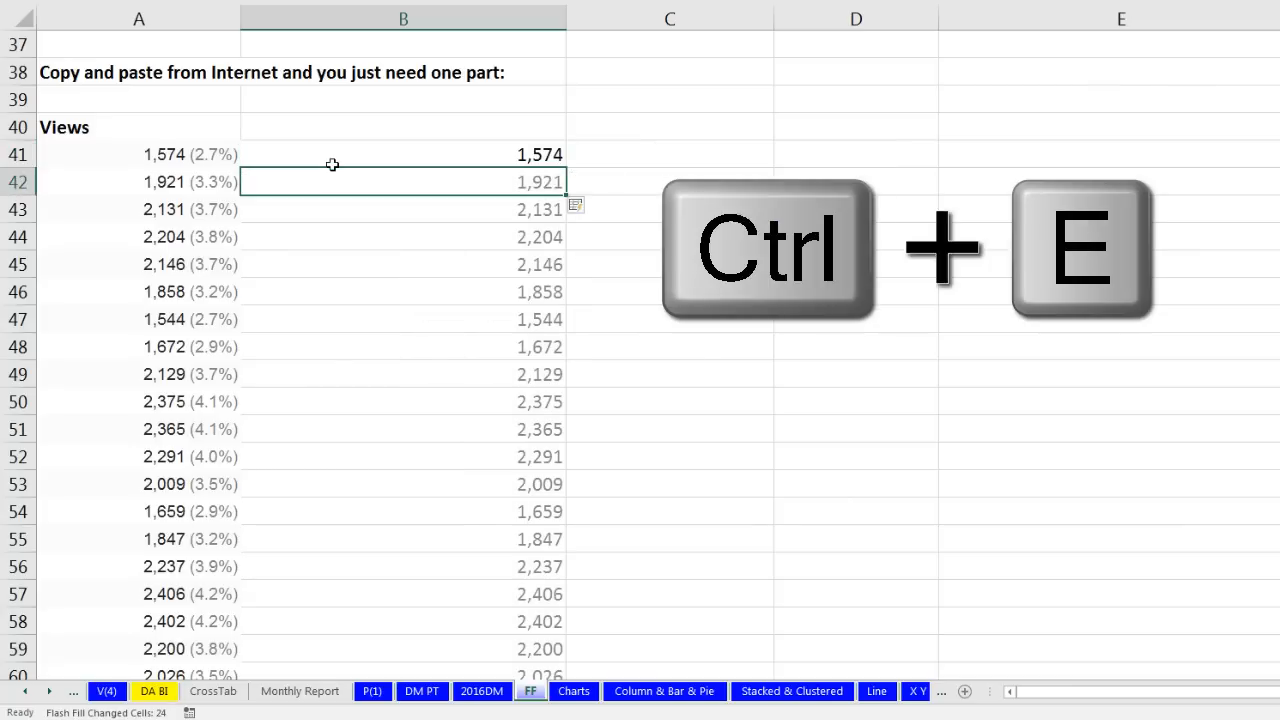
scroll(953, 299, "down", 1)
scroll(953, 299, "down", 5)
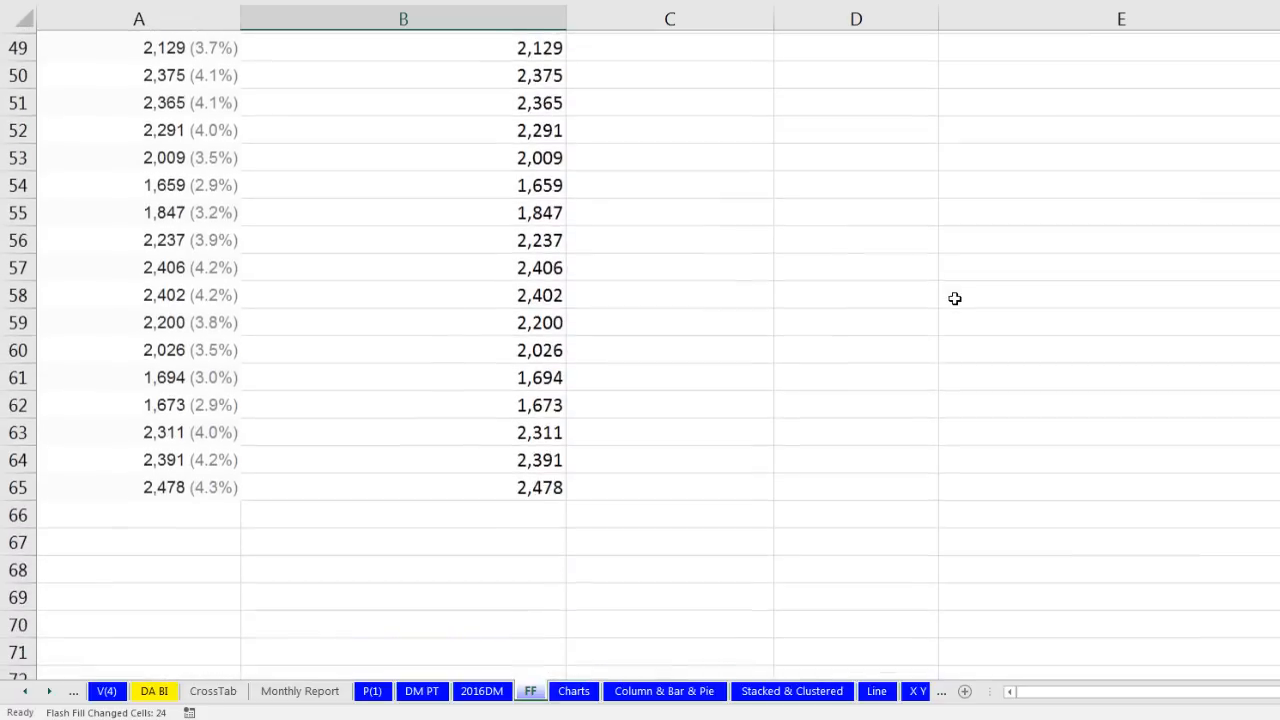
scroll(954, 331, "up", 7)
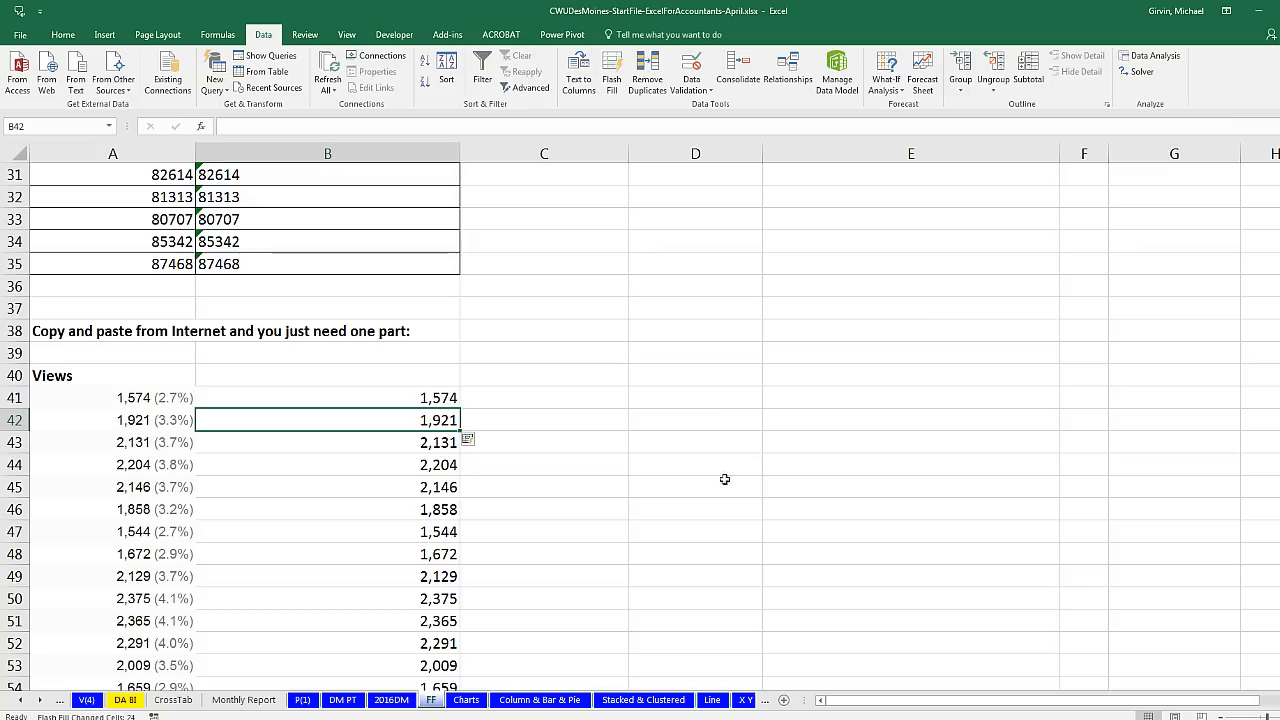
Step: Switch from the FF sheet to the Charts sheet with its chart-type notes
scroll(538, 465, "up", 10)
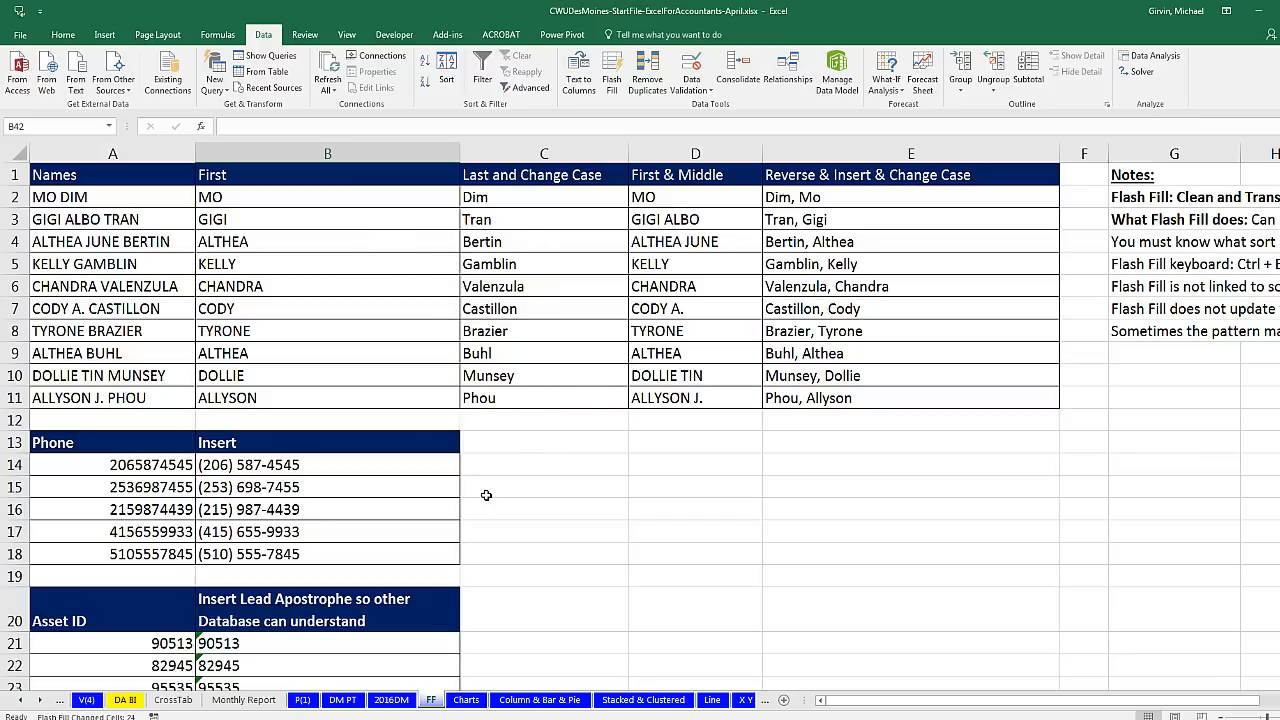
left_click(470, 701)
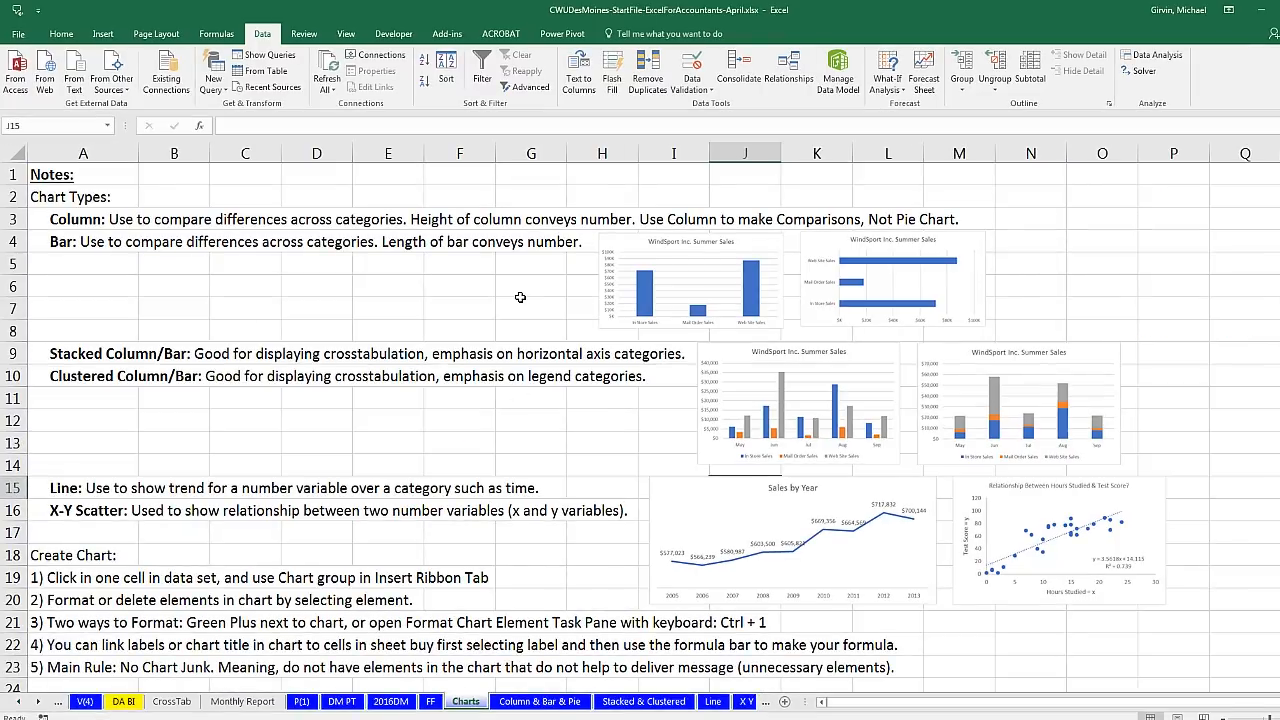
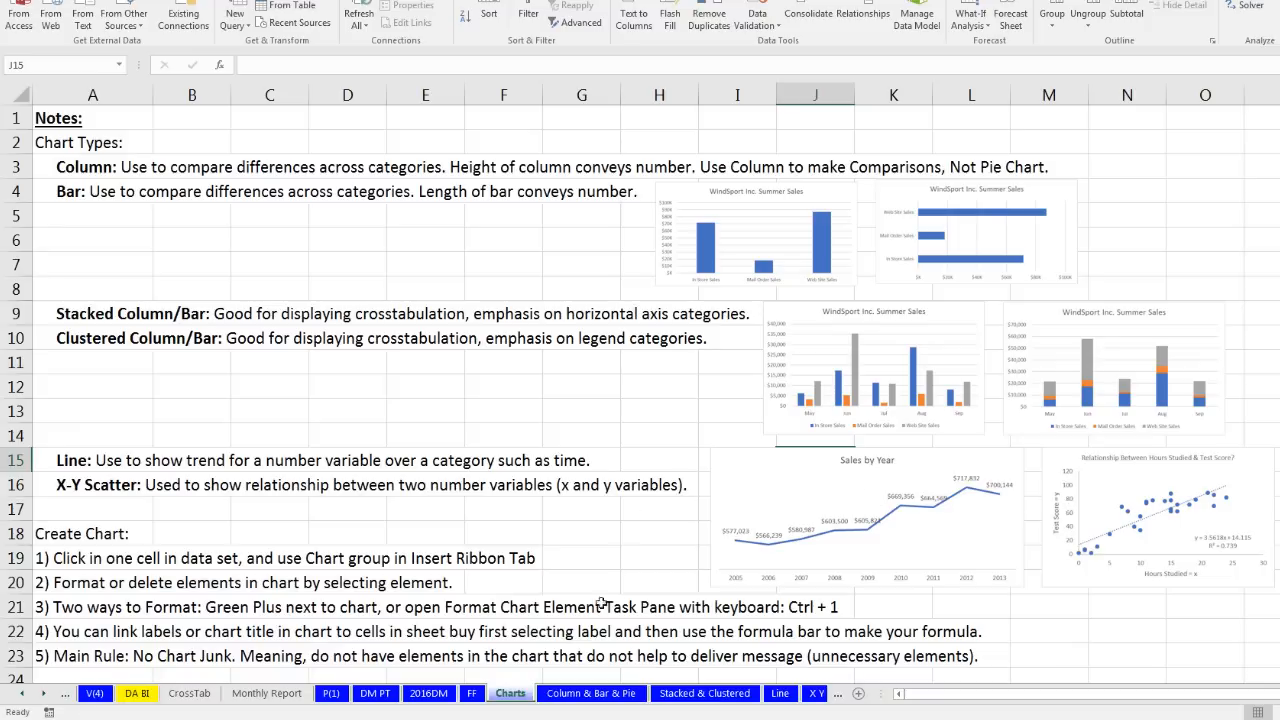
Step: Go to the 'Column & Bar & Pie' sheet with the WindSport Inc. Summer Sales data
left_click(592, 694)
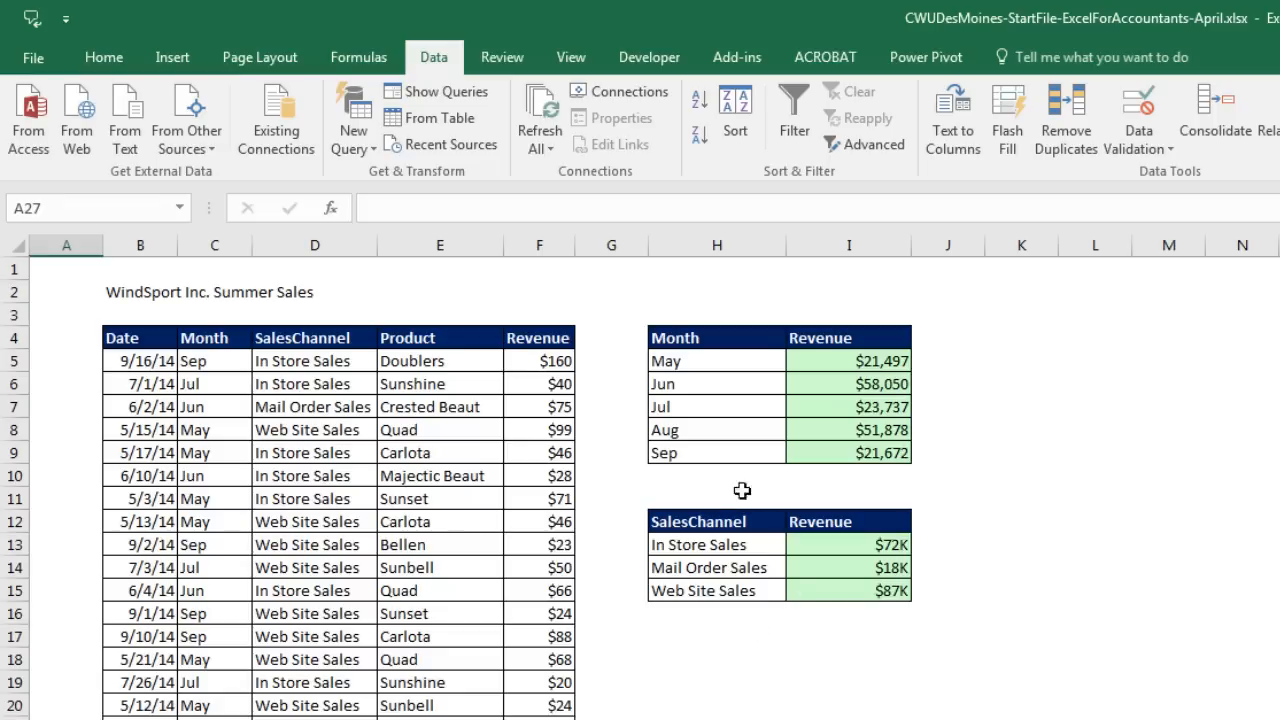
Step: With cell H6 of the Month/Revenue table selected, bring up the Insert Column or Bar Chart choices
left_click(720, 384)
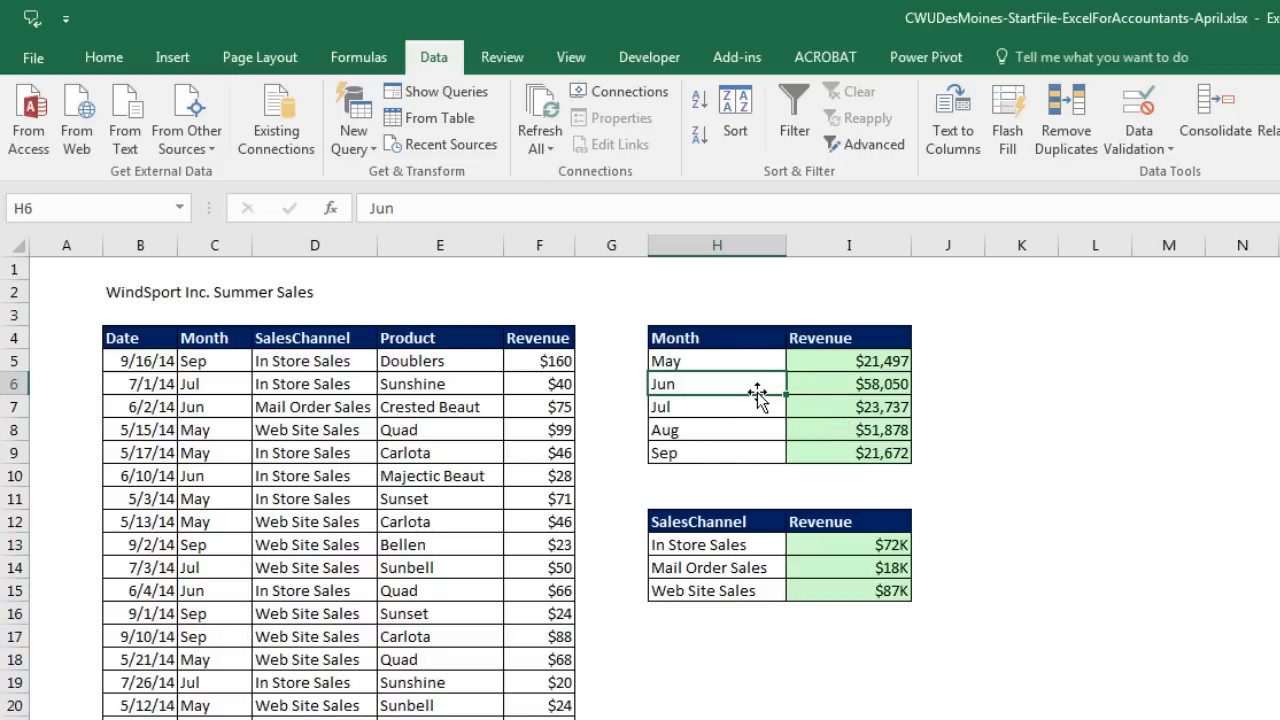
left_click(186, 65)
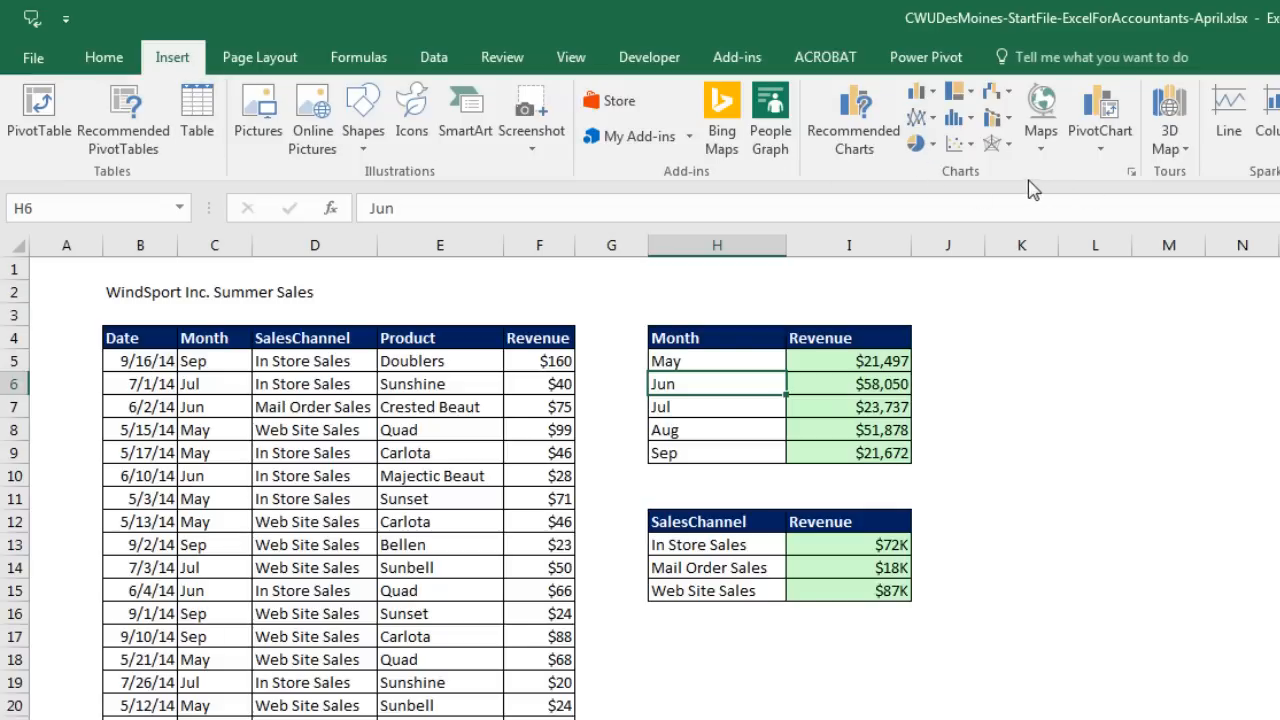
left_click(937, 95)
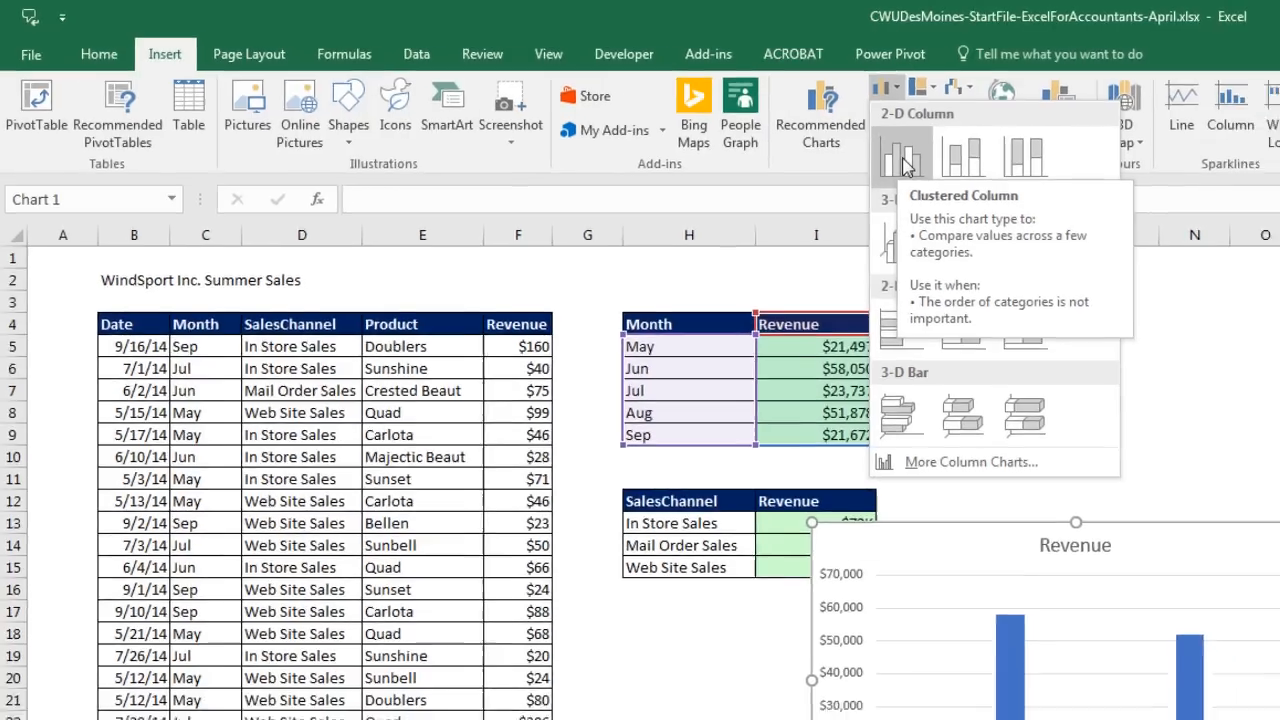
Step: Insert a clustered column chart of May–Sep Revenue, move it beside the Month table, and select its title
left_click(940, 172)
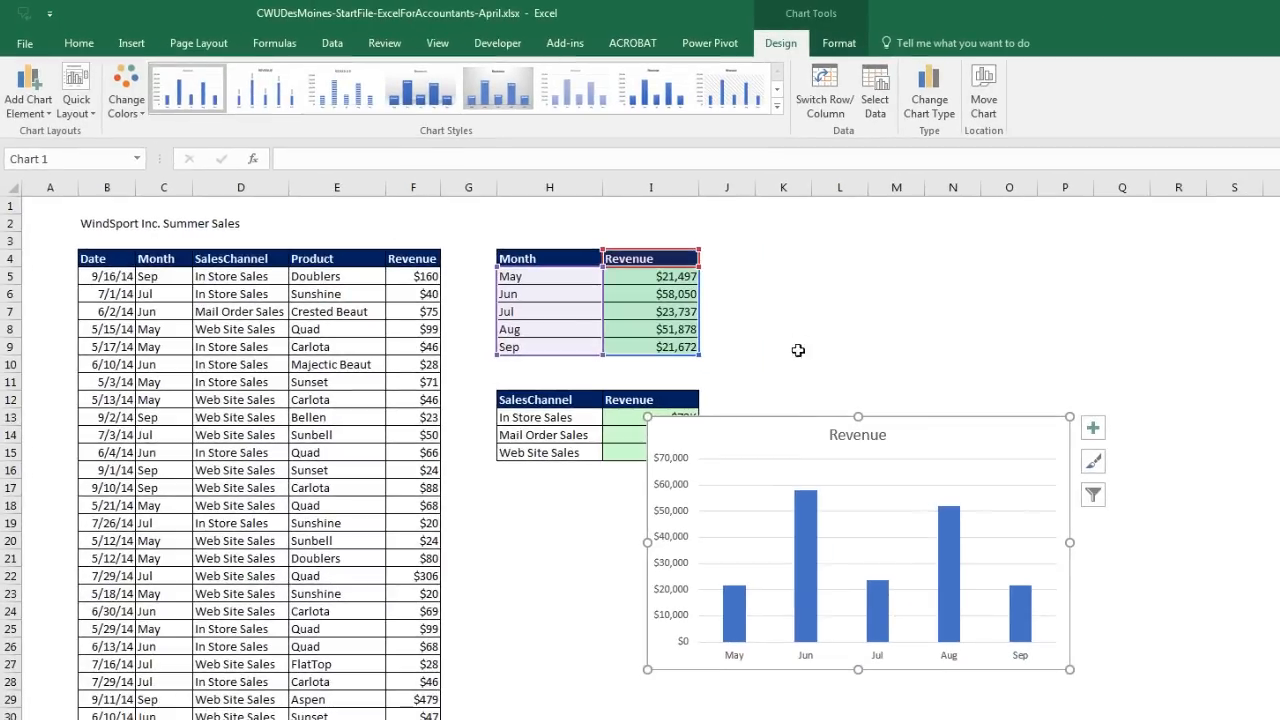
left_click_drag(774, 425, 860, 246)
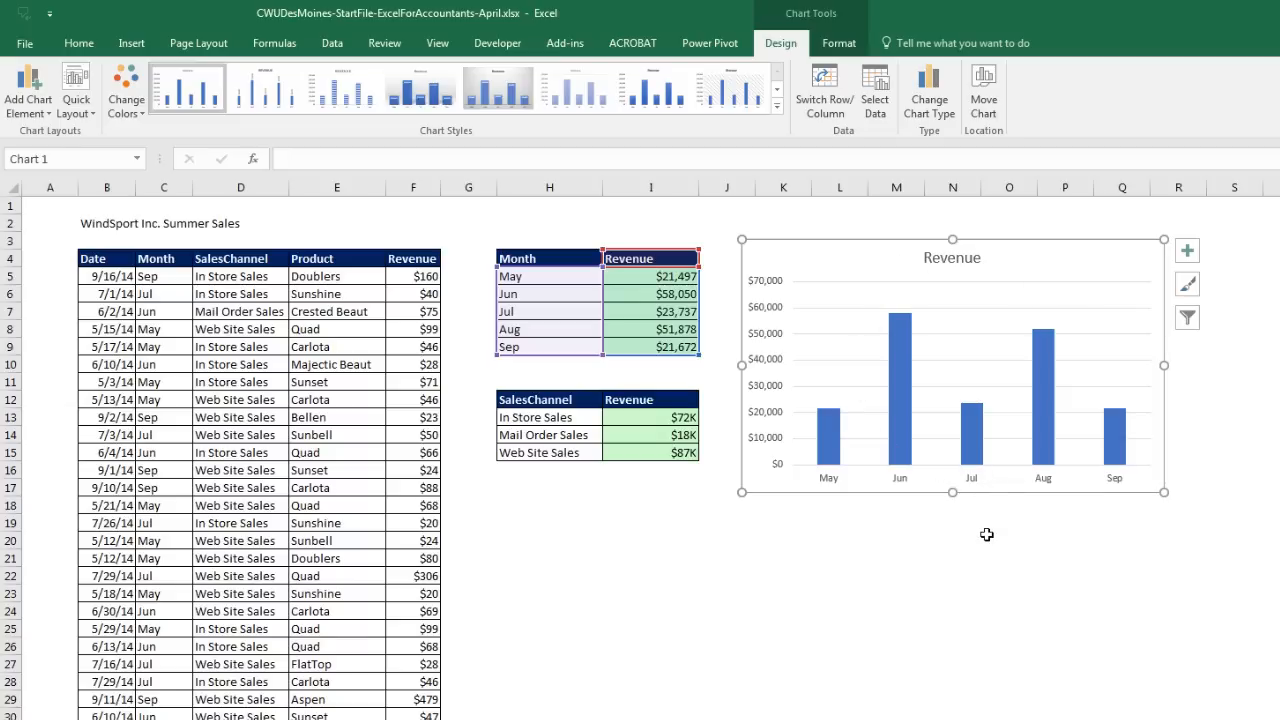
left_click(974, 260)
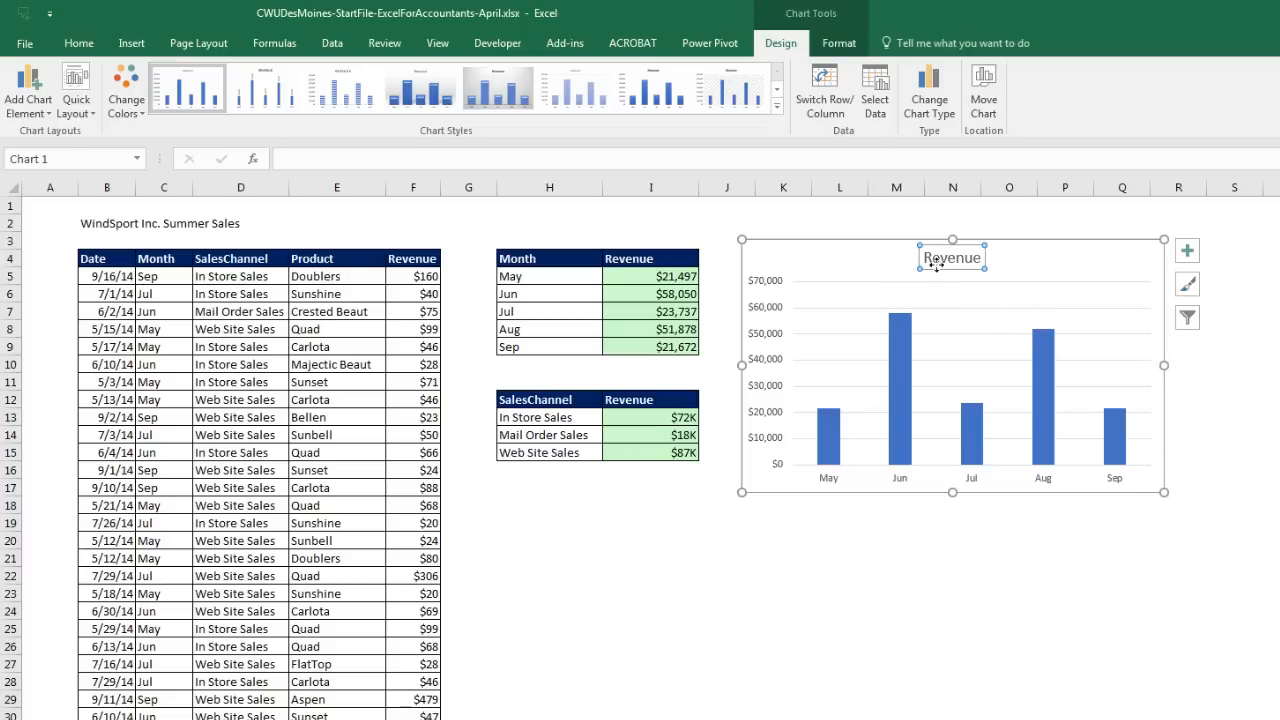
mouse_move(1056, 463)
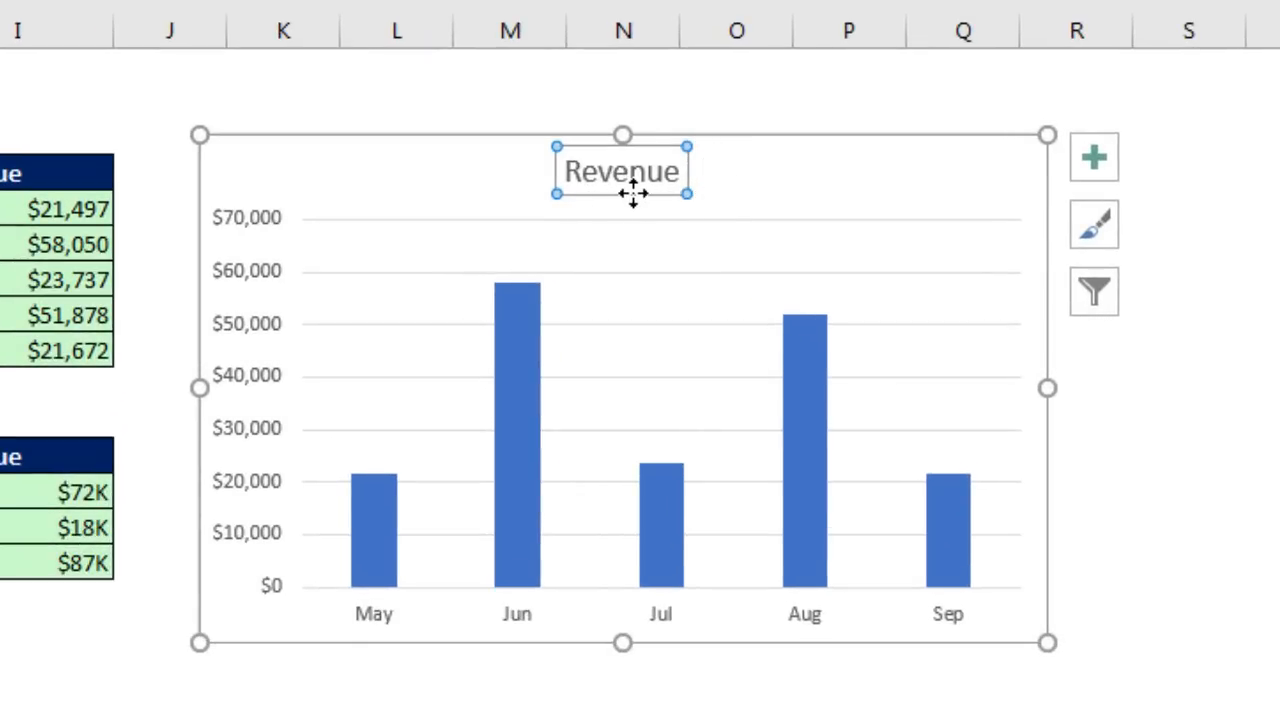
left_click(638, 170)
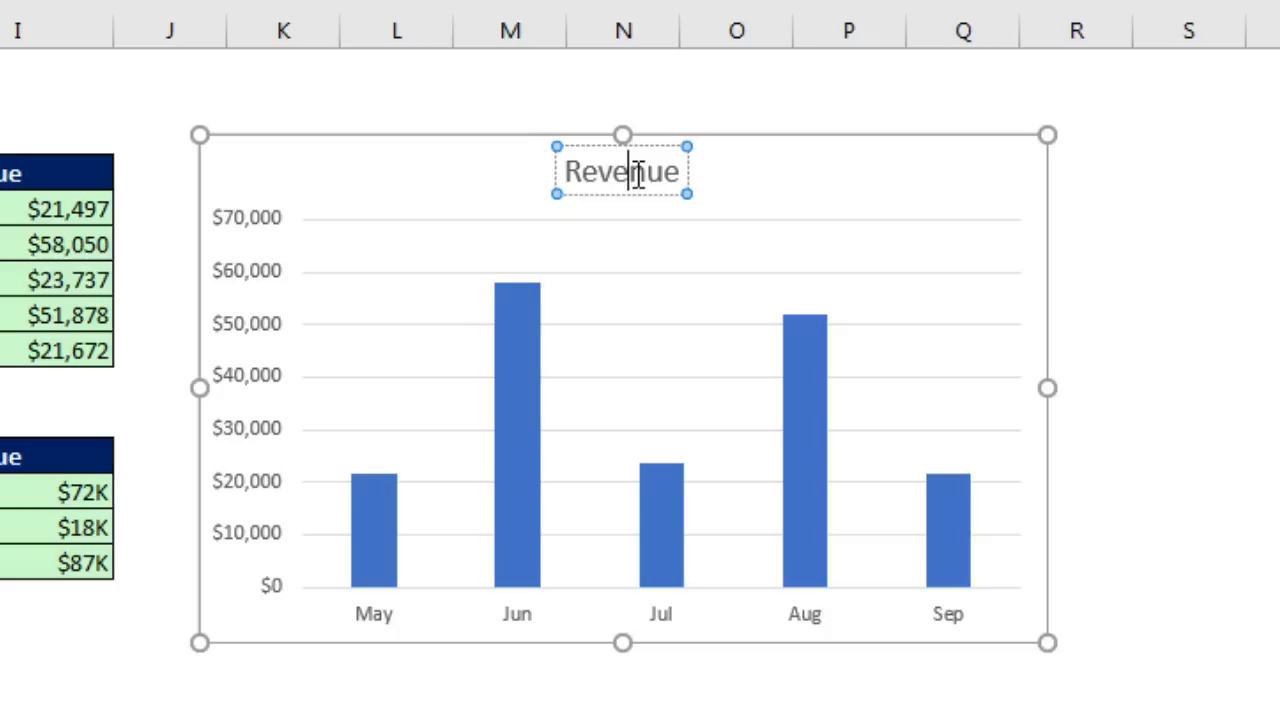
left_click(690, 162)
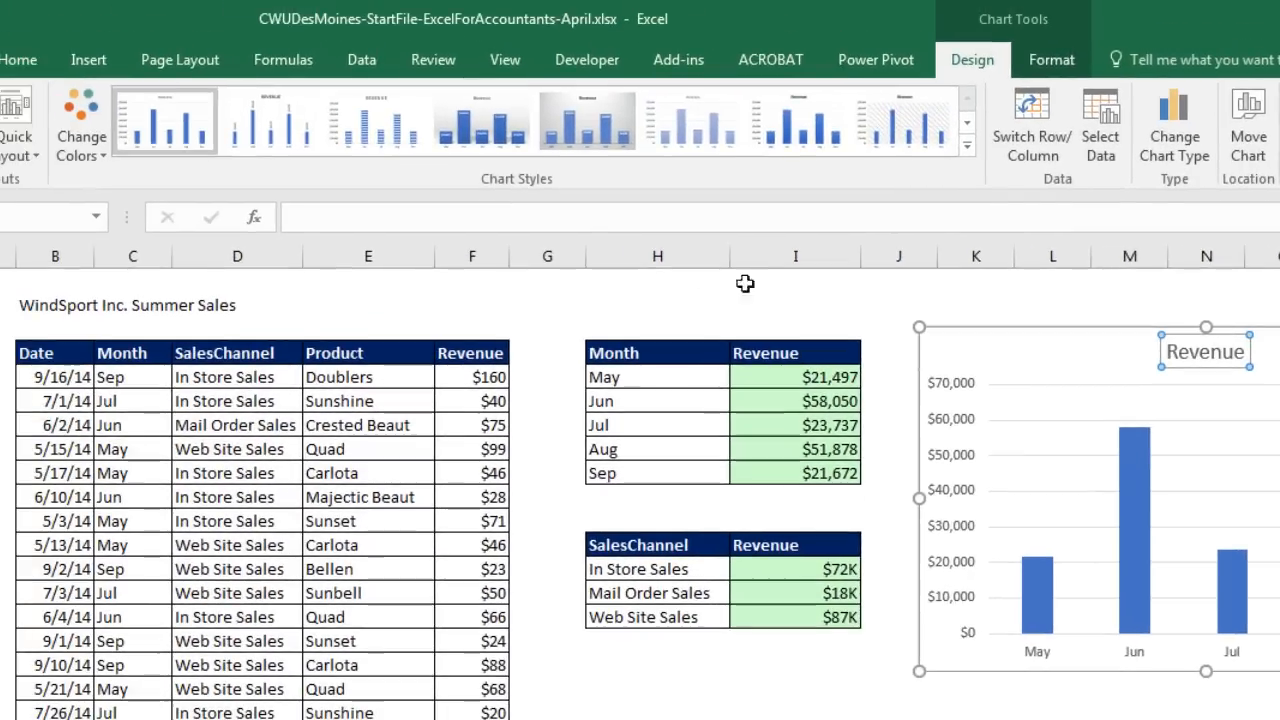
Step: Set the chart title formula to =B2 so it shows 'WindSport Inc. Summer Sales'
left_click(319, 217)
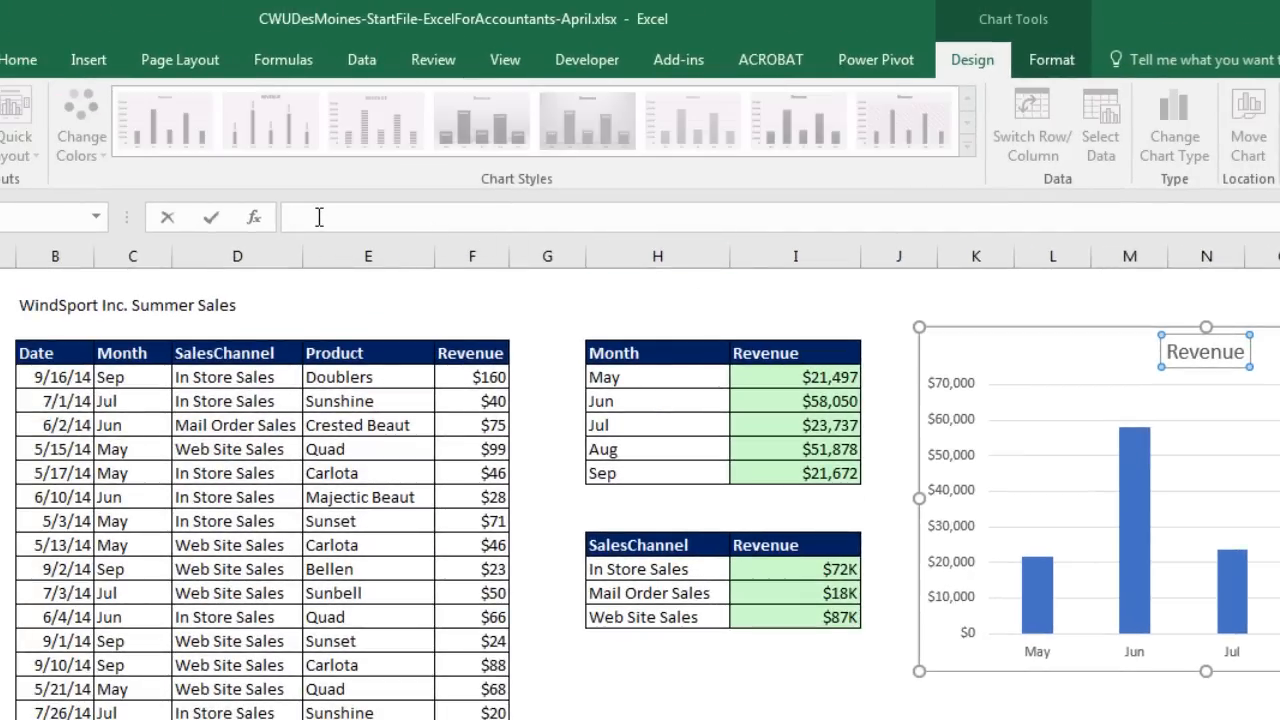
left_click(57, 304)
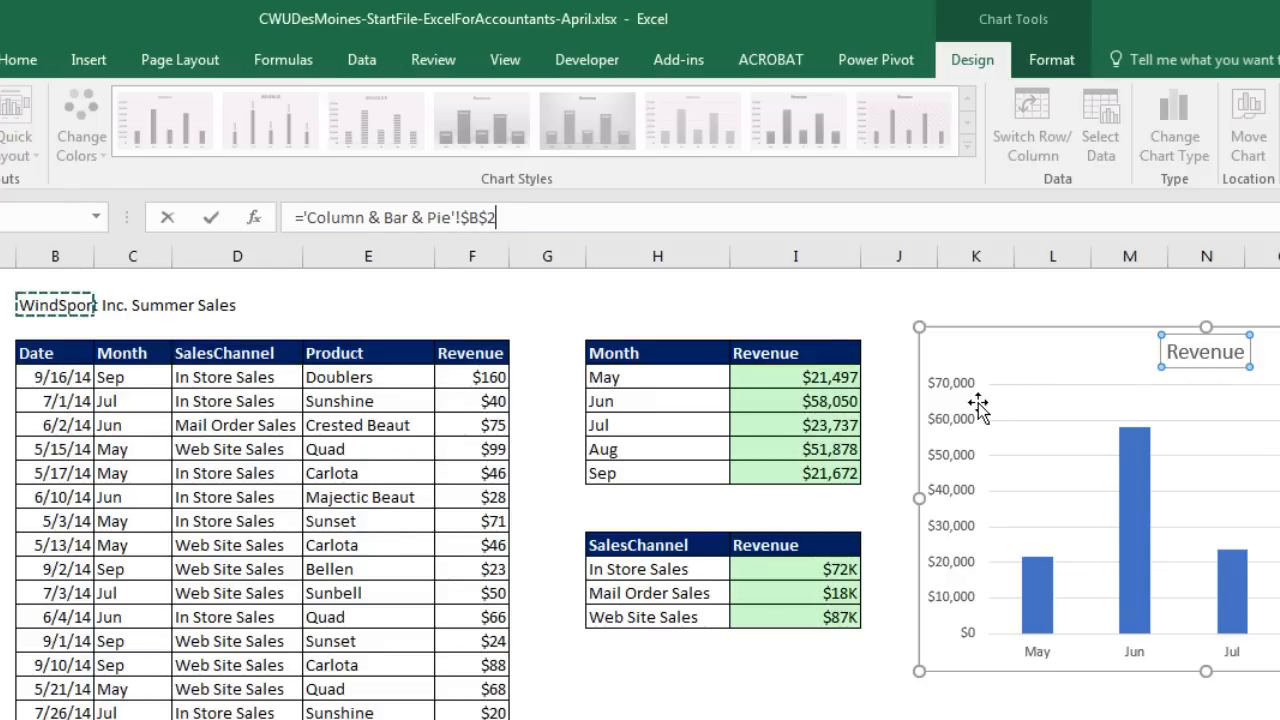
key("Return")
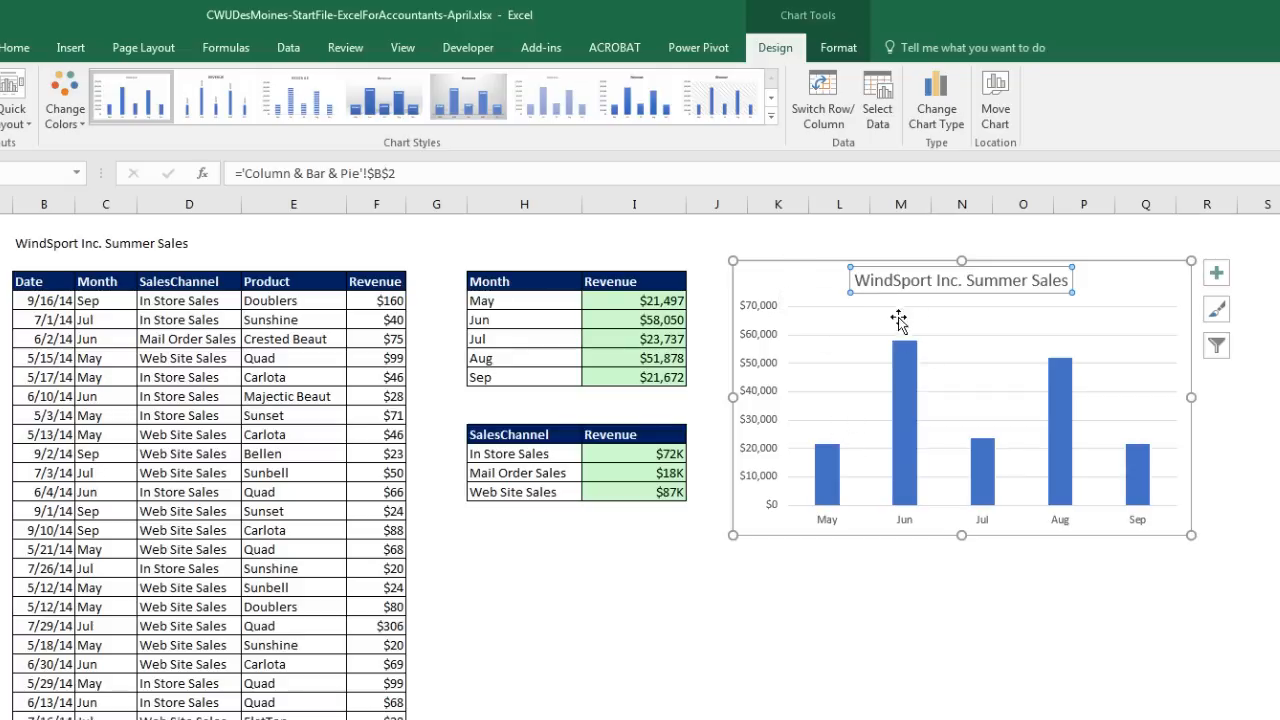
left_click(777, 265)
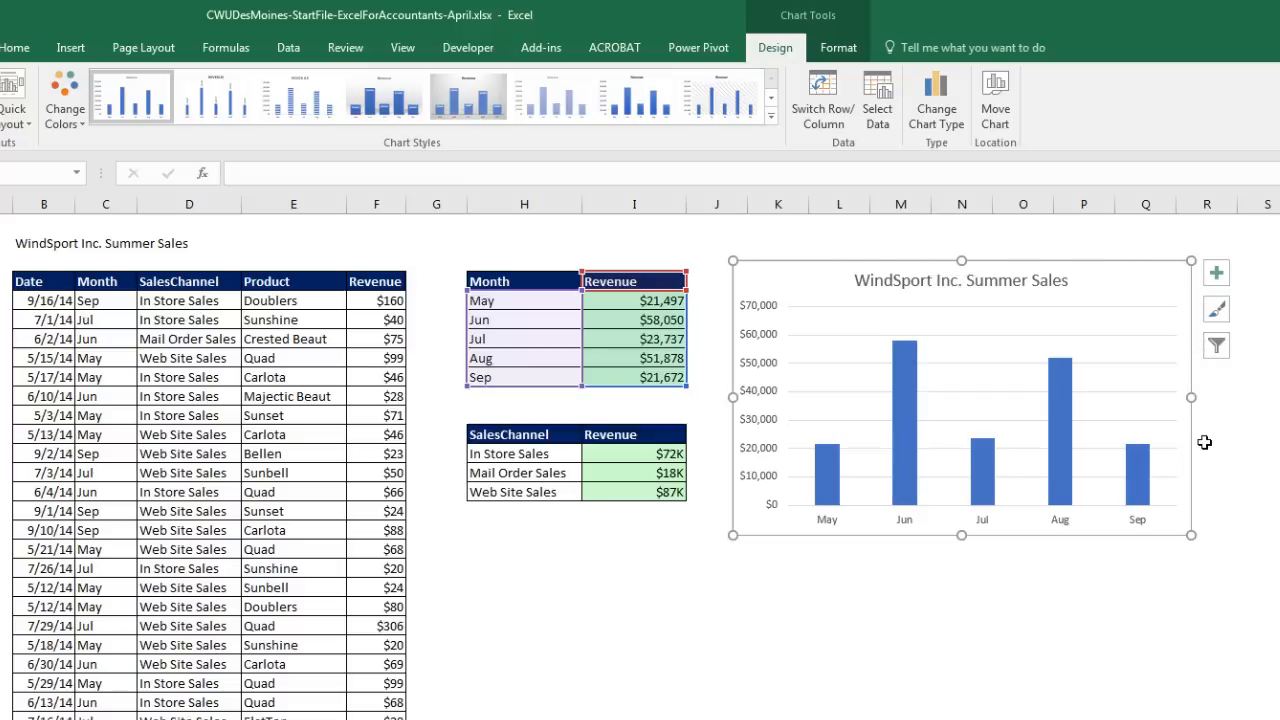
Step: Copy the WindSport Inc. Summer Sales column chart and paste a duplicate below it
key("ctrl+c")
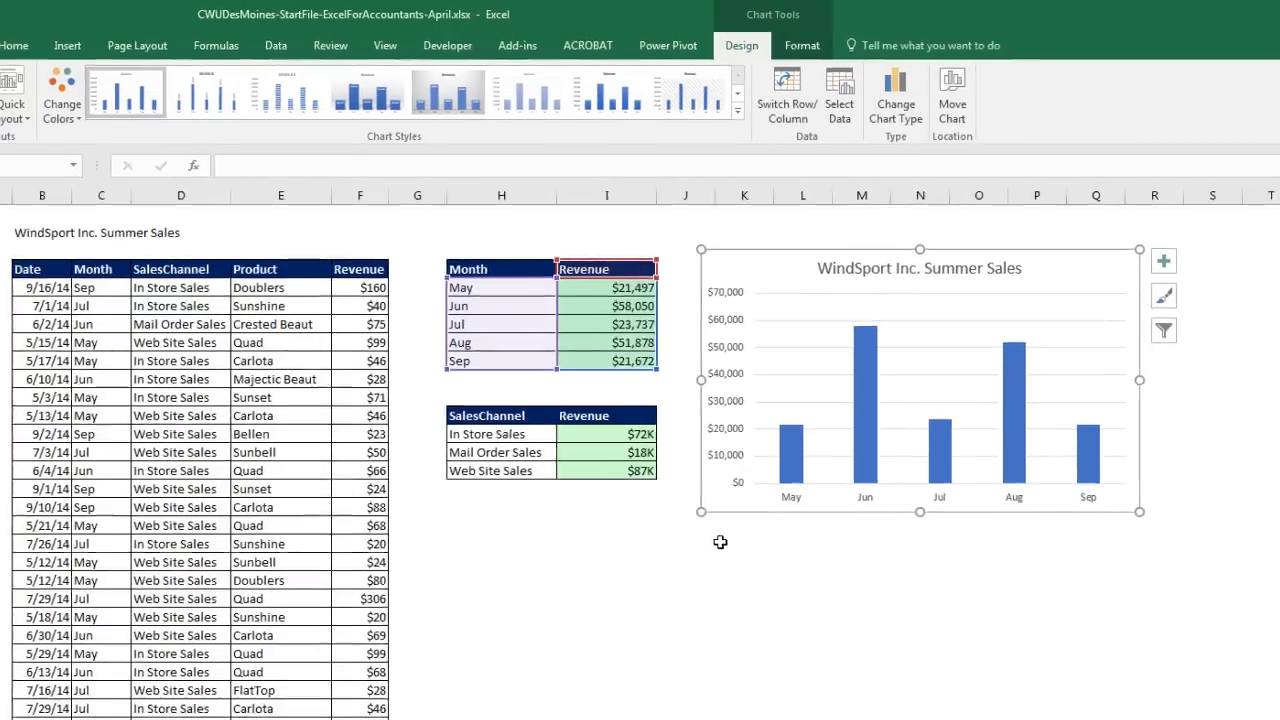
left_click(756, 565)
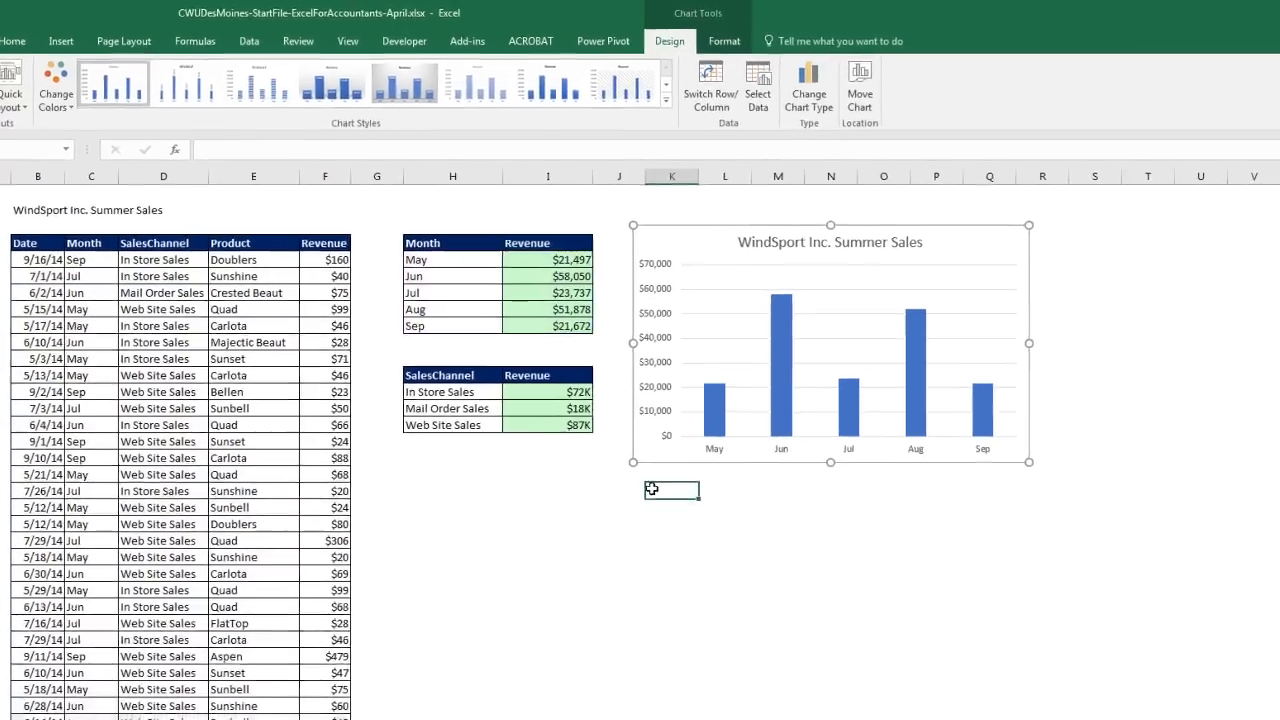
key("ctrl+v")
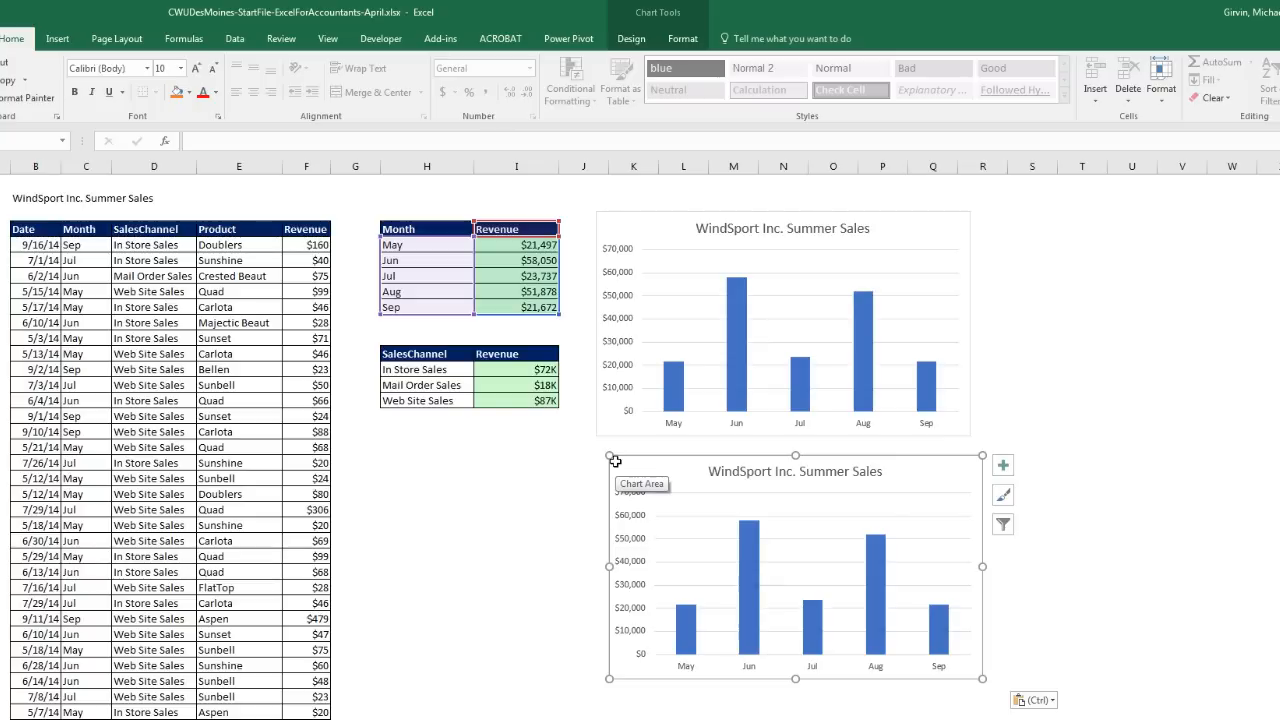
right_click(677, 476)
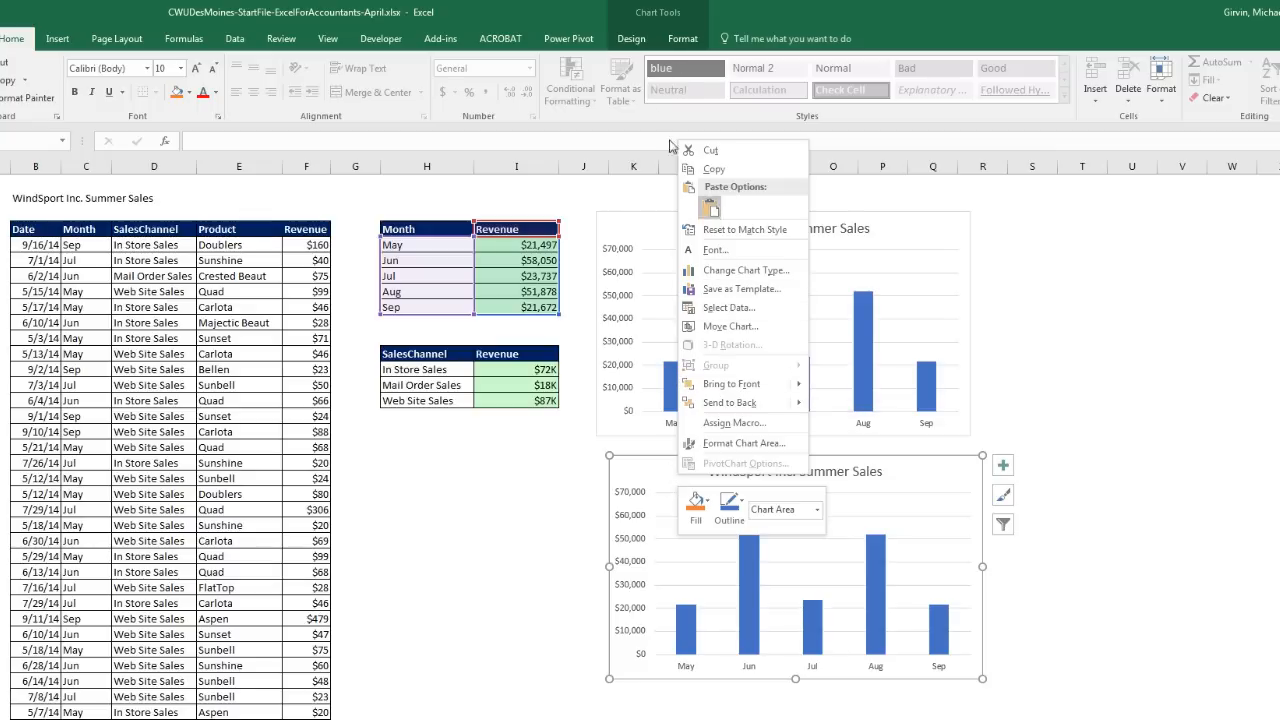
key("Escape")
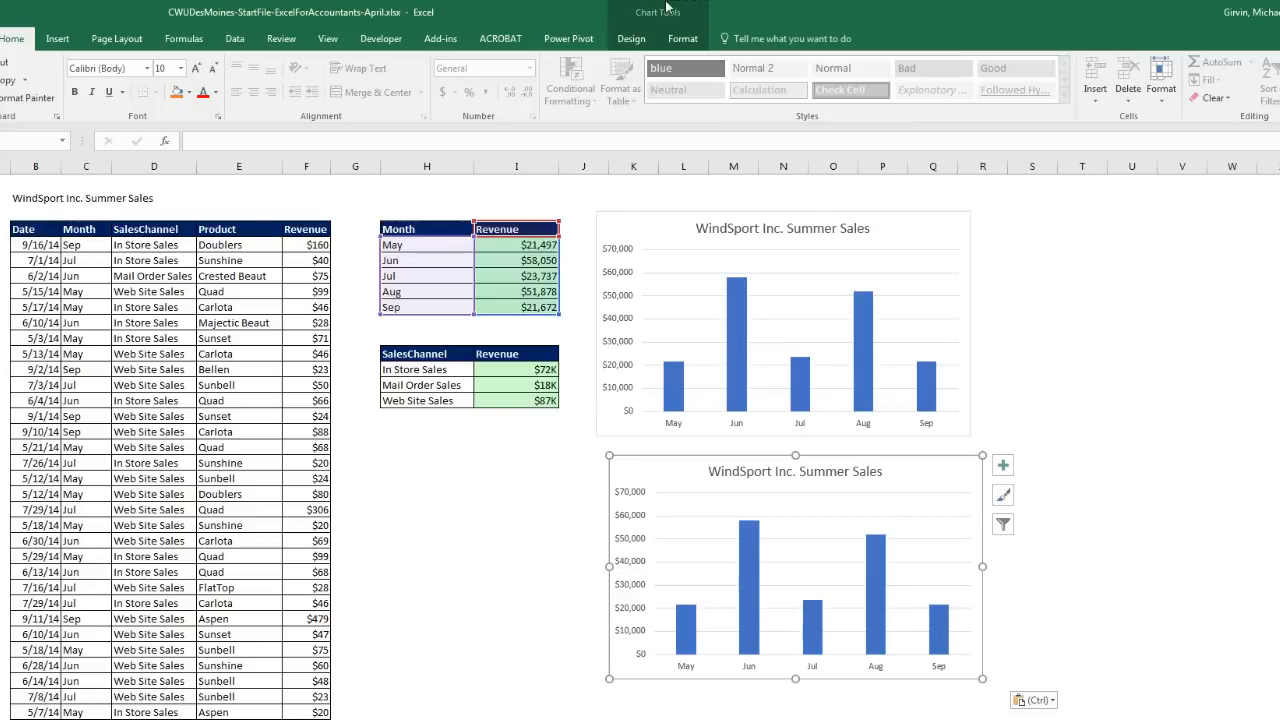
left_click(632, 44)
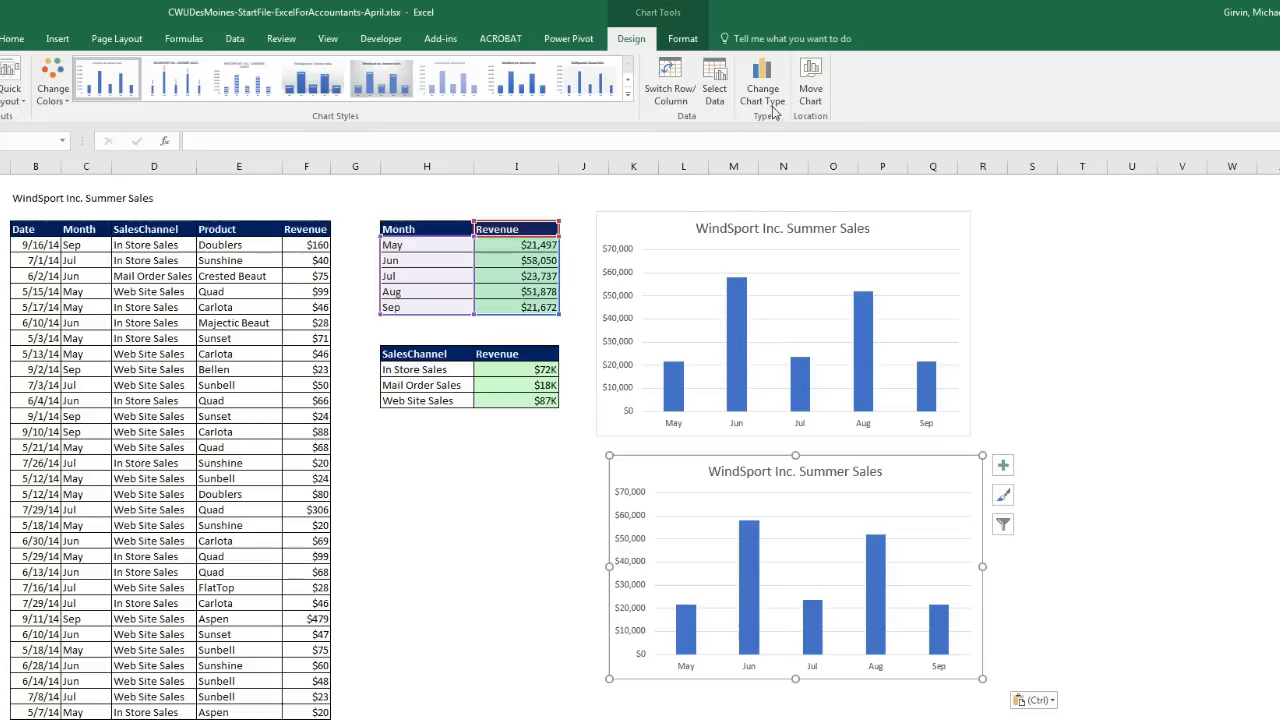
Step: Change the duplicate chart's type to Bar > Clustered Bar
left_click(770, 73)
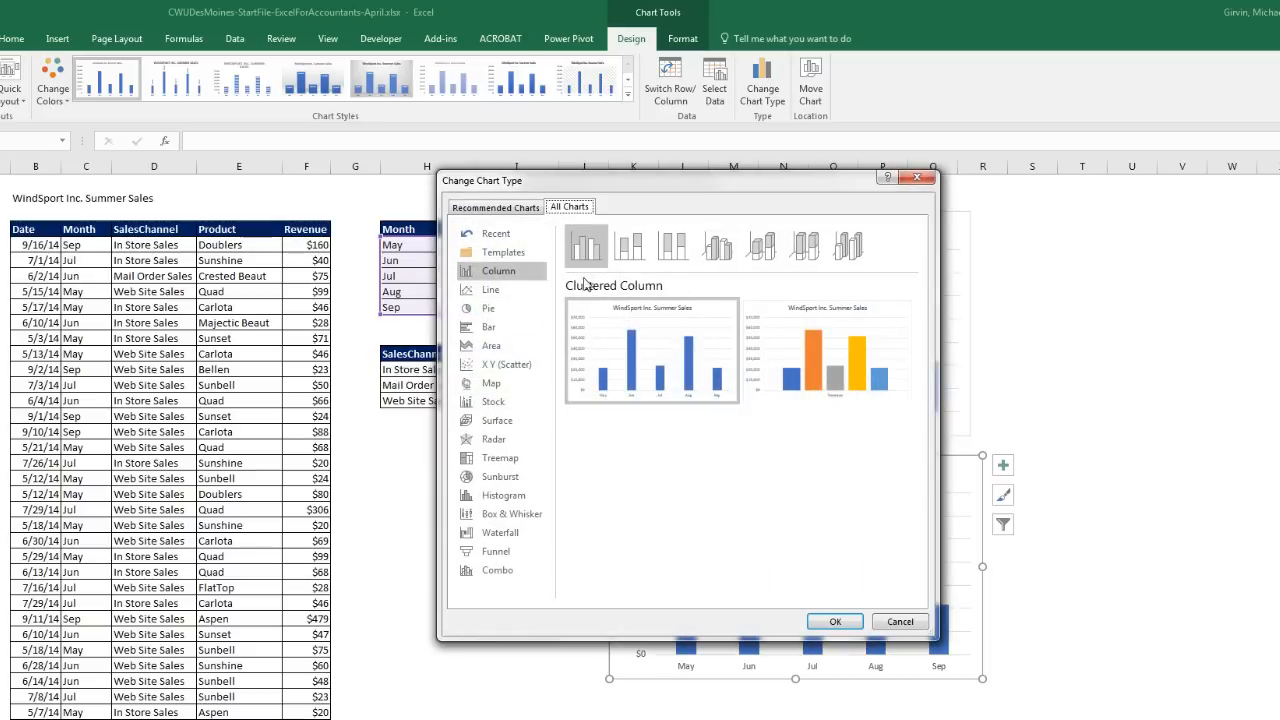
left_click(516, 334)
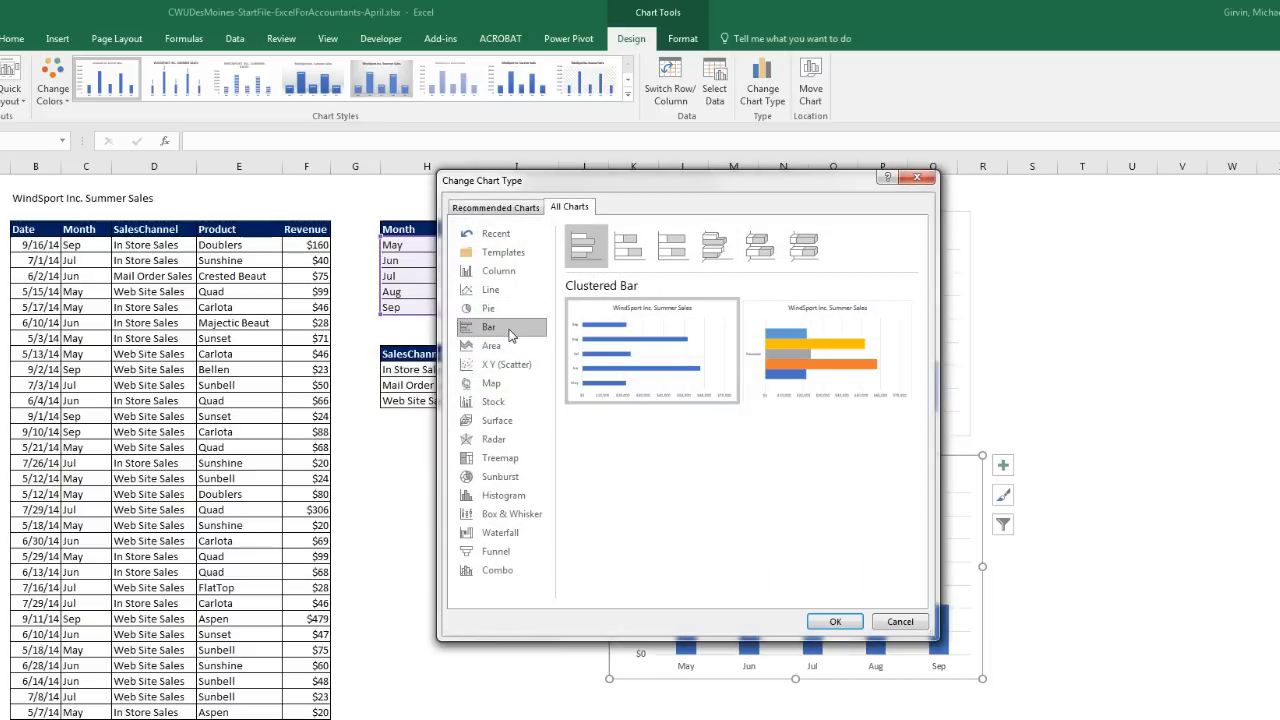
mouse_move(641, 351)
left_click(837, 623)
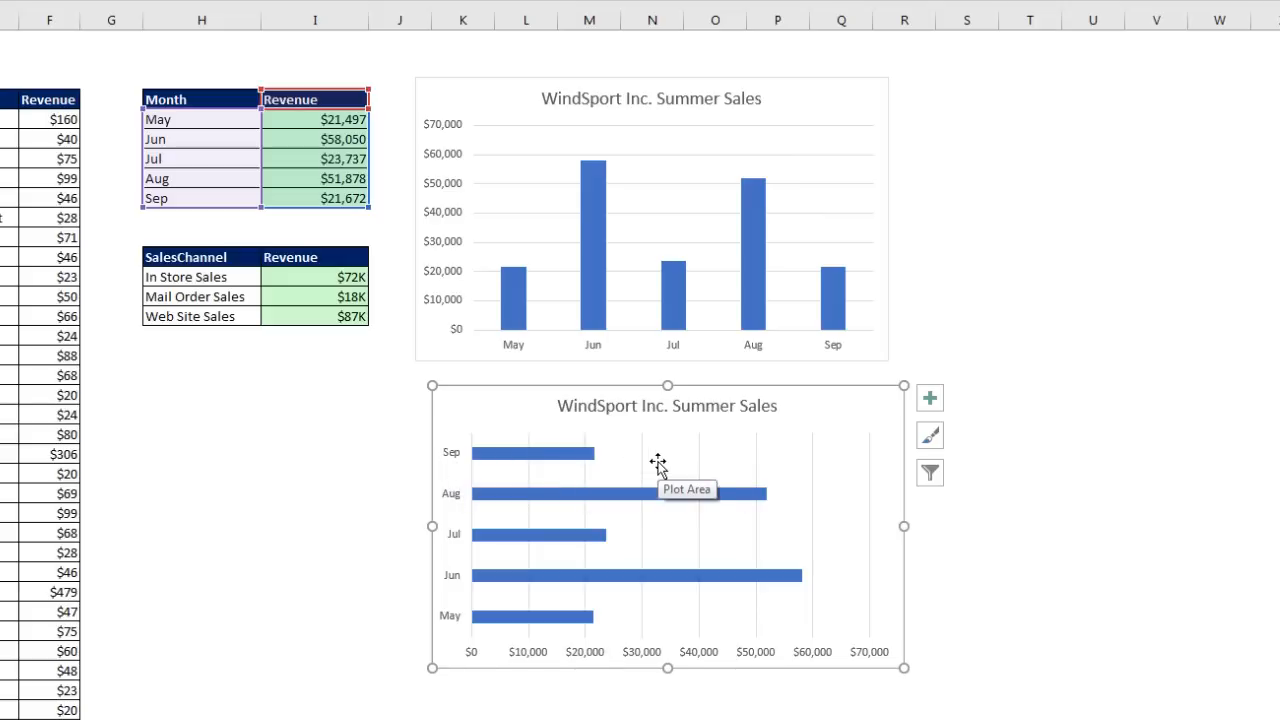
Step: Drag the bar chart to the right of the column chart, then select the In Store Sales cell
left_click_drag(531, 406, 923, 80)
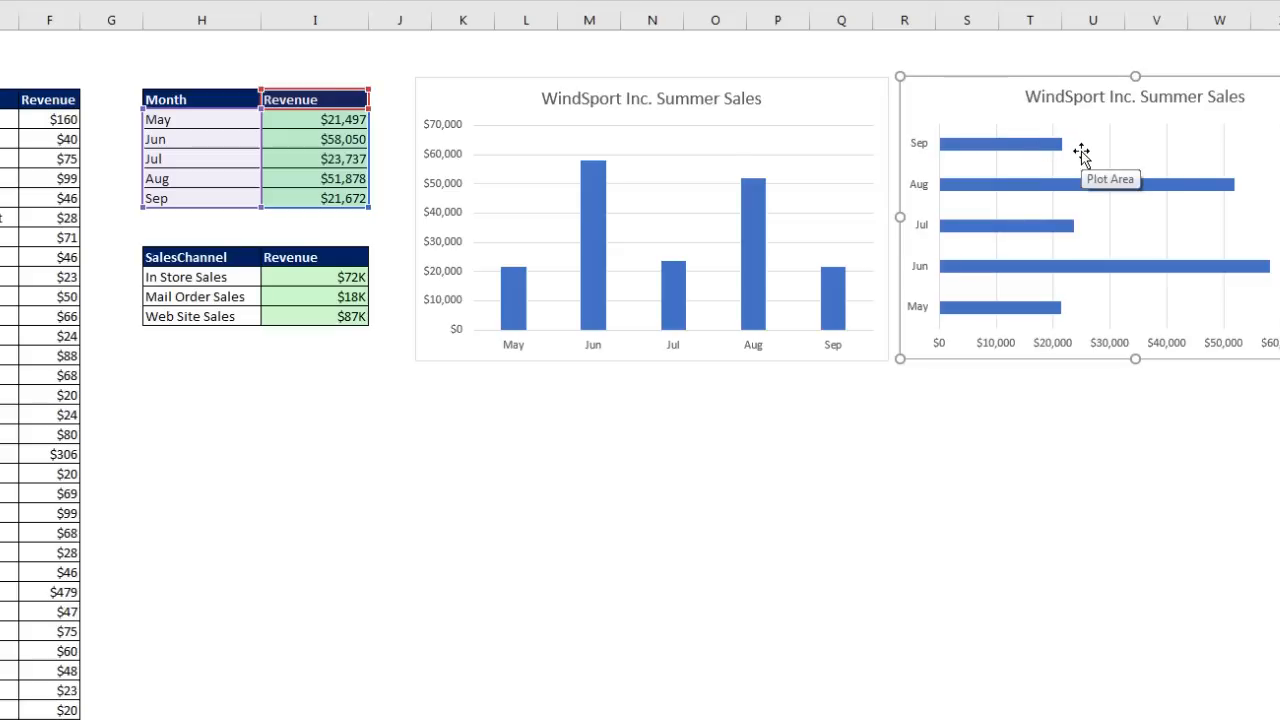
left_click(1025, 188)
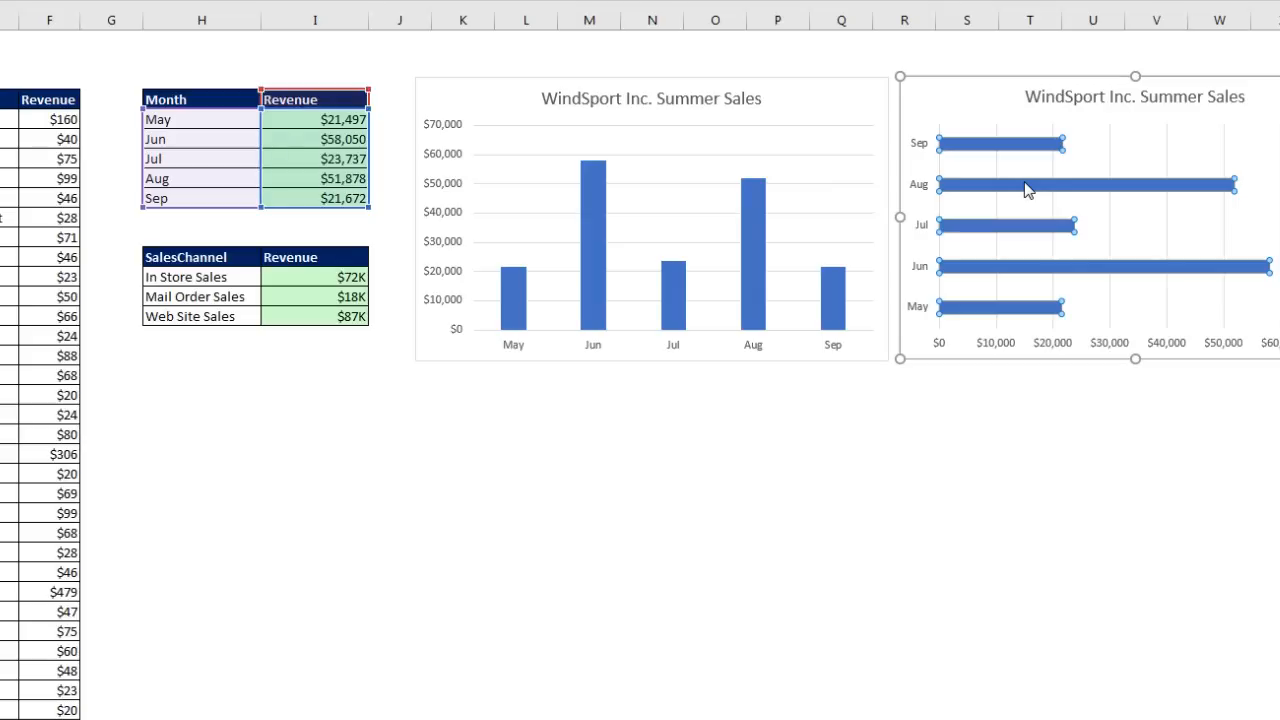
left_click(1025, 188)
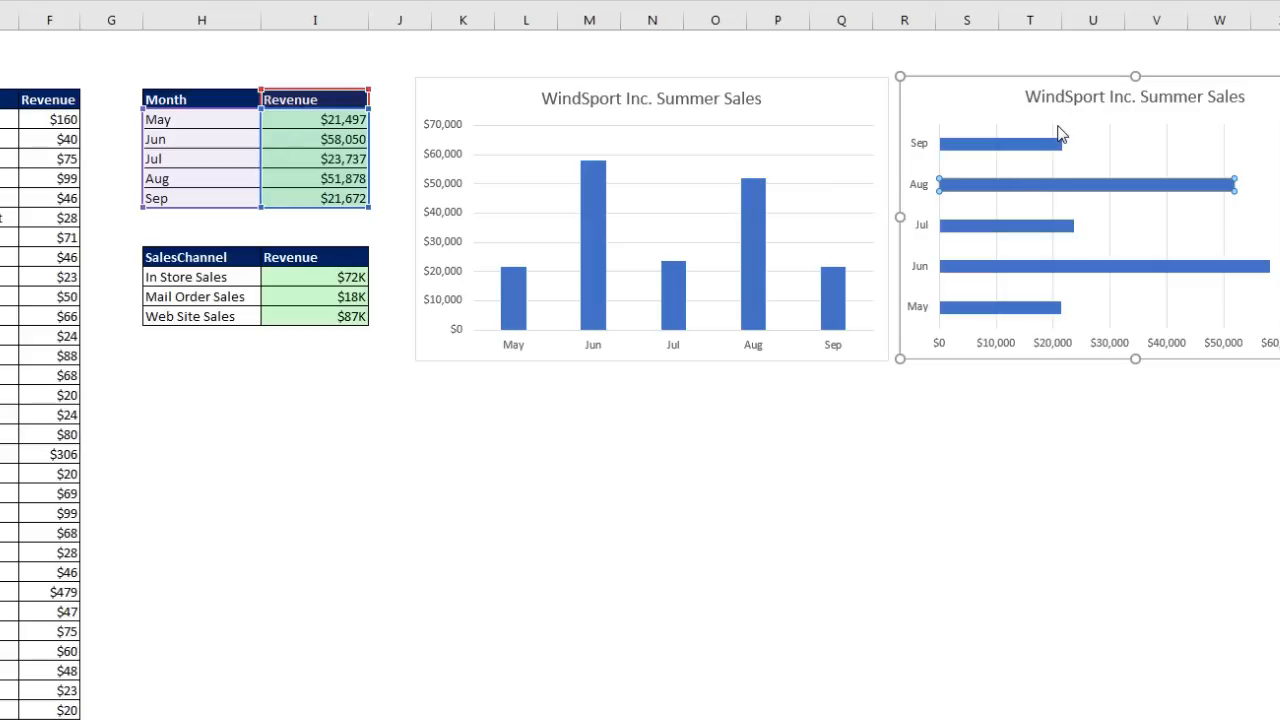
left_click(1108, 160)
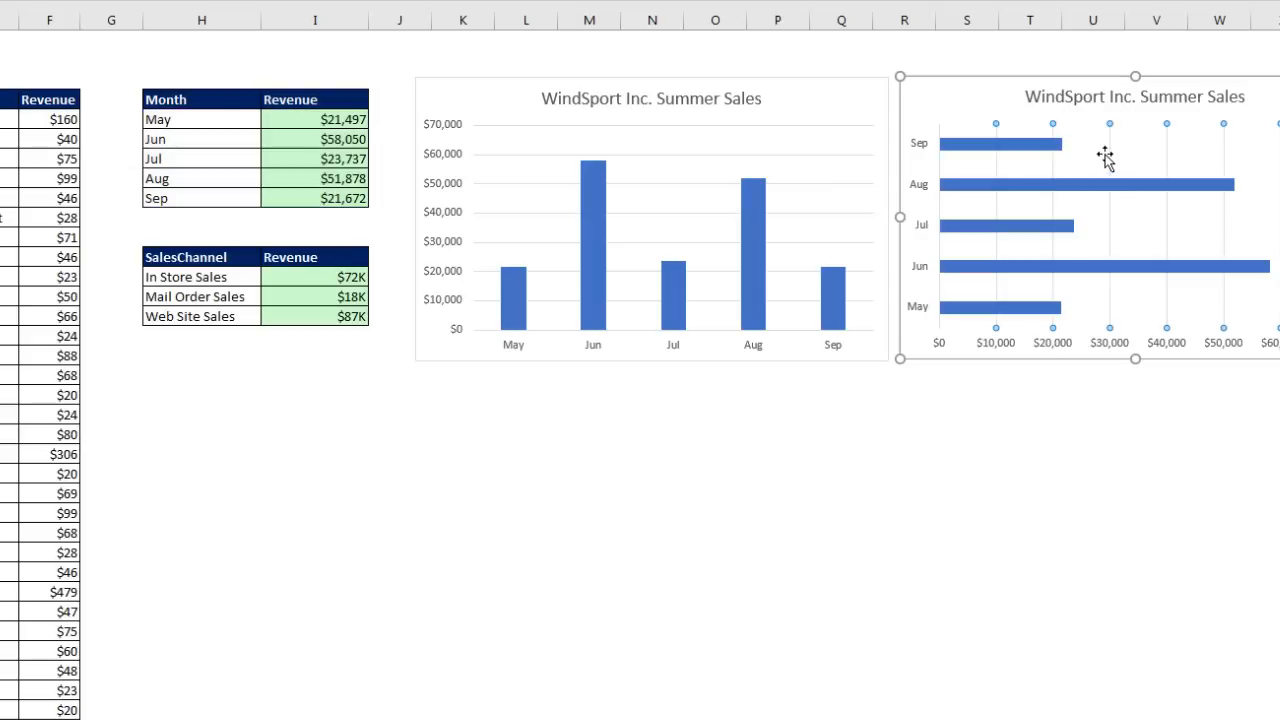
left_click(948, 80)
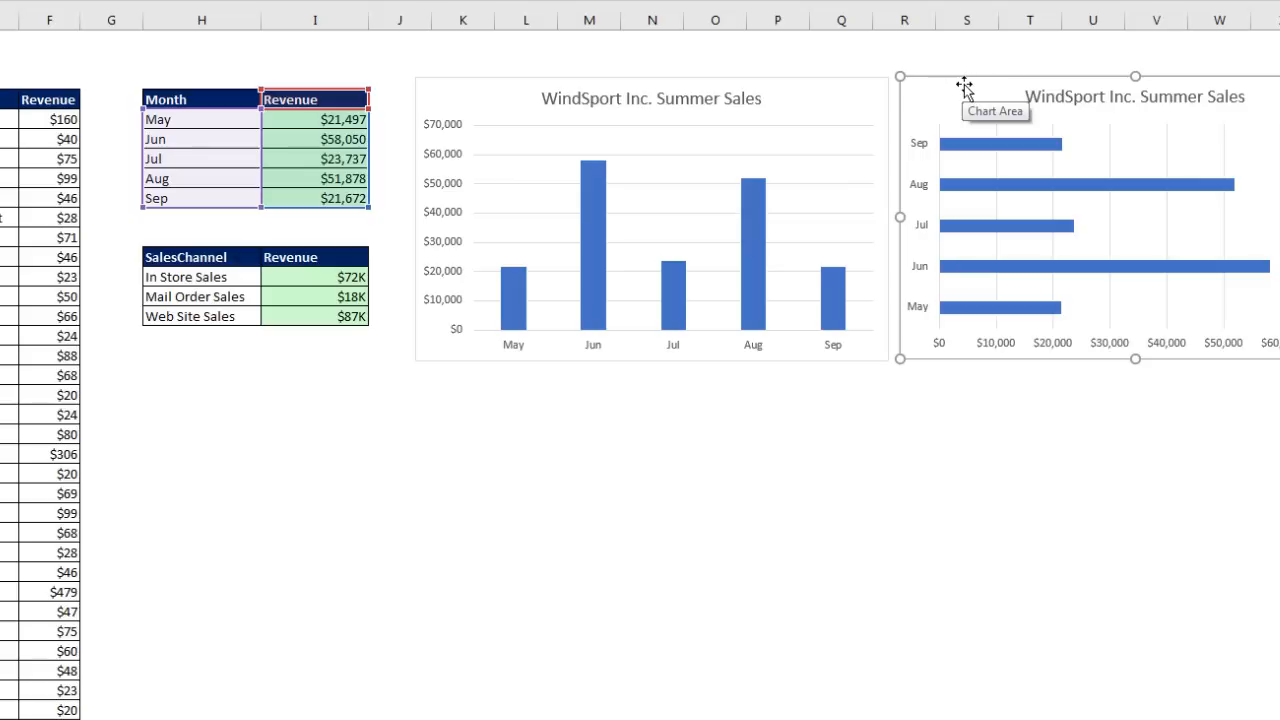
left_click(223, 280)
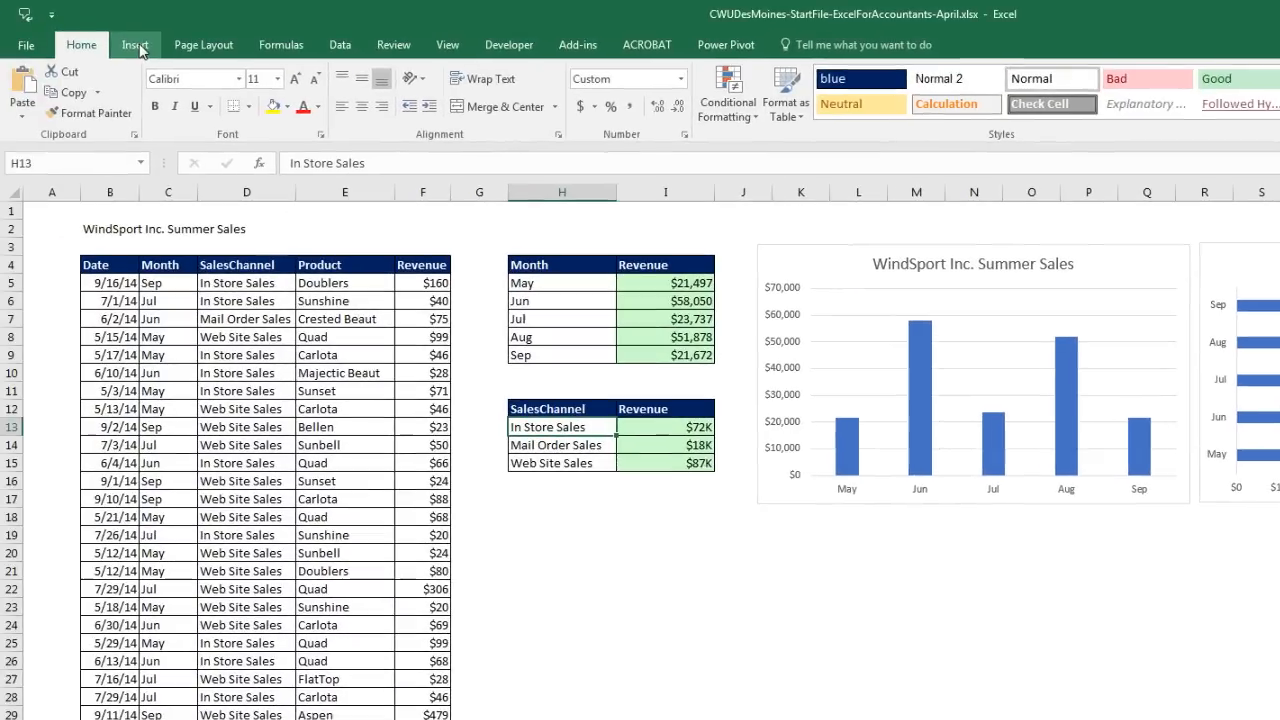
Step: Insert a clustered column chart of SalesChannel revenue and link its title to B2
left_click(135, 45)
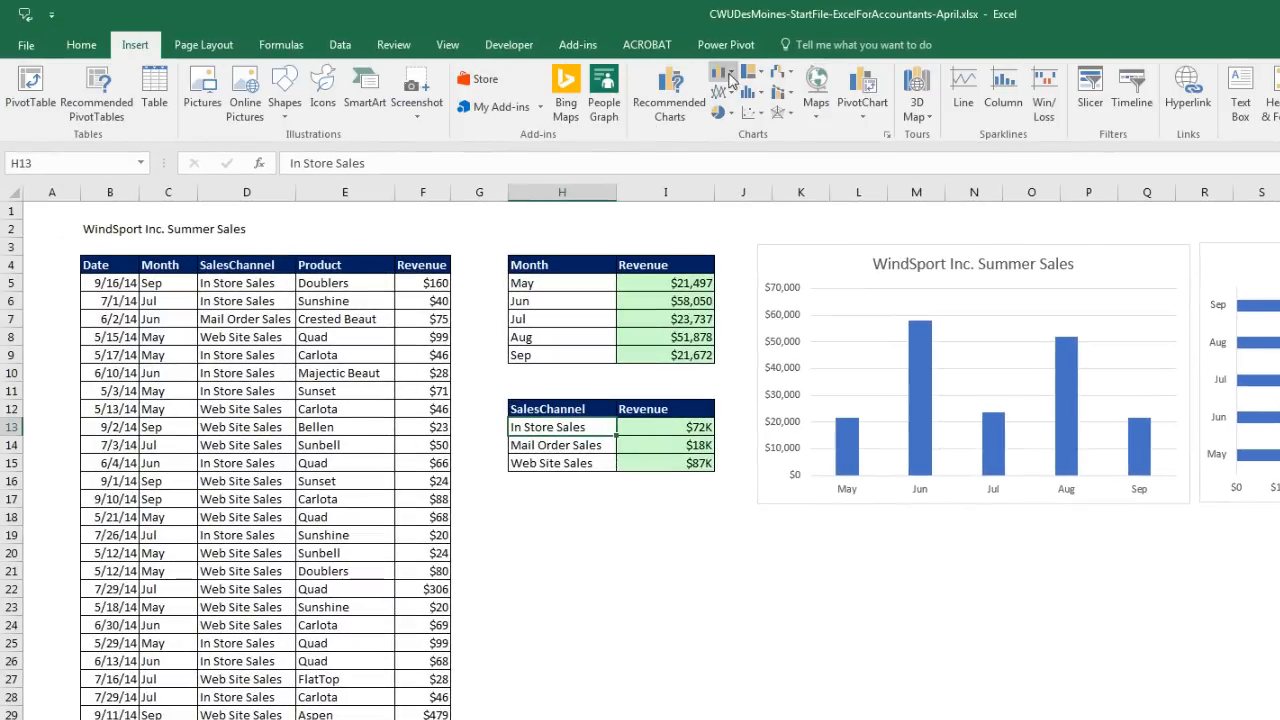
left_click(722, 74)
left_click(736, 124)
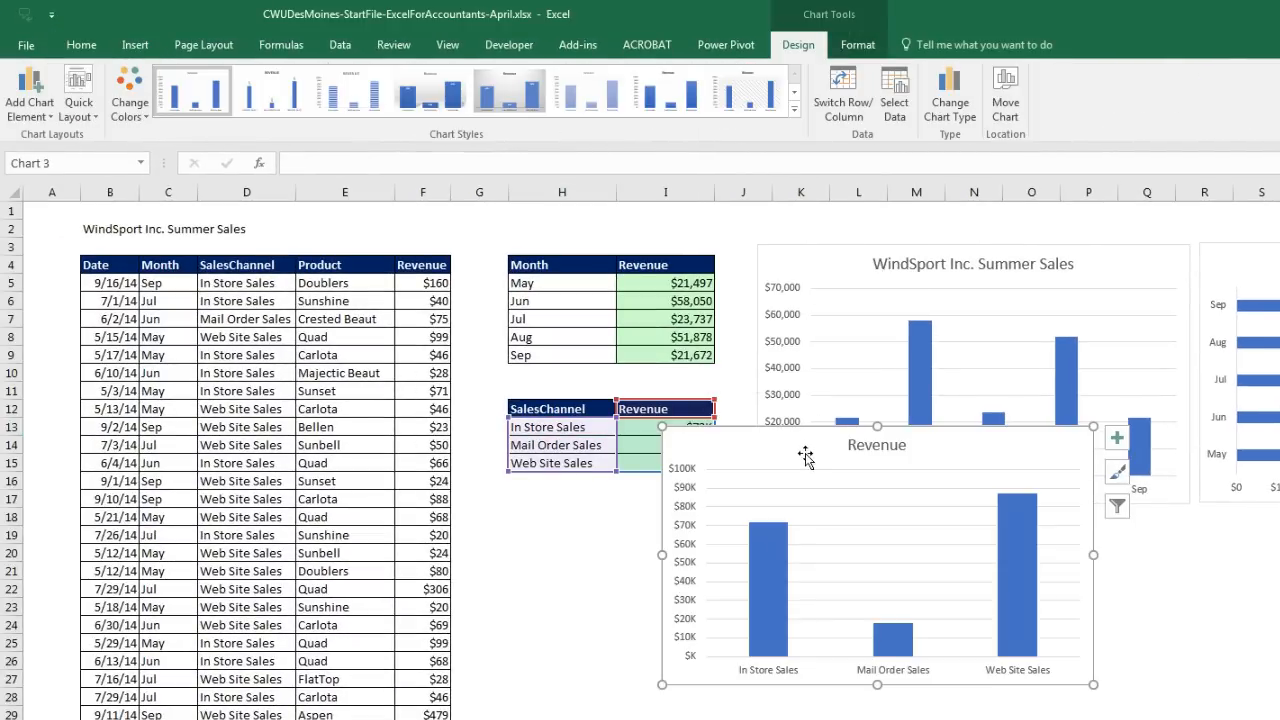
left_click(864, 450)
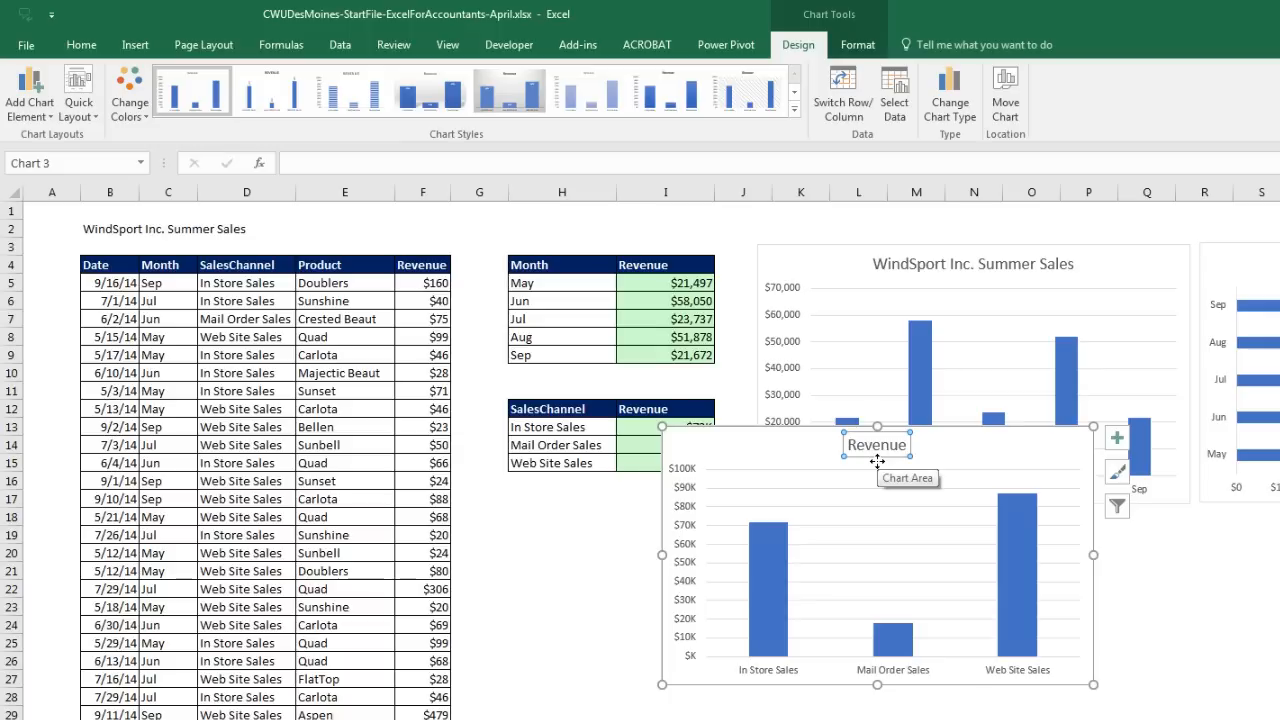
type("=")
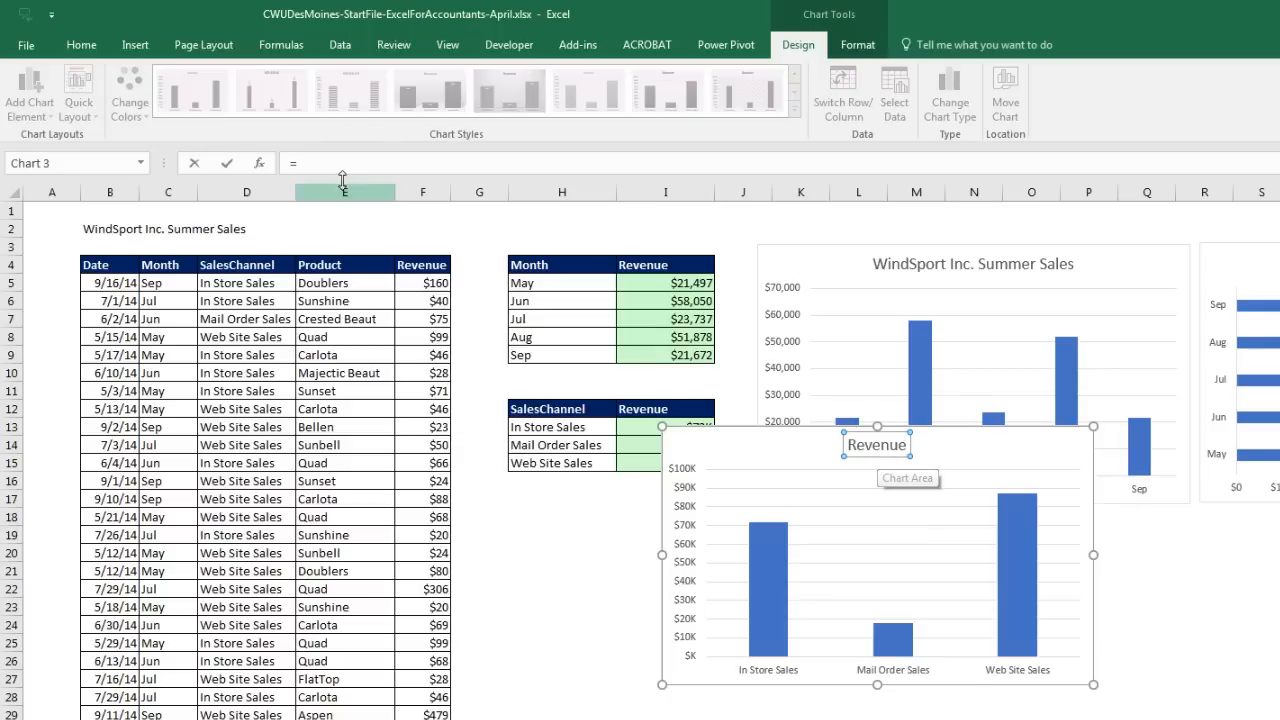
left_click(106, 232)
key("Return")
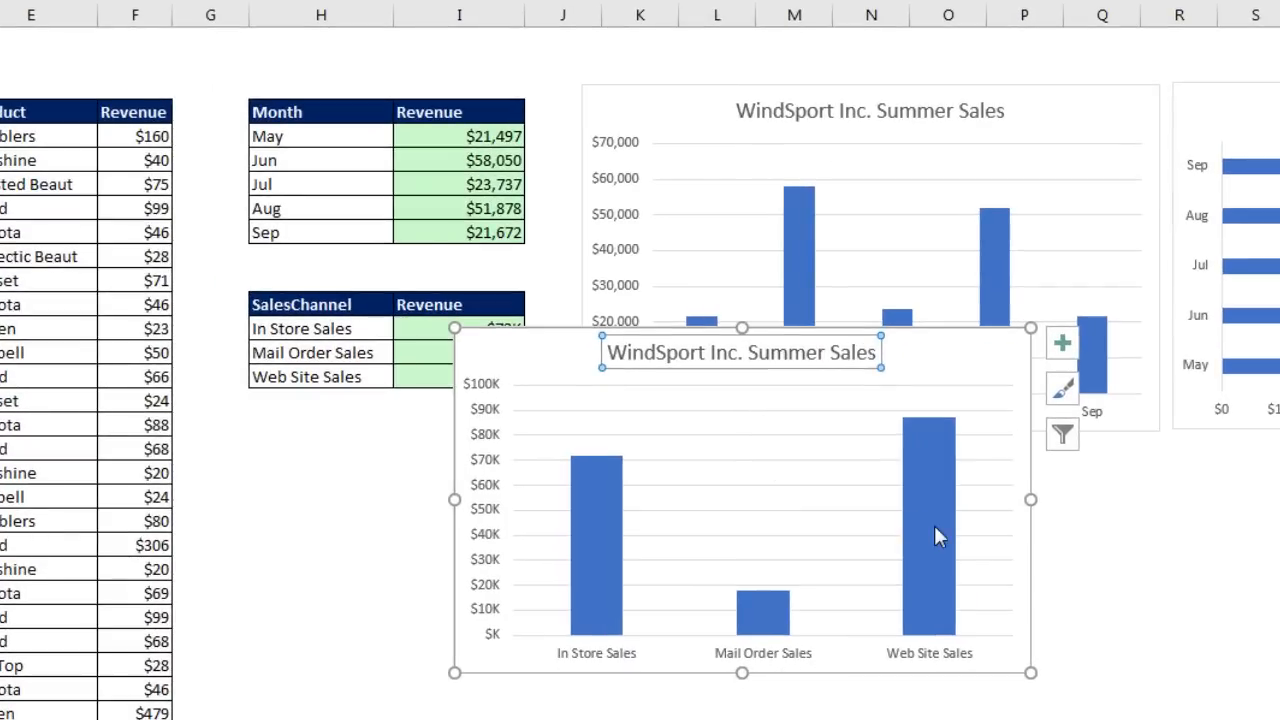
mouse_move(953, 530)
Step: Add a primary horizontal axis title linked to header cell H12
left_click(1068, 348)
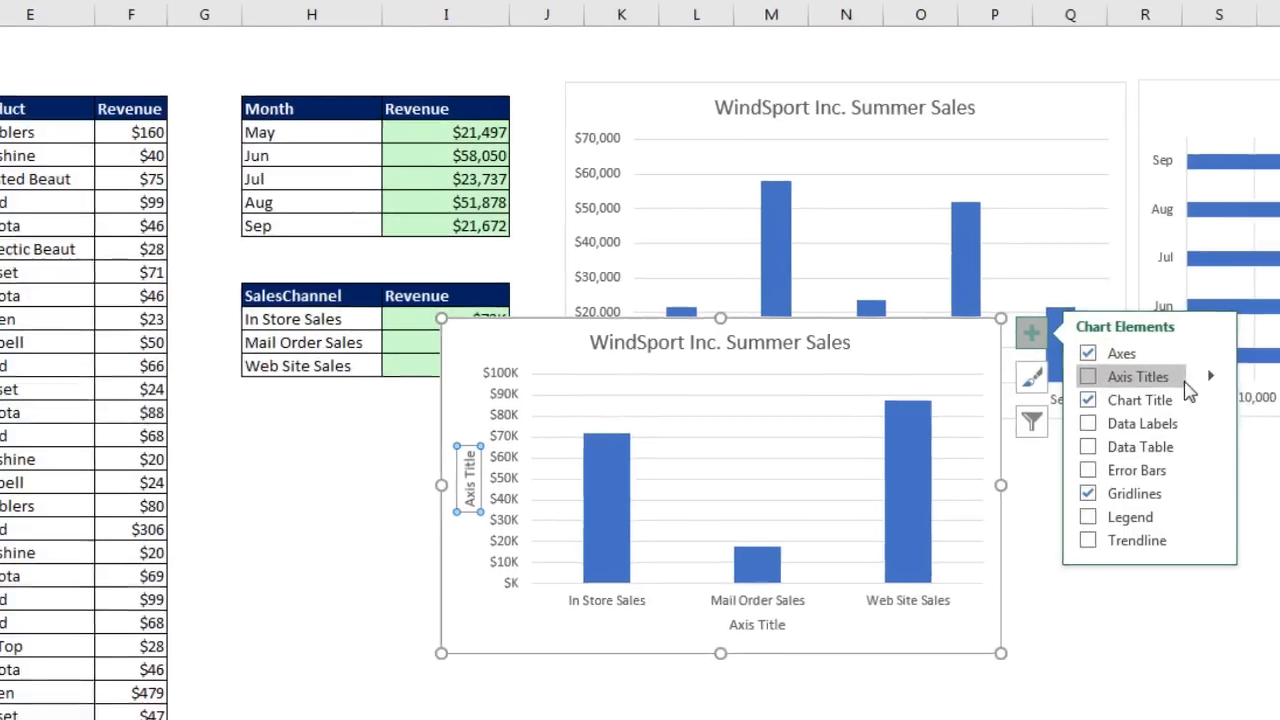
left_click(1247, 388)
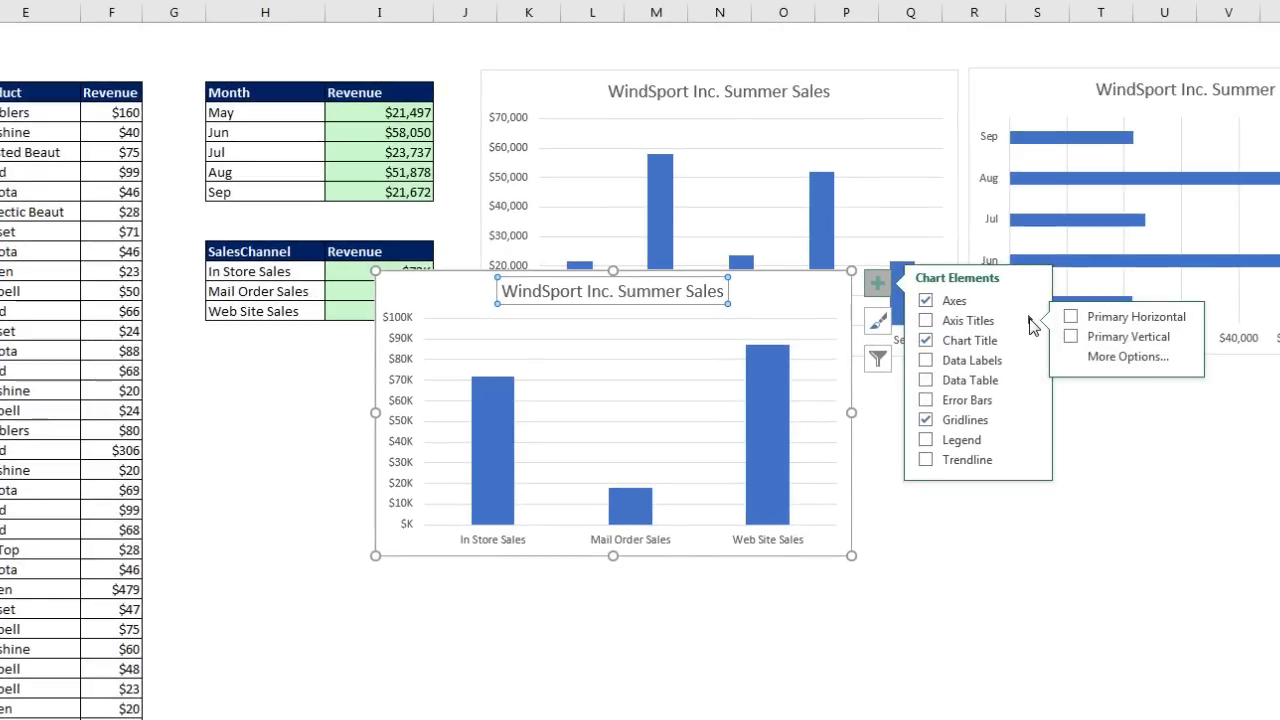
left_click(1071, 318)
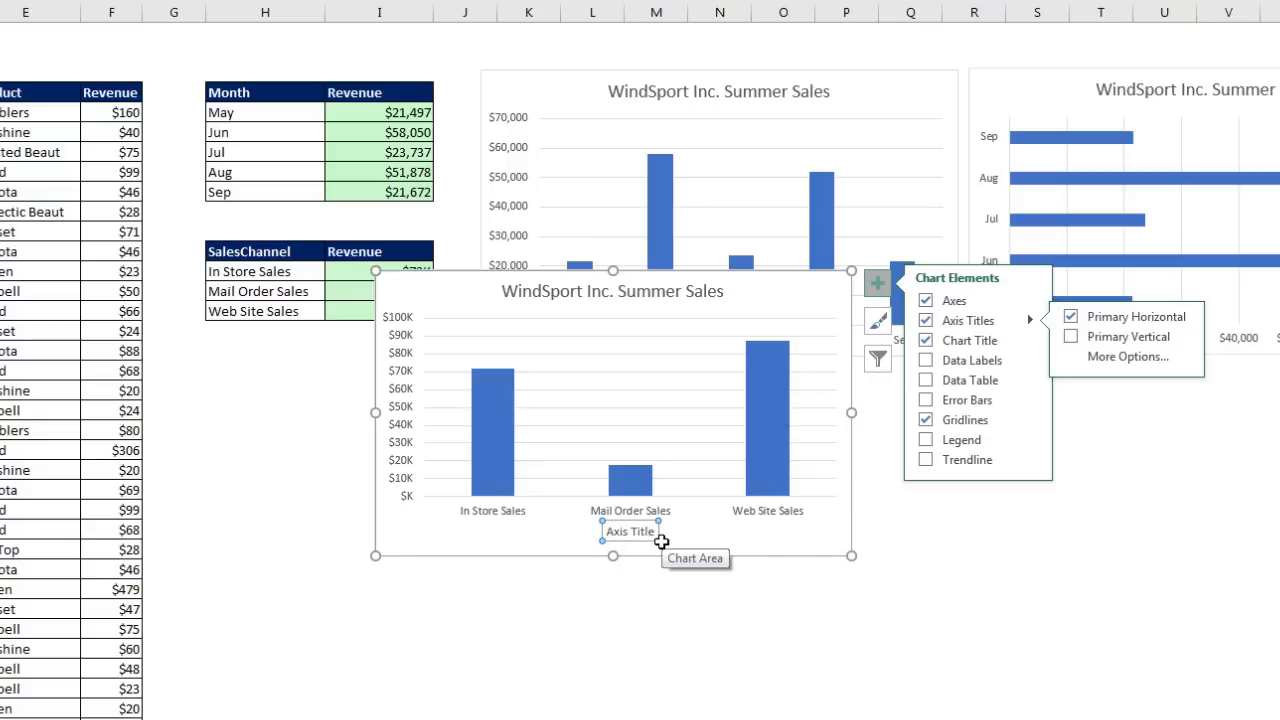
key("Escape")
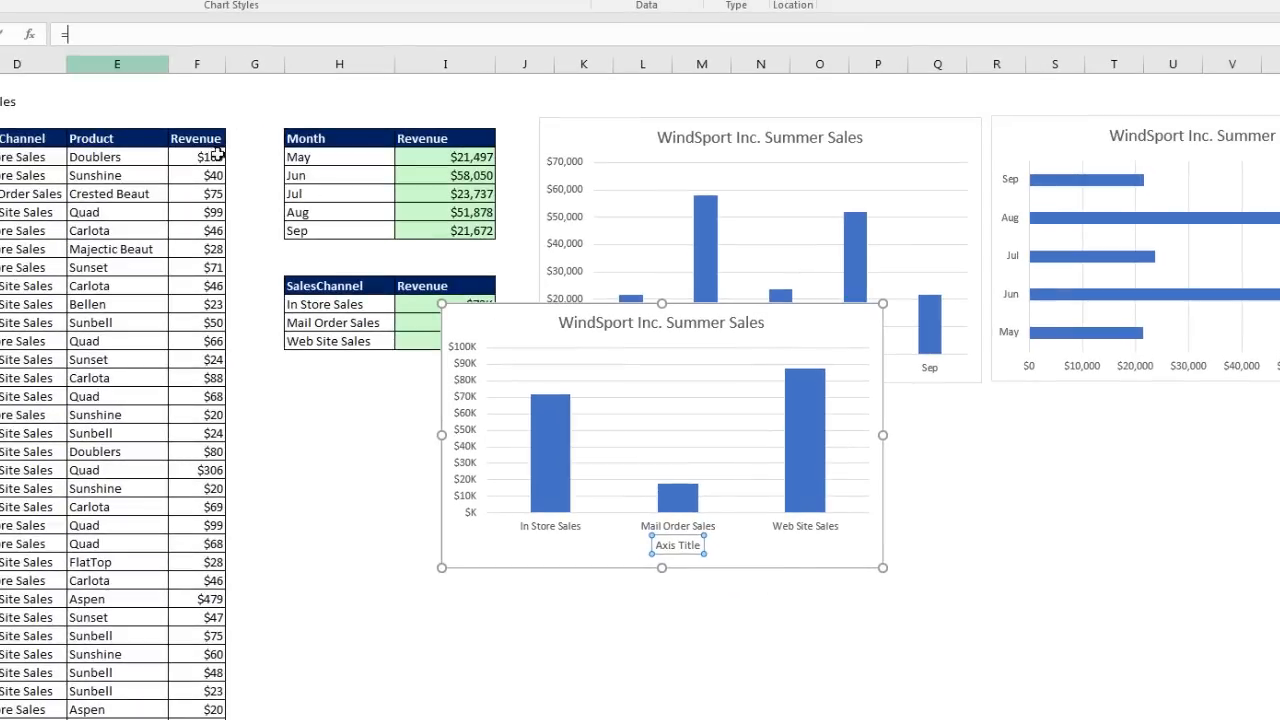
left_click(338, 287)
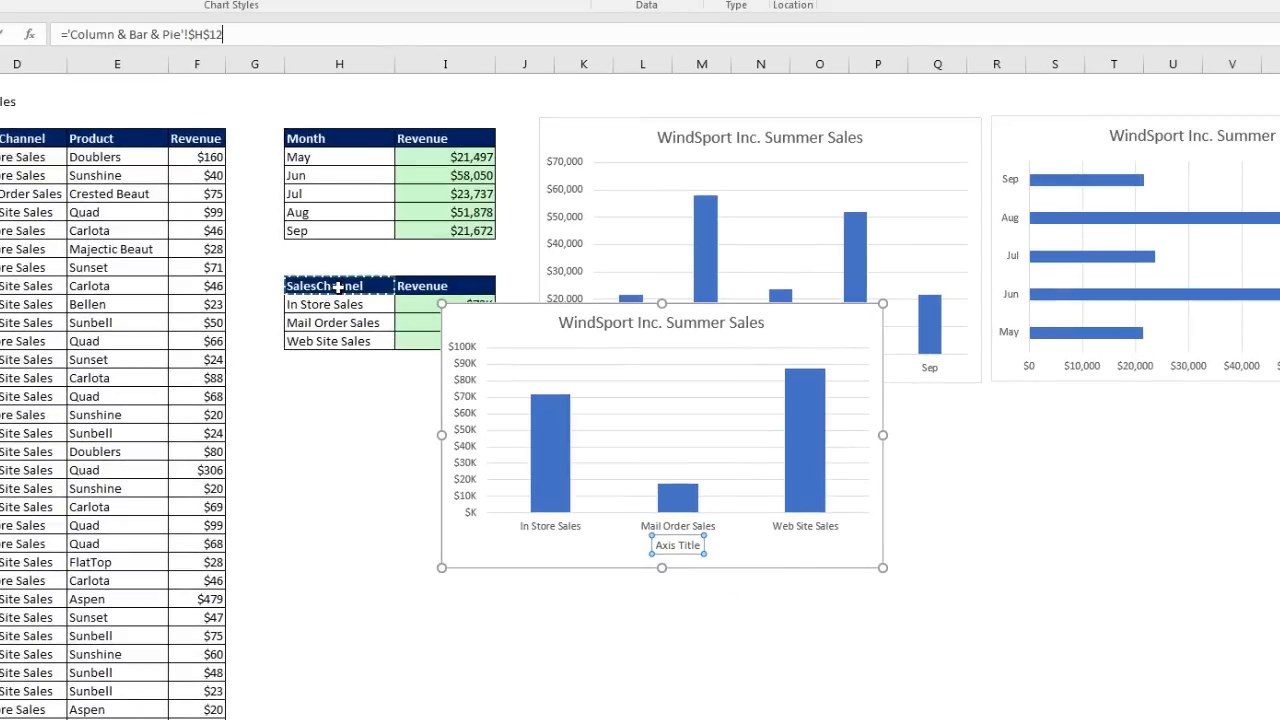
key("Return")
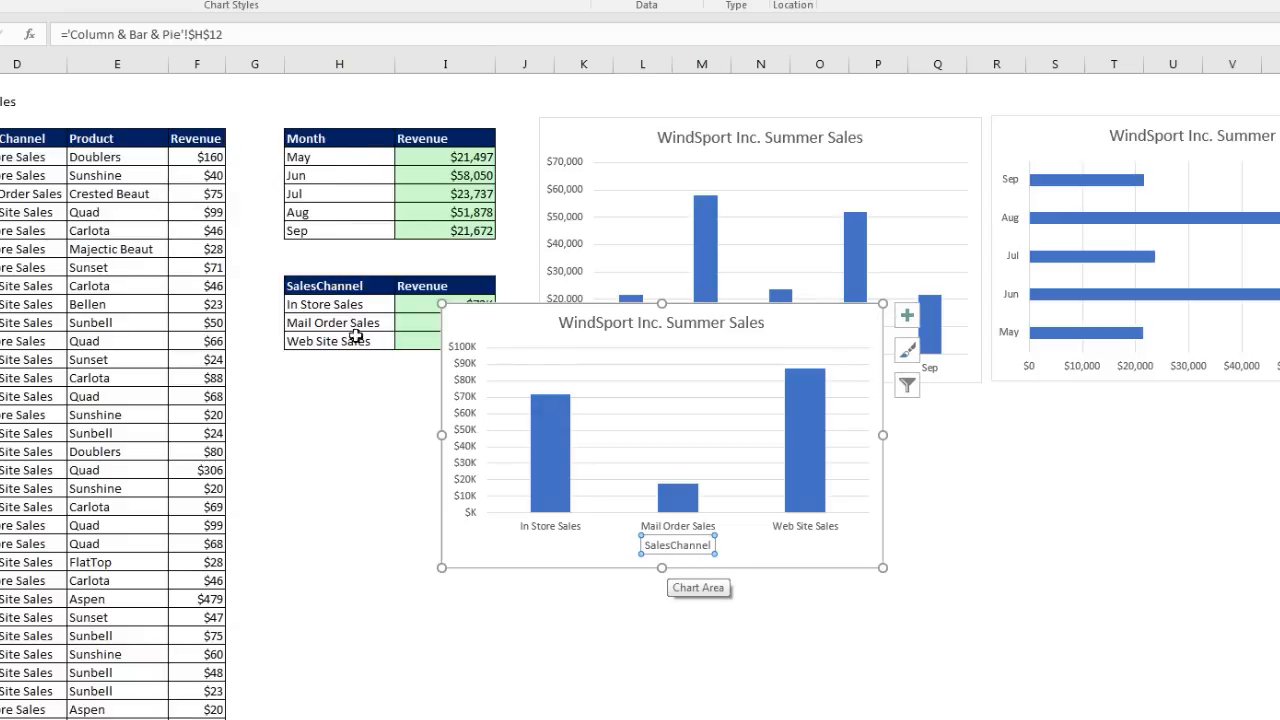
Step: Rename header H12 to 'Sales Channel' and select the chart's Revenue series
left_click(318, 287)
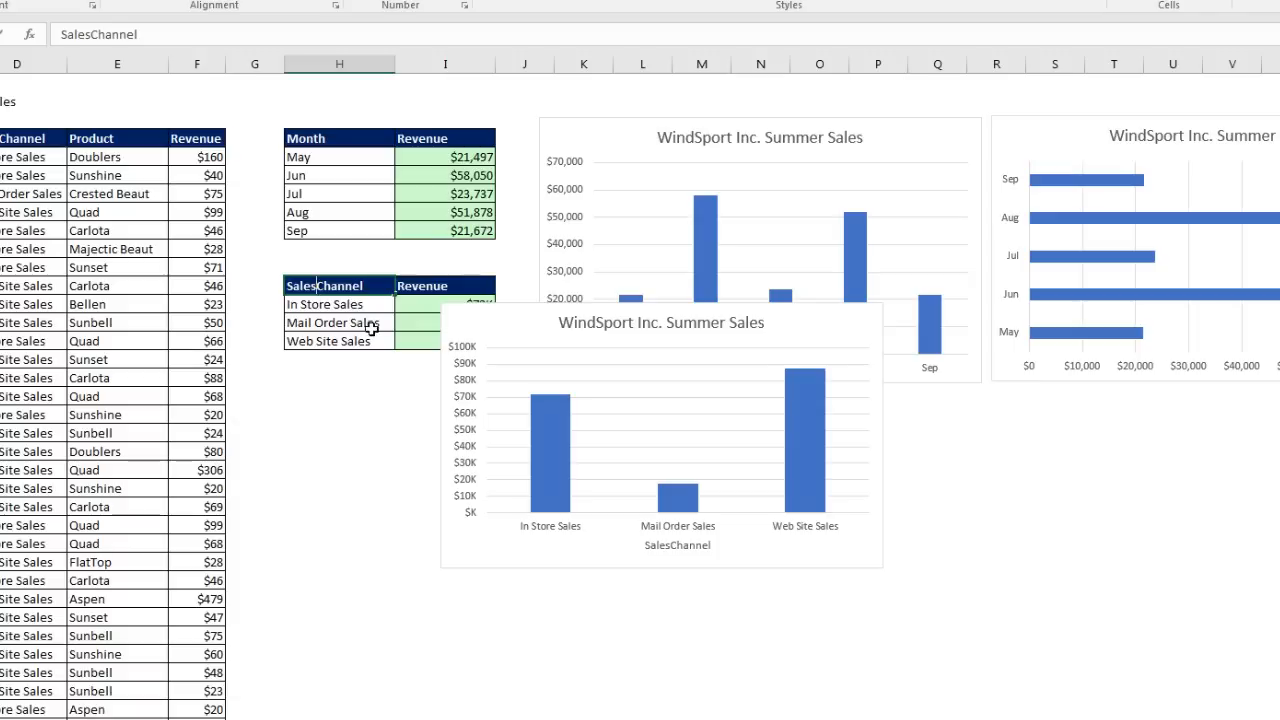
key("Return")
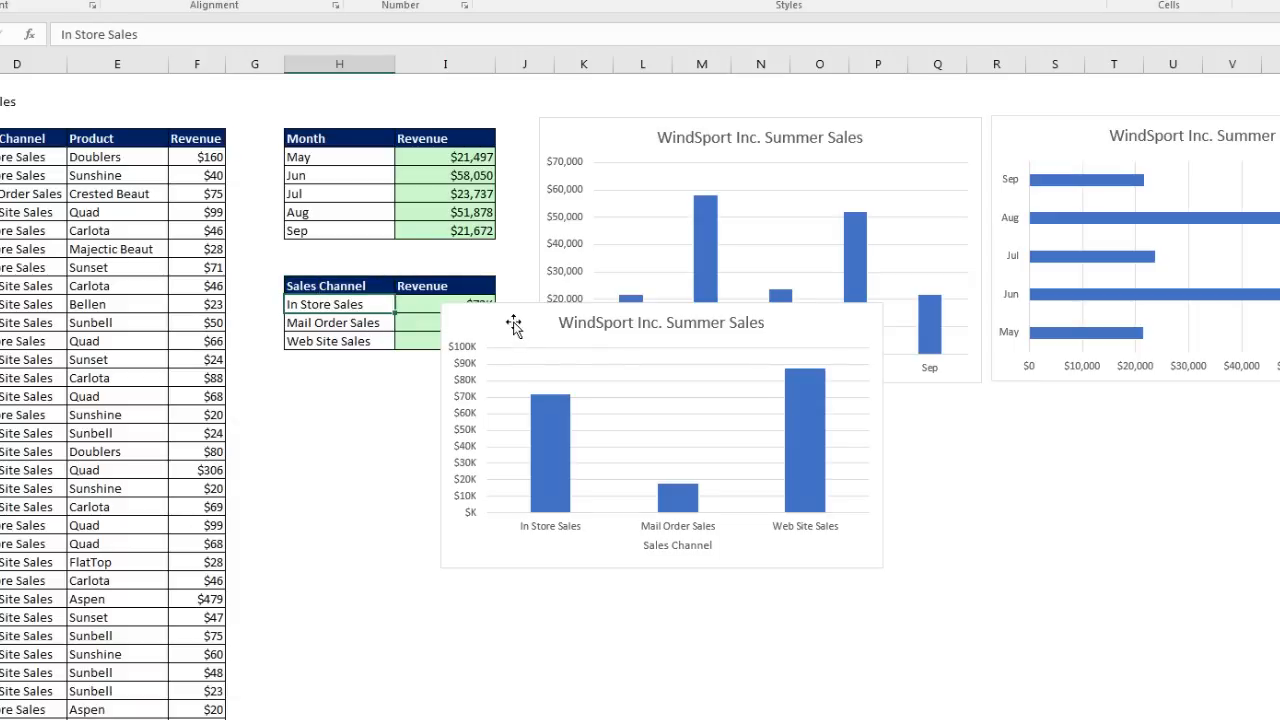
left_click(808, 420)
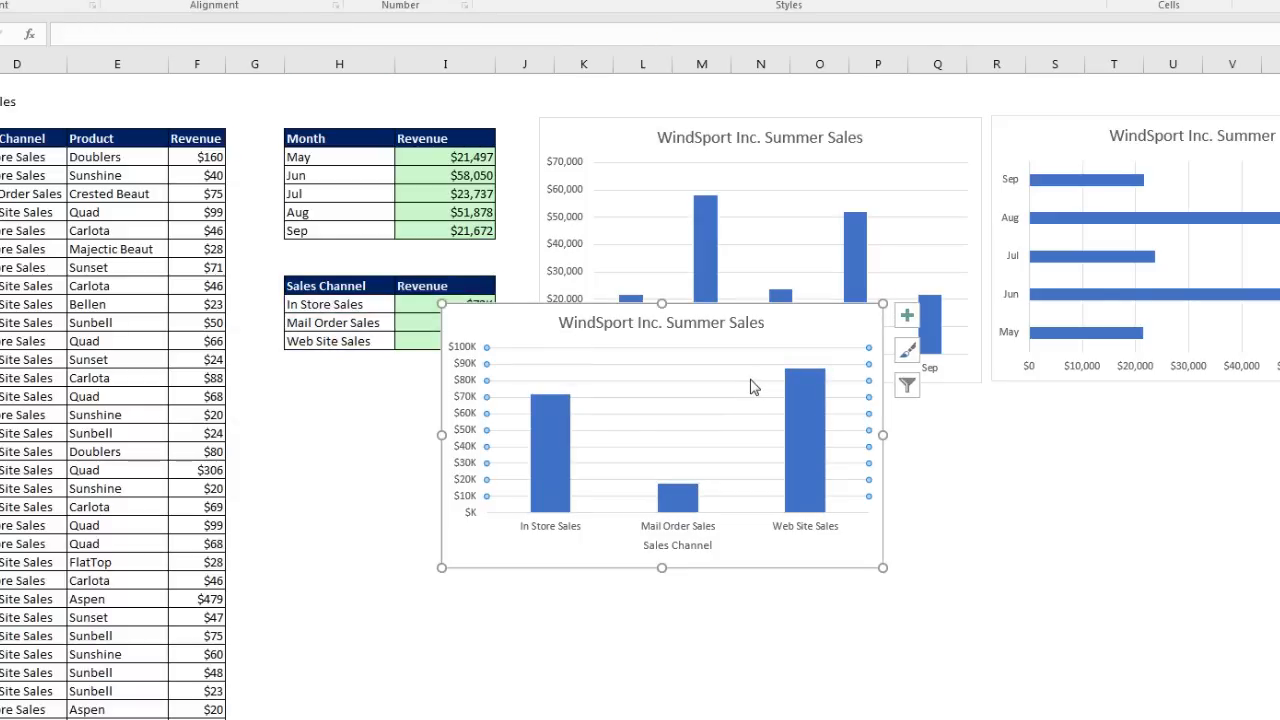
left_click(748, 330)
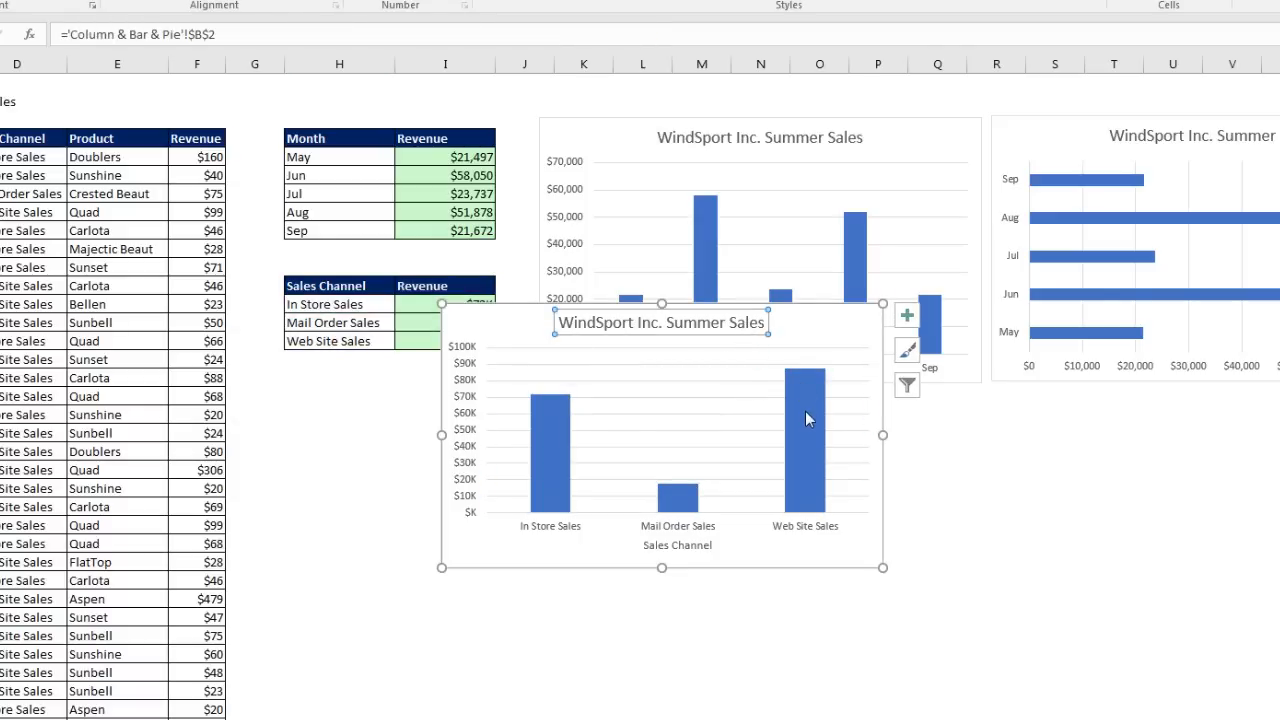
left_click(805, 411)
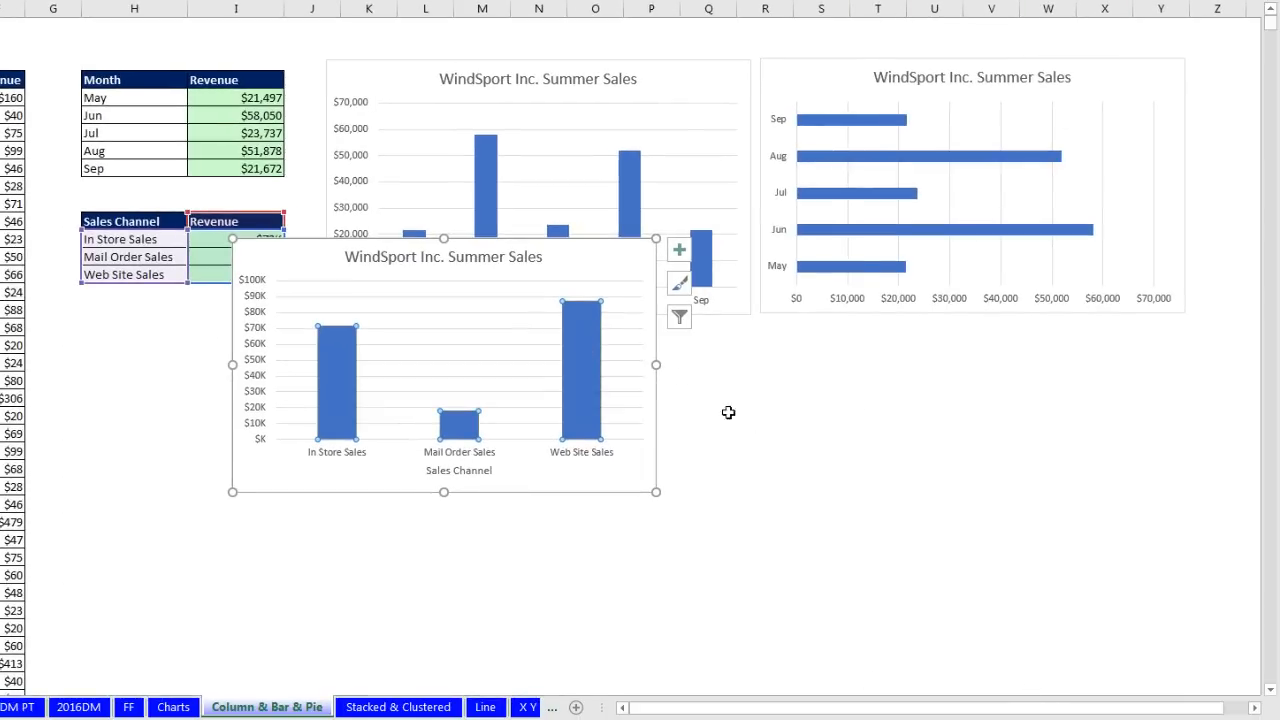
Step: In the Revenue series' Fill settings, turn on Vary colors by point
right_click(583, 349)
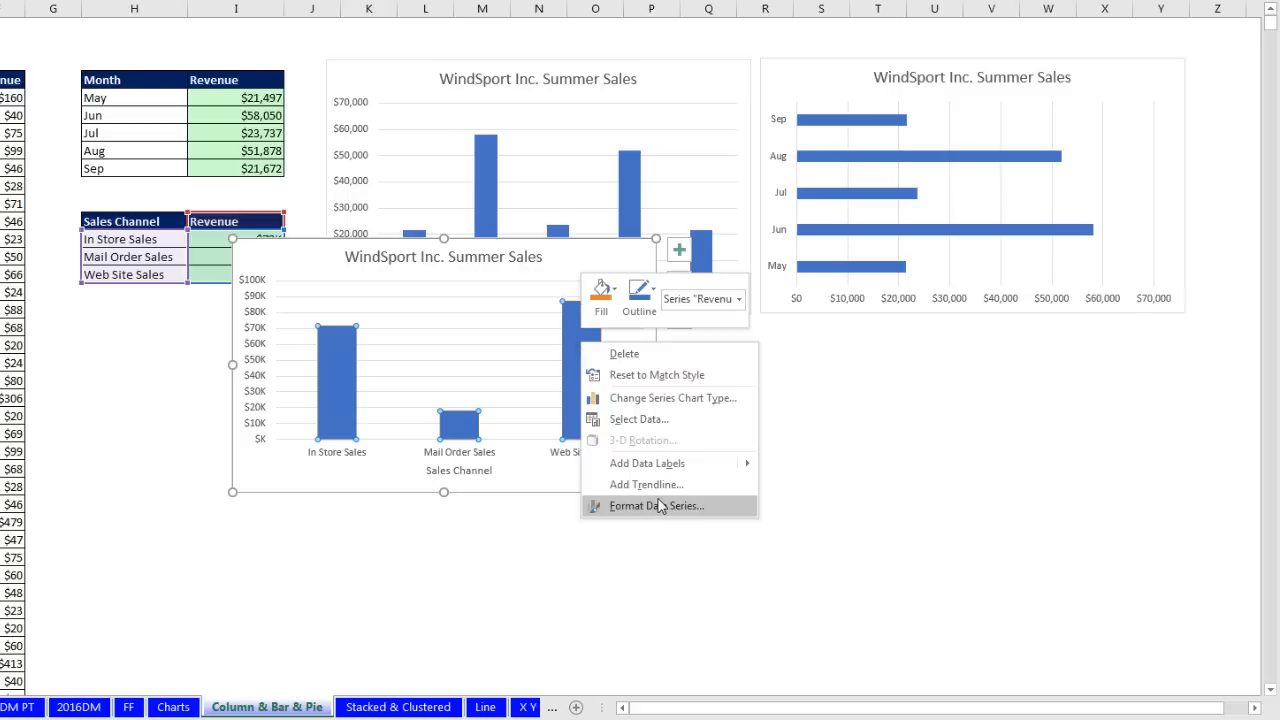
key("Escape")
mouse_move(589, 398)
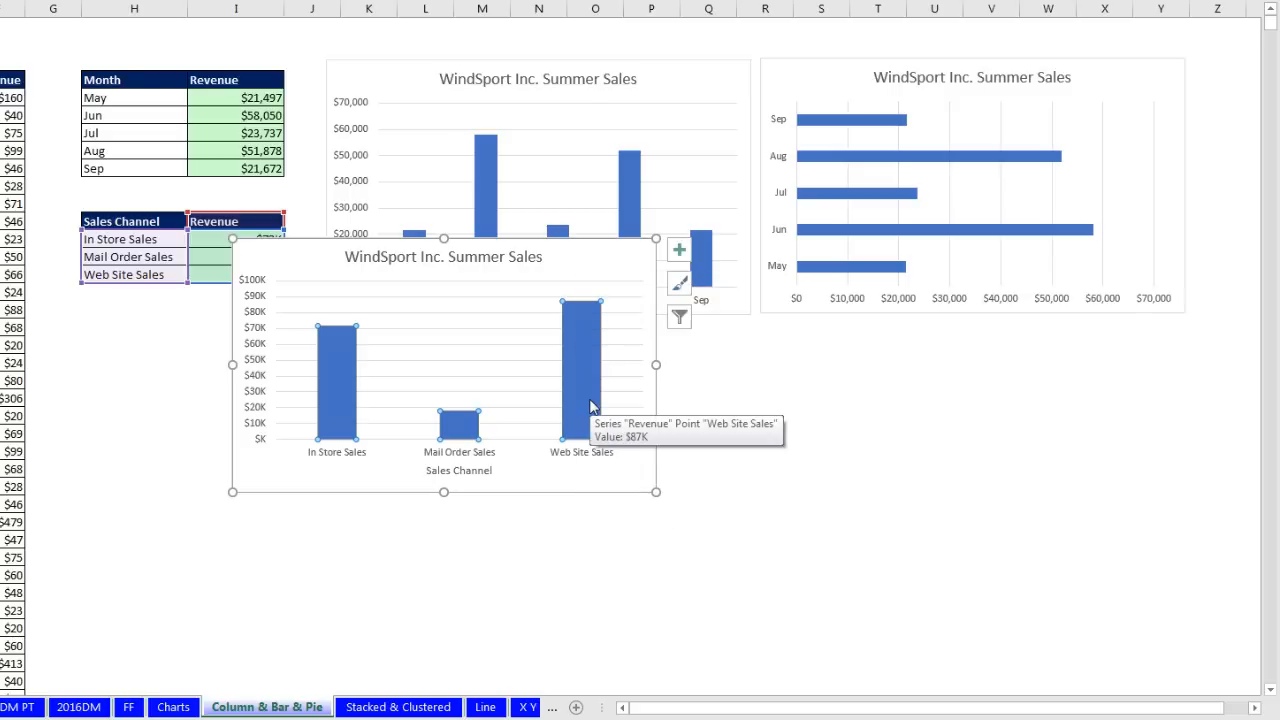
key("ctrl+1")
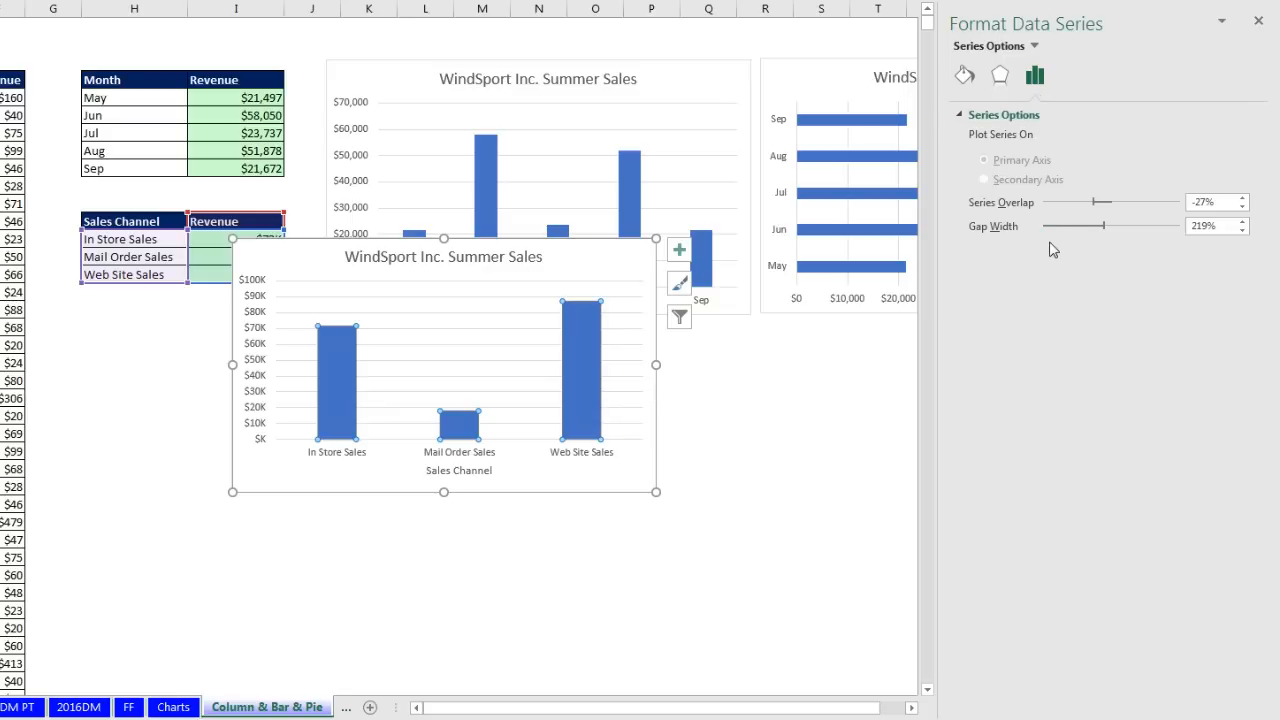
left_click(963, 78)
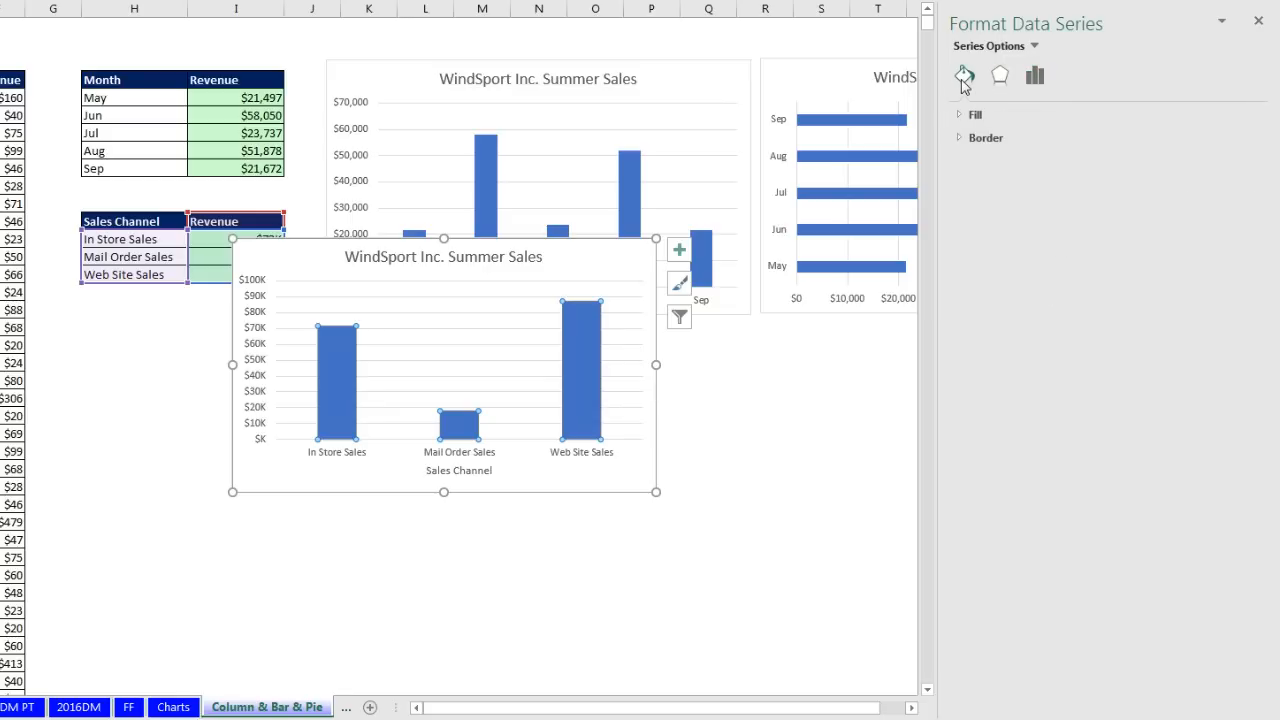
left_click(958, 116)
left_click(975, 140)
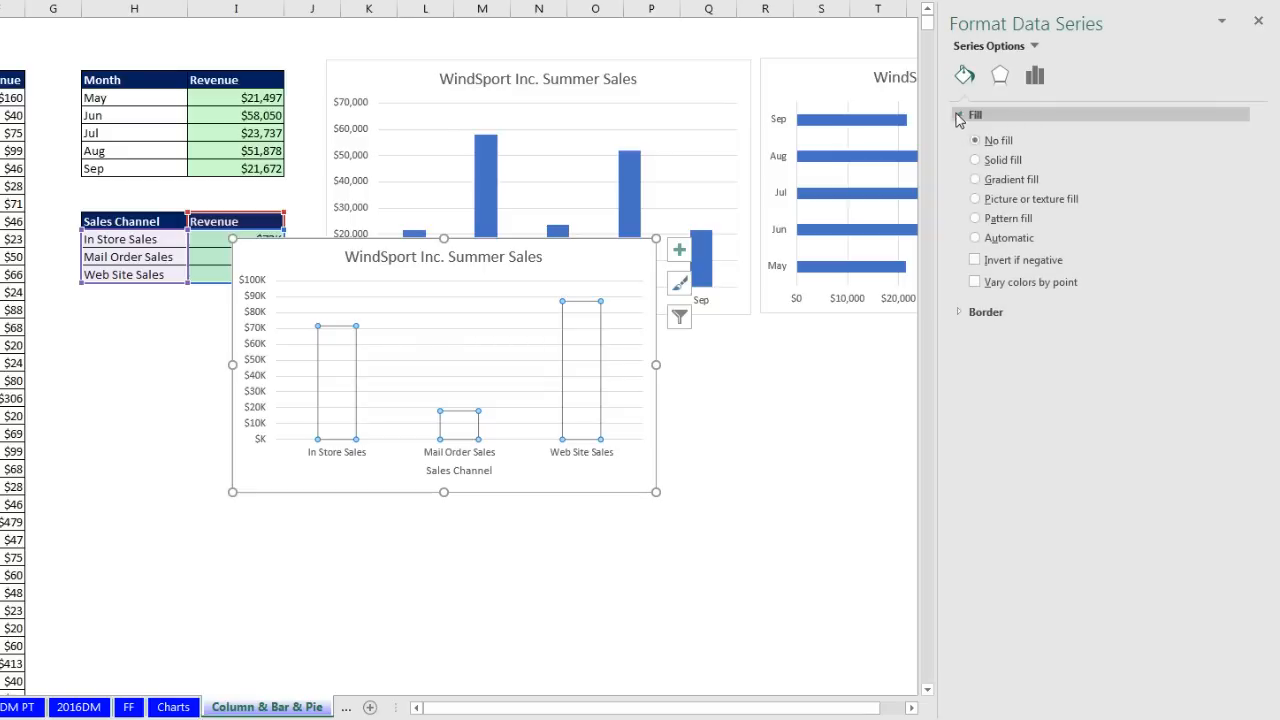
left_click(975, 283)
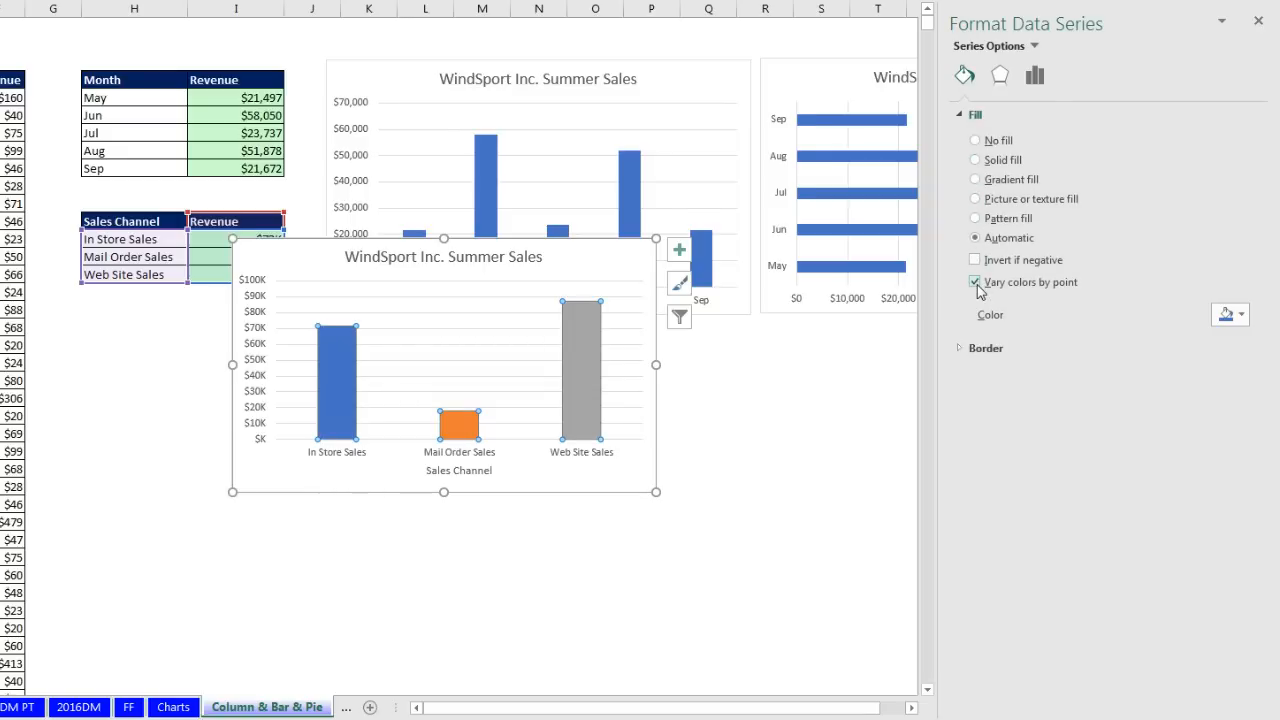
Step: Add value labels above each bar of the summer sales column chart
left_click(682, 252)
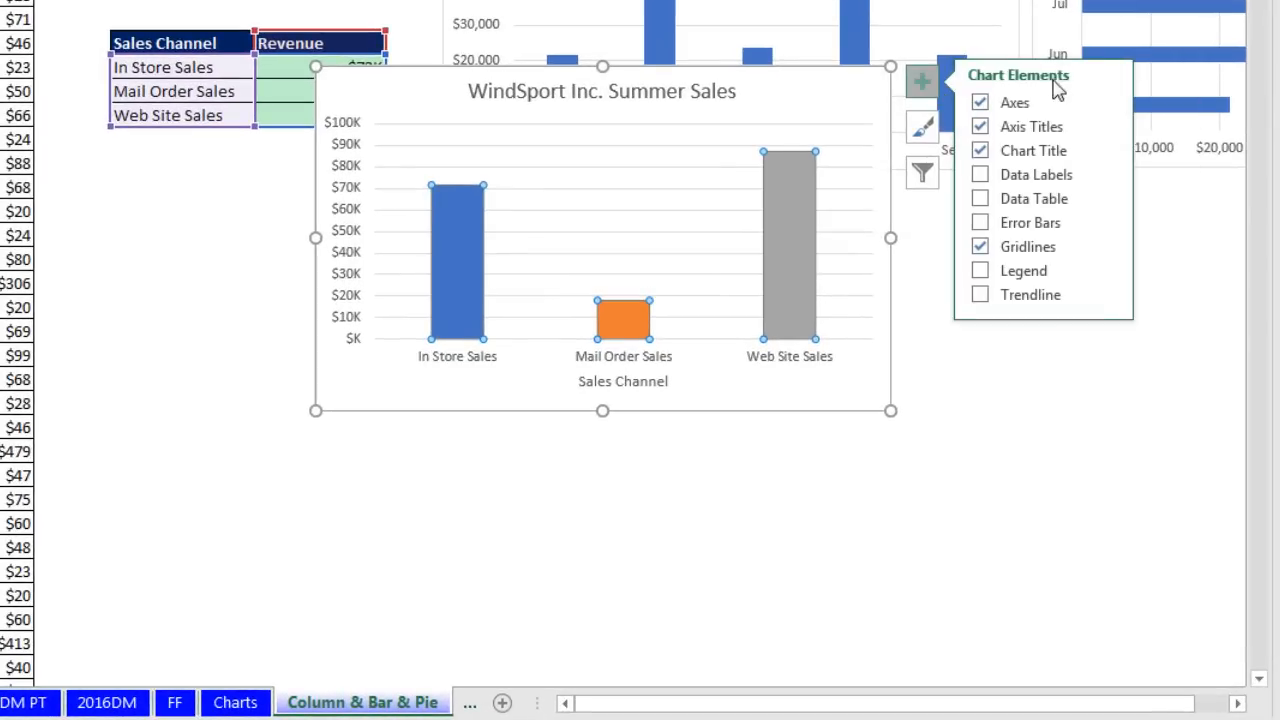
left_click(996, 177)
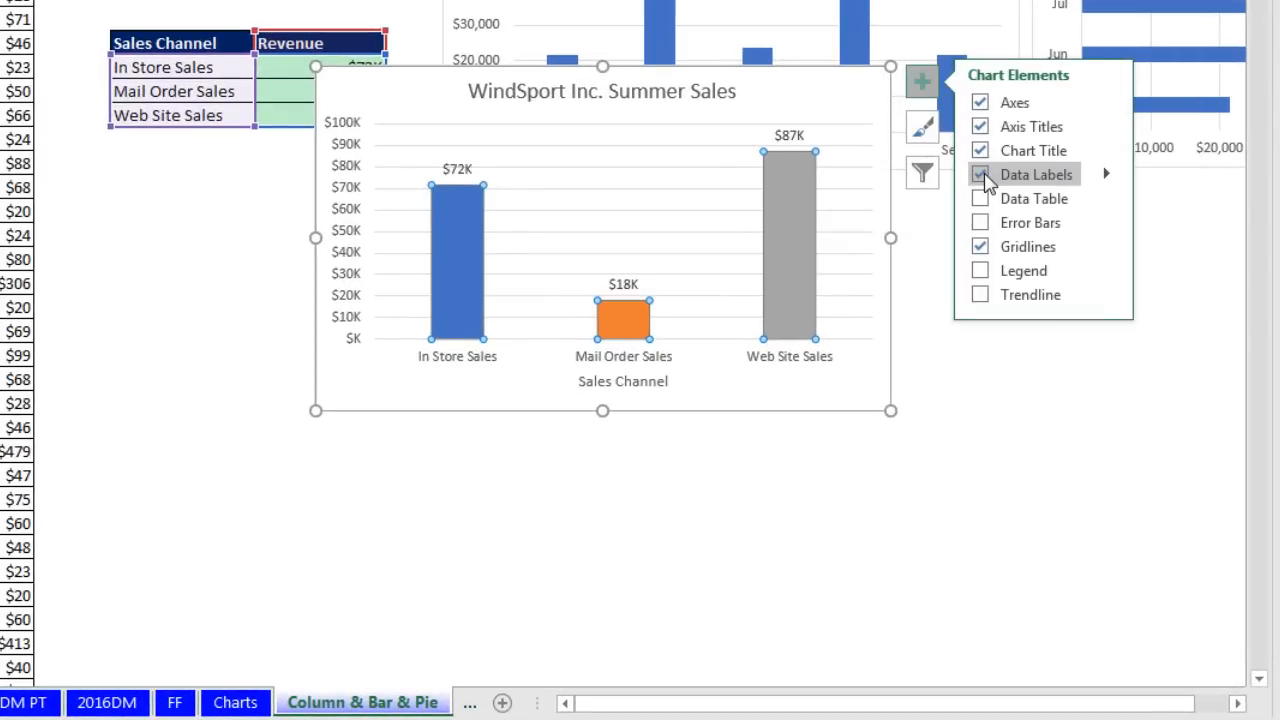
mouse_move(808, 240)
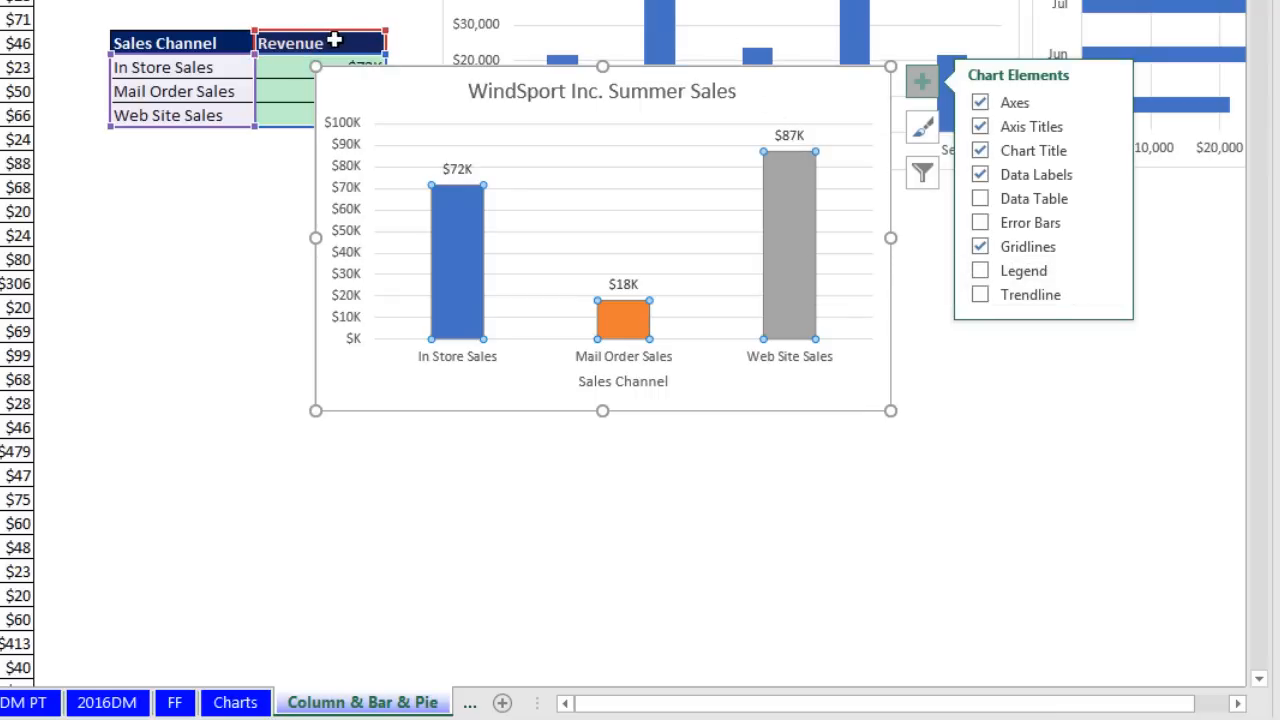
left_click(852, 393)
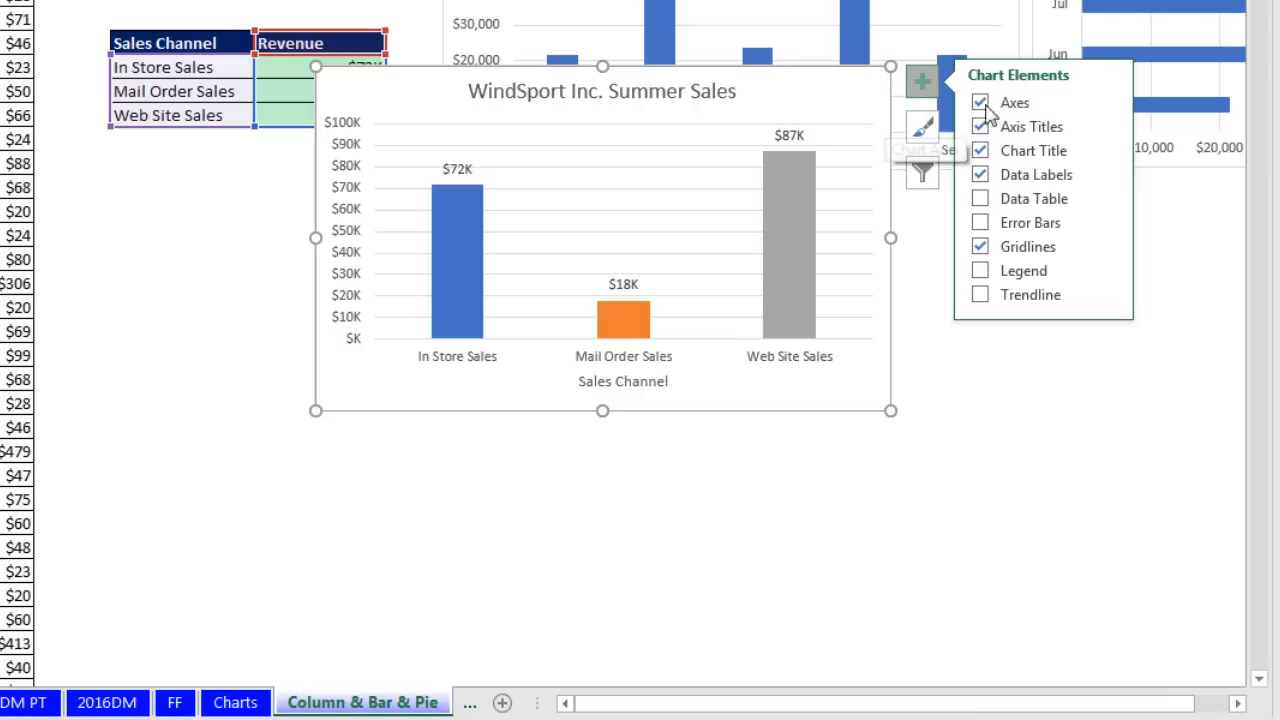
key("Escape")
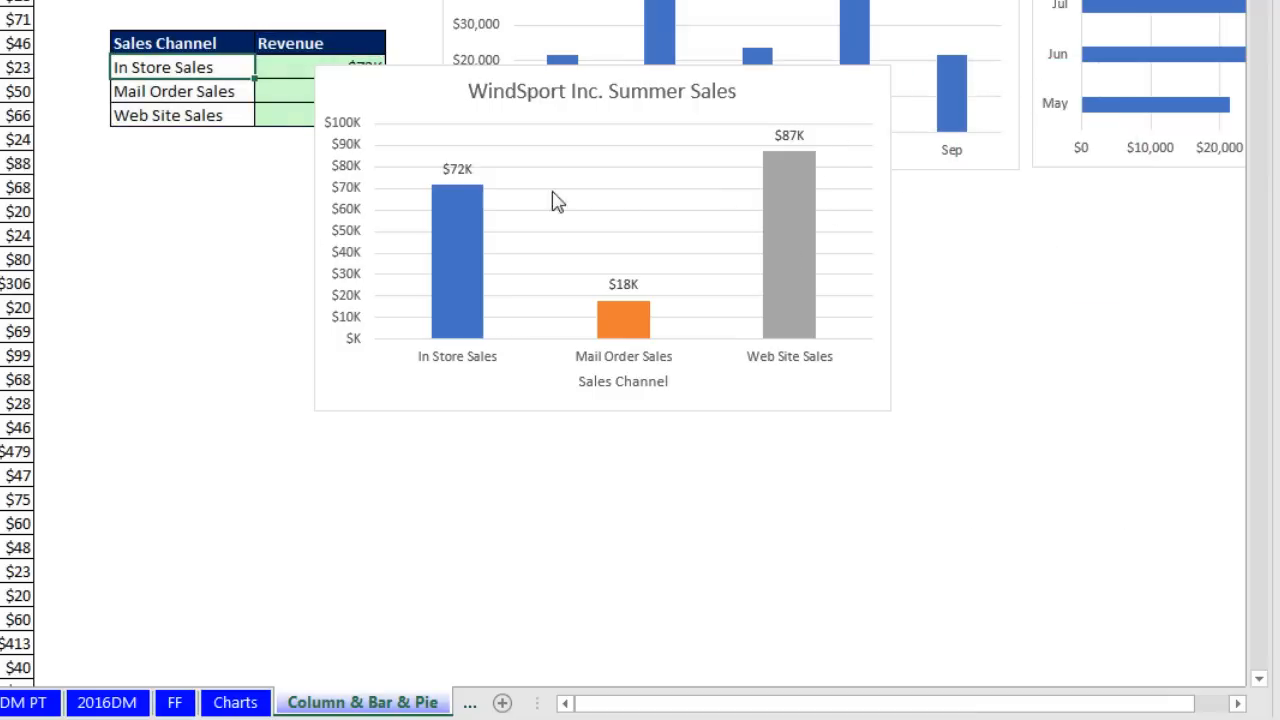
Step: Delete the vertical value axis from the column chart
left_click(457, 171)
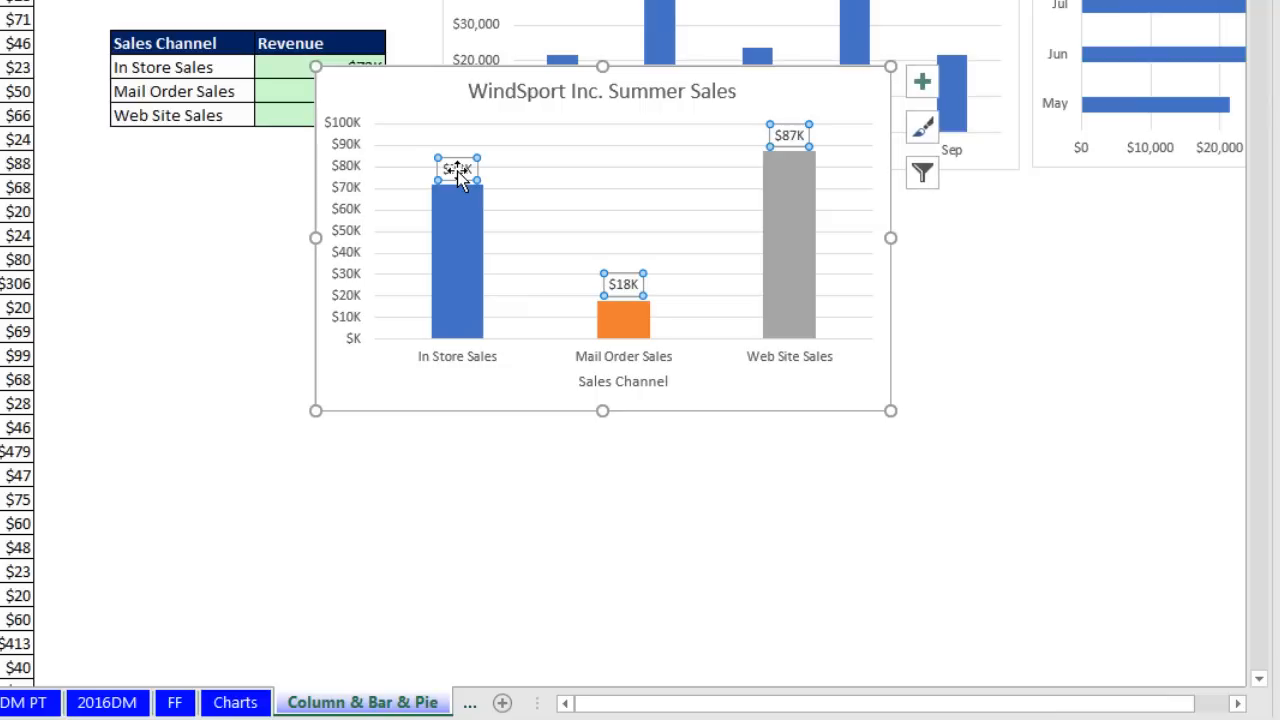
left_click(356, 148)
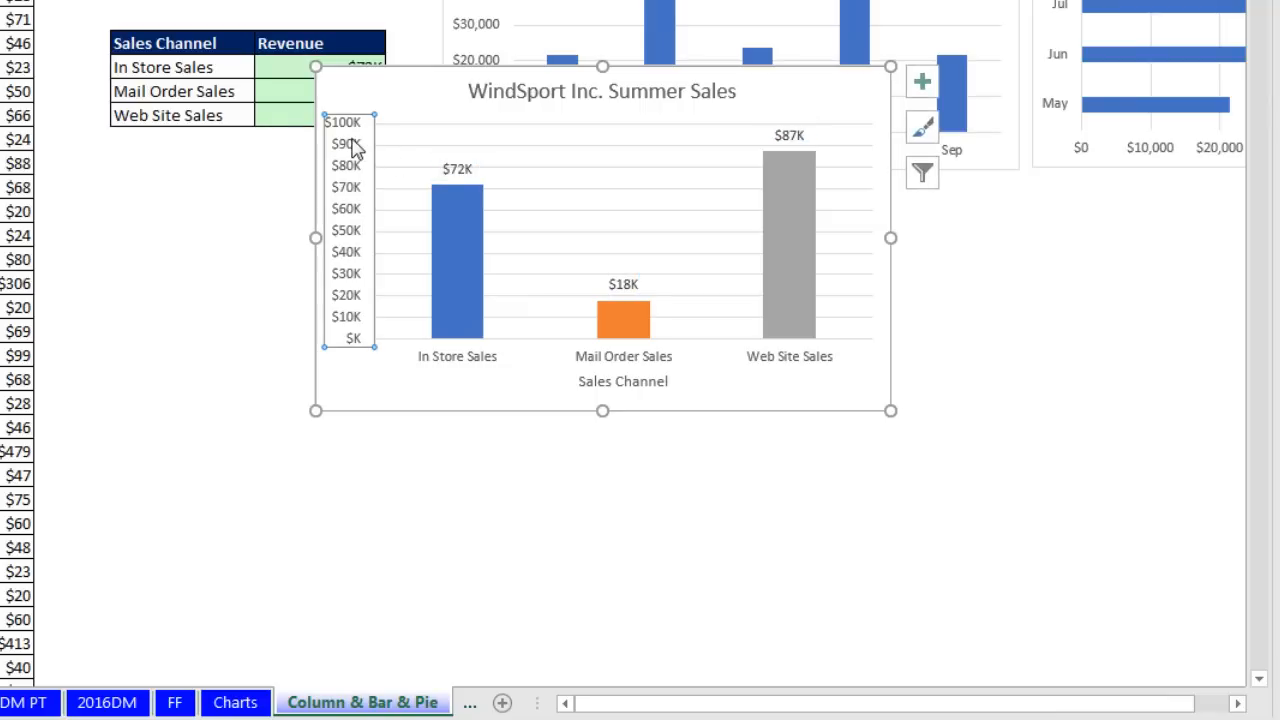
left_click(457, 167)
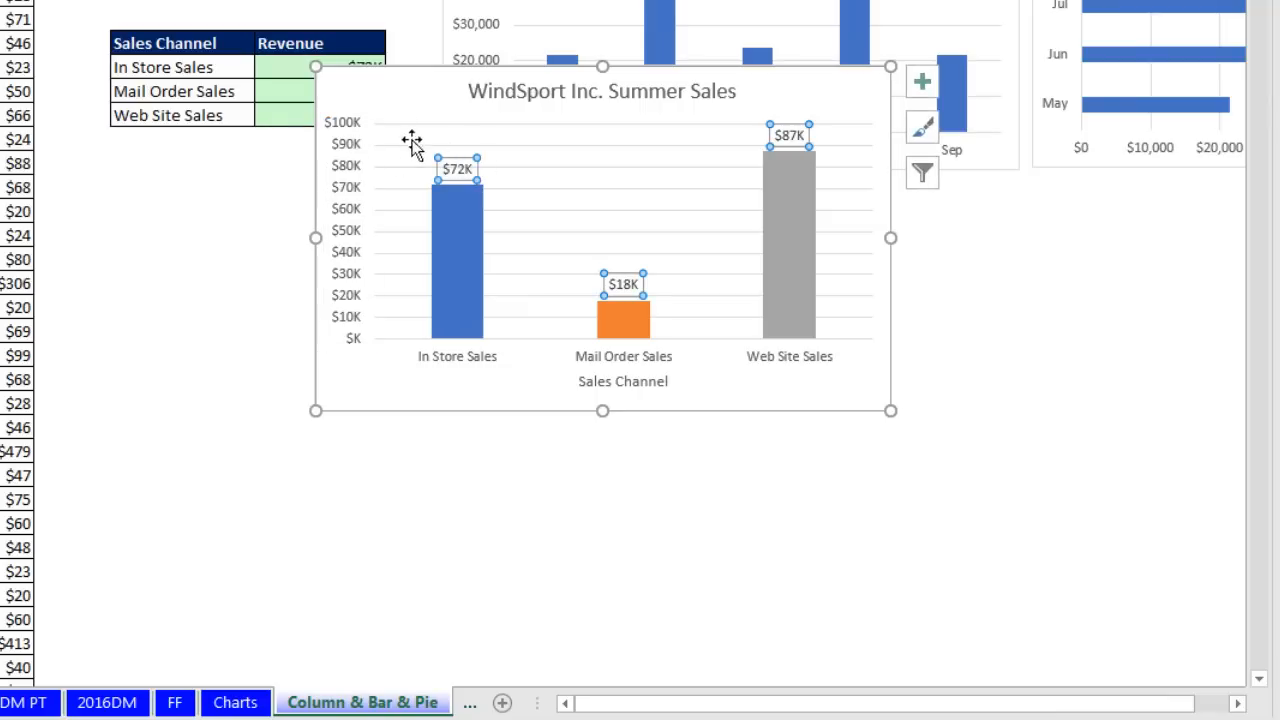
left_click(348, 146)
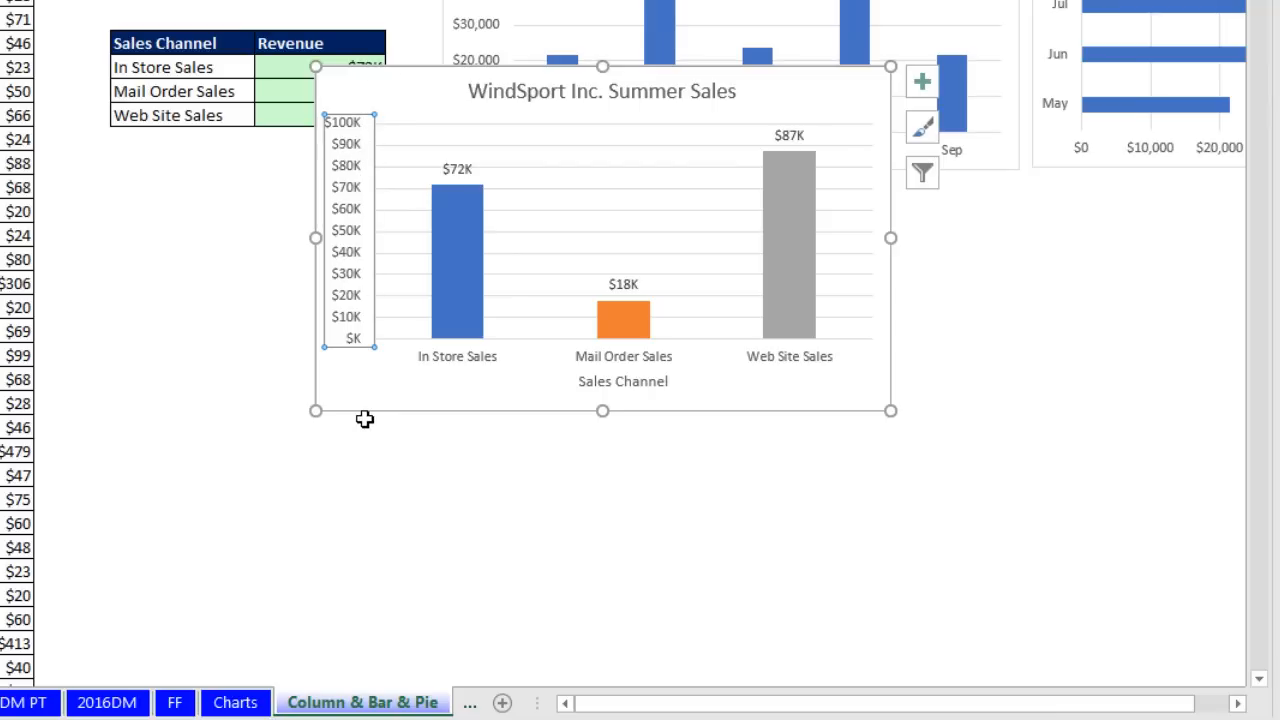
key("Delete")
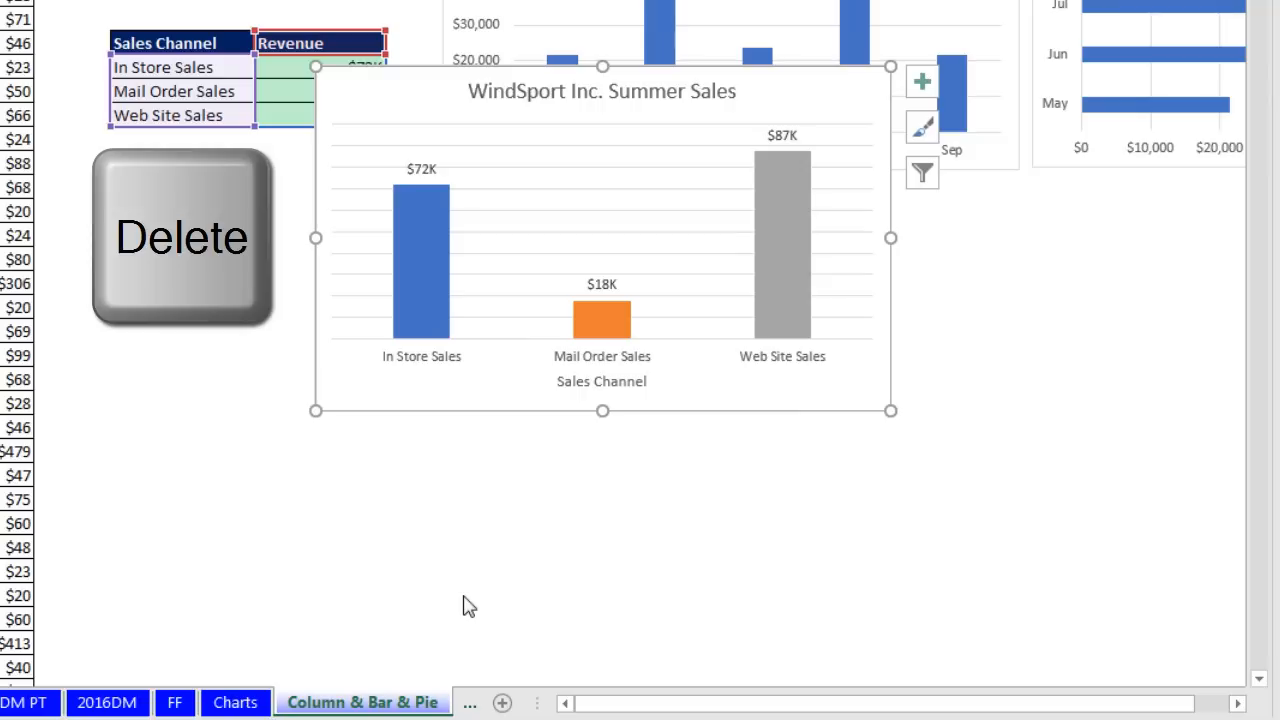
Step: Make the Sales Channel axis title 12 pt bold, then nudge the chart right and down
left_click(628, 392)
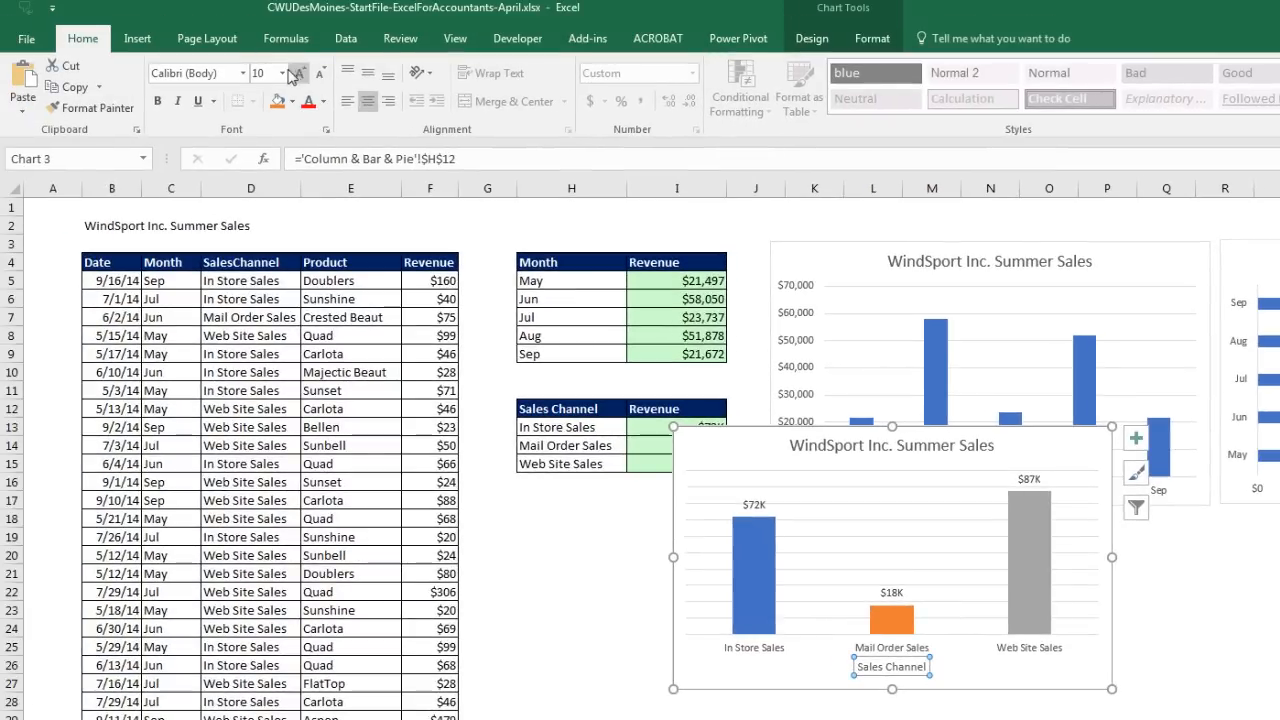
left_click(283, 75)
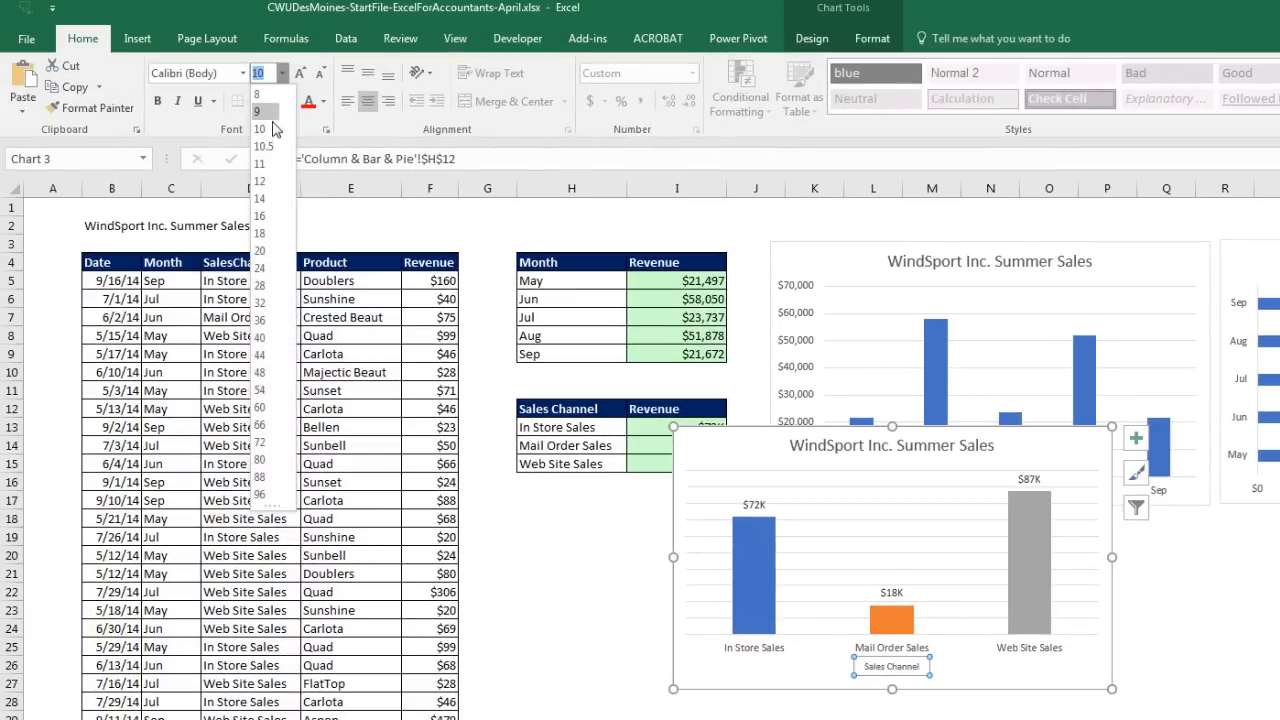
left_click(260, 181)
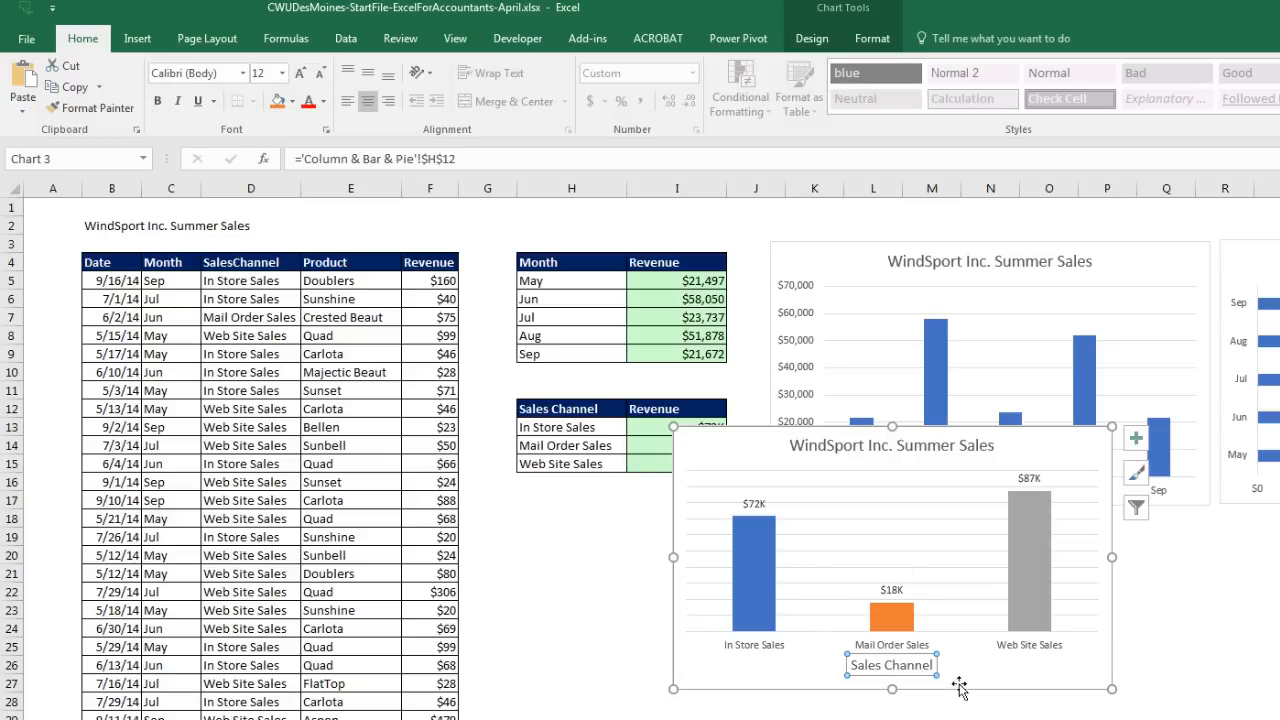
key("ctrl+b")
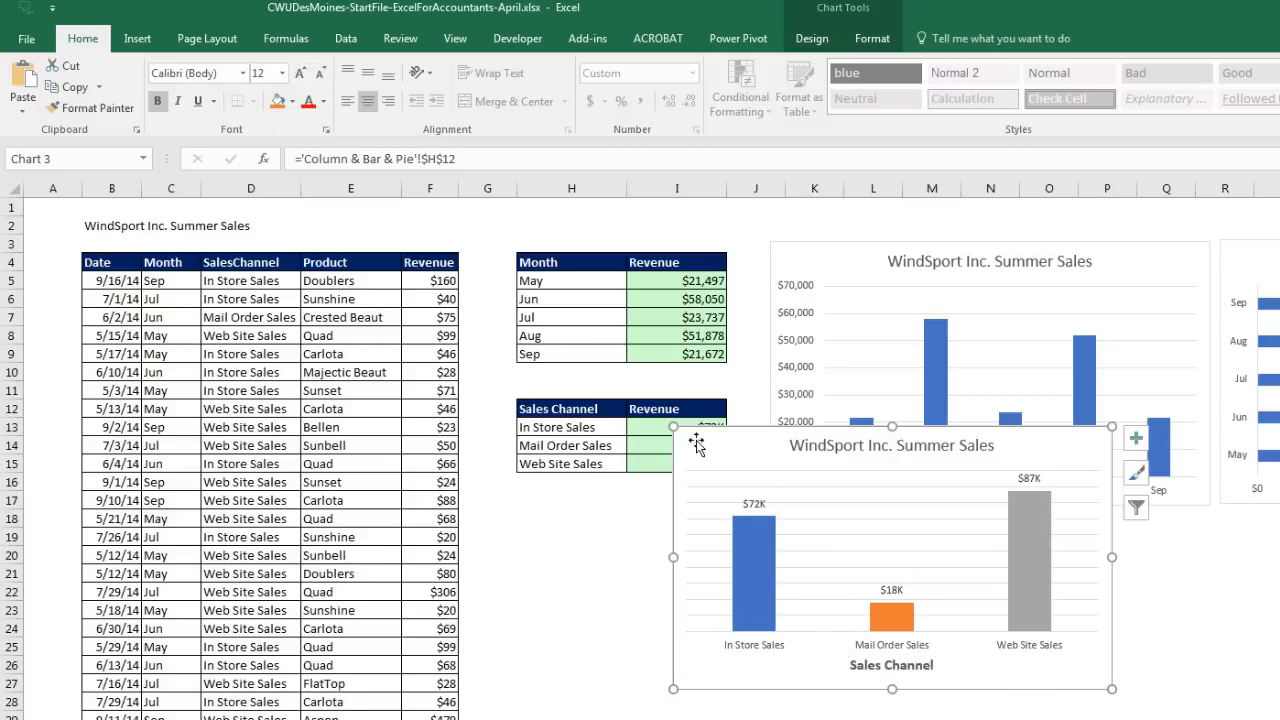
left_click_drag(697, 445, 749, 477)
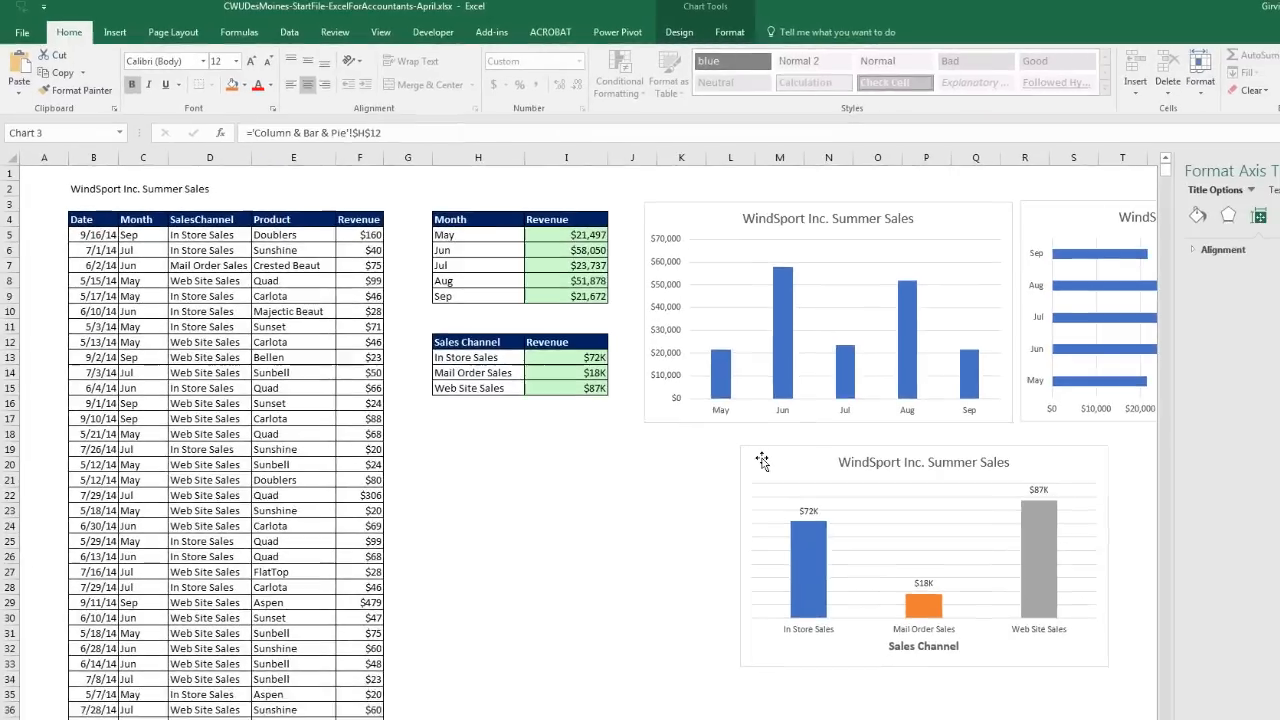
Step: Copy the Sales Channel chart and paste a duplicate at cell G20
left_click(761, 460)
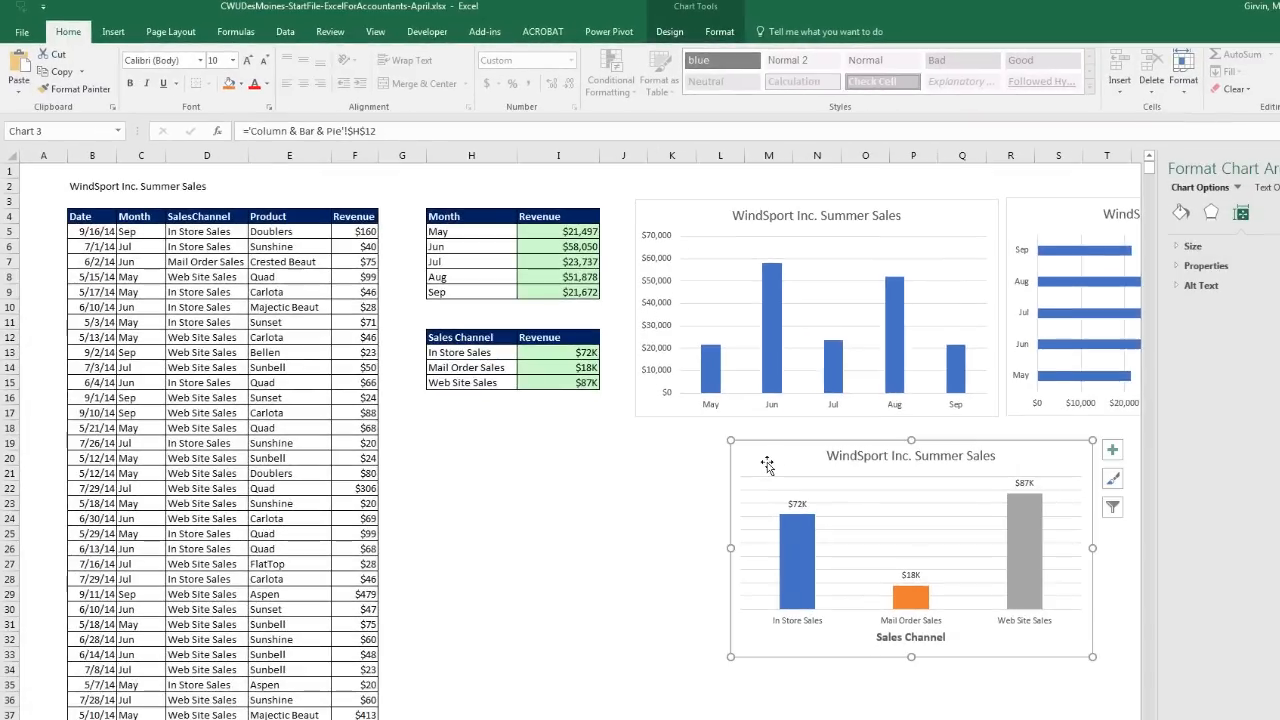
key("ctrl+c")
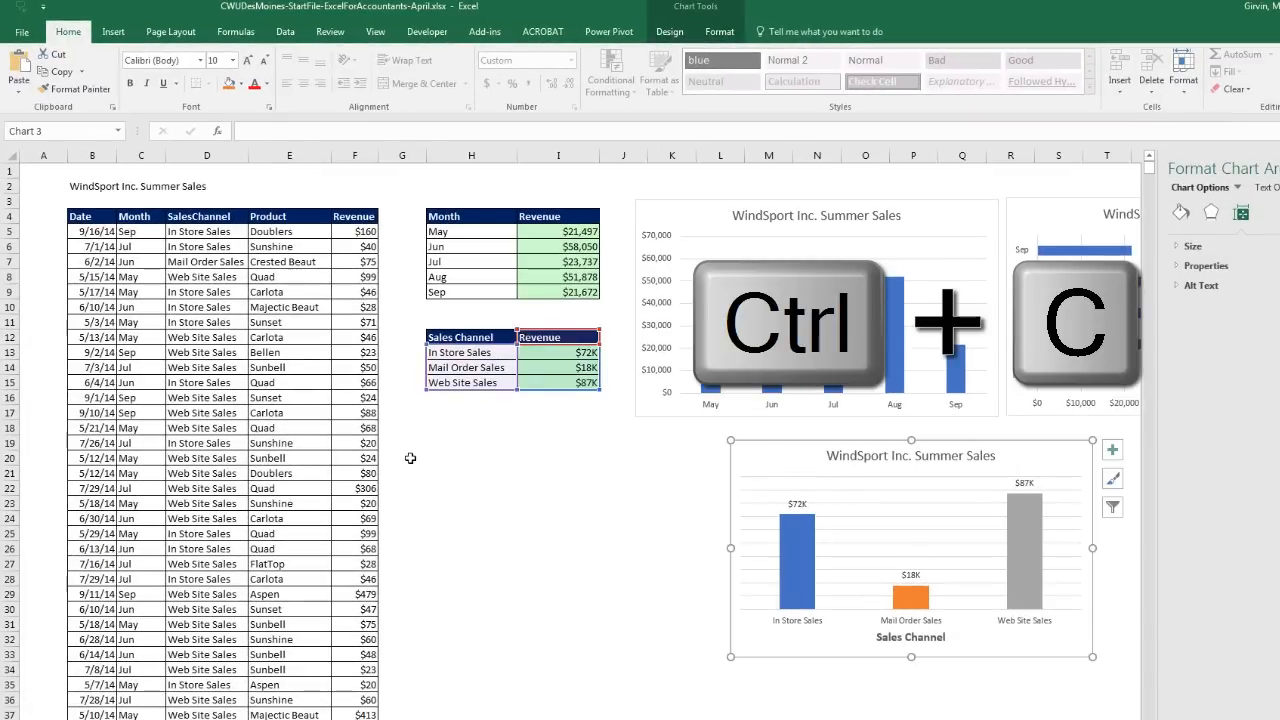
left_click(402, 458)
key("ctrl+v")
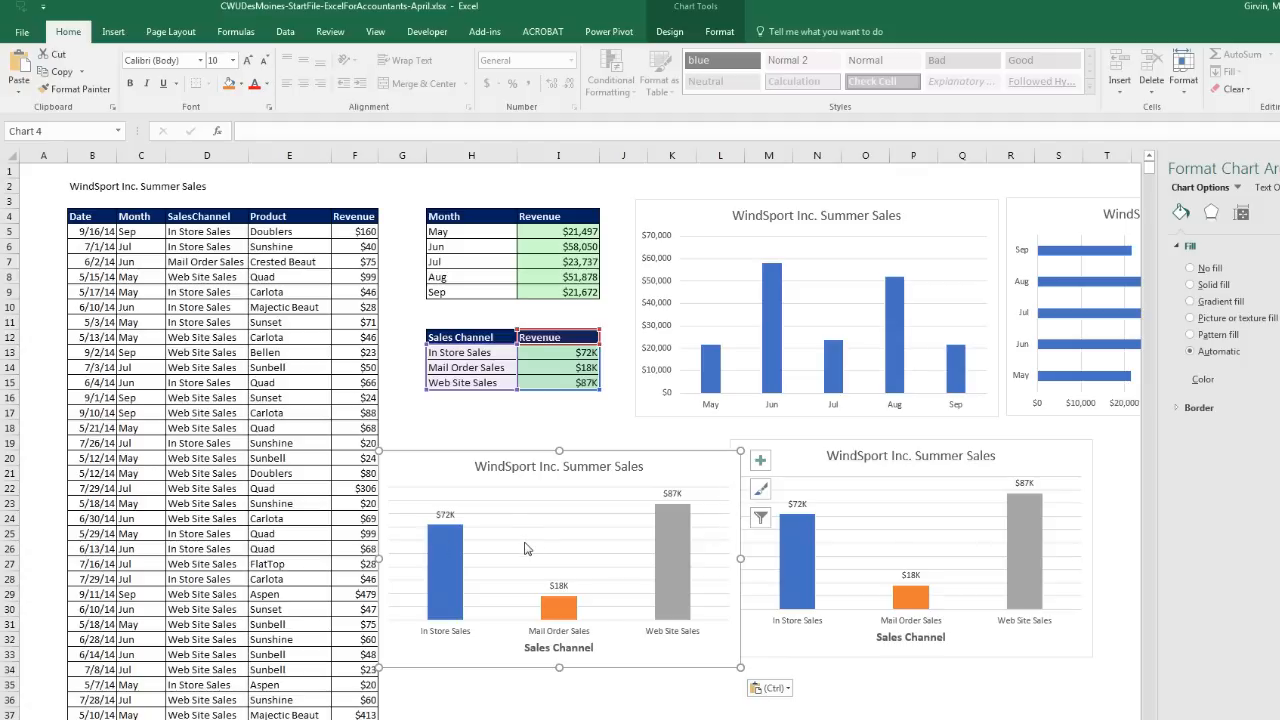
Step: Change the duplicate chart's type to Pie
right_click(451, 478)
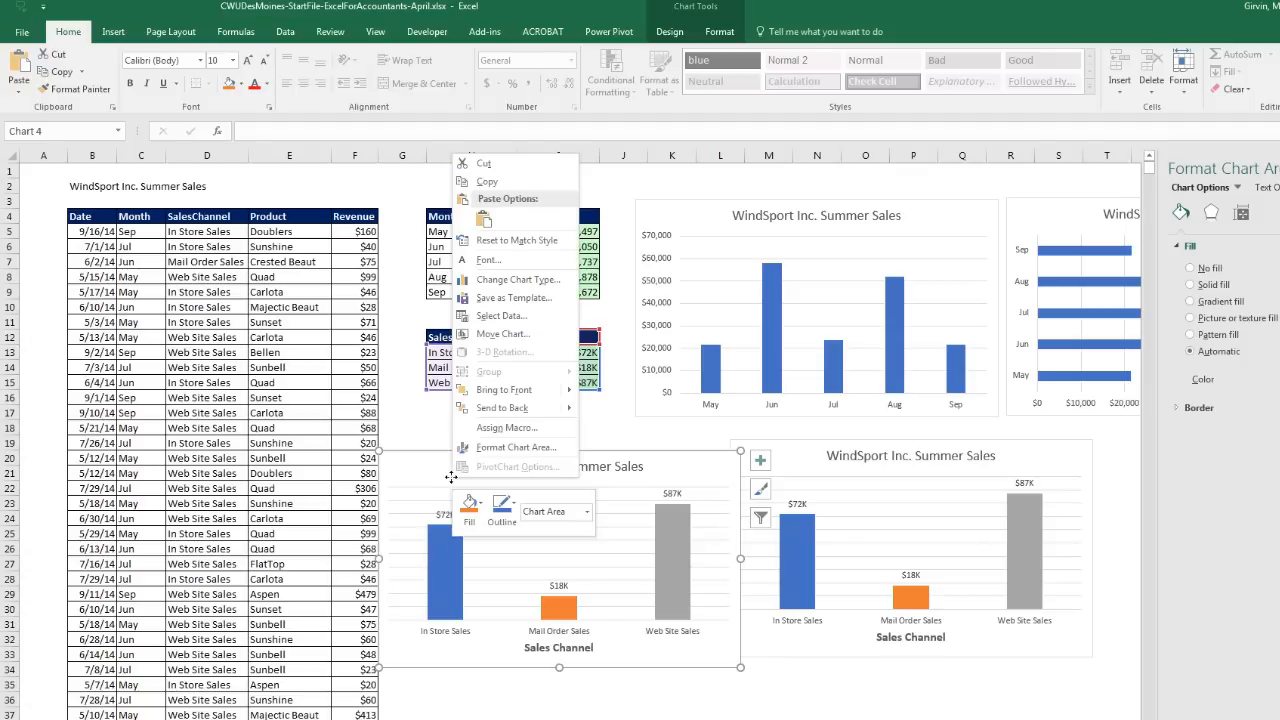
left_click(511, 285)
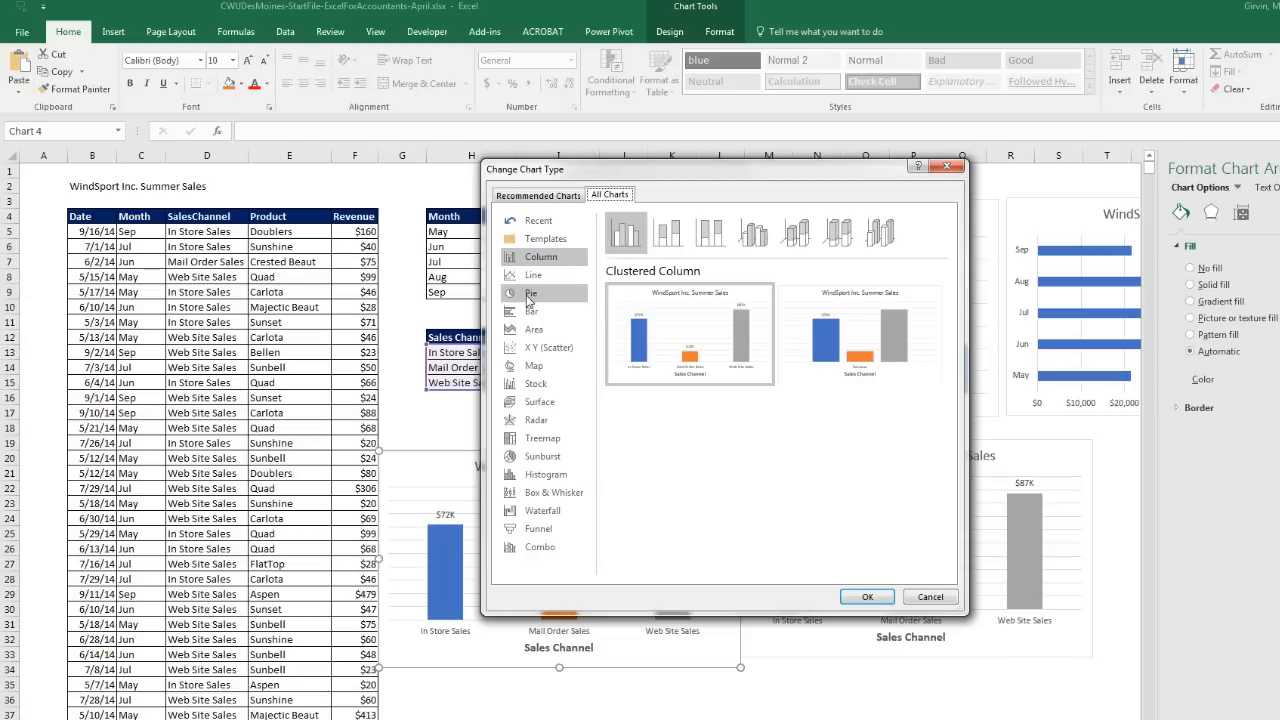
left_click(529, 300)
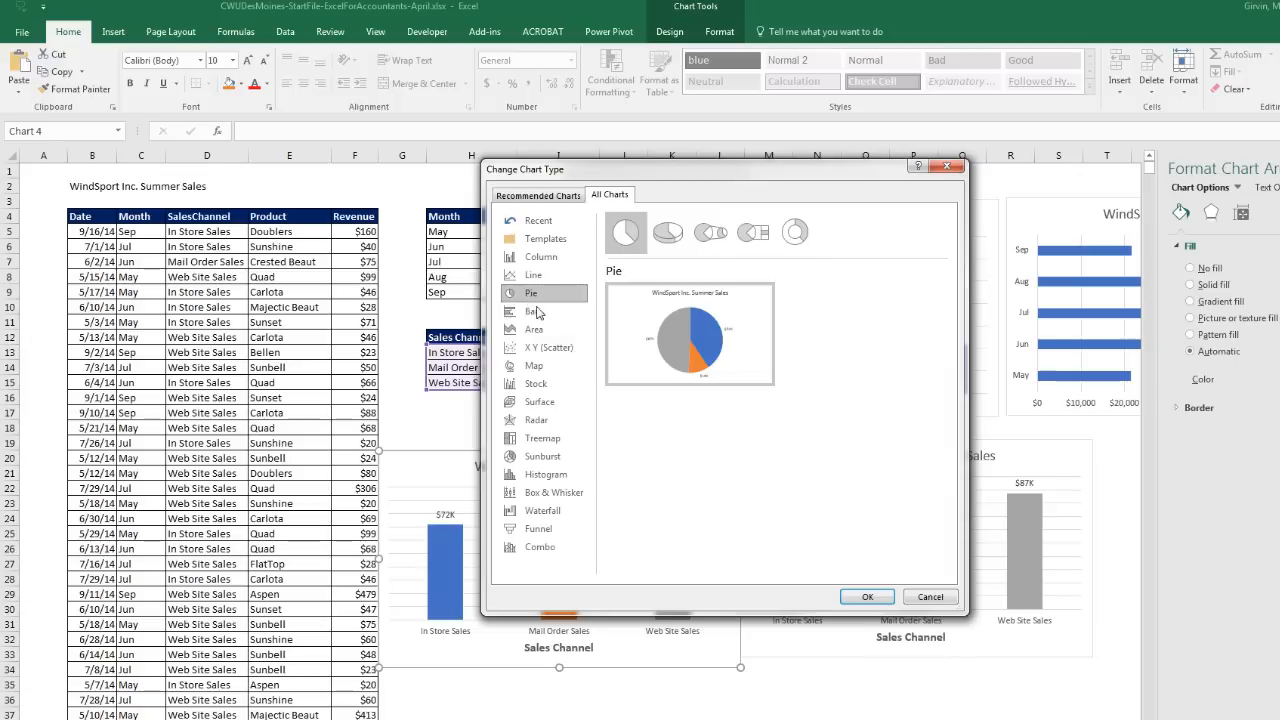
left_click(868, 598)
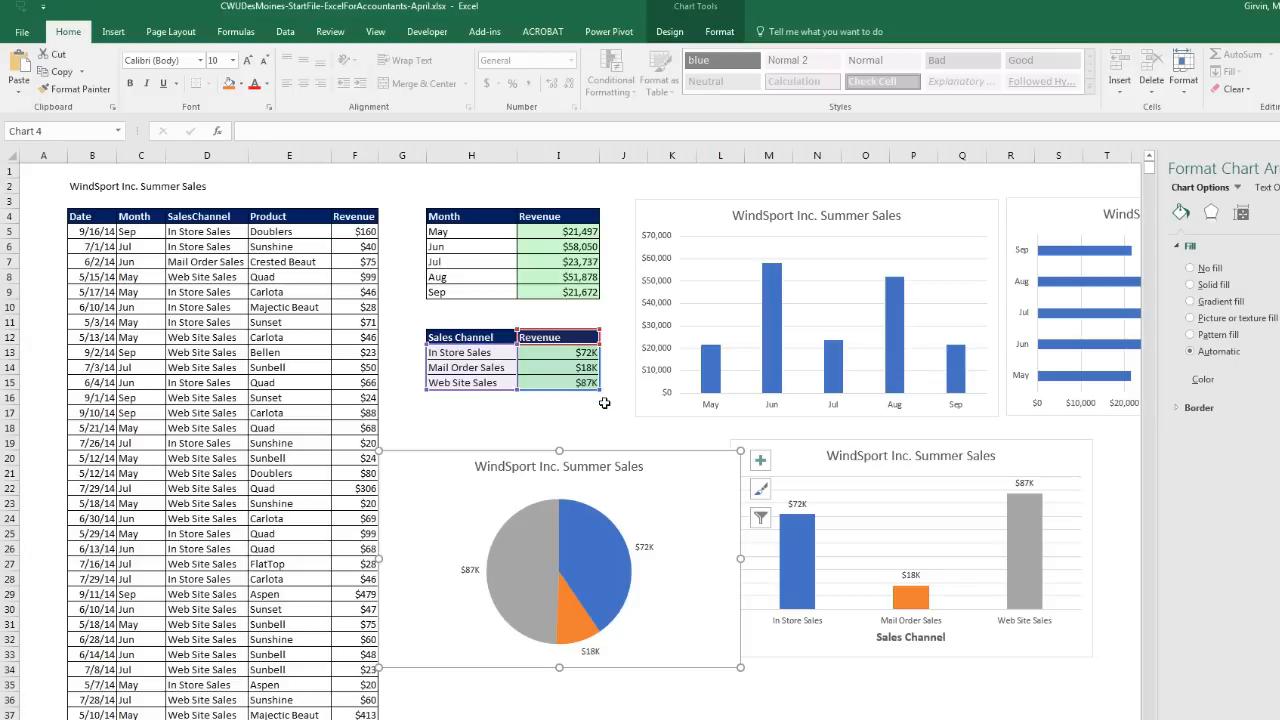
Step: Add category names and percentages to all three pie data labels
left_click(645, 551)
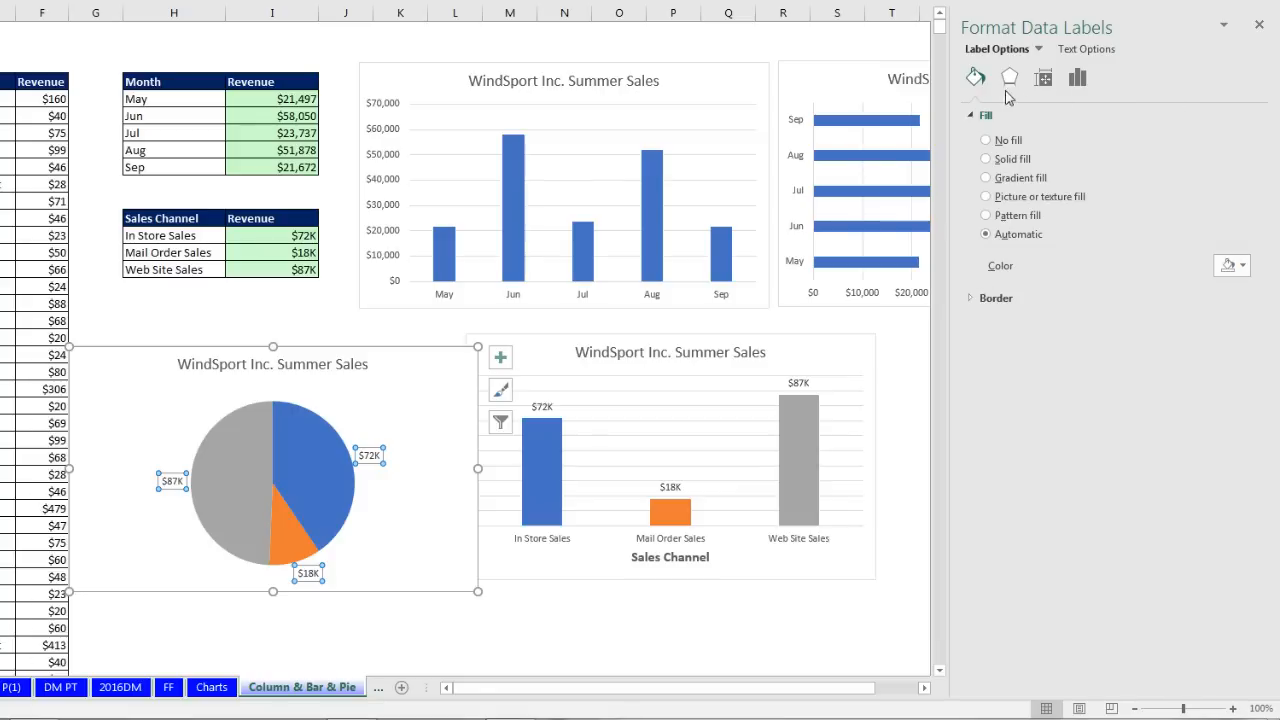
left_click(370, 459)
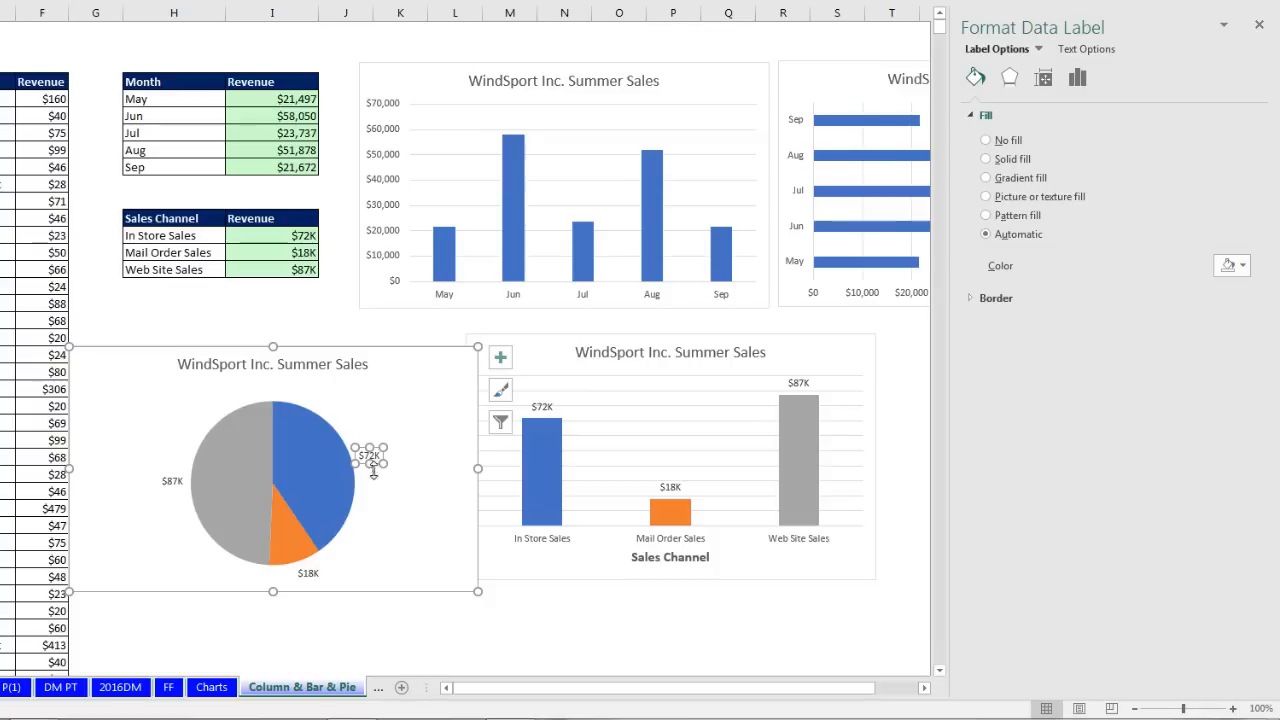
left_click(440, 542)
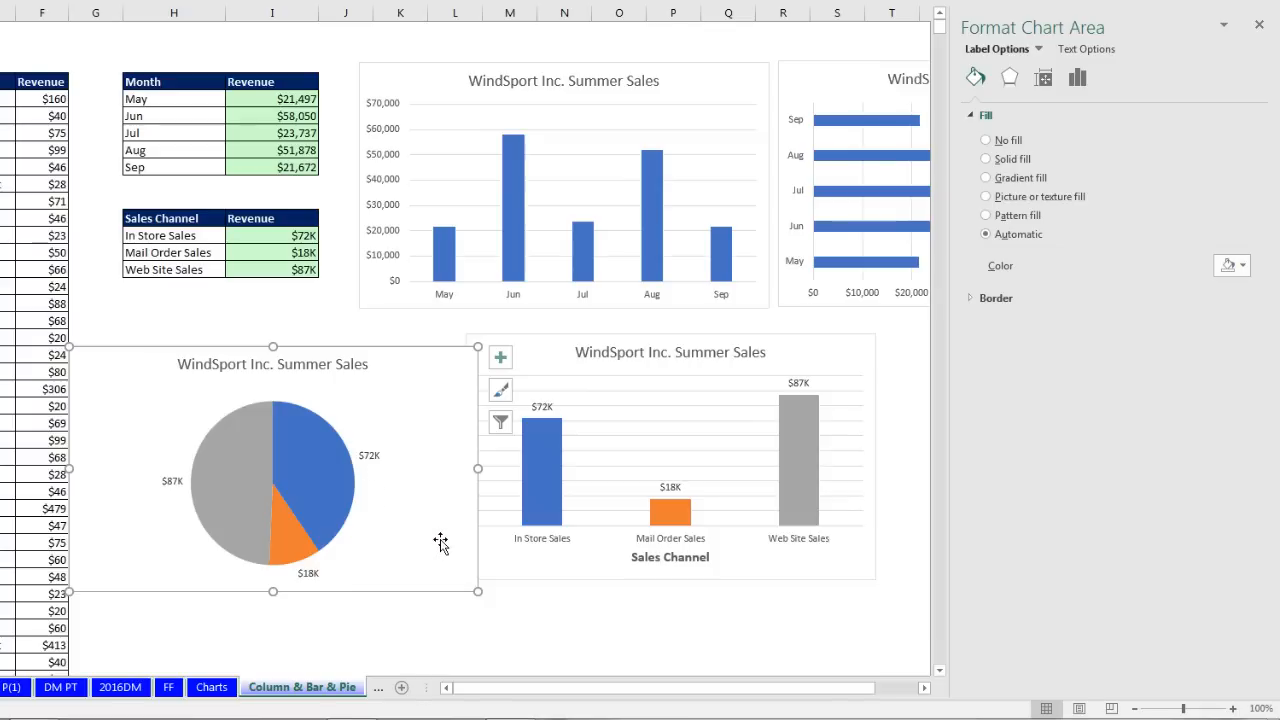
left_click(384, 463)
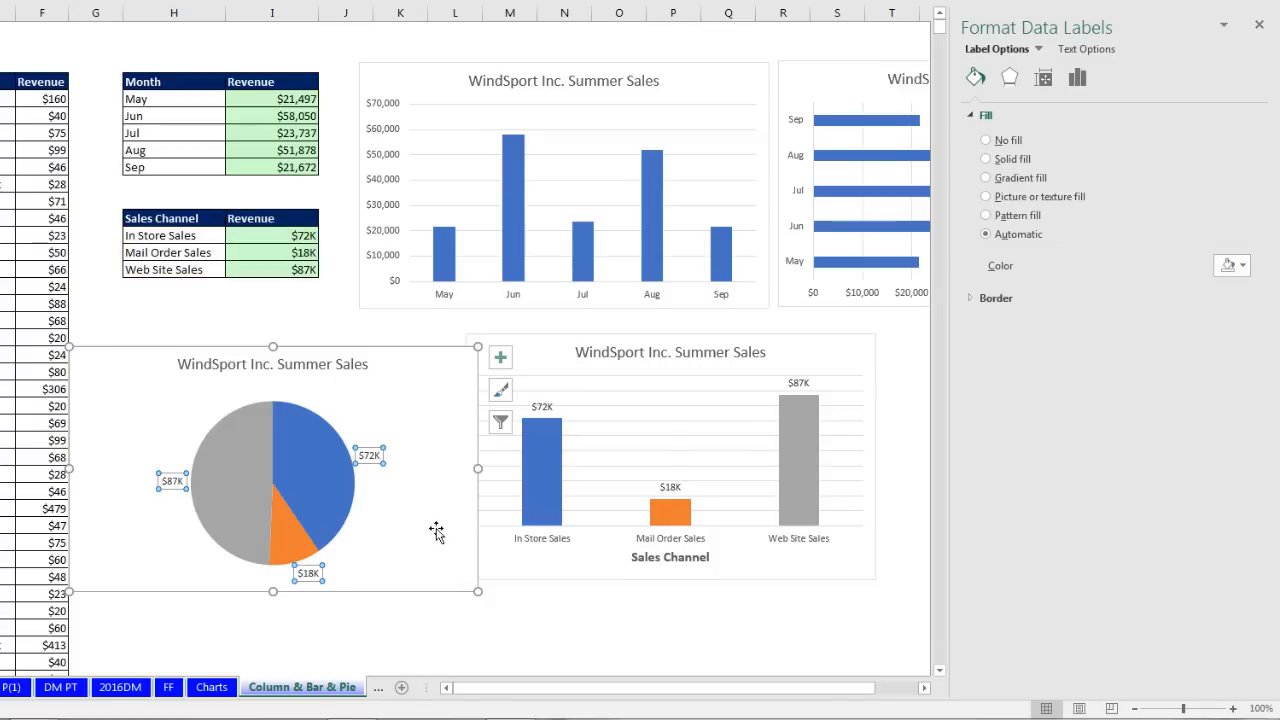
key("ctrl+1")
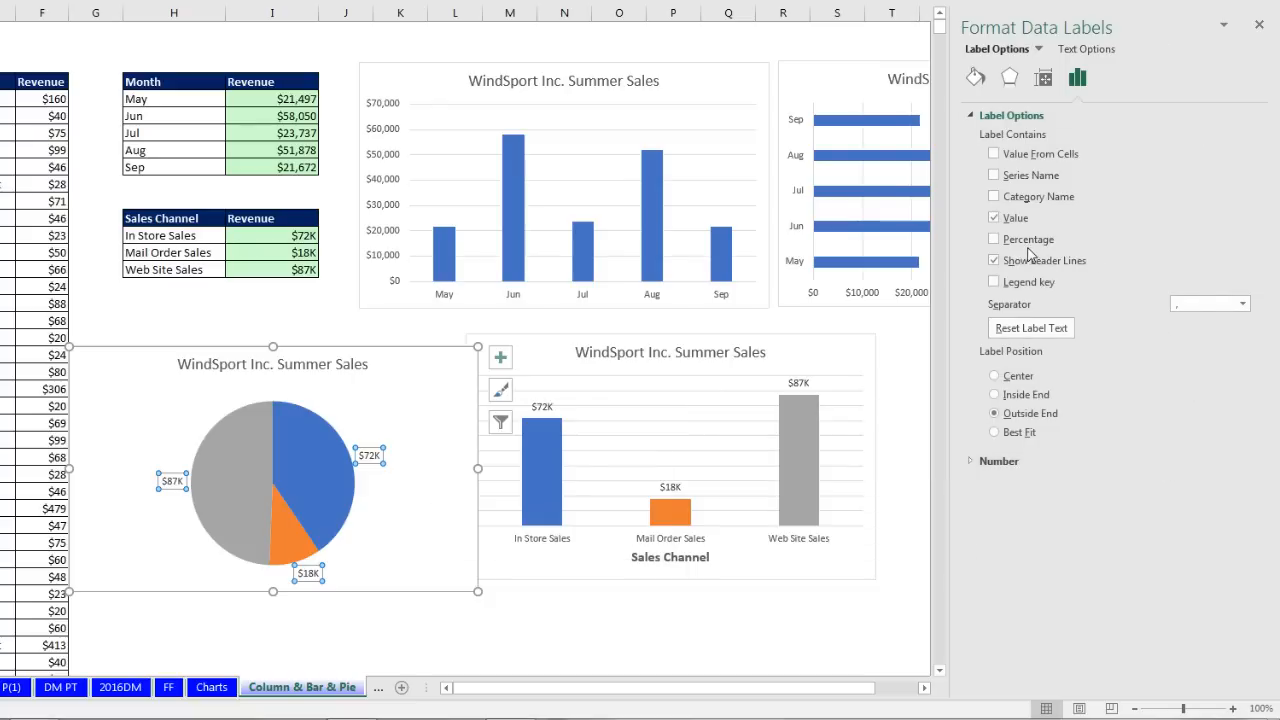
left_click(994, 197)
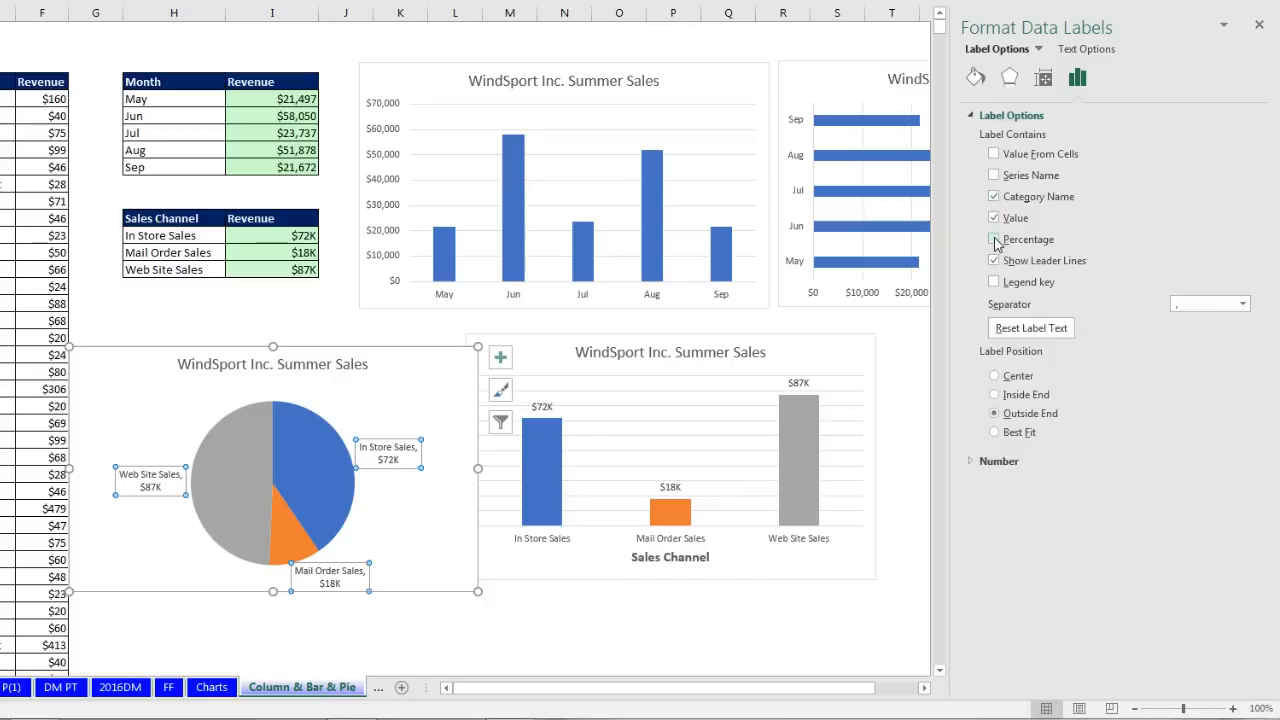
left_click(994, 240)
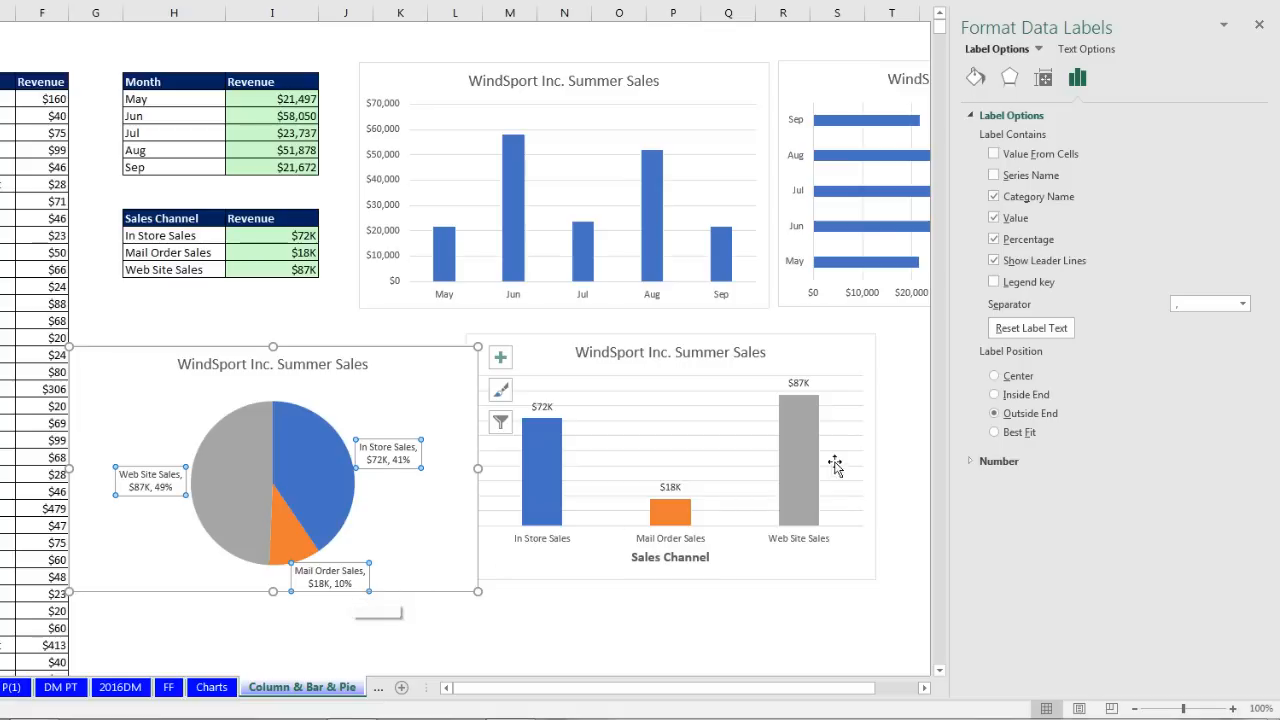
Step: Try Center and Inside End label positions, then keep the labels at Outside End
left_click(995, 377)
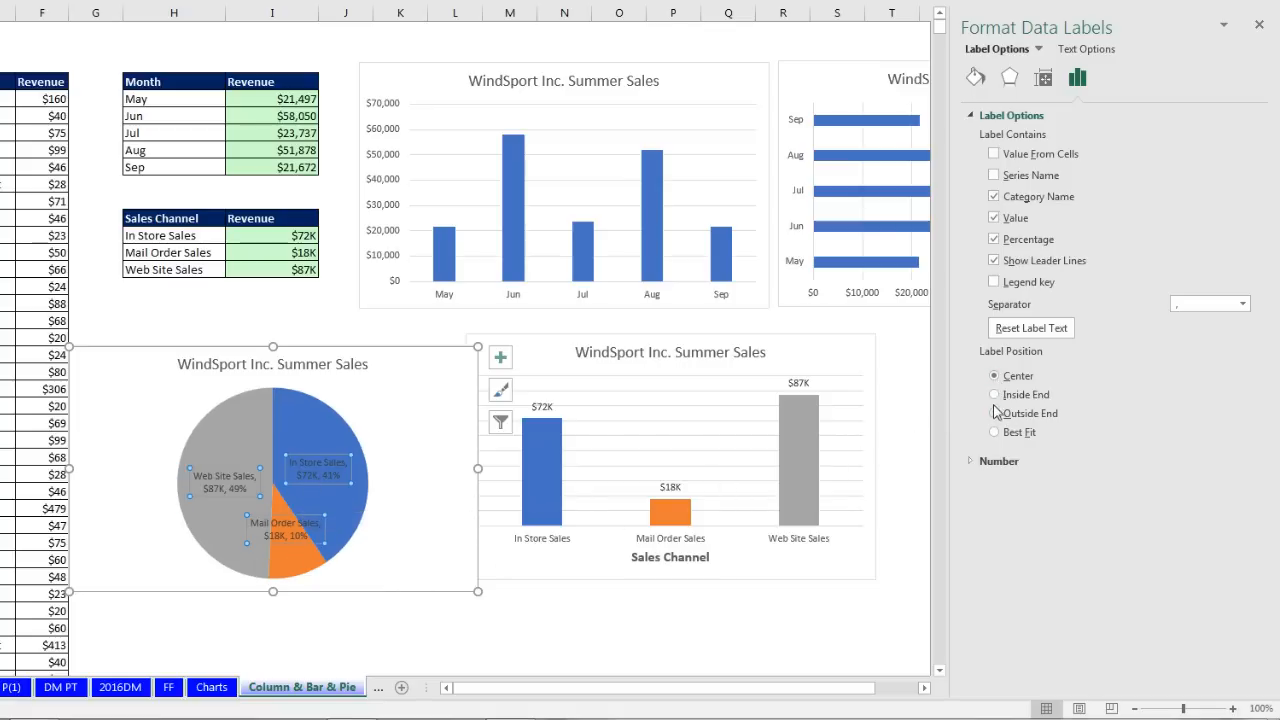
left_click(994, 395)
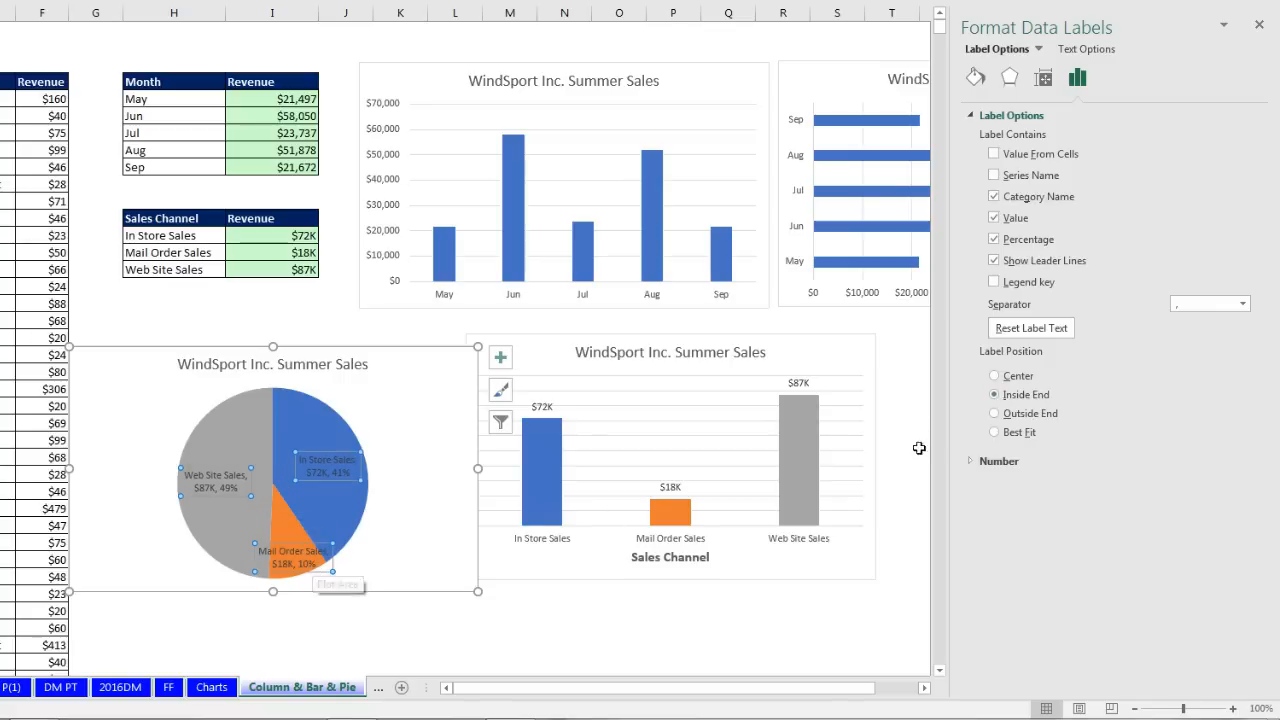
left_click(995, 414)
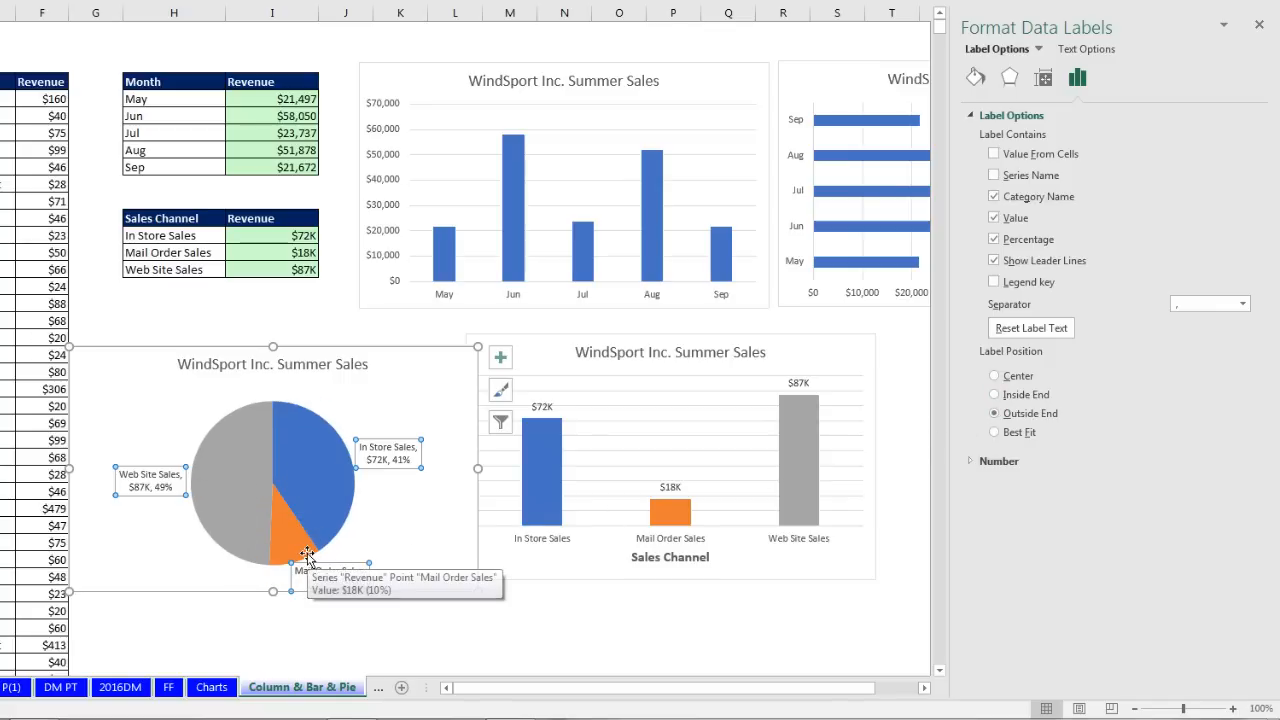
left_click(310, 490)
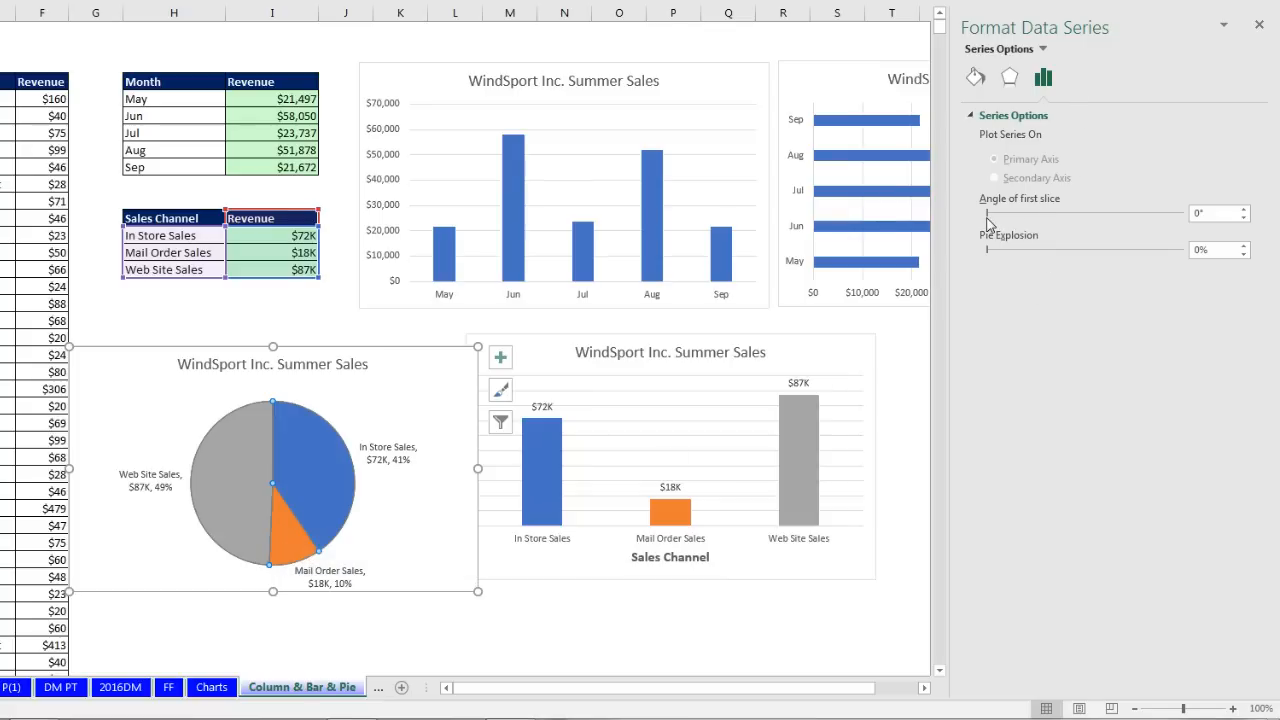
Step: Rotate the pie's first slice to about 53° and place the pie right of the column chart
left_click_drag(988, 214, 1016, 215)
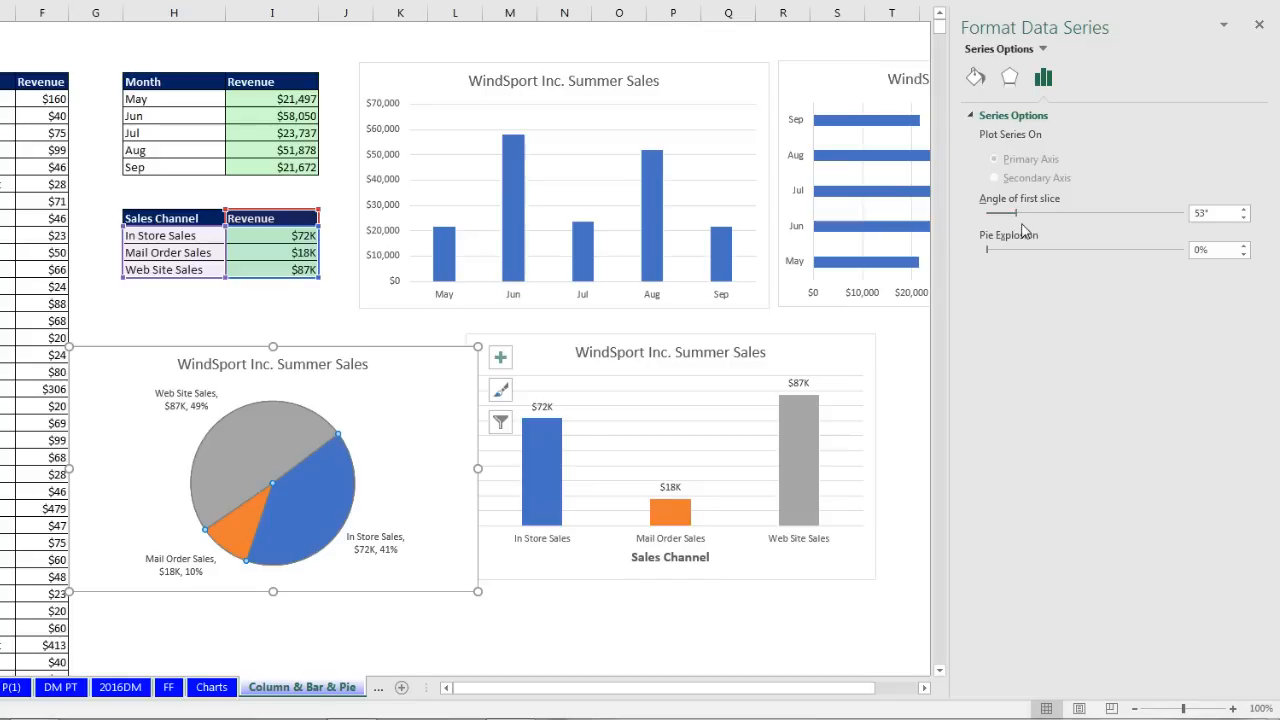
left_click(300, 304)
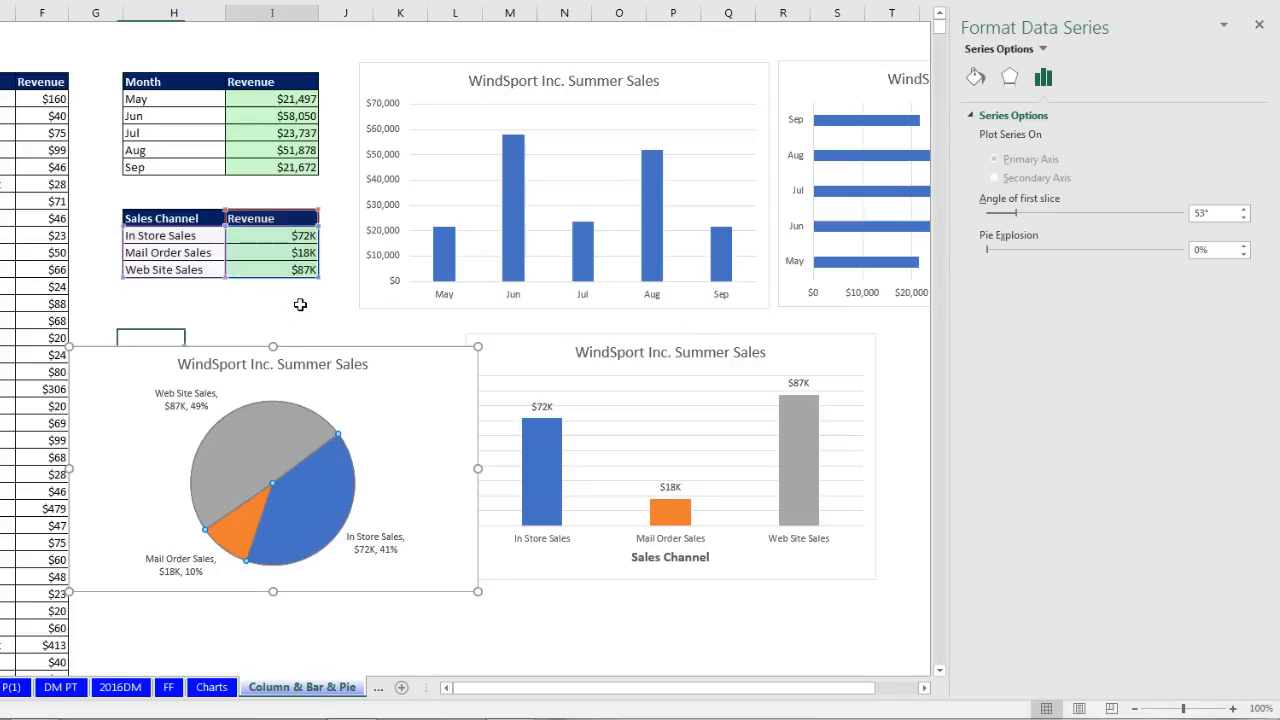
scroll(300, 304, "down", 3, "ctrl")
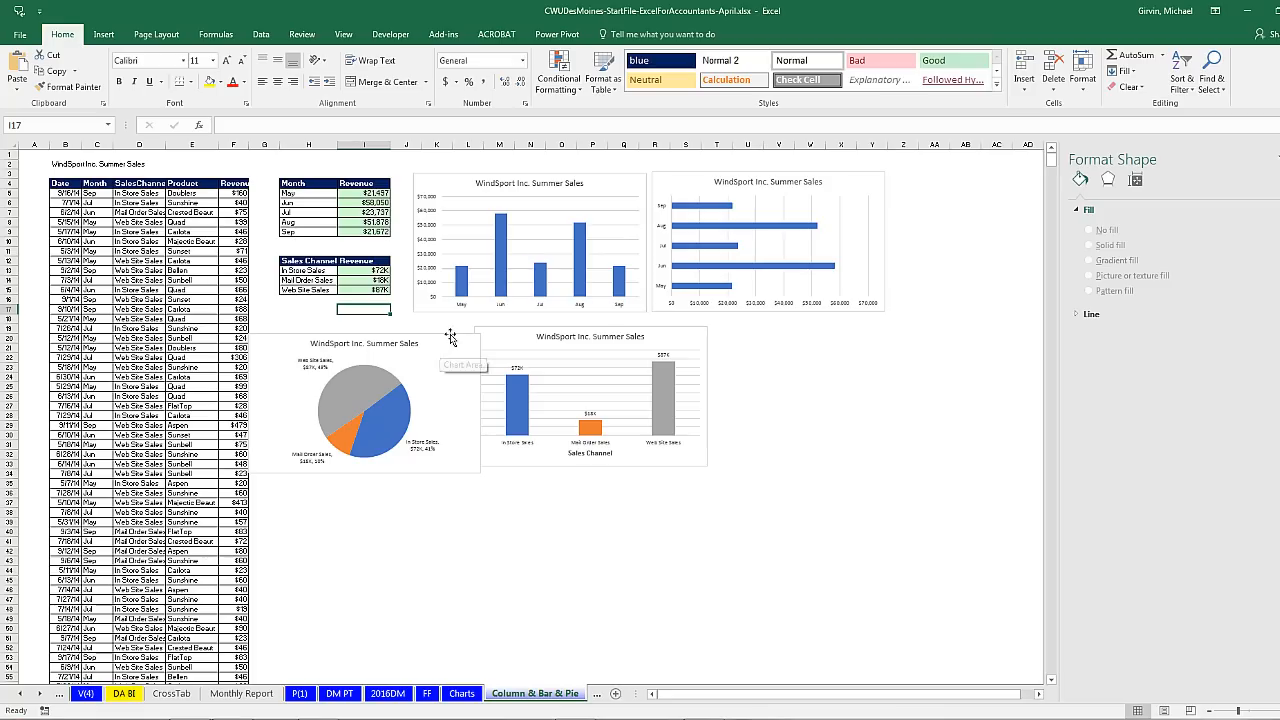
left_click(195, 248)
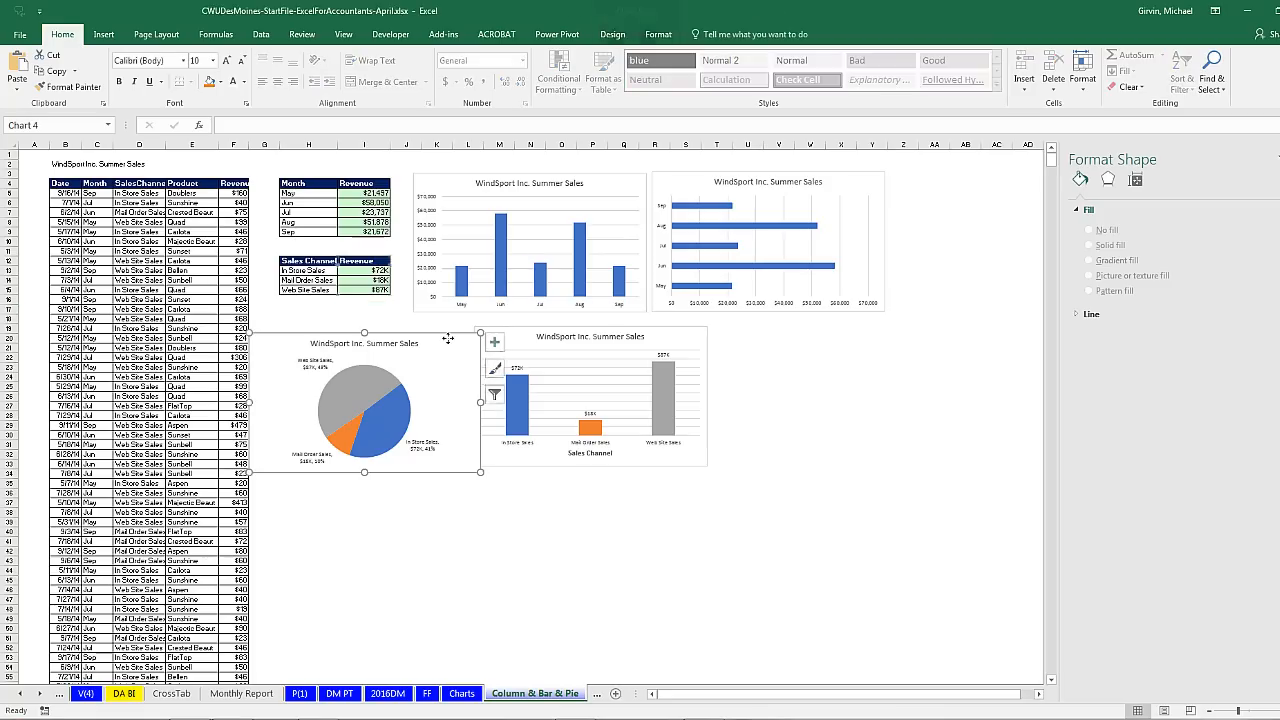
left_click_drag(190, 248, 443, 322)
left_click_drag(649, 398, 826, 428)
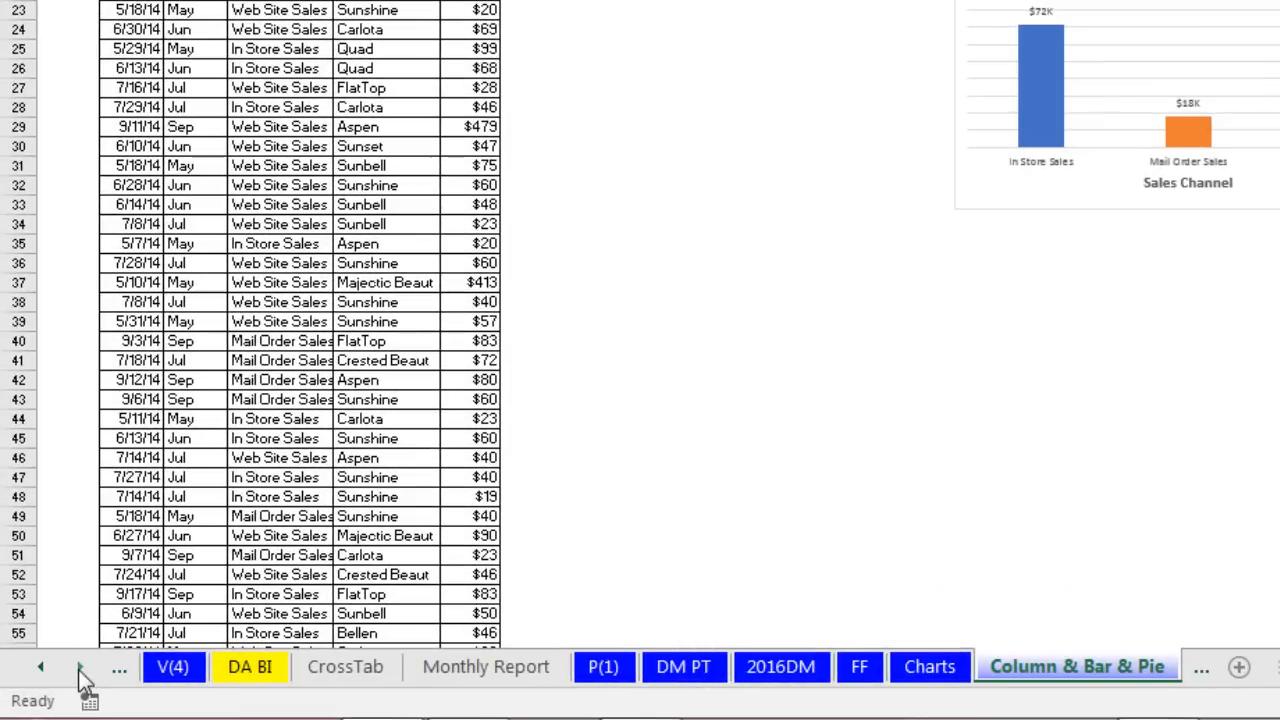
Step: Scroll the sheet tabs and switch to the Stacked & Clustered sheet
left_click(81, 667)
left_click(81, 667)
left_click(81, 667)
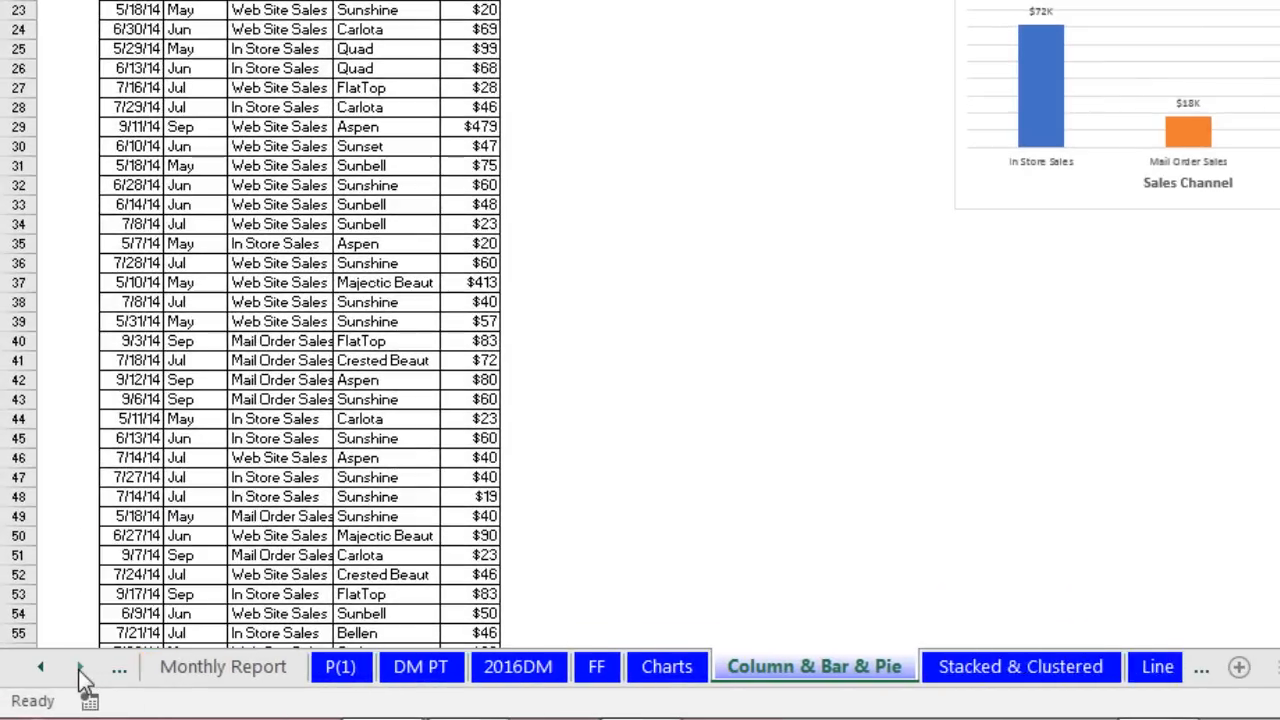
left_click(81, 667)
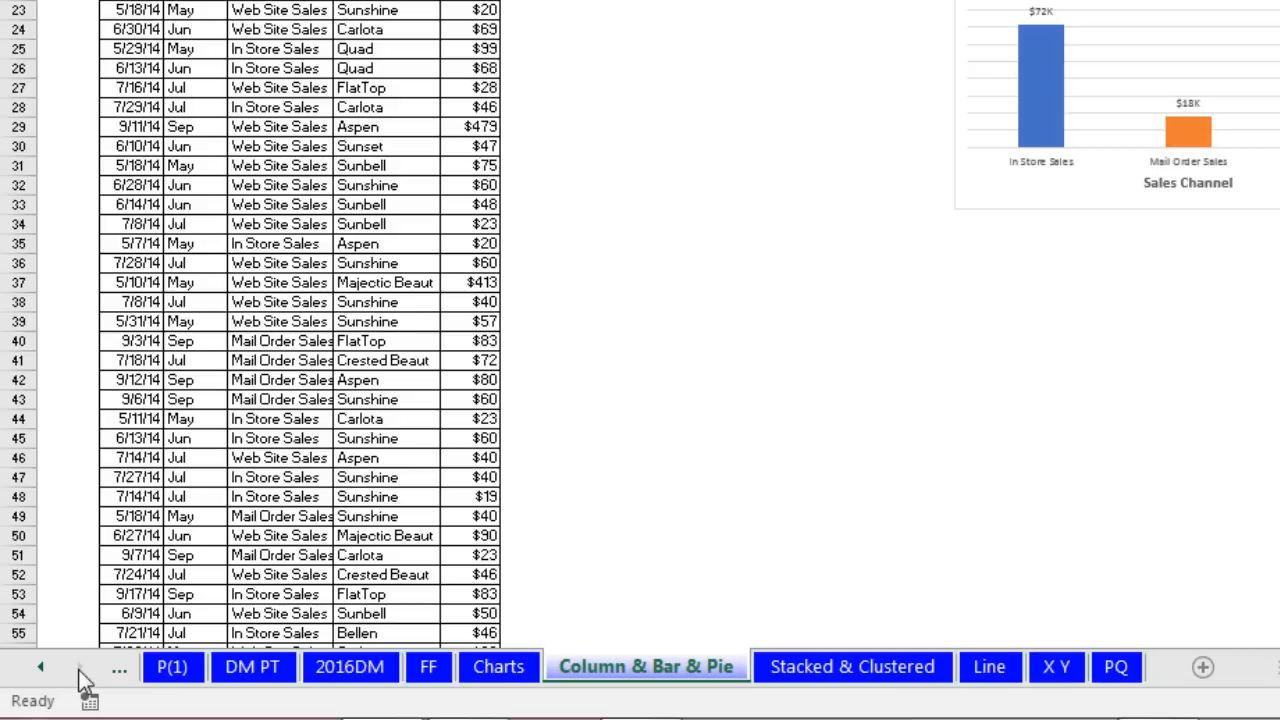
left_click(878, 667)
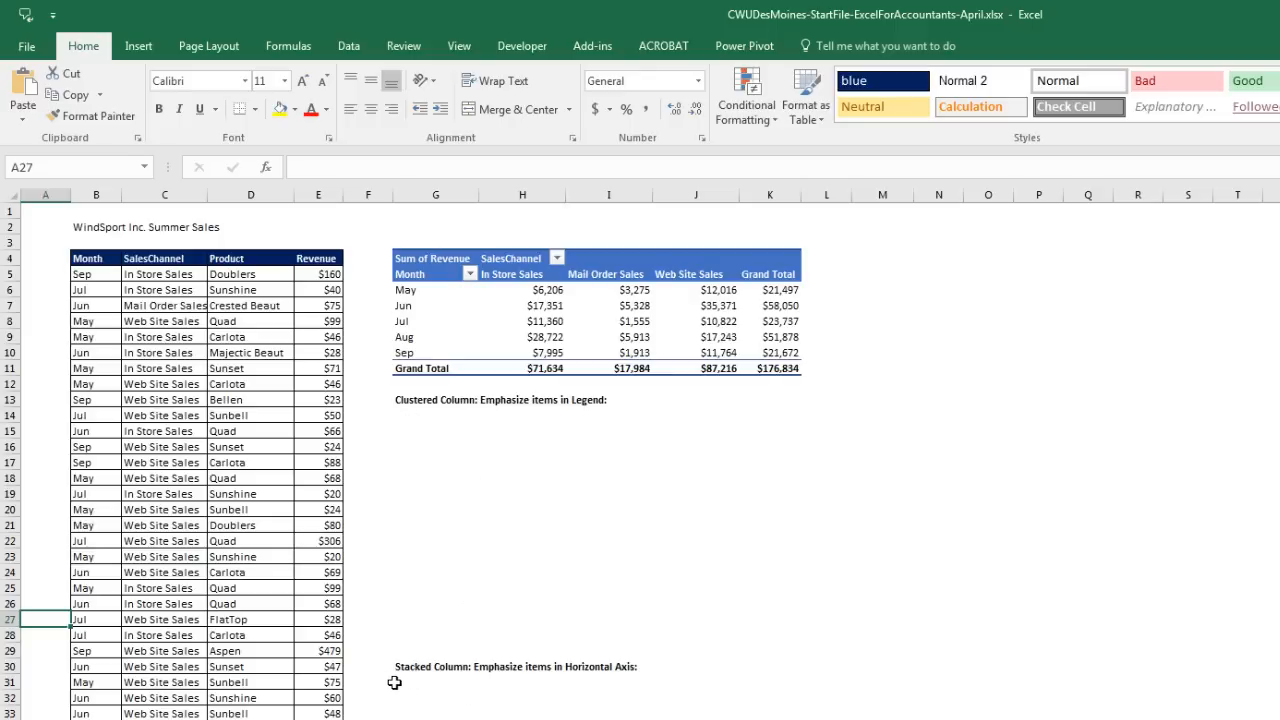
Step: Insert a clustered column PivotChart from the pivot table and place it under the Clustered Column heading
left_click(548, 307)
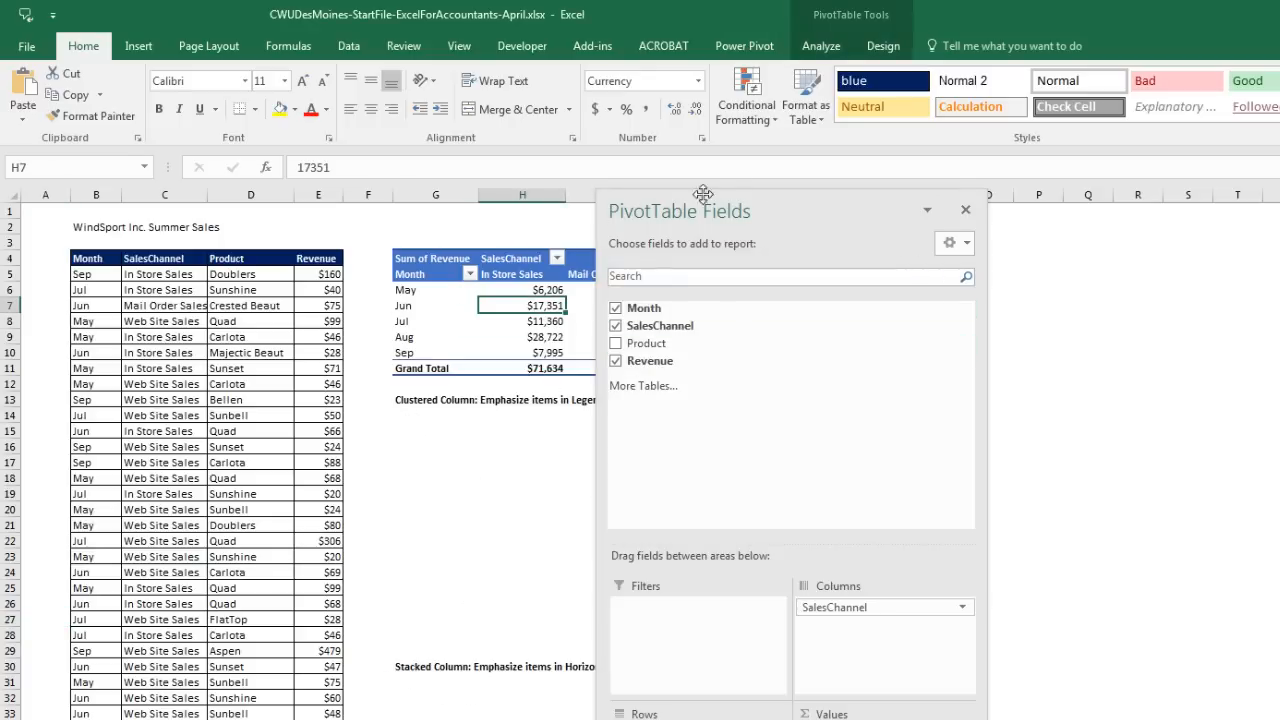
left_click_drag(740, 211, 1110, 222)
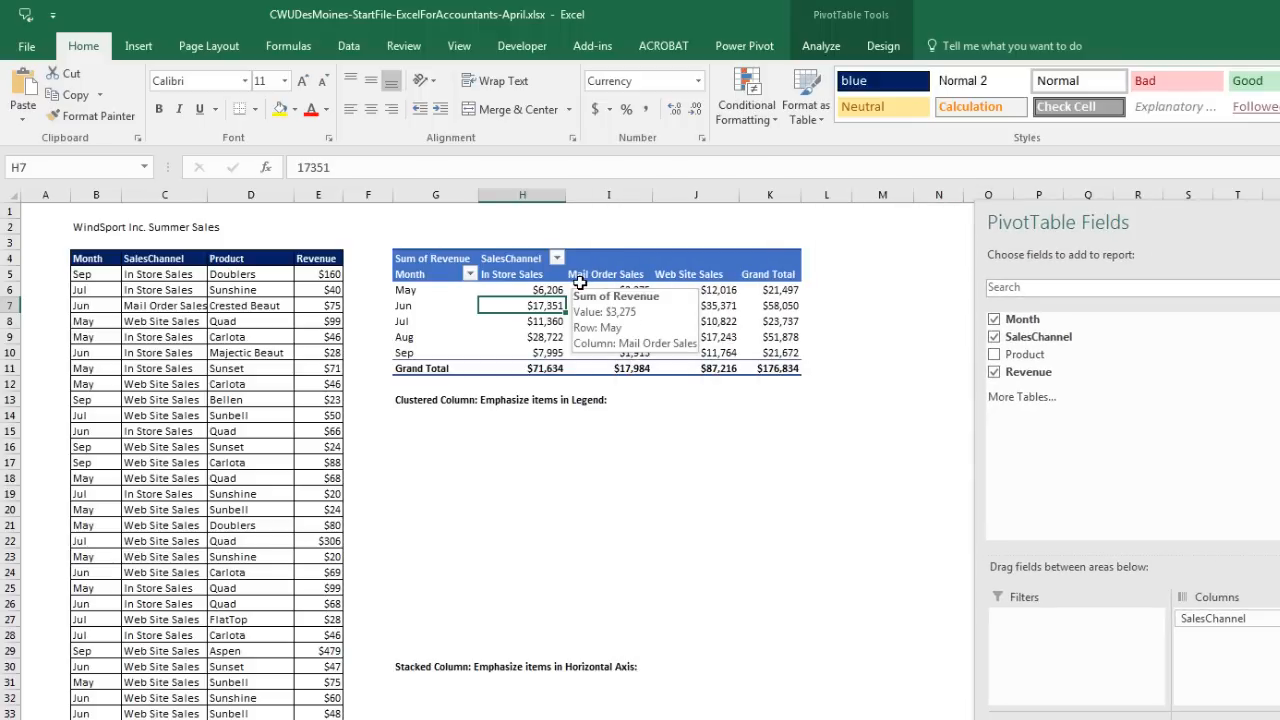
left_click(140, 47)
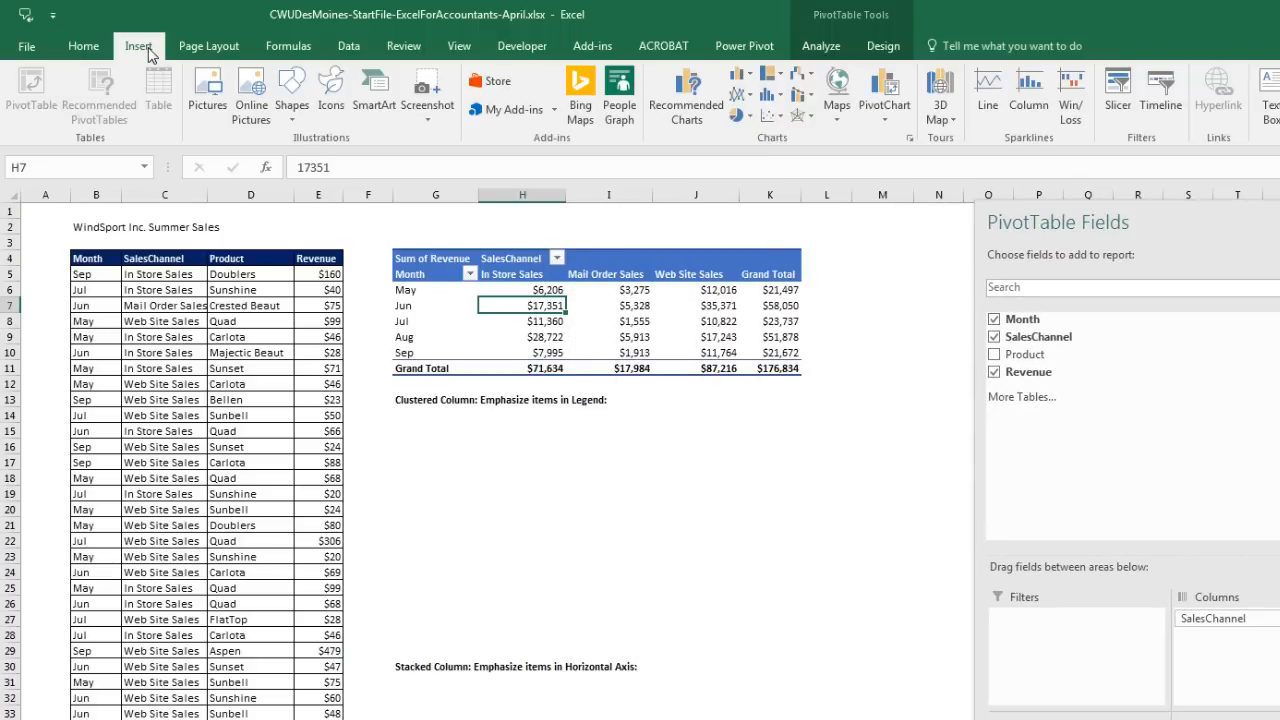
left_click(749, 79)
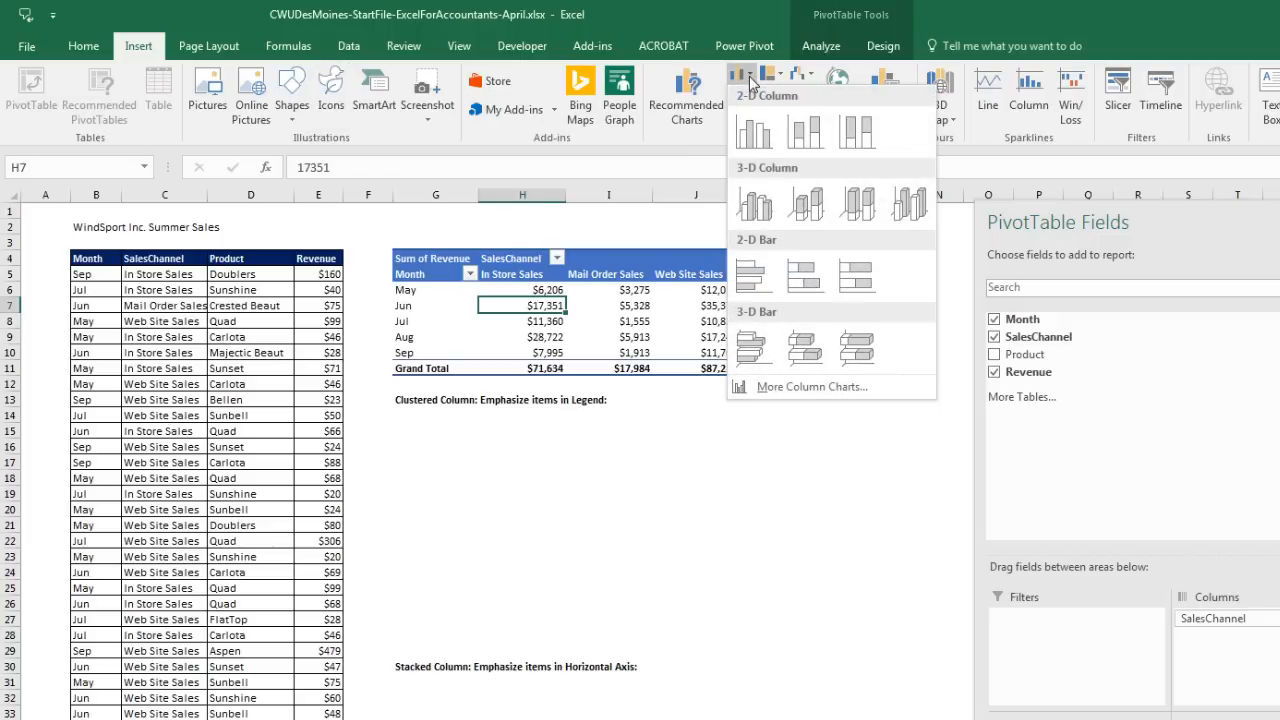
left_click(766, 137)
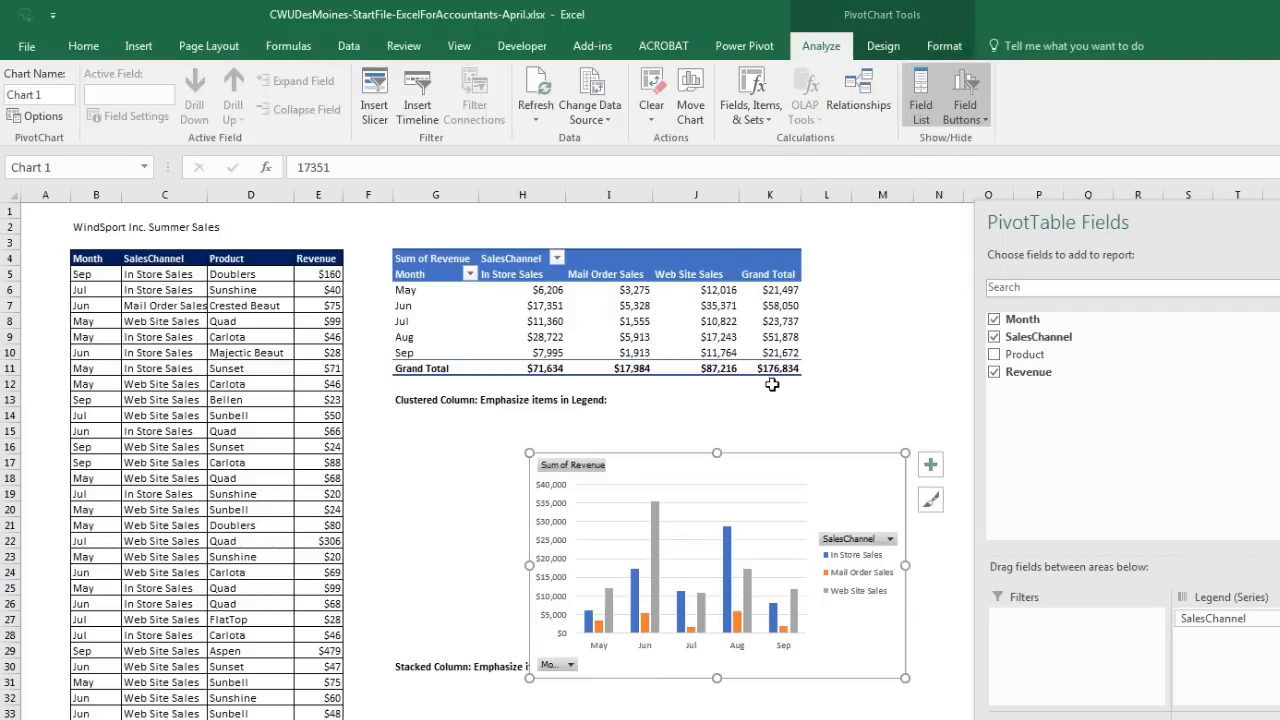
left_click_drag(789, 470, 673, 428)
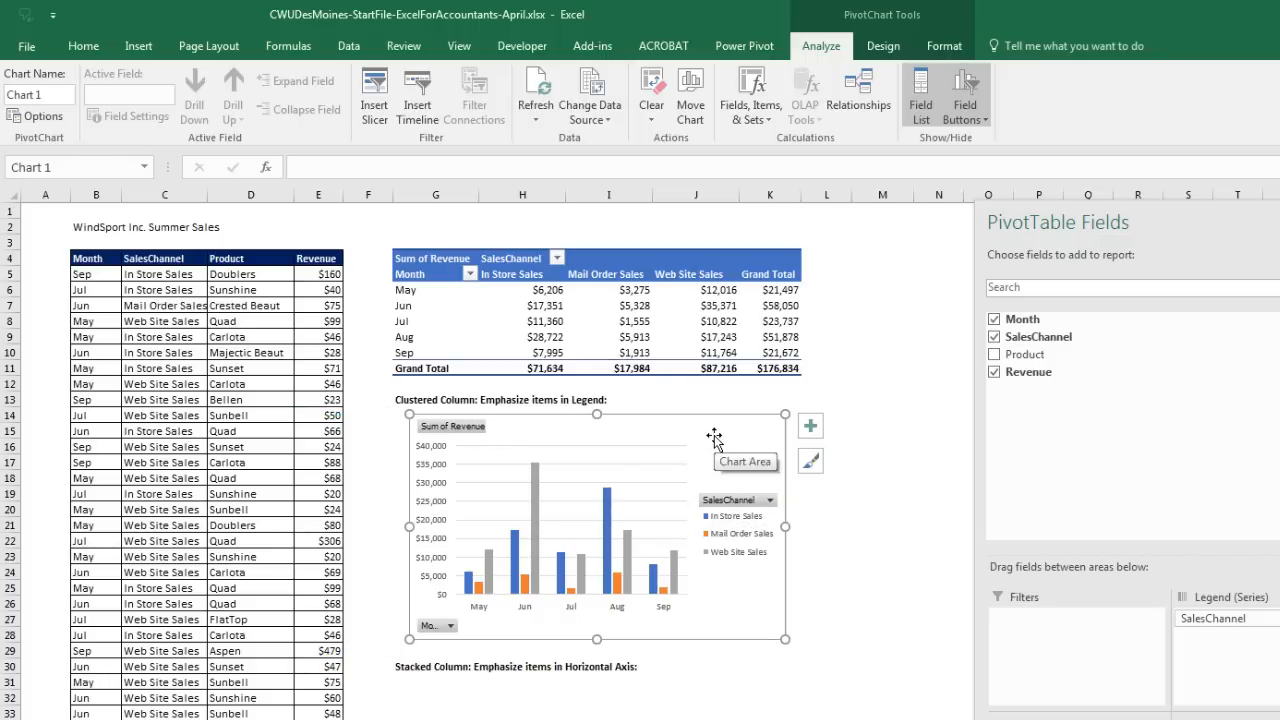
Step: Keep the SalesChannel field in the pivot and hide all field buttons on the PivotChart
left_click(563, 307)
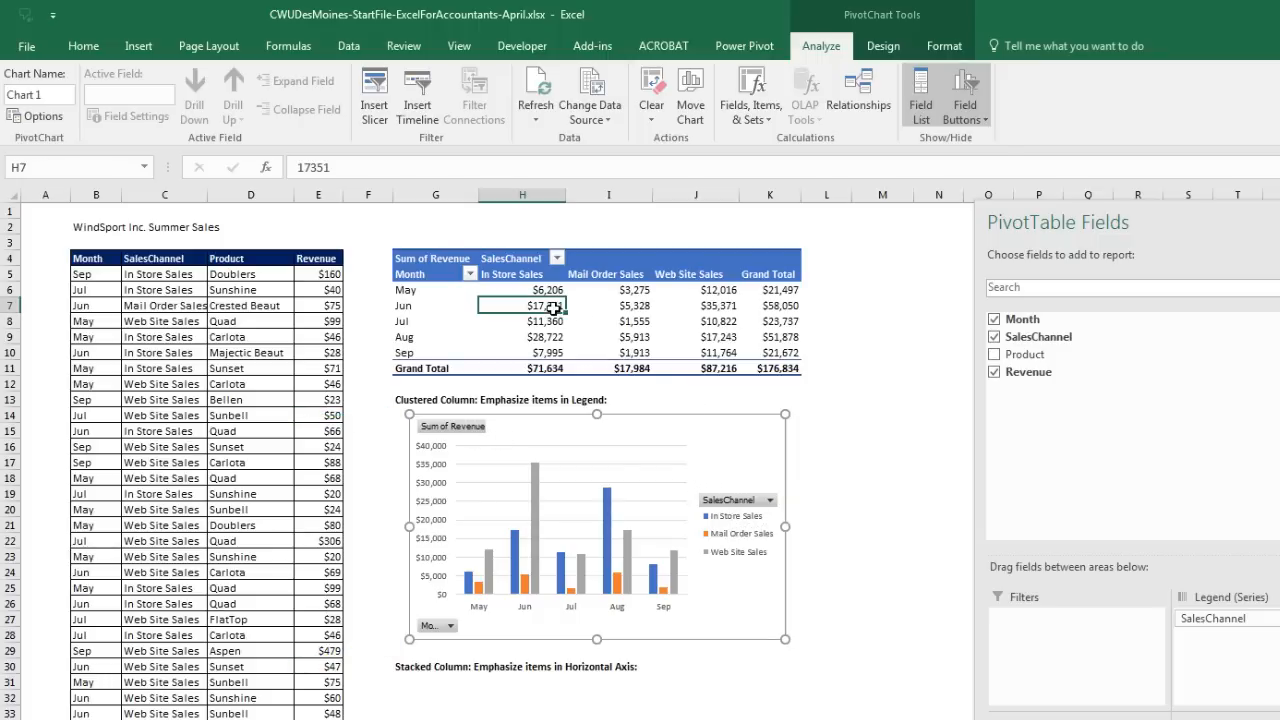
left_click(994, 337)
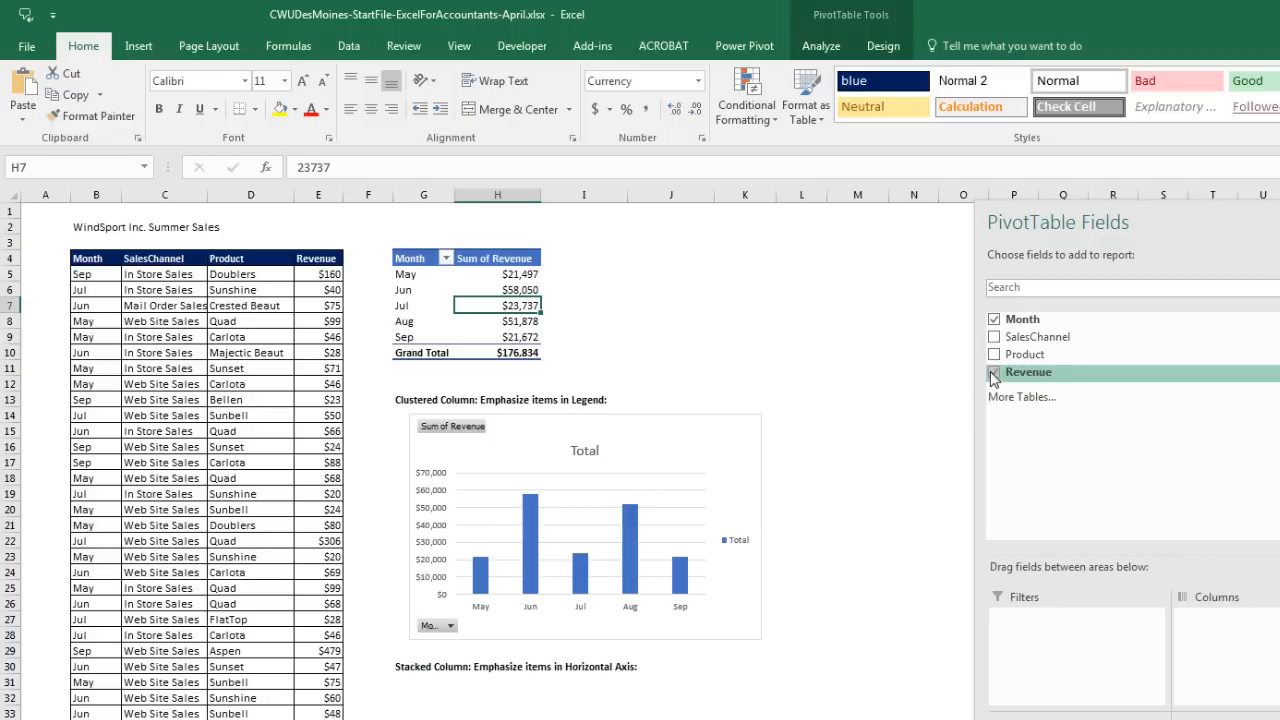
key("ctrl+z")
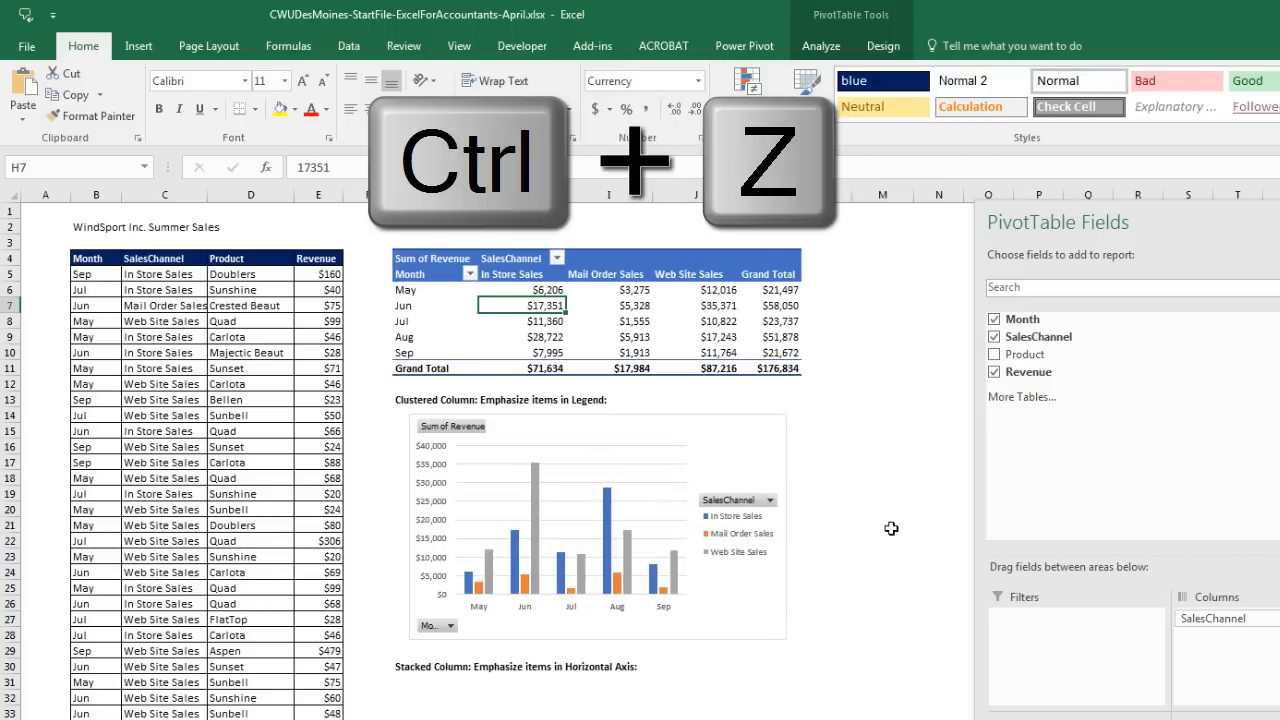
left_click(887, 476)
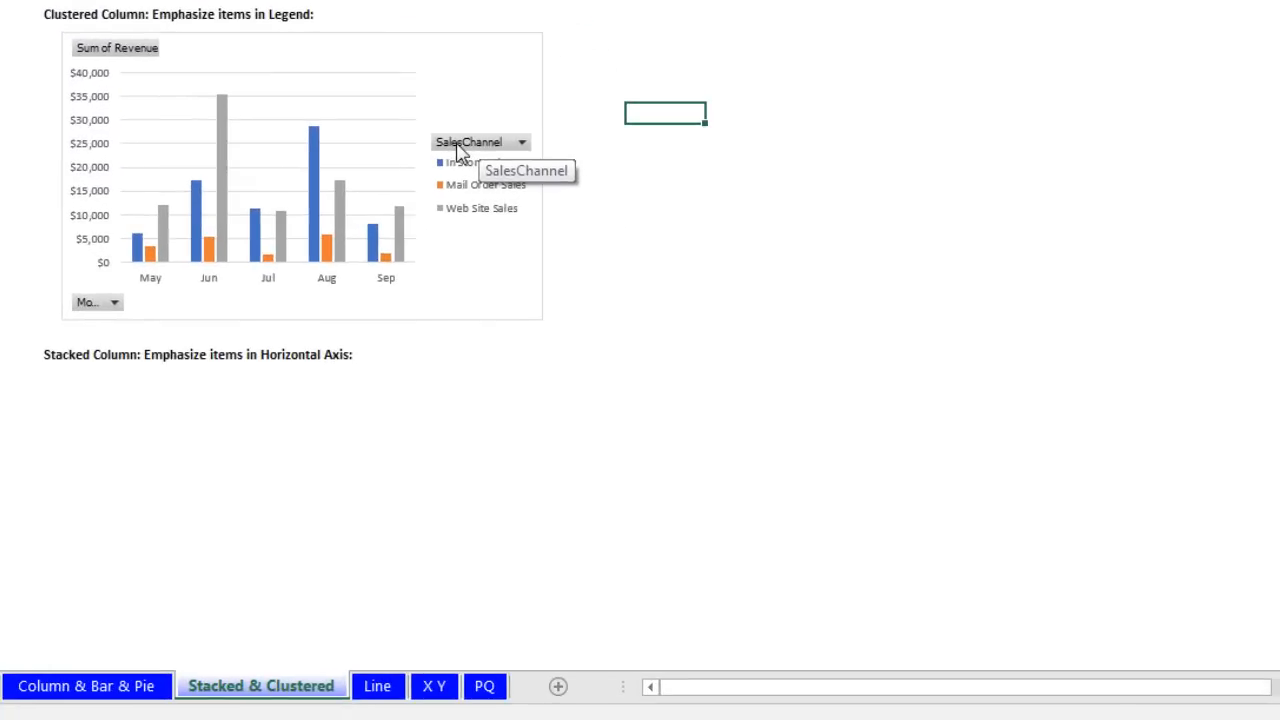
right_click(722, 506)
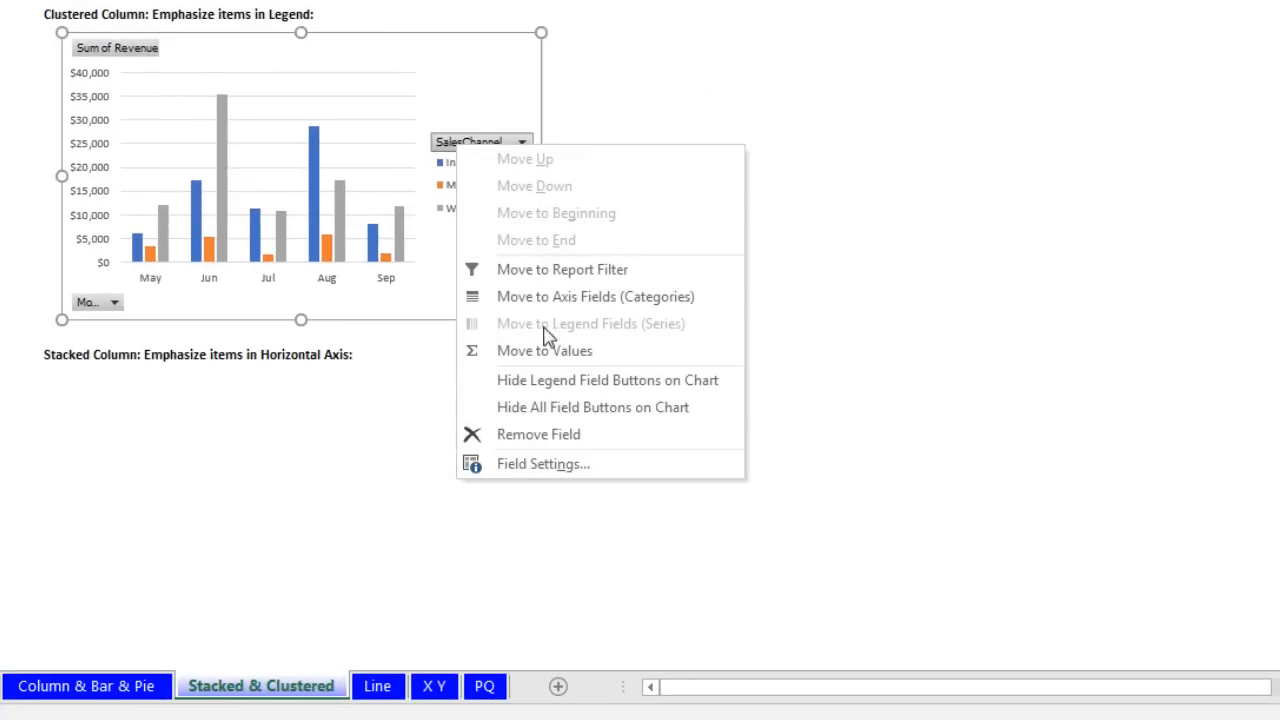
left_click(560, 418)
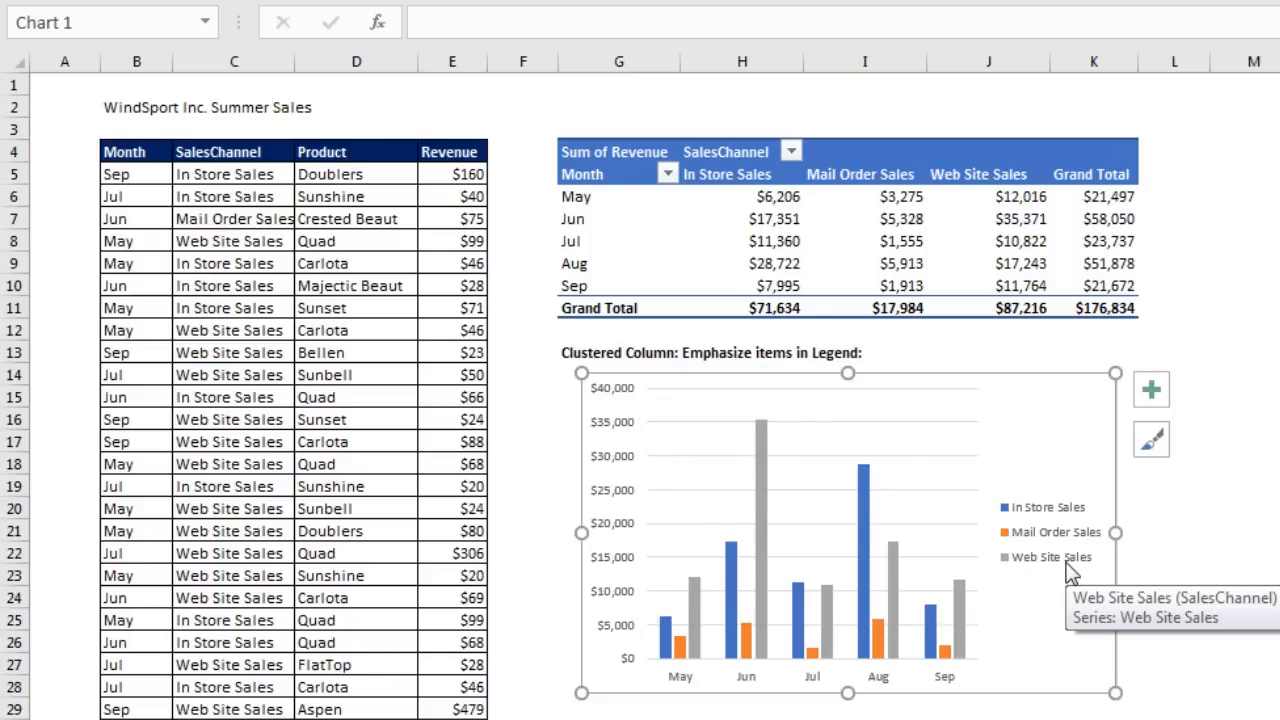
Step: Delete the gridlines from the PivotChart
left_click(957, 466)
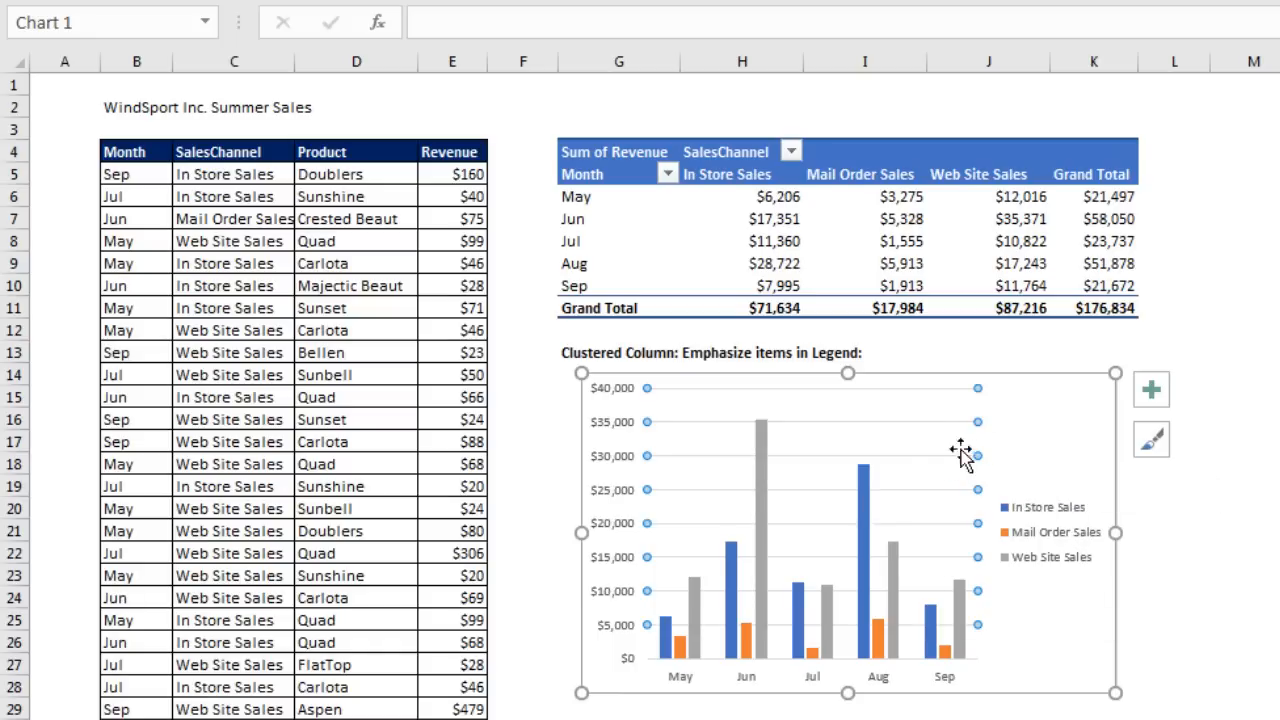
left_click(966, 392)
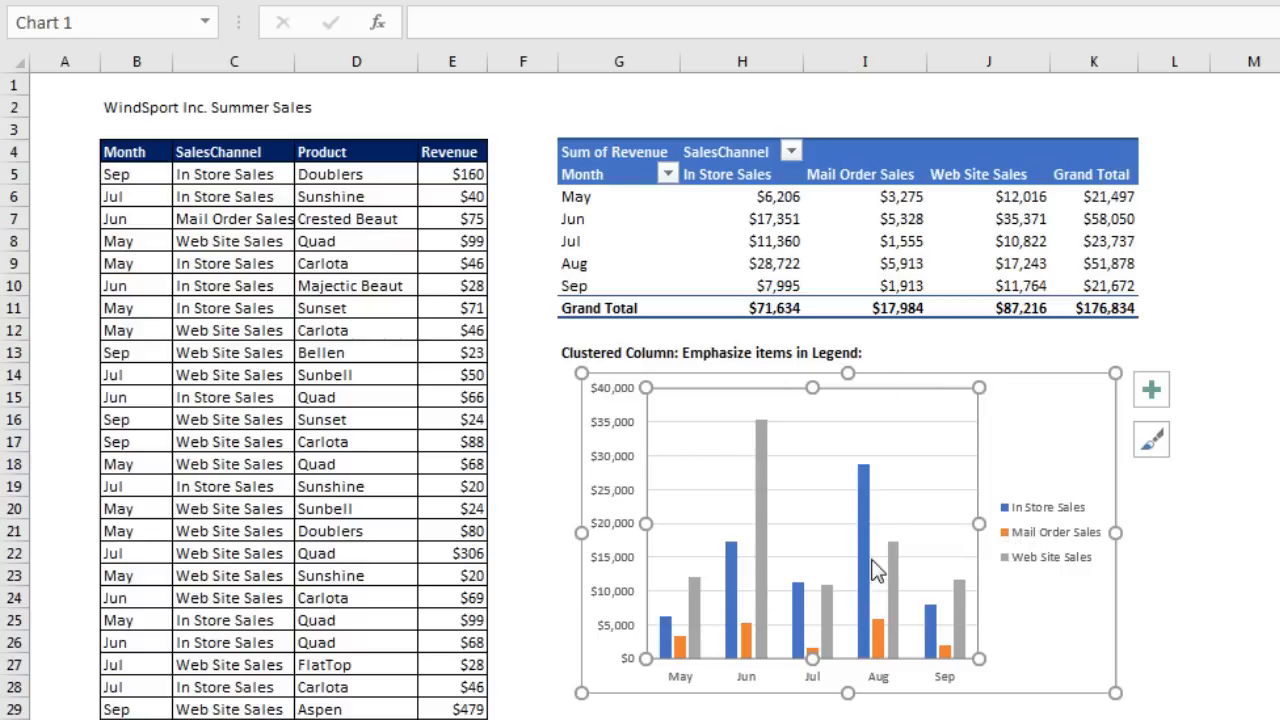
left_click(903, 424)
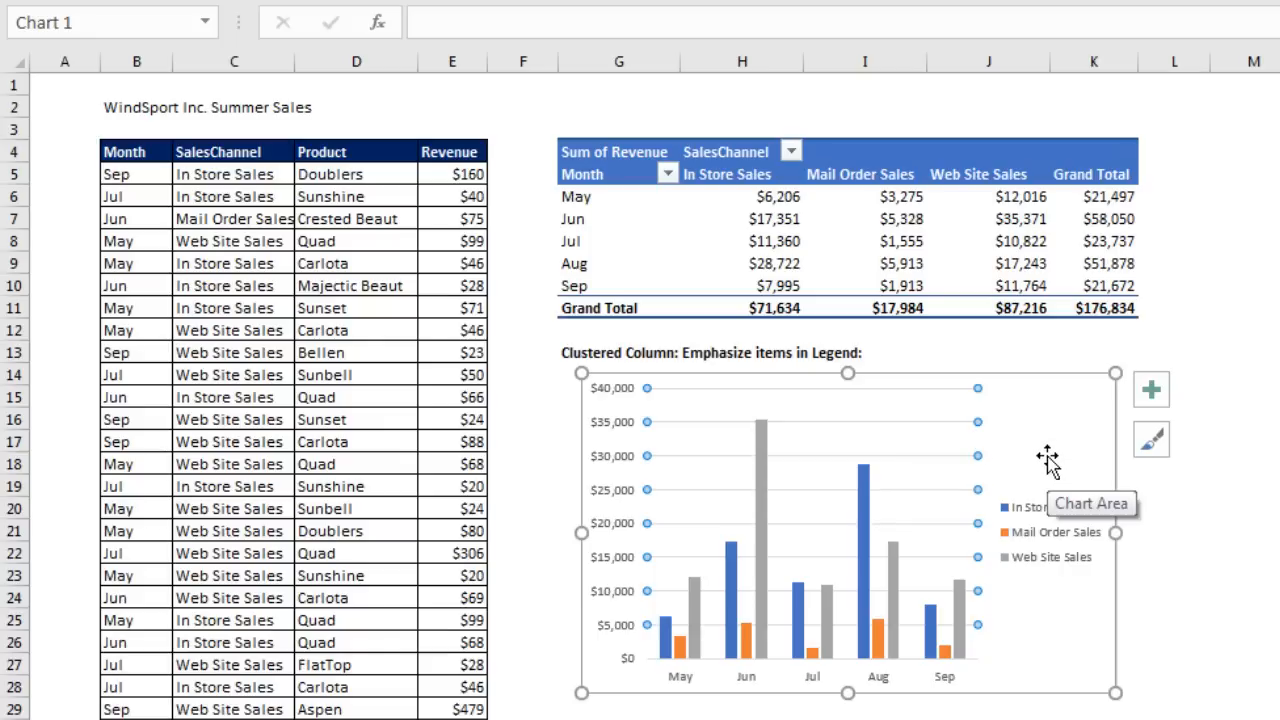
key("Delete")
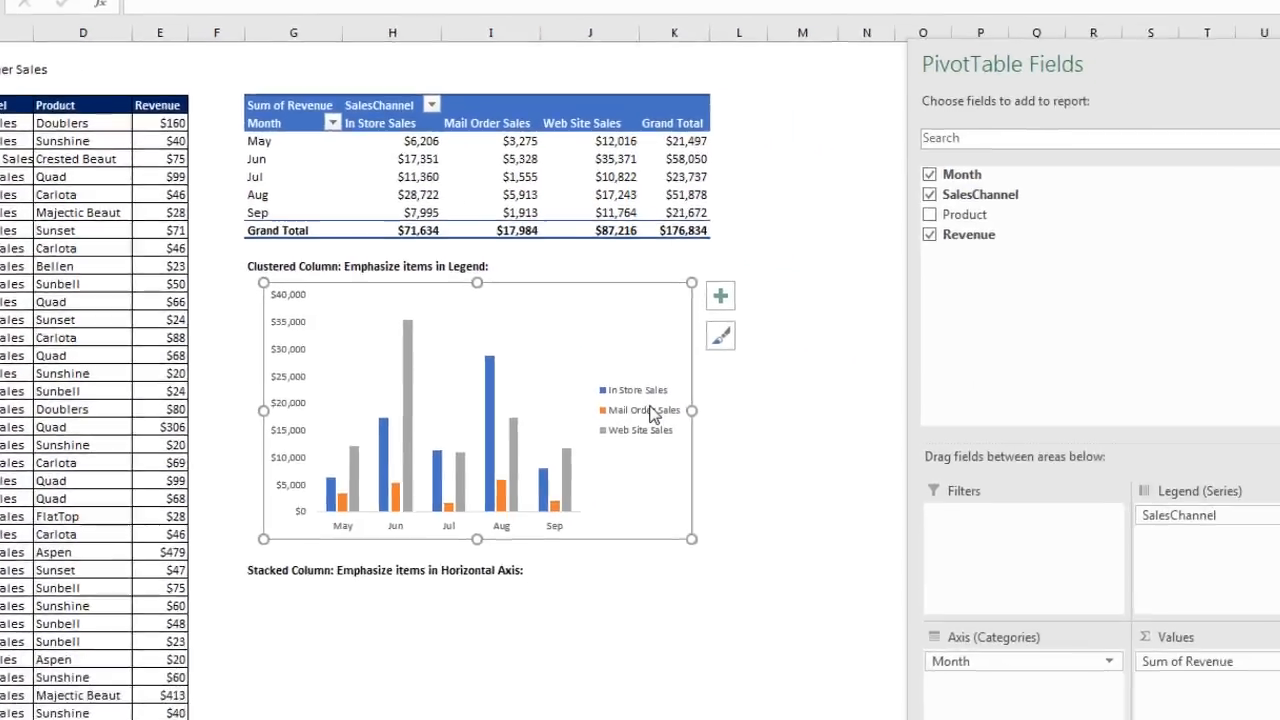
Step: Set the legend position to Bottom
double_click(1060, 531)
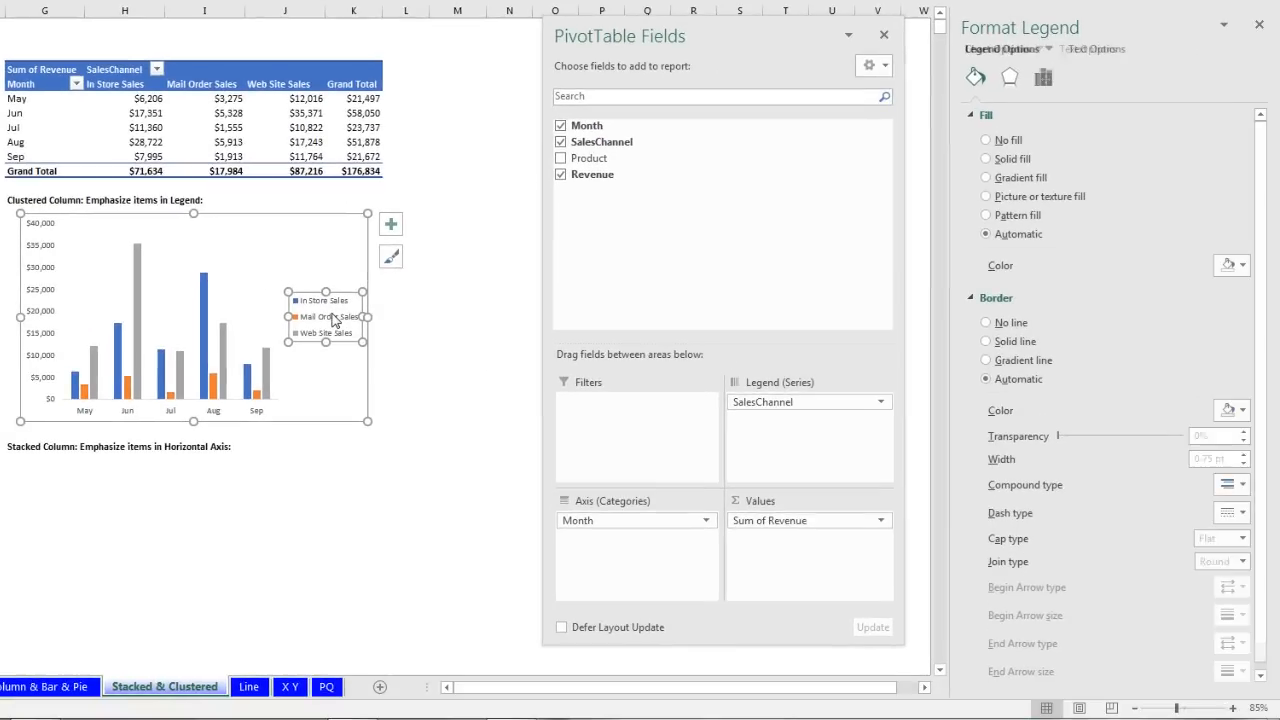
key("ctrl+1")
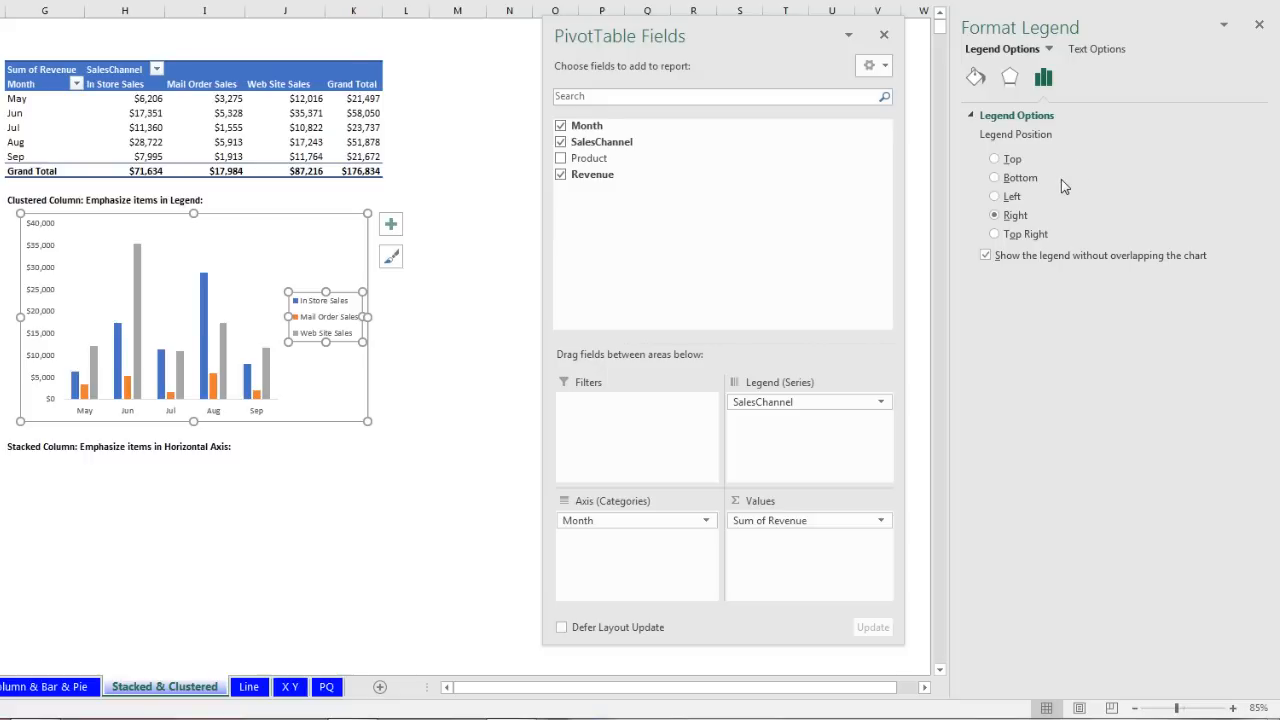
left_click(995, 178)
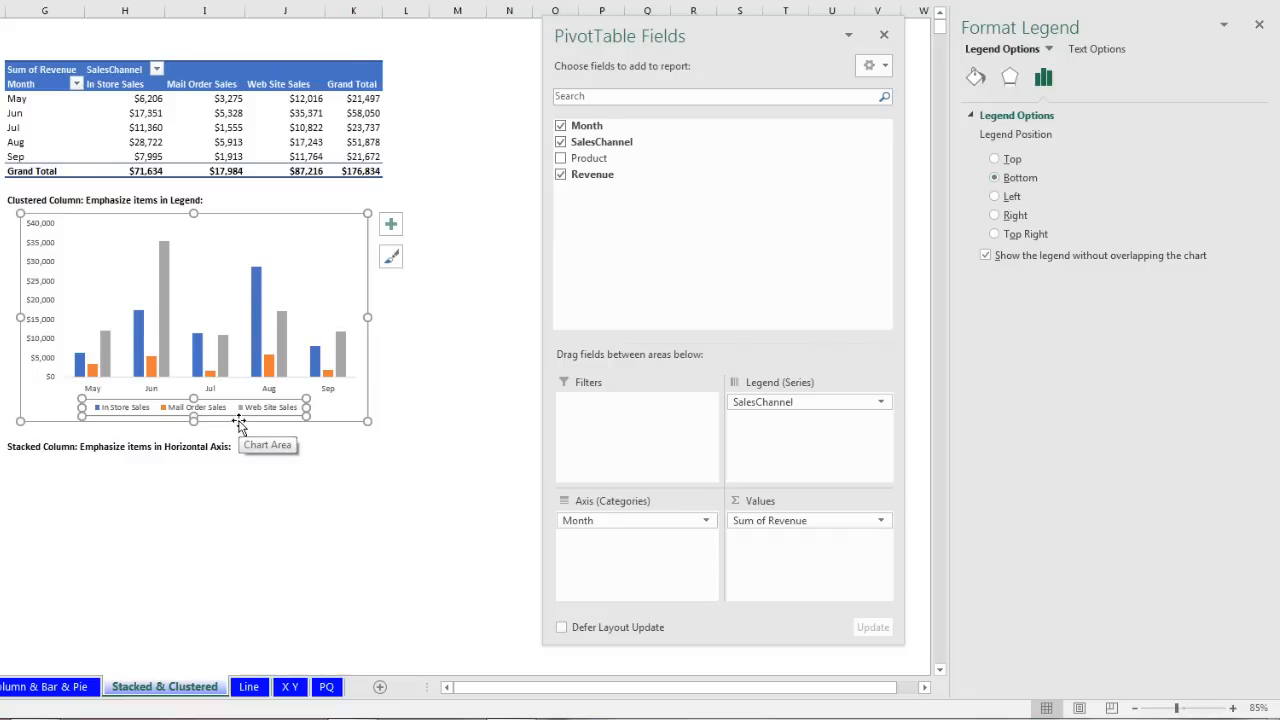
Step: Add a chart title to the PivotChart
left_click(314, 228)
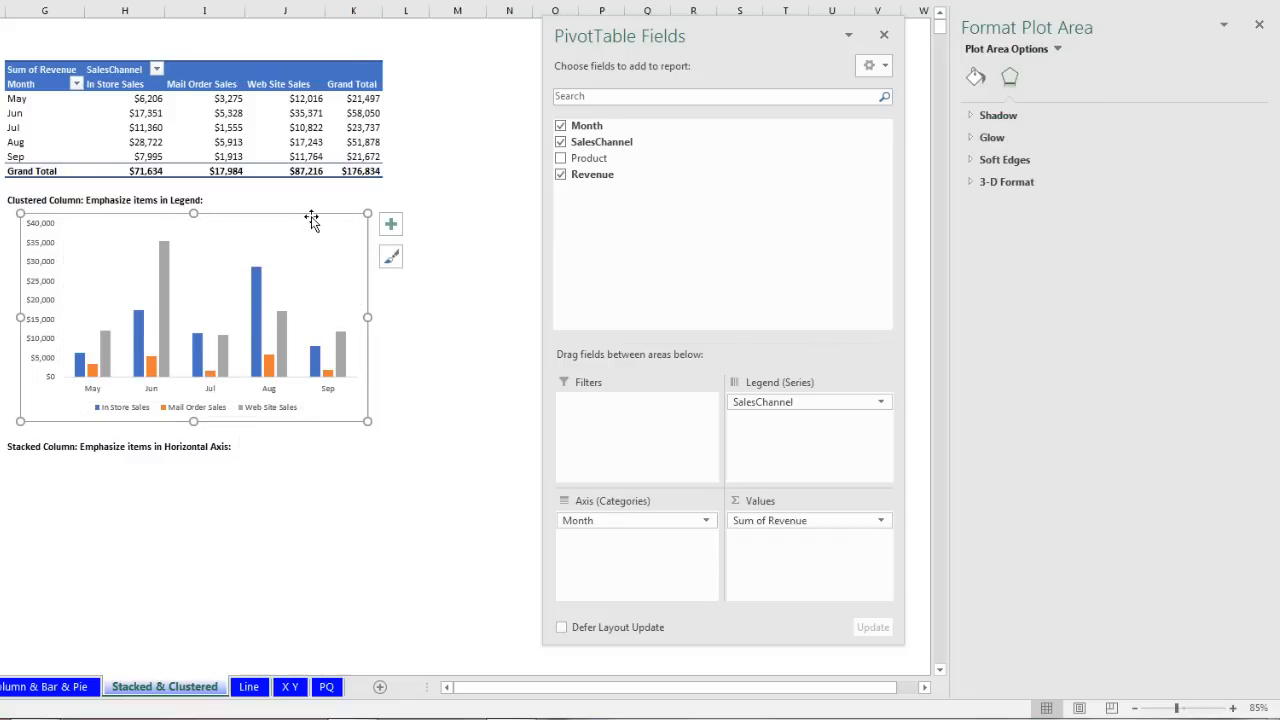
left_click(321, 228)
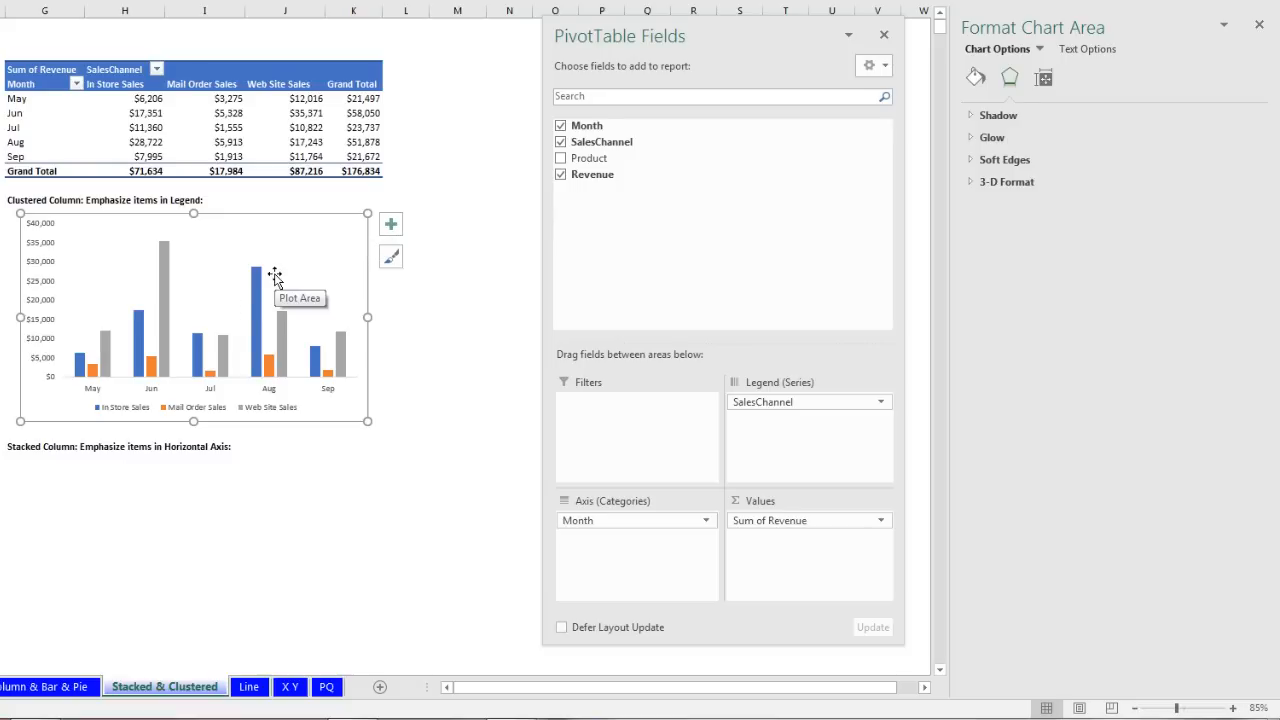
left_click(392, 228)
left_click(432, 273)
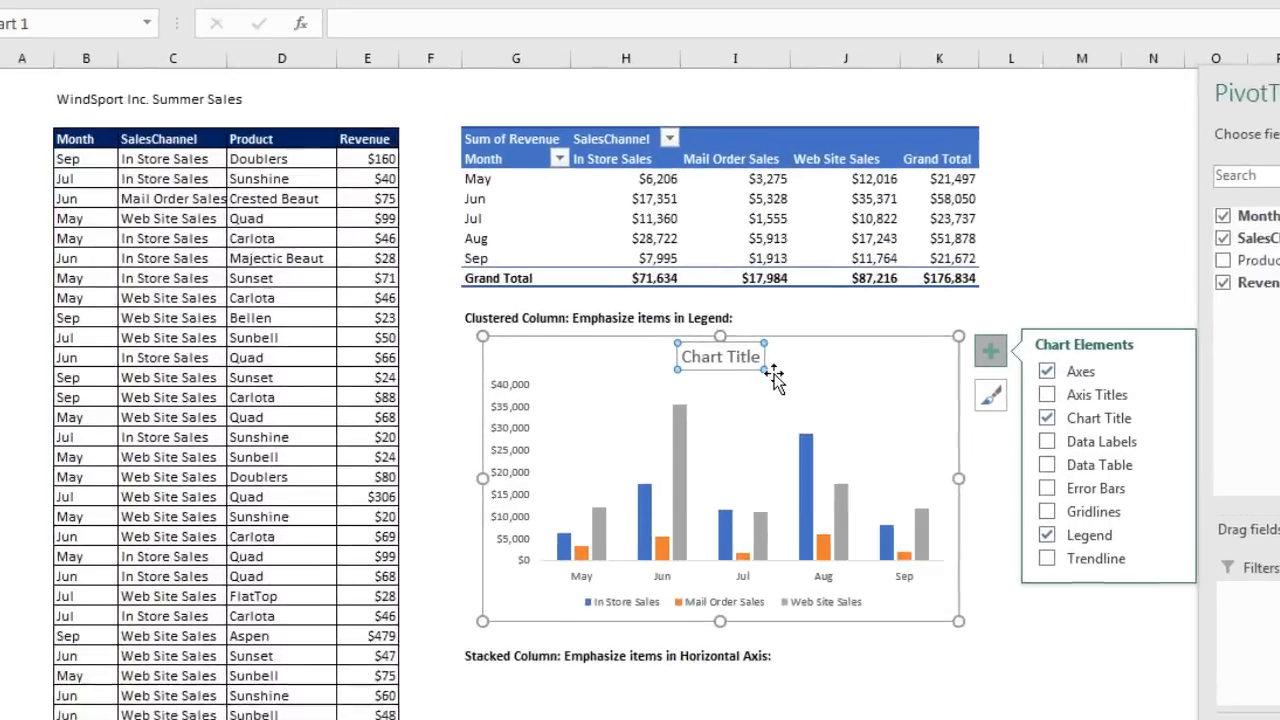
Step: Enter =B2 as the chart title so it reads 'WindSport Inc. Summer Sales'
type("=")
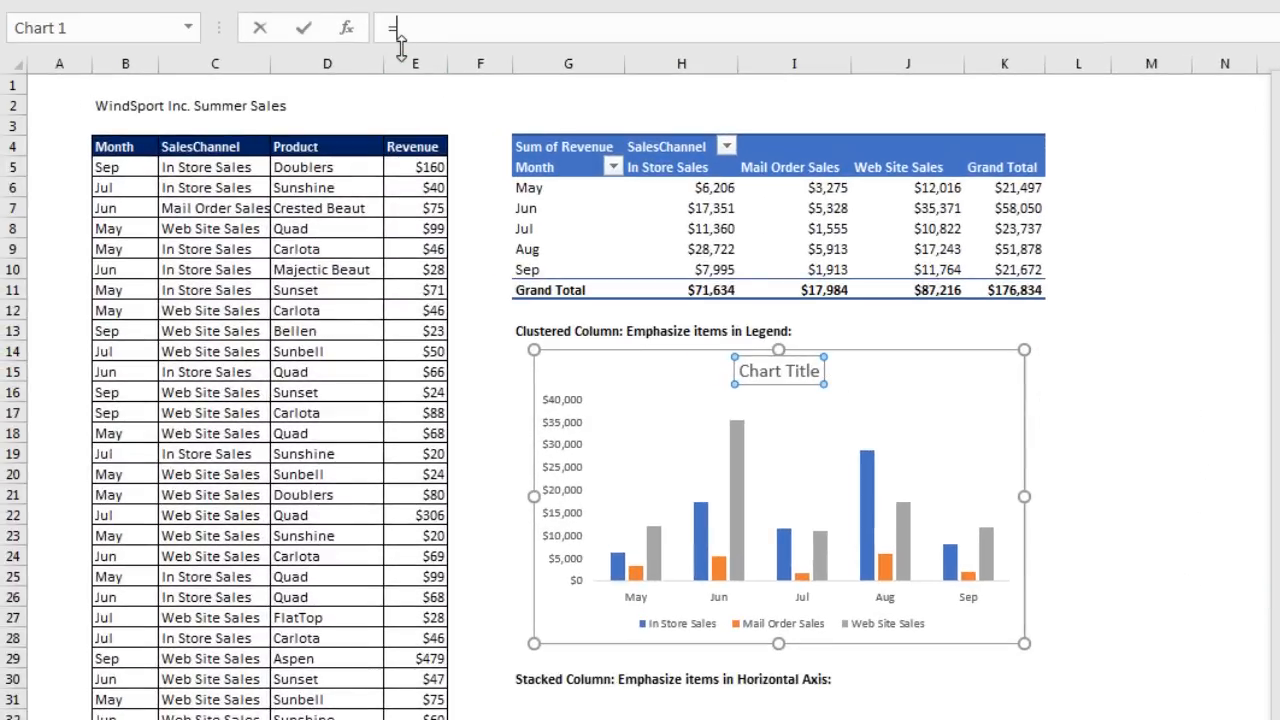
left_click(141, 107)
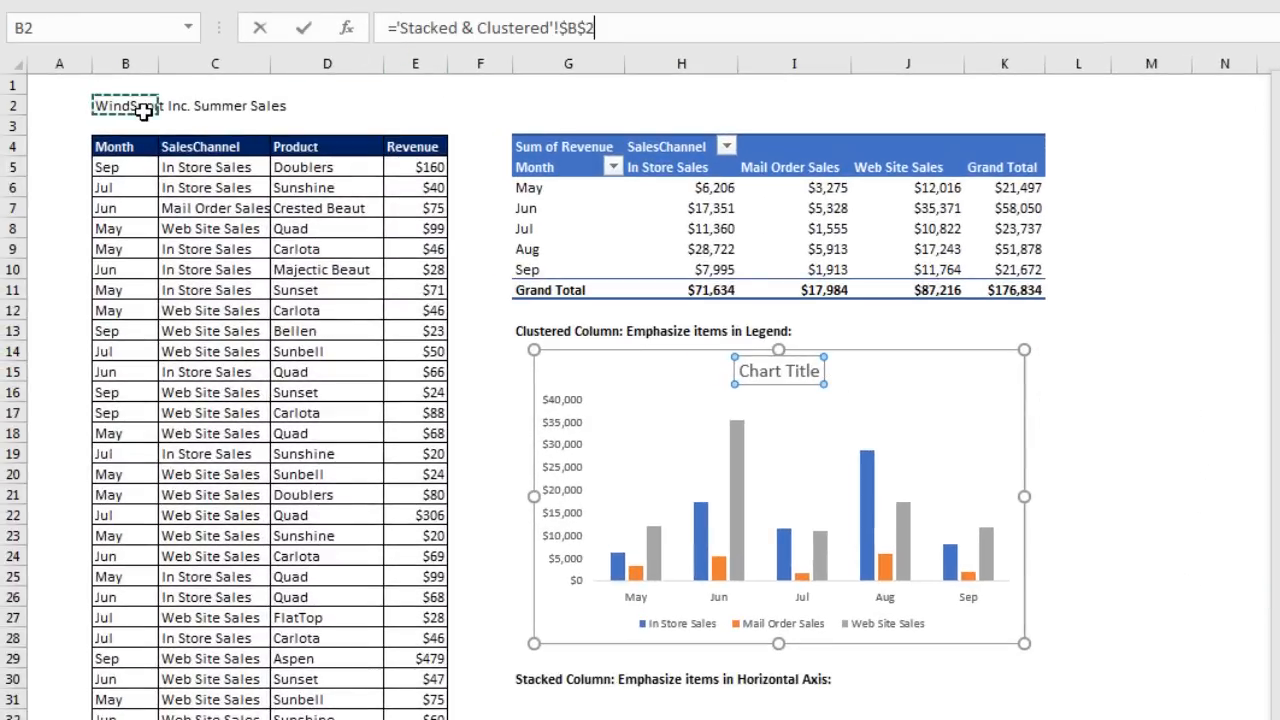
key("Return")
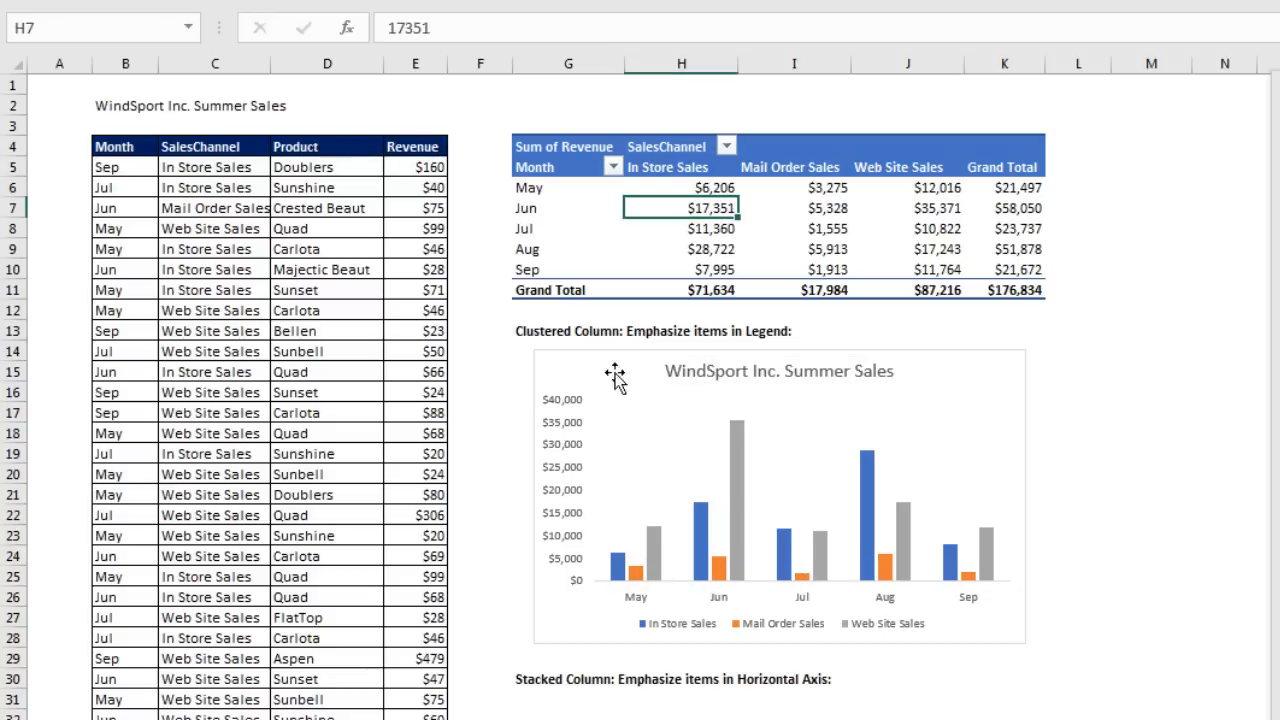
left_click(614, 375)
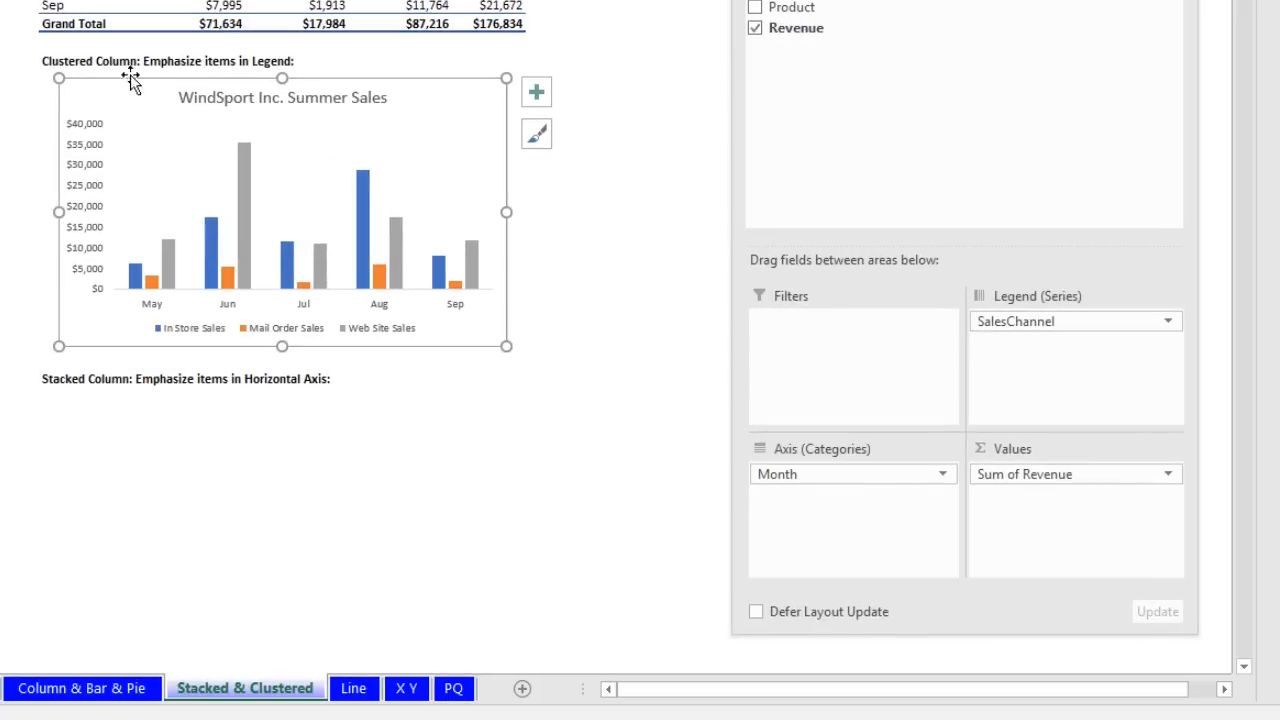
Step: Paste a copy of the clustered column chart under the Stacked Column heading
key("ctrl+c")
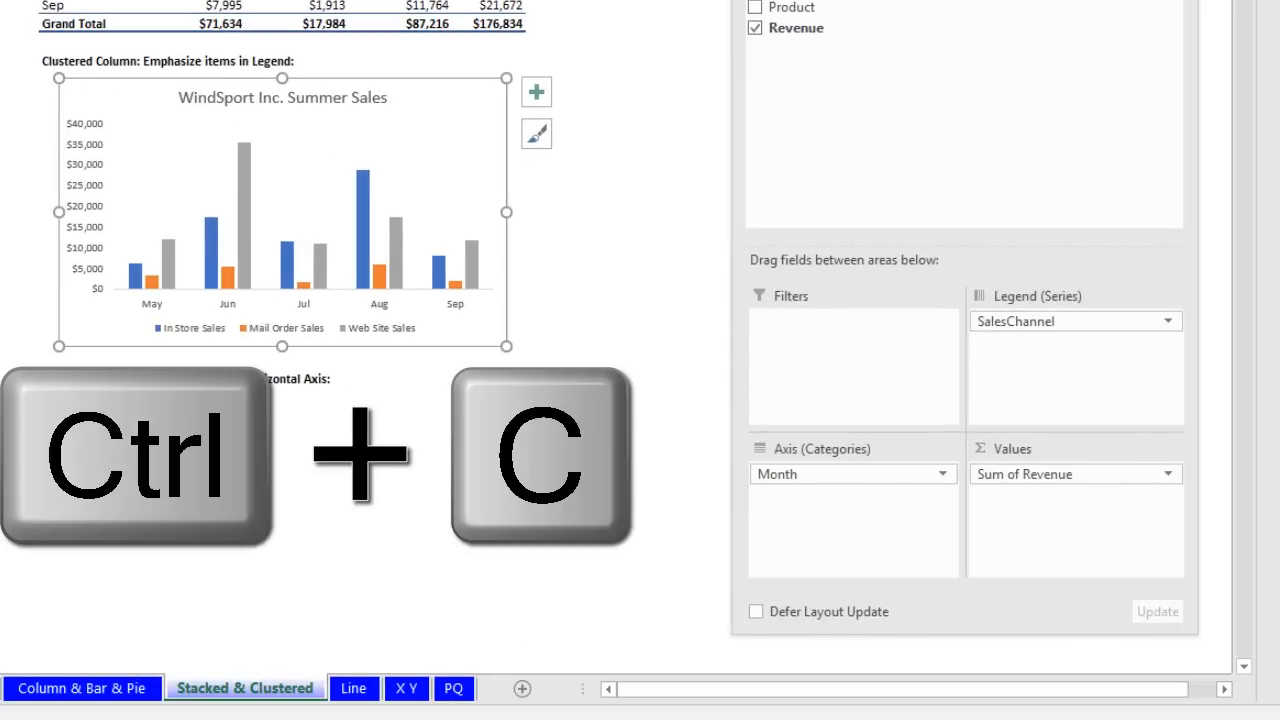
left_click(120, 415)
key("ctrl+v")
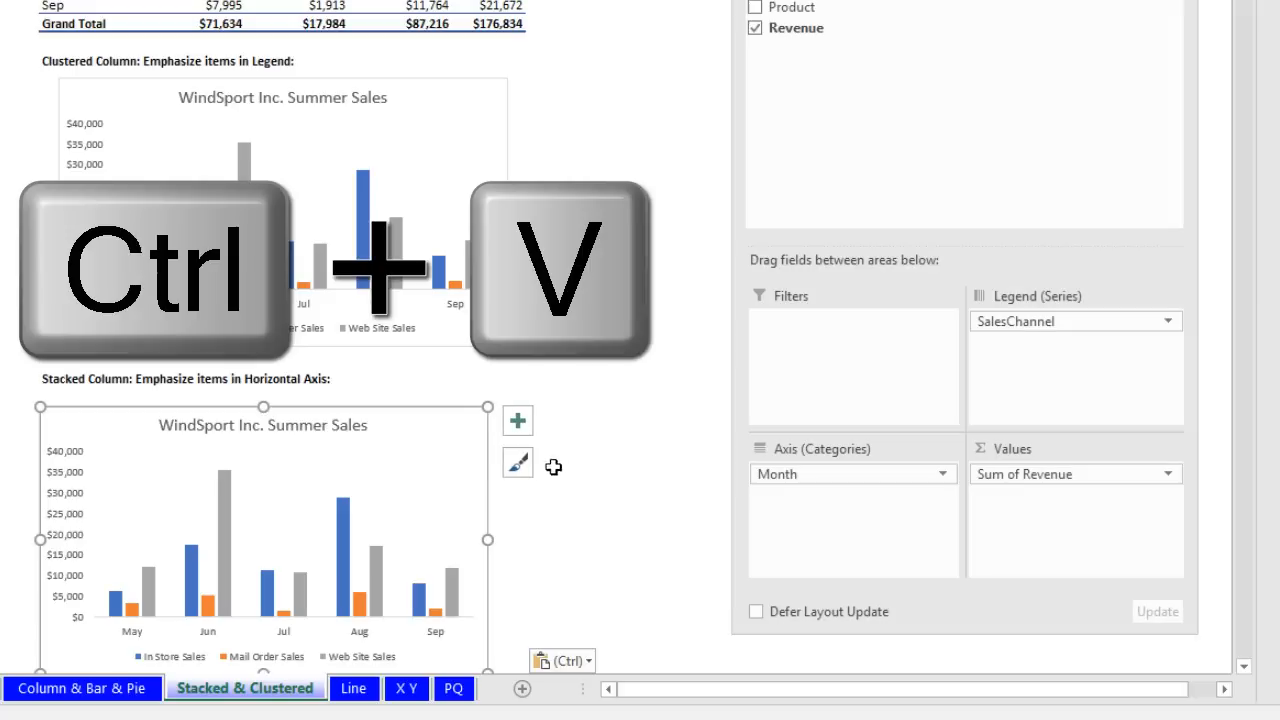
scroll(151, 460, "down", 1)
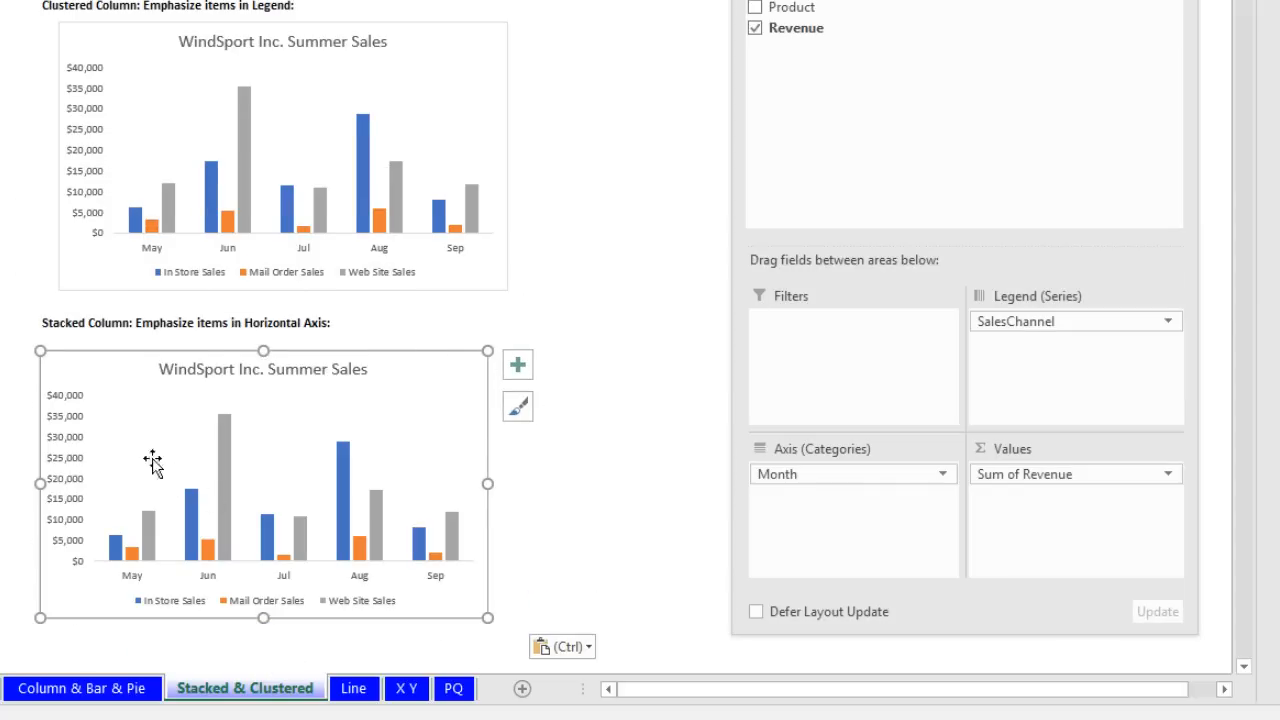
double_click(107, 385)
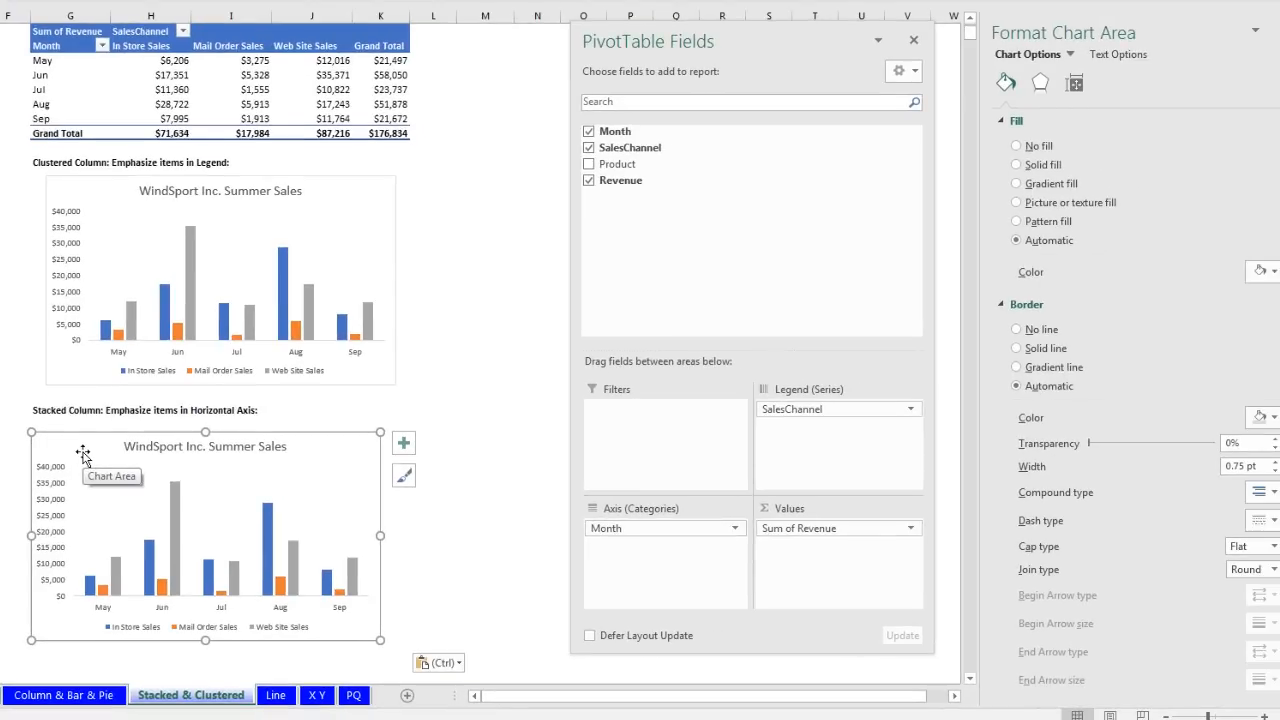
Step: Change the copied chart's type to Stacked Column
right_click(83, 453)
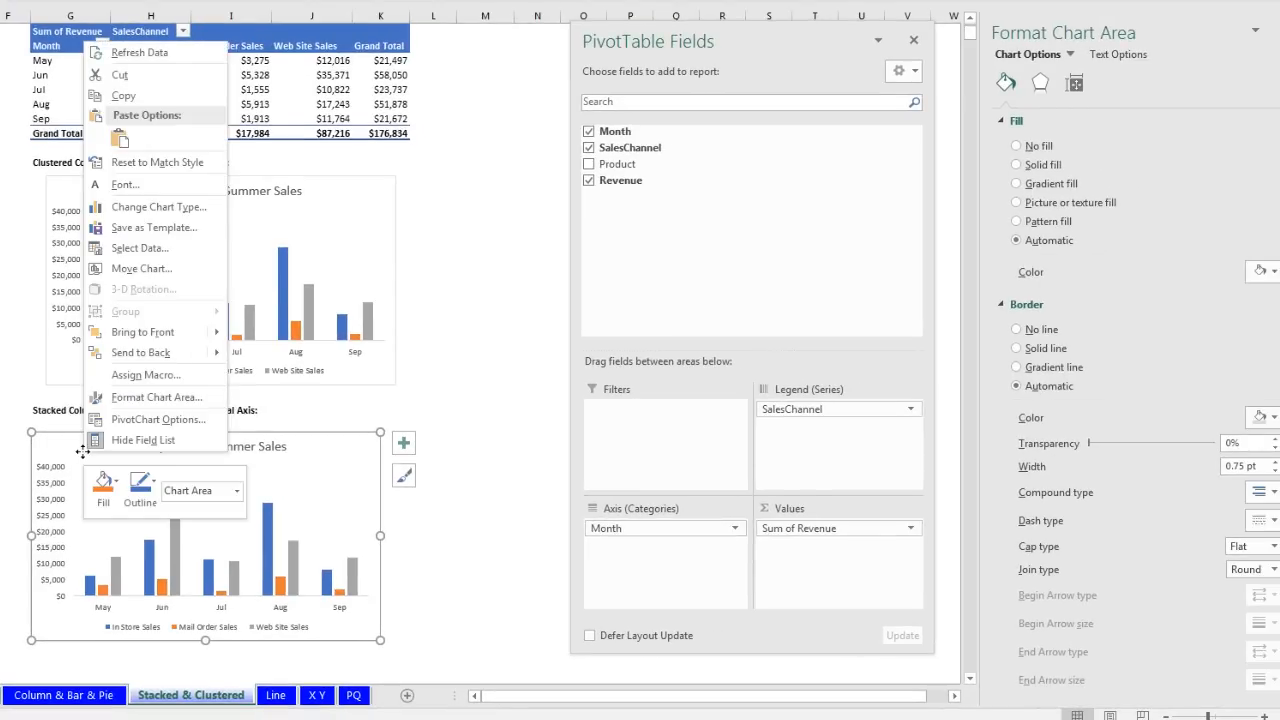
left_click(135, 212)
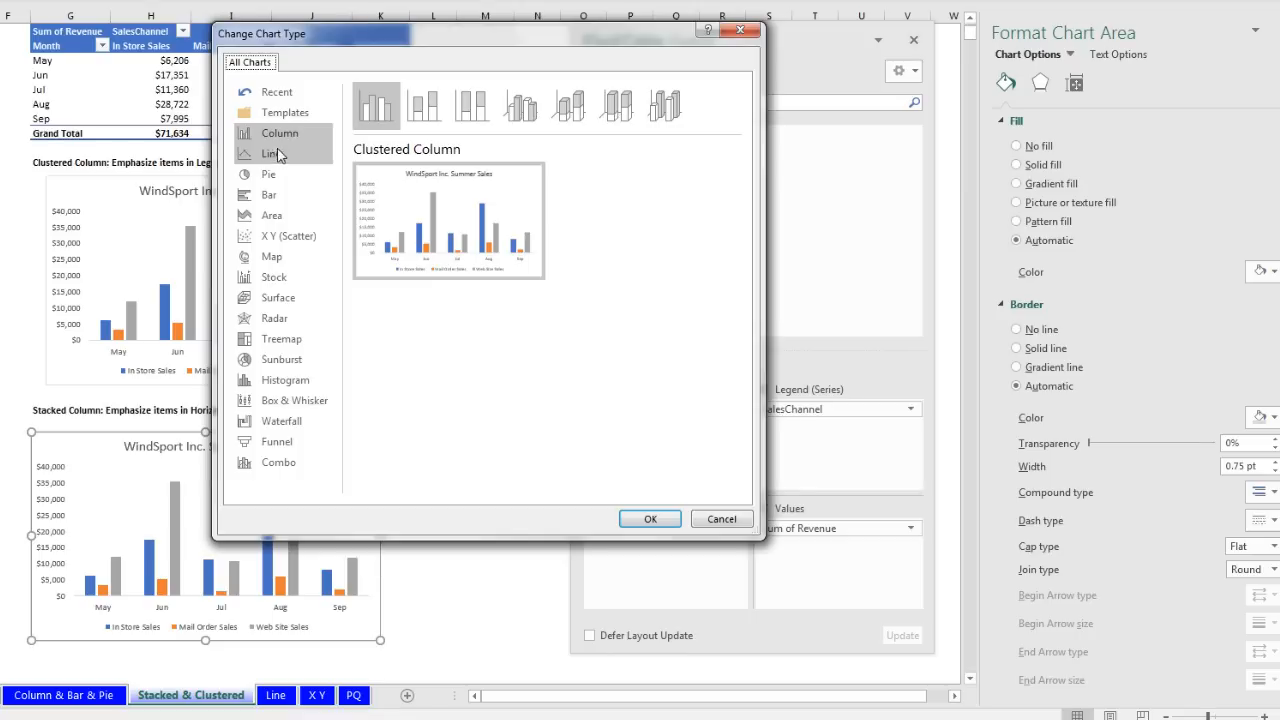
left_click(424, 112)
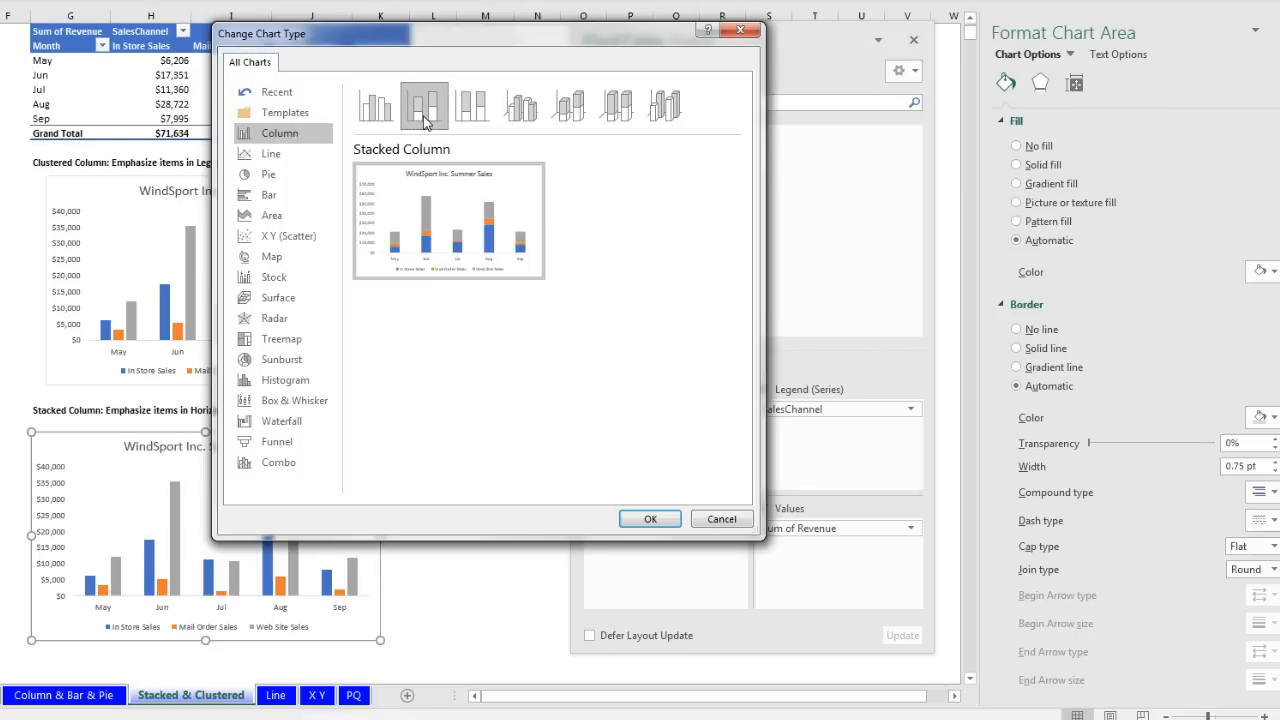
left_click(650, 518)
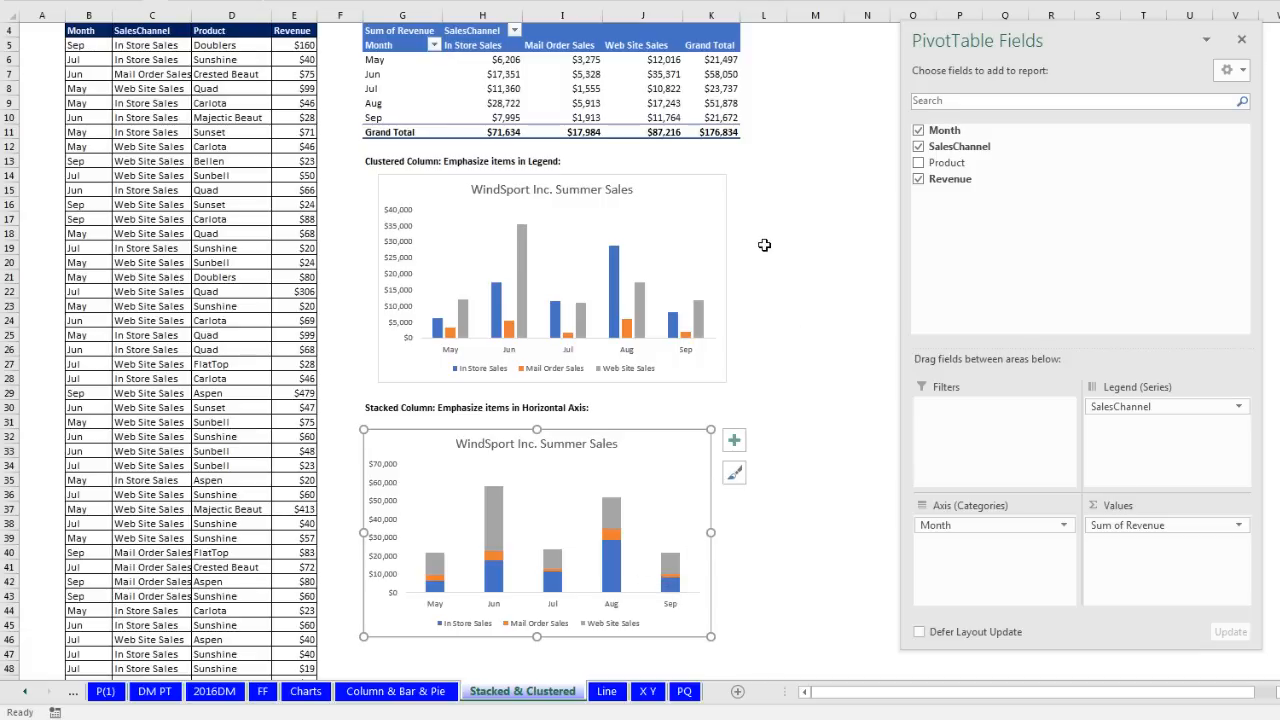
left_click(603, 136)
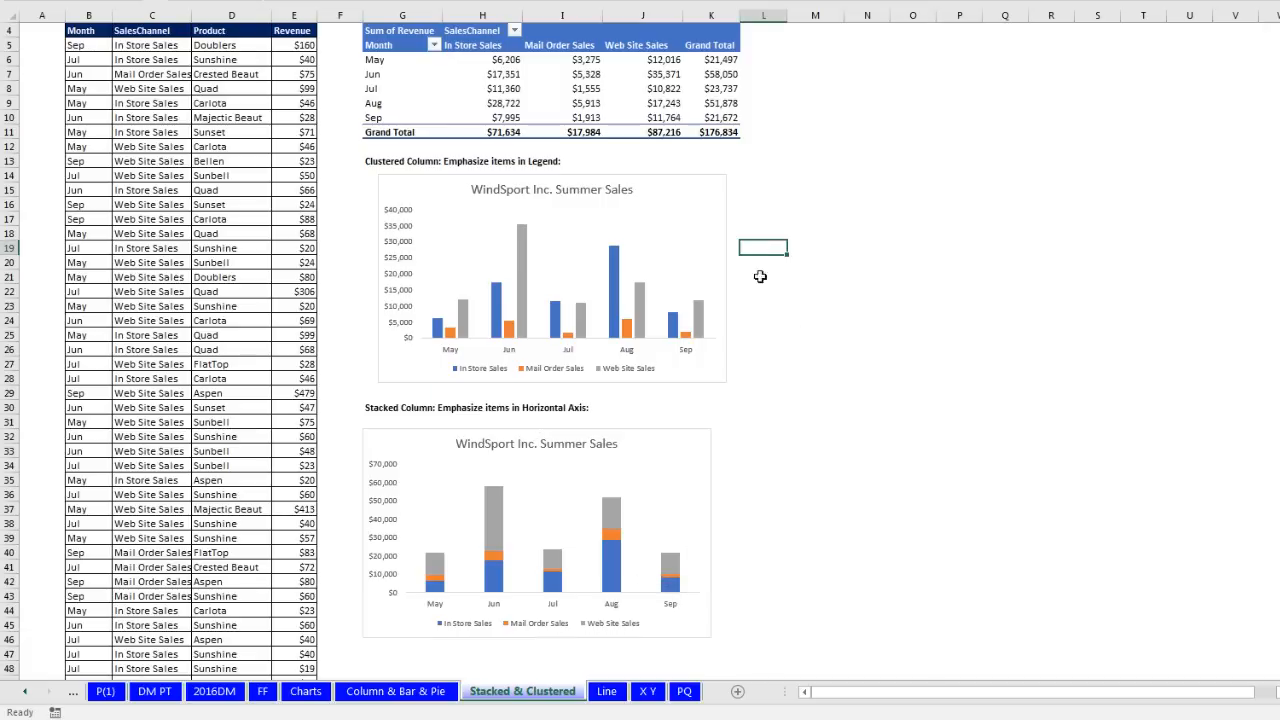
left_click(774, 482)
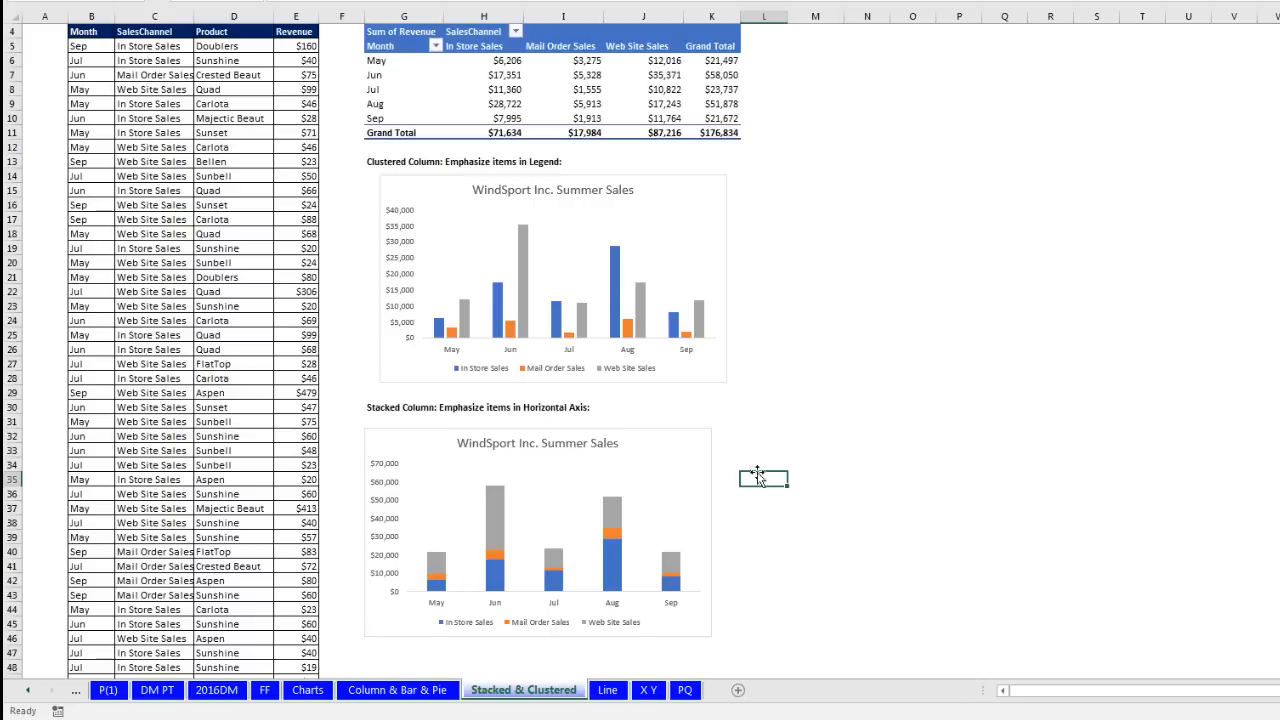
Step: Open the Line sheet and select within its 2005–2013 Year and Sales table
left_click(609, 690)
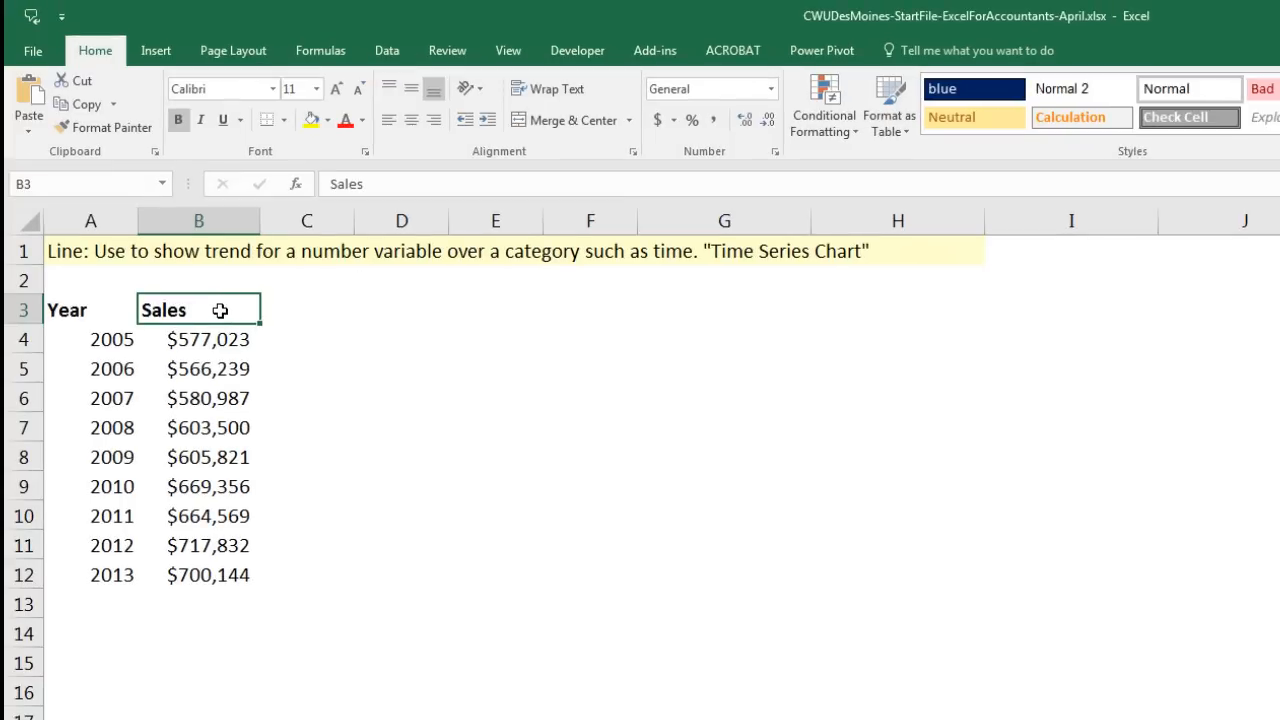
left_click_drag(220, 311, 237, 575)
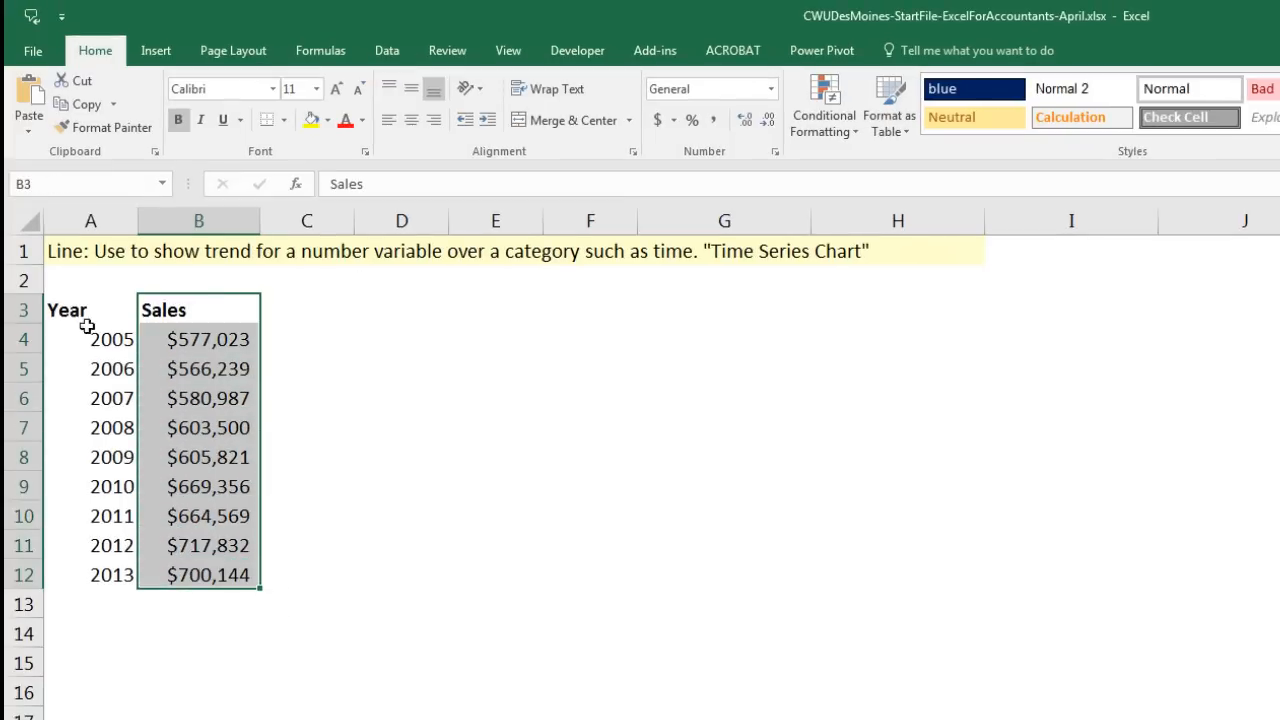
left_click_drag(80, 312, 120, 571)
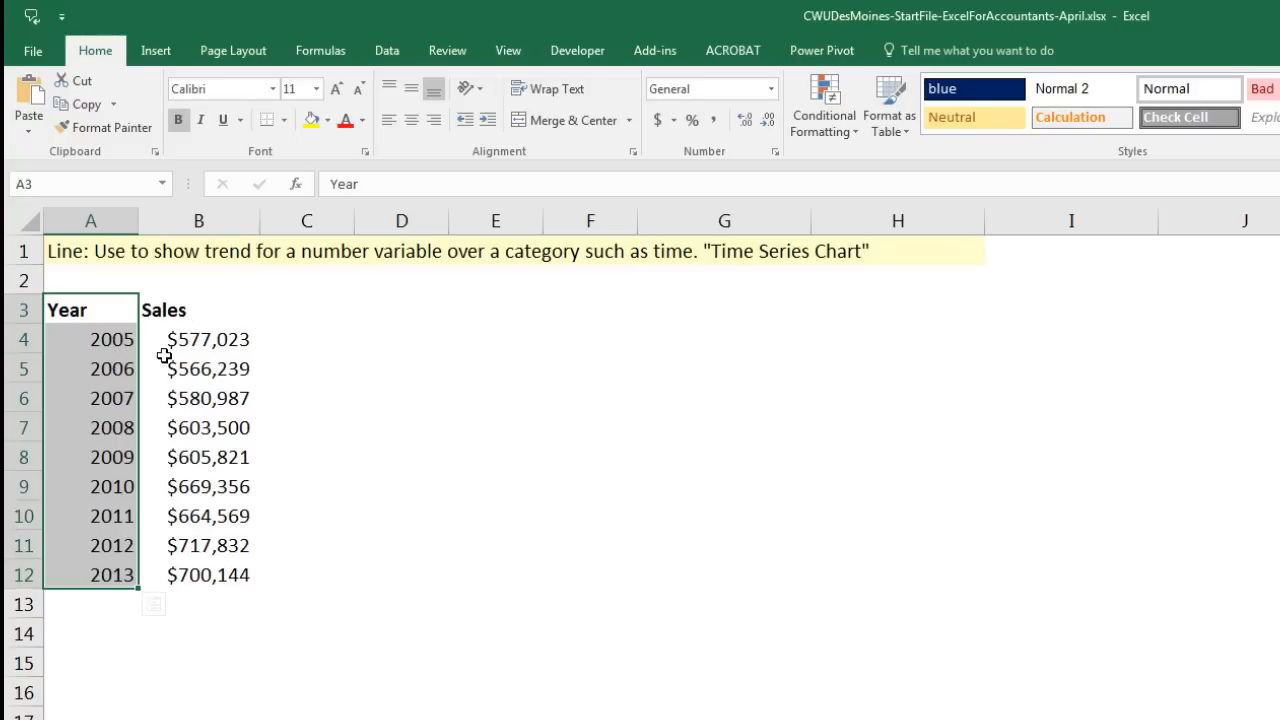
left_click(199, 364)
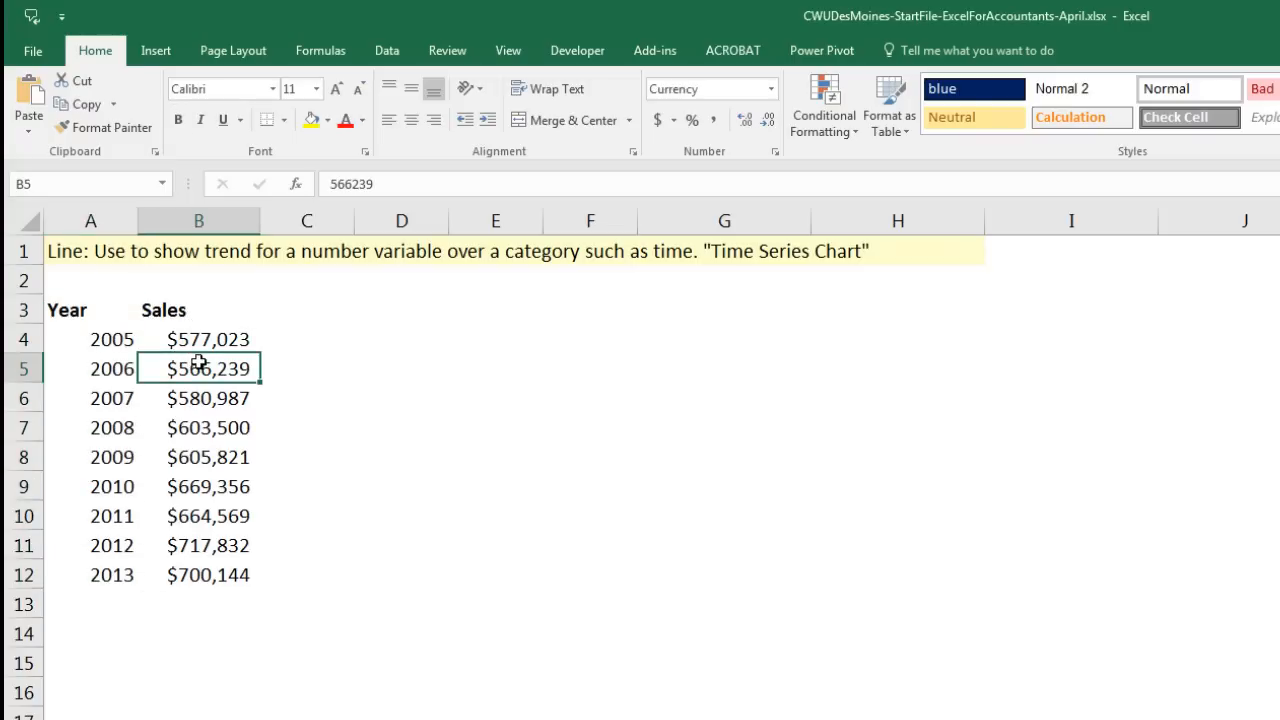
left_click(172, 53)
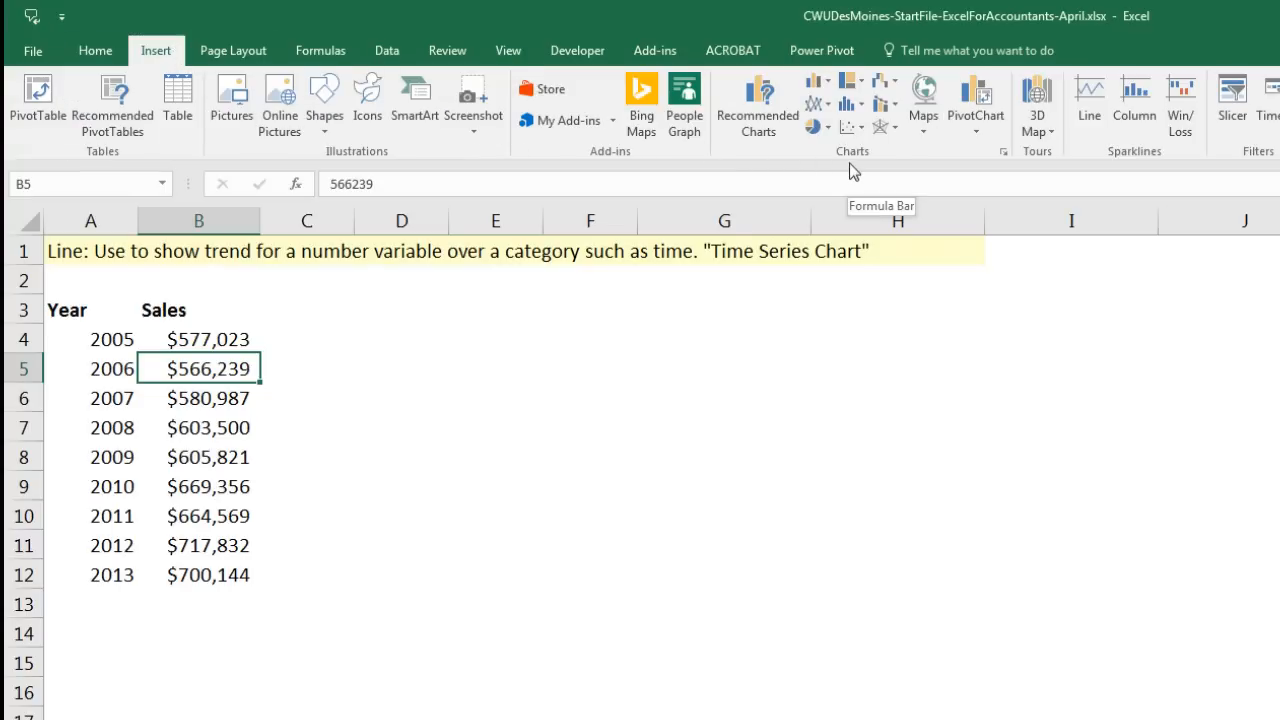
Step: Insert a line chart with markers and move it up beside the data table
left_click(830, 104)
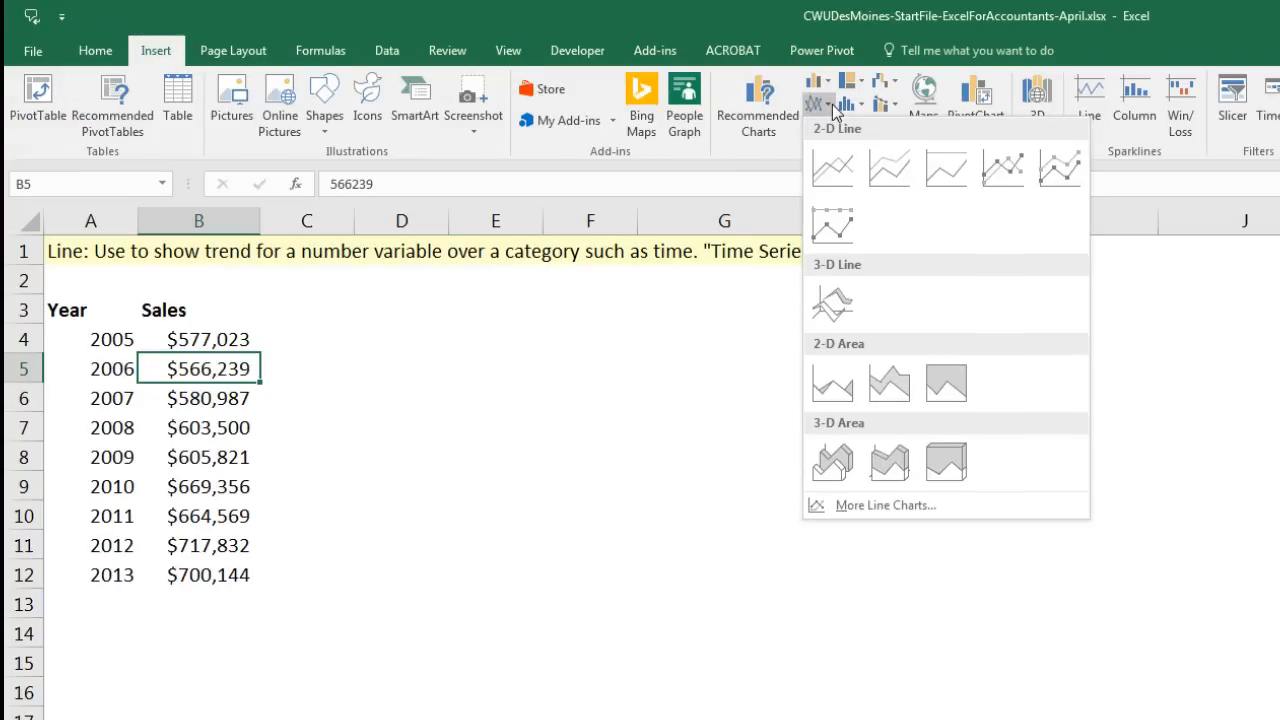
left_click(1005, 167)
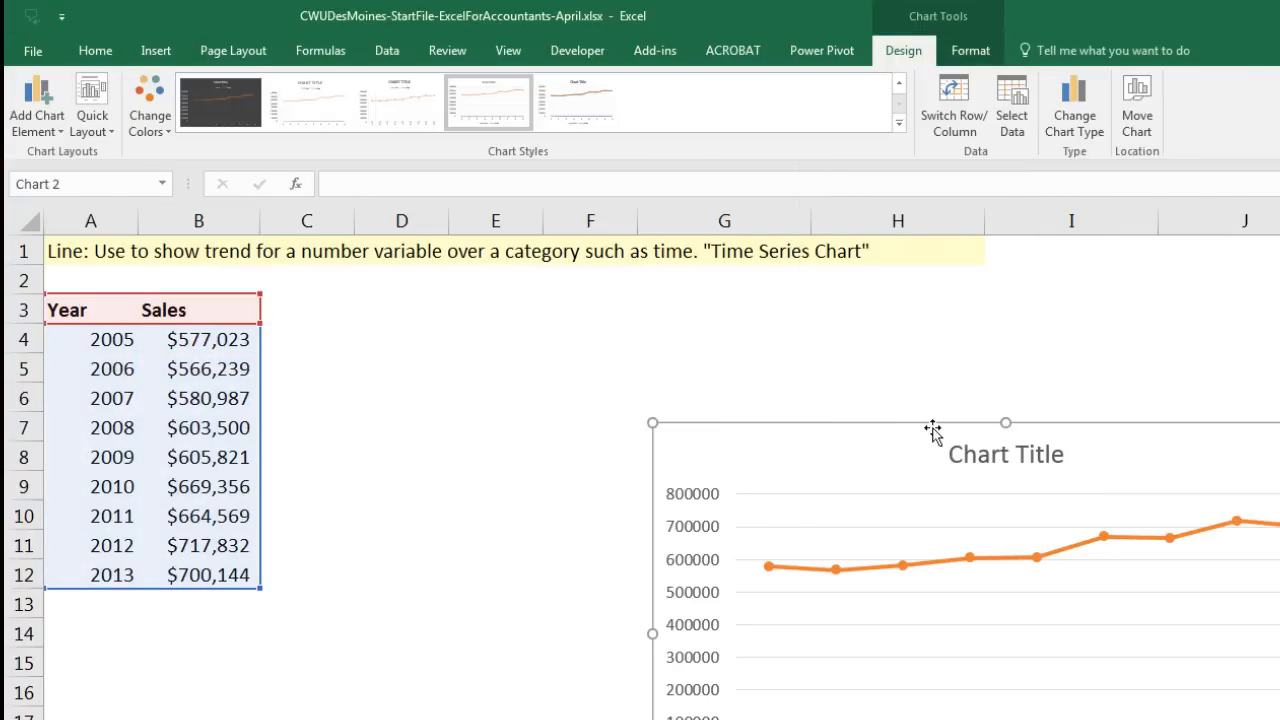
left_click_drag(932, 430, 614, 292)
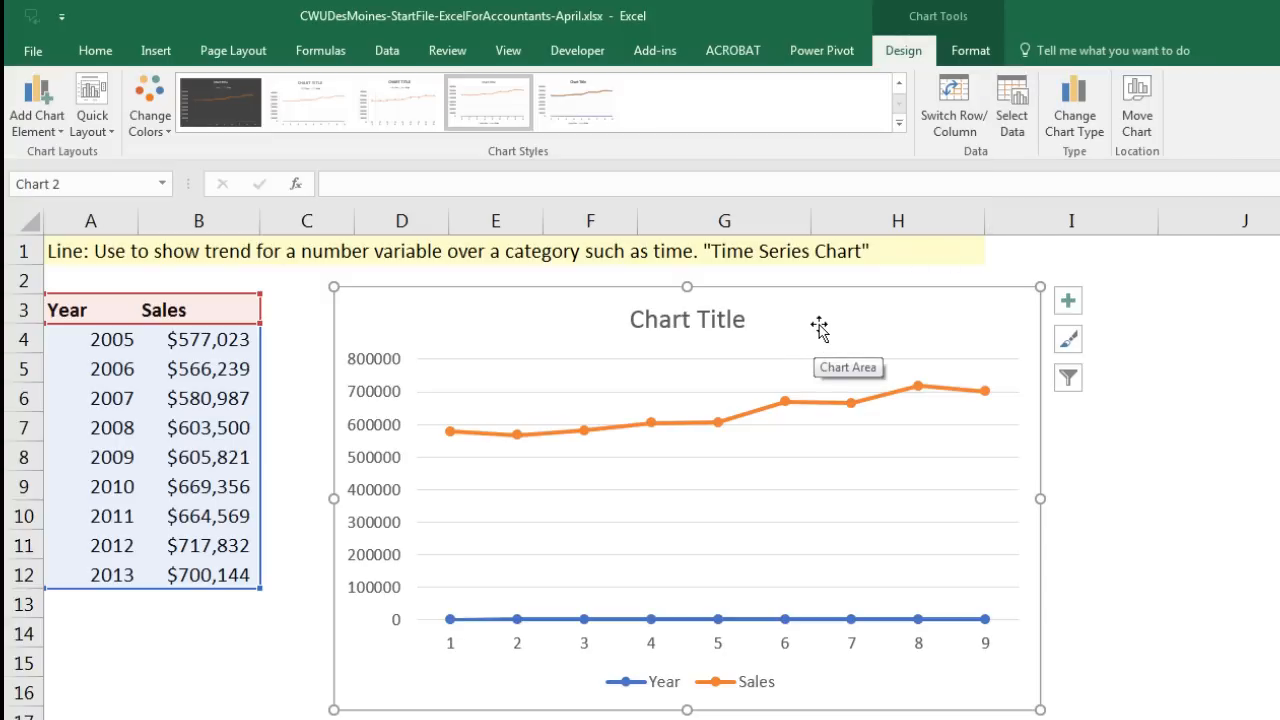
Step: Remove the Year series from the chart and use A4:A12 years as horizontal axis labels
right_click(860, 319)
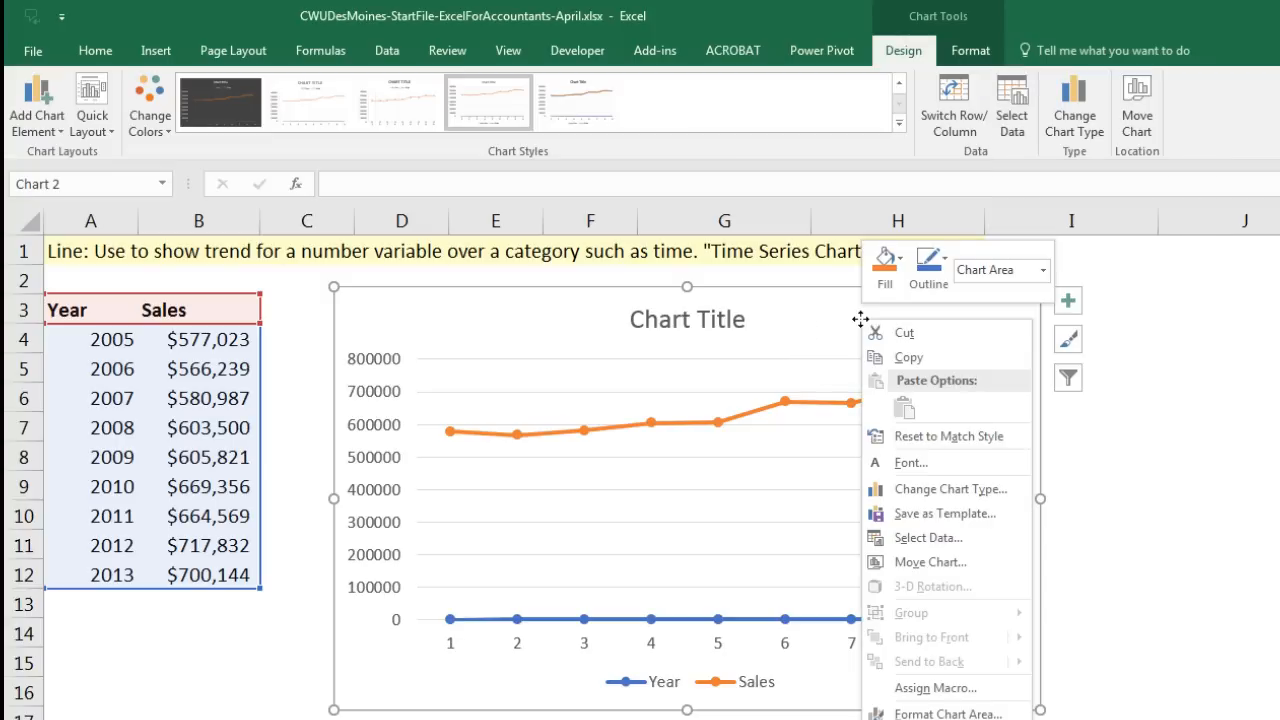
left_click(926, 539)
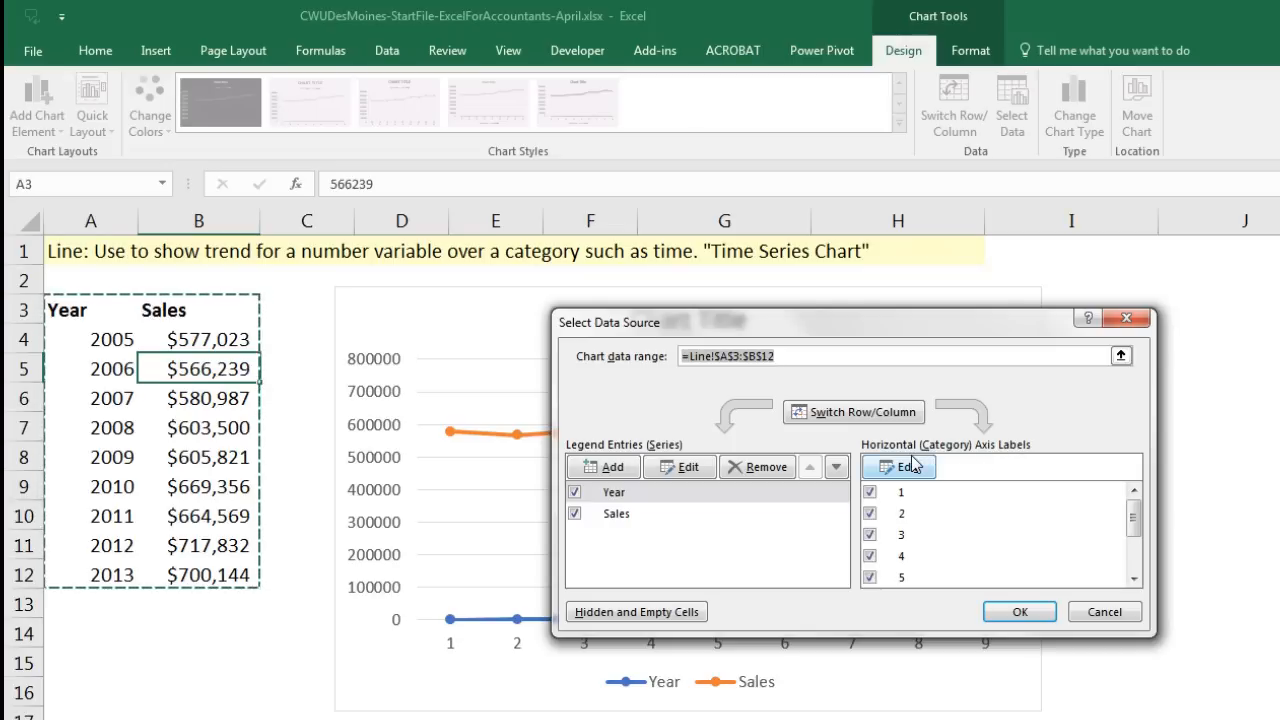
left_click(617, 497)
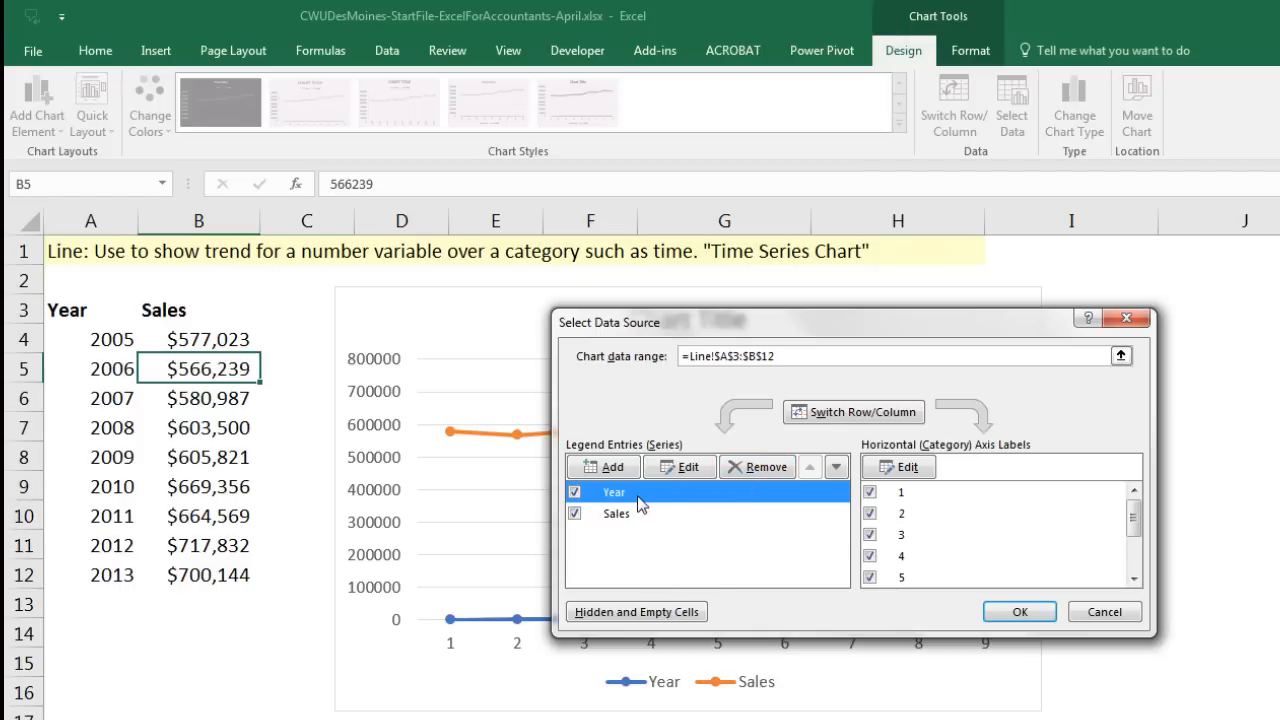
left_click(763, 469)
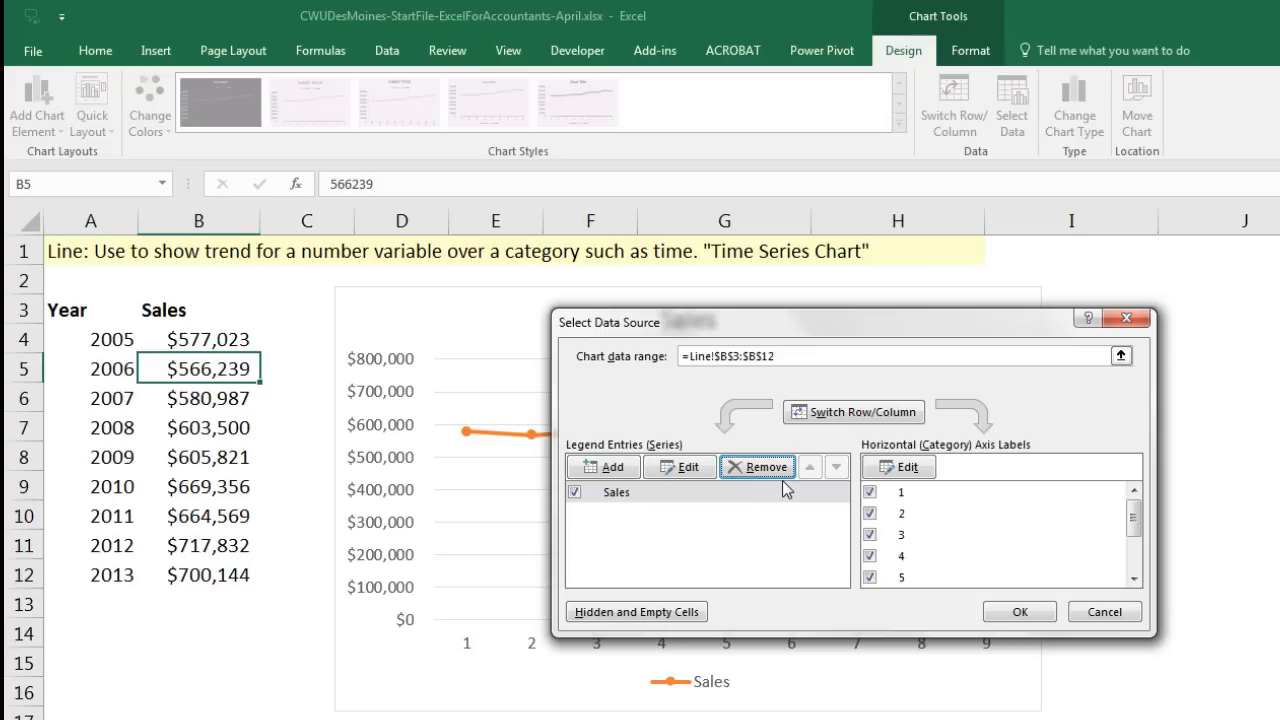
left_click(917, 476)
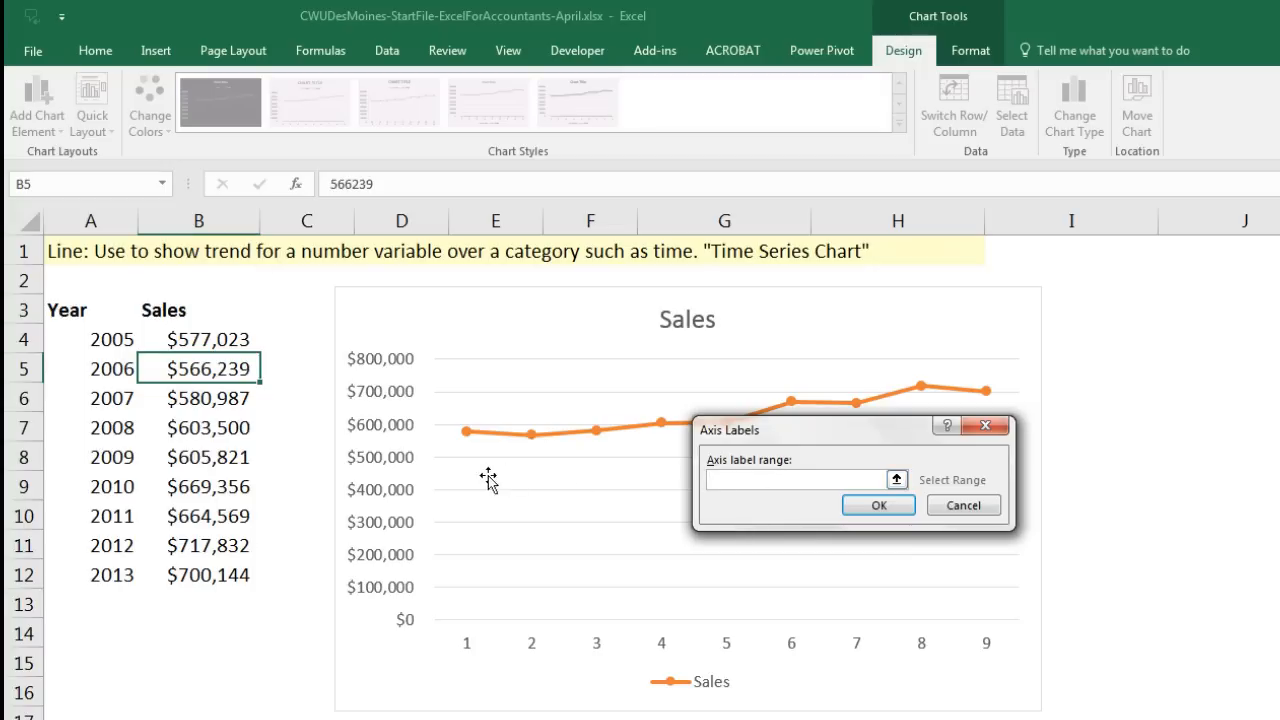
left_click_drag(80, 340, 105, 575)
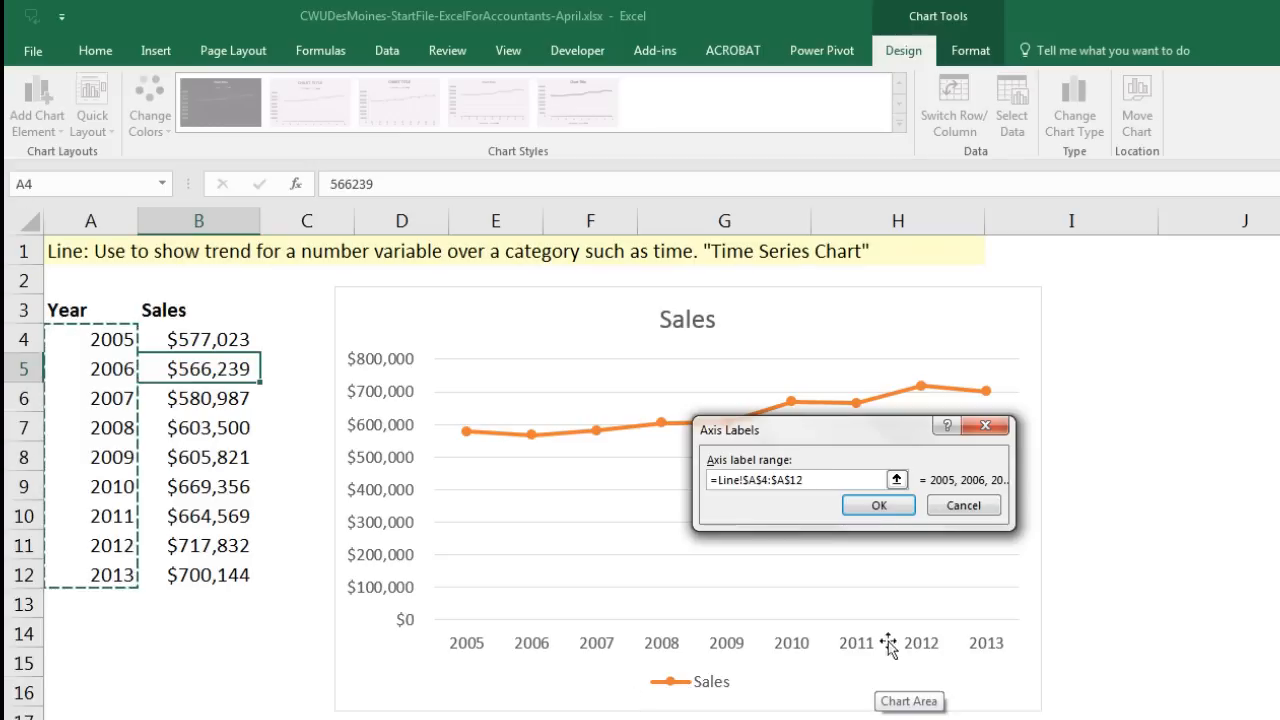
left_click(899, 507)
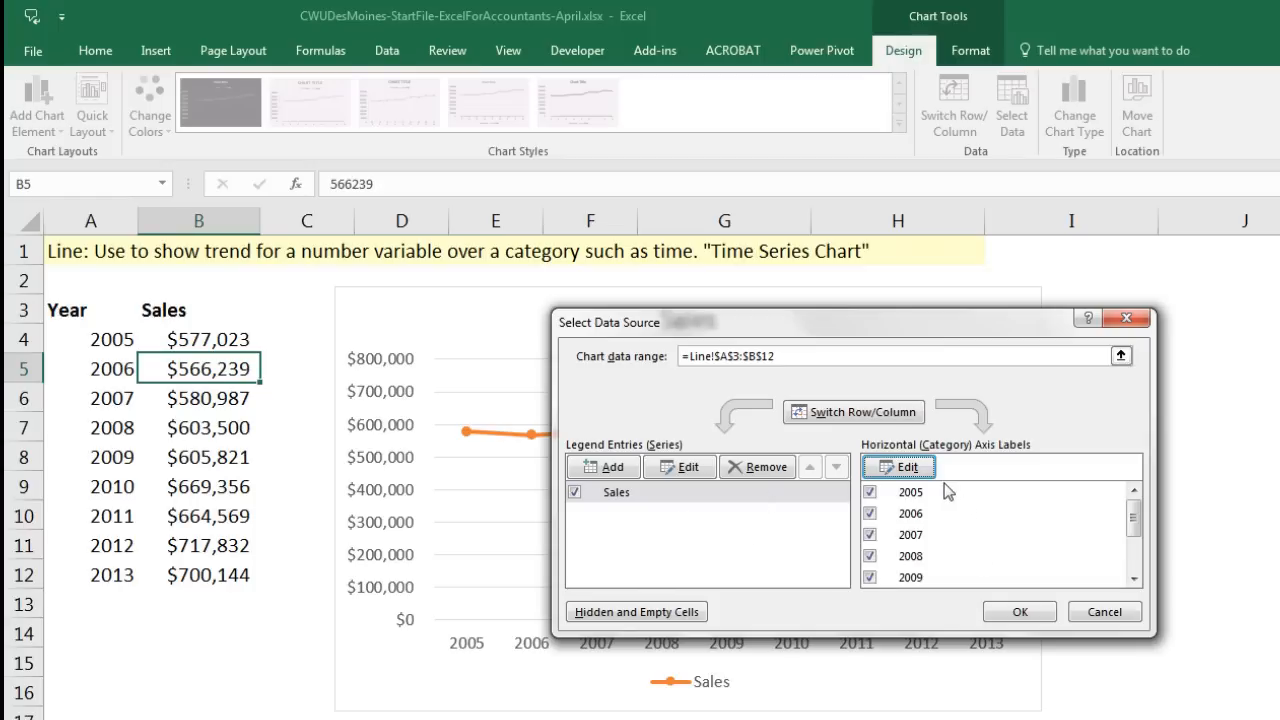
left_click(1020, 613)
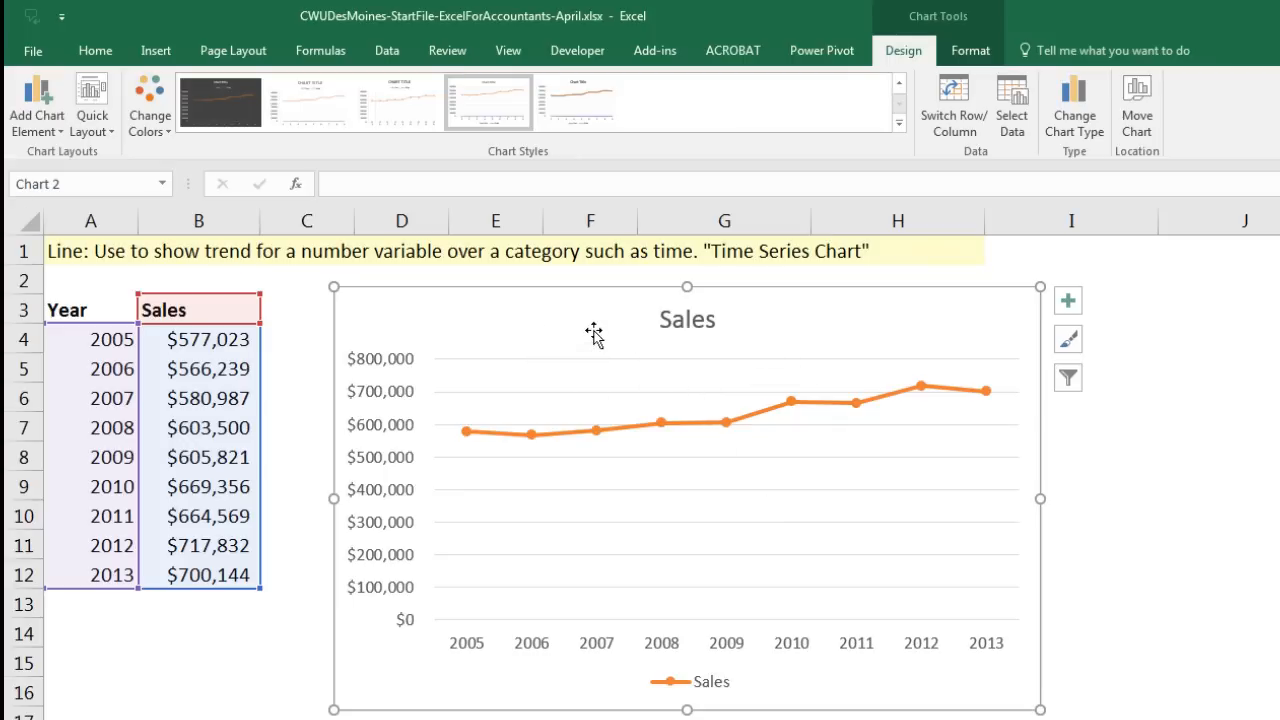
Step: Change header B3 to 'WindSport Sales' and autofit column B to its width
left_click(172, 311)
double_click(146, 312)
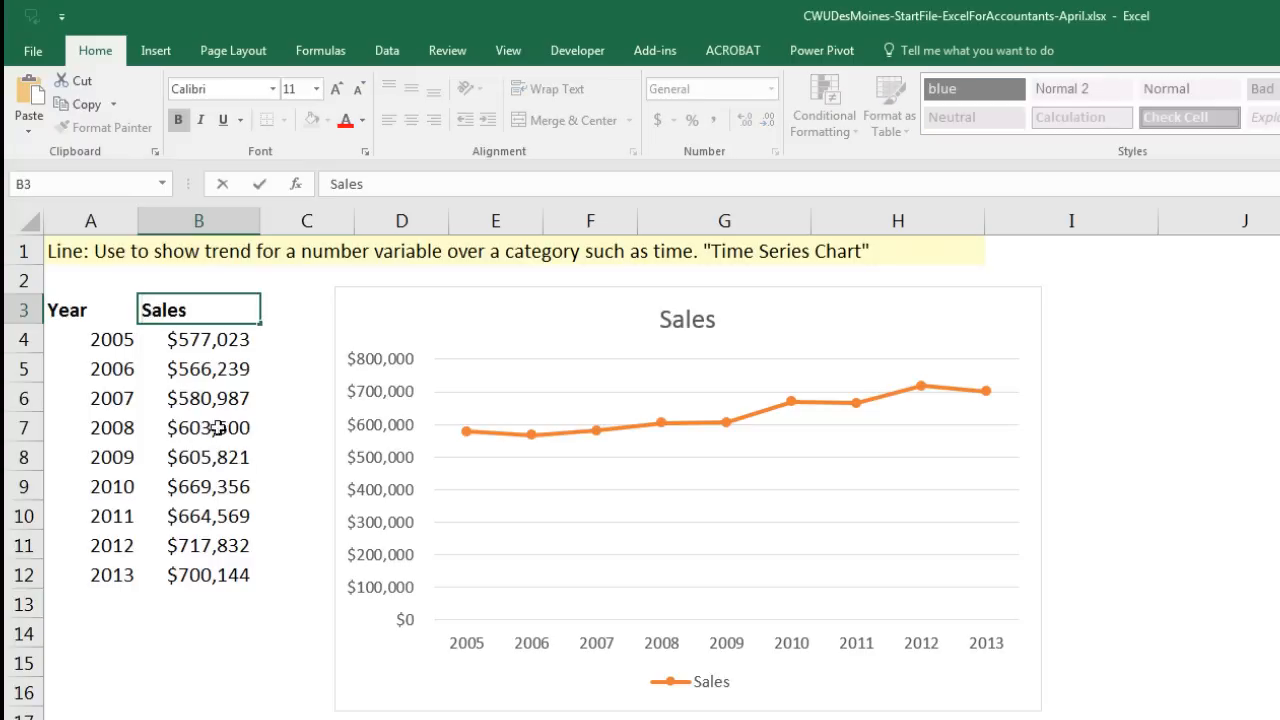
type("WindSport")
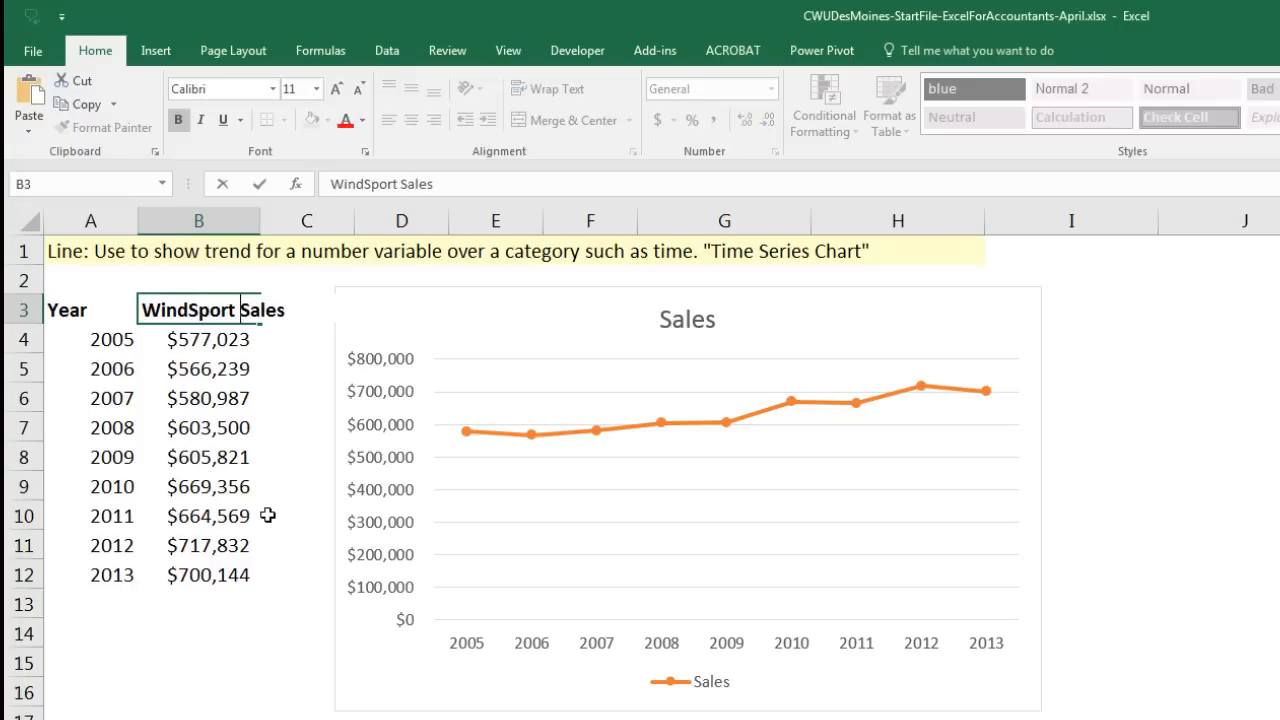
key("Return")
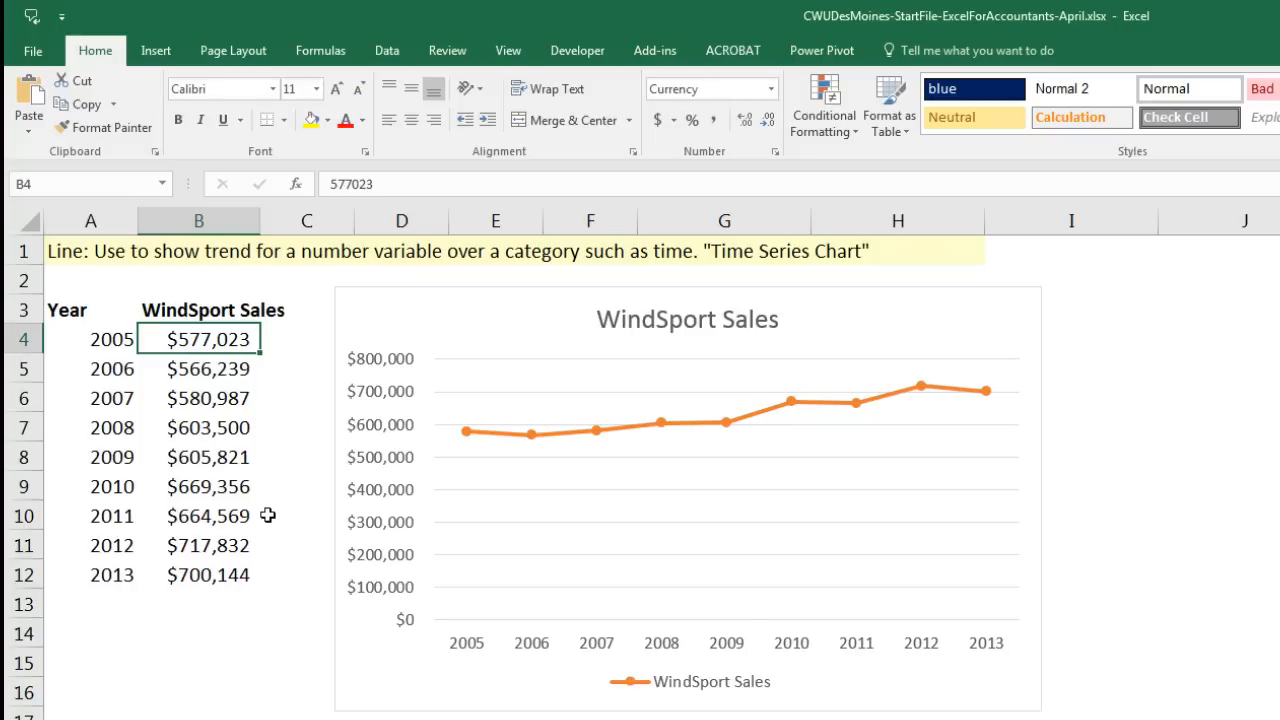
double_click(261, 223)
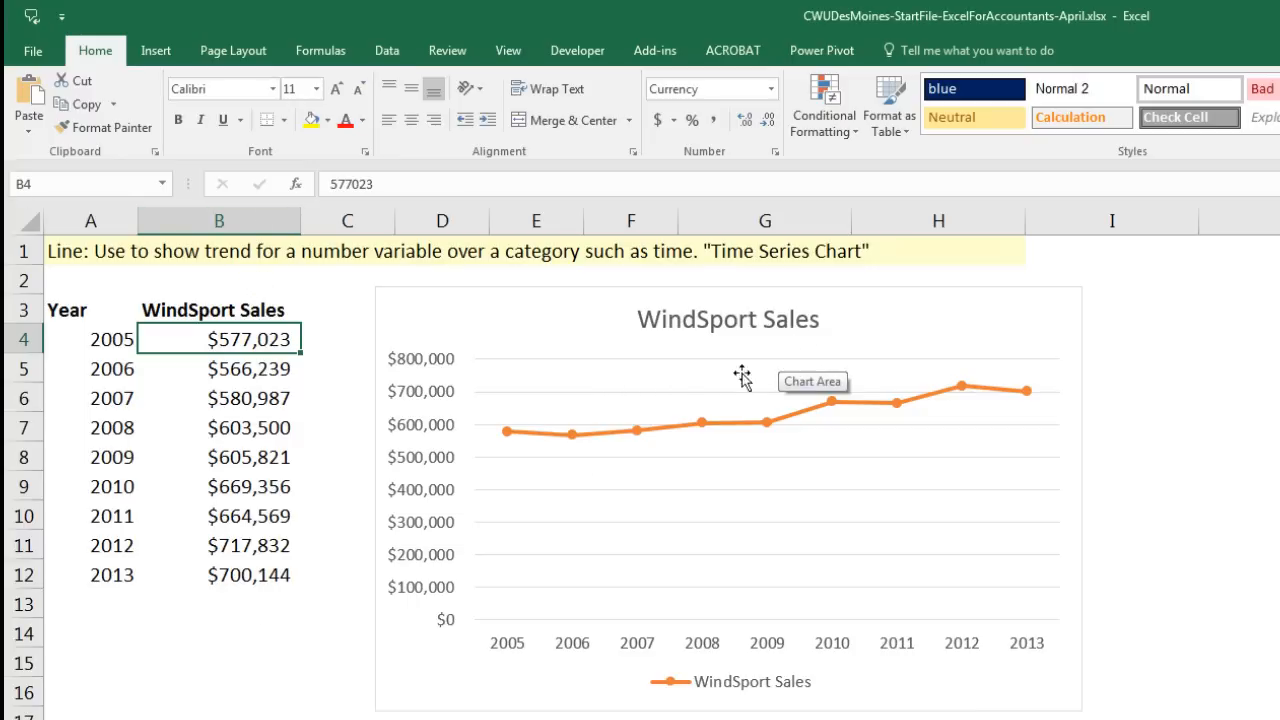
Step: Set the vertical axis minimum bound to 400000 and delete the chart legend
left_click(433, 502)
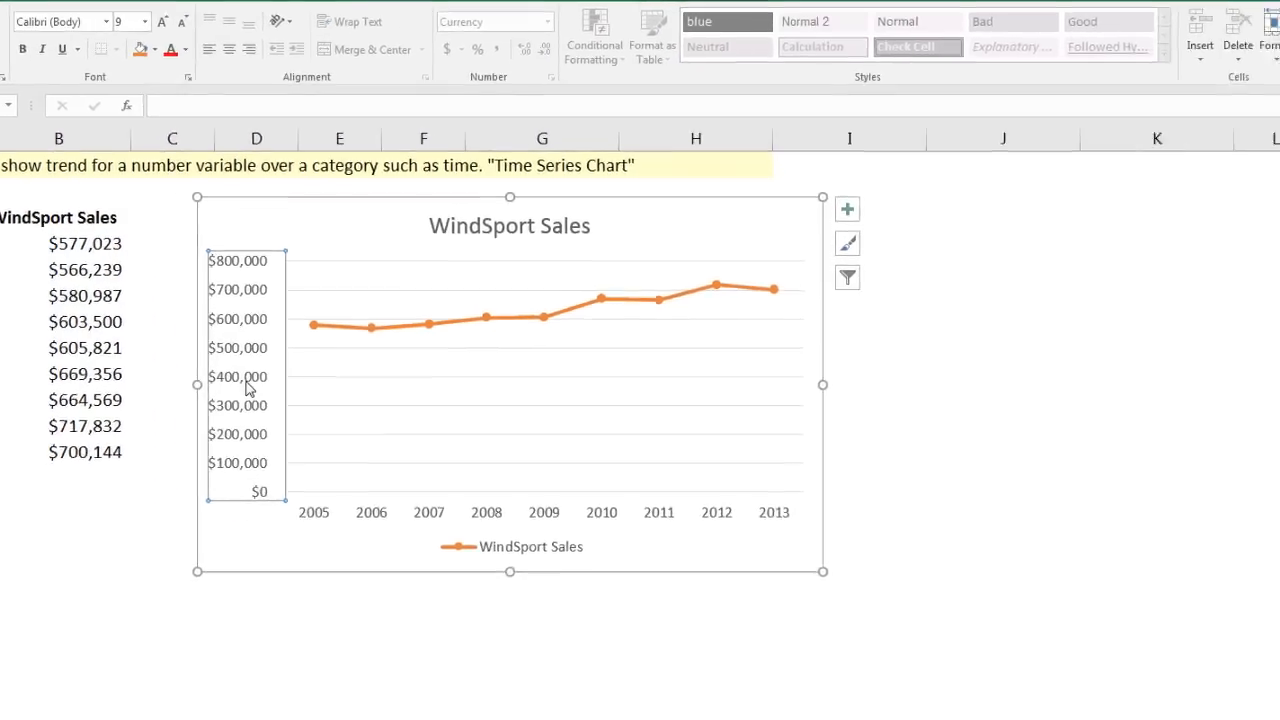
key("ctrl+1")
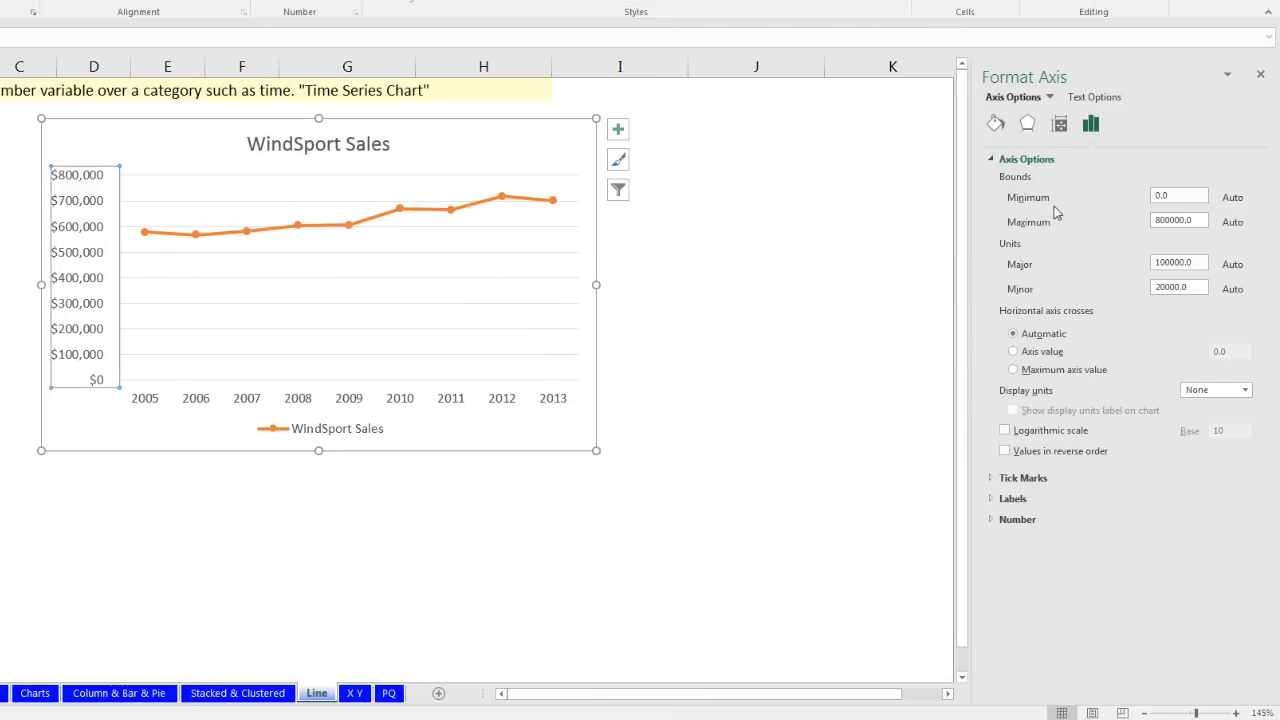
double_click(1182, 200)
type("400000")
key("Return")
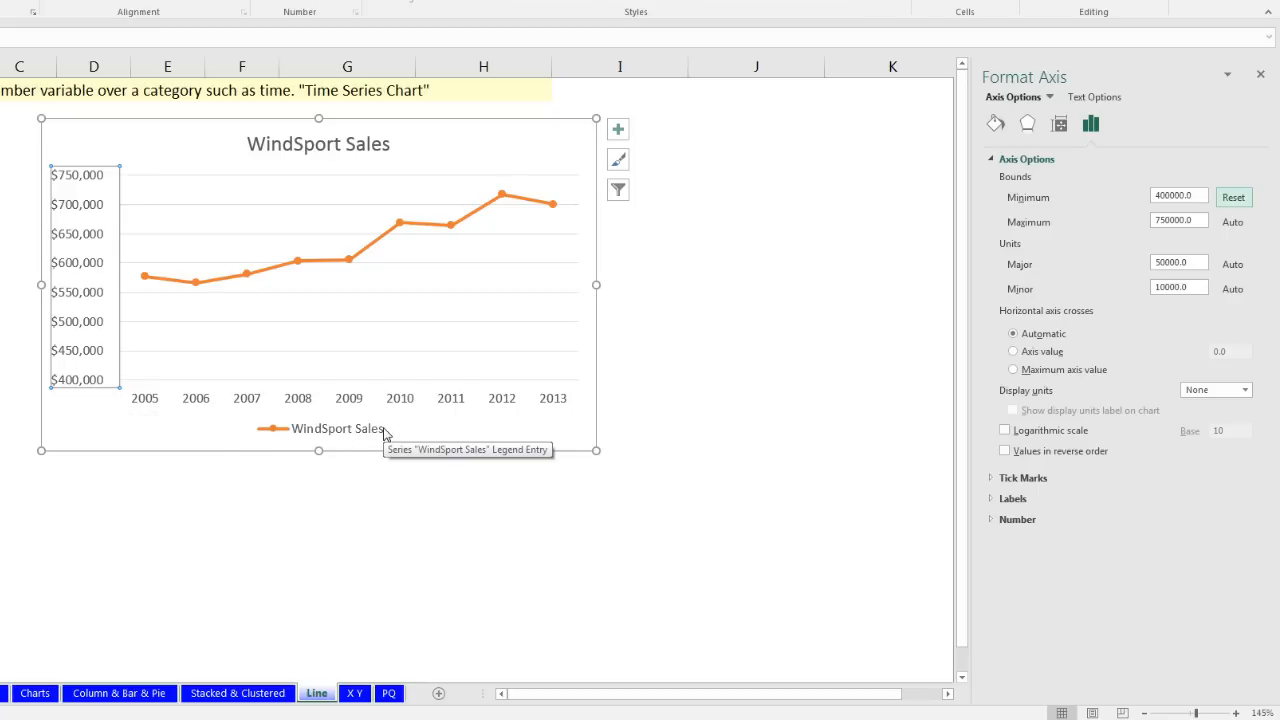
left_click(307, 441)
key("Delete")
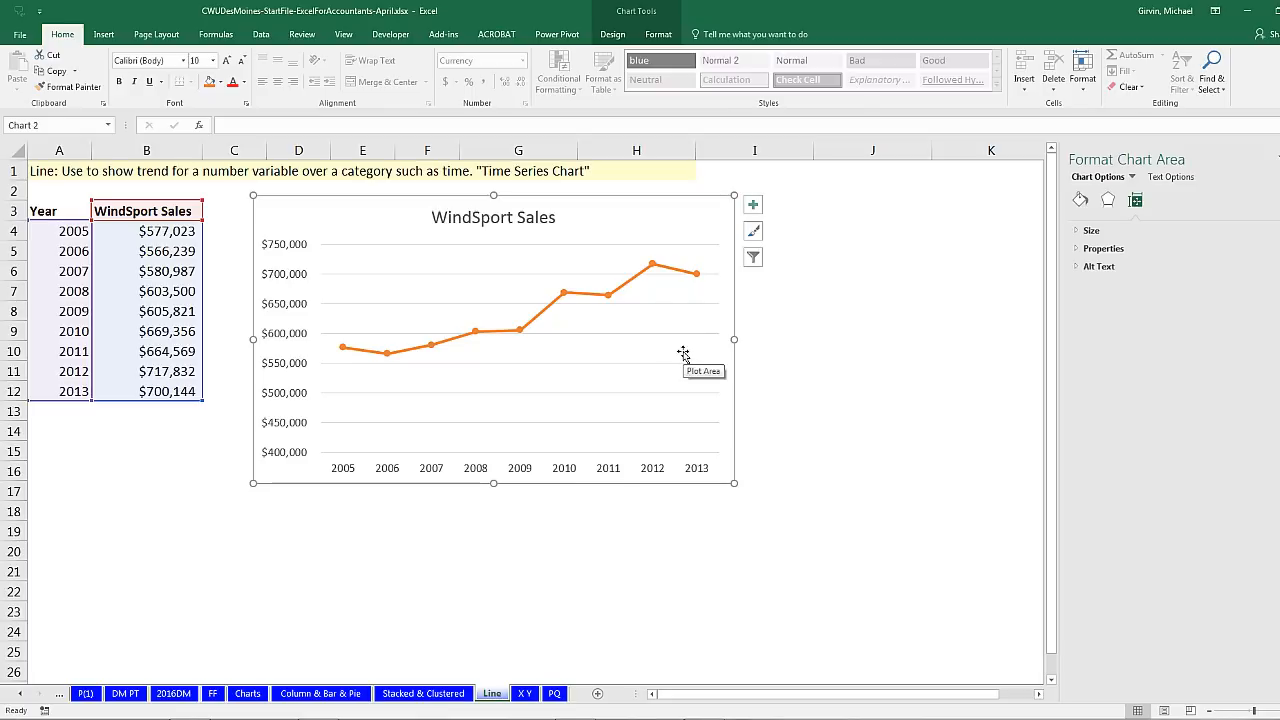
Step: On the X Y sheet, select the hours/score table and open the scatter chart choices
left_click(525, 693)
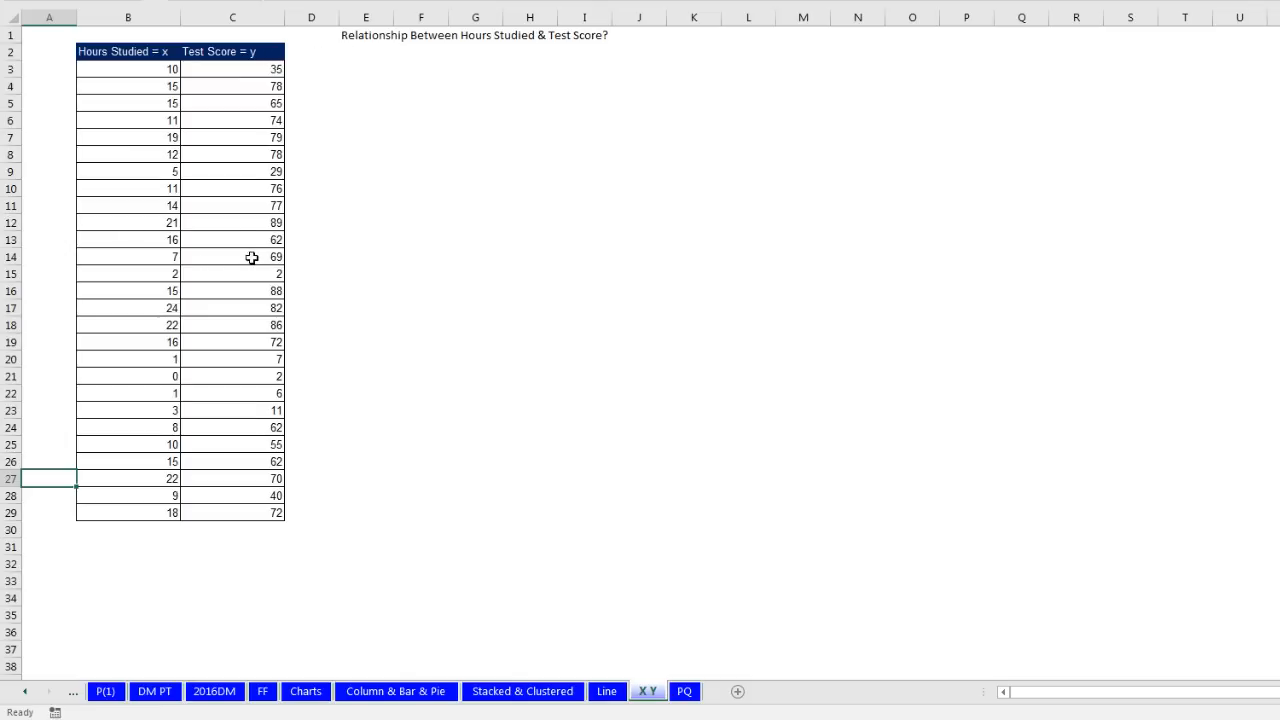
left_click(159, 116)
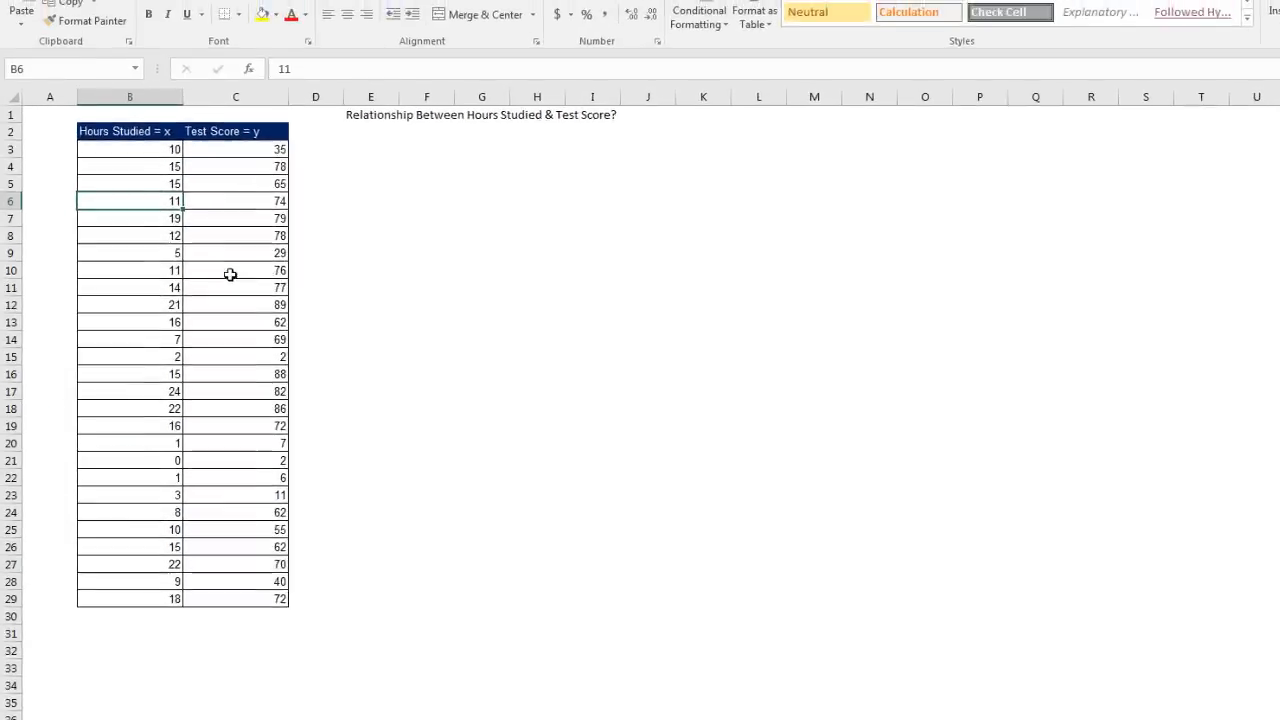
left_click(132, 45)
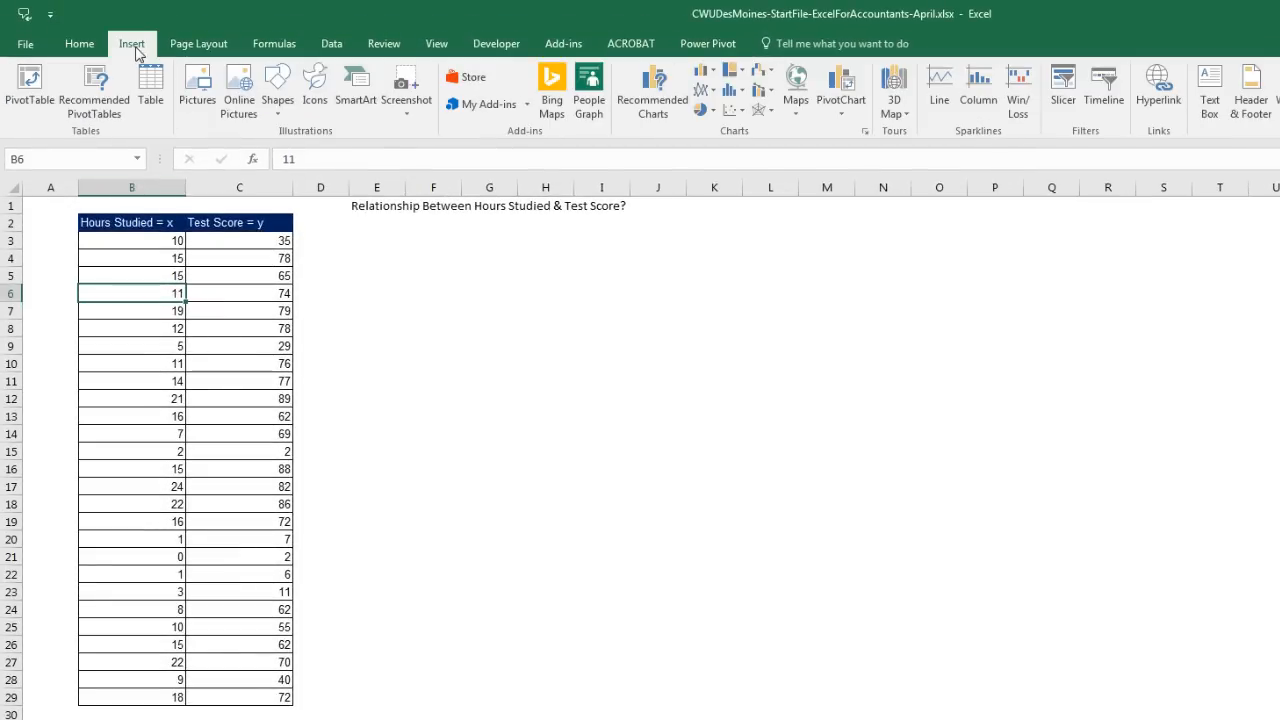
left_click(741, 111)
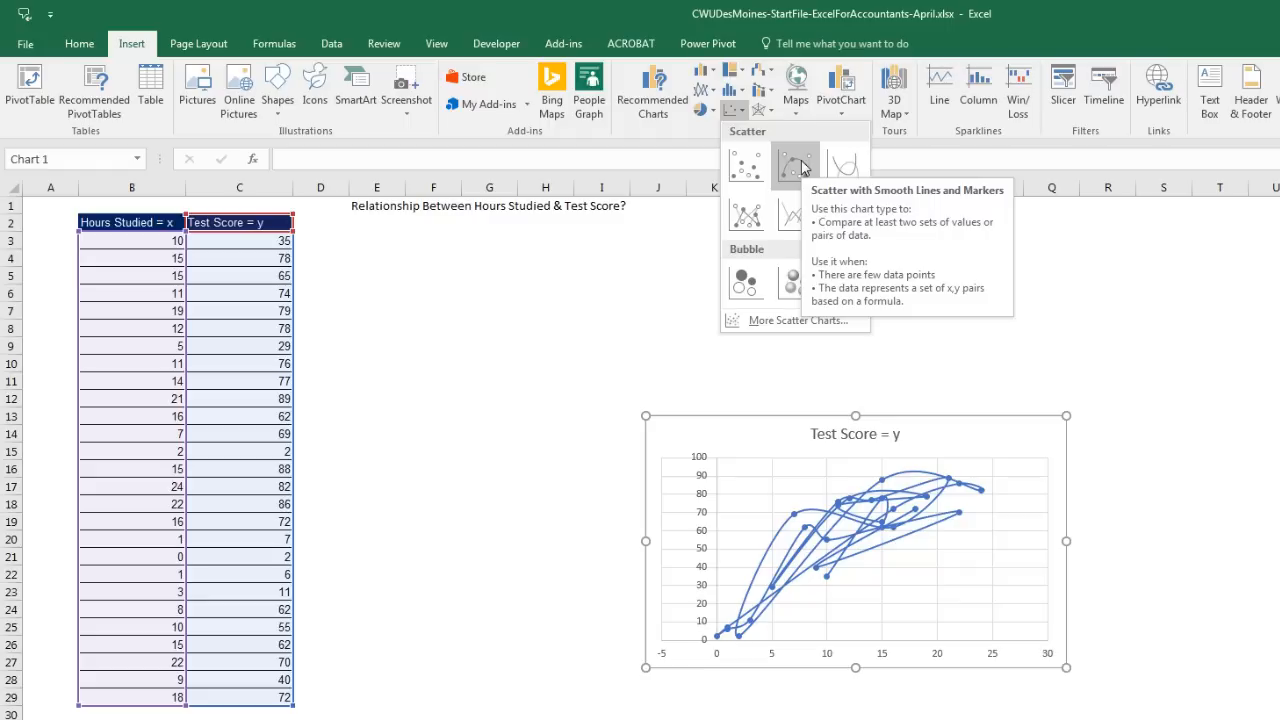
Step: Insert a plain scatter chart beside the data and add titles to both axes
left_click(748, 170)
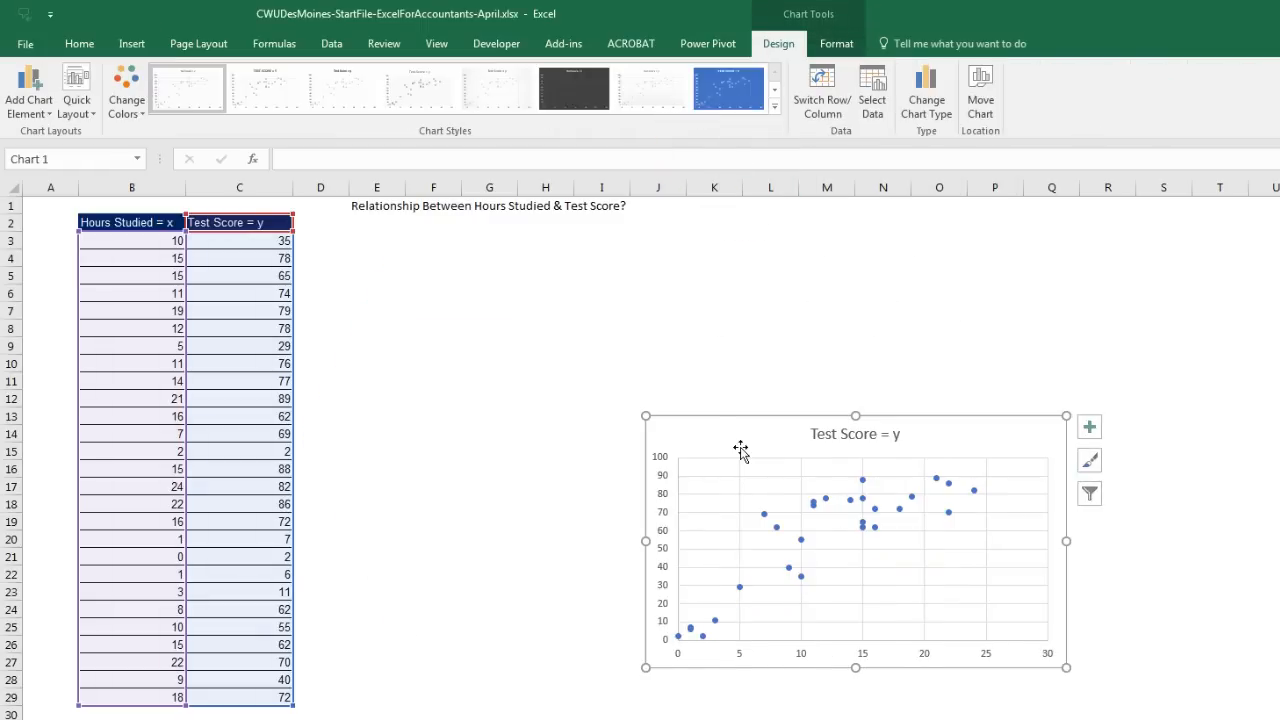
left_click_drag(737, 434, 476, 300)
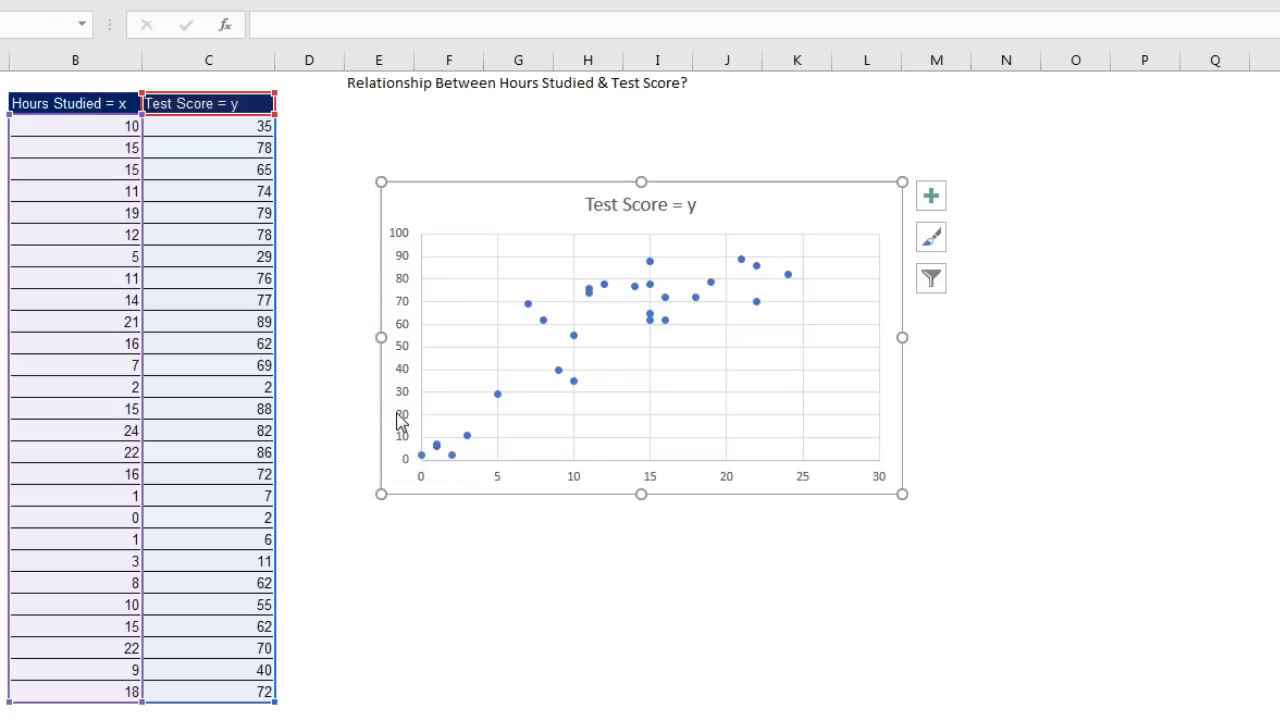
left_click(938, 203)
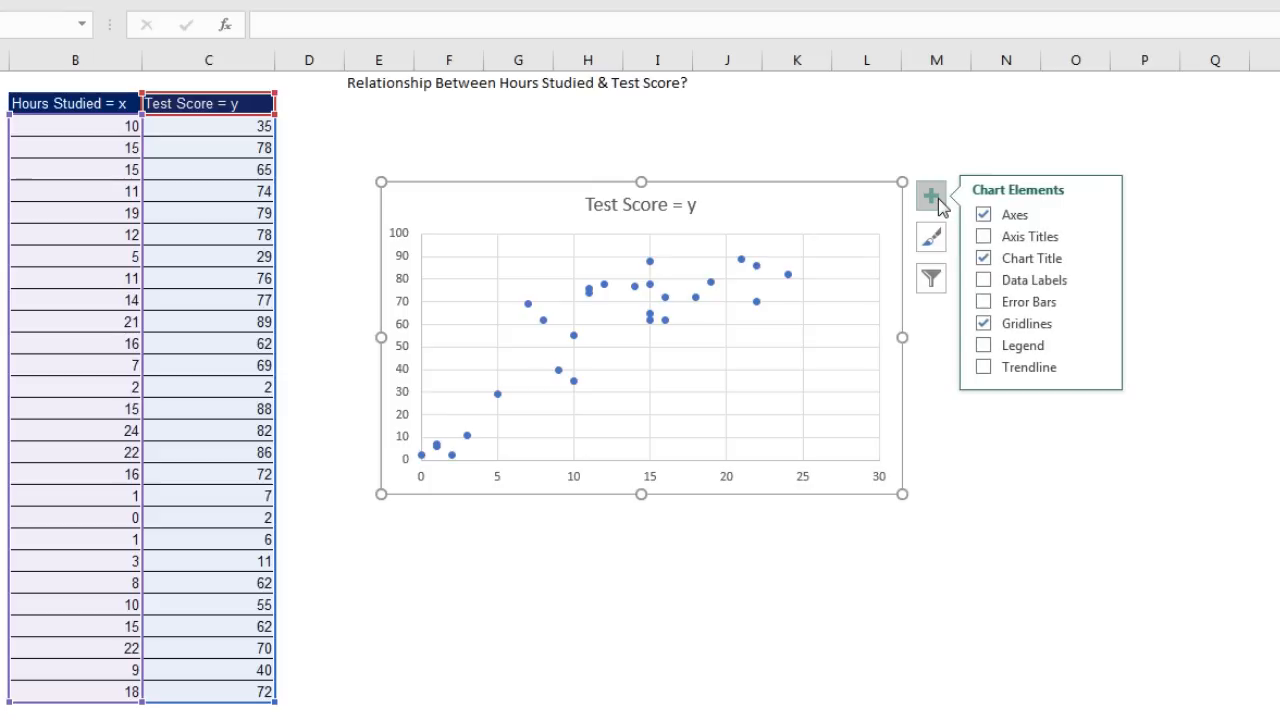
left_click(984, 235)
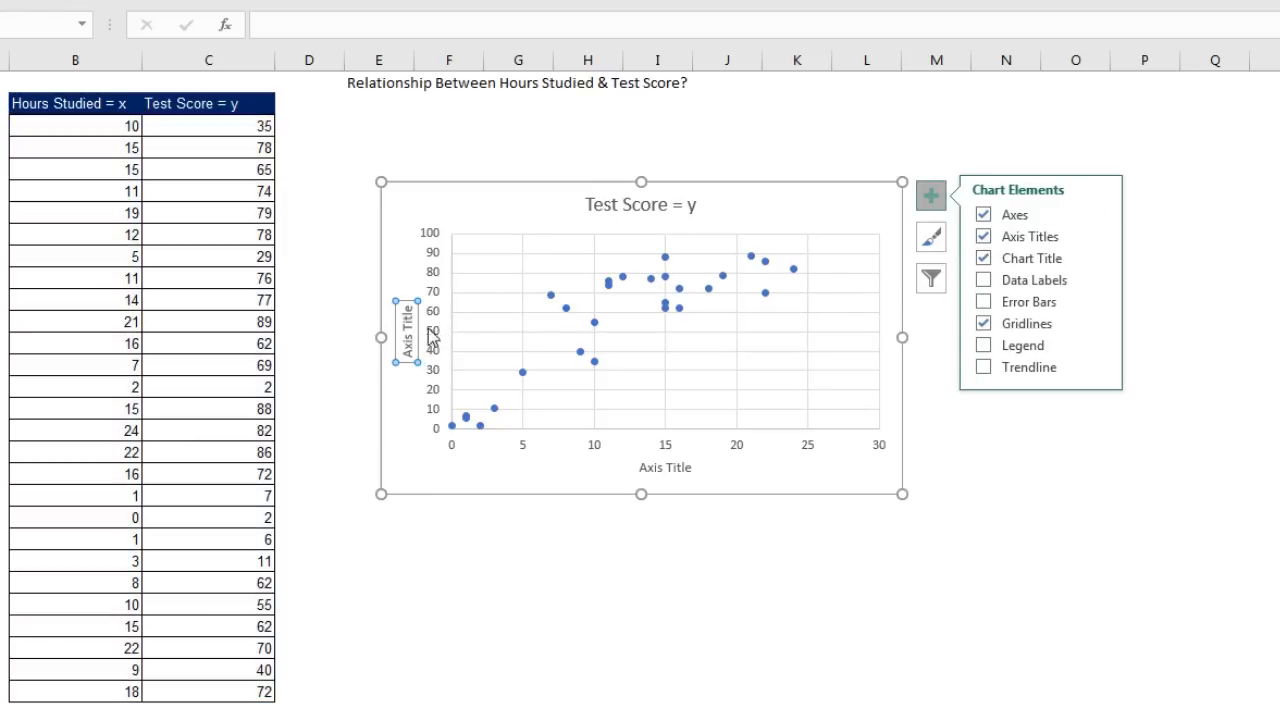
Step: Link the vertical axis title to 'Test Score = y' and the horizontal to 'Hours Studied = x'
type("=")
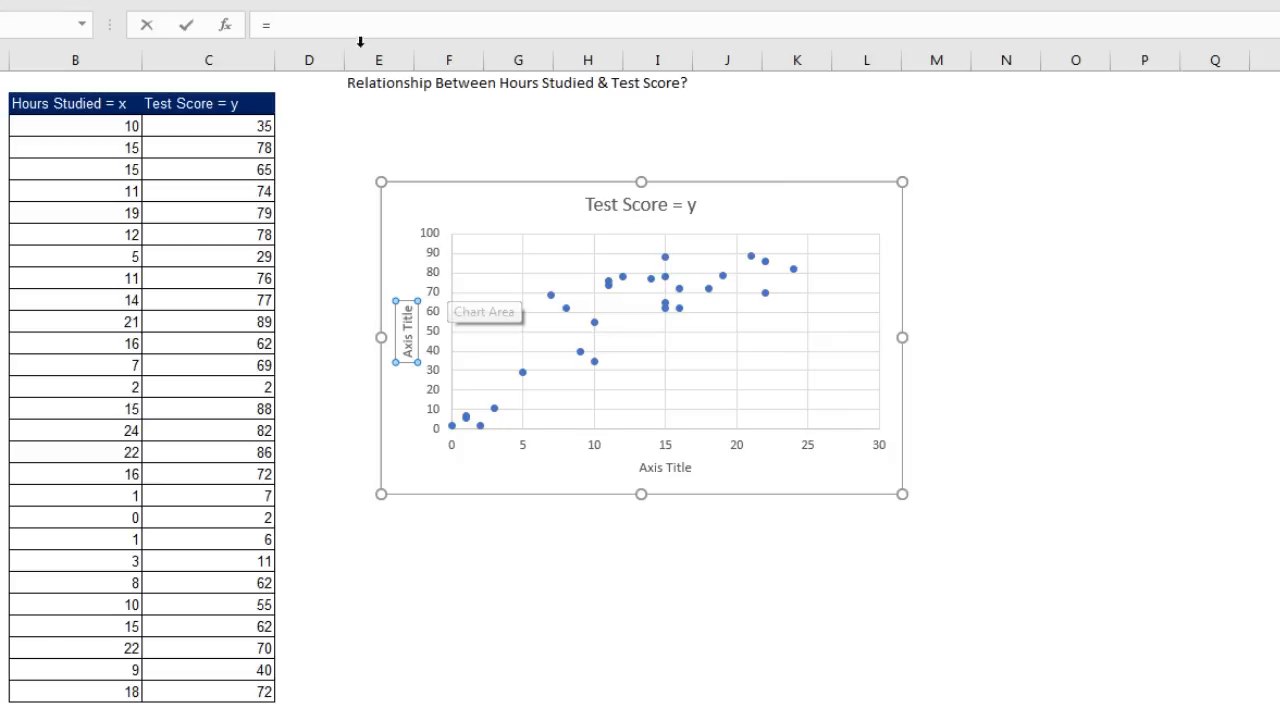
left_click(210, 103)
key("Return")
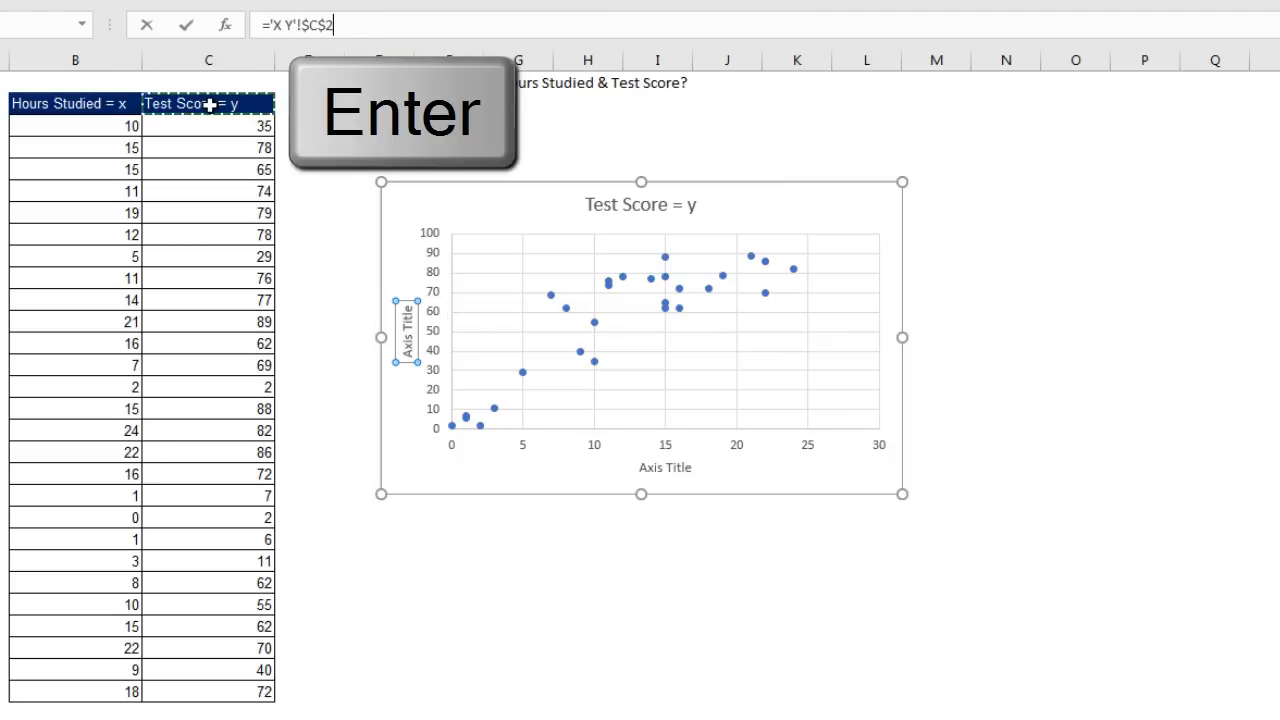
left_click(678, 472)
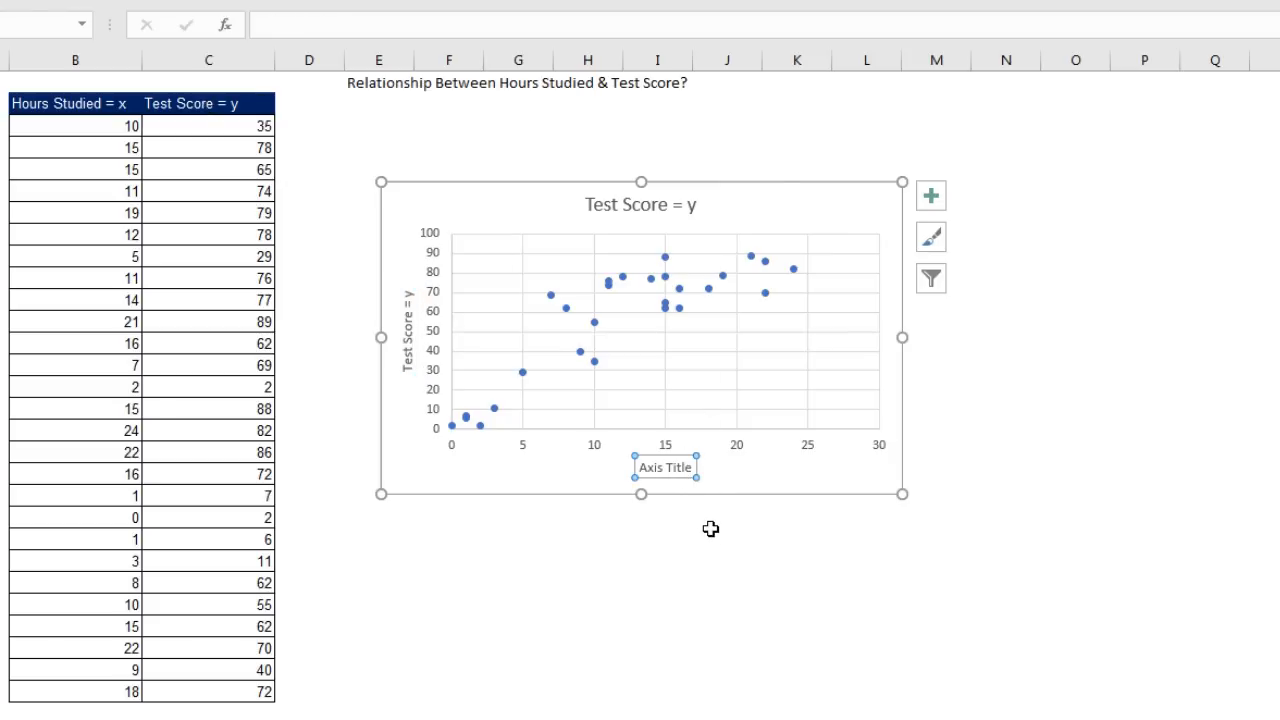
type("=")
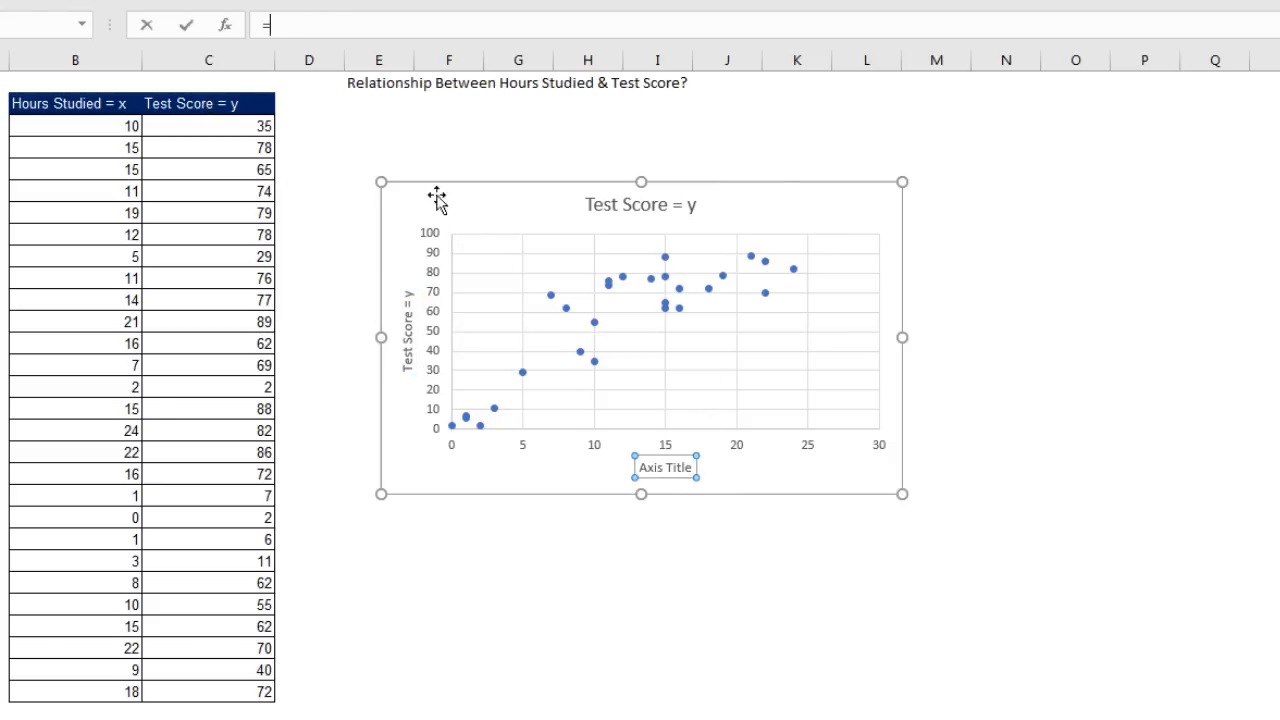
left_click(99, 101)
key("Return")
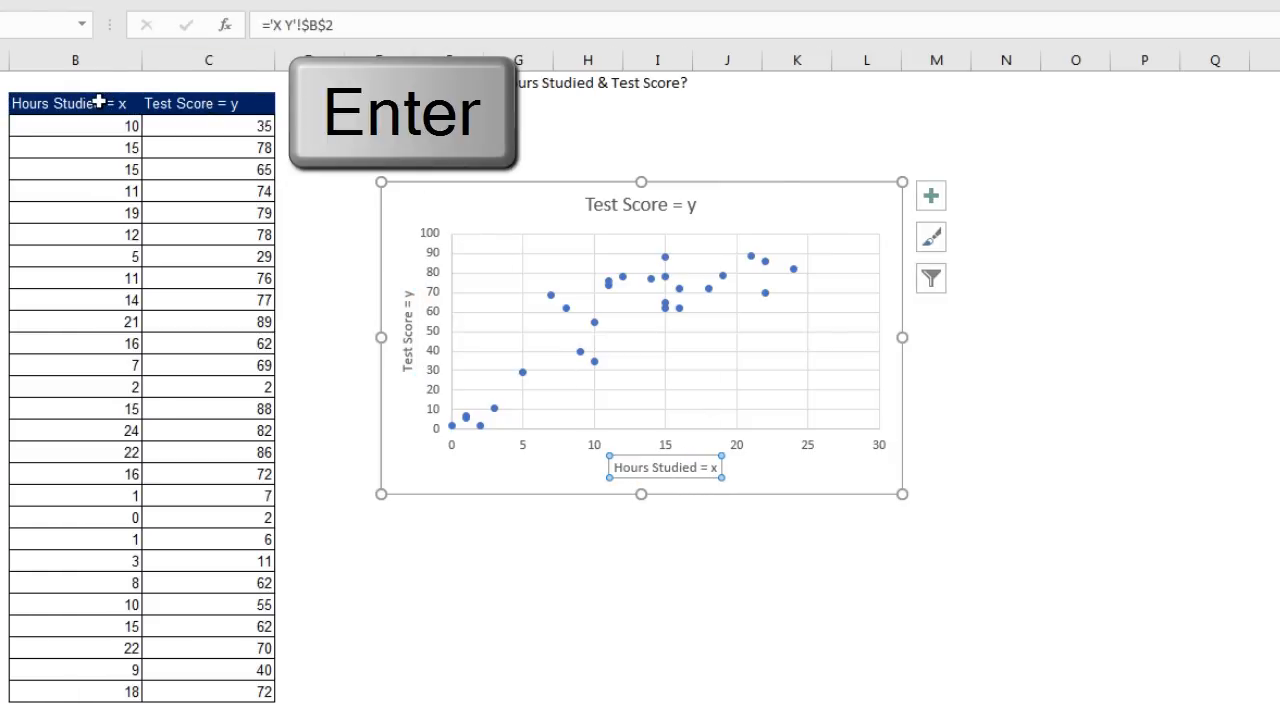
Step: Link the chart title to the heading in cell E1
left_click(612, 207)
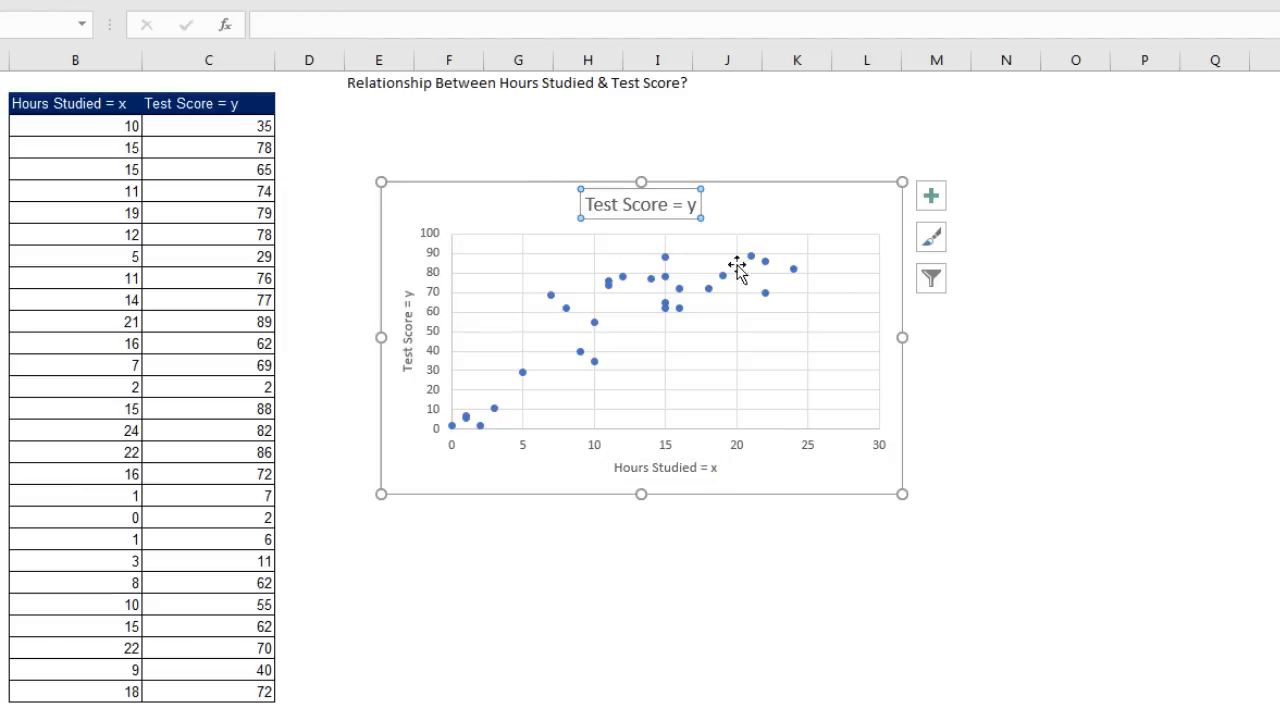
type("=")
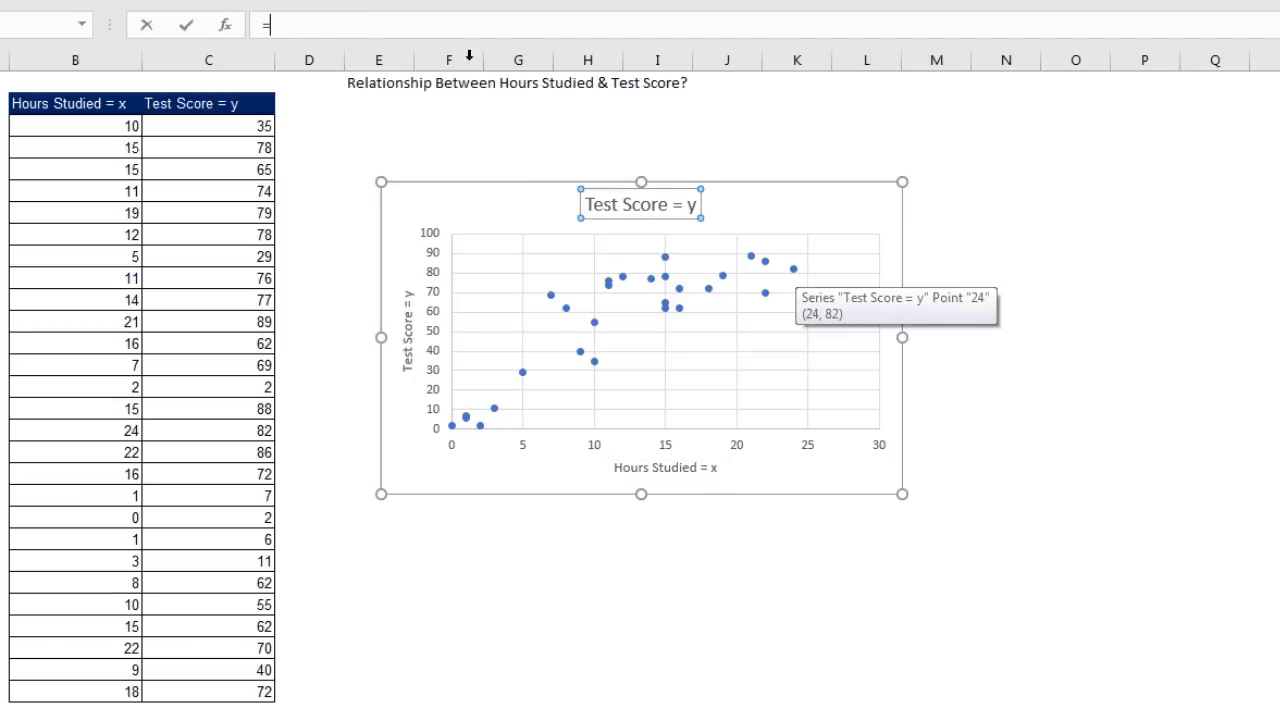
left_click(378, 84)
key("Return")
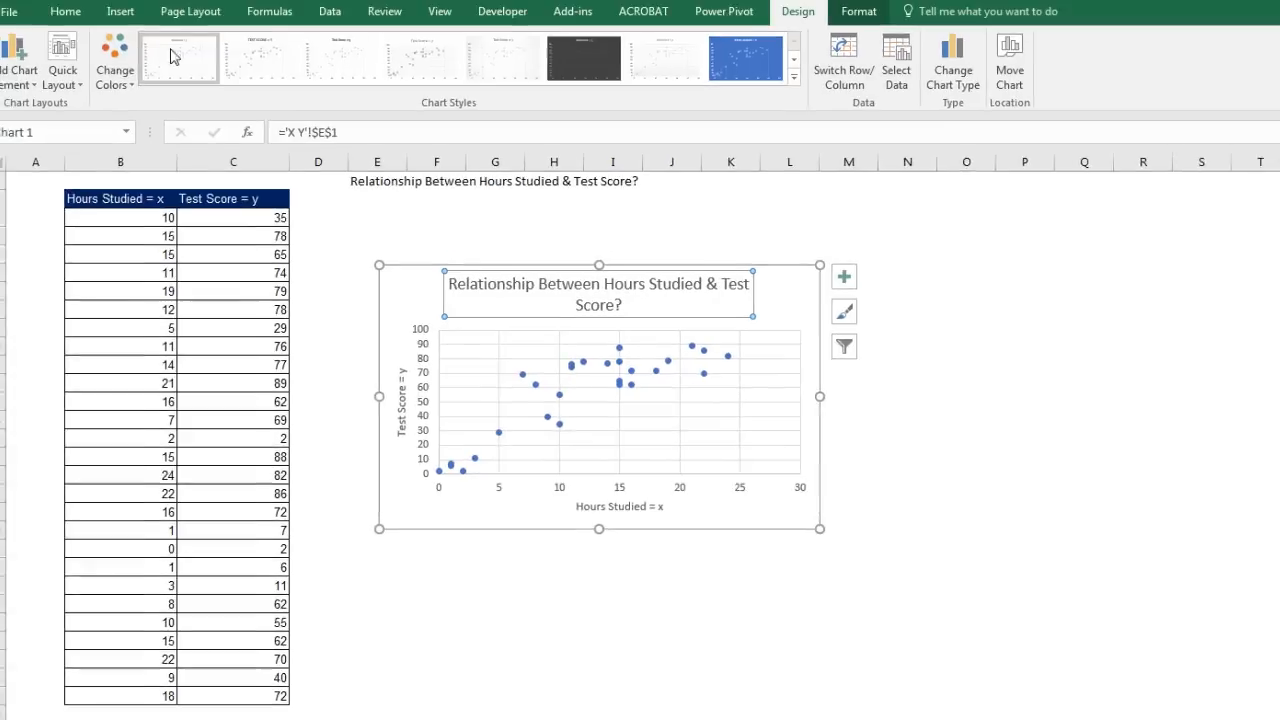
Step: Set the scatter chart title's font size to 11
left_click(65, 11)
left_click(264, 47)
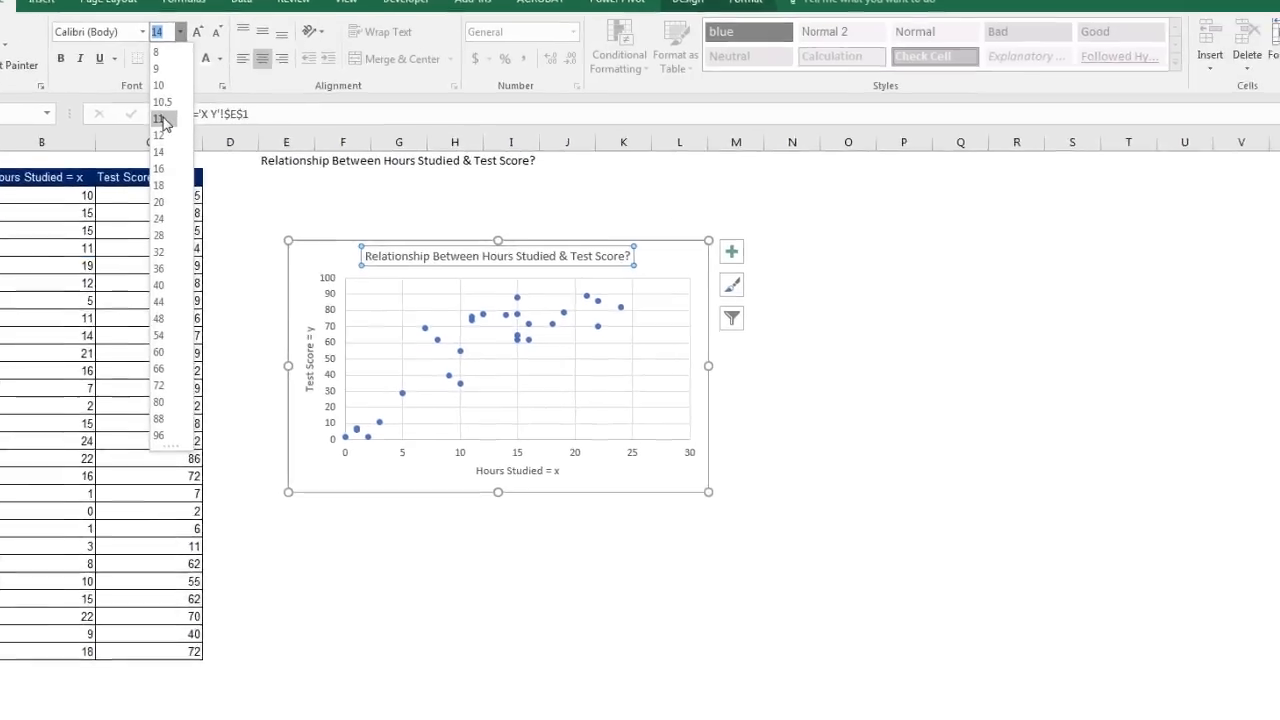
left_click(160, 119)
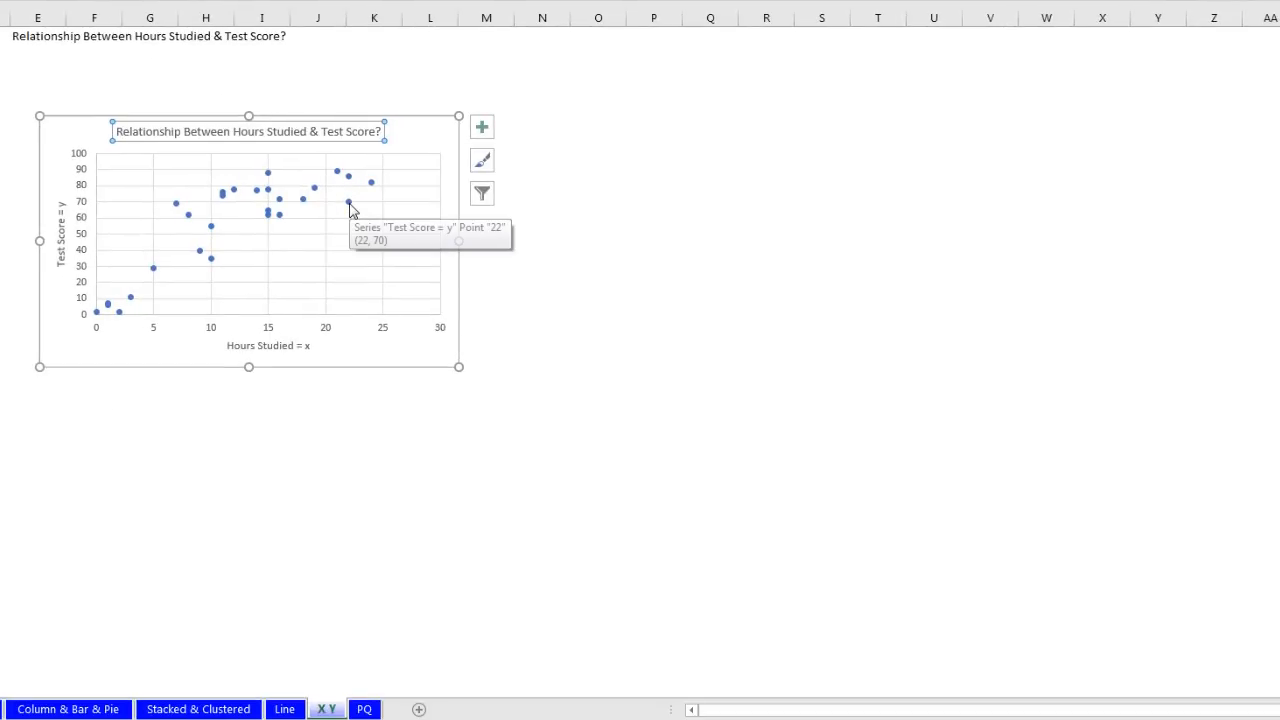
Step: Add a linear trendline to the score series displaying its equation and R-squared value
right_click(350, 210)
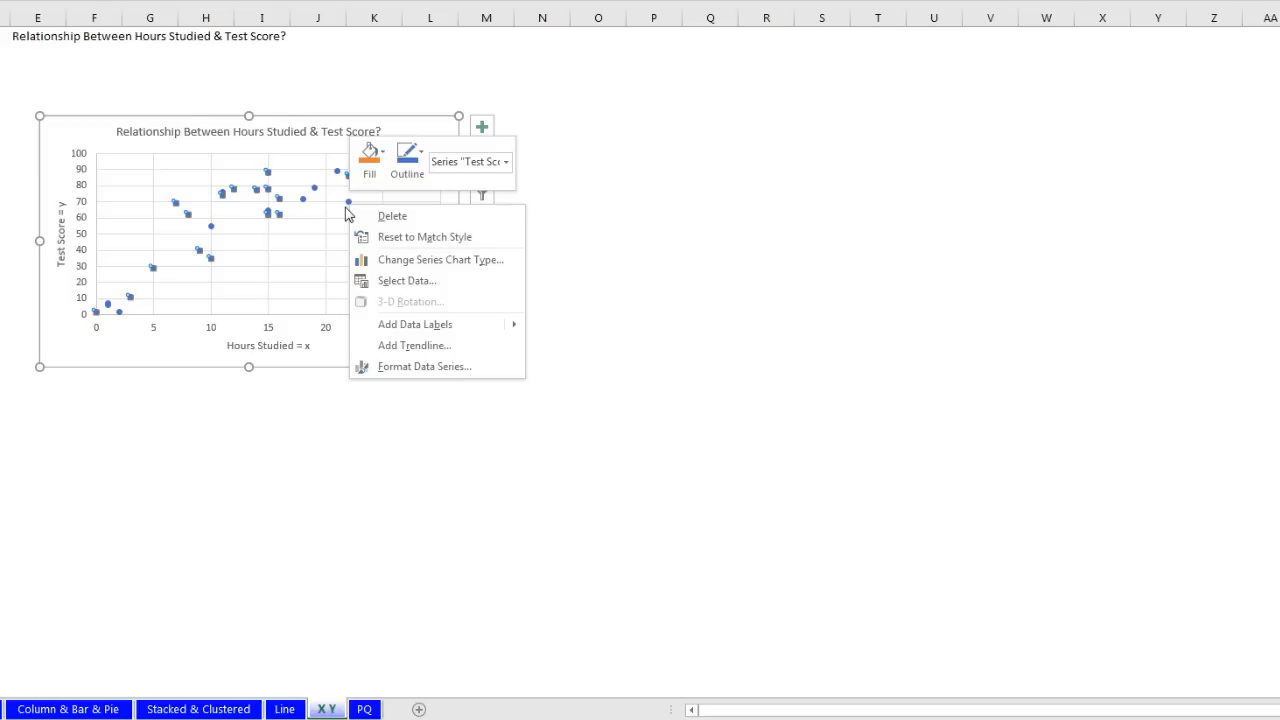
left_click(434, 346)
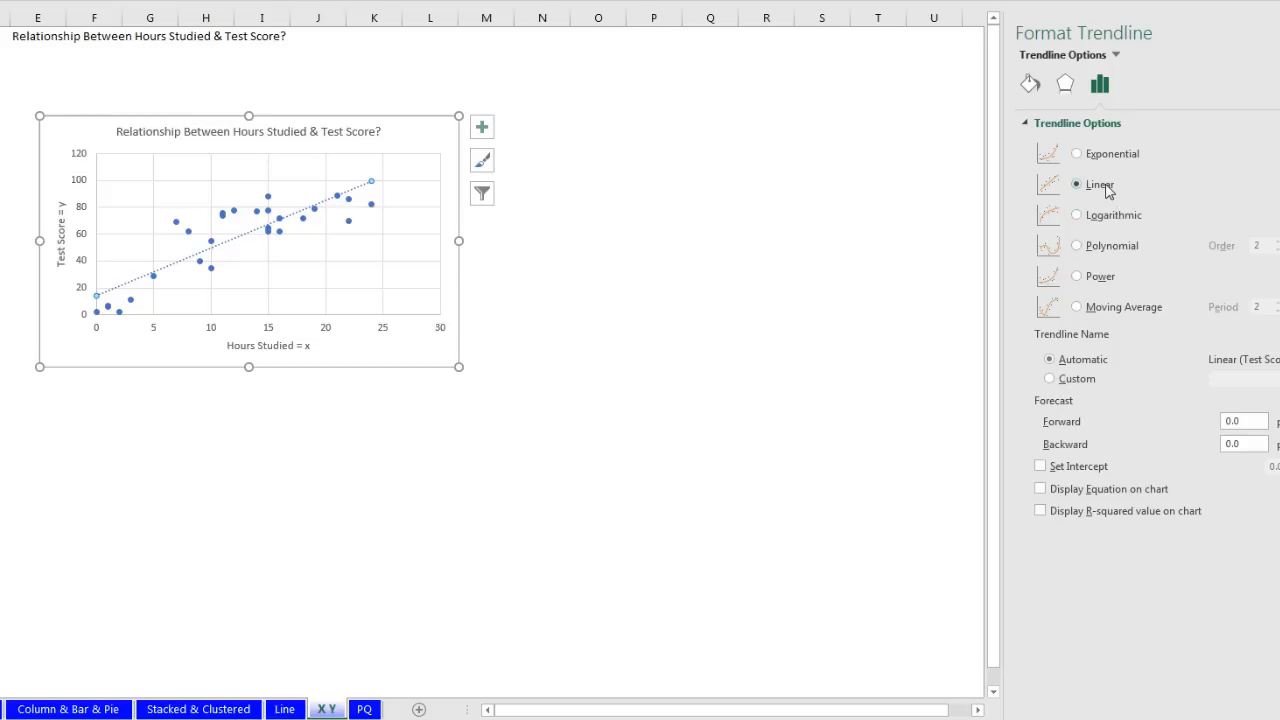
left_click(1041, 490)
left_click(1041, 511)
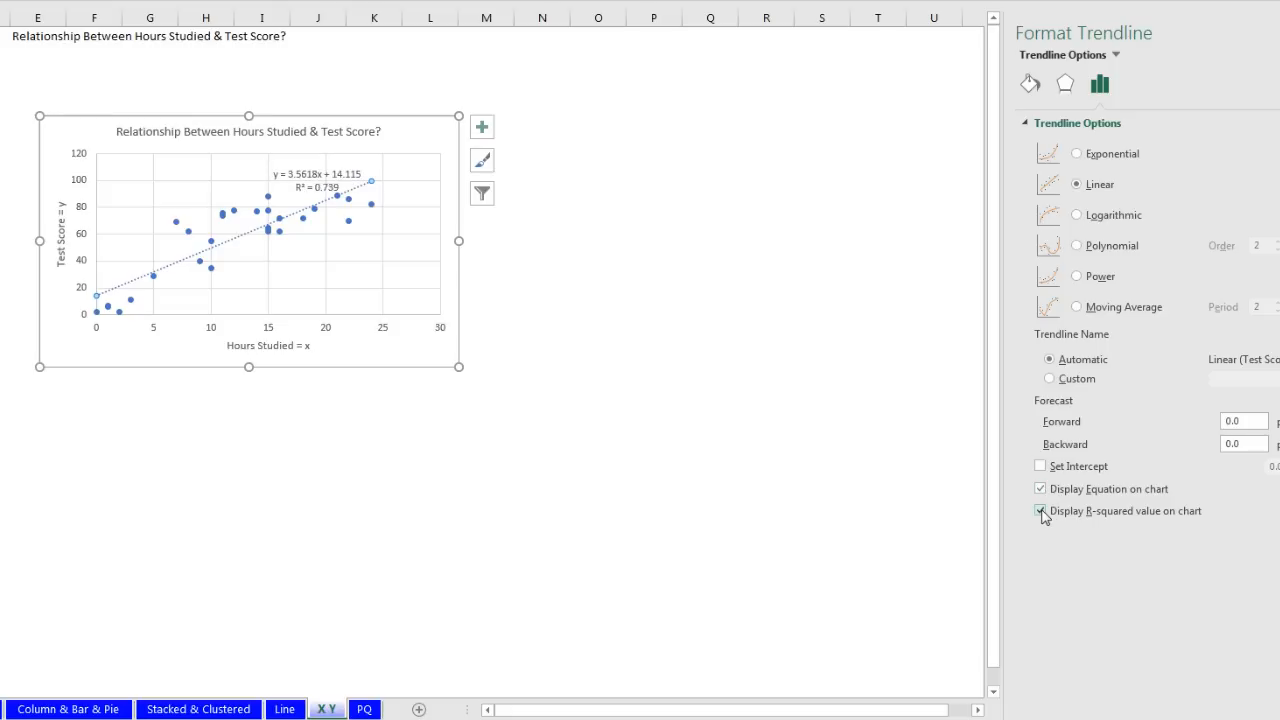
Step: Move the trendline equation label below the horizontal axis at the bottom right
left_click(562, 300)
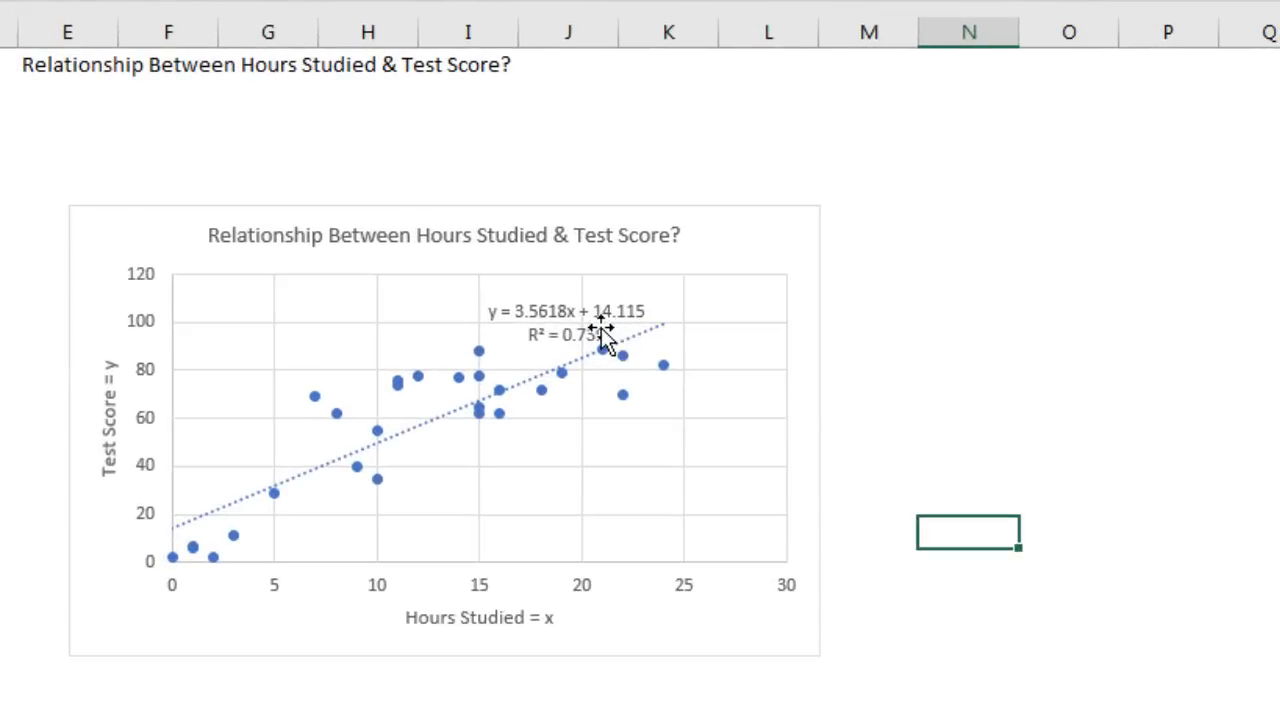
left_click(531, 295)
left_click_drag(521, 306, 691, 647)
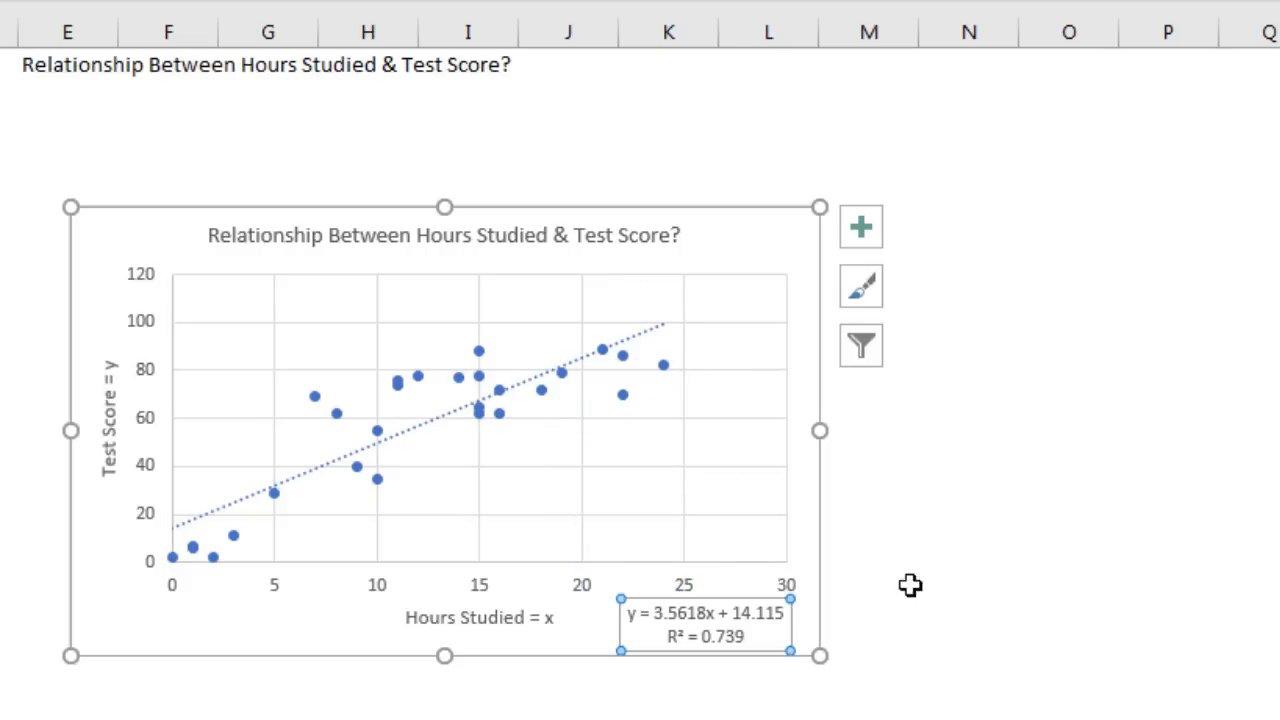
left_click(970, 377)
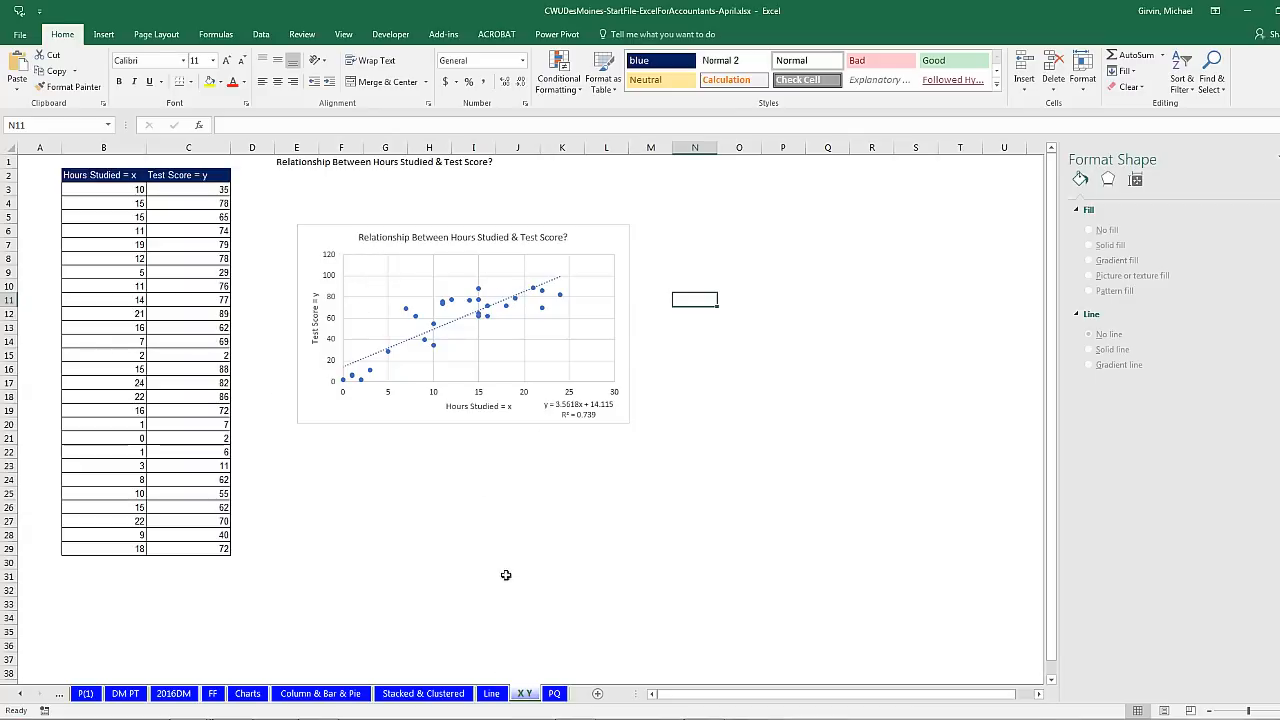
Step: Review the Line, Stacked & Clustered, Column & Bar & Pie and PQ sheets, ending on PQ Report
left_click(496, 694)
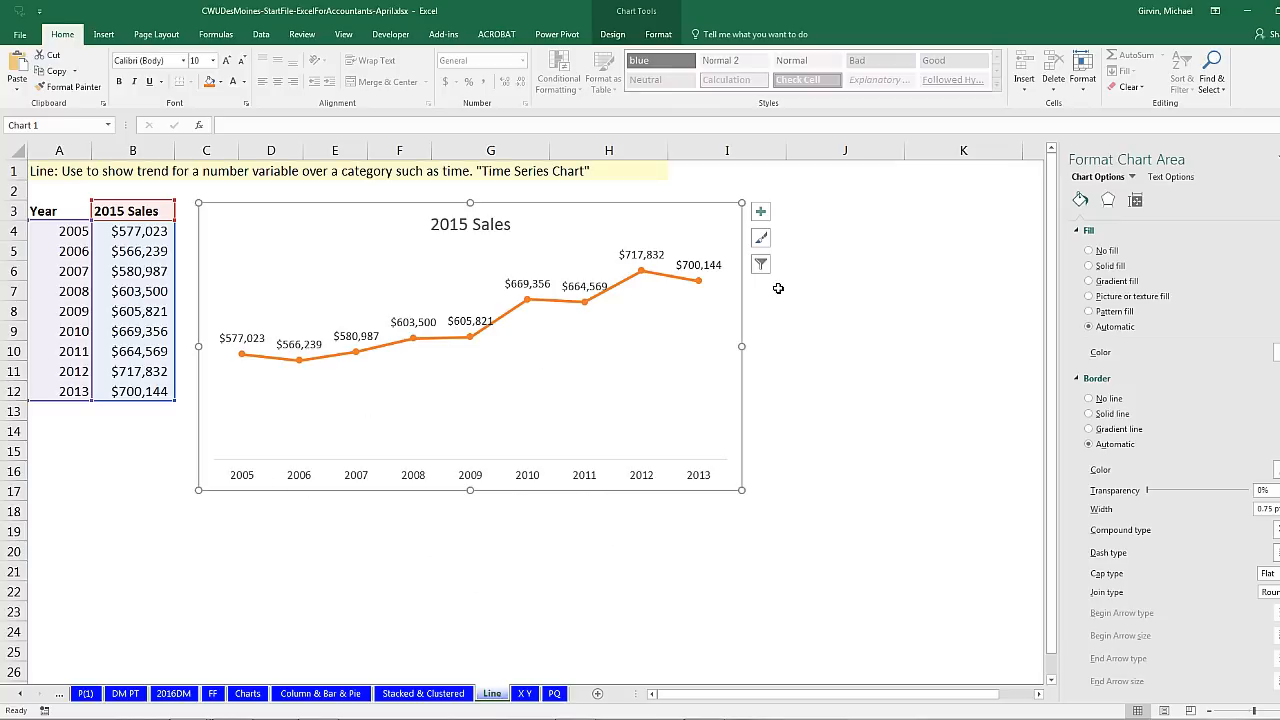
left_click(425, 694)
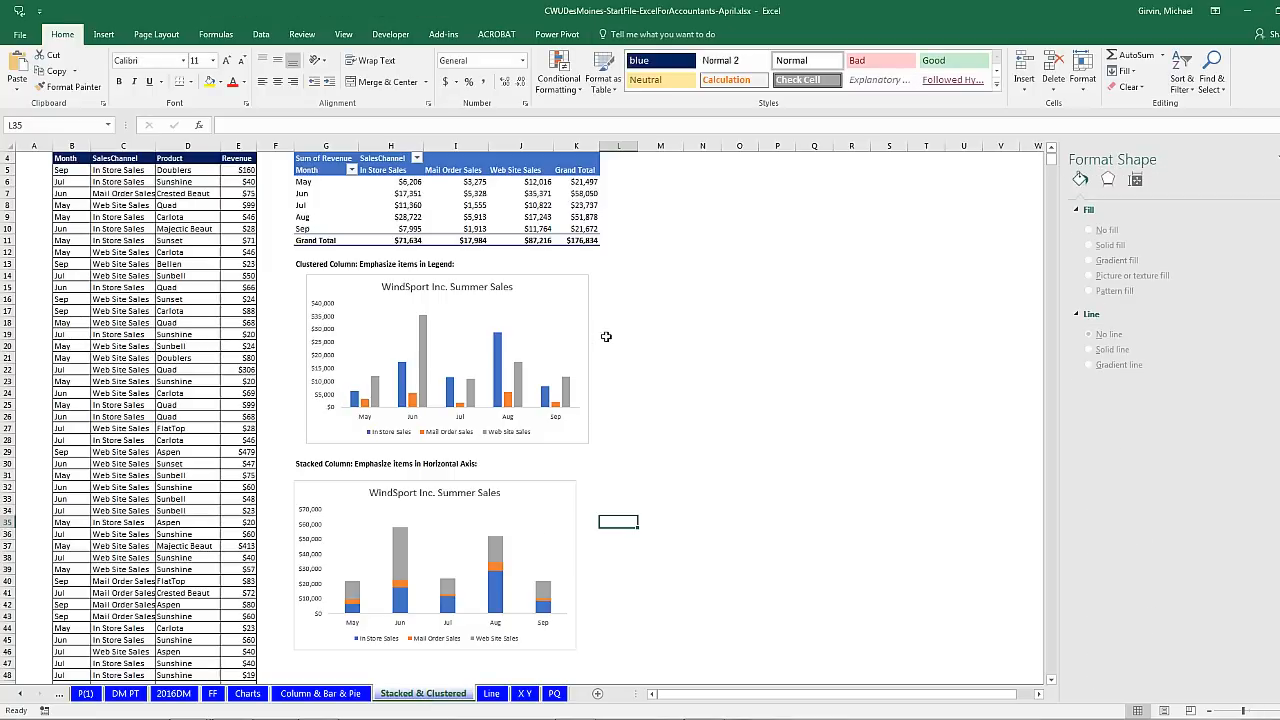
left_click(321, 694)
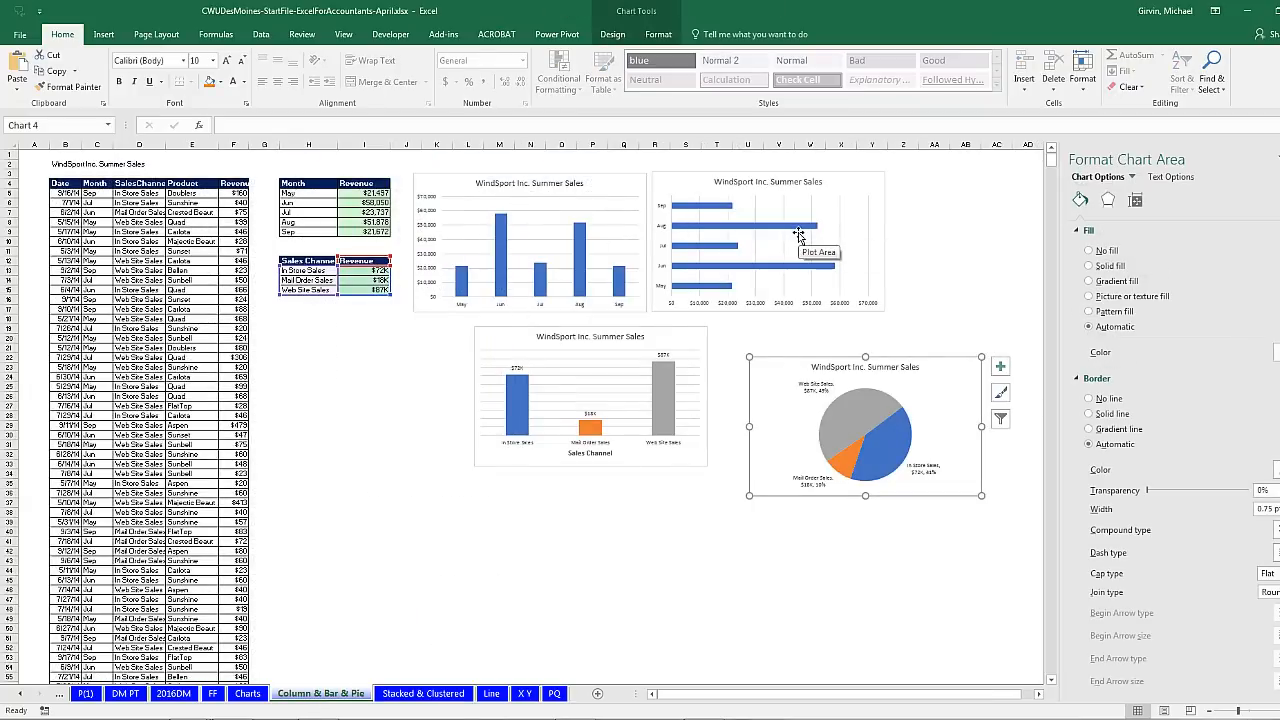
left_click(555, 694)
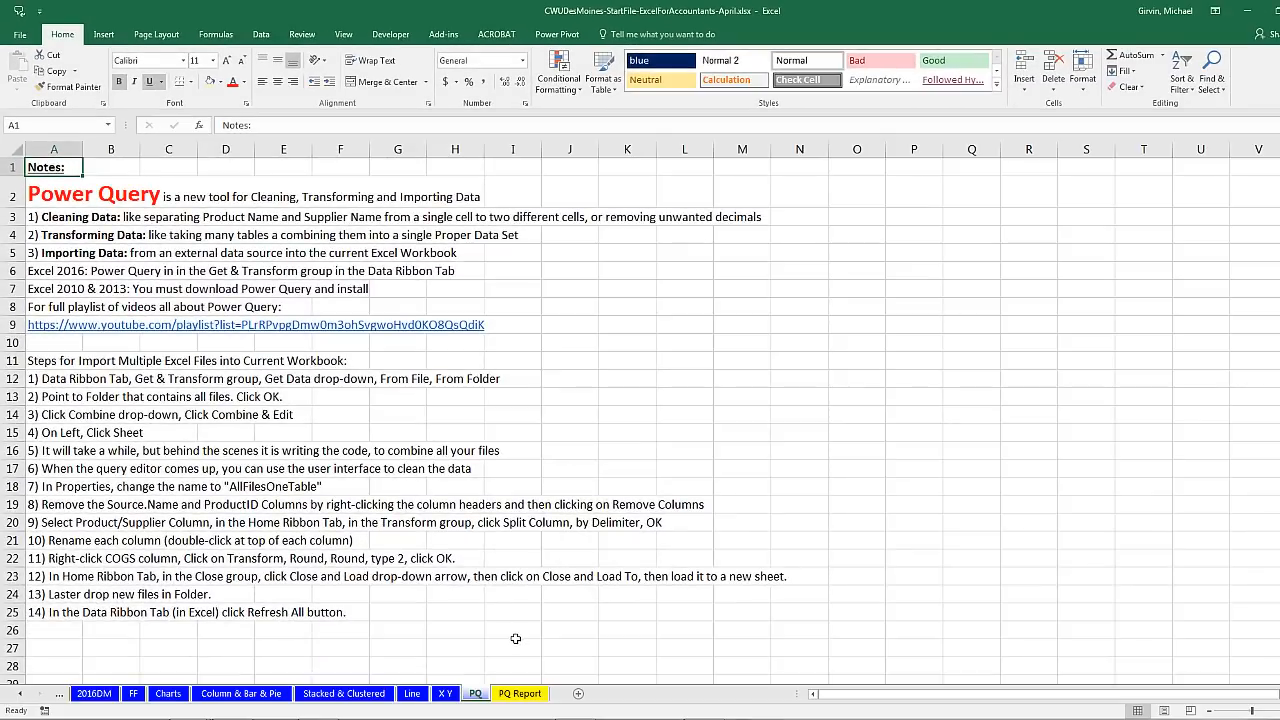
left_click(519, 694)
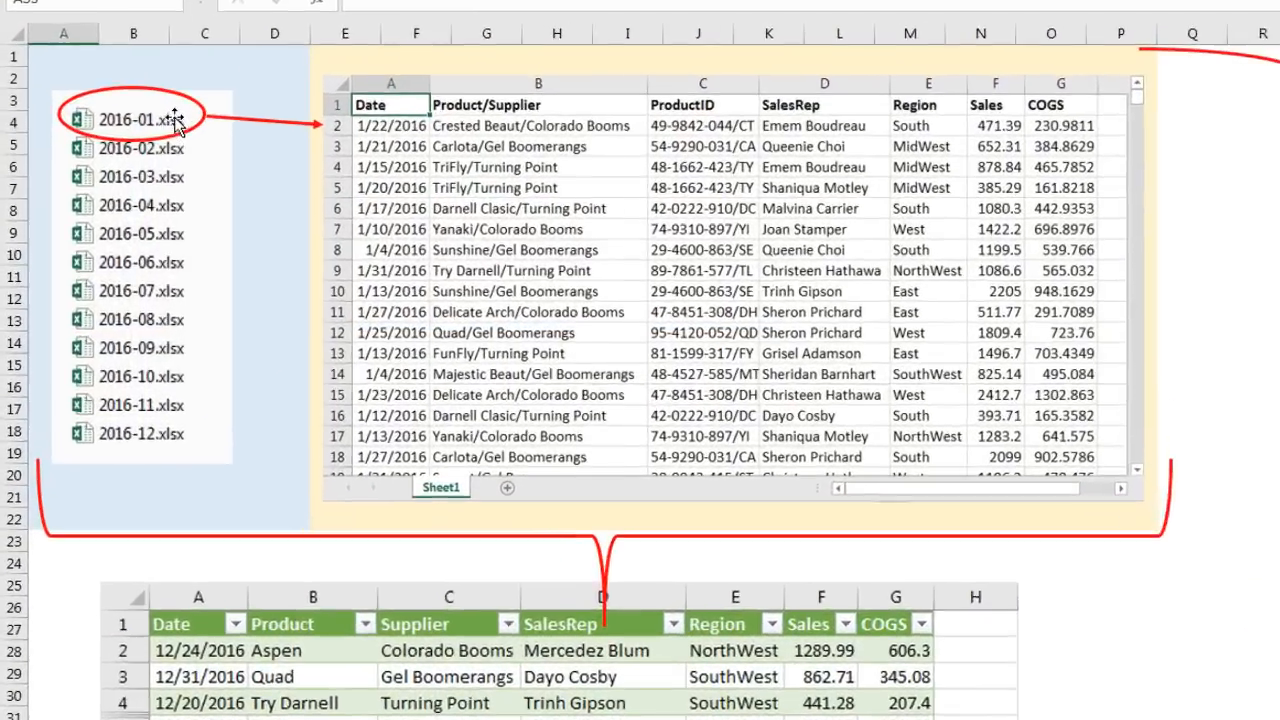
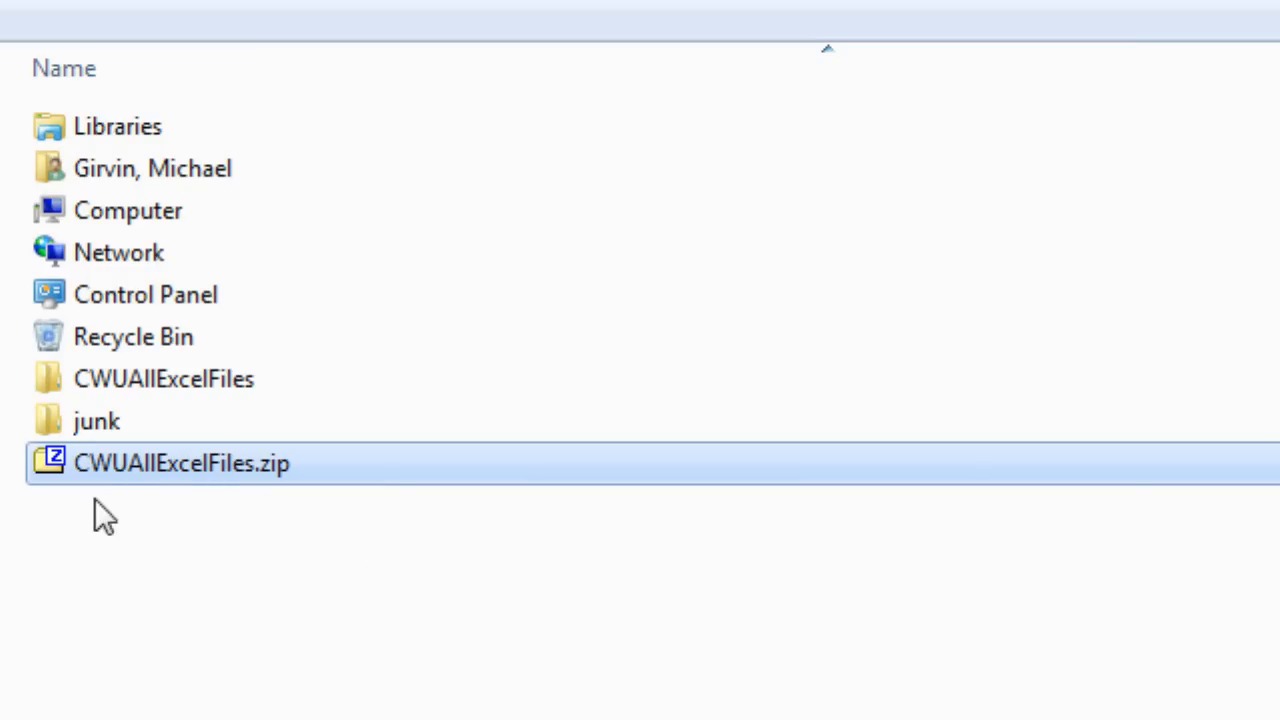
Step: Open CWUAllExcelFiles, check the 2016 files in All Tables, then return and begin renaming All Tables
double_click(185, 379)
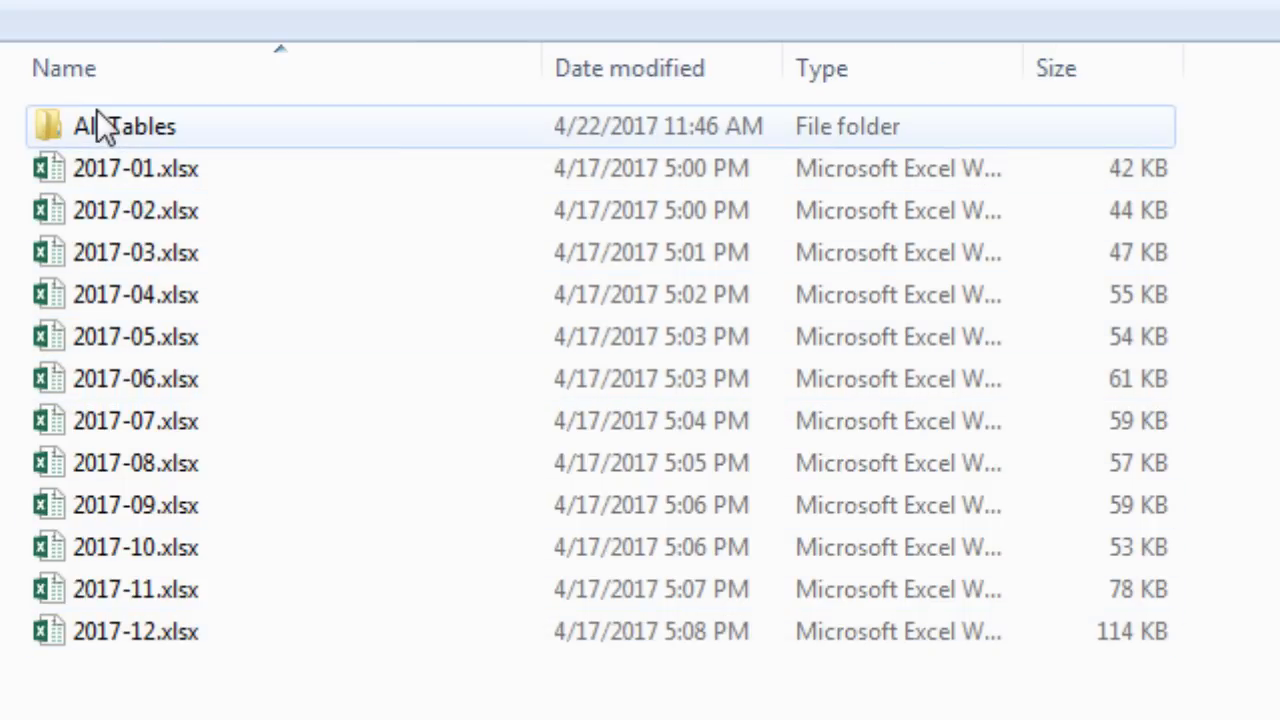
double_click(131, 131)
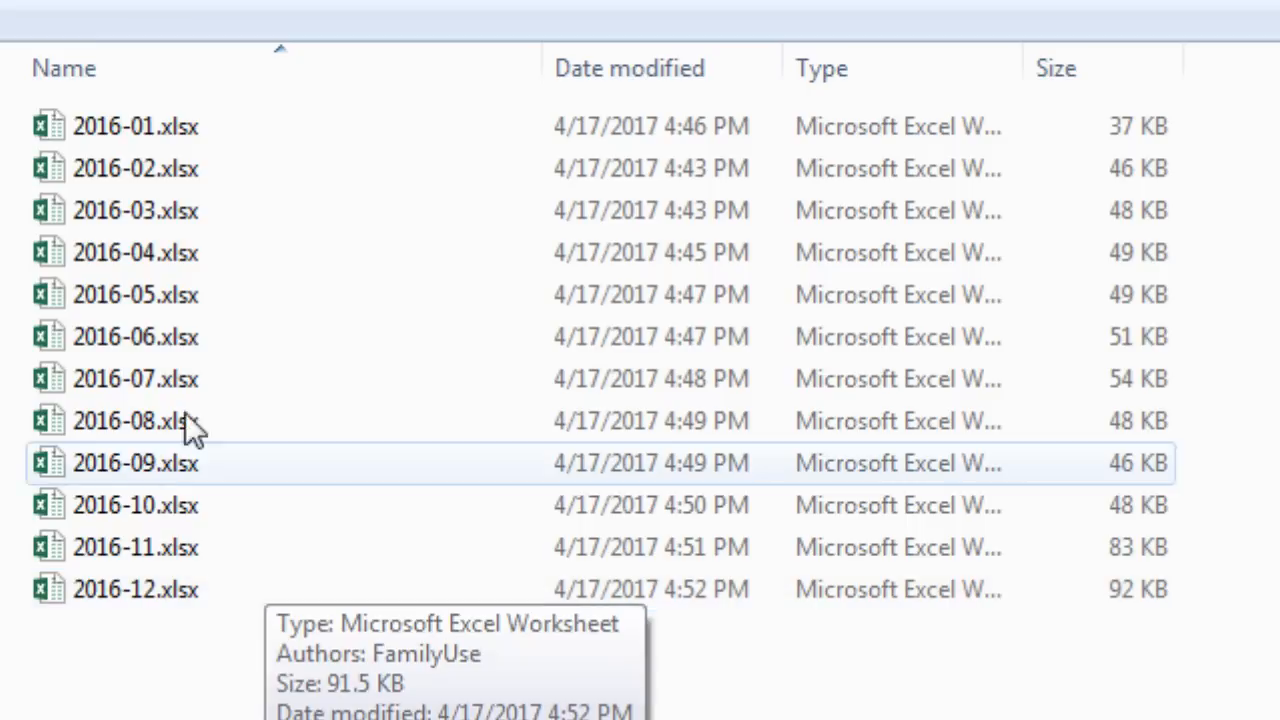
key("alt+Left")
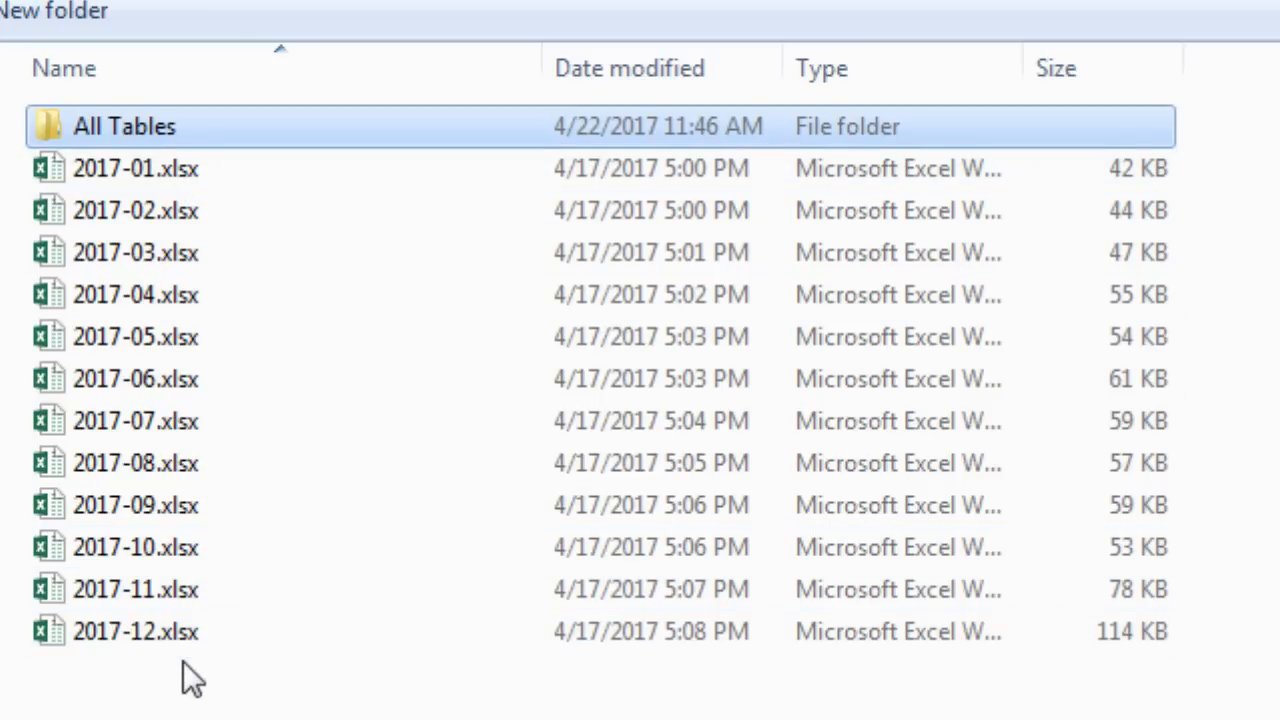
left_click(127, 138)
left_click(48, 115)
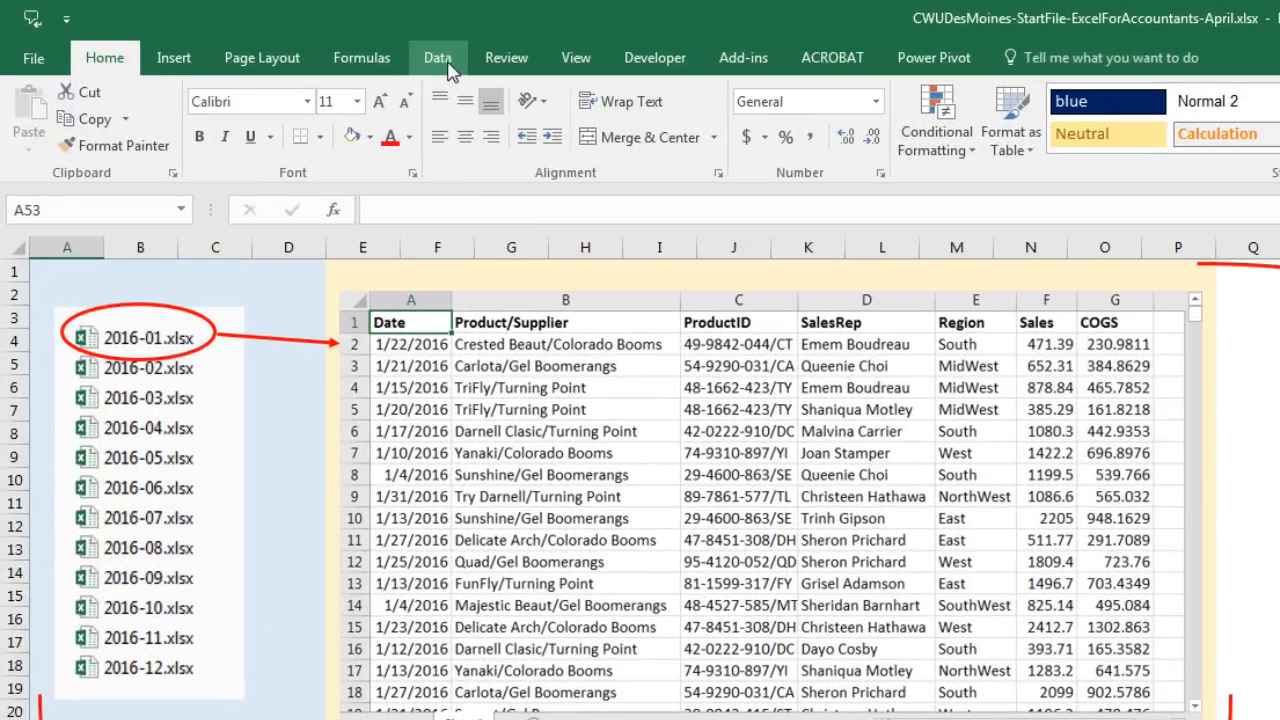
Step: From the Data tab's New Query menu, bring up the From File source options
left_click(440, 60)
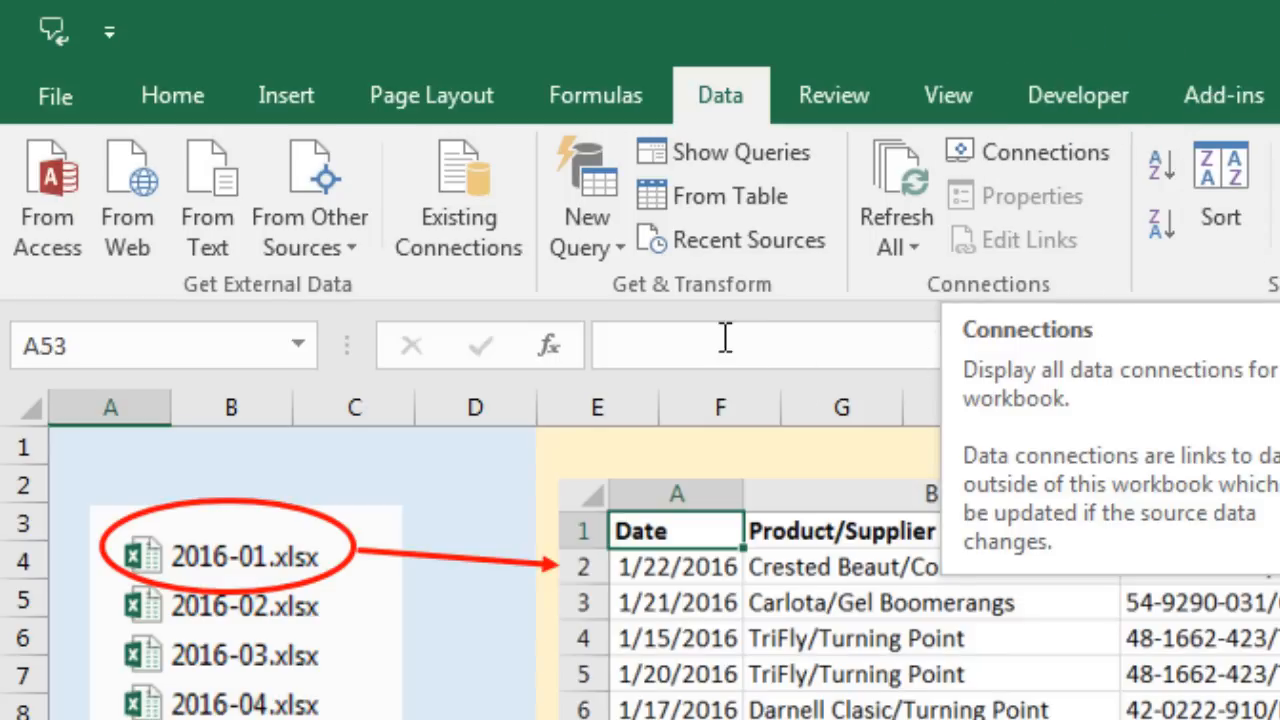
left_click(617, 246)
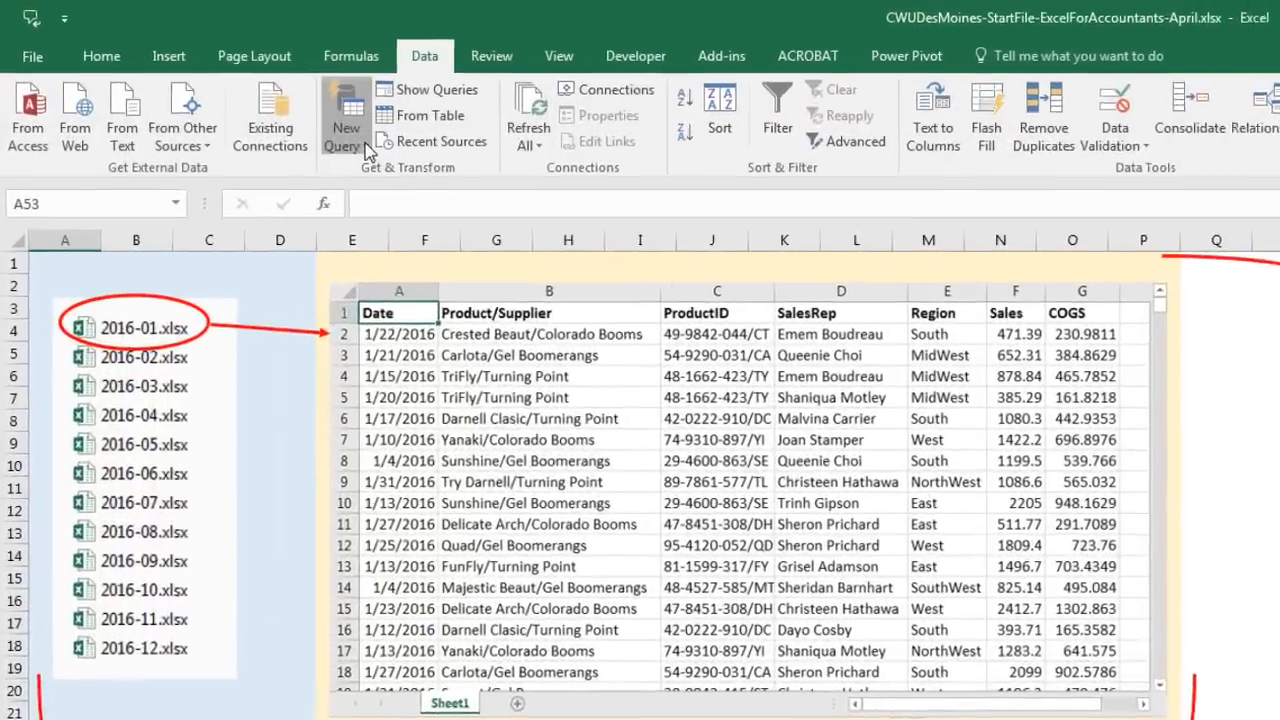
left_click(220, 88)
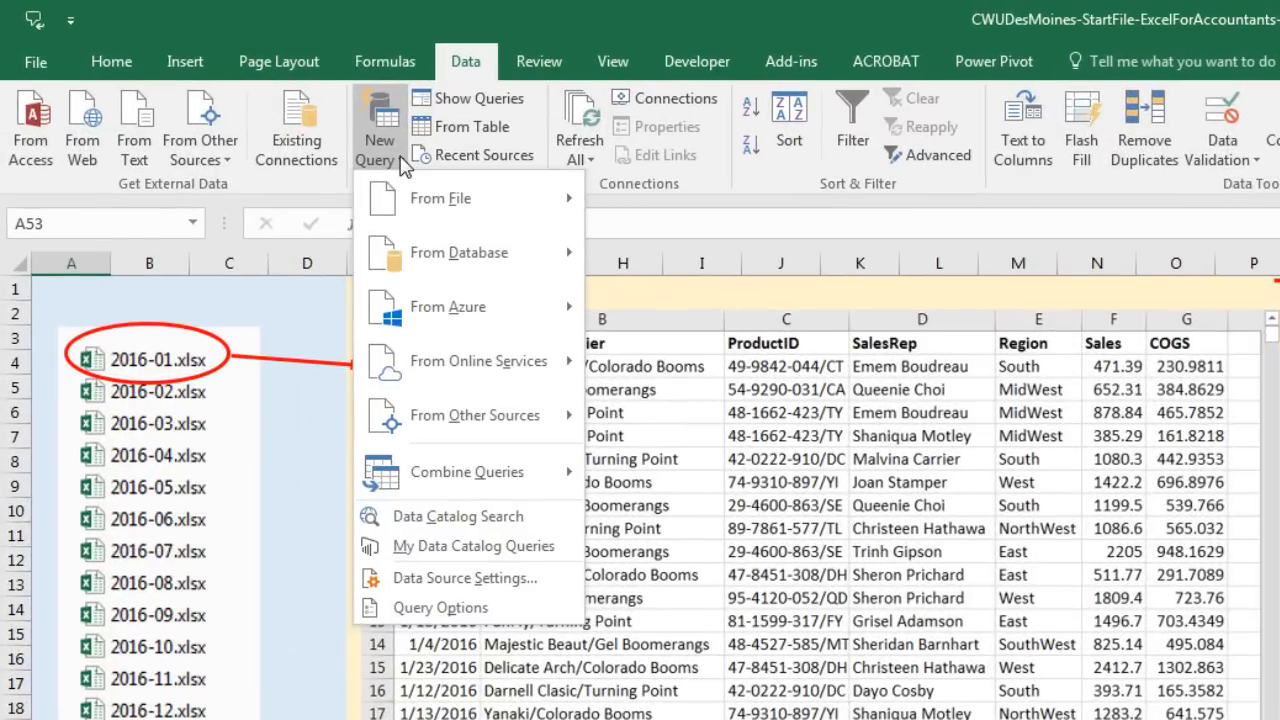
mouse_move(418, 207)
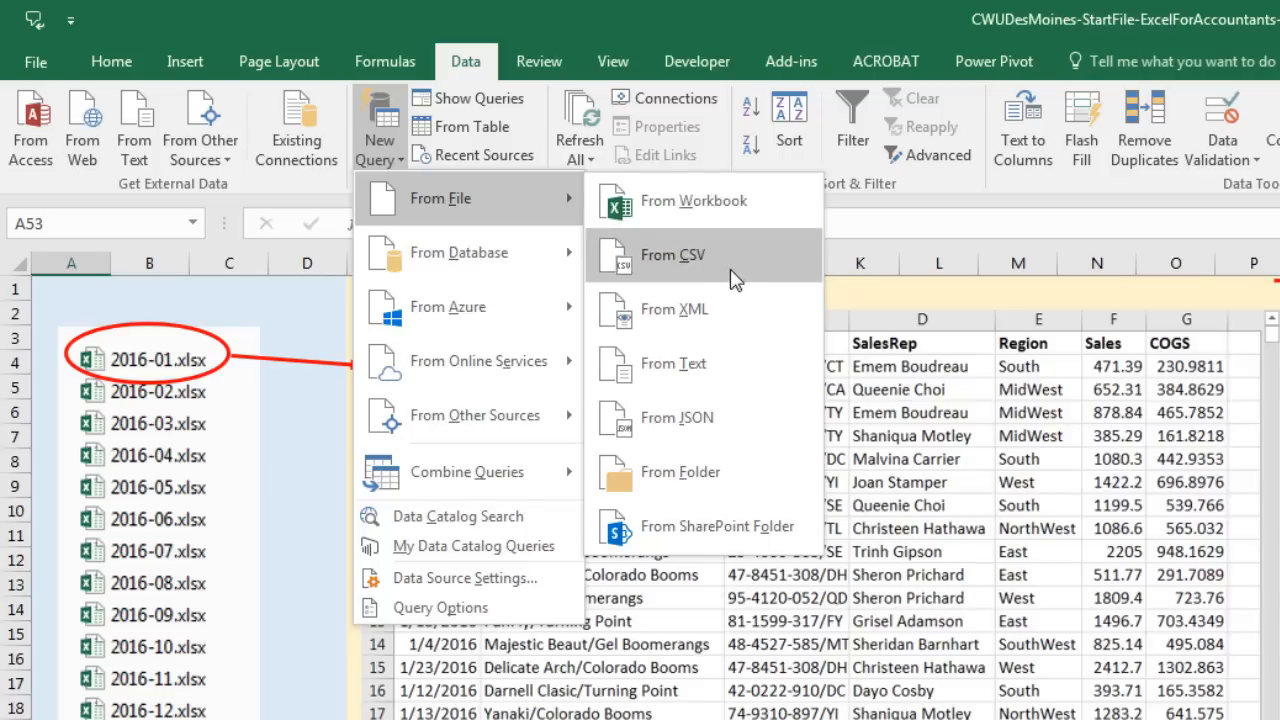
Step: Create a From Folder query using the All Tables folder inside CWUAllExcelFiles
left_click(659, 484)
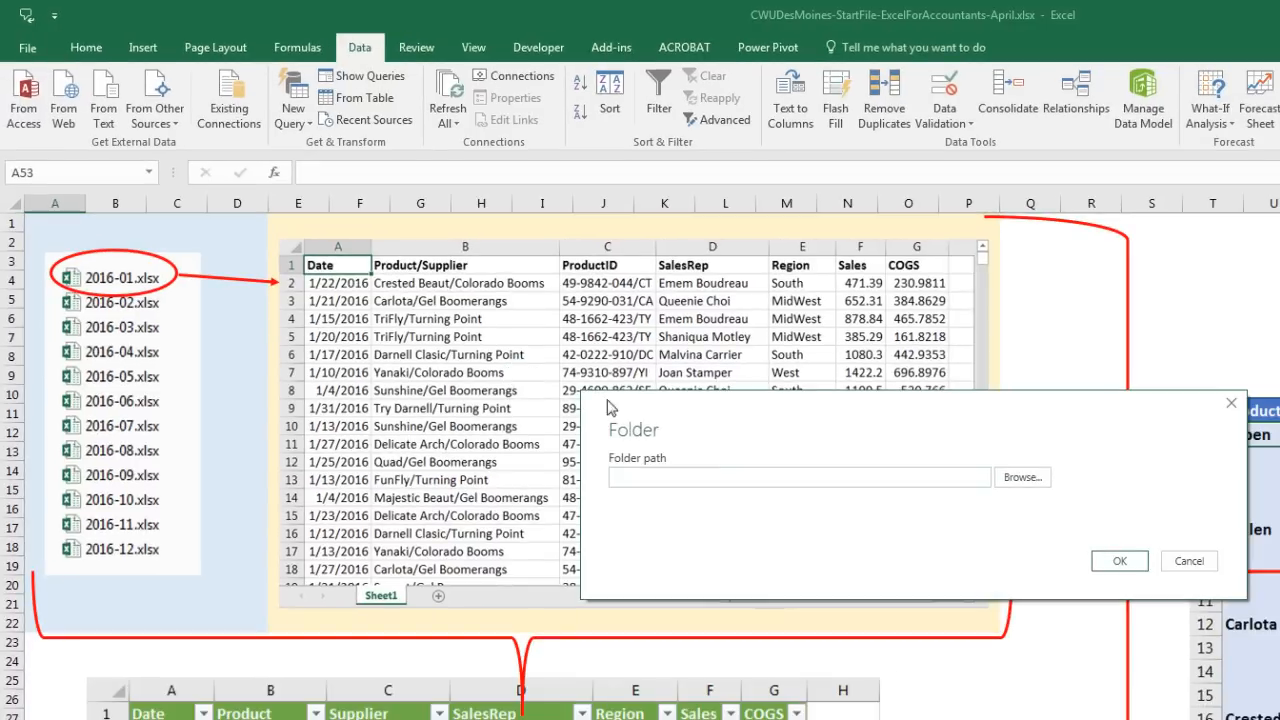
left_click(1018, 480)
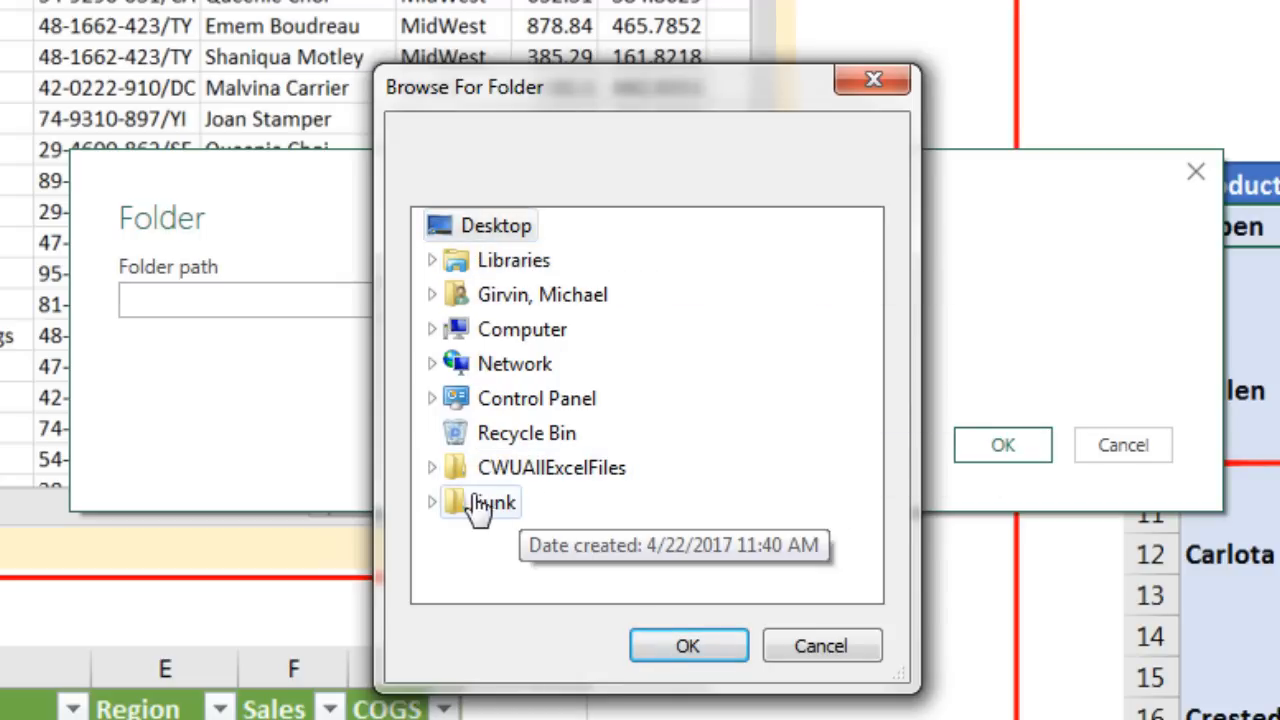
left_click(431, 467)
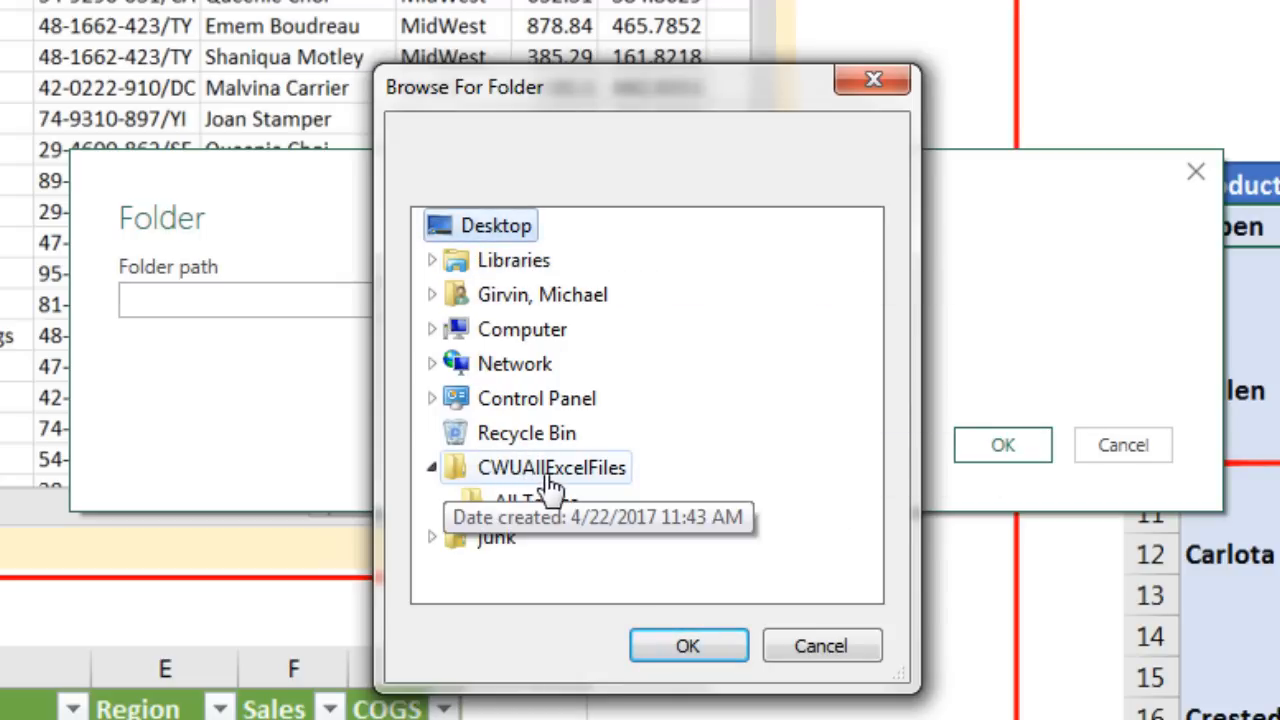
left_click(548, 474)
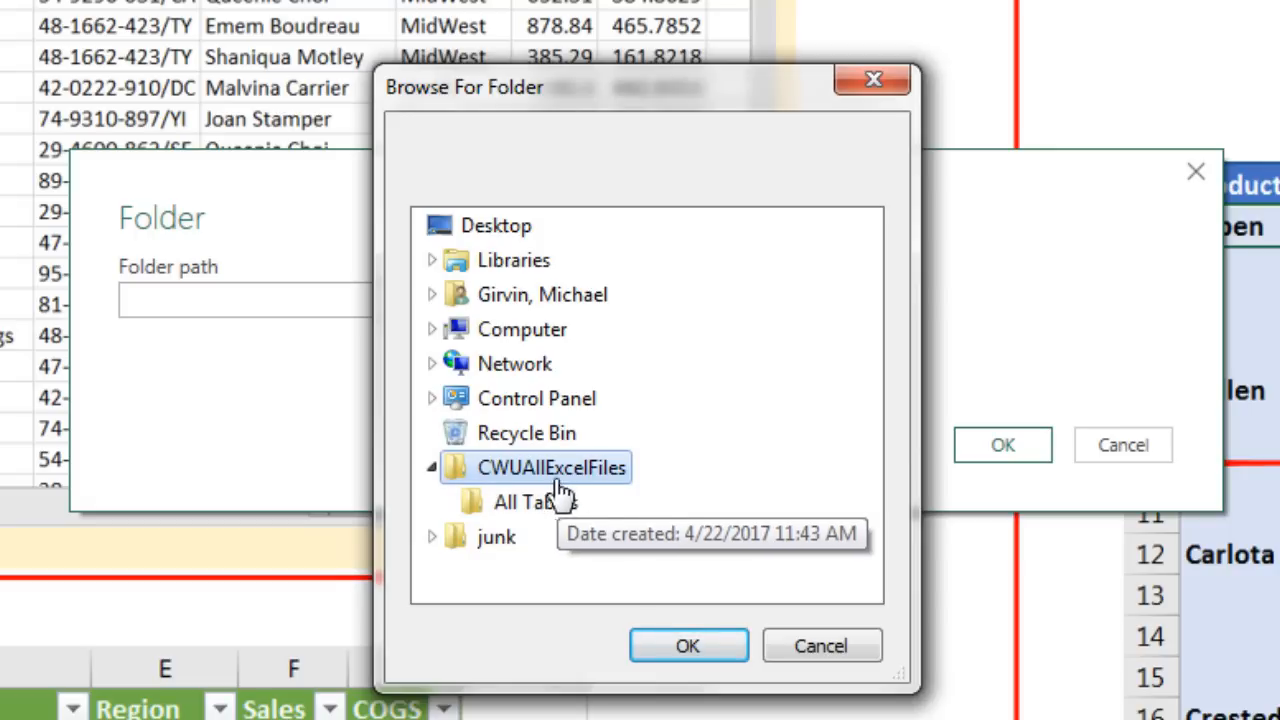
left_click(543, 510)
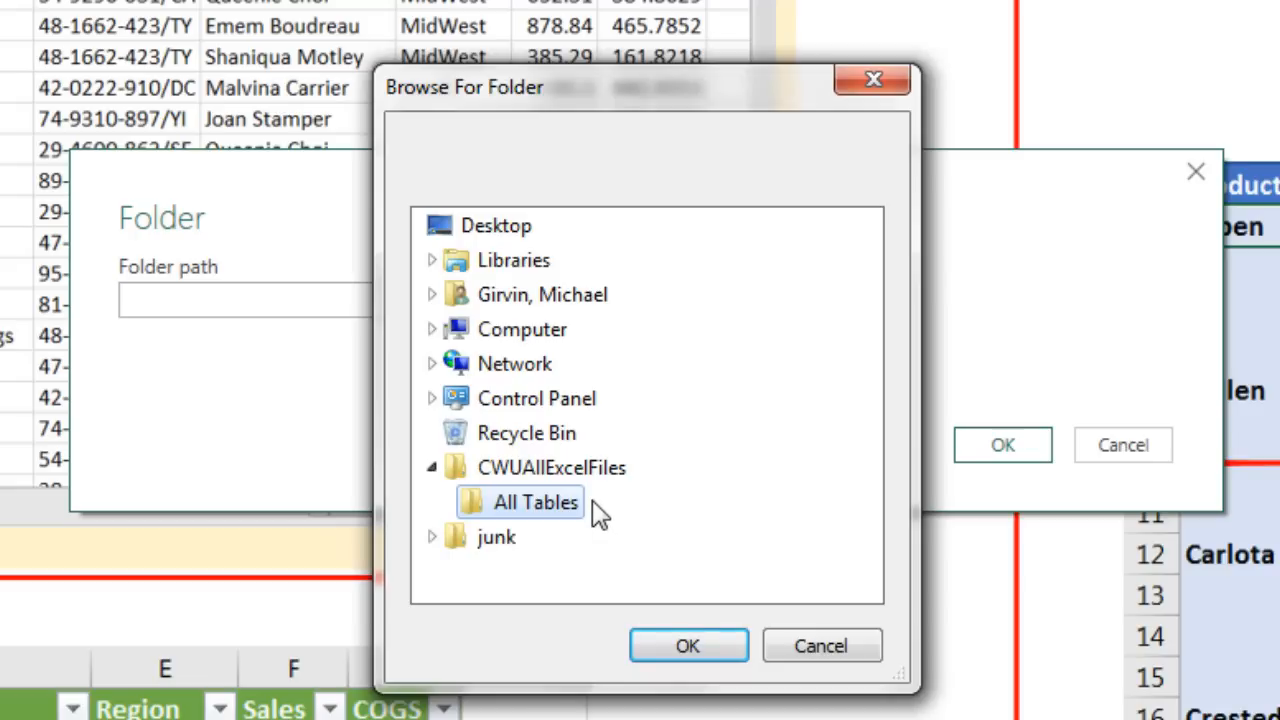
left_click(668, 640)
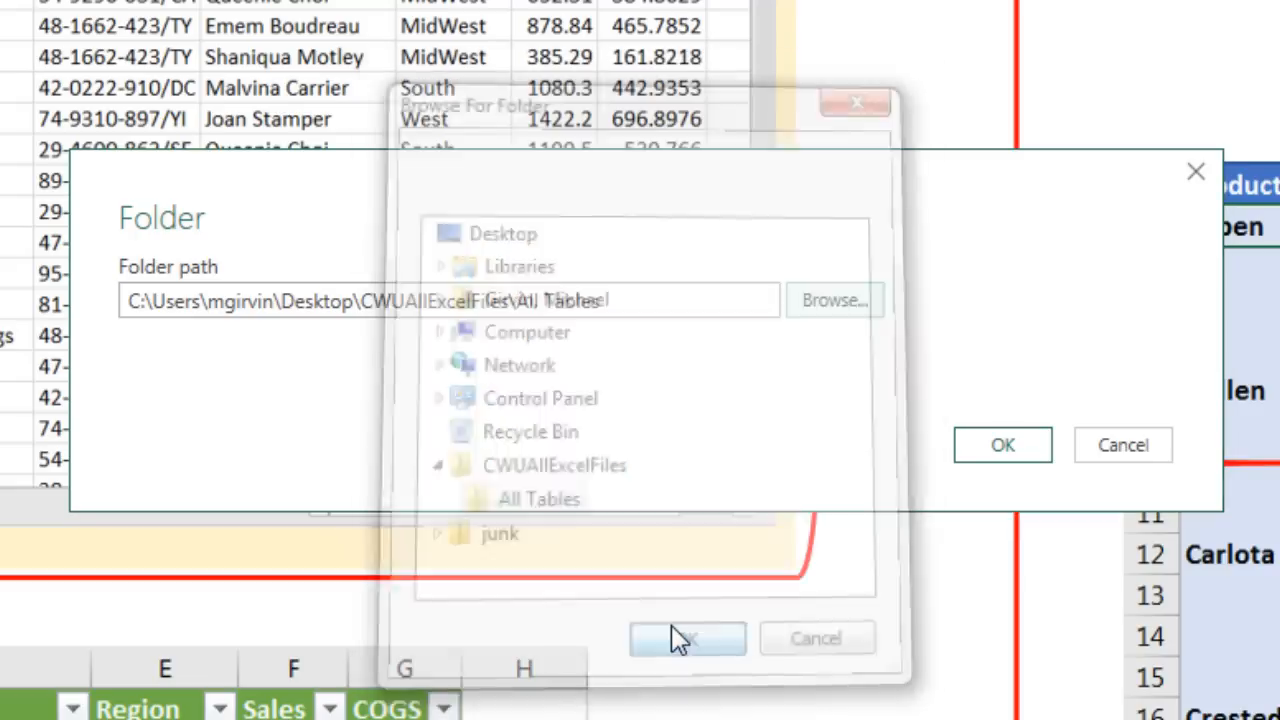
left_click(995, 447)
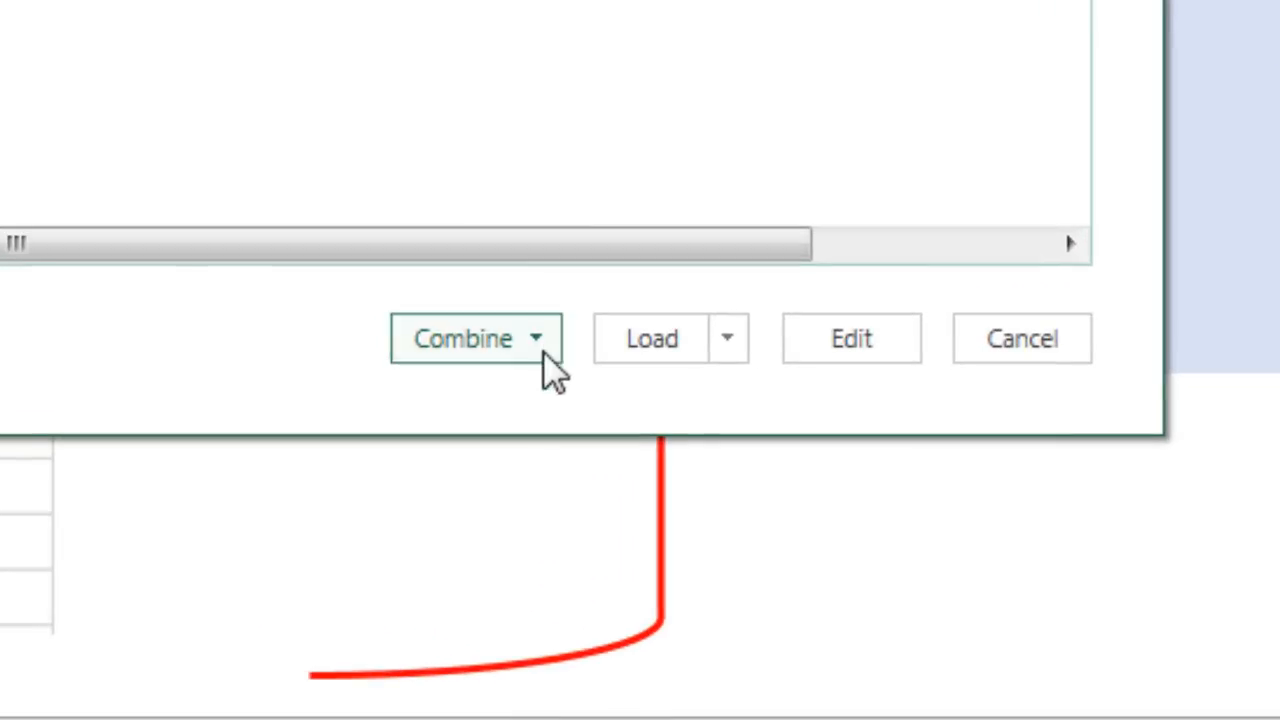
Step: Choose Combine & Edit to merge the twelve 2016 monthly workbooks
left_click(538, 339)
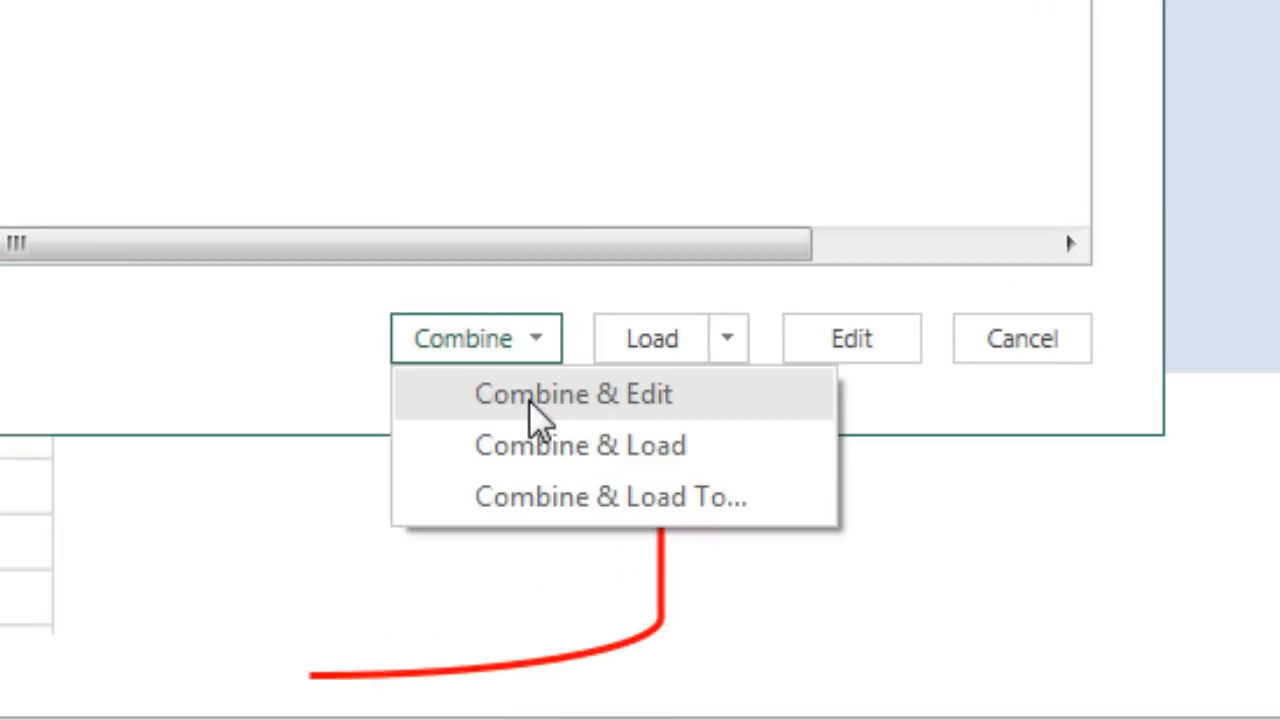
left_click(636, 396)
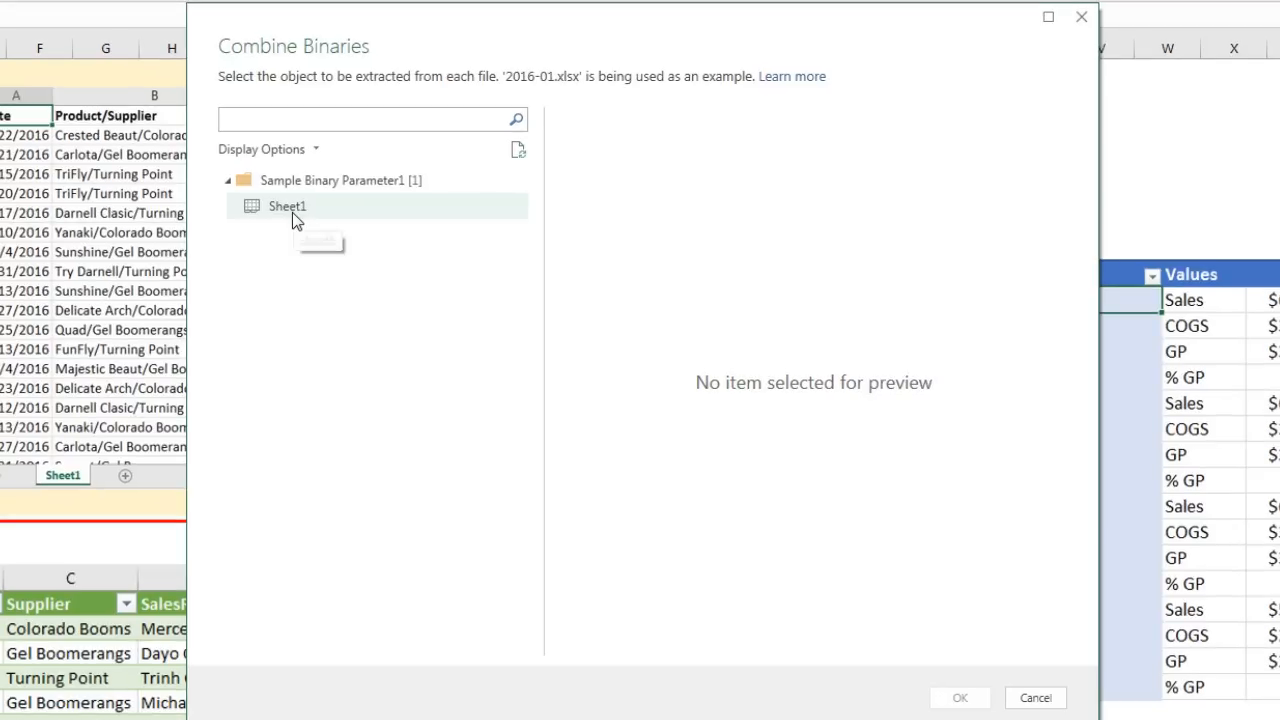
Step: Pick Sheet1 as the sheet to extract from each file and confirm the combine
left_click(428, 255)
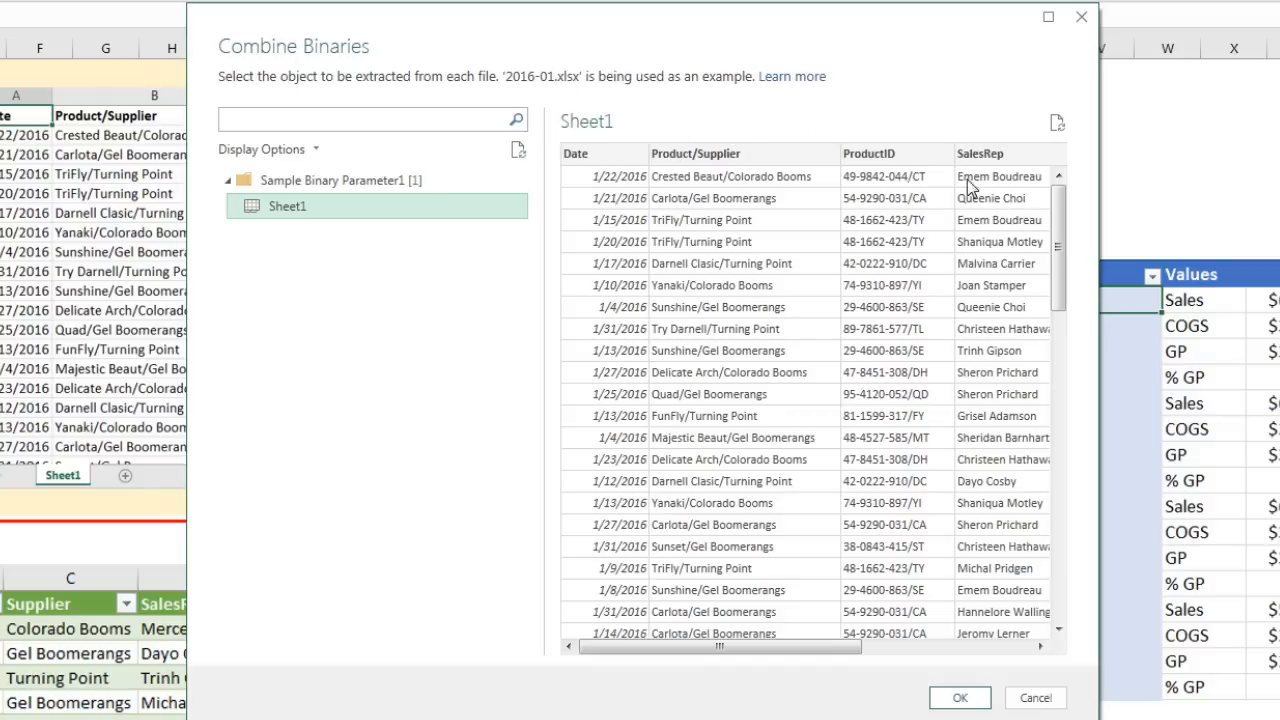
left_click_drag(740, 652, 616, 660)
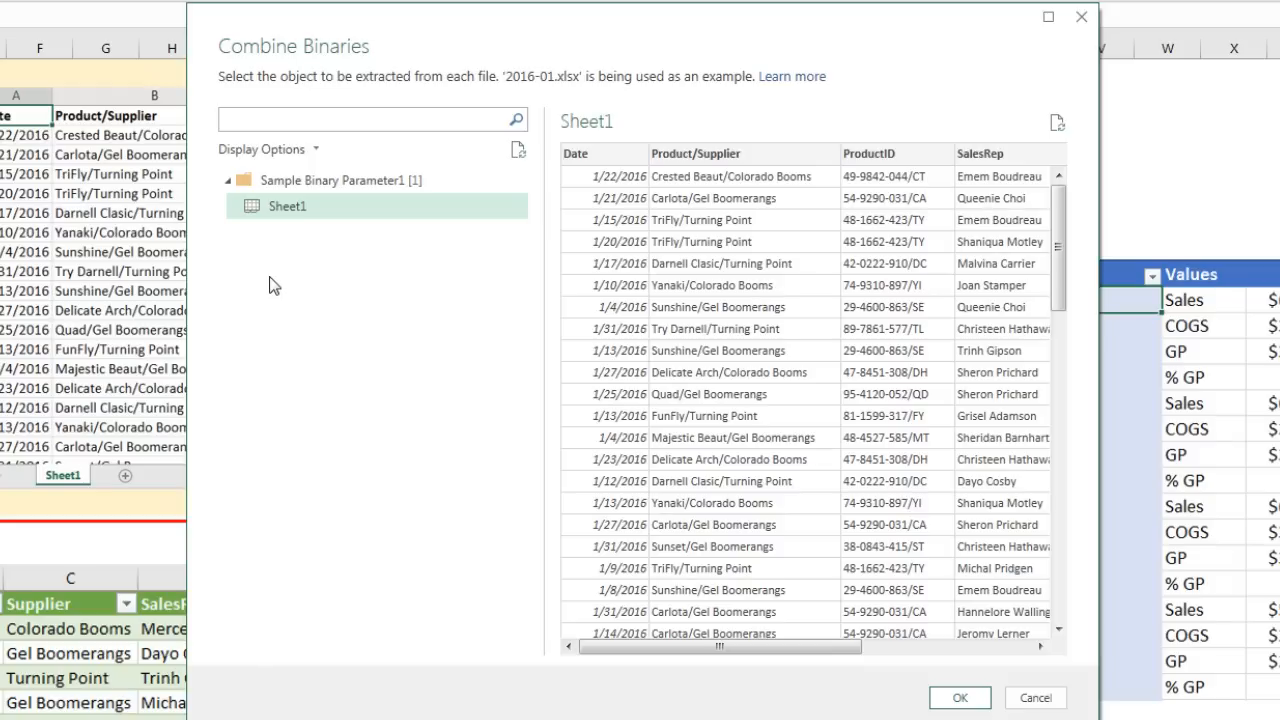
left_click(952, 700)
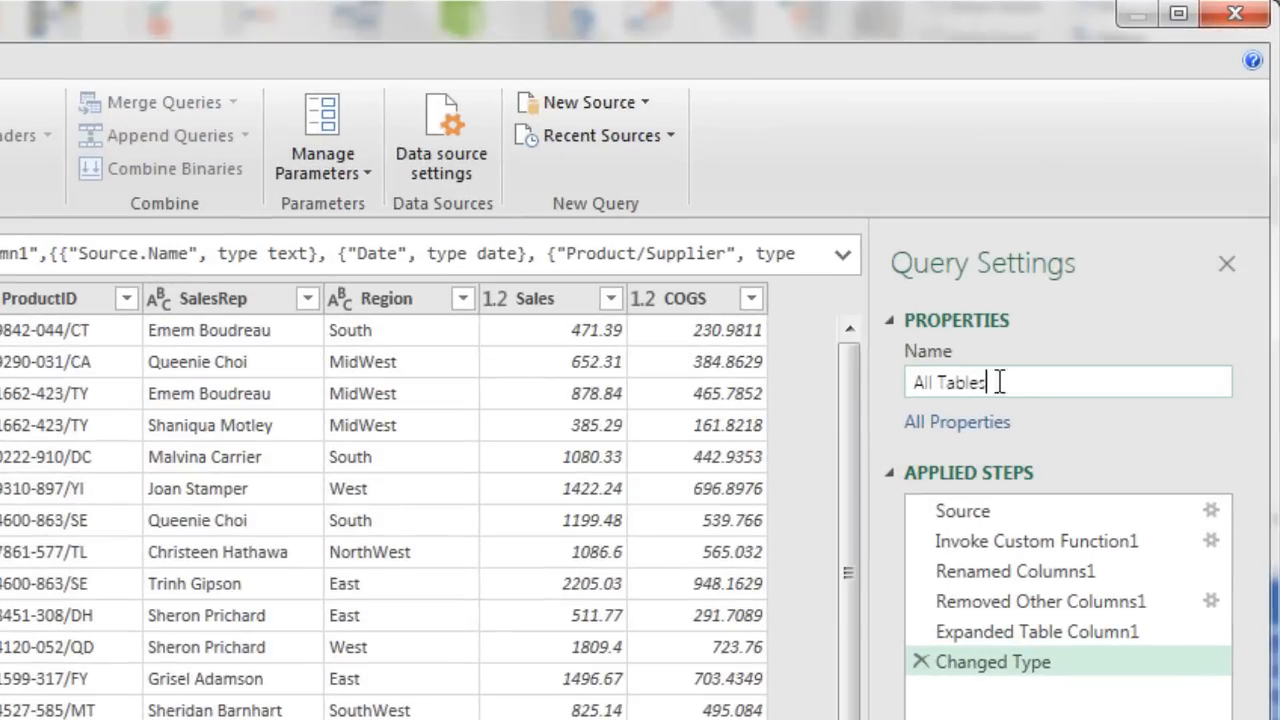
Step: Rename the query from All Tables to AllSalesData
left_click_drag(1124, 208, 1065, 204)
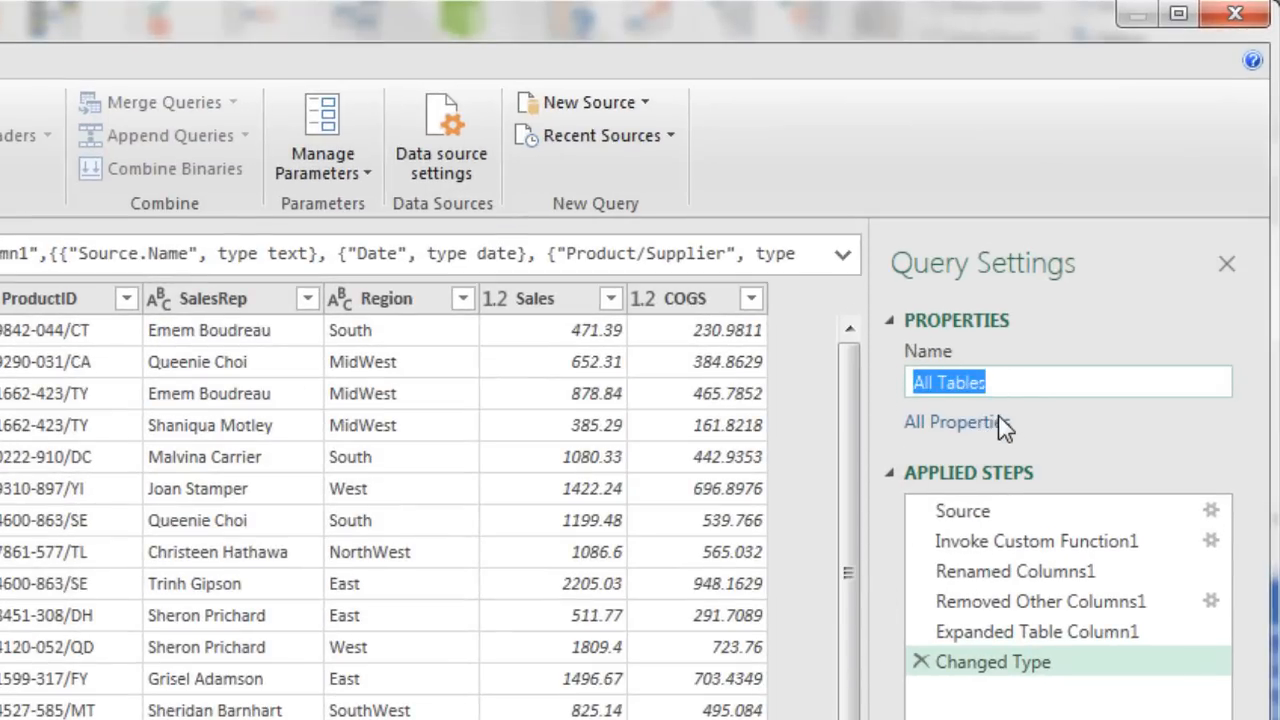
type("AllSalesData")
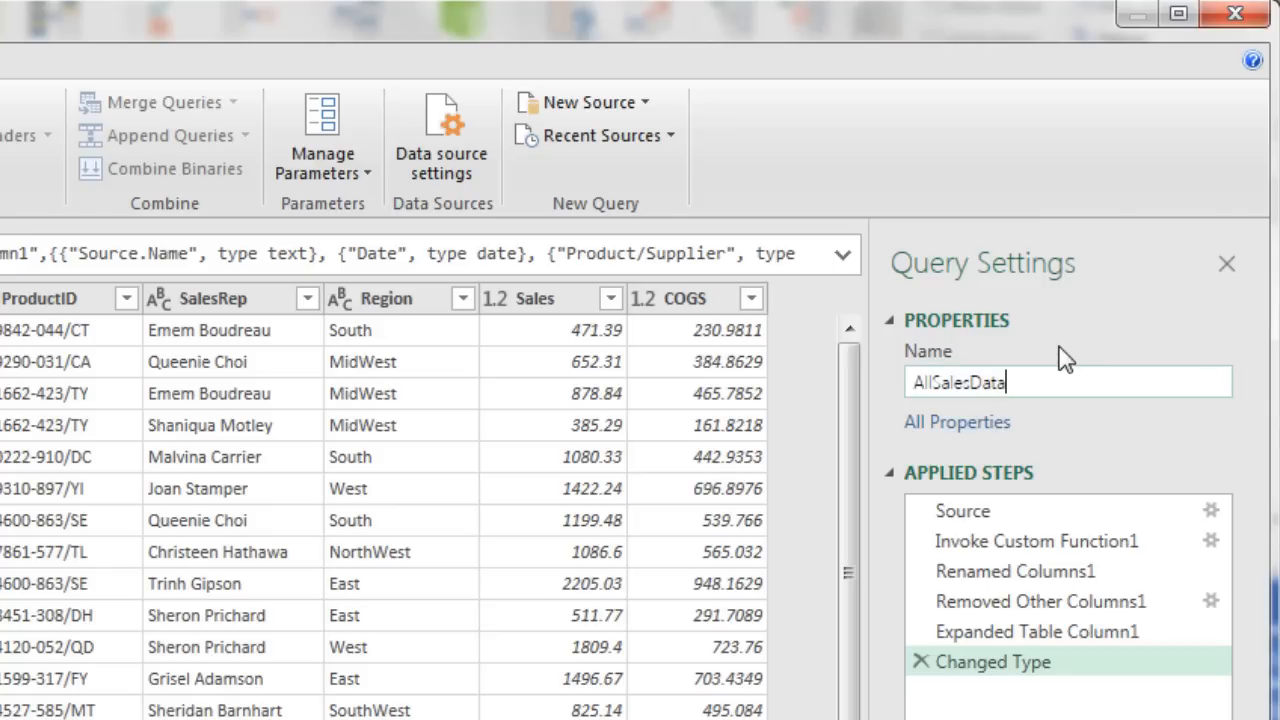
key("Return")
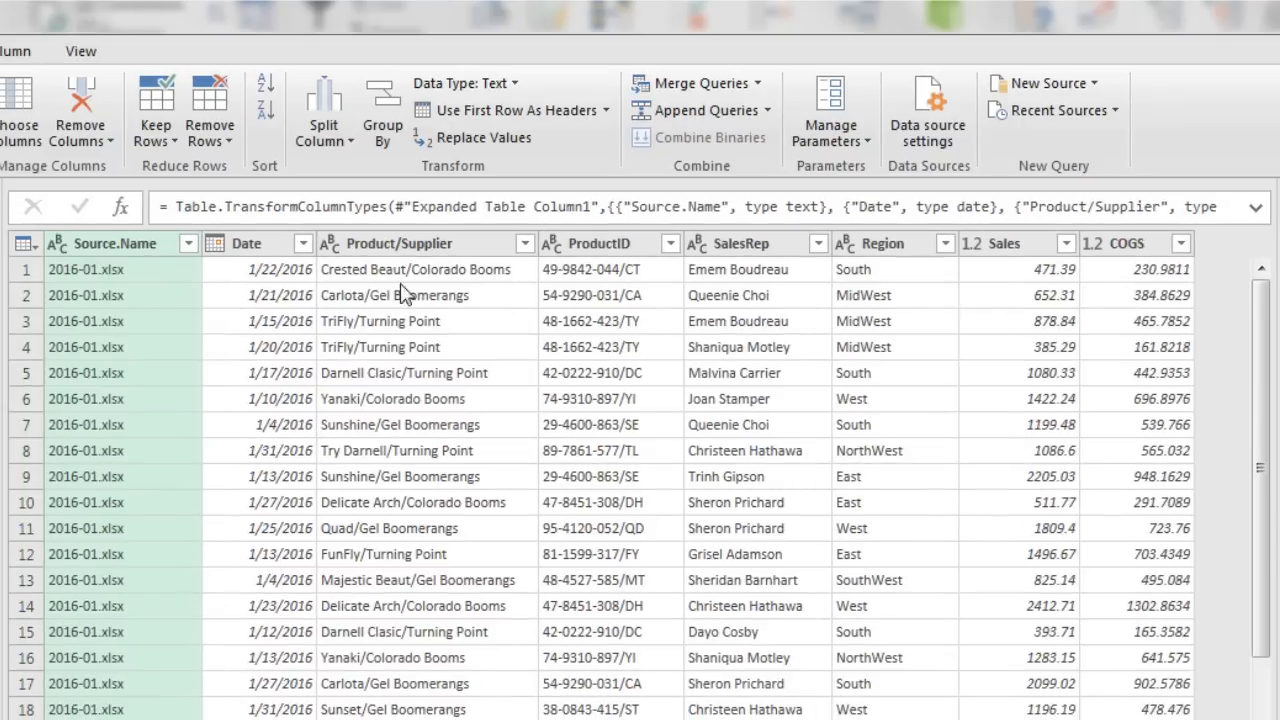
Step: Remove the Source.Name column from the query
left_click(137, 257)
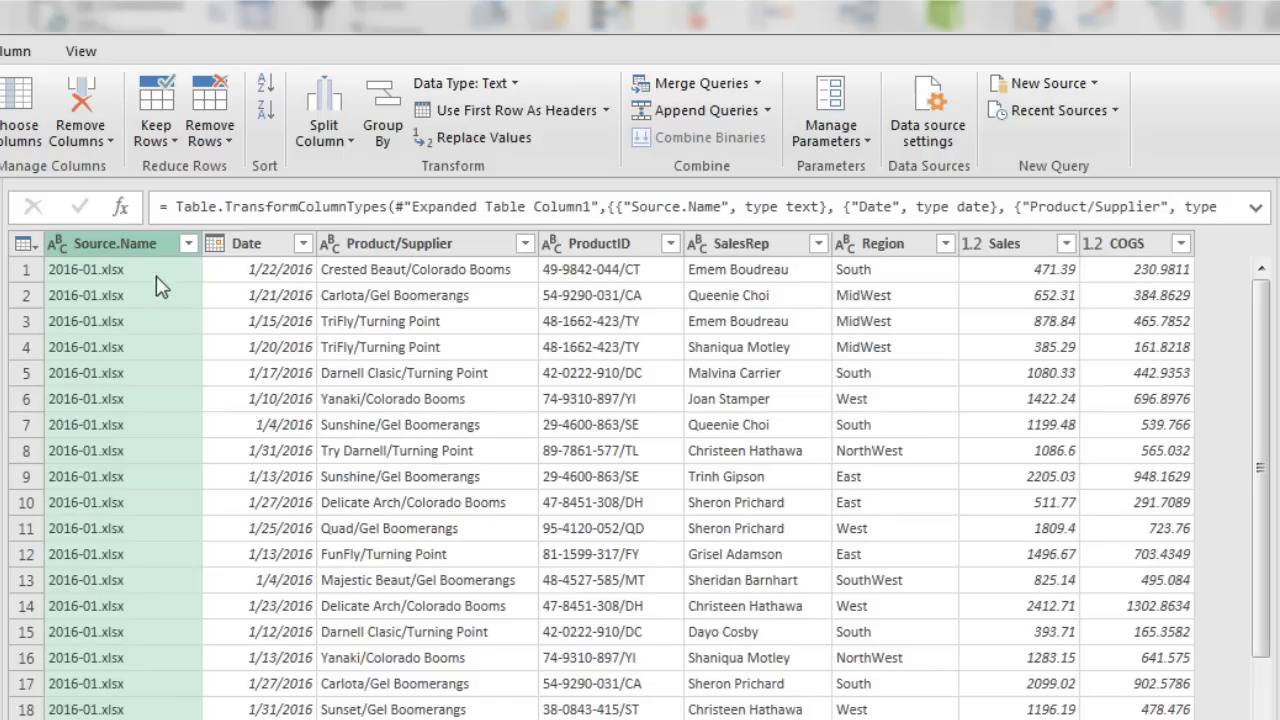
right_click(120, 252)
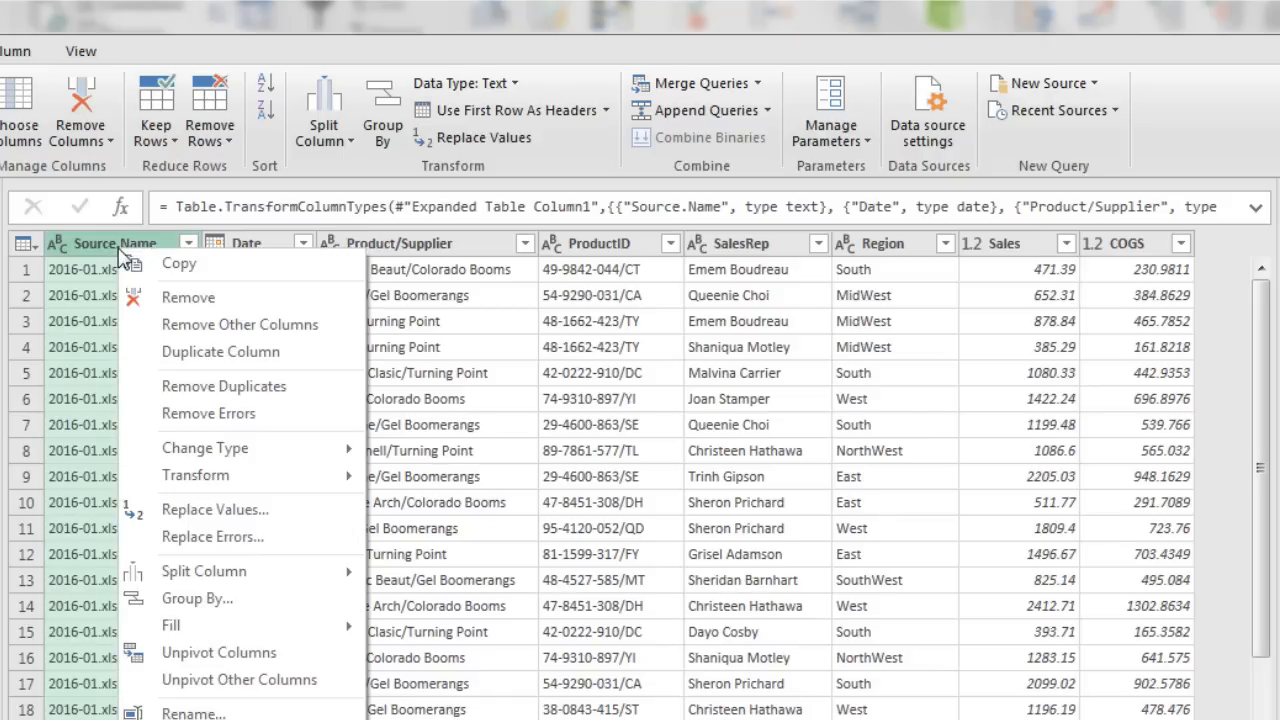
left_click(190, 303)
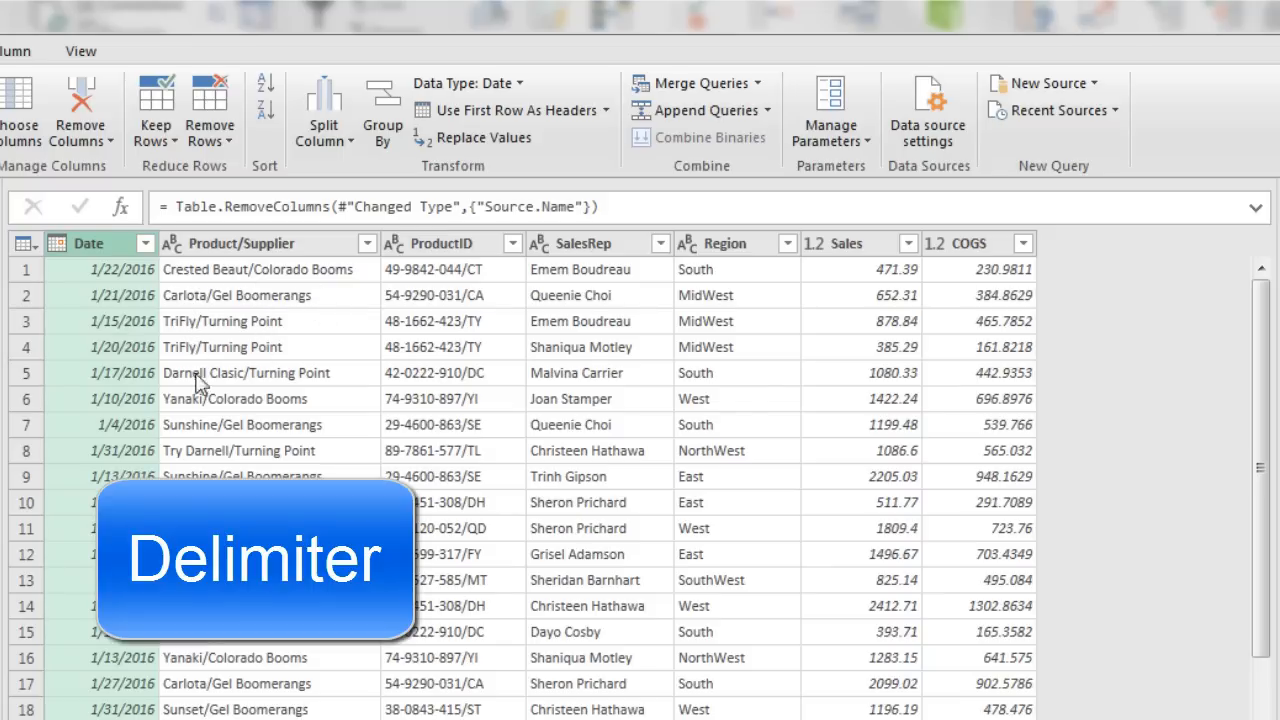
left_click(283, 252)
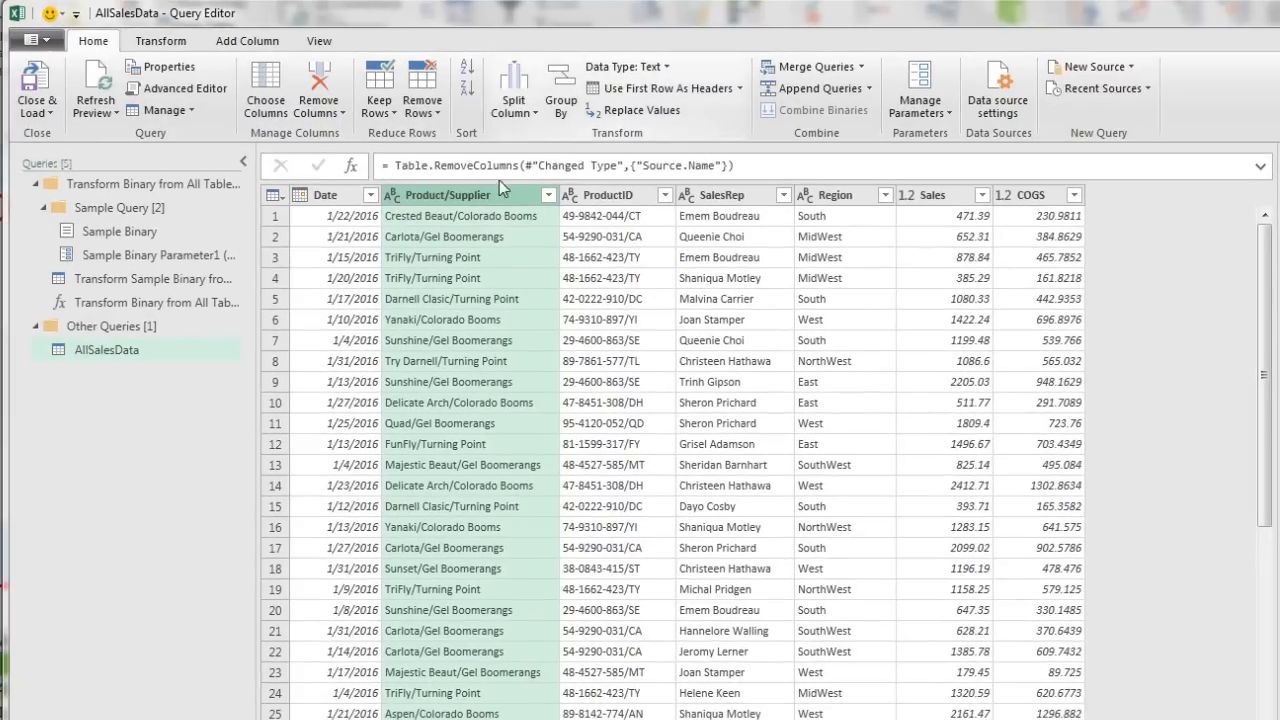
Step: Split the Product/Supplier column by the custom delimiter '/'
right_click(454, 199)
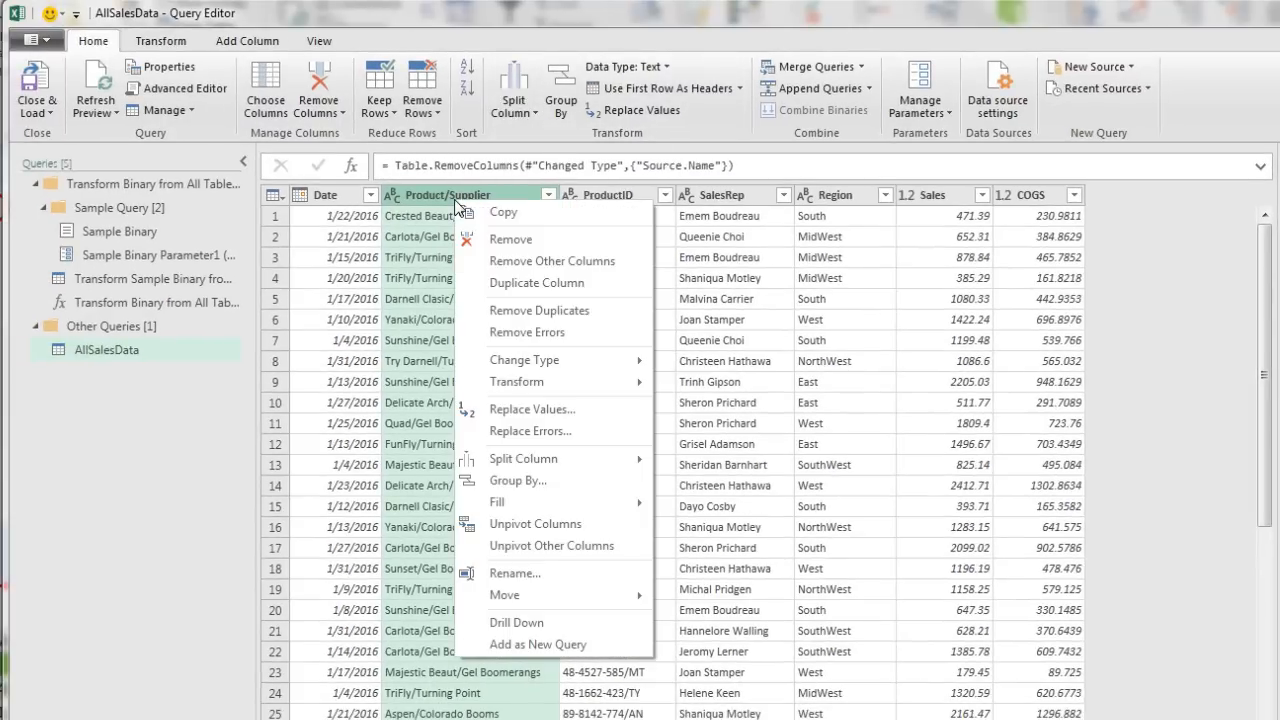
mouse_move(551, 457)
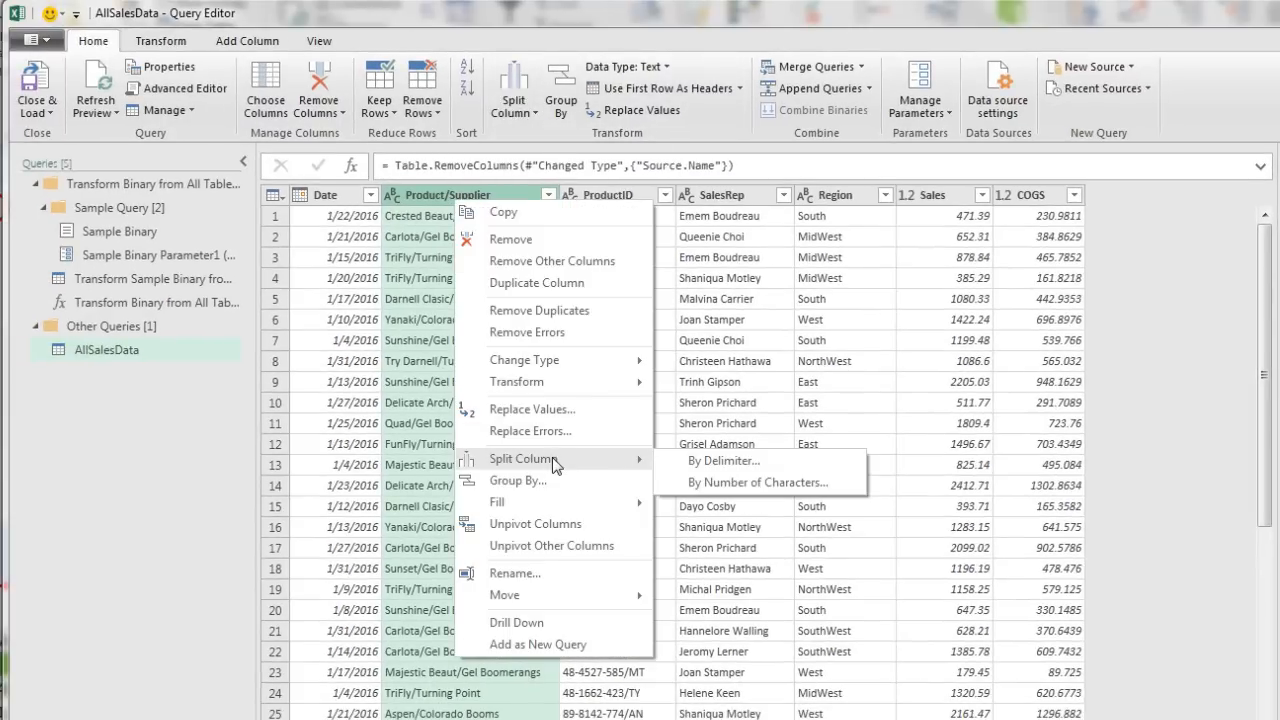
left_click(742, 468)
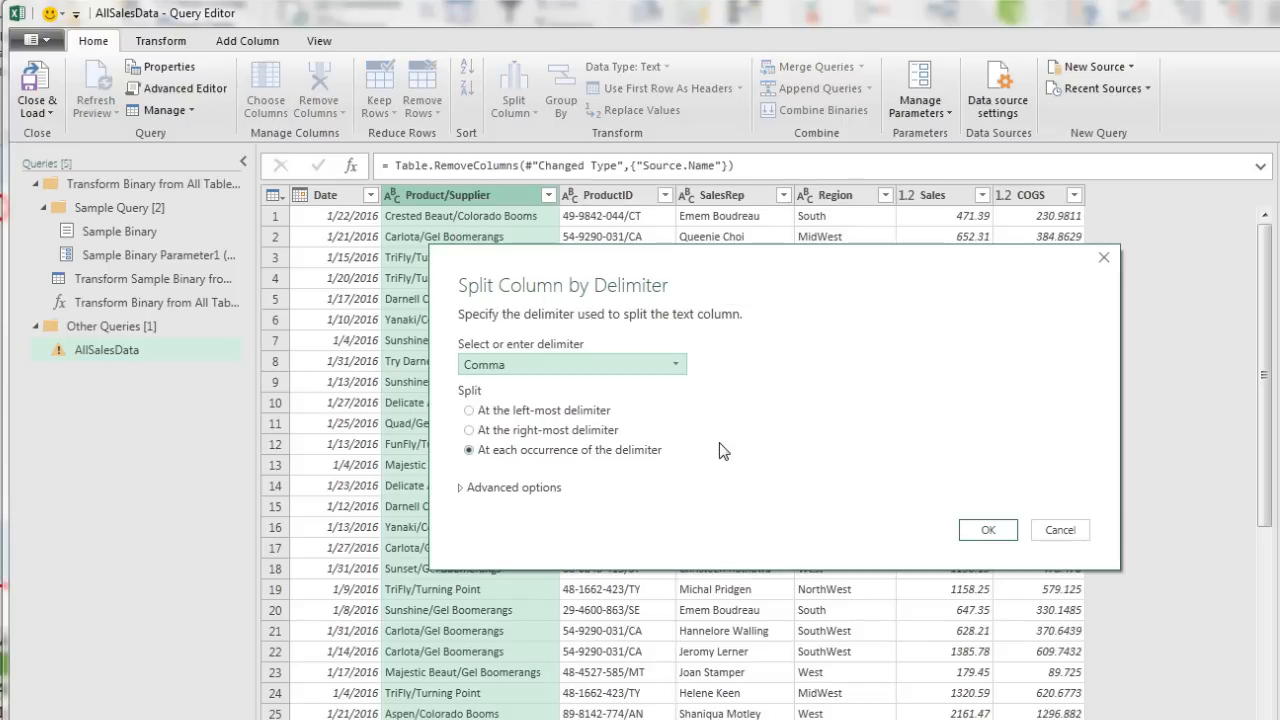
left_click(679, 366)
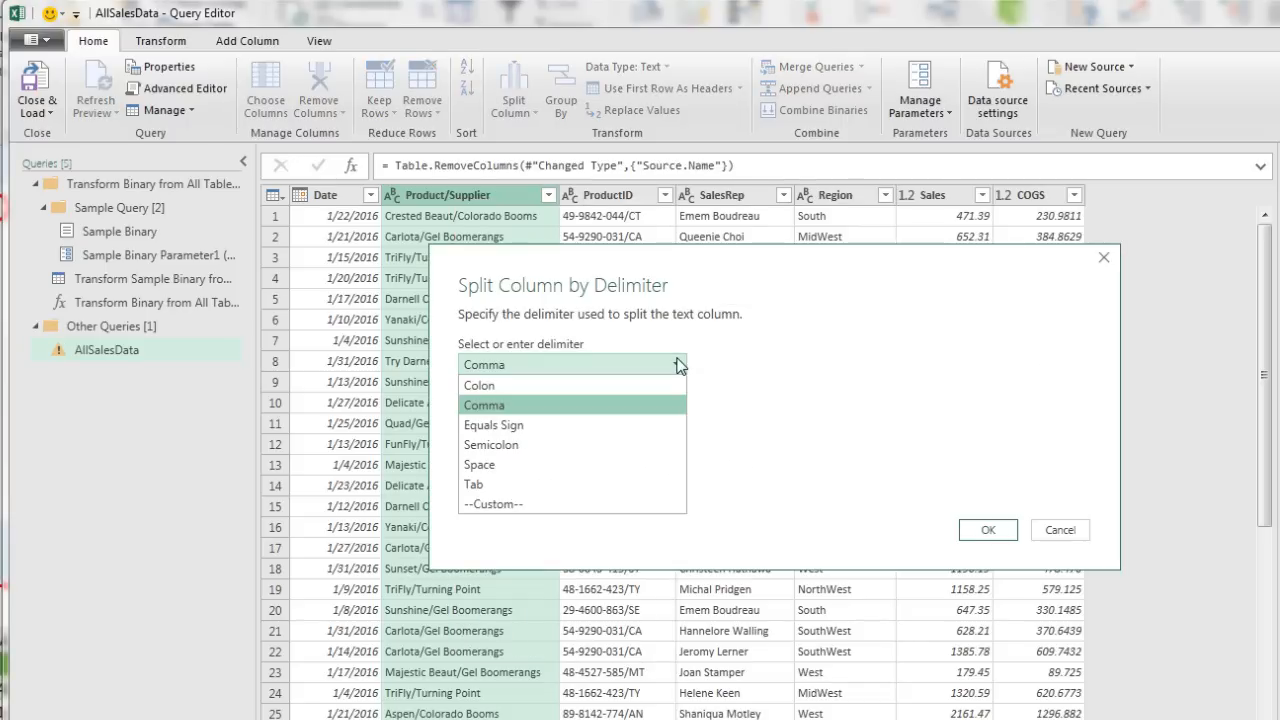
left_click(517, 506)
left_click(520, 393)
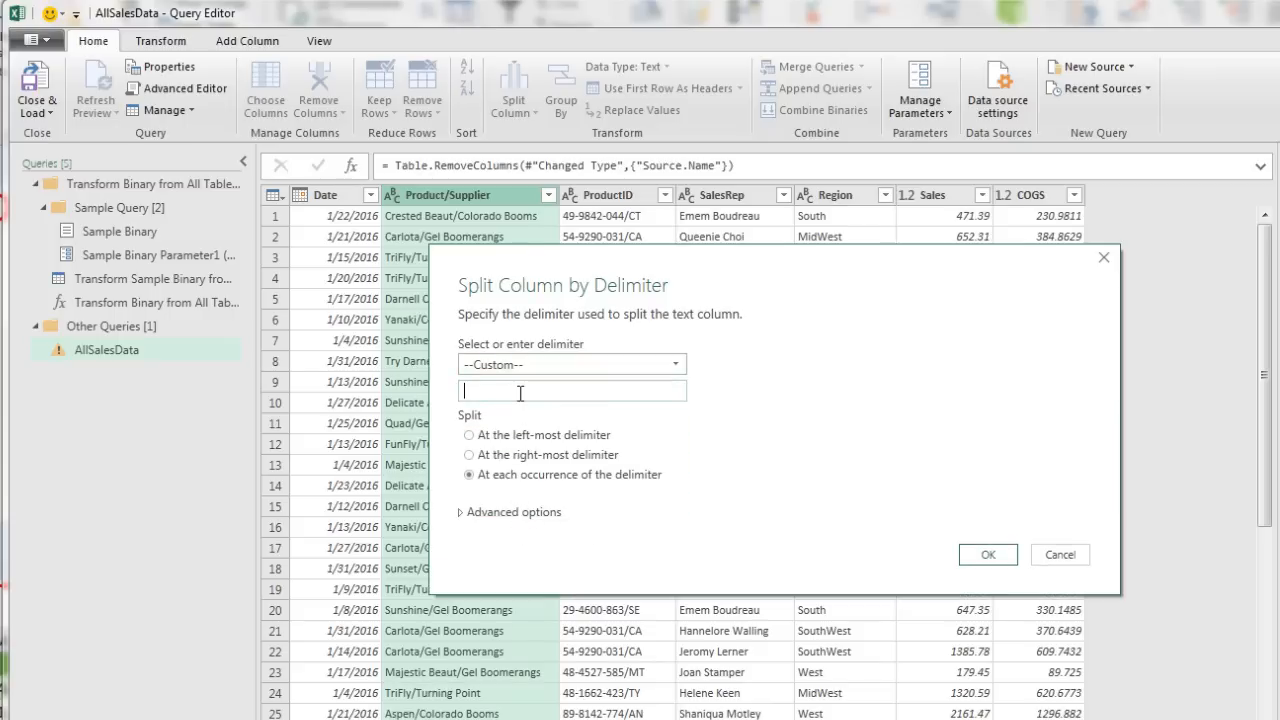
type("/")
left_click(981, 560)
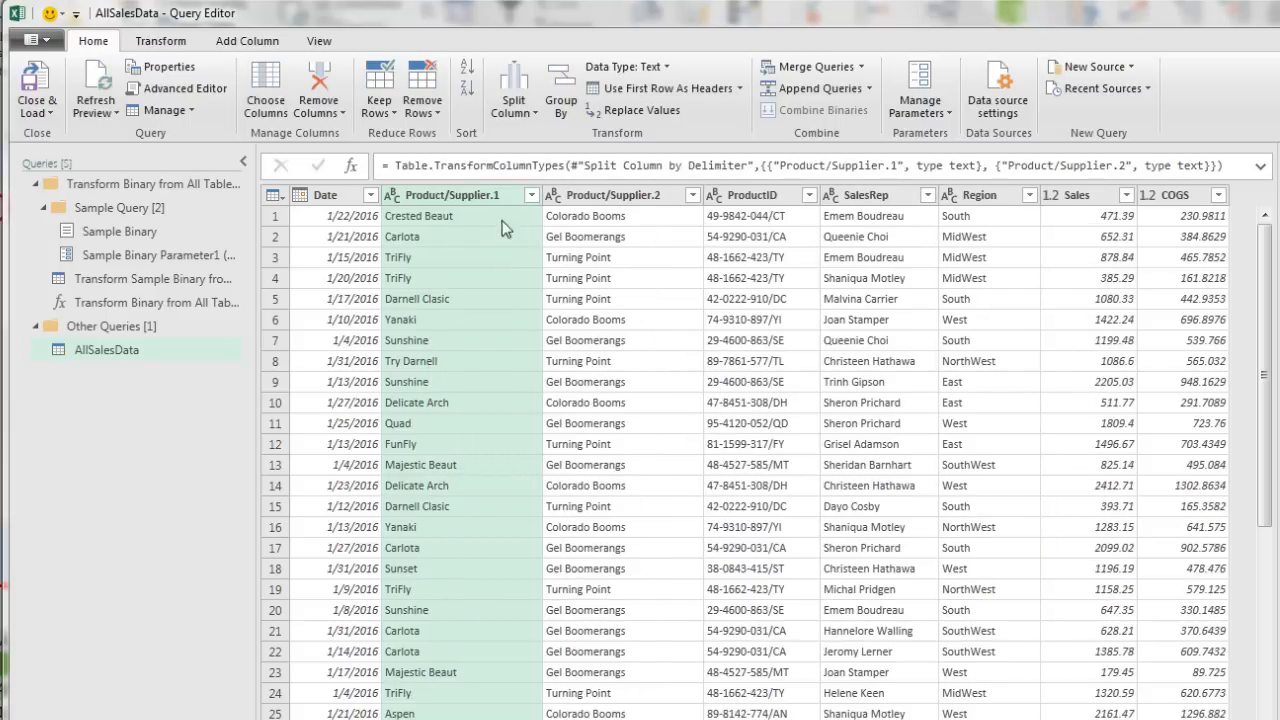
Step: Rename the two split columns to Product and Supplier
double_click(461, 200)
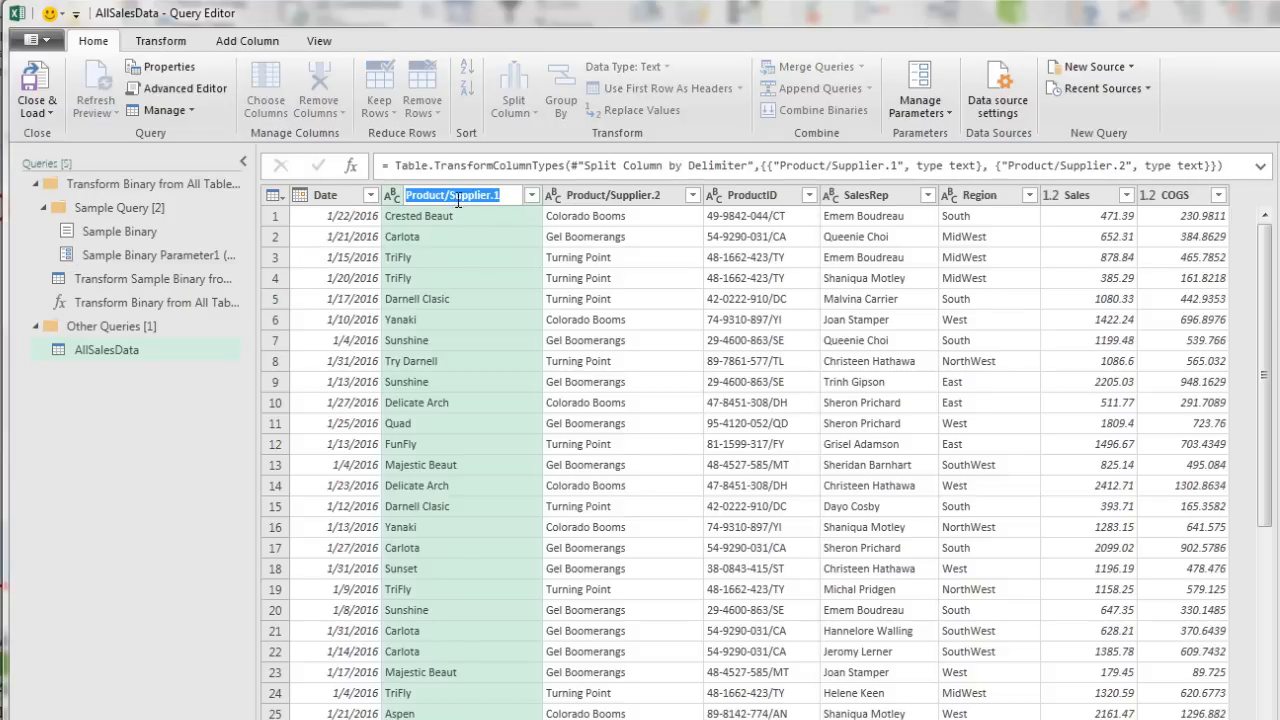
type("Product")
key("Return")
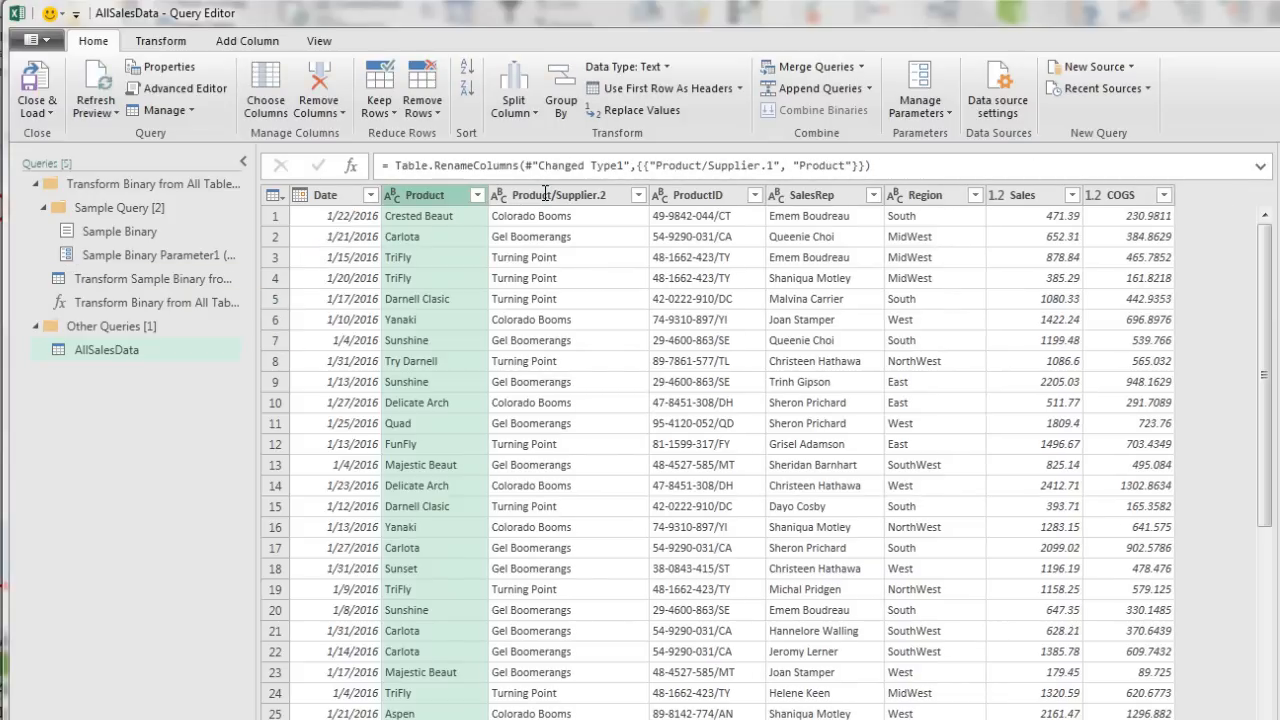
double_click(590, 195)
left_click(612, 194)
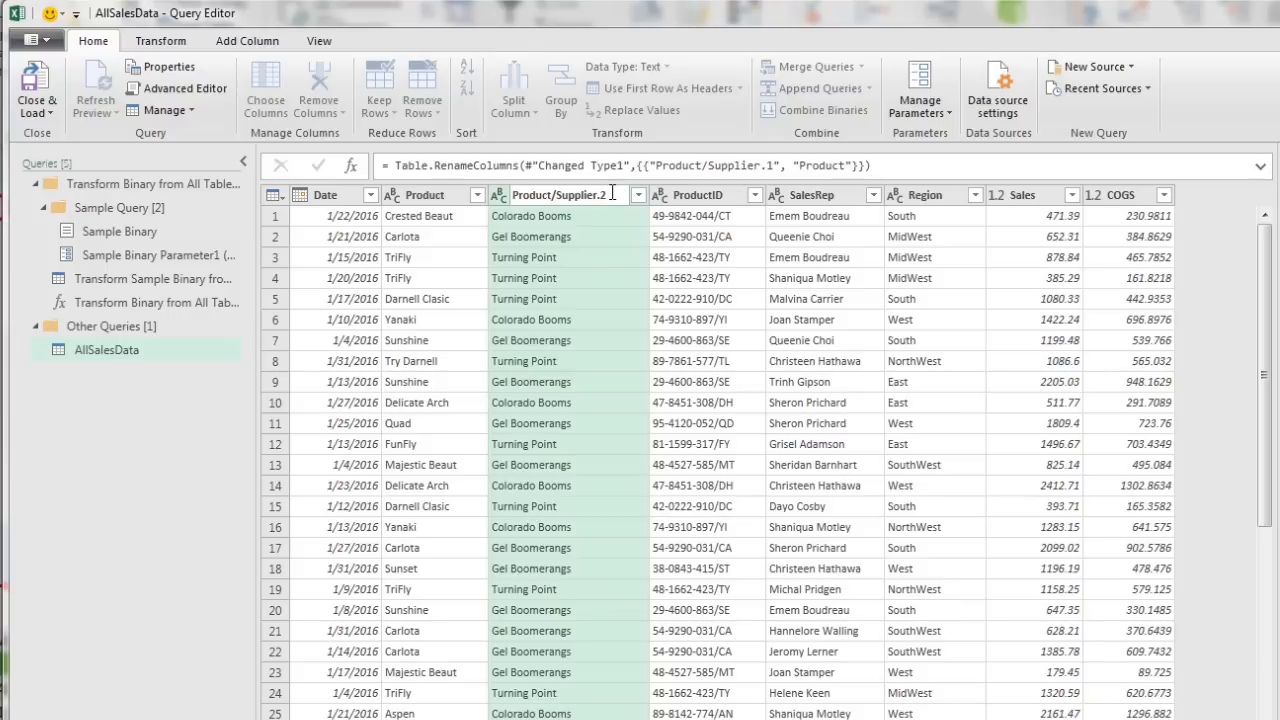
key("BackSpace")
key("BackSpace")
key("Home")
key("Delete")
key("Delete")
key("Delete")
key("Delete")
key("Delete")
key("Delete")
key("Delete")
key("Delete")
key("Return")
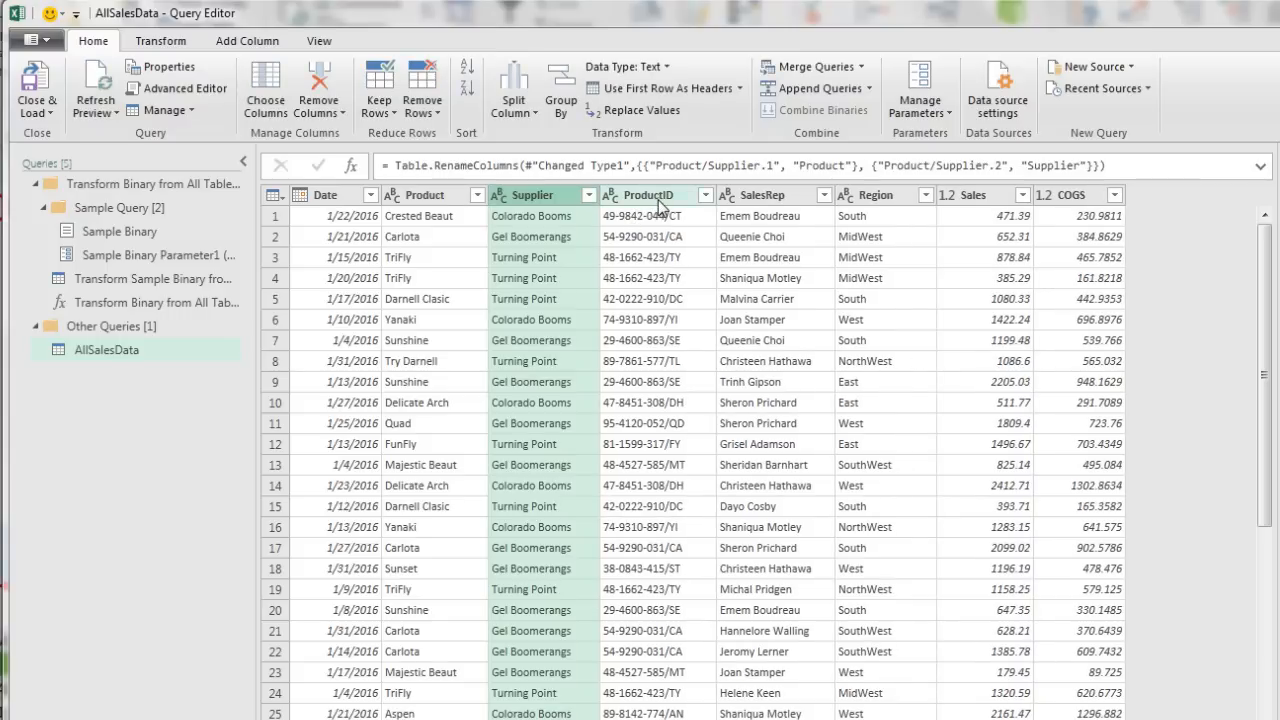
left_click(658, 200)
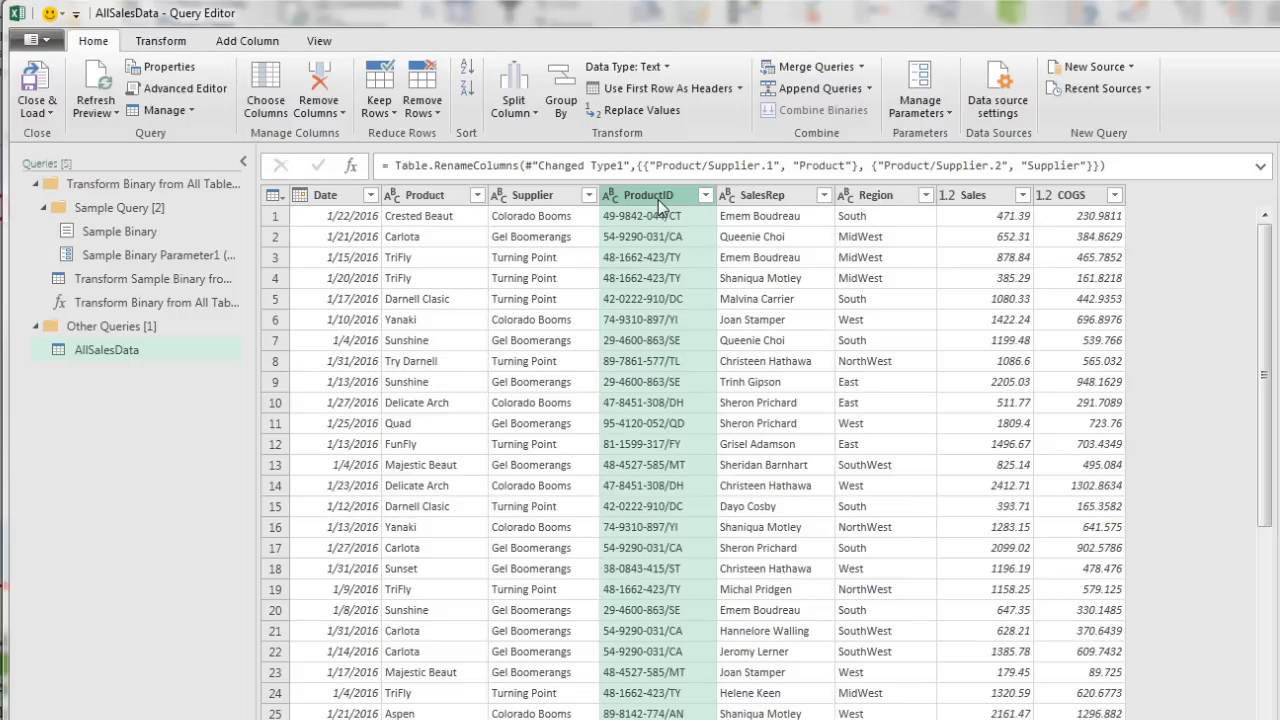
Step: Delete the ProductID column, leaving Date, Product, Supplier, SalesRep, Region, Sales and COGS
right_click(658, 200)
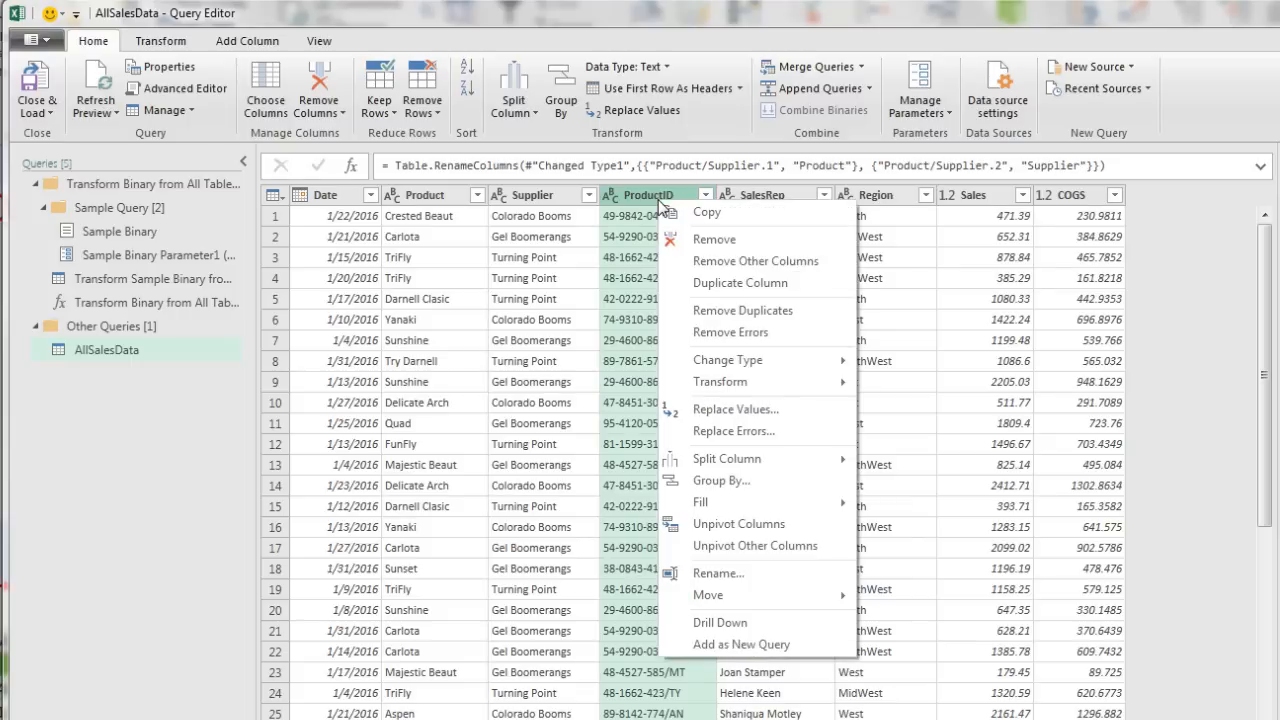
left_click(714, 240)
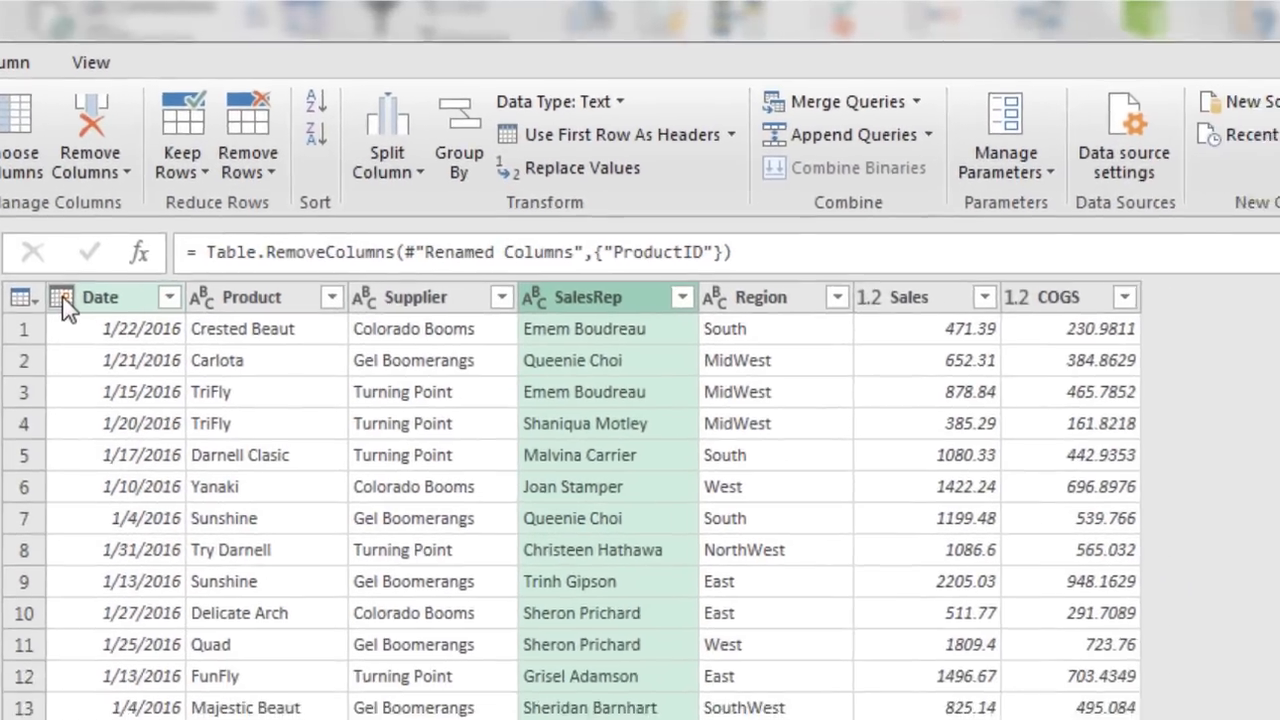
Step: Set the Date column's type to Date and the Sales column's type to Currency
left_click(69, 332)
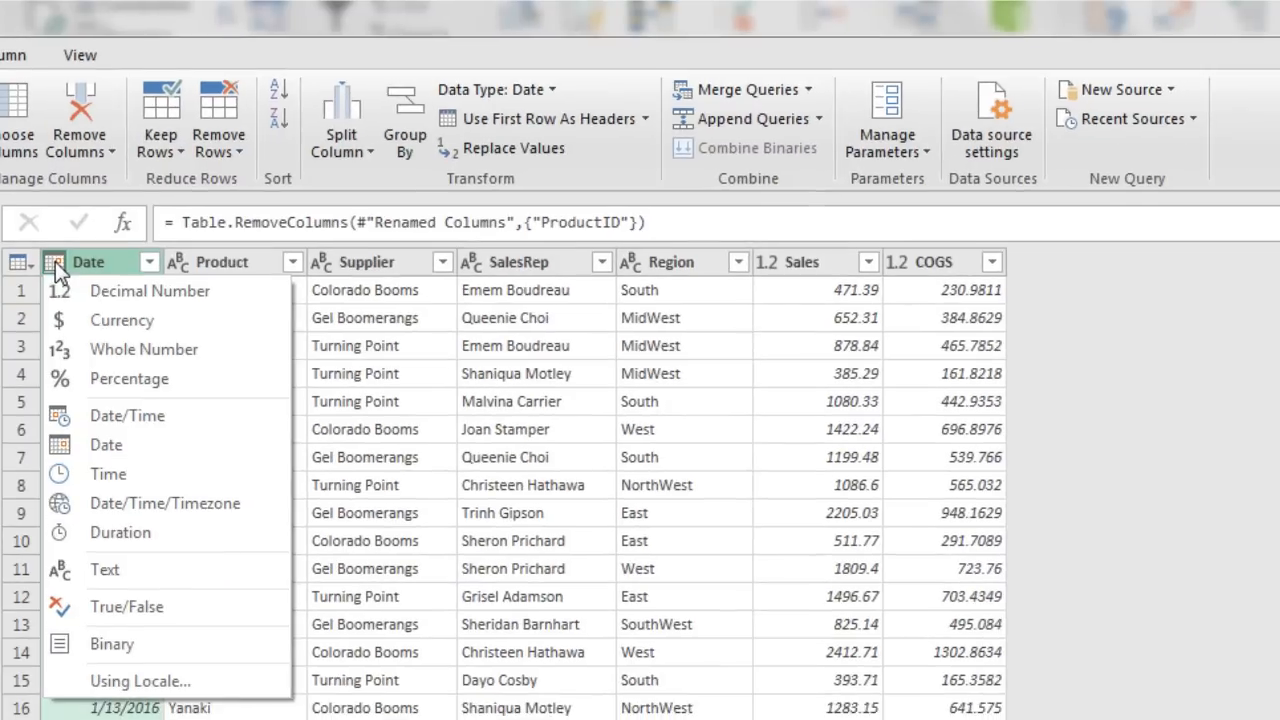
left_click(124, 447)
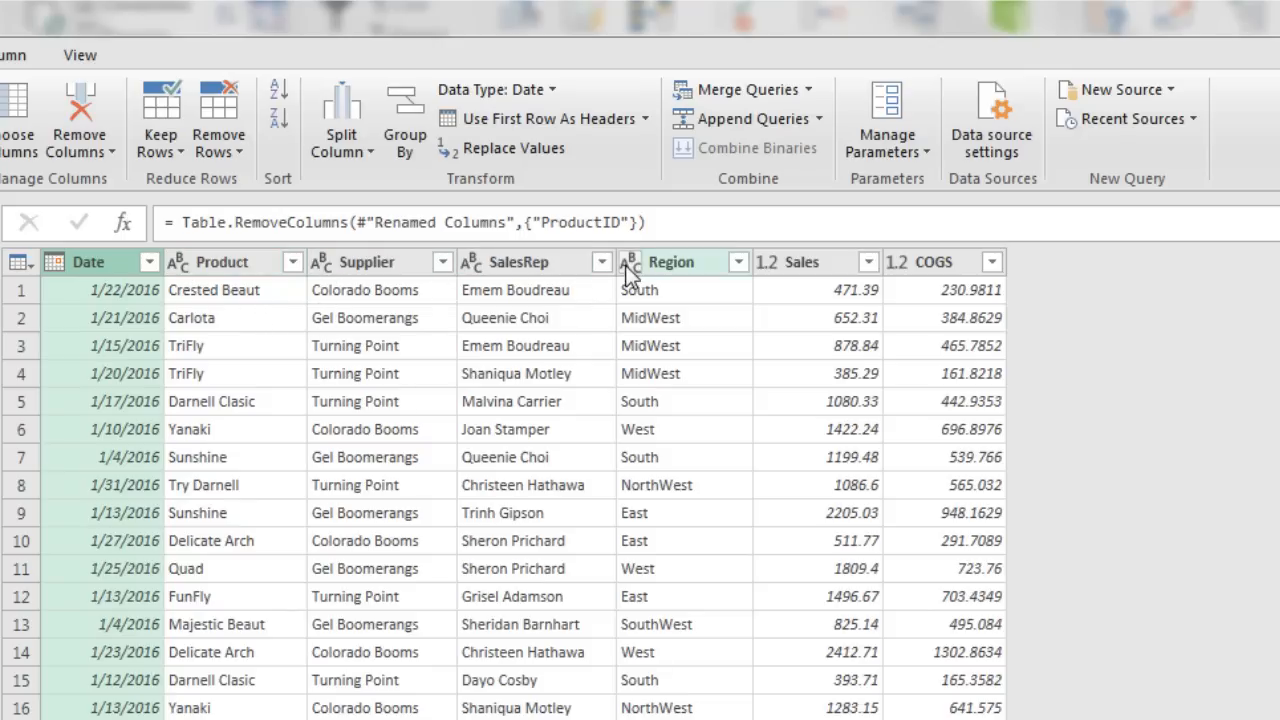
left_click(767, 263)
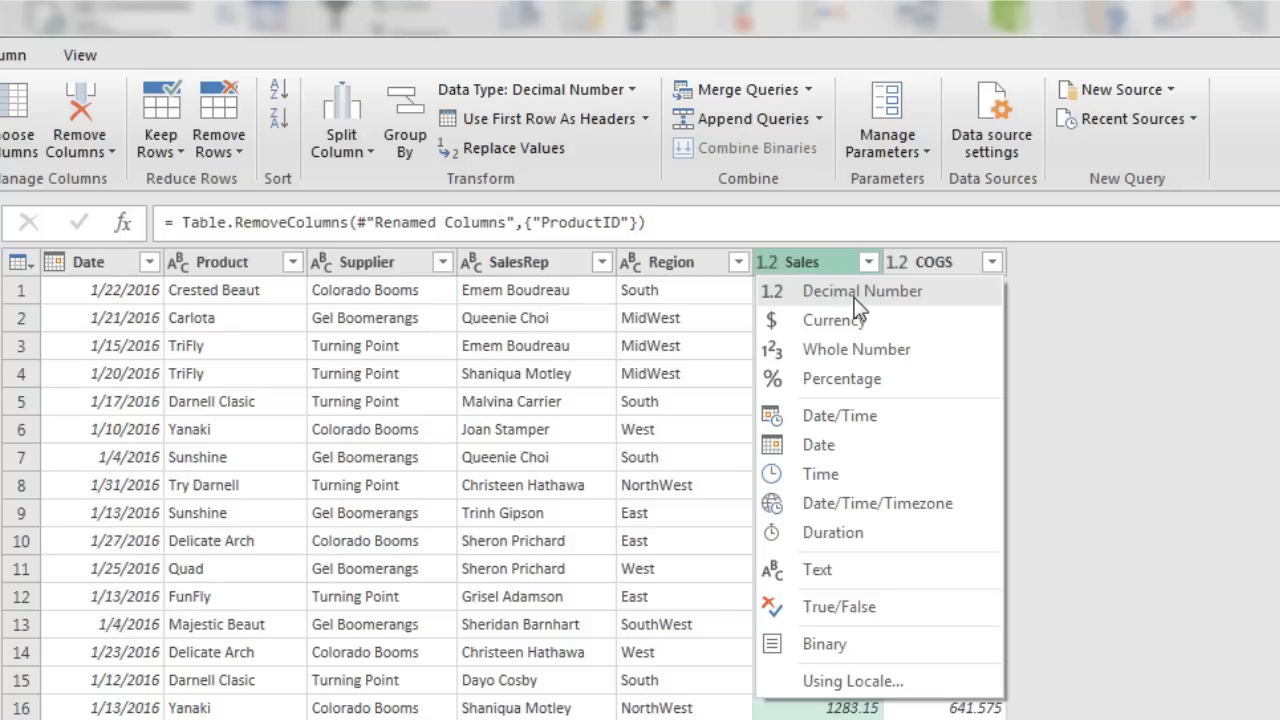
left_click(807, 321)
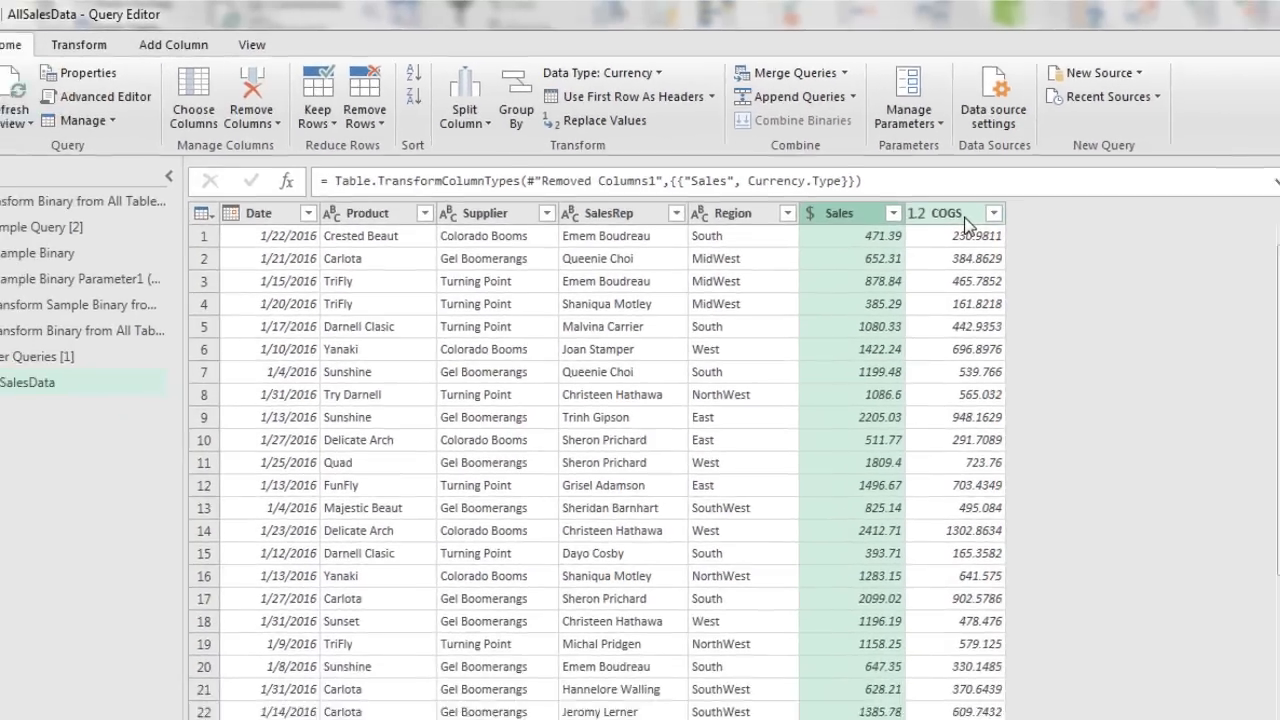
left_click(956, 265)
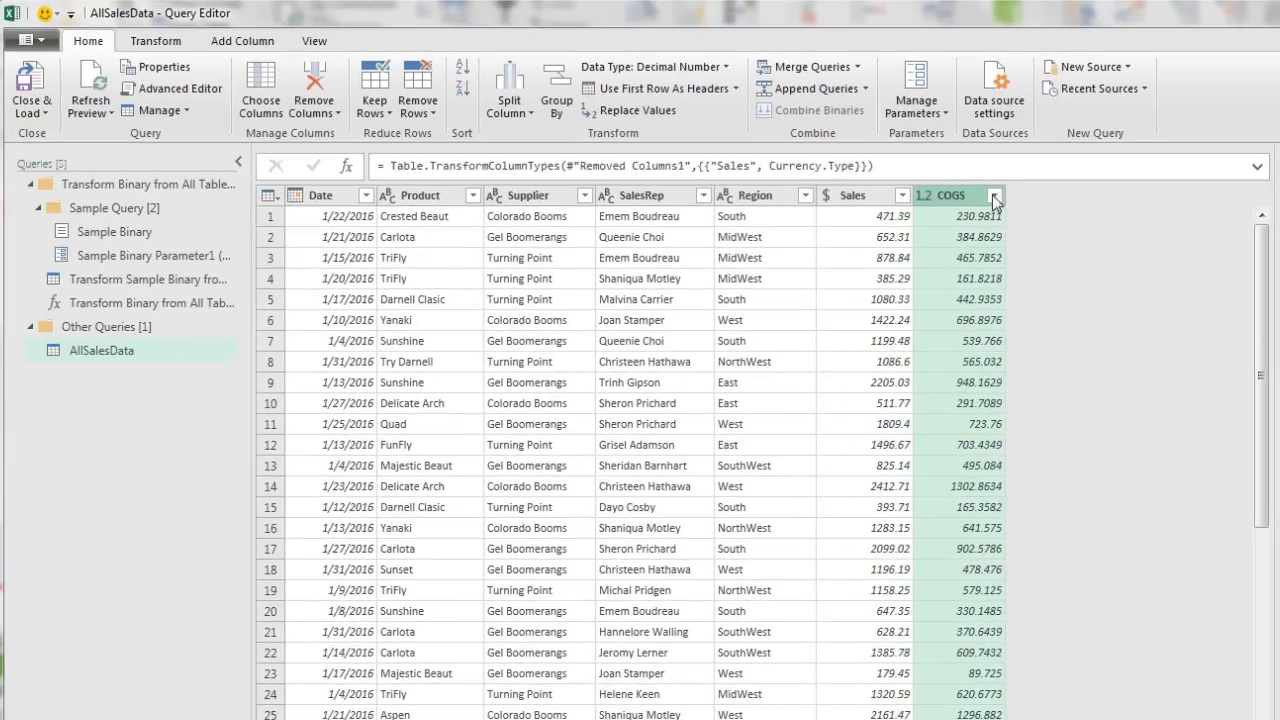
left_click(160, 42)
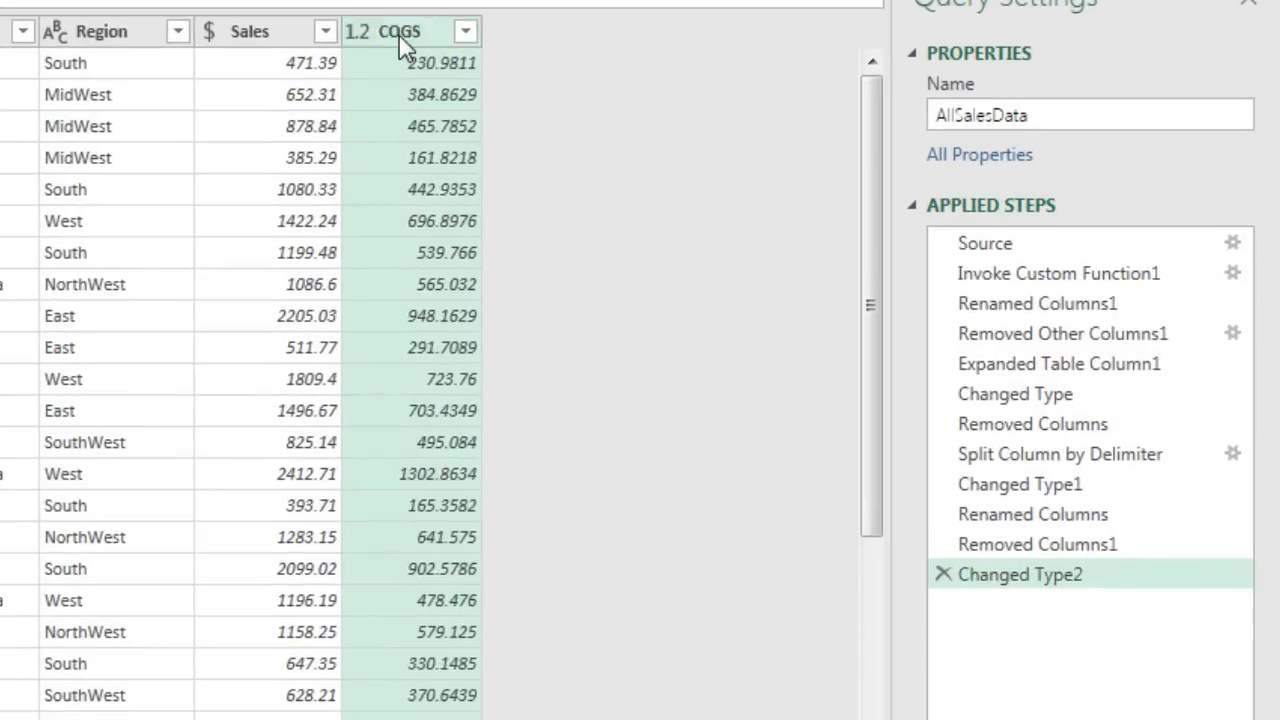
Step: Round COGS to 2 decimal places and change its type to Currency
right_click(953, 197)
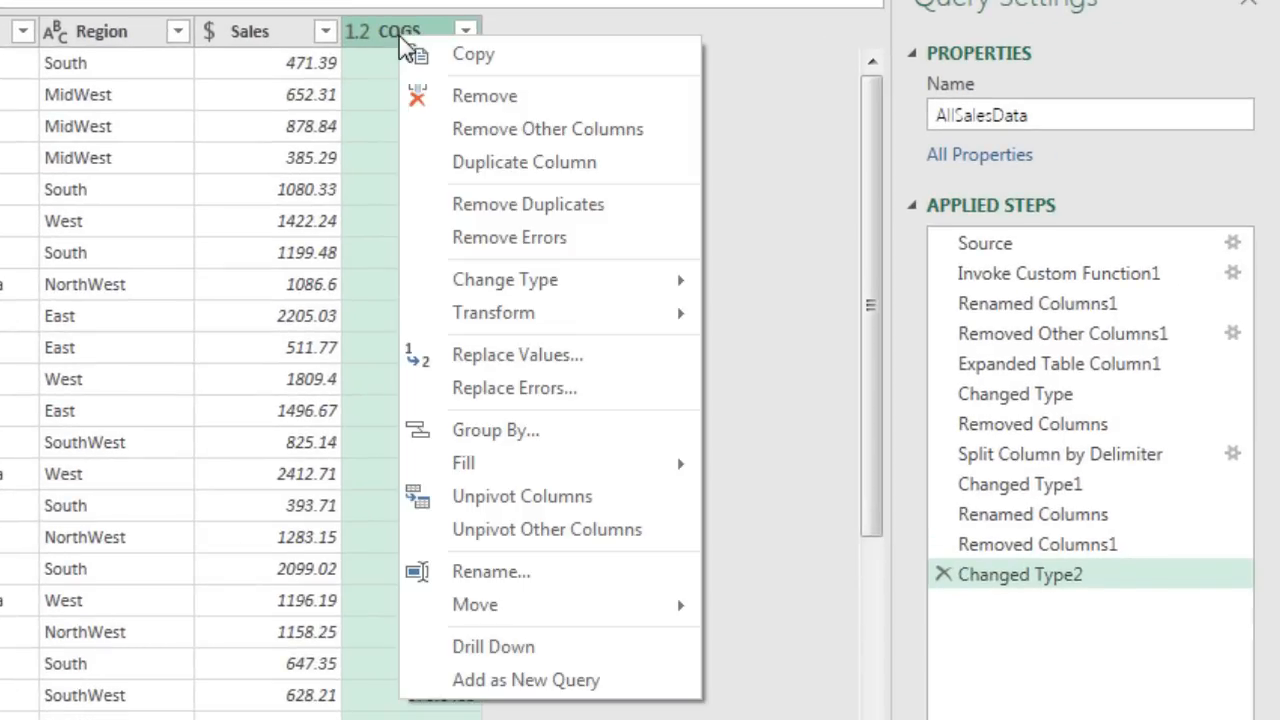
mouse_move(677, 322)
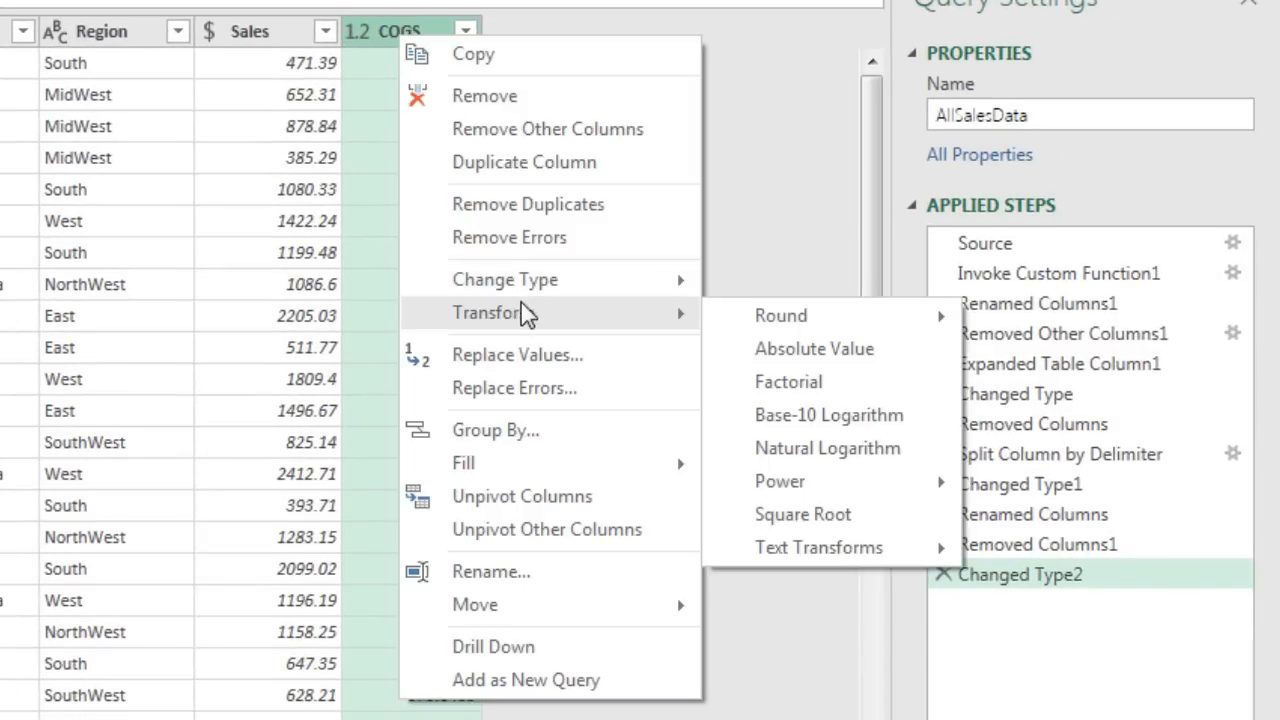
mouse_move(778, 318)
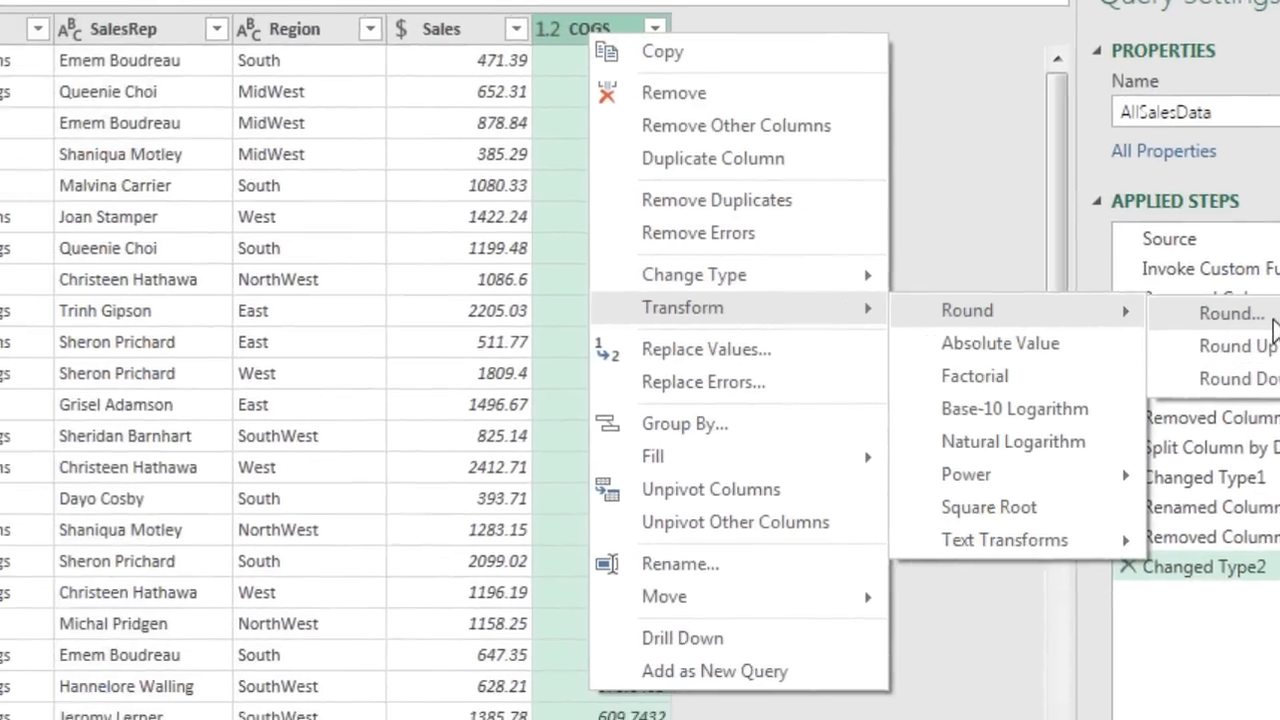
left_click(1091, 320)
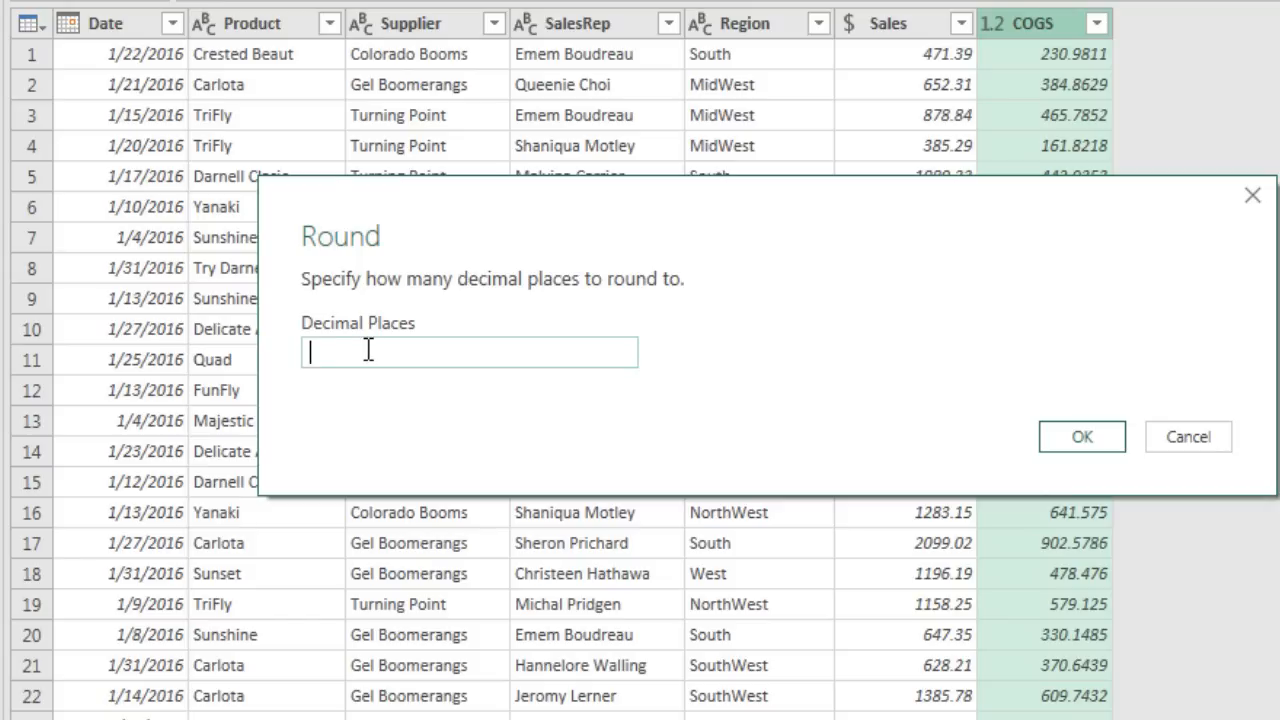
type("2")
left_click(1076, 428)
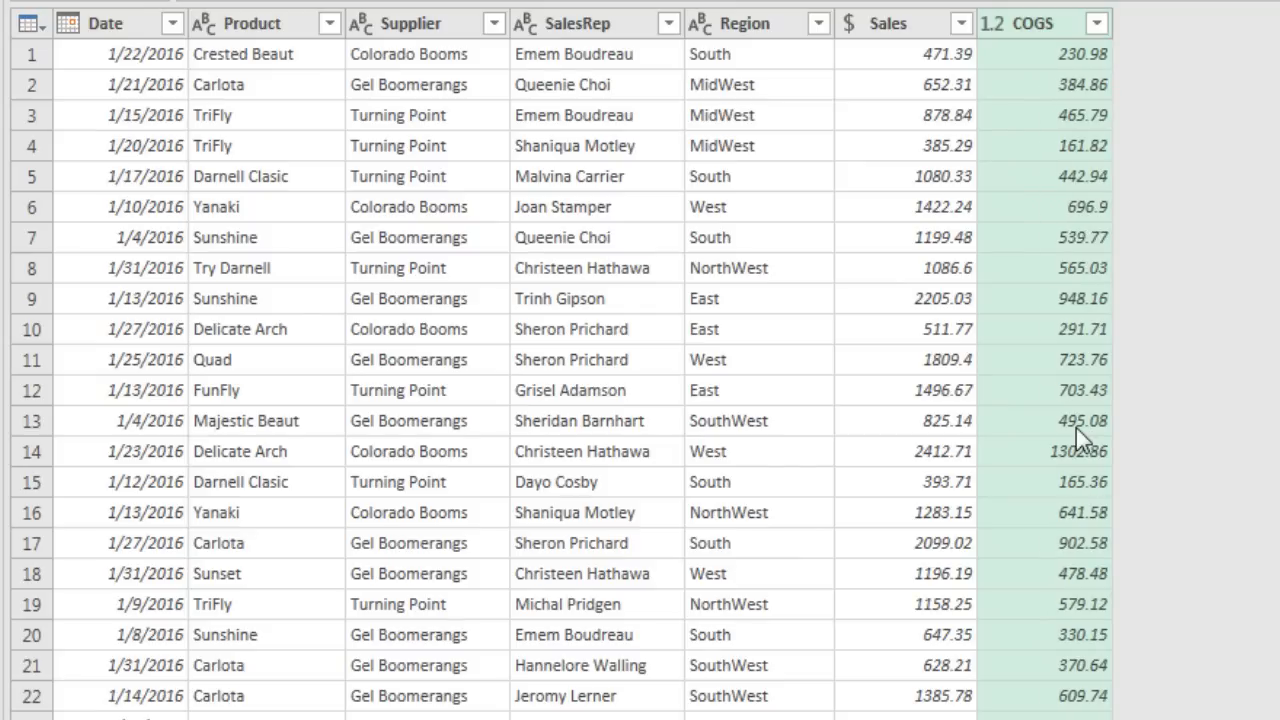
left_click(995, 25)
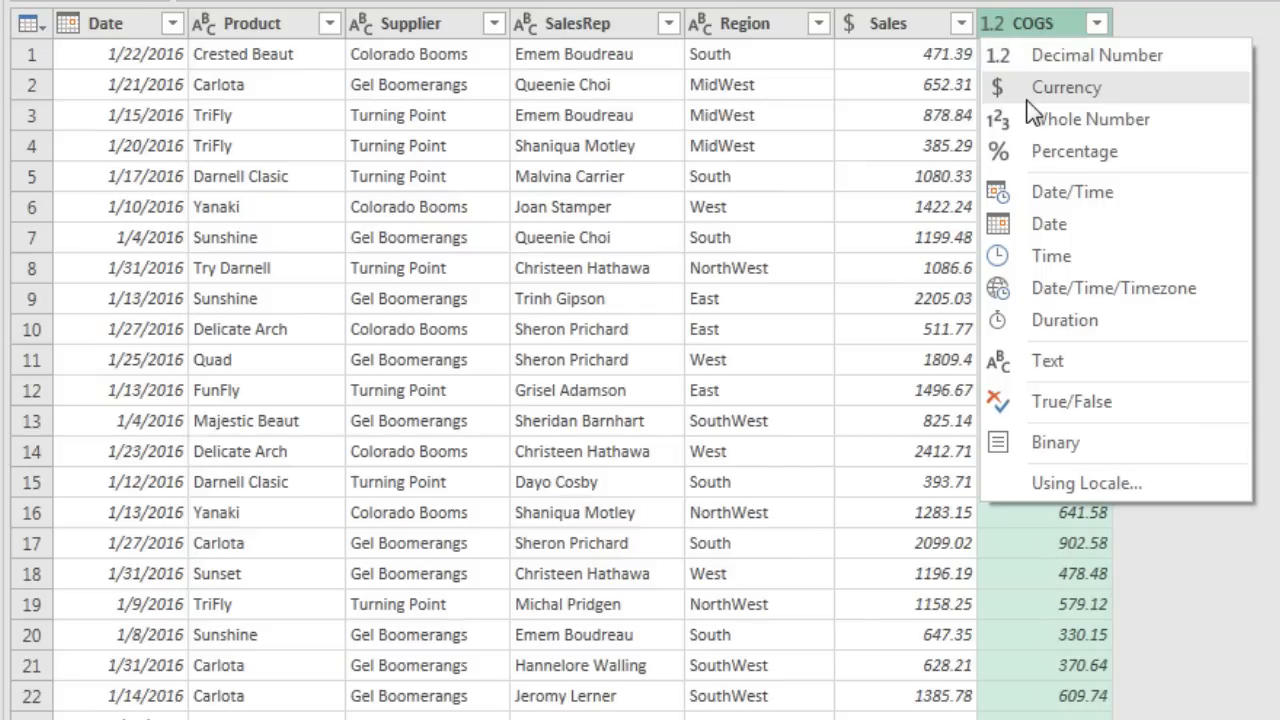
left_click(1030, 92)
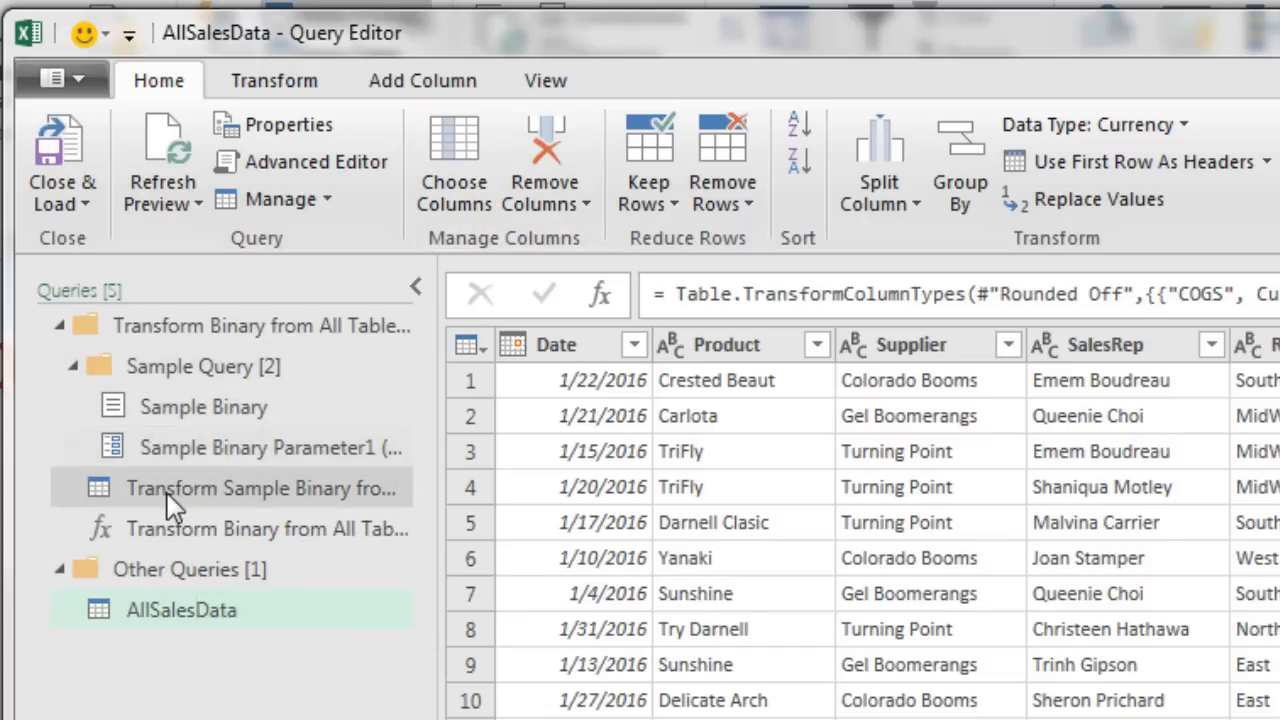
Step: Close the query editor and load the AllSalesData query as a table on a new Sheet1
left_click(187, 609)
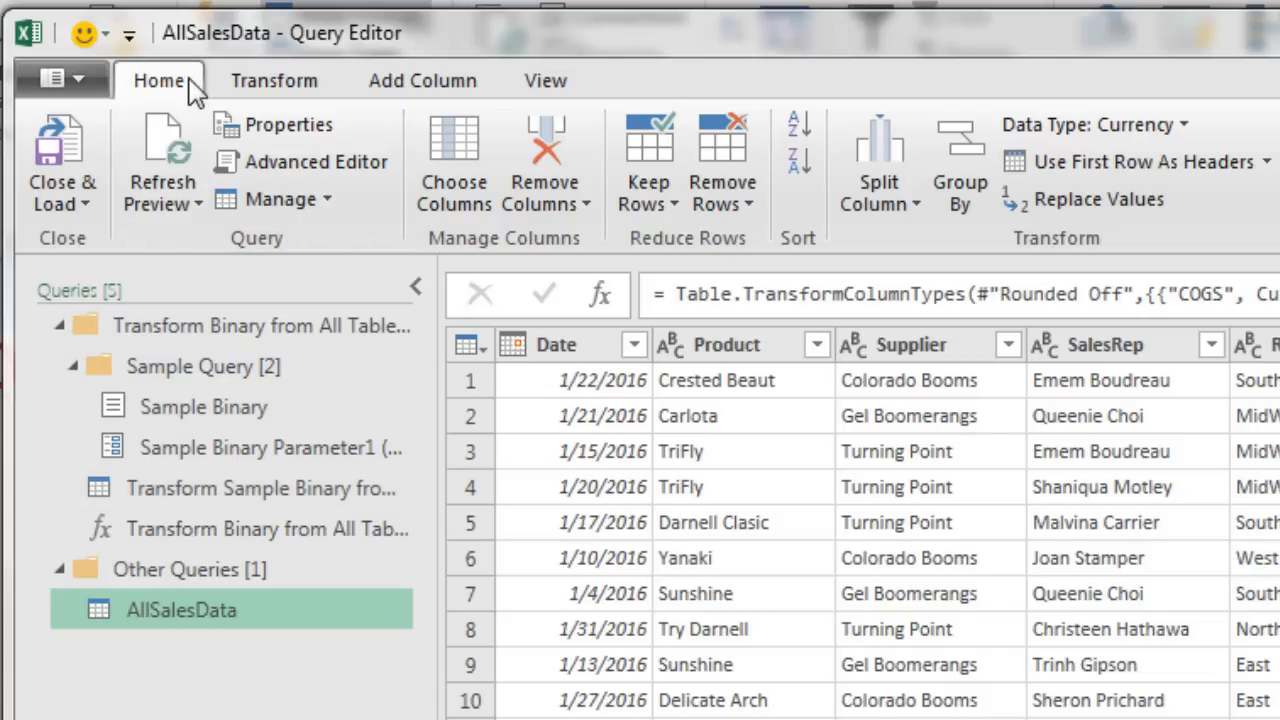
left_click(86, 205)
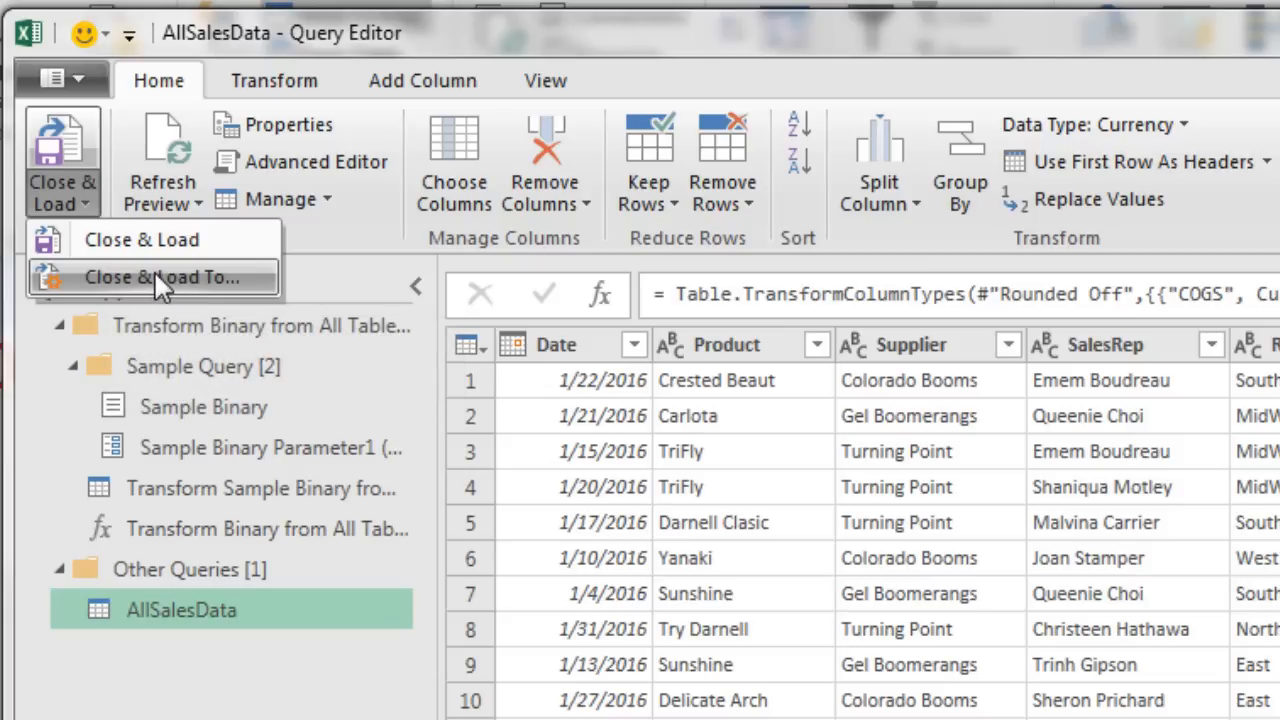
left_click(62, 150)
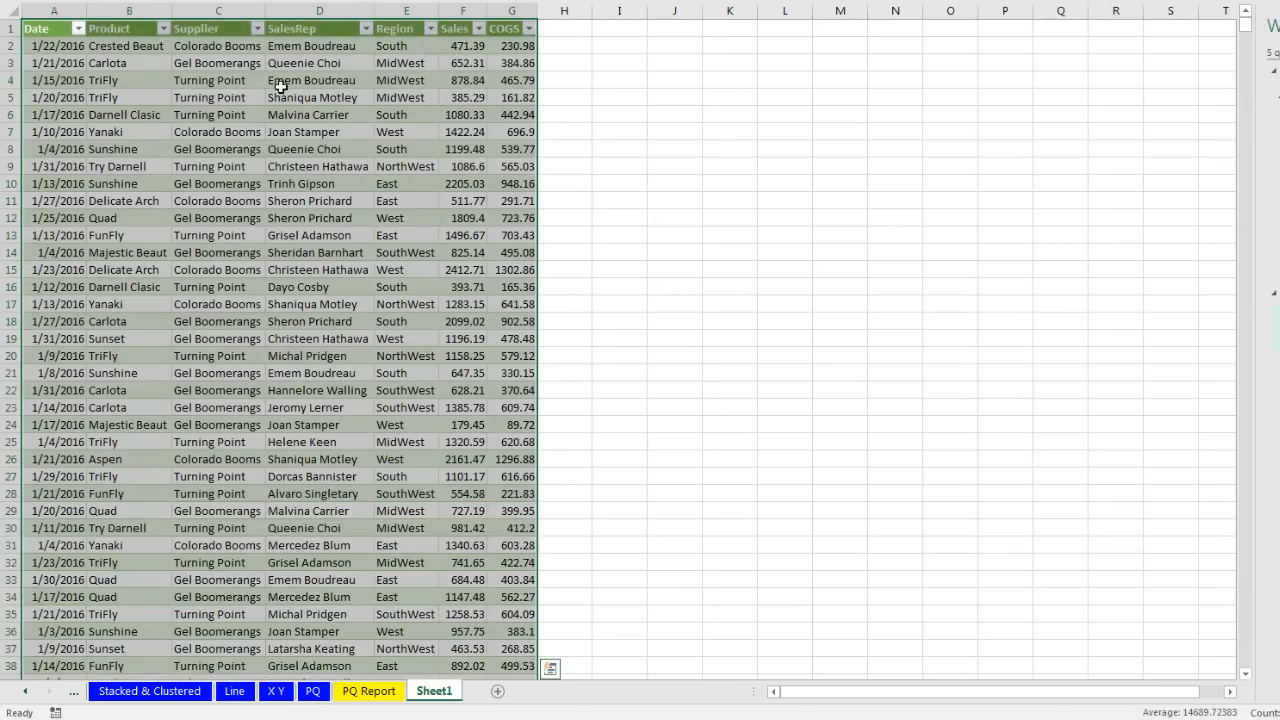
Step: Rename Sheet1 to AllData
double_click(438, 691)
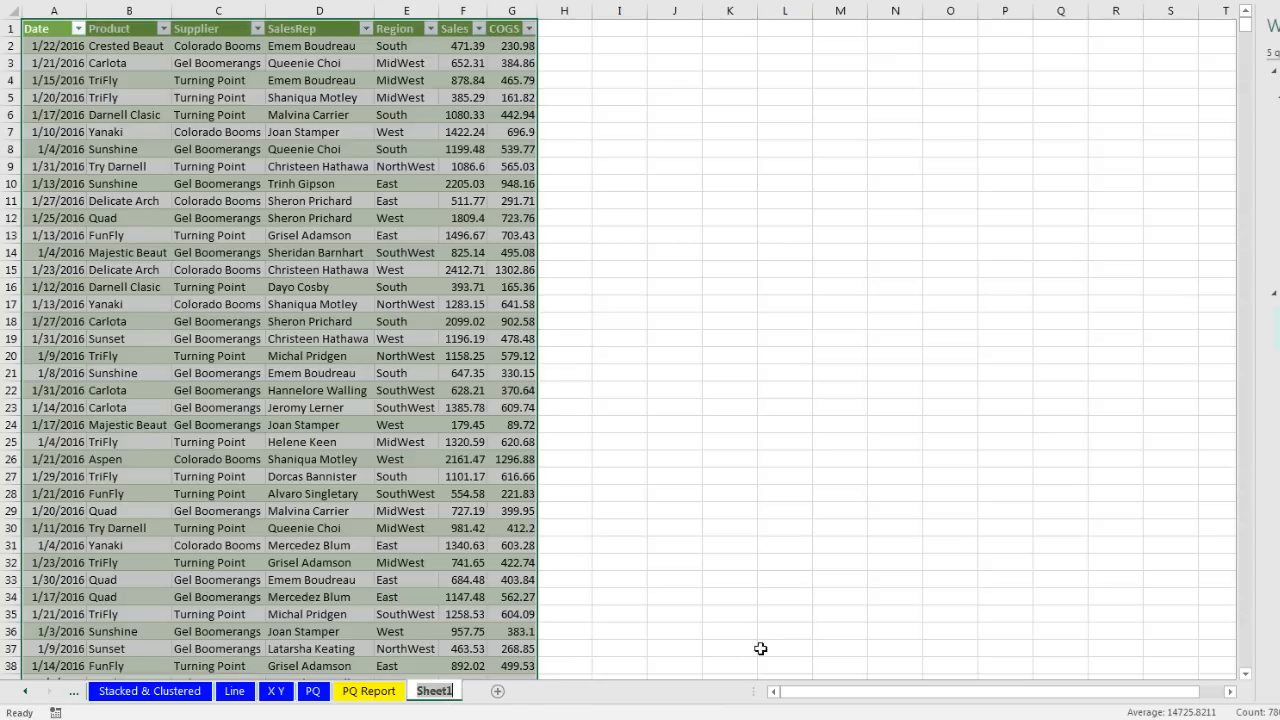
type("AllData")
key("Return")
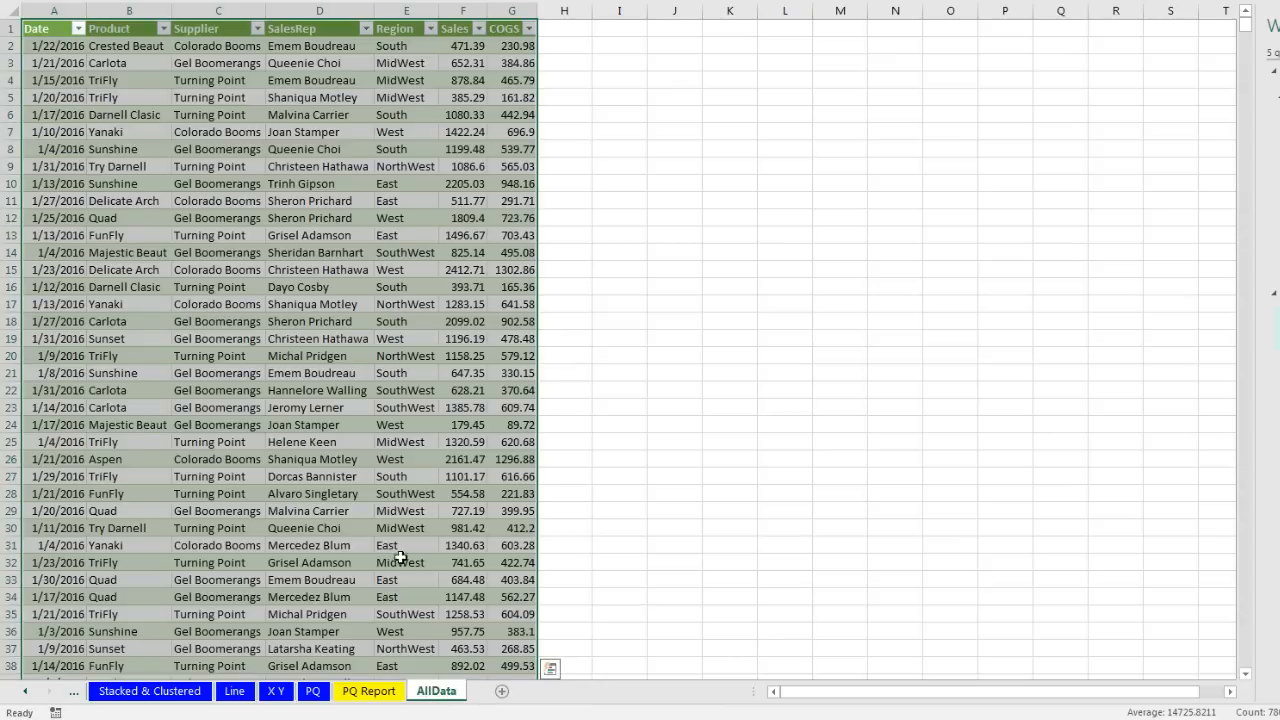
Step: Check the data table ends at row 11144, then return to the PQ Report sheet
left_click(74, 440)
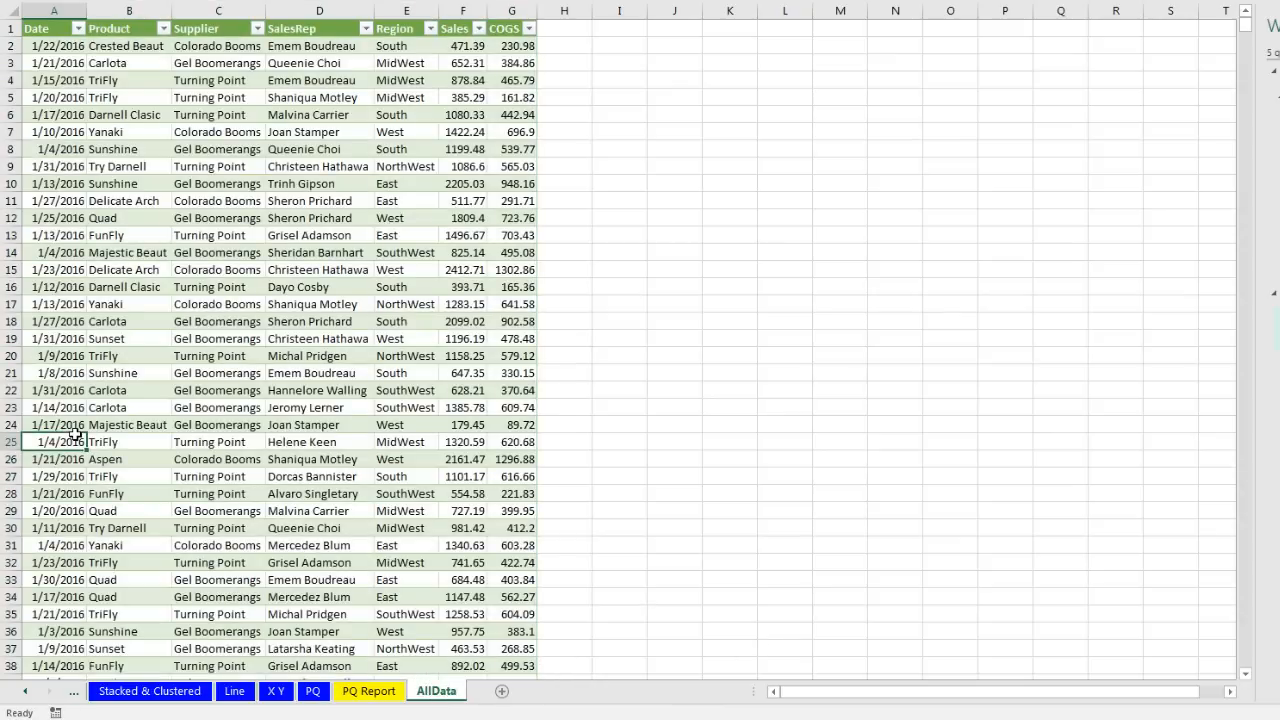
key("ctrl+Down")
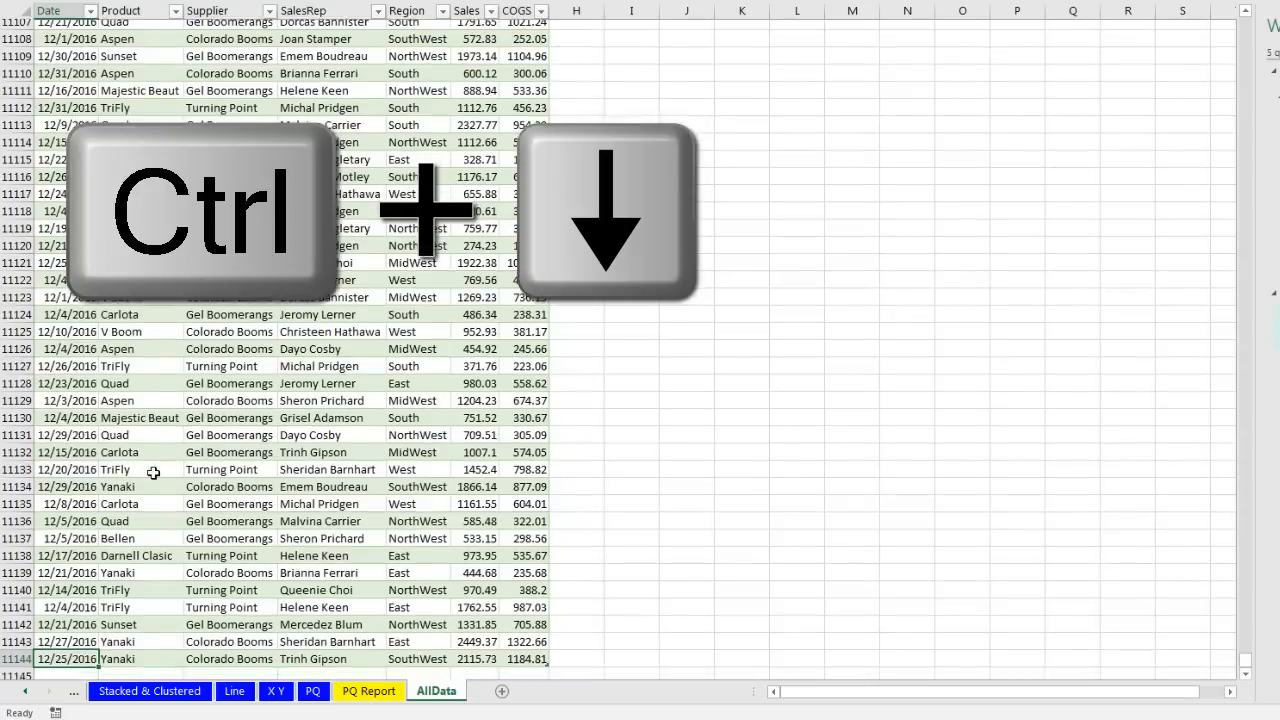
scroll(153, 473, "down", 3)
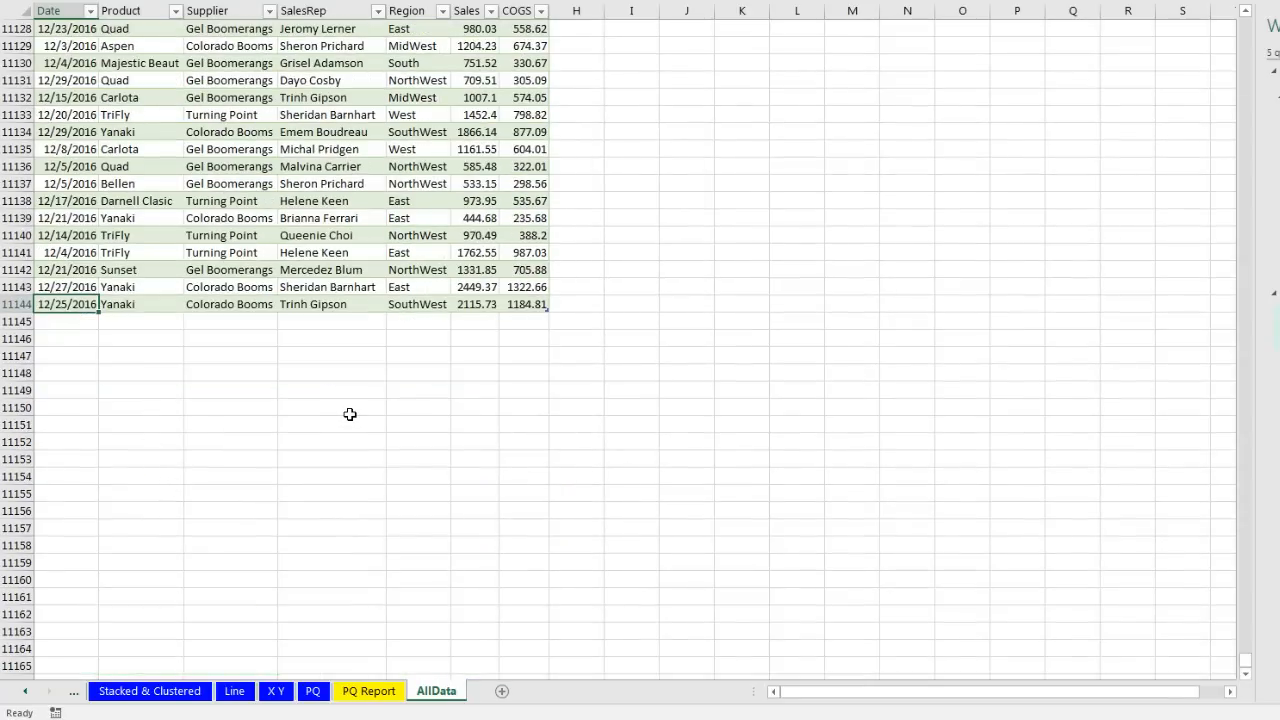
key("ctrl+Home")
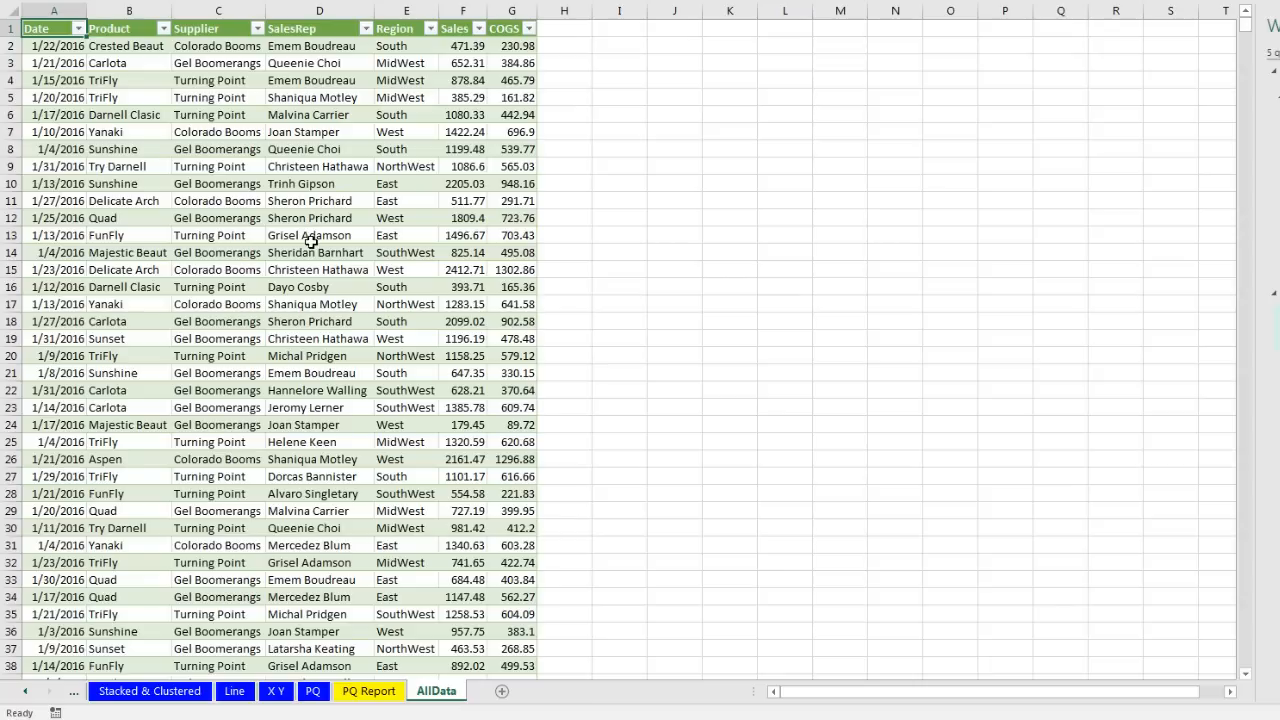
left_click(321, 201)
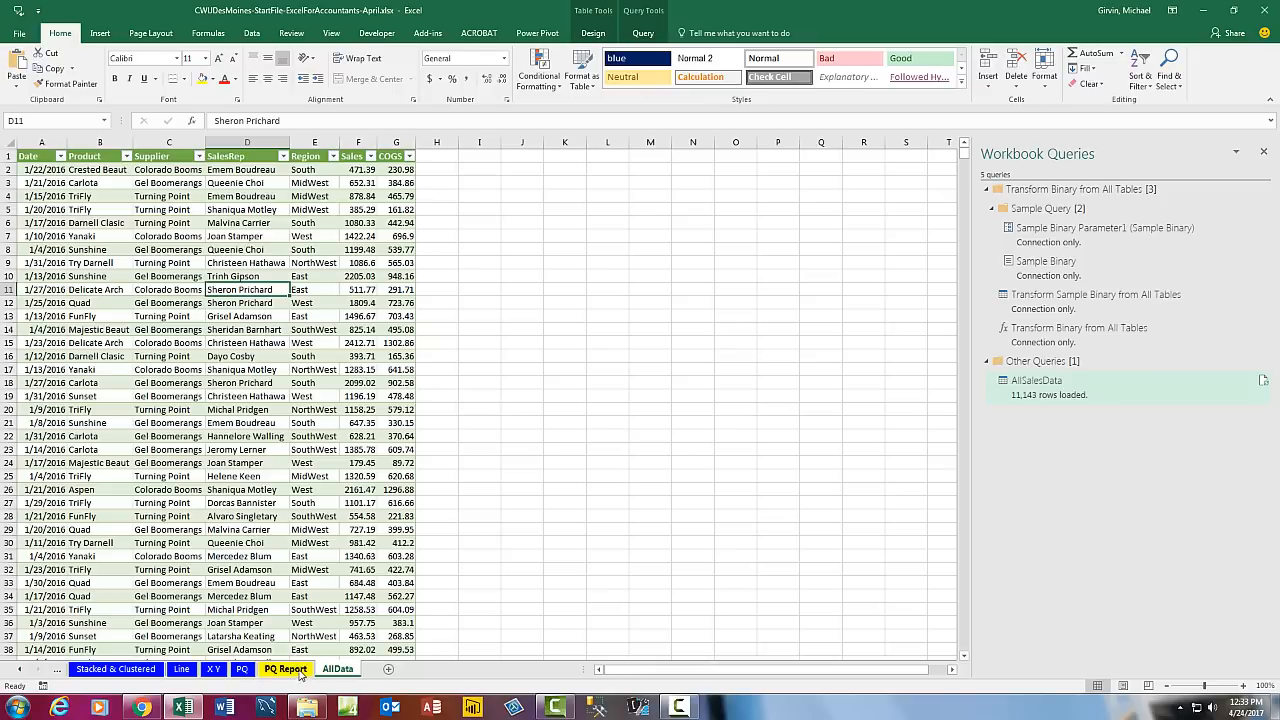
left_click(384, 694)
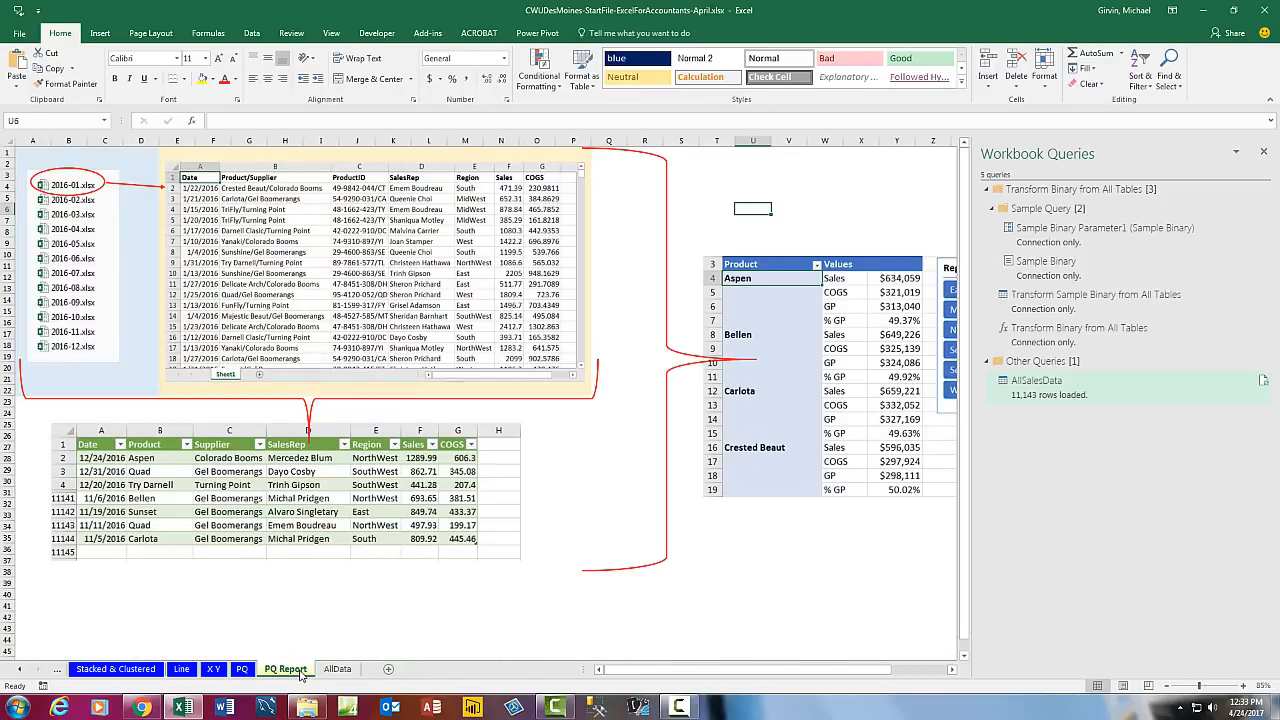
left_click_drag(637, 670, 791, 676)
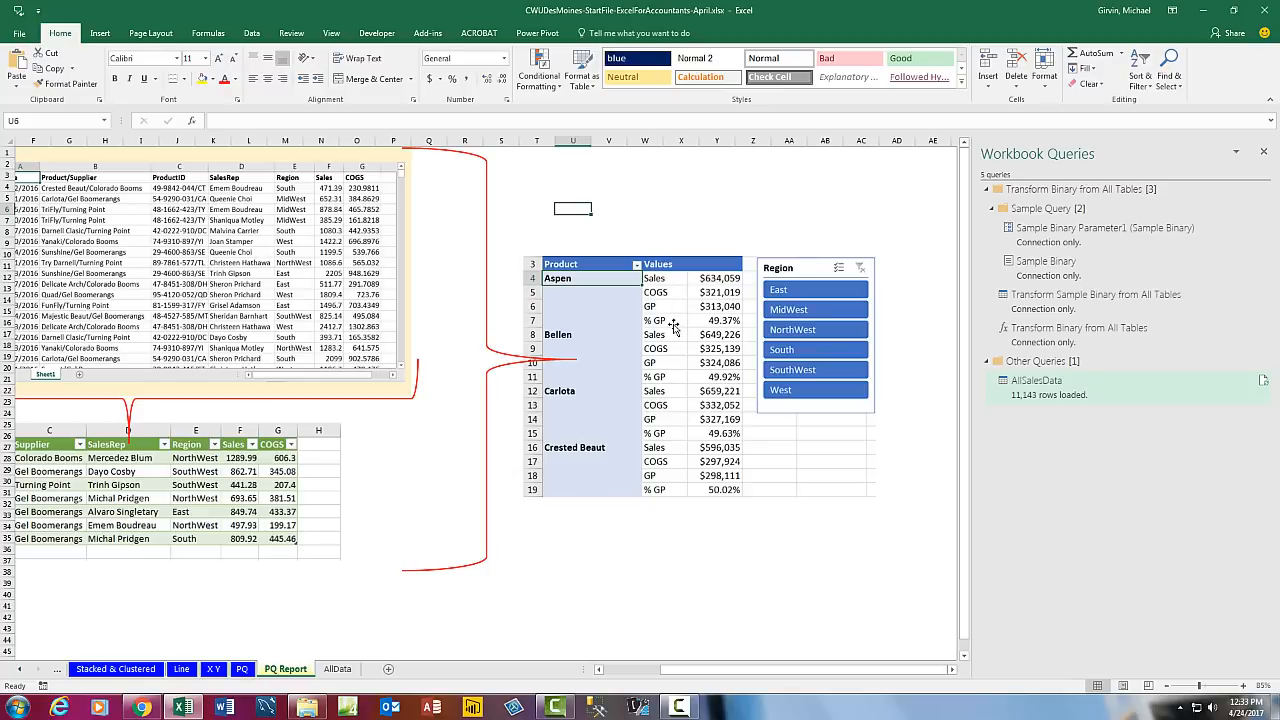
Step: Insert a PivotTable from the AllData table onto a new worksheet
left_click(339, 669)
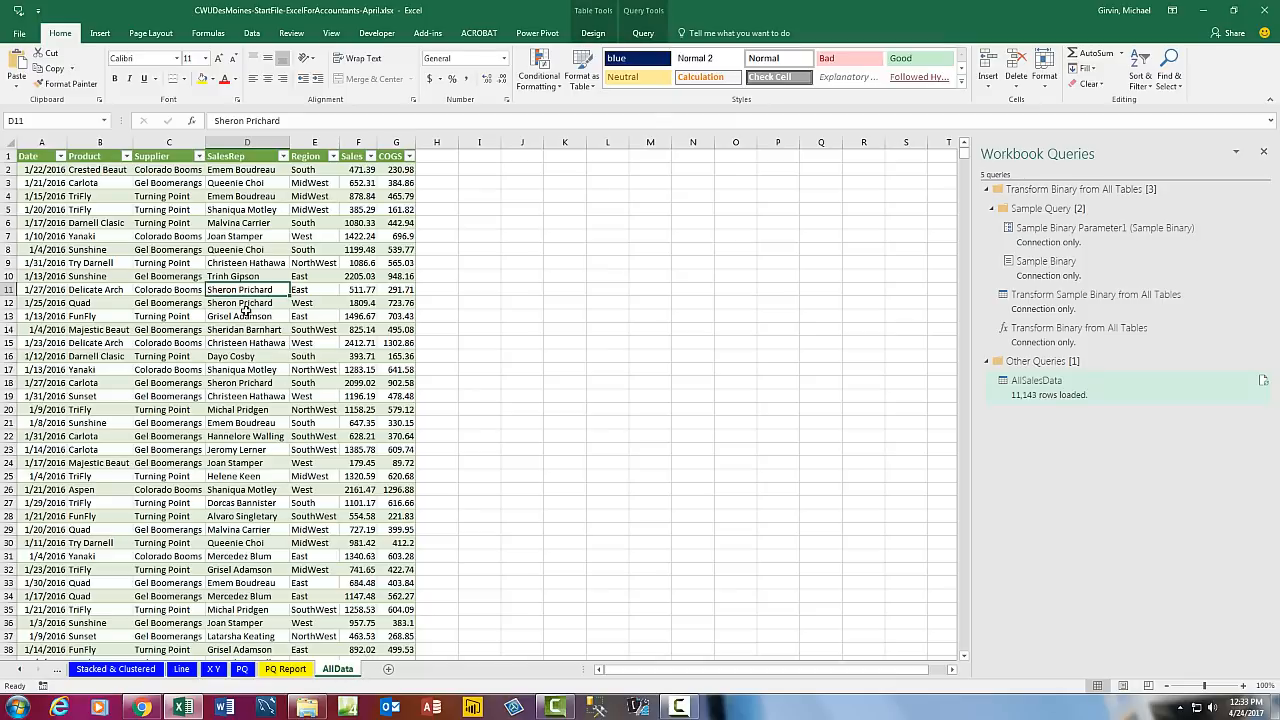
left_click(101, 33)
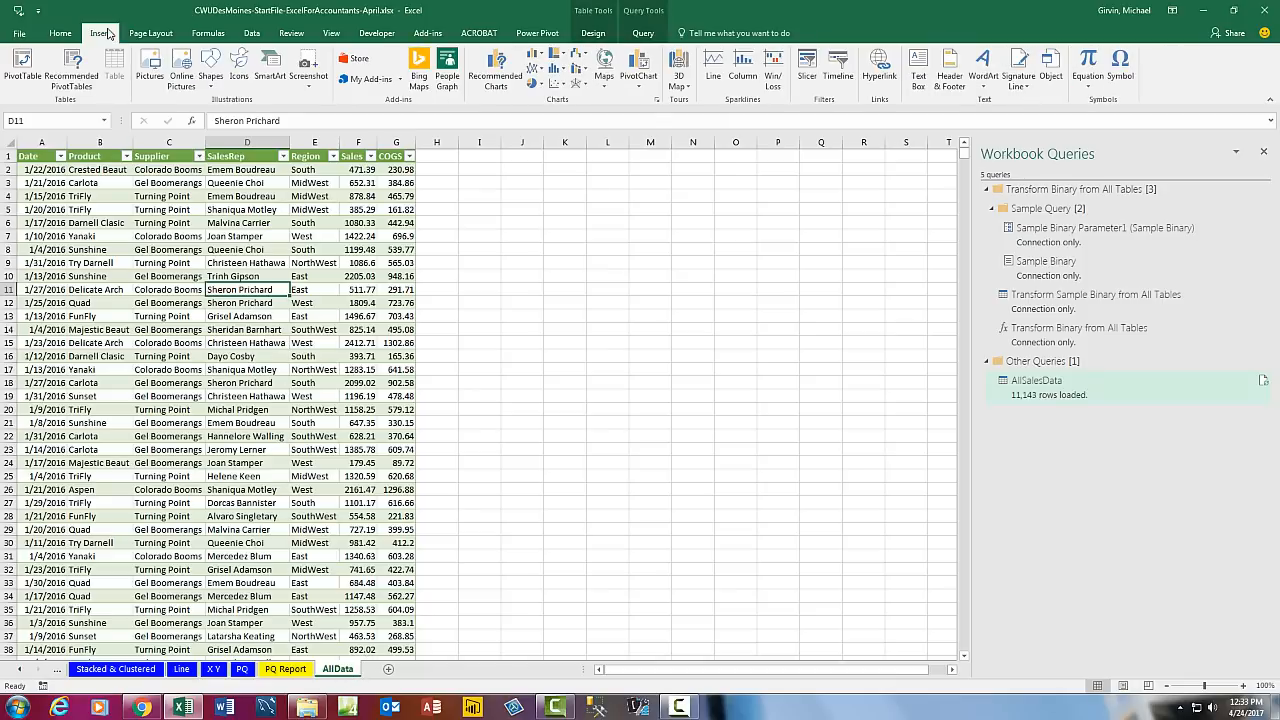
left_click(24, 60)
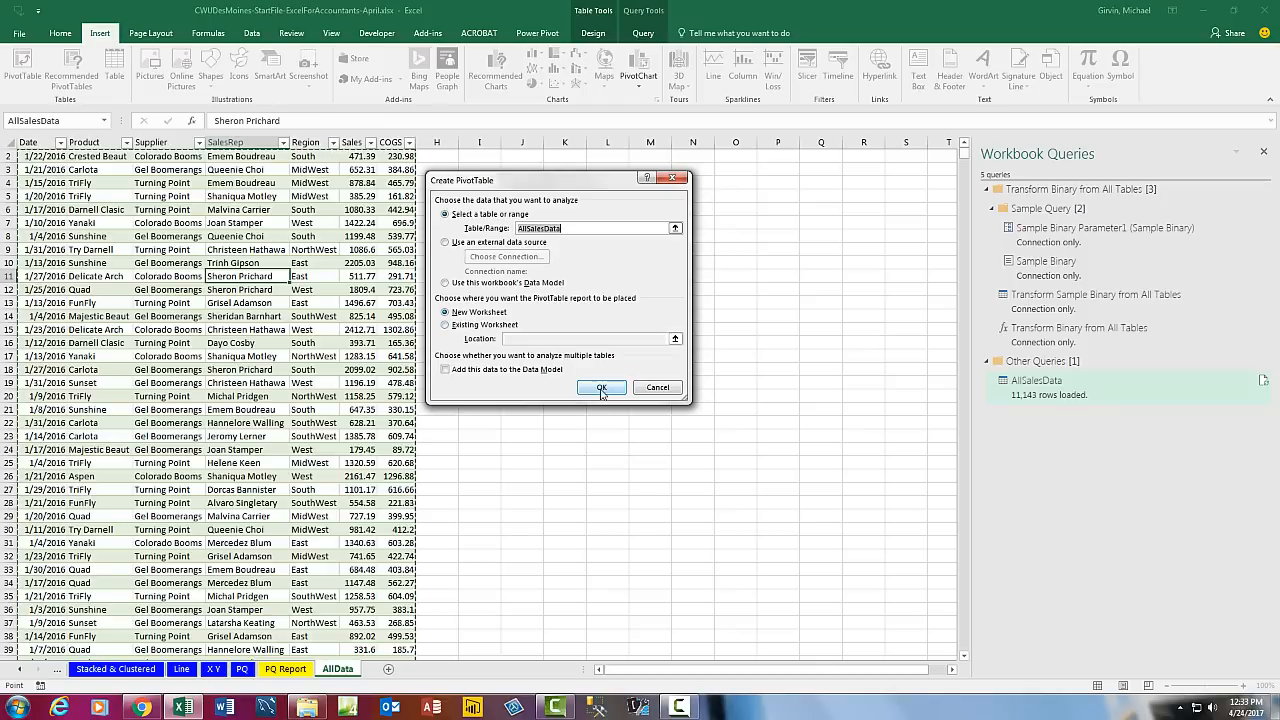
key("Return")
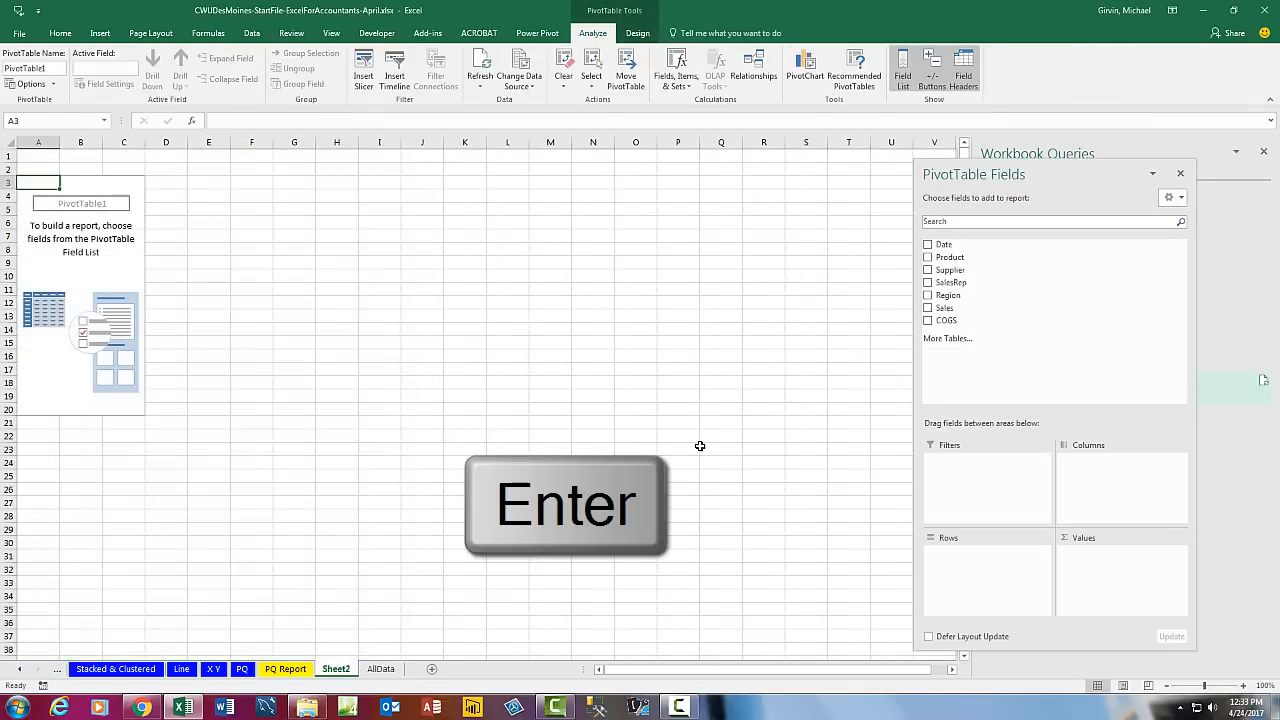
left_click_drag(1084, 173, 683, 622)
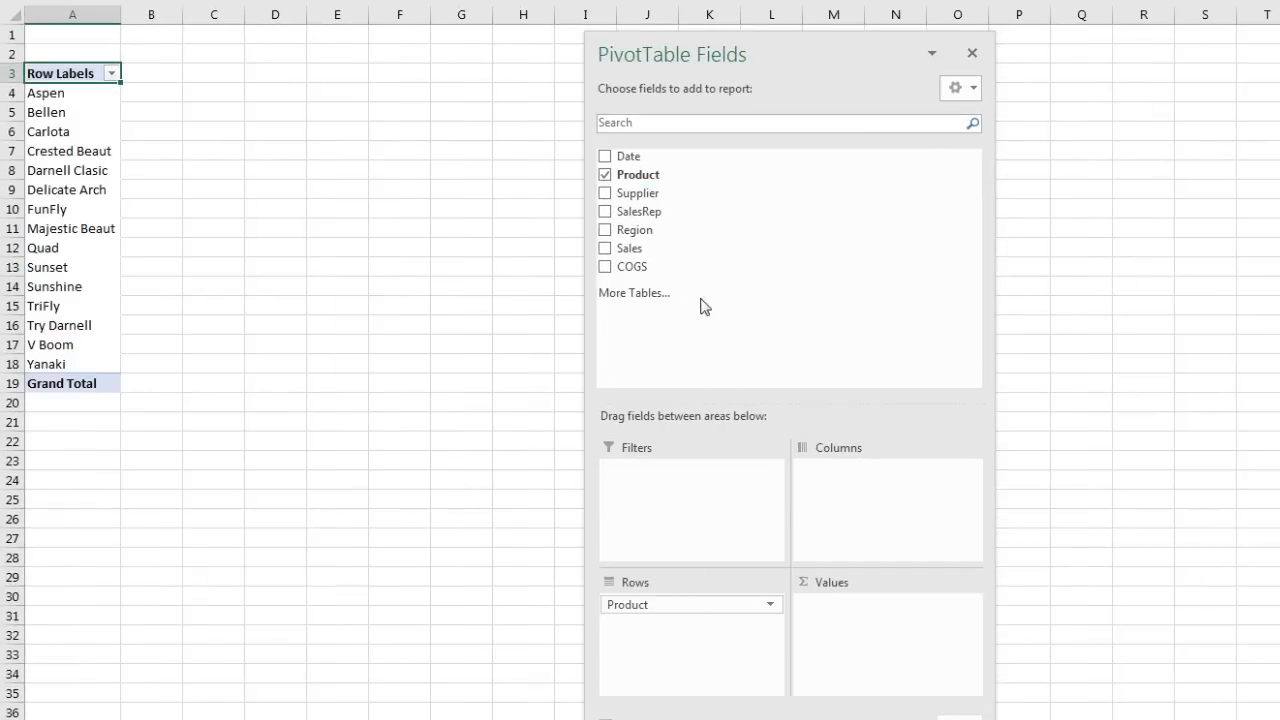
Step: Add Sales to the pivot values, formatted as Currency with 0 decimals
left_click_drag(630, 257, 856, 621)
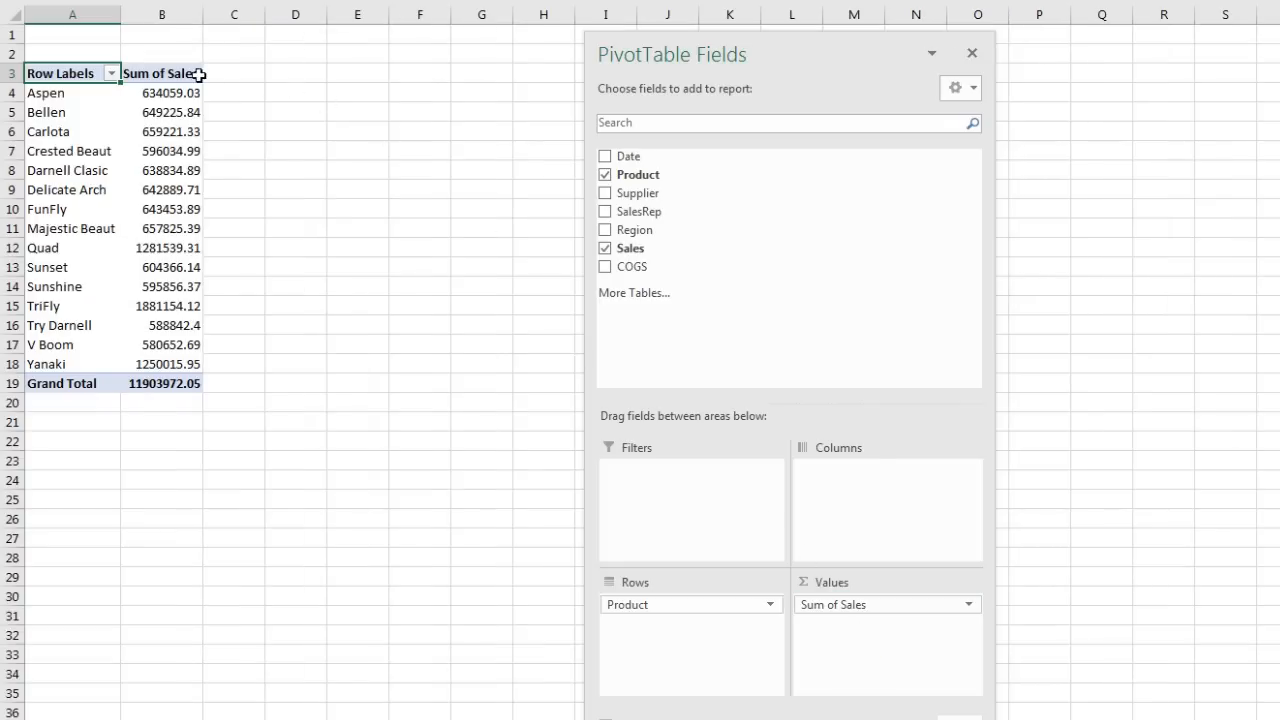
right_click(172, 93)
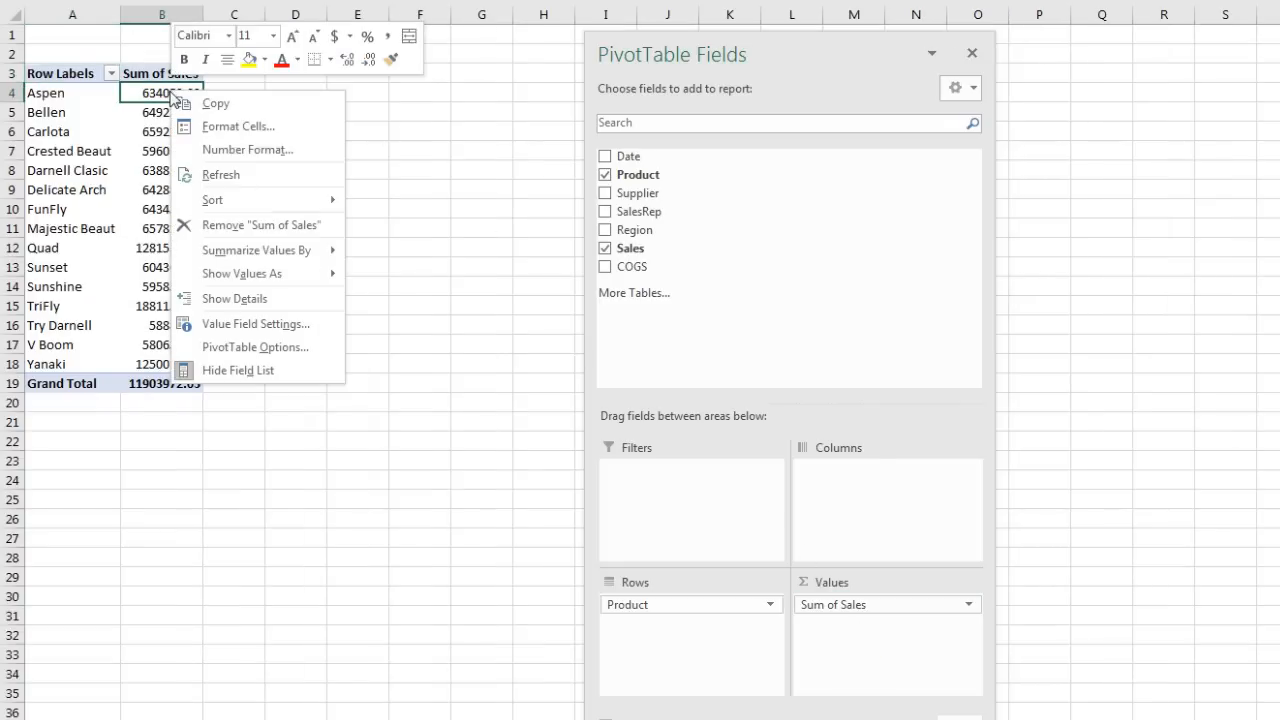
left_click(214, 150)
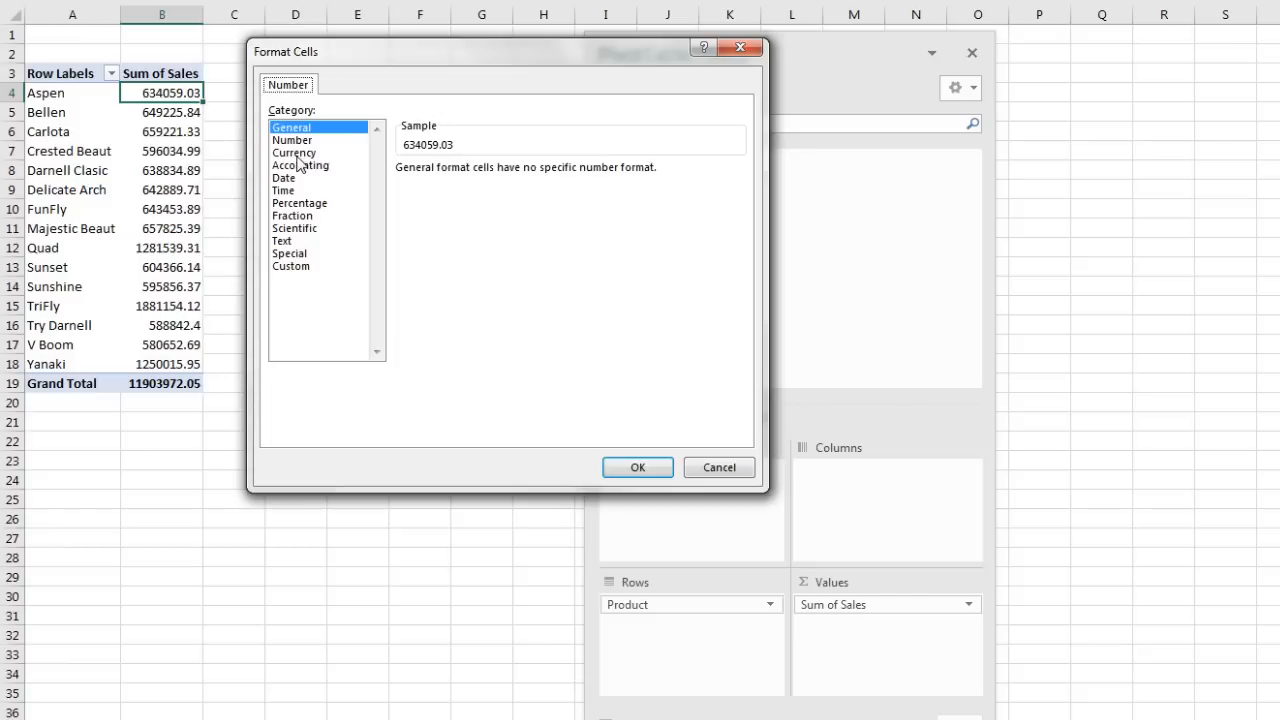
left_click(295, 153)
left_click(527, 175)
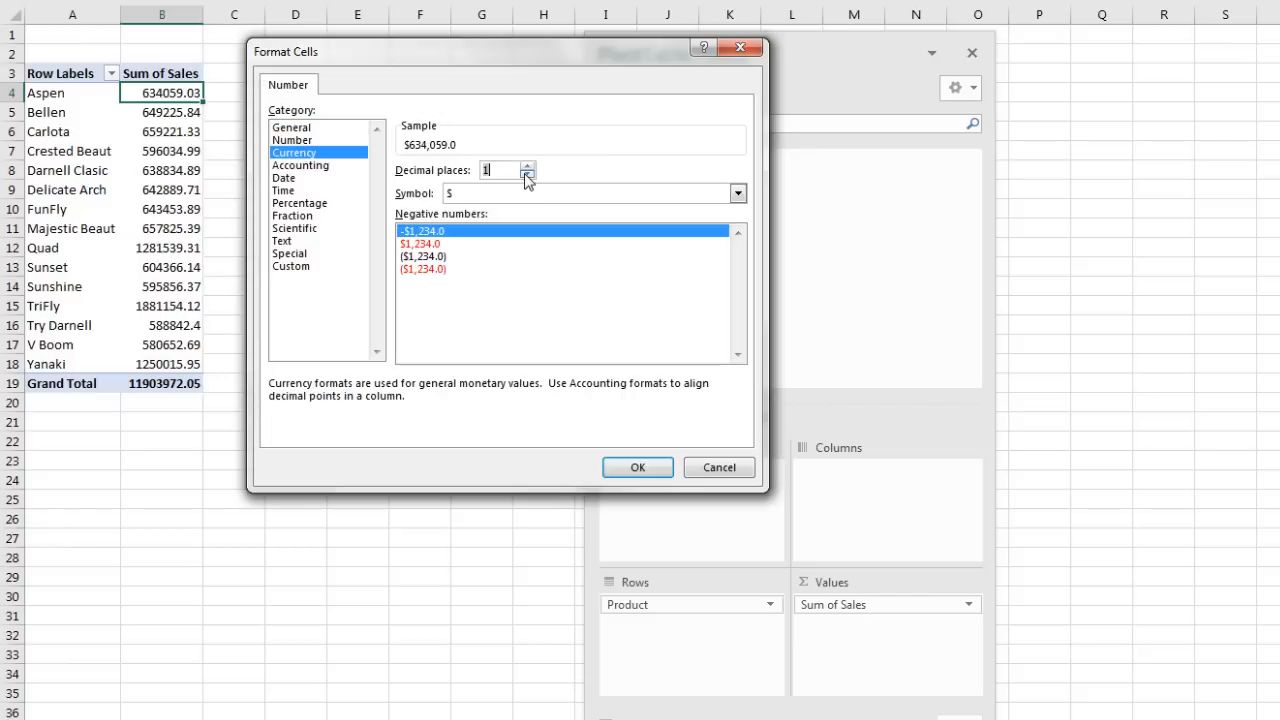
left_click(527, 175)
left_click(496, 168)
left_click(663, 468)
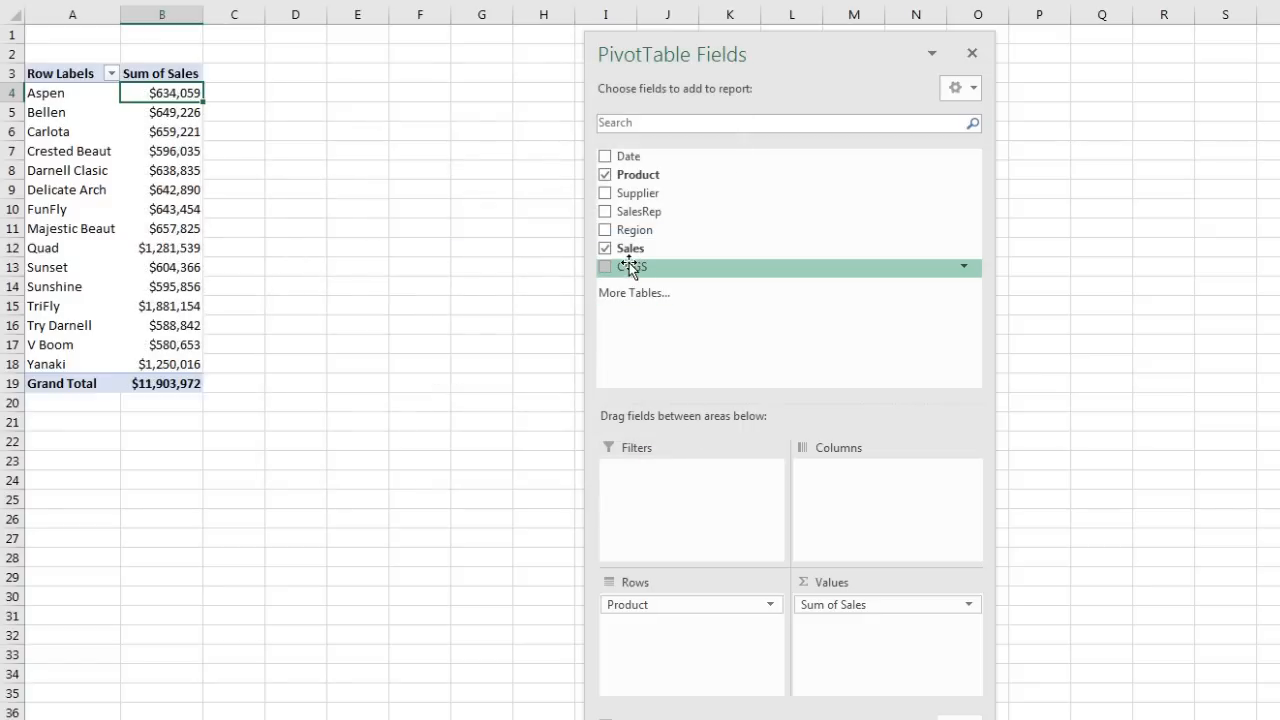
Step: Add COGS to the pivot values, formatted as Currency with 0 decimals
left_click_drag(629, 263, 868, 630)
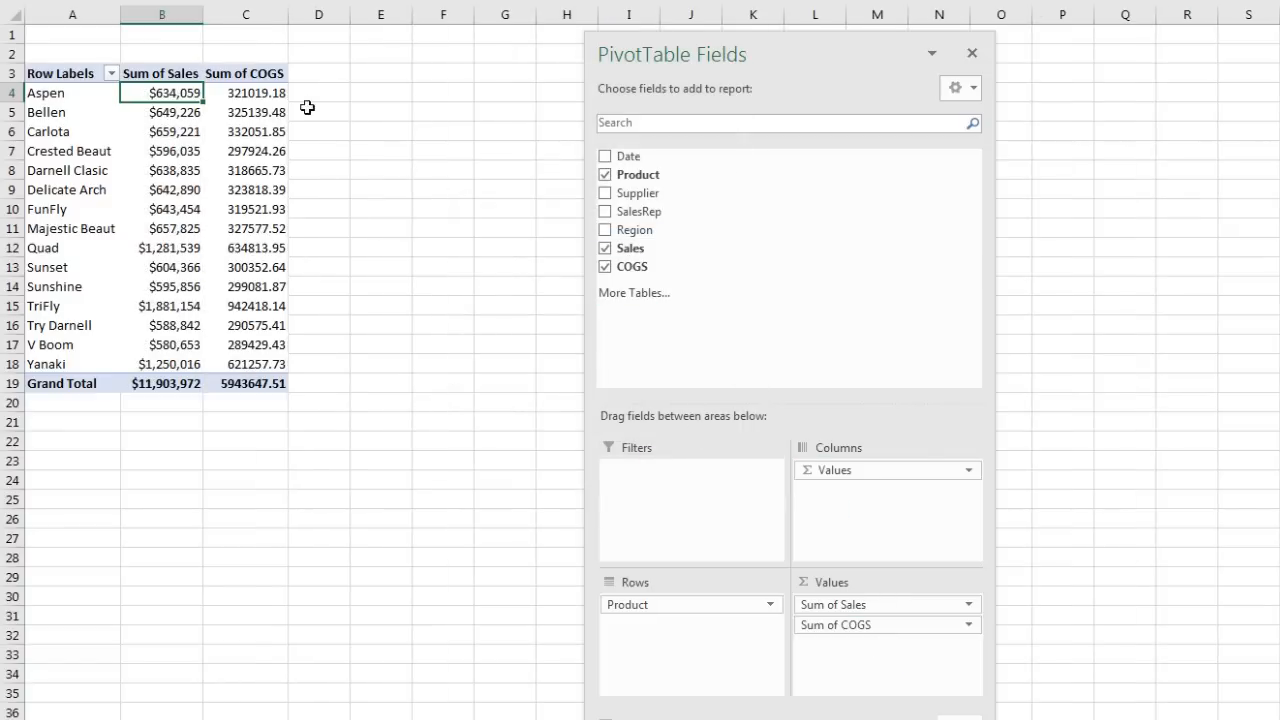
right_click(265, 91)
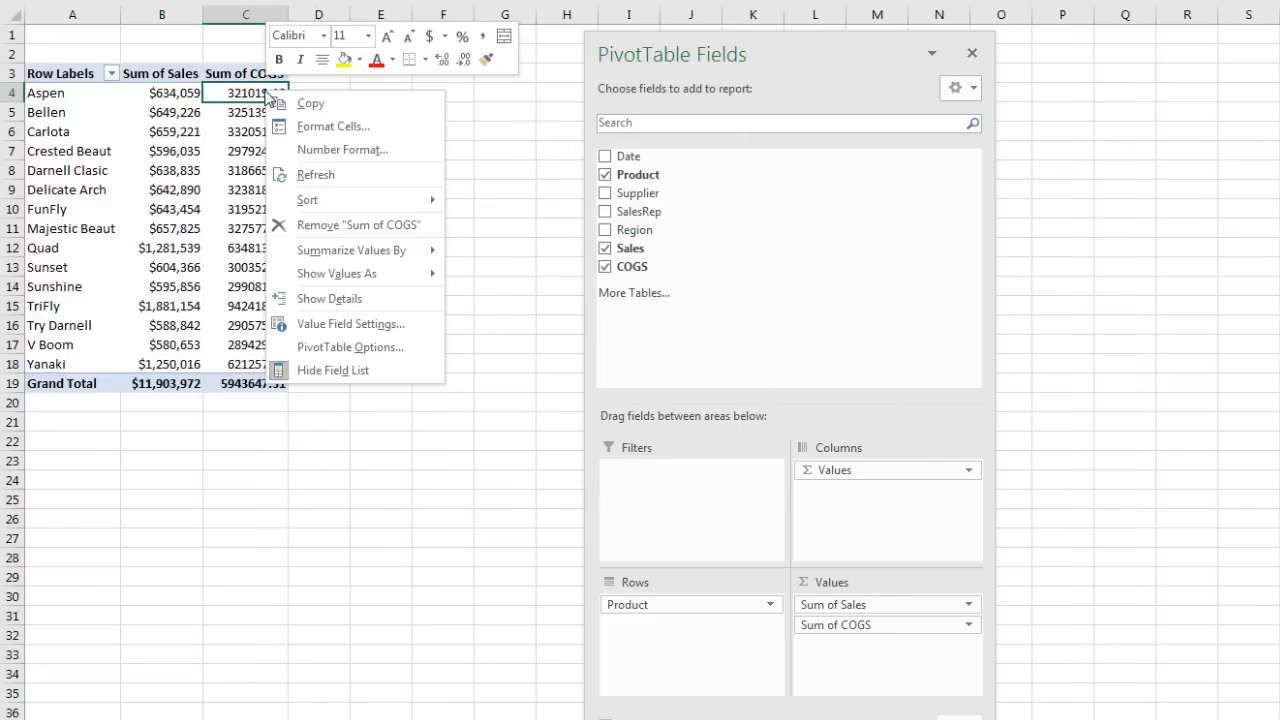
left_click(306, 150)
left_click_drag(462, 86, 512, 74)
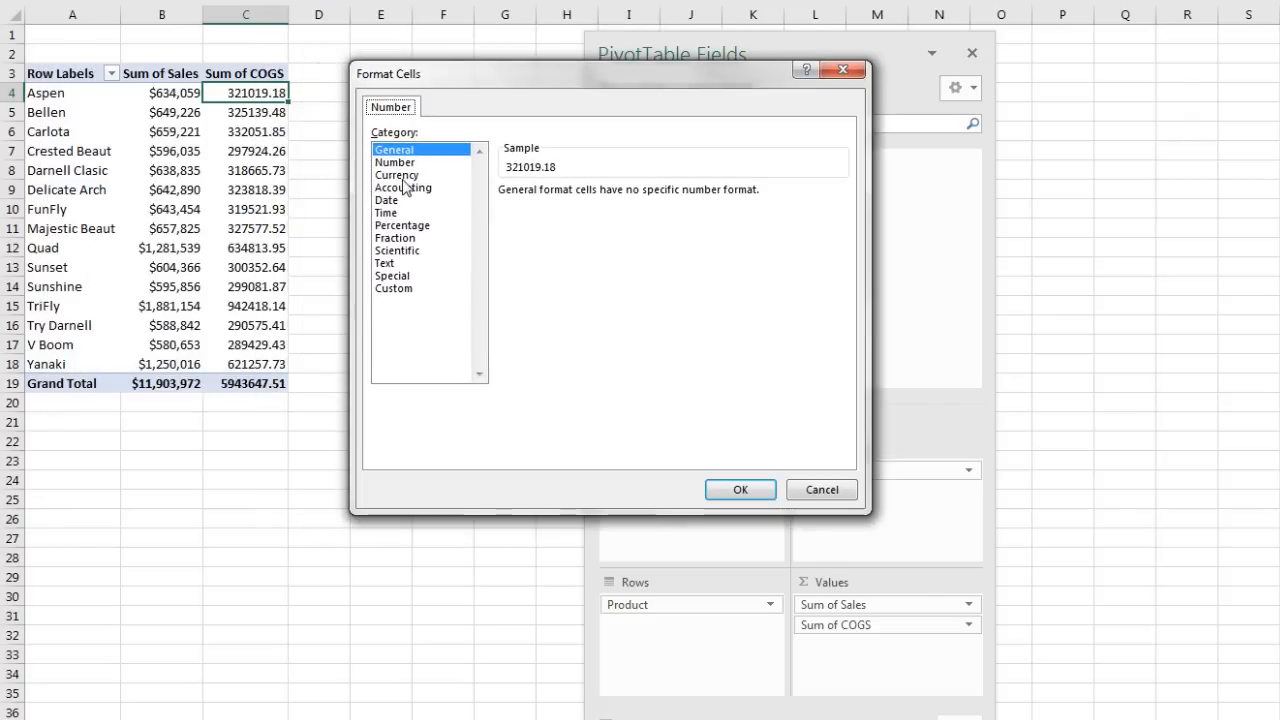
left_click(410, 176)
left_click(629, 196)
left_click(629, 196)
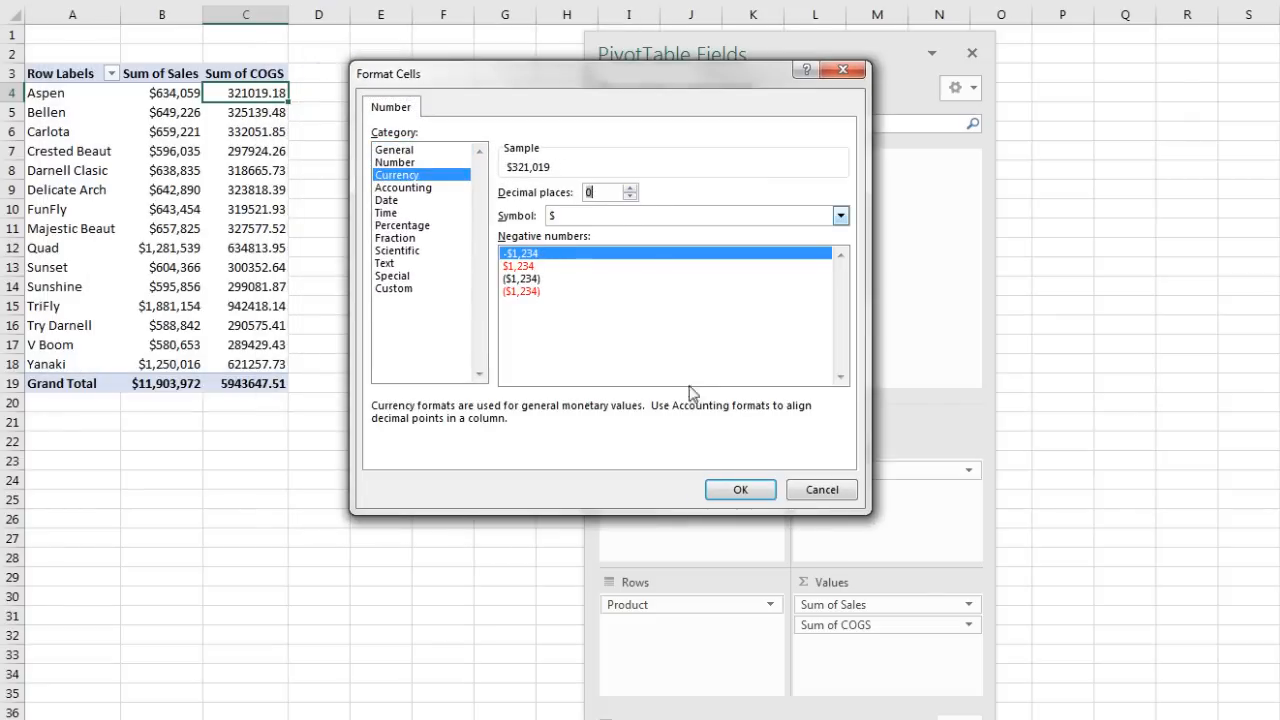
left_click(737, 488)
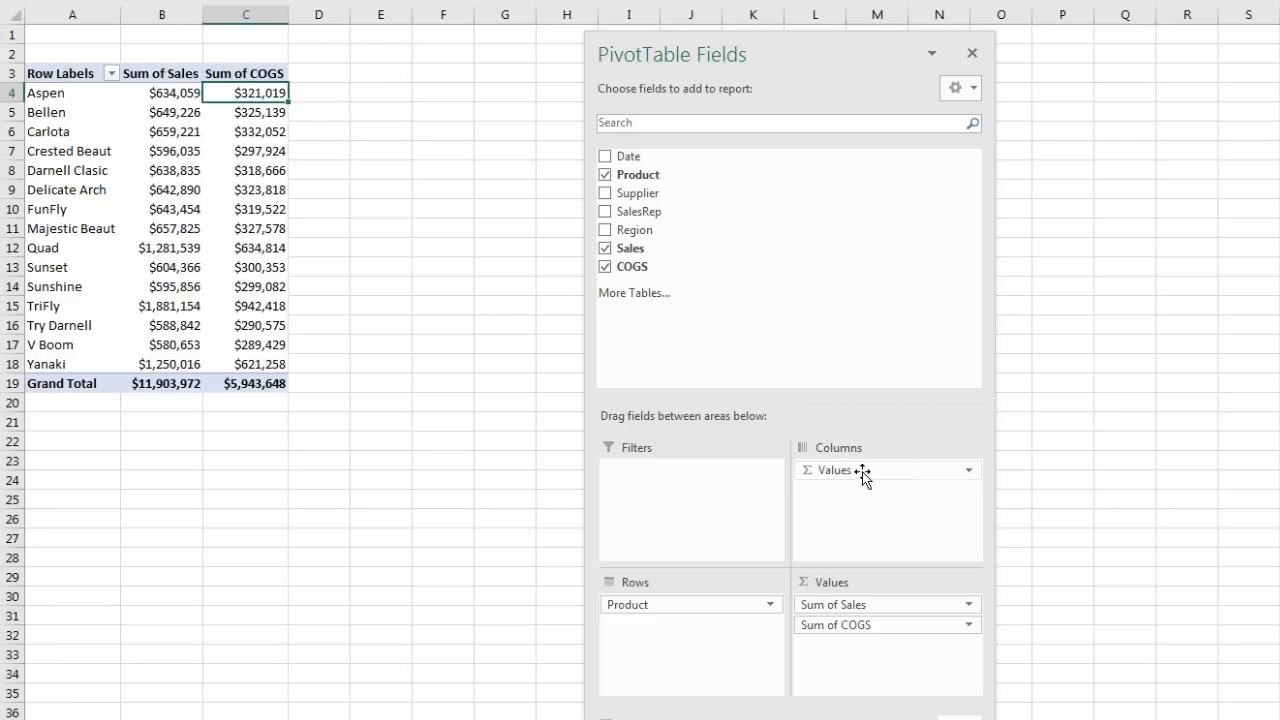
Step: Move the value labels into rows and switch the pivot to Tabular layout
left_click_drag(862, 474, 688, 640)
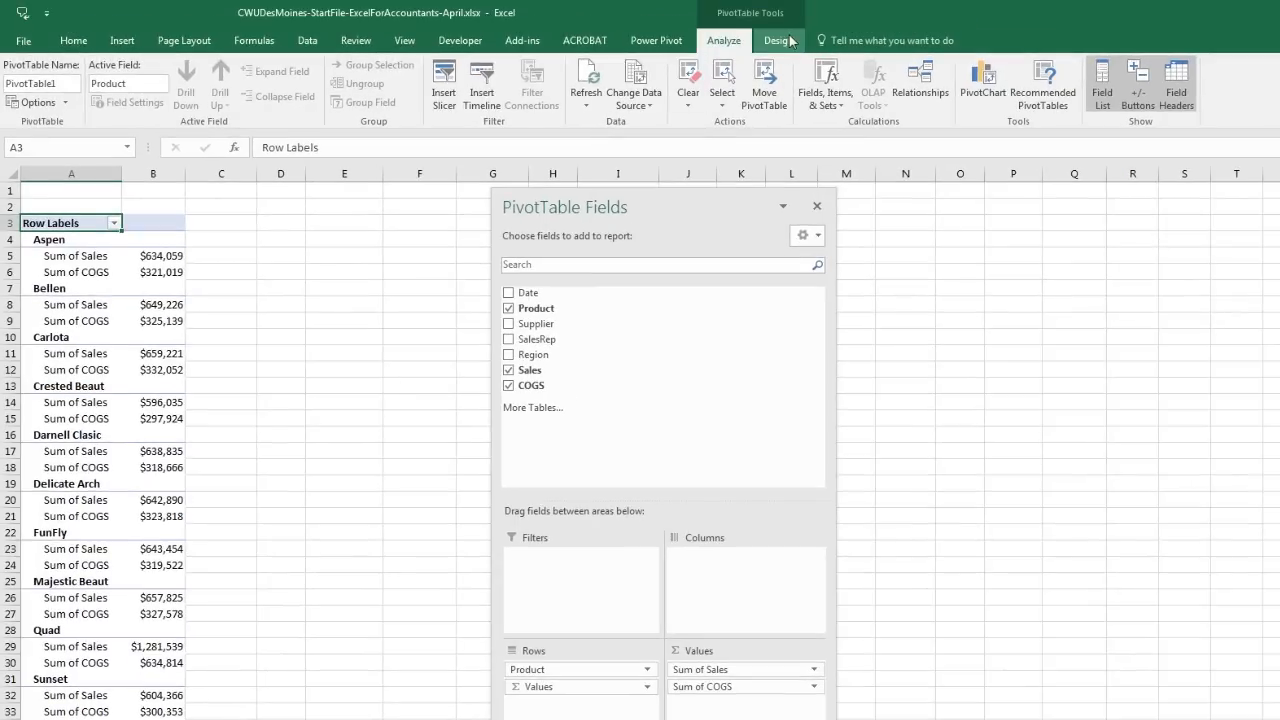
left_click(772, 40)
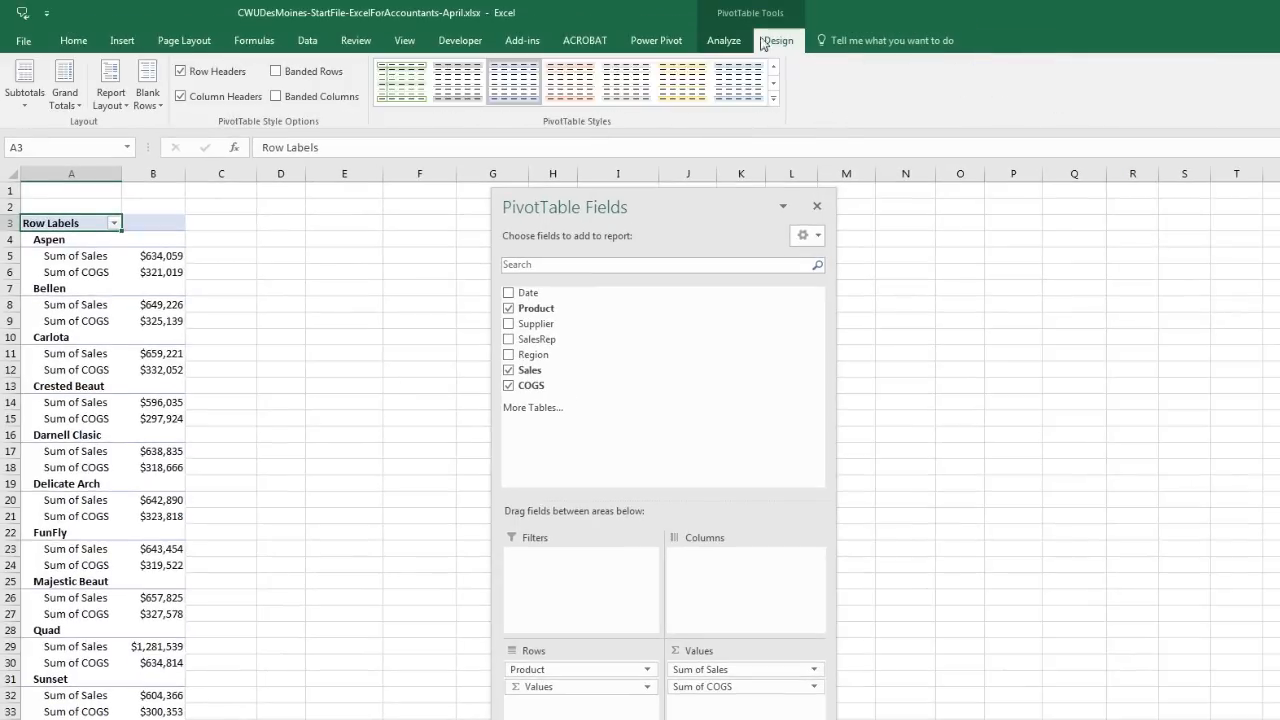
left_click(110, 98)
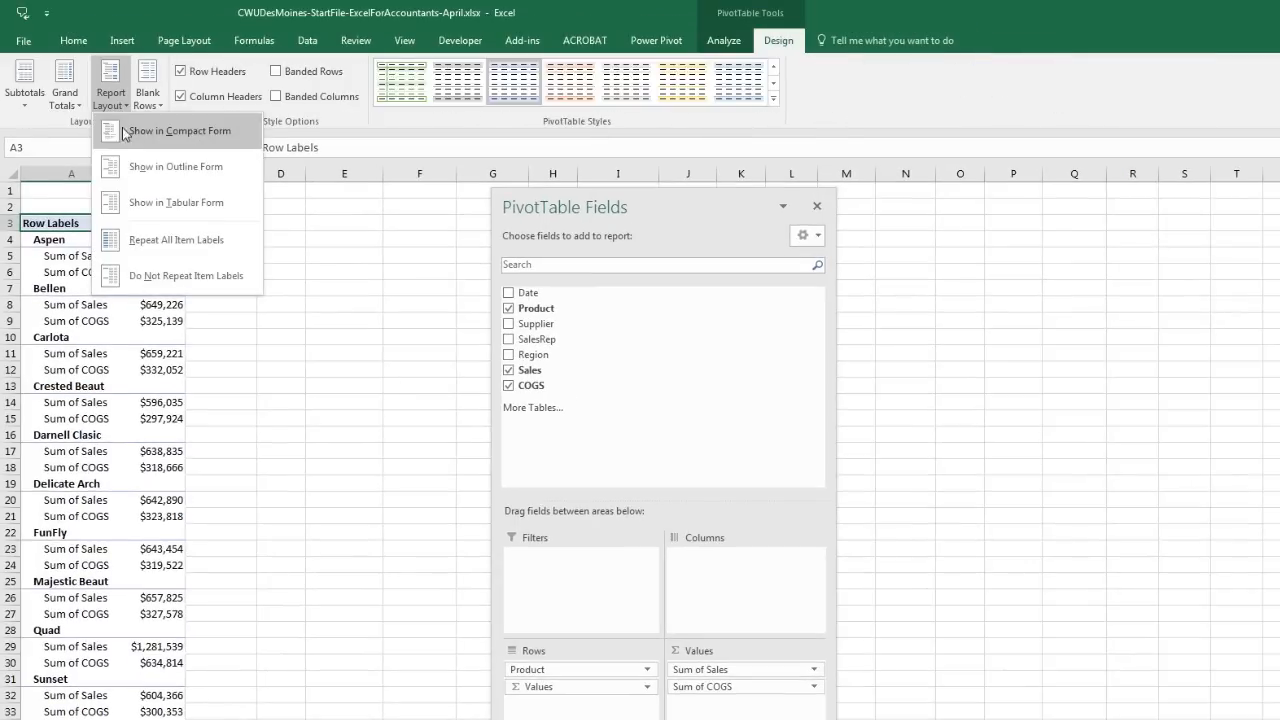
left_click(152, 202)
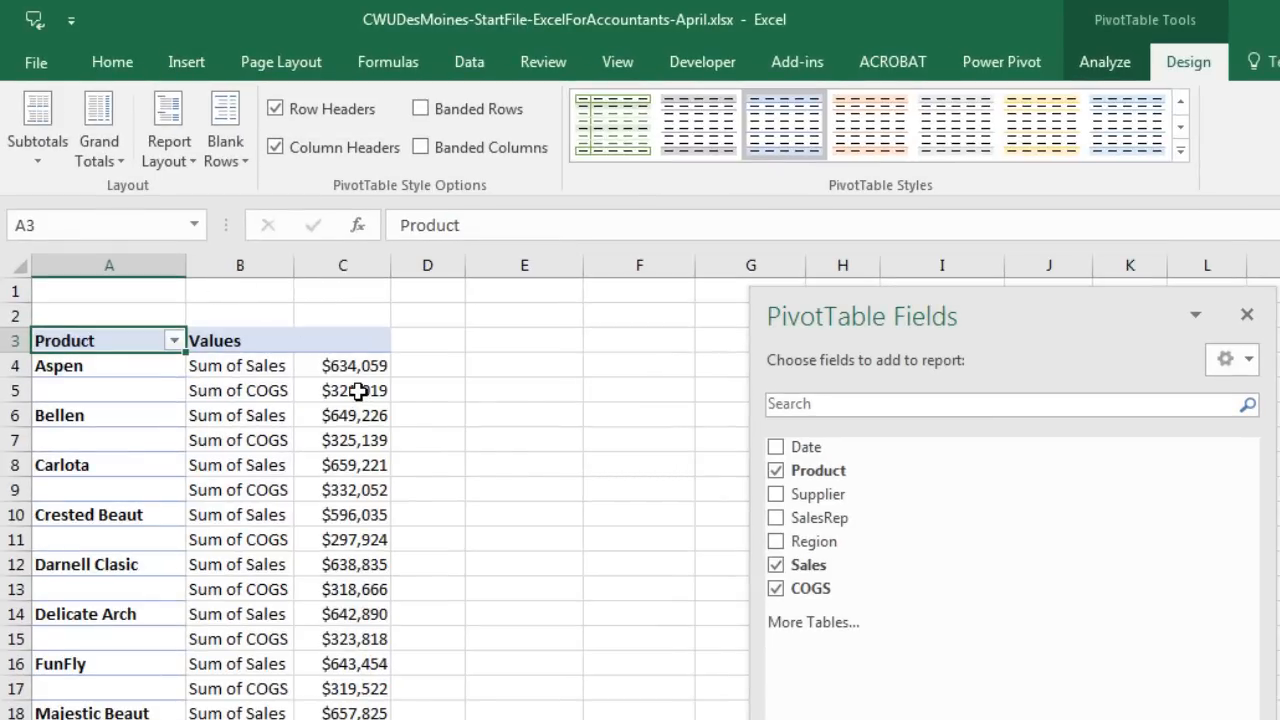
Step: From the Aspen COGS cell, open the Fields, Items, & Sets menu
mouse_move(360, 392)
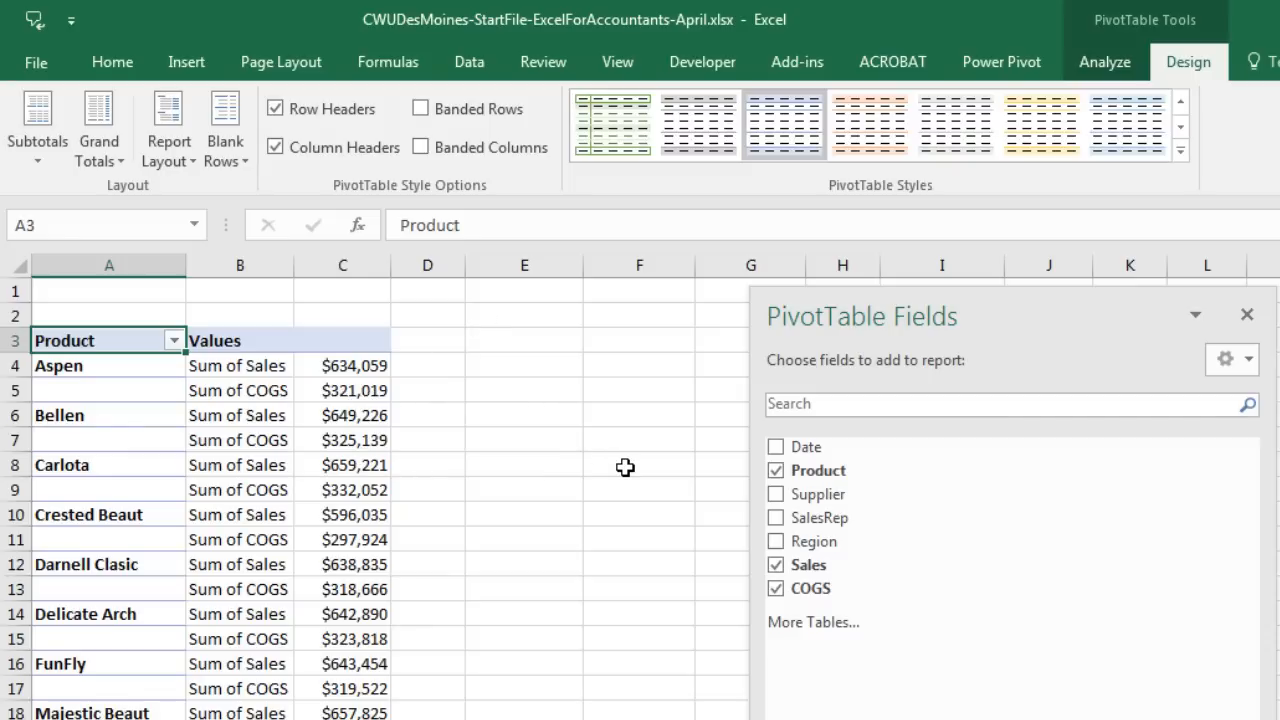
left_click(369, 393)
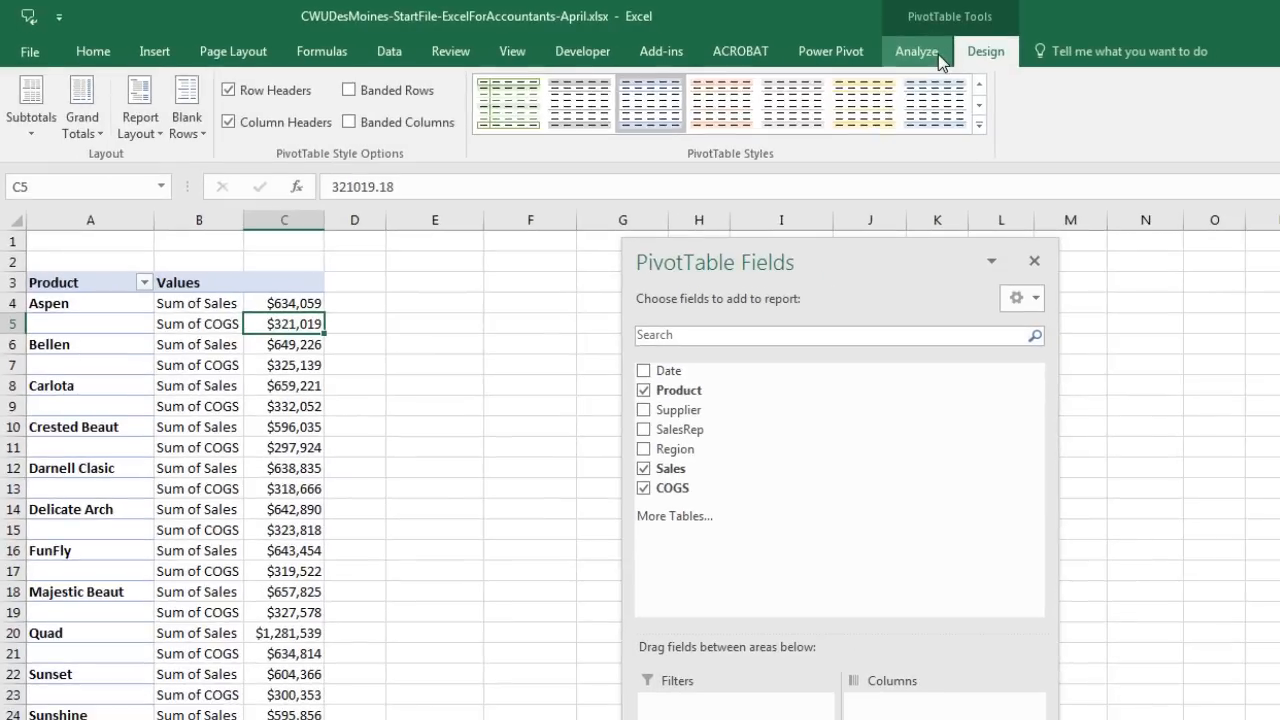
left_click(1104, 62)
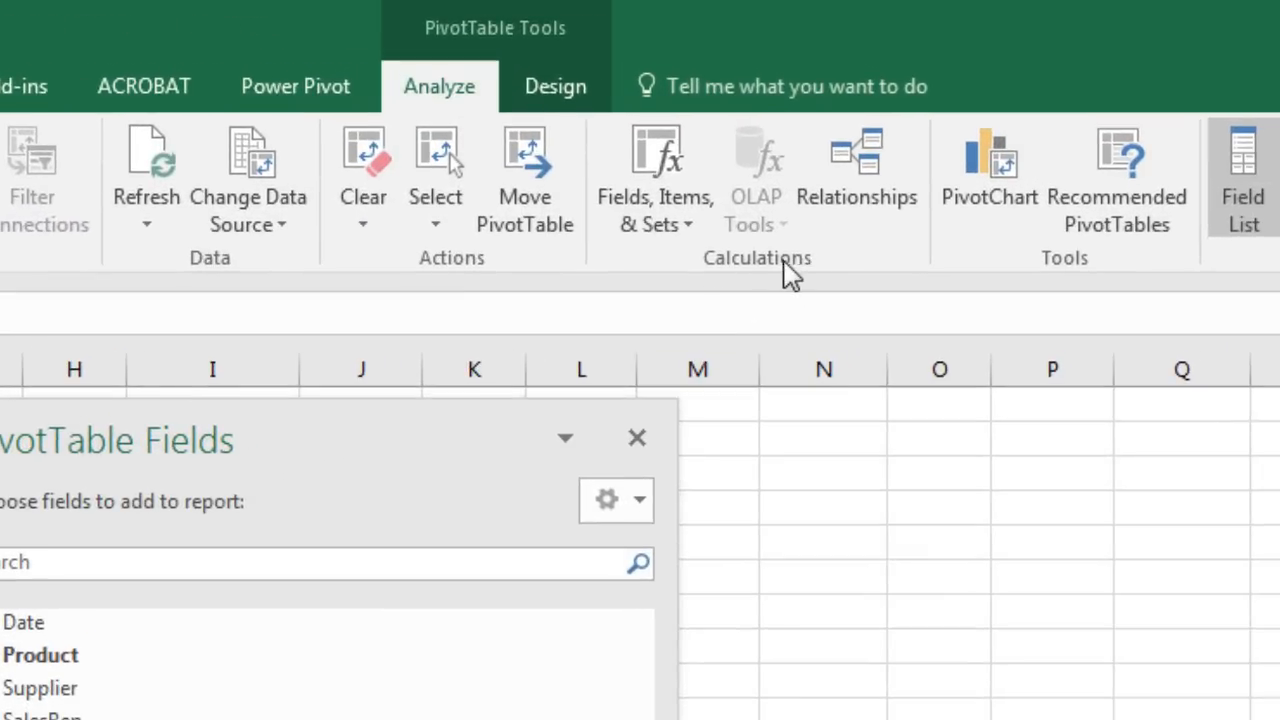
left_click(697, 226)
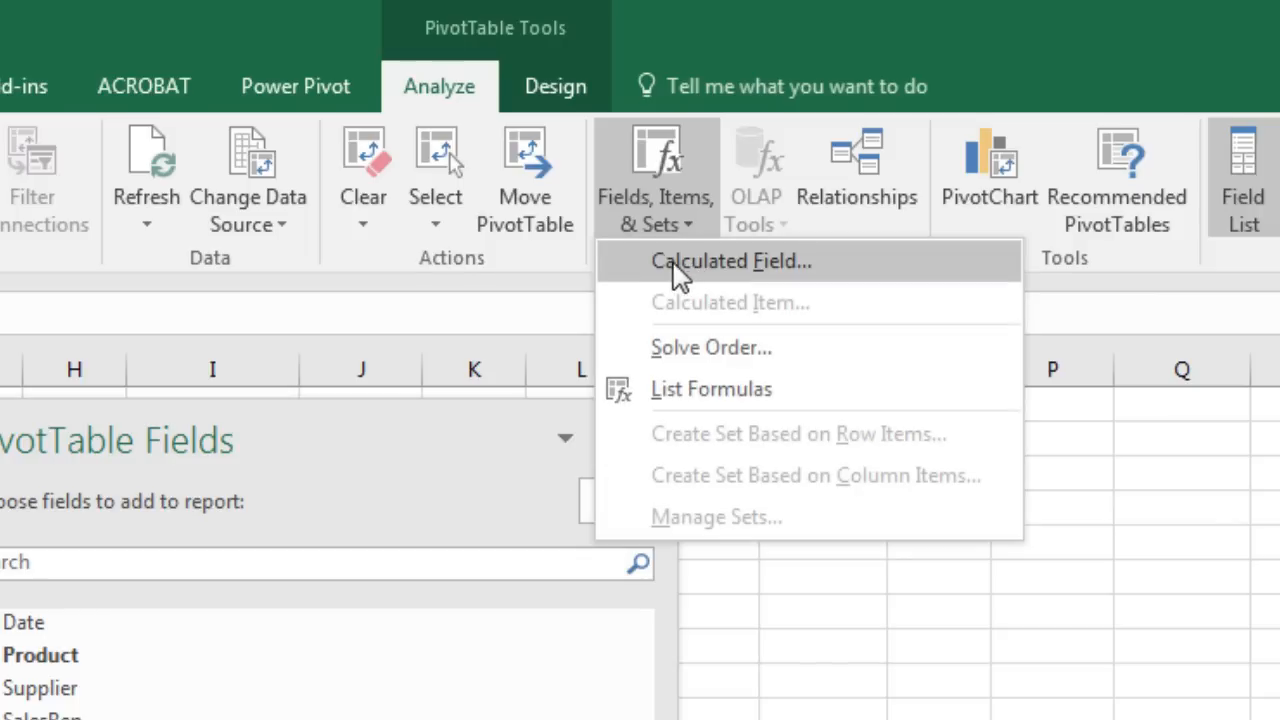
Step: Create a calculated field named GP with formula = Sales - COGS
left_click(804, 283)
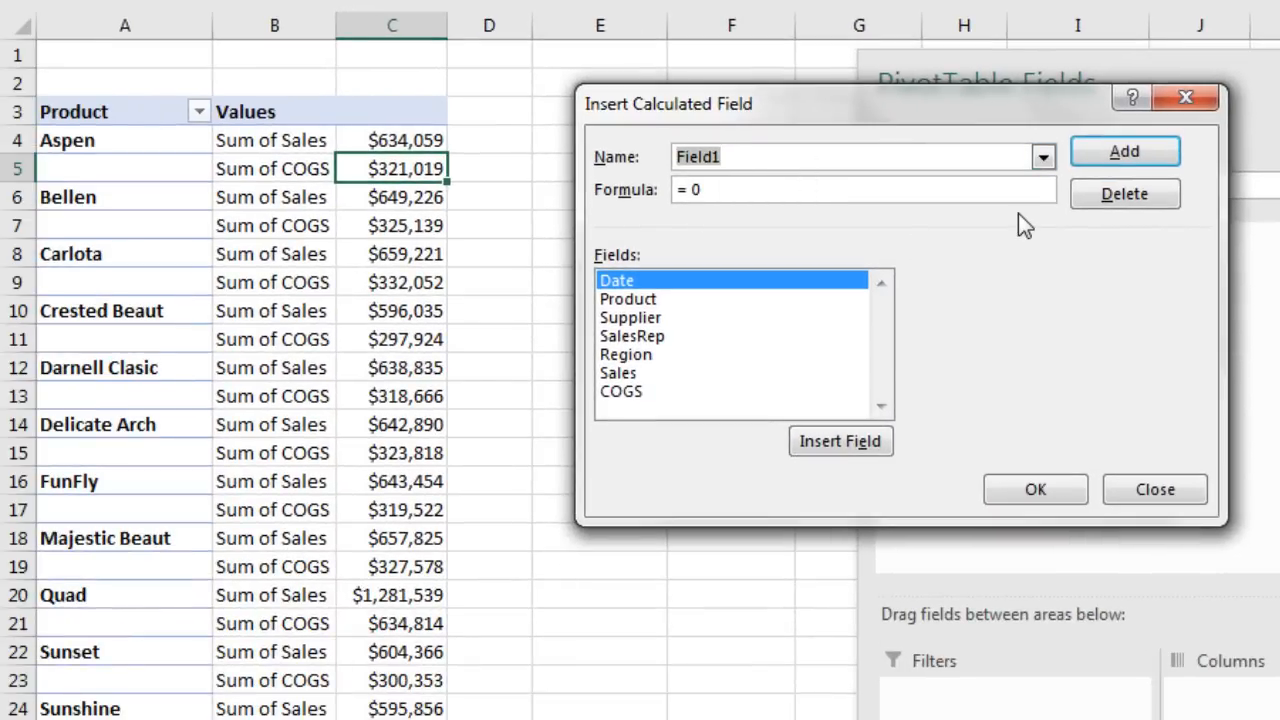
type("GP")
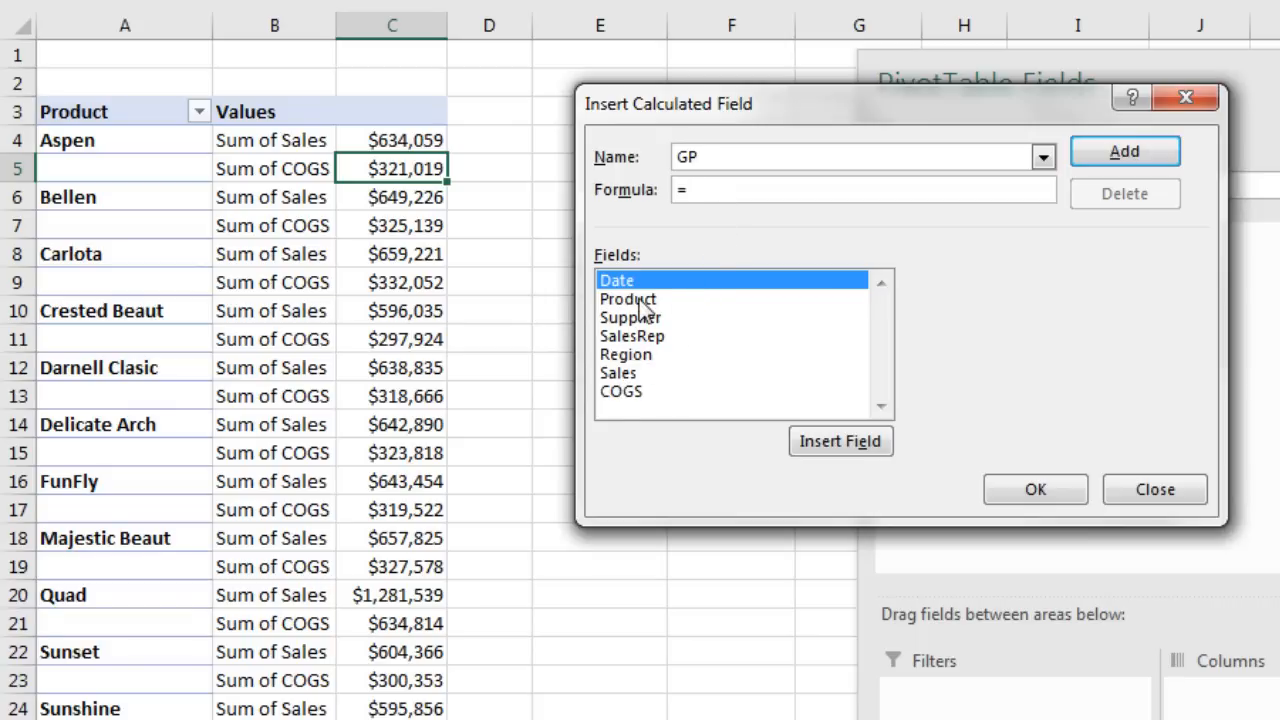
double_click(621, 374)
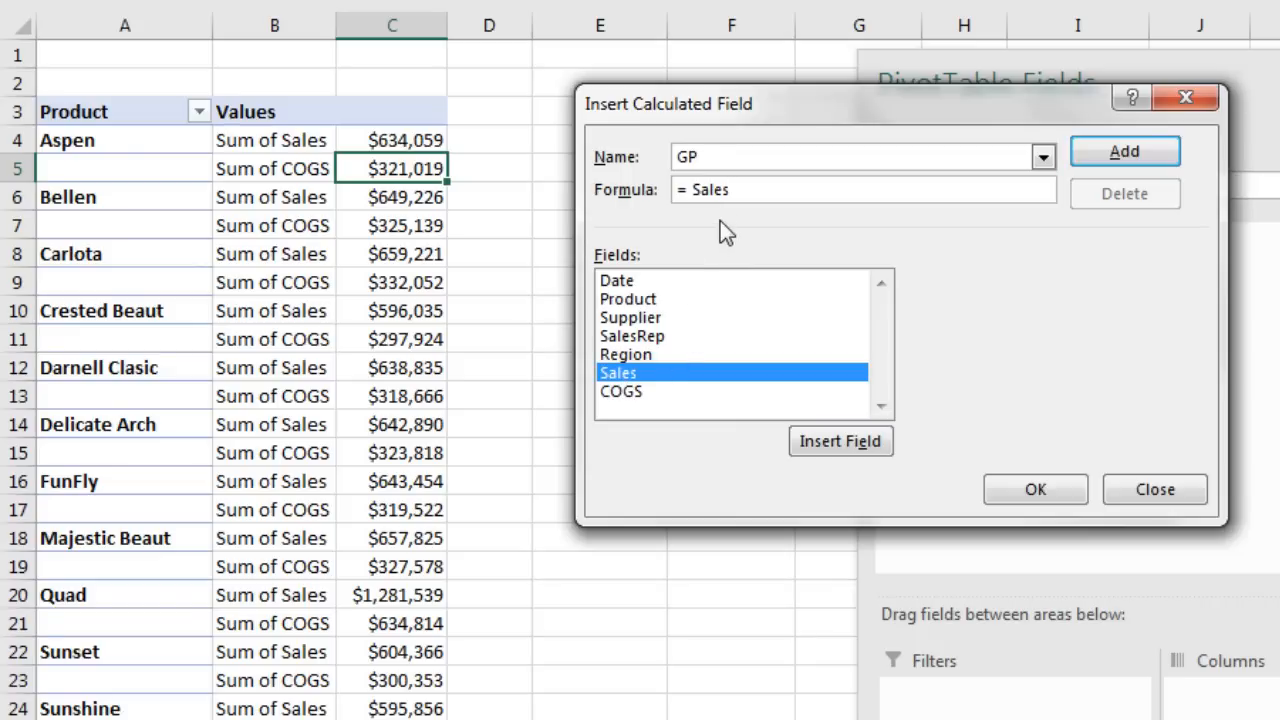
type("-")
double_click(645, 393)
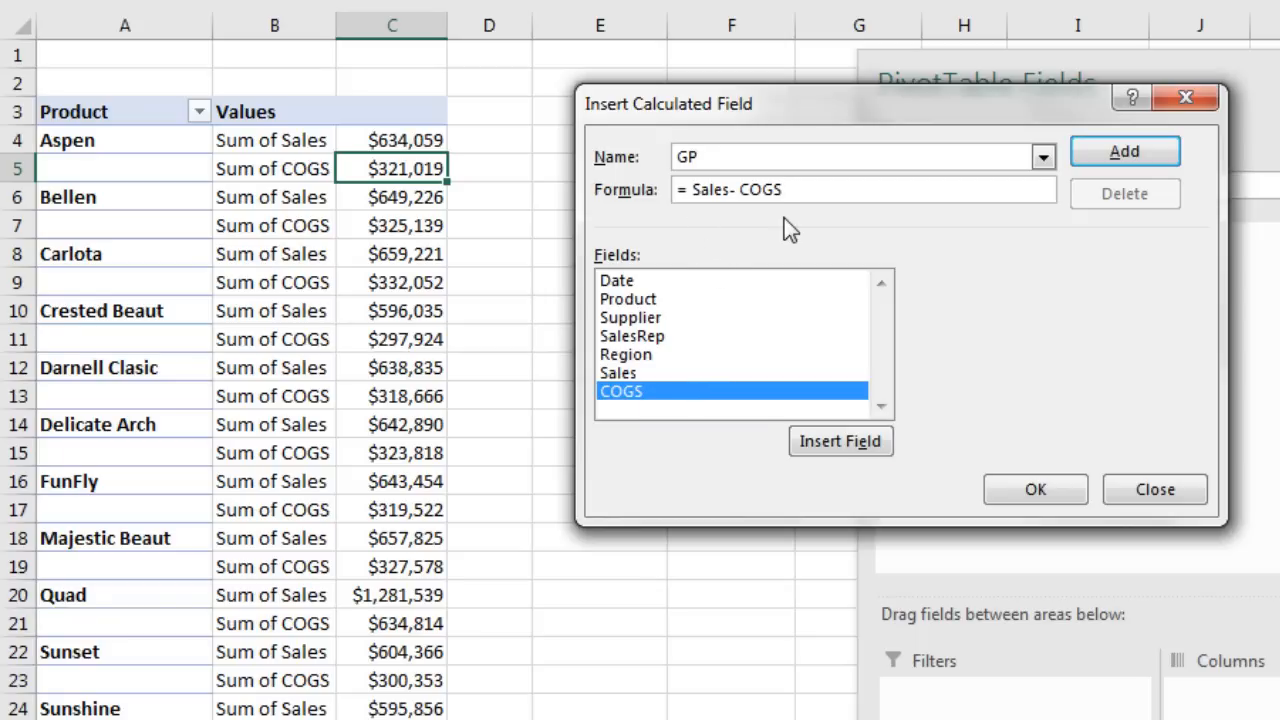
left_click(1112, 154)
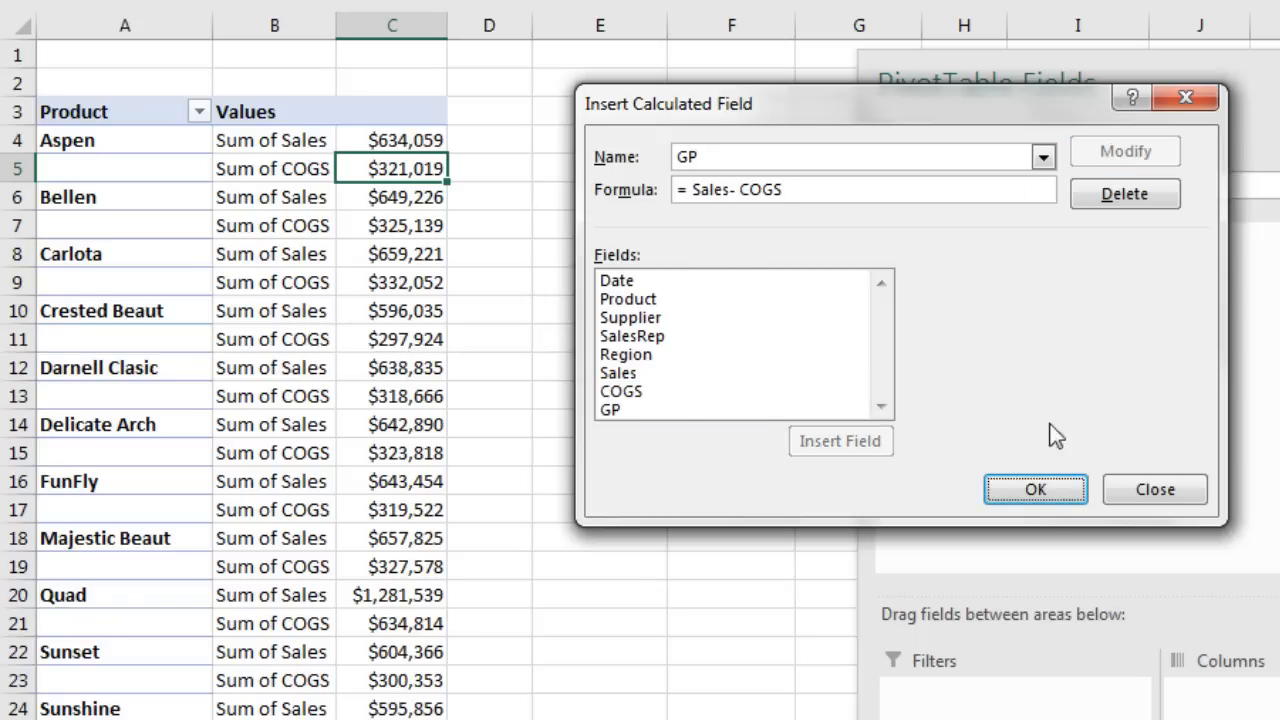
left_click(1040, 498)
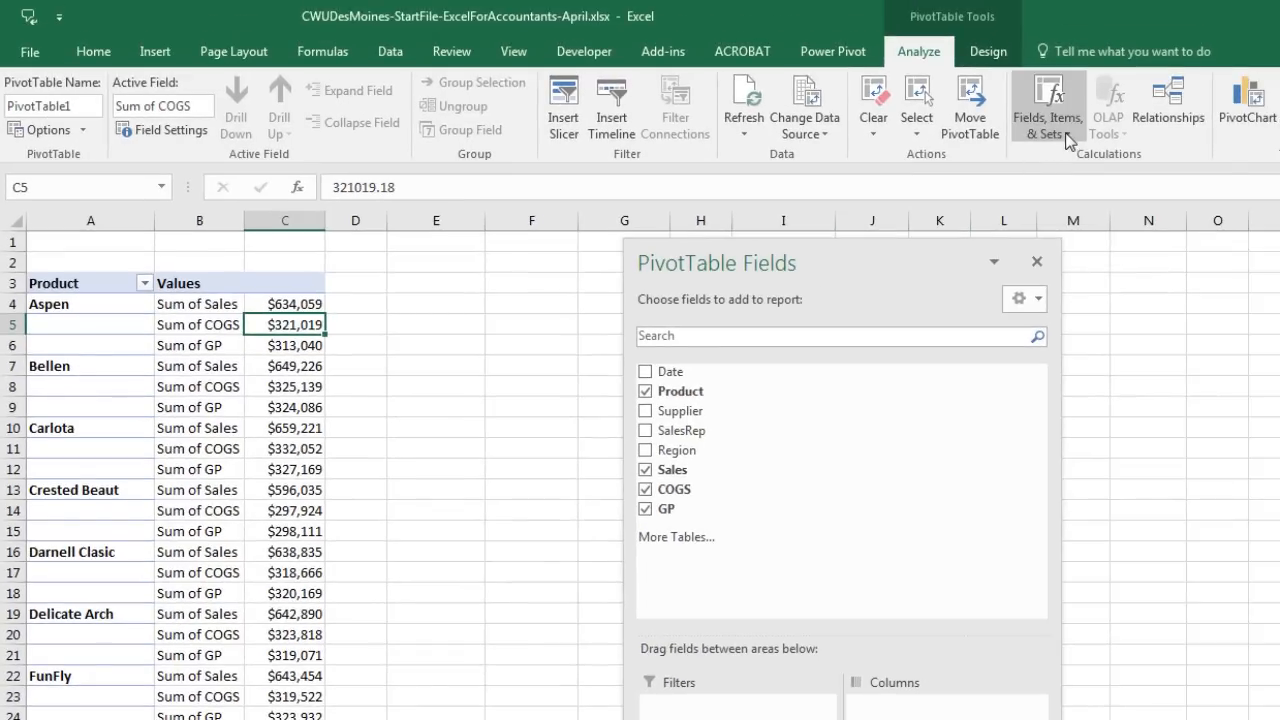
Step: Create a calculated field named GP % with formula = GP / Sales, then select Aspen's value
left_click(1066, 134)
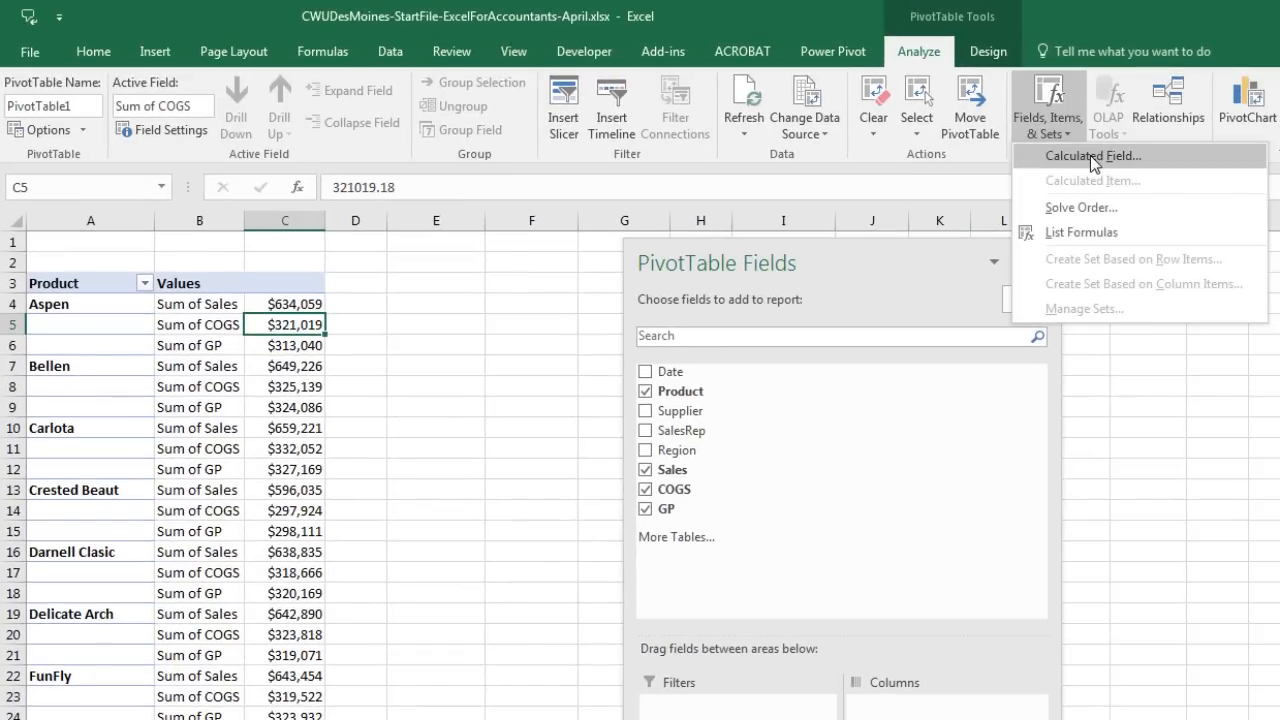
left_click(1090, 155)
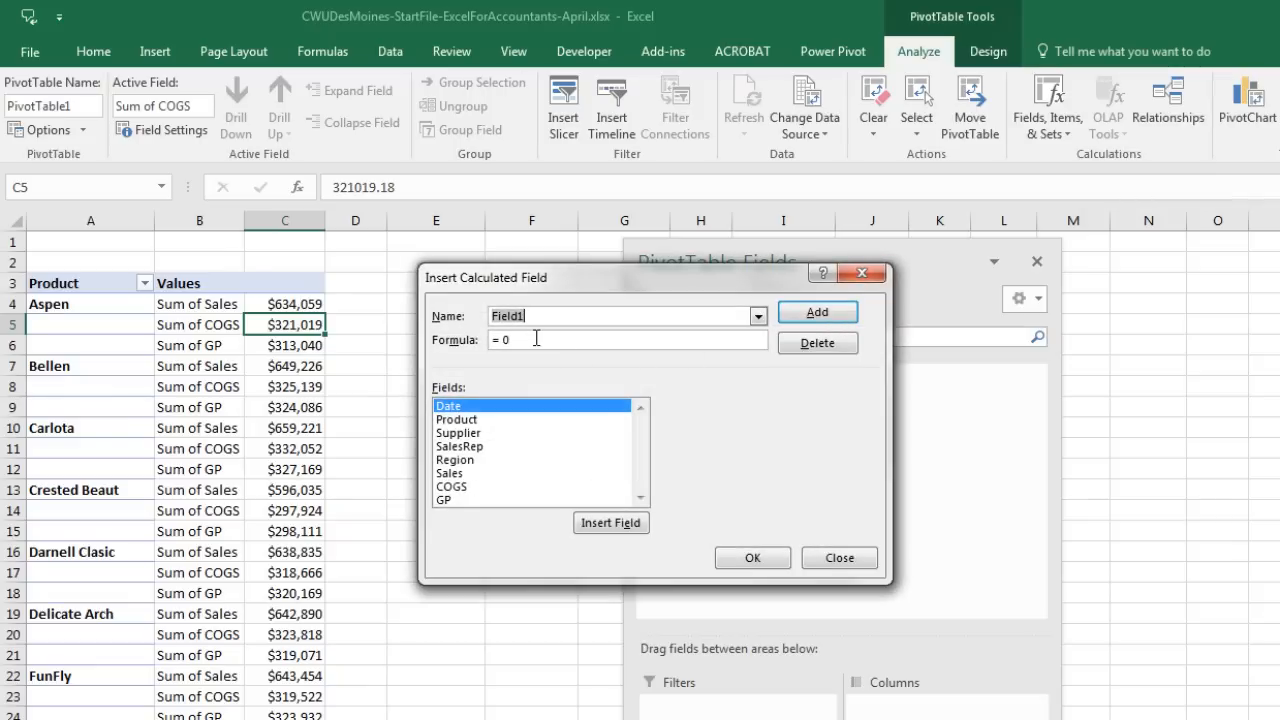
type("GP %")
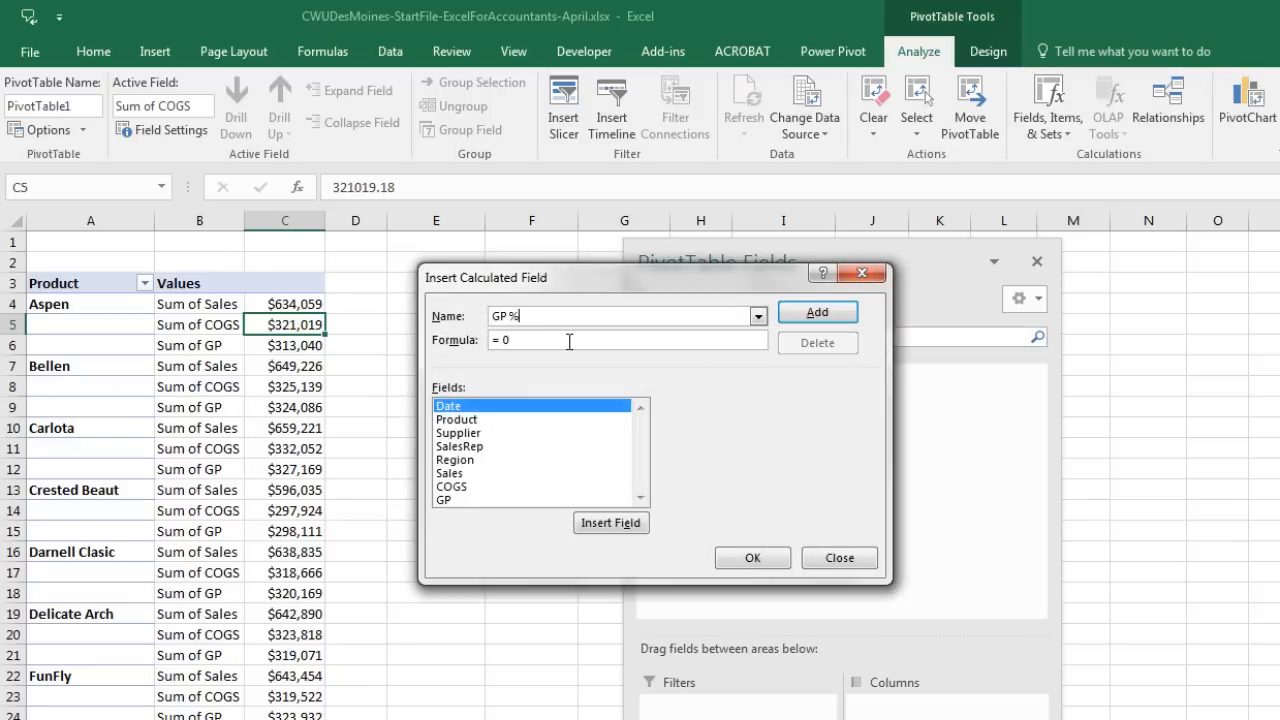
key("Tab")
key("End")
double_click(443, 500)
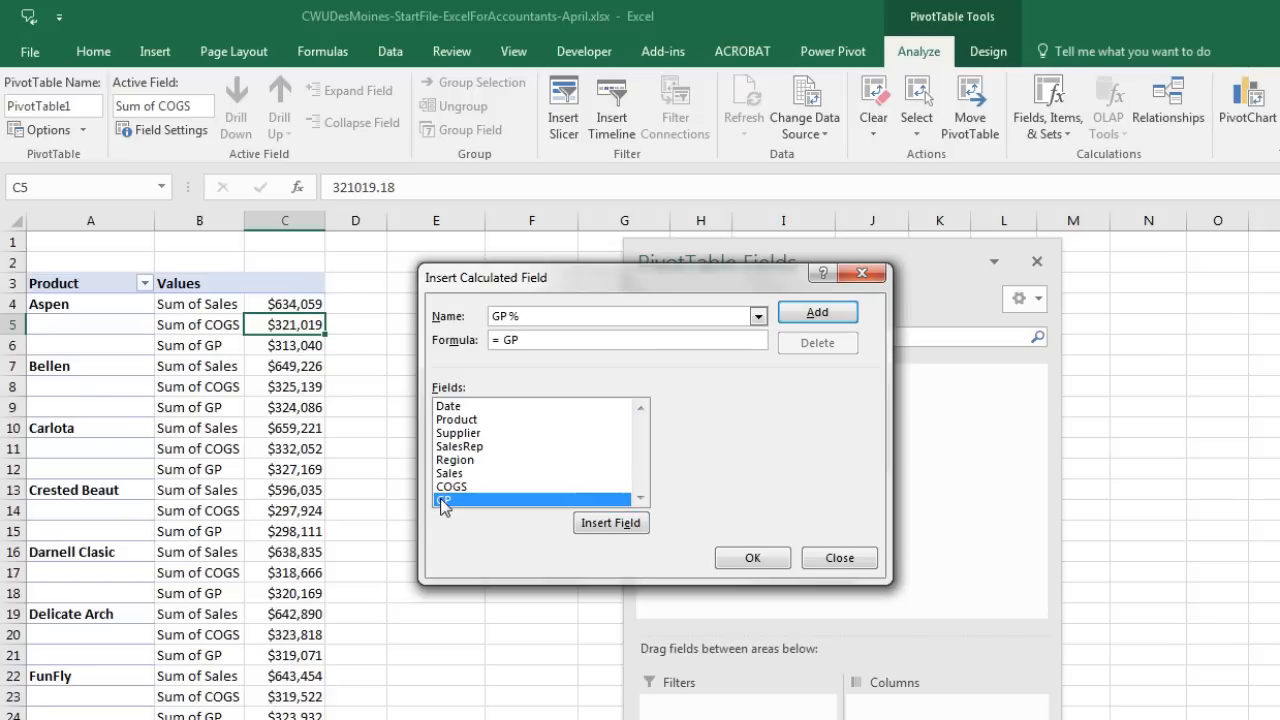
type("/")
double_click(455, 473)
left_click(750, 557)
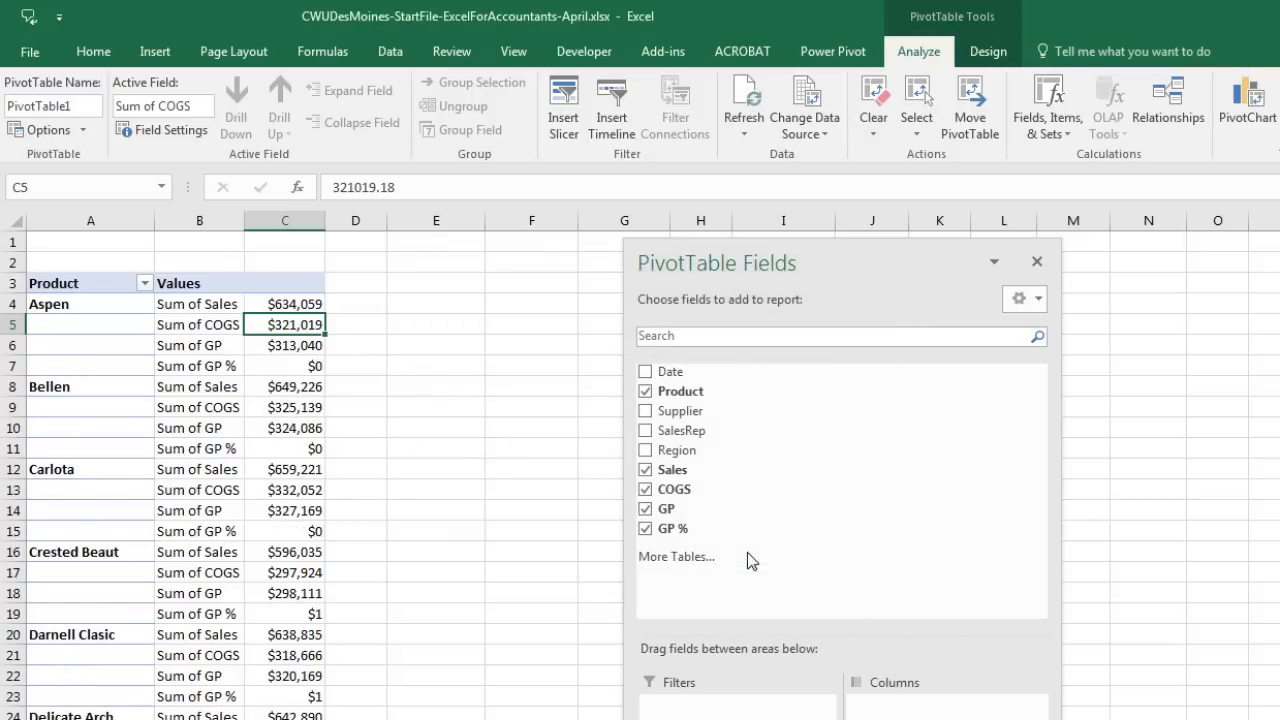
left_click(297, 368)
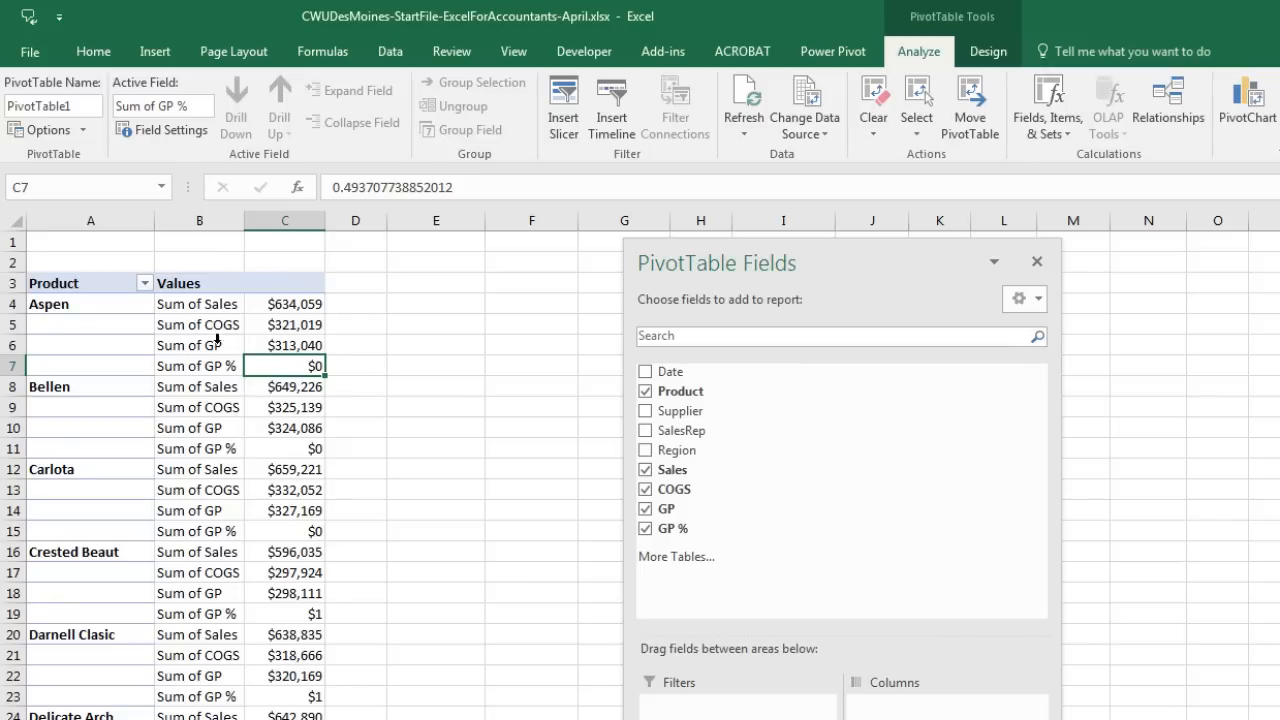
Step: Format the GP % field as Percentage with 2 decimal places
right_click(296, 372)
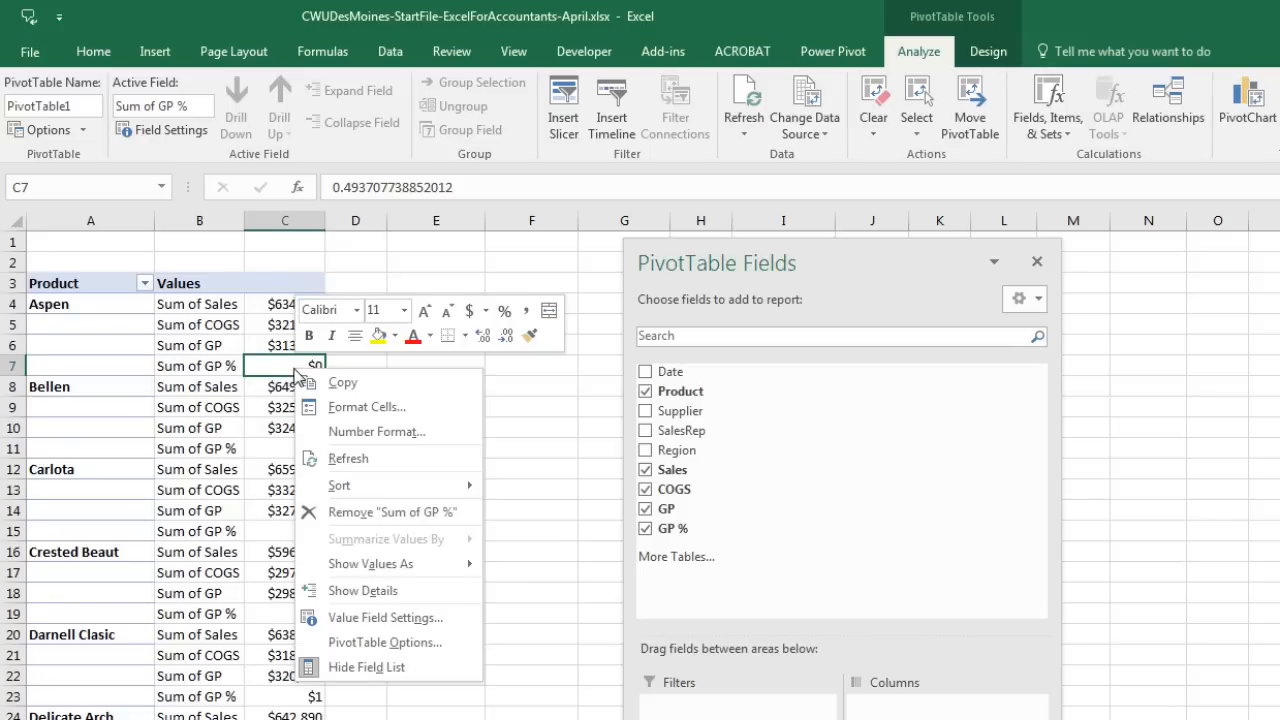
left_click(405, 430)
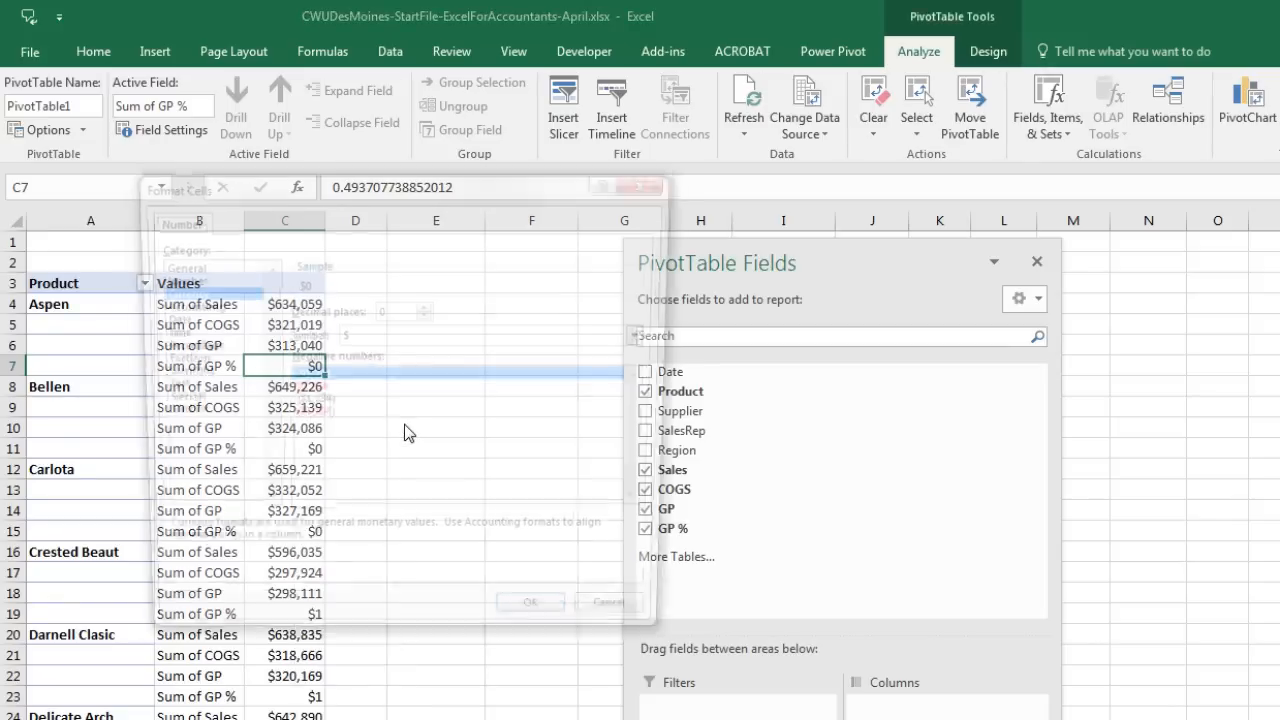
left_click(190, 346)
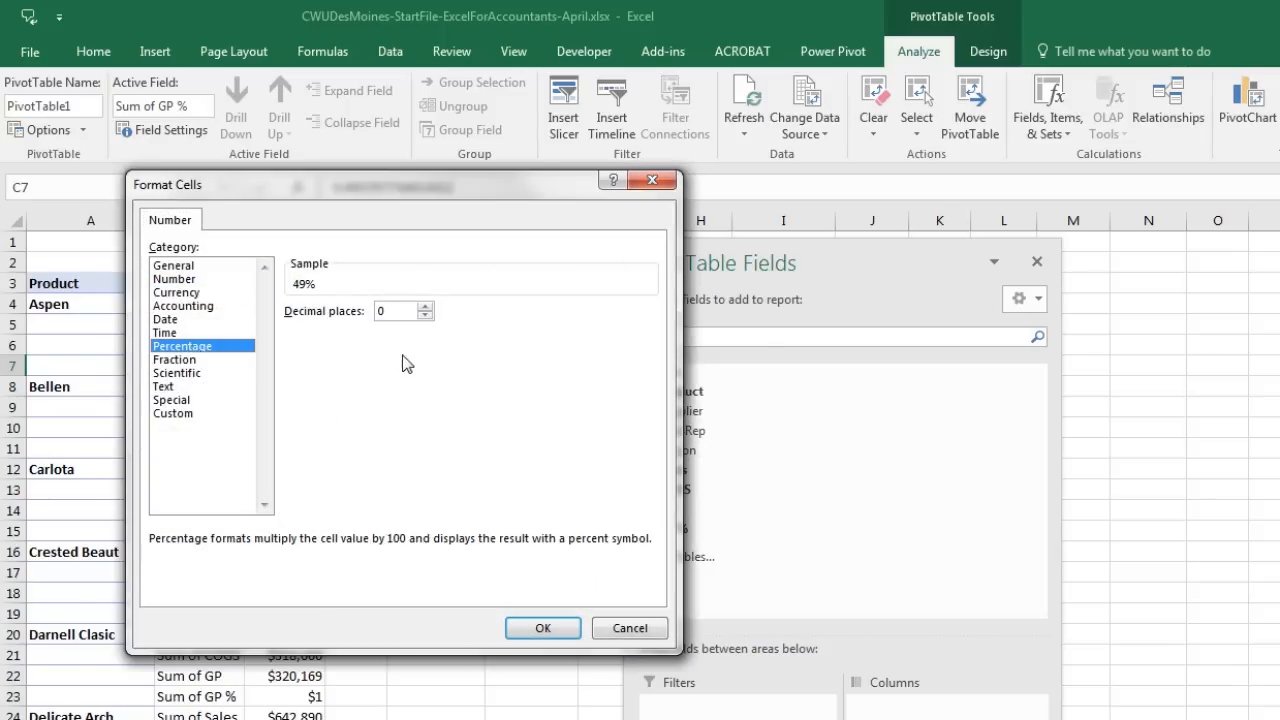
left_click(426, 310)
left_click(426, 310)
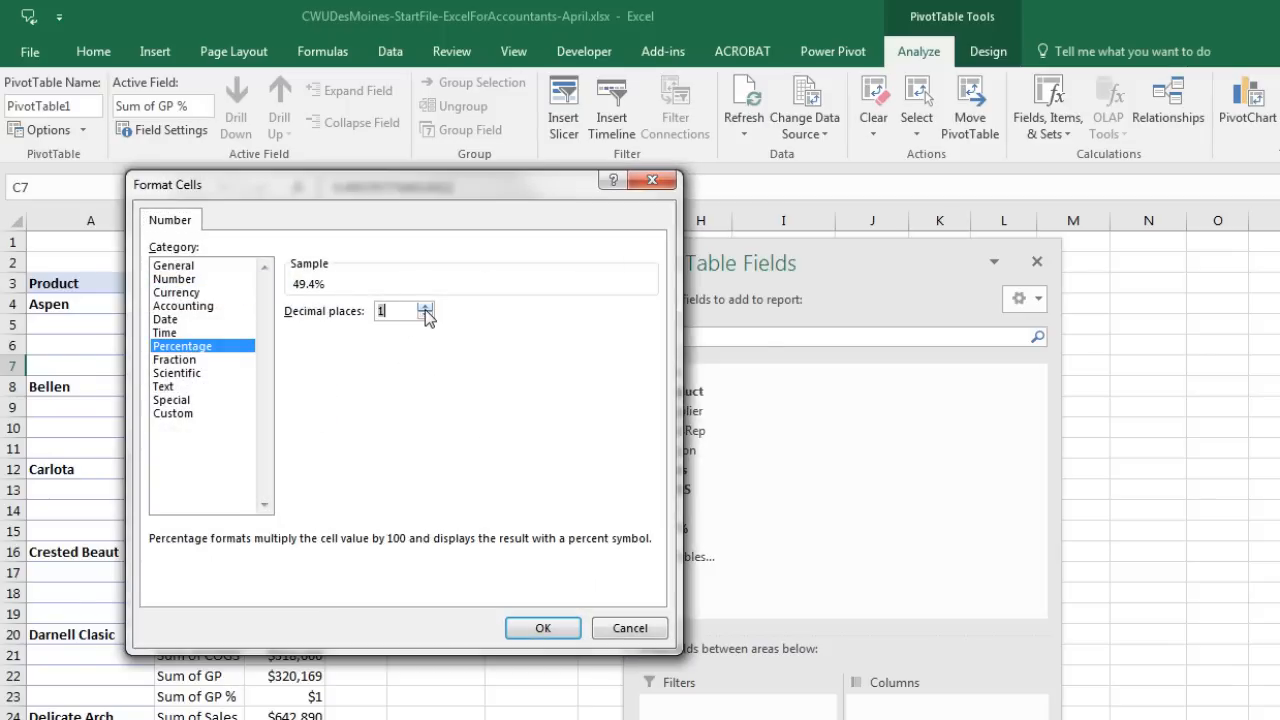
left_click(563, 627)
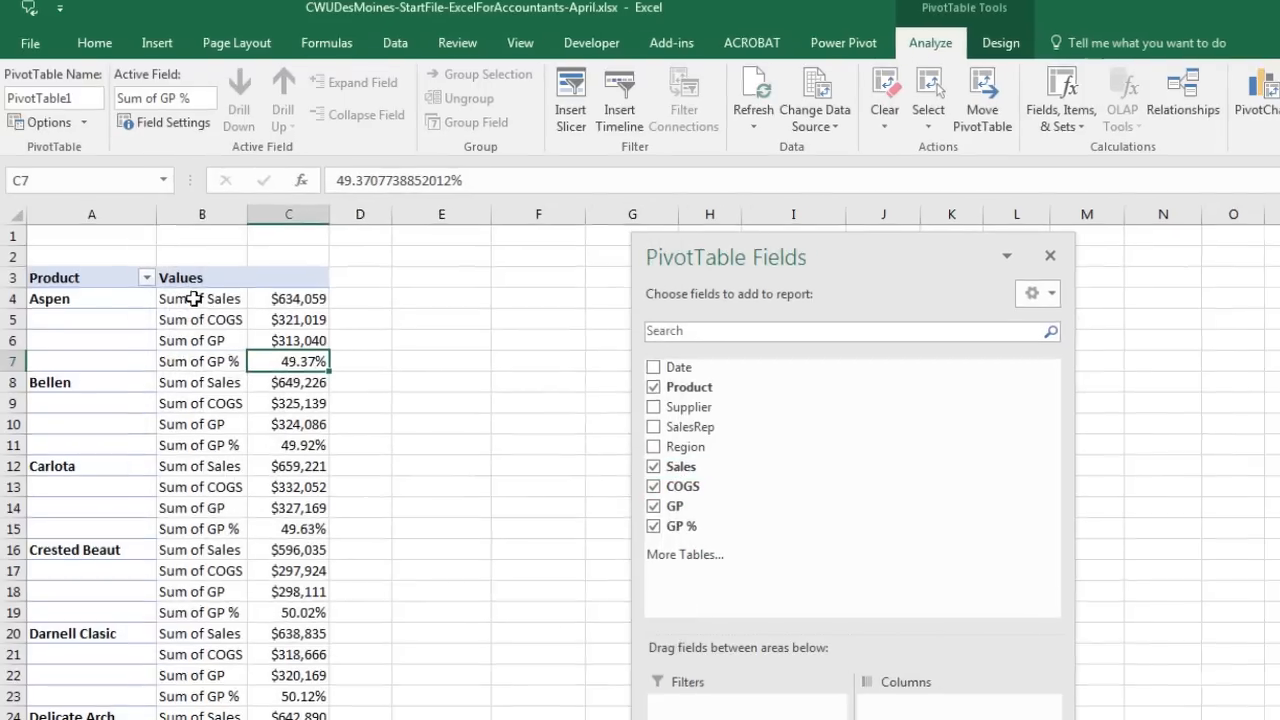
Step: Relabel the value rows Sales, COGS, GP and GP %, and move the field list aside
left_click(185, 302)
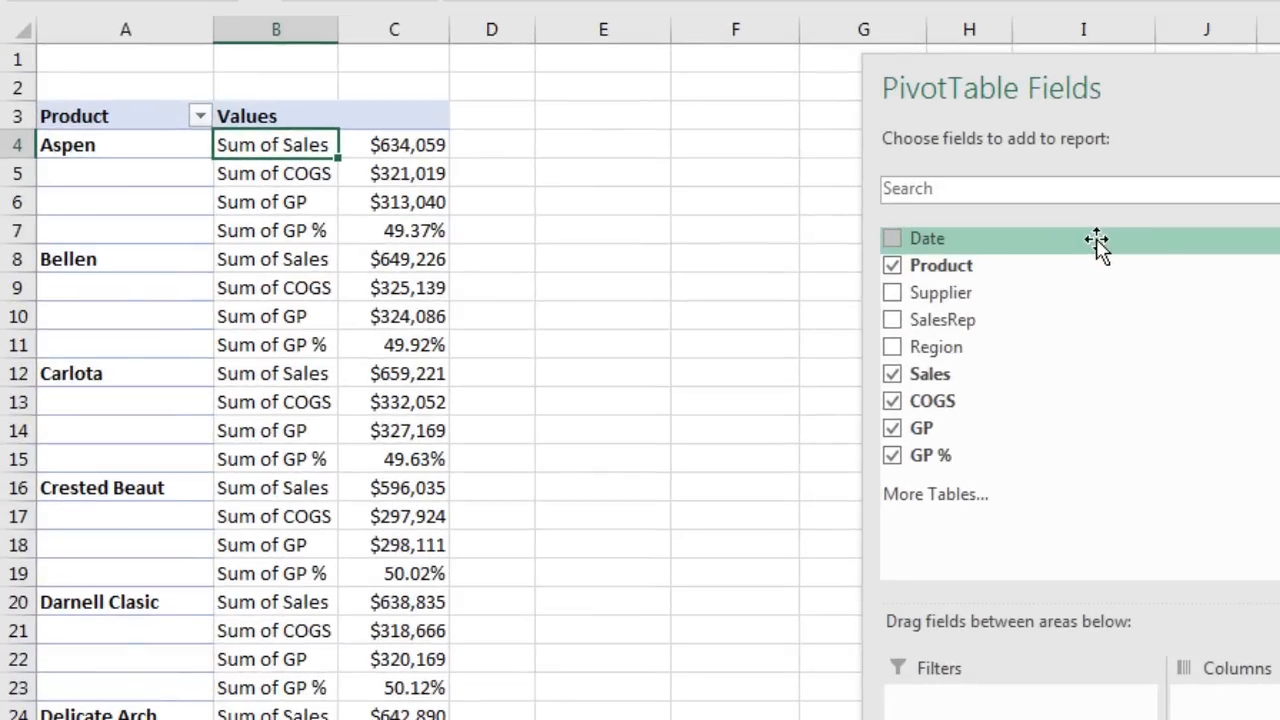
type("Sa")
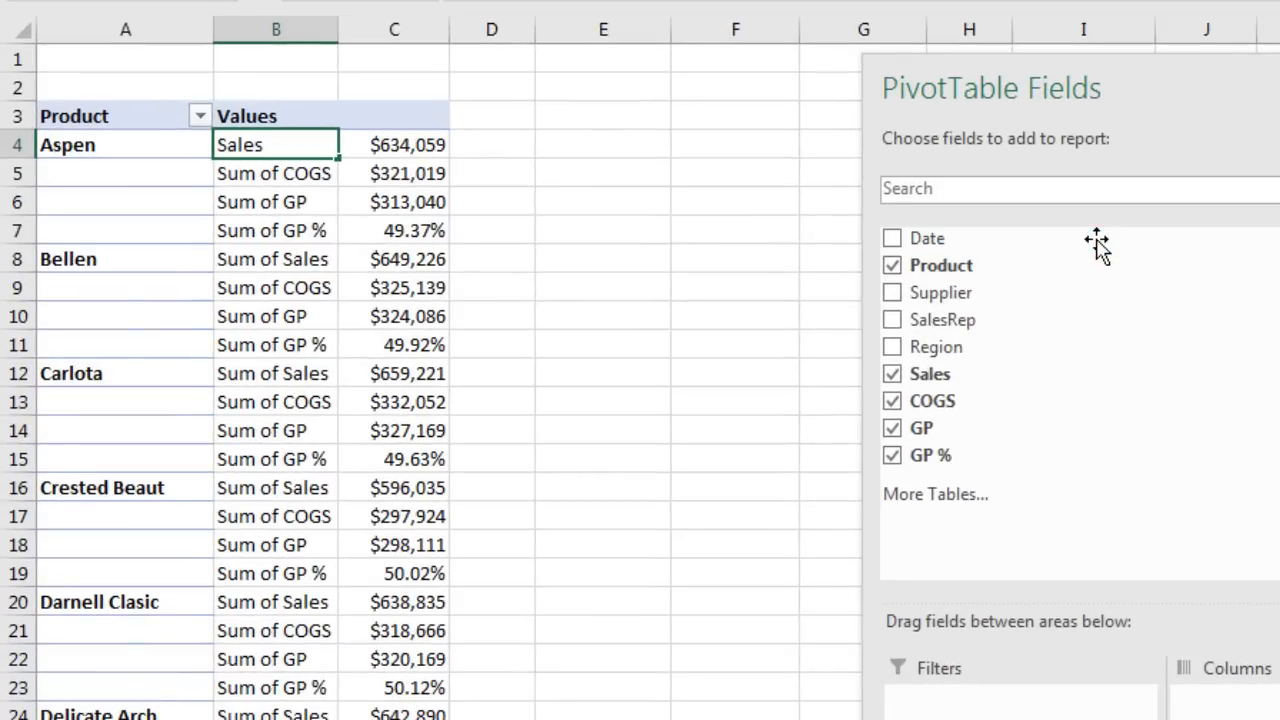
type("les")
key("Return")
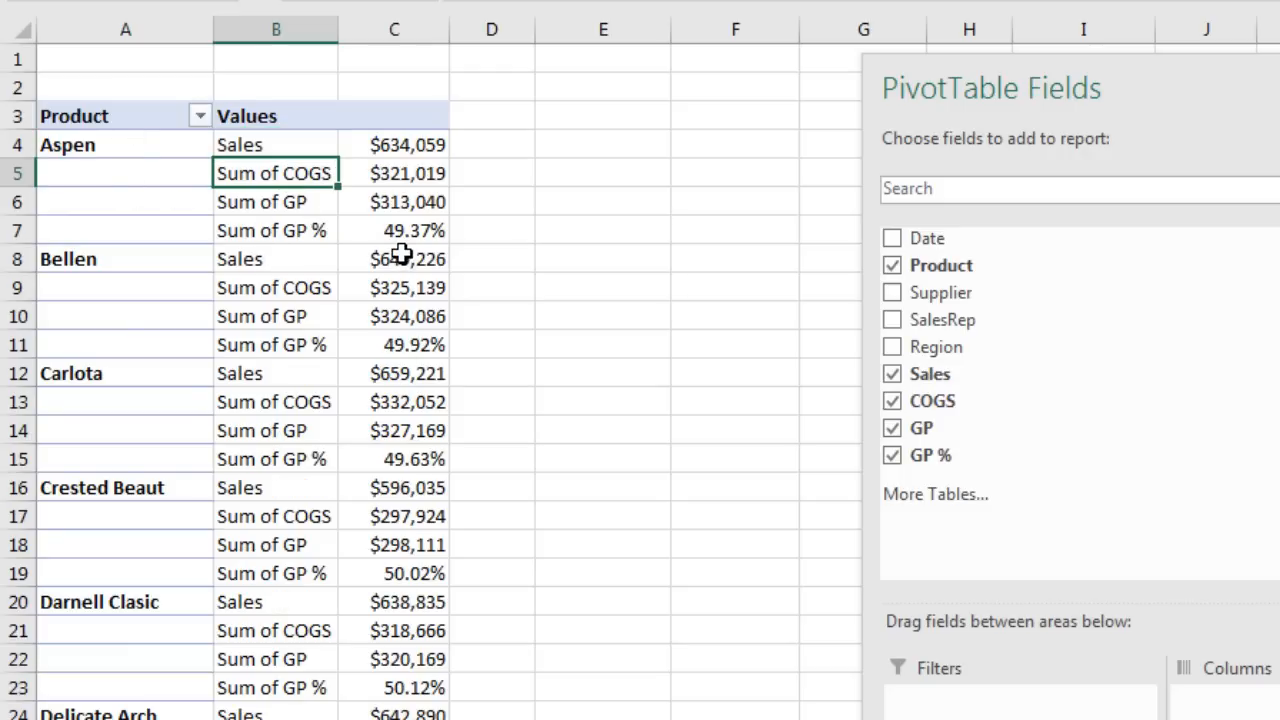
type("COGS")
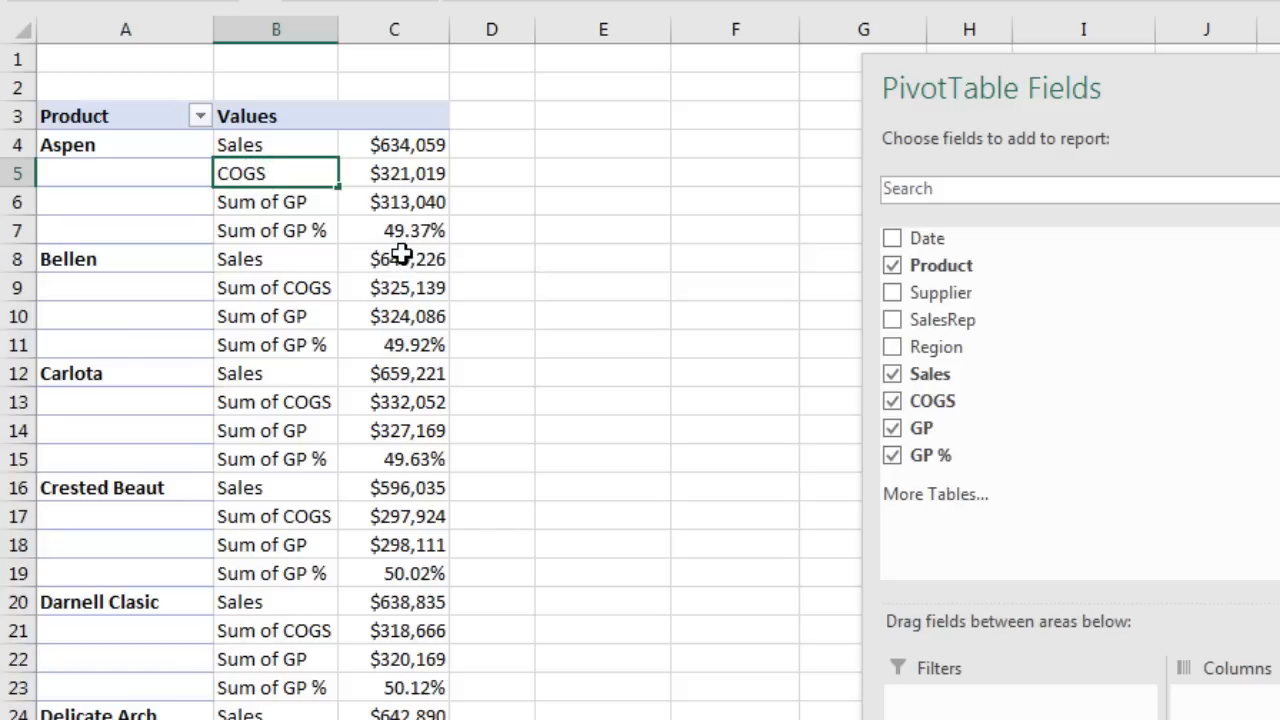
key("Return")
type("G")
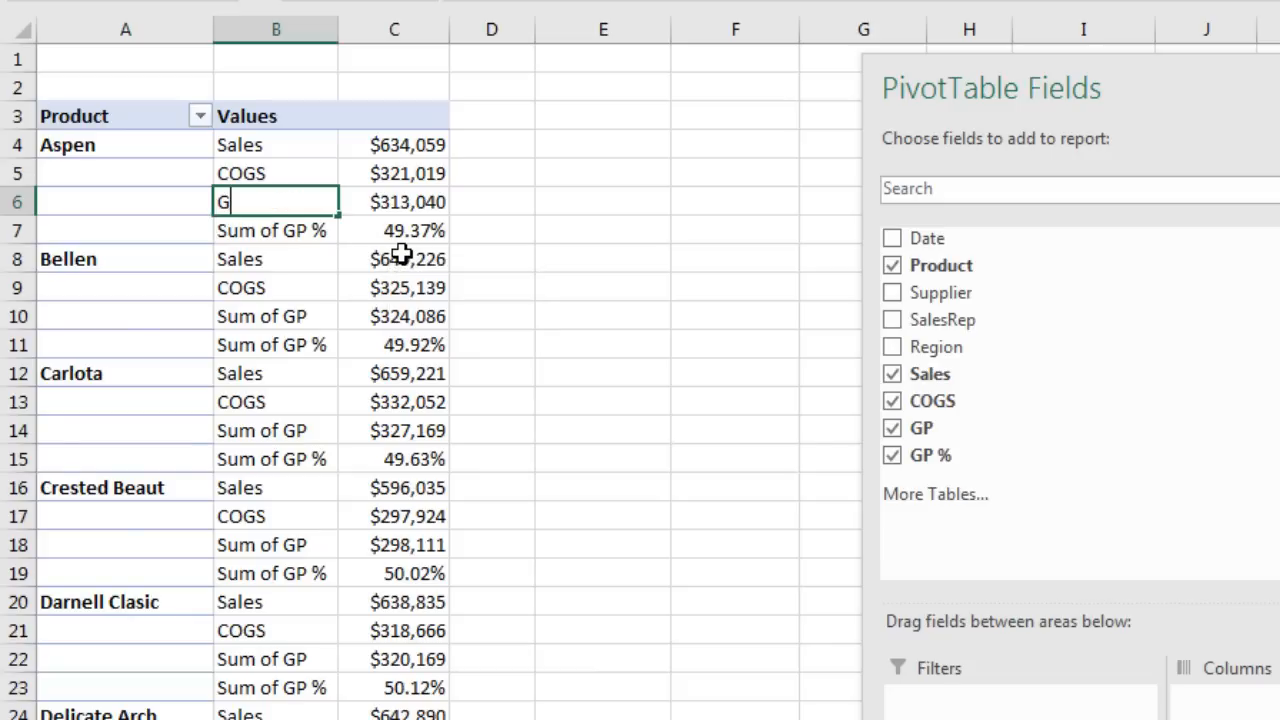
type("P")
key("Return")
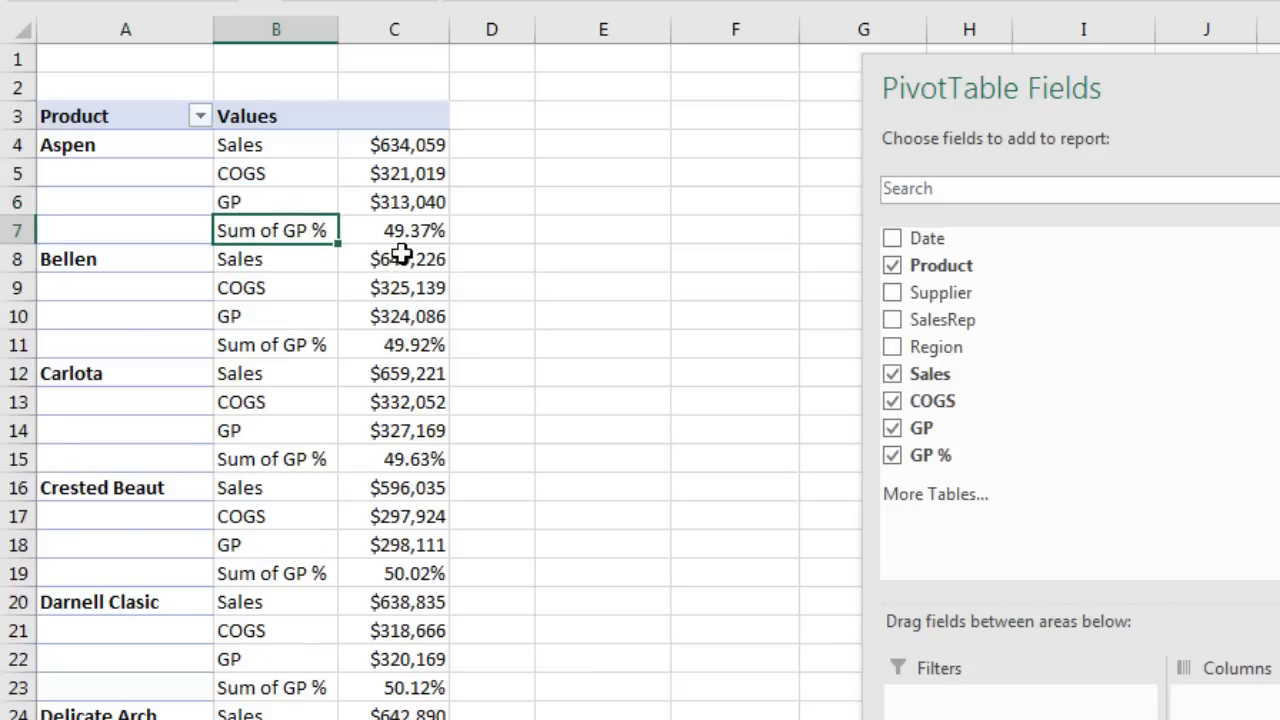
type("GP ")
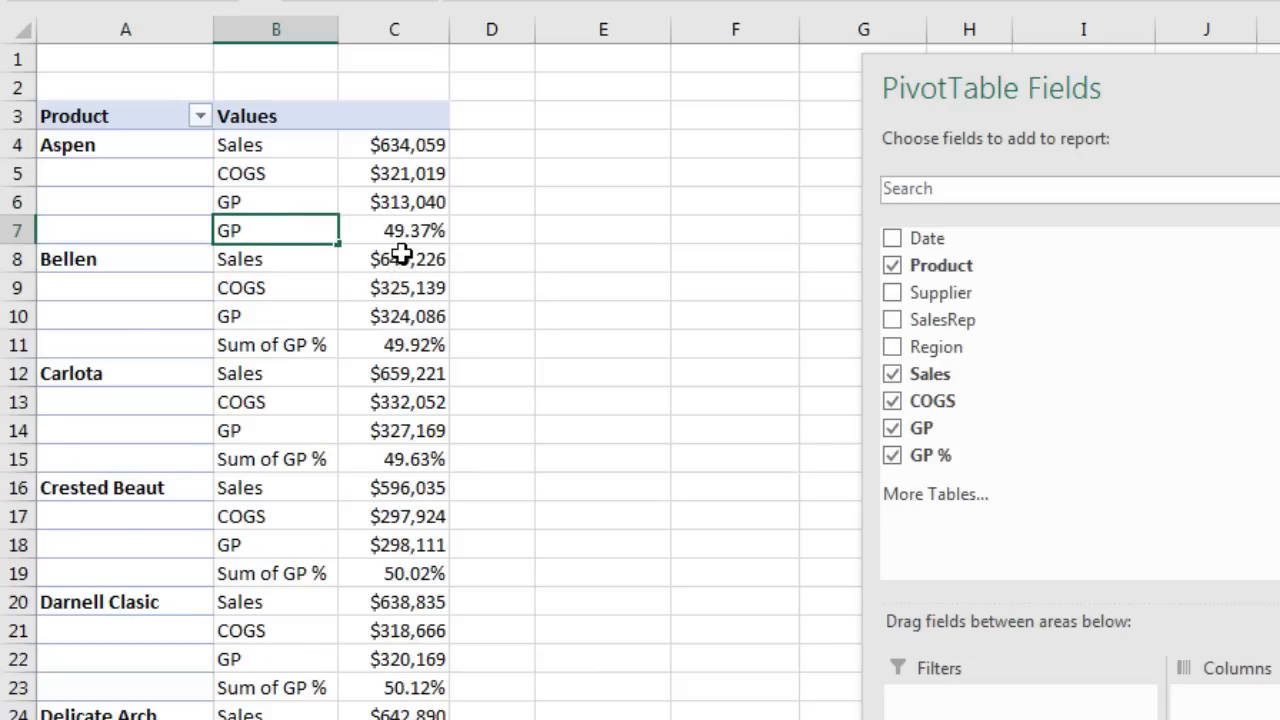
type("%")
key("Return")
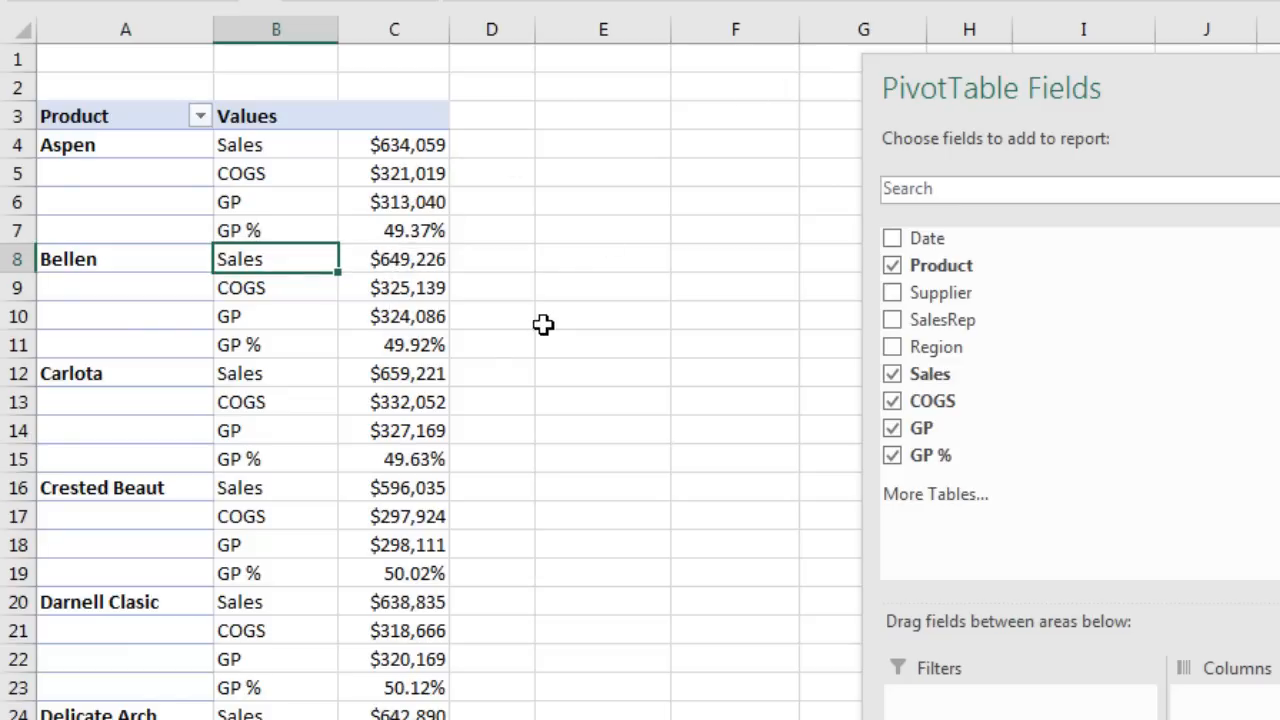
left_click_drag(1078, 82, 1279, 110)
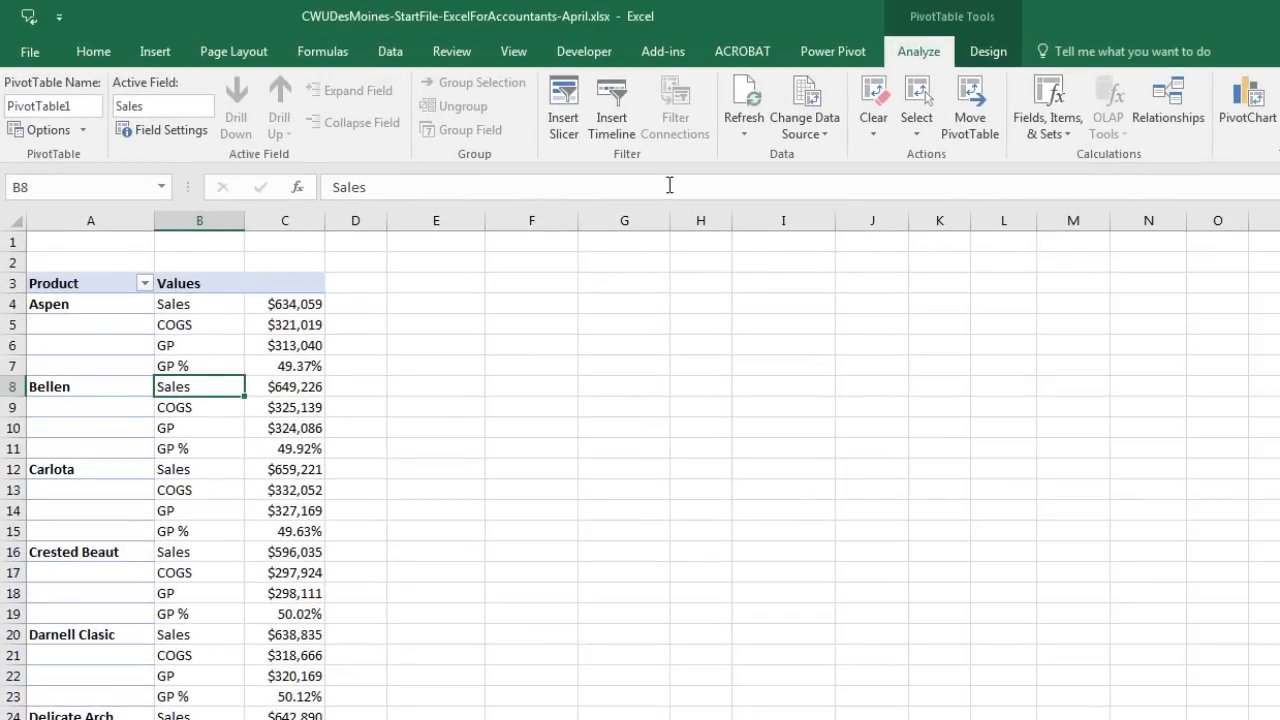
Step: Insert a slicer for the Region field
left_click(568, 120)
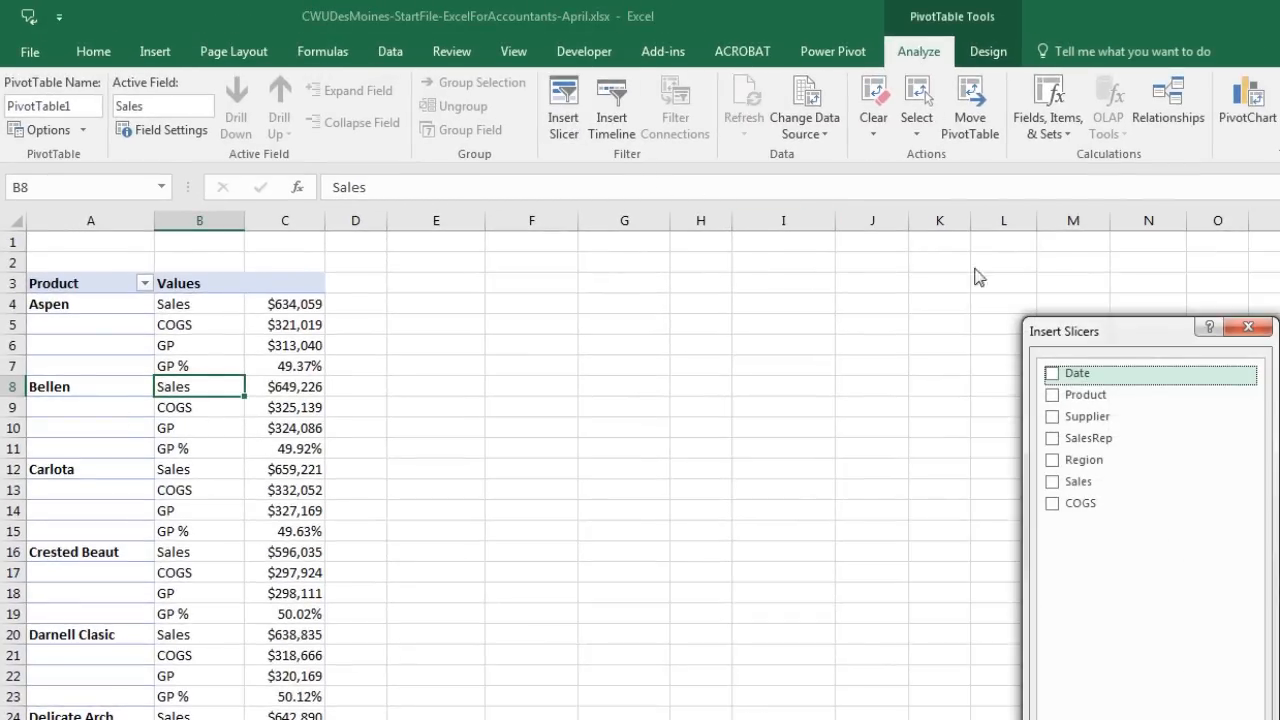
left_click_drag(1098, 343, 667, 316)
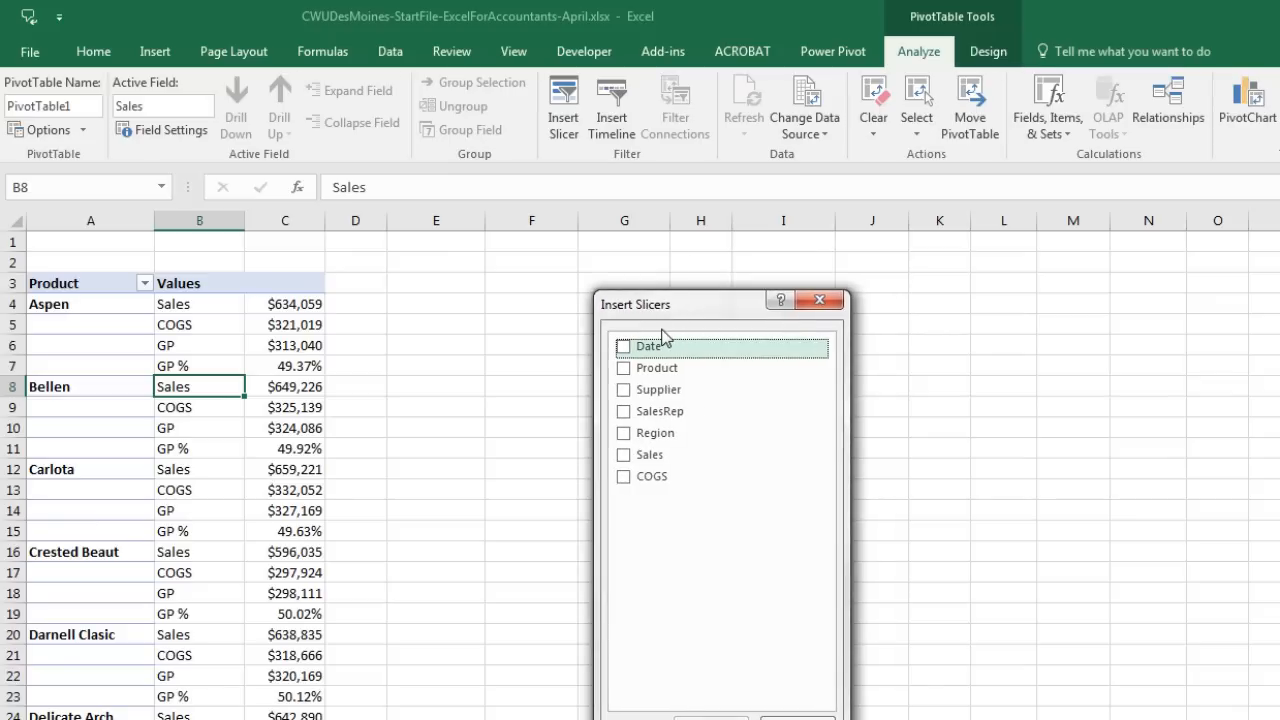
left_click(624, 433)
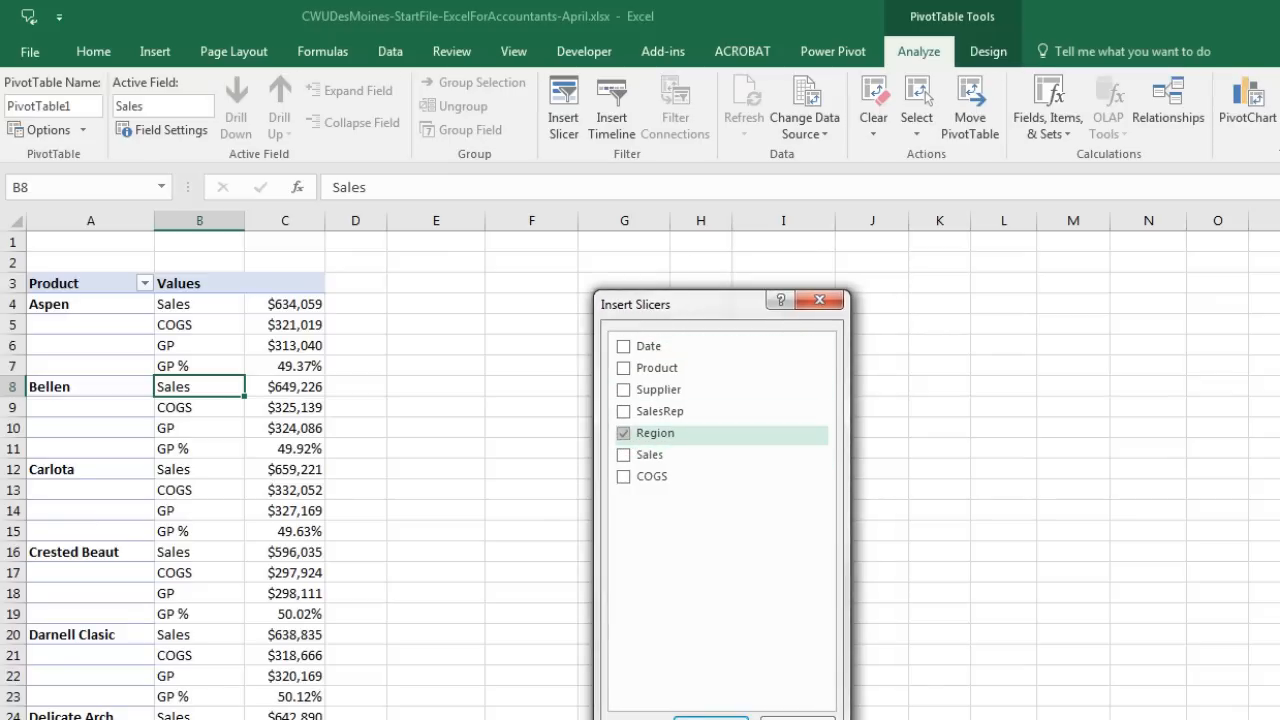
left_click(710, 718)
Step: Place the Region slicer beside the pivot with 2 columns and a dark blue style
left_click_drag(920, 513, 461, 289)
left_click(1089, 79)
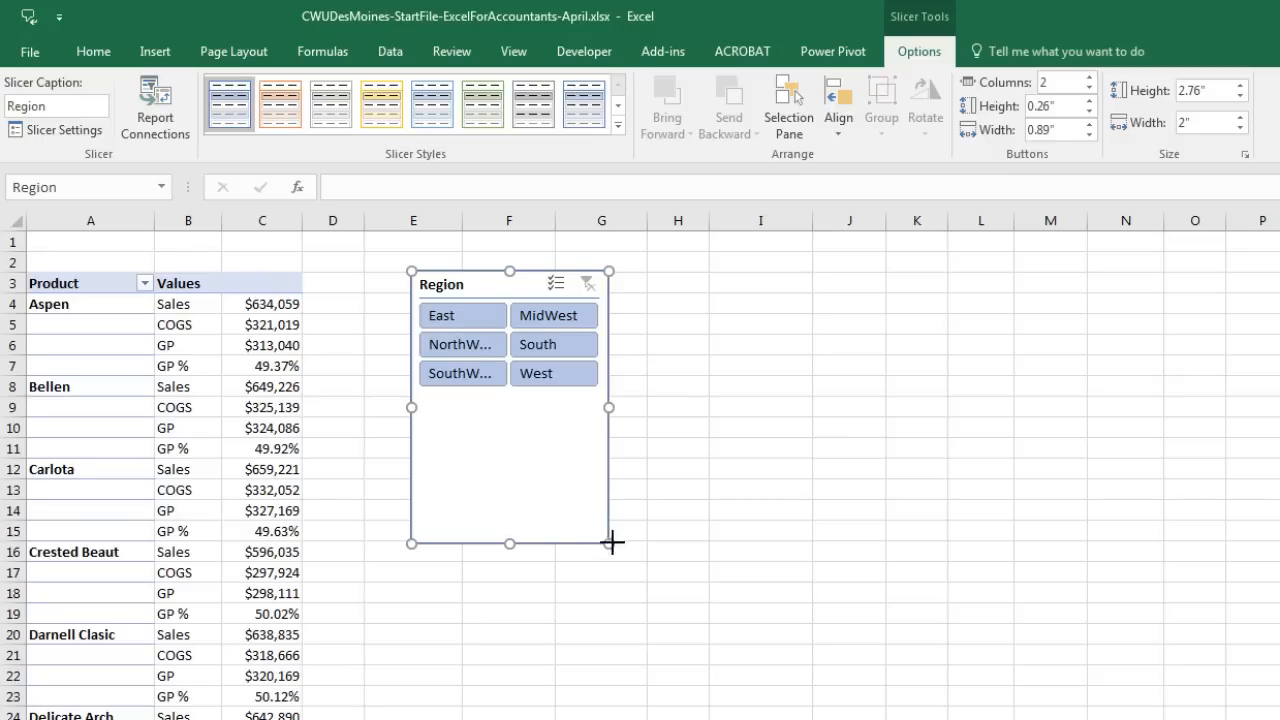
left_click_drag(609, 544, 652, 456)
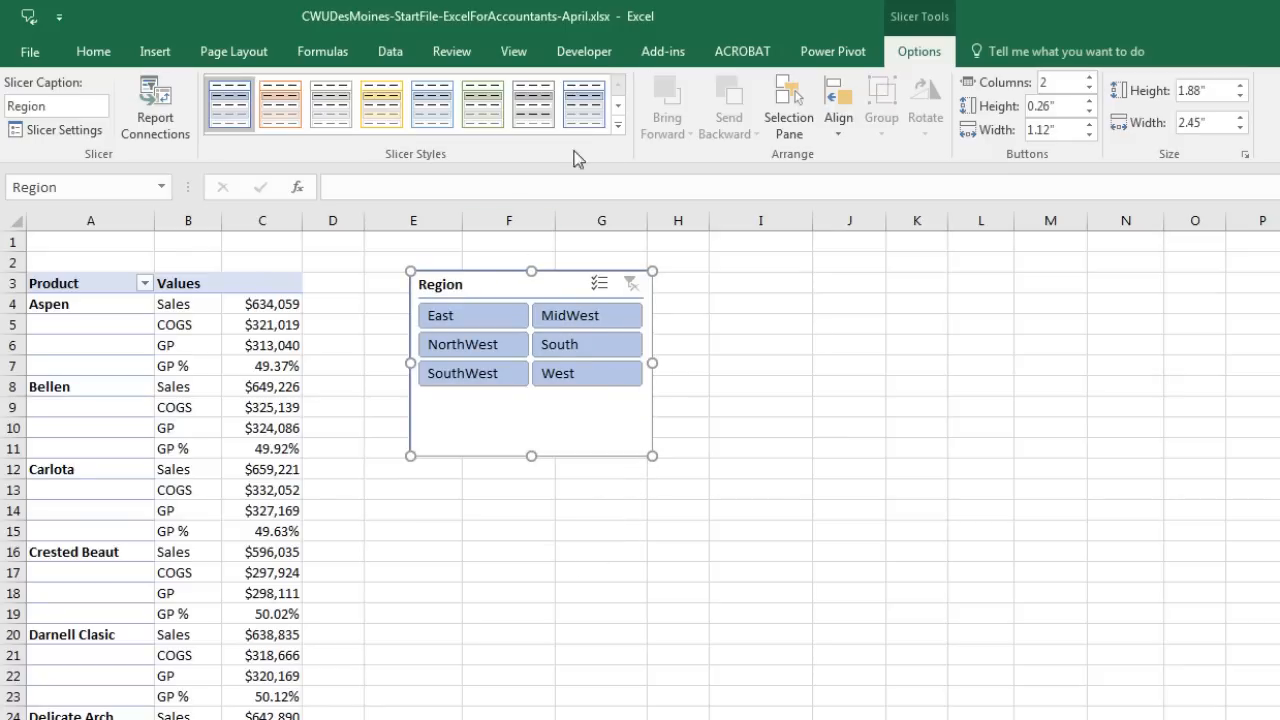
left_click(620, 126)
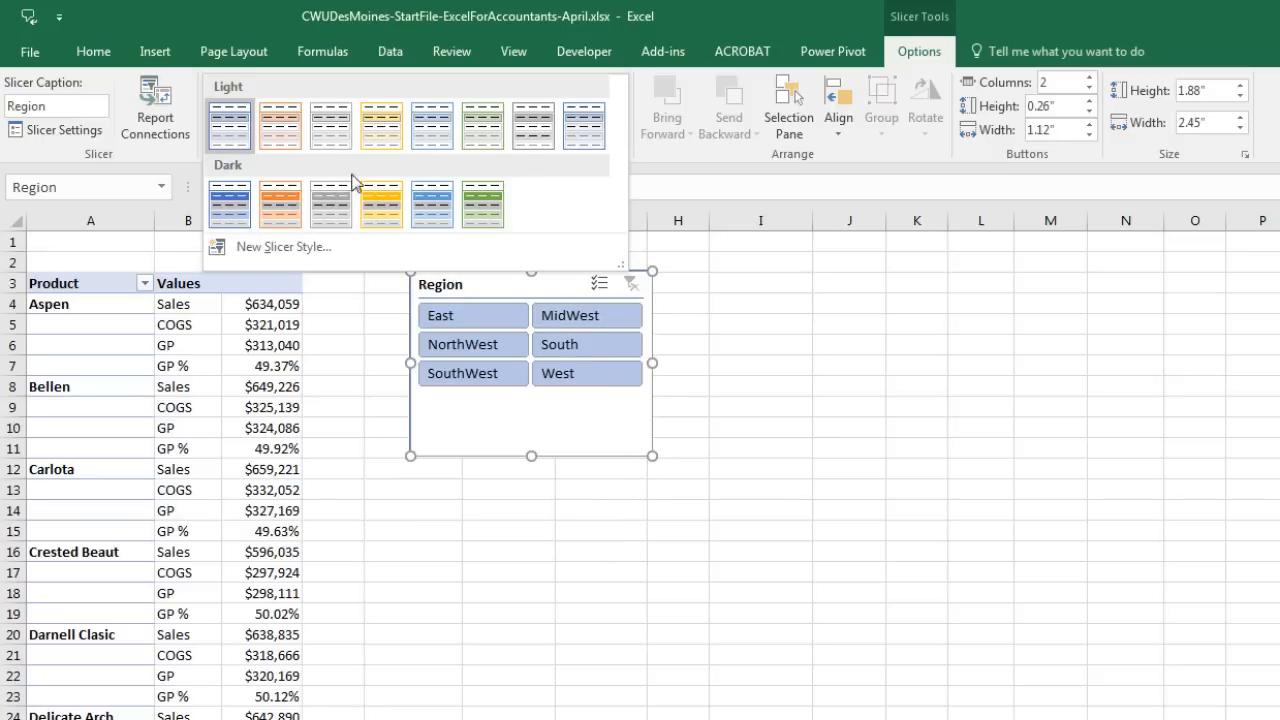
left_click(232, 205)
Step: Apply the Light Blue, Pivot Style Medium 9 style to the pivot table
left_click(108, 286)
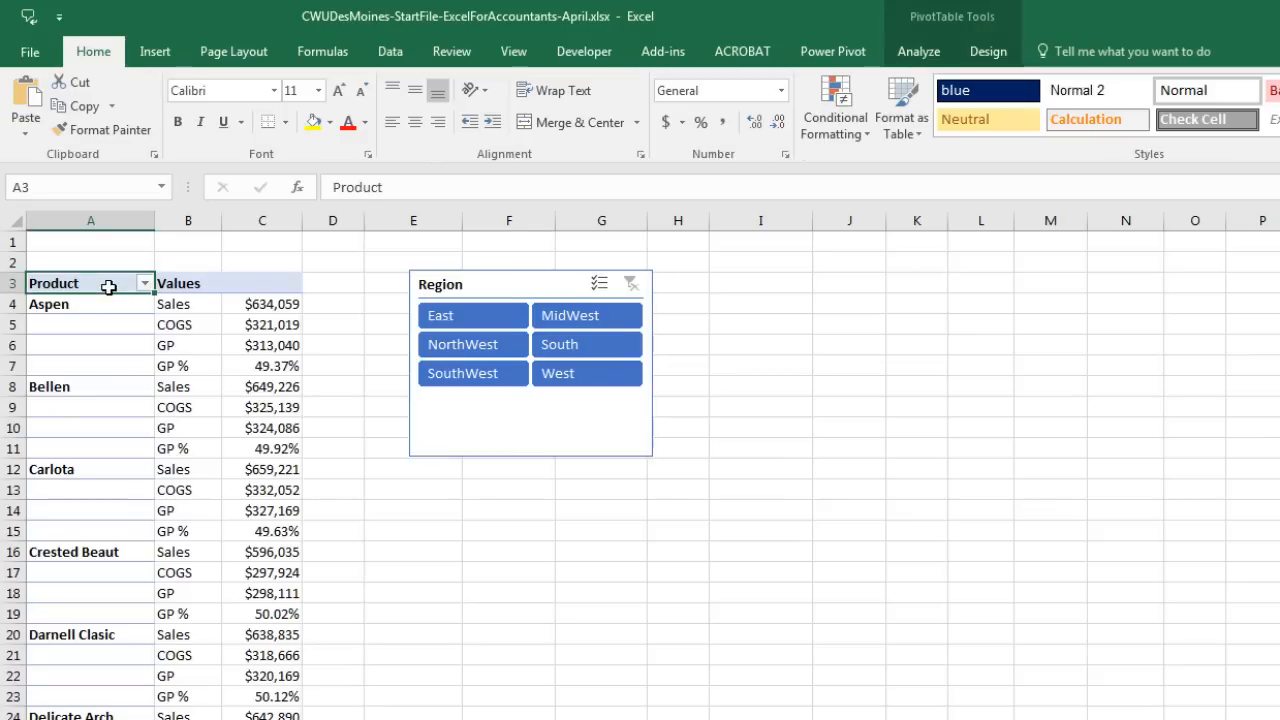
left_click(1004, 58)
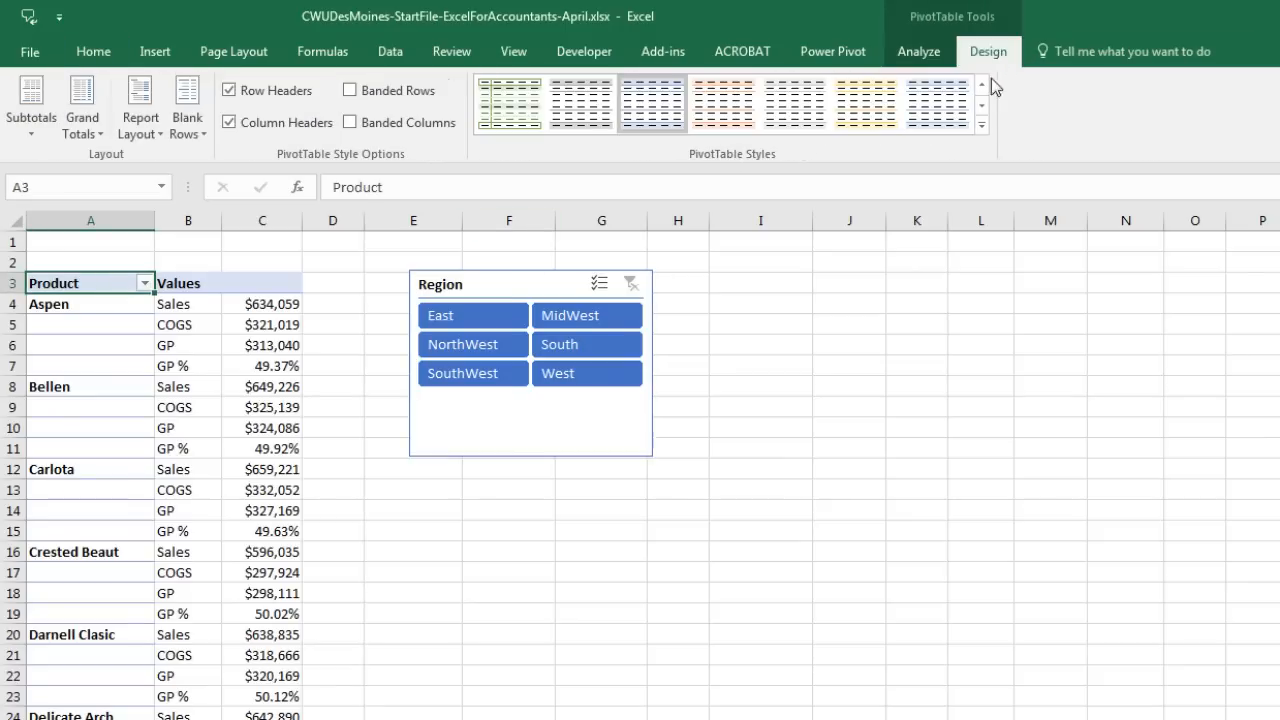
left_click(982, 125)
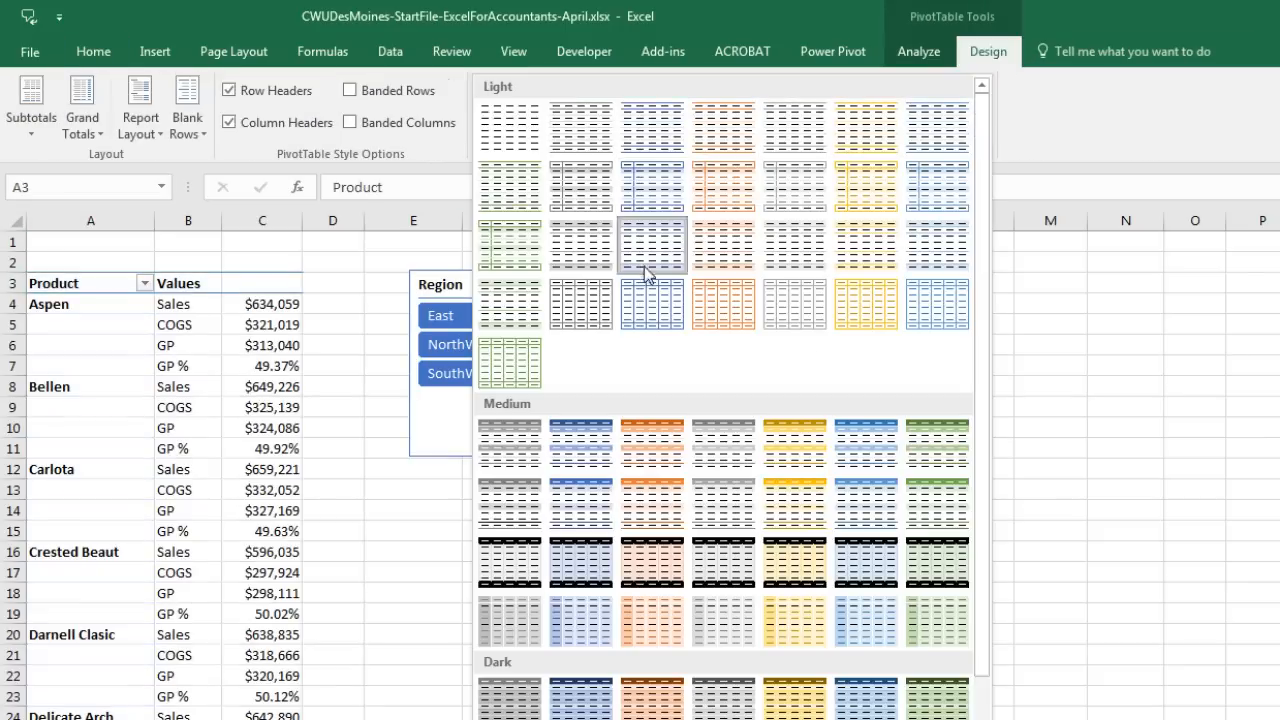
left_click(592, 512)
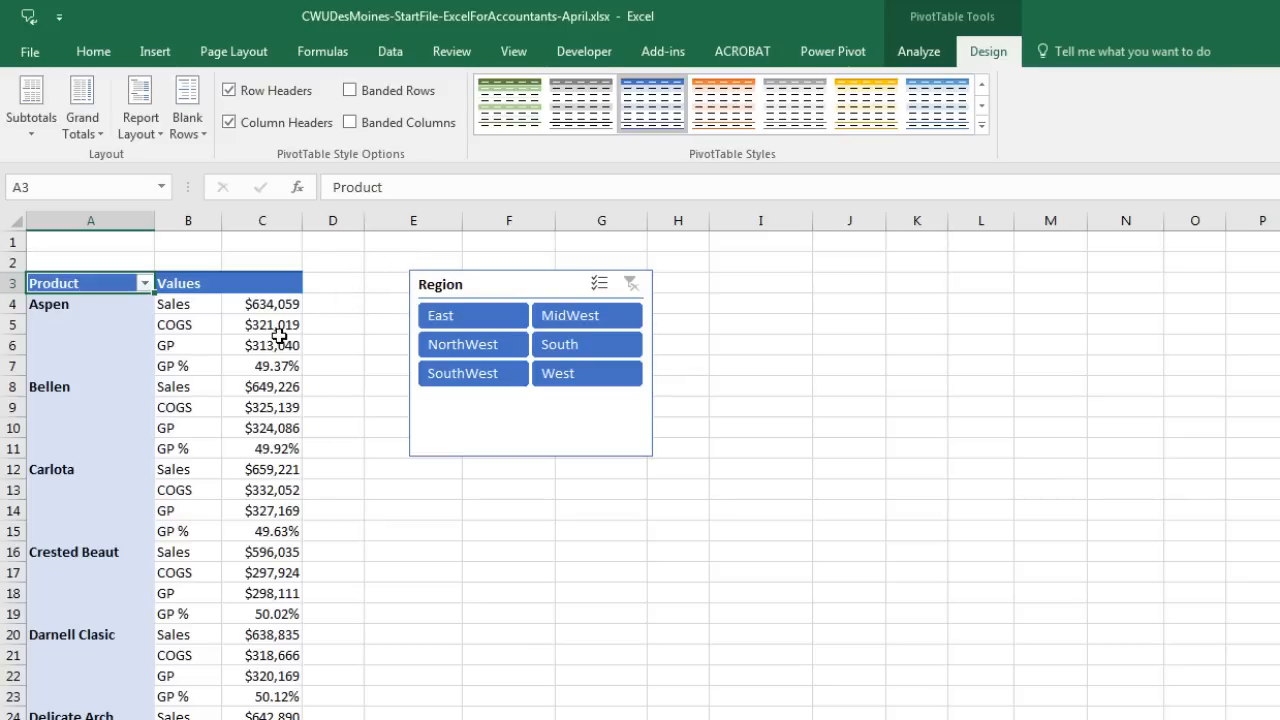
mouse_move(277, 342)
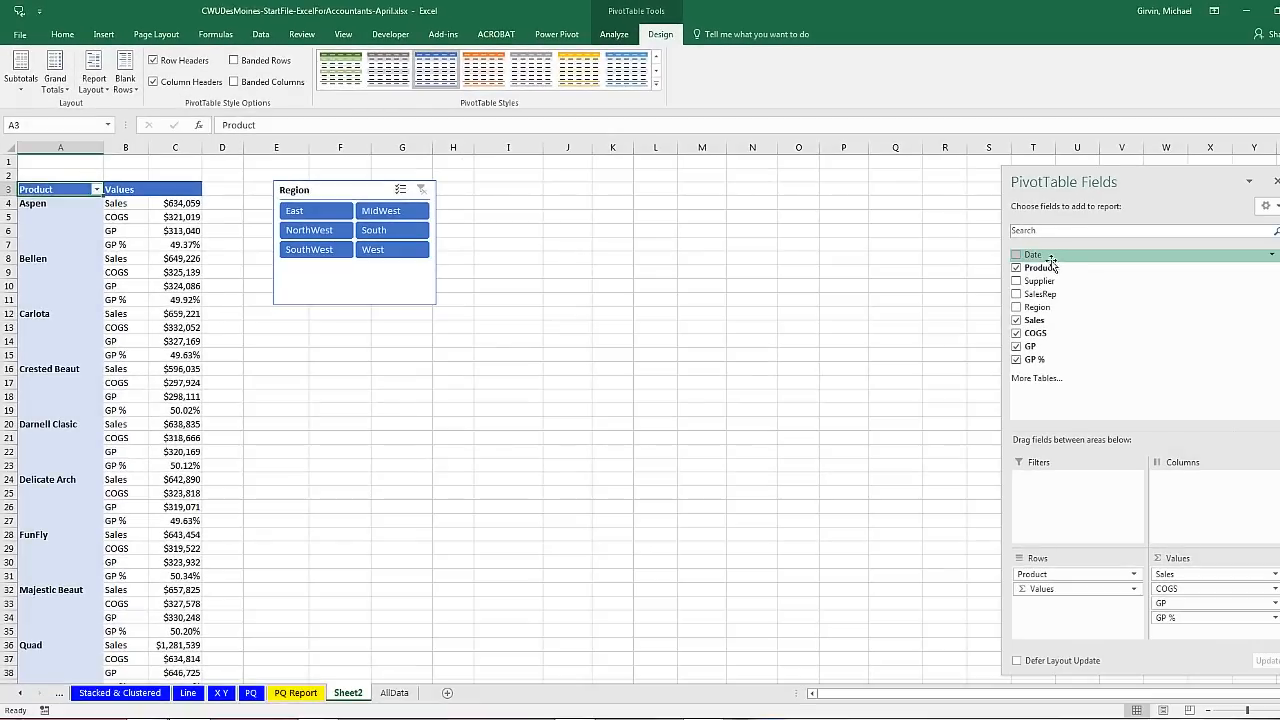
Step: Group the pivot's Date field by Years and Months, then remove Date from Columns to leave a single 2016 column
left_click_drag(1030, 254, 1167, 494)
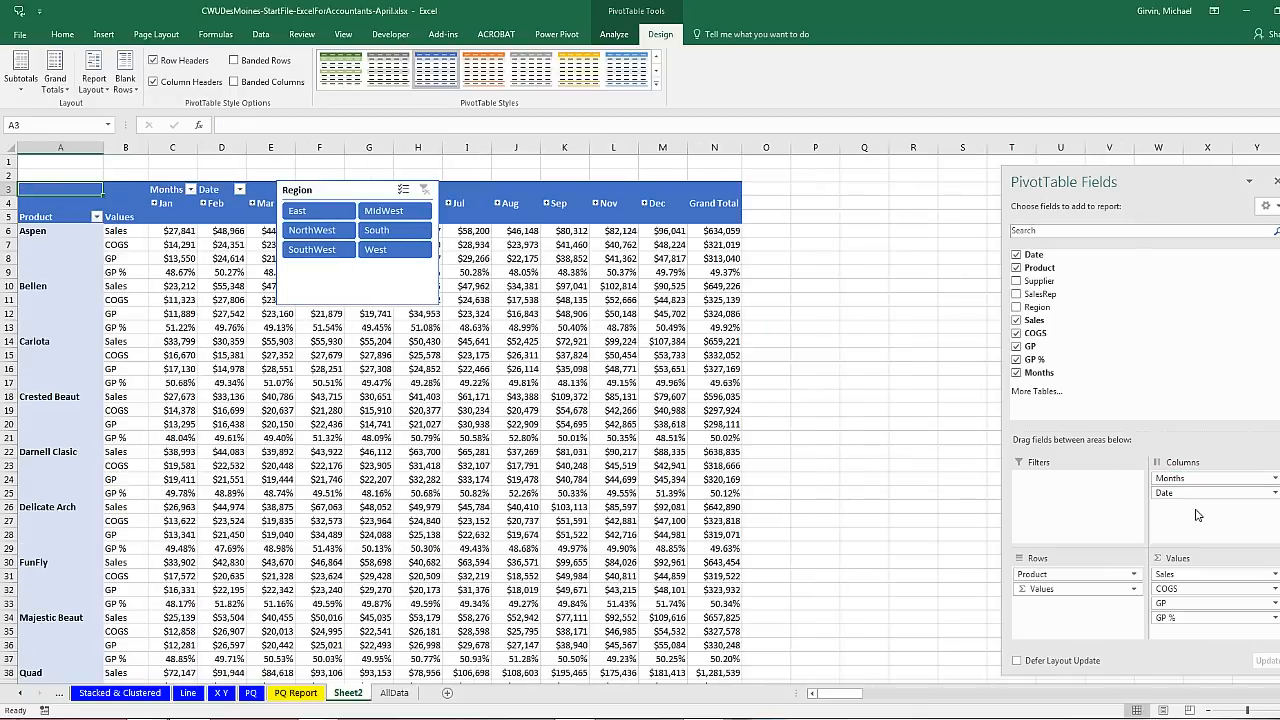
left_click(164, 204)
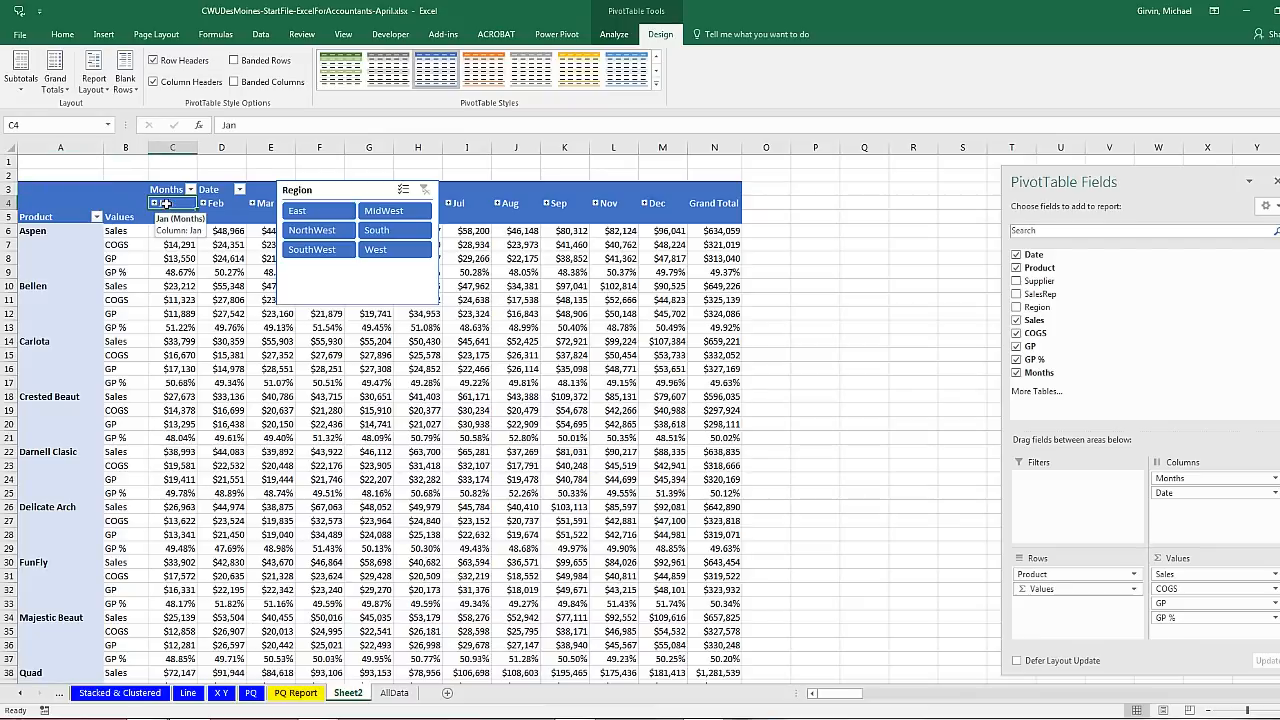
right_click(166, 204)
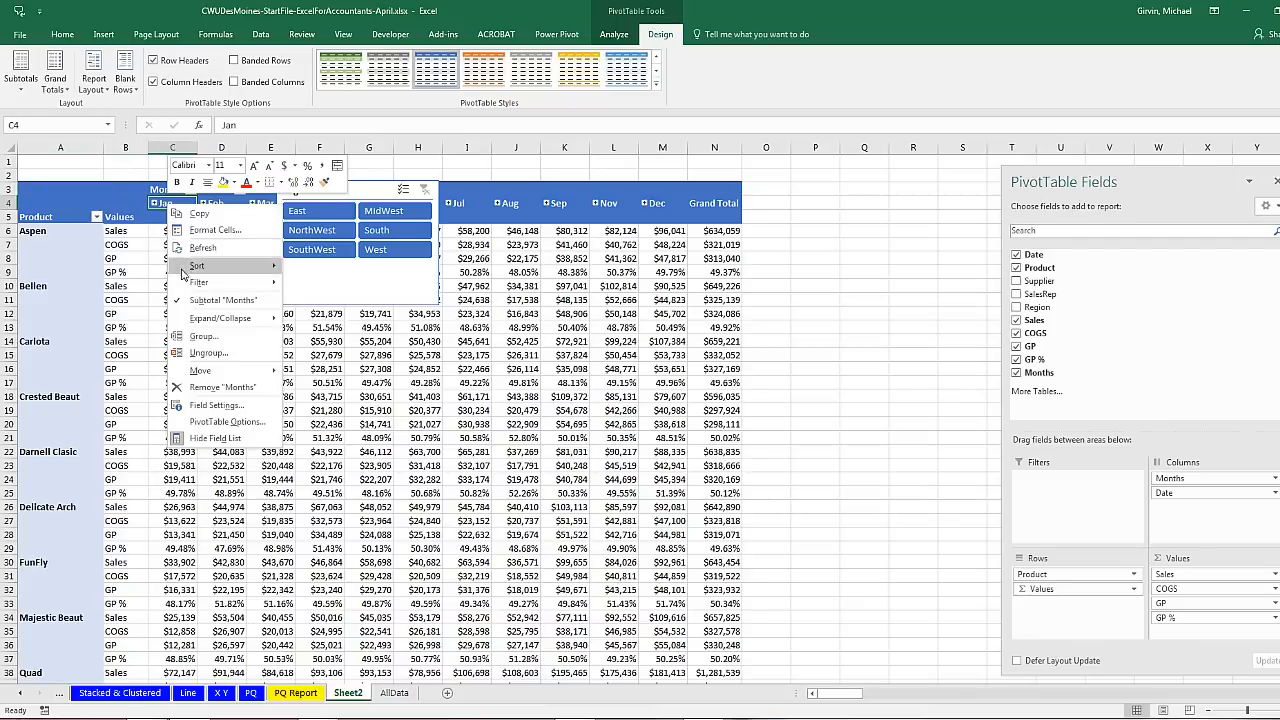
left_click(200, 337)
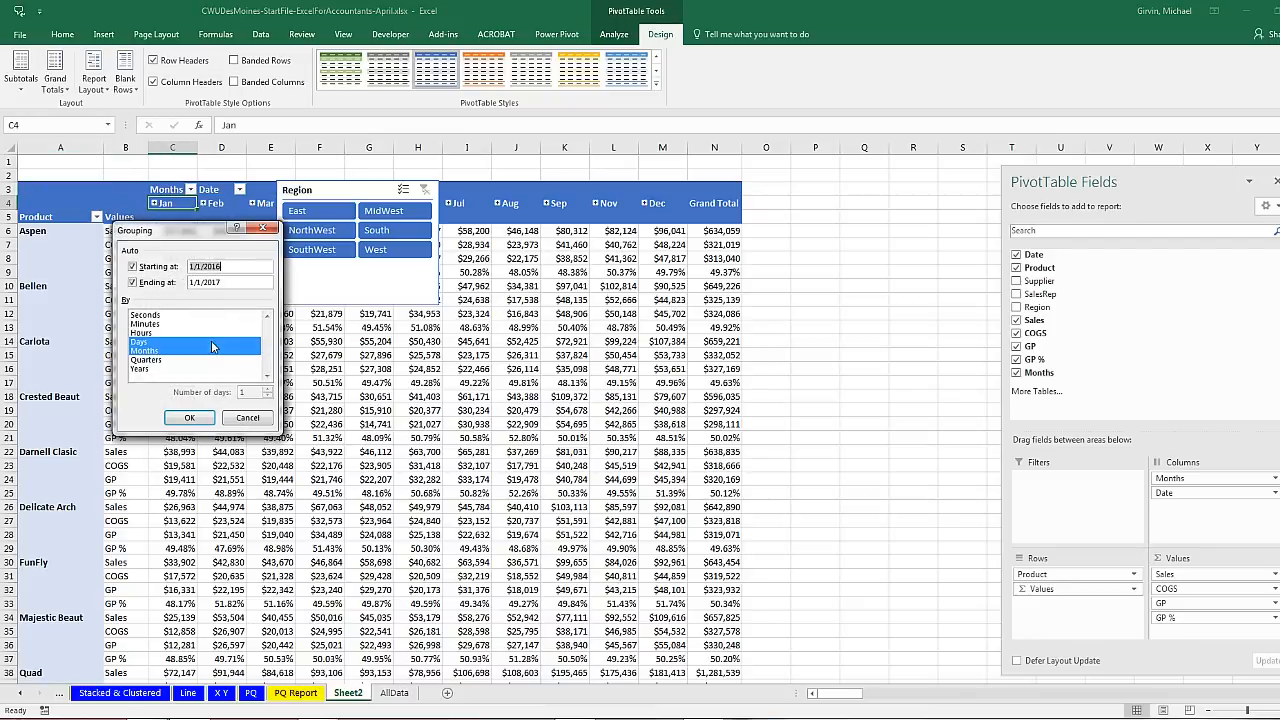
left_click(142, 370)
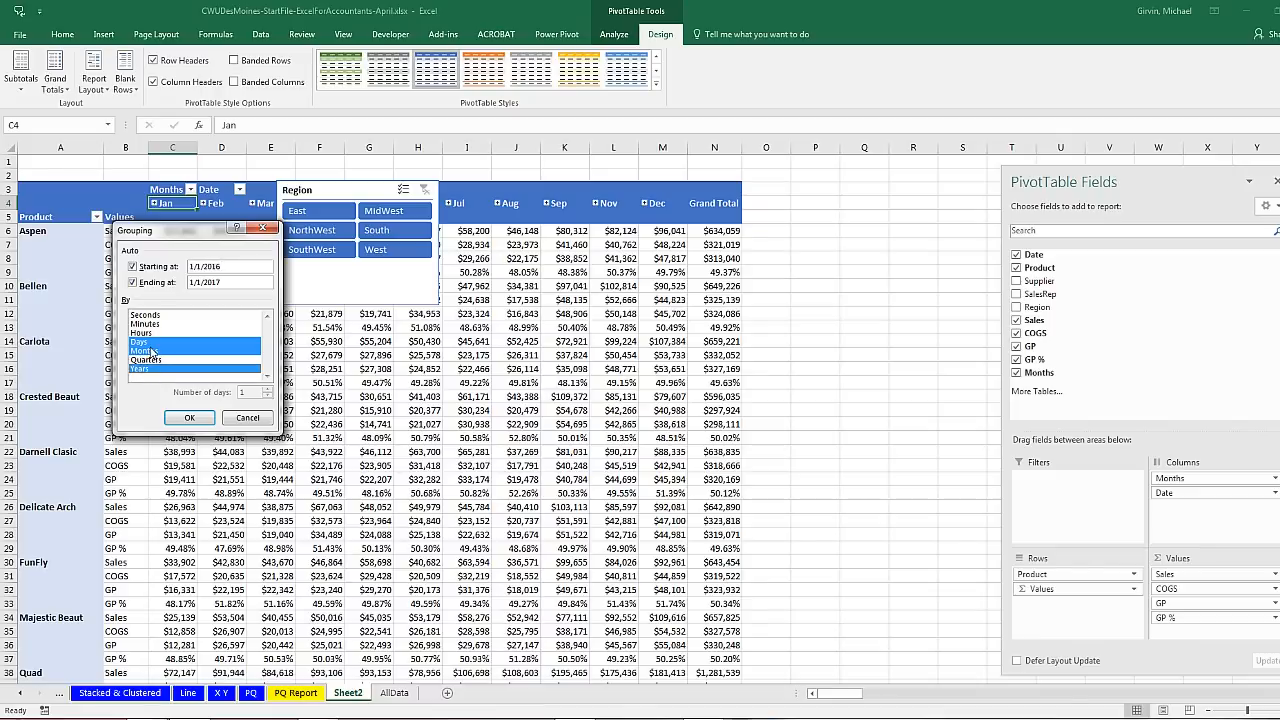
left_click(148, 344)
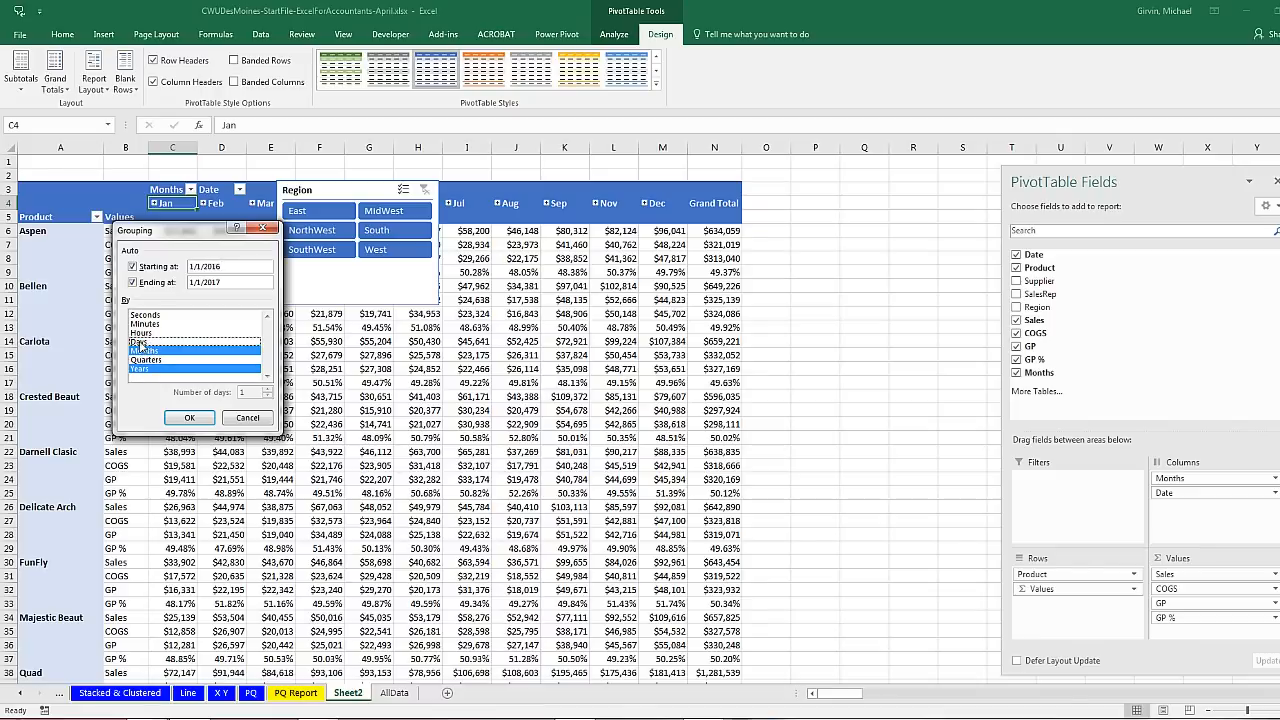
left_click(186, 417)
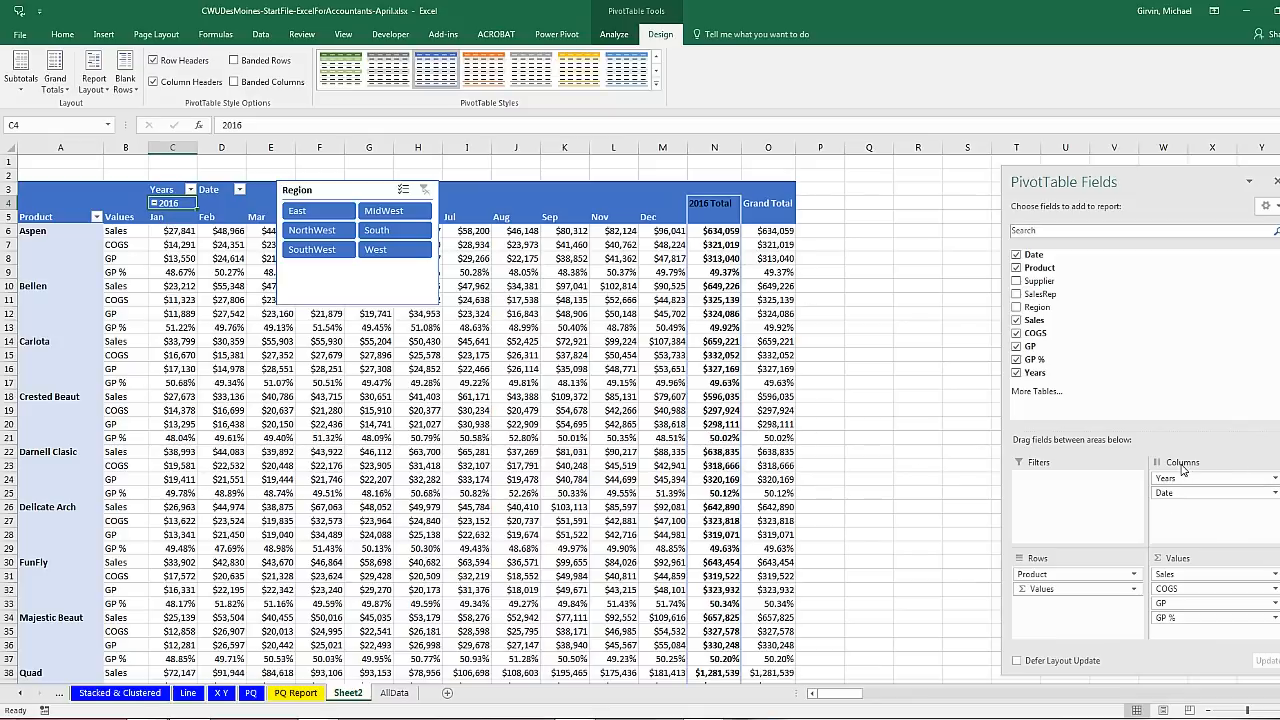
left_click_drag(1185, 499, 1180, 337)
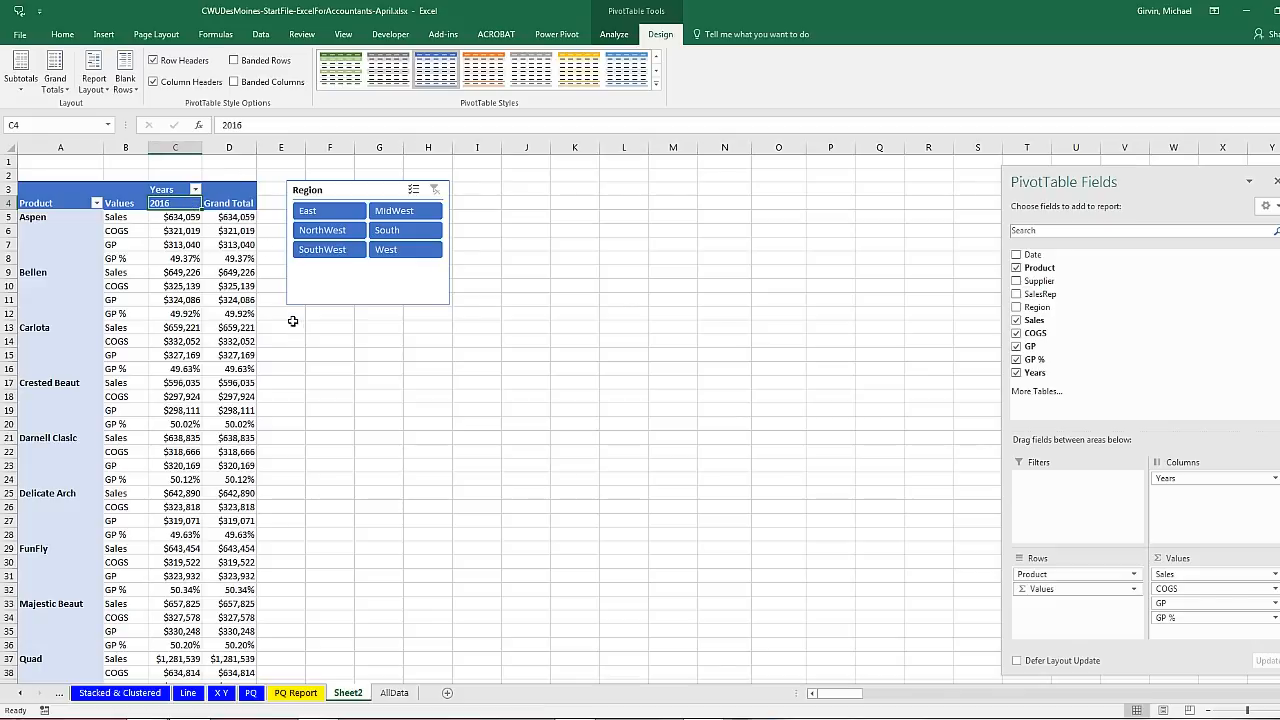
Step: Rename Sheet2 to 'GP Report' and save the workbook with Ctrl+S
left_click(358, 698)
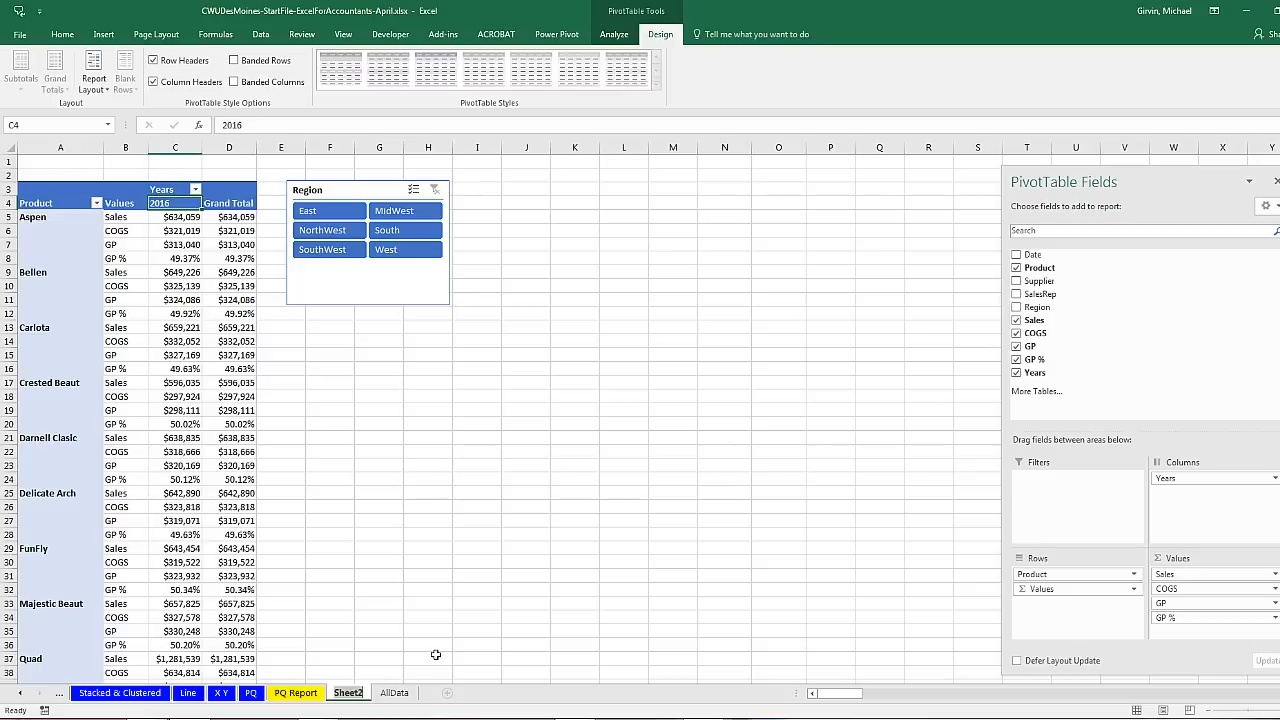
type("GP Report")
key("Return")
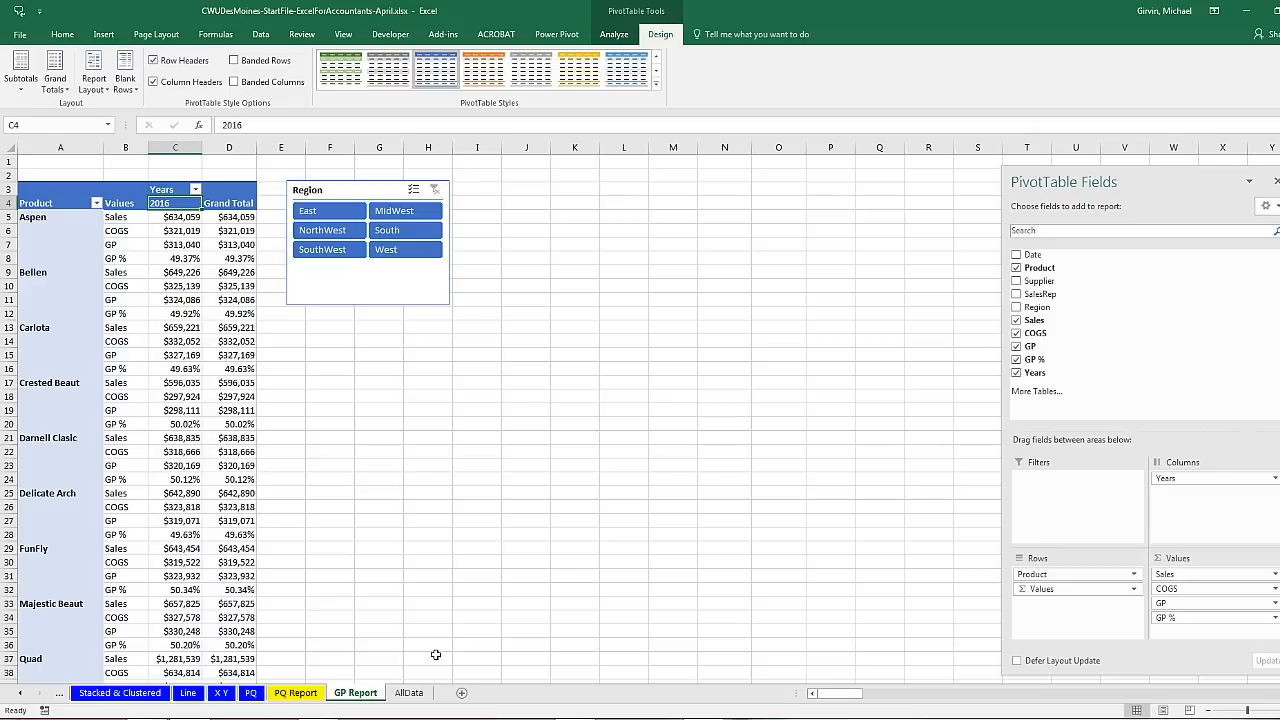
key("ctrl+s")
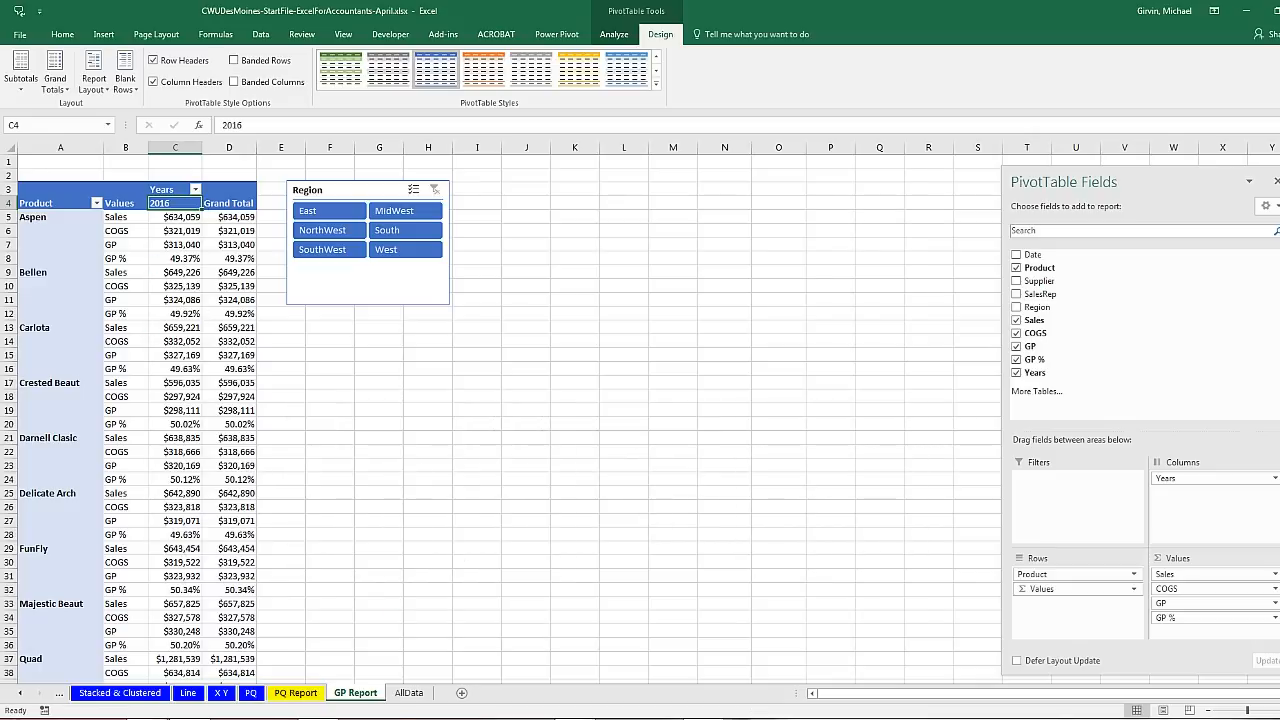
mouse_move(318, 717)
left_click(320, 660)
Step: Copy workbooks 2017-01.xlsx through 2017-12.xlsx into the All Tables folder, then return to Excel
left_click(128, 99)
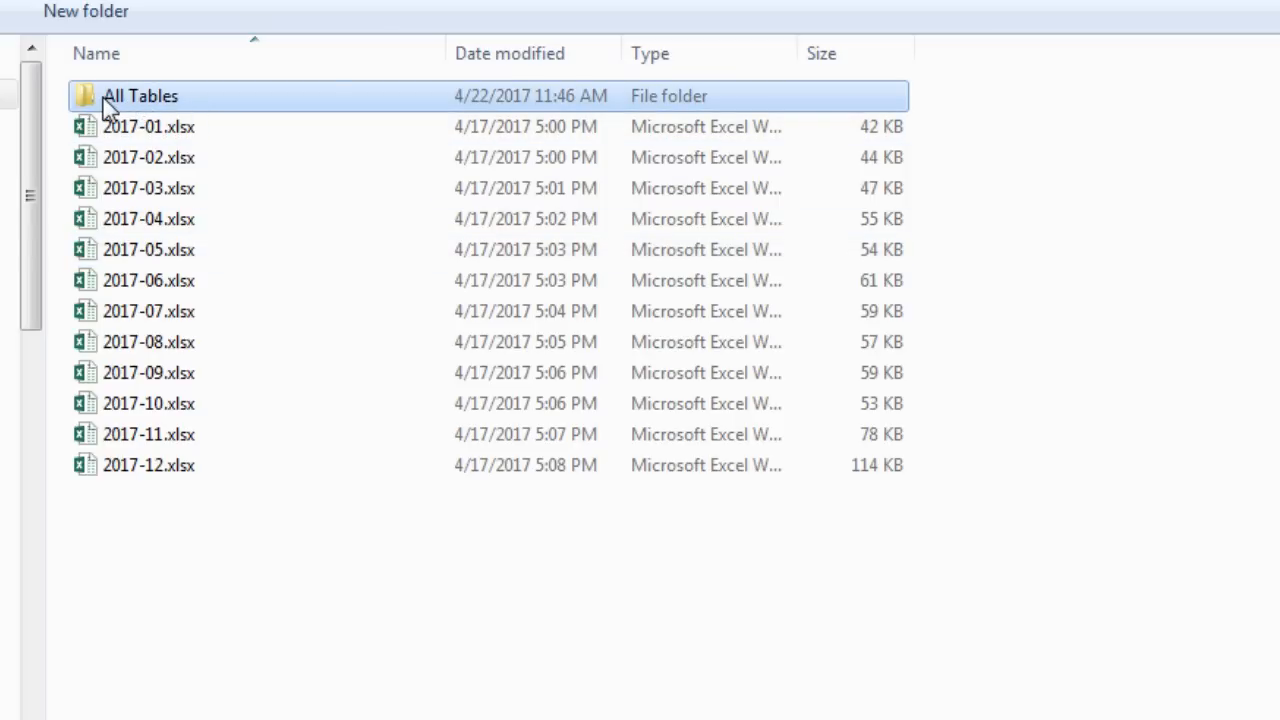
mouse_move(128, 106)
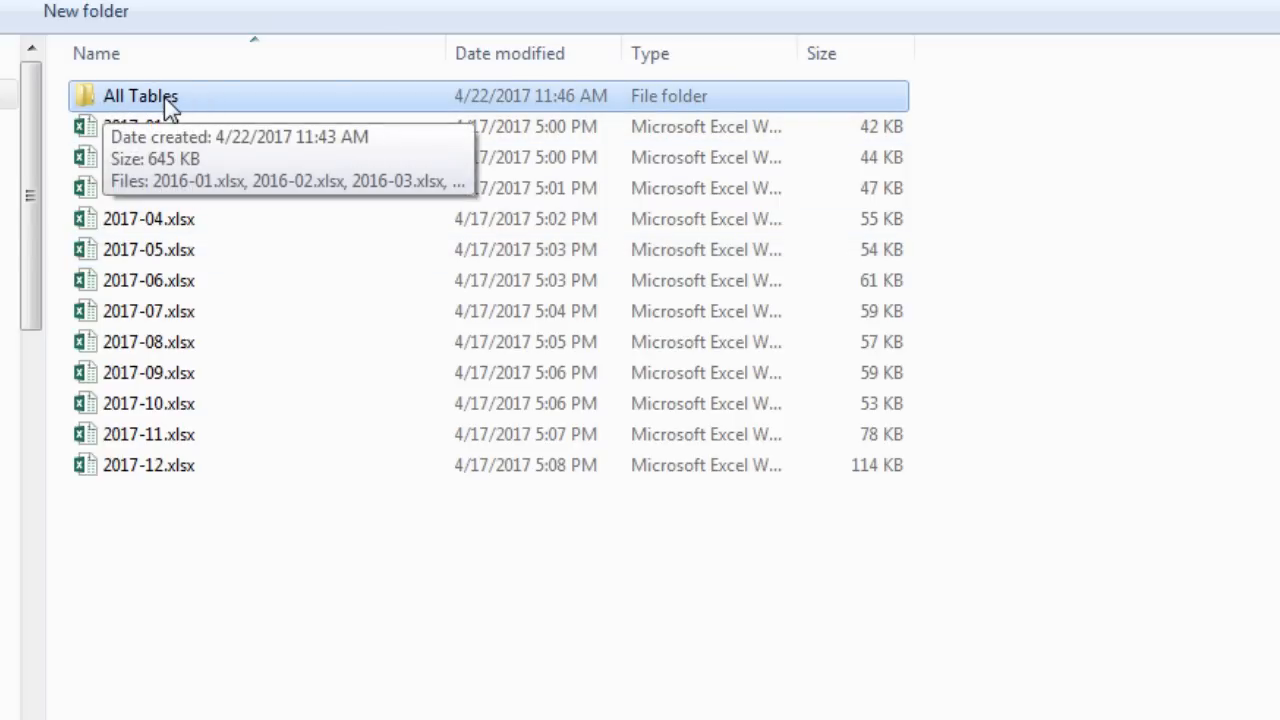
double_click(164, 97)
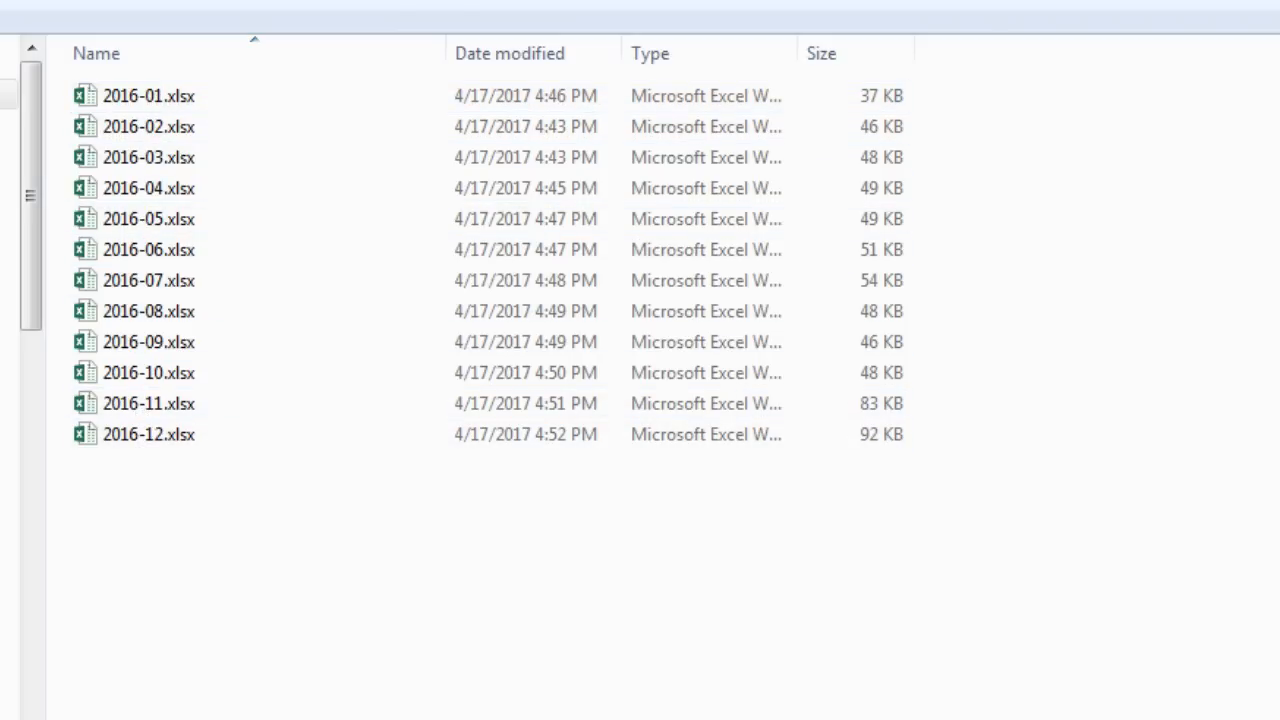
key("alt+Left")
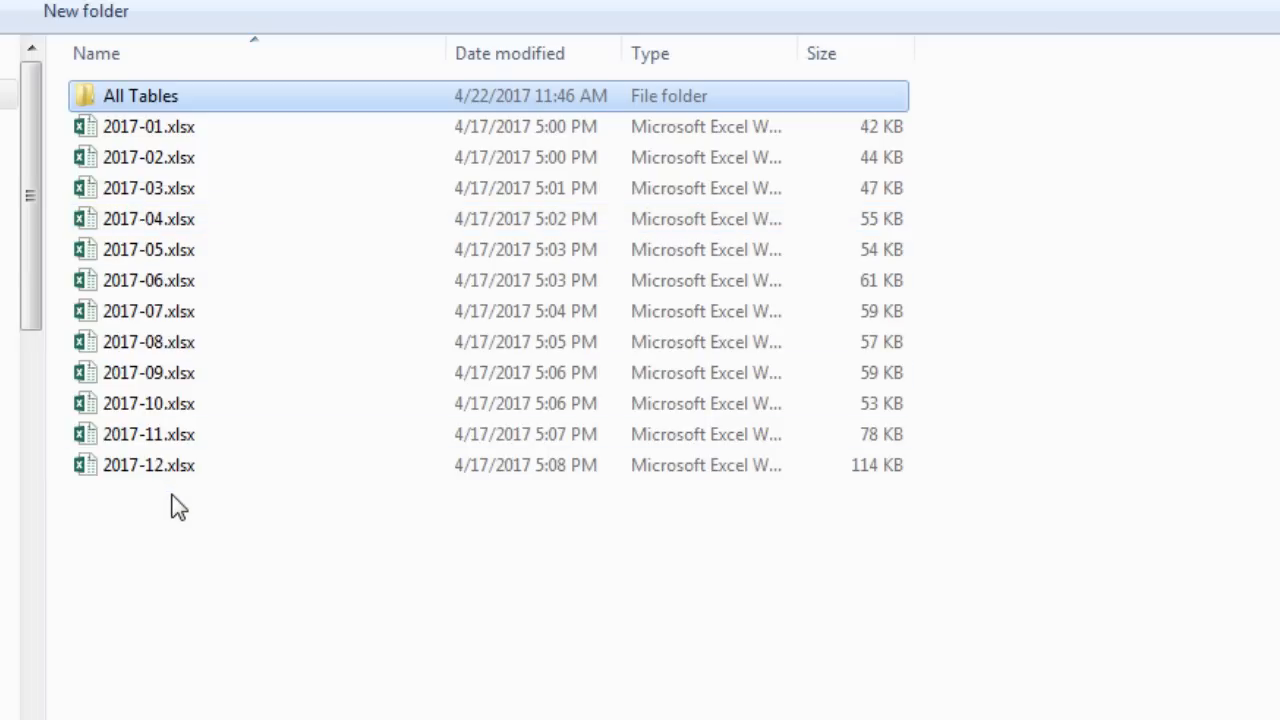
left_click(132, 127)
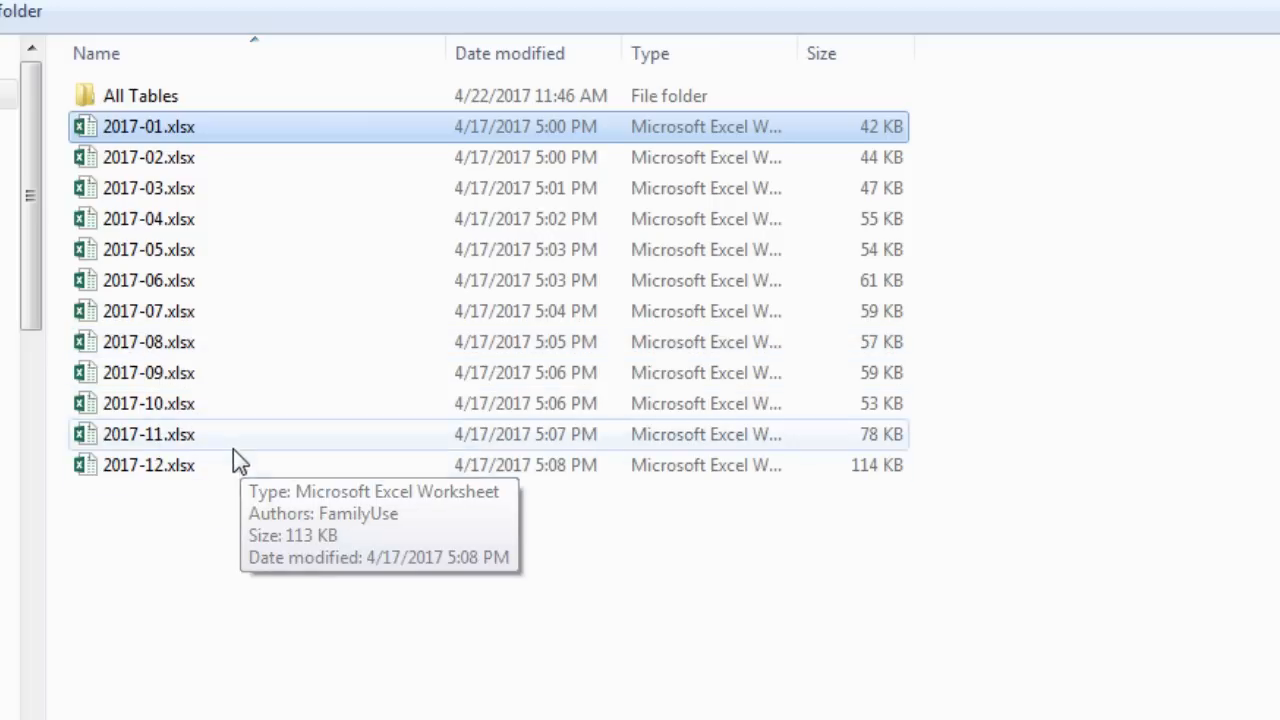
left_click(160, 476, "shift")
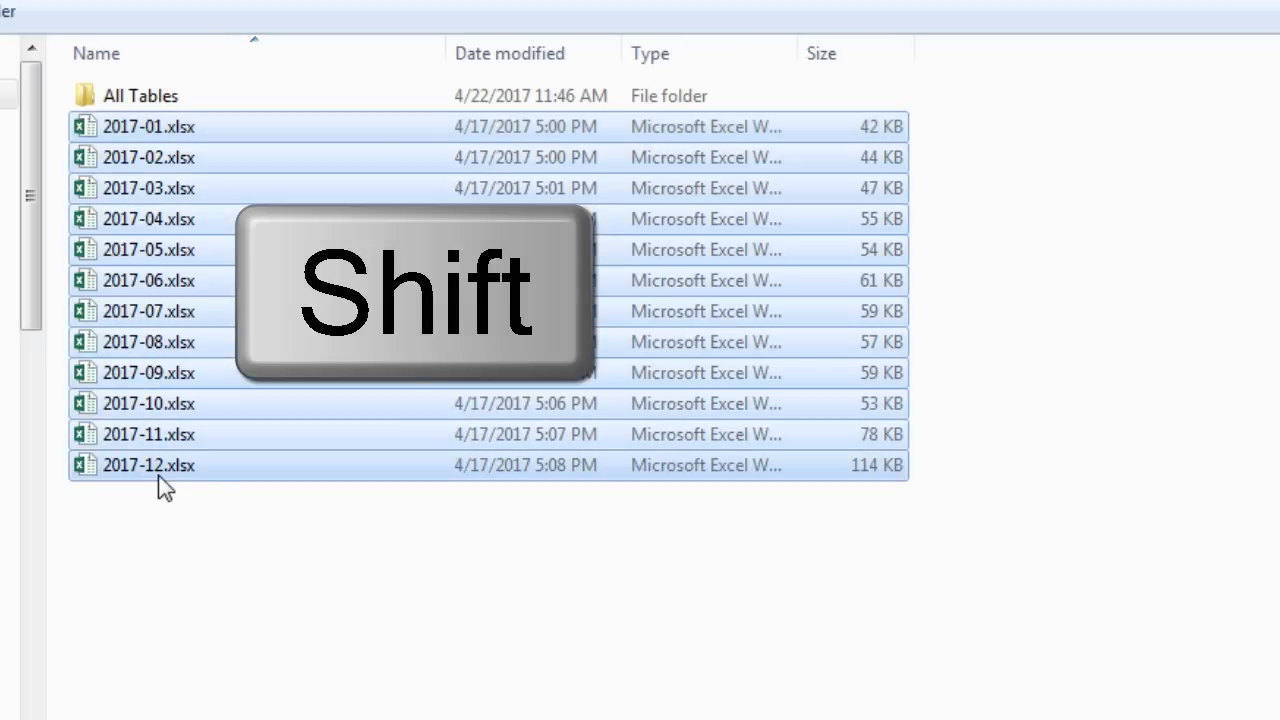
key("ctrl+c")
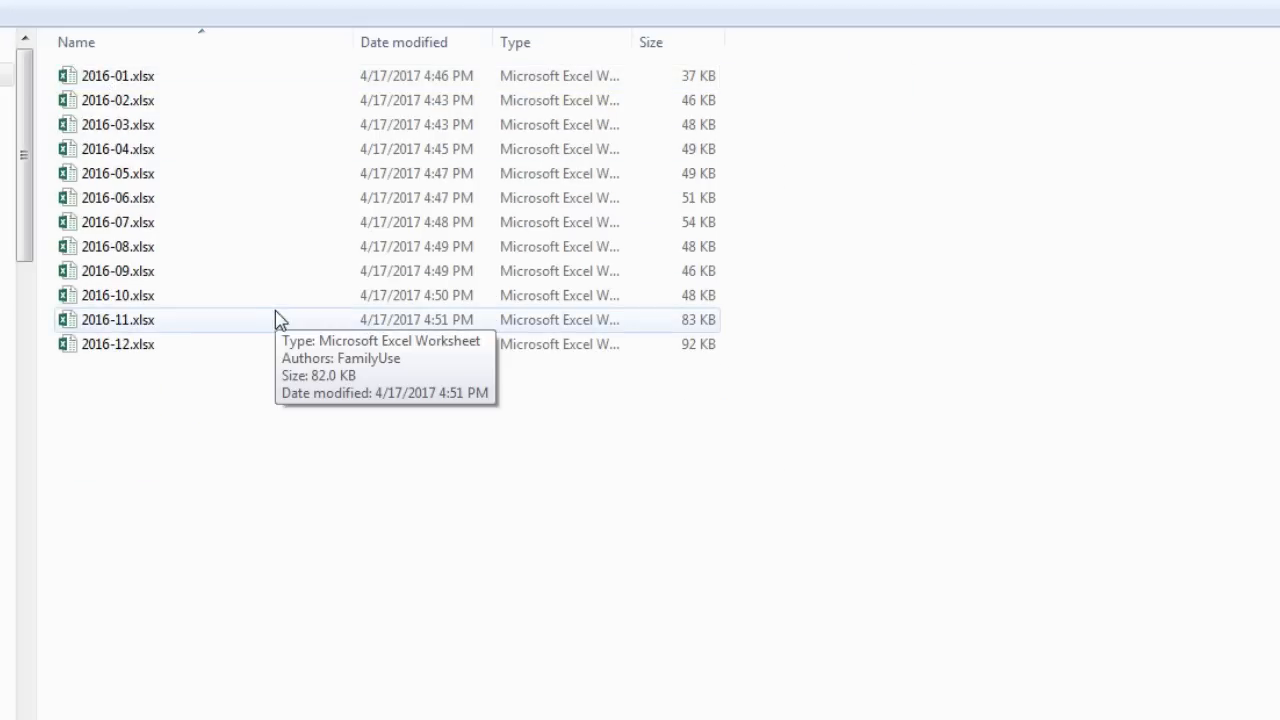
key("ctrl+v")
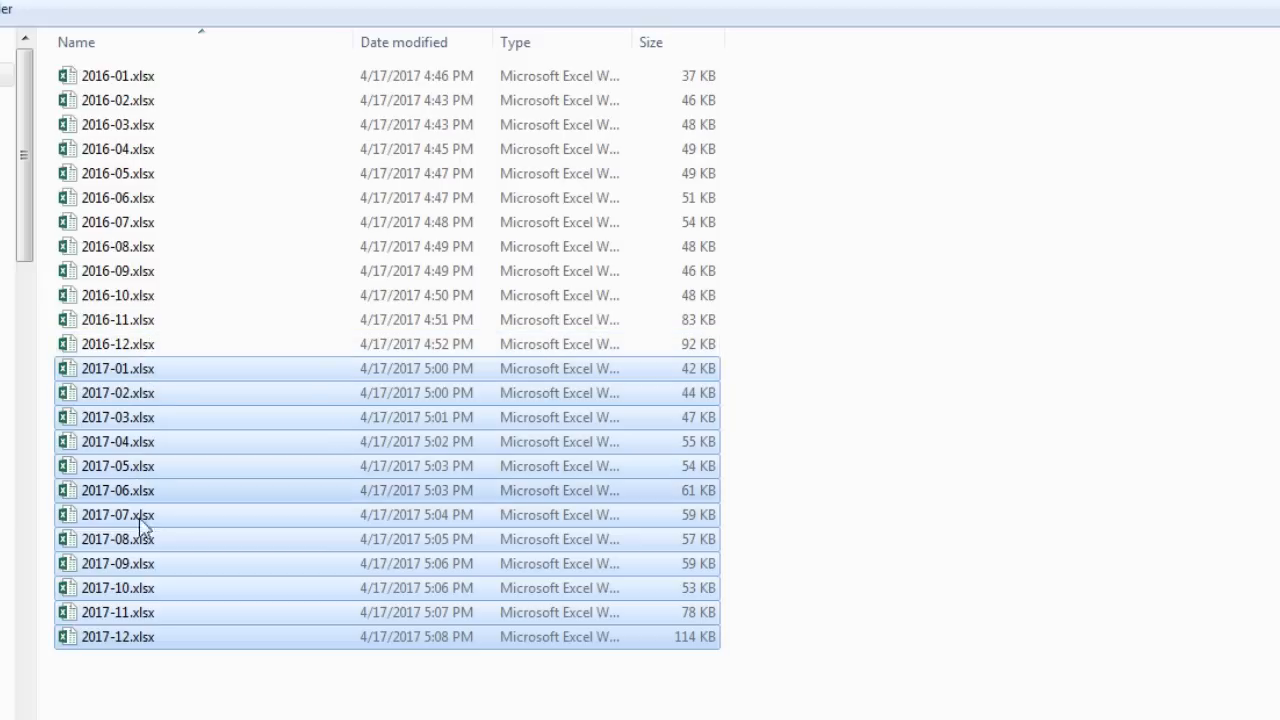
left_click(137, 694)
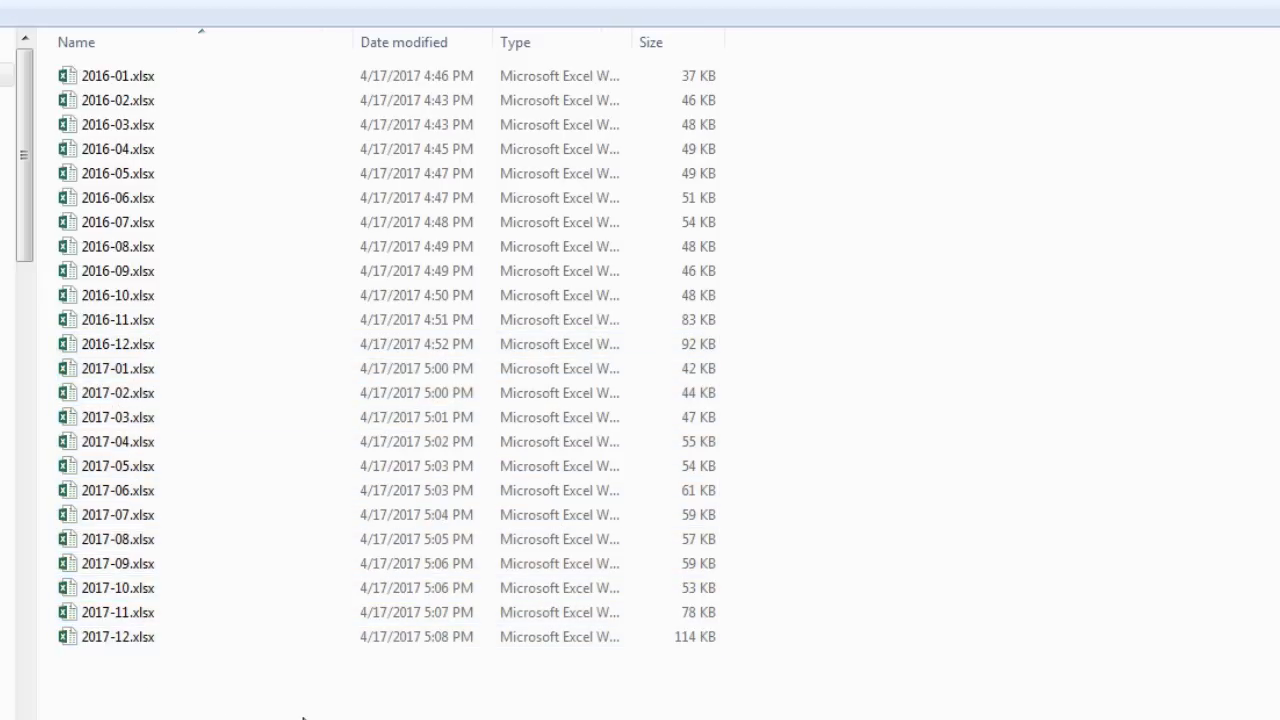
key("alt+Tab")
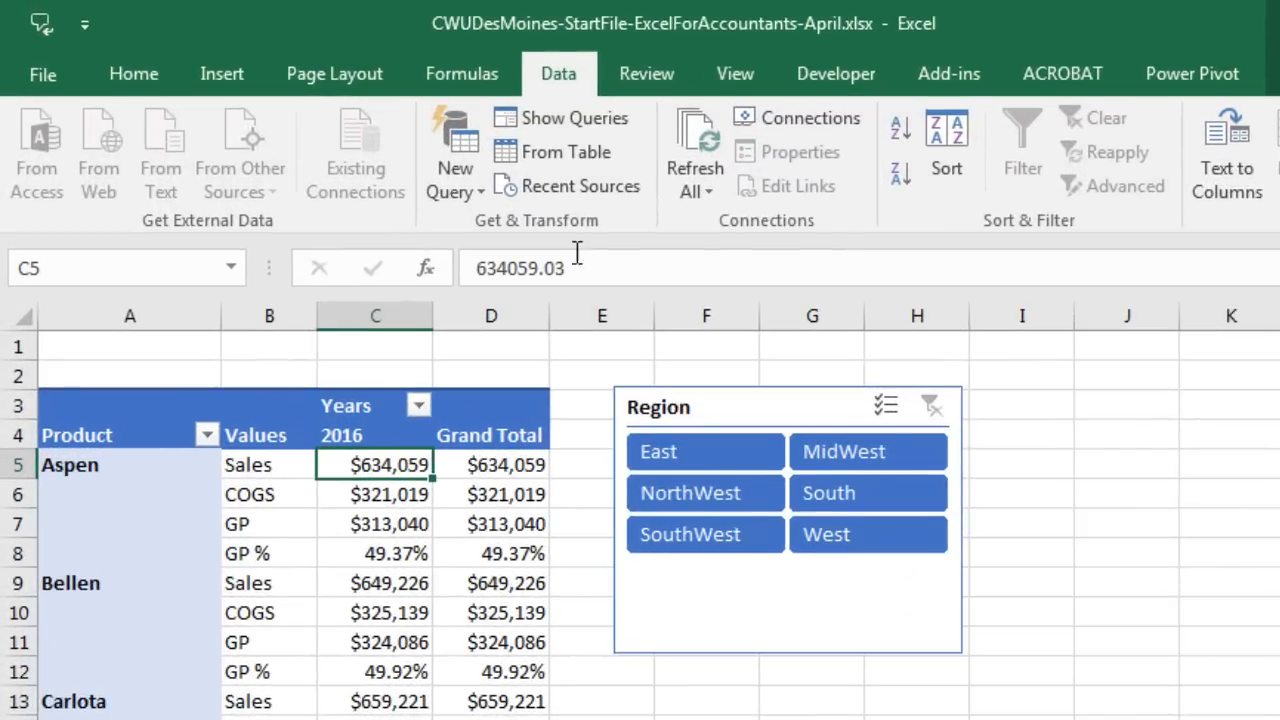
Step: Refresh the AllSalesData query and confirm the AllData table now ends at December 2017, 23,601 rows
left_click(563, 128)
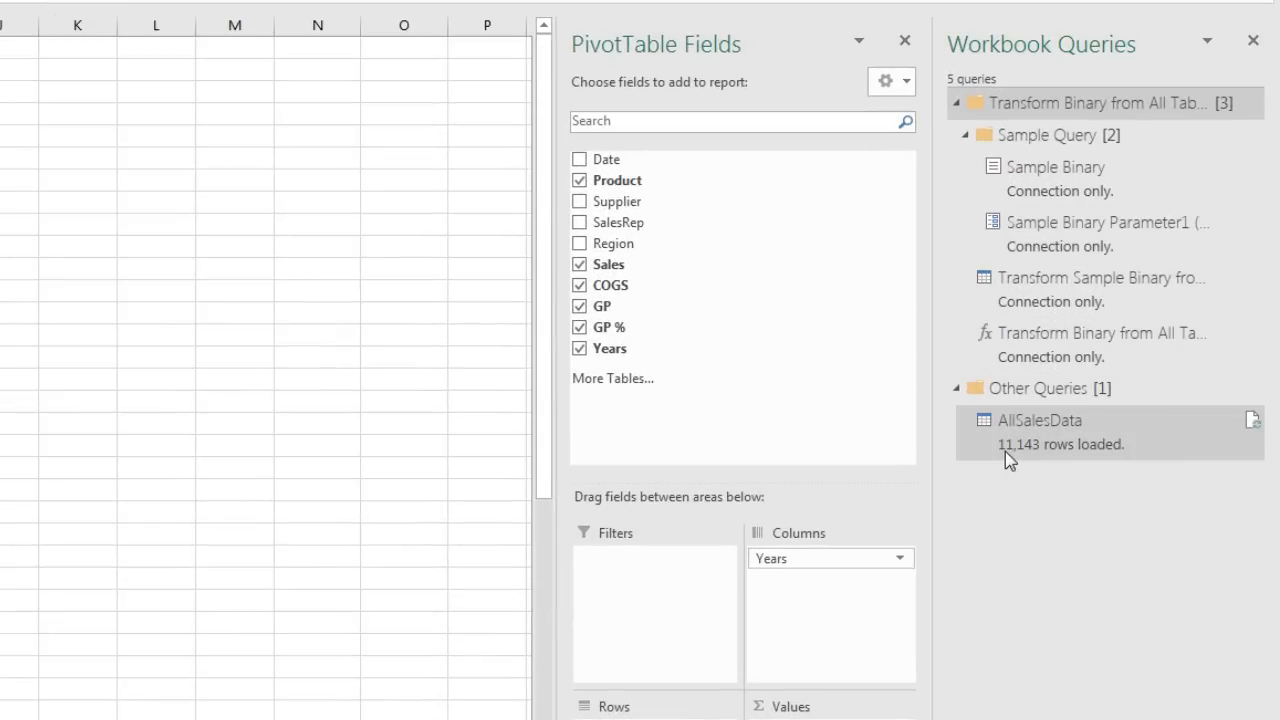
mouse_move(1022, 446)
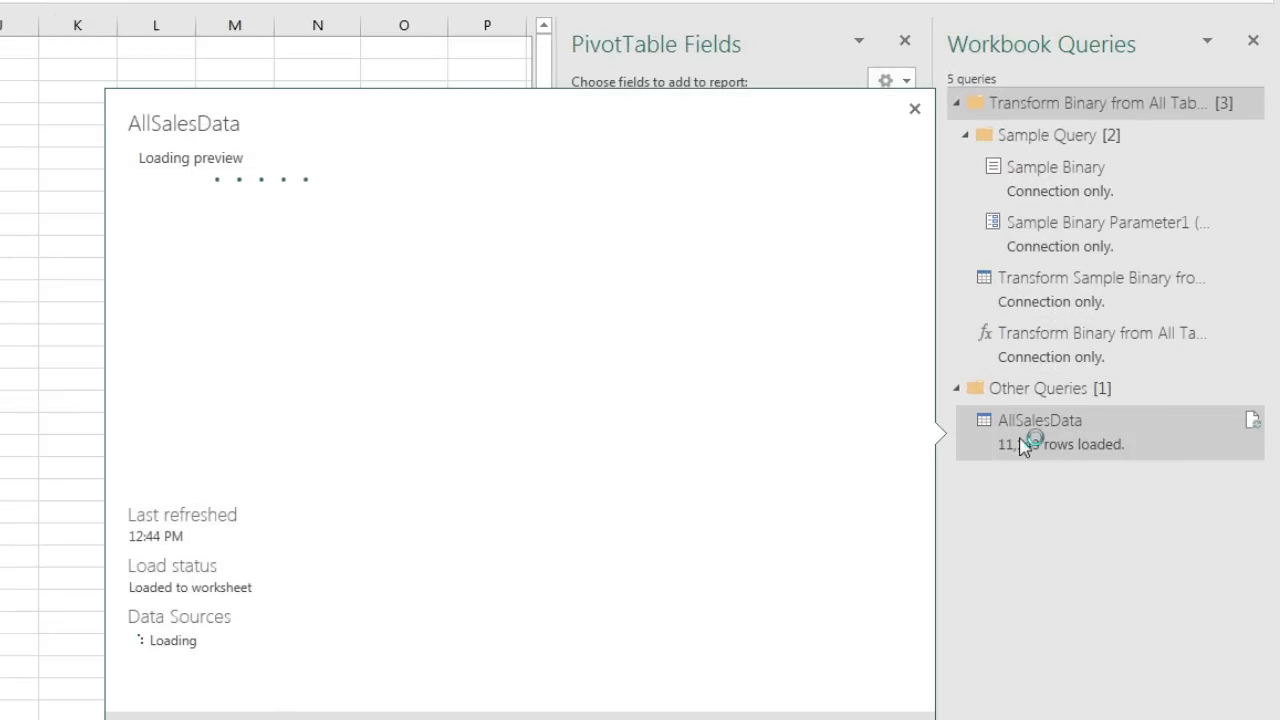
right_click(1022, 446)
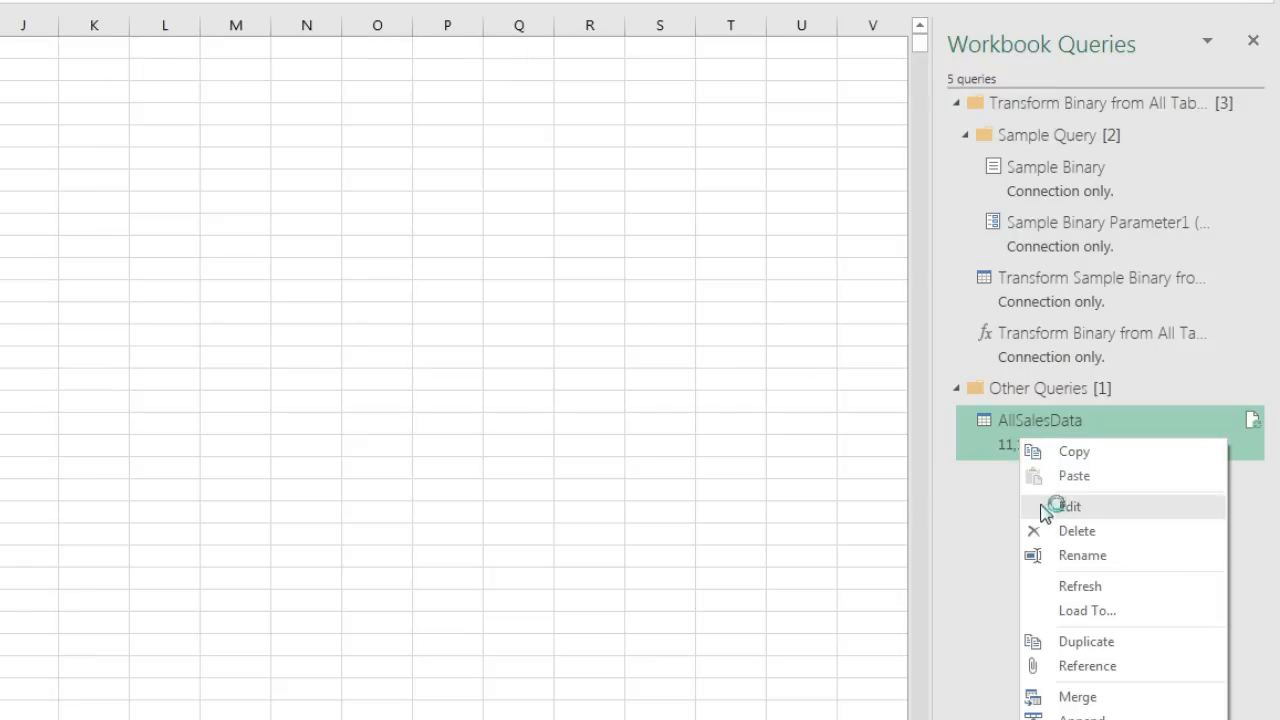
left_click(1077, 591)
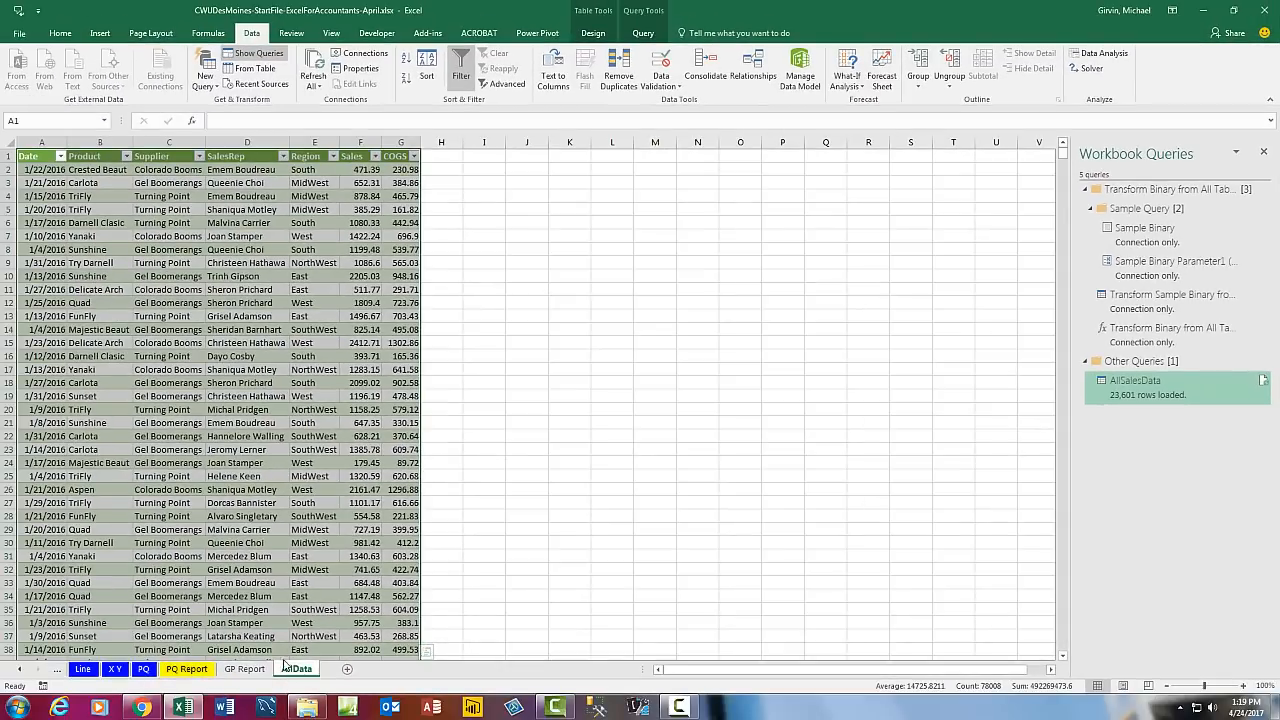
left_click(78, 502)
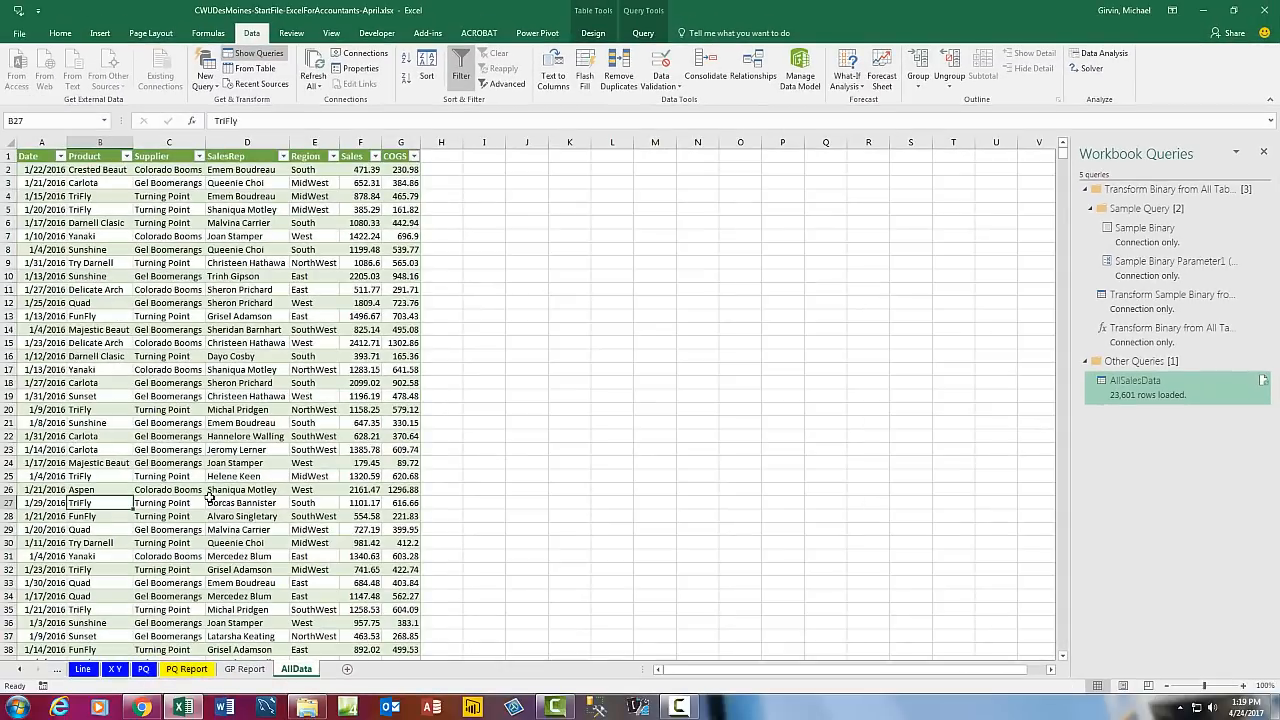
key("ctrl+Down")
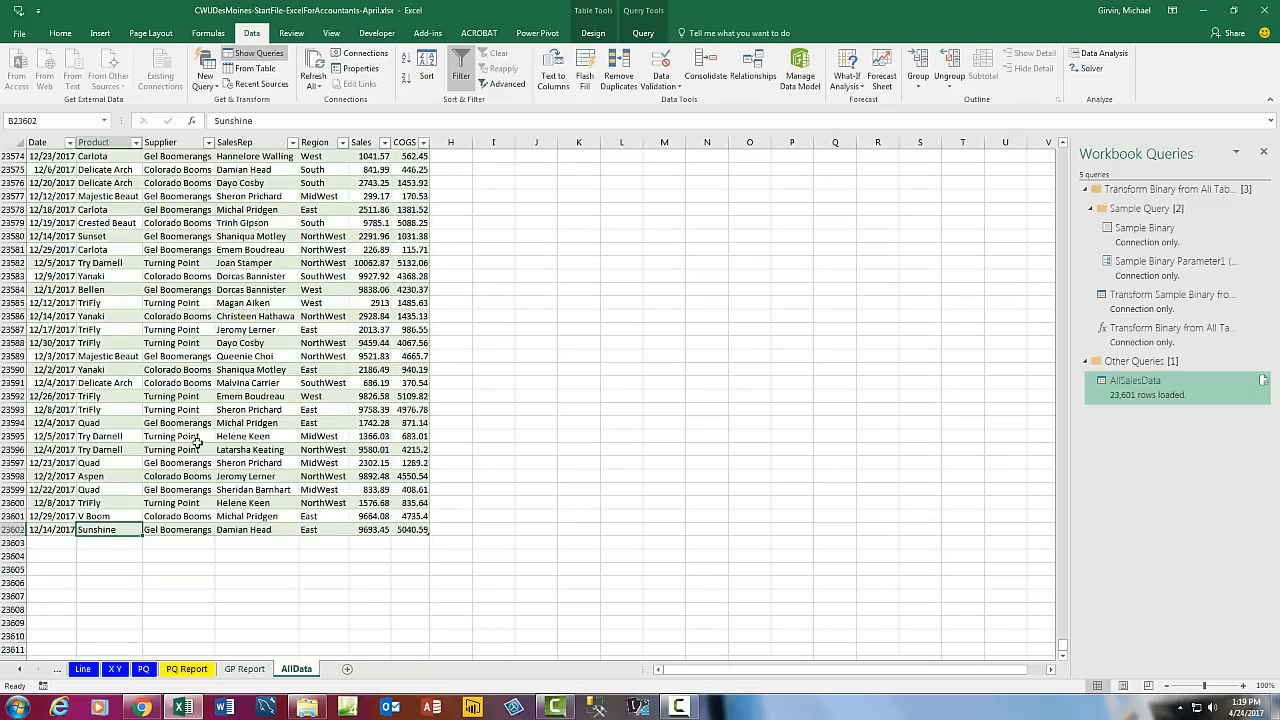
left_click(245, 669)
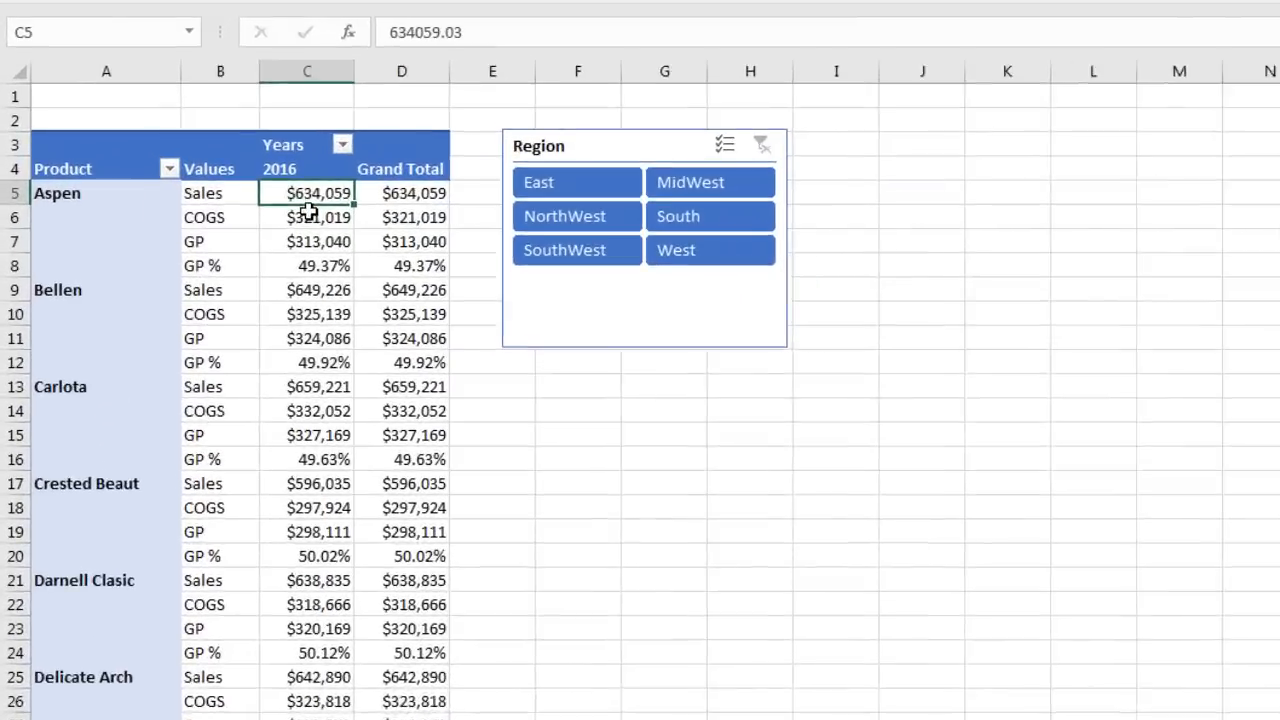
Step: Refresh the GP Report PivotTable to add the 2017 column, and move the Region slicer right
right_click(175, 129)
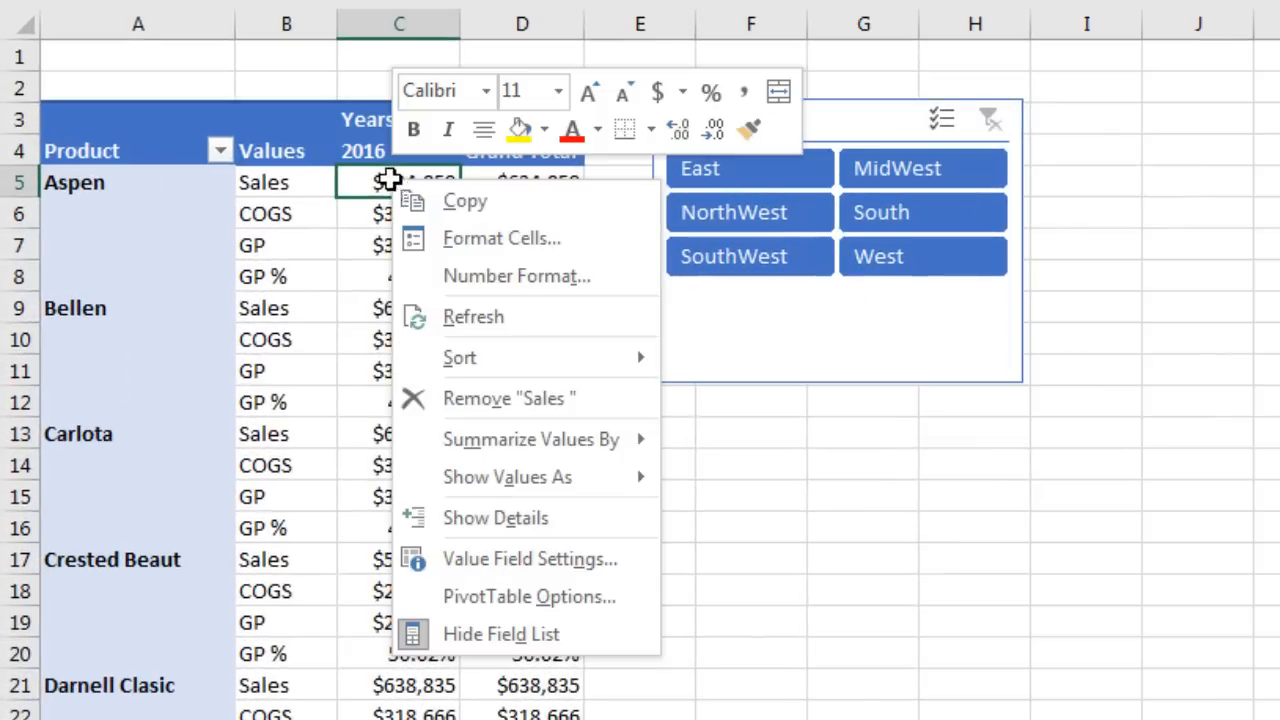
left_click(527, 316)
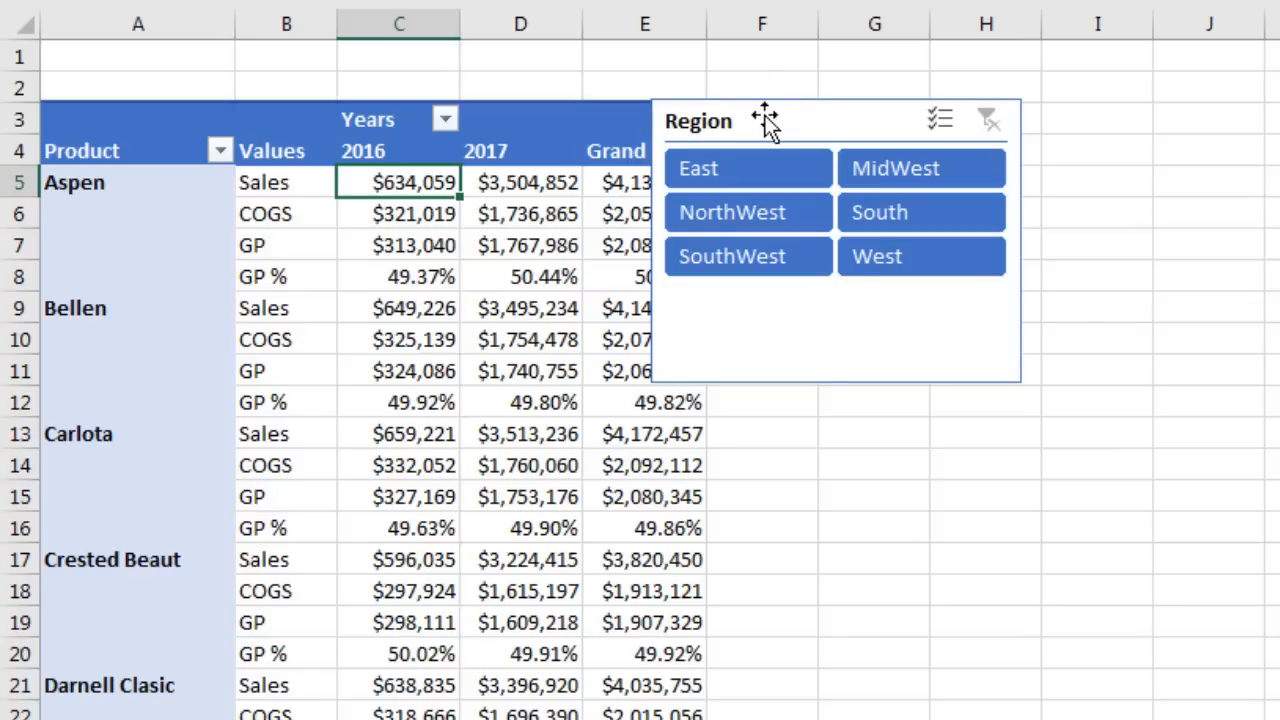
left_click_drag(765, 120, 929, 124)
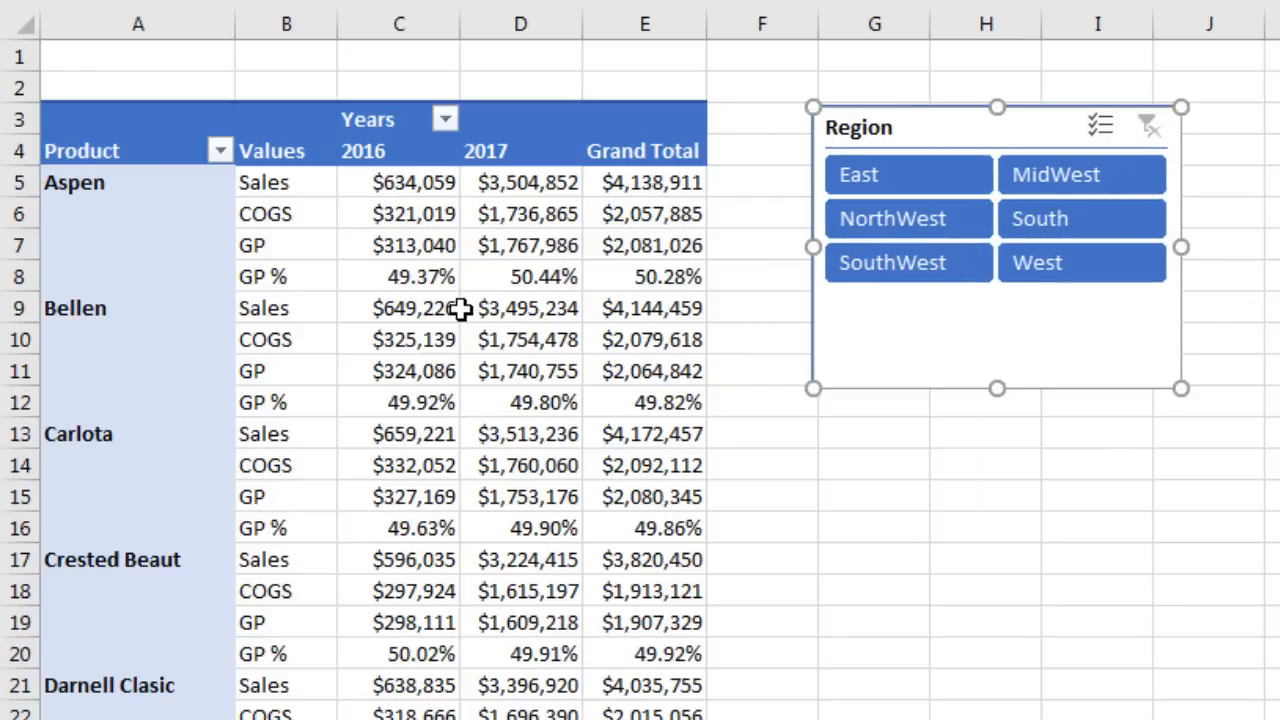
mouse_move(460, 310)
mouse_move(618, 526)
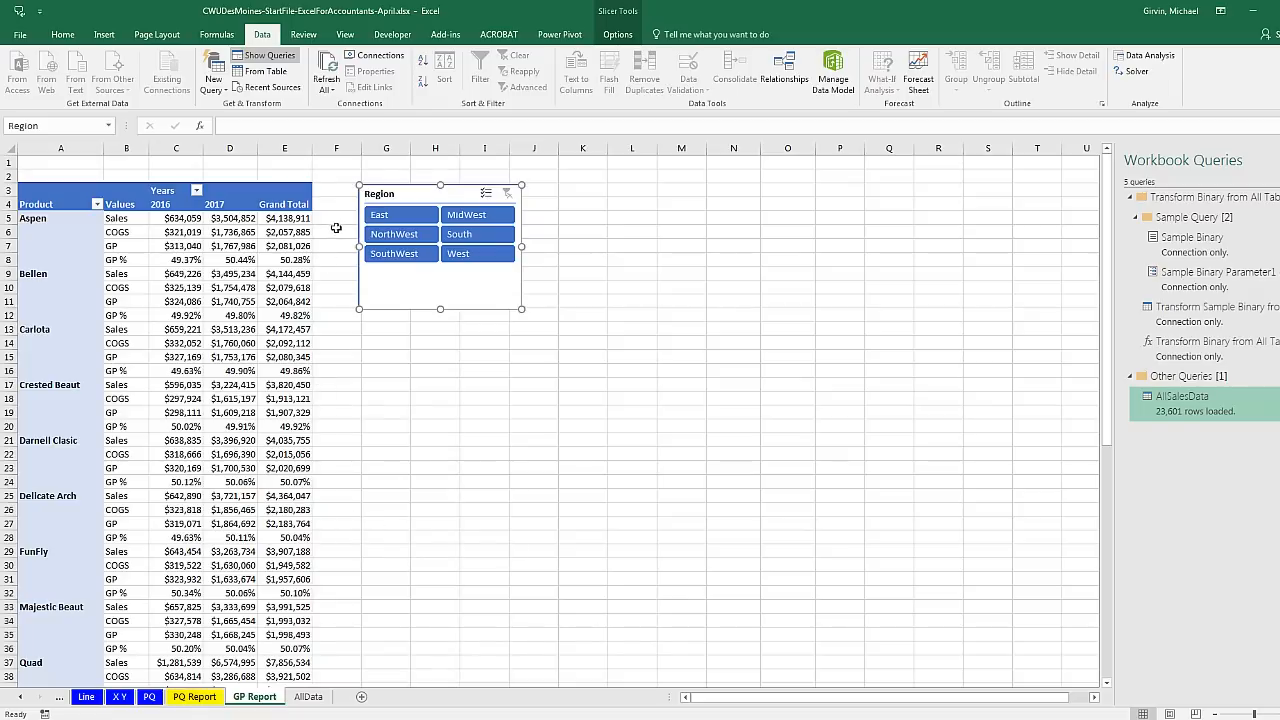
Step: Page back through AllData, PQ Report, X Y, Line, chart sheets, FF and 2016DM to the P(1) sheet
left_click(310, 697)
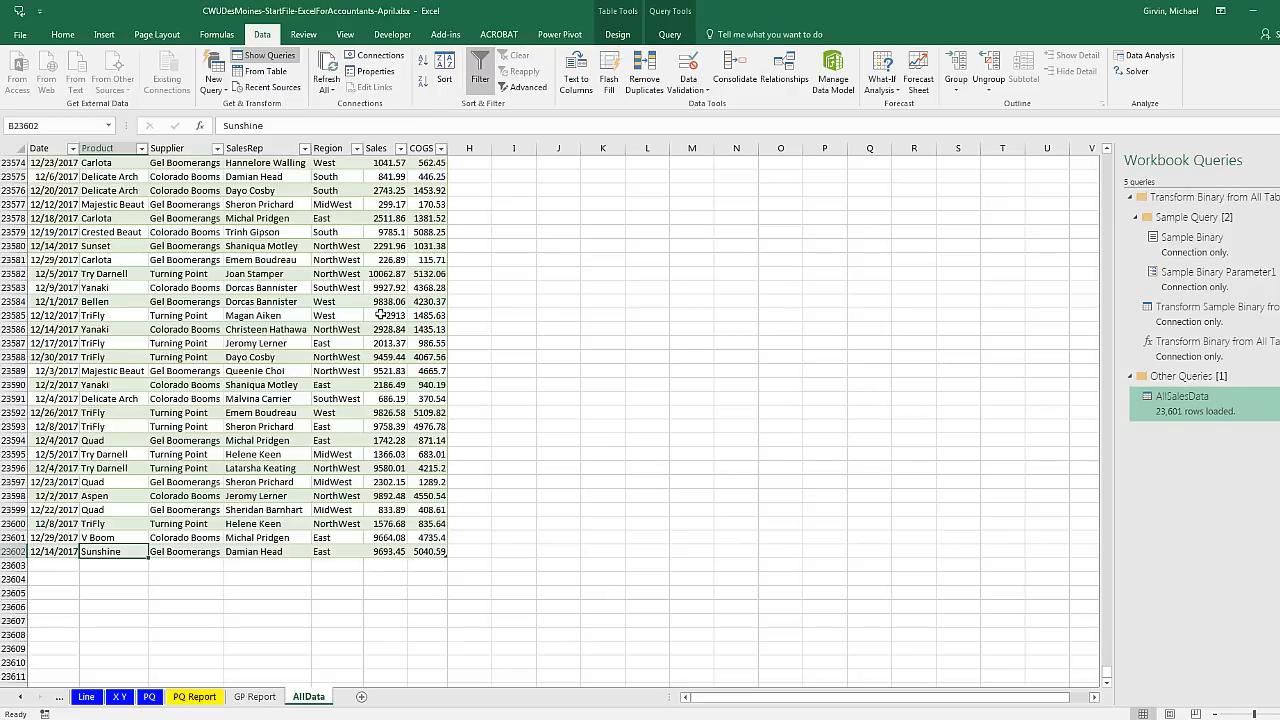
left_click(196, 697)
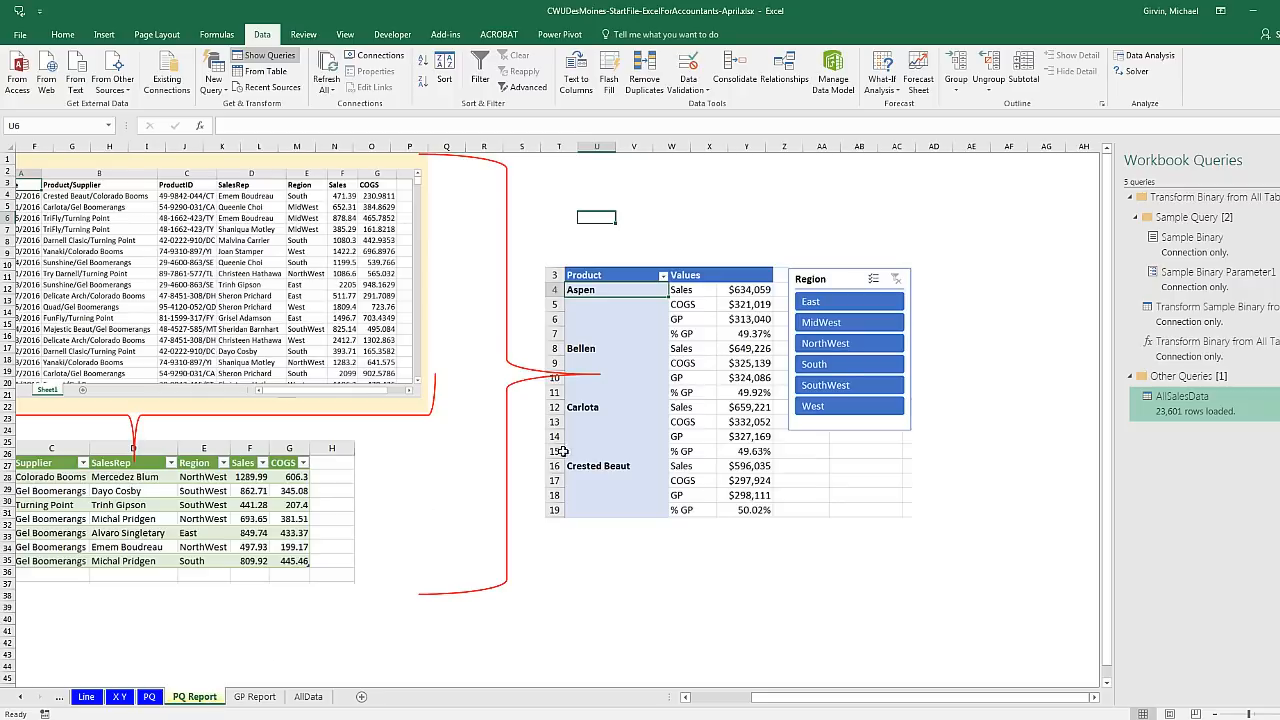
scroll(840, 700, "left", 5)
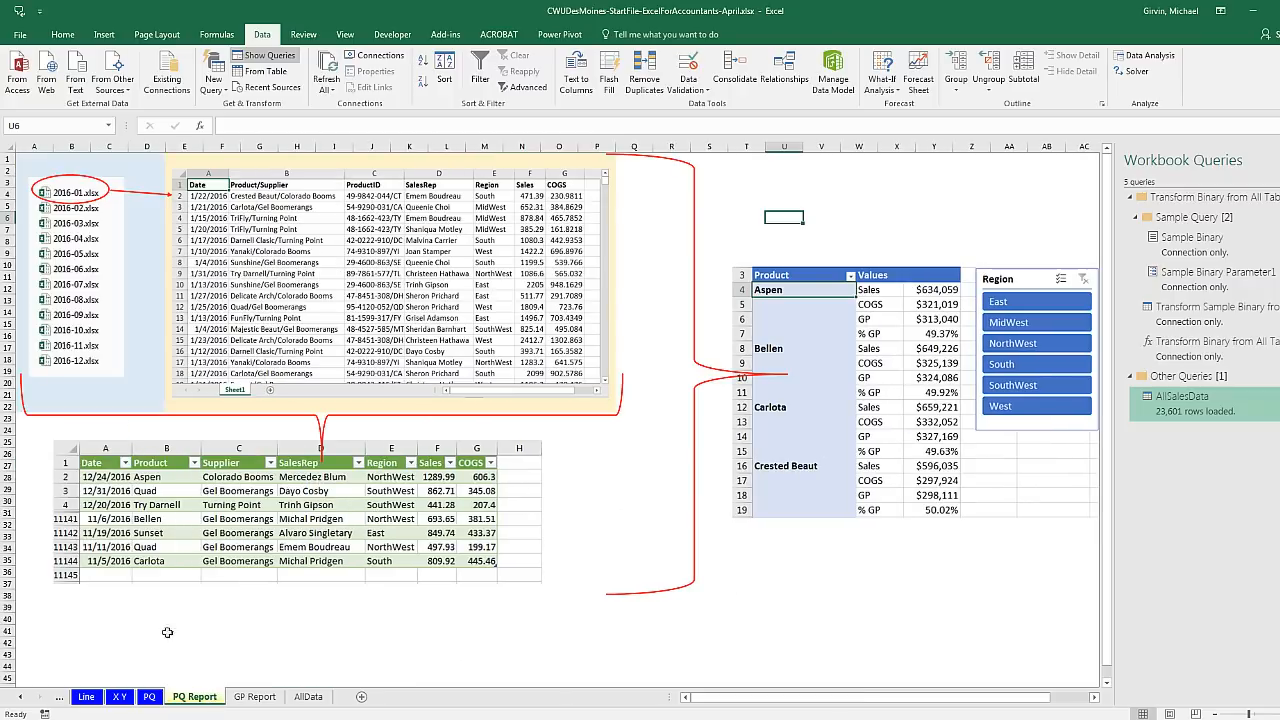
left_click(119, 697)
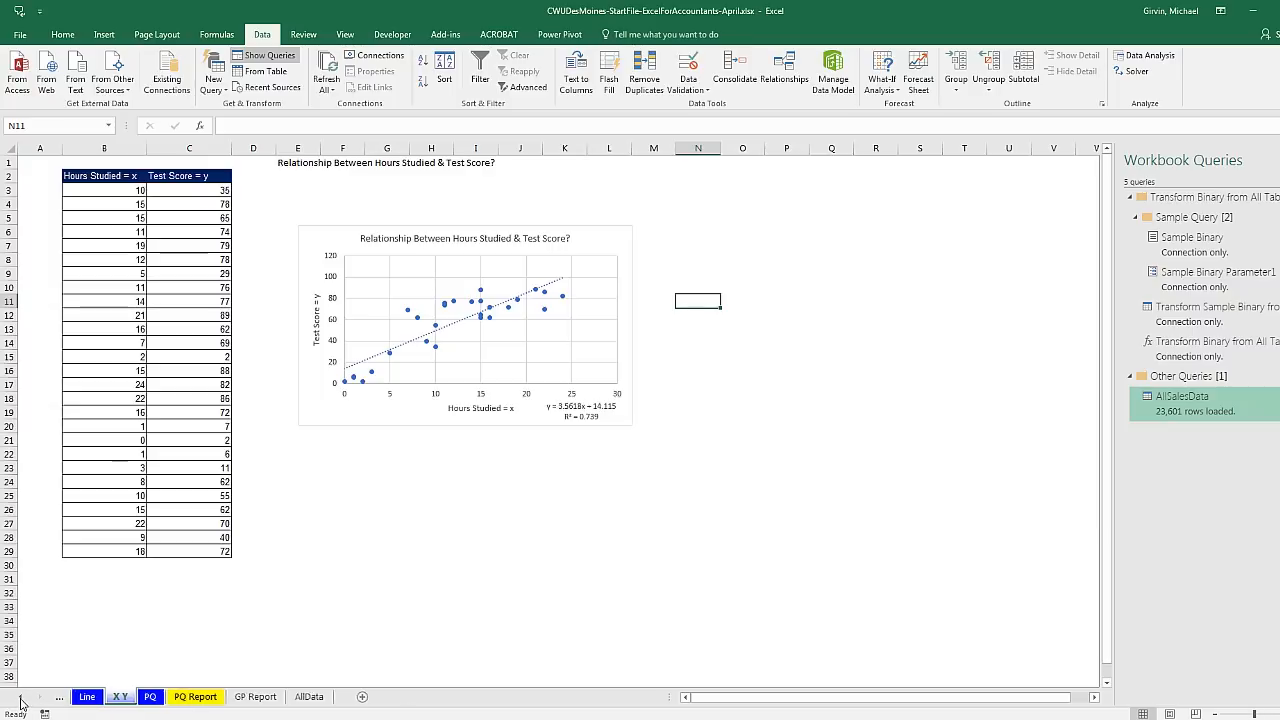
left_click(20, 697)
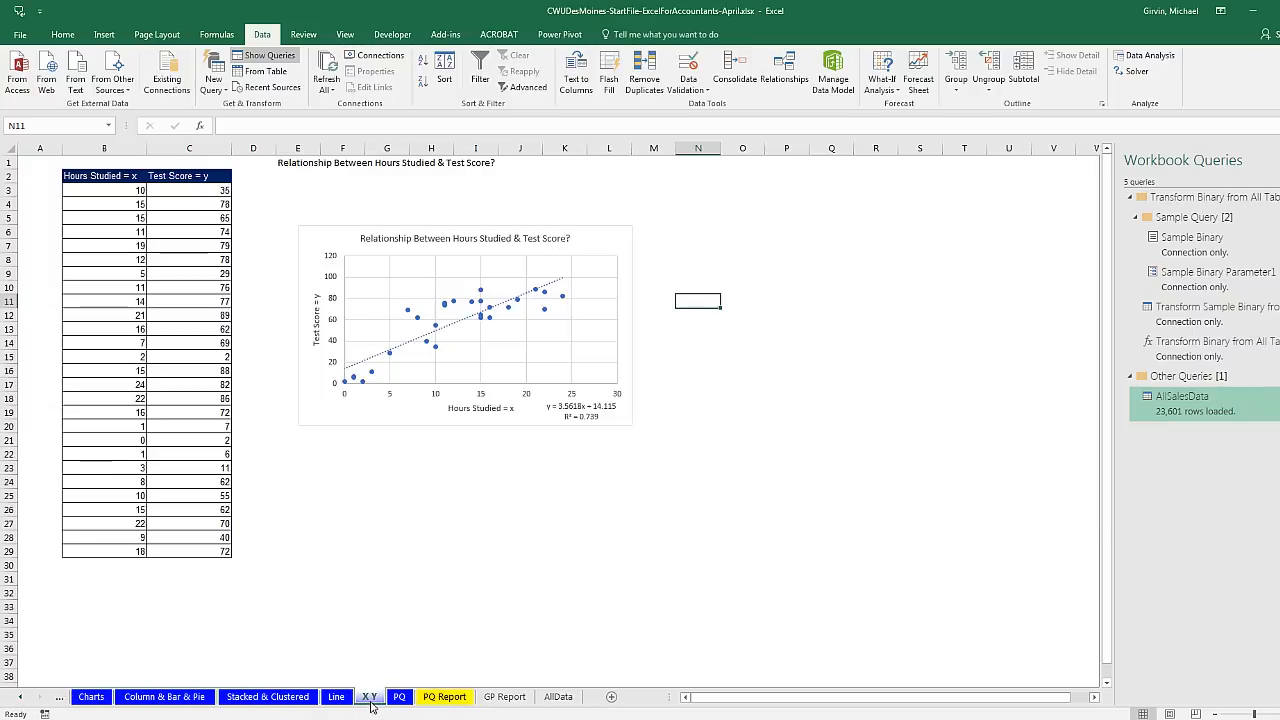
left_click(338, 697)
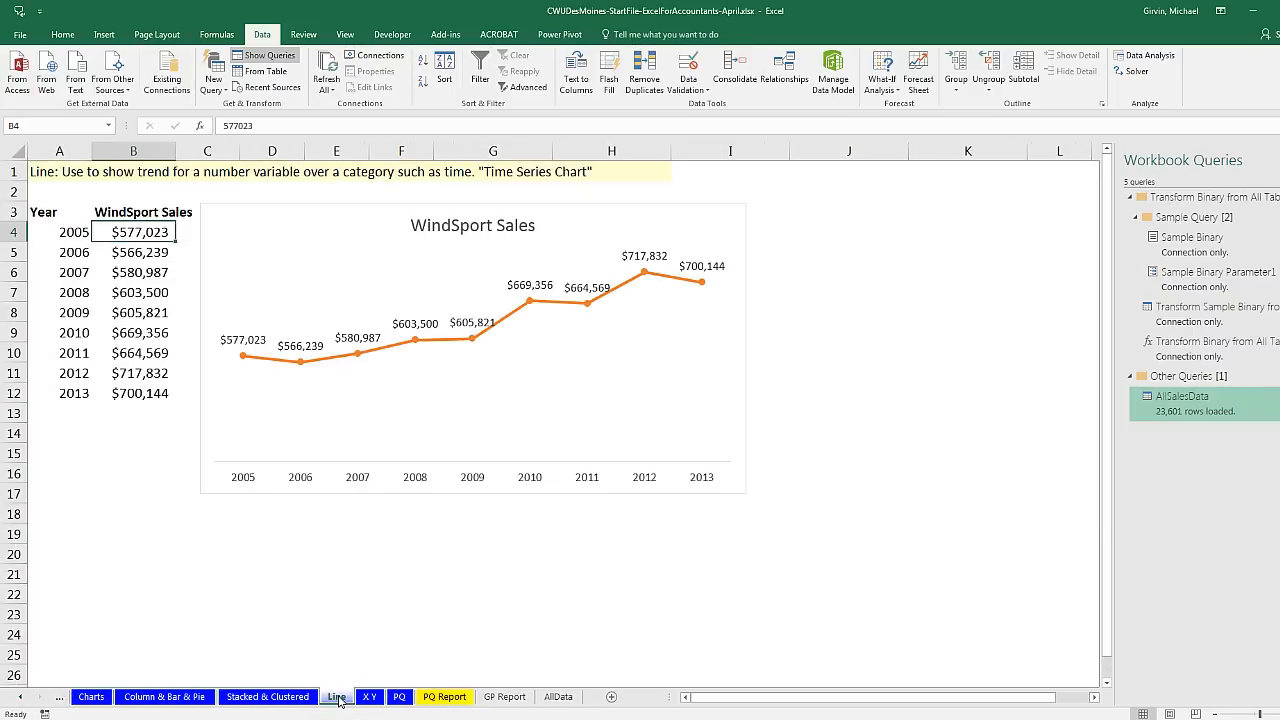
left_click(265, 697)
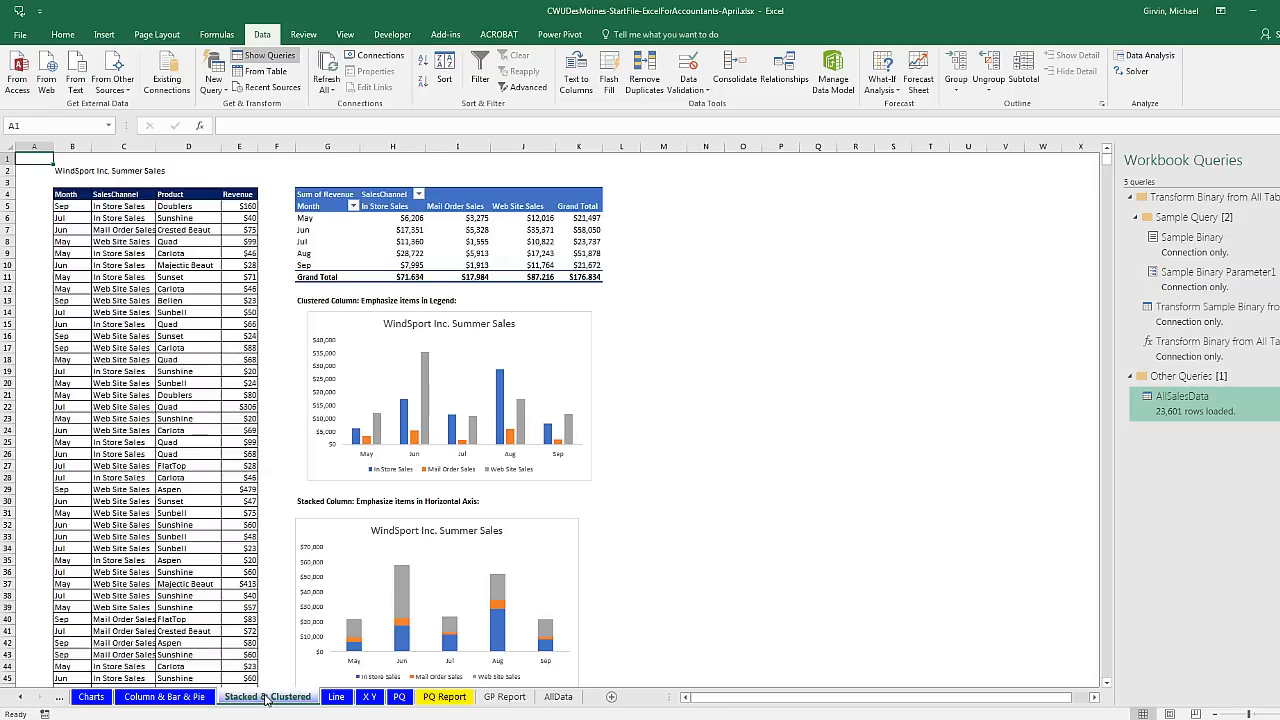
left_click(163, 697)
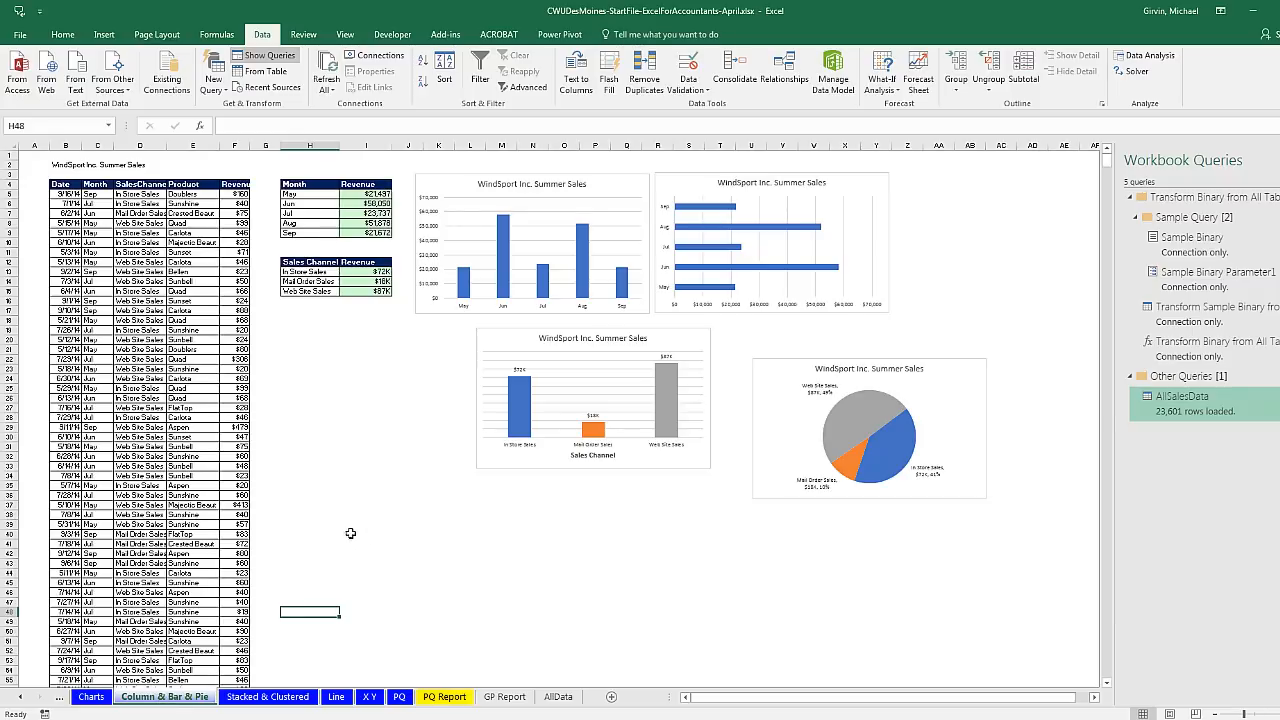
left_click(20, 698)
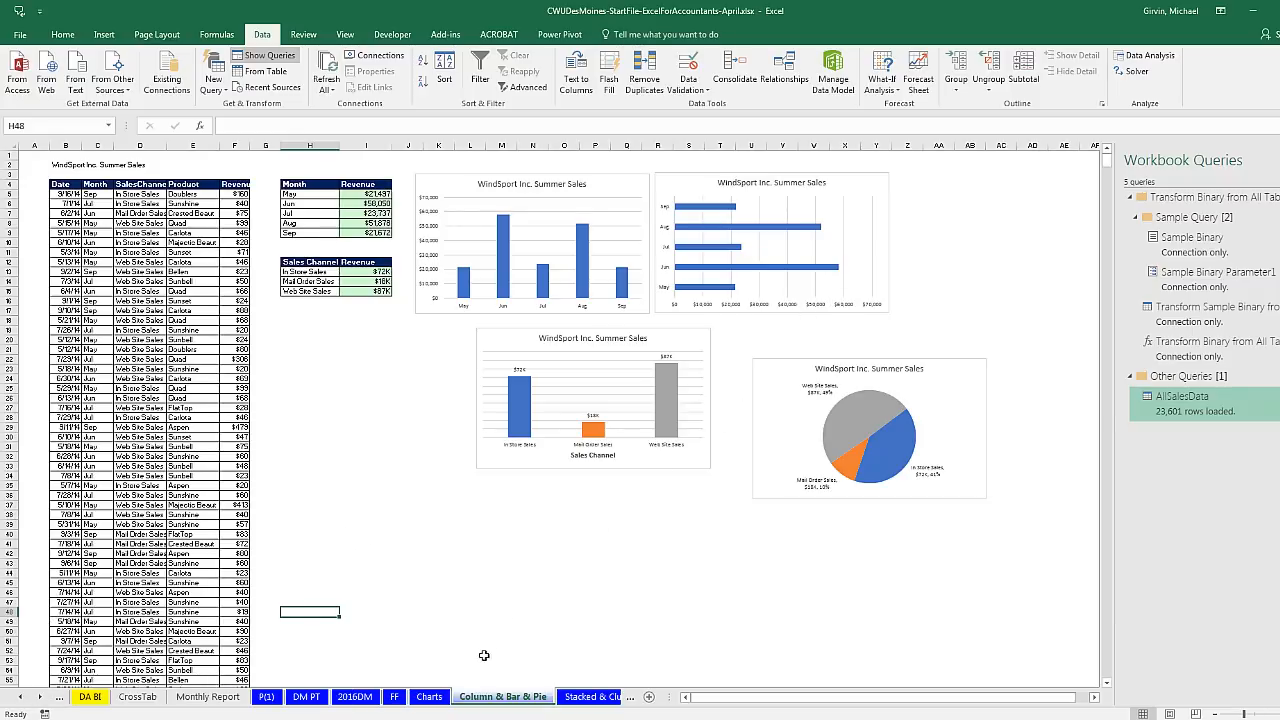
left_click(394, 697)
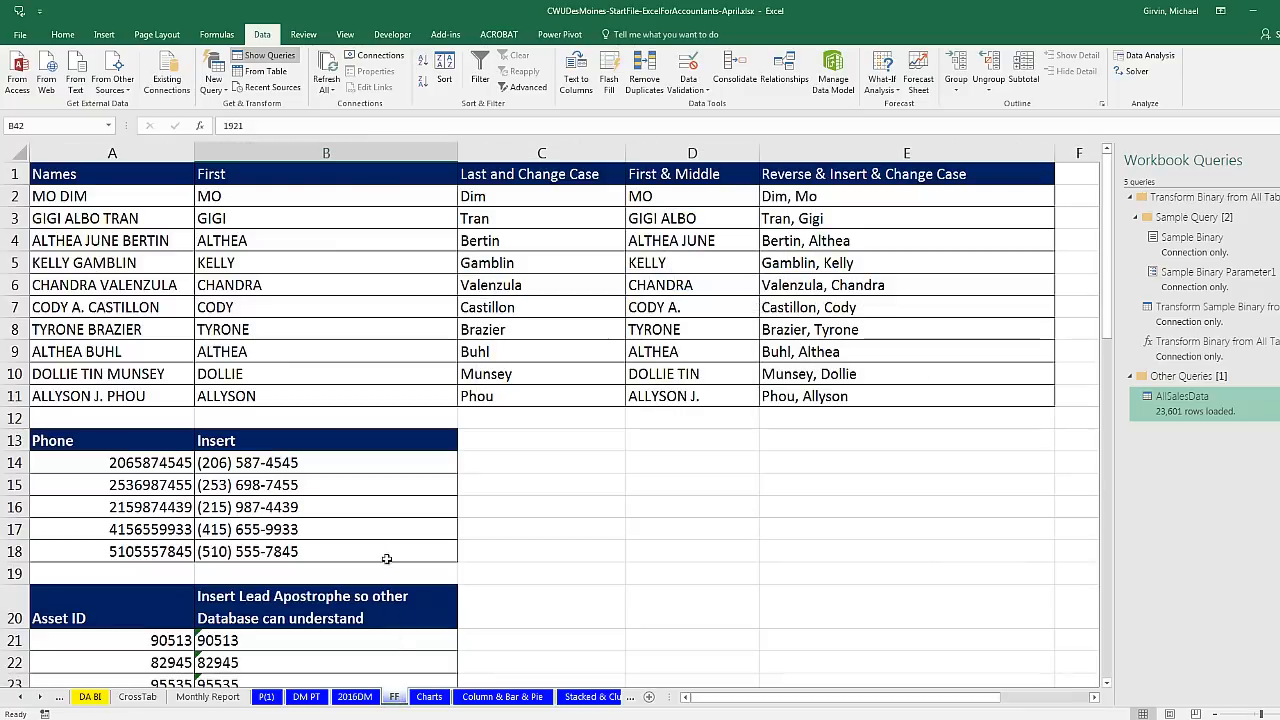
left_click(358, 697)
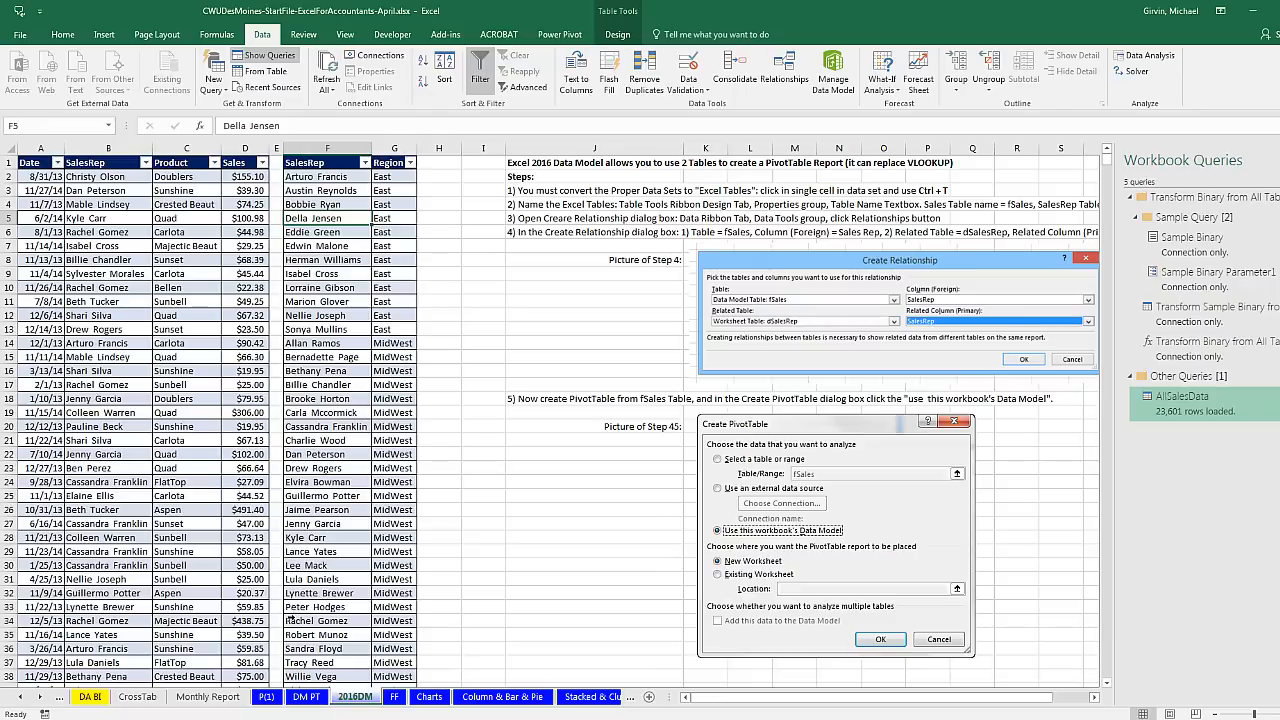
left_click(270, 698)
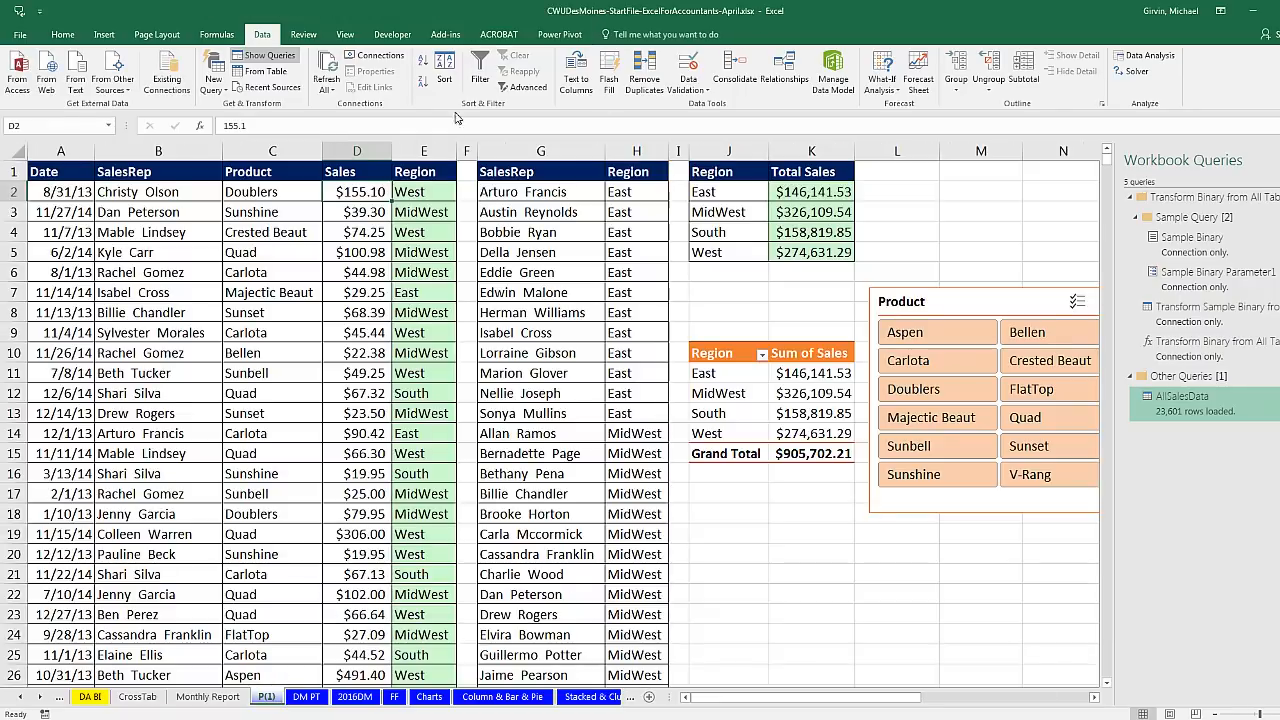
Step: Page back through Monthly Report, CrossTab, DA BI, SUMIFS-COUNTIFS and IF to F-CF-NF, editing C2's =ROUND(B2*$E$2,2) formula
left_click(207, 697)
left_click(140, 697)
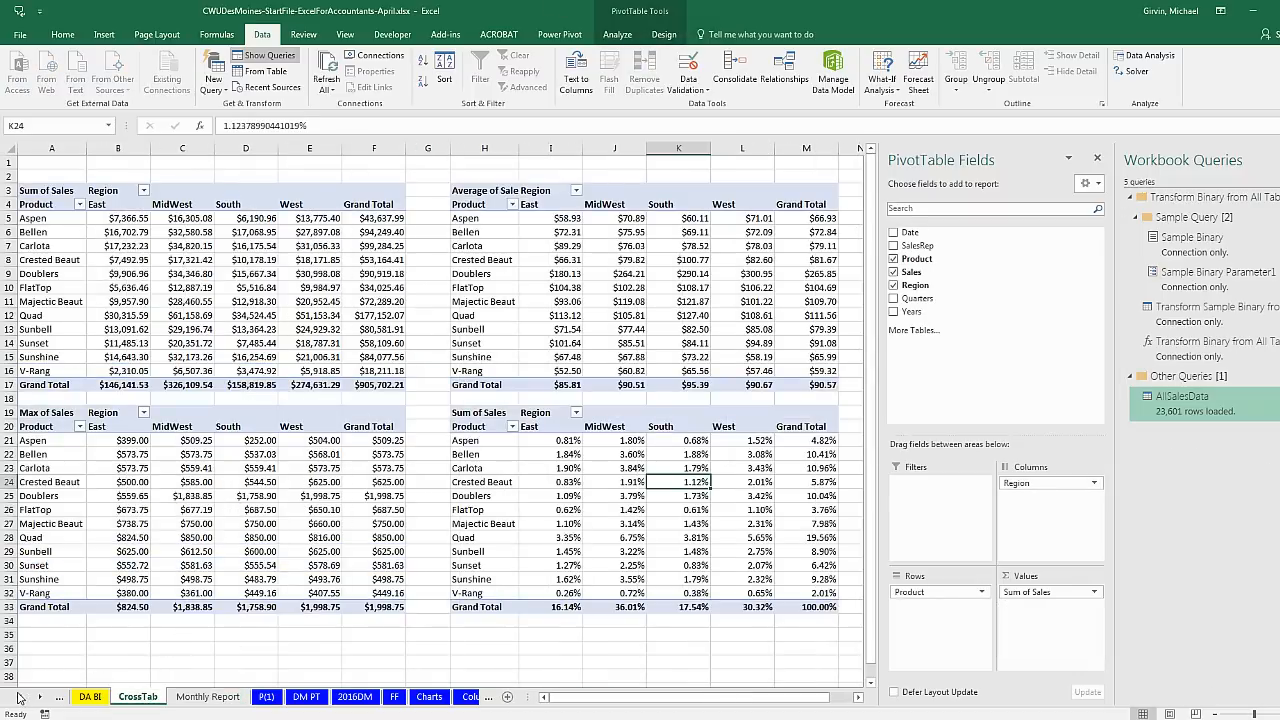
left_click(20, 697)
left_click(20, 697)
left_click(349, 697)
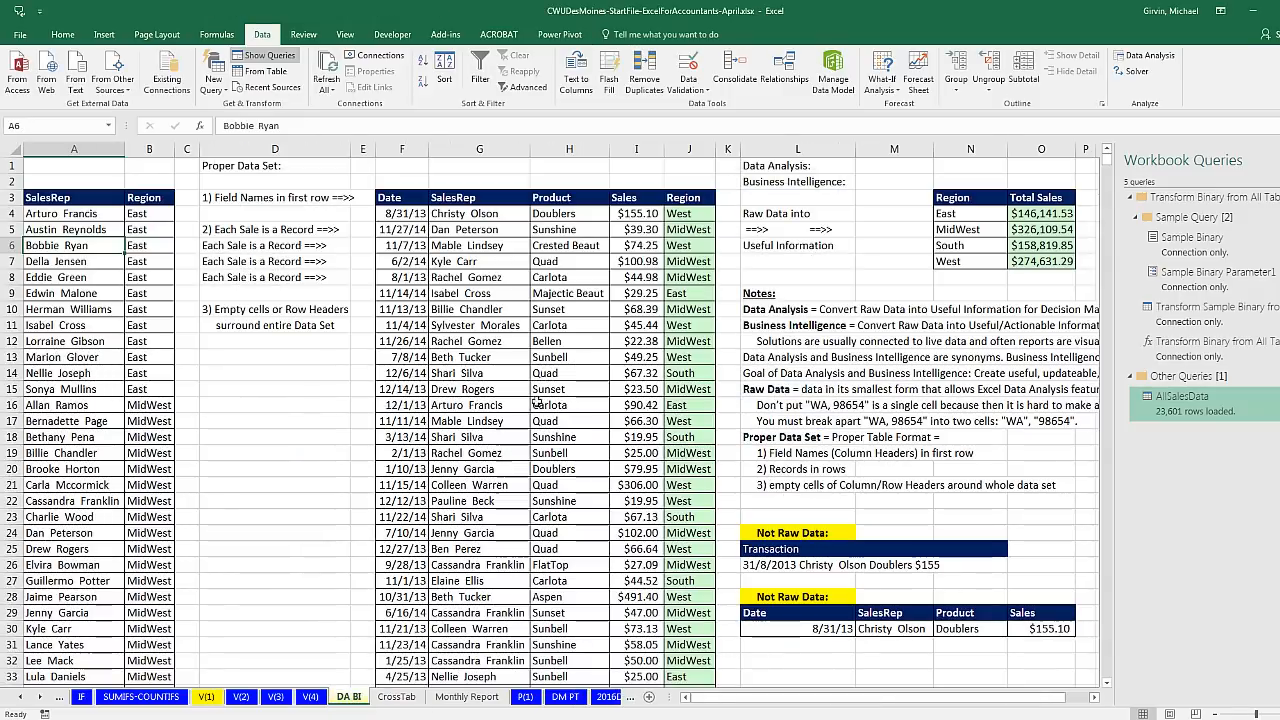
left_click(141, 696)
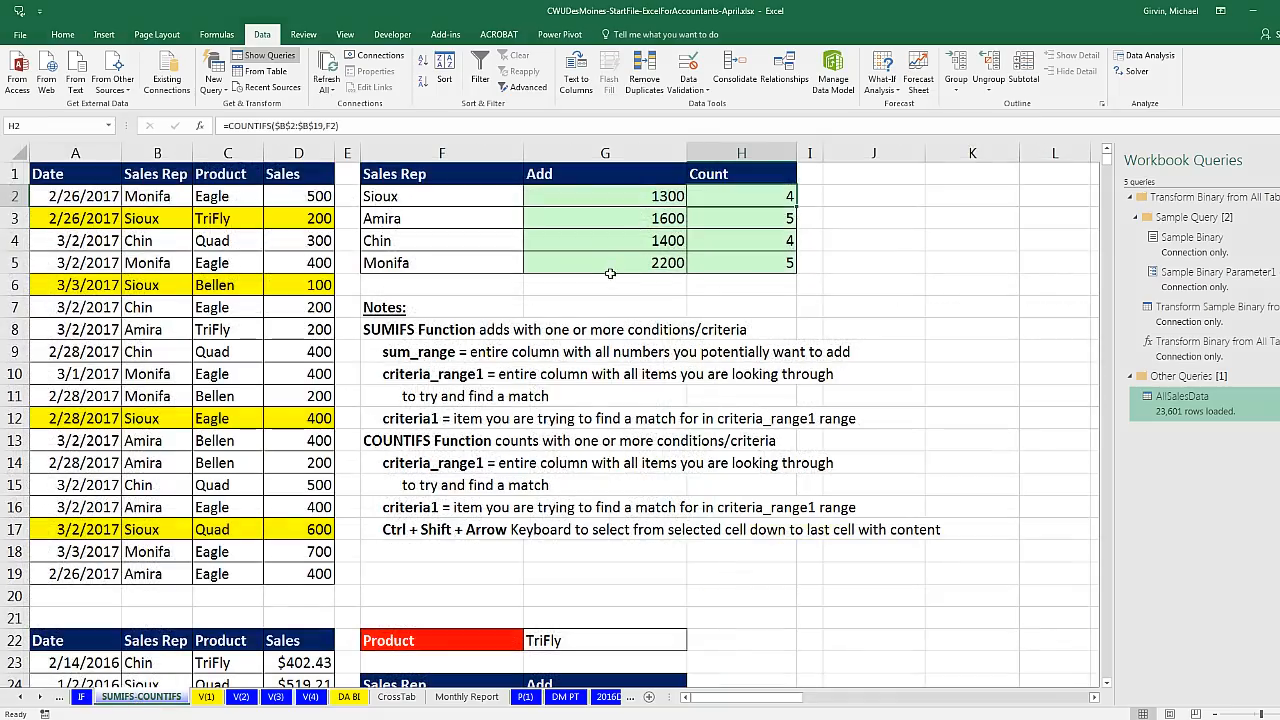
left_click(83, 697)
left_click(23, 699)
left_click(23, 699)
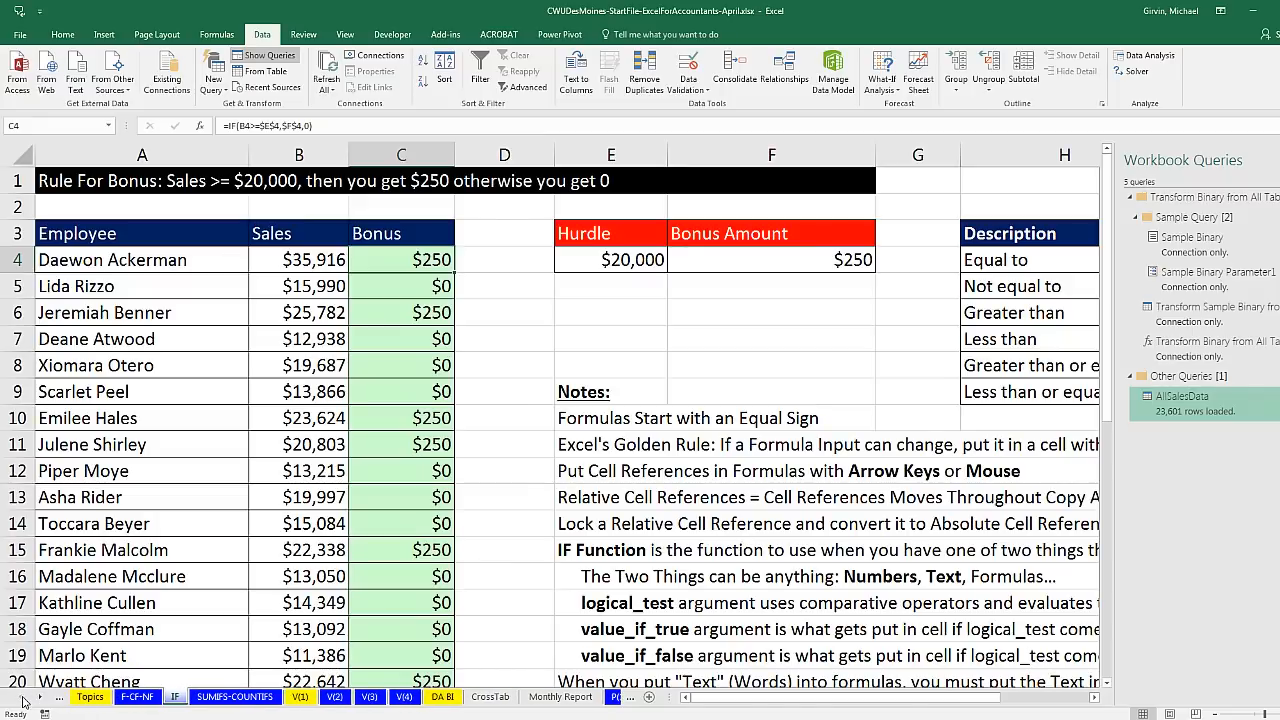
left_click(133, 701)
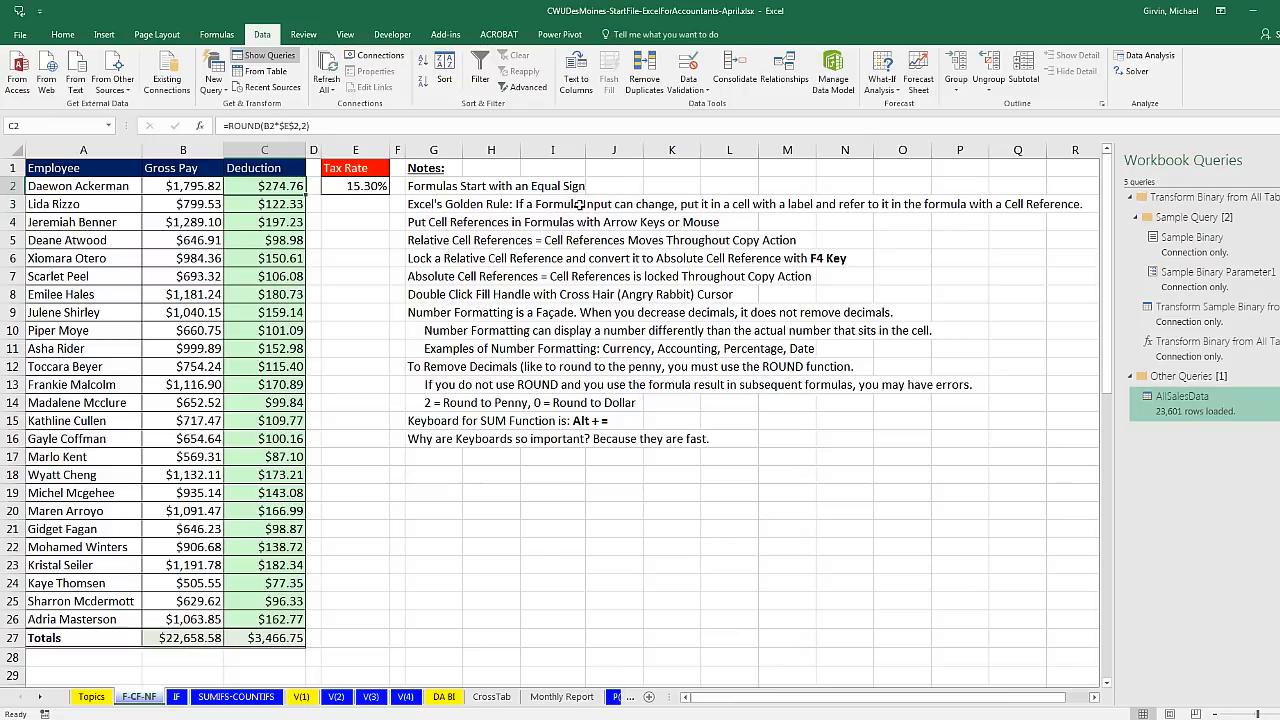
key("F2")
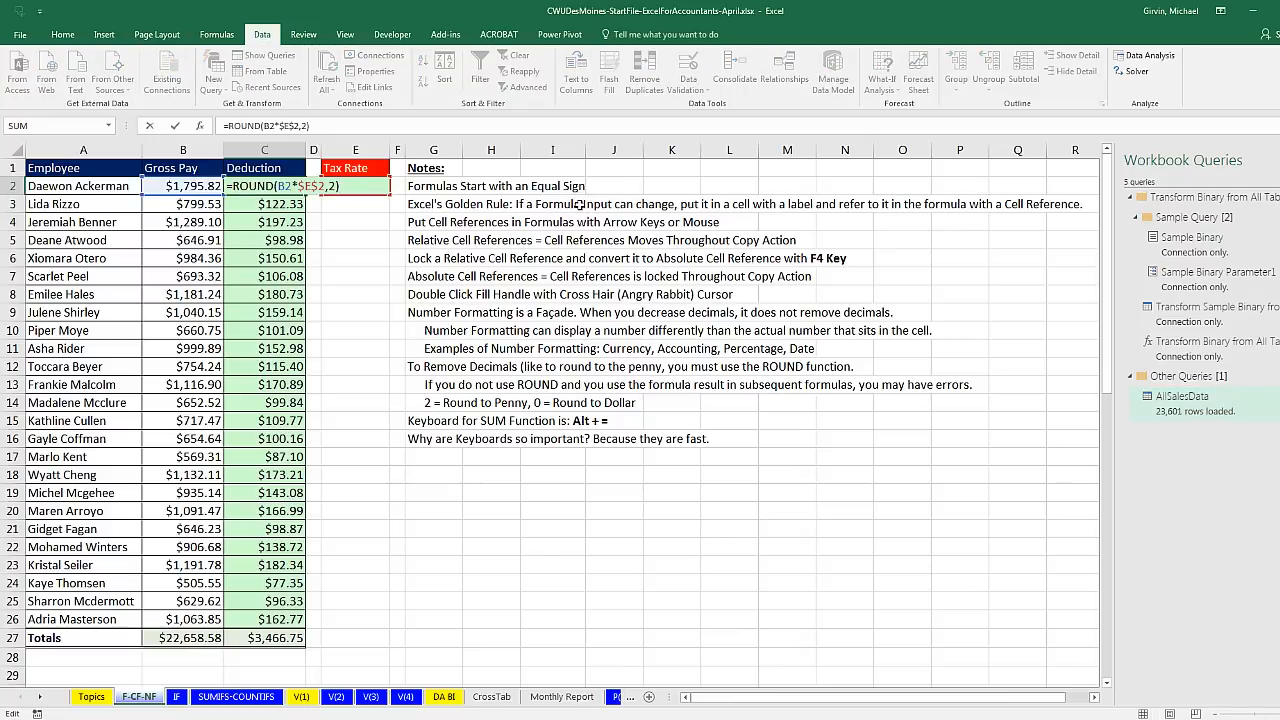